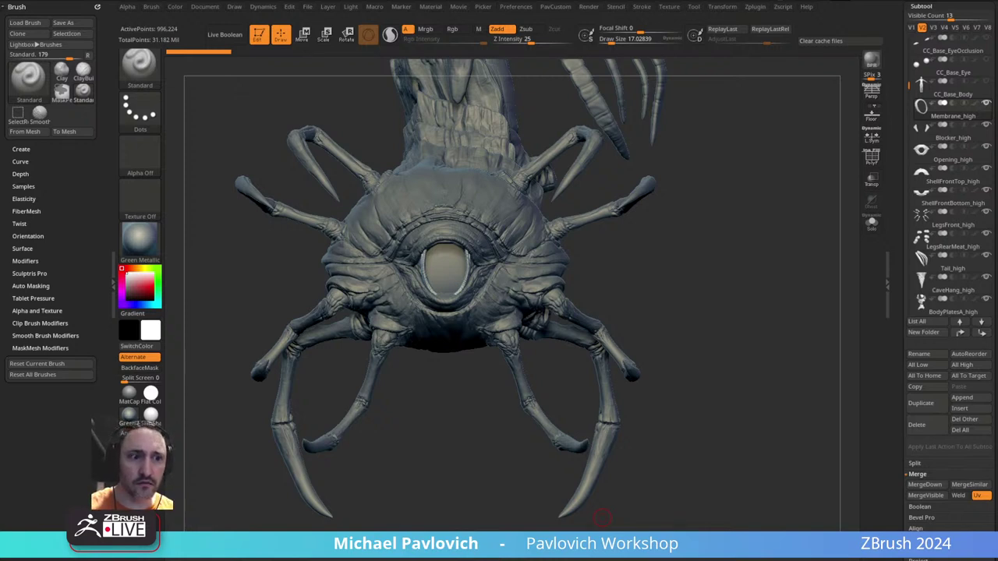
- Switch to the browser's Instagram profile and view the Little Koh the Face Stealer flythrough post
{"action": "key", "text": "alt+Tab"}
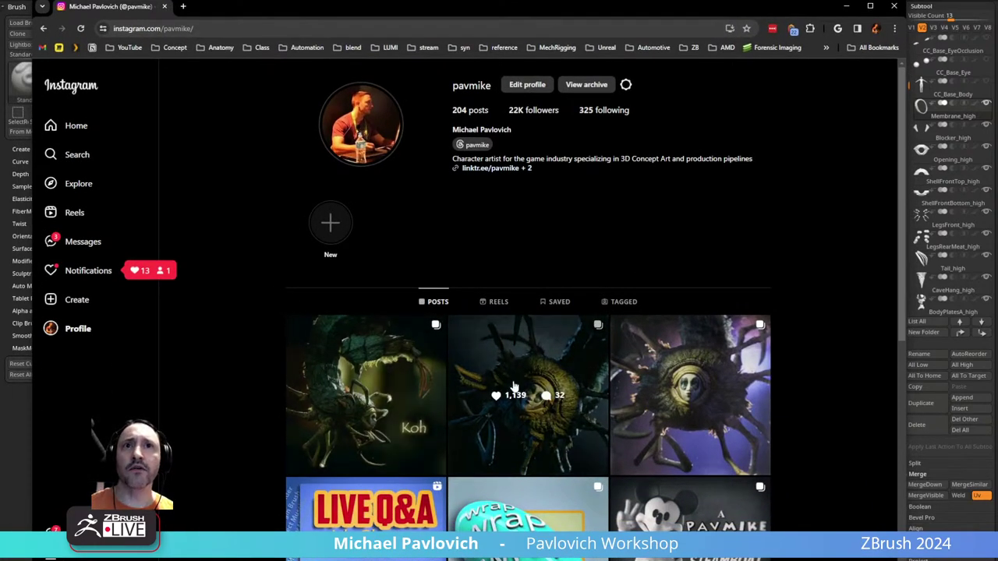
{"action": "left_click", "coordinate": [563, 363]}
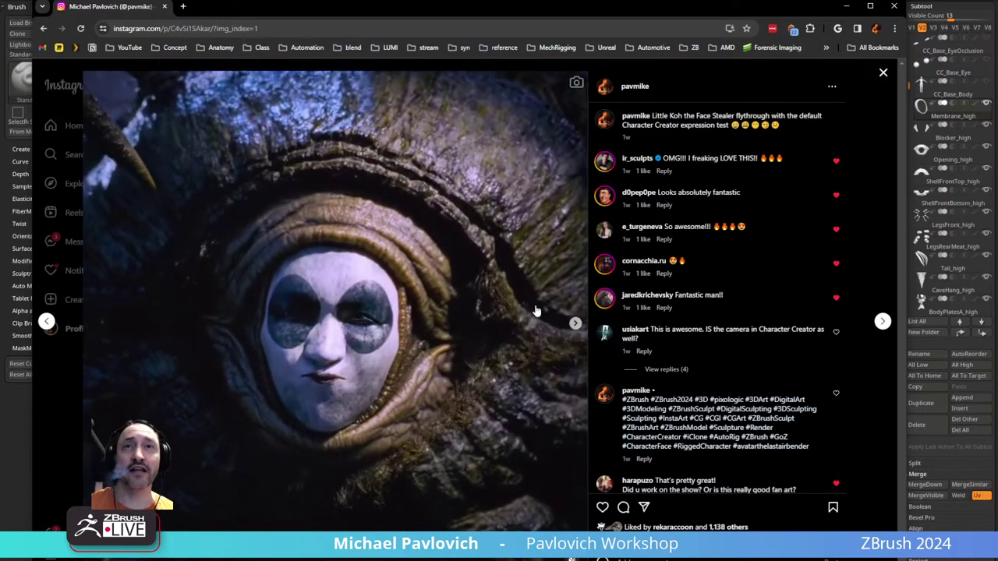
{"action": "left_click", "coordinate": [45, 29]}
- View the profile's stories through to the Rokoko Coil Pro setup, and return to ZBrush
{"action": "left_click", "coordinate": [393, 144]}
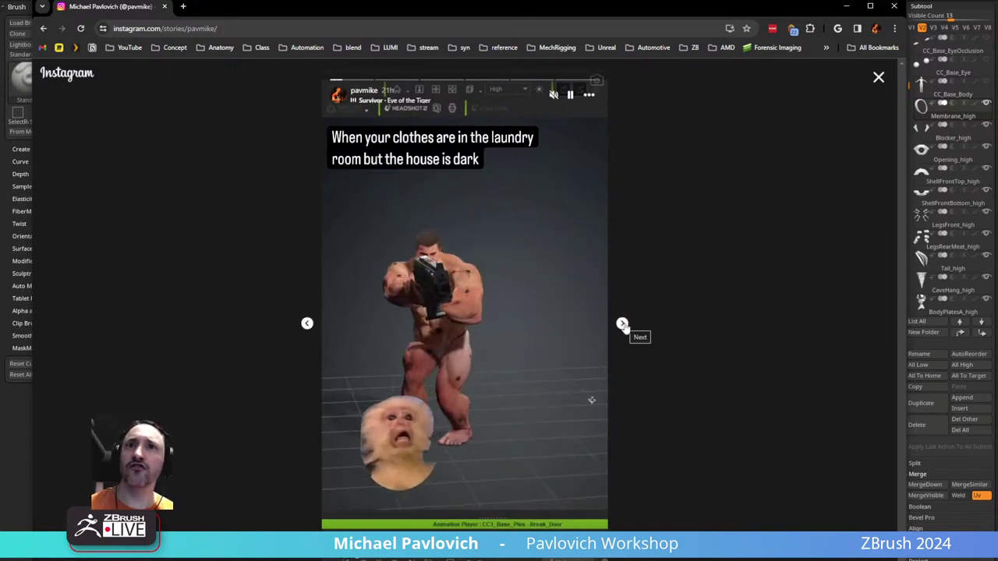
{"action": "left_click", "coordinate": [622, 324]}
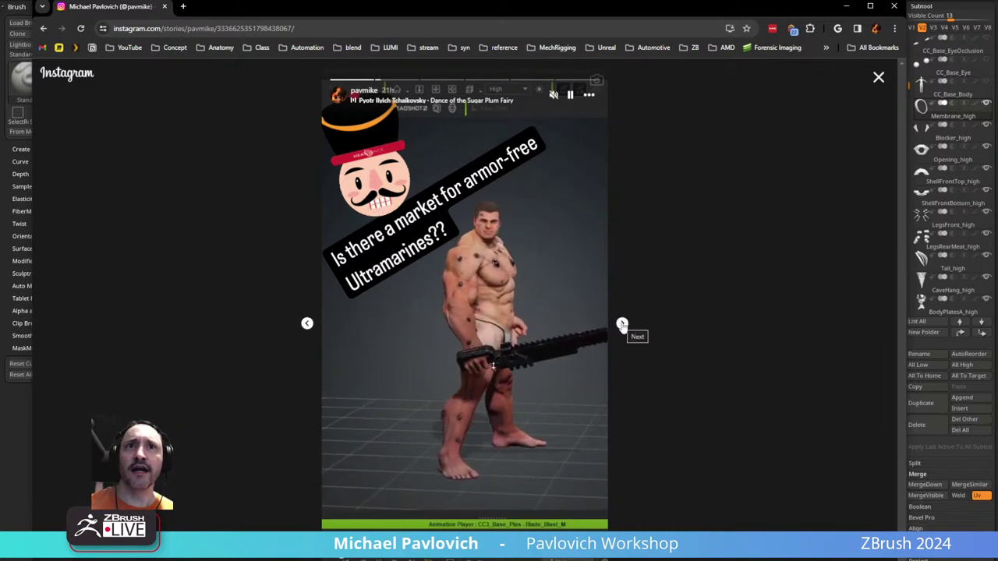
{"action": "left_click", "coordinate": [622, 324]}
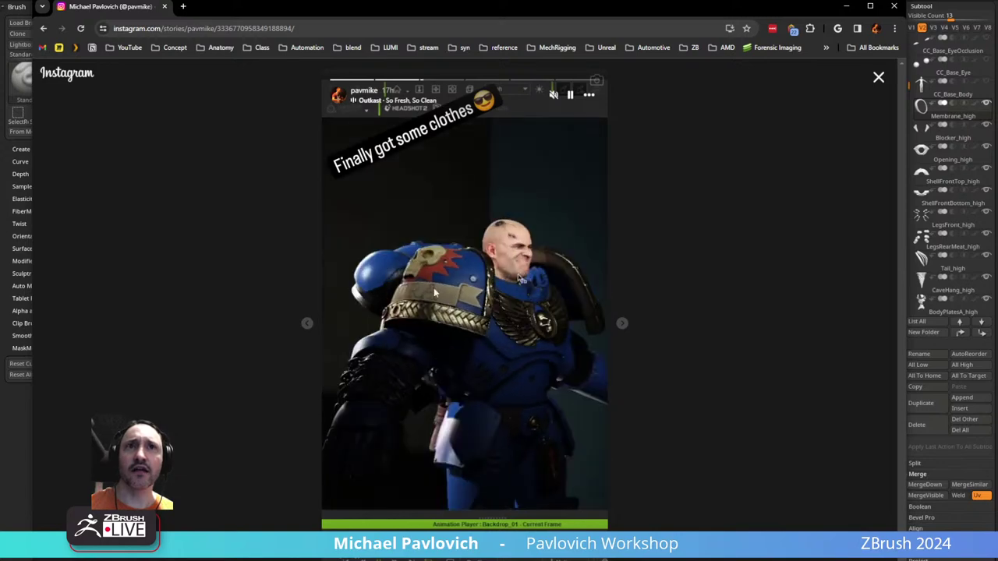
{"action": "left_click", "coordinate": [623, 324]}
{"action": "left_click", "coordinate": [622, 324]}
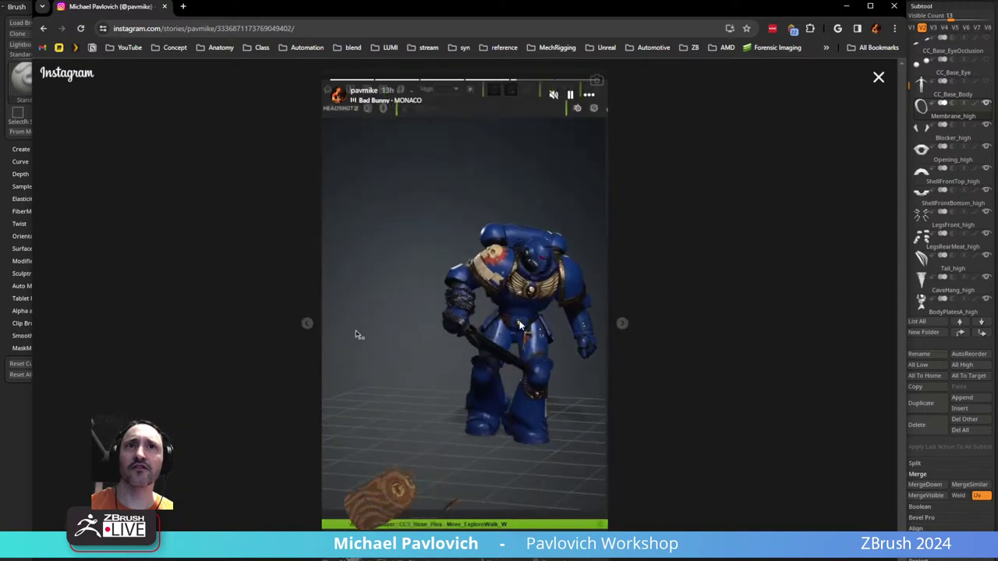
{"action": "left_click", "coordinate": [622, 324]}
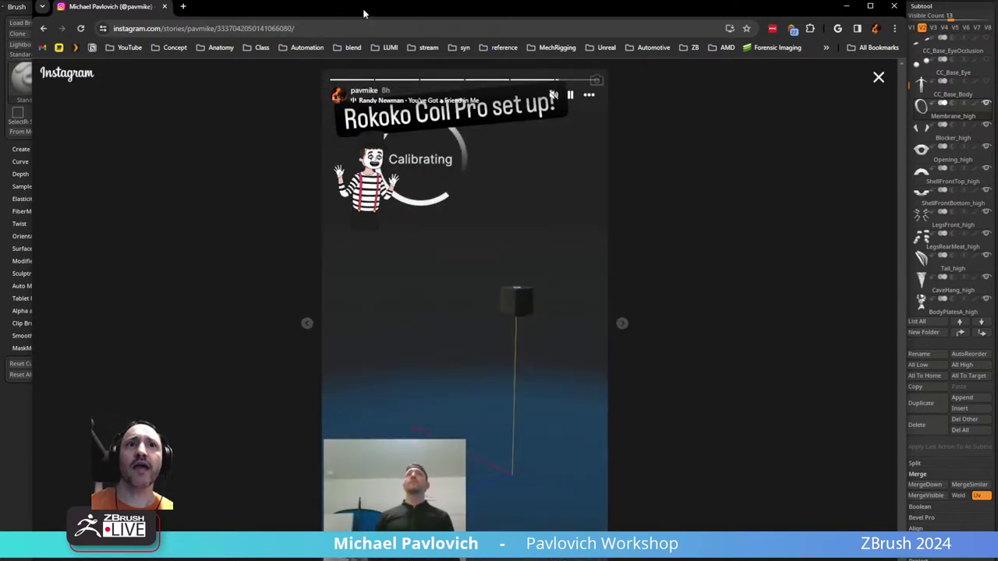
{"action": "left_click_drag", "start_coordinate": [365, 12], "coordinate": [365, 0]}
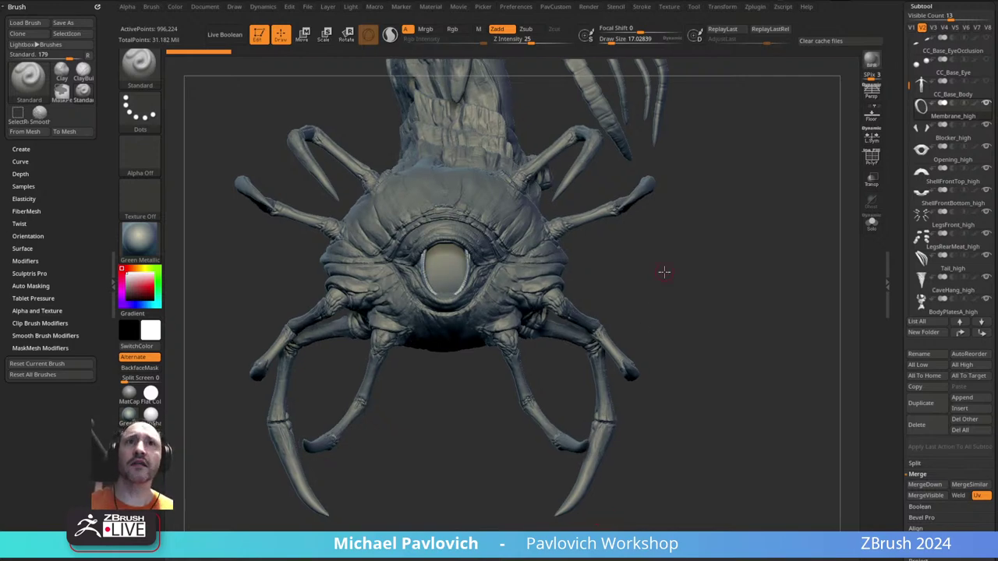
- Make CC_Base_Body the active subtool and isolate it in Solo mode
{"action": "left_click_drag", "start_coordinate": [676, 192], "coordinate": [759, 183]}
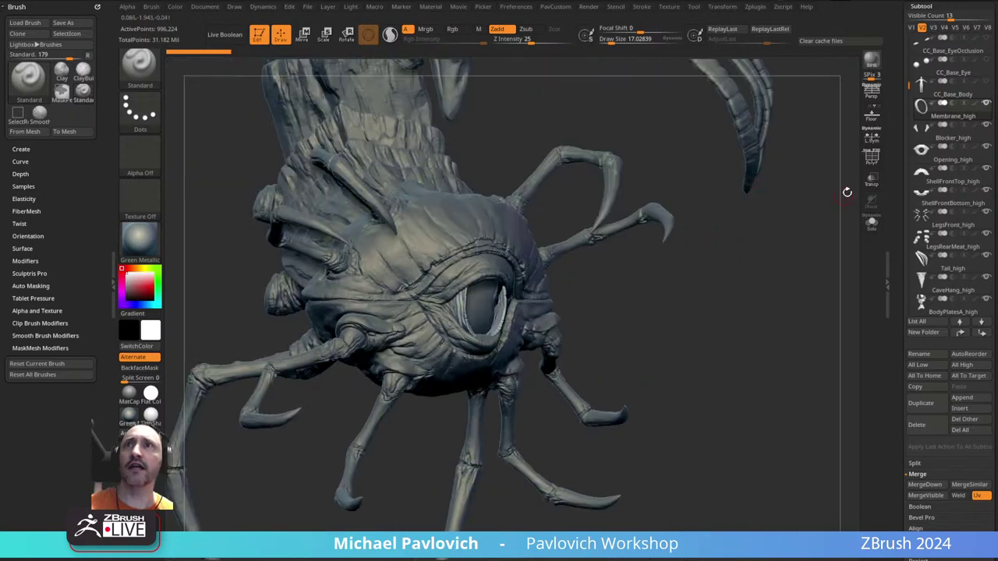
{"action": "left_click_drag", "start_coordinate": [847, 192], "coordinate": [768, 238]}
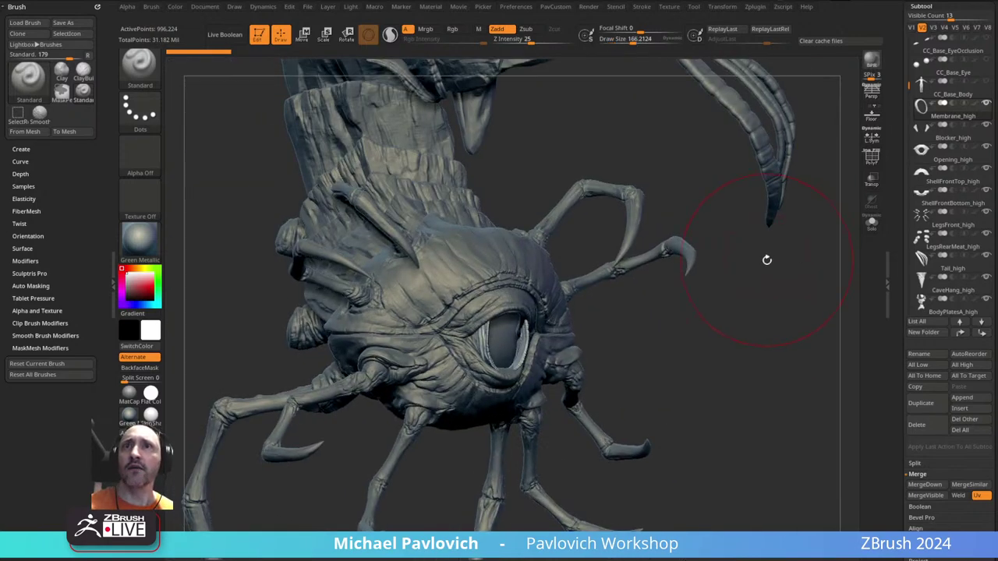
{"action": "left_click", "coordinate": [944, 96]}
{"action": "left_click_drag", "start_coordinate": [712, 328], "coordinate": [823, 301], "text": "alt"}
{"action": "key", "text": "space"}
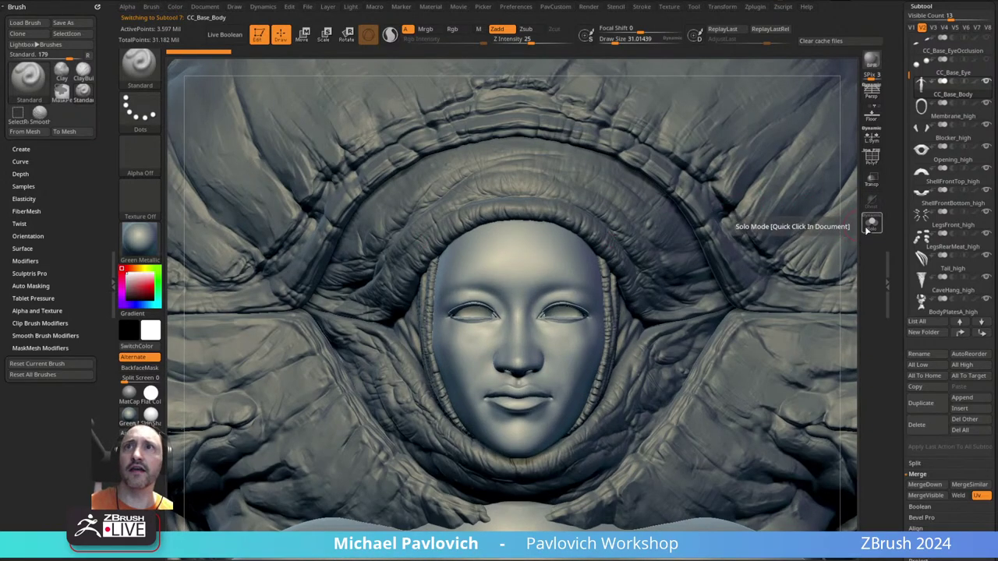
{"action": "left_click", "coordinate": [872, 223]}
{"action": "scroll", "coordinate": [722, 288], "scroll_direction": "up", "scroll_amount": 2}
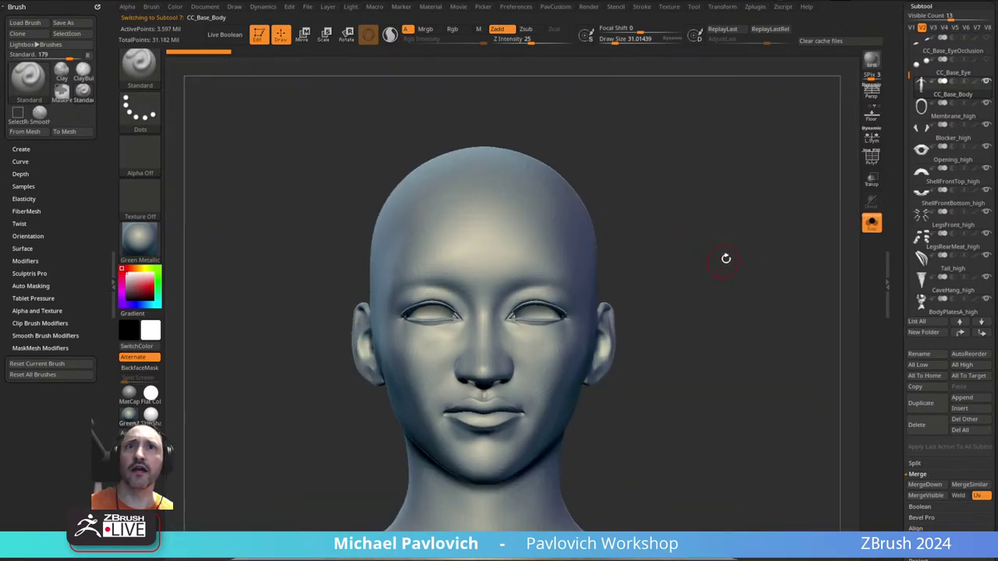
- Inspect the isolated body's wireframe, polygroups and geometry settings, and turn Solo mode off
{"action": "left_click", "coordinate": [867, 162]}
{"action": "left_click_drag", "start_coordinate": [811, 223], "coordinate": [613, 279]}
{"action": "scroll", "coordinate": [917, 188], "scroll_direction": "down", "scroll_amount": 5}
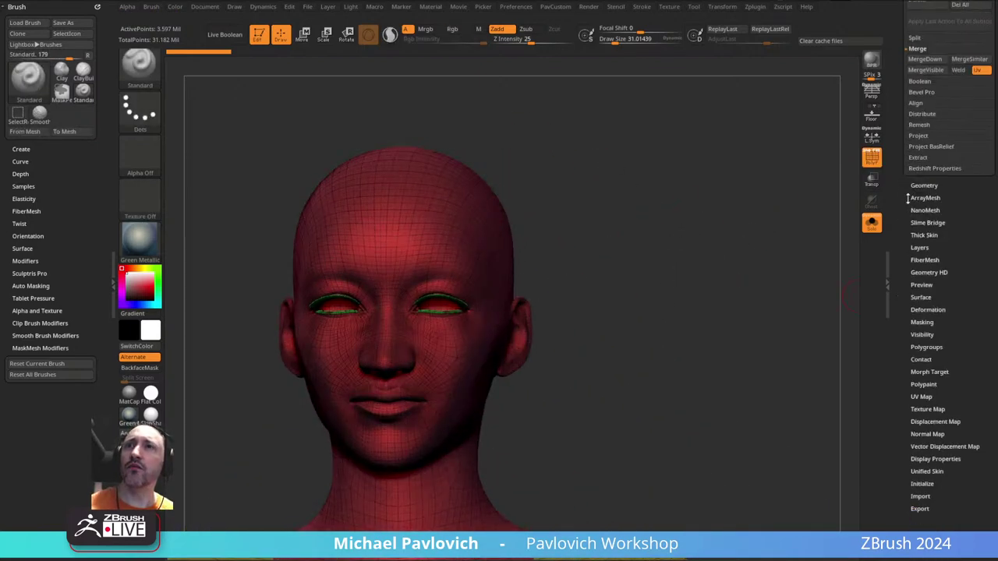
{"action": "left_click", "coordinate": [920, 185]}
{"action": "left_click", "coordinate": [933, 193]}
{"action": "left_click_drag", "start_coordinate": [748, 222], "coordinate": [730, 251]}
{"action": "left_click", "coordinate": [753, 234], "text": "ctrl+shift"}
{"action": "key", "text": "shift+f"}
{"action": "left_click_drag", "start_coordinate": [729, 250], "coordinate": [674, 247]}
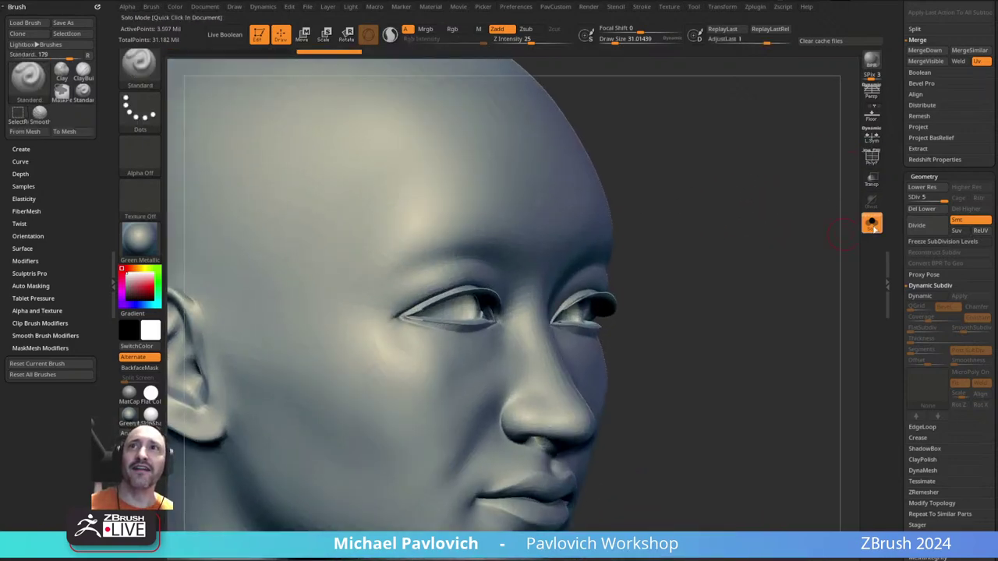
{"action": "left_click", "coordinate": [873, 223]}
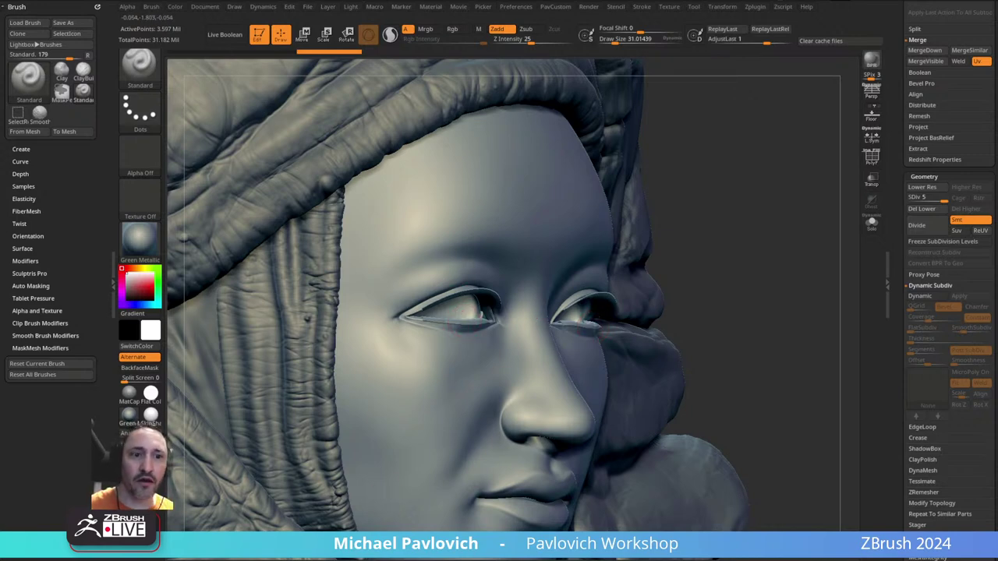
- Examine the reference images of Koh's white face, dark eye patches and eyelids, and put them away
{"action": "right_click_drag", "start_coordinate": [479, 1], "coordinate": [490, 338]}
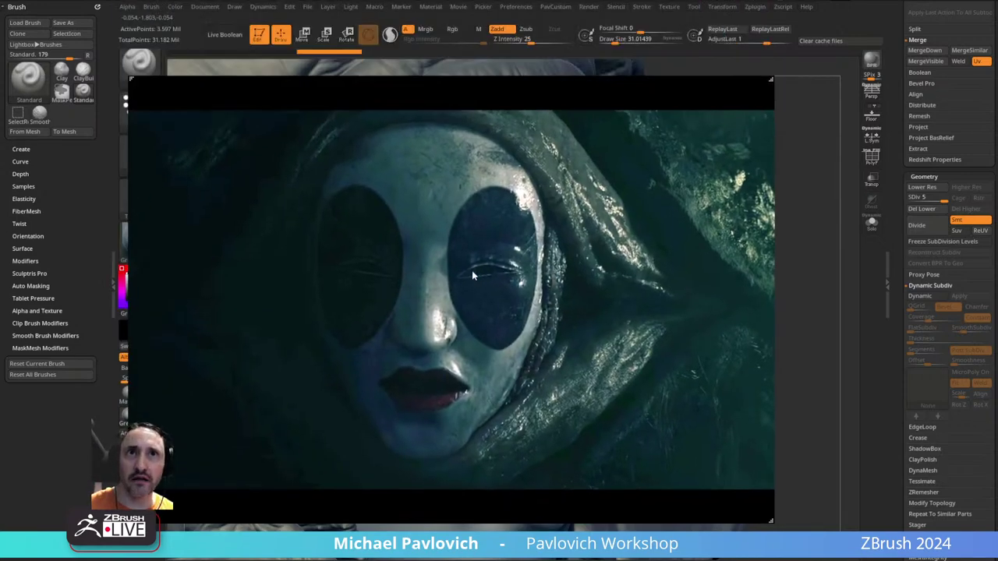
{"action": "right_click_drag", "start_coordinate": [493, 259], "coordinate": [487, 0]}
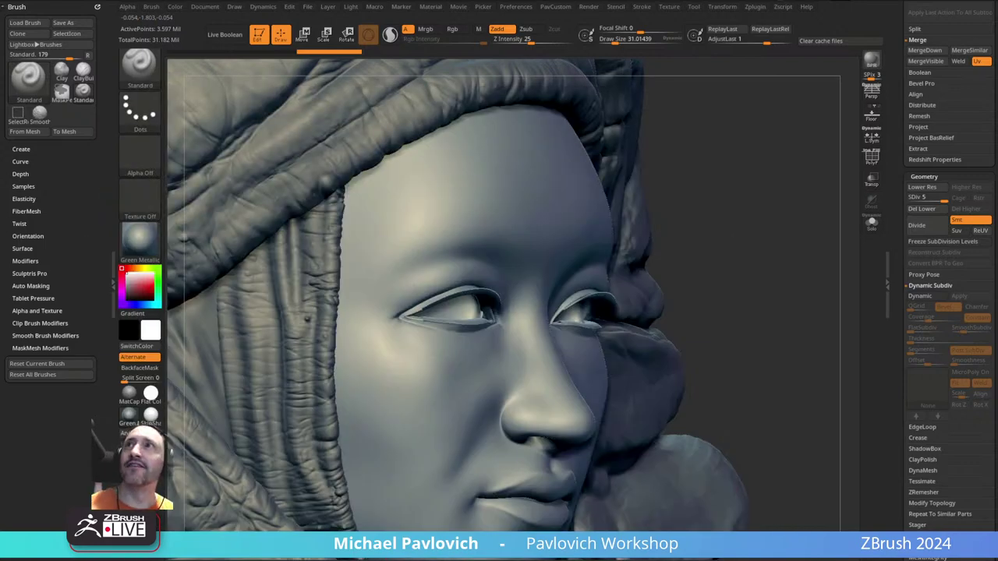
{"action": "right_click_drag", "start_coordinate": [936, 2], "coordinate": [425, 245]}
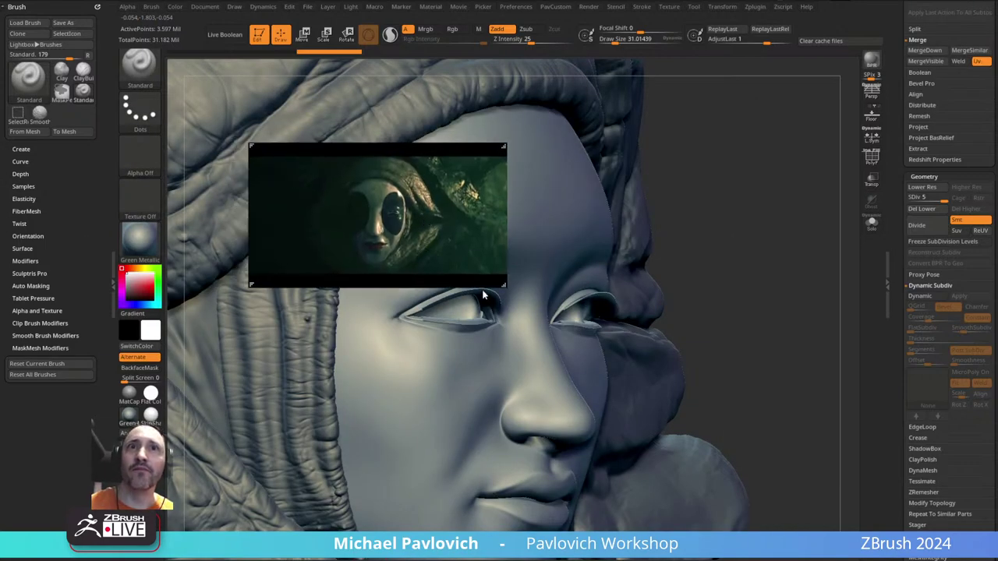
{"action": "left_click_drag", "start_coordinate": [503, 285], "coordinate": [645, 365]}
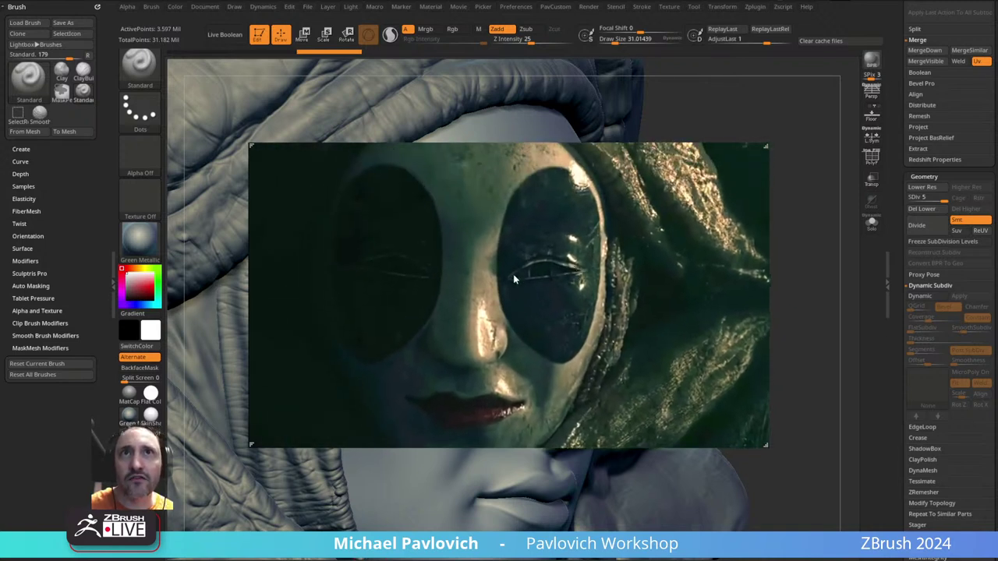
{"action": "left_click_drag", "start_coordinate": [529, 301], "coordinate": [455, 319]}
{"action": "mouse_move", "coordinate": [543, 285]}
{"action": "left_mouse_down"}
{"action": "mouse_move", "coordinate": [997, 147]}
{"action": "mouse_move", "coordinate": [997, 49]}
{"action": "left_mouse_up"}
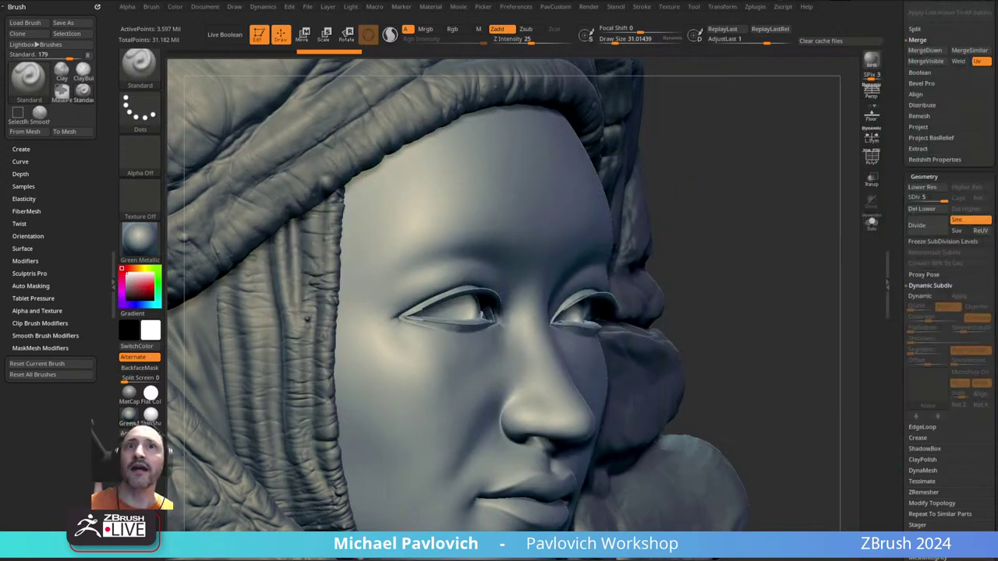
- Show only the head polygroup of CC_Base_Body, hiding the eyelashes, and examine the eyelid rims up close
{"action": "left_click_drag", "start_coordinate": [649, 163], "coordinate": [694, 160]}
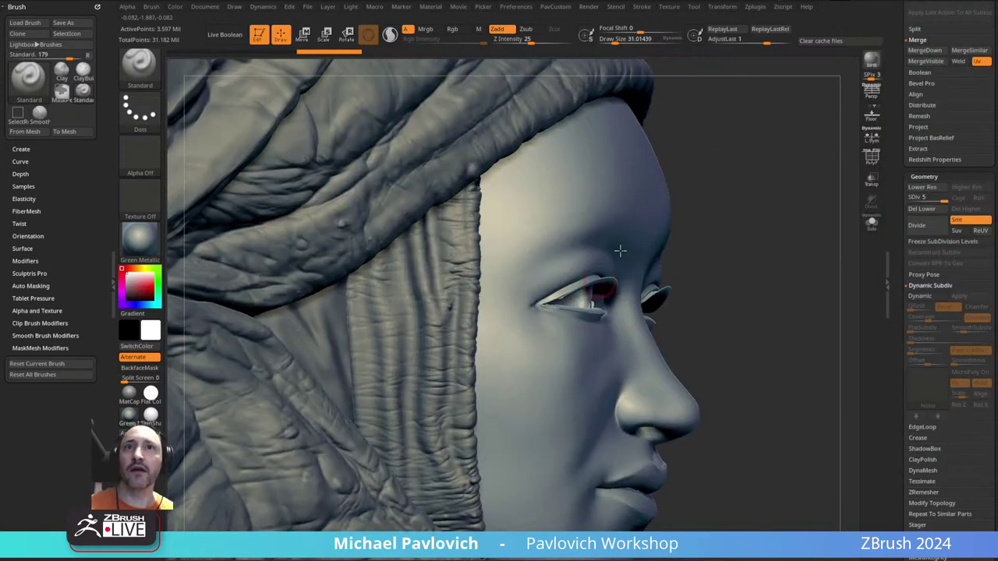
{"action": "left_click", "coordinate": [620, 252], "text": "alt"}
{"action": "left_click", "coordinate": [645, 203], "text": "ctrl+shift"}
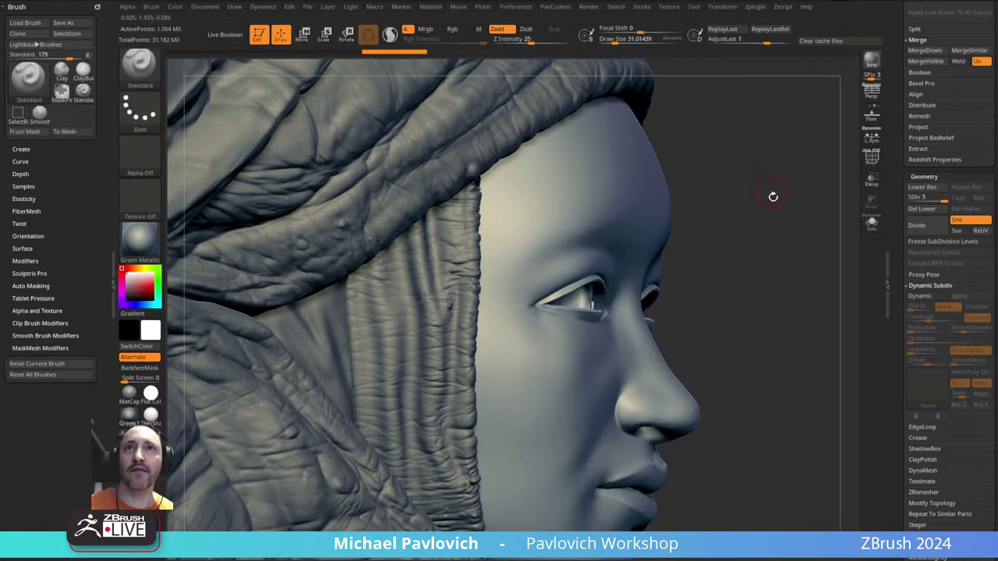
{"action": "left_click_drag", "start_coordinate": [772, 196], "coordinate": [720, 208]}
{"action": "mouse_move", "coordinate": [739, 268]}
{"action": "right_mouse_down", "text": "alt"}
{"action": "mouse_move", "coordinate": [537, 227]}
{"action": "mouse_move", "coordinate": [542, 217]}
{"action": "mouse_move", "coordinate": [519, 225]}
{"action": "mouse_move", "coordinate": [524, 327]}
{"action": "right_mouse_up", "text": "alt"}
{"action": "right_click_drag", "start_coordinate": [612, 324], "coordinate": [568, 314]}
{"action": "mouse_move", "coordinate": [591, 417]}
{"action": "right_mouse_down", "text": "alt"}
{"action": "mouse_move", "coordinate": [559, 307]}
{"action": "mouse_move", "coordinate": [600, 234]}
{"action": "mouse_move", "coordinate": [628, 234]}
{"action": "mouse_move", "coordinate": [569, 263]}
{"action": "mouse_move", "coordinate": [434, 386]}
{"action": "right_mouse_up", "text": "alt"}
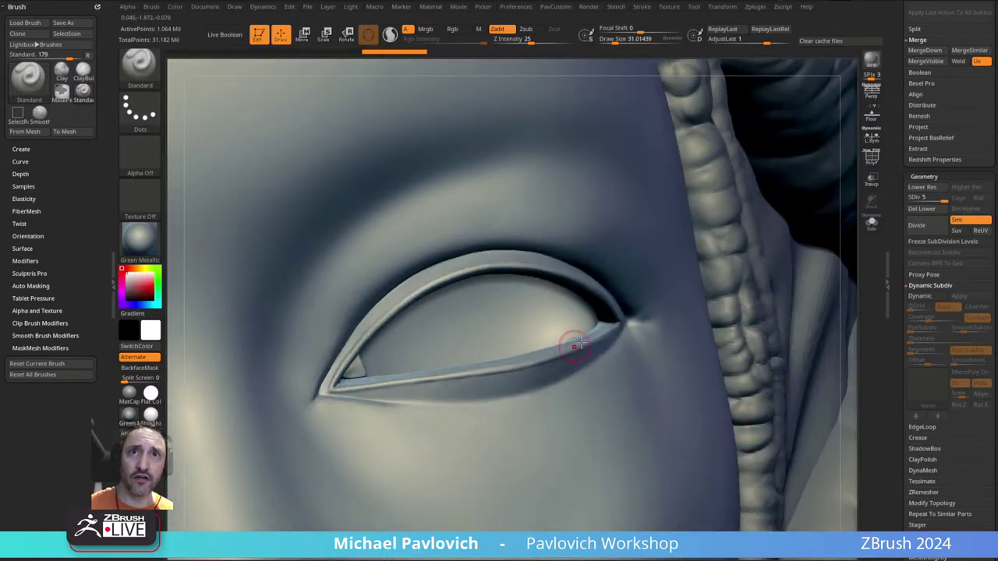
{"action": "right_click_drag", "start_coordinate": [532, 287], "coordinate": [516, 275], "text": "ctrl"}
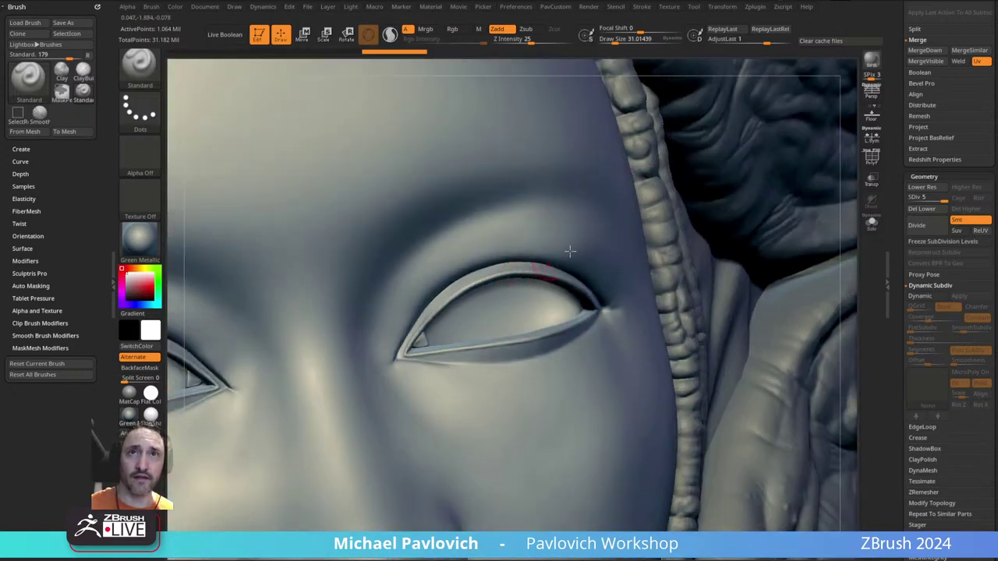
- Load the separate base character tool with its teeth, tongue and eye subtools, and frame its head from the front
{"action": "left_click_drag", "start_coordinate": [898, 201], "coordinate": [891, 502]}
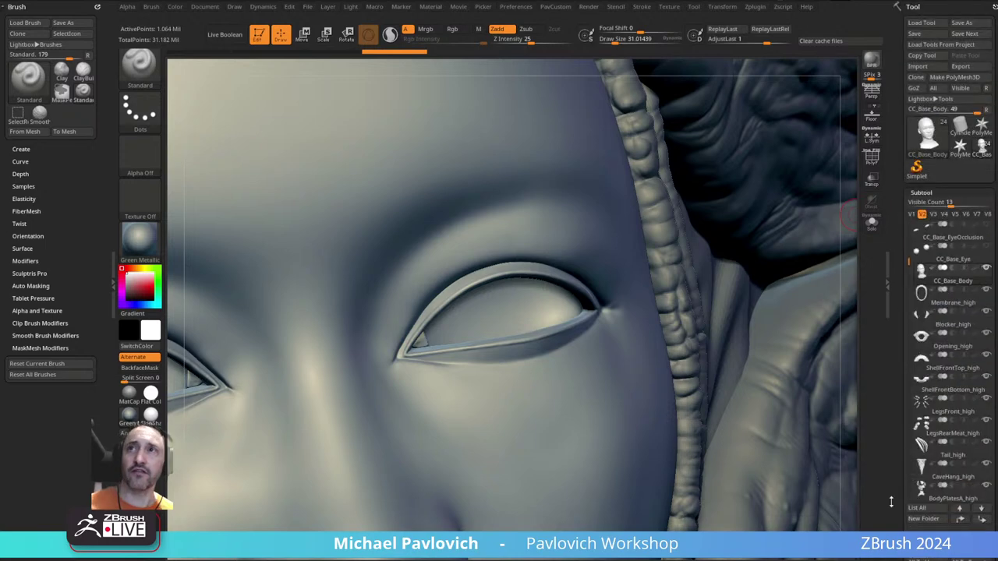
{"action": "left_click", "coordinate": [920, 23]}
{"action": "key", "text": "Escape"}
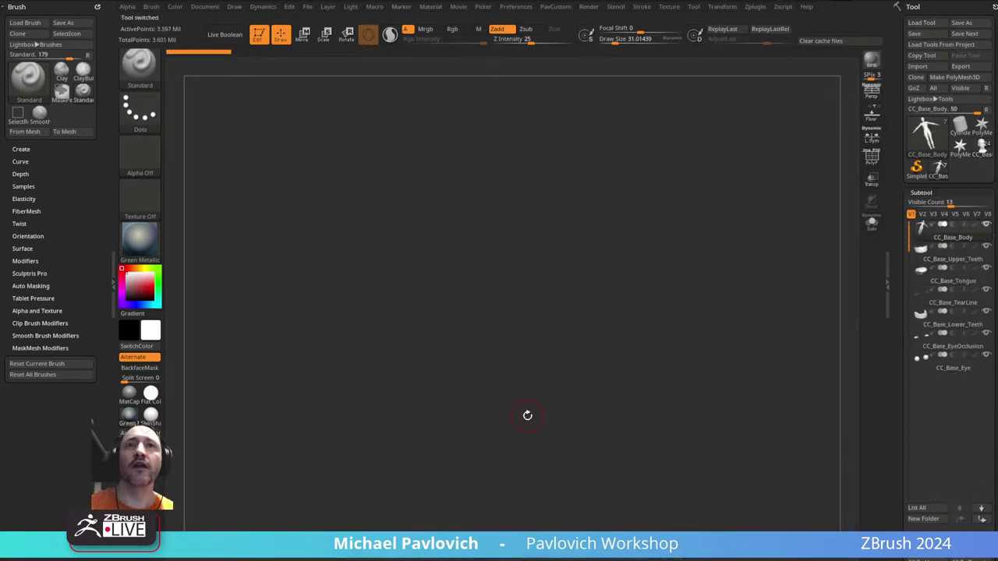
{"action": "left_click_drag", "start_coordinate": [655, 214], "coordinate": [718, 260], "text": "shift"}
{"action": "left_click_drag", "start_coordinate": [664, 142], "coordinate": [607, 437], "text": "alt"}
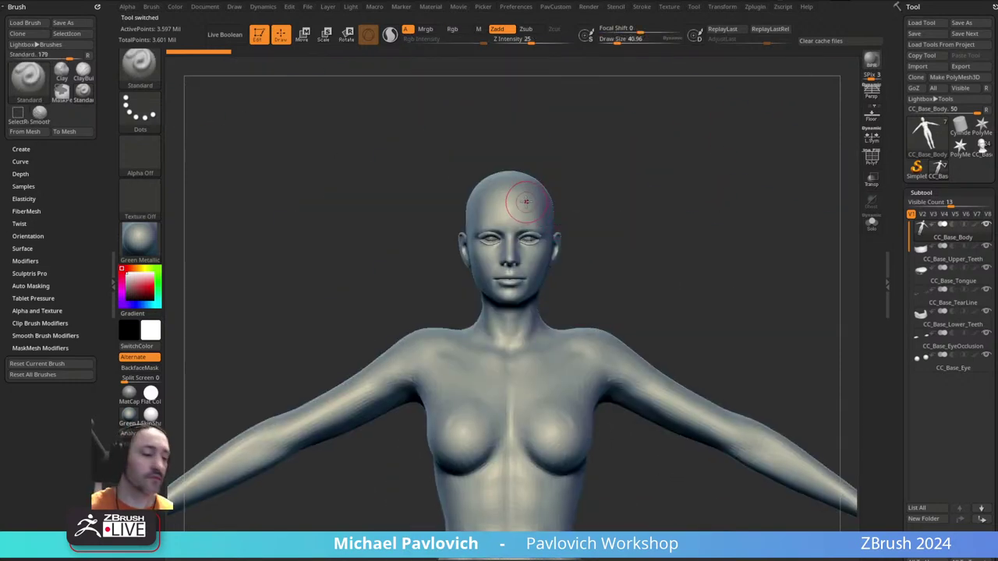
{"action": "right_click_drag", "start_coordinate": [698, 162], "coordinate": [530, 189], "text": "ctrl"}
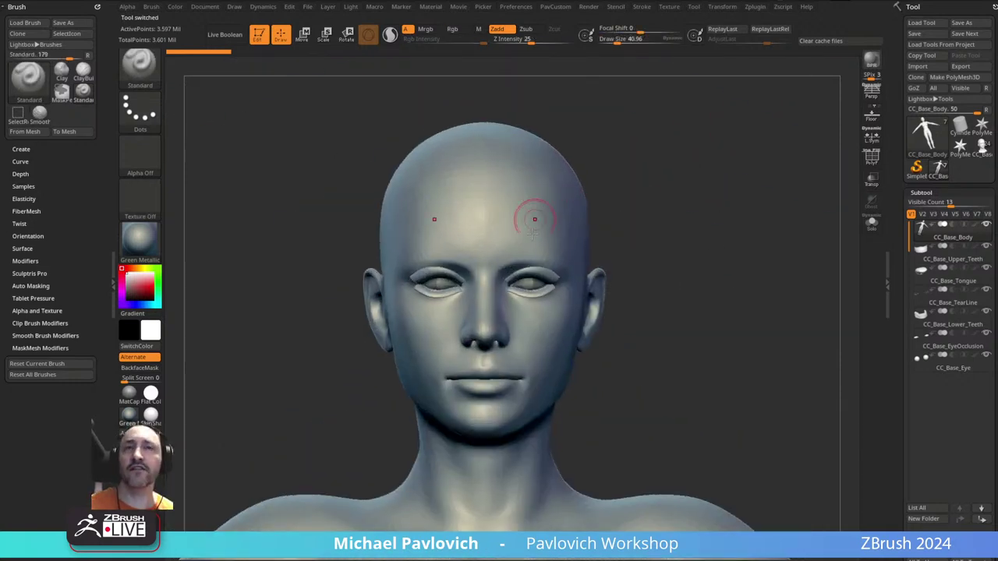
- Show only the head polygroup of the loaded body, and check the wireframe around the eyes
{"action": "left_click_drag", "start_coordinate": [660, 147], "coordinate": [601, 160]}
{"action": "right_click_drag", "start_coordinate": [600, 160], "coordinate": [637, 203], "text": "ctrl"}
{"action": "left_click", "coordinate": [591, 240], "text": "ctrl+shift"}
{"action": "left_click_drag", "start_coordinate": [757, 194], "coordinate": [751, 205]}
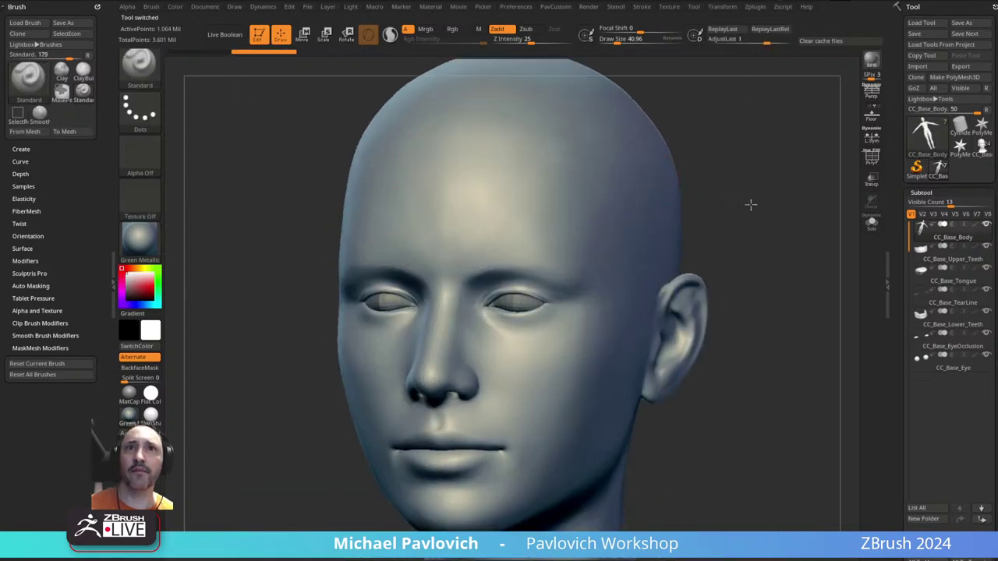
{"action": "right_click_drag", "start_coordinate": [751, 204], "coordinate": [719, 179], "text": "alt"}
{"action": "left_click", "coordinate": [870, 156]}
{"action": "left_click", "coordinate": [868, 162]}
{"action": "right_click_drag", "start_coordinate": [775, 164], "coordinate": [785, 187], "text": "ctrl"}
{"action": "right_click_drag", "start_coordinate": [785, 188], "coordinate": [830, 171]}
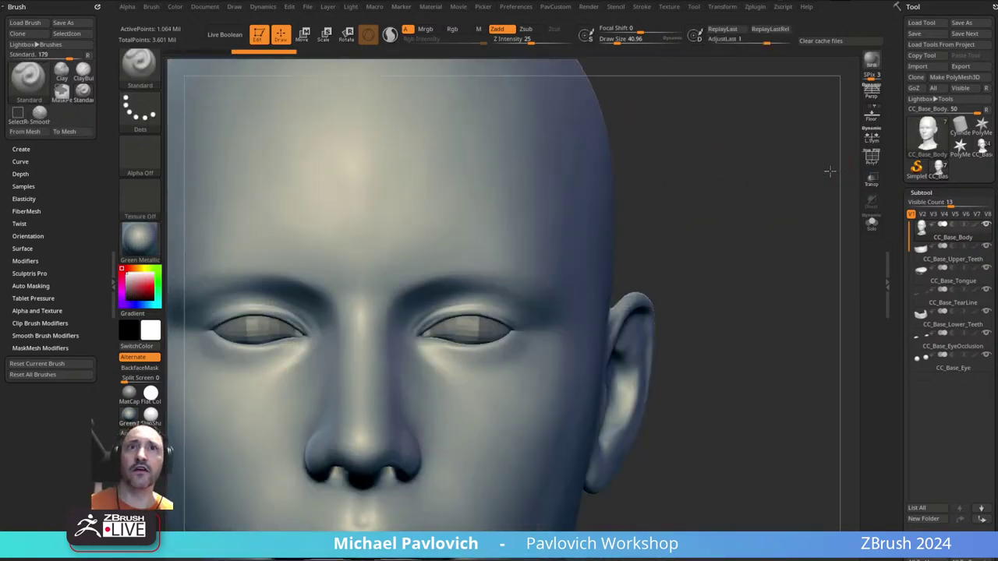
{"action": "right_click_drag", "start_coordinate": [639, 286], "coordinate": [821, 160], "text": "ctrl"}
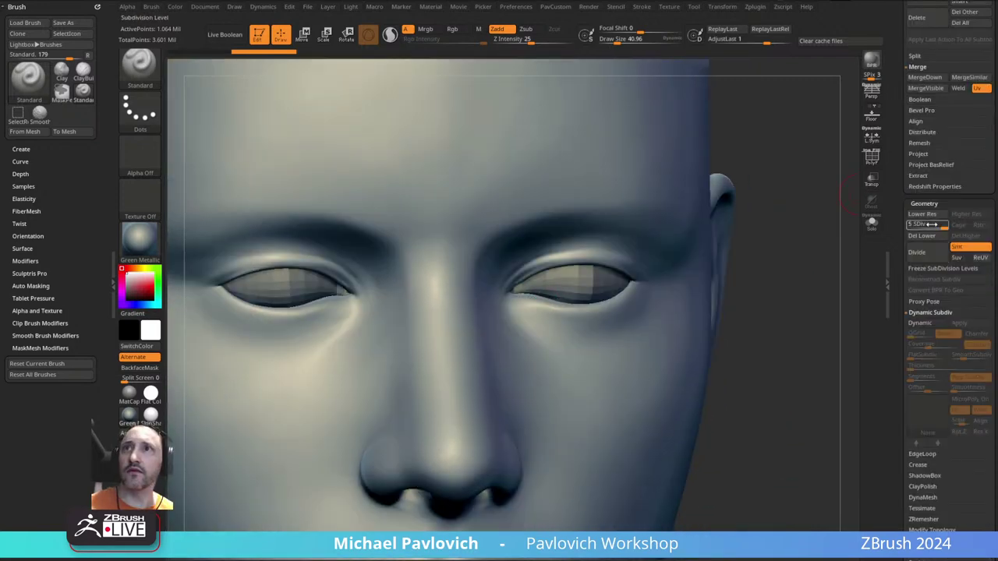
- Lower the head's subdivision level to 3 and frame one eye up close
{"action": "left_click_drag", "start_coordinate": [932, 224], "coordinate": [910, 227]}
{"action": "left_click", "coordinate": [925, 225]}
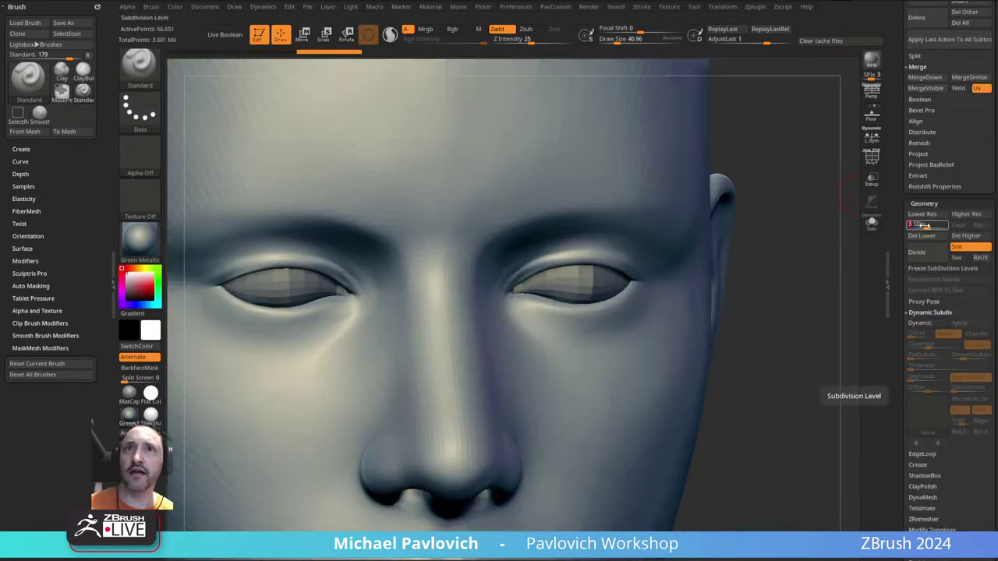
{"action": "right_click_drag", "start_coordinate": [778, 268], "coordinate": [769, 237], "text": "ctrl"}
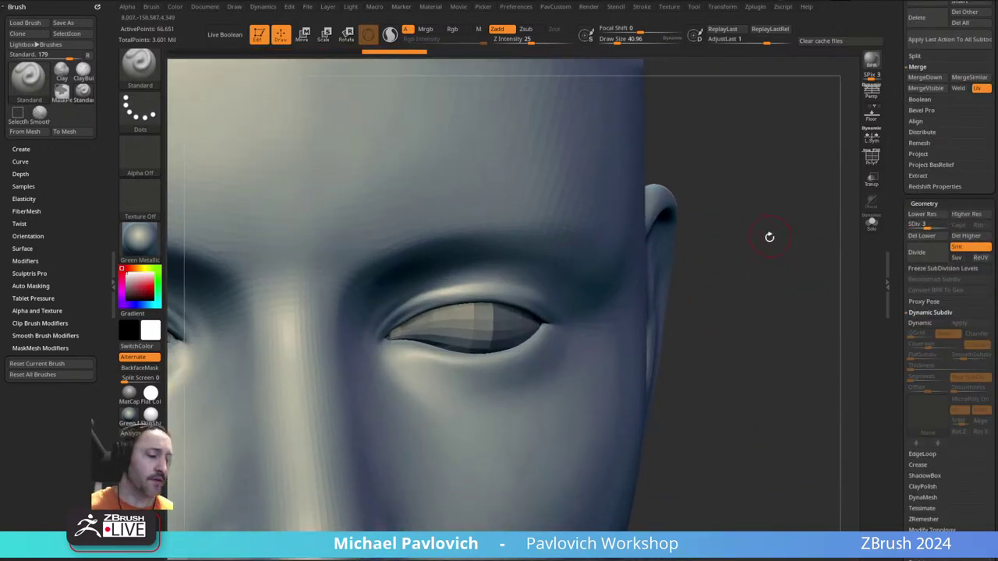
- Select the DamStandard brush and carve a stroke along the upper eyelid just above its rim
{"action": "key", "text": "b"}
{"action": "key", "text": "d"}
{"action": "key", "text": "s"}
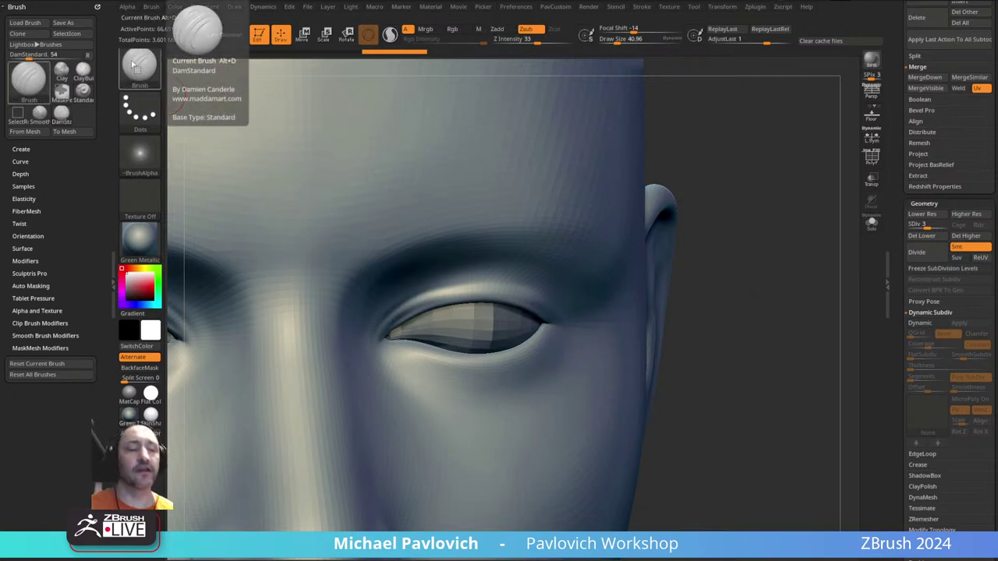
{"action": "key", "text": "b"}
{"action": "key", "text": "d"}
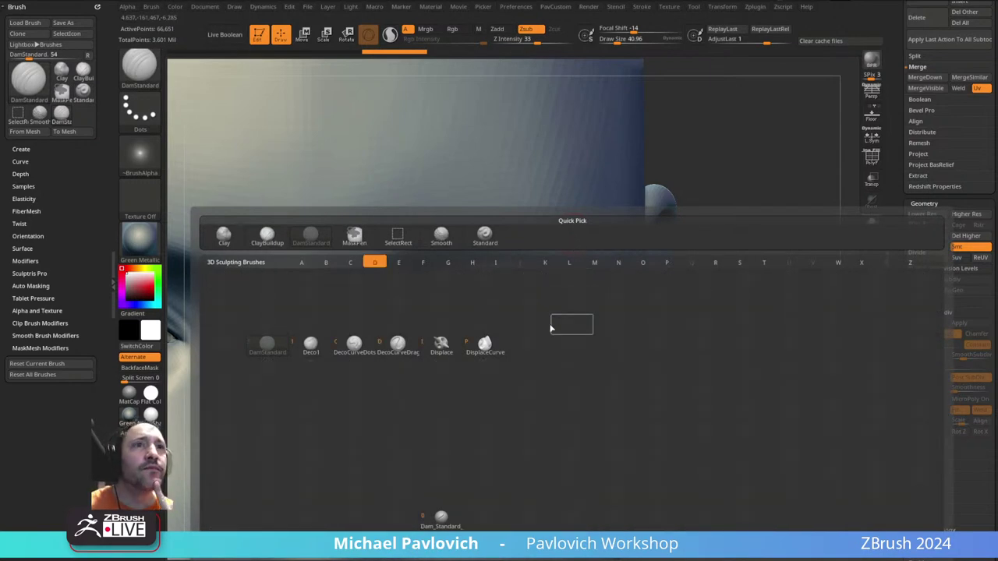
{"action": "left_click", "coordinate": [309, 238]}
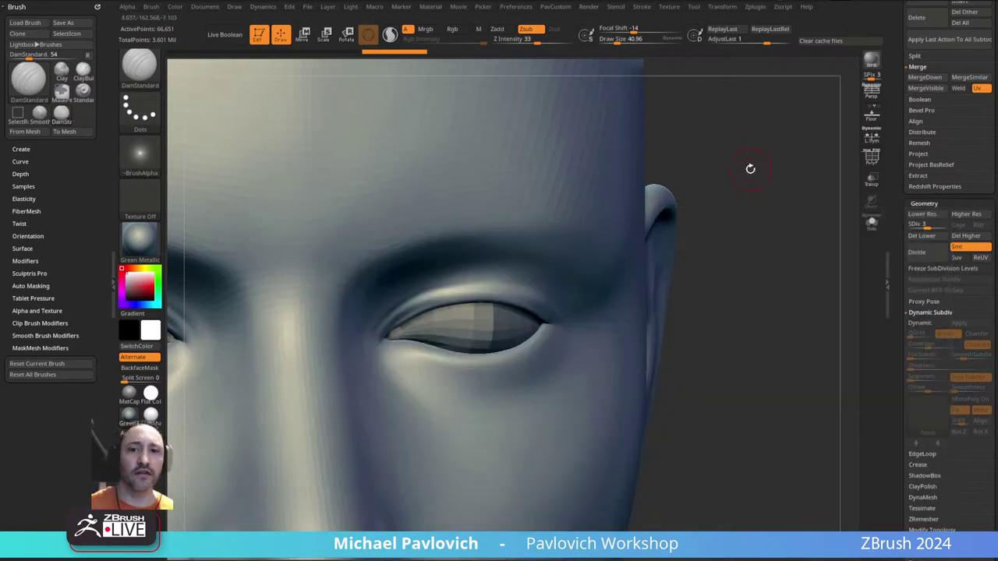
{"action": "left_click_drag", "start_coordinate": [722, 190], "coordinate": [772, 203]}
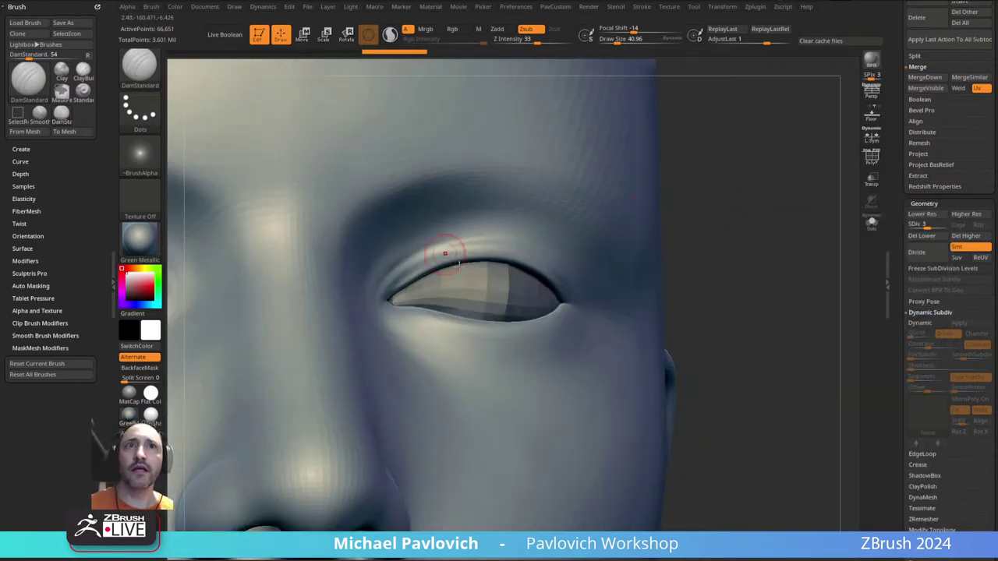
{"action": "left_click_drag", "start_coordinate": [469, 256], "coordinate": [490, 256]}
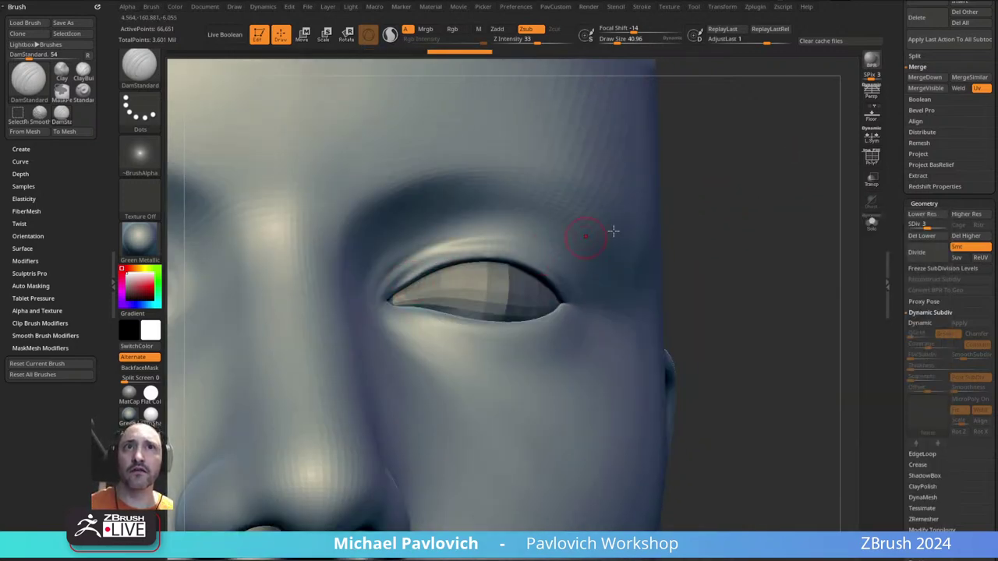
- Reduce the draw size to about 27 and carve along the edges of the upper and lower eyelids
{"action": "left_click_drag", "start_coordinate": [686, 228], "coordinate": [616, 231]}
{"action": "key", "text": "bracketleft"}
{"action": "key", "text": "bracketleft"}
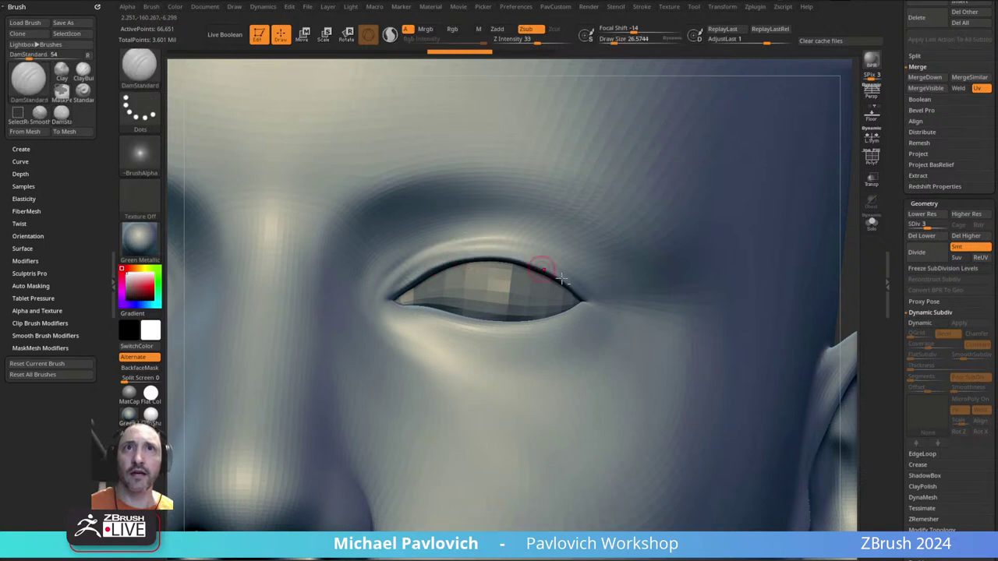
{"action": "left_click_drag", "start_coordinate": [562, 278], "coordinate": [452, 265]}
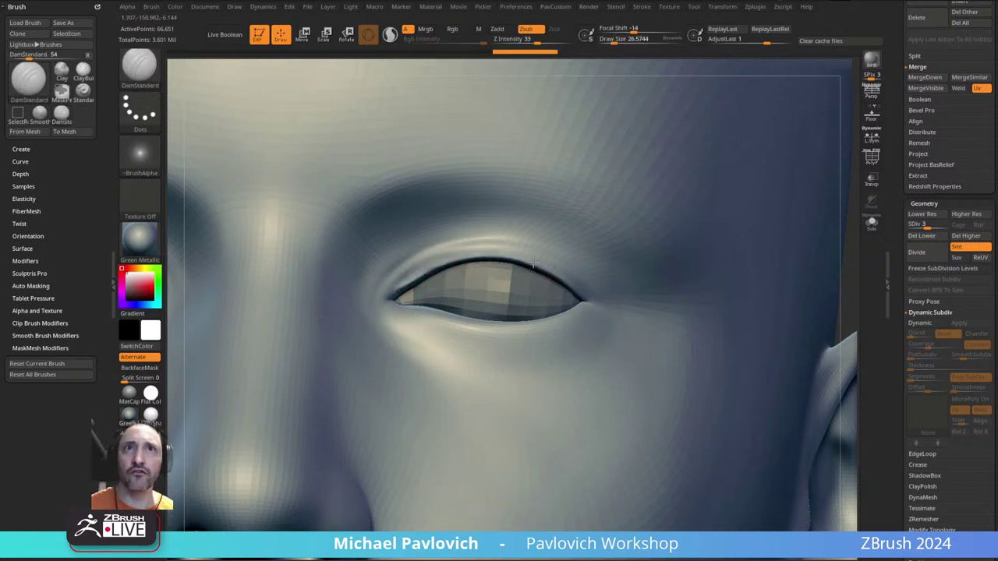
{"action": "right_click_drag", "start_coordinate": [543, 211], "coordinate": [408, 289]}
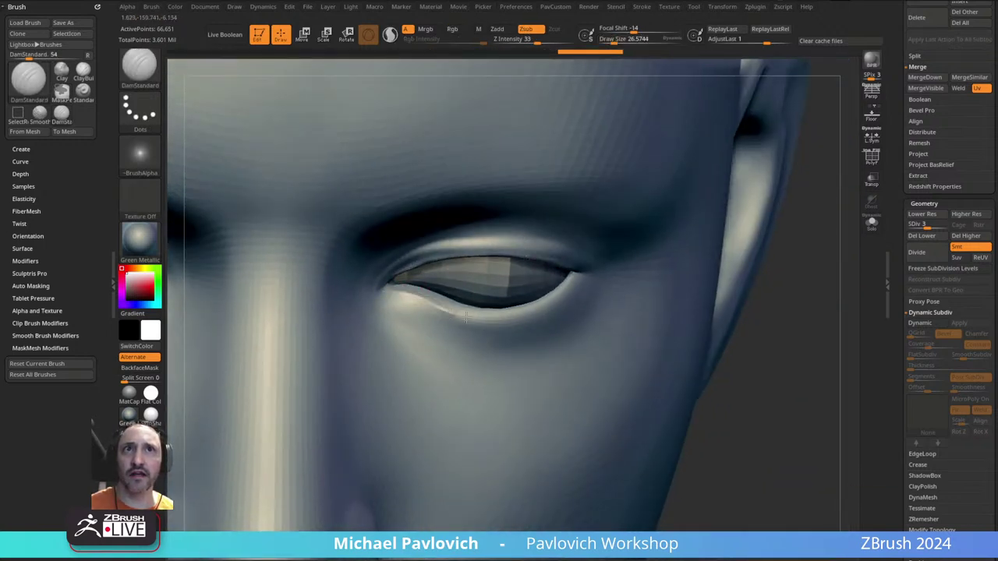
{"action": "left_click_drag", "start_coordinate": [531, 314], "coordinate": [571, 286]}
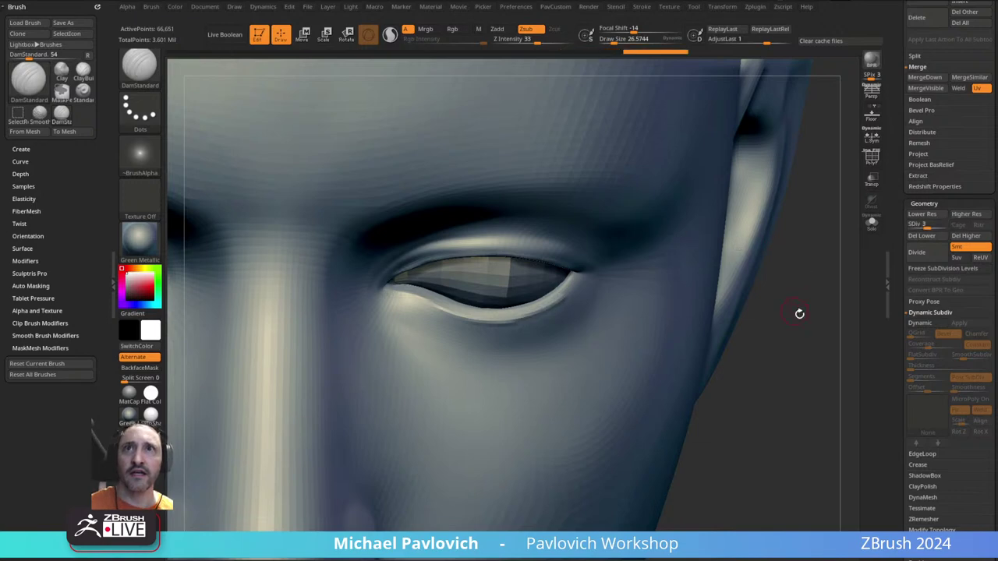
- Lower the head to subdivision level 1, show its wireframe, and select the Move brush
{"action": "left_click_drag", "start_coordinate": [799, 314], "coordinate": [674, 255]}
{"action": "left_click_drag", "start_coordinate": [729, 229], "coordinate": [678, 211]}
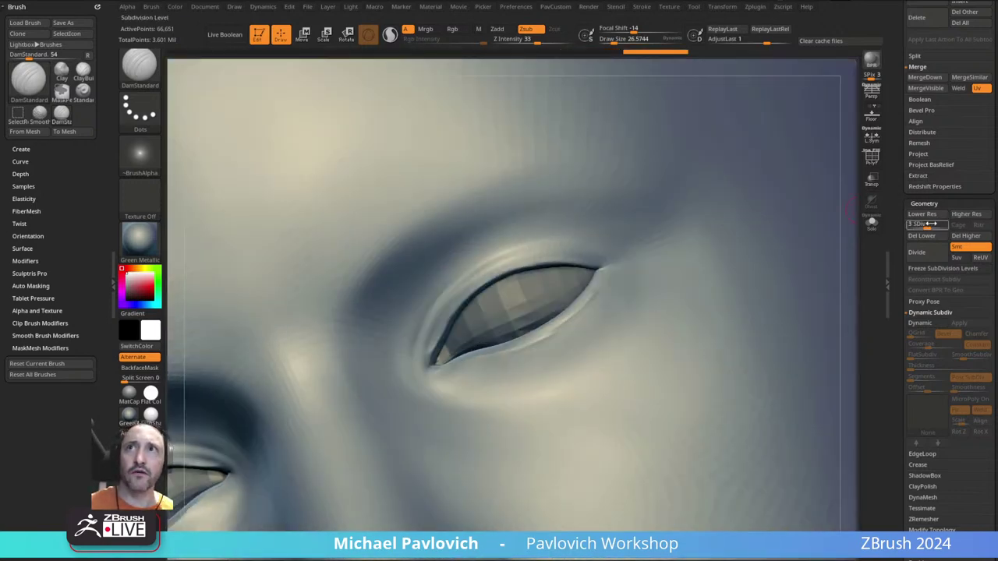
{"action": "left_click_drag", "start_coordinate": [930, 224], "coordinate": [908, 224]}
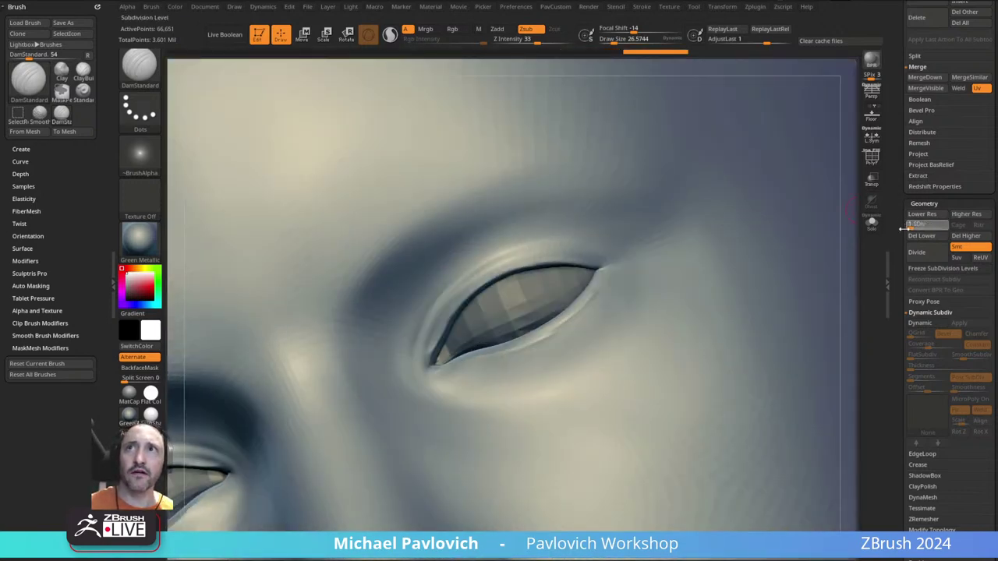
{"action": "left_click", "coordinate": [874, 163]}
{"action": "mouse_move", "coordinate": [788, 249]}
{"action": "right_mouse_down"}
{"action": "mouse_move", "coordinate": [718, 274]}
{"action": "mouse_move", "coordinate": [654, 242]}
{"action": "mouse_move", "coordinate": [733, 312]}
{"action": "right_mouse_up"}
{"action": "key", "text": "b"}
{"action": "key", "text": "m"}
{"action": "key", "text": "v"}
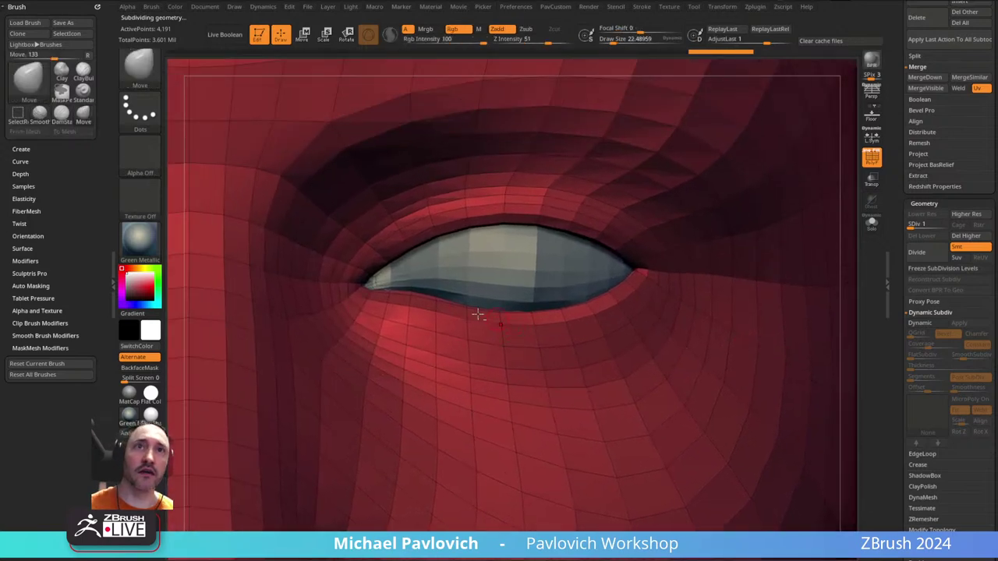
- Select the MoveAccu brush with a draw size of about 21 and show its curve settings
{"action": "mouse_move", "coordinate": [434, 269]}
{"action": "right_mouse_down"}
{"action": "mouse_move", "coordinate": [428, 301]}
{"action": "mouse_move", "coordinate": [437, 320]}
{"action": "right_mouse_up"}
{"action": "key", "text": "b"}
{"action": "key", "text": "m"}
{"action": "key", "text": "a"}
{"action": "key", "text": "s"}
{"action": "left_click_drag", "start_coordinate": [437, 320], "coordinate": [430, 320]}
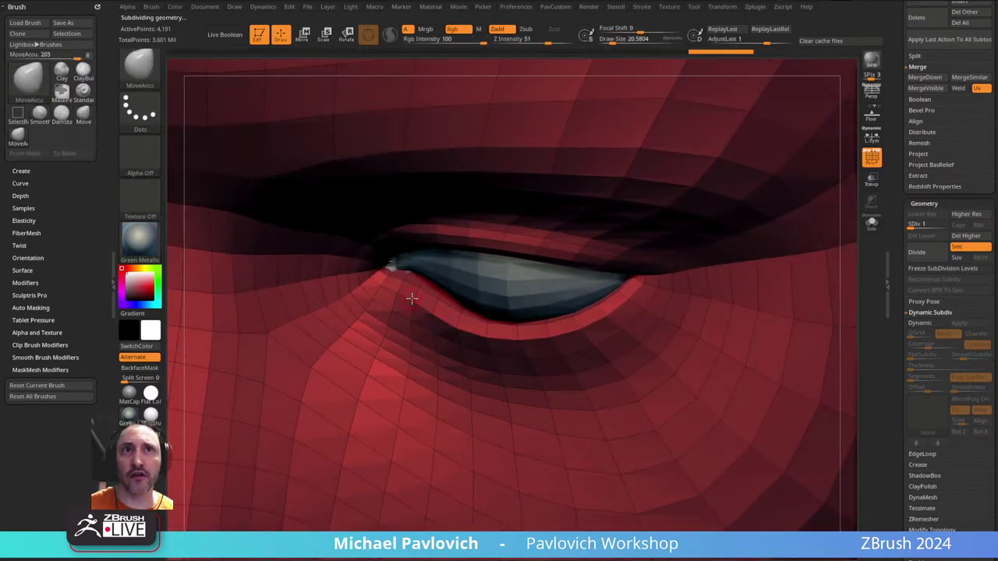
{"action": "left_click", "coordinate": [21, 183]}
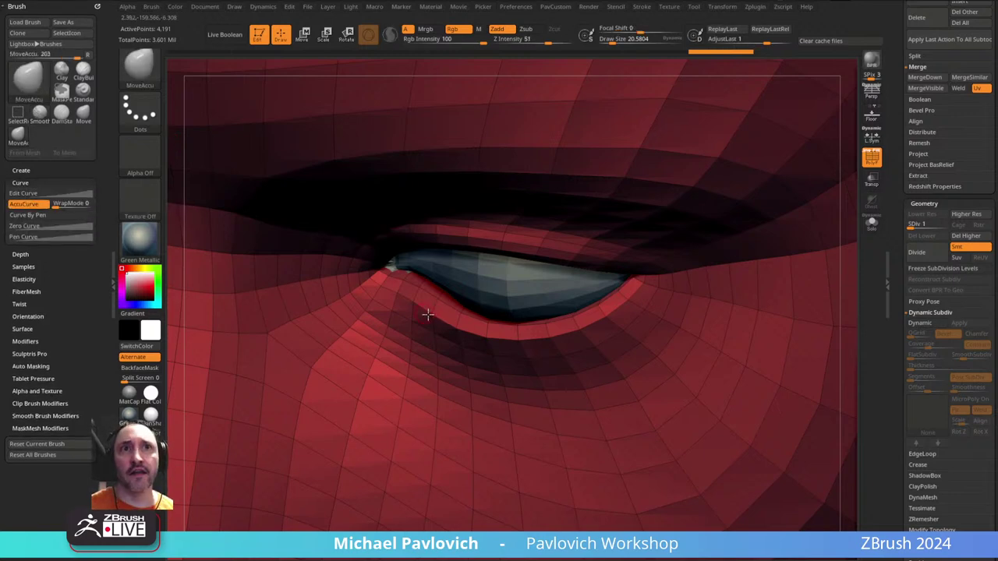
- Return the head to subdivision level 3 and frame the eye up close
{"action": "mouse_move", "coordinate": [471, 328]}
{"action": "left_mouse_down"}
{"action": "mouse_move", "coordinate": [531, 219]}
{"action": "mouse_move", "coordinate": [552, 253]}
{"action": "left_mouse_up"}
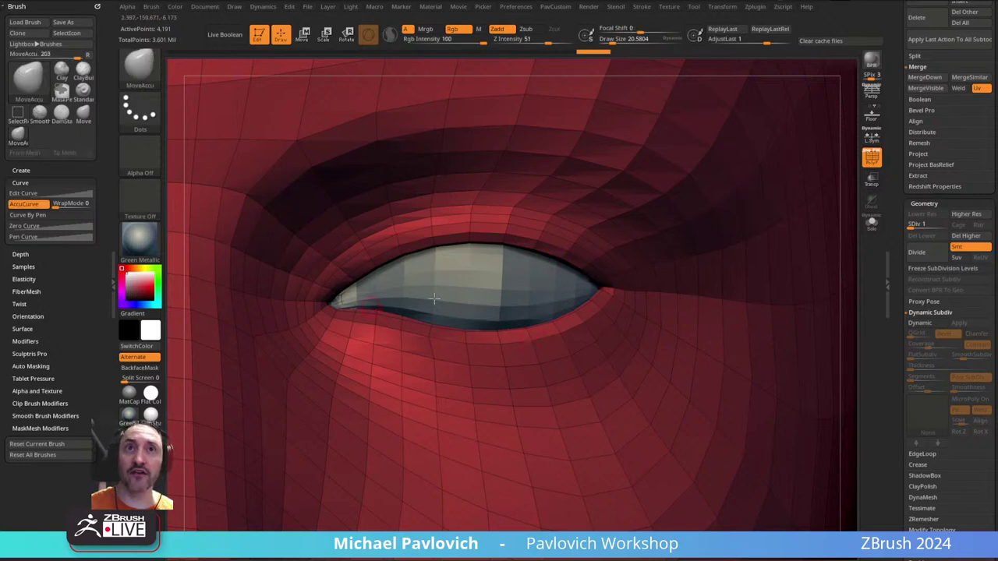
{"action": "right_click_drag", "start_coordinate": [576, 284], "coordinate": [606, 285]}
{"action": "key", "text": "f"}
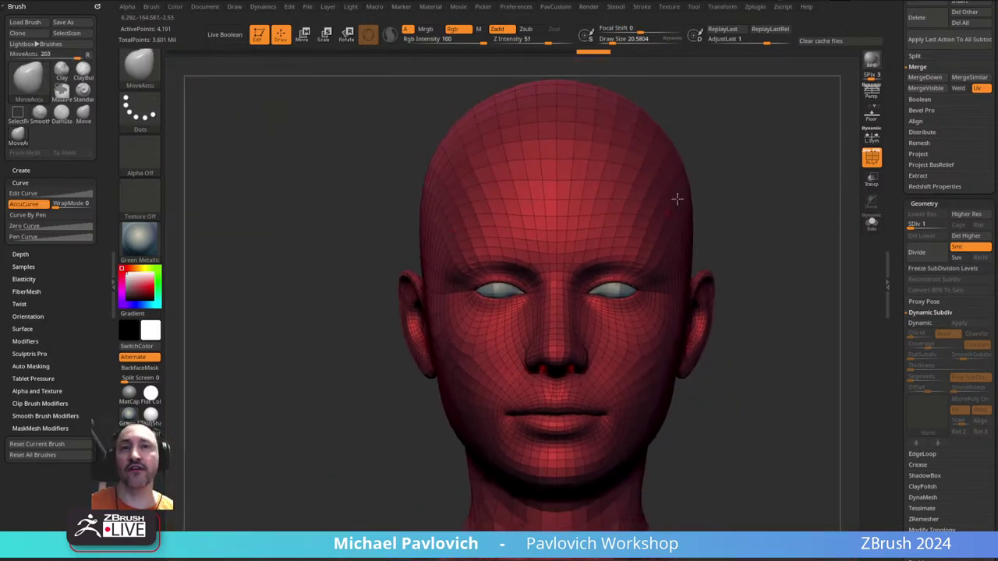
{"action": "left_click_drag", "start_coordinate": [676, 199], "coordinate": [628, 418]}
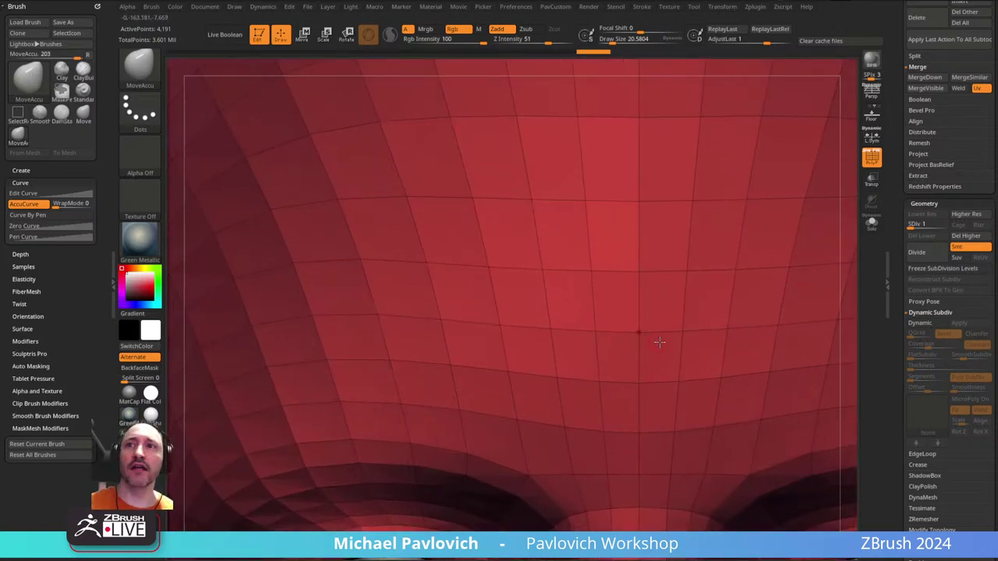
{"action": "right_click_drag", "start_coordinate": [618, 328], "coordinate": [524, 256], "text": "alt"}
{"action": "left_click_drag", "start_coordinate": [912, 226], "coordinate": [926, 226]}
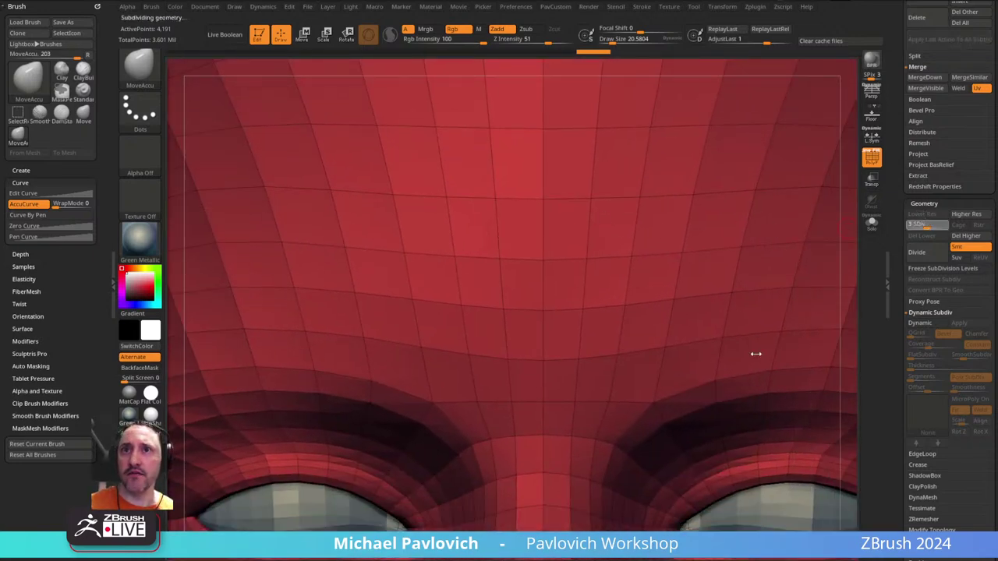
{"action": "right_click_drag", "start_coordinate": [466, 244], "coordinate": [327, 131], "text": "alt"}
{"action": "right_click_drag", "start_coordinate": [533, 195], "coordinate": [556, 258], "text": "ctrl"}
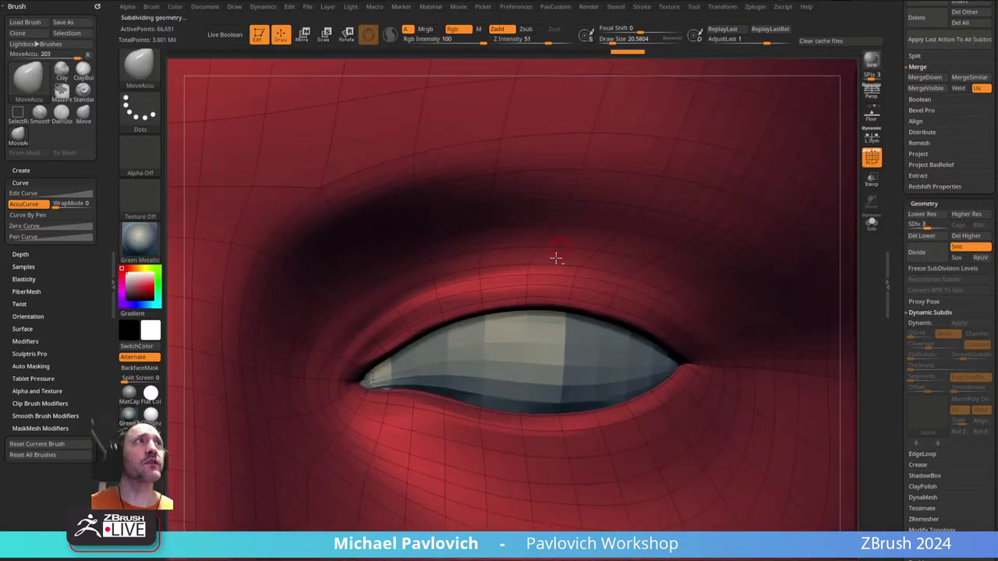
{"action": "left_click_drag", "start_coordinate": [556, 258], "coordinate": [582, 226]}
- Hide the wireframe and carve along the upper eyelid with the DamStandard brush at a draw size of about 52
{"action": "key", "text": "b"}
{"action": "key", "text": "d"}
{"action": "key", "text": "s"}
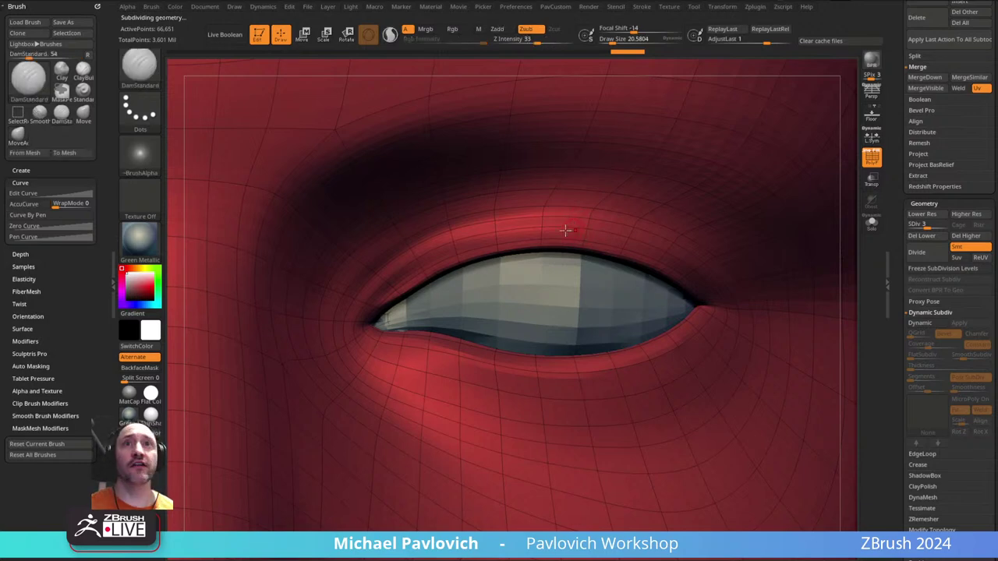
{"action": "left_click", "coordinate": [870, 158]}
{"action": "key", "text": "]"}
{"action": "key", "text": "]"}
{"action": "key", "text": "]"}
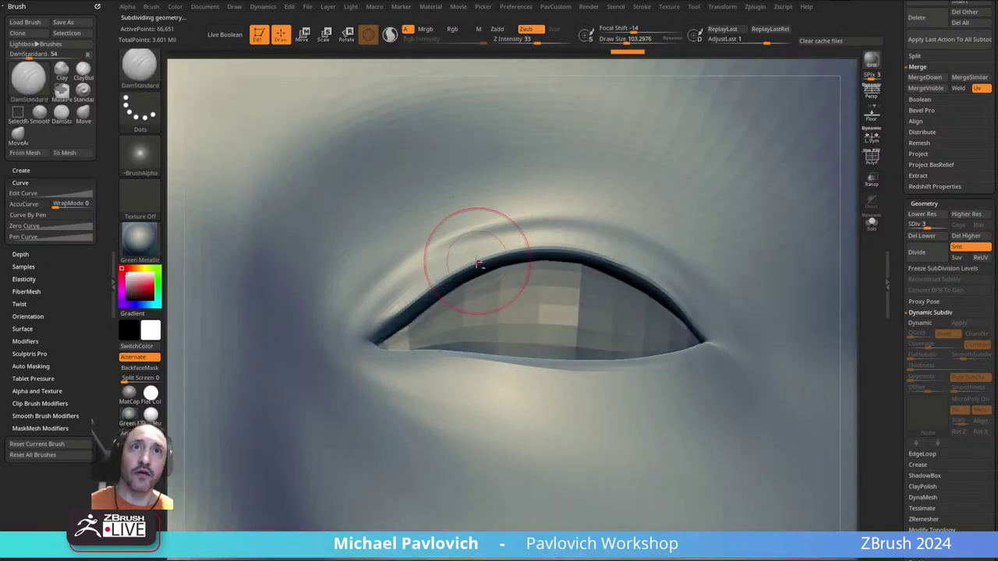
{"action": "key", "text": "["}
{"action": "key", "text": "["}
{"action": "key", "text": "["}
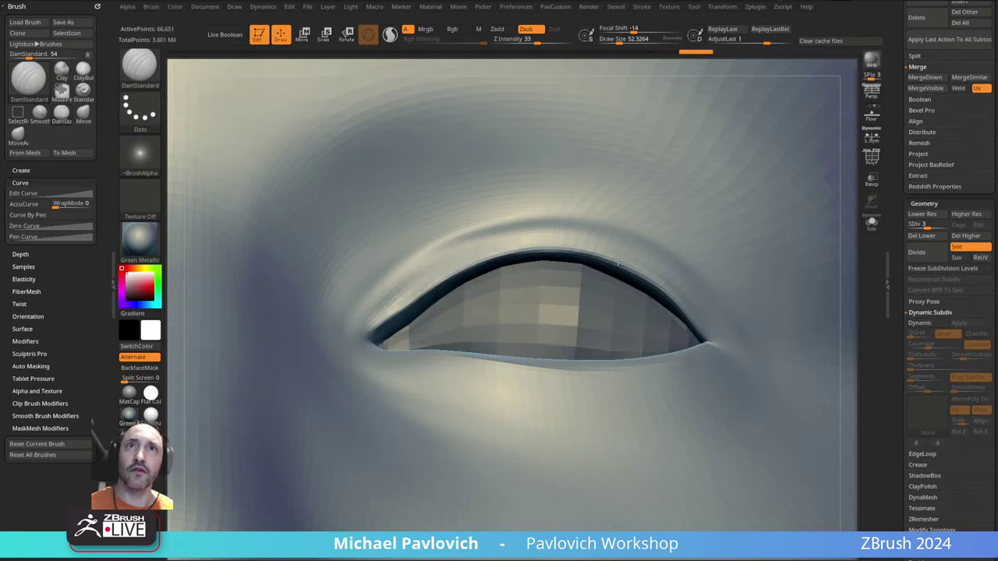
- Select the Dam_Standard_02 brush, enlarge its draw size to about 108, and try a stroke above the upper eyelid
{"action": "key", "text": "4"}
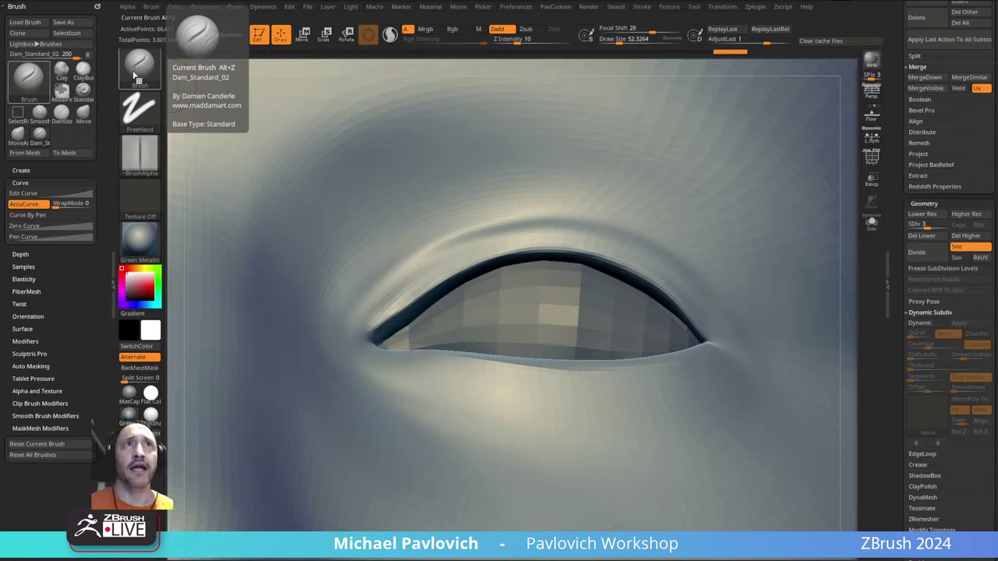
{"action": "right_click_drag", "start_coordinate": [471, 207], "coordinate": [470, 265]}
{"action": "key", "text": "s"}
{"action": "mouse_move", "coordinate": [466, 266]}
{"action": "left_mouse_down"}
{"action": "mouse_move", "coordinate": [477, 266]}
{"action": "mouse_move", "coordinate": [468, 266]}
{"action": "left_mouse_up"}
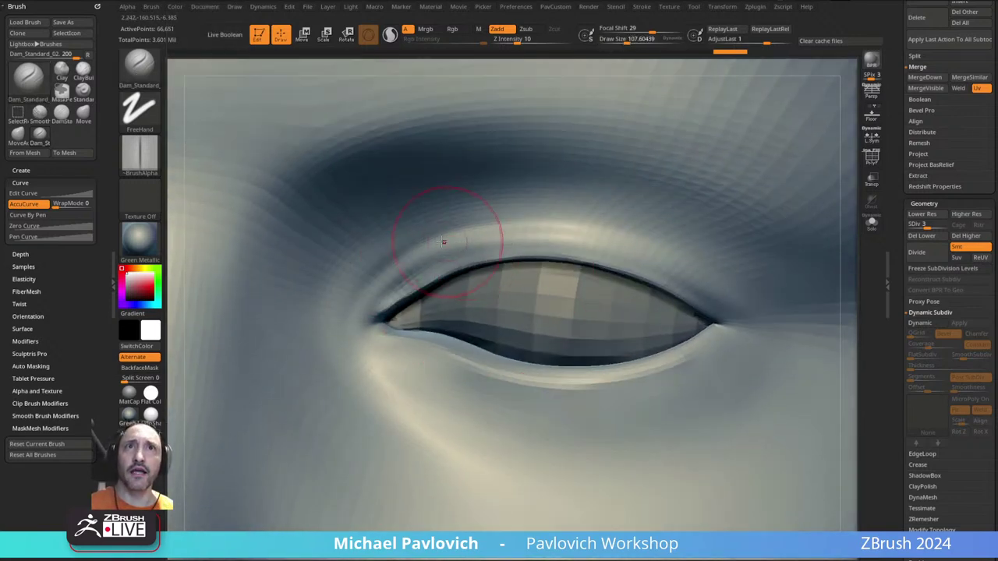
{"action": "right_click_drag", "start_coordinate": [647, 208], "coordinate": [486, 231], "text": "ctrl"}
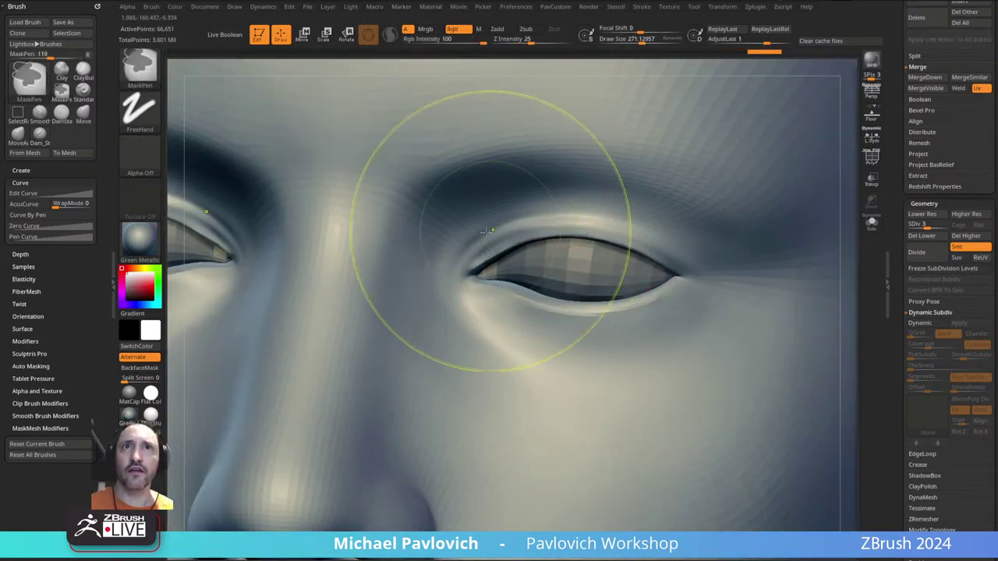
{"action": "mouse_move", "coordinate": [472, 242]}
{"action": "left_mouse_down"}
{"action": "mouse_move", "coordinate": [506, 223]}
{"action": "mouse_move", "coordinate": [612, 214]}
{"action": "left_mouse_up"}
- Try crease strokes along the upper eyelid with Dam_Standard_02 at a draw size of about 161, and undo them
{"action": "right_click_drag", "start_coordinate": [663, 186], "coordinate": [520, 226]}
{"action": "key", "text": "s"}
{"action": "left_click_drag", "start_coordinate": [518, 260], "coordinate": [510, 260]}
{"action": "mouse_move", "coordinate": [473, 255]}
{"action": "left_mouse_down"}
{"action": "mouse_move", "coordinate": [534, 250]}
{"action": "mouse_move", "coordinate": [596, 270]}
{"action": "mouse_move", "coordinate": [540, 249]}
{"action": "mouse_move", "coordinate": [647, 296]}
{"action": "left_mouse_up"}
{"action": "key", "text": "ctrl+z"}
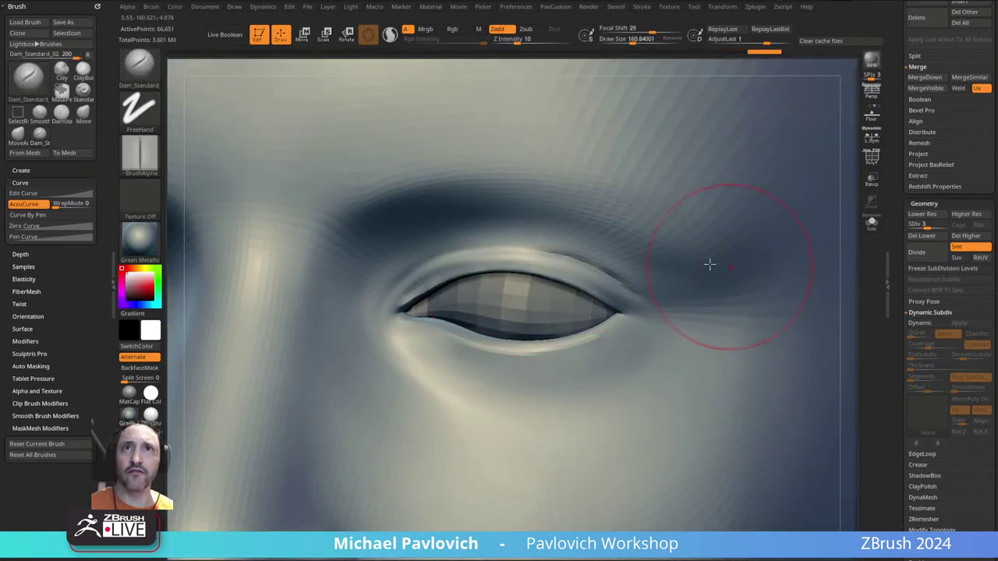
{"action": "right_click_drag", "start_coordinate": [620, 209], "coordinate": [606, 236]}
{"action": "key", "text": "ctrl+z"}
{"action": "left_click_drag", "start_coordinate": [538, 247], "coordinate": [662, 292]}
{"action": "key", "text": "ctrl+z"}
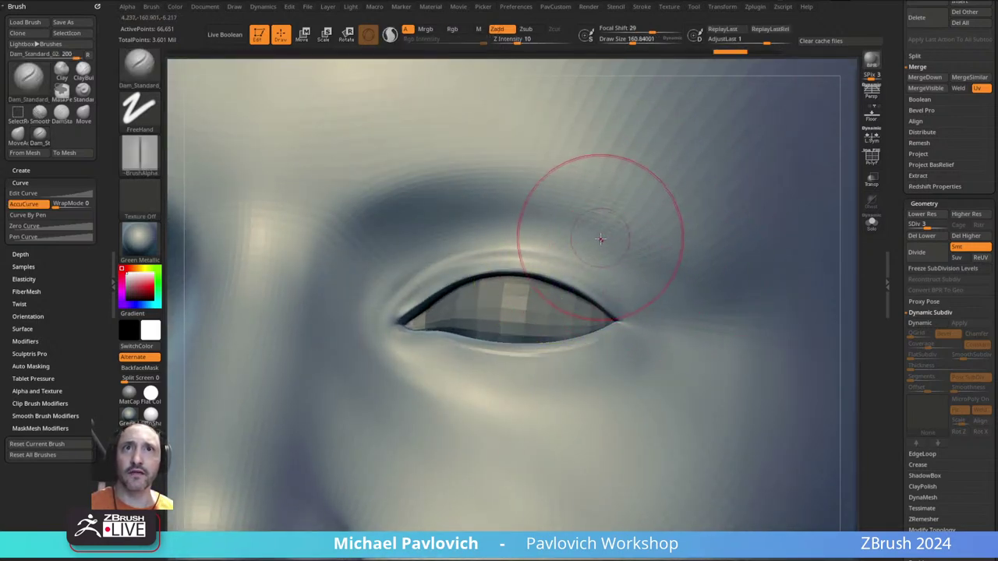
- Try carving below the lower eyelid's rim with the Dam_Standard_02 brush, and undo each stroke
{"action": "right_click_drag", "start_coordinate": [600, 238], "coordinate": [575, 277]}
{"action": "mouse_move", "coordinate": [427, 349]}
{"action": "left_mouse_down"}
{"action": "mouse_move", "coordinate": [517, 367]}
{"action": "mouse_move", "coordinate": [599, 348]}
{"action": "left_mouse_up"}
{"action": "right_click_drag", "start_coordinate": [606, 334], "coordinate": [612, 323]}
{"action": "key", "text": "ctrl+z"}
{"action": "mouse_move", "coordinate": [429, 347]}
{"action": "left_mouse_down"}
{"action": "mouse_move", "coordinate": [473, 361]}
{"action": "mouse_move", "coordinate": [579, 362]}
{"action": "left_mouse_up"}
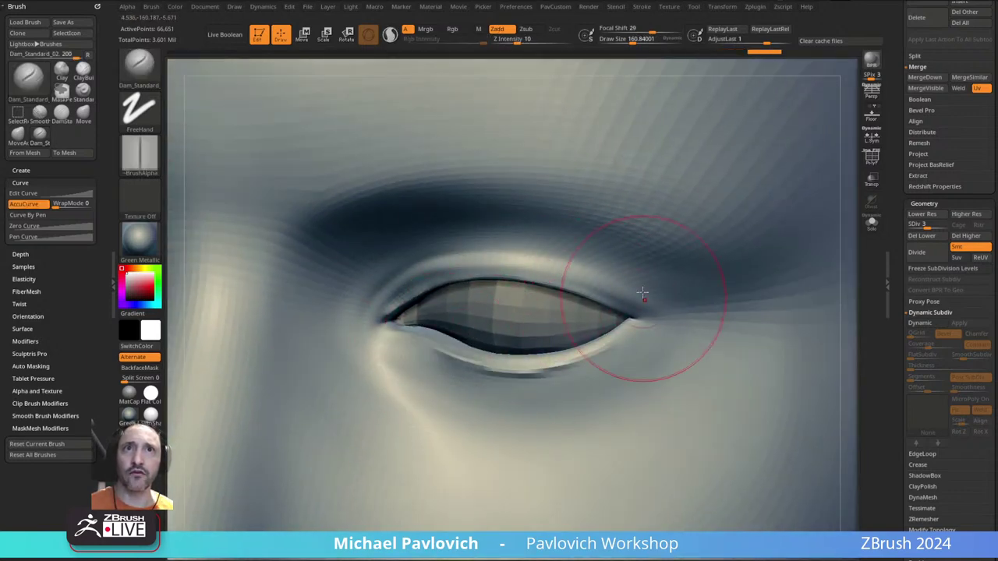
{"action": "right_click_drag", "start_coordinate": [642, 293], "coordinate": [653, 288]}
{"action": "key", "text": "ctrl+z"}
- Raise the head to subdivision level 4 and try the Dam_Standard_02 stroke under the lower eyelid again, undoing it
{"action": "left_click", "coordinate": [935, 223]}
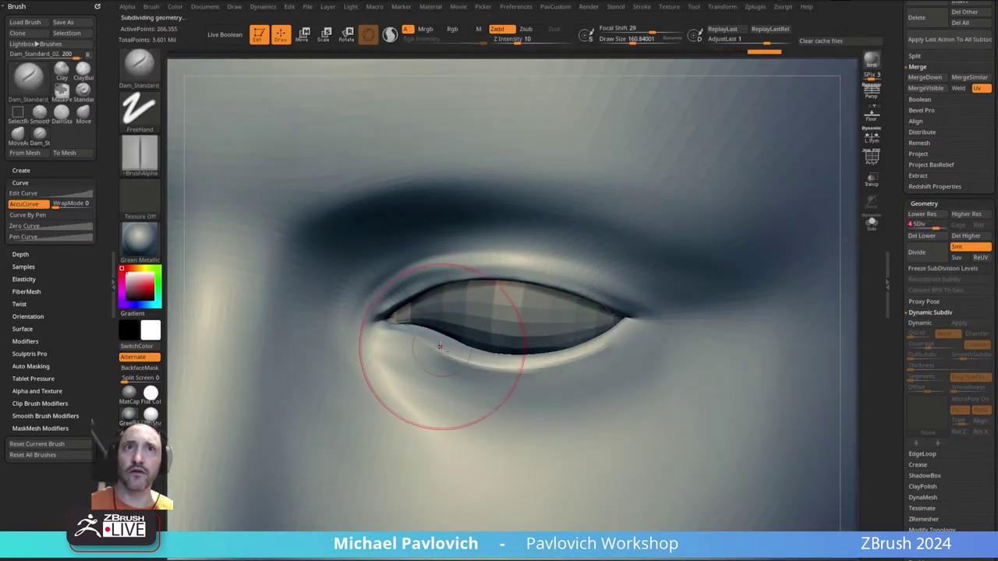
{"action": "mouse_move", "coordinate": [426, 346]}
{"action": "left_mouse_down"}
{"action": "mouse_move", "coordinate": [518, 368]}
{"action": "mouse_move", "coordinate": [613, 343]}
{"action": "left_mouse_up"}
{"action": "key", "text": "ctrl+z"}
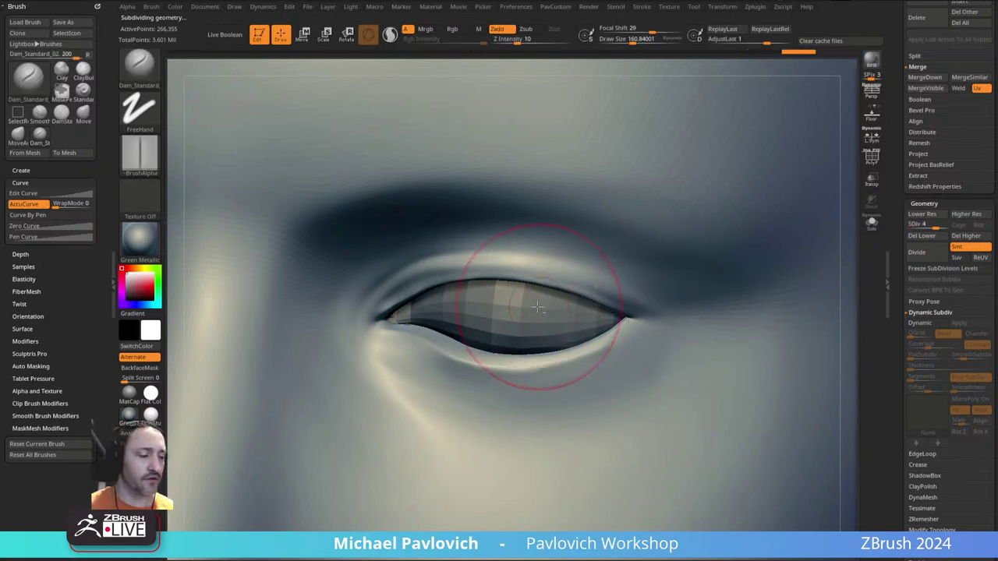
- Switch back to the DamStandard brush with a draw size of about 72
{"action": "key", "text": "b"}
{"action": "key", "text": "d"}
{"action": "key", "text": "s"}
{"action": "key", "text": "s"}
{"action": "mouse_move", "coordinate": [434, 348]}
{"action": "left_mouse_down"}
{"action": "mouse_move", "coordinate": [423, 347]}
{"action": "mouse_move", "coordinate": [489, 367]}
{"action": "mouse_move", "coordinate": [615, 350]}
{"action": "mouse_move", "coordinate": [441, 374]}
{"action": "left_mouse_up"}
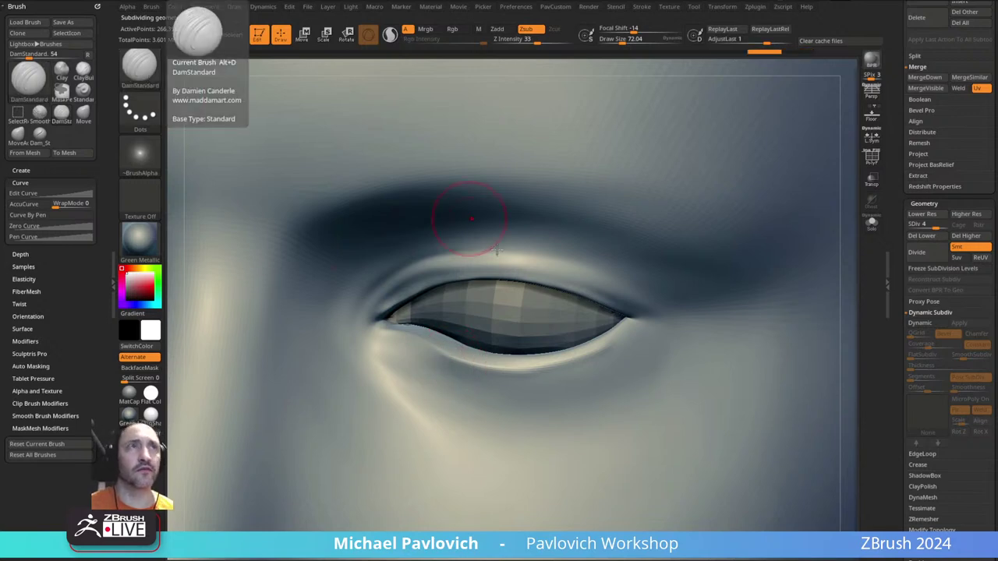
- Carve a crisp crease along the lower eyelid's outer edge with the Orb_Cracks brush at a draw size of about 55
{"action": "key", "text": "b"}
{"action": "key", "text": "o"}
{"action": "key", "text": "c"}
{"action": "right_click_drag", "start_coordinate": [510, 334], "coordinate": [509, 257], "text": "ctrl"}
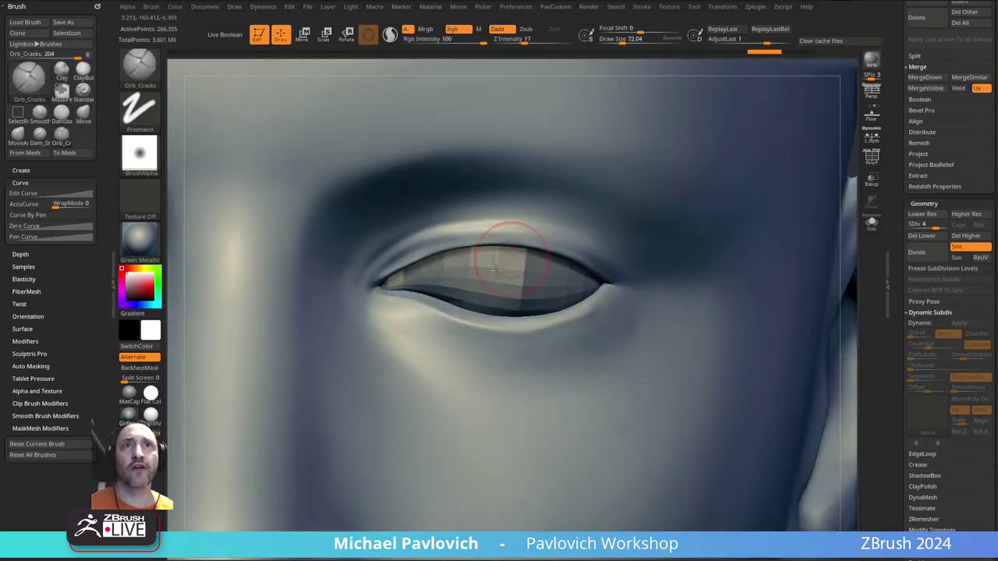
{"action": "right_click_drag", "start_coordinate": [420, 304], "coordinate": [396, 288]}
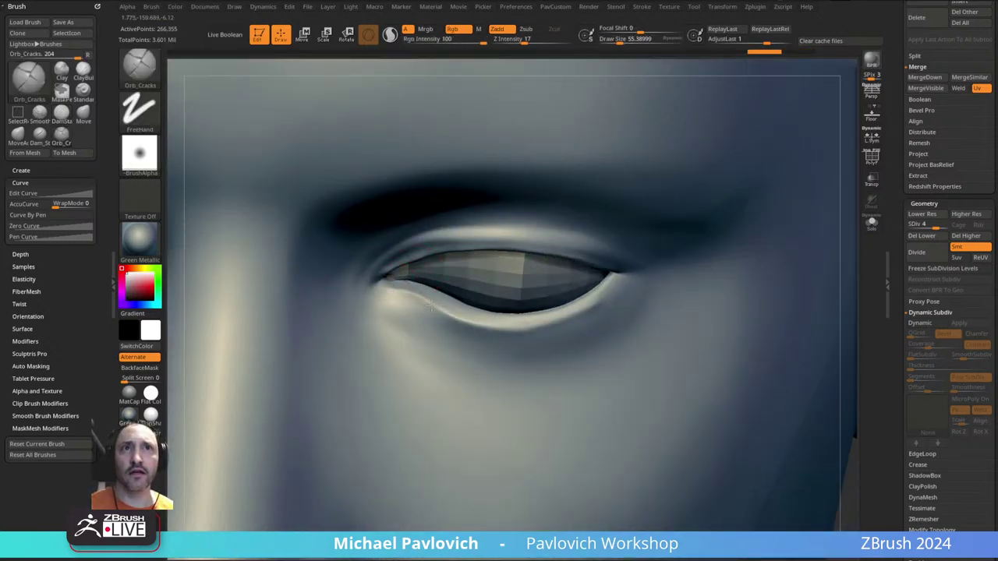
{"action": "left_click_drag", "start_coordinate": [586, 312], "coordinate": [614, 290]}
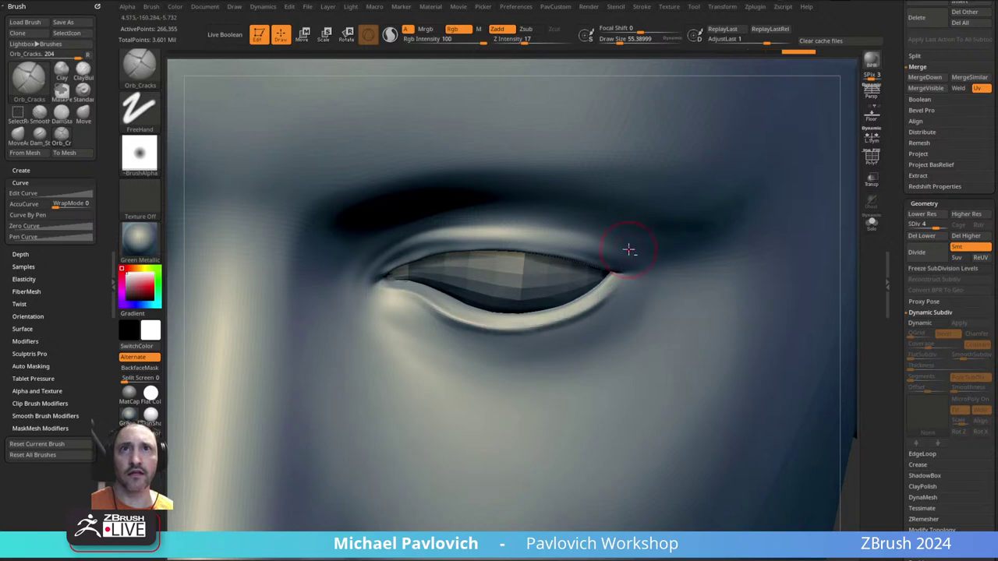
{"action": "right_click_drag", "start_coordinate": [630, 250], "coordinate": [623, 190]}
{"action": "right_click_drag", "start_coordinate": [590, 245], "coordinate": [587, 262]}
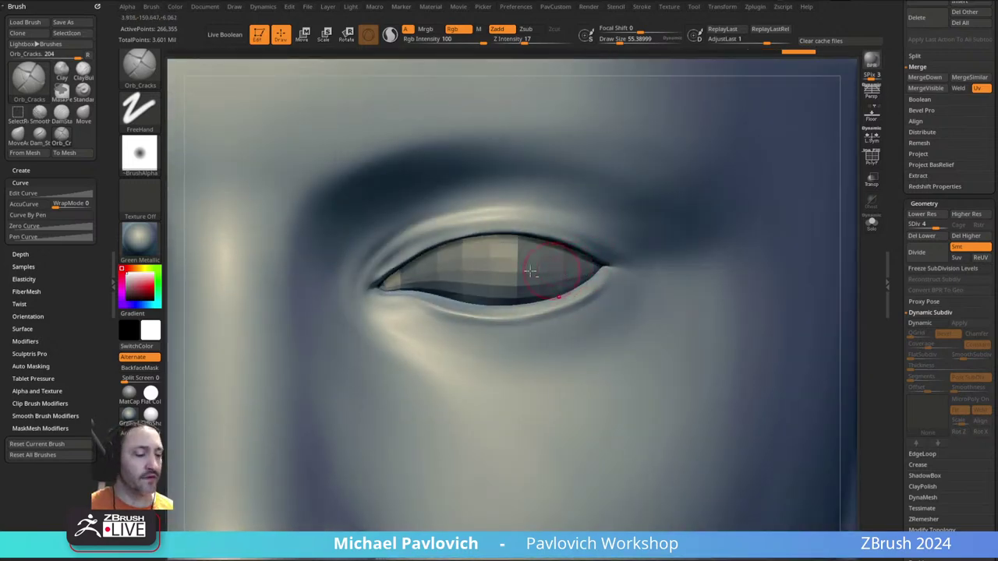
- Build up the skin just below the lower eyelid's rim with the Clay brush
{"action": "key", "text": "b"}
{"action": "key", "text": "c"}
{"action": "key", "text": "l"}
{"action": "mouse_move", "coordinate": [480, 326]}
{"action": "left_mouse_down"}
{"action": "mouse_move", "coordinate": [546, 320]}
{"action": "mouse_move", "coordinate": [592, 298]}
{"action": "left_mouse_up"}
- Flatten the lower eyelid's rim and the skin beneath it with the hPolish brush at a draw size of about 38
{"action": "key", "text": "b"}
{"action": "key", "text": "h"}
{"action": "key", "text": "p"}
{"action": "right_click_drag", "start_coordinate": [508, 272], "coordinate": [499, 319]}
{"action": "key", "text": "s"}
{"action": "left_click", "coordinate": [427, 310]}
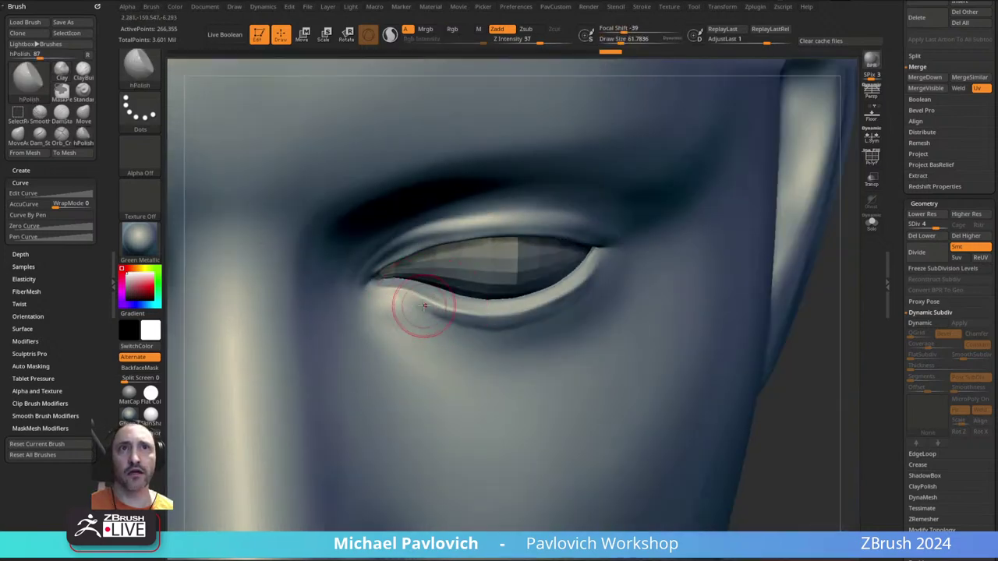
{"action": "mouse_move", "coordinate": [494, 326]}
{"action": "left_mouse_down"}
{"action": "mouse_move", "coordinate": [517, 308]}
{"action": "mouse_move", "coordinate": [553, 308]}
{"action": "left_mouse_up"}
{"action": "right_click_drag", "start_coordinate": [553, 343], "coordinate": [511, 321]}
{"action": "left_click_drag", "start_coordinate": [597, 287], "coordinate": [521, 321]}
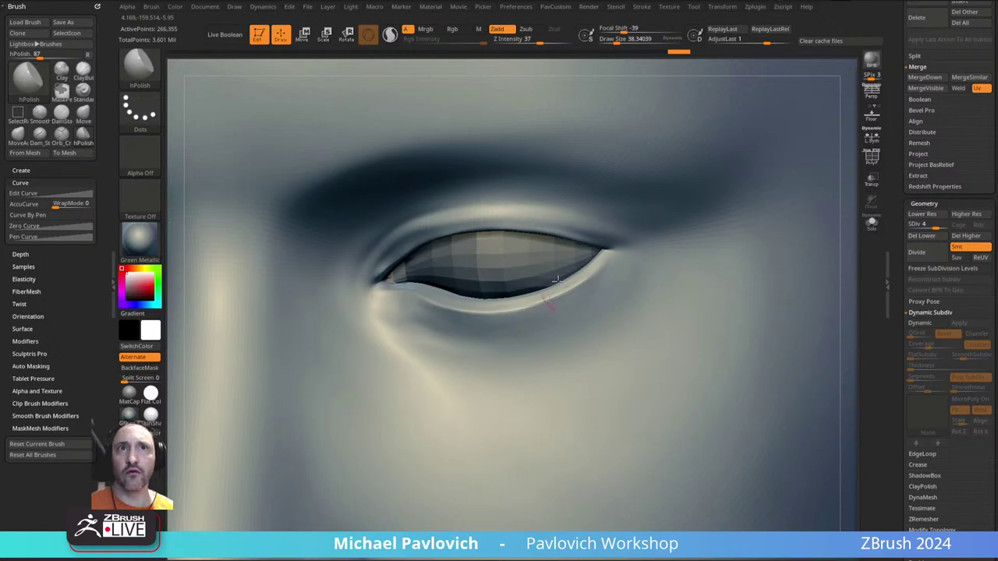
- Polish the lower eyelid's edge from the outer corner inward and along its underside with hPolish
{"action": "right_click_drag", "start_coordinate": [558, 278], "coordinate": [444, 275]}
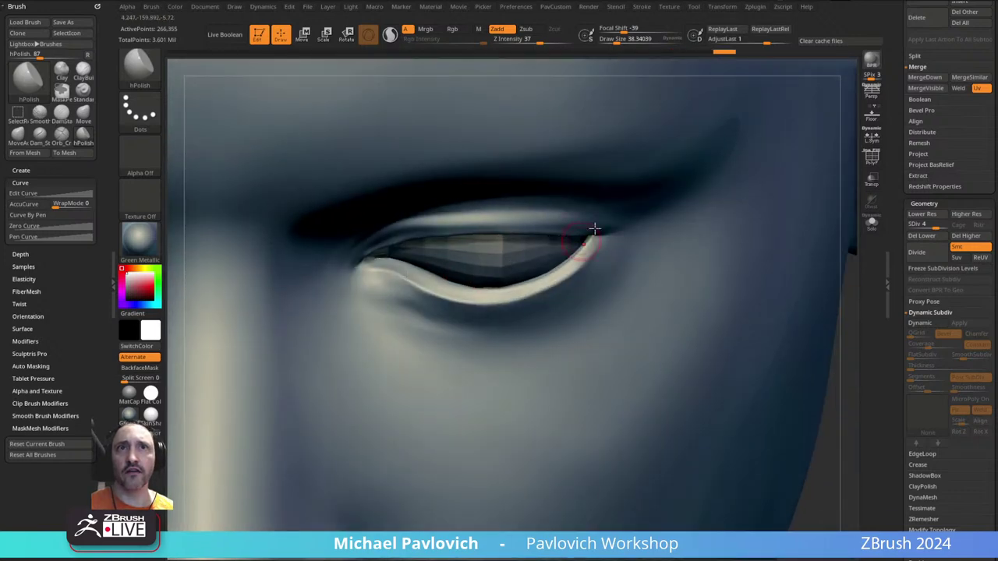
{"action": "left_click_drag", "start_coordinate": [573, 258], "coordinate": [518, 292]}
{"action": "right_click_drag", "start_coordinate": [495, 250], "coordinate": [485, 195]}
{"action": "mouse_move", "coordinate": [393, 306]}
{"action": "left_mouse_down"}
{"action": "mouse_move", "coordinate": [468, 329]}
{"action": "mouse_move", "coordinate": [552, 321]}
{"action": "left_mouse_up"}
{"action": "right_click_drag", "start_coordinate": [601, 249], "coordinate": [540, 259]}
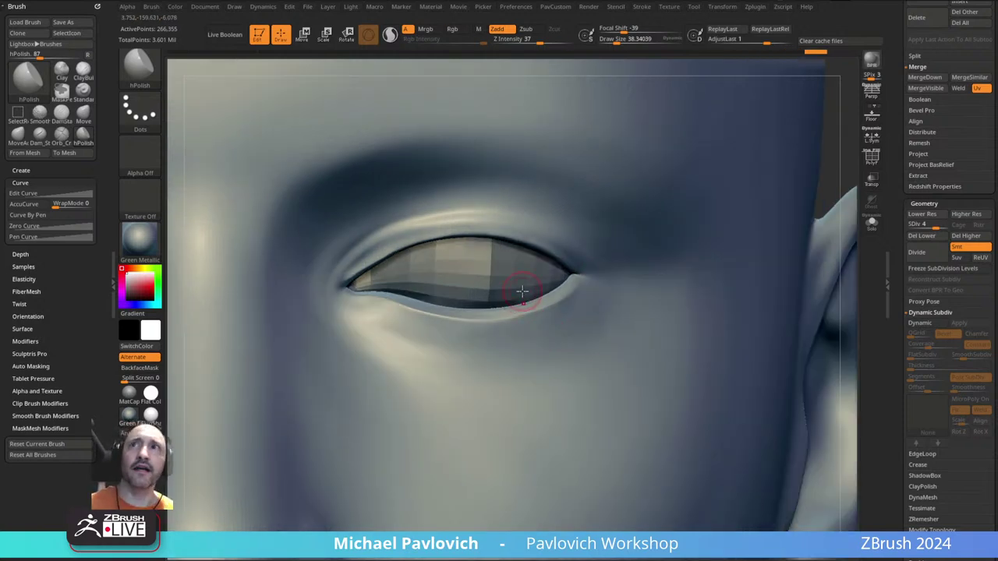
- Switch to the Inflat brush with a Z Intensity of 21 and a draw size of about 29
{"action": "key", "text": "b"}
{"action": "key", "text": "i"}
{"action": "key", "text": "n"}
{"action": "right_click_drag", "start_coordinate": [456, 277], "coordinate": [467, 285], "text": "ctrl"}
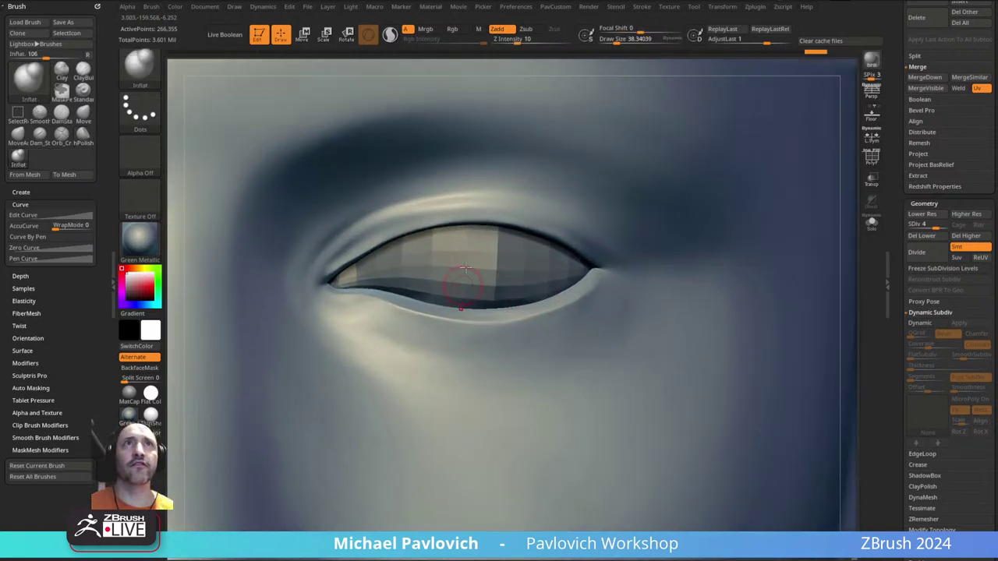
{"action": "left_click", "coordinate": [528, 40]}
{"action": "left_click_drag", "start_coordinate": [528, 40], "coordinate": [529, 40]}
{"action": "key", "text": "s"}
{"action": "left_click_drag", "start_coordinate": [347, 293], "coordinate": [345, 293]}
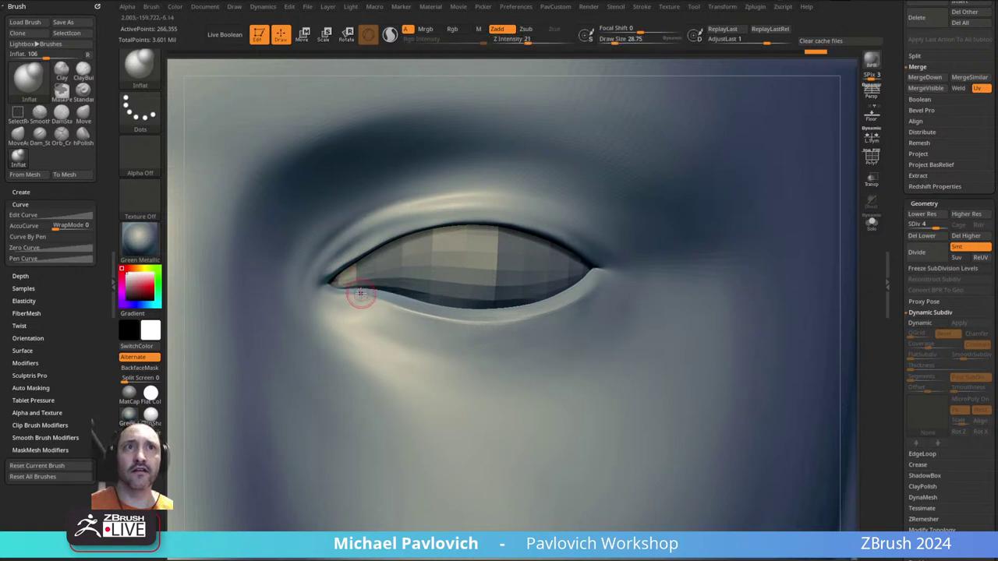
- Turn on Lazy Mouse for the Inflat brush and reduce its draw size to about 12
{"action": "right_click", "coordinate": [358, 294]}
{"action": "left_click", "coordinate": [641, 7]}
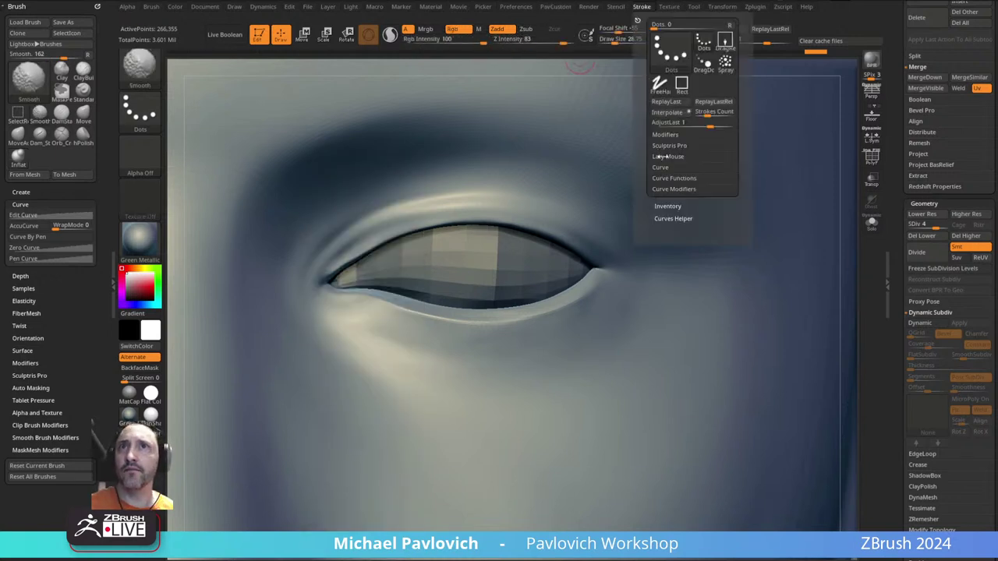
{"action": "left_click", "coordinate": [667, 156]}
{"action": "key", "text": "s"}
{"action": "left_click_drag", "start_coordinate": [364, 279], "coordinate": [358, 279]}
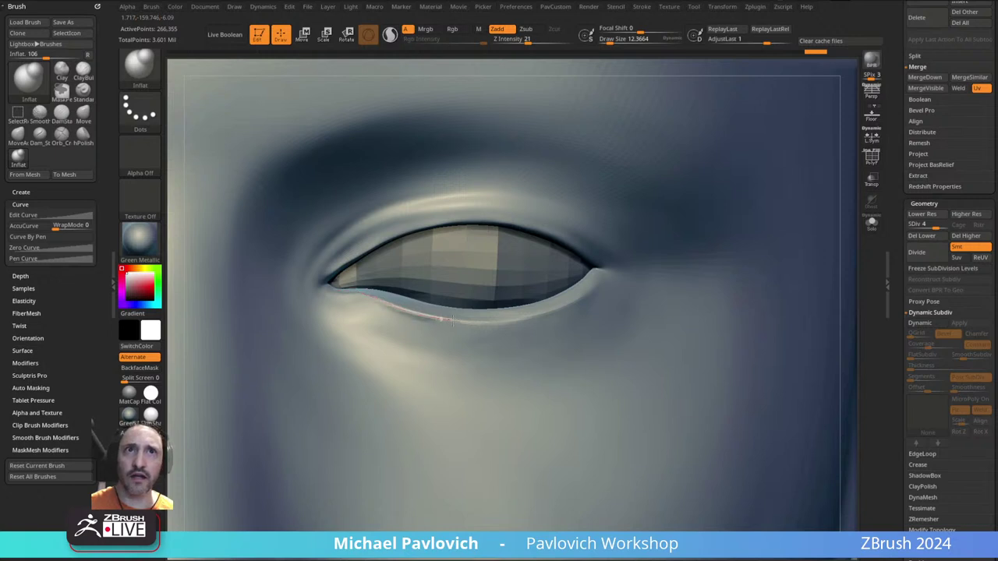
- Subdivide the head to level 5 and inflate a thin ridge along the lower eyelid's outer edge
{"action": "key", "text": "ctrl+d"}
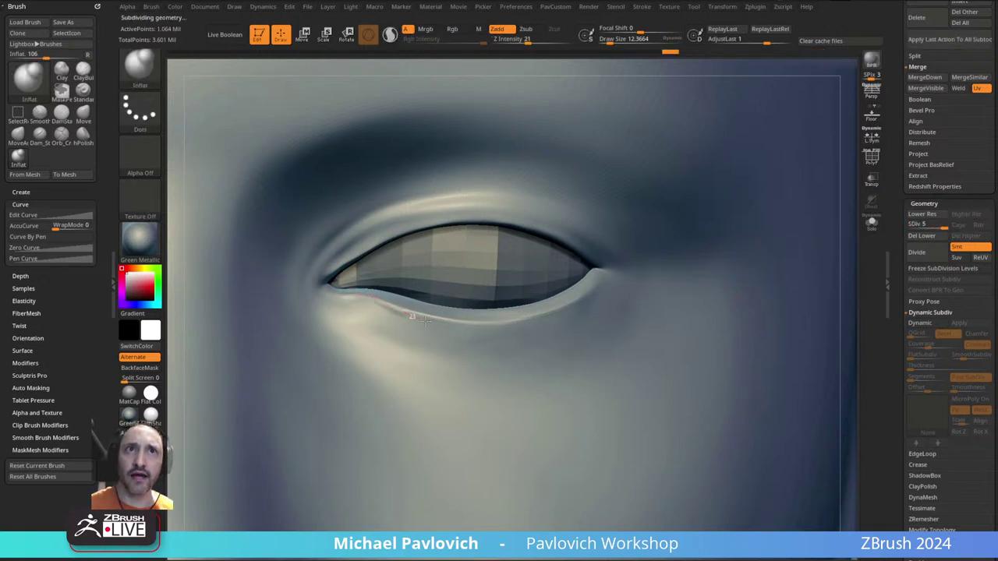
{"action": "left_click_drag", "start_coordinate": [461, 323], "coordinate": [384, 299]}
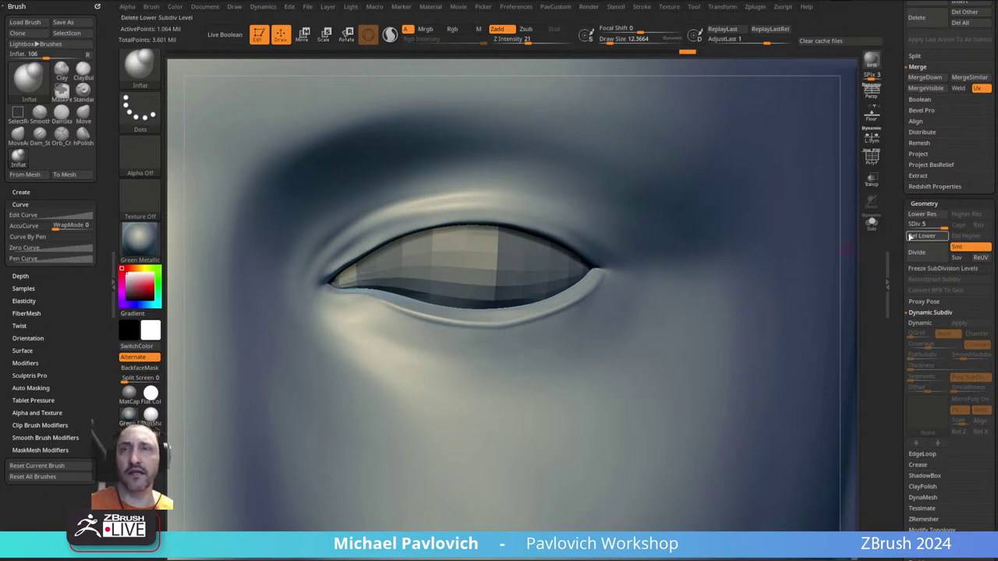
{"action": "mouse_move", "coordinate": [522, 235]}
{"action": "right_mouse_down", "text": "alt"}
{"action": "mouse_move", "coordinate": [555, 269]}
{"action": "mouse_move", "coordinate": [566, 242]}
{"action": "right_mouse_up", "text": "alt"}
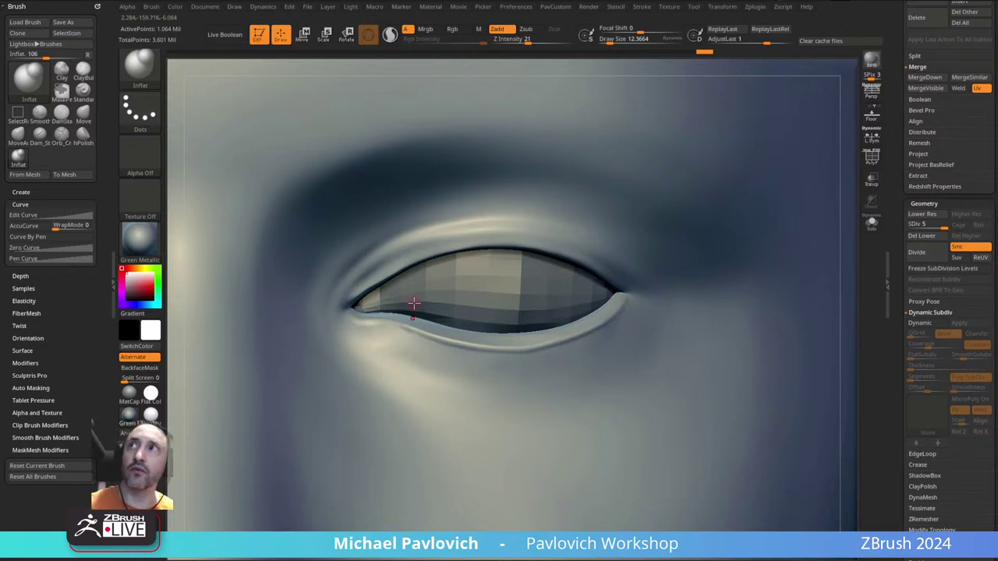
{"action": "right_click_drag", "start_coordinate": [997, 240], "coordinate": [466, 381]}
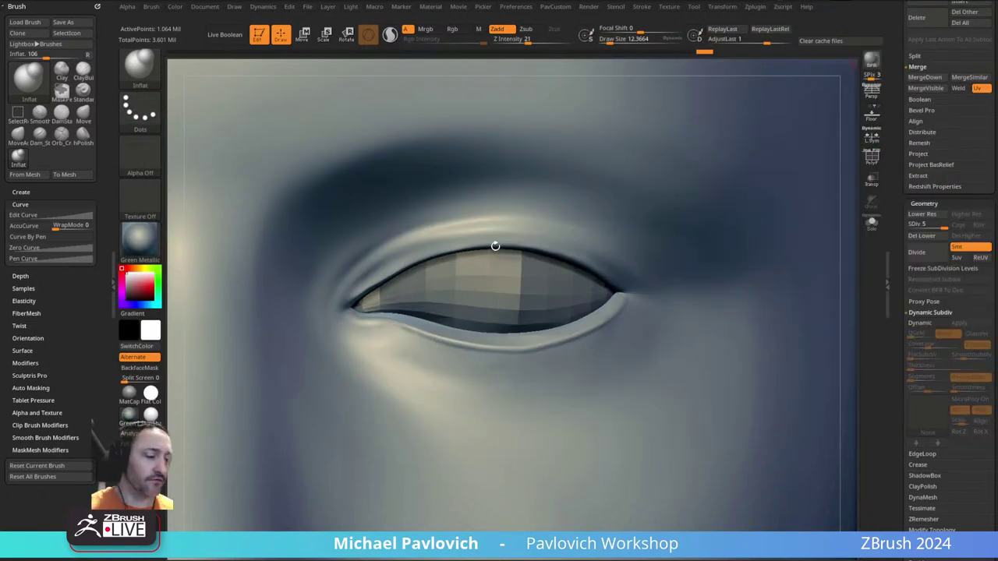
- Switch to the DamStandard brush at a draw size of about 62 and set it to Lazy Mouse strokes
{"action": "mouse_move", "coordinate": [496, 246]}
{"action": "right_mouse_down"}
{"action": "mouse_move", "coordinate": [492, 214]}
{"action": "mouse_move", "coordinate": [483, 238]}
{"action": "right_mouse_up"}
{"action": "key", "text": "b"}
{"action": "key", "text": "d"}
{"action": "key", "text": "s"}
{"action": "key", "text": "s"}
{"action": "mouse_move", "coordinate": [390, 288]}
{"action": "left_mouse_down"}
{"action": "mouse_move", "coordinate": [370, 288]}
{"action": "mouse_move", "coordinate": [382, 261]}
{"action": "mouse_move", "coordinate": [424, 231]}
{"action": "left_mouse_up"}
{"action": "key", "text": "2"}
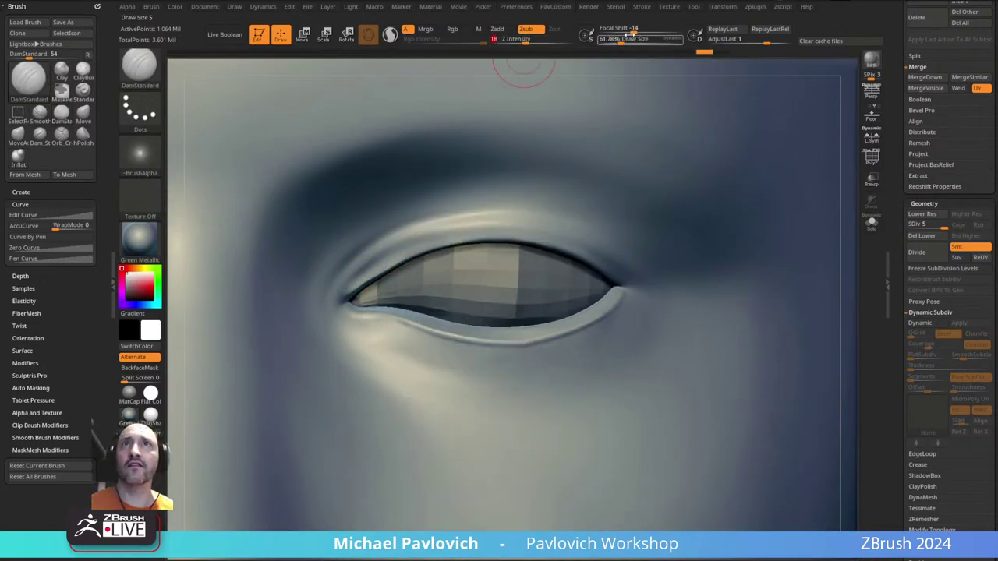
{"action": "left_click", "coordinate": [642, 6]}
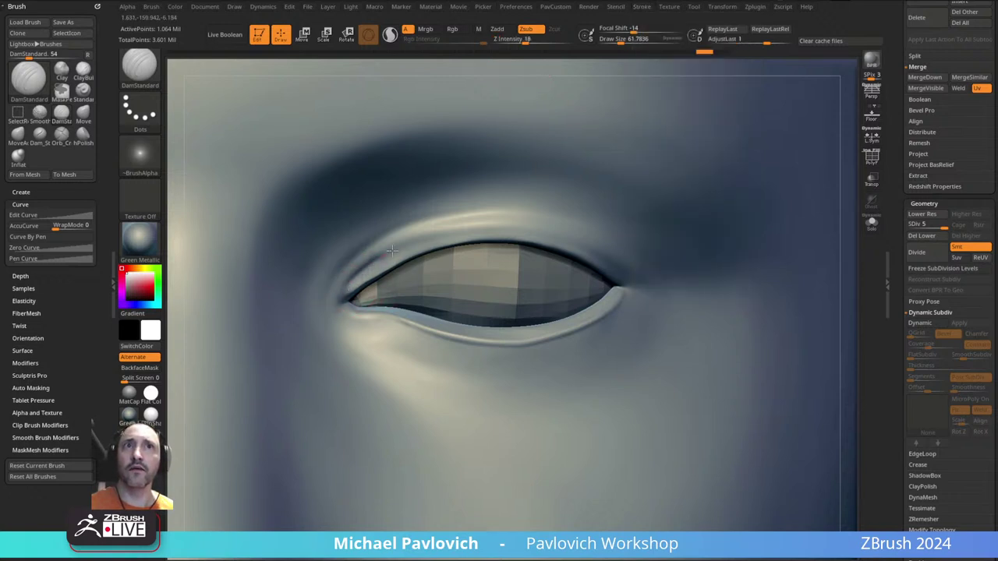
- Try carving a crease above the upper eyelid with the DamStandard brush, and undo the strokes
{"action": "mouse_move", "coordinate": [392, 250]}
{"action": "left_mouse_down"}
{"action": "mouse_move", "coordinate": [441, 232]}
{"action": "mouse_move", "coordinate": [528, 223]}
{"action": "left_mouse_up"}
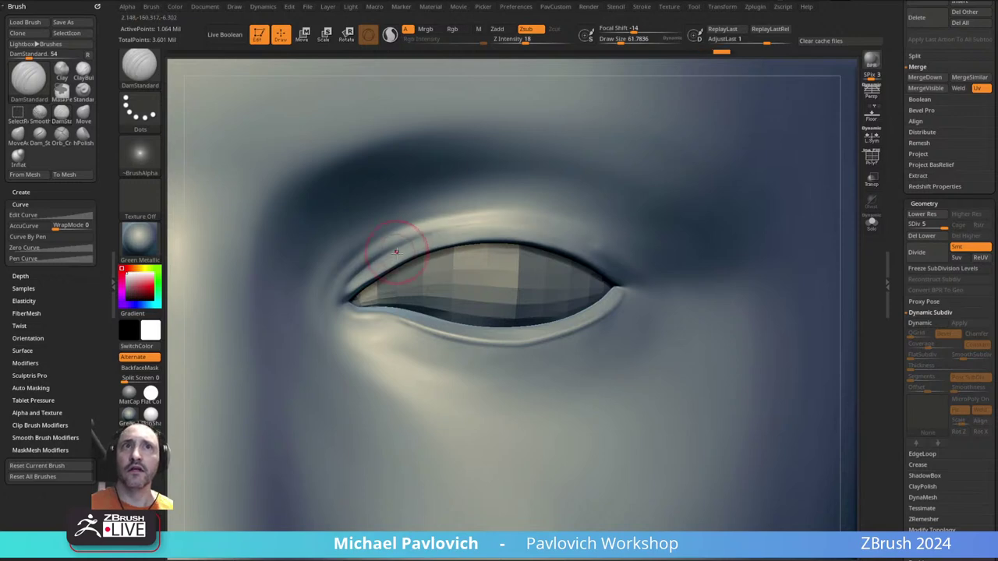
{"action": "mouse_move", "coordinate": [352, 279]}
{"action": "left_mouse_down"}
{"action": "mouse_move", "coordinate": [427, 234]}
{"action": "mouse_move", "coordinate": [514, 224]}
{"action": "mouse_move", "coordinate": [652, 270]}
{"action": "left_mouse_up"}
{"action": "right_click_drag", "start_coordinate": [679, 267], "coordinate": [555, 233], "text": "ctrl"}
{"action": "key", "text": "ctrl+z"}
{"action": "key", "text": "ctrl+z"}
- Carve the upper eyelid's crease from the outer to the inner corner with DamStandard at a draw size of about 52
{"action": "mouse_move", "coordinate": [549, 224]}
{"action": "left_mouse_down"}
{"action": "mouse_move", "coordinate": [477, 274]}
{"action": "mouse_move", "coordinate": [434, 344]}
{"action": "mouse_move", "coordinate": [432, 396]}
{"action": "left_mouse_up"}
{"action": "mouse_move", "coordinate": [549, 219]}
{"action": "left_mouse_down"}
{"action": "mouse_move", "coordinate": [502, 246]}
{"action": "mouse_move", "coordinate": [444, 323]}
{"action": "left_mouse_up"}
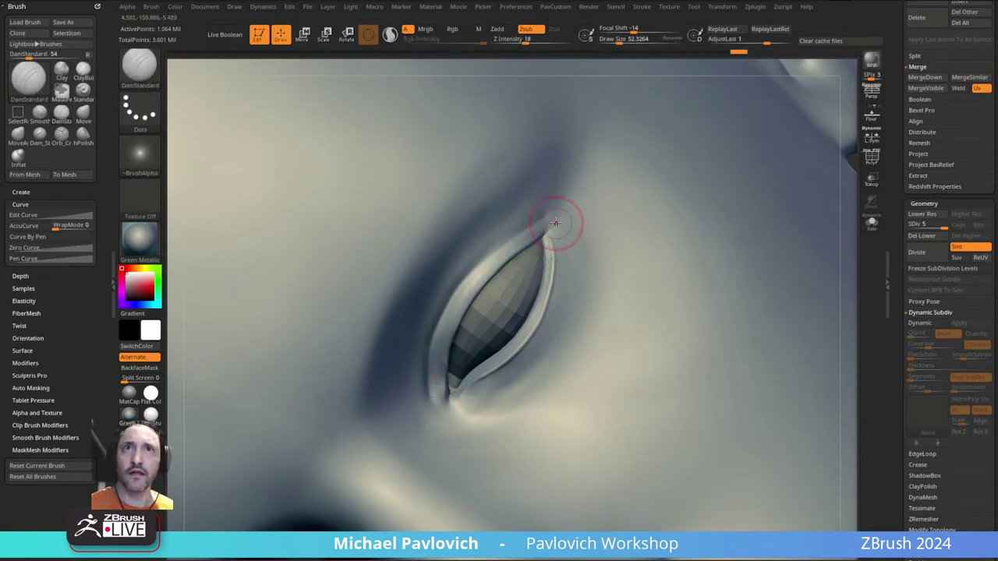
{"action": "mouse_move", "coordinate": [557, 223]}
{"action": "left_mouse_down"}
{"action": "mouse_move", "coordinate": [562, 285]}
{"action": "mouse_move", "coordinate": [521, 360]}
{"action": "left_mouse_up"}
{"action": "right_click_drag", "start_coordinate": [521, 360], "coordinate": [548, 343]}
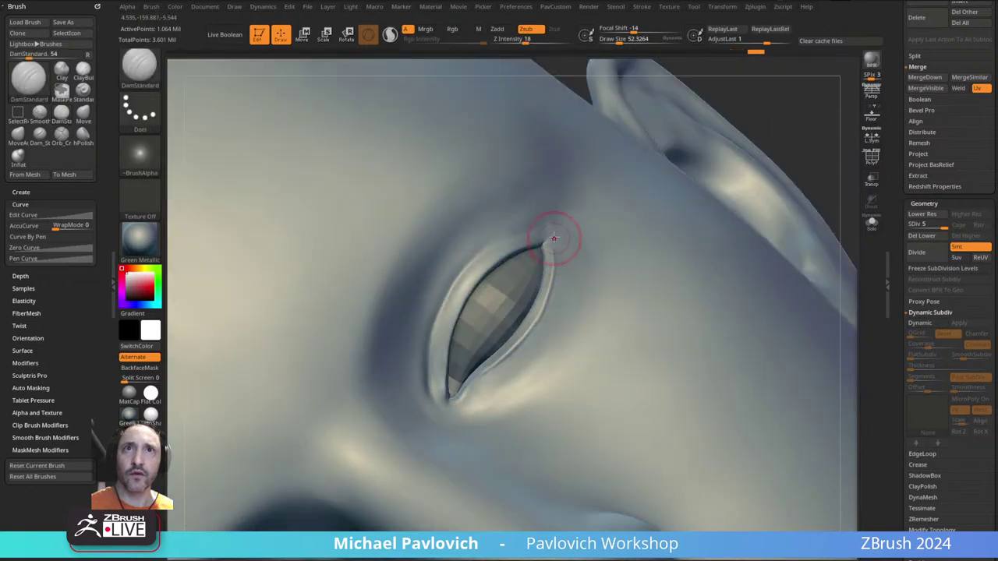
- Try a DamStandard crease beneath the lower eyelid toward the inner corner, and undo the strokes
{"action": "mouse_move", "coordinate": [561, 285]}
{"action": "left_mouse_down"}
{"action": "mouse_move", "coordinate": [547, 327]}
{"action": "mouse_move", "coordinate": [462, 413]}
{"action": "left_mouse_up"}
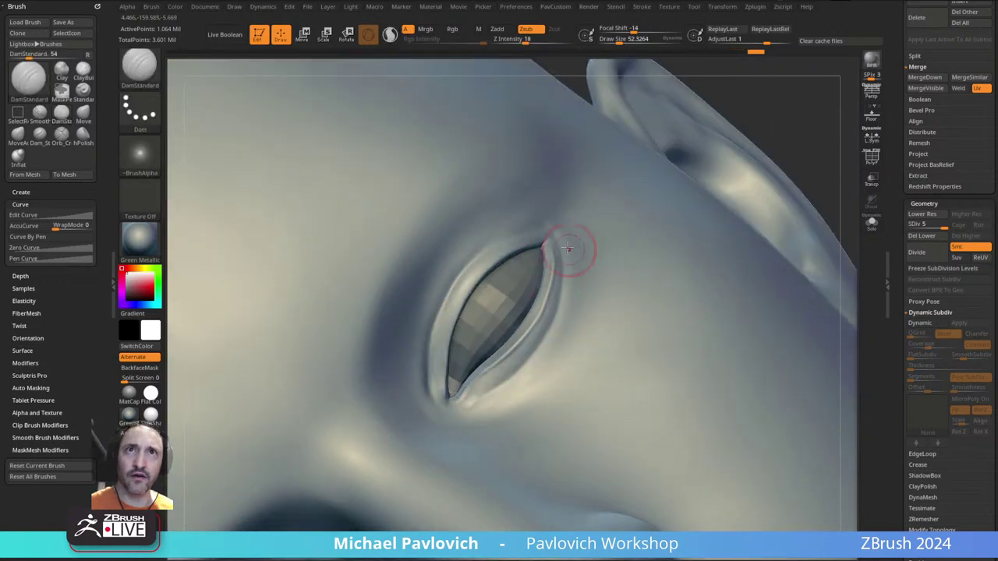
{"action": "left_click_drag", "start_coordinate": [547, 325], "coordinate": [548, 336]}
{"action": "key", "text": "ctrl+z"}
{"action": "key", "text": "ctrl+z"}
- Carve a crease beneath the lower eyelid from the outer corner down past the inner corner with DamStandard
{"action": "mouse_move", "coordinate": [550, 234]}
{"action": "left_mouse_down"}
{"action": "mouse_move", "coordinate": [561, 248]}
{"action": "mouse_move", "coordinate": [560, 313]}
{"action": "mouse_move", "coordinate": [511, 377]}
{"action": "mouse_move", "coordinate": [477, 401]}
{"action": "left_mouse_up"}
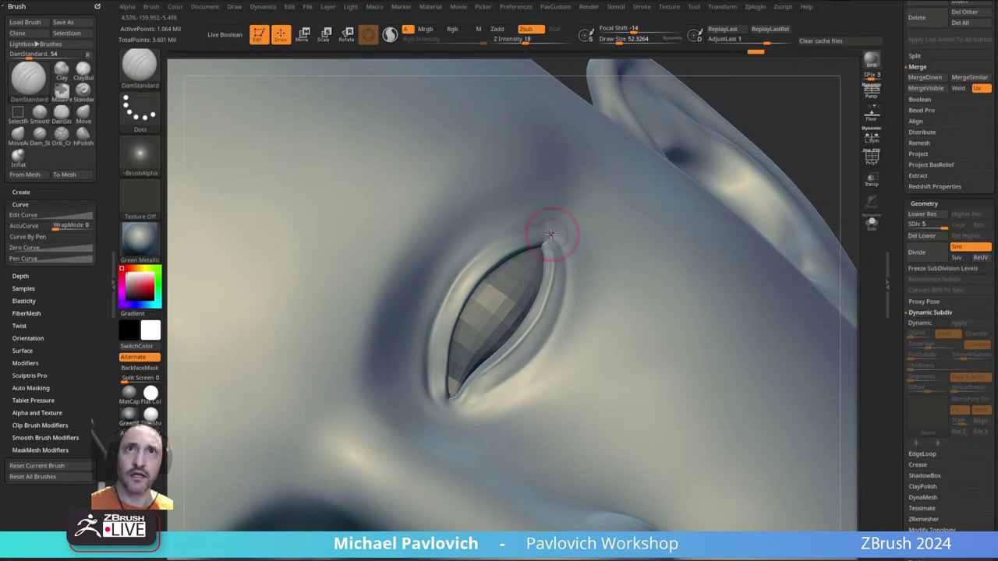
{"action": "mouse_move", "coordinate": [558, 308]}
{"action": "left_mouse_down"}
{"action": "mouse_move", "coordinate": [523, 368]}
{"action": "mouse_move", "coordinate": [447, 433]}
{"action": "left_mouse_up"}
{"action": "mouse_move", "coordinate": [483, 390]}
{"action": "right_mouse_down", "text": "ctrl"}
{"action": "mouse_move", "coordinate": [517, 232]}
{"action": "mouse_move", "coordinate": [621, 208]}
{"action": "mouse_move", "coordinate": [533, 219]}
{"action": "right_mouse_up", "text": "ctrl"}
{"action": "right_click_drag", "start_coordinate": [679, 229], "coordinate": [546, 257], "text": "shift"}
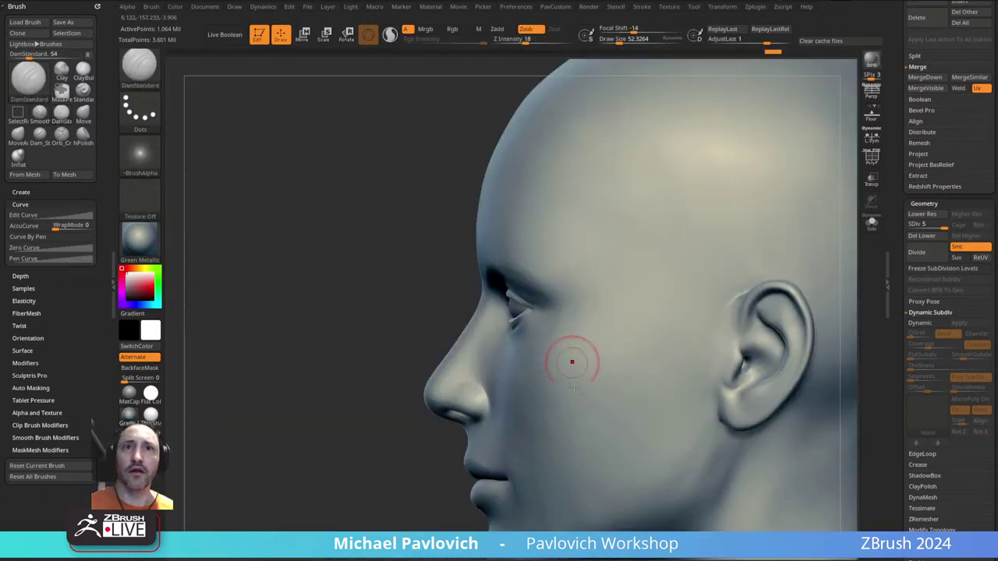
- Try tracing the upper lip's border with the Standard brush at draw sizes of about 36 and 27, undoing each stroke
{"action": "right_click_drag", "start_coordinate": [572, 361], "coordinate": [576, 183], "text": "alt"}
{"action": "mouse_move", "coordinate": [575, 183]}
{"action": "right_mouse_down", "text": "ctrl"}
{"action": "mouse_move", "coordinate": [589, 246]}
{"action": "mouse_move", "coordinate": [690, 218]}
{"action": "mouse_move", "coordinate": [686, 272]}
{"action": "right_mouse_up", "text": "ctrl"}
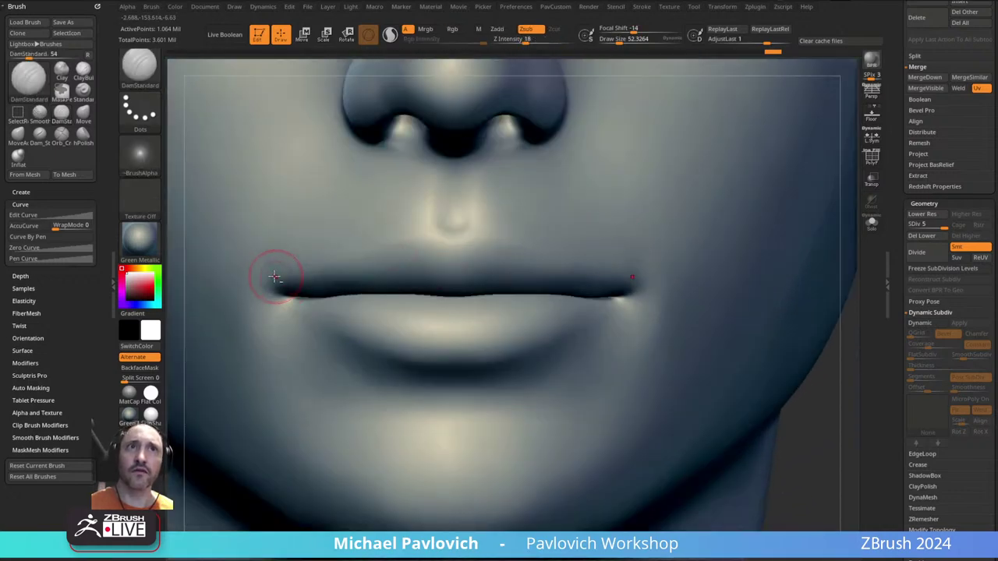
{"action": "key", "text": "b"}
{"action": "key", "text": "s"}
{"action": "key", "text": "t"}
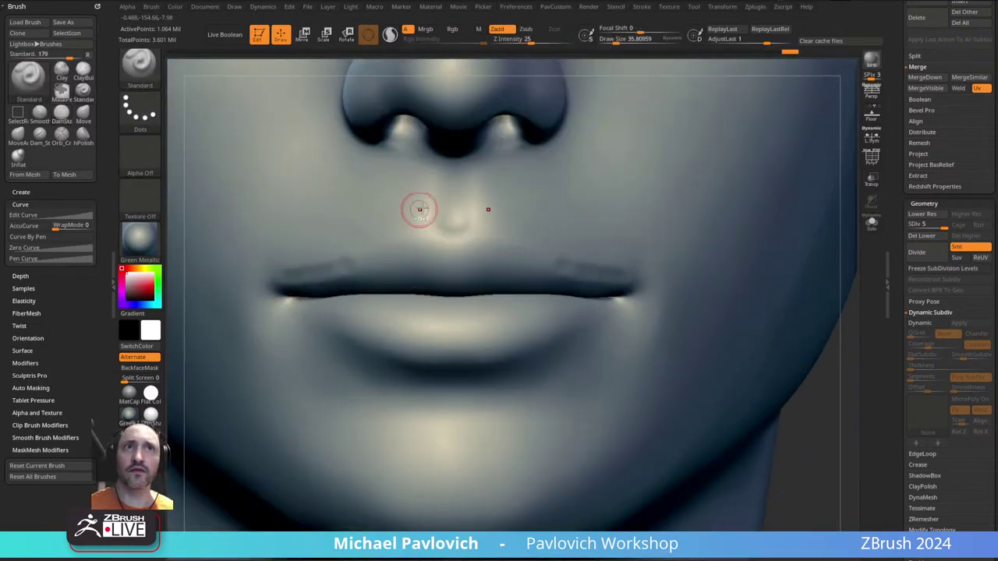
{"action": "right_click_drag", "start_coordinate": [410, 181], "coordinate": [427, 228], "text": "alt"}
{"action": "key", "text": "ctrl+z"}
{"action": "key", "text": "bracketleft"}
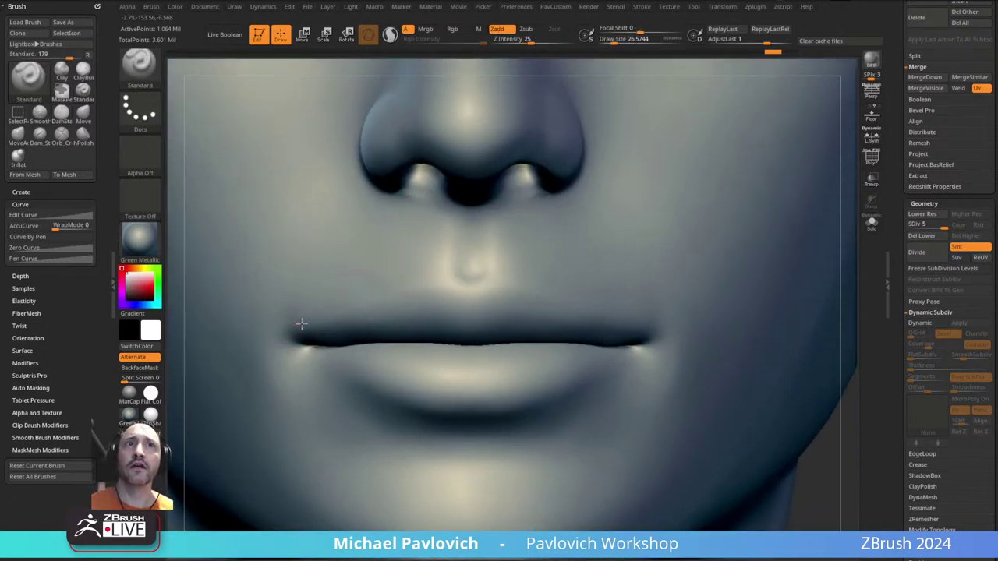
{"action": "mouse_move", "coordinate": [302, 324]}
{"action": "left_mouse_down"}
{"action": "mouse_move", "coordinate": [362, 315]}
{"action": "mouse_move", "coordinate": [478, 271]}
{"action": "left_mouse_up"}
{"action": "key", "text": "ctrl+z"}
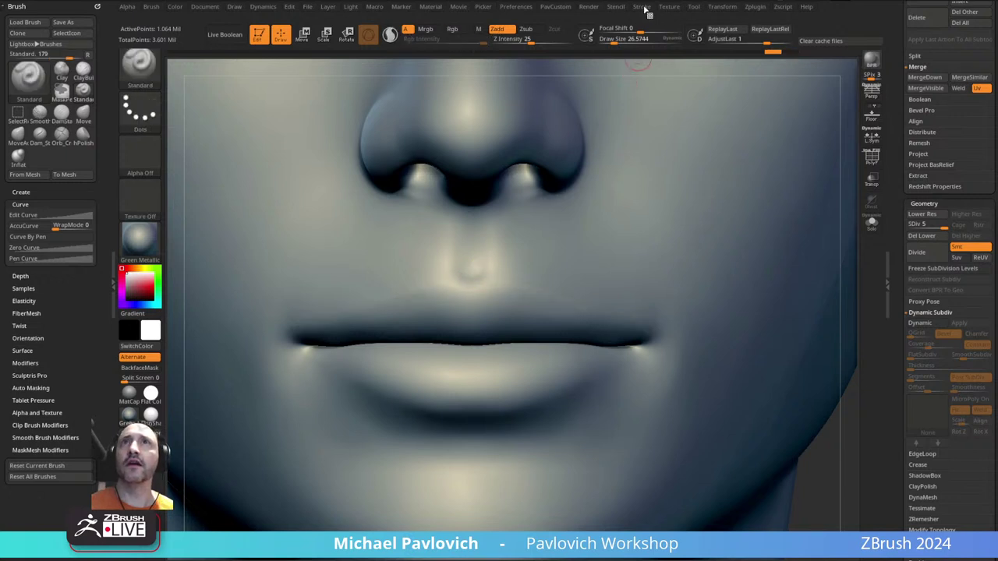
- Turn on Lazy Mouse for the Standard brush and try the upper lip border stroke again, undoing it
{"action": "left_click", "coordinate": [641, 7]}
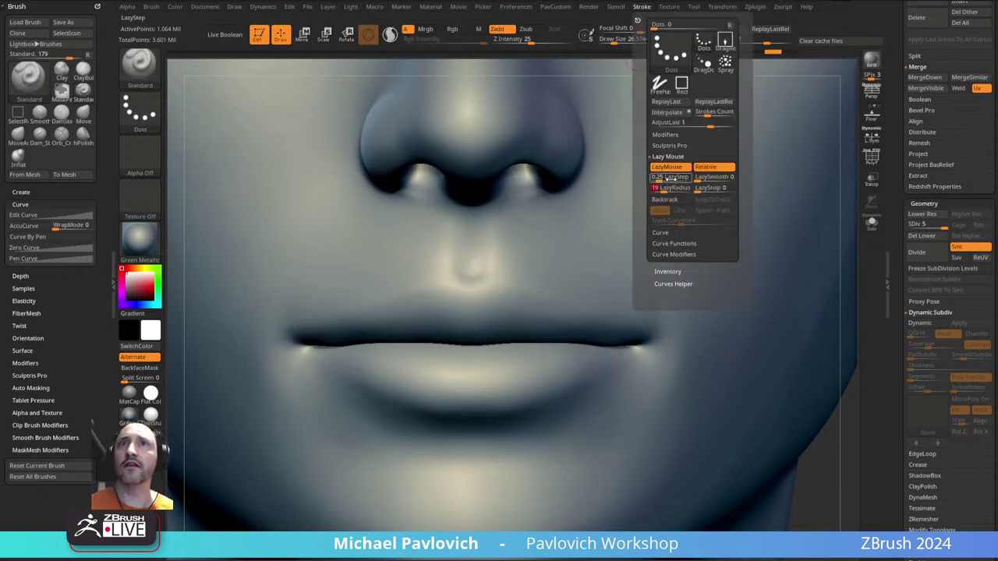
{"action": "left_click_drag", "start_coordinate": [292, 327], "coordinate": [473, 294]}
{"action": "key", "text": "ctrl+z"}
- Carve the upper lip's border across the cupid's bow with the DamStandard brush at a draw size of about 59
{"action": "key", "text": "b"}
{"action": "key", "text": "d"}
{"action": "key", "text": "s"}
{"action": "key", "text": "s"}
{"action": "left_click_drag", "start_coordinate": [332, 316], "coordinate": [343, 316]}
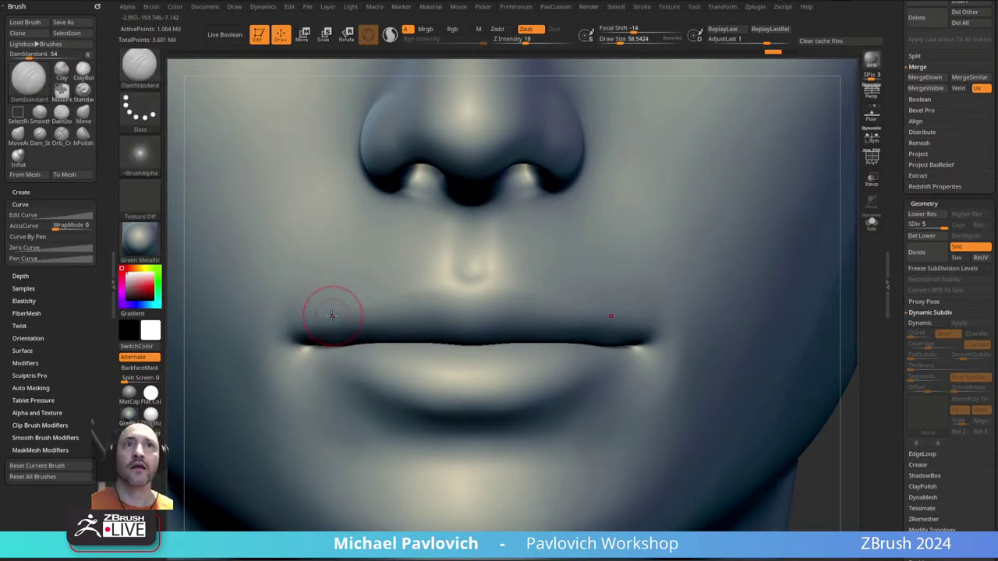
{"action": "left_click_drag", "start_coordinate": [492, 297], "coordinate": [498, 299]}
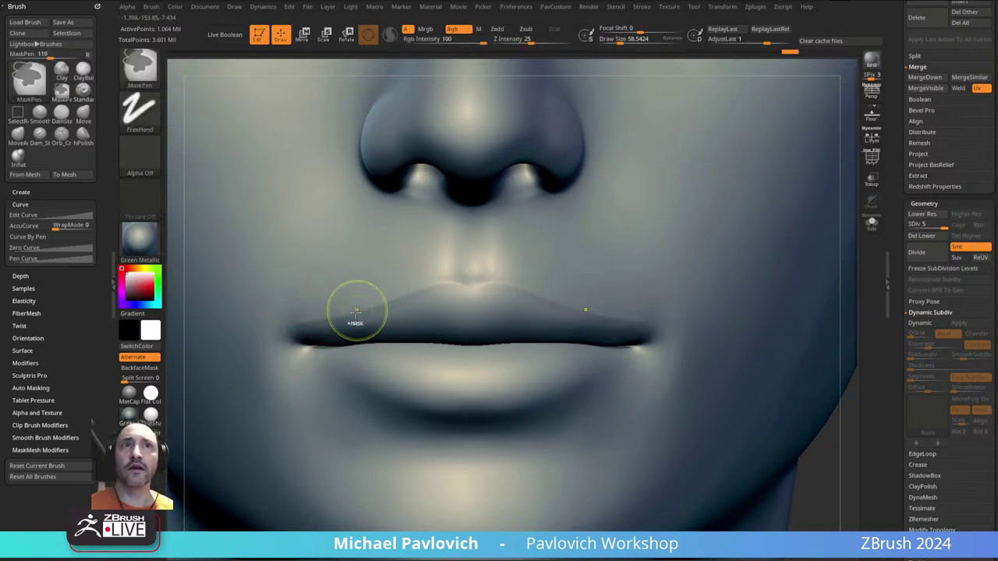
- Refine the upper lip's border from the mouth corner to the cupid's bow with DamStandard at a draw size of about 49
{"action": "left_click_drag", "start_coordinate": [357, 310], "coordinate": [446, 289], "text": "shift"}
{"action": "key", "text": "["}
{"action": "left_click_drag", "start_coordinate": [294, 333], "coordinate": [390, 300]}
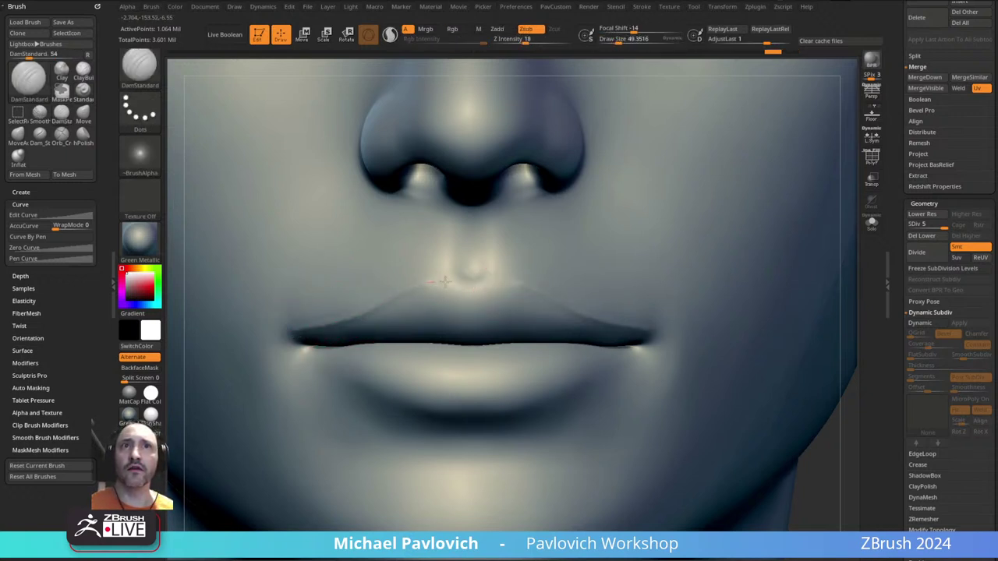
{"action": "right_click_drag", "start_coordinate": [612, 283], "coordinate": [573, 251]}
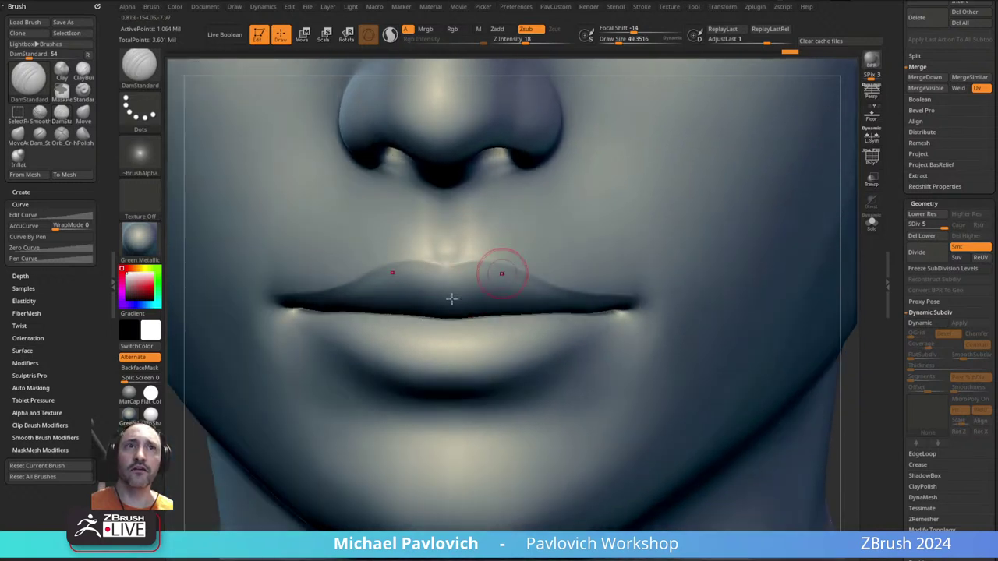
- Switch to the Standard brush at a draw size of about 22 and try a stroke at the upper lip's corner, undoing it
{"action": "key", "text": "b"}
{"action": "key", "text": "s"}
{"action": "key", "text": "t"}
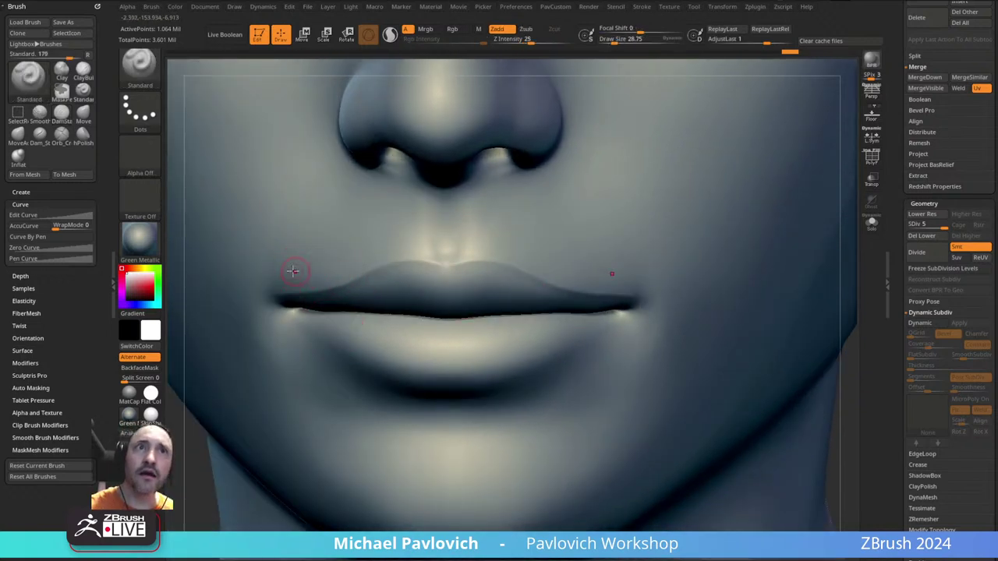
{"action": "key", "text": "s"}
{"action": "left_click", "coordinate": [282, 295]}
{"action": "left_click_drag", "start_coordinate": [279, 293], "coordinate": [337, 288]}
{"action": "key", "text": "ctrl+z"}
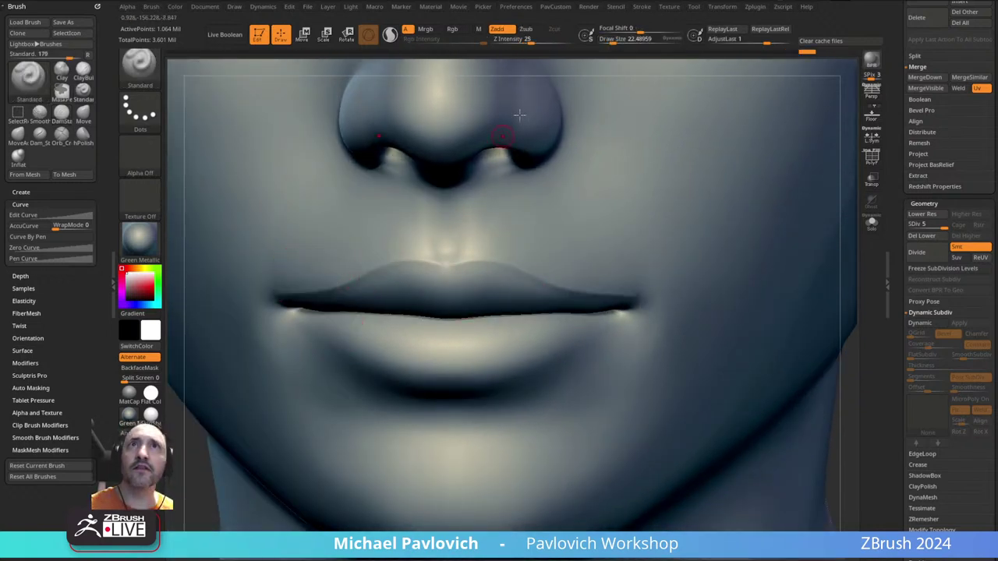
- Raise a thin ridge along the upper lip's border with the Standard brush at Z Intensity 15 and a draw size of about 12
{"action": "left_click_drag", "start_coordinate": [530, 42], "coordinate": [522, 42]}
{"action": "key", "text": "s"}
{"action": "left_click", "coordinate": [296, 319]}
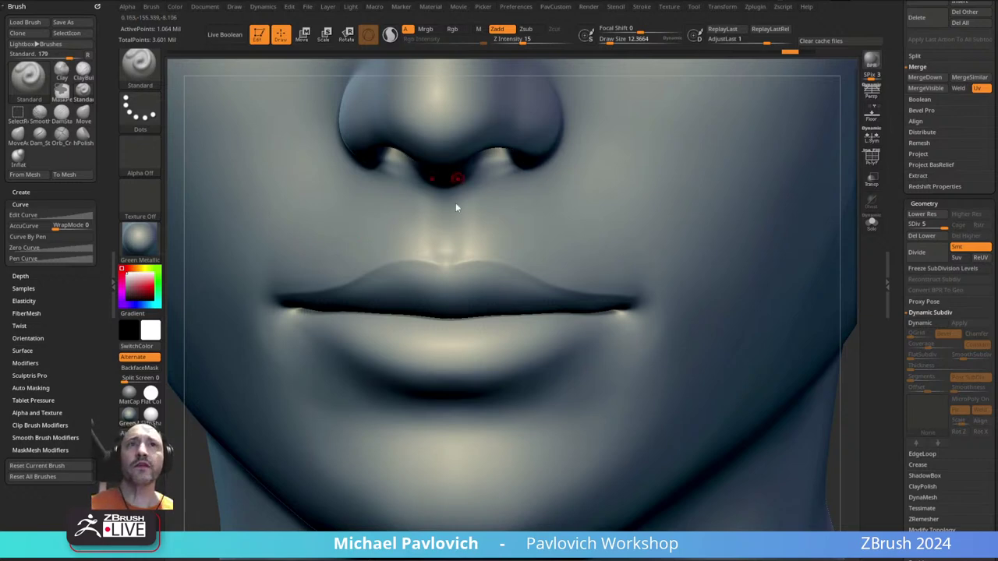
{"action": "right_click_drag", "start_coordinate": [443, 241], "coordinate": [391, 441]}
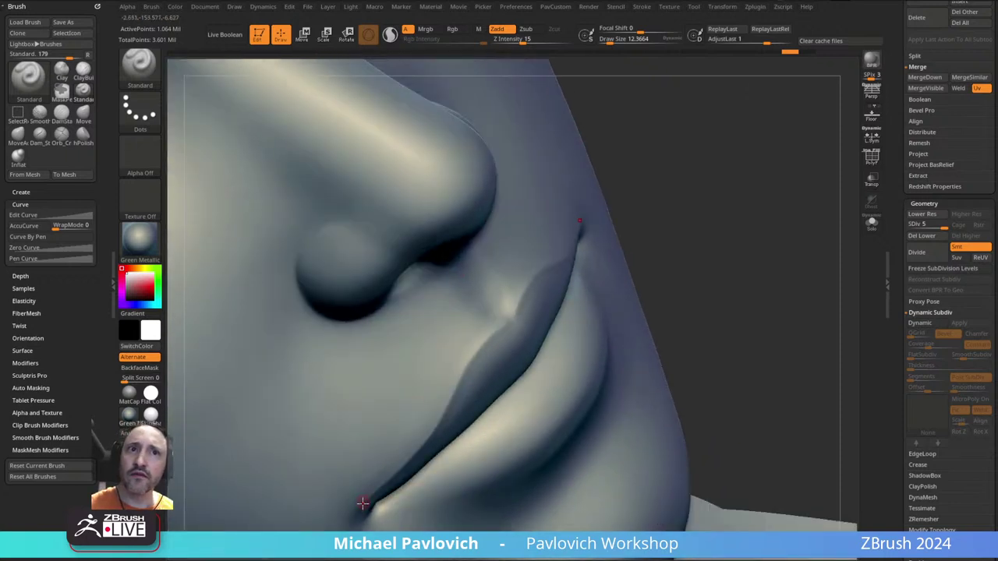
{"action": "left_click_drag", "start_coordinate": [359, 508], "coordinate": [429, 430]}
{"action": "right_click_drag", "start_coordinate": [429, 421], "coordinate": [477, 363]}
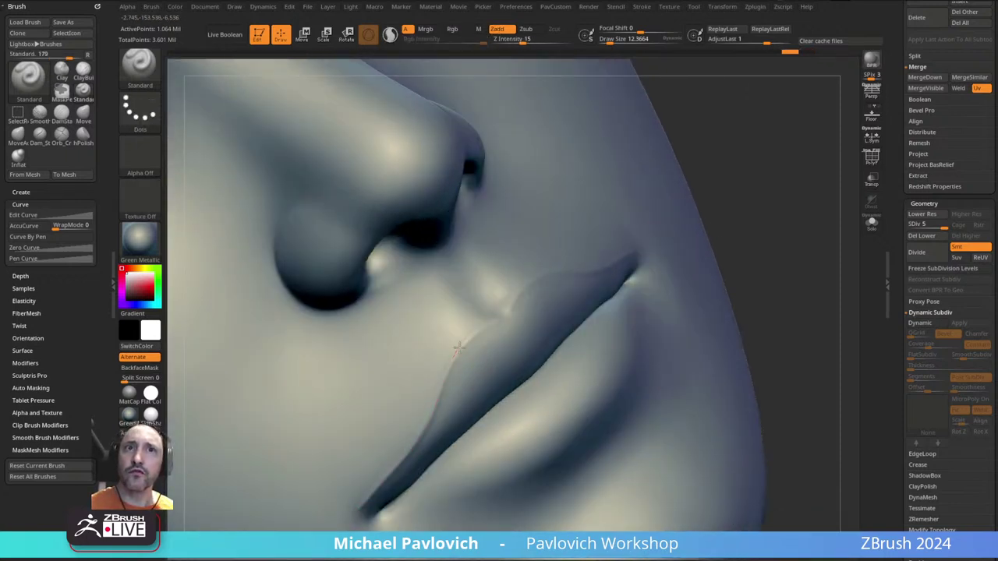
{"action": "left_click_drag", "start_coordinate": [459, 348], "coordinate": [548, 282]}
- Smooth the upper lip's ridge near the mouth corner with a draw size of about 44
{"action": "right_click_drag", "start_coordinate": [778, 232], "coordinate": [718, 273]}
{"action": "key", "text": "s"}
{"action": "left_click_drag", "start_coordinate": [416, 436], "coordinate": [416, 438]}
{"action": "left_click_drag", "start_coordinate": [397, 477], "coordinate": [379, 495], "text": "shift"}
{"action": "left_click_drag", "start_coordinate": [673, 316], "coordinate": [675, 223], "text": "alt"}
{"action": "left_click_drag", "start_coordinate": [381, 401], "coordinate": [405, 380], "text": "shift"}
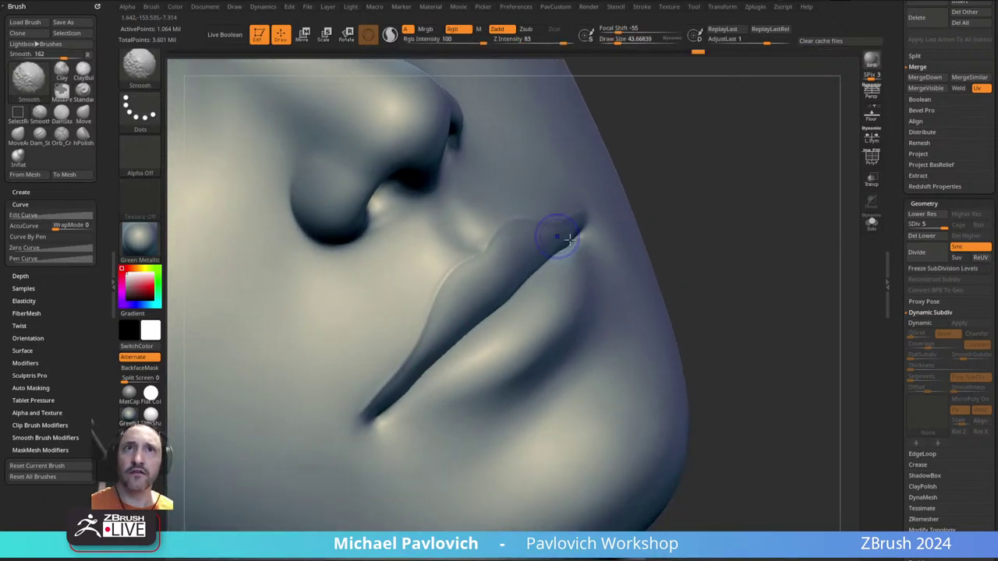
- Delete the head-only tool with all its subtools, then switch to the full creature tool and frame its face
{"action": "right_click_drag", "start_coordinate": [664, 232], "coordinate": [597, 270], "text": "shift"}
{"action": "mouse_move", "coordinate": [693, 296]}
{"action": "right_mouse_down", "text": "shift"}
{"action": "mouse_move", "coordinate": [624, 312]}
{"action": "mouse_move", "coordinate": [622, 289]}
{"action": "mouse_move", "coordinate": [473, 384]}
{"action": "right_mouse_up", "text": "shift"}
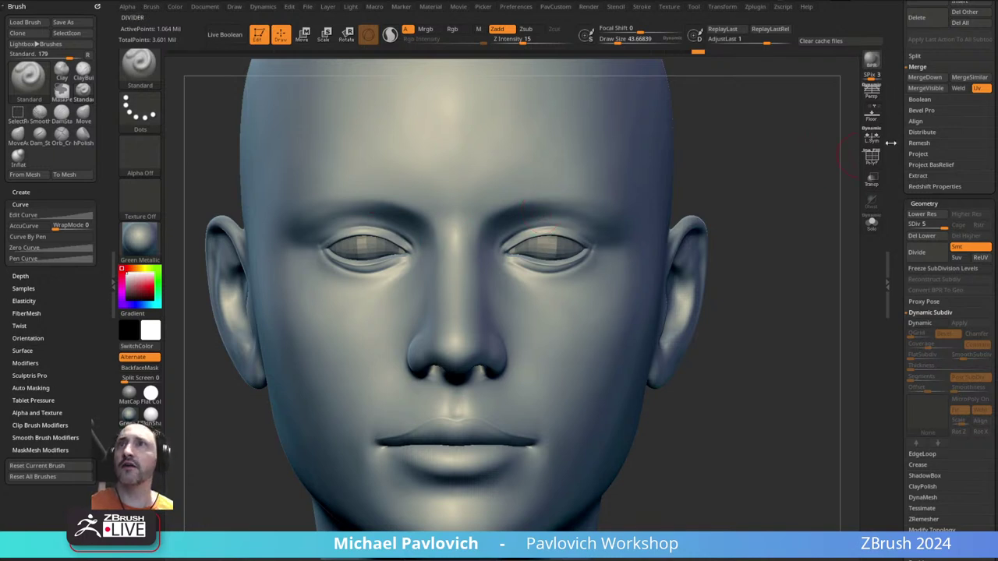
{"action": "left_click_drag", "start_coordinate": [896, 152], "coordinate": [867, 460]}
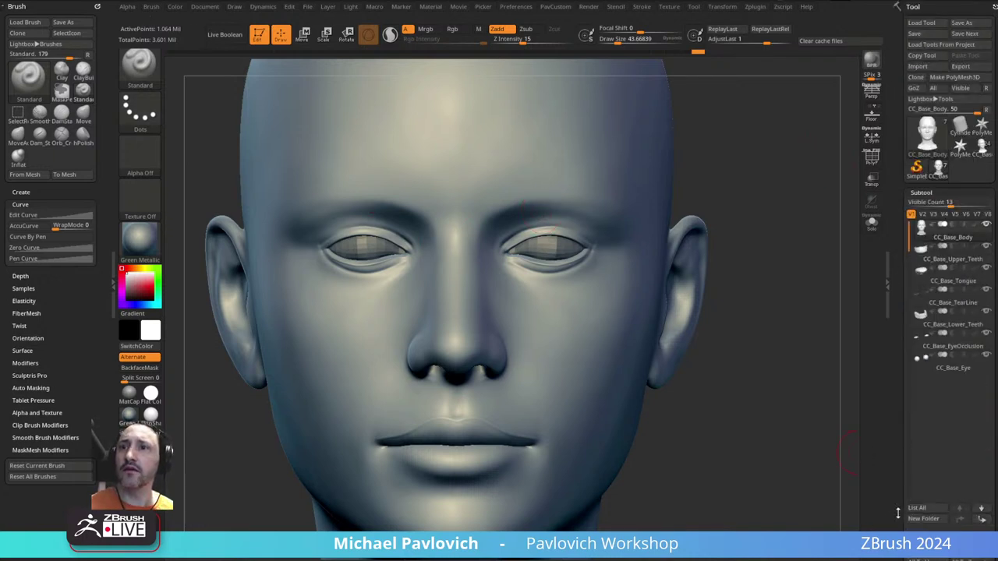
{"action": "left_click_drag", "start_coordinate": [898, 513], "coordinate": [900, 434]}
{"action": "left_click", "coordinate": [966, 450]}
{"action": "left_click", "coordinate": [866, 471]}
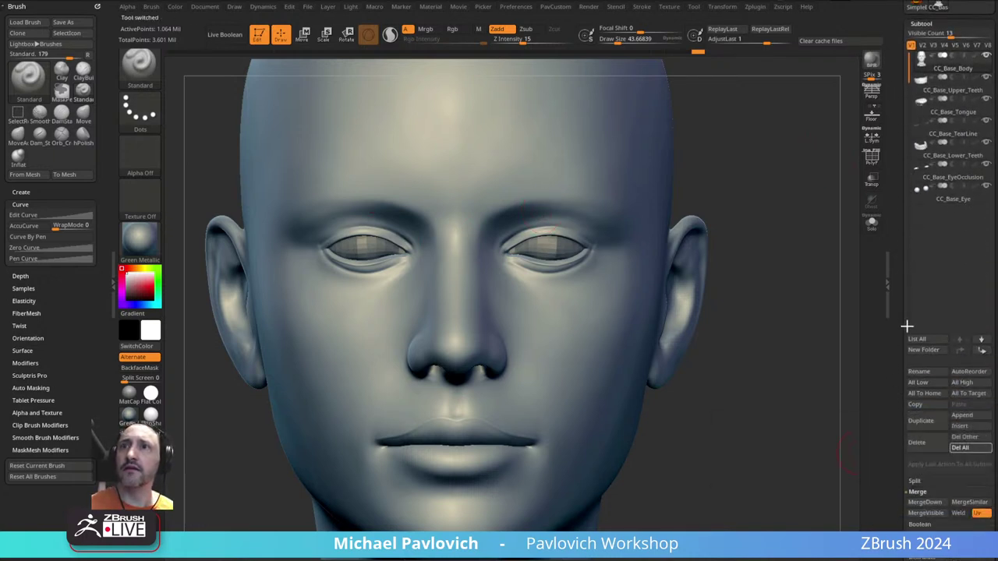
{"action": "left_click_drag", "start_coordinate": [901, 311], "coordinate": [900, 476]}
{"action": "left_click", "coordinate": [983, 153]}
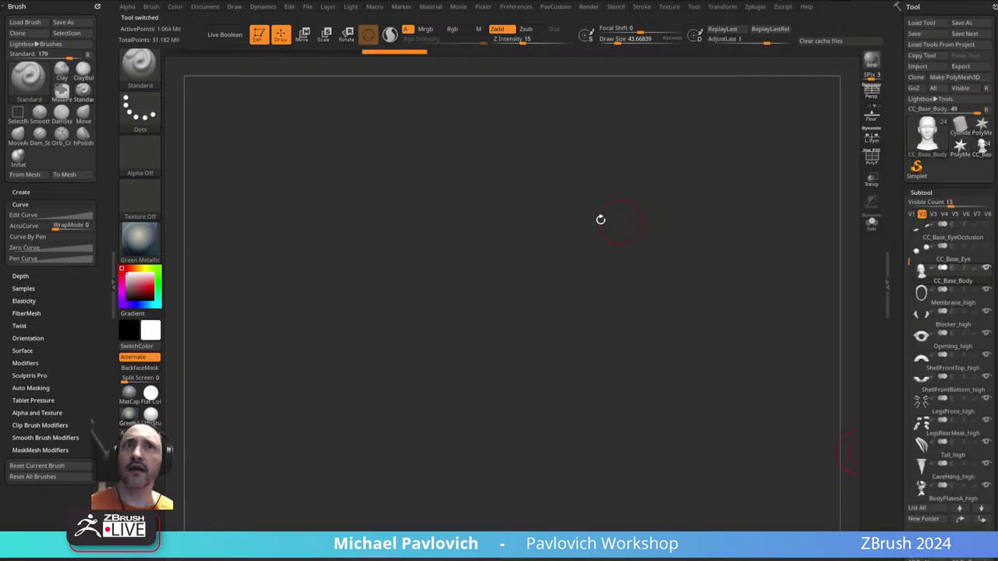
{"action": "key", "text": "f"}
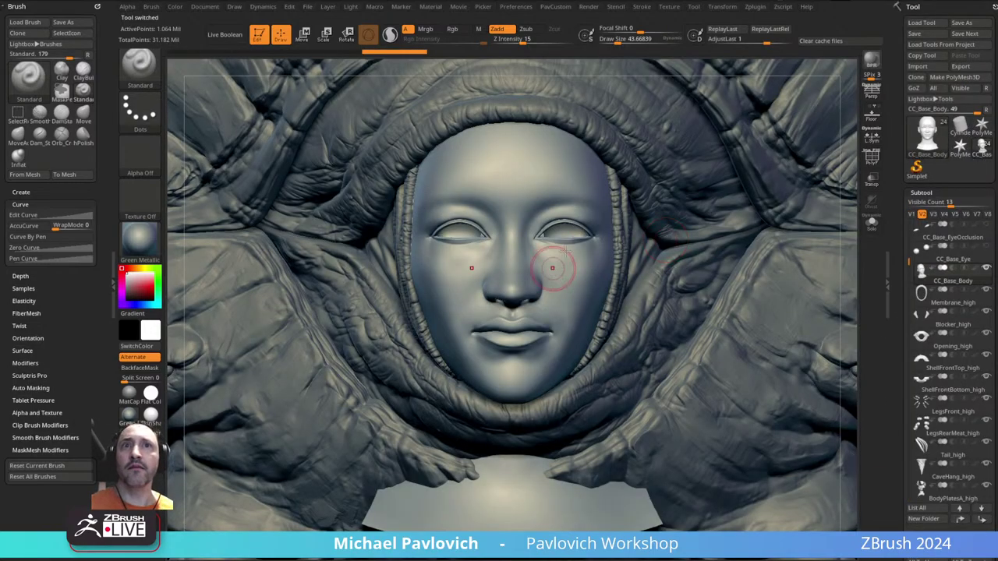
- Examine how the face sits inside the creature's hood from the front, in profile and with the whole body visible
{"action": "right_click_drag", "start_coordinate": [569, 264], "coordinate": [460, 263]}
{"action": "mouse_move", "coordinate": [624, 251]}
{"action": "right_mouse_down", "text": "alt"}
{"action": "mouse_move", "coordinate": [572, 253]}
{"action": "mouse_move", "coordinate": [647, 252]}
{"action": "mouse_move", "coordinate": [665, 241]}
{"action": "mouse_move", "coordinate": [672, 257]}
{"action": "right_mouse_up", "text": "alt"}
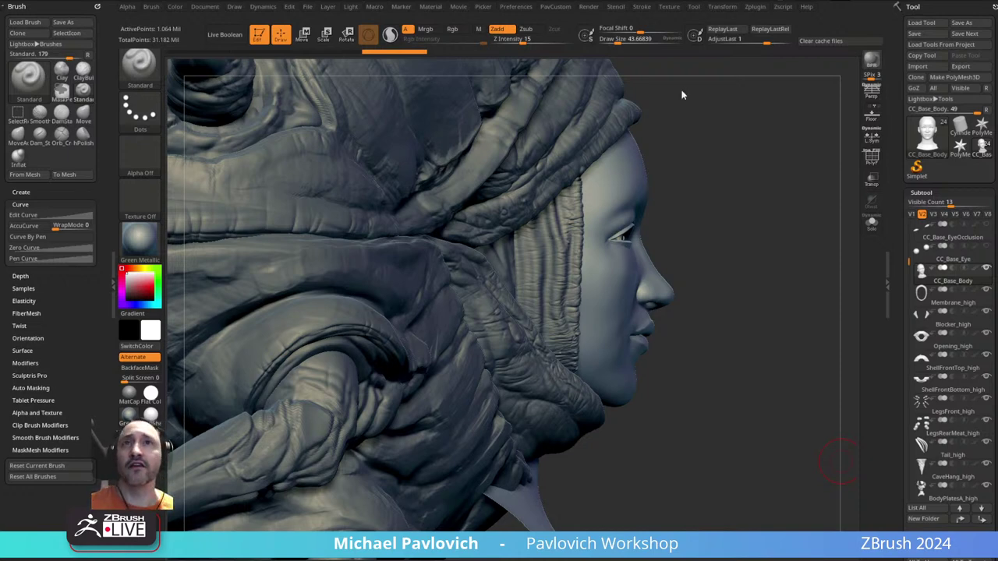
{"action": "mouse_move", "coordinate": [757, 162]}
{"action": "left_mouse_down"}
{"action": "mouse_move", "coordinate": [775, 163]}
{"action": "mouse_move", "coordinate": [726, 118]}
{"action": "mouse_move", "coordinate": [788, 216]}
{"action": "mouse_move", "coordinate": [769, 215]}
{"action": "mouse_move", "coordinate": [730, 250]}
{"action": "left_mouse_up"}
{"action": "key", "text": "s"}
{"action": "key", "text": "s"}
{"action": "left_click_drag", "start_coordinate": [784, 234], "coordinate": [740, 253]}
{"action": "key", "text": "s"}
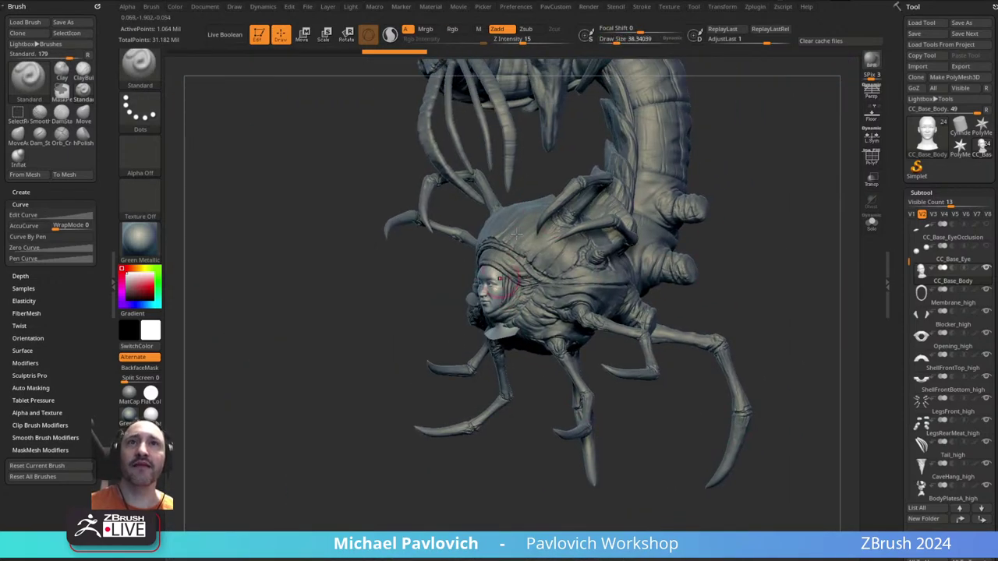
{"action": "mouse_move", "coordinate": [782, 201]}
{"action": "left_mouse_down"}
{"action": "mouse_move", "coordinate": [672, 272]}
{"action": "mouse_move", "coordinate": [650, 334]}
{"action": "mouse_move", "coordinate": [622, 263]}
{"action": "mouse_move", "coordinate": [751, 269]}
{"action": "mouse_move", "coordinate": [691, 301]}
{"action": "mouse_move", "coordinate": [740, 210]}
{"action": "mouse_move", "coordinate": [686, 381]}
{"action": "mouse_move", "coordinate": [722, 397]}
{"action": "mouse_move", "coordinate": [580, 318]}
{"action": "mouse_move", "coordinate": [547, 311]}
{"action": "left_mouse_up"}
{"action": "key", "text": "s"}
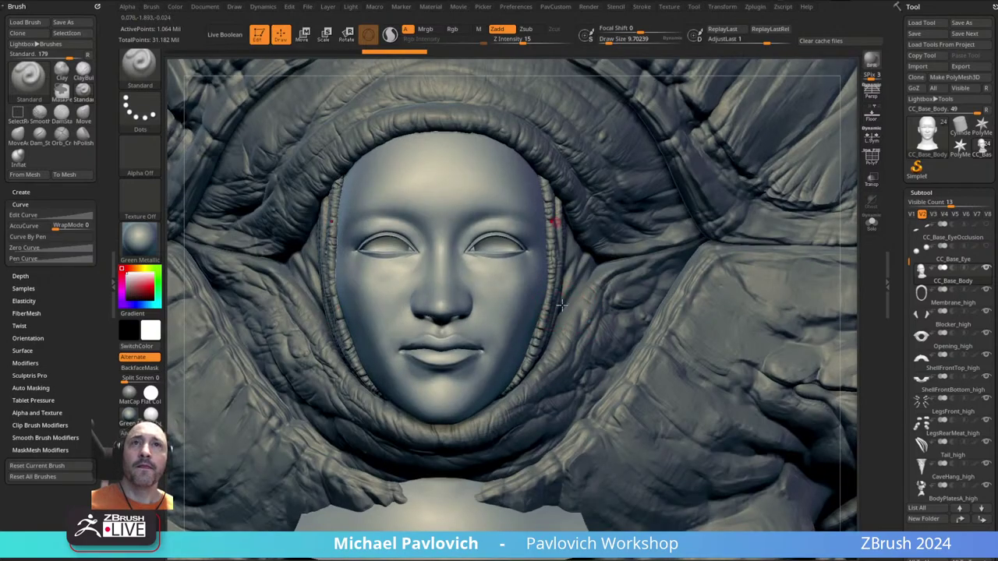
{"action": "right_click_drag", "start_coordinate": [552, 219], "coordinate": [462, 335]}
{"action": "mouse_move", "coordinate": [573, 265]}
{"action": "right_mouse_down", "text": "alt"}
{"action": "mouse_move", "coordinate": [572, 284]}
{"action": "mouse_move", "coordinate": [515, 301]}
{"action": "right_mouse_up", "text": "alt"}
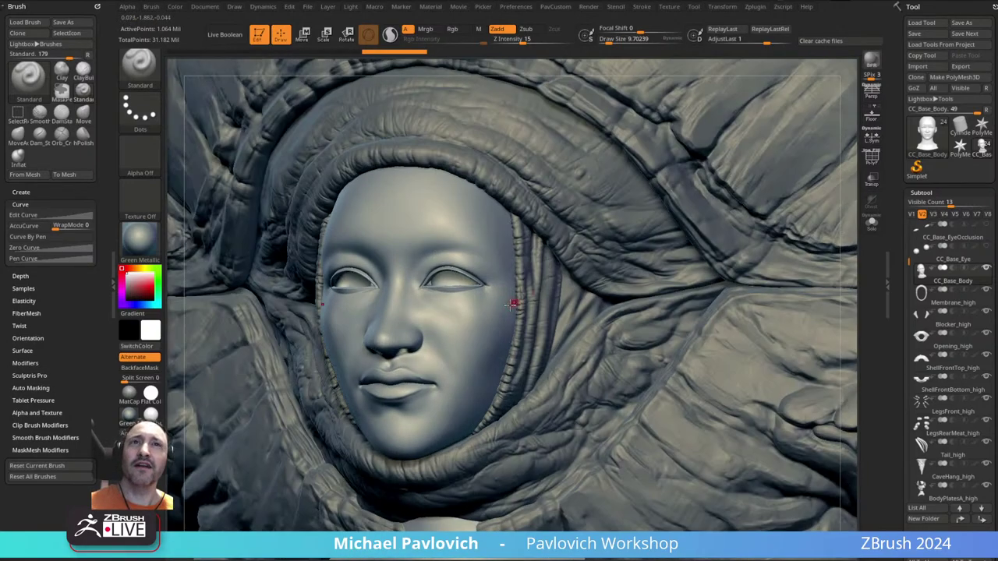
- Set the Standard brush's draw size to about 59
{"action": "key", "text": "s"}
{"action": "left_click_drag", "start_coordinate": [512, 303], "coordinate": [530, 303]}
{"action": "key", "text": "s"}
{"action": "left_click_drag", "start_coordinate": [450, 303], "coordinate": [436, 303]}
{"action": "right_click_drag", "start_coordinate": [440, 284], "coordinate": [479, 296], "text": "alt"}
{"action": "key", "text": "s"}
{"action": "left_click_drag", "start_coordinate": [511, 321], "coordinate": [505, 321]}
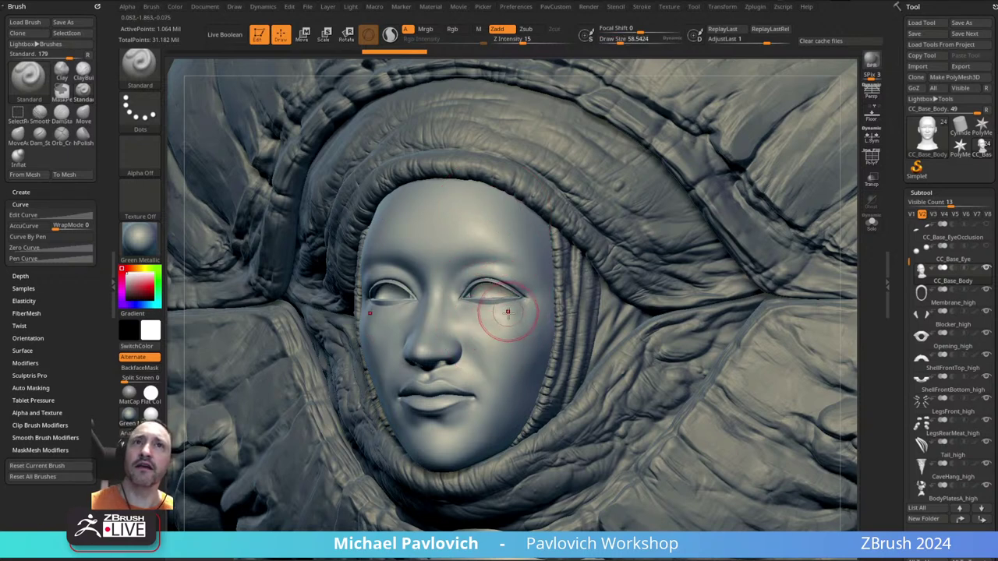
- Switch the material to SkinShade4 and fill the CC_Base_Body subtool with light grey (R 218, G 214, B 214)
{"action": "right_click_drag", "start_coordinate": [506, 245], "coordinate": [435, 340], "text": "ctrl"}
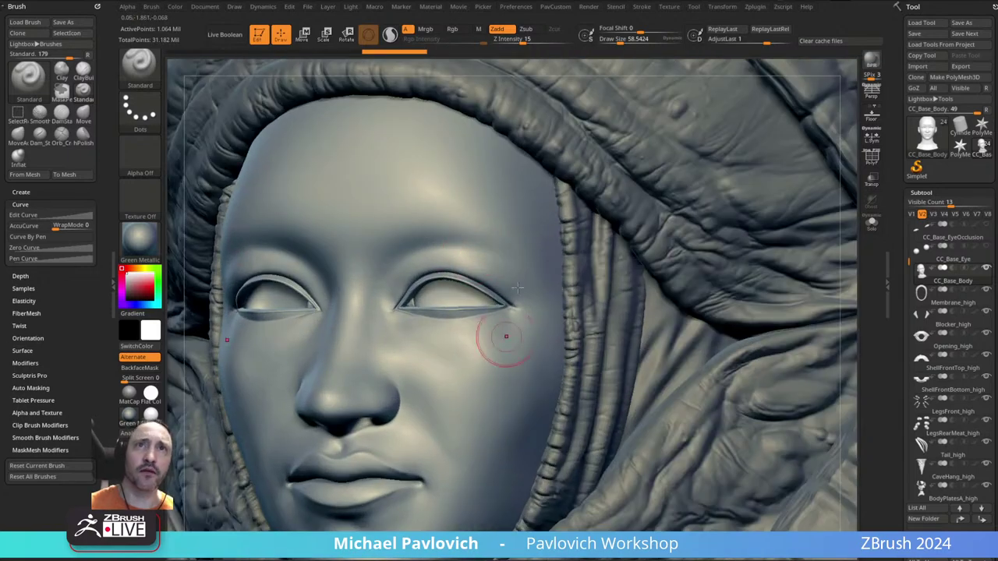
{"action": "scroll", "coordinate": [483, 290], "scroll_direction": "down", "scroll_amount": 2}
{"action": "scroll", "coordinate": [472, 334], "scroll_direction": "down", "scroll_amount": 2}
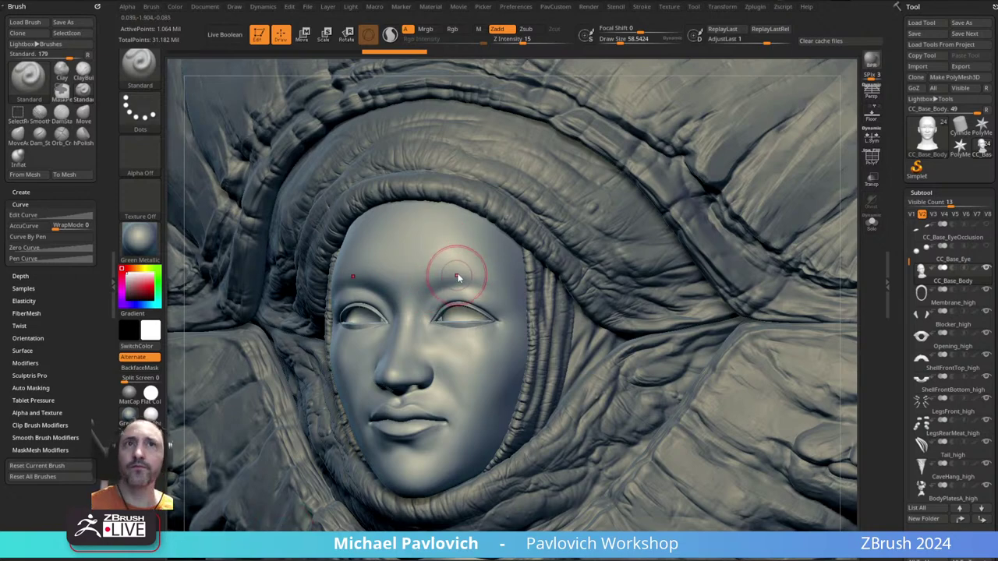
{"action": "mouse_move", "coordinate": [459, 276]}
{"action": "right_mouse_down"}
{"action": "mouse_move", "coordinate": [474, 271]}
{"action": "mouse_move", "coordinate": [429, 219]}
{"action": "right_mouse_up"}
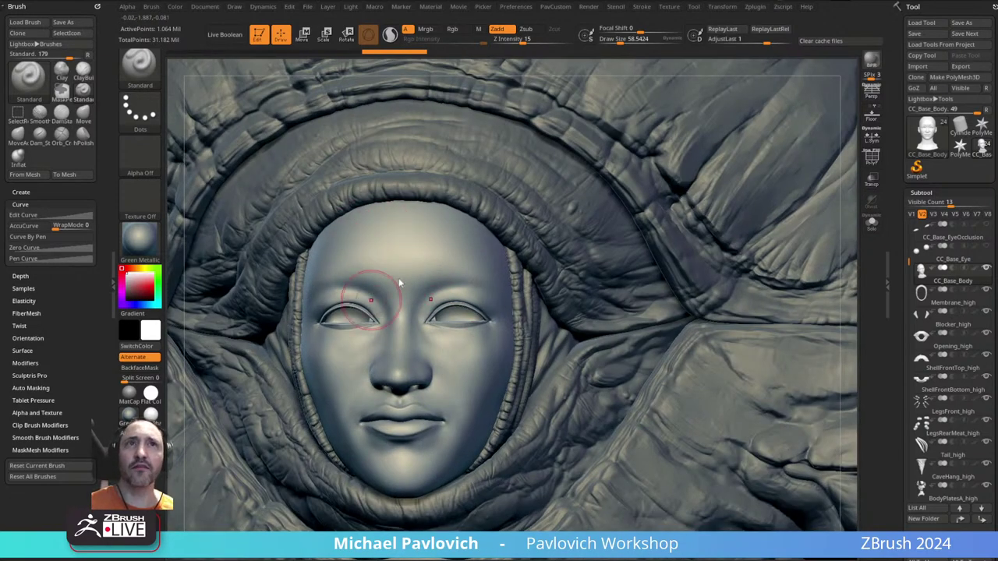
{"action": "mouse_move", "coordinate": [390, 283]}
{"action": "right_mouse_down"}
{"action": "mouse_move", "coordinate": [482, 335]}
{"action": "mouse_move", "coordinate": [397, 289]}
{"action": "right_mouse_up"}
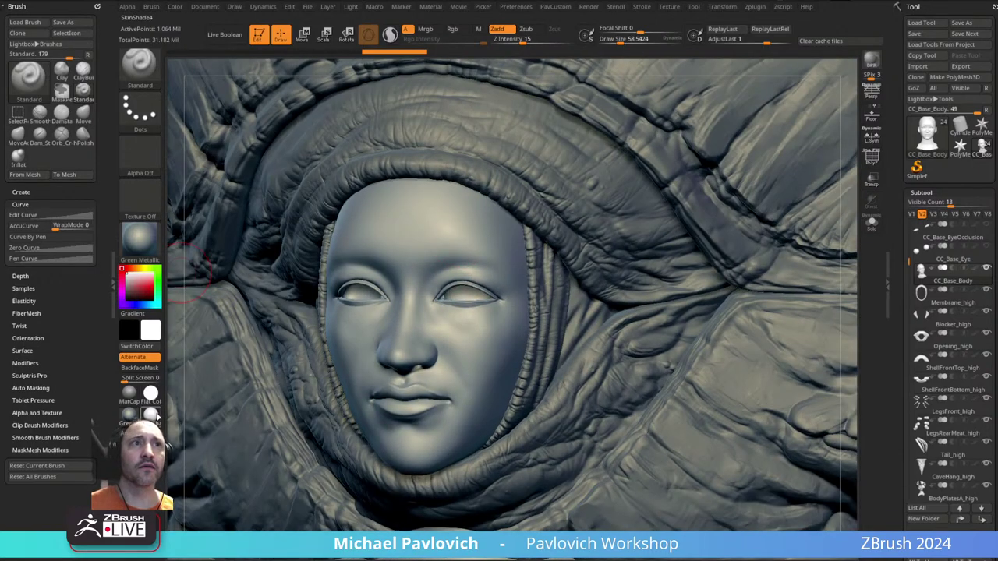
{"action": "left_click", "coordinate": [150, 415]}
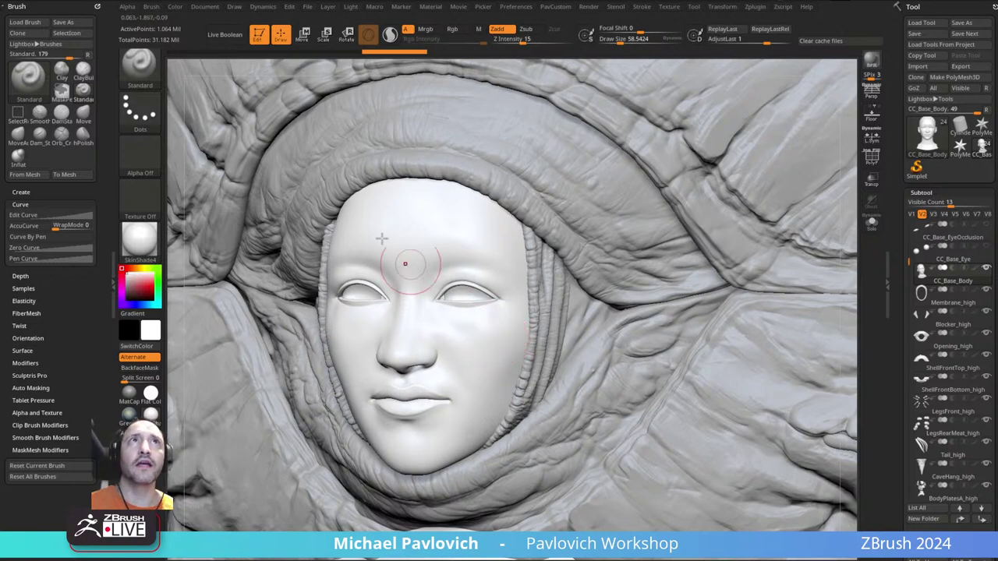
{"action": "left_click", "coordinate": [175, 6]}
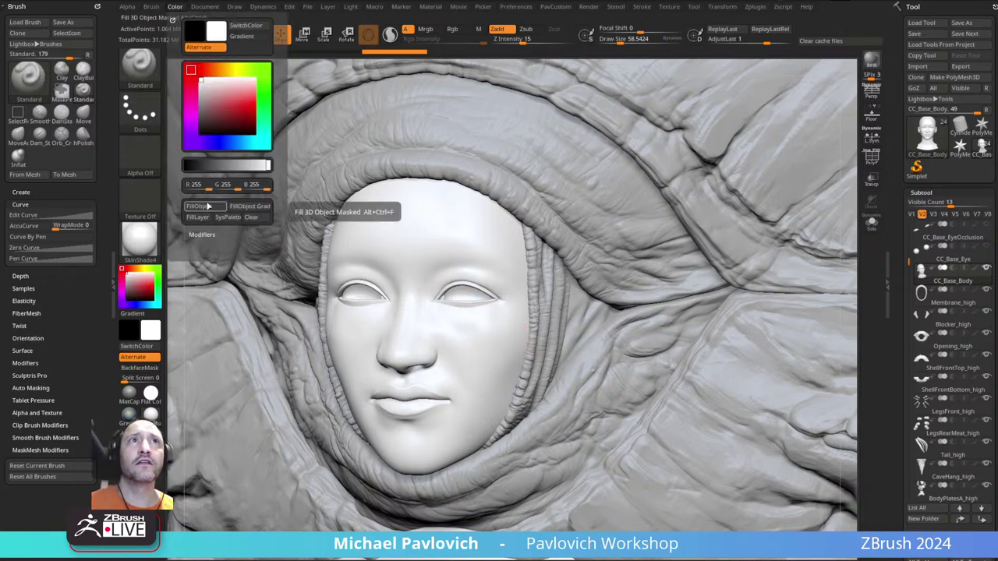
{"action": "left_click", "coordinate": [201, 86]}
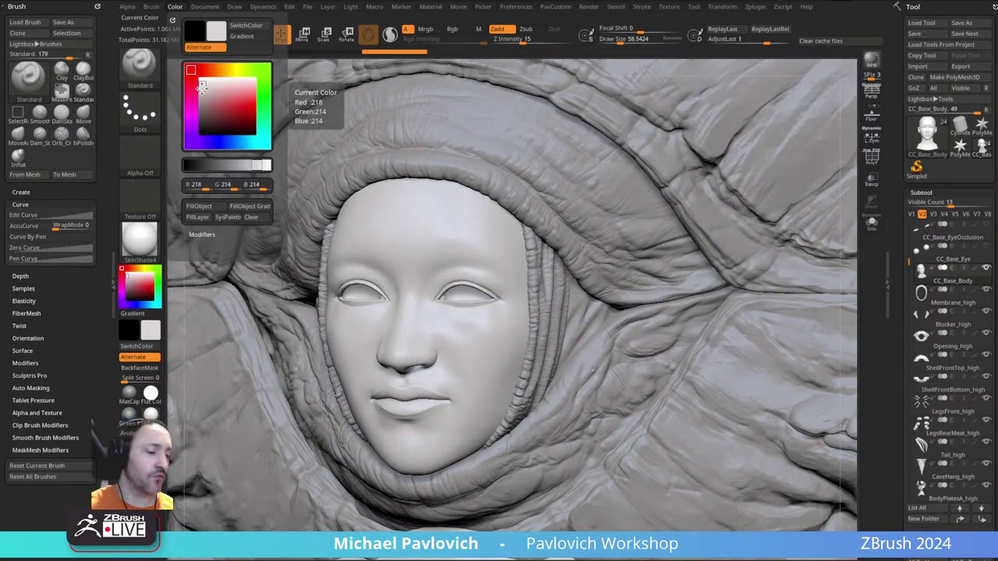
{"action": "right_click_drag", "start_coordinate": [457, 241], "coordinate": [511, 229]}
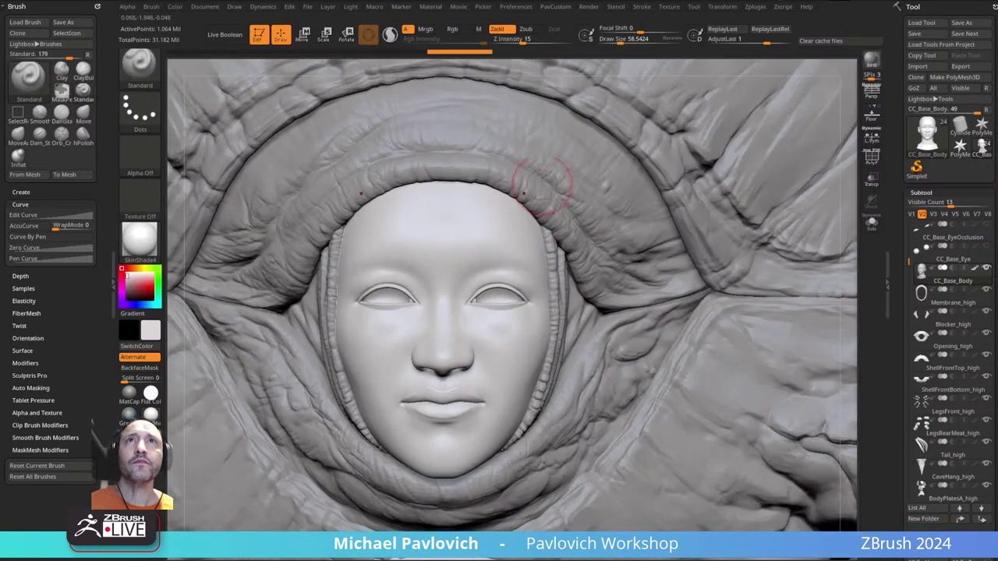
- Add the Koh reference image to Spotlight, scale it down to the size of the model's face and leave Spotlight editing
{"action": "left_click", "coordinate": [669, 6]}
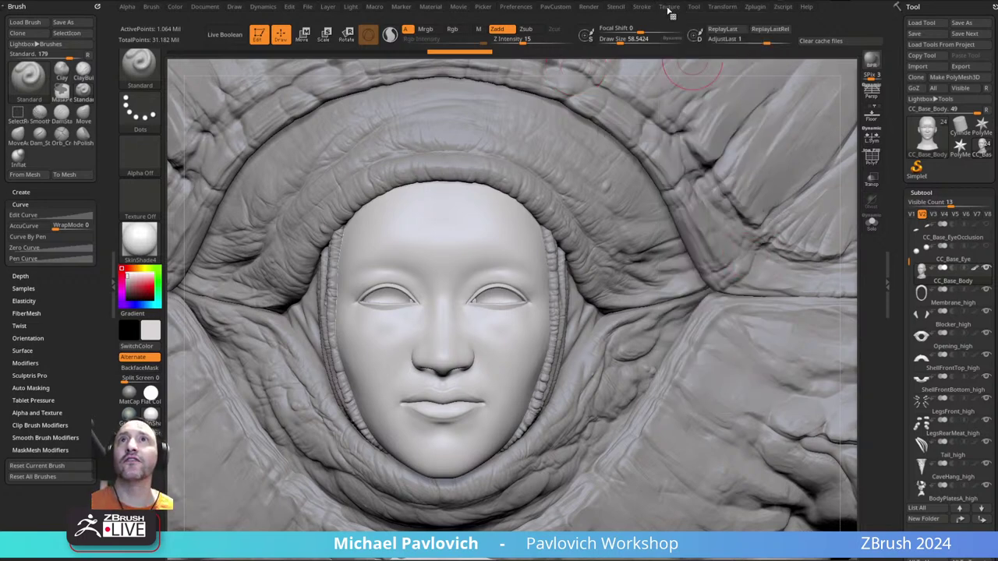
{"action": "mouse_move", "coordinate": [669, 9]}
{"action": "left_click", "coordinate": [687, 148]}
{"action": "left_click", "coordinate": [751, 170]}
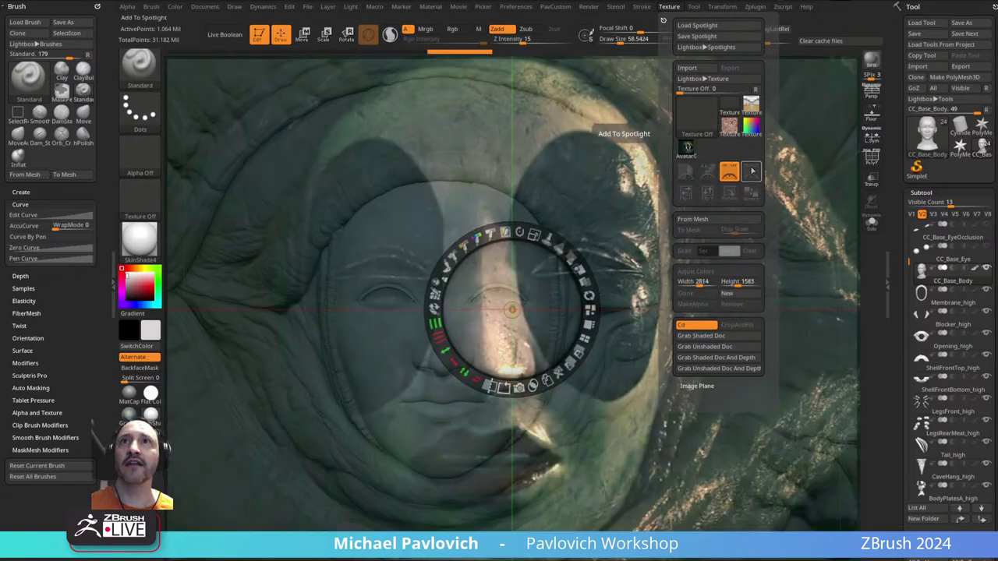
{"action": "left_click_drag", "start_coordinate": [538, 235], "coordinate": [473, 256]}
{"action": "key", "text": "z"}
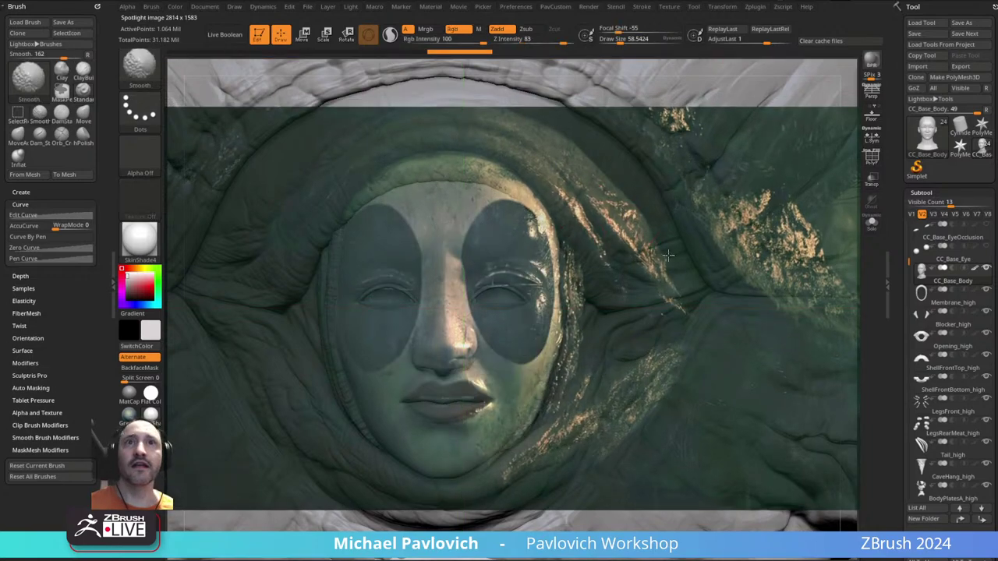
- Align the model's face with the reference image and store the view as a camera keyframe on the timeline
{"action": "mouse_move", "coordinate": [619, 230]}
{"action": "right_mouse_down", "text": "ctrl"}
{"action": "mouse_move", "coordinate": [633, 198]}
{"action": "mouse_move", "coordinate": [599, 243]}
{"action": "right_mouse_up", "text": "ctrl"}
{"action": "left_click_drag", "start_coordinate": [600, 242], "coordinate": [608, 238]}
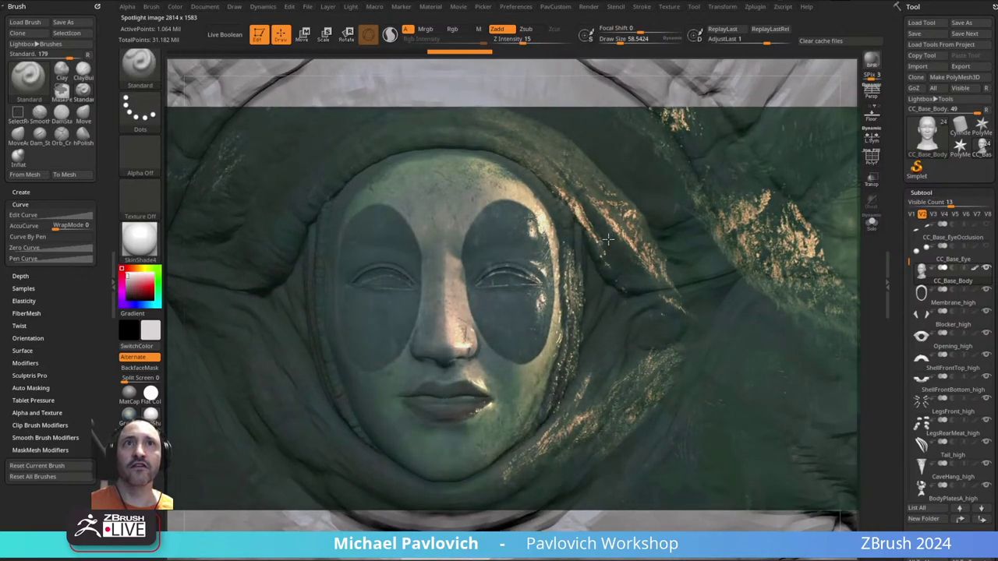
{"action": "left_click", "coordinate": [463, 8]}
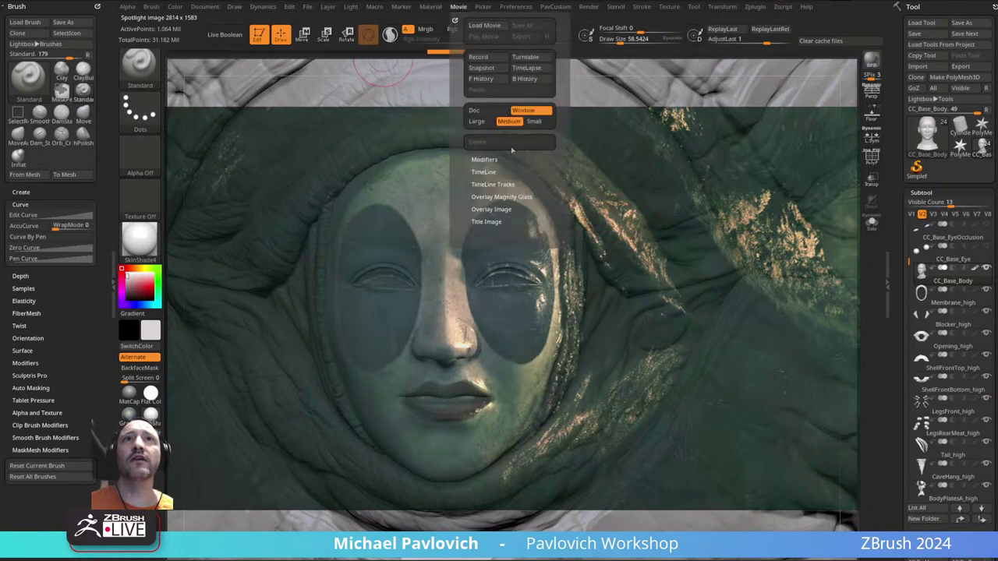
{"action": "left_click", "coordinate": [485, 171]}
{"action": "left_click", "coordinate": [486, 193]}
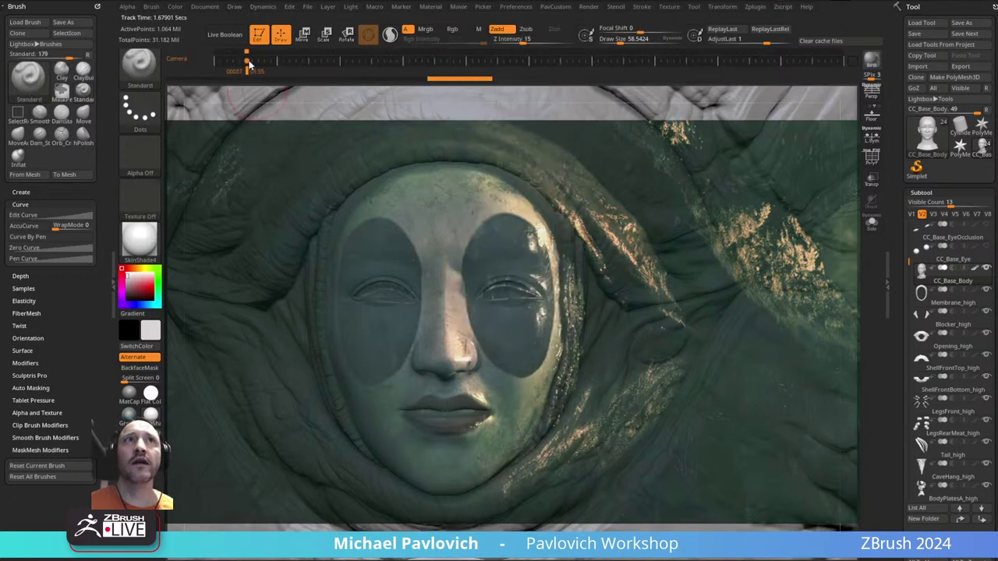
{"action": "right_click_drag", "start_coordinate": [686, 174], "coordinate": [694, 174]}
- Rotate the Spotlight reference image slightly so its eyes and mouth line up with the model's face
{"action": "key", "text": "z"}
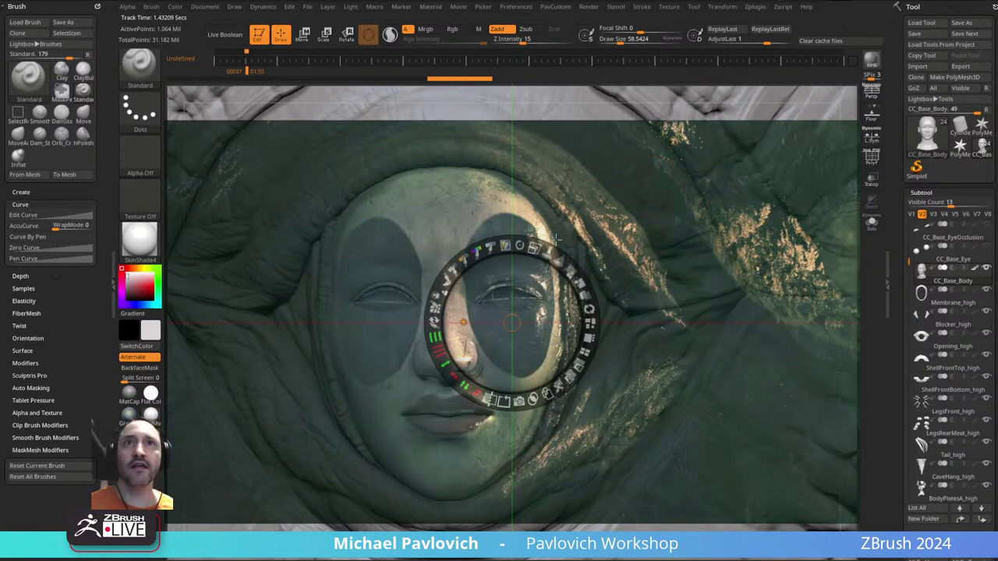
{"action": "left_click_drag", "start_coordinate": [521, 245], "coordinate": [527, 248]}
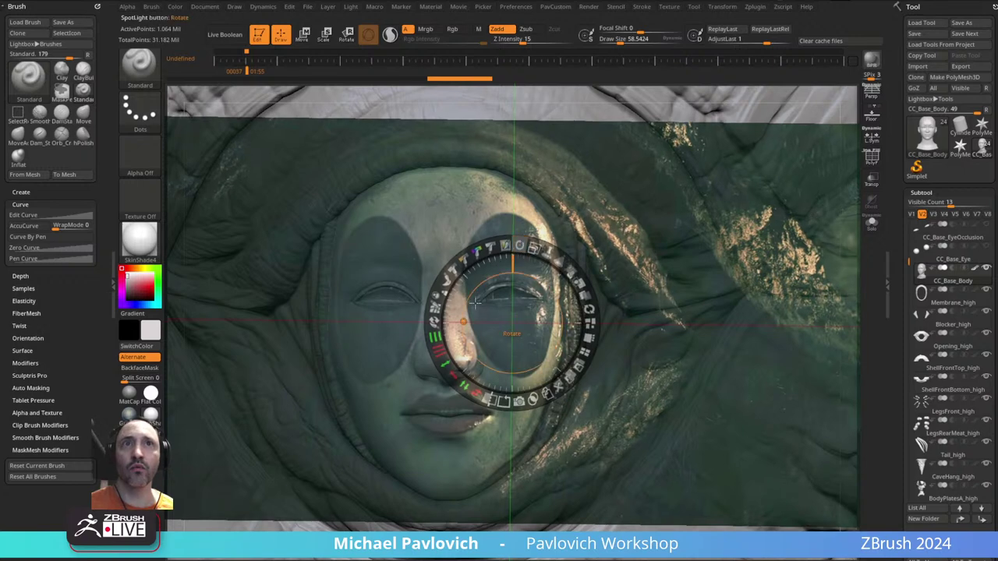
{"action": "mouse_move", "coordinate": [513, 318]}
{"action": "left_mouse_down"}
{"action": "mouse_move", "coordinate": [538, 327]}
{"action": "mouse_move", "coordinate": [515, 303]}
{"action": "left_mouse_up"}
{"action": "key", "text": "z"}
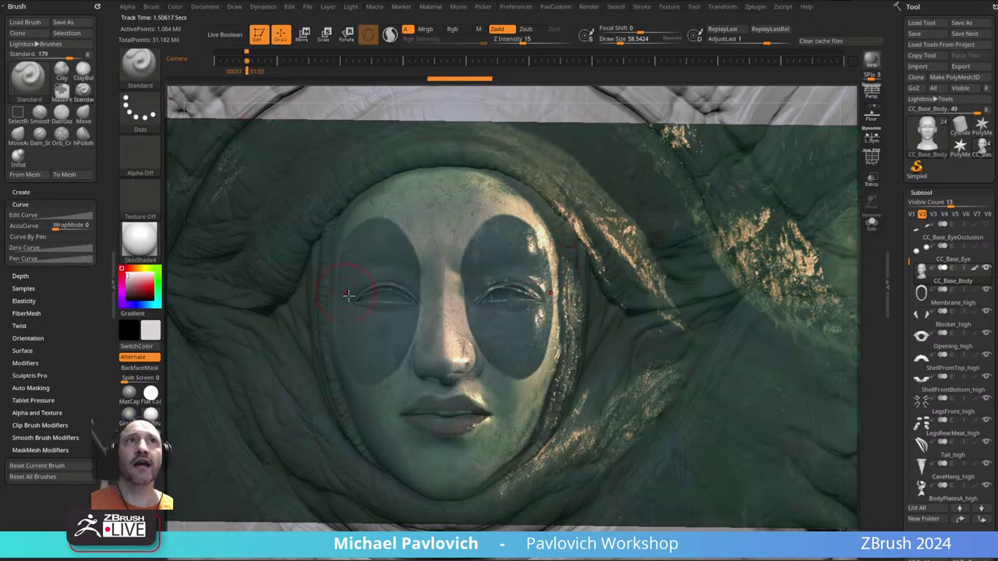
- Paint the reference image's colours symmetrically onto the face with Rgb only at a draw size of about 69, then hide Spotlight
{"action": "left_click_drag", "start_coordinate": [847, 230], "coordinate": [708, 247]}
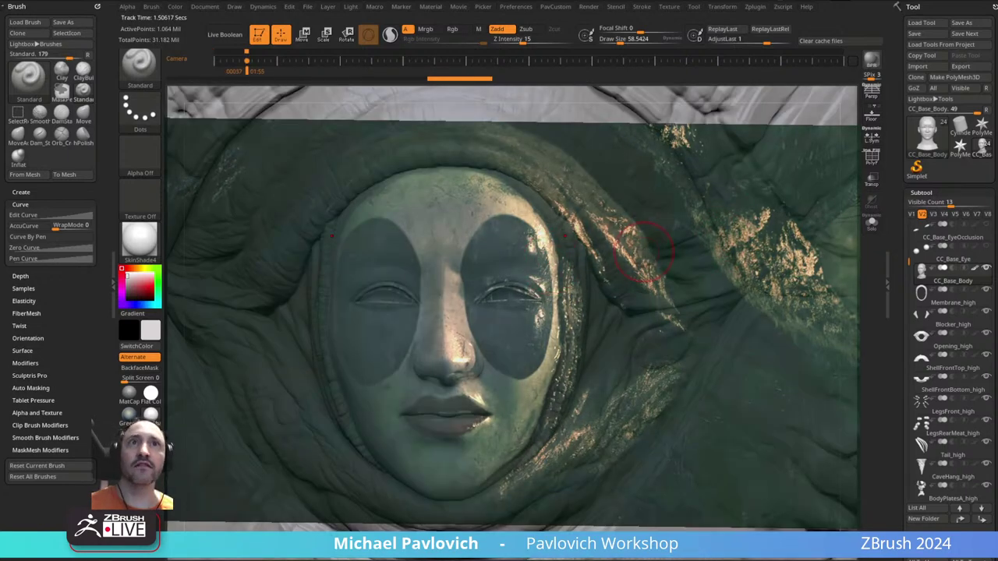
{"action": "key", "text": "s"}
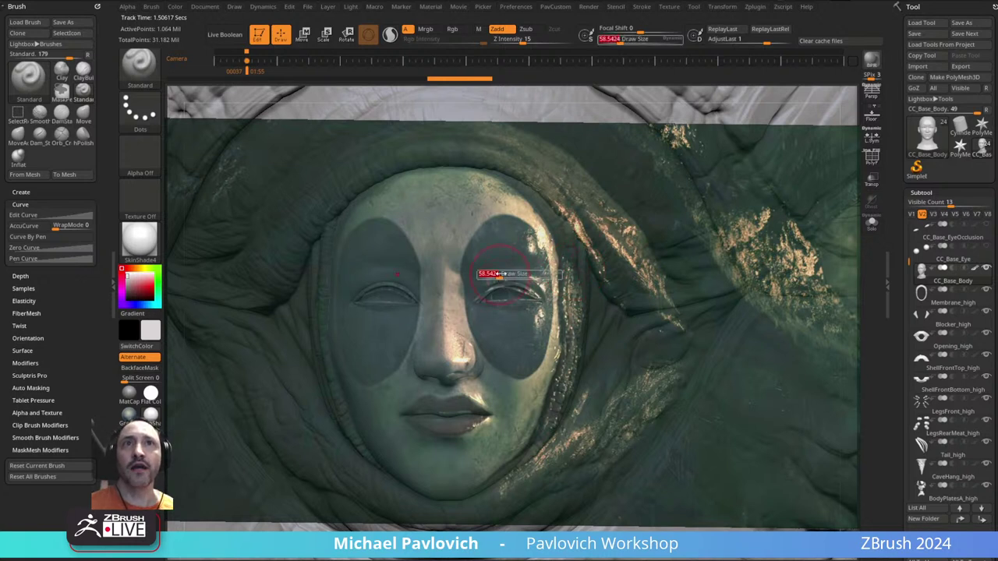
{"action": "mouse_move", "coordinate": [516, 276]}
{"action": "left_mouse_down"}
{"action": "mouse_move", "coordinate": [492, 276]}
{"action": "mouse_move", "coordinate": [507, 271]}
{"action": "left_mouse_up"}
{"action": "key", "text": "s"}
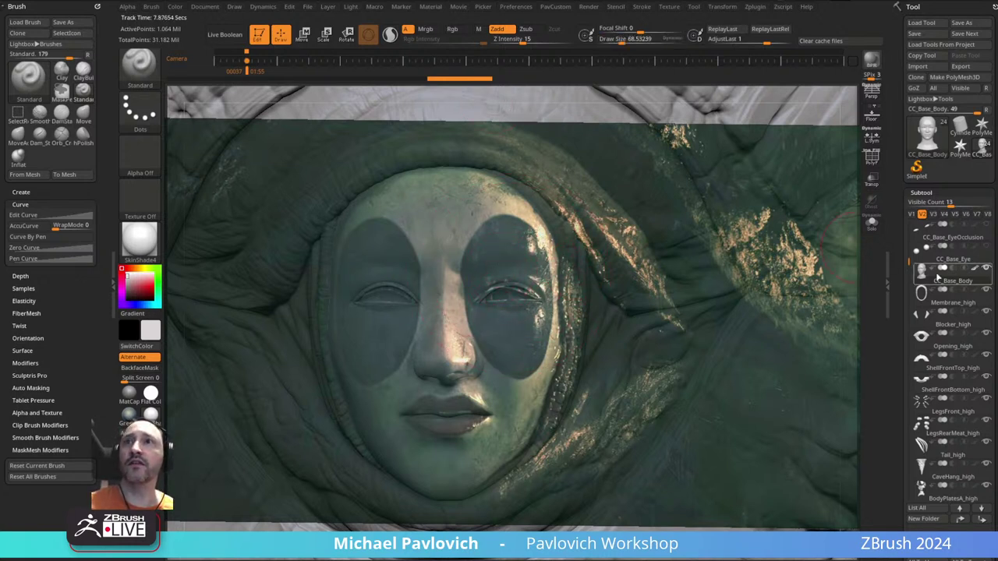
{"action": "left_click", "coordinate": [453, 29]}
{"action": "left_click", "coordinate": [498, 29]}
{"action": "mouse_move", "coordinate": [485, 284]}
{"action": "left_mouse_down", "text": "alt"}
{"action": "mouse_move", "coordinate": [481, 269]}
{"action": "mouse_move", "coordinate": [498, 380]}
{"action": "mouse_move", "coordinate": [448, 421]}
{"action": "mouse_move", "coordinate": [460, 476]}
{"action": "mouse_move", "coordinate": [506, 234]}
{"action": "mouse_move", "coordinate": [548, 350]}
{"action": "mouse_move", "coordinate": [460, 199]}
{"action": "mouse_move", "coordinate": [473, 364]}
{"action": "mouse_move", "coordinate": [448, 484]}
{"action": "mouse_move", "coordinate": [457, 430]}
{"action": "mouse_move", "coordinate": [549, 378]}
{"action": "mouse_move", "coordinate": [511, 185]}
{"action": "mouse_move", "coordinate": [554, 254]}
{"action": "left_mouse_up", "text": "alt"}
{"action": "key", "text": "shift+z"}
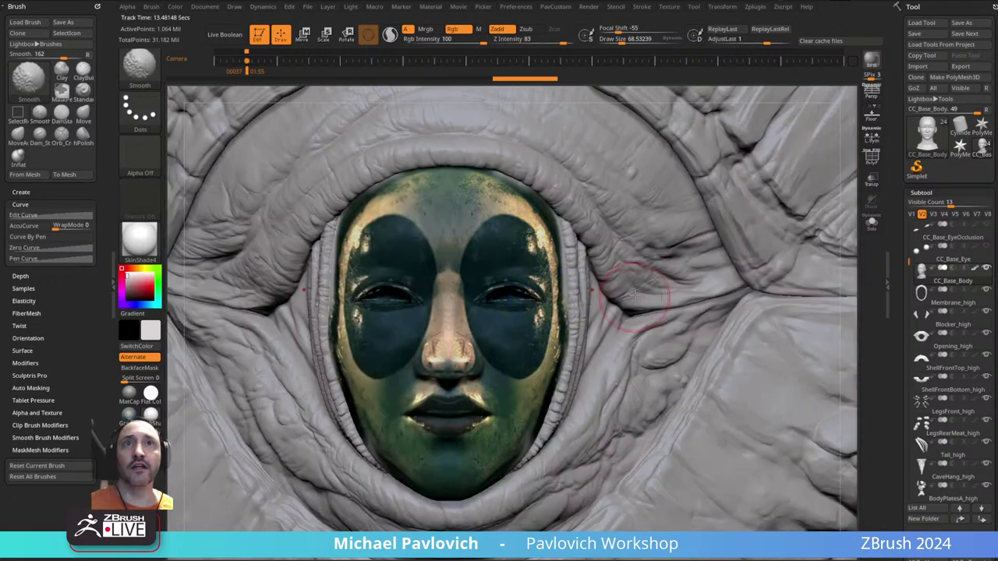
- Inspect the painted face from the side and front, and set the Standard brush's draw size to about 17
{"action": "right_click_drag", "start_coordinate": [651, 226], "coordinate": [483, 218]}
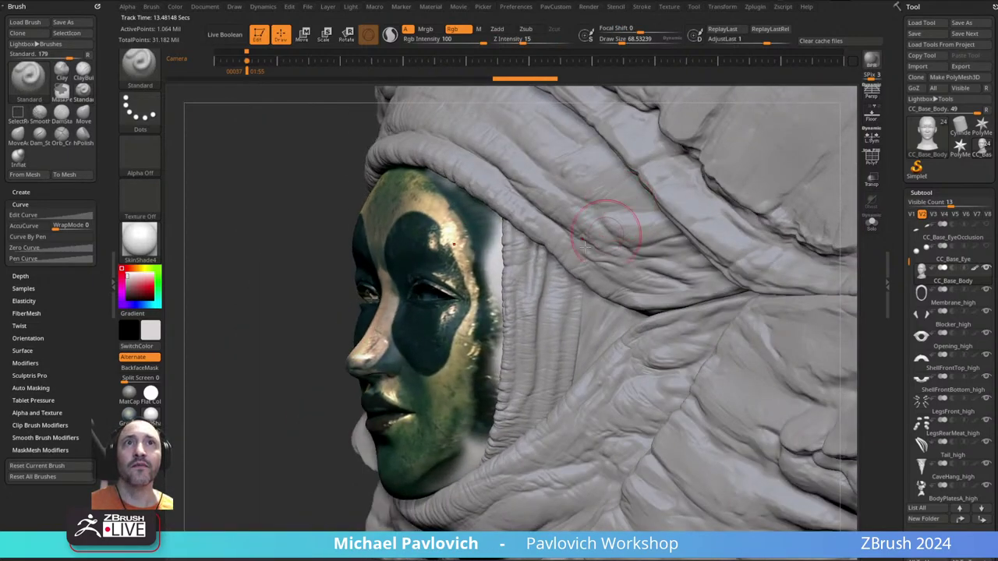
{"action": "right_click_drag", "start_coordinate": [378, 186], "coordinate": [499, 171]}
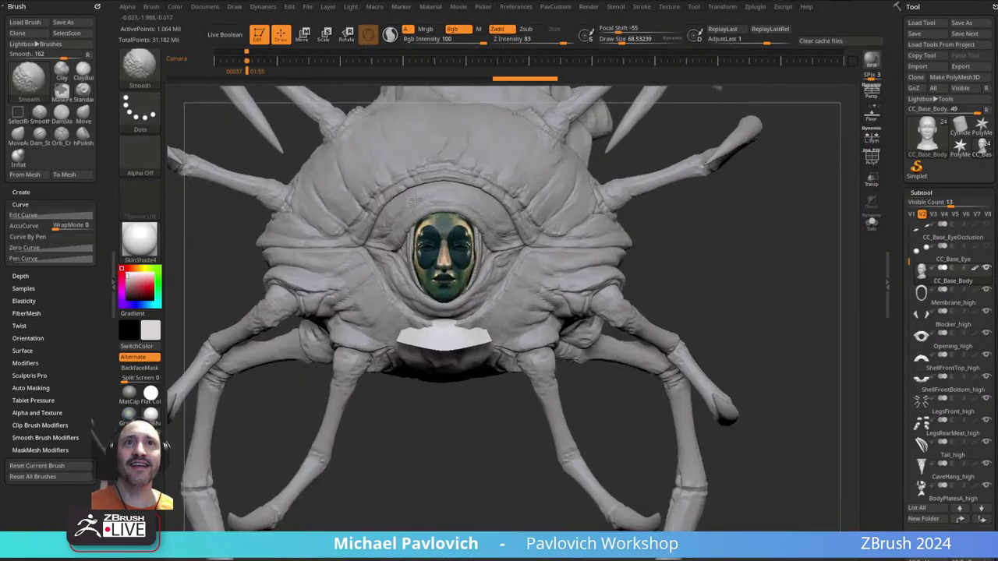
{"action": "right_click_drag", "start_coordinate": [608, 215], "coordinate": [481, 212]}
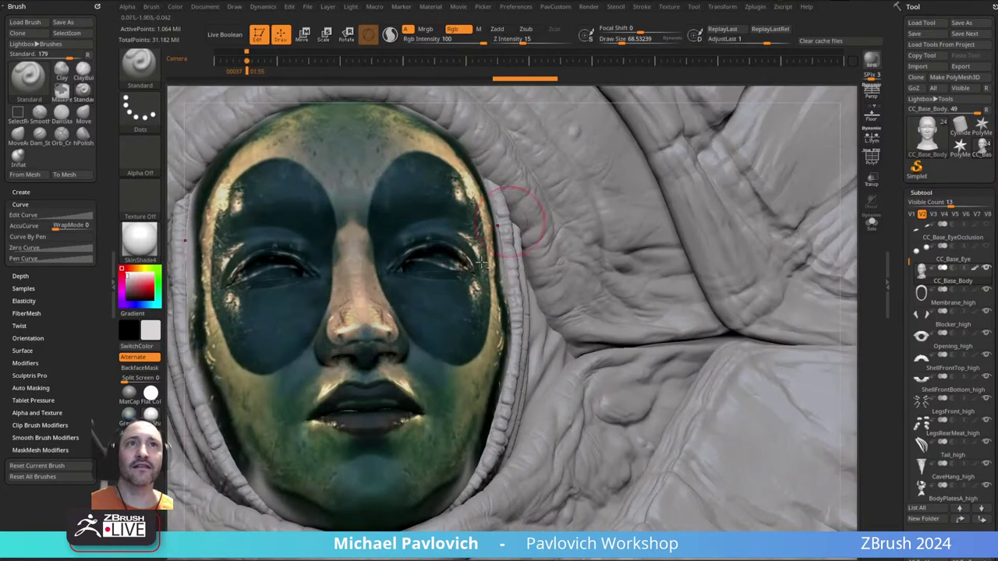
{"action": "key", "text": "s"}
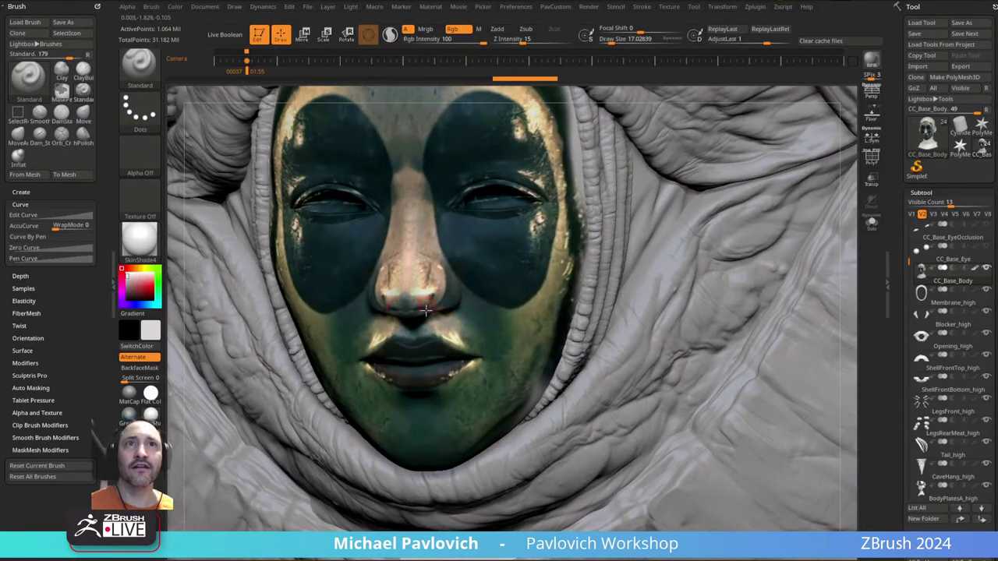
- Undo the projected reference colours on the face and reframe the unpainted head
{"action": "mouse_move", "coordinate": [467, 287]}
{"action": "right_mouse_down"}
{"action": "mouse_move", "coordinate": [483, 247]}
{"action": "mouse_move", "coordinate": [443, 334]}
{"action": "right_mouse_up"}
{"action": "key", "text": "s"}
{"action": "left_click_drag", "start_coordinate": [467, 311], "coordinate": [479, 312]}
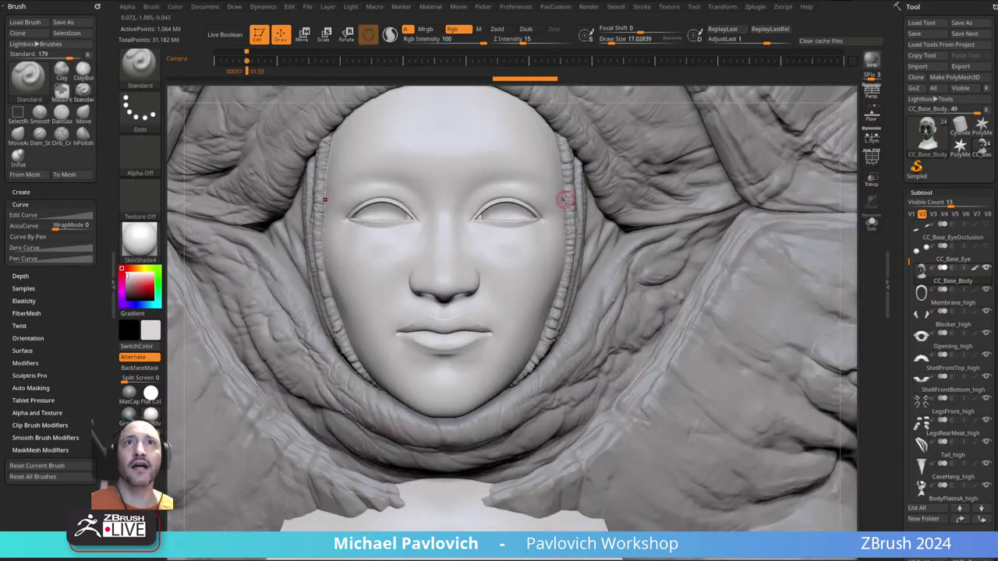
{"action": "key", "text": "ctrl+z"}
{"action": "right_click_drag", "start_coordinate": [564, 201], "coordinate": [554, 245], "text": "alt"}
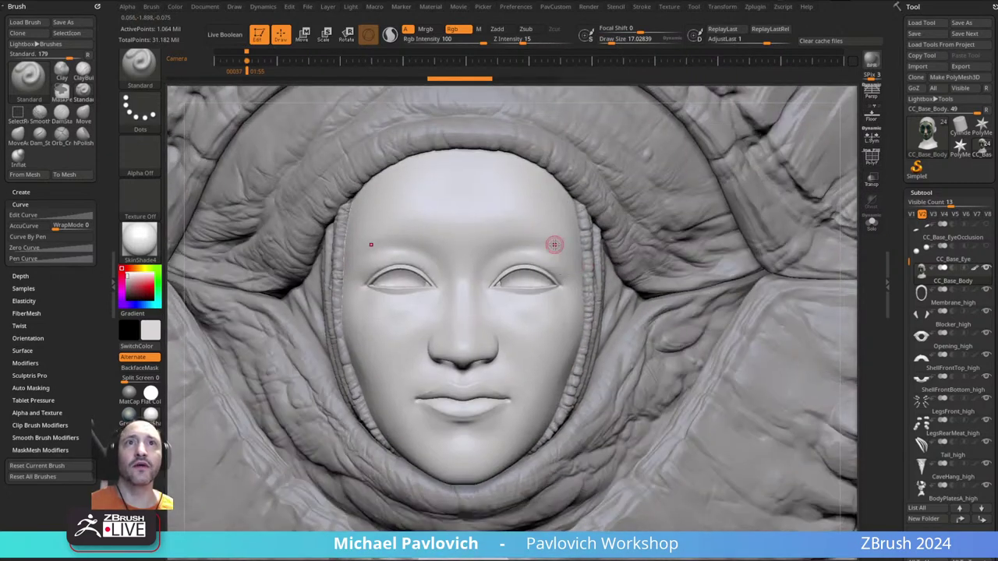
- Show the Spotlight reference over the face, return to the stored camera view and set the draw size to about 65
{"action": "key", "text": "shift+z"}
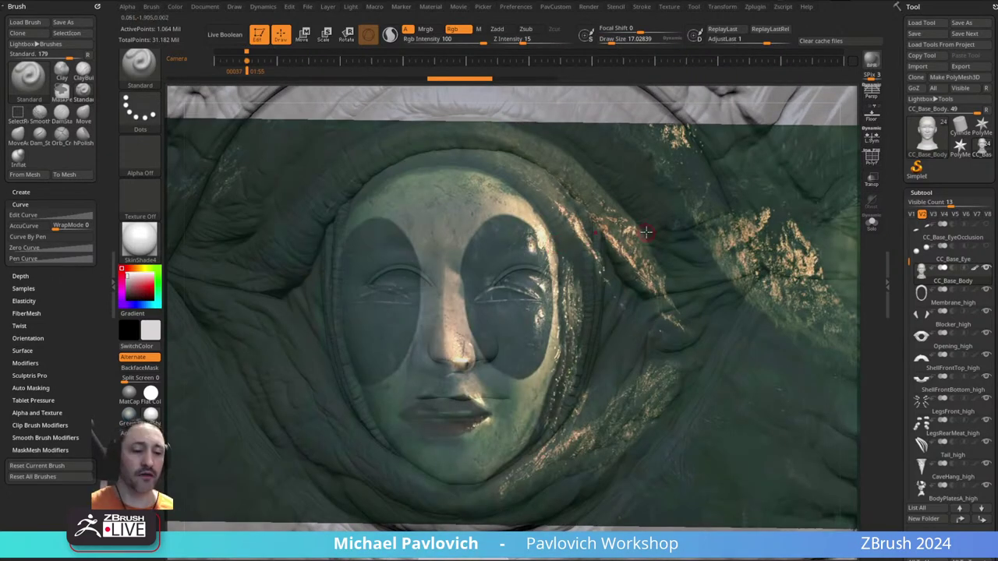
{"action": "key", "text": "Right"}
{"action": "key", "text": "s"}
{"action": "mouse_move", "coordinate": [494, 259]}
{"action": "left_mouse_down"}
{"action": "mouse_move", "coordinate": [510, 258]}
{"action": "mouse_move", "coordinate": [498, 255]}
{"action": "left_mouse_up"}
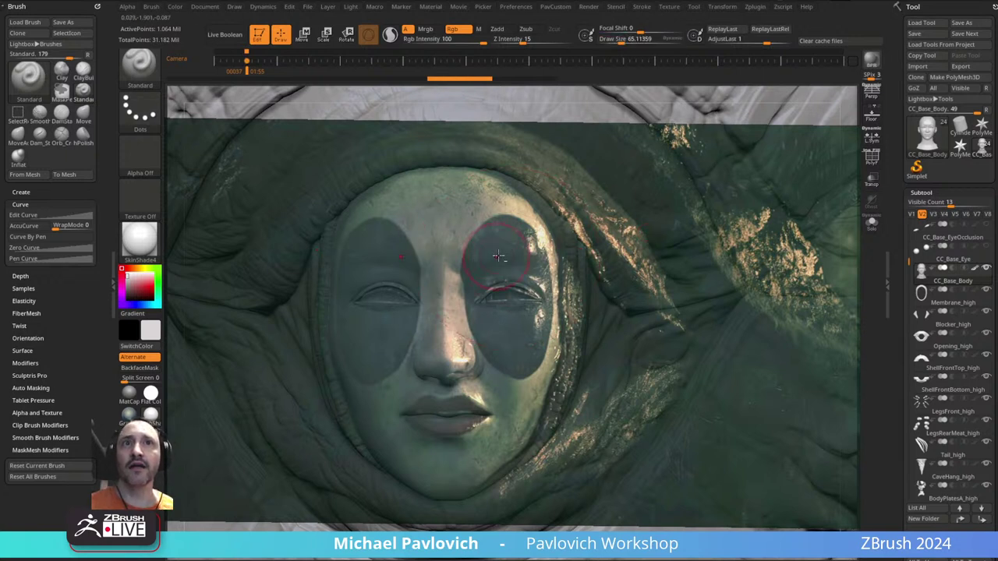
- Mask both oval patches around the eyes symmetrically with MaskPen at a draw size of about 44, following the reference's dark shapes
{"action": "key", "text": "ctrl"}
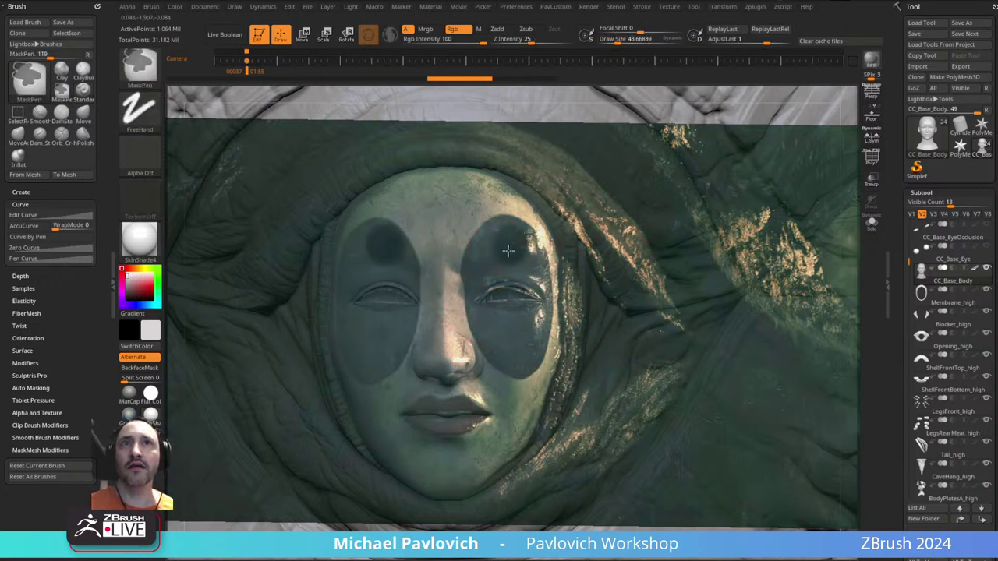
{"action": "mouse_move", "coordinate": [495, 257]}
{"action": "left_mouse_down", "text": "ctrl"}
{"action": "mouse_move", "coordinate": [485, 254]}
{"action": "mouse_move", "coordinate": [482, 313]}
{"action": "mouse_move", "coordinate": [498, 344]}
{"action": "left_mouse_up", "text": "ctrl"}
{"action": "mouse_move", "coordinate": [546, 251]}
{"action": "right_mouse_down"}
{"action": "mouse_move", "coordinate": [546, 275]}
{"action": "mouse_move", "coordinate": [534, 264]}
{"action": "right_mouse_up"}
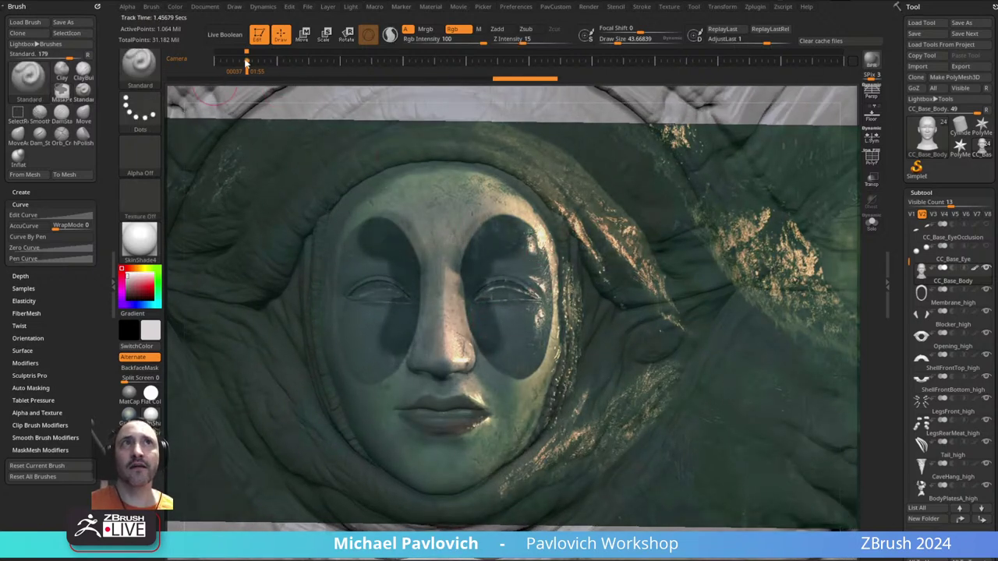
{"action": "right_click_drag", "start_coordinate": [544, 205], "coordinate": [553, 213]}
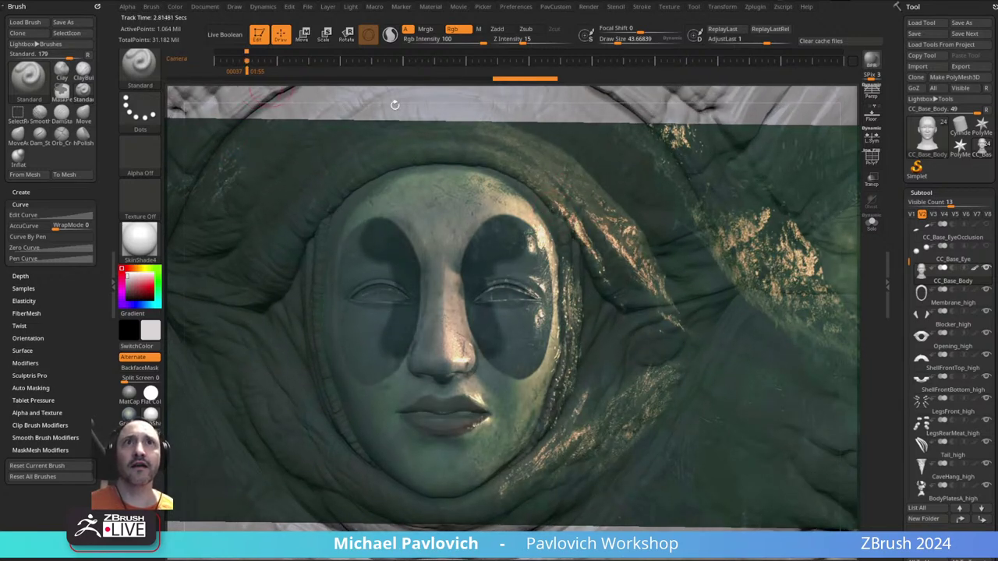
{"action": "left_click_drag", "start_coordinate": [847, 149], "coordinate": [841, 165], "text": "ctrl"}
{"action": "mouse_move", "coordinate": [510, 259]}
{"action": "left_mouse_down", "text": "ctrl"}
{"action": "mouse_move", "coordinate": [519, 270]}
{"action": "mouse_move", "coordinate": [503, 331]}
{"action": "mouse_move", "coordinate": [514, 345]}
{"action": "mouse_move", "coordinate": [543, 278]}
{"action": "mouse_move", "coordinate": [533, 265]}
{"action": "left_mouse_up", "text": "ctrl"}
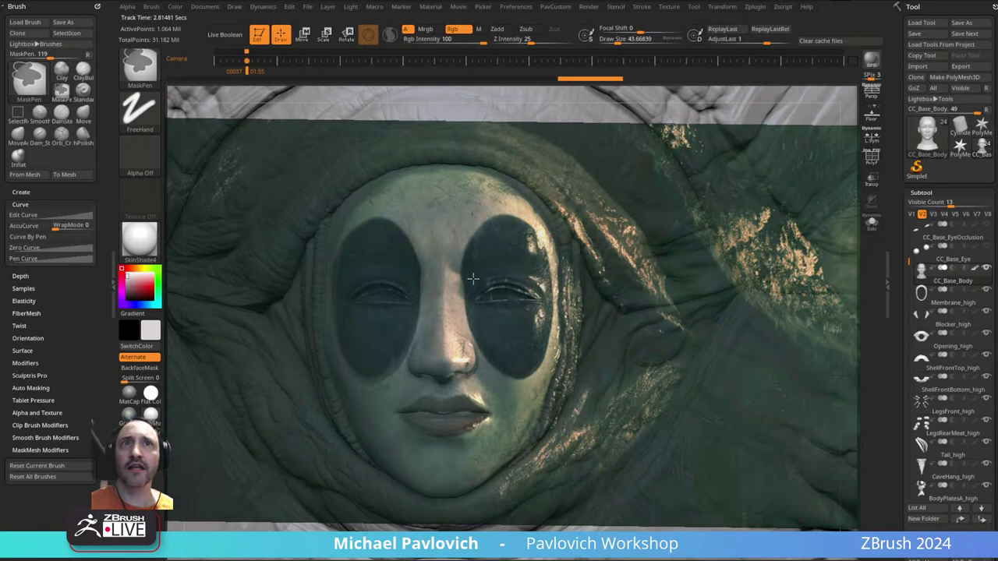
{"action": "mouse_move", "coordinate": [502, 253]}
{"action": "left_mouse_down", "text": "ctrl"}
{"action": "mouse_move", "coordinate": [483, 244]}
{"action": "mouse_move", "coordinate": [457, 292]}
{"action": "left_mouse_up", "text": "ctrl"}
- Hide Spotlight and refine the eye-patch mask outline with MaskPen at draw sizes of about 12 and 29
{"action": "key", "text": "shift+z"}
{"action": "key", "text": "s"}
{"action": "key", "text": "ctrl"}
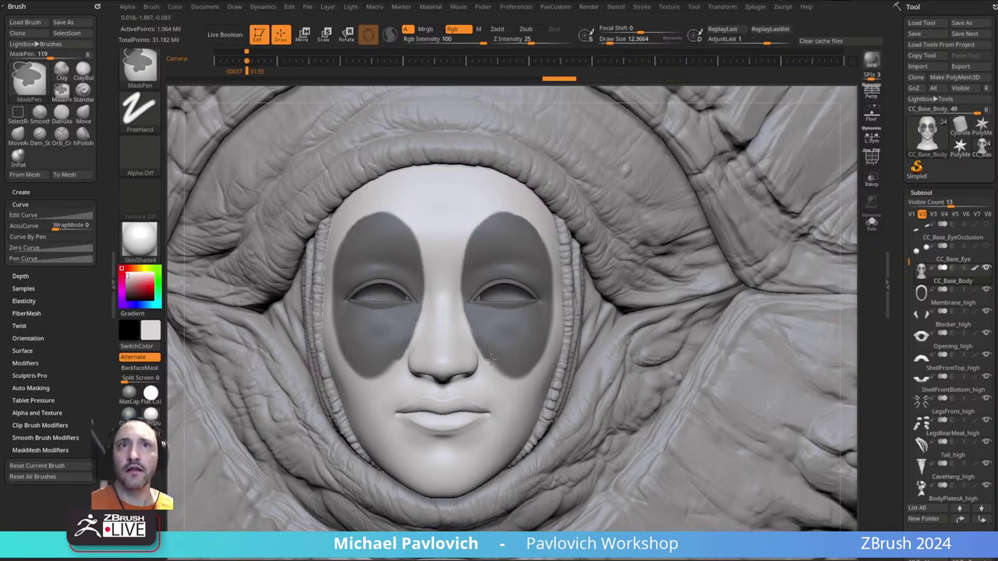
{"action": "mouse_move", "coordinate": [535, 269]}
{"action": "right_mouse_down"}
{"action": "mouse_move", "coordinate": [526, 214]}
{"action": "mouse_move", "coordinate": [498, 271]}
{"action": "mouse_move", "coordinate": [441, 213]}
{"action": "right_mouse_up"}
{"action": "key", "text": "s"}
{"action": "left_click", "coordinate": [475, 252], "text": "ctrl"}
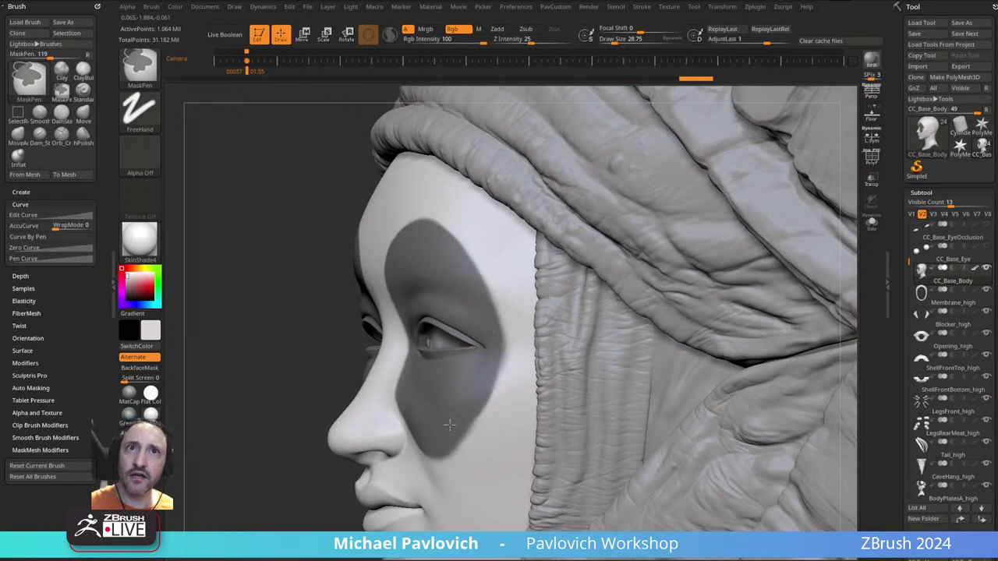
- Open the Masking options, then blur and sharpen the eye-patch mask to get clean, crisp edges
{"action": "left_click_drag", "start_coordinate": [897, 297], "coordinate": [898, 147]}
{"action": "scroll", "coordinate": [907, 370], "scroll_direction": "down", "scroll_amount": 3}
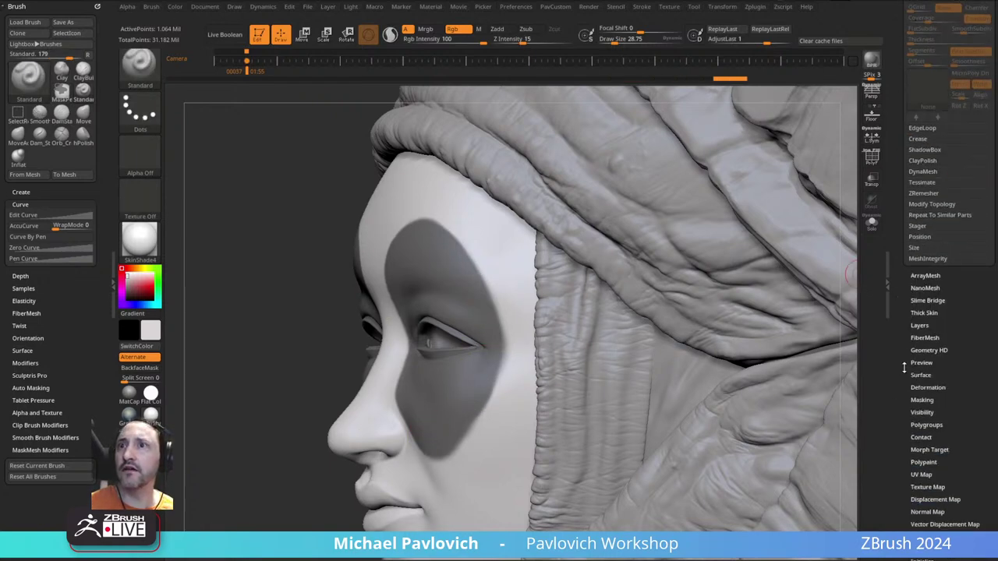
{"action": "left_click", "coordinate": [922, 400]}
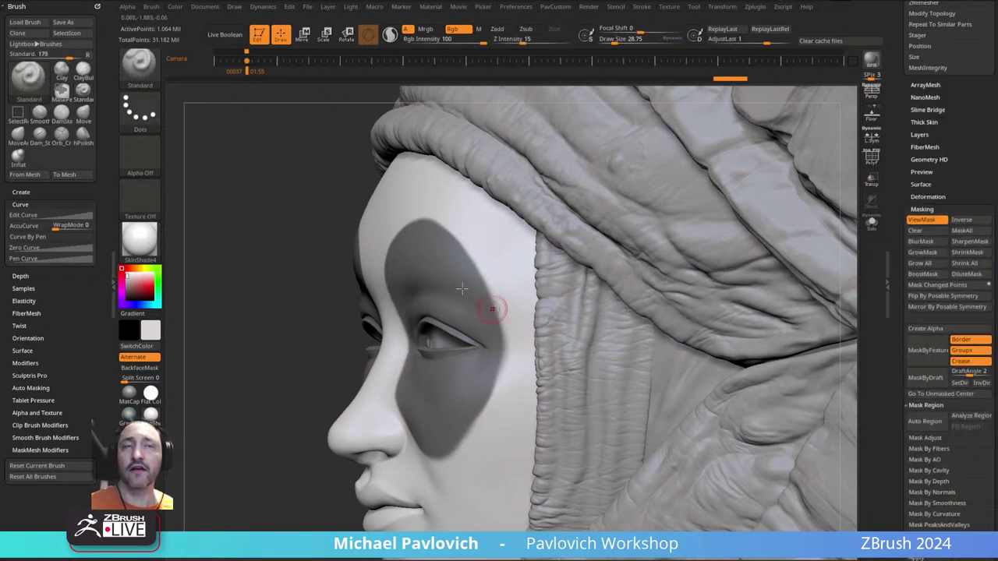
{"action": "key", "text": "ctrl"}
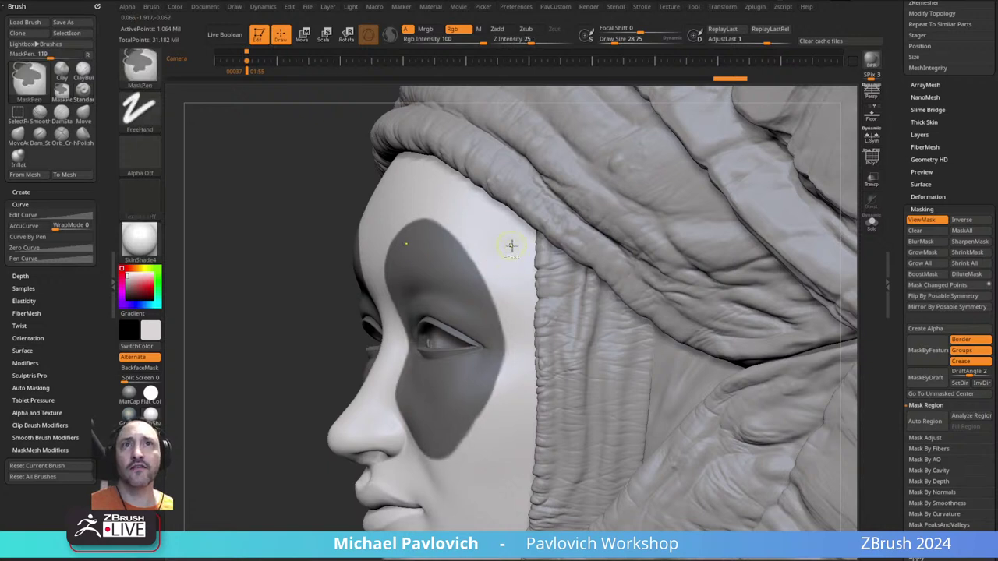
{"action": "left_click", "coordinate": [436, 273], "text": "ctrl"}
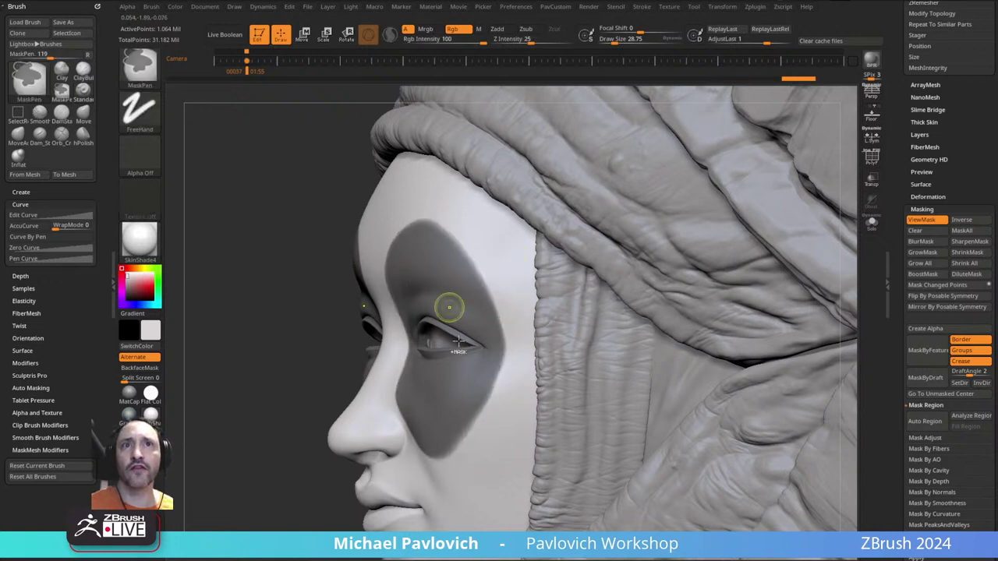
{"action": "left_click", "coordinate": [445, 295], "text": "ctrl+alt"}
{"action": "left_click", "coordinate": [446, 295], "text": "ctrl+alt"}
{"action": "left_click", "coordinate": [462, 283], "text": "ctrl+alt"}
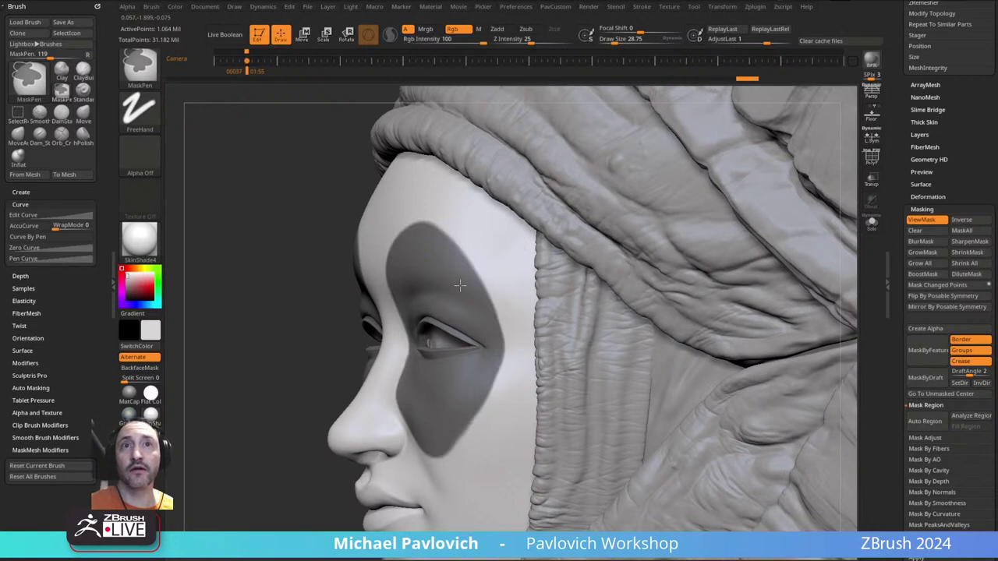
{"action": "left_click", "coordinate": [509, 247], "text": "ctrl"}
- Check the mask from the side and front, then invert it so only the eye patches are unmasked
{"action": "right_click_drag", "start_coordinate": [455, 236], "coordinate": [408, 244]}
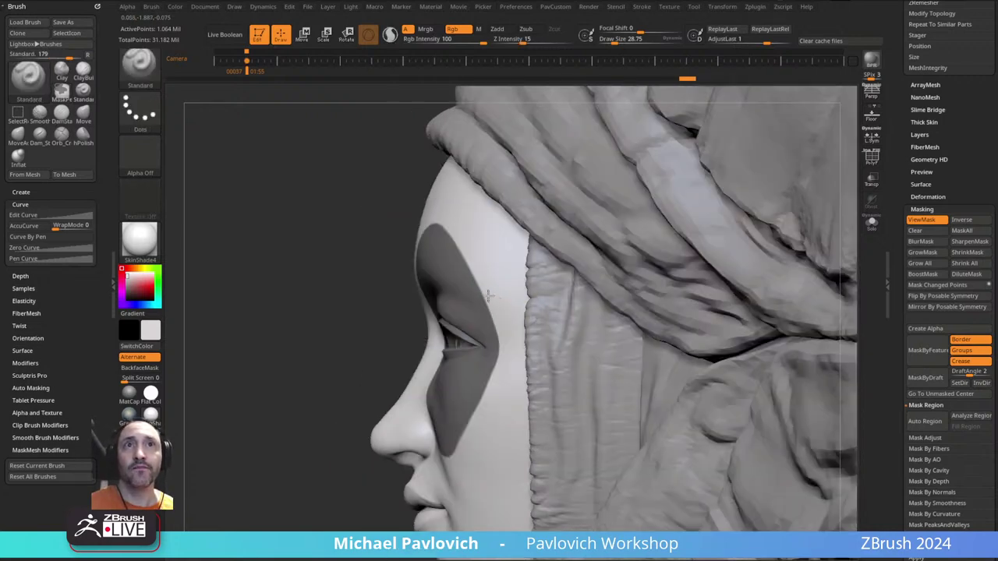
{"action": "right_click_drag", "start_coordinate": [474, 307], "coordinate": [548, 227]}
{"action": "left_click_drag", "start_coordinate": [548, 227], "coordinate": [470, 342]}
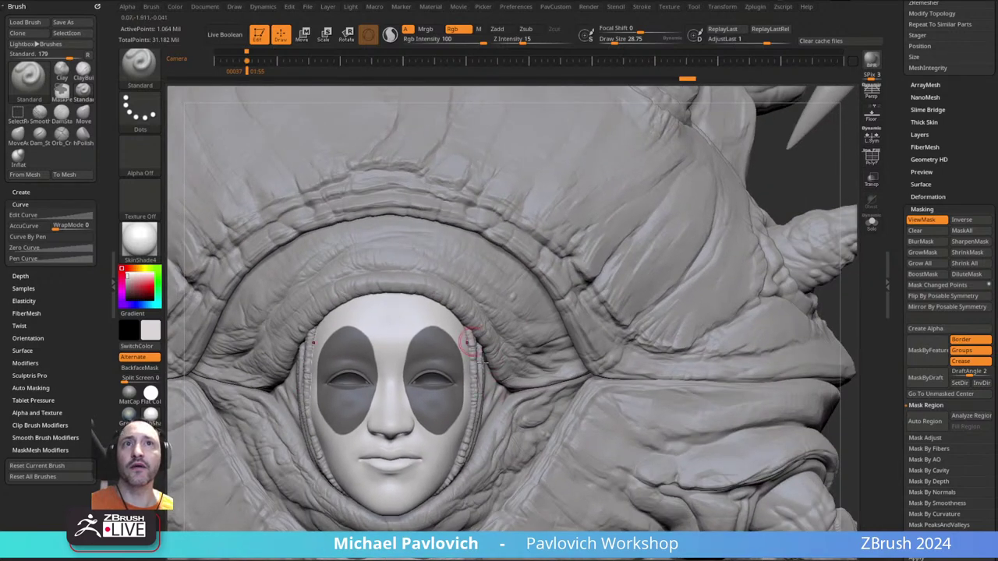
{"action": "left_click", "coordinate": [782, 181], "text": "ctrl"}
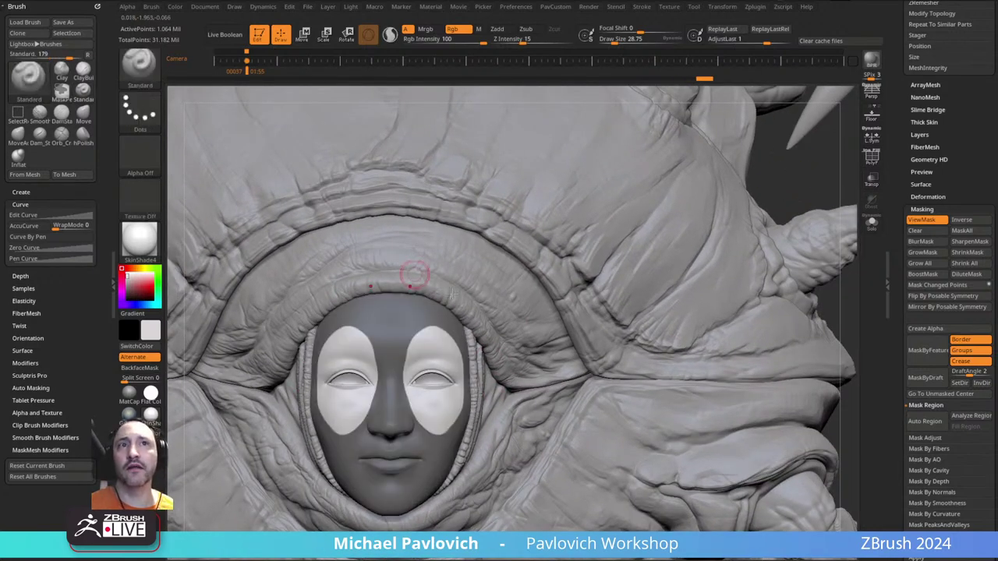
- Fill the unmasked eye patches with dark blue (R 19, G 20, B 45) and clear the mask
{"action": "left_click", "coordinate": [136, 305]}
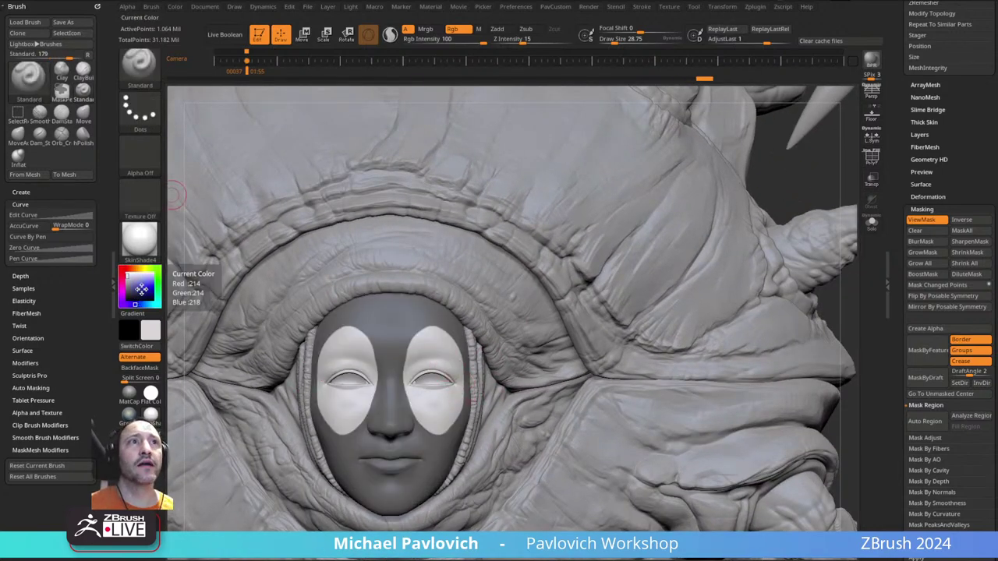
{"action": "left_click_drag", "start_coordinate": [142, 289], "coordinate": [136, 296]}
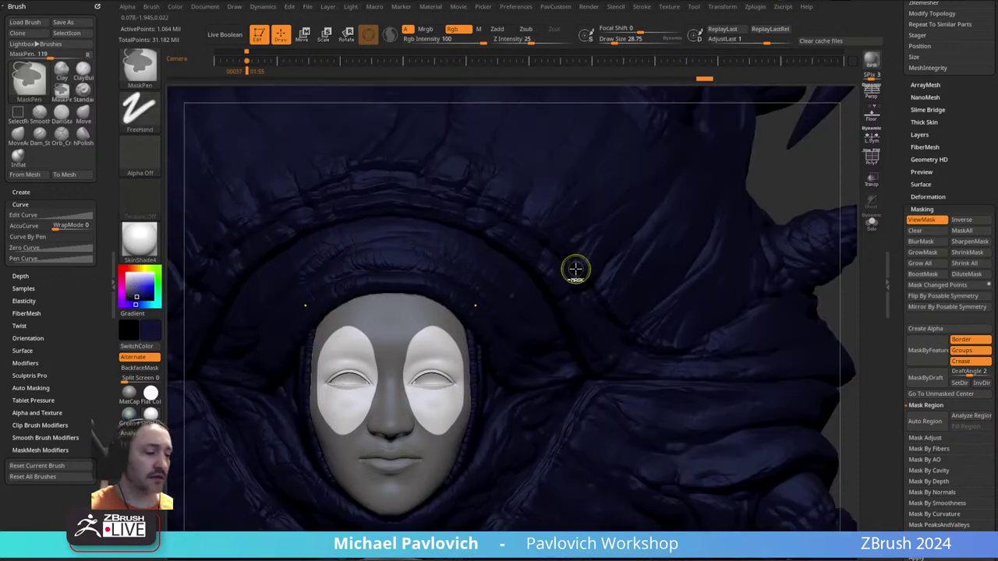
{"action": "left_click", "coordinate": [583, 267], "text": "ctrl"}
{"action": "left_click", "coordinate": [176, 8]}
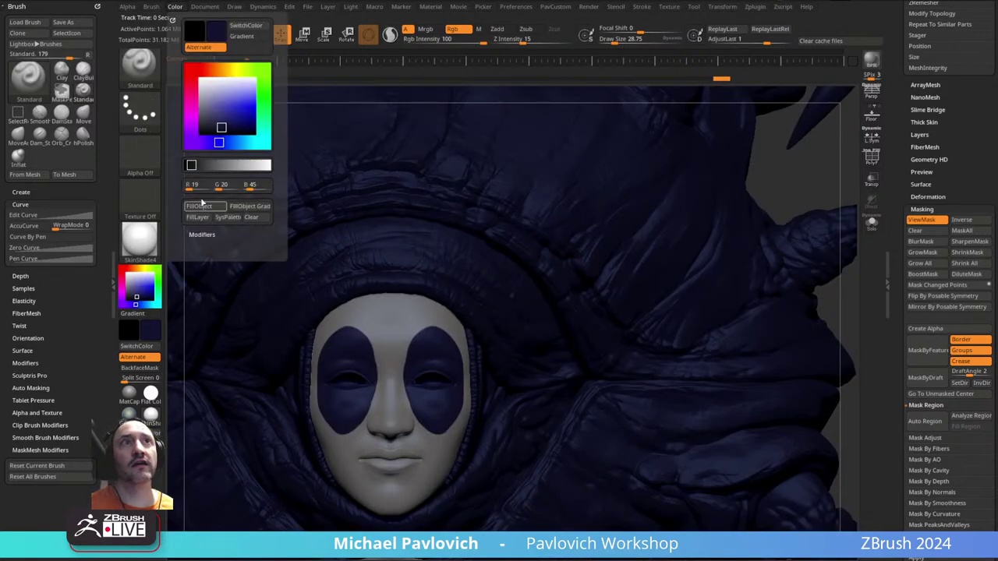
{"action": "left_click", "coordinate": [203, 205]}
{"action": "left_click_drag", "start_coordinate": [747, 192], "coordinate": [690, 198], "text": "ctrl"}
- Pick a dark red and paint a first stroke on the middle of the upper lip at a draw size of about 29
{"action": "mouse_move", "coordinate": [485, 297]}
{"action": "right_mouse_down", "text": "alt"}
{"action": "mouse_move", "coordinate": [584, 216]}
{"action": "mouse_move", "coordinate": [553, 297]}
{"action": "mouse_move", "coordinate": [528, 171]}
{"action": "mouse_move", "coordinate": [559, 253]}
{"action": "mouse_move", "coordinate": [539, 163]}
{"action": "mouse_move", "coordinate": [484, 66]}
{"action": "right_mouse_up", "text": "alt"}
{"action": "key", "text": "s"}
{"action": "left_click", "coordinate": [512, 232]}
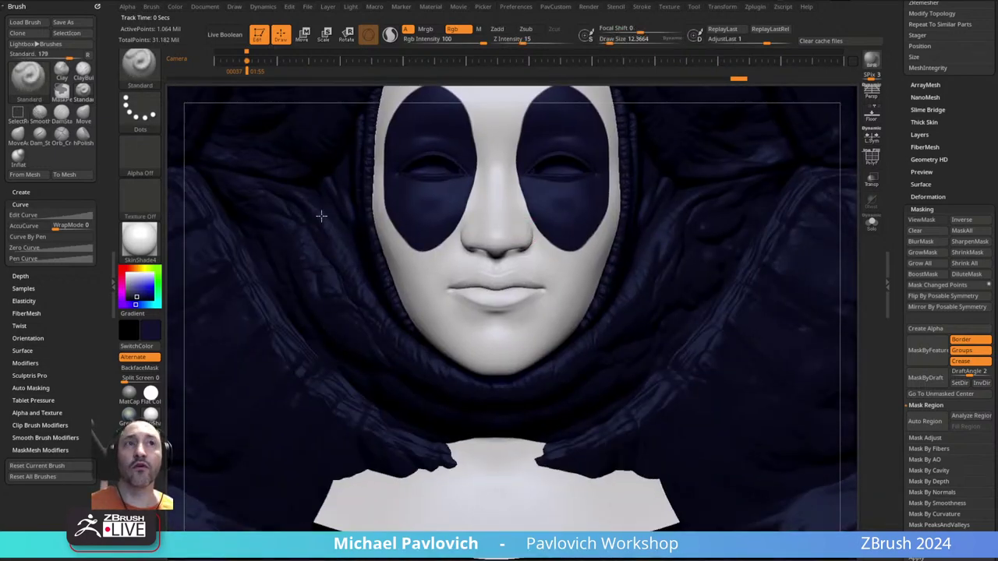
{"action": "left_click", "coordinate": [122, 268]}
{"action": "left_click", "coordinate": [144, 293]}
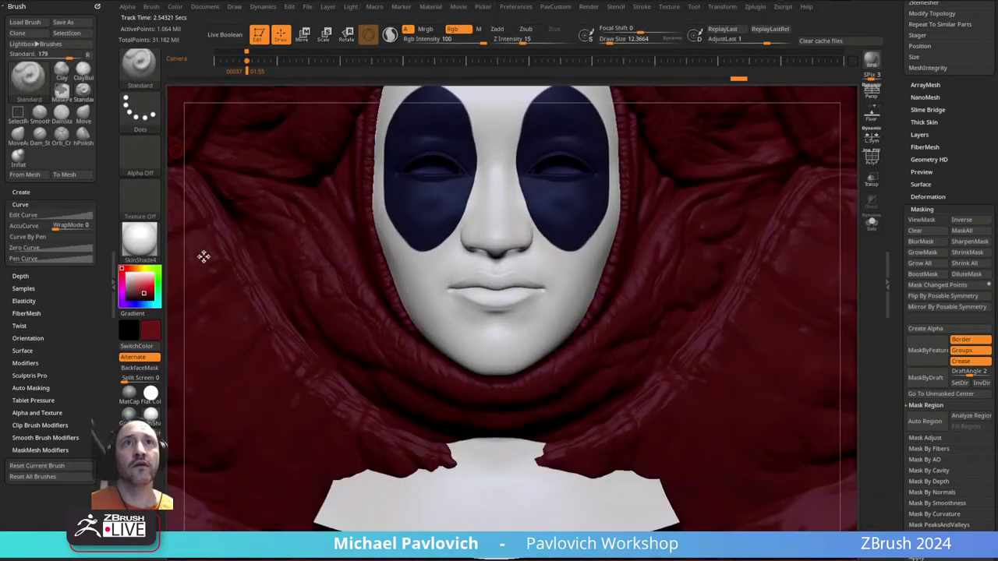
{"action": "right_click_drag", "start_coordinate": [472, 219], "coordinate": [487, 314], "text": "ctrl"}
{"action": "key", "text": "s"}
{"action": "mouse_move", "coordinate": [480, 334]}
{"action": "left_mouse_down"}
{"action": "mouse_move", "coordinate": [494, 334]}
{"action": "mouse_move", "coordinate": [485, 334]}
{"action": "left_mouse_up"}
{"action": "left_click_drag", "start_coordinate": [477, 323], "coordinate": [503, 322]}
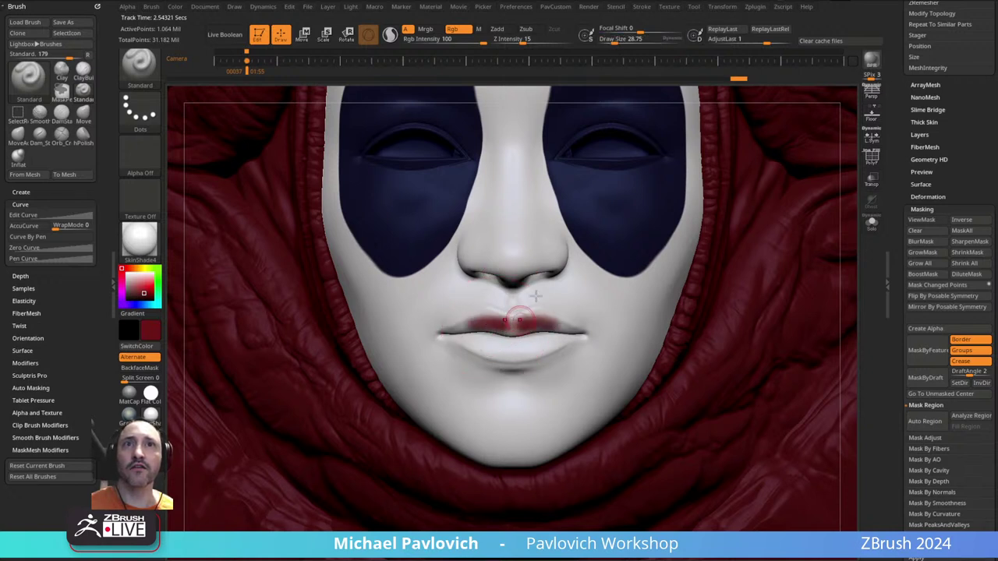
- Try the Paint brush on the upper lip with Rgb Intensity 100
{"action": "left_click", "coordinate": [458, 30]}
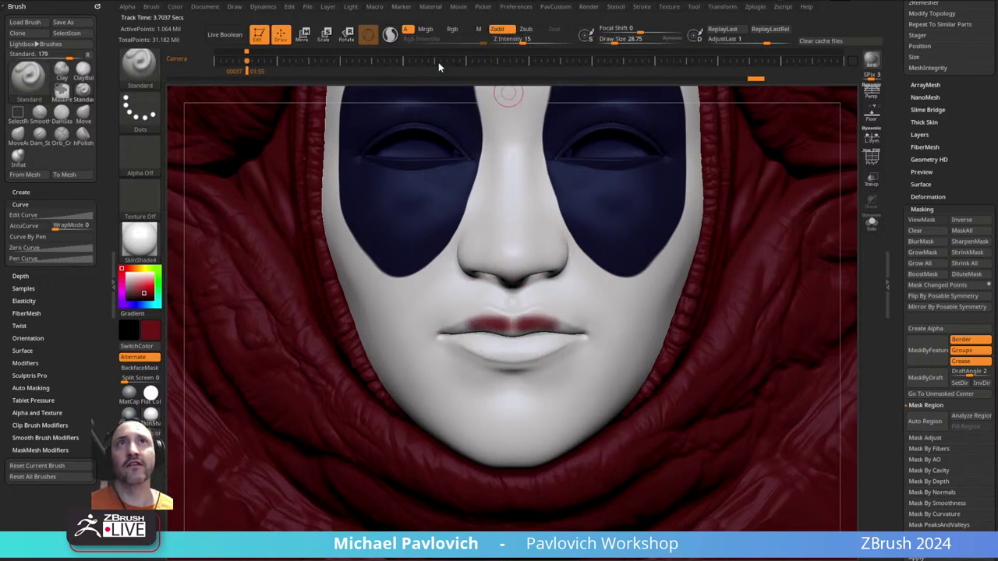
{"action": "key", "text": "b"}
{"action": "key", "text": "p"}
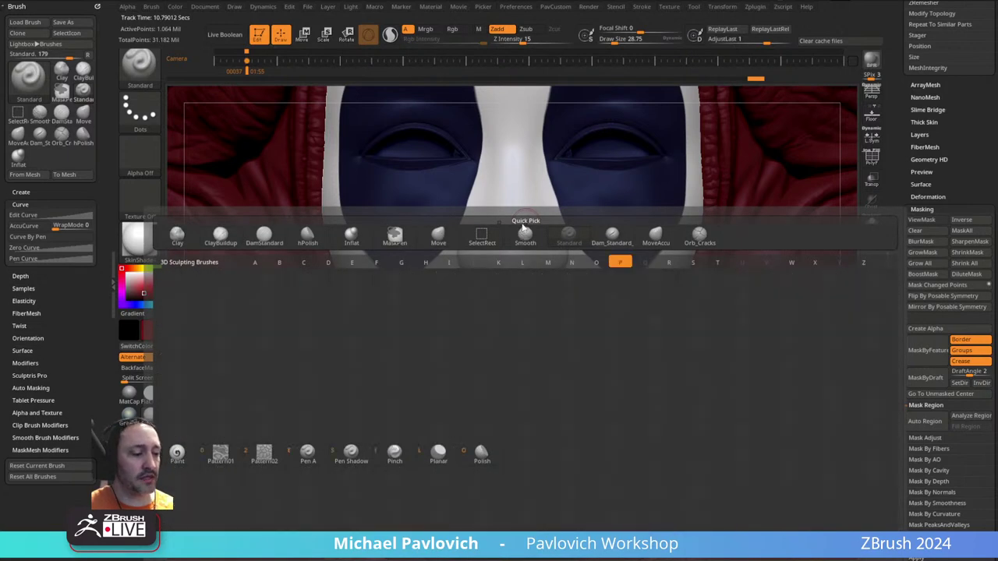
{"action": "key", "text": "a"}
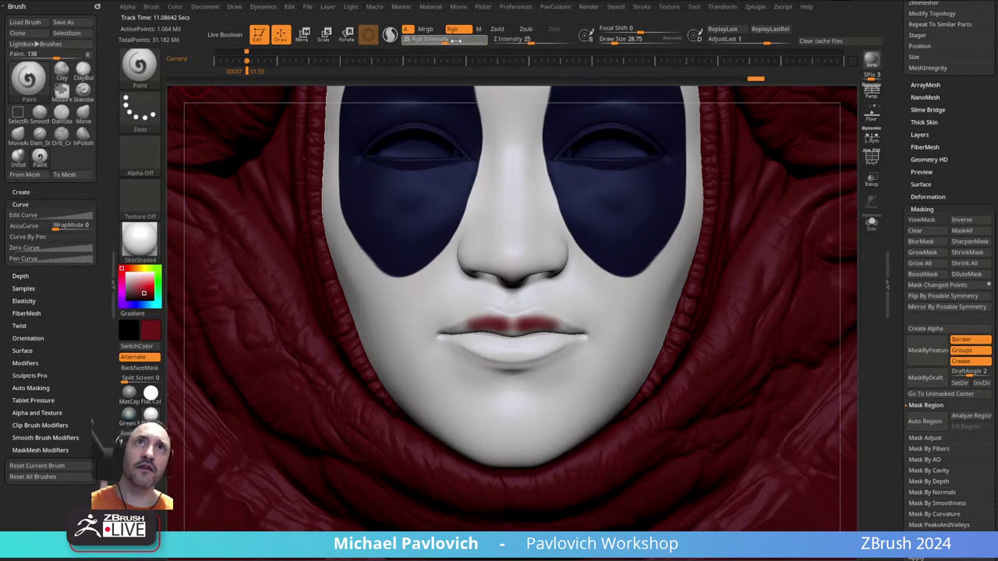
{"action": "left_click_drag", "start_coordinate": [457, 39], "coordinate": [485, 39]}
{"action": "mouse_move", "coordinate": [519, 195]}
{"action": "right_mouse_down", "text": "alt"}
{"action": "mouse_move", "coordinate": [474, 203]}
{"action": "mouse_move", "coordinate": [472, 325]}
{"action": "right_mouse_up", "text": "alt"}
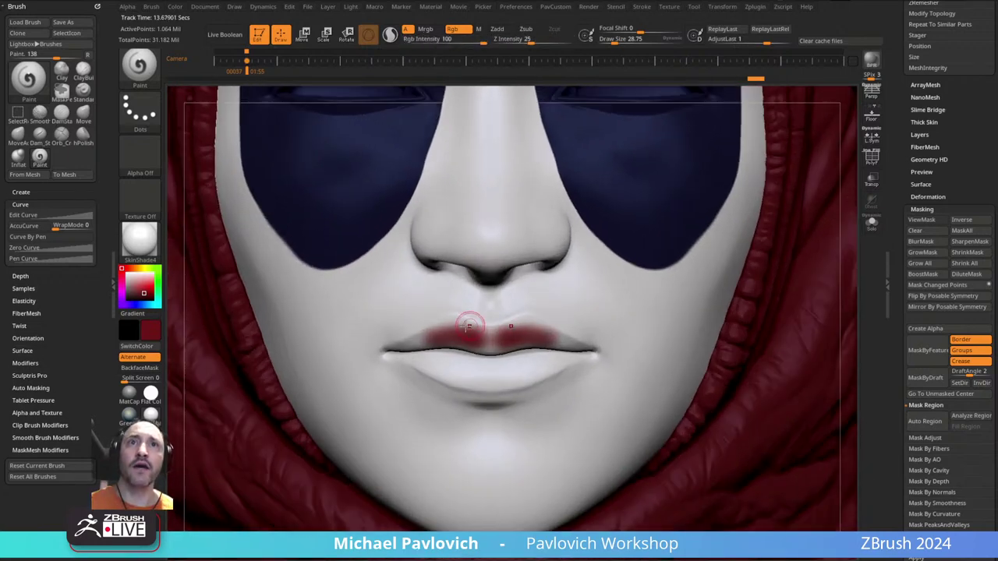
{"action": "key", "text": "1"}
{"action": "key", "text": "s"}
{"action": "left_click_drag", "start_coordinate": [460, 328], "coordinate": [463, 332]}
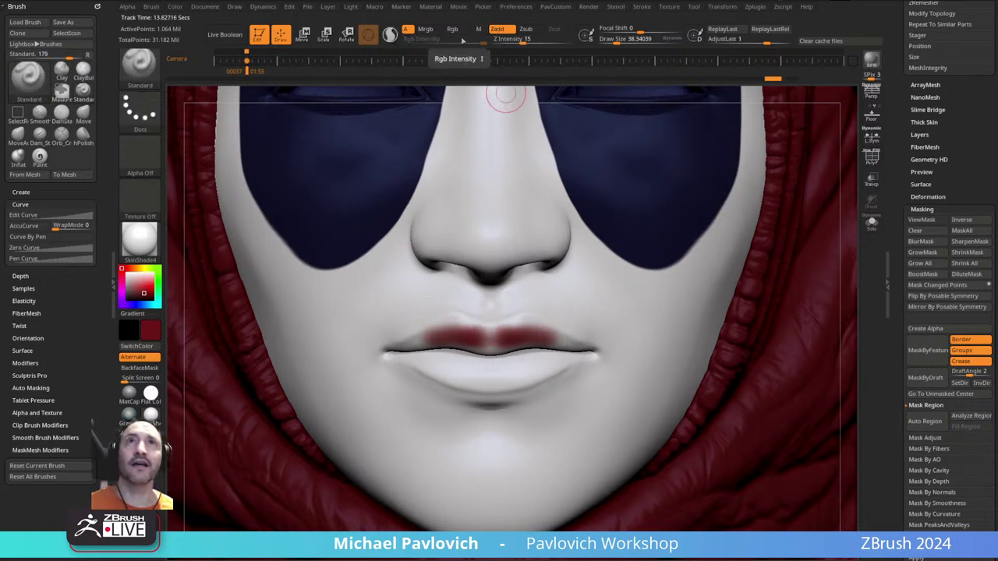
- Paint the upper and lower lips dark red with the Standard brush, using Rgb only at a draw size of about 29
{"action": "left_click", "coordinate": [453, 28]}
{"action": "left_click", "coordinate": [497, 29]}
{"action": "key", "text": "bracketleft"}
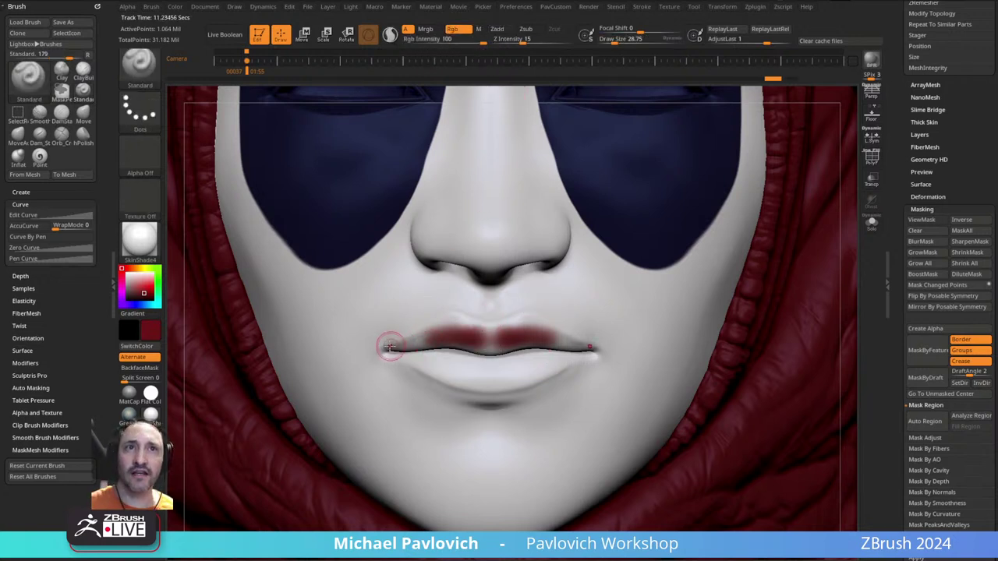
{"action": "mouse_move", "coordinate": [390, 347]}
{"action": "left_mouse_down"}
{"action": "mouse_move", "coordinate": [436, 324]}
{"action": "mouse_move", "coordinate": [416, 341]}
{"action": "mouse_move", "coordinate": [460, 325]}
{"action": "mouse_move", "coordinate": [468, 343]}
{"action": "mouse_move", "coordinate": [457, 345]}
{"action": "mouse_move", "coordinate": [503, 343]}
{"action": "left_mouse_up"}
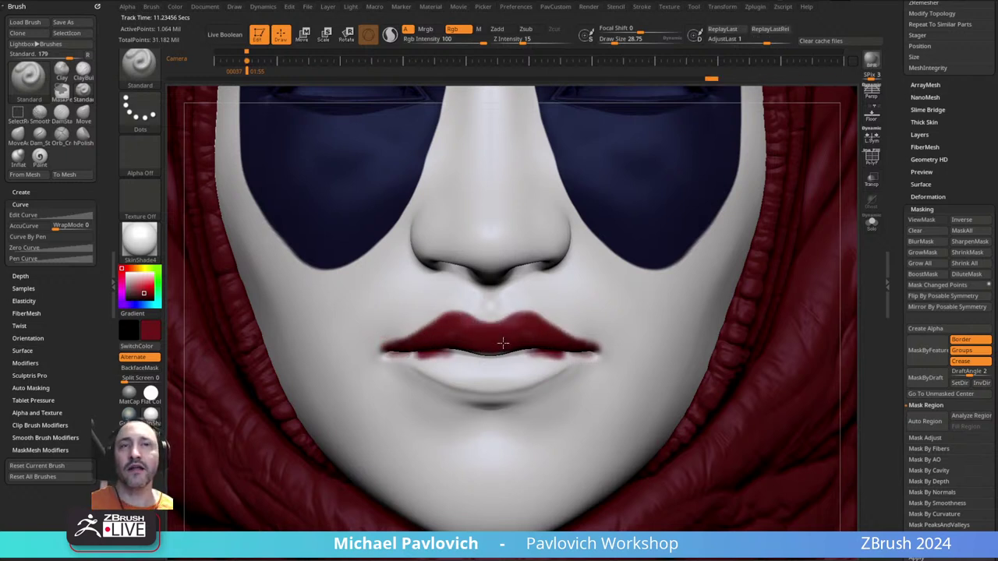
{"action": "mouse_move", "coordinate": [394, 352]}
{"action": "left_mouse_down"}
{"action": "mouse_move", "coordinate": [461, 385]}
{"action": "mouse_move", "coordinate": [446, 361]}
{"action": "mouse_move", "coordinate": [471, 354]}
{"action": "left_mouse_up"}
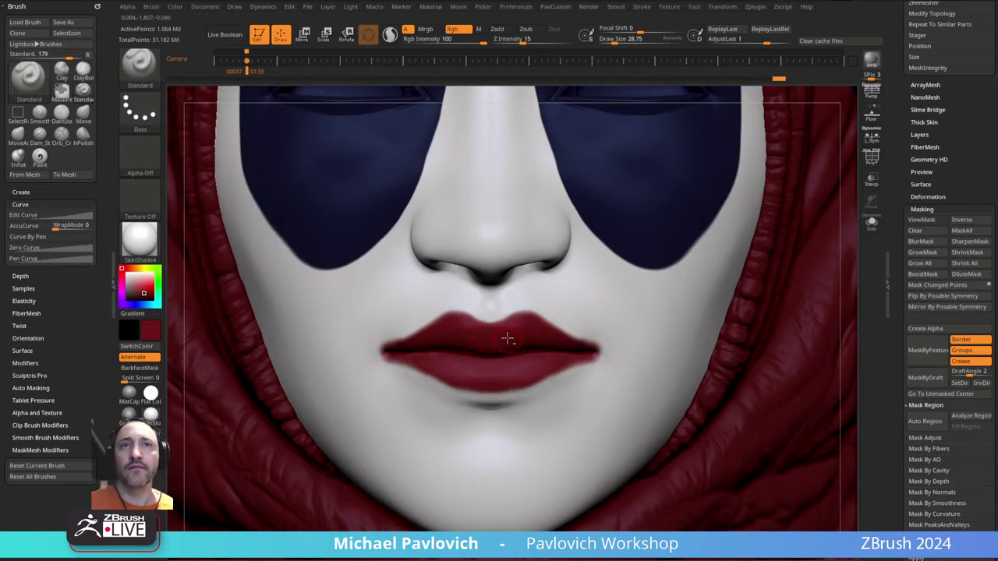
- Frame the whole creature, set the current colour to white and apply the Green Metallic material
{"action": "right_click_drag", "start_coordinate": [508, 338], "coordinate": [523, 298], "text": "ctrl"}
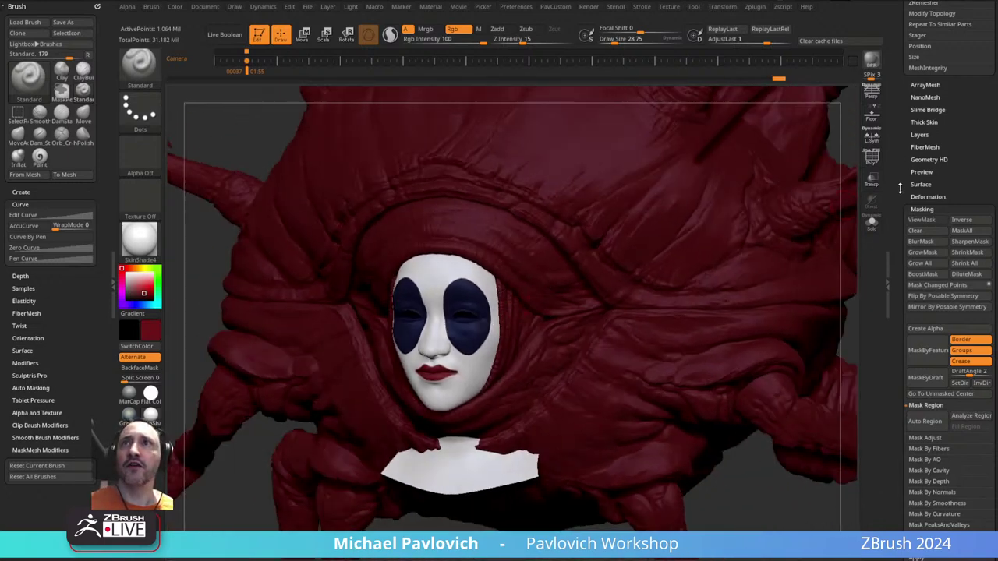
{"action": "left_click_drag", "start_coordinate": [892, 181], "coordinate": [869, 488]}
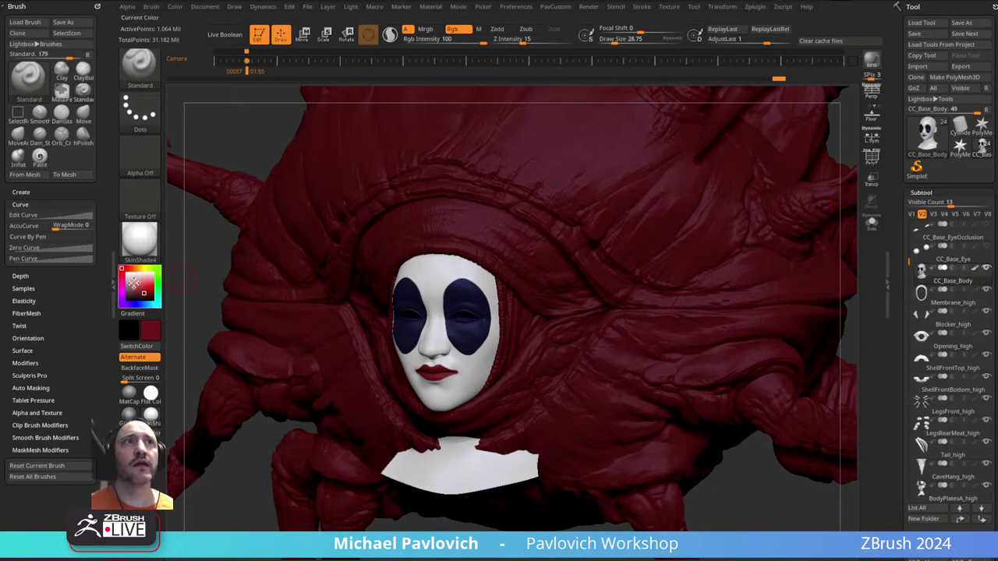
{"action": "left_click_drag", "start_coordinate": [133, 282], "coordinate": [122, 271]}
{"action": "left_click", "coordinate": [130, 415]}
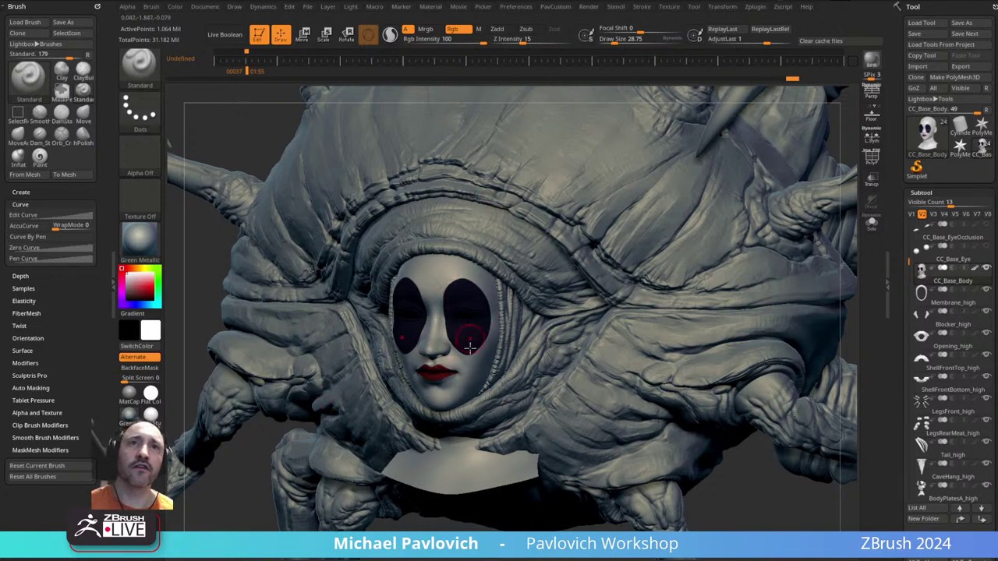
- Face the creature frontally, leave 3D edit mode with the always-switch option and clear the canvas
{"action": "right_click_drag", "start_coordinate": [470, 348], "coordinate": [470, 323], "text": "shift"}
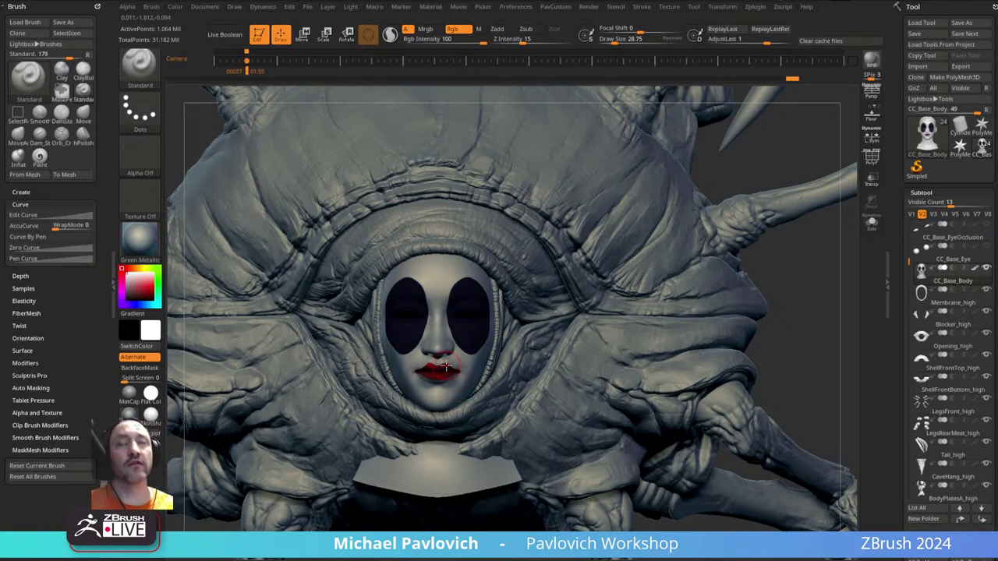
{"action": "left_click", "coordinate": [259, 36]}
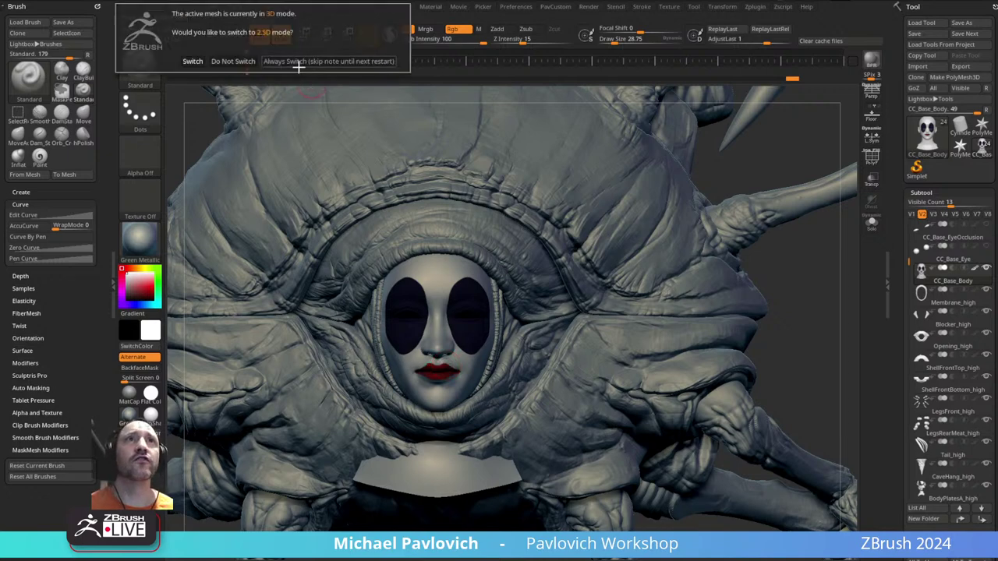
{"action": "left_click", "coordinate": [334, 65]}
{"action": "key", "text": "ctrl+n"}
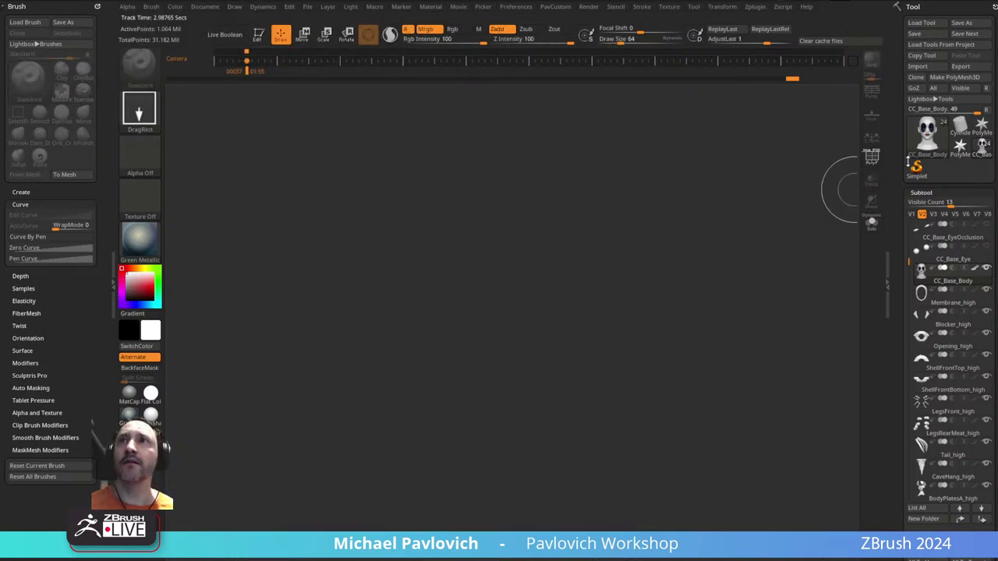
- Choose the Sphere3D primitive, draw it in the middle of the empty canvas and enter edit mode
{"action": "left_click", "coordinate": [960, 126]}
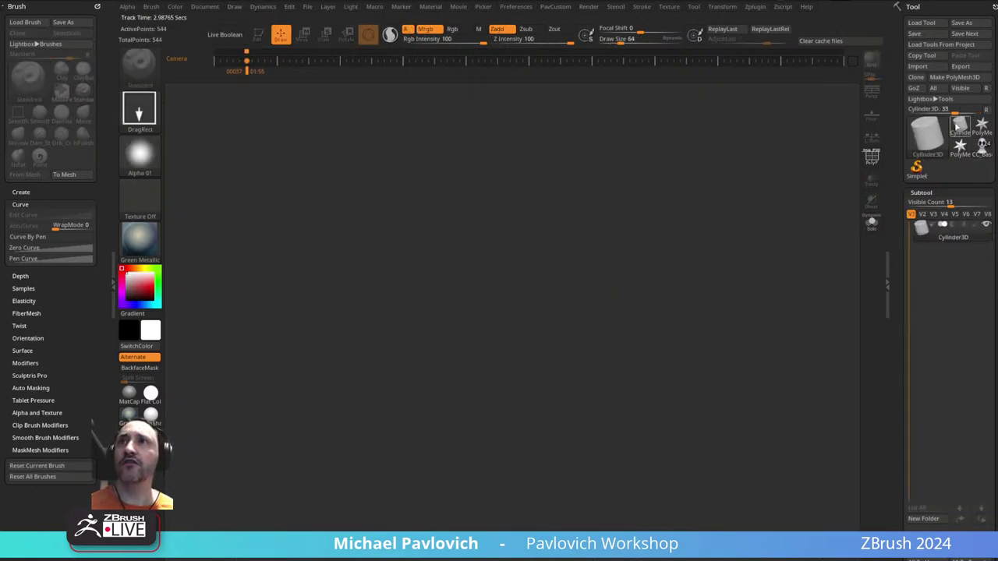
{"action": "left_click", "coordinate": [928, 134]}
{"action": "left_click", "coordinate": [526, 185]}
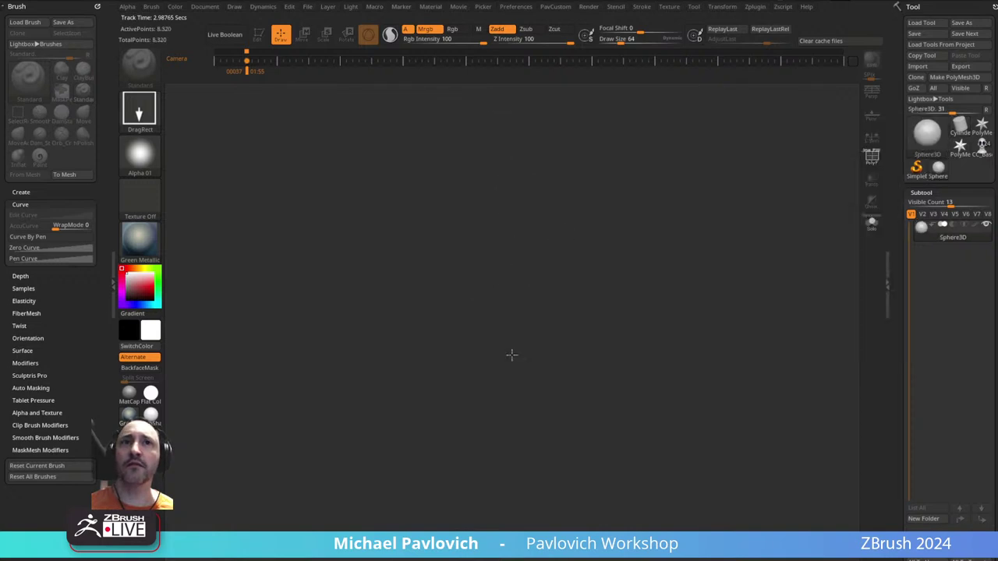
{"action": "left_click_drag", "start_coordinate": [500, 321], "coordinate": [538, 355]}
{"action": "key", "text": "t"}
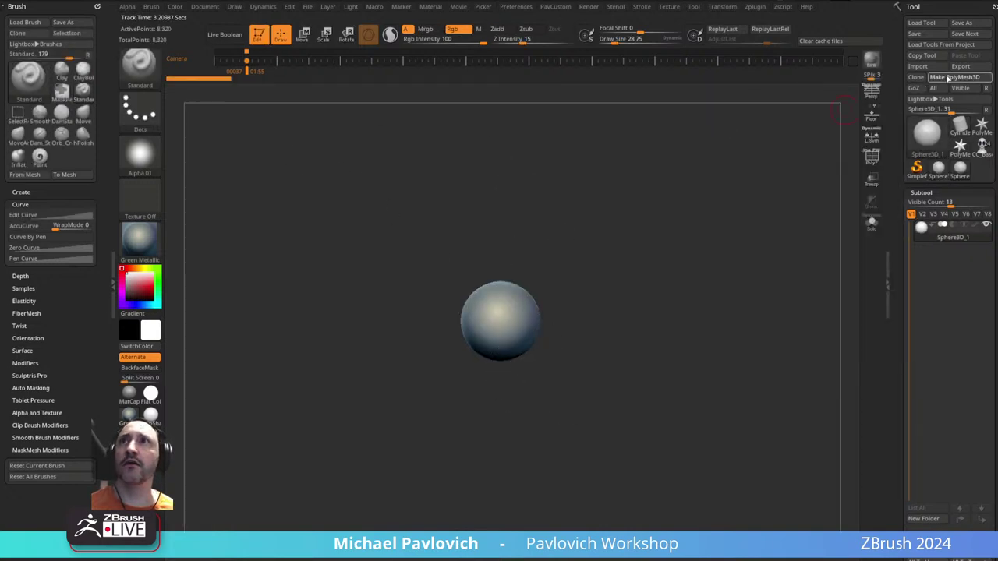
- Convert the sphere to a PolyMesh3D and turn on X symmetry
{"action": "left_click", "coordinate": [948, 77]}
{"action": "left_click_drag", "start_coordinate": [691, 256], "coordinate": [706, 323], "text": "alt"}
{"action": "key", "text": "x"}
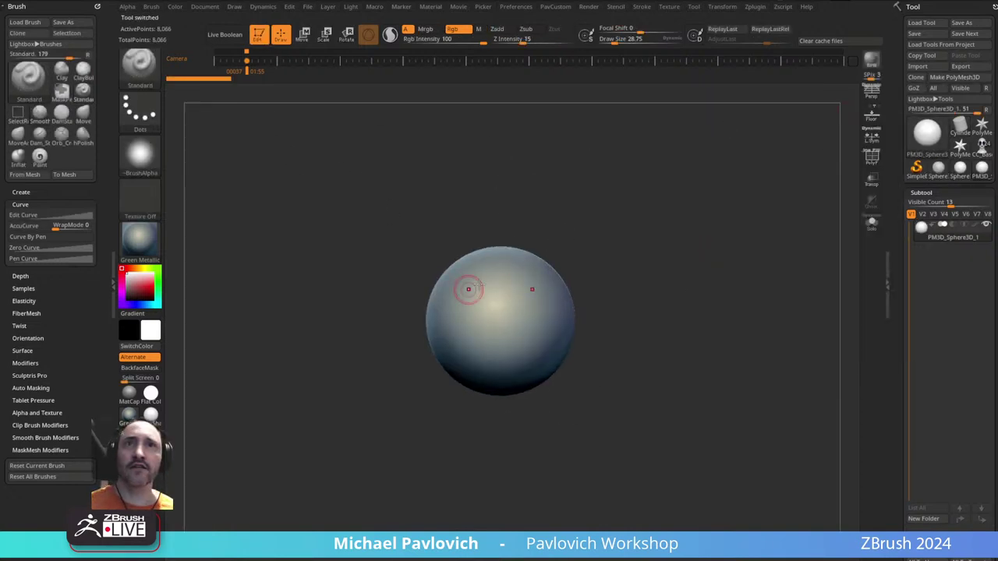
- Try drawing mirrored ring-shaped eyes on the sphere with the Standard brush in Rgb mode and undo them
{"action": "left_click_drag", "start_coordinate": [641, 191], "coordinate": [649, 239], "text": "alt"}
{"action": "mouse_move", "coordinate": [527, 302]}
{"action": "left_mouse_down", "text": "alt"}
{"action": "mouse_move", "coordinate": [530, 289]}
{"action": "mouse_move", "coordinate": [544, 302]}
{"action": "left_mouse_up", "text": "alt"}
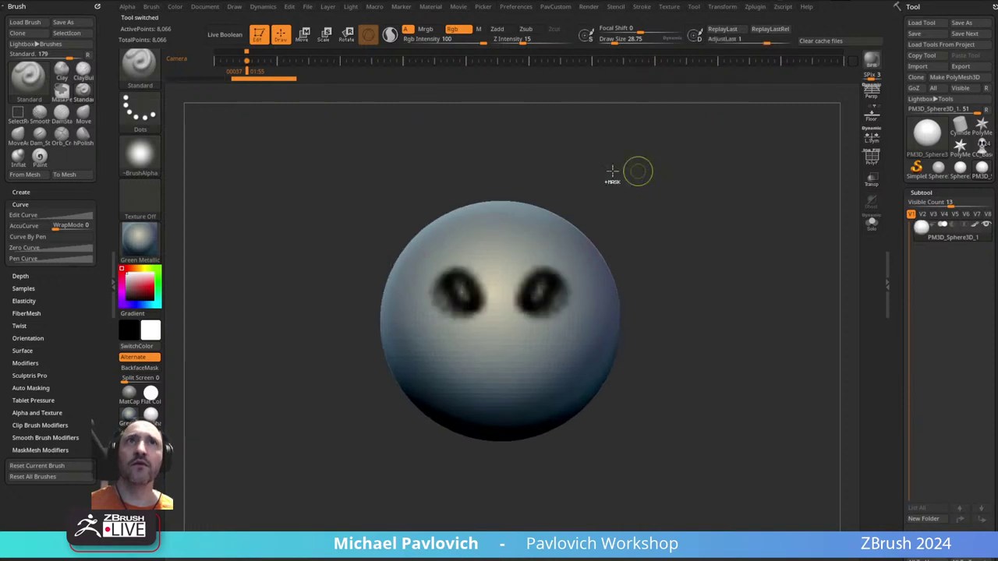
{"action": "key", "text": "ctrl+z"}
- With Rgb off and Zadd on, carve mirrored eye sockets and a smiling mouth into the sphere at a draw size of about 49
{"action": "left_click", "coordinate": [453, 30]}
{"action": "left_click", "coordinate": [497, 30]}
{"action": "right_click_drag", "start_coordinate": [593, 260], "coordinate": [550, 279], "text": "alt"}
{"action": "key", "text": "s"}
{"action": "mouse_move", "coordinate": [512, 305]}
{"action": "left_mouse_down"}
{"action": "mouse_move", "coordinate": [476, 315]}
{"action": "mouse_move", "coordinate": [507, 319]}
{"action": "left_mouse_up"}
{"action": "key", "text": "s"}
{"action": "left_click_drag", "start_coordinate": [503, 307], "coordinate": [492, 301]}
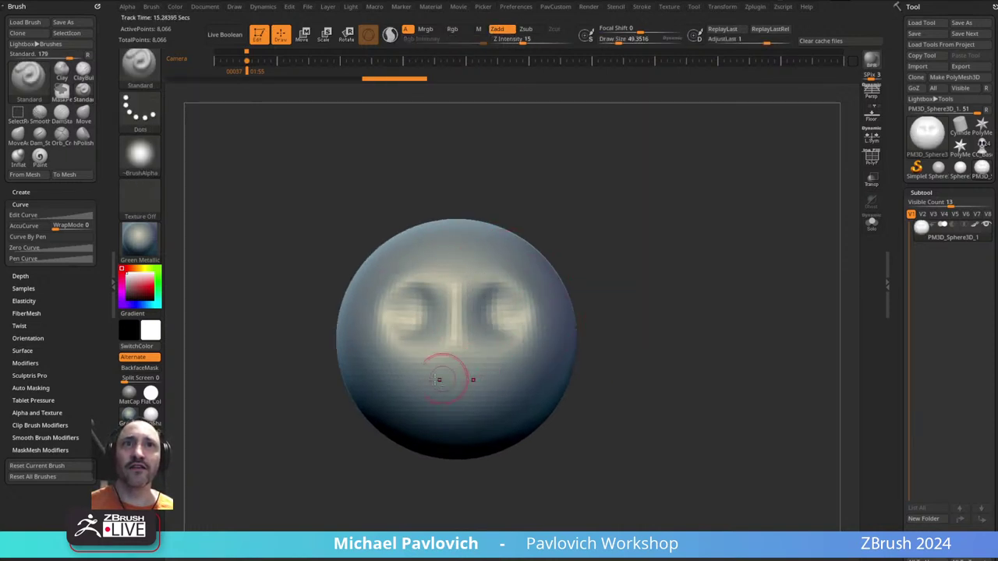
{"action": "mouse_move", "coordinate": [449, 382]}
{"action": "left_mouse_down", "text": "alt"}
{"action": "mouse_move", "coordinate": [409, 374]}
{"action": "mouse_move", "coordinate": [402, 359]}
{"action": "left_mouse_up", "text": "alt"}
{"action": "mouse_move", "coordinate": [621, 273]}
{"action": "right_mouse_down", "text": "alt"}
{"action": "mouse_move", "coordinate": [631, 251]}
{"action": "mouse_move", "coordinate": [616, 210]}
{"action": "right_mouse_up", "text": "alt"}
{"action": "right_click_drag", "start_coordinate": [616, 211], "coordinate": [581, 199]}
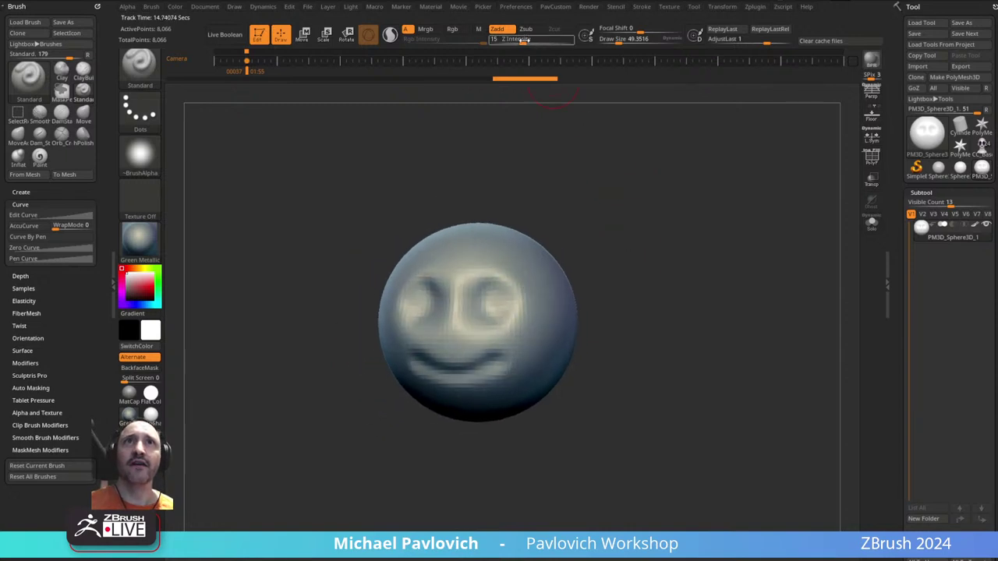
- Reset all brushes, deepen the eye sockets and mouth, and build up ears on the sides of the head
{"action": "left_click", "coordinate": [152, 8]}
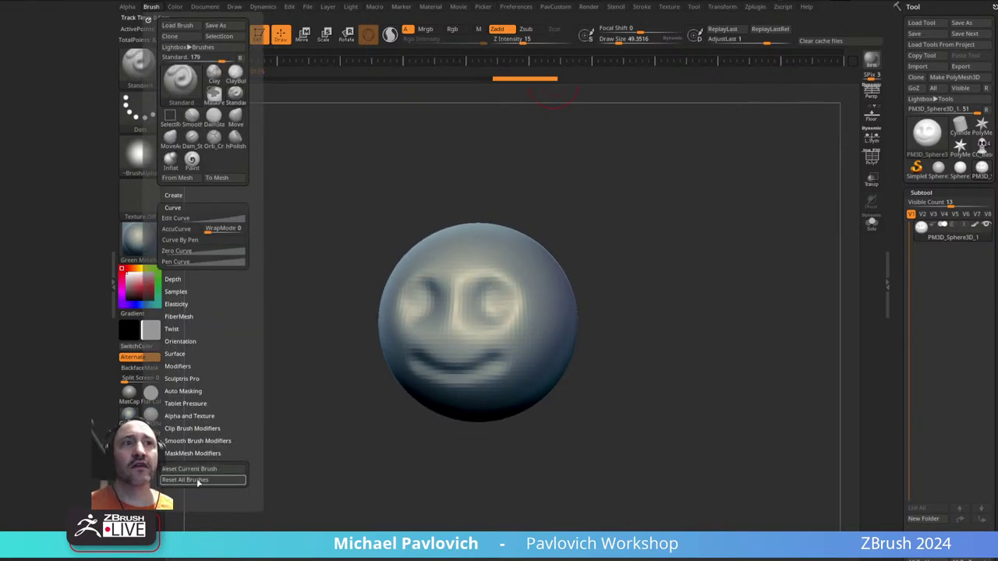
{"action": "left_click_drag", "start_coordinate": [627, 306], "coordinate": [616, 290], "text": "shift"}
{"action": "mouse_move", "coordinate": [431, 309]}
{"action": "left_mouse_down", "text": "alt"}
{"action": "mouse_move", "coordinate": [424, 303]}
{"action": "mouse_move", "coordinate": [448, 286]}
{"action": "mouse_move", "coordinate": [409, 292]}
{"action": "left_mouse_up", "text": "alt"}
{"action": "left_click_drag", "start_coordinate": [394, 346], "coordinate": [509, 373]}
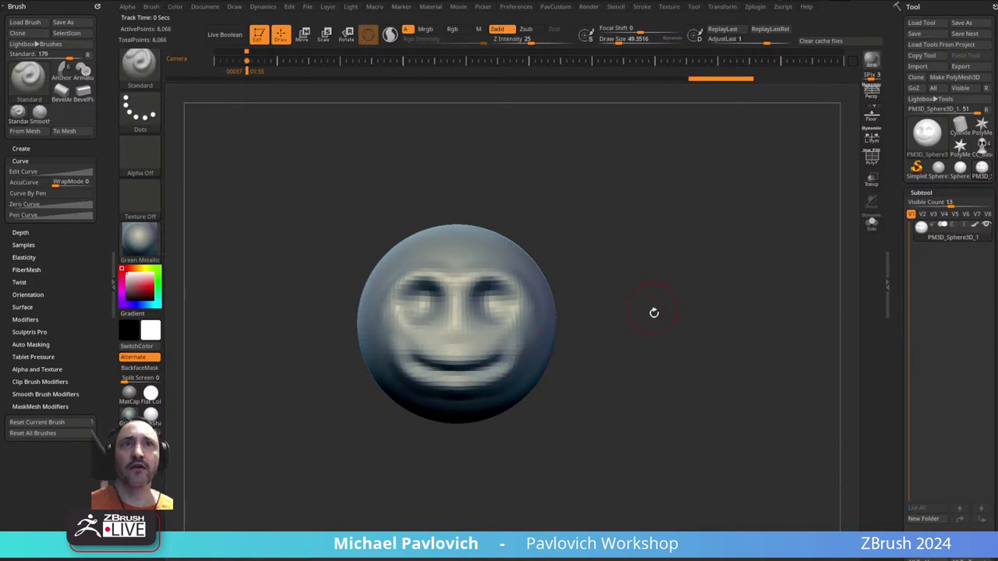
{"action": "left_click_drag", "start_coordinate": [653, 312], "coordinate": [618, 306]}
{"action": "mouse_move", "coordinate": [694, 316]}
{"action": "left_mouse_down"}
{"action": "mouse_move", "coordinate": [666, 314]}
{"action": "mouse_move", "coordinate": [725, 308]}
{"action": "mouse_move", "coordinate": [738, 278]}
{"action": "mouse_move", "coordinate": [690, 297]}
{"action": "left_mouse_up"}
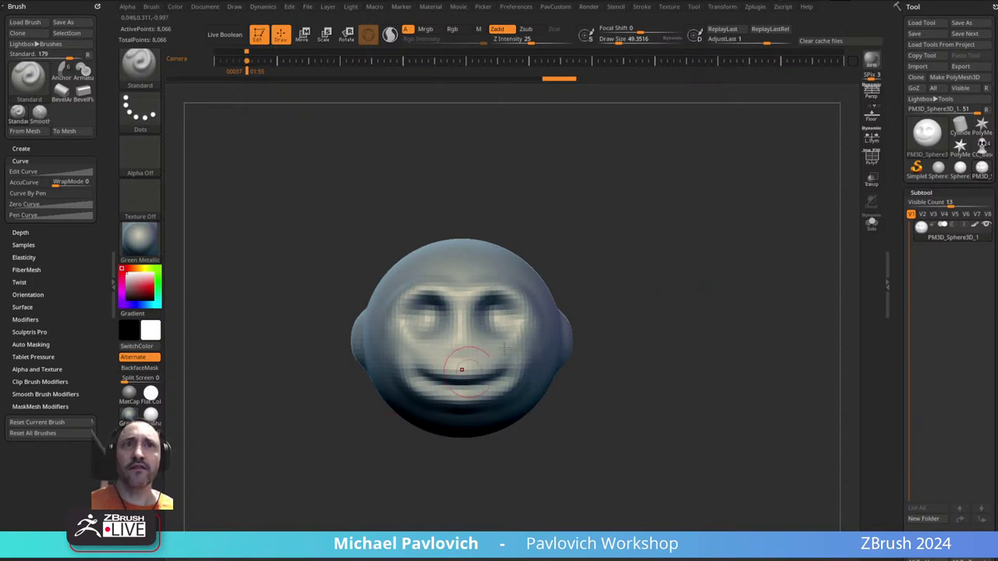
- Set the draw size to about 31 and check it over the sculpted head from several angles
{"action": "key", "text": "s"}
{"action": "left_click_drag", "start_coordinate": [488, 340], "coordinate": [479, 339]}
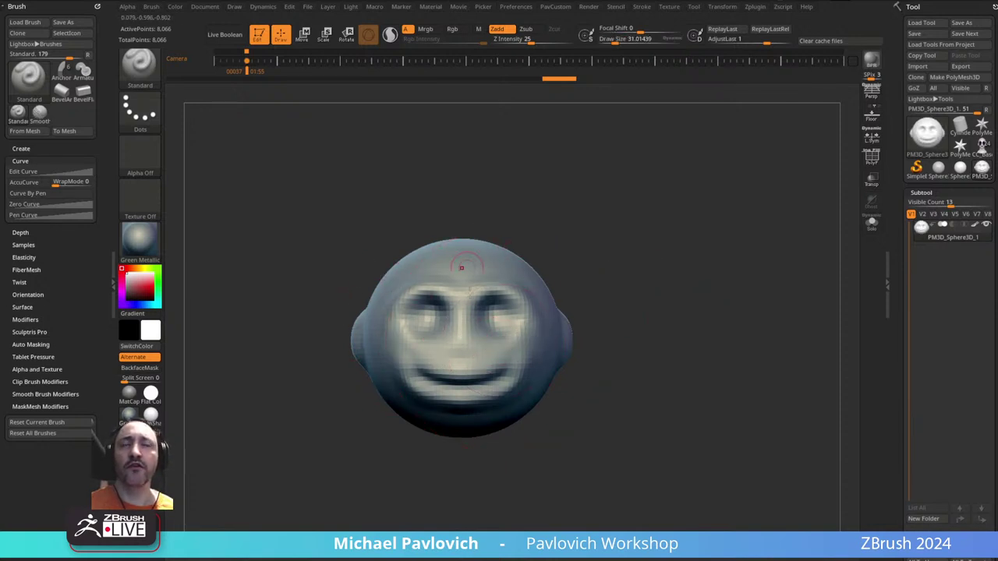
{"action": "left_click_drag", "start_coordinate": [631, 265], "coordinate": [471, 228]}
{"action": "left_click_drag", "start_coordinate": [676, 276], "coordinate": [564, 327]}
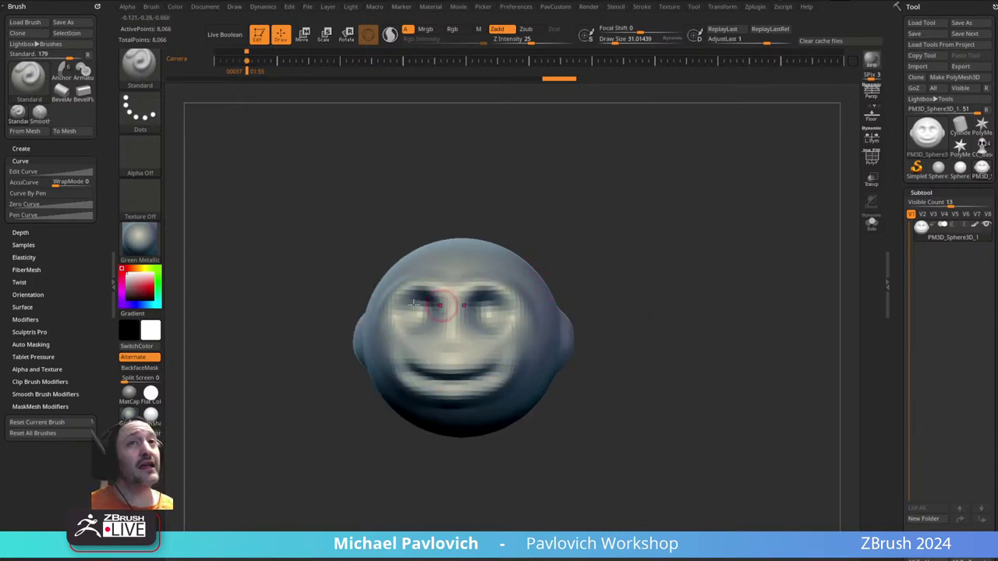
{"action": "left_click_drag", "start_coordinate": [571, 259], "coordinate": [617, 241]}
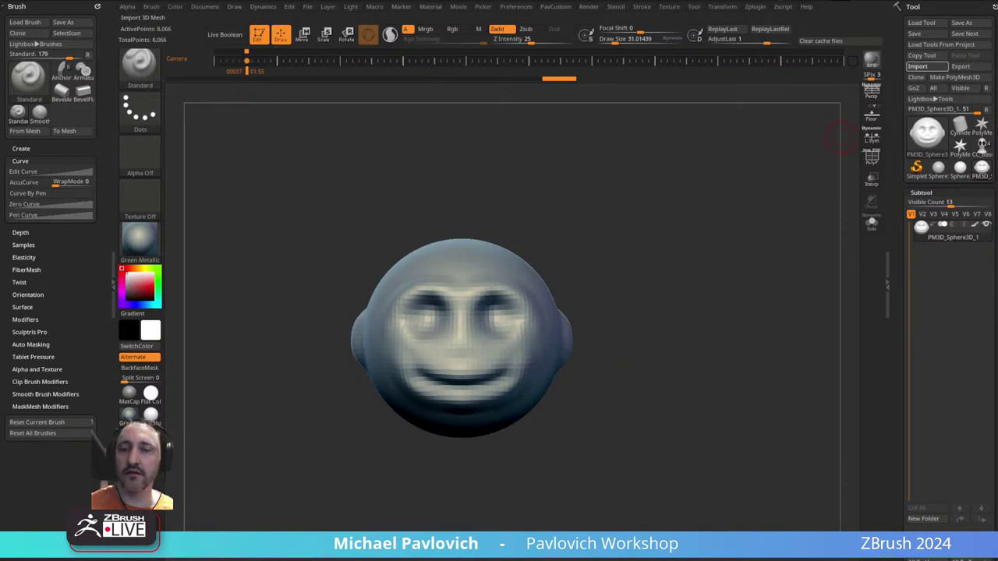
- Read through the Scale Master plugin's help pages and review its scaling options
{"action": "left_click", "coordinate": [758, 6]}
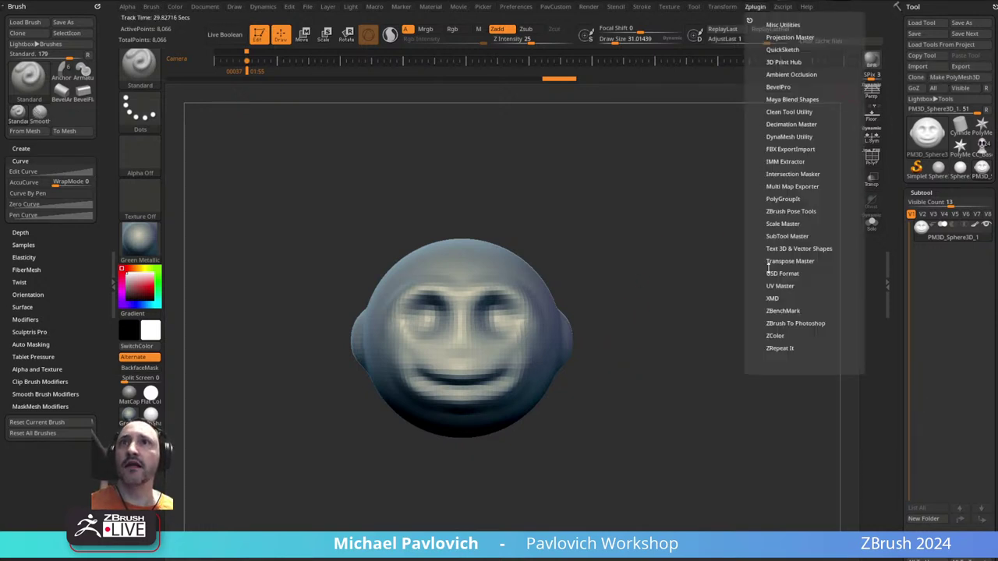
{"action": "left_click", "coordinate": [780, 224]}
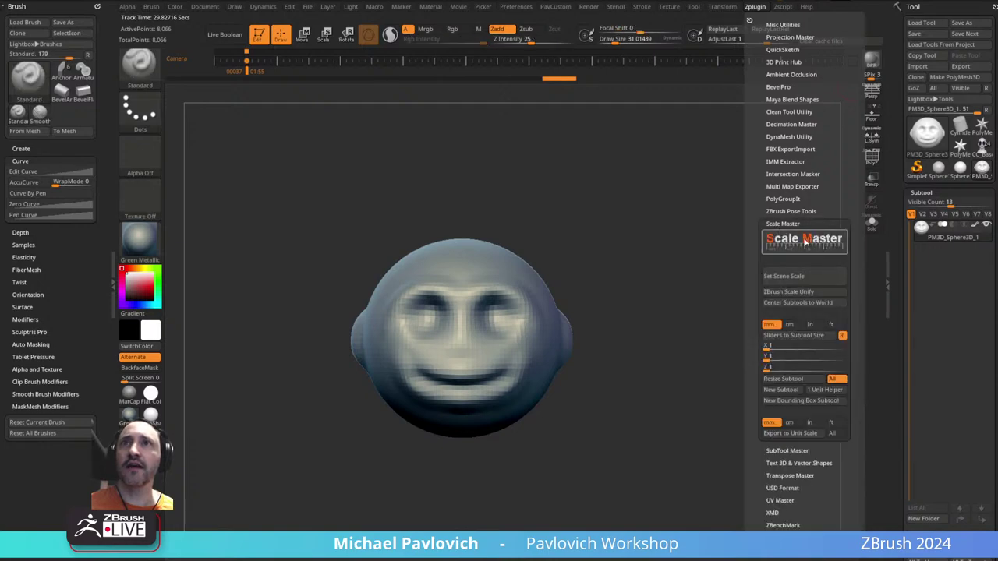
{"action": "left_click", "coordinate": [809, 243]}
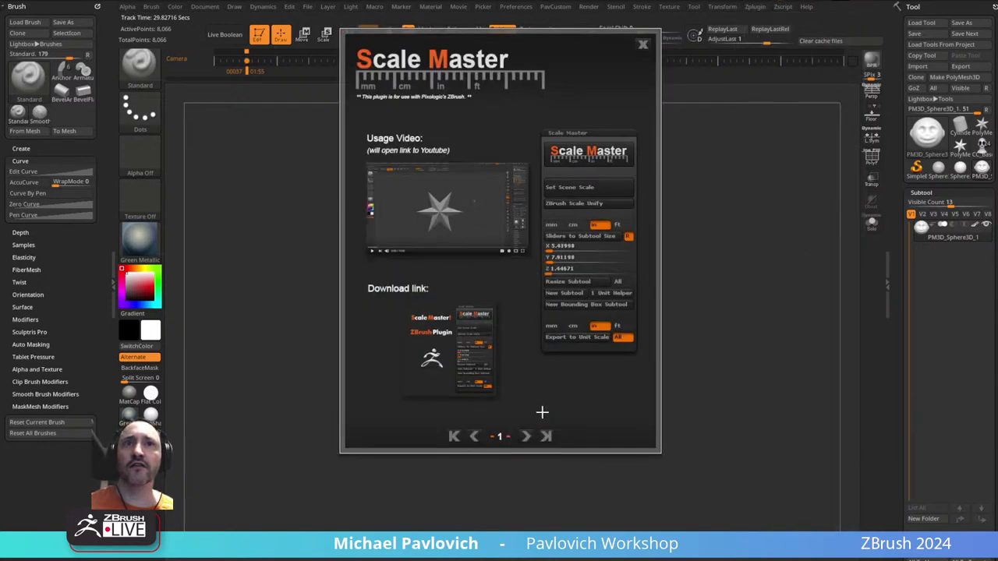
{"action": "left_click", "coordinate": [526, 436]}
{"action": "left_click", "coordinate": [525, 437]}
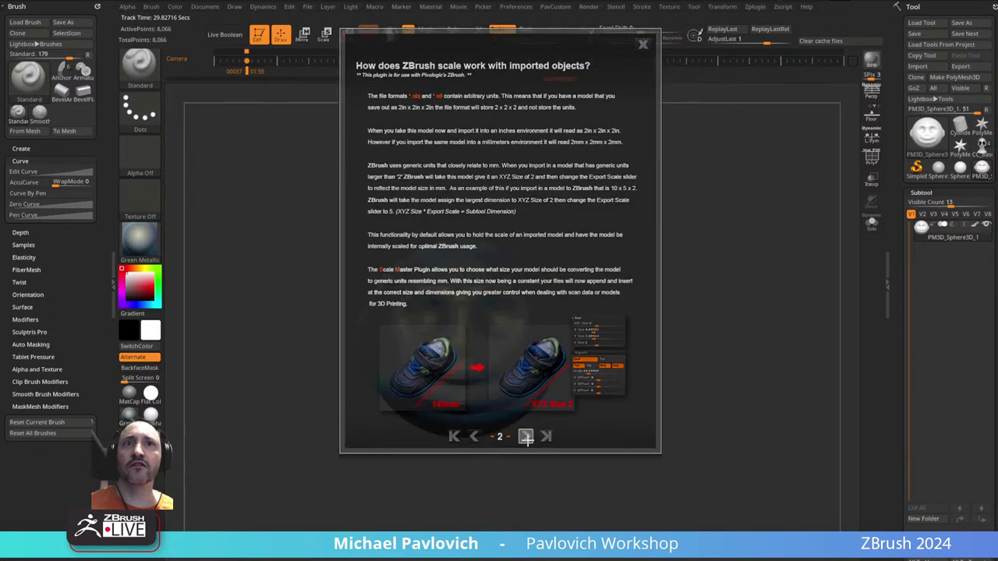
{"action": "left_click", "coordinate": [526, 436]}
{"action": "left_click", "coordinate": [643, 44]}
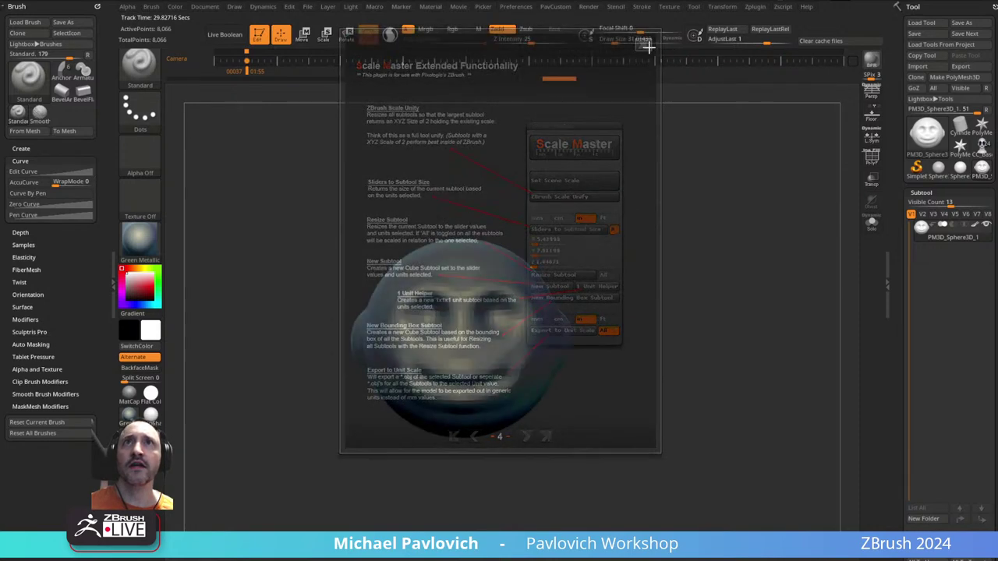
{"action": "left_click", "coordinate": [754, 8]}
{"action": "left_click", "coordinate": [793, 224]}
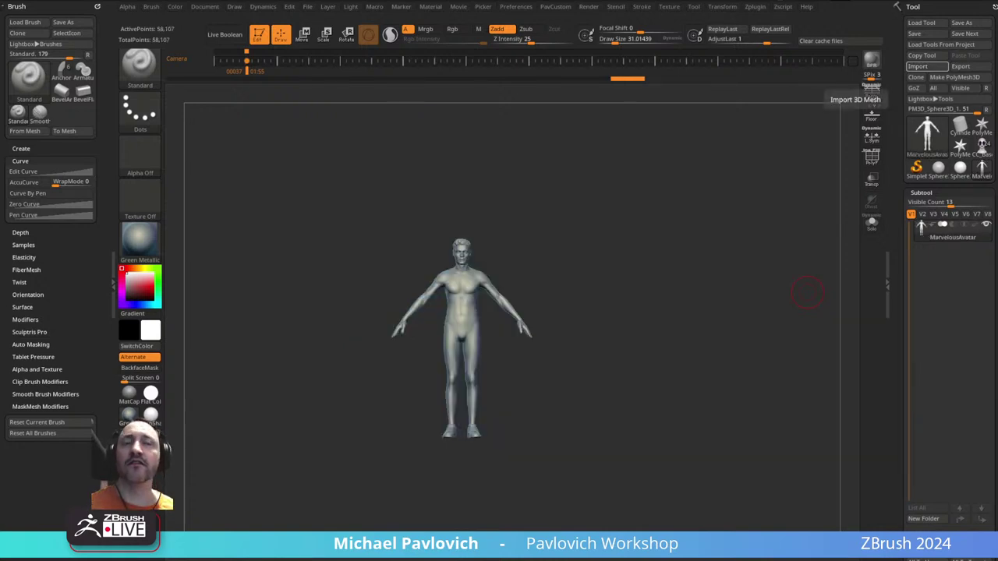
- Import the MarvelousAvatar mesh in place of the sculpted sphere and frame the full figure
{"action": "left_click_drag", "start_coordinate": [554, 205], "coordinate": [619, 390]}
{"action": "left_click_drag", "start_coordinate": [631, 240], "coordinate": [626, 212], "text": "alt"}
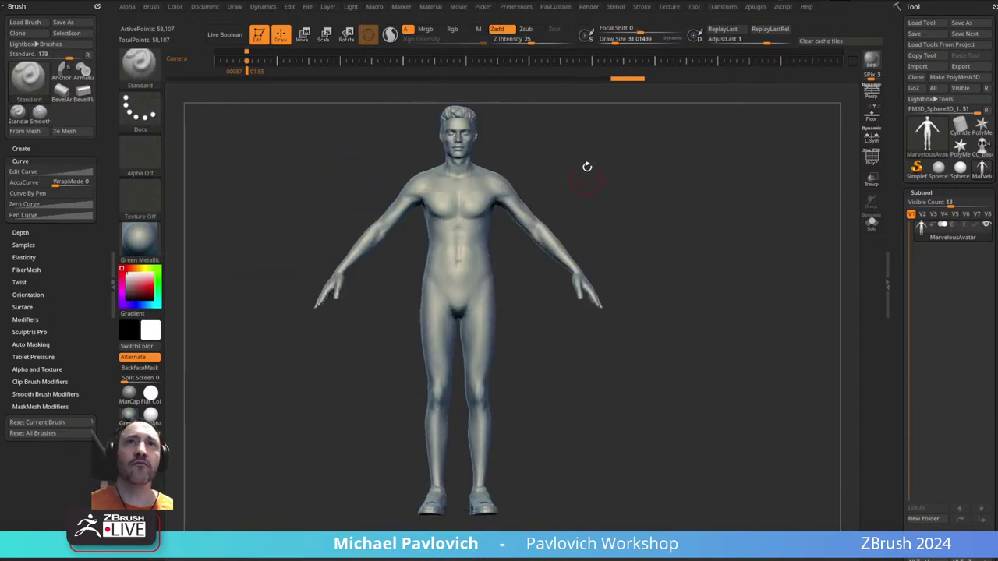
{"action": "mouse_move", "coordinate": [587, 167]}
{"action": "left_mouse_down", "text": "alt"}
{"action": "mouse_move", "coordinate": [591, 182]}
{"action": "mouse_move", "coordinate": [581, 182]}
{"action": "left_mouse_up", "text": "alt"}
{"action": "key", "text": "s"}
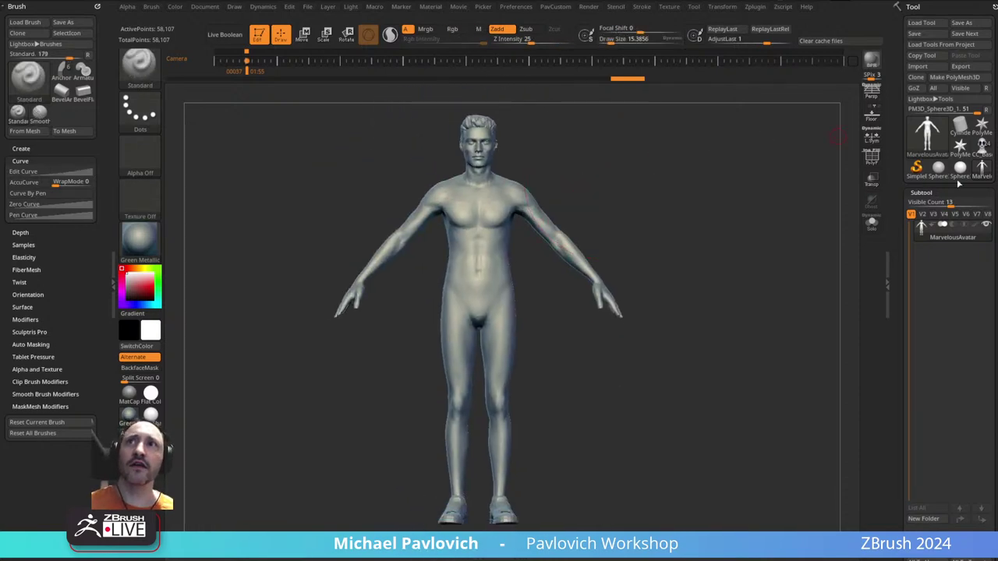
- Open the avatar's Export settings to examine its scale and offsets
{"action": "scroll", "coordinate": [899, 262], "scroll_direction": "down", "scroll_amount": 10}
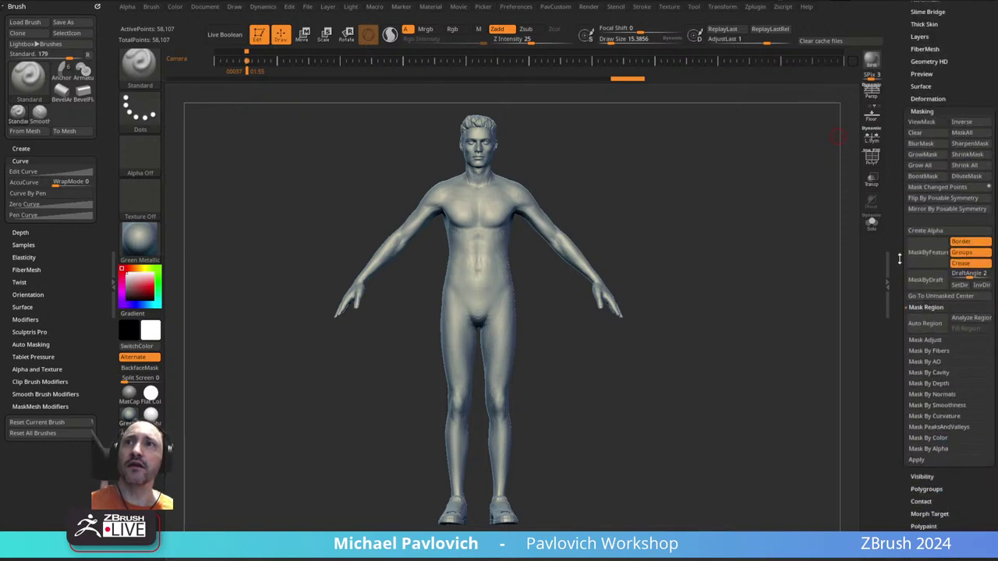
{"action": "scroll", "coordinate": [899, 260], "scroll_direction": "down", "scroll_amount": 8}
{"action": "left_click", "coordinate": [921, 282]}
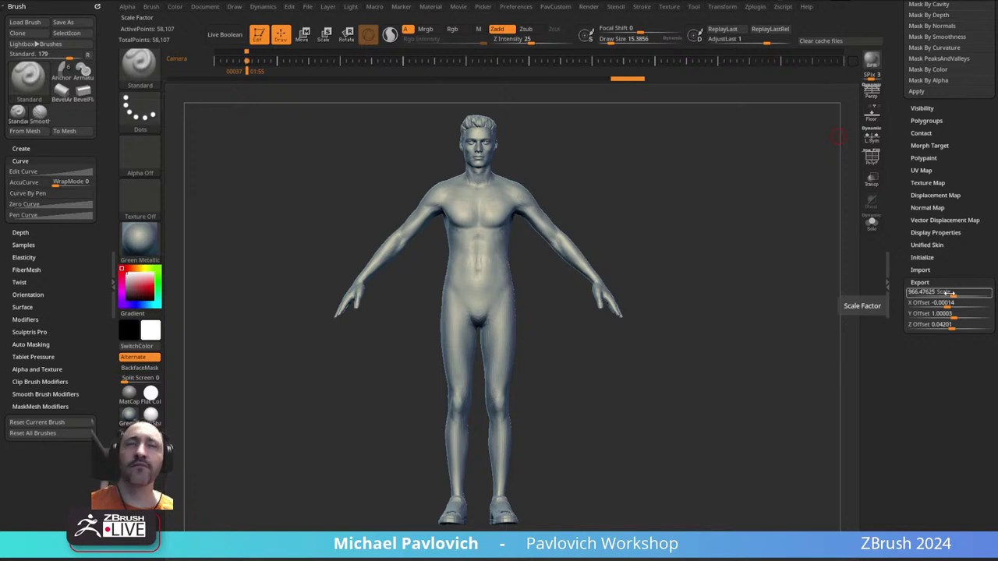
- Compare draw sizes of about 278 and 83 over the avatar, and set the draw size to about 31
{"action": "key", "text": "s"}
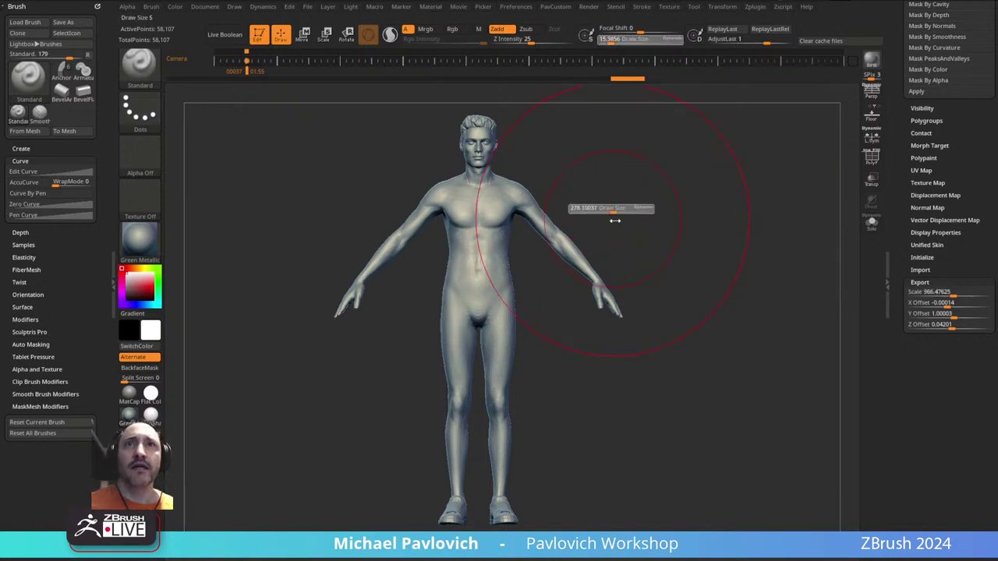
{"action": "left_click_drag", "start_coordinate": [612, 219], "coordinate": [614, 219]}
{"action": "key", "text": "s"}
{"action": "left_click_drag", "start_coordinate": [510, 262], "coordinate": [493, 262]}
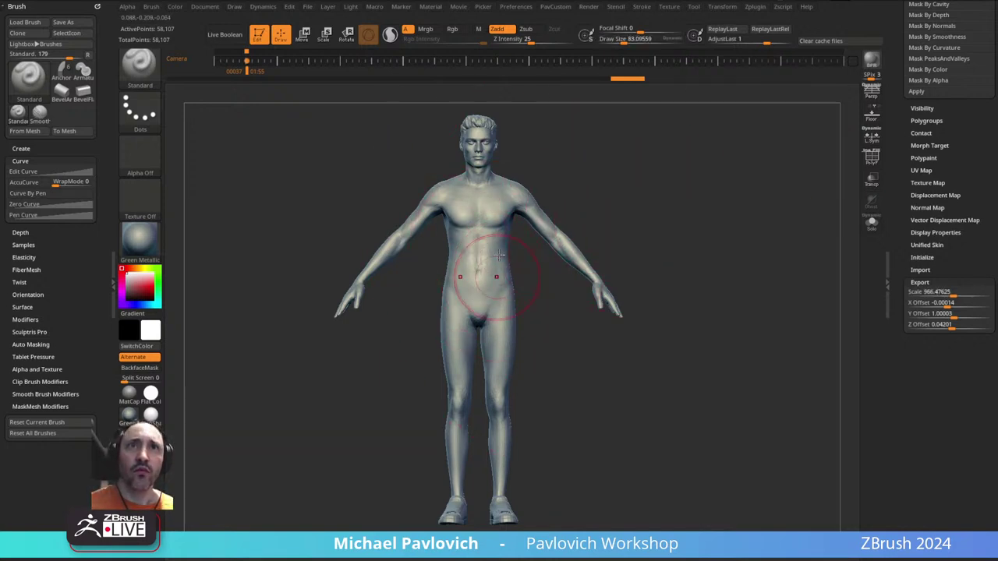
{"action": "mouse_move", "coordinate": [645, 219]}
{"action": "left_mouse_down", "text": "shift"}
{"action": "mouse_move", "coordinate": [507, 221]}
{"action": "mouse_move", "coordinate": [652, 230]}
{"action": "mouse_move", "coordinate": [588, 228]}
{"action": "left_mouse_up", "text": "shift"}
{"action": "key", "text": "s"}
{"action": "key", "text": "s"}
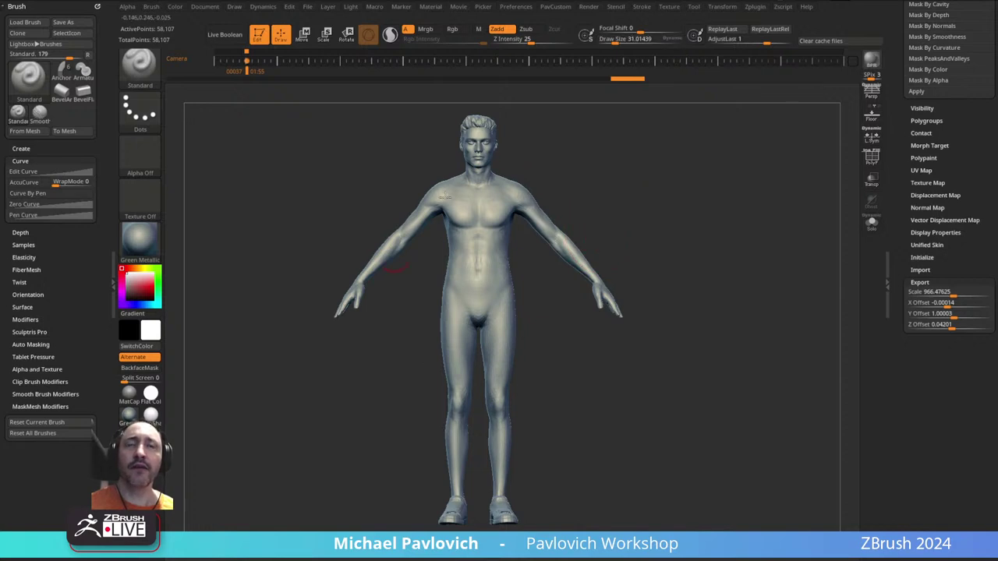
- Append a cube as a new subtool to the avatar
{"action": "left_click_drag", "start_coordinate": [898, 133], "coordinate": [897, 444]}
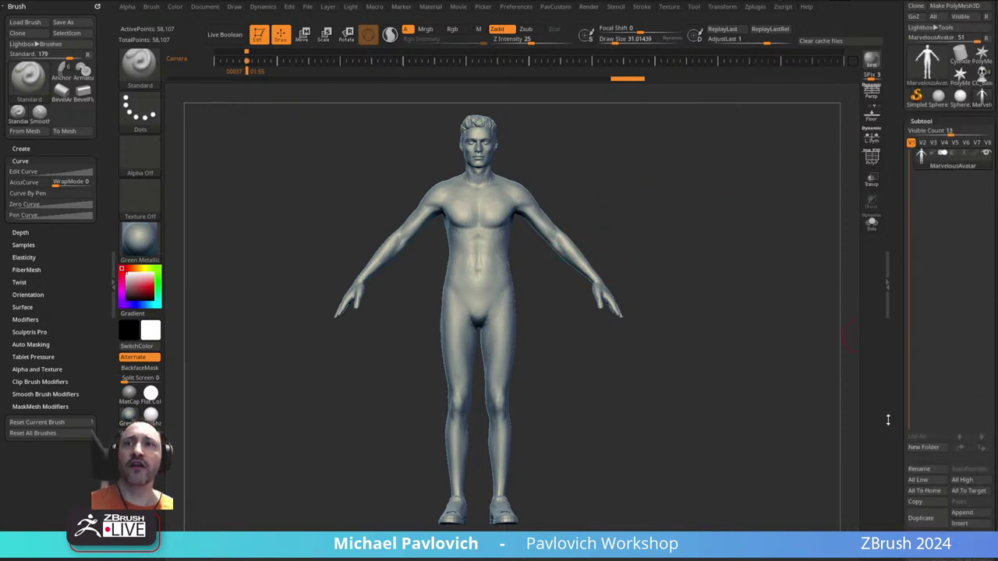
{"action": "left_click", "coordinate": [961, 513]}
{"action": "left_click", "coordinate": [613, 394]}
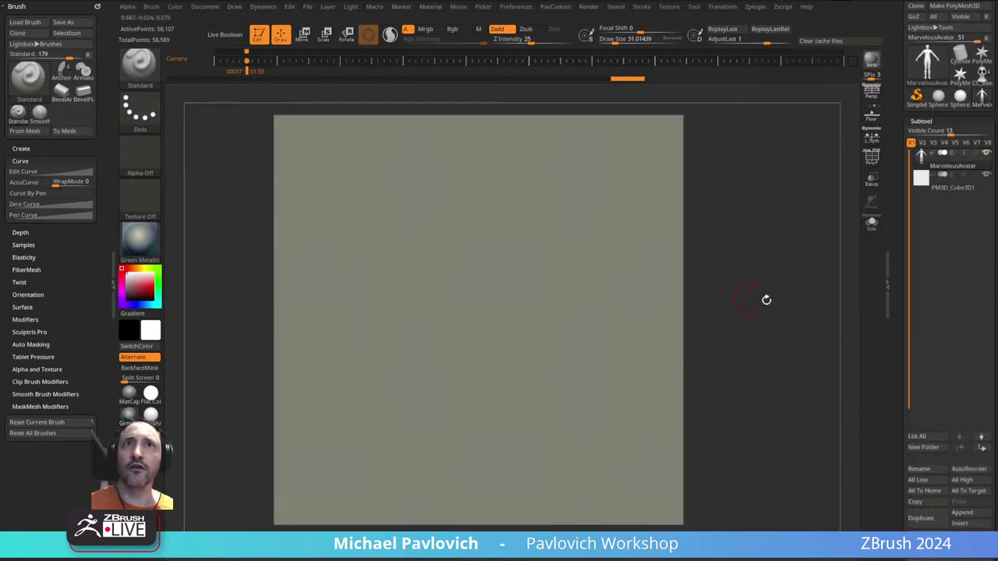
- Select the cube subtool and turn on Transparency to view the avatar inside it from the front
{"action": "key", "text": "f"}
{"action": "left_click", "coordinate": [872, 158]}
{"action": "left_click_drag", "start_coordinate": [791, 231], "coordinate": [831, 218]}
{"action": "left_click", "coordinate": [939, 190]}
{"action": "left_click", "coordinate": [872, 179]}
{"action": "key", "text": "shift+f"}
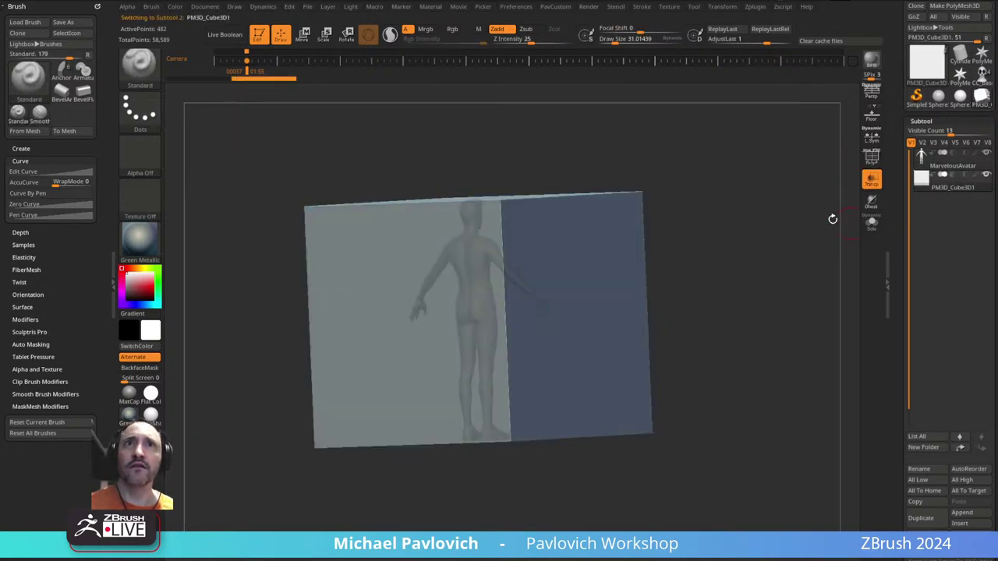
{"action": "left_click_drag", "start_coordinate": [753, 250], "coordinate": [633, 412]}
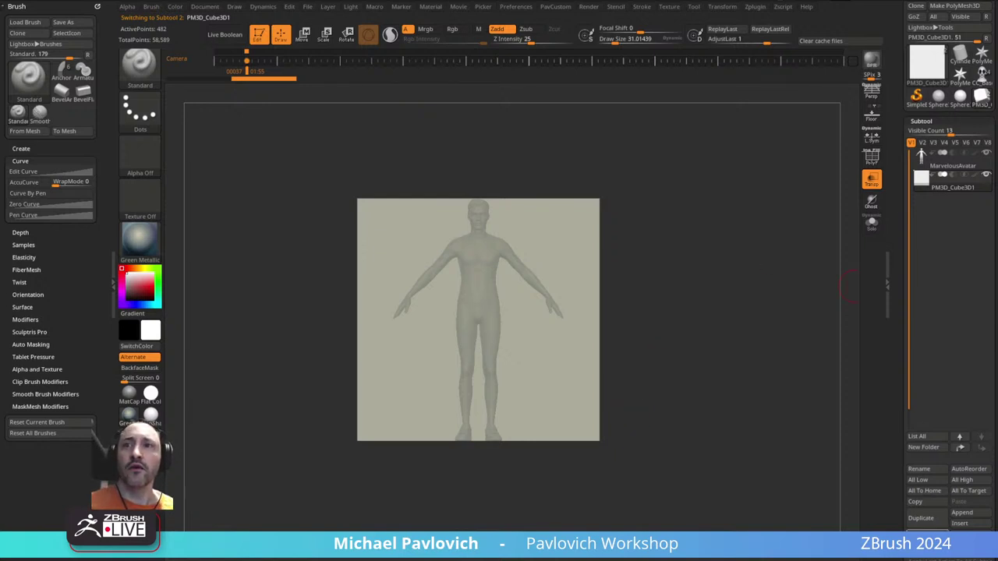
- Delete the cube subtool from the avatar tool
{"action": "left_click", "coordinate": [919, 536]}
{"action": "left_click", "coordinate": [912, 559]}
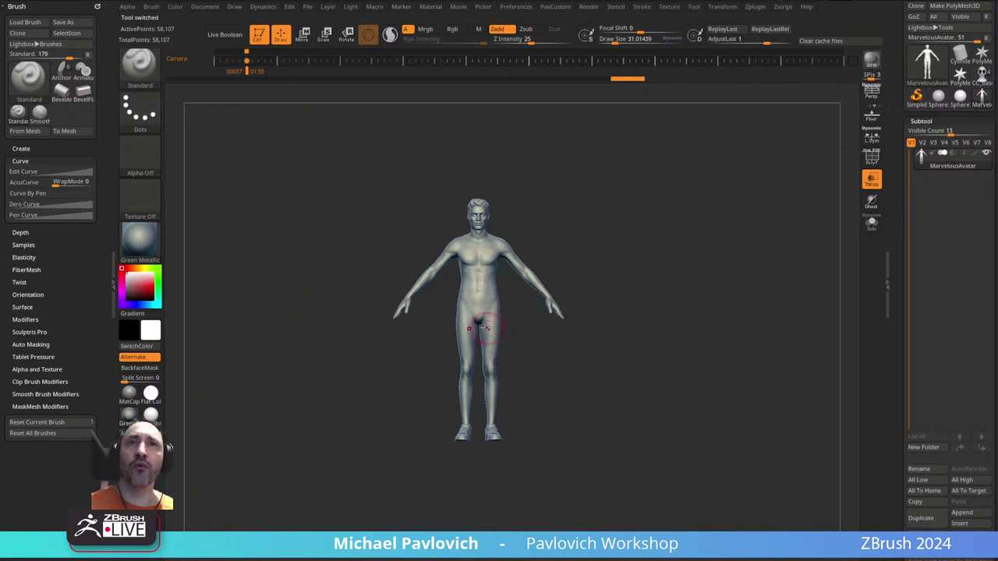
{"action": "left_click_drag", "start_coordinate": [876, 292], "coordinate": [878, 489]}
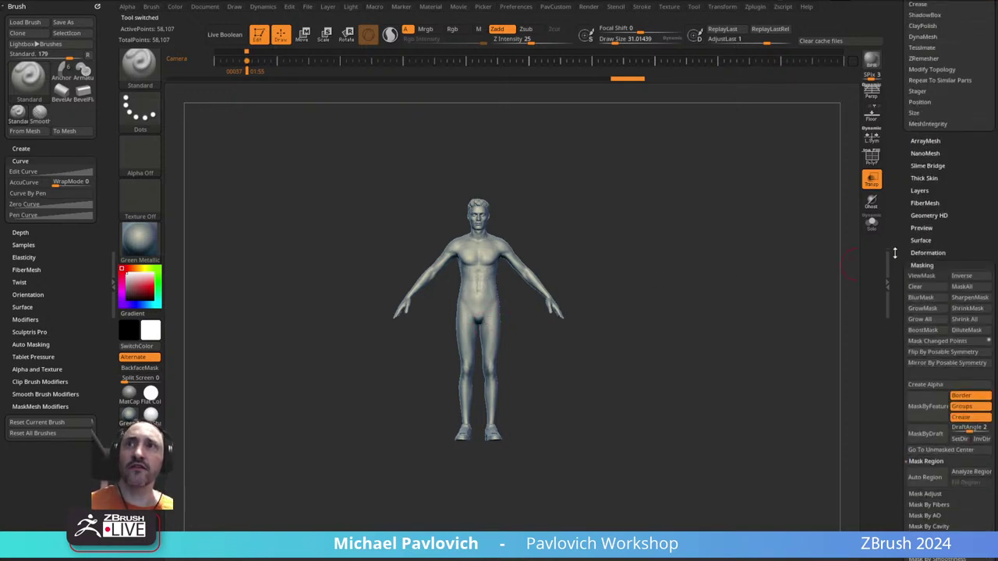
{"action": "left_click_drag", "start_coordinate": [895, 253], "coordinate": [892, 209]}
{"action": "left_click_drag", "start_coordinate": [658, 203], "coordinate": [653, 258], "text": "alt"}
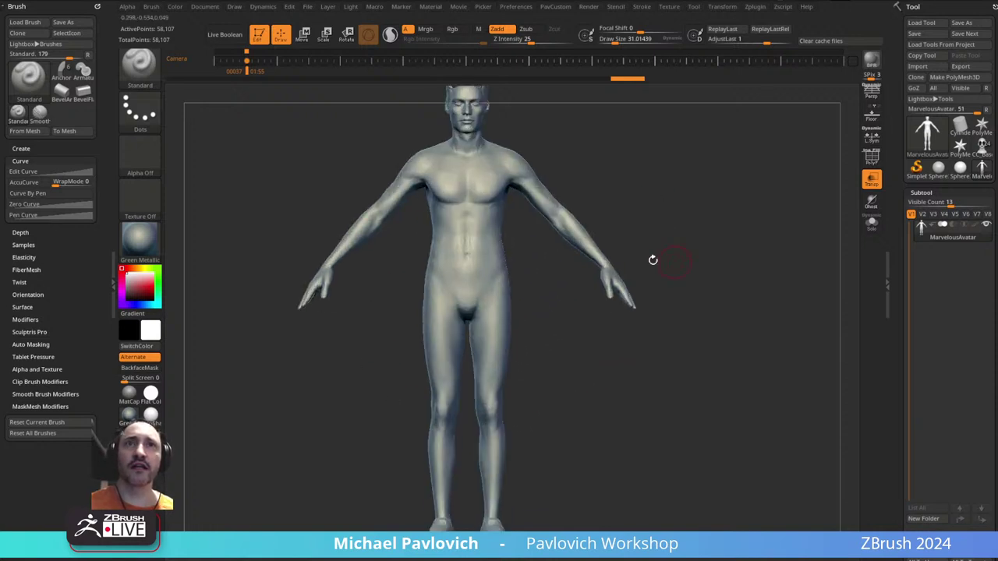
{"action": "left_click_drag", "start_coordinate": [715, 223], "coordinate": [757, 278]}
{"action": "left_click_drag", "start_coordinate": [694, 274], "coordinate": [667, 276]}
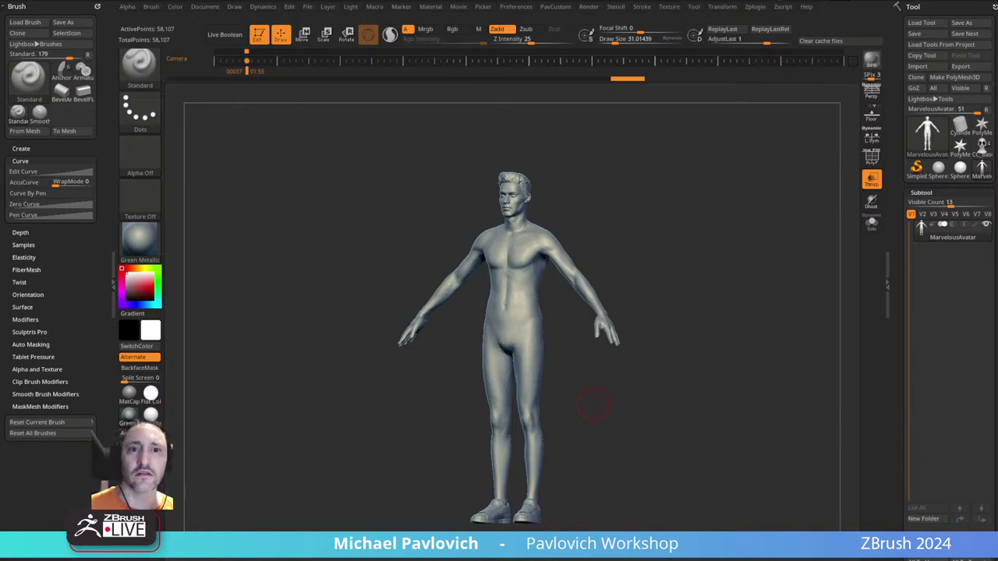
{"action": "mouse_move", "coordinate": [666, 194]}
{"action": "left_mouse_down"}
{"action": "mouse_move", "coordinate": [724, 205]}
{"action": "mouse_move", "coordinate": [655, 206]}
{"action": "left_mouse_up"}
- Switch to the Koh creature tool, turn off Transparency and set the draw size to about 27 over the face
{"action": "left_click", "coordinate": [982, 146]}
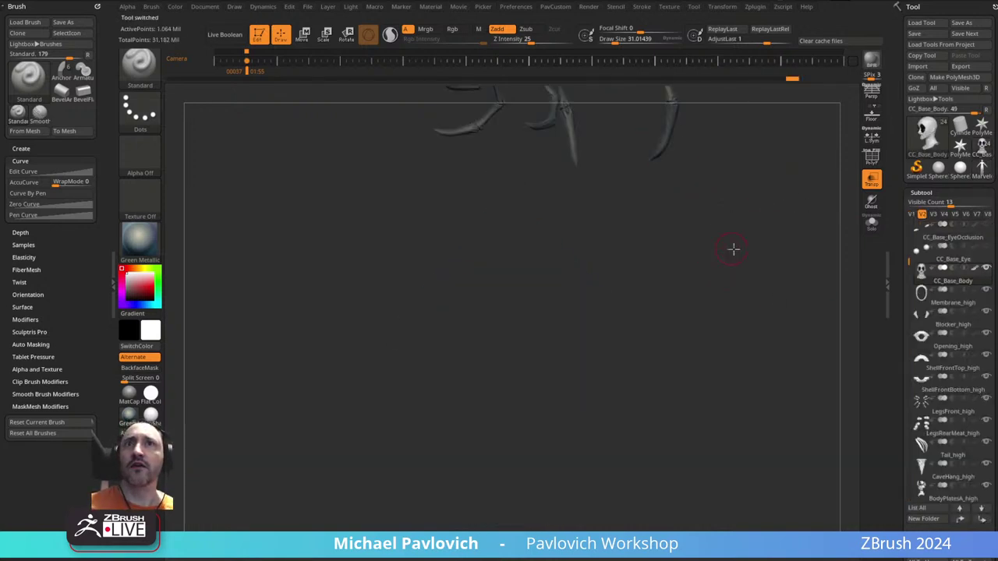
{"action": "left_click_drag", "start_coordinate": [733, 250], "coordinate": [752, 257], "text": "shift"}
{"action": "mouse_move", "coordinate": [753, 257]}
{"action": "left_mouse_down", "text": "alt"}
{"action": "mouse_move", "coordinate": [797, 488]}
{"action": "mouse_move", "coordinate": [790, 550]}
{"action": "left_mouse_up", "text": "alt"}
{"action": "key", "text": "s"}
{"action": "mouse_move", "coordinate": [635, 285]}
{"action": "left_mouse_down"}
{"action": "mouse_move", "coordinate": [644, 286]}
{"action": "mouse_move", "coordinate": [613, 286]}
{"action": "left_mouse_up"}
{"action": "mouse_move", "coordinate": [705, 247]}
{"action": "left_mouse_down", "text": "alt"}
{"action": "mouse_move", "coordinate": [735, 219]}
{"action": "mouse_move", "coordinate": [760, 300]}
{"action": "left_mouse_up", "text": "alt"}
{"action": "left_click", "coordinate": [874, 181]}
{"action": "key", "text": "s"}
{"action": "left_click_drag", "start_coordinate": [516, 320], "coordinate": [506, 320]}
{"action": "mouse_move", "coordinate": [733, 292]}
{"action": "left_mouse_down", "text": "alt"}
{"action": "mouse_move", "coordinate": [765, 305]}
{"action": "mouse_move", "coordinate": [741, 295]}
{"action": "left_mouse_up", "text": "alt"}
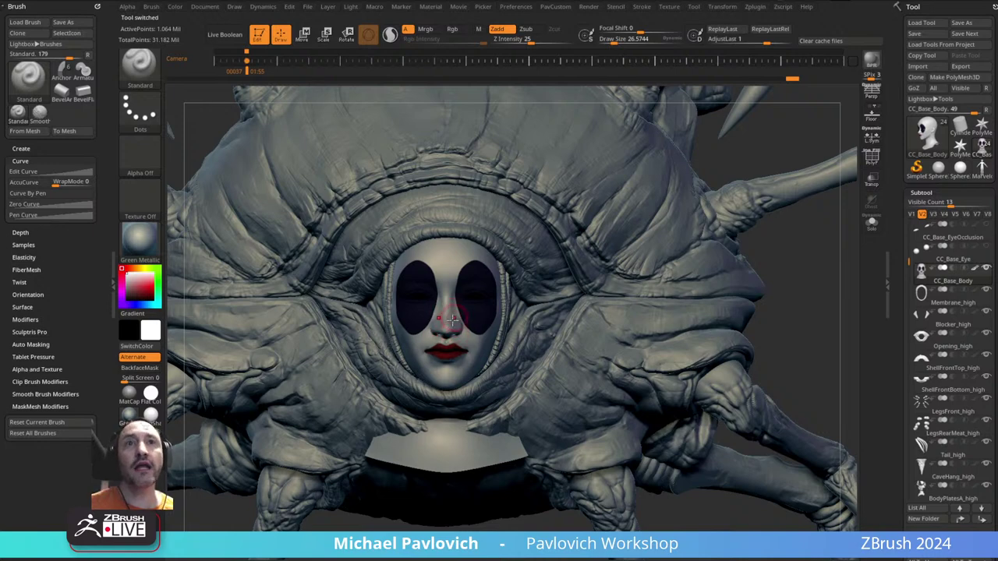
- Set the draw size to about 59 over the creature and show the Scale Master options
{"action": "key", "text": "s"}
{"action": "mouse_move", "coordinate": [591, 229]}
{"action": "left_mouse_down"}
{"action": "mouse_move", "coordinate": [652, 237]}
{"action": "mouse_move", "coordinate": [597, 240]}
{"action": "mouse_move", "coordinate": [618, 249]}
{"action": "mouse_move", "coordinate": [592, 251]}
{"action": "left_mouse_up"}
{"action": "key", "text": "s"}
{"action": "left_click", "coordinate": [754, 7]}
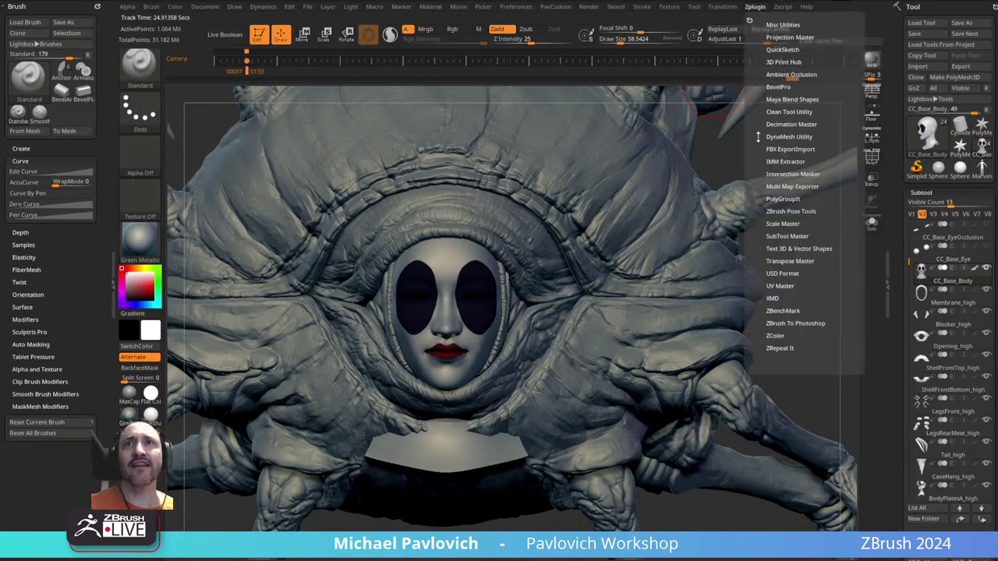
{"action": "key", "text": "shift"}
{"action": "left_click", "coordinate": [782, 224]}
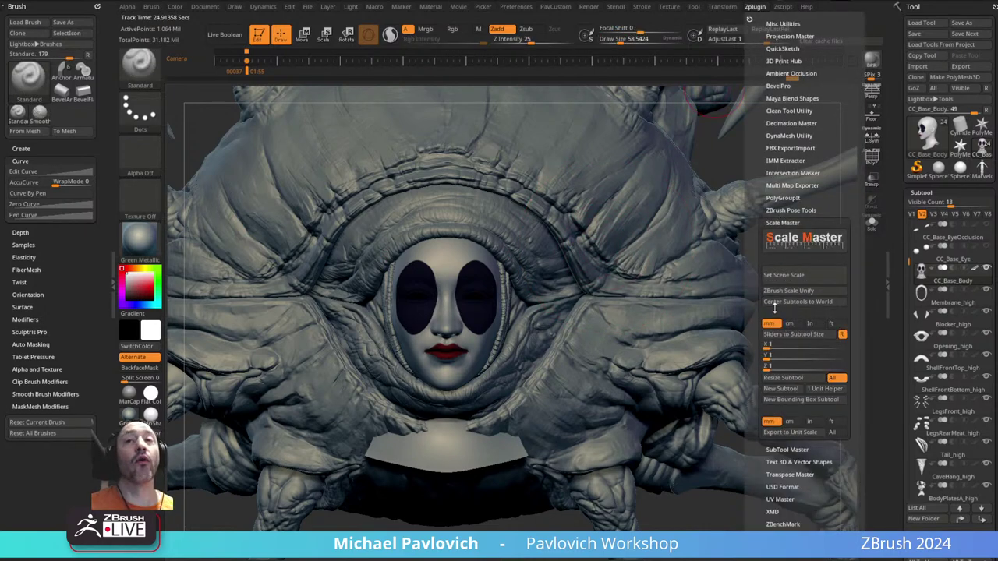
- Clear the canvas of the creature, place a single ZSphere on it and make the ZSphere editable
{"action": "left_click", "coordinate": [260, 35]}
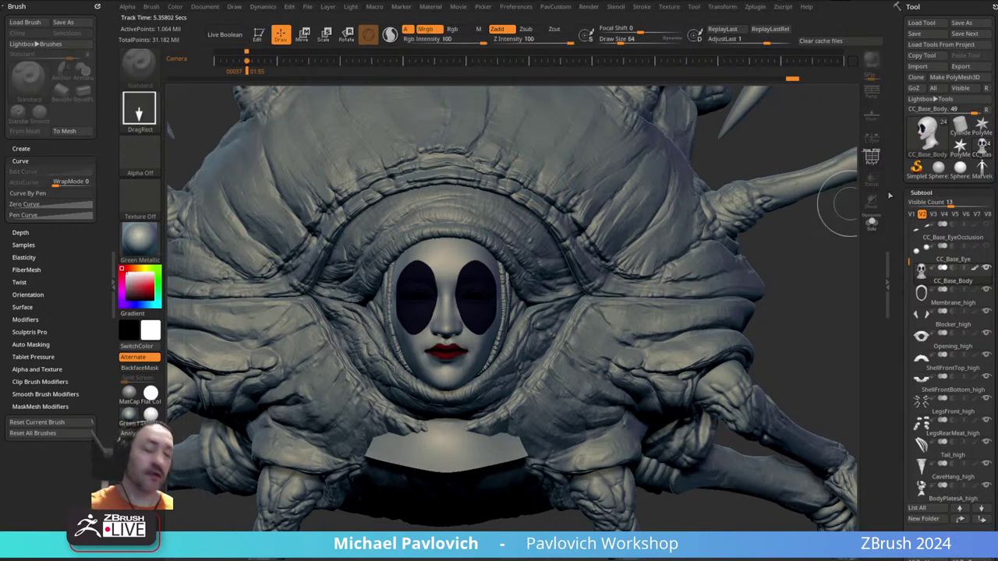
{"action": "key", "text": "ctrl+n"}
{"action": "left_click", "coordinate": [926, 134]}
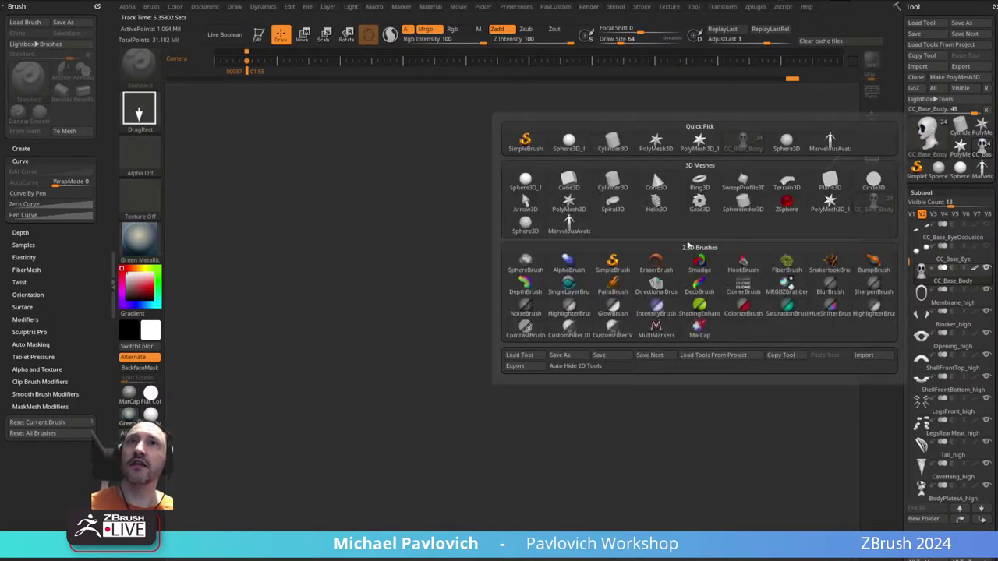
{"action": "left_click", "coordinate": [787, 203]}
{"action": "left_click_drag", "start_coordinate": [492, 321], "coordinate": [486, 301]}
{"action": "left_click", "coordinate": [260, 35]}
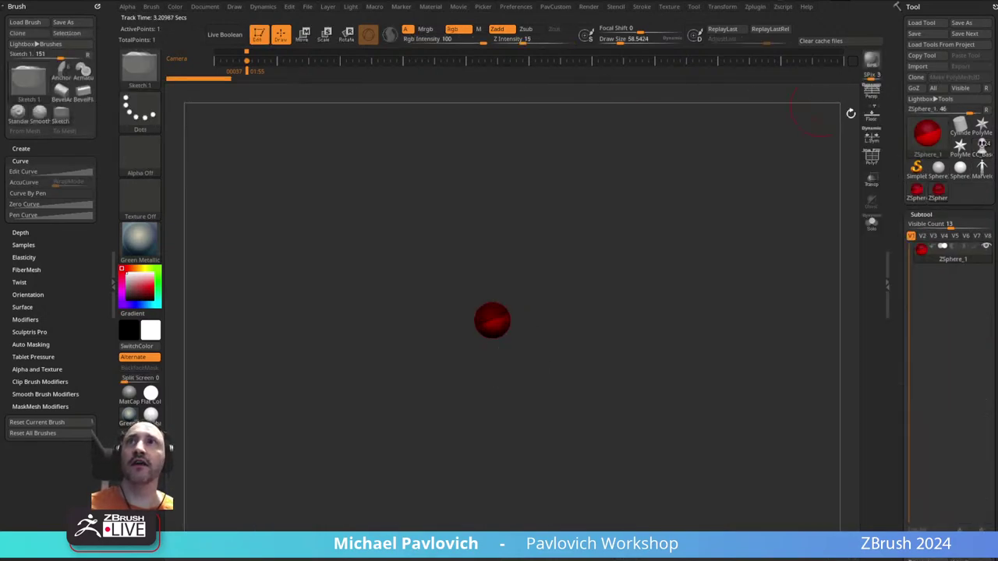
- Add a mirrored pair of child ZSpheres to the sides of the root ZSphere as hips
{"action": "left_click_drag", "start_coordinate": [712, 263], "coordinate": [725, 273], "text": "shift"}
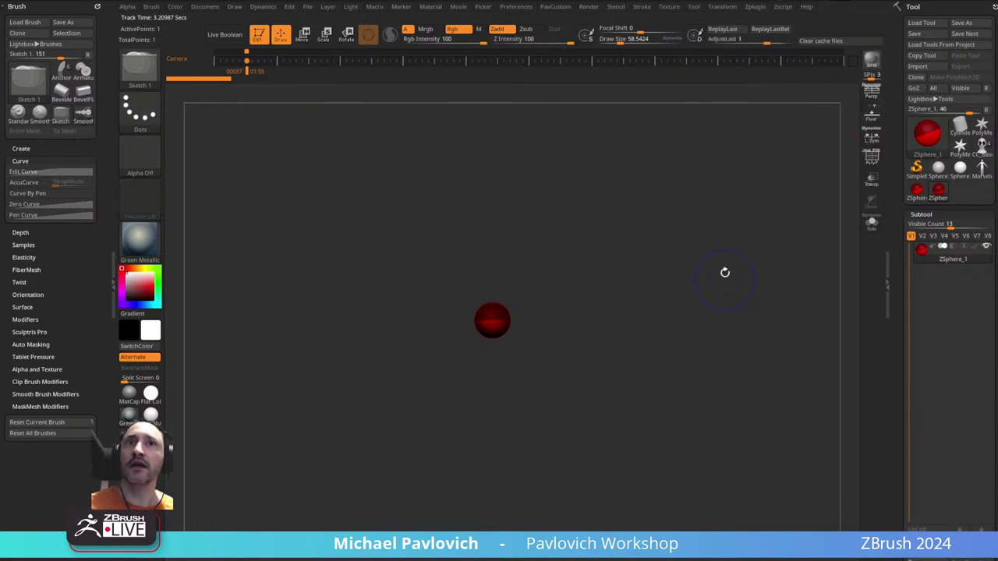
{"action": "key", "text": "f"}
{"action": "mouse_move", "coordinate": [596, 285]}
{"action": "left_mouse_down"}
{"action": "mouse_move", "coordinate": [614, 253]}
{"action": "mouse_move", "coordinate": [604, 269]}
{"action": "left_mouse_up"}
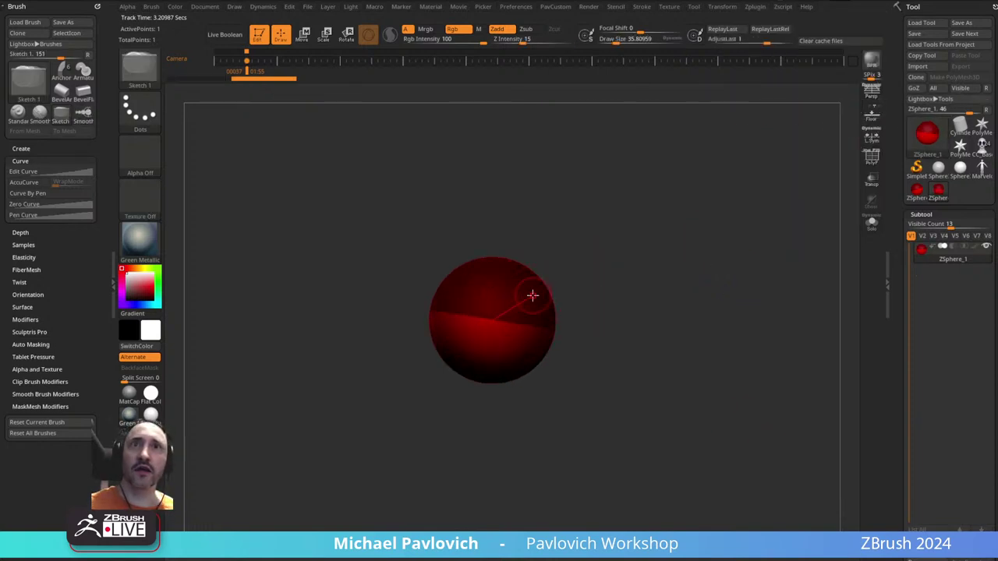
{"action": "left_click_drag", "start_coordinate": [536, 297], "coordinate": [551, 310]}
{"action": "left_click_drag", "start_coordinate": [622, 276], "coordinate": [618, 277], "text": "shift"}
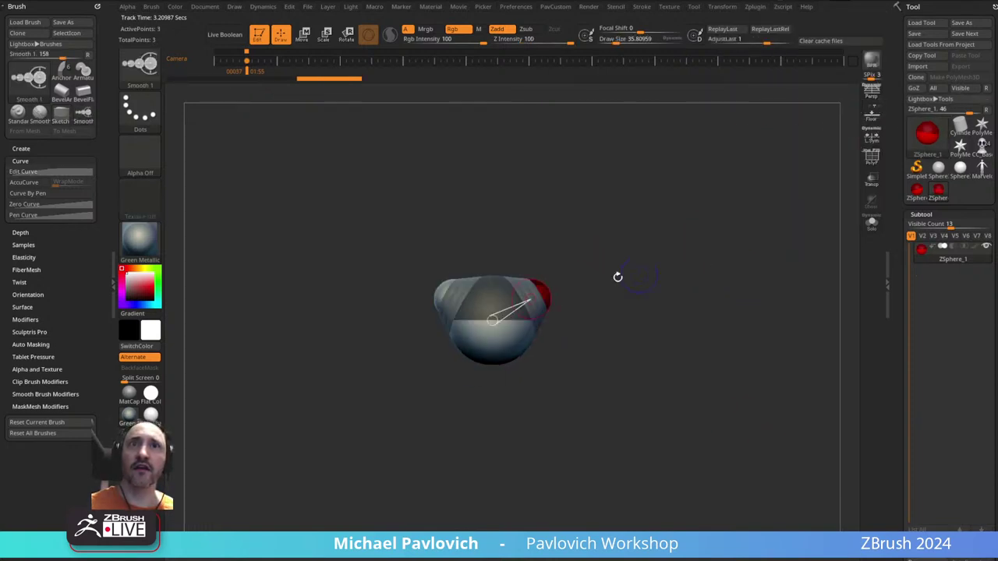
- Extend the hips downward with mirrored ZSpheres to form two long, straight legs
{"action": "key", "text": "w"}
{"action": "mouse_move", "coordinate": [574, 312]}
{"action": "left_mouse_down"}
{"action": "mouse_move", "coordinate": [572, 338]}
{"action": "mouse_move", "coordinate": [624, 327]}
{"action": "mouse_move", "coordinate": [565, 328]}
{"action": "mouse_move", "coordinate": [551, 339]}
{"action": "mouse_move", "coordinate": [539, 445]}
{"action": "left_mouse_up"}
{"action": "key", "text": "q"}
{"action": "key", "text": "w"}
{"action": "key", "text": "ctrl+z"}
{"action": "key", "text": "s"}
{"action": "mouse_move", "coordinate": [569, 342]}
{"action": "left_mouse_down"}
{"action": "mouse_move", "coordinate": [531, 361]}
{"action": "mouse_move", "coordinate": [529, 540]}
{"action": "left_mouse_up"}
{"action": "right_click_drag", "start_coordinate": [631, 335], "coordinate": [606, 297], "text": "ctrl"}
{"action": "mouse_move", "coordinate": [621, 362]}
{"action": "right_mouse_down", "text": "ctrl"}
{"action": "mouse_move", "coordinate": [595, 365]}
{"action": "mouse_move", "coordinate": [584, 311]}
{"action": "right_mouse_up", "text": "ctrl"}
{"action": "left_click_drag", "start_coordinate": [516, 322], "coordinate": [522, 445]}
{"action": "mouse_move", "coordinate": [585, 285]}
{"action": "right_mouse_down", "text": "ctrl"}
{"action": "mouse_move", "coordinate": [637, 248]}
{"action": "mouse_move", "coordinate": [618, 318]}
{"action": "right_mouse_up", "text": "ctrl"}
{"action": "right_click_drag", "start_coordinate": [617, 318], "coordinate": [603, 331], "text": "ctrl"}
- Add ZSpheres above the root and move the uppermost one up to form the torso
{"action": "key", "text": "q"}
{"action": "right_click_drag", "start_coordinate": [554, 227], "coordinate": [544, 253]}
{"action": "mouse_move", "coordinate": [470, 296]}
{"action": "left_mouse_down"}
{"action": "mouse_move", "coordinate": [487, 297]}
{"action": "mouse_move", "coordinate": [470, 256]}
{"action": "mouse_move", "coordinate": [473, 220]}
{"action": "left_mouse_up"}
{"action": "key", "text": "w"}
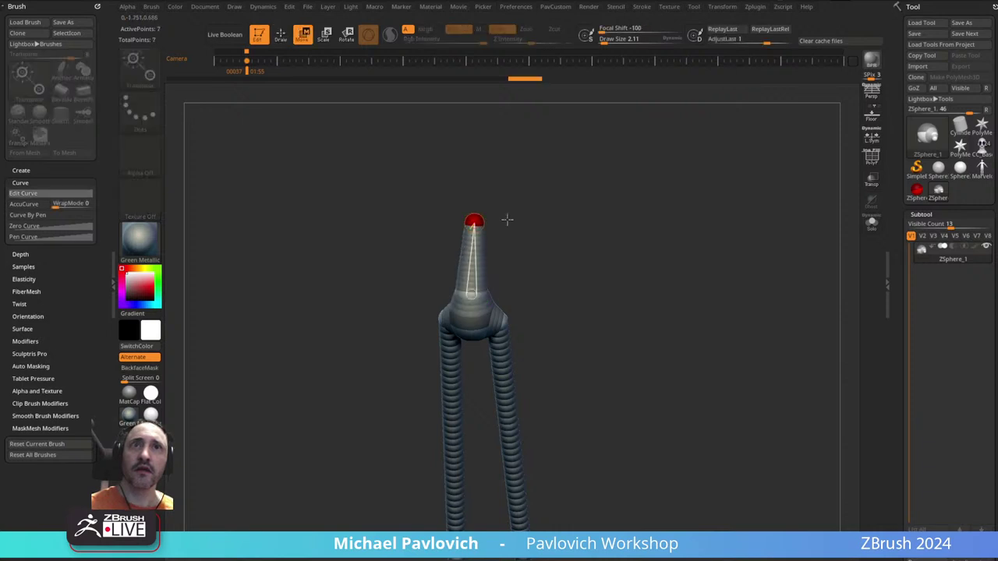
{"action": "right_click_drag", "start_coordinate": [507, 219], "coordinate": [538, 219], "text": "shift"}
{"action": "mouse_move", "coordinate": [501, 226]}
{"action": "left_mouse_down"}
{"action": "mouse_move", "coordinate": [423, 227]}
{"action": "mouse_move", "coordinate": [493, 220]}
{"action": "left_mouse_up"}
- Add mirrored ZSpheres at the top of the torso and pull them outward and down as arms
{"action": "key", "text": "q"}
{"action": "right_click_drag", "start_coordinate": [496, 217], "coordinate": [515, 211]}
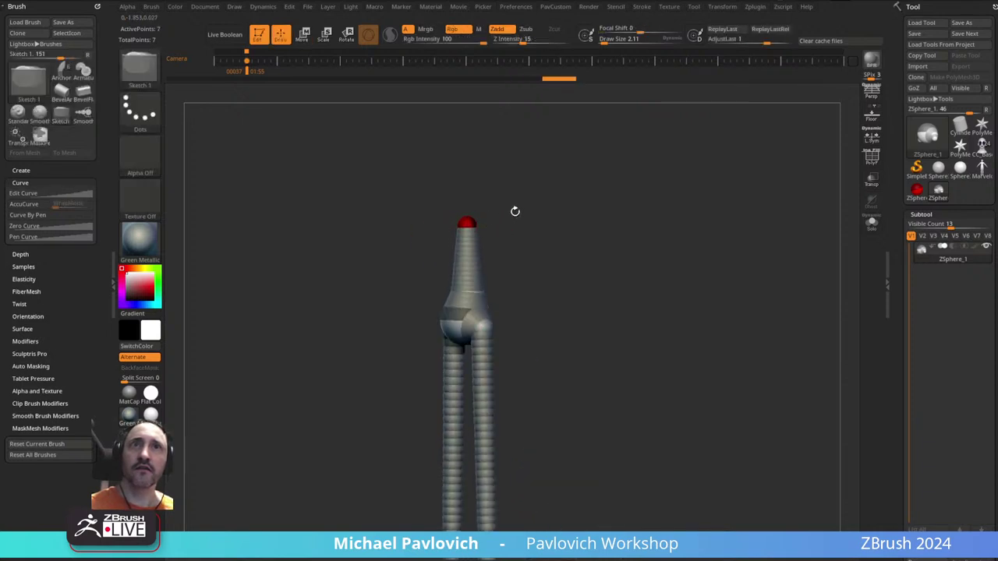
{"action": "left_click_drag", "start_coordinate": [474, 223], "coordinate": [481, 220]}
{"action": "right_click_drag", "start_coordinate": [500, 209], "coordinate": [518, 206], "text": "shift"}
{"action": "key", "text": "w"}
{"action": "left_click_drag", "start_coordinate": [479, 222], "coordinate": [671, 254]}
{"action": "key", "text": "q"}
- Insert an elbow ZSphere midway along each arm and move the elbows outward to bend the arms
{"action": "left_click", "coordinate": [527, 285]}
{"action": "key", "text": "w"}
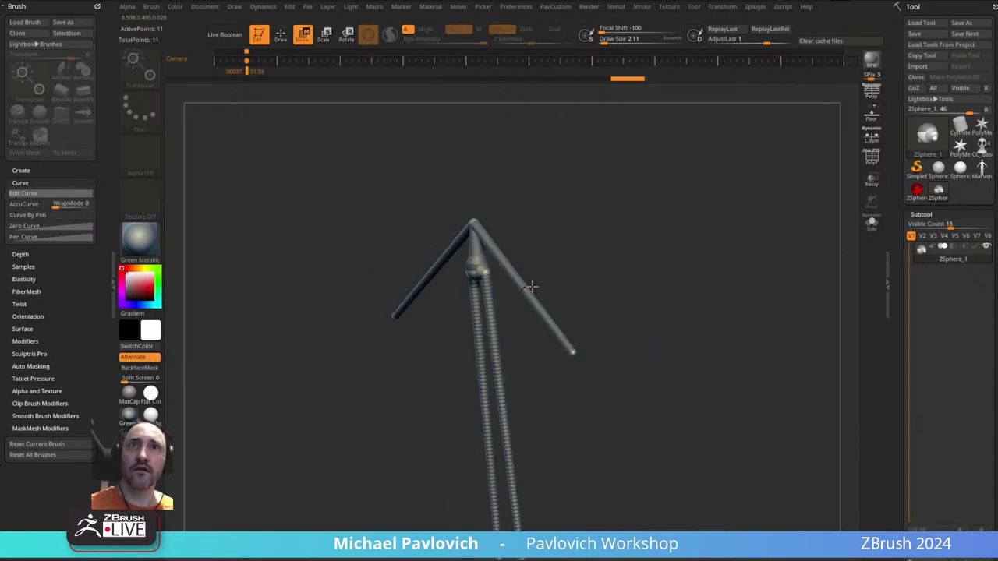
{"action": "left_click_drag", "start_coordinate": [531, 285], "coordinate": [566, 272]}
{"action": "right_click_drag", "start_coordinate": [635, 276], "coordinate": [675, 290]}
- Insert a knee ZSphere midway along each leg and offset the knees slightly in side view
{"action": "left_click_drag", "start_coordinate": [677, 379], "coordinate": [417, 301]}
{"action": "left_click", "coordinate": [428, 300]}
{"action": "right_click_drag", "start_coordinate": [491, 300], "coordinate": [454, 299], "text": "shift"}
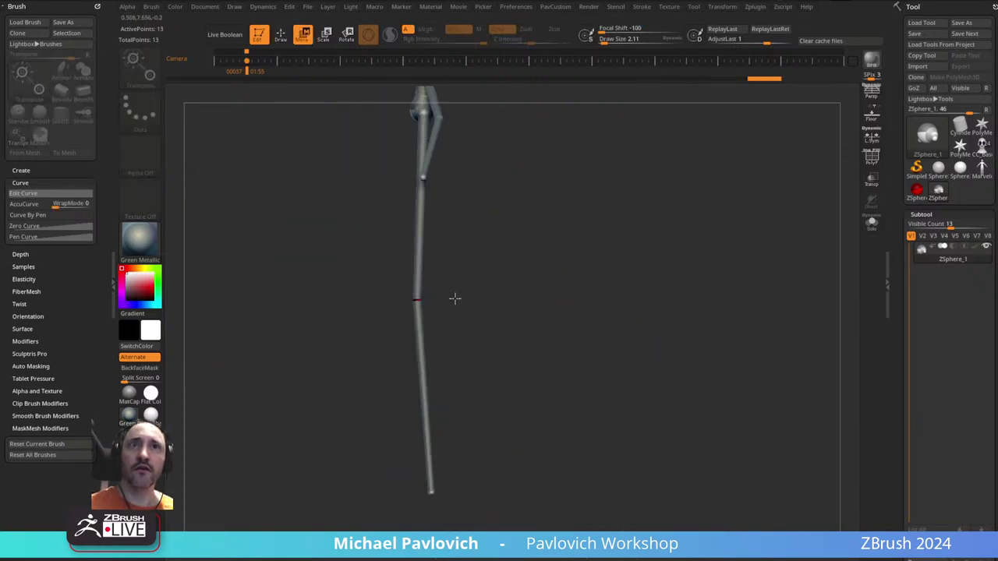
{"action": "left_click_drag", "start_coordinate": [418, 300], "coordinate": [411, 300]}
{"action": "right_click_drag", "start_coordinate": [410, 300], "coordinate": [437, 299], "text": "shift"}
- Finish the ZSphere figure with a neck and a small rounded head above the shoulders
{"action": "left_click_drag", "start_coordinate": [427, 296], "coordinate": [624, 260]}
{"action": "left_click_drag", "start_coordinate": [417, 306], "coordinate": [430, 298]}
{"action": "key", "text": "w"}
{"action": "mouse_move", "coordinate": [417, 299]}
{"action": "left_mouse_down"}
{"action": "mouse_move", "coordinate": [414, 272]}
{"action": "mouse_move", "coordinate": [414, 289]}
{"action": "left_mouse_up"}
{"action": "left_click_drag", "start_coordinate": [601, 288], "coordinate": [595, 211], "text": "alt"}
{"action": "mouse_move", "coordinate": [653, 306]}
{"action": "left_mouse_down", "text": "alt"}
{"action": "mouse_move", "coordinate": [675, 219]}
{"action": "mouse_move", "coordinate": [676, 234]}
{"action": "left_mouse_up", "text": "alt"}
{"action": "key", "text": "q"}
{"action": "key", "text": "f"}
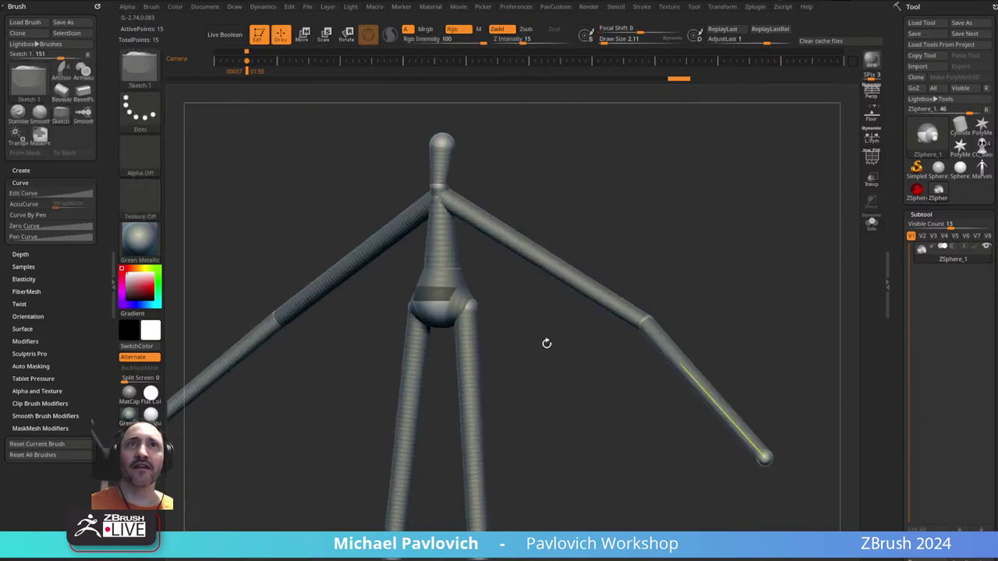
- Compare draw sizes against the ZSphere figure, trying about 103 and settling on about 3.2
{"action": "key", "text": "s"}
{"action": "left_click_drag", "start_coordinate": [583, 348], "coordinate": [520, 347]}
{"action": "mouse_move", "coordinate": [548, 379]}
{"action": "left_mouse_down", "text": "alt"}
{"action": "mouse_move", "coordinate": [606, 330]}
{"action": "mouse_move", "coordinate": [517, 263]}
{"action": "left_mouse_up", "text": "alt"}
{"action": "left_click_drag", "start_coordinate": [542, 307], "coordinate": [550, 286]}
{"action": "key", "text": "s"}
{"action": "left_click_drag", "start_coordinate": [550, 286], "coordinate": [535, 285]}
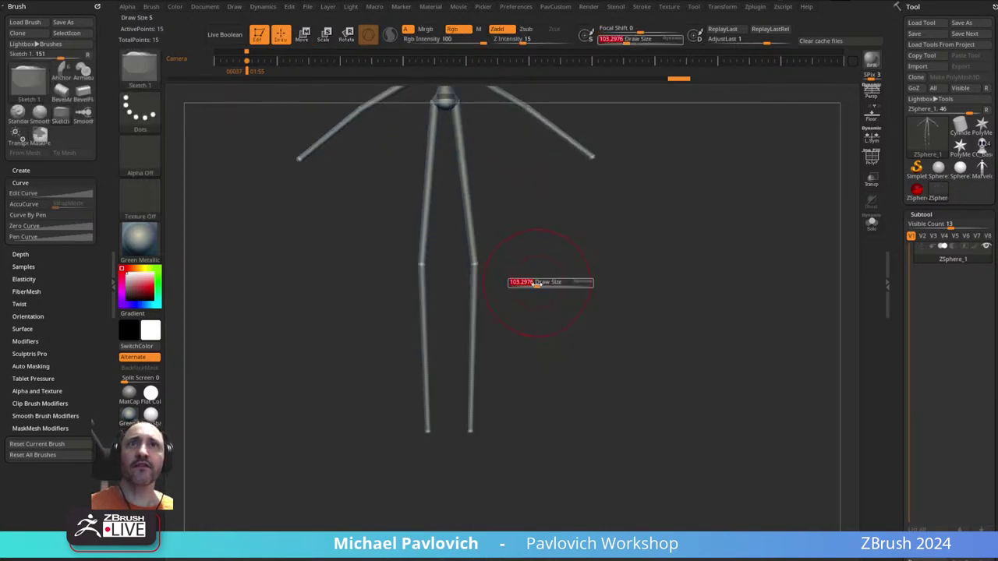
{"action": "mouse_move", "coordinate": [511, 217]}
{"action": "left_mouse_down", "text": "alt"}
{"action": "mouse_move", "coordinate": [535, 377]}
{"action": "mouse_move", "coordinate": [493, 305]}
{"action": "mouse_move", "coordinate": [499, 294]}
{"action": "mouse_move", "coordinate": [657, 229]}
{"action": "mouse_move", "coordinate": [628, 249]}
{"action": "mouse_move", "coordinate": [655, 312]}
{"action": "left_mouse_up", "text": "alt"}
{"action": "key", "text": "s"}
{"action": "left_click_drag", "start_coordinate": [725, 300], "coordinate": [616, 290]}
{"action": "left_click_drag", "start_coordinate": [559, 378], "coordinate": [526, 285], "text": "alt"}
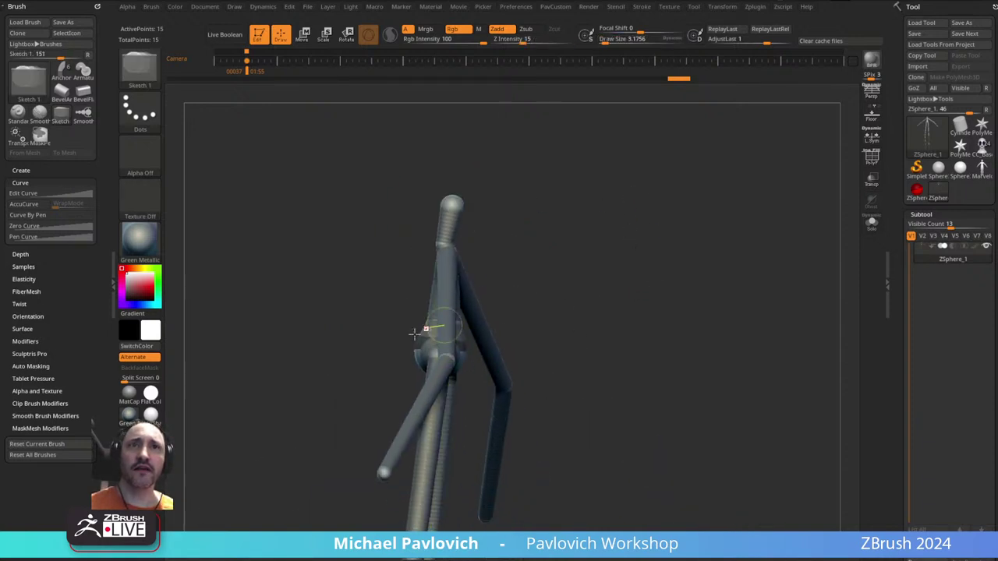
{"action": "left_click_drag", "start_coordinate": [538, 351], "coordinate": [581, 343]}
{"action": "mouse_move", "coordinate": [581, 343]}
{"action": "left_mouse_down", "text": "alt"}
{"action": "mouse_move", "coordinate": [598, 285]}
{"action": "mouse_move", "coordinate": [621, 296]}
{"action": "mouse_move", "coordinate": [624, 276]}
{"action": "left_mouse_up", "text": "alt"}
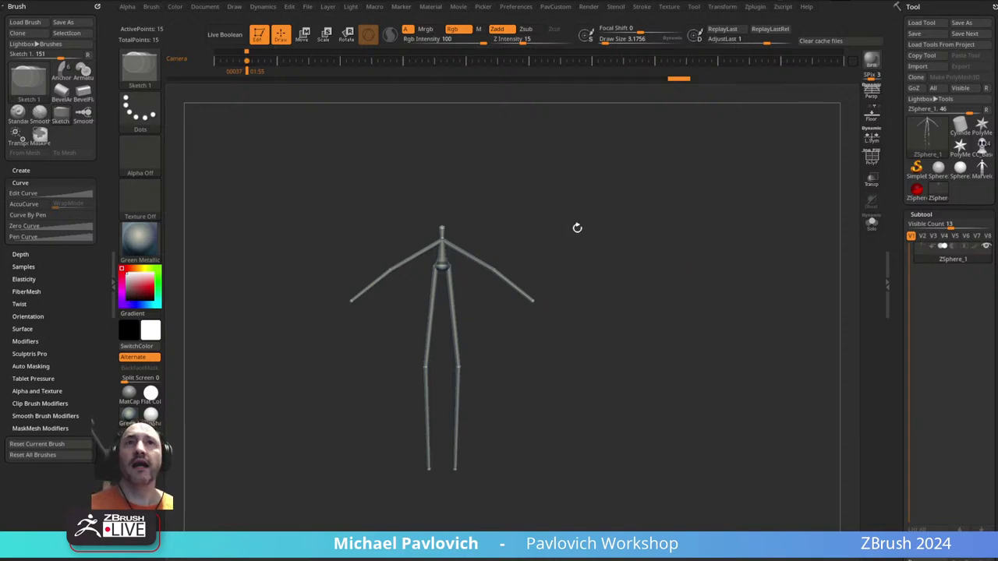
- Preview the ZSphere figure's adaptive skin and view its head and shoulders up close
{"action": "left_click_drag", "start_coordinate": [577, 228], "coordinate": [616, 217]}
{"action": "left_click_drag", "start_coordinate": [893, 194], "coordinate": [886, 53]}
{"action": "key", "text": "a"}
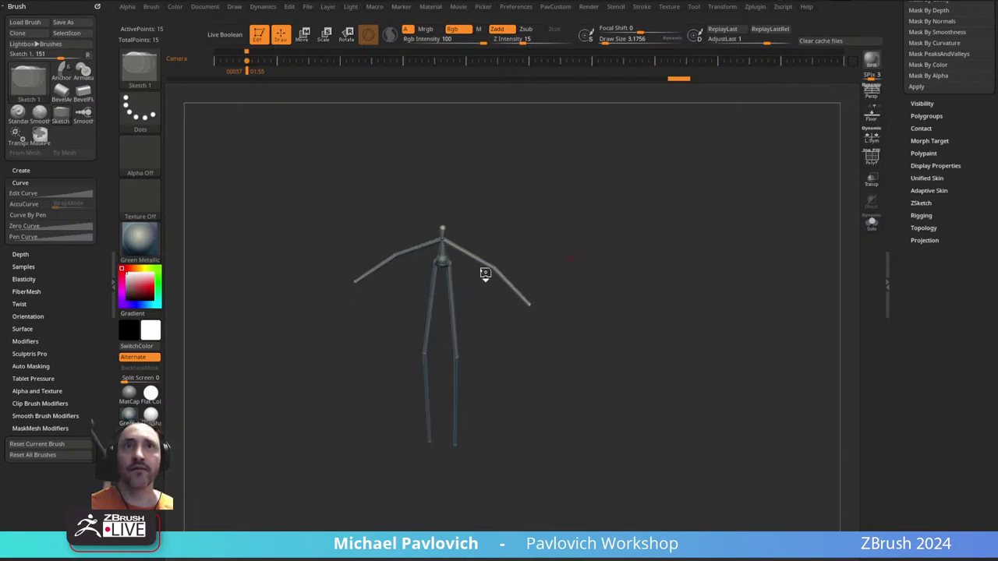
{"action": "left_click_drag", "start_coordinate": [618, 205], "coordinate": [648, 260], "text": "alt"}
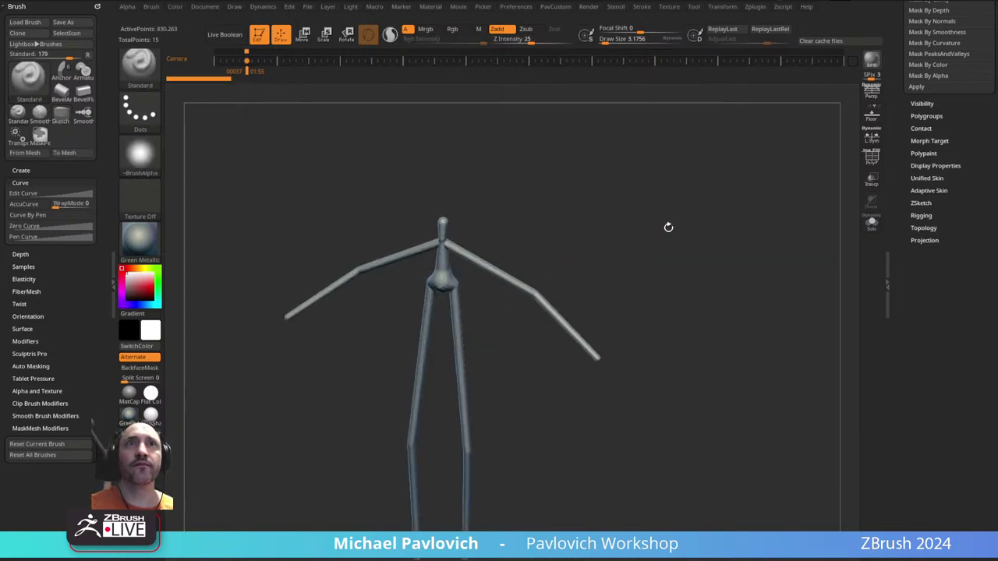
{"action": "left_click_drag", "start_coordinate": [671, 227], "coordinate": [753, 409], "text": "alt"}
{"action": "left_click_drag", "start_coordinate": [592, 238], "coordinate": [626, 313], "text": "alt"}
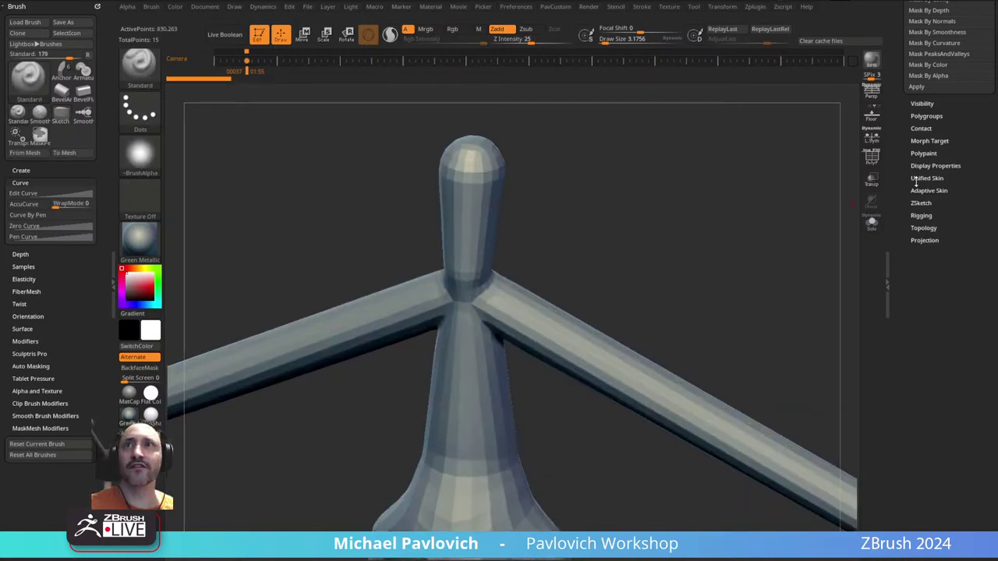
- Show the skin preview's polygroups and wireframe, and set the draw size to about 19
{"action": "left_click", "coordinate": [871, 156]}
{"action": "key", "text": "s"}
{"action": "mouse_move", "coordinate": [535, 223]}
{"action": "left_mouse_down"}
{"action": "mouse_move", "coordinate": [557, 223]}
{"action": "mouse_move", "coordinate": [539, 225]}
{"action": "left_mouse_up"}
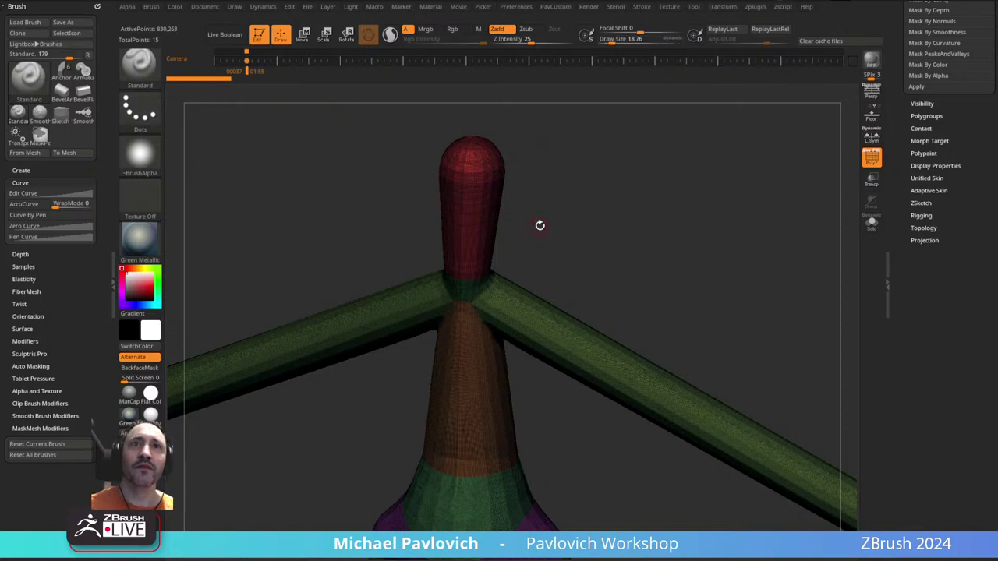
- Set the adaptive skin's DynaMesh Resolution to 0 and its Density to 2
{"action": "left_click", "coordinate": [922, 190]}
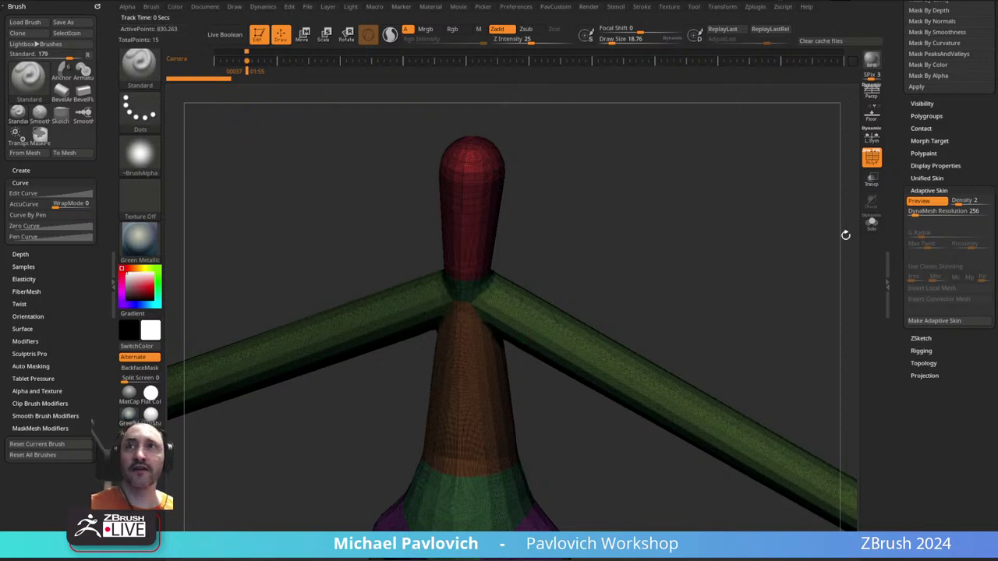
{"action": "left_click_drag", "start_coordinate": [912, 214], "coordinate": [903, 215]}
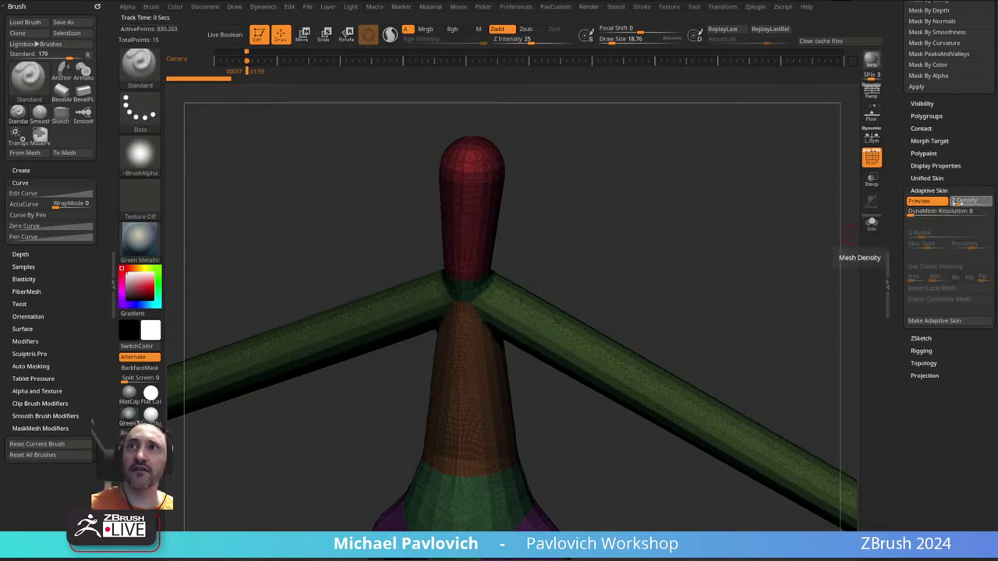
{"action": "left_click", "coordinate": [957, 201]}
{"action": "left_click", "coordinate": [959, 201]}
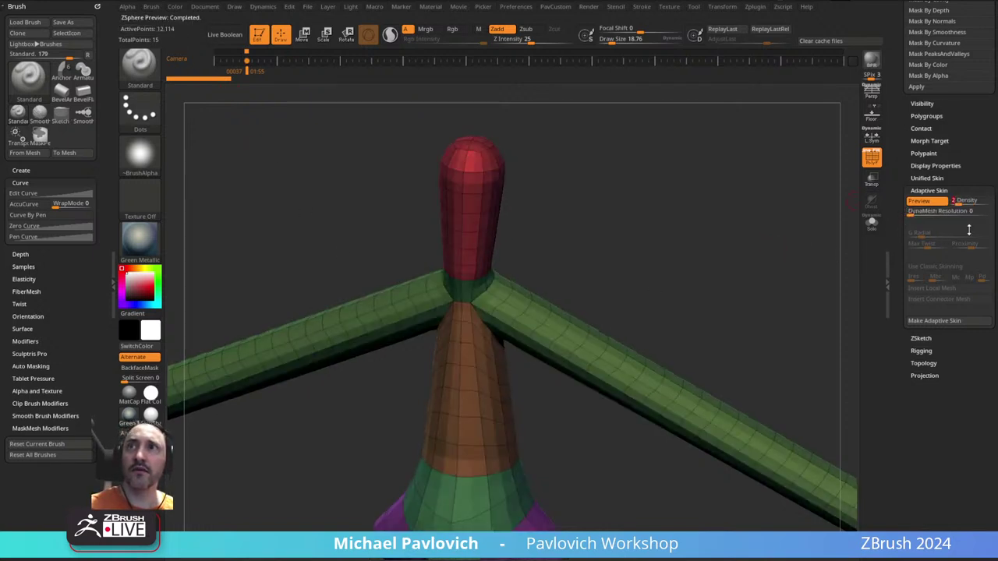
- Make an adaptive skin from the ZSphere figure and switch to the resulting mesh
{"action": "mouse_move", "coordinate": [693, 236]}
{"action": "left_mouse_down"}
{"action": "mouse_move", "coordinate": [668, 196]}
{"action": "mouse_move", "coordinate": [764, 221]}
{"action": "mouse_move", "coordinate": [641, 211]}
{"action": "left_mouse_up"}
{"action": "left_click", "coordinate": [947, 320]}
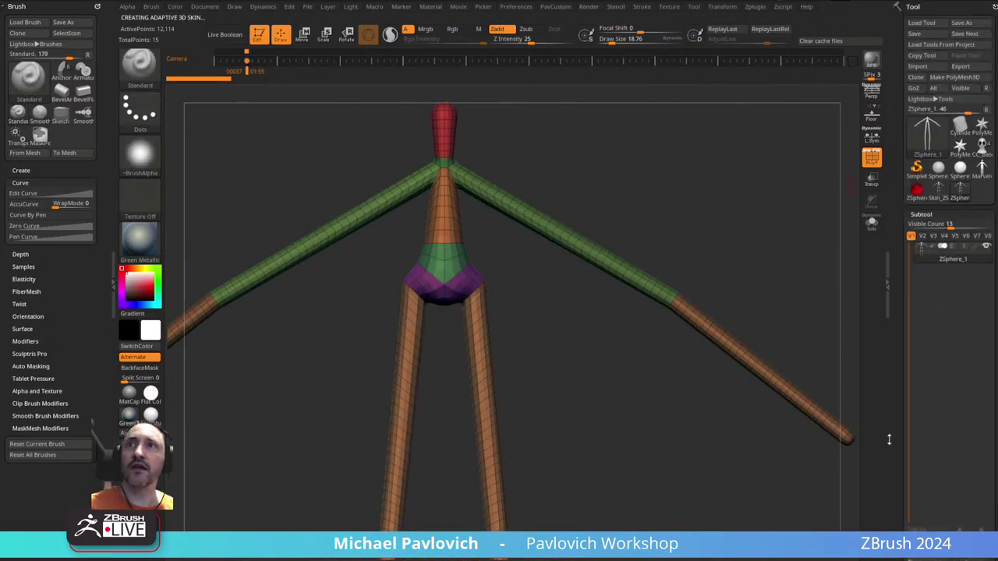
{"action": "left_click", "coordinate": [939, 193]}
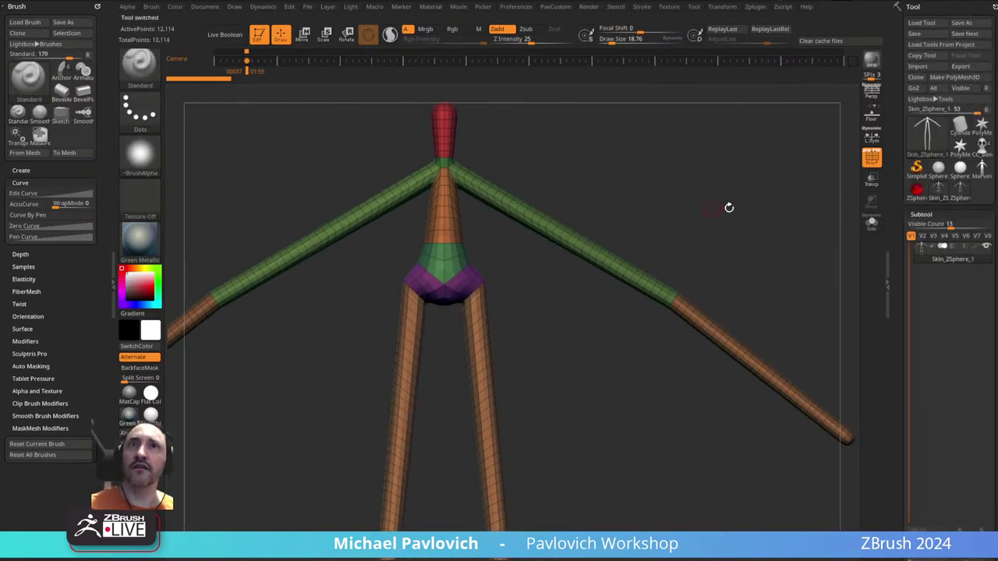
- Set the draw size to about 166 over the skin mesh
{"action": "mouse_move", "coordinate": [774, 212]}
{"action": "left_mouse_down"}
{"action": "mouse_move", "coordinate": [759, 227]}
{"action": "mouse_move", "coordinate": [699, 242]}
{"action": "mouse_move", "coordinate": [690, 296]}
{"action": "mouse_move", "coordinate": [663, 328]}
{"action": "left_mouse_up"}
{"action": "key", "text": "s"}
{"action": "left_click", "coordinate": [561, 316]}
{"action": "mouse_move", "coordinate": [561, 317]}
{"action": "left_mouse_down"}
{"action": "mouse_move", "coordinate": [531, 317]}
{"action": "mouse_move", "coordinate": [548, 317]}
{"action": "mouse_move", "coordinate": [540, 320]}
{"action": "mouse_move", "coordinate": [601, 251]}
{"action": "left_mouse_up"}
{"action": "key", "text": "s"}
{"action": "left_click_drag", "start_coordinate": [690, 172], "coordinate": [622, 247], "text": "alt"}
- Try to pull the upper arm with the Move brush, undo it and return to the Standard brush
{"action": "key", "text": "b"}
{"action": "key", "text": "m"}
{"action": "key", "text": "v"}
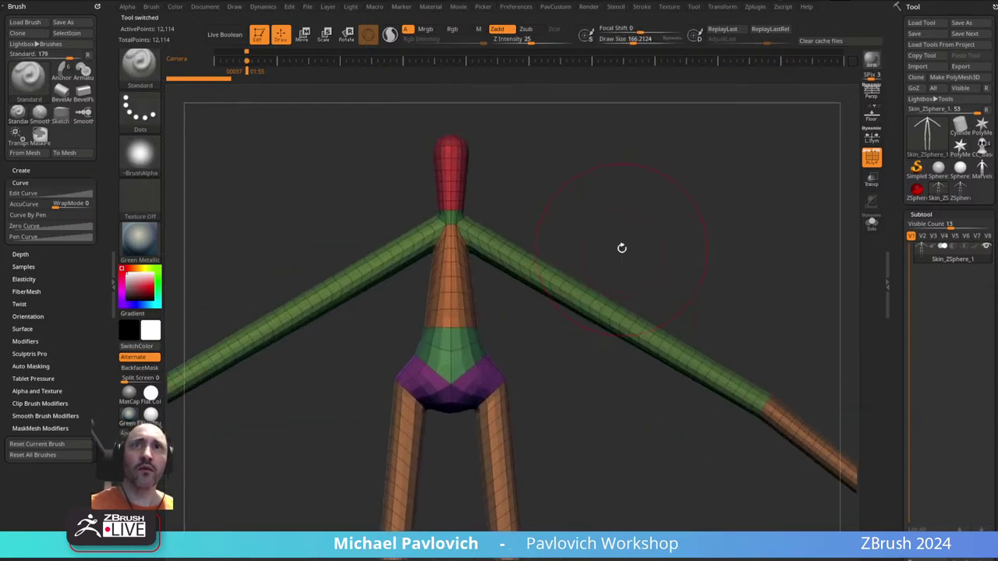
{"action": "left_click_drag", "start_coordinate": [601, 286], "coordinate": [602, 251]}
{"action": "left_click_drag", "start_coordinate": [684, 238], "coordinate": [636, 240]}
{"action": "mouse_move", "coordinate": [636, 241]}
{"action": "left_mouse_down", "text": "alt"}
{"action": "mouse_move", "coordinate": [622, 250]}
{"action": "mouse_move", "coordinate": [686, 234]}
{"action": "mouse_move", "coordinate": [515, 234]}
{"action": "left_mouse_up", "text": "alt"}
{"action": "key", "text": "ctrl+z"}
{"action": "key", "text": "ctrl+z"}
{"action": "key", "text": "b"}
{"action": "key", "text": "s"}
{"action": "key", "text": "t"}
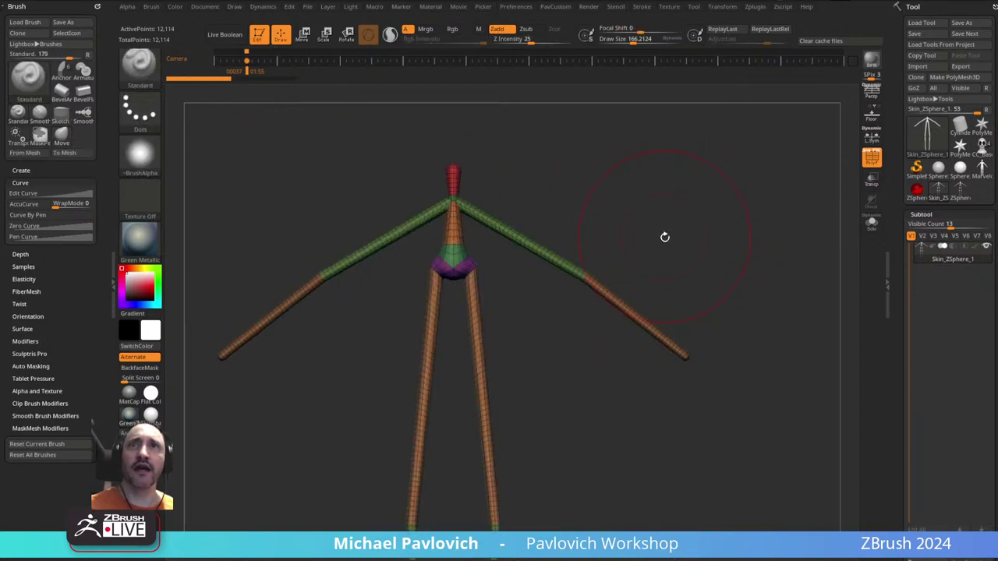
- Set the draw size to about 5.4 and view the whole skinned figure from the front
{"action": "key", "text": "s"}
{"action": "mouse_move", "coordinate": [620, 212]}
{"action": "left_mouse_down"}
{"action": "mouse_move", "coordinate": [631, 237]}
{"action": "mouse_move", "coordinate": [613, 237]}
{"action": "left_mouse_up"}
{"action": "mouse_move", "coordinate": [616, 242]}
{"action": "left_mouse_down", "text": "shift"}
{"action": "mouse_move", "coordinate": [698, 232]}
{"action": "mouse_move", "coordinate": [700, 243]}
{"action": "left_mouse_up", "text": "shift"}
{"action": "key", "text": "s"}
{"action": "left_click_drag", "start_coordinate": [660, 183], "coordinate": [662, 203], "text": "alt"}
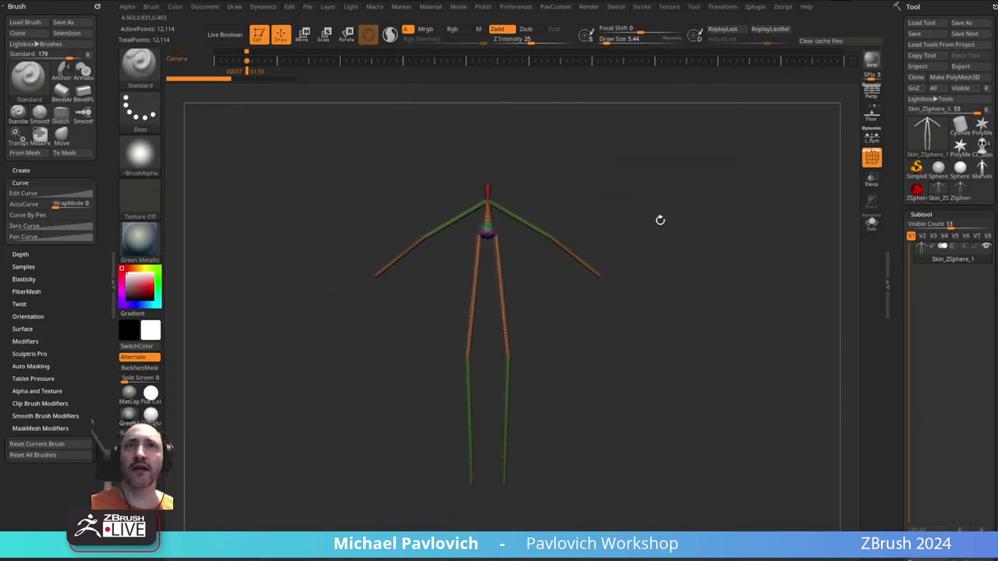
- Expand the skin mesh's Export settings and run ZBrush Scale Unify from Scale Master
{"action": "left_click", "coordinate": [757, 11]}
{"action": "left_click_drag", "start_coordinate": [899, 177], "coordinate": [895, 15]}
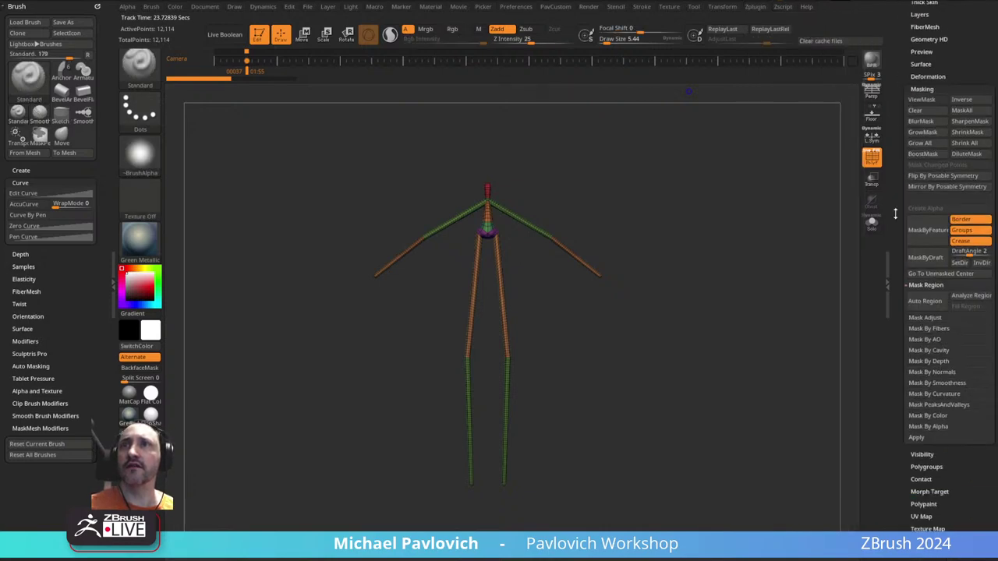
{"action": "left_click_drag", "start_coordinate": [894, 260], "coordinate": [892, 136]}
{"action": "left_click", "coordinate": [920, 122]}
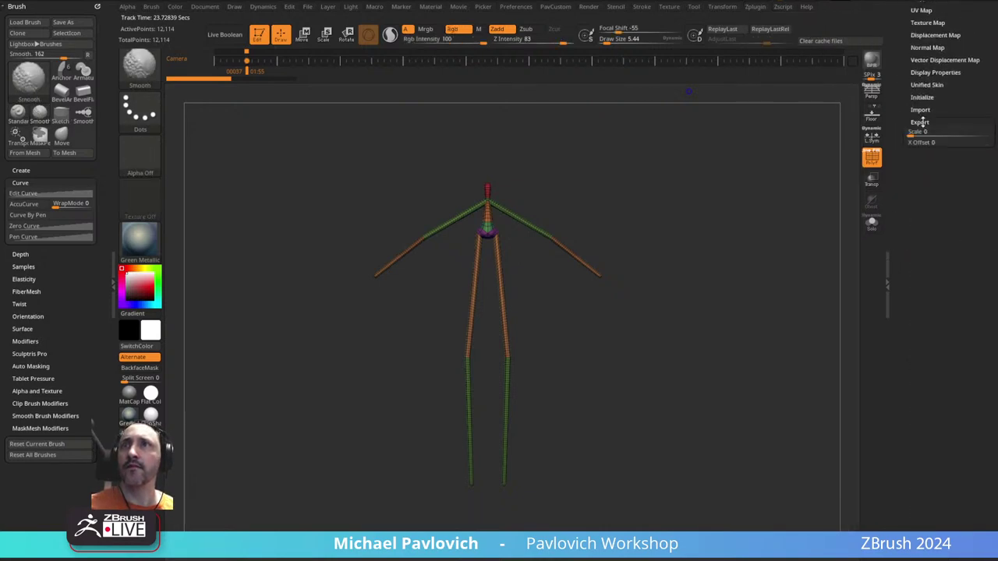
{"action": "left_click", "coordinate": [754, 7]}
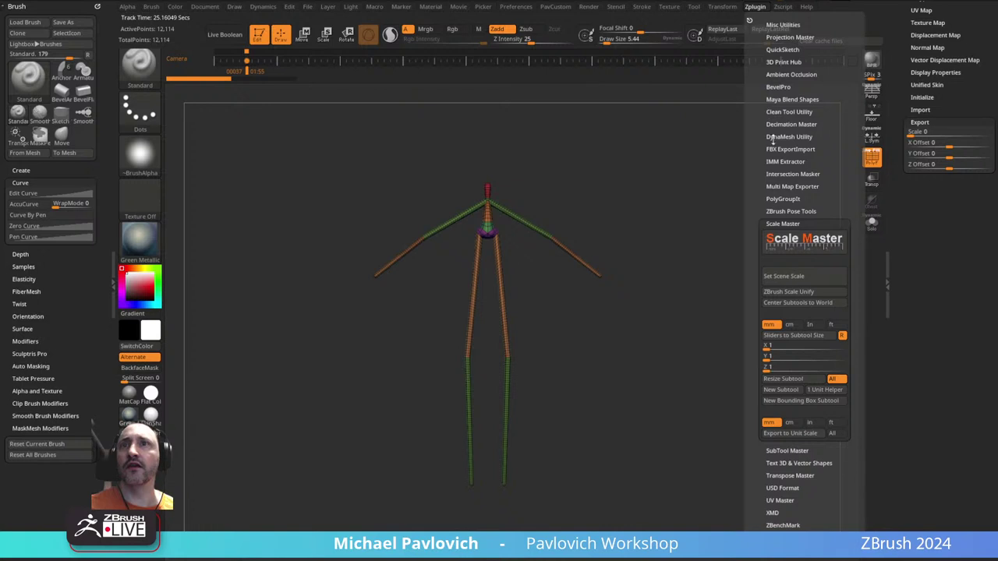
{"action": "left_click", "coordinate": [789, 295]}
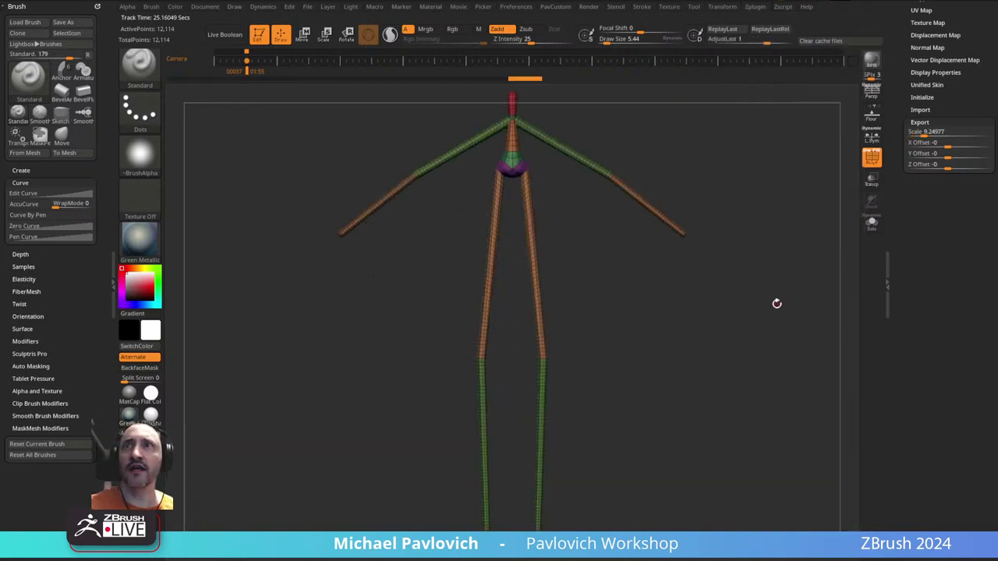
- Frame the unified figure from the front and set the draw size to about 99
{"action": "right_click_drag", "start_coordinate": [634, 176], "coordinate": [718, 165], "text": "ctrl"}
{"action": "right_click_drag", "start_coordinate": [717, 165], "coordinate": [706, 216], "text": "alt"}
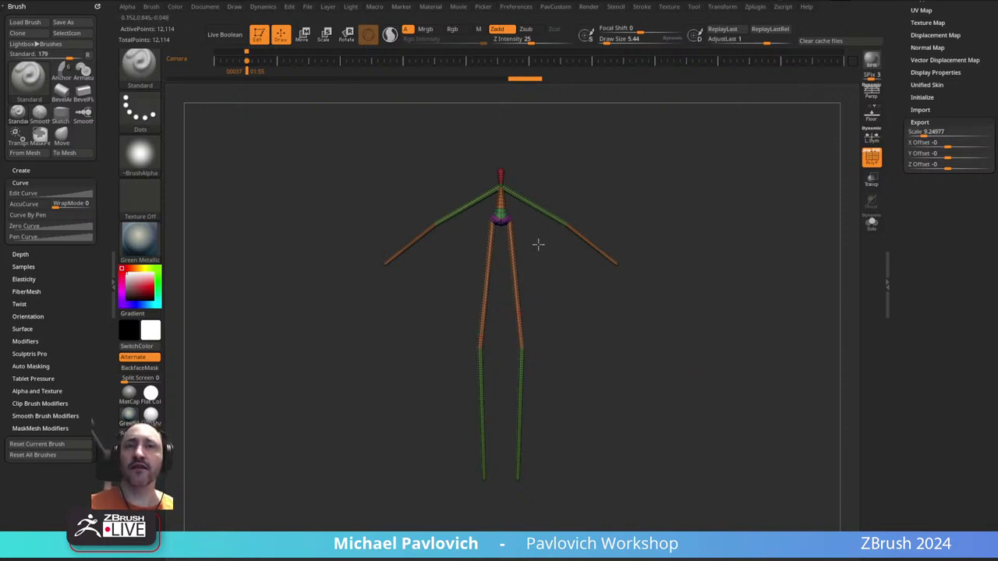
{"action": "scroll", "coordinate": [936, 149], "scroll_direction": "up", "scroll_amount": 10}
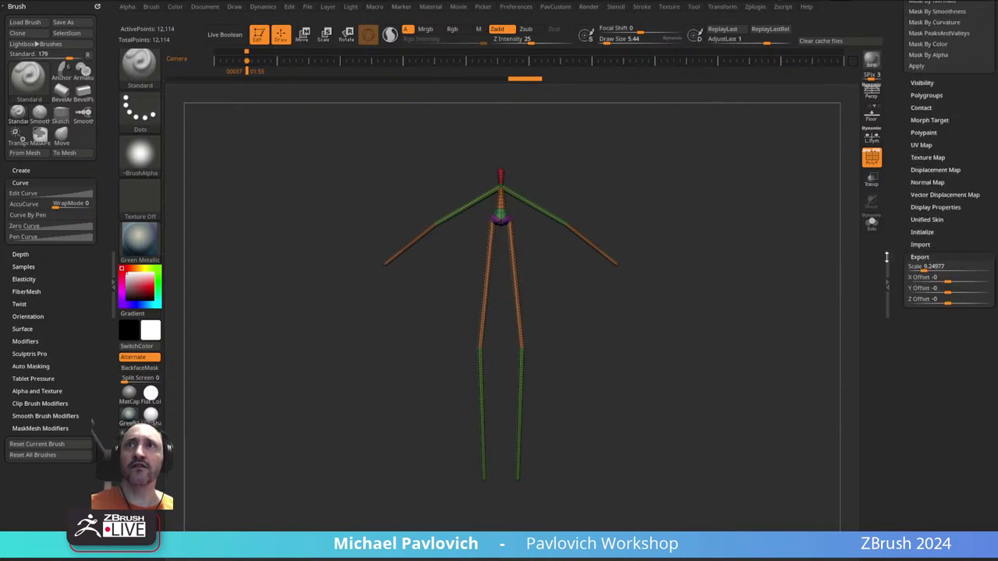
{"action": "key", "text": "s"}
{"action": "left_click", "coordinate": [550, 274]}
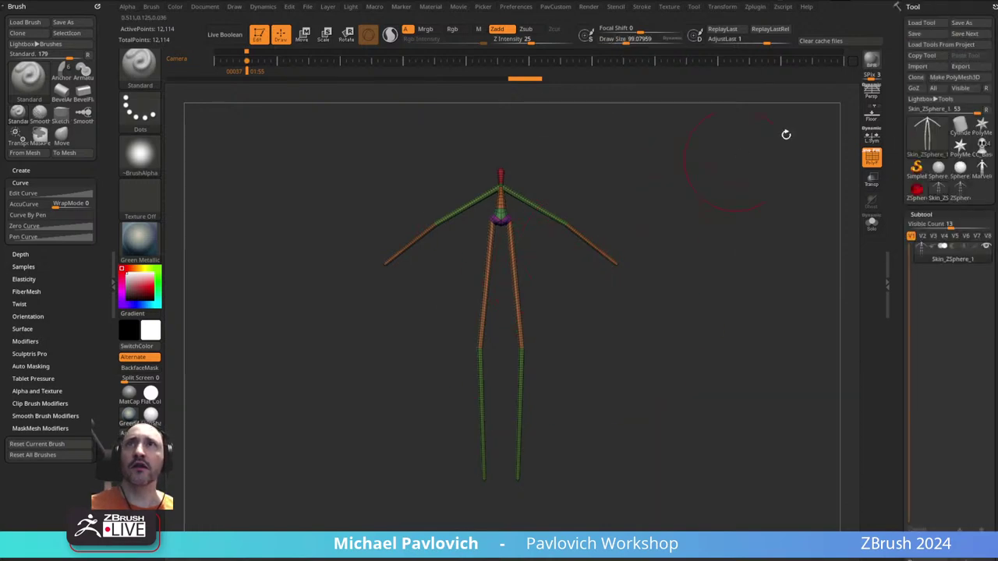
- Set the draw size to about 2.1 and bring up the Scale Master options
{"action": "left_click", "coordinate": [755, 7]}
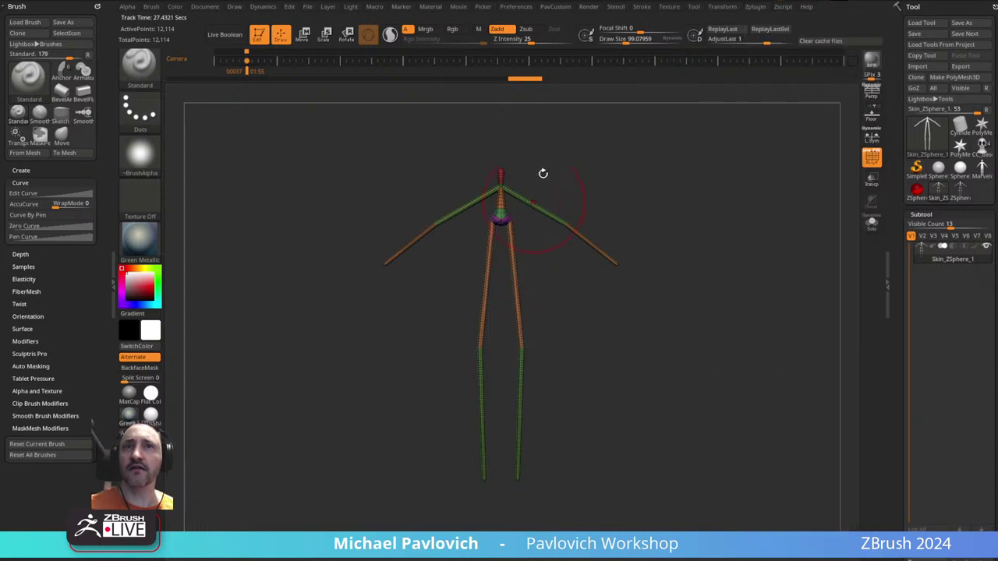
{"action": "mouse_move", "coordinate": [675, 146]}
{"action": "left_mouse_down", "text": "alt"}
{"action": "mouse_move", "coordinate": [676, 175]}
{"action": "mouse_move", "coordinate": [652, 181]}
{"action": "left_mouse_up", "text": "alt"}
{"action": "key", "text": "s"}
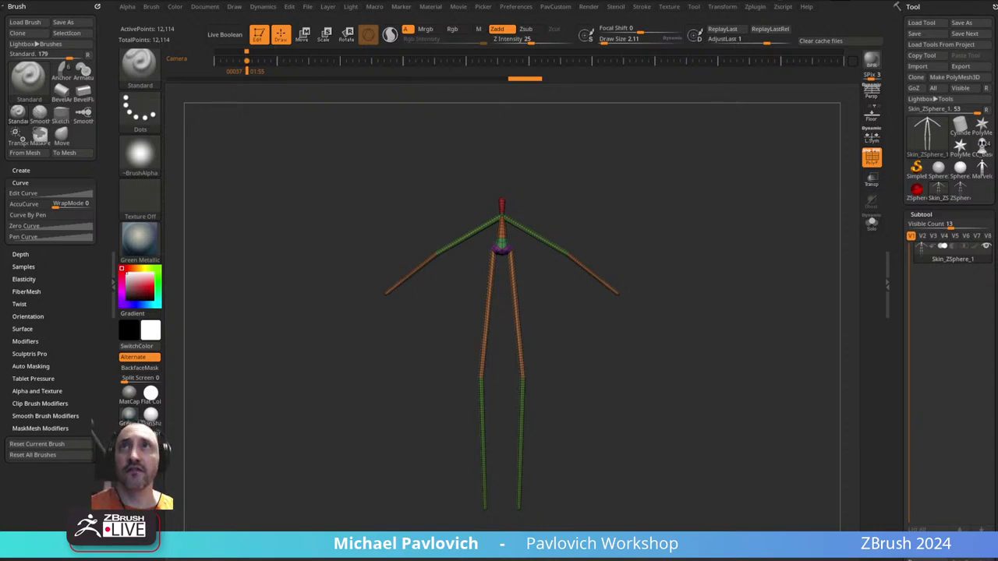
{"action": "left_click", "coordinate": [755, 6]}
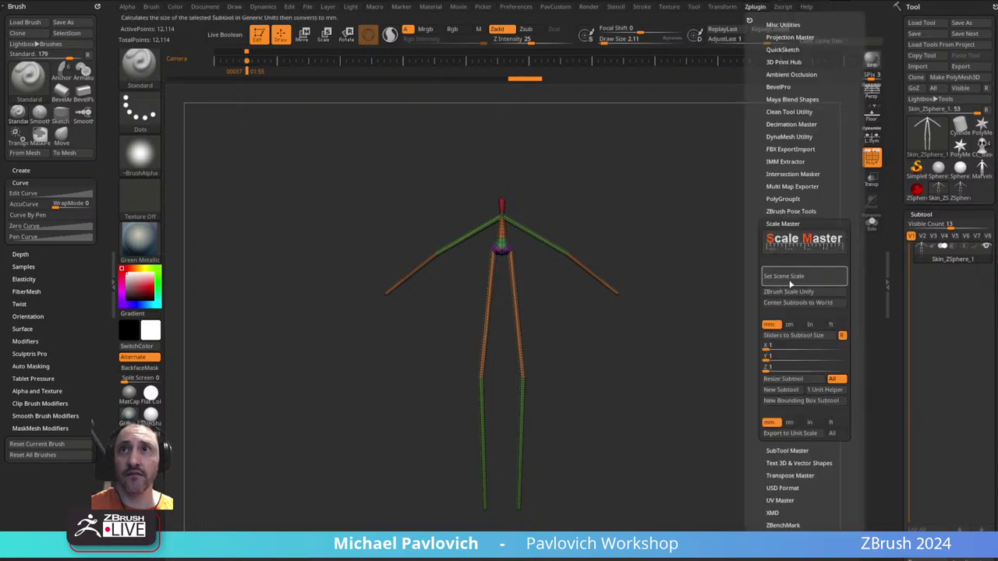
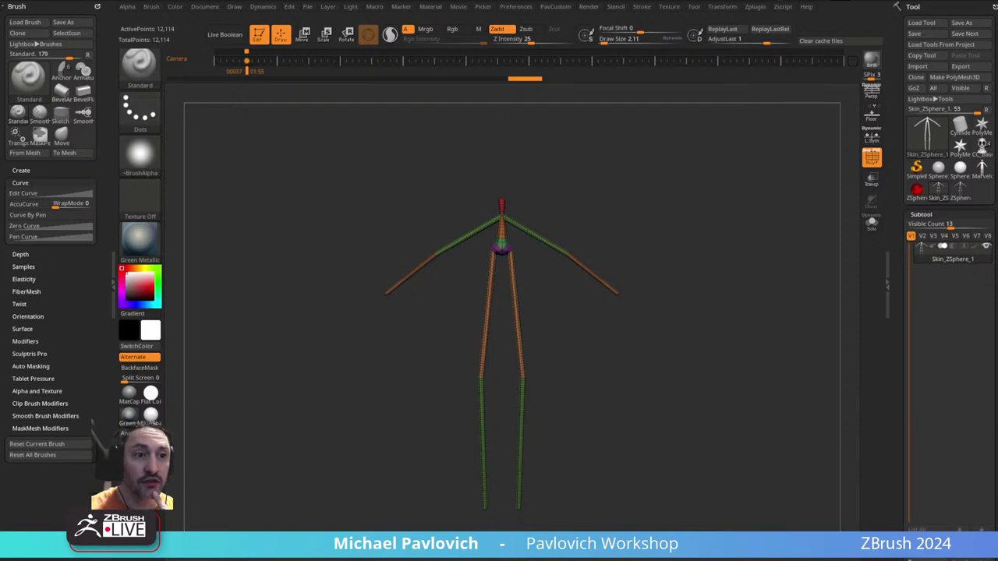
- Switch to the web browser and look through the ZBrush What's New playlists on the YouTube channel's home page
{"action": "left_click_drag", "start_coordinate": [488, 557], "coordinate": [430, 5]}
{"action": "scroll", "coordinate": [303, 337], "scroll_direction": "down", "scroll_amount": 3}
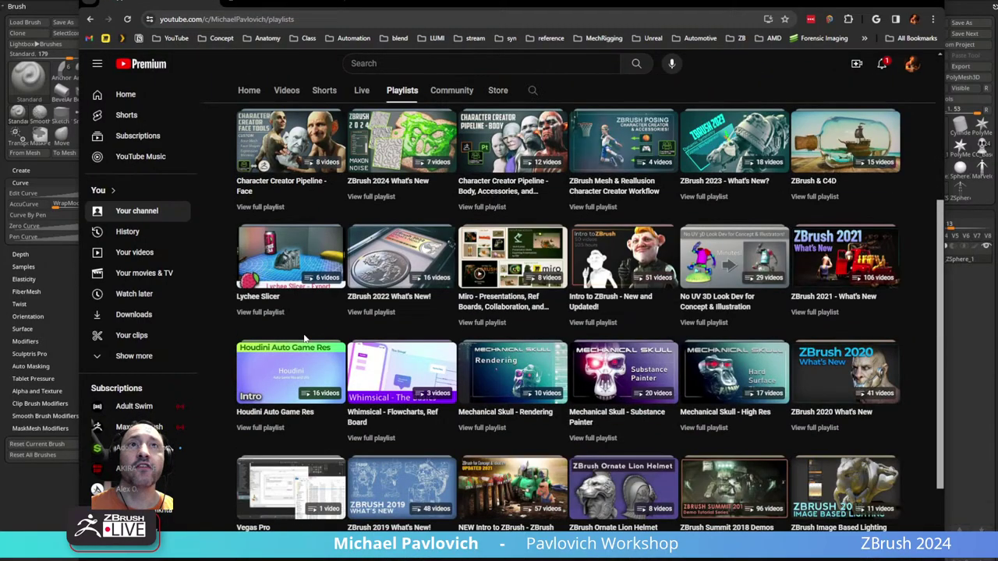
{"action": "scroll", "coordinate": [303, 337], "scroll_direction": "up", "scroll_amount": 3}
{"action": "left_click", "coordinate": [251, 319]}
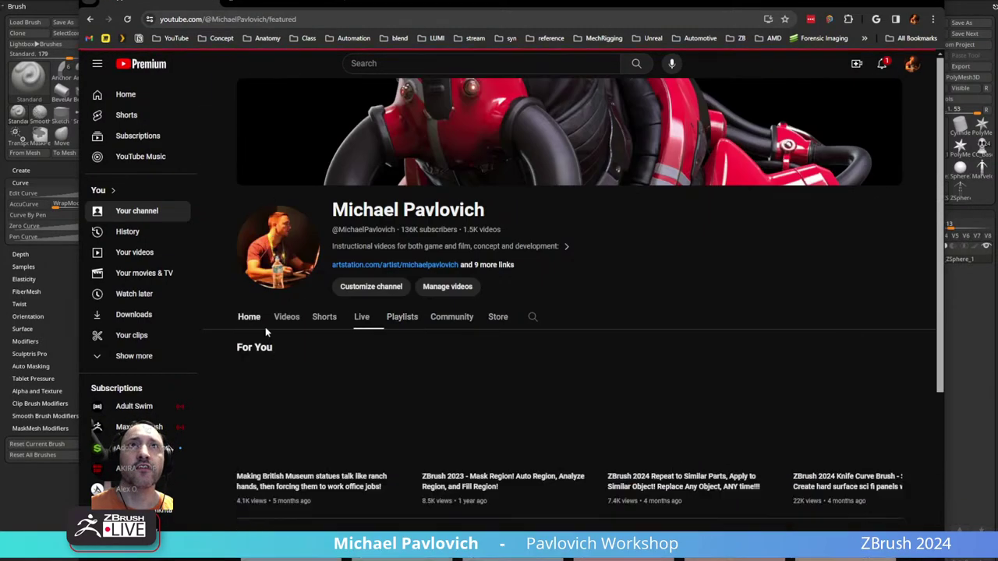
{"action": "scroll", "coordinate": [263, 335], "scroll_direction": "down", "scroll_amount": 7}
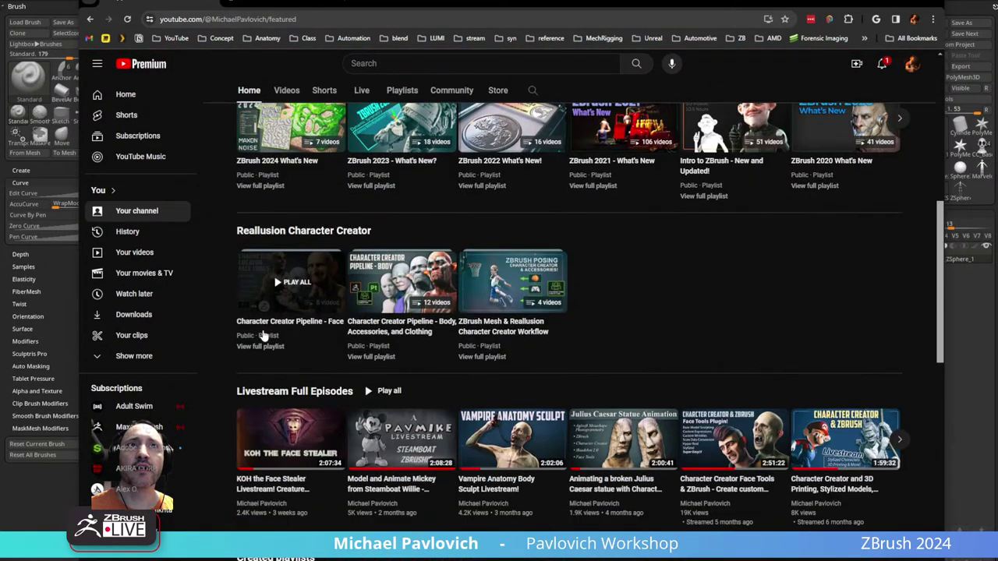
{"action": "scroll", "coordinate": [263, 336], "scroll_direction": "down", "scroll_amount": 3}
{"action": "scroll", "coordinate": [220, 374], "scroll_direction": "up", "scroll_amount": 5}
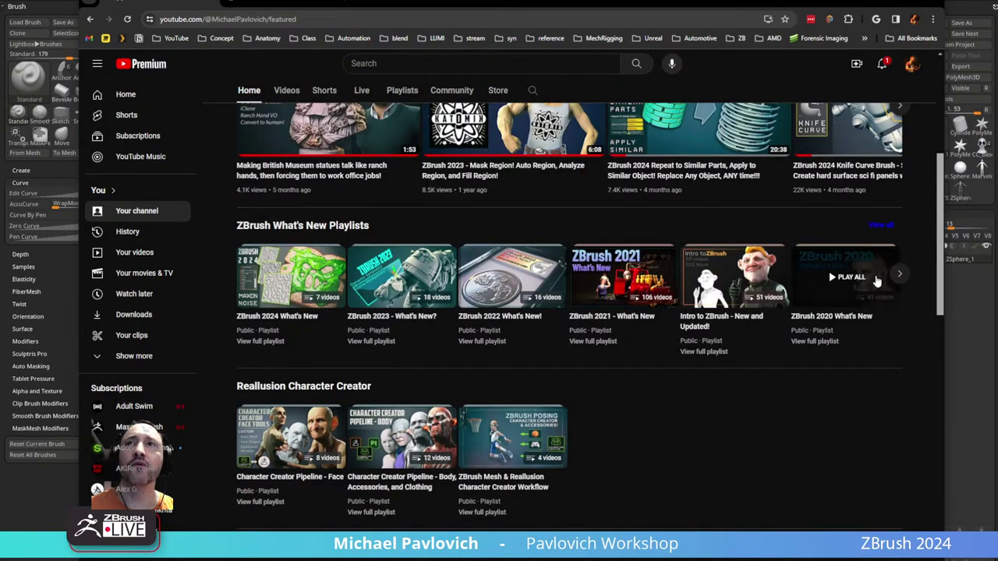
{"action": "left_click", "coordinate": [900, 273]}
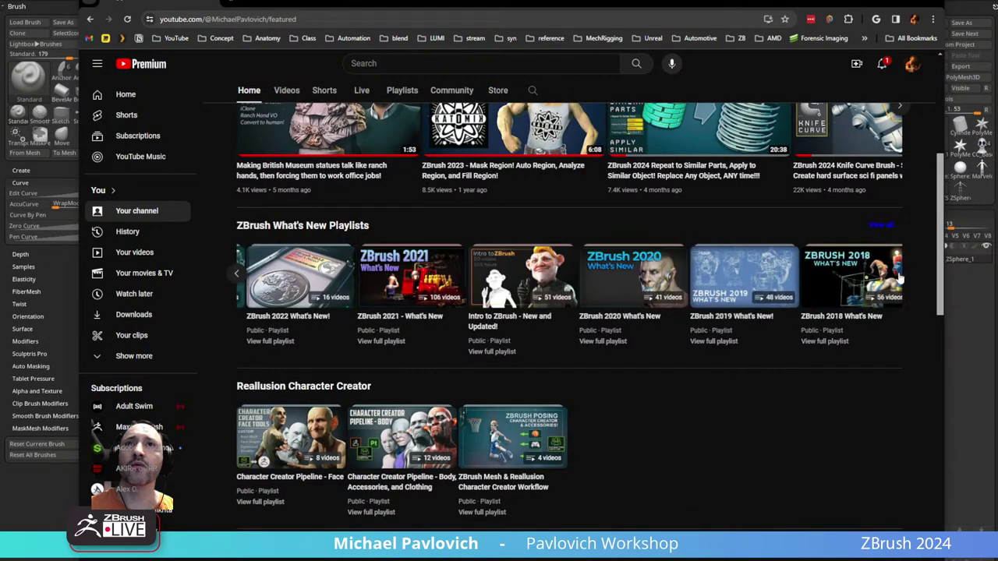
- Open the ArtStation portfolio in the second browser tab and select the YouTube channel's address in the first one
{"action": "left_click", "coordinate": [321, 4]}
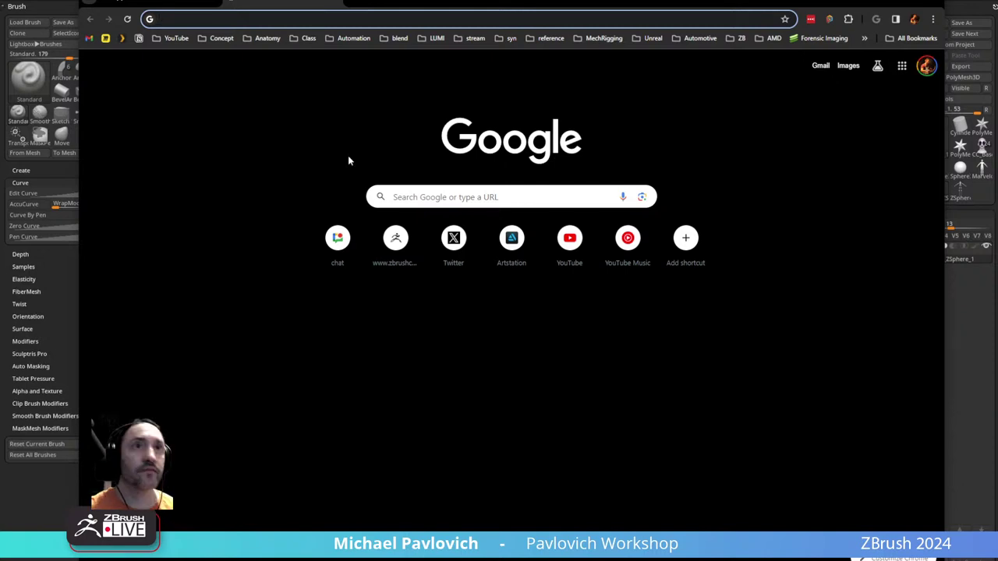
{"action": "left_click", "coordinate": [509, 237]}
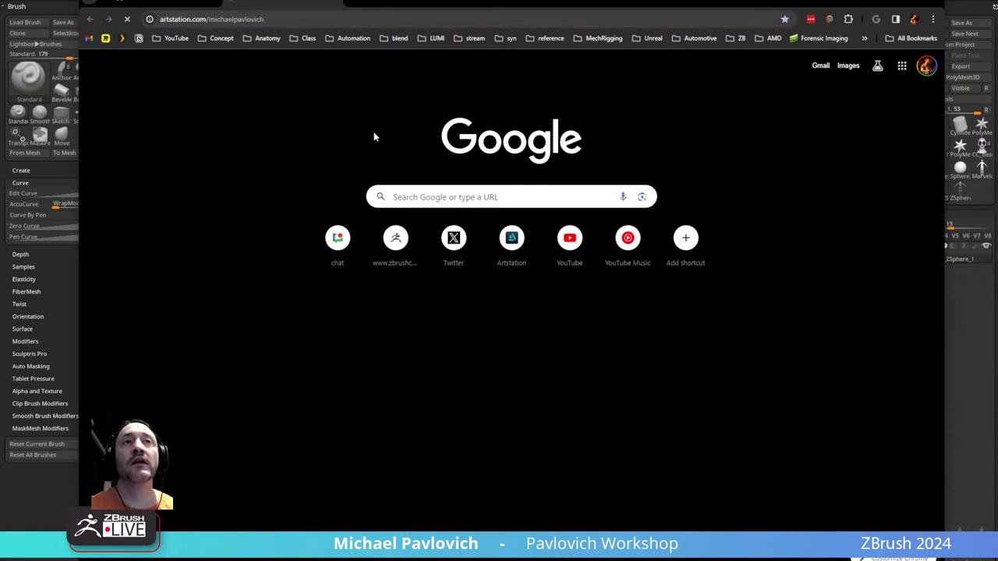
{"action": "left_click", "coordinate": [173, 5]}
{"action": "left_click", "coordinate": [229, 26]}
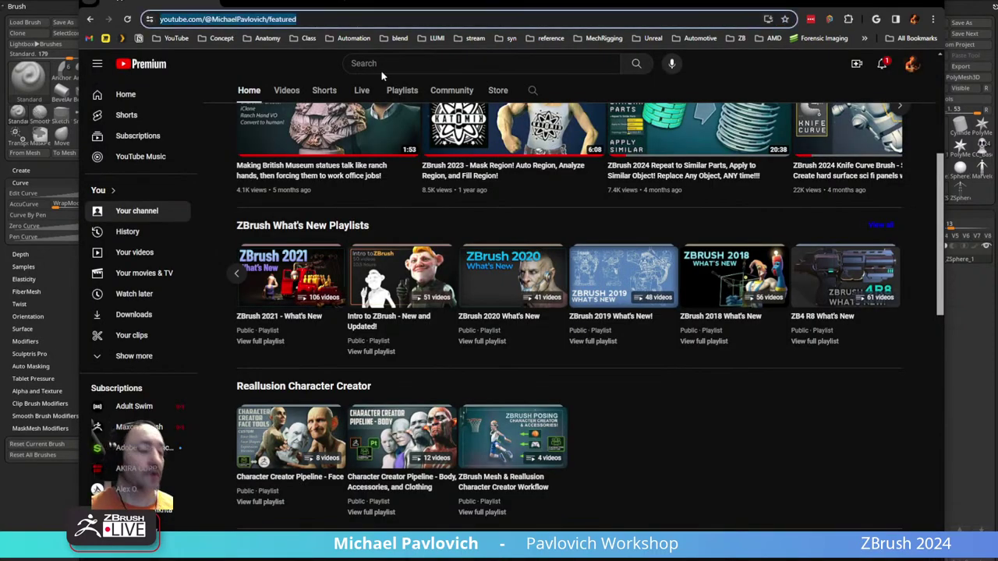
{"action": "key", "text": "Escape"}
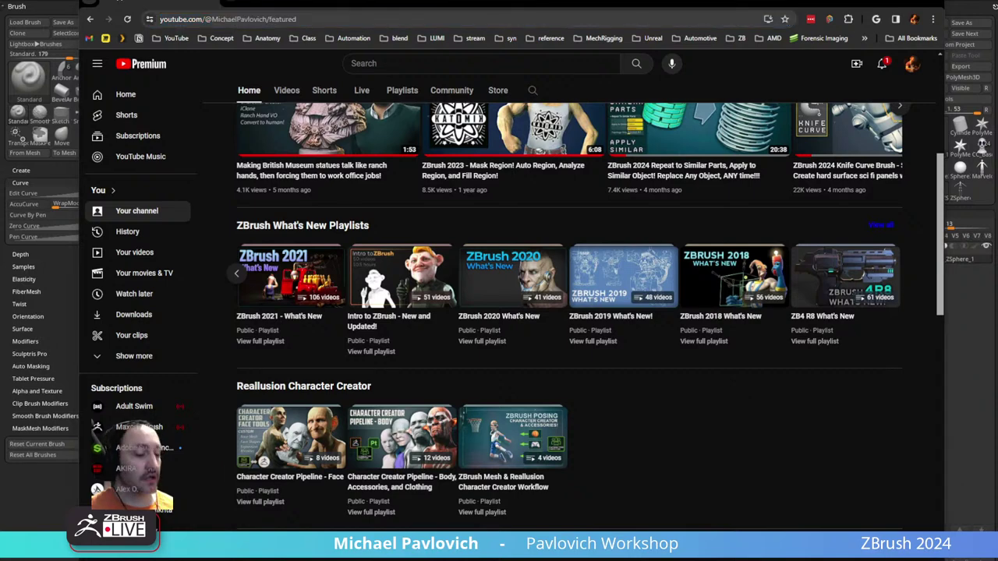
{"action": "left_click", "coordinate": [284, 3]}
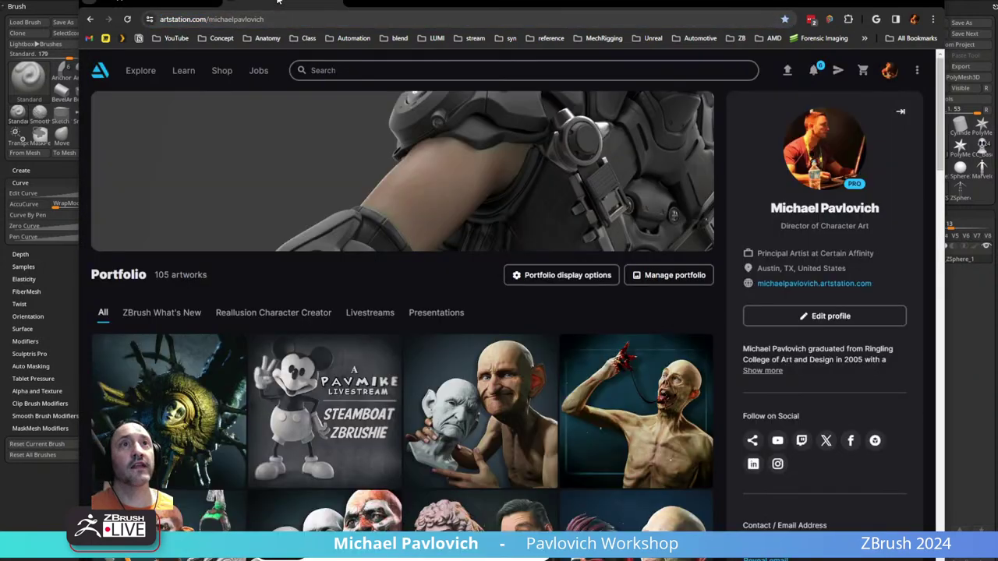
- View the portfolio's ZBrush What's New, Reallusion Character Creator, Livestreams and Presentations albums
{"action": "left_click", "coordinate": [150, 313]}
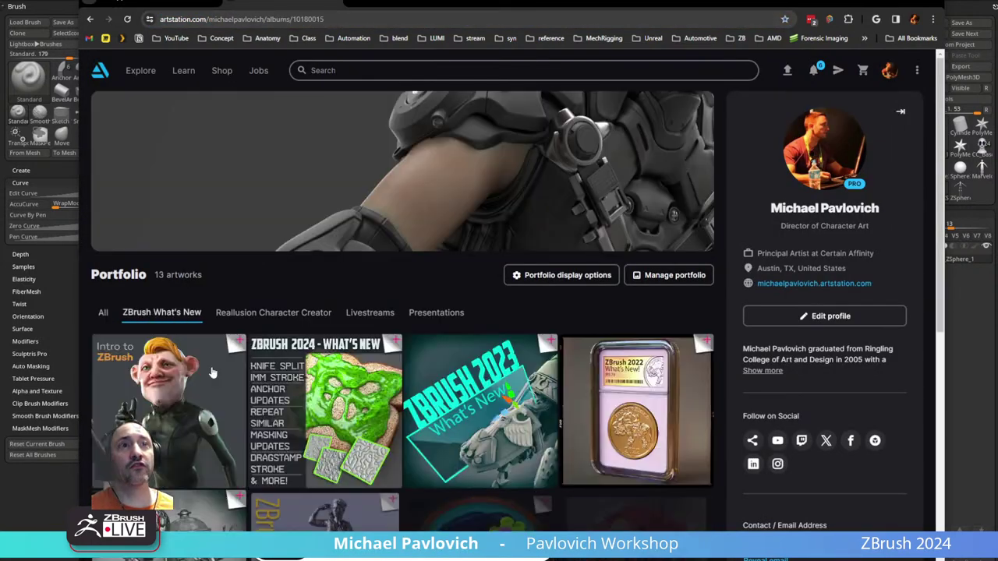
{"action": "left_click", "coordinate": [315, 312]}
{"action": "left_click", "coordinate": [364, 314]}
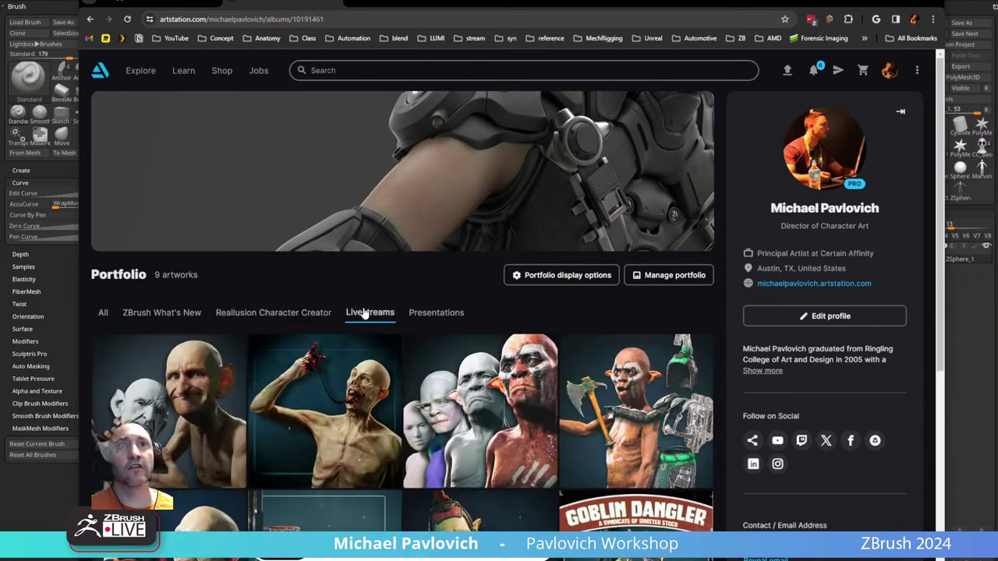
{"action": "left_click", "coordinate": [432, 315]}
{"action": "left_click", "coordinate": [363, 313]}
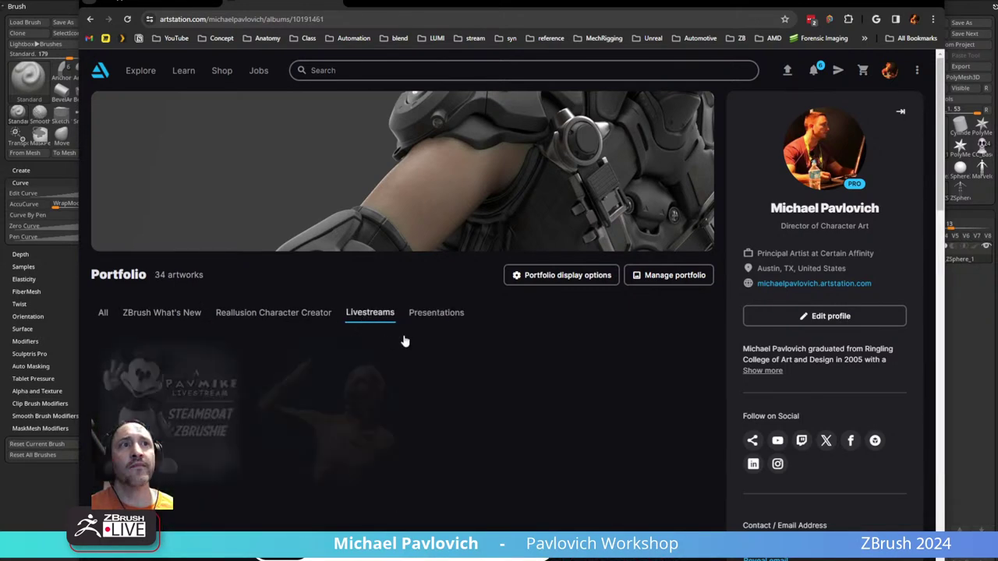
- Look through the artworks in the ZBrush What's New album for the older release series
{"action": "left_click", "coordinate": [135, 313]}
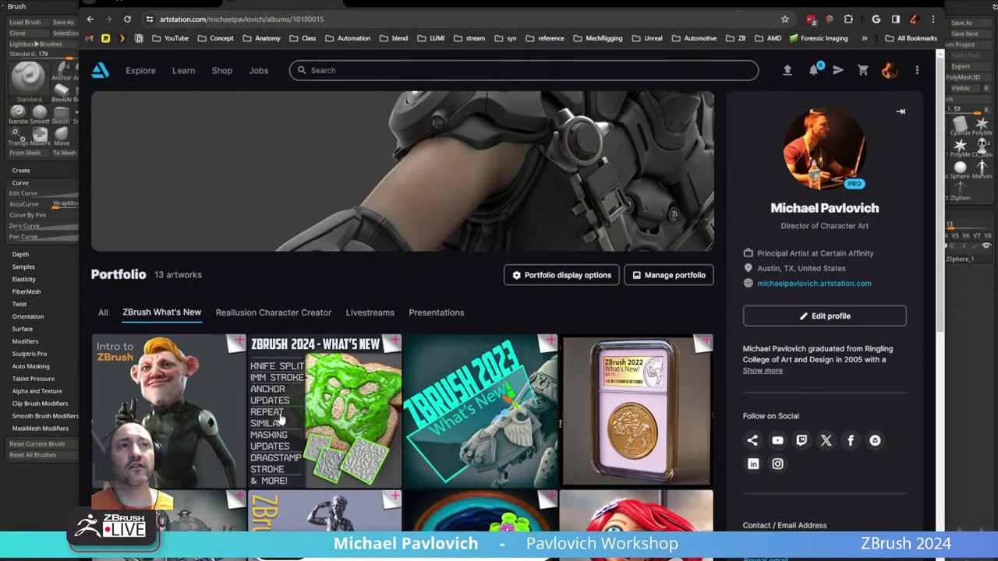
{"action": "scroll", "coordinate": [586, 336], "scroll_direction": "down", "scroll_amount": 4}
{"action": "scroll", "coordinate": [585, 334], "scroll_direction": "down", "scroll_amount": 4}
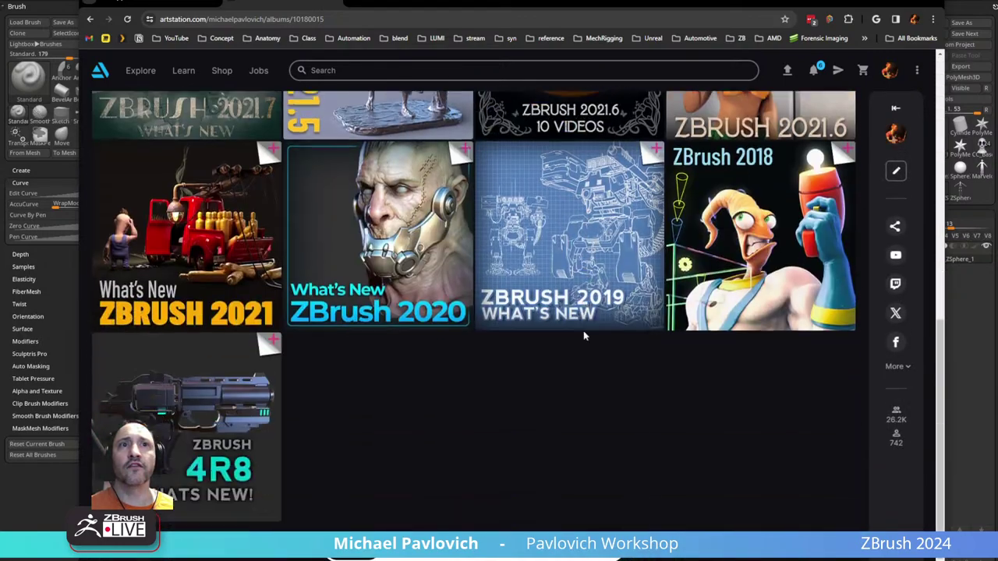
{"action": "scroll", "coordinate": [583, 331], "scroll_direction": "up", "scroll_amount": 7}
{"action": "scroll", "coordinate": [581, 390], "scroll_direction": "down", "scroll_amount": 5}
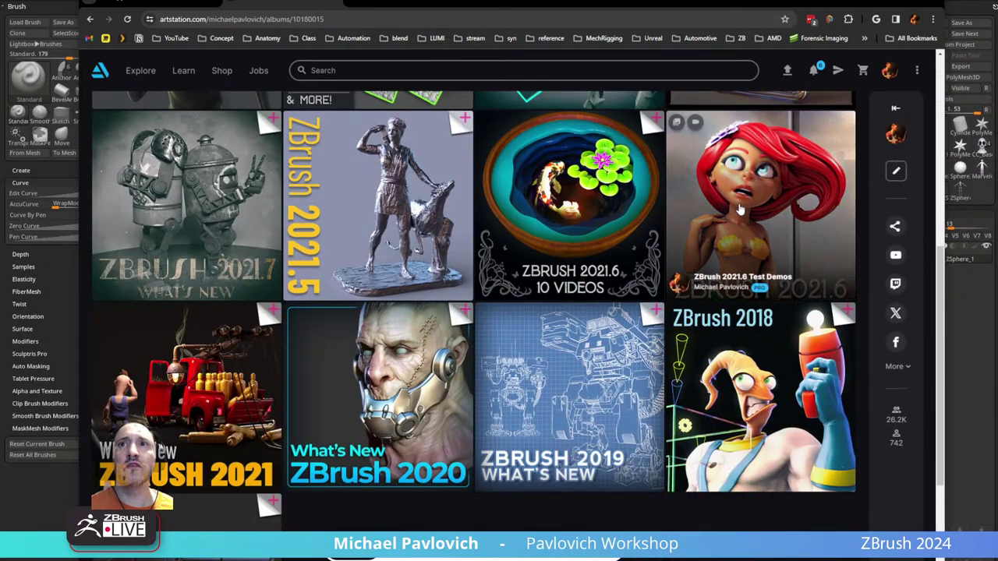
- Open the ZBrush 2021.6 Test Demos artwork, start and pause its video, and copy the video link
{"action": "left_click", "coordinate": [739, 207]}
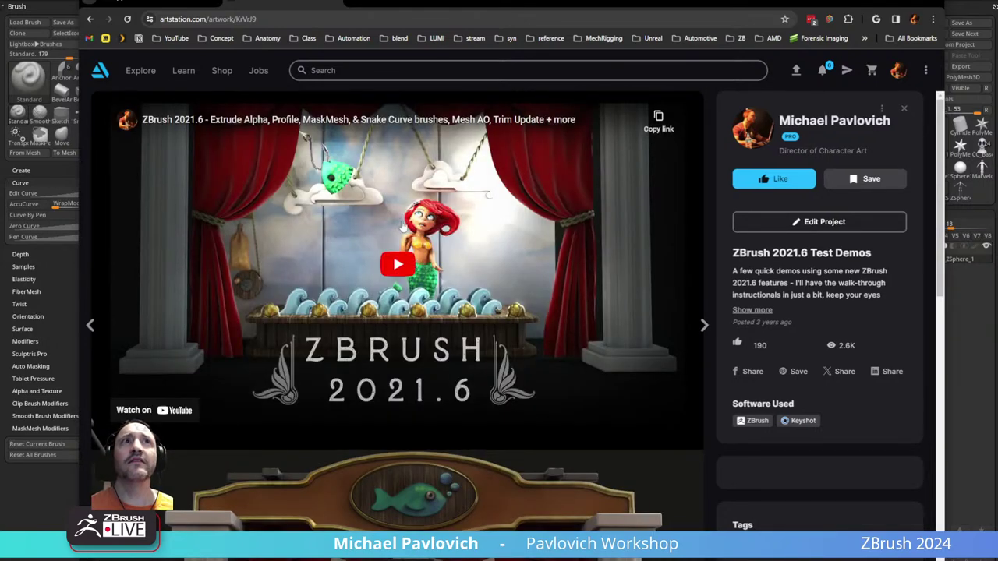
{"action": "left_click", "coordinate": [412, 266]}
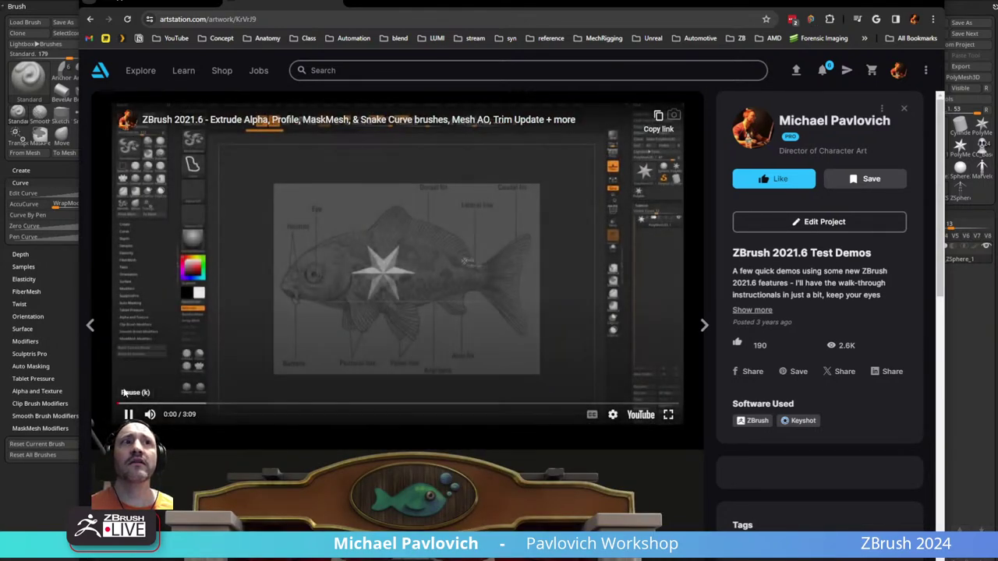
{"action": "left_click", "coordinate": [129, 414]}
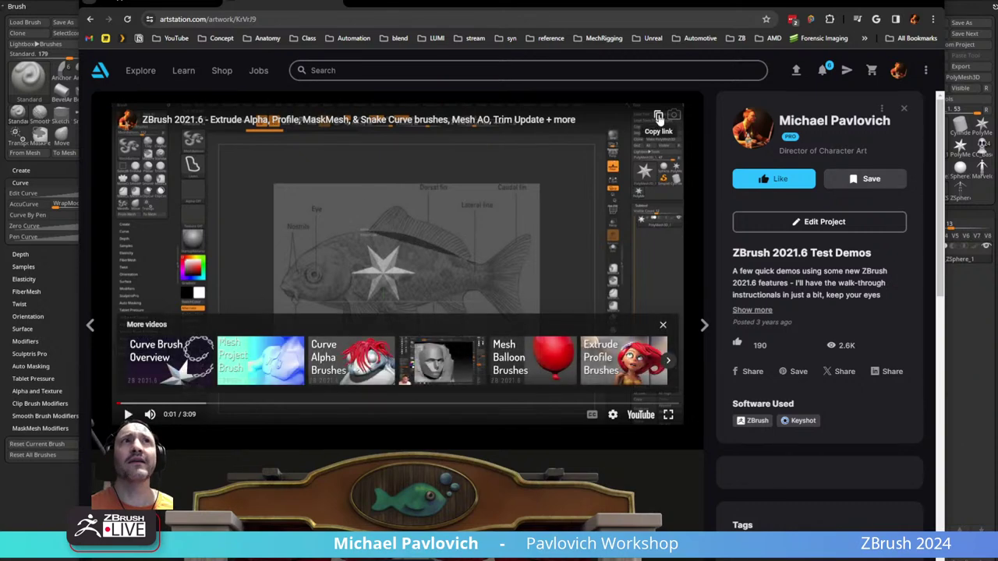
{"action": "left_click", "coordinate": [659, 116]}
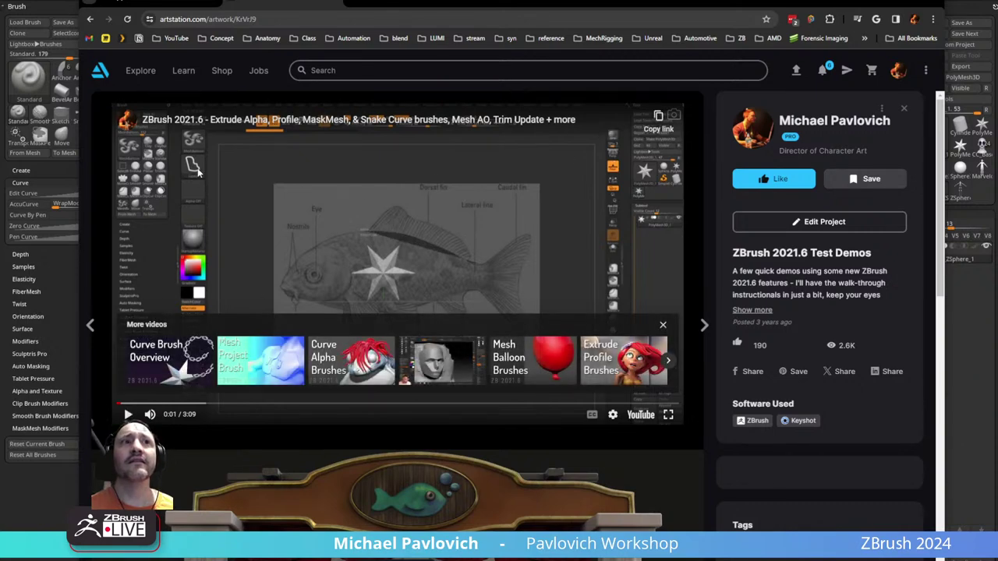
- Open the ZBrush 2020 What's New Series artwork from the album and look through the embedded video's playlist
{"action": "left_click", "coordinate": [89, 18]}
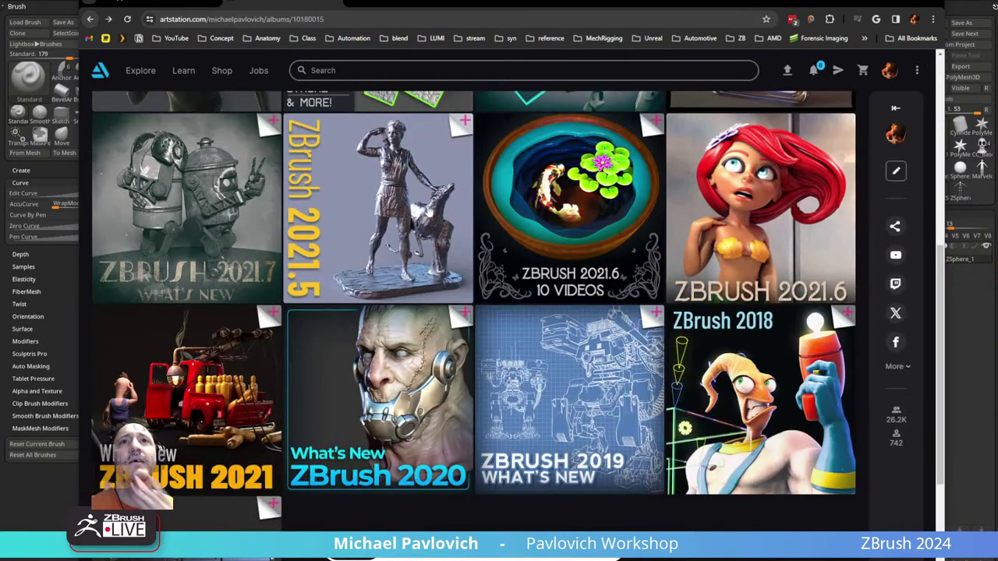
{"action": "left_click", "coordinate": [370, 360]}
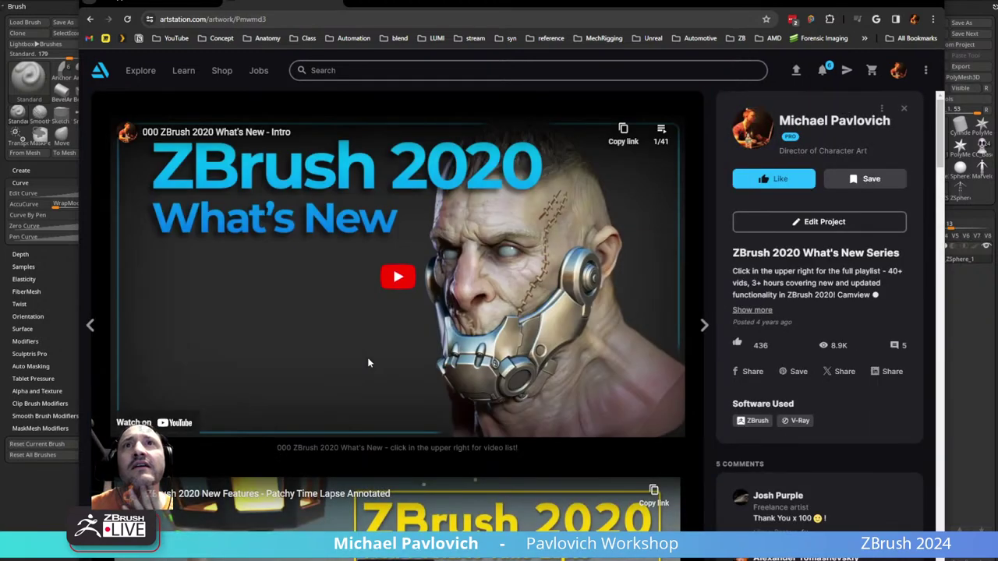
{"action": "left_click", "coordinate": [660, 131]}
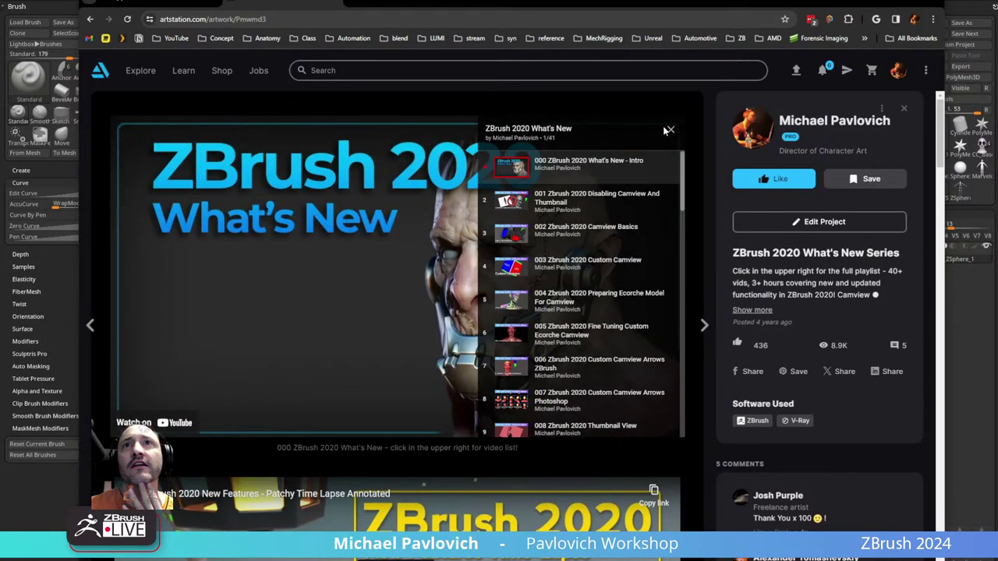
{"action": "scroll", "coordinate": [575, 216], "scroll_direction": "down", "scroll_amount": 1}
{"action": "scroll", "coordinate": [575, 217], "scroll_direction": "down", "scroll_amount": 10}
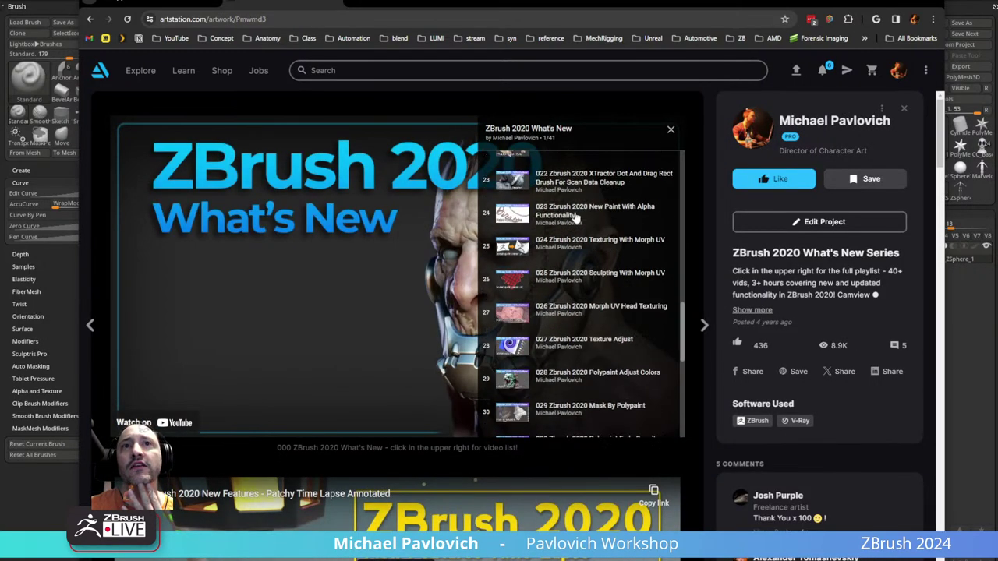
{"action": "scroll", "coordinate": [575, 217], "scroll_direction": "up", "scroll_amount": 10}
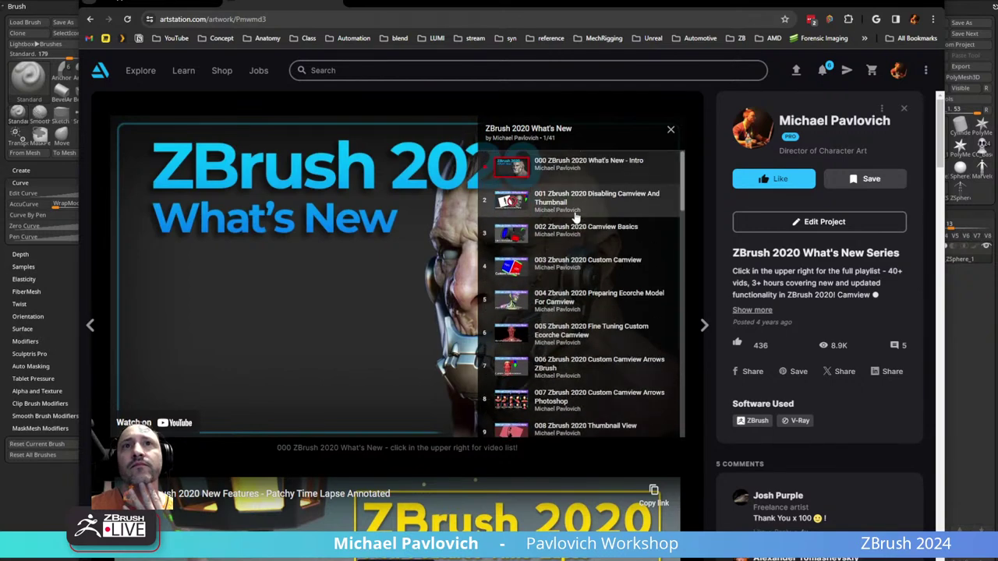
{"action": "left_click", "coordinate": [671, 131]}
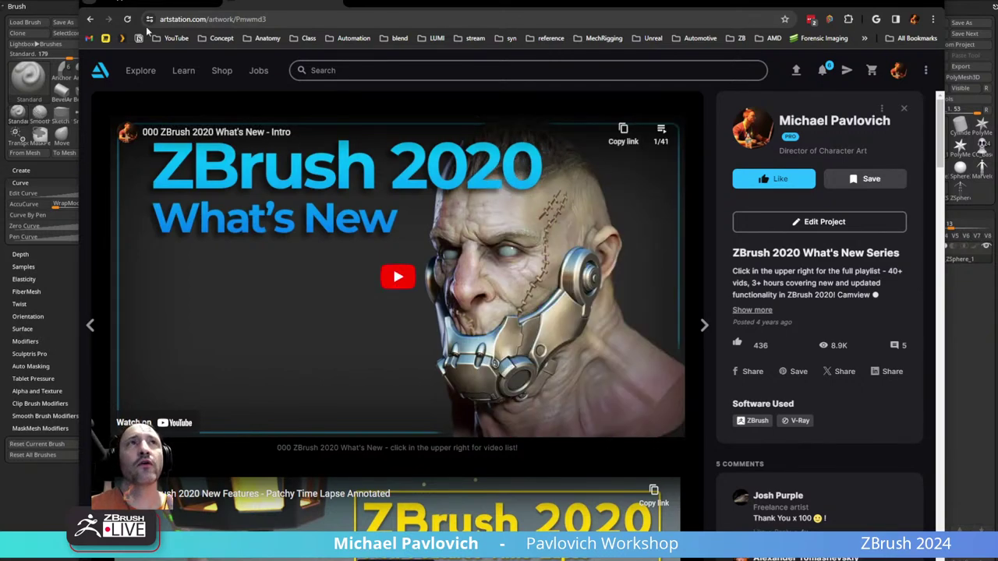
- Check the YouTube channel tab, then return to the ArtStation portfolio and show all of its artworks
{"action": "left_click", "coordinate": [139, 3]}
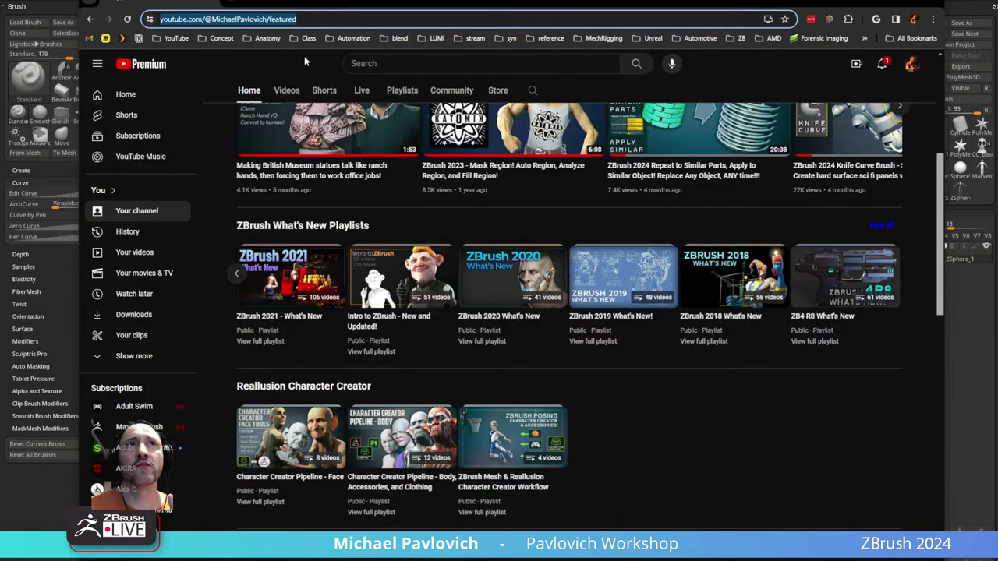
{"action": "left_click", "coordinate": [293, 3]}
{"action": "left_click", "coordinate": [94, 18]}
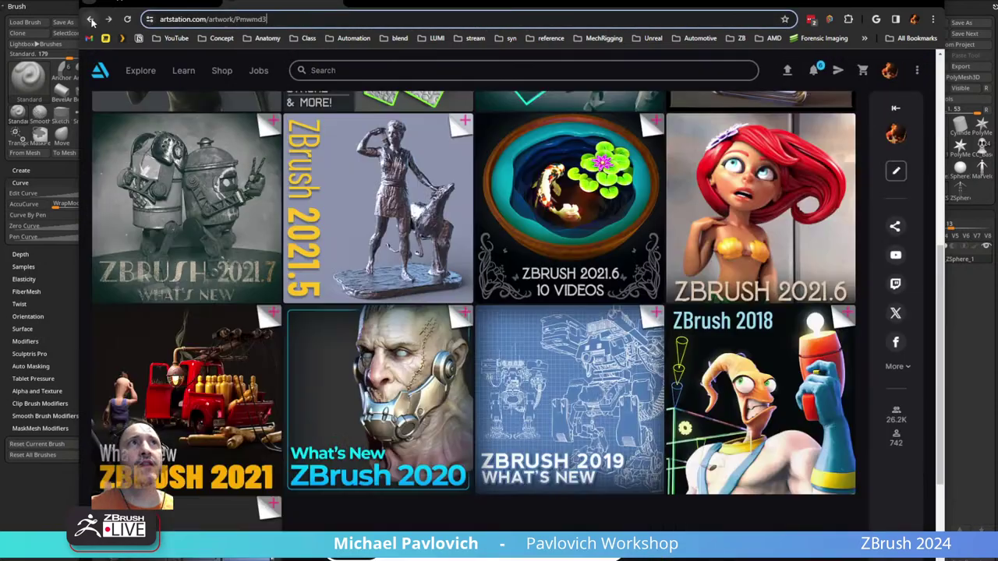
{"action": "key", "text": "alt+Left"}
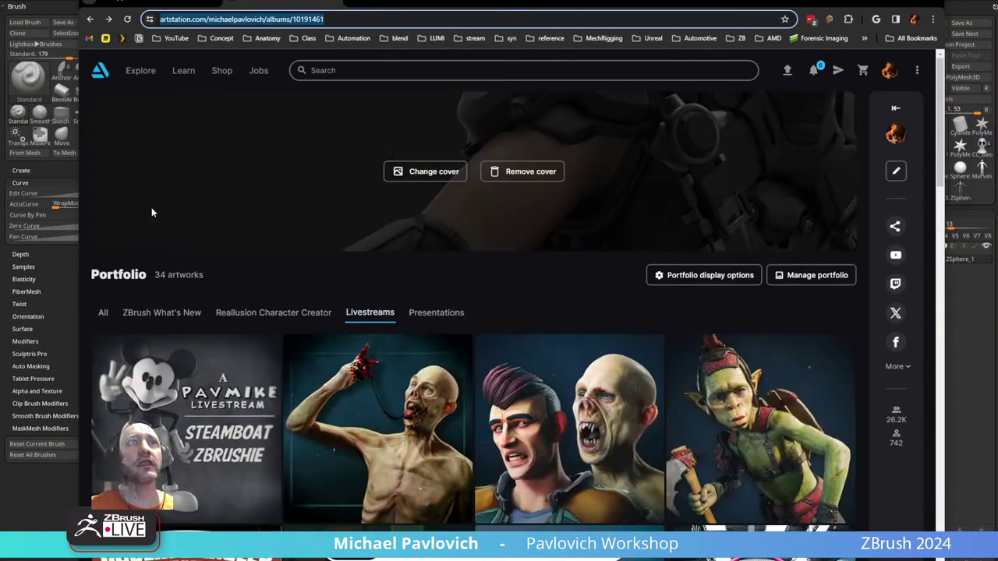
{"action": "left_click", "coordinate": [103, 312]}
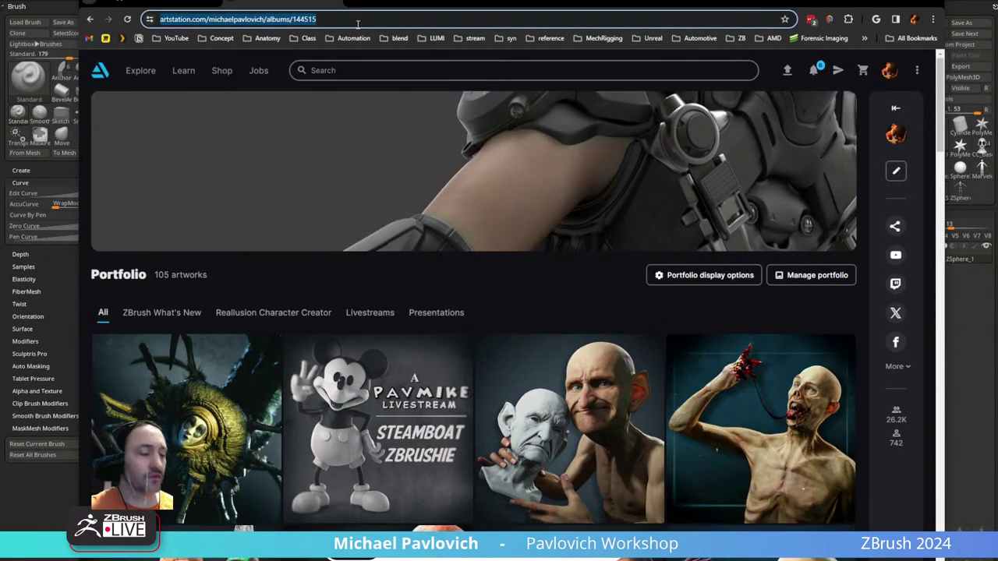
{"action": "key", "text": "Escape"}
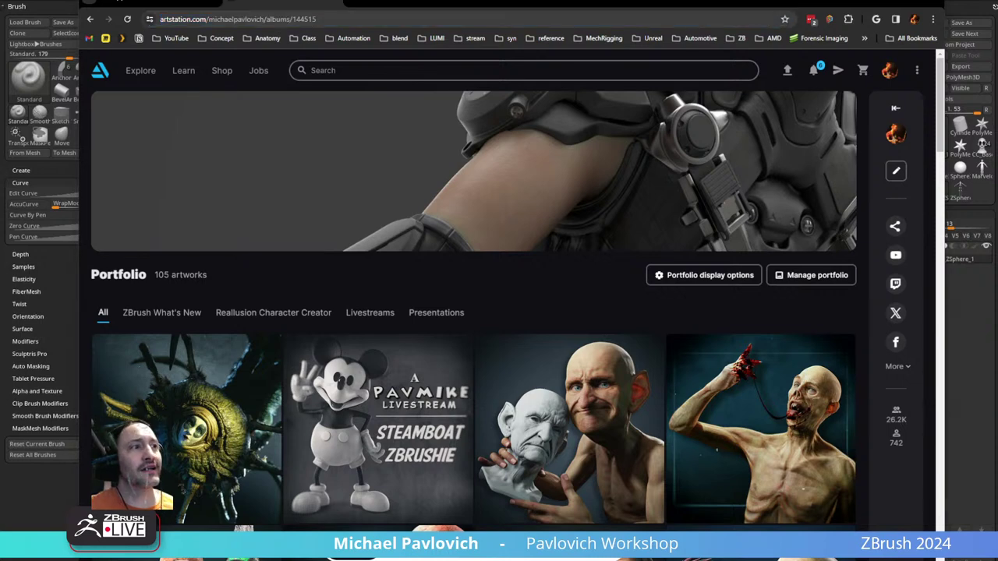
- Open the Koh the Face Stealer artwork and look through its renders, time-lapse and livestream videos
{"action": "left_click", "coordinate": [165, 437]}
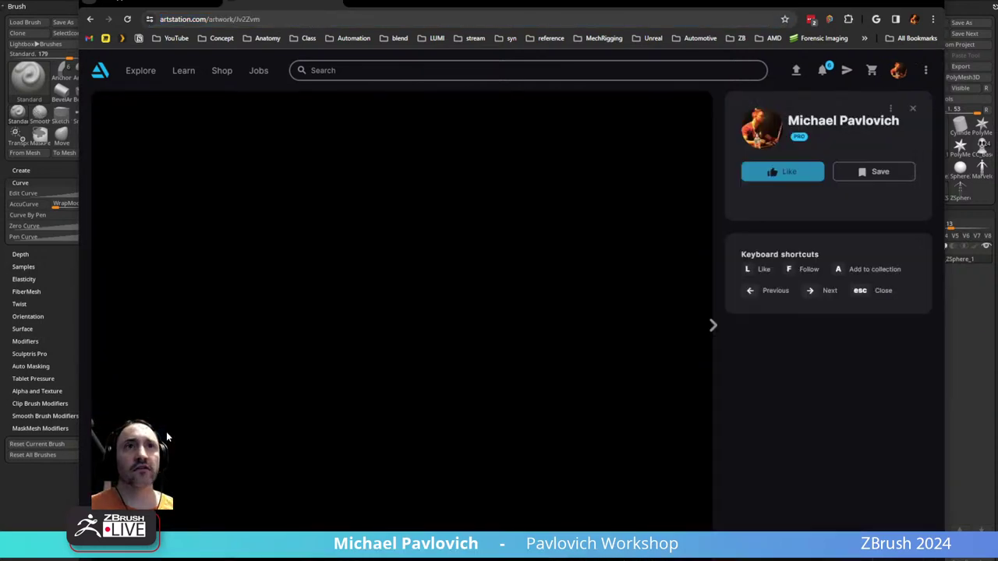
{"action": "scroll", "coordinate": [509, 311], "scroll_direction": "down", "scroll_amount": 6}
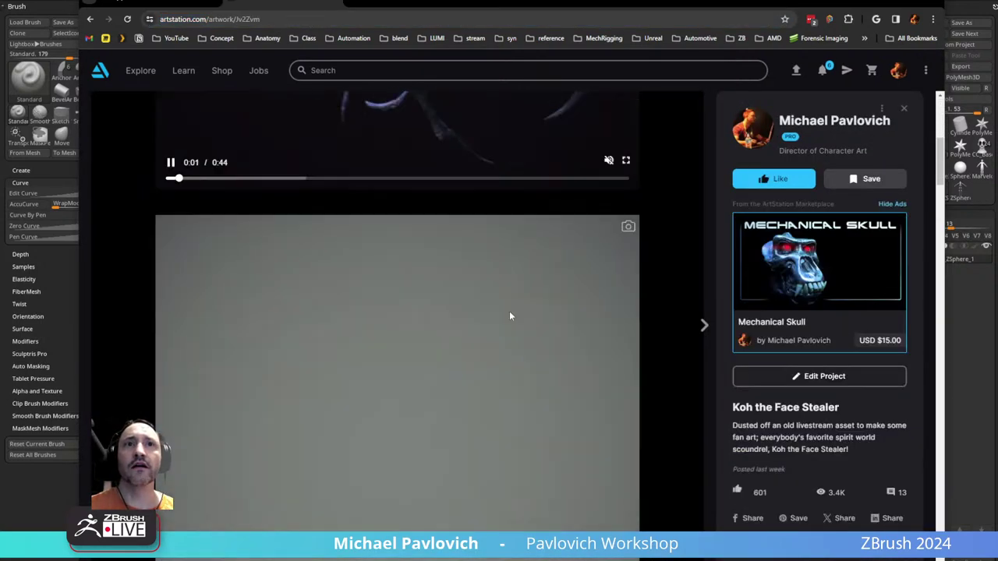
{"action": "scroll", "coordinate": [509, 312], "scroll_direction": "down", "scroll_amount": 12}
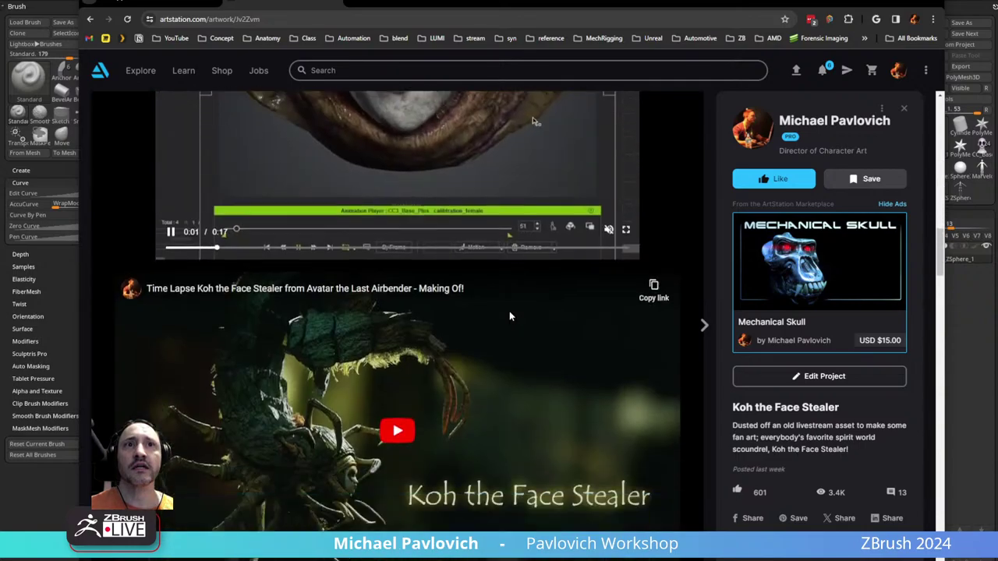
{"action": "scroll", "coordinate": [508, 275], "scroll_direction": "down", "scroll_amount": 15}
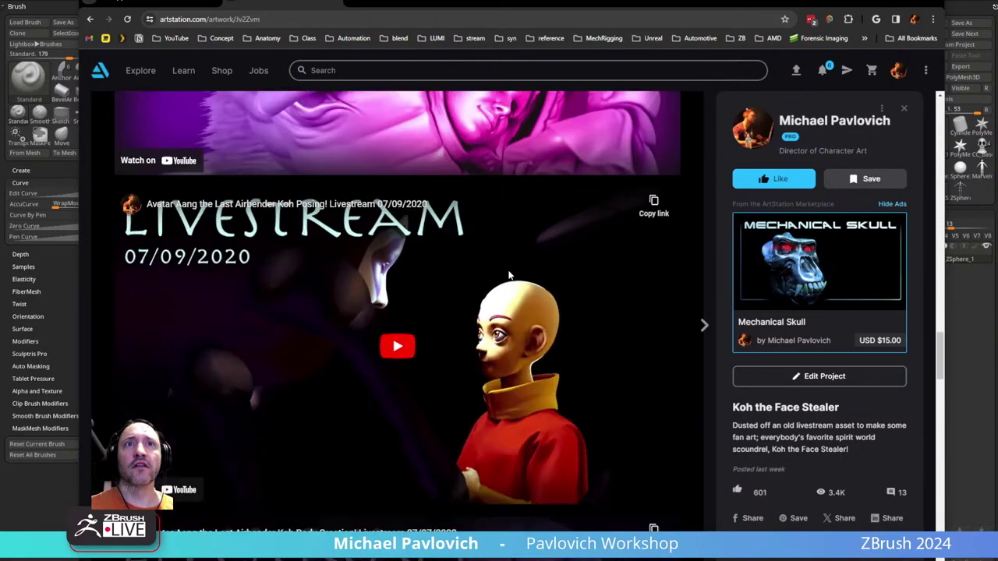
{"action": "scroll", "coordinate": [509, 275], "scroll_direction": "down", "scroll_amount": 8}
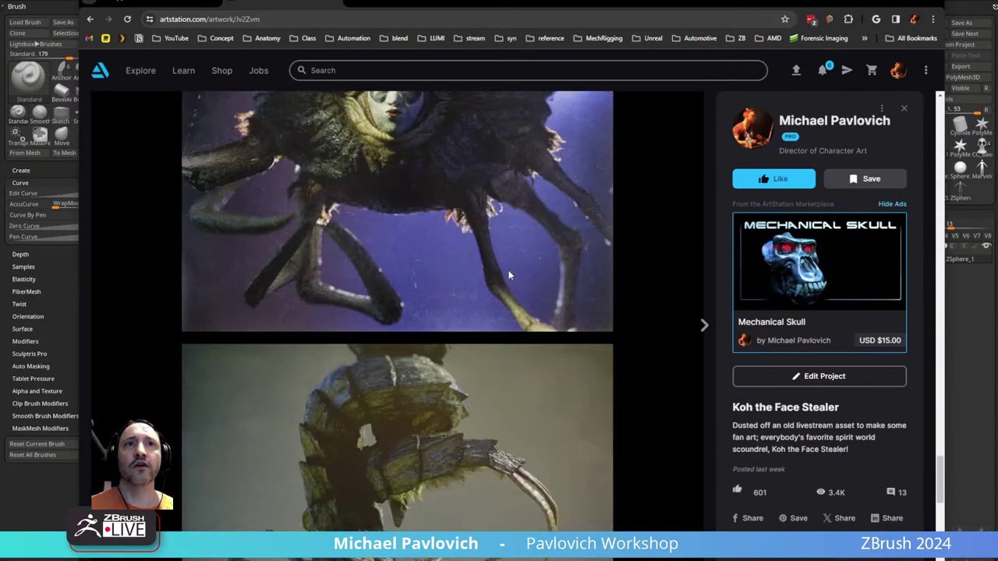
{"action": "scroll", "coordinate": [508, 274], "scroll_direction": "up", "scroll_amount": 10}
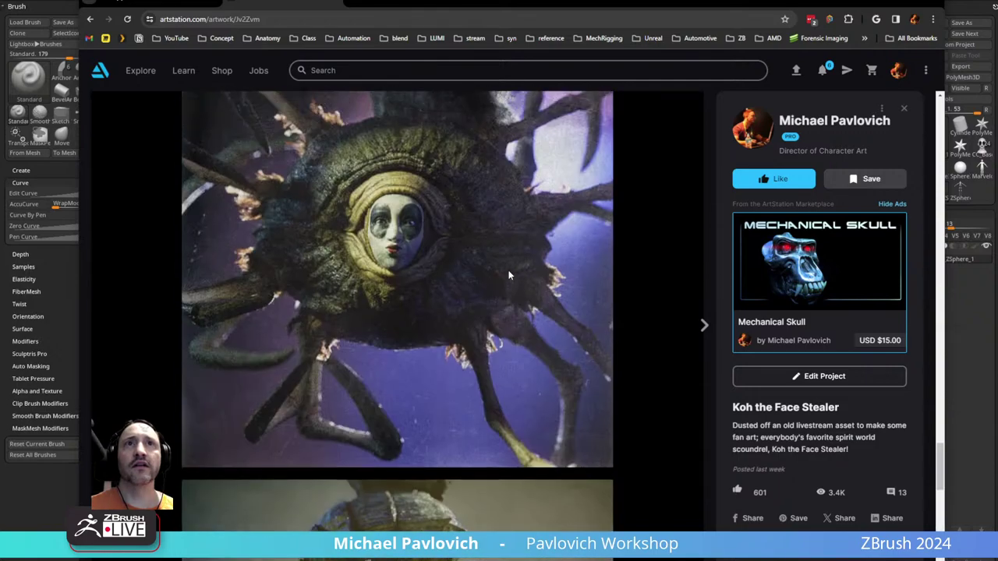
{"action": "scroll", "coordinate": [339, 401], "scroll_direction": "down", "scroll_amount": 2}
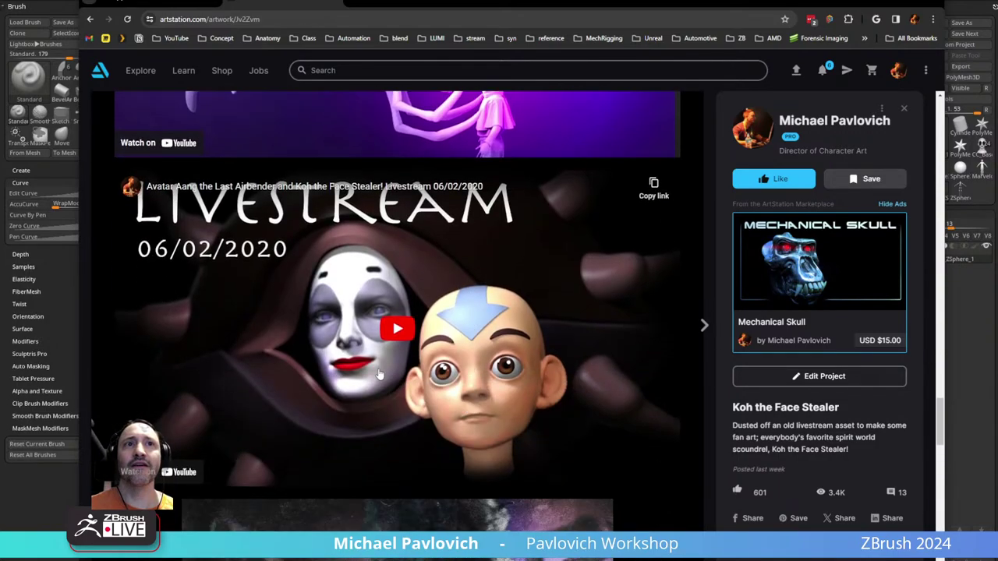
{"action": "scroll", "coordinate": [445, 367], "scroll_direction": "up", "scroll_amount": 3}
{"action": "scroll", "coordinate": [445, 367], "scroll_direction": "down", "scroll_amount": 3}
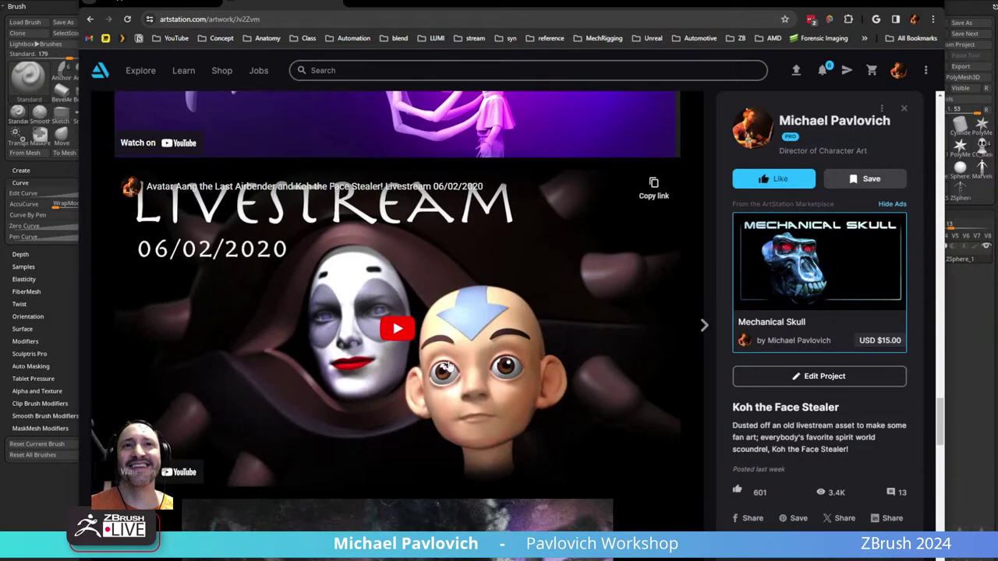
{"action": "scroll", "coordinate": [479, 369], "scroll_direction": "up", "scroll_amount": 6}
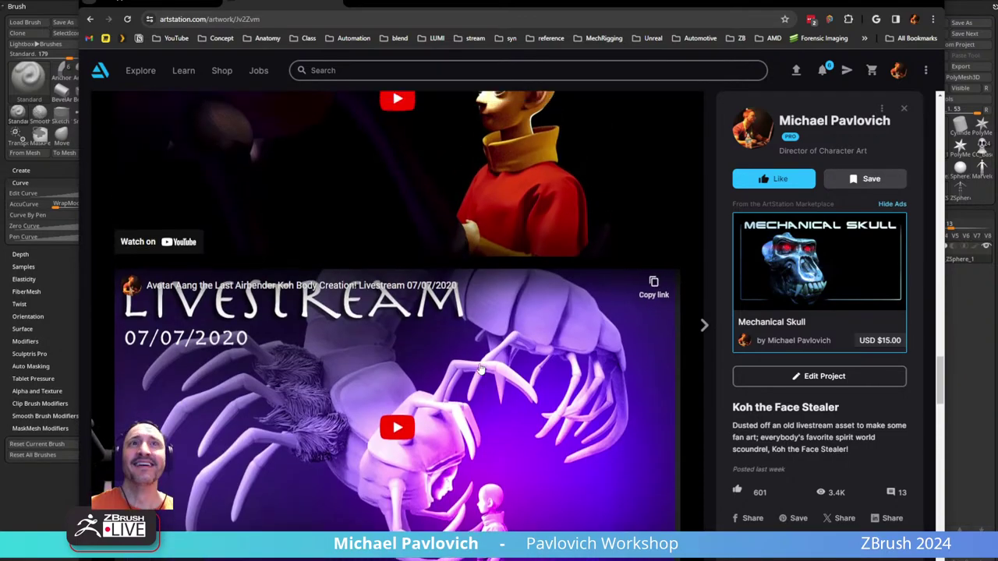
{"action": "scroll", "coordinate": [481, 375], "scroll_direction": "up", "scroll_amount": 5}
{"action": "scroll", "coordinate": [488, 378], "scroll_direction": "up", "scroll_amount": 12}
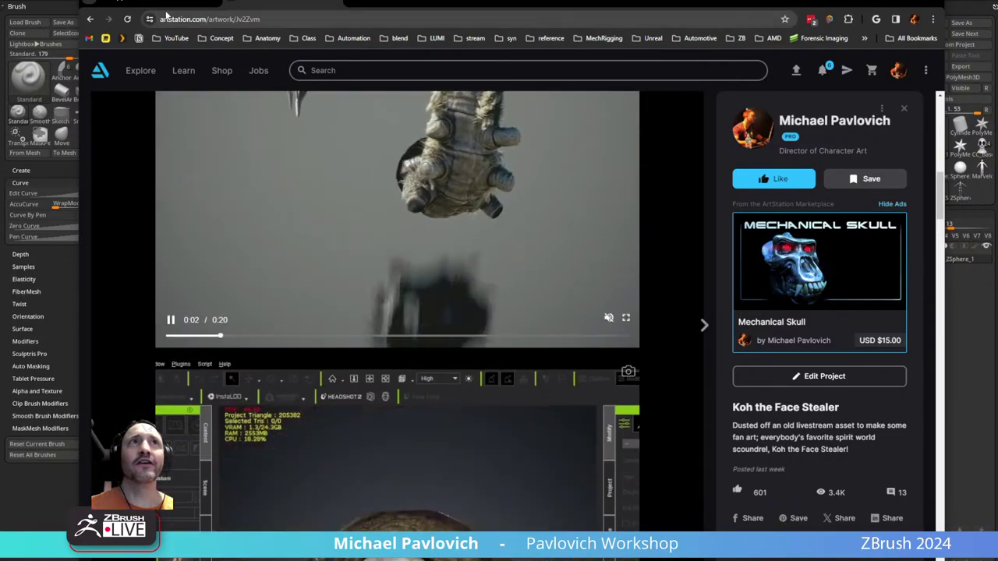
- Switch from the browser to ZBrush and view the stick figure from a slightly turned angle
{"action": "left_click", "coordinate": [165, 3]}
{"action": "left_click", "coordinate": [882, 2]}
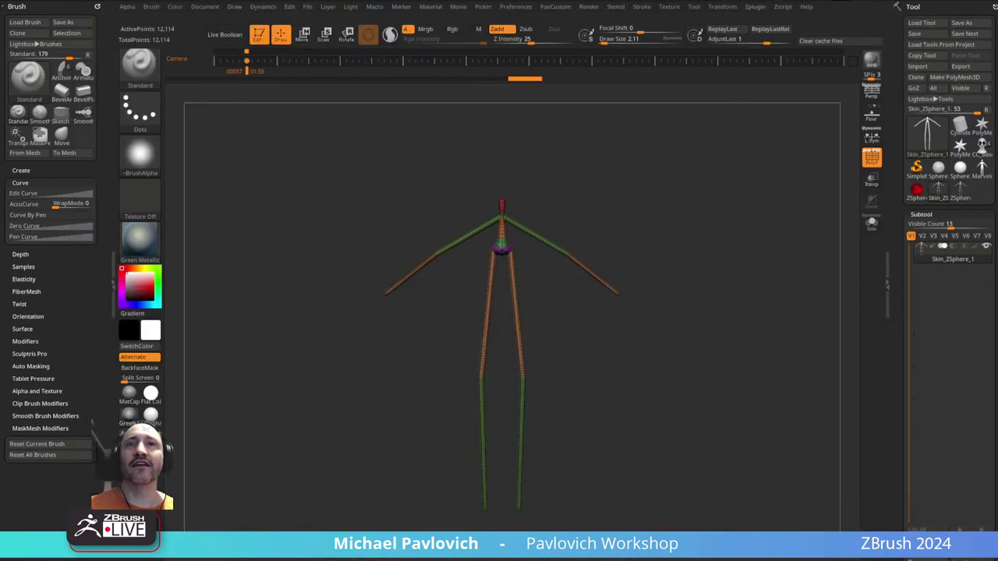
{"action": "left_click_drag", "start_coordinate": [787, 256], "coordinate": [771, 262]}
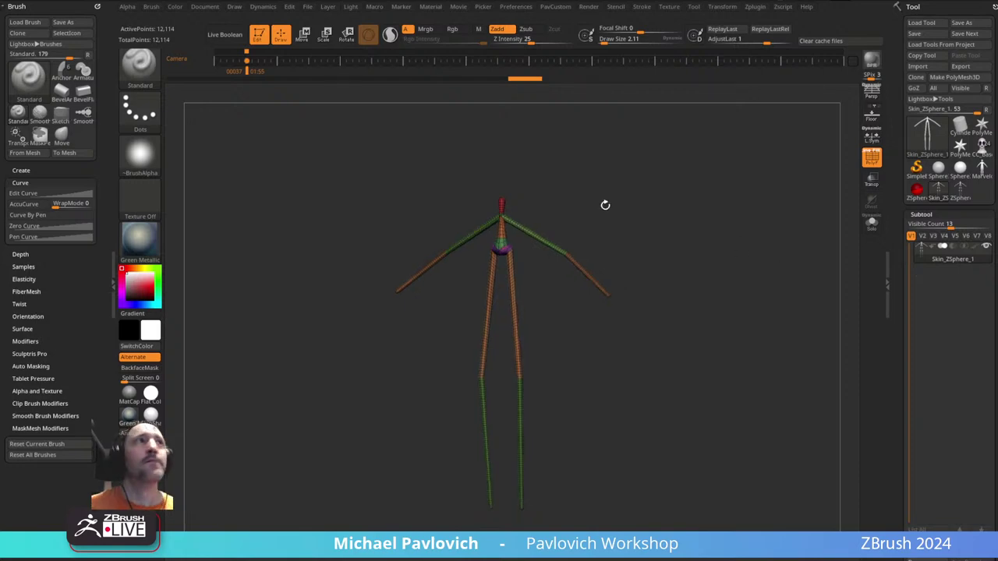
- Switch back to the YouTube channel in the browser and look through its created playlists
{"action": "key", "text": "alt+Tab"}
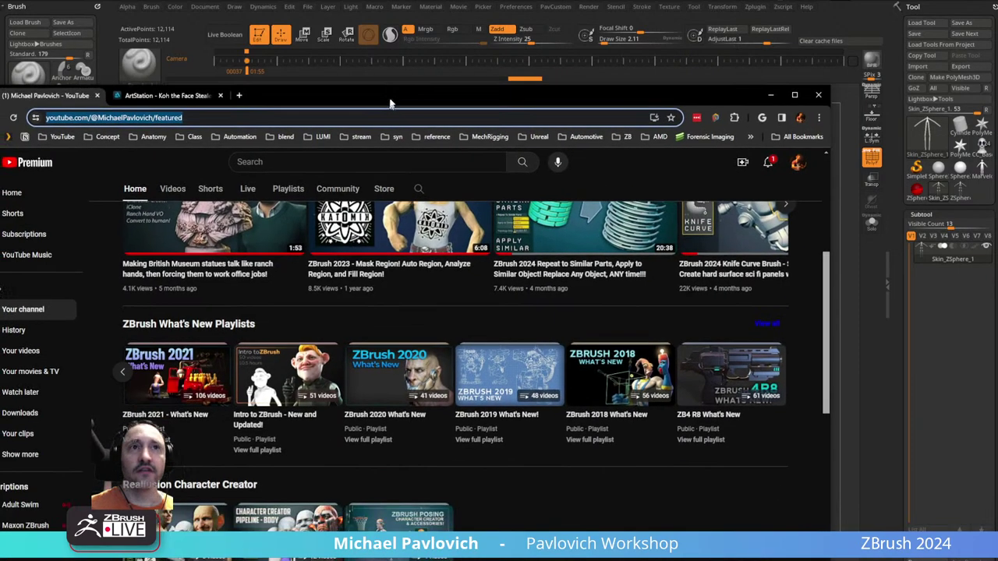
{"action": "scroll", "coordinate": [254, 123], "scroll_direction": "up", "scroll_amount": 4}
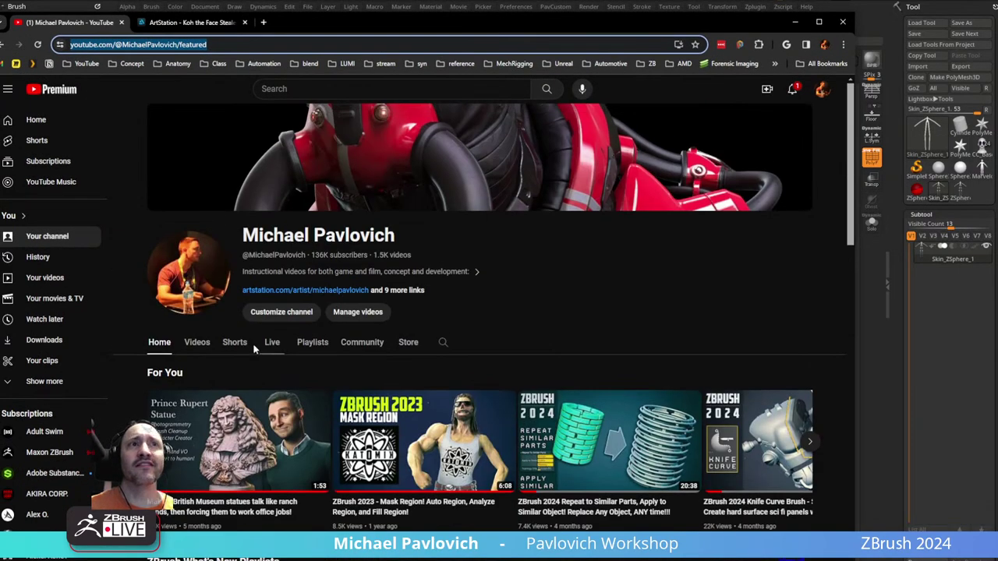
{"action": "left_click", "coordinate": [312, 342]}
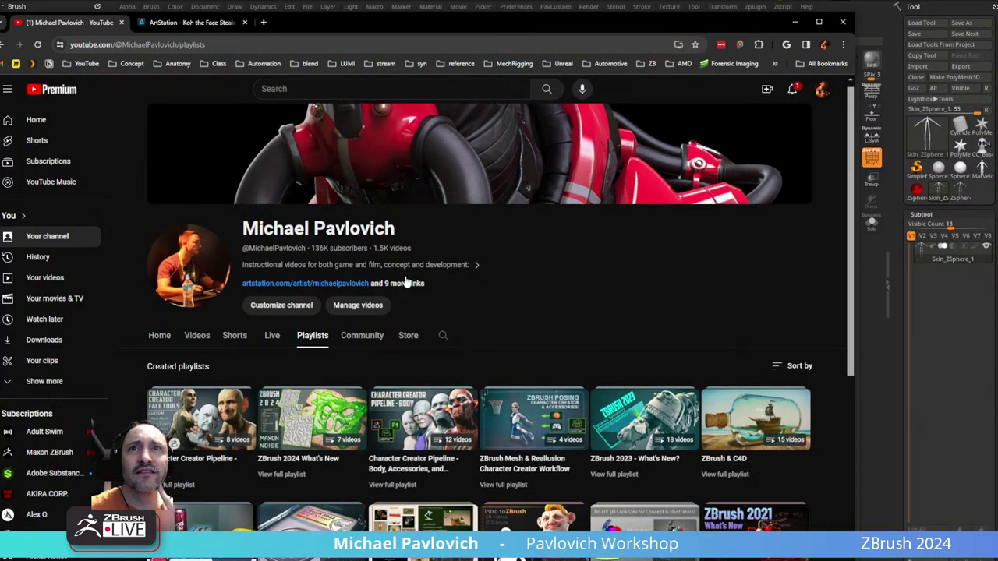
{"action": "scroll", "coordinate": [405, 283], "scroll_direction": "down", "scroll_amount": 5}
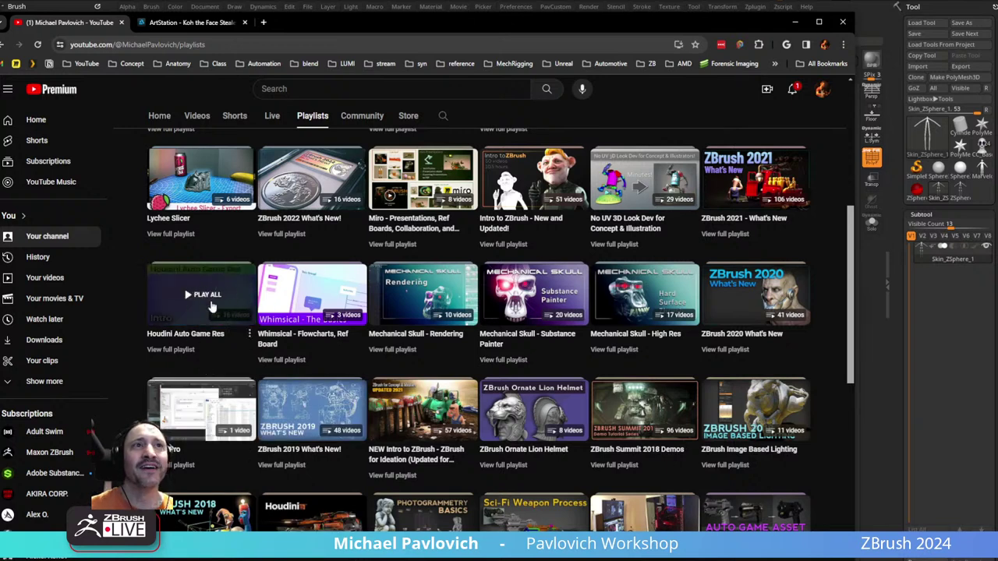
{"action": "key", "text": "alt+Tab"}
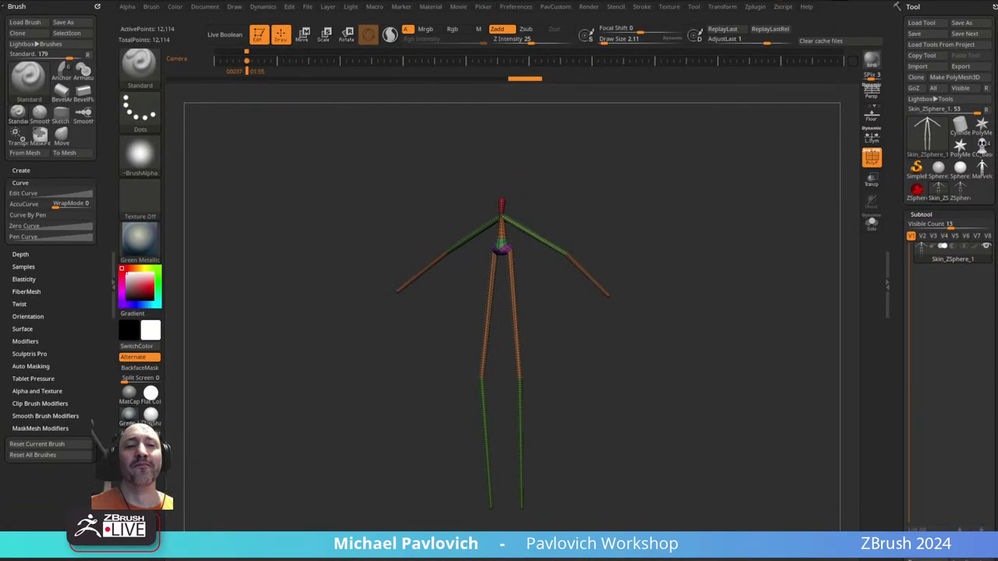
{"action": "key", "text": "alt+Tab"}
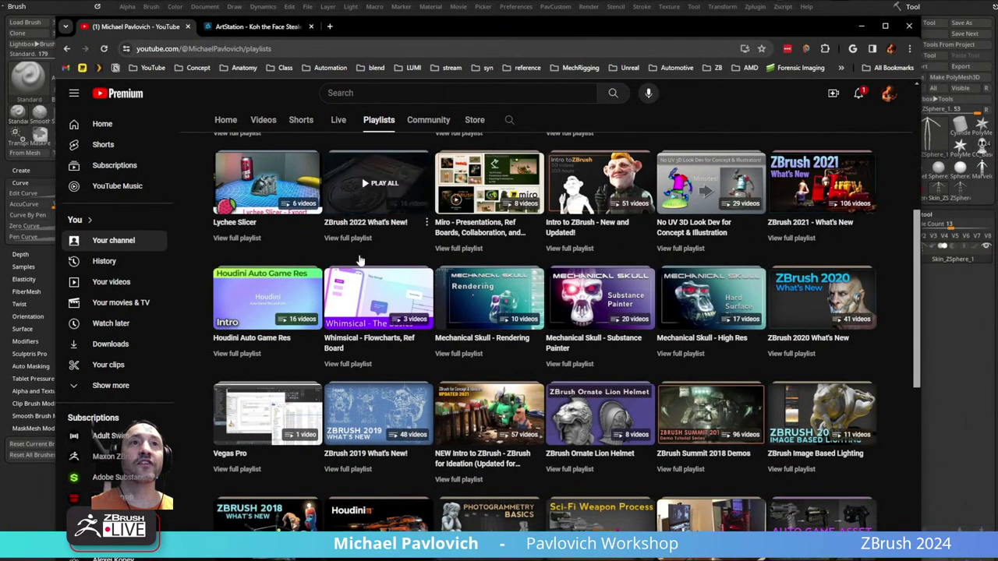
- Play the Houdini Auto Game Res playlist's intro video and skip through to its auto UVs section
{"action": "left_click", "coordinate": [259, 302]}
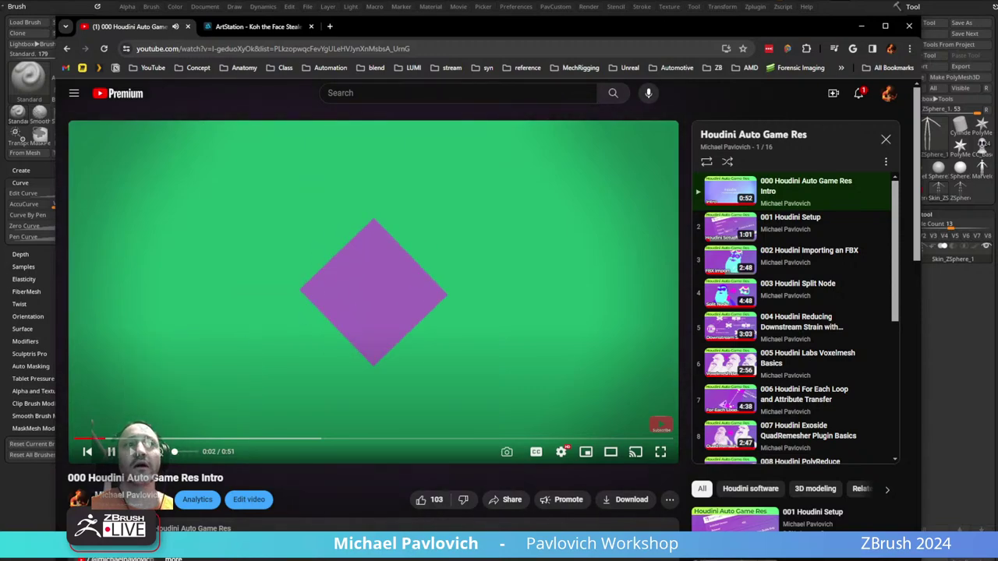
{"action": "left_click_drag", "start_coordinate": [162, 441], "coordinate": [185, 442]}
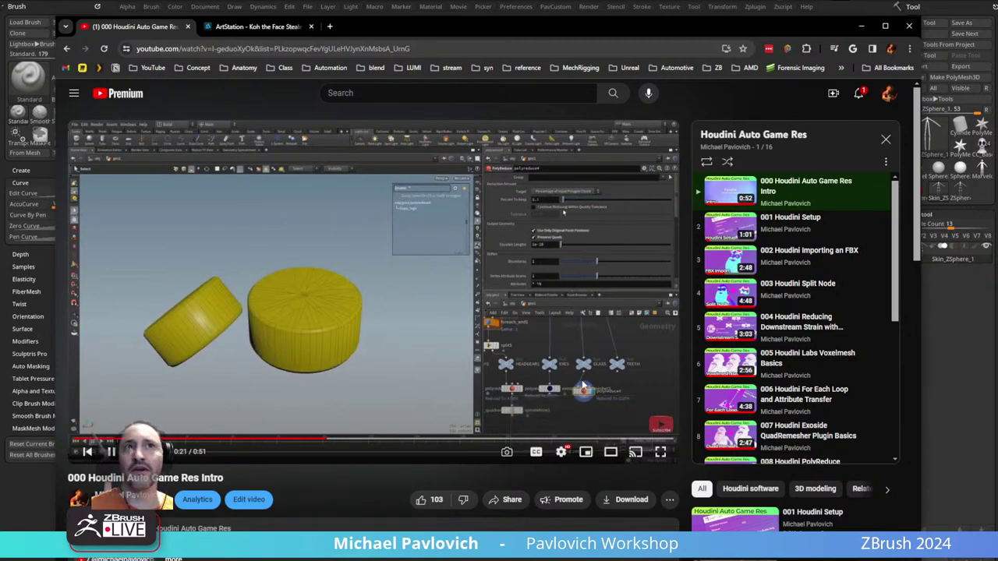
{"action": "left_click", "coordinate": [389, 439]}
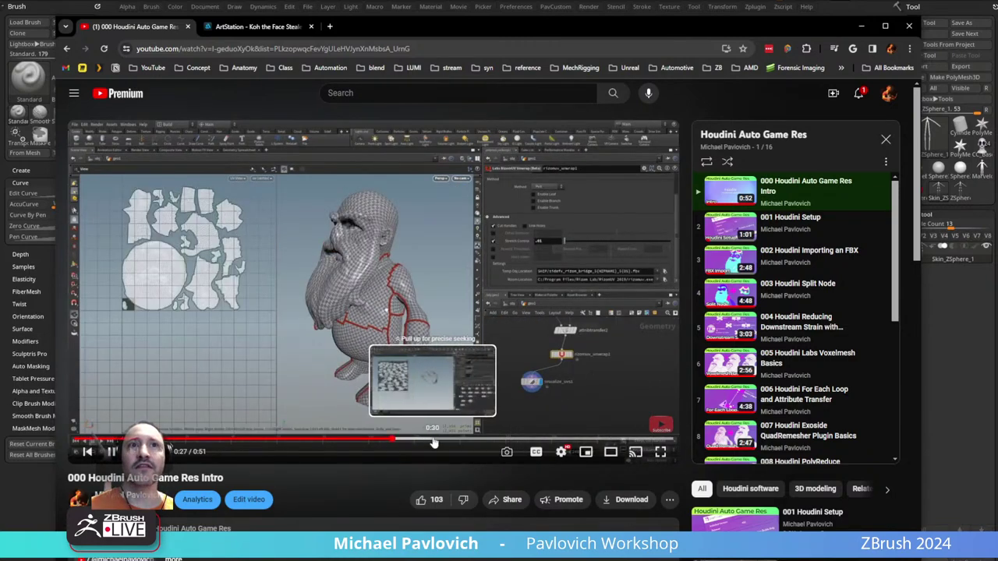
{"action": "left_click", "coordinate": [434, 440]}
{"action": "left_click_drag", "start_coordinate": [480, 443], "coordinate": [427, 442]}
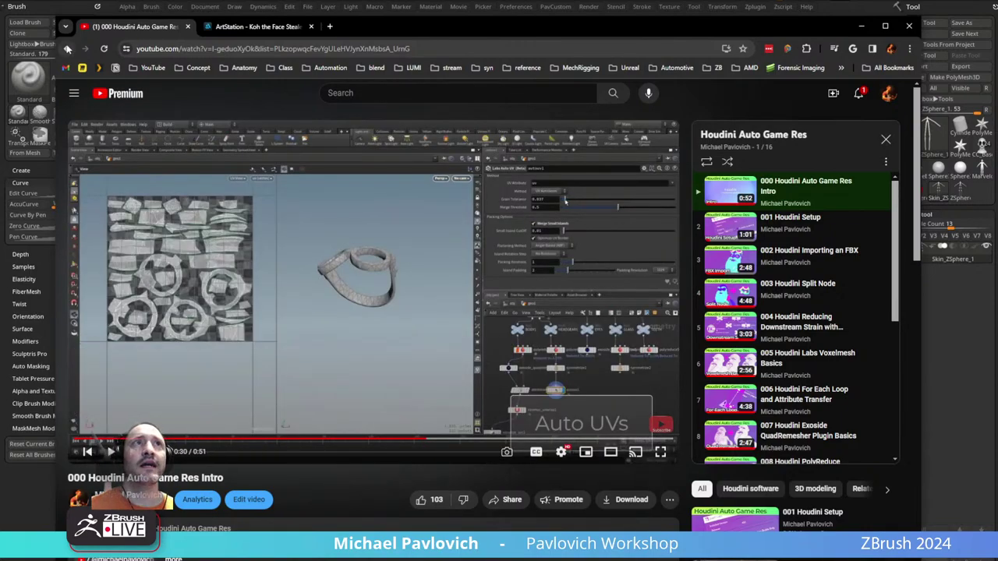
- Leave the video, switch back to ZBrush and examine the stick figure's torso and hips up close
{"action": "left_click", "coordinate": [68, 49]}
{"action": "left_click_drag", "start_coordinate": [351, 28], "coordinate": [997, 29]}
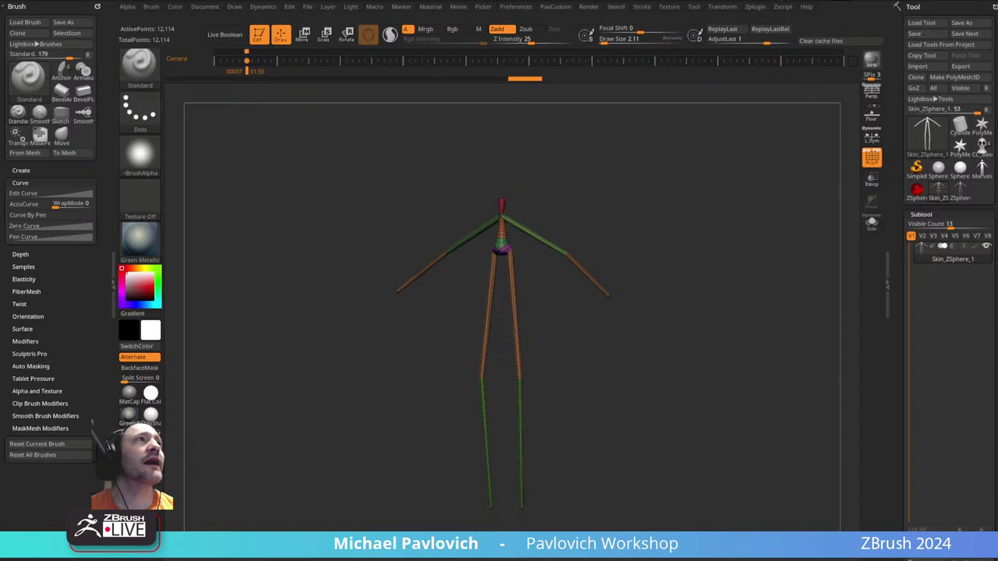
{"action": "mouse_move", "coordinate": [687, 163]}
{"action": "right_mouse_down"}
{"action": "mouse_move", "coordinate": [704, 156]}
{"action": "mouse_move", "coordinate": [573, 263]}
{"action": "right_mouse_up"}
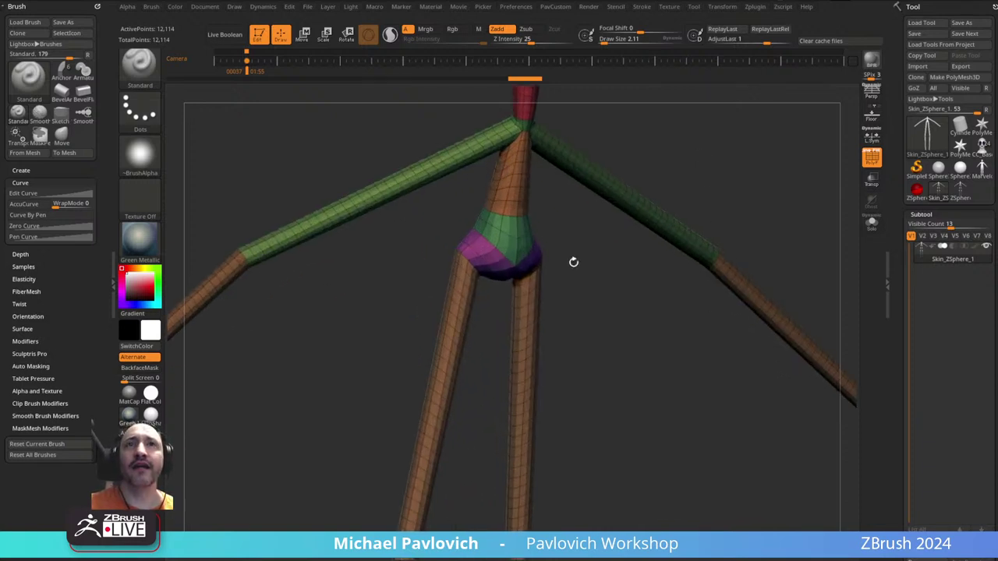
- Drop the skinned stick figure to subdivision level 1 and return it to the higher level to compare its polygon density
{"action": "mouse_move", "coordinate": [713, 92]}
{"action": "right_mouse_down", "text": "alt"}
{"action": "mouse_move", "coordinate": [704, 232]}
{"action": "mouse_move", "coordinate": [710, 225]}
{"action": "right_mouse_up", "text": "alt"}
{"action": "key", "text": "s"}
{"action": "mouse_move", "coordinate": [696, 226]}
{"action": "left_mouse_down"}
{"action": "mouse_move", "coordinate": [711, 226]}
{"action": "mouse_move", "coordinate": [684, 221]}
{"action": "left_mouse_up"}
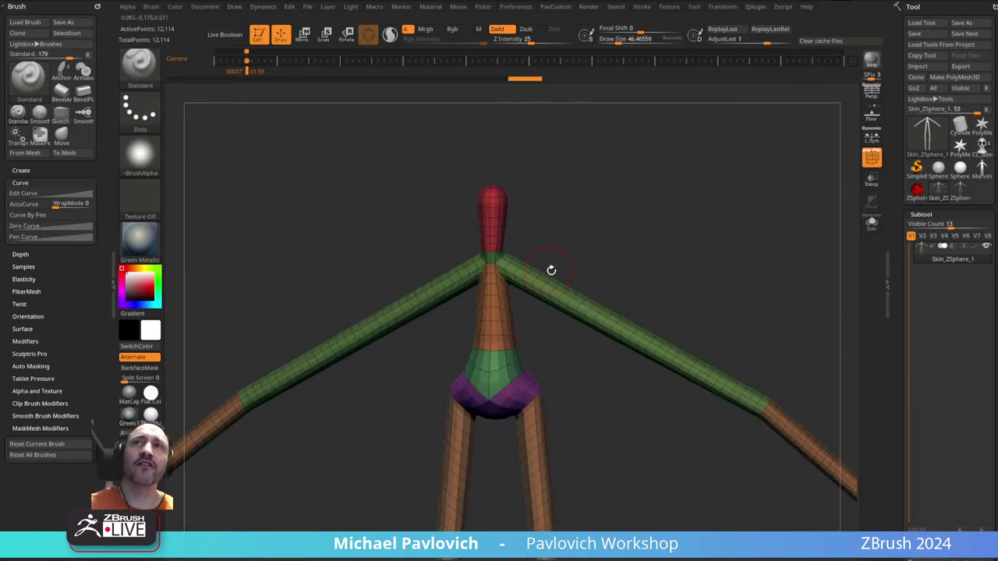
{"action": "left_click_drag", "start_coordinate": [895, 301], "coordinate": [895, 254]}
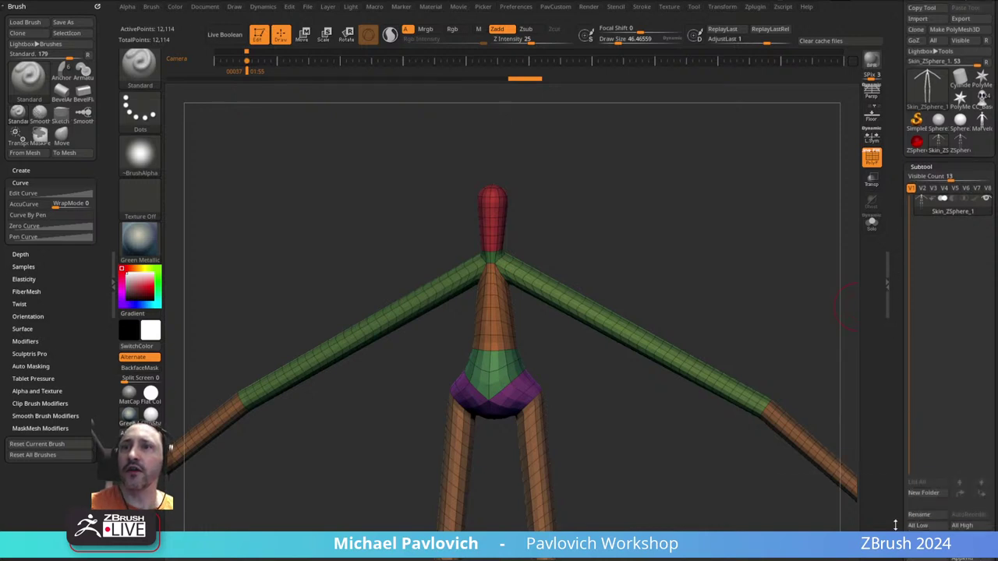
{"action": "left_click_drag", "start_coordinate": [896, 523], "coordinate": [896, 427]}
{"action": "left_click", "coordinate": [872, 161]}
{"action": "left_click", "coordinate": [872, 160]}
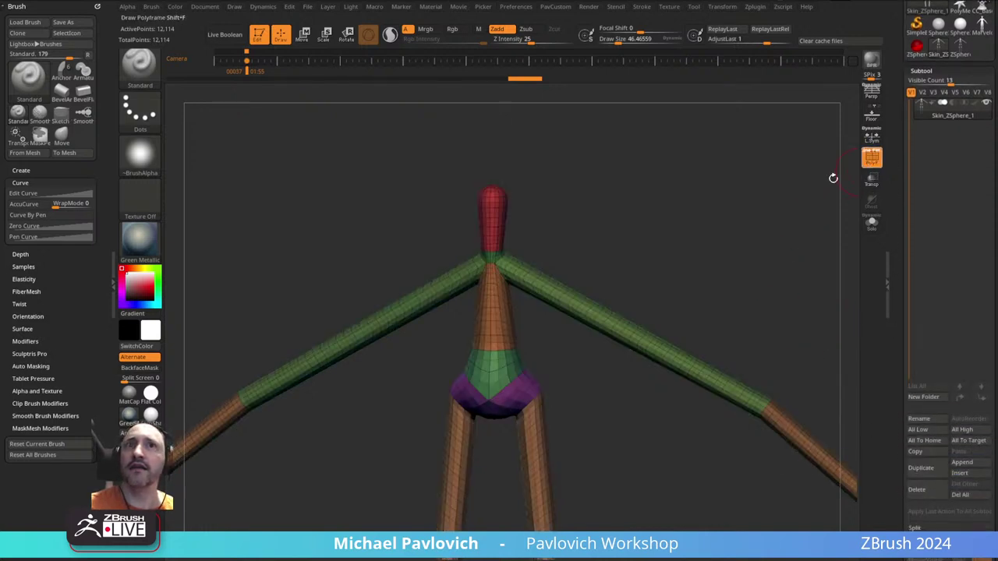
{"action": "left_click_drag", "start_coordinate": [906, 492], "coordinate": [906, 31]}
{"action": "left_click", "coordinate": [917, 235]}
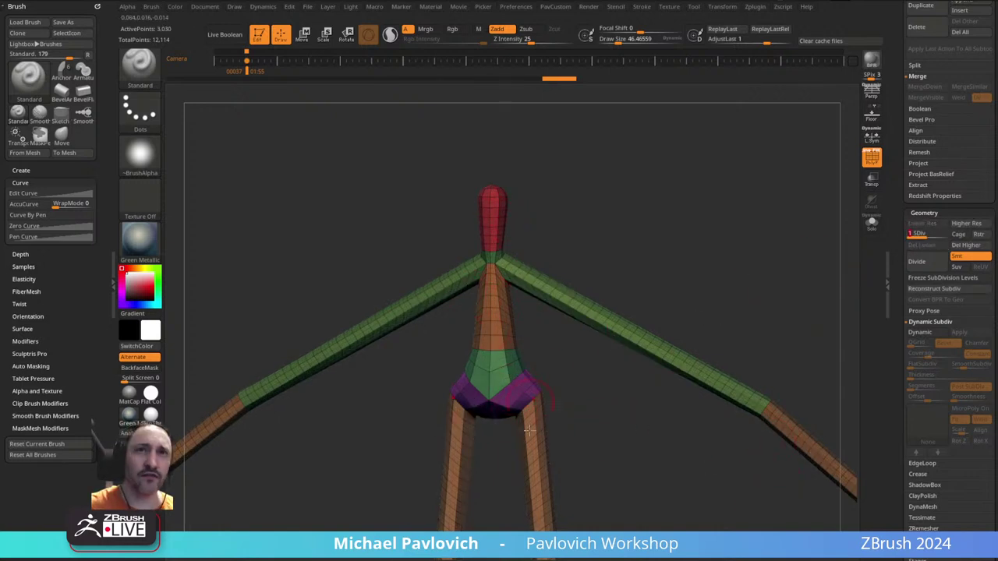
{"action": "left_click", "coordinate": [928, 234]}
{"action": "left_click_drag", "start_coordinate": [898, 190], "coordinate": [902, 312]}
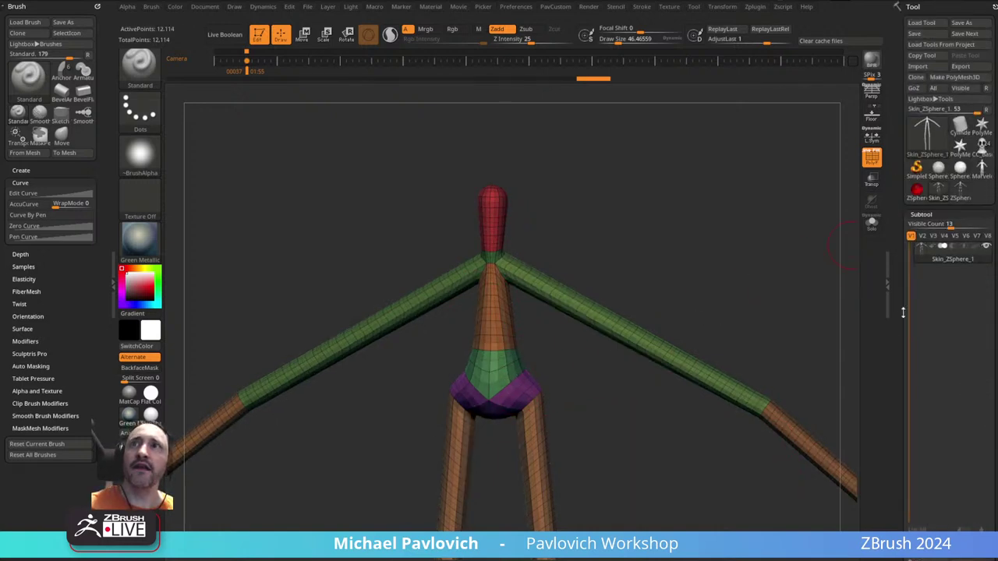
- Switch to the ZSphere_1 tool and set its Adaptive Skin DynaMesh Resolution to 144
{"action": "left_click", "coordinate": [946, 202]}
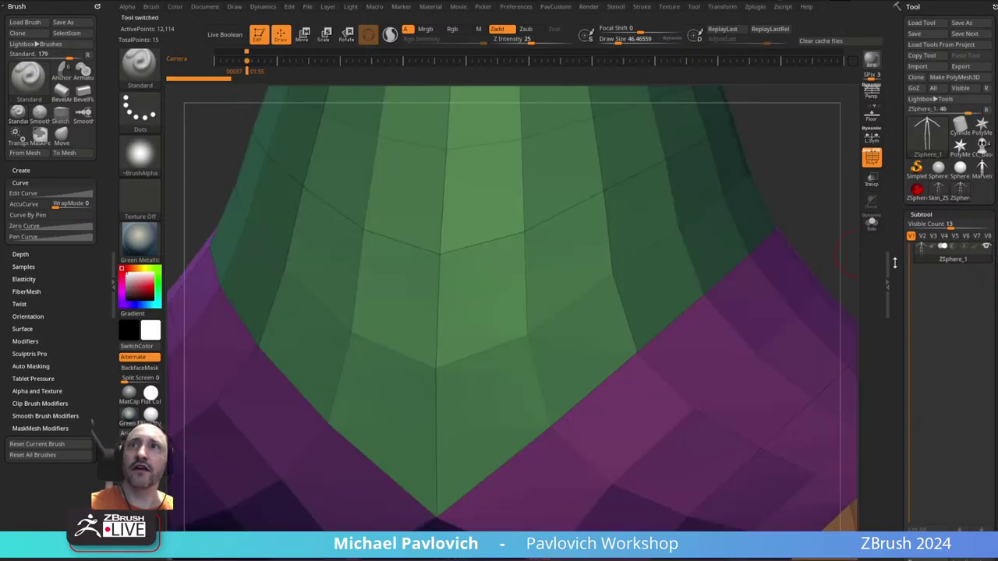
{"action": "left_click_drag", "start_coordinate": [895, 263], "coordinate": [923, 60]}
{"action": "key", "text": "shift"}
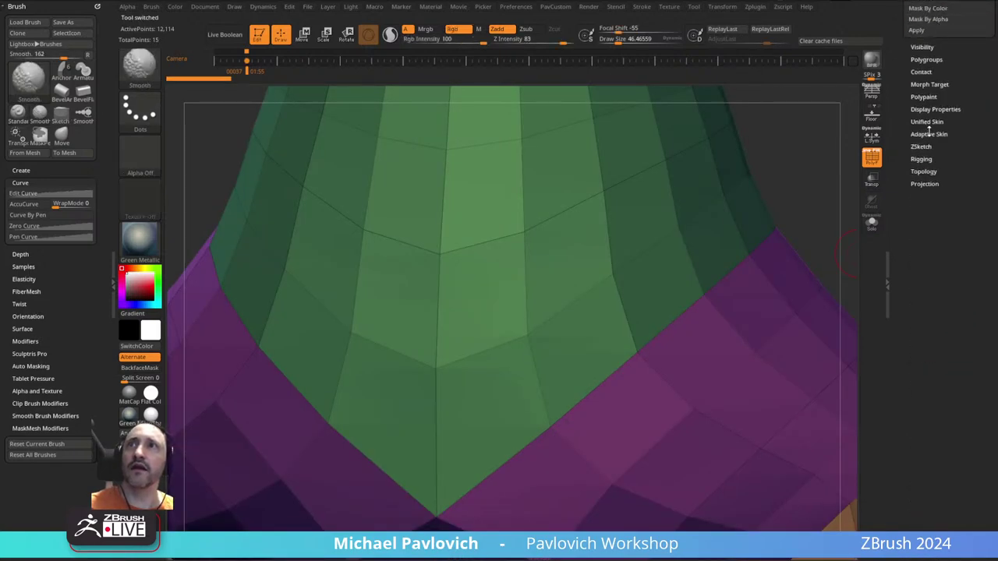
{"action": "left_click", "coordinate": [928, 134]}
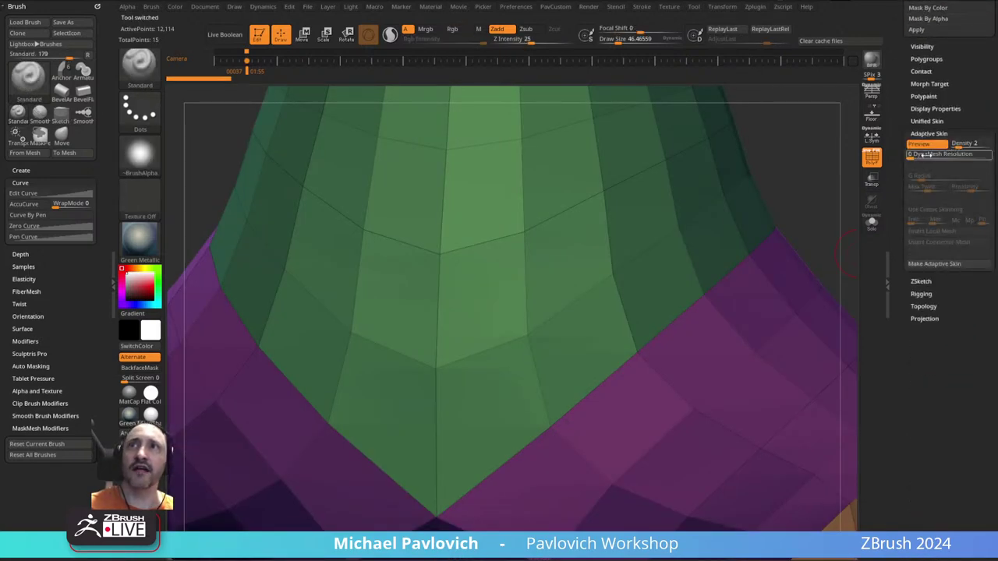
{"action": "left_click_drag", "start_coordinate": [921, 156], "coordinate": [916, 156]}
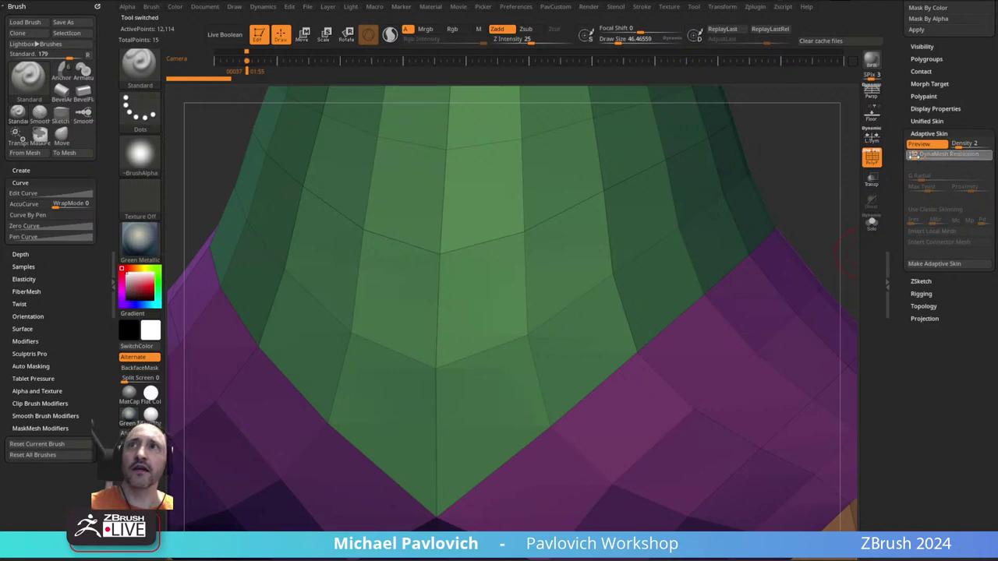
{"action": "type", "text": "144"}
{"action": "key", "text": "Return"}
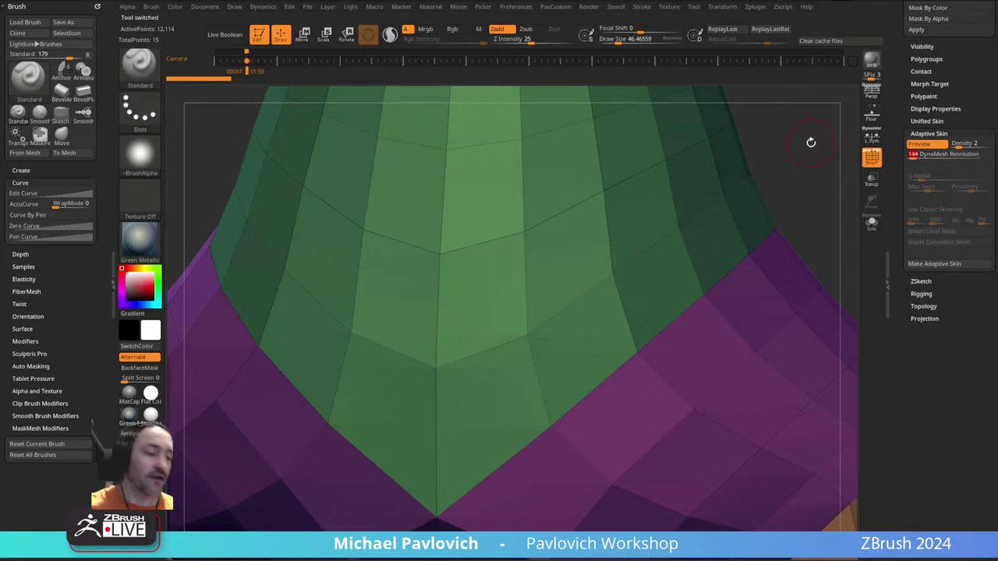
- Toggle the adaptive skin preview off and on to rebuild the mesh, view the whole upper body and set the draw size to about 29
{"action": "key", "text": "a"}
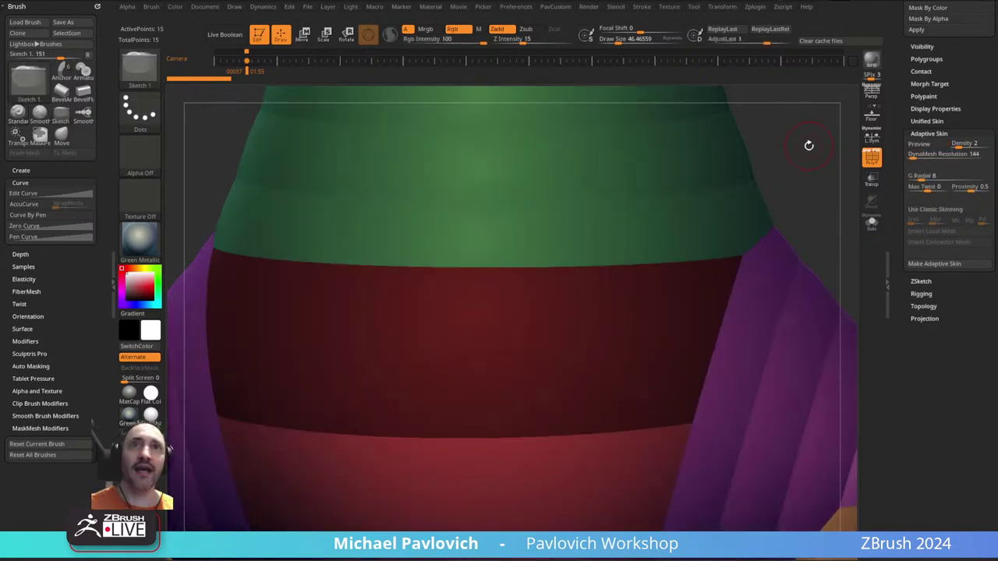
{"action": "key", "text": "a"}
{"action": "left_click_drag", "start_coordinate": [824, 175], "coordinate": [653, 223], "text": "alt"}
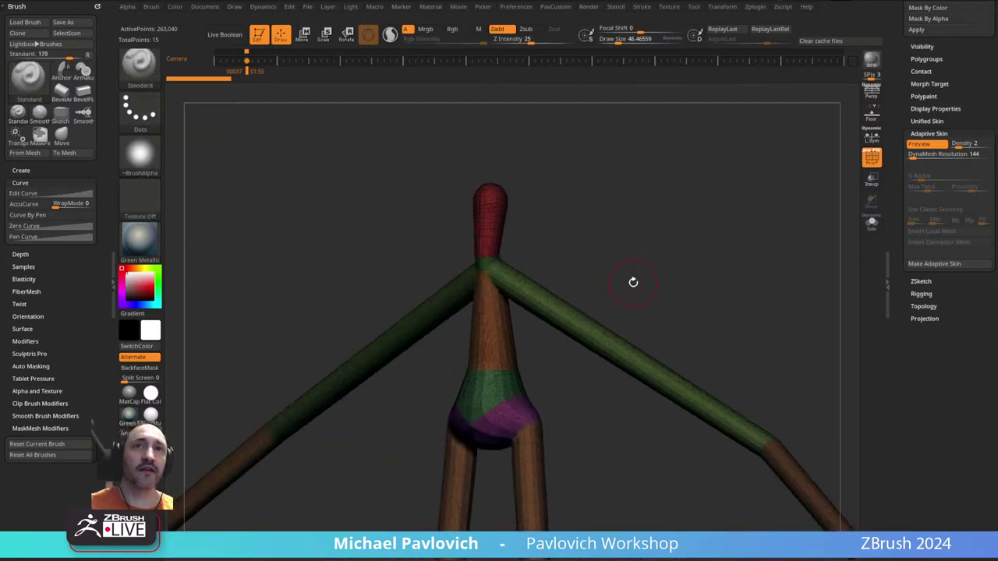
{"action": "key", "text": "s"}
{"action": "mouse_move", "coordinate": [634, 283]}
{"action": "left_mouse_down"}
{"action": "mouse_move", "coordinate": [669, 284]}
{"action": "mouse_move", "coordinate": [626, 286]}
{"action": "left_mouse_up"}
{"action": "left_click_drag", "start_coordinate": [628, 286], "coordinate": [630, 239], "text": "alt"}
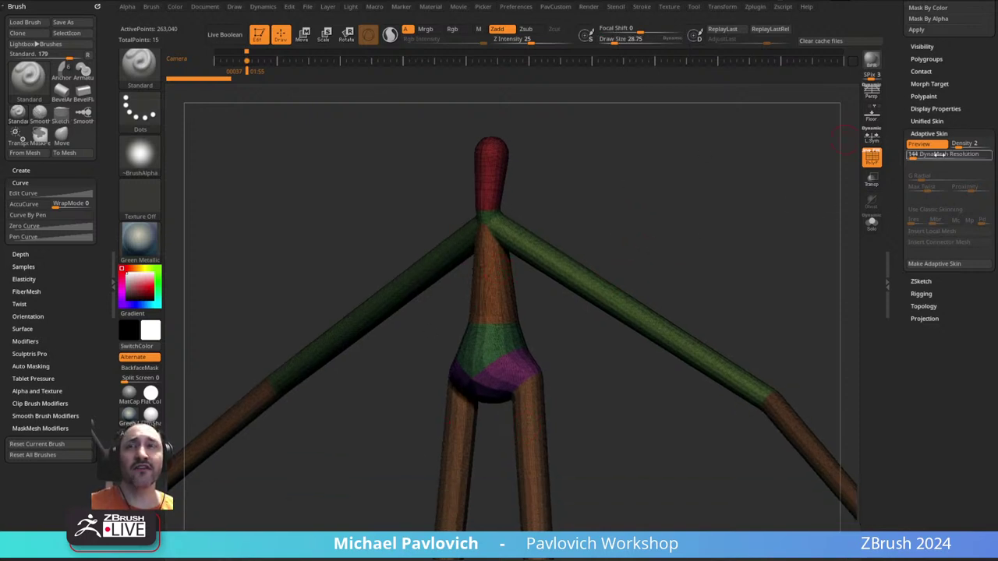
- Set the adaptive skin's DynaMesh Resolution to 0 and Density to 1, and view the rebuilt stick figure from the front
{"action": "left_click", "coordinate": [916, 155]}
{"action": "left_click_drag", "start_coordinate": [918, 156], "coordinate": [944, 153]}
{"action": "key", "text": "Return"}
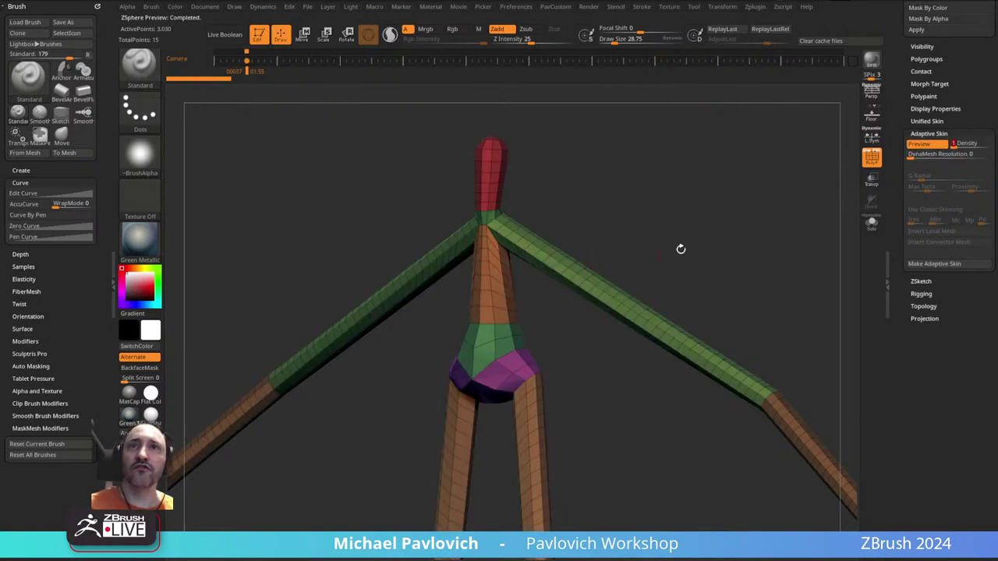
{"action": "left_click_drag", "start_coordinate": [681, 248], "coordinate": [717, 237]}
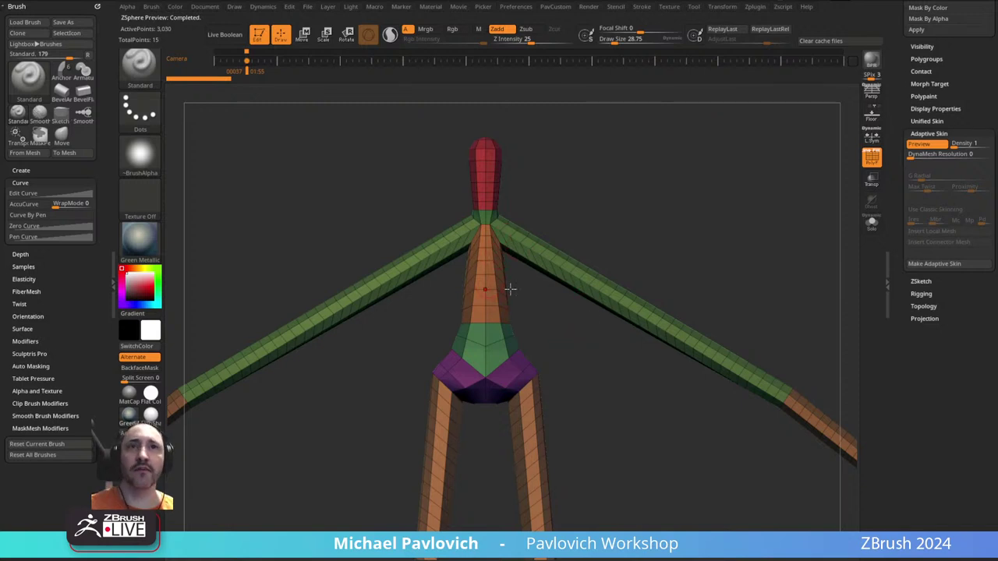
- Delete the ZSphere_1 tool and the Skin_ZSphere_1 mesh
{"action": "left_click_drag", "start_coordinate": [899, 120], "coordinate": [865, 390]}
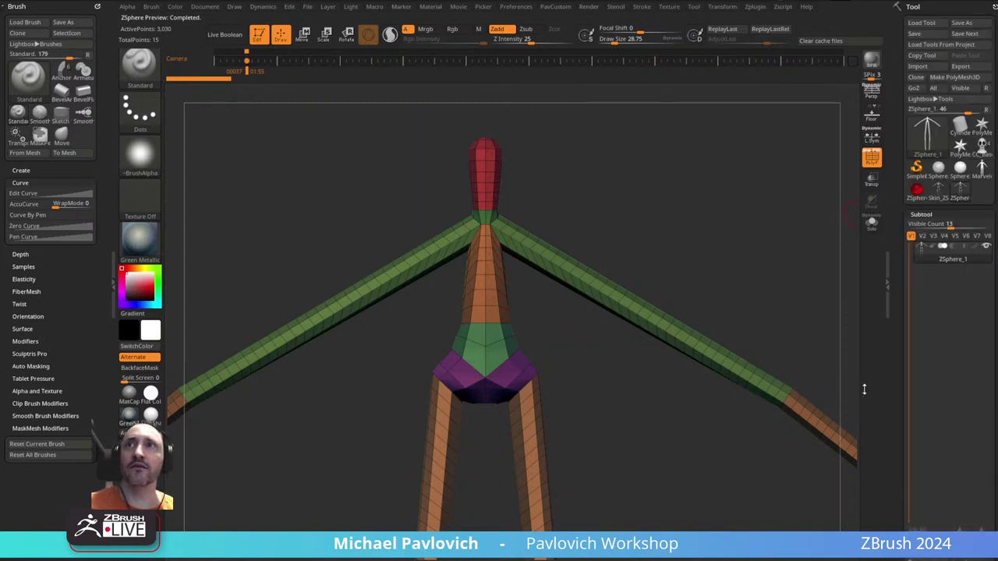
{"action": "left_click_drag", "start_coordinate": [896, 307], "coordinate": [900, 109]}
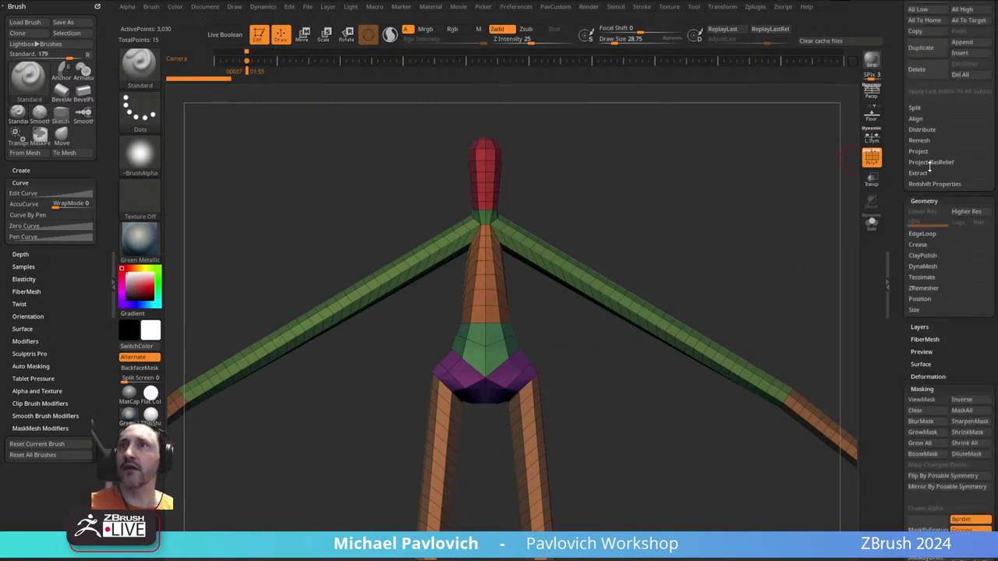
{"action": "left_click", "coordinate": [918, 75]}
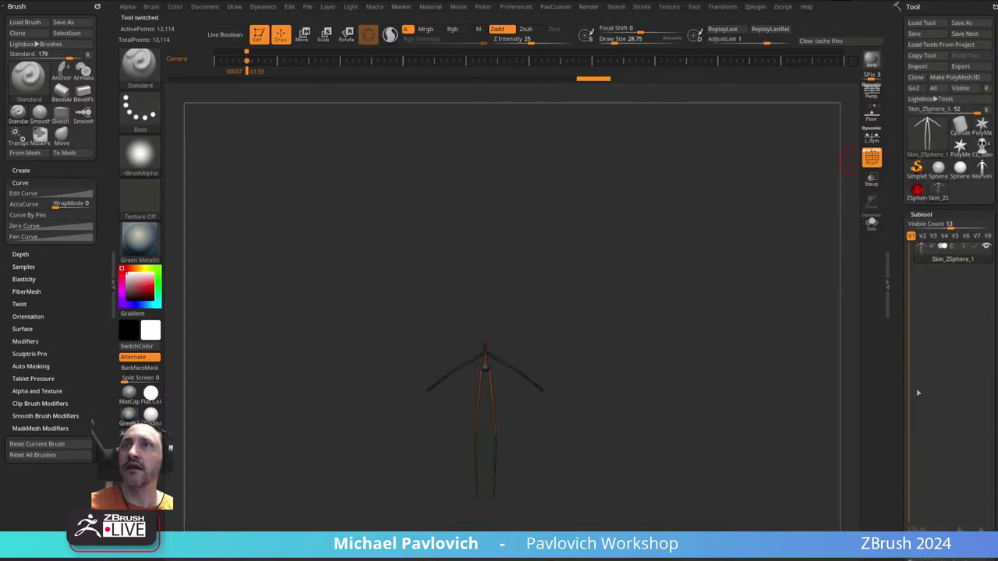
{"action": "left_click_drag", "start_coordinate": [891, 507], "coordinate": [896, 415]}
{"action": "left_click", "coordinate": [925, 365]}
{"action": "left_click_drag", "start_coordinate": [897, 268], "coordinate": [878, 435]}
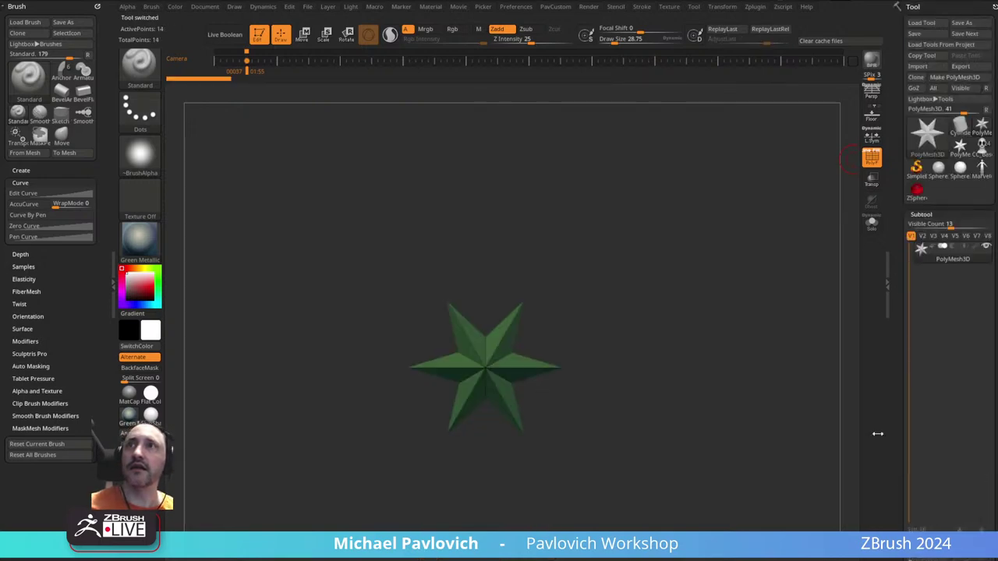
- Switch to the creature tool with the CC_Base_Body subtool, turn off the polyframe and frame its face up close
{"action": "left_click", "coordinate": [983, 170]}
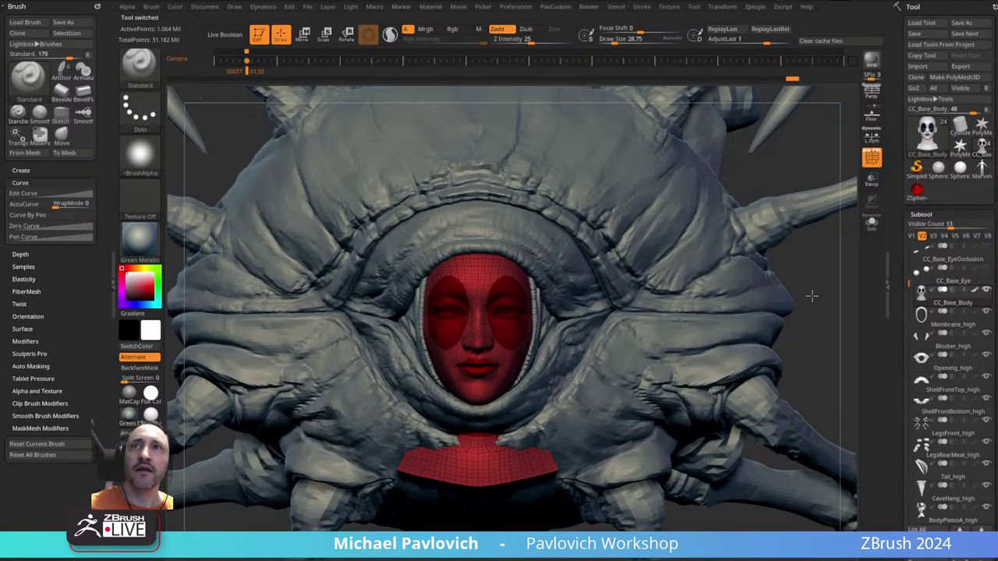
{"action": "left_click", "coordinate": [867, 162]}
{"action": "right_click_drag", "start_coordinate": [523, 267], "coordinate": [538, 283], "text": "ctrl"}
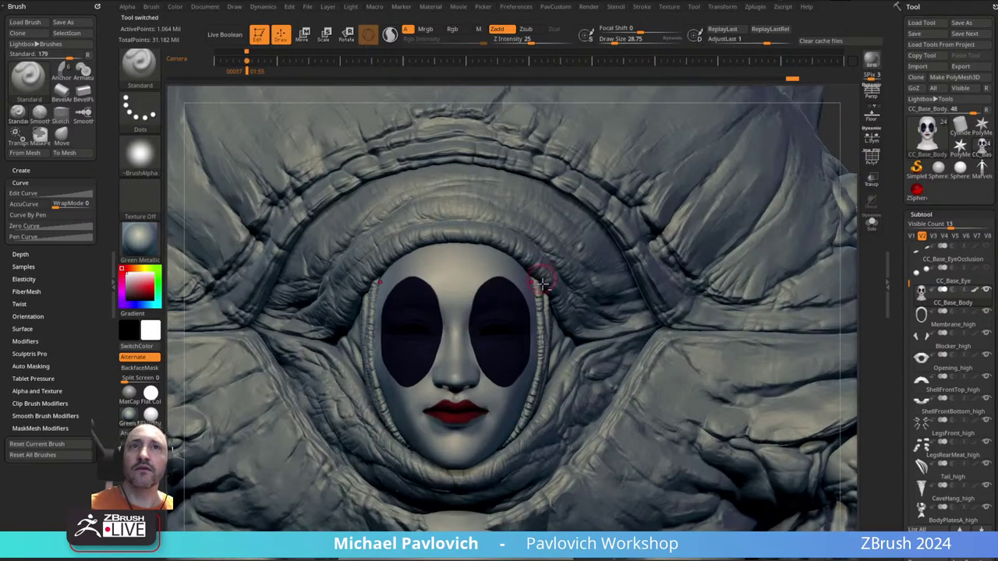
- Toggle the CC_Base_Body subtool's polypaint off and back on to compare the painted and unpainted face
{"action": "left_click", "coordinate": [974, 294]}
{"action": "left_click", "coordinate": [974, 294]}
{"action": "left_click", "coordinate": [975, 295]}
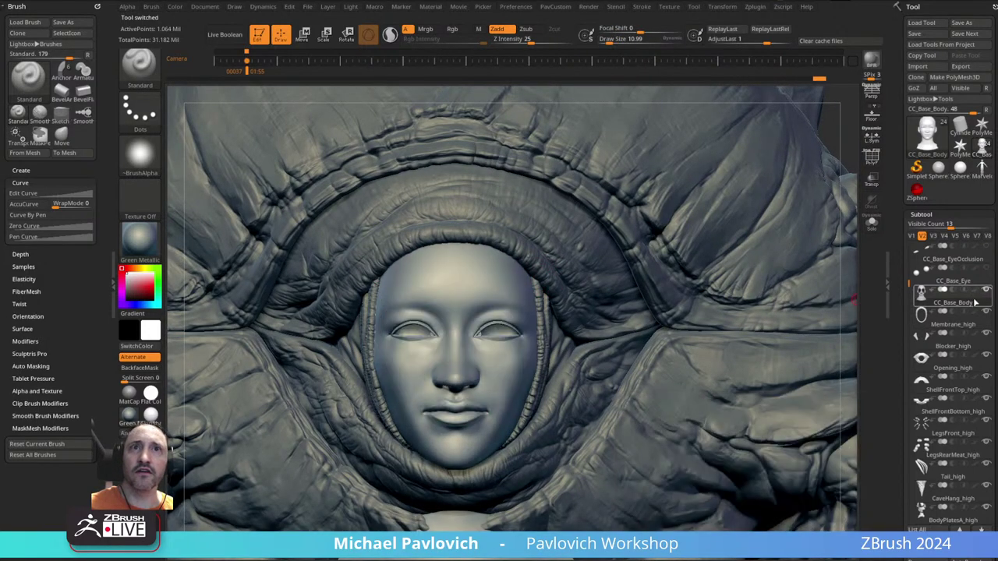
{"action": "left_click", "coordinate": [975, 294]}
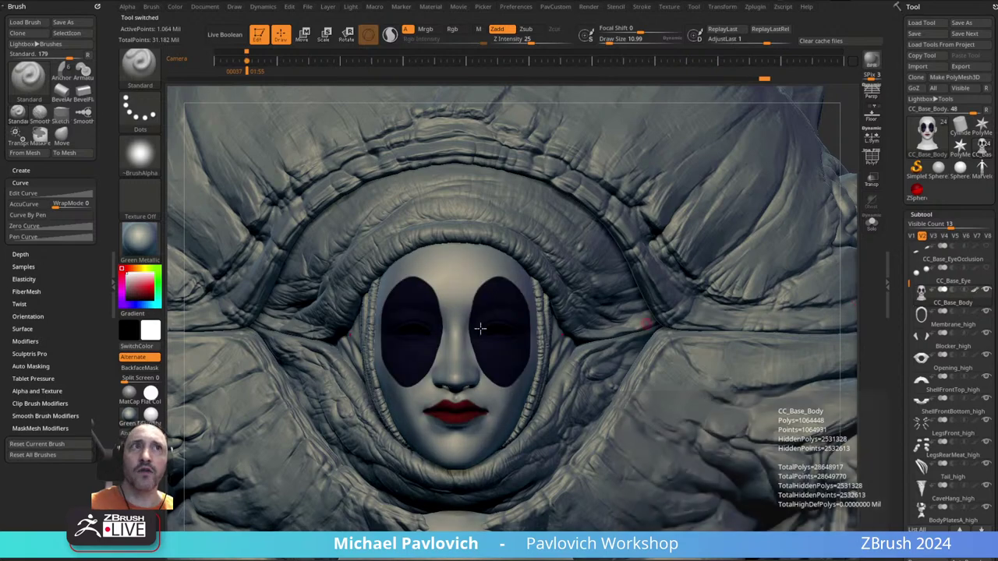
- Compare the creature and painted face under the Green Metallic, MatCap Gray and SkinShade4 materials, leaving SkinShade4 active
{"action": "left_click", "coordinate": [153, 414]}
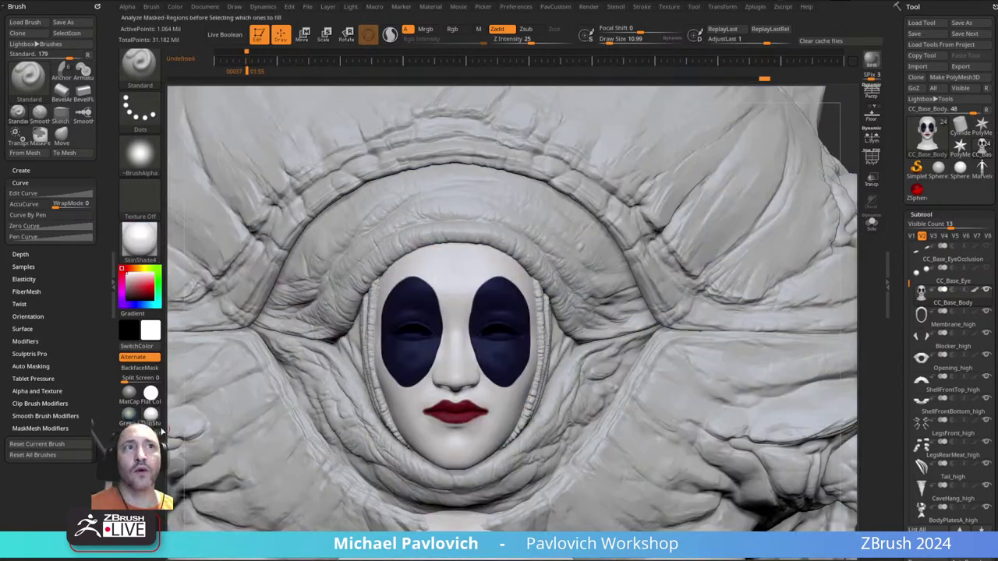
{"action": "left_click", "coordinate": [151, 395]}
{"action": "left_click", "coordinate": [138, 416]}
{"action": "left_click", "coordinate": [149, 416]}
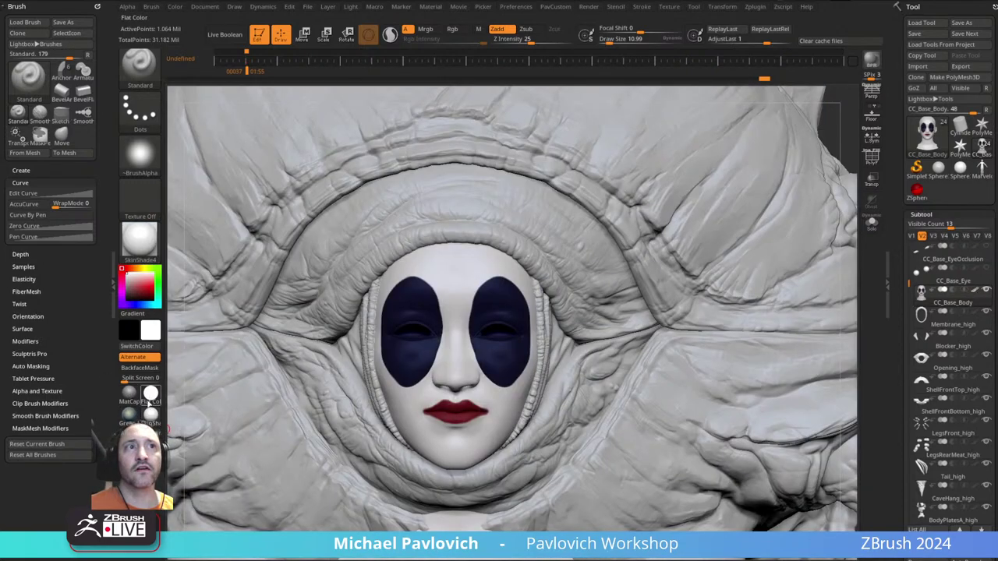
{"action": "left_click", "coordinate": [132, 416]}
{"action": "left_click", "coordinate": [144, 245]}
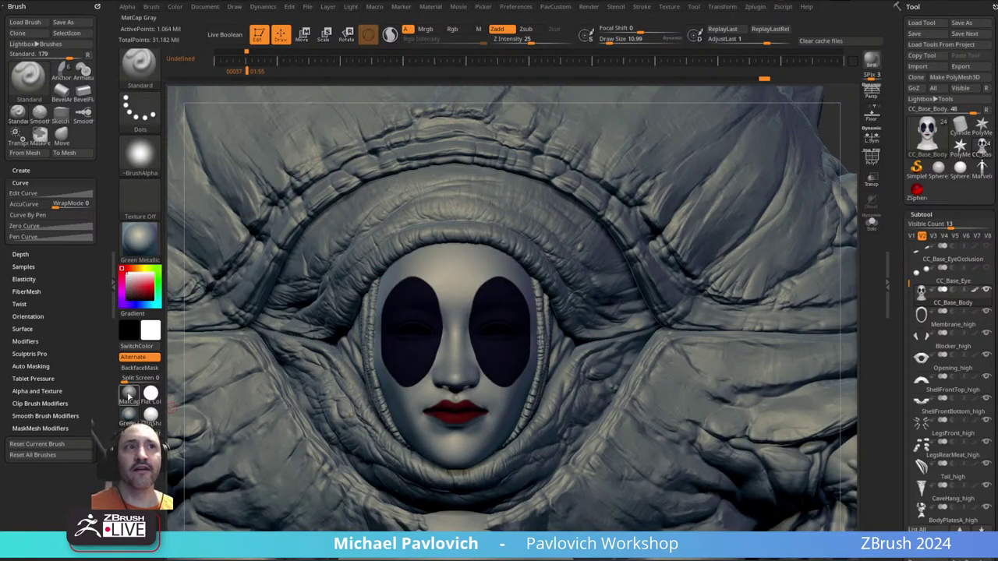
{"action": "left_click", "coordinate": [129, 397]}
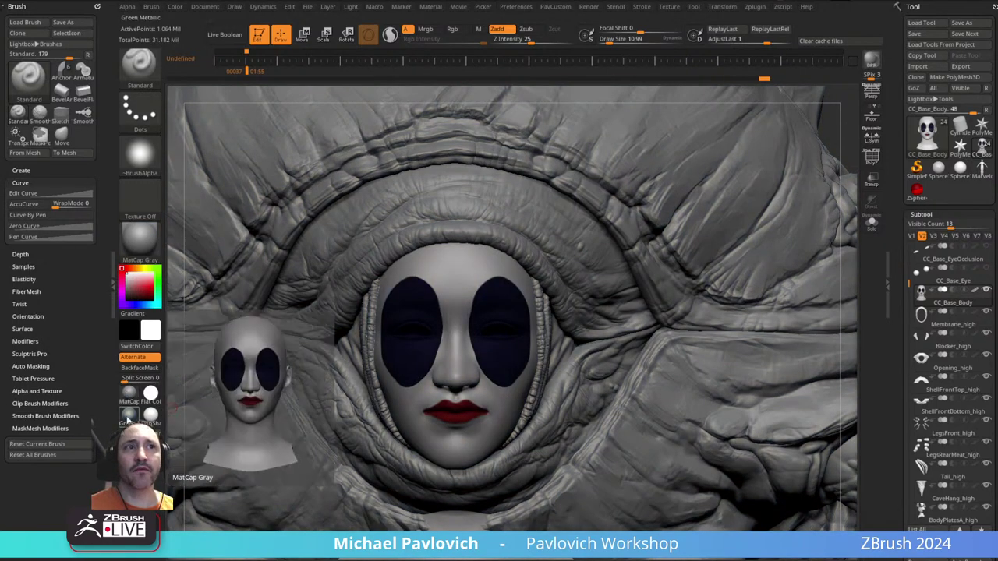
{"action": "left_click", "coordinate": [130, 416]}
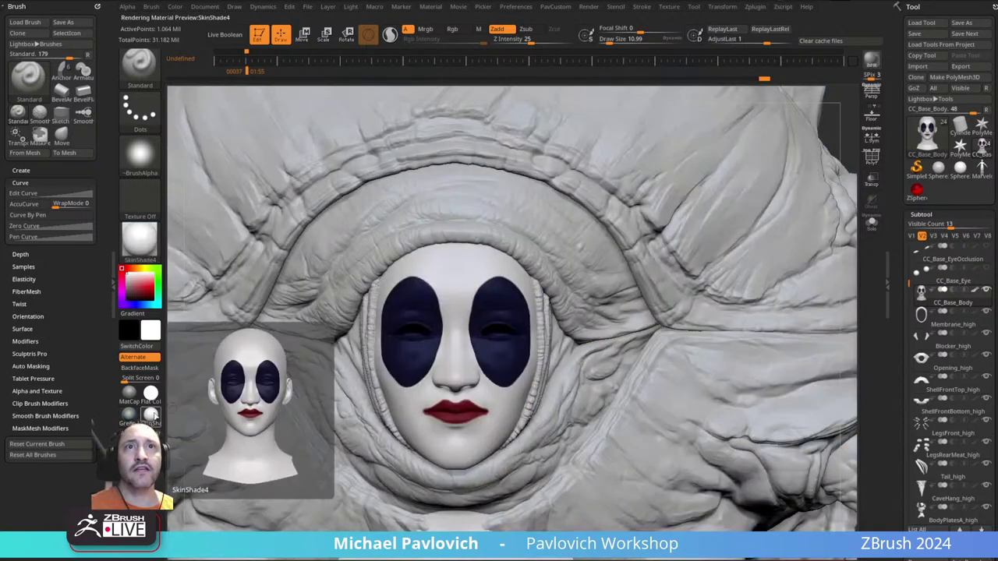
{"action": "left_click", "coordinate": [151, 393]}
{"action": "left_click", "coordinate": [151, 414]}
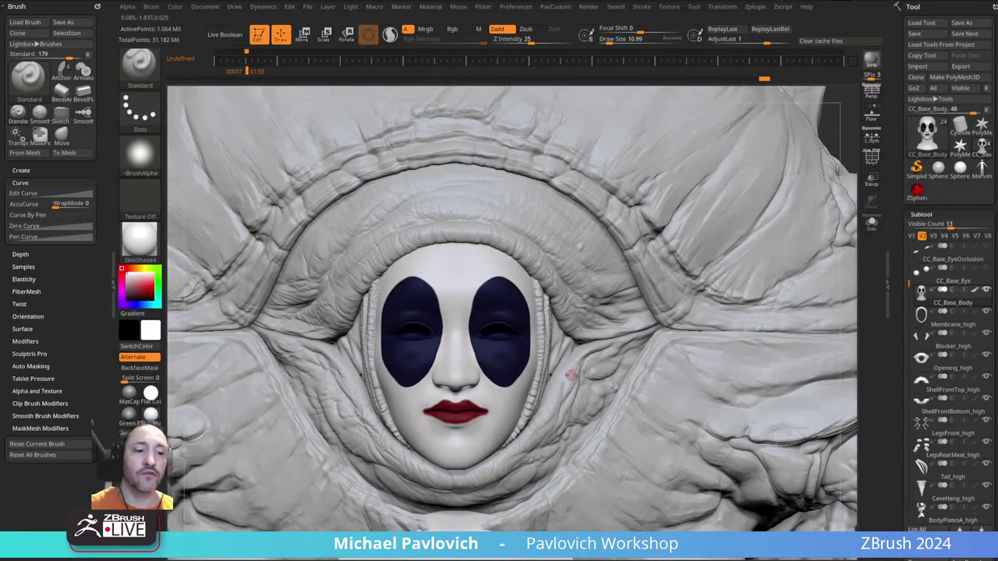
- Switch to the YouTube channel in the browser and open the full "Intro to ZBrush - New and Updated!" playlist
{"action": "left_click_drag", "start_coordinate": [467, 559], "coordinate": [563, 4]}
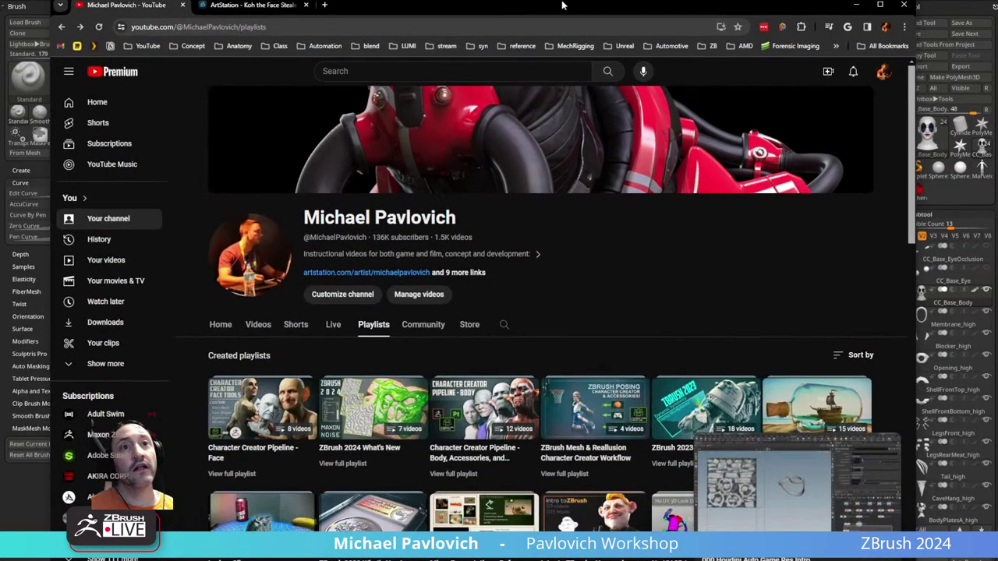
{"action": "scroll", "coordinate": [487, 382], "scroll_direction": "down", "scroll_amount": 2}
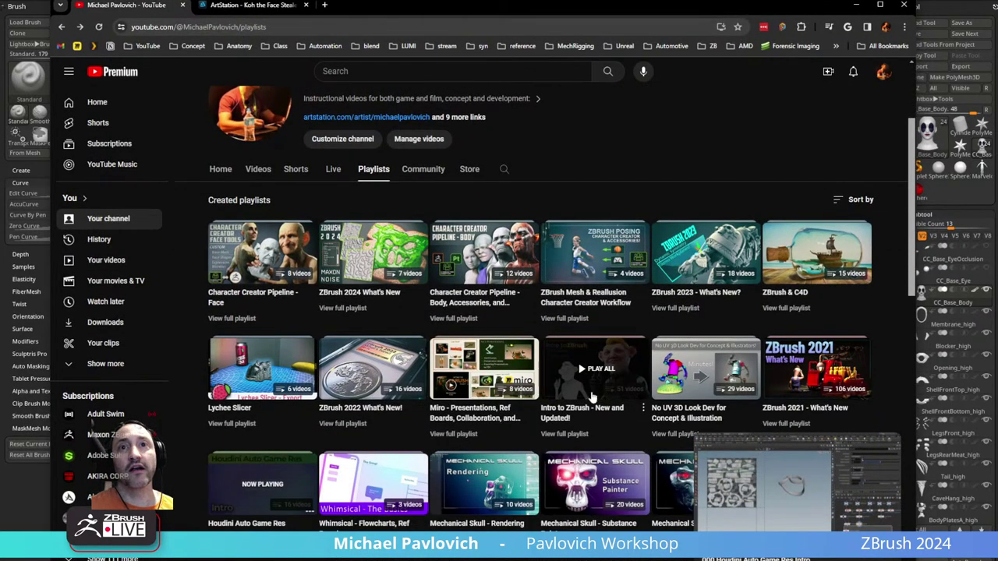
{"action": "left_click", "coordinate": [565, 434]}
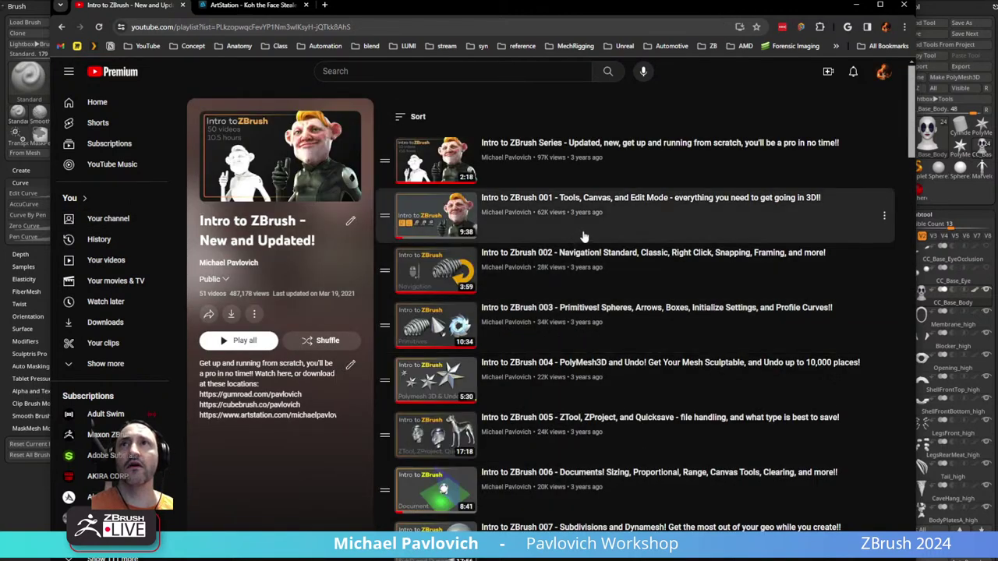
- Select the playlist's web address and look through the first videos in its list
{"action": "left_click", "coordinate": [504, 28]}
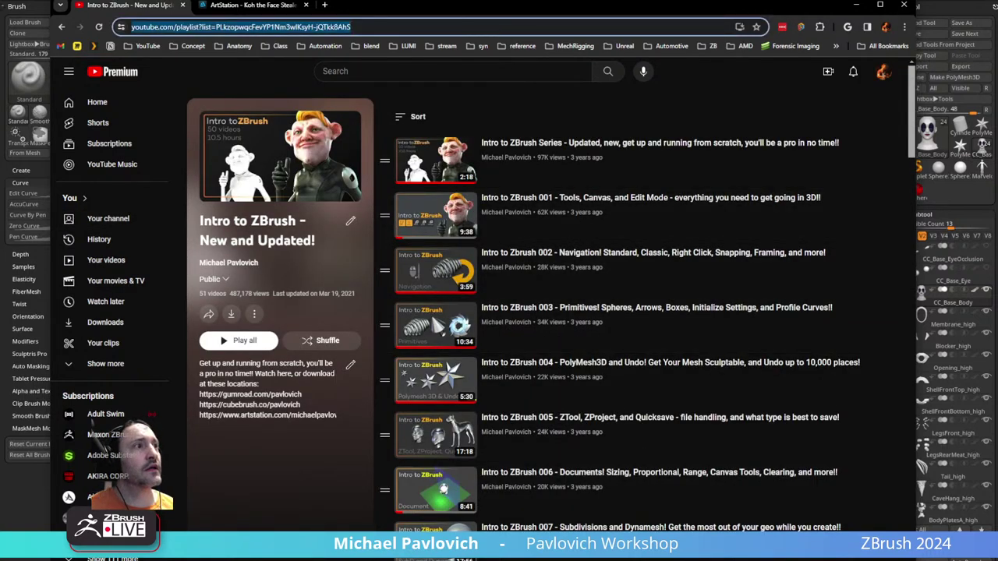
{"action": "key", "text": "alt+Tab"}
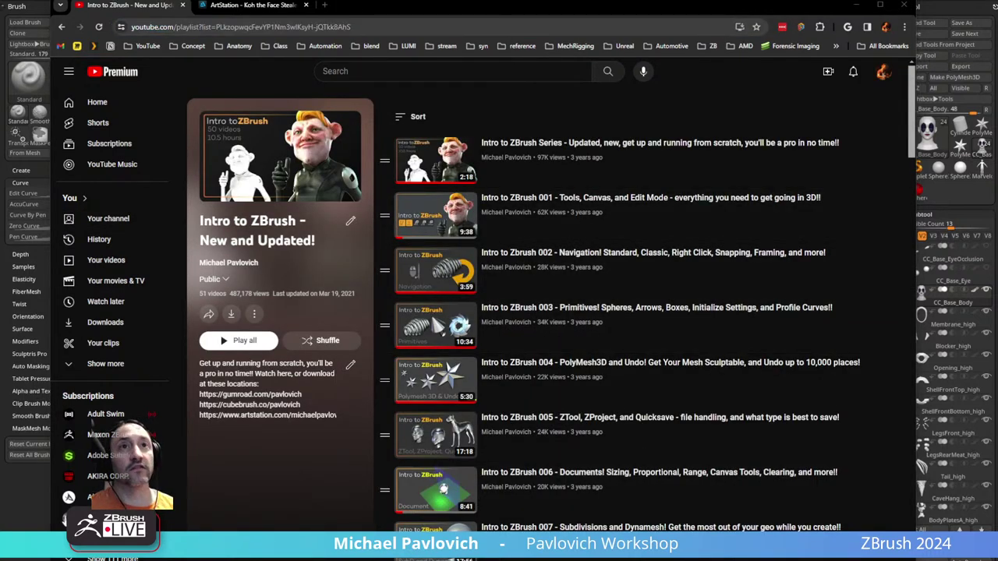
{"action": "scroll", "coordinate": [593, 294], "scroll_direction": "down", "scroll_amount": 3}
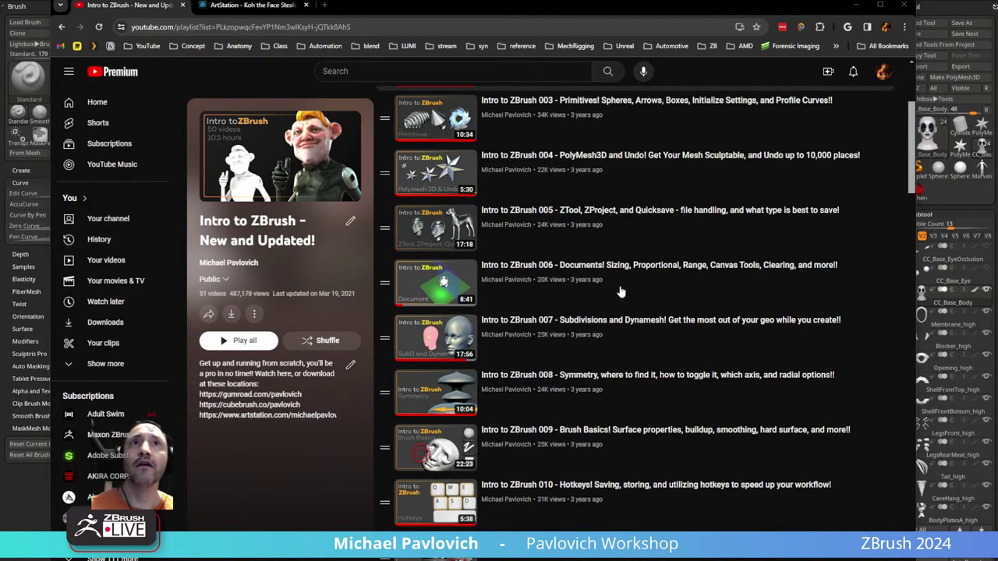
- Search the playlist page for "custom" and check both matching video titles
{"action": "left_click", "coordinate": [630, 7]}
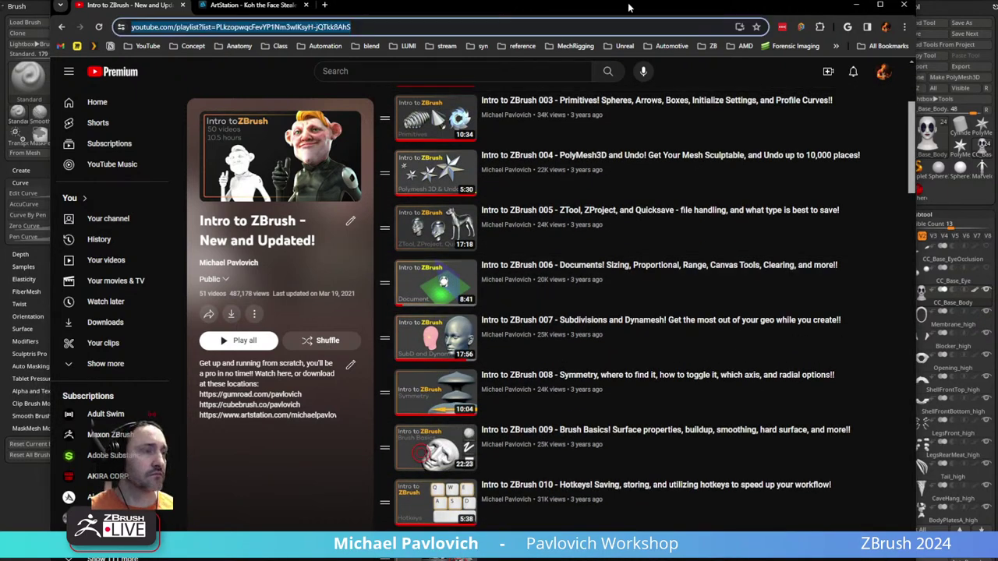
{"action": "key", "text": "ctrl+f"}
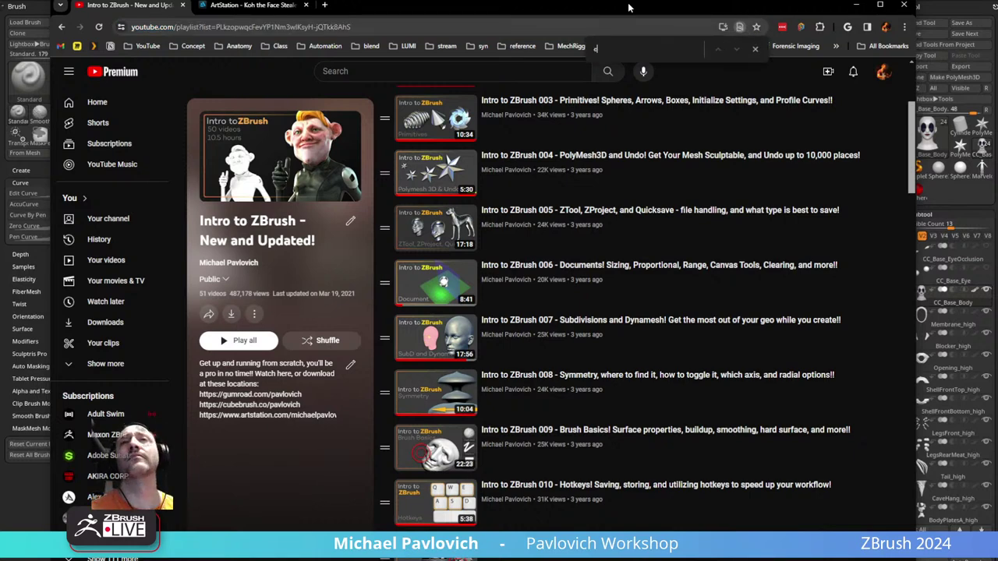
{"action": "key", "text": "Return"}
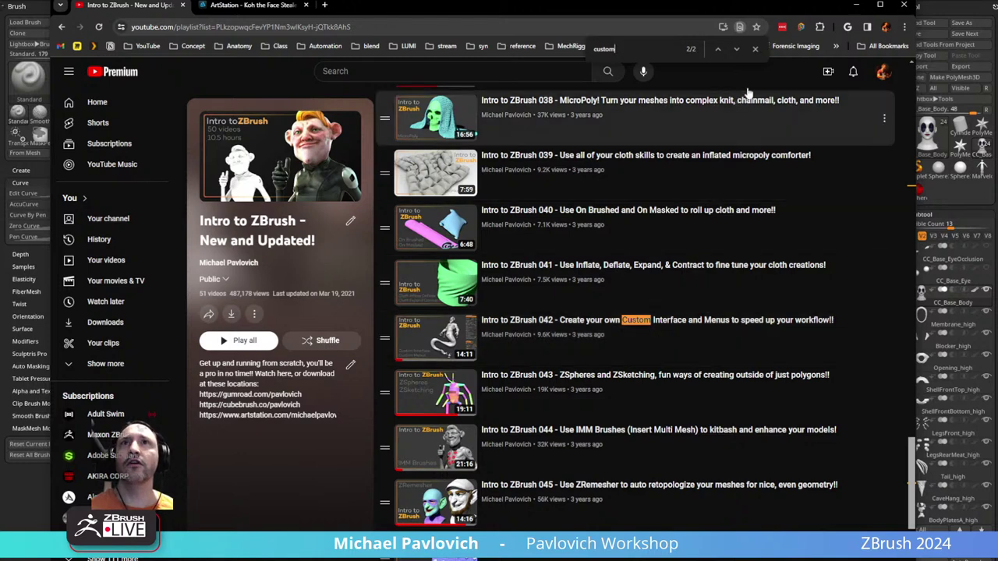
{"action": "left_click", "coordinate": [718, 49]}
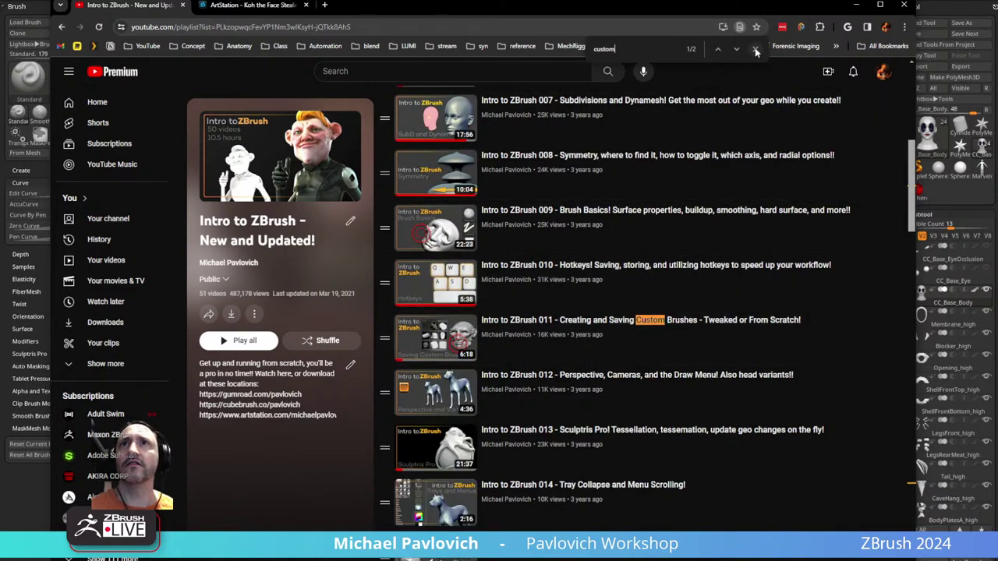
{"action": "left_click", "coordinate": [755, 49]}
- Switch back to ZBrush, set the brush Draw Size to about 38 and apply the Green Metallic material
{"action": "key", "text": "alt+Tab"}
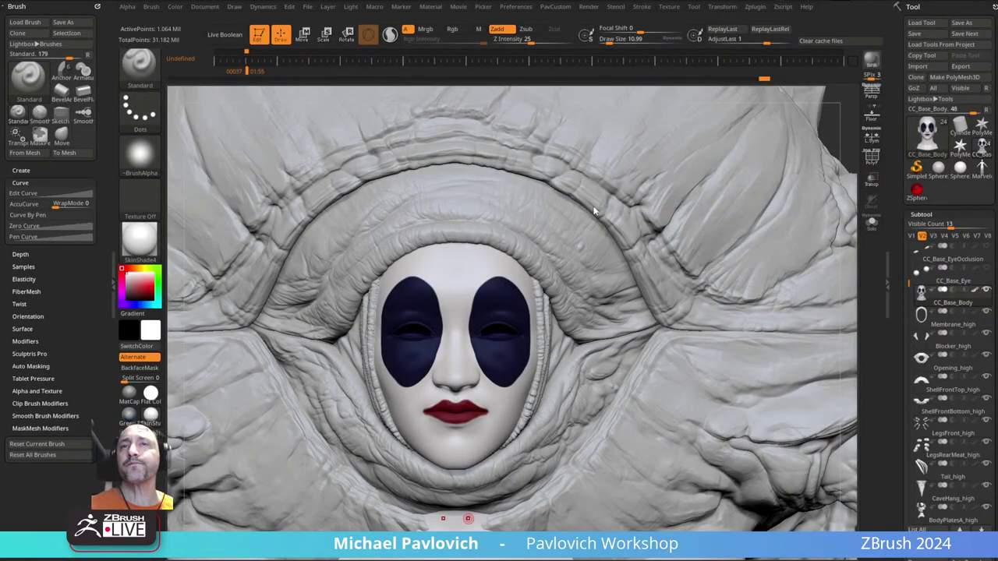
{"action": "mouse_move", "coordinate": [737, 250]}
{"action": "right_mouse_down"}
{"action": "mouse_move", "coordinate": [762, 239]}
{"action": "mouse_move", "coordinate": [692, 285]}
{"action": "right_mouse_up"}
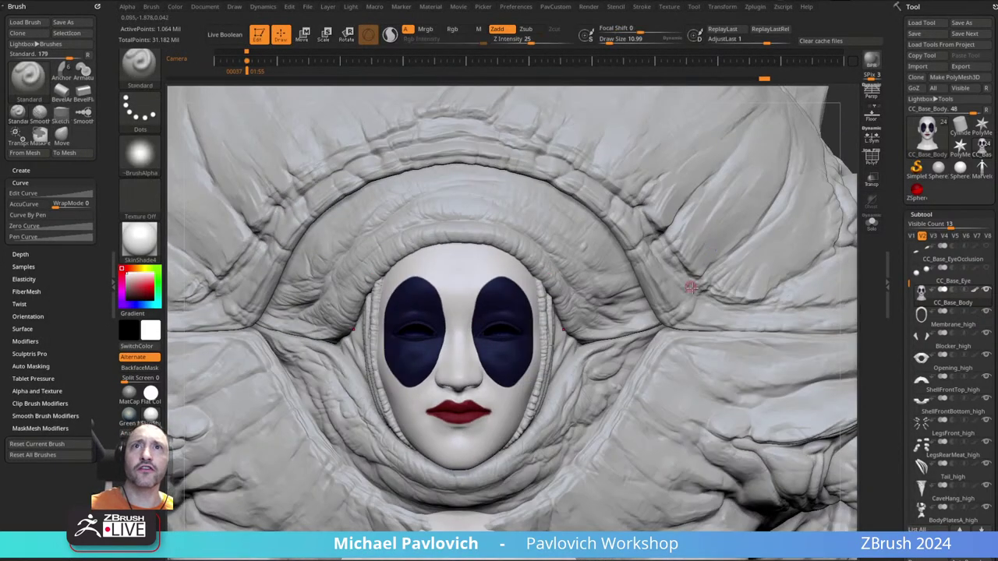
{"action": "key", "text": "s"}
{"action": "mouse_move", "coordinate": [692, 285]}
{"action": "left_mouse_down"}
{"action": "mouse_move", "coordinate": [727, 293]}
{"action": "mouse_move", "coordinate": [706, 294]}
{"action": "left_mouse_up"}
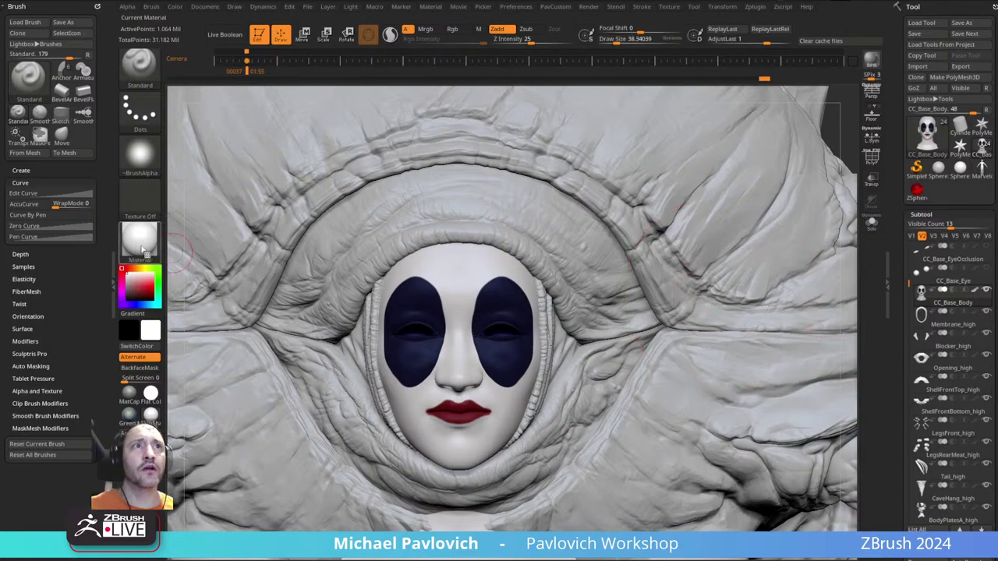
{"action": "left_click", "coordinate": [129, 414]}
{"action": "right_click_drag", "start_coordinate": [745, 251], "coordinate": [599, 253]}
{"action": "right_click_drag", "start_coordinate": [575, 207], "coordinate": [467, 212]}
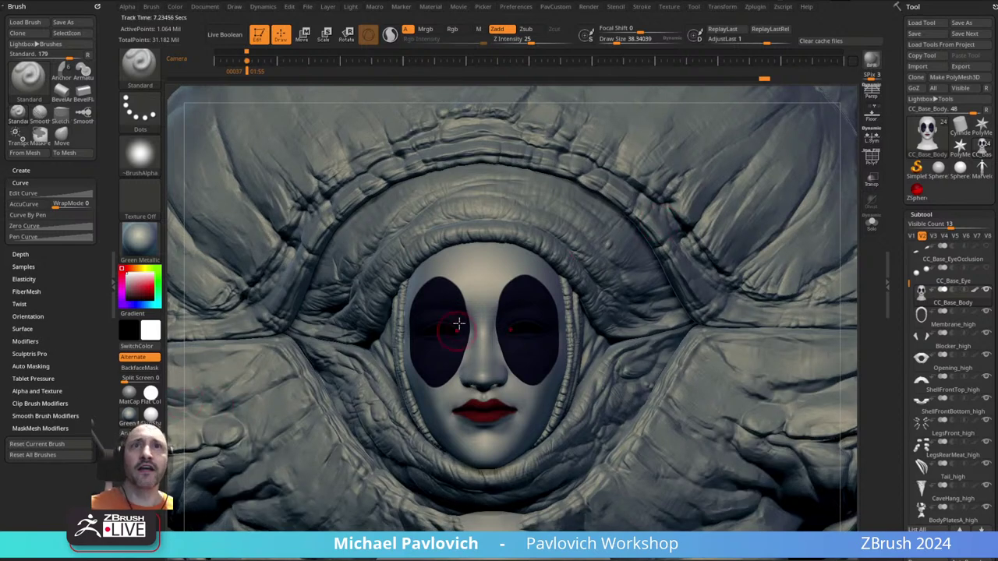
- Bring up the custom pop-up menu with the ZSpheres, ModifyTopology and PolyModel sections at the canvas
{"action": "key", "text": "2"}
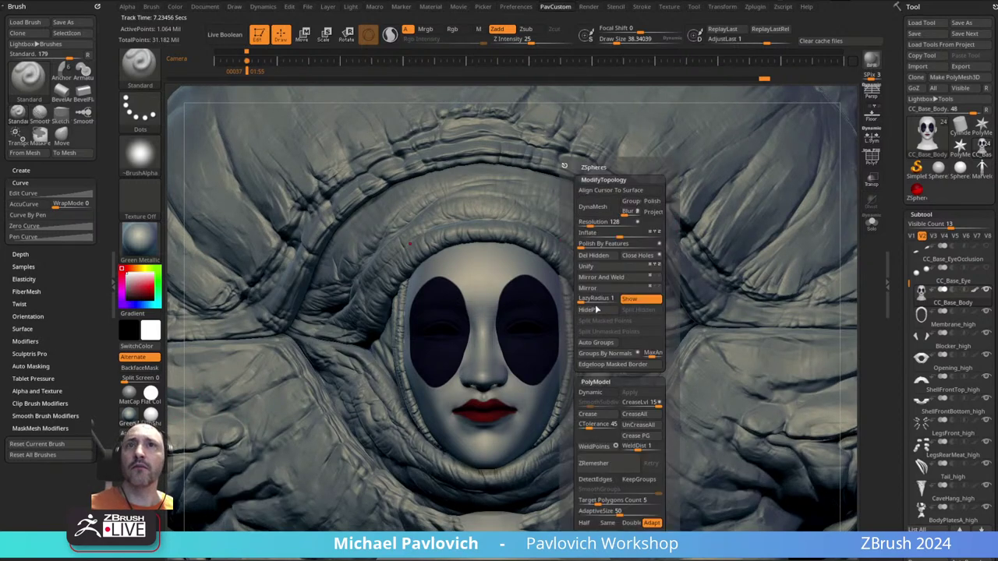
{"action": "key", "text": "shift+g"}
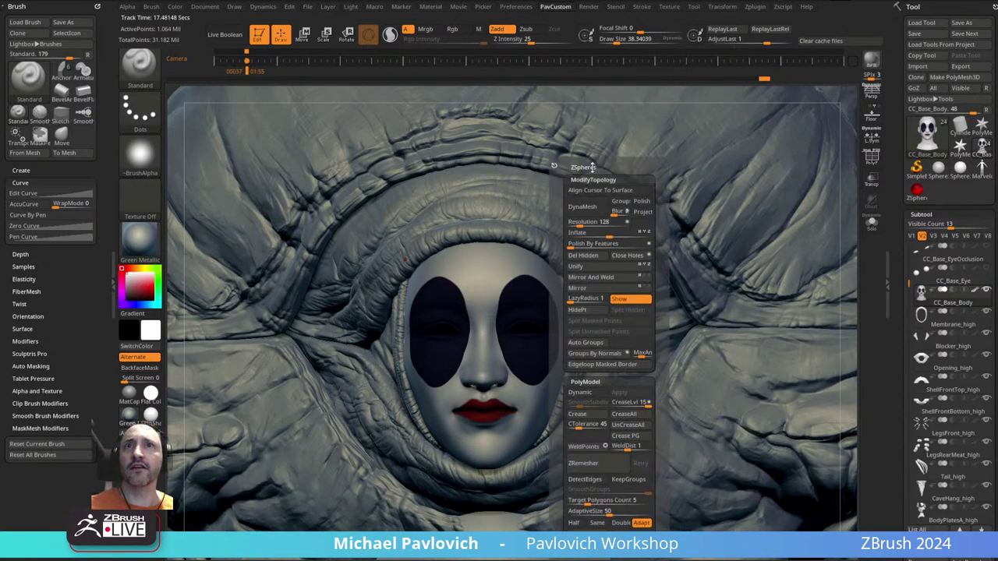
- Turn off polypaint on the CC_Base_Body subtool
{"action": "right_click_drag", "start_coordinate": [438, 310], "coordinate": [570, 229]}
{"action": "mouse_move", "coordinate": [650, 237]}
{"action": "right_mouse_down", "text": "ctrl"}
{"action": "mouse_move", "coordinate": [590, 197]}
{"action": "mouse_move", "coordinate": [591, 227]}
{"action": "right_mouse_up", "text": "ctrl"}
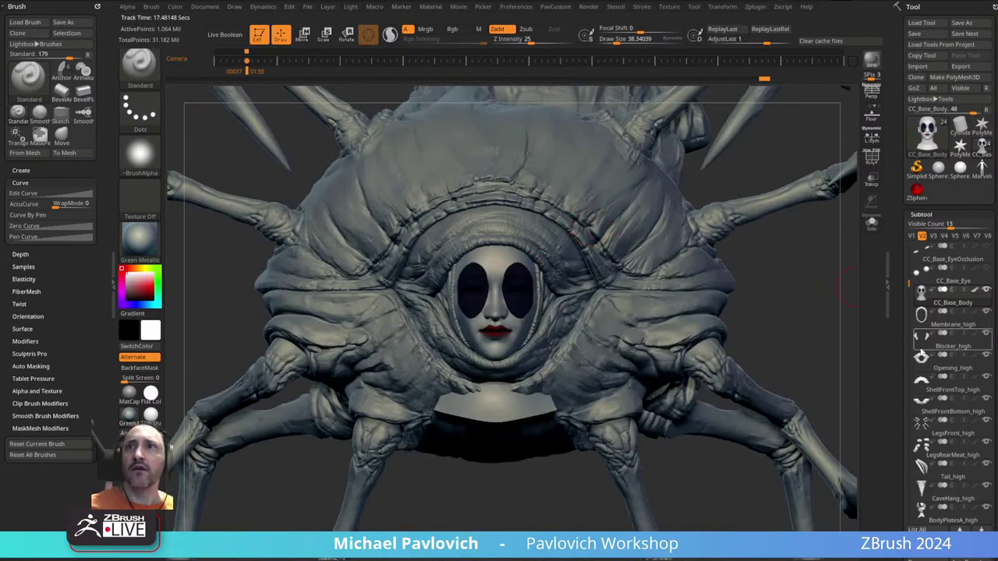
{"action": "left_click", "coordinate": [960, 314]}
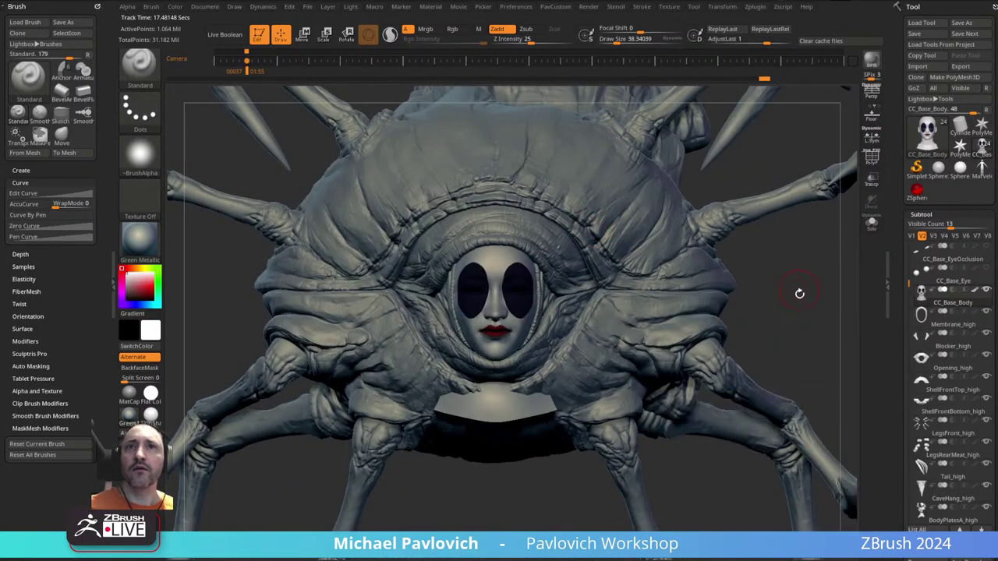
{"action": "right_click_drag", "start_coordinate": [799, 293], "coordinate": [846, 308]}
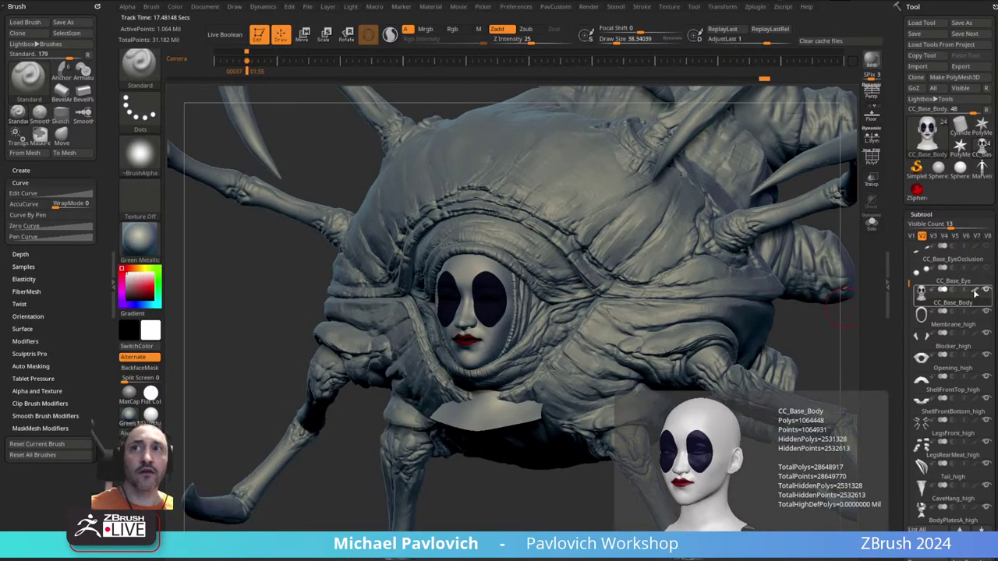
{"action": "left_click", "coordinate": [975, 292]}
- Switch the active subtool by picking creature parts on the model, including Opening_high, and finish on the CC_Base_Body face
{"action": "right_click_drag", "start_coordinate": [826, 345], "coordinate": [785, 352], "text": "alt"}
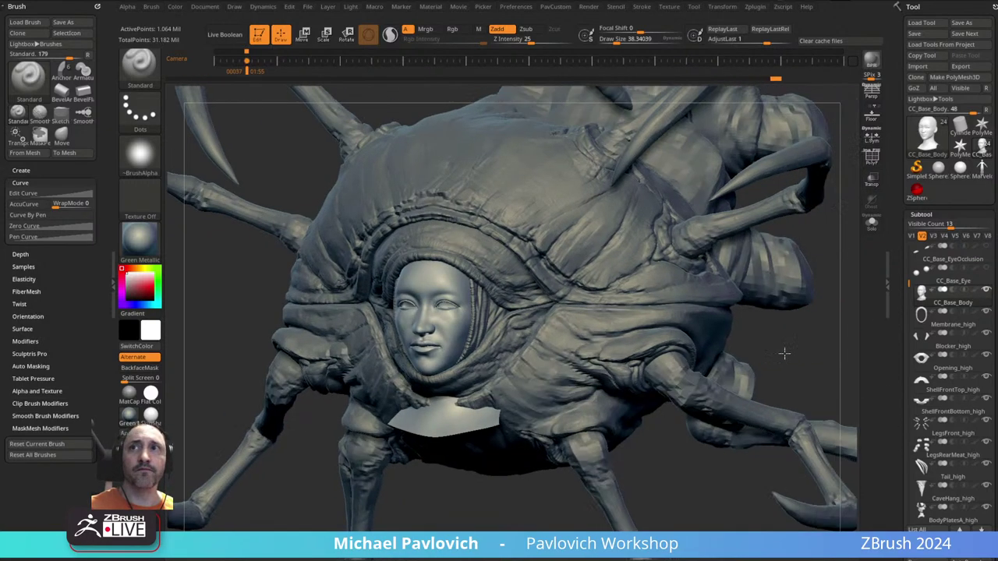
{"action": "left_click", "coordinate": [600, 313], "text": "alt"}
{"action": "left_click", "coordinate": [502, 277], "text": "alt"}
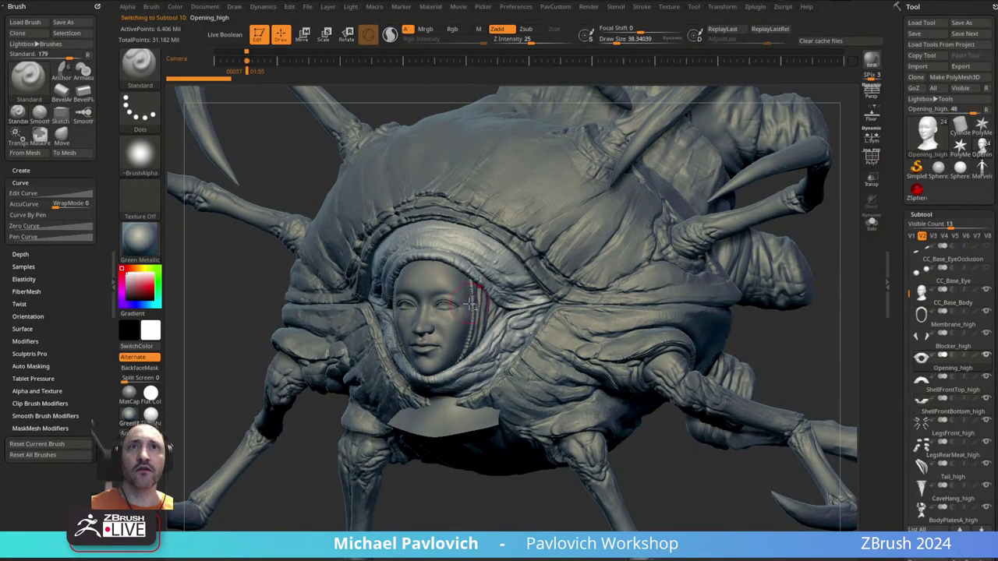
{"action": "left_click", "coordinate": [475, 295], "text": "alt"}
{"action": "left_click", "coordinate": [483, 195], "text": "alt"}
{"action": "left_click", "coordinate": [441, 316], "text": "alt"}
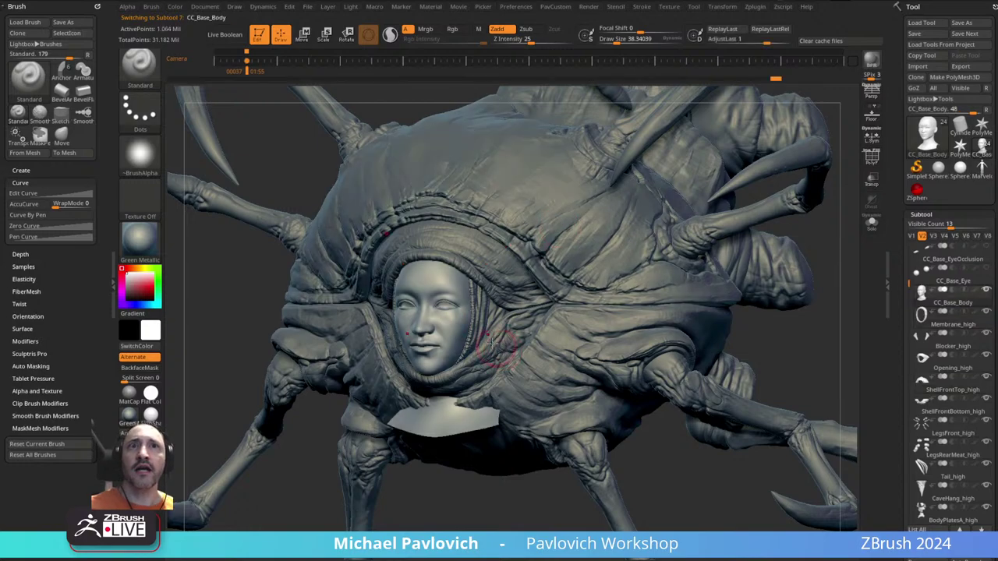
- Turn polypaint on for all subtools at once to view the painted creature, and turn it off again for all
{"action": "key", "text": "shift"}
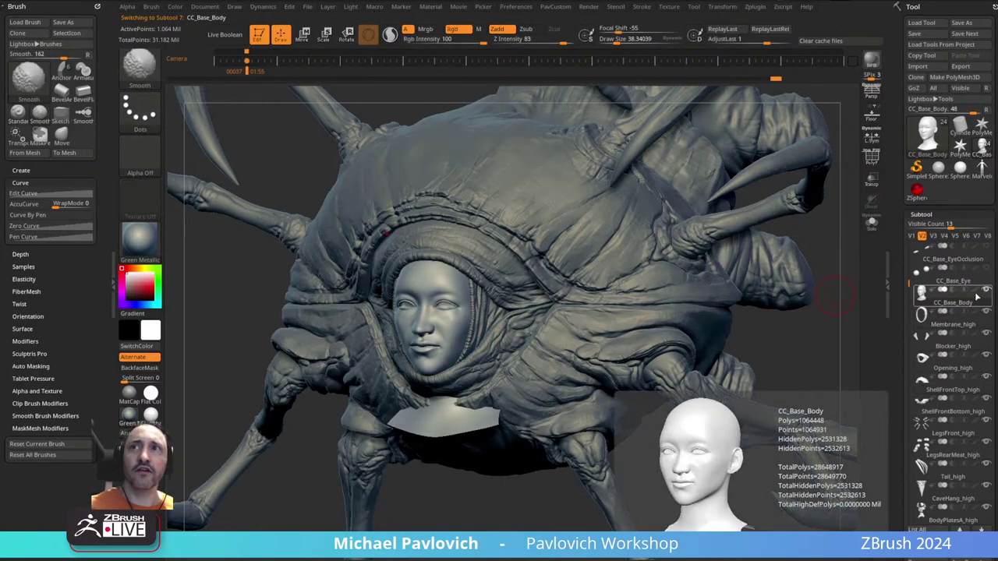
{"action": "left_click", "coordinate": [976, 292], "text": "shift"}
{"action": "mouse_move", "coordinate": [555, 361]}
{"action": "right_mouse_down", "text": "alt"}
{"action": "mouse_move", "coordinate": [497, 485]}
{"action": "mouse_move", "coordinate": [418, 149]}
{"action": "right_mouse_up", "text": "alt"}
{"action": "right_click_drag", "start_coordinate": [414, 265], "coordinate": [537, 268], "text": "ctrl"}
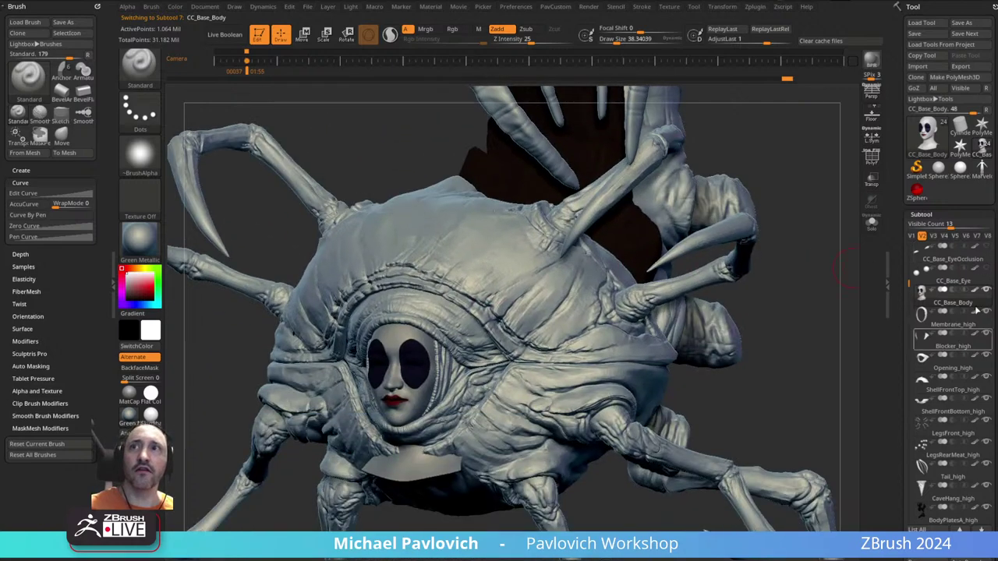
{"action": "left_click", "coordinate": [976, 290], "text": "shift"}
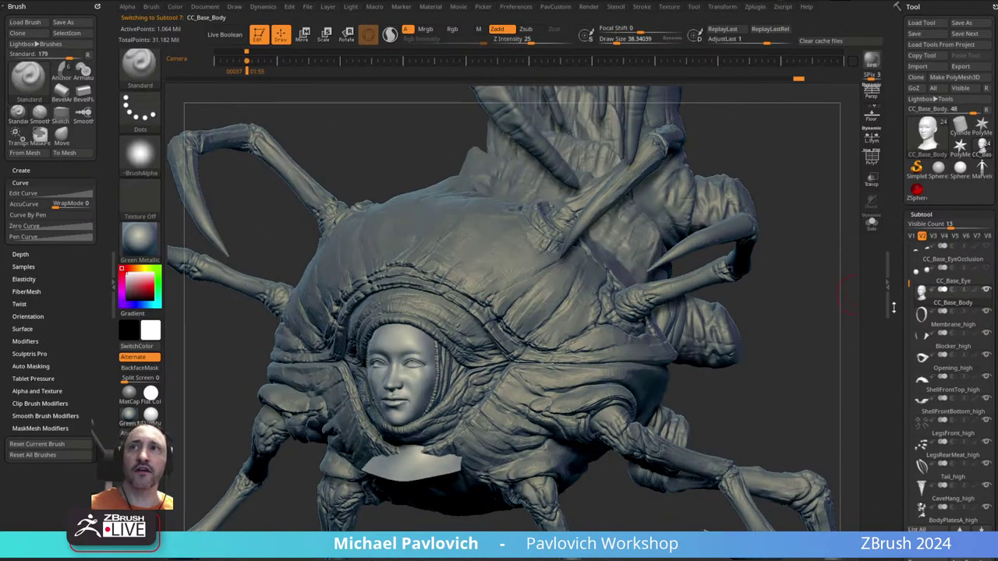
- Isolate CC_Base_Body and show the other subtools again, and compare the numbered visibility sets, returning to V2
{"action": "left_click", "coordinate": [987, 291], "text": "shift"}
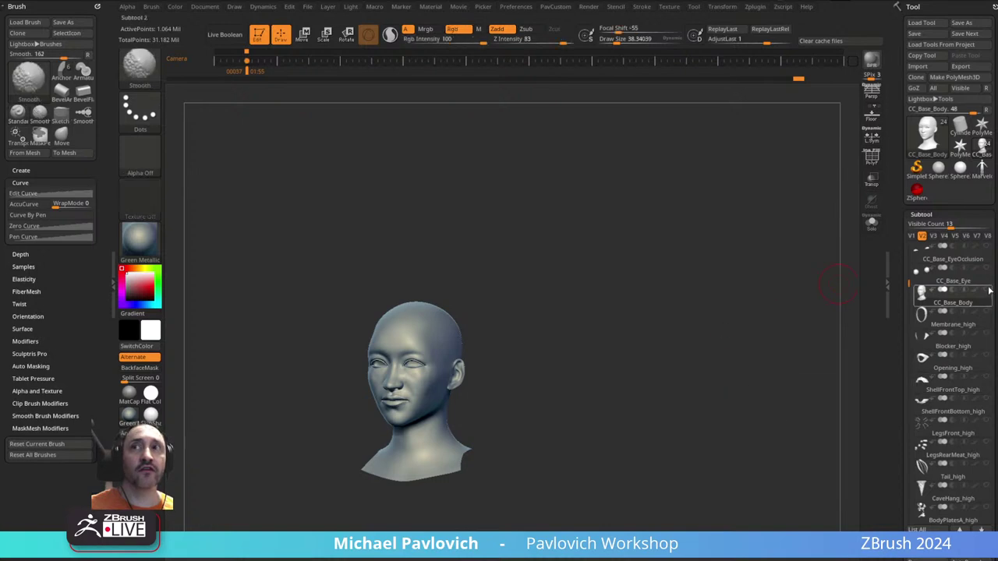
{"action": "left_click", "coordinate": [988, 291], "text": "shift"}
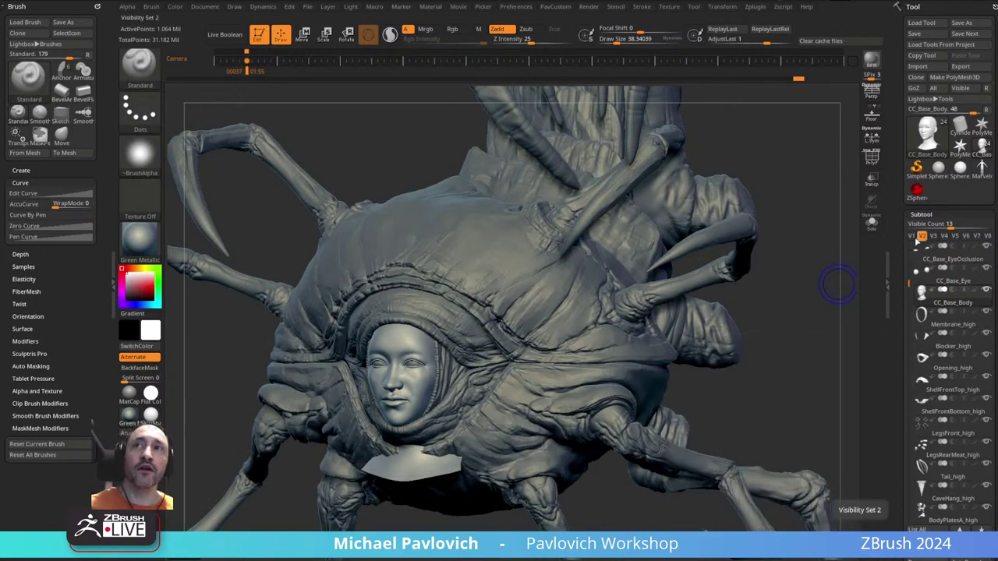
{"action": "left_click", "coordinate": [911, 235]}
{"action": "left_click", "coordinate": [934, 235]}
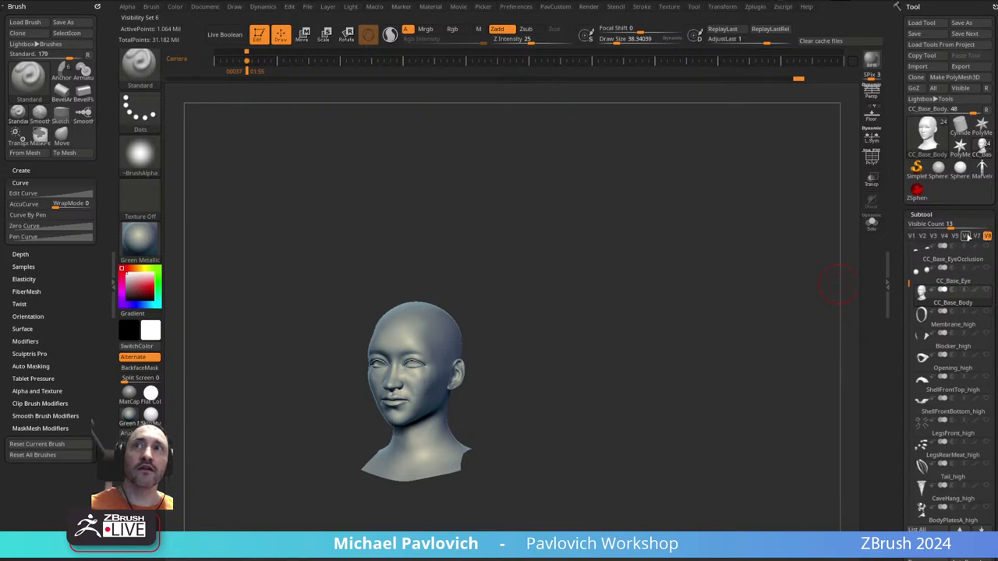
{"action": "left_click", "coordinate": [922, 236]}
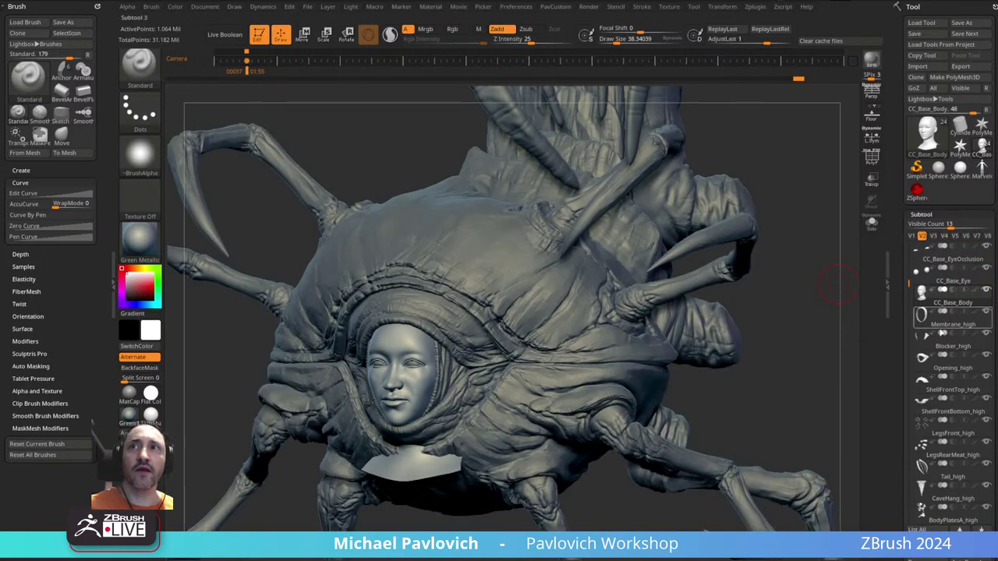
- Create a subtool folder titled "whatever" containing CC_Base_Body
{"action": "key", "text": "ctrl+f"}
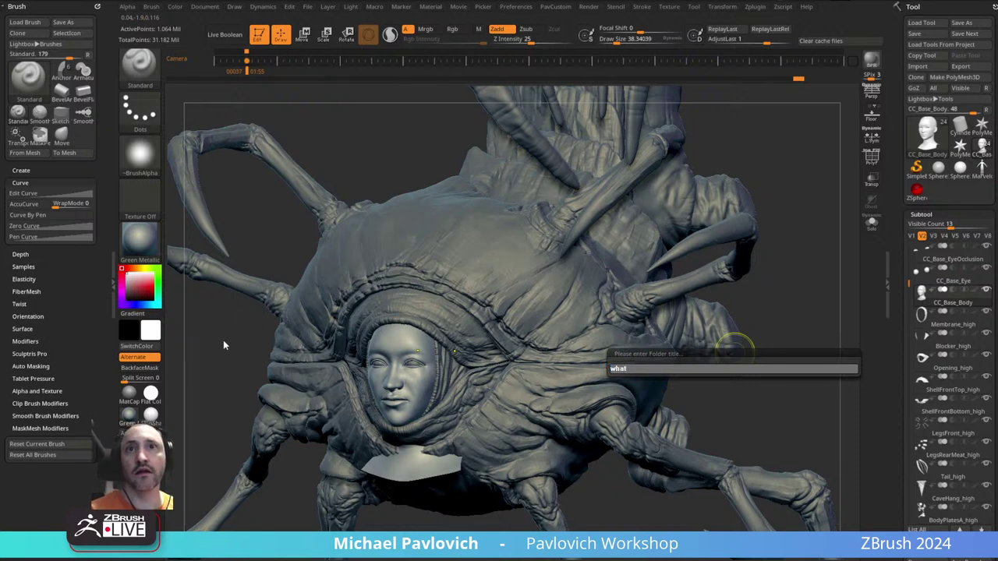
{"action": "type", "text": "whatever"}
{"action": "key", "text": "Return"}
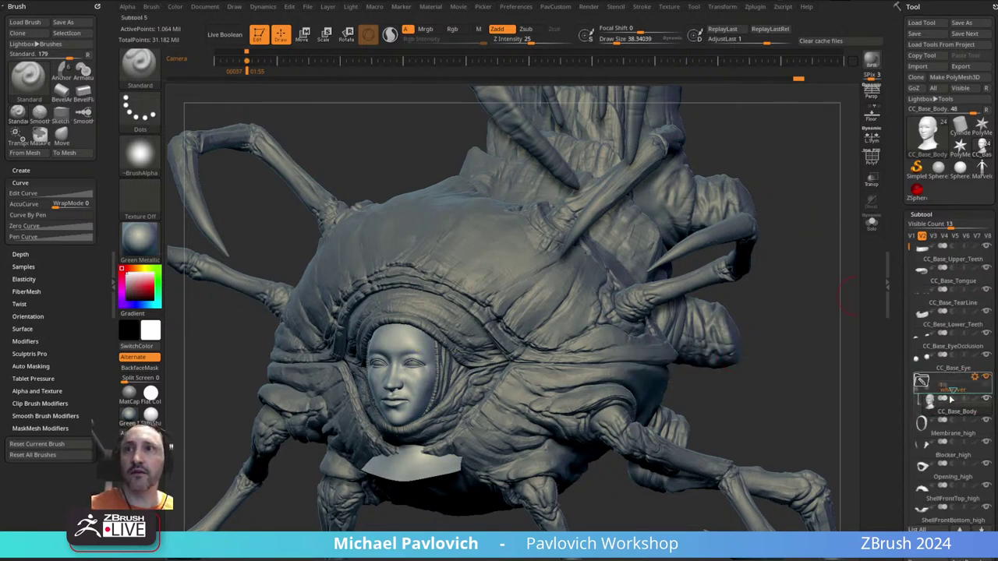
- Collapse the whatever subtool folder and hide its head parts in visibility set V2
{"action": "left_click_drag", "start_coordinate": [955, 382], "coordinate": [919, 249]}
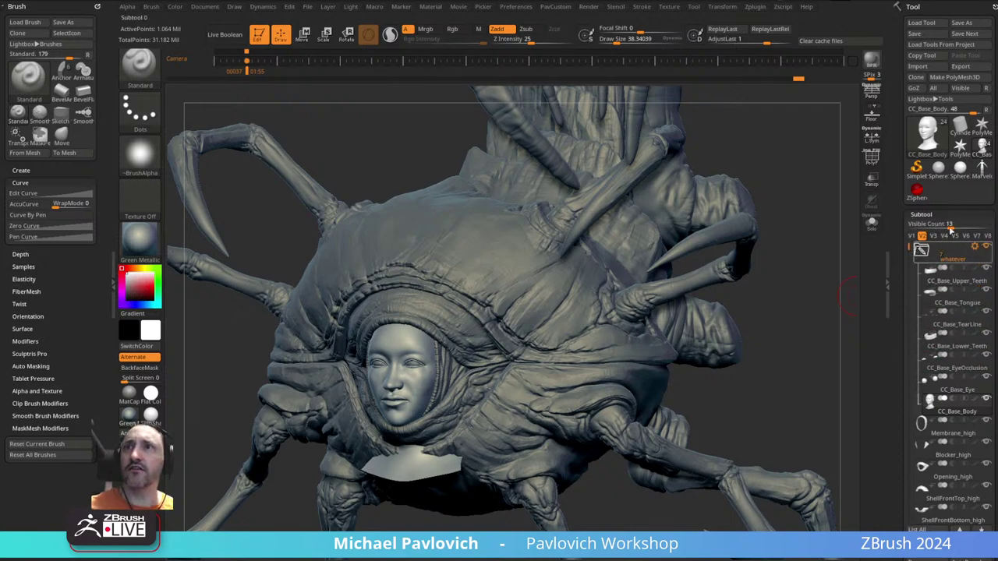
{"action": "left_click", "coordinate": [922, 250]}
{"action": "left_click", "coordinate": [979, 287]}
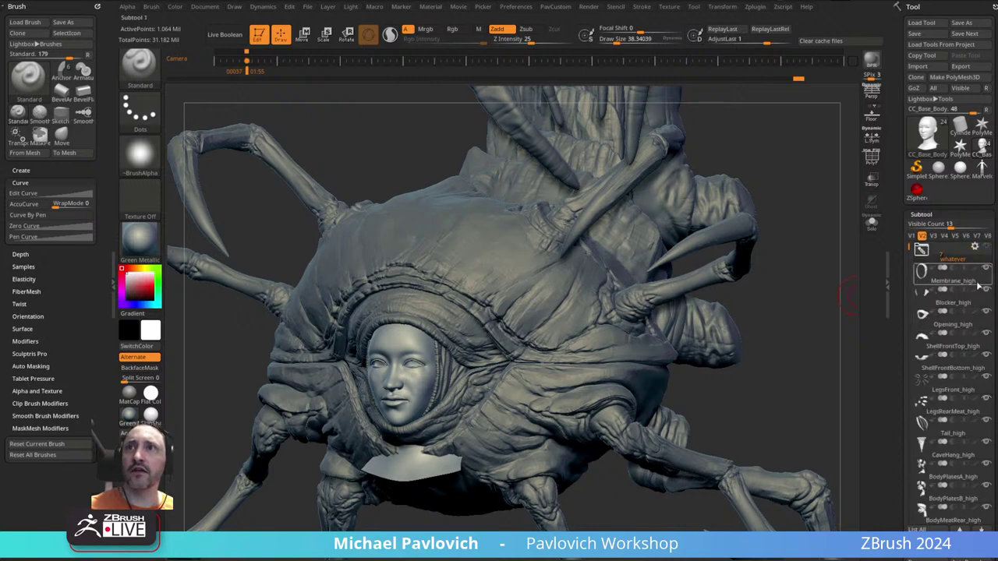
{"action": "left_click_drag", "start_coordinate": [784, 357], "coordinate": [788, 322], "text": "alt"}
{"action": "left_click_drag", "start_coordinate": [779, 375], "coordinate": [744, 388]}
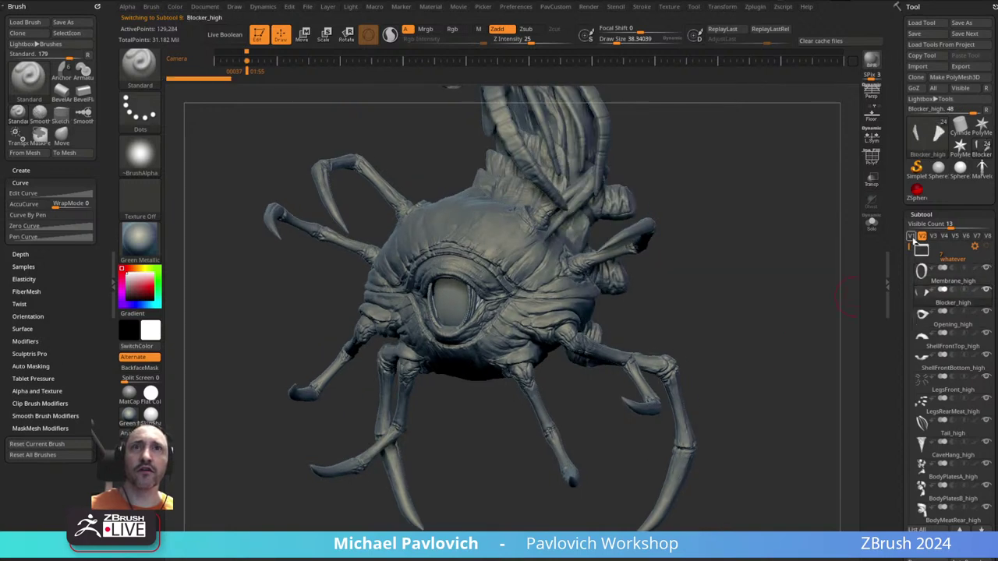
- Show the whatever folder in visibility set V1 and compare the creature between sets V1 and V2
{"action": "left_click", "coordinate": [986, 246]}
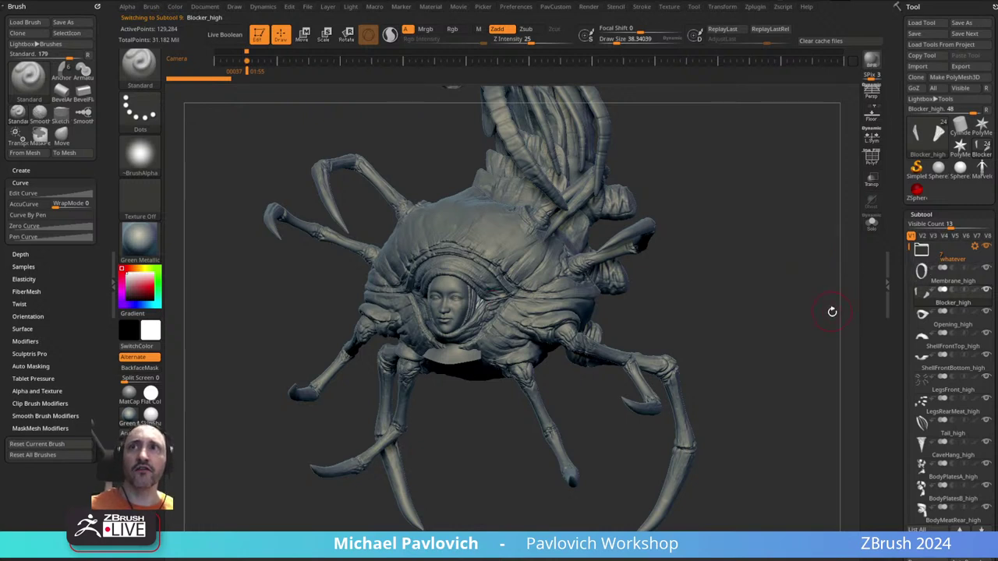
{"action": "left_click", "coordinate": [923, 236]}
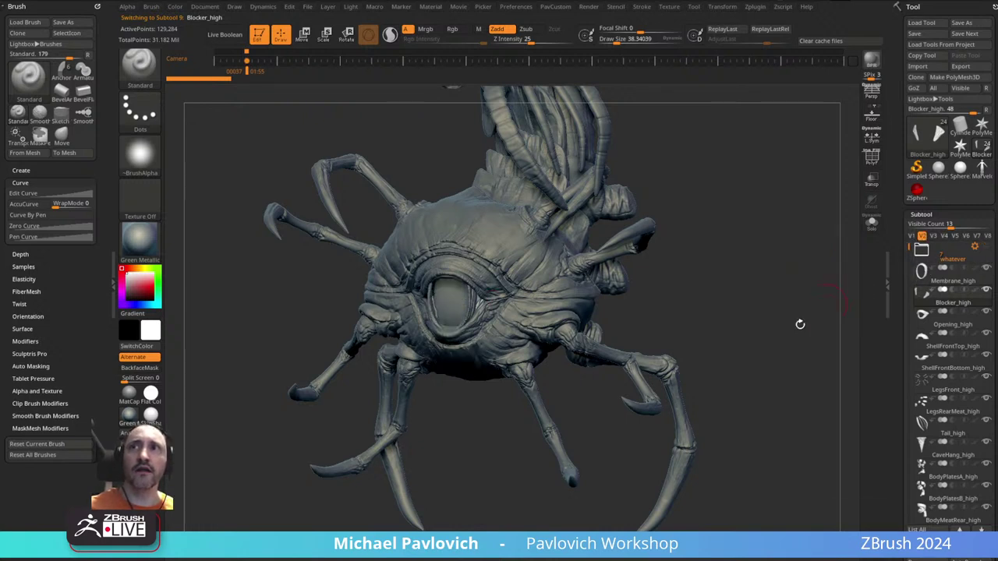
{"action": "left_click", "coordinate": [911, 235]}
{"action": "left_click", "coordinate": [923, 236]}
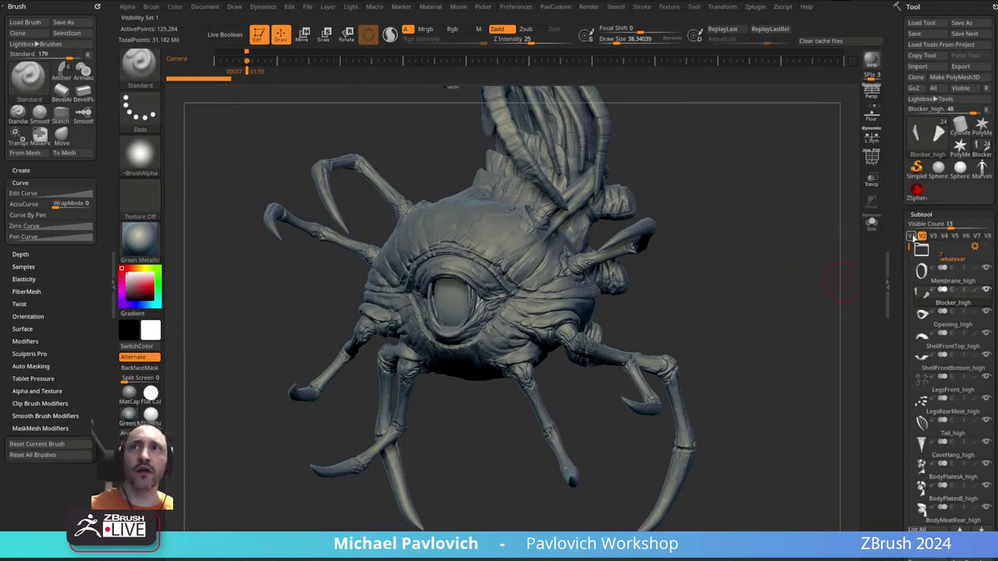
{"action": "left_click", "coordinate": [911, 236]}
{"action": "left_click", "coordinate": [922, 236]}
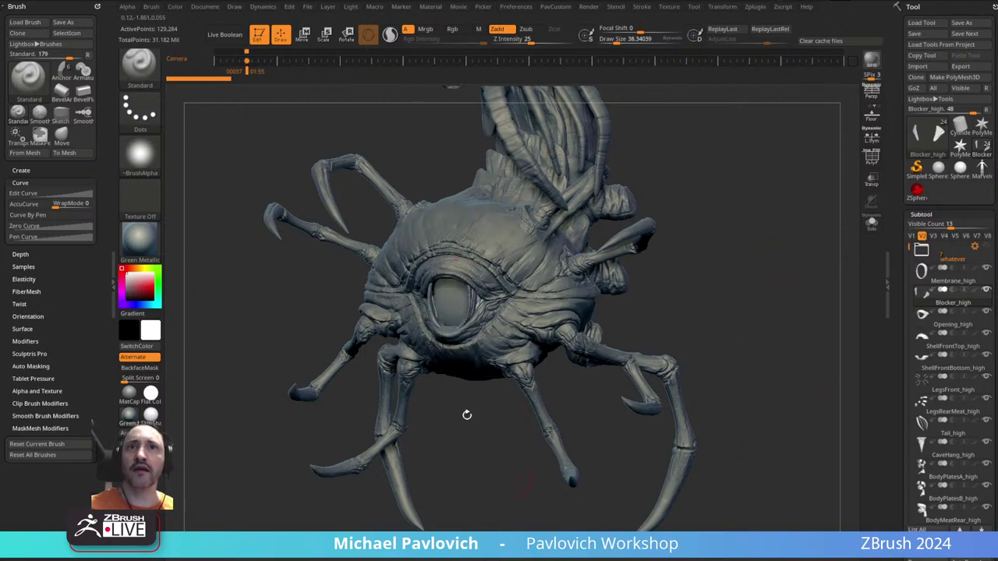
{"action": "left_click", "coordinate": [911, 236]}
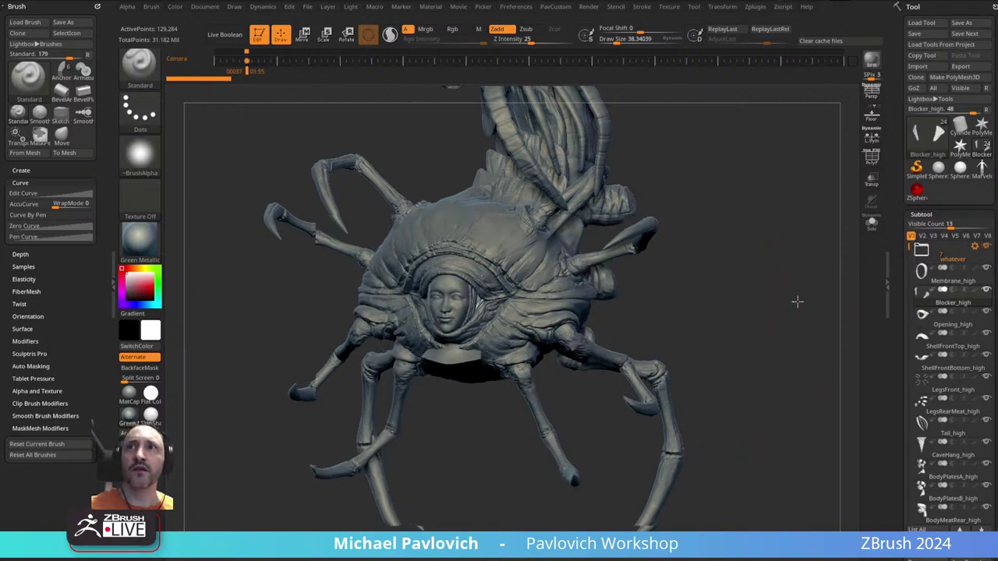
{"action": "left_click_drag", "start_coordinate": [798, 302], "coordinate": [804, 295], "text": "shift"}
- Hide the whatever folder in V1, select the Membrane_high subtool around the eye opening and solo it
{"action": "left_click", "coordinate": [987, 247]}
{"action": "left_click_drag", "start_coordinate": [744, 283], "coordinate": [776, 497], "text": "alt"}
{"action": "left_click_drag", "start_coordinate": [538, 356], "coordinate": [515, 249], "text": "alt"}
{"action": "left_click", "coordinate": [511, 248], "text": "alt"}
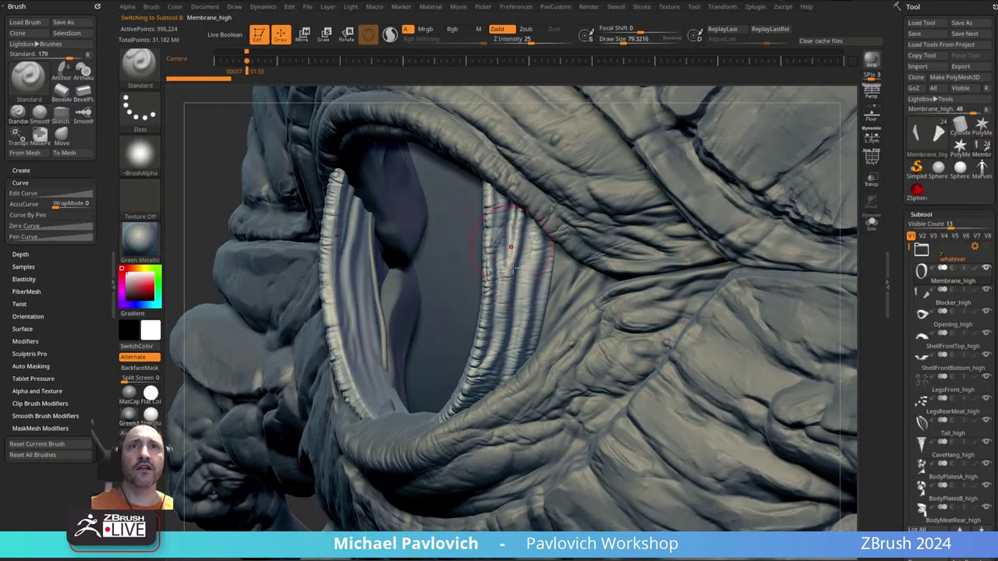
{"action": "left_click", "coordinate": [872, 224]}
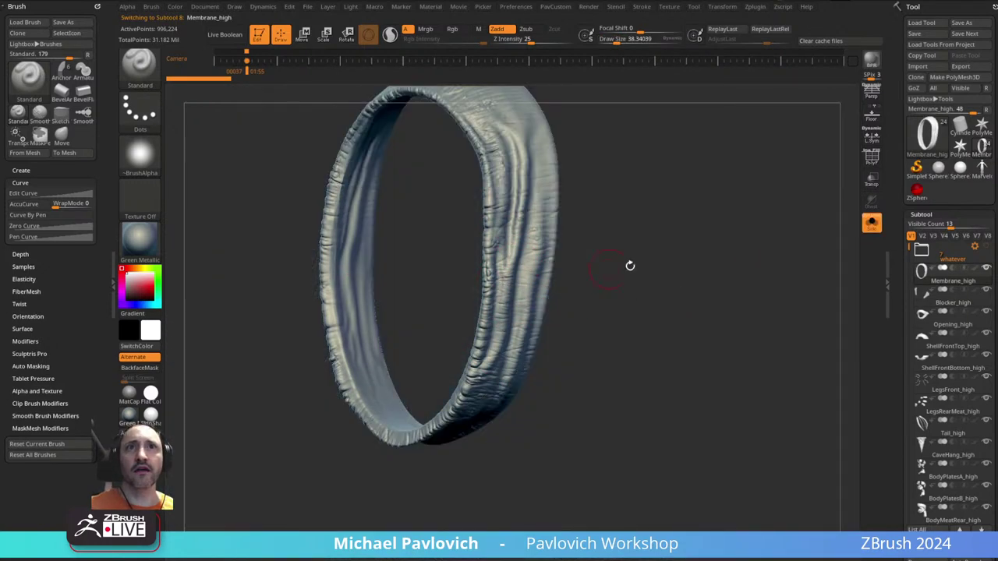
- Delete the MarvelousAvatar tool and return to the creature tool with Membrane_high
{"action": "left_click", "coordinate": [982, 174]}
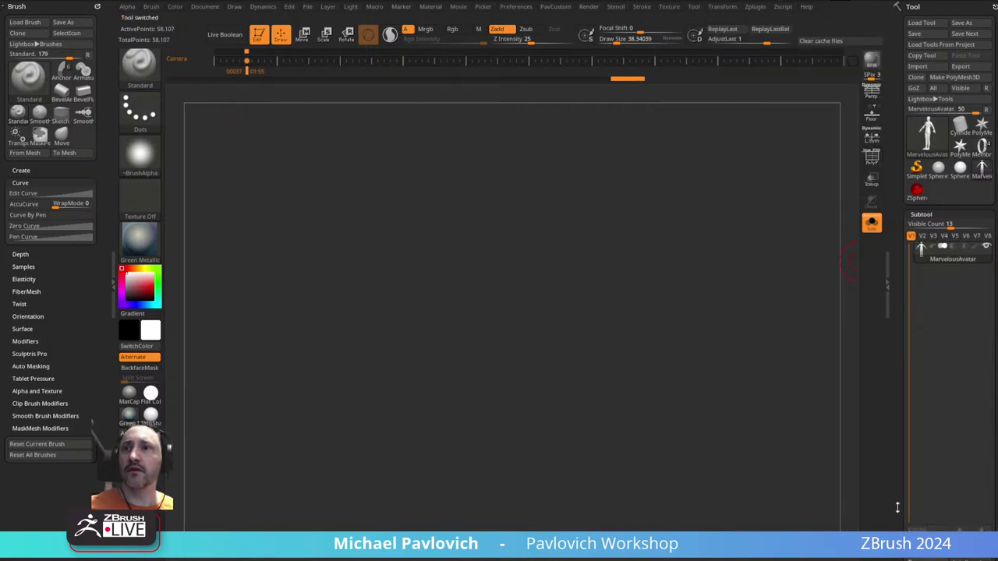
{"action": "scroll", "coordinate": [926, 477], "scroll_direction": "down", "scroll_amount": 5}
{"action": "left_click", "coordinate": [931, 427]}
{"action": "left_click_drag", "start_coordinate": [900, 405], "coordinate": [881, 487]}
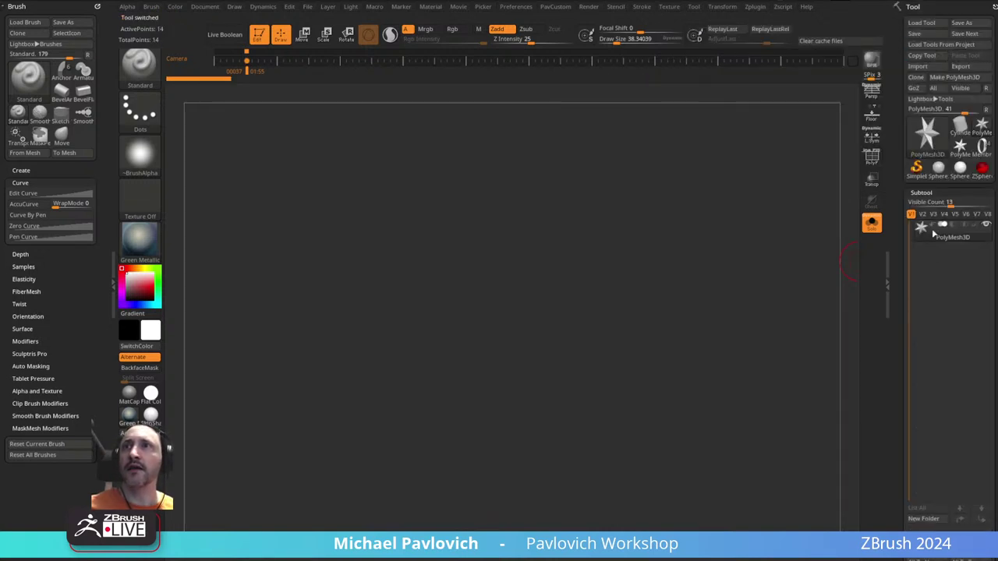
{"action": "left_click", "coordinate": [983, 156]}
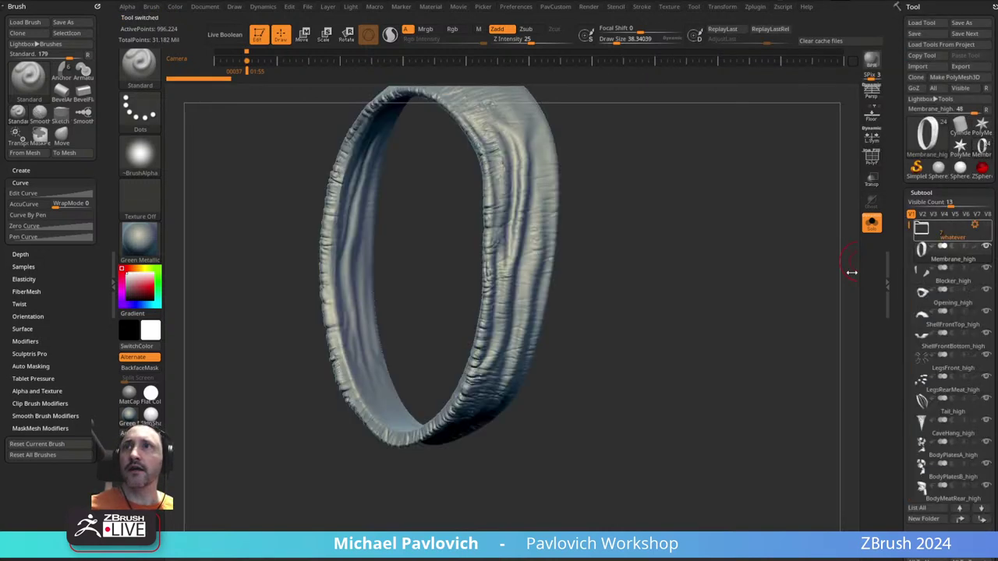
- Expand the whatever folder, select the CC_Base_Body subtool and duplicate it
{"action": "left_click", "coordinate": [922, 227]}
{"action": "left_click", "coordinate": [957, 392]}
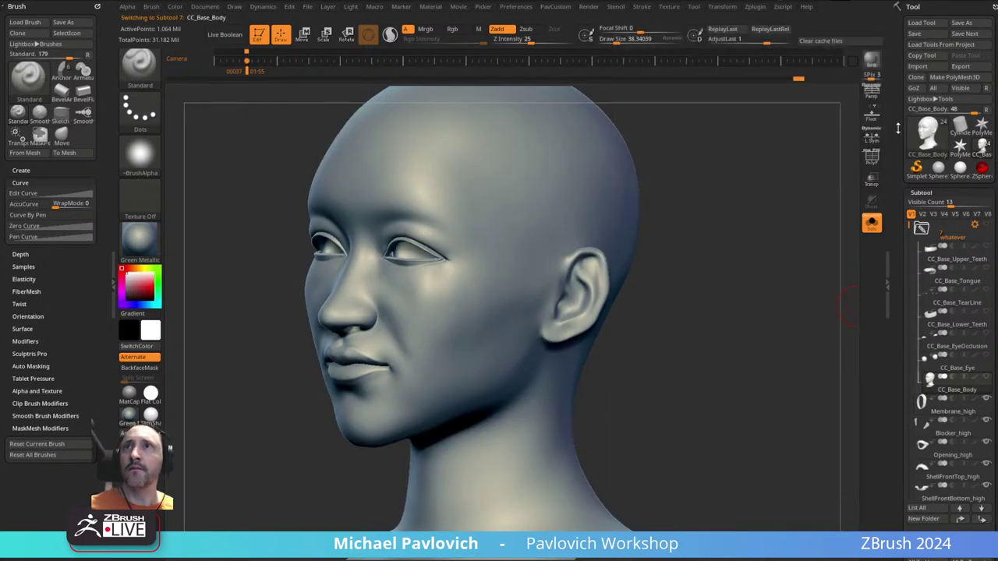
{"action": "left_click_drag", "start_coordinate": [897, 129], "coordinate": [891, 69]}
{"action": "left_click", "coordinate": [918, 371]}
- Set the duplicated head to subdivision level 3 and delete its higher and lower subdivision levels
{"action": "left_click_drag", "start_coordinate": [899, 397], "coordinate": [903, 331]}
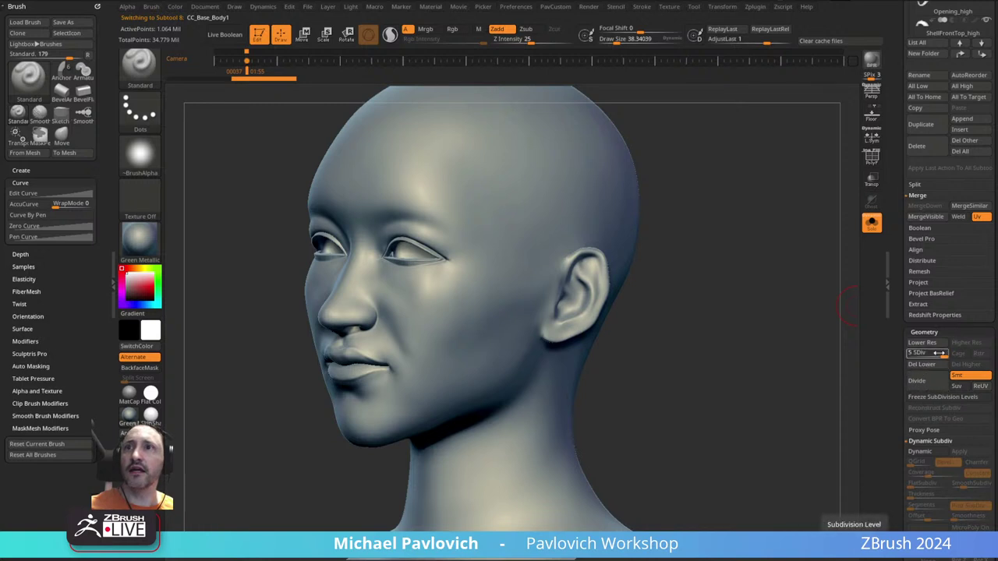
{"action": "left_click", "coordinate": [934, 354]}
{"action": "left_click_drag", "start_coordinate": [934, 354], "coordinate": [928, 353]}
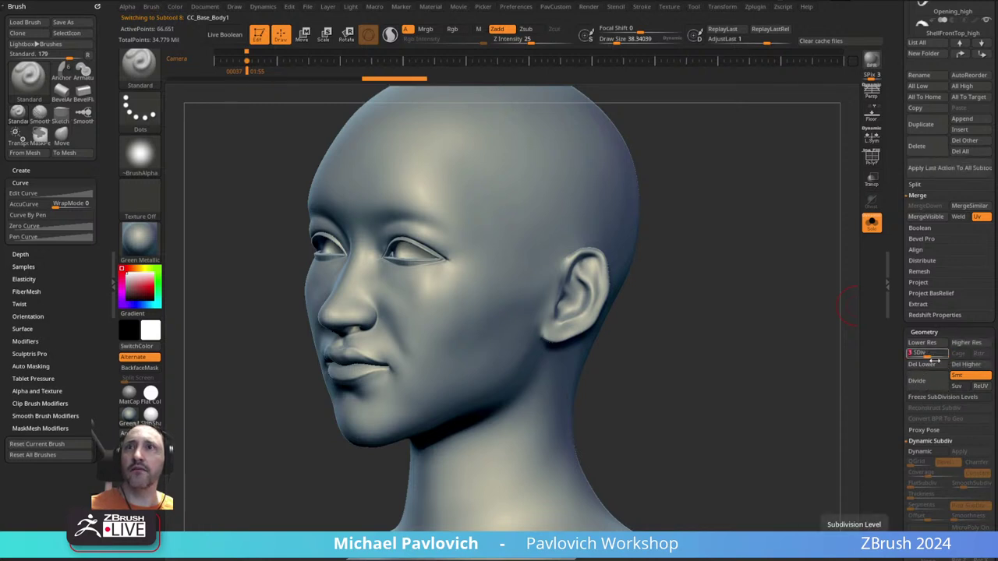
{"action": "left_click", "coordinate": [962, 365]}
{"action": "left_click", "coordinate": [937, 366]}
- Delete the hidden geometry of the duplicated body so only the head and neck remain
{"action": "right_click_drag", "start_coordinate": [694, 390], "coordinate": [630, 318], "text": "ctrl"}
{"action": "left_click", "coordinate": [630, 320], "text": "ctrl+shift"}
{"action": "key", "text": "ctrl+z"}
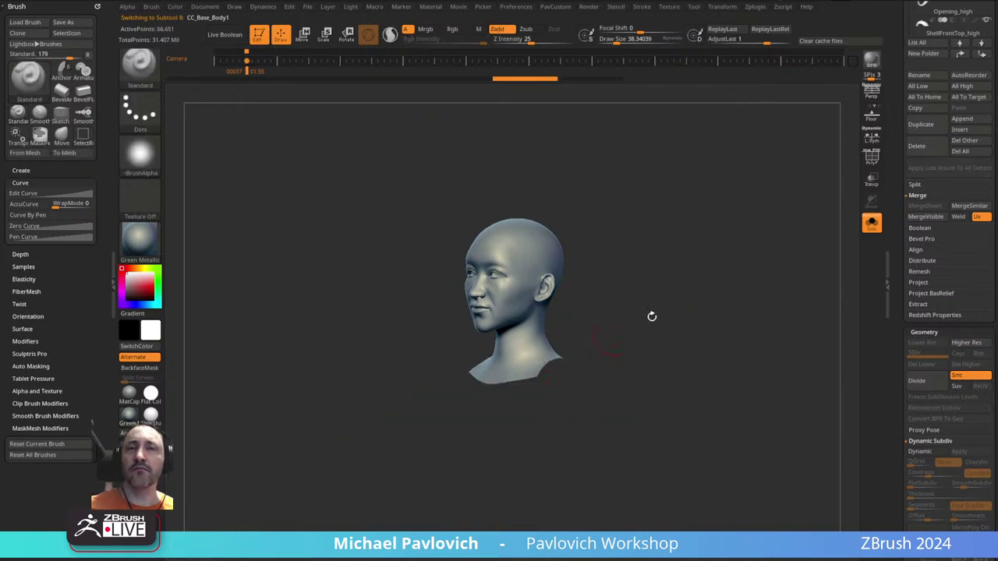
{"action": "left_click", "coordinate": [610, 329], "text": "ctrl+shift"}
{"action": "key", "text": "ctrl+z"}
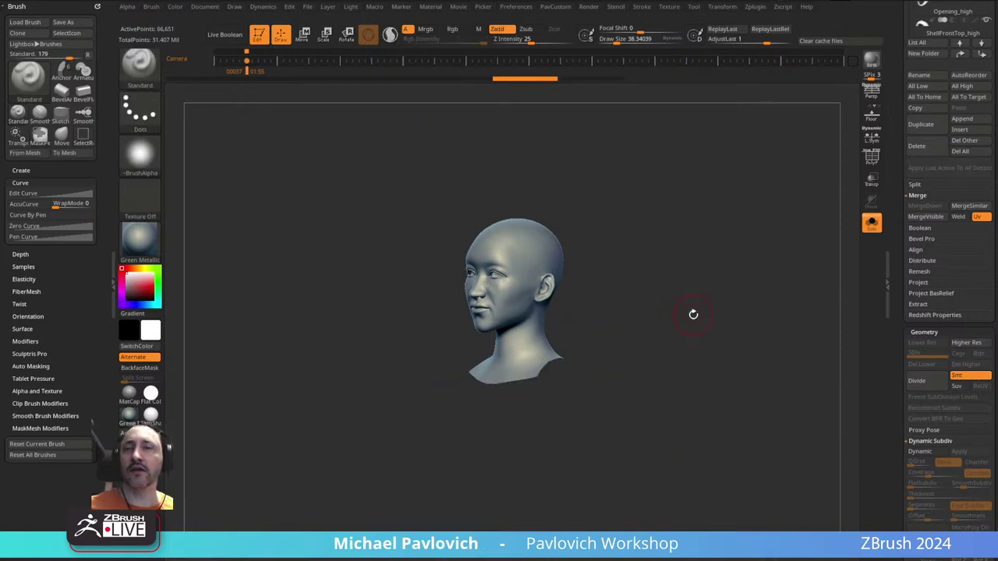
{"action": "key", "text": "3"}
{"action": "left_click", "coordinate": [675, 258]}
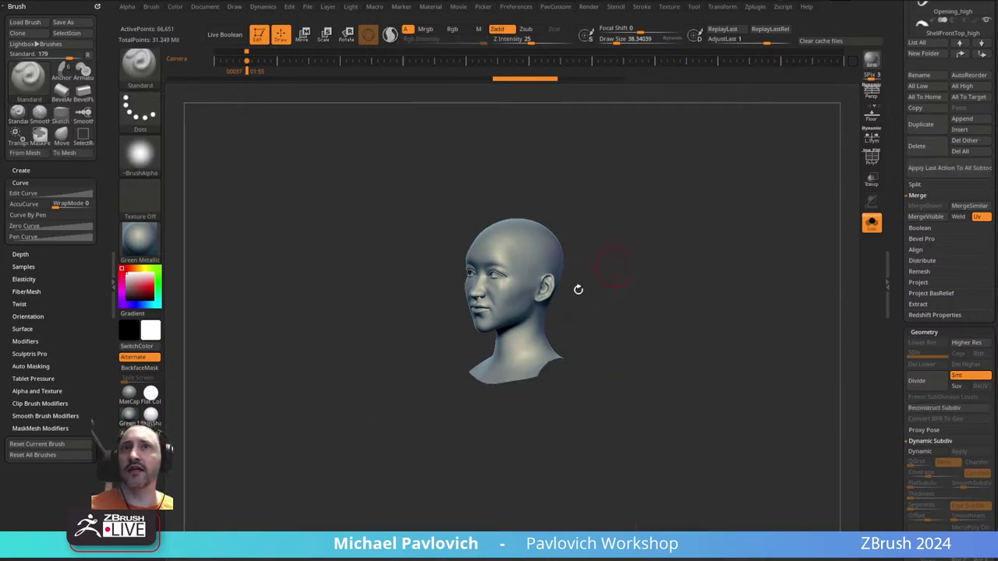
- Display the polyframe on the head and assign the whole mesh to a single polygroup
{"action": "key", "text": "f"}
{"action": "mouse_move", "coordinate": [672, 295]}
{"action": "right_mouse_down"}
{"action": "mouse_move", "coordinate": [741, 334]}
{"action": "mouse_move", "coordinate": [722, 266]}
{"action": "mouse_move", "coordinate": [663, 250]}
{"action": "right_mouse_up"}
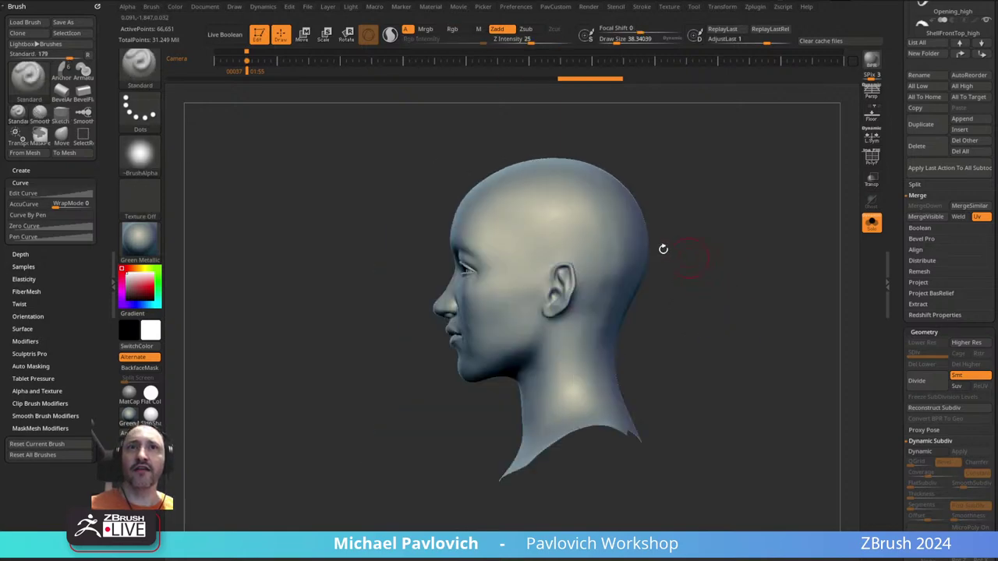
{"action": "left_click", "coordinate": [871, 155]}
{"action": "key", "text": "ctrl+w"}
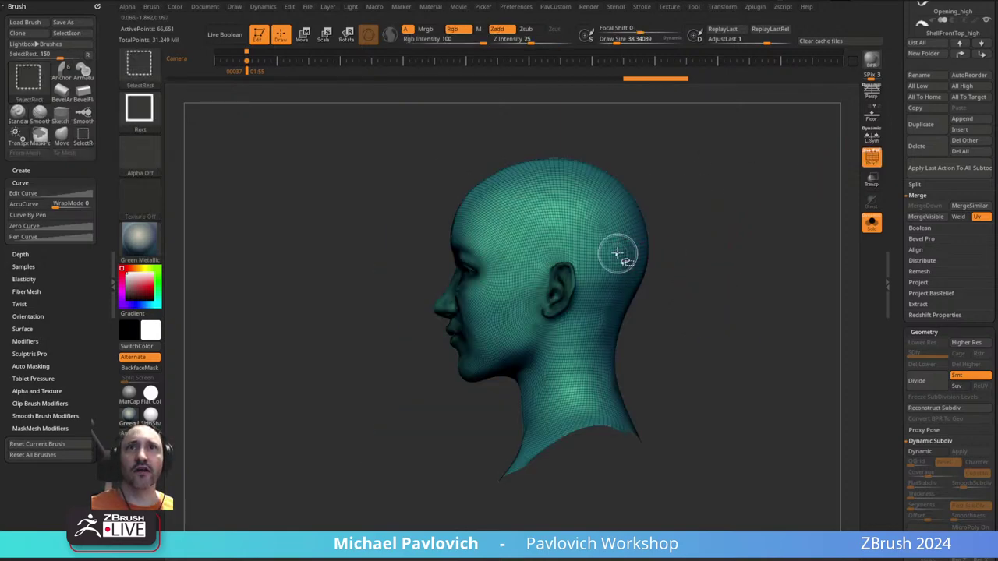
{"action": "left_click_drag", "start_coordinate": [703, 213], "coordinate": [699, 231]}
{"action": "key", "text": "space"}
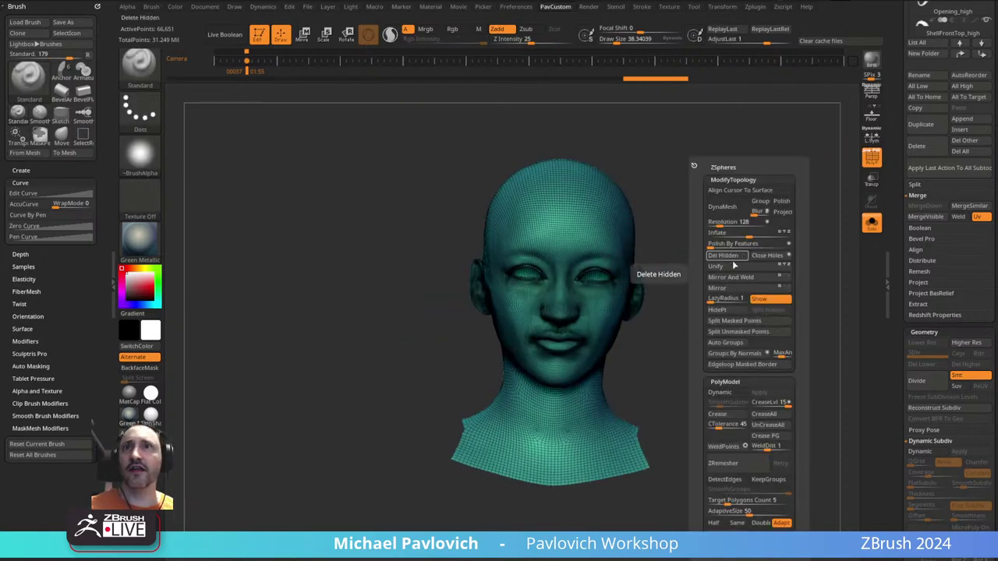
{"action": "left_click_drag", "start_coordinate": [791, 223], "coordinate": [439, 214]}
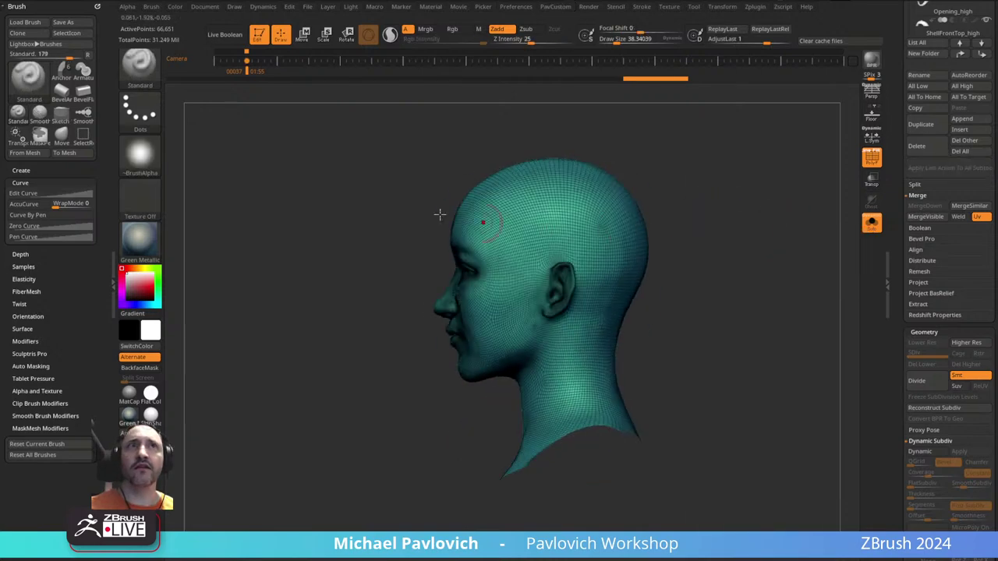
- Using SliceCurve in side profile, slice the head behind the face and again just in front of the ear
{"action": "left_click", "coordinate": [154, 70], "text": "ctrl+shift"}
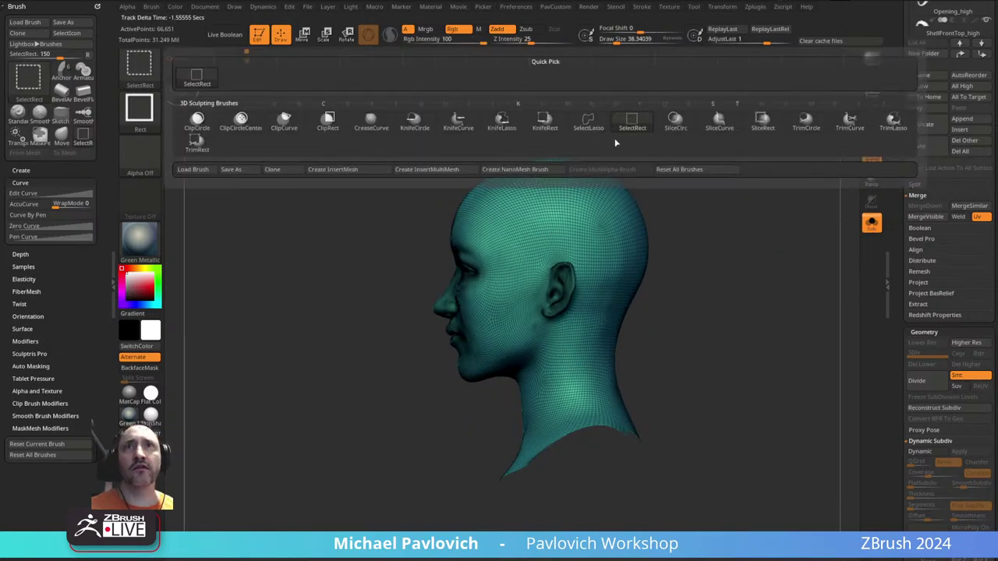
{"action": "left_click", "coordinate": [717, 123]}
{"action": "mouse_move", "coordinate": [444, 437]}
{"action": "left_mouse_down"}
{"action": "mouse_move", "coordinate": [486, 322]}
{"action": "mouse_move", "coordinate": [474, 127]}
{"action": "left_mouse_up"}
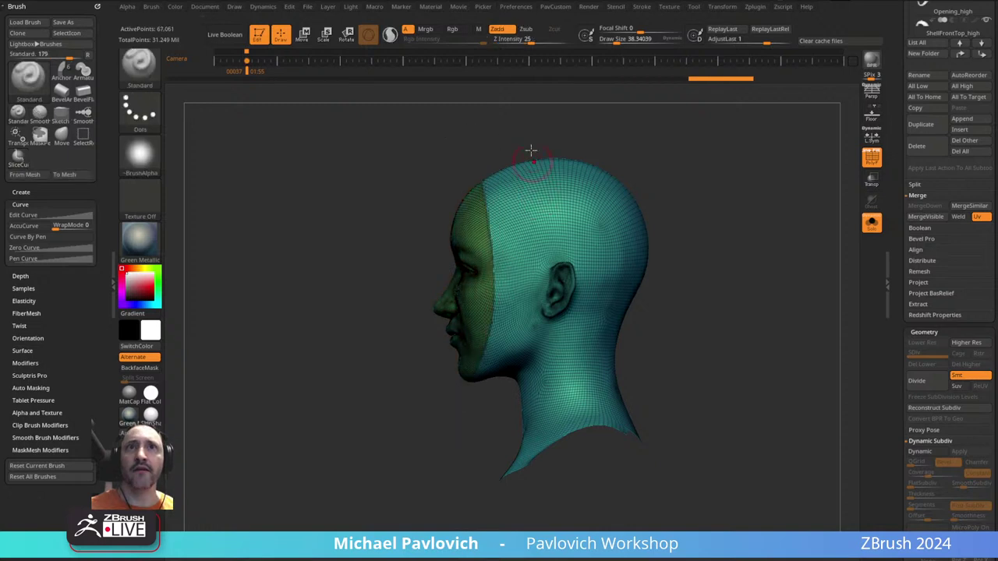
{"action": "left_click_drag", "start_coordinate": [544, 118], "coordinate": [473, 439]}
{"action": "left_click", "coordinate": [488, 328]}
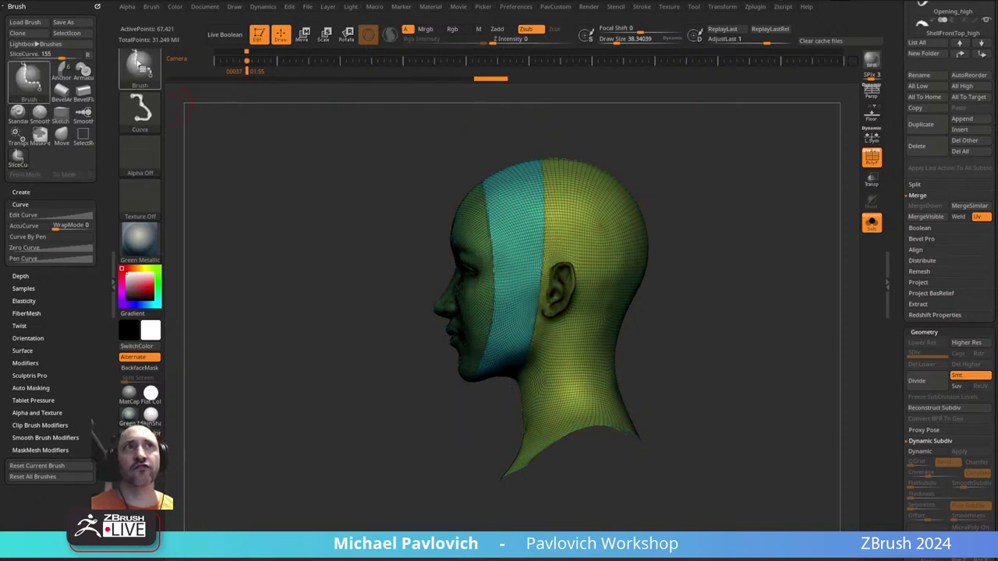
- Isolate the polygroup strip between the two slices and delete the hidden rest of the head
{"action": "mouse_move", "coordinate": [705, 220]}
{"action": "left_mouse_down"}
{"action": "mouse_move", "coordinate": [813, 205]}
{"action": "mouse_move", "coordinate": [556, 211]}
{"action": "left_mouse_up"}
{"action": "left_click", "coordinate": [557, 212], "text": "ctrl+shift"}
{"action": "left_click_drag", "start_coordinate": [686, 188], "coordinate": [725, 208]}
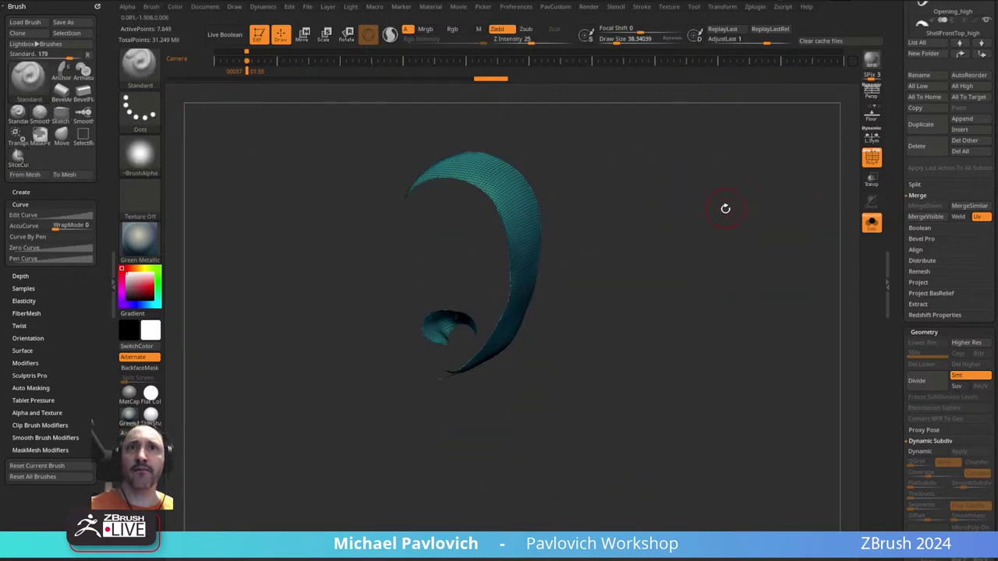
{"action": "key", "text": "space"}
{"action": "left_click", "coordinate": [687, 255]}
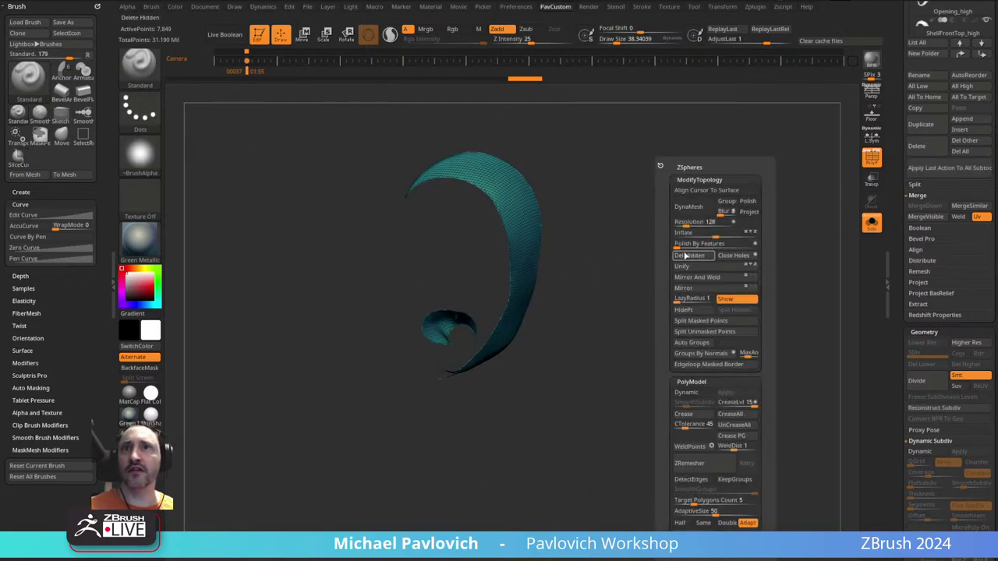
- Set the draw size to 20.58 and apply Auto Groups to the strip and the small inner piece
{"action": "left_click_drag", "start_coordinate": [655, 245], "coordinate": [564, 347], "text": "alt"}
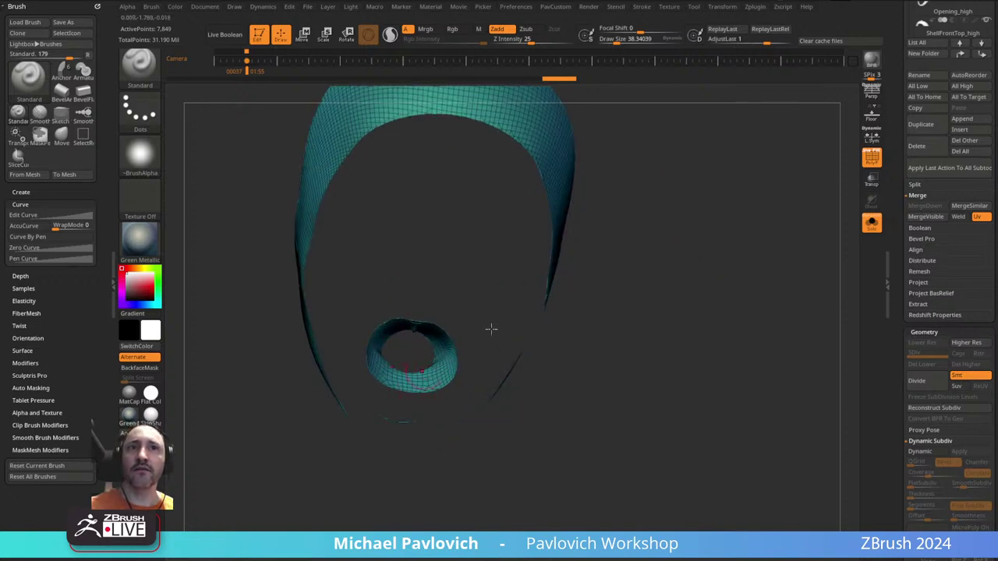
{"action": "left_click_drag", "start_coordinate": [491, 329], "coordinate": [650, 200]}
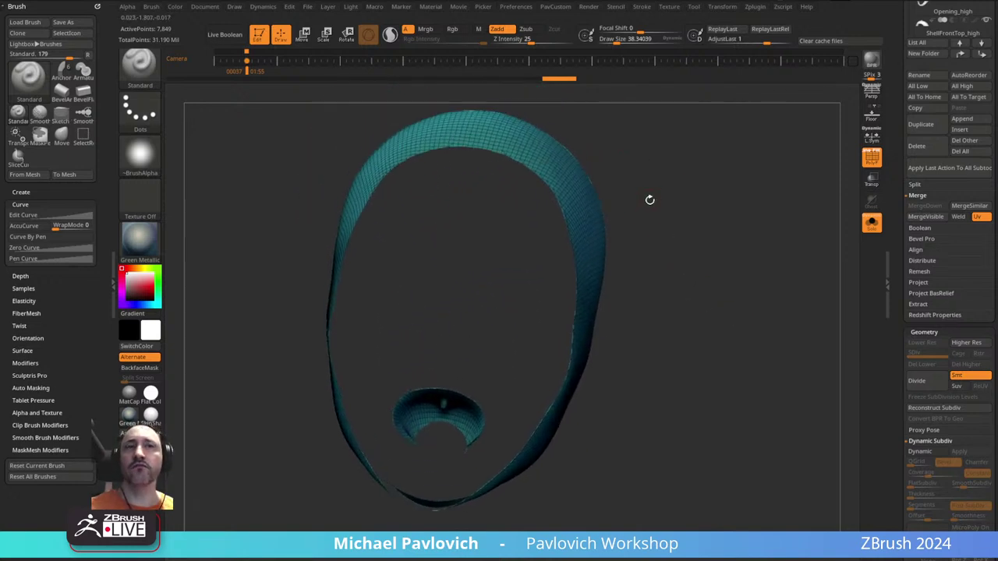
{"action": "key", "text": "s"}
{"action": "left_click", "coordinate": [650, 203]}
{"action": "key", "text": "3"}
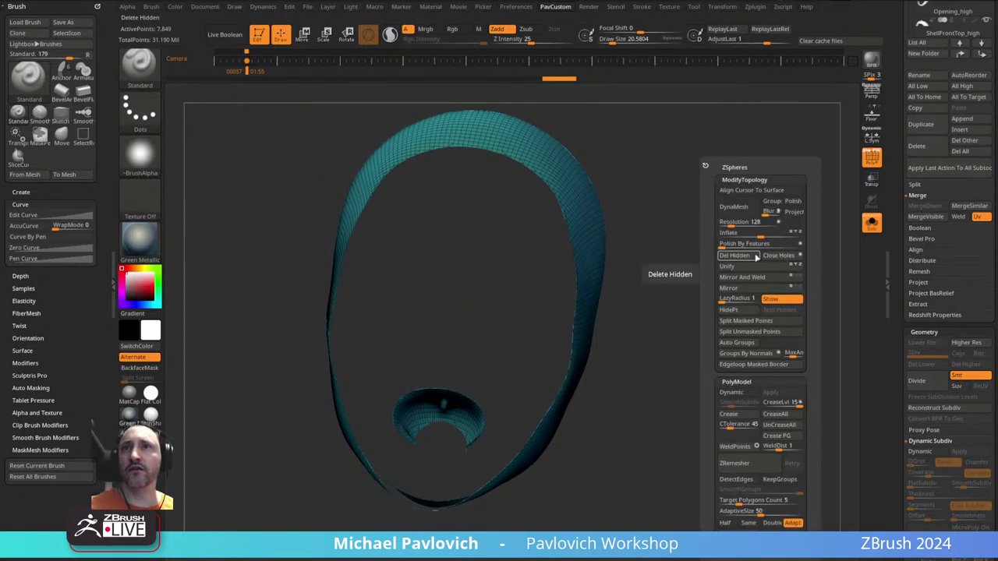
{"action": "left_click", "coordinate": [745, 344]}
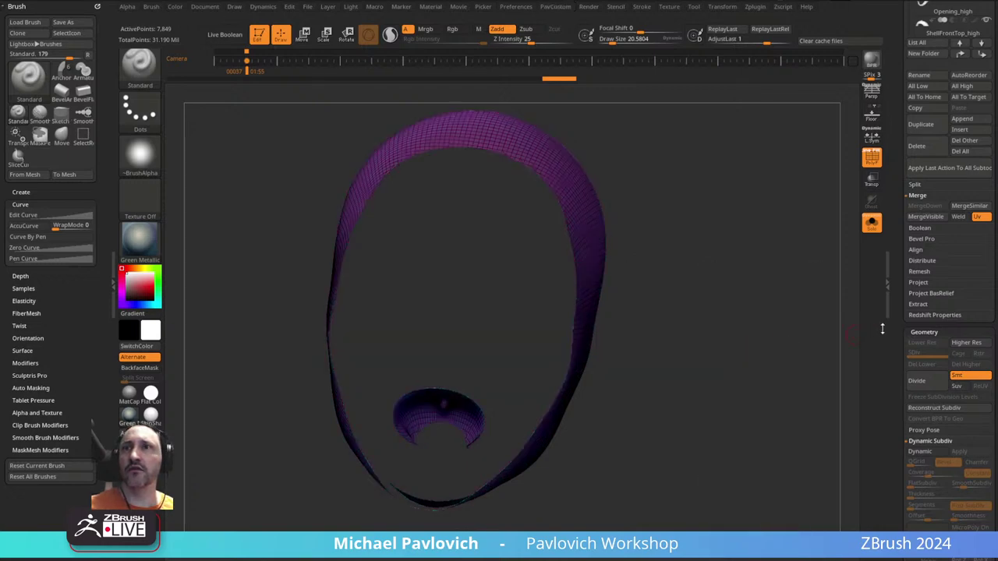
- Open the Polygroups settings, isolate the outer face strip, assign it a new polygroup and show the whole mesh again
{"action": "left_click_drag", "start_coordinate": [899, 312], "coordinate": [938, 154]}
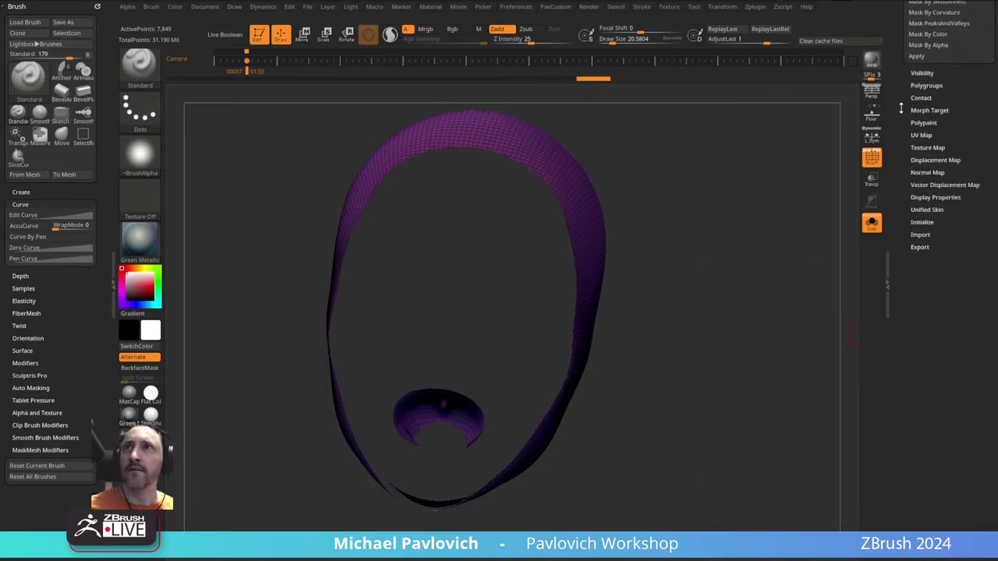
{"action": "left_click_drag", "start_coordinate": [901, 109], "coordinate": [902, 164]}
{"action": "left_click", "coordinate": [923, 155]}
{"action": "left_click_drag", "start_coordinate": [673, 267], "coordinate": [660, 282]}
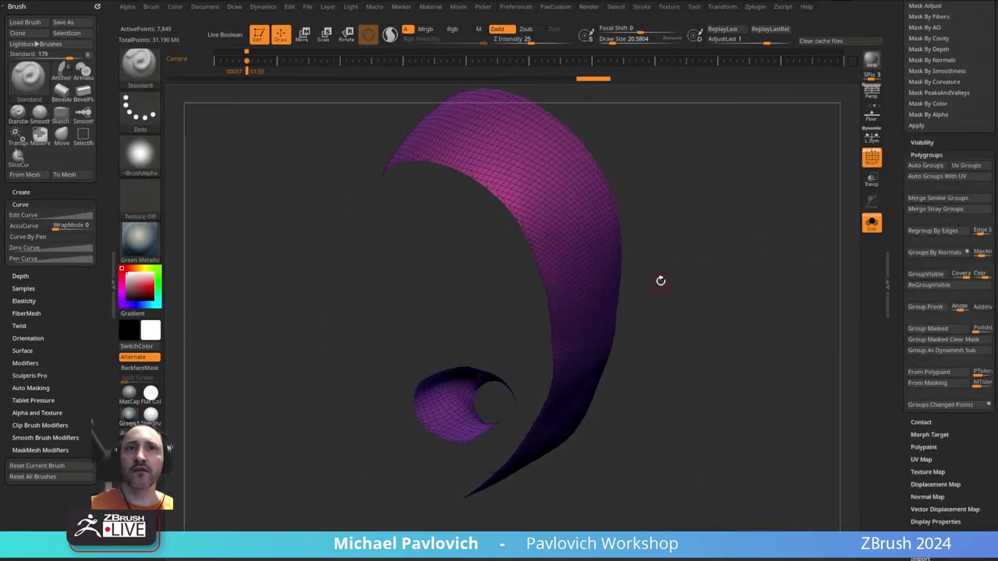
{"action": "left_click", "coordinate": [595, 286], "text": "ctrl+shift"}
{"action": "key", "text": "ctrl+w"}
{"action": "left_click", "coordinate": [682, 255], "text": "ctrl+shift"}
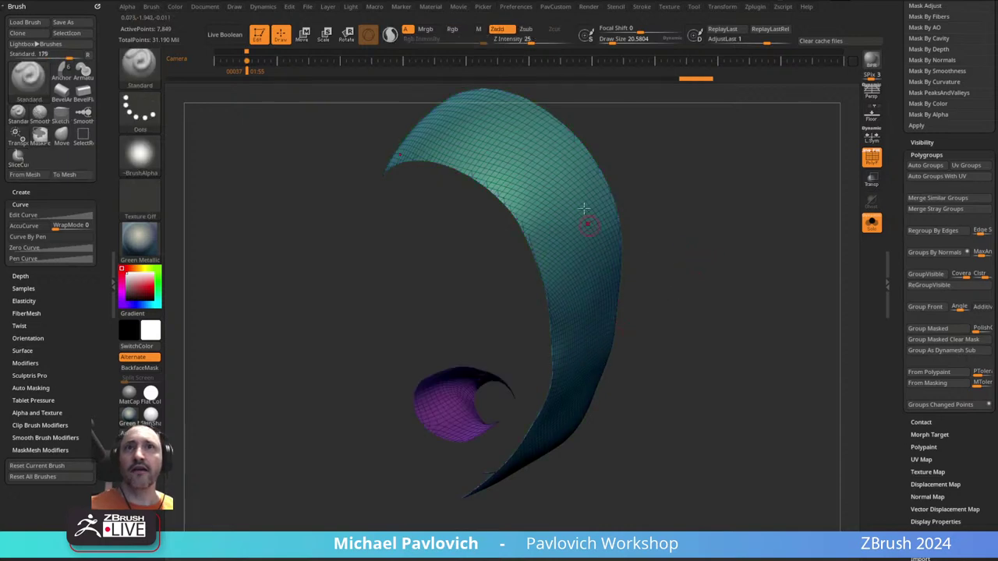
{"action": "mouse_move", "coordinate": [578, 367]}
{"action": "left_mouse_down"}
{"action": "mouse_move", "coordinate": [626, 344]}
{"action": "mouse_move", "coordinate": [578, 369]}
{"action": "left_mouse_up"}
{"action": "left_click_drag", "start_coordinate": [478, 394], "coordinate": [680, 310]}
{"action": "left_click_drag", "start_coordinate": [446, 463], "coordinate": [439, 426]}
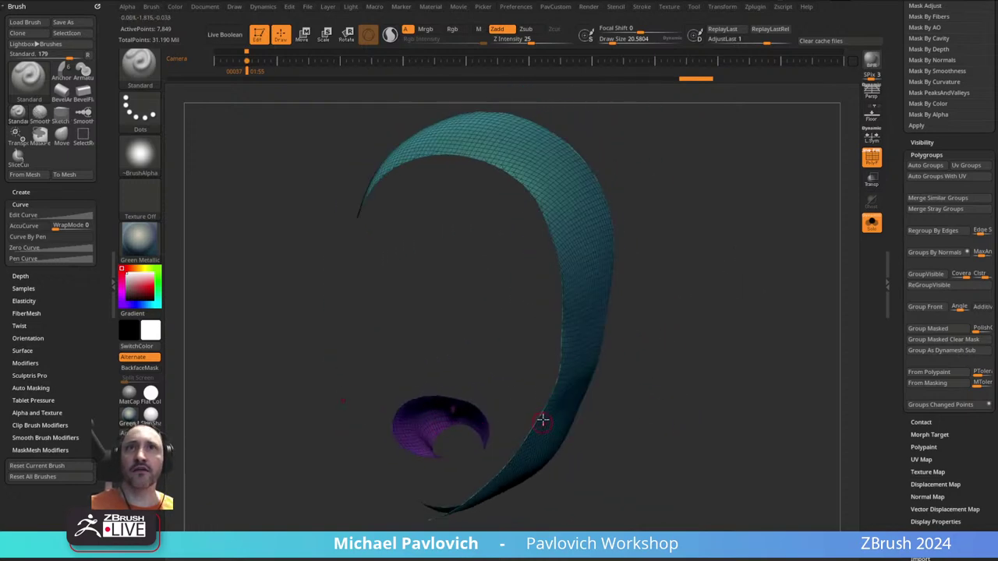
{"action": "left_click", "coordinate": [584, 232], "text": "ctrl+shift"}
{"action": "key", "text": "grave"}
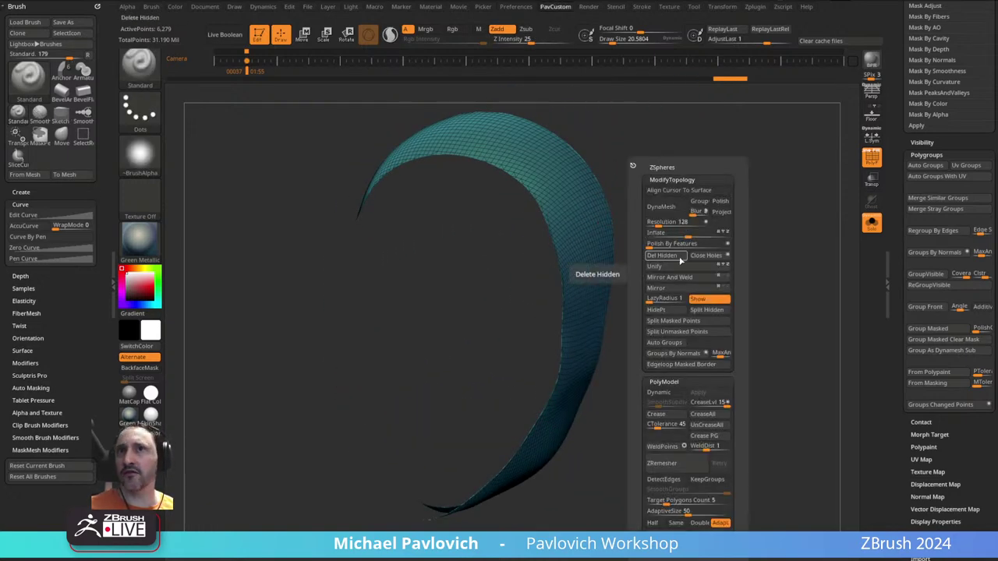
{"action": "left_click", "coordinate": [658, 281], "text": "ctrl+shift"}
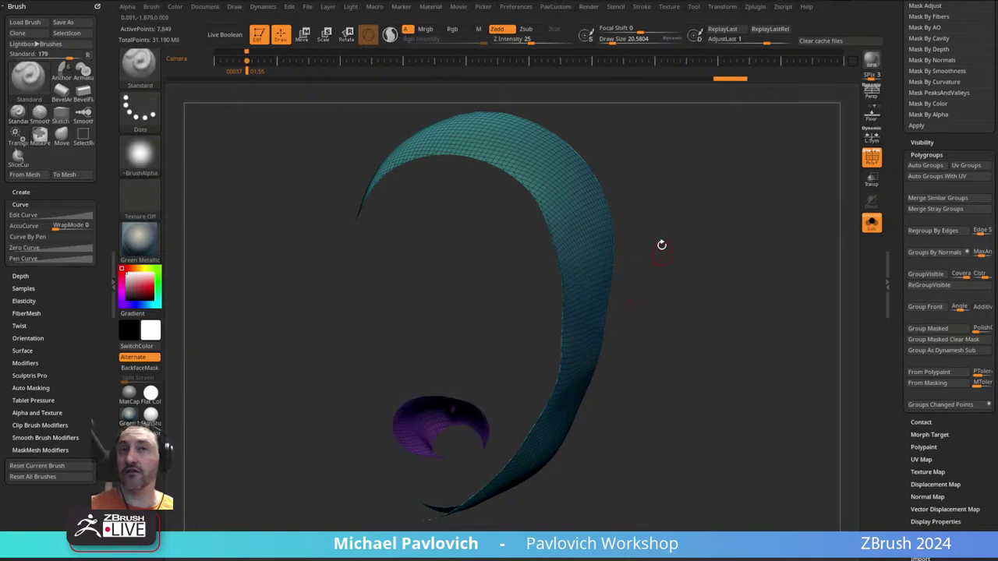
- Using SelectRect, select part of the outer face strip, grow visibility to the whole piece and delete the hidden inner piece
{"action": "mouse_move", "coordinate": [648, 171]}
{"action": "left_mouse_down", "text": "ctrl+shift"}
{"action": "mouse_move", "coordinate": [627, 212]}
{"action": "mouse_move", "coordinate": [577, 205]}
{"action": "mouse_move", "coordinate": [601, 238]}
{"action": "mouse_move", "coordinate": [615, 227]}
{"action": "mouse_move", "coordinate": [602, 242]}
{"action": "mouse_move", "coordinate": [616, 234]}
{"action": "left_mouse_up", "text": "ctrl+shift"}
{"action": "left_click", "coordinate": [153, 69], "text": "ctrl+shift"}
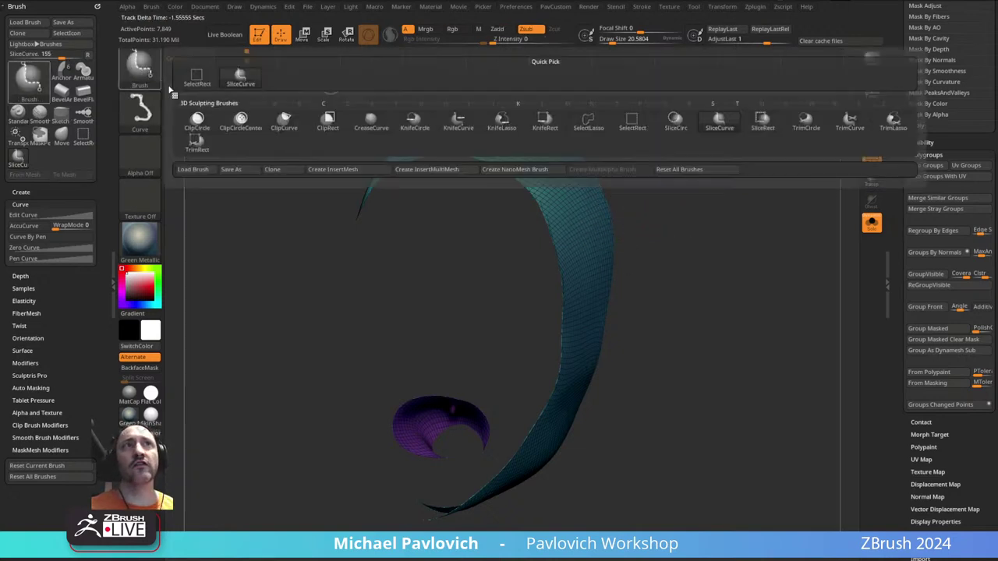
{"action": "left_click", "coordinate": [195, 78], "text": "ctrl+shift"}
{"action": "left_click_drag", "start_coordinate": [639, 219], "coordinate": [603, 242], "text": "ctrl+shift"}
{"action": "left_click", "coordinate": [683, 259], "text": "ctrl+shift"}
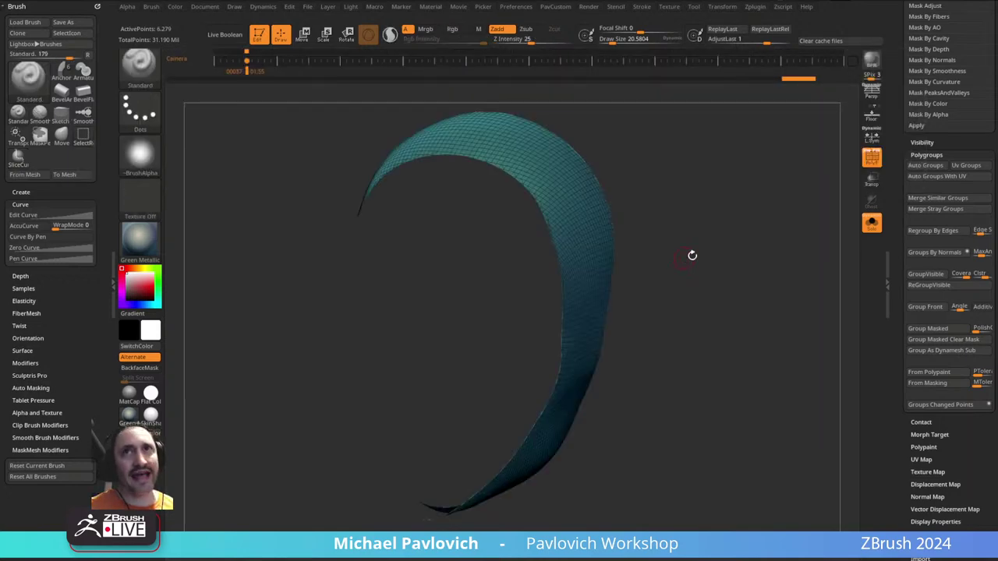
{"action": "scroll", "coordinate": [940, 195], "scroll_direction": "down", "scroll_amount": 5}
{"action": "scroll", "coordinate": [903, 107], "scroll_direction": "up", "scroll_amount": 5}
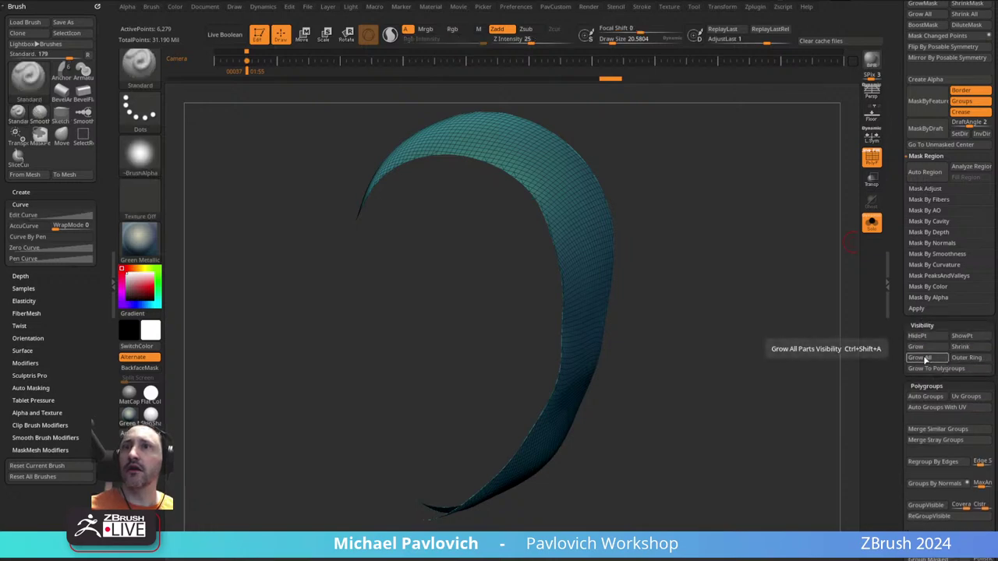
{"action": "key", "text": "grave"}
{"action": "left_click", "coordinate": [699, 256]}
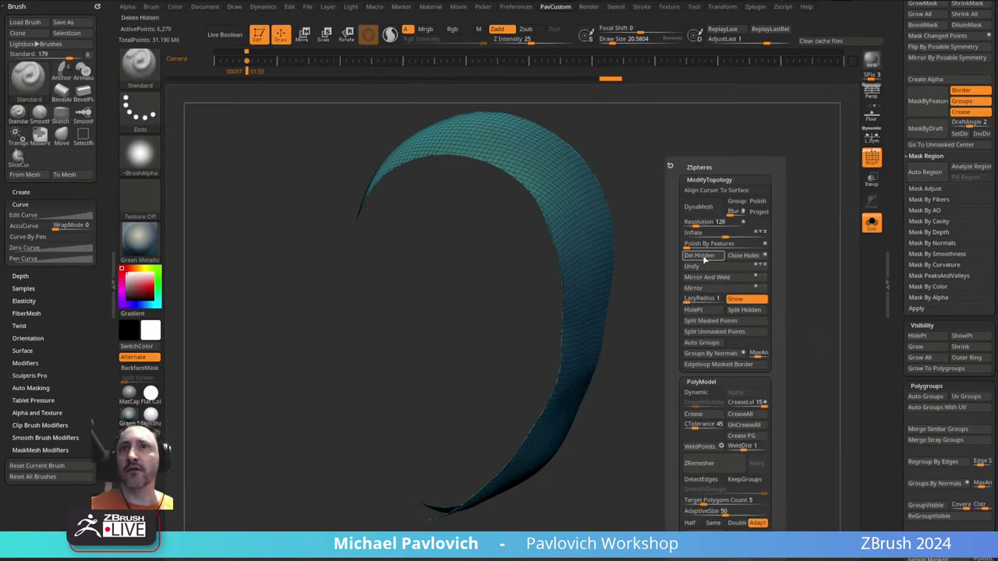
- ZRemesh the strip repeatedly with Half and AdaptiveSize 0 to reduce it to a coarse low-poly grid
{"action": "left_click_drag", "start_coordinate": [698, 258], "coordinate": [541, 180]}
{"action": "left_click_drag", "start_coordinate": [676, 217], "coordinate": [705, 207]}
{"action": "left_click_drag", "start_coordinate": [704, 206], "coordinate": [763, 227], "text": "alt"}
{"action": "key", "text": "f"}
{"action": "key", "text": "space"}
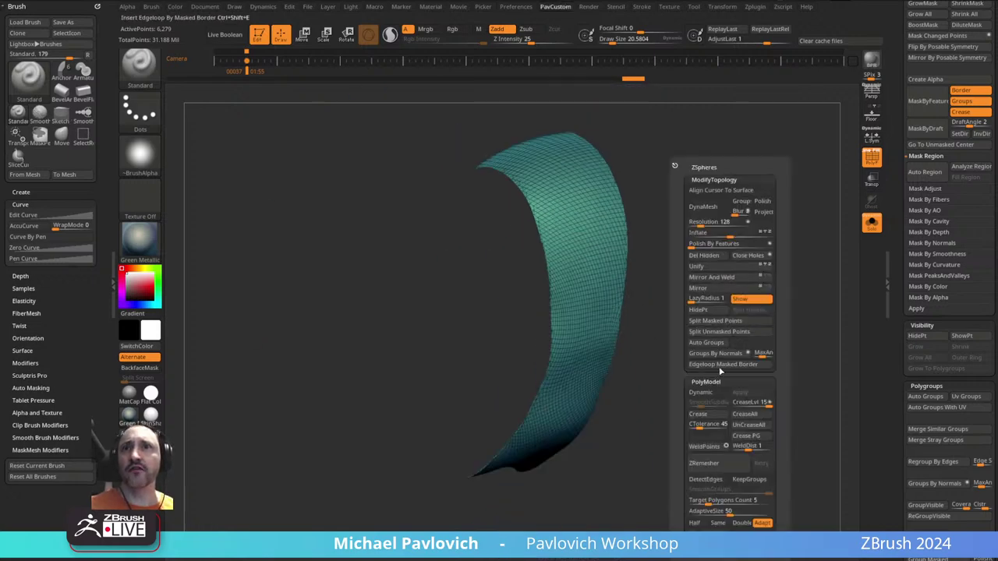
{"action": "left_click", "coordinate": [697, 523]}
{"action": "left_click", "coordinate": [702, 463]}
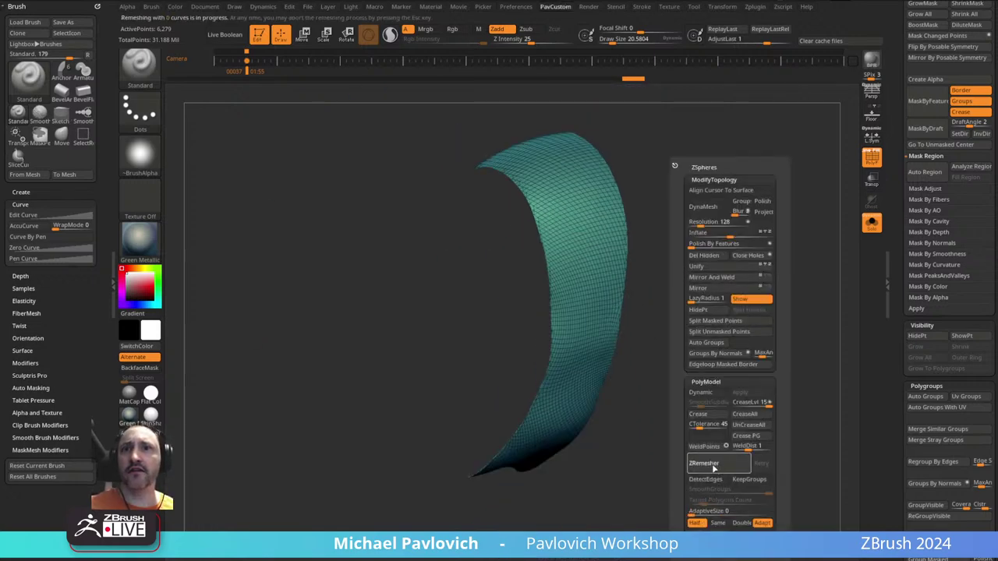
{"action": "key", "text": "space"}
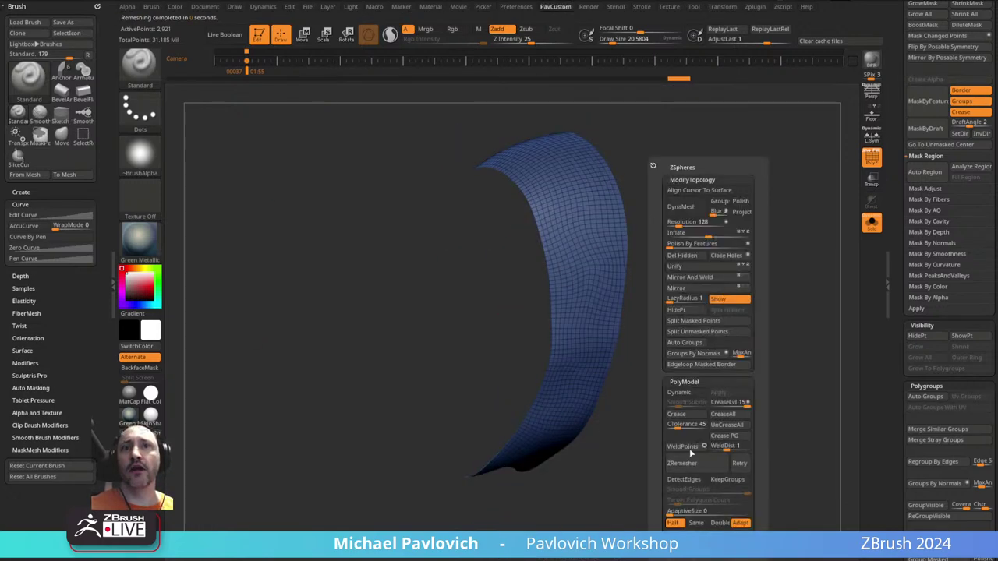
{"action": "left_click", "coordinate": [686, 464]}
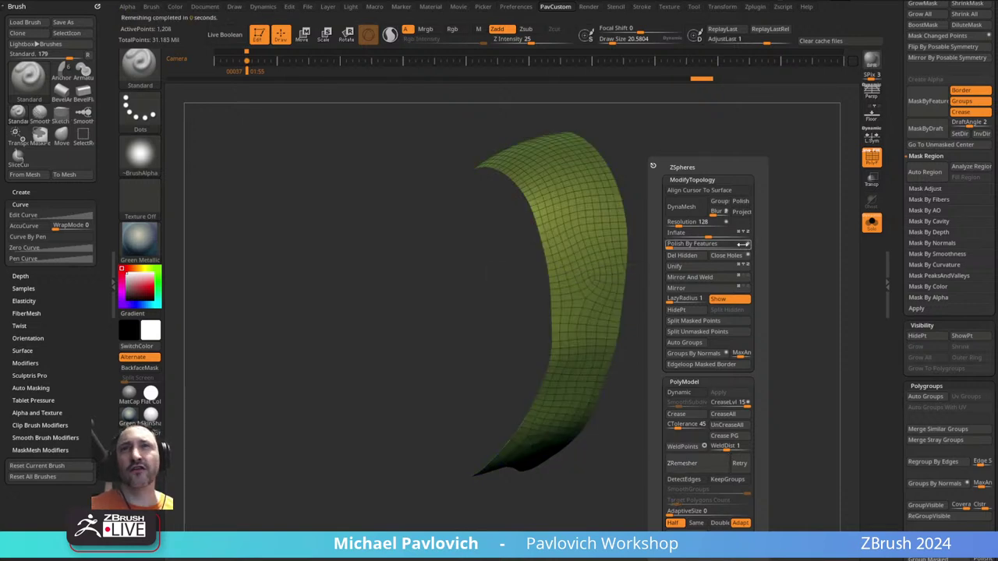
{"action": "left_click", "coordinate": [669, 243]}
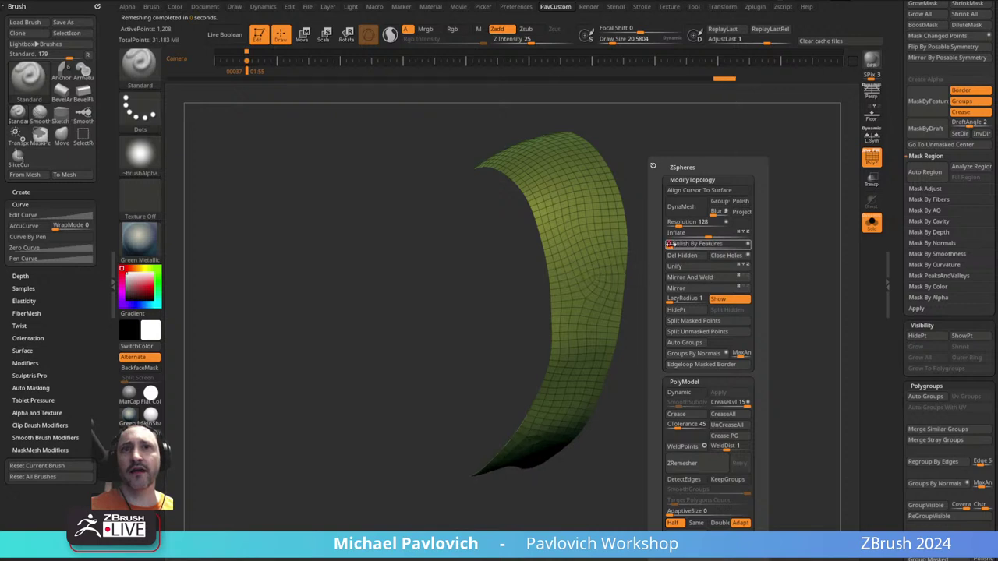
{"action": "left_click", "coordinate": [690, 463]}
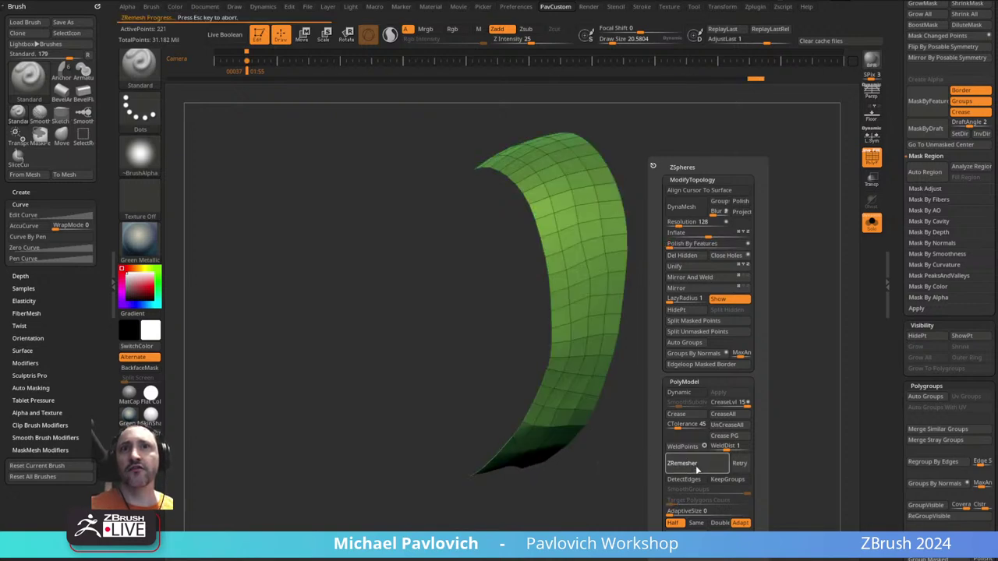
- With ZModeler, set the polygon action to QMesh on Polygroup All and extrude the strip into a thin ring with thickness
{"action": "mouse_move", "coordinate": [641, 284]}
{"action": "left_mouse_down"}
{"action": "mouse_move", "coordinate": [741, 366]}
{"action": "mouse_move", "coordinate": [652, 284]}
{"action": "left_mouse_up"}
{"action": "key", "text": "b"}
{"action": "key", "text": "z"}
{"action": "key", "text": "m"}
{"action": "left_click", "coordinate": [622, 309]}
{"action": "left_click_drag", "start_coordinate": [677, 234], "coordinate": [712, 214]}
{"action": "key", "text": "space"}
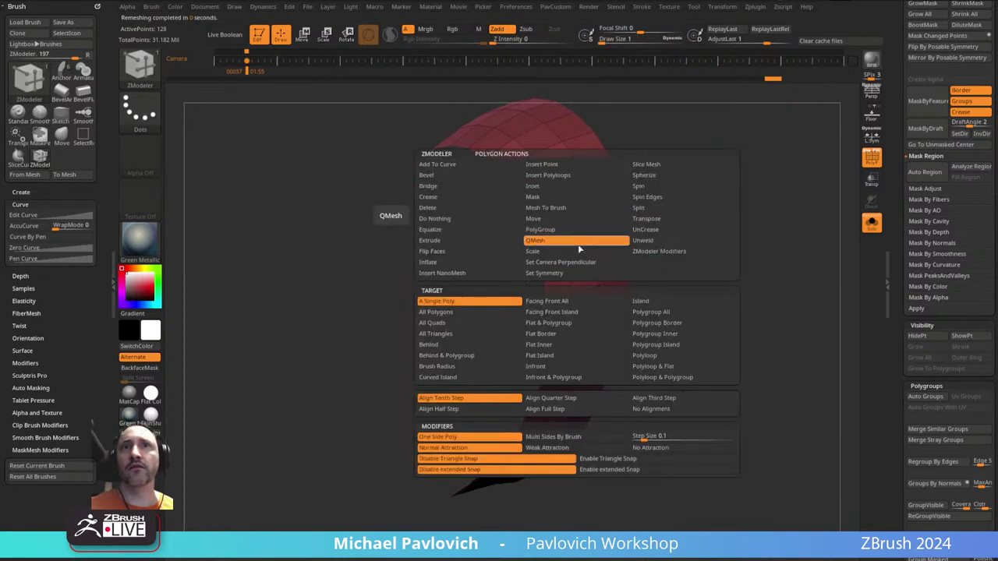
{"action": "left_click", "coordinate": [651, 312]}
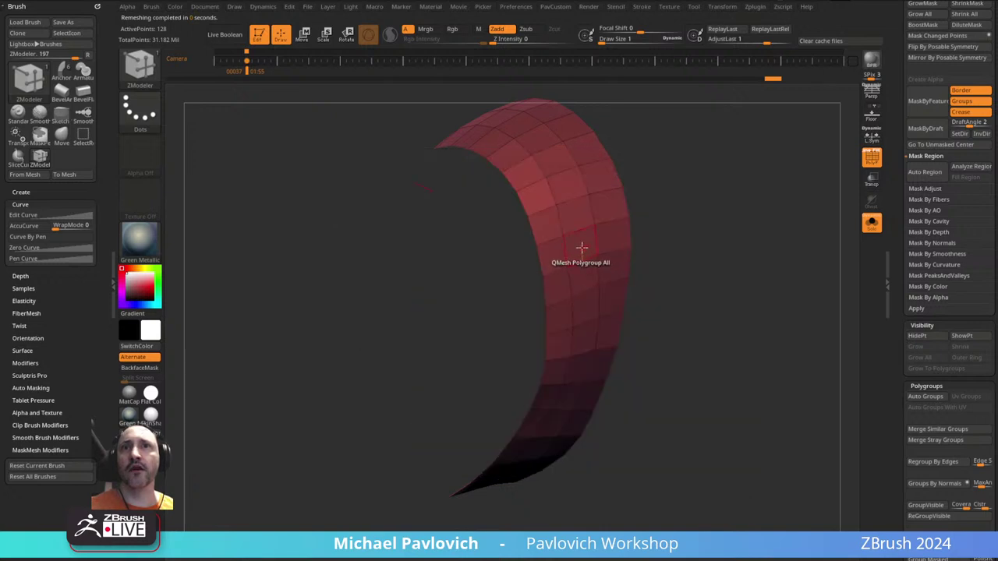
{"action": "left_click_drag", "start_coordinate": [581, 247], "coordinate": [592, 281]}
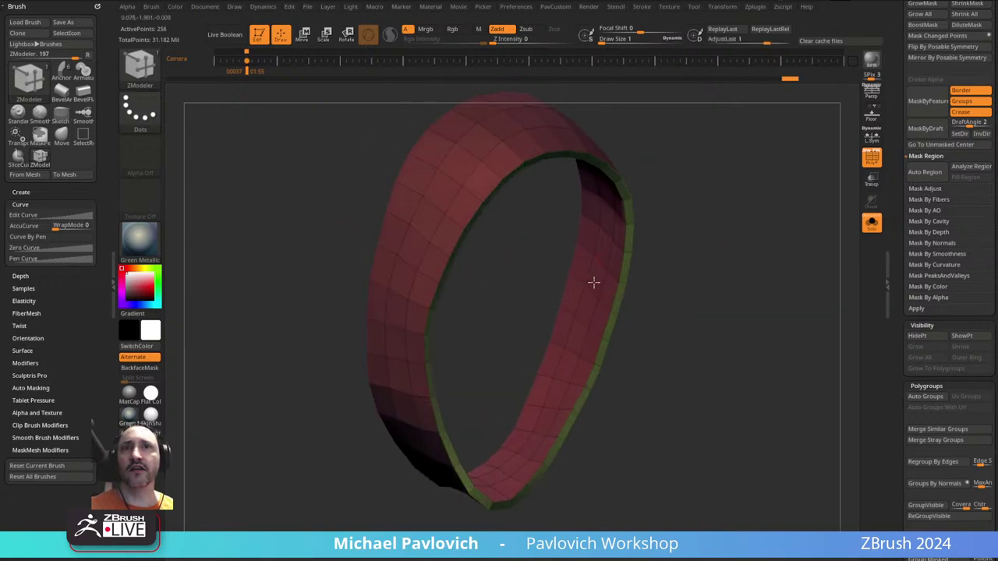
{"action": "left_click_drag", "start_coordinate": [644, 262], "coordinate": [704, 229]}
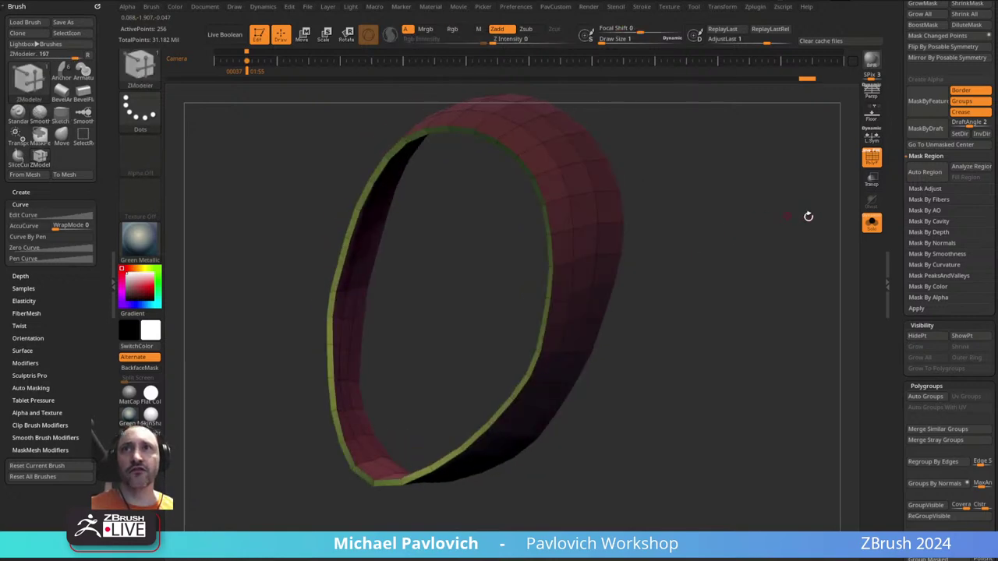
- Try dividing the thickened ring twice and undo both subdivisions
{"action": "left_click", "coordinate": [872, 159]}
{"action": "scroll", "coordinate": [907, 307], "scroll_direction": "up", "scroll_amount": 10}
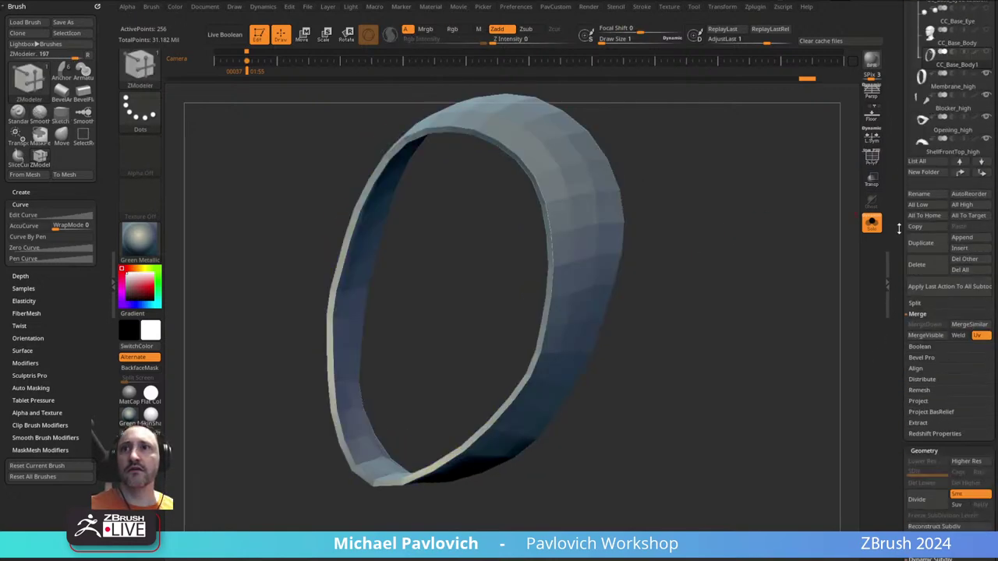
{"action": "left_click", "coordinate": [910, 309]}
{"action": "key", "text": "ctrl"}
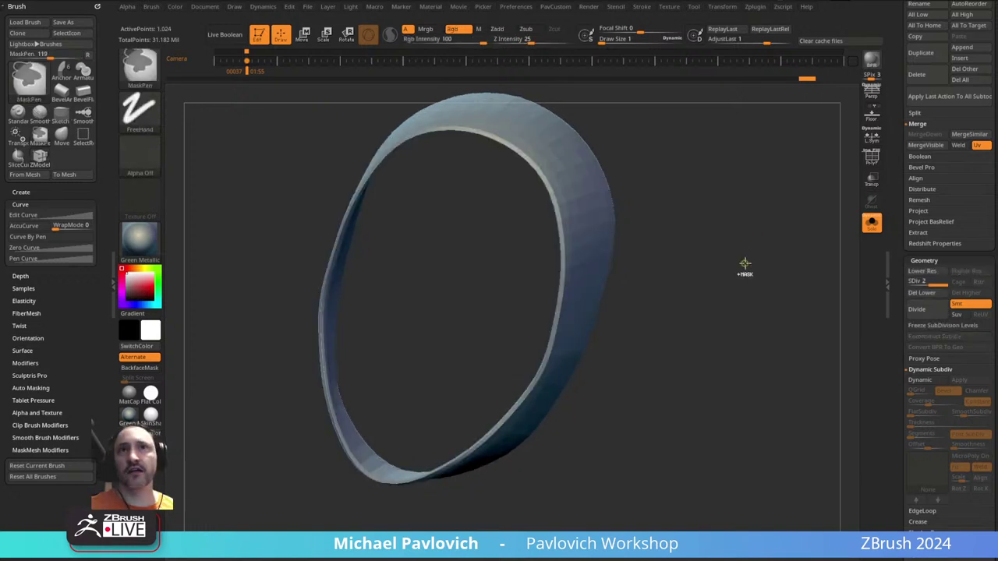
{"action": "key", "text": "ctrl+d"}
{"action": "left_click", "coordinate": [872, 162]}
{"action": "right_click_drag", "start_coordinate": [799, 204], "coordinate": [790, 254], "text": "ctrl"}
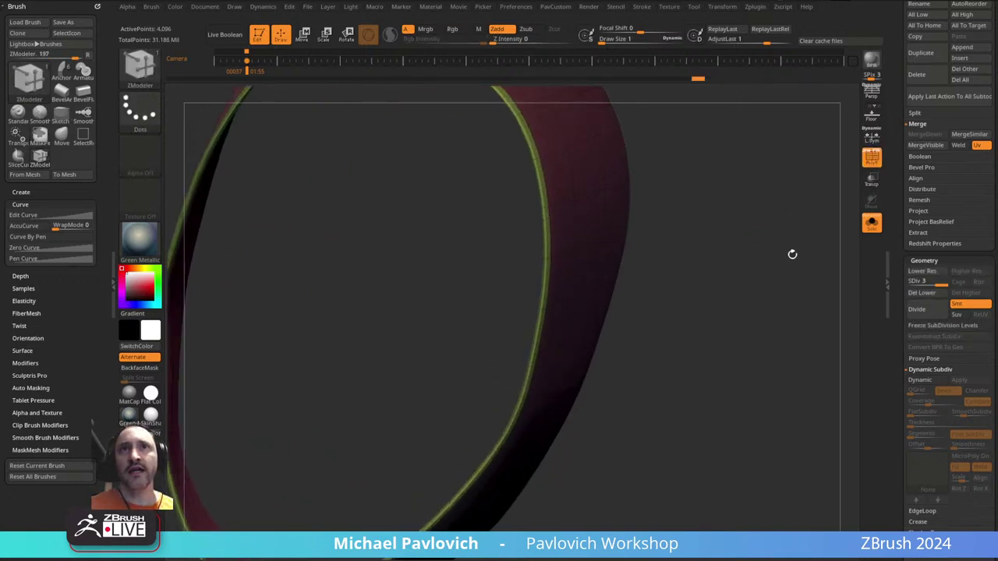
{"action": "key", "text": "ctrl+z"}
{"action": "key", "text": "ctrl+z"}
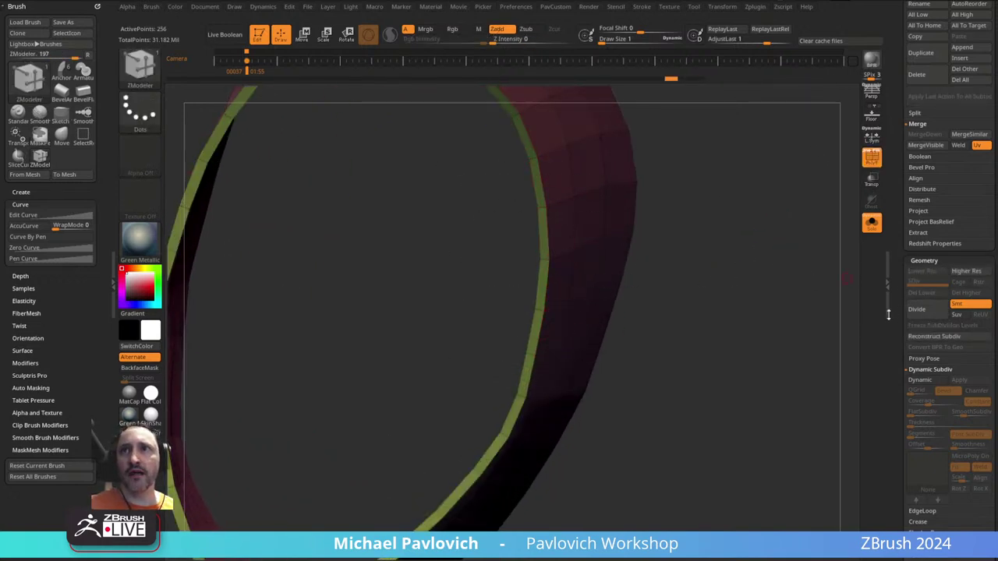
- Crease the ring's polygroup borders and switch to the SkinShade4 material to inspect the edges
{"action": "scroll", "coordinate": [918, 220], "scroll_direction": "down", "scroll_amount": 5}
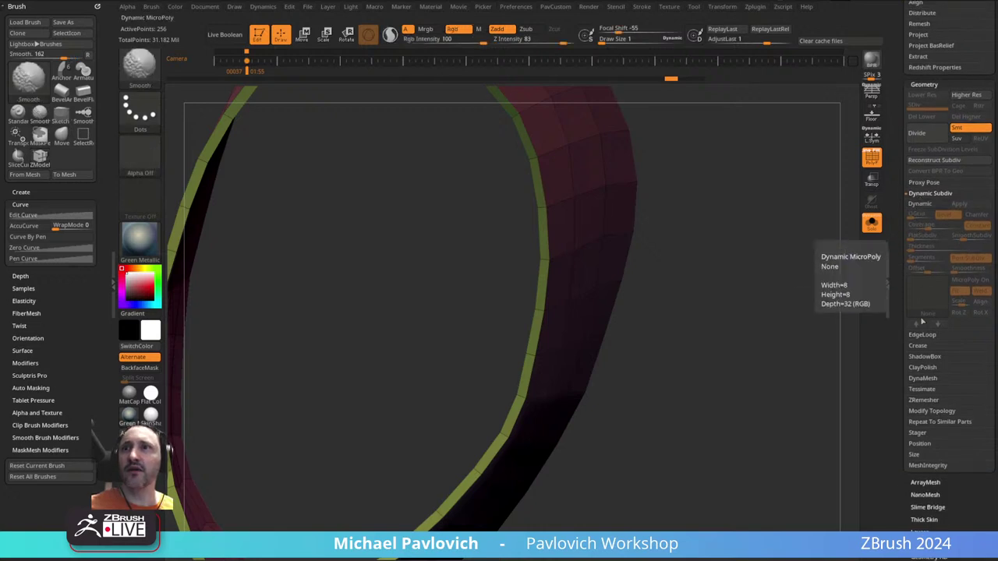
{"action": "left_click", "coordinate": [918, 345]}
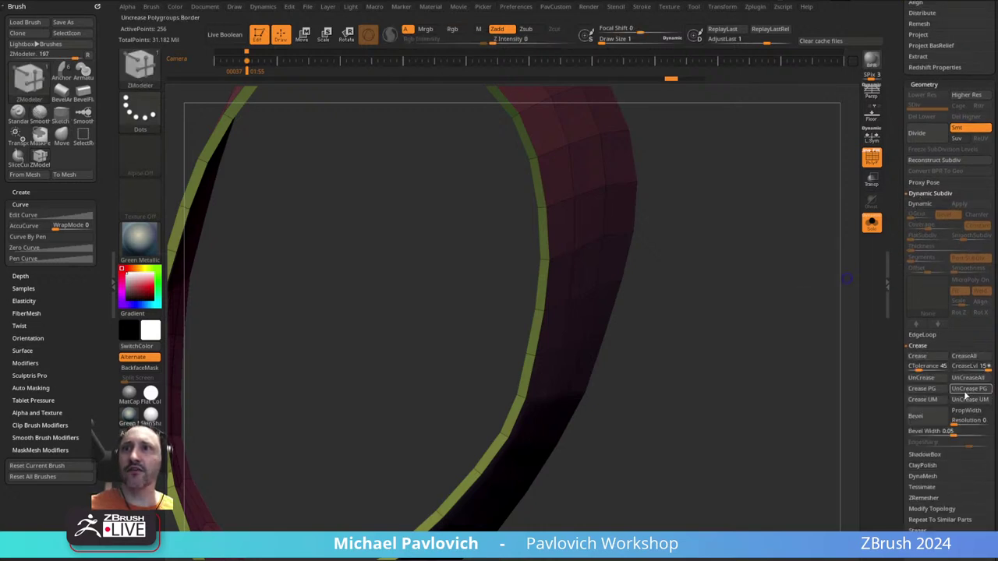
{"action": "left_click", "coordinate": [150, 415]}
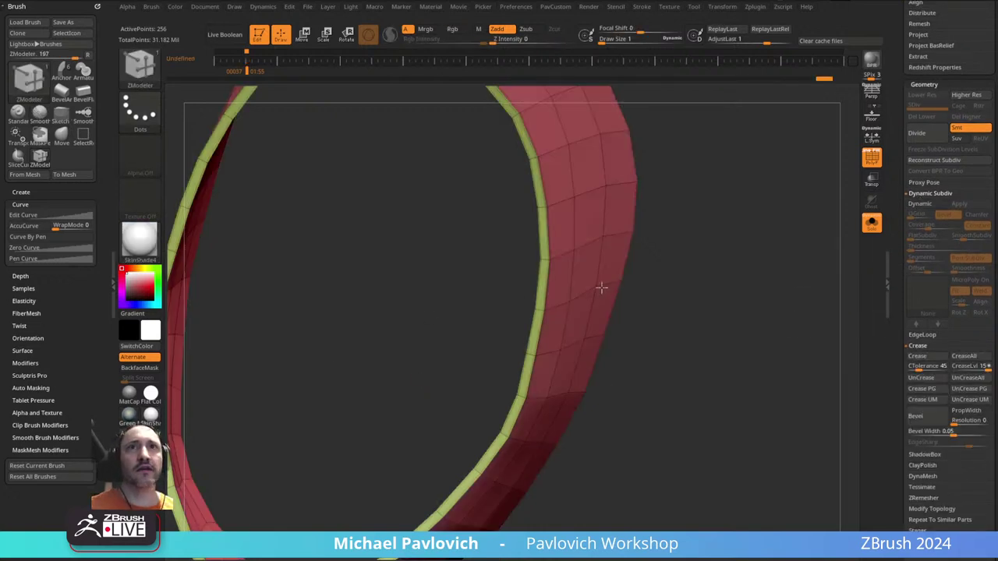
{"action": "right_click_drag", "start_coordinate": [601, 285], "coordinate": [772, 355]}
{"action": "left_click_drag", "start_coordinate": [472, 184], "coordinate": [765, 203]}
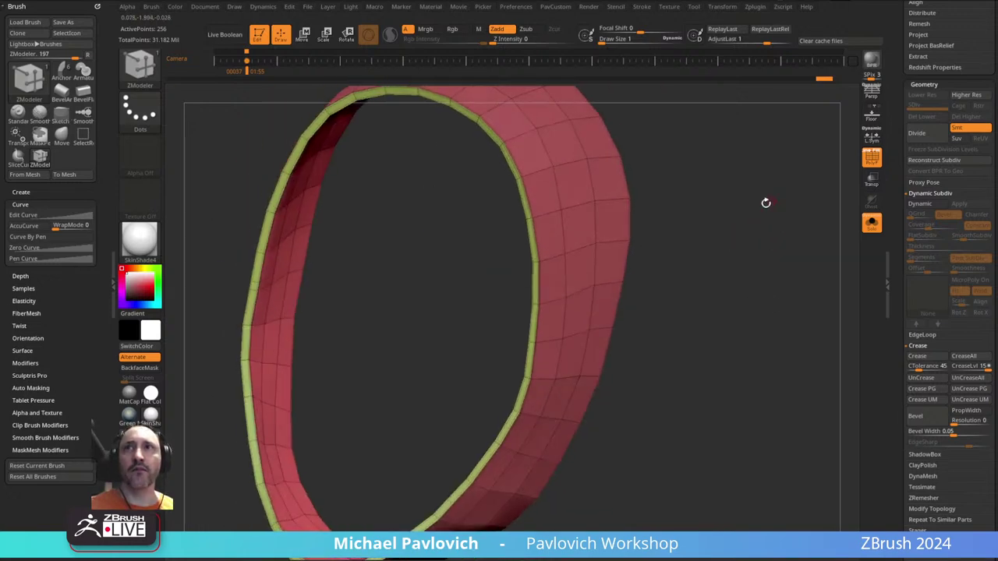
- Turn on Dynamic Subdiv for the ring and view it without polyframe in the Green Metallic material
{"action": "left_click", "coordinate": [923, 205]}
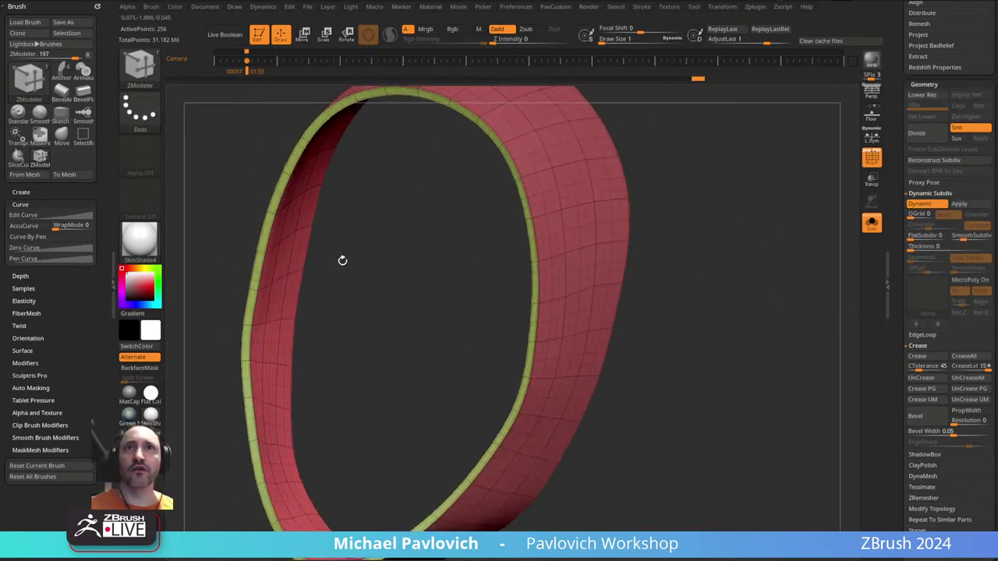
{"action": "left_click", "coordinate": [873, 158]}
{"action": "left_click_drag", "start_coordinate": [780, 207], "coordinate": [550, 195]}
{"action": "left_click", "coordinate": [129, 415]}
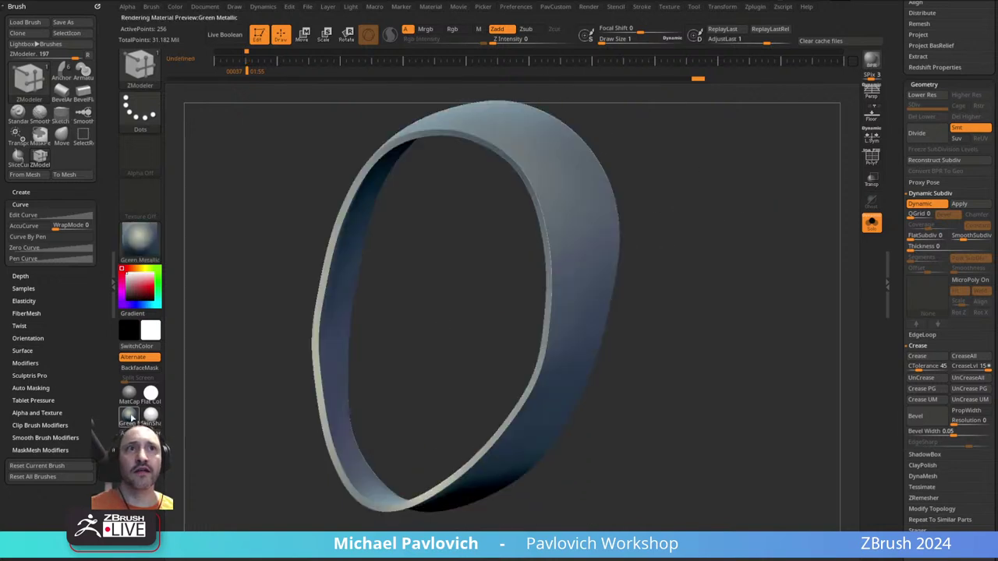
- Set the crease level to 2 and SmoothSubdiv to 3, comparing the ring with Dynamic Subdiv off and on
{"action": "left_click_drag", "start_coordinate": [722, 208], "coordinate": [719, 245], "text": "alt"}
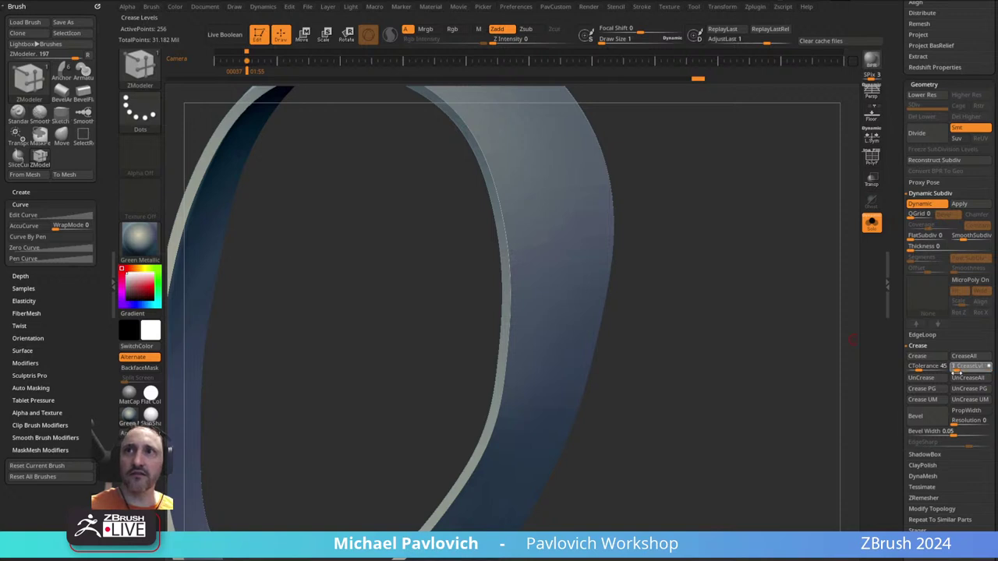
{"action": "left_click", "coordinate": [957, 372]}
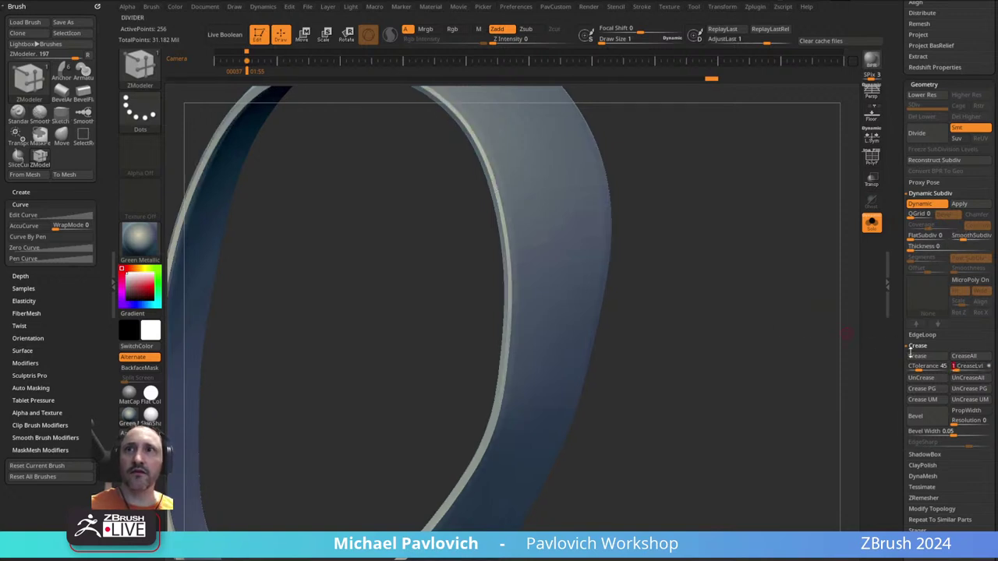
{"action": "left_click", "coordinate": [959, 367]}
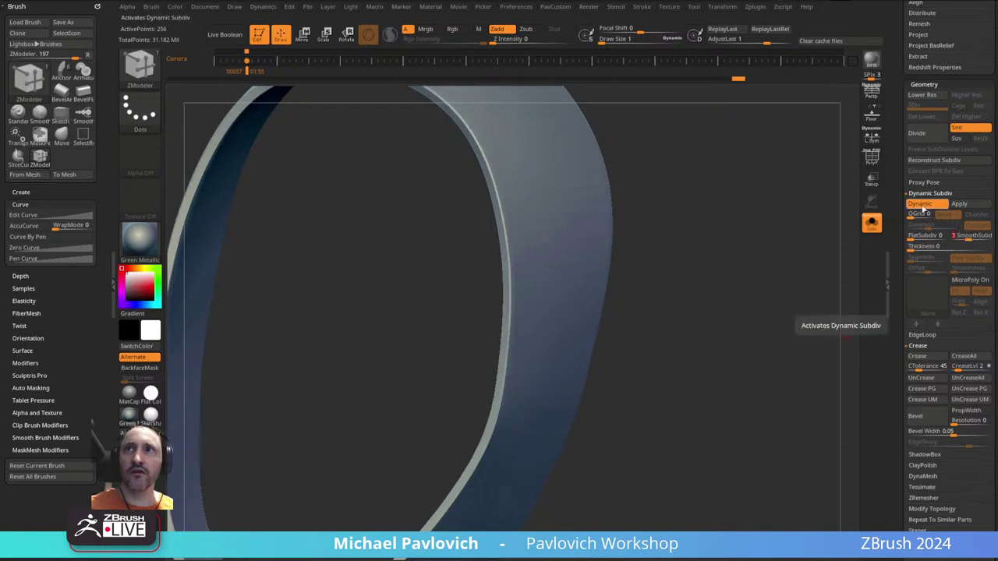
{"action": "left_click", "coordinate": [925, 207]}
{"action": "left_click", "coordinate": [925, 208]}
{"action": "mouse_move", "coordinate": [764, 250]}
{"action": "left_mouse_down"}
{"action": "mouse_move", "coordinate": [748, 274]}
{"action": "mouse_move", "coordinate": [771, 266]}
{"action": "mouse_move", "coordinate": [464, 190]}
{"action": "left_mouse_up"}
{"action": "left_click_drag", "start_coordinate": [702, 276], "coordinate": [680, 240]}
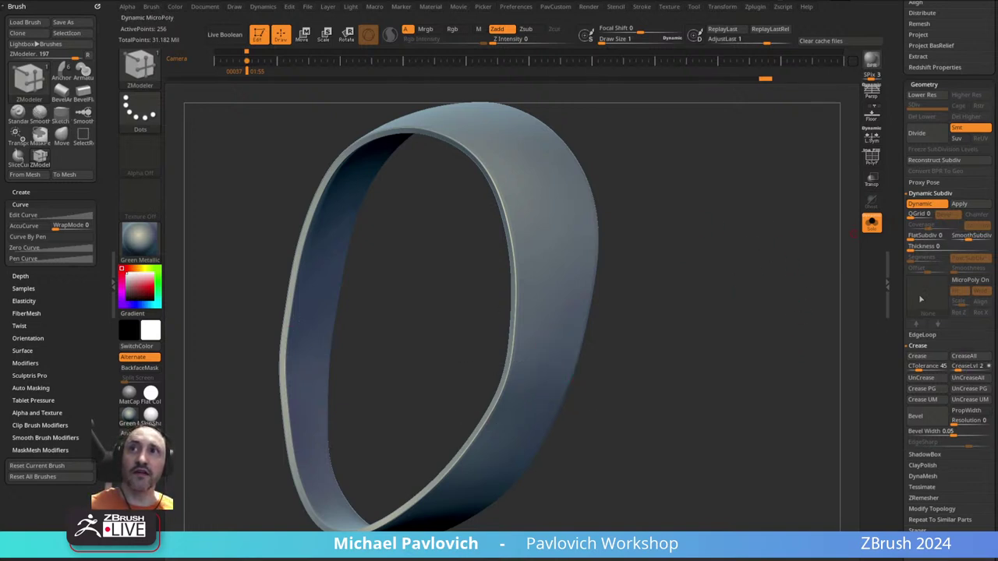
{"action": "left_click_drag", "start_coordinate": [762, 335], "coordinate": [851, 316]}
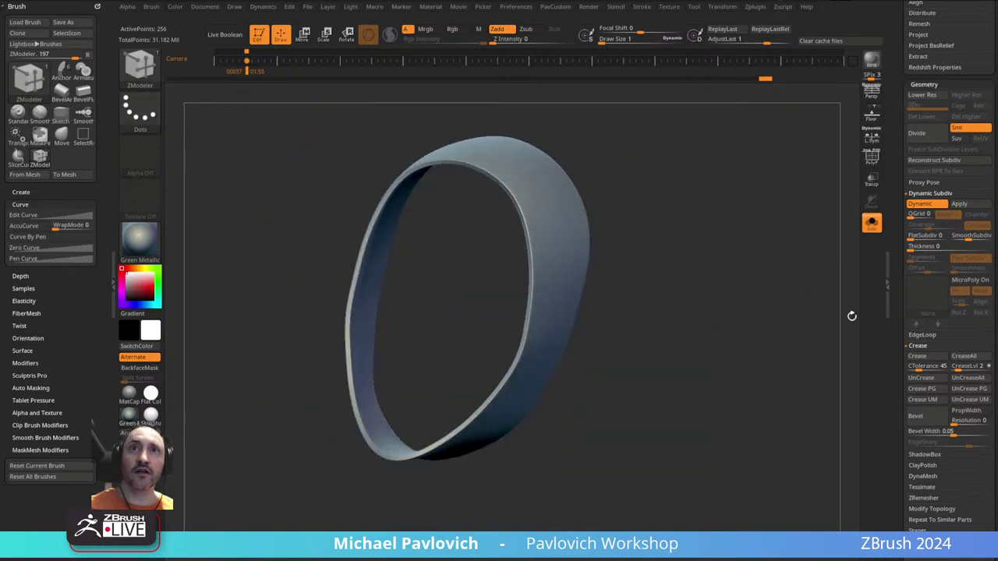
- Apply the ring's dynamic subdivision as real subdivision levels and set it to SDiv 4
{"action": "left_click", "coordinate": [953, 204]}
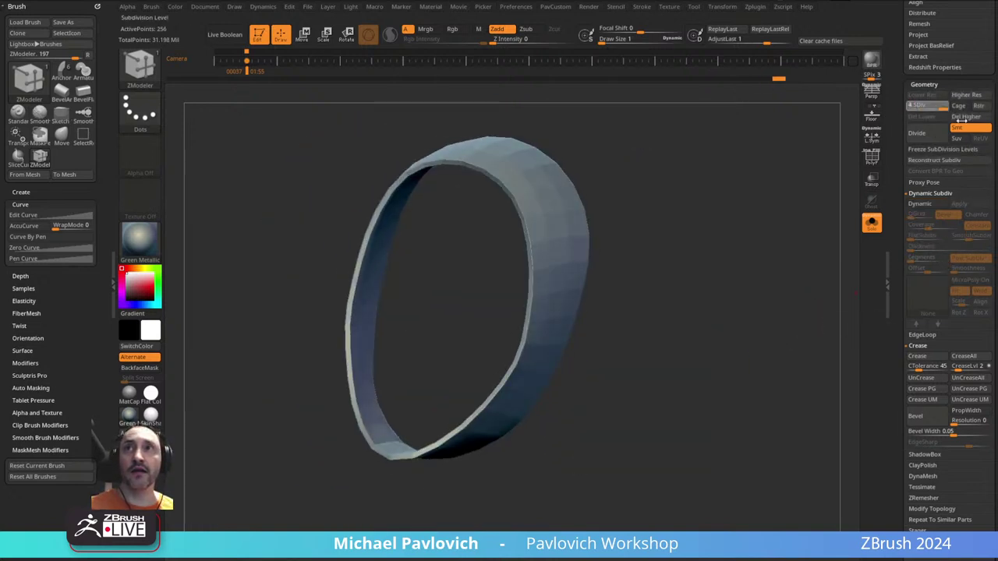
{"action": "left_click_drag", "start_coordinate": [962, 121], "coordinate": [964, 121]}
{"action": "mouse_move", "coordinate": [791, 160]}
{"action": "left_mouse_down", "text": "alt"}
{"action": "mouse_move", "coordinate": [802, 229]}
{"action": "mouse_move", "coordinate": [702, 250]}
{"action": "left_mouse_up", "text": "alt"}
- Divide the ring once more to SDiv 5 and smooth along its rim
{"action": "key", "text": "s"}
{"action": "left_click", "coordinate": [550, 241]}
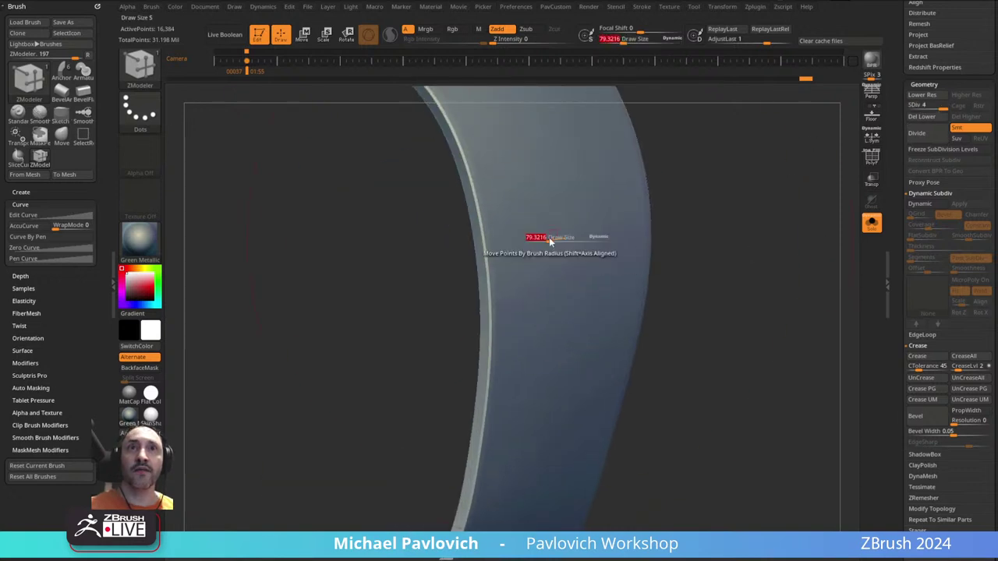
{"action": "left_click_drag", "start_coordinate": [549, 240], "coordinate": [538, 241]}
{"action": "mouse_move", "coordinate": [711, 300]}
{"action": "left_mouse_down", "text": "alt"}
{"action": "mouse_move", "coordinate": [729, 222]}
{"action": "mouse_move", "coordinate": [606, 238]}
{"action": "left_mouse_up", "text": "alt"}
{"action": "key", "text": "ctrl"}
{"action": "key", "text": "ctrl"}
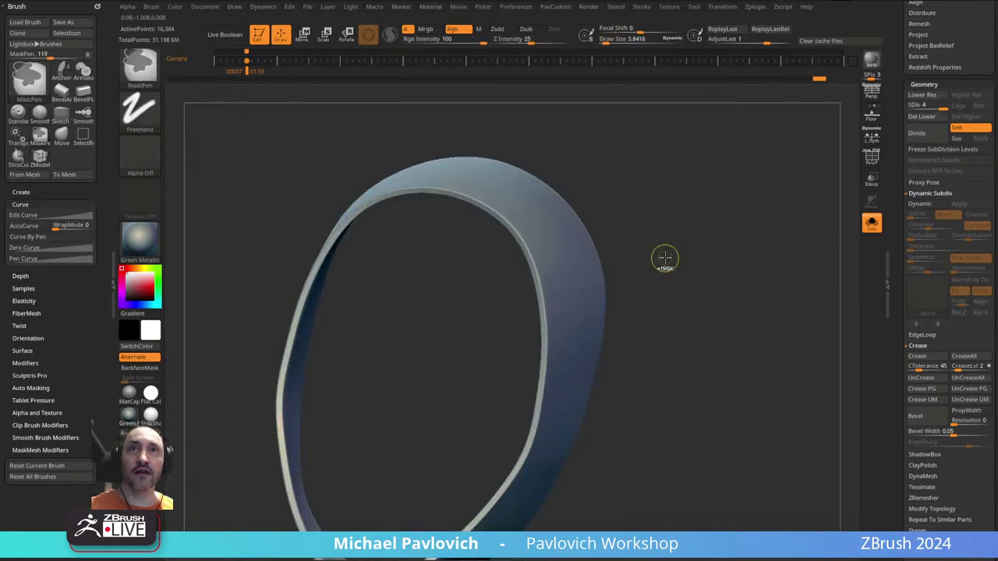
{"action": "key", "text": "ctrl+d"}
{"action": "key", "text": "shift"}
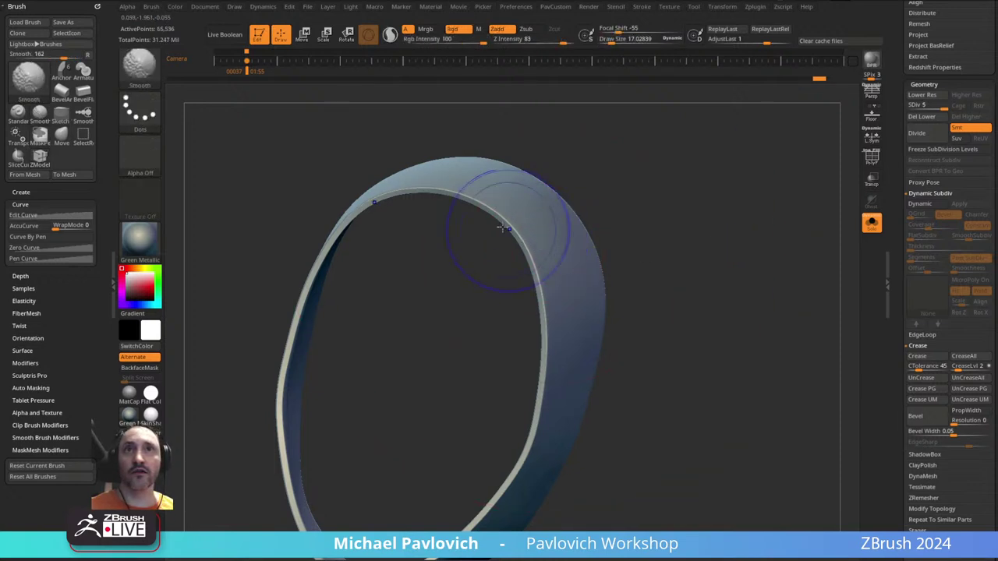
{"action": "mouse_move", "coordinate": [533, 288]}
{"action": "left_mouse_down"}
{"action": "mouse_move", "coordinate": [679, 267]}
{"action": "mouse_move", "coordinate": [470, 403]}
{"action": "left_mouse_up"}
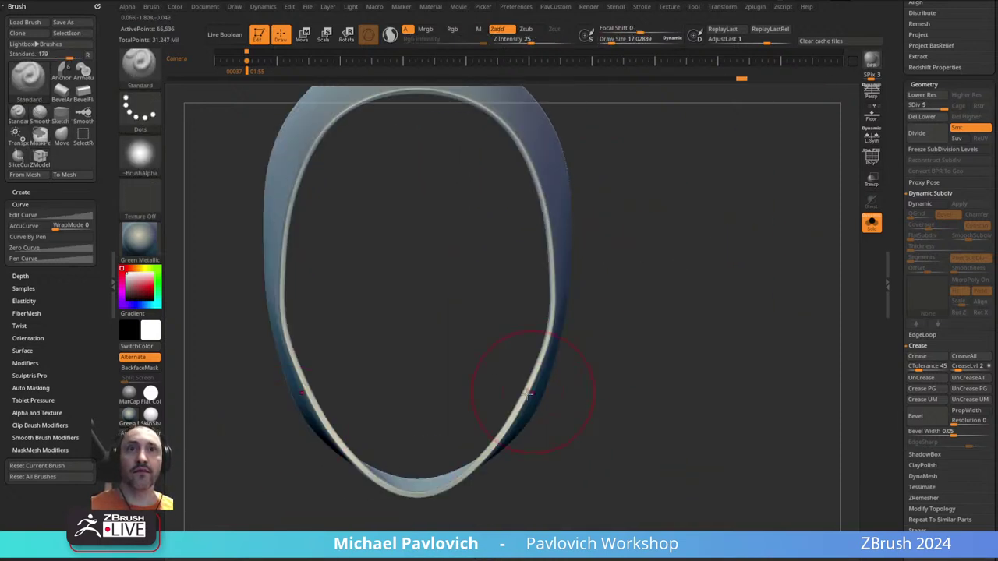
{"action": "mouse_move", "coordinate": [332, 459]}
{"action": "left_mouse_down", "text": "shift"}
{"action": "mouse_move", "coordinate": [722, 272]}
{"action": "mouse_move", "coordinate": [673, 259]}
{"action": "left_mouse_up", "text": "shift"}
- Try compressing the ring sideways with the TransposeCloth brush at SDiv 5
{"action": "key", "text": "w"}
{"action": "mouse_move", "coordinate": [545, 176]}
{"action": "left_mouse_down", "text": "alt"}
{"action": "mouse_move", "coordinate": [723, 270]}
{"action": "mouse_move", "coordinate": [894, 280]}
{"action": "left_mouse_up", "text": "alt"}
{"action": "mouse_move", "coordinate": [570, 211]}
{"action": "left_mouse_down", "text": "shift"}
{"action": "mouse_move", "coordinate": [577, 199]}
{"action": "mouse_move", "coordinate": [530, 241]}
{"action": "mouse_move", "coordinate": [584, 212]}
{"action": "mouse_move", "coordinate": [631, 255]}
{"action": "left_mouse_up", "text": "shift"}
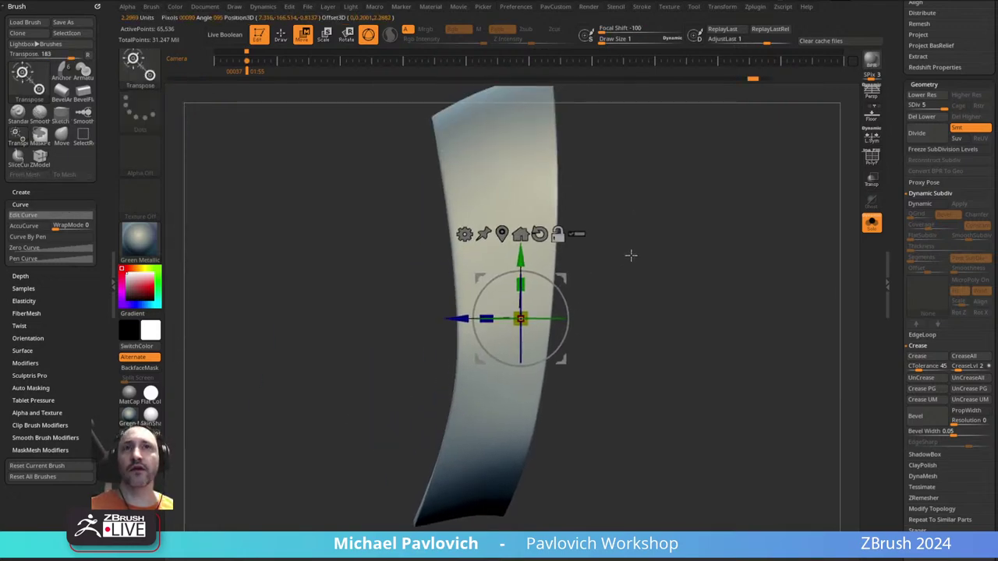
{"action": "key", "text": "b"}
{"action": "key", "text": "t"}
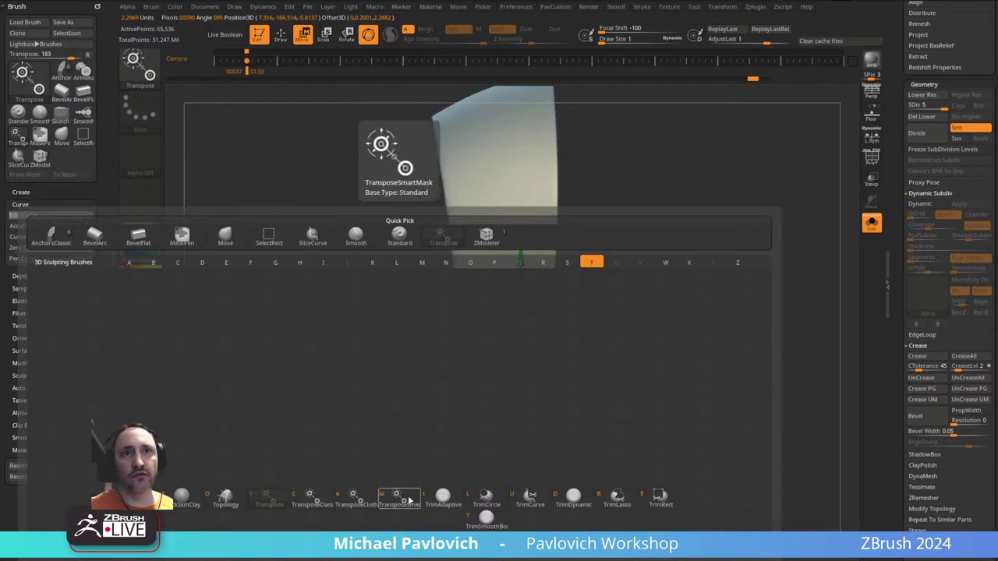
{"action": "left_click", "coordinate": [357, 499]}
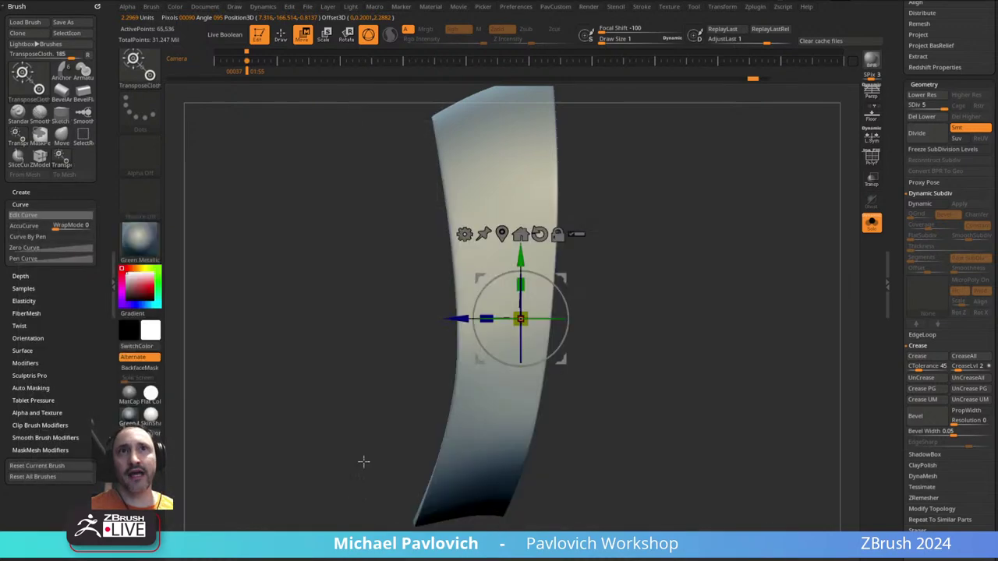
{"action": "left_click", "coordinate": [519, 318]}
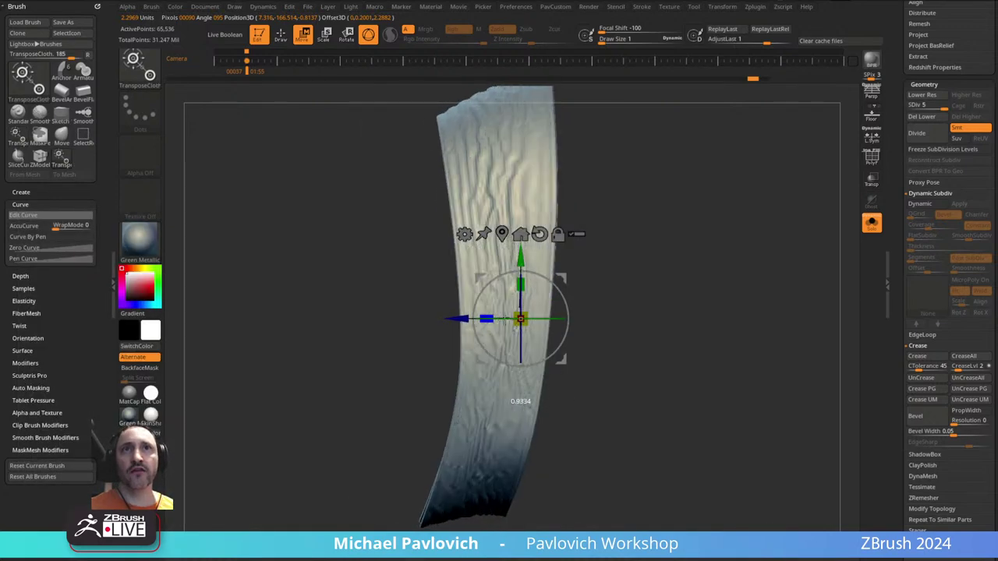
{"action": "key", "text": "ctrl+z"}
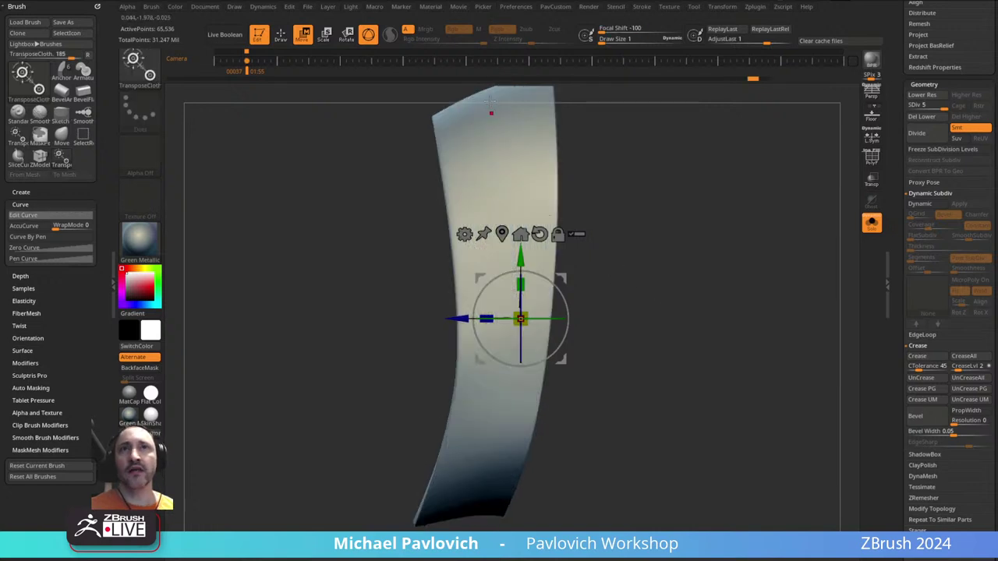
- Try wrinkling the whole ring with TransposeCloth at SDiv 3
{"action": "left_click_drag", "start_coordinate": [942, 109], "coordinate": [920, 105]}
{"action": "left_click_drag", "start_coordinate": [486, 318], "coordinate": [521, 320]}
{"action": "key", "text": "q"}
{"action": "mouse_move", "coordinate": [711, 239]}
{"action": "left_mouse_down"}
{"action": "mouse_move", "coordinate": [777, 243]}
{"action": "mouse_move", "coordinate": [730, 248]}
{"action": "left_mouse_up"}
{"action": "key", "text": "ctrl+z"}
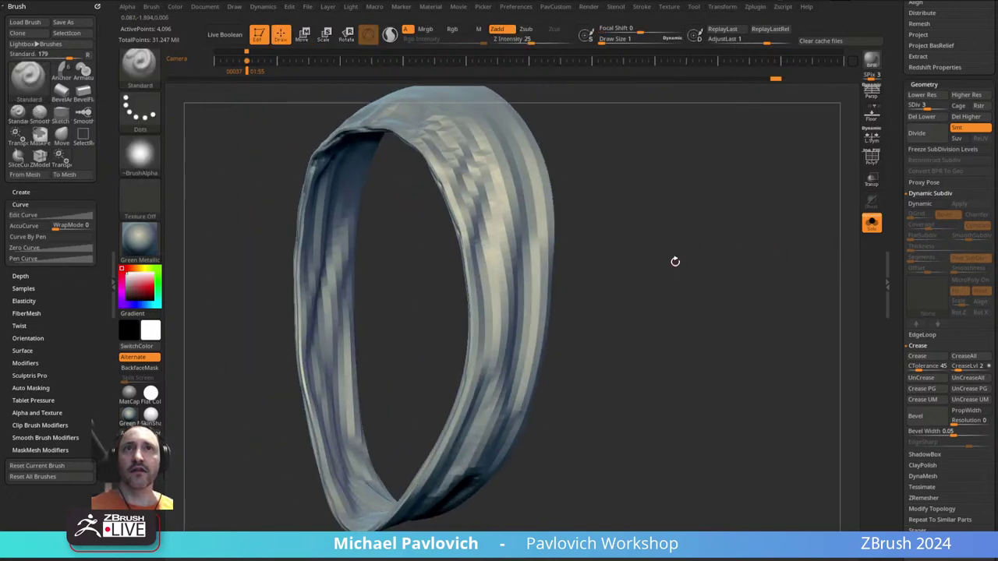
{"action": "key", "text": "ctrl+z"}
- Try compressing only the ring's isolated outer polygroup with TransposeCloth, and show the whole ring again
{"action": "left_click", "coordinate": [521, 233], "text": "ctrl+shift"}
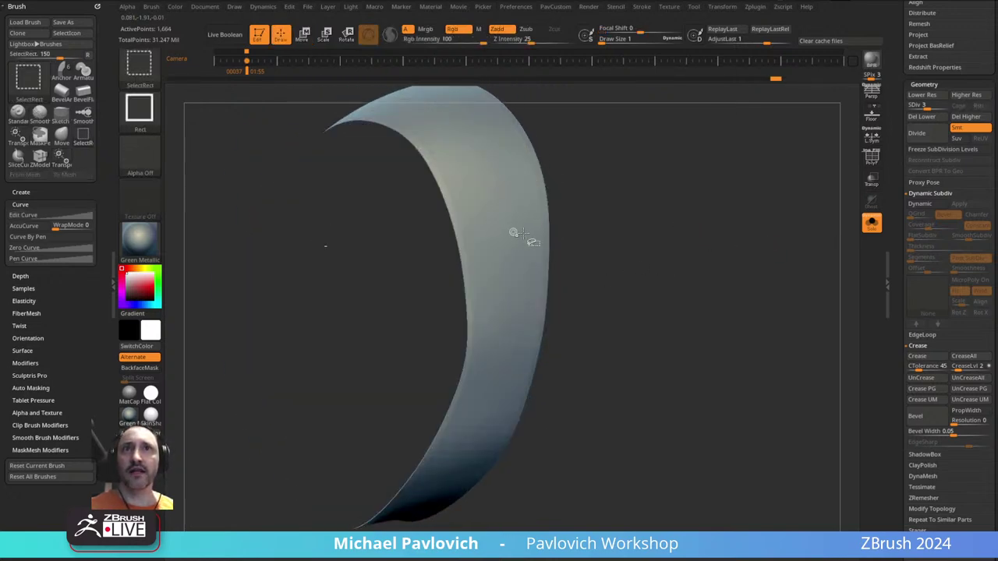
{"action": "left_click", "coordinate": [870, 157]}
{"action": "left_click", "coordinate": [681, 192], "text": "ctrl+shift"}
{"action": "mouse_move", "coordinate": [690, 193]}
{"action": "left_mouse_down"}
{"action": "mouse_move", "coordinate": [484, 207]}
{"action": "mouse_move", "coordinate": [675, 197]}
{"action": "left_mouse_up"}
{"action": "left_click", "coordinate": [518, 218], "text": "ctrl+shift"}
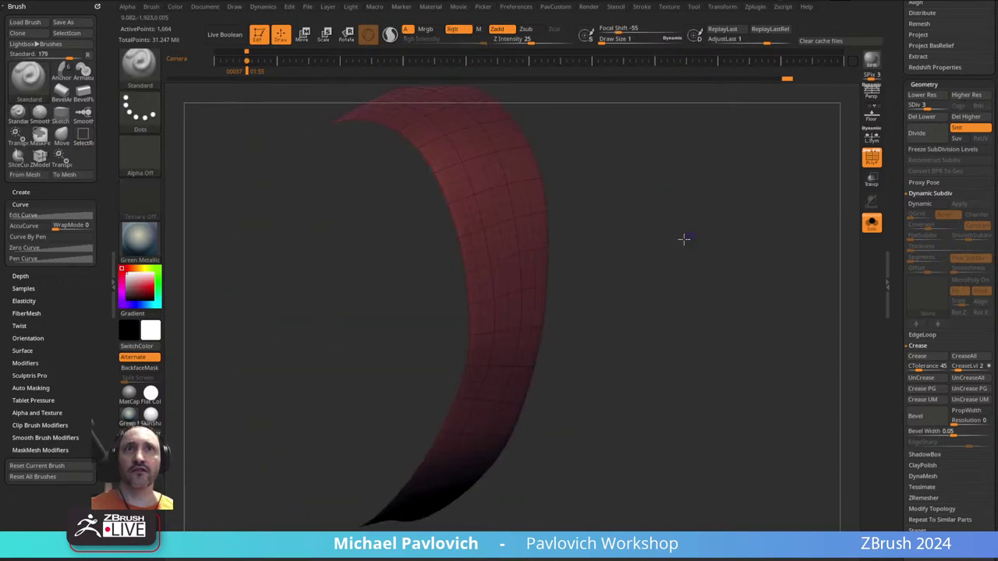
{"action": "left_click_drag", "start_coordinate": [684, 238], "coordinate": [608, 251]}
{"action": "key", "text": "w"}
{"action": "left_click_drag", "start_coordinate": [485, 316], "coordinate": [537, 312]}
{"action": "mouse_move", "coordinate": [628, 267]}
{"action": "left_mouse_down"}
{"action": "mouse_move", "coordinate": [719, 248]}
{"action": "mouse_move", "coordinate": [580, 154]}
{"action": "left_mouse_up"}
{"action": "key", "text": "ctrl+z"}
{"action": "left_click", "coordinate": [716, 246], "text": "ctrl+shift"}
{"action": "left_click", "coordinate": [872, 157]}
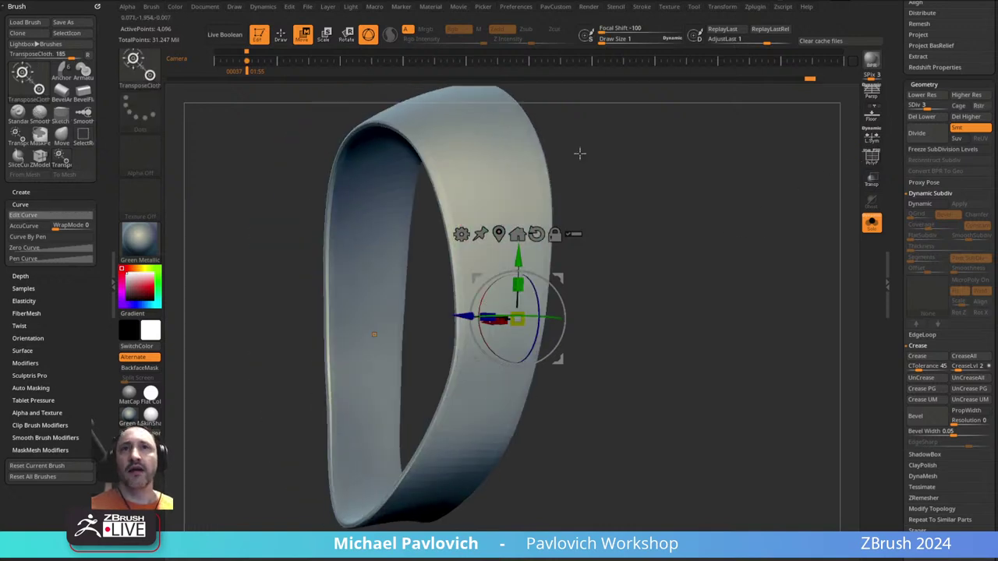
- Set the ring to SDiv 4 and sculpt a broad lengthwise fold on its side with the Standard brush
{"action": "key", "text": "q"}
{"action": "left_click", "coordinate": [936, 104]}
{"action": "key", "text": "s"}
{"action": "left_click", "coordinate": [488, 235]}
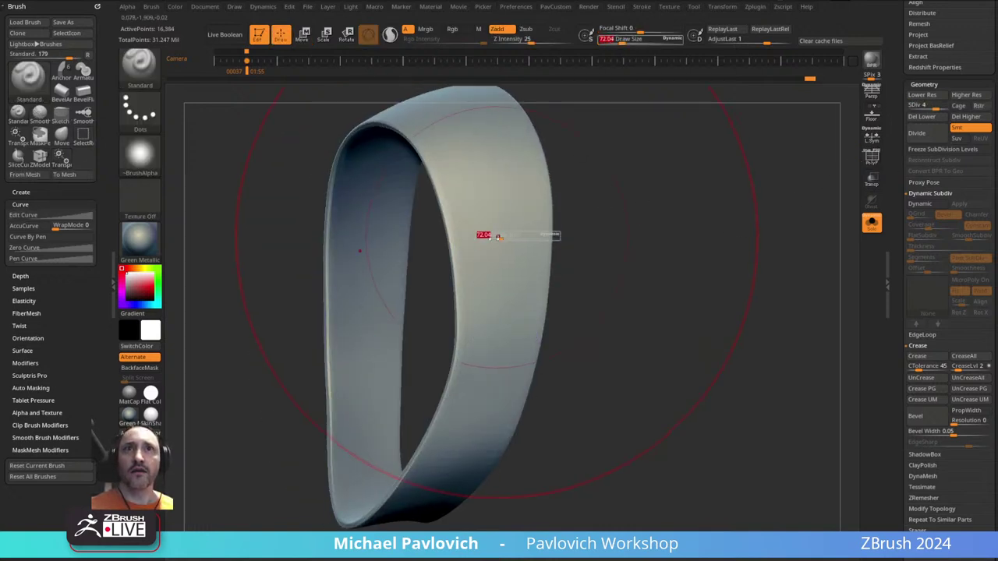
{"action": "left_click_drag", "start_coordinate": [490, 225], "coordinate": [494, 266]}
{"action": "key", "text": "s"}
{"action": "left_click", "coordinate": [503, 265]}
{"action": "left_click_drag", "start_coordinate": [504, 180], "coordinate": [503, 315]}
- Add narrower folds lower on the ring's side with a draw size of about 6.4, smoothing them slightly
{"action": "key", "text": "s"}
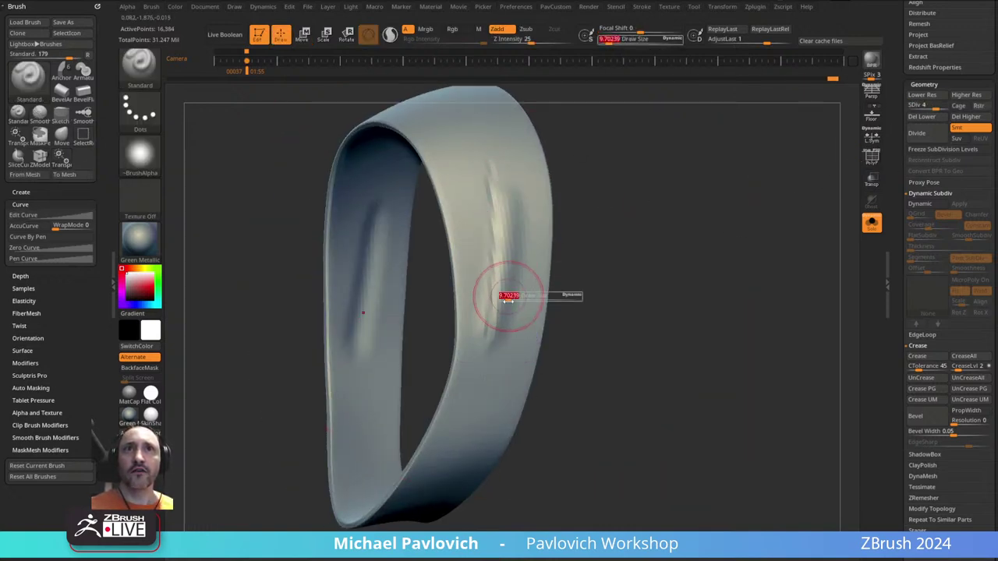
{"action": "left_click", "coordinate": [504, 296]}
{"action": "left_click_drag", "start_coordinate": [518, 206], "coordinate": [490, 402]}
{"action": "left_click_drag", "start_coordinate": [521, 300], "coordinate": [497, 409]}
{"action": "left_click_drag", "start_coordinate": [628, 269], "coordinate": [492, 304]}
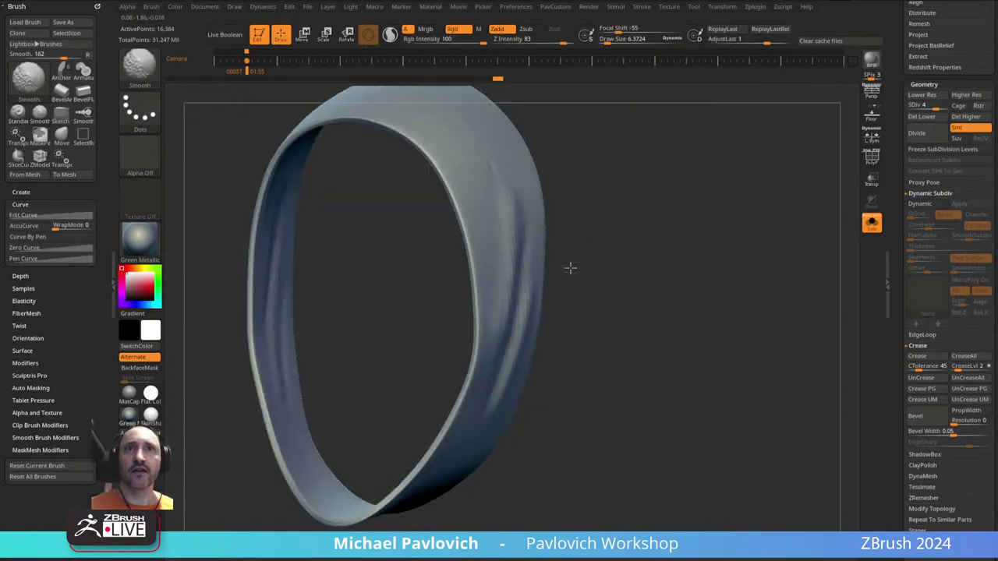
{"action": "left_click_drag", "start_coordinate": [570, 267], "coordinate": [632, 247]}
- Switch to the Pinch brush and set its Simulation Iterations to 100
{"action": "key", "text": "b"}
{"action": "key", "text": "p"}
{"action": "key", "text": "i"}
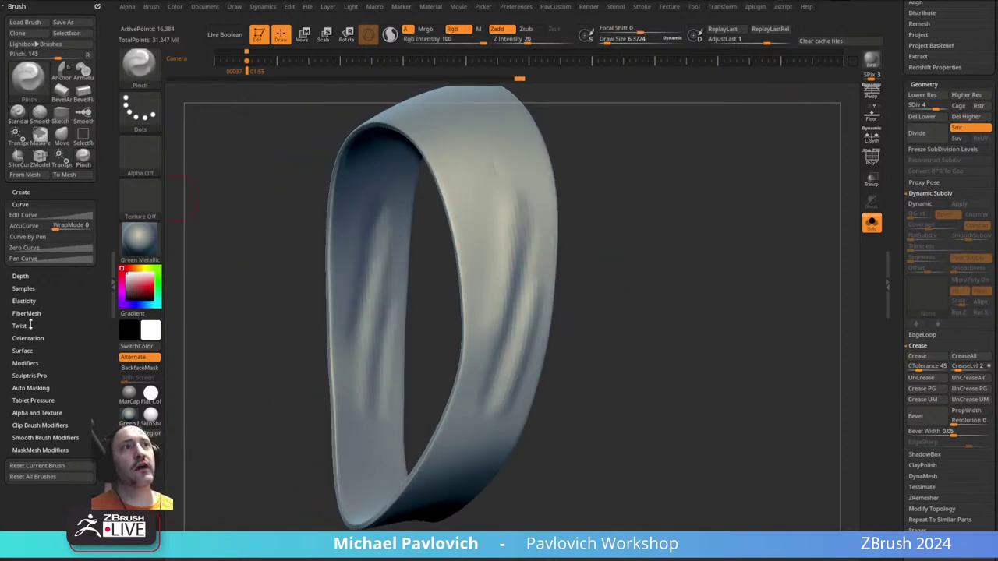
{"action": "left_click", "coordinate": [24, 300]}
{"action": "left_click_drag", "start_coordinate": [43, 355], "coordinate": [98, 355]}
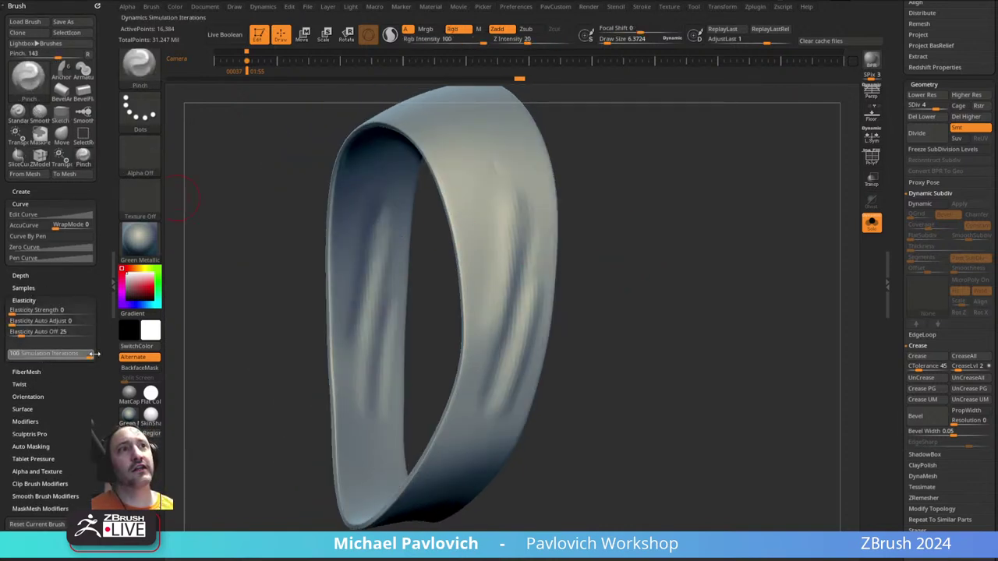
- Try a simulated Pinch stroke down the ring's side with a draw size of about 41
{"action": "key", "text": "s"}
{"action": "left_click_drag", "start_coordinate": [516, 269], "coordinate": [498, 348]}
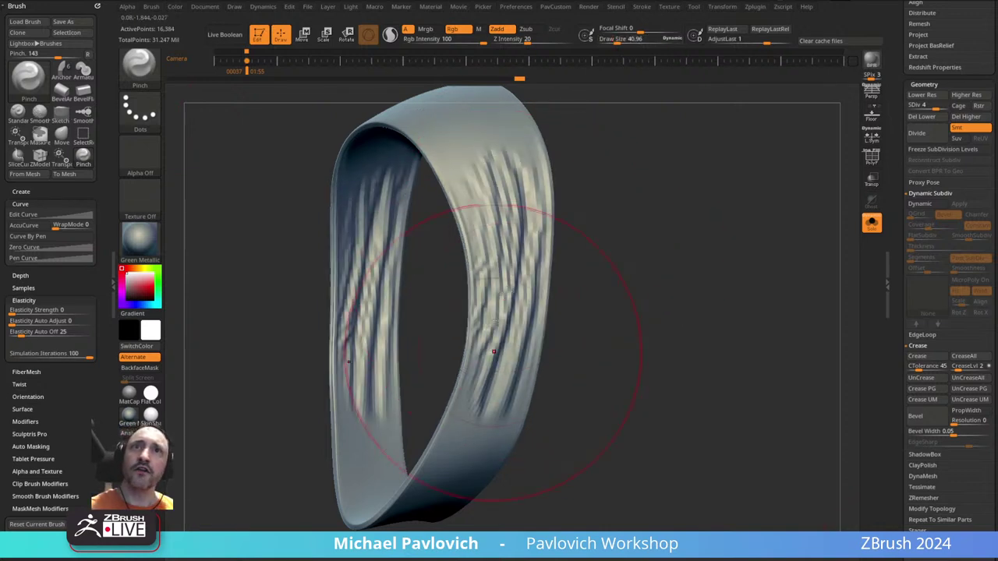
{"action": "key", "text": "ctrl+z"}
- Tighten the folds on the ring's side with the Pinch brush at a draw size of about 12.4
{"action": "key", "text": "s"}
{"action": "left_click_drag", "start_coordinate": [521, 269], "coordinate": [509, 268]}
{"action": "mouse_move", "coordinate": [493, 351]}
{"action": "left_mouse_down"}
{"action": "mouse_move", "coordinate": [505, 242]}
{"action": "mouse_move", "coordinate": [489, 386]}
{"action": "left_mouse_up"}
{"action": "left_click_drag", "start_coordinate": [675, 261], "coordinate": [613, 258]}
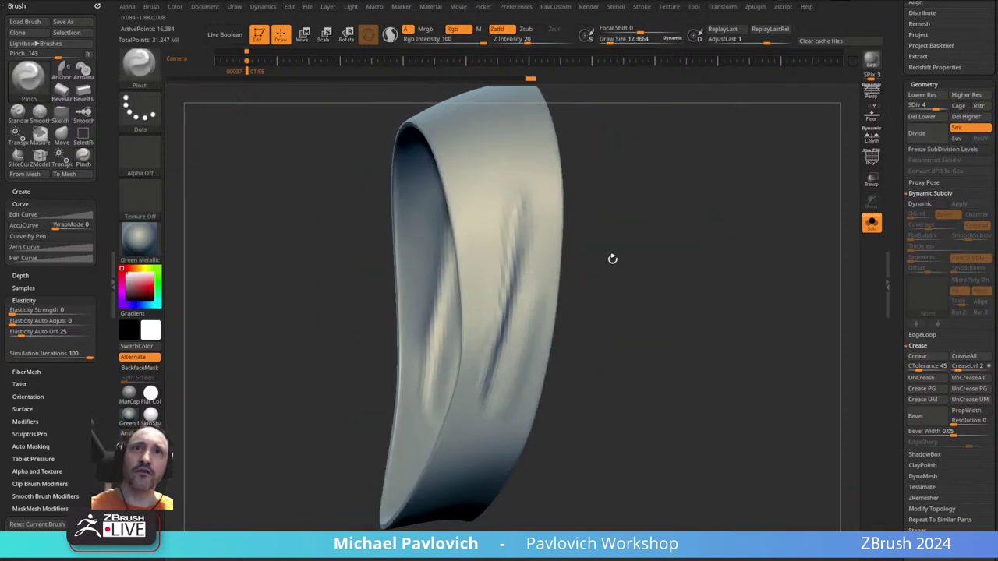
{"action": "left_click_drag", "start_coordinate": [518, 174], "coordinate": [496, 386]}
{"action": "mouse_move", "coordinate": [604, 261]}
{"action": "left_mouse_down"}
{"action": "mouse_move", "coordinate": [681, 241]}
{"action": "mouse_move", "coordinate": [654, 187]}
{"action": "mouse_move", "coordinate": [673, 188]}
{"action": "left_mouse_up"}
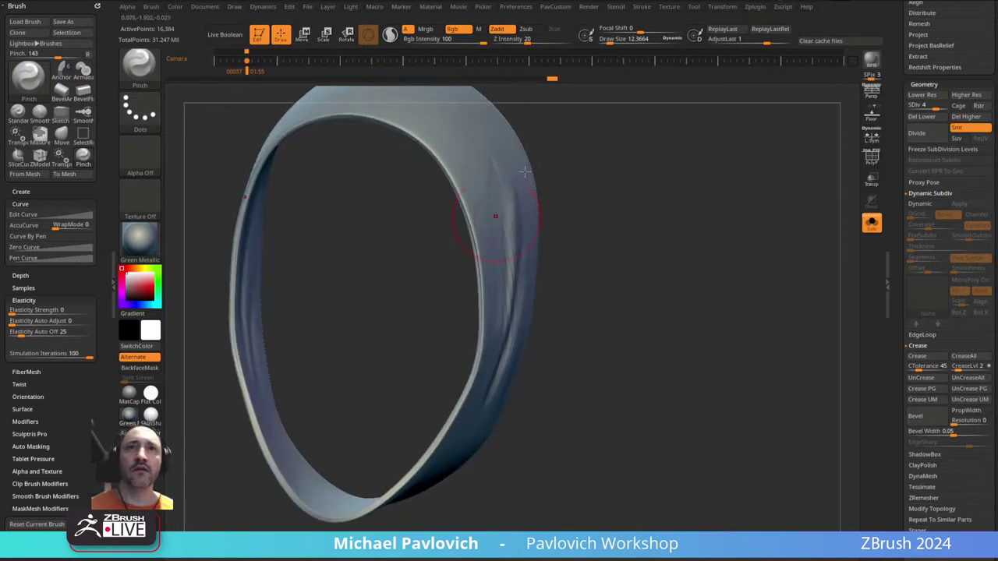
- Show the other subtools and try reshaping the ring with the Move brush at draw size about 130, then isolate the ring again
{"action": "left_click", "coordinate": [864, 230]}
{"action": "right_click_drag", "start_coordinate": [648, 233], "coordinate": [678, 212]}
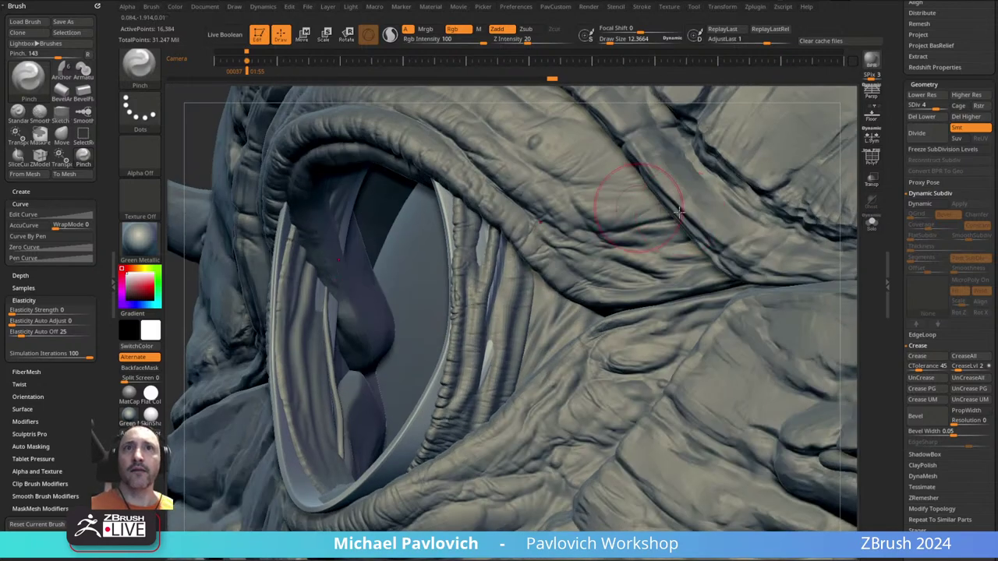
{"action": "left_click_drag", "start_coordinate": [887, 180], "coordinate": [877, 374]}
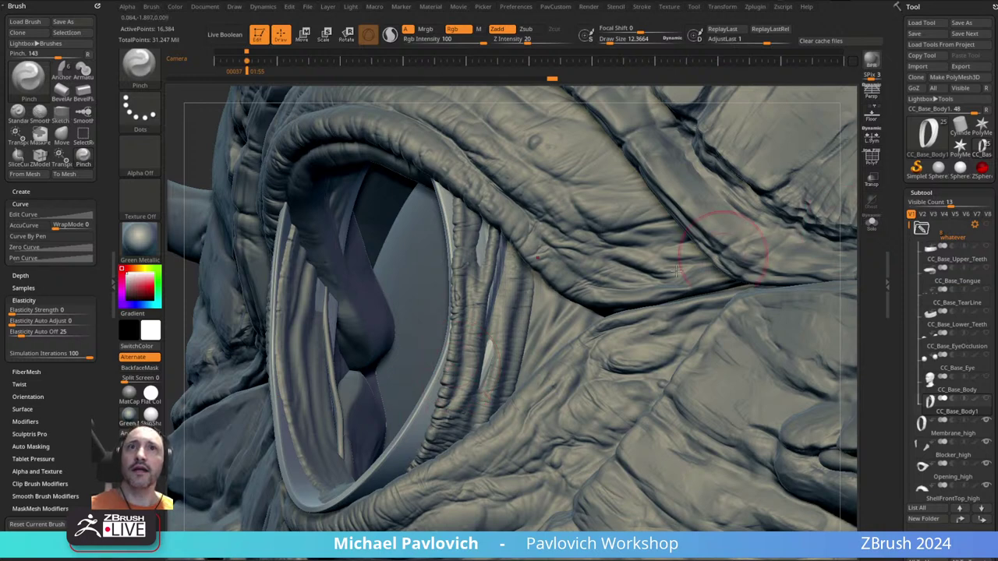
{"action": "right_click_drag", "start_coordinate": [488, 330], "coordinate": [504, 295]}
{"action": "key", "text": "s"}
{"action": "mouse_move", "coordinate": [482, 344]}
{"action": "left_mouse_down"}
{"action": "mouse_move", "coordinate": [501, 345]}
{"action": "mouse_move", "coordinate": [375, 376]}
{"action": "left_mouse_up"}
{"action": "key", "text": "b"}
{"action": "key", "text": "m"}
{"action": "key", "text": "v"}
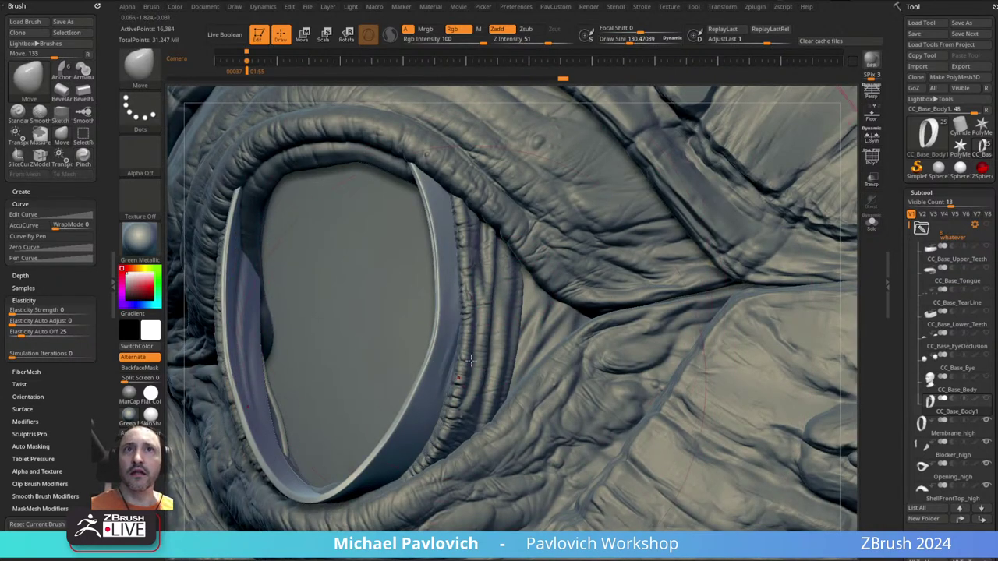
{"action": "key", "text": "ctrl+z"}
{"action": "left_click", "coordinate": [871, 223]}
- Swell the ring's inner rim with the Inflat brush and raise the ring to SDiv 5
{"action": "key", "text": "s"}
{"action": "left_click_drag", "start_coordinate": [576, 276], "coordinate": [559, 276]}
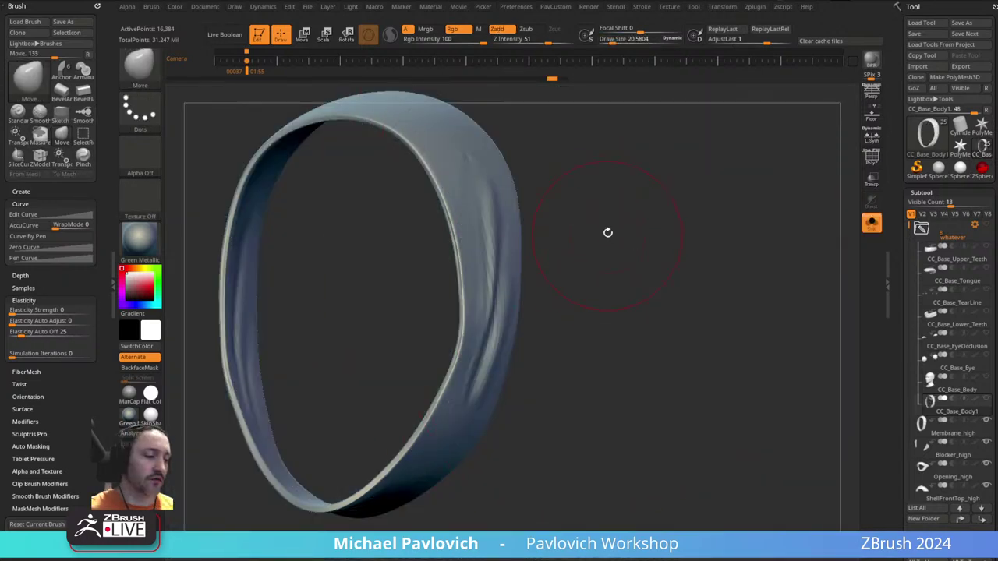
{"action": "key", "text": "b"}
{"action": "key", "text": "i"}
{"action": "key", "text": "n"}
{"action": "key", "text": "s"}
{"action": "mouse_move", "coordinate": [401, 135]}
{"action": "left_mouse_down"}
{"action": "mouse_move", "coordinate": [452, 236]}
{"action": "mouse_move", "coordinate": [460, 316]}
{"action": "mouse_move", "coordinate": [430, 427]}
{"action": "left_mouse_up"}
{"action": "right_click_drag", "start_coordinate": [533, 288], "coordinate": [581, 256]}
{"action": "left_click_drag", "start_coordinate": [899, 223], "coordinate": [896, 129]}
{"action": "left_click_drag", "start_coordinate": [935, 192], "coordinate": [945, 193]}
{"action": "right_click_drag", "start_coordinate": [711, 245], "coordinate": [577, 261]}
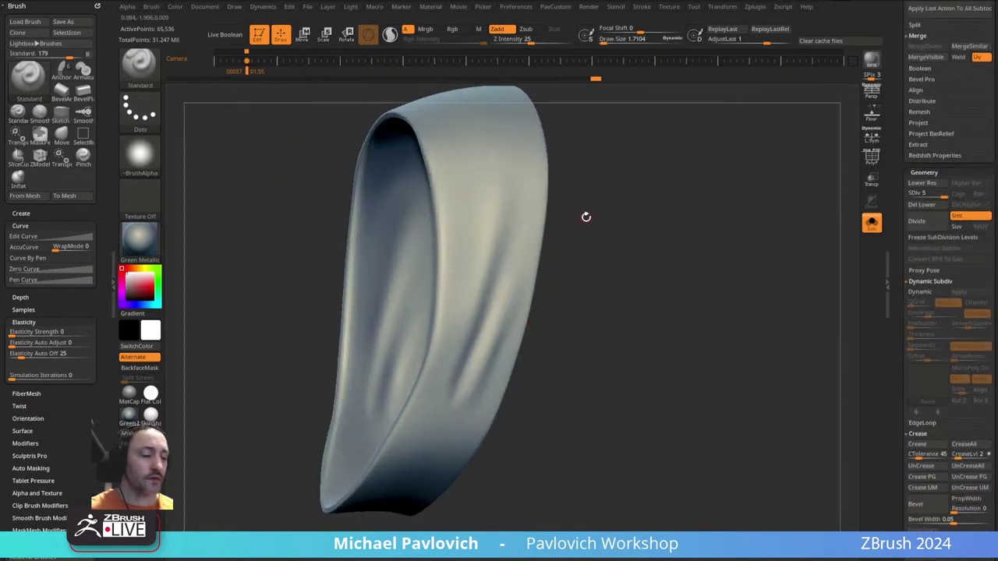
- Cut a short crosswise crease near the ring's rim with the Dam_Standard_02 brush at draw size about 17
{"action": "key", "text": "b"}
{"action": "key", "text": "d"}
{"action": "key", "text": "s"}
{"action": "right_click_drag", "start_coordinate": [616, 208], "coordinate": [516, 203]}
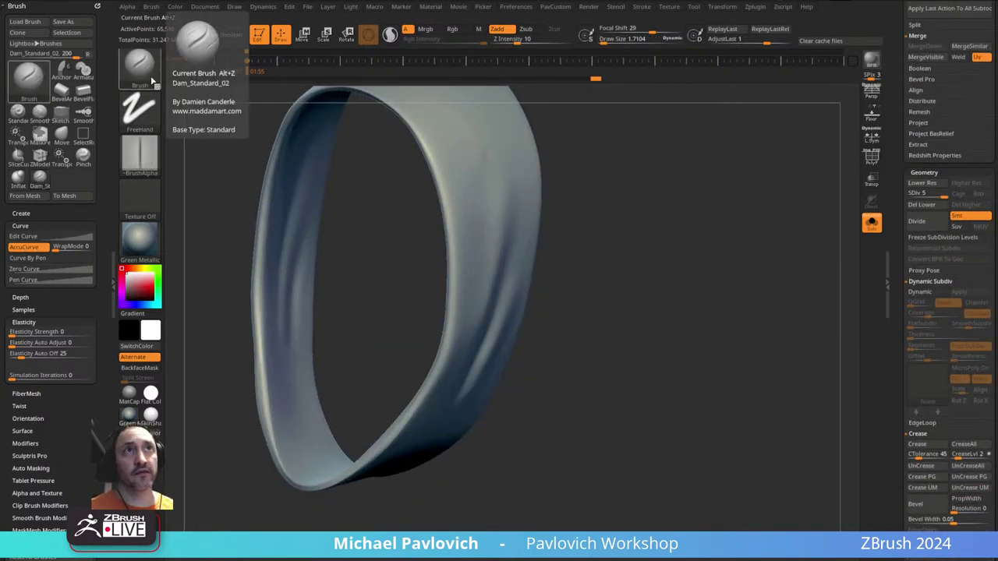
{"action": "right_click_drag", "start_coordinate": [507, 172], "coordinate": [528, 169]}
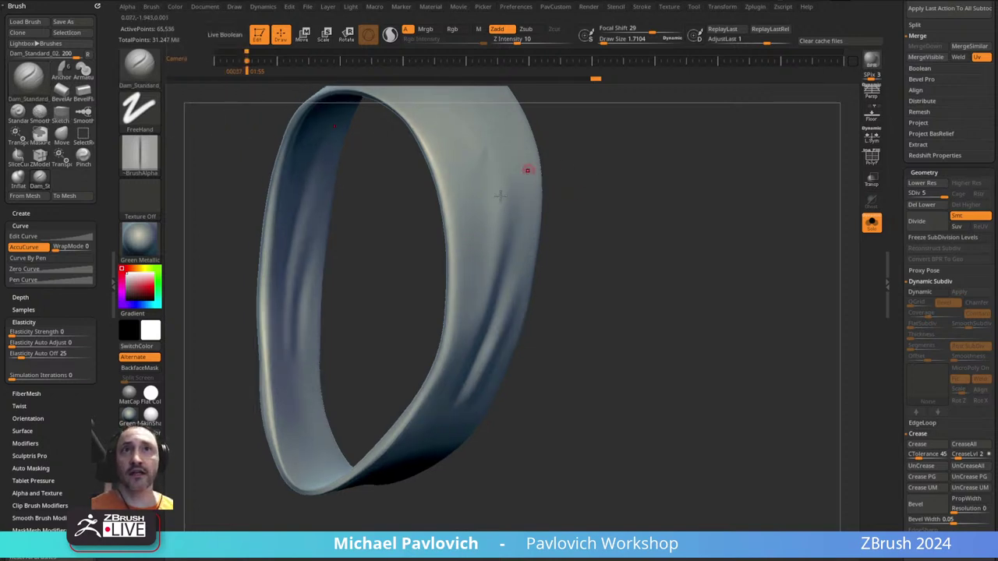
{"action": "key", "text": "s"}
{"action": "left_click_drag", "start_coordinate": [478, 237], "coordinate": [484, 236]}
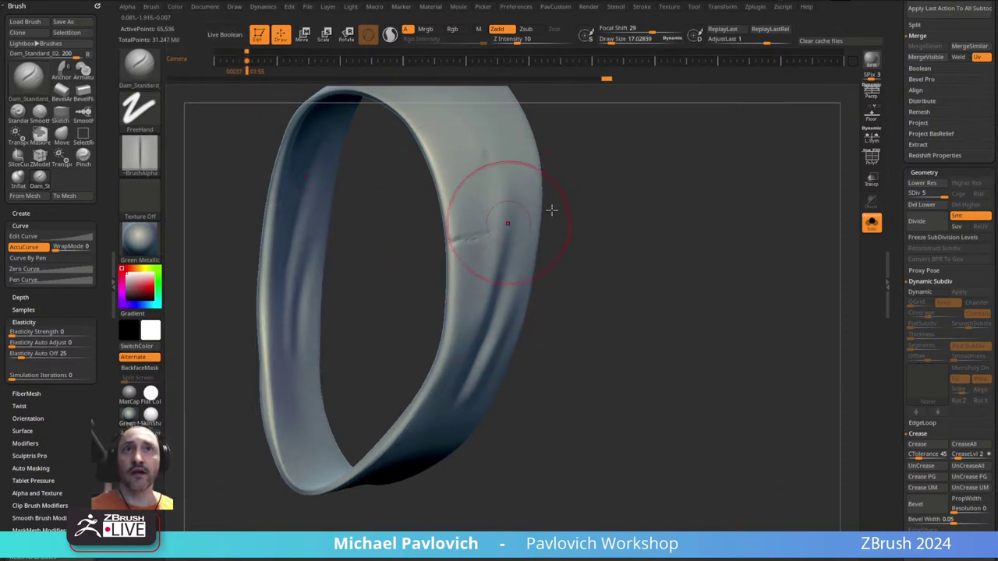
- Carve further creases along the rim and across the lower side of the ring with Dam_Standard_02
{"action": "right_click_drag", "start_coordinate": [677, 181], "coordinate": [617, 215]}
{"action": "right_click_drag", "start_coordinate": [472, 340], "coordinate": [413, 331]}
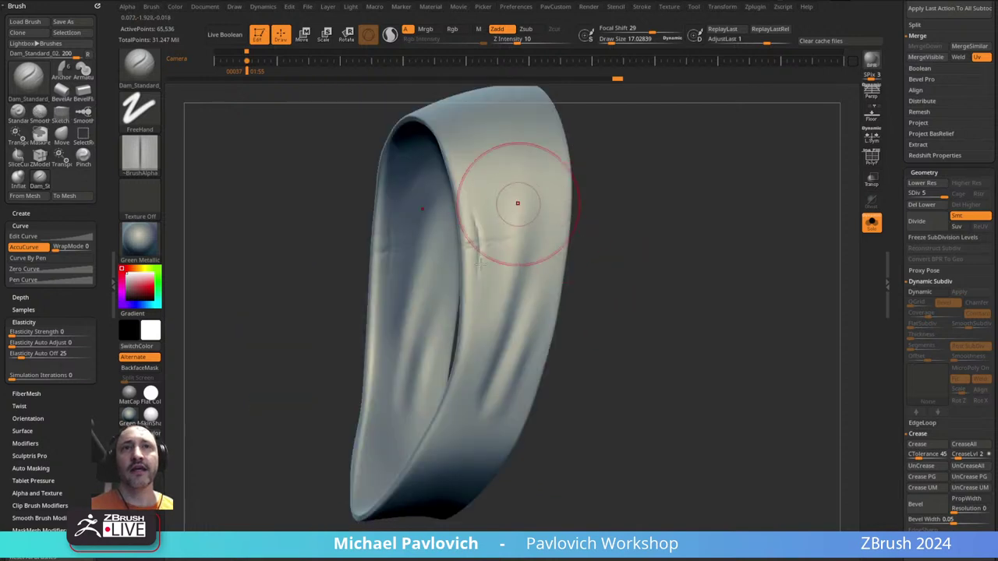
{"action": "left_click_drag", "start_coordinate": [479, 238], "coordinate": [474, 290]}
{"action": "right_click_drag", "start_coordinate": [429, 320], "coordinate": [465, 346]}
{"action": "right_click_drag", "start_coordinate": [460, 392], "coordinate": [591, 277]}
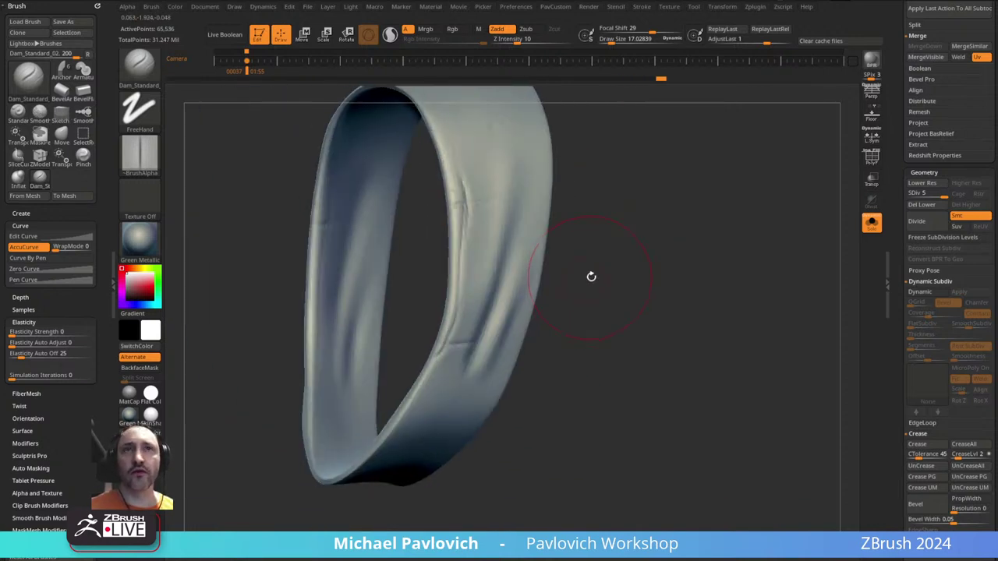
- Divide the ring to SDiv 6 and carve finer crosswise wrinkles from its rim over the folds with Dam_Standard_02
{"action": "left_click", "coordinate": [921, 229]}
{"action": "right_click_drag", "start_coordinate": [642, 328], "coordinate": [781, 232]}
{"action": "right_click_drag", "start_coordinate": [719, 226], "coordinate": [682, 318]}
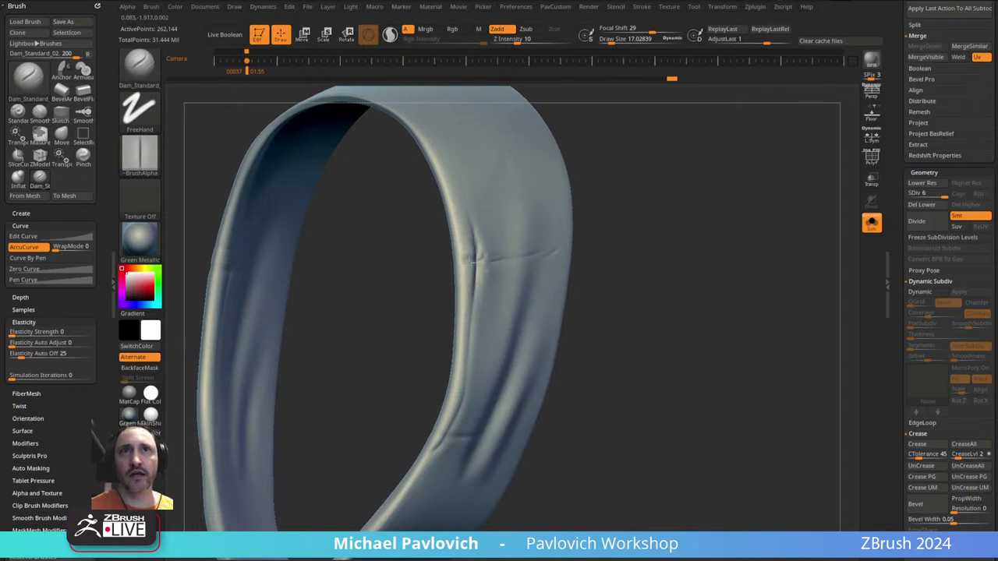
{"action": "right_click_drag", "start_coordinate": [470, 262], "coordinate": [800, 261]}
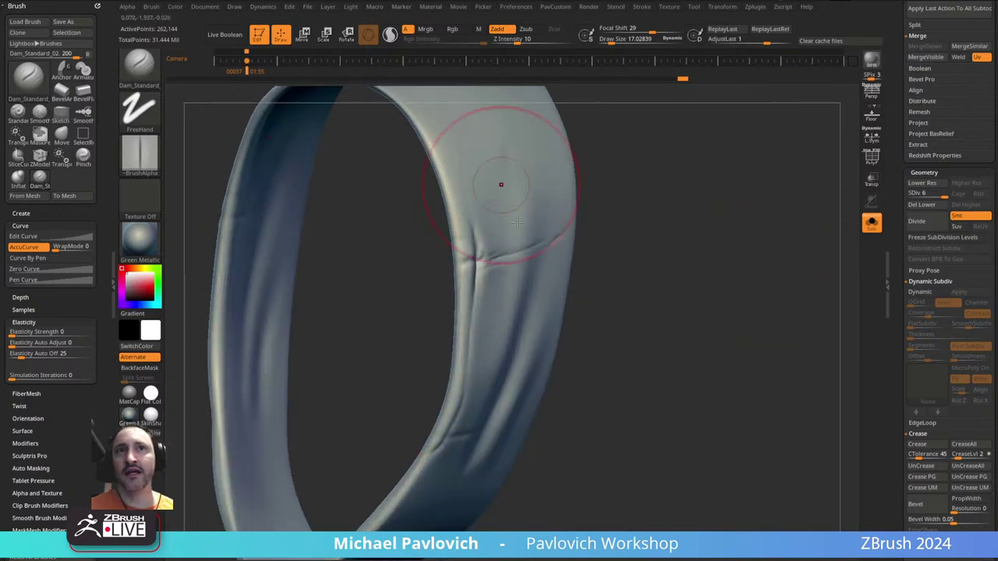
{"action": "right_click_drag", "start_coordinate": [517, 222], "coordinate": [782, 232]}
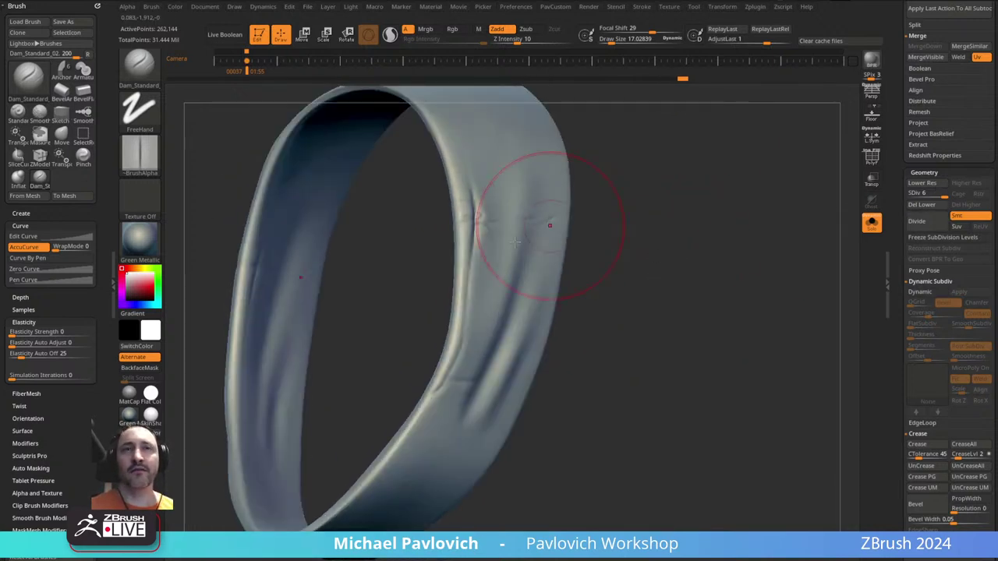
{"action": "mouse_move", "coordinate": [497, 240]}
{"action": "right_mouse_down"}
{"action": "mouse_move", "coordinate": [648, 245]}
{"action": "mouse_move", "coordinate": [478, 260]}
{"action": "mouse_move", "coordinate": [519, 271]}
{"action": "right_mouse_up"}
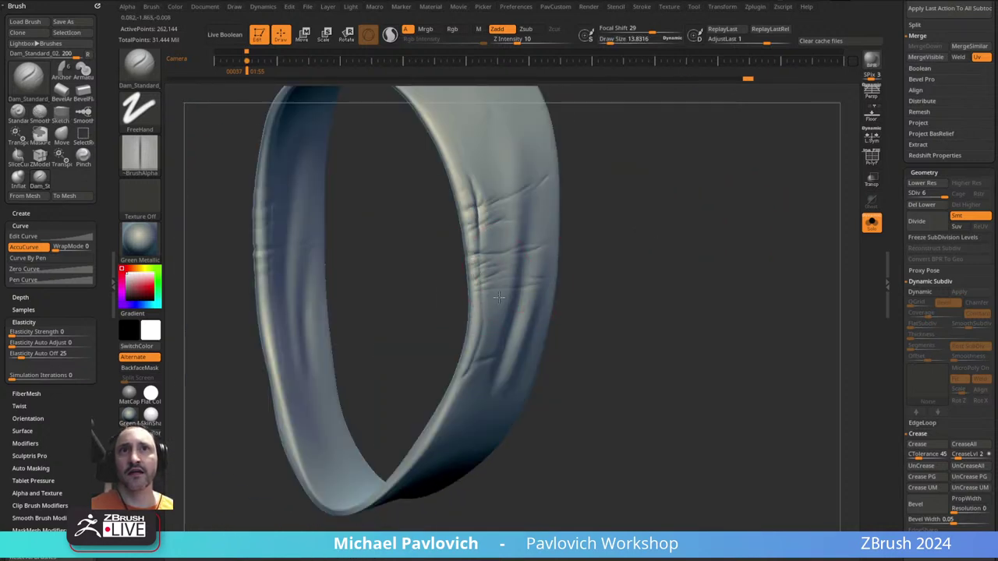
- Clone the Standard brush and give the copy a Spray stroke with Alpha 60
{"action": "left_click_drag", "start_coordinate": [625, 285], "coordinate": [436, 281]}
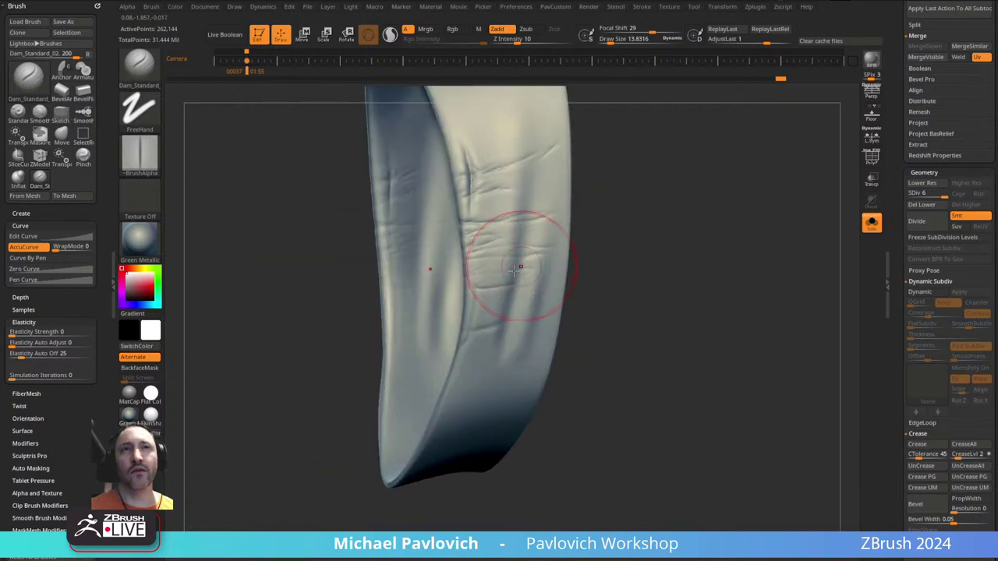
{"action": "left_click_drag", "start_coordinate": [577, 282], "coordinate": [626, 279]}
{"action": "key", "text": "b"}
{"action": "key", "text": "s"}
{"action": "key", "text": "t"}
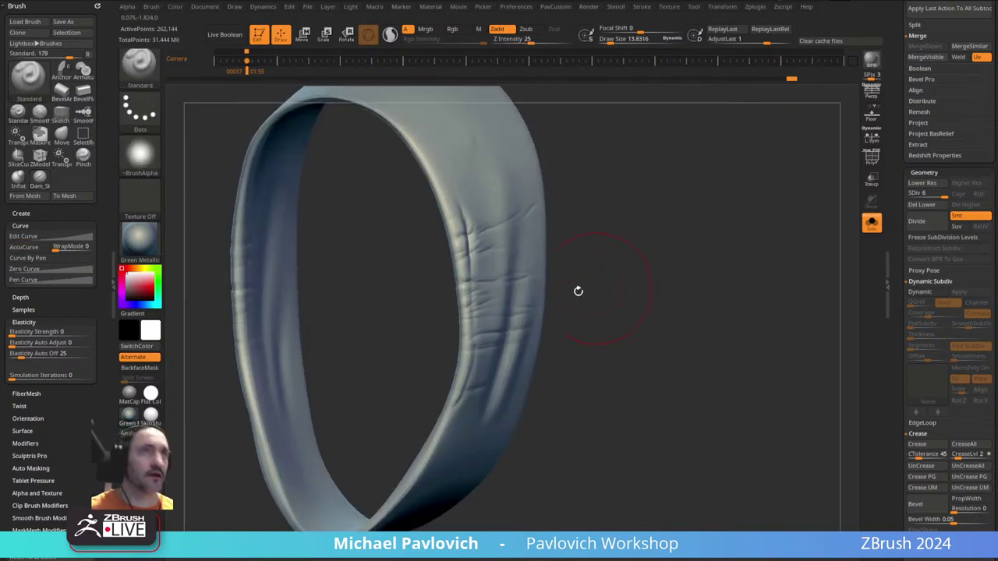
{"action": "left_click", "coordinate": [151, 69]}
{"action": "left_click", "coordinate": [278, 386]}
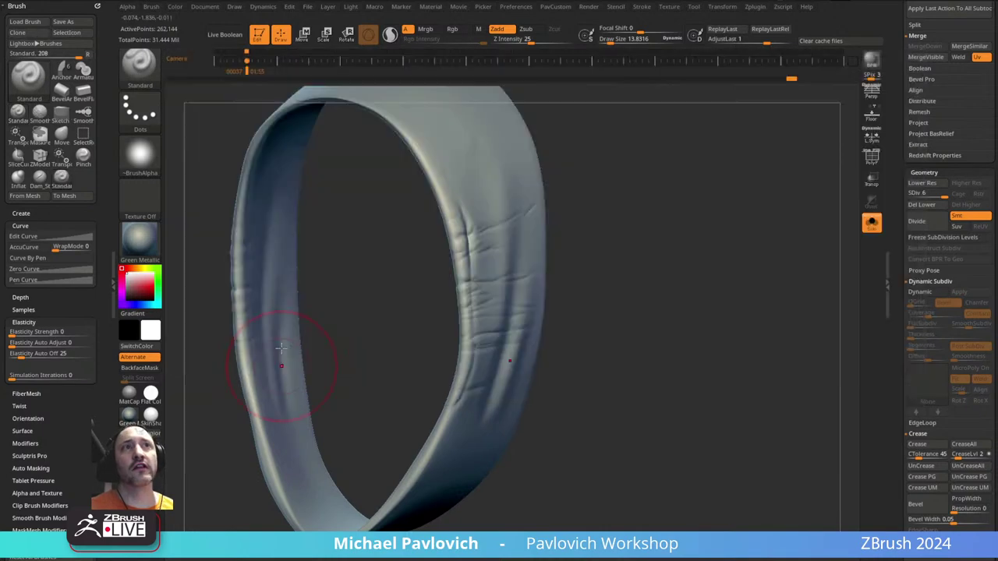
{"action": "left_click", "coordinate": [154, 118]}
{"action": "left_click", "coordinate": [381, 127]}
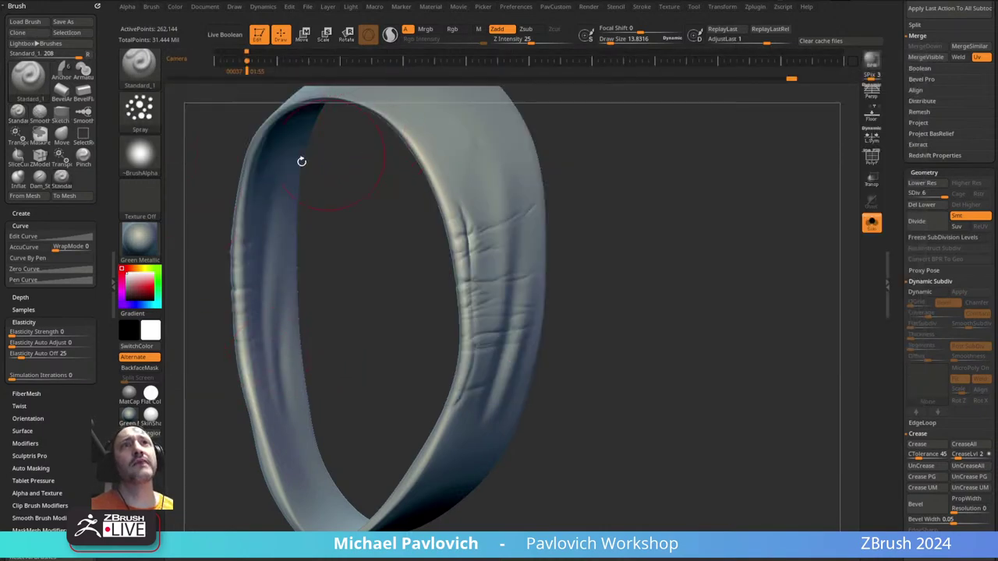
{"action": "left_click", "coordinate": [140, 154]}
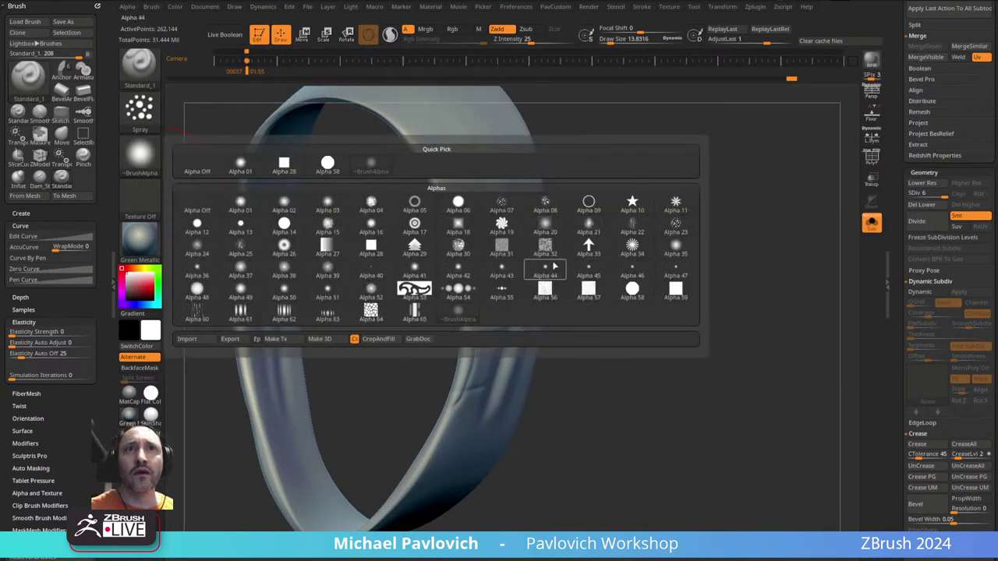
{"action": "left_click", "coordinate": [198, 313]}
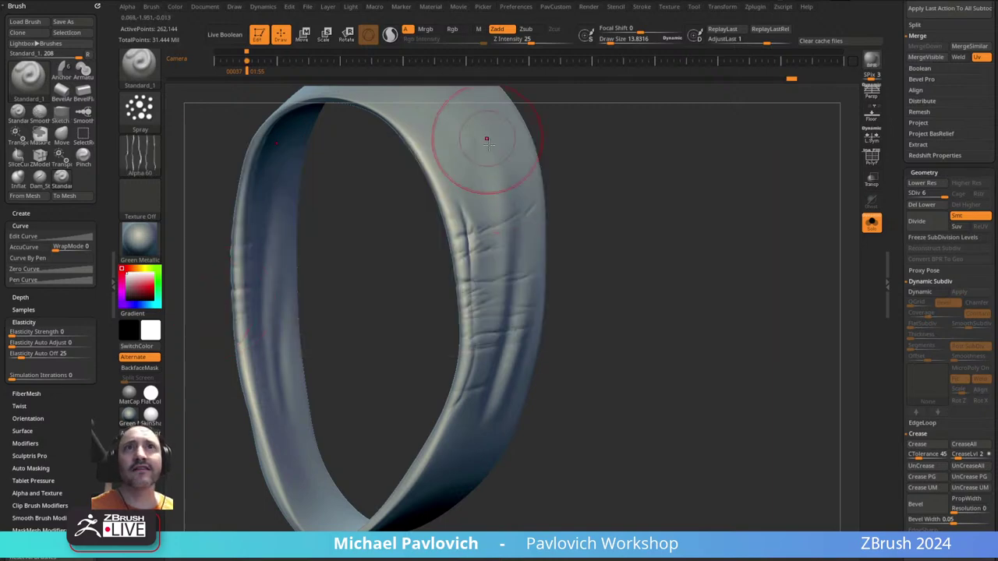
- Try spraying Alpha 60 down the ring's outer side and undo the stroke
{"action": "left_click_drag", "start_coordinate": [488, 138], "coordinate": [477, 378]}
{"action": "right_click_drag", "start_coordinate": [631, 285], "coordinate": [617, 265], "text": "ctrl"}
{"action": "key", "text": "ctrl+z"}
- Set the Z Intensity of the Standard_1 brush to 7
{"action": "key", "text": "s"}
{"action": "left_click", "coordinate": [521, 276]}
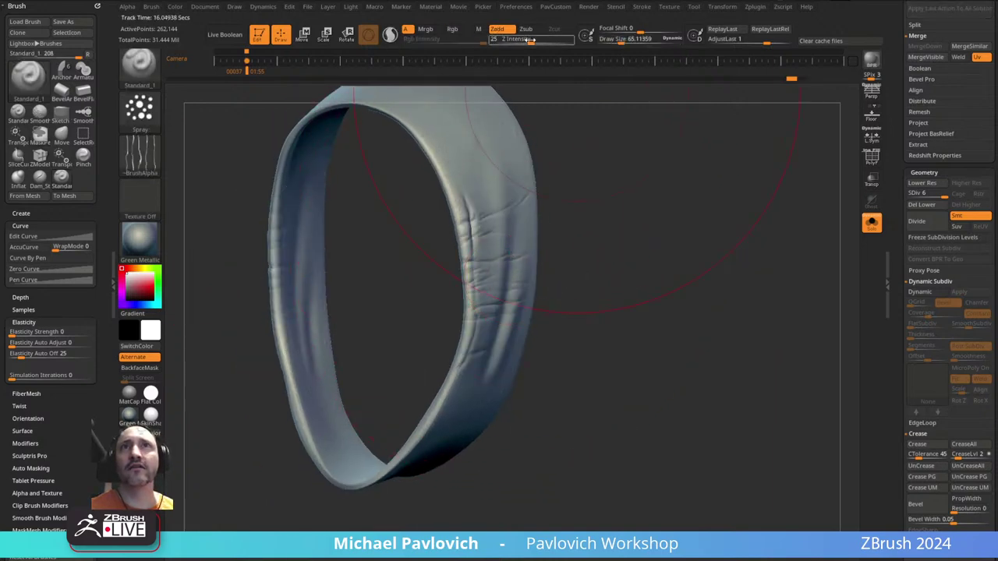
{"action": "left_click", "coordinate": [533, 40]}
{"action": "left_click", "coordinate": [521, 42]}
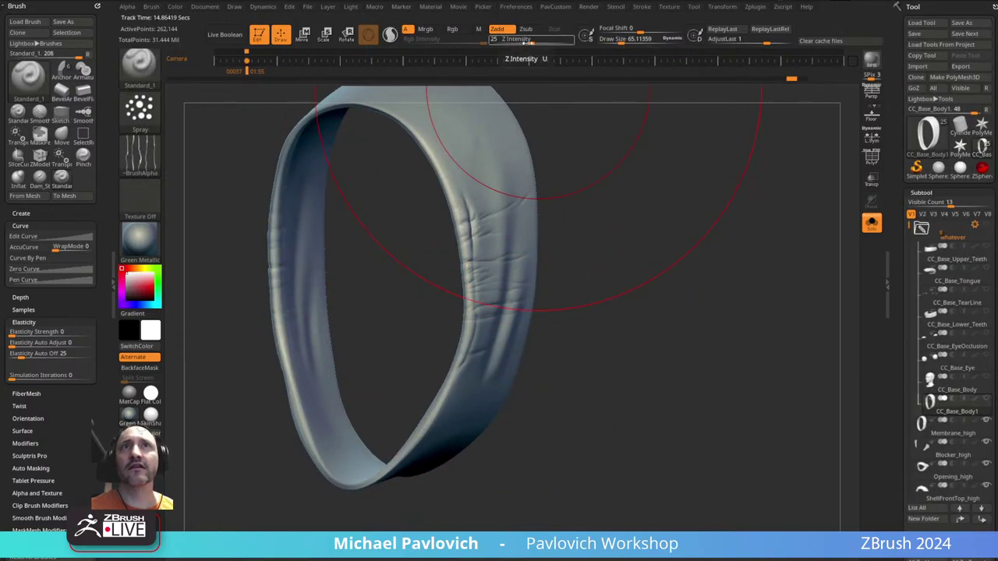
{"action": "left_click", "coordinate": [528, 42]}
{"action": "type", "text": "7"}
{"action": "key", "text": "Return"}
- Spray fine wrinkle texture over the ring with Standard_1 at draw size about 14 and smooth it on the outer side
{"action": "key", "text": "s"}
{"action": "left_click", "coordinate": [603, 191]}
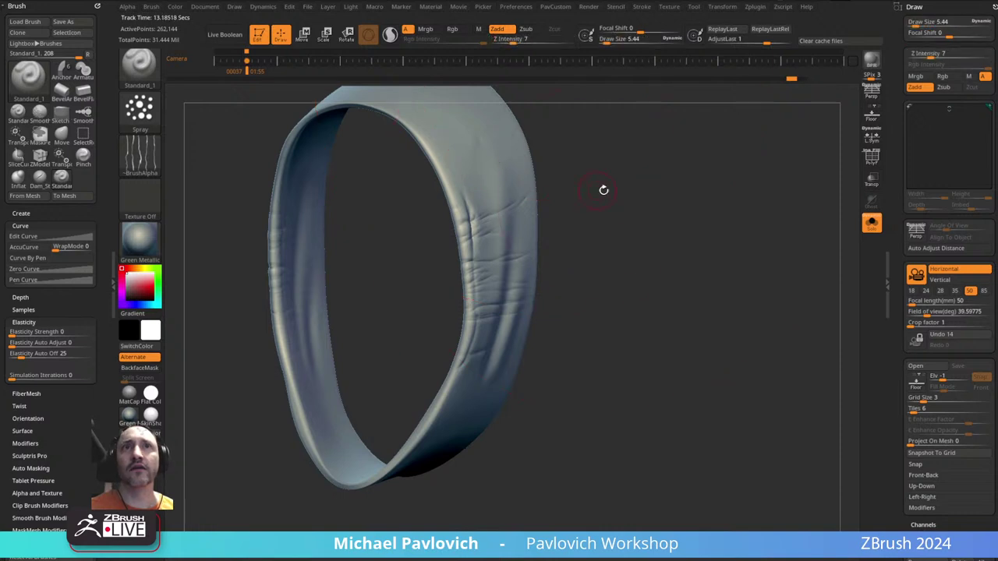
{"action": "left_click_drag", "start_coordinate": [604, 190], "coordinate": [538, 178]}
{"action": "key", "text": "s"}
{"action": "left_click", "coordinate": [485, 155]}
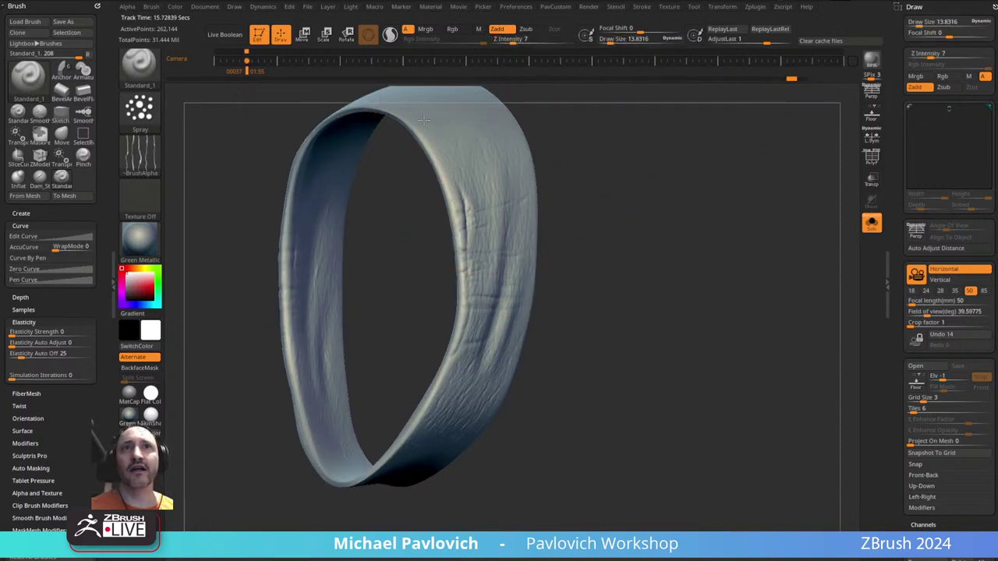
{"action": "mouse_move", "coordinate": [652, 276]}
{"action": "left_mouse_down"}
{"action": "mouse_move", "coordinate": [561, 289]}
{"action": "mouse_move", "coordinate": [568, 323]}
{"action": "left_mouse_up"}
{"action": "left_click_drag", "start_coordinate": [485, 156], "coordinate": [492, 266], "text": "shift"}
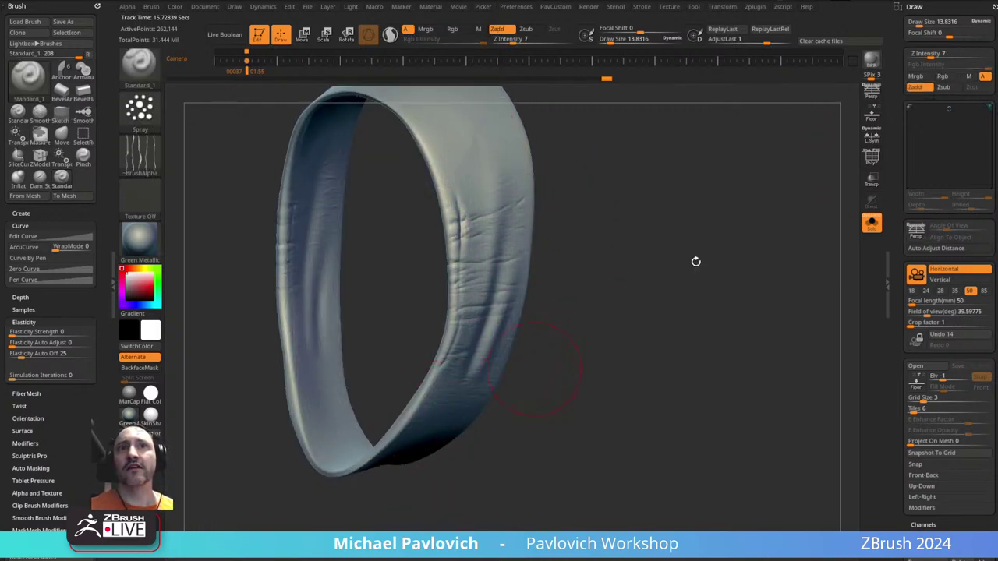
- Load Leathery Skin alphas, including Leathery Skin88.psd, from Lightbox and clear the alpha from the Dam_Standard_02 brush
{"action": "left_click_drag", "start_coordinate": [696, 261], "coordinate": [713, 251]}
{"action": "key", "text": "b"}
{"action": "key", "text": "d"}
{"action": "key", "text": "s"}
{"action": "mouse_move", "coordinate": [650, 203]}
{"action": "left_mouse_down", "text": "alt"}
{"action": "mouse_move", "coordinate": [642, 193]}
{"action": "mouse_move", "coordinate": [654, 216]}
{"action": "left_mouse_up", "text": "alt"}
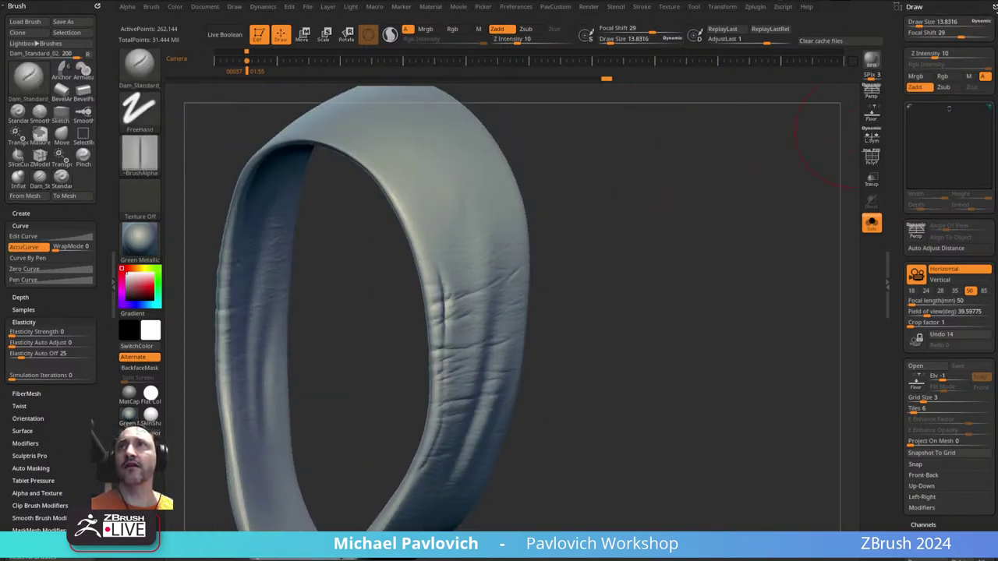
{"action": "left_click", "coordinate": [994, 6]}
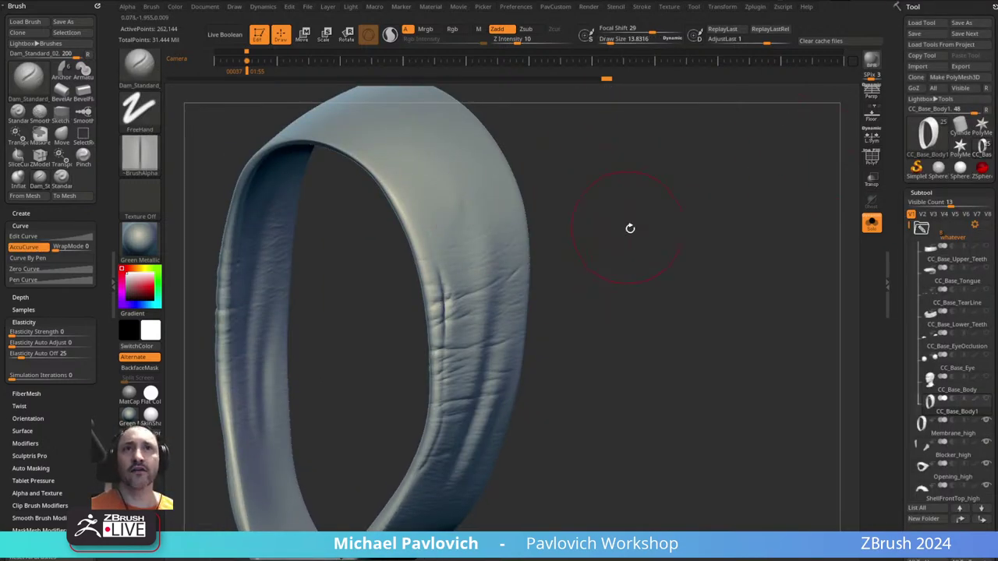
{"action": "key", "text": "comma"}
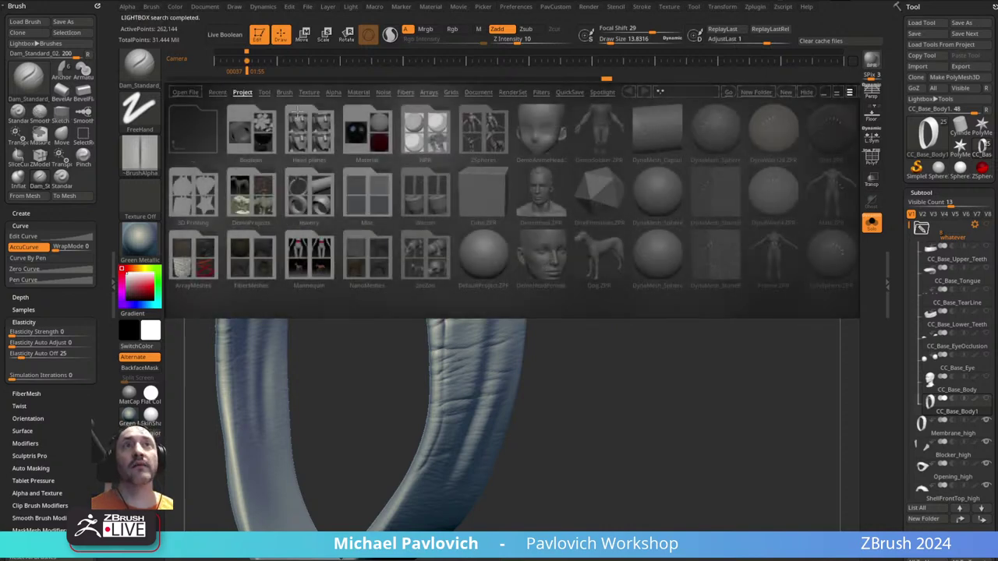
{"action": "left_click", "coordinate": [331, 92]}
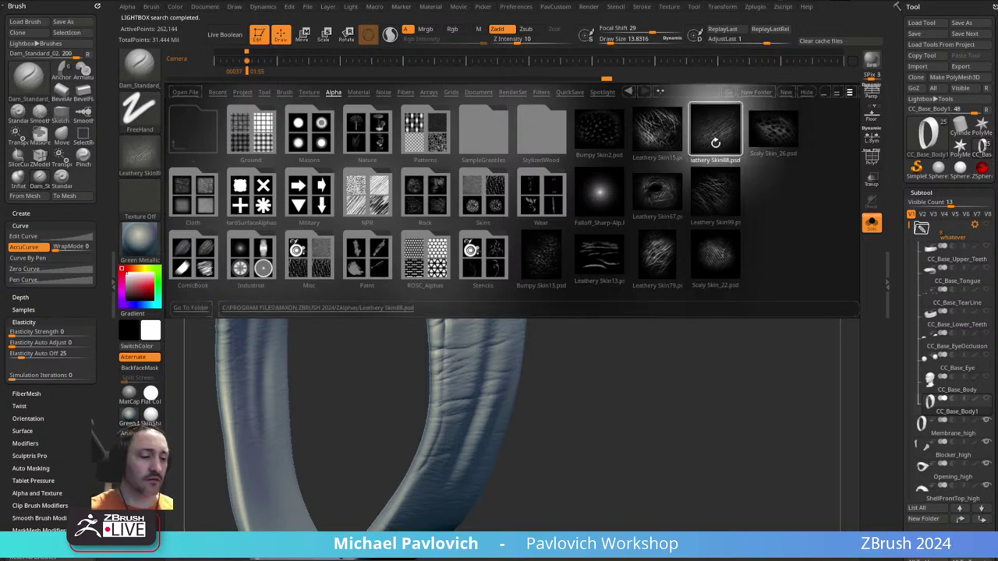
{"action": "left_click", "coordinate": [156, 162]}
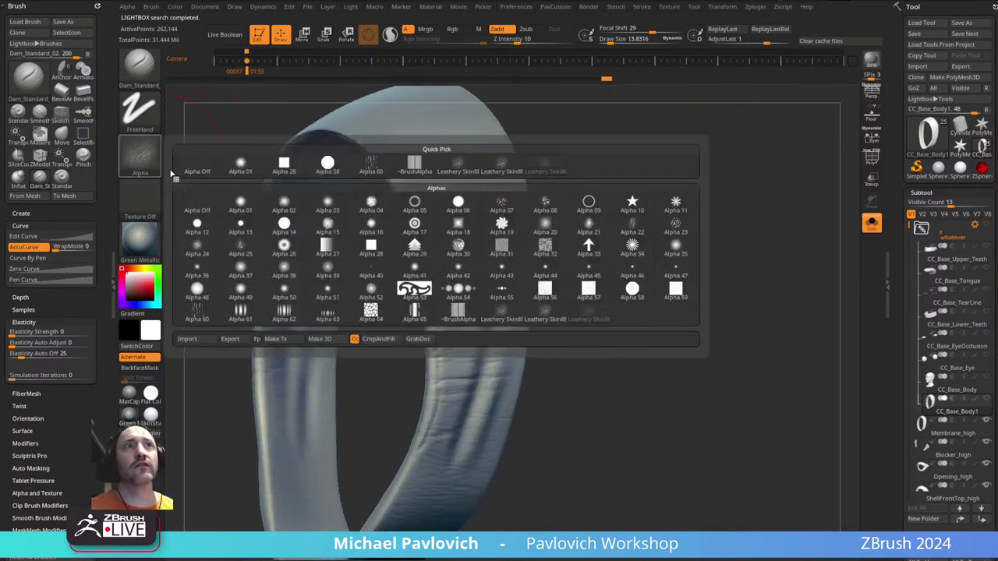
{"action": "left_click", "coordinate": [197, 165]}
- Give the Standard_1 brush a Leathery Skin alpha and the DragRect stroke
{"action": "key", "text": "b"}
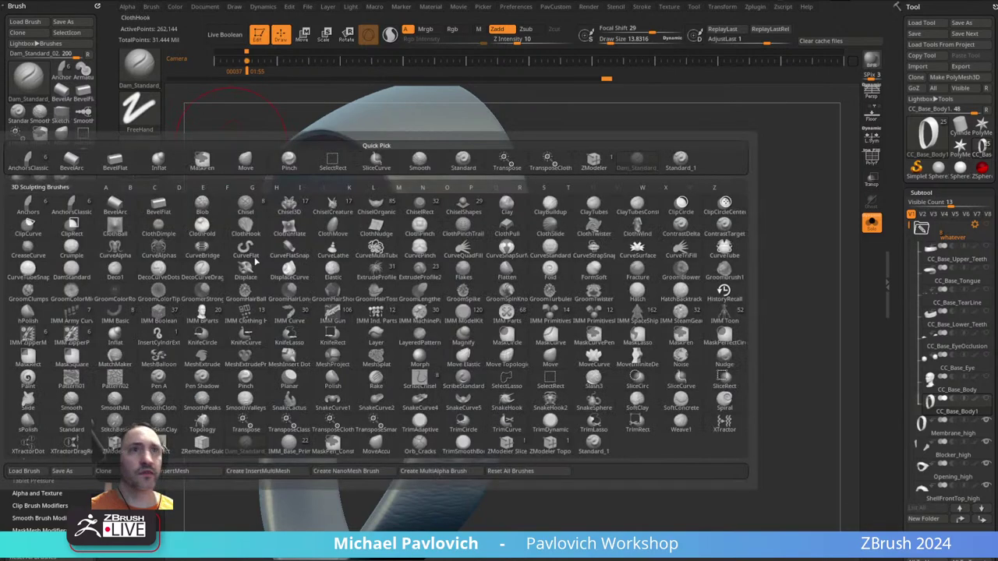
{"action": "left_click", "coordinate": [579, 453]}
{"action": "left_click", "coordinate": [151, 152]}
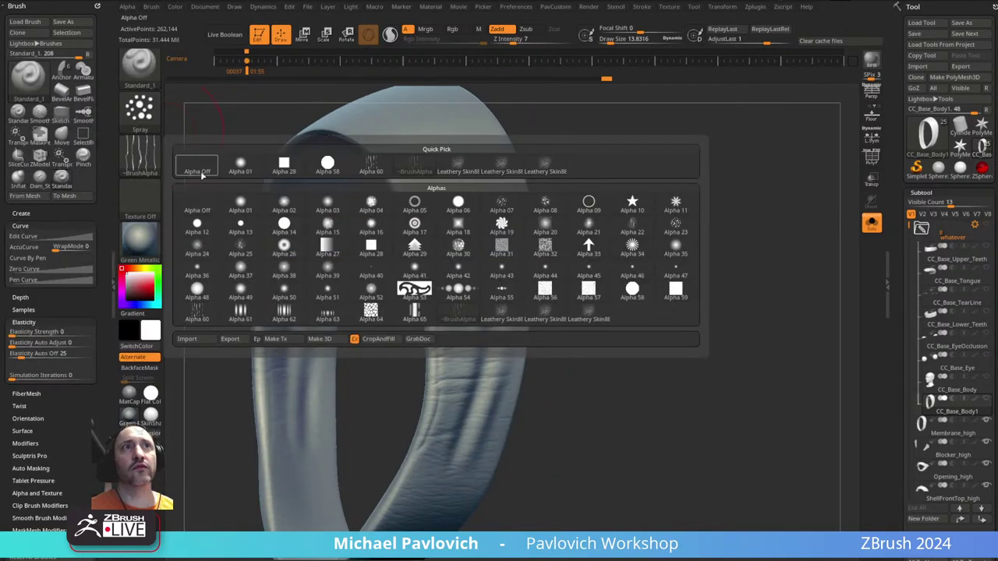
{"action": "left_click", "coordinate": [200, 171]}
{"action": "left_click", "coordinate": [140, 156]}
{"action": "left_click", "coordinate": [540, 167]}
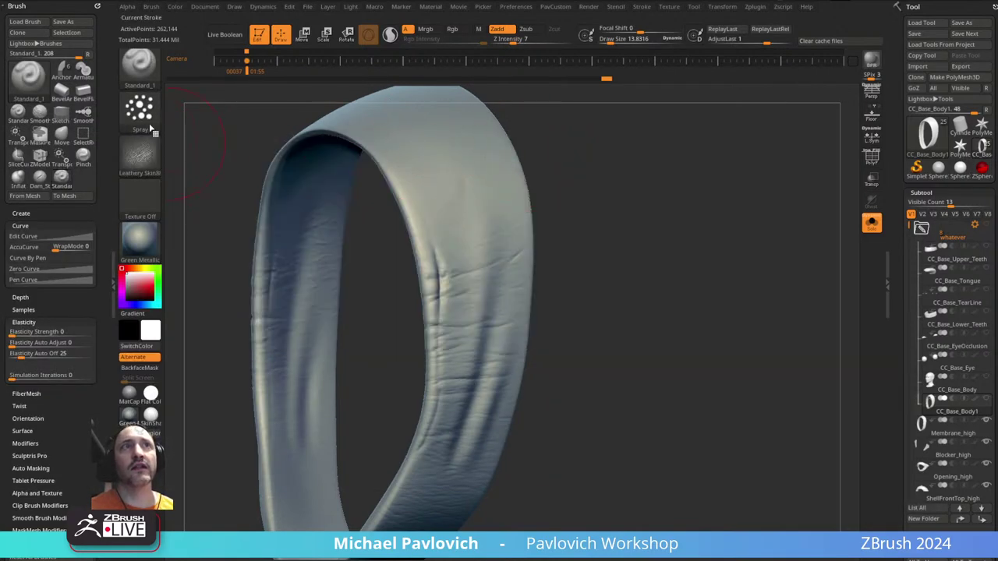
{"action": "left_click", "coordinate": [138, 109]}
{"action": "left_click", "coordinate": [211, 128]}
- Try stamping the leathery skin texture across the ring and step back in the undo history to before the sprayed and stamped texture
{"action": "mouse_move", "coordinate": [463, 242]}
{"action": "left_mouse_down"}
{"action": "mouse_move", "coordinate": [570, 230]}
{"action": "mouse_move", "coordinate": [539, 174]}
{"action": "left_mouse_up"}
{"action": "key", "text": "ctrl+z"}
{"action": "mouse_move", "coordinate": [468, 236]}
{"action": "left_mouse_down"}
{"action": "mouse_move", "coordinate": [532, 151]}
{"action": "mouse_move", "coordinate": [436, 92]}
{"action": "mouse_move", "coordinate": [377, 95]}
{"action": "mouse_move", "coordinate": [354, 110]}
{"action": "left_mouse_up"}
{"action": "left_click_drag", "start_coordinate": [462, 303], "coordinate": [466, 309]}
{"action": "left_click_drag", "start_coordinate": [613, 223], "coordinate": [645, 273]}
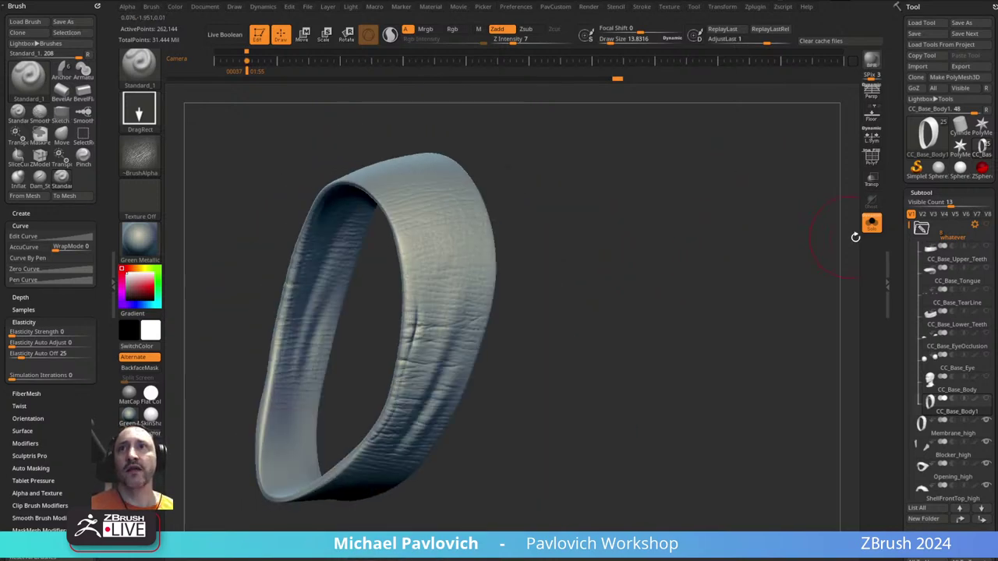
{"action": "left_click_drag", "start_coordinate": [617, 83], "coordinate": [561, 87]}
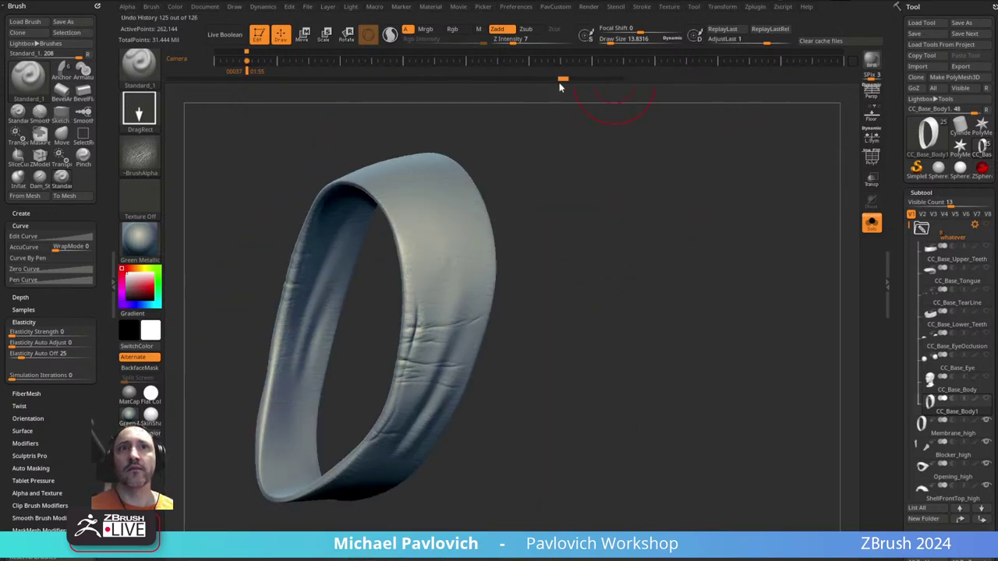
- Switch to the Dam_Standard_02 brush and set its draw size to about 9.7
{"action": "mouse_move", "coordinate": [577, 235]}
{"action": "left_mouse_down", "text": "shift"}
{"action": "mouse_move", "coordinate": [672, 253]}
{"action": "mouse_move", "coordinate": [657, 231]}
{"action": "mouse_move", "coordinate": [672, 227]}
{"action": "left_mouse_up", "text": "shift"}
{"action": "key", "text": "b"}
{"action": "key", "text": "d"}
{"action": "key", "text": "s"}
{"action": "mouse_move", "coordinate": [896, 223]}
{"action": "left_mouse_down"}
{"action": "mouse_move", "coordinate": [894, 127]}
{"action": "mouse_move", "coordinate": [887, 211]}
{"action": "mouse_move", "coordinate": [875, 109]}
{"action": "left_mouse_up"}
{"action": "mouse_move", "coordinate": [644, 218]}
{"action": "left_mouse_down", "text": "alt"}
{"action": "mouse_move", "coordinate": [681, 254]}
{"action": "mouse_move", "coordinate": [567, 238]}
{"action": "left_mouse_up", "text": "alt"}
{"action": "key", "text": "s"}
- Try carving short creases beside the ring's rim with Dam_Standard_02 and undo the stroke
{"action": "left_click_drag", "start_coordinate": [447, 282], "coordinate": [437, 282]}
{"action": "mouse_move", "coordinate": [452, 299]}
{"action": "left_mouse_down"}
{"action": "mouse_move", "coordinate": [479, 289]}
{"action": "mouse_move", "coordinate": [449, 294]}
{"action": "mouse_move", "coordinate": [450, 282]}
{"action": "left_mouse_up"}
{"action": "key", "text": "s"}
{"action": "key", "text": "ctrl+z"}
{"action": "key", "text": "s"}
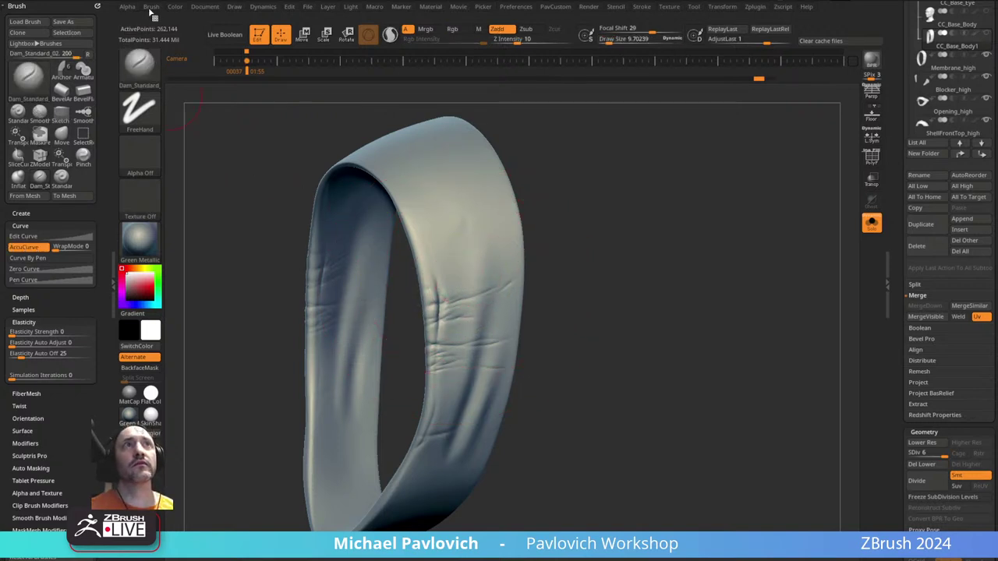
- Reset the current Dam_Standard_02 brush to restore its own alpha
{"action": "left_click", "coordinate": [150, 6]}
{"action": "left_click_drag", "start_coordinate": [153, 401], "coordinate": [156, 311]}
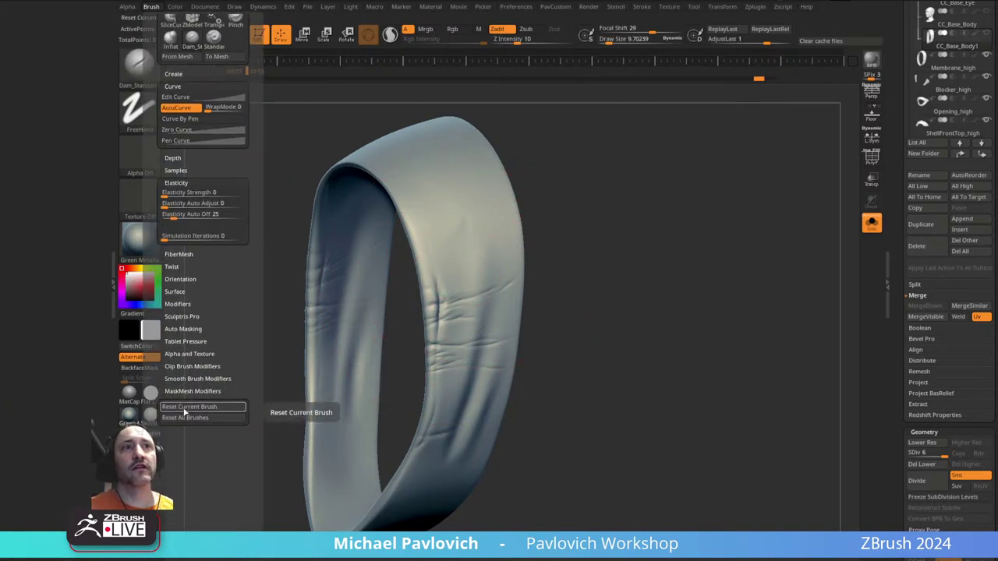
{"action": "left_click", "coordinate": [185, 411]}
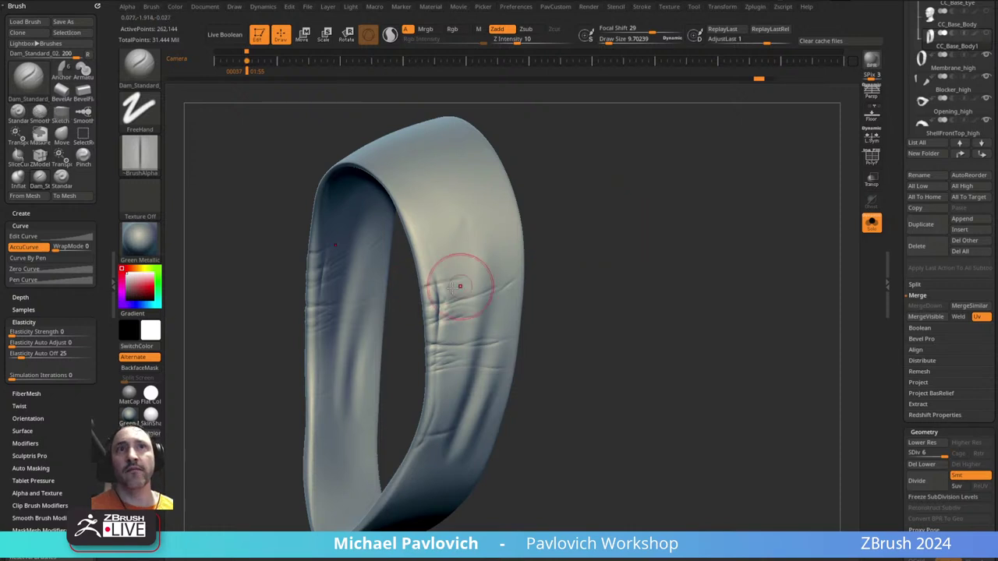
- Carve more crosswise creases from the ring's rim across the upper folds with Dam_Standard_02
{"action": "mouse_move", "coordinate": [431, 287]}
{"action": "left_mouse_down"}
{"action": "mouse_move", "coordinate": [468, 288]}
{"action": "mouse_move", "coordinate": [440, 303]}
{"action": "left_mouse_up"}
{"action": "mouse_move", "coordinate": [406, 289]}
{"action": "left_mouse_down"}
{"action": "mouse_move", "coordinate": [728, 229]}
{"action": "mouse_move", "coordinate": [690, 220]}
{"action": "left_mouse_up"}
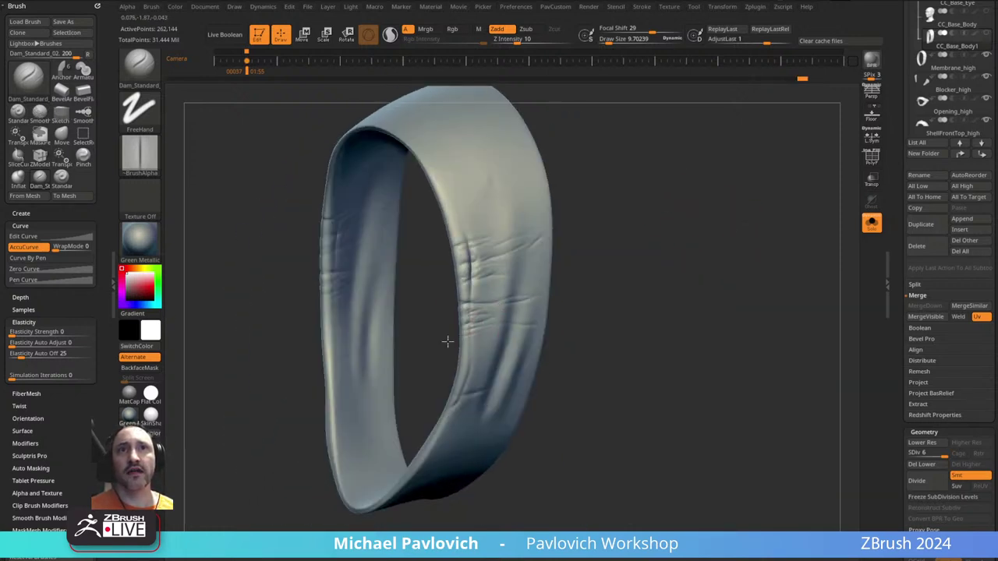
{"action": "left_click_drag", "start_coordinate": [282, 304], "coordinate": [338, 311]}
{"action": "mouse_move", "coordinate": [653, 314]}
{"action": "left_mouse_down"}
{"action": "mouse_move", "coordinate": [619, 289]}
{"action": "mouse_move", "coordinate": [610, 326]}
{"action": "left_mouse_up"}
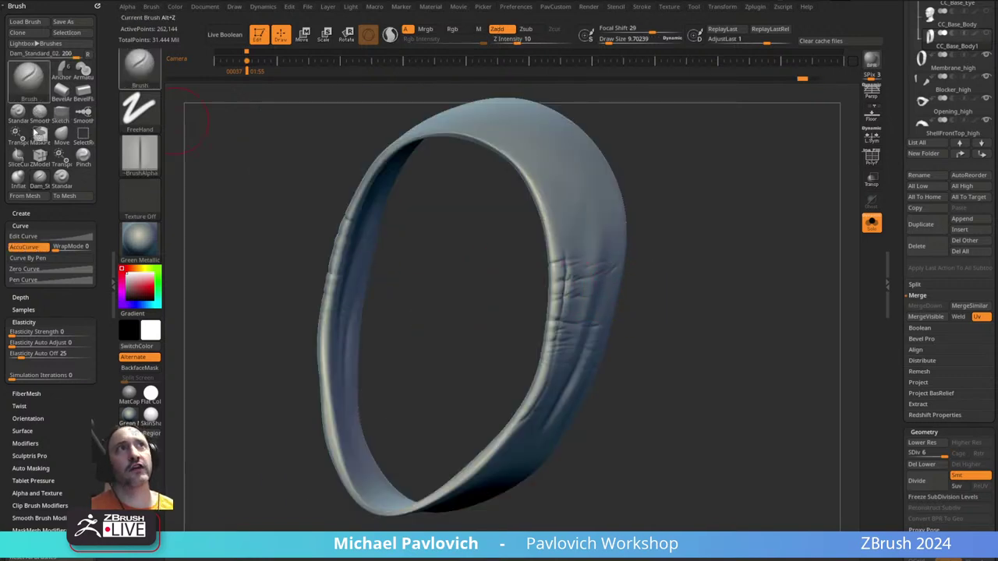
- Enable BackfaceMask in the brush's Auto Masking settings
{"action": "mouse_move", "coordinate": [73, 421]}
{"action": "left_mouse_down"}
{"action": "mouse_move", "coordinate": [73, 383]}
{"action": "mouse_move", "coordinate": [59, 395]}
{"action": "left_mouse_up"}
{"action": "left_click", "coordinate": [29, 431], "text": "shift"}
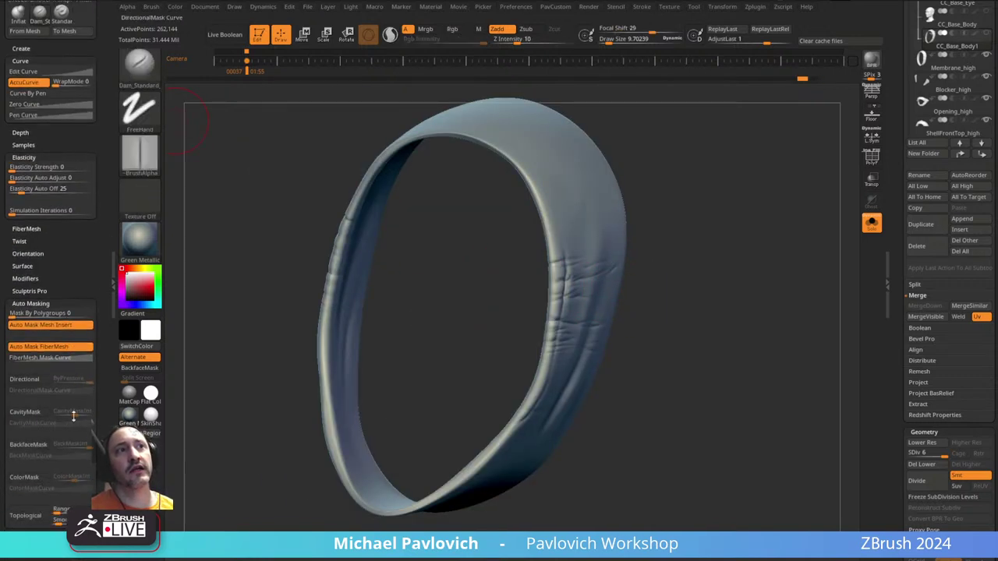
{"action": "left_click", "coordinate": [30, 445]}
{"action": "left_click_drag", "start_coordinate": [737, 248], "coordinate": [701, 271]}
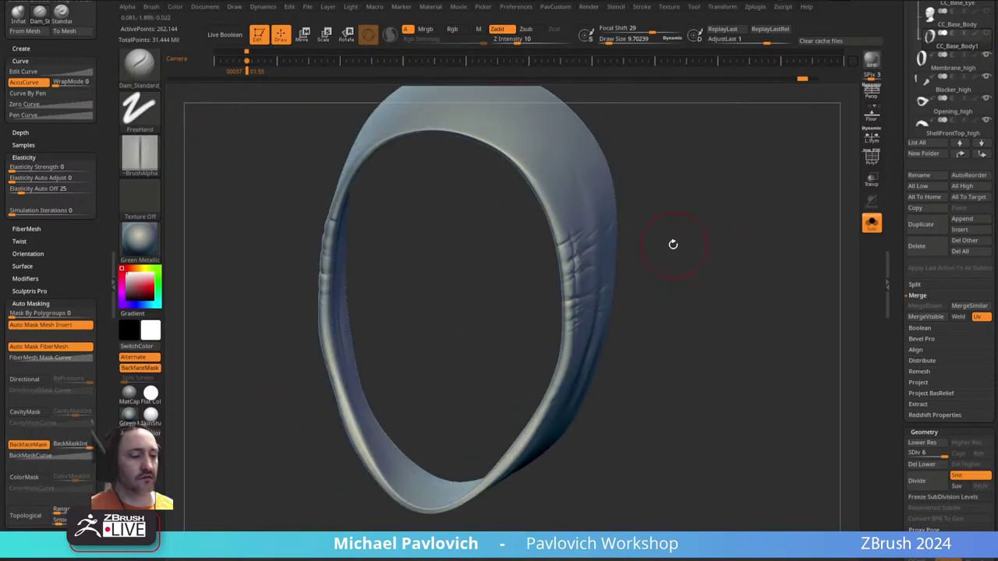
- Toggle BackfaceMask off and back on, and collapse the Auto Masking settings
{"action": "key", "text": "b"}
{"action": "key", "text": "b"}
{"action": "key", "text": "b"}
{"action": "key", "text": "b"}
{"action": "key", "text": "b"}
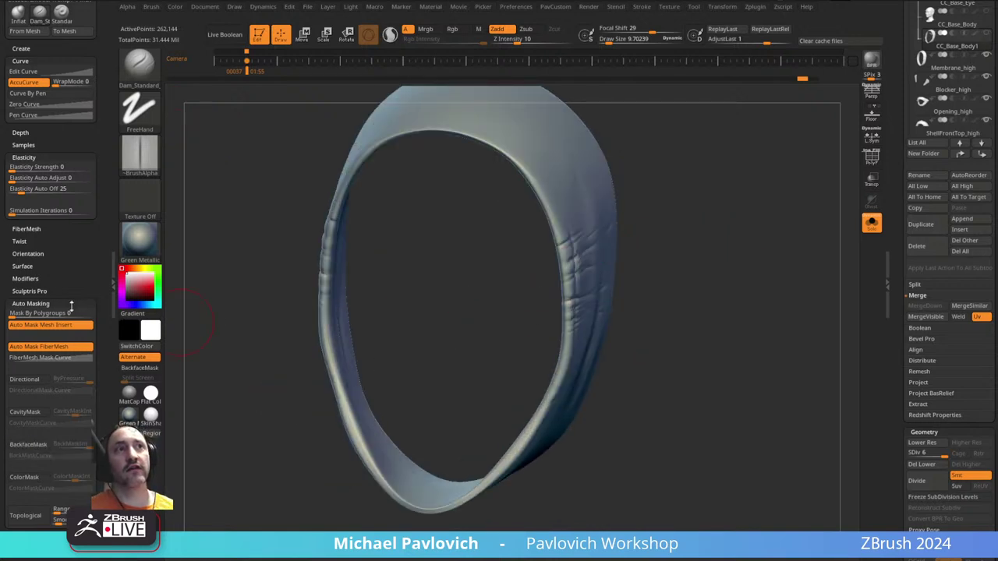
{"action": "left_click", "coordinate": [55, 302], "text": "shift"}
{"action": "left_click_drag", "start_coordinate": [704, 251], "coordinate": [688, 286], "text": "alt"}
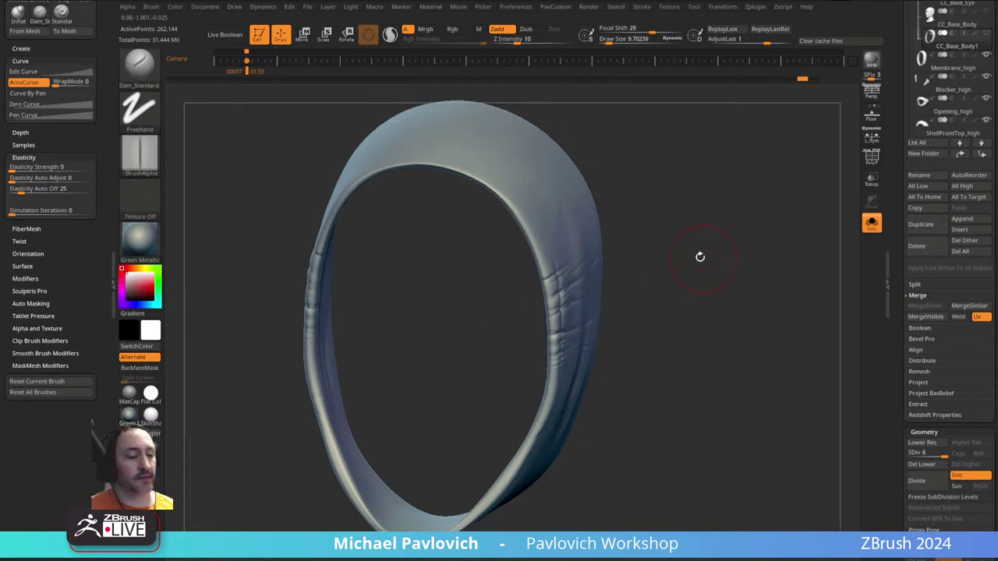
{"action": "key", "text": "b"}
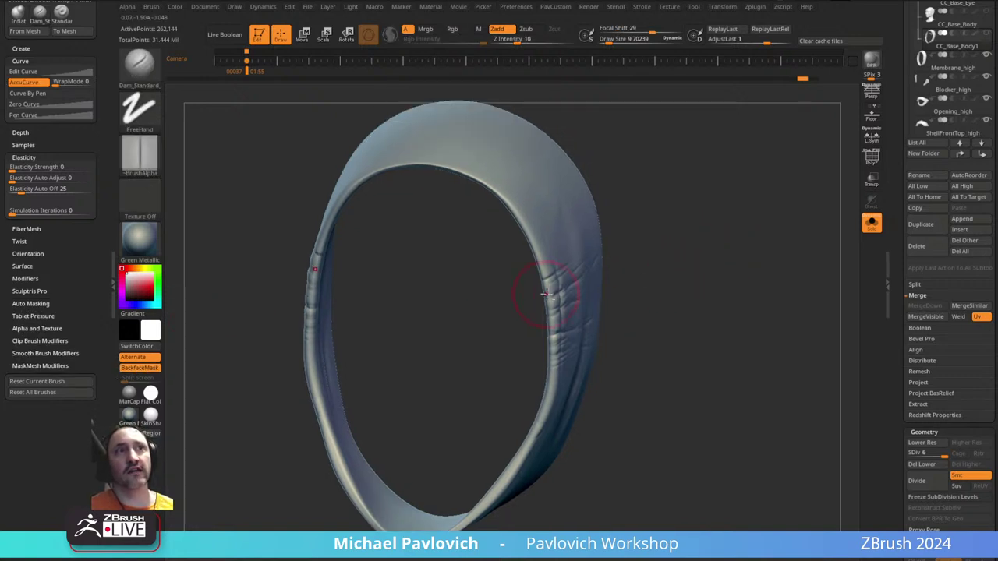
{"action": "key", "text": "b"}
{"action": "key", "text": "b"}
{"action": "key", "text": "b"}
- Try cutting a crease near the rim with the DamStandard brush and undo it
{"action": "mouse_move", "coordinate": [714, 265]}
{"action": "left_mouse_down"}
{"action": "mouse_move", "coordinate": [702, 239]}
{"action": "mouse_move", "coordinate": [694, 251]}
{"action": "mouse_move", "coordinate": [501, 229]}
{"action": "left_mouse_up"}
{"action": "key", "text": "b"}
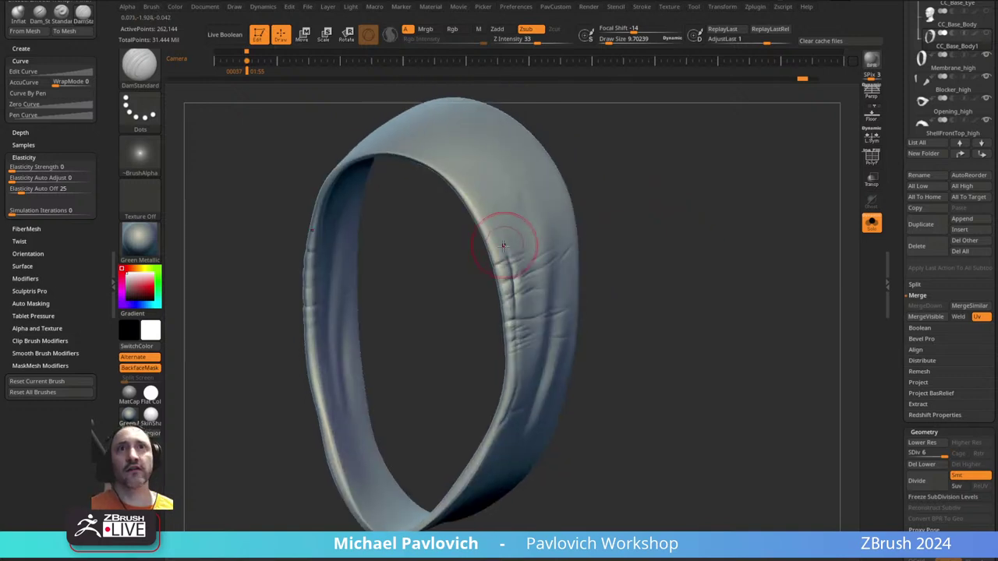
{"action": "key", "text": "ctrl+z"}
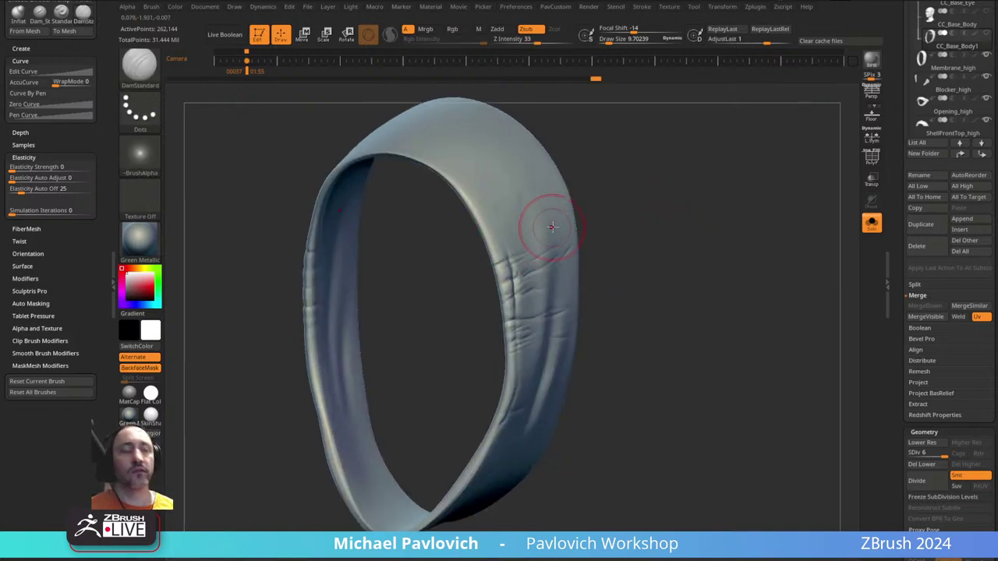
- Switch back to Dam_Standard_02 and carve fine crosswise creases above the existing wrinkles on the ring's outer side
{"action": "key", "text": "3"}
{"action": "key", "text": "b"}
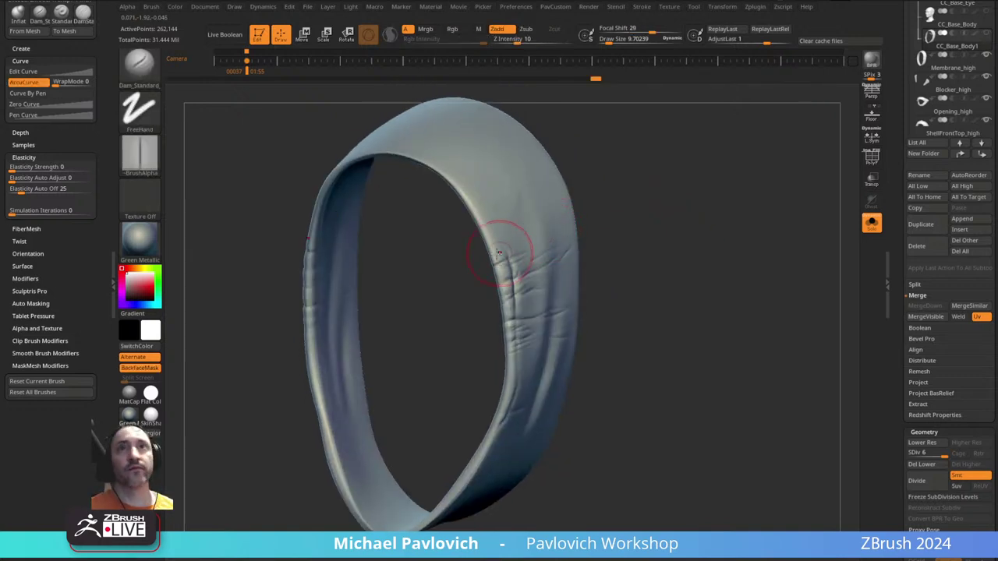
{"action": "left_click_drag", "start_coordinate": [626, 247], "coordinate": [578, 220]}
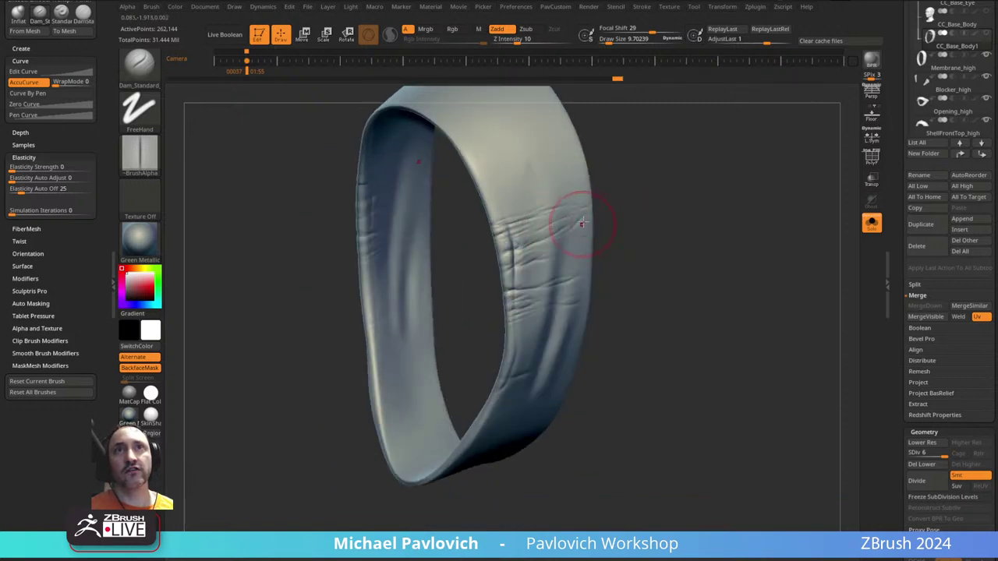
- Carve stronger crosswise creases into the wrinkle group on the ring's outer side with draw size about 13.8
{"action": "left_click_drag", "start_coordinate": [667, 263], "coordinate": [633, 269], "text": "alt"}
{"action": "left_click_drag", "start_coordinate": [580, 206], "coordinate": [573, 223], "text": "alt"}
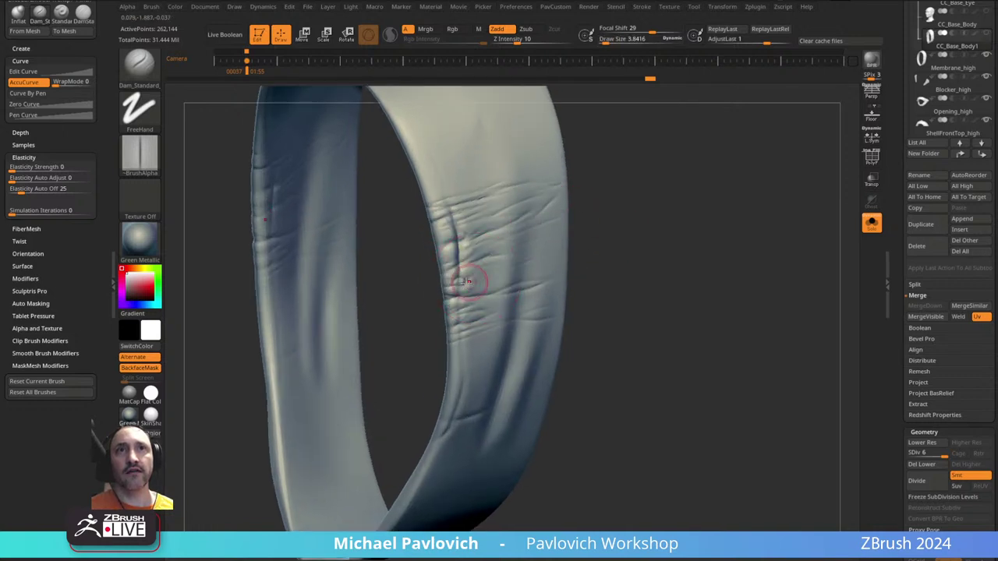
{"action": "key", "text": "bracketright"}
{"action": "left_click_drag", "start_coordinate": [473, 281], "coordinate": [549, 260]}
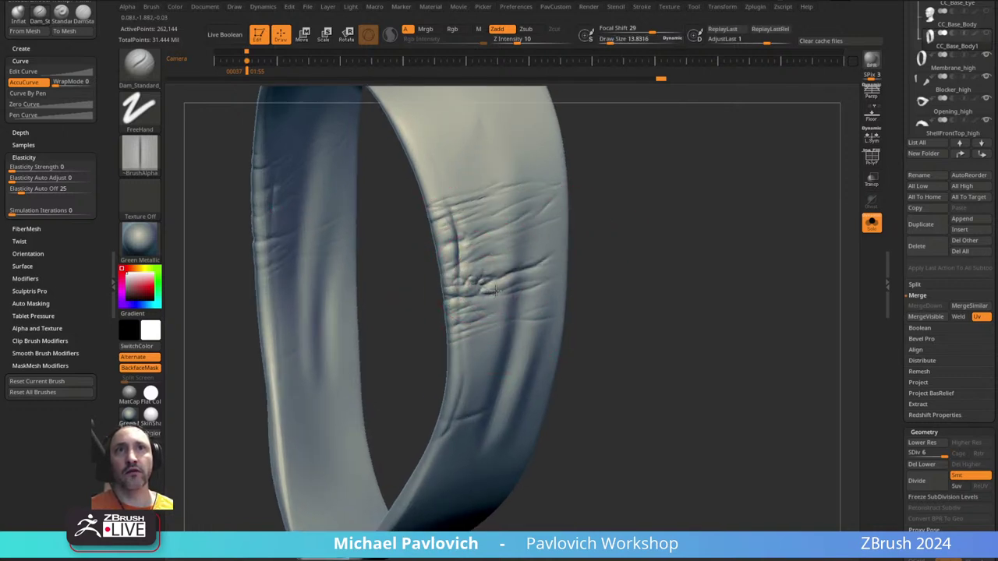
{"action": "left_click_drag", "start_coordinate": [496, 291], "coordinate": [500, 290]}
{"action": "right_click_drag", "start_coordinate": [546, 296], "coordinate": [568, 268]}
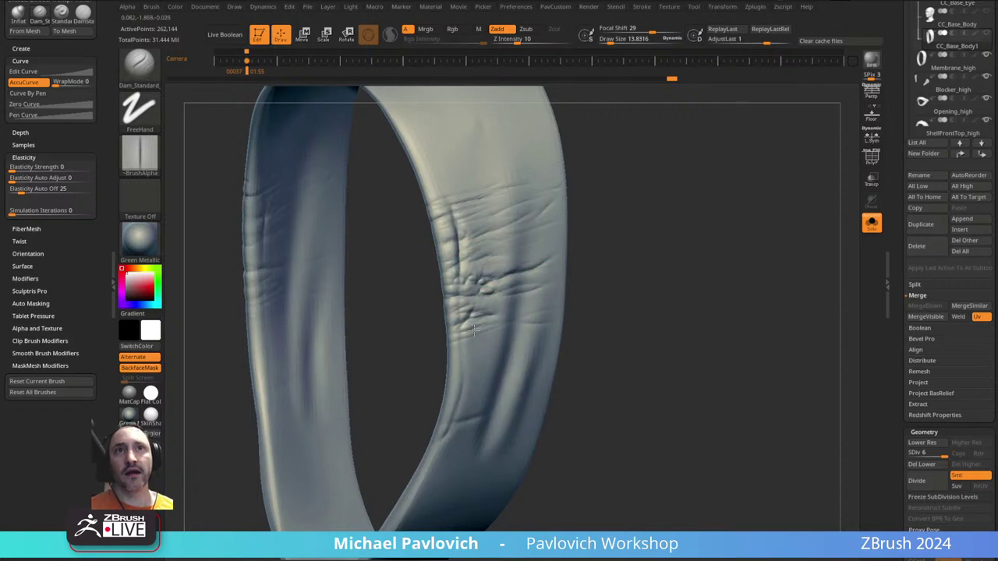
- Delete the practice ring subtool CC_Base_Body1
{"action": "mouse_move", "coordinate": [535, 326]}
{"action": "right_mouse_down"}
{"action": "mouse_move", "coordinate": [502, 310]}
{"action": "mouse_move", "coordinate": [846, 208]}
{"action": "right_mouse_up"}
{"action": "left_click", "coordinate": [925, 252]}
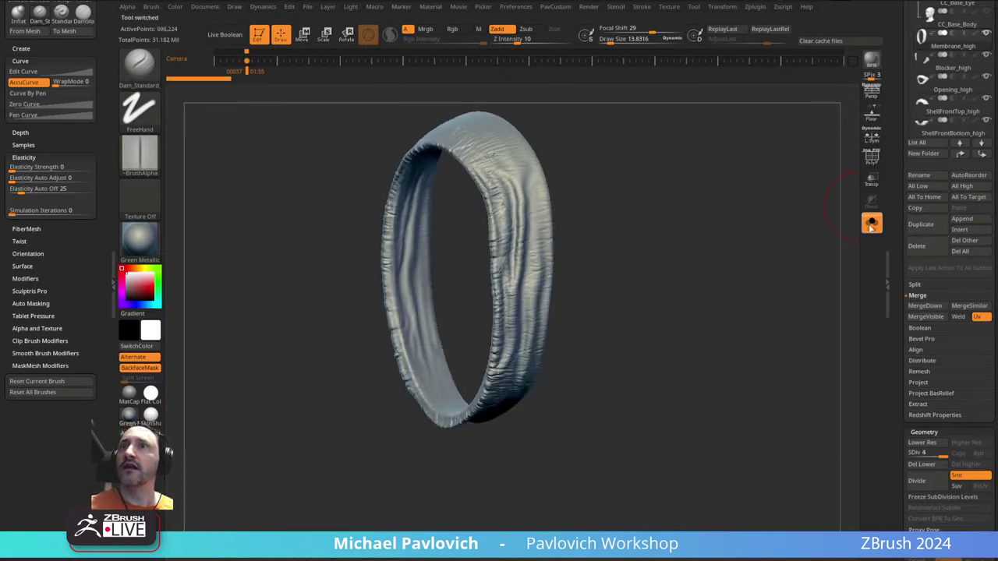
- Examine the wrinkles on the isolated Membrane_high ring and compare them with the masked-face reference image
{"action": "right_click_drag", "start_coordinate": [652, 213], "coordinate": [568, 350], "text": "ctrl"}
{"action": "key", "text": "f"}
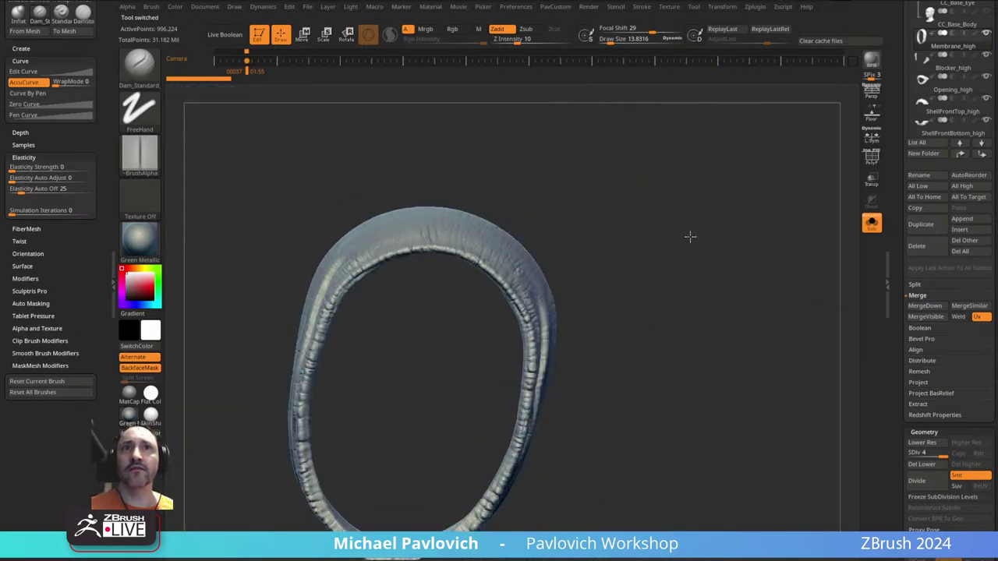
{"action": "right_click_drag", "start_coordinate": [688, 236], "coordinate": [665, 229]}
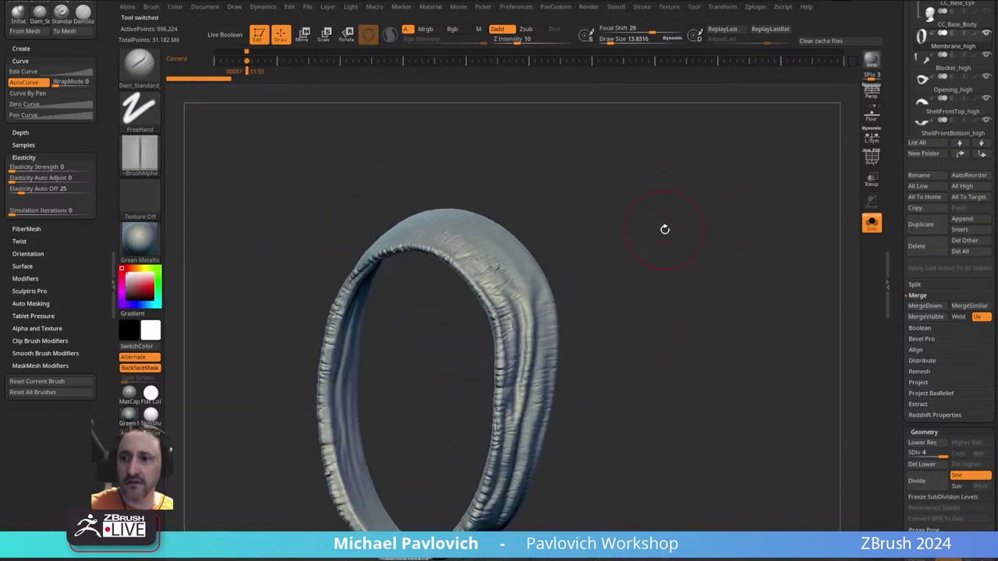
{"action": "right_click_drag", "start_coordinate": [997, 437], "coordinate": [538, 335]}
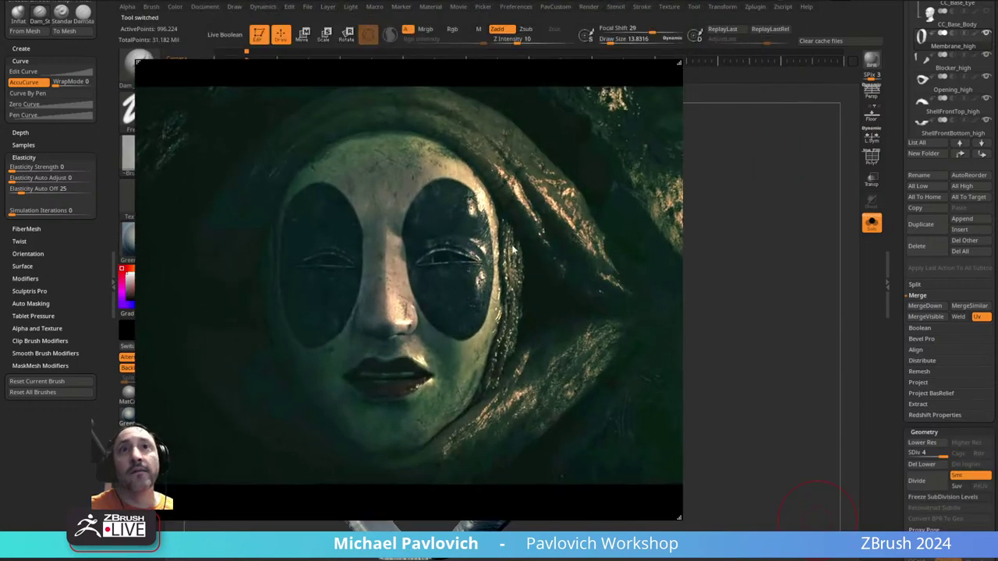
{"action": "key", "text": "alt+Tab"}
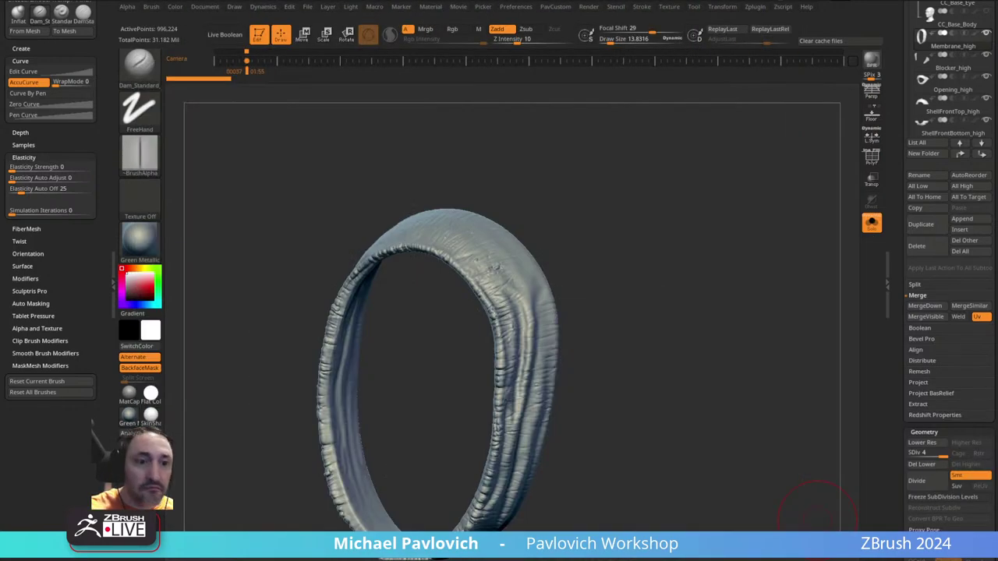
- Leave Solo mode, switch to the Standard brush and select the Opening_high subtool around the eye
{"action": "left_click", "coordinate": [873, 224]}
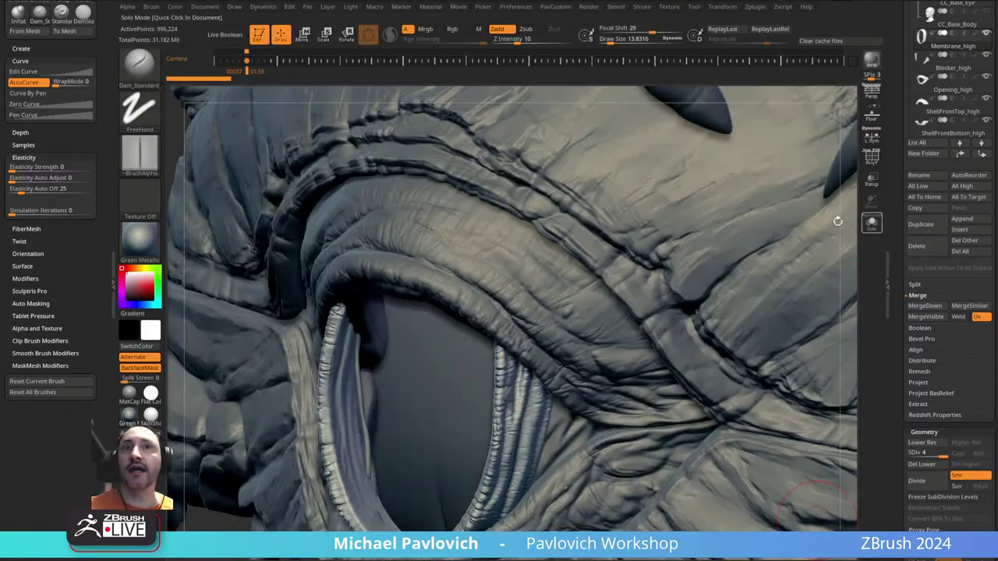
{"action": "mouse_move", "coordinate": [647, 229]}
{"action": "right_mouse_down"}
{"action": "mouse_move", "coordinate": [524, 289]}
{"action": "mouse_move", "coordinate": [593, 221]}
{"action": "right_mouse_up"}
{"action": "key", "text": "1"}
{"action": "left_click", "coordinate": [520, 288], "text": "alt"}
{"action": "right_click_drag", "start_coordinate": [467, 296], "coordinate": [562, 234]}
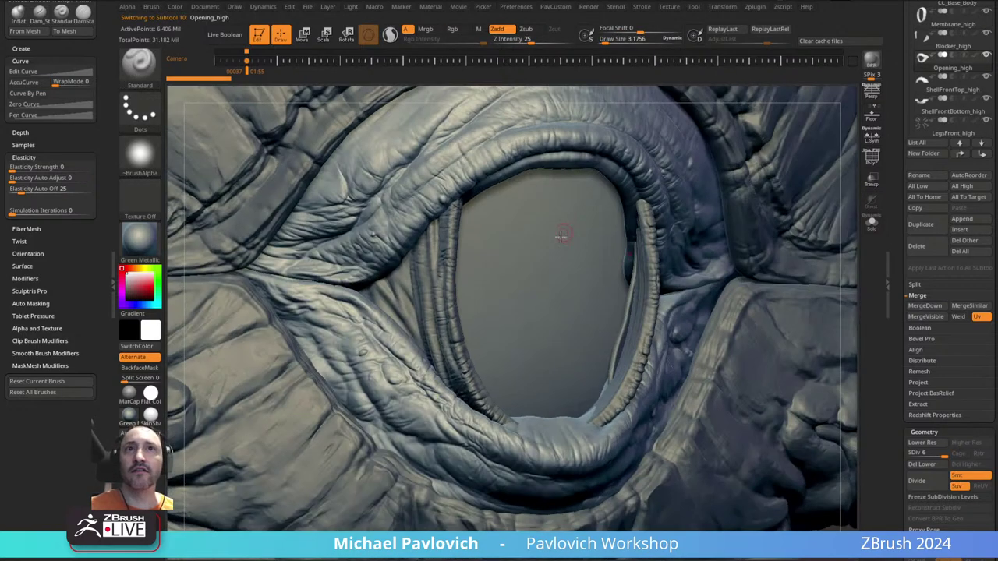
- Set the draw size to about 22.5 and switch to the Dam_Standard brush for the upper eyelid
{"action": "key", "text": "s"}
{"action": "left_click_drag", "start_coordinate": [560, 244], "coordinate": [569, 245]}
{"action": "mouse_move", "coordinate": [502, 237]}
{"action": "right_mouse_down", "text": "alt"}
{"action": "mouse_move", "coordinate": [567, 279]}
{"action": "mouse_move", "coordinate": [550, 245]}
{"action": "right_mouse_up", "text": "alt"}
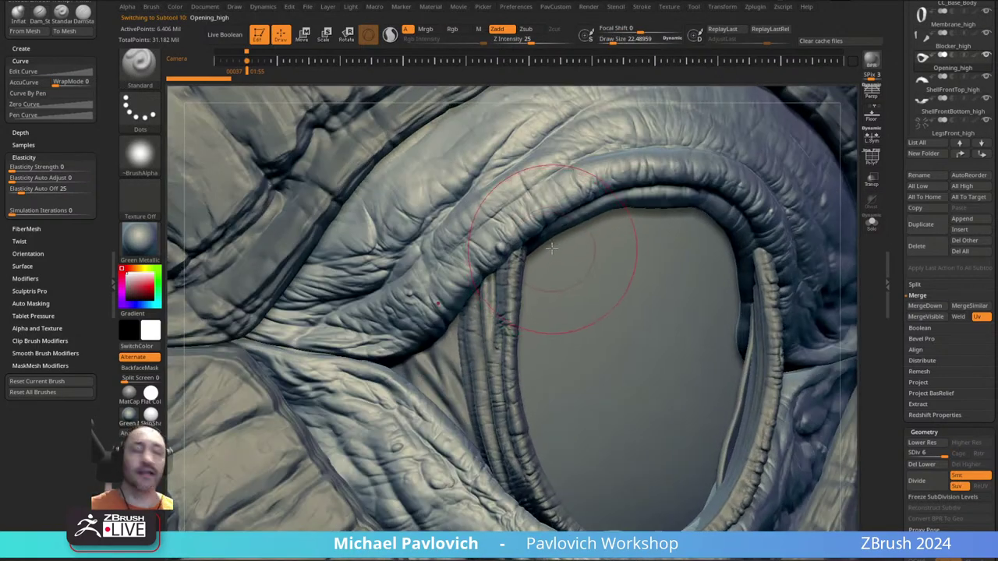
{"action": "key", "text": "b"}
{"action": "key", "text": "d"}
{"action": "key", "text": "s"}
{"action": "mouse_move", "coordinate": [560, 204]}
{"action": "right_mouse_down"}
{"action": "mouse_move", "coordinate": [554, 232]}
{"action": "mouse_move", "coordinate": [530, 175]}
{"action": "right_mouse_up"}
{"action": "right_click_drag", "start_coordinate": [429, 228], "coordinate": [460, 269]}
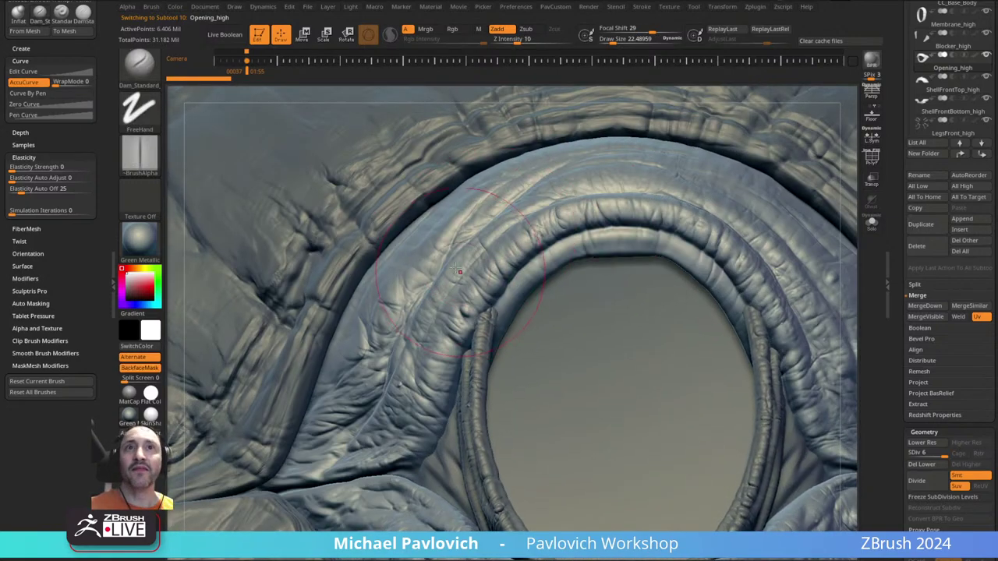
- Undo a trial crease on the upper eyelid and carve finer creases across its folds with draw size about 11
{"action": "left_click_drag", "start_coordinate": [468, 234], "coordinate": [512, 205]}
{"action": "key", "text": "ctrl+z"}
{"action": "key", "text": "s"}
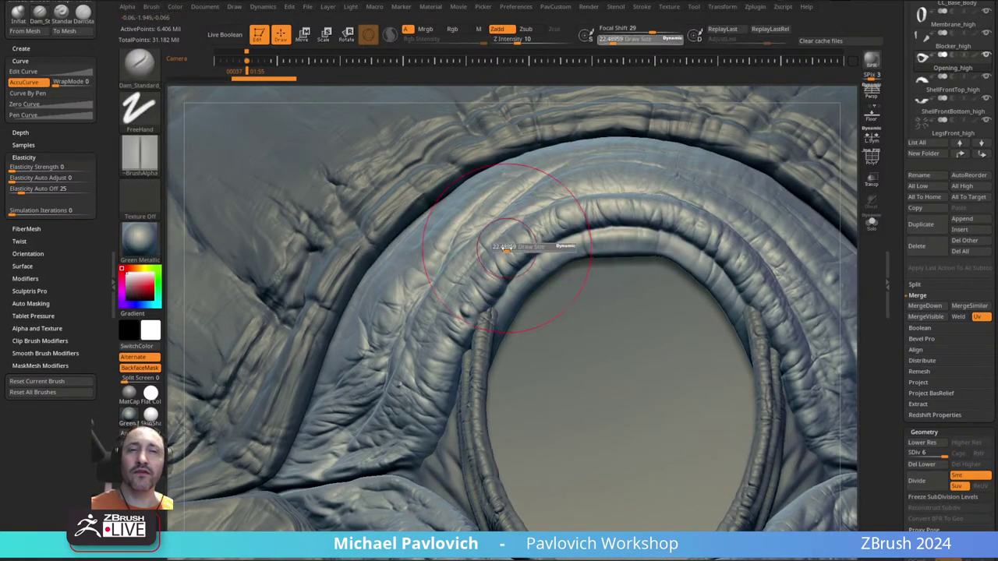
{"action": "mouse_move", "coordinate": [507, 244]}
{"action": "left_mouse_down"}
{"action": "mouse_move", "coordinate": [475, 223]}
{"action": "mouse_move", "coordinate": [507, 184]}
{"action": "mouse_move", "coordinate": [519, 225]}
{"action": "left_mouse_up"}
{"action": "key", "text": "s"}
{"action": "key", "text": "s"}
{"action": "right_click_drag", "start_coordinate": [566, 233], "coordinate": [618, 260]}
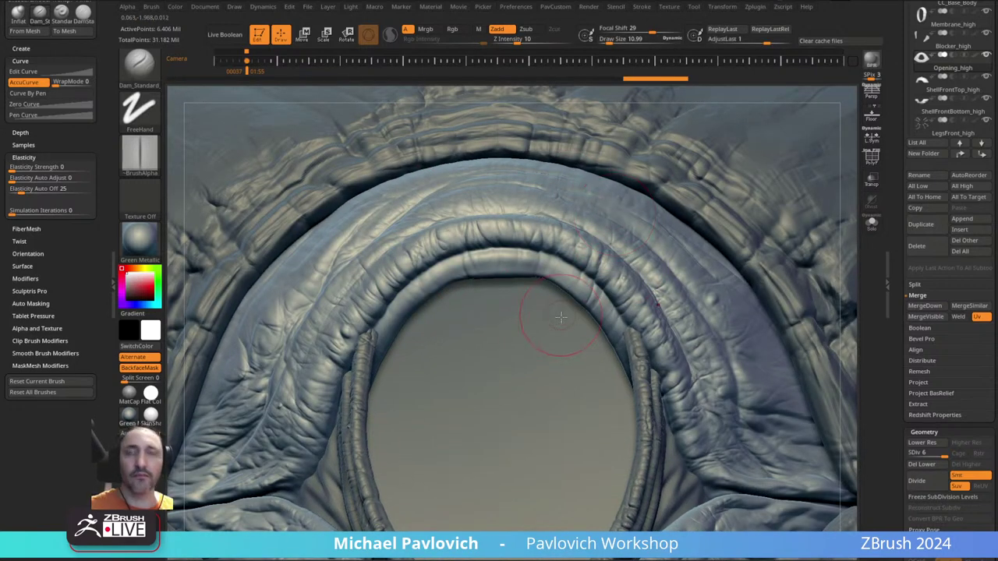
{"action": "mouse_move", "coordinate": [561, 316]}
{"action": "right_mouse_down"}
{"action": "mouse_move", "coordinate": [553, 283]}
{"action": "mouse_move", "coordinate": [652, 242]}
{"action": "mouse_move", "coordinate": [638, 244]}
{"action": "right_mouse_up"}
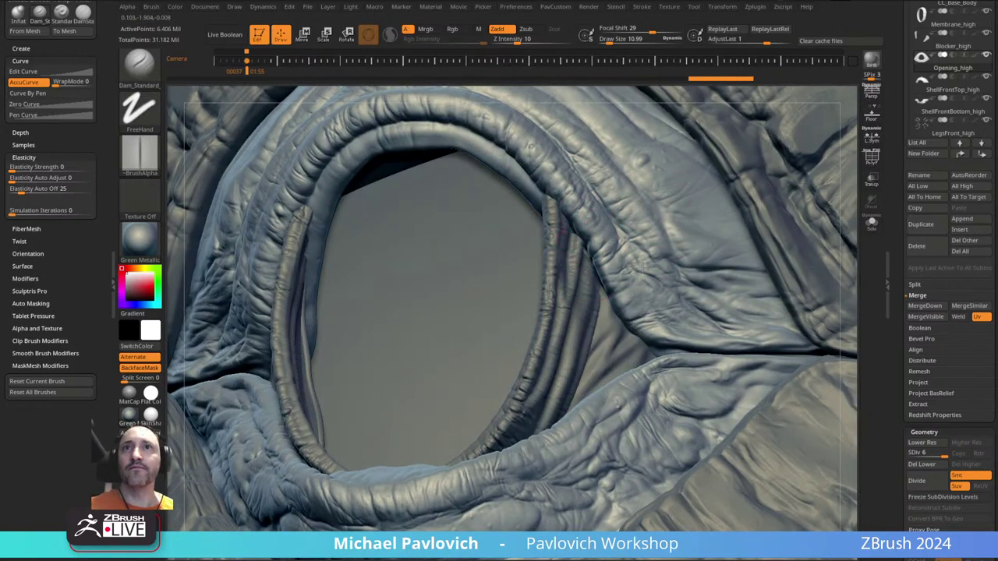
- Carve broader wrinkles across the eyelid folds near the eye's corner with draw size about 28.75
{"action": "right_click_drag", "start_coordinate": [621, 286], "coordinate": [597, 285]}
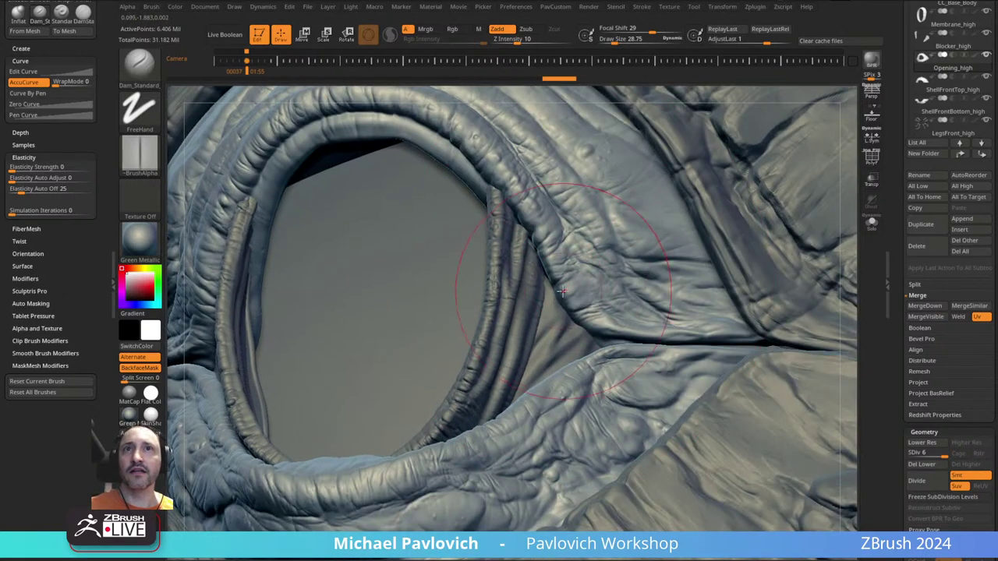
{"action": "key", "text": "ctrl+shift+z"}
{"action": "key", "text": "ctrl+shift+z"}
{"action": "key", "text": "ctrl+shift+z"}
{"action": "key", "text": "ctrl+shift+z"}
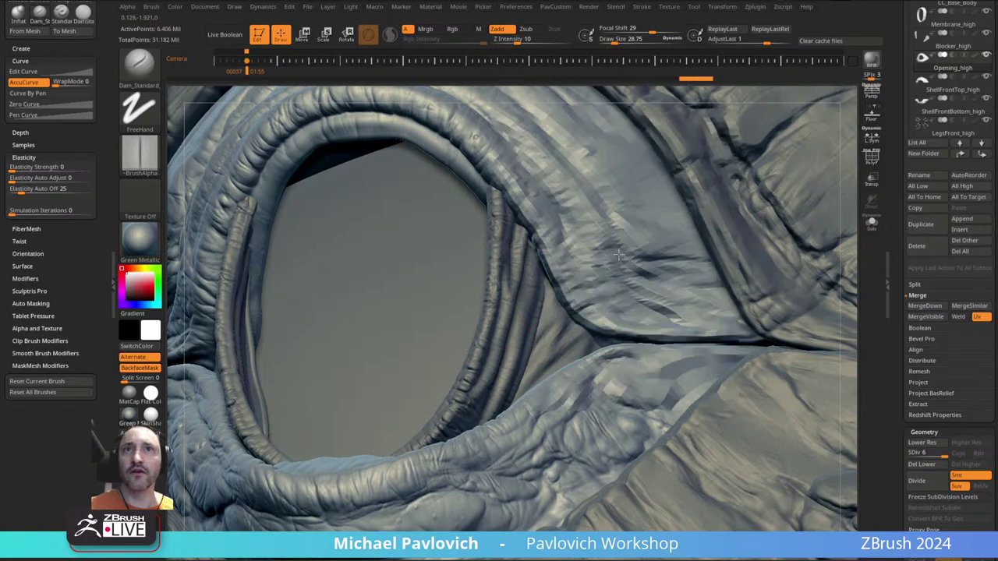
{"action": "right_click_drag", "start_coordinate": [572, 302], "coordinate": [571, 285]}
{"action": "right_click_drag", "start_coordinate": [628, 210], "coordinate": [535, 189]}
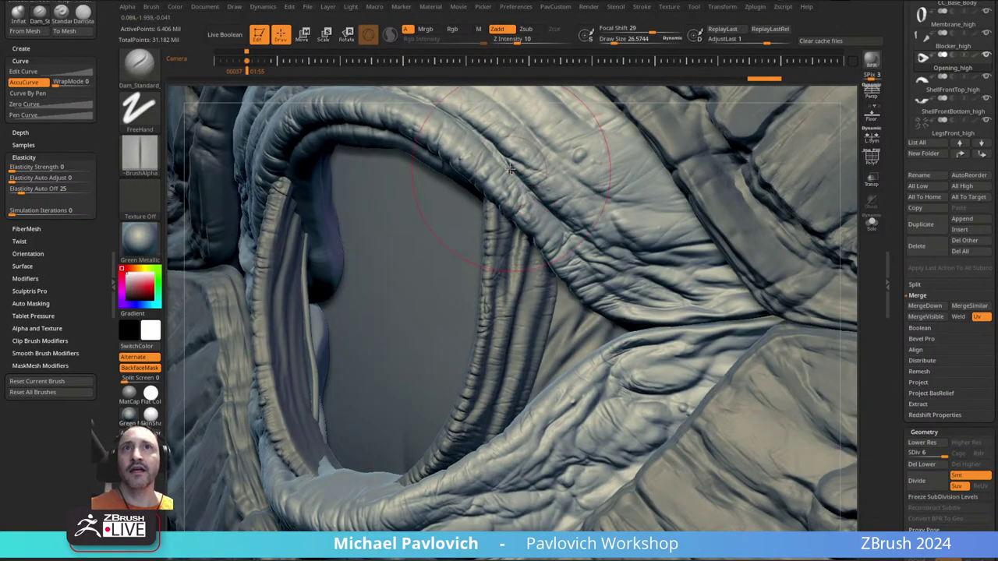
- Reduce the draw size to about 20.6 and carve a crease over the top of the upper eyelid
{"action": "right_click_drag", "start_coordinate": [655, 221], "coordinate": [509, 216]}
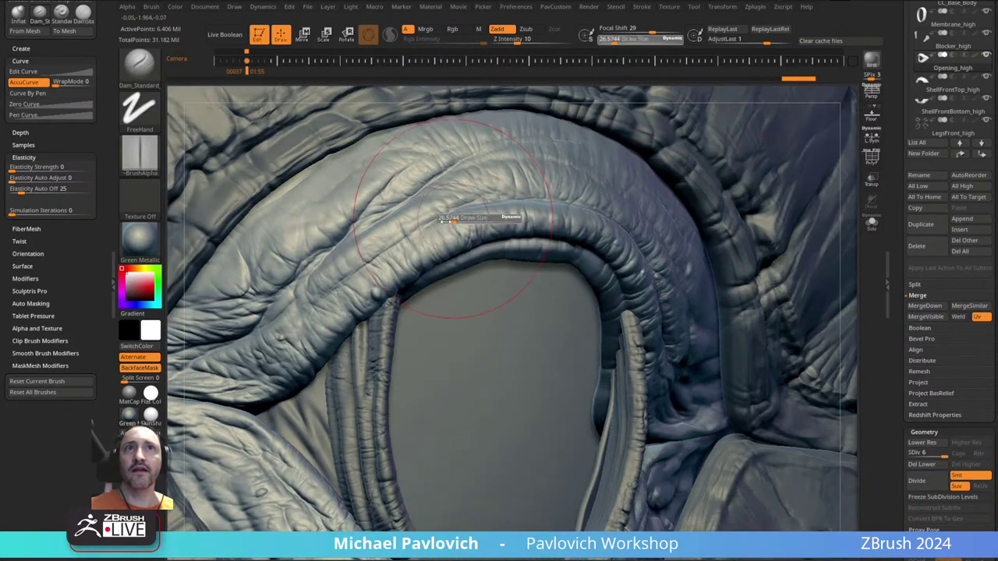
{"action": "left_click_drag", "start_coordinate": [442, 235], "coordinate": [410, 250]}
{"action": "left_click_drag", "start_coordinate": [437, 181], "coordinate": [526, 161]}
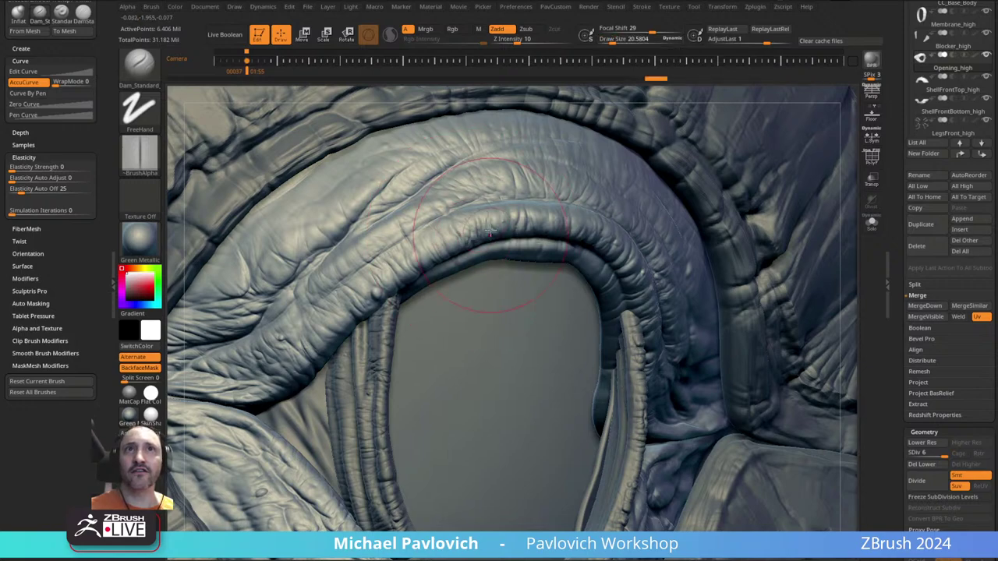
- Switch to the Standard brush at draw size 1, turn off LazyMouse and sculpt very fine detail on the upper eyelid
{"action": "mouse_move", "coordinate": [521, 206]}
{"action": "right_mouse_down"}
{"action": "mouse_move", "coordinate": [554, 222]}
{"action": "mouse_move", "coordinate": [551, 268]}
{"action": "right_mouse_up"}
{"action": "key", "text": "1"}
{"action": "key", "text": "s"}
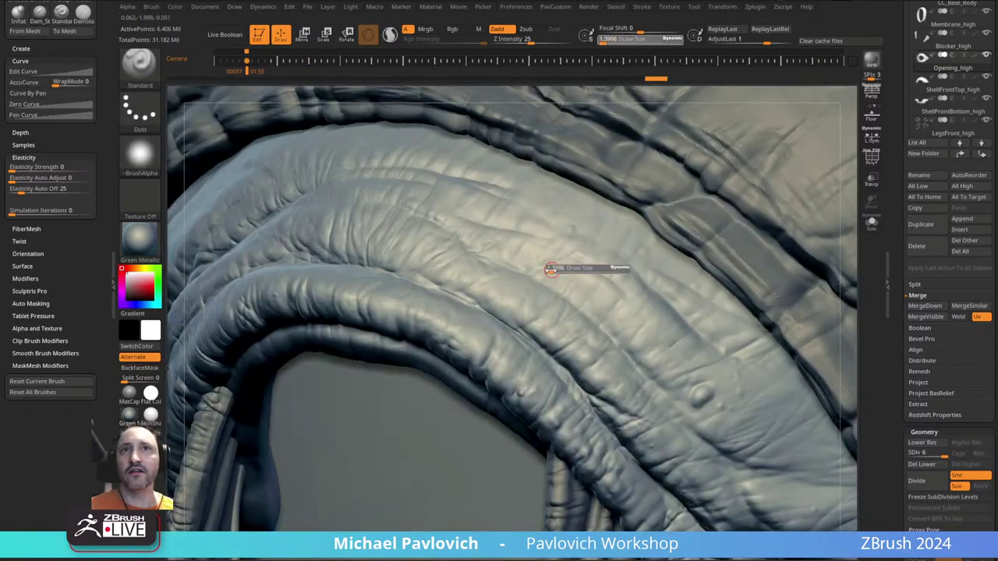
{"action": "left_click", "coordinate": [571, 277]}
{"action": "key", "text": "space"}
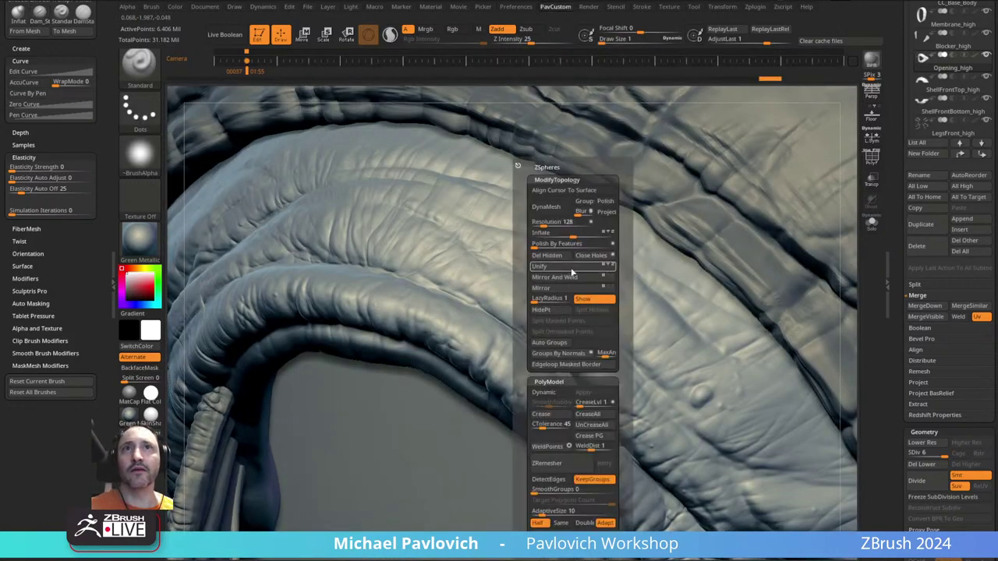
{"action": "left_click", "coordinate": [641, 8]}
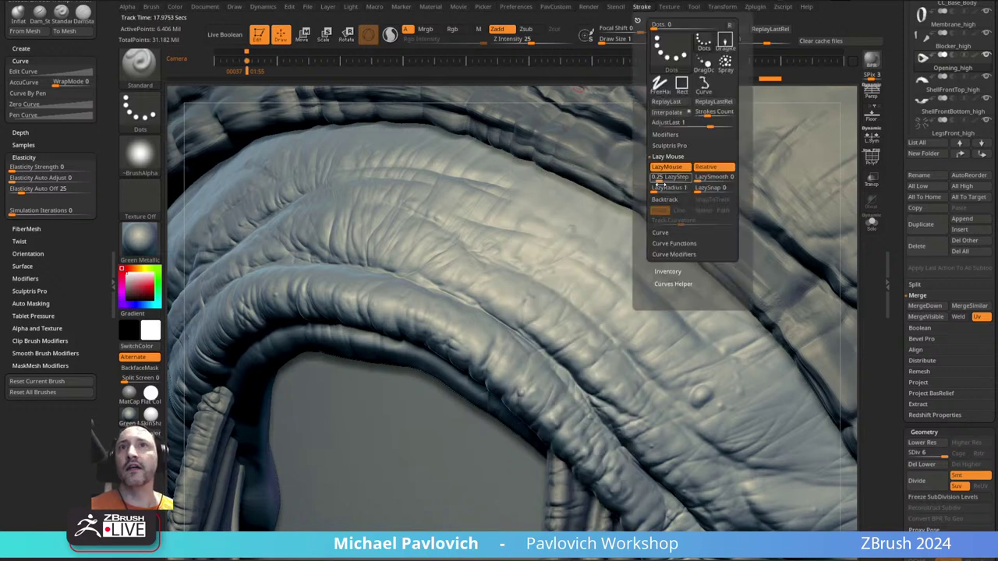
{"action": "left_click", "coordinate": [667, 167]}
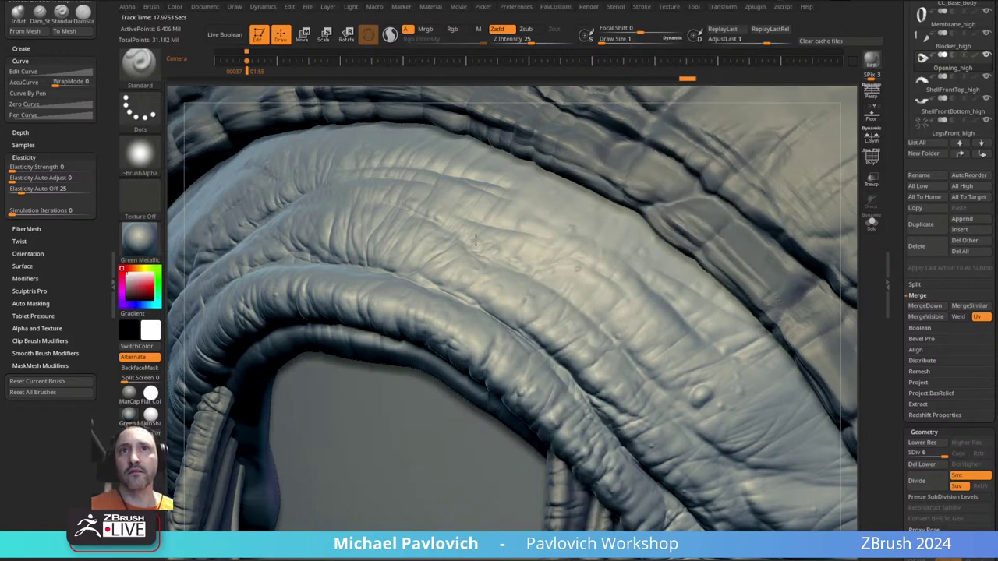
{"action": "right_click_drag", "start_coordinate": [513, 220], "coordinate": [644, 182]}
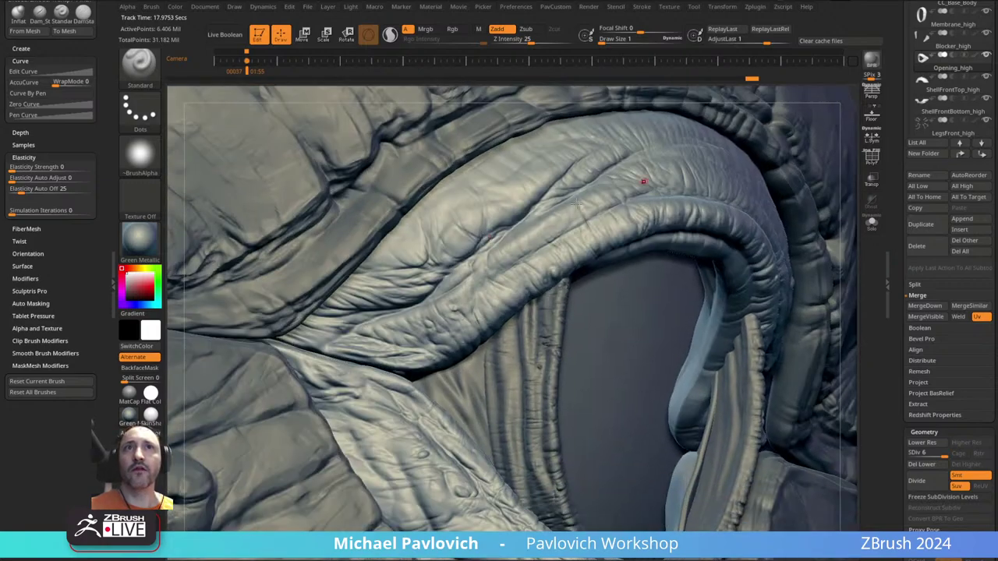
- Select the ShellFrontTop_high subtool and show the whole creature from the front
{"action": "mouse_move", "coordinate": [373, 389]}
{"action": "right_mouse_down"}
{"action": "mouse_move", "coordinate": [537, 225]}
{"action": "mouse_move", "coordinate": [502, 247]}
{"action": "right_mouse_up"}
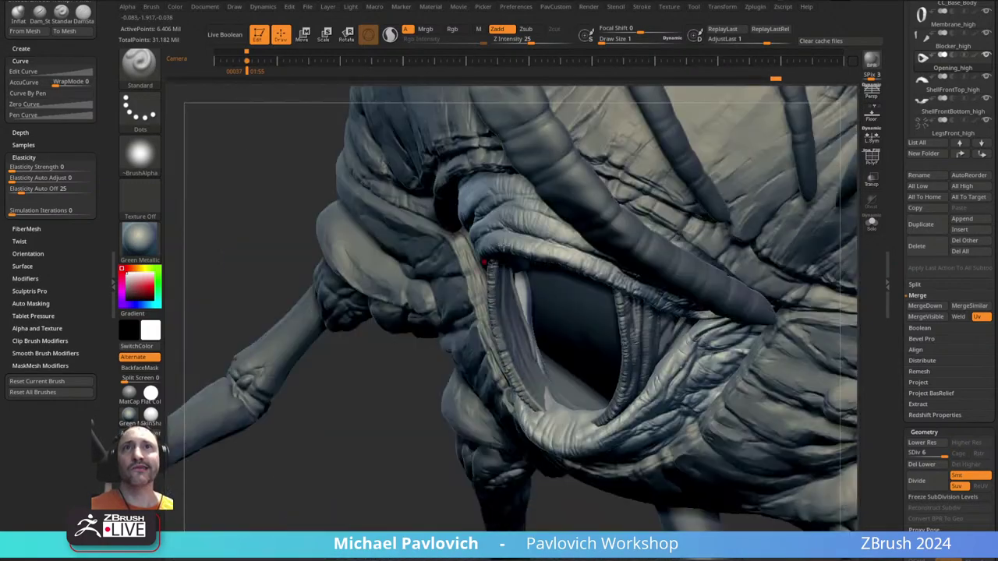
{"action": "mouse_move", "coordinate": [659, 166]}
{"action": "right_mouse_down"}
{"action": "mouse_move", "coordinate": [494, 216]}
{"action": "mouse_move", "coordinate": [595, 232]}
{"action": "mouse_move", "coordinate": [425, 145]}
{"action": "mouse_move", "coordinate": [457, 178]}
{"action": "right_mouse_up"}
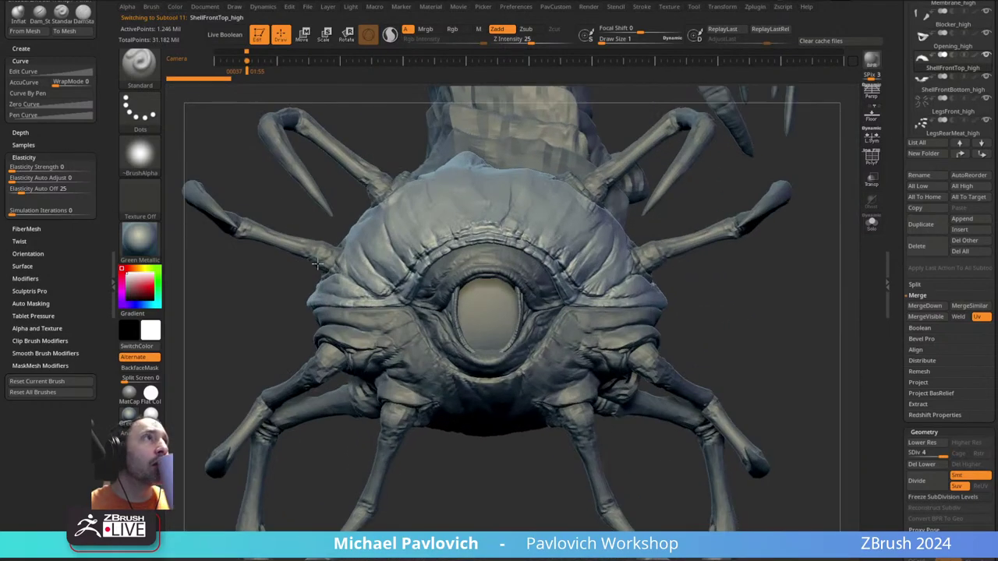
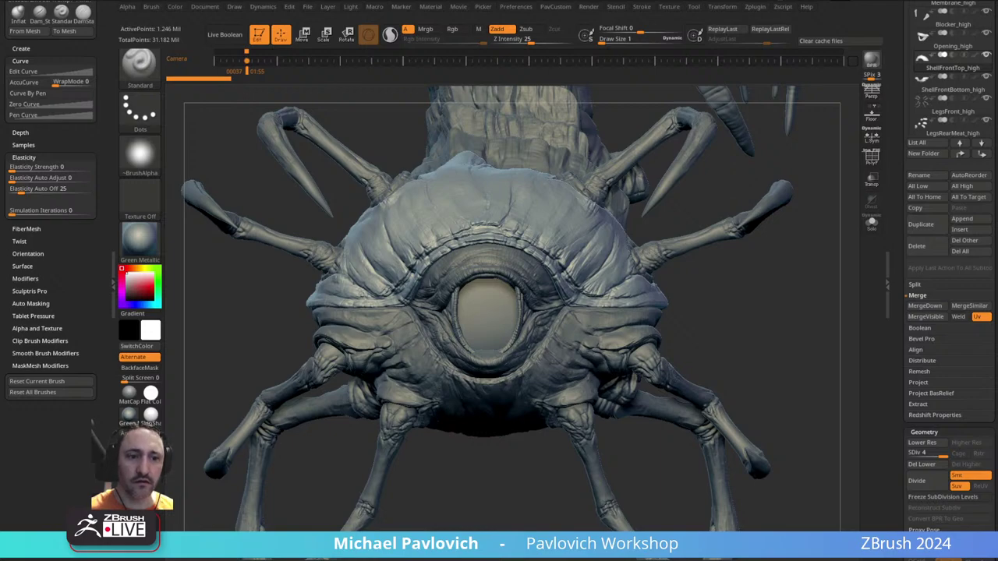
{"action": "left_click_drag", "start_coordinate": [764, 326], "coordinate": [775, 354]}
{"action": "mouse_move", "coordinate": [732, 234]}
{"action": "left_mouse_down"}
{"action": "mouse_move", "coordinate": [749, 314]}
{"action": "mouse_move", "coordinate": [797, 231]}
{"action": "mouse_move", "coordinate": [674, 299]}
{"action": "mouse_move", "coordinate": [605, 290]}
{"action": "left_mouse_up"}
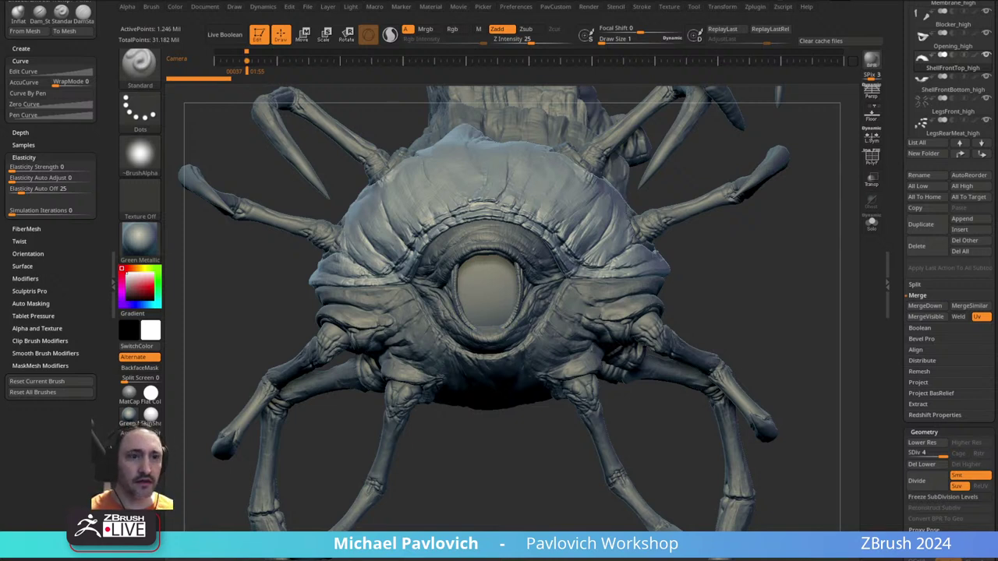
- Switch to Chrome and open the Hasbro Mandalorian Star Wars toys and Rey Skywalker toy videos in new tabs
{"action": "key", "text": "alt+Tab"}
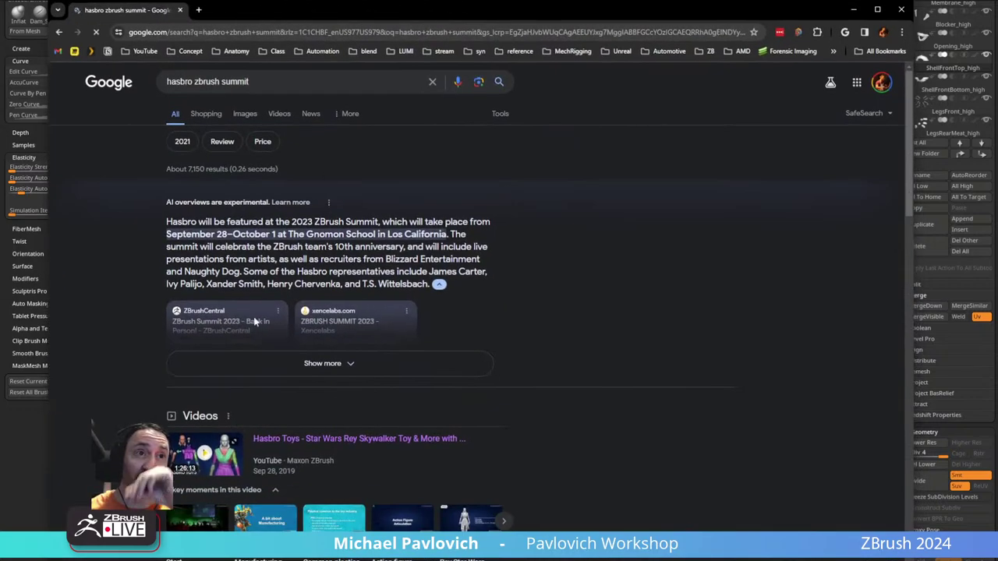
{"action": "scroll", "coordinate": [242, 327], "scroll_direction": "down", "scroll_amount": 2}
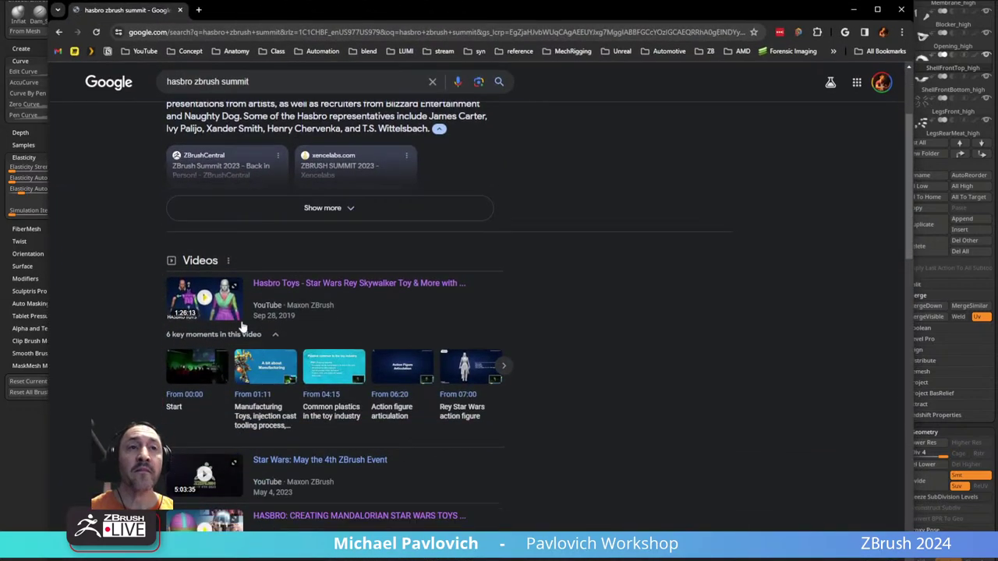
{"action": "middle_click", "coordinate": [383, 518]}
{"action": "middle_click", "coordinate": [372, 284]}
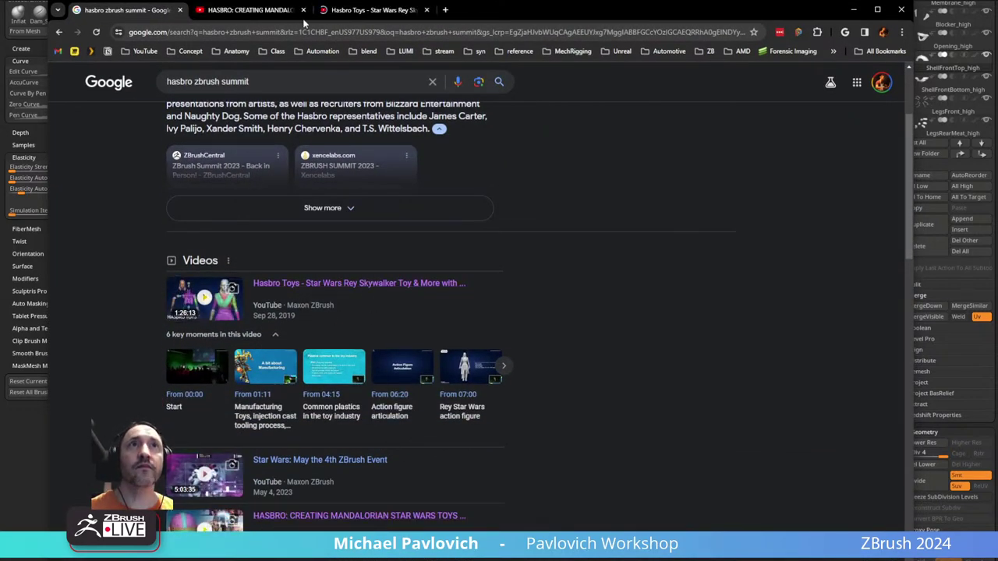
- Skim through the Hasbro Mandalorian Star Wars toys video up to about the 42:30 mark
{"action": "left_click", "coordinate": [267, 9]}
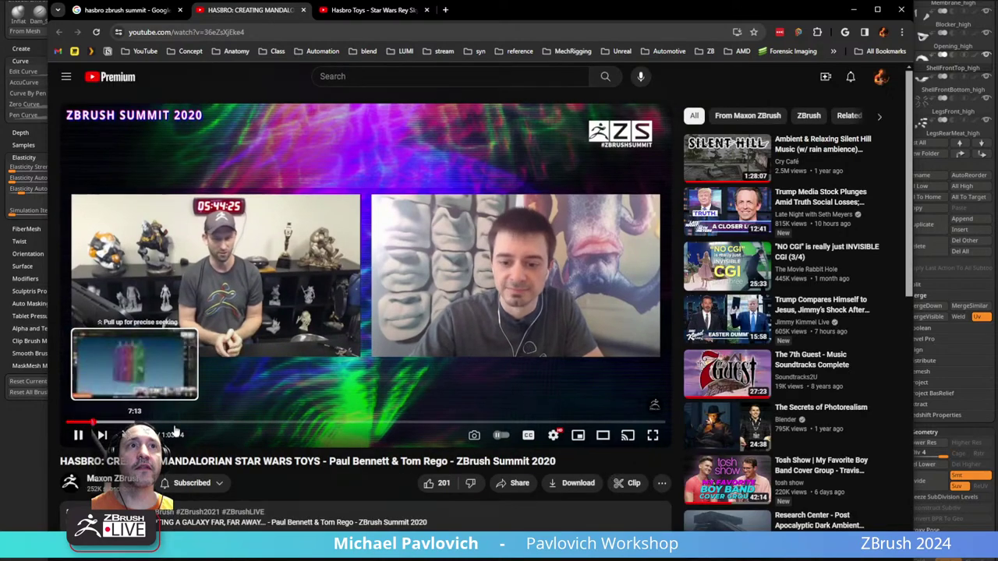
{"action": "left_click", "coordinate": [94, 423]}
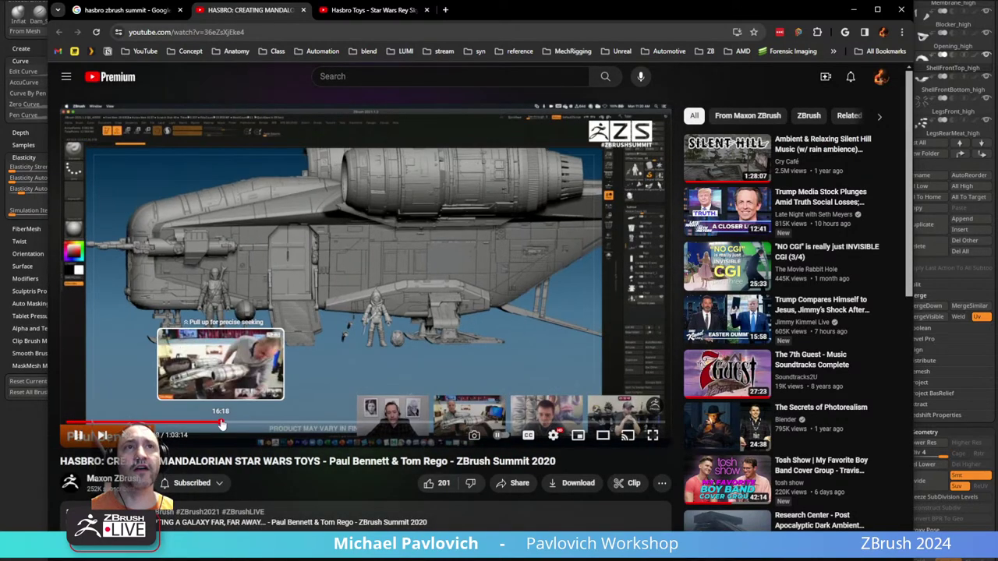
{"action": "left_click", "coordinate": [225, 426]}
{"action": "left_click", "coordinate": [308, 424]}
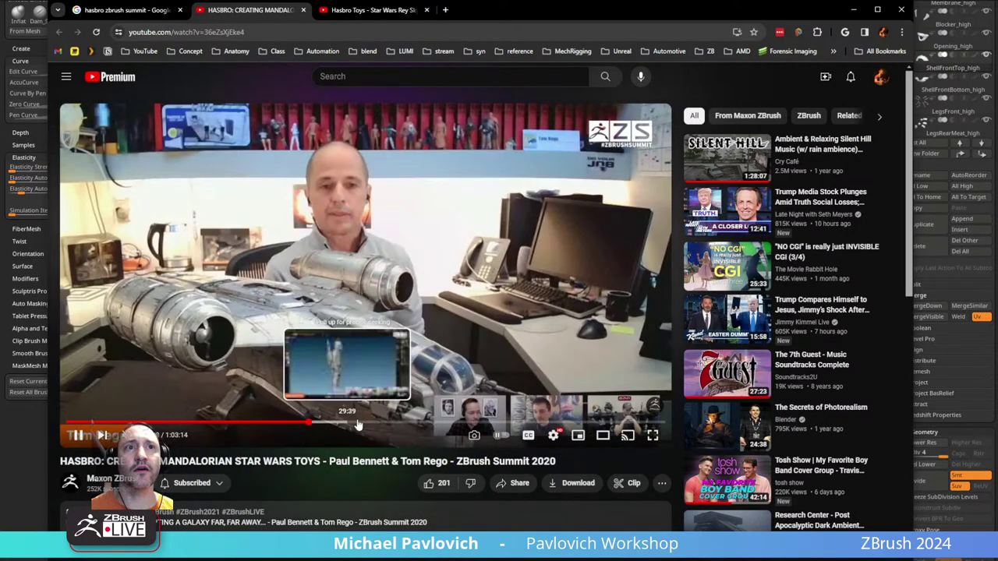
{"action": "left_click", "coordinate": [361, 424]}
{"action": "left_click", "coordinate": [375, 424]}
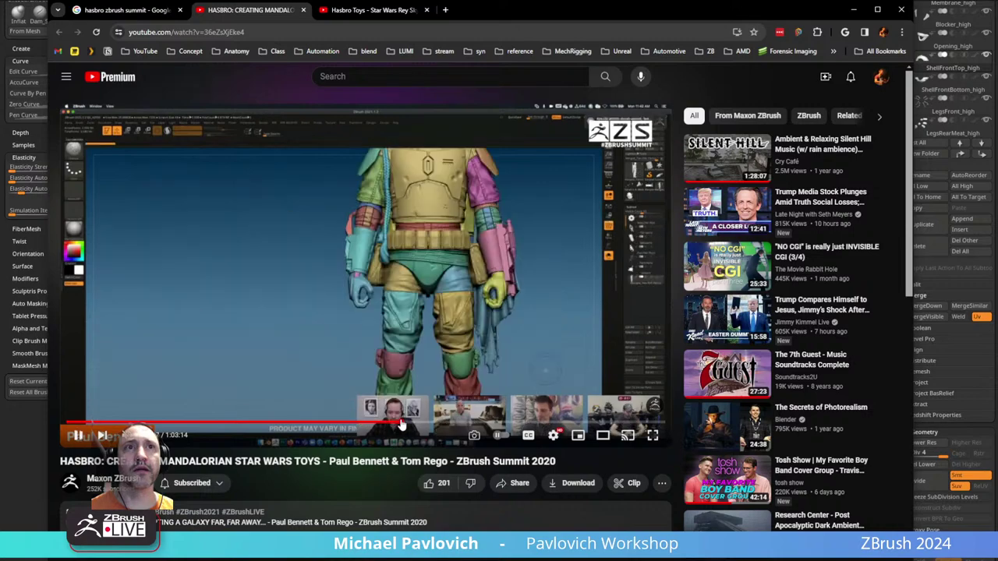
{"action": "left_click", "coordinate": [401, 424]}
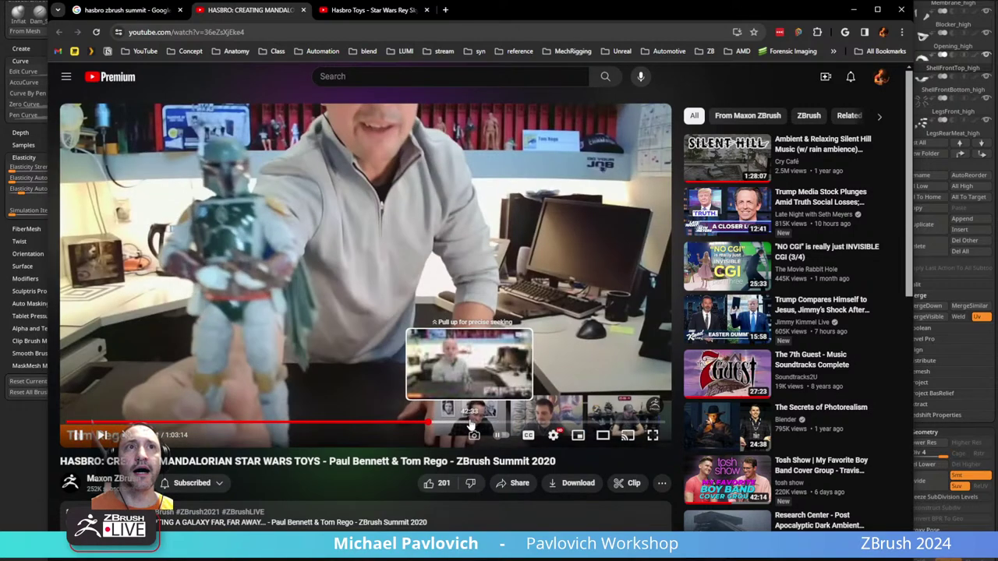
{"action": "left_click", "coordinate": [469, 423]}
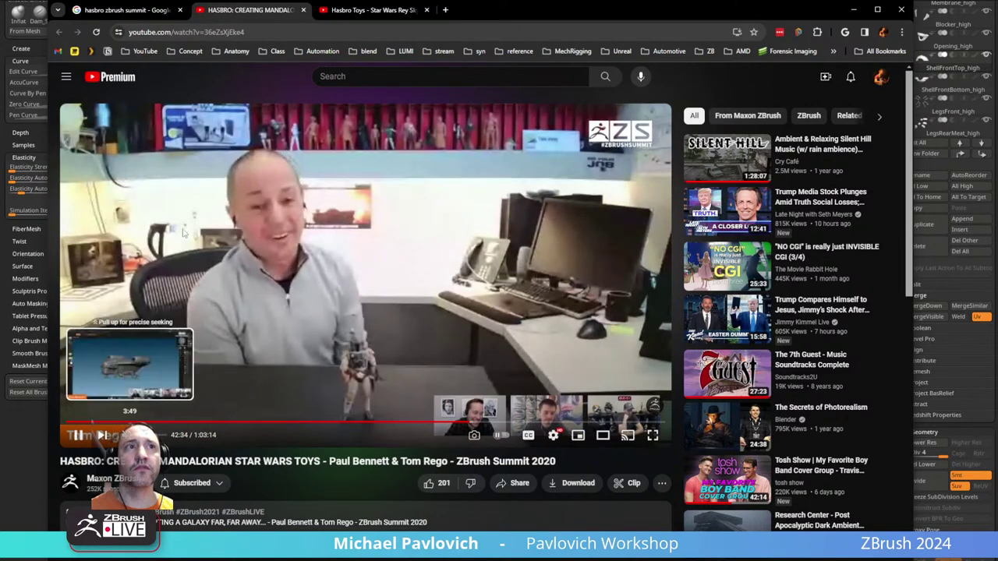
- Close the Mandalorian toys video and skim the Rey Skywalker toy video to about the 32-minute mark
{"action": "left_click", "coordinate": [304, 10]}
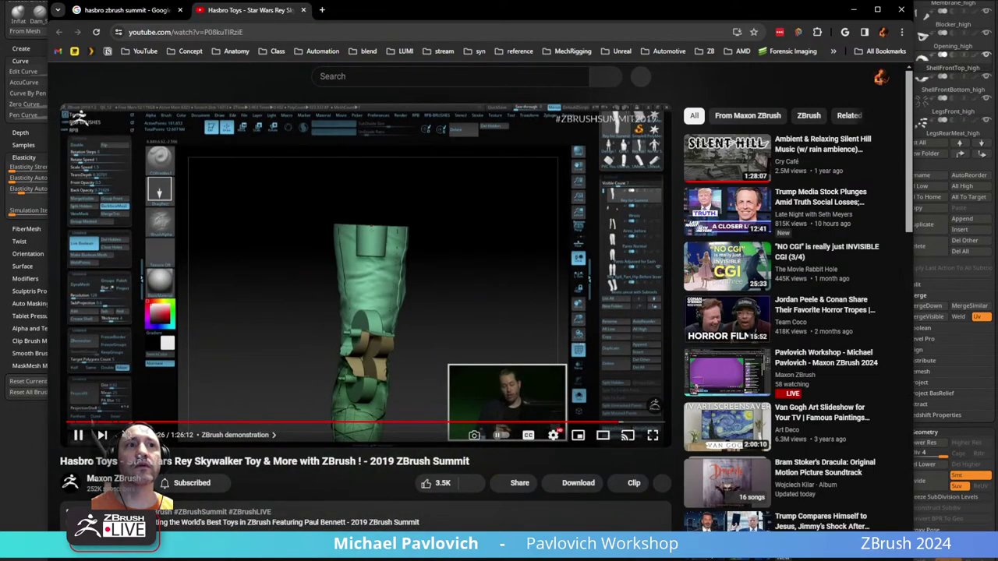
{"action": "left_click", "coordinate": [150, 423]}
{"action": "left_click", "coordinate": [193, 423]}
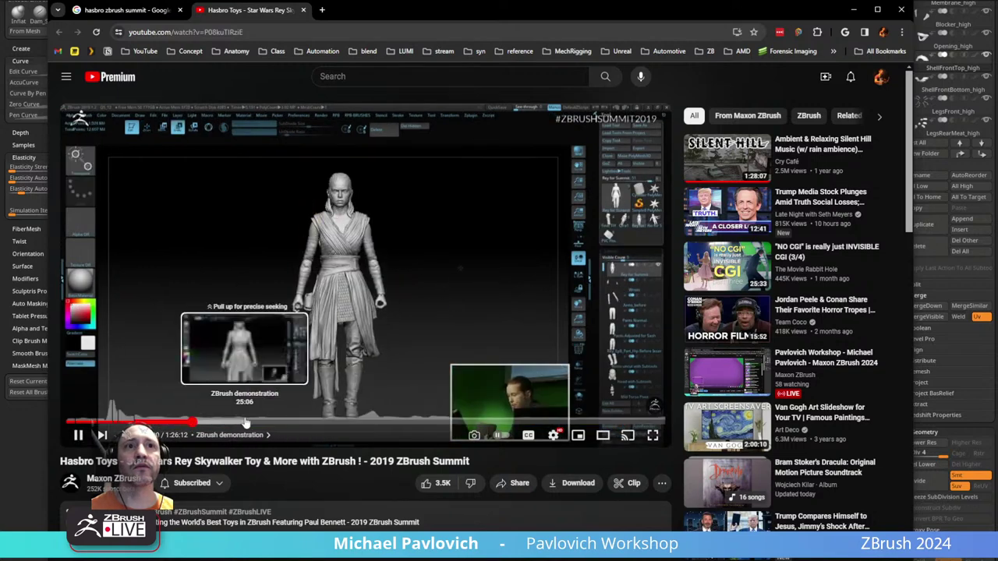
{"action": "left_click_drag", "start_coordinate": [245, 422], "coordinate": [288, 422]}
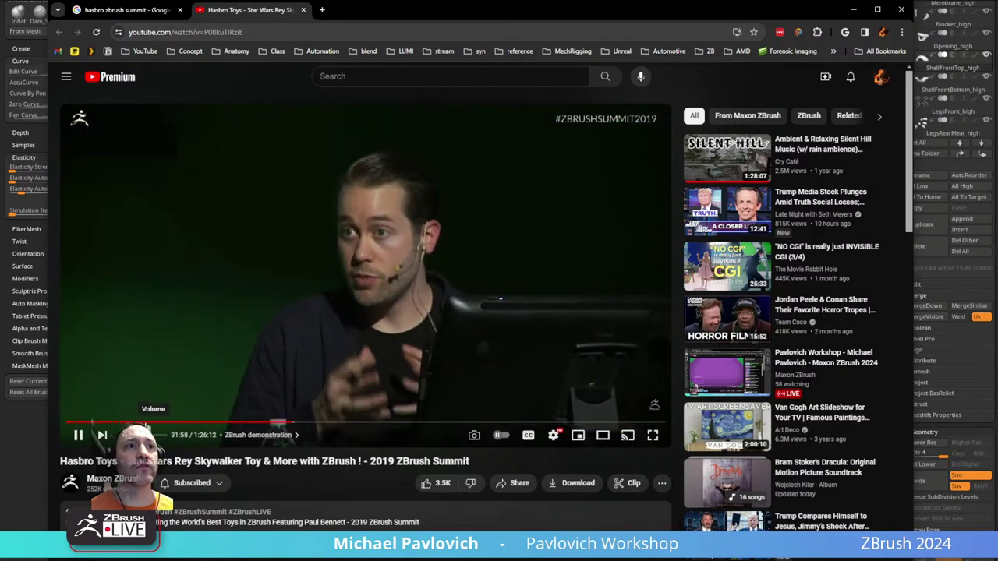
- Select the web address of the Rey Skywalker toy video and switch back to ZBrush
{"action": "left_click", "coordinate": [259, 32]}
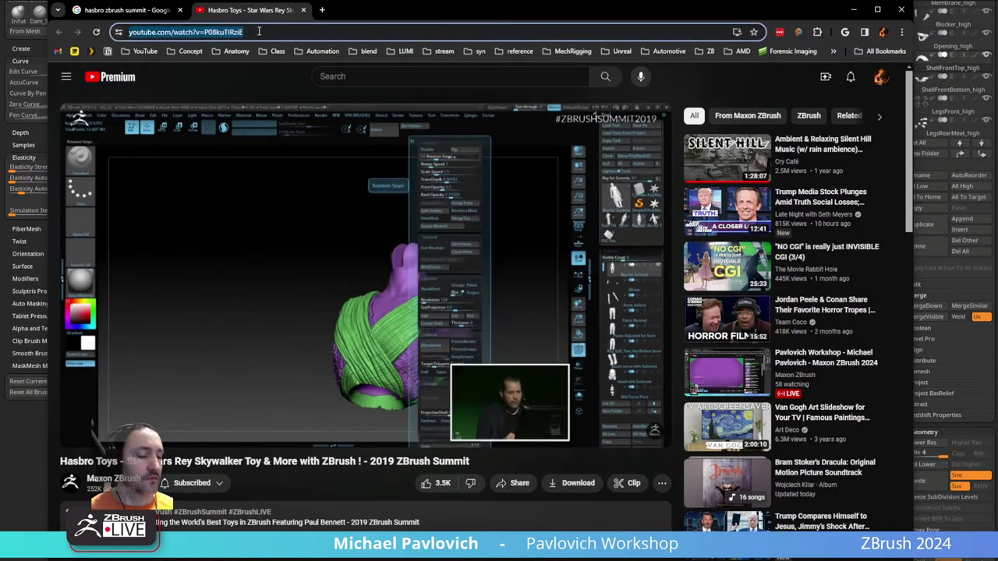
{"action": "key", "text": "alt+Tab"}
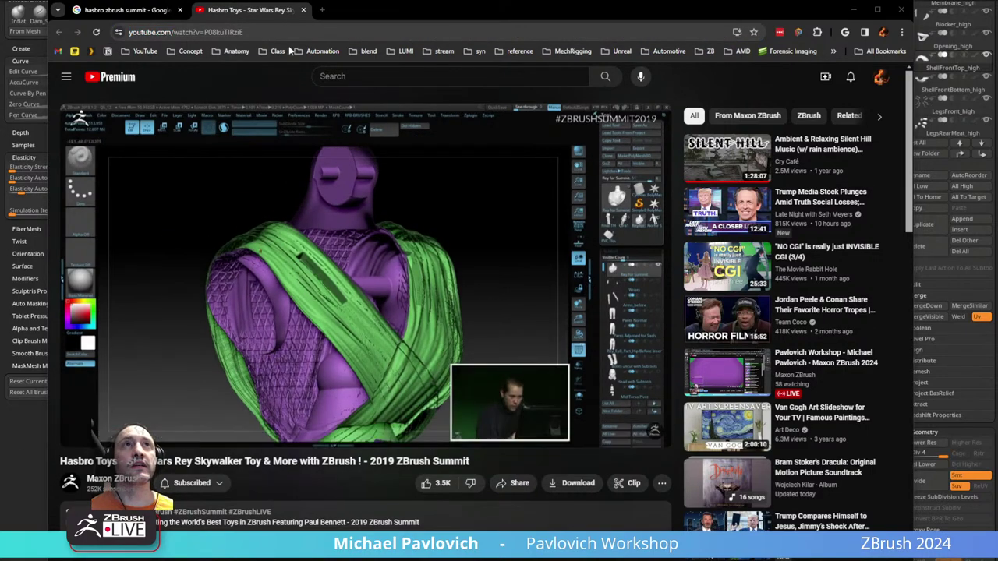
{"action": "left_click", "coordinate": [315, 11]}
{"action": "key", "text": "ctrl+shift+Tab"}
{"action": "key", "text": "alt+Tab"}
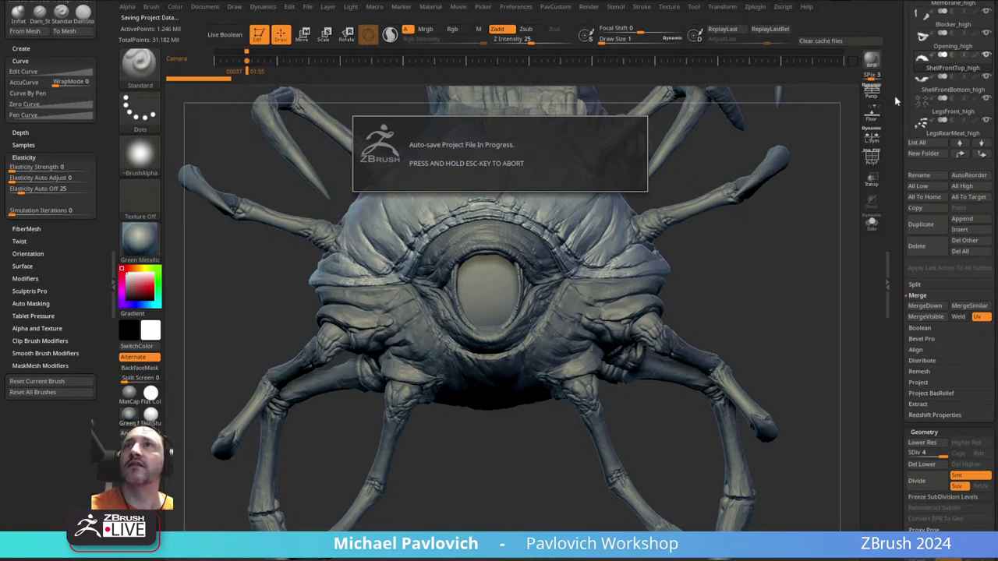
- Select the CC_Base_Body subtool, isolate it with Solo and apply the SkinShade4 material to the head
{"action": "left_click_drag", "start_coordinate": [896, 97], "coordinate": [907, 244]}
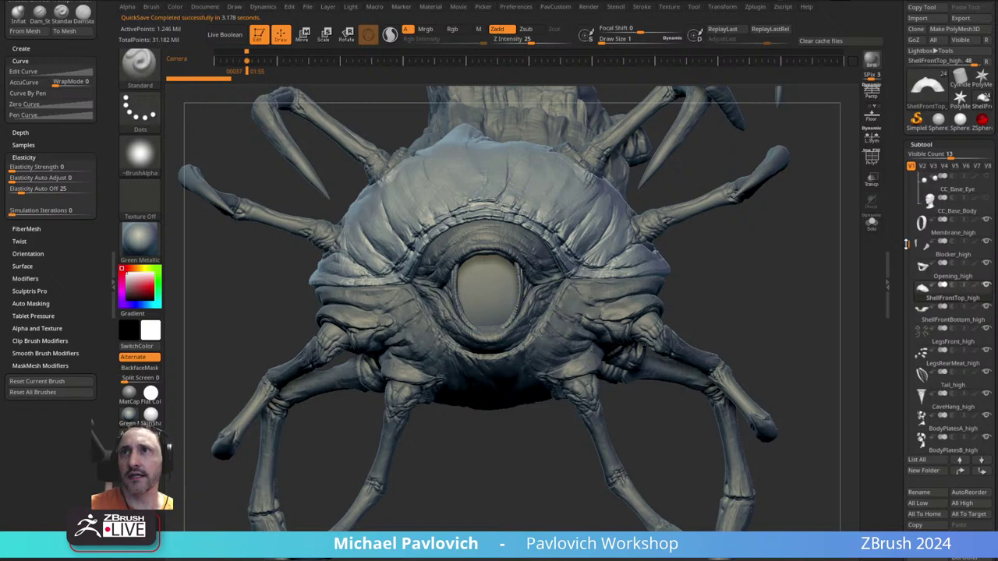
{"action": "left_click", "coordinate": [958, 212]}
{"action": "left_click_drag", "start_coordinate": [761, 272], "coordinate": [714, 274]}
{"action": "left_click", "coordinate": [871, 226]}
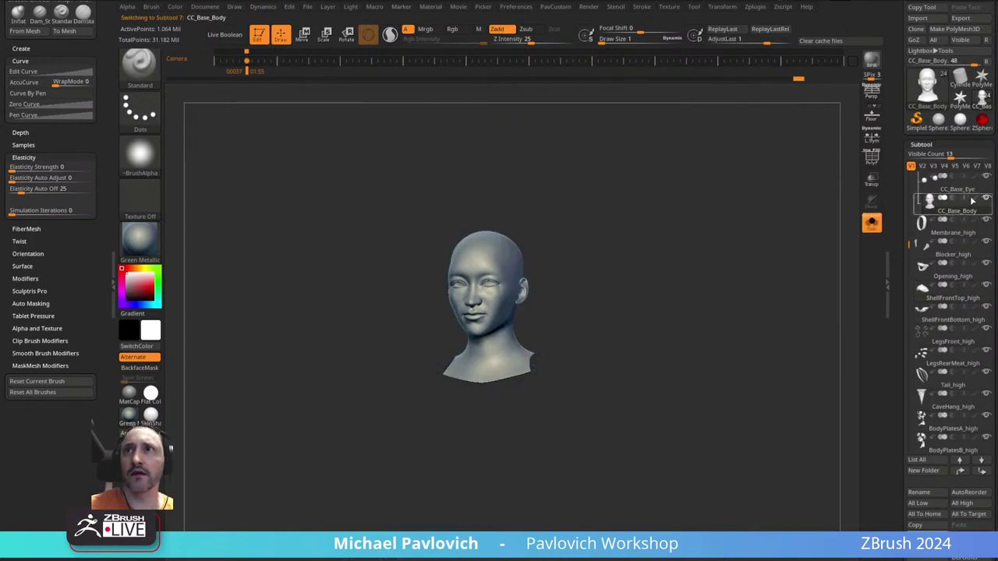
{"action": "left_click_drag", "start_coordinate": [763, 221], "coordinate": [372, 392], "text": "alt"}
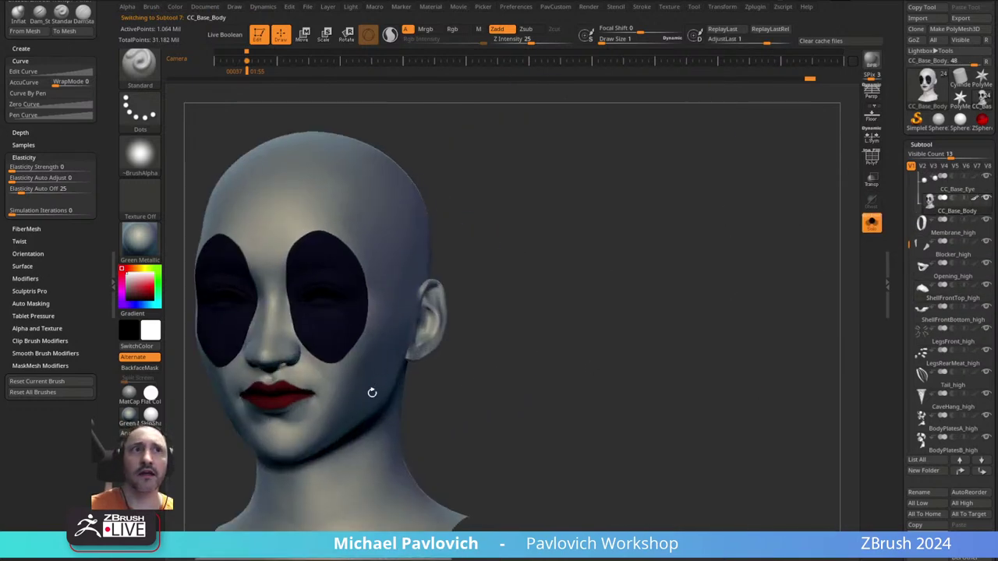
{"action": "left_click", "coordinate": [148, 418]}
{"action": "left_click_drag", "start_coordinate": [640, 256], "coordinate": [747, 206], "text": "alt"}
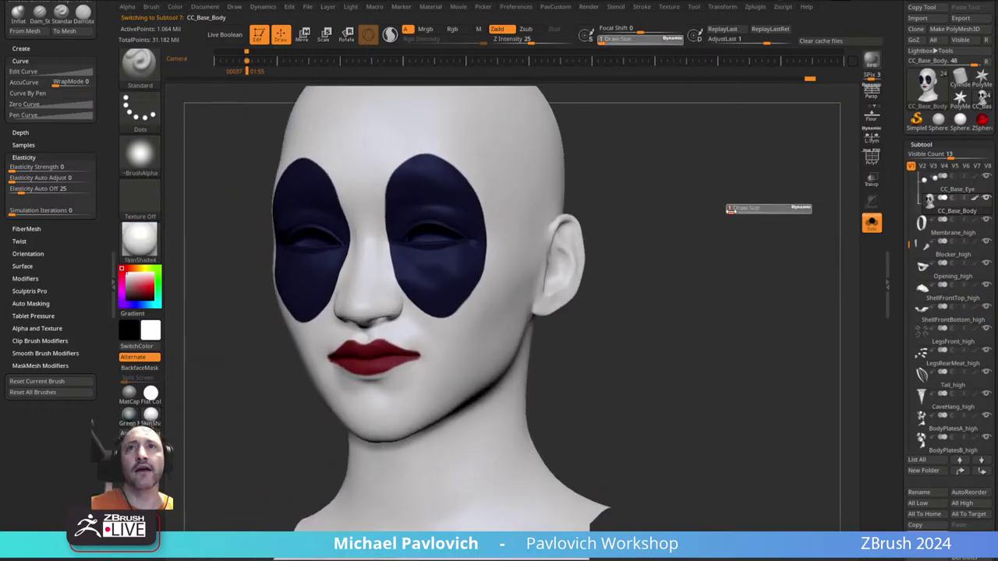
- Add a new recording layer to the head at subdivision level 5
{"action": "left_click_drag", "start_coordinate": [902, 266], "coordinate": [906, 109]}
{"action": "left_click", "coordinate": [920, 352], "text": "shift"}
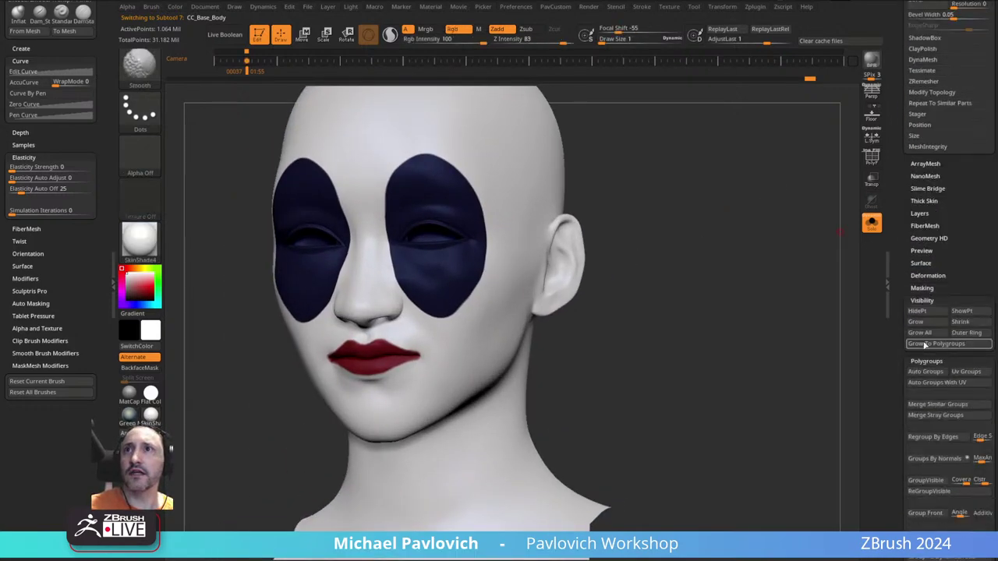
{"action": "left_click", "coordinate": [926, 301], "text": "shift"}
{"action": "left_click", "coordinate": [927, 311]}
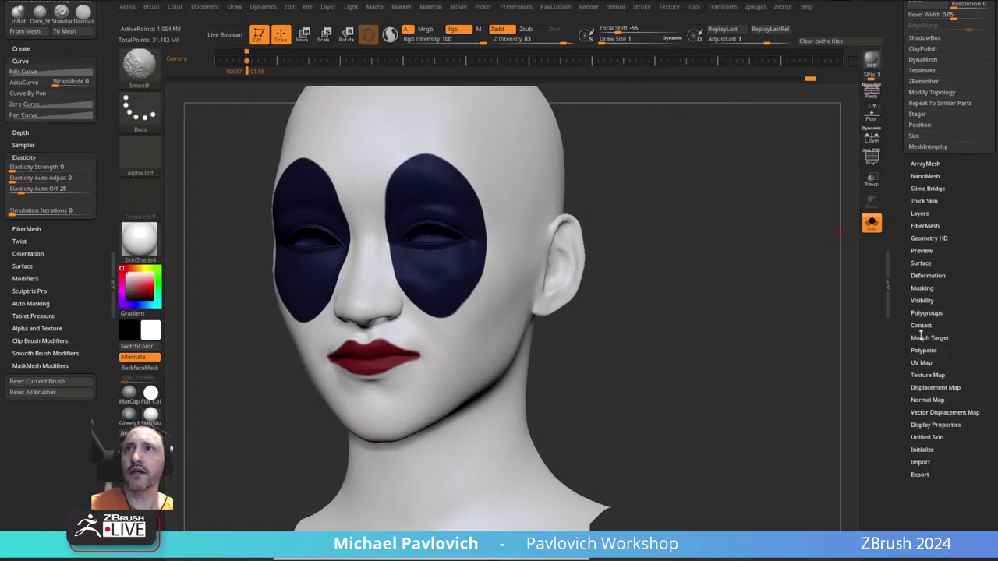
{"action": "left_click", "coordinate": [920, 213]}
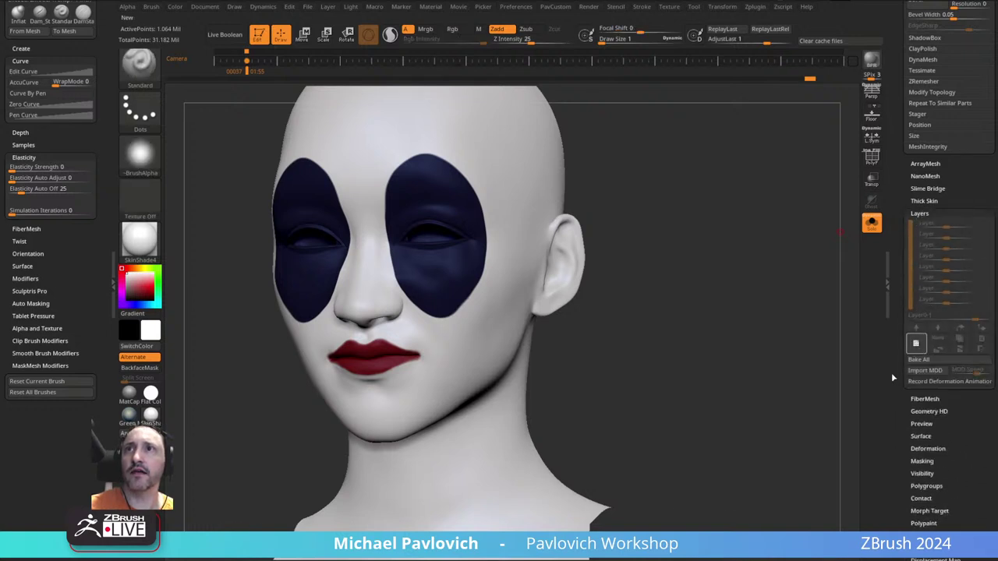
{"action": "left_click_drag", "start_coordinate": [721, 315], "coordinate": [630, 310]}
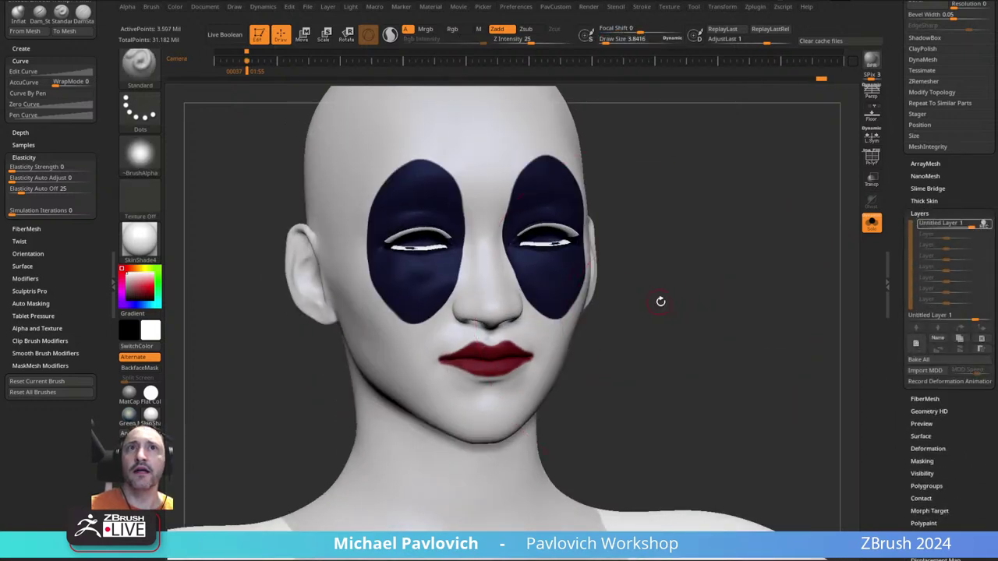
- Pick a bright cyan paint colour and set the Standard brush to Rgb with Zadd off
{"action": "mouse_move", "coordinate": [636, 269]}
{"action": "left_mouse_down", "text": "shift"}
{"action": "mouse_move", "coordinate": [712, 282]}
{"action": "mouse_move", "coordinate": [675, 239]}
{"action": "left_mouse_up", "text": "shift"}
{"action": "key", "text": "s"}
{"action": "key", "text": "s"}
{"action": "left_click", "coordinate": [150, 304]}
{"action": "left_click", "coordinate": [153, 287]}
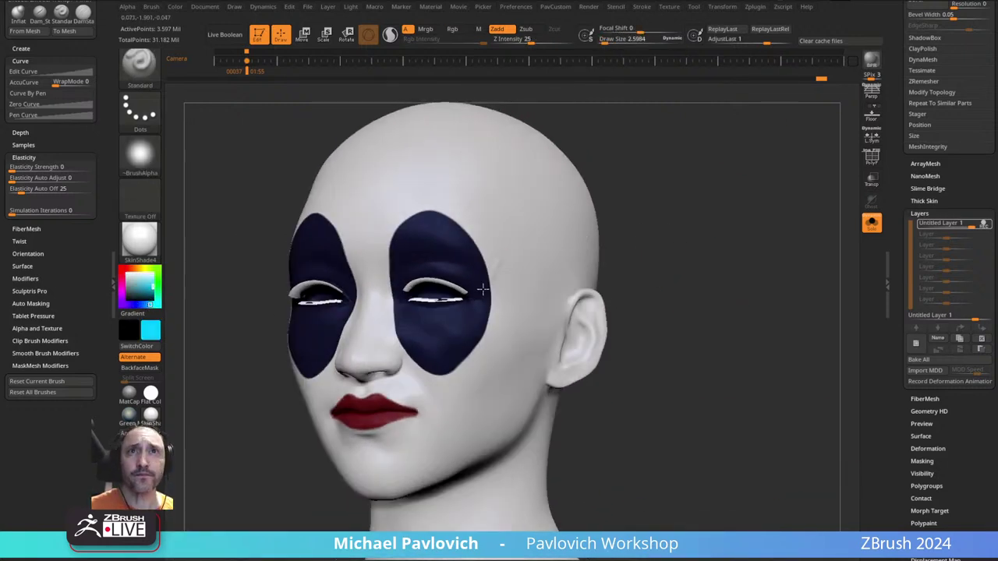
{"action": "left_click", "coordinate": [453, 29]}
{"action": "left_click", "coordinate": [497, 29]}
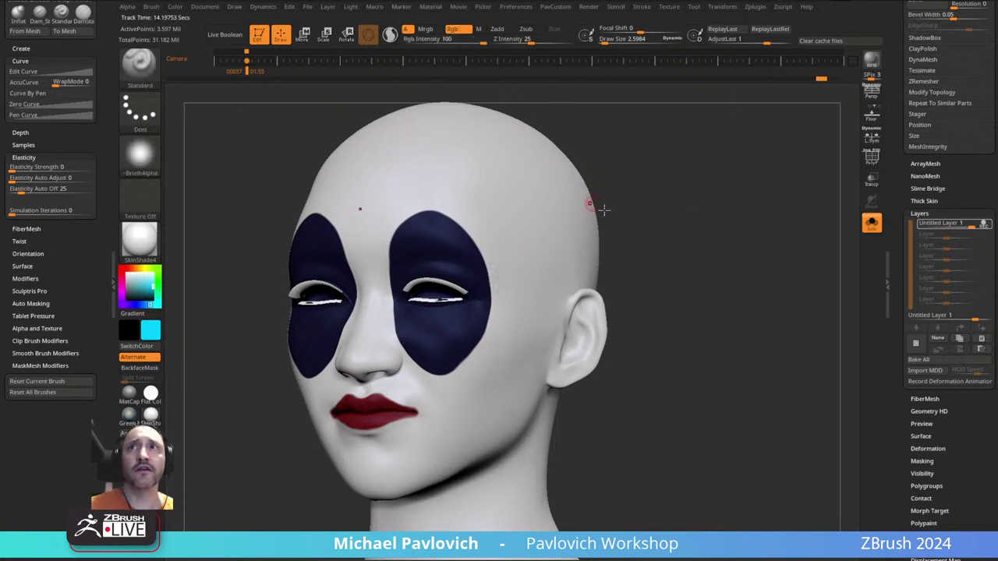
- Try painting soft cyan strokes beside, below and above the eyes at draw sizes about 13.8 and 4.6, and undo them
{"action": "key", "text": "s"}
{"action": "mouse_move", "coordinate": [608, 216]}
{"action": "left_mouse_down"}
{"action": "mouse_move", "coordinate": [630, 216]}
{"action": "mouse_move", "coordinate": [616, 216]}
{"action": "left_mouse_up"}
{"action": "mouse_move", "coordinate": [508, 288]}
{"action": "left_mouse_down"}
{"action": "mouse_move", "coordinate": [493, 334]}
{"action": "mouse_move", "coordinate": [499, 324]}
{"action": "left_mouse_up"}
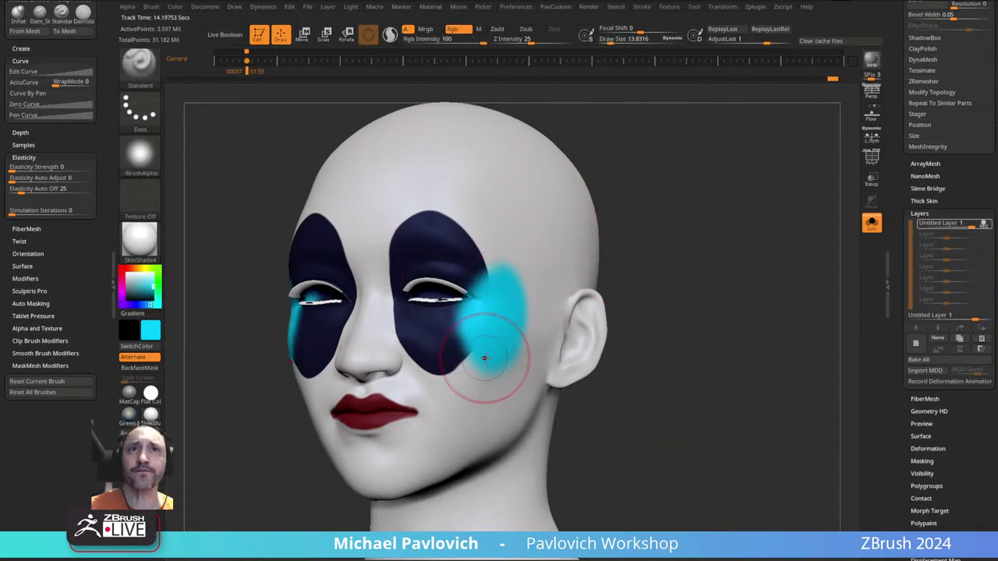
{"action": "mouse_move", "coordinate": [438, 379]}
{"action": "left_mouse_down"}
{"action": "mouse_move", "coordinate": [438, 394]}
{"action": "mouse_move", "coordinate": [435, 367]}
{"action": "left_mouse_up"}
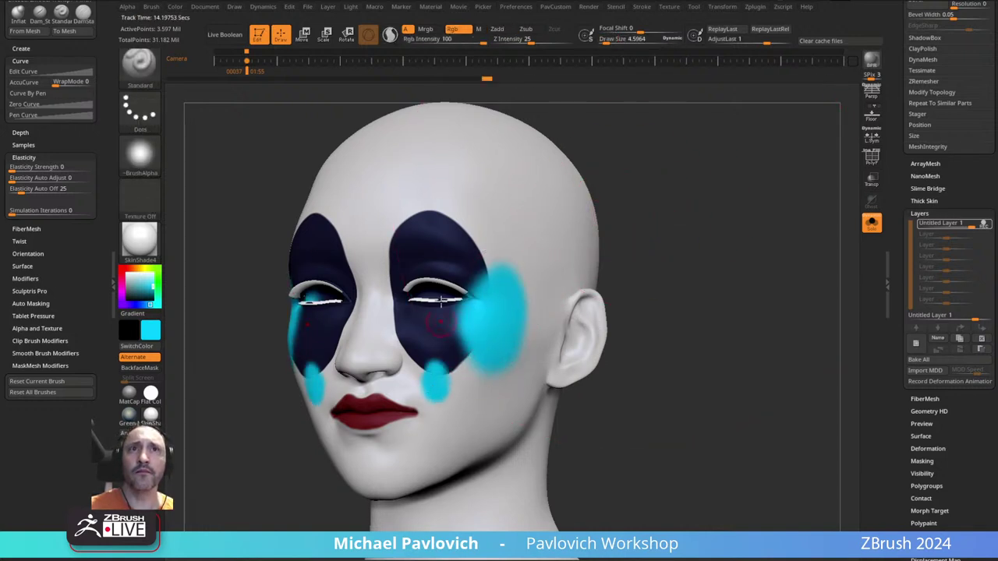
{"action": "left_click_drag", "start_coordinate": [421, 204], "coordinate": [421, 223]}
{"action": "left_click_drag", "start_coordinate": [647, 168], "coordinate": [666, 155]}
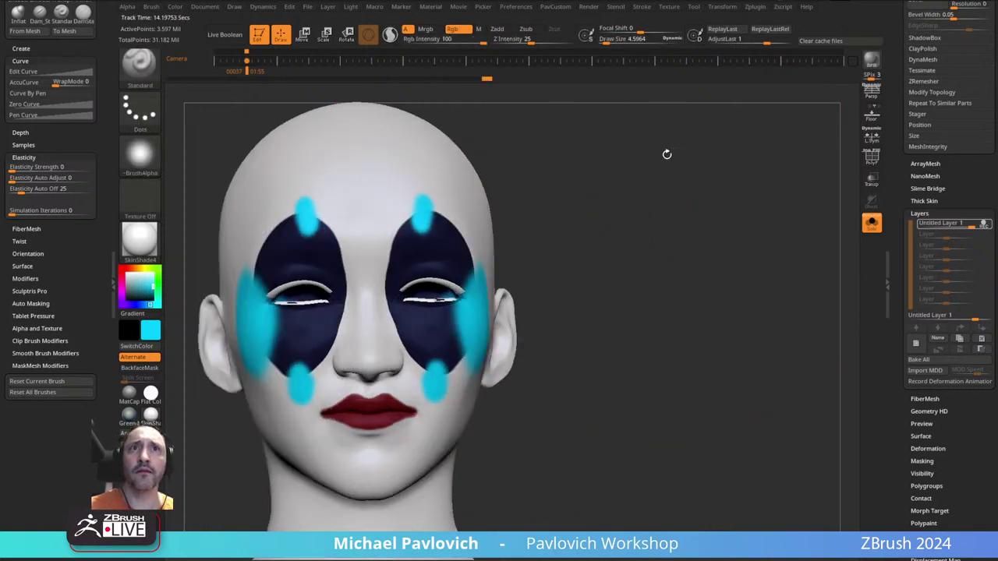
{"action": "key", "text": "ctrl+z"}
{"action": "key", "text": "ctrl+z"}
{"action": "key", "text": "ctrl+z"}
- Paint short cyan strokes across the upper and lower edges of the dark eye patches and stop recording the layer
{"action": "mouse_move", "coordinate": [428, 198]}
{"action": "left_mouse_down"}
{"action": "mouse_move", "coordinate": [431, 217]}
{"action": "mouse_move", "coordinate": [430, 202]}
{"action": "left_mouse_up"}
{"action": "left_click_drag", "start_coordinate": [438, 372], "coordinate": [437, 363]}
{"action": "left_click_drag", "start_coordinate": [669, 270], "coordinate": [607, 271]}
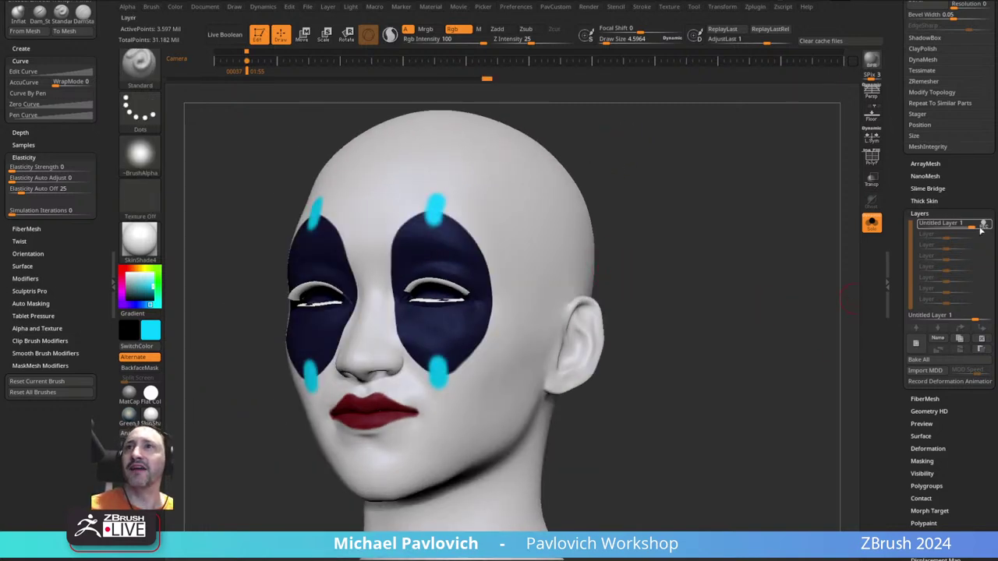
{"action": "left_click_drag", "start_coordinate": [661, 298], "coordinate": [733, 284], "text": "shift"}
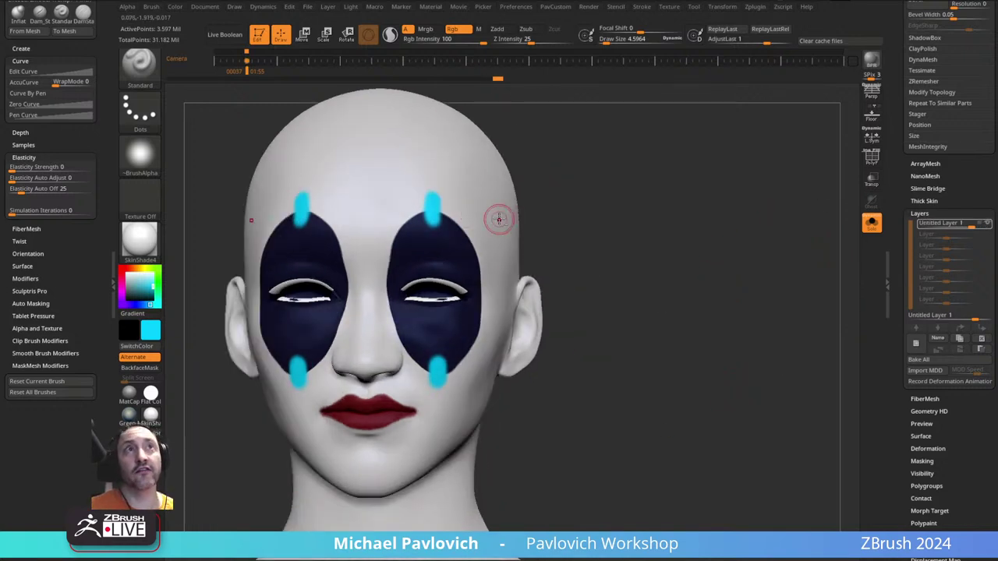
- Reduce the draw size to about 3.8 and try painting beside the eye while the layer is not recording
{"action": "key", "text": "s"}
{"action": "left_click_drag", "start_coordinate": [497, 219], "coordinate": [496, 219]}
{"action": "left_click", "coordinate": [505, 261]}
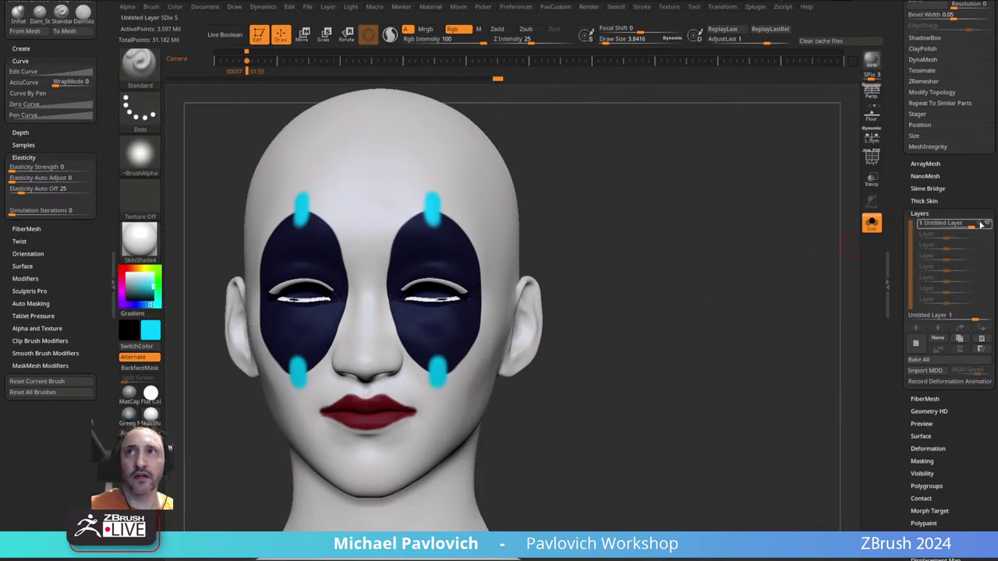
{"action": "left_click", "coordinate": [981, 225]}
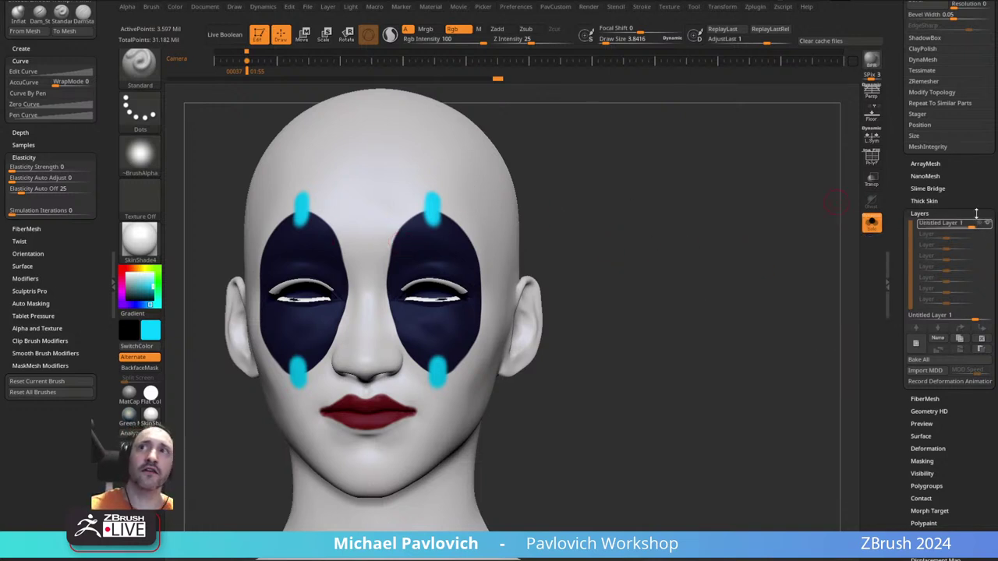
- Hide the layer, try painting cyan above the eye patches at draw size about 6.4, and undo the strokes
{"action": "left_click", "coordinate": [987, 223]}
{"action": "key", "text": "s"}
{"action": "left_click_drag", "start_coordinate": [548, 266], "coordinate": [510, 261]}
{"action": "mouse_move", "coordinate": [469, 221]}
{"action": "left_mouse_down"}
{"action": "mouse_move", "coordinate": [486, 209]}
{"action": "mouse_move", "coordinate": [437, 207]}
{"action": "mouse_move", "coordinate": [476, 234]}
{"action": "left_mouse_up"}
{"action": "key", "text": "ctrl"}
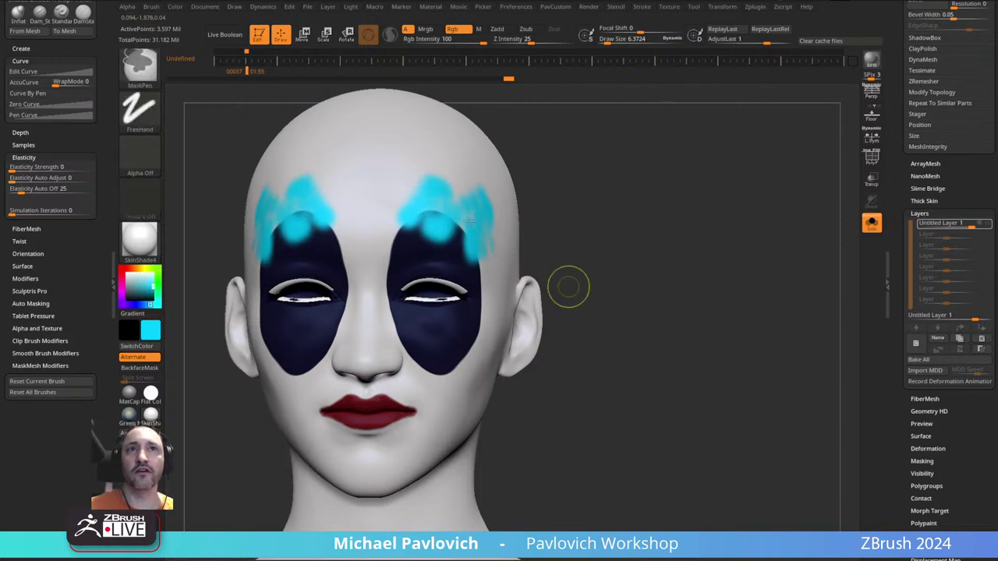
{"action": "key", "text": "ctrl+z"}
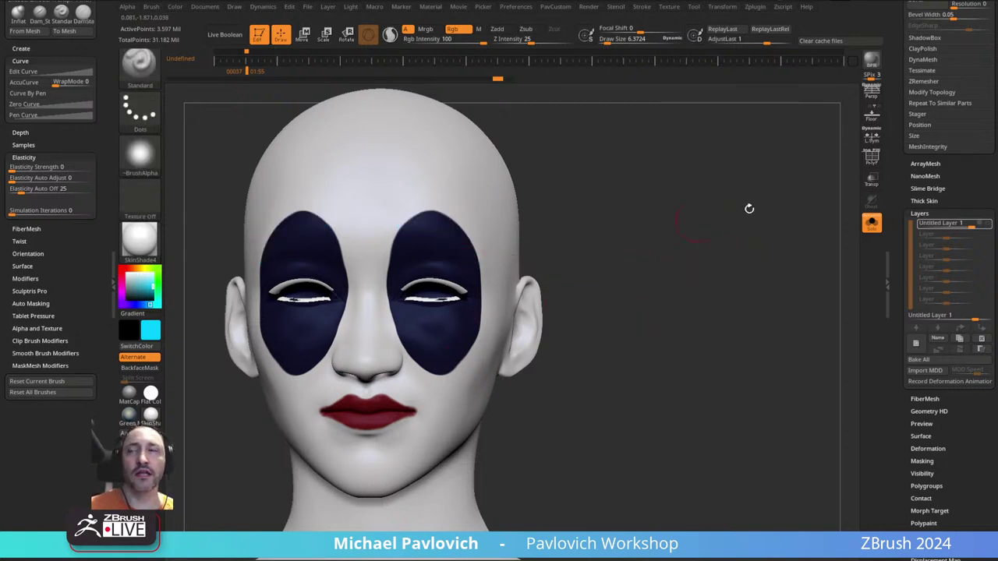
- Toggle the layer's visibility to compare the face with and without the cyan marks, leaving the layer shown at full intensity
{"action": "left_click", "coordinate": [988, 225]}
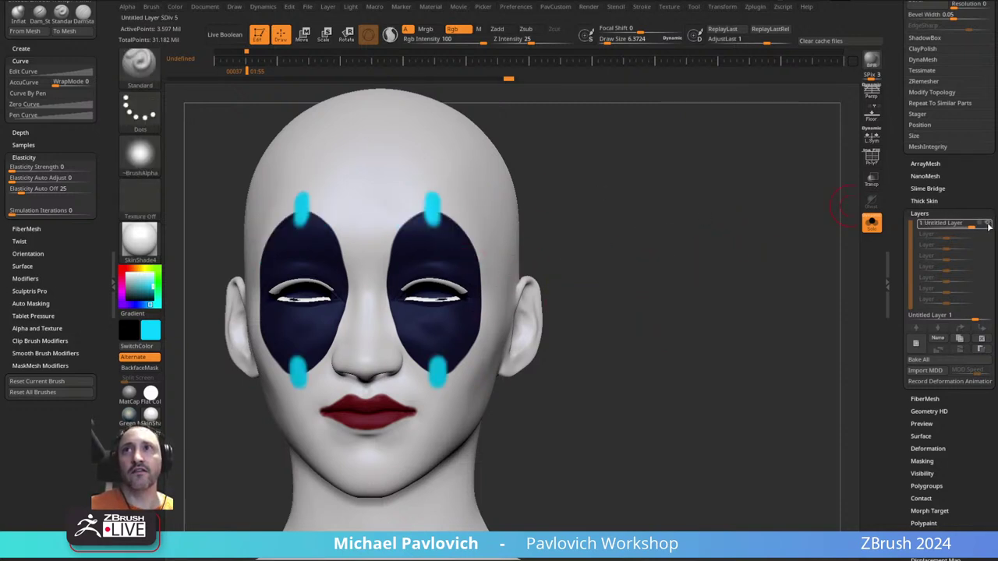
{"action": "left_click", "coordinate": [988, 224]}
{"action": "left_click", "coordinate": [987, 224]}
{"action": "left_click_drag", "start_coordinate": [954, 226], "coordinate": [979, 226]}
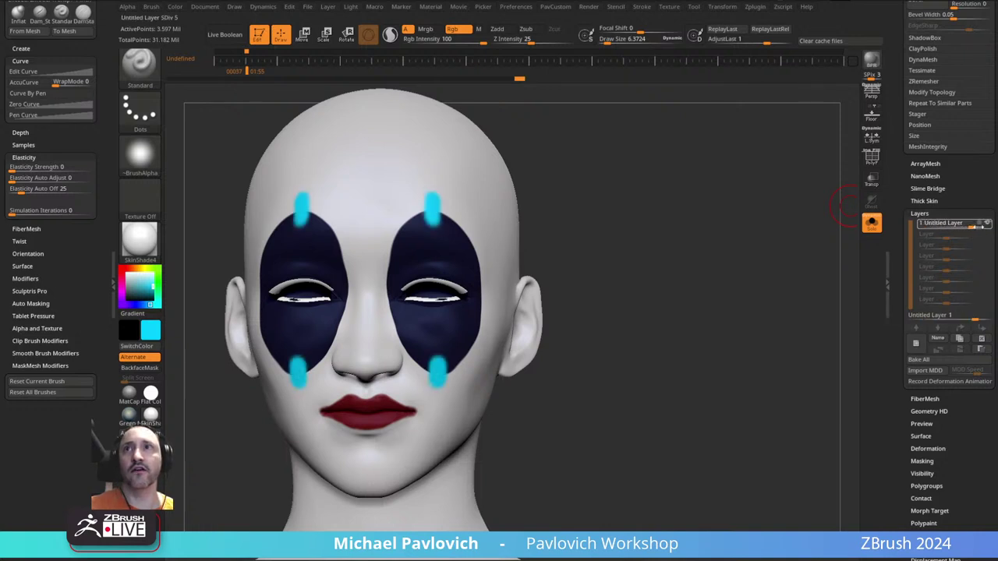
{"action": "left_click_drag", "start_coordinate": [755, 252], "coordinate": [749, 233]}
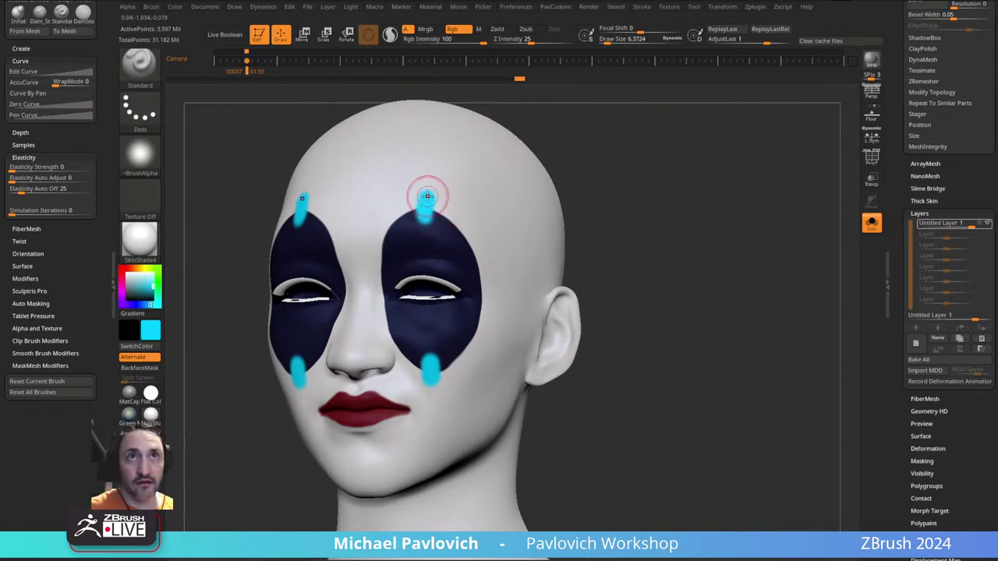
{"action": "left_click_drag", "start_coordinate": [691, 205], "coordinate": [725, 220], "text": "alt"}
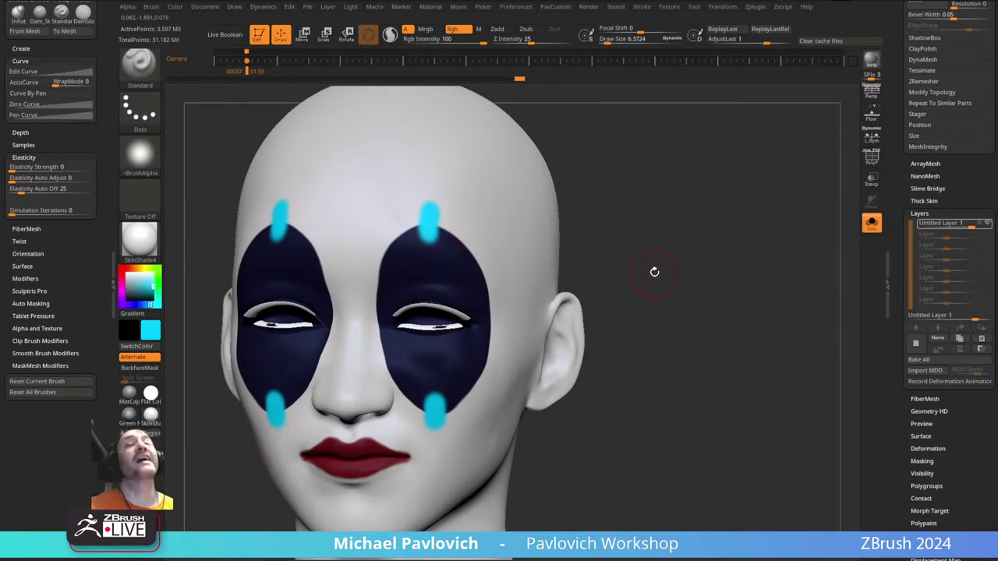
- Delete the layer holding the cyan marks and create a new recording layer for the head
{"action": "left_click_drag", "start_coordinate": [648, 265], "coordinate": [653, 255], "text": "shift"}
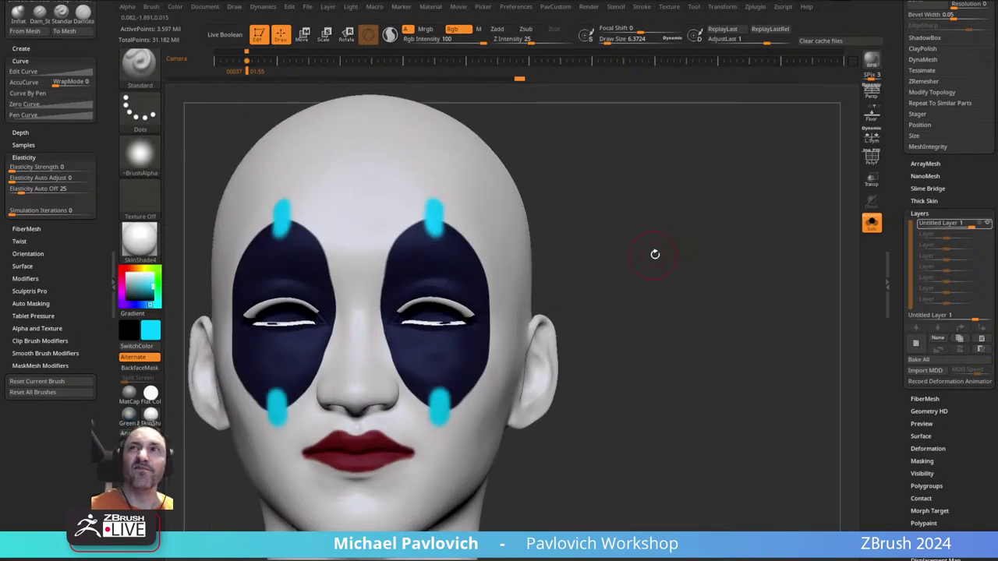
{"action": "left_click", "coordinate": [981, 338]}
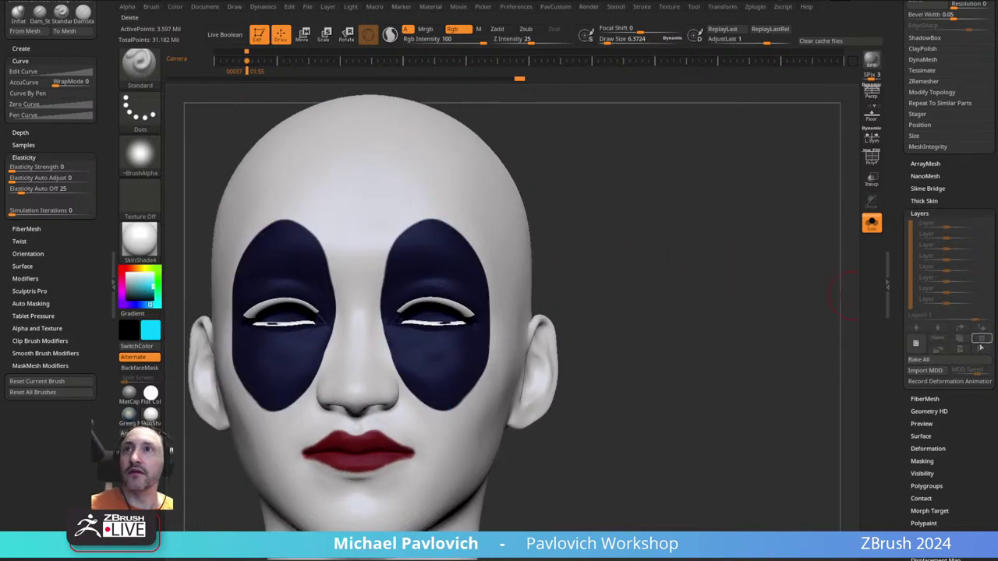
{"action": "left_click_drag", "start_coordinate": [857, 329], "coordinate": [849, 336]}
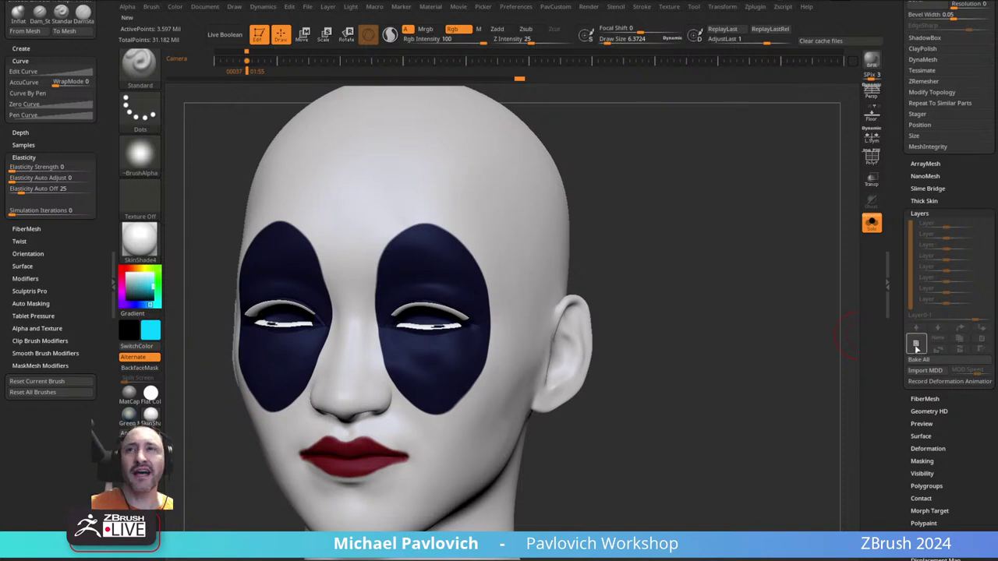
{"action": "left_click", "coordinate": [916, 349]}
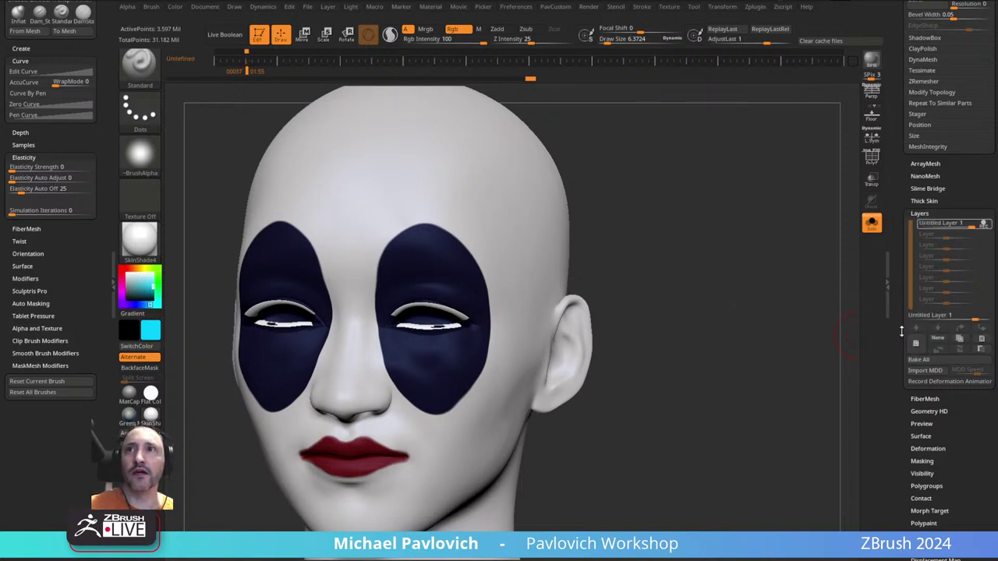
- Expand the Masking options and open the Mask By Color group
{"action": "scroll", "coordinate": [897, 339], "scroll_direction": "down", "scroll_amount": 3}
{"action": "left_click", "coordinate": [920, 391]}
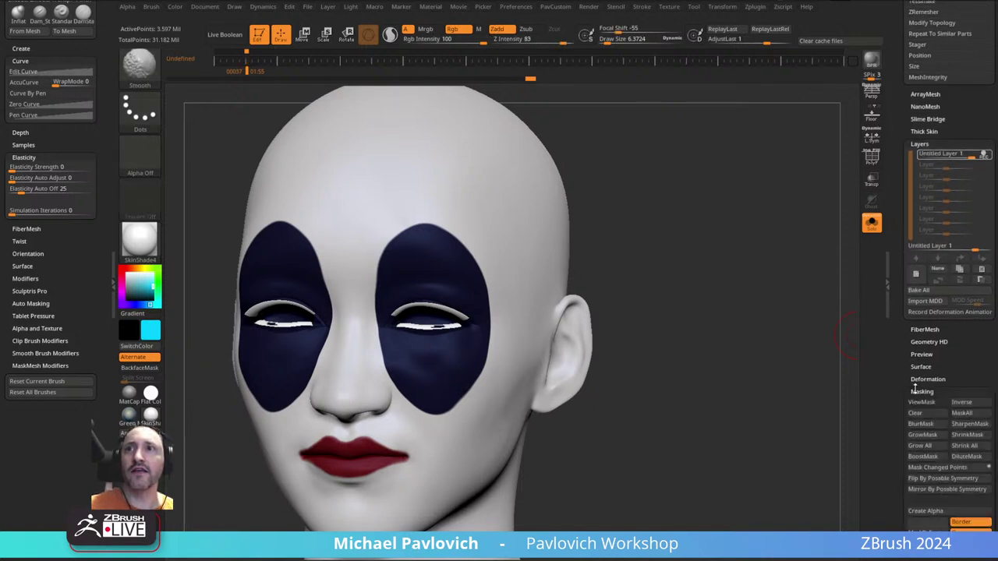
{"action": "scroll", "coordinate": [901, 390], "scroll_direction": "down", "scroll_amount": 4}
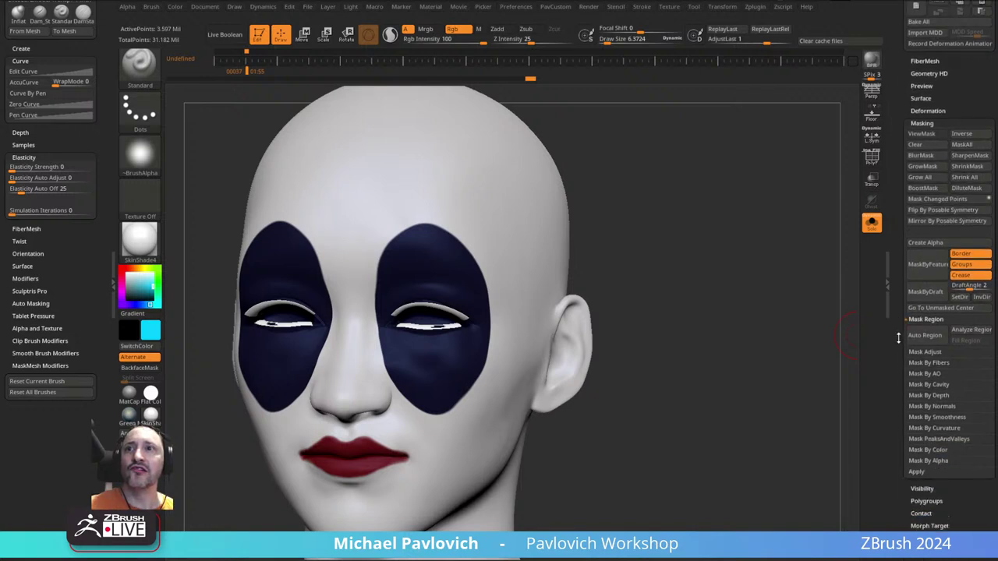
{"action": "left_click", "coordinate": [916, 435]}
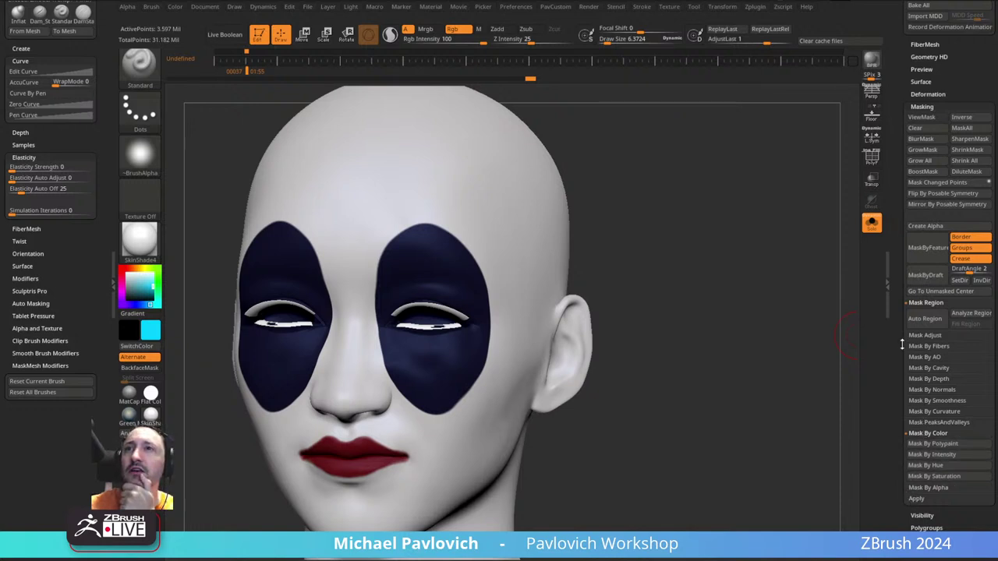
{"action": "left_click_drag", "start_coordinate": [901, 344], "coordinate": [902, 369]}
{"action": "scroll", "coordinate": [902, 374], "scroll_direction": "up", "scroll_amount": 2}
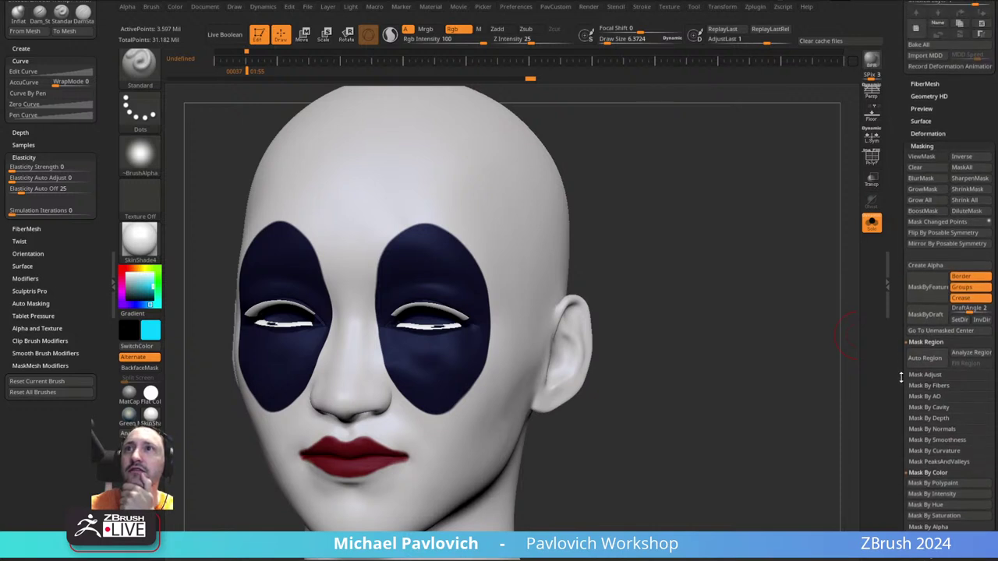
{"action": "scroll", "coordinate": [902, 375], "scroll_direction": "down", "scroll_amount": 1}
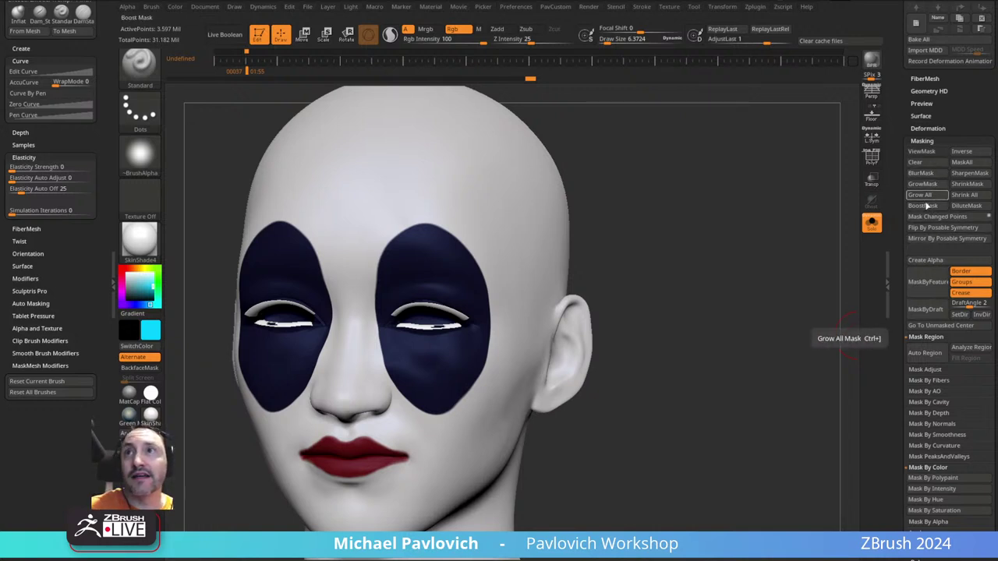
{"action": "left_click_drag", "start_coordinate": [900, 252], "coordinate": [902, 200]}
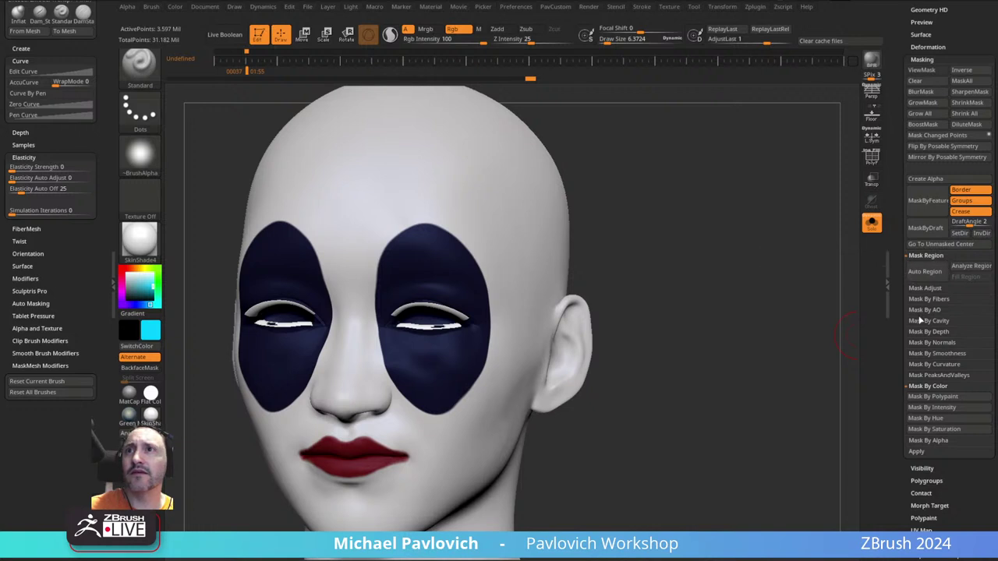
- Open Mask By Polypaint and enlarge its preview to frame the painted head and shoulders
{"action": "left_click", "coordinate": [925, 396]}
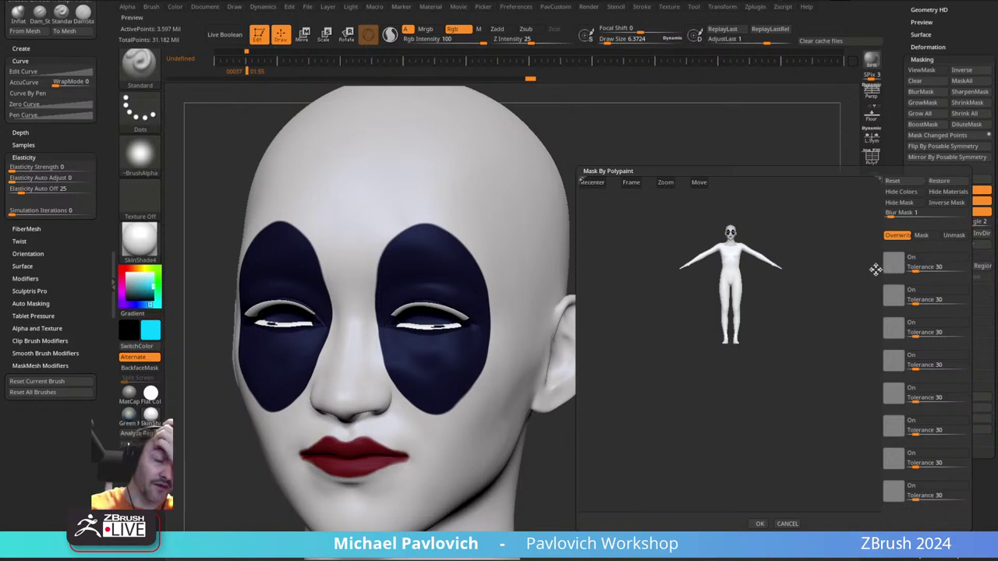
{"action": "left_click_drag", "start_coordinate": [804, 263], "coordinate": [866, 383]}
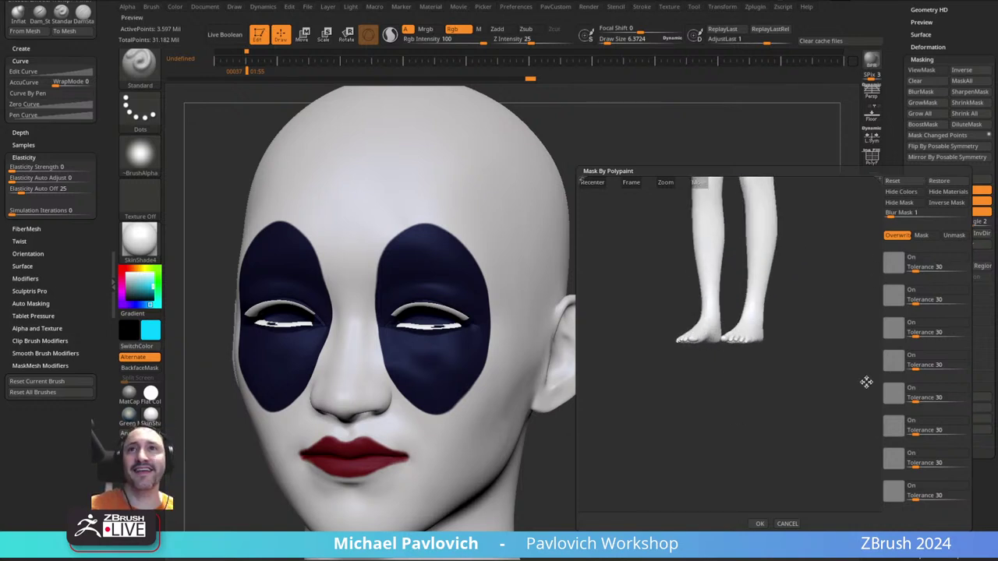
{"action": "left_click_drag", "start_coordinate": [859, 211], "coordinate": [855, 381], "text": "alt"}
{"action": "left_click_drag", "start_coordinate": [836, 228], "coordinate": [799, 406], "text": "alt"}
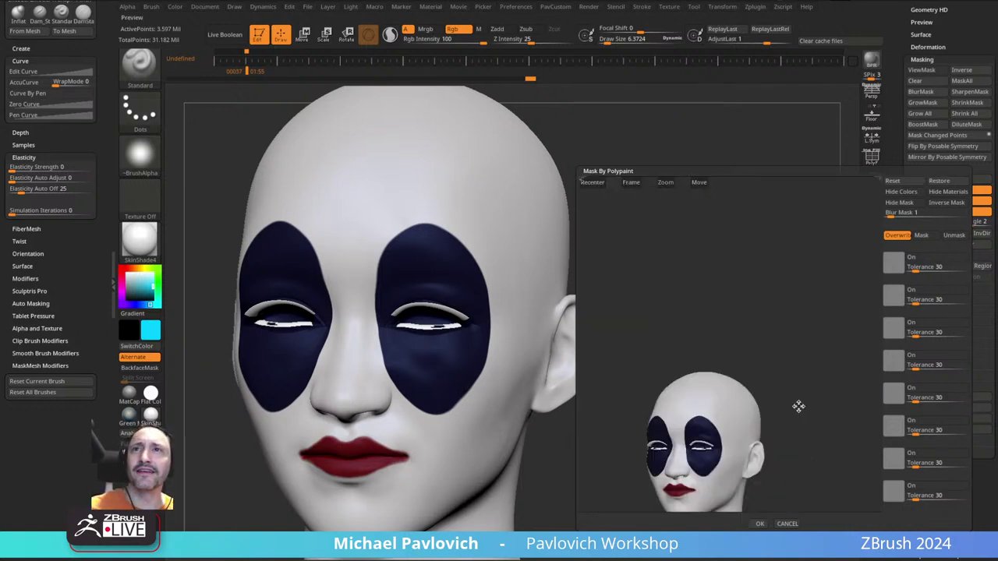
{"action": "left_click_drag", "start_coordinate": [814, 273], "coordinate": [664, 326]}
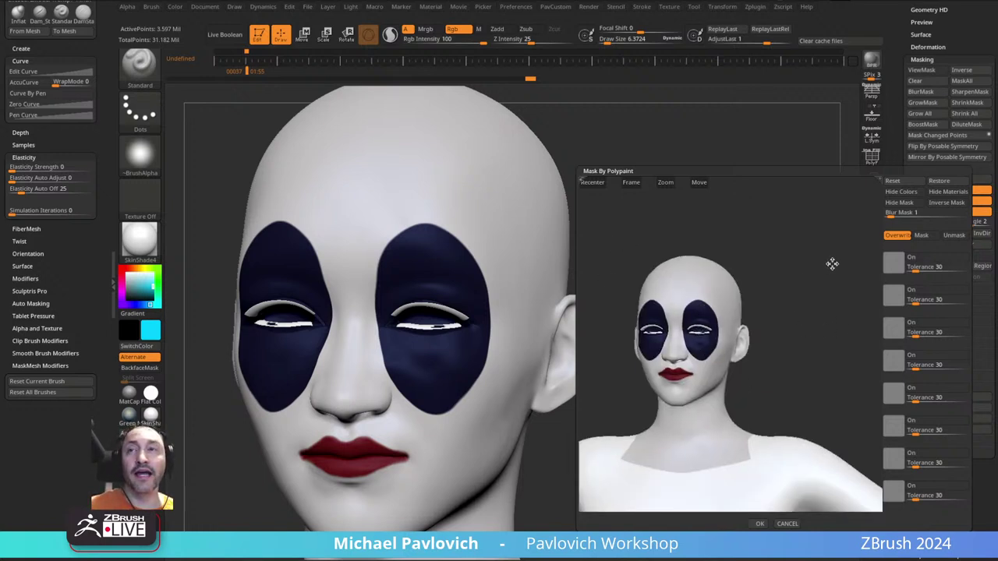
- Set Mask By Polypaint to Mask mode, sample the dark blue eye patch, enable Inverse Mask and apply it
{"action": "left_click", "coordinate": [922, 235]}
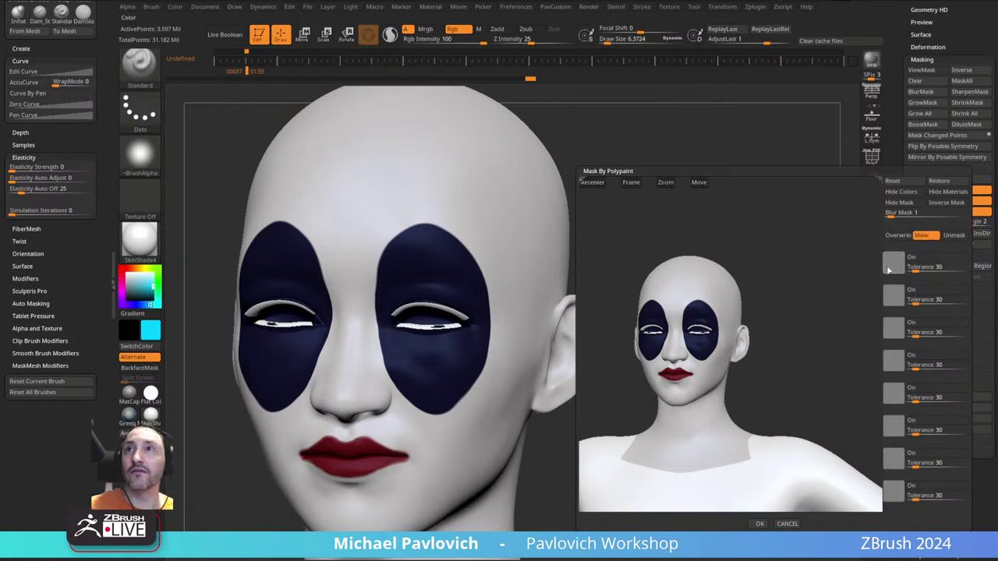
{"action": "left_click_drag", "start_coordinate": [884, 273], "coordinate": [700, 310]}
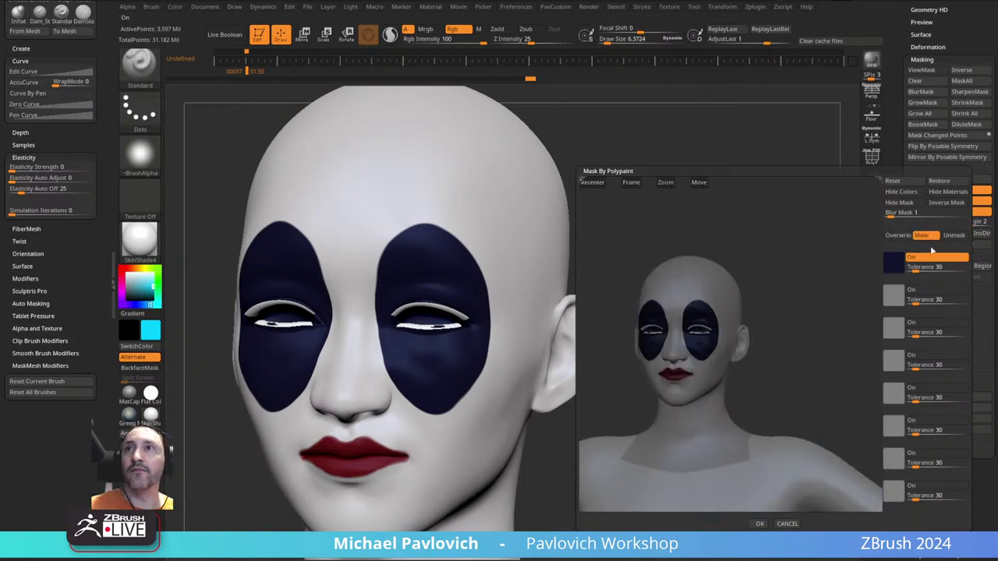
{"action": "left_click", "coordinate": [946, 202]}
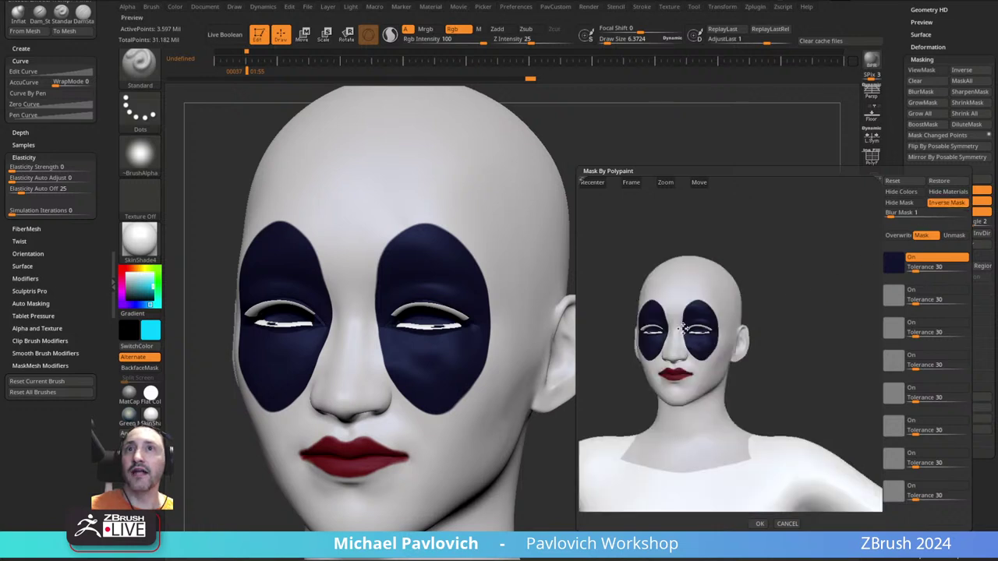
{"action": "left_click", "coordinate": [760, 523]}
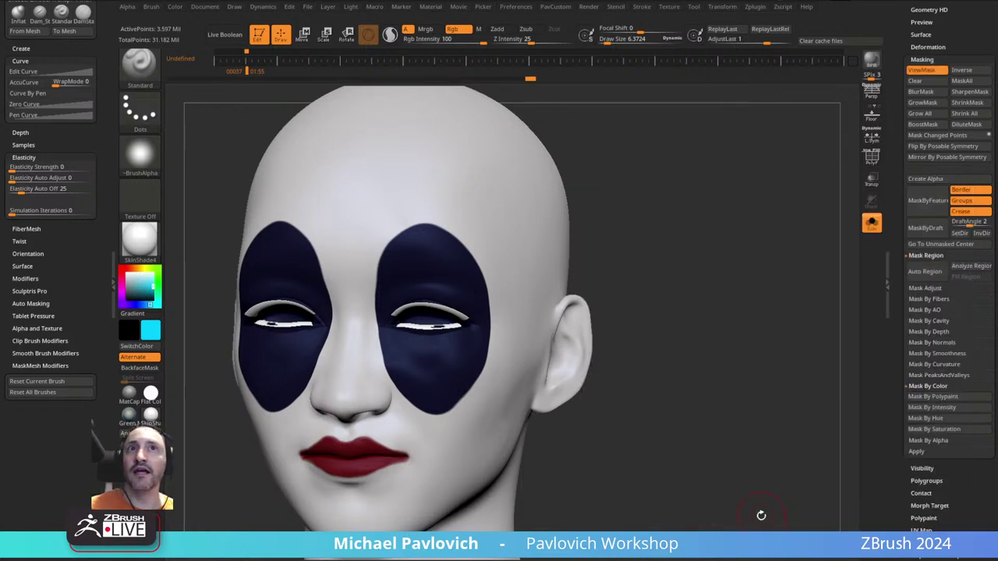
- Test the mask by painting a cyan stroke above the eye patches on the new layer, and undo it
{"action": "left_click_drag", "start_coordinate": [894, 204], "coordinate": [893, 275]}
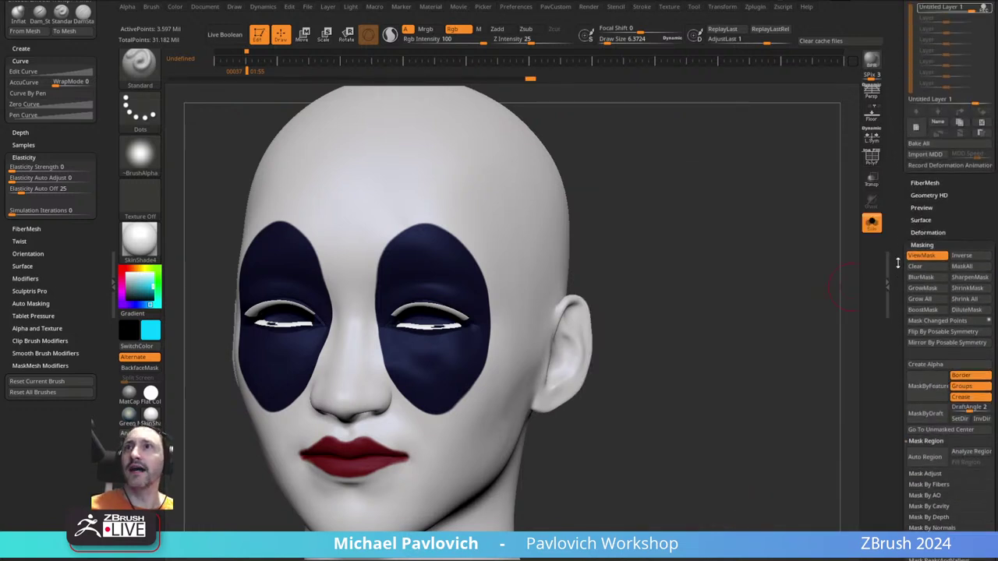
{"action": "left_click_drag", "start_coordinate": [894, 224], "coordinate": [891, 310]}
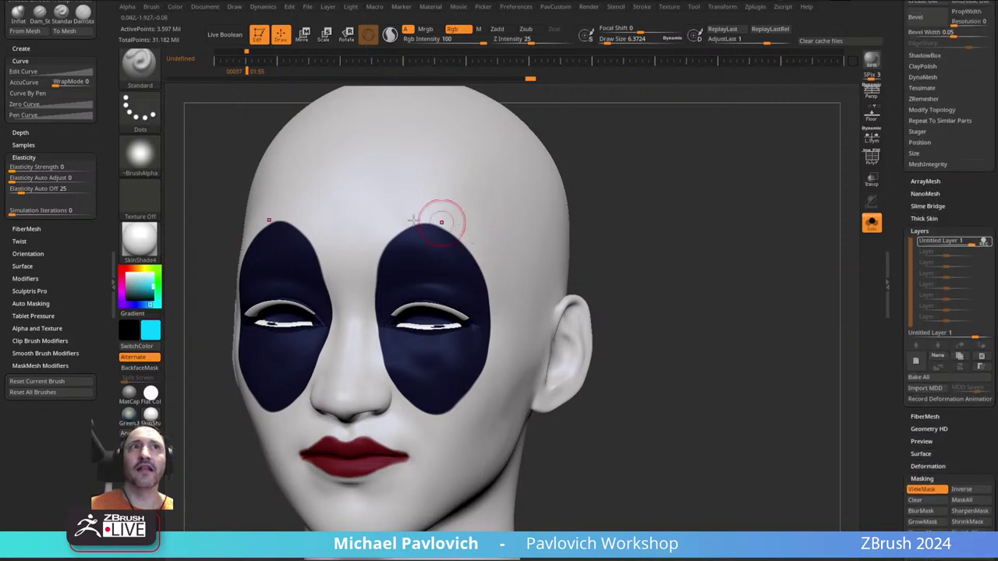
{"action": "mouse_move", "coordinate": [444, 201]}
{"action": "left_mouse_down"}
{"action": "mouse_move", "coordinate": [425, 219]}
{"action": "mouse_move", "coordinate": [431, 207]}
{"action": "left_mouse_up"}
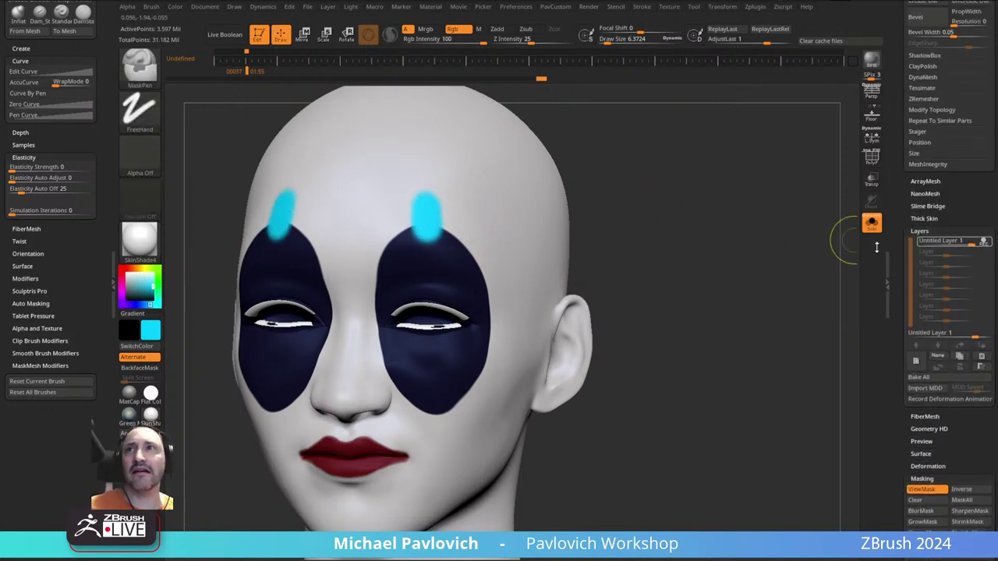
{"action": "key", "text": "ctrl+z"}
- Reapply Mask By Polypaint for the dark blue patches with Inverse Mask off, and hide the mask display on the head
{"action": "left_click_drag", "start_coordinate": [906, 477], "coordinate": [906, 207]}
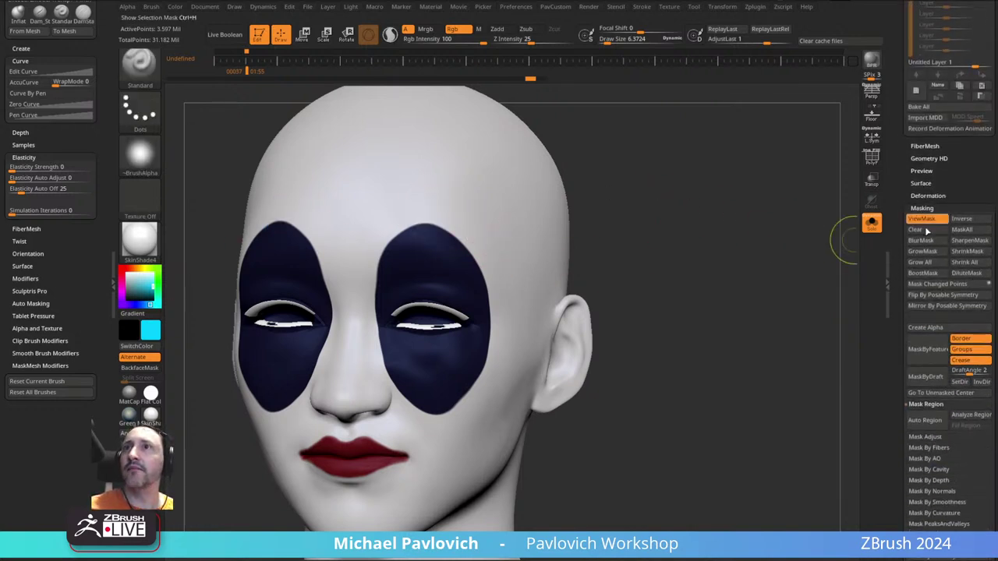
{"action": "left_click_drag", "start_coordinate": [892, 378], "coordinate": [897, 231]}
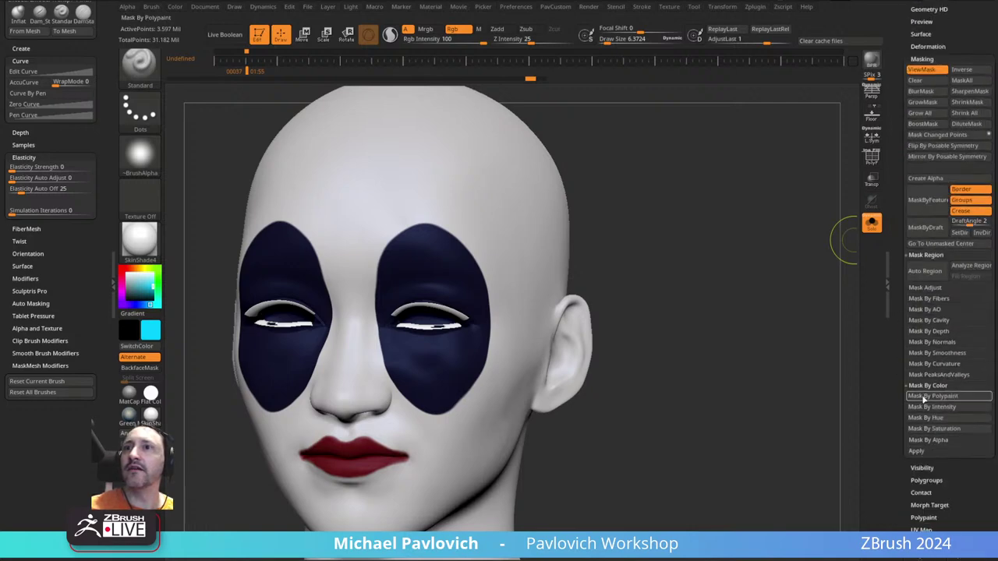
{"action": "left_click", "coordinate": [932, 396]}
{"action": "left_click_drag", "start_coordinate": [809, 270], "coordinate": [850, 261]}
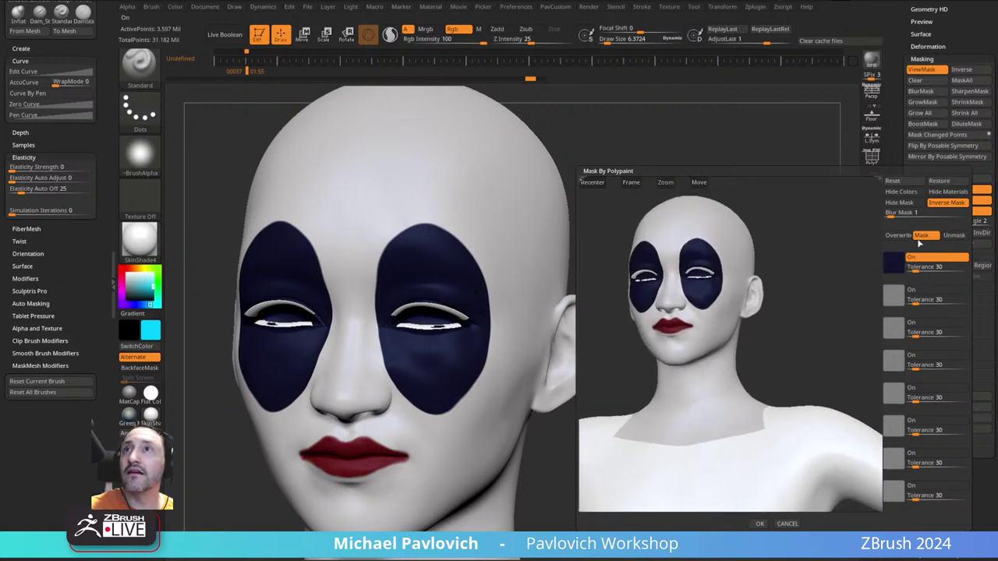
{"action": "left_click", "coordinate": [946, 202]}
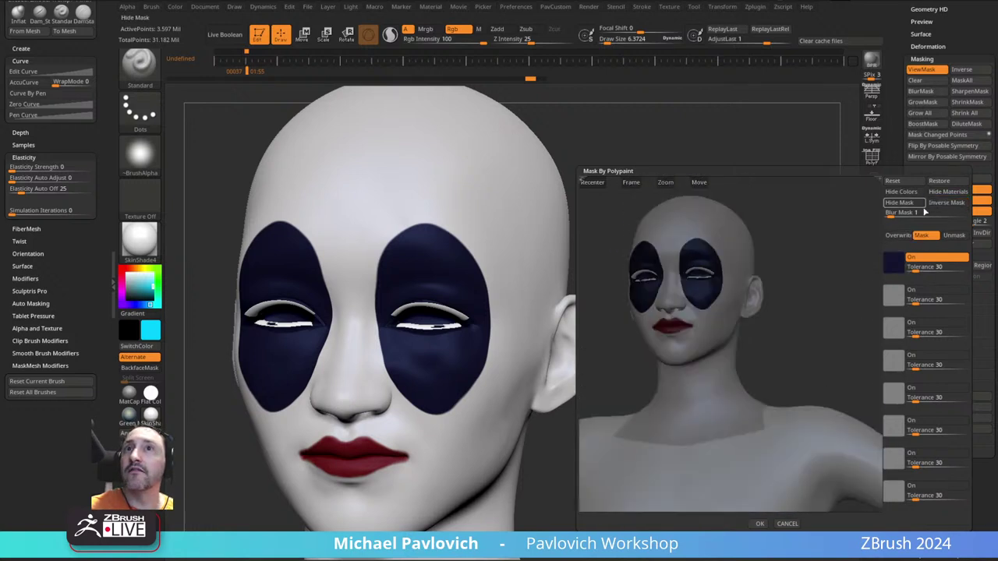
{"action": "left_click", "coordinate": [758, 524]}
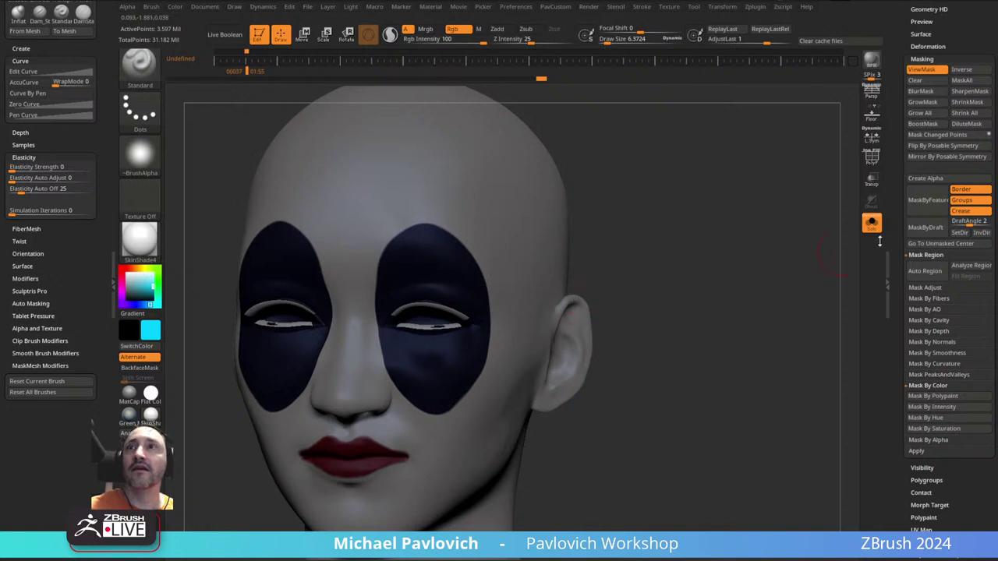
{"action": "key", "text": "ctrl+h"}
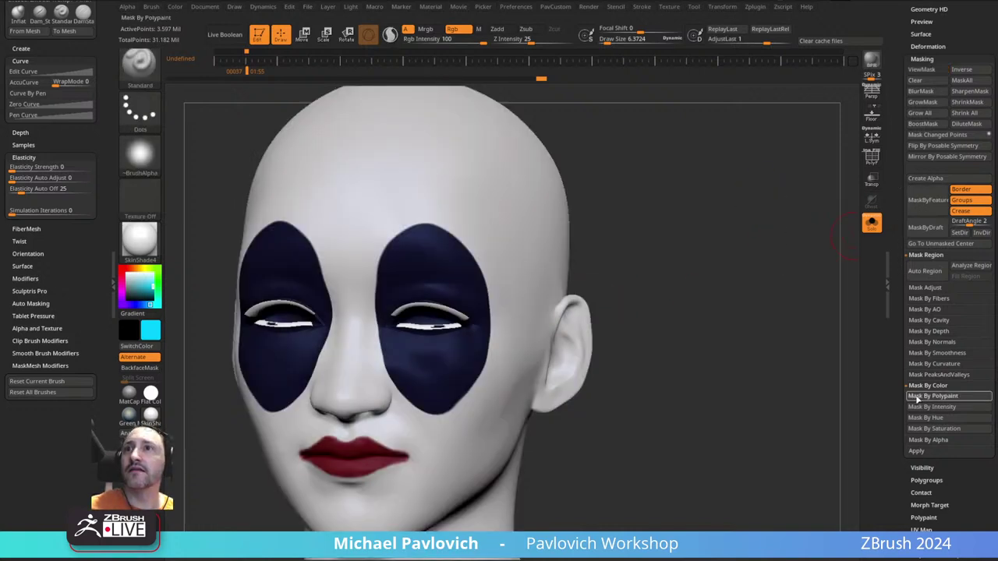
- Reopen Mask By Polypaint and try Hide Mask, Inverse Mask, and sampling the skin and red lip colors
{"action": "left_click", "coordinate": [928, 396]}
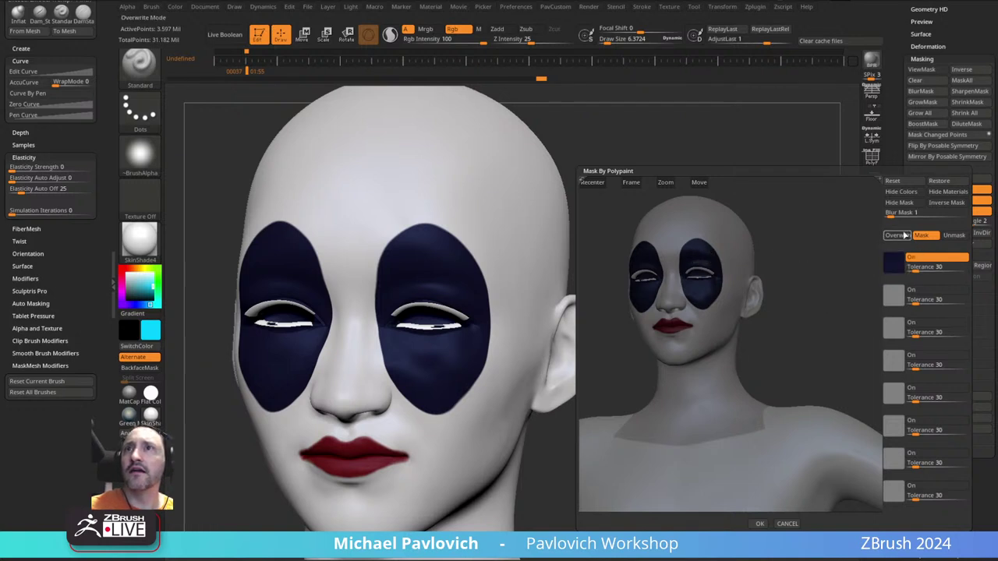
{"action": "left_click", "coordinate": [904, 203]}
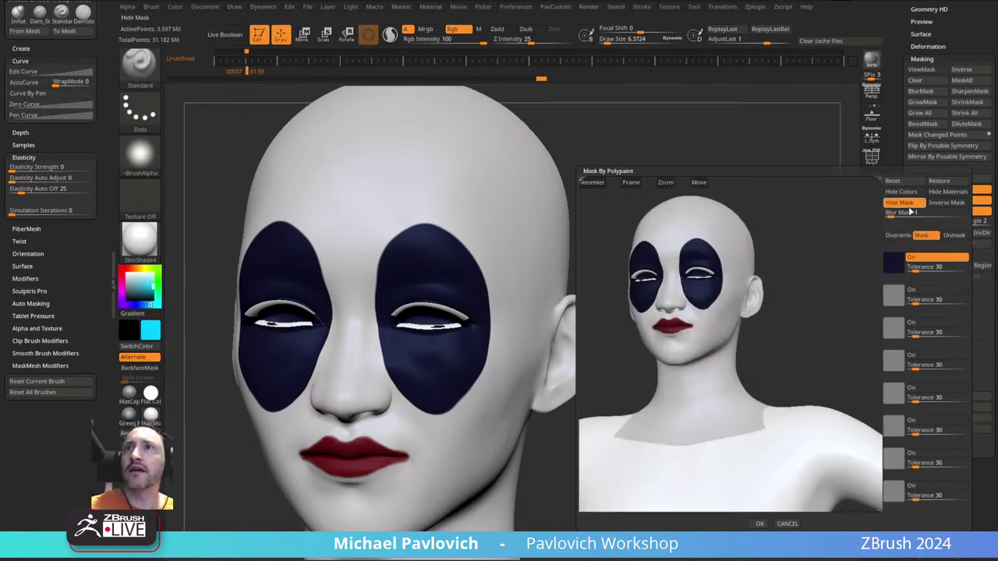
{"action": "left_click", "coordinate": [907, 203]}
{"action": "left_click", "coordinate": [945, 203]}
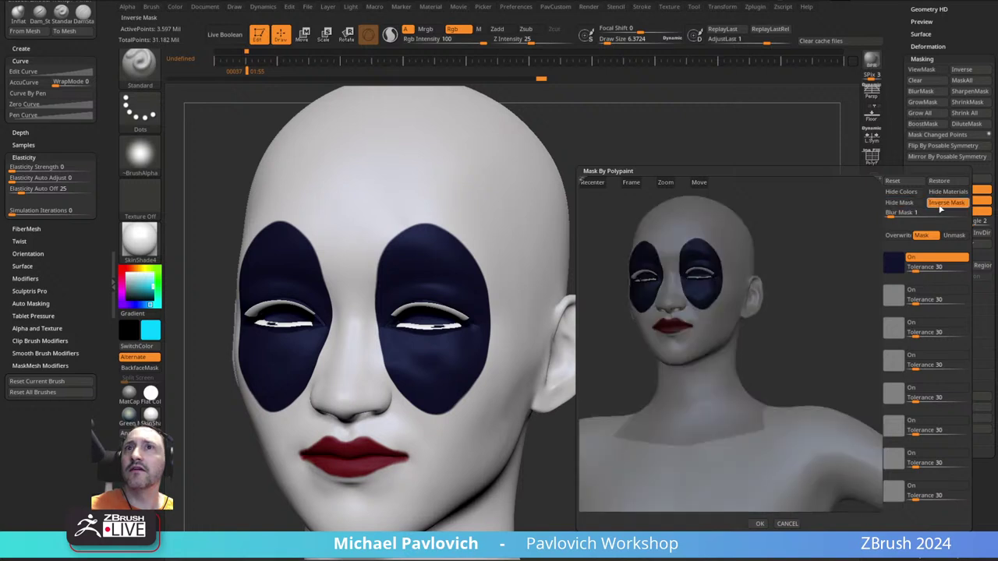
{"action": "left_click_drag", "start_coordinate": [889, 268], "coordinate": [719, 340]}
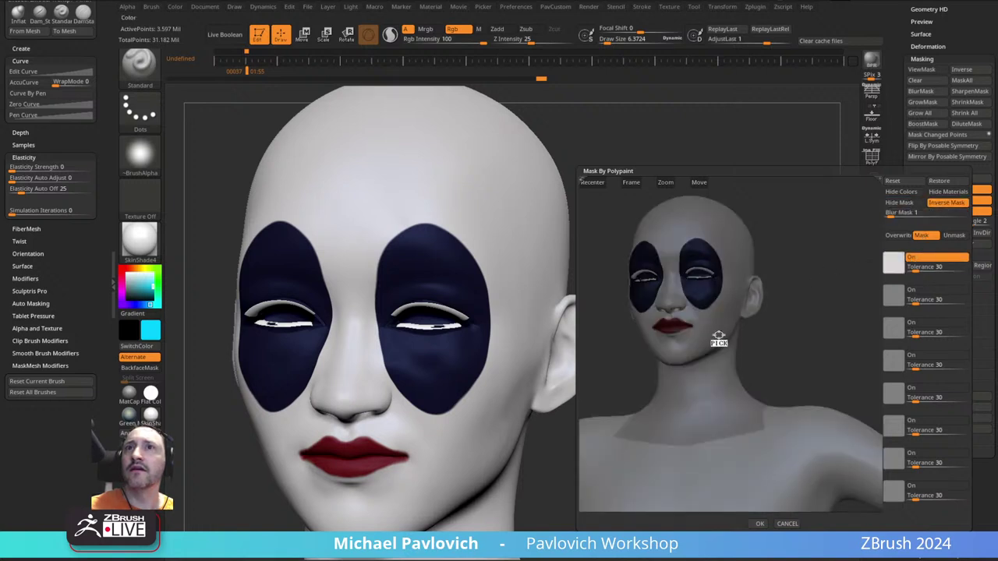
{"action": "left_click_drag", "start_coordinate": [746, 305], "coordinate": [676, 323]}
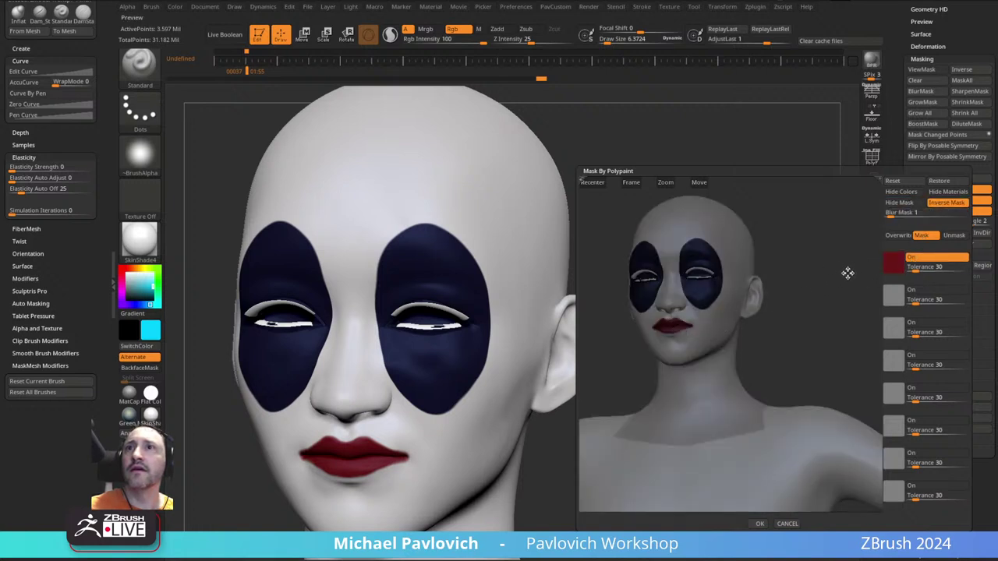
{"action": "left_click_drag", "start_coordinate": [847, 274], "coordinate": [855, 290]}
{"action": "left_click_drag", "start_coordinate": [692, 302], "coordinate": [657, 241]}
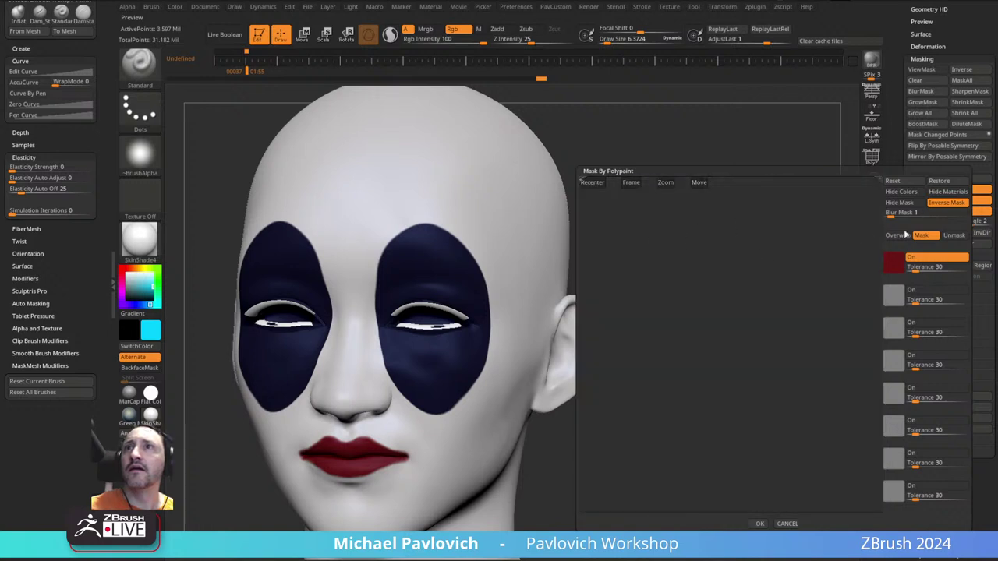
- Reset the Mask By Polypaint settings, reframe the preview on the head, and sample the dark blue eye patch color
{"action": "left_click", "coordinate": [892, 181]}
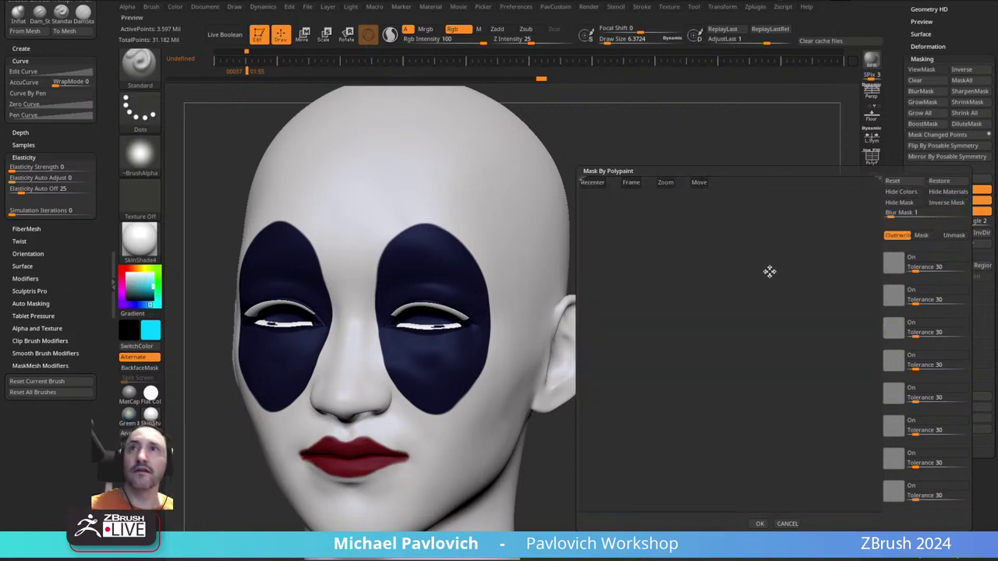
{"action": "left_click", "coordinate": [634, 184]}
{"action": "mouse_move", "coordinate": [812, 204]}
{"action": "left_mouse_down"}
{"action": "mouse_move", "coordinate": [765, 292]}
{"action": "mouse_move", "coordinate": [780, 297]}
{"action": "left_mouse_up"}
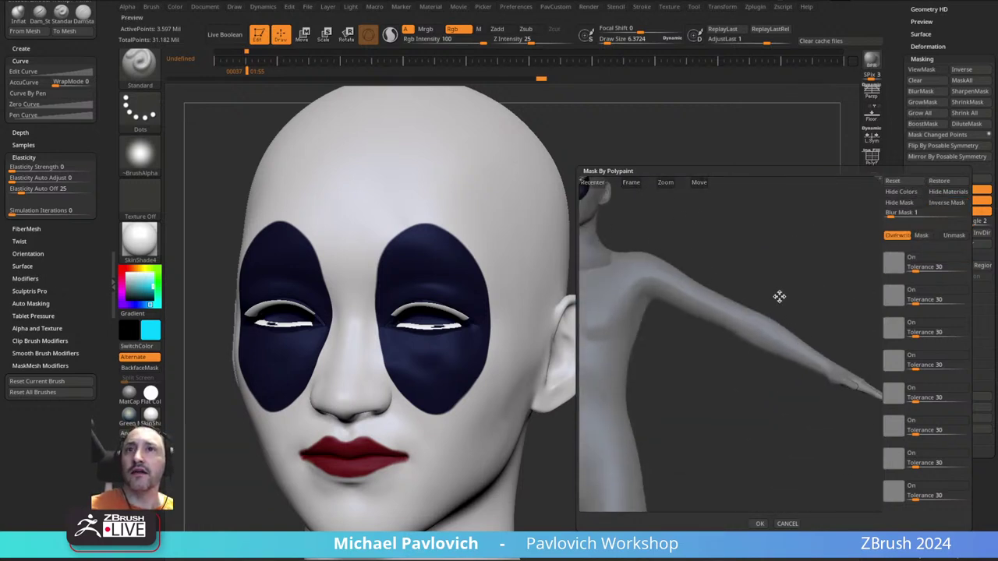
{"action": "left_click_drag", "start_coordinate": [811, 265], "coordinate": [863, 292]}
{"action": "left_click_drag", "start_coordinate": [798, 259], "coordinate": [705, 228]}
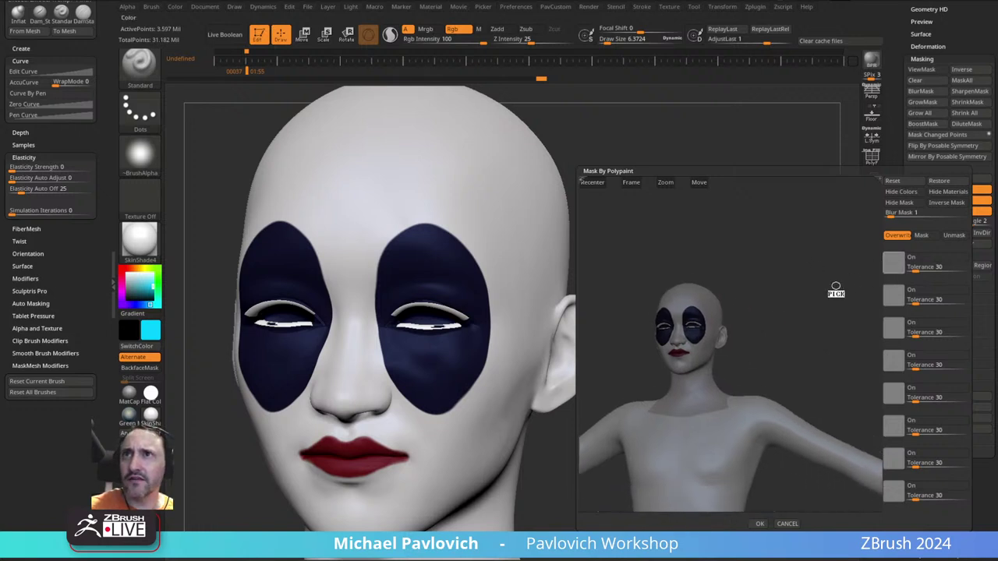
{"action": "left_click", "coordinate": [693, 316]}
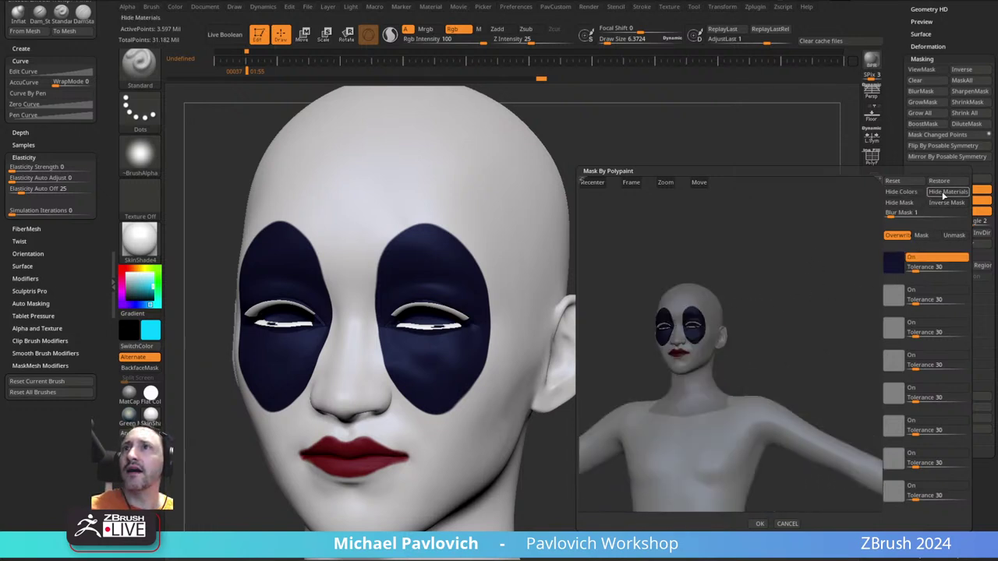
- Set the blue sample's tolerance to 47 and the mode to Unmask, checking the preview with Hide Colors on and off
{"action": "left_click", "coordinate": [908, 197]}
{"action": "left_click_drag", "start_coordinate": [789, 268], "coordinate": [839, 268]}
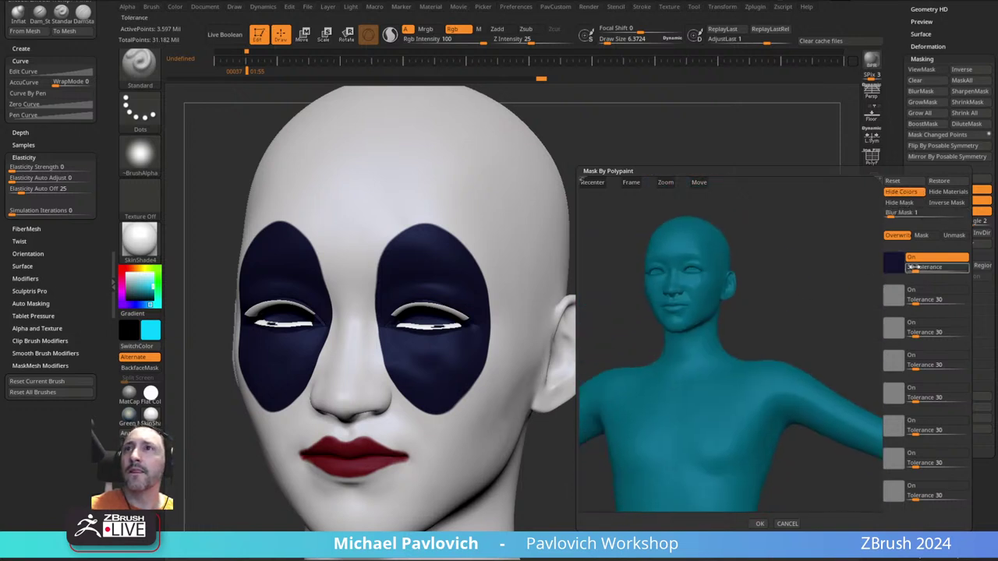
{"action": "left_click", "coordinate": [925, 235]}
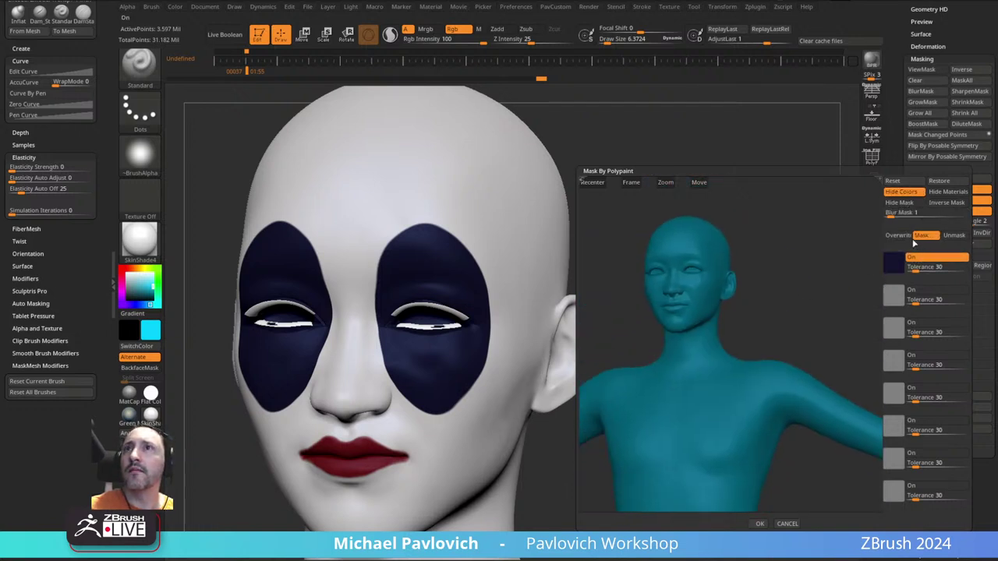
{"action": "left_click", "coordinate": [904, 269]}
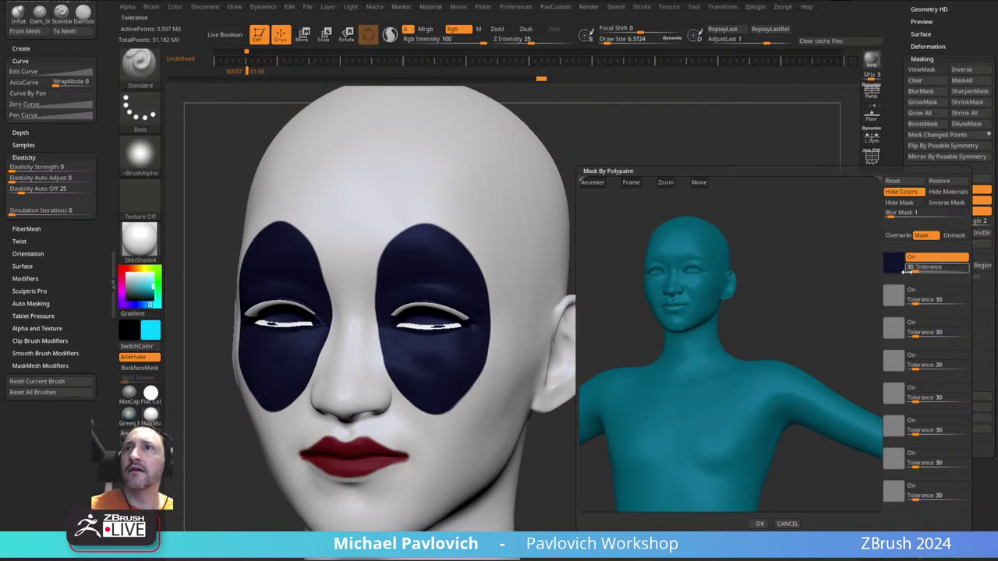
{"action": "mouse_move", "coordinate": [905, 270]}
{"action": "left_mouse_down"}
{"action": "mouse_move", "coordinate": [931, 270]}
{"action": "mouse_move", "coordinate": [917, 270]}
{"action": "left_mouse_up"}
{"action": "left_click", "coordinate": [954, 236]}
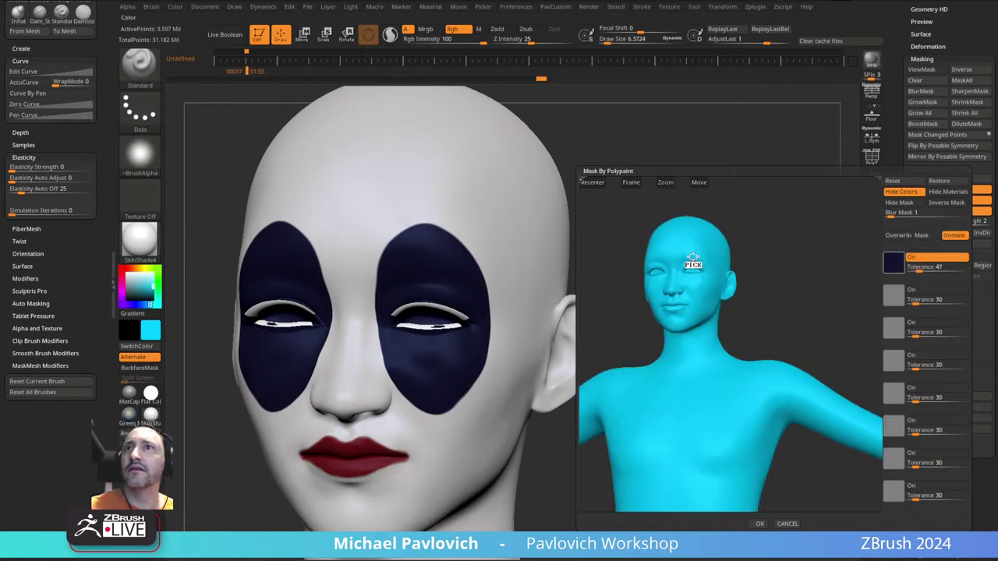
{"action": "left_click", "coordinate": [901, 191]}
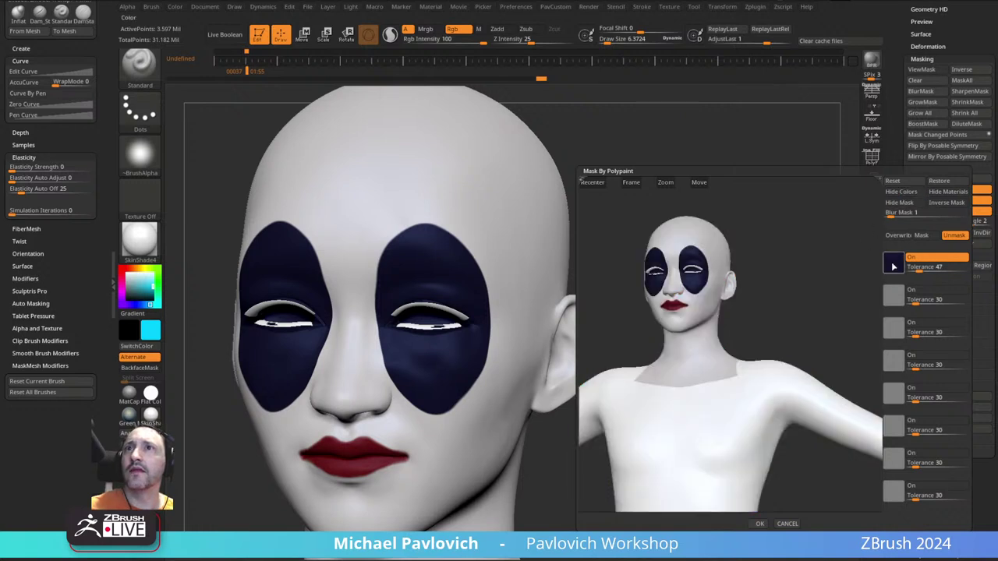
- Replace the sampled color with the red of the lips, apply the mask, and hide the mask display on the head
{"action": "left_click", "coordinate": [894, 264]}
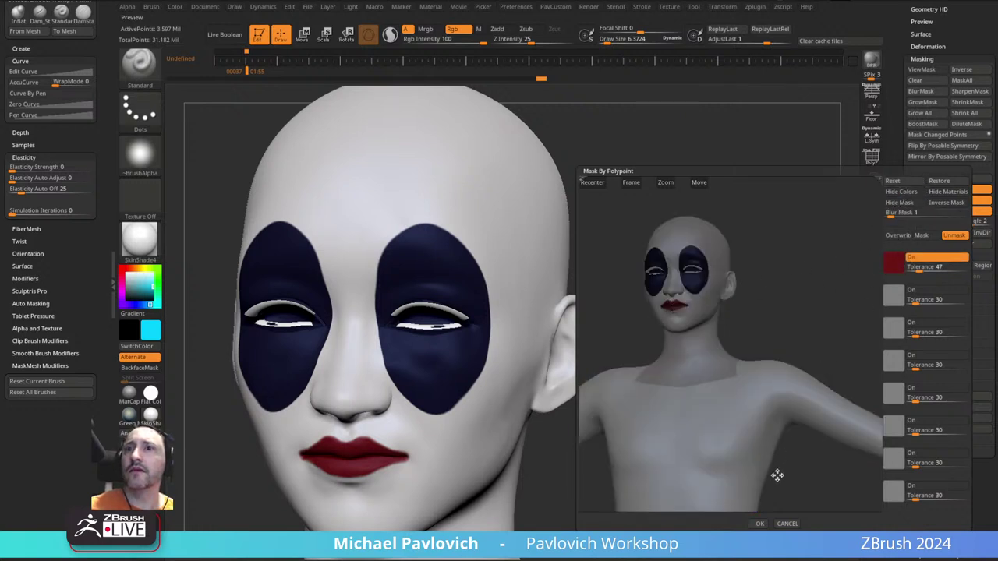
{"action": "left_click", "coordinate": [760, 521]}
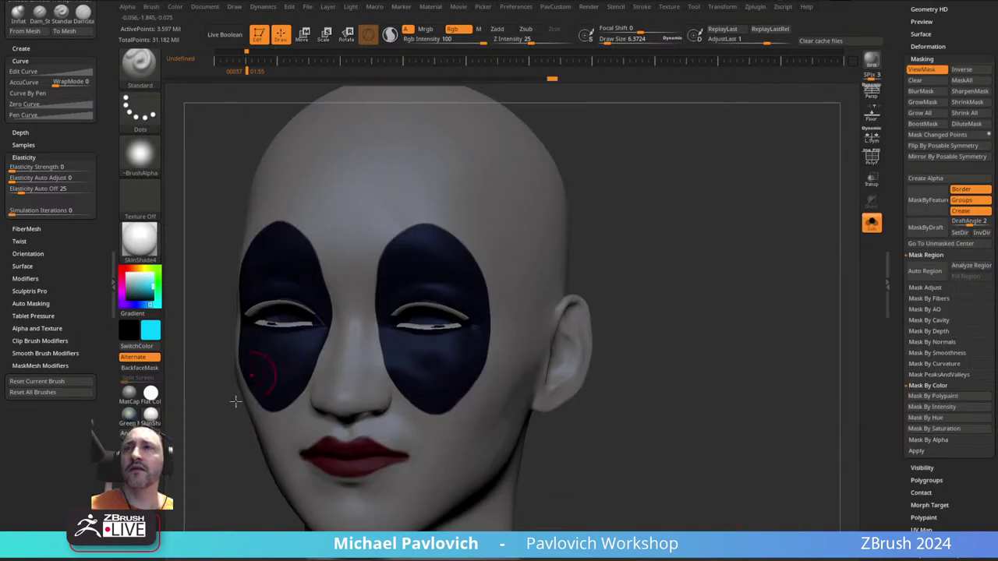
{"action": "left_click_drag", "start_coordinate": [898, 280], "coordinate": [895, 316]}
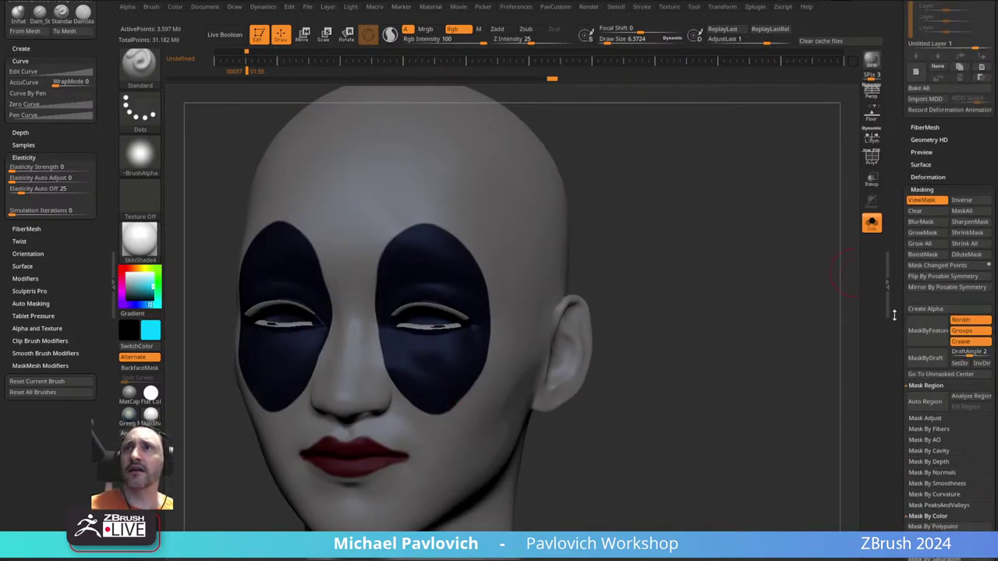
{"action": "key", "text": "ctrl+h"}
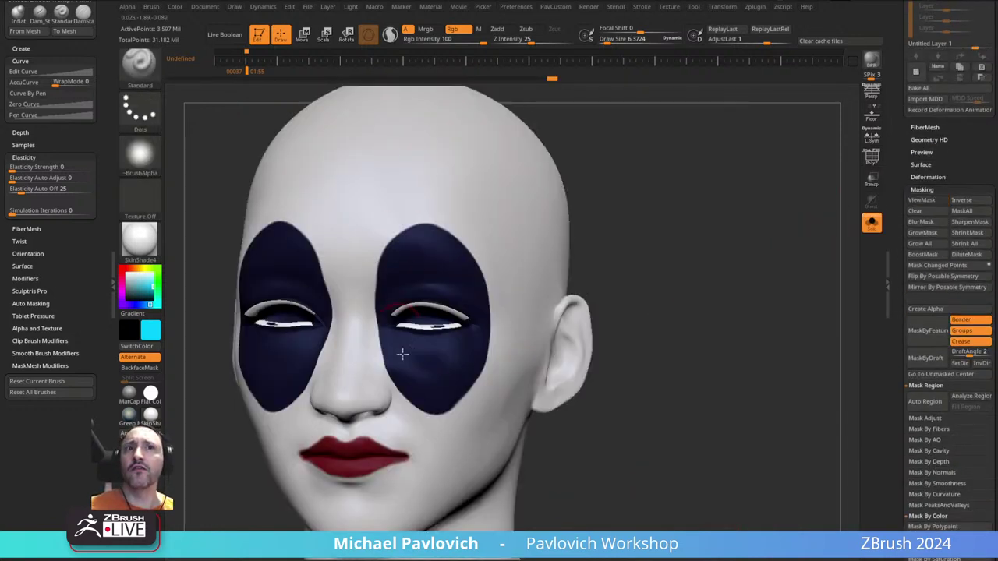
- Apply Mask By Intensity to the head and turn off the polypaint display of the CC_Base_Body subtool
{"action": "left_click_drag", "start_coordinate": [887, 237], "coordinate": [898, 372]}
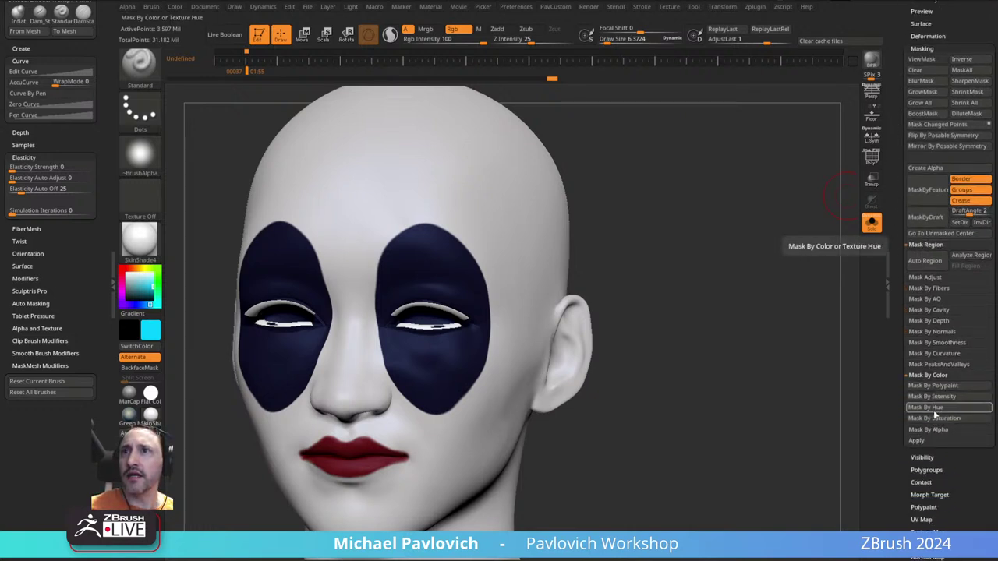
{"action": "left_click", "coordinate": [936, 400]}
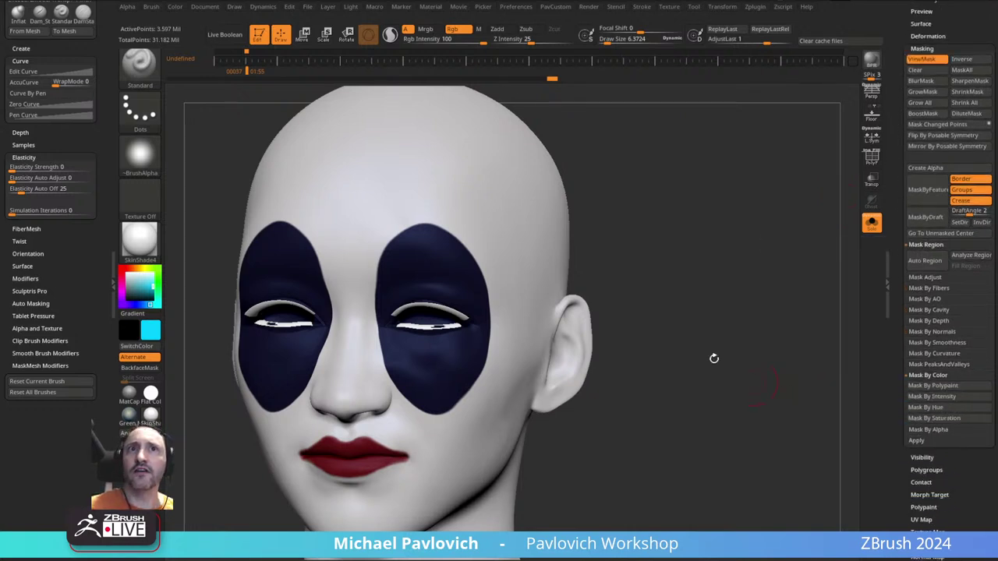
{"action": "scroll", "coordinate": [963, 290], "scroll_direction": "up", "scroll_amount": 10}
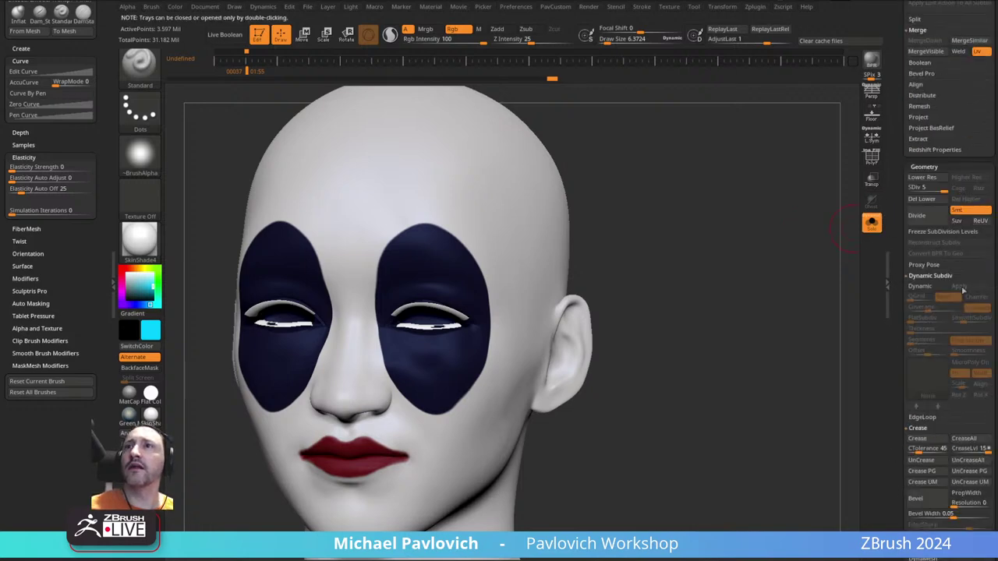
{"action": "left_click_drag", "start_coordinate": [896, 116], "coordinate": [905, 238]}
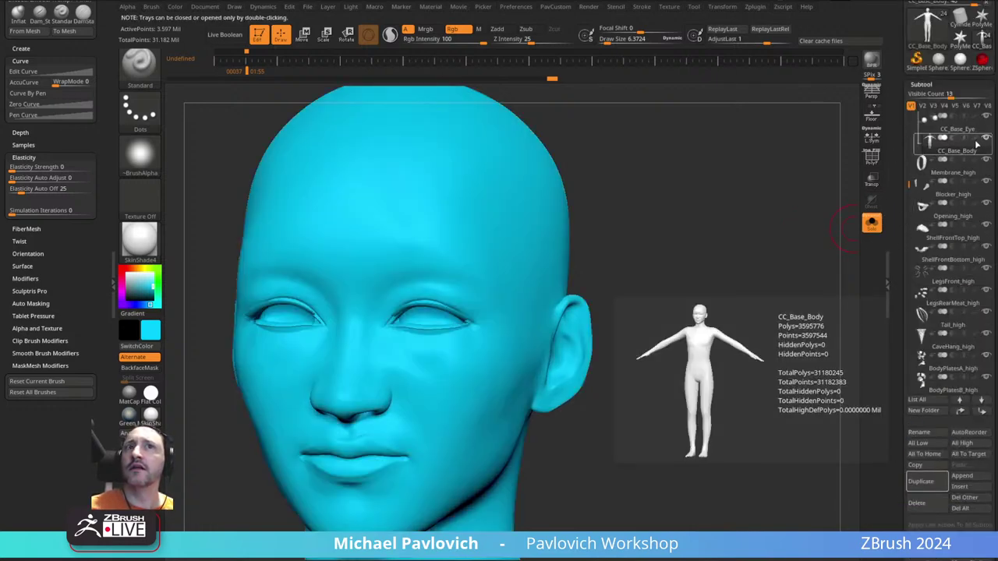
{"action": "left_click", "coordinate": [976, 140]}
{"action": "left_click_drag", "start_coordinate": [796, 240], "coordinate": [651, 332]}
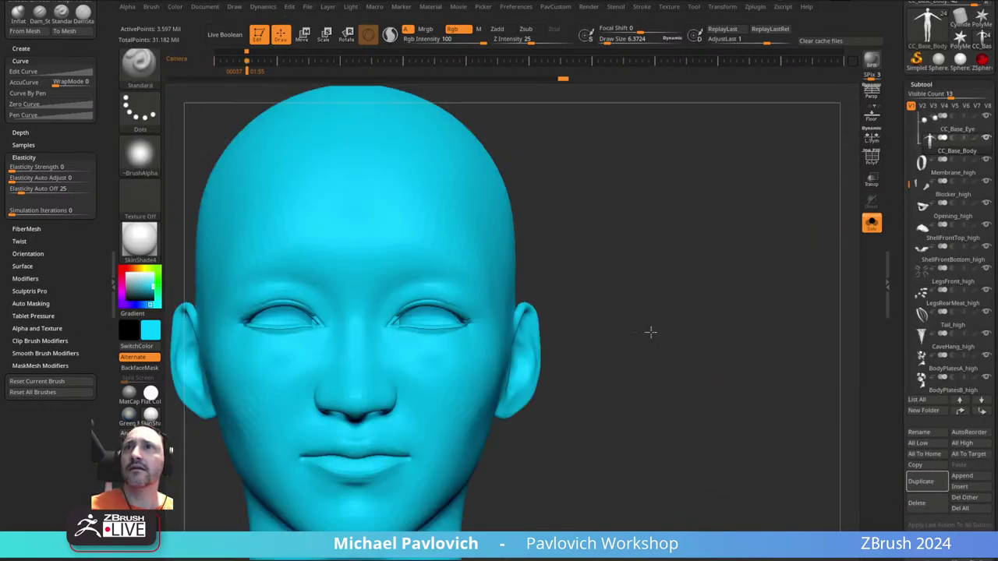
- Test a paint stroke across the temple and brow, undo it, and clear the mask from the head
{"action": "mouse_move", "coordinate": [488, 217]}
{"action": "left_mouse_down"}
{"action": "mouse_move", "coordinate": [458, 269]}
{"action": "mouse_move", "coordinate": [477, 281]}
{"action": "left_mouse_up"}
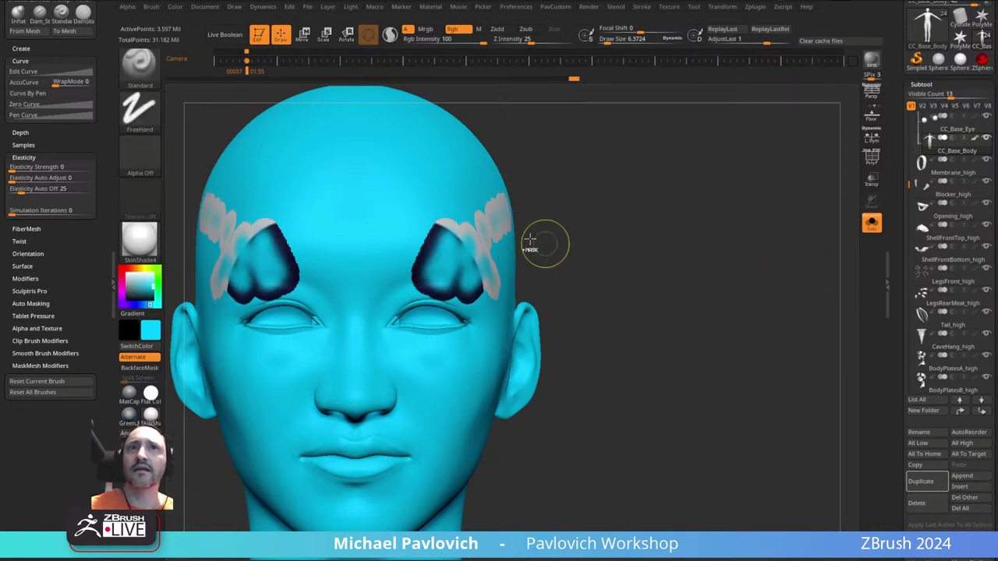
{"action": "key", "text": "ctrl+z"}
{"action": "mouse_move", "coordinate": [545, 189]}
{"action": "left_mouse_down", "text": "ctrl"}
{"action": "mouse_move", "coordinate": [451, 247]}
{"action": "mouse_move", "coordinate": [459, 268]}
{"action": "left_mouse_up", "text": "ctrl"}
{"action": "left_click_drag", "start_coordinate": [715, 258], "coordinate": [768, 270], "text": "ctrl"}
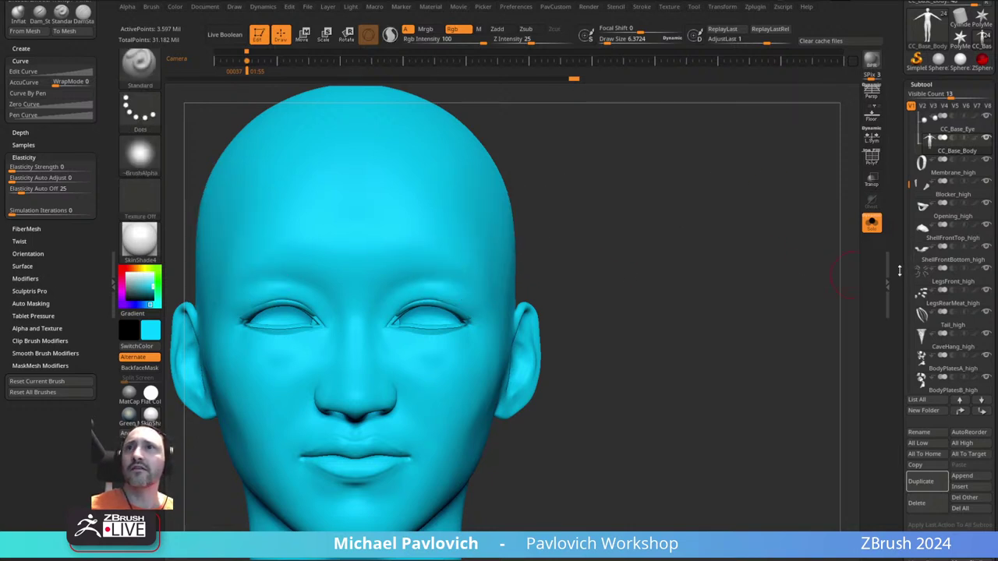
- Stop recording on Untitled Layer 1, hide that layer, and turn the polypaint display of CC_Base_Body back on
{"action": "left_click_drag", "start_coordinate": [900, 271], "coordinate": [902, 158]}
{"action": "scroll", "coordinate": [902, 158], "scroll_direction": "down", "scroll_amount": 5}
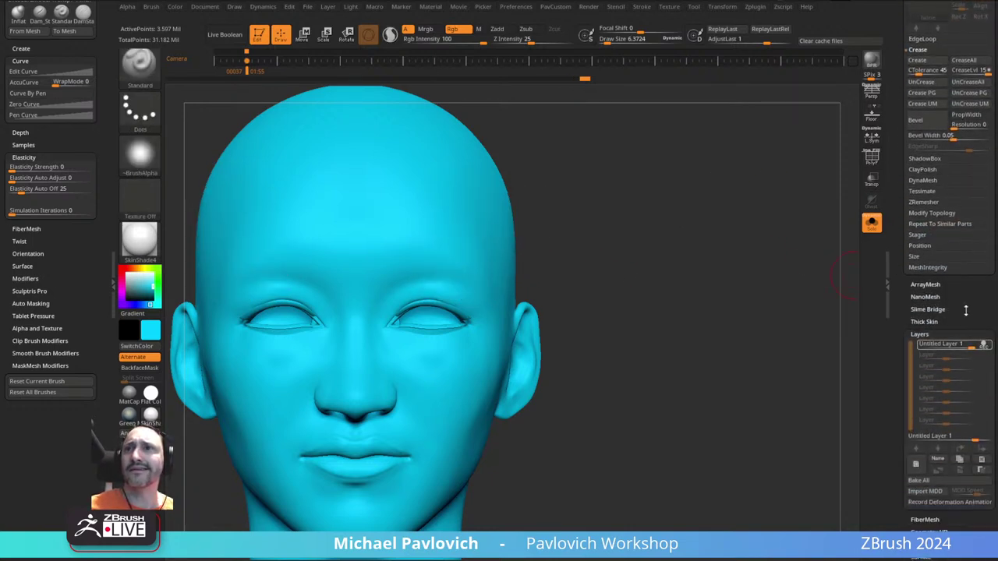
{"action": "scroll", "coordinate": [943, 312], "scroll_direction": "down", "scroll_amount": 2}
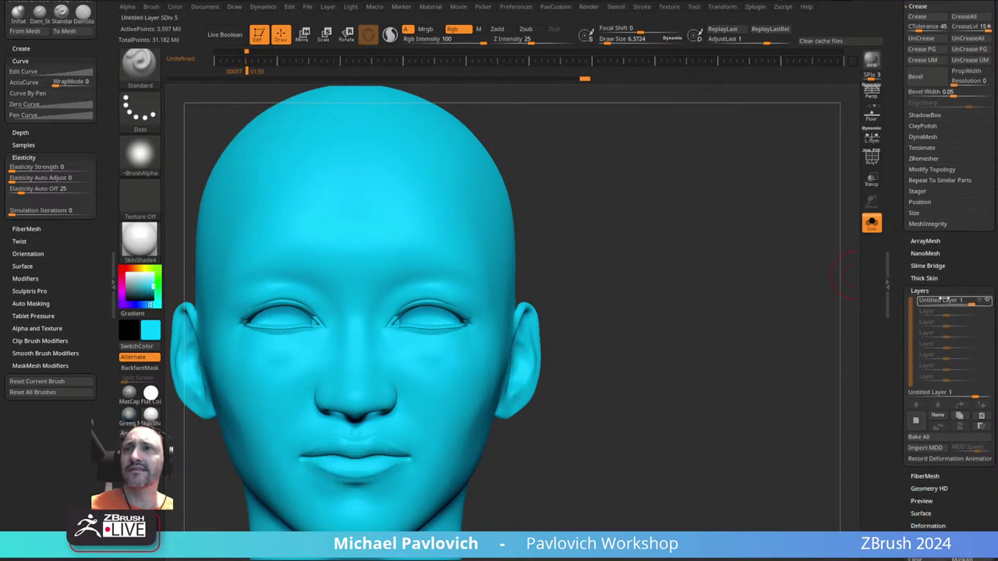
{"action": "left_click", "coordinate": [988, 303]}
{"action": "left_click_drag", "start_coordinate": [901, 326], "coordinate": [900, 225]}
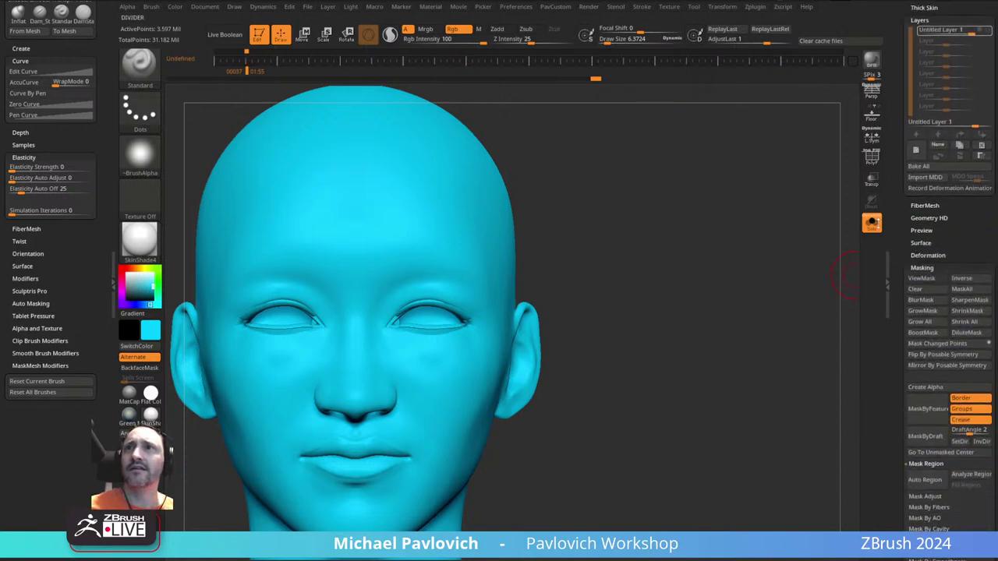
{"action": "left_click_drag", "start_coordinate": [902, 176], "coordinate": [901, 397]}
{"action": "left_click", "coordinate": [976, 249]}
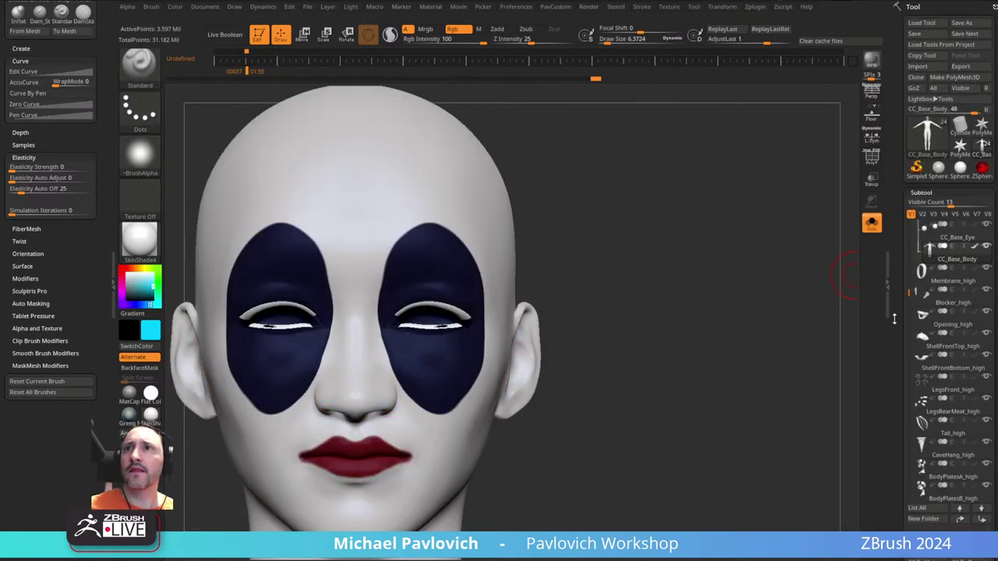
- Reopen Mask By Polypaint, sample the dark blue eye patch in Unmask mode, and check the preview with Hide Colors on and off
{"action": "left_click_drag", "start_coordinate": [895, 316], "coordinate": [898, 174]}
{"action": "scroll", "coordinate": [898, 173], "scroll_direction": "down", "scroll_amount": 8}
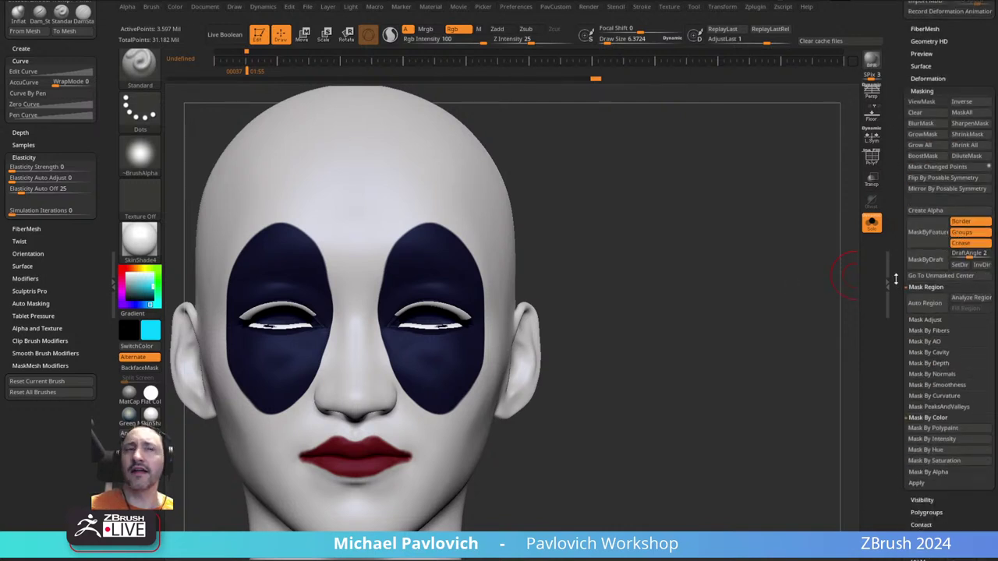
{"action": "left_click_drag", "start_coordinate": [896, 276], "coordinate": [893, 255]}
{"action": "left_click", "coordinate": [920, 407]}
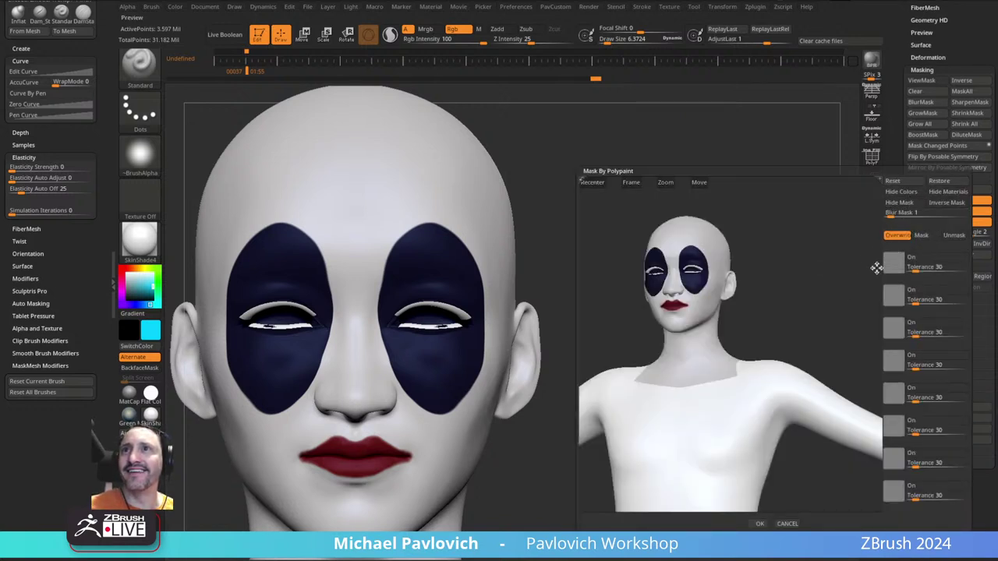
{"action": "left_click_drag", "start_coordinate": [892, 268], "coordinate": [693, 265]}
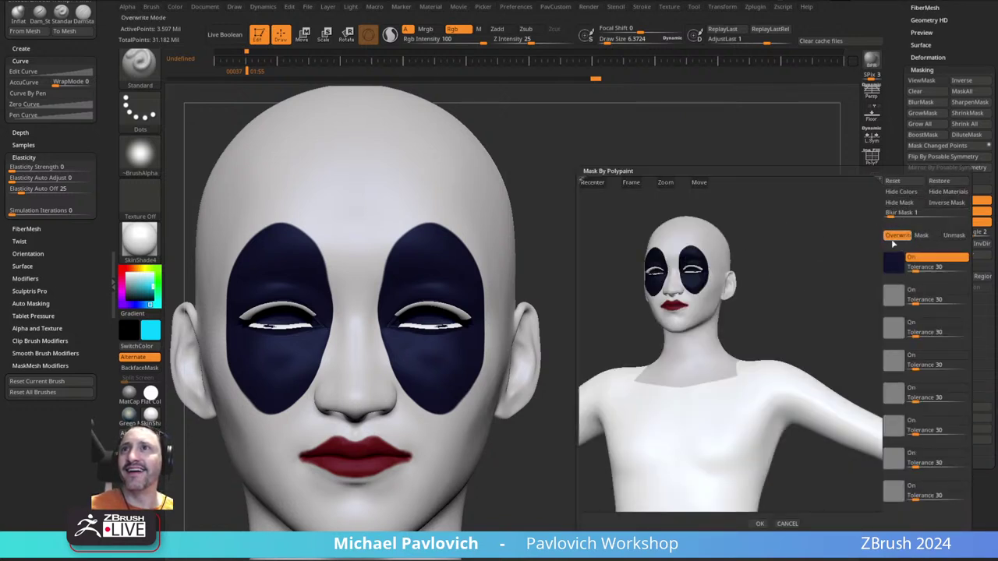
{"action": "left_click", "coordinate": [952, 235]}
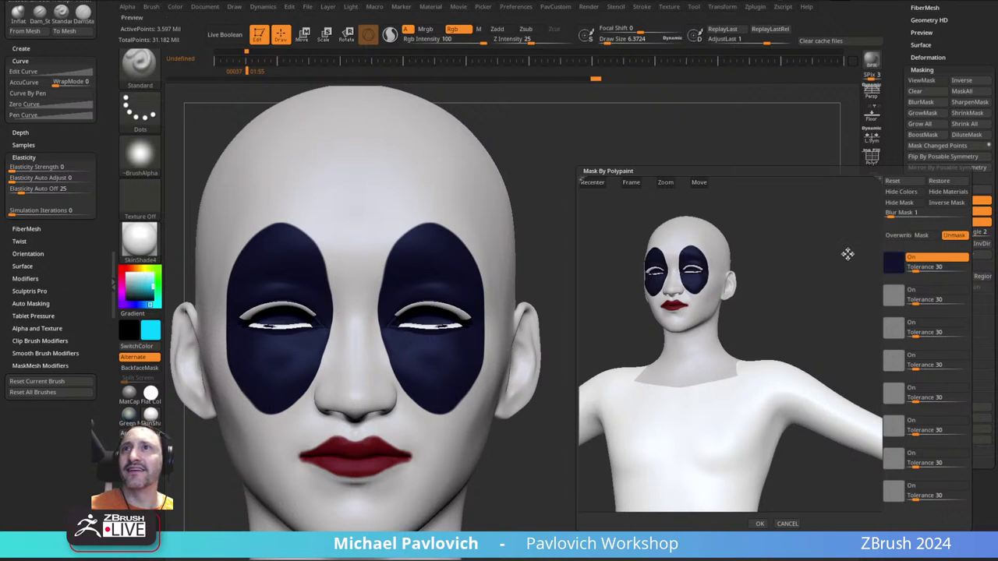
{"action": "left_click", "coordinate": [902, 191]}
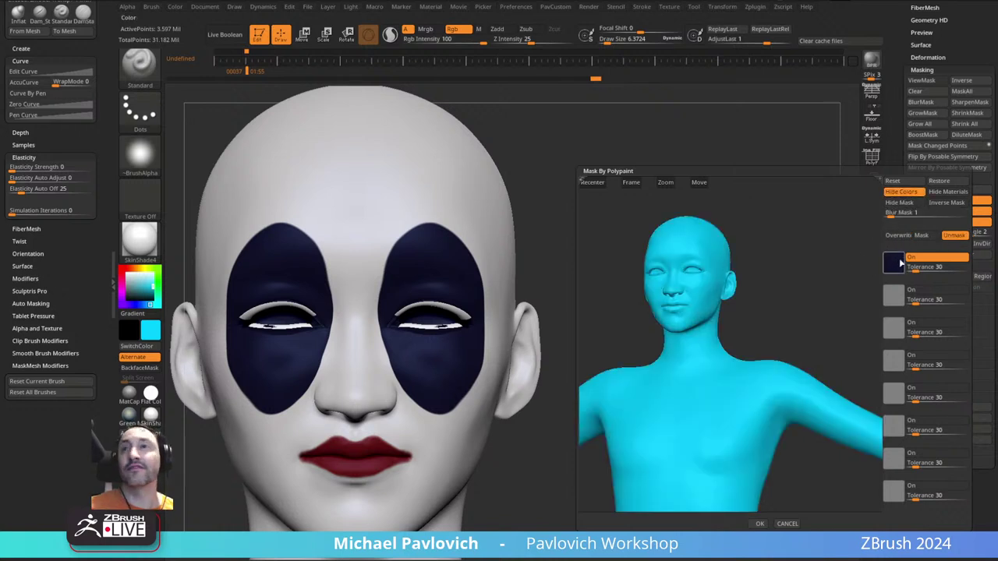
{"action": "left_click", "coordinate": [902, 192]}
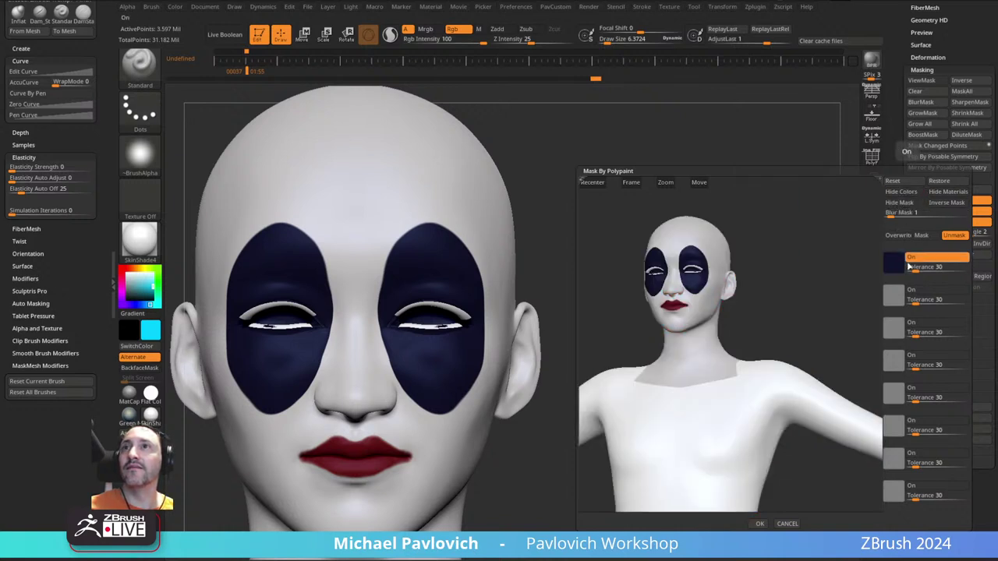
- Sample the red lip color, switch the mode to Overwrite, and set the color's tolerance to 71
{"action": "left_click_drag", "start_coordinate": [891, 265], "coordinate": [679, 301]}
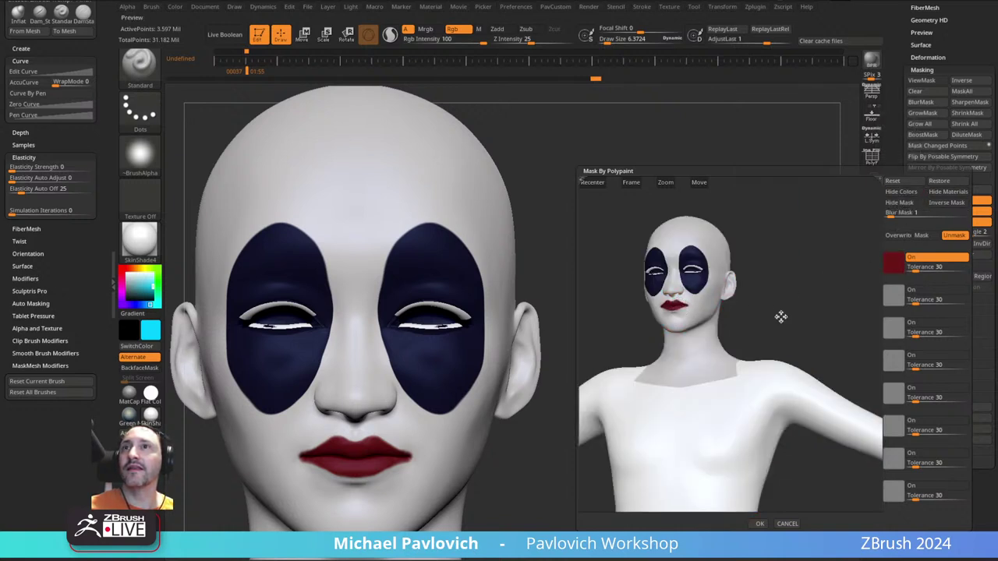
{"action": "left_click", "coordinate": [918, 267]}
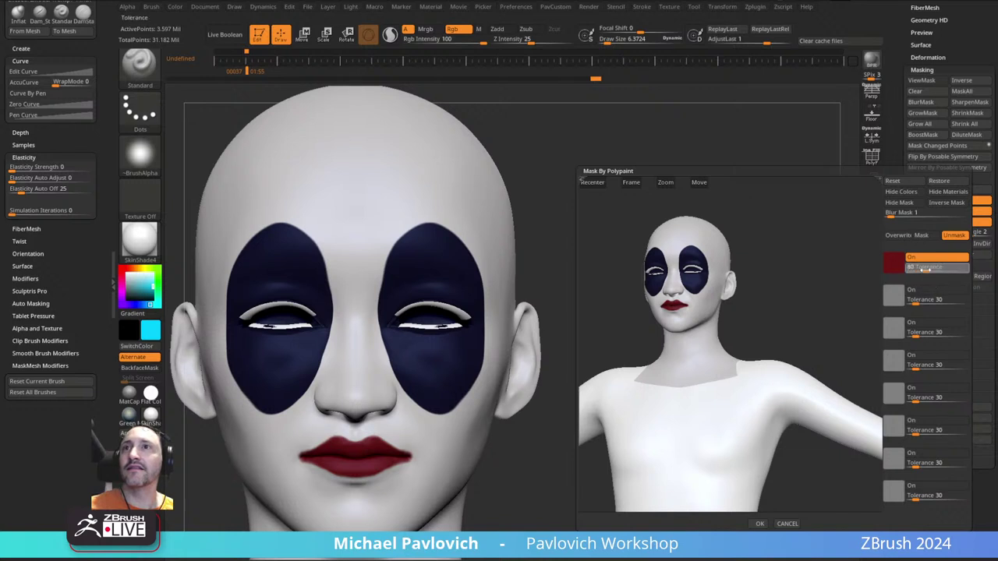
{"action": "left_click", "coordinate": [898, 235]}
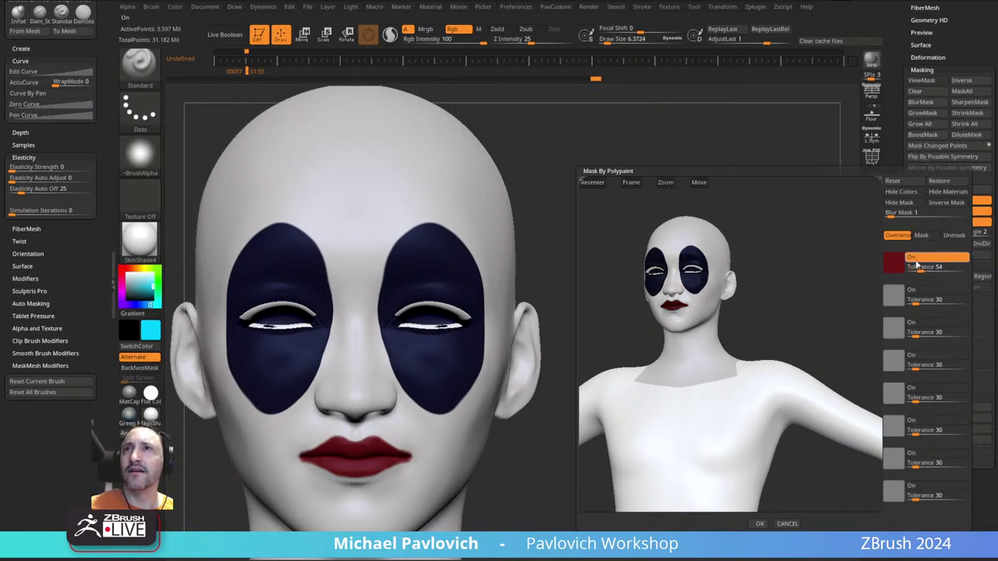
{"action": "left_click", "coordinate": [916, 268]}
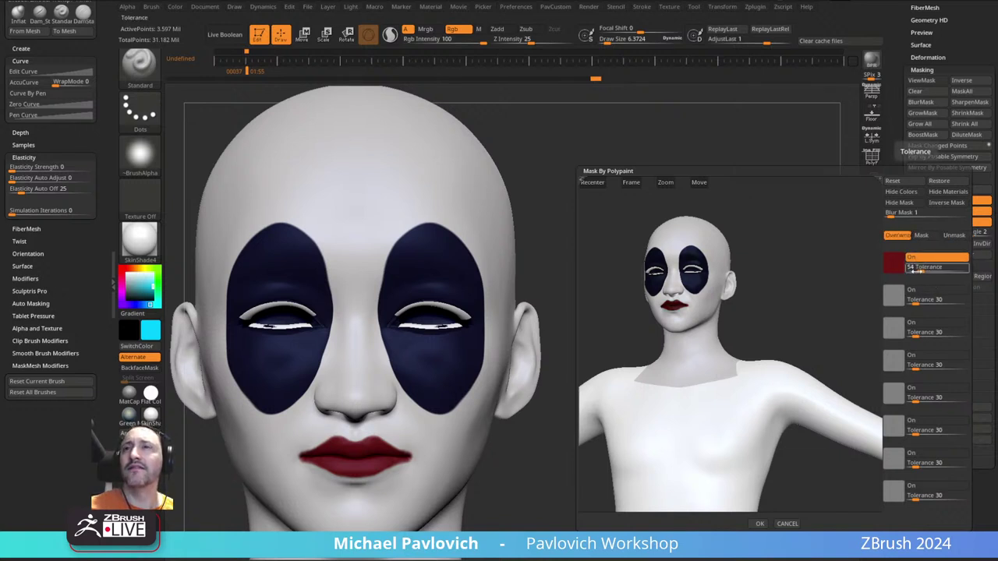
{"action": "type", "text": "21"}
{"action": "key", "text": "Return"}
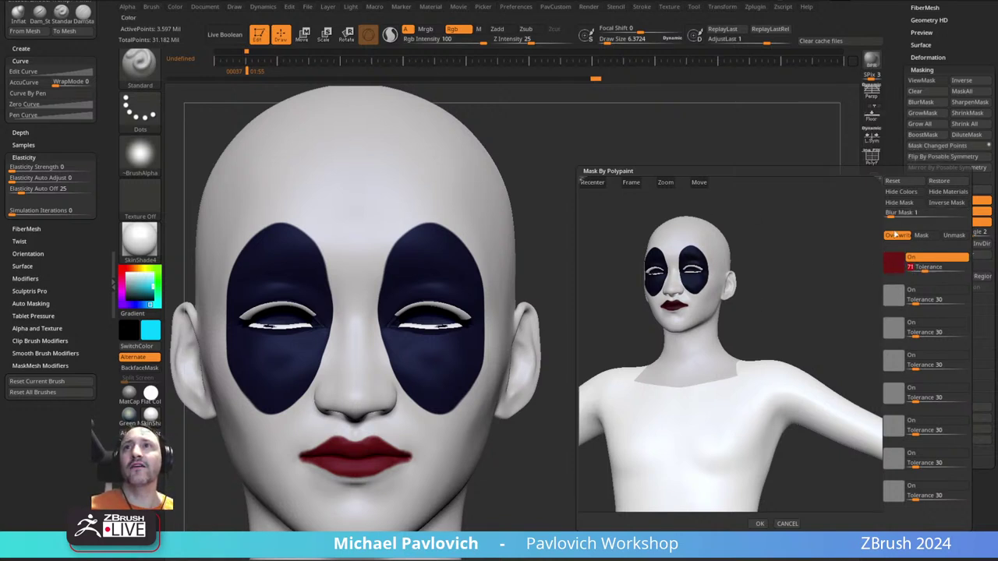
- Reset the color slots, sample the dark blue eye patch in Overwrite mode at tolerance 30, hide the preview's colors, and apply the mask
{"action": "left_click_drag", "start_coordinate": [803, 278], "coordinate": [840, 259]}
{"action": "left_click_drag", "start_coordinate": [817, 300], "coordinate": [806, 334]}
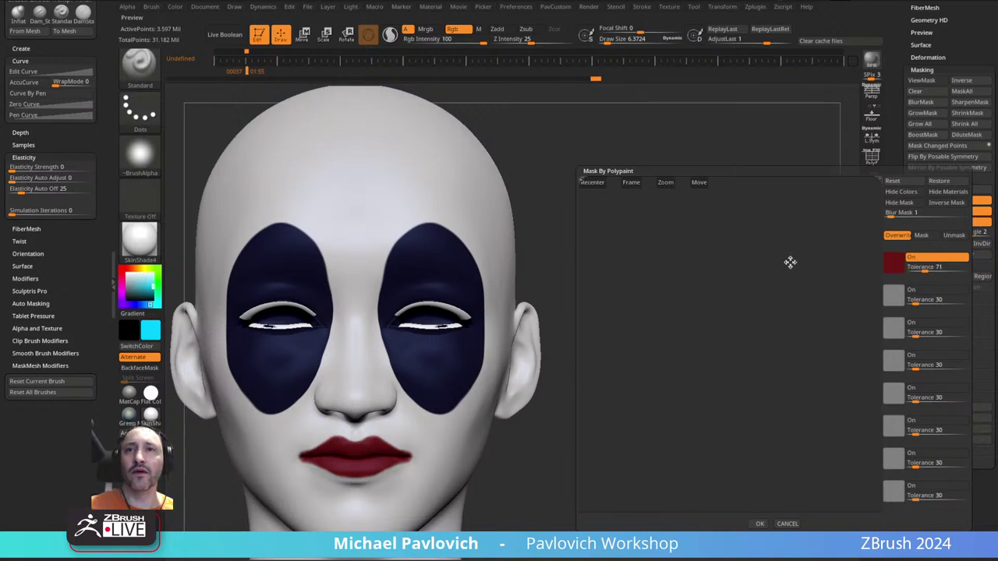
{"action": "left_click_drag", "start_coordinate": [803, 292], "coordinate": [801, 257]}
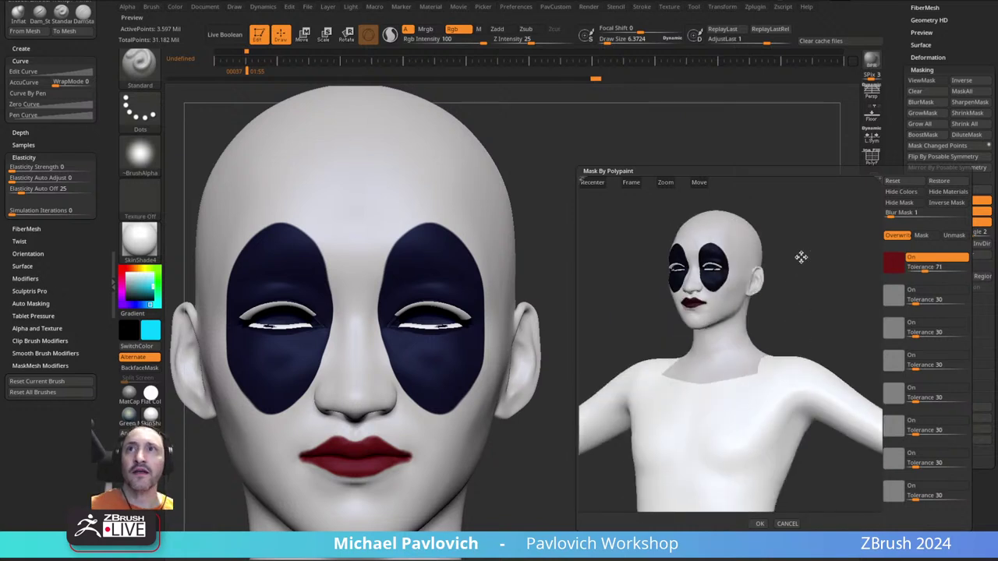
{"action": "left_click", "coordinate": [894, 263]}
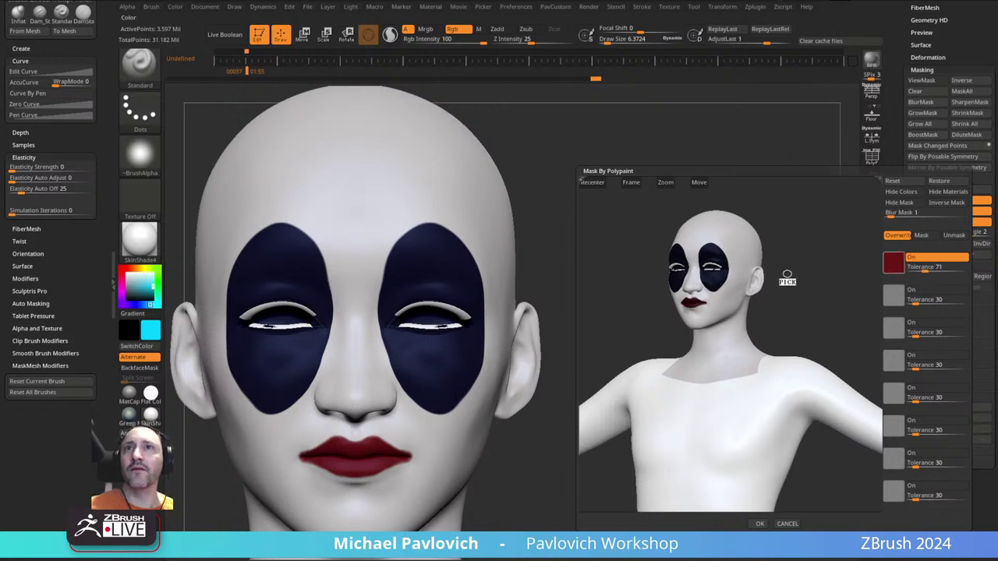
{"action": "left_click", "coordinate": [903, 183]}
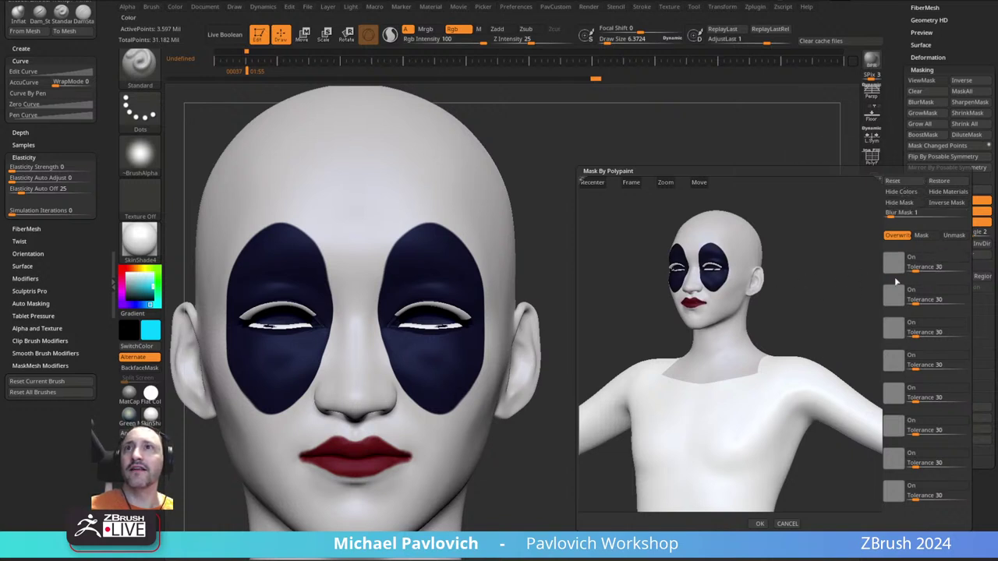
{"action": "left_click", "coordinate": [717, 260]}
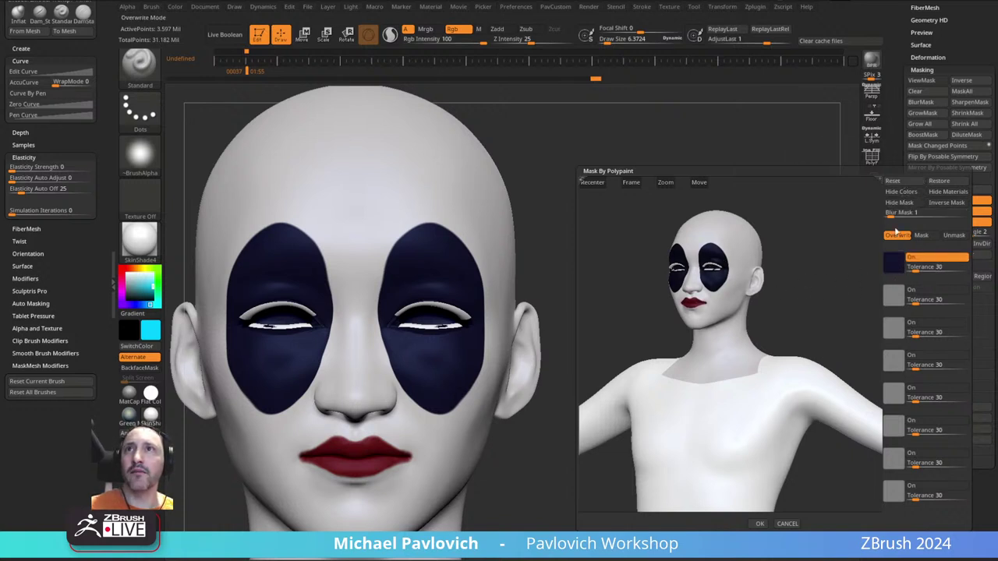
{"action": "left_click", "coordinate": [902, 191]}
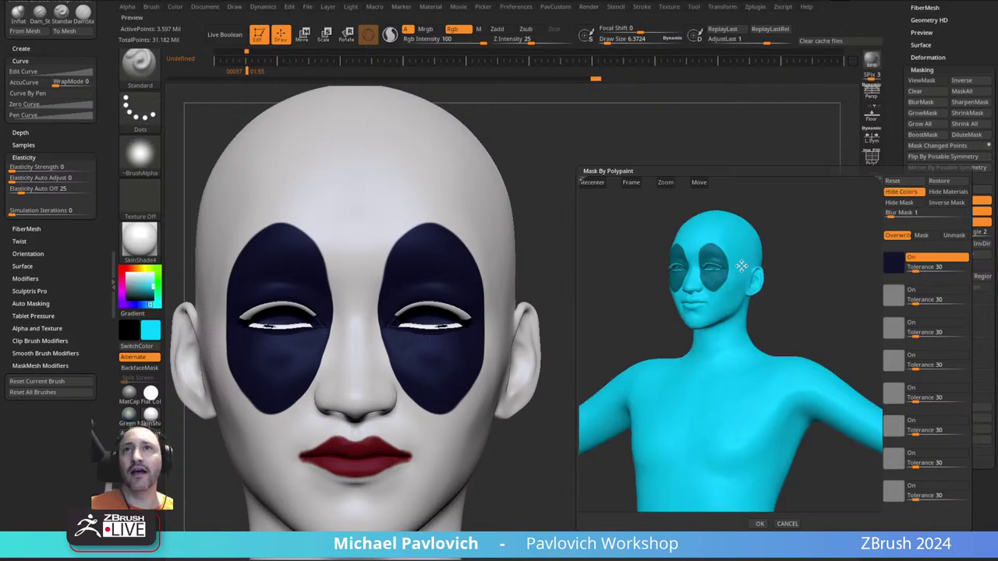
{"action": "left_click", "coordinate": [759, 524]}
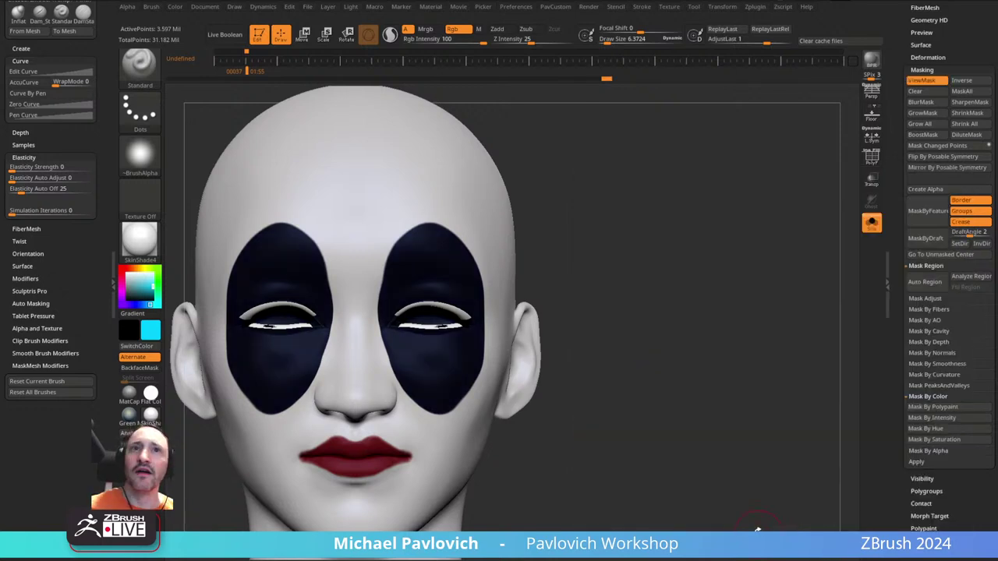
- With Untitled Layer 1 recording, paint cyan strokes above, below and beside the masked eye patches and across the nose bridge
{"action": "left_click_drag", "start_coordinate": [894, 187], "coordinate": [872, 456]}
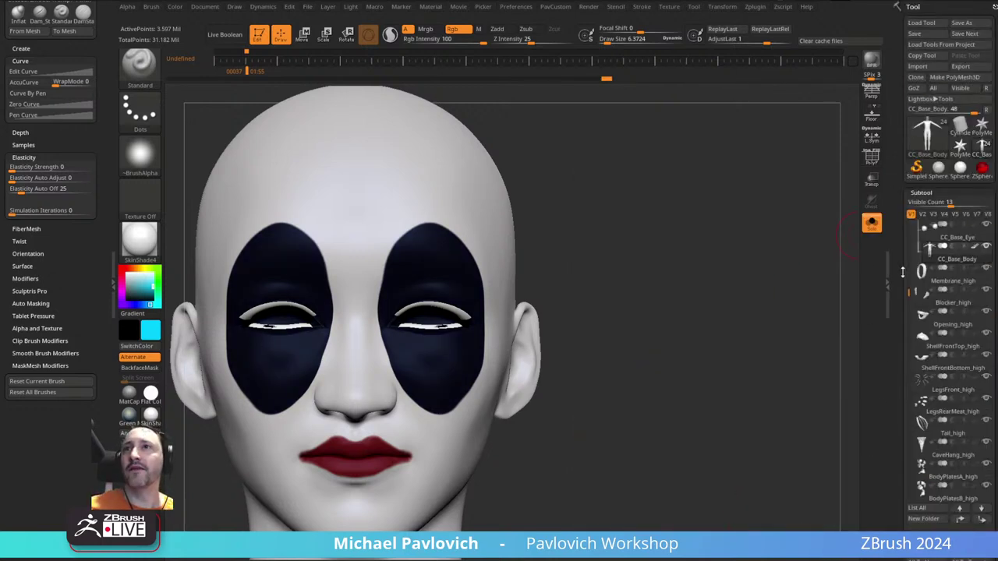
{"action": "scroll", "coordinate": [903, 272], "scroll_direction": "down", "scroll_amount": 15}
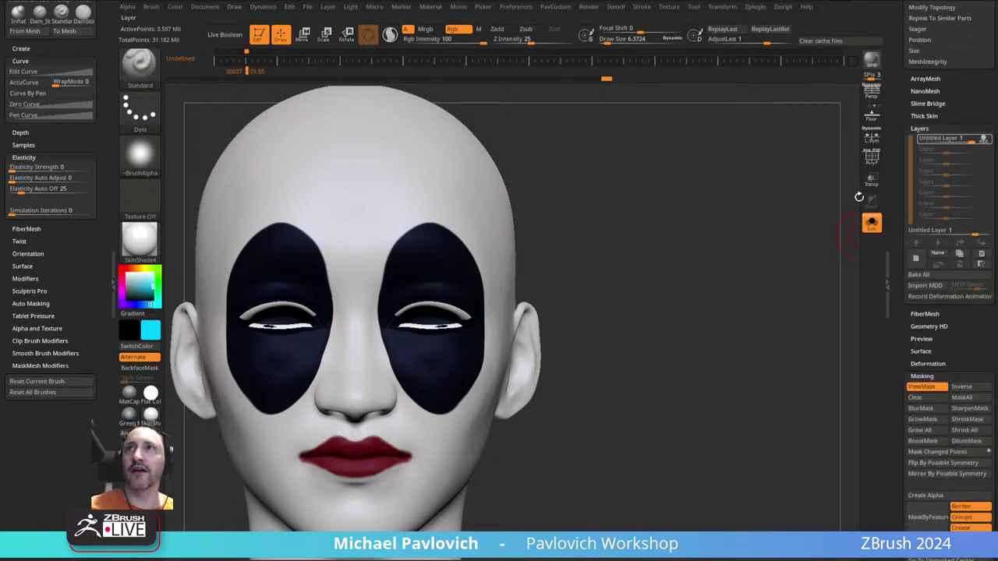
{"action": "left_click_drag", "start_coordinate": [717, 295], "coordinate": [694, 296]}
{"action": "mouse_move", "coordinate": [371, 234]}
{"action": "left_mouse_down"}
{"action": "mouse_move", "coordinate": [375, 205]}
{"action": "mouse_move", "coordinate": [379, 226]}
{"action": "left_mouse_up"}
{"action": "mouse_move", "coordinate": [384, 418]}
{"action": "left_mouse_down"}
{"action": "mouse_move", "coordinate": [392, 414]}
{"action": "mouse_move", "coordinate": [389, 438]}
{"action": "left_mouse_up"}
{"action": "left_click_drag", "start_coordinate": [451, 318], "coordinate": [443, 326]}
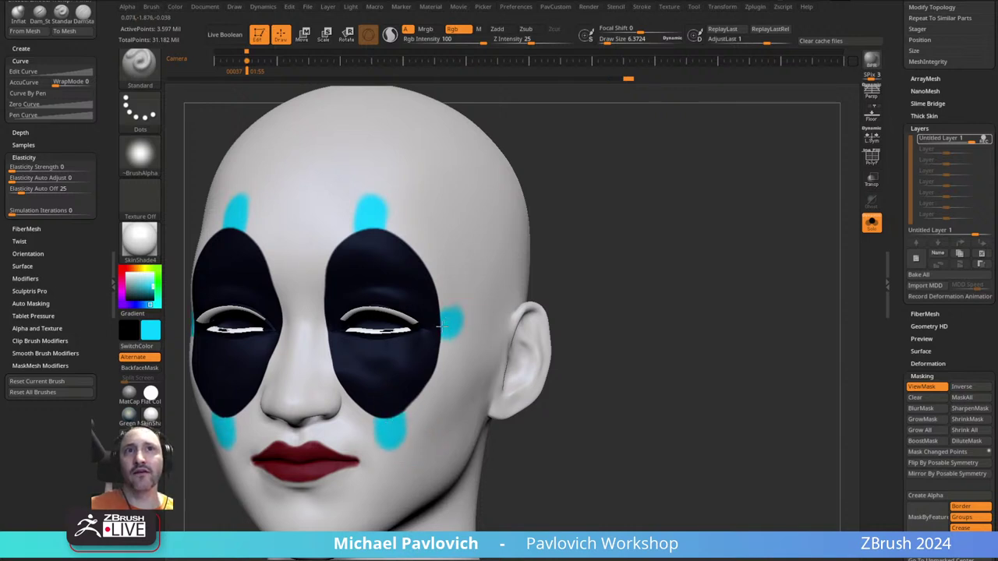
{"action": "mouse_move", "coordinate": [309, 328]}
{"action": "left_mouse_down"}
{"action": "mouse_move", "coordinate": [321, 328]}
{"action": "mouse_move", "coordinate": [312, 329]}
{"action": "left_mouse_up"}
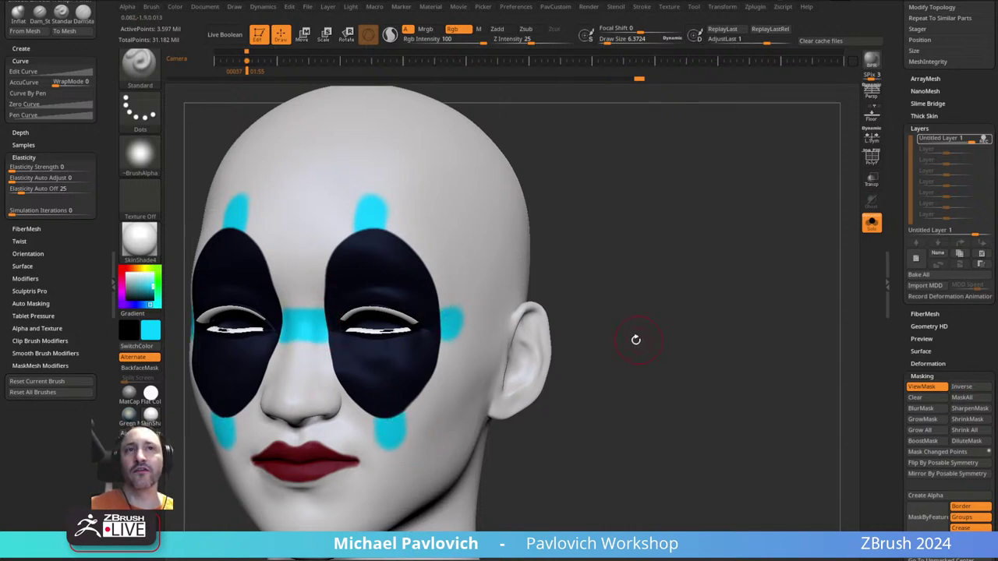
- Stop recording on Untitled Layer 1 and hide the mask display on the head
{"action": "left_click", "coordinate": [984, 140]}
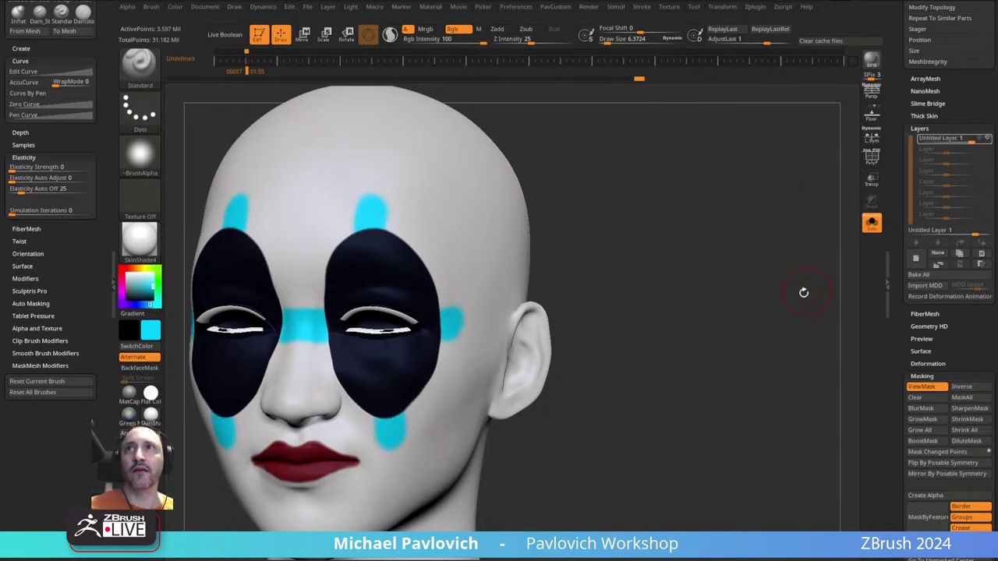
{"action": "key", "text": "ctrl+h"}
{"action": "left_click_drag", "start_coordinate": [655, 230], "coordinate": [713, 223], "text": "alt"}
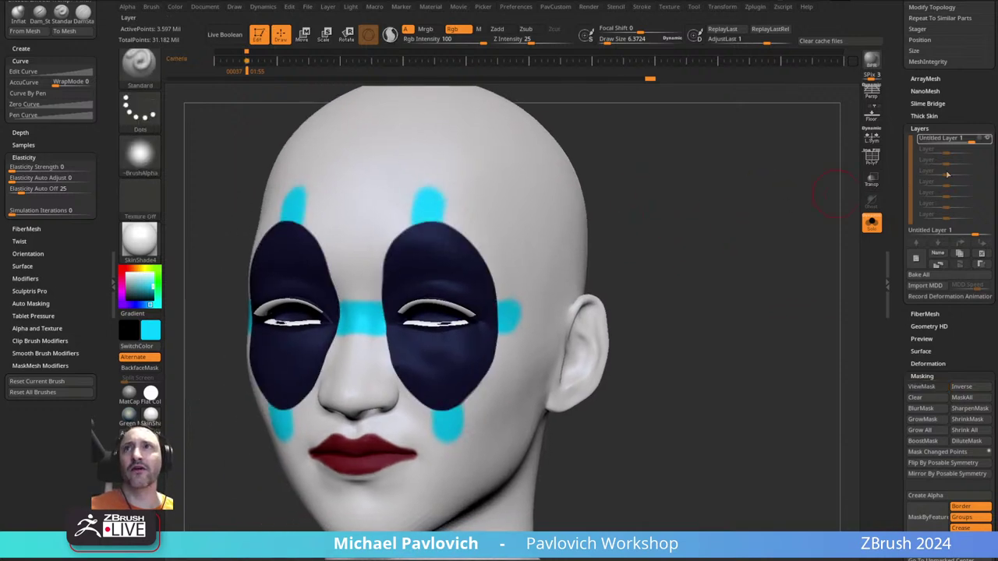
- Resume recording on Untitled Layer 1 and add diagonal cyan dabs around the eye patches at draw size 5.44
{"action": "left_click", "coordinate": [985, 141]}
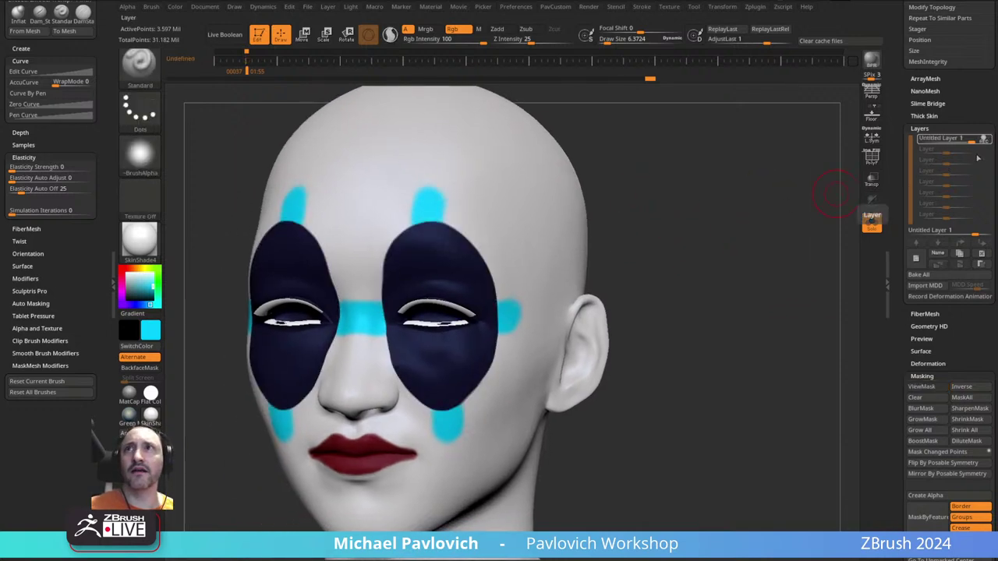
{"action": "mouse_move", "coordinate": [462, 281]}
{"action": "left_mouse_down"}
{"action": "mouse_move", "coordinate": [488, 248]}
{"action": "mouse_move", "coordinate": [475, 283]}
{"action": "left_mouse_up"}
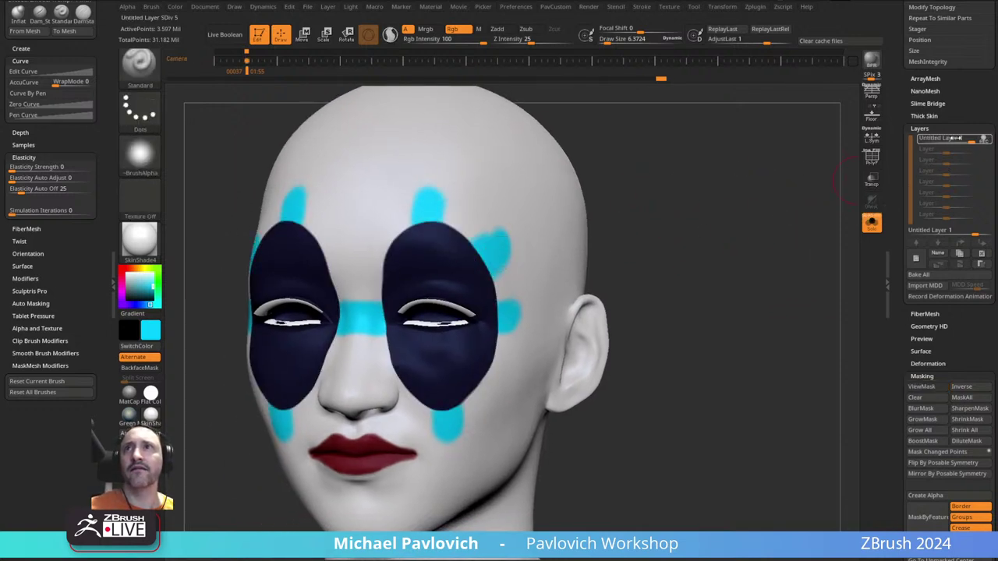
{"action": "key", "text": "ctrl+z"}
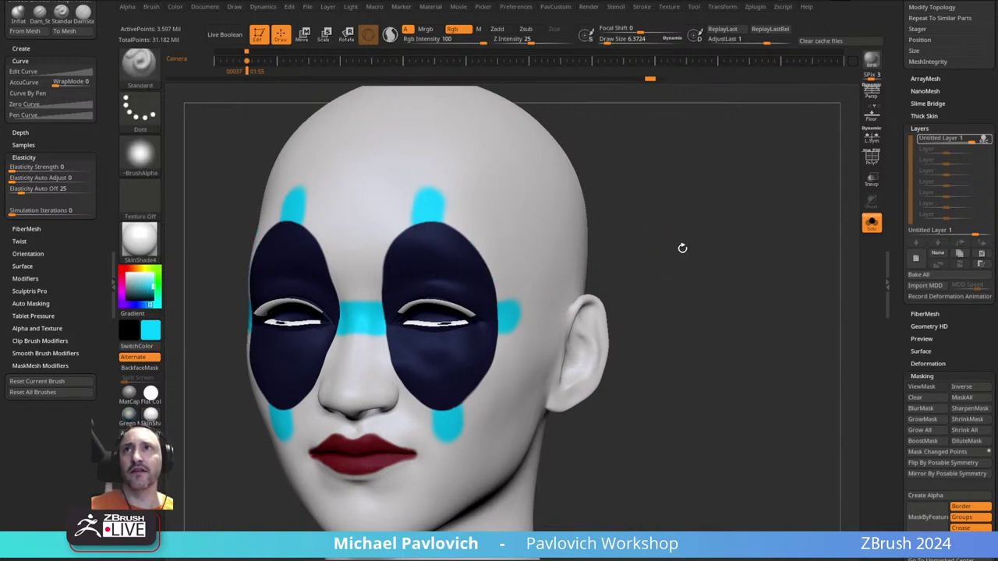
{"action": "left_click_drag", "start_coordinate": [383, 243], "coordinate": [413, 262]}
{"action": "left_click_drag", "start_coordinate": [494, 253], "coordinate": [474, 271]}
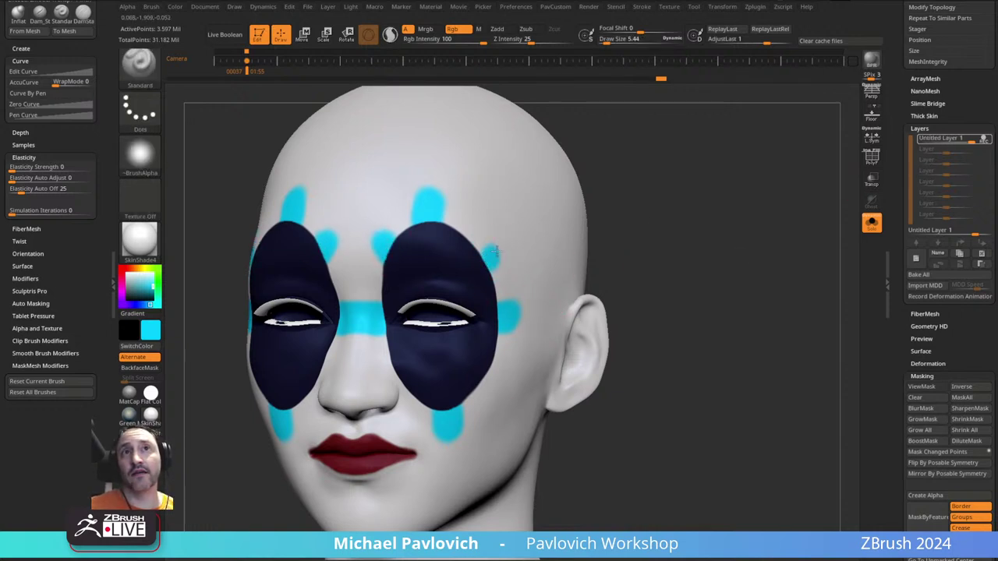
{"action": "left_click_drag", "start_coordinate": [404, 387], "coordinate": [412, 399]}
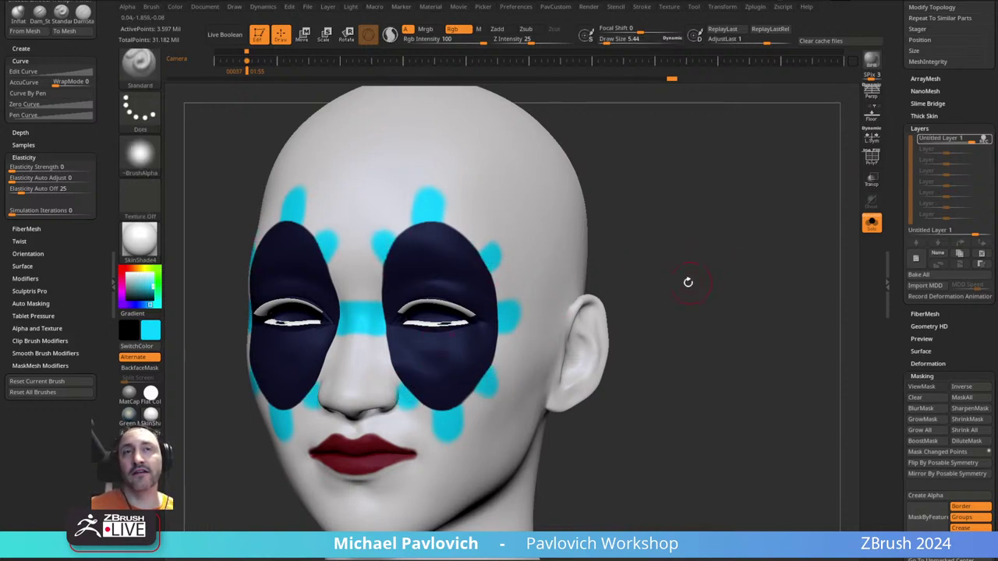
- Set the Standard brush's Polypaint Mode to 3, Multiply, in its Alpha and Texture settings
{"action": "left_click_drag", "start_coordinate": [681, 282], "coordinate": [655, 288]}
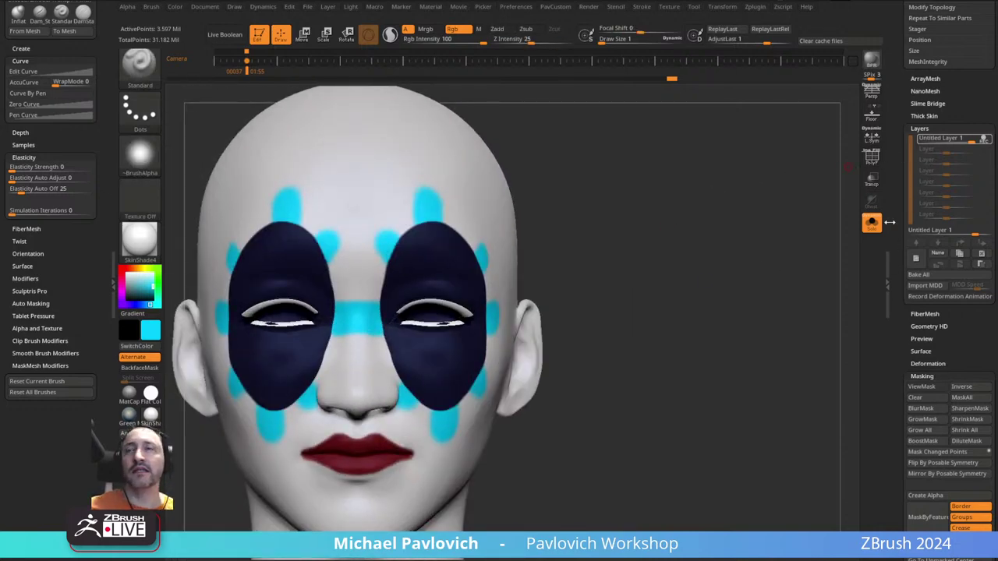
{"action": "left_click_drag", "start_coordinate": [766, 274], "coordinate": [754, 223]}
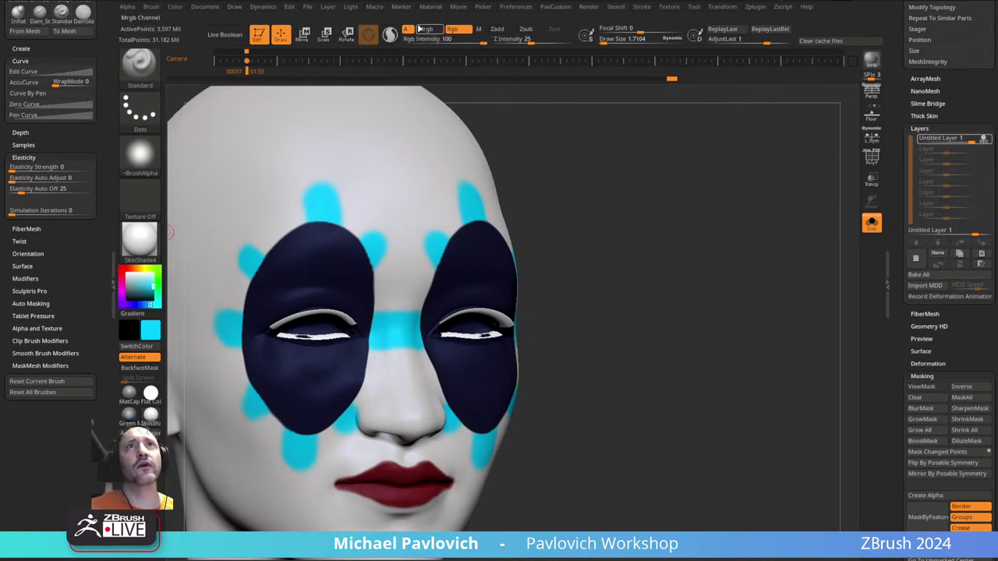
{"action": "left_click", "coordinate": [457, 30]}
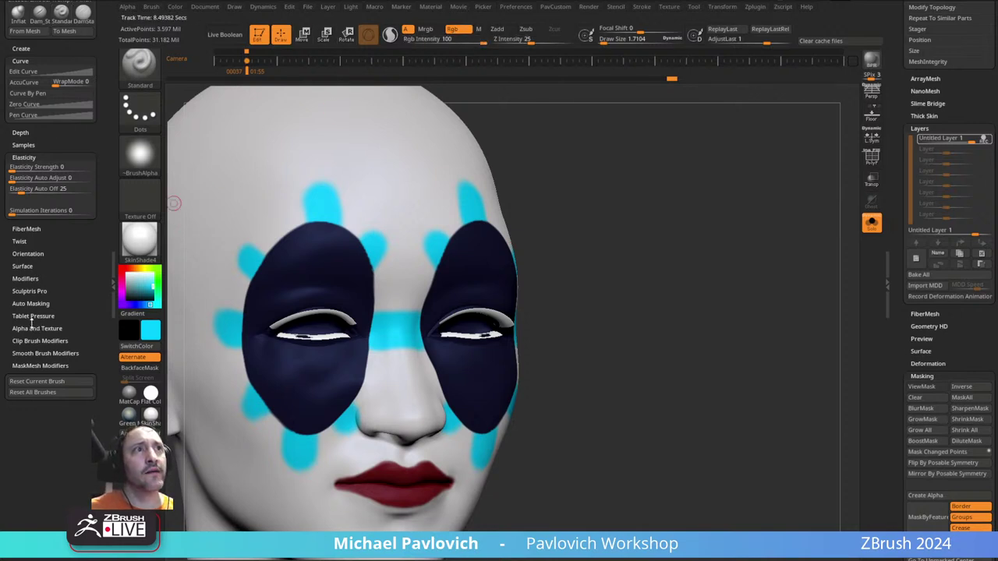
{"action": "key", "text": "shift"}
{"action": "left_click", "coordinate": [38, 329], "text": "shift"}
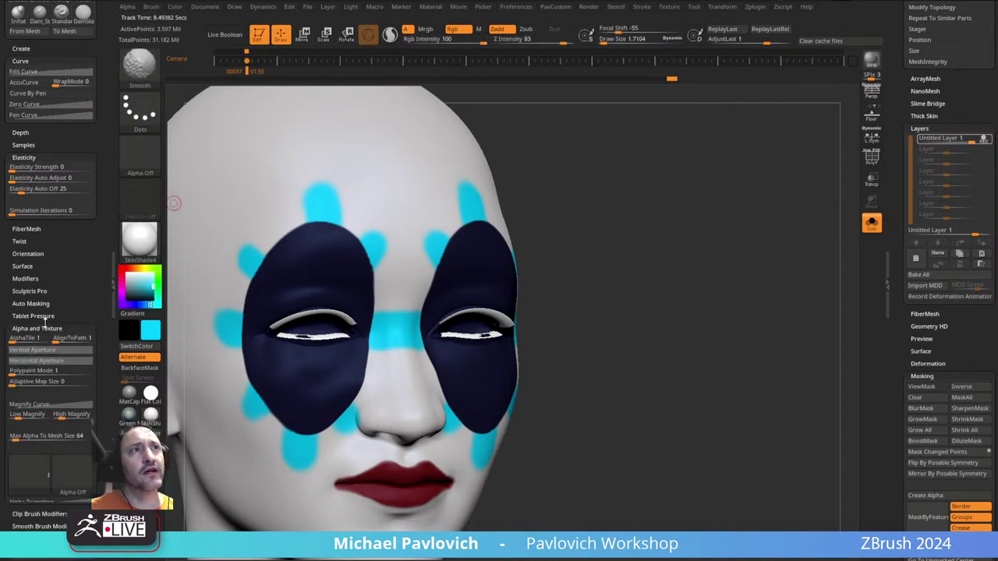
{"action": "left_click_drag", "start_coordinate": [59, 289], "coordinate": [60, 258]}
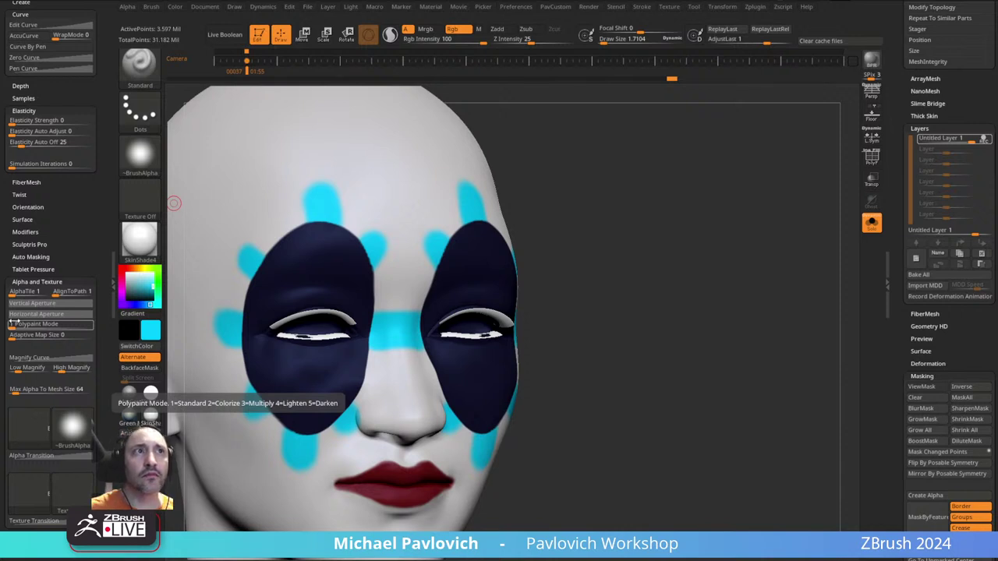
{"action": "left_click_drag", "start_coordinate": [11, 323], "coordinate": [51, 324]}
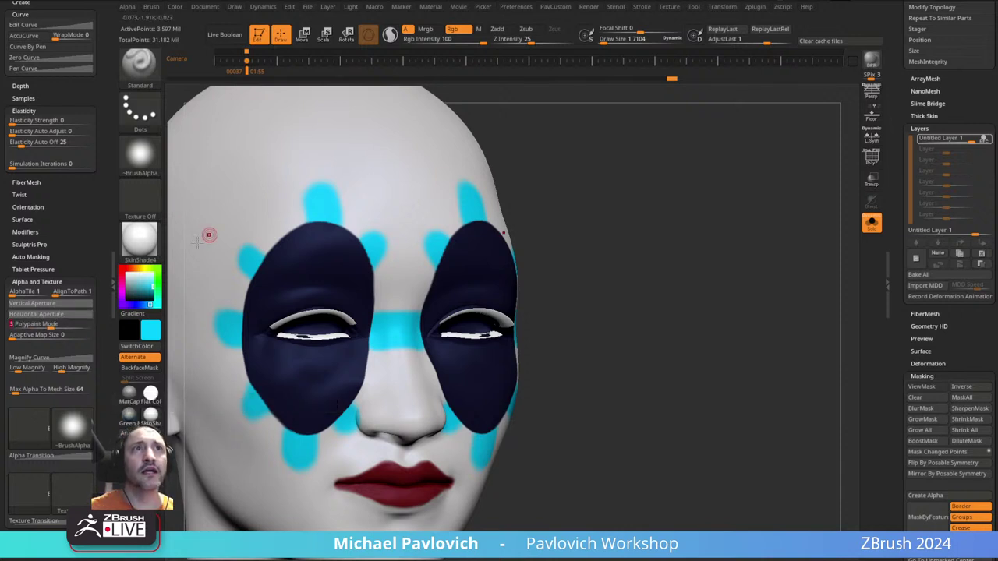
- Choose a saturated blue and paint a Multiply test dab over the cyan mark above the brow at draw size 5.44
{"action": "left_click", "coordinate": [144, 298]}
{"action": "mouse_move", "coordinate": [321, 200]}
{"action": "left_mouse_down"}
{"action": "mouse_move", "coordinate": [347, 203]}
{"action": "mouse_move", "coordinate": [374, 181]}
{"action": "left_mouse_up"}
{"action": "key", "text": "ctrl+z"}
{"action": "key", "text": "s"}
{"action": "key", "text": "s"}
{"action": "left_click_drag", "start_coordinate": [575, 175], "coordinate": [726, 153], "text": "shift"}
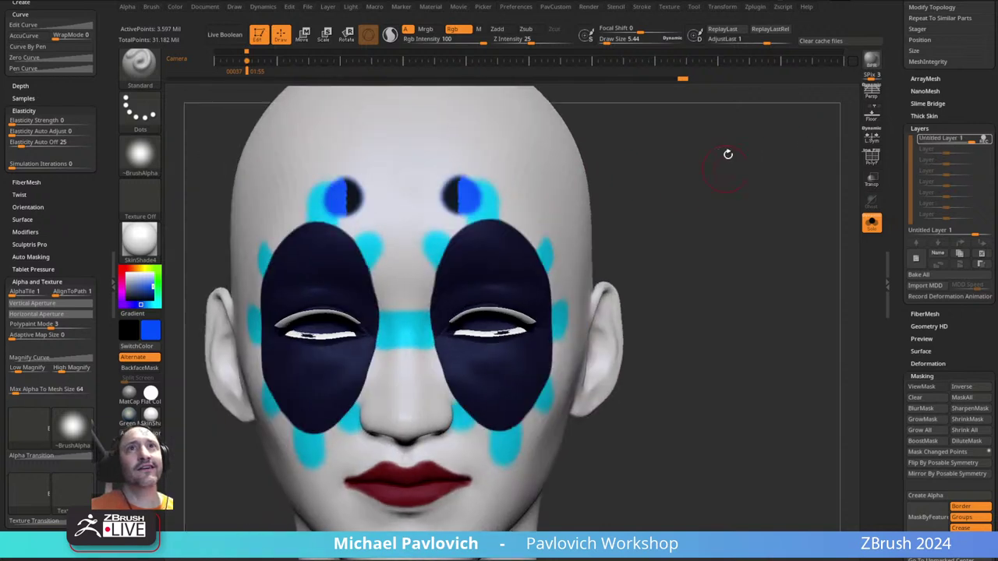
- Undo the brow dab, try another blue Multiply stroke across the cyan mark, and undo that too
{"action": "key", "text": "ctrl+z"}
{"action": "mouse_move", "coordinate": [344, 192]}
{"action": "left_mouse_down"}
{"action": "mouse_move", "coordinate": [321, 190]}
{"action": "mouse_move", "coordinate": [313, 175]}
{"action": "mouse_move", "coordinate": [307, 221]}
{"action": "mouse_move", "coordinate": [345, 227]}
{"action": "mouse_move", "coordinate": [339, 278]}
{"action": "mouse_move", "coordinate": [349, 312]}
{"action": "mouse_move", "coordinate": [335, 234]}
{"action": "mouse_move", "coordinate": [269, 236]}
{"action": "mouse_move", "coordinate": [247, 279]}
{"action": "mouse_move", "coordinate": [264, 278]}
{"action": "mouse_move", "coordinate": [316, 203]}
{"action": "mouse_move", "coordinate": [297, 204]}
{"action": "left_mouse_up"}
{"action": "left_click_drag", "start_coordinate": [597, 149], "coordinate": [654, 143]}
{"action": "key", "text": "ctrl+z"}
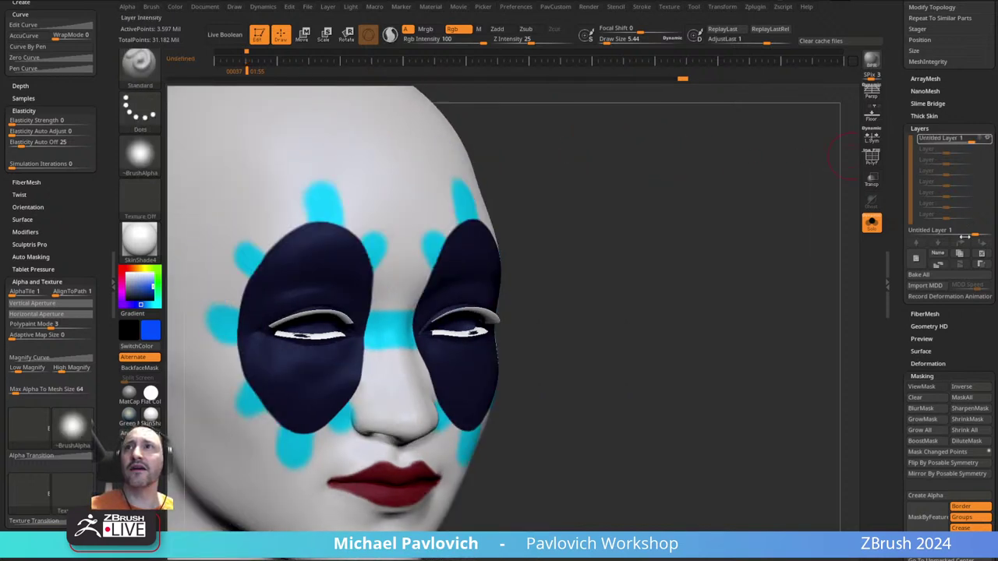
- Bake all layers and paint a blue Multiply dab over the cyan marks above the brows at draw size 6.3724
{"action": "left_click", "coordinate": [925, 276]}
{"action": "left_click_drag", "start_coordinate": [737, 303], "coordinate": [773, 265]}
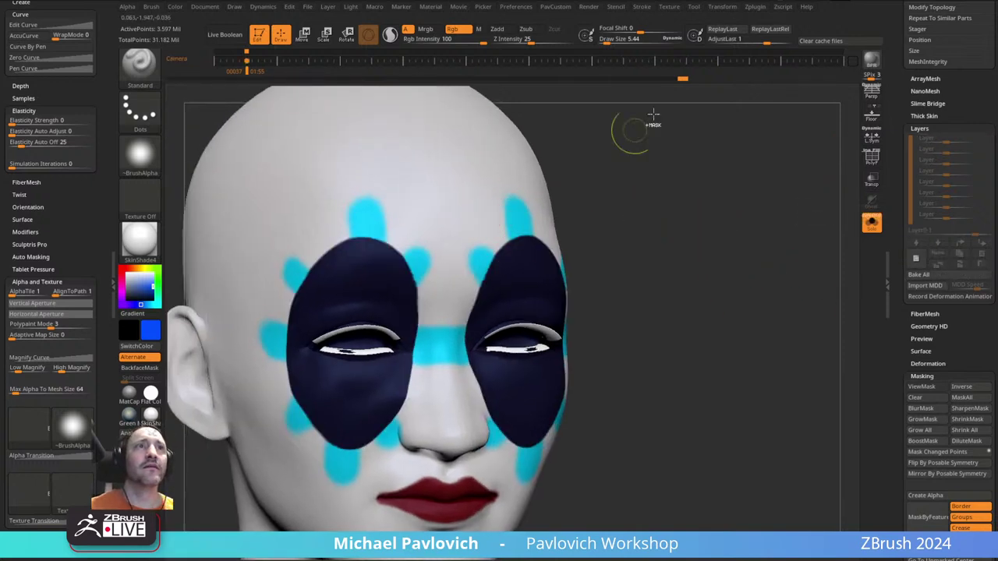
{"action": "key", "text": "["}
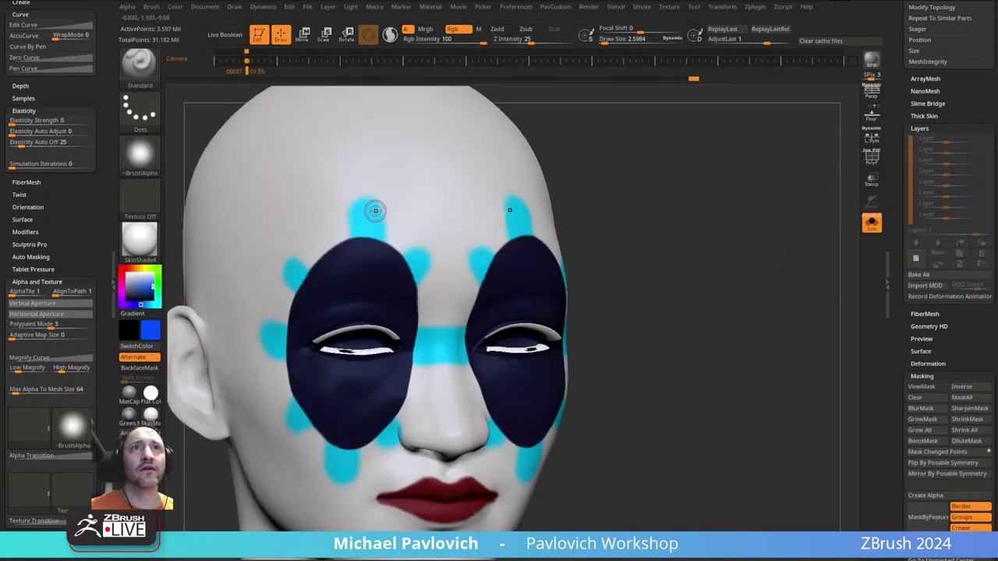
{"action": "left_click", "coordinate": [381, 215]}
{"action": "left_click_drag", "start_coordinate": [380, 217], "coordinate": [389, 214]}
{"action": "left_click_drag", "start_coordinate": [584, 184], "coordinate": [718, 196]}
{"action": "key", "text": "ctrl+z"}
{"action": "key", "text": "s"}
{"action": "mouse_move", "coordinate": [376, 243]}
{"action": "left_mouse_down"}
{"action": "mouse_move", "coordinate": [385, 239]}
{"action": "mouse_move", "coordinate": [370, 241]}
{"action": "left_mouse_up"}
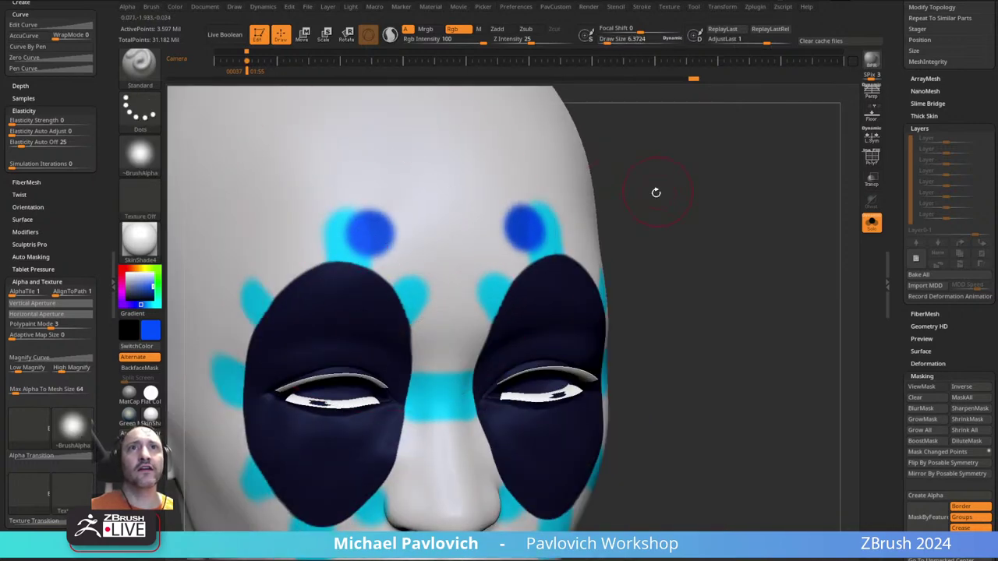
- Set the brush's draw size to 3.8416
{"action": "left_click_drag", "start_coordinate": [657, 193], "coordinate": [628, 188]}
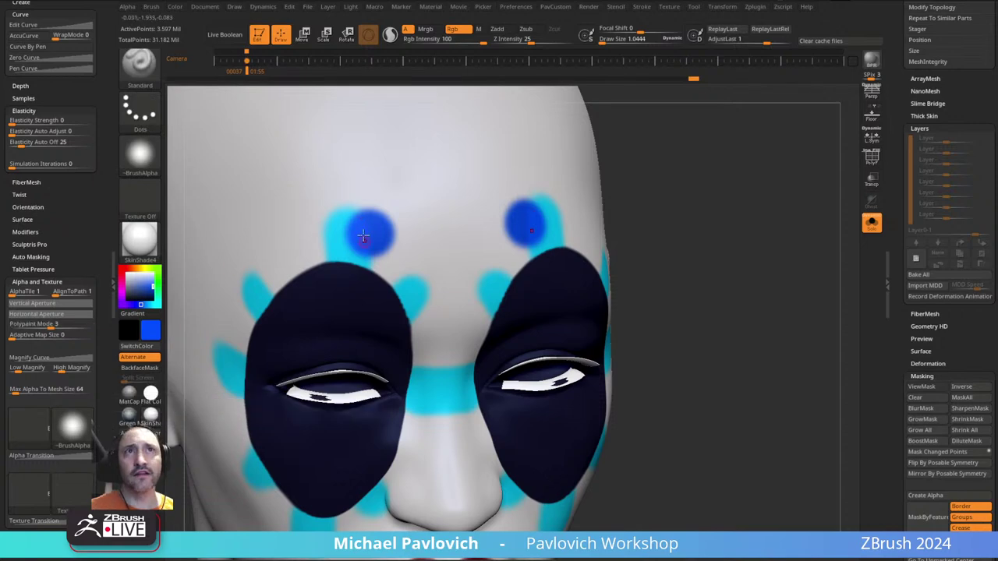
{"action": "key", "text": "s"}
{"action": "left_click_drag", "start_coordinate": [371, 233], "coordinate": [380, 233]}
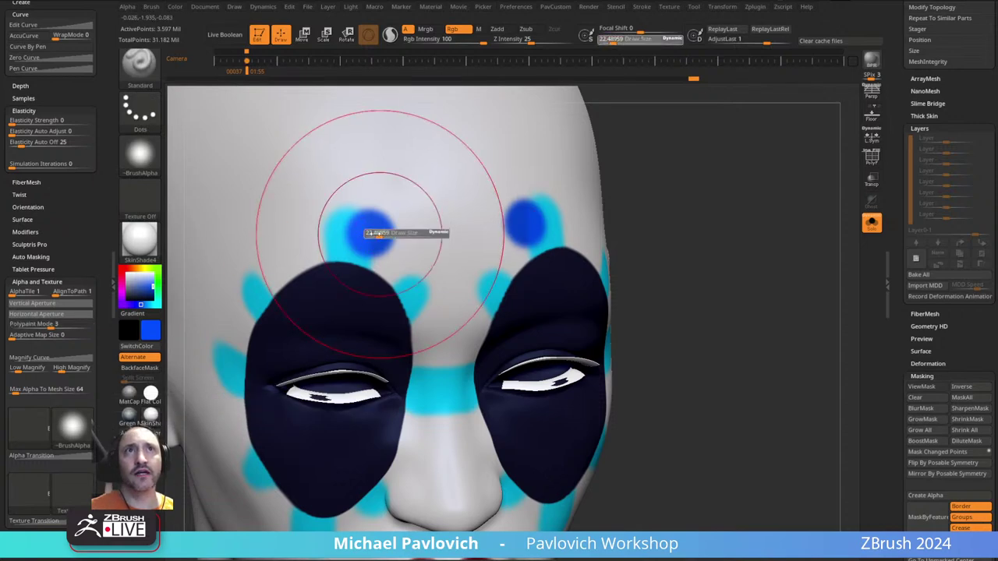
{"action": "left_click_drag", "start_coordinate": [666, 212], "coordinate": [681, 192]}
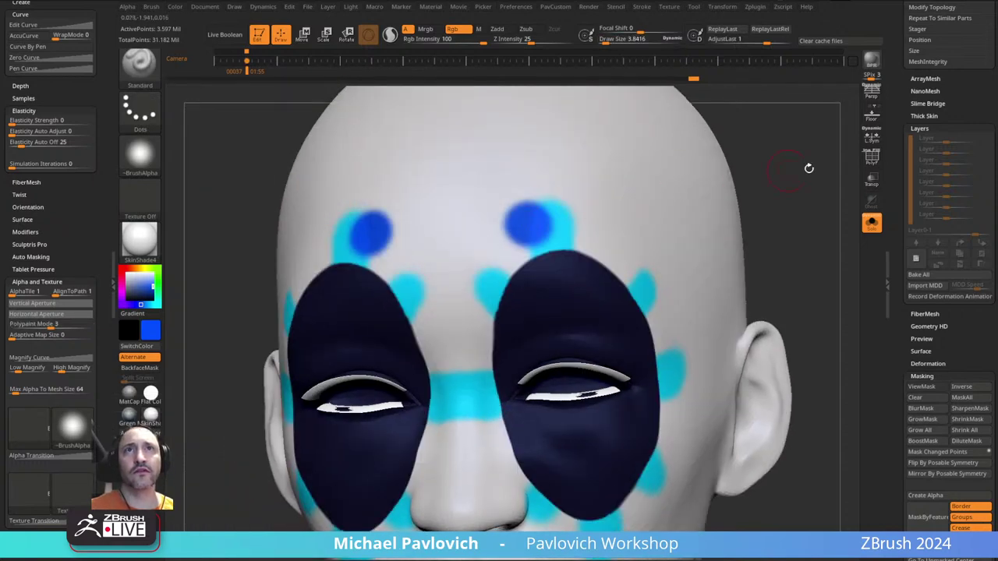
{"action": "left_click_drag", "start_coordinate": [808, 167], "coordinate": [864, 169]}
- Test blue Multiply strokes running from the forehead onto the dark eye patches, and undo them
{"action": "left_click_drag", "start_coordinate": [421, 232], "coordinate": [434, 299]}
{"action": "key", "text": "ctrl+z"}
{"action": "mouse_move", "coordinate": [272, 250]}
{"action": "left_mouse_down"}
{"action": "mouse_move", "coordinate": [312, 305]}
{"action": "mouse_move", "coordinate": [328, 310]}
{"action": "left_mouse_up"}
{"action": "mouse_move", "coordinate": [672, 190]}
{"action": "left_mouse_down"}
{"action": "mouse_move", "coordinate": [680, 166]}
{"action": "mouse_move", "coordinate": [669, 173]}
{"action": "left_mouse_up"}
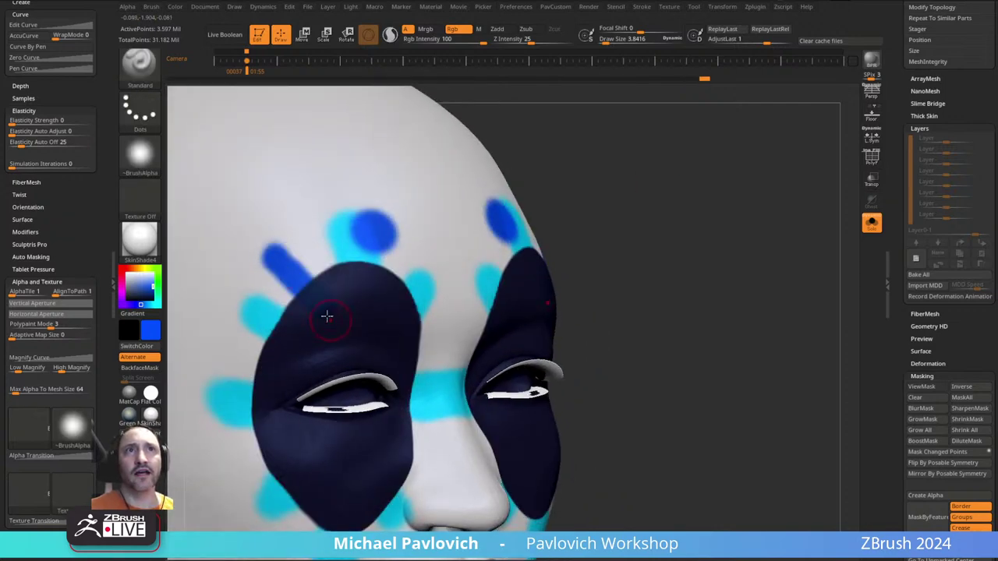
{"action": "key", "text": "ctrl+z"}
{"action": "key", "text": "ctrl+z"}
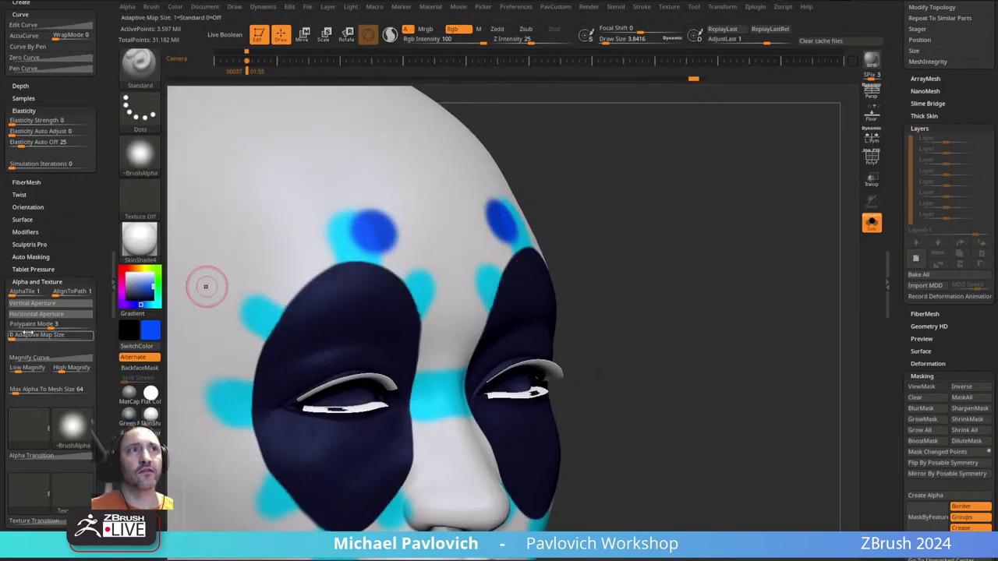
- Set Polypaint Mode to 1, Standard, and paint a blue stroke from the brow onto the dark eye patch
{"action": "left_click_drag", "start_coordinate": [28, 328], "coordinate": [11, 327]}
{"action": "left_click_drag", "start_coordinate": [298, 265], "coordinate": [325, 305]}
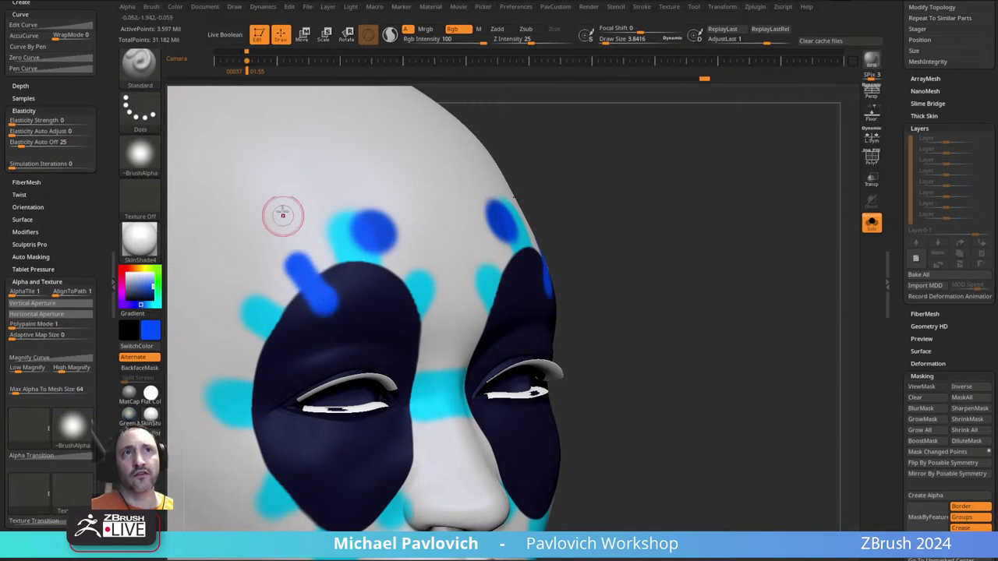
- Undo the Standard-mode brow stroke, test a blue stroke there at Rgb Intensity 58, and undo it
{"action": "key", "text": "ctrl"}
{"action": "key", "text": "ctrl+z"}
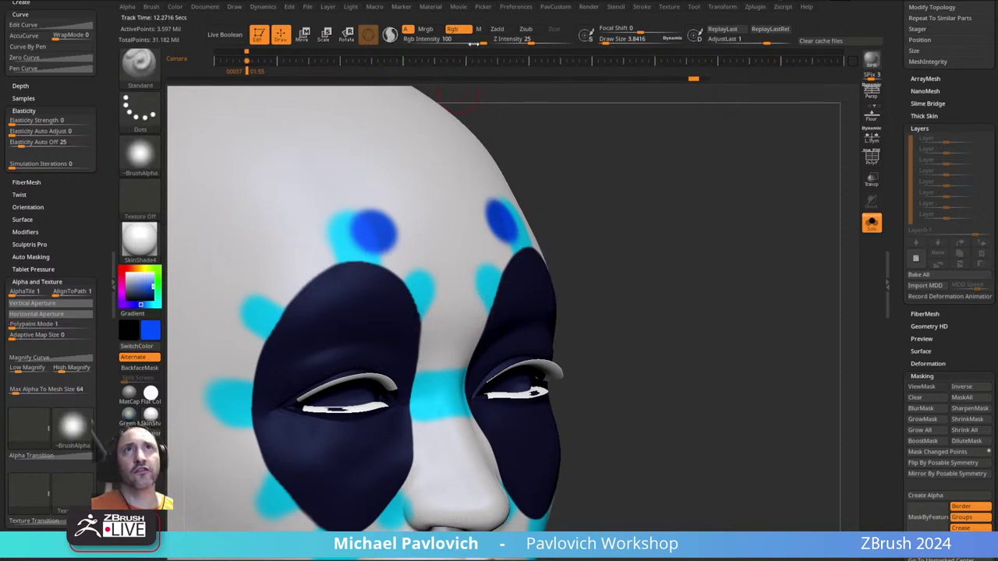
{"action": "left_click", "coordinate": [465, 40]}
{"action": "mouse_move", "coordinate": [279, 257]}
{"action": "left_mouse_down"}
{"action": "mouse_move", "coordinate": [319, 317]}
{"action": "mouse_move", "coordinate": [278, 263]}
{"action": "left_mouse_up"}
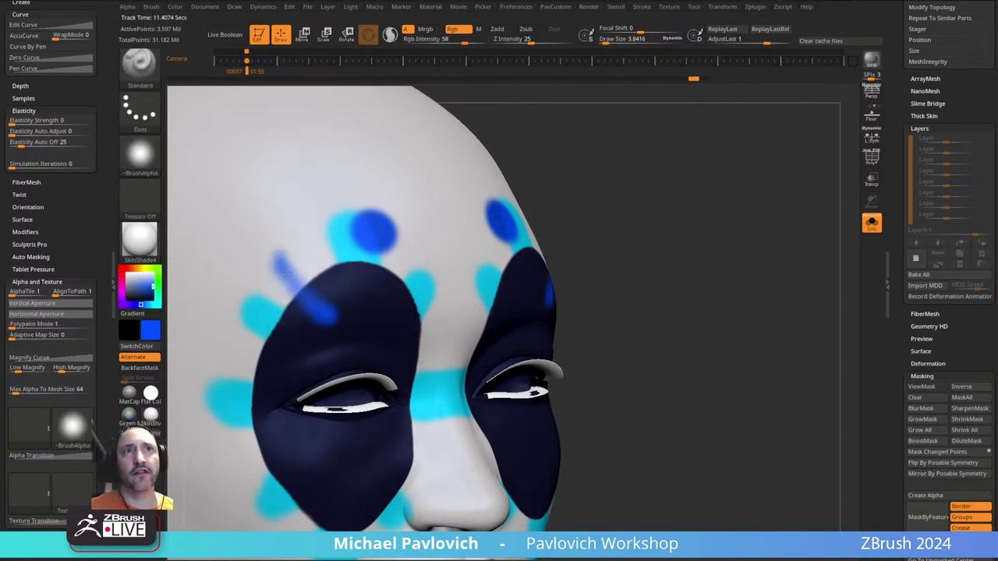
{"action": "key", "text": "ctrl+z"}
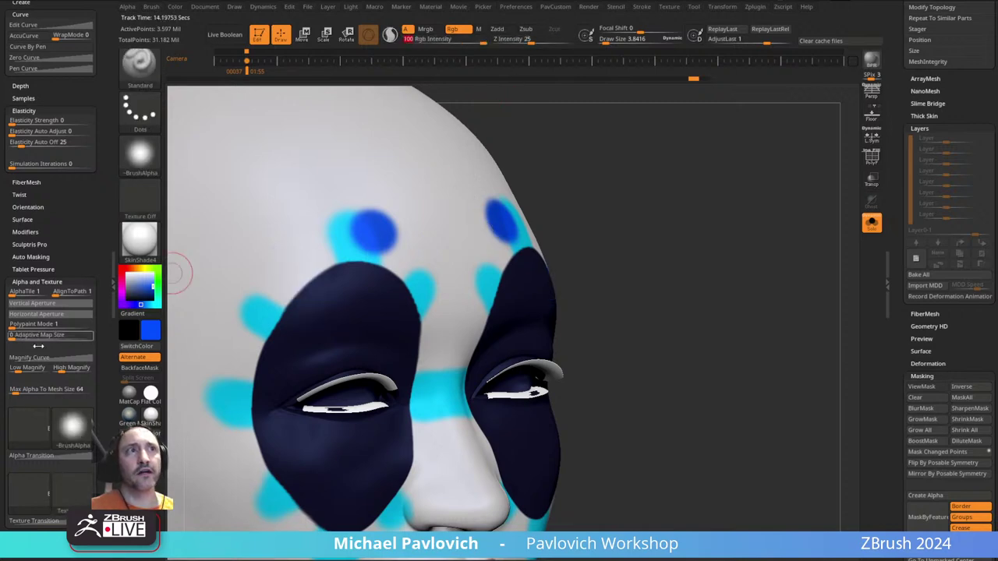
- Set Polypaint Mode to 3 and paint a blue stroke from the brow onto the dark eye patch
{"action": "left_click", "coordinate": [45, 324]}
{"action": "left_click_drag", "start_coordinate": [297, 268], "coordinate": [337, 299]}
{"action": "mouse_move", "coordinate": [719, 202]}
{"action": "left_mouse_down"}
{"action": "mouse_move", "coordinate": [688, 176]}
{"action": "mouse_move", "coordinate": [726, 211]}
{"action": "mouse_move", "coordinate": [659, 194]}
{"action": "mouse_move", "coordinate": [704, 201]}
{"action": "mouse_move", "coordinate": [694, 202]}
{"action": "left_mouse_up"}
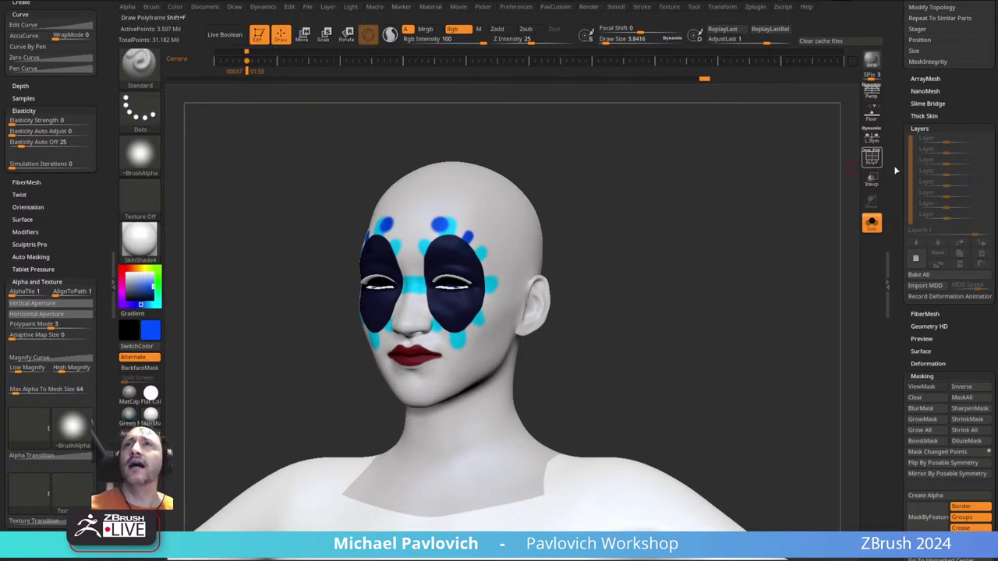
- Turn off Solo to display the whole creature around the painted body
{"action": "left_click_drag", "start_coordinate": [896, 162], "coordinate": [886, 437]}
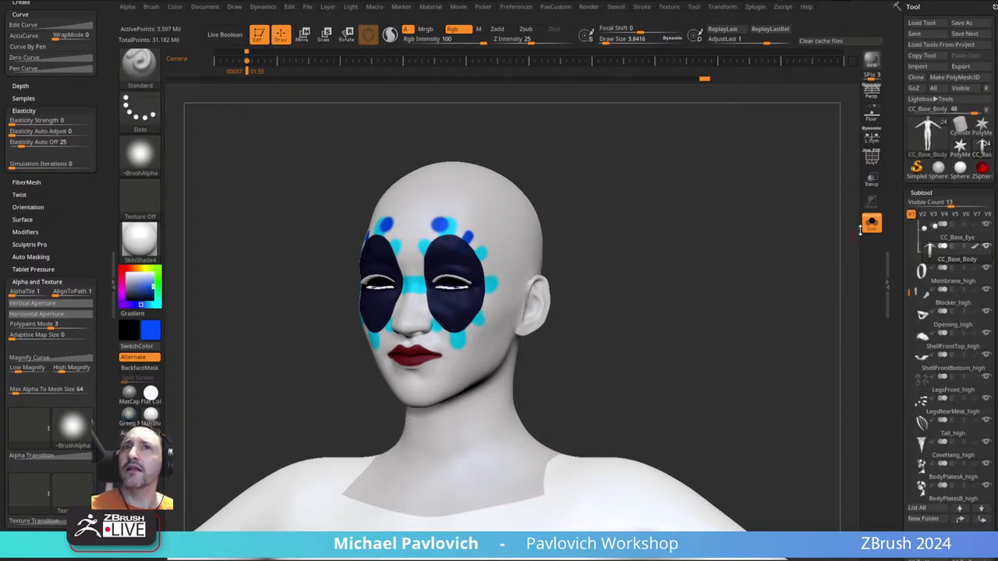
{"action": "right_click_drag", "start_coordinate": [737, 296], "coordinate": [785, 242], "text": "ctrl"}
{"action": "left_click", "coordinate": [871, 227]}
{"action": "left_click", "coordinate": [871, 227]}
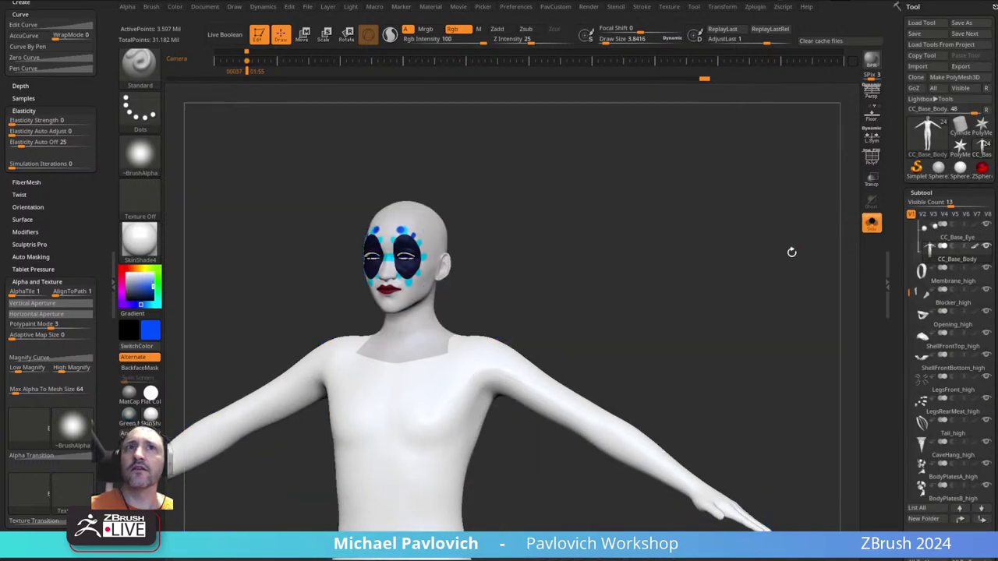
{"action": "left_click", "coordinate": [872, 222]}
- Choose the Green Metallic material and set the active colour to white
{"action": "left_click", "coordinate": [136, 417]}
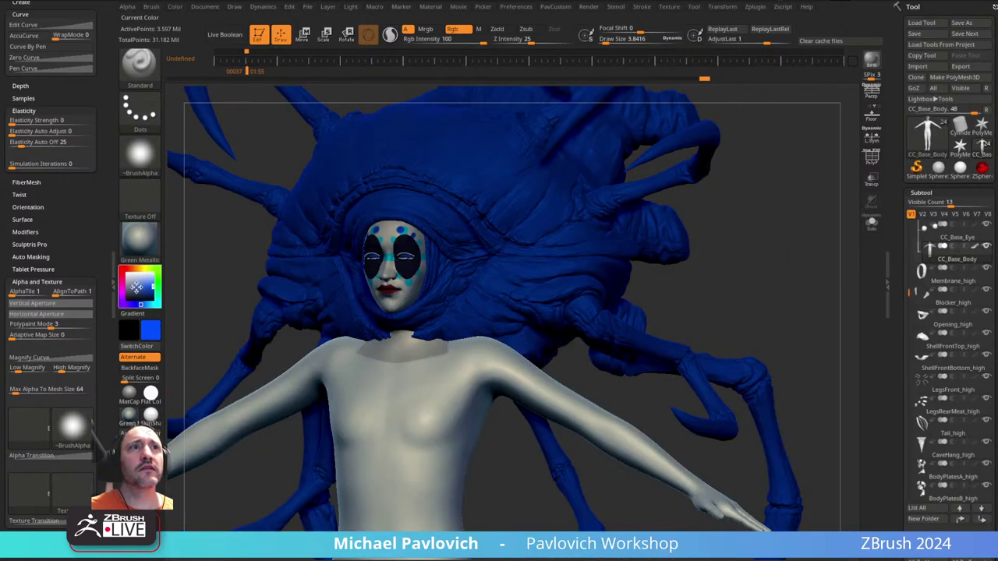
{"action": "left_click", "coordinate": [126, 273]}
{"action": "right_click_drag", "start_coordinate": [732, 234], "coordinate": [640, 231], "text": "ctrl"}
- Switch the active subtool to ShellFrontTop_high, Tail_high and Opening_high in turn on the model
{"action": "left_click", "coordinate": [438, 204], "text": "alt"}
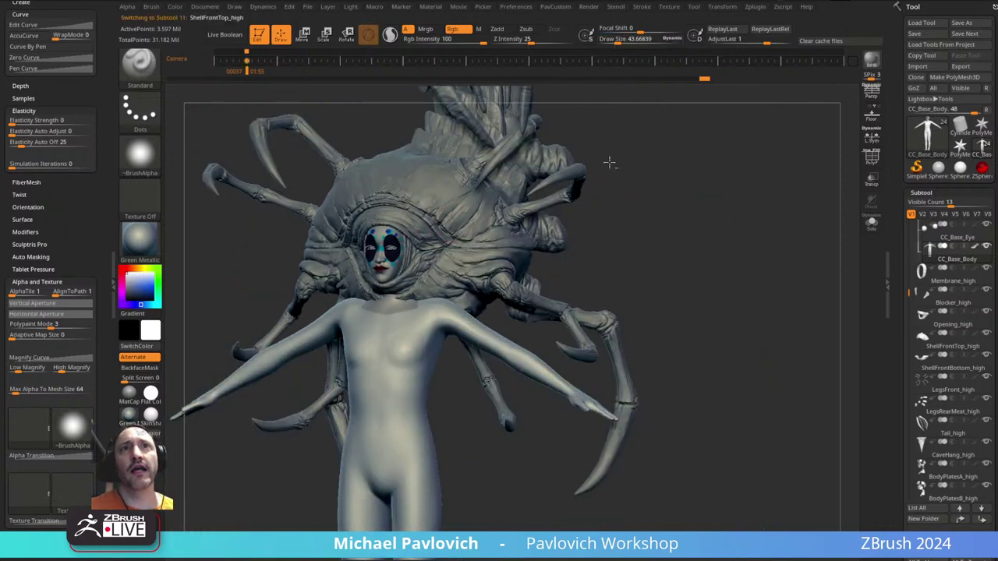
{"action": "right_click_drag", "start_coordinate": [610, 160], "coordinate": [612, 261], "text": "alt"}
{"action": "left_click", "coordinate": [560, 280], "text": "alt"}
{"action": "left_click", "coordinate": [531, 206], "text": "alt"}
{"action": "right_click_drag", "start_coordinate": [531, 206], "coordinate": [616, 210]}
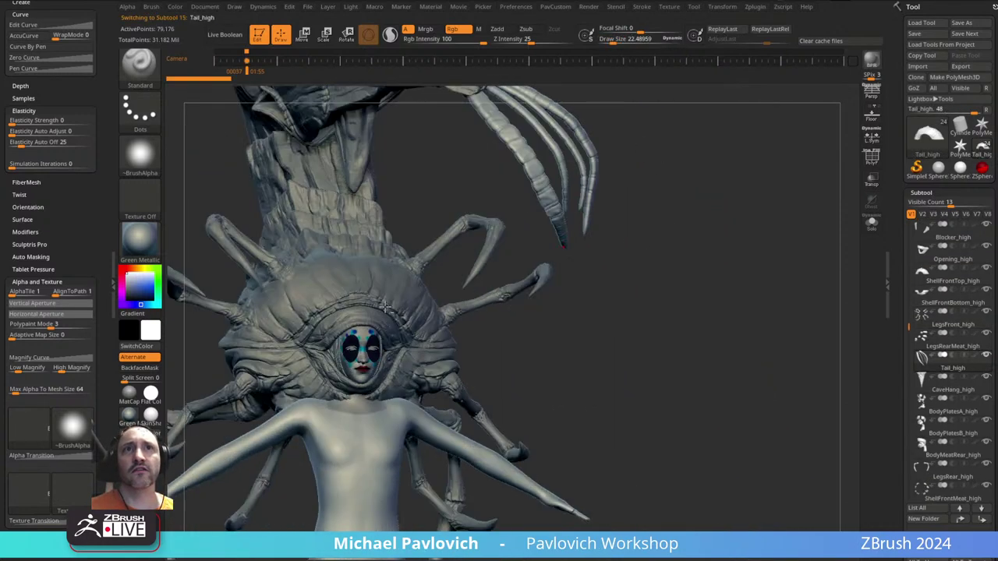
{"action": "left_click", "coordinate": [421, 300], "text": "alt"}
{"action": "left_click_drag", "start_coordinate": [643, 269], "coordinate": [694, 257]}
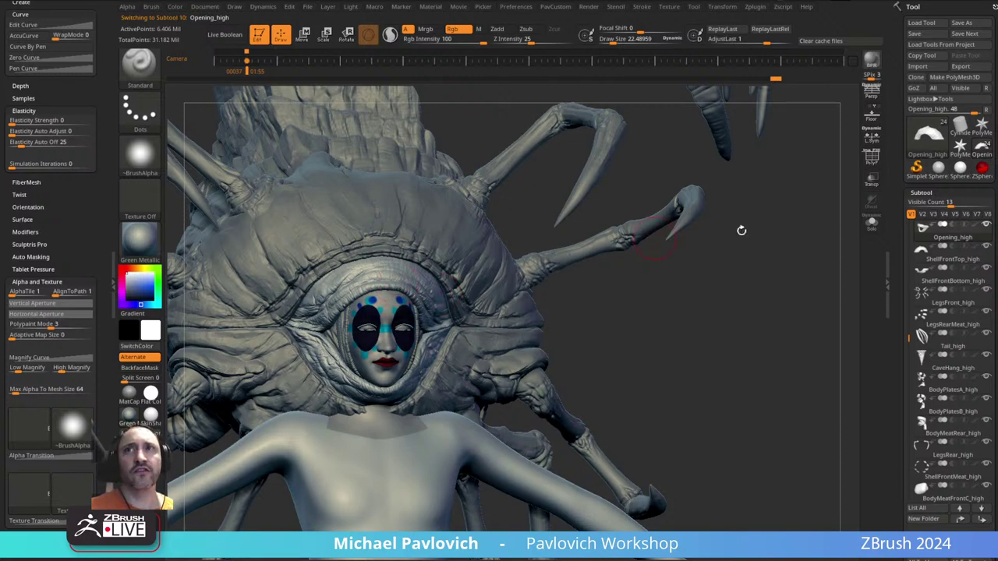
- Switch between the upper and lower front shell subtools, ending with ShellFrontTop_high active
{"action": "mouse_move", "coordinate": [986, 232]}
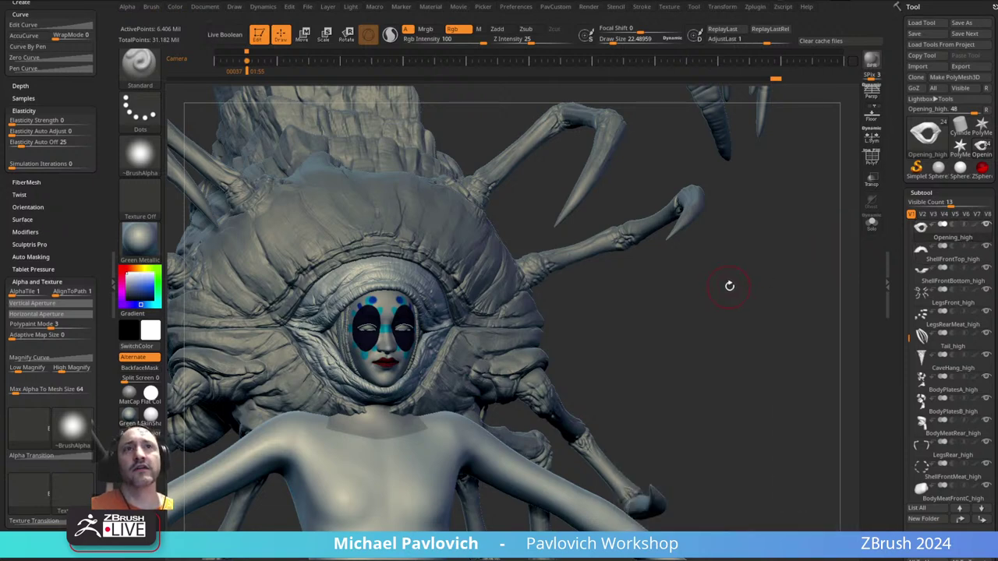
{"action": "left_click_drag", "start_coordinate": [729, 286], "coordinate": [734, 276]}
{"action": "left_click", "coordinate": [488, 277], "text": "alt"}
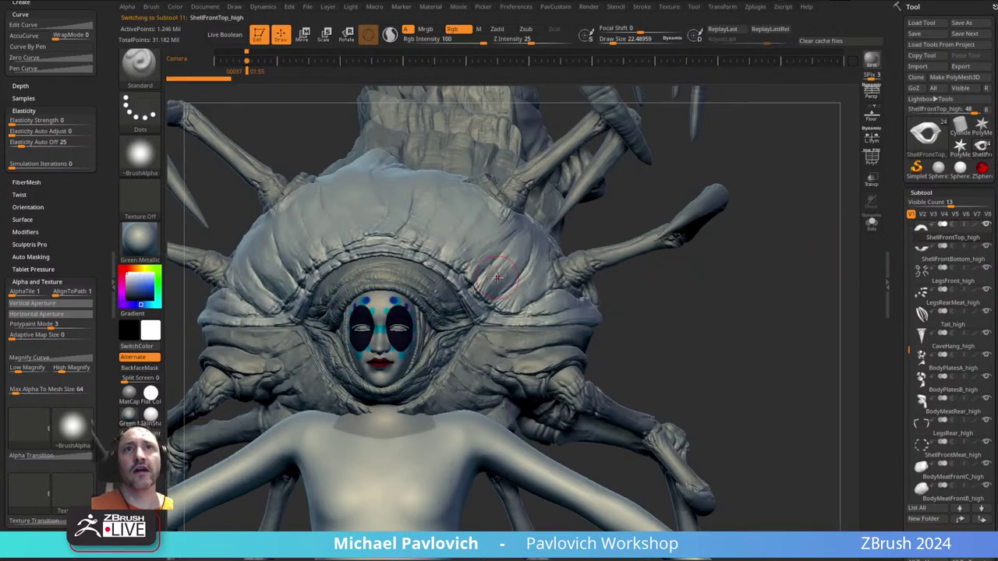
{"action": "left_click", "coordinate": [530, 369], "text": "alt"}
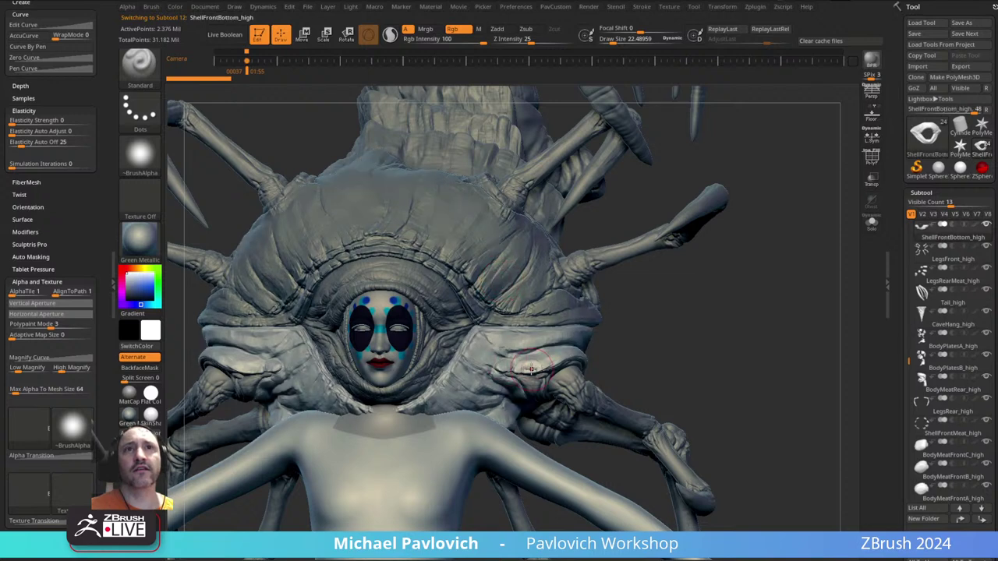
{"action": "left_click", "coordinate": [542, 306], "text": "alt"}
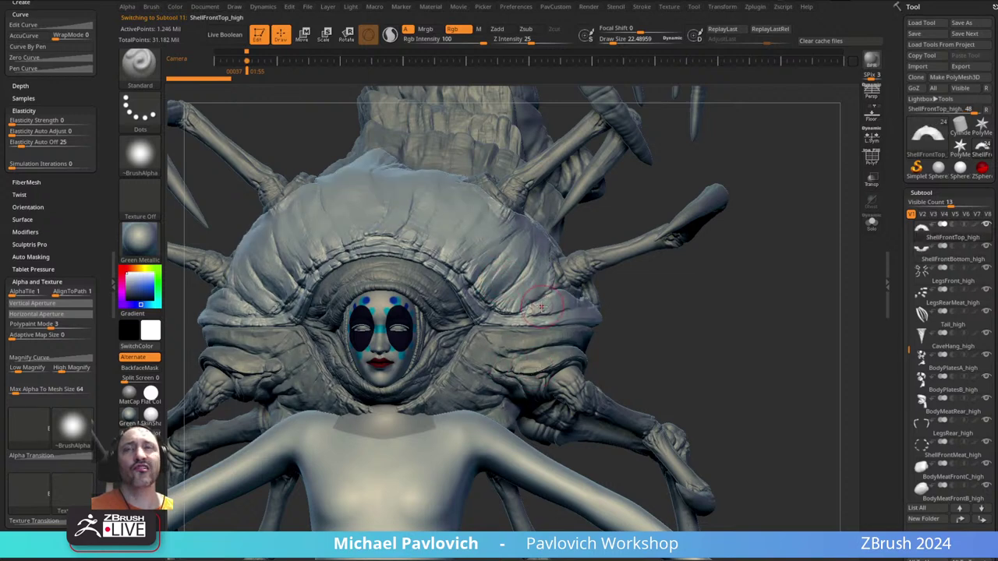
- Dock the Zplugin palette beside the canvas and expand its ZRepeat It section
{"action": "left_click", "coordinate": [755, 8]}
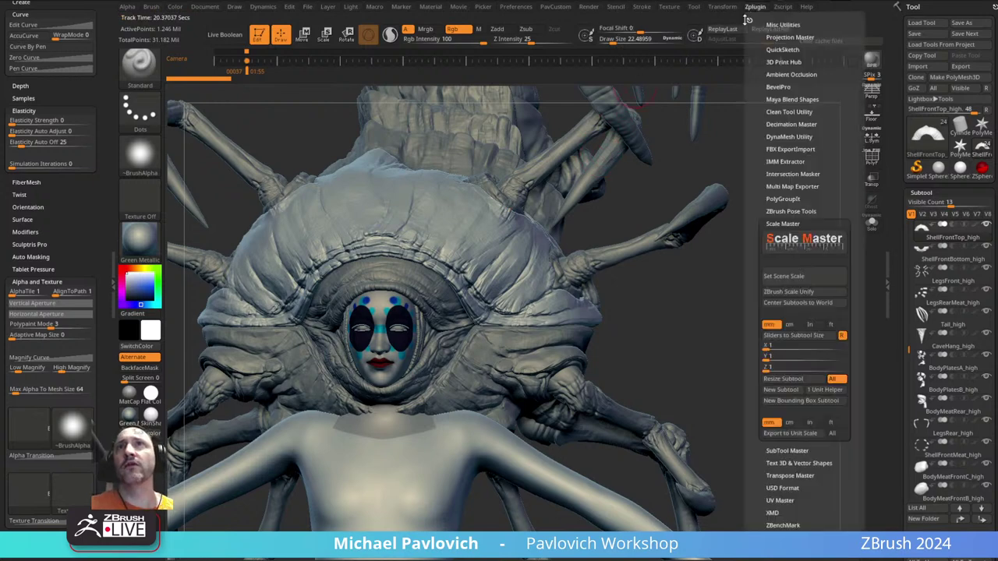
{"action": "left_click_drag", "start_coordinate": [749, 19], "coordinate": [59, 47]}
{"action": "left_click", "coordinate": [50, 222]}
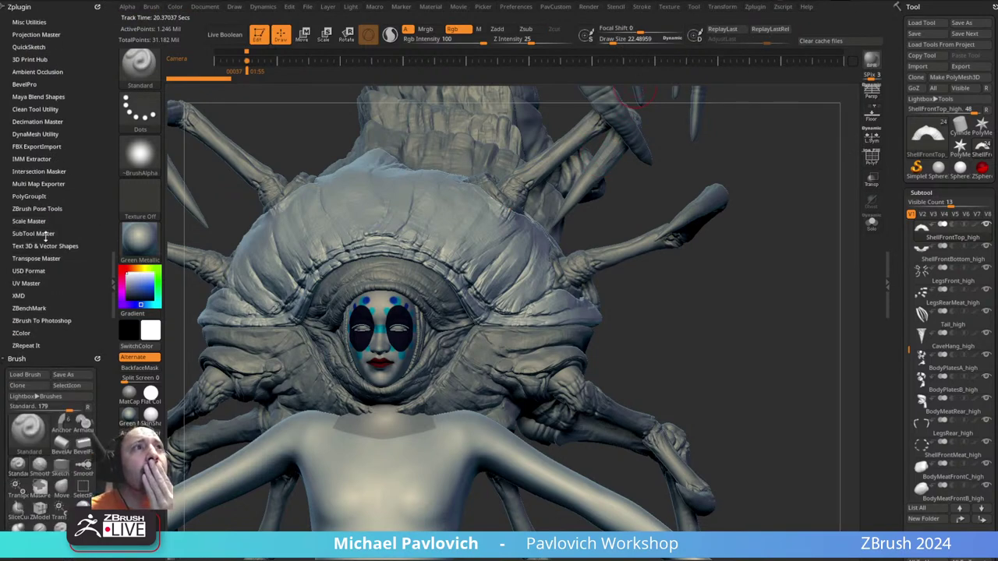
{"action": "left_click", "coordinate": [27, 346]}
{"action": "scroll", "coordinate": [78, 288], "scroll_direction": "down", "scroll_amount": 2}
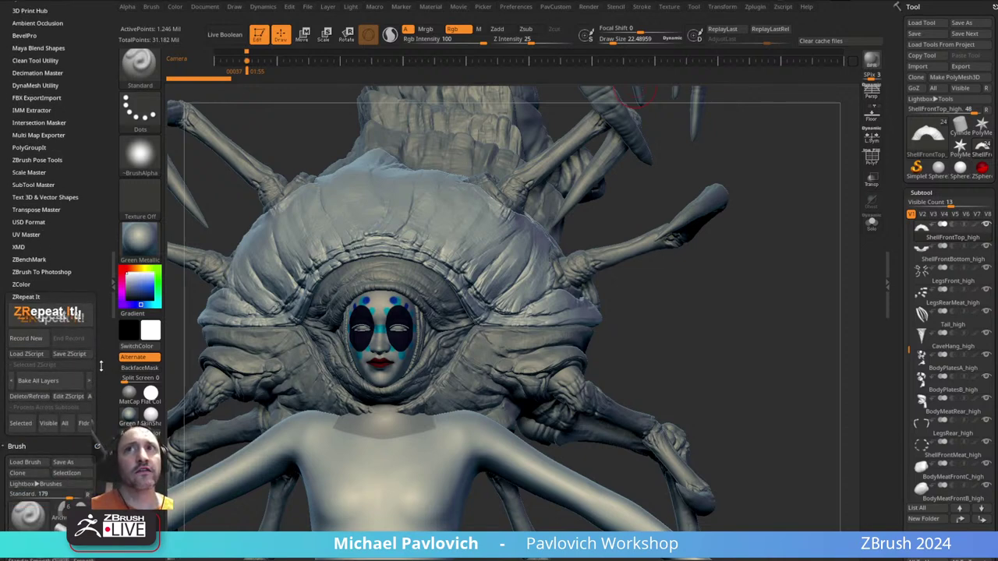
- Record a ZRepeat It script that hides the ShellFrontTop_high subtool, name it Vizzz, and accept saving the material-index channel
{"action": "left_click", "coordinate": [34, 341]}
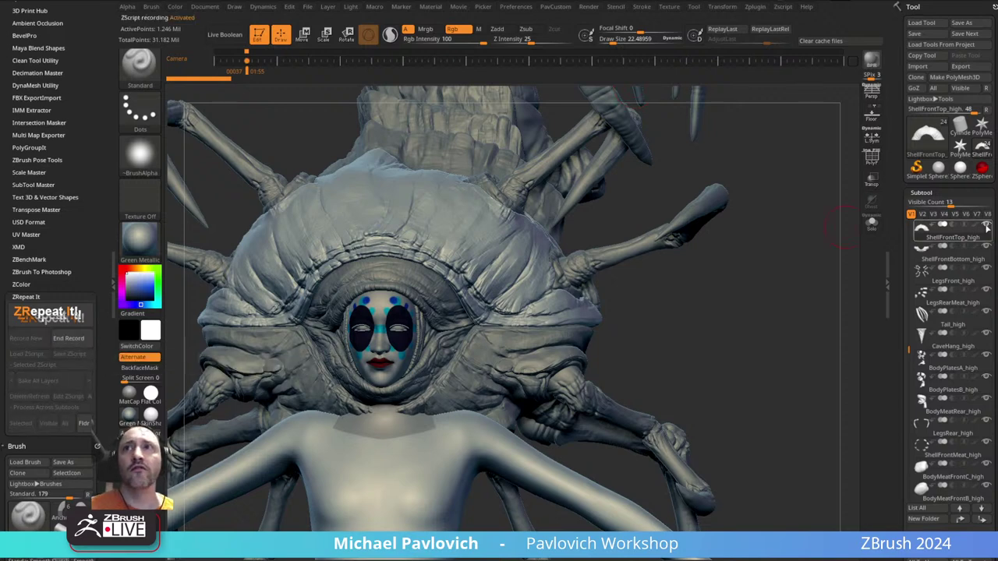
{"action": "left_click", "coordinate": [68, 337]}
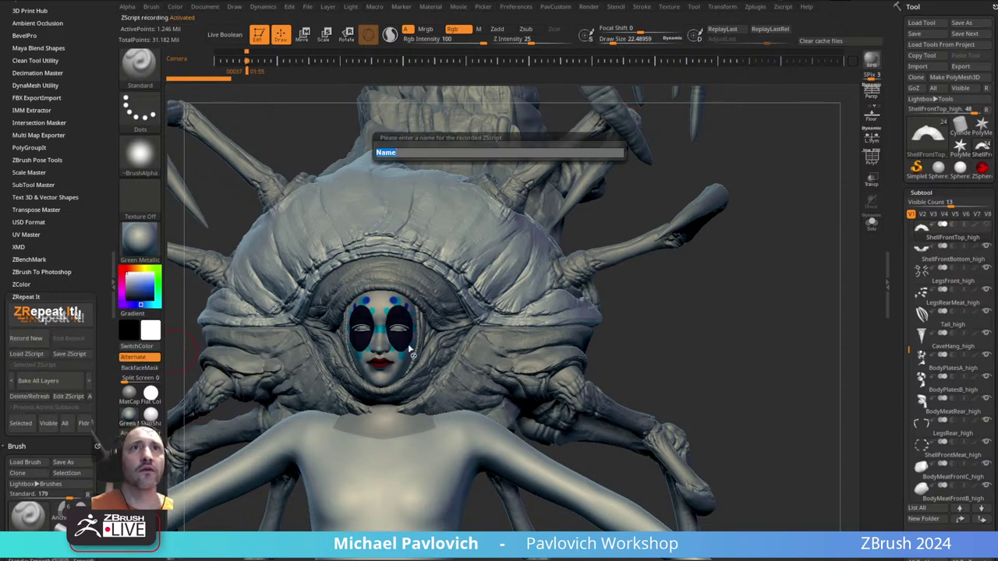
{"action": "type", "text": "Vizzz"}
{"action": "key", "text": "Return"}
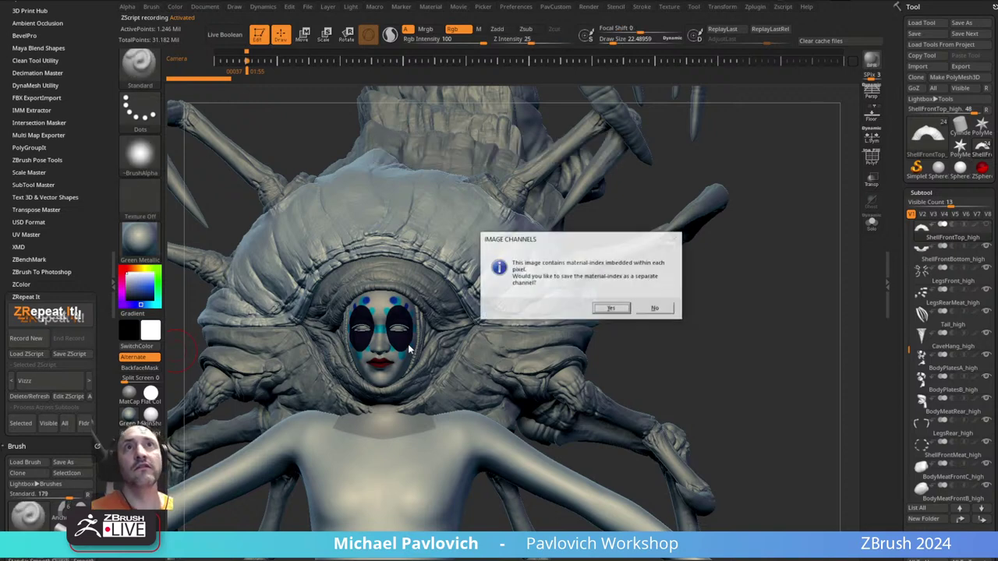
{"action": "left_click", "coordinate": [617, 312]}
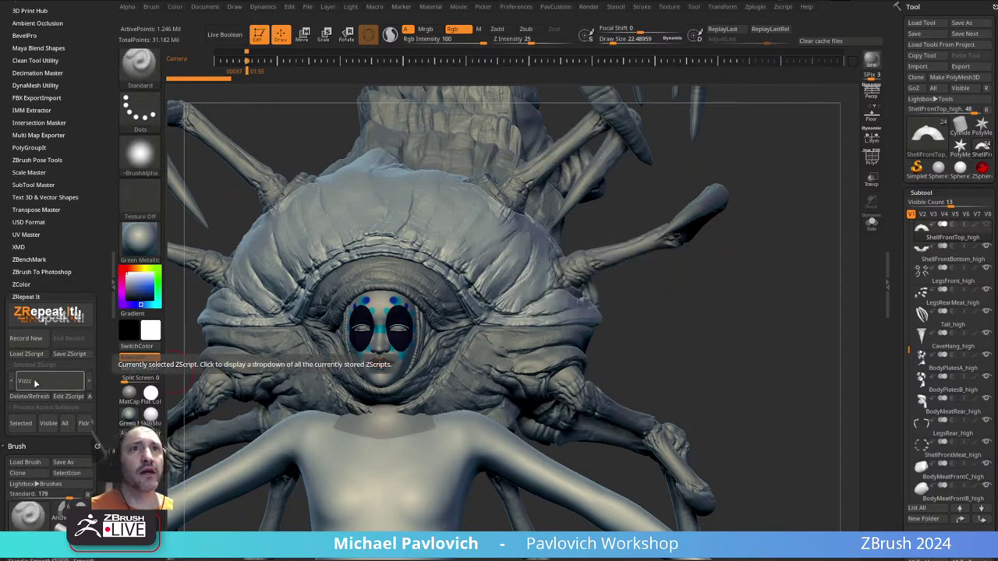
- Reduce the draw size to 18.76 and switch the active subtool to ShellFrontBottom_high, followed by Opening_high
{"action": "left_click_drag", "start_coordinate": [670, 304], "coordinate": [702, 302]}
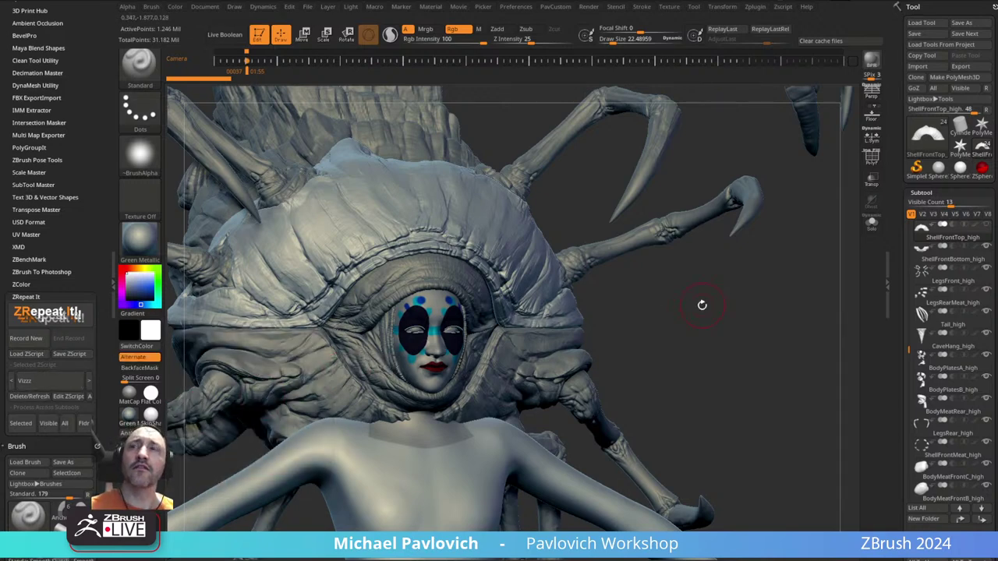
{"action": "mouse_move", "coordinate": [665, 301]}
{"action": "left_mouse_down"}
{"action": "mouse_move", "coordinate": [686, 292]}
{"action": "mouse_move", "coordinate": [659, 301]}
{"action": "left_mouse_up"}
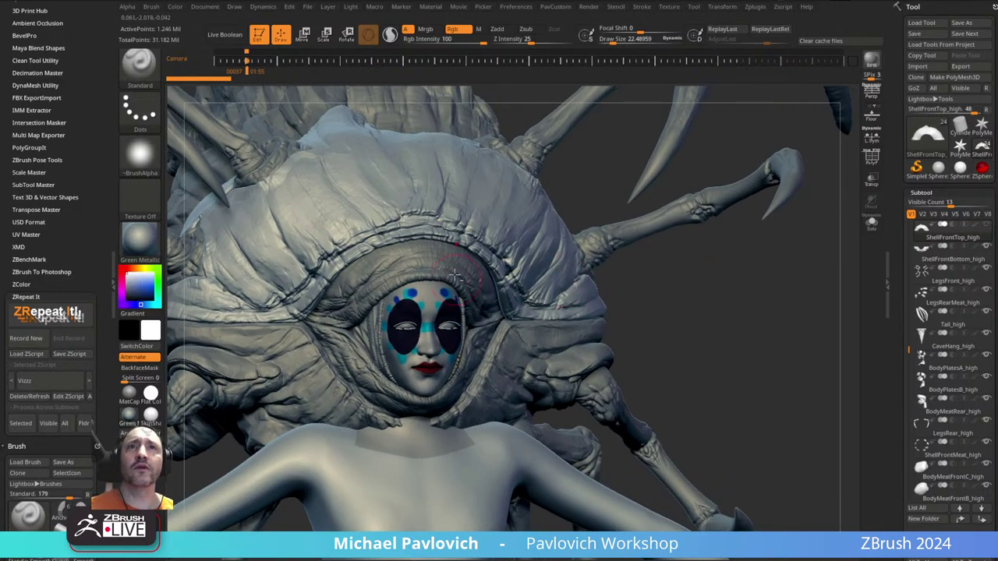
{"action": "left_click", "coordinate": [474, 271], "text": "alt"}
{"action": "key", "text": "s"}
{"action": "left_click_drag", "start_coordinate": [483, 286], "coordinate": [481, 287]}
{"action": "left_click", "coordinate": [516, 329], "text": "alt"}
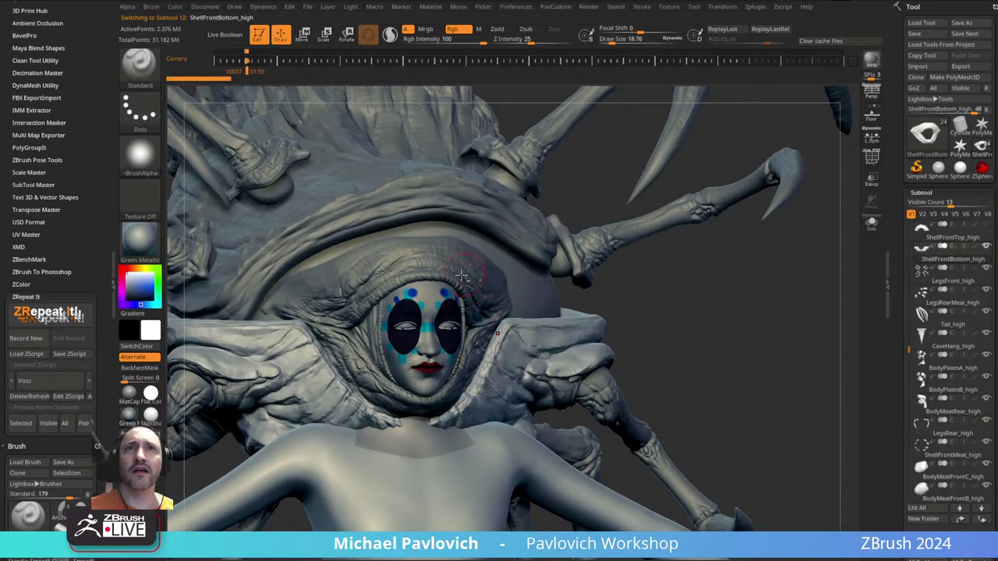
{"action": "left_click", "coordinate": [500, 295], "text": "alt"}
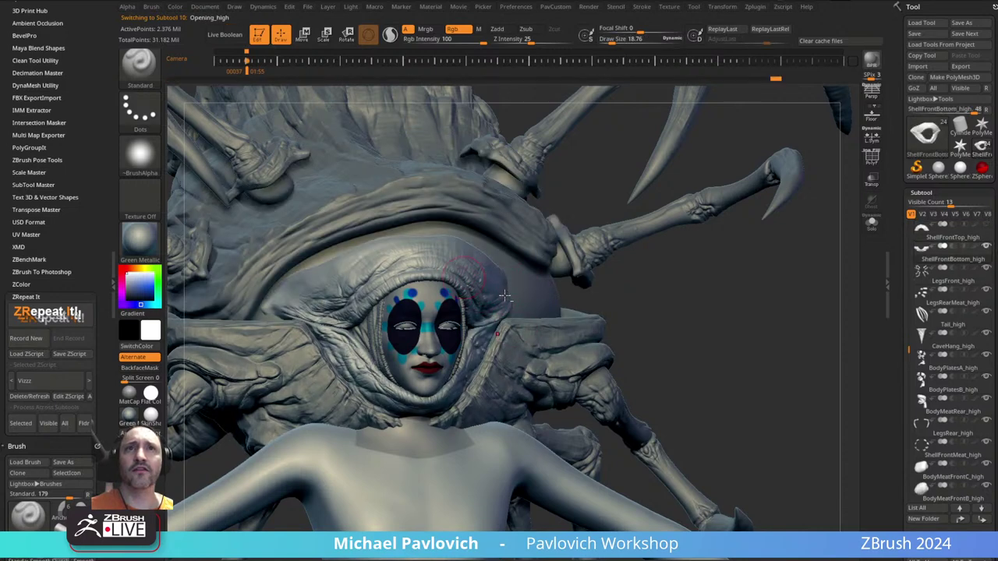
- Review the list of stored ZRepeat It scripts, keeping Vizzz selected
{"action": "left_click", "coordinate": [56, 385]}
{"action": "left_click", "coordinate": [61, 382]}
{"action": "left_click", "coordinate": [67, 384]}
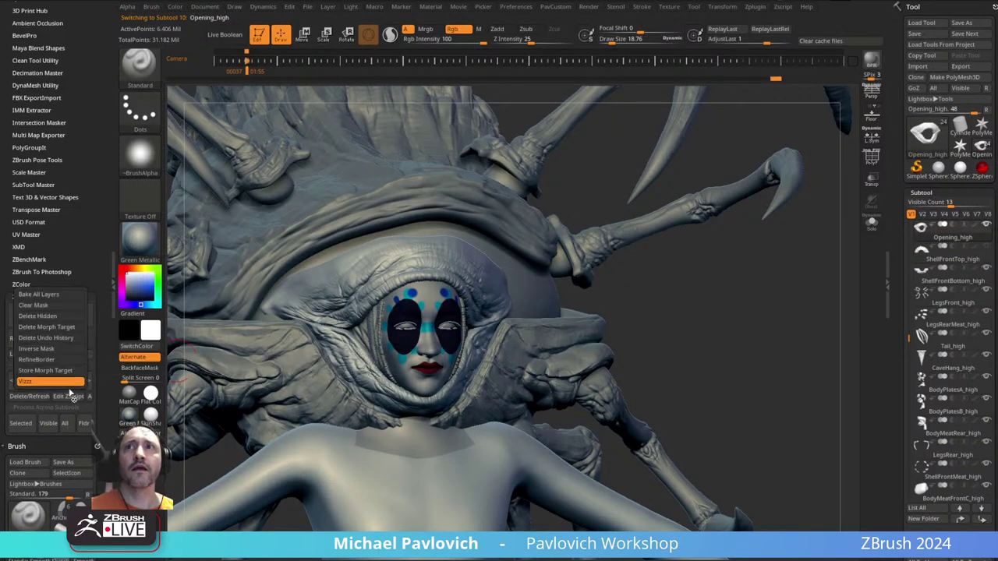
{"action": "left_click", "coordinate": [67, 385]}
{"action": "left_click", "coordinate": [65, 383]}
{"action": "left_click", "coordinate": [67, 386]}
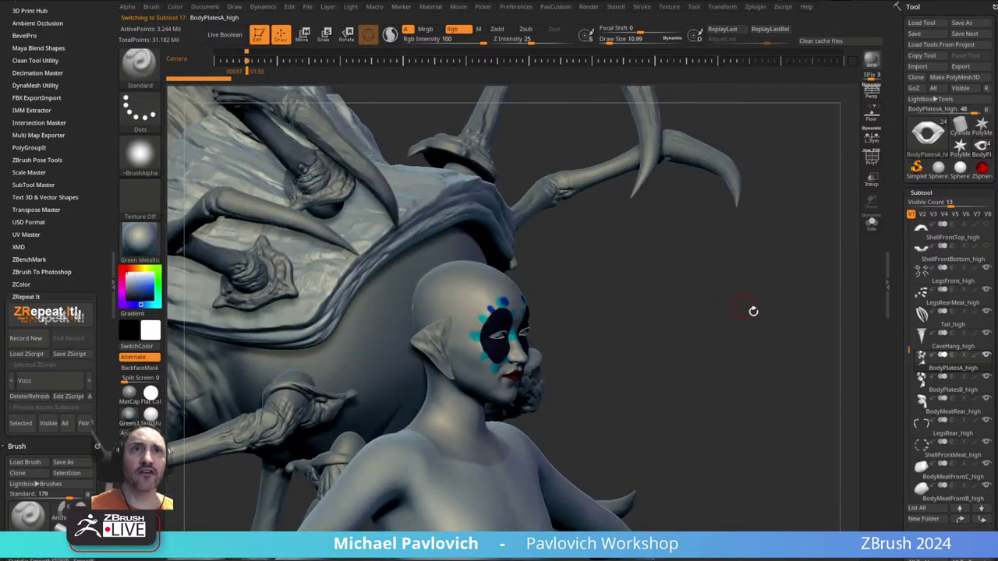
- Make the hidden front shell subtools visible again and return to the front view of the creature
{"action": "left_click_drag", "start_coordinate": [754, 311], "coordinate": [736, 282]}
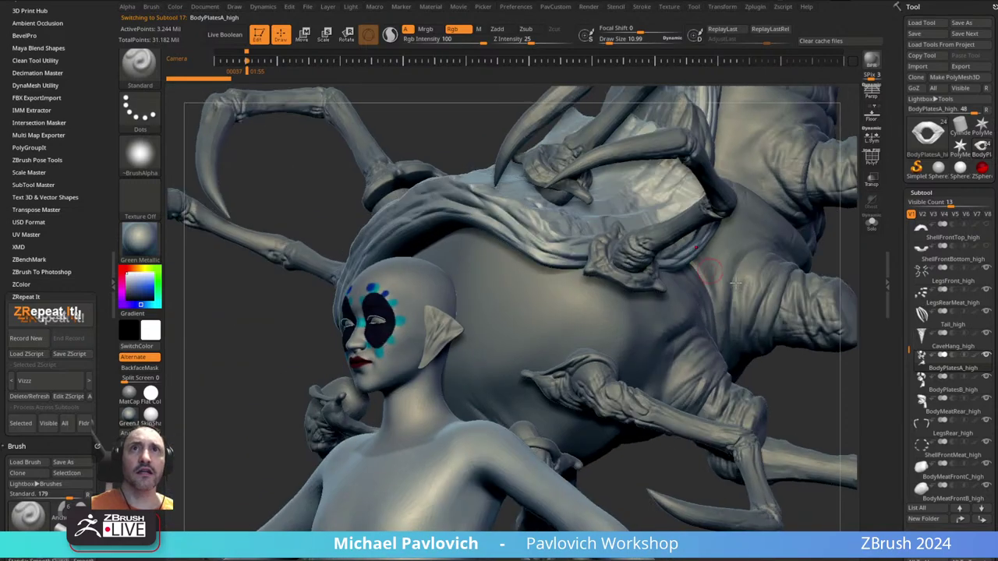
{"action": "left_click_drag", "start_coordinate": [791, 383], "coordinate": [747, 293], "text": "alt"}
{"action": "left_click", "coordinate": [986, 248], "text": "shift"}
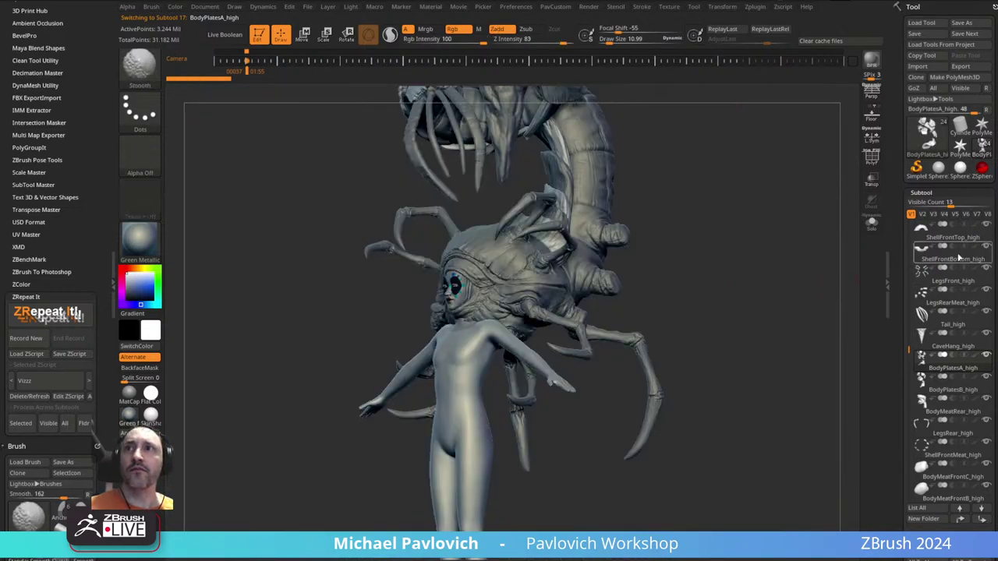
{"action": "left_click_drag", "start_coordinate": [768, 259], "coordinate": [830, 269], "text": "shift"}
- Collapse the "whatever" subtool folder and hide it to remove the human body from view
{"action": "left_click_drag", "start_coordinate": [909, 348], "coordinate": [914, 208]}
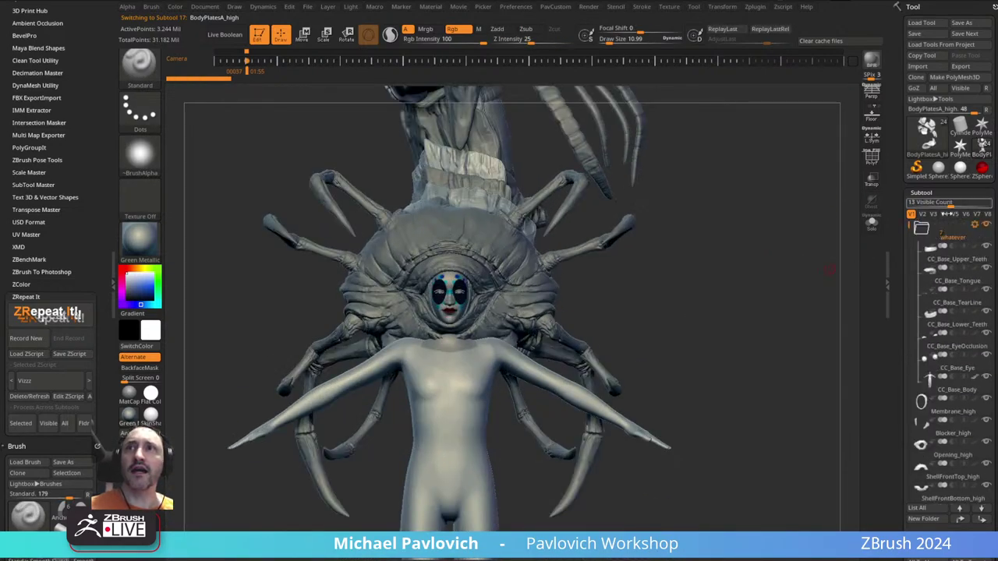
{"action": "left_click", "coordinate": [919, 229]}
{"action": "left_click", "coordinate": [986, 226]}
- Make Opening_high the active subtool and switch to the DamStandard brush at draw size 3.8416 above the eye opening
{"action": "left_click_drag", "start_coordinate": [720, 301], "coordinate": [794, 334], "text": "alt"}
{"action": "left_click", "coordinate": [612, 296], "text": "alt"}
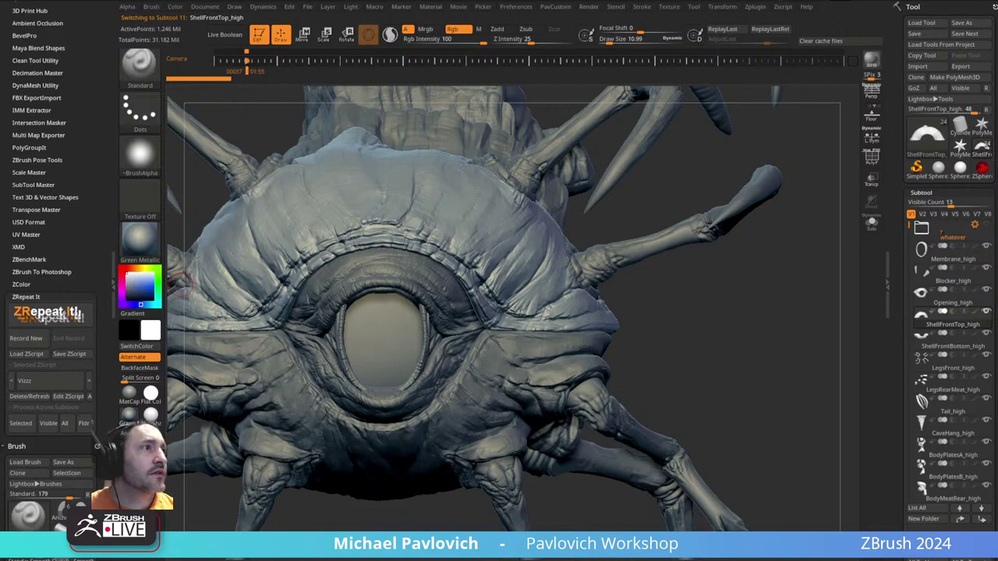
{"action": "mouse_move", "coordinate": [638, 308]}
{"action": "left_mouse_down"}
{"action": "mouse_move", "coordinate": [679, 339]}
{"action": "mouse_move", "coordinate": [312, 332]}
{"action": "mouse_move", "coordinate": [502, 283]}
{"action": "left_mouse_up"}
{"action": "left_click", "coordinate": [474, 250], "text": "alt"}
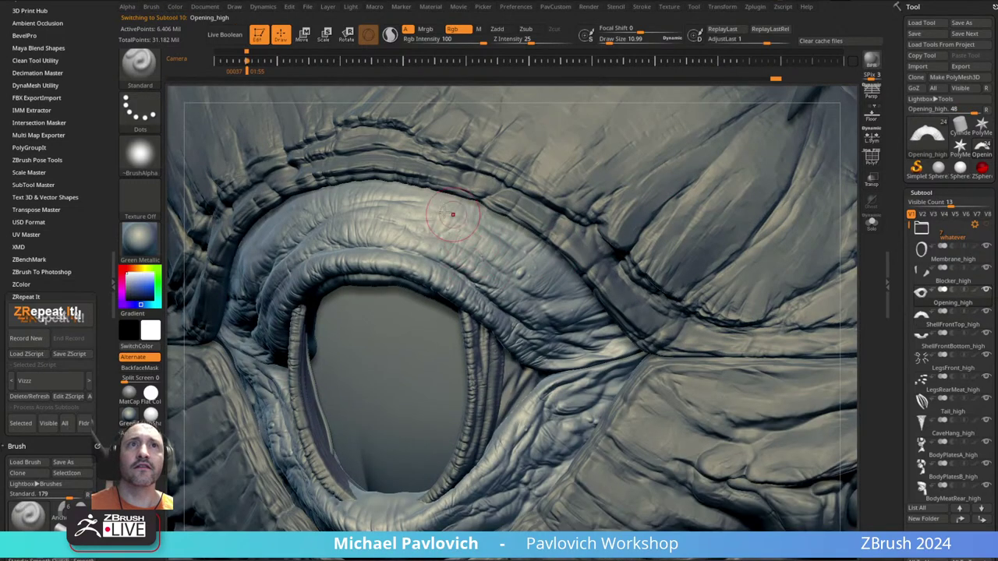
{"action": "right_click_drag", "start_coordinate": [467, 230], "coordinate": [517, 253], "text": "ctrl"}
{"action": "key", "text": "b"}
{"action": "key", "text": "d"}
{"action": "key", "text": "s"}
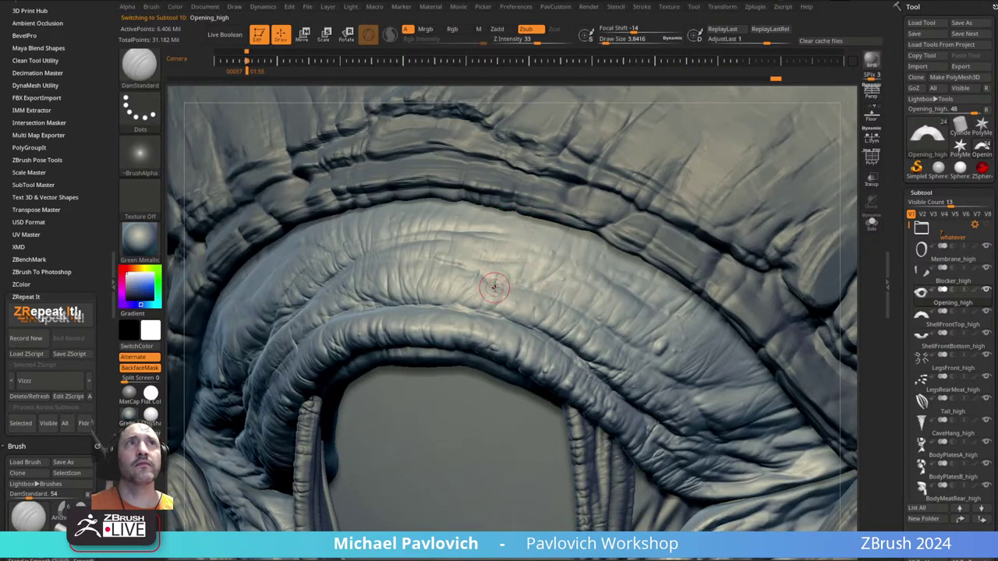
- Reset all brushes to their default settings
{"action": "left_click", "coordinate": [150, 7]}
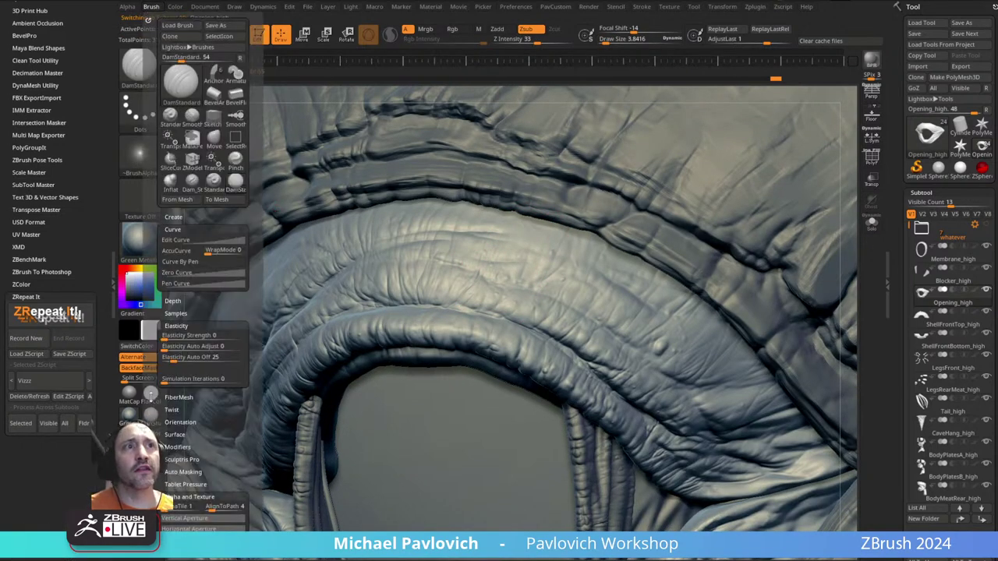
{"action": "scroll", "coordinate": [186, 427], "scroll_direction": "down", "scroll_amount": 5}
{"action": "scroll", "coordinate": [179, 433], "scroll_direction": "down", "scroll_amount": 4}
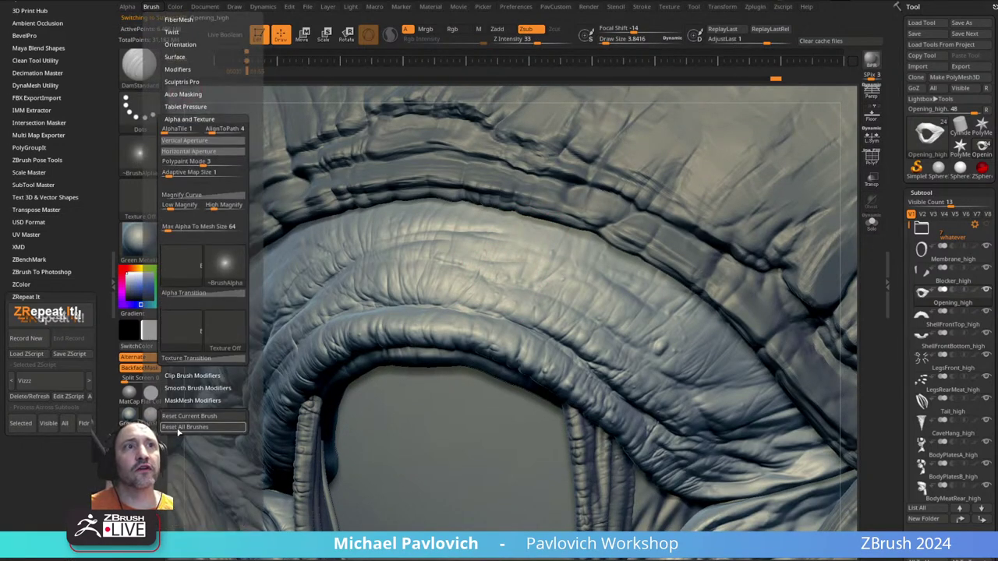
{"action": "left_click", "coordinate": [185, 426]}
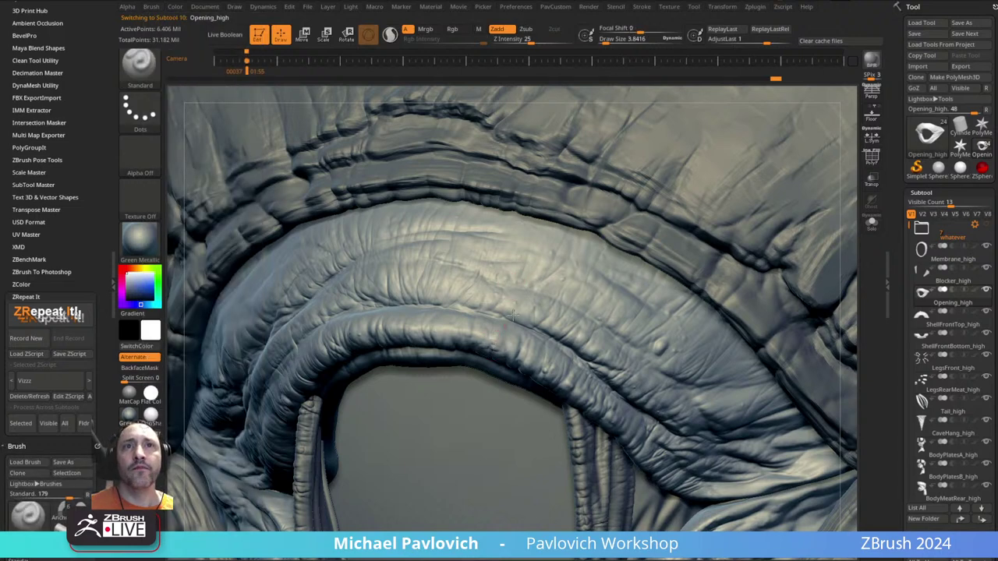
- Switch back to the DamStandard brush and set its draw size to 2.5984 for the eye opening's creases
{"action": "key", "text": "ctrl+z"}
{"action": "key", "text": "b"}
{"action": "key", "text": "d"}
{"action": "key", "text": "s"}
{"action": "key", "text": "s"}
{"action": "left_click_drag", "start_coordinate": [510, 306], "coordinate": [505, 304]}
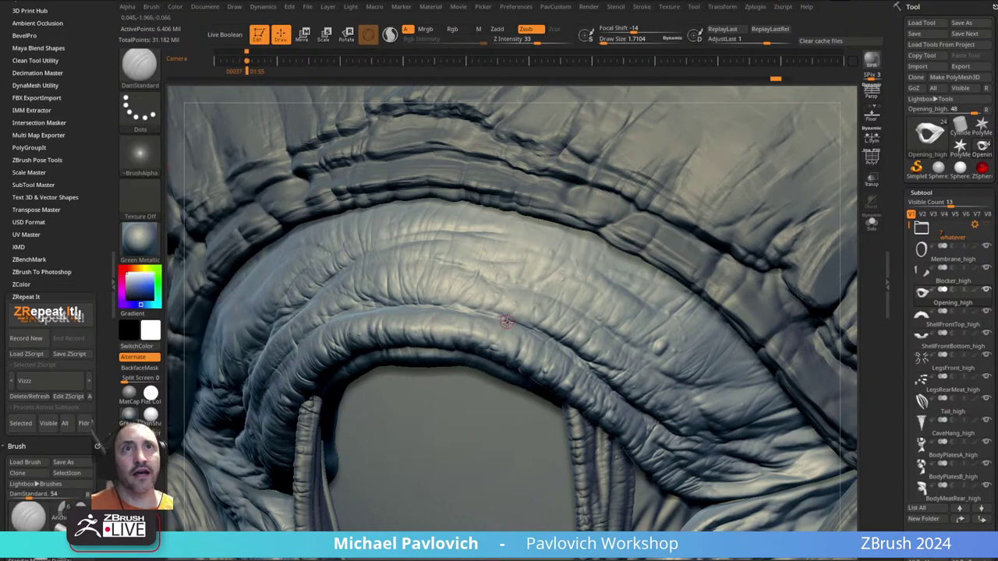
{"action": "key", "text": "bracketright"}
{"action": "key", "text": "ctrl"}
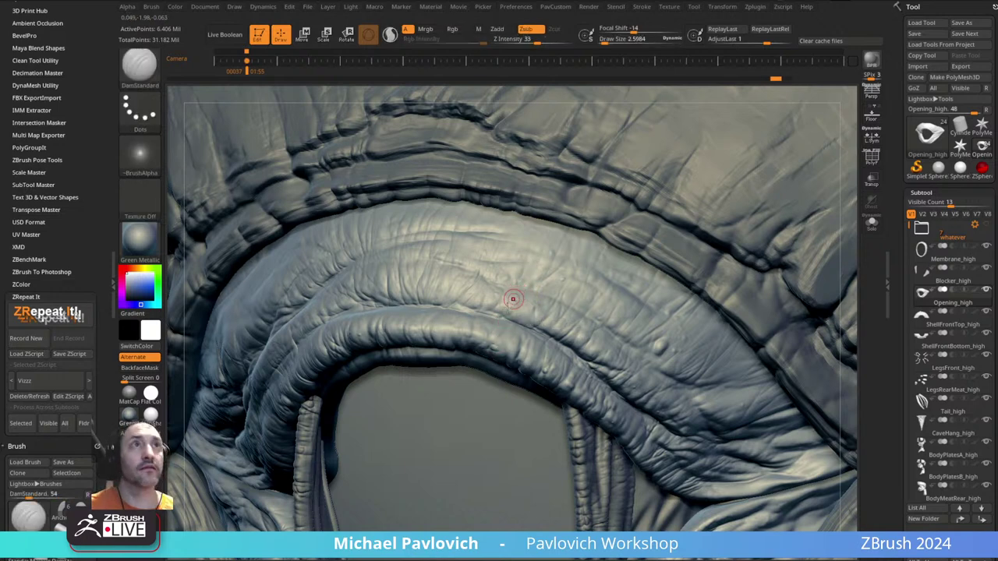
- Carve several long DamStandard creases running down across the upper fold of the eye opening
{"action": "left_click_drag", "start_coordinate": [516, 305], "coordinate": [489, 351]}
{"action": "left_click_drag", "start_coordinate": [544, 254], "coordinate": [499, 346]}
{"action": "right_click_drag", "start_coordinate": [498, 346], "coordinate": [565, 301]}
{"action": "left_click_drag", "start_coordinate": [575, 259], "coordinate": [515, 365]}
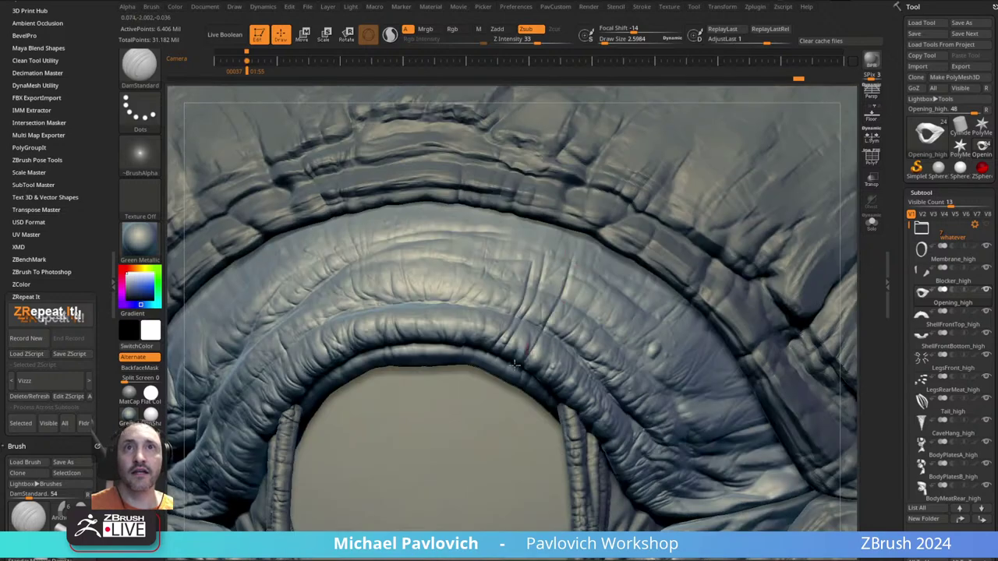
{"action": "mouse_move", "coordinate": [515, 365]}
{"action": "right_mouse_down"}
{"action": "mouse_move", "coordinate": [567, 261]}
{"action": "mouse_move", "coordinate": [585, 258]}
{"action": "right_mouse_up"}
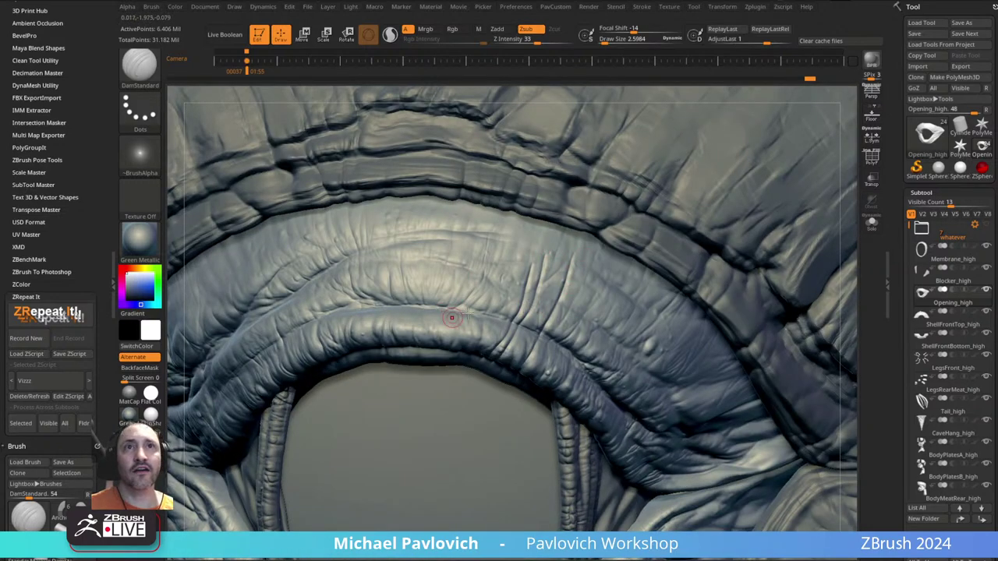
{"action": "right_click_drag", "start_coordinate": [476, 323], "coordinate": [579, 284]}
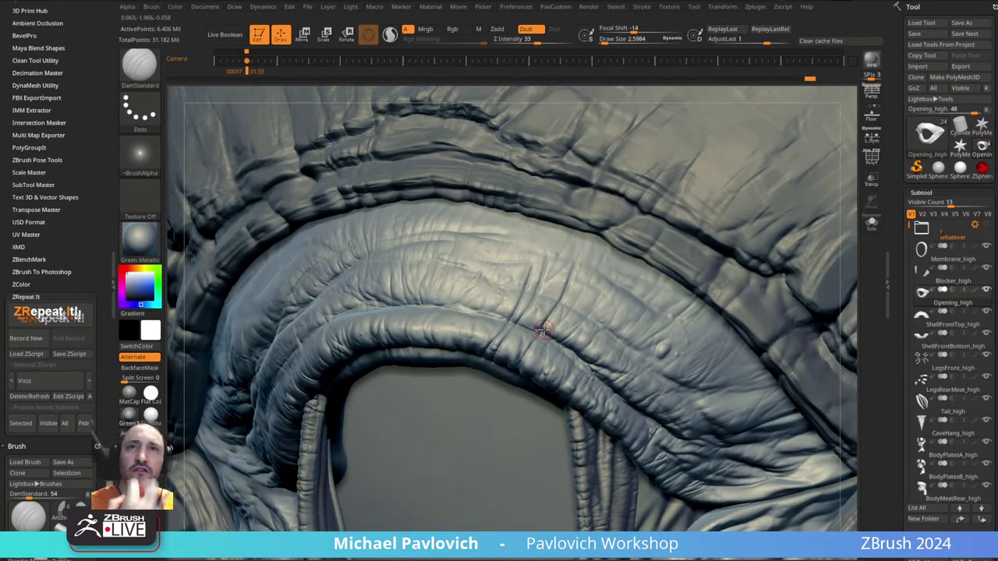
- Switch to the Dam_Standard_02 brush and add a short stroke beside the carved creases on the upper fold
{"action": "key", "text": "4"}
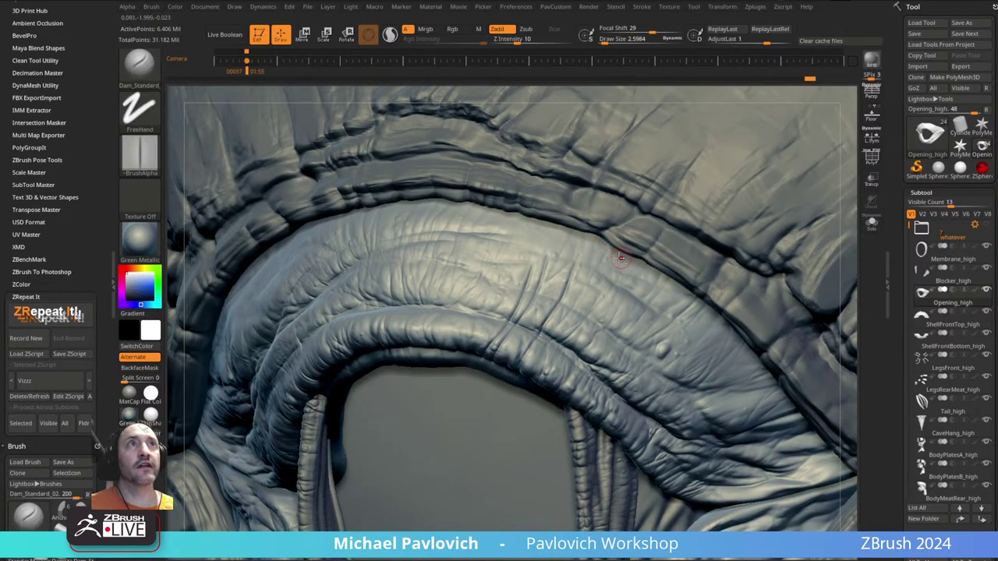
{"action": "right_click_drag", "start_coordinate": [619, 257], "coordinate": [562, 302]}
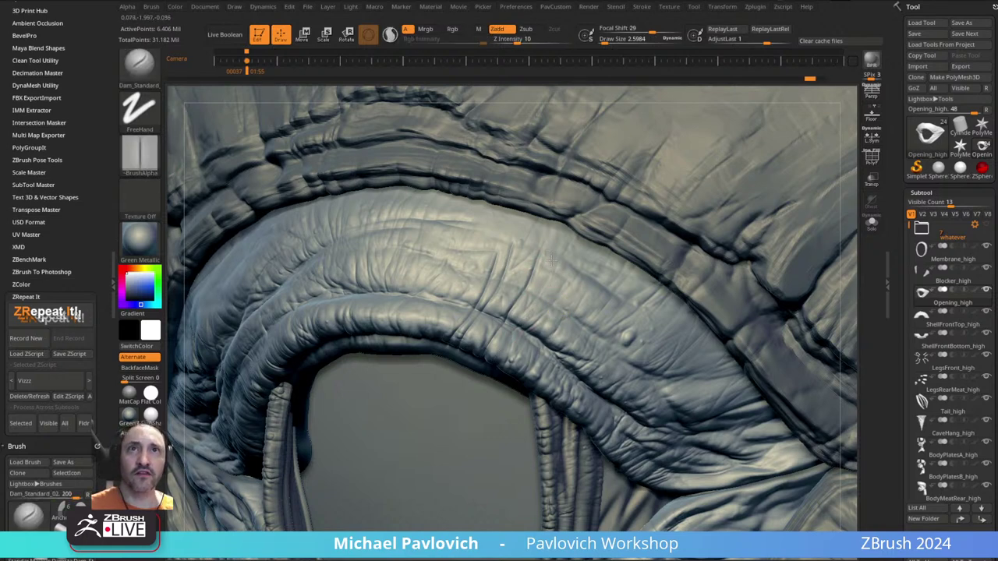
{"action": "left_click_drag", "start_coordinate": [543, 275], "coordinate": [533, 298]}
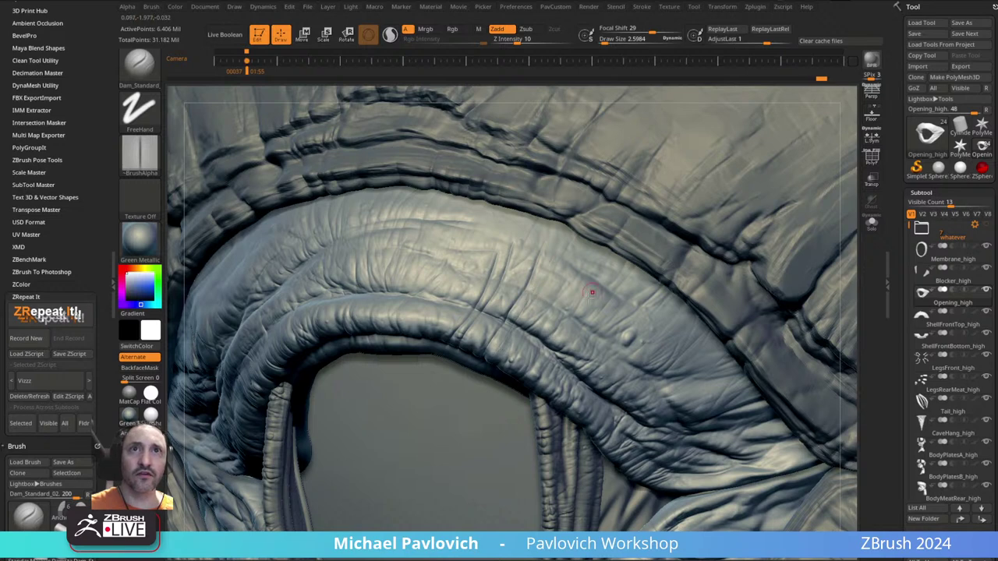
{"action": "right_click_drag", "start_coordinate": [582, 287], "coordinate": [572, 319], "text": "ctrl"}
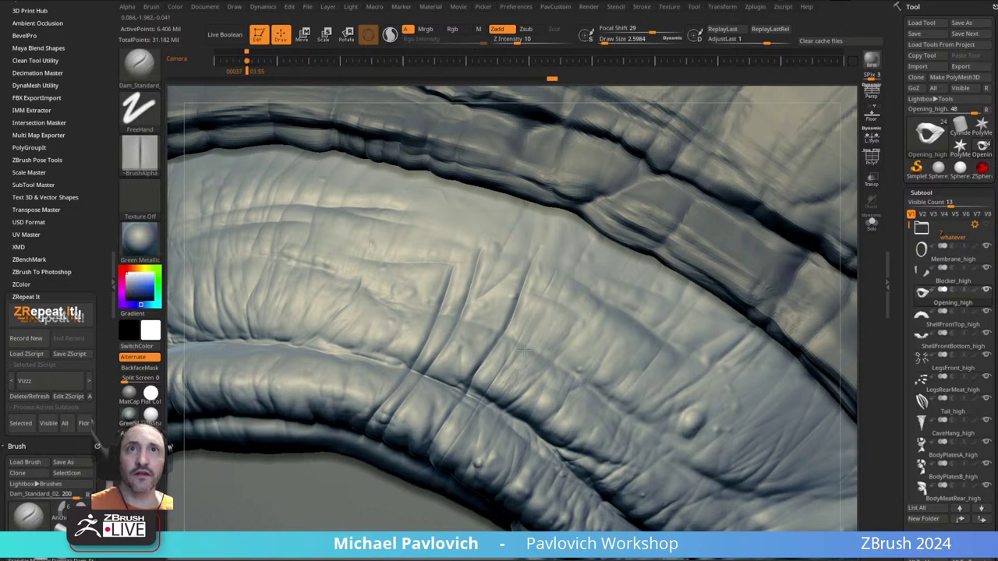
- Enlarge the Dam_Standard_02 draw size to 9.70239 and stroke broader folds across the eye opening's upper rim
{"action": "scroll", "coordinate": [604, 268], "scroll_direction": "up", "scroll_amount": 3}
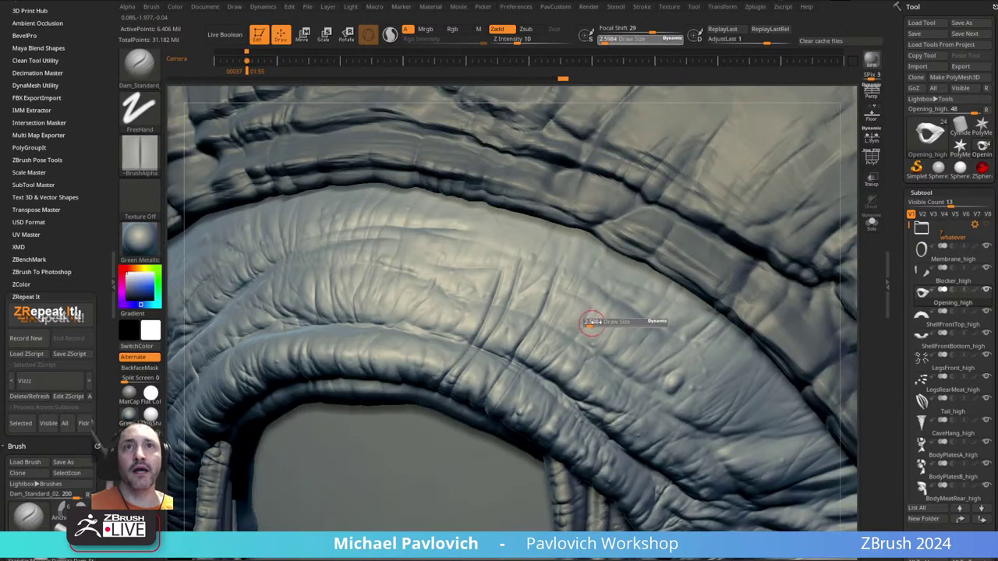
{"action": "left_click_drag", "start_coordinate": [522, 423], "coordinate": [574, 344]}
{"action": "key", "text": "s"}
{"action": "right_click_drag", "start_coordinate": [596, 307], "coordinate": [544, 304], "text": "alt"}
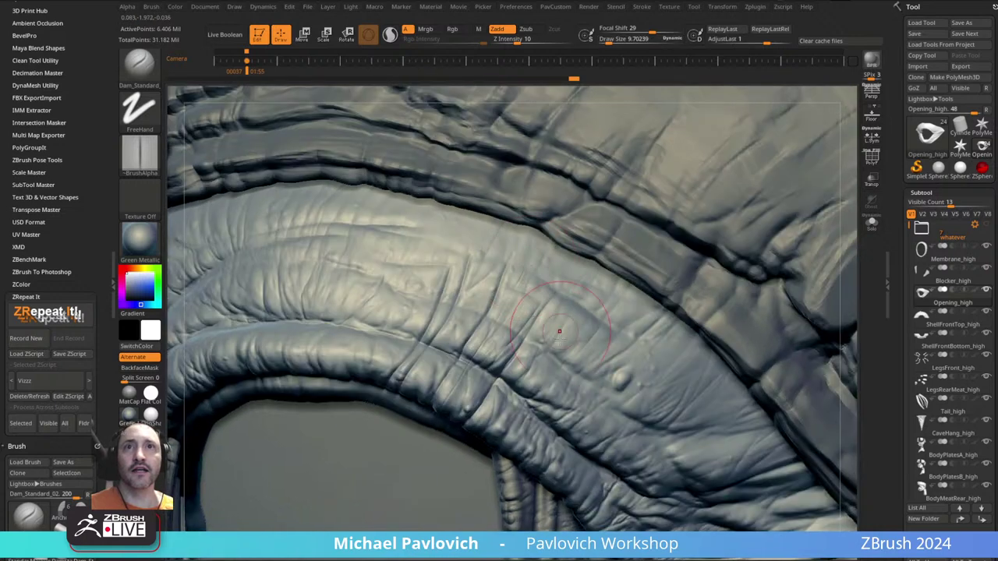
{"action": "mouse_move", "coordinate": [544, 306]}
{"action": "left_mouse_down"}
{"action": "mouse_move", "coordinate": [531, 345]}
{"action": "mouse_move", "coordinate": [628, 357]}
{"action": "mouse_move", "coordinate": [602, 380]}
{"action": "left_mouse_up"}
{"action": "right_click_drag", "start_coordinate": [635, 294], "coordinate": [614, 338]}
{"action": "right_click_drag", "start_coordinate": [602, 372], "coordinate": [573, 290]}
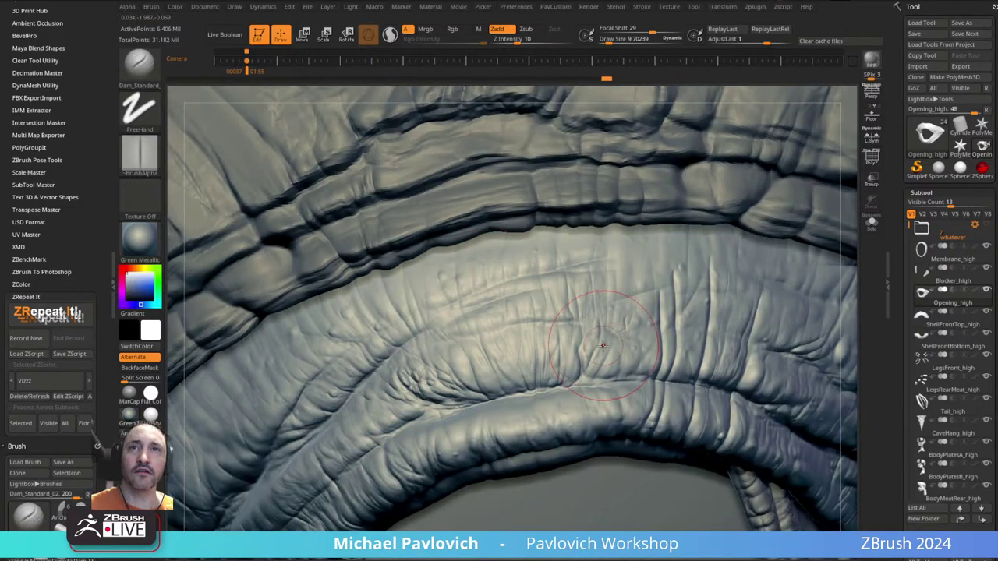
- Switch to DamStandard, reduce the draw size to 1.3996 and carve fine wrinkles above the eye opening's inner rim
{"action": "key", "text": "b"}
{"action": "key", "text": "d"}
{"action": "key", "text": "s"}
{"action": "key", "text": "s"}
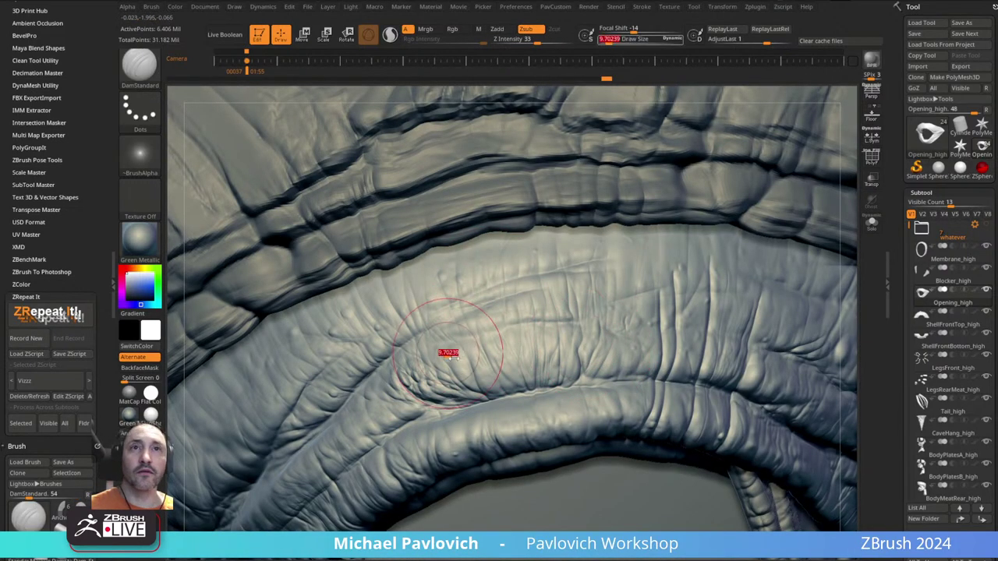
{"action": "left_click_drag", "start_coordinate": [453, 358], "coordinate": [508, 393]}
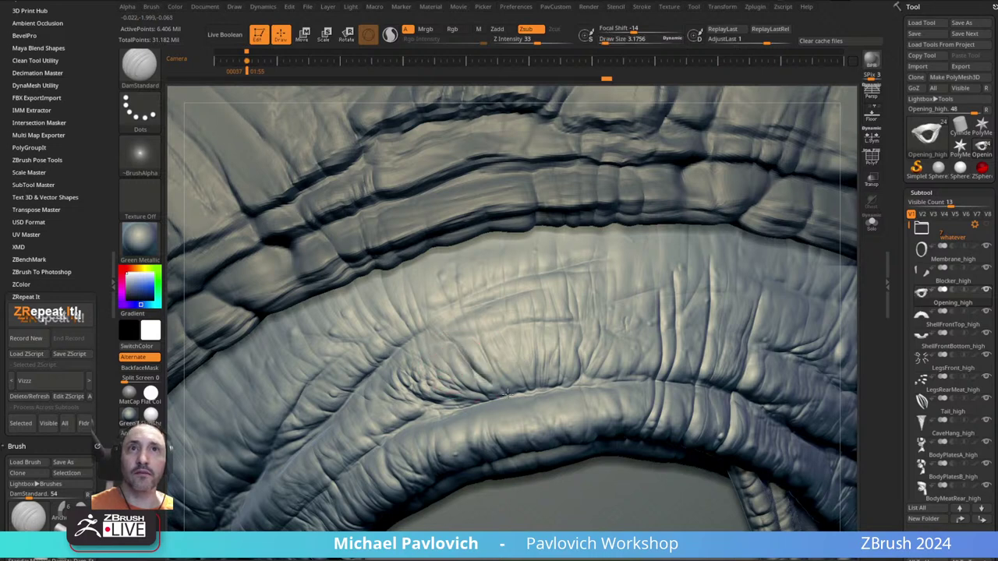
{"action": "key", "text": "["}
{"action": "key", "text": "ctrl+z"}
{"action": "left_click_drag", "start_coordinate": [440, 333], "coordinate": [498, 397]}
{"action": "mouse_move", "coordinate": [475, 347]}
{"action": "left_mouse_down"}
{"action": "mouse_move", "coordinate": [502, 386]}
{"action": "mouse_move", "coordinate": [524, 377]}
{"action": "left_mouse_up"}
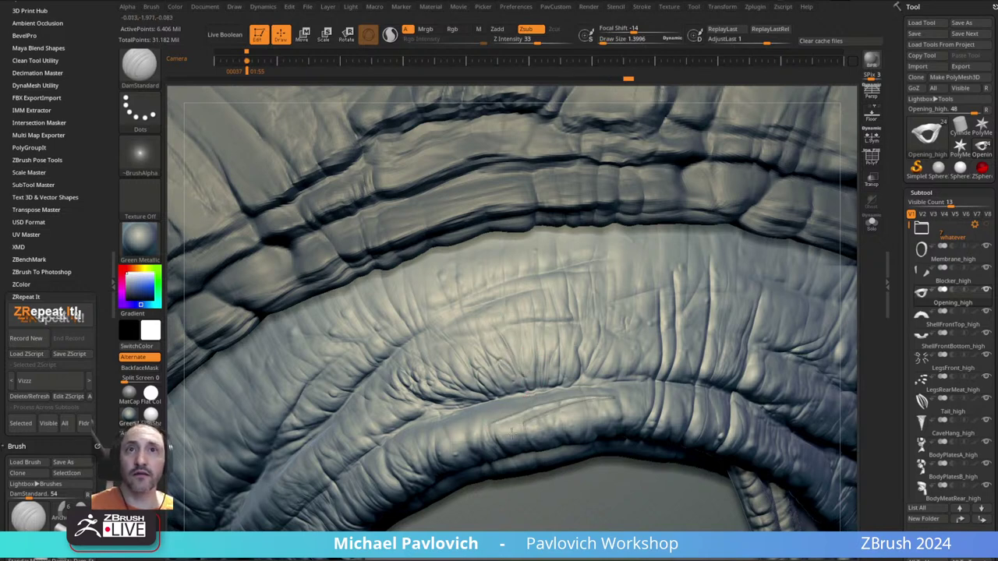
- Isolate the ShellFrontTop_high subtool and switch to the Standard brush
{"action": "key", "text": "shift+d"}
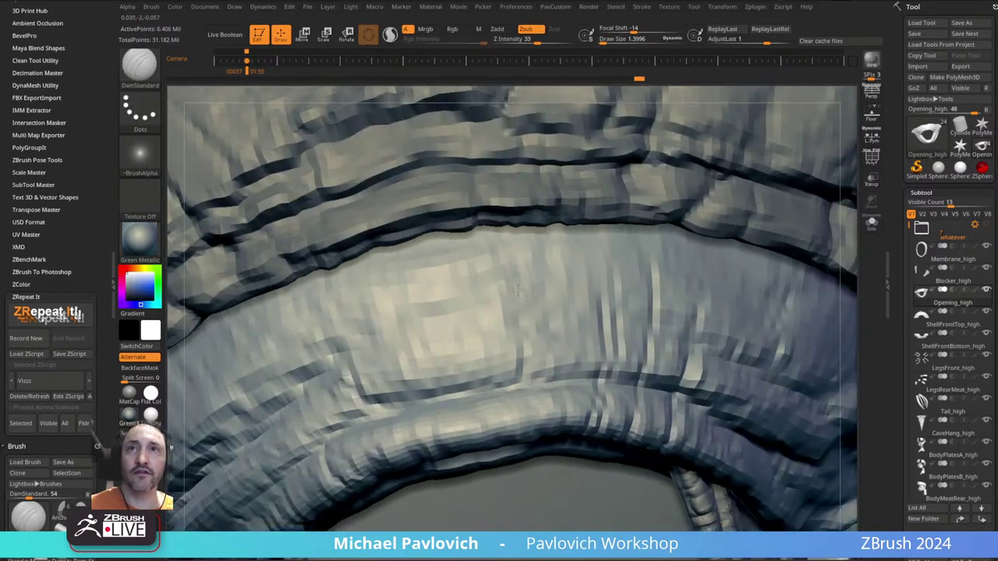
{"action": "mouse_move", "coordinate": [518, 291]}
{"action": "right_mouse_down", "text": "ctrl"}
{"action": "mouse_move", "coordinate": [552, 295]}
{"action": "mouse_move", "coordinate": [480, 241]}
{"action": "mouse_move", "coordinate": [387, 234]}
{"action": "mouse_move", "coordinate": [409, 245]}
{"action": "right_mouse_up", "text": "ctrl"}
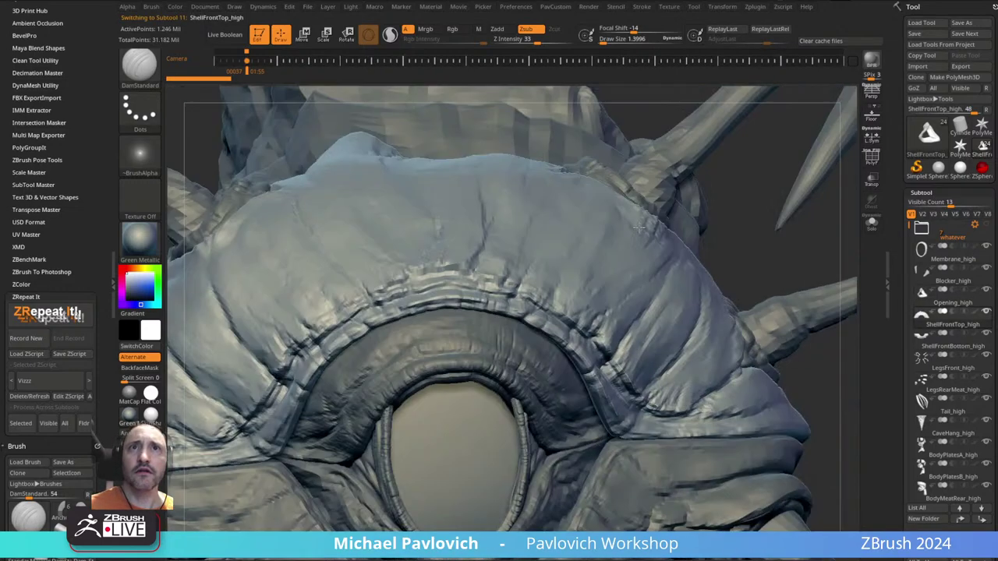
{"action": "left_click", "coordinate": [872, 226]}
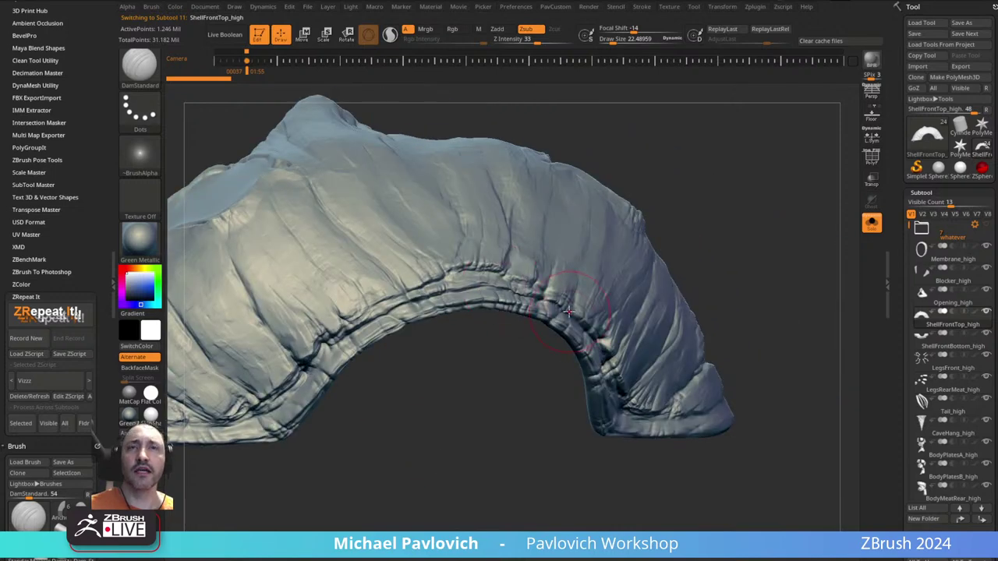
{"action": "key", "text": "b"}
{"action": "key", "text": "s"}
{"action": "key", "text": "t"}
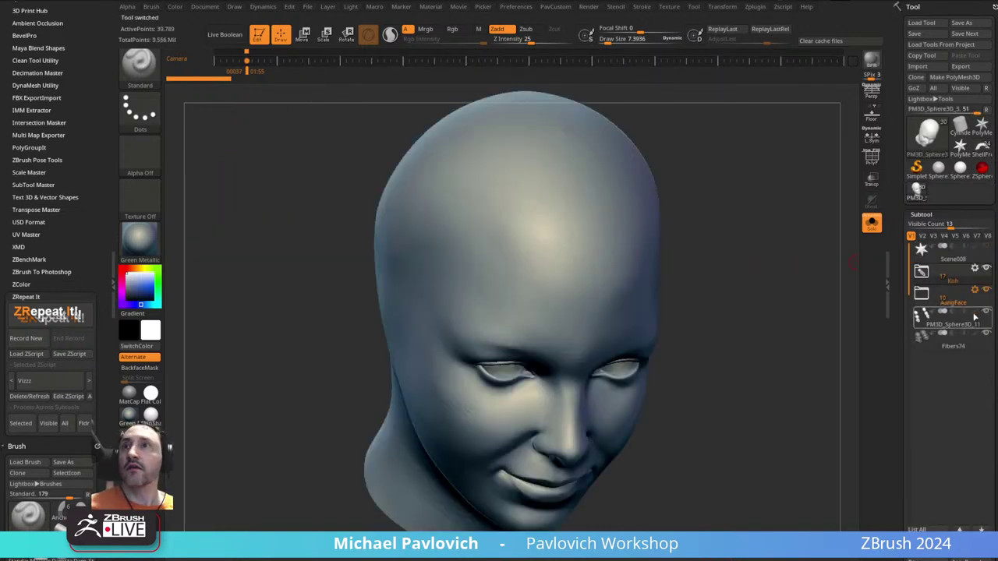
- Turn off Solo on the isolated human head and make the front shell subtool PM3D_Sphere3D_2 active
{"action": "left_click_drag", "start_coordinate": [809, 330], "coordinate": [796, 328], "text": "shift"}
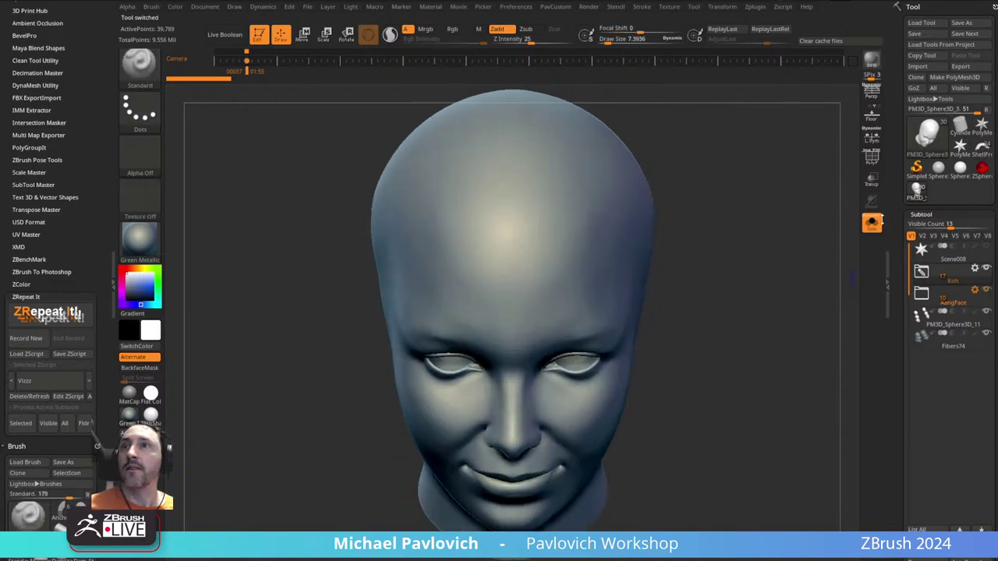
{"action": "key", "text": "alt+s"}
{"action": "left_click", "coordinate": [795, 329], "text": "alt"}
{"action": "mouse_move", "coordinate": [796, 328]}
{"action": "right_mouse_down", "text": "ctrl"}
{"action": "mouse_move", "coordinate": [624, 187]}
{"action": "mouse_move", "coordinate": [499, 172]}
{"action": "mouse_move", "coordinate": [561, 226]}
{"action": "right_mouse_up", "text": "ctrl"}
{"action": "right_click_drag", "start_coordinate": [561, 226], "coordinate": [569, 262], "text": "ctrl"}
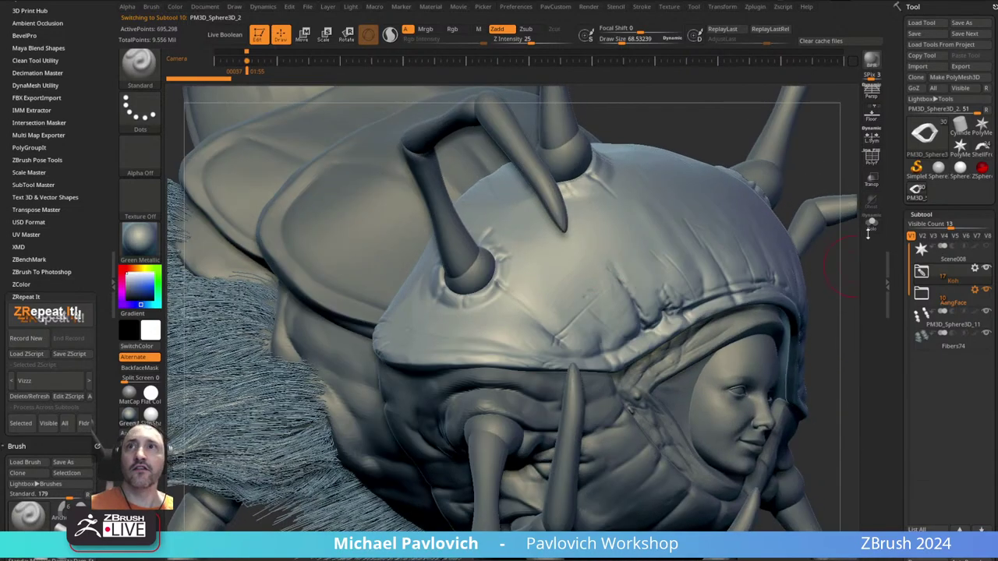
- Isolate the wrinkled helmet shell subtool in Solo mode and check its wireframe
{"action": "left_click", "coordinate": [871, 226]}
{"action": "left_click_drag", "start_coordinate": [818, 249], "coordinate": [591, 245], "text": "shift"}
{"action": "left_click_drag", "start_coordinate": [498, 377], "coordinate": [777, 200], "text": "alt"}
{"action": "left_click_drag", "start_coordinate": [770, 179], "coordinate": [777, 250]}
{"action": "left_click", "coordinate": [871, 160]}
{"action": "left_click", "coordinate": [871, 160]}
{"action": "left_click_drag", "start_coordinate": [784, 151], "coordinate": [558, 287]}
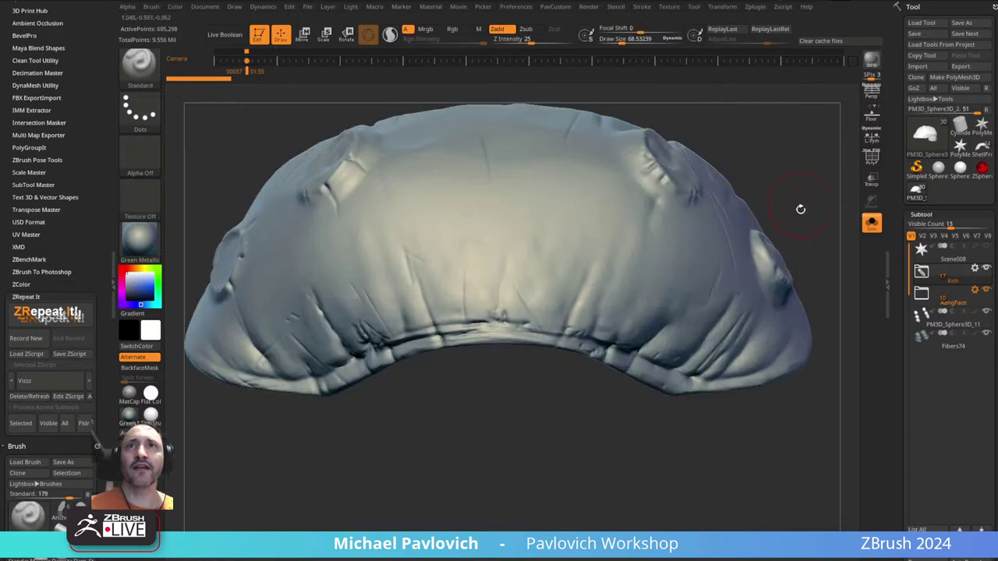
{"action": "left_click_drag", "start_coordinate": [801, 209], "coordinate": [777, 223]}
- Delete the shell's lower subdivision levels, and apply Mirror And Weld to it
{"action": "key", "text": "3"}
{"action": "left_click_drag", "start_coordinate": [898, 226], "coordinate": [898, 74]}
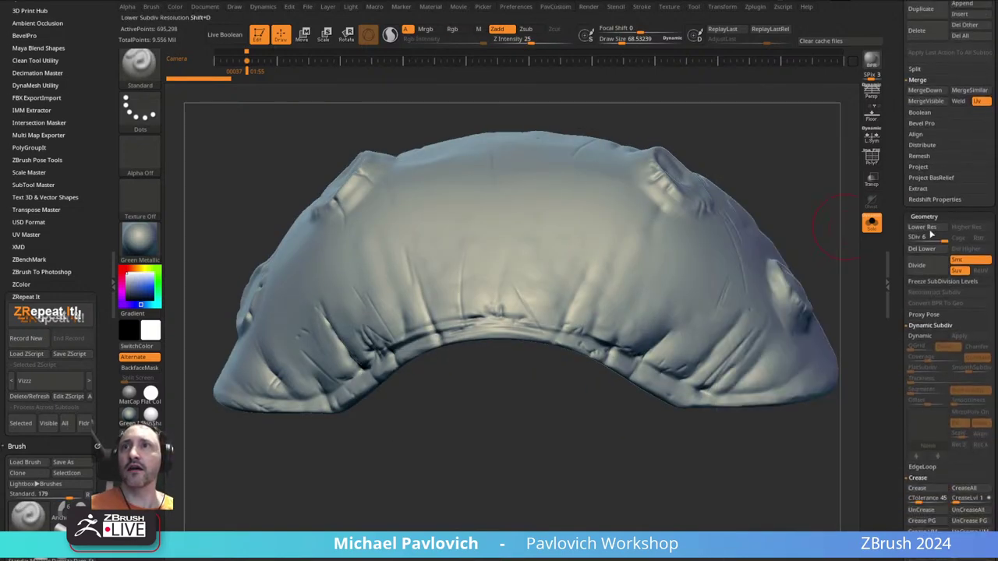
{"action": "left_click", "coordinate": [929, 249]}
{"action": "key", "text": "3"}
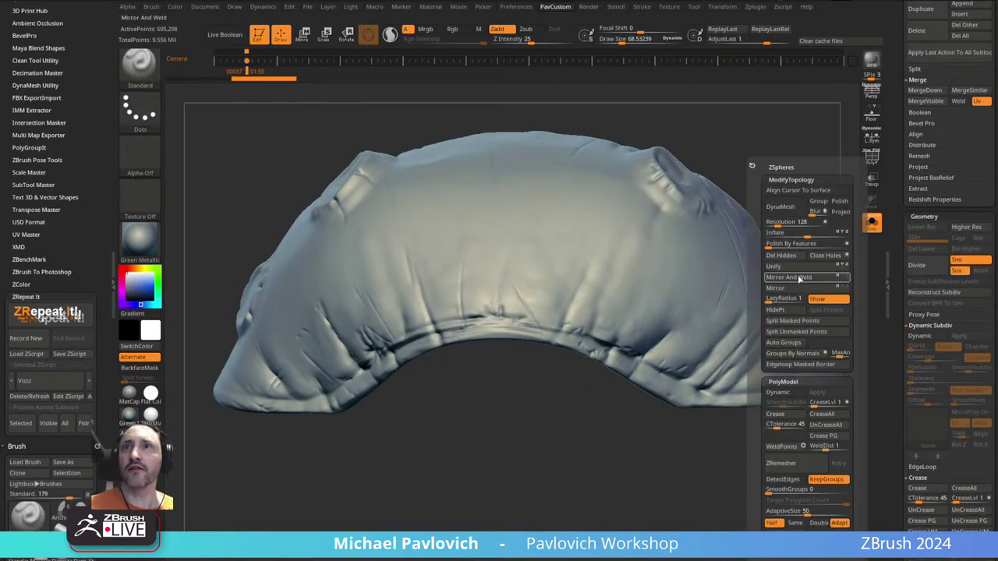
{"action": "left_click", "coordinate": [798, 279]}
{"action": "mouse_move", "coordinate": [811, 194]}
{"action": "left_mouse_down", "text": "alt"}
{"action": "mouse_move", "coordinate": [773, 205]}
{"action": "mouse_move", "coordinate": [774, 249]}
{"action": "mouse_move", "coordinate": [771, 203]}
{"action": "mouse_move", "coordinate": [668, 384]}
{"action": "mouse_move", "coordinate": [751, 232]}
{"action": "mouse_move", "coordinate": [606, 352]}
{"action": "mouse_move", "coordinate": [699, 262]}
{"action": "mouse_move", "coordinate": [694, 247]}
{"action": "left_mouse_up", "text": "alt"}
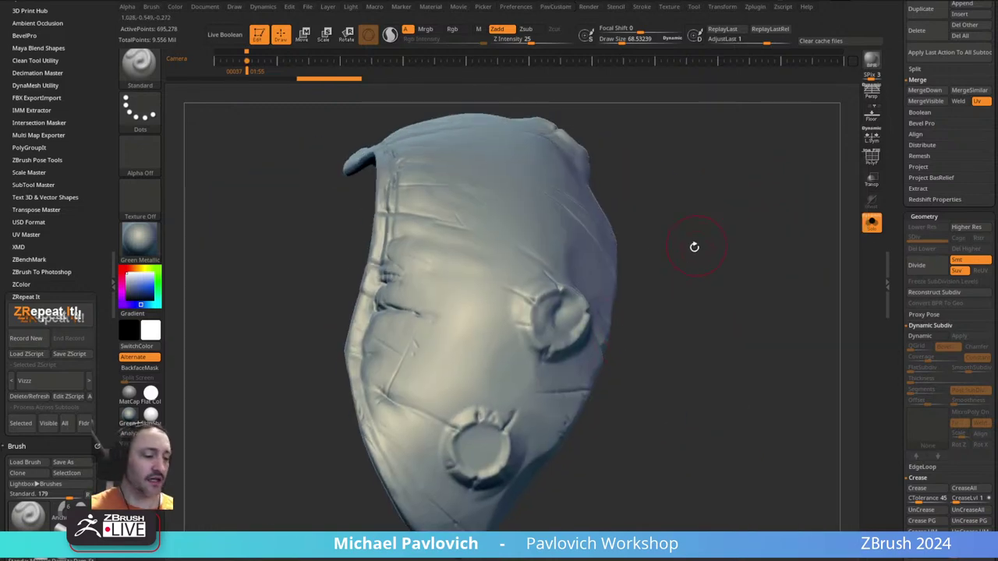
- Switch to the Clay brush for sculpting on the shell's outer side surface
{"action": "key", "text": "2"}
{"action": "left_click_drag", "start_coordinate": [450, 322], "coordinate": [467, 316]}
{"action": "key", "text": "1"}
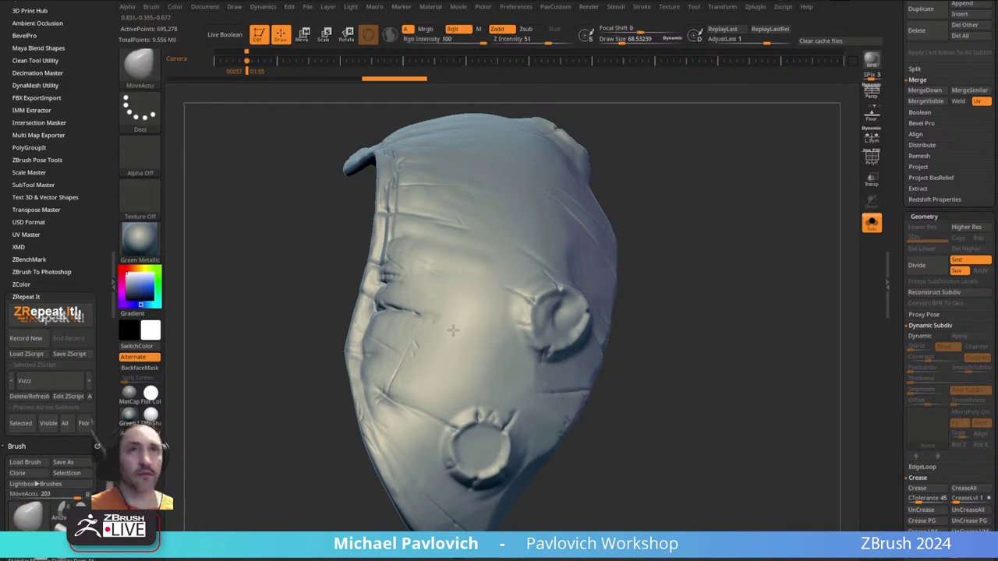
{"action": "key", "text": "b"}
{"action": "key", "text": "c"}
{"action": "key", "text": "l"}
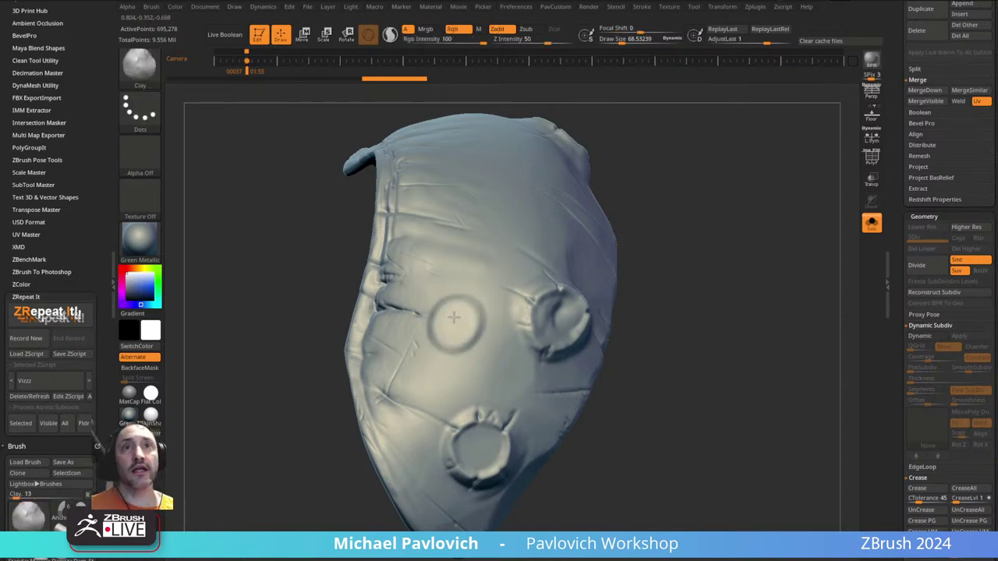
- Test a Clay dab on the shell's outer side, check the inner surface behind it, and undo the dab
{"action": "left_click_drag", "start_coordinate": [639, 319], "coordinate": [729, 262]}
{"action": "left_click_drag", "start_coordinate": [581, 281], "coordinate": [628, 265]}
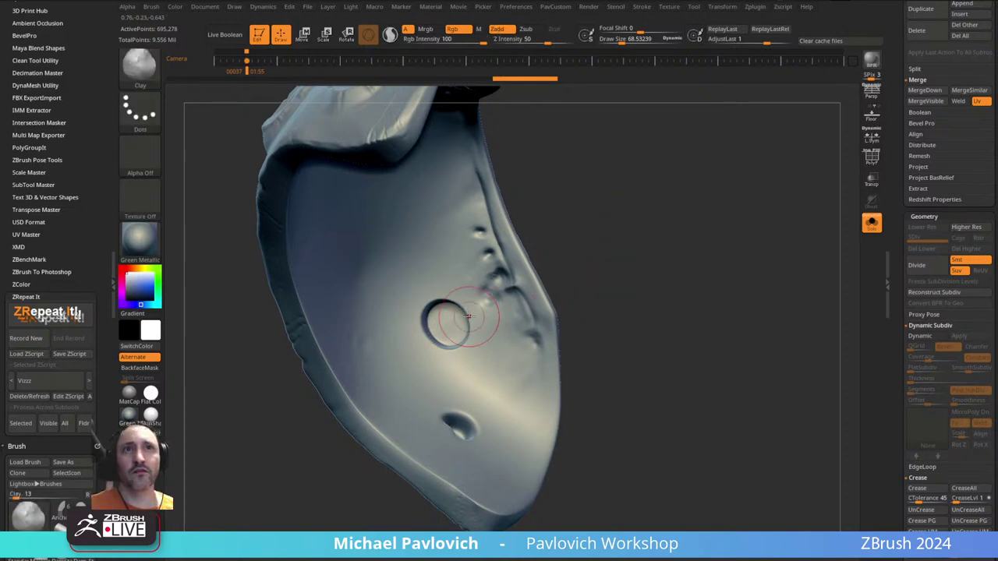
{"action": "left_click_drag", "start_coordinate": [647, 316], "coordinate": [461, 308]}
{"action": "left_click_drag", "start_coordinate": [629, 268], "coordinate": [697, 210]}
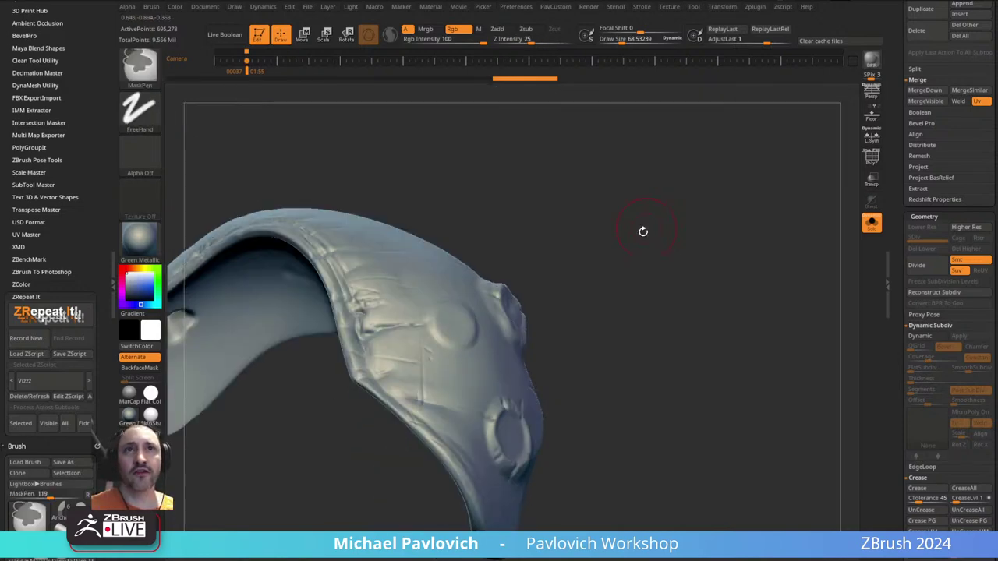
{"action": "left_click_drag", "start_coordinate": [621, 249], "coordinate": [500, 340]}
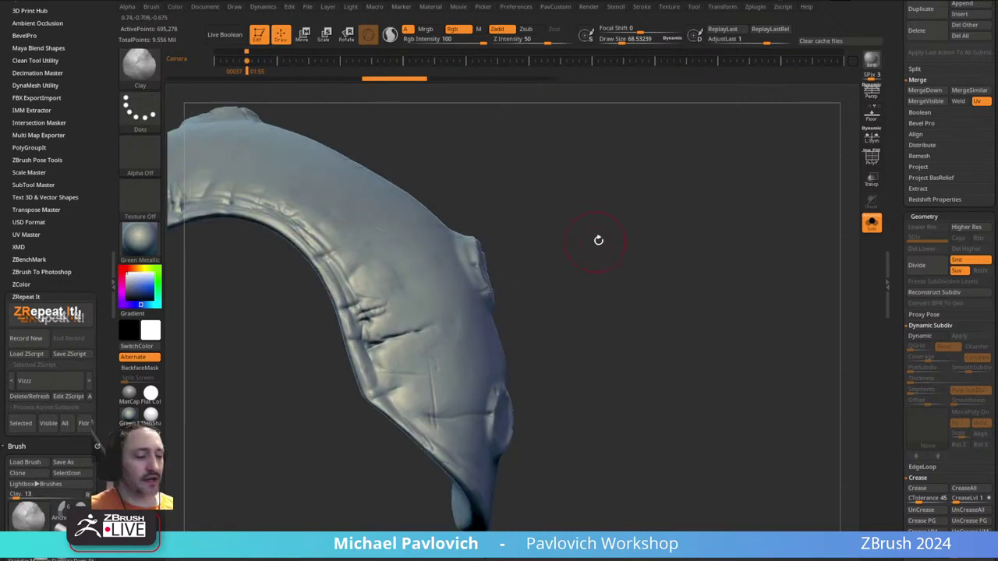
- Turn on BackfaceMask for the Clay brush and fill the hole on the shell's inner surface
{"action": "mouse_move", "coordinate": [621, 266]}
{"action": "left_mouse_down"}
{"action": "mouse_move", "coordinate": [672, 194]}
{"action": "mouse_move", "coordinate": [663, 211]}
{"action": "mouse_move", "coordinate": [724, 171]}
{"action": "mouse_move", "coordinate": [713, 231]}
{"action": "mouse_move", "coordinate": [702, 232]}
{"action": "mouse_move", "coordinate": [715, 220]}
{"action": "left_mouse_up"}
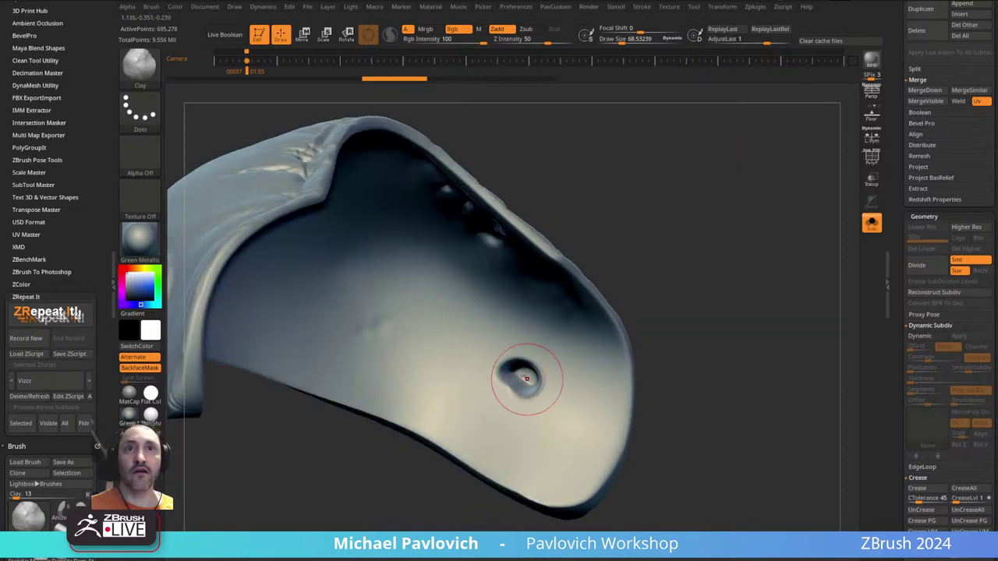
{"action": "left_click_drag", "start_coordinate": [518, 369], "coordinate": [535, 378]}
{"action": "right_click_drag", "start_coordinate": [535, 377], "coordinate": [555, 371]}
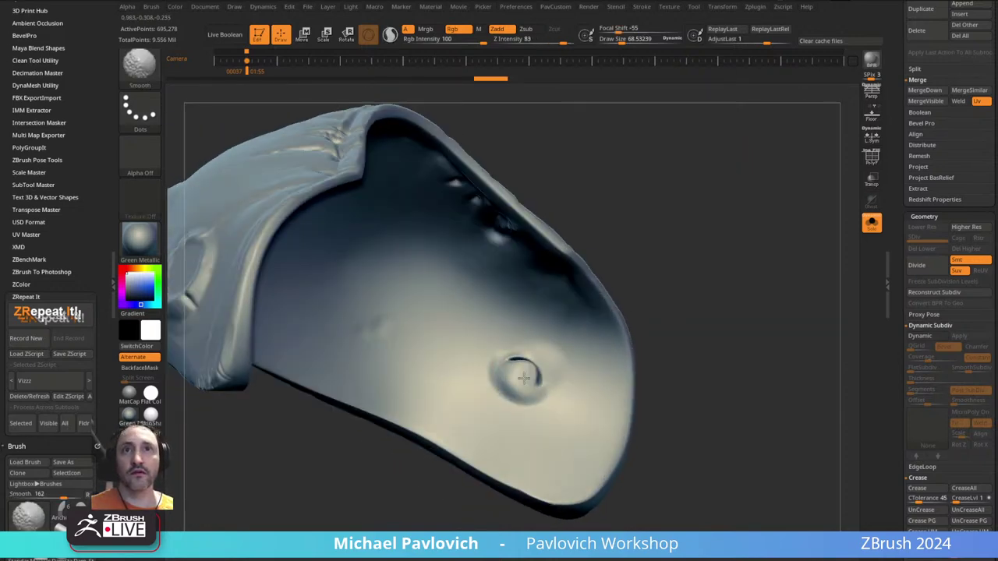
- Try to smooth the filled spot on the shell's inner surface, and undo the smoothing
{"action": "mouse_move", "coordinate": [526, 376]}
{"action": "left_mouse_down", "text": "shift"}
{"action": "mouse_move", "coordinate": [529, 363]}
{"action": "mouse_move", "coordinate": [512, 356]}
{"action": "left_mouse_up", "text": "shift"}
{"action": "key", "text": "ctrl+z"}
{"action": "key", "text": "ctrl+z"}
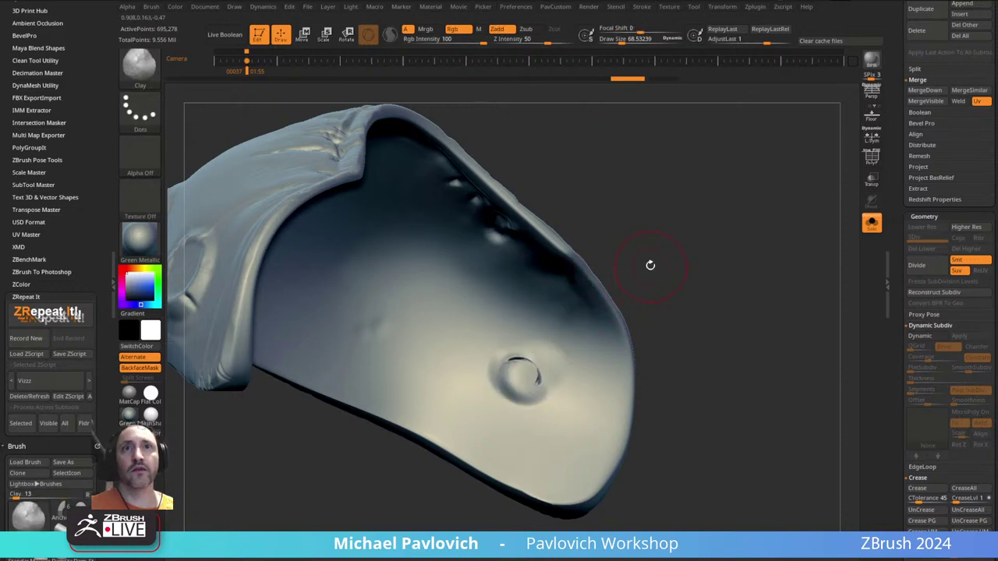
- Enable BackfaceMask for the Smooth brush and smooth out the filled spot on the shell's inner surface
{"action": "left_click", "coordinate": [137, 371]}
{"action": "left_click_drag", "start_coordinate": [537, 372], "coordinate": [519, 388], "text": "shift"}
{"action": "left_click_drag", "start_coordinate": [750, 315], "coordinate": [562, 374]}
{"action": "mouse_move", "coordinate": [562, 517]}
{"action": "right_mouse_down"}
{"action": "mouse_move", "coordinate": [742, 285]}
{"action": "mouse_move", "coordinate": [535, 376]}
{"action": "right_mouse_up"}
{"action": "left_click_drag", "start_coordinate": [534, 355], "coordinate": [529, 373], "text": "shift"}
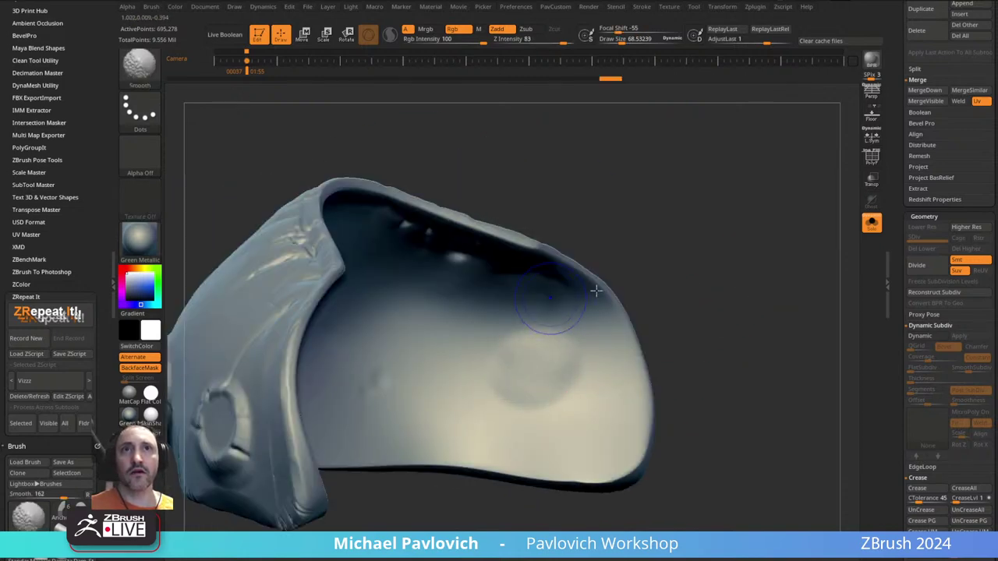
- Smooth away the small dents along the front rim on the shell's inner surface
{"action": "mouse_move", "coordinate": [683, 285]}
{"action": "right_mouse_down"}
{"action": "mouse_move", "coordinate": [691, 202]}
{"action": "mouse_move", "coordinate": [694, 271]}
{"action": "right_mouse_up"}
{"action": "mouse_move", "coordinate": [462, 318]}
{"action": "left_mouse_down", "text": "shift"}
{"action": "mouse_move", "coordinate": [452, 315]}
{"action": "mouse_move", "coordinate": [453, 329]}
{"action": "left_mouse_up", "text": "shift"}
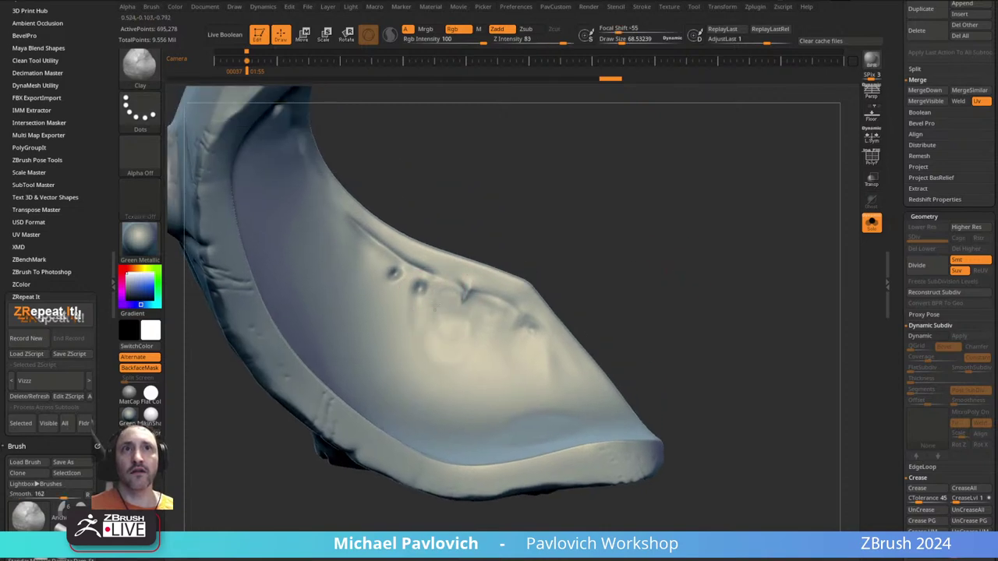
{"action": "mouse_move", "coordinate": [393, 273]}
{"action": "left_mouse_down", "text": "shift"}
{"action": "mouse_move", "coordinate": [452, 329]}
{"action": "mouse_move", "coordinate": [477, 335]}
{"action": "left_mouse_up", "text": "shift"}
{"action": "left_click_drag", "start_coordinate": [472, 333], "coordinate": [429, 321], "text": "shift"}
- Mirror and weld the cleaned-up shell to its other half, and display the polyframe to check both surfaces
{"action": "right_click_drag", "start_coordinate": [694, 269], "coordinate": [629, 323]}
{"action": "key", "text": "3"}
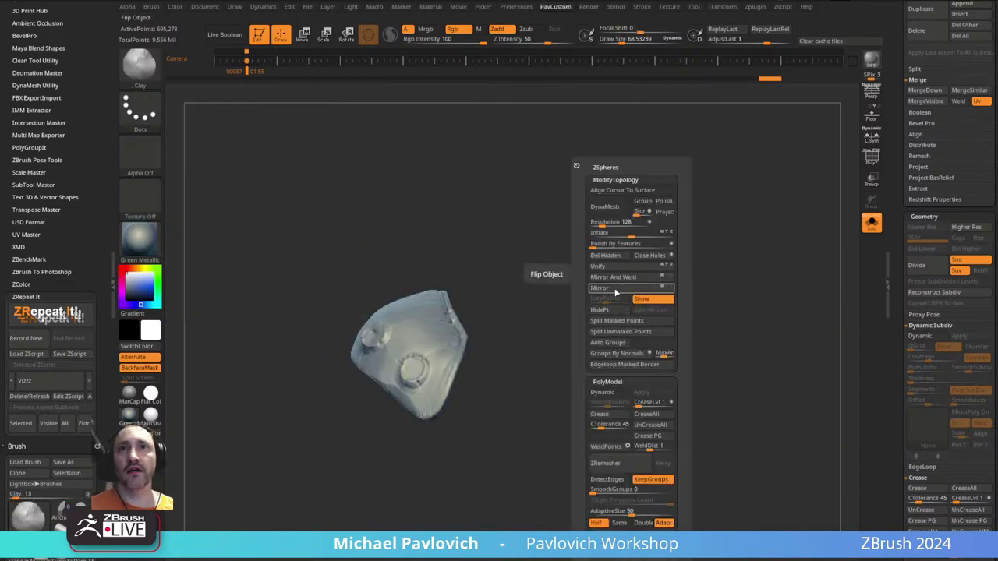
{"action": "left_click", "coordinate": [621, 278]}
{"action": "right_click_drag", "start_coordinate": [623, 277], "coordinate": [853, 218], "text": "shift"}
{"action": "left_click", "coordinate": [872, 158]}
{"action": "right_click_drag", "start_coordinate": [826, 176], "coordinate": [547, 206], "text": "shift"}
{"action": "right_click_drag", "start_coordinate": [697, 230], "coordinate": [748, 285]}
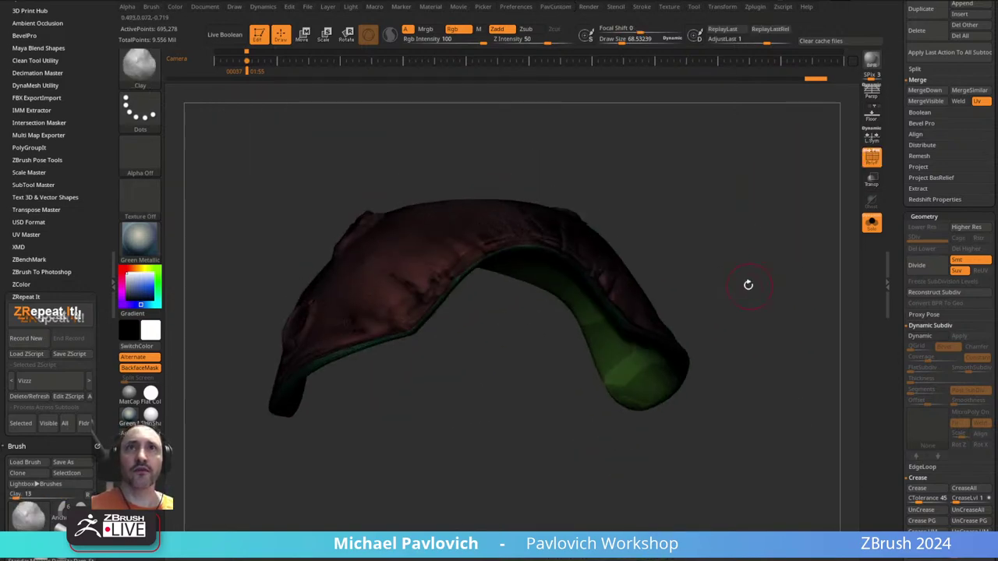
{"action": "right_click_drag", "start_coordinate": [715, 215], "coordinate": [652, 251]}
- Hide the polyframe and switch to the Standard brush with a draw size of about 68.5
{"action": "key", "text": "s"}
{"action": "left_click_drag", "start_coordinate": [649, 246], "coordinate": [657, 243]}
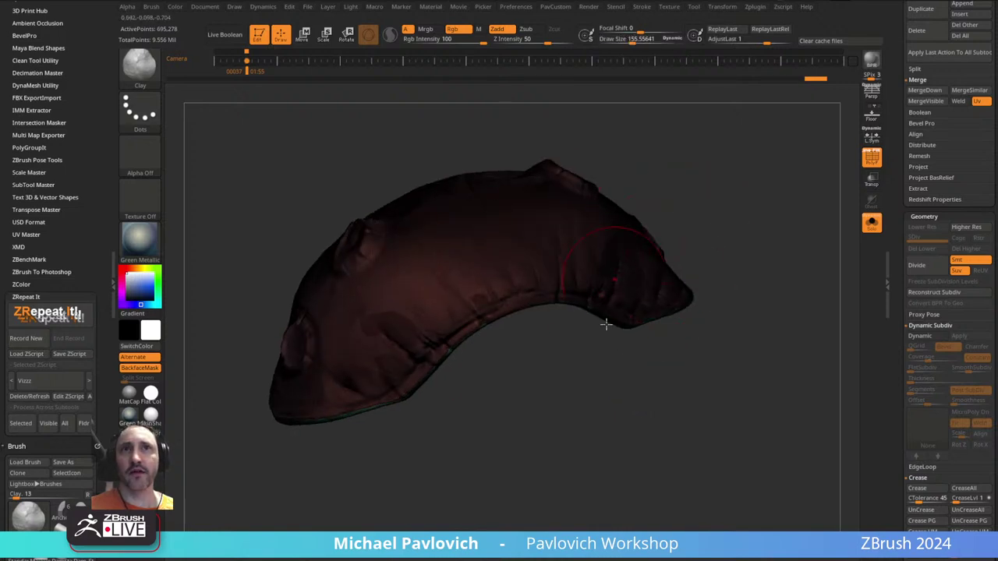
{"action": "right_click_drag", "start_coordinate": [756, 259], "coordinate": [819, 204]}
{"action": "key", "text": "shift+f"}
{"action": "key", "text": "b"}
{"action": "key", "text": "s"}
{"action": "key", "text": "t"}
{"action": "key", "text": "s"}
{"action": "left_click_drag", "start_coordinate": [719, 217], "coordinate": [707, 219]}
{"action": "right_click_drag", "start_coordinate": [707, 219], "coordinate": [705, 269]}
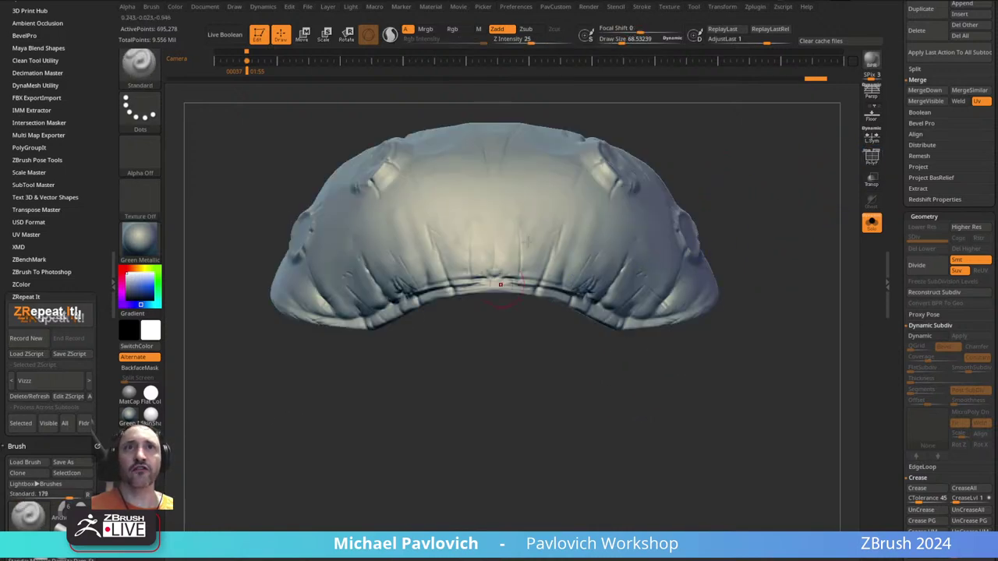
- Try to reconstruct the shell's lower subdivision levels with Reconstruct Subdiv
{"action": "mouse_move", "coordinate": [526, 243]}
{"action": "right_mouse_down"}
{"action": "mouse_move", "coordinate": [769, 210]}
{"action": "mouse_move", "coordinate": [824, 149]}
{"action": "mouse_move", "coordinate": [747, 205]}
{"action": "right_mouse_up"}
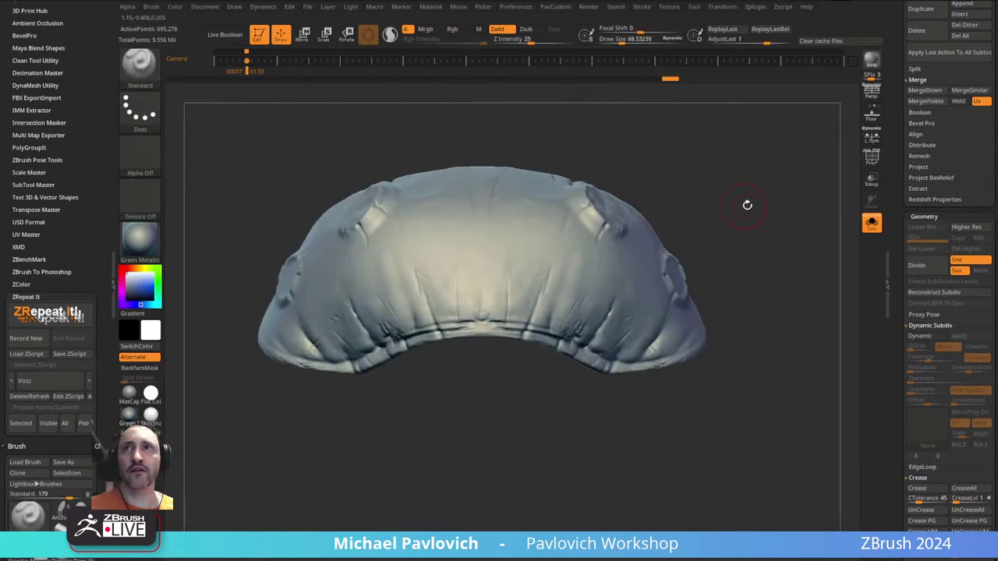
{"action": "left_click", "coordinate": [928, 292]}
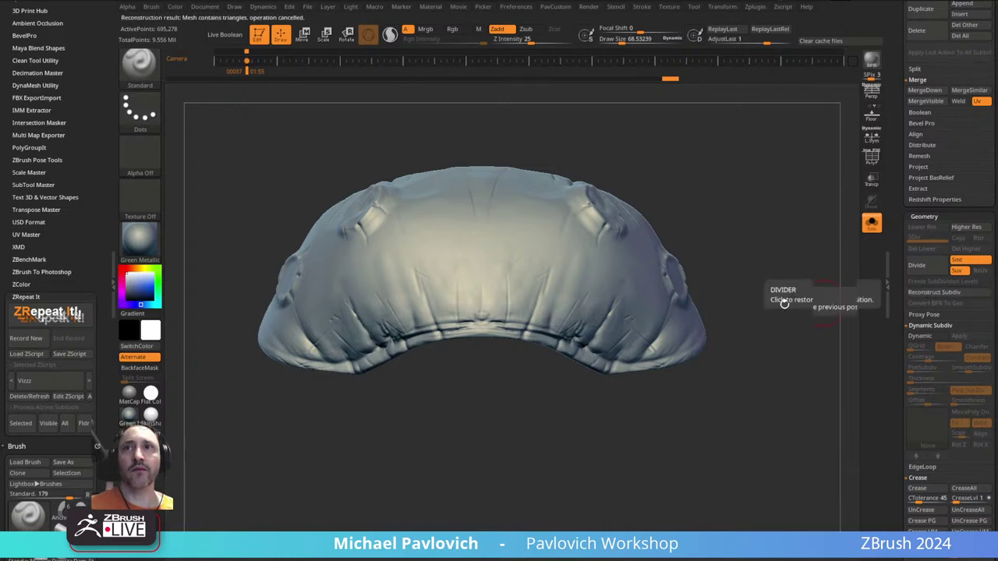
{"action": "right_click_drag", "start_coordinate": [784, 302], "coordinate": [634, 323]}
{"action": "right_click_drag", "start_coordinate": [592, 219], "coordinate": [670, 268]}
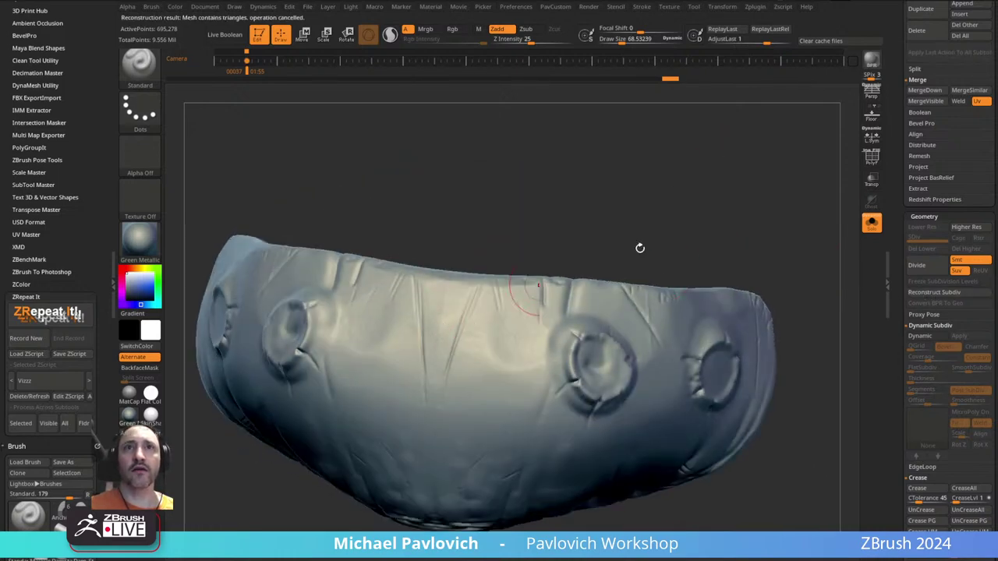
- Examine the shell's topology and its outer, rim and inner polygroups with the polyframe displayed
{"action": "left_click", "coordinate": [870, 159]}
{"action": "right_click_drag", "start_coordinate": [521, 312], "coordinate": [586, 206], "text": "ctrl"}
{"action": "left_click", "coordinate": [871, 156]}
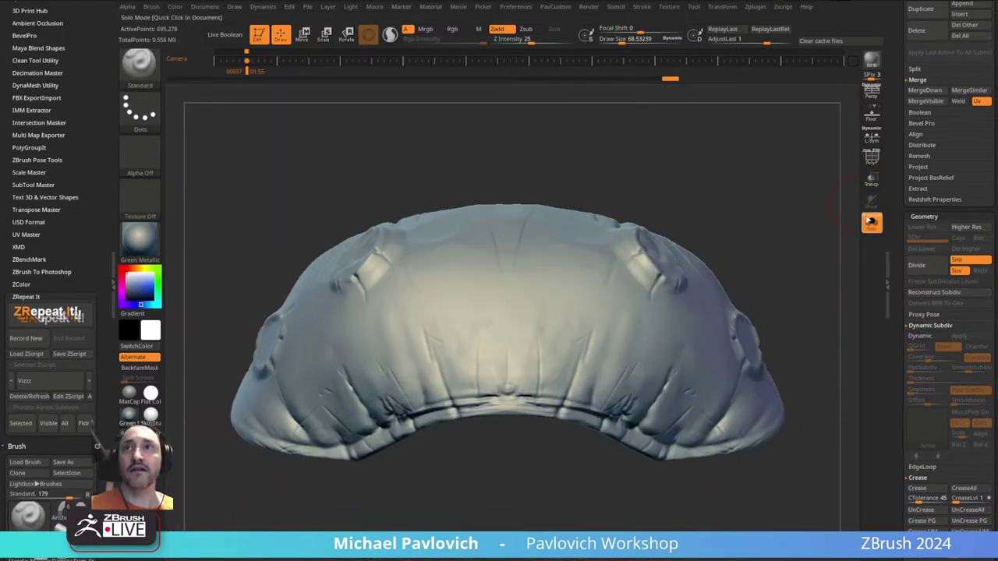
{"action": "right_click_drag", "start_coordinate": [651, 316], "coordinate": [833, 226]}
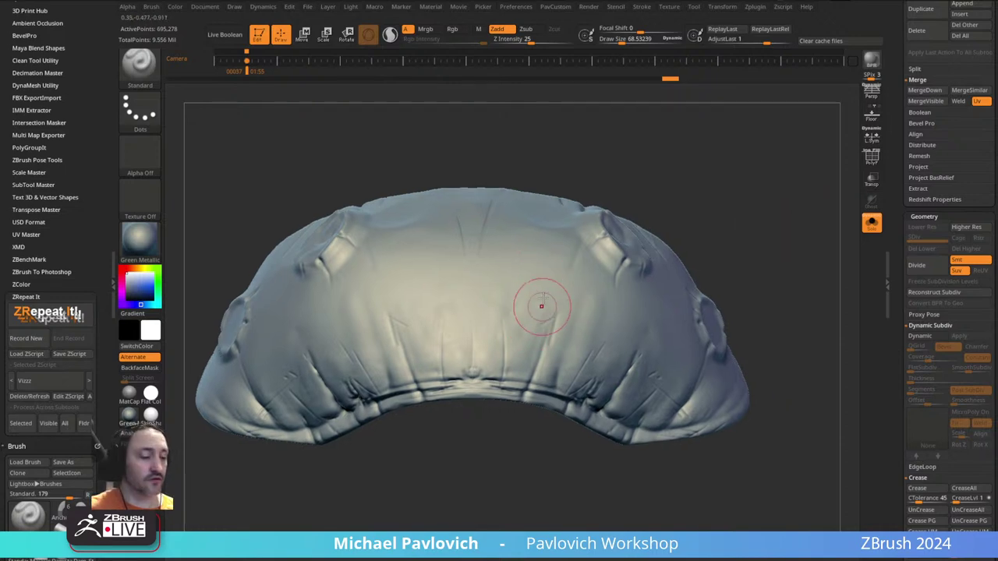
{"action": "left_click", "coordinate": [872, 156]}
{"action": "right_click_drag", "start_coordinate": [835, 174], "coordinate": [498, 334]}
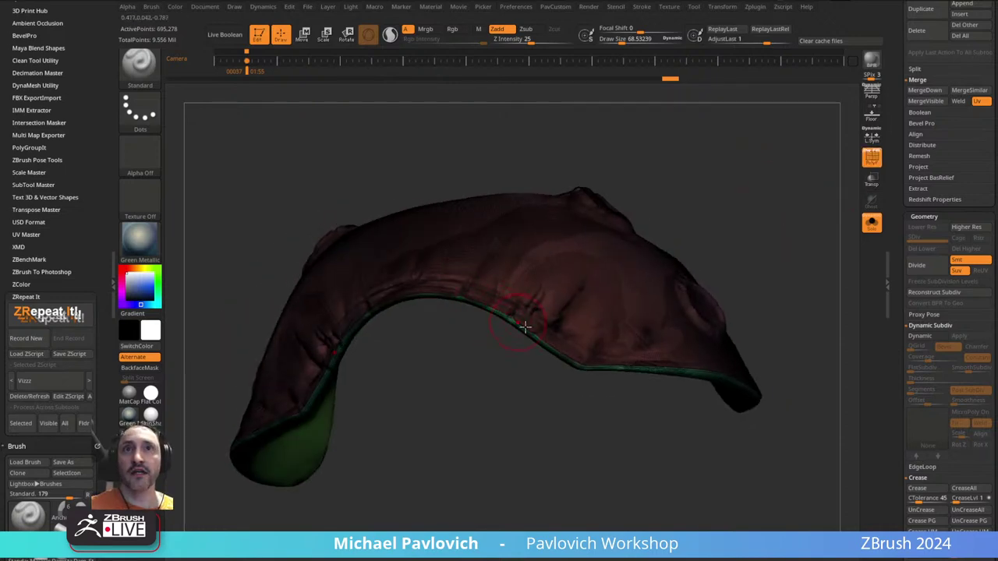
{"action": "right_click_drag", "start_coordinate": [762, 292], "coordinate": [711, 234]}
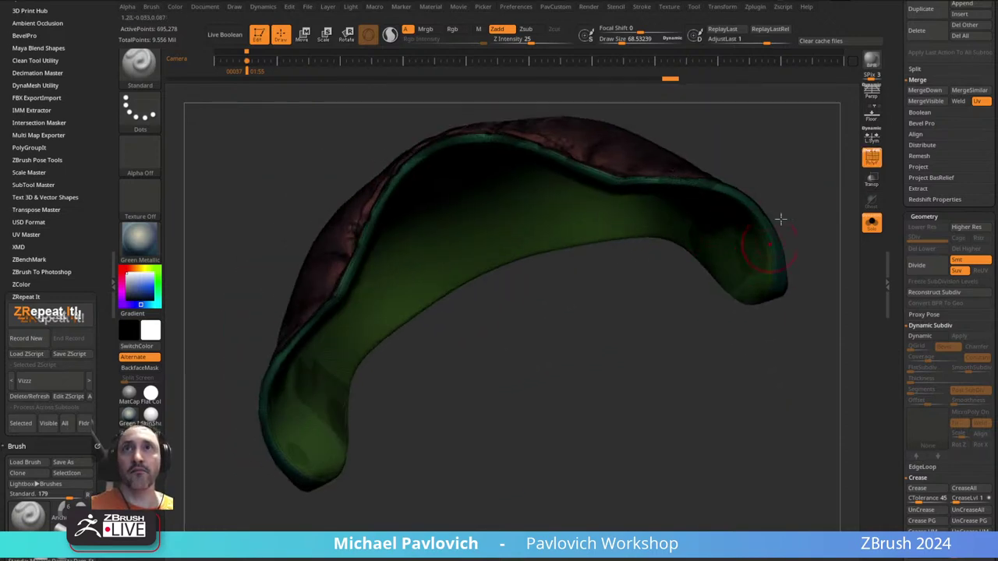
{"action": "right_click_drag", "start_coordinate": [781, 220], "coordinate": [746, 221]}
{"action": "key", "text": "space"}
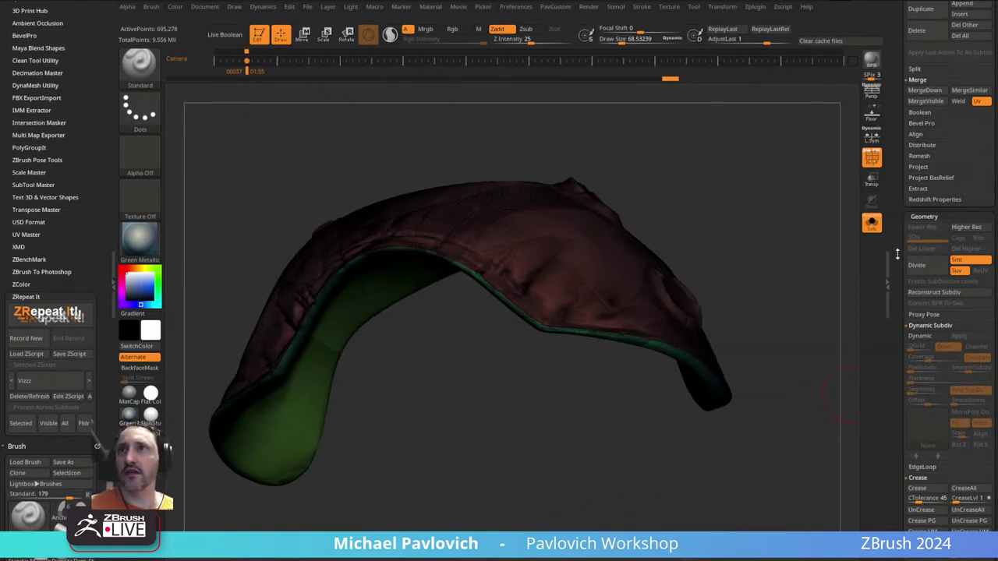
- Turn off Half in the ZRemesher settings and set the target polygon count to about 23.76
{"action": "left_click_drag", "start_coordinate": [897, 254], "coordinate": [907, 146]}
{"action": "left_click", "coordinate": [922, 251]}
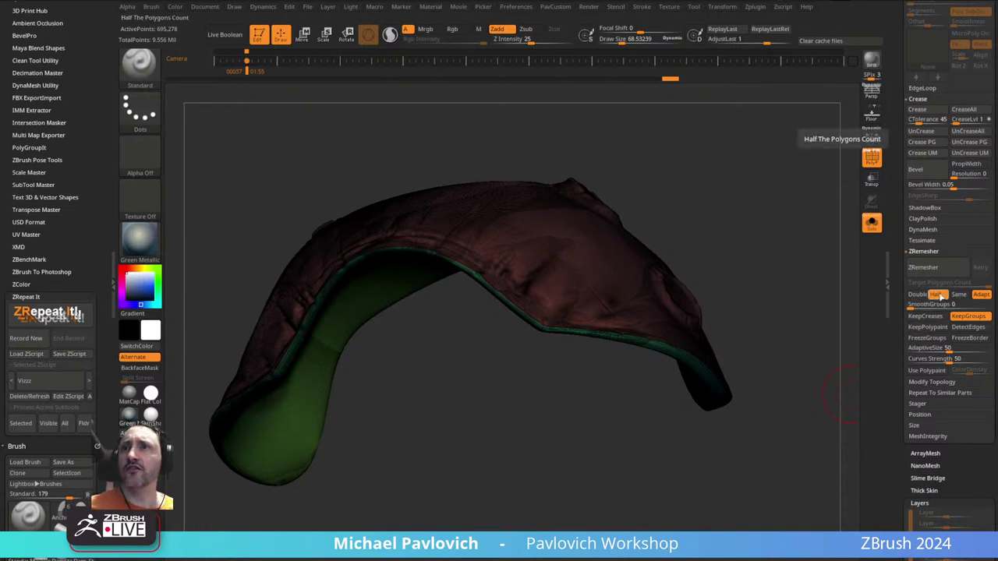
{"action": "left_click", "coordinate": [939, 295]}
{"action": "left_click_drag", "start_coordinate": [957, 286], "coordinate": [945, 285]}
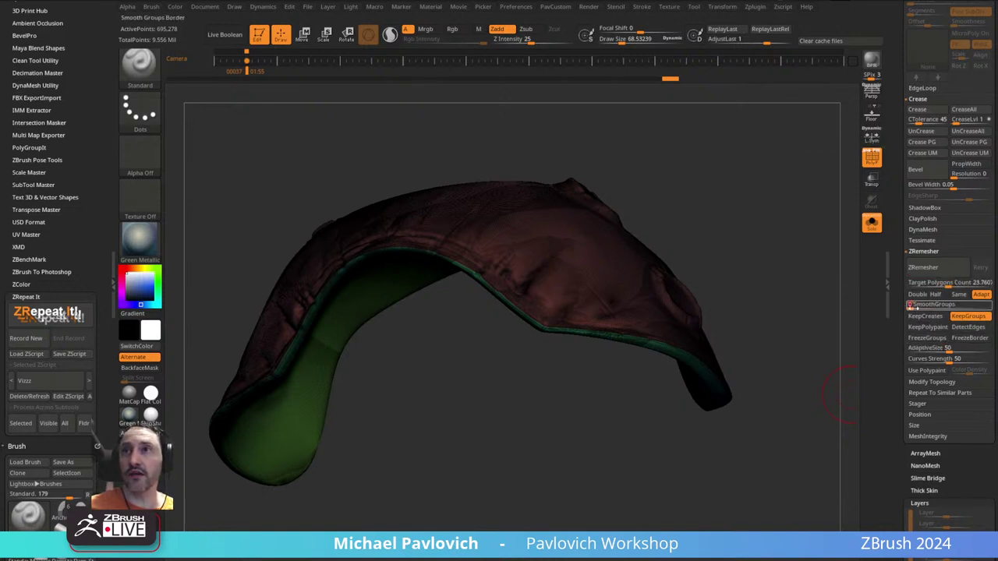
- Run ZRemesher on the shell with KeepGroups on, and display the polyframe on the new mesh
{"action": "left_click", "coordinate": [872, 157]}
{"action": "key", "text": "ctrl"}
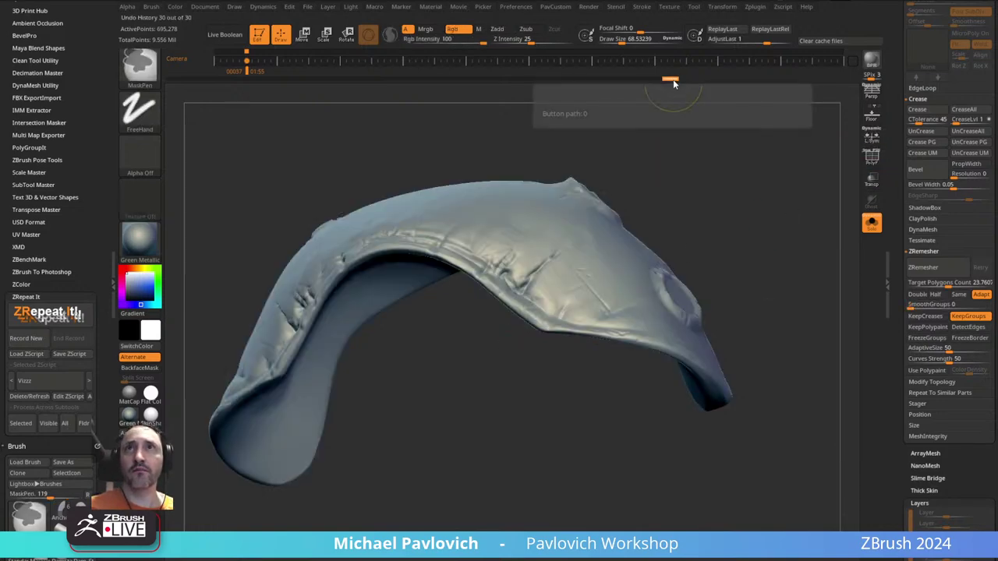
{"action": "mouse_move", "coordinate": [723, 152]}
{"action": "left_mouse_down"}
{"action": "mouse_move", "coordinate": [734, 208]}
{"action": "mouse_move", "coordinate": [706, 253]}
{"action": "left_mouse_up"}
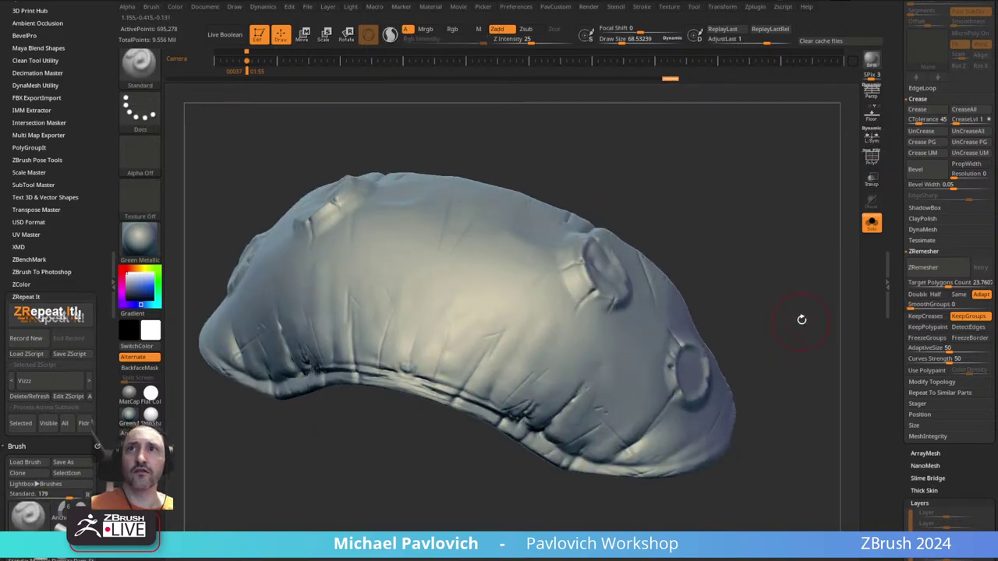
{"action": "left_click_drag", "start_coordinate": [802, 320], "coordinate": [788, 272]}
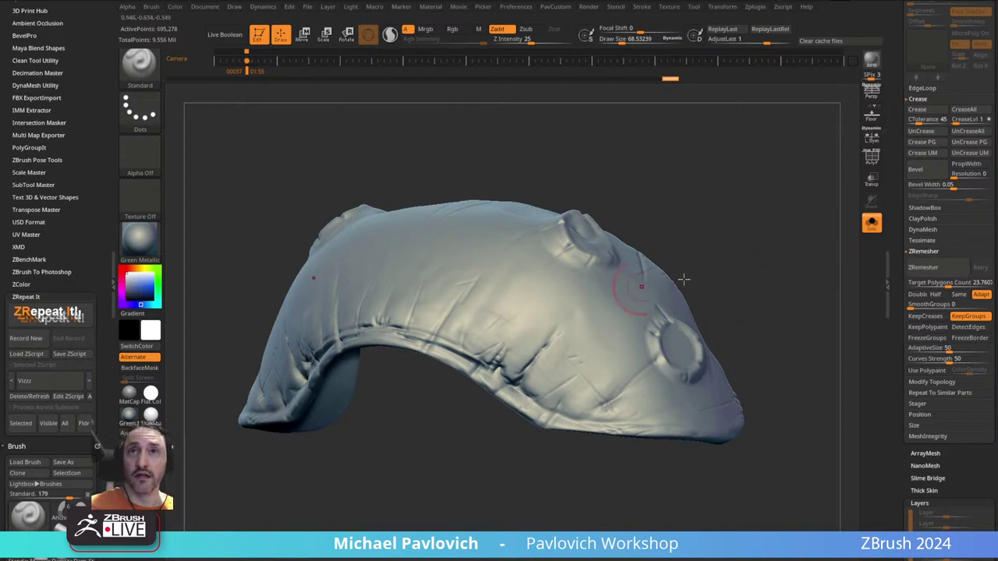
{"action": "left_click", "coordinate": [923, 267]}
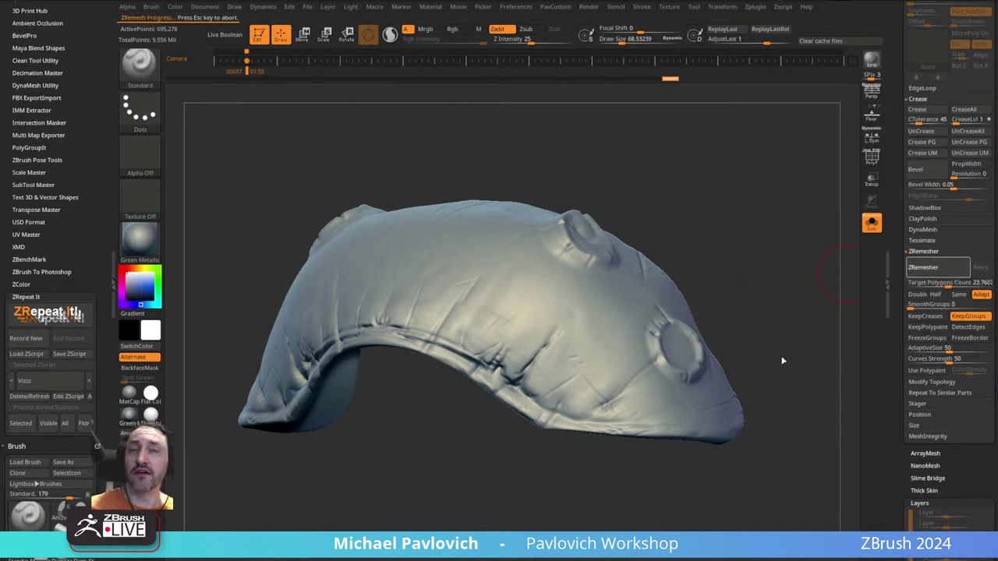
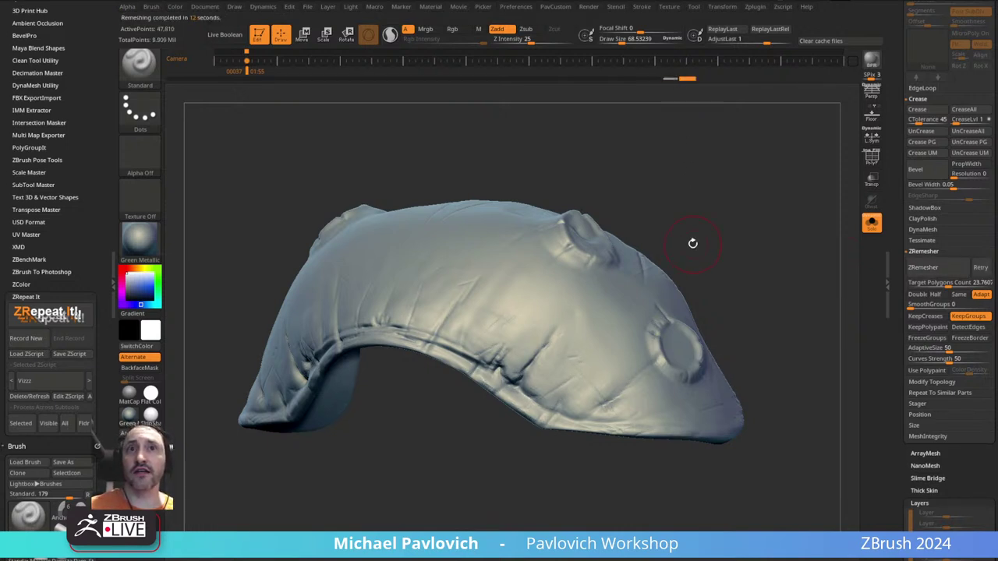
{"action": "left_click_drag", "start_coordinate": [737, 212], "coordinate": [703, 228]}
{"action": "left_click", "coordinate": [871, 157]}
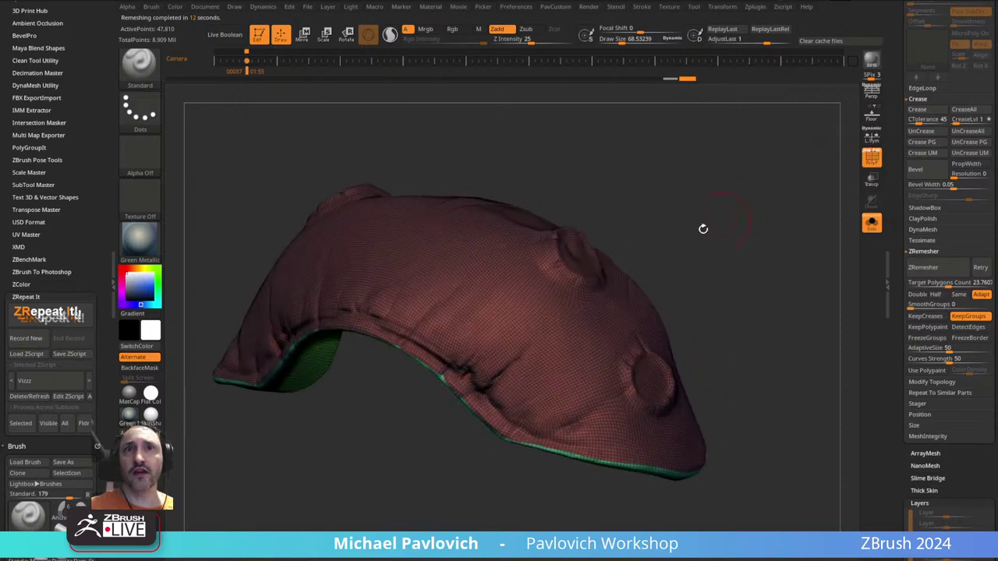
{"action": "key", "text": "3"}
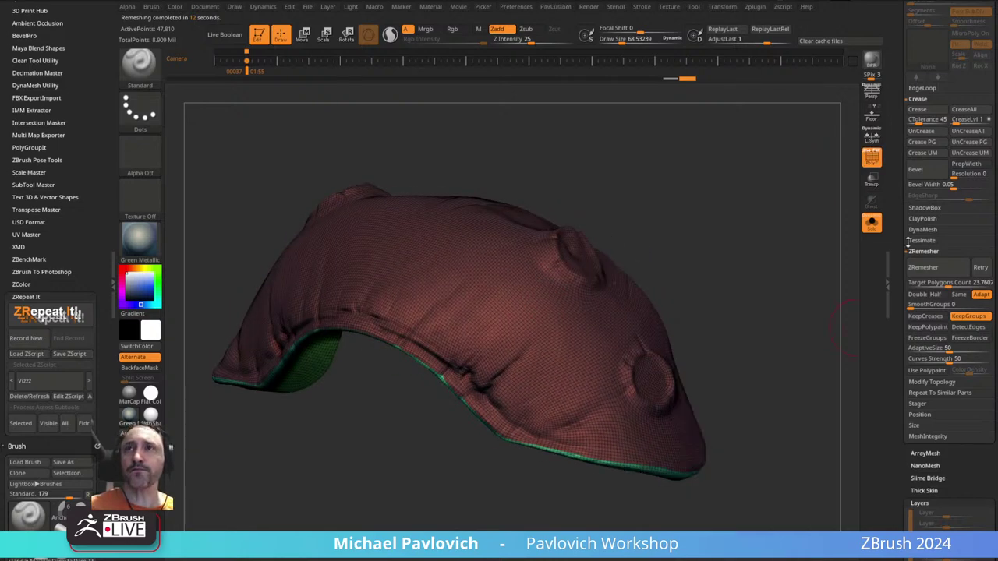
- Open the SubTool projection settings for the remeshed shell
{"action": "left_click_drag", "start_coordinate": [892, 138], "coordinate": [901, 264]}
{"action": "scroll", "coordinate": [901, 262], "scroll_direction": "up", "scroll_amount": 5}
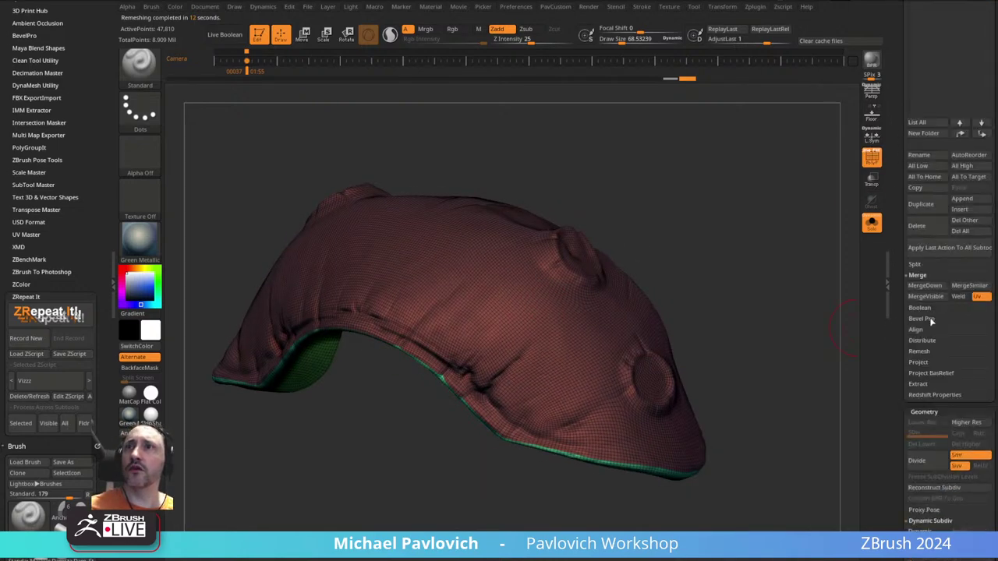
{"action": "key", "text": "shift"}
{"action": "left_click", "coordinate": [919, 363]}
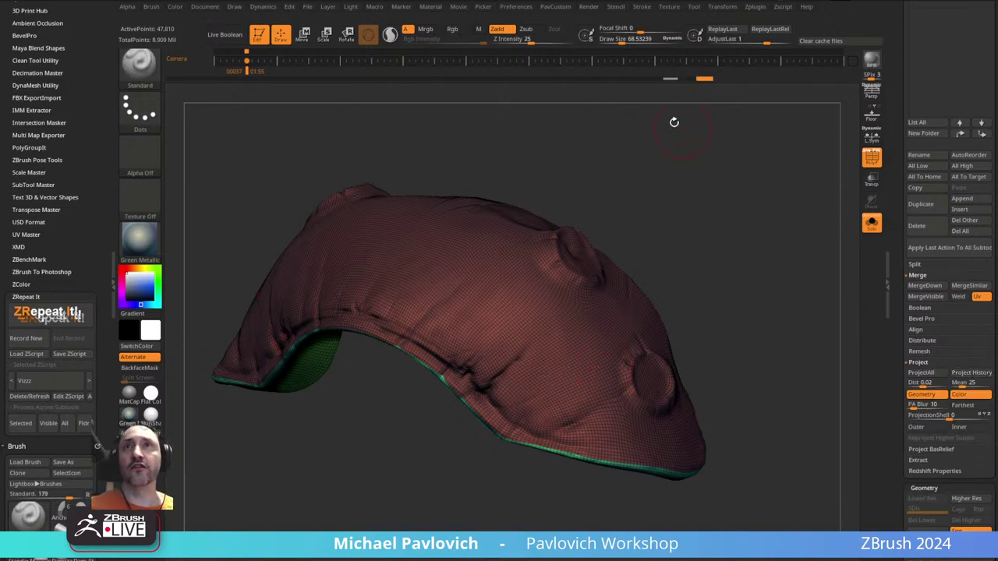
{"action": "left_click_drag", "start_coordinate": [670, 84], "coordinate": [734, 252]}
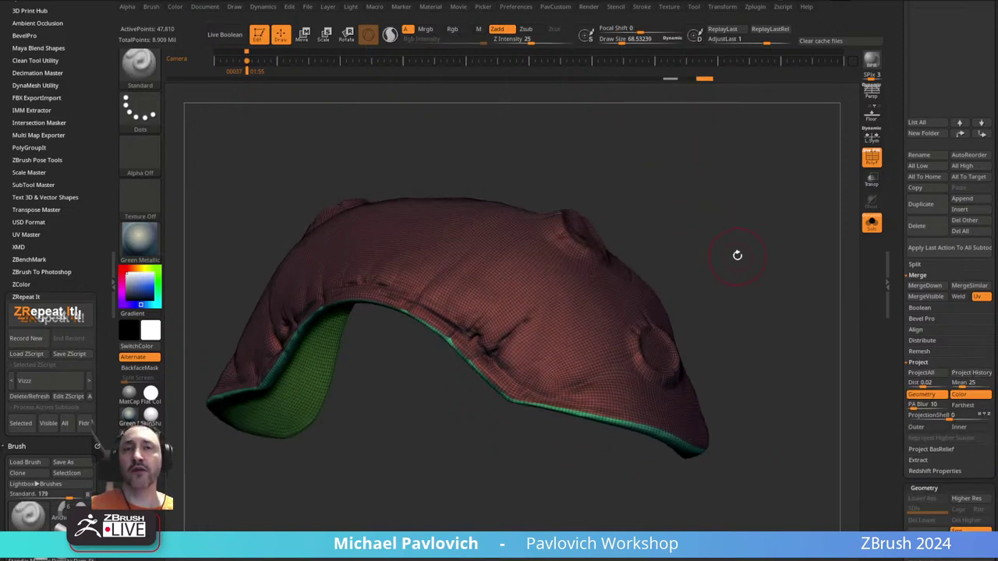
- Remesh the shell with ZRemesher at Half, with AdaptiveSize set to 16 and KeepGroups on
{"action": "key", "text": "2"}
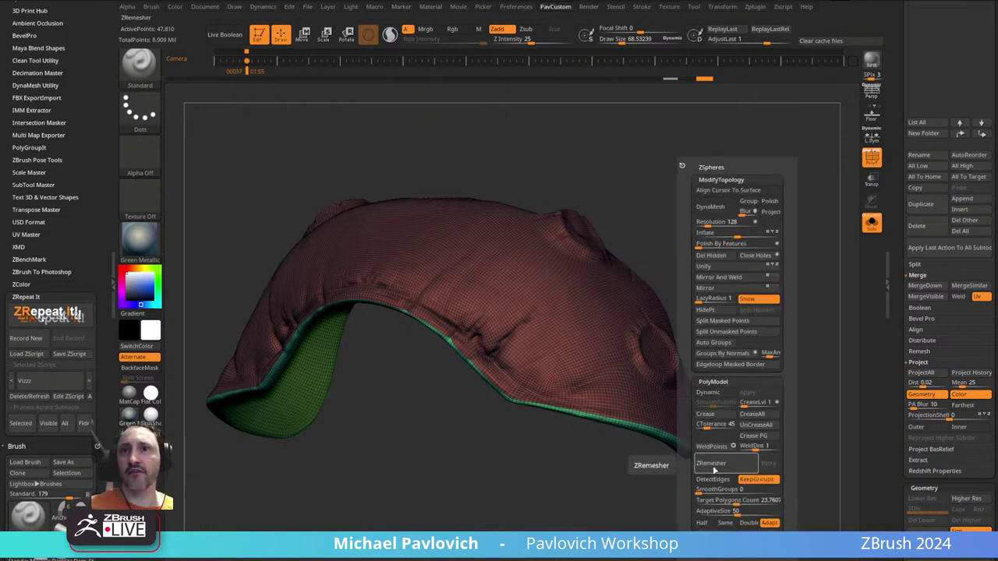
{"action": "left_click", "coordinate": [718, 469]}
{"action": "key", "text": "Escape"}
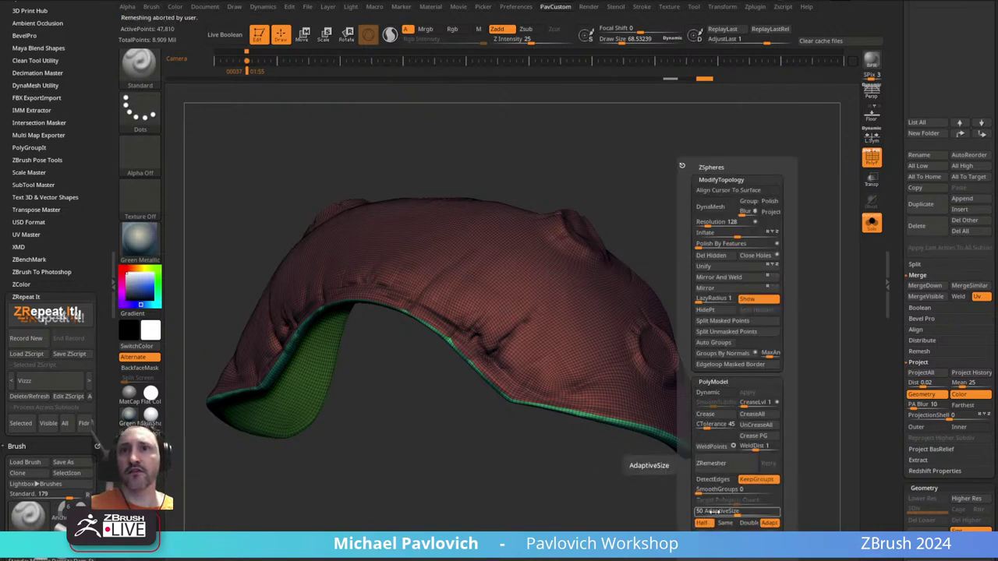
{"action": "left_click", "coordinate": [708, 512]}
{"action": "type", "text": "16"}
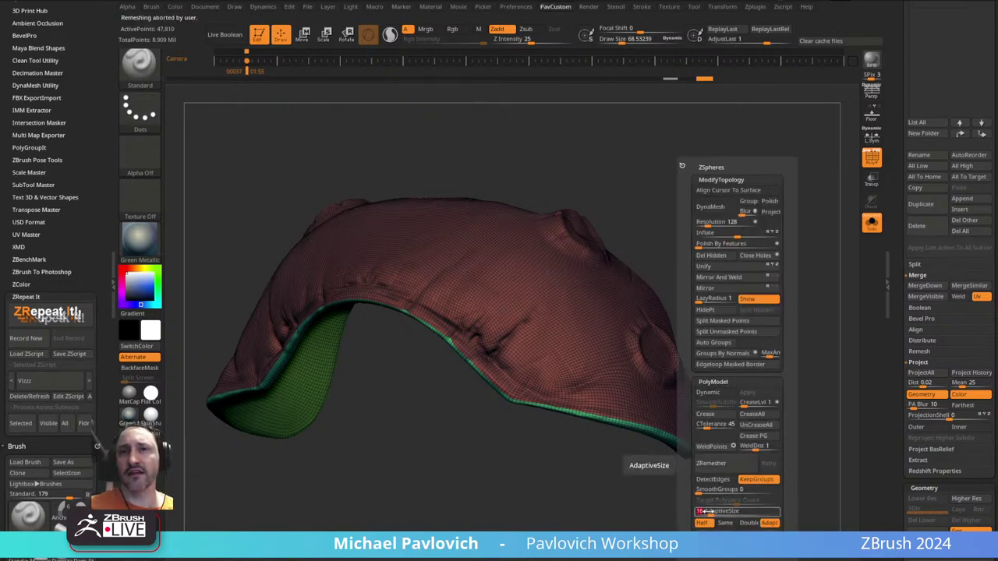
{"action": "key", "text": "Return"}
{"action": "left_click", "coordinate": [725, 463]}
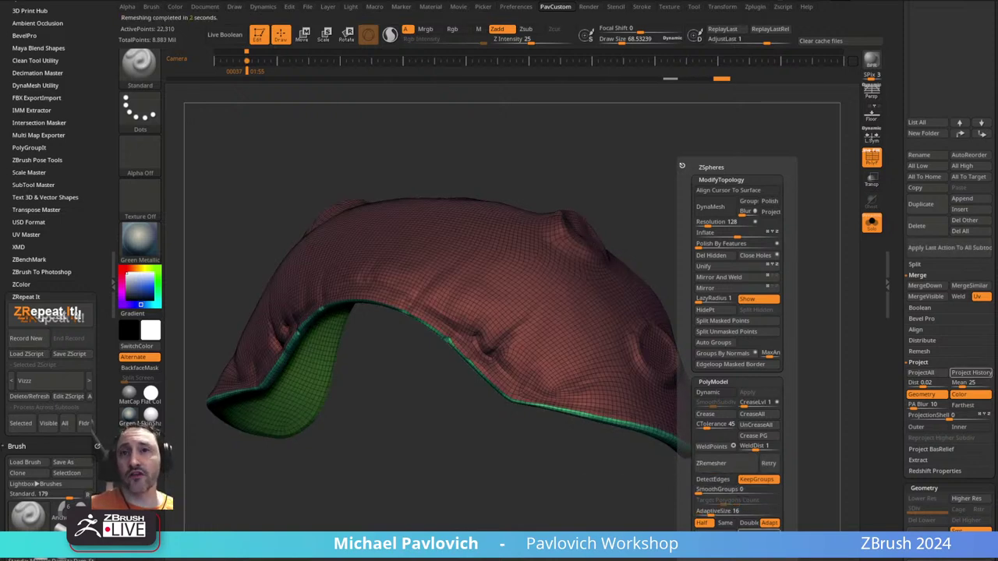
- Clean up the kinked polygons on the shell's green rim strip with the ZModeler brush
{"action": "left_click_drag", "start_coordinate": [753, 475], "coordinate": [786, 417]}
{"action": "right_click_drag", "start_coordinate": [528, 405], "coordinate": [474, 203], "text": "ctrl"}
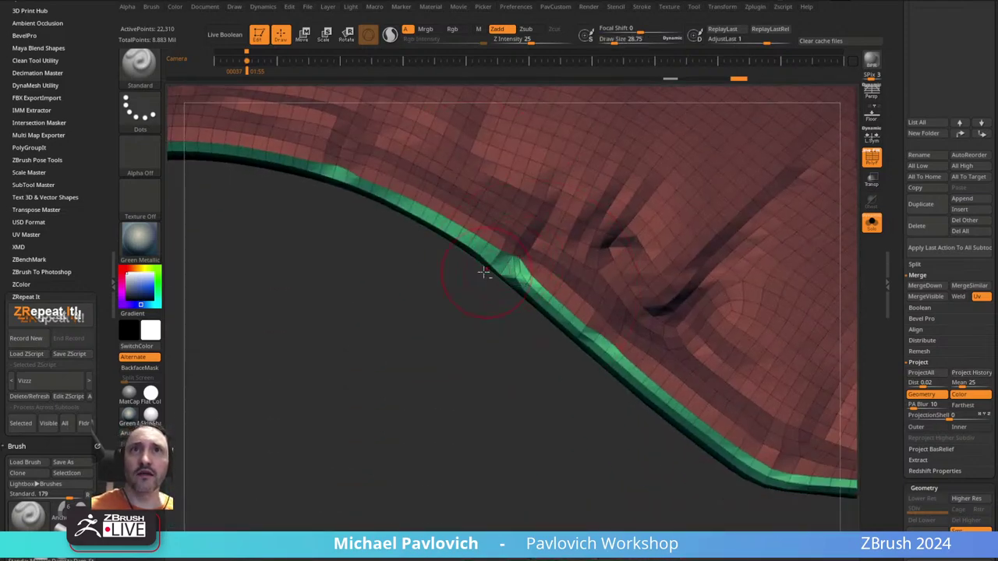
{"action": "mouse_move", "coordinate": [484, 272]}
{"action": "left_mouse_down"}
{"action": "mouse_move", "coordinate": [444, 406]}
{"action": "mouse_move", "coordinate": [528, 261]}
{"action": "mouse_move", "coordinate": [476, 338]}
{"action": "left_mouse_up"}
{"action": "key", "text": "bracketleft"}
{"action": "key", "text": "b"}
{"action": "key", "text": "z"}
{"action": "key", "text": "m"}
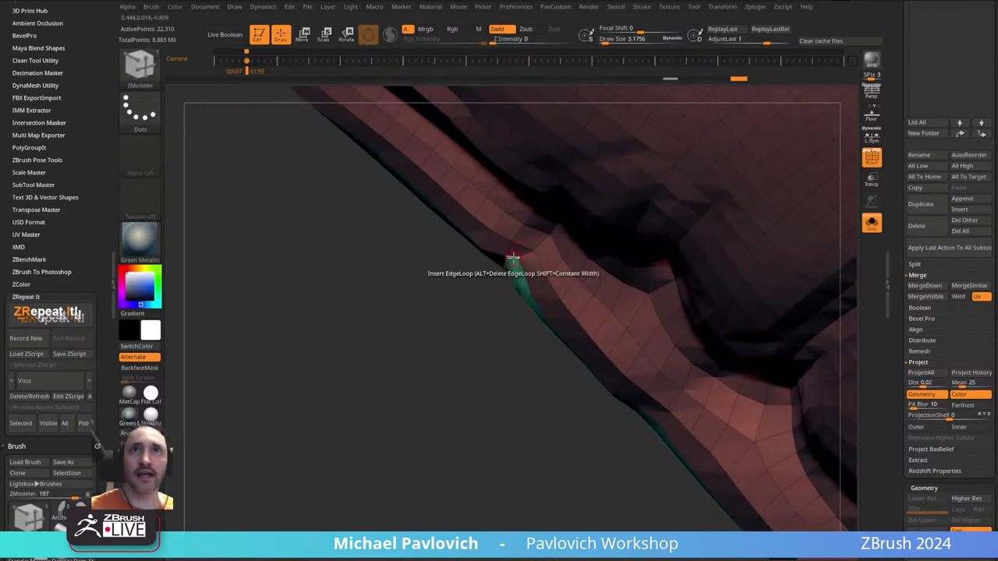
{"action": "key", "text": "space"}
{"action": "left_click", "coordinate": [404, 296]}
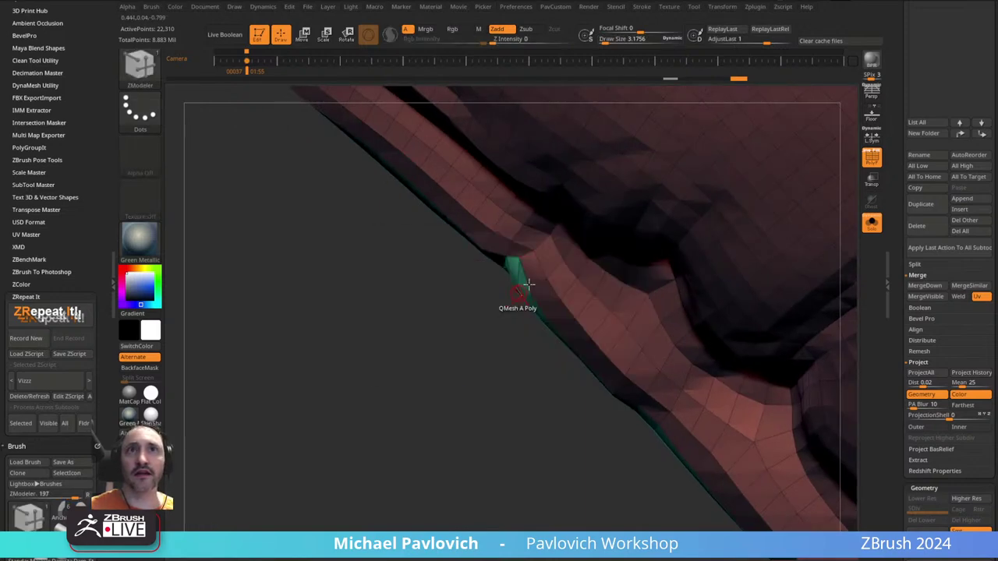
{"action": "left_click_drag", "start_coordinate": [519, 258], "coordinate": [477, 288]}
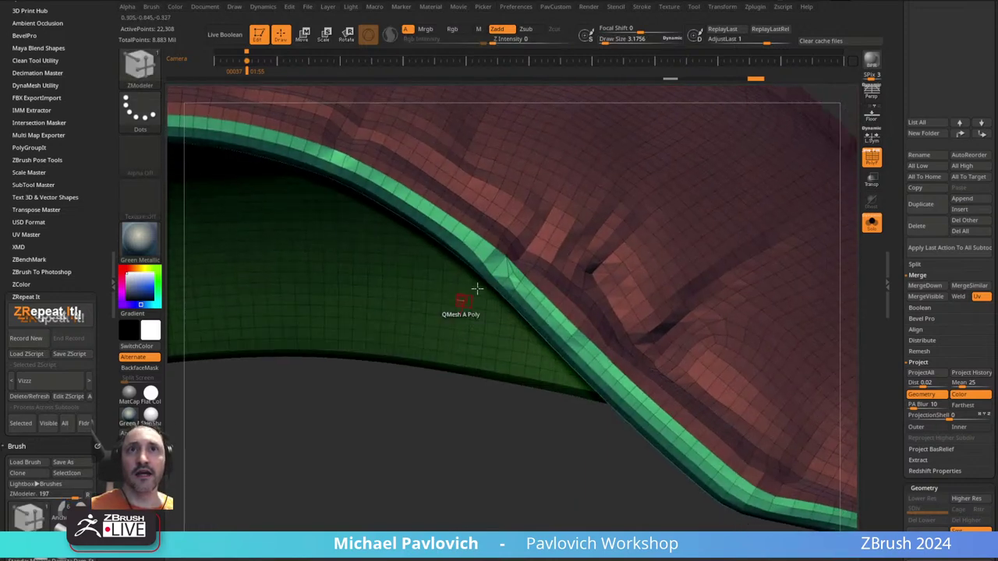
- Run ZRemesher at Half once more to reduce the cleaned shell further
{"action": "left_click_drag", "start_coordinate": [429, 433], "coordinate": [470, 269]}
{"action": "left_click_drag", "start_coordinate": [680, 226], "coordinate": [759, 214], "text": "alt"}
{"action": "key", "text": "2"}
{"action": "left_click", "coordinate": [755, 471]}
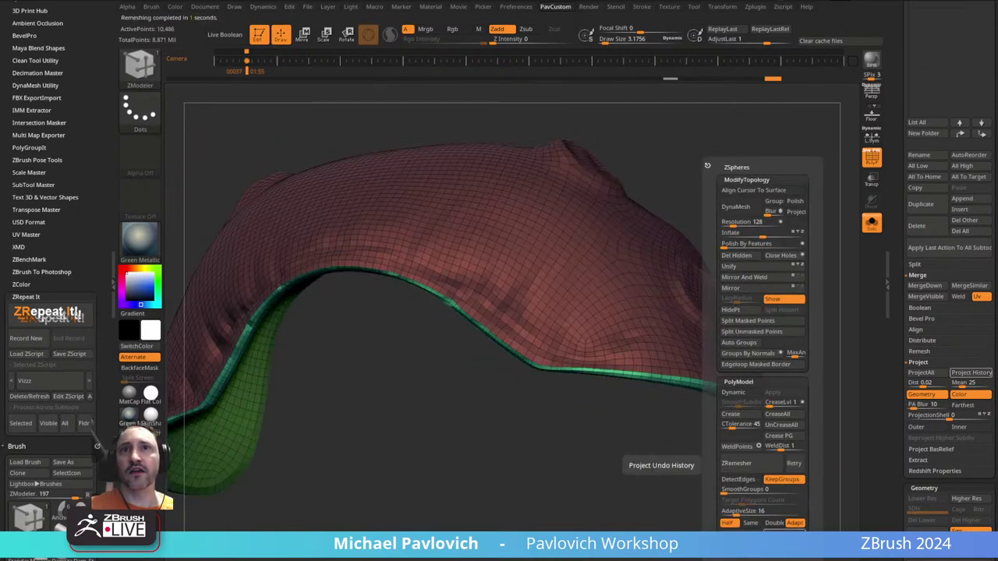
- Subdivide the shell to level 2, project the undo-history detail onto it and hide the polyframe
{"action": "left_click_drag", "start_coordinate": [625, 325], "coordinate": [788, 225]}
{"action": "key", "text": "ctrl+d"}
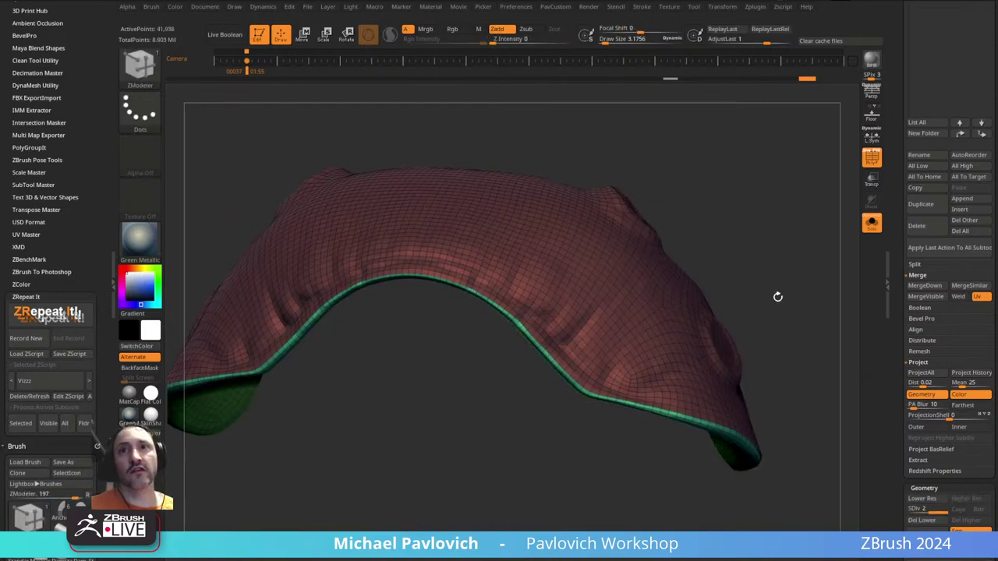
{"action": "key", "text": "2"}
{"action": "left_click", "coordinate": [971, 372]}
{"action": "key", "text": "shift+f"}
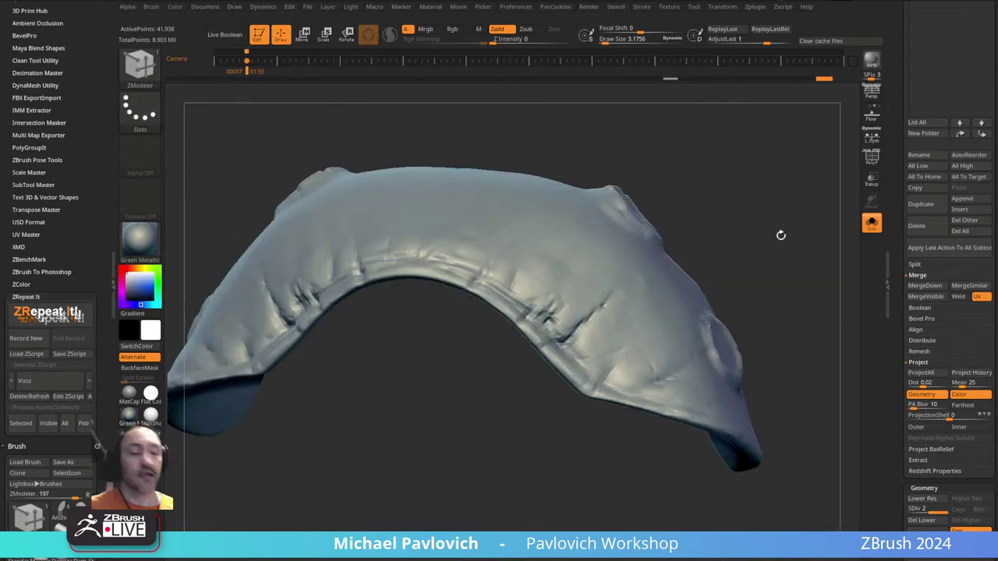
- Subdivide the shell to levels 3 and 4, projecting the undo-history detail at each level
{"action": "key", "text": "ctrl+d"}
{"action": "key", "text": "2"}
{"action": "key", "text": "ctrl+d"}
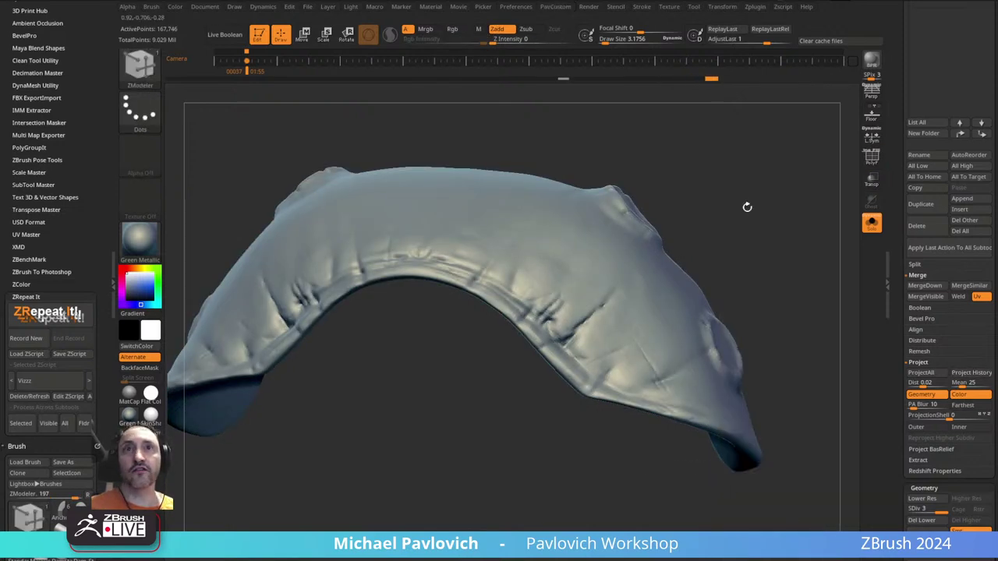
{"action": "key", "text": "g"}
{"action": "left_click", "coordinate": [779, 532]}
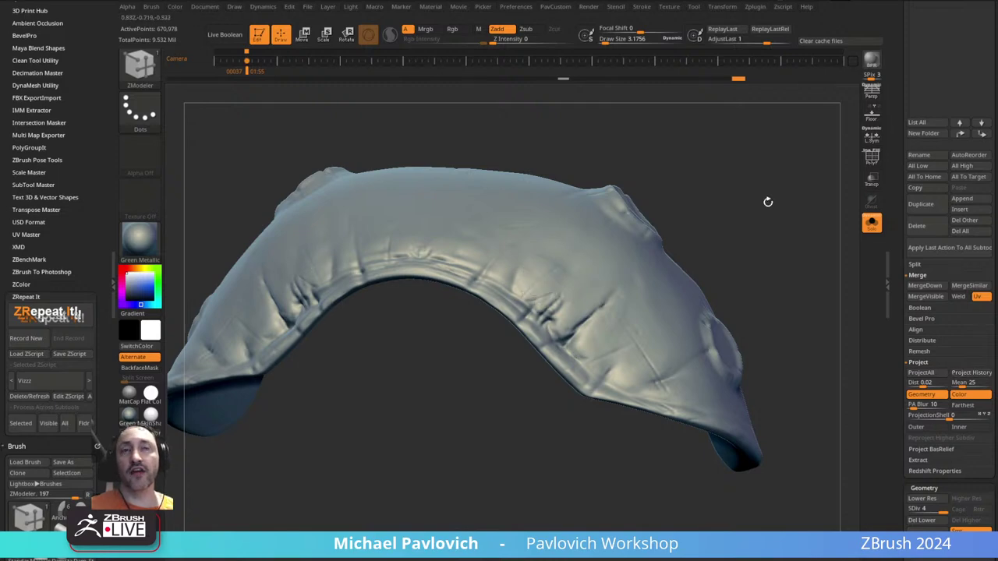
- Select the Dam_Standard brush and carve crease lines along the upper arch of the shell's front rim
{"action": "mouse_move", "coordinate": [768, 202]}
{"action": "left_mouse_down"}
{"action": "mouse_move", "coordinate": [766, 219]}
{"action": "mouse_move", "coordinate": [755, 213]}
{"action": "mouse_move", "coordinate": [696, 251]}
{"action": "mouse_move", "coordinate": [746, 185]}
{"action": "mouse_move", "coordinate": [725, 192]}
{"action": "mouse_move", "coordinate": [746, 223]}
{"action": "mouse_move", "coordinate": [335, 257]}
{"action": "mouse_move", "coordinate": [390, 325]}
{"action": "left_mouse_up"}
{"action": "key", "text": "b"}
{"action": "key", "text": "s"}
{"action": "key", "text": "t"}
{"action": "key", "text": "b"}
{"action": "key", "text": "d"}
{"action": "key", "text": "s"}
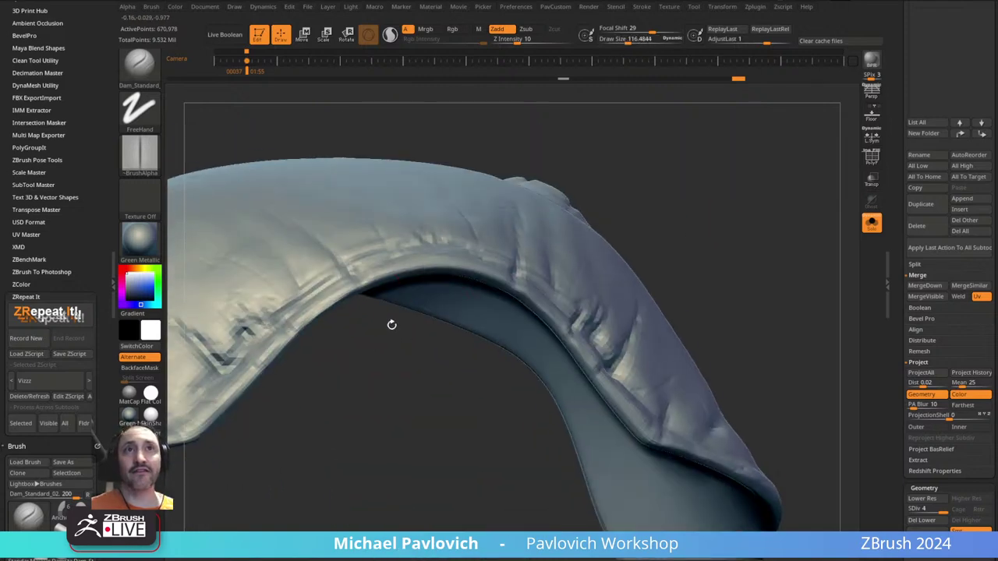
{"action": "mouse_move", "coordinate": [324, 302]}
{"action": "left_mouse_down"}
{"action": "mouse_move", "coordinate": [351, 381]}
{"action": "mouse_move", "coordinate": [356, 319]}
{"action": "left_mouse_up"}
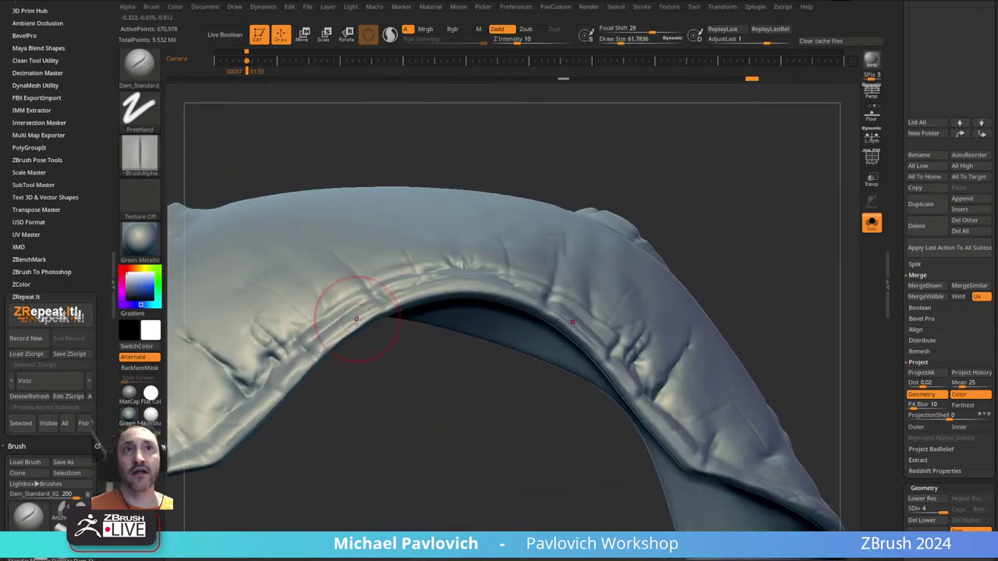
{"action": "left_click_drag", "start_coordinate": [410, 312], "coordinate": [382, 313]}
{"action": "left_click_drag", "start_coordinate": [444, 291], "coordinate": [326, 354]}
- Extend the Dam_Standard creases along the front rim toward the shell's narrow side tip
{"action": "mouse_move", "coordinate": [303, 385]}
{"action": "right_mouse_down", "text": "alt"}
{"action": "mouse_move", "coordinate": [360, 349]}
{"action": "mouse_move", "coordinate": [383, 408]}
{"action": "mouse_move", "coordinate": [361, 395]}
{"action": "right_mouse_up", "text": "alt"}
{"action": "right_click_drag", "start_coordinate": [206, 494], "coordinate": [362, 394]}
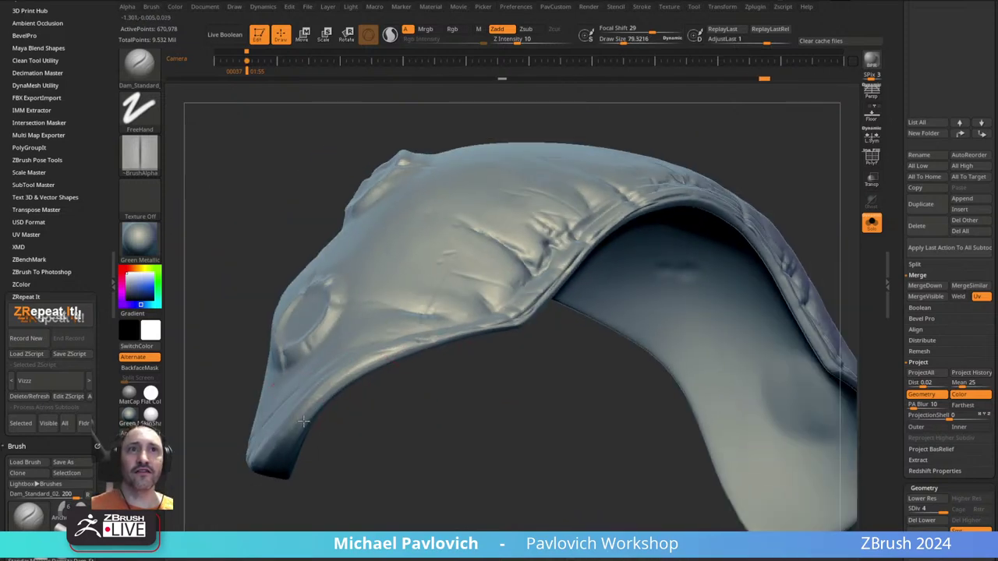
{"action": "mouse_move", "coordinate": [303, 421]}
{"action": "right_mouse_down"}
{"action": "mouse_move", "coordinate": [403, 361]}
{"action": "mouse_move", "coordinate": [329, 377]}
{"action": "right_mouse_up"}
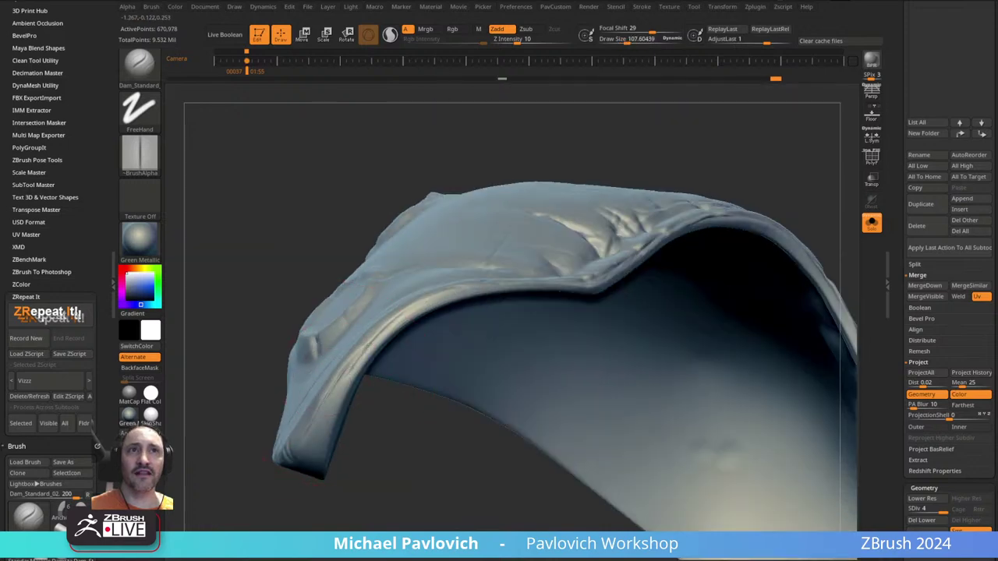
{"action": "right_click_drag", "start_coordinate": [320, 442], "coordinate": [410, 366]}
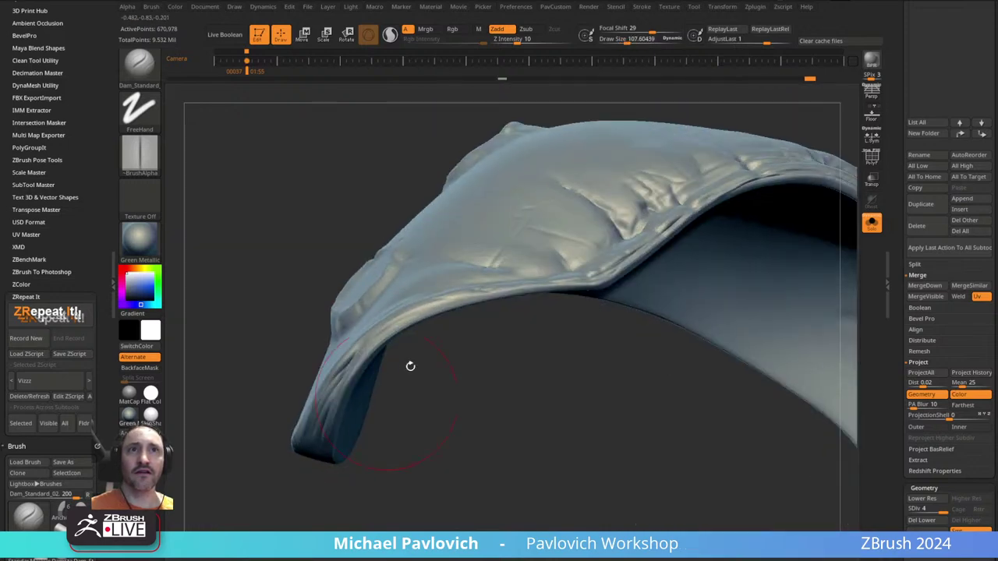
{"action": "mouse_move", "coordinate": [385, 335]}
{"action": "left_mouse_down"}
{"action": "mouse_move", "coordinate": [447, 305]}
{"action": "mouse_move", "coordinate": [551, 289]}
{"action": "left_mouse_up"}
{"action": "mouse_move", "coordinate": [499, 351]}
{"action": "right_mouse_down"}
{"action": "mouse_move", "coordinate": [443, 395]}
{"action": "mouse_move", "coordinate": [442, 347]}
{"action": "right_mouse_up"}
- Deepen the creases on the underside of the front rim with the Dam_Standard brush
{"action": "left_click_drag", "start_coordinate": [435, 335], "coordinate": [535, 325]}
{"action": "mouse_move", "coordinate": [581, 314]}
{"action": "right_mouse_down"}
{"action": "mouse_move", "coordinate": [492, 364]}
{"action": "mouse_move", "coordinate": [625, 218]}
{"action": "right_mouse_up"}
{"action": "left_click_drag", "start_coordinate": [466, 364], "coordinate": [629, 287]}
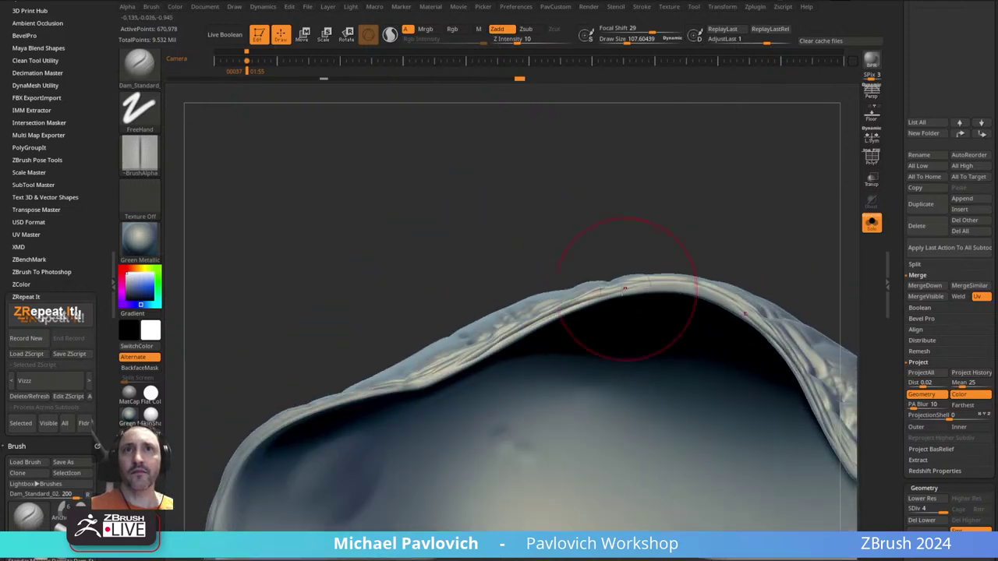
{"action": "mouse_move", "coordinate": [686, 282]}
{"action": "right_mouse_down"}
{"action": "mouse_move", "coordinate": [766, 269]}
{"action": "mouse_move", "coordinate": [596, 302]}
{"action": "right_mouse_up"}
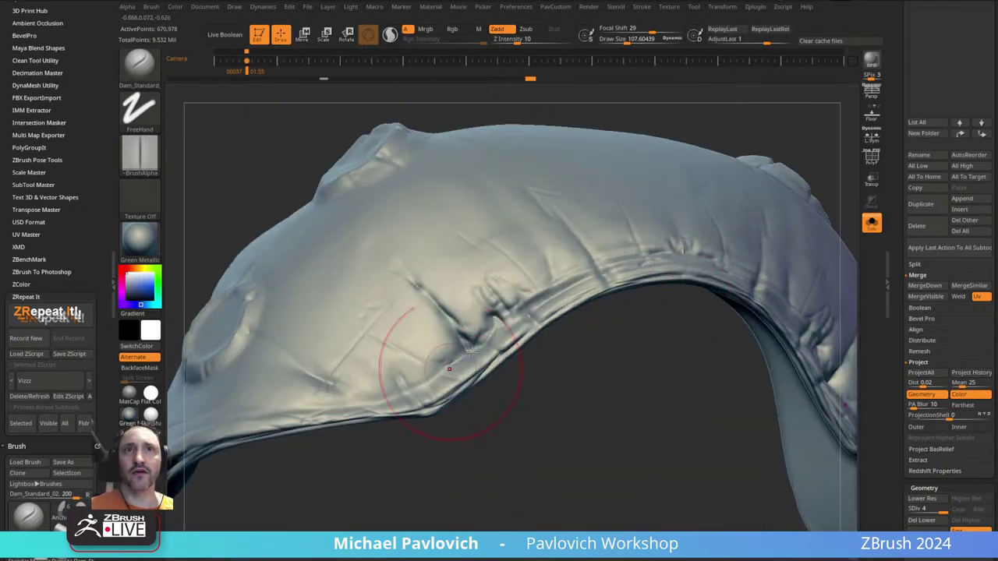
{"action": "mouse_move", "coordinate": [398, 394]}
{"action": "right_mouse_down"}
{"action": "mouse_move", "coordinate": [457, 434]}
{"action": "mouse_move", "coordinate": [635, 372]}
{"action": "mouse_move", "coordinate": [525, 397]}
{"action": "mouse_move", "coordinate": [510, 366]}
{"action": "right_mouse_up"}
{"action": "mouse_move", "coordinate": [390, 473]}
{"action": "right_mouse_down"}
{"action": "mouse_move", "coordinate": [679, 281]}
{"action": "mouse_move", "coordinate": [433, 303]}
{"action": "right_mouse_up"}
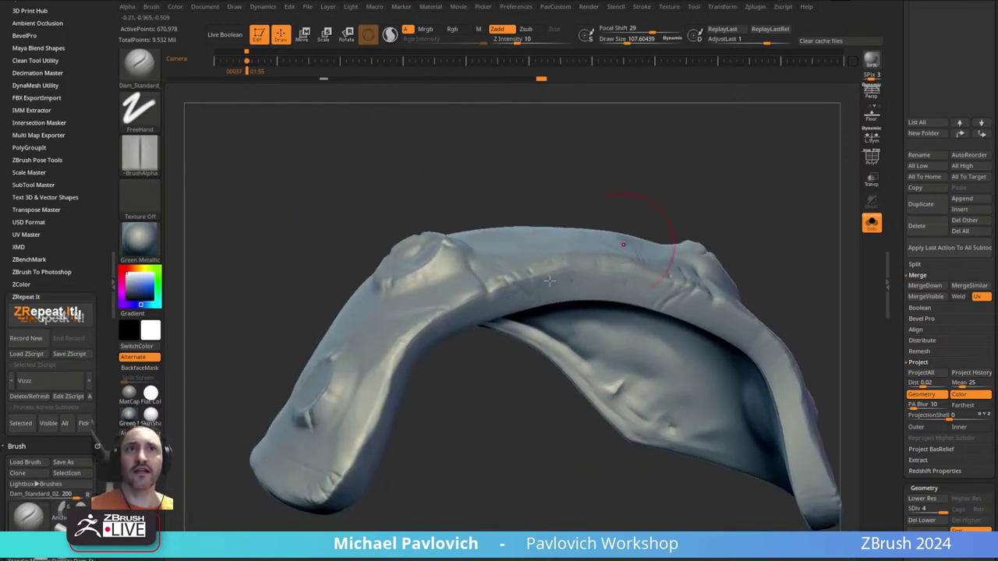
- Carve long parallel crease lines along the shell's back rim with the Dam_Standard brush
{"action": "left_click_drag", "start_coordinate": [549, 275], "coordinate": [561, 273]}
{"action": "mouse_move", "coordinate": [434, 325]}
{"action": "left_mouse_down"}
{"action": "mouse_move", "coordinate": [563, 282]}
{"action": "mouse_move", "coordinate": [478, 309]}
{"action": "left_mouse_up"}
{"action": "right_click_drag", "start_coordinate": [483, 343], "coordinate": [441, 330]}
{"action": "left_click_drag", "start_coordinate": [457, 299], "coordinate": [526, 276]}
{"action": "mouse_move", "coordinate": [604, 284]}
{"action": "left_mouse_down"}
{"action": "mouse_move", "coordinate": [406, 322]}
{"action": "mouse_move", "coordinate": [573, 282]}
{"action": "mouse_move", "coordinate": [445, 314]}
{"action": "mouse_move", "coordinate": [390, 345]}
{"action": "left_mouse_up"}
{"action": "left_click_drag", "start_coordinate": [390, 346], "coordinate": [534, 291]}
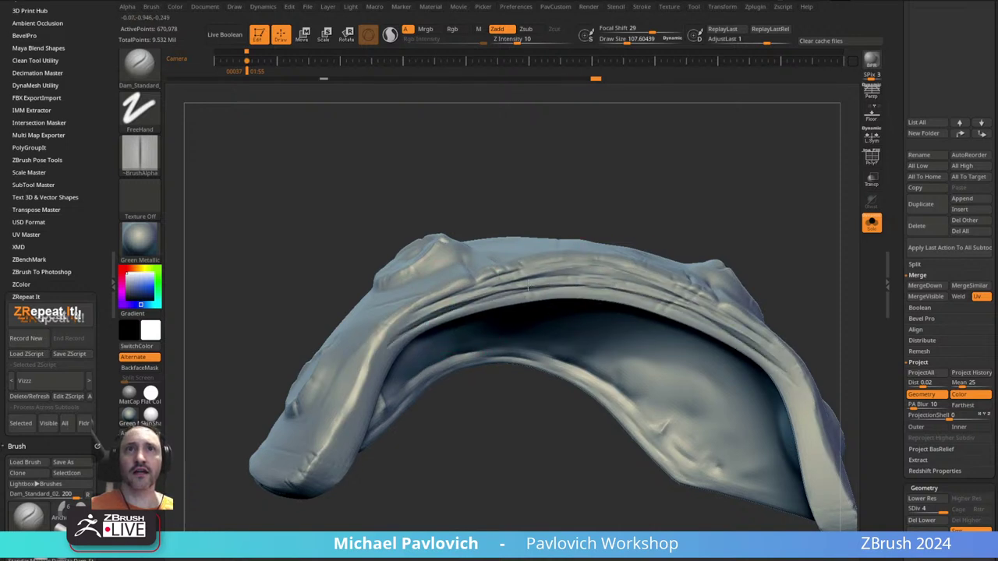
- Continue the Dam_Standard creases down the back rim to the shell's side tip
{"action": "left_click_drag", "start_coordinate": [387, 340], "coordinate": [308, 480]}
{"action": "left_click_drag", "start_coordinate": [388, 339], "coordinate": [333, 479]}
{"action": "mouse_move", "coordinate": [376, 399]}
{"action": "left_mouse_down"}
{"action": "mouse_move", "coordinate": [448, 316]}
{"action": "mouse_move", "coordinate": [562, 287]}
{"action": "left_mouse_up"}
{"action": "mouse_move", "coordinate": [710, 214]}
{"action": "left_mouse_down"}
{"action": "mouse_move", "coordinate": [740, 231]}
{"action": "mouse_move", "coordinate": [711, 216]}
{"action": "mouse_move", "coordinate": [722, 222]}
{"action": "left_mouse_up"}
{"action": "mouse_move", "coordinate": [722, 223]}
{"action": "right_mouse_down"}
{"action": "mouse_move", "coordinate": [780, 269]}
{"action": "mouse_move", "coordinate": [691, 211]}
{"action": "mouse_move", "coordinate": [679, 216]}
{"action": "right_mouse_up"}
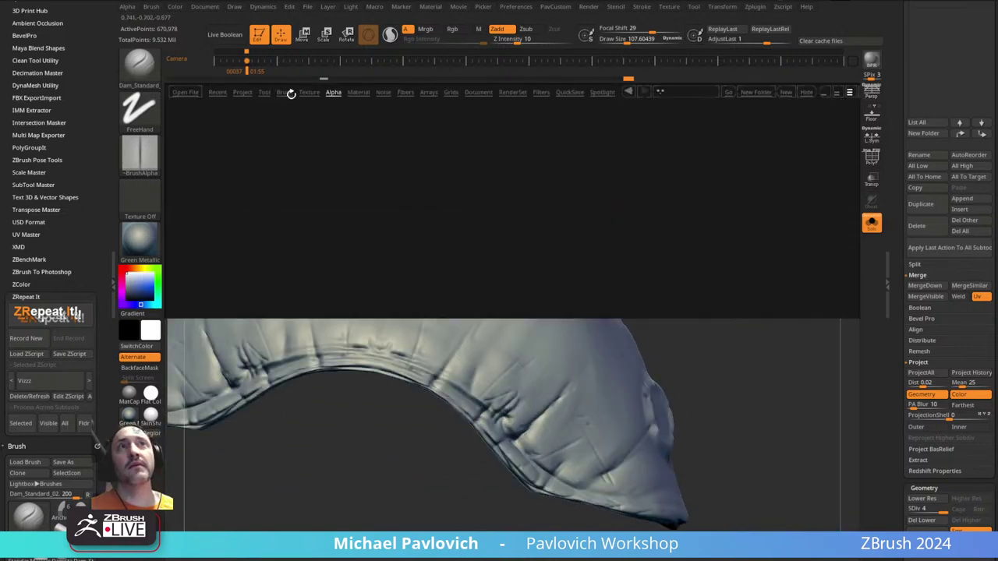
- Load the TrimSmoothBorder brush from the Trim brush folder and assign Alpha 28 to it
{"action": "left_click", "coordinate": [284, 92]}
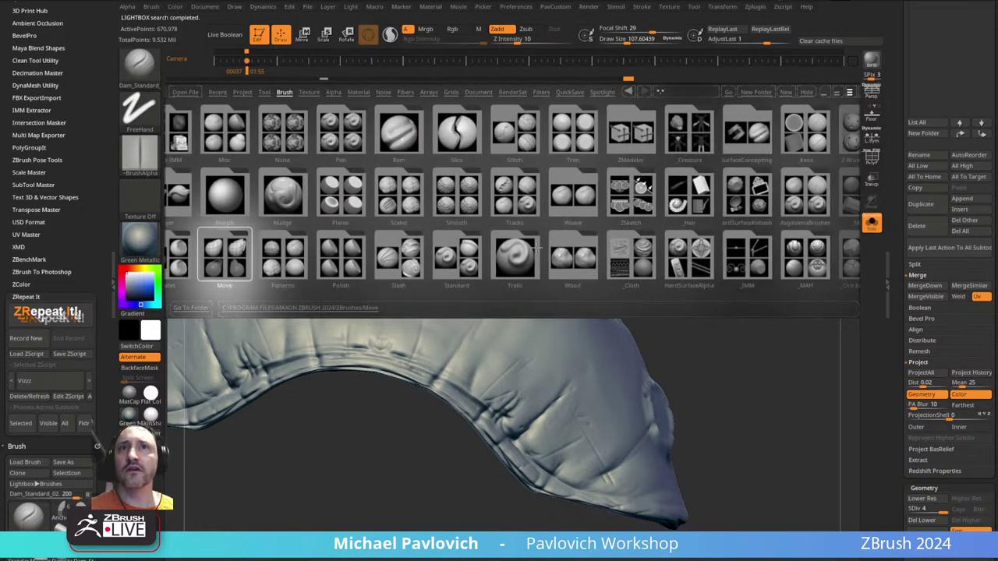
{"action": "double_click", "coordinate": [569, 134]}
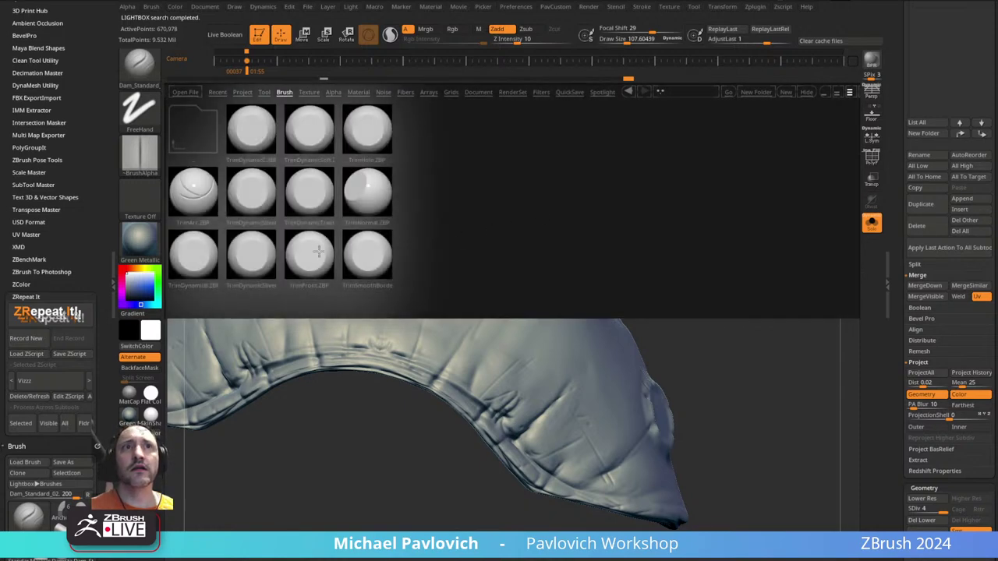
{"action": "double_click", "coordinate": [365, 254]}
{"action": "left_click", "coordinate": [156, 172]}
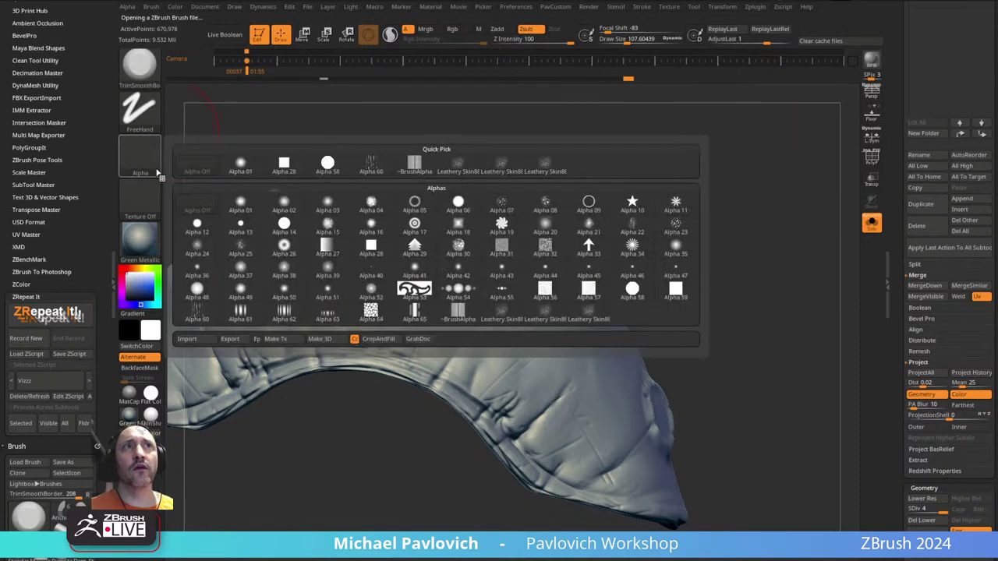
{"action": "left_click", "coordinate": [273, 170]}
{"action": "left_click_drag", "start_coordinate": [659, 244], "coordinate": [639, 228]}
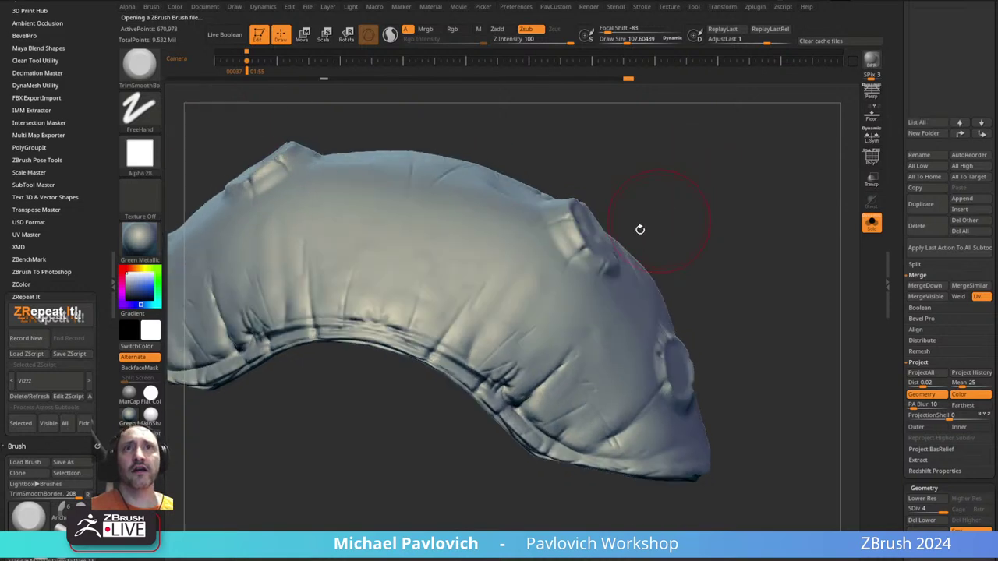
- Try flattening the wrinkles above the front rim with a smaller TrimSmoothBorder brush
{"action": "key", "text": "bracketleft"}
{"action": "mouse_move", "coordinate": [504, 311]}
{"action": "left_mouse_down"}
{"action": "mouse_move", "coordinate": [474, 337]}
{"action": "mouse_move", "coordinate": [507, 339]}
{"action": "left_mouse_up"}
{"action": "left_click_drag", "start_coordinate": [557, 289], "coordinate": [527, 300]}
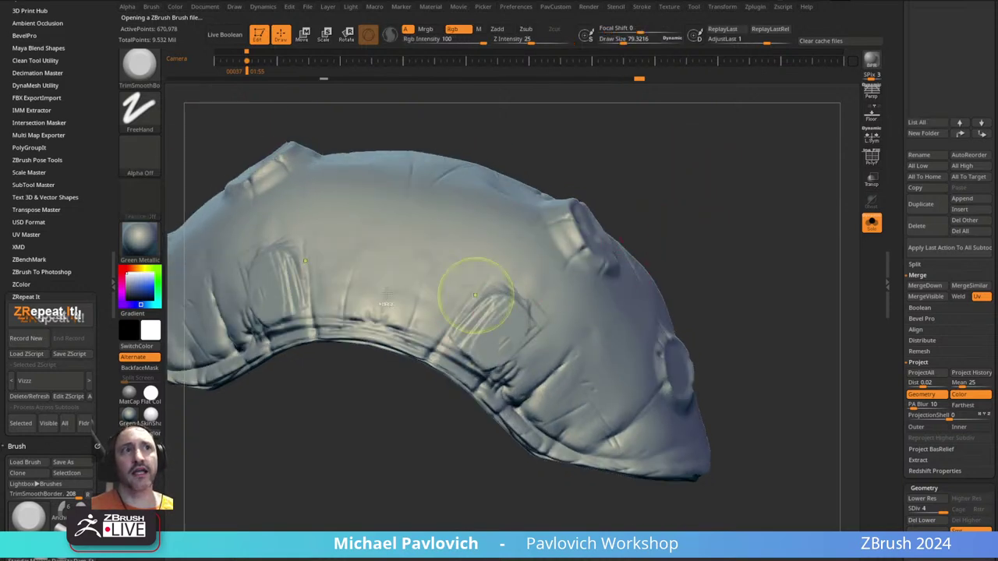
{"action": "key", "text": "ctrl+z"}
- Give the TrimSmoothBorder brush its square BrushAlpha and open the brush's Auto Masking settings
{"action": "left_click", "coordinate": [139, 368]}
{"action": "left_click_drag", "start_coordinate": [689, 224], "coordinate": [733, 208]}
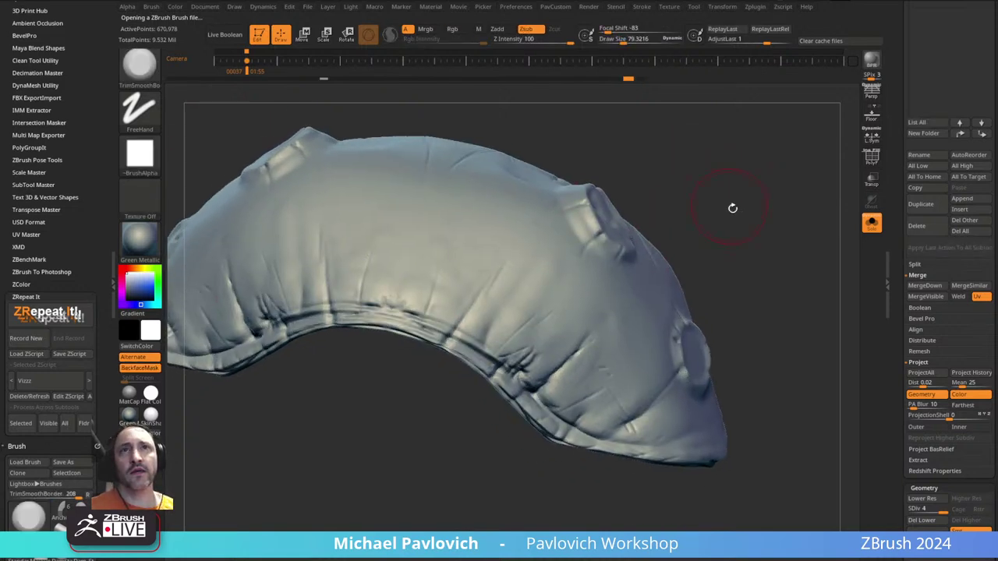
{"action": "scroll", "coordinate": [64, 203], "scroll_direction": "up", "scroll_amount": 3}
{"action": "left_click", "coordinate": [98, 6]}
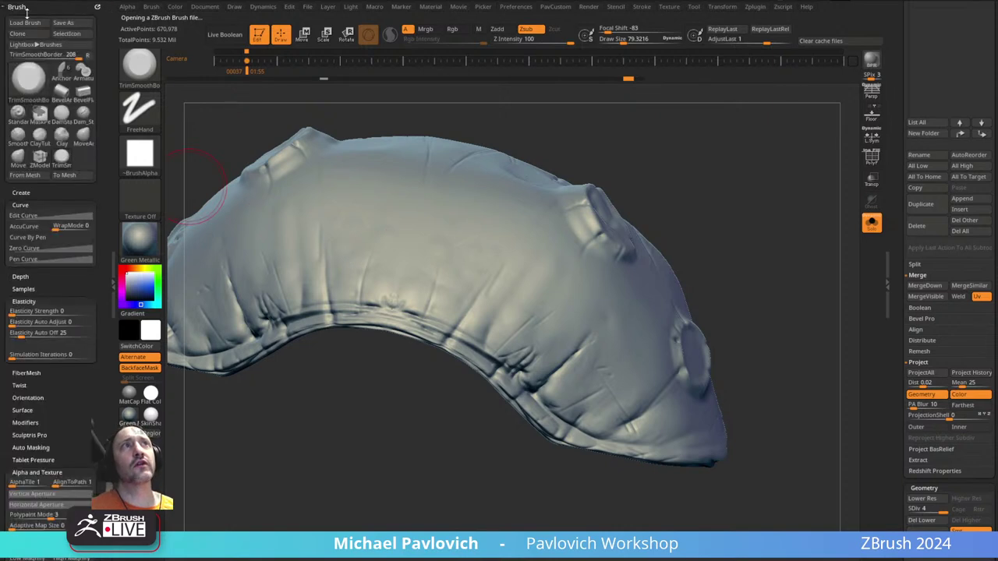
{"action": "left_click", "coordinate": [32, 301], "text": "shift"}
{"action": "left_click", "coordinate": [21, 205]}
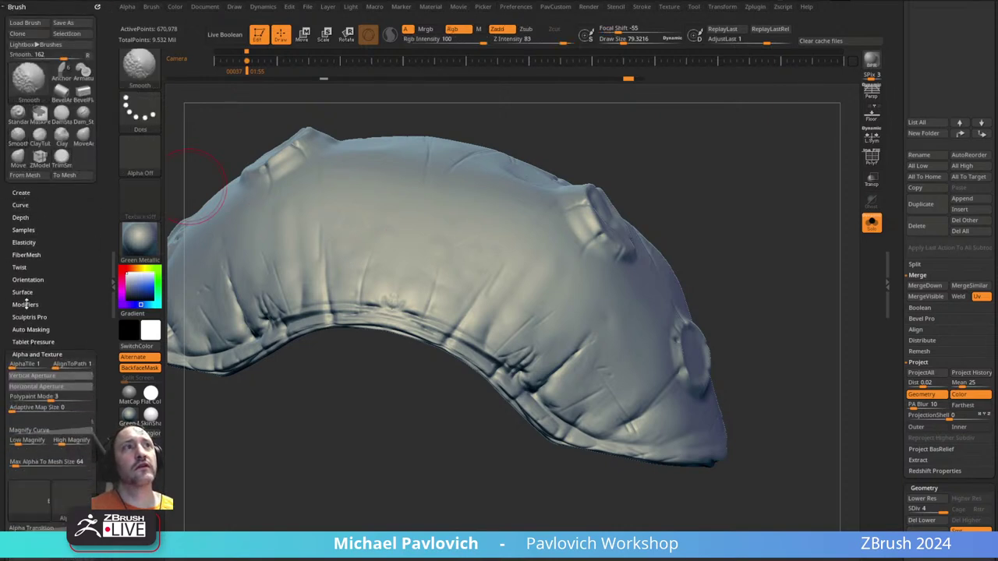
{"action": "left_click", "coordinate": [29, 353]}
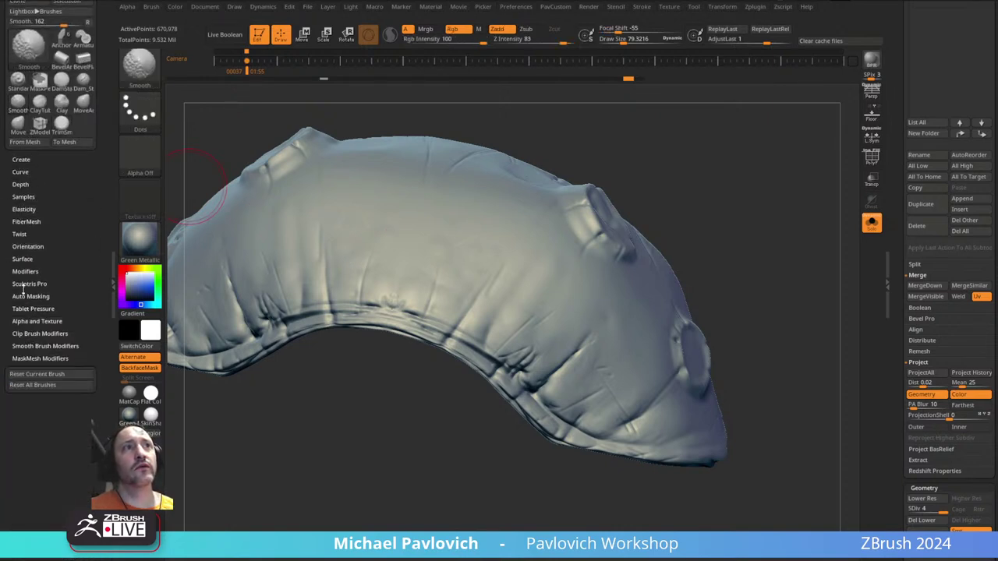
{"action": "left_click", "coordinate": [30, 296]}
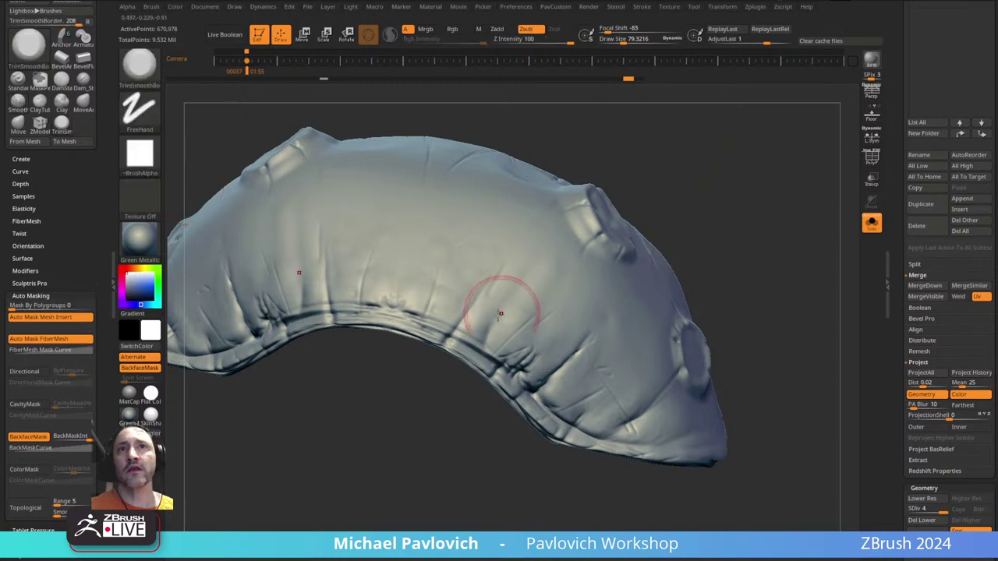
{"action": "left_click_drag", "start_coordinate": [502, 312], "coordinate": [533, 287]}
{"action": "left_click_drag", "start_coordinate": [679, 239], "coordinate": [644, 252]}
{"action": "key", "text": "ctrl+z"}
- Flatten the creases above the shell's front rim with the TrimSmoothBorder brush at a draw size of about 62
{"action": "key", "text": "["}
{"action": "mouse_move", "coordinate": [545, 348]}
{"action": "left_mouse_down"}
{"action": "mouse_move", "coordinate": [531, 366]}
{"action": "mouse_move", "coordinate": [543, 351]}
{"action": "left_mouse_up"}
{"action": "right_click_drag", "start_coordinate": [589, 346], "coordinate": [536, 355]}
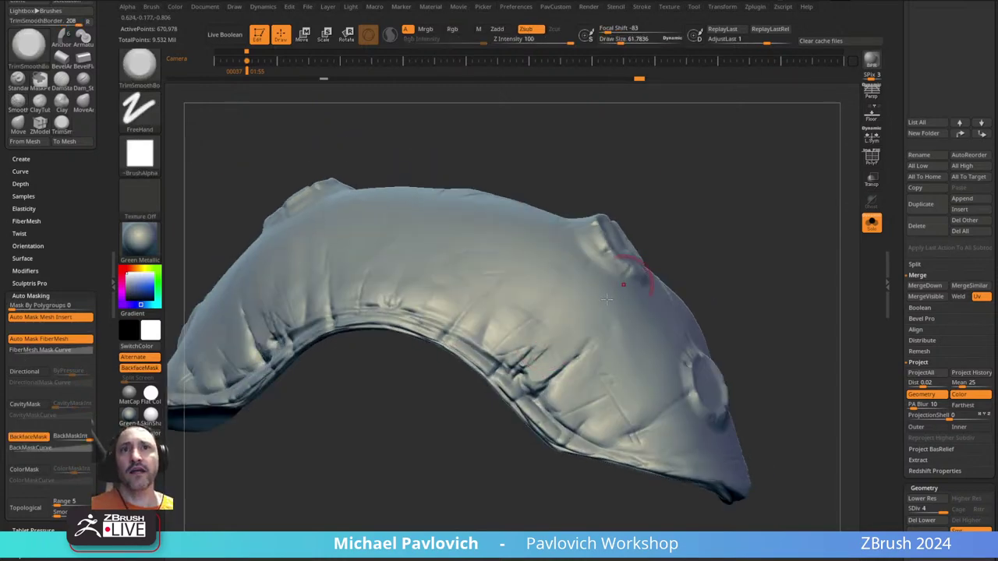
{"action": "mouse_move", "coordinate": [511, 346]}
{"action": "left_mouse_down"}
{"action": "mouse_move", "coordinate": [511, 328]}
{"action": "mouse_move", "coordinate": [536, 369]}
{"action": "mouse_move", "coordinate": [574, 339]}
{"action": "left_mouse_up"}
{"action": "mouse_move", "coordinate": [521, 319]}
{"action": "left_mouse_down"}
{"action": "mouse_move", "coordinate": [508, 342]}
{"action": "mouse_move", "coordinate": [511, 290]}
{"action": "left_mouse_up"}
{"action": "right_click_drag", "start_coordinate": [560, 300], "coordinate": [580, 319]}
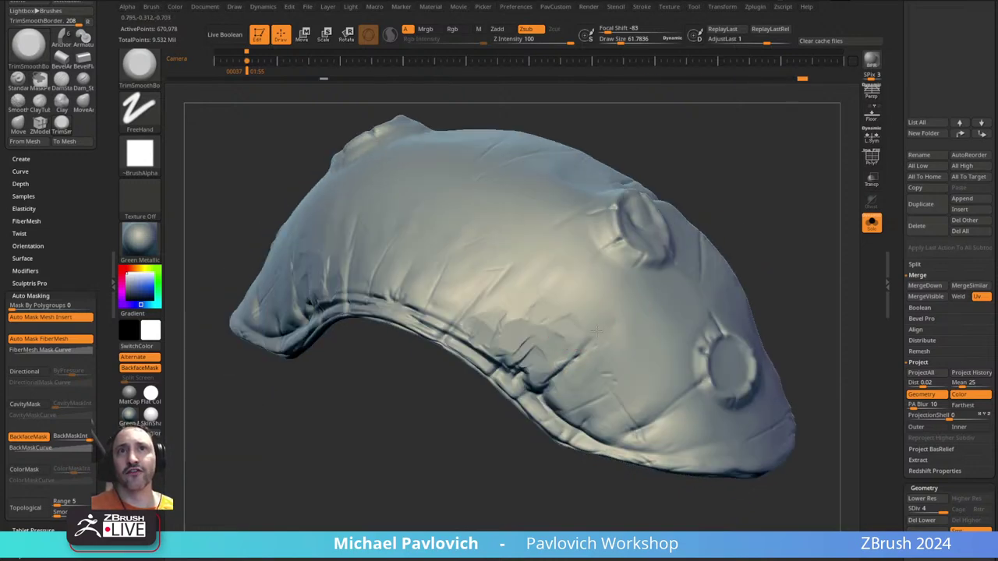
- Plane the folds along the front rim toward the shell's side tip into faceted patches with TrimSmoothBorder
{"action": "right_click_drag", "start_coordinate": [785, 252], "coordinate": [795, 242]}
{"action": "left_click_drag", "start_coordinate": [584, 330], "coordinate": [559, 351]}
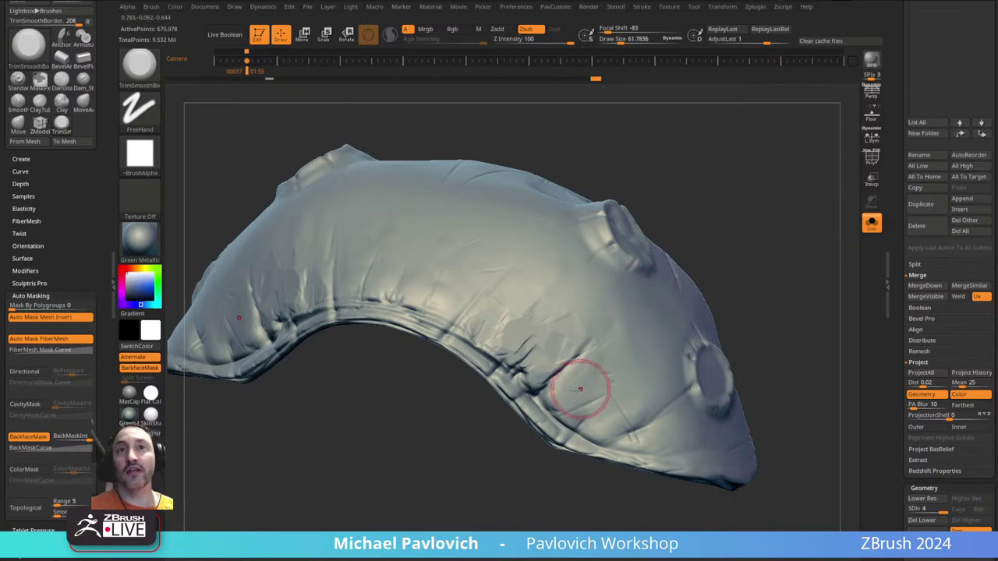
{"action": "mouse_move", "coordinate": [583, 389]}
{"action": "left_mouse_down"}
{"action": "mouse_move", "coordinate": [614, 431]}
{"action": "mouse_move", "coordinate": [614, 347]}
{"action": "left_mouse_up"}
{"action": "left_click_drag", "start_coordinate": [739, 258], "coordinate": [715, 248]}
{"action": "mouse_move", "coordinate": [639, 117]}
{"action": "left_mouse_down"}
{"action": "mouse_move", "coordinate": [630, 167]}
{"action": "mouse_move", "coordinate": [600, 207]}
{"action": "left_mouse_up"}
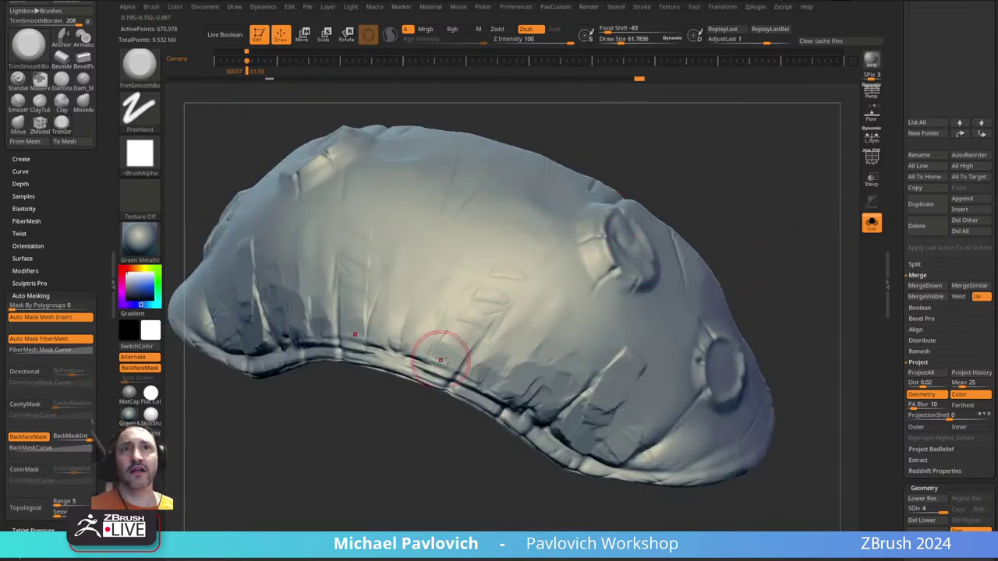
- Plane long flat strips from the front rim up toward the upper socket with TrimSmoothBorder
{"action": "mouse_move", "coordinate": [441, 357]}
{"action": "left_mouse_down"}
{"action": "mouse_move", "coordinate": [511, 243]}
{"action": "mouse_move", "coordinate": [505, 334]}
{"action": "left_mouse_up"}
{"action": "mouse_move", "coordinate": [481, 374]}
{"action": "left_mouse_down"}
{"action": "mouse_move", "coordinate": [551, 286]}
{"action": "mouse_move", "coordinate": [573, 282]}
{"action": "left_mouse_up"}
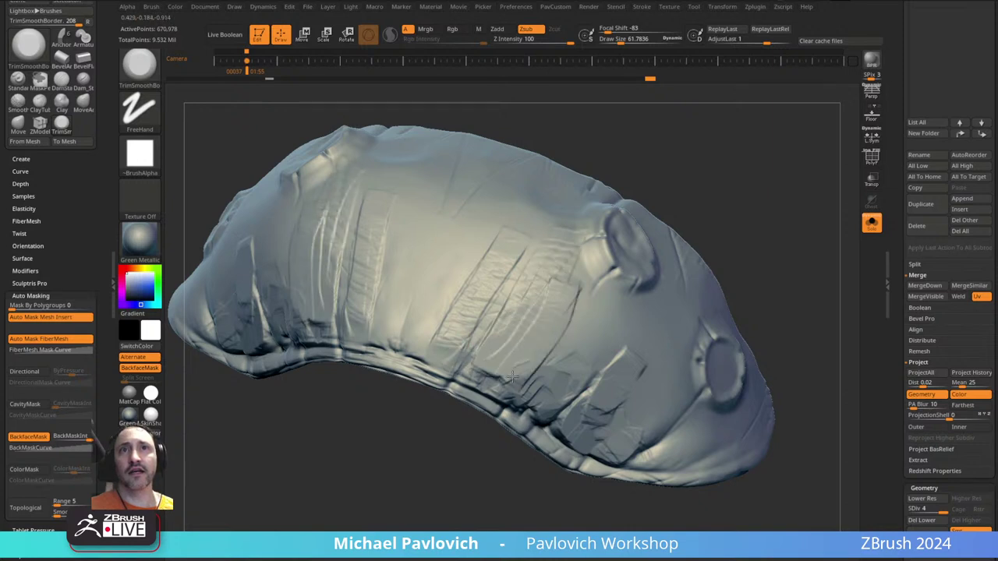
{"action": "left_click_drag", "start_coordinate": [512, 387], "coordinate": [587, 299]}
{"action": "mouse_move", "coordinate": [744, 254]}
{"action": "left_mouse_down"}
{"action": "mouse_move", "coordinate": [737, 234]}
{"action": "mouse_move", "coordinate": [647, 238]}
{"action": "left_mouse_up"}
- Undo the gouging stroke at the shell's center and plane flat strips above the middle of the front rim instead
{"action": "mouse_move", "coordinate": [389, 317]}
{"action": "left_mouse_down"}
{"action": "mouse_move", "coordinate": [405, 316]}
{"action": "mouse_move", "coordinate": [446, 243]}
{"action": "mouse_move", "coordinate": [427, 281]}
{"action": "mouse_move", "coordinate": [421, 237]}
{"action": "mouse_move", "coordinate": [432, 227]}
{"action": "left_mouse_up"}
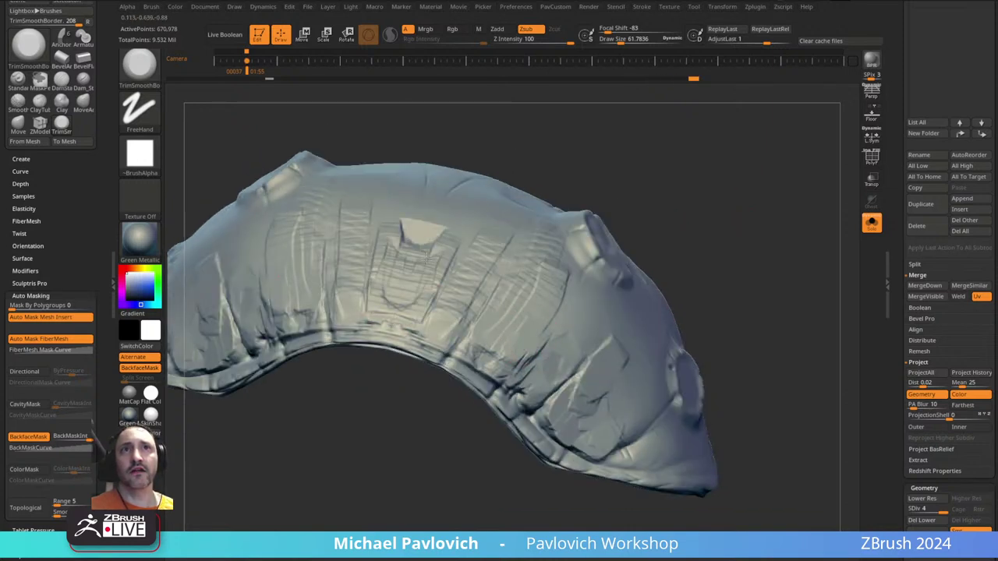
{"action": "left_click_drag", "start_coordinate": [484, 140], "coordinate": [502, 189]}
{"action": "key", "text": "ctrl+z"}
{"action": "mouse_move", "coordinate": [744, 204]}
{"action": "left_mouse_down"}
{"action": "mouse_move", "coordinate": [423, 301]}
{"action": "mouse_move", "coordinate": [777, 189]}
{"action": "mouse_move", "coordinate": [423, 285]}
{"action": "mouse_move", "coordinate": [719, 204]}
{"action": "mouse_move", "coordinate": [568, 257]}
{"action": "left_mouse_up"}
{"action": "left_click_drag", "start_coordinate": [437, 275], "coordinate": [438, 306]}
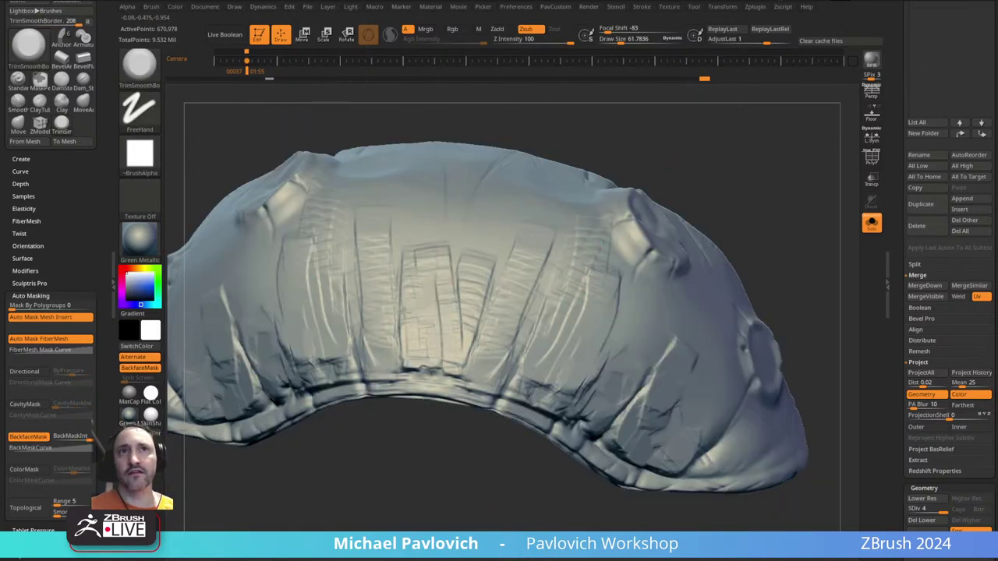
- Flatten the folds on both flanks of the shell's front with TrimSmoothBorder strokes
{"action": "left_click_drag", "start_coordinate": [725, 190], "coordinate": [696, 196]}
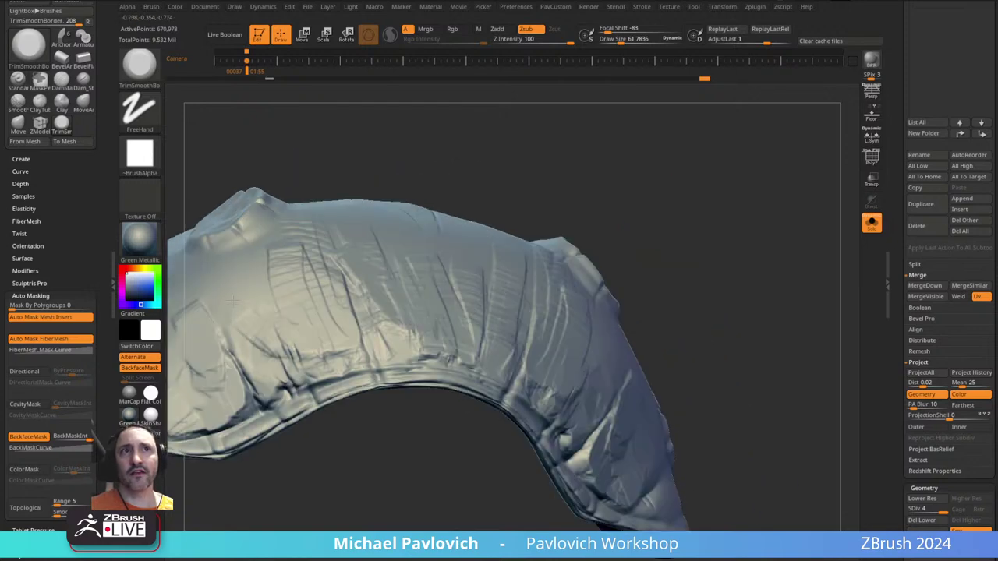
{"action": "left_click_drag", "start_coordinate": [702, 270], "coordinate": [745, 226]}
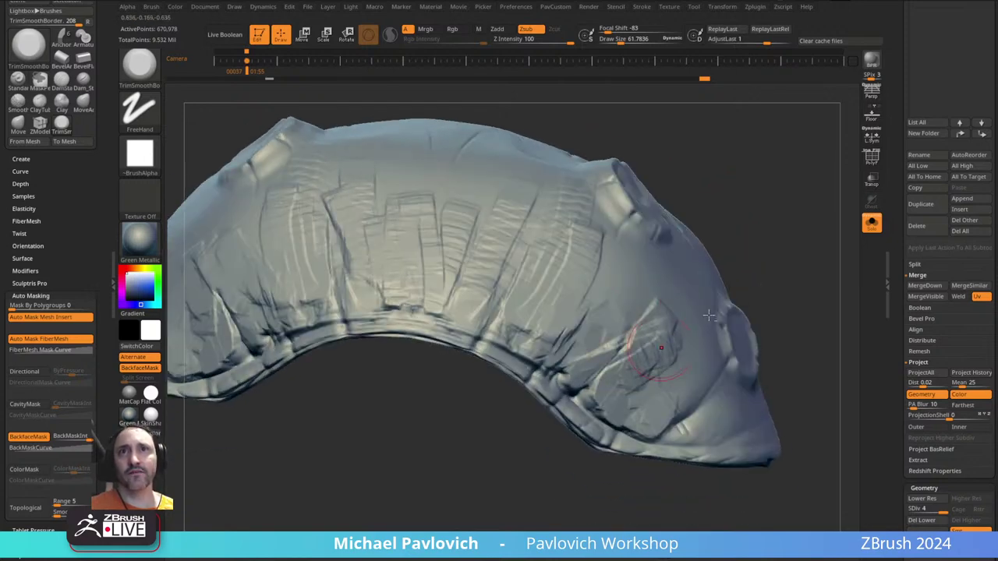
{"action": "right_click_drag", "start_coordinate": [714, 339], "coordinate": [667, 342]}
{"action": "mouse_move", "coordinate": [666, 342]}
{"action": "left_mouse_down"}
{"action": "mouse_move", "coordinate": [577, 335]}
{"action": "mouse_move", "coordinate": [567, 353]}
{"action": "mouse_move", "coordinate": [764, 223]}
{"action": "mouse_move", "coordinate": [469, 263]}
{"action": "left_mouse_up"}
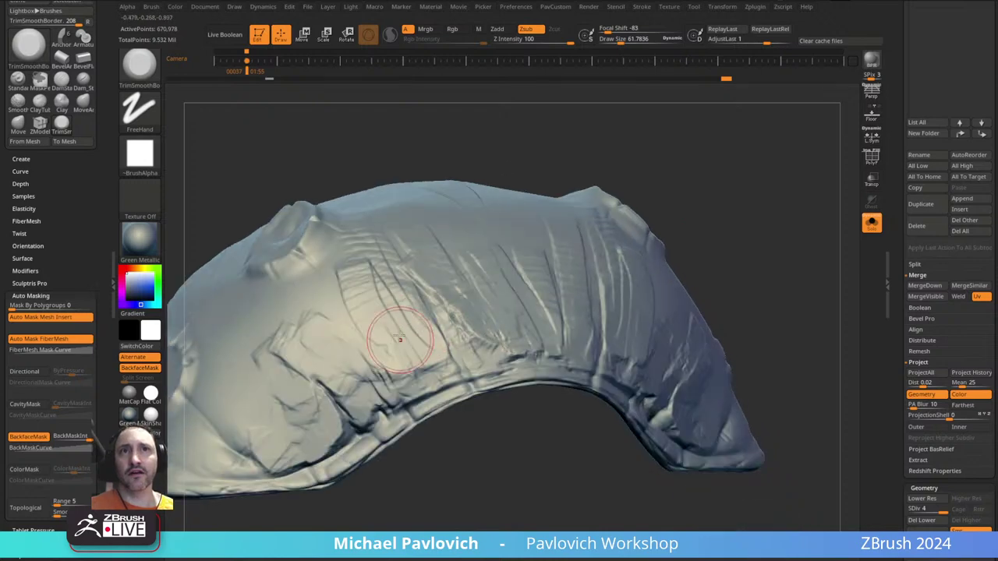
- Cut a deeper fold just above the center of the front rim and plane the facets beside it
{"action": "mouse_move", "coordinate": [729, 190]}
{"action": "left_mouse_down", "text": "alt"}
{"action": "mouse_move", "coordinate": [755, 152]}
{"action": "mouse_move", "coordinate": [764, 183]}
{"action": "left_mouse_up", "text": "alt"}
{"action": "mouse_move", "coordinate": [499, 331]}
{"action": "left_mouse_down"}
{"action": "mouse_move", "coordinate": [398, 343]}
{"action": "mouse_move", "coordinate": [324, 313]}
{"action": "mouse_move", "coordinate": [514, 377]}
{"action": "left_mouse_up"}
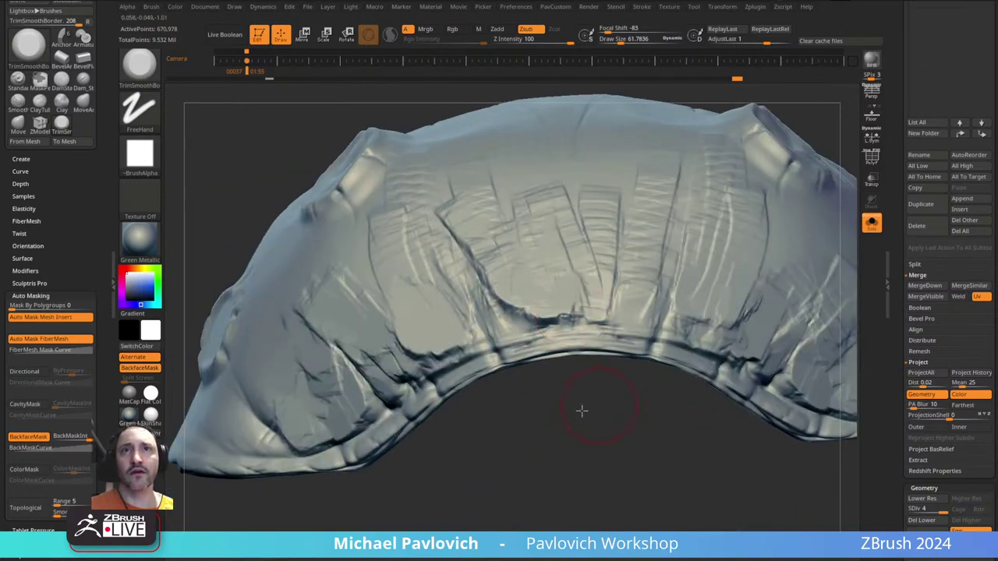
{"action": "mouse_move", "coordinate": [581, 410]}
{"action": "left_mouse_down"}
{"action": "mouse_move", "coordinate": [420, 315]}
{"action": "mouse_move", "coordinate": [499, 410]}
{"action": "mouse_move", "coordinate": [688, 249]}
{"action": "mouse_move", "coordinate": [740, 249]}
{"action": "mouse_move", "coordinate": [715, 265]}
{"action": "mouse_move", "coordinate": [744, 239]}
{"action": "mouse_move", "coordinate": [548, 259]}
{"action": "mouse_move", "coordinate": [667, 204]}
{"action": "left_mouse_up"}
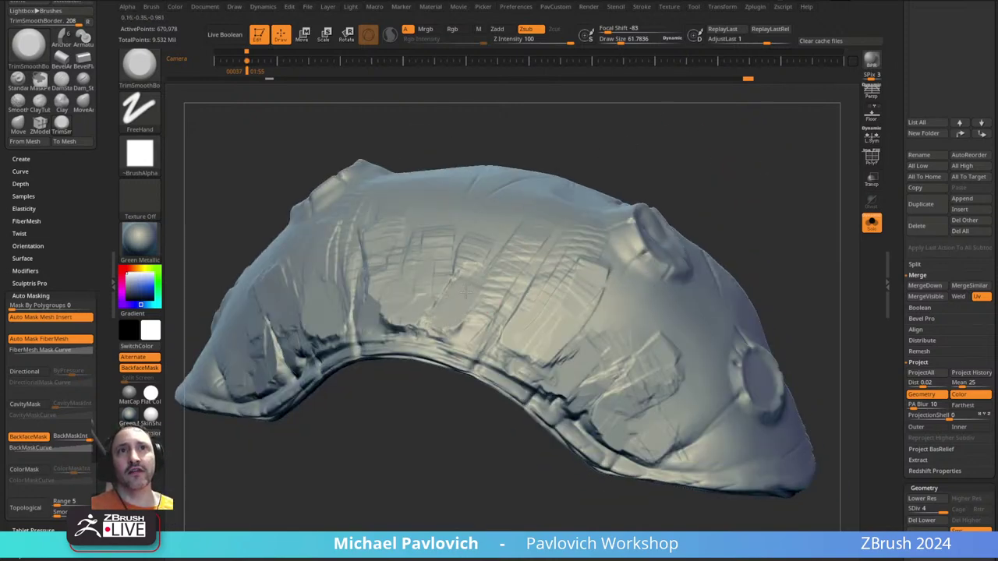
{"action": "mouse_move", "coordinate": [407, 405]}
{"action": "left_mouse_down"}
{"action": "mouse_move", "coordinate": [502, 321]}
{"action": "mouse_move", "coordinate": [423, 419]}
{"action": "mouse_move", "coordinate": [477, 316]}
{"action": "mouse_move", "coordinate": [757, 156]}
{"action": "mouse_move", "coordinate": [563, 269]}
{"action": "left_mouse_up"}
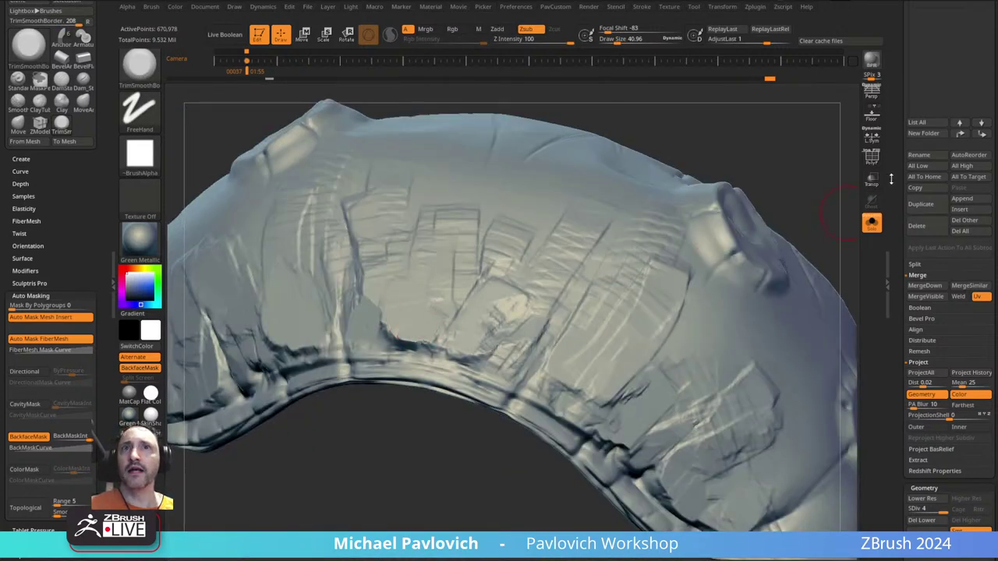
- Switch to the ShellFrontTop_high tool and reduce the brush draw size to about 9.7
{"action": "left_click_drag", "start_coordinate": [891, 179], "coordinate": [893, 327]}
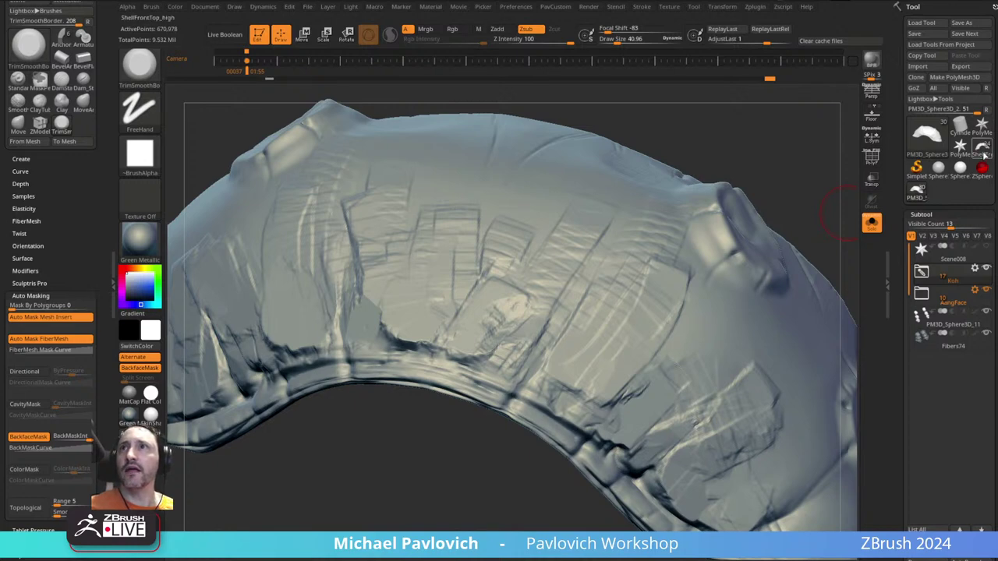
{"action": "left_click", "coordinate": [983, 151]}
{"action": "left_click_drag", "start_coordinate": [722, 250], "coordinate": [751, 453], "text": "alt"}
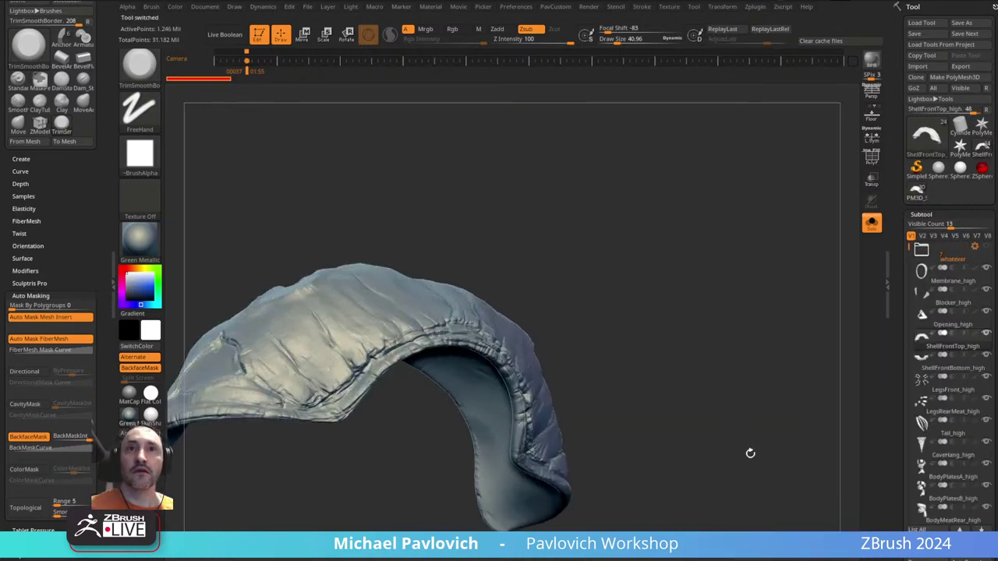
{"action": "left_click_drag", "start_coordinate": [737, 298], "coordinate": [772, 154]}
{"action": "left_click_drag", "start_coordinate": [735, 223], "coordinate": [697, 216]}
{"action": "key", "text": "s"}
{"action": "left_click_drag", "start_coordinate": [503, 287], "coordinate": [510, 288]}
{"action": "left_click_drag", "start_coordinate": [441, 297], "coordinate": [686, 249]}
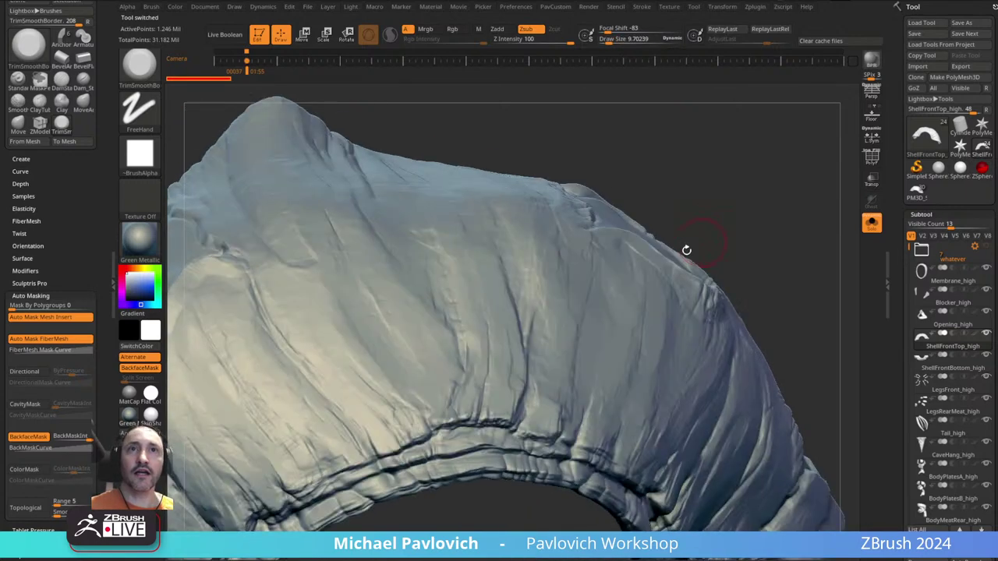
{"action": "mouse_move", "coordinate": [439, 499]}
{"action": "left_mouse_down"}
{"action": "mouse_move", "coordinate": [440, 335]}
{"action": "mouse_move", "coordinate": [468, 319]}
{"action": "left_mouse_up"}
- Try building up the folds above ShellFrontTop_high's front rim with the ClayTubes brush, and undo the strokes
{"action": "key", "text": "b"}
{"action": "key", "text": "c"}
{"action": "key", "text": "t"}
{"action": "right_click_drag", "start_coordinate": [462, 305], "coordinate": [535, 313]}
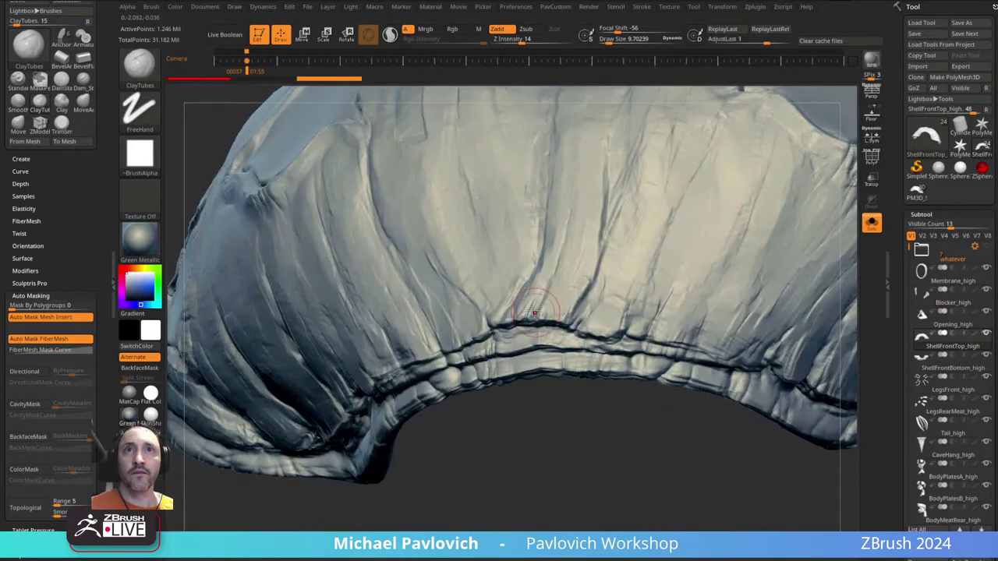
{"action": "left_click_drag", "start_coordinate": [572, 214], "coordinate": [584, 243]}
{"action": "mouse_move", "coordinate": [545, 436]}
{"action": "left_mouse_down"}
{"action": "mouse_move", "coordinate": [486, 445]}
{"action": "mouse_move", "coordinate": [492, 456]}
{"action": "left_mouse_up"}
{"action": "left_click_drag", "start_coordinate": [555, 285], "coordinate": [521, 331]}
{"action": "left_click_drag", "start_coordinate": [516, 397], "coordinate": [471, 406]}
{"action": "right_click_drag", "start_coordinate": [472, 406], "coordinate": [486, 415]}
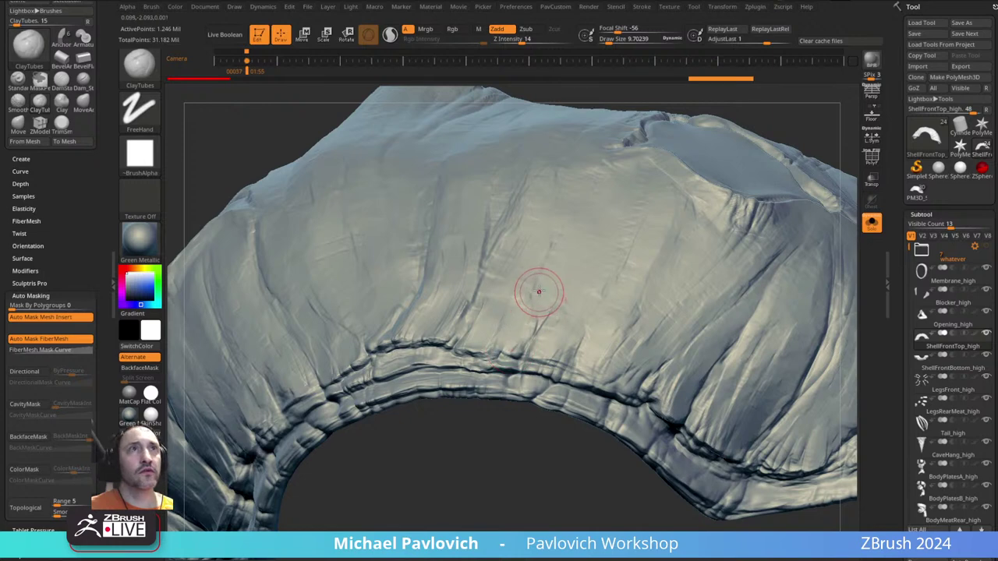
{"action": "key", "text": "ctrl"}
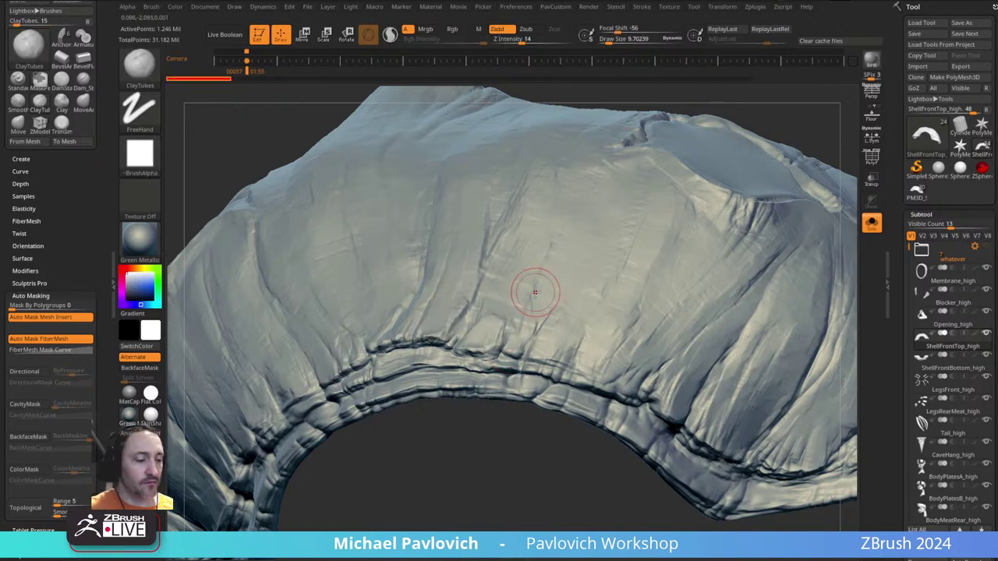
- Select TrimSmoothBorder as the sculpting brush and SelectRect as the selection brush
{"action": "key", "text": "b"}
{"action": "left_click", "coordinate": [508, 316]}
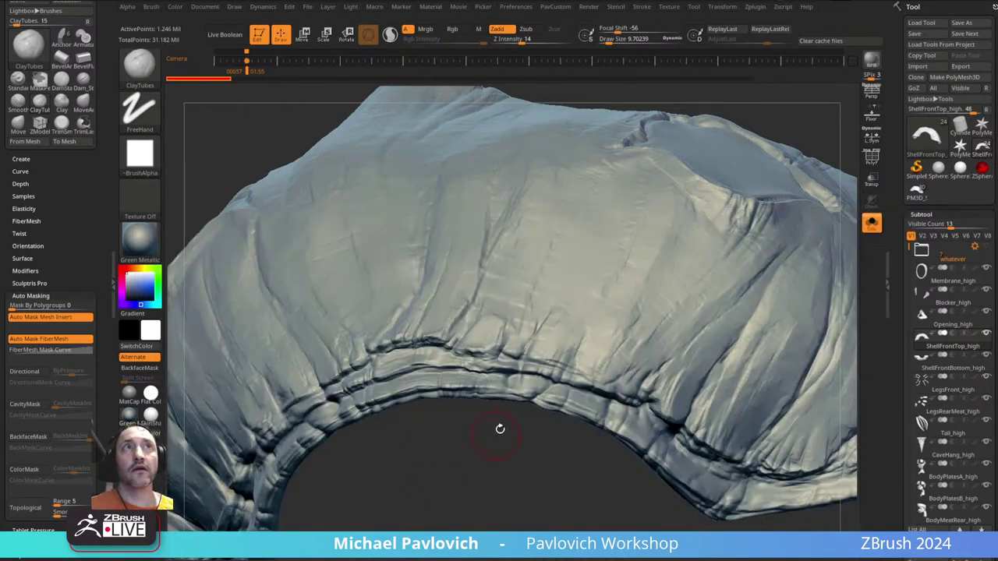
{"action": "mouse_move", "coordinate": [499, 428]}
{"action": "left_mouse_down"}
{"action": "mouse_move", "coordinate": [490, 441]}
{"action": "mouse_move", "coordinate": [486, 411]}
{"action": "left_mouse_up"}
{"action": "key", "text": "b"}
{"action": "key", "text": "t"}
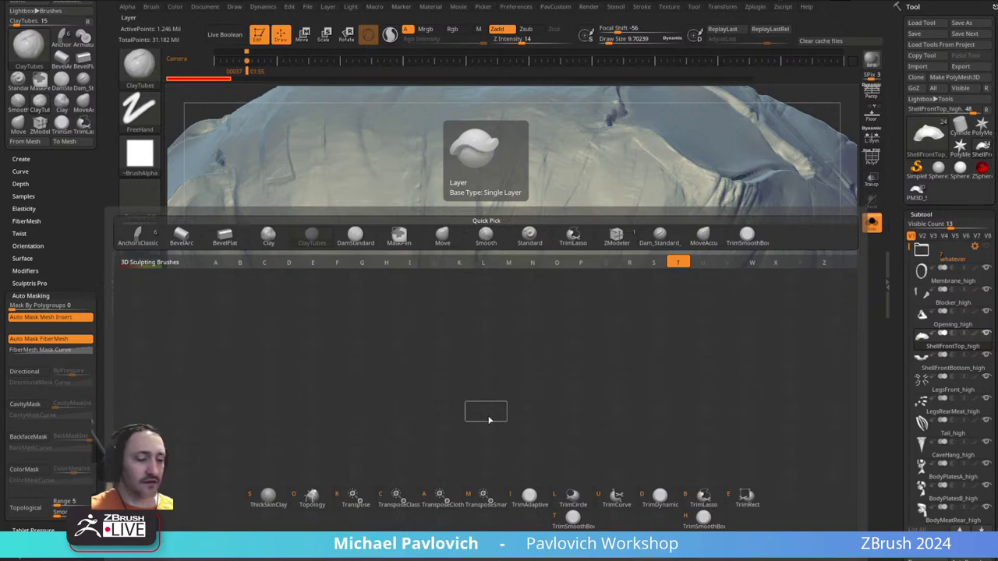
{"action": "left_click", "coordinate": [489, 419]}
{"action": "key", "text": "b"}
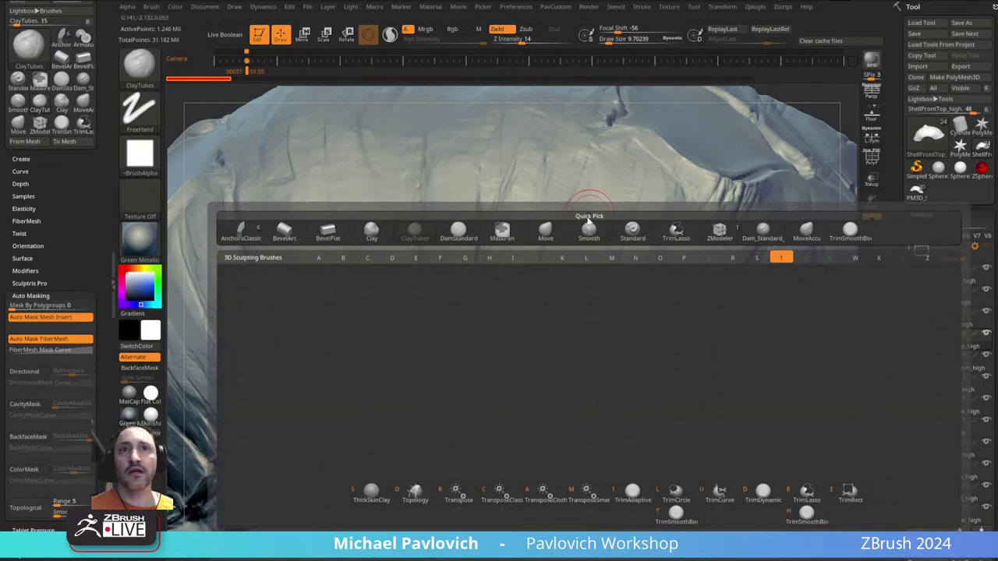
{"action": "key", "text": "t"}
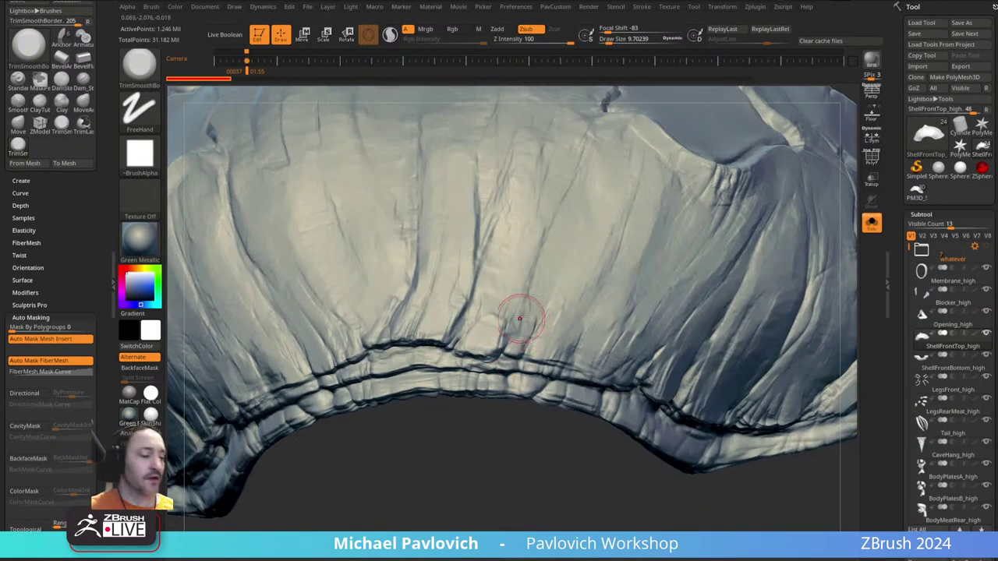
{"action": "key", "text": "ctrl+shift+b"}
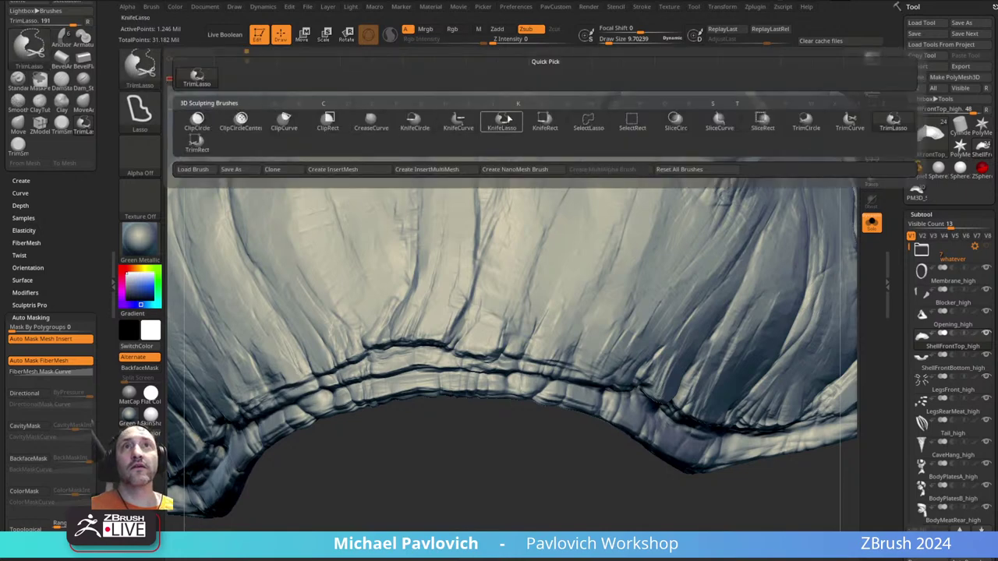
{"action": "left_click", "coordinate": [631, 125]}
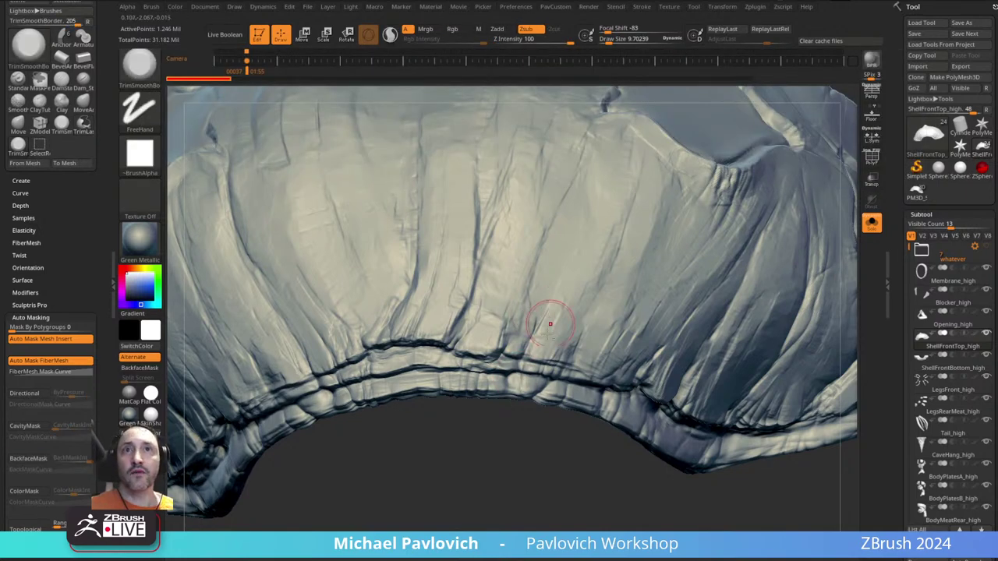
- Flatten the folds just above the middle of ShellFrontTop_high's front rim with TrimSmoothBorder
{"action": "left_click_drag", "start_coordinate": [551, 324], "coordinate": [580, 293]}
{"action": "mouse_move", "coordinate": [516, 451]}
{"action": "left_mouse_down"}
{"action": "mouse_move", "coordinate": [552, 287]}
{"action": "mouse_move", "coordinate": [520, 332]}
{"action": "left_mouse_up"}
{"action": "left_click_drag", "start_coordinate": [559, 292], "coordinate": [541, 339]}
{"action": "mouse_move", "coordinate": [574, 310]}
{"action": "left_mouse_down"}
{"action": "mouse_move", "coordinate": [562, 343]}
{"action": "mouse_move", "coordinate": [579, 350]}
{"action": "left_mouse_up"}
{"action": "left_click_drag", "start_coordinate": [624, 298], "coordinate": [605, 351]}
- Continue the TrimSmoothBorder planes along the folds toward the side of the front rim
{"action": "left_click_drag", "start_coordinate": [546, 448], "coordinate": [609, 446]}
{"action": "mouse_move", "coordinate": [607, 345]}
{"action": "left_mouse_down"}
{"action": "mouse_move", "coordinate": [594, 378]}
{"action": "mouse_move", "coordinate": [622, 382]}
{"action": "mouse_move", "coordinate": [530, 424]}
{"action": "mouse_move", "coordinate": [647, 314]}
{"action": "mouse_move", "coordinate": [675, 345]}
{"action": "left_mouse_up"}
{"action": "left_click_drag", "start_coordinate": [666, 302], "coordinate": [650, 336]}
{"action": "left_click_drag", "start_coordinate": [614, 450], "coordinate": [596, 499]}
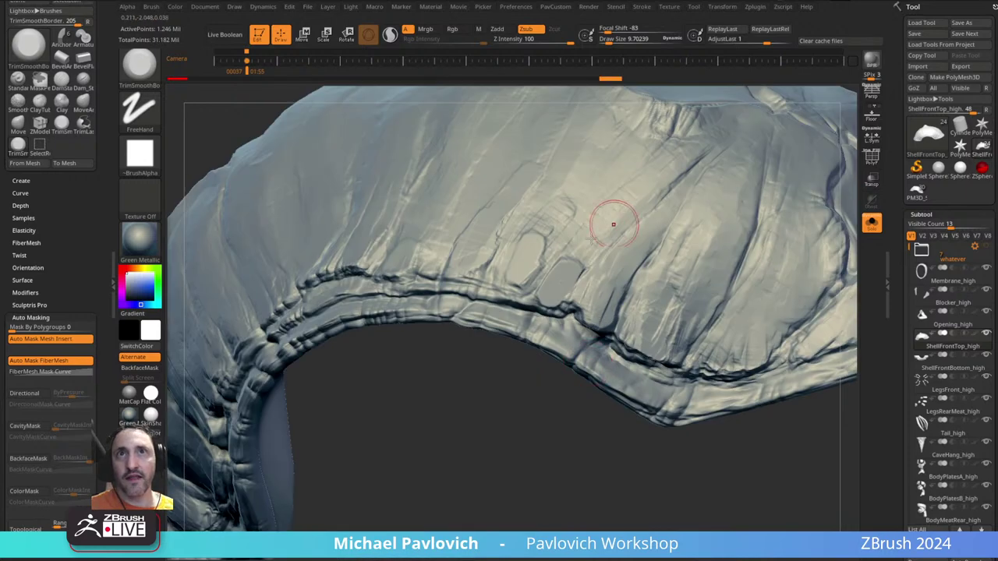
{"action": "left_click_drag", "start_coordinate": [600, 226], "coordinate": [599, 248]}
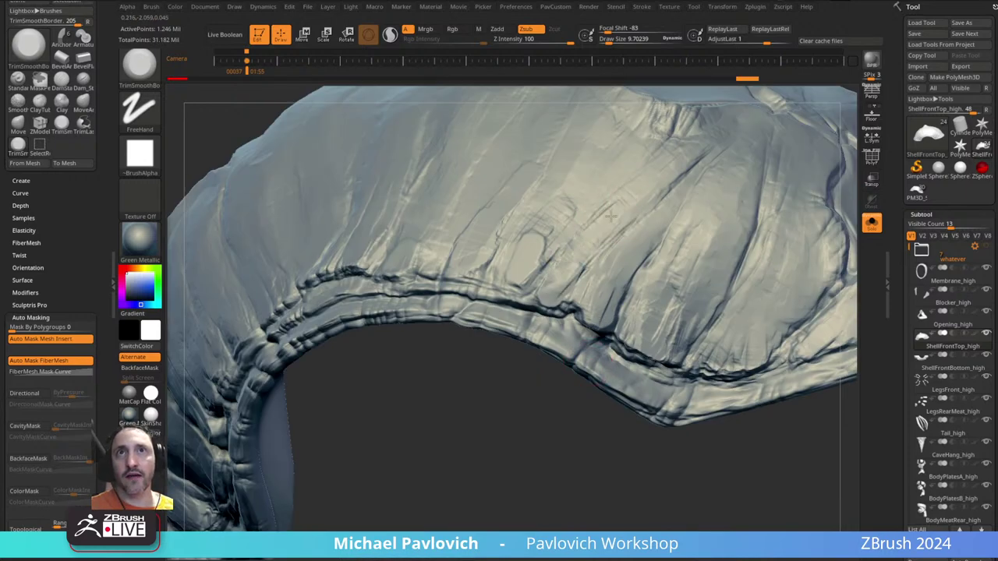
{"action": "mouse_move", "coordinate": [603, 205]}
{"action": "left_mouse_down"}
{"action": "mouse_move", "coordinate": [577, 226]}
{"action": "mouse_move", "coordinate": [558, 209]}
{"action": "left_mouse_up"}
- Refine the creases between the folds above ShellFrontTop_high's front rim with the Dam_Standard brush at a draw size of about 24.5
{"action": "mouse_move", "coordinate": [512, 389]}
{"action": "left_mouse_down"}
{"action": "mouse_move", "coordinate": [506, 452]}
{"action": "mouse_move", "coordinate": [486, 353]}
{"action": "mouse_move", "coordinate": [525, 287]}
{"action": "left_mouse_up"}
{"action": "key", "text": "2"}
{"action": "key", "text": "s"}
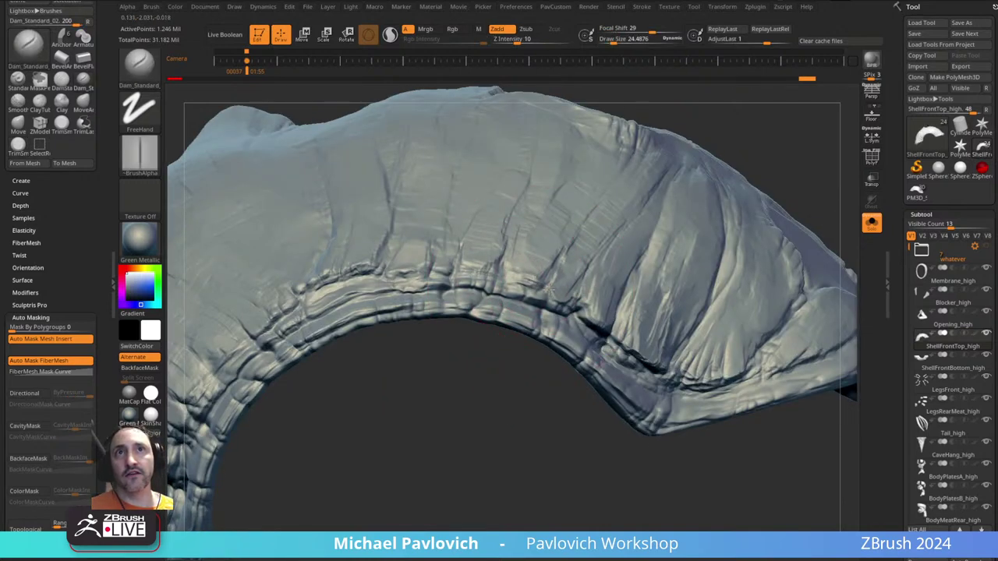
{"action": "left_click_drag", "start_coordinate": [549, 396], "coordinate": [604, 316]}
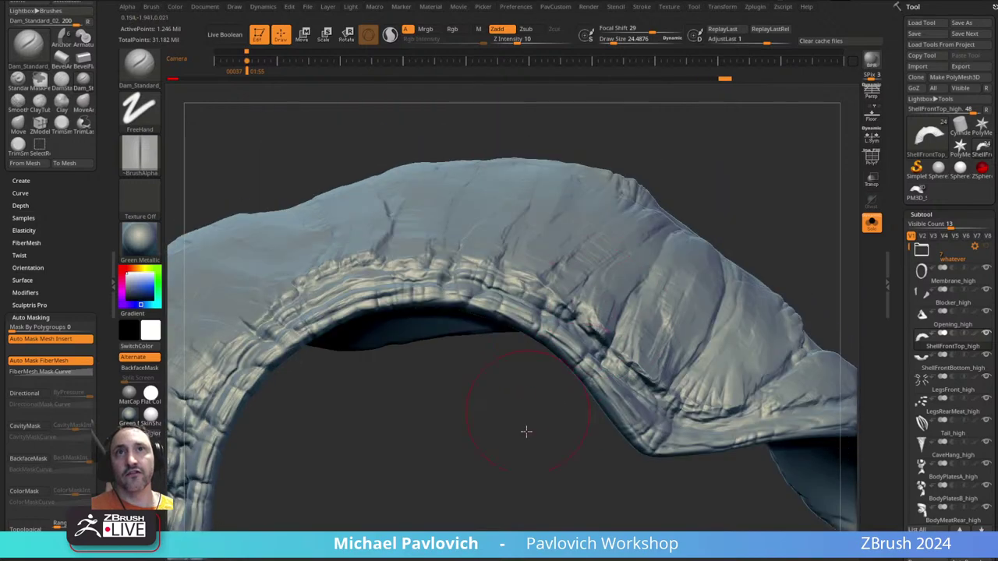
{"action": "left_click_drag", "start_coordinate": [526, 432], "coordinate": [508, 499]}
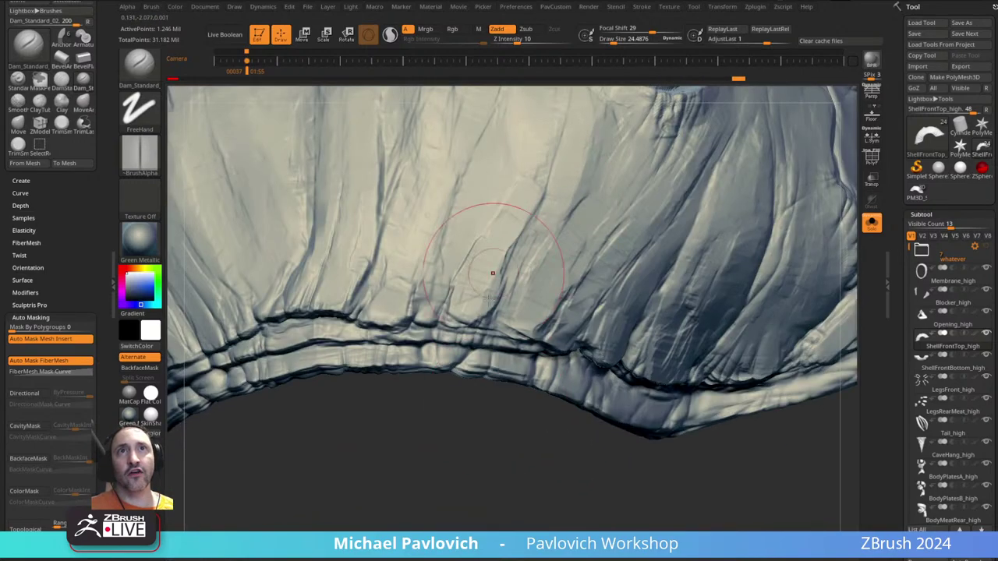
{"action": "left_click_drag", "start_coordinate": [506, 454], "coordinate": [624, 223]}
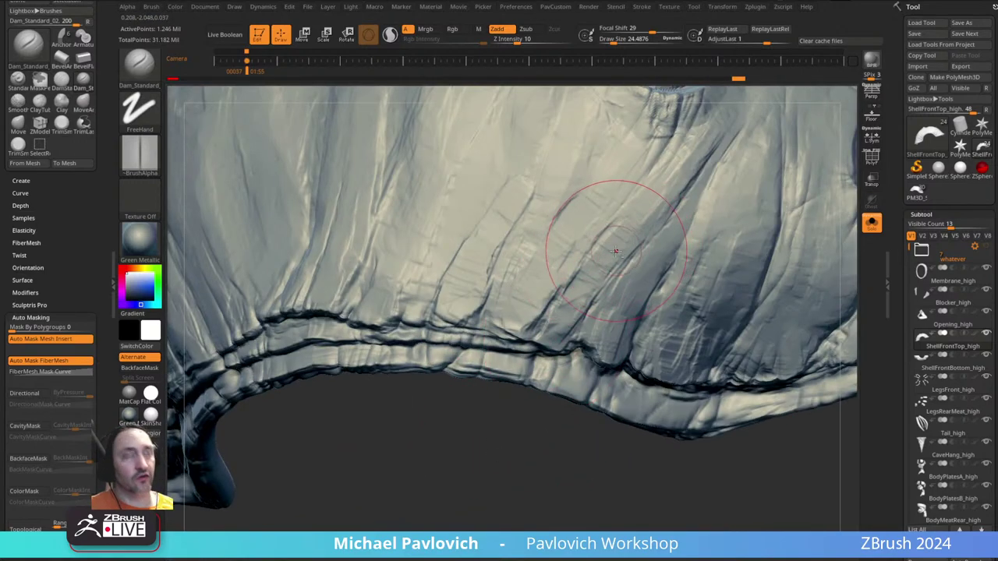
- Plane the folds above ShellFrontTop_high's front rim with TrimDynamic, using Alpha 28 and a draw size of about 8.5
{"action": "key", "text": "5"}
{"action": "left_click", "coordinate": [139, 162]}
{"action": "left_click", "coordinate": [285, 166]}
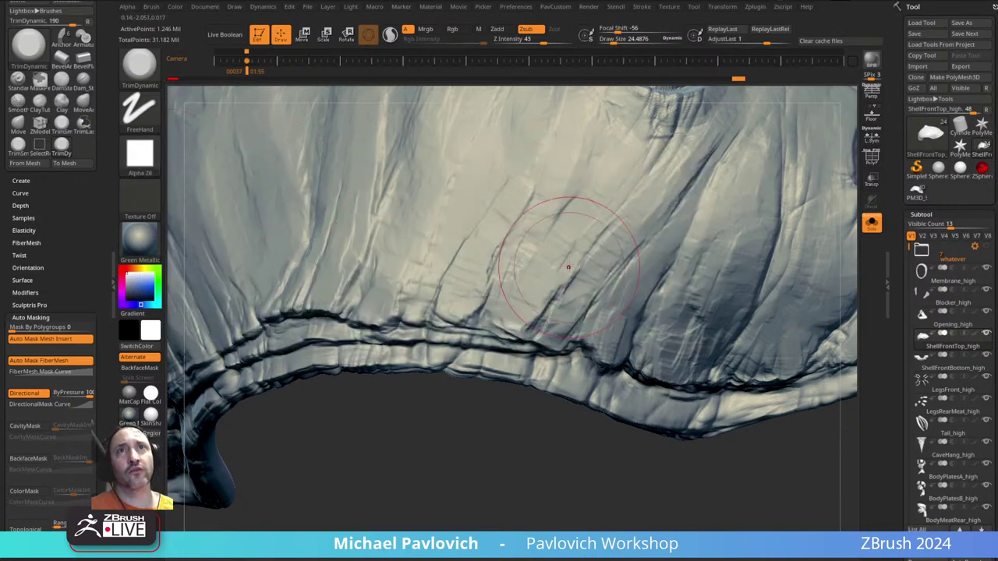
{"action": "key", "text": "s"}
{"action": "left_click_drag", "start_coordinate": [622, 236], "coordinate": [616, 241]}
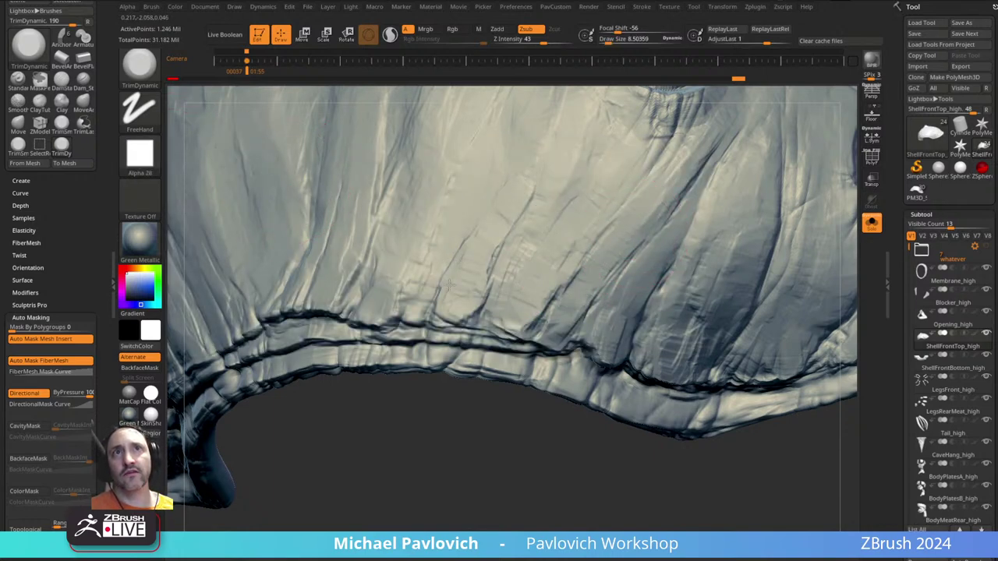
{"action": "right_click_drag", "start_coordinate": [533, 306], "coordinate": [520, 290]}
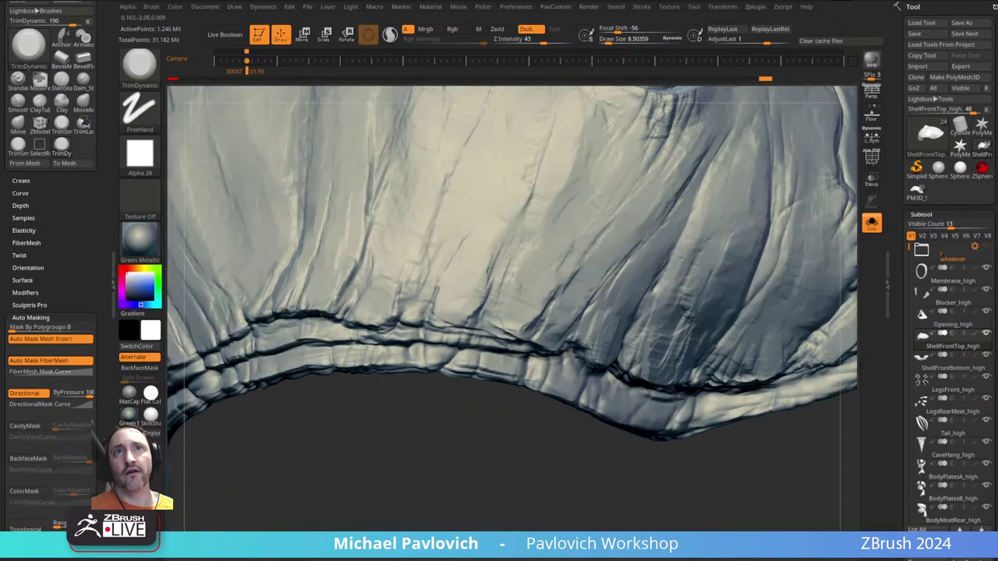
{"action": "right_click_drag", "start_coordinate": [584, 165], "coordinate": [525, 342]}
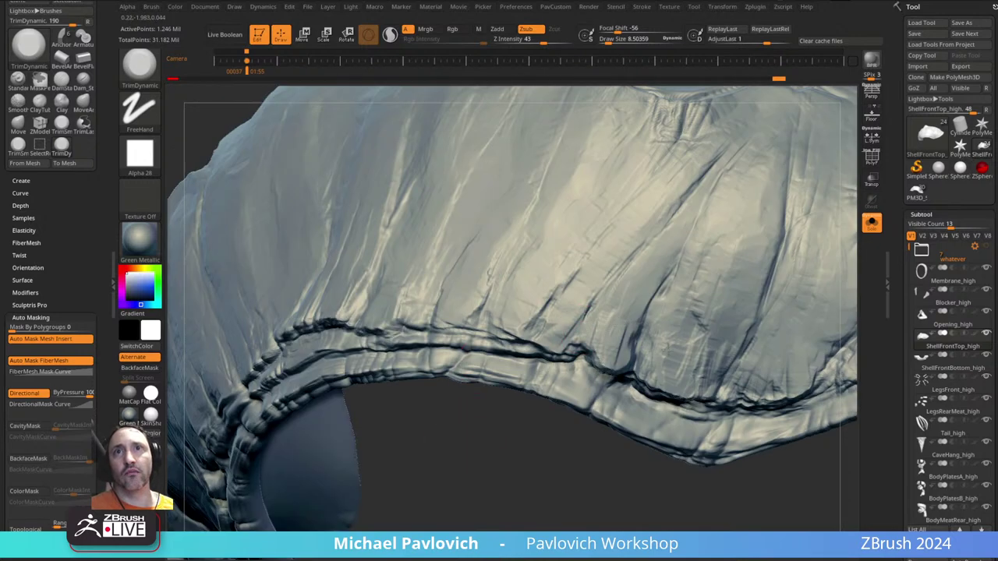
{"action": "mouse_move", "coordinate": [574, 491]}
{"action": "right_mouse_down"}
{"action": "mouse_move", "coordinate": [570, 340]}
{"action": "mouse_move", "coordinate": [495, 423]}
{"action": "mouse_move", "coordinate": [651, 382]}
{"action": "mouse_move", "coordinate": [766, 221]}
{"action": "mouse_move", "coordinate": [733, 322]}
{"action": "right_mouse_up"}
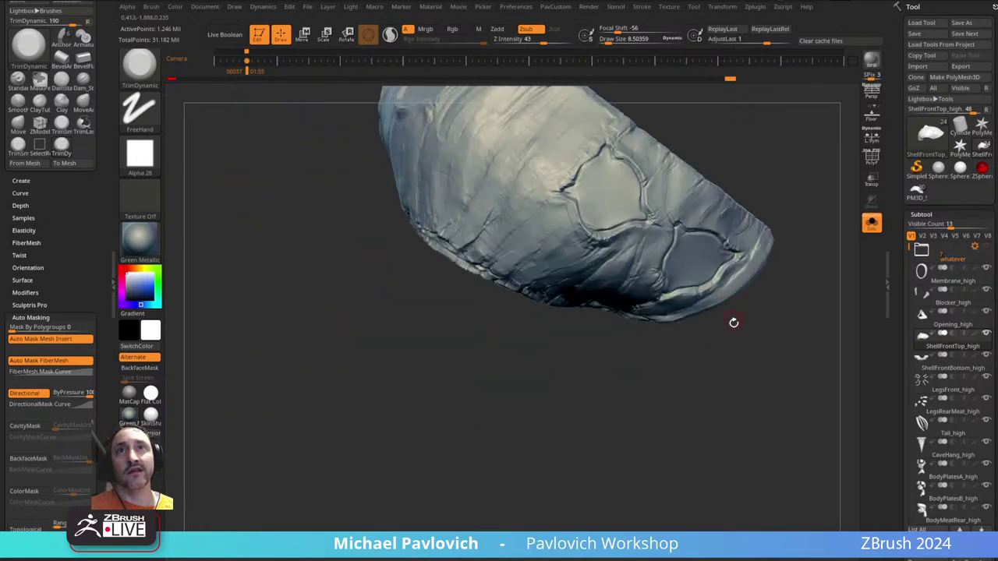
- Turn off Solo and examine the shell together with the eye, legs and underside of the full creature
{"action": "left_click", "coordinate": [874, 227]}
{"action": "mouse_move", "coordinate": [540, 343]}
{"action": "right_mouse_down"}
{"action": "mouse_move", "coordinate": [597, 267]}
{"action": "mouse_move", "coordinate": [592, 226]}
{"action": "mouse_move", "coordinate": [659, 216]}
{"action": "mouse_move", "coordinate": [583, 263]}
{"action": "mouse_move", "coordinate": [709, 300]}
{"action": "right_mouse_up"}
{"action": "right_click_drag", "start_coordinate": [520, 375], "coordinate": [400, 250]}
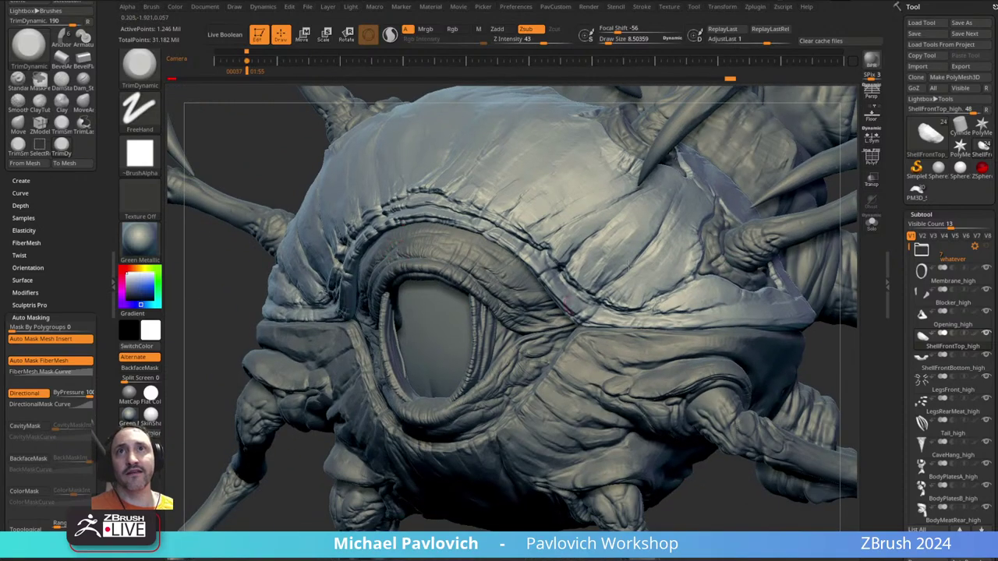
{"action": "right_click_drag", "start_coordinate": [629, 266], "coordinate": [618, 248]}
{"action": "right_click_drag", "start_coordinate": [618, 339], "coordinate": [588, 307]}
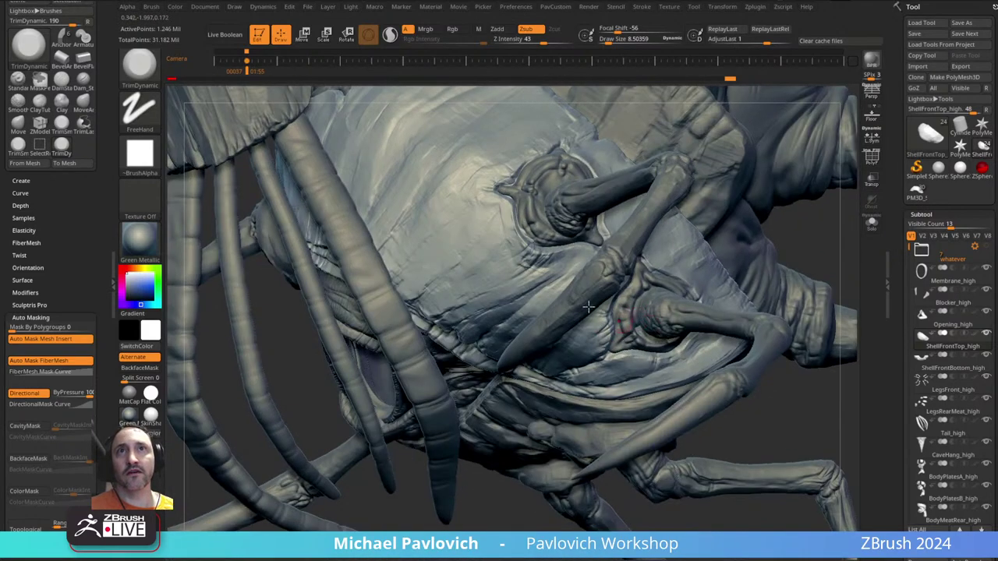
{"action": "mouse_move", "coordinate": [531, 221]}
{"action": "right_mouse_down"}
{"action": "mouse_move", "coordinate": [605, 248]}
{"action": "mouse_move", "coordinate": [639, 226]}
{"action": "right_mouse_up"}
{"action": "mouse_move", "coordinate": [414, 406]}
{"action": "right_mouse_down", "text": "ctrl"}
{"action": "mouse_move", "coordinate": [382, 351]}
{"action": "mouse_move", "coordinate": [376, 363]}
{"action": "mouse_move", "coordinate": [511, 291]}
{"action": "right_mouse_up", "text": "ctrl"}
{"action": "right_click_drag", "start_coordinate": [490, 295], "coordinate": [458, 305]}
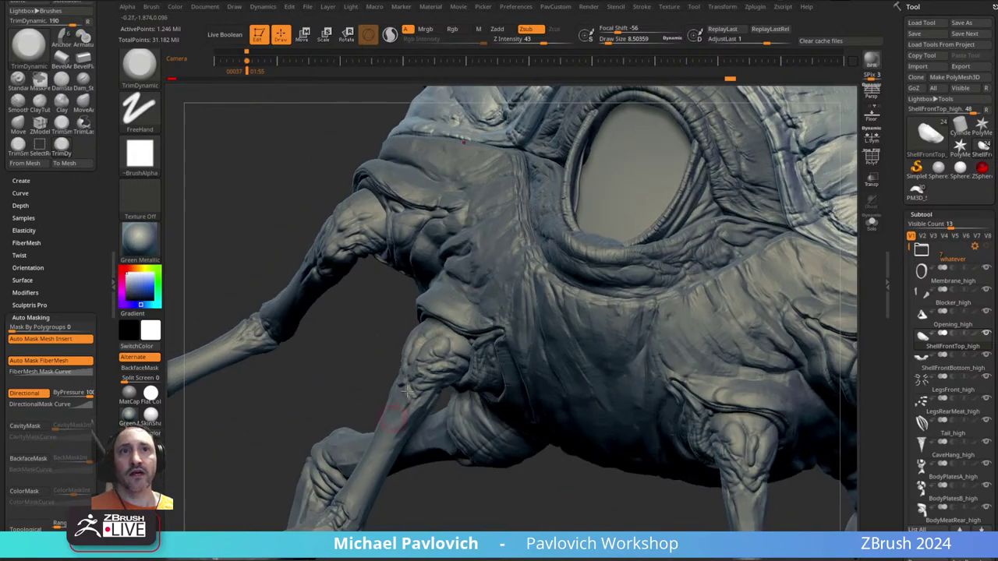
{"action": "right_click_drag", "start_coordinate": [399, 407], "coordinate": [481, 307], "text": "alt"}
{"action": "right_click_drag", "start_coordinate": [452, 393], "coordinate": [679, 245]}
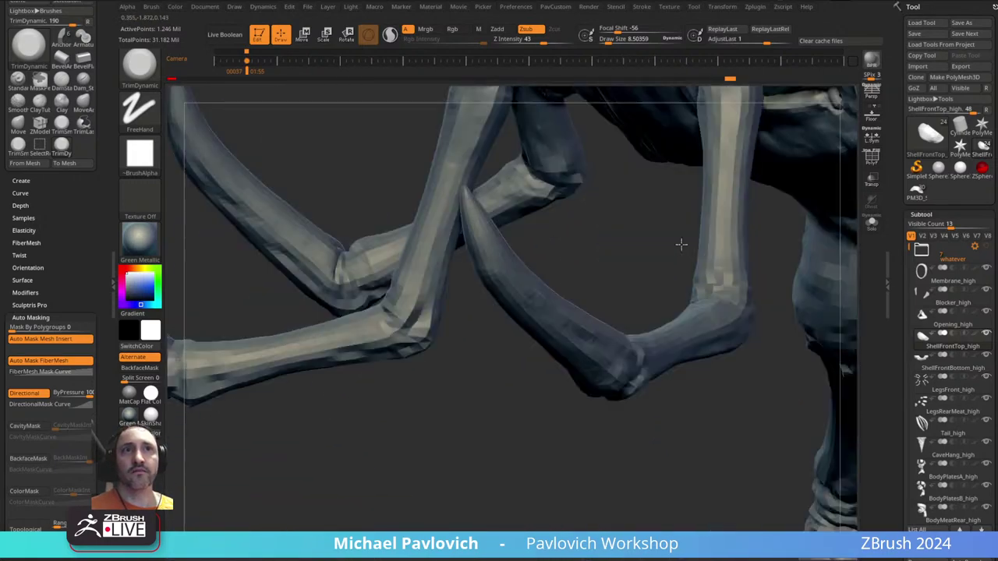
- Make LegsFront_high the active subtool and examine the surface detail on the front legs' joints and claws
{"action": "right_click_drag", "start_coordinate": [234, 343], "coordinate": [508, 234], "text": "alt"}
{"action": "left_click", "coordinate": [507, 234], "text": "alt"}
{"action": "right_click_drag", "start_coordinate": [517, 314], "coordinate": [530, 395], "text": "alt"}
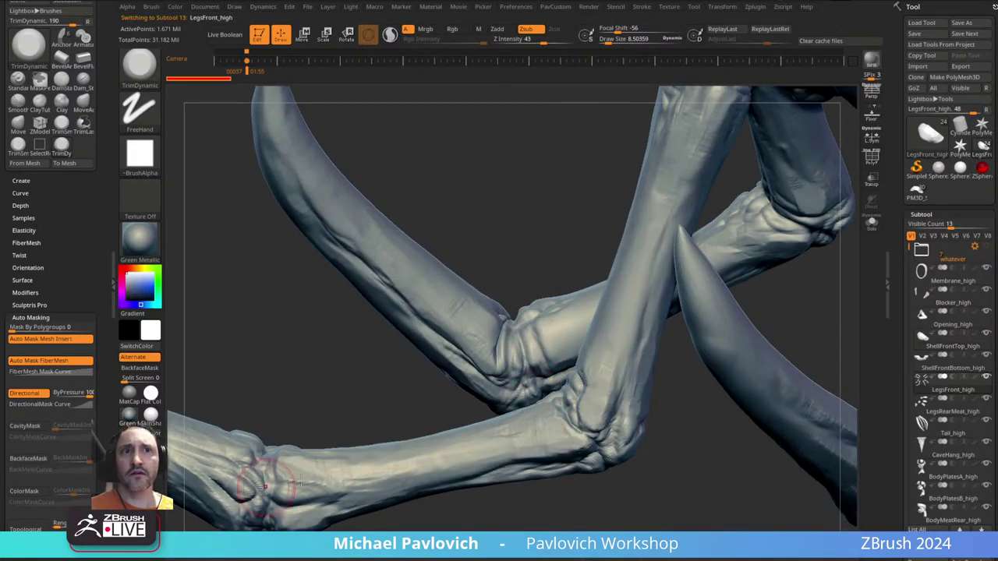
{"action": "right_click_drag", "start_coordinate": [497, 452], "coordinate": [467, 291], "text": "alt"}
{"action": "left_click_drag", "start_coordinate": [466, 291], "coordinate": [399, 377]}
{"action": "left_click_drag", "start_coordinate": [689, 286], "coordinate": [538, 140]}
{"action": "left_click_drag", "start_coordinate": [530, 281], "coordinate": [493, 315]}
{"action": "right_click_drag", "start_coordinate": [497, 316], "coordinate": [501, 285]}
- Activate BodyPlatesA_high and then BodyMeatRear_high, examining the body plates and the segmented flesh behind the shell
{"action": "left_click", "coordinate": [502, 285], "text": "alt"}
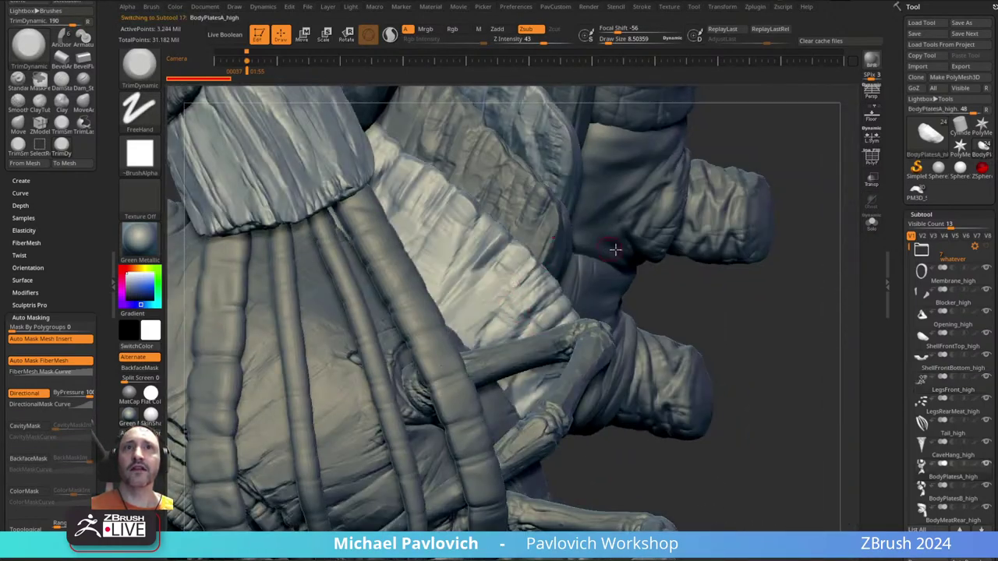
{"action": "right_click_drag", "start_coordinate": [615, 250], "coordinate": [572, 241]}
{"action": "left_click", "coordinate": [571, 241], "text": "alt"}
{"action": "right_click_drag", "start_coordinate": [679, 192], "coordinate": [590, 409]}
- Activate CaveHang_high and examine the overlapping plates along the creature's curled upper body
{"action": "left_click", "coordinate": [524, 129], "text": "alt"}
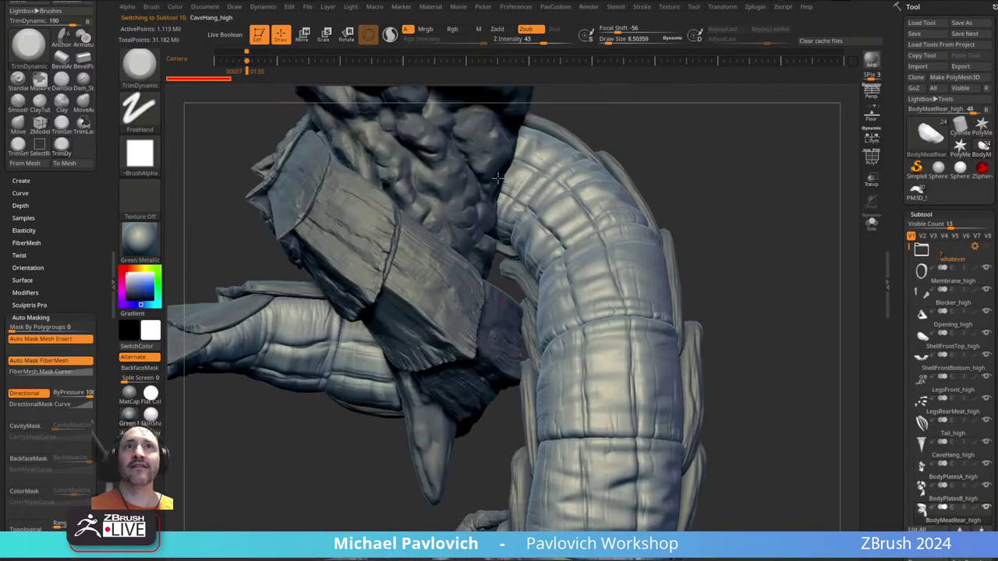
{"action": "right_click_drag", "start_coordinate": [524, 129], "coordinate": [582, 183], "text": "alt"}
{"action": "left_click_drag", "start_coordinate": [581, 182], "coordinate": [581, 169]}
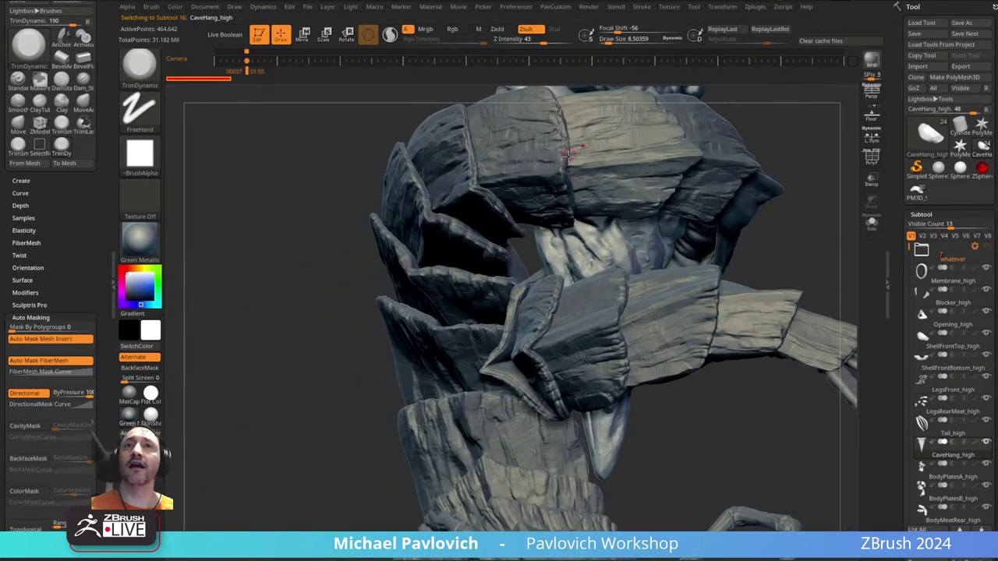
{"action": "left_click_drag", "start_coordinate": [569, 153], "coordinate": [599, 242]}
{"action": "left_click_drag", "start_coordinate": [634, 281], "coordinate": [682, 290]}
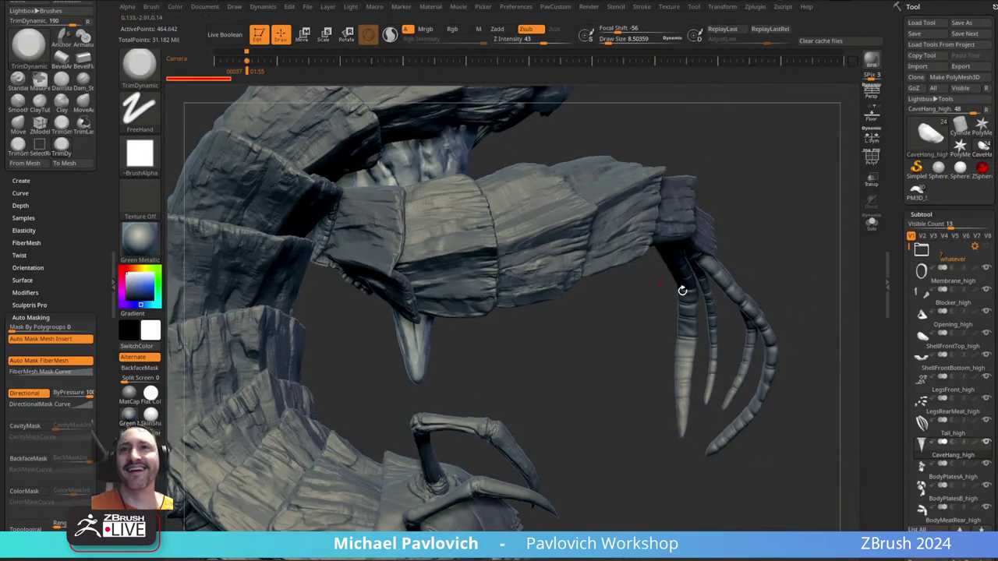
- Activate BodyPlatesB_high and examine the body plates and the shell around the eye
{"action": "left_click", "coordinate": [758, 299], "text": "alt"}
{"action": "left_click", "coordinate": [561, 236], "text": "alt"}
{"action": "left_click_drag", "start_coordinate": [515, 336], "coordinate": [511, 328], "text": "alt"}
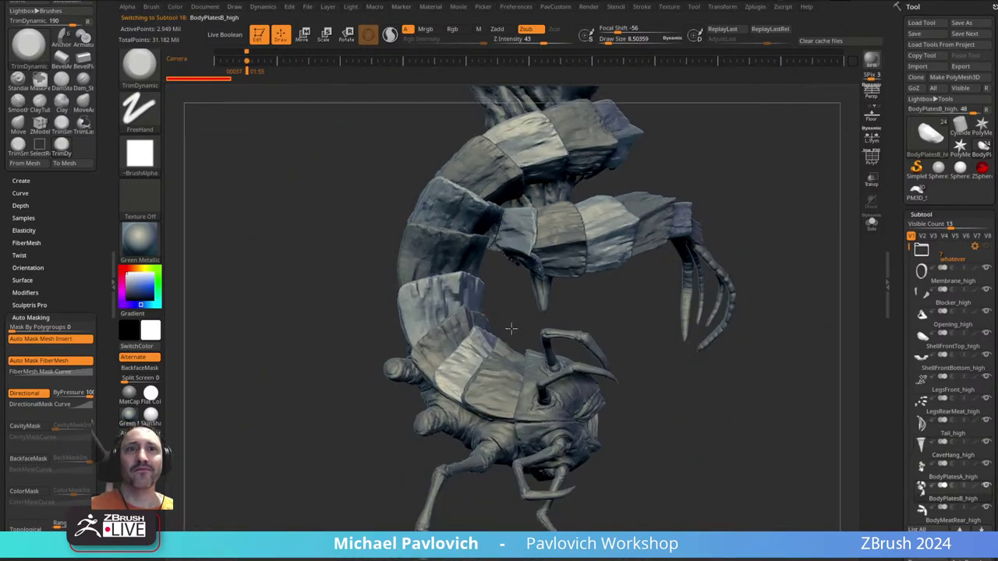
{"action": "right_click_drag", "start_coordinate": [511, 328], "coordinate": [676, 325]}
{"action": "right_click_drag", "start_coordinate": [652, 284], "coordinate": [544, 261]}
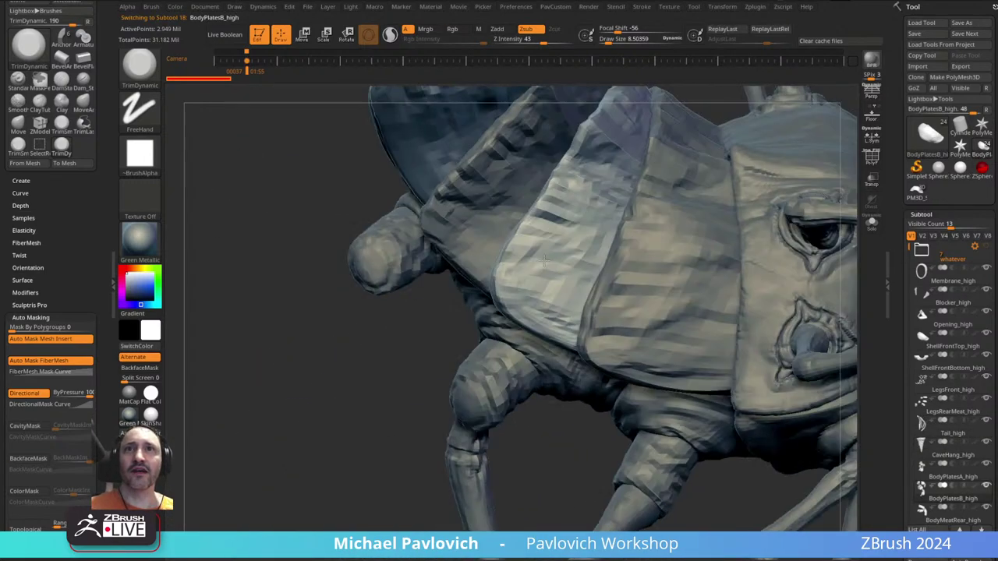
{"action": "left_click_drag", "start_coordinate": [545, 261], "coordinate": [597, 267]}
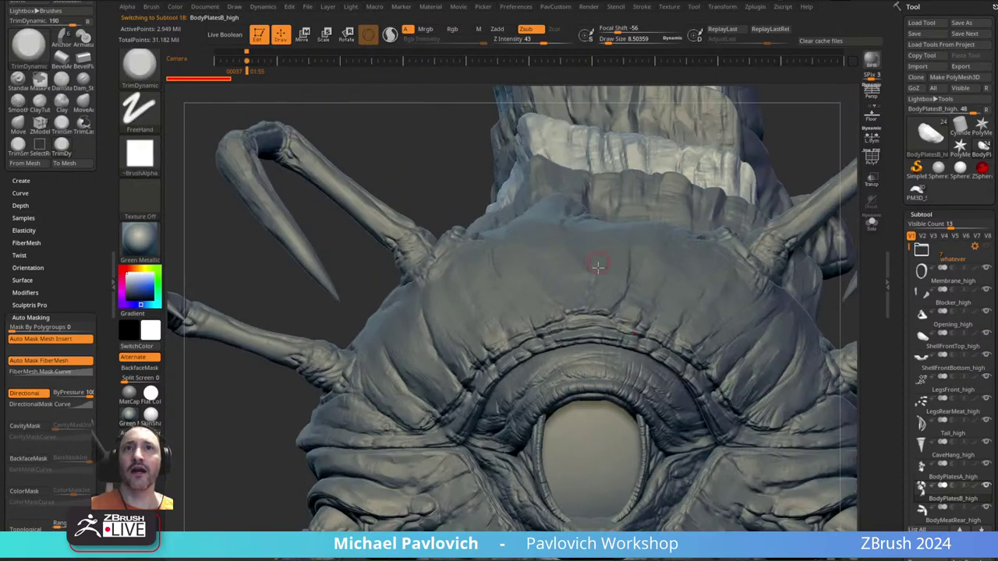
- Select the Standard brush, set its draw size to about 49, and review the whole creature
{"action": "key", "text": "1"}
{"action": "key", "text": "s"}
{"action": "right_click_drag", "start_coordinate": [598, 268], "coordinate": [499, 201], "text": "alt"}
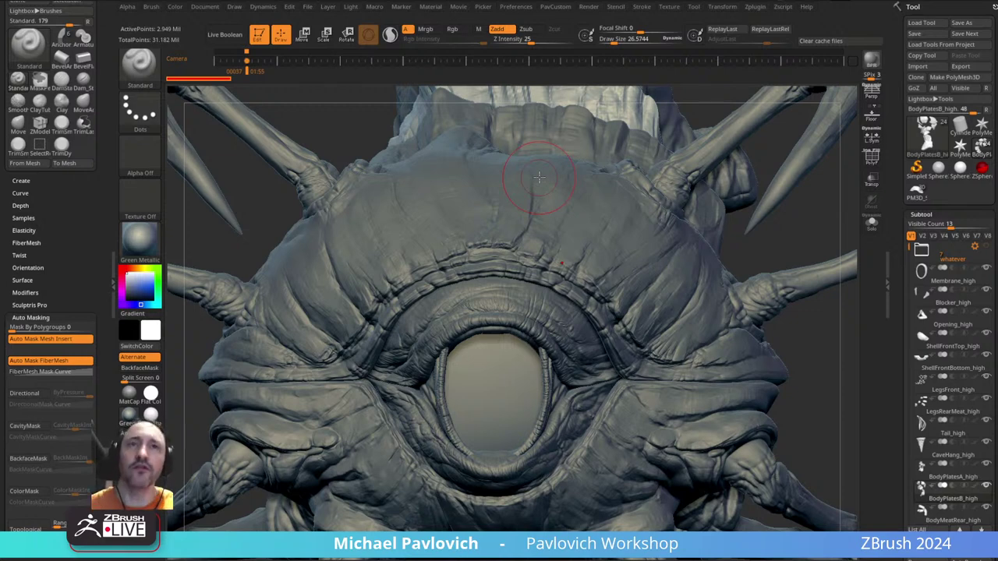
{"action": "right_click_drag", "start_coordinate": [598, 320], "coordinate": [594, 371]}
{"action": "right_click_drag", "start_coordinate": [817, 233], "coordinate": [761, 199], "text": "ctrl"}
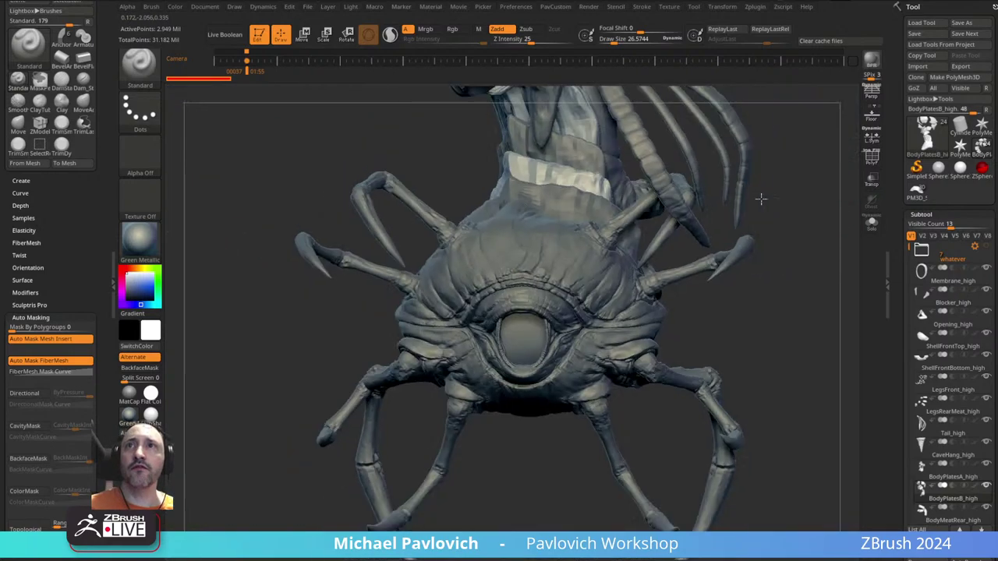
{"action": "scroll", "coordinate": [751, 329], "scroll_direction": "down", "scroll_amount": 4}
{"action": "mouse_move", "coordinate": [693, 241]}
{"action": "right_mouse_down"}
{"action": "mouse_move", "coordinate": [706, 311]}
{"action": "mouse_move", "coordinate": [660, 194]}
{"action": "mouse_move", "coordinate": [733, 250]}
{"action": "mouse_move", "coordinate": [728, 176]}
{"action": "mouse_move", "coordinate": [728, 232]}
{"action": "mouse_move", "coordinate": [728, 218]}
{"action": "mouse_move", "coordinate": [762, 199]}
{"action": "mouse_move", "coordinate": [777, 218]}
{"action": "mouse_move", "coordinate": [715, 212]}
{"action": "right_mouse_up"}
{"action": "key", "text": "s"}
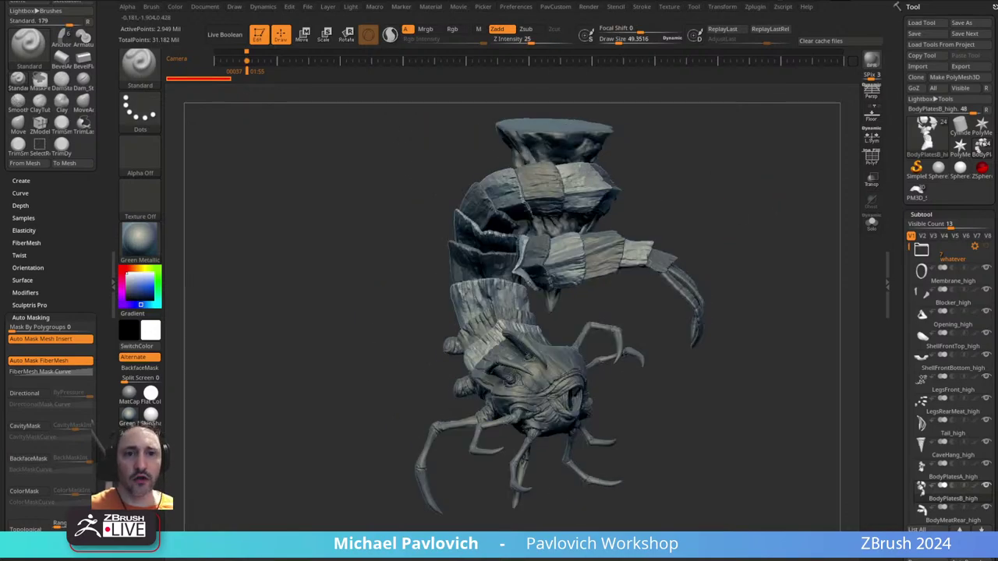
- Switch to the browser's "Intro to ZBrush - New and Updated!" YouTube playlist and search the page for "nav"
{"action": "left_click_drag", "start_coordinate": [585, 558], "coordinate": [627, 34]}
{"action": "left_click_drag", "start_coordinate": [875, 206], "coordinate": [864, 85]}
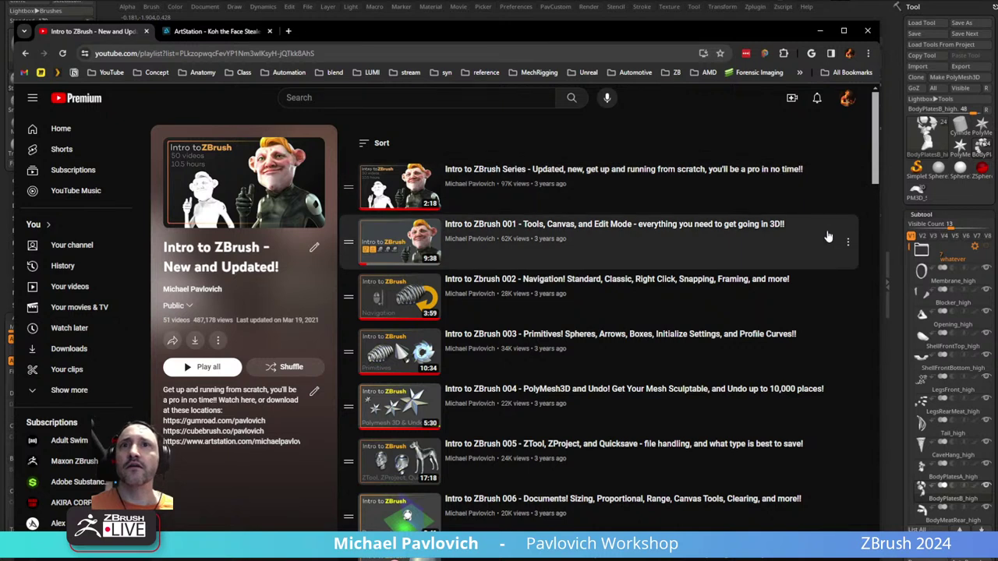
{"action": "key", "text": "ctrl+f"}
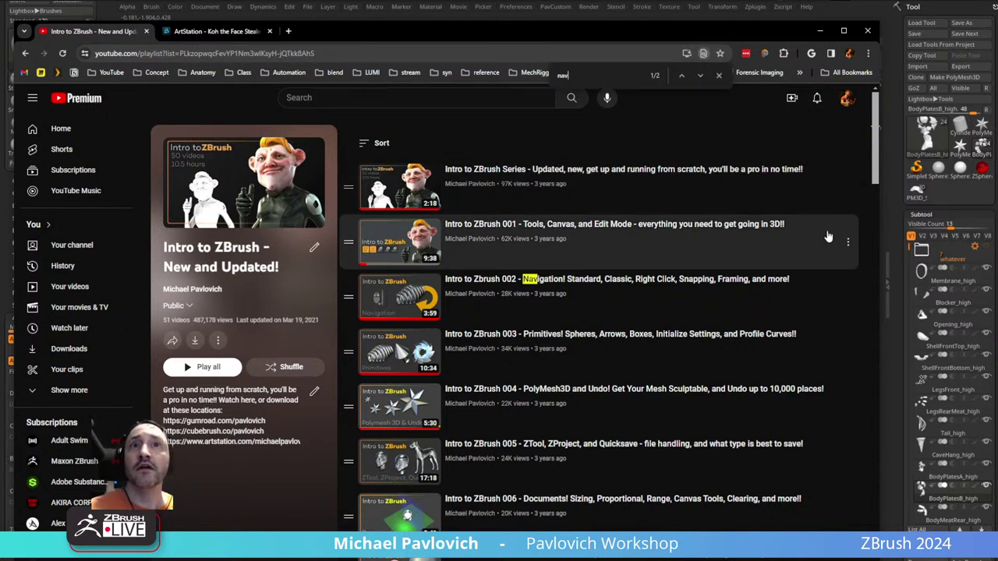
{"action": "left_click", "coordinate": [700, 76]}
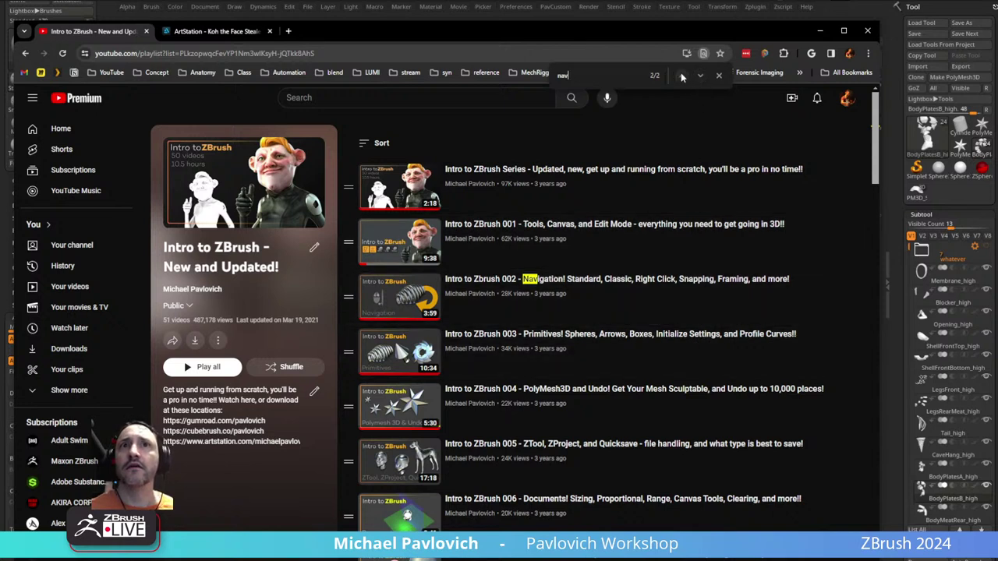
{"action": "left_click", "coordinate": [681, 75]}
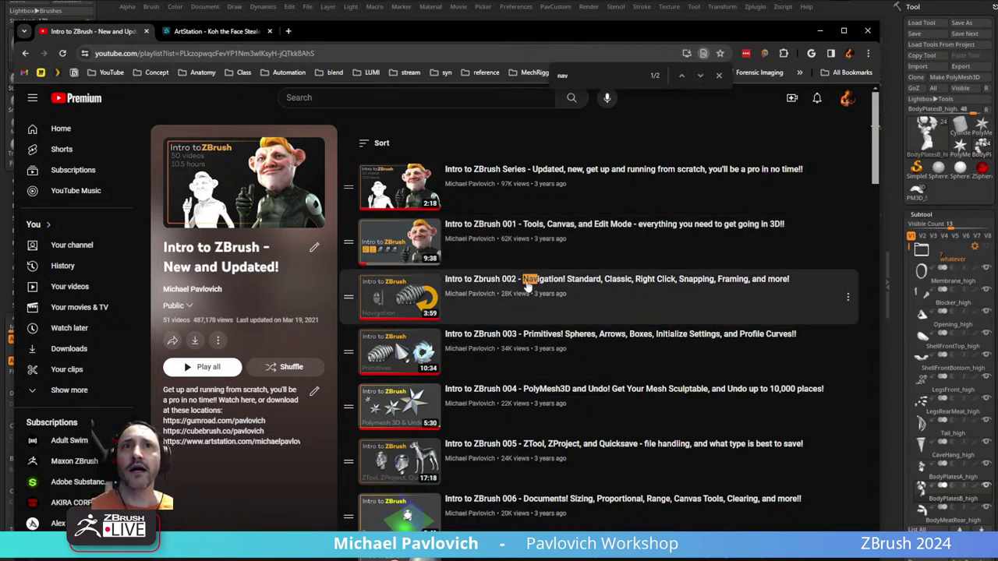
{"action": "left_click", "coordinate": [373, 53]}
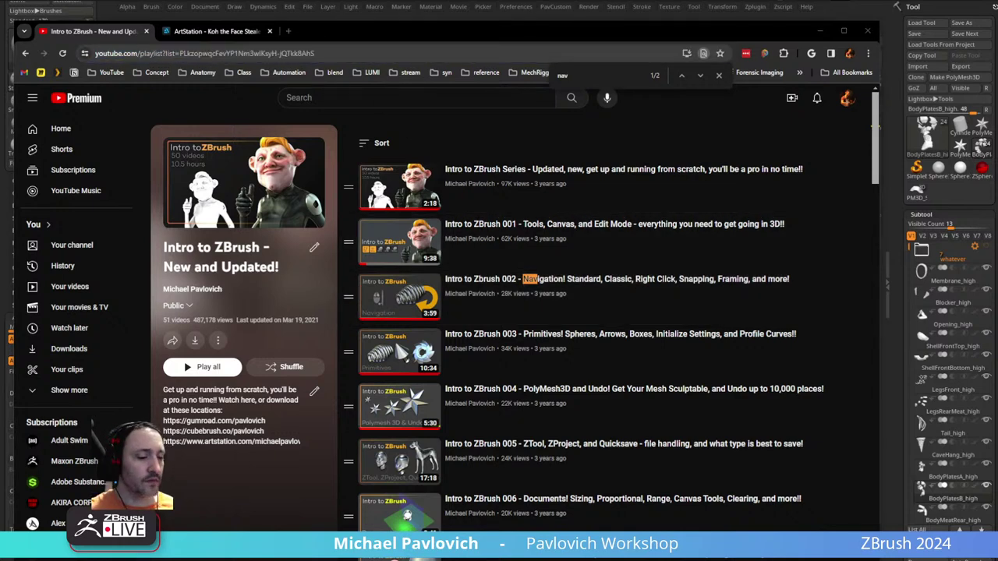
- Switch back to ZBrush and frame the creature's eye and shell from the front
{"action": "left_click_drag", "start_coordinate": [589, 38], "coordinate": [591, 560]}
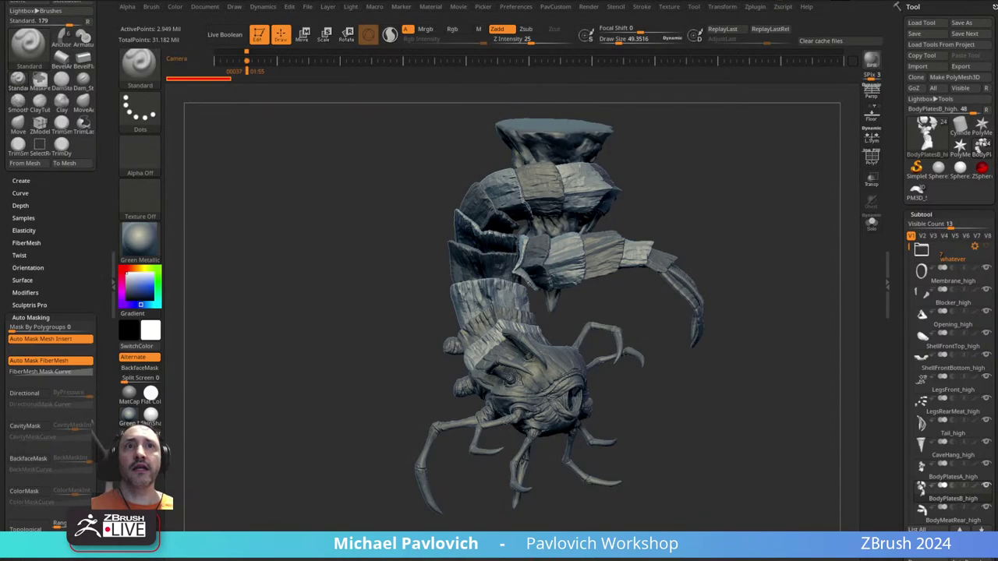
{"action": "mouse_move", "coordinate": [630, 215]}
{"action": "left_mouse_down"}
{"action": "mouse_move", "coordinate": [746, 196]}
{"action": "mouse_move", "coordinate": [746, 187]}
{"action": "mouse_move", "coordinate": [710, 218]}
{"action": "mouse_move", "coordinate": [693, 202]}
{"action": "mouse_move", "coordinate": [717, 201]}
{"action": "mouse_move", "coordinate": [733, 176]}
{"action": "mouse_move", "coordinate": [773, 255]}
{"action": "mouse_move", "coordinate": [732, 191]}
{"action": "mouse_move", "coordinate": [764, 239]}
{"action": "mouse_move", "coordinate": [798, 256]}
{"action": "mouse_move", "coordinate": [697, 291]}
{"action": "mouse_move", "coordinate": [604, 252]}
{"action": "mouse_move", "coordinate": [721, 295]}
{"action": "mouse_move", "coordinate": [493, 310]}
{"action": "left_mouse_up"}
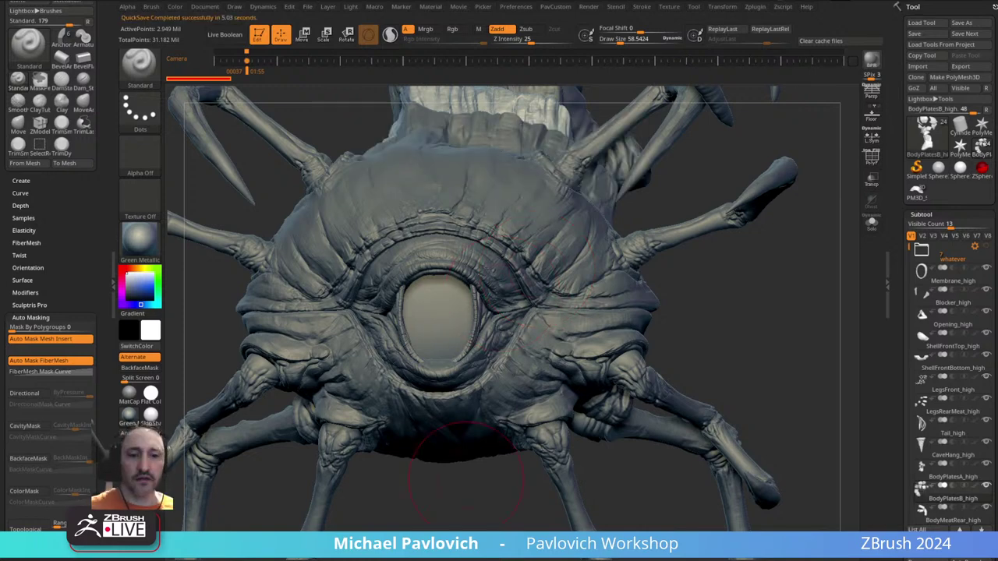
- Play the Intro to ZBrush 002 navigation video in the browser in theater mode, skip to about 0:52, and return to ZBrush
{"action": "key", "text": "alt+Tab"}
{"action": "left_click", "coordinate": [448, 269]}
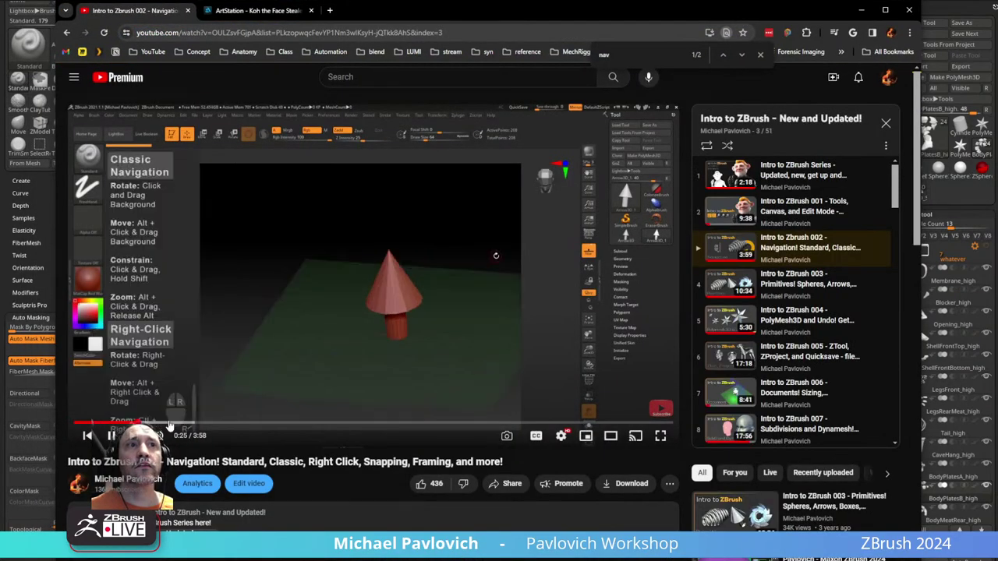
{"action": "left_click", "coordinate": [610, 435]}
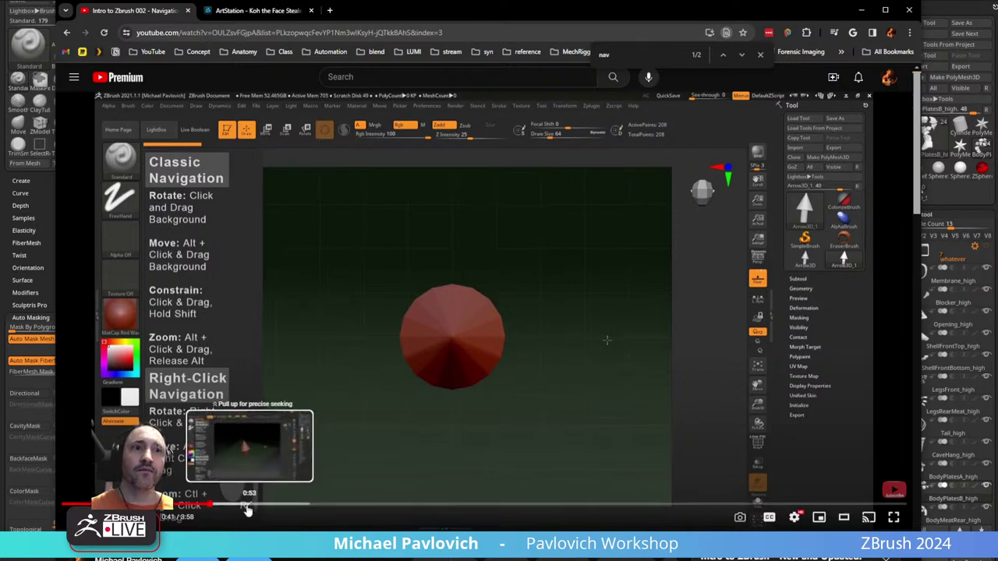
{"action": "left_click", "coordinate": [244, 504]}
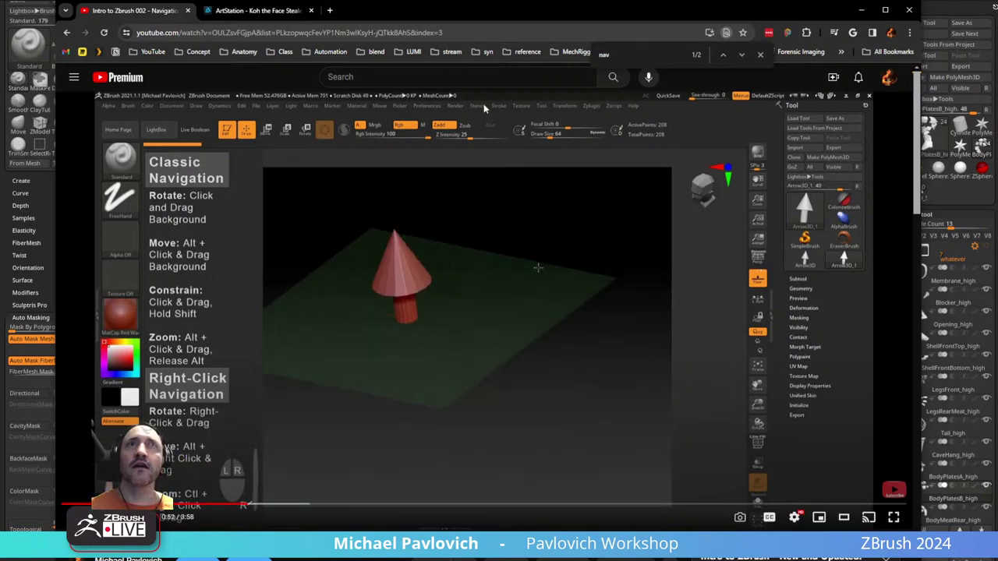
{"action": "left_click_drag", "start_coordinate": [525, 17], "coordinate": [484, 559]}
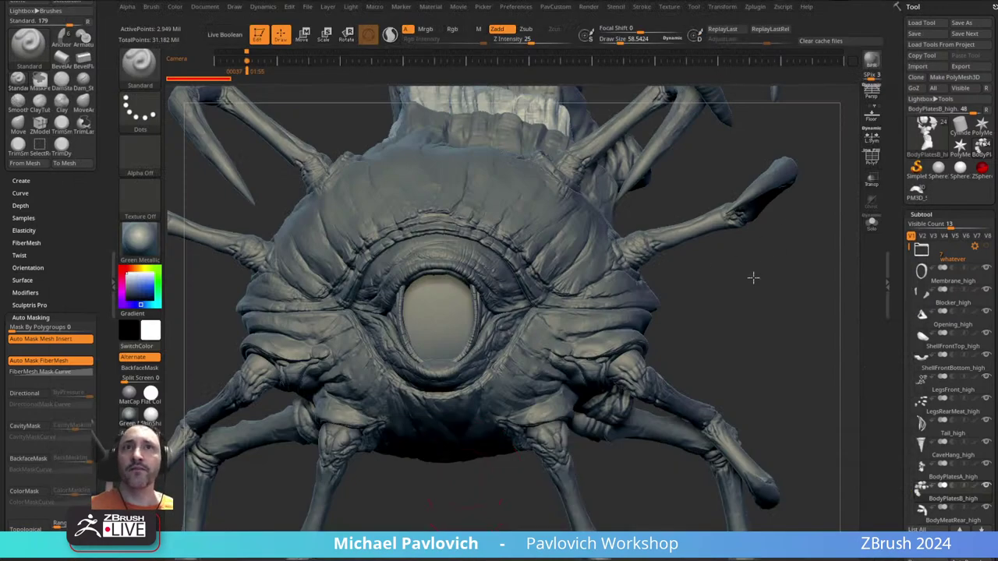
- Set the draw size to 1 and zoom in on the creature's shell beside the eye
{"action": "right_click_drag", "start_coordinate": [753, 279], "coordinate": [819, 293]}
{"action": "mouse_move", "coordinate": [460, 235]}
{"action": "right_mouse_down", "text": "ctrl"}
{"action": "mouse_move", "coordinate": [577, 304]}
{"action": "mouse_move", "coordinate": [570, 352]}
{"action": "right_mouse_up", "text": "ctrl"}
{"action": "key", "text": "s"}
{"action": "key", "text": "s"}
{"action": "left_click_drag", "start_coordinate": [570, 352], "coordinate": [548, 352]}
{"action": "mouse_move", "coordinate": [850, 191]}
{"action": "left_mouse_down"}
{"action": "mouse_move", "coordinate": [847, 161]}
{"action": "mouse_move", "coordinate": [907, 176]}
{"action": "mouse_move", "coordinate": [863, 166]}
{"action": "left_mouse_up"}
{"action": "right_click_drag", "start_coordinate": [864, 166], "coordinate": [530, 237], "text": "ctrl"}
- Make the ShellFrontTop_high subtool active, switch to Opening_high, and frame its wrinkled folds up close
{"action": "right_click_drag", "start_coordinate": [434, 239], "coordinate": [660, 266]}
{"action": "right_click_drag", "start_coordinate": [842, 288], "coordinate": [686, 293], "text": "alt"}
{"action": "left_click", "coordinate": [769, 304], "text": "alt"}
{"action": "right_click_drag", "start_coordinate": [769, 304], "coordinate": [501, 265], "text": "alt"}
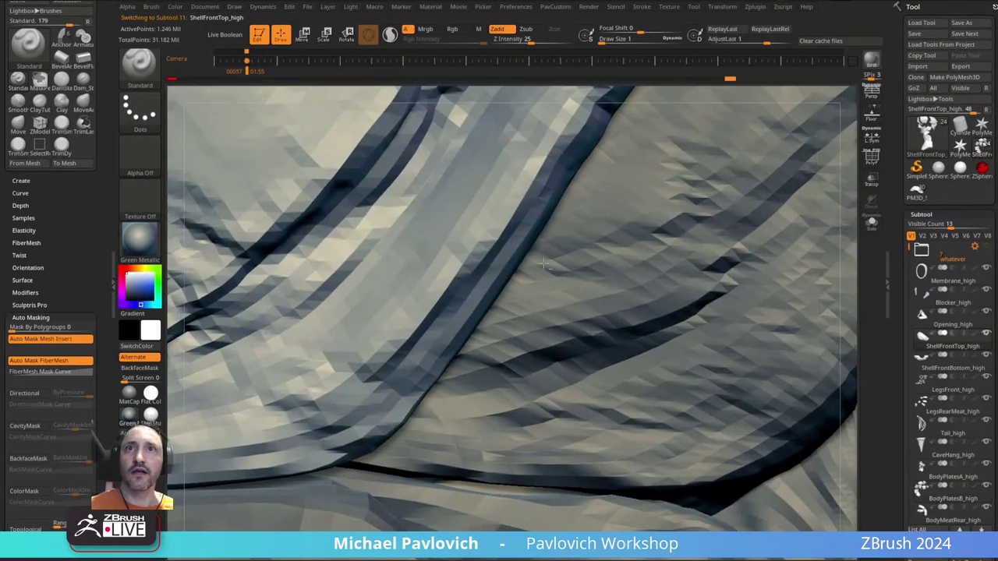
{"action": "left_click", "coordinate": [652, 289], "text": "alt"}
{"action": "mouse_move", "coordinate": [668, 290]}
{"action": "right_mouse_down"}
{"action": "mouse_move", "coordinate": [588, 291]}
{"action": "mouse_move", "coordinate": [601, 296]}
{"action": "mouse_move", "coordinate": [605, 318]}
{"action": "right_mouse_up"}
{"action": "mouse_move", "coordinate": [605, 318]}
{"action": "left_mouse_down"}
{"action": "mouse_move", "coordinate": [635, 296]}
{"action": "mouse_move", "coordinate": [574, 319]}
{"action": "mouse_move", "coordinate": [563, 276]}
{"action": "mouse_move", "coordinate": [584, 311]}
{"action": "mouse_move", "coordinate": [585, 270]}
{"action": "left_mouse_up"}
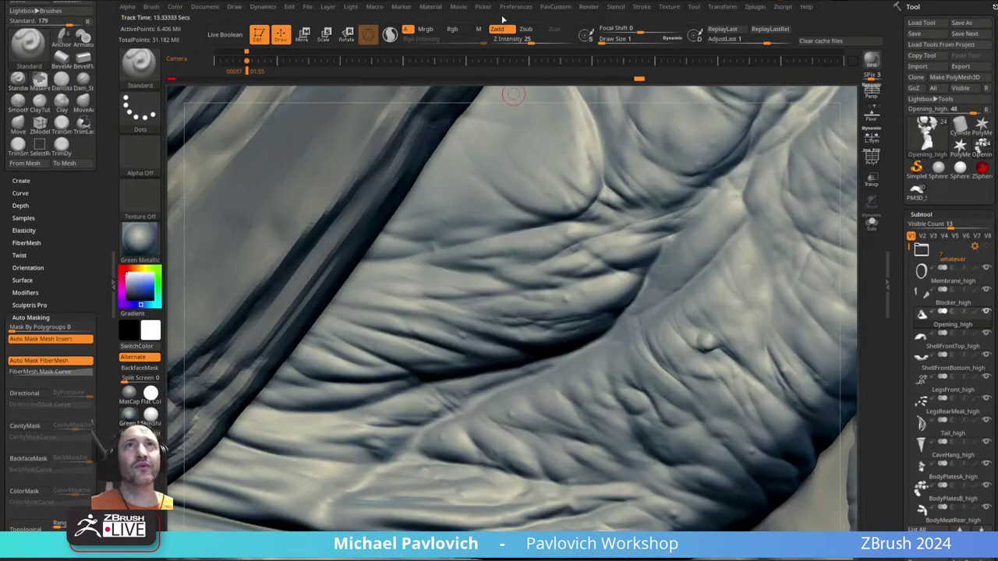
- Look up the RightClick Navigation and Enable RightClick Popup options in the interface navigation preferences
{"action": "left_click", "coordinate": [515, 6]}
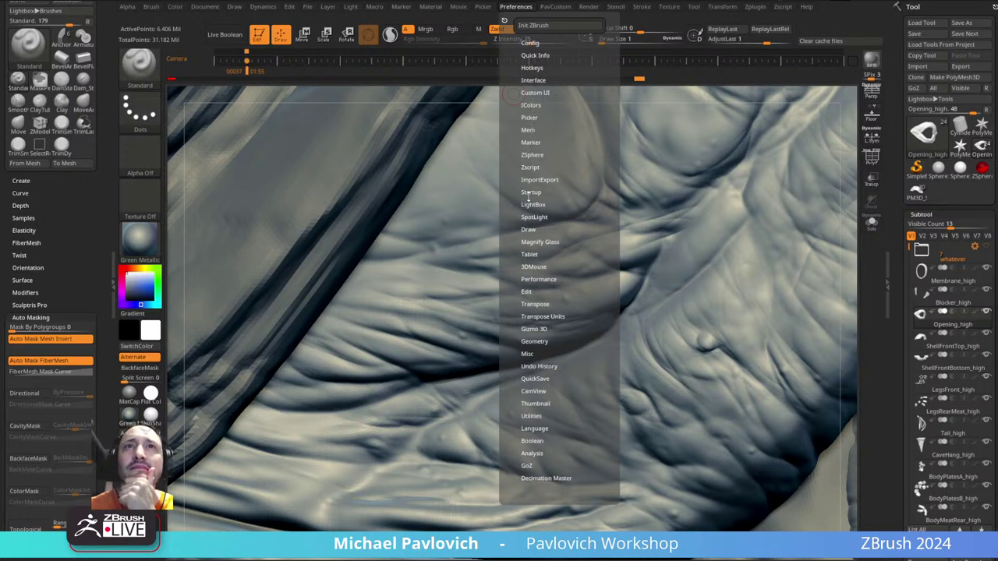
{"action": "left_click", "coordinate": [528, 229]}
{"action": "left_click", "coordinate": [530, 227]}
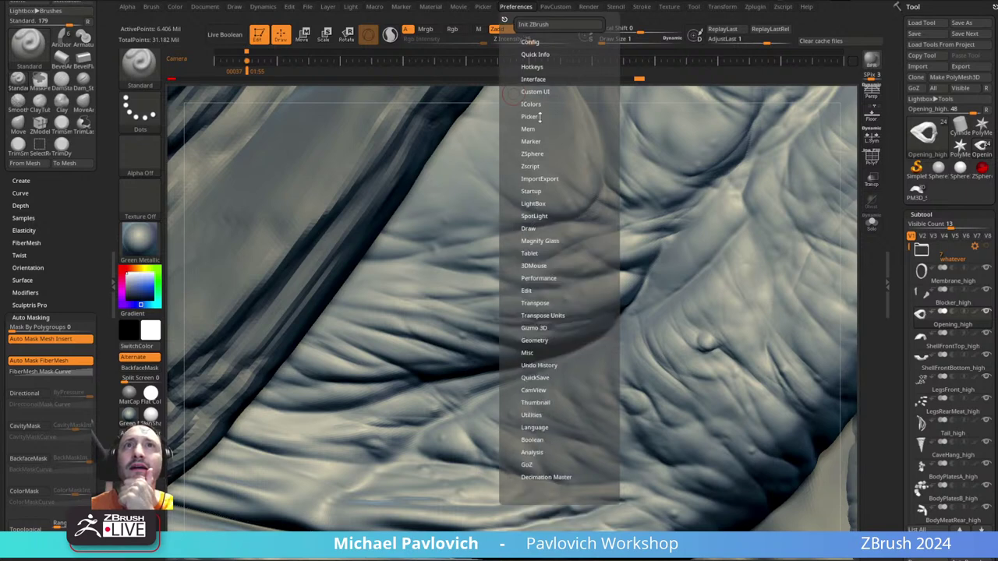
{"action": "left_click", "coordinate": [534, 78]}
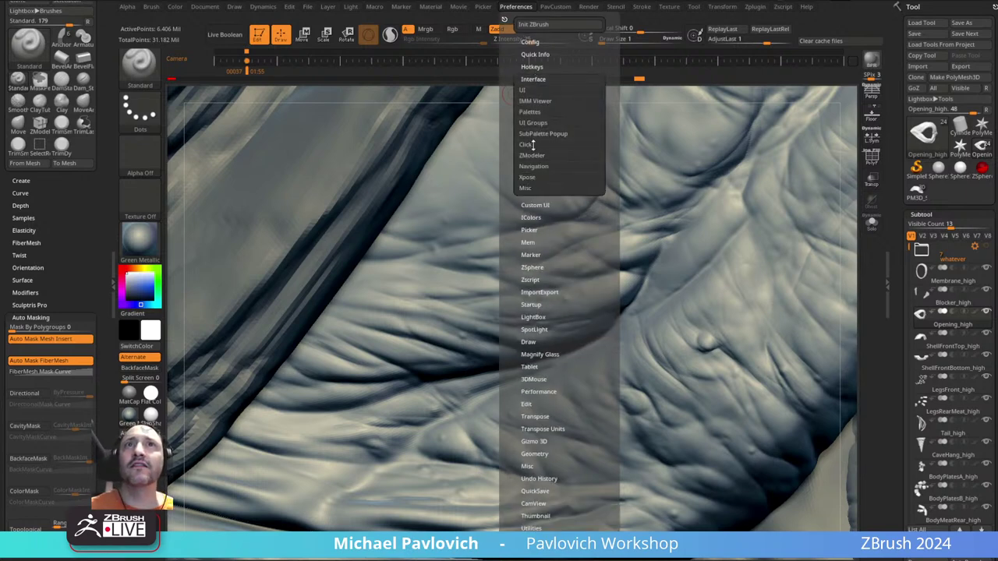
{"action": "left_click", "coordinate": [527, 145]}
{"action": "left_click", "coordinate": [527, 146]}
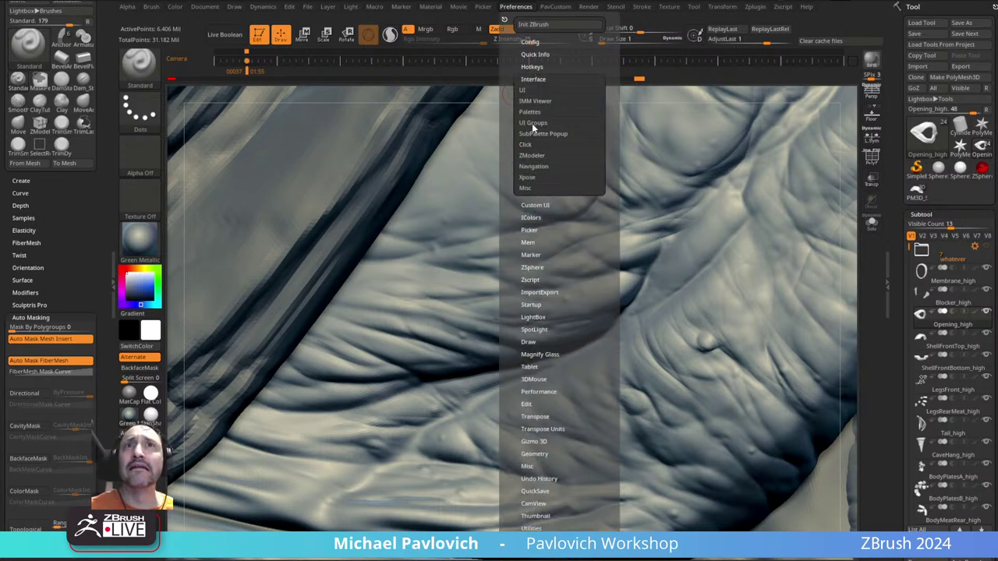
{"action": "left_click", "coordinate": [524, 90]}
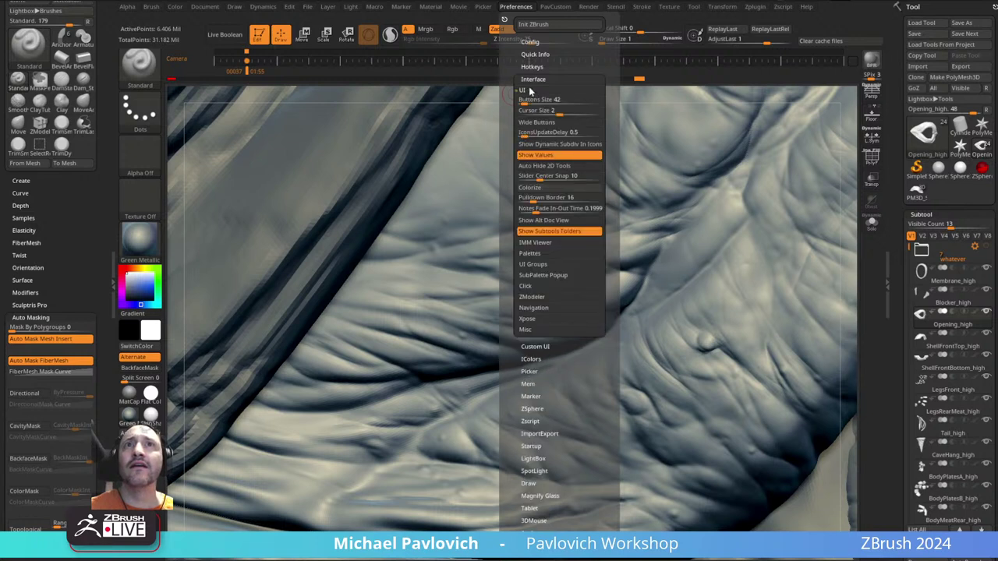
{"action": "left_click", "coordinate": [527, 92]}
{"action": "left_click", "coordinate": [532, 167]}
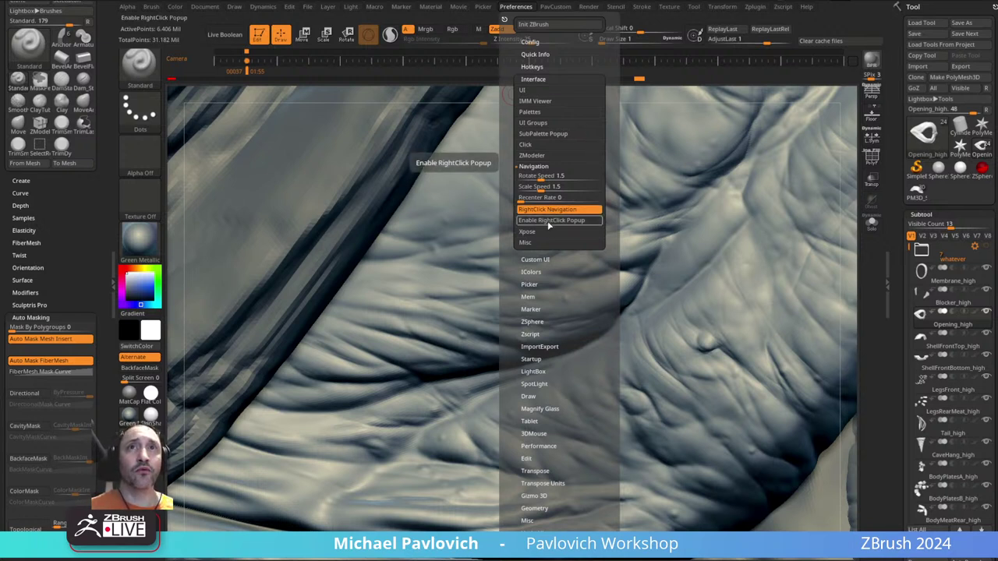
{"action": "mouse_move", "coordinate": [439, 249]}
{"action": "right_mouse_down"}
{"action": "mouse_move", "coordinate": [484, 260]}
{"action": "mouse_move", "coordinate": [477, 265]}
{"action": "right_mouse_up"}
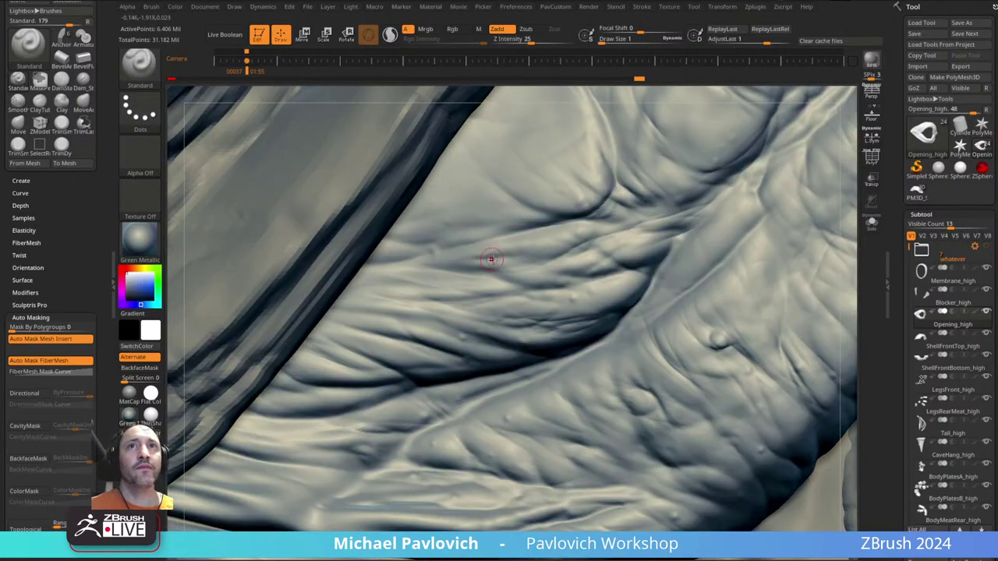
- Switch the Opening_high mesh down one subdivision level and back up several times to compare its detail
{"action": "key", "text": "shift+d"}
{"action": "key", "text": "d"}
{"action": "key", "text": "shift+d"}
{"action": "key", "text": "d"}
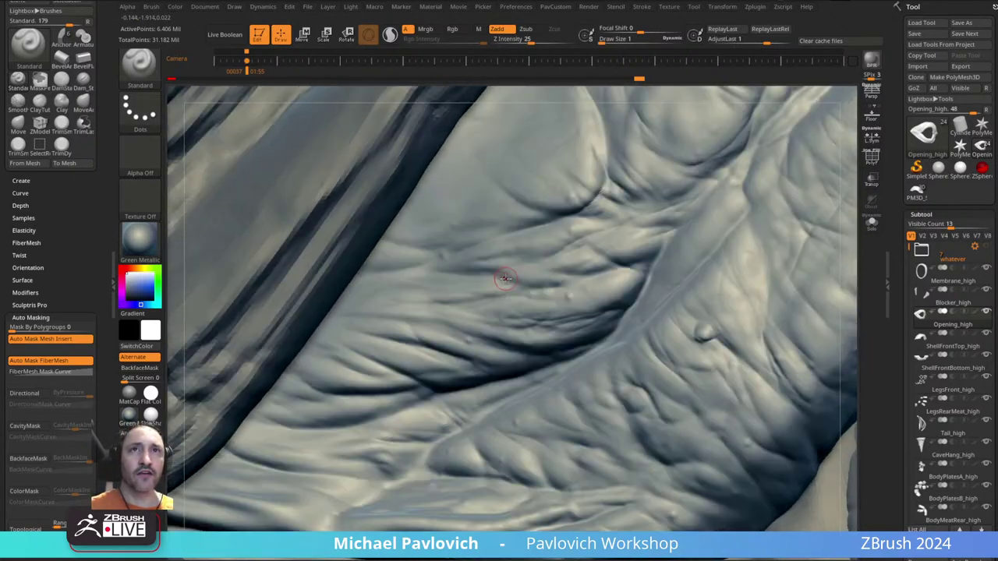
{"action": "key", "text": "shift+d"}
{"action": "key", "text": "d"}
{"action": "key", "text": "shift+d"}
{"action": "key", "text": "d"}
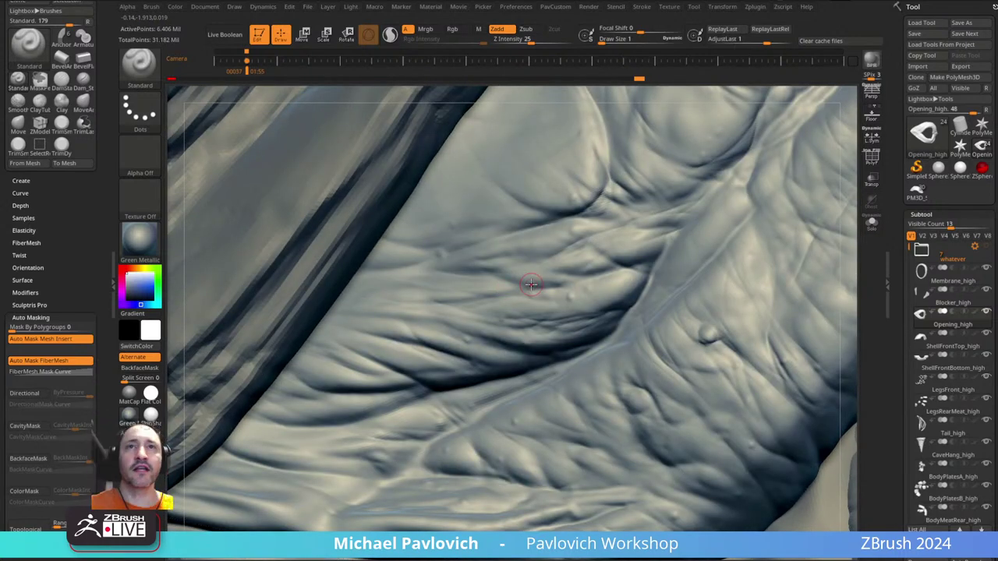
- Bring up the custom modelling popup over the canvas, dismiss it, and sample the active colour from the sculpt
{"action": "key", "text": "space"}
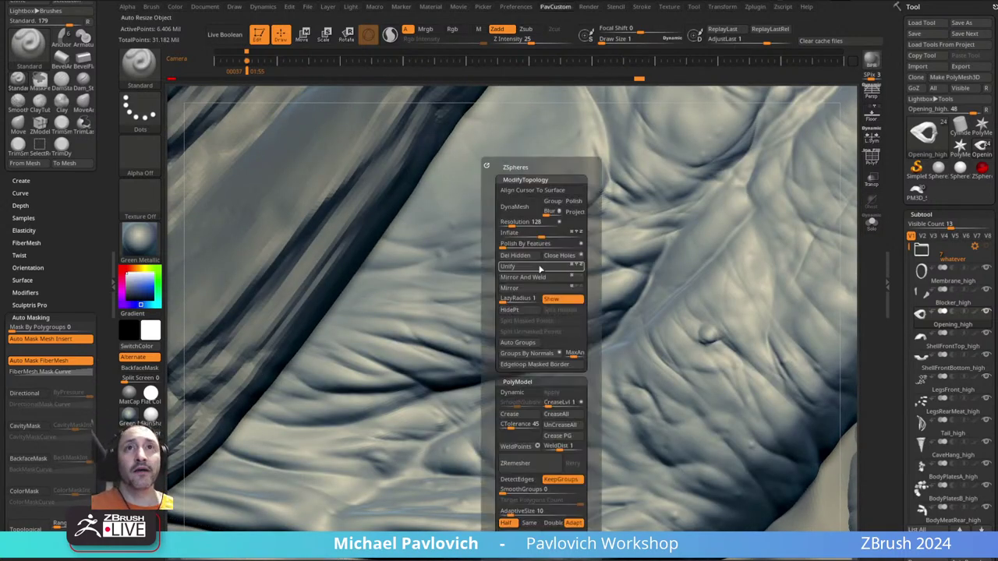
{"action": "key", "text": "s"}
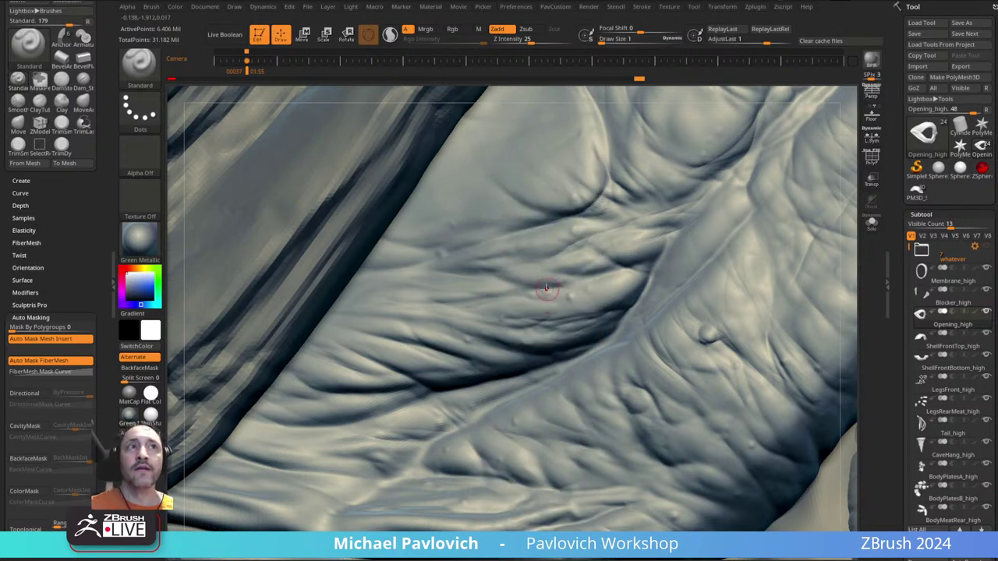
{"action": "left_click_drag", "start_coordinate": [142, 295], "coordinate": [430, 325]}
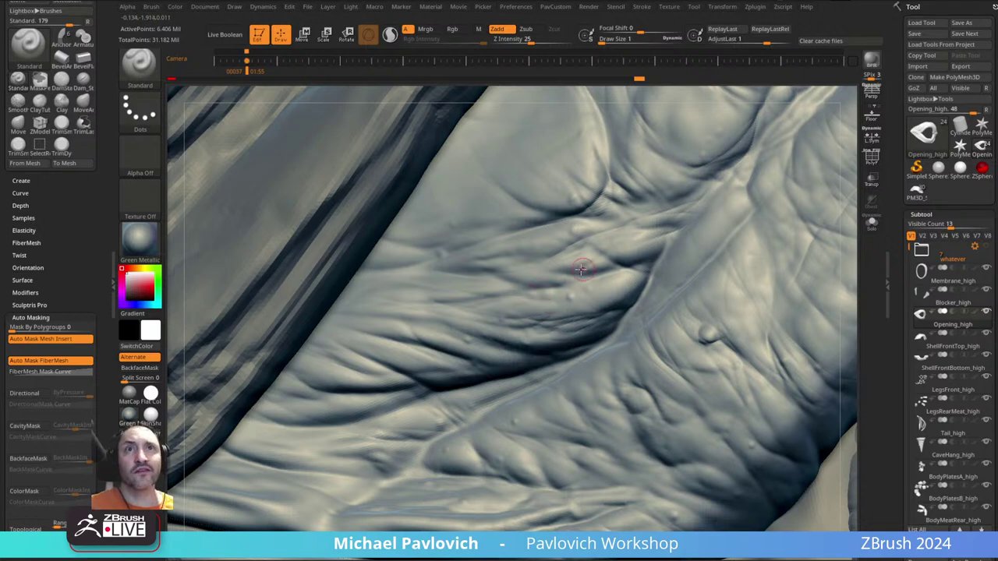
- Collapse the navigation and interface preferences and expand the Config settings to locate Store Config
{"action": "mouse_move", "coordinate": [523, 256]}
{"action": "right_mouse_down"}
{"action": "mouse_move", "coordinate": [534, 270]}
{"action": "mouse_move", "coordinate": [495, 262]}
{"action": "right_mouse_up"}
{"action": "left_click", "coordinate": [525, 7]}
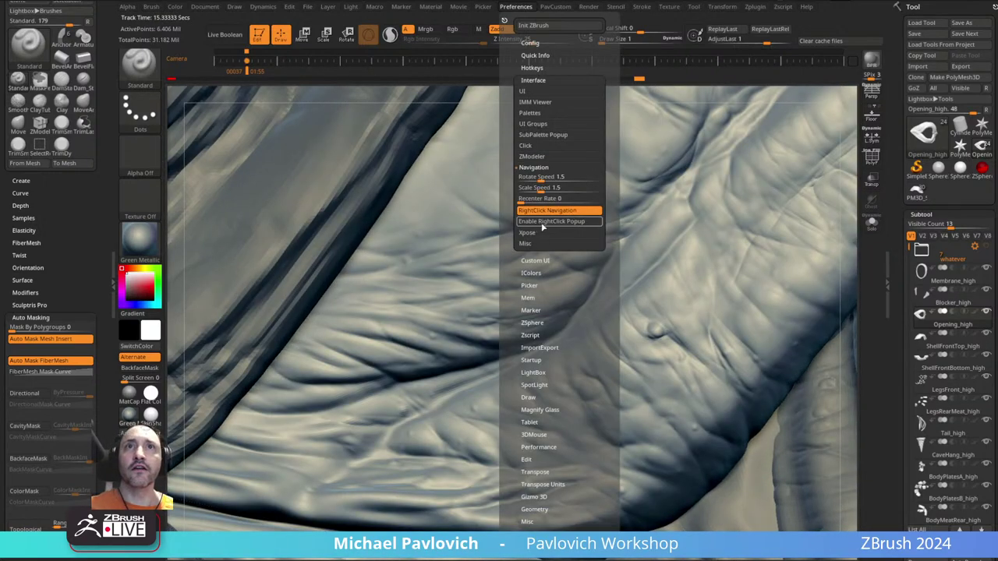
{"action": "left_click", "coordinate": [534, 167]}
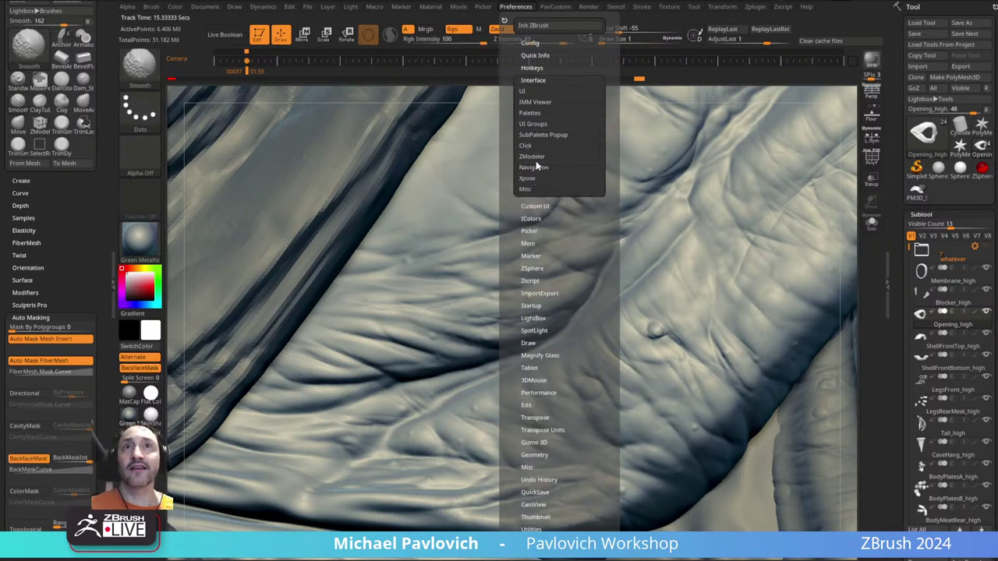
{"action": "left_click", "coordinate": [535, 80], "text": "shift"}
{"action": "left_click", "coordinate": [533, 42]}
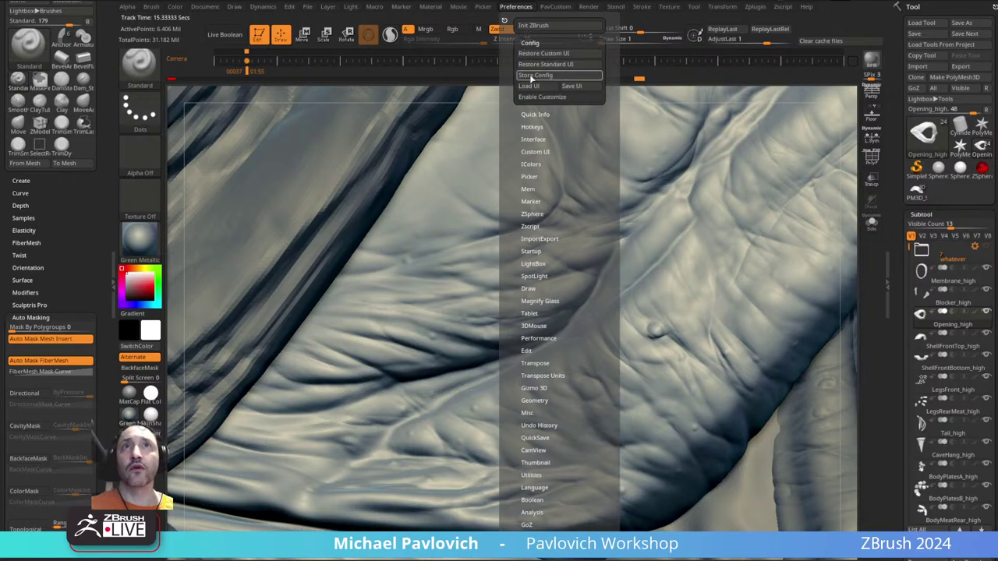
- Examine the whole creature from the side, its shell folds, and the wrinkled eye opening up close
{"action": "mouse_move", "coordinate": [547, 274]}
{"action": "right_mouse_down", "text": "ctrl"}
{"action": "mouse_move", "coordinate": [534, 160]}
{"action": "mouse_move", "coordinate": [475, 202]}
{"action": "mouse_move", "coordinate": [581, 284]}
{"action": "mouse_move", "coordinate": [486, 225]}
{"action": "mouse_move", "coordinate": [552, 367]}
{"action": "mouse_move", "coordinate": [557, 299]}
{"action": "mouse_move", "coordinate": [409, 265]}
{"action": "mouse_move", "coordinate": [473, 244]}
{"action": "mouse_move", "coordinate": [516, 276]}
{"action": "mouse_move", "coordinate": [479, 263]}
{"action": "mouse_move", "coordinate": [382, 263]}
{"action": "mouse_move", "coordinate": [782, 234]}
{"action": "mouse_move", "coordinate": [762, 202]}
{"action": "mouse_move", "coordinate": [769, 190]}
{"action": "mouse_move", "coordinate": [680, 234]}
{"action": "mouse_move", "coordinate": [569, 237]}
{"action": "right_mouse_up", "text": "ctrl"}
{"action": "right_click_drag", "start_coordinate": [549, 287], "coordinate": [519, 213]}
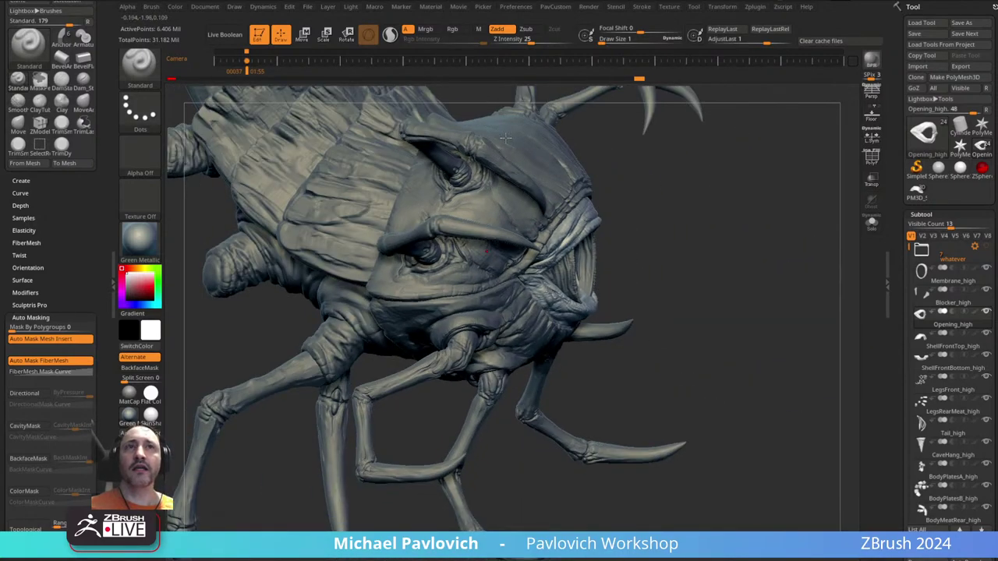
{"action": "right_click_drag", "start_coordinate": [478, 306], "coordinate": [400, 232]}
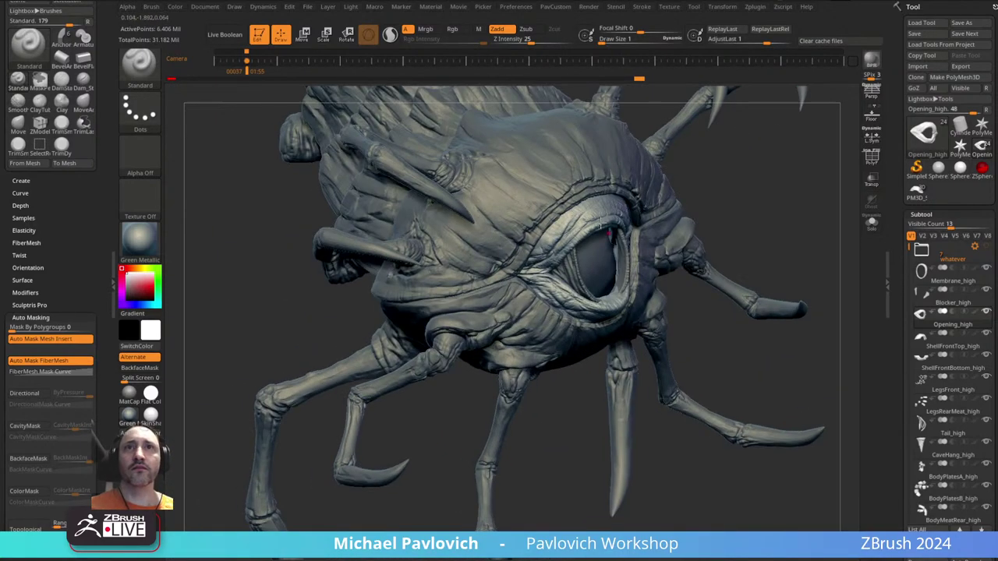
{"action": "right_click_drag", "start_coordinate": [615, 147], "coordinate": [597, 134]}
{"action": "right_click_drag", "start_coordinate": [348, 338], "coordinate": [390, 374], "text": "ctrl"}
{"action": "right_click_drag", "start_coordinate": [728, 235], "coordinate": [741, 207]}
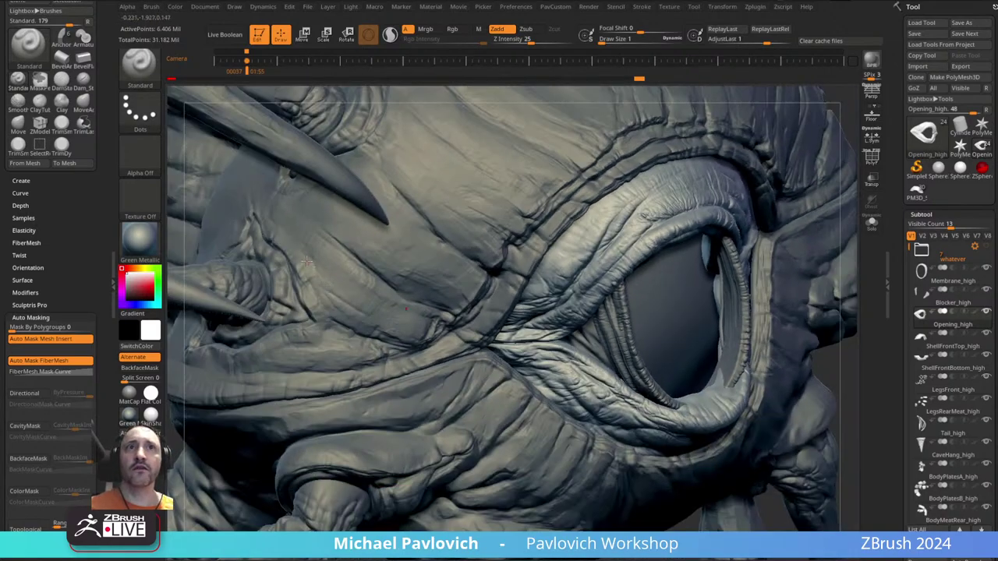
{"action": "right_click_drag", "start_coordinate": [294, 273], "coordinate": [310, 297], "text": "ctrl"}
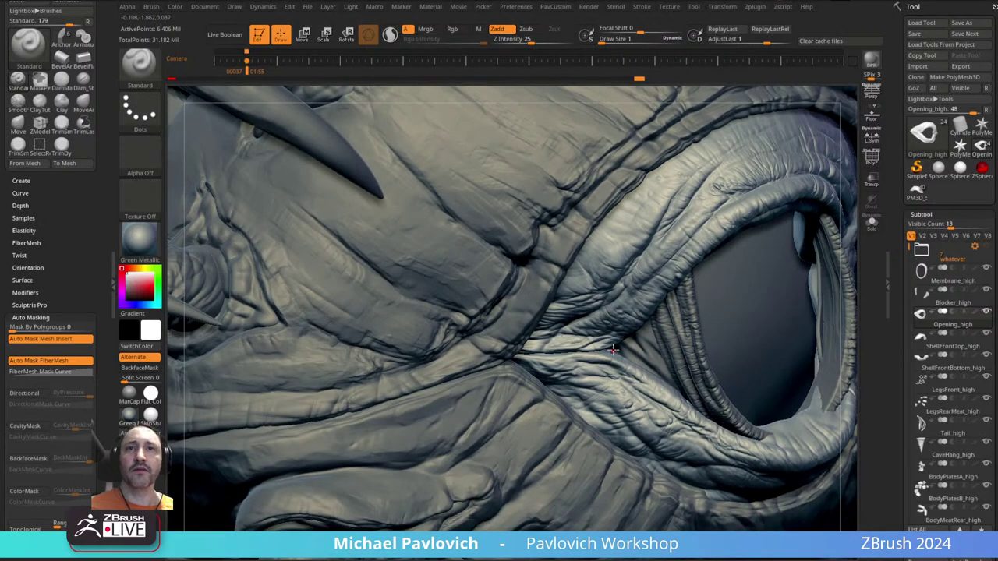
{"action": "right_click_drag", "start_coordinate": [314, 141], "coordinate": [402, 220]}
{"action": "right_click_drag", "start_coordinate": [417, 134], "coordinate": [620, 225]}
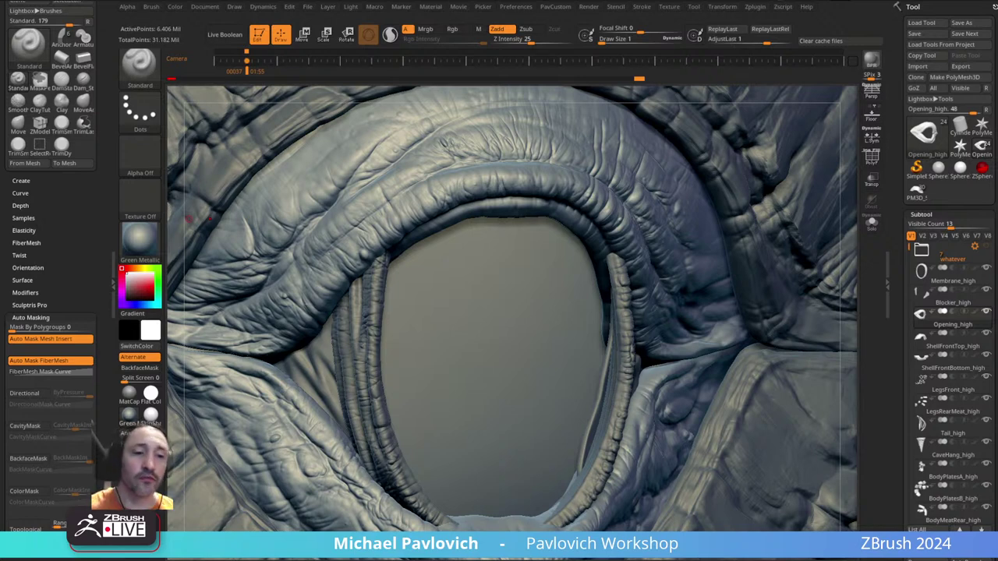
- Switch to the browser, go back to the YouTube channel's playlists page, and close the mini player
{"action": "left_click_drag", "start_coordinate": [592, 560], "coordinate": [384, 0]}
{"action": "left_click", "coordinate": [49, 19]}
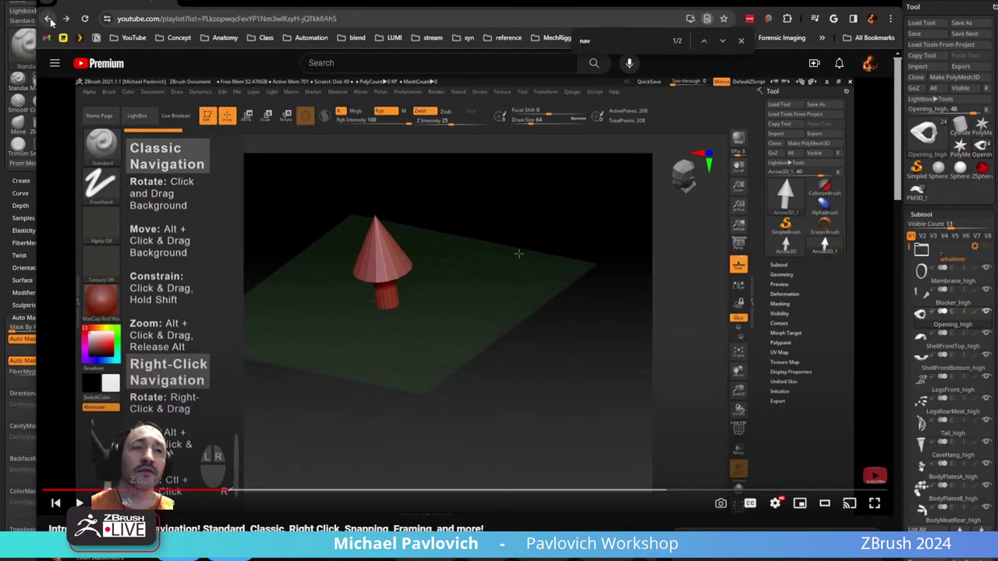
{"action": "left_click", "coordinate": [48, 19]}
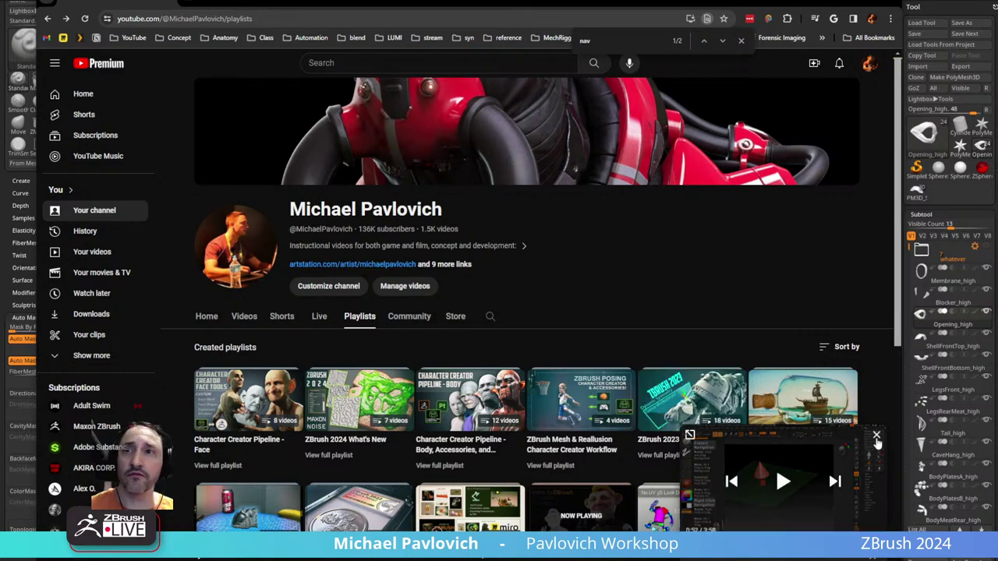
{"action": "left_click", "coordinate": [877, 439]}
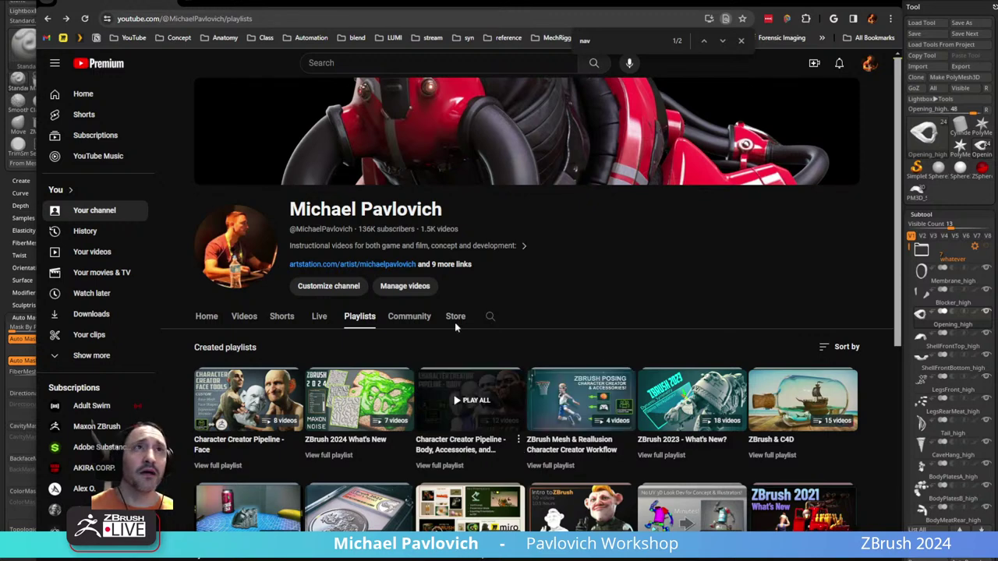
- Search YouTube for "zbrush tutorial" and look through the results
{"action": "left_click", "coordinate": [407, 65]}
{"action": "type", "text": "zbrush tutorial"}
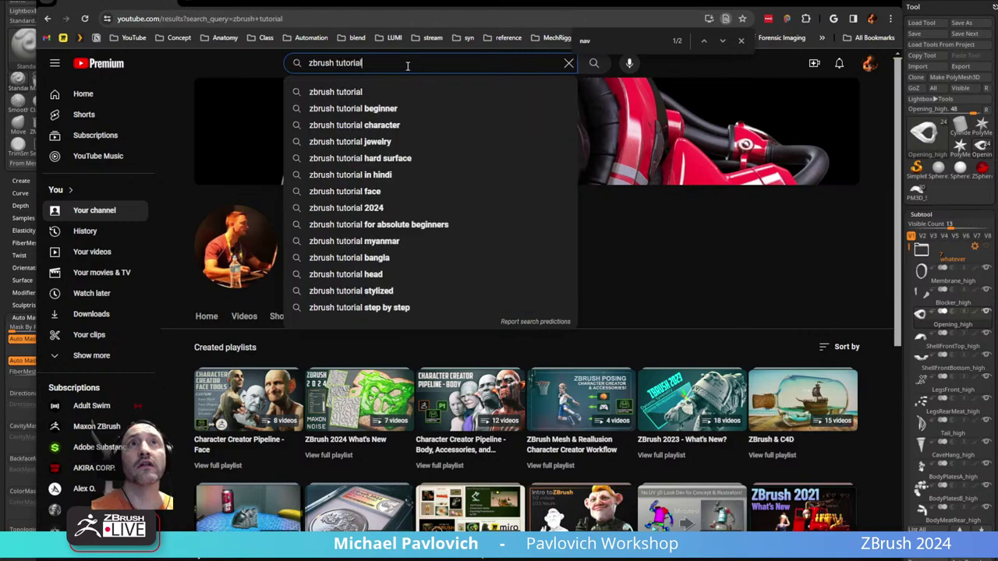
{"action": "key", "text": "Return"}
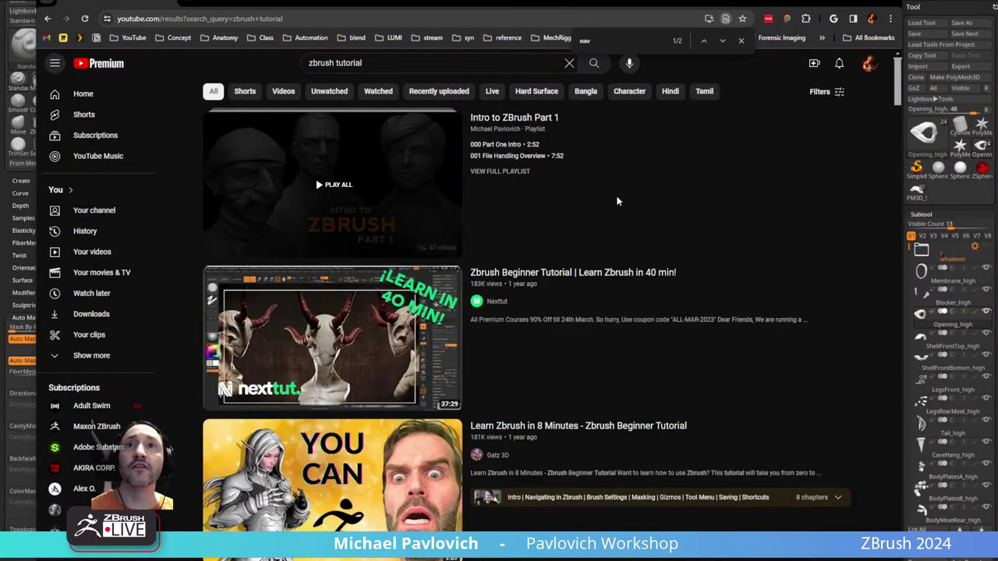
{"action": "scroll", "coordinate": [787, 224], "scroll_direction": "down", "scroll_amount": 7}
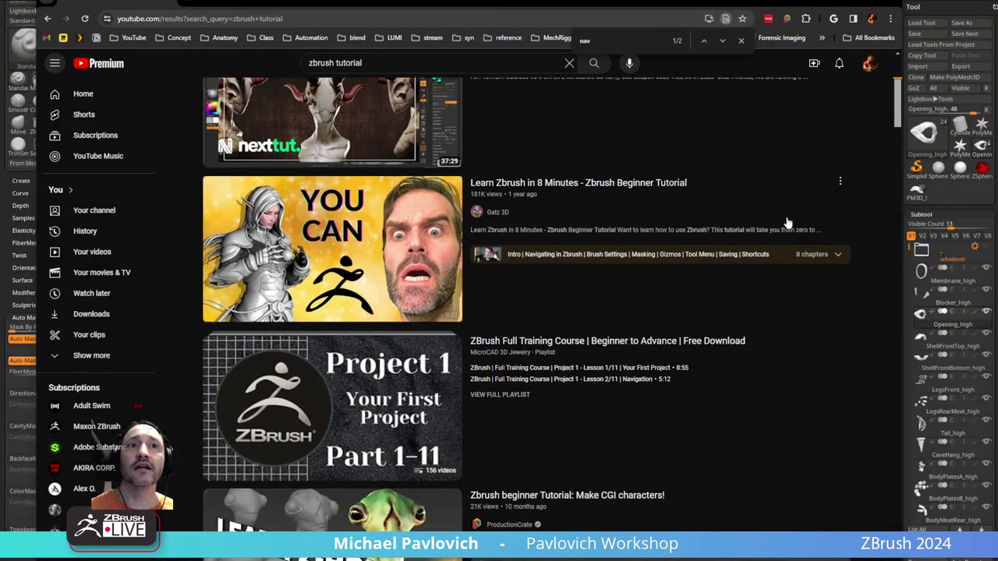
{"action": "scroll", "coordinate": [787, 222], "scroll_direction": "down", "scroll_amount": 10}
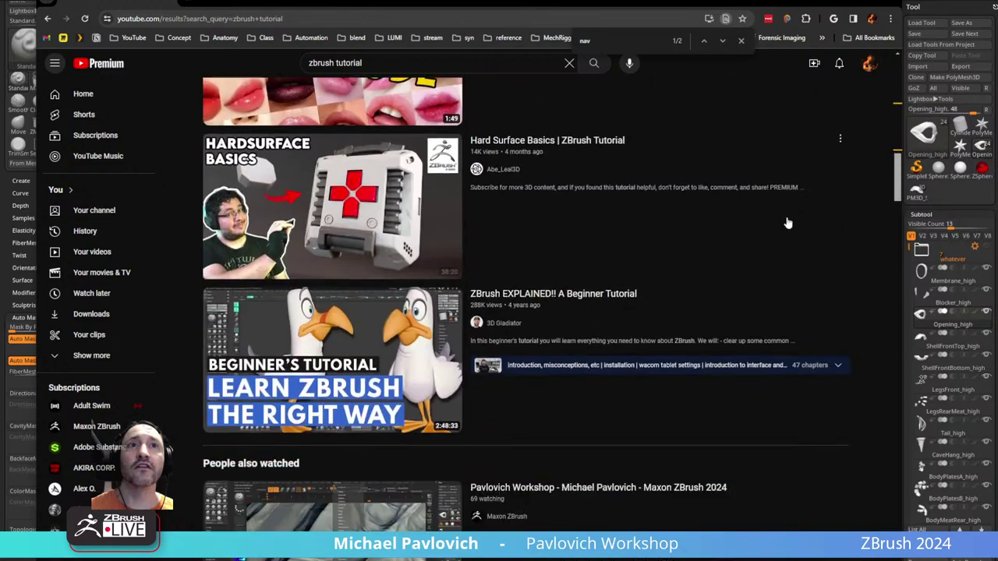
{"action": "scroll", "coordinate": [783, 219], "scroll_direction": "up", "scroll_amount": 5}
{"action": "scroll", "coordinate": [781, 215], "scroll_direction": "up", "scroll_amount": 12}
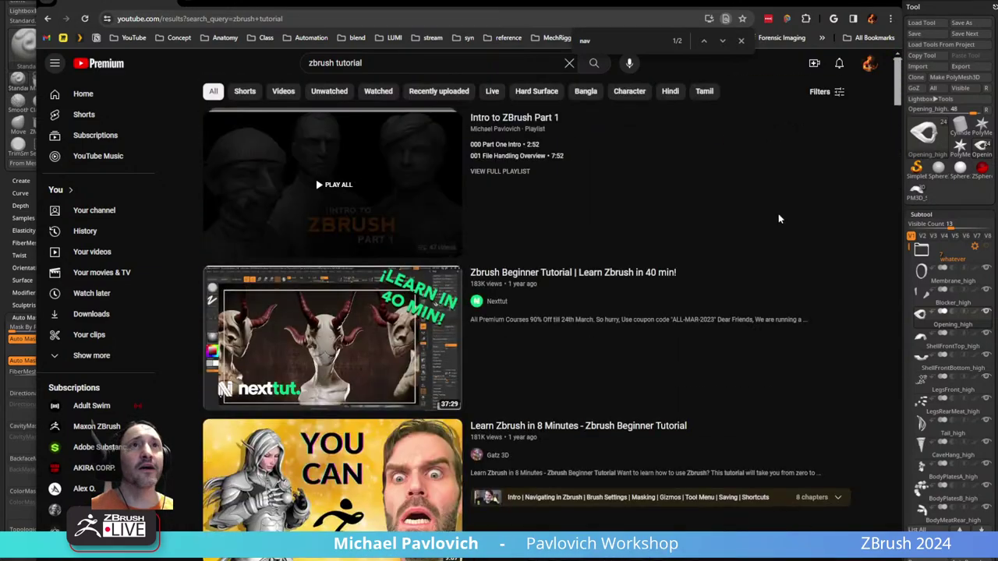
{"action": "scroll", "coordinate": [779, 219], "scroll_direction": "down", "scroll_amount": 13}
{"action": "scroll", "coordinate": [770, 223], "scroll_direction": "down", "scroll_amount": 2}
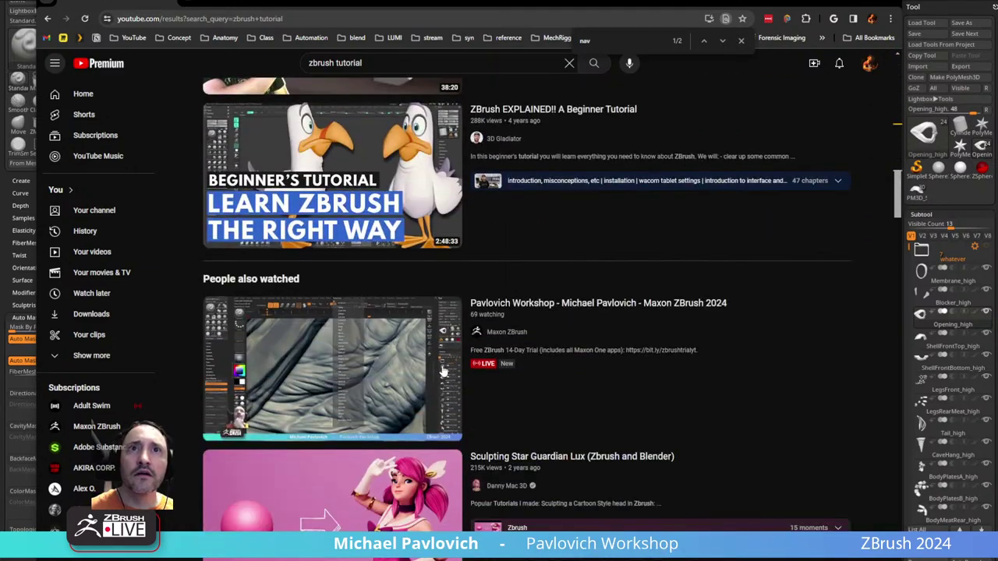
{"action": "scroll", "coordinate": [697, 341], "scroll_direction": "up", "scroll_amount": 10}
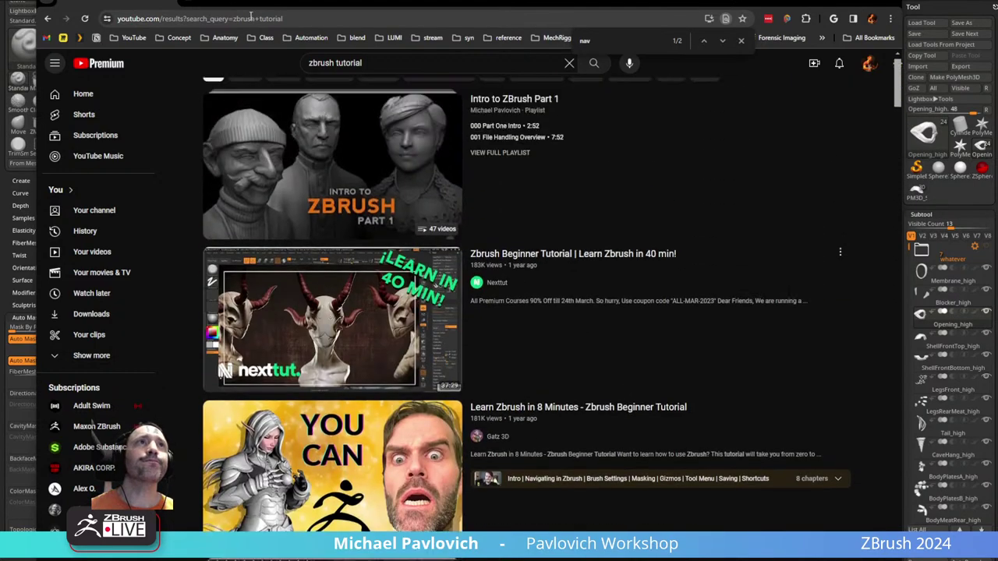
- Leave the YouTube search results, switch back to ZBrush, and frame the creature's eye and surrounding shell from the front
{"action": "left_click", "coordinate": [47, 20]}
{"action": "left_click_drag", "start_coordinate": [357, 2], "coordinate": [440, 529]}
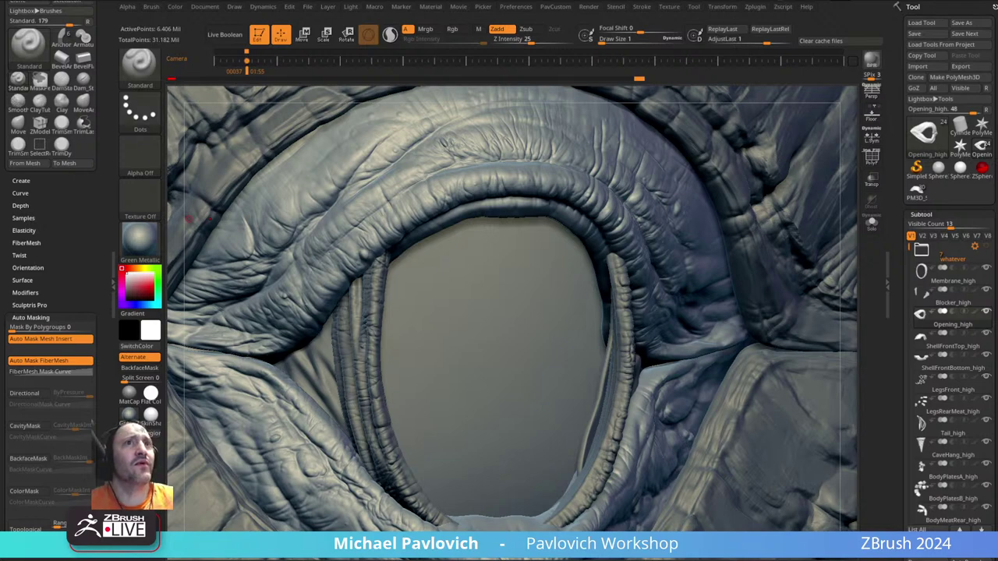
{"action": "right_click_drag", "start_coordinate": [484, 289], "coordinate": [428, 252]}
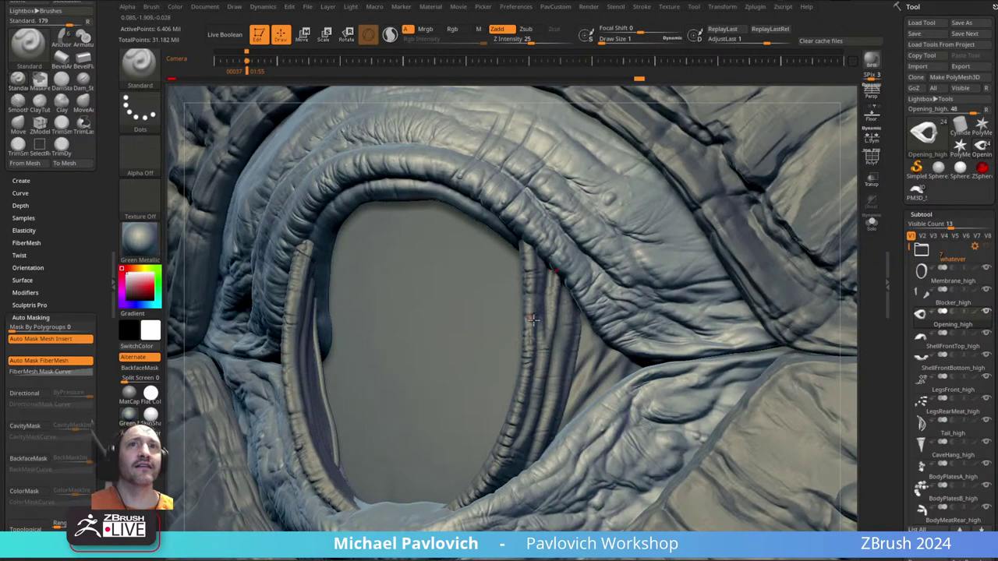
{"action": "right_click_drag", "start_coordinate": [534, 320], "coordinate": [507, 202], "text": "ctrl"}
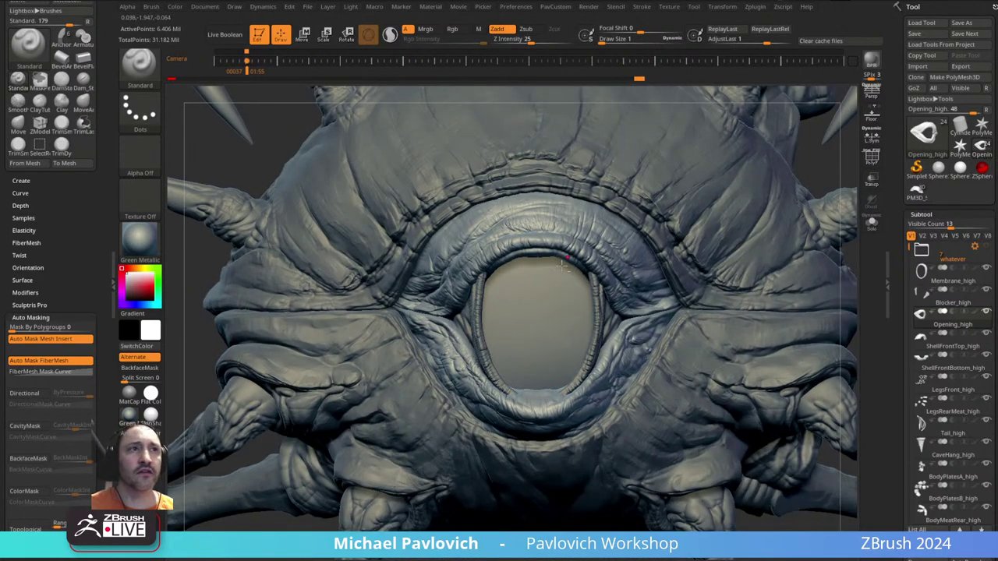
- Select the ShellFrontTop_high subtool and look over its tool settings and the creature's front
{"action": "right_click_drag", "start_coordinate": [561, 266], "coordinate": [590, 268]}
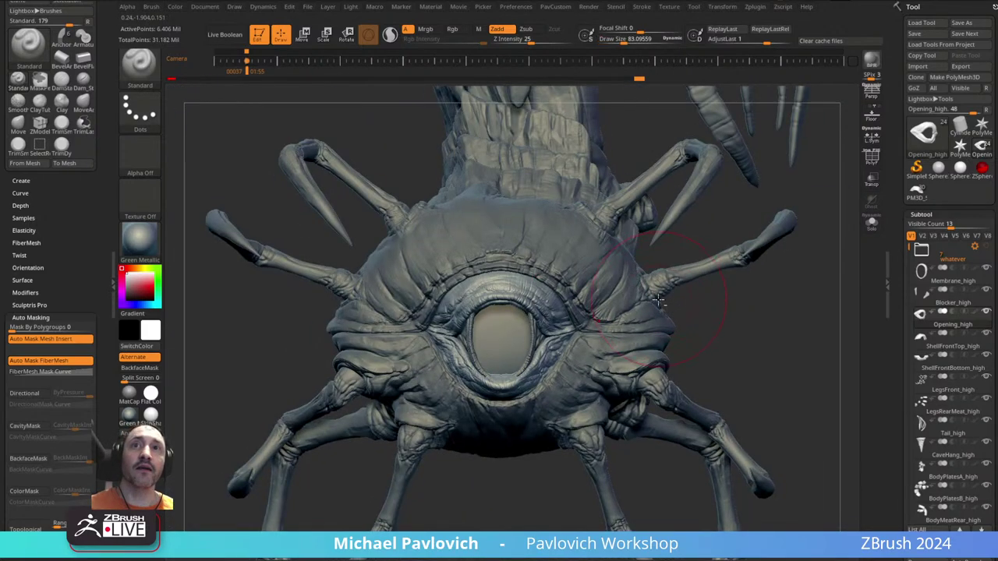
{"action": "left_click", "coordinate": [627, 305], "text": "alt"}
{"action": "right_click_drag", "start_coordinate": [751, 320], "coordinate": [739, 328]}
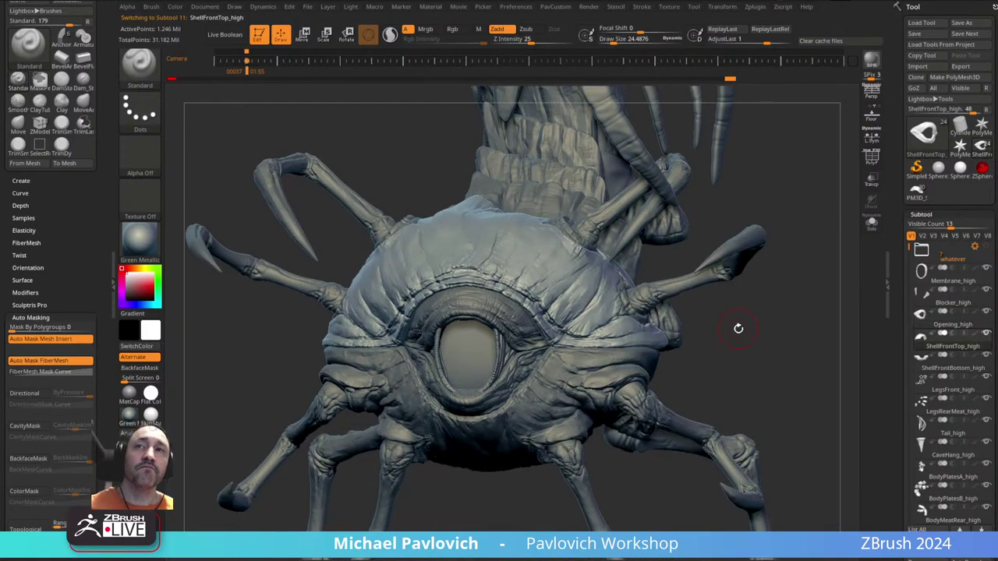
{"action": "left_click_drag", "start_coordinate": [895, 316], "coordinate": [882, 239]}
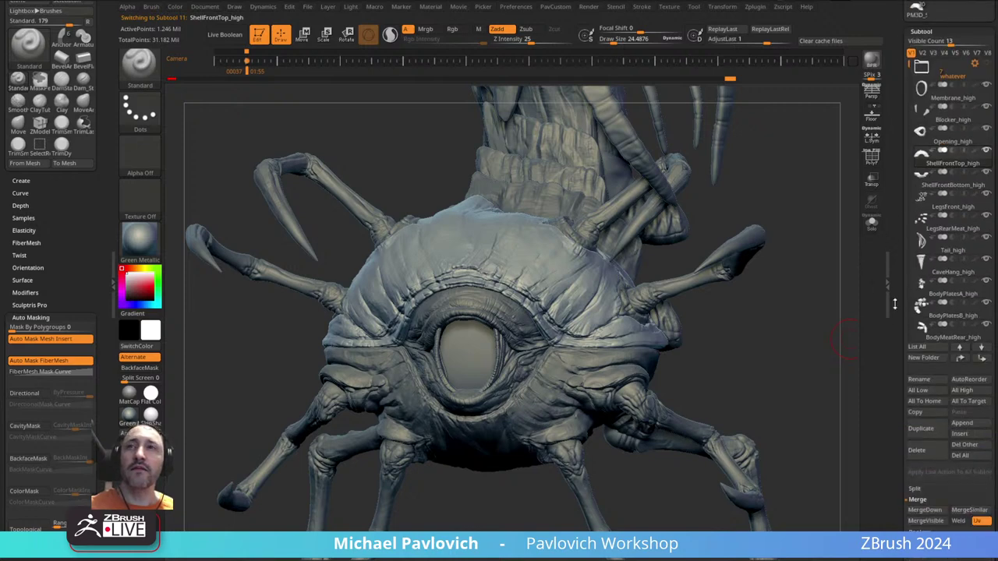
{"action": "left_click_drag", "start_coordinate": [901, 308], "coordinate": [895, 247]}
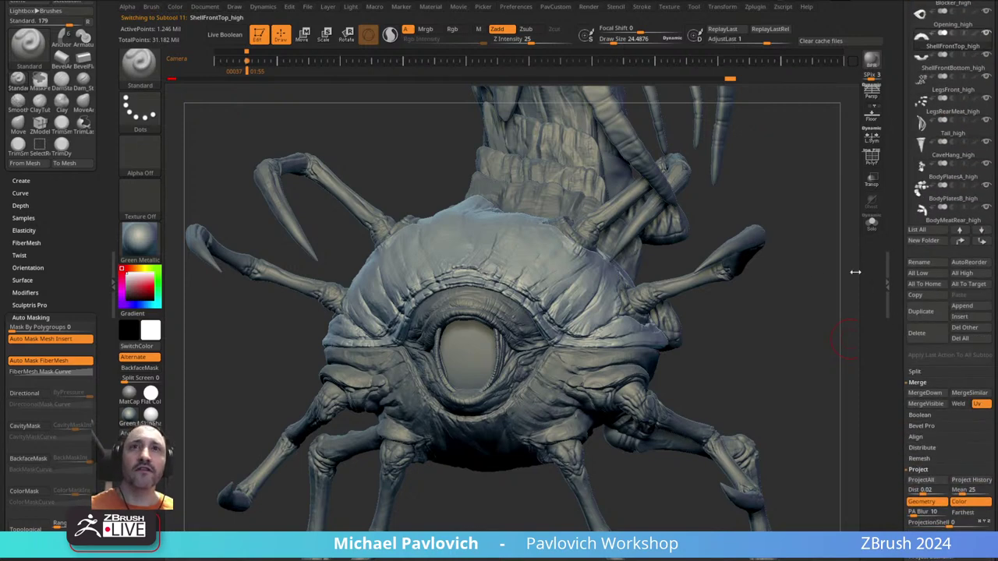
{"action": "right_click_drag", "start_coordinate": [856, 272], "coordinate": [774, 313]}
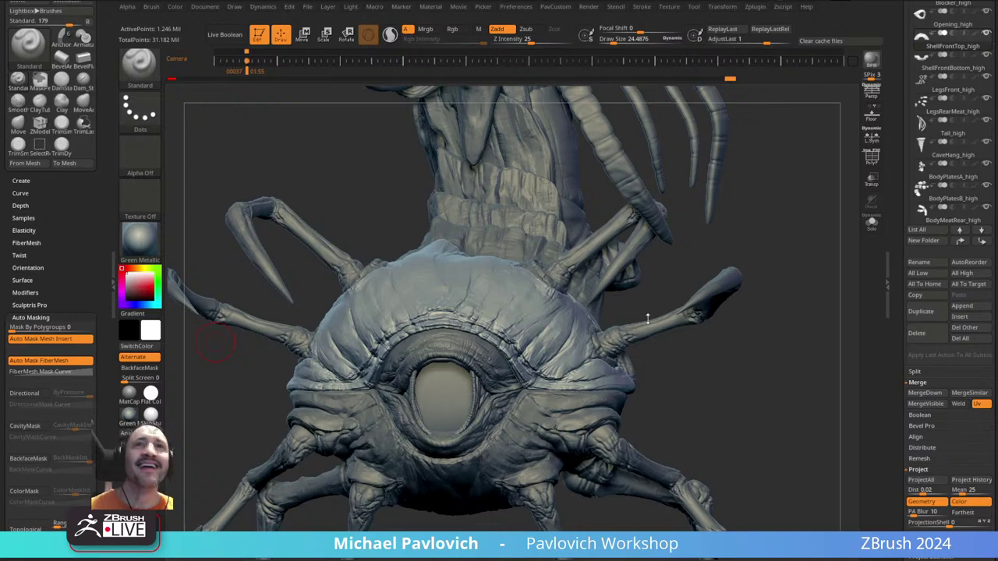
{"action": "mouse_move", "coordinate": [769, 339]}
{"action": "left_mouse_down"}
{"action": "mouse_move", "coordinate": [782, 361]}
{"action": "mouse_move", "coordinate": [619, 445]}
{"action": "left_mouse_up"}
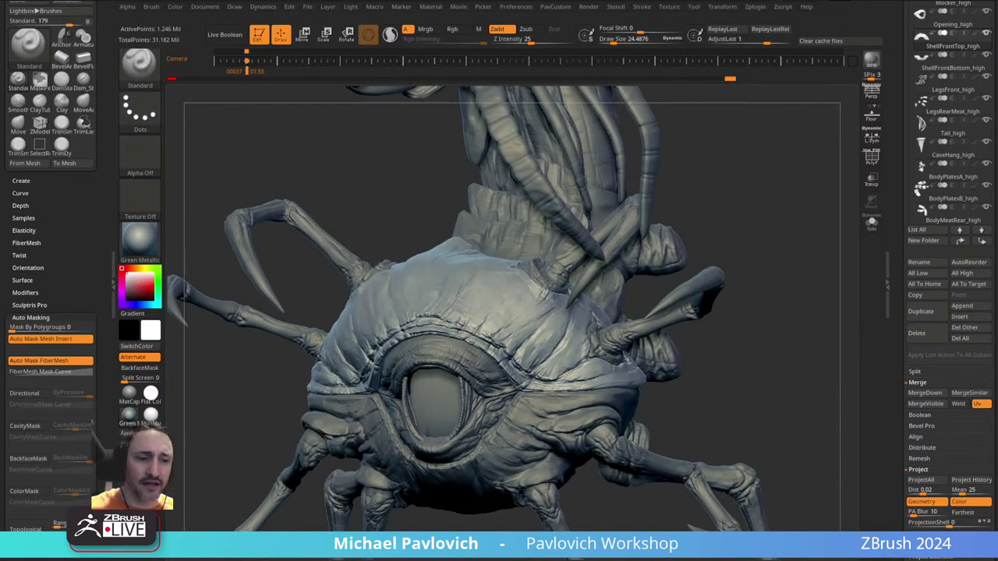
- Switch to the browser and select the full web address of the ArtStation portfolio page
{"action": "left_click_drag", "start_coordinate": [418, 559], "coordinate": [383, 9]}
{"action": "left_click", "coordinate": [59, 28]}
{"action": "left_click", "coordinate": [258, 28]}
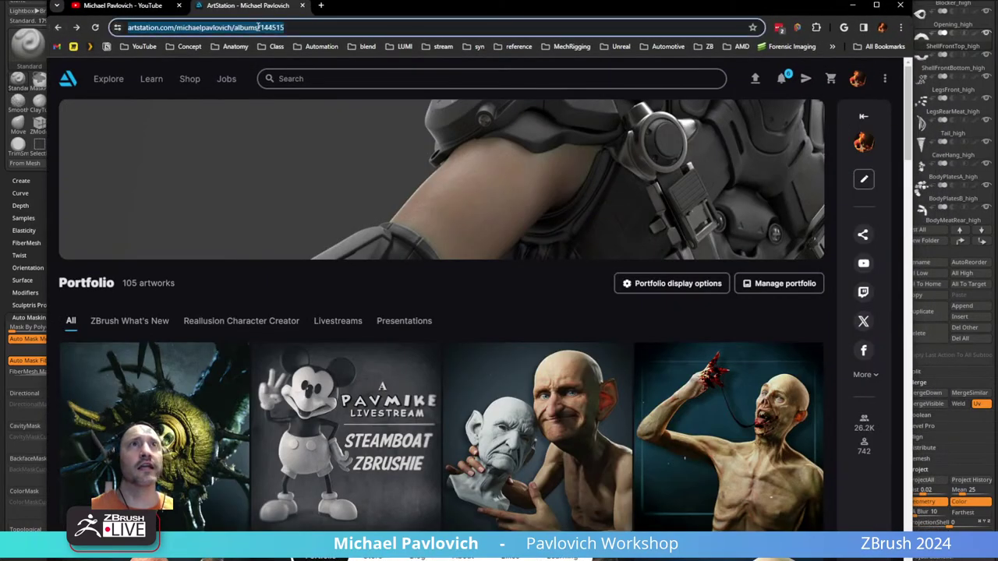
{"action": "left_click", "coordinate": [258, 28]}
{"action": "triple_click", "coordinate": [258, 28]}
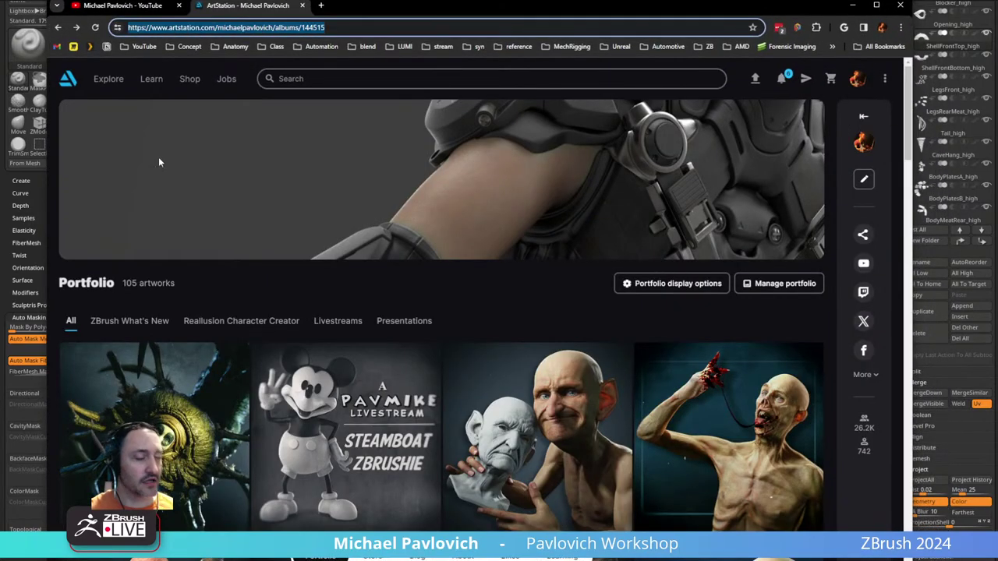
{"action": "key", "text": "alt+Tab"}
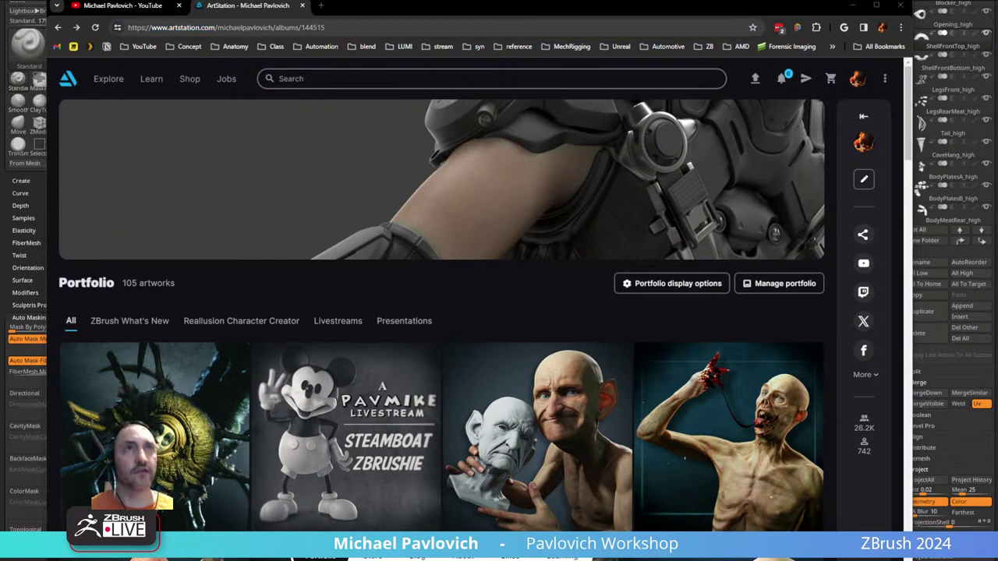
- Open the Koh the Face Stealer artwork on ArtStation and look through its renders, clips and livestream videos
{"action": "left_click", "coordinate": [104, 446]}
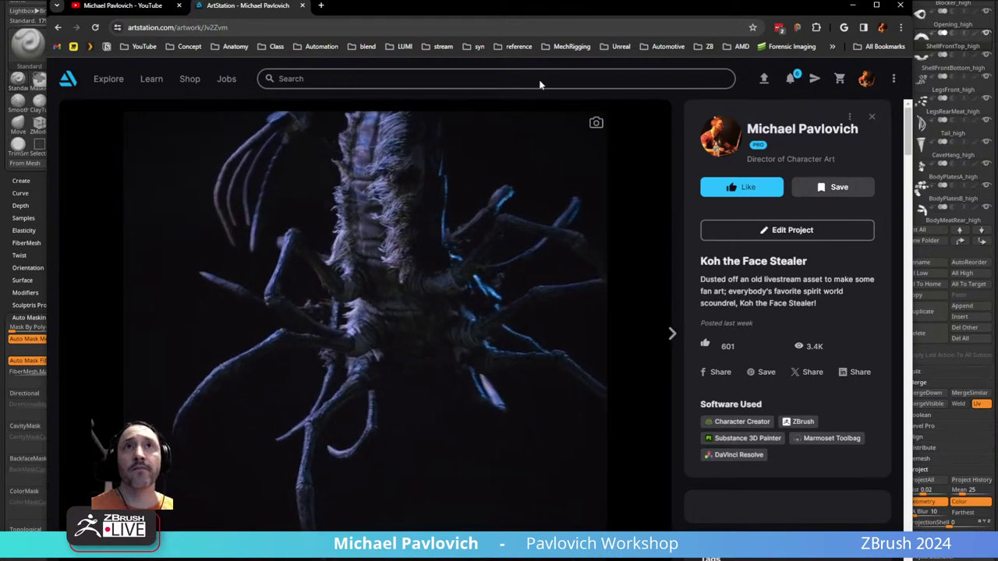
{"action": "left_click_drag", "start_coordinate": [534, 10], "coordinate": [518, 0]}
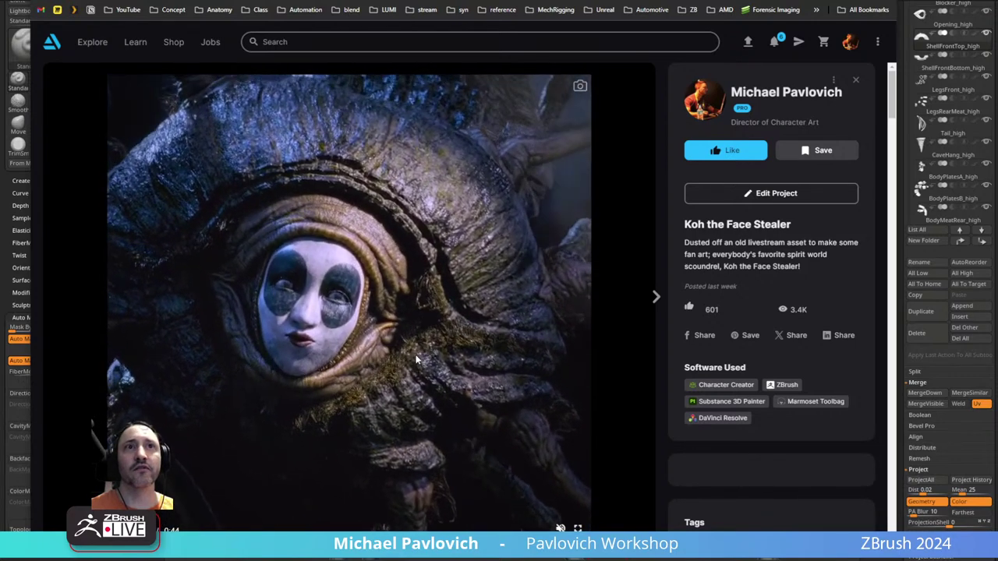
{"action": "scroll", "coordinate": [416, 360], "scroll_direction": "down", "scroll_amount": 5}
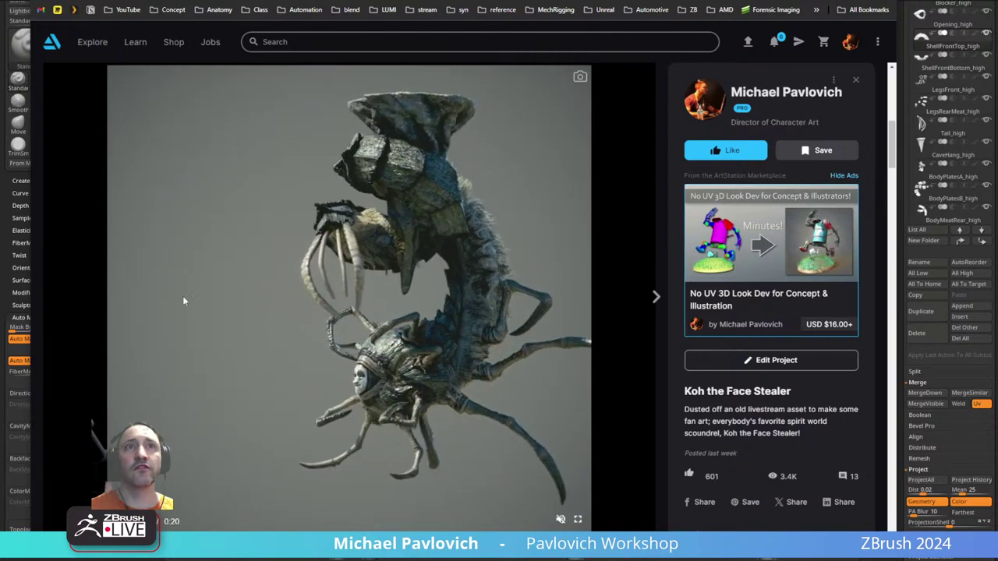
{"action": "scroll", "coordinate": [137, 284], "scroll_direction": "down", "scroll_amount": 5}
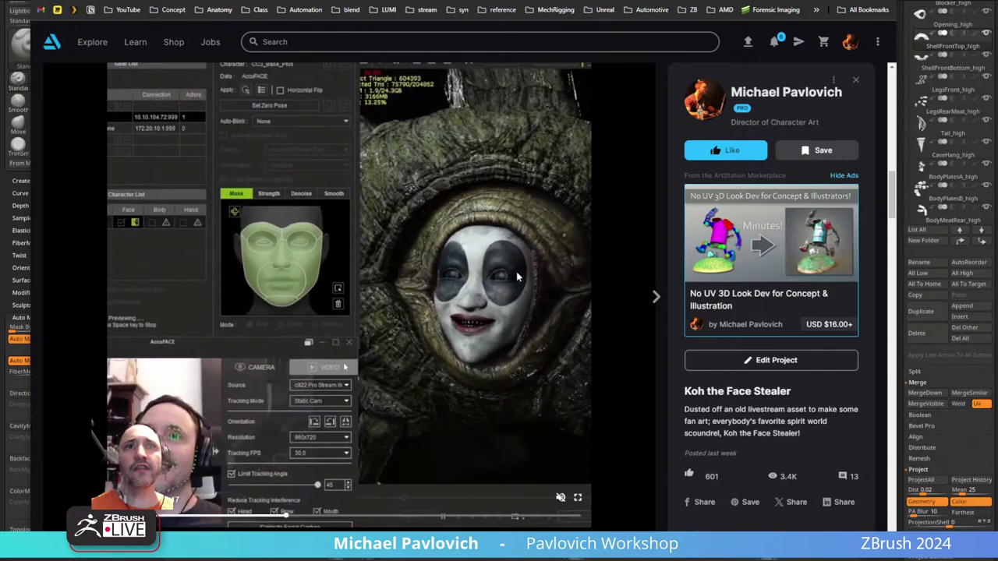
{"action": "scroll", "coordinate": [103, 280], "scroll_direction": "down", "scroll_amount": 5}
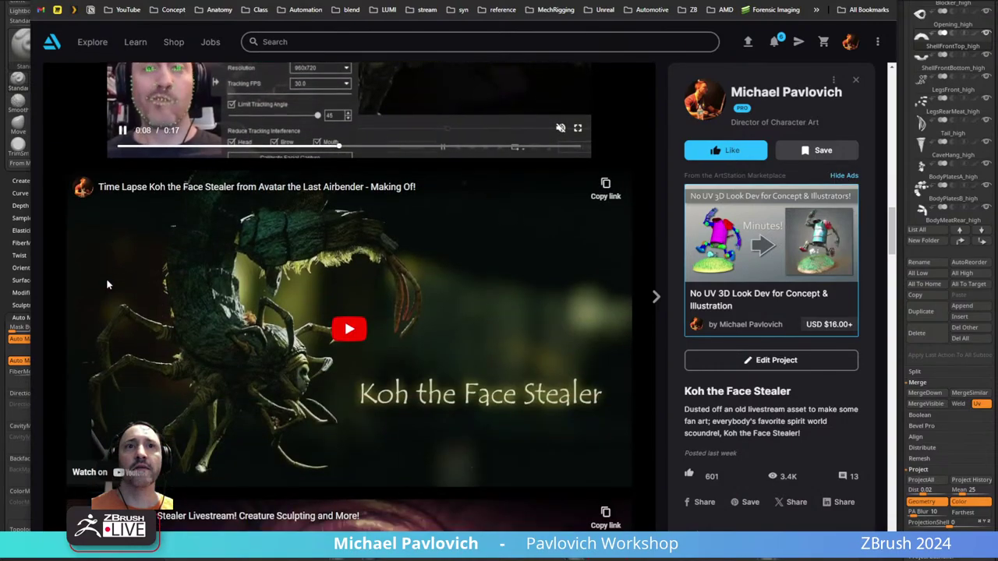
{"action": "scroll", "coordinate": [302, 270], "scroll_direction": "down", "scroll_amount": 9}
{"action": "scroll", "coordinate": [302, 270], "scroll_direction": "down", "scroll_amount": 5}
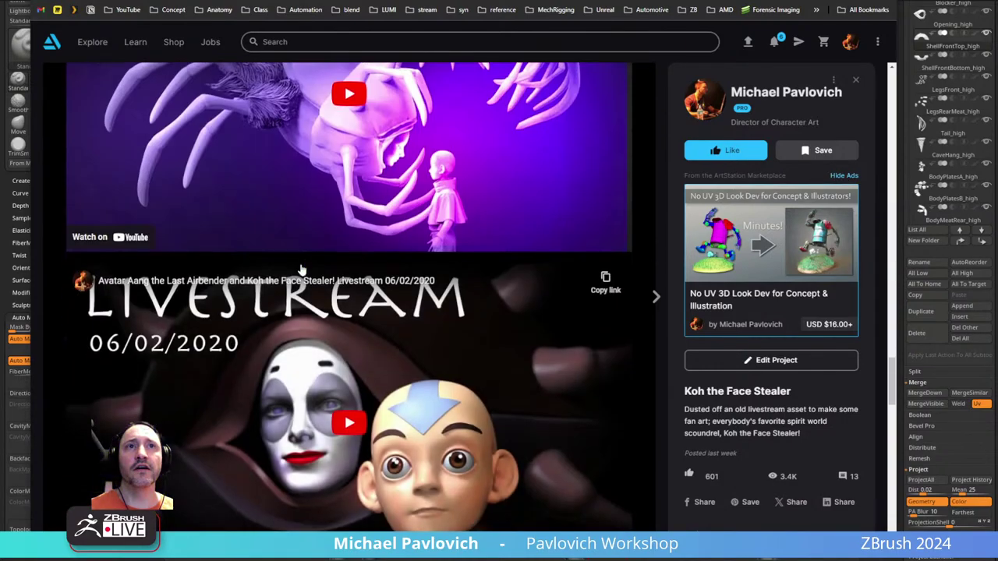
{"action": "scroll", "coordinate": [300, 300], "scroll_direction": "up", "scroll_amount": 6}
{"action": "scroll", "coordinate": [304, 304], "scroll_direction": "up", "scroll_amount": 8}
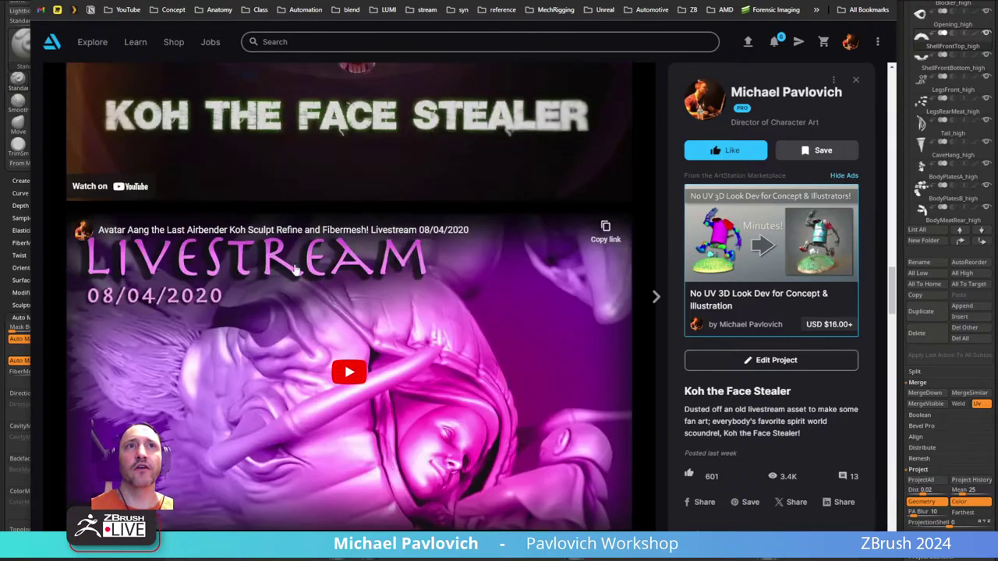
{"action": "scroll", "coordinate": [339, 292], "scroll_direction": "up", "scroll_amount": 1}
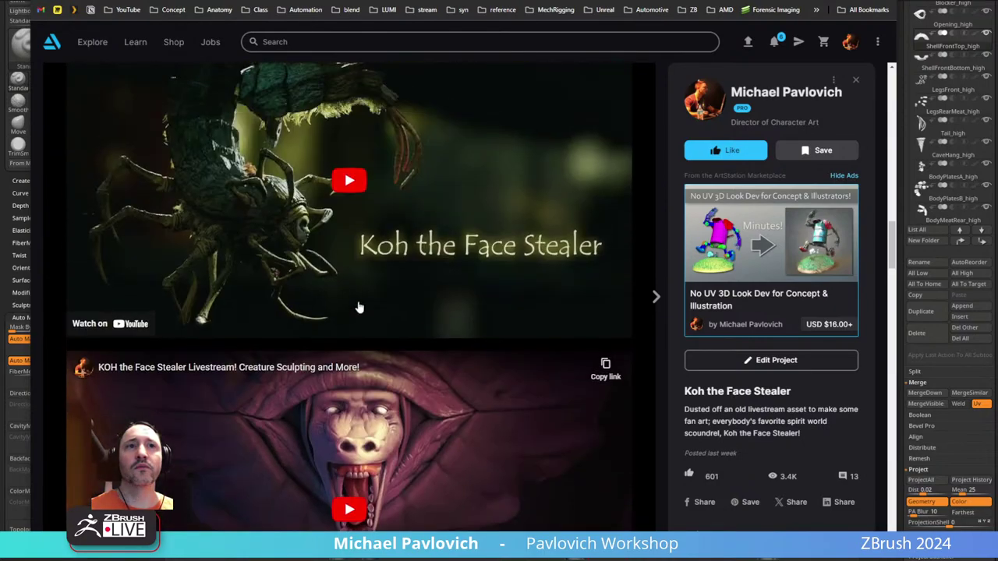
{"action": "scroll", "coordinate": [378, 358], "scroll_direction": "down", "scroll_amount": 3}
- Switch back to ZBrush and mask patches along the front shell's edge above the eye and around the leg socket, with draw size about 33
{"action": "key", "text": "alt+Tab"}
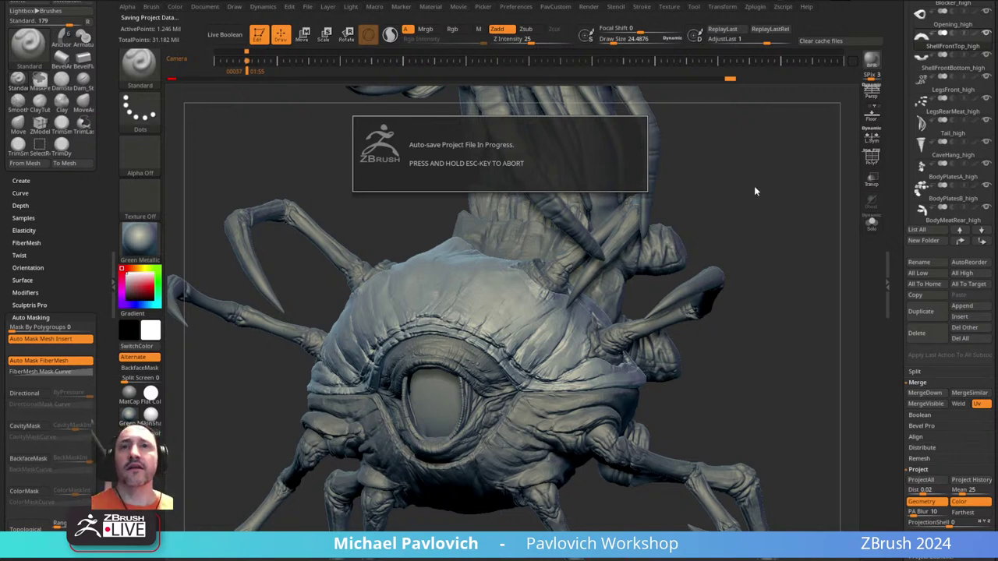
{"action": "mouse_move", "coordinate": [715, 192]}
{"action": "left_mouse_down"}
{"action": "mouse_move", "coordinate": [456, 303]}
{"action": "mouse_move", "coordinate": [695, 194]}
{"action": "mouse_move", "coordinate": [667, 223]}
{"action": "left_mouse_up"}
{"action": "key", "text": "s"}
{"action": "left_click_drag", "start_coordinate": [467, 334], "coordinate": [458, 333]}
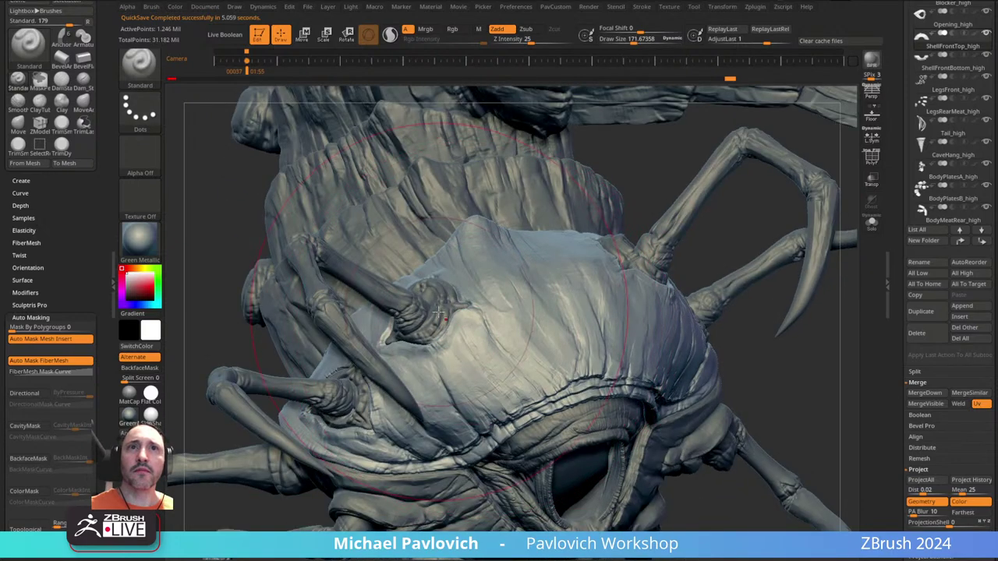
{"action": "left_click_drag", "start_coordinate": [521, 336], "coordinate": [560, 343], "text": "ctrl"}
{"action": "mouse_move", "coordinate": [791, 352]}
{"action": "left_mouse_down"}
{"action": "mouse_move", "coordinate": [769, 338]}
{"action": "mouse_move", "coordinate": [749, 351]}
{"action": "mouse_move", "coordinate": [799, 370]}
{"action": "left_mouse_up"}
{"action": "key", "text": "s"}
{"action": "mouse_move", "coordinate": [348, 435]}
{"action": "left_mouse_down"}
{"action": "mouse_move", "coordinate": [422, 415]}
{"action": "mouse_move", "coordinate": [493, 344]}
{"action": "left_mouse_up"}
{"action": "right_click_drag", "start_coordinate": [523, 283], "coordinate": [499, 358]}
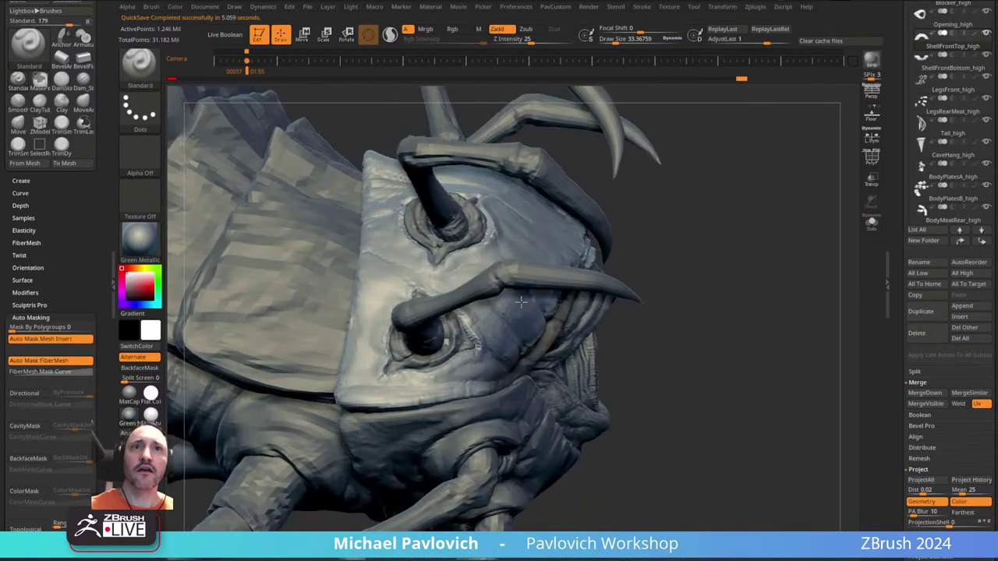
{"action": "left_click_drag", "start_coordinate": [381, 312], "coordinate": [378, 343], "text": "ctrl"}
{"action": "left_click_drag", "start_coordinate": [721, 293], "coordinate": [698, 300]}
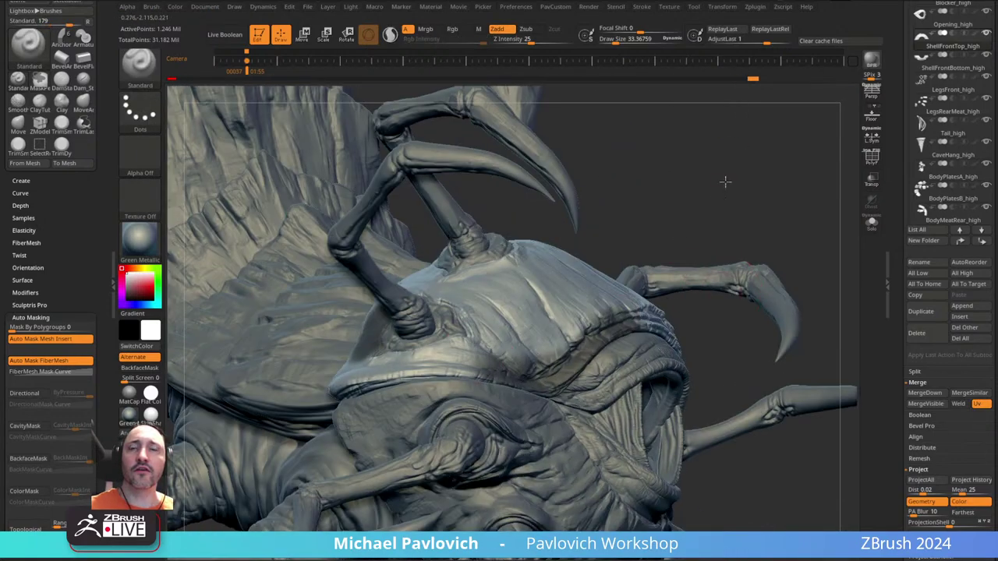
{"action": "left_click_drag", "start_coordinate": [725, 182], "coordinate": [725, 212]}
- Collapse the layer settings and turn on the FiberMesh preview for the masked areas of the front shell
{"action": "left_click_drag", "start_coordinate": [910, 260], "coordinate": [905, 108]}
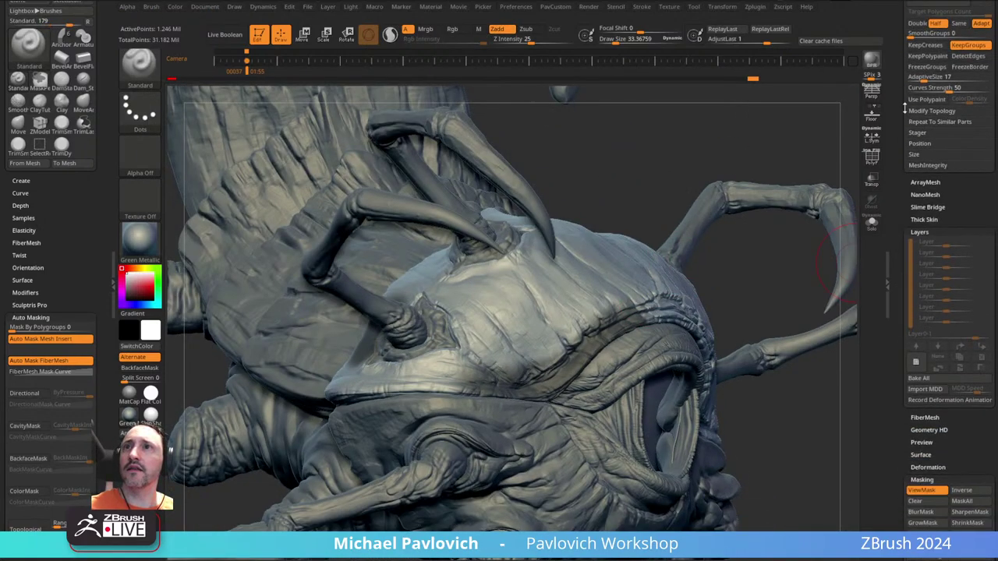
{"action": "left_click", "coordinate": [920, 230]}
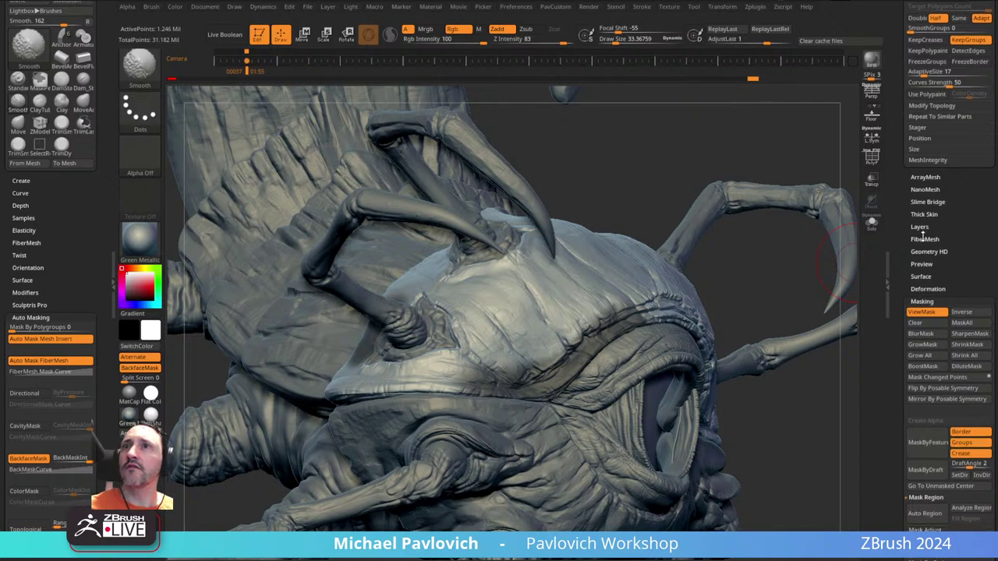
{"action": "left_click", "coordinate": [924, 238]}
{"action": "left_click", "coordinate": [921, 271]}
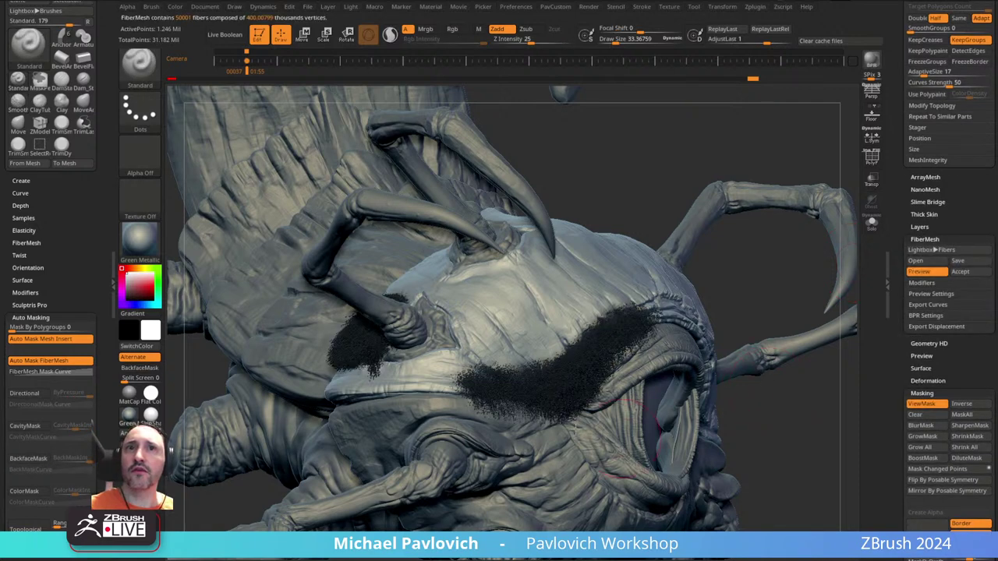
{"action": "key", "text": "shift"}
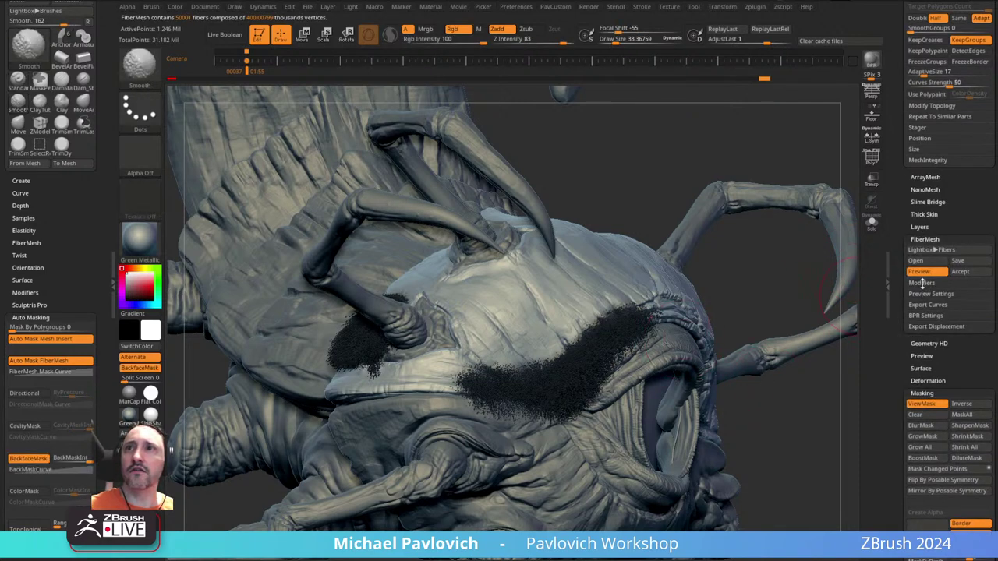
- Set both the base and tip colours of the previewed fibers to white
{"action": "left_click", "coordinate": [922, 283]}
{"action": "left_click", "coordinate": [912, 374]}
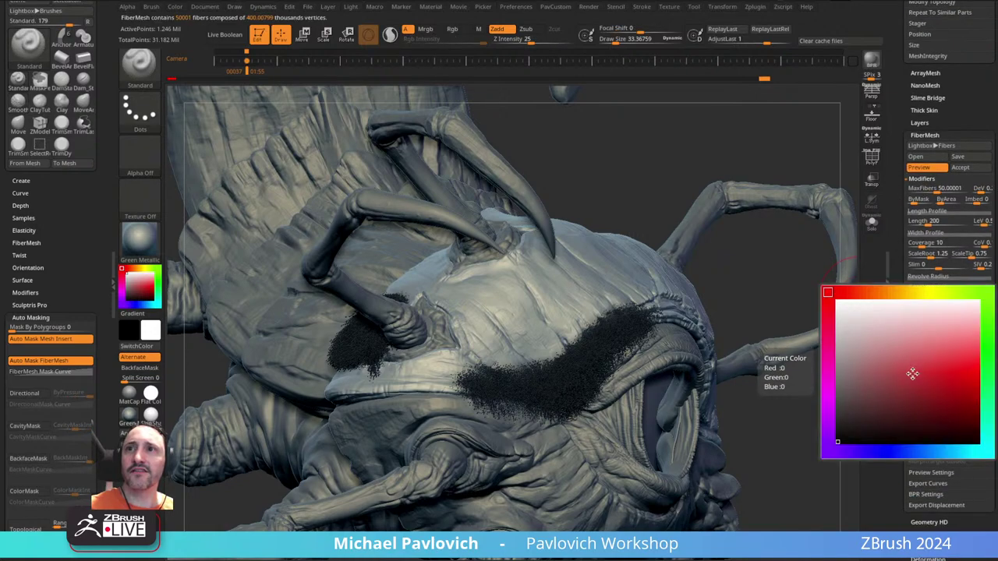
{"action": "left_click", "coordinate": [836, 302]}
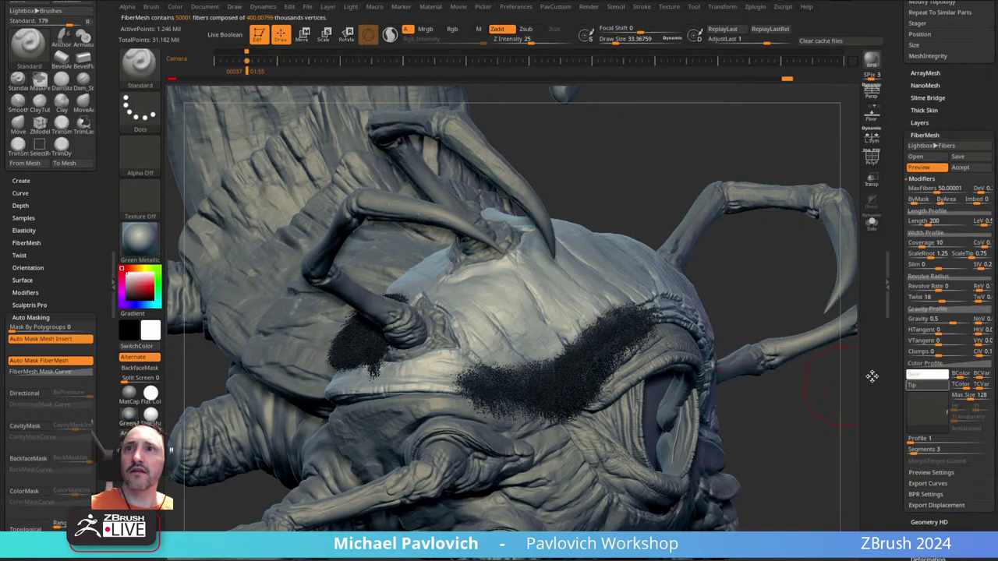
{"action": "left_click", "coordinate": [911, 385]}
{"action": "left_click", "coordinate": [831, 304]}
- Set the fibers' Twist to 0, MaxFibers to about 6.79 and Coverage to about 68.88
{"action": "left_click_drag", "start_coordinate": [756, 409], "coordinate": [870, 381]}
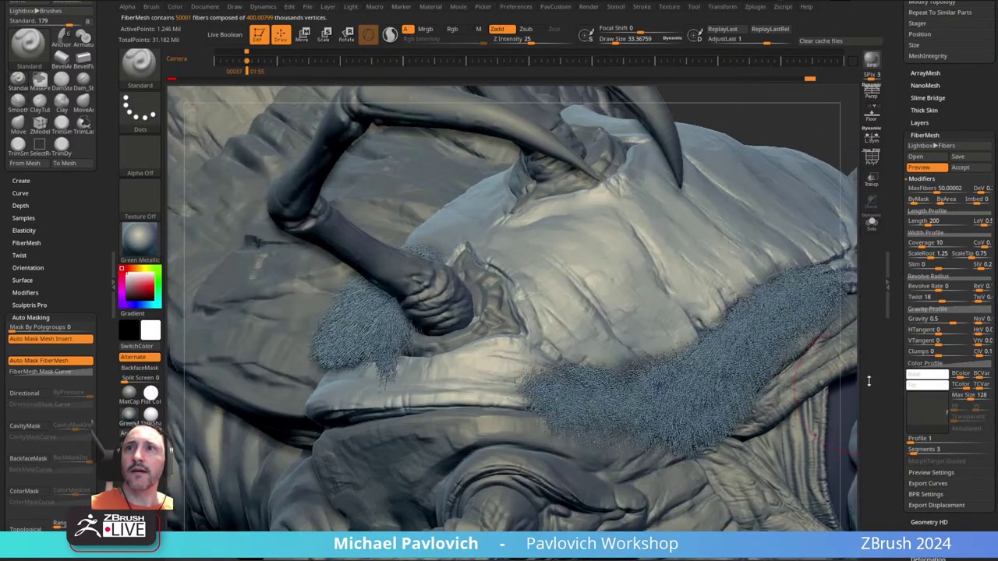
{"action": "left_click_drag", "start_coordinate": [946, 298], "coordinate": [935, 298]}
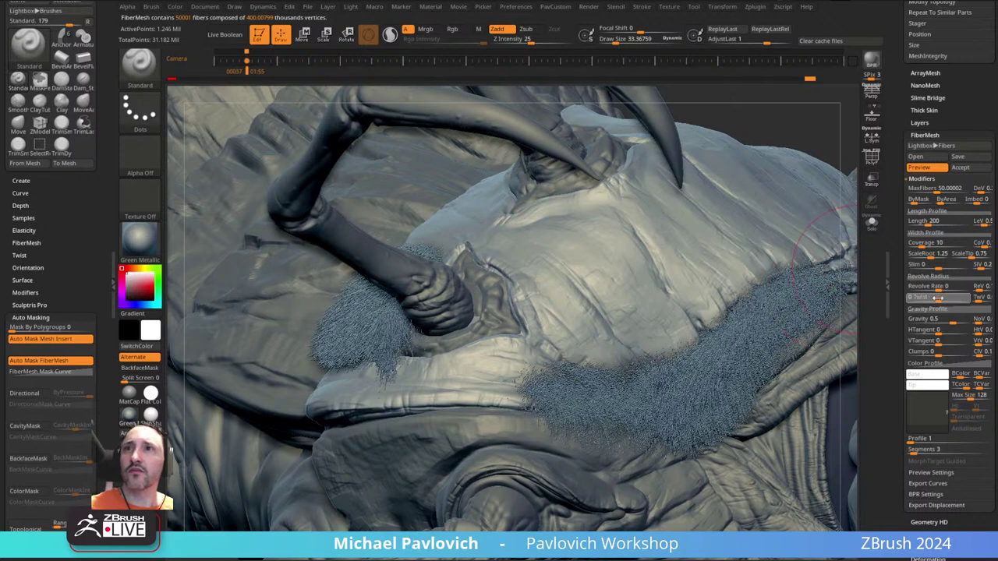
{"action": "right_click_drag", "start_coordinate": [801, 273], "coordinate": [743, 303], "text": "alt"}
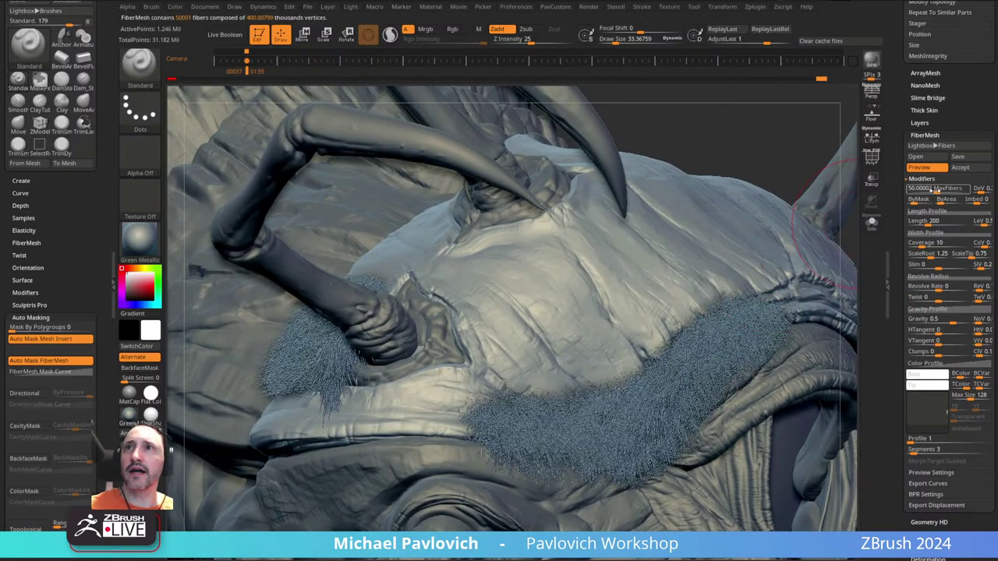
{"action": "left_click_drag", "start_coordinate": [936, 189], "coordinate": [923, 189]}
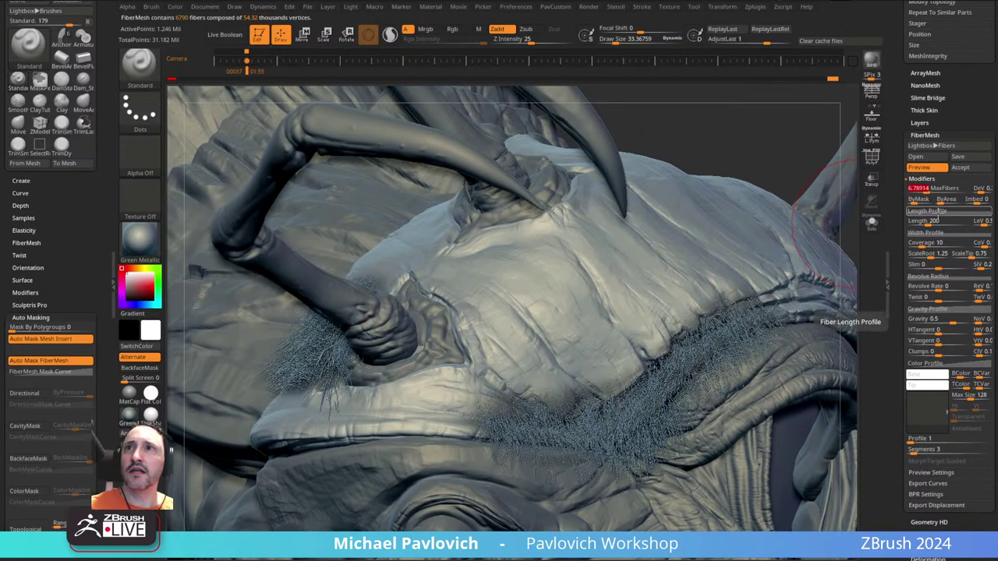
{"action": "left_click_drag", "start_coordinate": [924, 244], "coordinate": [931, 244]}
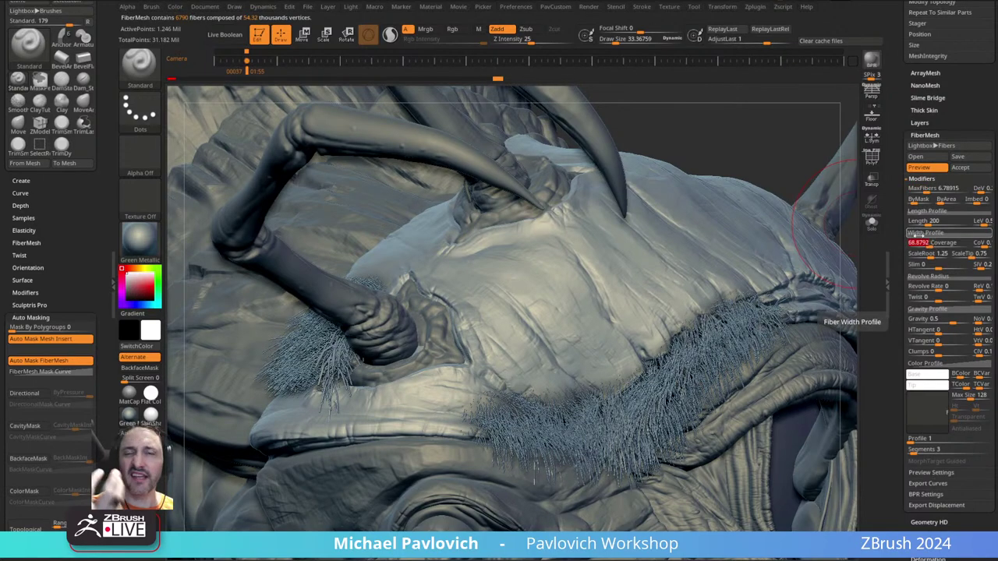
- Adjust the fibers' Gravity to about 0.83 while checking how they hang from different sides
{"action": "mouse_move", "coordinate": [677, 306]}
{"action": "right_mouse_down"}
{"action": "mouse_move", "coordinate": [596, 236]}
{"action": "mouse_move", "coordinate": [567, 337]}
{"action": "mouse_move", "coordinate": [615, 283]}
{"action": "right_mouse_up"}
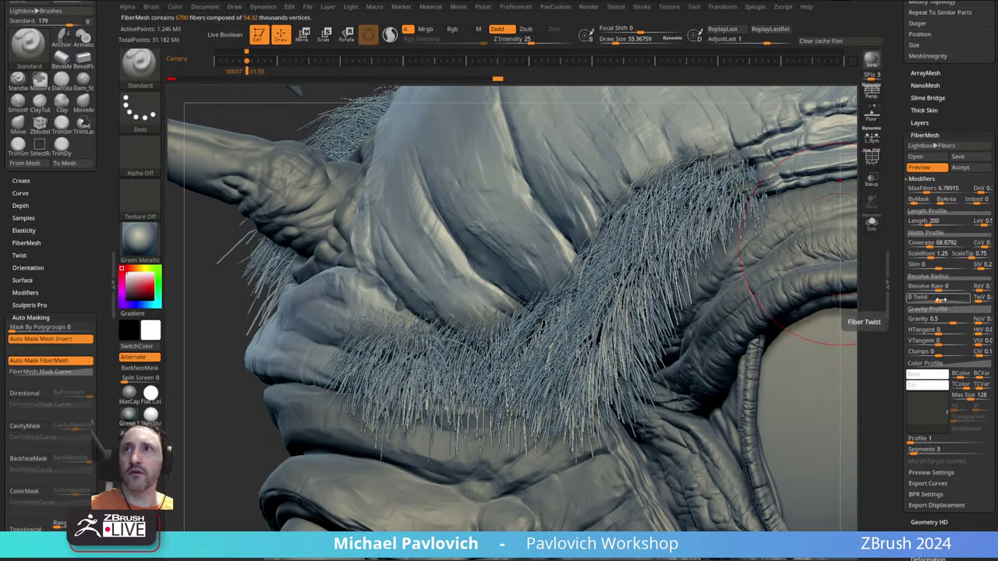
{"action": "mouse_move", "coordinate": [944, 318]}
{"action": "left_mouse_down"}
{"action": "mouse_move", "coordinate": [928, 319]}
{"action": "mouse_move", "coordinate": [948, 320]}
{"action": "left_mouse_up"}
{"action": "right_click_drag", "start_coordinate": [679, 326], "coordinate": [671, 227], "text": "ctrl"}
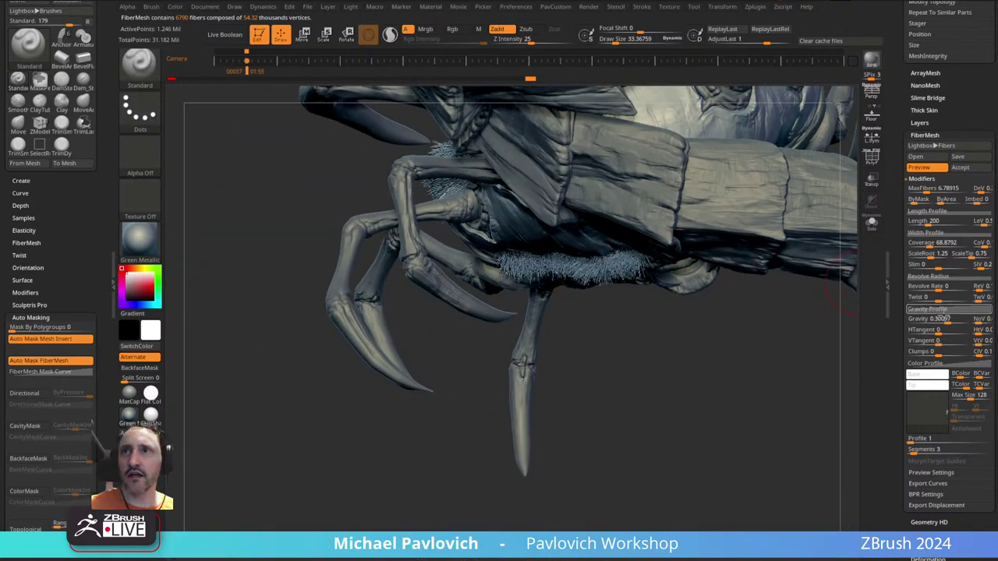
{"action": "left_click_drag", "start_coordinate": [951, 318], "coordinate": [964, 319]}
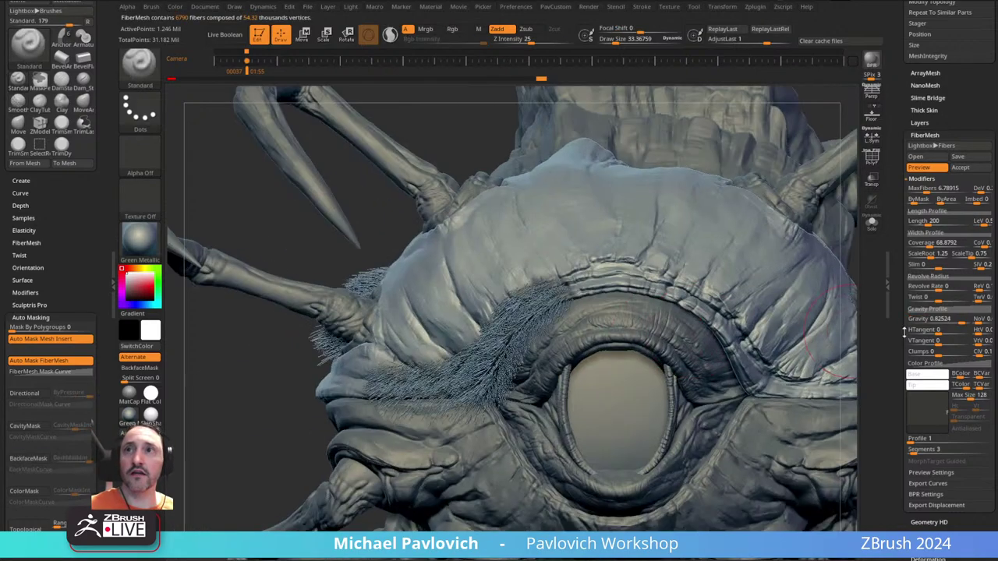
- Set the fibers' Gravity to about 0.88 and examine the hanging strands up close above the eye opening
{"action": "mouse_move", "coordinate": [953, 318]}
{"action": "left_mouse_down"}
{"action": "mouse_move", "coordinate": [942, 319]}
{"action": "mouse_move", "coordinate": [960, 319]}
{"action": "left_mouse_up"}
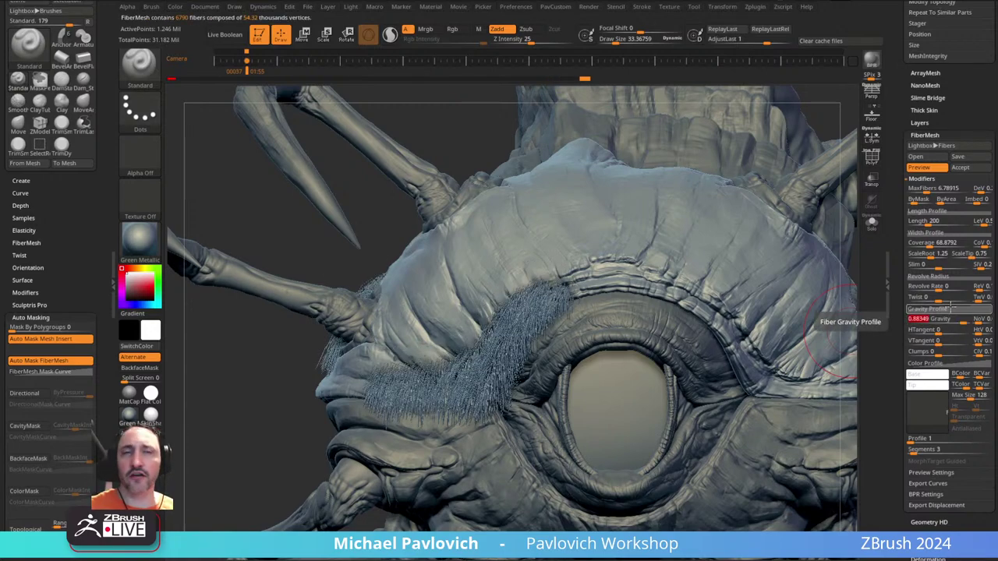
{"action": "right_click_drag", "start_coordinate": [548, 292], "coordinate": [611, 238], "text": "alt"}
{"action": "right_click_drag", "start_coordinate": [584, 195], "coordinate": [583, 401], "text": "alt"}
{"action": "right_click_drag", "start_coordinate": [590, 279], "coordinate": [557, 423], "text": "ctrl"}
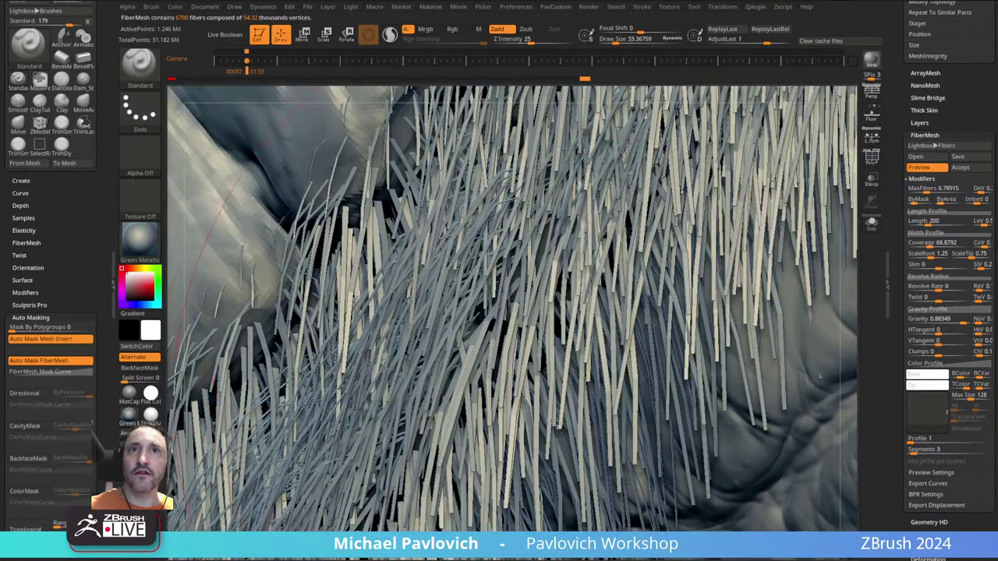
{"action": "right_click_drag", "start_coordinate": [567, 275], "coordinate": [492, 259], "text": "ctrl"}
{"action": "left_click_drag", "start_coordinate": [546, 145], "coordinate": [583, 201]}
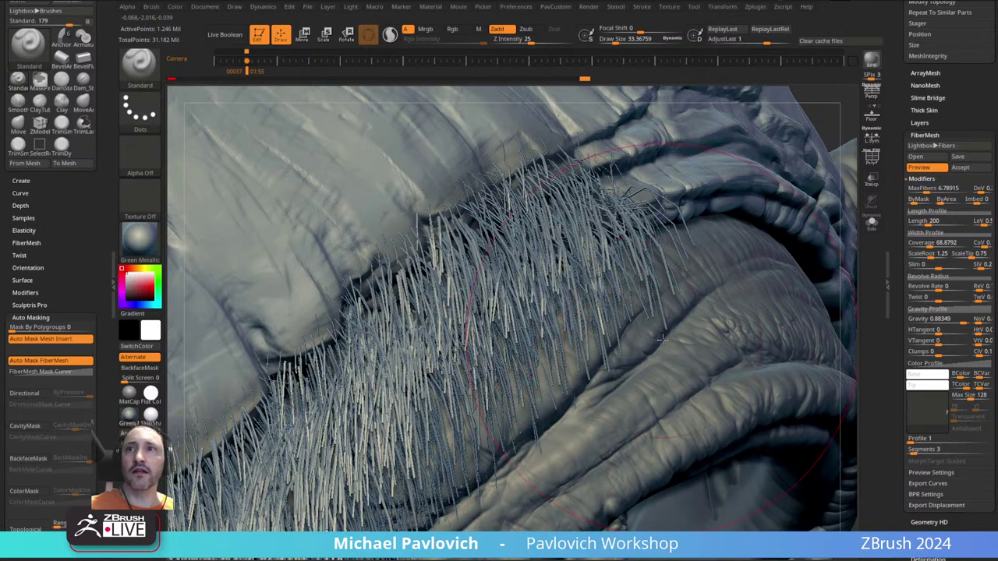
- Set the fibers' Segments to 9 and check how smoothly the strands bend from several angles
{"action": "scroll", "coordinate": [897, 351], "scroll_direction": "down", "scroll_amount": 3}
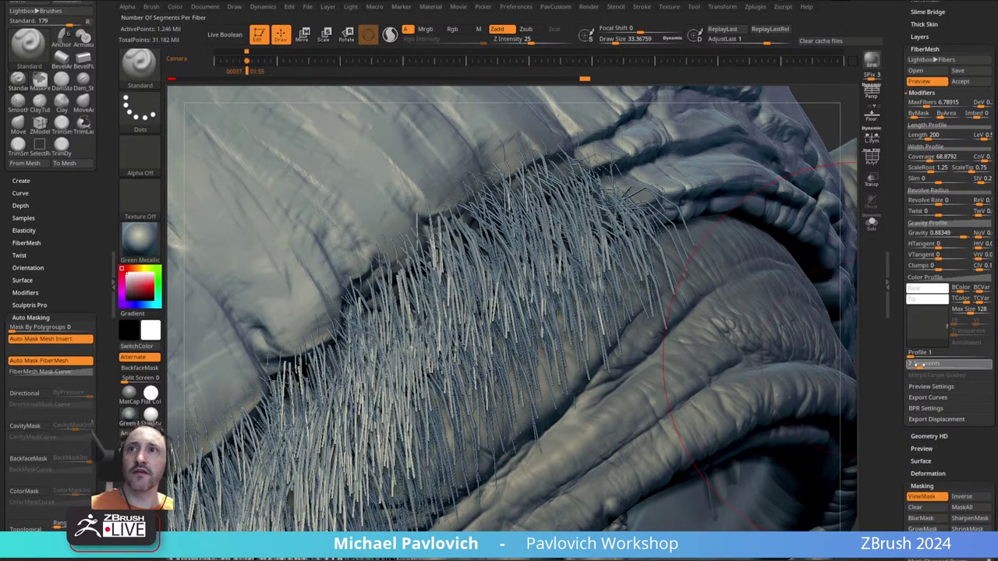
{"action": "left_click", "coordinate": [922, 364]}
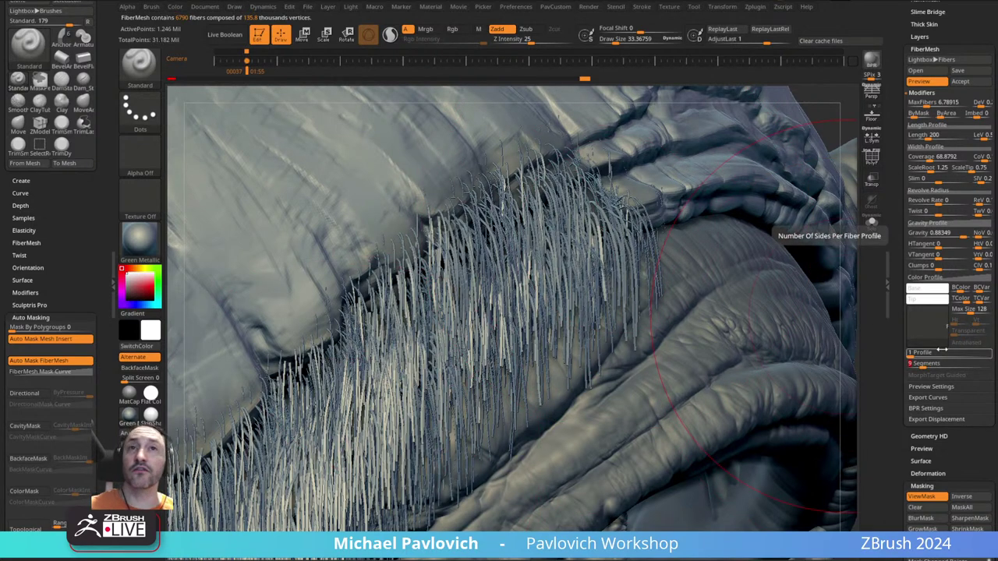
{"action": "right_click_drag", "start_coordinate": [575, 277], "coordinate": [214, 94], "text": "ctrl"}
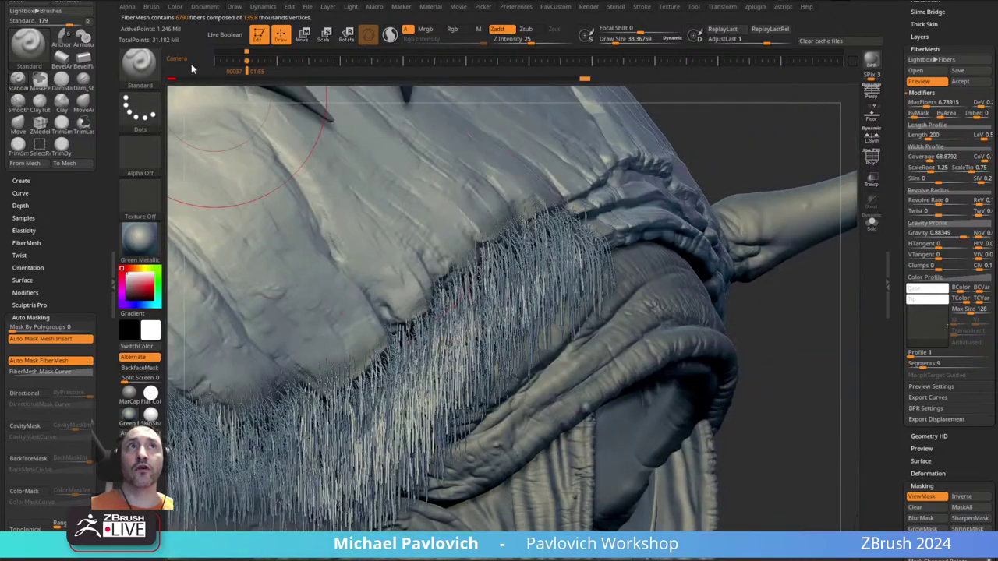
{"action": "right_click_drag", "start_coordinate": [491, 265], "coordinate": [459, 310]}
{"action": "right_click_drag", "start_coordinate": [655, 254], "coordinate": [616, 247]}
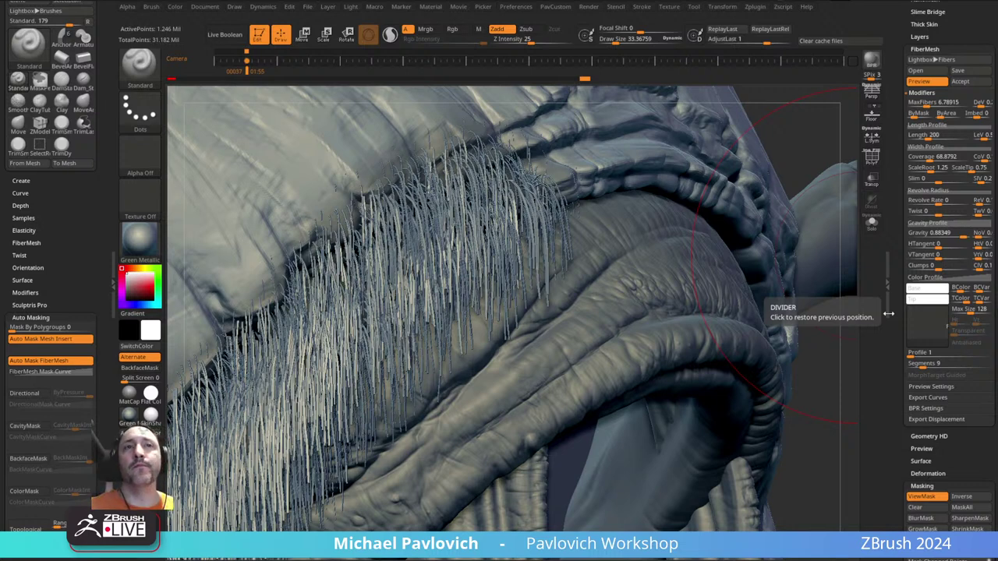
- Run a BPR render of the fibers, return to the working view and set the brush's Draw Size to about 7.39
{"action": "scroll", "coordinate": [916, 236], "scroll_direction": "down", "scroll_amount": 5}
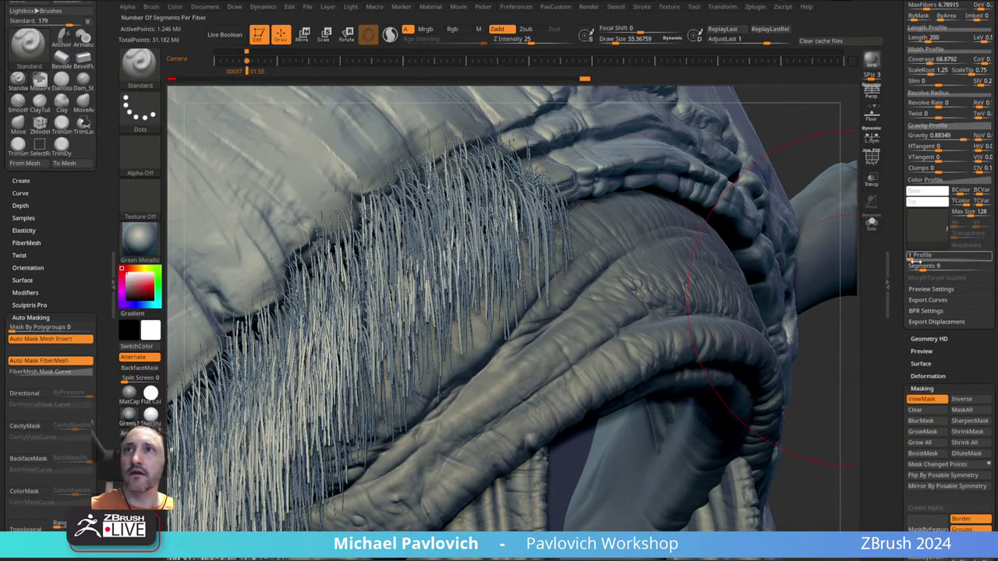
{"action": "left_click", "coordinate": [871, 61]}
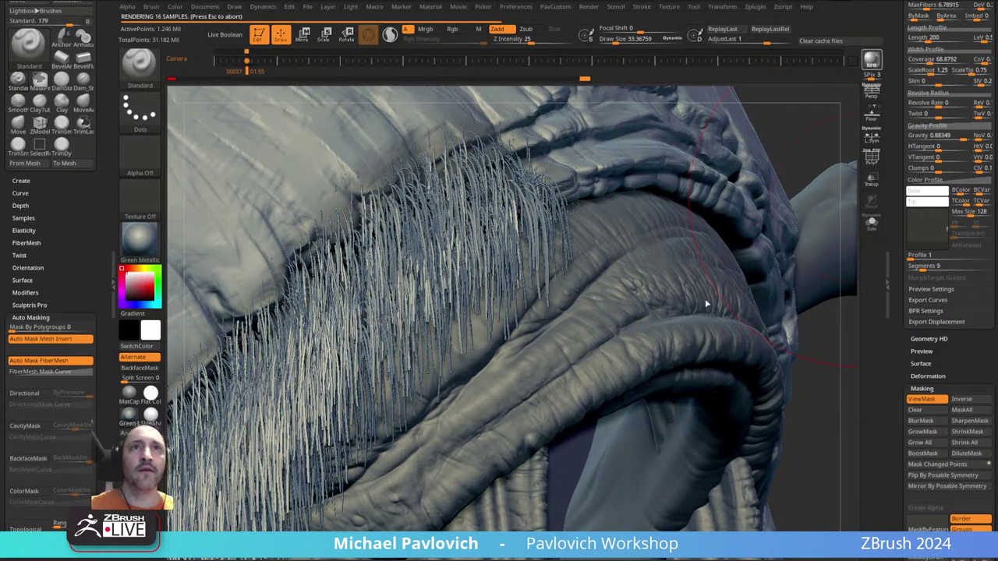
{"action": "key", "text": "Escape"}
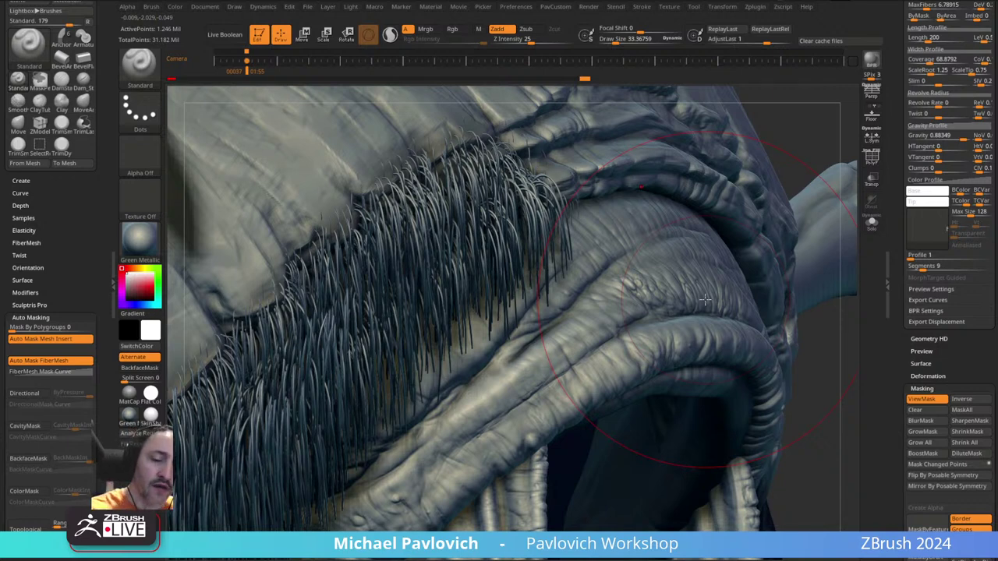
{"action": "left_click_drag", "start_coordinate": [815, 370], "coordinate": [792, 321]}
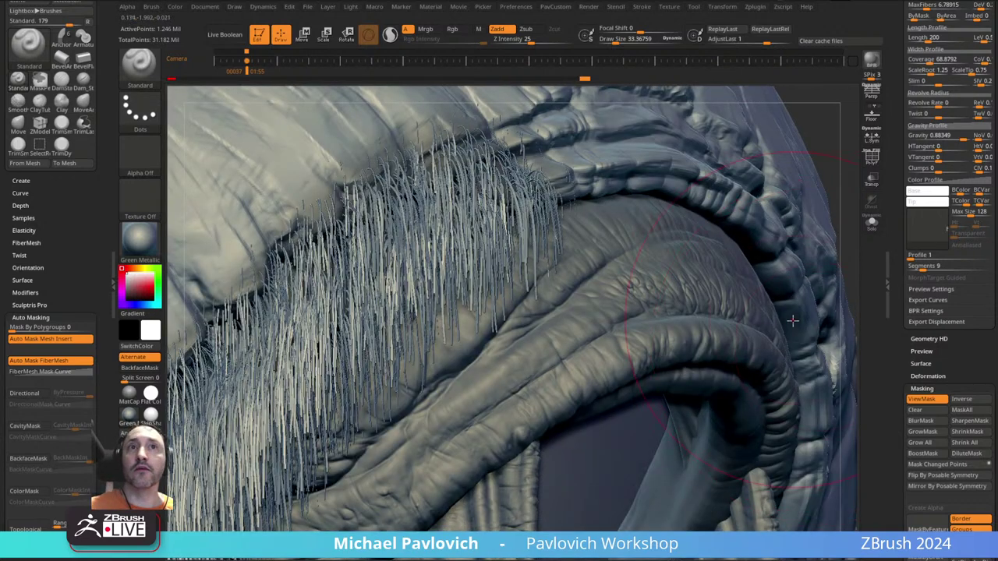
{"action": "key", "text": "s"}
{"action": "left_click_drag", "start_coordinate": [585, 304], "coordinate": [578, 310]}
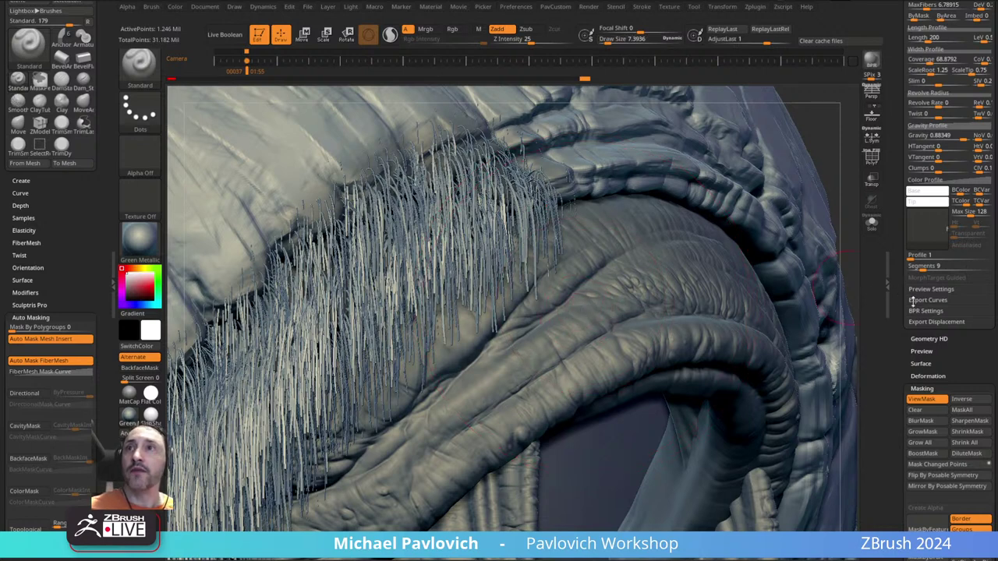
- Set Subdiv to 0 in the FiberMesh BPR settings and collapse those settings again
{"action": "left_click", "coordinate": [924, 310]}
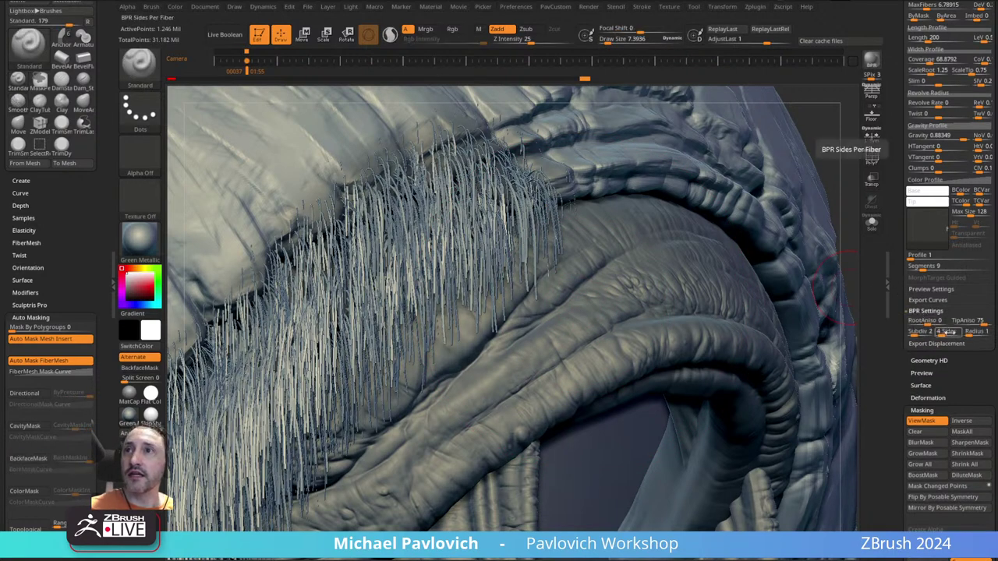
{"action": "left_click_drag", "start_coordinate": [917, 334], "coordinate": [908, 342]}
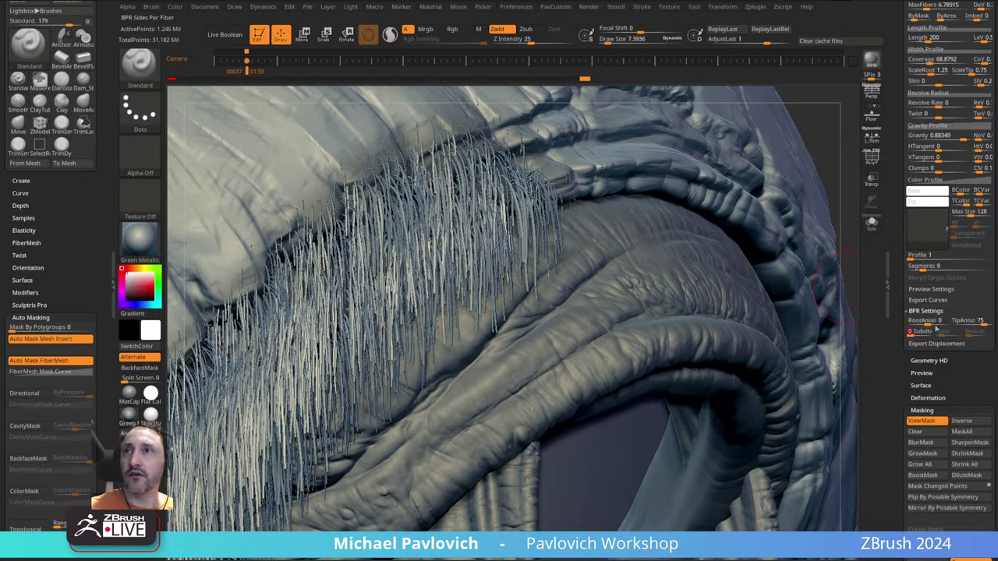
{"action": "left_click", "coordinate": [924, 311]}
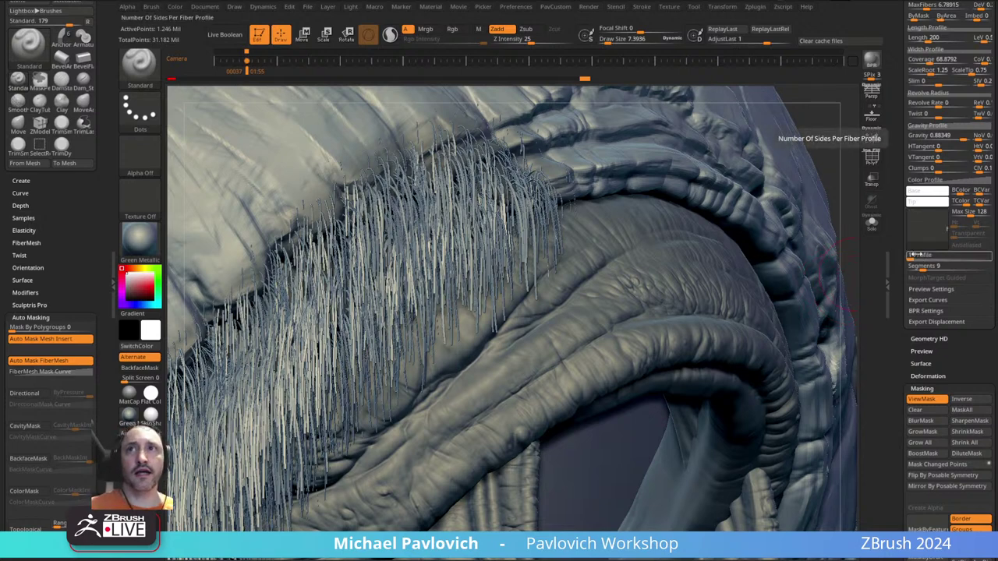
- Set the fibers' Profile to 4 sides, dismiss the single-sided fiber note and inspect the thicker strands around the eye
{"action": "left_click", "coordinate": [916, 256]}
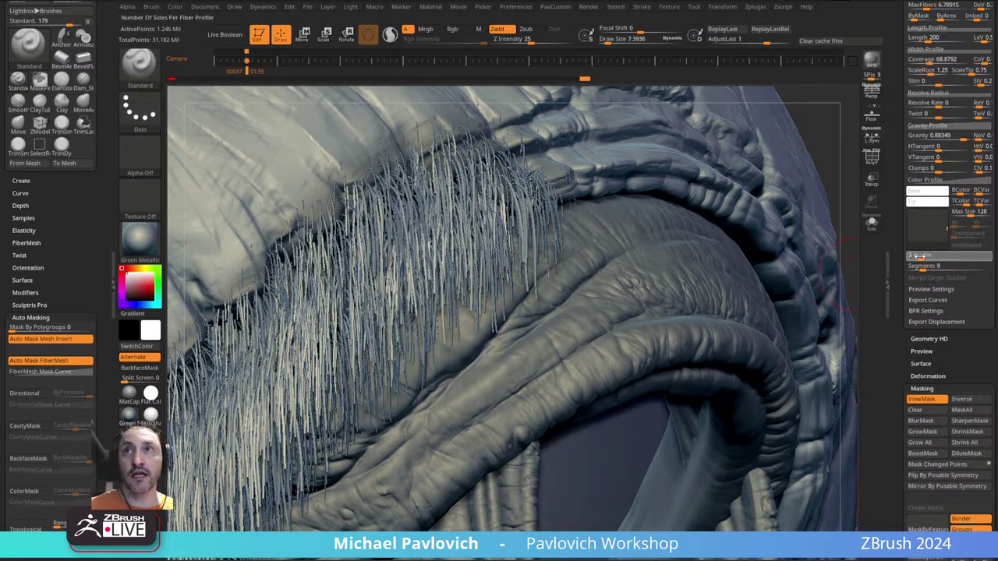
{"action": "left_click_drag", "start_coordinate": [923, 257], "coordinate": [936, 263]}
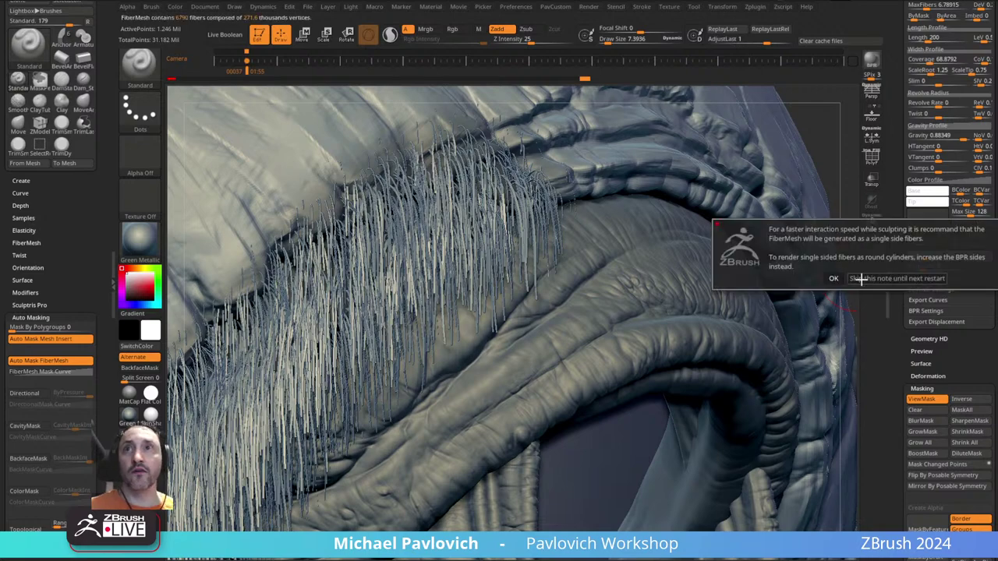
{"action": "left_click", "coordinate": [834, 279]}
{"action": "right_click_drag", "start_coordinate": [533, 358], "coordinate": [699, 305], "text": "ctrl"}
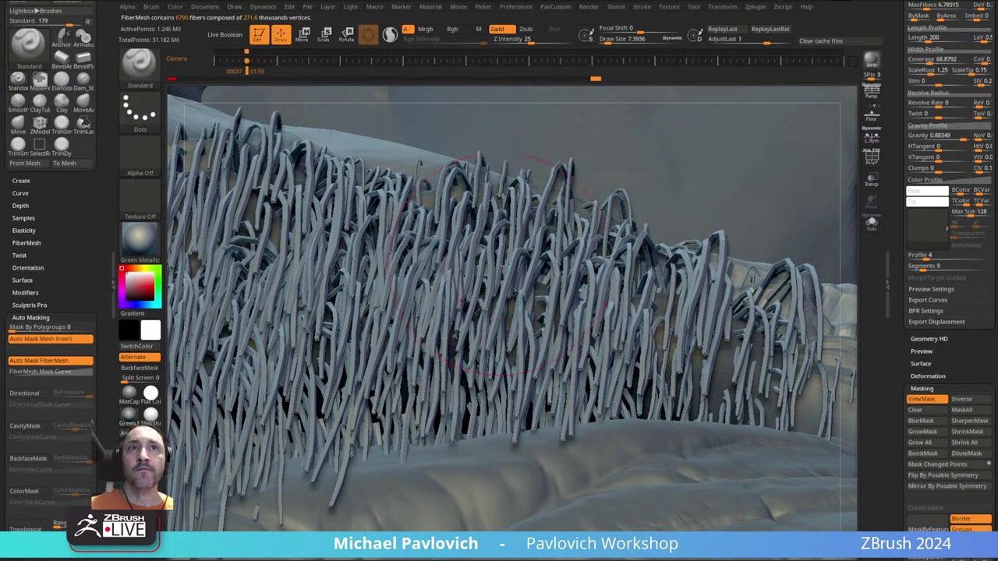
{"action": "right_click_drag", "start_coordinate": [505, 265], "coordinate": [467, 286]}
{"action": "right_click_drag", "start_coordinate": [449, 350], "coordinate": [485, 266], "text": "ctrl"}
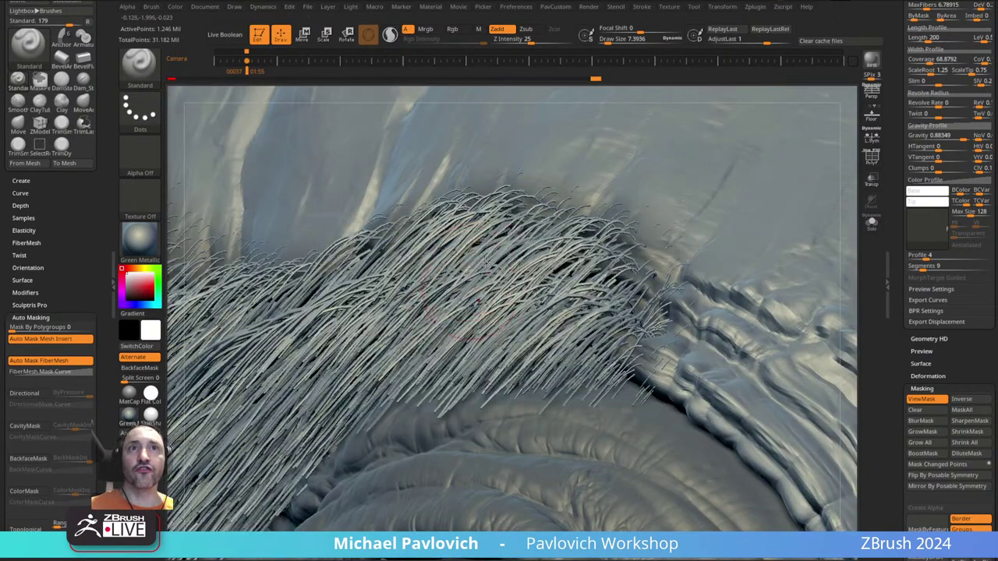
{"action": "right_click_drag", "start_coordinate": [514, 344], "coordinate": [581, 234], "text": "alt"}
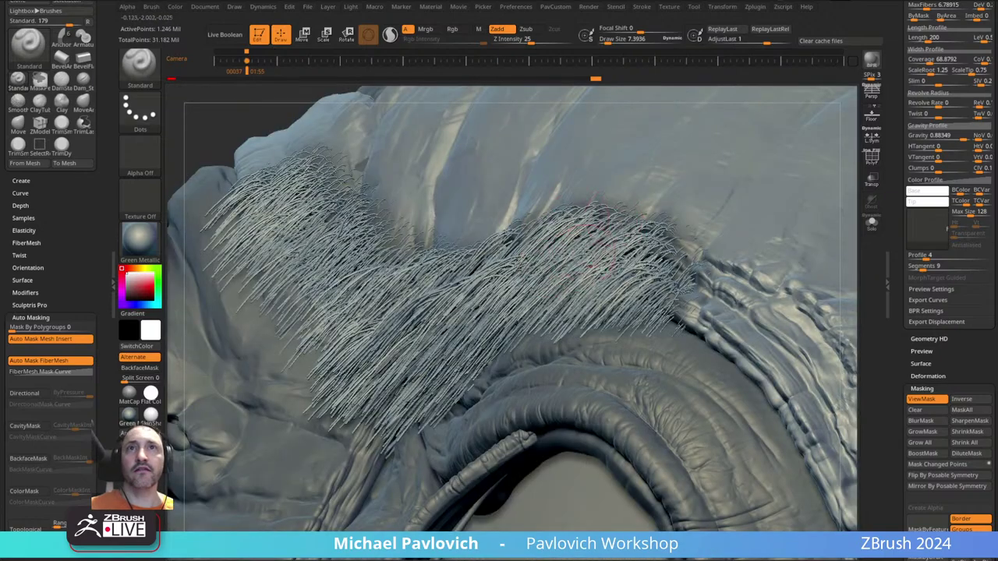
{"action": "right_click_drag", "start_coordinate": [291, 275], "coordinate": [537, 187]}
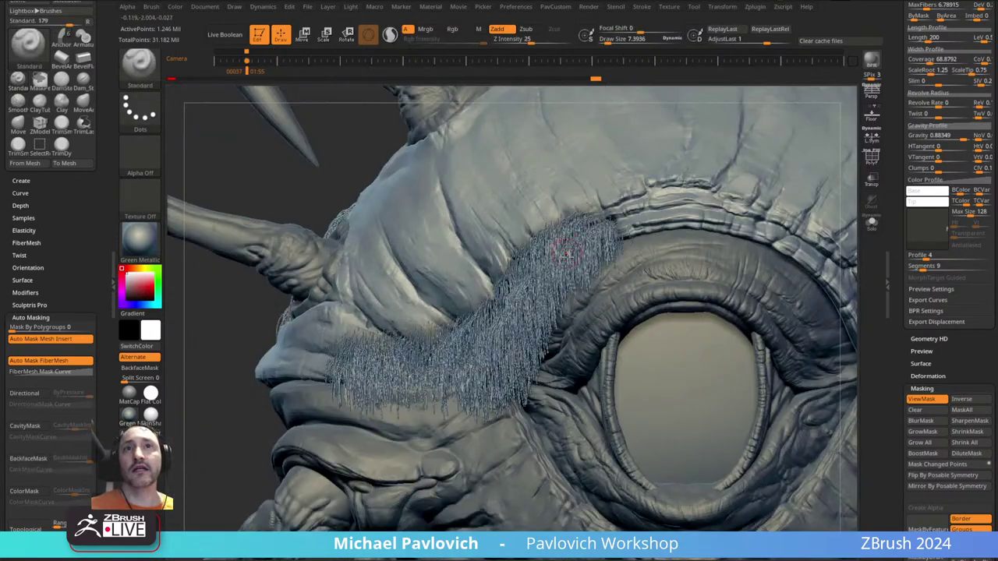
{"action": "right_click_drag", "start_coordinate": [568, 250], "coordinate": [581, 271]}
{"action": "left_click_drag", "start_coordinate": [582, 270], "coordinate": [617, 222], "text": "alt"}
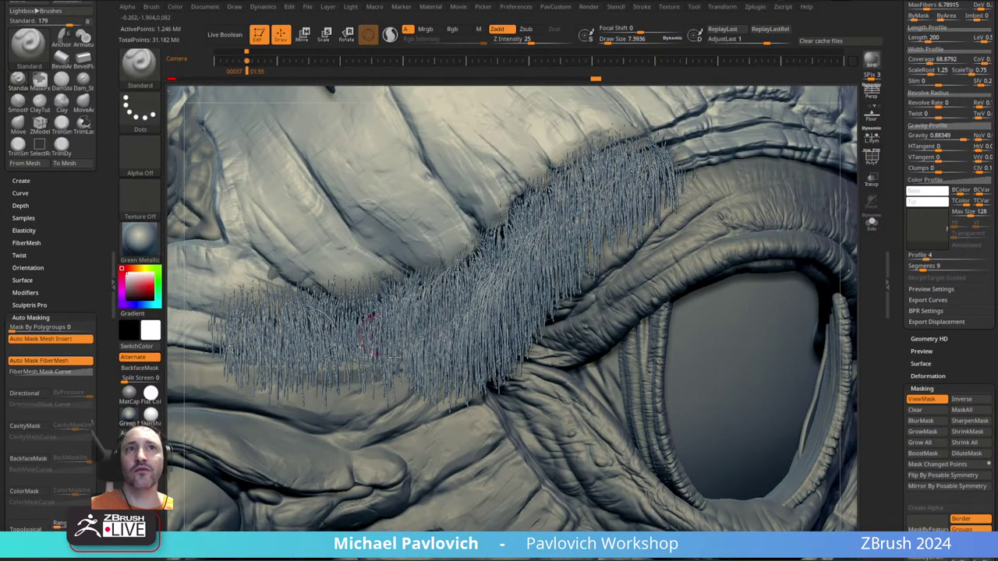
- Collapse the ZRemesher settings and accept the previewed fibers as a new subtool, declining Fast Preview mode
{"action": "key", "text": "shift"}
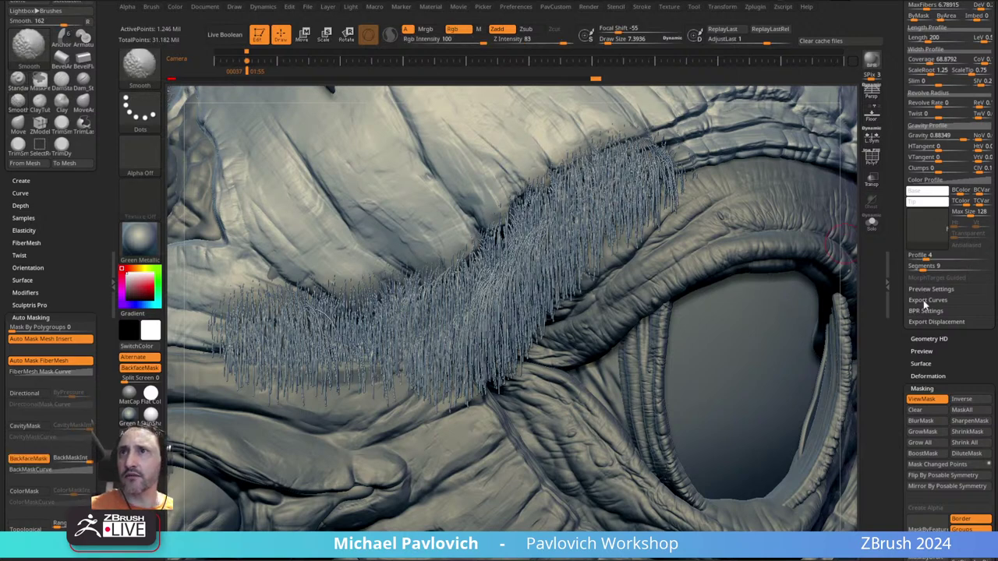
{"action": "left_click", "coordinate": [925, 302], "text": "shift"}
{"action": "left_click", "coordinate": [917, 301], "text": "shift"}
{"action": "left_click_drag", "start_coordinate": [894, 303], "coordinate": [892, 506]}
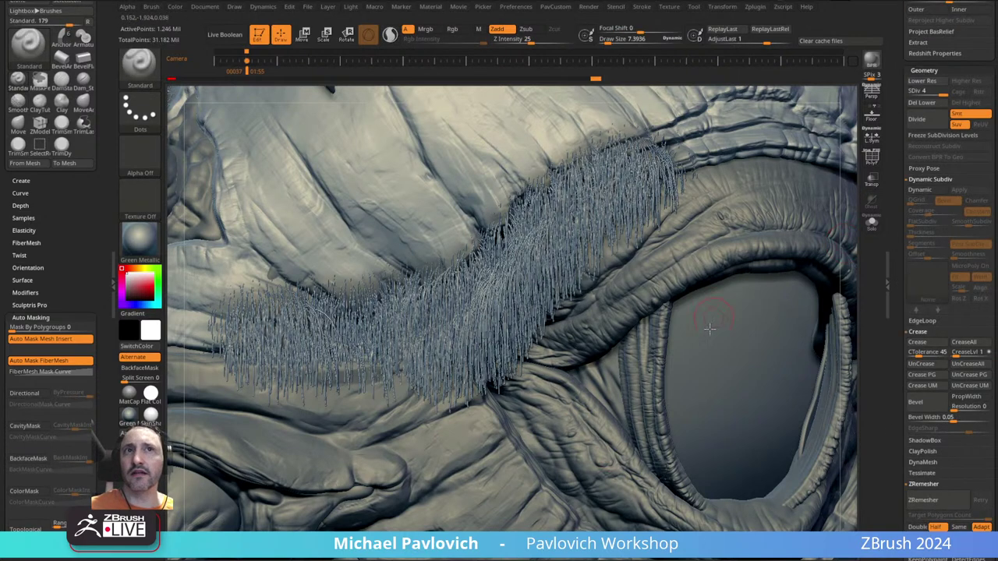
{"action": "scroll", "coordinate": [896, 282], "scroll_direction": "up", "scroll_amount": 5}
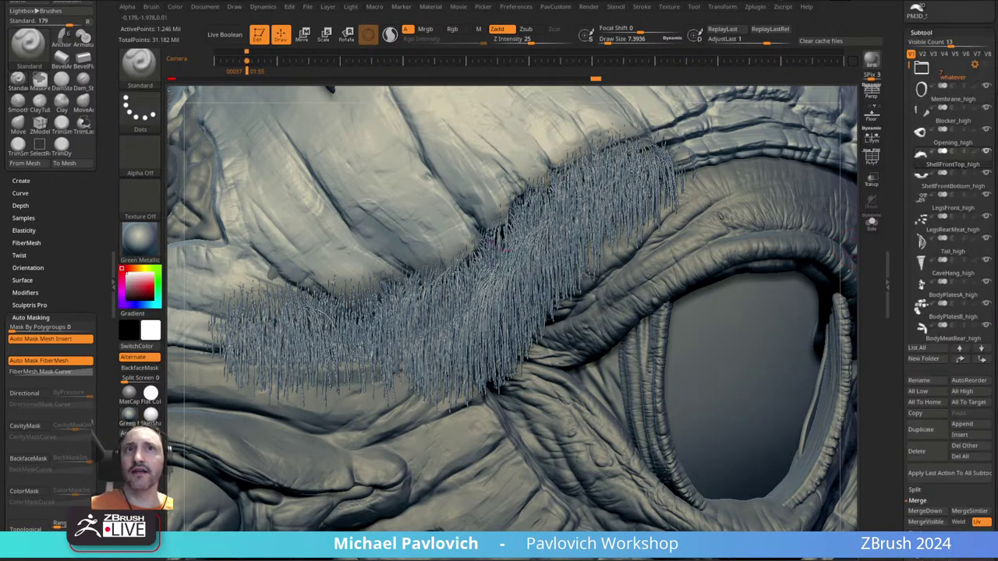
{"action": "scroll", "coordinate": [908, 156], "scroll_direction": "down", "scroll_amount": 5}
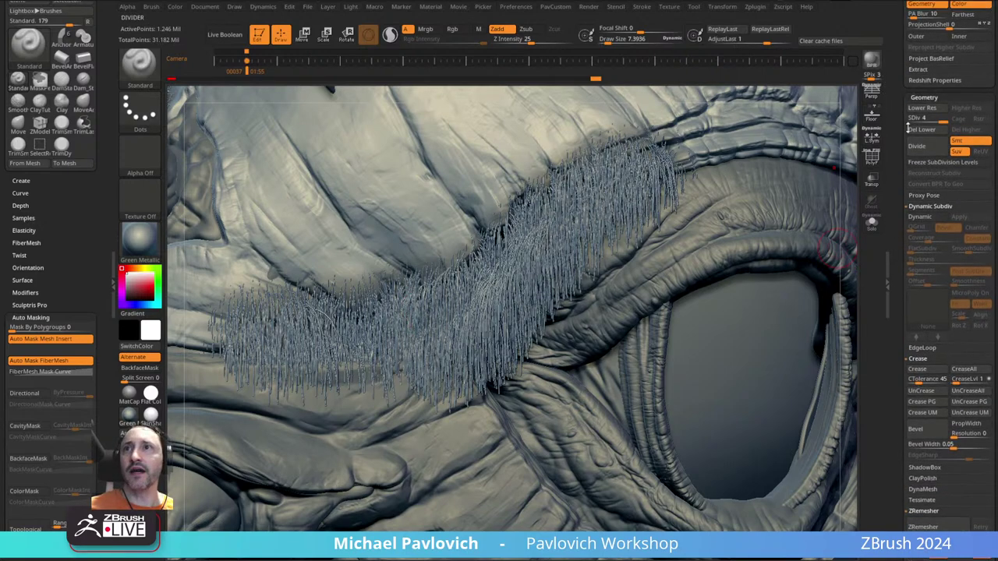
{"action": "scroll", "coordinate": [904, 312], "scroll_direction": "down", "scroll_amount": 5}
{"action": "left_click", "coordinate": [912, 312]}
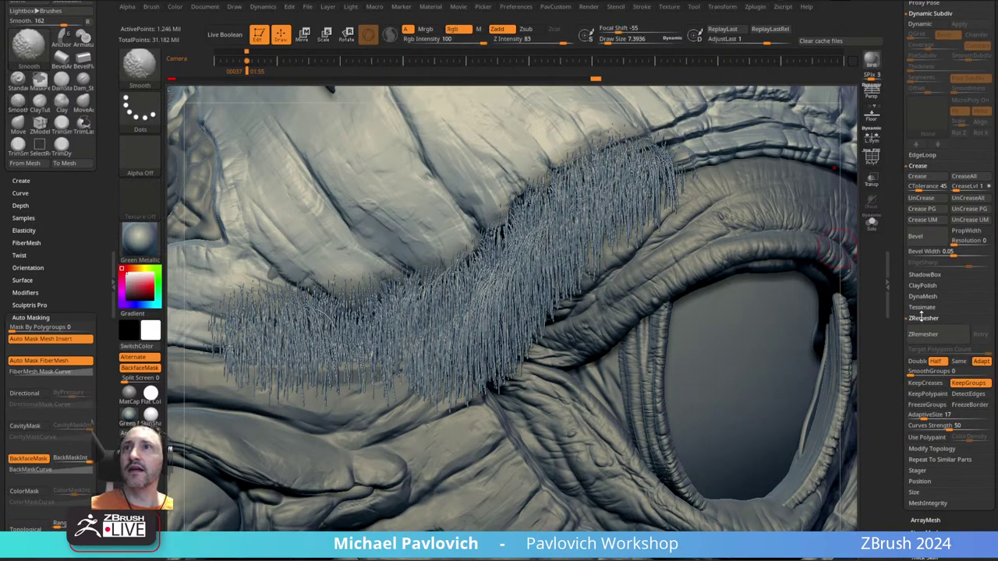
{"action": "left_click", "coordinate": [921, 318], "text": "shift"}
{"action": "left_click_drag", "start_coordinate": [903, 330], "coordinate": [905, 135]}
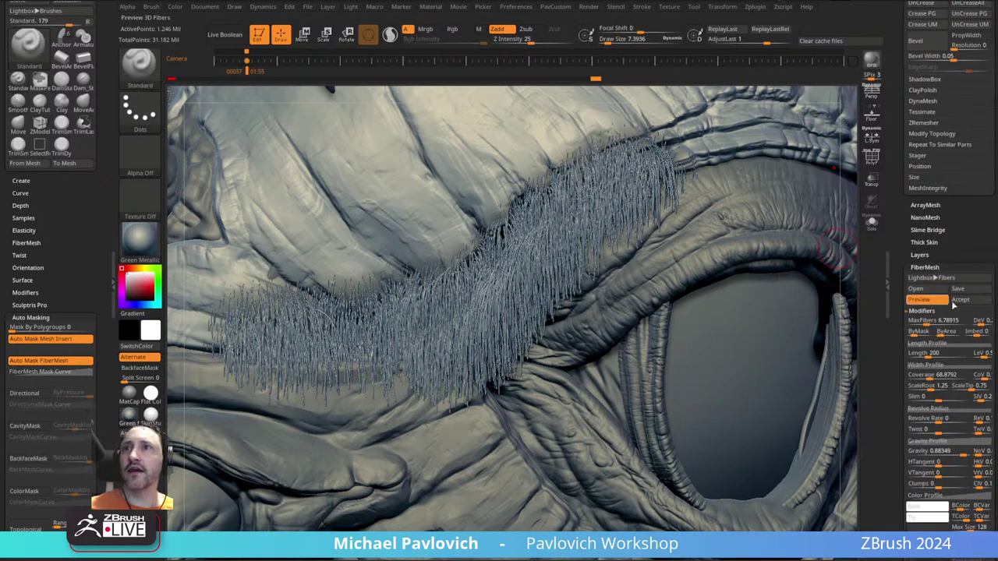
{"action": "left_click", "coordinate": [960, 300]}
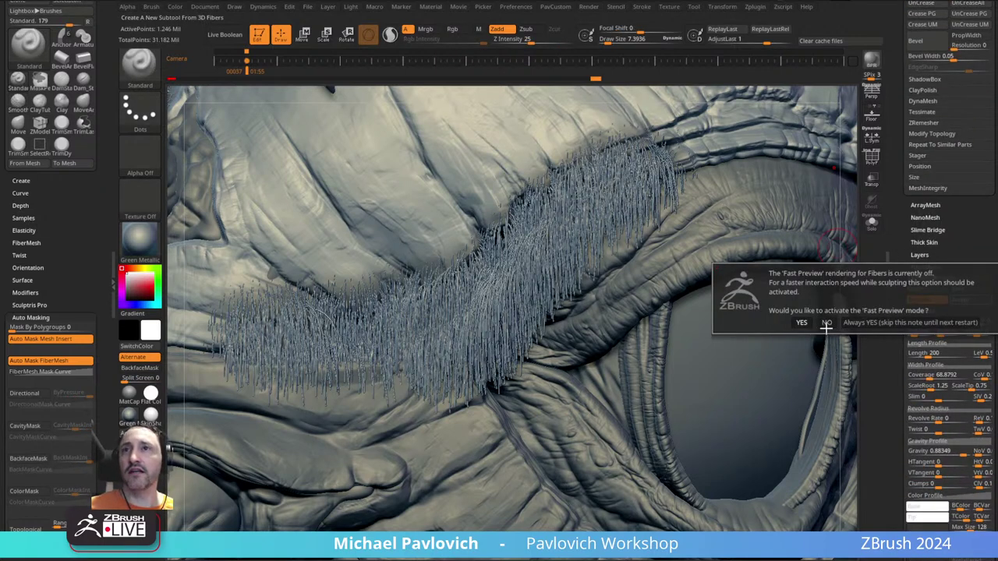
{"action": "left_click", "coordinate": [827, 322]}
- Expand the FiberMesh preview settings, turn on FastPreview and view the accepted fibers closer
{"action": "left_click_drag", "start_coordinate": [900, 328], "coordinate": [898, 255]}
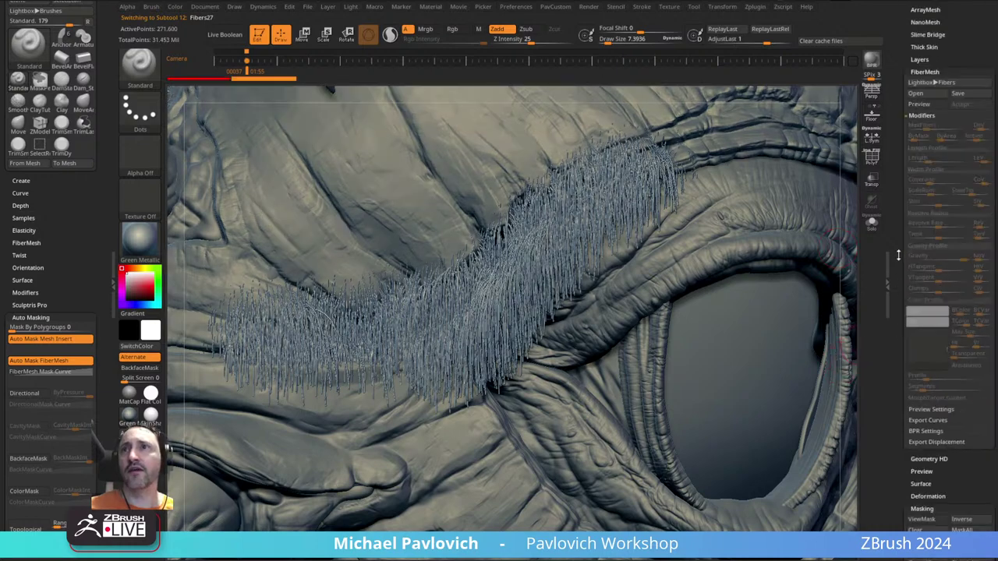
{"action": "left_click", "coordinate": [930, 410]}
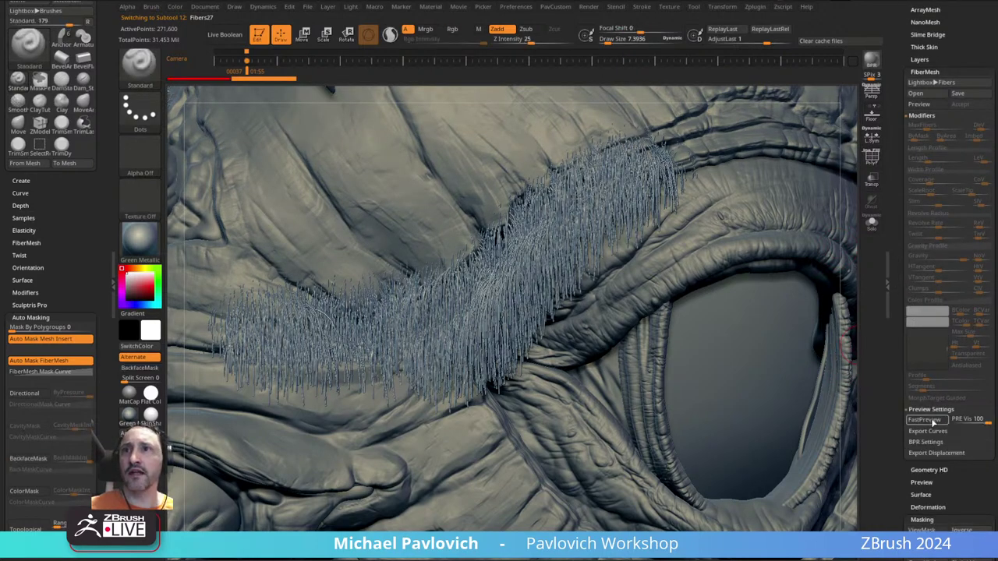
{"action": "left_click", "coordinate": [927, 421]}
{"action": "left_click_drag", "start_coordinate": [817, 368], "coordinate": [594, 331]}
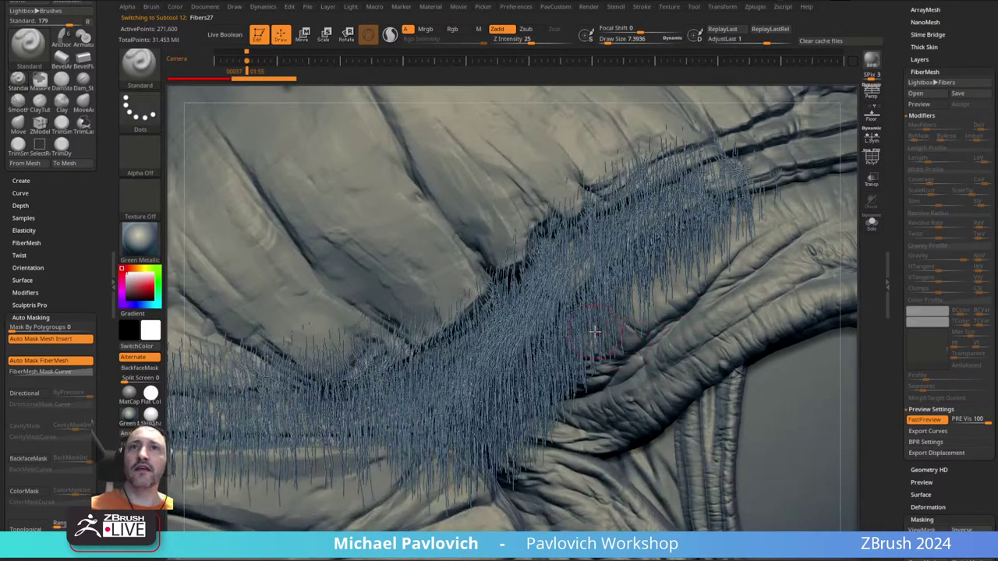
- Try the Move brush on the fibers above the eye
{"action": "key", "text": "b"}
{"action": "key", "text": "m"}
{"action": "key", "text": "v"}
{"action": "mouse_move", "coordinate": [548, 382]}
{"action": "left_mouse_down"}
{"action": "mouse_move", "coordinate": [503, 401]}
{"action": "mouse_move", "coordinate": [523, 377]}
{"action": "left_mouse_up"}
- Comb the fibers beside the eye into a sweeping curve with the GroomHairToss brush
{"action": "key", "text": "b"}
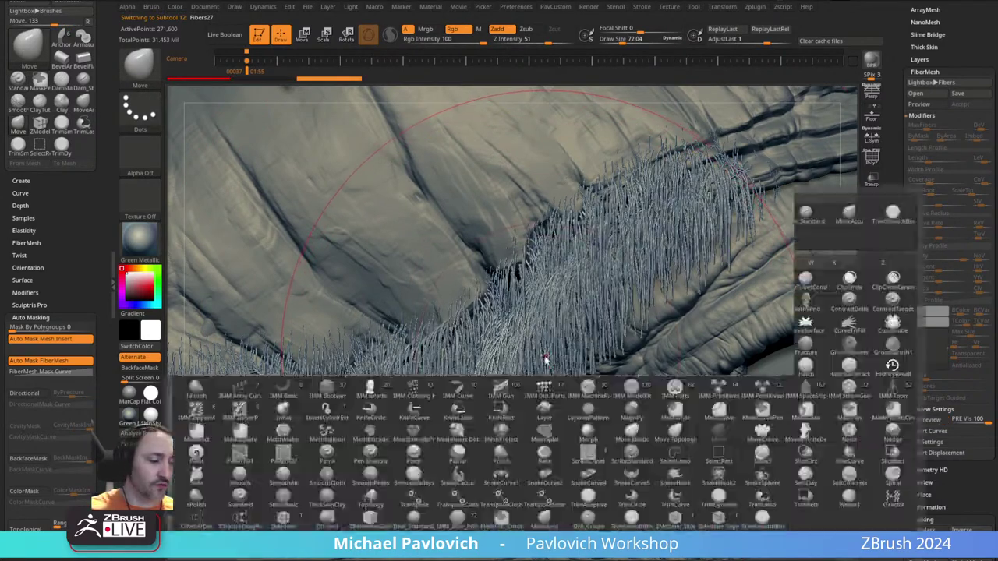
{"action": "key", "text": "g"}
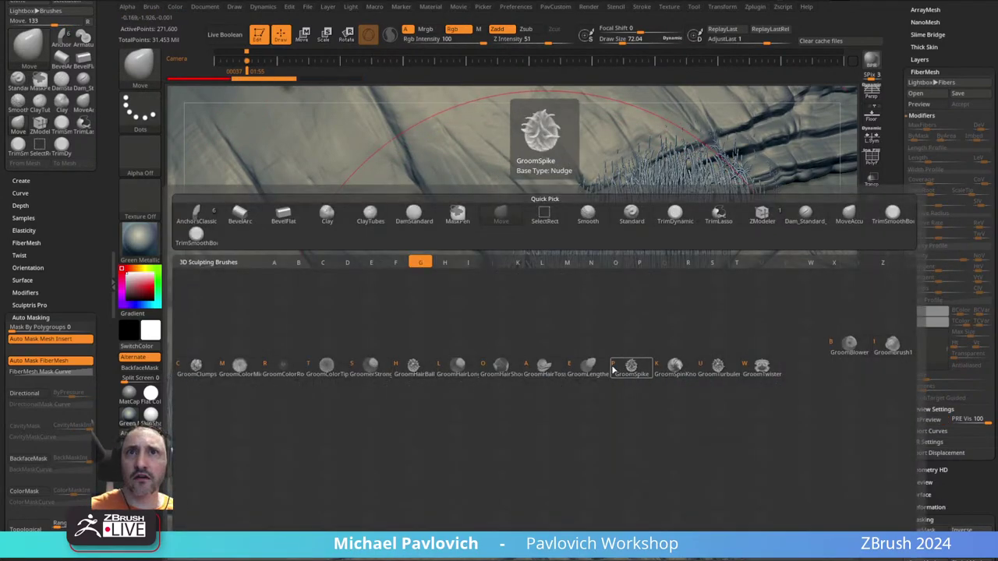
{"action": "left_click", "coordinate": [541, 370]}
{"action": "left_click_drag", "start_coordinate": [596, 327], "coordinate": [510, 421]}
{"action": "left_click_drag", "start_coordinate": [557, 335], "coordinate": [502, 417]}
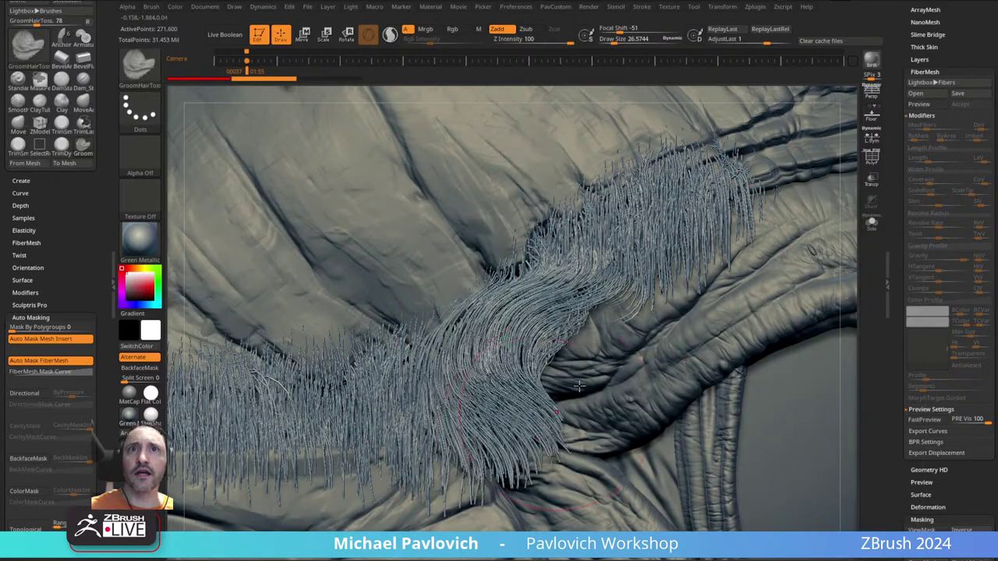
- Comb the fibers downward along the whole brow strip, working from its upper end to its outer end with GroomHairToss
{"action": "left_click_drag", "start_coordinate": [636, 249], "coordinate": [565, 335]}
{"action": "mouse_move", "coordinate": [620, 339]}
{"action": "right_mouse_down", "text": "ctrl"}
{"action": "mouse_move", "coordinate": [601, 308]}
{"action": "mouse_move", "coordinate": [558, 312]}
{"action": "right_mouse_up", "text": "ctrl"}
{"action": "left_click_drag", "start_coordinate": [546, 300], "coordinate": [515, 358]}
{"action": "left_click_drag", "start_coordinate": [476, 300], "coordinate": [449, 363]}
{"action": "left_click_drag", "start_coordinate": [468, 296], "coordinate": [456, 358]}
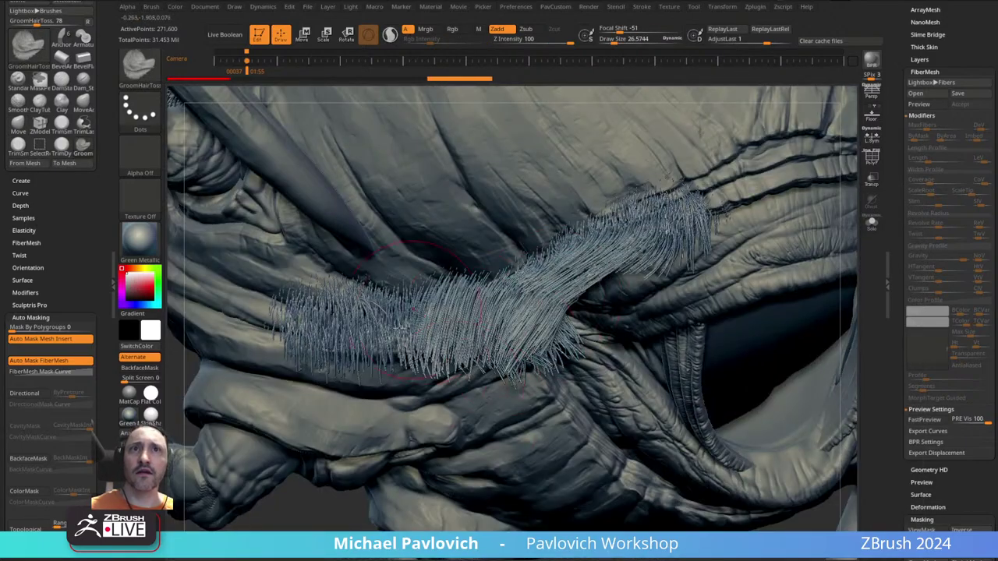
{"action": "left_click_drag", "start_coordinate": [402, 304], "coordinate": [370, 363]}
{"action": "left_click_drag", "start_coordinate": [351, 304], "coordinate": [316, 362]}
{"action": "left_click_drag", "start_coordinate": [331, 327], "coordinate": [316, 371]}
- Comb the middle section of the brow fibers down toward the fold beside the eye
{"action": "right_click_drag", "start_coordinate": [478, 234], "coordinate": [537, 285]}
{"action": "left_click_drag", "start_coordinate": [573, 269], "coordinate": [534, 371]}
{"action": "left_click_drag", "start_coordinate": [538, 288], "coordinate": [503, 374]}
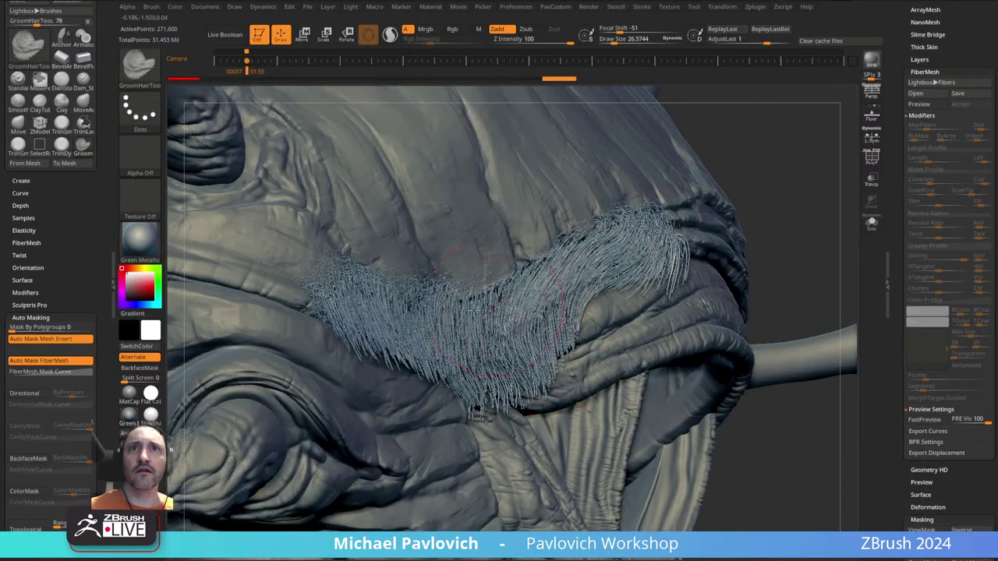
{"action": "left_click_drag", "start_coordinate": [491, 315], "coordinate": [464, 375]}
{"action": "right_click_drag", "start_coordinate": [472, 359], "coordinate": [478, 292]}
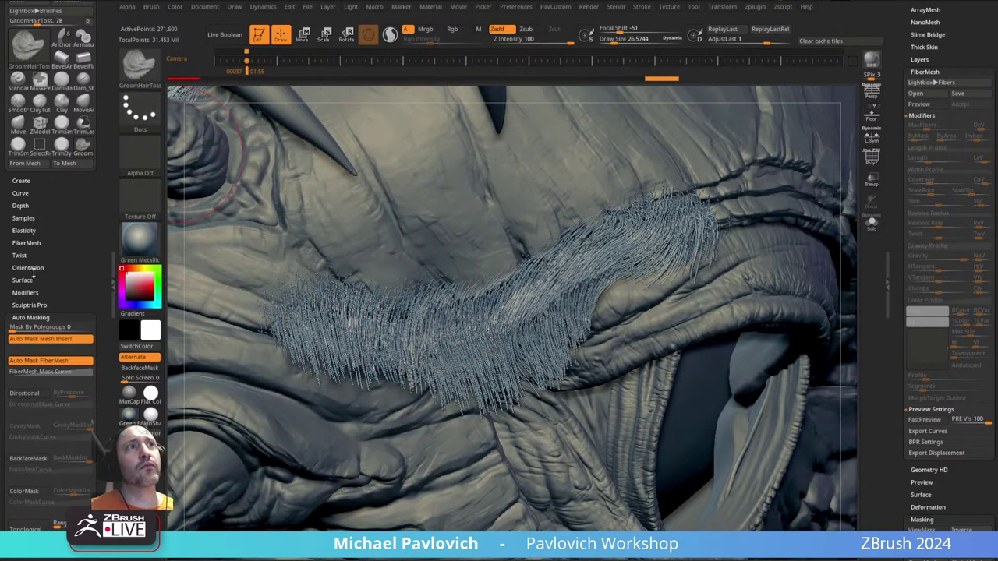
- Set the brush's FiberMesh Front Collision Tolerance to 6.666 and comb the middle brow fibers downward
{"action": "left_click", "coordinate": [30, 242]}
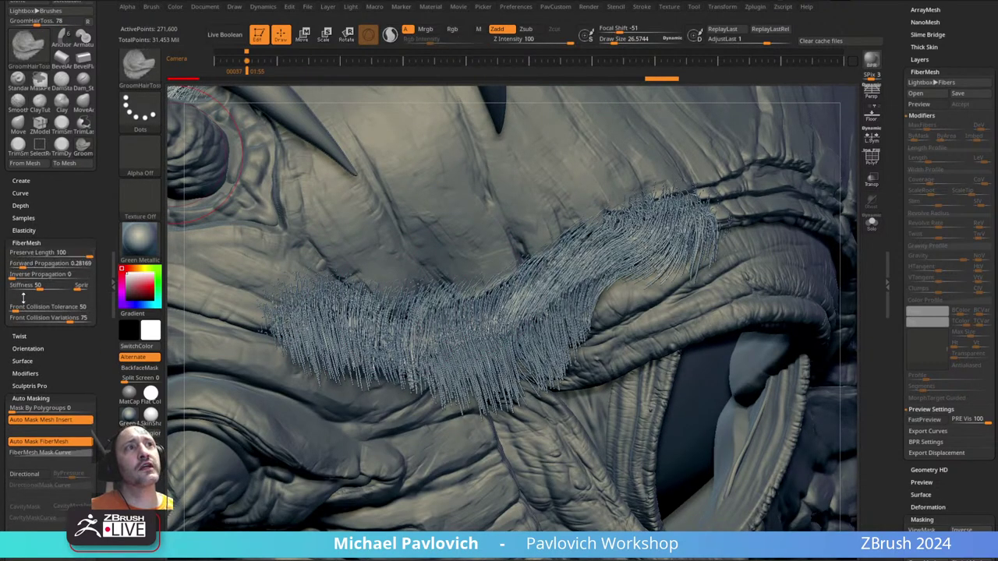
{"action": "left_click_drag", "start_coordinate": [24, 307], "coordinate": [13, 312]}
{"action": "right_click_drag", "start_coordinate": [499, 308], "coordinate": [434, 308]}
{"action": "mouse_move", "coordinate": [436, 328]}
{"action": "left_mouse_down"}
{"action": "mouse_move", "coordinate": [423, 397]}
{"action": "mouse_move", "coordinate": [416, 390]}
{"action": "left_mouse_up"}
{"action": "left_click_drag", "start_coordinate": [412, 315], "coordinate": [427, 407]}
{"action": "mouse_move", "coordinate": [436, 290]}
{"action": "right_mouse_down"}
{"action": "mouse_move", "coordinate": [490, 257]}
{"action": "mouse_move", "coordinate": [422, 342]}
{"action": "right_mouse_up"}
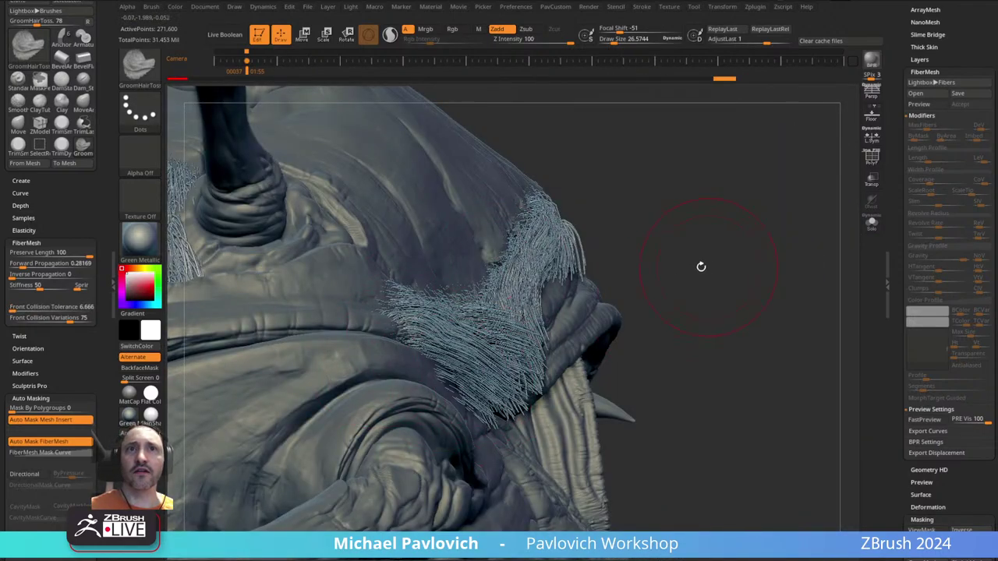
- Sweep the fibers diagonally down the brow toward its outer end, grooming them from several viewing angles
{"action": "mouse_move", "coordinate": [701, 267]}
{"action": "left_mouse_down"}
{"action": "mouse_move", "coordinate": [518, 331]}
{"action": "mouse_move", "coordinate": [537, 343]}
{"action": "mouse_move", "coordinate": [515, 398]}
{"action": "left_mouse_up"}
{"action": "right_click_drag", "start_coordinate": [514, 366], "coordinate": [477, 392], "text": "alt"}
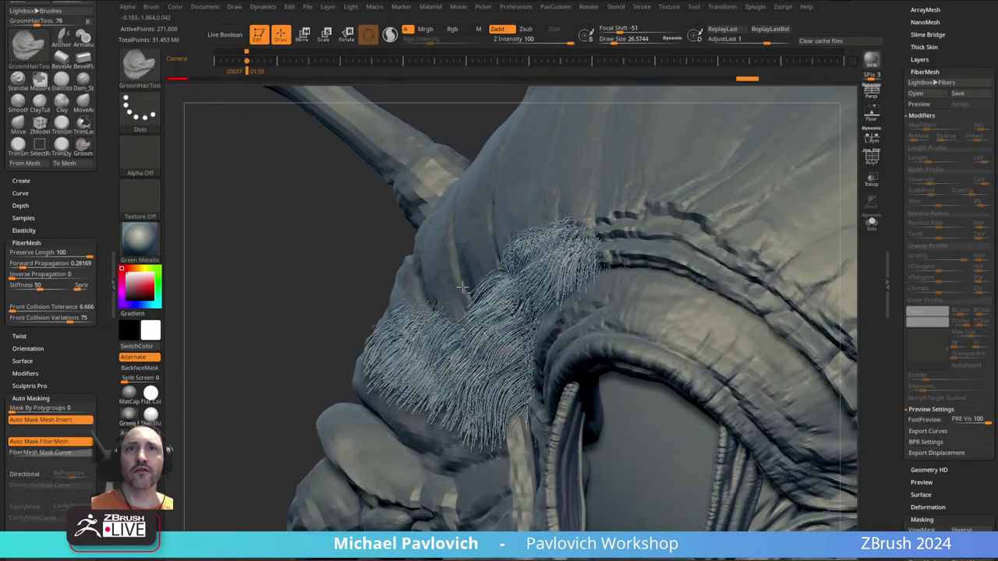
{"action": "mouse_move", "coordinate": [552, 273]}
{"action": "left_mouse_down"}
{"action": "mouse_move", "coordinate": [532, 322]}
{"action": "mouse_move", "coordinate": [471, 363]}
{"action": "left_mouse_up"}
{"action": "right_click_drag", "start_coordinate": [471, 362], "coordinate": [488, 312]}
{"action": "mouse_move", "coordinate": [488, 312]}
{"action": "left_mouse_down"}
{"action": "mouse_move", "coordinate": [458, 366]}
{"action": "mouse_move", "coordinate": [396, 382]}
{"action": "left_mouse_up"}
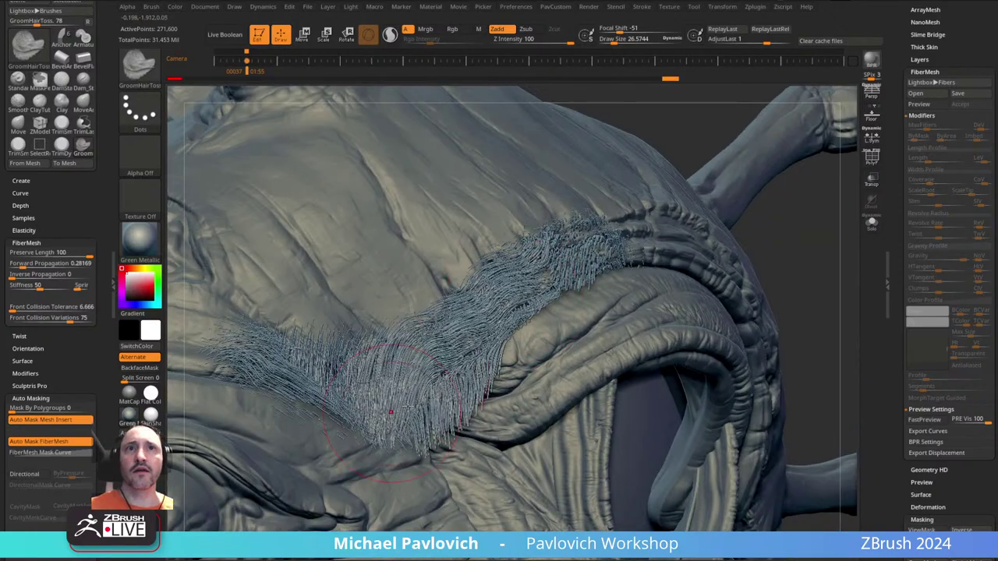
{"action": "right_click_drag", "start_coordinate": [446, 417], "coordinate": [471, 333]}
{"action": "left_click_drag", "start_coordinate": [471, 333], "coordinate": [378, 394]}
{"action": "mouse_move", "coordinate": [378, 394]}
{"action": "right_mouse_down"}
{"action": "mouse_move", "coordinate": [425, 341]}
{"action": "mouse_move", "coordinate": [436, 390]}
{"action": "right_mouse_up"}
{"action": "right_click_drag", "start_coordinate": [563, 316], "coordinate": [506, 269], "text": "ctrl"}
- Turn on FastPreview and comb the fibers beside the eye into overlapping curves with a draw size of about 12.4
{"action": "left_click", "coordinate": [926, 424]}
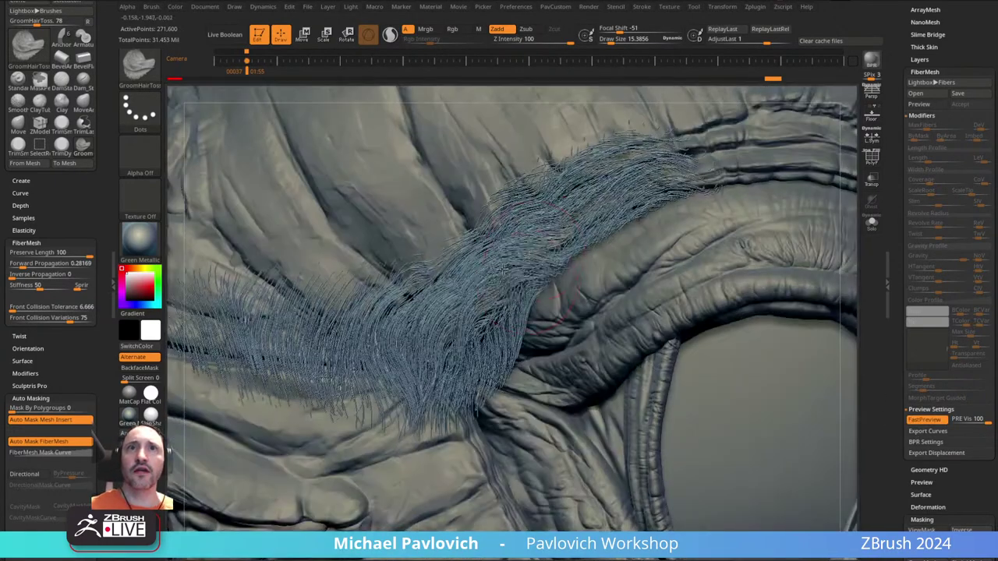
{"action": "left_click_drag", "start_coordinate": [505, 267], "coordinate": [449, 358]}
{"action": "right_click_drag", "start_coordinate": [436, 354], "coordinate": [440, 318]}
{"action": "right_click_drag", "start_coordinate": [411, 373], "coordinate": [428, 351]}
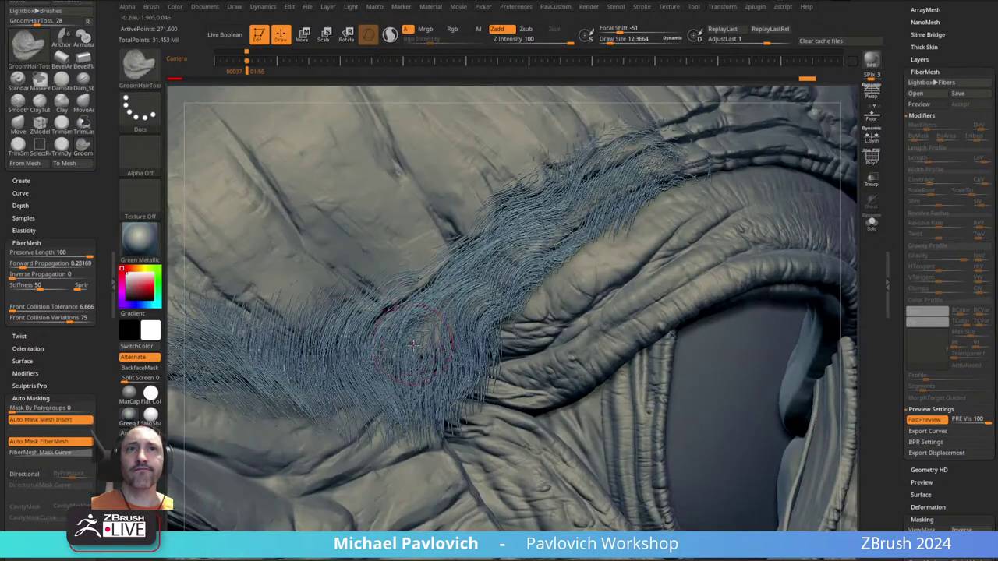
{"action": "left_click_drag", "start_coordinate": [417, 347], "coordinate": [425, 405]}
{"action": "left_click_drag", "start_coordinate": [362, 371], "coordinate": [417, 401]}
{"action": "left_click_drag", "start_coordinate": [292, 373], "coordinate": [515, 363]}
{"action": "left_click_drag", "start_coordinate": [499, 269], "coordinate": [534, 335]}
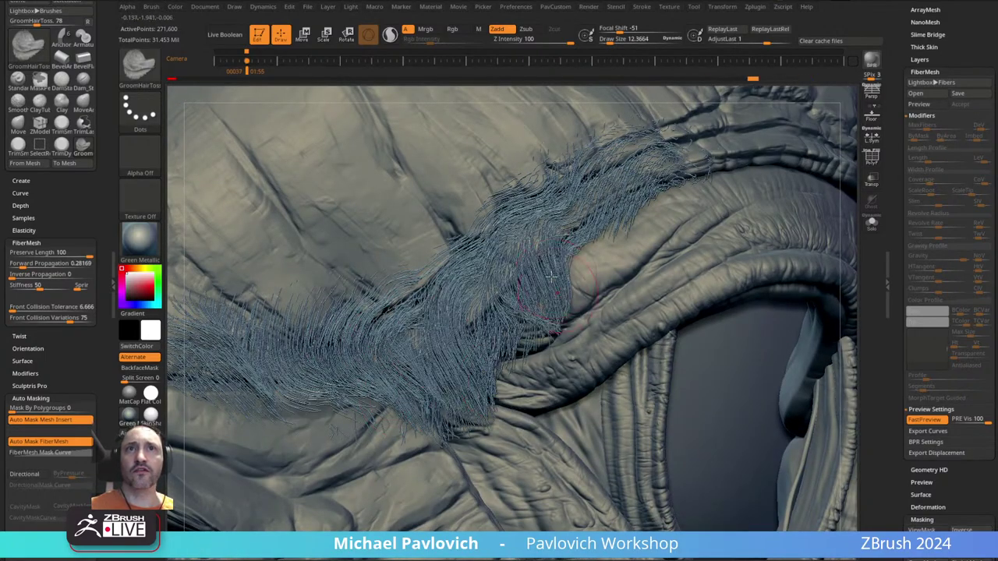
{"action": "right_click_drag", "start_coordinate": [518, 289], "coordinate": [531, 229]}
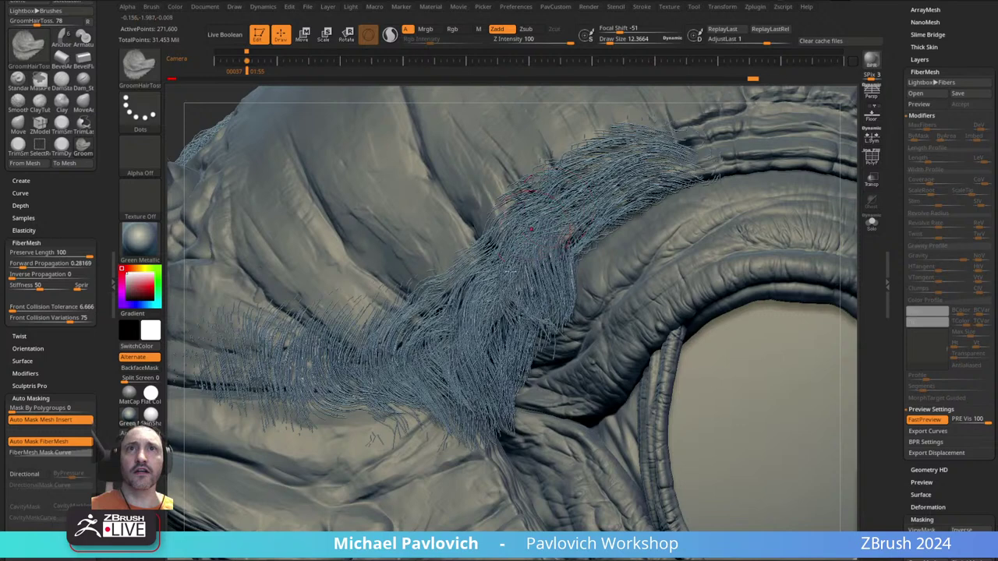
- Turn off FastPreview and comb the fiber tips down over the fold beside the eye
{"action": "left_click", "coordinate": [938, 421]}
{"action": "left_click_drag", "start_coordinate": [470, 429], "coordinate": [512, 392]}
{"action": "right_click_drag", "start_coordinate": [513, 391], "coordinate": [535, 350]}
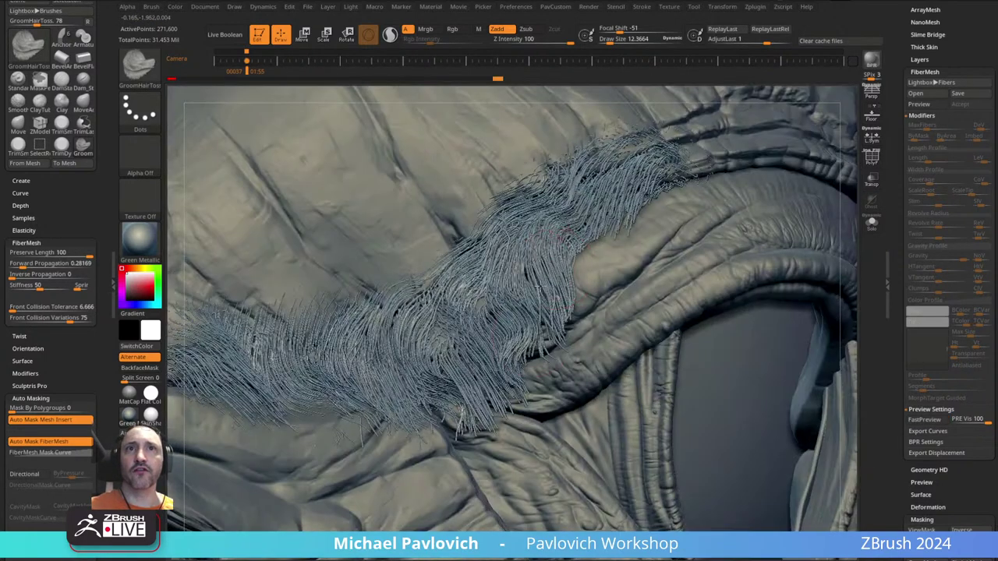
{"action": "left_click_drag", "start_coordinate": [516, 271], "coordinate": [543, 345]}
{"action": "right_click_drag", "start_coordinate": [602, 290], "coordinate": [625, 277]}
- Mask a narrow clump of fibers beside the eye with the MaskPen at draw size 3.18, and invert the mask
{"action": "key", "text": "b"}
{"action": "key", "text": "s"}
{"action": "key", "text": "t"}
{"action": "key", "text": "s"}
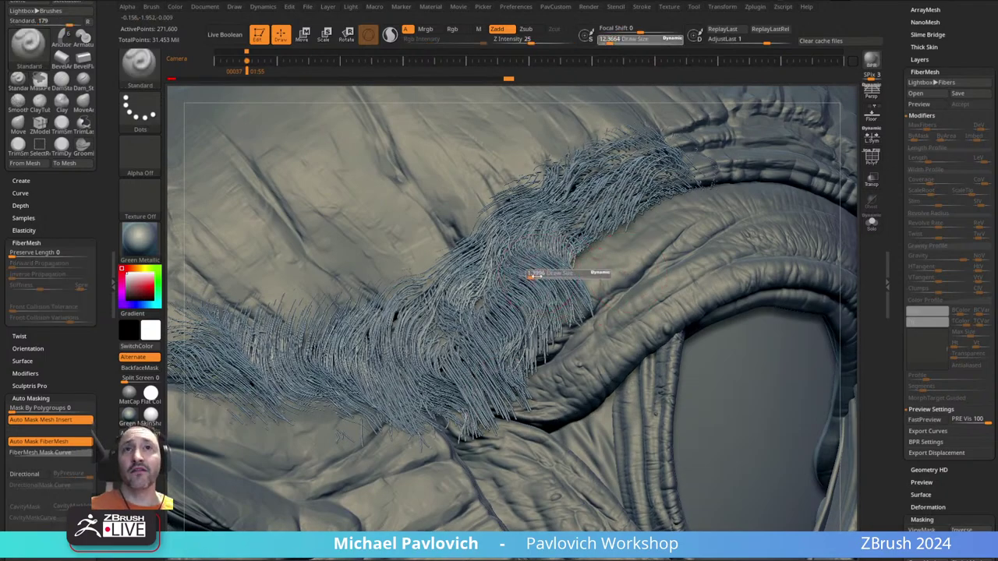
{"action": "left_click_drag", "start_coordinate": [575, 275], "coordinate": [533, 275]}
{"action": "mouse_move", "coordinate": [516, 248]}
{"action": "left_mouse_down", "text": "ctrl"}
{"action": "mouse_move", "coordinate": [569, 300]}
{"action": "mouse_move", "coordinate": [555, 248]}
{"action": "left_mouse_up", "text": "ctrl"}
{"action": "right_click_drag", "start_coordinate": [562, 229], "coordinate": [496, 264]}
{"action": "key", "text": "ctrl"}
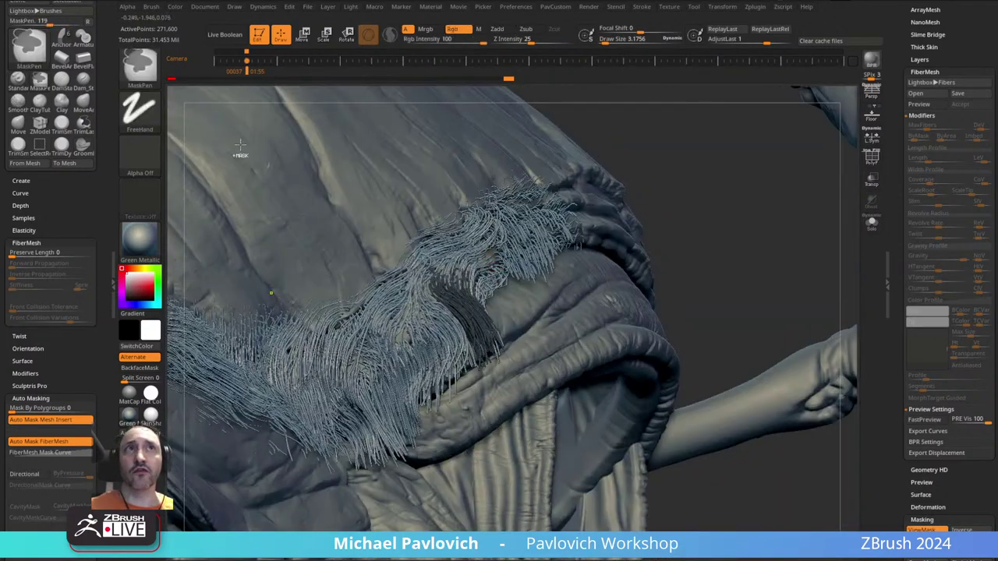
{"action": "mouse_move", "coordinate": [524, 261]}
{"action": "left_mouse_down", "text": "ctrl"}
{"action": "mouse_move", "coordinate": [519, 234]}
{"action": "mouse_move", "coordinate": [437, 337]}
{"action": "left_mouse_up", "text": "ctrl"}
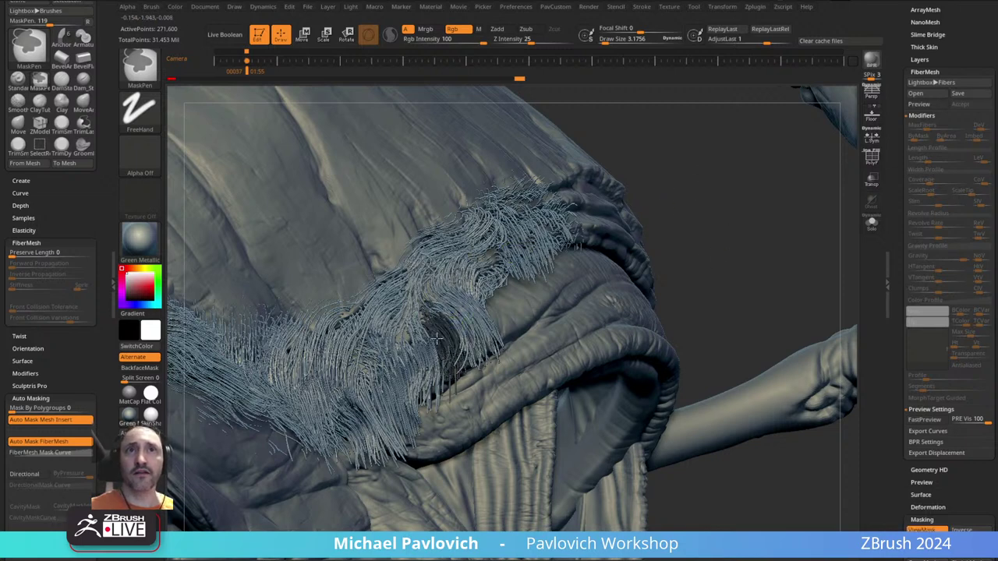
{"action": "left_click", "coordinate": [730, 230], "text": "ctrl"}
- Expand the brush's Elasticity settings and squeeze the unmasked clump together using the Pinch brush at draw size 22.49
{"action": "key", "text": "b"}
{"action": "key", "text": "p"}
{"action": "key", "text": "i"}
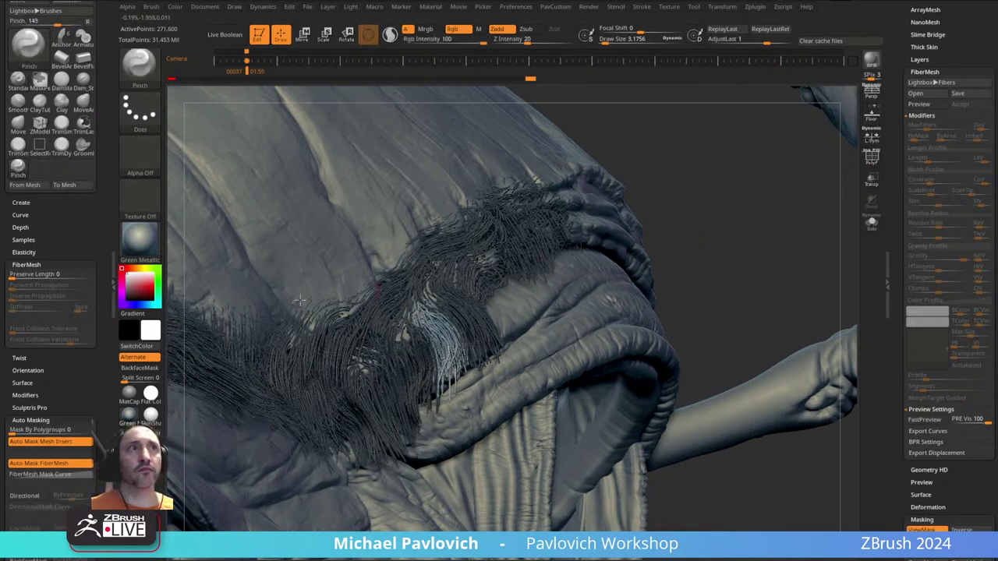
{"action": "scroll", "coordinate": [67, 222], "scroll_direction": "down", "scroll_amount": 5}
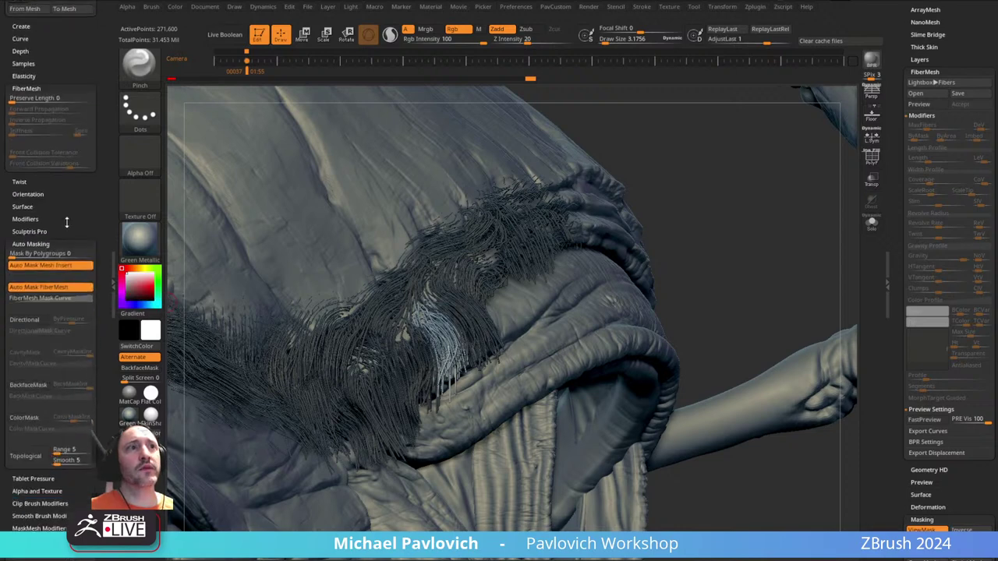
{"action": "scroll", "coordinate": [64, 244], "scroll_direction": "up", "scroll_amount": 4}
{"action": "left_click", "coordinate": [29, 211]}
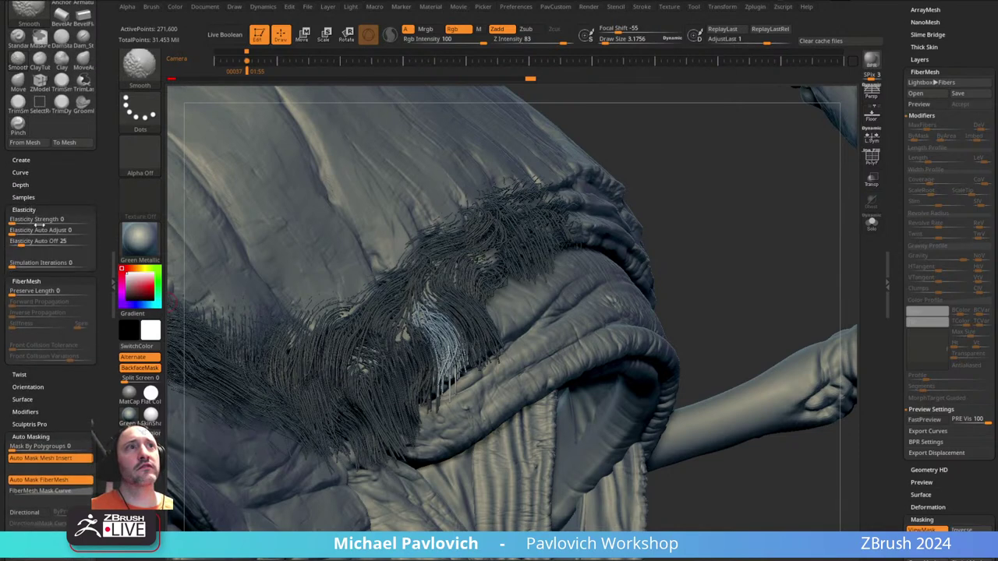
{"action": "left_click_drag", "start_coordinate": [703, 200], "coordinate": [695, 249]}
{"action": "key", "text": "s"}
{"action": "mouse_move", "coordinate": [432, 352]}
{"action": "left_mouse_down"}
{"action": "mouse_move", "coordinate": [448, 354]}
{"action": "mouse_move", "coordinate": [450, 379]}
{"action": "left_mouse_up"}
{"action": "left_click_drag", "start_coordinate": [729, 347], "coordinate": [425, 335]}
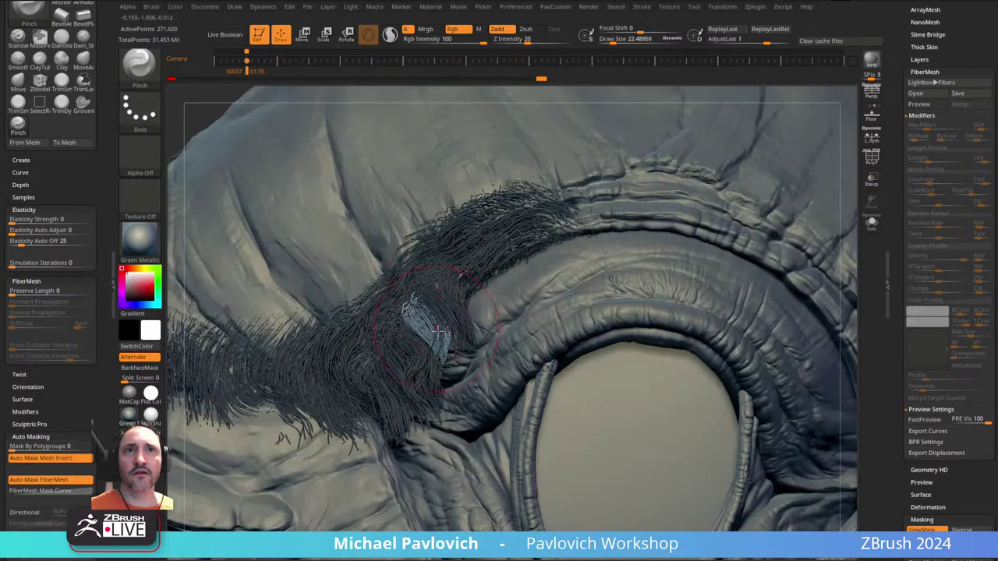
- Nudge the unmasked clump with the Move brush at draw size 2.11, and clear the mask from the fibers
{"action": "key", "text": "b"}
{"action": "key", "text": "m"}
{"action": "key", "text": "v"}
{"action": "key", "text": "s"}
{"action": "left_click", "coordinate": [421, 345]}
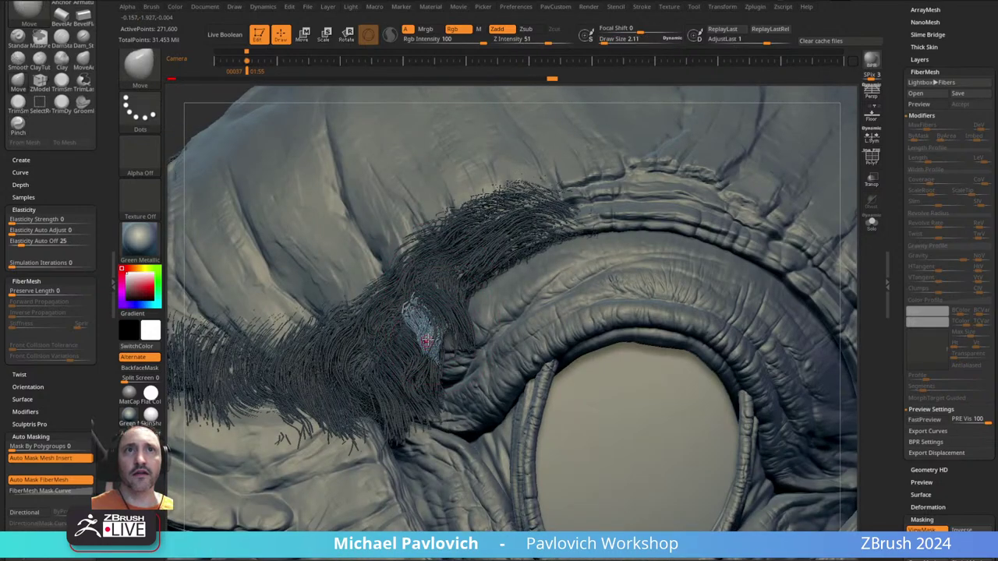
{"action": "right_click_drag", "start_coordinate": [427, 337], "coordinate": [718, 356]}
- Select the GroomSpike brush, try one stroke on the fibers beside the eye and undo it
{"action": "key", "text": "b"}
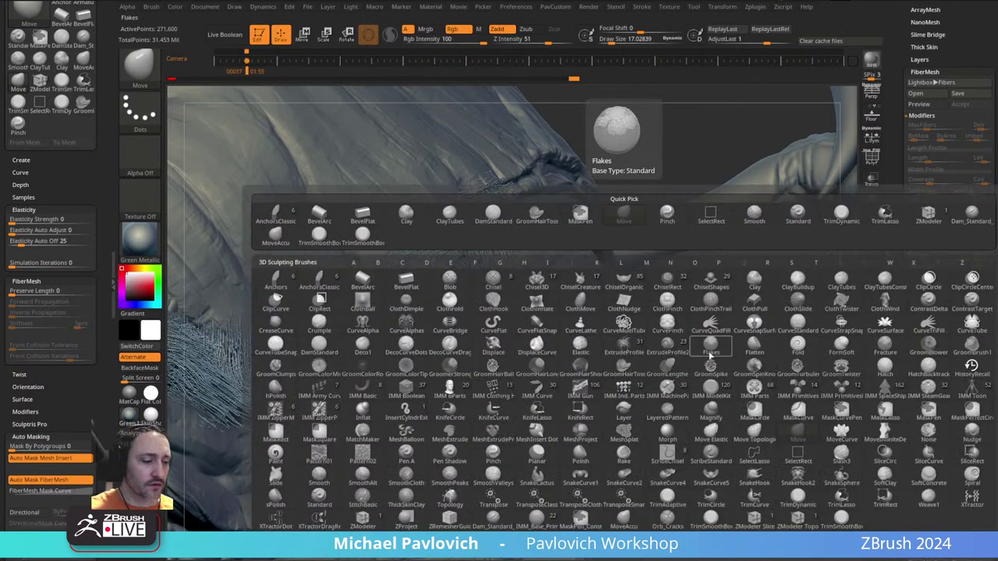
{"action": "key", "text": "g"}
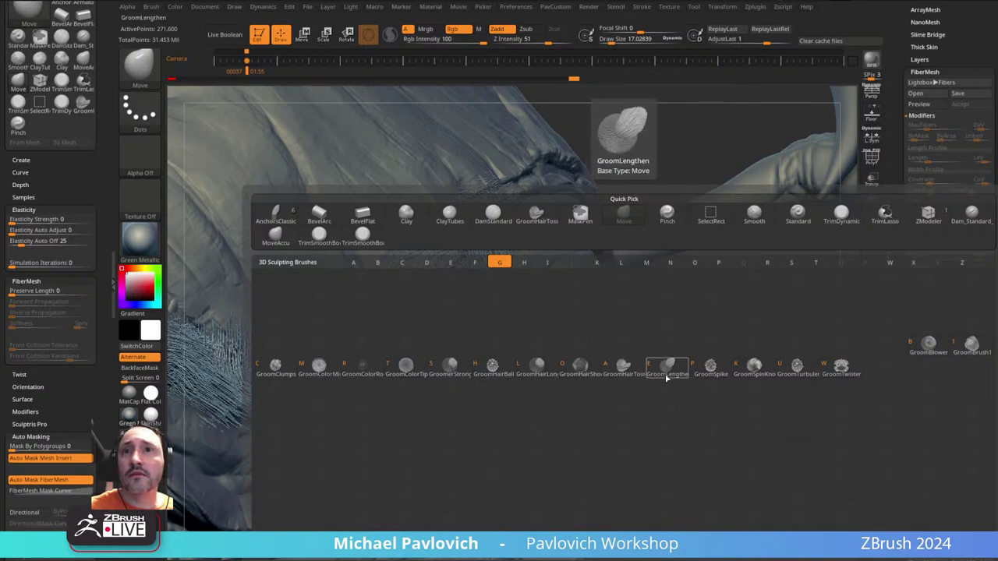
{"action": "left_click", "coordinate": [710, 366]}
{"action": "mouse_move", "coordinate": [373, 328]}
{"action": "left_mouse_down"}
{"action": "mouse_move", "coordinate": [364, 390]}
{"action": "mouse_move", "coordinate": [374, 398]}
{"action": "left_mouse_up"}
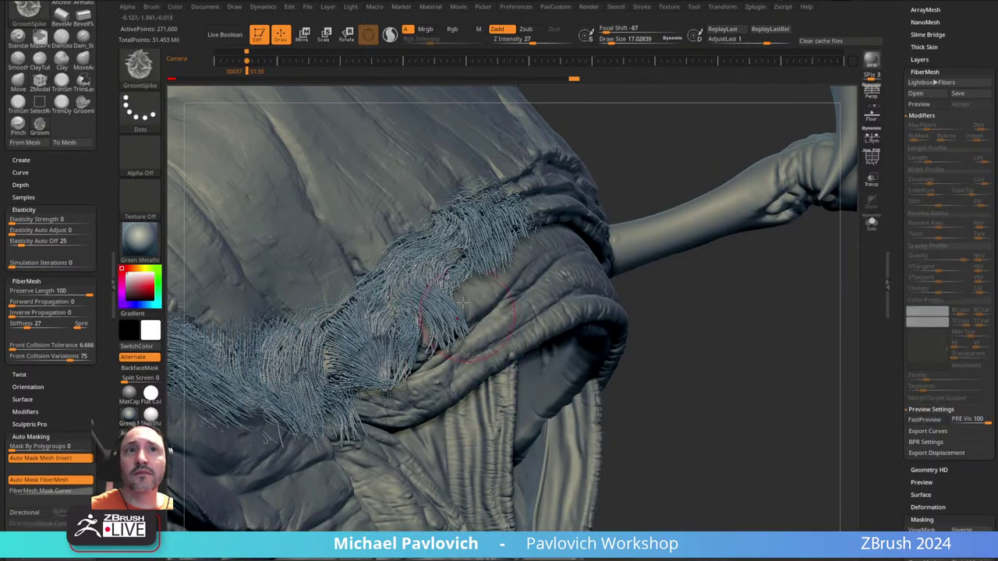
{"action": "key", "text": "ctrl+z"}
- Gather the fibers near the upper end of the brow into spiky tufts with GroomSpike at draw size 9.7
{"action": "key", "text": "["}
{"action": "mouse_move", "coordinate": [472, 261]}
{"action": "left_mouse_down"}
{"action": "mouse_move", "coordinate": [515, 227]}
{"action": "mouse_move", "coordinate": [491, 269]}
{"action": "left_mouse_up"}
{"action": "mouse_move", "coordinate": [721, 324]}
{"action": "left_mouse_down"}
{"action": "mouse_move", "coordinate": [668, 328]}
{"action": "mouse_move", "coordinate": [577, 312]}
{"action": "left_mouse_up"}
{"action": "key", "text": "s"}
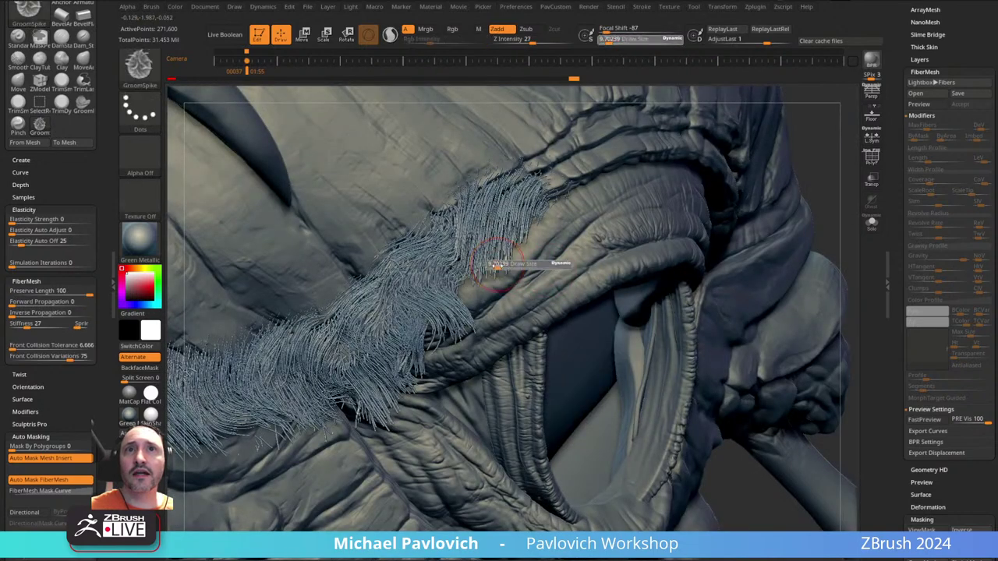
{"action": "left_click_drag", "start_coordinate": [494, 265], "coordinate": [490, 266]}
{"action": "left_click_drag", "start_coordinate": [489, 234], "coordinate": [486, 269]}
{"action": "key", "text": "ctrl+z"}
{"action": "key", "text": "]"}
{"action": "key", "text": "s"}
{"action": "left_click_drag", "start_coordinate": [515, 231], "coordinate": [518, 287]}
{"action": "right_click_drag", "start_coordinate": [835, 182], "coordinate": [521, 211]}
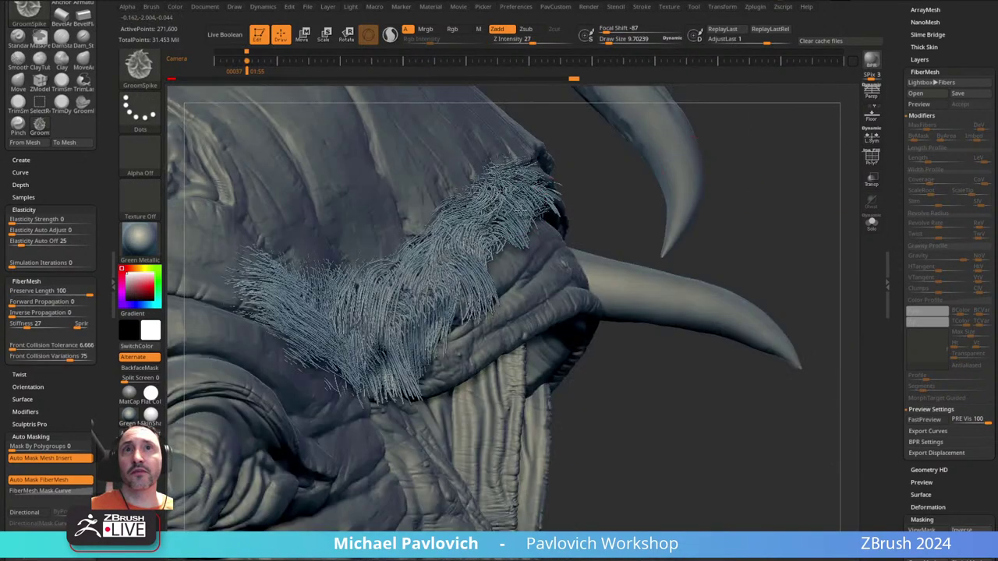
{"action": "left_click_drag", "start_coordinate": [602, 186], "coordinate": [521, 205]}
- Spike the fibers at the upper brow end at draw size 24.49, and clump the remaining strip outward at 13.83
{"action": "key", "text": "]"}
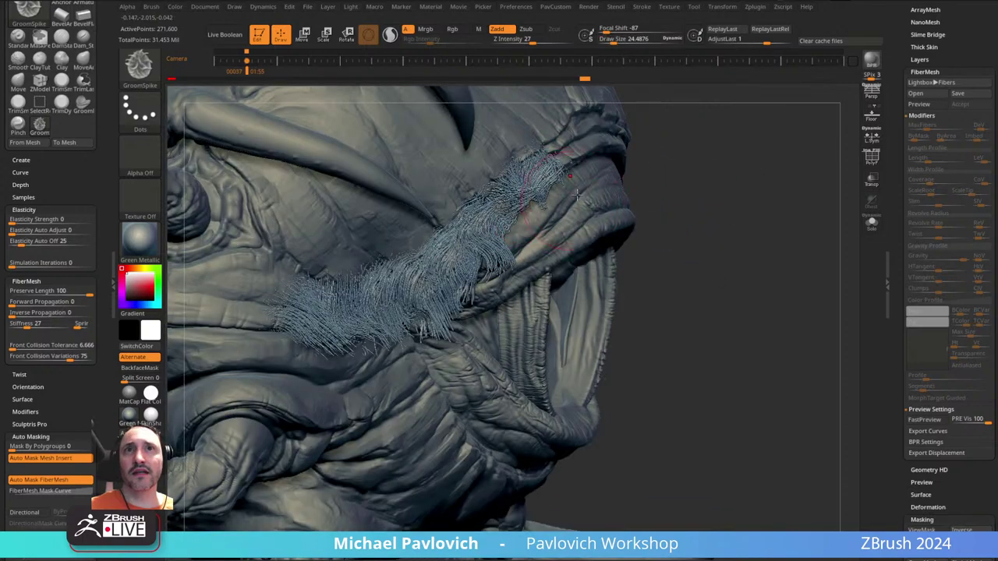
{"action": "mouse_move", "coordinate": [741, 203]}
{"action": "left_mouse_down"}
{"action": "mouse_move", "coordinate": [704, 170]}
{"action": "mouse_move", "coordinate": [690, 181]}
{"action": "left_mouse_up"}
{"action": "mouse_move", "coordinate": [572, 171]}
{"action": "left_mouse_down"}
{"action": "mouse_move", "coordinate": [549, 205]}
{"action": "mouse_move", "coordinate": [609, 206]}
{"action": "mouse_move", "coordinate": [597, 218]}
{"action": "left_mouse_up"}
{"action": "key", "text": "s"}
{"action": "left_click_drag", "start_coordinate": [548, 248], "coordinate": [483, 295]}
{"action": "mouse_move", "coordinate": [588, 289]}
{"action": "left_mouse_down"}
{"action": "mouse_move", "coordinate": [499, 290]}
{"action": "mouse_move", "coordinate": [463, 318]}
{"action": "left_mouse_up"}
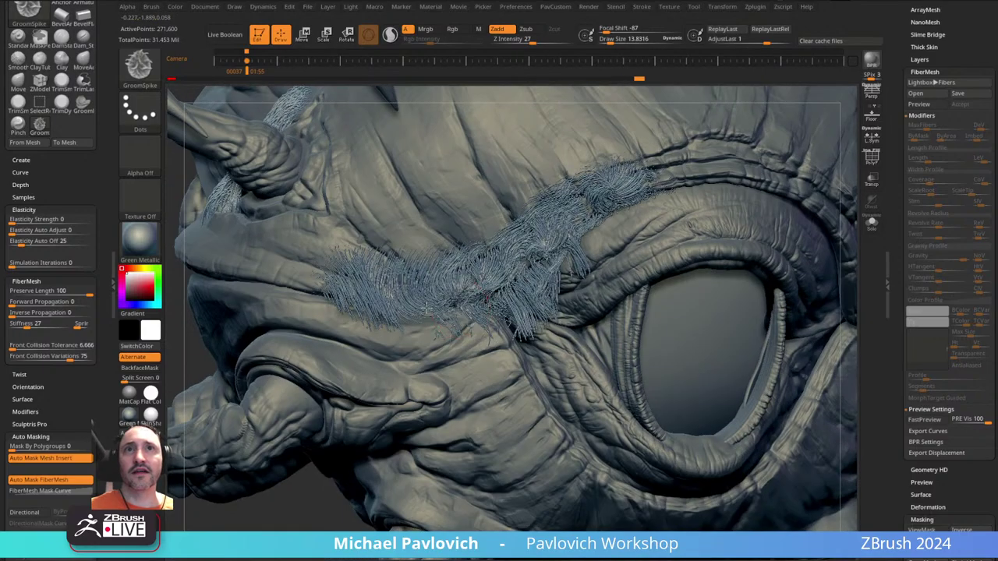
{"action": "mouse_move", "coordinate": [416, 290]}
{"action": "left_mouse_down"}
{"action": "mouse_move", "coordinate": [398, 318]}
{"action": "mouse_move", "coordinate": [348, 300]}
{"action": "left_mouse_up"}
{"action": "mouse_move", "coordinate": [345, 292]}
{"action": "right_mouse_down", "text": "ctrl"}
{"action": "mouse_move", "coordinate": [379, 225]}
{"action": "mouse_move", "coordinate": [394, 267]}
{"action": "mouse_move", "coordinate": [386, 248]}
{"action": "mouse_move", "coordinate": [375, 282]}
{"action": "mouse_move", "coordinate": [503, 260]}
{"action": "mouse_move", "coordinate": [356, 278]}
{"action": "right_mouse_up", "text": "ctrl"}
{"action": "right_click_drag", "start_coordinate": [577, 133], "coordinate": [473, 243], "text": "alt"}
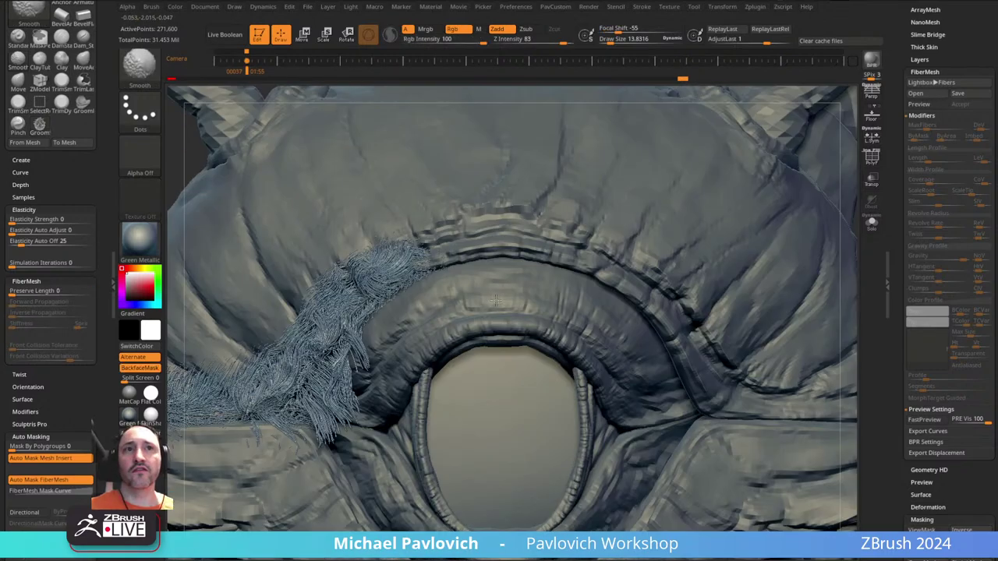
{"action": "right_click_drag", "start_coordinate": [473, 312], "coordinate": [463, 269], "text": "ctrl"}
- Switch to the browser, examine the hair in an enlarged Koh the Face Stealer render on ArtStation, and return to ZBrush
{"action": "key", "text": "alt+Tab"}
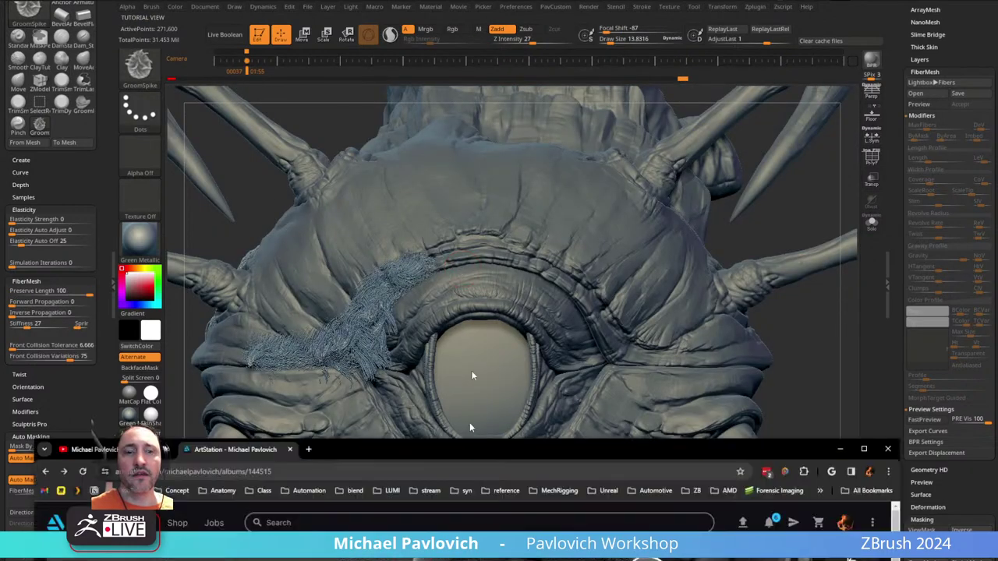
{"action": "left_click", "coordinate": [219, 441]}
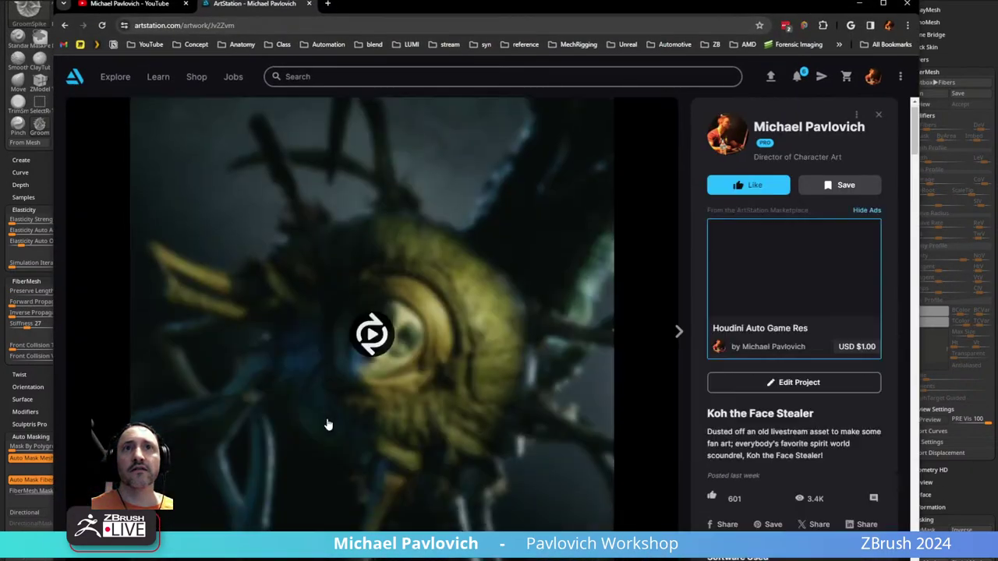
{"action": "scroll", "coordinate": [350, 427], "scroll_direction": "down", "scroll_amount": 10}
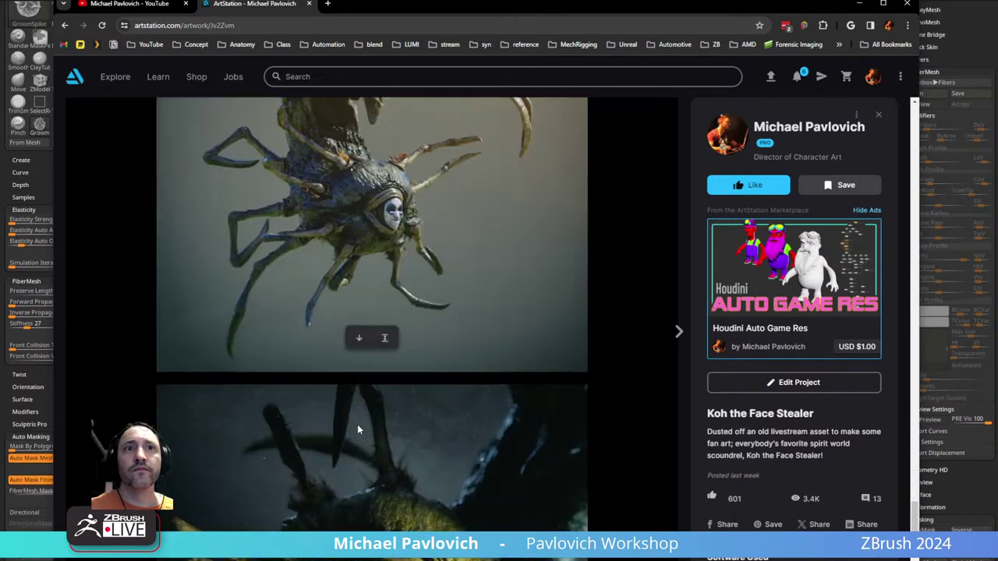
{"action": "left_click", "coordinate": [381, 557]}
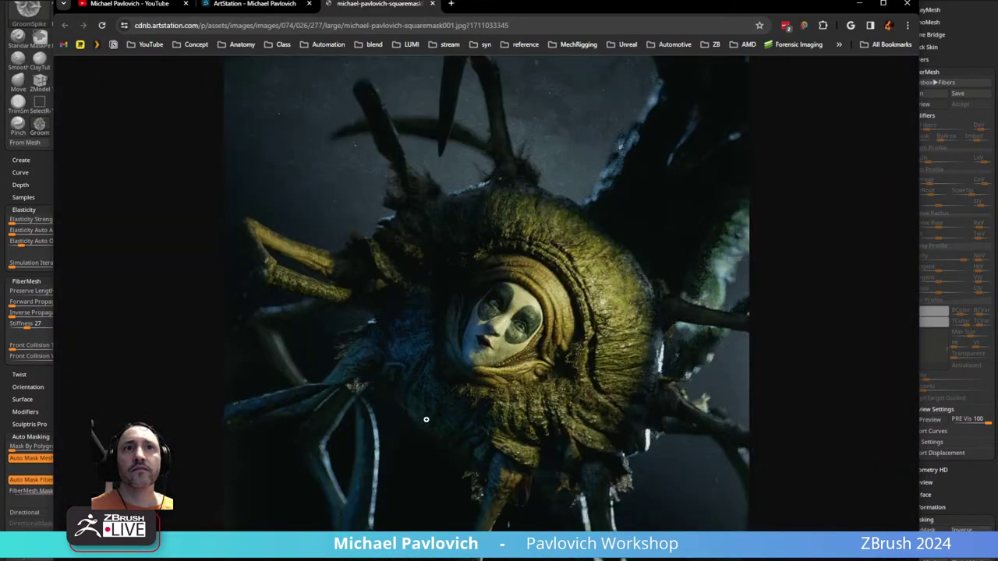
{"action": "left_click", "coordinate": [425, 369]}
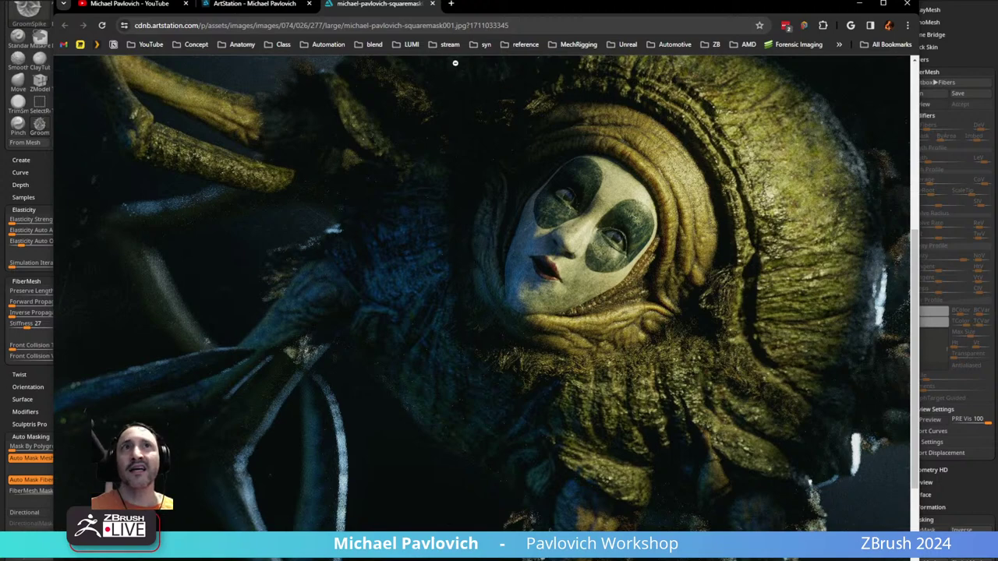
{"action": "middle_click", "coordinate": [390, 8]}
{"action": "key", "text": "alt+Tab"}
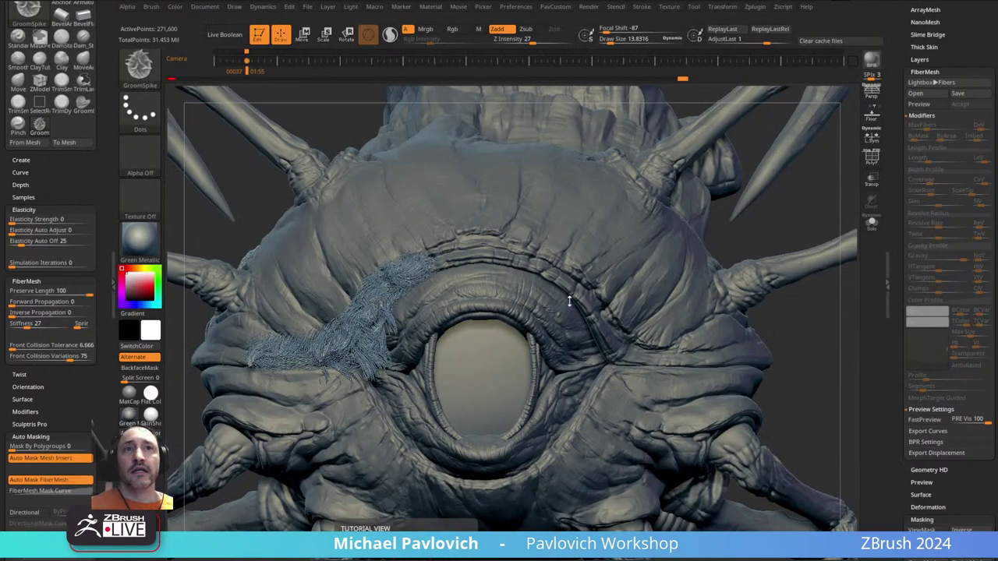
{"action": "left_click_drag", "start_coordinate": [750, 243], "coordinate": [757, 223]}
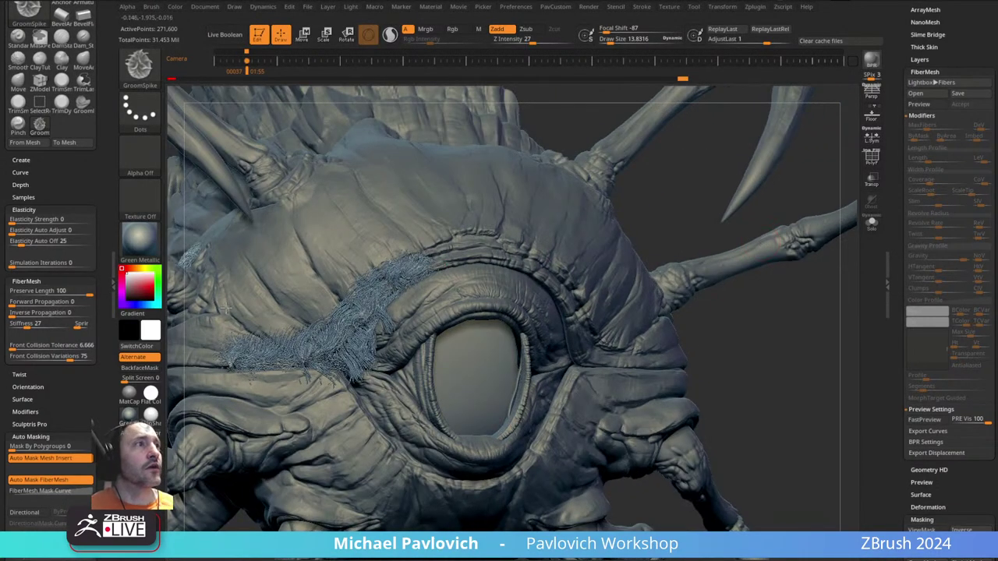
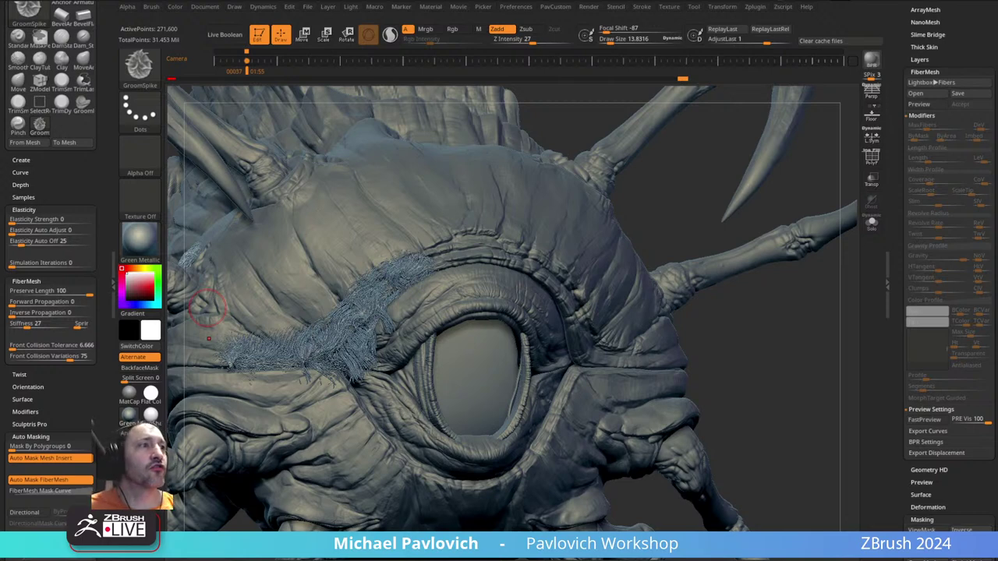
- Display the polyframe on the brow fibers, then make the ShellFrontTop_high subtool active and isolate it in Solo mode
{"action": "right_click_drag", "start_coordinate": [532, 231], "coordinate": [577, 140], "text": "ctrl"}
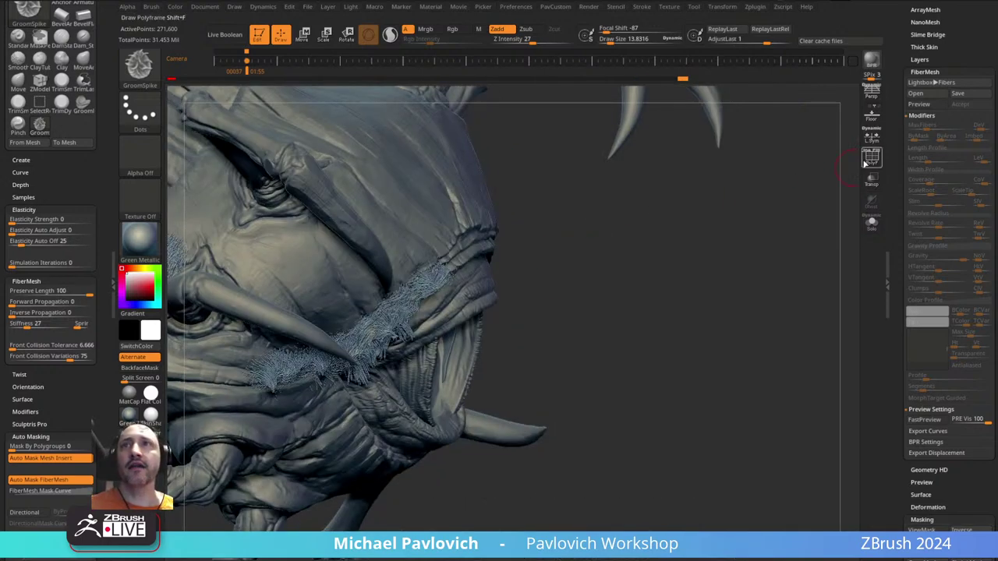
{"action": "left_click", "coordinate": [871, 158]}
{"action": "right_click_drag", "start_coordinate": [614, 232], "coordinate": [682, 181]}
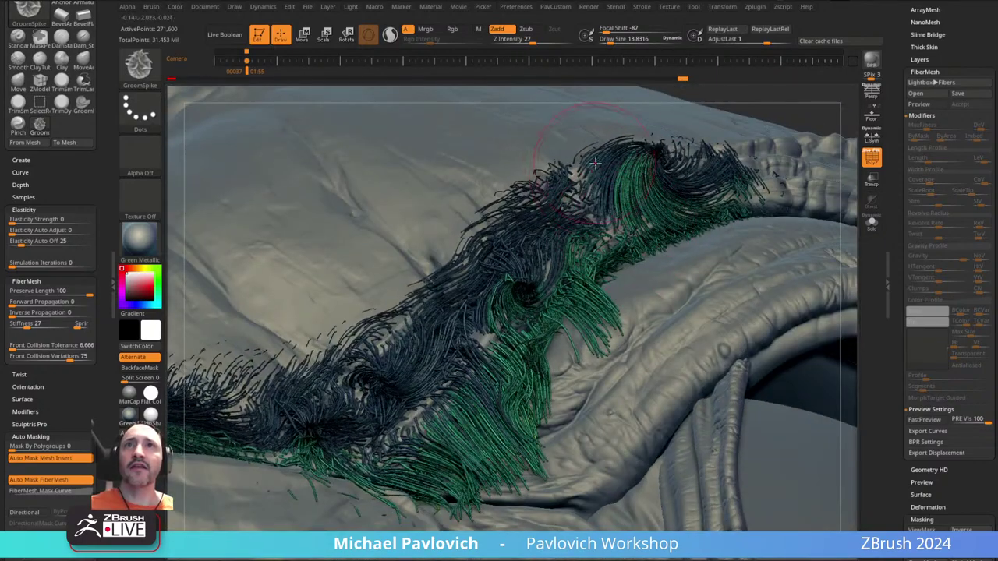
{"action": "right_click_drag", "start_coordinate": [763, 154], "coordinate": [839, 237]}
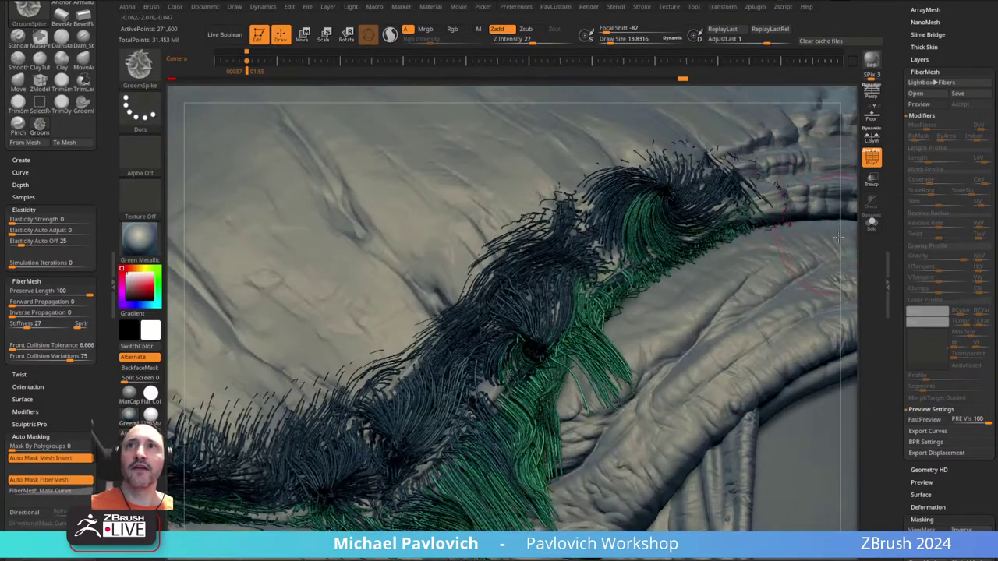
{"action": "left_click", "coordinate": [803, 184], "text": "alt"}
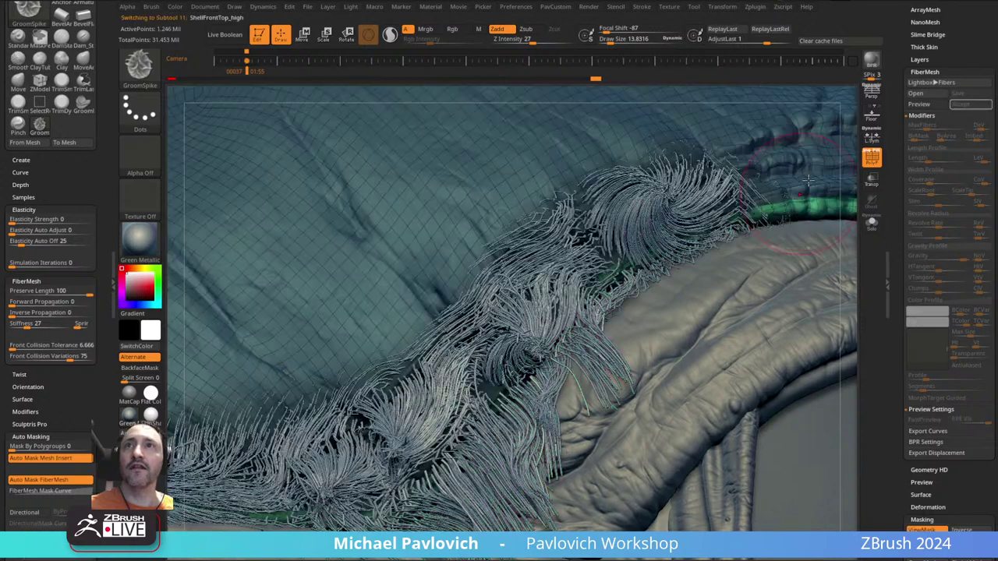
{"action": "left_click", "coordinate": [872, 224]}
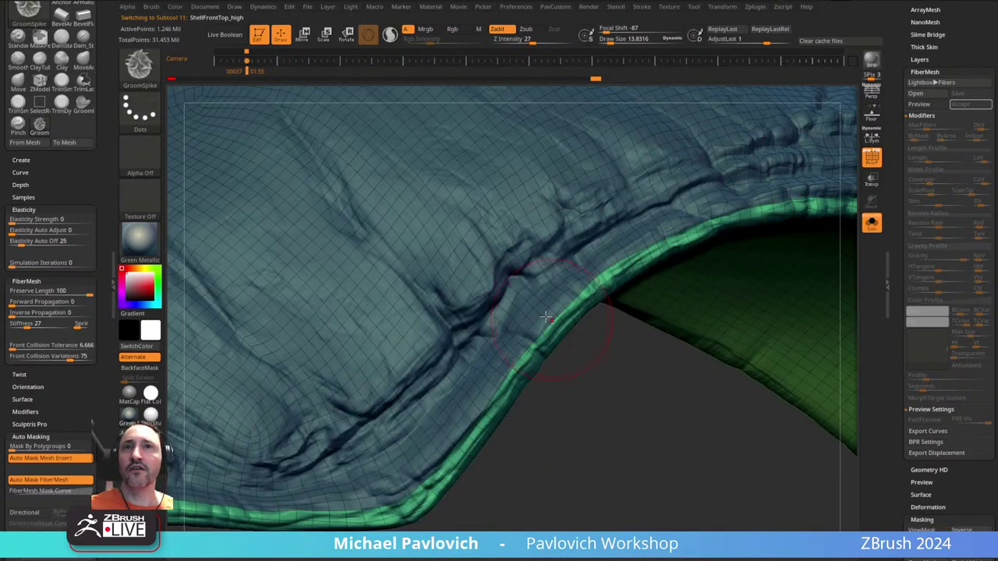
- Switch to the Standard brush and assign three adjacent rectangular polygroups along the shell's lower edge
{"action": "key", "text": "b"}
{"action": "key", "text": "s"}
{"action": "key", "text": "t"}
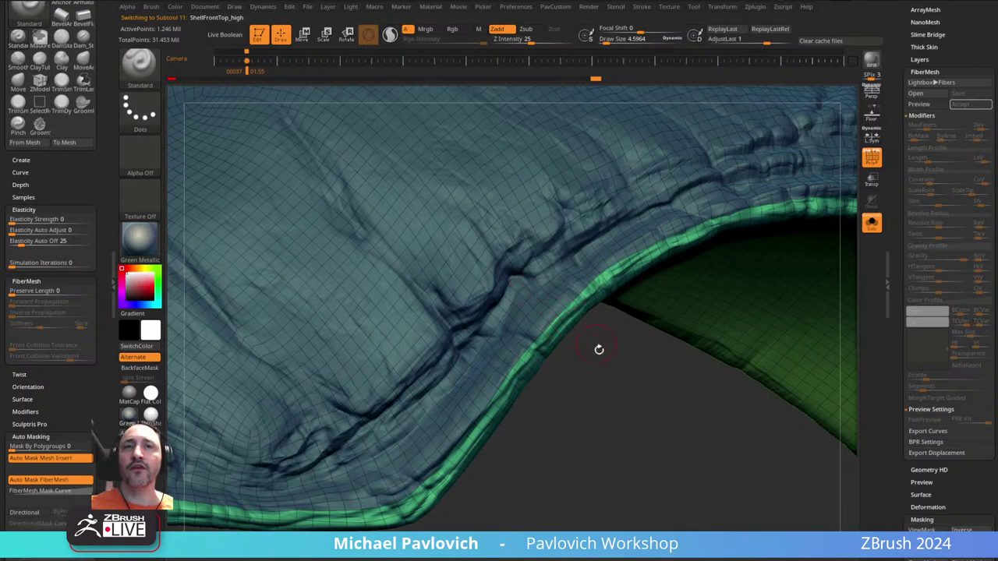
{"action": "mouse_move", "coordinate": [599, 348]}
{"action": "left_mouse_down"}
{"action": "mouse_move", "coordinate": [590, 400]}
{"action": "mouse_move", "coordinate": [609, 363]}
{"action": "mouse_move", "coordinate": [631, 194]}
{"action": "left_mouse_up"}
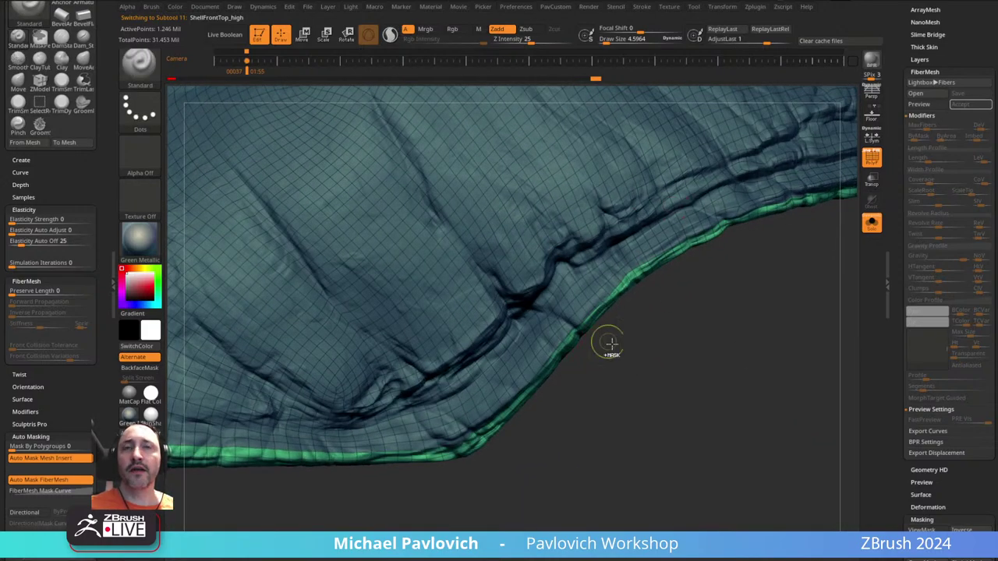
{"action": "left_click_drag", "start_coordinate": [633, 357], "coordinate": [528, 251], "text": "ctrl+shift"}
{"action": "key", "text": "ctrl+w"}
{"action": "left_click", "coordinate": [676, 317], "text": "ctrl+shift"}
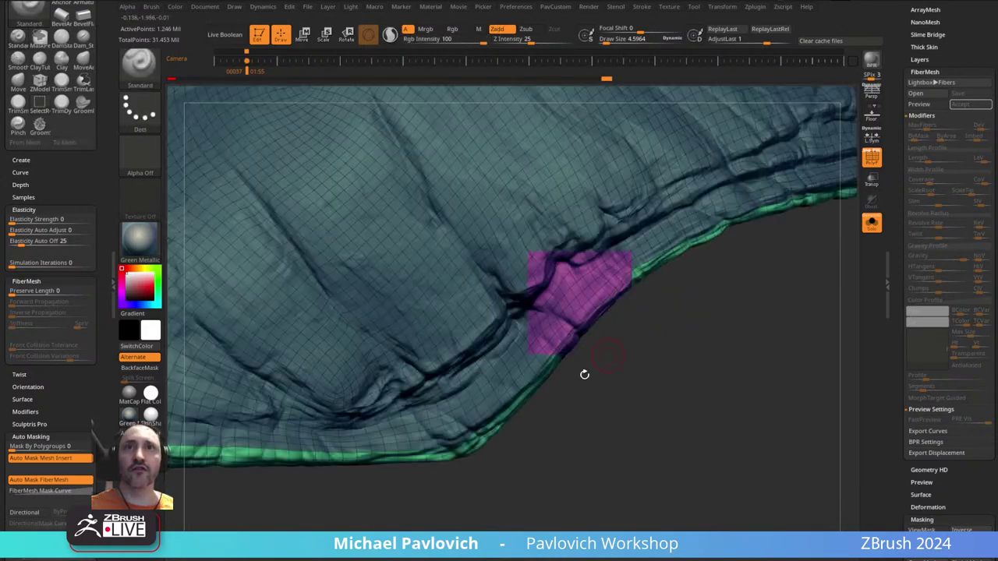
{"action": "left_click_drag", "start_coordinate": [552, 427], "coordinate": [458, 314], "text": "ctrl+shift"}
{"action": "key", "text": "ctrl+w"}
{"action": "left_click", "coordinate": [535, 446], "text": "ctrl+shift"}
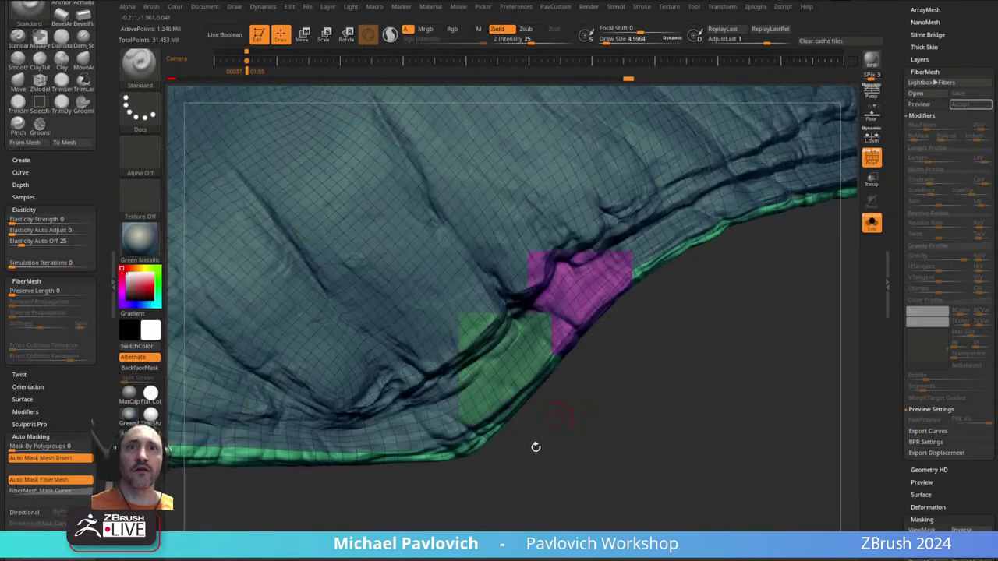
{"action": "left_click_drag", "start_coordinate": [517, 485], "coordinate": [381, 400], "text": "ctrl+shift"}
{"action": "key", "text": "ctrl+w"}
{"action": "left_click", "coordinate": [678, 357], "text": "ctrl+shift"}
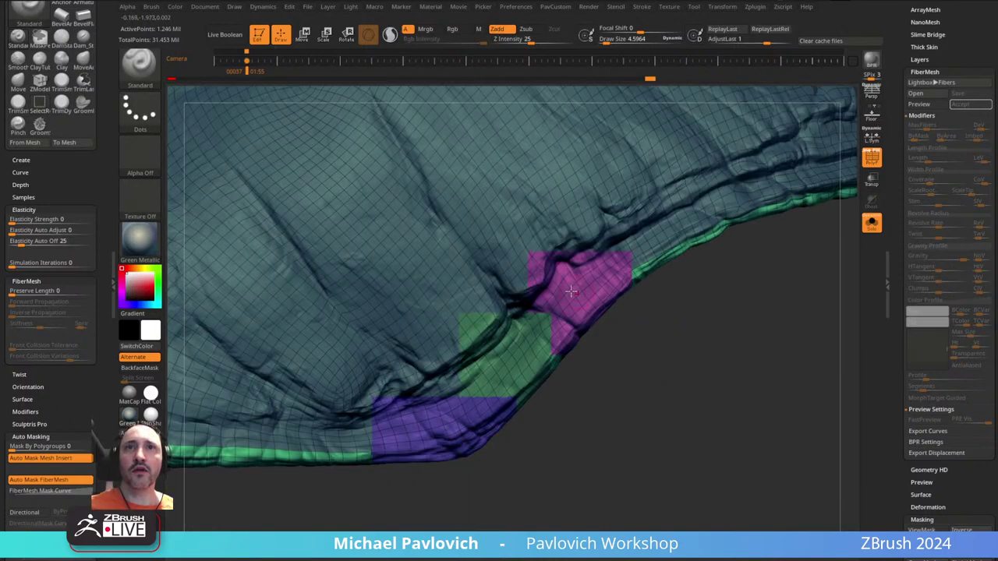
{"action": "mouse_move", "coordinate": [571, 290]}
{"action": "right_mouse_down"}
{"action": "mouse_move", "coordinate": [642, 338]}
{"action": "mouse_move", "coordinate": [573, 299]}
{"action": "mouse_move", "coordinate": [636, 408]}
{"action": "right_mouse_up"}
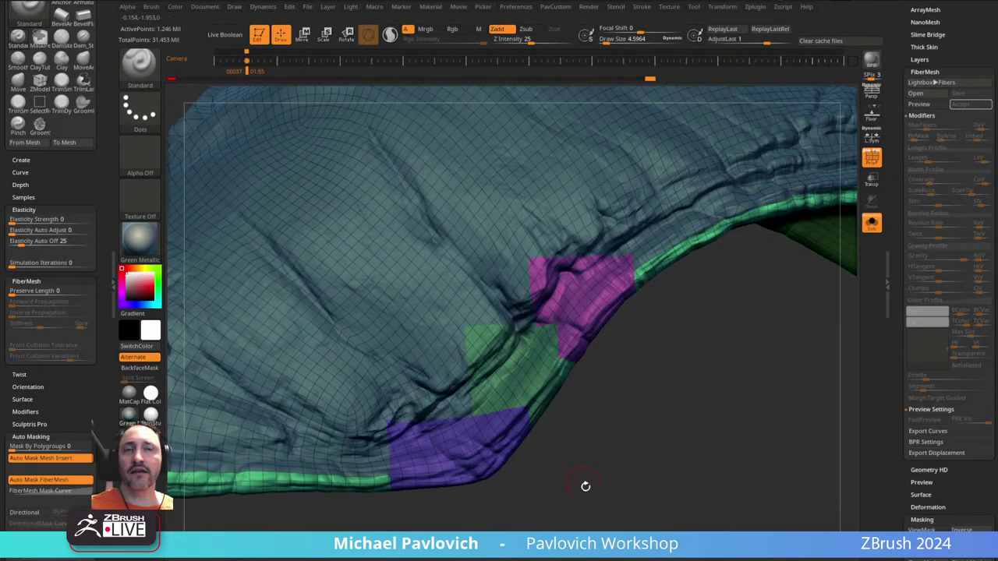
- Undo the most recent polygroup assignment on the shell and make the Fibers27 subtool active
{"action": "key", "text": "ctrl+z"}
{"action": "key", "text": "ctrl+z"}
{"action": "key", "text": "ctrl+z"}
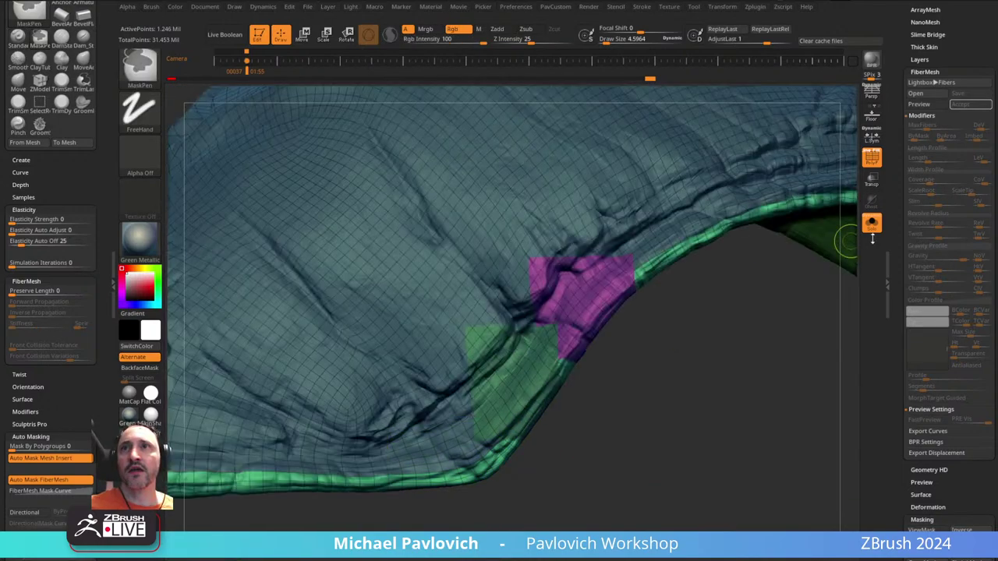
{"action": "left_click_drag", "start_coordinate": [887, 218], "coordinate": [869, 463]}
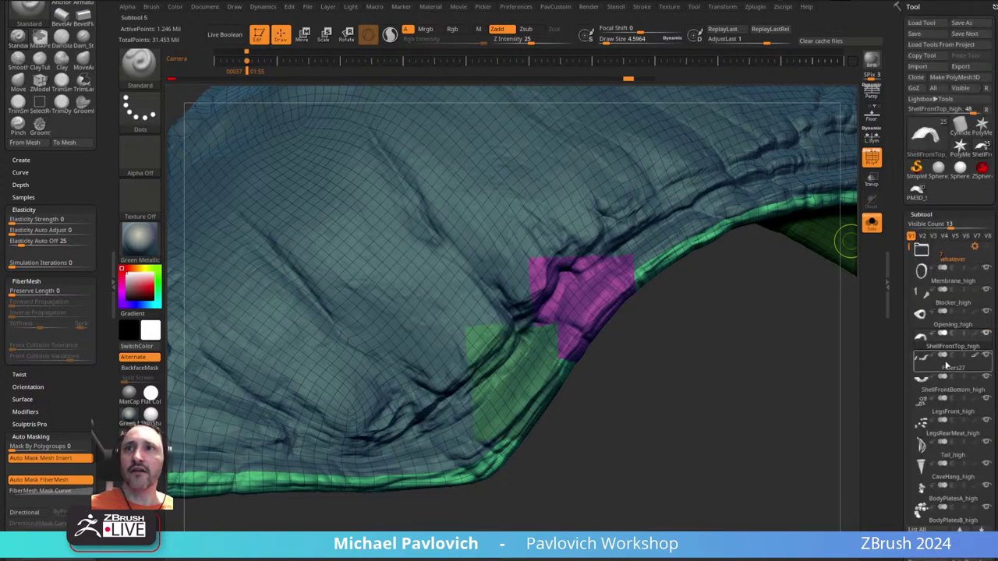
{"action": "mouse_move", "coordinate": [948, 366]}
{"action": "mouse_move", "coordinate": [855, 354]}
{"action": "left_mouse_down"}
{"action": "mouse_move", "coordinate": [777, 242]}
{"action": "mouse_move", "coordinate": [771, 298]}
{"action": "left_mouse_up"}
{"action": "left_click_drag", "start_coordinate": [692, 335], "coordinate": [724, 353]}
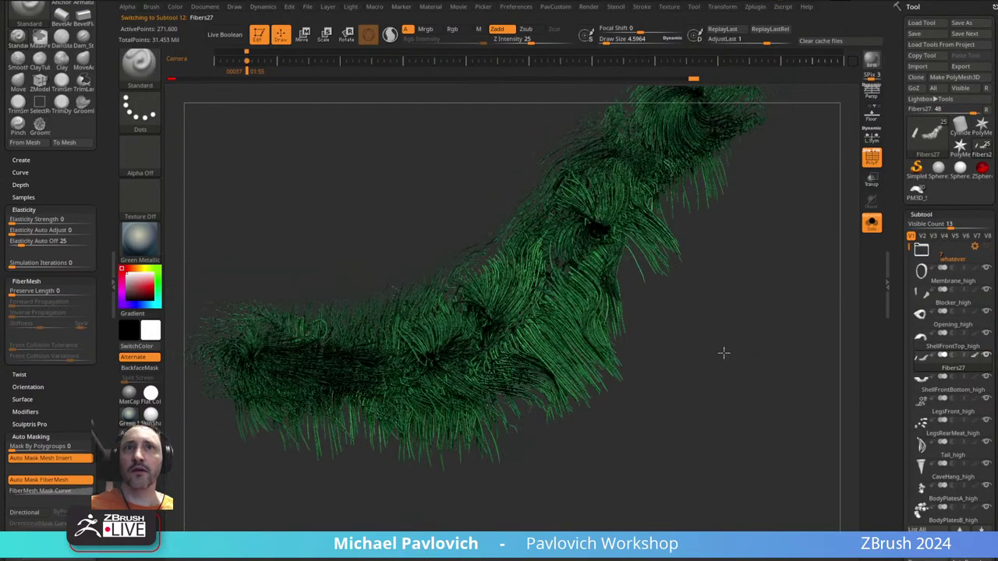
- Mask a patch of strands near the middle of Fibers27 at draw size 2.11 and turn it into its own polygroup
{"action": "left_click", "coordinate": [863, 165]}
{"action": "left_click_drag", "start_coordinate": [703, 293], "coordinate": [703, 312], "text": "alt"}
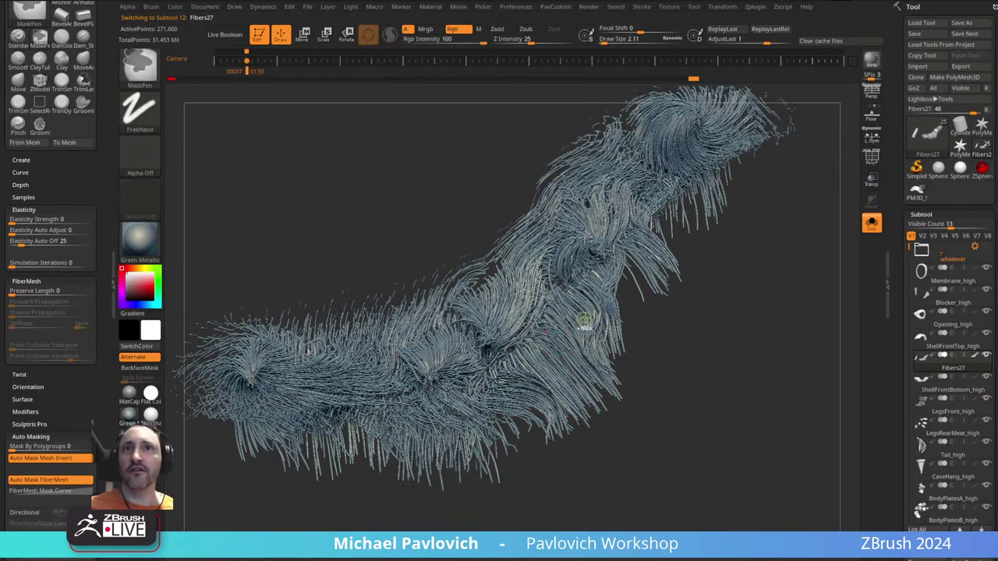
{"action": "left_click_drag", "start_coordinate": [587, 328], "coordinate": [564, 319], "text": "ctrl"}
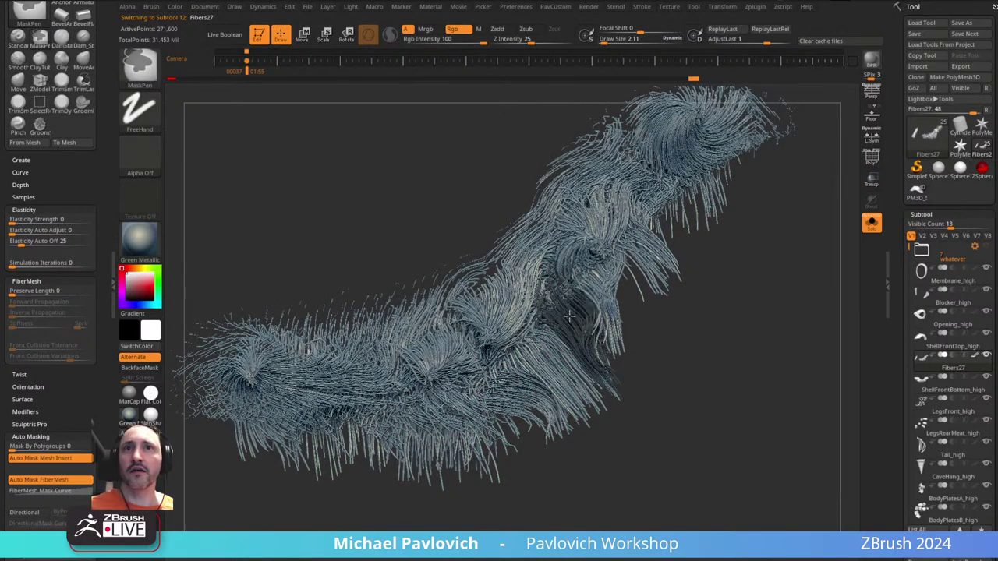
{"action": "left_click", "coordinate": [870, 158]}
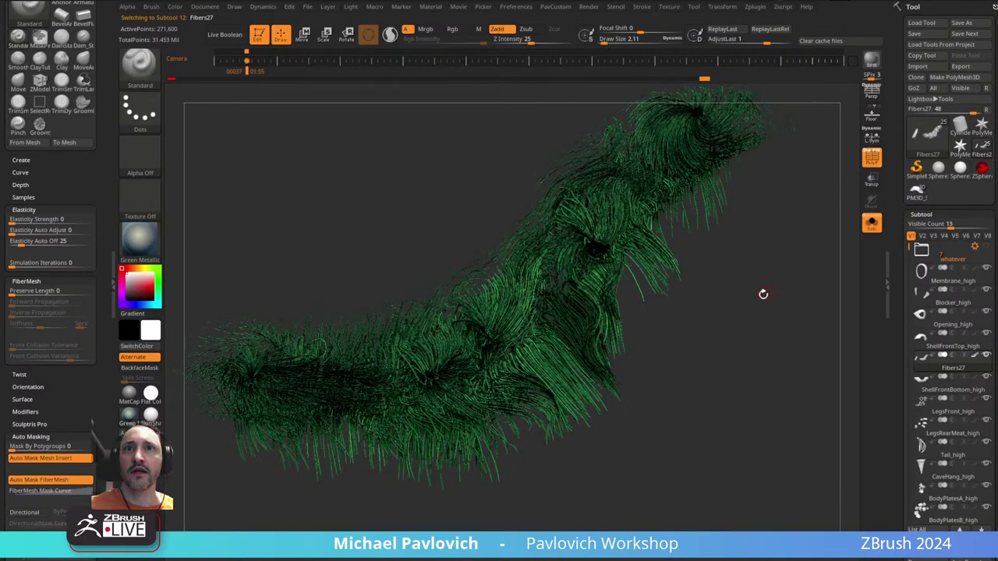
{"action": "left_click_drag", "start_coordinate": [684, 342], "coordinate": [677, 406], "text": "alt"}
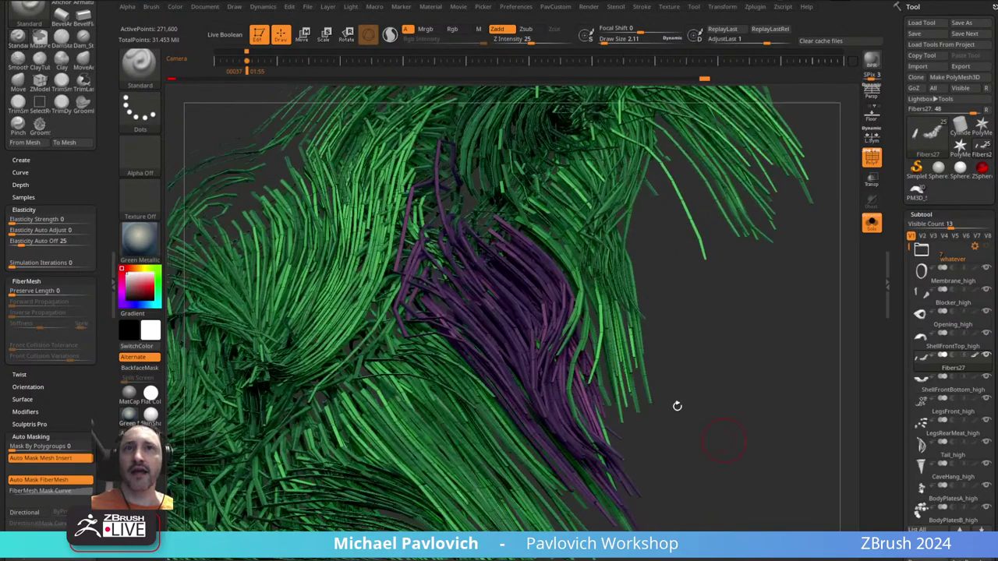
- Isolate the newly grouped strands and gather them with the Pinch brush at draw size 38.34
{"action": "left_click", "coordinate": [562, 318], "text": "ctrl+shift"}
{"action": "mouse_move", "coordinate": [673, 313]}
{"action": "left_mouse_down", "text": "alt"}
{"action": "mouse_move", "coordinate": [715, 274]}
{"action": "mouse_move", "coordinate": [700, 300]}
{"action": "mouse_move", "coordinate": [635, 301]}
{"action": "left_mouse_up", "text": "alt"}
{"action": "key", "text": "b"}
{"action": "key", "text": "p"}
{"action": "key", "text": "i"}
{"action": "key", "text": "s"}
{"action": "left_click_drag", "start_coordinate": [570, 330], "coordinate": [566, 327]}
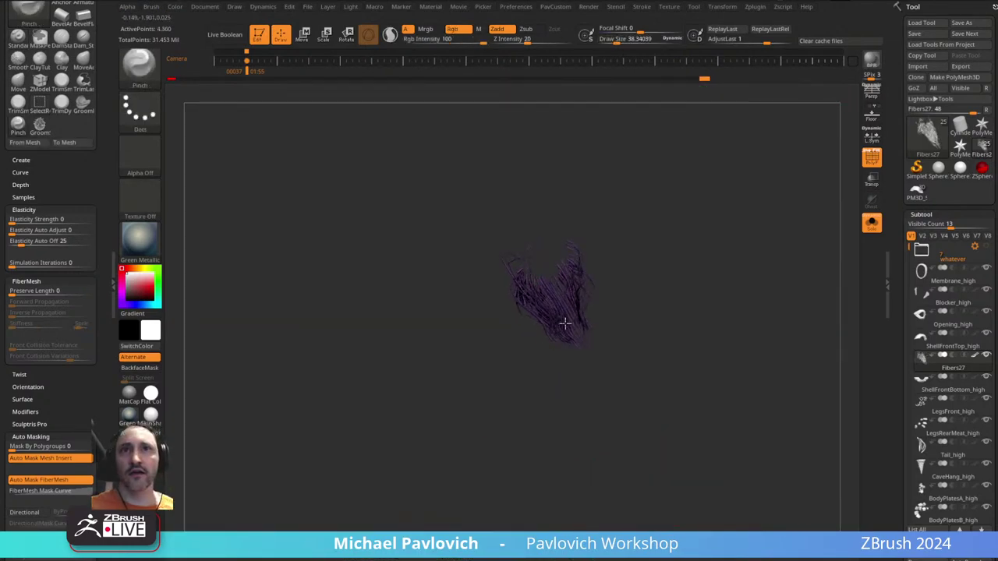
{"action": "mouse_move", "coordinate": [630, 316]}
{"action": "left_mouse_down"}
{"action": "mouse_move", "coordinate": [543, 340]}
{"action": "mouse_move", "coordinate": [568, 338]}
{"action": "left_mouse_up"}
- Reshape the isolated tuft with the Move brush at draw size 24.49 and browse the Groom brushes
{"action": "key", "text": "b"}
{"action": "key", "text": "m"}
{"action": "key", "text": "v"}
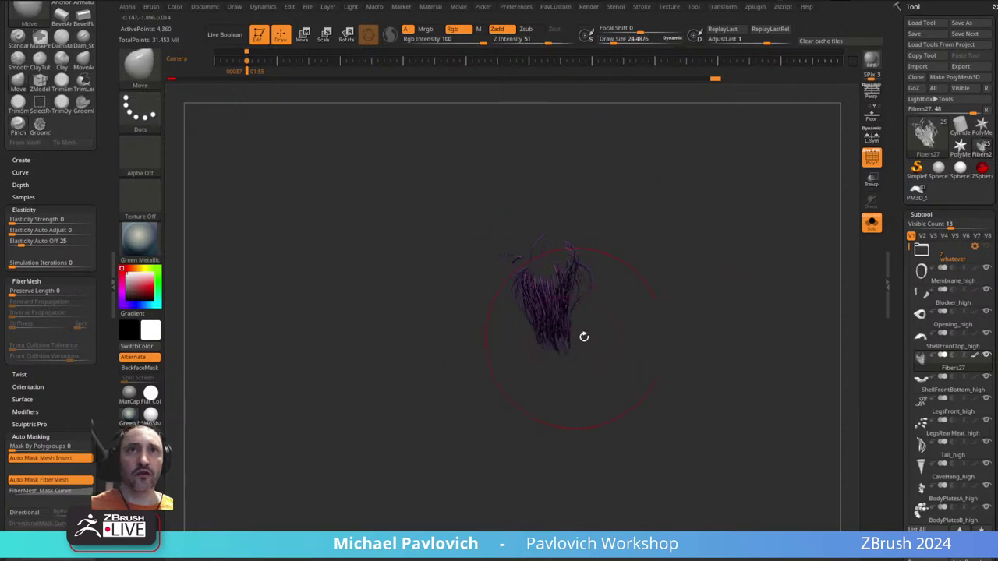
{"action": "key", "text": "b"}
{"action": "key", "text": "g"}
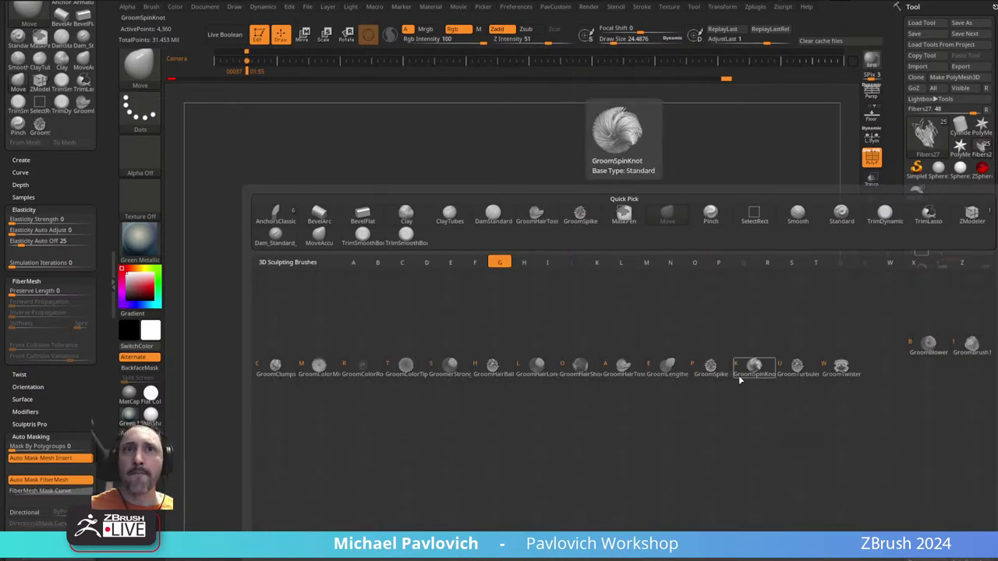
{"action": "left_click", "coordinate": [735, 375]}
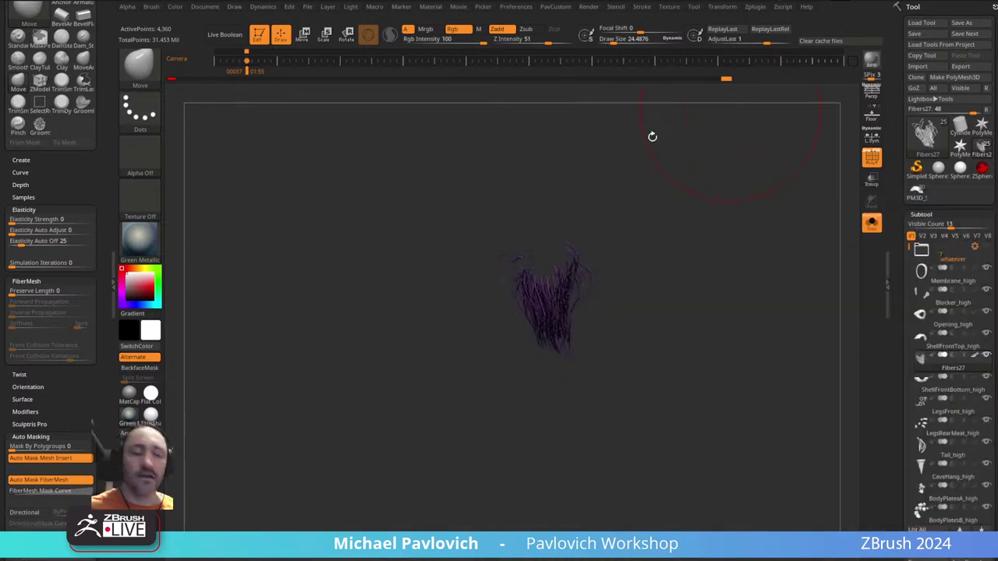
- Twist the isolated tuft with the Spiral brush at draw size 24.49
{"action": "key", "text": "b"}
{"action": "key", "text": "s"}
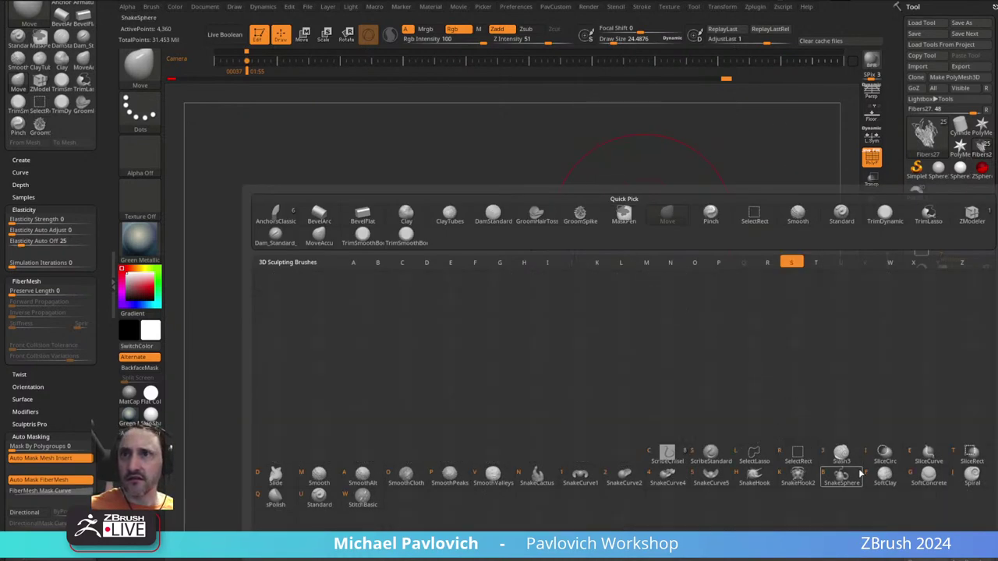
{"action": "left_click", "coordinate": [967, 474]}
{"action": "left_click_drag", "start_coordinate": [559, 318], "coordinate": [575, 299]}
{"action": "key", "text": "ctrl+z"}
{"action": "key", "text": "ctrl+z"}
{"action": "key", "text": "ctrl+z"}
{"action": "key", "text": "ctrl+z"}
{"action": "key", "text": "ctrl+z"}
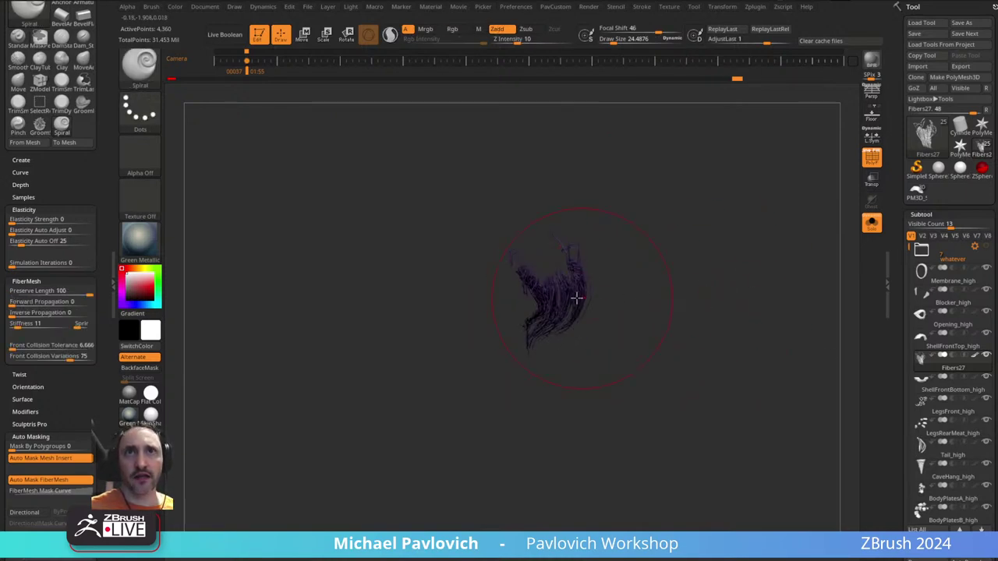
- Turn off Solo and polyframe, inspect the twisted tuft on the creature, and unhide all of Fibers27
{"action": "left_click", "coordinate": [872, 226]}
{"action": "left_click", "coordinate": [871, 160]}
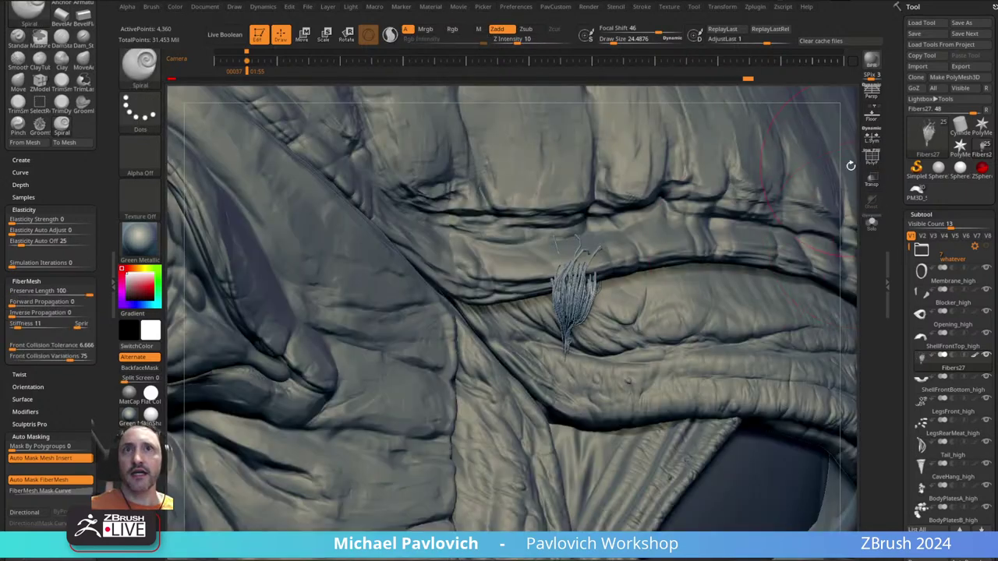
{"action": "right_click_drag", "start_coordinate": [662, 347], "coordinate": [551, 251]}
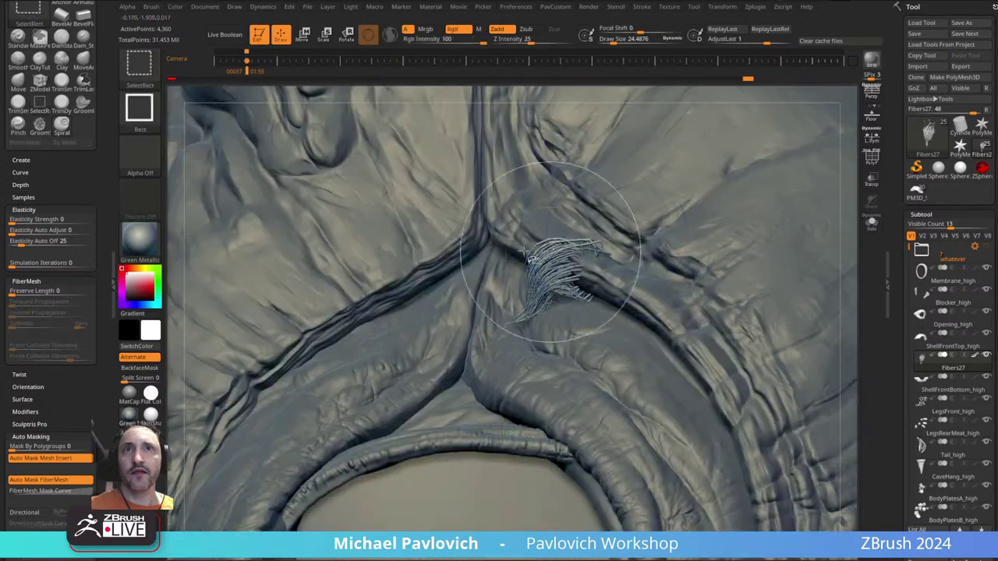
{"action": "left_click", "coordinate": [847, 234], "text": "ctrl+shift"}
{"action": "mouse_move", "coordinate": [733, 274]}
{"action": "right_mouse_down"}
{"action": "mouse_move", "coordinate": [656, 249]}
{"action": "mouse_move", "coordinate": [616, 312]}
{"action": "mouse_move", "coordinate": [653, 229]}
{"action": "mouse_move", "coordinate": [624, 265]}
{"action": "mouse_move", "coordinate": [595, 221]}
{"action": "mouse_move", "coordinate": [544, 320]}
{"action": "right_mouse_up"}
- Switch to the Standard brush and set its draw size to 10.99
{"action": "key", "text": "b"}
{"action": "key", "text": "s"}
{"action": "key", "text": "t"}
{"action": "key", "text": "s"}
{"action": "left_click_drag", "start_coordinate": [544, 320], "coordinate": [538, 321]}
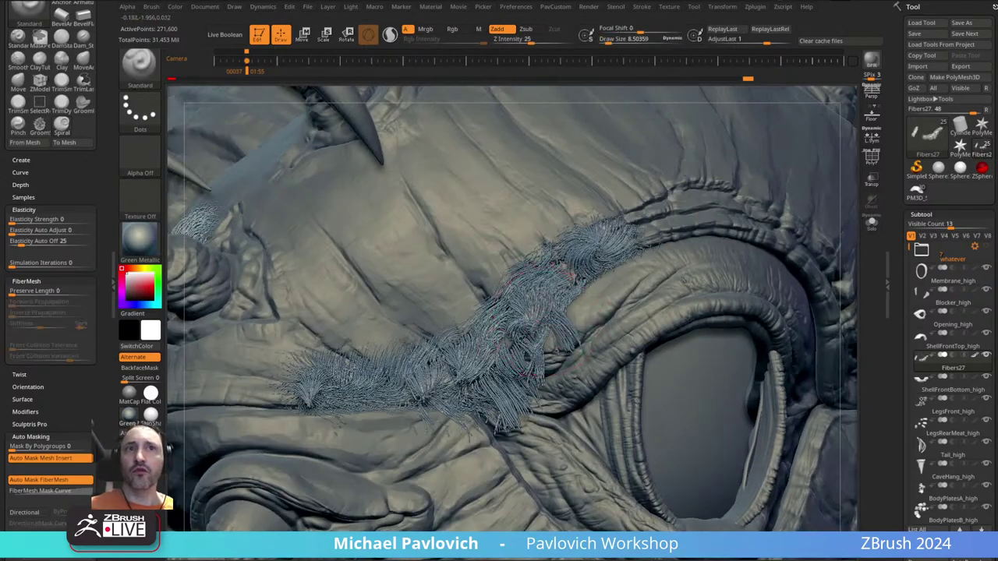
{"action": "right_click_drag", "start_coordinate": [460, 339], "coordinate": [535, 367], "text": "alt"}
{"action": "key", "text": "s"}
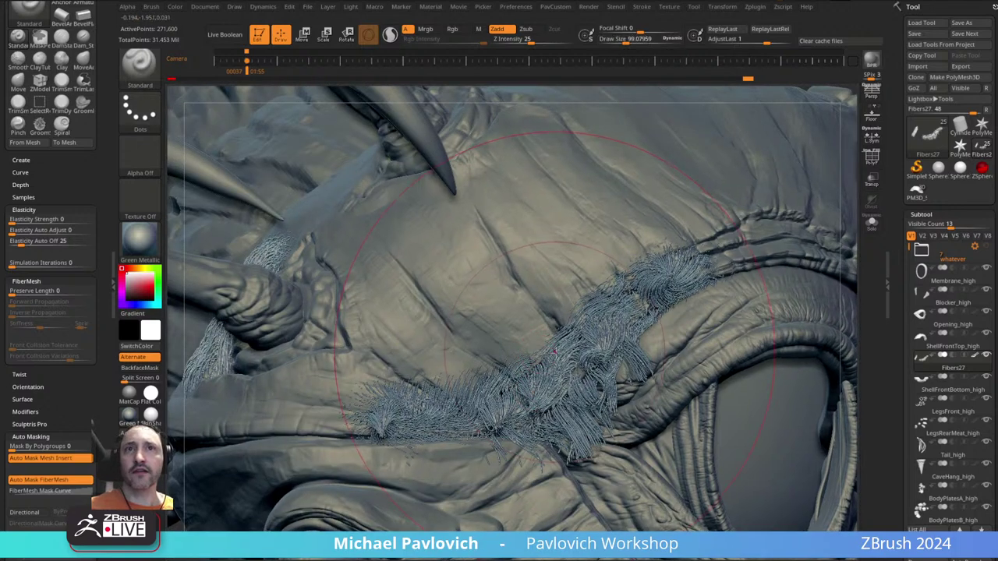
{"action": "left_click_drag", "start_coordinate": [538, 356], "coordinate": [540, 357]}
{"action": "right_click_drag", "start_coordinate": [556, 285], "coordinate": [499, 277], "text": "alt"}
- Choose SelectLasso as the selection brush and isolate the fibers at the upper end of the brow
{"action": "left_click", "coordinate": [141, 68], "text": "ctrl+shift"}
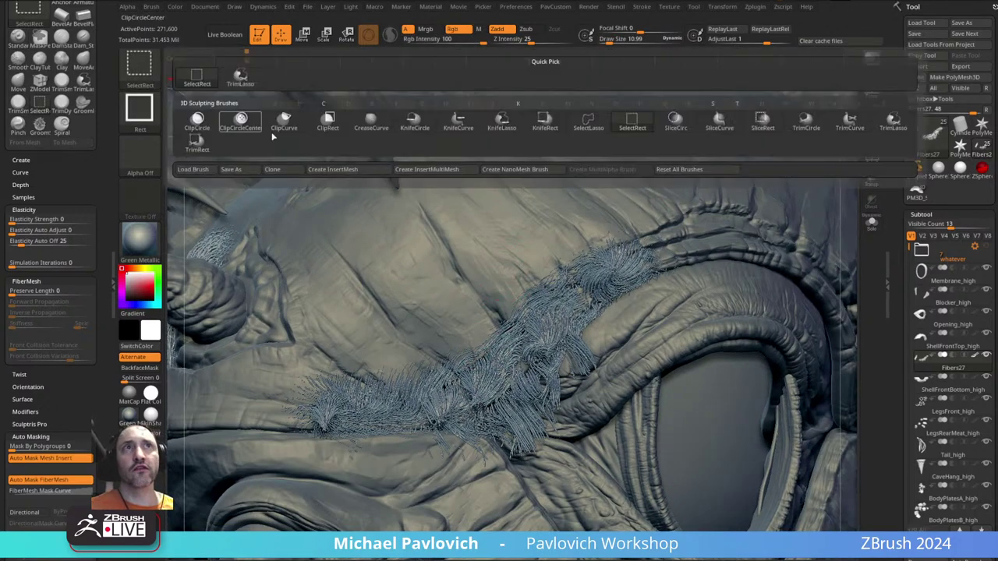
{"action": "left_click", "coordinate": [588, 121]}
{"action": "mouse_move", "coordinate": [661, 265]}
{"action": "left_mouse_down", "text": "ctrl+shift"}
{"action": "mouse_move", "coordinate": [600, 222]}
{"action": "mouse_move", "coordinate": [591, 293]}
{"action": "left_mouse_up", "text": "ctrl+shift"}
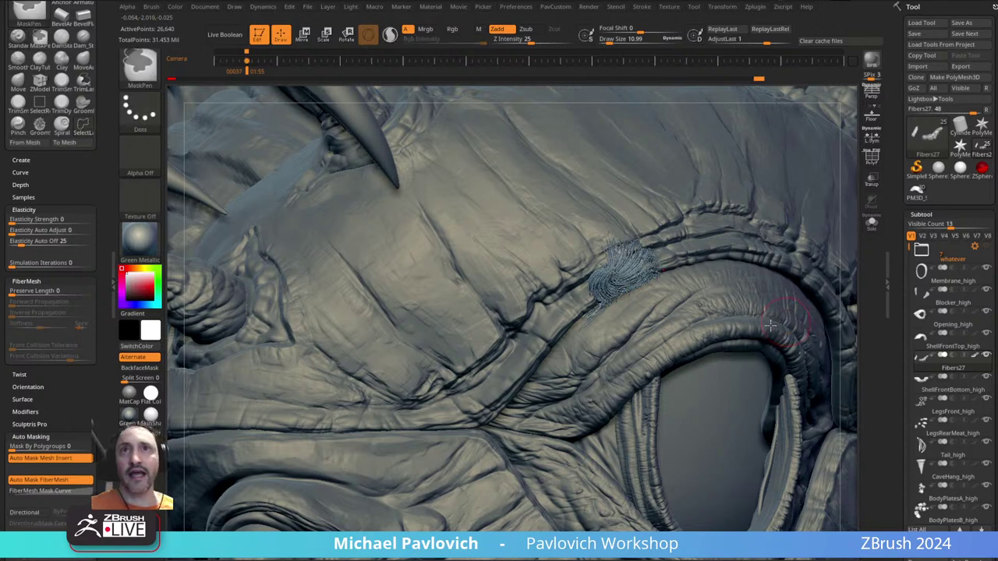
{"action": "left_click", "coordinate": [729, 239], "text": "ctrl+shift"}
{"action": "mouse_move", "coordinate": [708, 262]}
{"action": "left_mouse_down", "text": "ctrl+shift"}
{"action": "mouse_move", "coordinate": [655, 285]}
{"action": "mouse_move", "coordinate": [680, 276]}
{"action": "mouse_move", "coordinate": [676, 292]}
{"action": "mouse_move", "coordinate": [662, 290]}
{"action": "mouse_move", "coordinate": [730, 269]}
{"action": "mouse_move", "coordinate": [756, 274]}
{"action": "left_mouse_up", "text": "ctrl+shift"}
{"action": "left_click", "coordinate": [792, 245], "text": "ctrl+shift"}
{"action": "mouse_move", "coordinate": [734, 215]}
{"action": "left_mouse_down", "text": "ctrl+shift"}
{"action": "mouse_move", "coordinate": [687, 288]}
{"action": "mouse_move", "coordinate": [564, 278]}
{"action": "mouse_move", "coordinate": [573, 281]}
{"action": "left_mouse_up", "text": "ctrl+shift"}
{"action": "left_click_drag", "start_coordinate": [678, 202], "coordinate": [701, 269], "text": "ctrl+shift"}
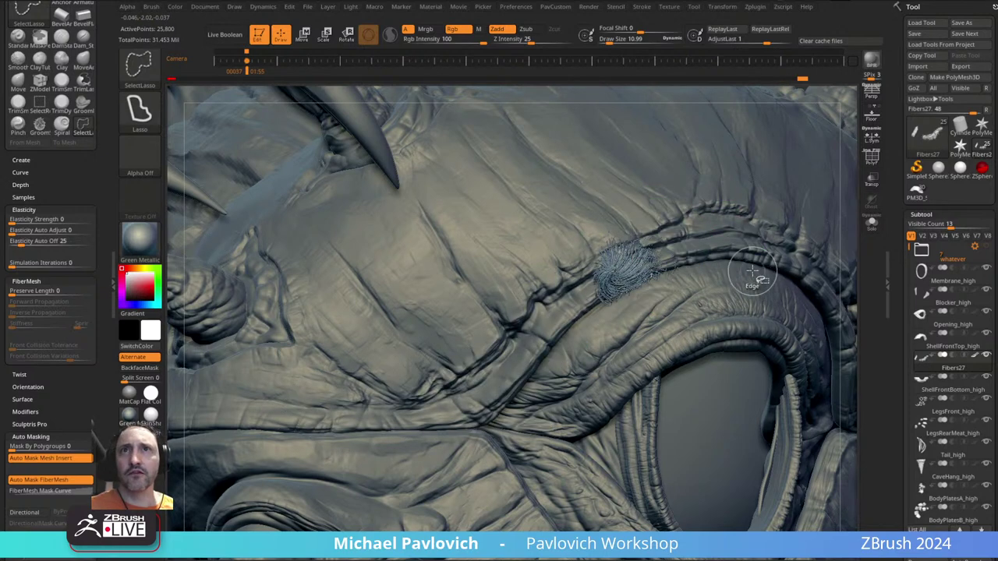
- Assign the isolated upper-end fibers their own polygroup, and hide that group from the full strip with polyframe on
{"action": "key", "text": "ctrl+w"}
{"action": "key", "text": "shift+f"}
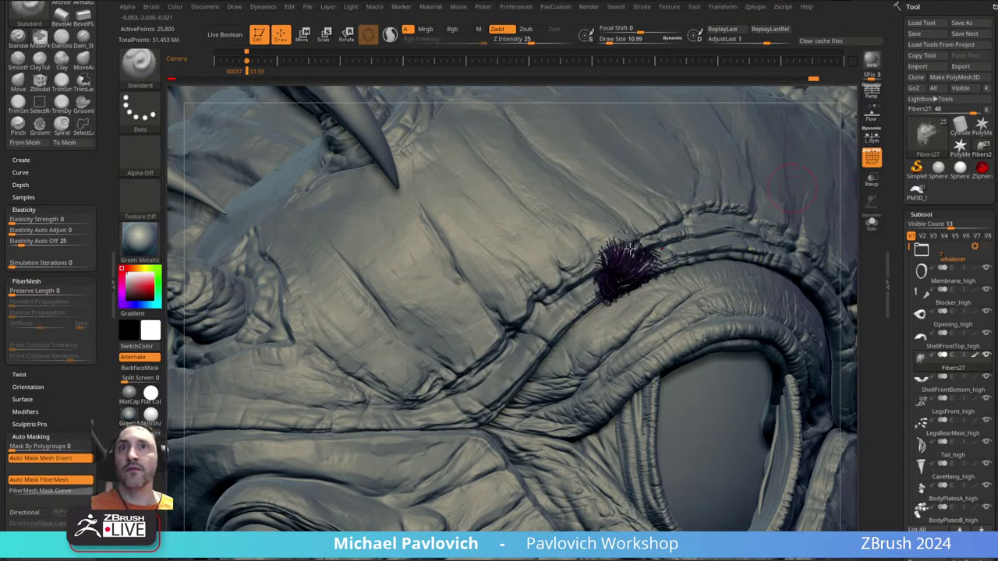
{"action": "left_click", "coordinate": [853, 256], "text": "ctrl+shift"}
{"action": "right_click_drag", "start_coordinate": [583, 352], "coordinate": [540, 286]}
{"action": "left_click", "coordinate": [626, 279], "text": "ctrl+shift"}
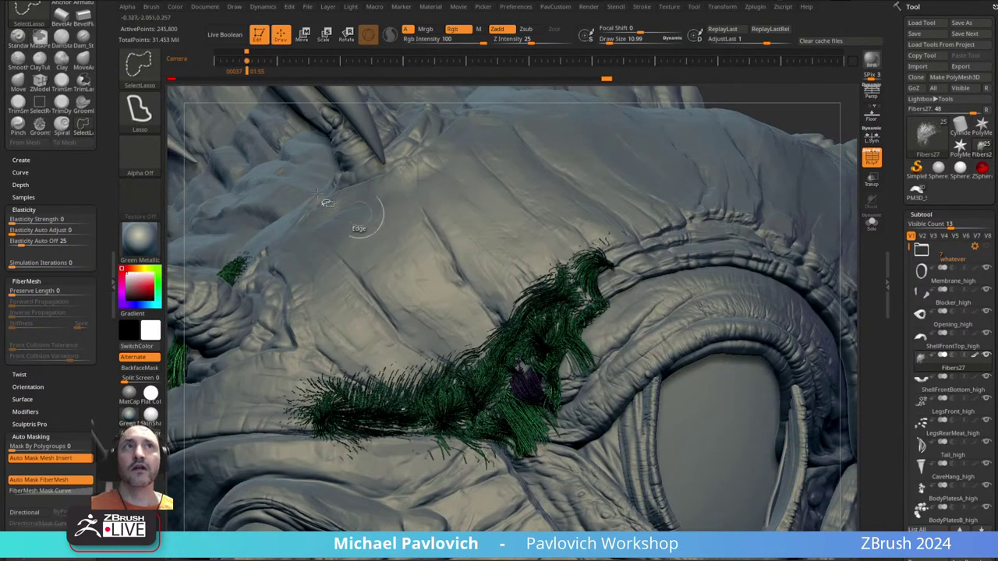
- Switch the selection brush back to SelectRect and isolate the small purple tuft in the middle of the strip
{"action": "left_click", "coordinate": [147, 71], "text": "ctrl+shift"}
{"action": "left_click", "coordinate": [240, 78], "text": "ctrl+shift"}
{"action": "left_click", "coordinate": [532, 375], "text": "ctrl+shift"}
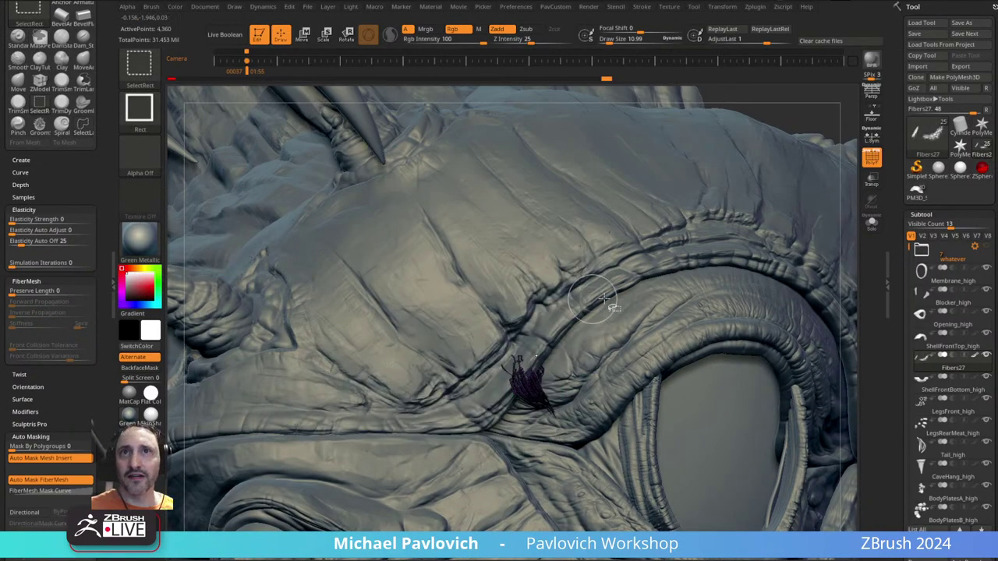
- Bring the full fiber strip back into view with the polyframe off
{"action": "left_click_drag", "start_coordinate": [680, 270], "coordinate": [768, 264], "text": "ctrl+shift"}
{"action": "left_click", "coordinate": [811, 127], "text": "ctrl+shift"}
{"action": "mouse_move", "coordinate": [499, 280]}
{"action": "right_mouse_down"}
{"action": "mouse_move", "coordinate": [563, 292]}
{"action": "mouse_move", "coordinate": [557, 300]}
{"action": "right_mouse_up"}
{"action": "left_click_drag", "start_coordinate": [556, 300], "coordinate": [593, 324]}
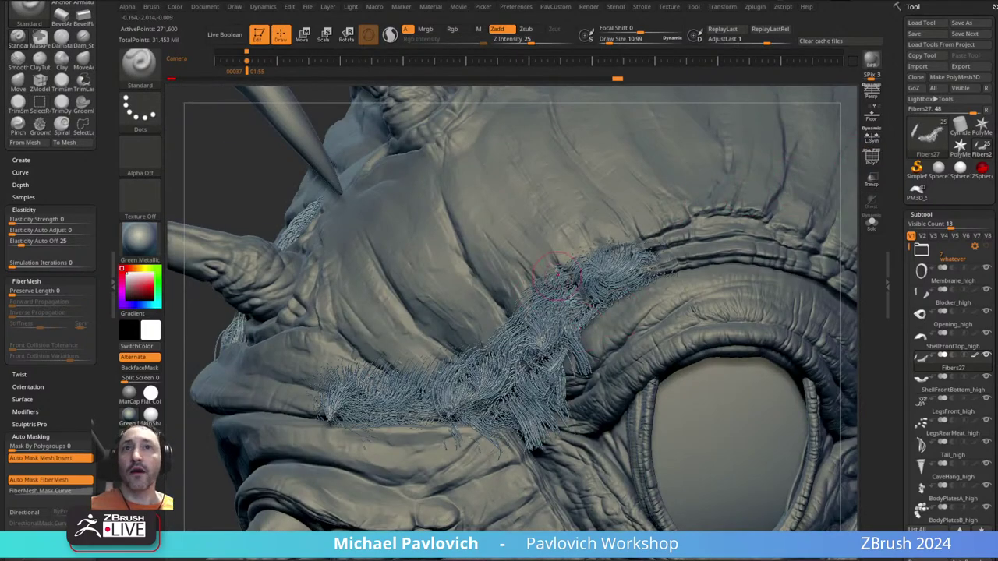
{"action": "right_click_drag", "start_coordinate": [558, 275], "coordinate": [569, 300], "text": "ctrl"}
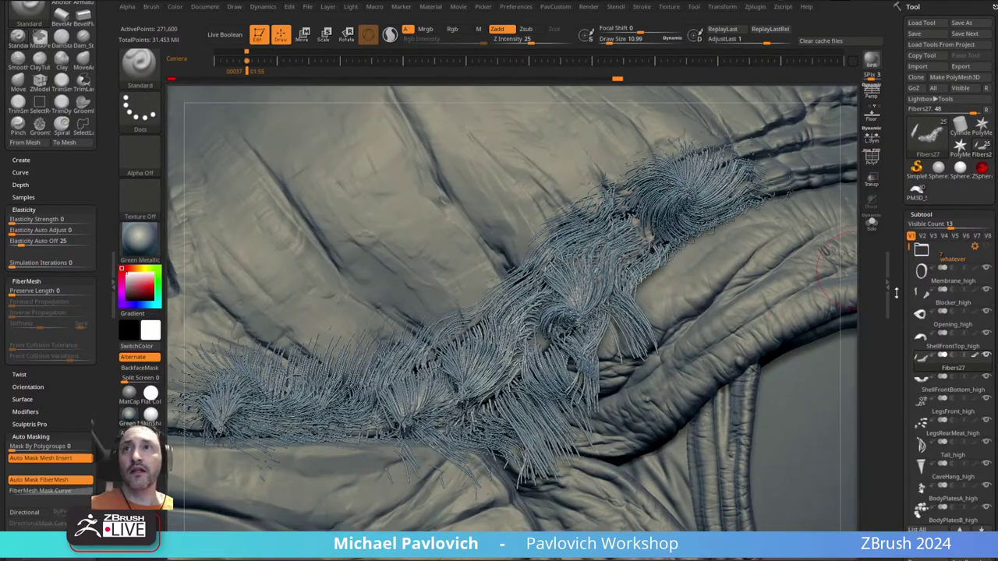
- Switch to the SkinShade4 material and fill the fibers with a dark grey color
{"action": "left_click_drag", "start_coordinate": [897, 308], "coordinate": [902, 106]}
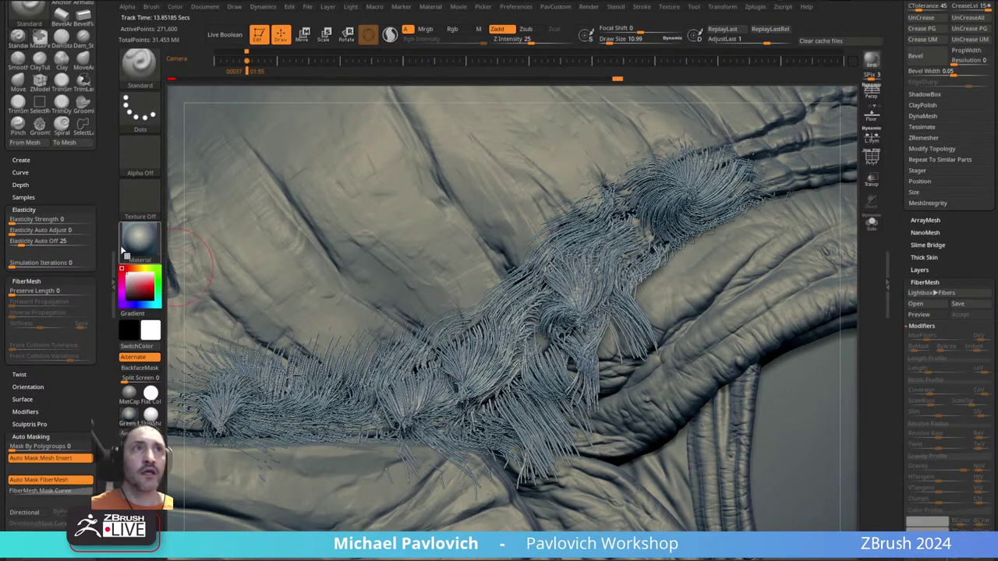
{"action": "left_click", "coordinate": [151, 415]}
{"action": "left_click_drag", "start_coordinate": [131, 293], "coordinate": [126, 297]}
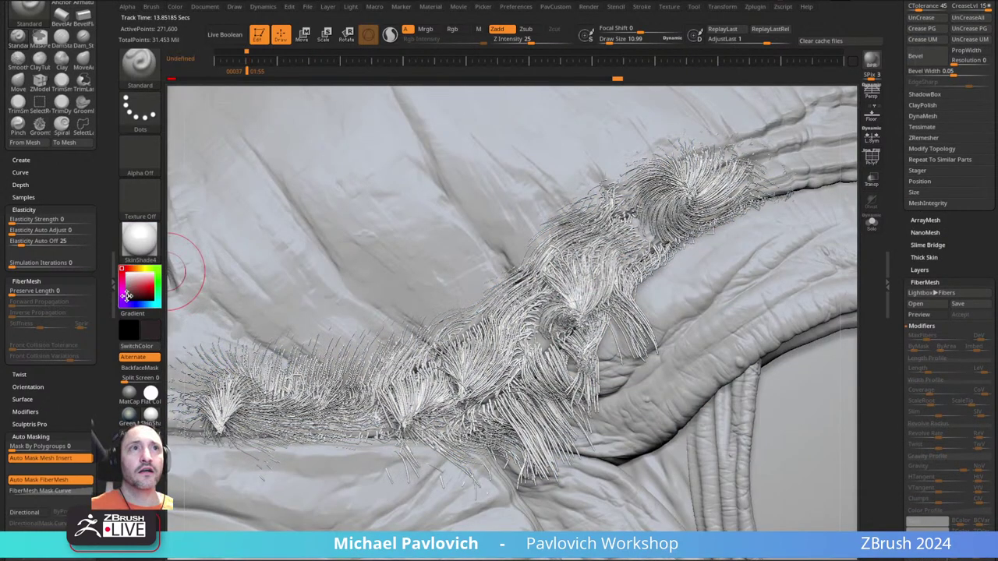
{"action": "left_click", "coordinate": [126, 294]}
{"action": "key", "text": "ctrl+f"}
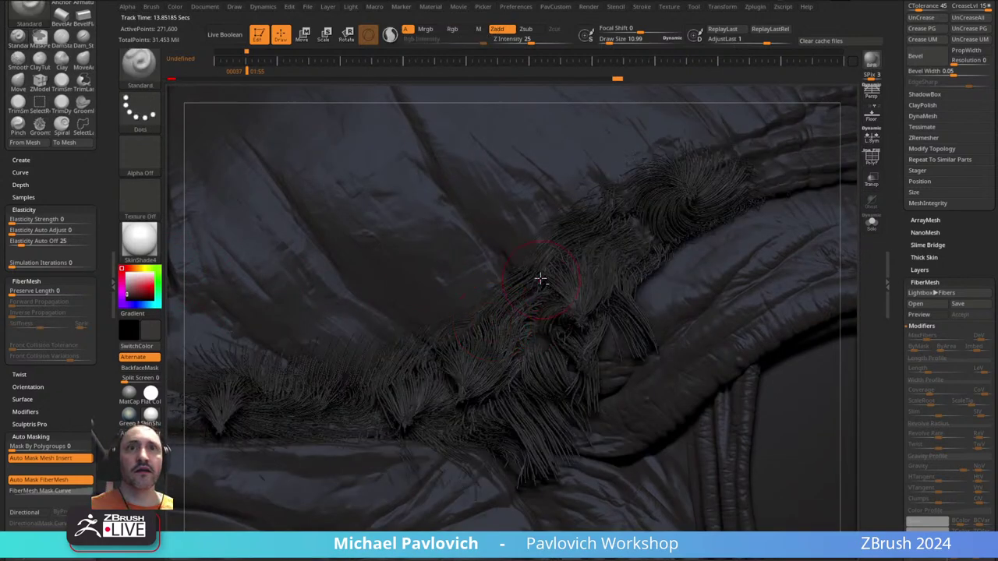
- Choose light grey as the paint color and set the Standard brush to Rgb only, Rgb Intensity 37, Zadd off, draw size 4.5964
{"action": "right_click_drag", "start_coordinate": [538, 281], "coordinate": [535, 263], "text": "ctrl"}
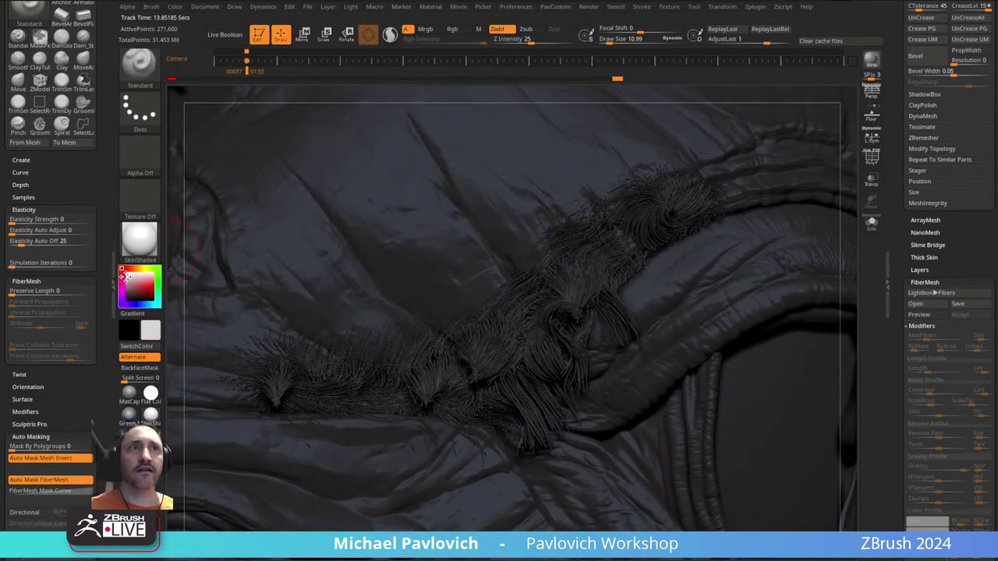
{"action": "left_click", "coordinate": [126, 277]}
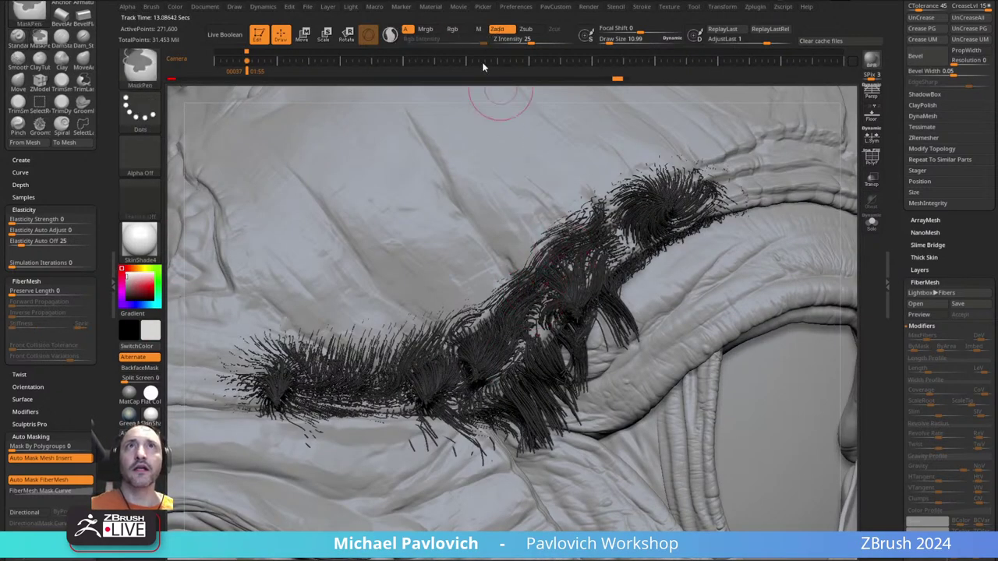
{"action": "left_click", "coordinate": [452, 29]}
{"action": "left_click", "coordinate": [453, 39]}
{"action": "right_click_drag", "start_coordinate": [499, 195], "coordinate": [546, 308]}
{"action": "right_click_drag", "start_coordinate": [820, 252], "coordinate": [570, 312]}
{"action": "key", "text": "s"}
{"action": "left_click", "coordinate": [536, 318]}
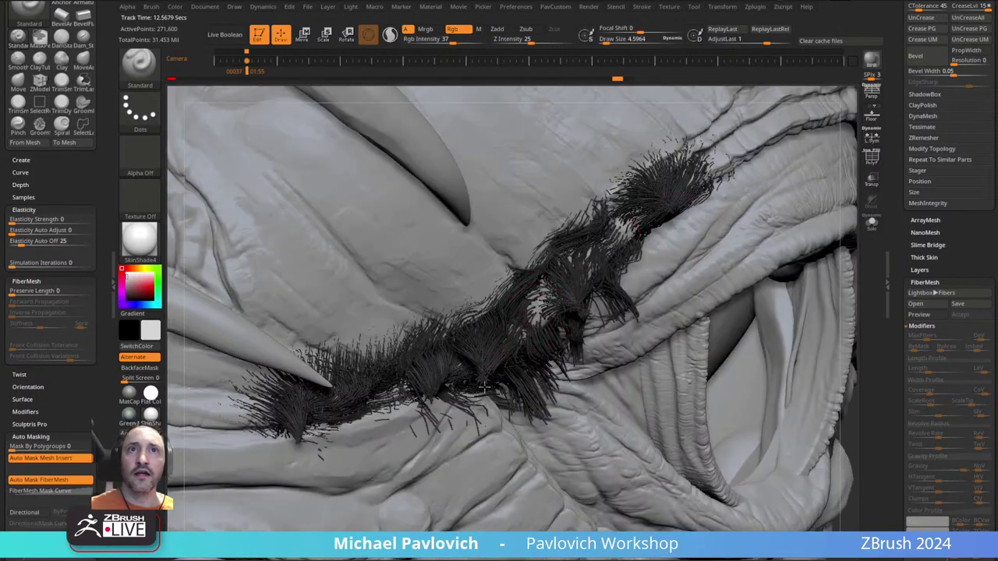
- Set the draw size to 9.70239 and try painting light grey on the middle tufts
{"action": "left_click", "coordinate": [492, 357]}
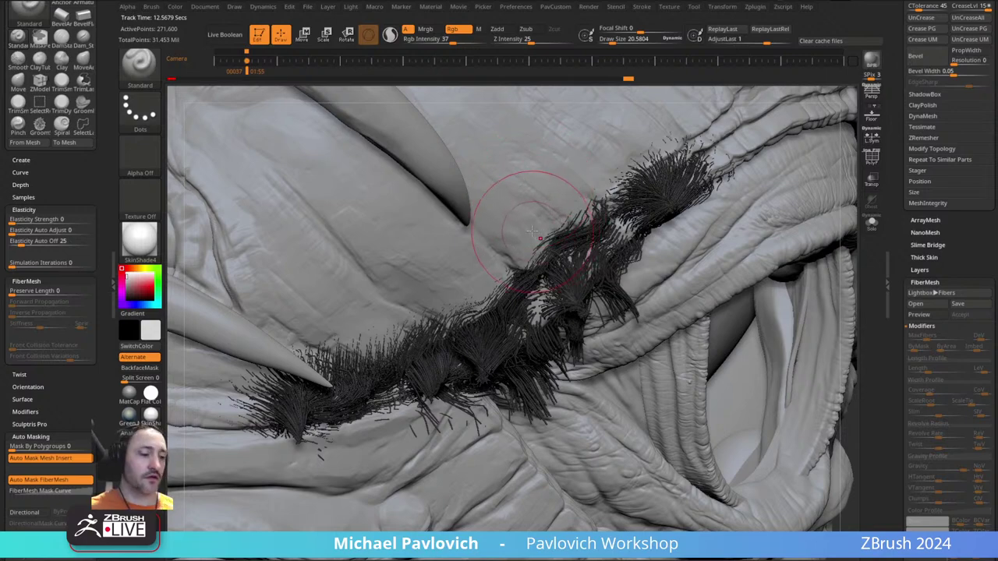
{"action": "right_click_drag", "start_coordinate": [548, 259], "coordinate": [514, 234]}
{"action": "key", "text": "s"}
{"action": "left_click", "coordinate": [512, 346]}
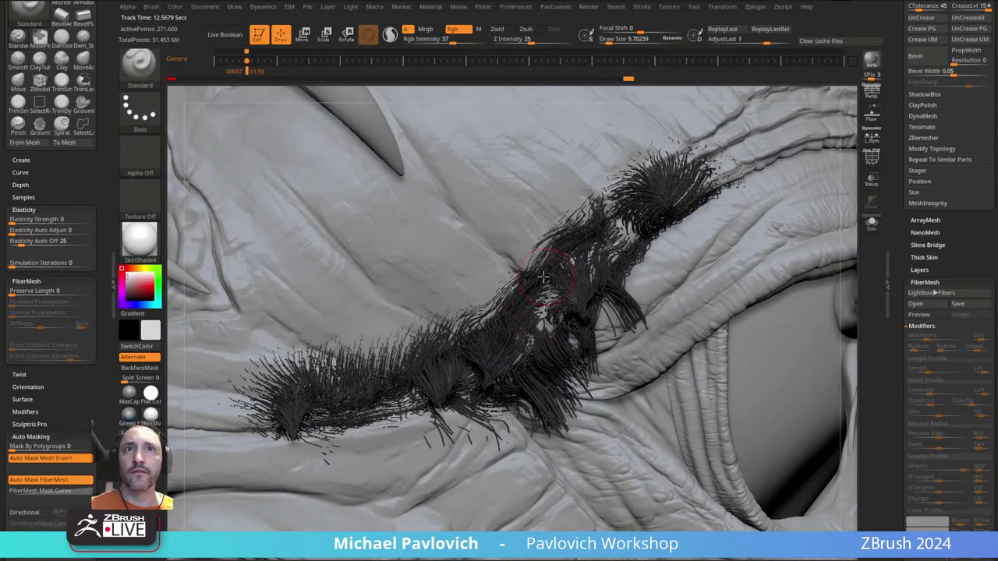
{"action": "right_click_drag", "start_coordinate": [544, 277], "coordinate": [597, 251]}
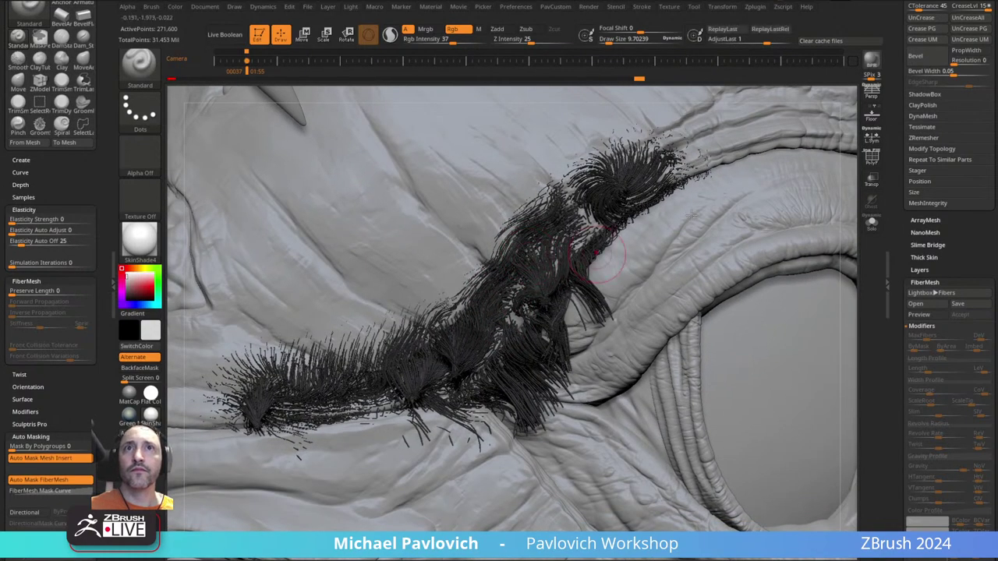
- Solo the fiber strip and try painting white on it at draw size 22.48959
{"action": "key", "text": "ctrl"}
{"action": "left_click", "coordinate": [871, 223]}
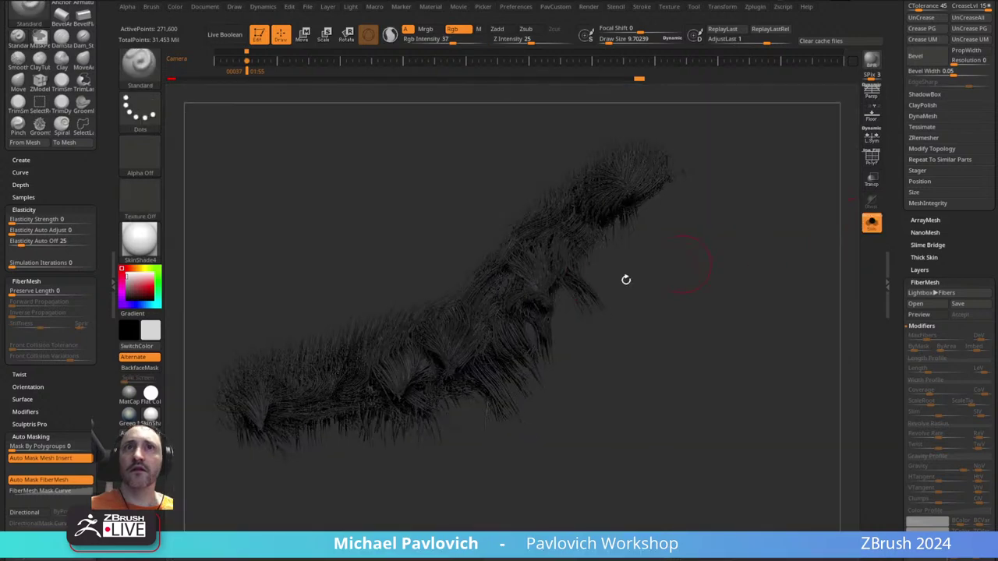
{"action": "key", "text": "s"}
{"action": "left_click", "coordinate": [539, 296]}
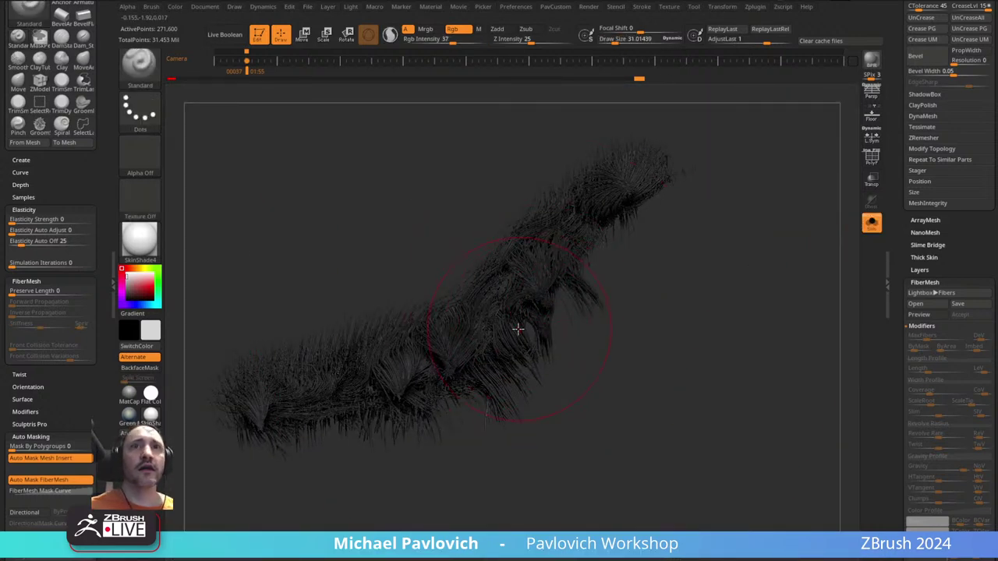
{"action": "key", "text": "s"}
{"action": "left_click_drag", "start_coordinate": [518, 329], "coordinate": [484, 327]}
{"action": "right_click_drag", "start_coordinate": [485, 315], "coordinate": [305, 315]}
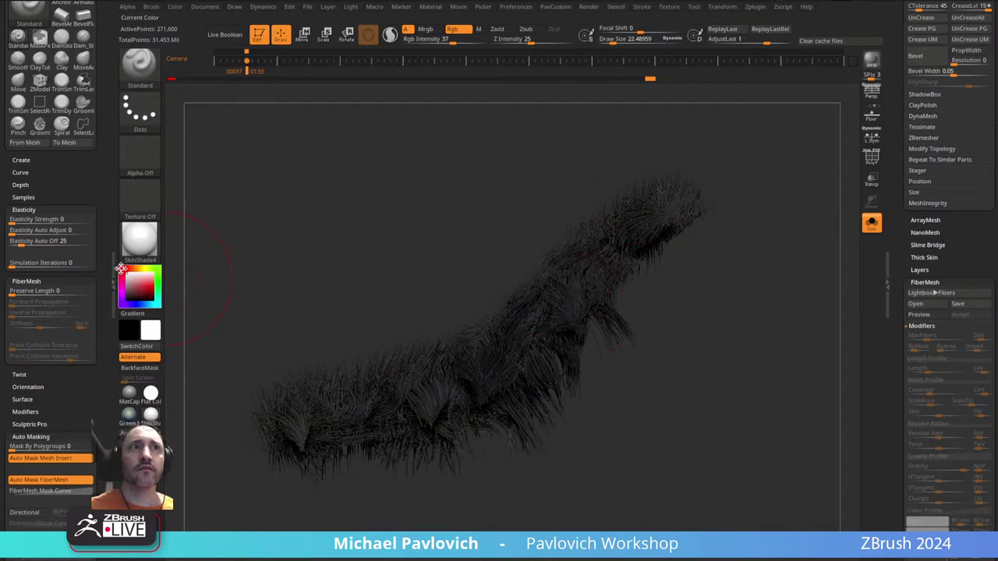
{"action": "right_click_drag", "start_coordinate": [548, 335], "coordinate": [705, 280]}
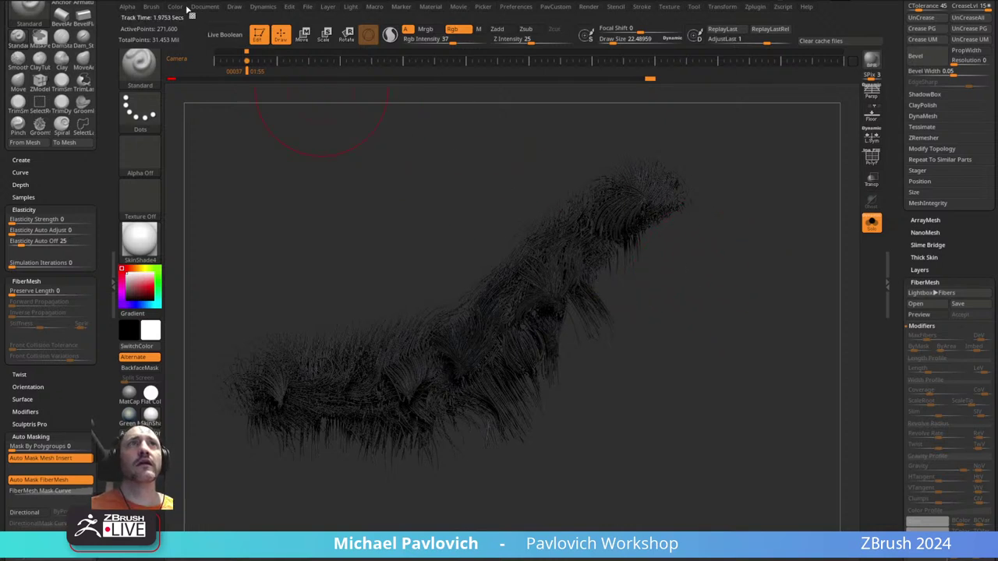
- Reset all brushes and set the Standard brush to paint color only, with Rgb Intensity 100 and Zadd off
{"action": "left_click", "coordinate": [151, 7]}
{"action": "scroll", "coordinate": [172, 442], "scroll_direction": "down", "scroll_amount": 6}
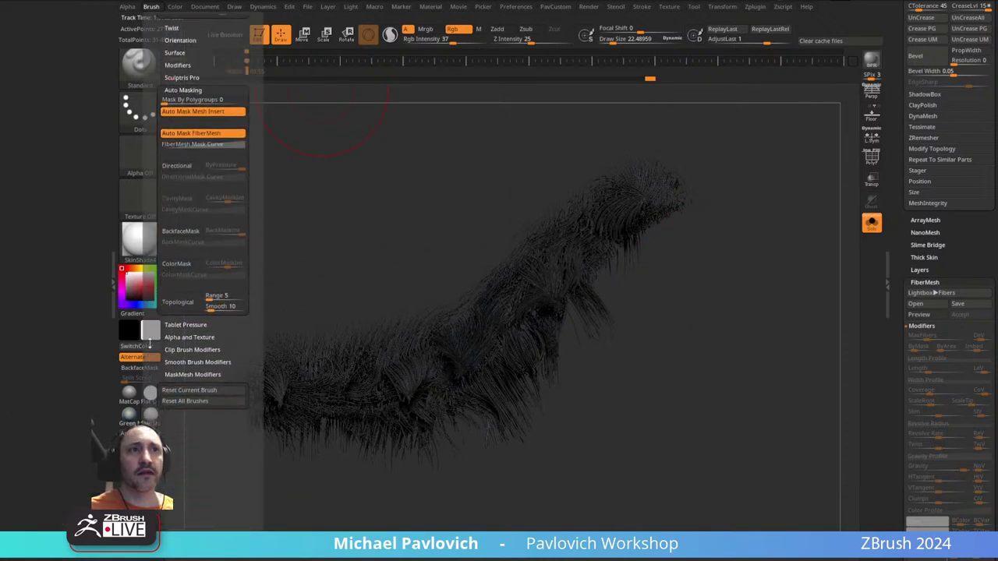
{"action": "scroll", "coordinate": [167, 331], "scroll_direction": "down", "scroll_amount": 3}
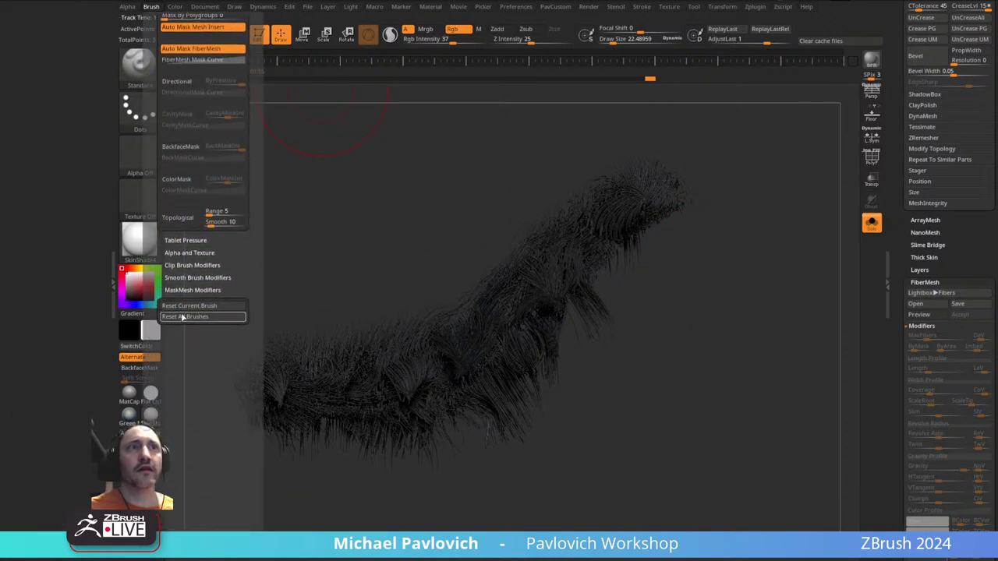
{"action": "left_click", "coordinate": [187, 317]}
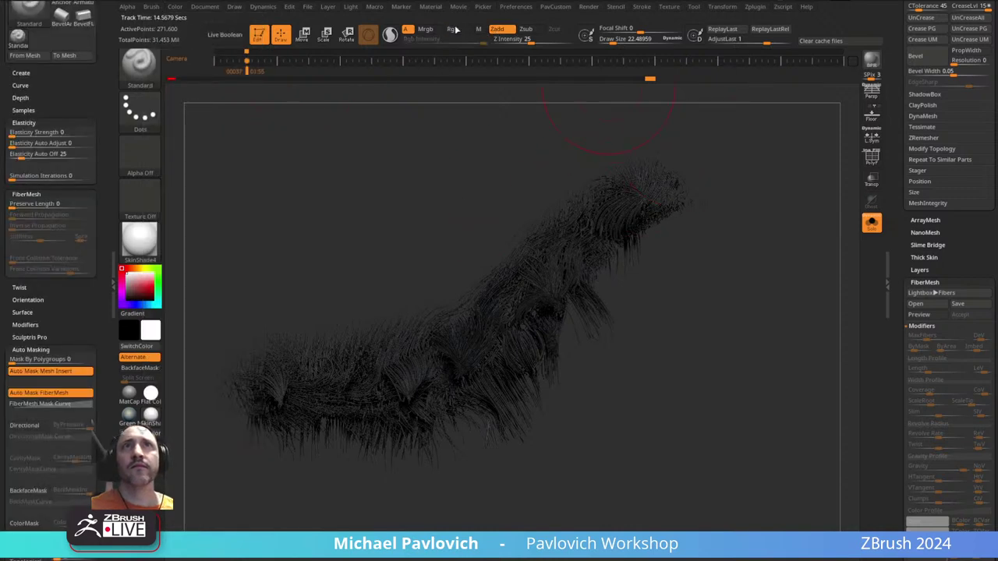
{"action": "left_click", "coordinate": [452, 29]}
{"action": "left_click", "coordinate": [499, 31]}
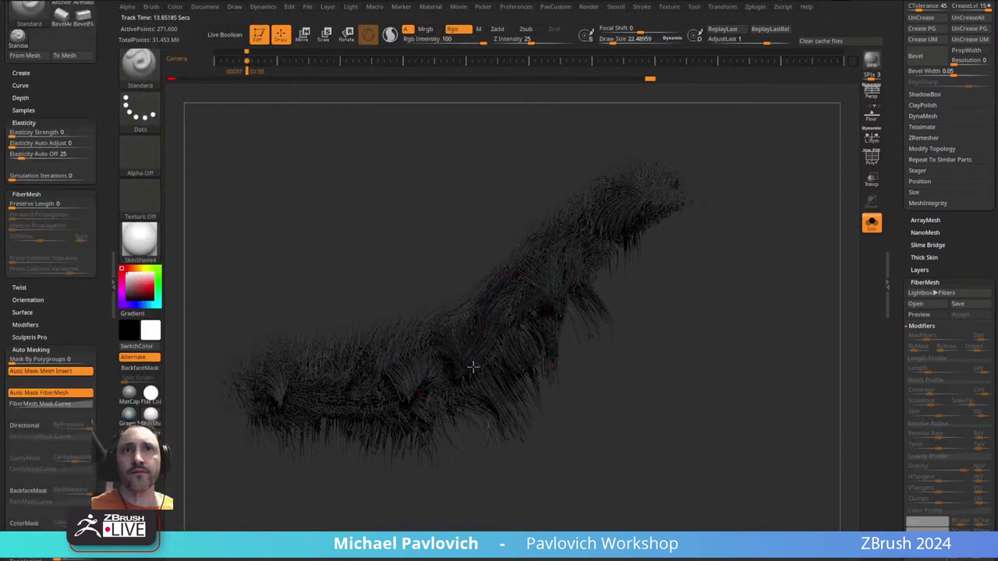
- Clear any mask on the fibers and check the Texture Map settings for an applied texture
{"action": "right_click_drag", "start_coordinate": [645, 320], "coordinate": [601, 303]}
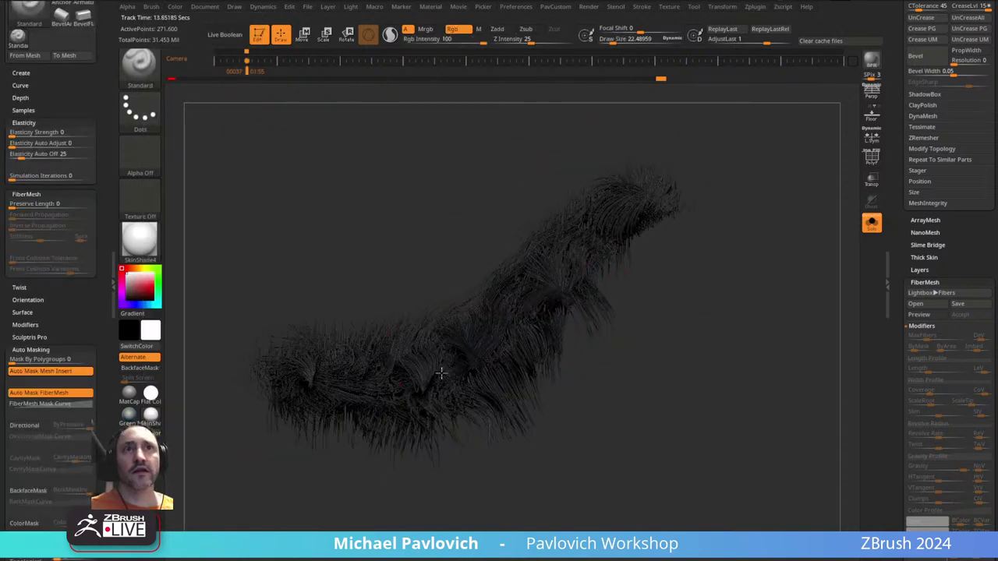
{"action": "left_click_drag", "start_coordinate": [425, 258], "coordinate": [454, 296], "text": "ctrl"}
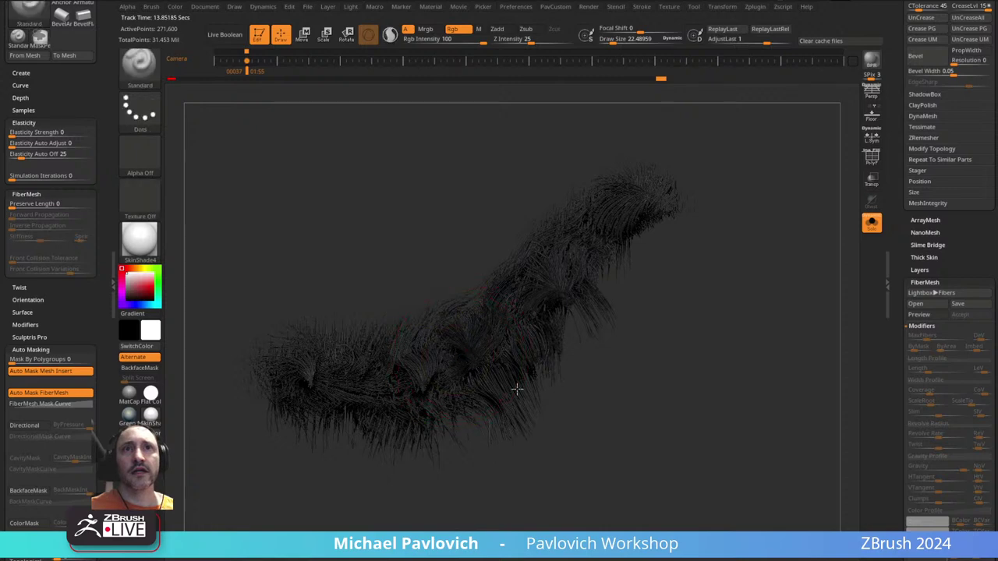
{"action": "left_click_drag", "start_coordinate": [894, 184], "coordinate": [876, 422]}
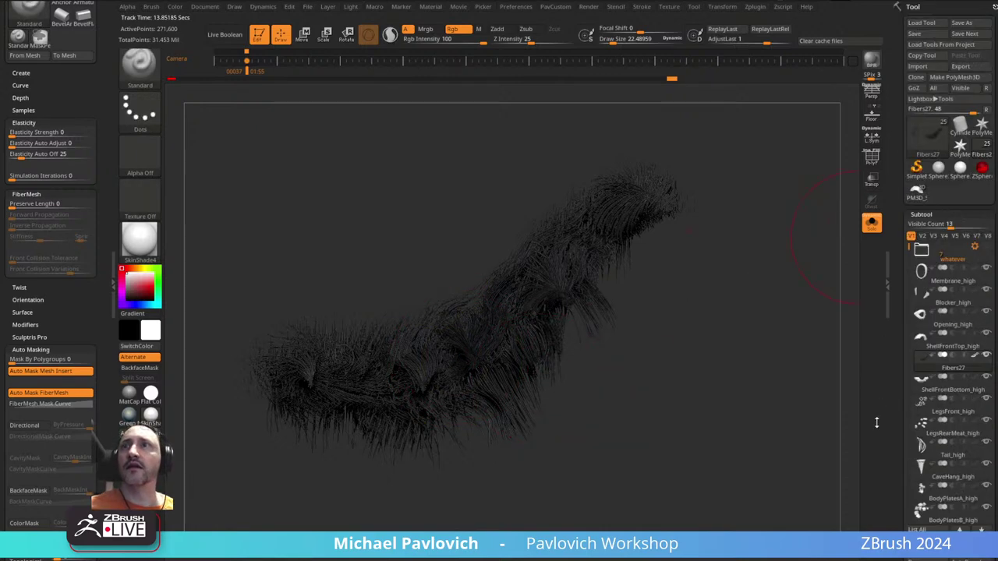
{"action": "left_click_drag", "start_coordinate": [896, 387], "coordinate": [905, 152]}
{"action": "key", "text": "shift"}
{"action": "left_click", "coordinate": [923, 165], "text": "shift"}
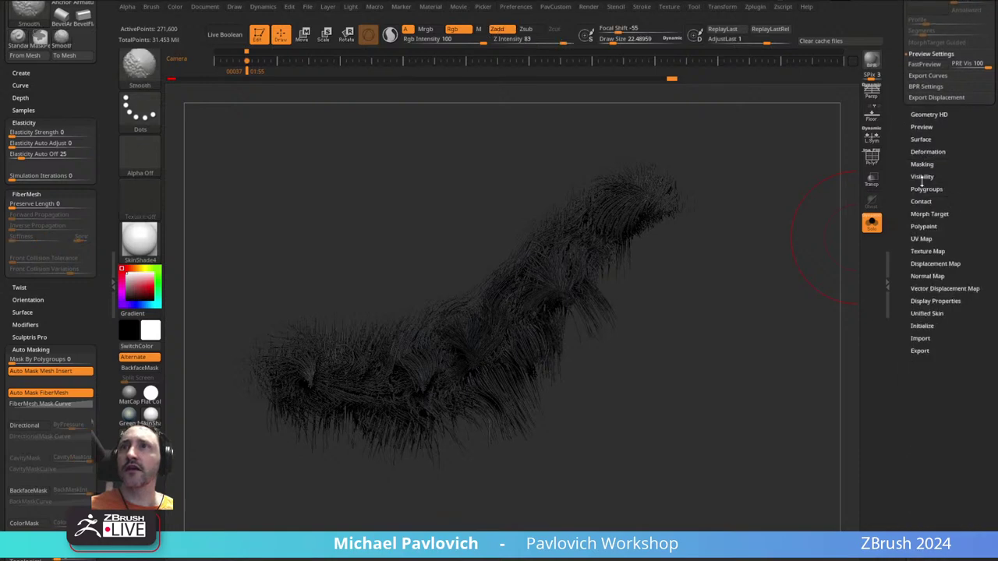
{"action": "left_click", "coordinate": [925, 251]}
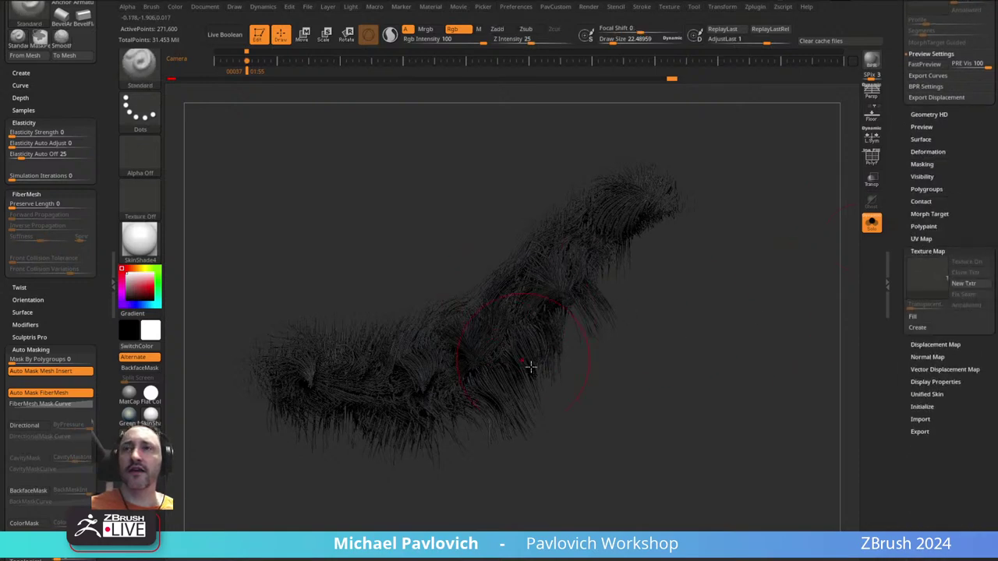
- Choose red as the paint color and invert the fibers' mask back and forth
{"action": "left_click_drag", "start_coordinate": [902, 193], "coordinate": [841, 479]}
{"action": "left_click_drag", "start_coordinate": [744, 384], "coordinate": [725, 346]}
{"action": "mouse_move", "coordinate": [743, 380]}
{"action": "left_mouse_down"}
{"action": "mouse_move", "coordinate": [764, 401]}
{"action": "mouse_move", "coordinate": [743, 391]}
{"action": "left_mouse_up"}
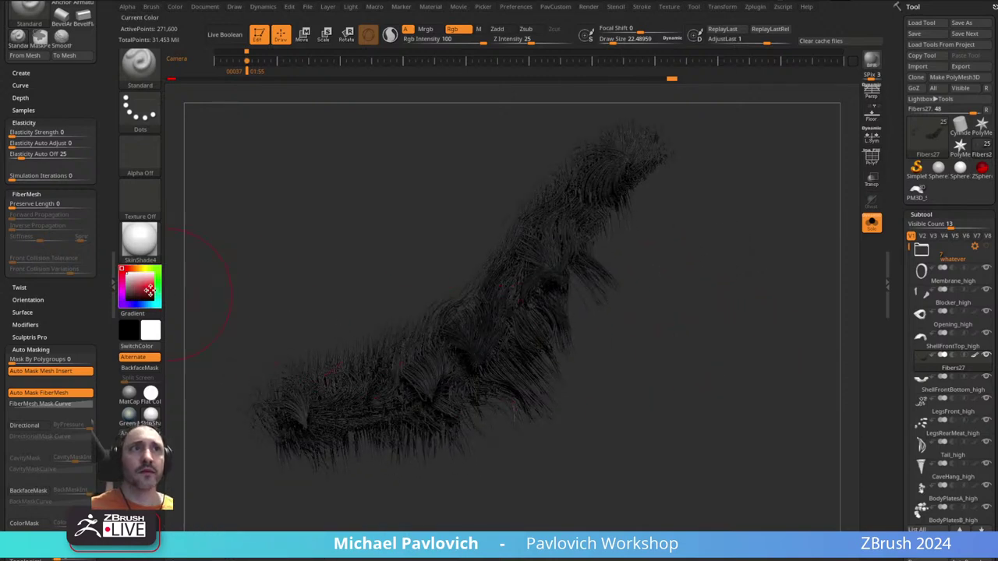
{"action": "left_click", "coordinate": [247, 239], "text": "ctrl"}
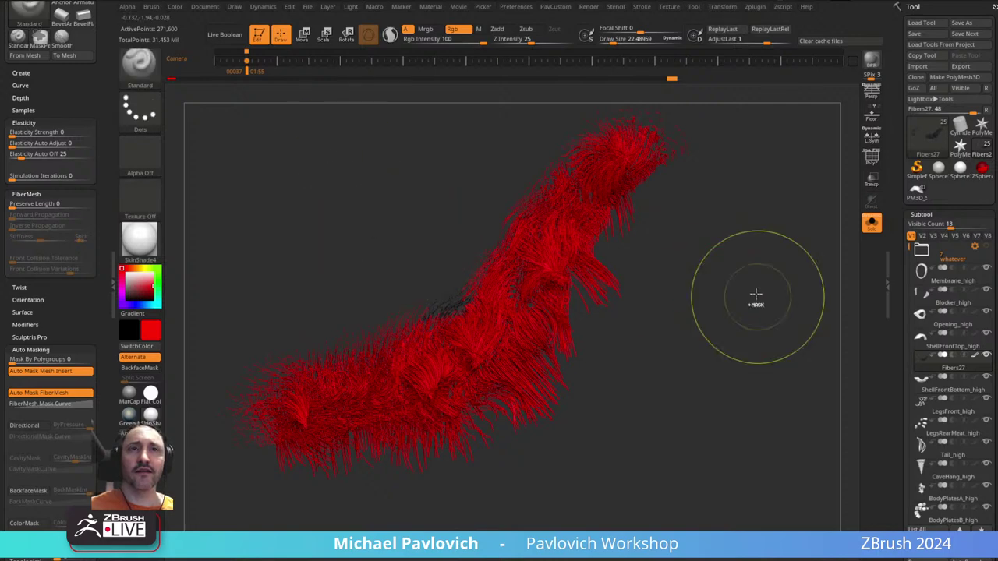
{"action": "left_click", "coordinate": [748, 244], "text": "ctrl"}
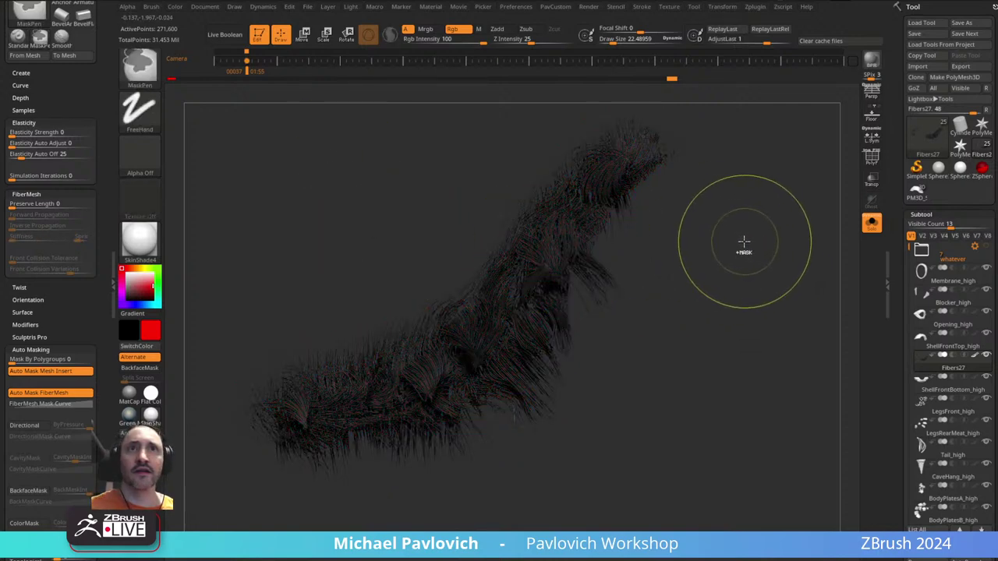
- Change the paint color to near-white and set the draw size to 12.3664
{"action": "mouse_move", "coordinate": [737, 239]}
{"action": "left_mouse_down"}
{"action": "mouse_move", "coordinate": [782, 327]}
{"action": "mouse_move", "coordinate": [764, 272]}
{"action": "mouse_move", "coordinate": [517, 275]}
{"action": "left_mouse_up"}
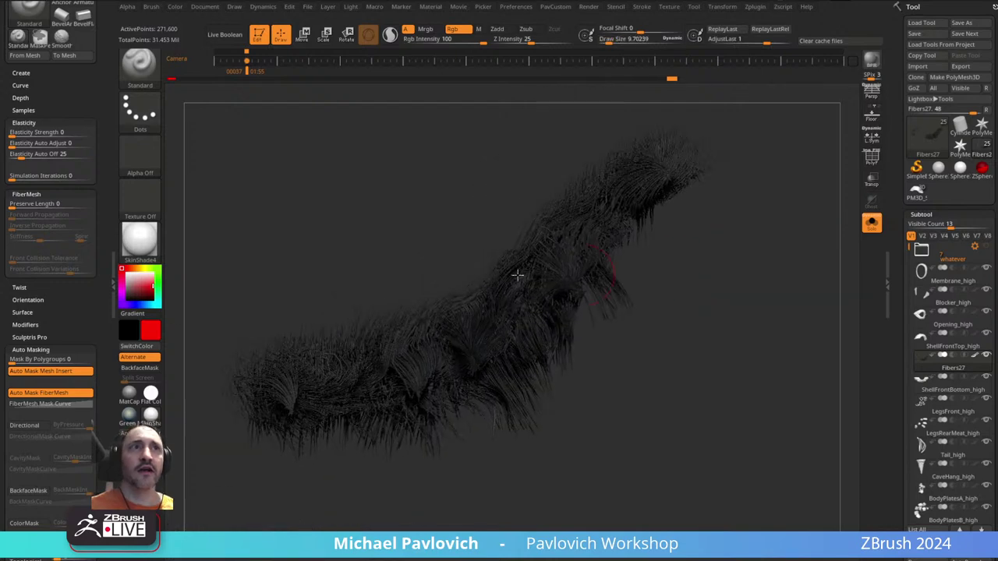
{"action": "left_click", "coordinate": [127, 275]}
{"action": "key", "text": "s"}
{"action": "left_click", "coordinate": [483, 337]}
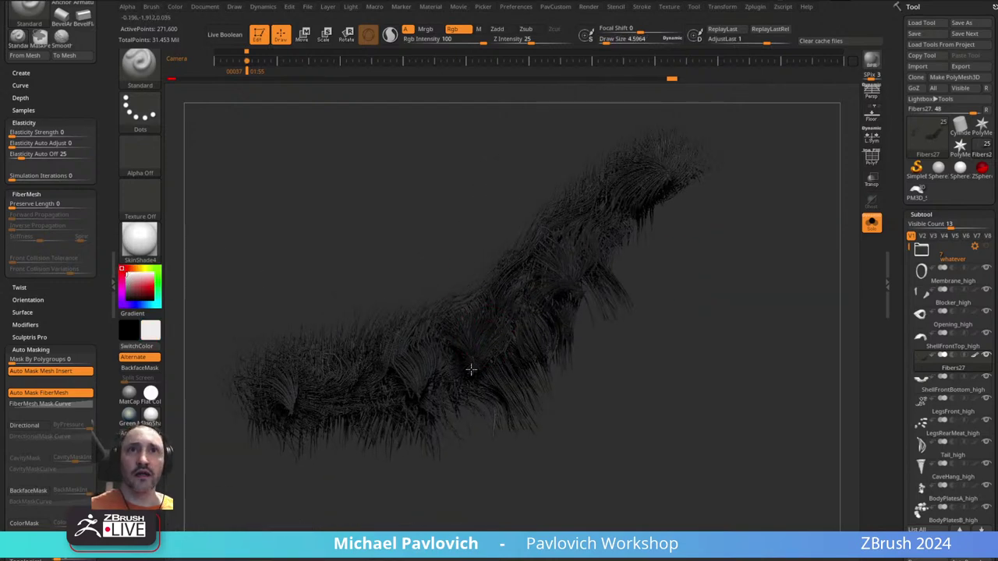
{"action": "mouse_move", "coordinate": [627, 316]}
{"action": "left_mouse_down"}
{"action": "mouse_move", "coordinate": [577, 318]}
{"action": "mouse_move", "coordinate": [559, 294]}
{"action": "left_mouse_up"}
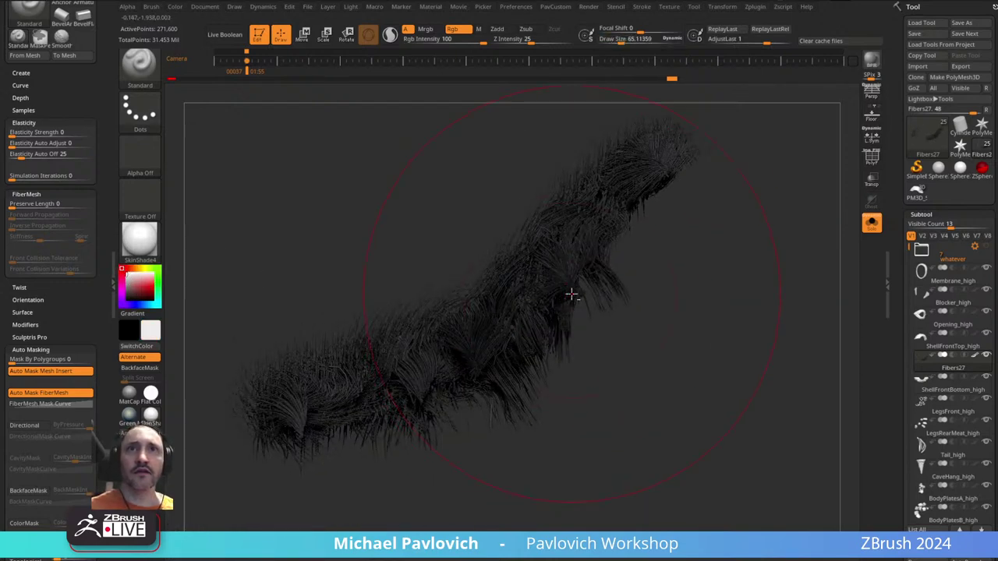
{"action": "key", "text": "s"}
{"action": "left_click", "coordinate": [560, 294]}
- Set the brush's Polypaint Mode to 1 and paint a test stroke on the middle tufts
{"action": "mouse_move", "coordinate": [32, 303]}
{"action": "left_mouse_down"}
{"action": "mouse_move", "coordinate": [50, 219]}
{"action": "mouse_move", "coordinate": [54, 246]}
{"action": "left_mouse_up"}
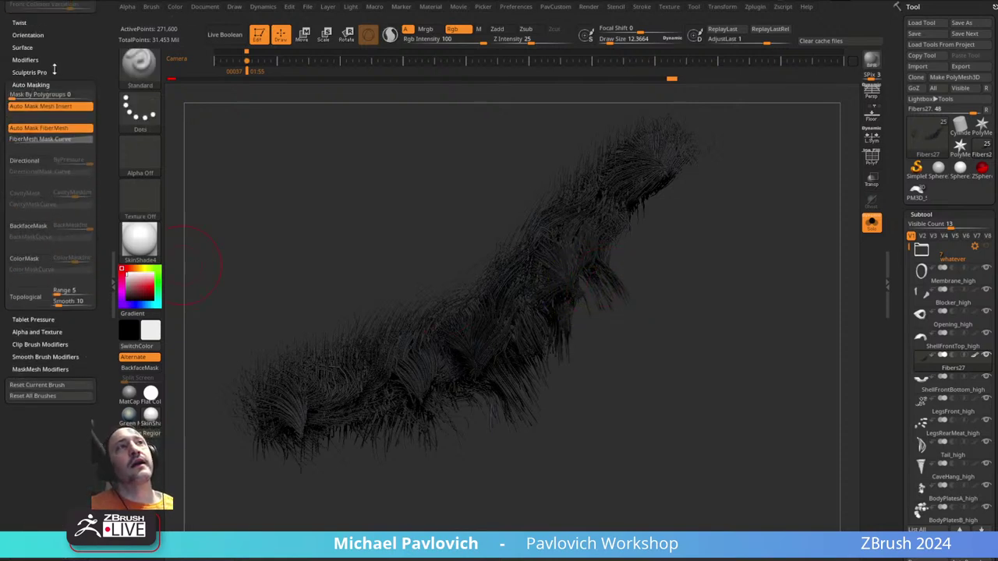
{"action": "left_click_drag", "start_coordinate": [54, 69], "coordinate": [54, 138]}
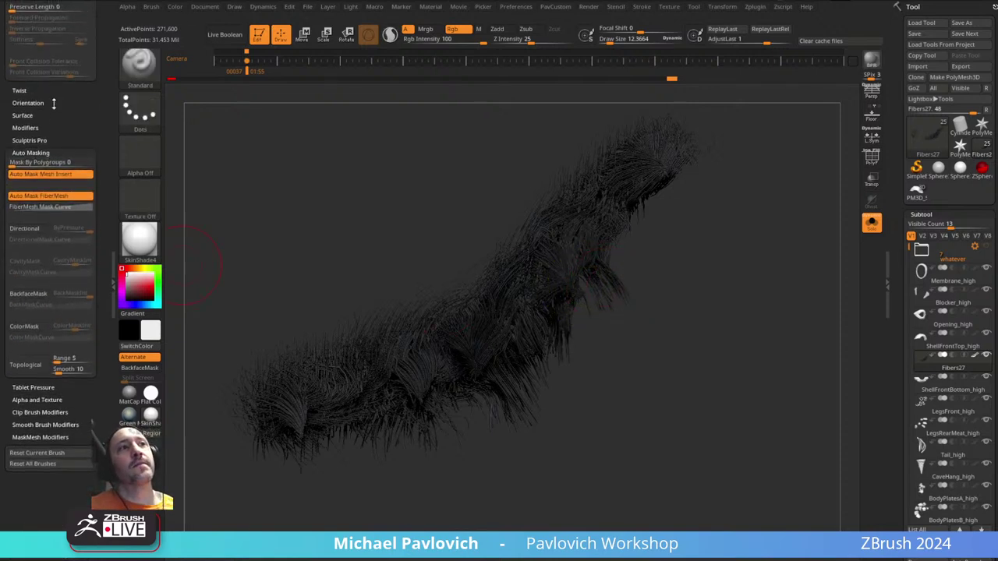
{"action": "left_click", "coordinate": [37, 400]}
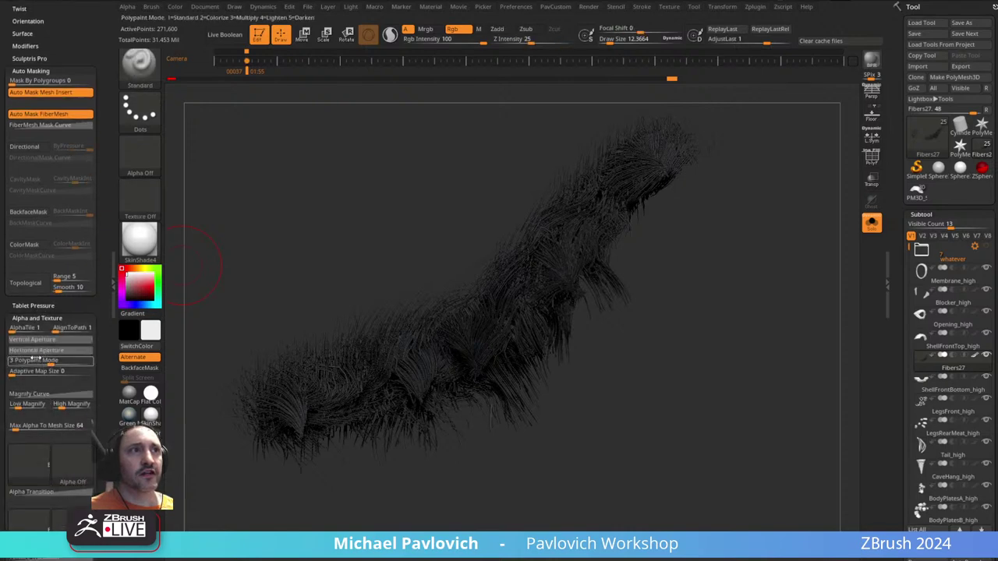
{"action": "mouse_move", "coordinate": [559, 283]}
{"action": "left_mouse_down"}
{"action": "mouse_move", "coordinate": [515, 307]}
{"action": "mouse_move", "coordinate": [540, 352]}
{"action": "mouse_move", "coordinate": [499, 364]}
{"action": "left_mouse_up"}
{"action": "key", "text": "ctrl+z"}
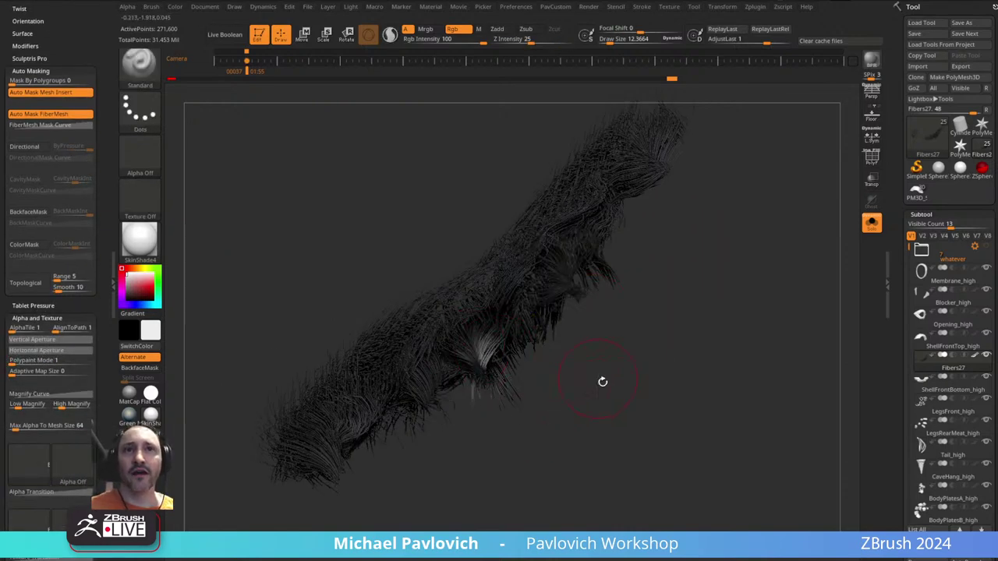
- Undo the test paint on the tufts and set the Rgb Intensity to 30
{"action": "left_click_drag", "start_coordinate": [602, 382], "coordinate": [587, 300]}
{"action": "key", "text": "ctrl+z"}
{"action": "left_click", "coordinate": [427, 40]}
{"action": "left_click_drag", "start_coordinate": [628, 367], "coordinate": [547, 376]}
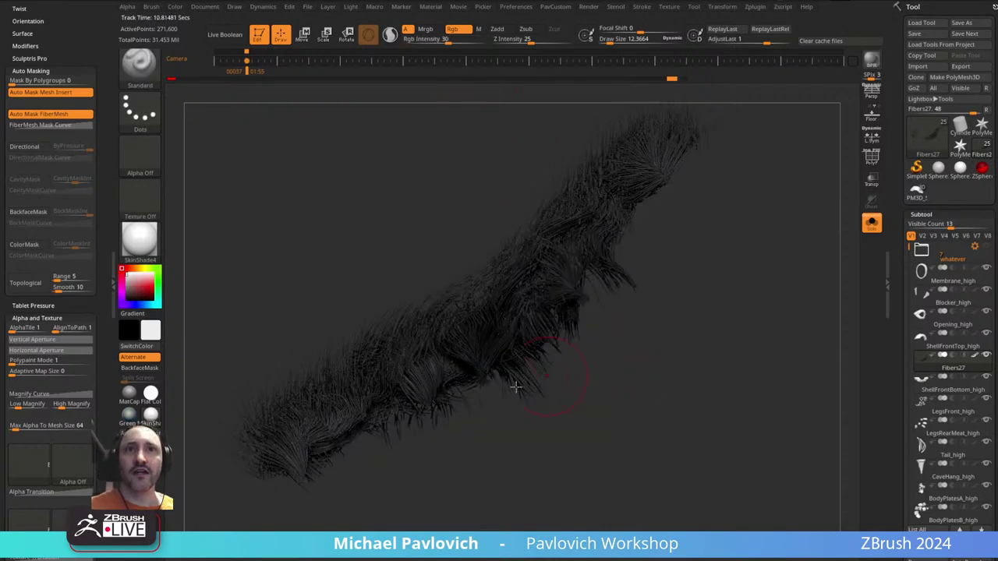
- Invert the fibers' mask back and forth with their polypaint display off to check which strands are masked
{"action": "left_click_drag", "start_coordinate": [664, 342], "coordinate": [681, 382]}
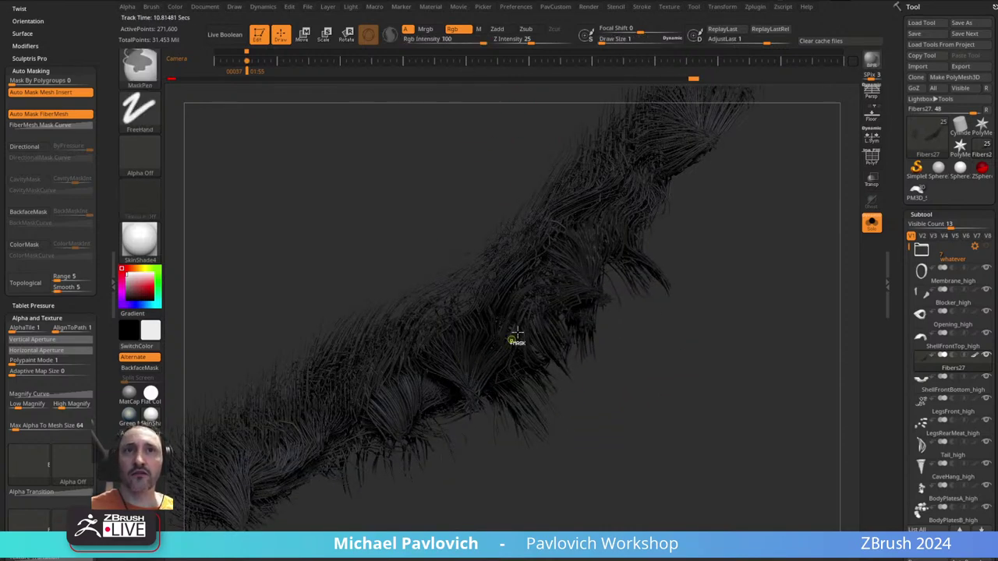
{"action": "left_click", "coordinate": [750, 331], "text": "ctrl"}
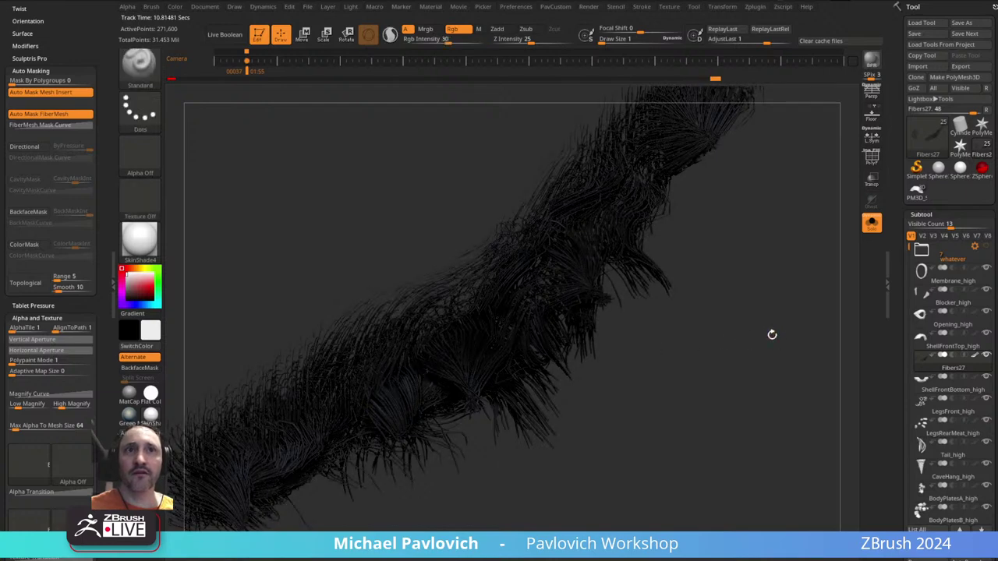
{"action": "left_click", "coordinate": [757, 329], "text": "ctrl"}
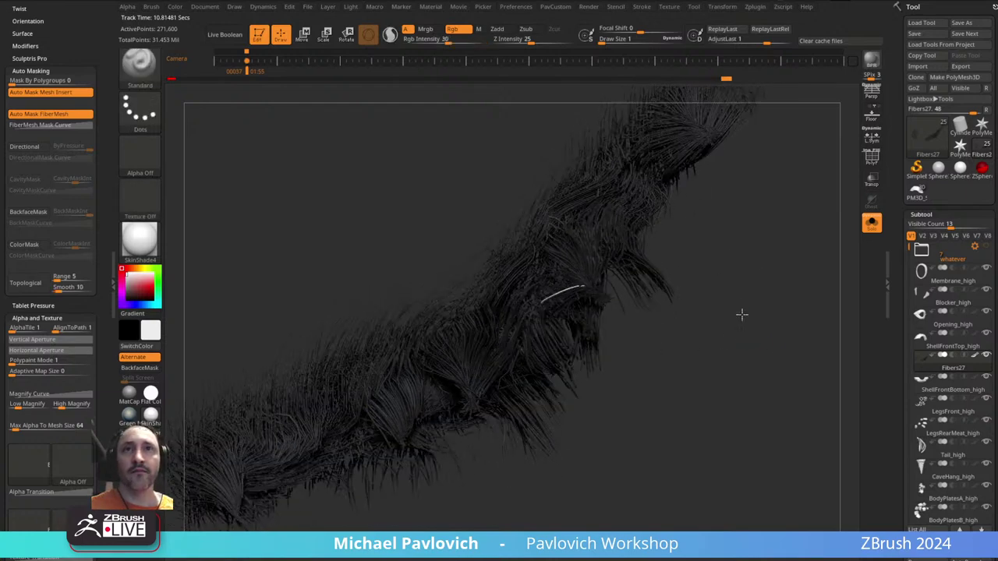
{"action": "key", "text": "ctrl"}
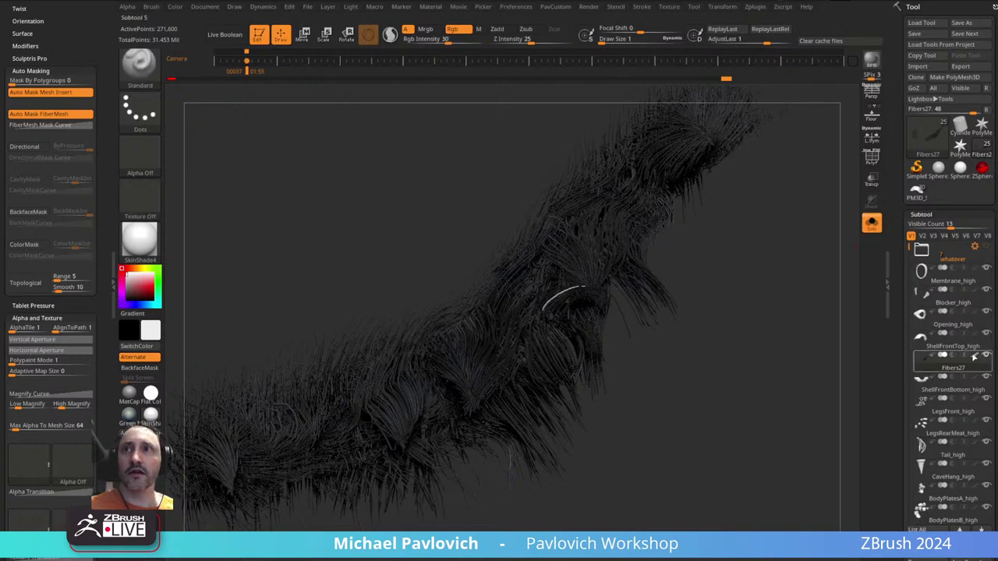
{"action": "left_click", "coordinate": [784, 354], "text": "ctrl"}
{"action": "right_click_drag", "start_coordinate": [477, 321], "coordinate": [477, 338], "text": "ctrl"}
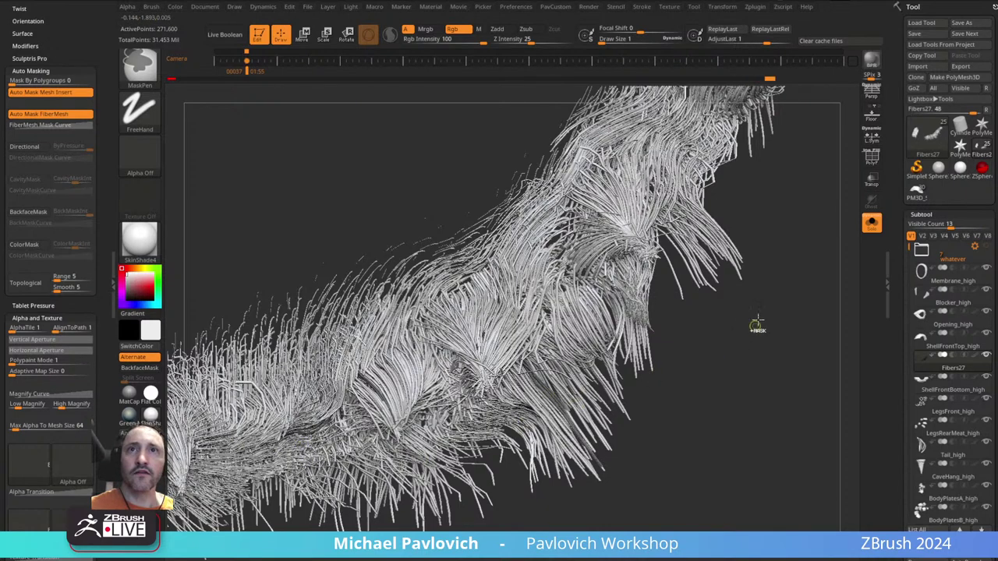
{"action": "left_click", "coordinate": [796, 308], "text": "ctrl"}
{"action": "left_click", "coordinate": [783, 307], "text": "ctrl"}
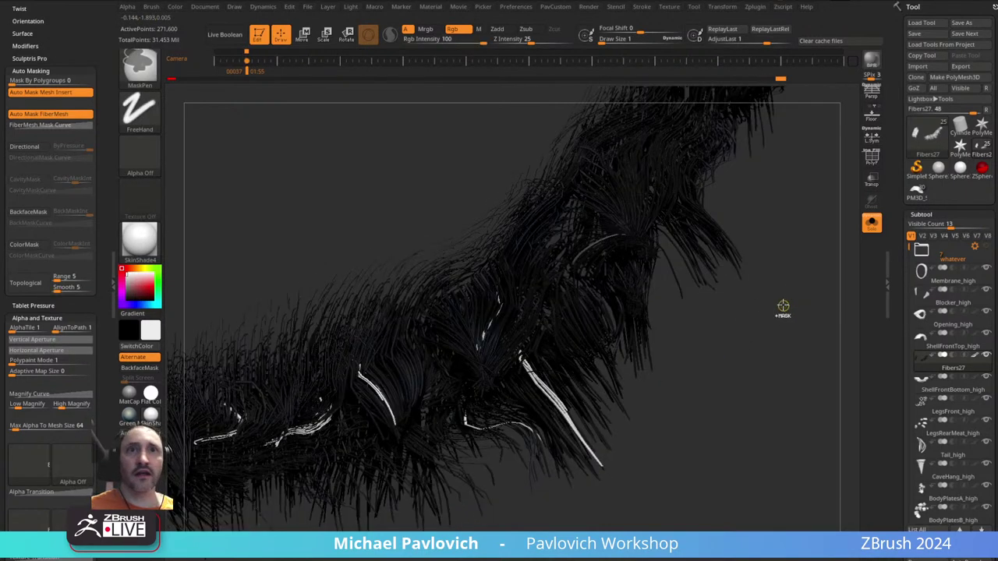
- Undo the last change, invert the fibers' mask once more and turn their polypaint display back on
{"action": "mouse_move", "coordinate": [798, 341]}
{"action": "left_mouse_down", "text": "alt"}
{"action": "mouse_move", "coordinate": [773, 261]}
{"action": "mouse_move", "coordinate": [793, 312]}
{"action": "mouse_move", "coordinate": [755, 339]}
{"action": "mouse_move", "coordinate": [707, 334]}
{"action": "left_mouse_up", "text": "alt"}
{"action": "key", "text": "s"}
{"action": "key", "text": "ctrl+z"}
{"action": "left_click", "coordinate": [784, 306], "text": "ctrl"}
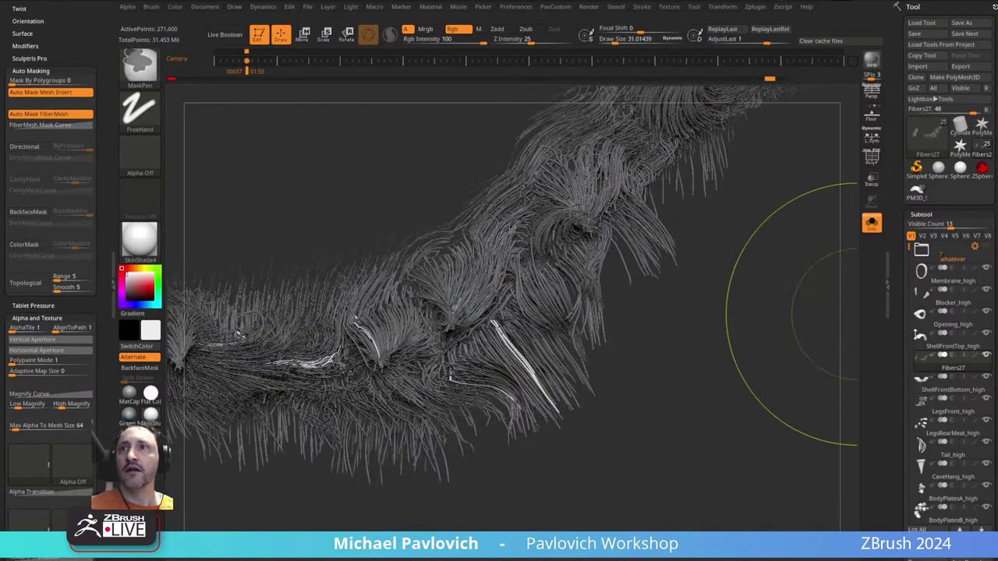
{"action": "left_click", "coordinate": [975, 355]}
- Set the draw size to 8.50359 and paint near-white onto the unmasked strands of the middle tufts
{"action": "key", "text": "s"}
{"action": "left_click_drag", "start_coordinate": [524, 367], "coordinate": [521, 367]}
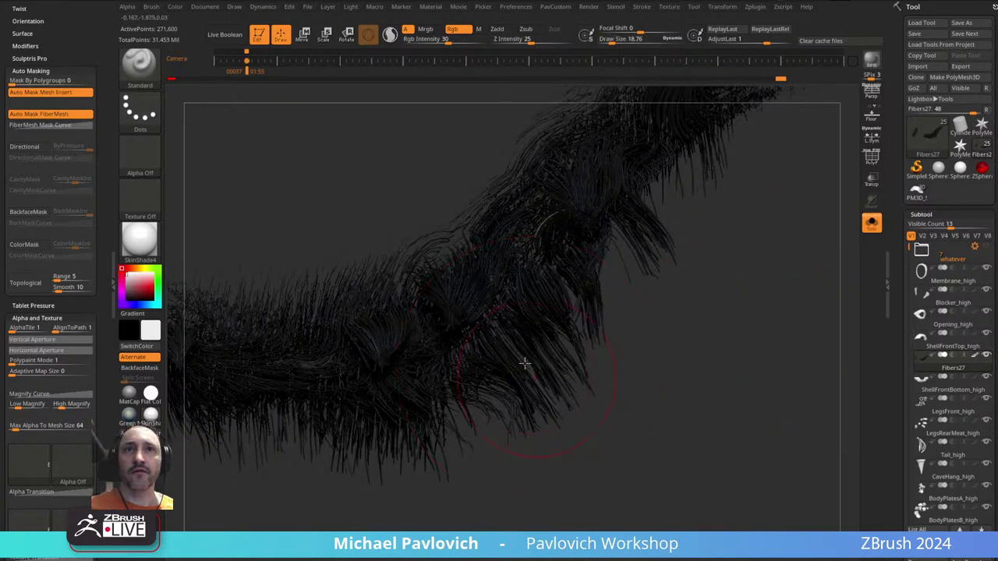
{"action": "mouse_move", "coordinate": [595, 425]}
{"action": "left_mouse_down"}
{"action": "mouse_move", "coordinate": [642, 354]}
{"action": "mouse_move", "coordinate": [623, 359]}
{"action": "left_mouse_up"}
{"action": "key", "text": "s"}
{"action": "left_click_drag", "start_coordinate": [584, 366], "coordinate": [580, 366]}
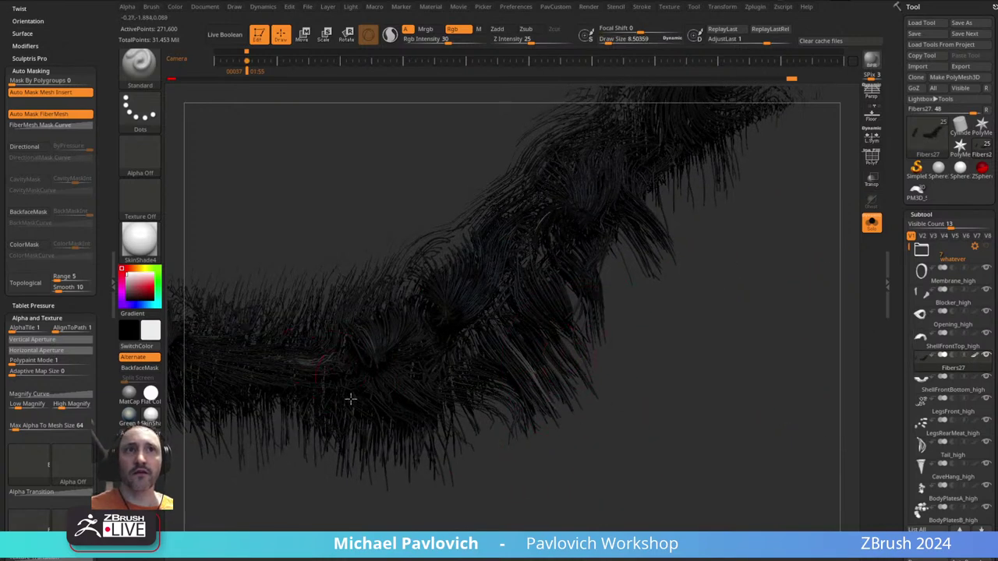
{"action": "right_click_drag", "start_coordinate": [350, 398], "coordinate": [348, 360]}
{"action": "right_click_drag", "start_coordinate": [453, 380], "coordinate": [375, 299]}
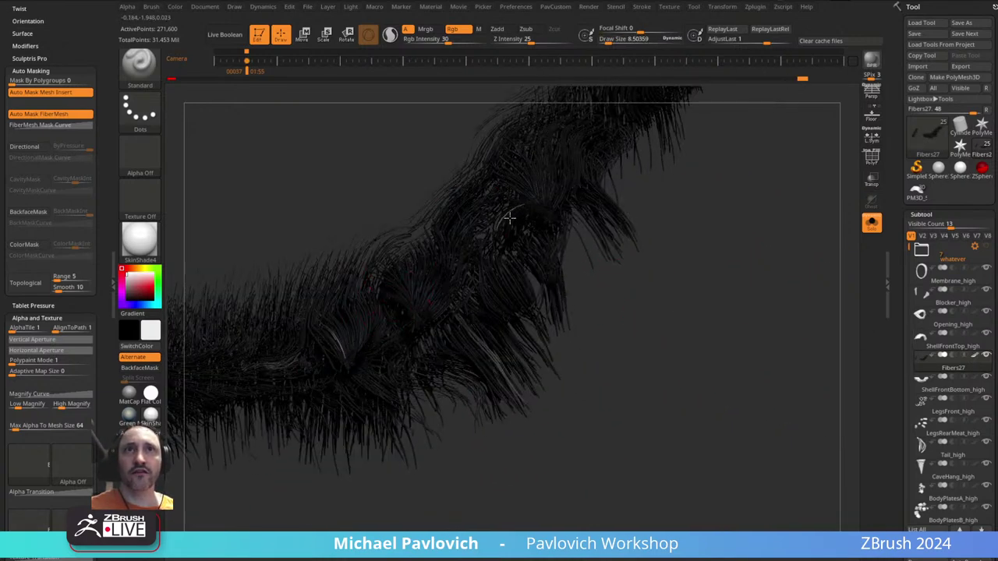
{"action": "right_click_drag", "start_coordinate": [509, 218], "coordinate": [579, 307]}
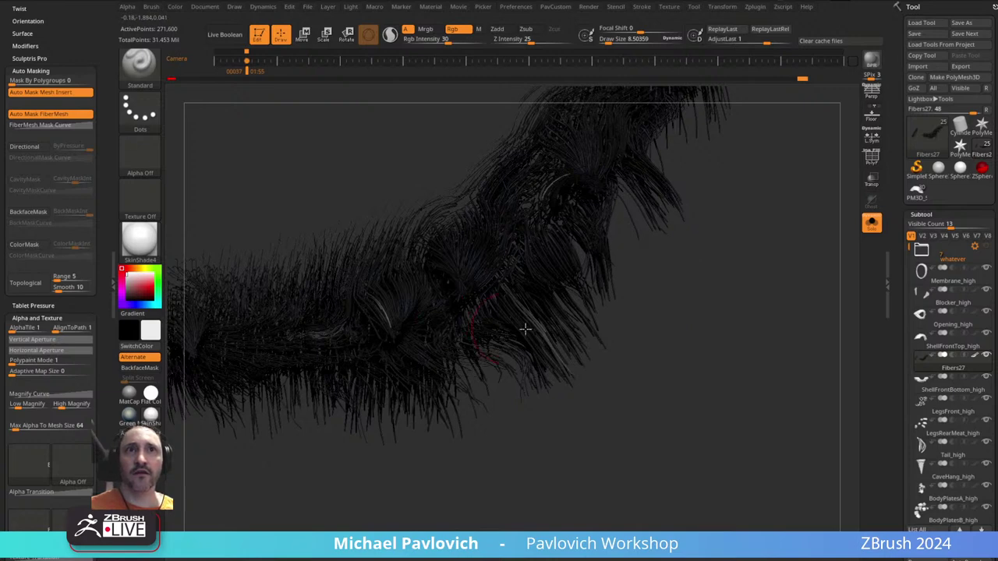
{"action": "mouse_move", "coordinate": [525, 329]}
{"action": "right_mouse_down"}
{"action": "mouse_move", "coordinate": [724, 256]}
{"action": "mouse_move", "coordinate": [787, 320]}
{"action": "mouse_move", "coordinate": [748, 334]}
{"action": "mouse_move", "coordinate": [720, 322]}
{"action": "mouse_move", "coordinate": [725, 365]}
{"action": "right_mouse_up"}
- Open the fibers' masking settings and turn off ViewMask so the mask shading is hidden
{"action": "scroll", "coordinate": [904, 164], "scroll_direction": "down", "scroll_amount": 10}
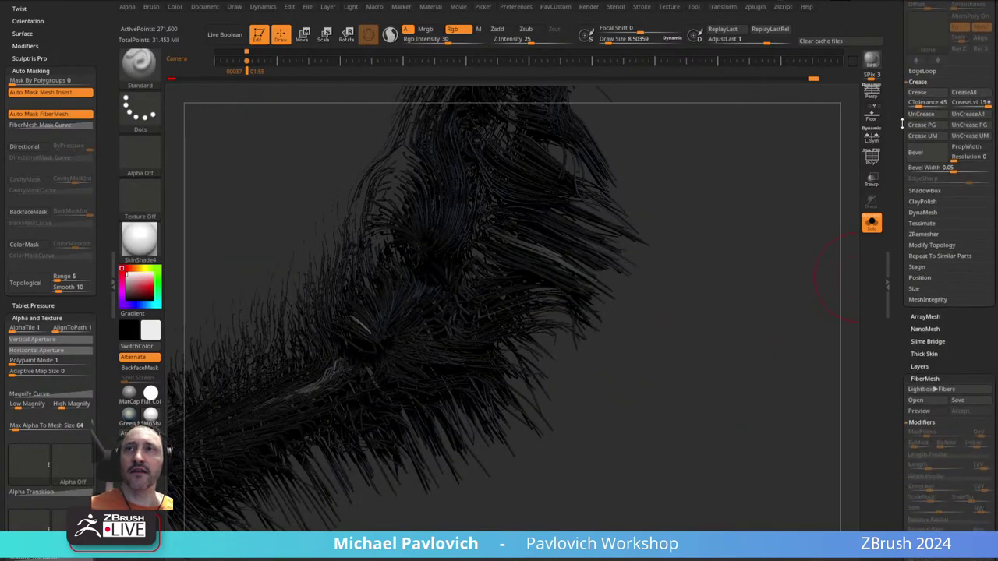
{"action": "left_click", "coordinate": [923, 25]}
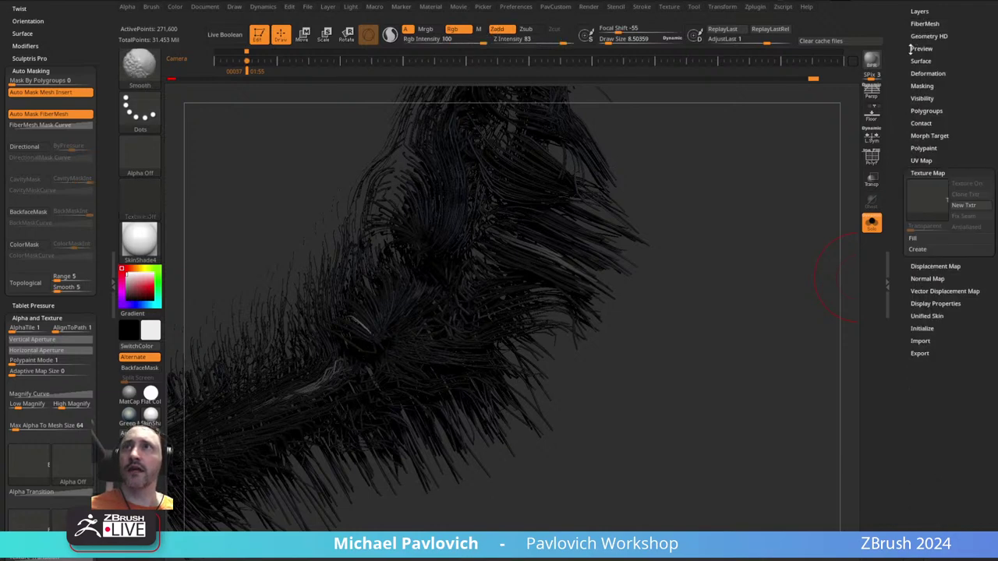
{"action": "scroll", "coordinate": [902, 142], "scroll_direction": "up", "scroll_amount": 5}
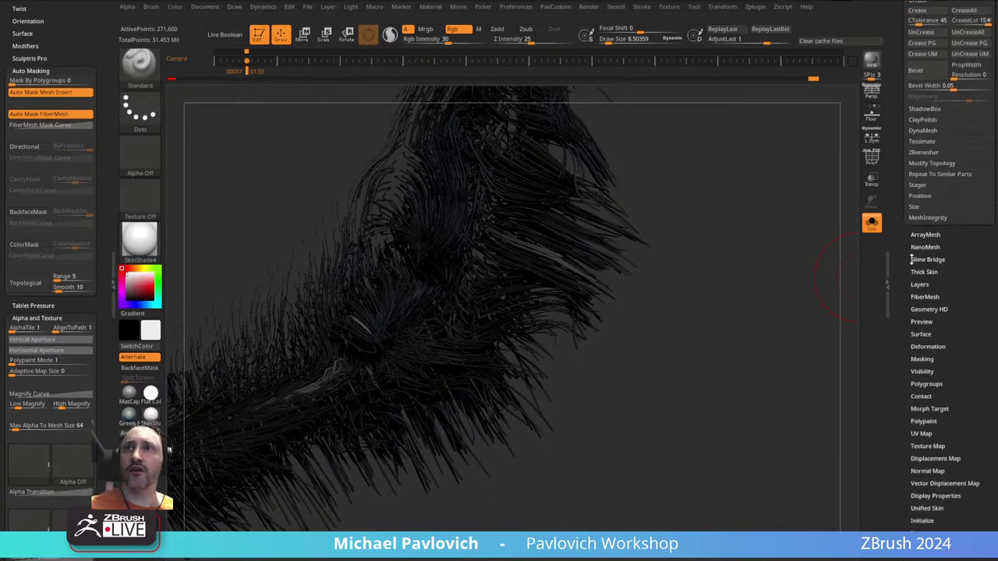
{"action": "left_click", "coordinate": [922, 358], "text": "shift"}
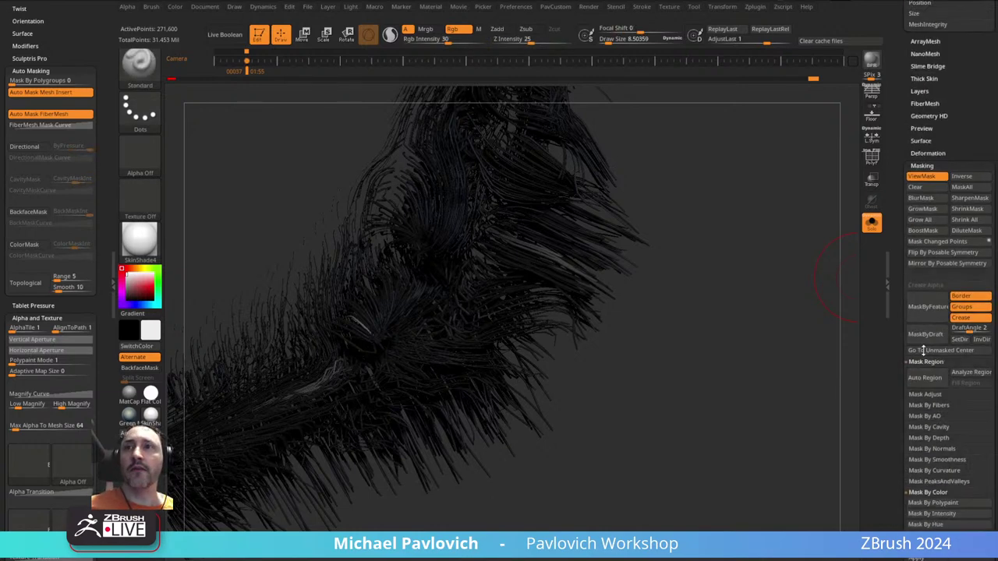
{"action": "left_click", "coordinate": [916, 186]}
- Set the draw size to 40.96 and paint the unmasked strands near-white along the middle and lower tufts
{"action": "left_click_drag", "start_coordinate": [746, 312], "coordinate": [688, 303]}
{"action": "key", "text": "s"}
{"action": "left_click", "coordinate": [440, 346]}
{"action": "mouse_move", "coordinate": [420, 331]}
{"action": "left_mouse_down"}
{"action": "mouse_move", "coordinate": [389, 389]}
{"action": "mouse_move", "coordinate": [490, 294]}
{"action": "mouse_move", "coordinate": [517, 297]}
{"action": "left_mouse_up"}
{"action": "key", "text": "ctrl+z"}
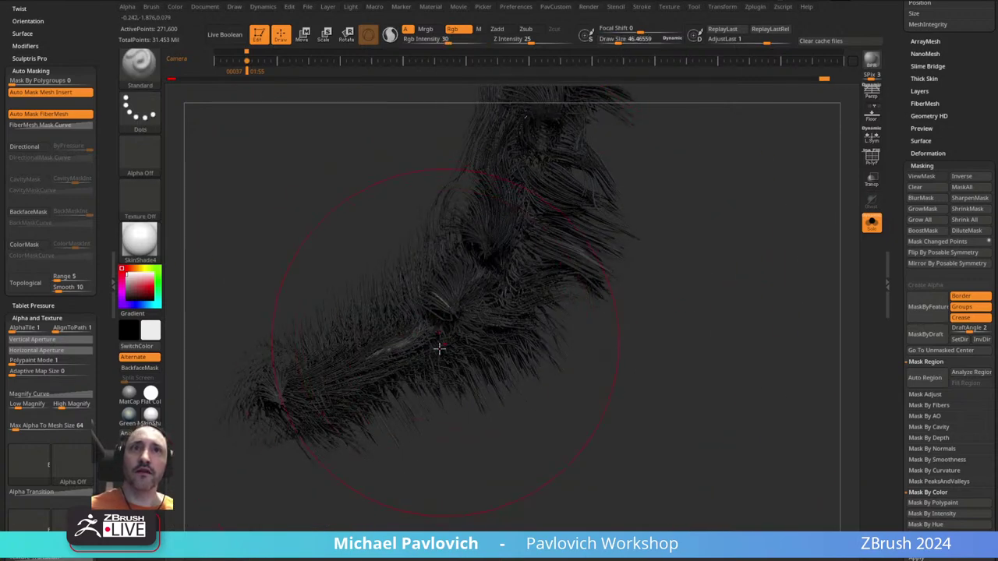
{"action": "key", "text": "s"}
{"action": "left_click_drag", "start_coordinate": [437, 349], "coordinate": [415, 333]}
{"action": "mouse_move", "coordinate": [489, 338]}
{"action": "left_mouse_down"}
{"action": "mouse_move", "coordinate": [522, 280]}
{"action": "mouse_move", "coordinate": [536, 302]}
{"action": "mouse_move", "coordinate": [416, 352]}
{"action": "left_mouse_up"}
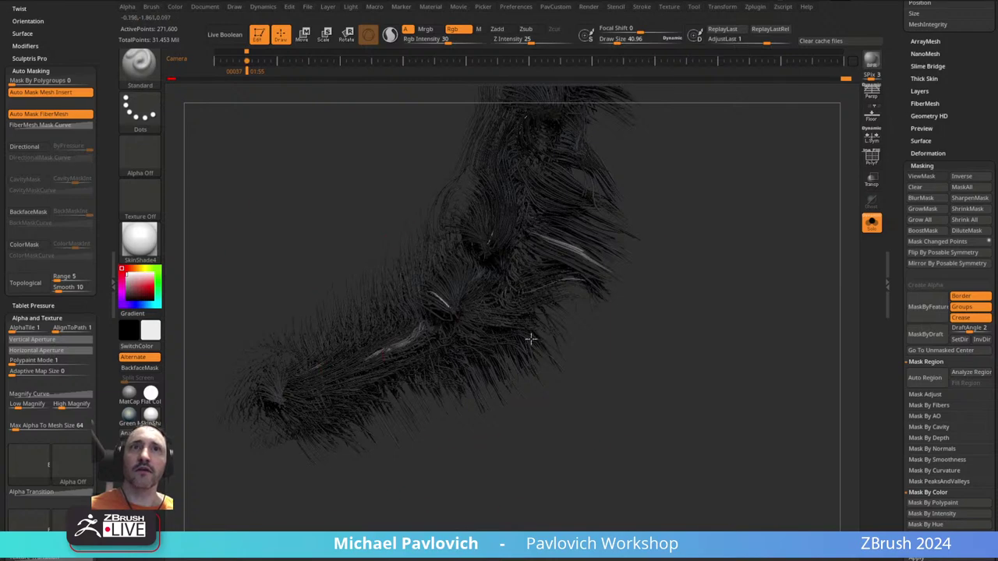
- Turn off Solo to show the whole creature and set the draw size to 10.99
{"action": "left_click_drag", "start_coordinate": [686, 281], "coordinate": [691, 325]}
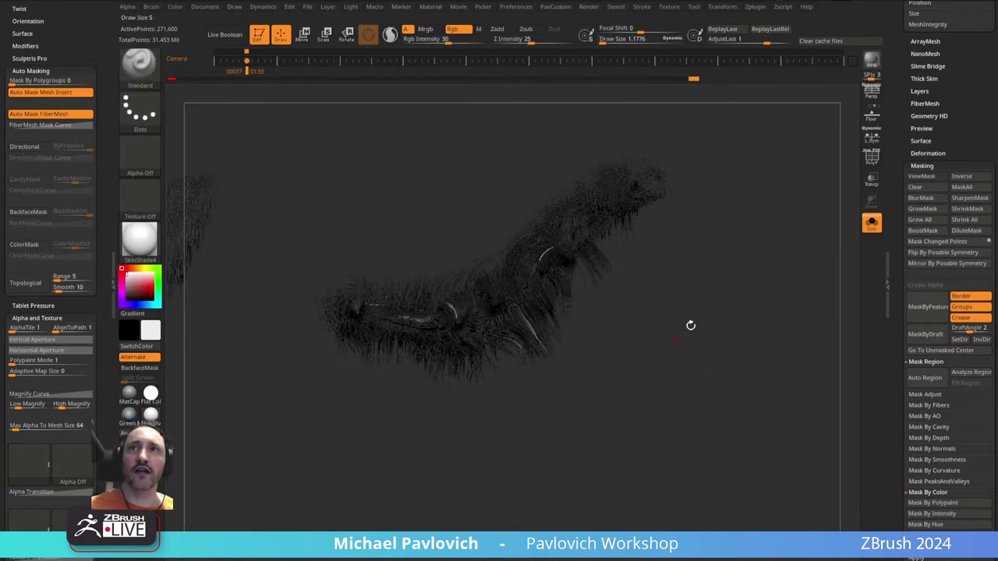
{"action": "left_click", "coordinate": [872, 224]}
{"action": "left_click_drag", "start_coordinate": [896, 184], "coordinate": [885, 436]}
{"action": "right_click_drag", "start_coordinate": [686, 335], "coordinate": [675, 260], "text": "ctrl"}
{"action": "key", "text": "space"}
{"action": "left_click_drag", "start_coordinate": [675, 260], "coordinate": [649, 254]}
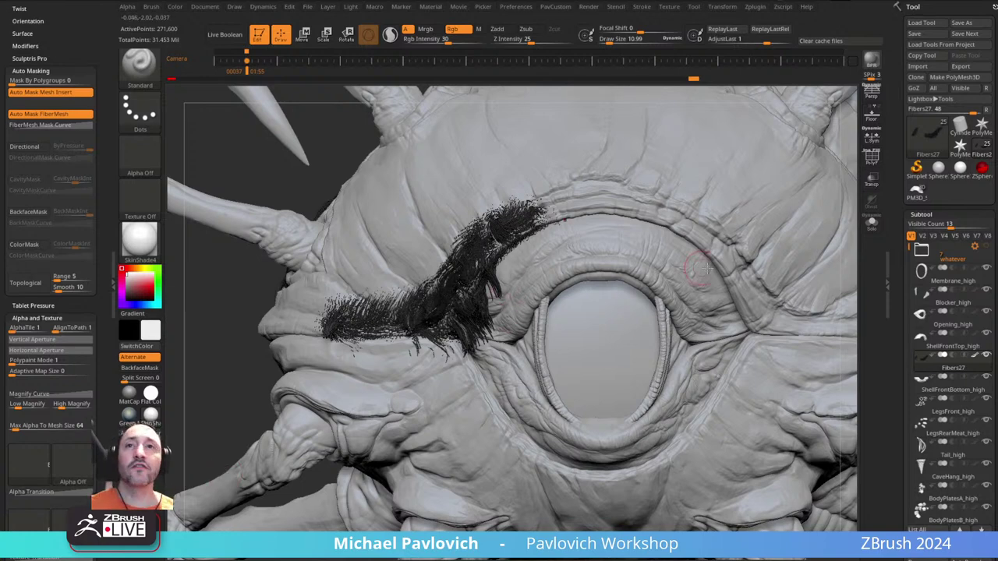
- Collapse the masking settings and look through the remaining setting groups of the fiber subtool
{"action": "right_click_drag", "start_coordinate": [697, 267], "coordinate": [871, 121]}
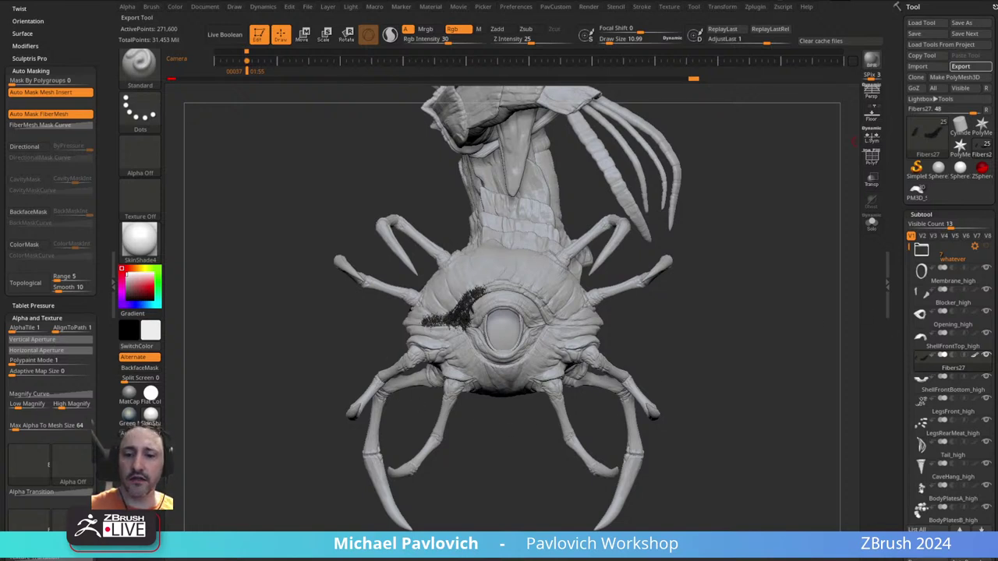
{"action": "left_click_drag", "start_coordinate": [892, 266], "coordinate": [871, 7]}
{"action": "mouse_move", "coordinate": [903, 278]}
{"action": "left_mouse_down"}
{"action": "mouse_move", "coordinate": [898, 204]}
{"action": "mouse_move", "coordinate": [896, 319]}
{"action": "mouse_move", "coordinate": [909, 410]}
{"action": "left_mouse_up"}
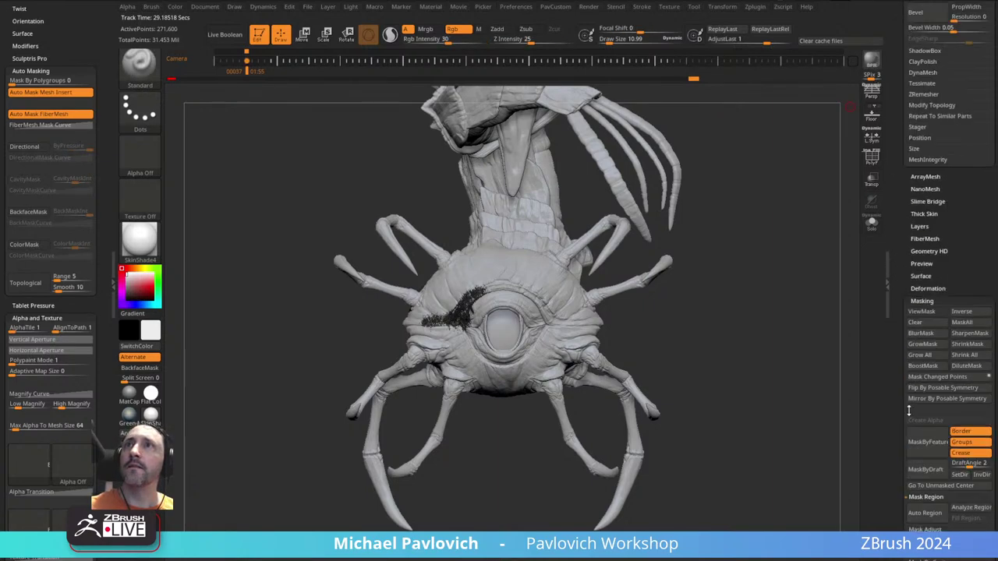
{"action": "left_click", "coordinate": [927, 300], "text": "shift"}
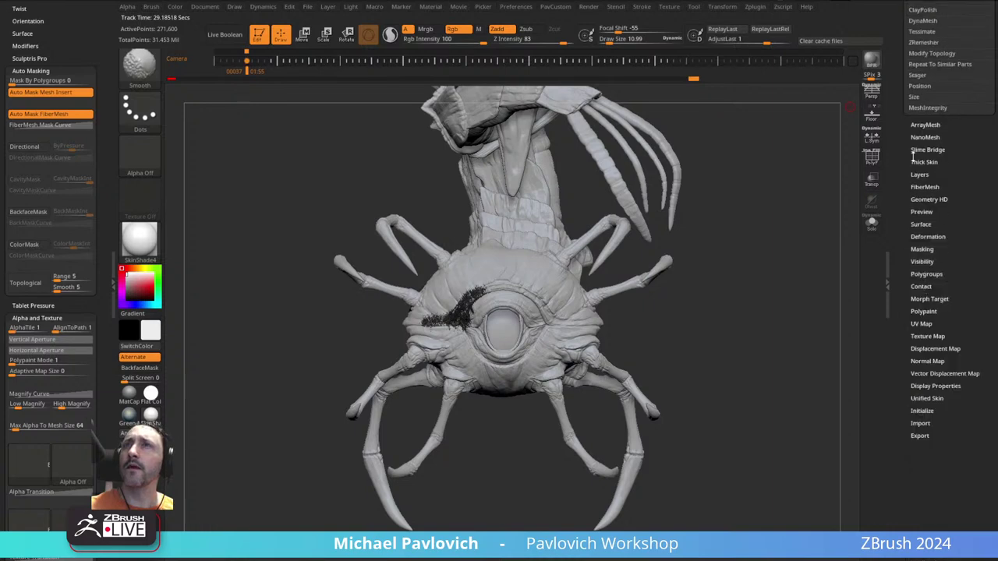
{"action": "mouse_move", "coordinate": [906, 143]}
{"action": "left_mouse_down"}
{"action": "mouse_move", "coordinate": [898, 275]}
{"action": "mouse_move", "coordinate": [906, 161]}
{"action": "left_mouse_up"}
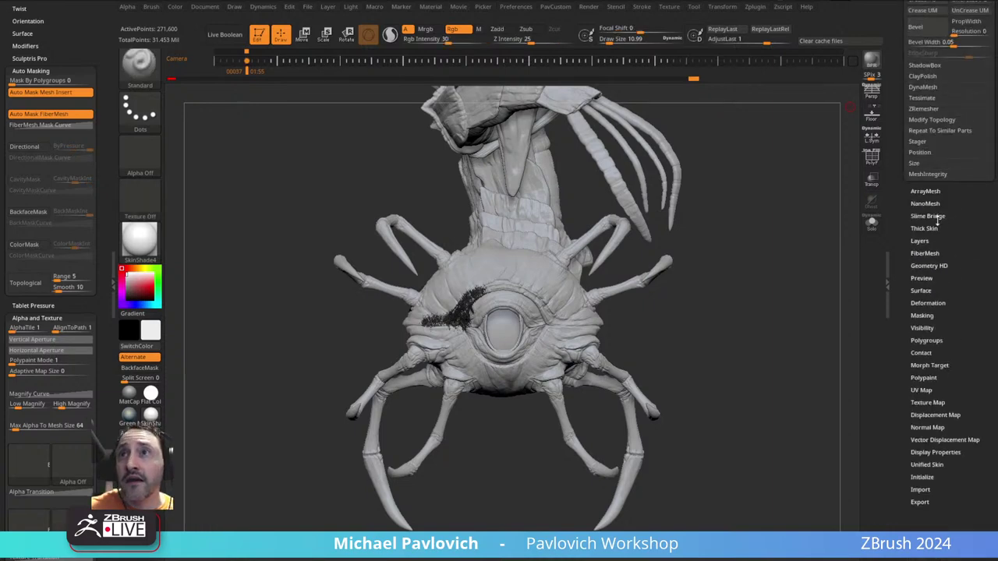
- Open the FiberMesh settings and expand the Export Curves options
{"action": "left_click", "coordinate": [926, 254]}
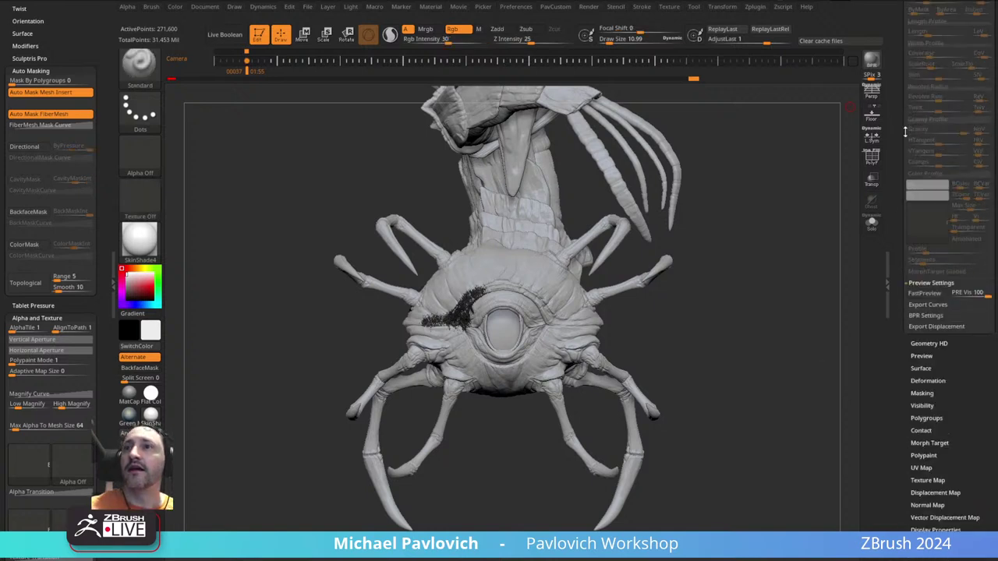
{"action": "left_click", "coordinate": [928, 304]}
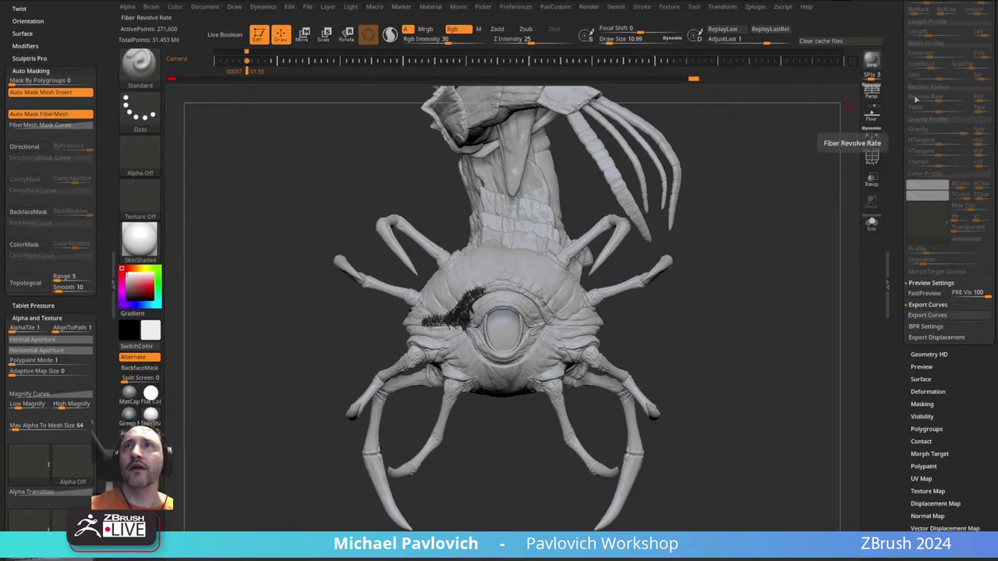
- Delete all subtools of the creature model with Del All
{"action": "left_click_drag", "start_coordinate": [911, 100], "coordinate": [908, 494]}
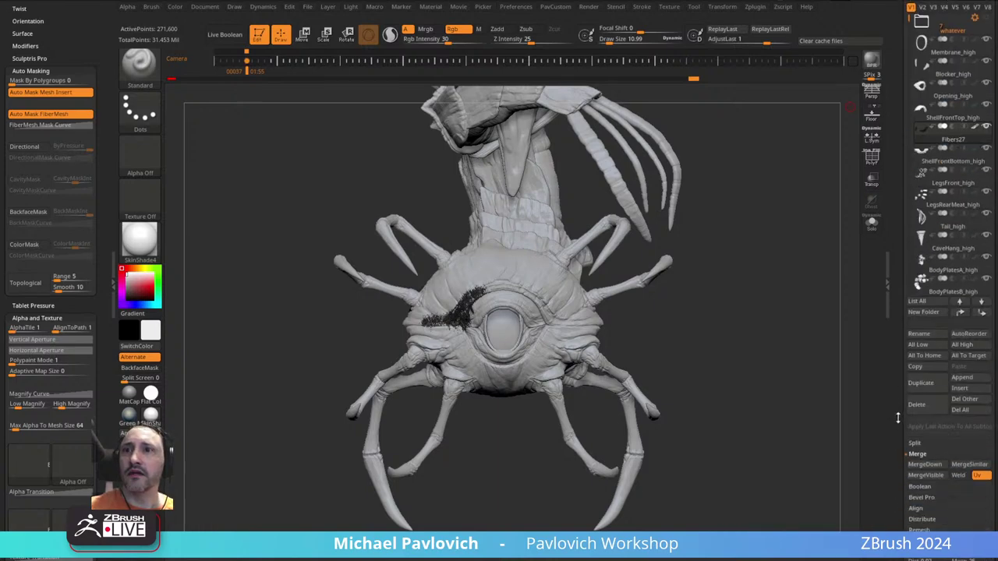
{"action": "scroll", "coordinate": [962, 417], "scroll_direction": "down", "scroll_amount": 5}
{"action": "left_click", "coordinate": [960, 408]}
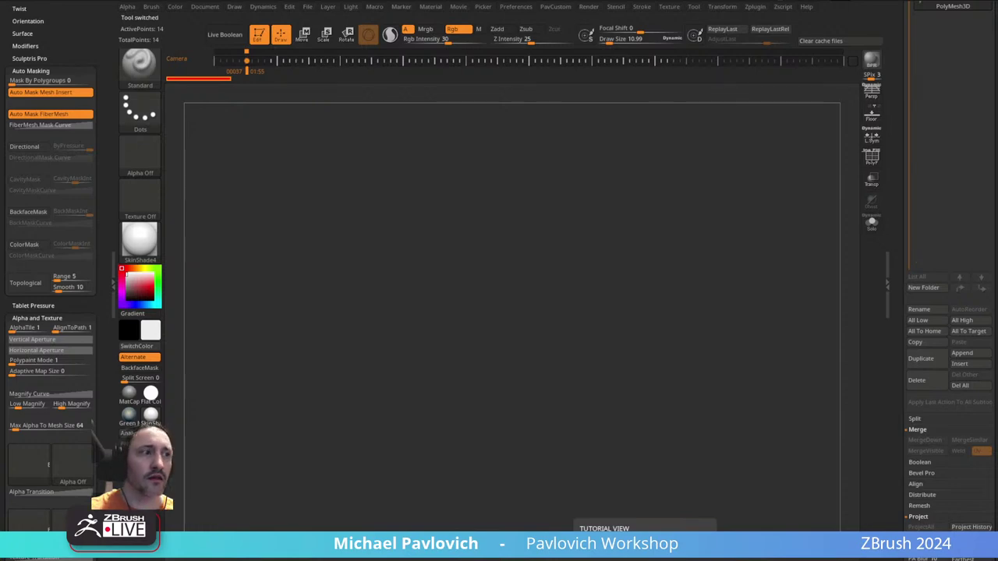
- Switch to the web browser and open the account's own profile on instagram.com in a new tab
{"action": "left_click_drag", "start_coordinate": [406, 546], "coordinate": [471, 8]}
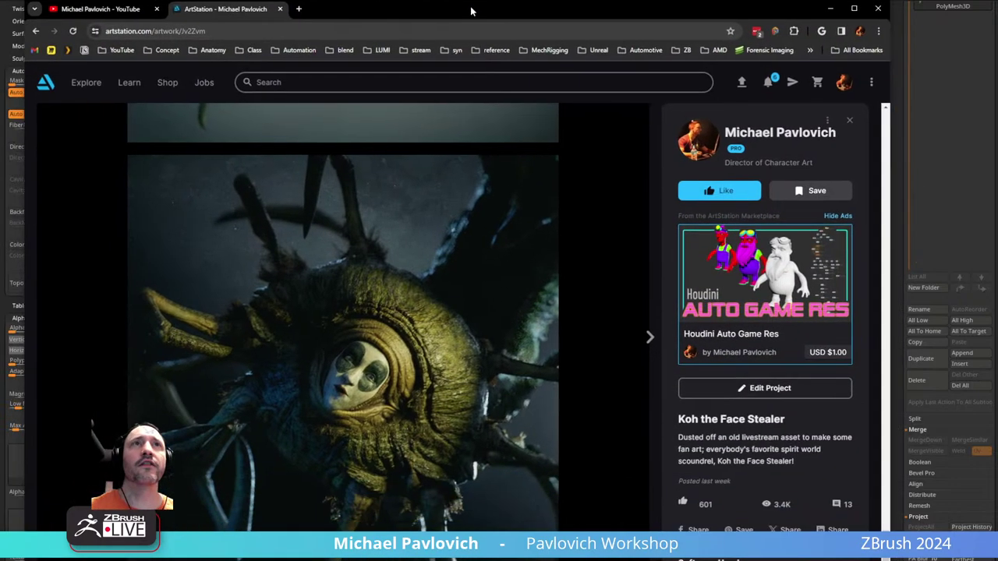
{"action": "left_click", "coordinate": [299, 9]}
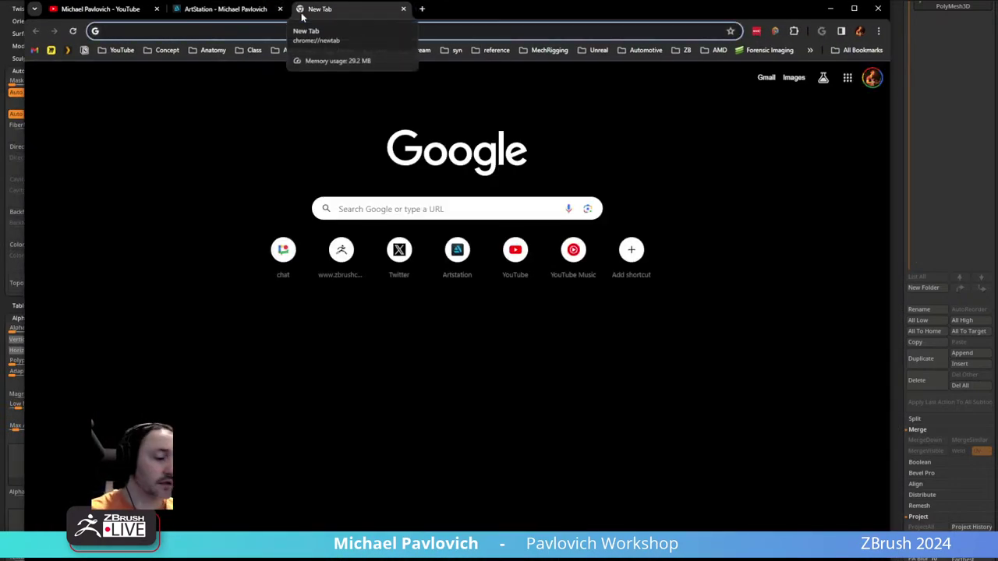
{"action": "type", "text": "instagram.com"}
{"action": "key", "text": "Return"}
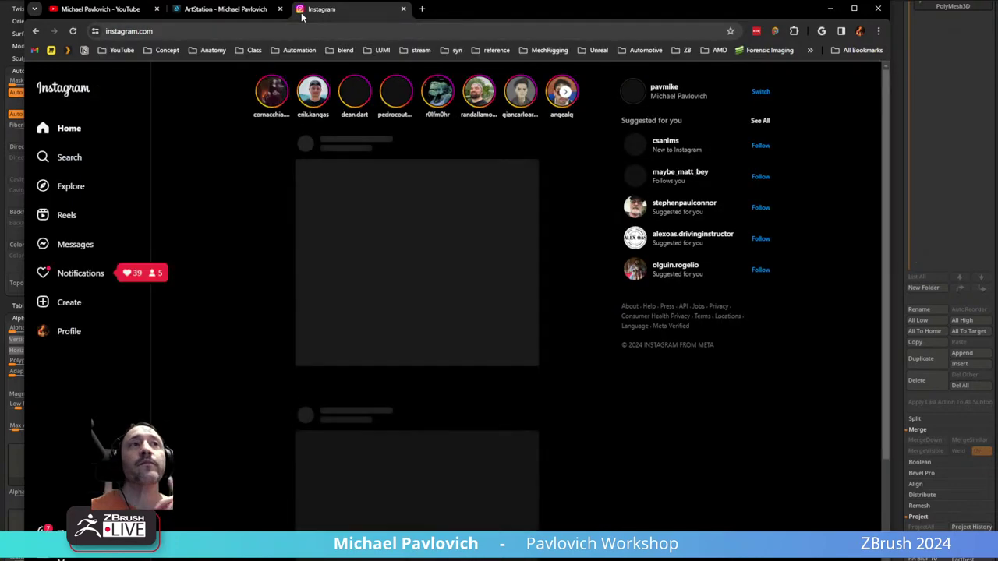
{"action": "left_click", "coordinate": [63, 332]}
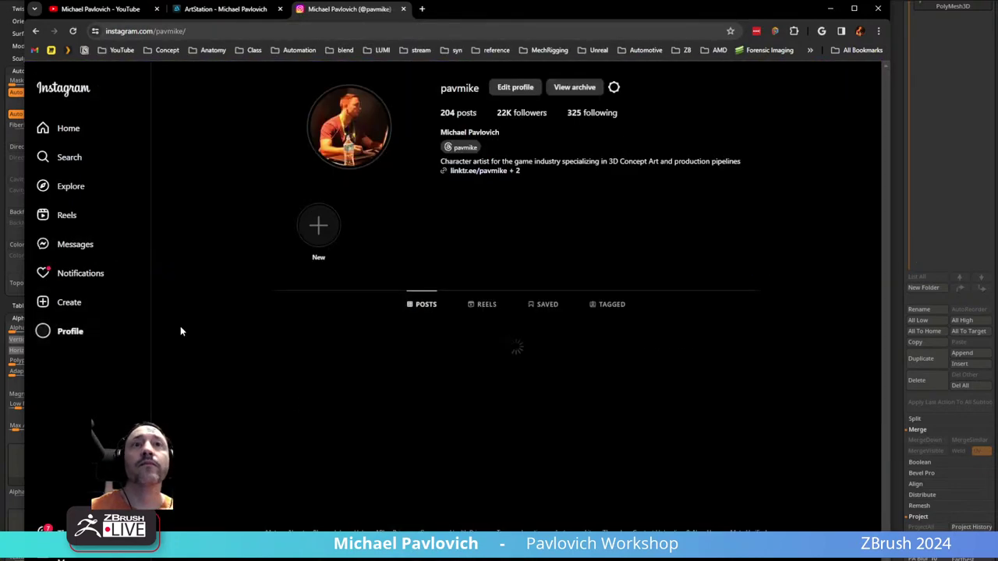
- View the profile's stories and advance to the ones showing the blue-armoured Ultramarine
{"action": "left_click", "coordinate": [330, 156]}
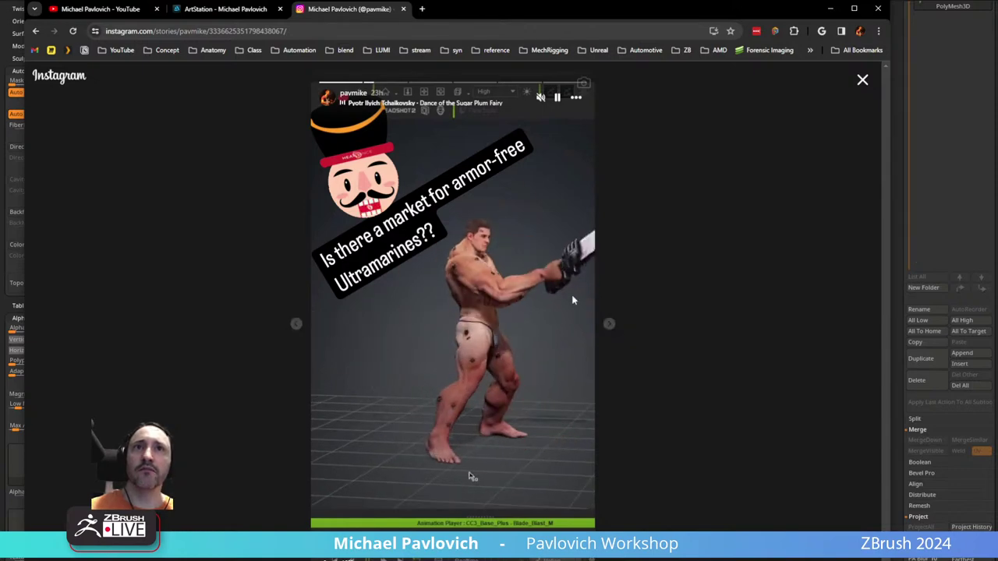
{"action": "left_click", "coordinate": [610, 324]}
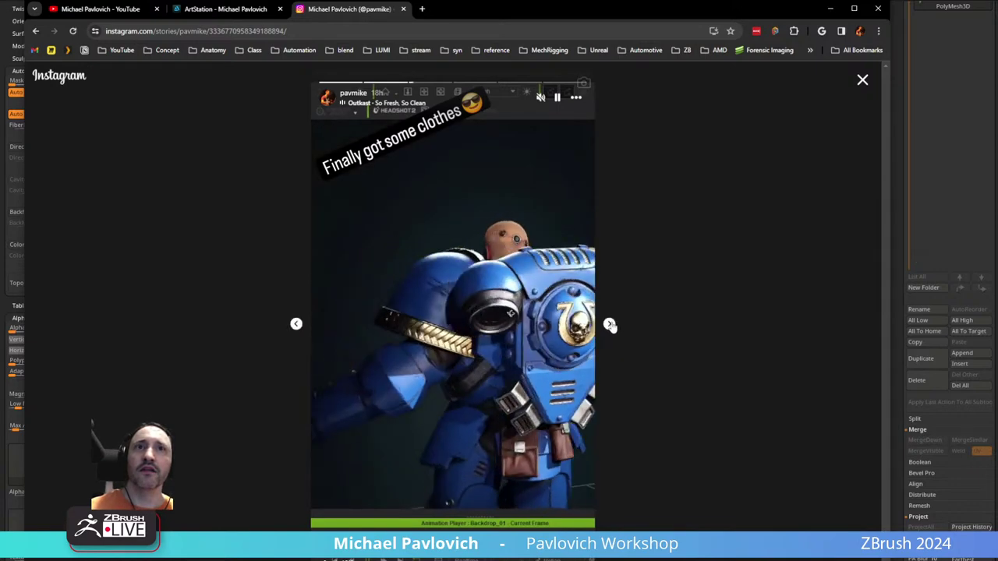
{"action": "left_click", "coordinate": [609, 324]}
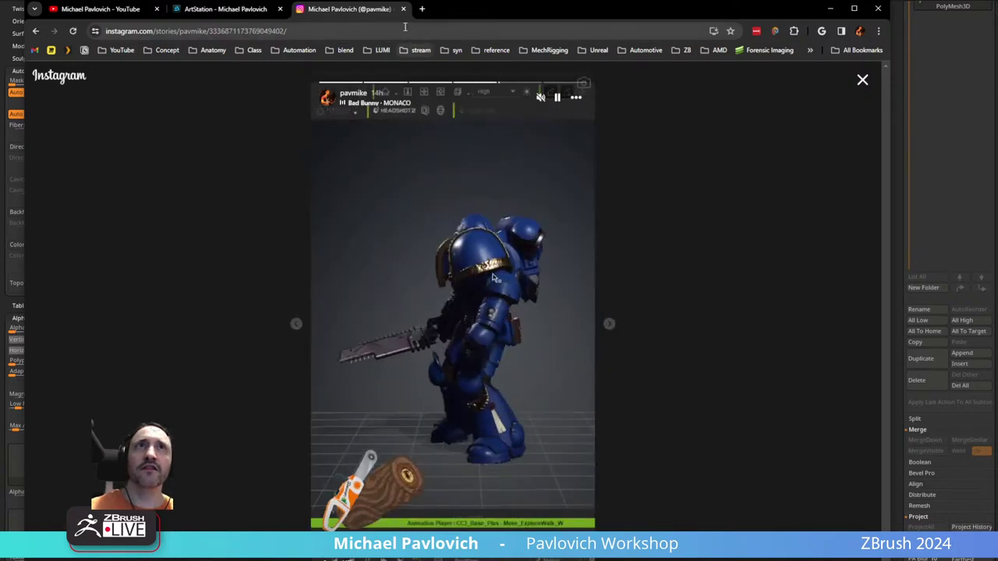
- Close the Instagram page and search the YouTube channel for "warhammer", looking over the Ultramarine videos
{"action": "left_click", "coordinate": [403, 8]}
{"action": "left_click", "coordinate": [123, 14]}
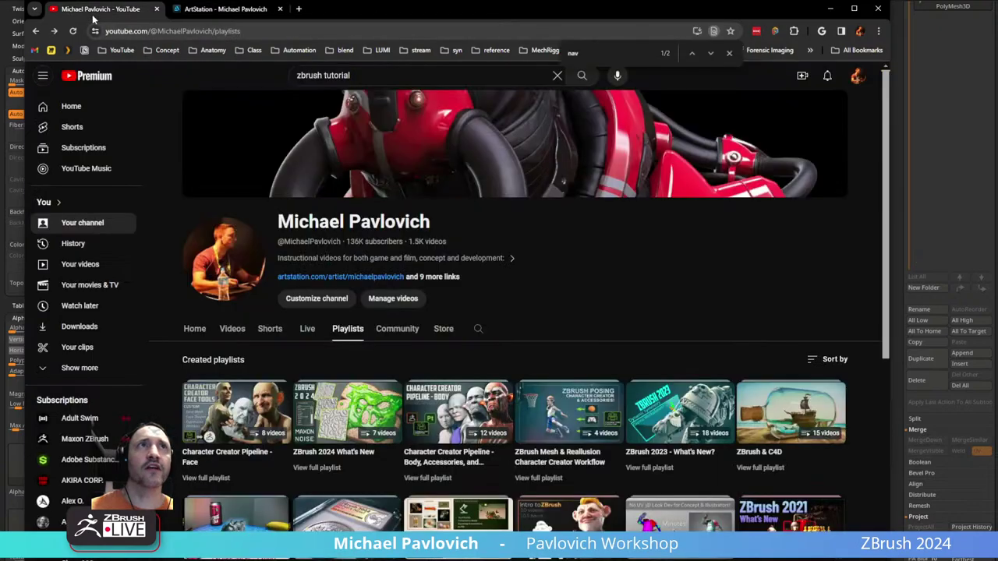
{"action": "left_click", "coordinate": [477, 328]}
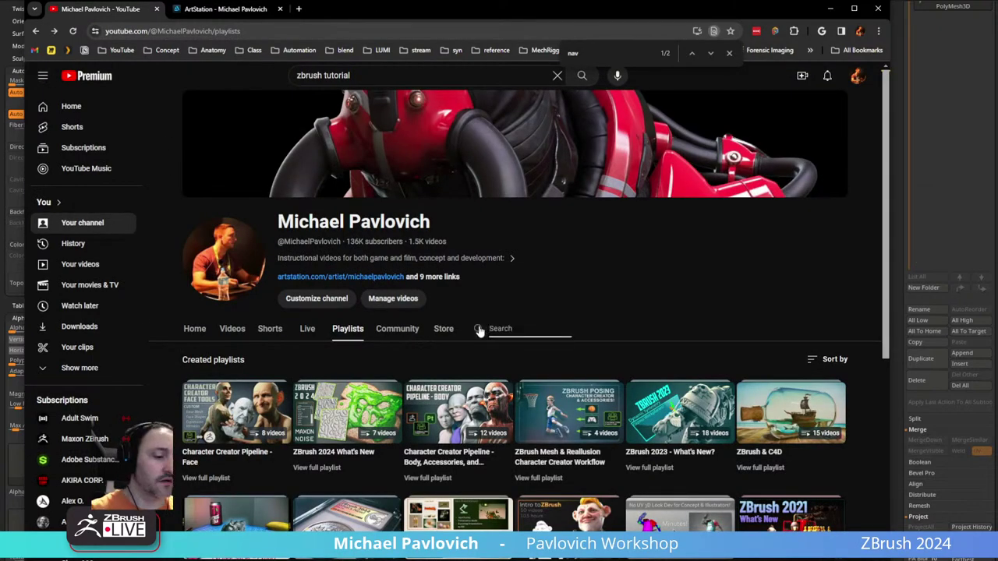
{"action": "type", "text": "warhammer"}
{"action": "key", "text": "Return"}
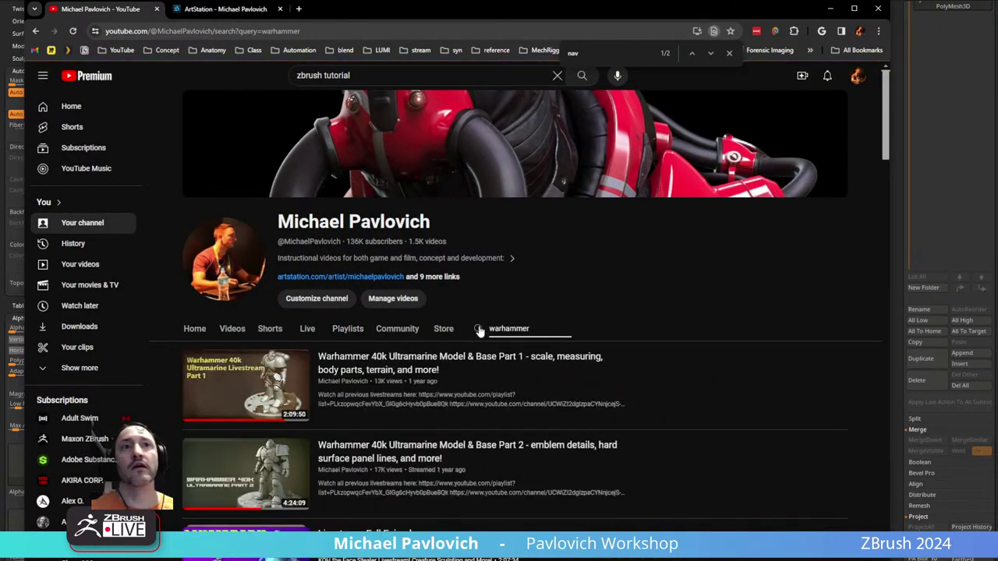
{"action": "scroll", "coordinate": [457, 307], "scroll_direction": "down", "scroll_amount": 3}
{"action": "scroll", "coordinate": [366, 336], "scroll_direction": "up", "scroll_amount": 2}
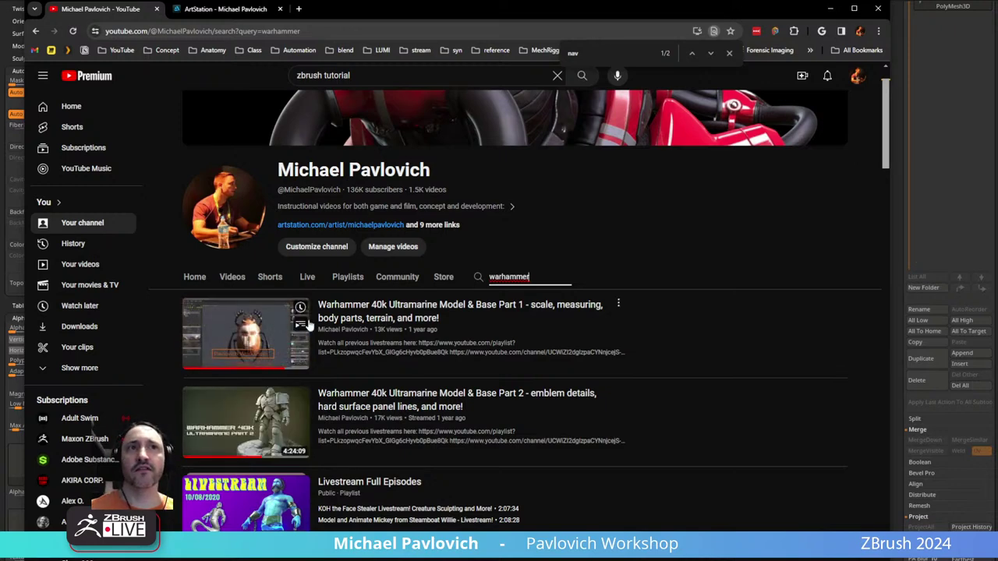
- Switch back to ZBrush and display the muscular body model with the Green Metallic material
{"action": "left_click_drag", "start_coordinate": [621, 16], "coordinate": [621, 0]}
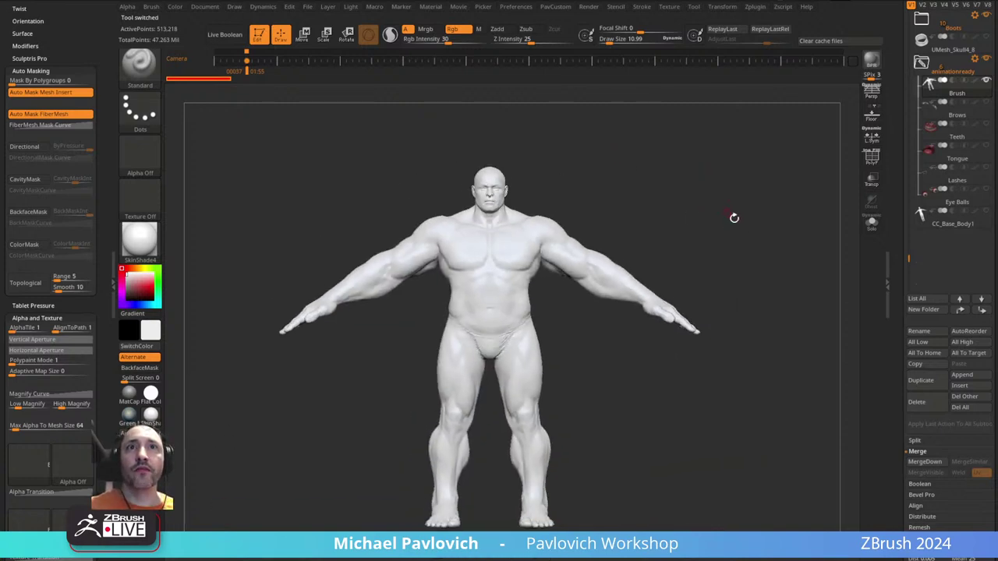
{"action": "mouse_move", "coordinate": [760, 236]}
{"action": "left_mouse_down"}
{"action": "mouse_move", "coordinate": [729, 232]}
{"action": "mouse_move", "coordinate": [837, 198]}
{"action": "left_mouse_up"}
{"action": "left_click", "coordinate": [129, 415]}
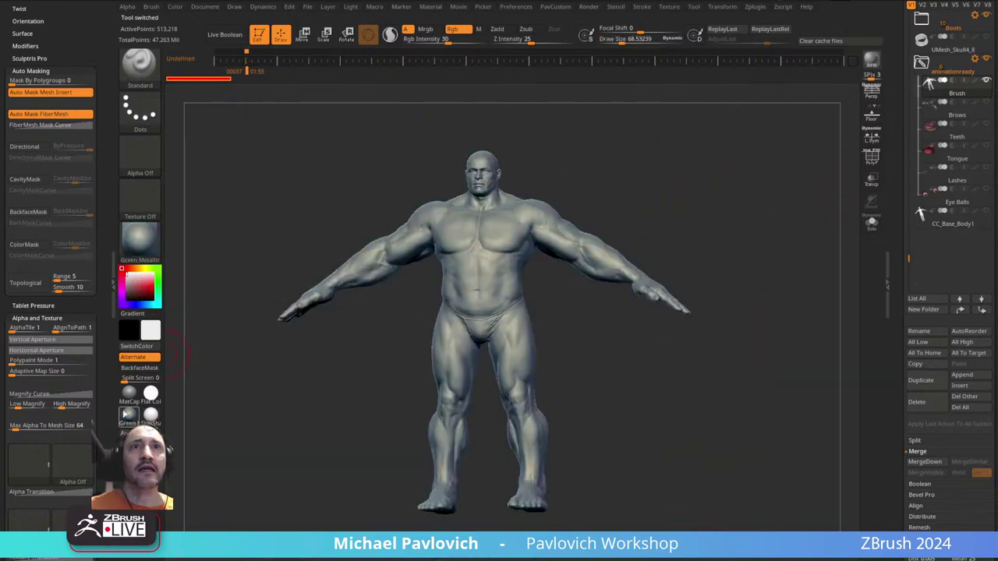
- Examine the bare muscular body sculpt from the front and from an angle
{"action": "mouse_move", "coordinate": [730, 216]}
{"action": "left_mouse_down"}
{"action": "mouse_move", "coordinate": [743, 187]}
{"action": "mouse_move", "coordinate": [760, 205]}
{"action": "mouse_move", "coordinate": [695, 210]}
{"action": "mouse_move", "coordinate": [737, 192]}
{"action": "mouse_move", "coordinate": [753, 202]}
{"action": "mouse_move", "coordinate": [739, 199]}
{"action": "left_mouse_up"}
{"action": "key", "text": "s"}
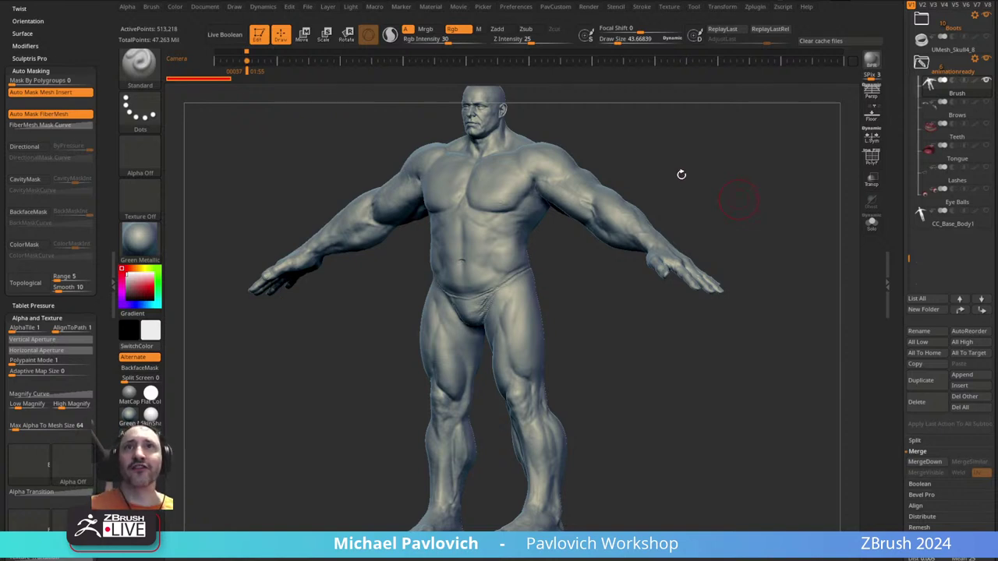
{"action": "left_click_drag", "start_coordinate": [682, 174], "coordinate": [731, 193]}
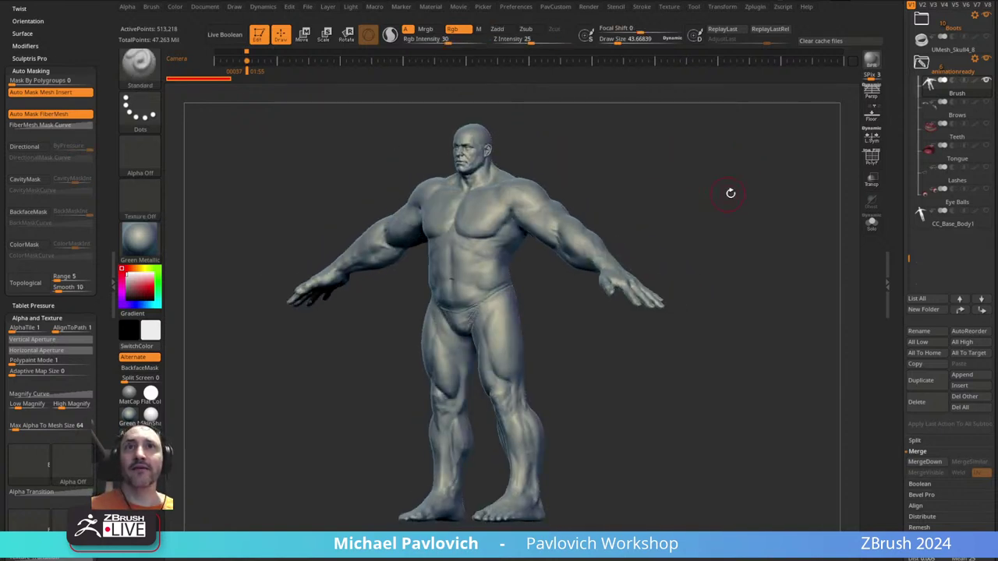
{"action": "left_click_drag", "start_coordinate": [898, 171], "coordinate": [896, 366]}
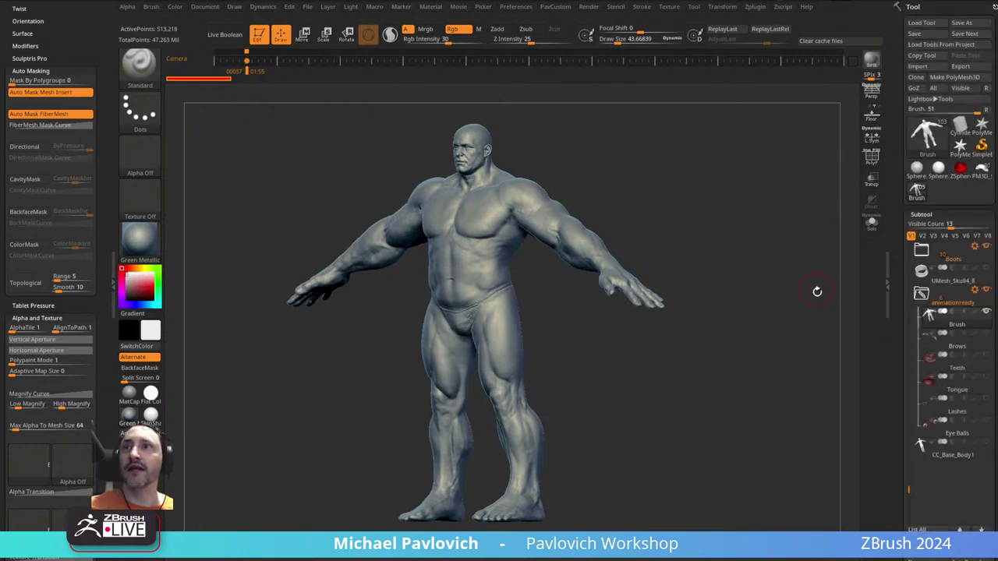
{"action": "left_click_drag", "start_coordinate": [751, 227], "coordinate": [798, 216]}
{"action": "key", "text": "s"}
{"action": "key", "text": "s"}
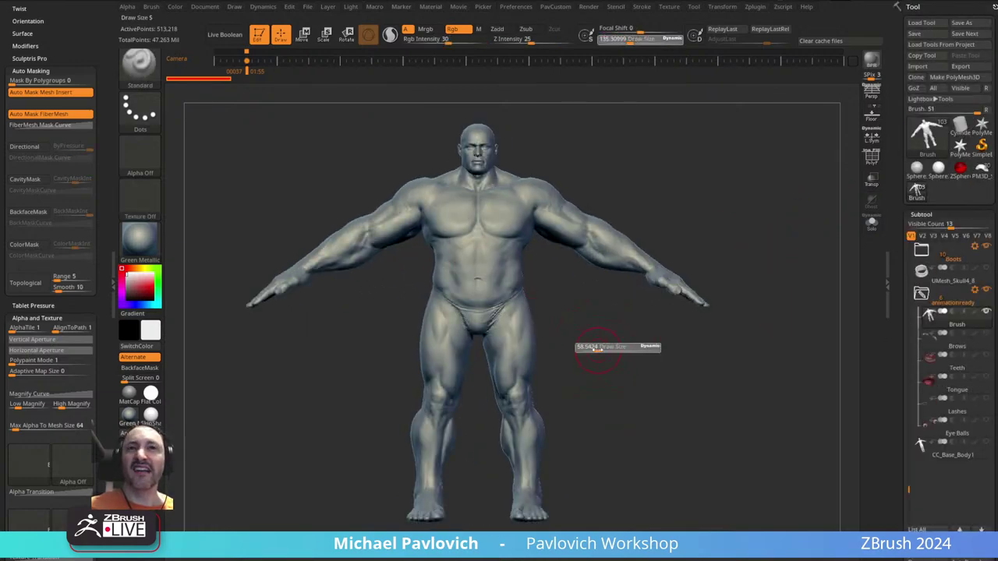
{"action": "left_click_drag", "start_coordinate": [594, 348], "coordinate": [585, 356]}
{"action": "key", "text": "s"}
{"action": "left_click_drag", "start_coordinate": [679, 219], "coordinate": [650, 216]}
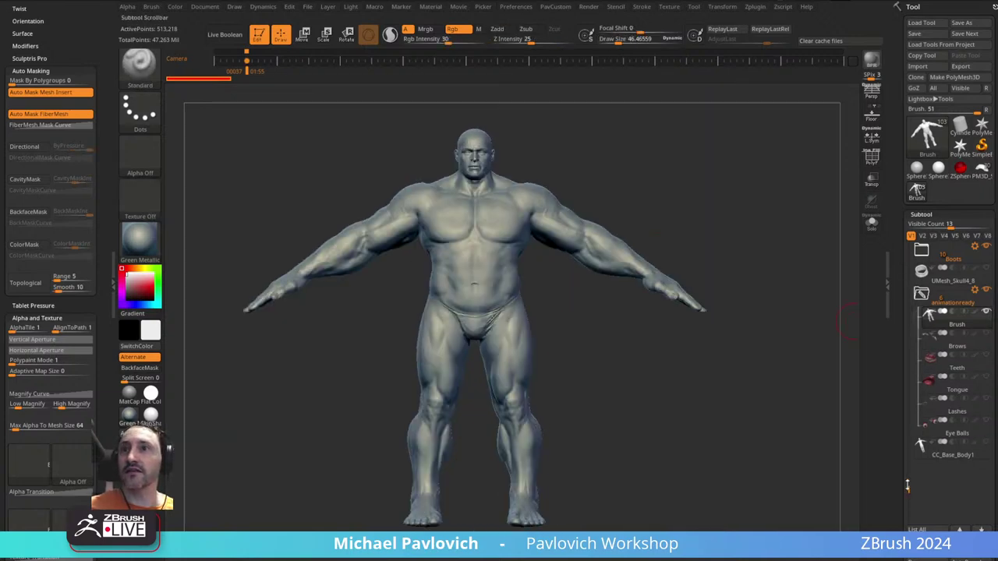
- Show all subtools, then hide the animationready folder and the CC_Base_Body1 body
{"action": "left_click_drag", "start_coordinate": [909, 489], "coordinate": [897, 226]}
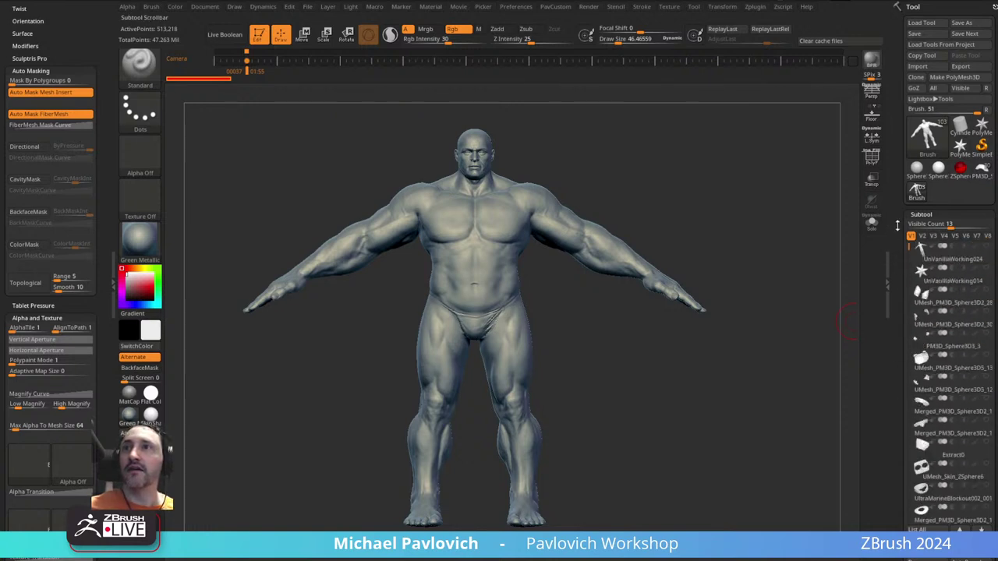
{"action": "left_click", "coordinate": [986, 275], "text": "shift"}
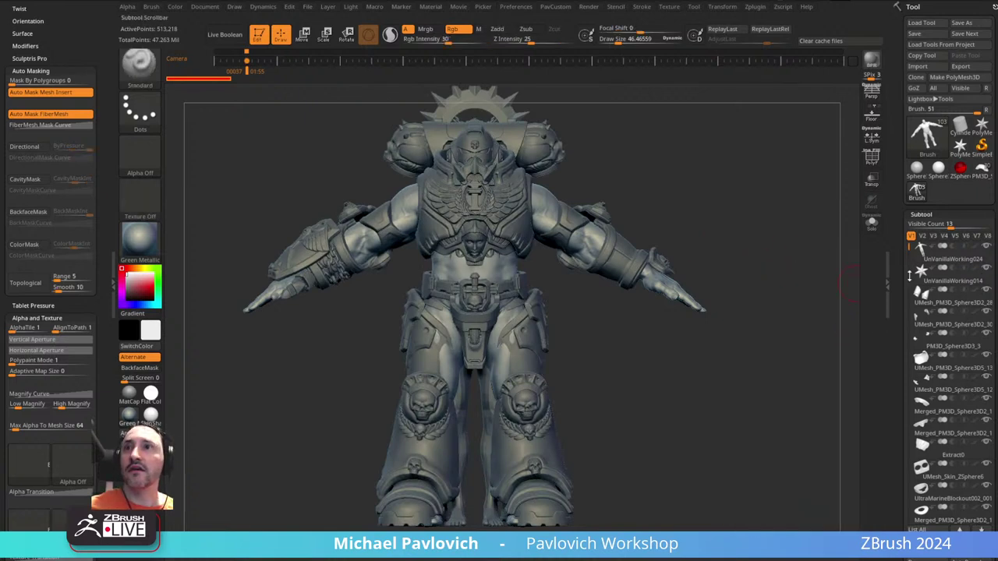
{"action": "left_click_drag", "start_coordinate": [909, 276], "coordinate": [906, 468]}
{"action": "left_click", "coordinate": [924, 381]}
{"action": "left_click", "coordinate": [986, 377]}
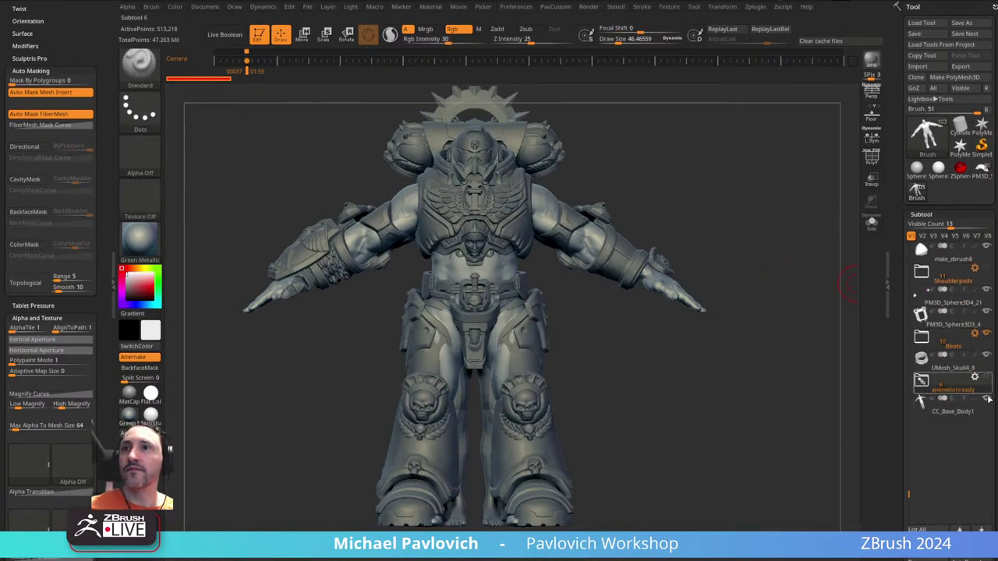
{"action": "left_click", "coordinate": [986, 400]}
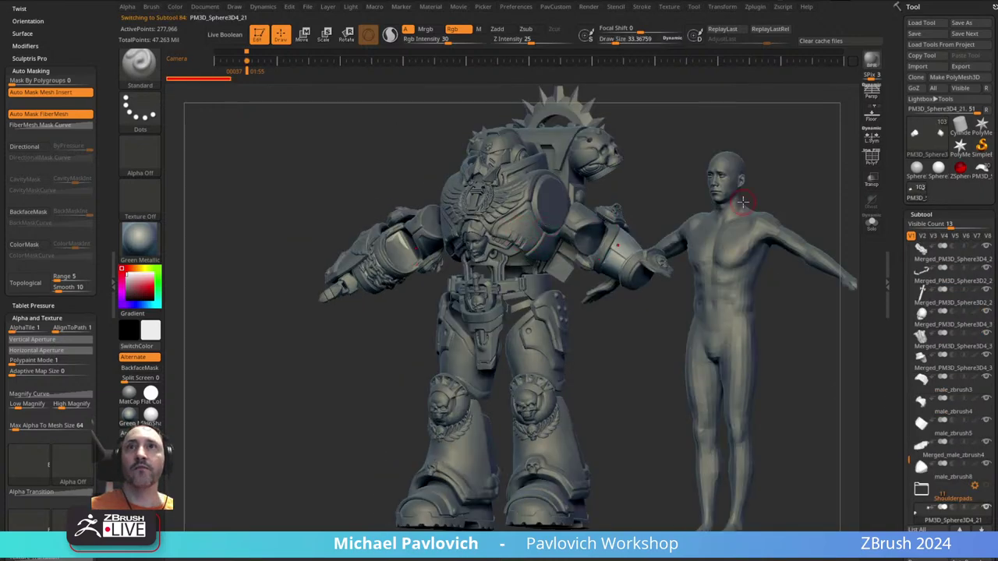
- Hide the UnVanillaWorking024 human figure beside the armour and make UnVanillaWorking014 the active subtool
{"action": "left_click", "coordinate": [768, 269], "text": "alt"}
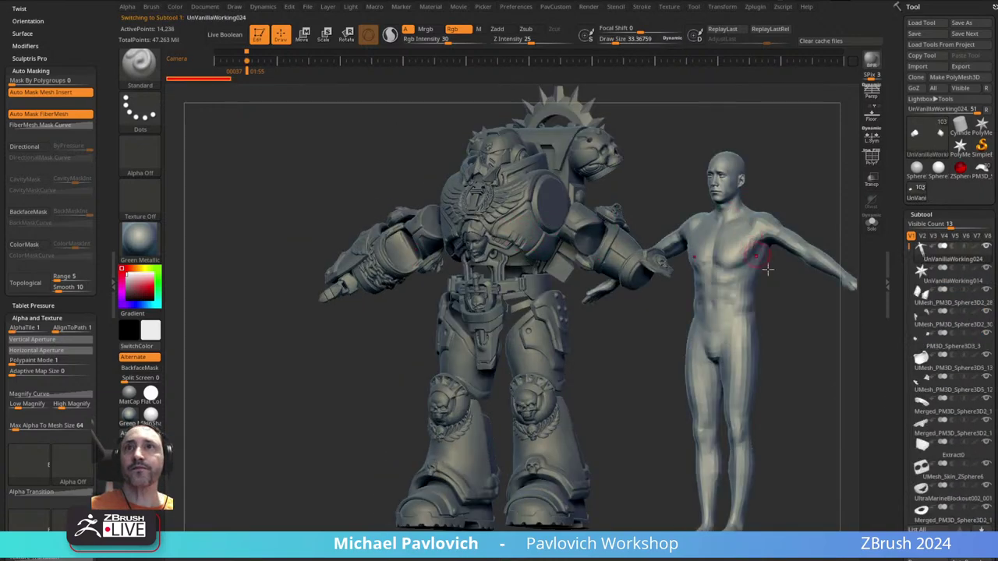
{"action": "left_click", "coordinate": [952, 278]}
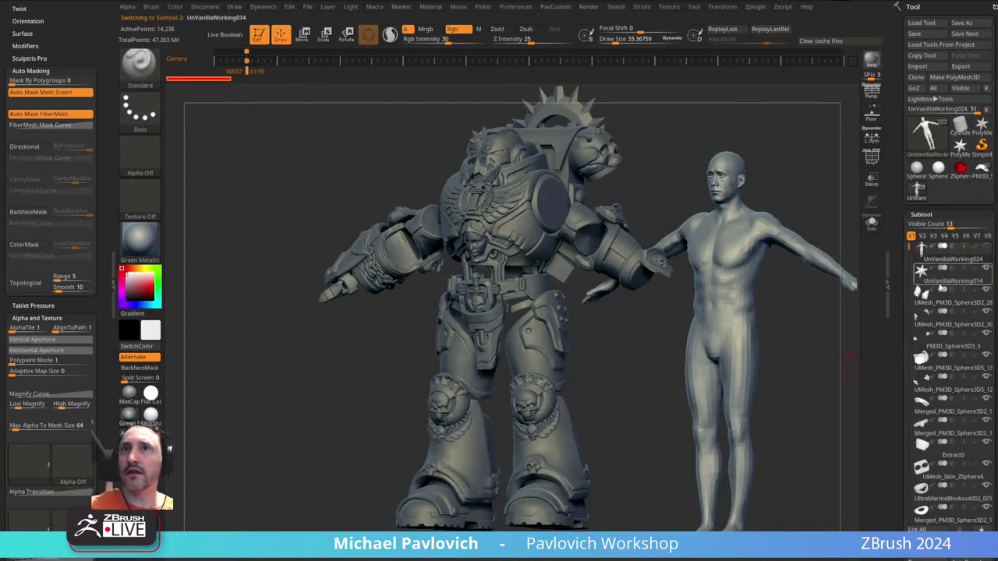
{"action": "left_click", "coordinate": [986, 246]}
- Select the eagle ornament below the helmet and shift it about 2.97 units with the Move gizmo
{"action": "mouse_move", "coordinate": [706, 161]}
{"action": "right_mouse_down", "text": "shift"}
{"action": "mouse_move", "coordinate": [723, 183]}
{"action": "mouse_move", "coordinate": [737, 152]}
{"action": "mouse_move", "coordinate": [813, 338]}
{"action": "right_mouse_up", "text": "shift"}
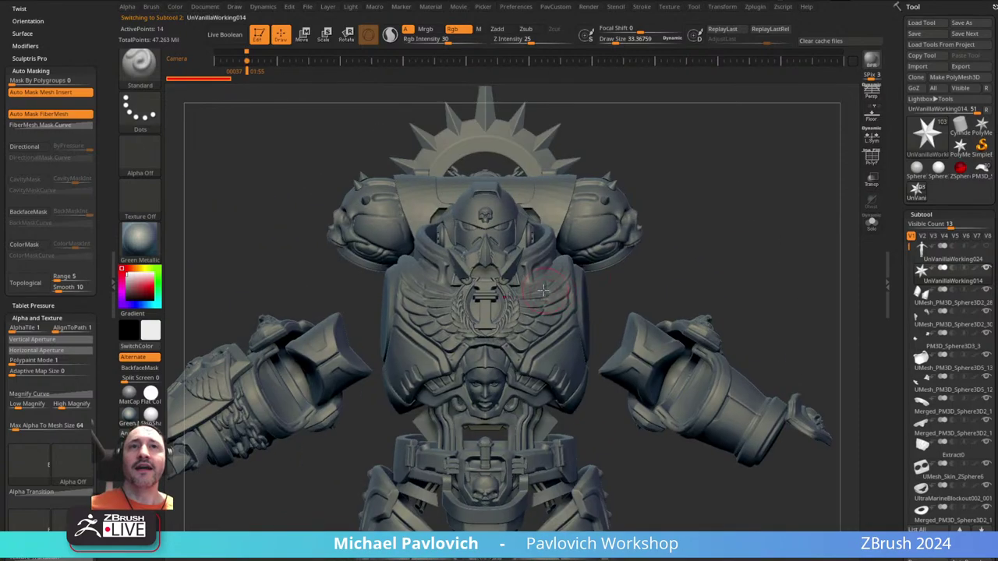
{"action": "key", "text": "s"}
{"action": "left_click_drag", "start_coordinate": [548, 290], "coordinate": [532, 290]}
{"action": "left_click", "coordinate": [534, 289], "text": "alt"}
{"action": "mouse_move", "coordinate": [725, 230]}
{"action": "left_mouse_down"}
{"action": "mouse_move", "coordinate": [729, 242]}
{"action": "mouse_move", "coordinate": [786, 237]}
{"action": "left_mouse_up"}
{"action": "left_click", "coordinate": [565, 257], "text": "alt"}
{"action": "left_click_drag", "start_coordinate": [726, 205], "coordinate": [721, 212]}
{"action": "right_click_drag", "start_coordinate": [721, 212], "coordinate": [746, 229], "text": "ctrl"}
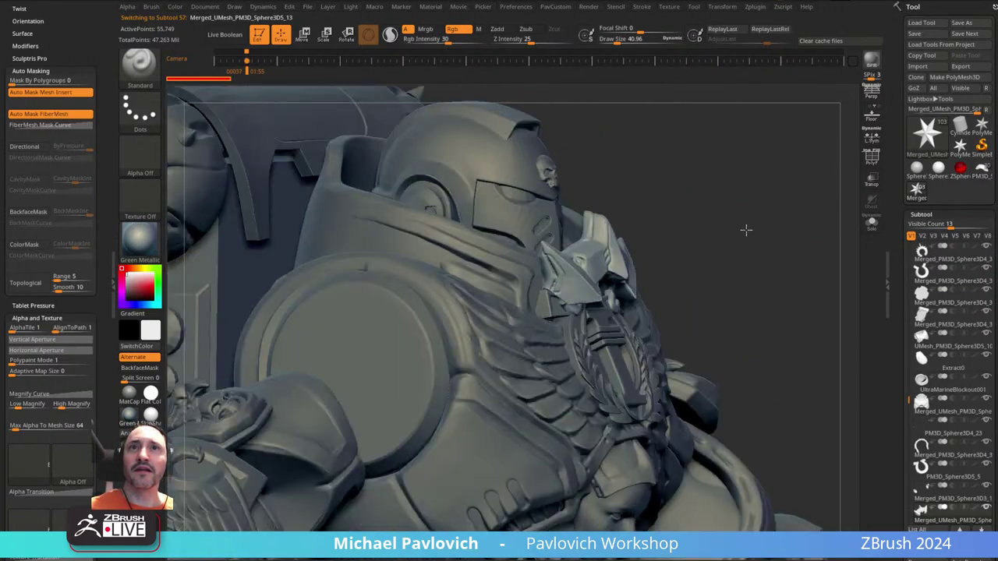
{"action": "left_click_drag", "start_coordinate": [746, 229], "coordinate": [743, 226], "text": "shift"}
{"action": "key", "text": "w"}
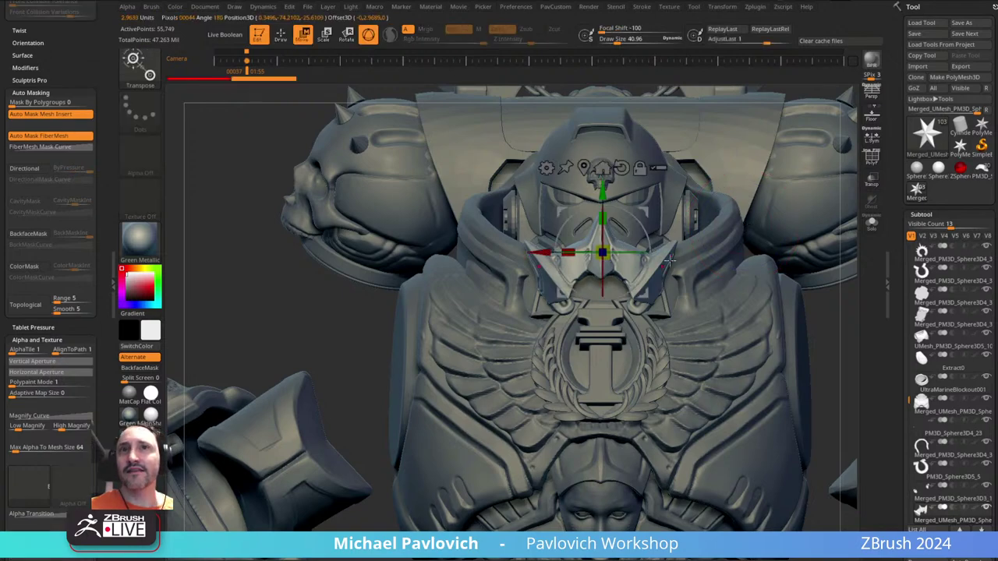
{"action": "mouse_move", "coordinate": [654, 179]}
{"action": "right_mouse_down"}
{"action": "mouse_move", "coordinate": [565, 195]}
{"action": "mouse_move", "coordinate": [619, 203]}
{"action": "right_mouse_up"}
{"action": "key", "text": "q"}
- Examine the armour from the front, side and back, including the skull and ribcage ornament on the backpack
{"action": "mouse_move", "coordinate": [618, 203]}
{"action": "left_mouse_down"}
{"action": "mouse_move", "coordinate": [728, 203]}
{"action": "mouse_move", "coordinate": [797, 236]}
{"action": "mouse_move", "coordinate": [756, 182]}
{"action": "mouse_move", "coordinate": [650, 189]}
{"action": "left_mouse_up"}
{"action": "key", "text": "s"}
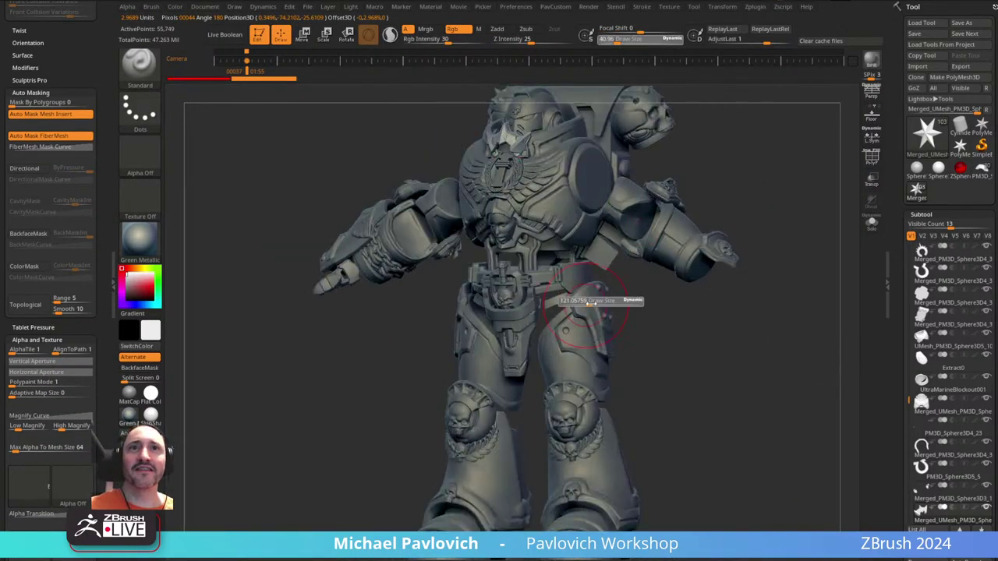
{"action": "left_click", "coordinate": [598, 301]}
{"action": "mouse_move", "coordinate": [632, 341]}
{"action": "left_mouse_down"}
{"action": "mouse_move", "coordinate": [679, 314]}
{"action": "mouse_move", "coordinate": [734, 518]}
{"action": "mouse_move", "coordinate": [754, 232]}
{"action": "mouse_move", "coordinate": [650, 299]}
{"action": "left_mouse_up"}
{"action": "mouse_move", "coordinate": [586, 287]}
{"action": "right_mouse_down", "text": "ctrl"}
{"action": "mouse_move", "coordinate": [539, 216]}
{"action": "mouse_move", "coordinate": [535, 285]}
{"action": "right_mouse_up", "text": "ctrl"}
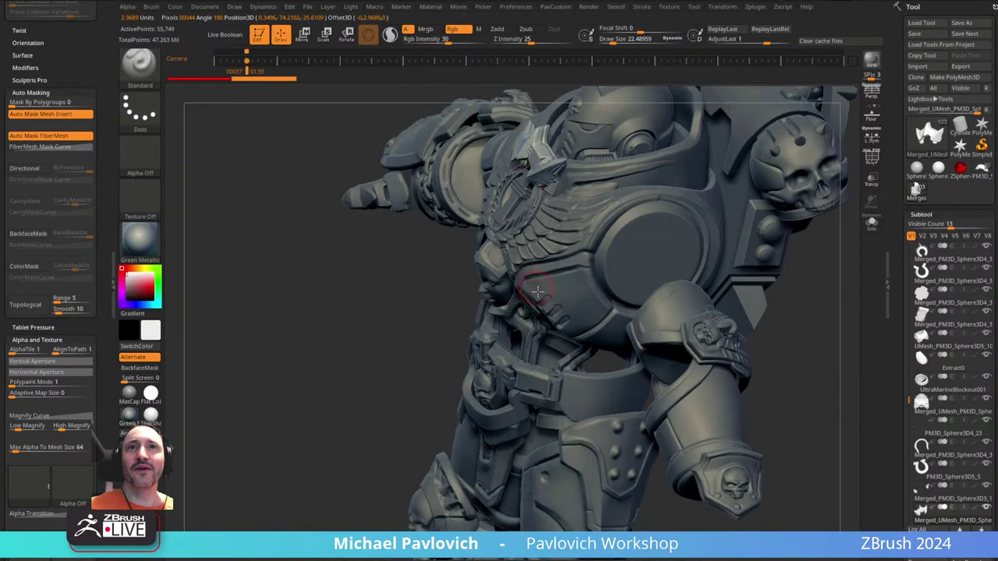
{"action": "key", "text": "s"}
{"action": "left_click_drag", "start_coordinate": [535, 286], "coordinate": [552, 288]}
{"action": "right_click_drag", "start_coordinate": [553, 287], "coordinate": [535, 230]}
{"action": "mouse_move", "coordinate": [534, 231]}
{"action": "left_mouse_down"}
{"action": "mouse_move", "coordinate": [769, 257]}
{"action": "mouse_move", "coordinate": [757, 241]}
{"action": "mouse_move", "coordinate": [737, 244]}
{"action": "mouse_move", "coordinate": [777, 254]}
{"action": "mouse_move", "coordinate": [655, 244]}
{"action": "mouse_move", "coordinate": [632, 234]}
{"action": "mouse_move", "coordinate": [763, 223]}
{"action": "mouse_move", "coordinate": [555, 166]}
{"action": "left_mouse_up"}
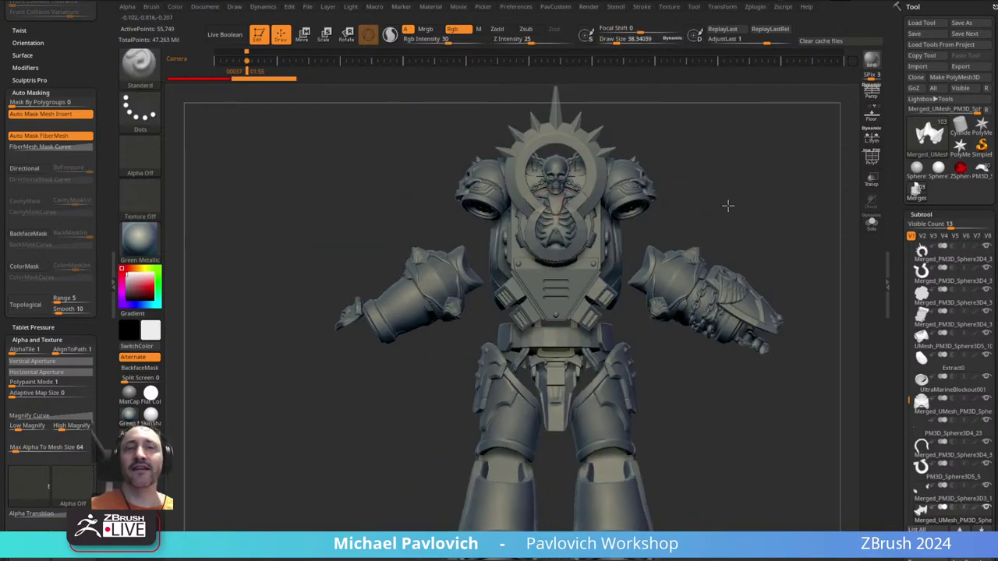
{"action": "left_click_drag", "start_coordinate": [728, 206], "coordinate": [745, 269]}
{"action": "right_click_drag", "start_coordinate": [659, 105], "coordinate": [597, 252], "text": "alt"}
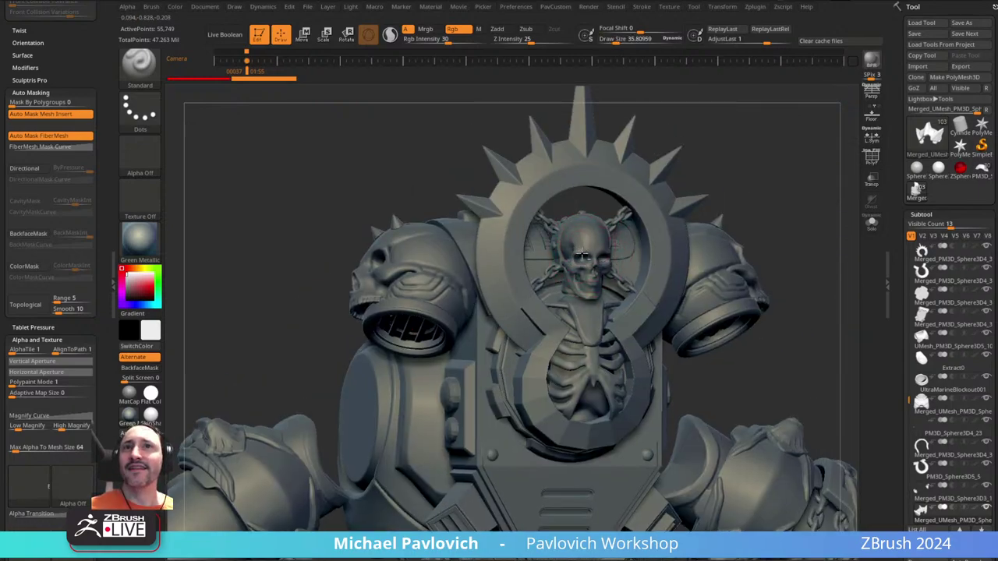
- Select the skull on the backpack, then the winged-skull plate on the arm, examining the armour around each
{"action": "left_click", "coordinate": [583, 254], "text": "alt"}
{"action": "left_click_drag", "start_coordinate": [721, 209], "coordinate": [587, 316]}
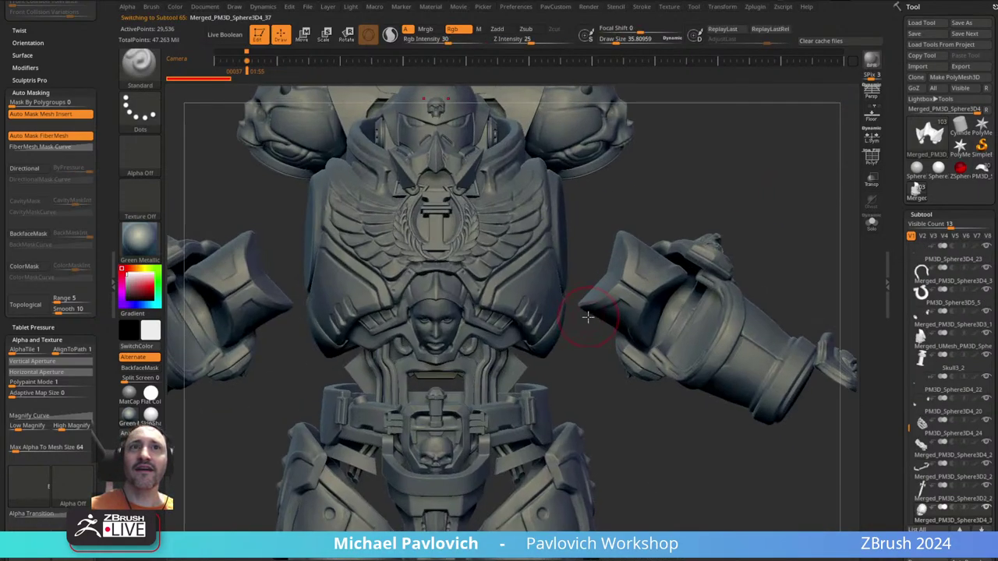
{"action": "left_click_drag", "start_coordinate": [590, 392], "coordinate": [647, 137], "text": "alt"}
{"action": "left_click_drag", "start_coordinate": [723, 310], "coordinate": [796, 334], "text": "alt"}
{"action": "left_click", "coordinate": [601, 380], "text": "alt"}
{"action": "left_click_drag", "start_coordinate": [360, 233], "coordinate": [421, 284]}
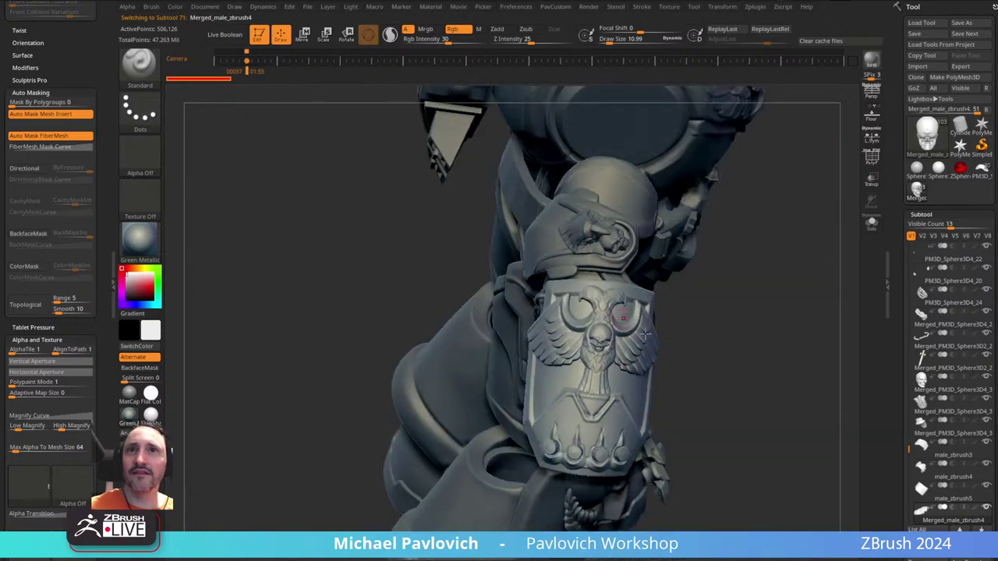
{"action": "left_click_drag", "start_coordinate": [713, 319], "coordinate": [615, 322], "text": "alt"}
- Select the armour plate carrying the eagle head above a skull and examine its ornament up close from both sides
{"action": "left_click", "coordinate": [467, 279], "text": "alt"}
{"action": "left_click_drag", "start_coordinate": [694, 290], "coordinate": [734, 370], "text": "alt"}
{"action": "left_click_drag", "start_coordinate": [731, 333], "coordinate": [517, 249]}
{"action": "right_click_drag", "start_coordinate": [517, 249], "coordinate": [479, 232], "text": "ctrl"}
{"action": "left_click_drag", "start_coordinate": [480, 232], "coordinate": [552, 298]}
{"action": "right_click_drag", "start_coordinate": [552, 299], "coordinate": [499, 273]}
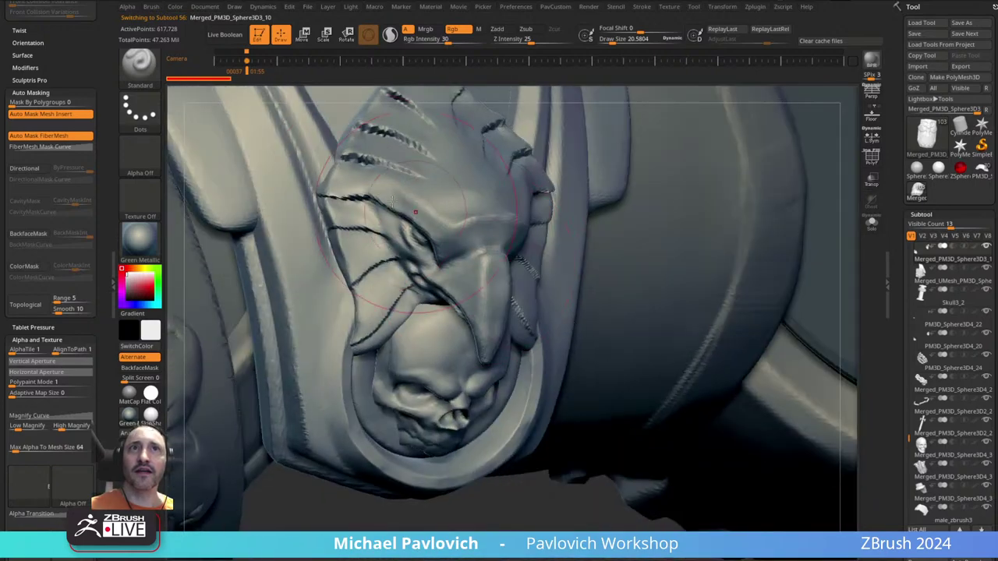
{"action": "right_click_drag", "start_coordinate": [663, 234], "coordinate": [602, 228]}
{"action": "left_click_drag", "start_coordinate": [601, 229], "coordinate": [545, 249]}
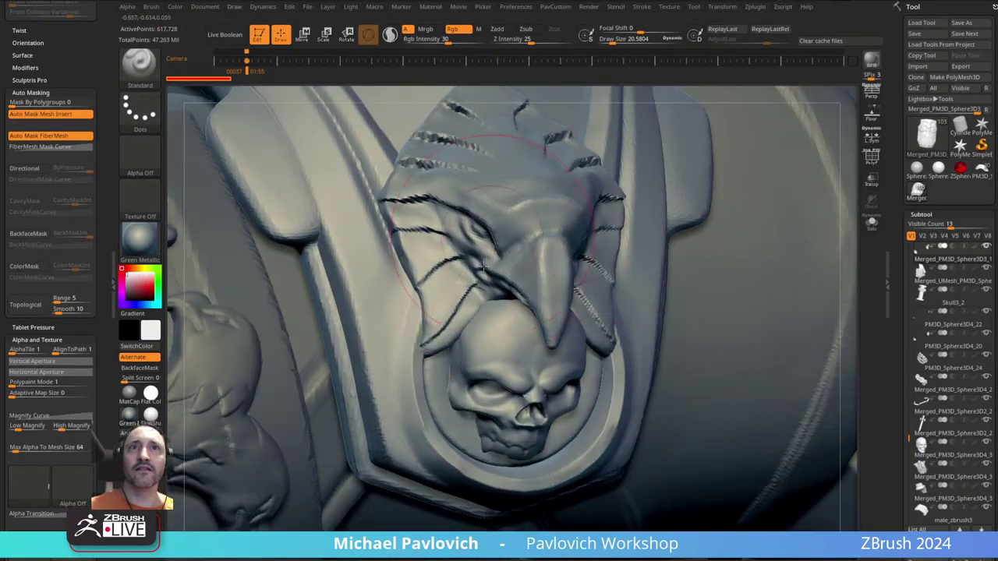
{"action": "left_click_drag", "start_coordinate": [602, 262], "coordinate": [495, 297]}
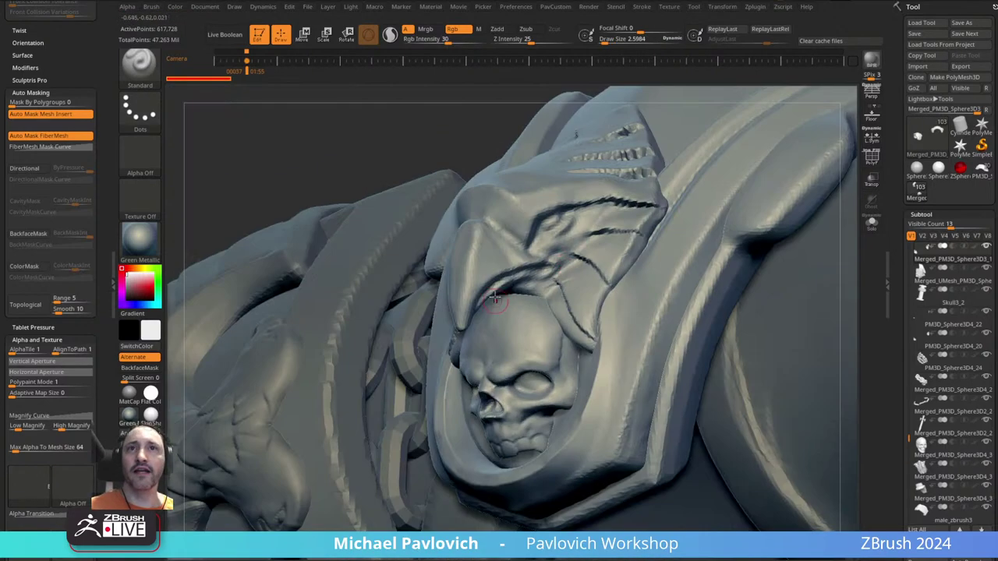
{"action": "left_click_drag", "start_coordinate": [622, 276], "coordinate": [559, 271]}
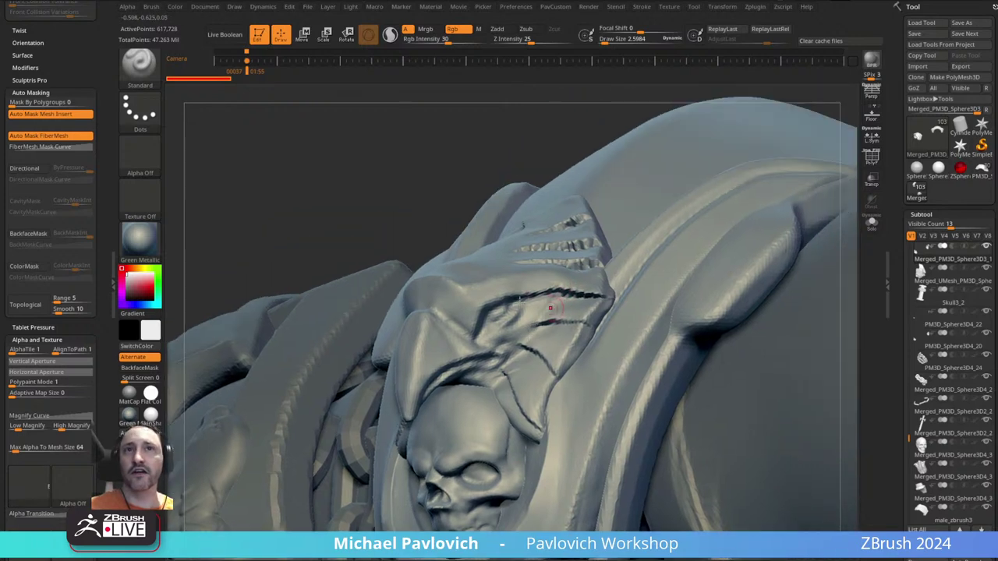
{"action": "mouse_move", "coordinate": [510, 366]}
{"action": "right_mouse_down", "text": "ctrl"}
{"action": "mouse_move", "coordinate": [585, 252]}
{"action": "mouse_move", "coordinate": [590, 167]}
{"action": "mouse_move", "coordinate": [670, 268]}
{"action": "mouse_move", "coordinate": [382, 203]}
{"action": "mouse_move", "coordinate": [533, 269]}
{"action": "right_mouse_up", "text": "ctrl"}
{"action": "key", "text": "s"}
{"action": "left_click_drag", "start_coordinate": [533, 272], "coordinate": [544, 271]}
{"action": "mouse_move", "coordinate": [694, 156]}
{"action": "right_mouse_down", "text": "ctrl"}
{"action": "mouse_move", "coordinate": [720, 197]}
{"action": "mouse_move", "coordinate": [620, 252]}
{"action": "right_mouse_up", "text": "ctrl"}
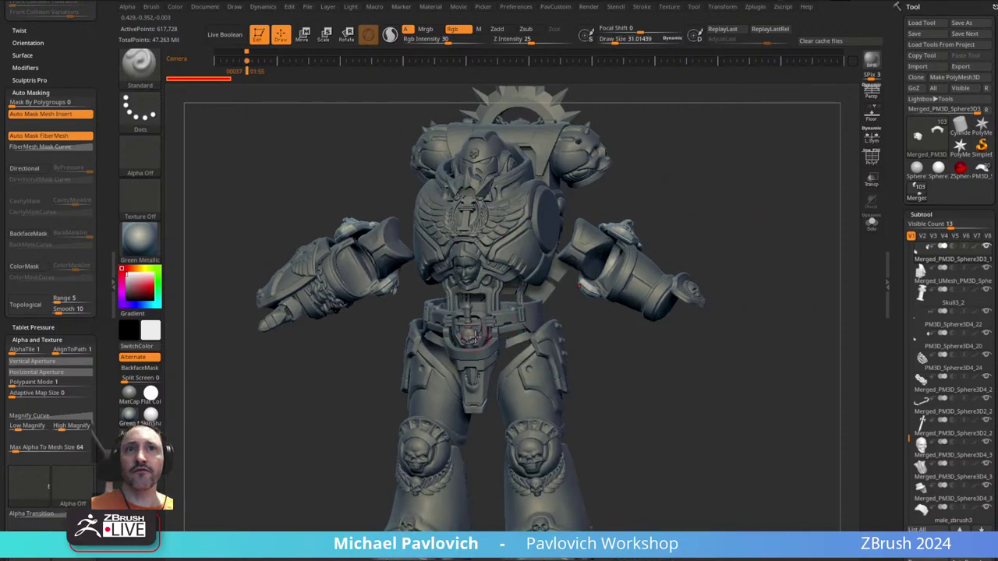
- Make the sword ornament on the belt the active subtool, then delete all subtools of this armour tool
{"action": "left_click", "coordinate": [465, 318], "text": "alt"}
{"action": "right_click_drag", "start_coordinate": [783, 232], "coordinate": [634, 220]}
{"action": "left_click_drag", "start_coordinate": [633, 220], "coordinate": [733, 216]}
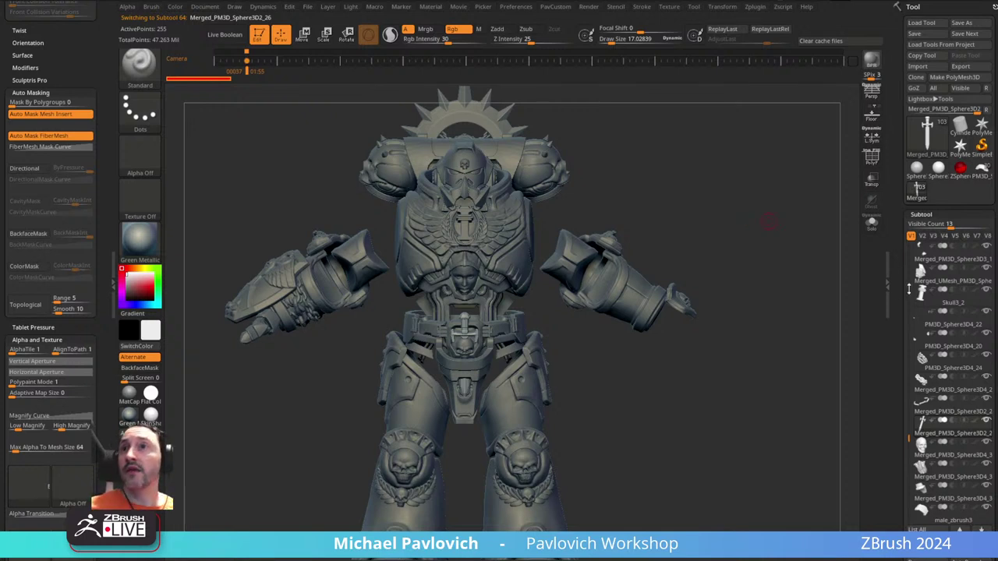
{"action": "scroll", "coordinate": [910, 281], "scroll_direction": "down", "scroll_amount": 5}
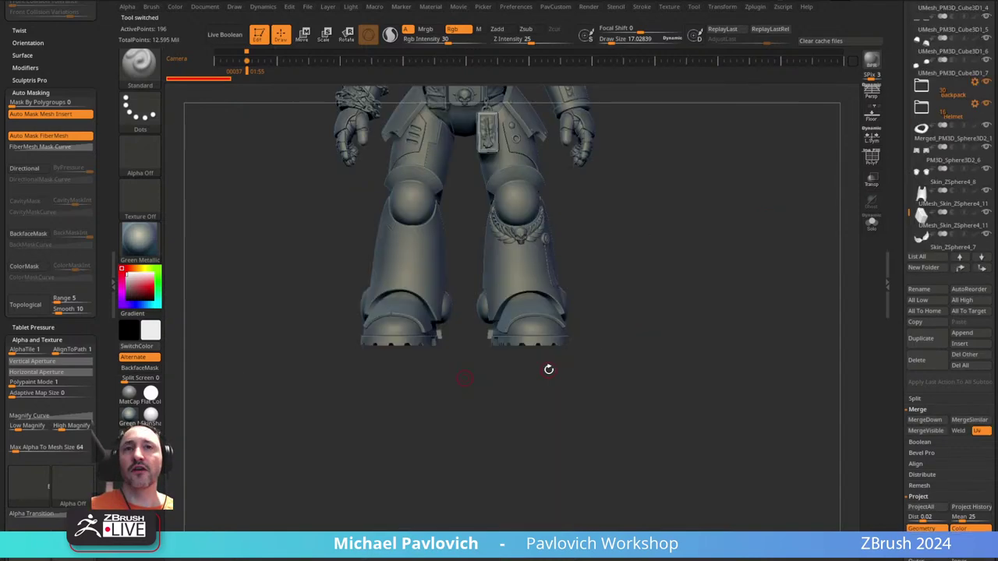
- Make the shoulder pads active and examine the Space Marine armour from the front, side and back, down to the belt and hands
{"action": "left_click_drag", "start_coordinate": [683, 298], "coordinate": [690, 514], "text": "alt"}
{"action": "left_click_drag", "start_coordinate": [709, 267], "coordinate": [616, 259]}
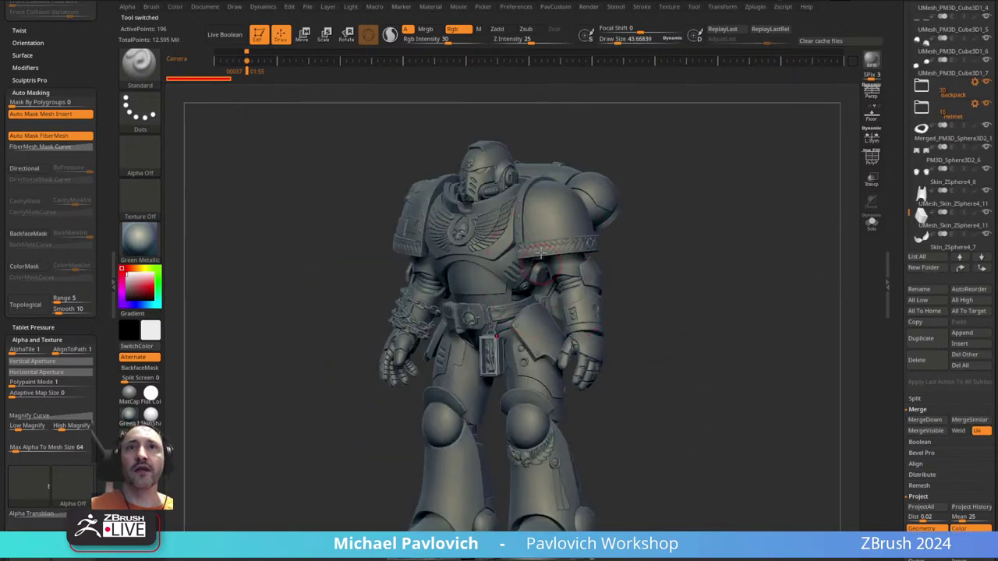
{"action": "left_click", "coordinate": [548, 229], "text": "alt"}
{"action": "left_click_drag", "start_coordinate": [770, 234], "coordinate": [751, 256]}
{"action": "left_click_drag", "start_coordinate": [744, 160], "coordinate": [772, 171], "text": "alt"}
{"action": "left_click_drag", "start_coordinate": [745, 220], "coordinate": [616, 299]}
{"action": "left_click_drag", "start_coordinate": [719, 173], "coordinate": [600, 31], "text": "alt"}
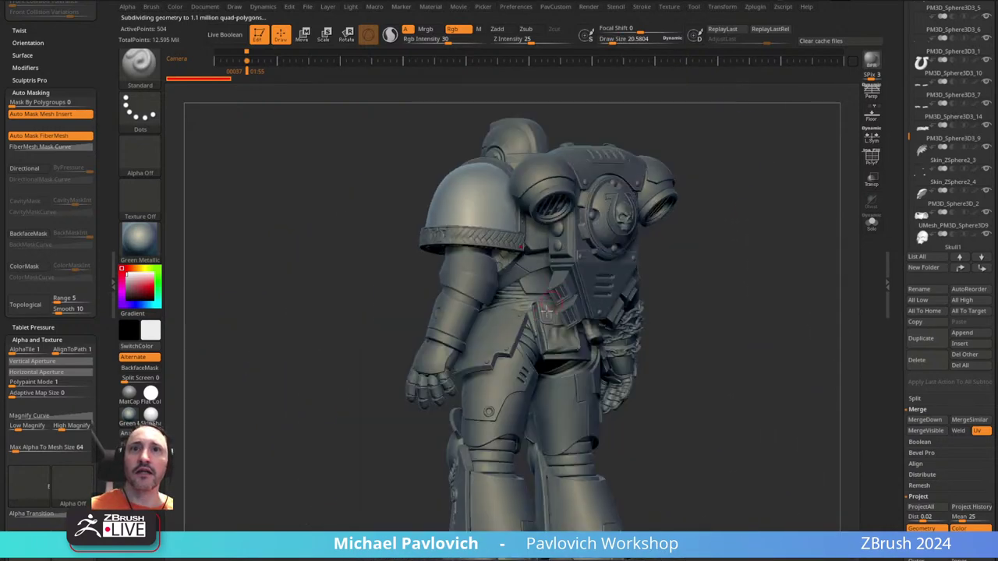
{"action": "left_click_drag", "start_coordinate": [694, 242], "coordinate": [713, 94], "text": "alt"}
{"action": "left_click_drag", "start_coordinate": [445, 233], "coordinate": [635, 233]}
{"action": "left_click_drag", "start_coordinate": [597, 128], "coordinate": [558, 242], "text": "alt"}
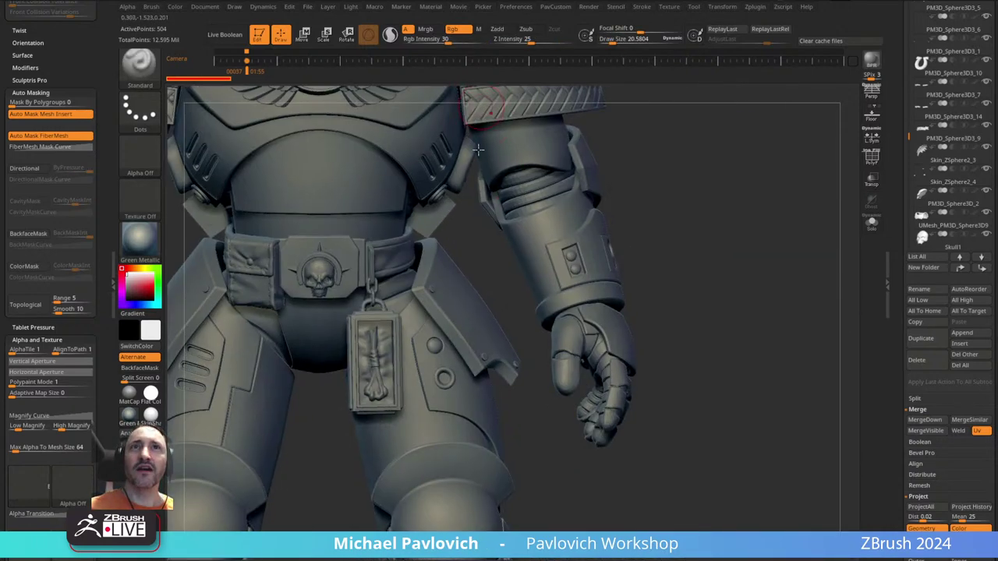
{"action": "left_click_drag", "start_coordinate": [479, 150], "coordinate": [620, 456], "text": "alt"}
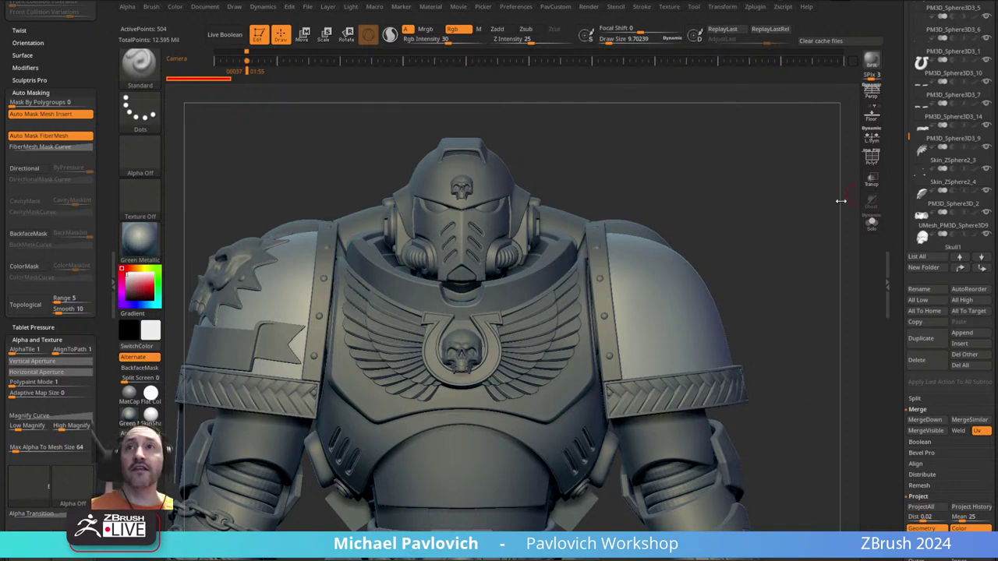
- Switch to the tool with the Koh creature, frame the model, and delete all its subtools
{"action": "left_click_drag", "start_coordinate": [896, 166], "coordinate": [896, 438]}
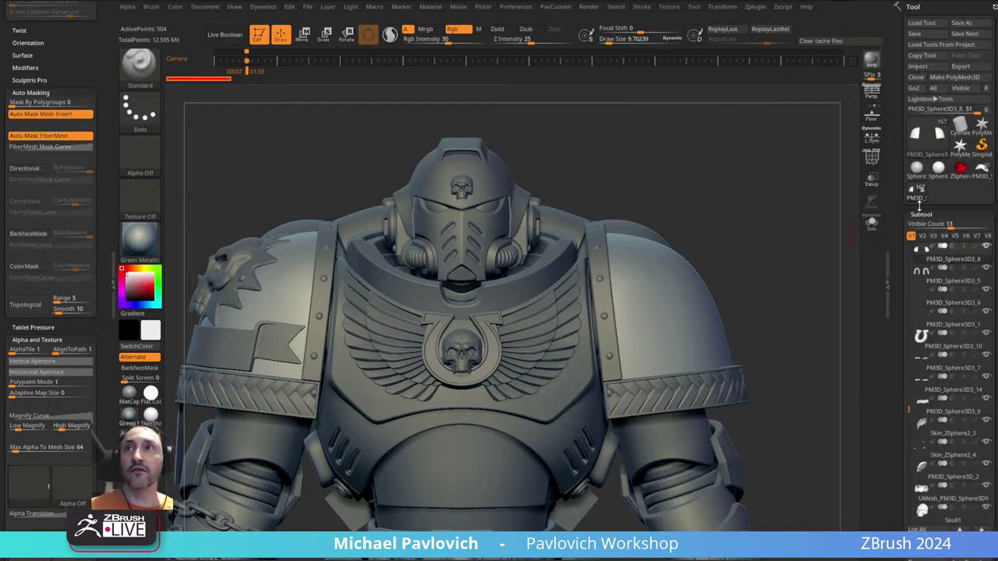
{"action": "left_click", "coordinate": [980, 168]}
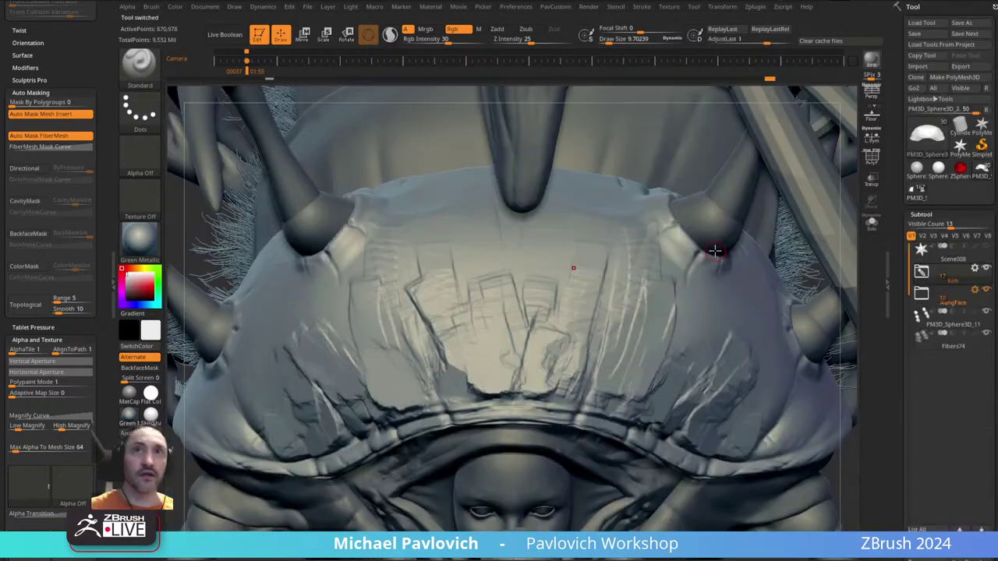
{"action": "key", "text": "f"}
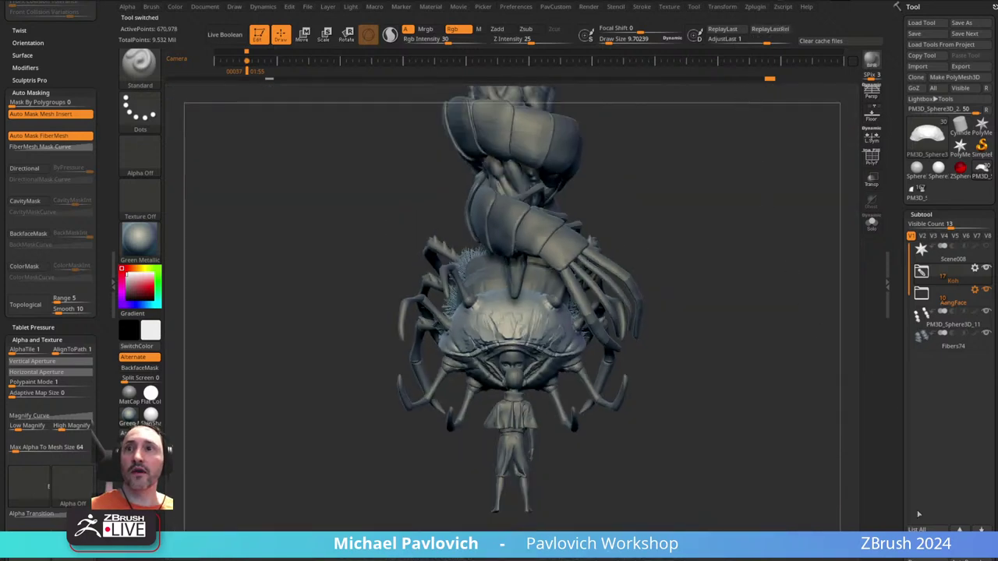
{"action": "left_click_drag", "start_coordinate": [900, 468], "coordinate": [896, 376]}
{"action": "left_click", "coordinate": [964, 489]}
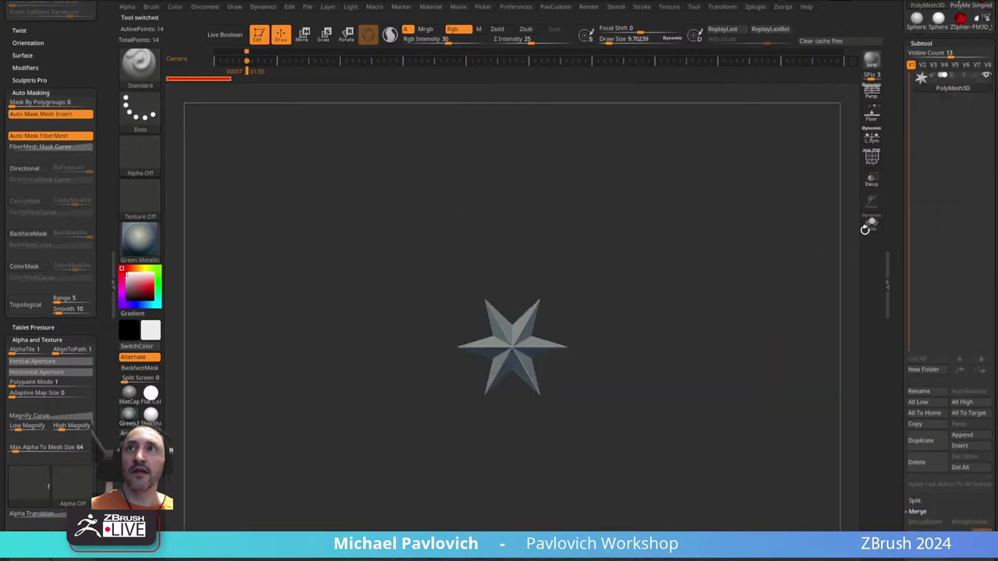
- Switch back to the PM3D_Sphere3D3_8 armour tool and view the full Space Marine from the front
{"action": "scroll", "coordinate": [898, 199], "scroll_direction": "up", "scroll_amount": 4}
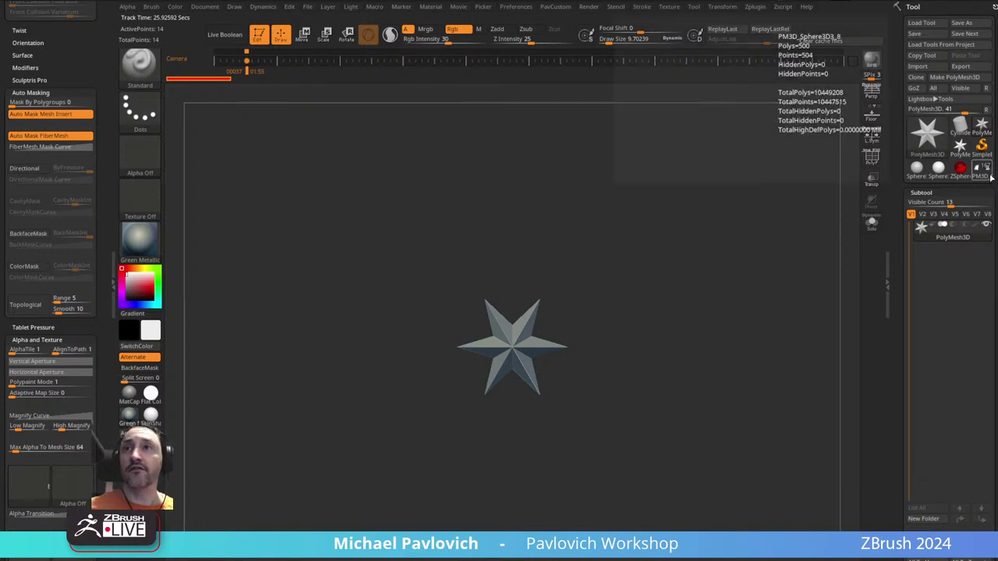
{"action": "left_click", "coordinate": [981, 168]}
{"action": "left_click_drag", "start_coordinate": [716, 316], "coordinate": [708, 343]}
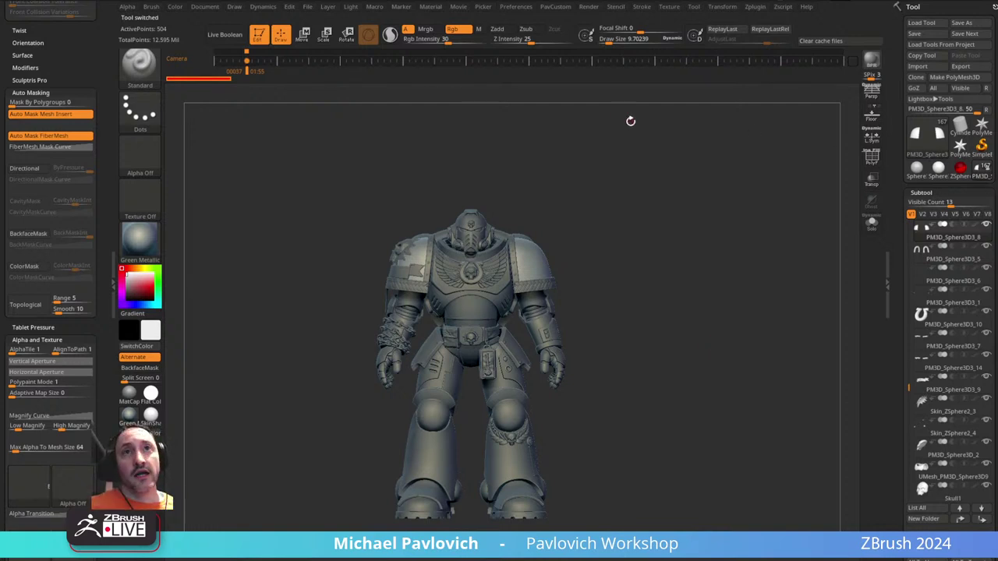
- Open the project containing CC_Base_Body and switch all its subtools to their highest subdivision level
{"action": "left_click", "coordinate": [308, 7]}
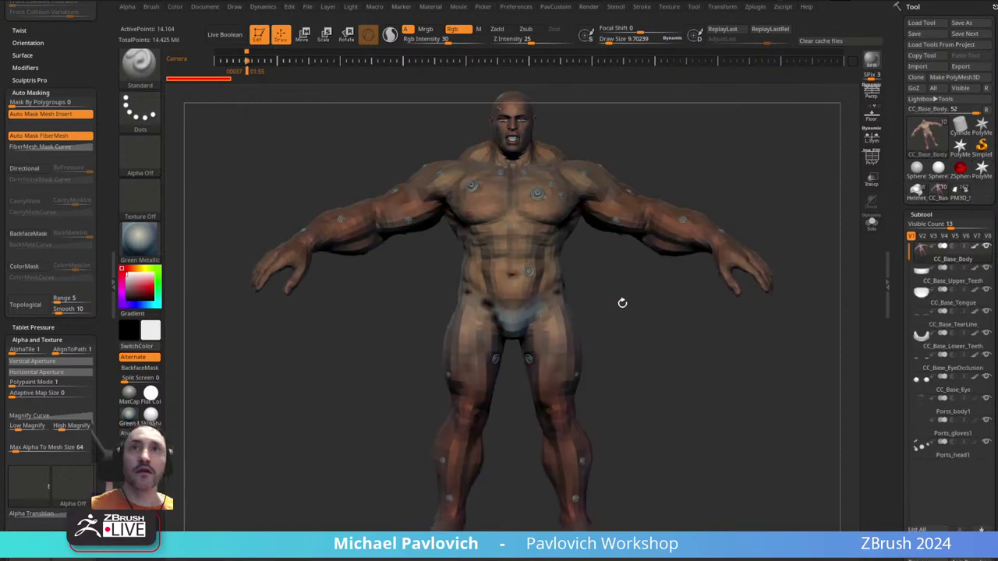
{"action": "scroll", "coordinate": [897, 241], "scroll_direction": "down", "scroll_amount": 10}
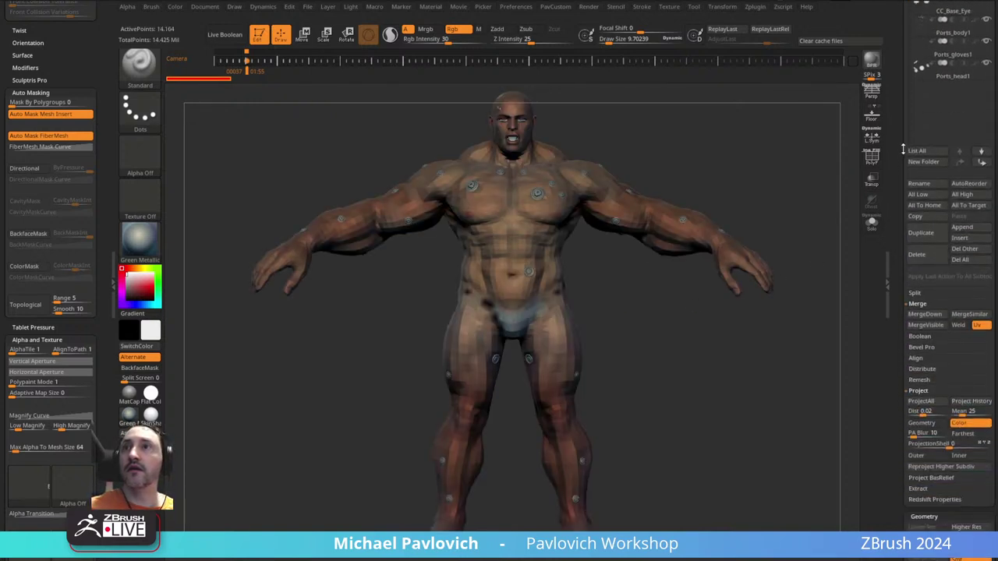
{"action": "scroll", "coordinate": [906, 243], "scroll_direction": "down", "scroll_amount": 2}
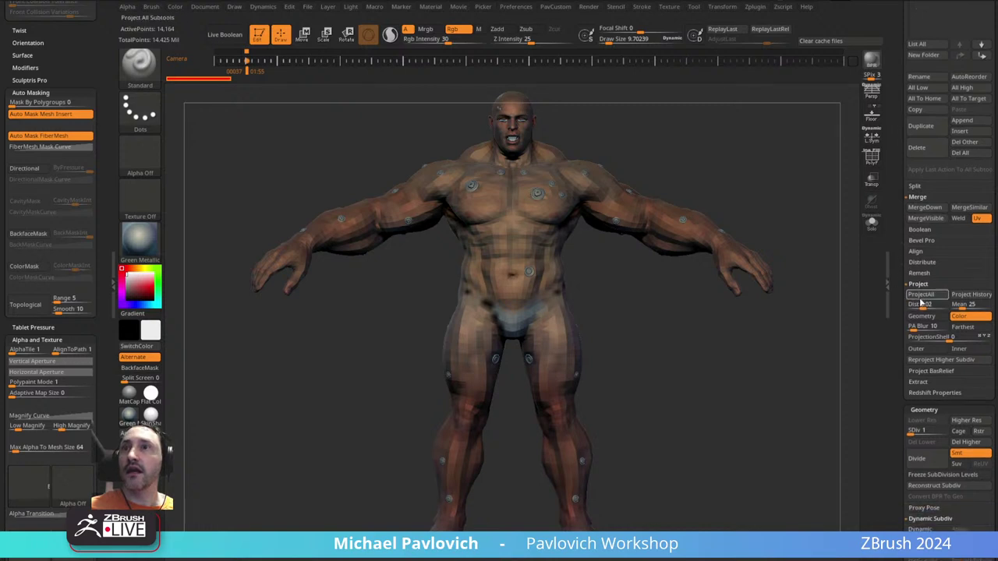
{"action": "scroll", "coordinate": [904, 335], "scroll_direction": "down", "scroll_amount": 5}
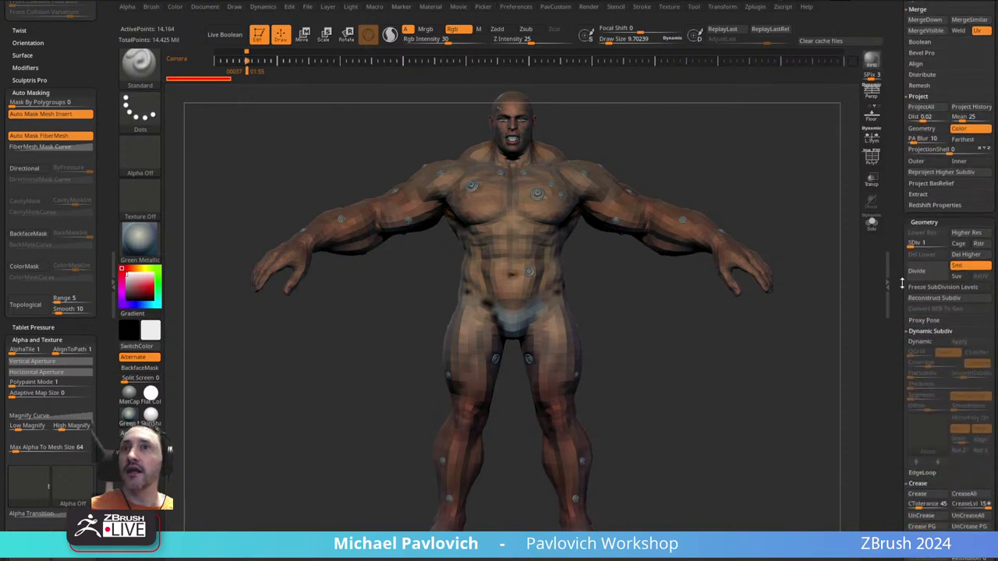
{"action": "scroll", "coordinate": [902, 284], "scroll_direction": "up", "scroll_amount": 9}
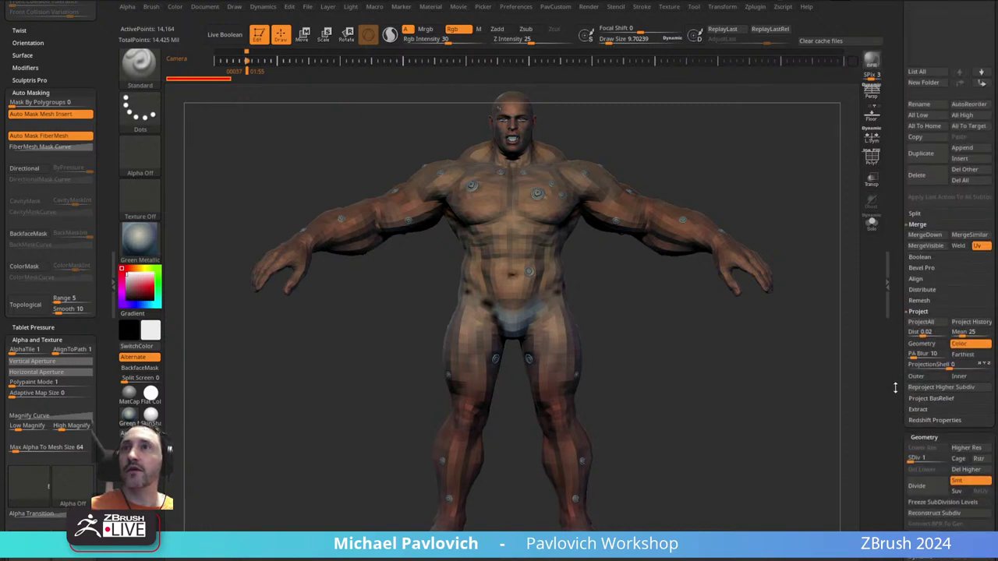
{"action": "left_click", "coordinate": [963, 248]}
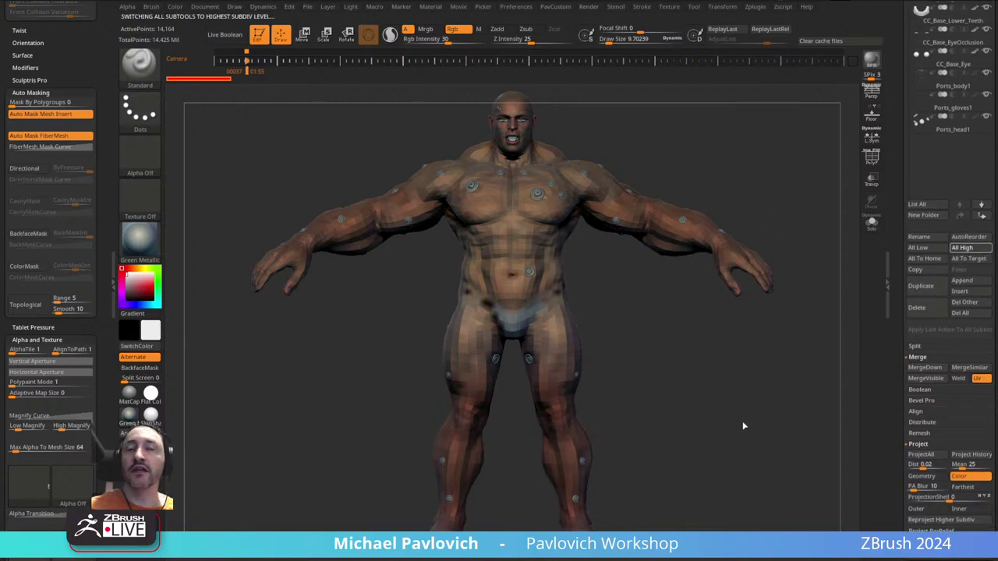
- Inspect the body's head and chest, then change the material to SkinShade4
{"action": "left_click_drag", "start_coordinate": [607, 276], "coordinate": [750, 397], "text": "alt"}
{"action": "right_click_drag", "start_coordinate": [750, 398], "coordinate": [414, 279]}
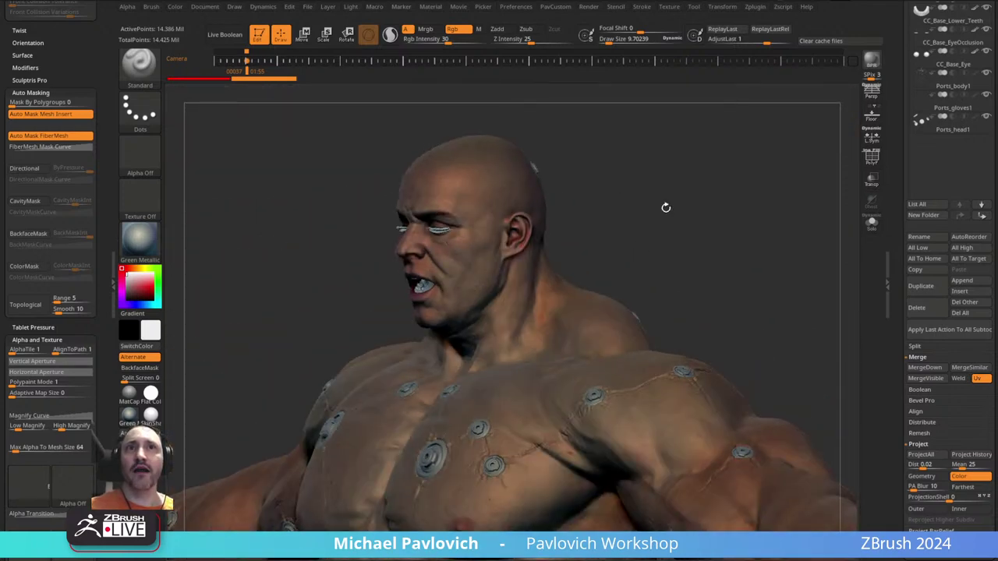
{"action": "key", "text": "s"}
{"action": "mouse_move", "coordinate": [666, 207]}
{"action": "right_mouse_down"}
{"action": "mouse_move", "coordinate": [644, 242]}
{"action": "mouse_move", "coordinate": [474, 294]}
{"action": "right_mouse_up"}
{"action": "left_click", "coordinate": [642, 246]}
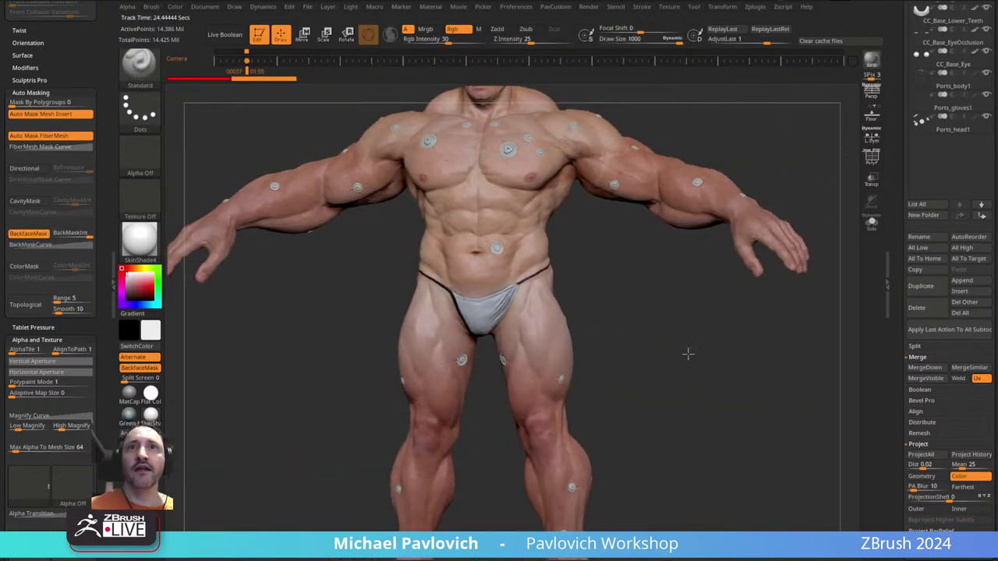
- Switch from the base body to the PM3D_Sphere3D3_8 armour tool and view its helmet and chest plate
{"action": "left_click_drag", "start_coordinate": [902, 215], "coordinate": [894, 392]}
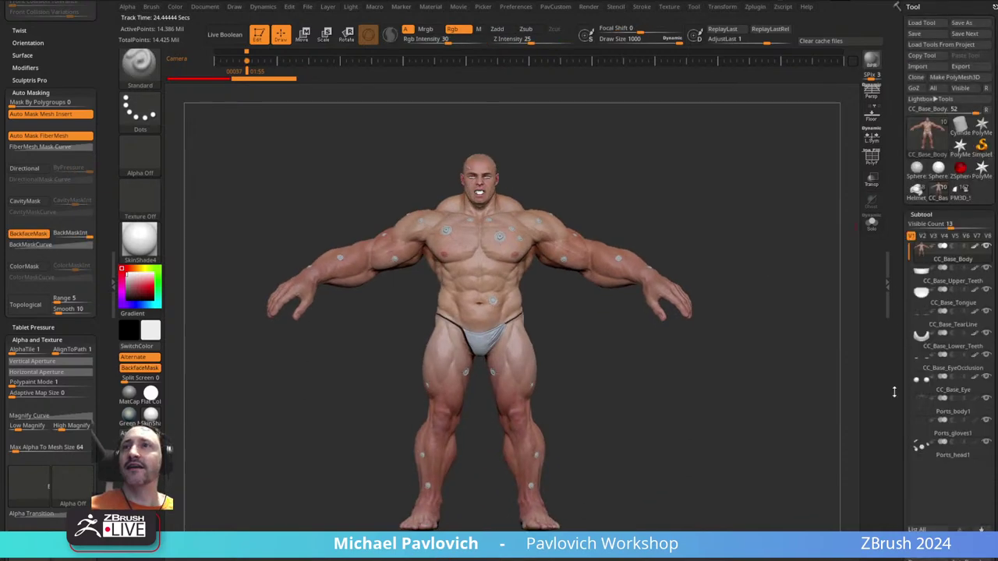
{"action": "mouse_move", "coordinate": [964, 198]}
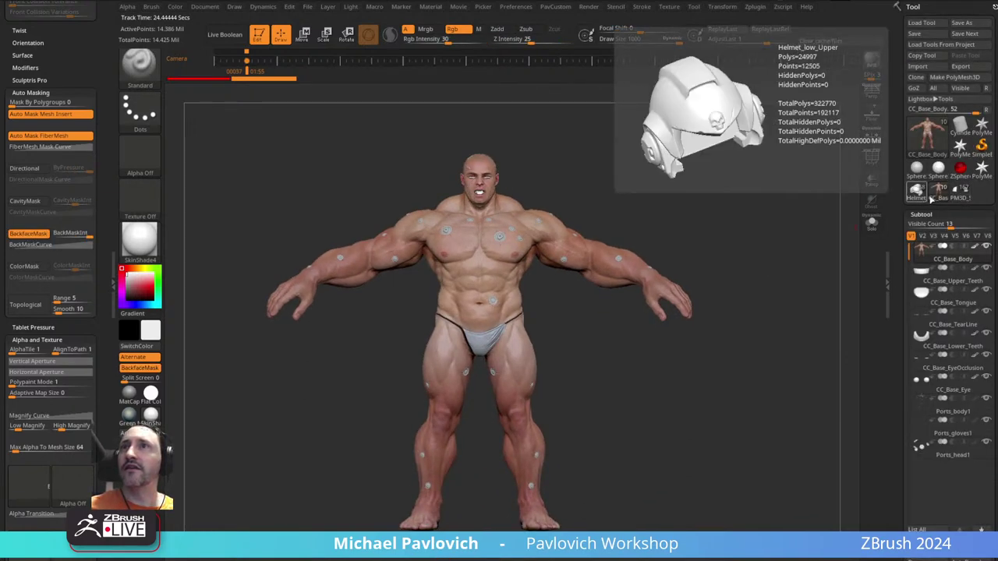
{"action": "left_click", "coordinate": [965, 198]}
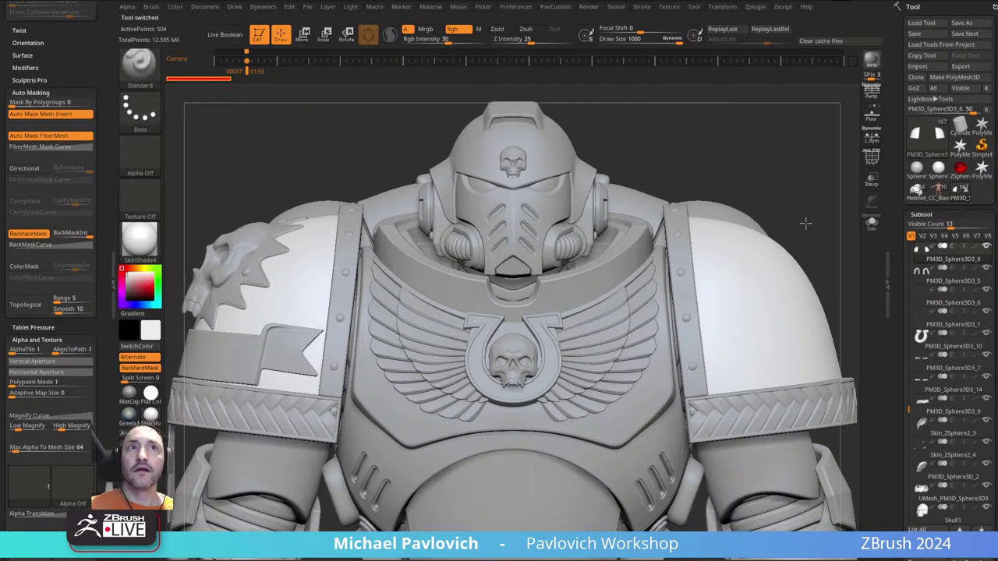
{"action": "left_click_drag", "start_coordinate": [806, 223], "coordinate": [732, 129], "text": "alt"}
- Switch to the Helmet_low_Upper armour tool, view the whole figure, and delete all its subtools
{"action": "left_click", "coordinate": [918, 200]}
{"action": "key", "text": "s"}
{"action": "left_click_drag", "start_coordinate": [726, 315], "coordinate": [693, 314]}
{"action": "left_click_drag", "start_coordinate": [764, 373], "coordinate": [742, 273], "text": "alt"}
{"action": "scroll", "coordinate": [922, 282], "scroll_direction": "down", "scroll_amount": 5}
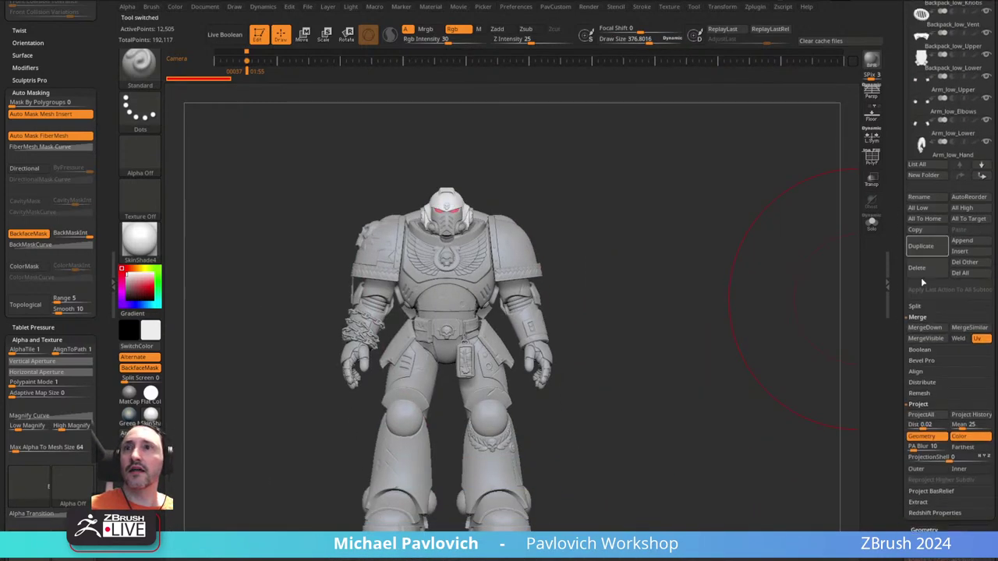
{"action": "left_click", "coordinate": [961, 274]}
{"action": "key", "text": "ctrl+z"}
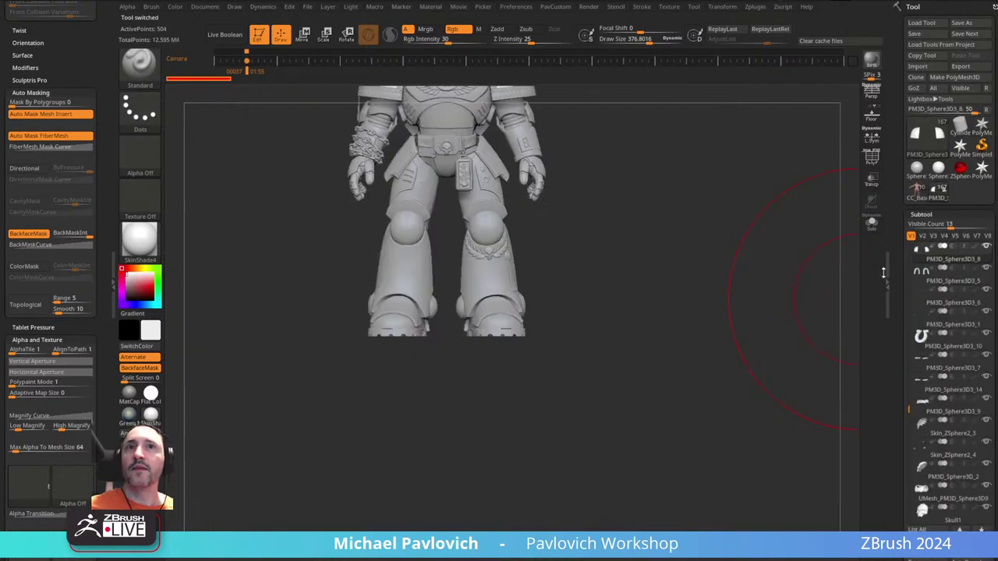
- Switch to the CC_Base_Body tool and turn the body's polypaint off and on again
{"action": "left_click_drag", "start_coordinate": [663, 241], "coordinate": [668, 358], "text": "alt"}
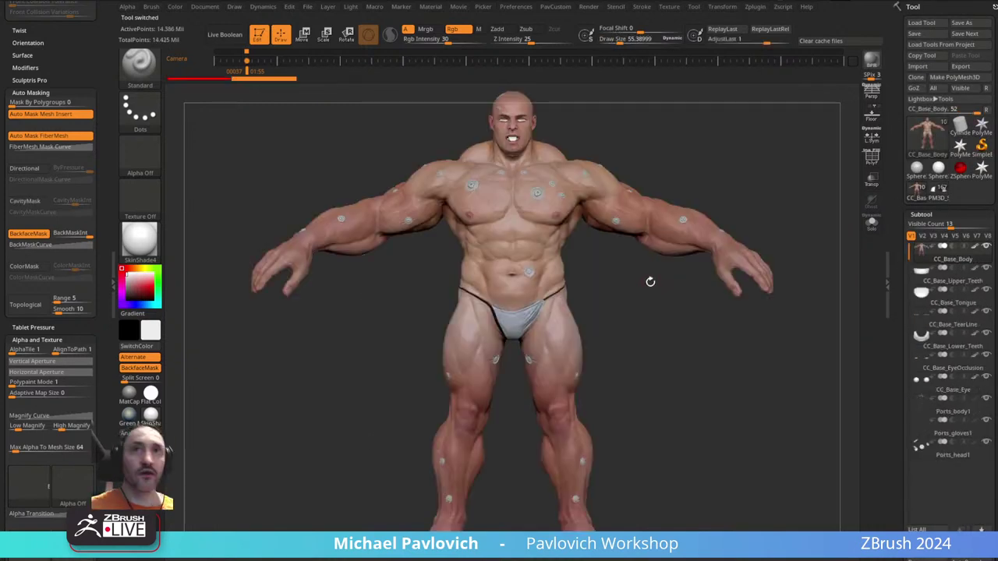
{"action": "left_click", "coordinate": [973, 248]}
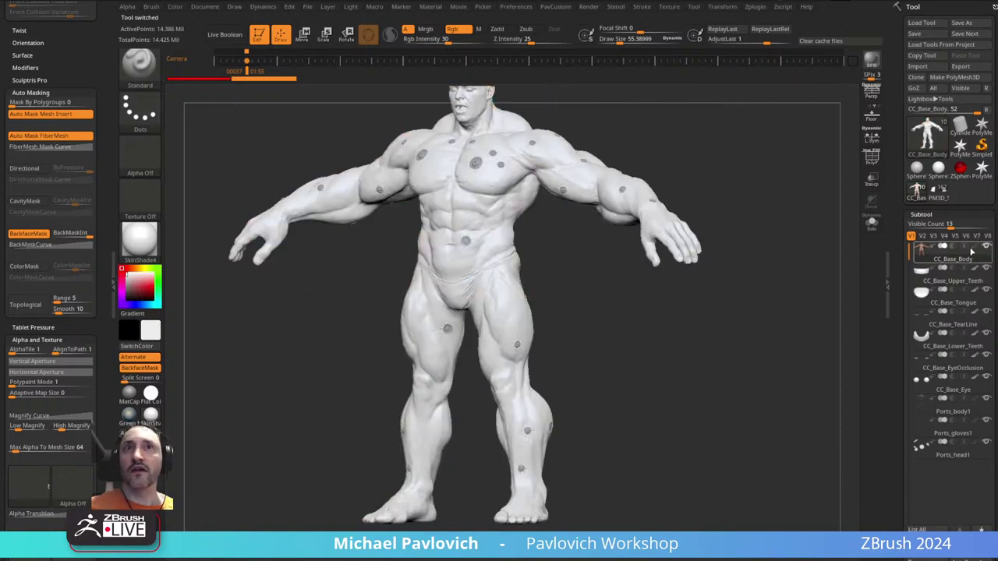
{"action": "left_click", "coordinate": [973, 248]}
- Examine the painted skin and implant ports on the body's chest up close, using a smaller brush cursor
{"action": "right_click_drag", "start_coordinate": [673, 222], "coordinate": [606, 521], "text": "ctrl"}
{"action": "right_click_drag", "start_coordinate": [425, 244], "coordinate": [567, 401], "text": "alt"}
{"action": "key", "text": "s"}
{"action": "left_click_drag", "start_coordinate": [510, 302], "coordinate": [530, 301]}
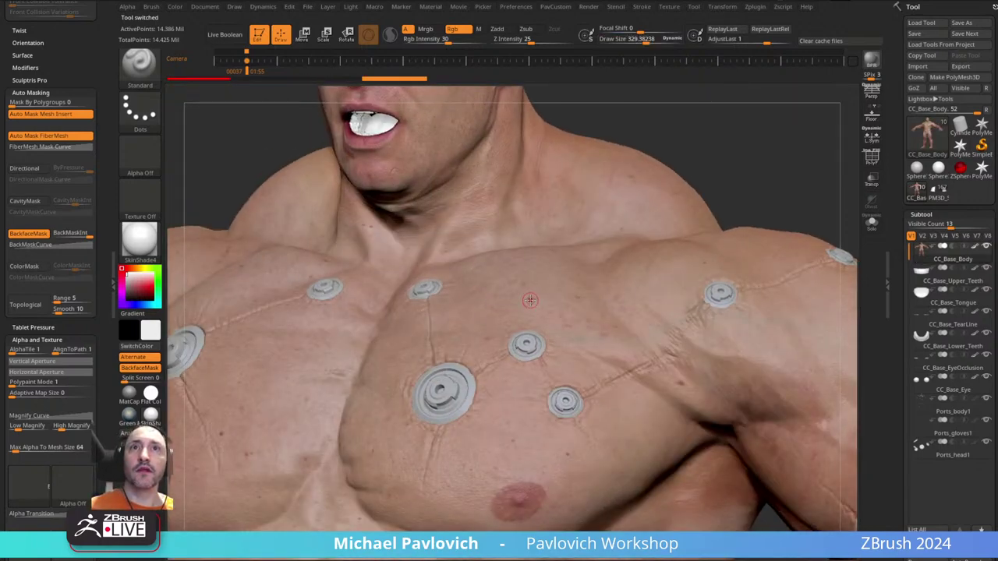
- Examine the painted skin on the face up close and the head together with the upper body
{"action": "right_click_drag", "start_coordinate": [544, 213], "coordinate": [503, 511], "text": "alt"}
{"action": "mouse_move", "coordinate": [538, 148]}
{"action": "right_mouse_down", "text": "ctrl"}
{"action": "mouse_move", "coordinate": [550, 203]}
{"action": "mouse_move", "coordinate": [585, 262]}
{"action": "mouse_move", "coordinate": [605, 264]}
{"action": "mouse_move", "coordinate": [619, 248]}
{"action": "mouse_move", "coordinate": [731, 270]}
{"action": "mouse_move", "coordinate": [620, 223]}
{"action": "mouse_move", "coordinate": [645, 193]}
{"action": "mouse_move", "coordinate": [555, 294]}
{"action": "right_mouse_up", "text": "ctrl"}
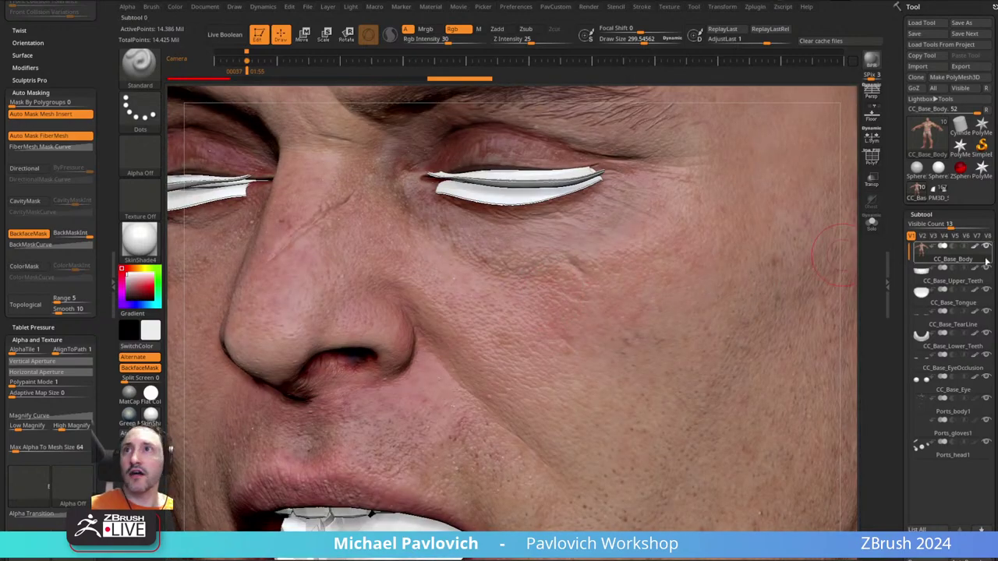
{"action": "right_click_drag", "start_coordinate": [690, 372], "coordinate": [663, 296], "text": "ctrl"}
{"action": "right_click_drag", "start_coordinate": [663, 296], "coordinate": [601, 177]}
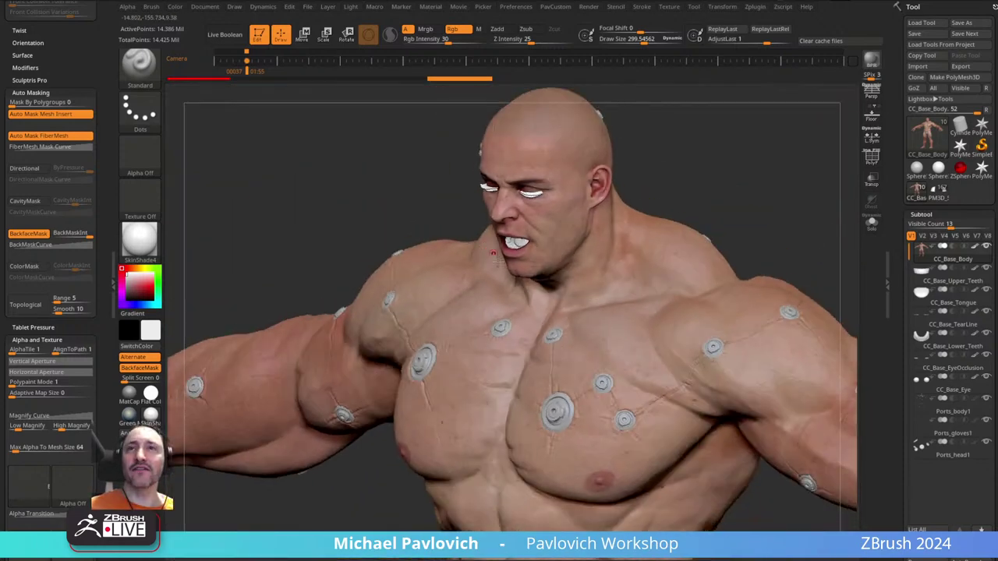
{"action": "right_click_drag", "start_coordinate": [493, 253], "coordinate": [600, 254]}
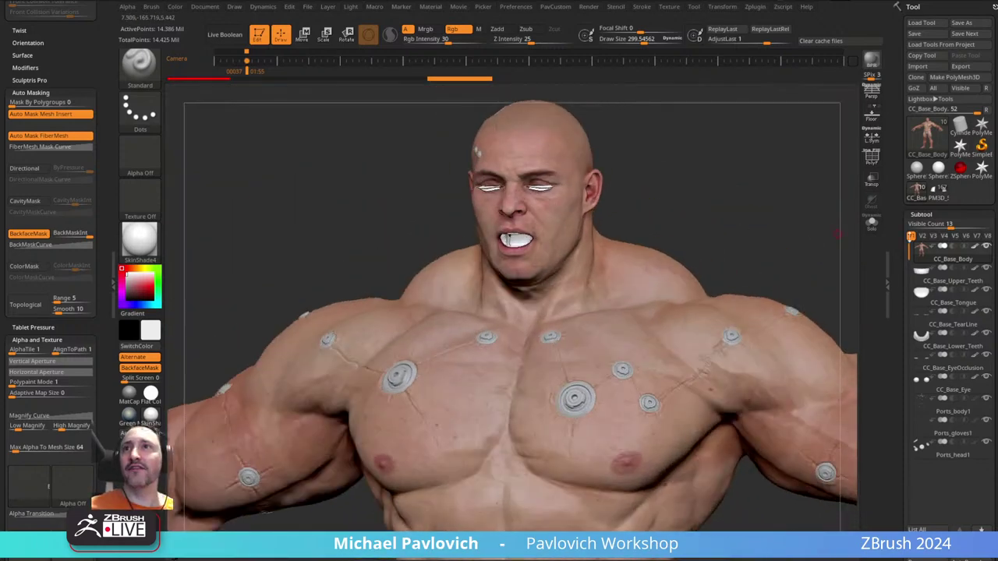
- Turn off the body's polypaint, apply the Green Metallic material, and view the whole figure
{"action": "left_click", "coordinate": [975, 247]}
{"action": "left_click", "coordinate": [130, 416]}
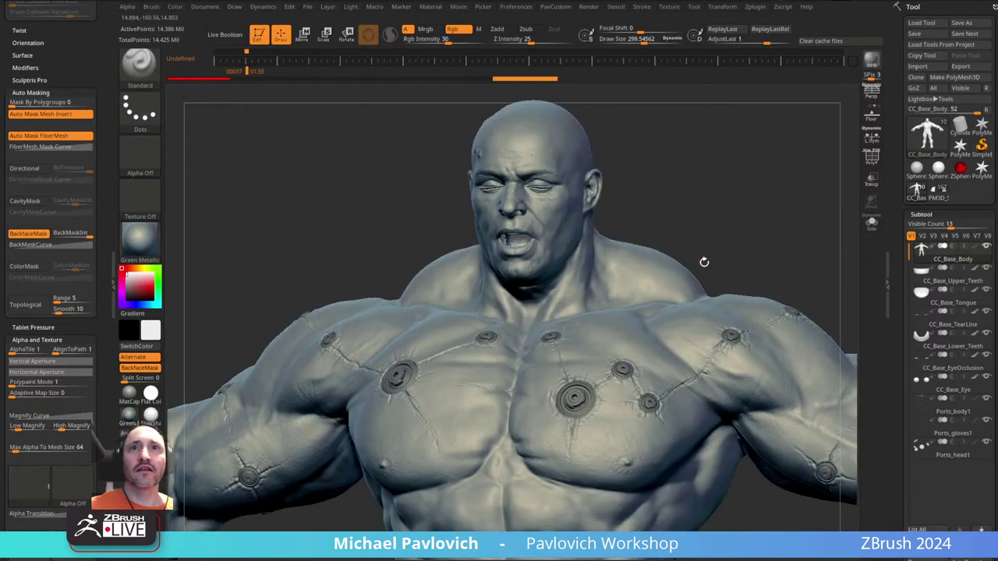
{"action": "mouse_move", "coordinate": [130, 421]}
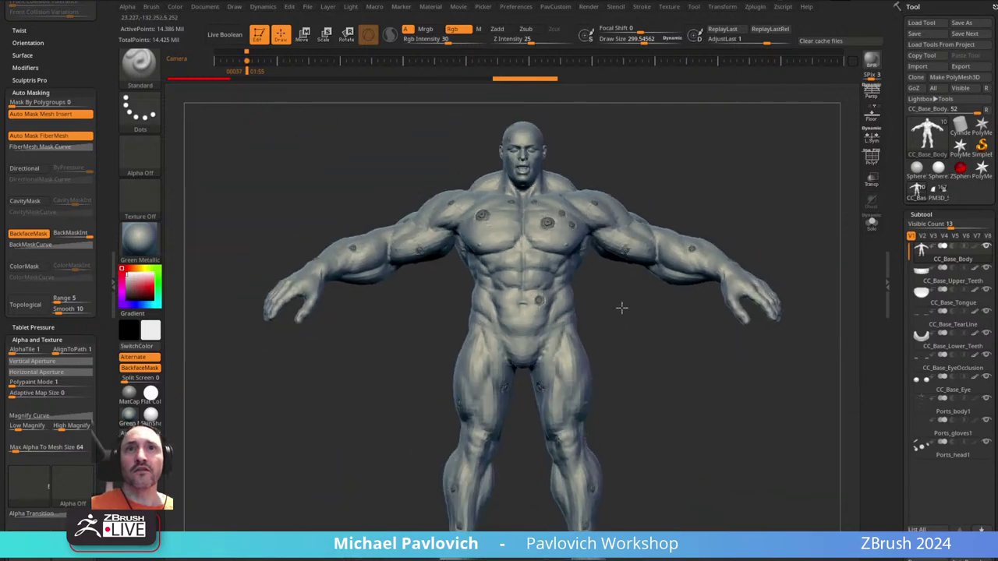
{"action": "left_click_drag", "start_coordinate": [621, 308], "coordinate": [465, 321]}
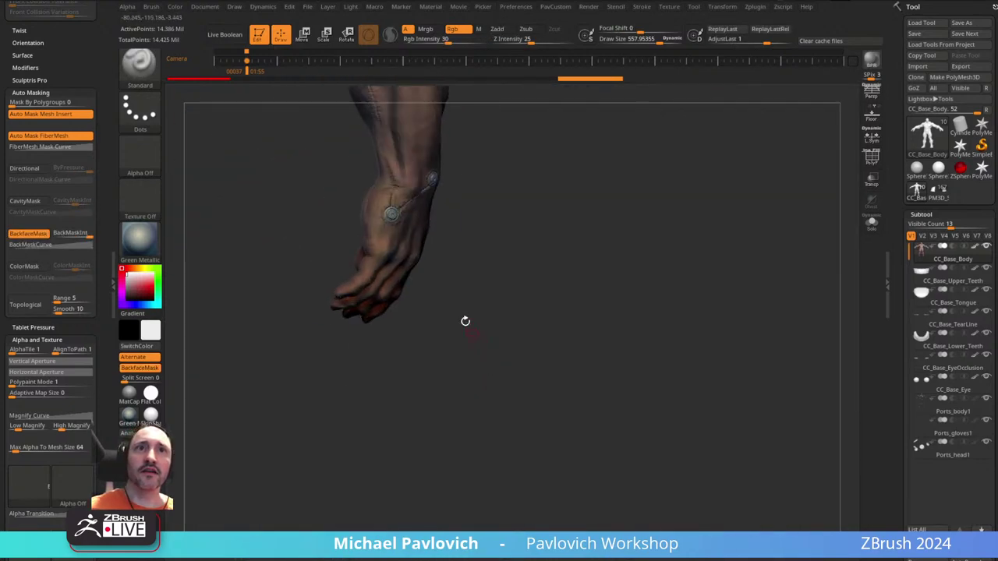
- Turn off the body's polypaint and set the Standard brush to Zadd without Rgb at a draw size of about 519
{"action": "left_click", "coordinate": [975, 247]}
{"action": "key", "text": "s"}
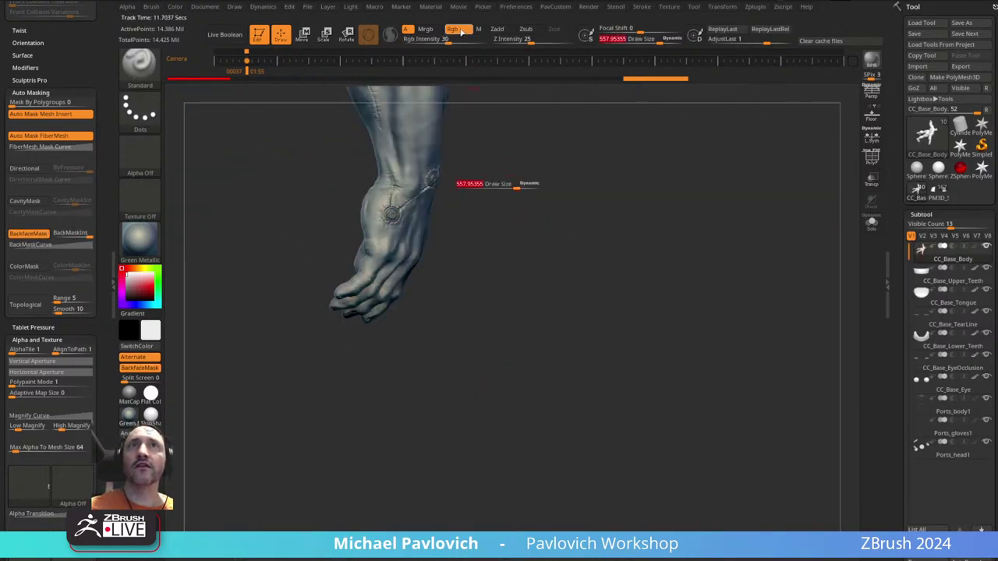
{"action": "left_click", "coordinate": [458, 29]}
{"action": "left_click", "coordinate": [498, 30]}
{"action": "key", "text": "s"}
{"action": "left_click", "coordinate": [512, 192]}
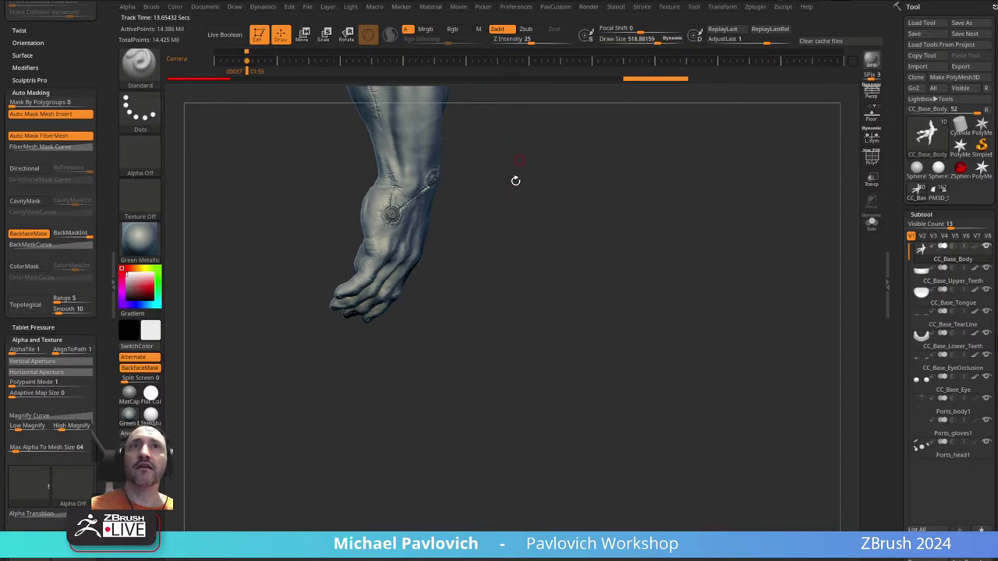
- Examine the sculpted skin wrinkles on the fingers up close
{"action": "left_click_drag", "start_coordinate": [514, 180], "coordinate": [581, 279]}
{"action": "right_click_drag", "start_coordinate": [581, 278], "coordinate": [639, 203], "text": "ctrl"}
{"action": "right_click_drag", "start_coordinate": [639, 202], "coordinate": [563, 358], "text": "ctrl"}
{"action": "left_click_drag", "start_coordinate": [563, 357], "coordinate": [604, 238], "text": "alt"}
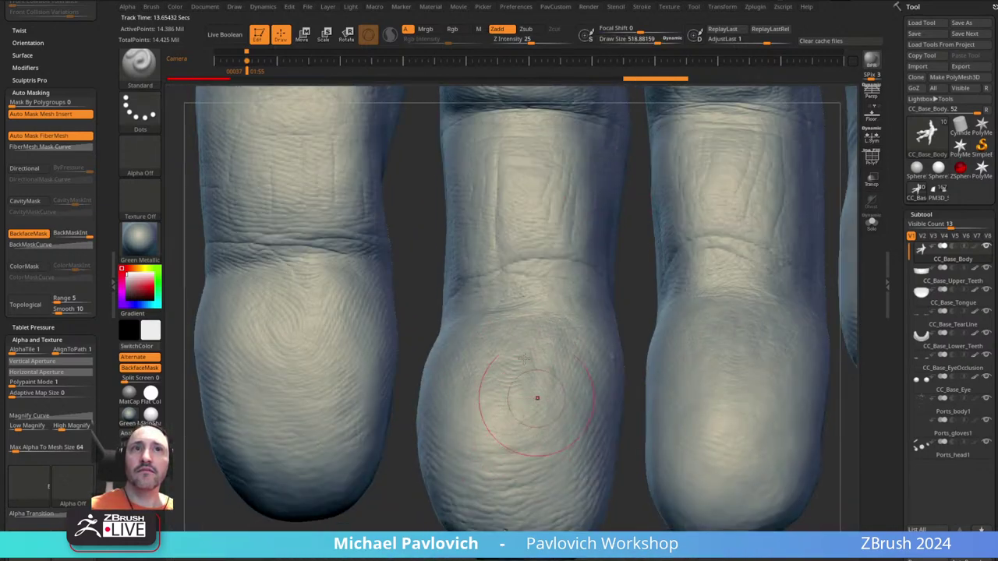
{"action": "mouse_move", "coordinate": [511, 331]}
{"action": "right_mouse_down", "text": "ctrl"}
{"action": "mouse_move", "coordinate": [476, 269]}
{"action": "mouse_move", "coordinate": [401, 309]}
{"action": "mouse_move", "coordinate": [352, 261]}
{"action": "mouse_move", "coordinate": [440, 234]}
{"action": "mouse_move", "coordinate": [575, 347]}
{"action": "mouse_move", "coordinate": [483, 315]}
{"action": "mouse_move", "coordinate": [659, 347]}
{"action": "mouse_move", "coordinate": [494, 343]}
{"action": "right_mouse_up", "text": "ctrl"}
- Examine the chest ports and the skin around the mouth, setting the brush's draw size to about 454
{"action": "key", "text": "s"}
{"action": "left_click_drag", "start_coordinate": [496, 343], "coordinate": [507, 342]}
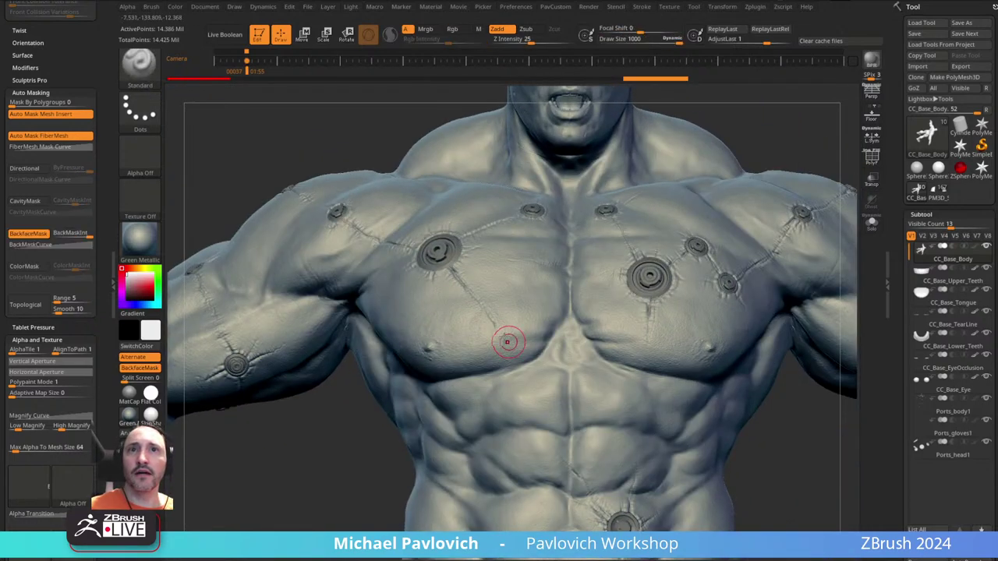
{"action": "key", "text": "s"}
{"action": "left_click", "coordinate": [515, 319]}
{"action": "mouse_move", "coordinate": [563, 172]}
{"action": "right_mouse_down", "text": "alt"}
{"action": "mouse_move", "coordinate": [408, 450]}
{"action": "mouse_move", "coordinate": [460, 378]}
{"action": "right_mouse_up", "text": "alt"}
{"action": "mouse_move", "coordinate": [374, 460]}
{"action": "right_mouse_down", "text": "alt"}
{"action": "mouse_move", "coordinate": [604, 223]}
{"action": "mouse_move", "coordinate": [655, 210]}
{"action": "right_mouse_up", "text": "alt"}
{"action": "key", "text": "s"}
{"action": "left_click_drag", "start_coordinate": [569, 338], "coordinate": [561, 338]}
{"action": "right_click_drag", "start_coordinate": [549, 277], "coordinate": [544, 220], "text": "alt"}
{"action": "key", "text": "s"}
{"action": "left_click_drag", "start_coordinate": [546, 267], "coordinate": [540, 268]}
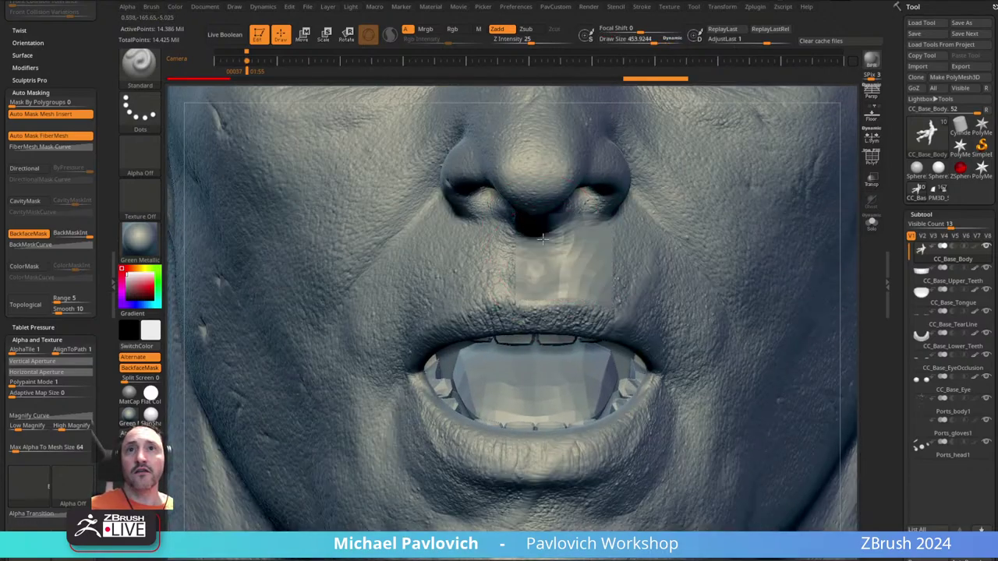
- Compare the face with the body's polypaint turned on and off, and inspect the mouth area from an angle
{"action": "mouse_move", "coordinate": [560, 271]}
{"action": "right_mouse_down"}
{"action": "mouse_move", "coordinate": [499, 265]}
{"action": "mouse_move", "coordinate": [556, 283]}
{"action": "right_mouse_up"}
{"action": "right_click_drag", "start_coordinate": [530, 331], "coordinate": [604, 300]}
{"action": "right_click_drag", "start_coordinate": [604, 300], "coordinate": [601, 211], "text": "ctrl"}
{"action": "left_click", "coordinate": [965, 247]}
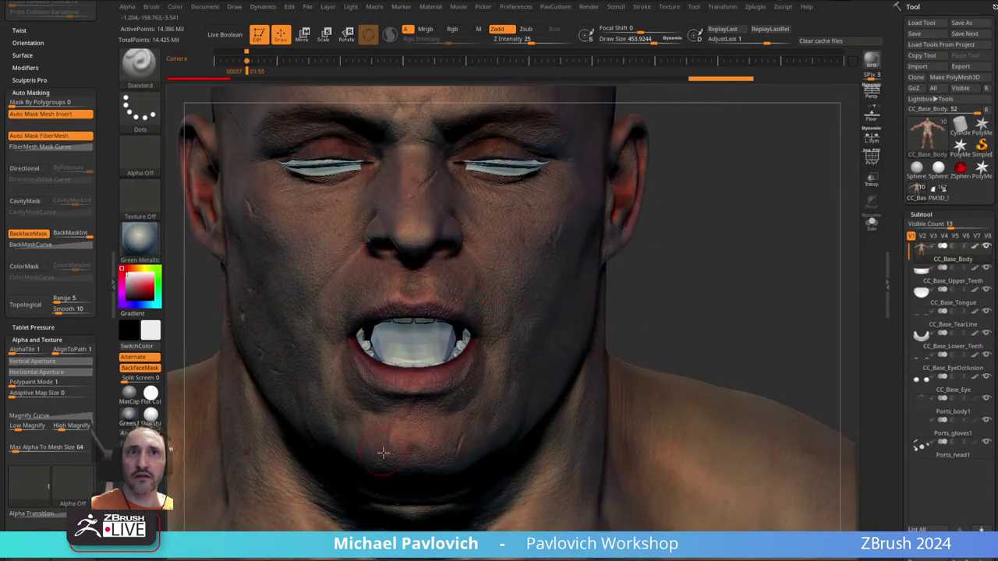
{"action": "left_click", "coordinate": [974, 248]}
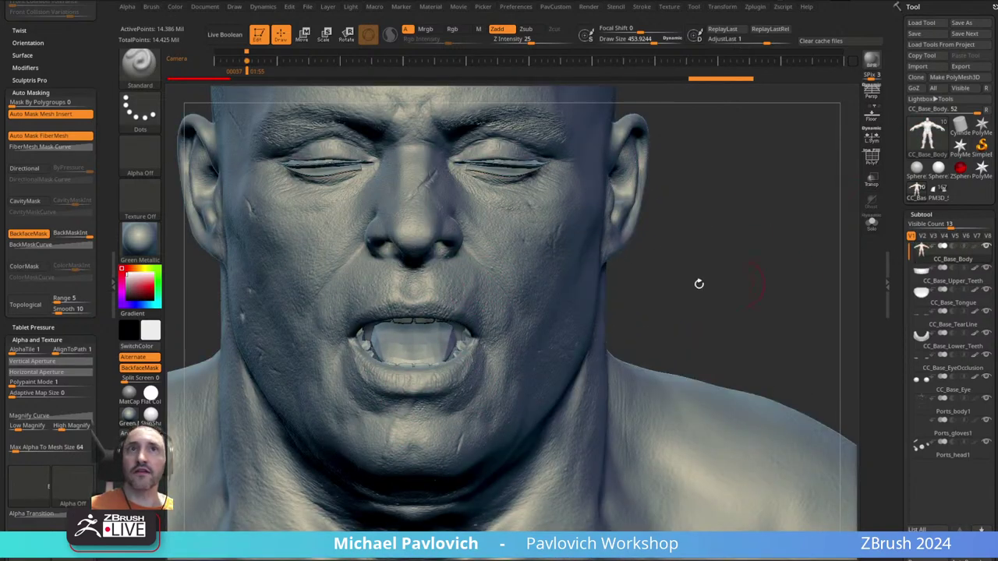
{"action": "mouse_move", "coordinate": [697, 283]}
{"action": "left_mouse_down"}
{"action": "mouse_move", "coordinate": [780, 216]}
{"action": "mouse_move", "coordinate": [740, 235]}
{"action": "left_mouse_up"}
{"action": "mouse_move", "coordinate": [739, 256]}
{"action": "right_mouse_down"}
{"action": "mouse_move", "coordinate": [793, 241]}
{"action": "mouse_move", "coordinate": [822, 212]}
{"action": "right_mouse_up"}
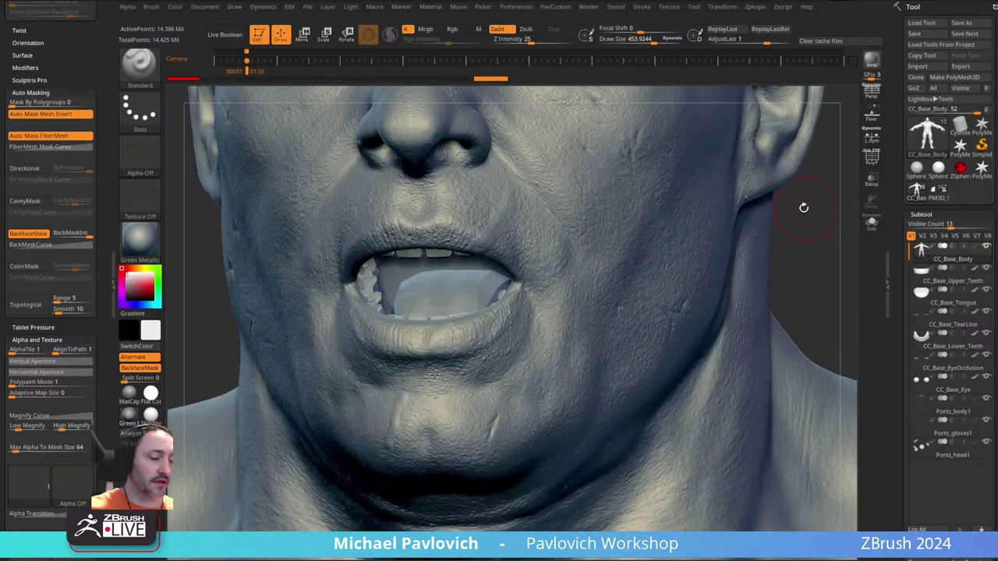
- Add a stroke on the skin beside the upper lip with the Clay brush
{"action": "key", "text": "b"}
{"action": "key", "text": "c"}
{"action": "key", "text": "l"}
{"action": "mouse_move", "coordinate": [534, 308]}
{"action": "right_mouse_down"}
{"action": "mouse_move", "coordinate": [590, 299]}
{"action": "mouse_move", "coordinate": [608, 269]}
{"action": "right_mouse_up"}
{"action": "left_click_drag", "start_coordinate": [458, 224], "coordinate": [407, 229]}
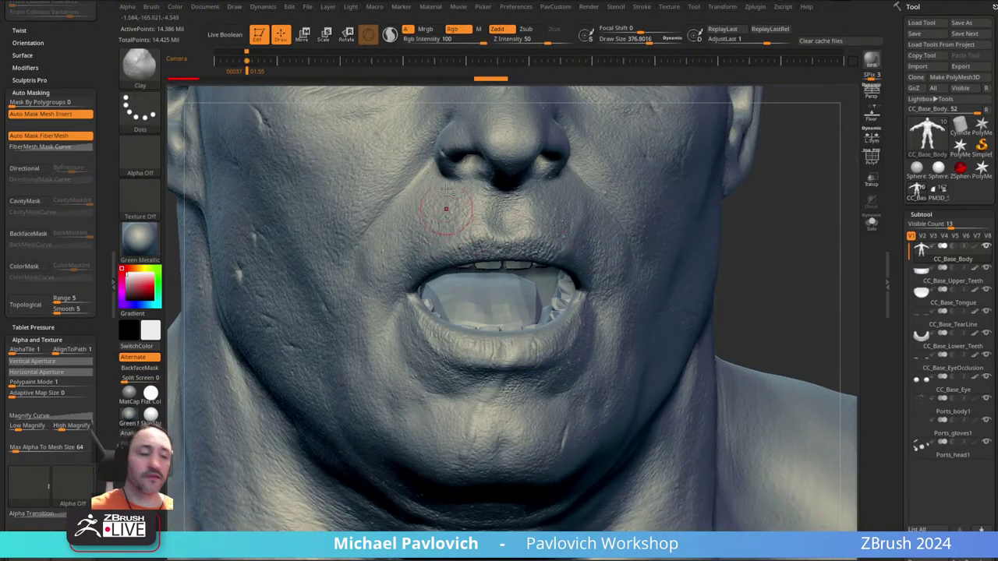
{"action": "right_click_drag", "start_coordinate": [445, 163], "coordinate": [456, 210], "text": "alt"}
- Add a short stroke just below the nostril with the ClayTubes brush at a draw size of about 314
{"action": "key", "text": "b"}
{"action": "key", "text": "c"}
{"action": "key", "text": "t"}
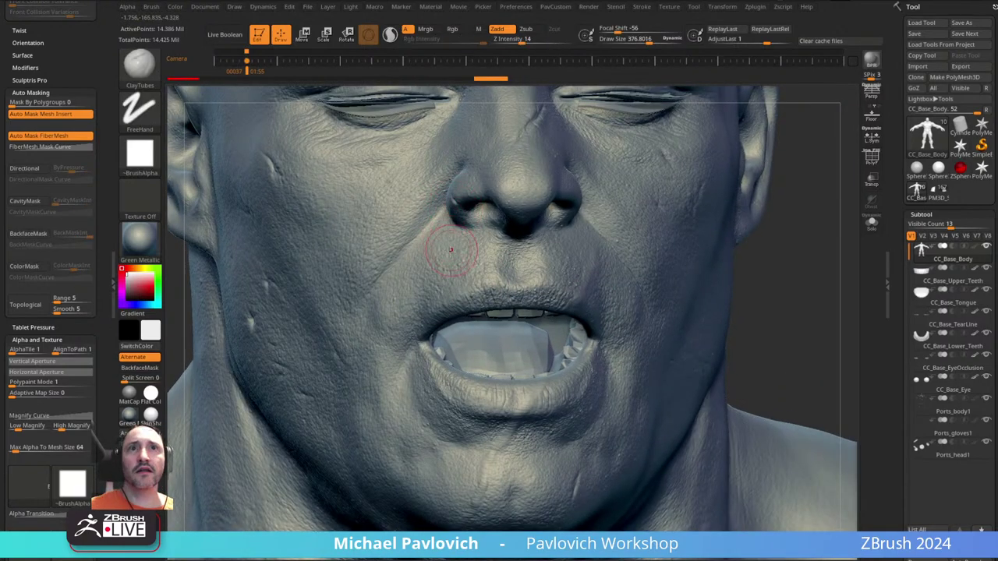
{"action": "right_click_drag", "start_coordinate": [494, 271], "coordinate": [527, 257]}
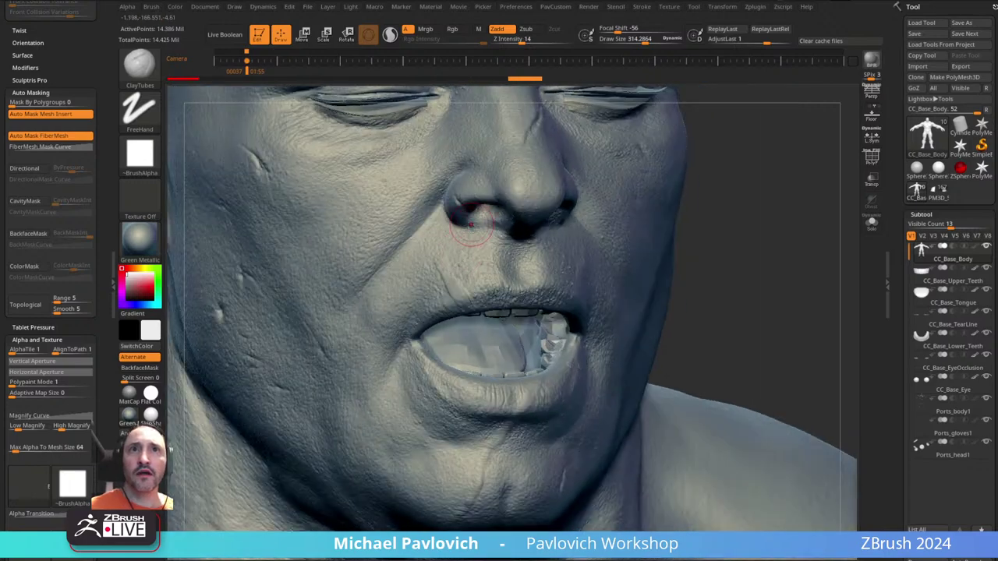
{"action": "mouse_move", "coordinate": [471, 242]}
{"action": "left_mouse_down"}
{"action": "mouse_move", "coordinate": [457, 270]}
{"action": "mouse_move", "coordinate": [465, 254]}
{"action": "left_mouse_up"}
- Sculpt a raised diagonal scar across the cheek below the eye with the ClayTubes brush at a draw size of about 244
{"action": "mouse_move", "coordinate": [515, 248]}
{"action": "right_mouse_down"}
{"action": "mouse_move", "coordinate": [466, 264]}
{"action": "mouse_move", "coordinate": [461, 227]}
{"action": "mouse_move", "coordinate": [570, 232]}
{"action": "right_mouse_up"}
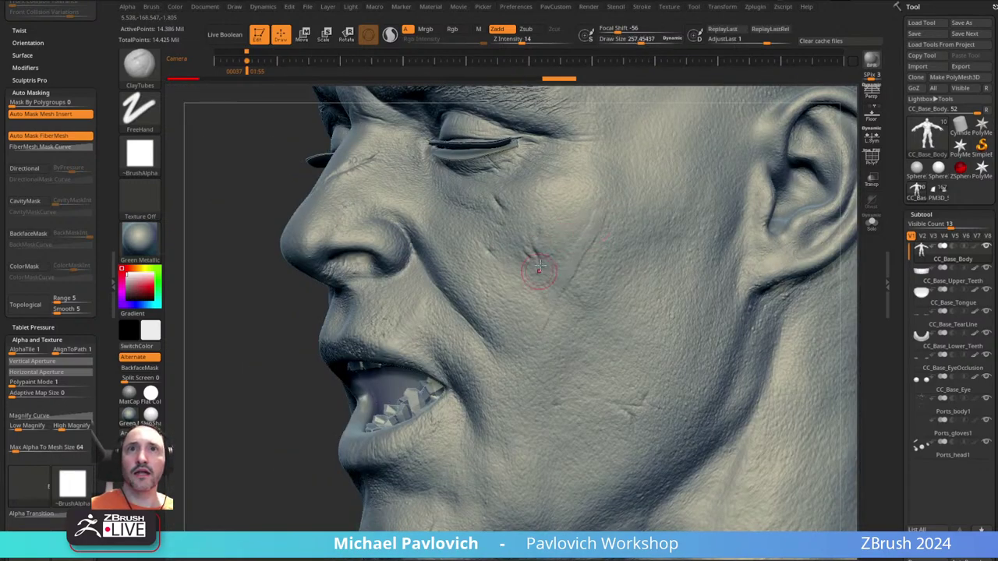
{"action": "right_click_drag", "start_coordinate": [539, 267], "coordinate": [536, 203]}
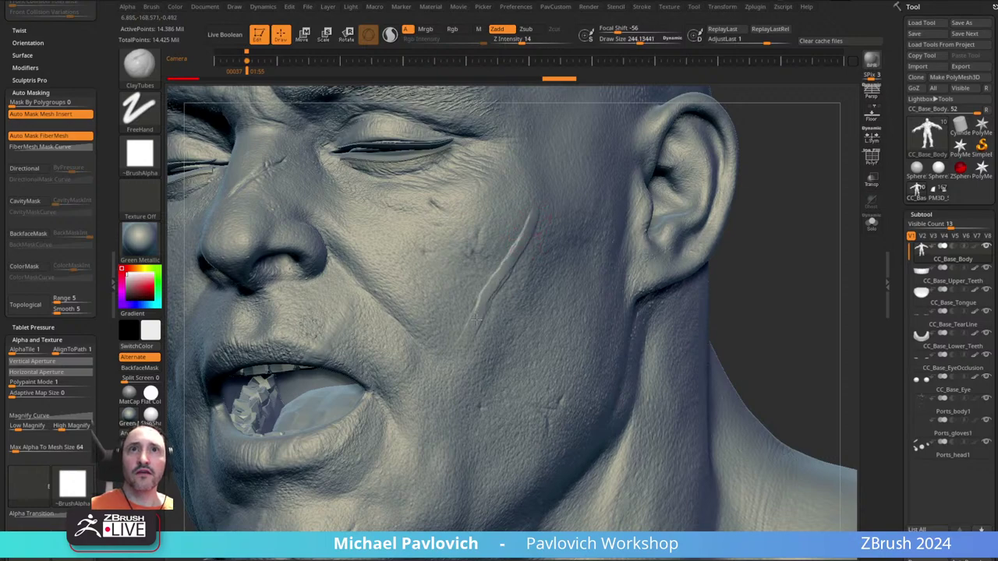
{"action": "left_click_drag", "start_coordinate": [476, 320], "coordinate": [459, 360]}
{"action": "mouse_move", "coordinate": [448, 356]}
{"action": "right_mouse_down"}
{"action": "mouse_move", "coordinate": [503, 245]}
{"action": "mouse_move", "coordinate": [514, 236]}
{"action": "mouse_move", "coordinate": [525, 255]}
{"action": "right_mouse_up"}
- Sculpt diagonal ridges parallel to the cheek scar with the Clay brush at a draw size of about 212
{"action": "key", "text": "b"}
{"action": "key", "text": "c"}
{"action": "key", "text": "l"}
{"action": "left_click_drag", "start_coordinate": [562, 245], "coordinate": [547, 294]}
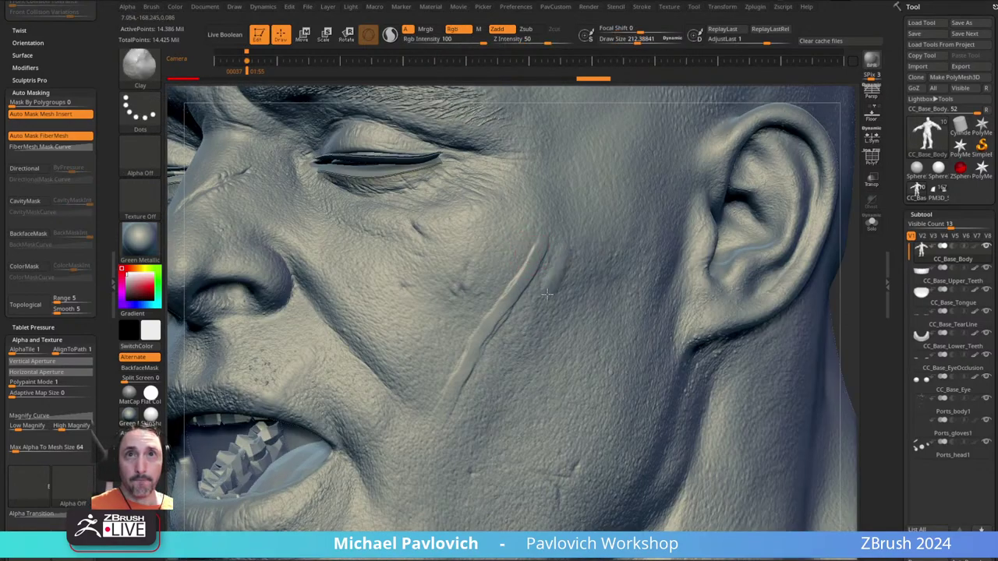
{"action": "mouse_move", "coordinate": [492, 365]}
{"action": "right_mouse_down"}
{"action": "mouse_move", "coordinate": [507, 281]}
{"action": "mouse_move", "coordinate": [557, 245]}
{"action": "right_mouse_up"}
{"action": "key", "text": "s"}
{"action": "key", "text": "s"}
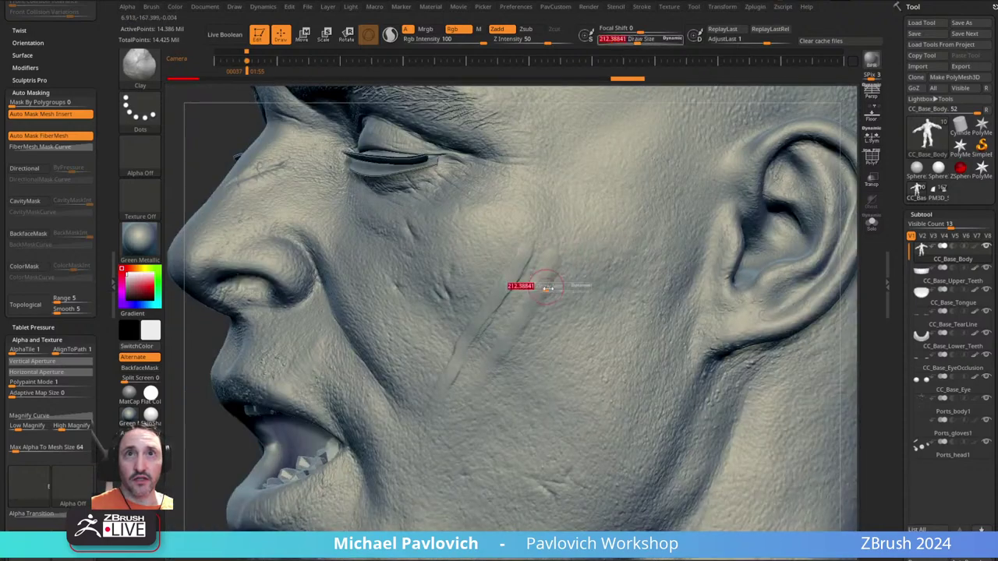
{"action": "right_click_drag", "start_coordinate": [485, 360], "coordinate": [520, 294]}
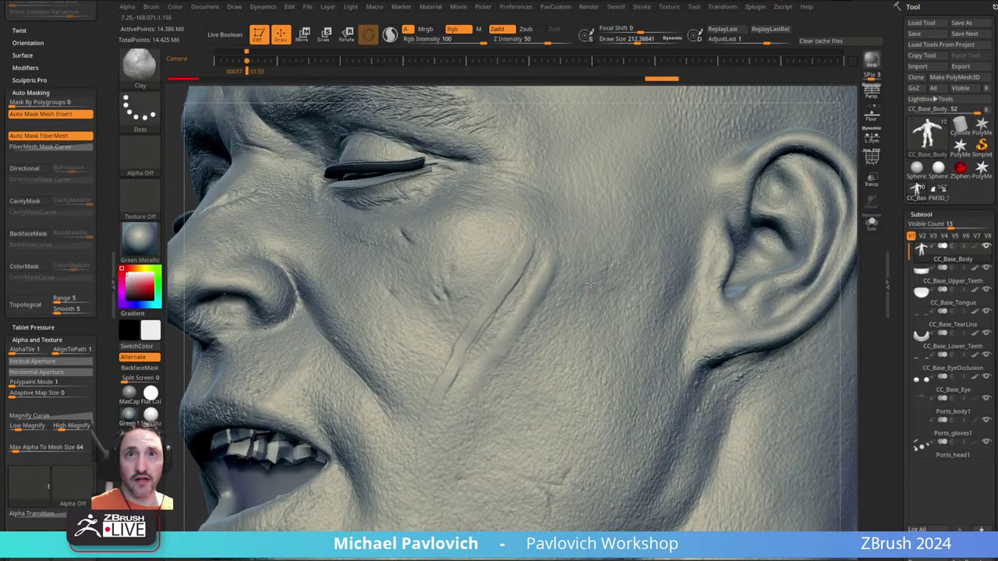
{"action": "left_click_drag", "start_coordinate": [591, 283], "coordinate": [492, 411]}
{"action": "right_click_drag", "start_coordinate": [493, 407], "coordinate": [524, 283], "text": "alt"}
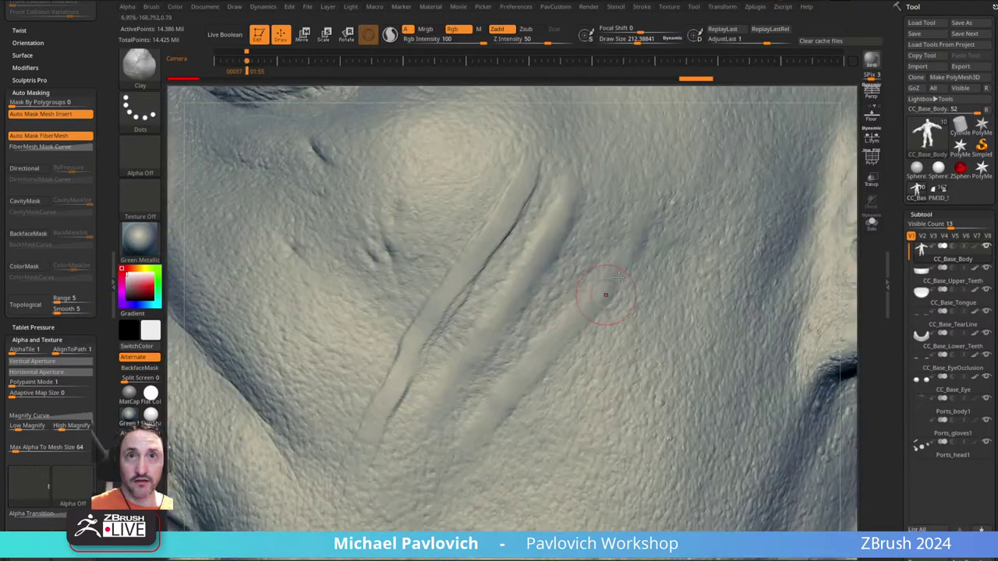
{"action": "right_click_drag", "start_coordinate": [561, 343], "coordinate": [567, 261], "text": "alt"}
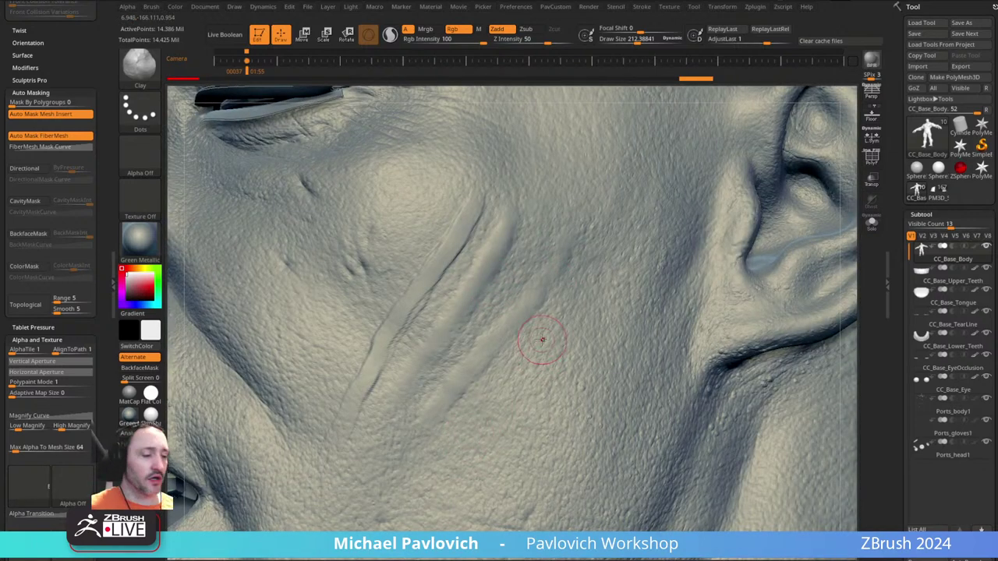
- Sculpt a further diagonal ridge on the cheek toward the ear with the Standard brush
{"action": "key", "text": "b"}
{"action": "key", "text": "s"}
{"action": "key", "text": "t"}
{"action": "left_click_drag", "start_coordinate": [609, 283], "coordinate": [468, 445]}
{"action": "left_click_drag", "start_coordinate": [556, 348], "coordinate": [458, 450]}
- Switch to the FormSoft brush and build up a soft form along the outermost cheek ridge
{"action": "key", "text": "ctrl"}
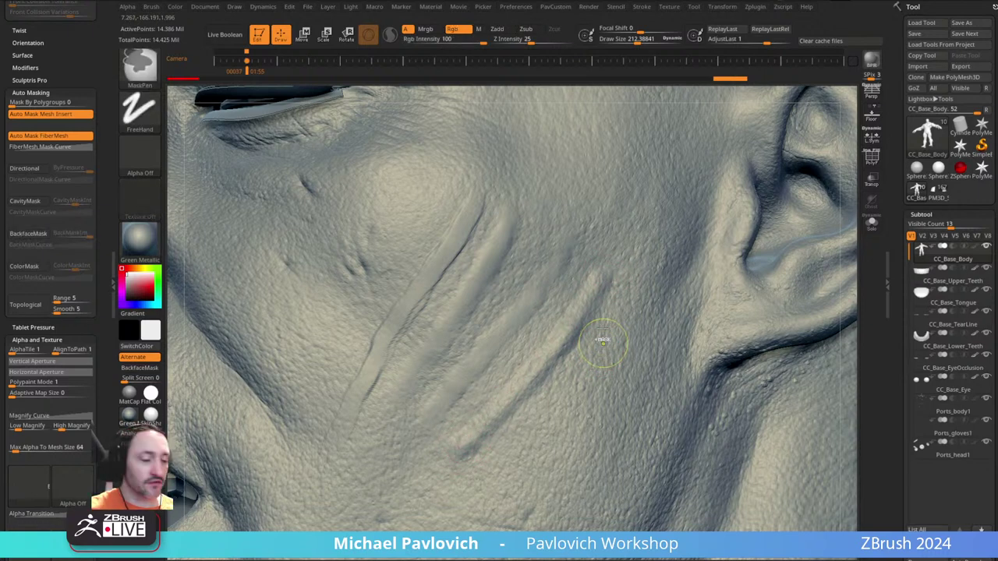
{"action": "key", "text": "b"}
{"action": "key", "text": "f"}
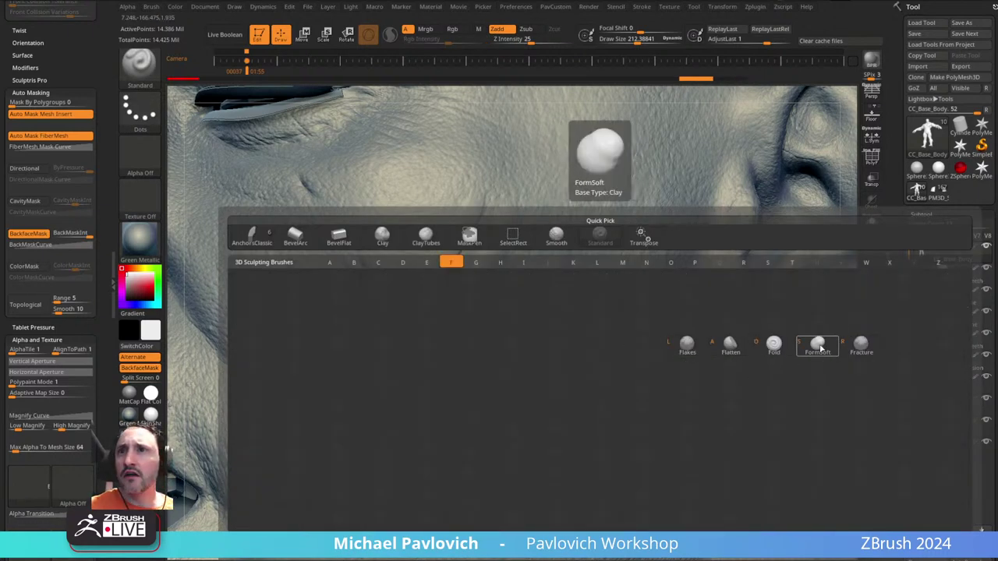
{"action": "left_click", "coordinate": [818, 346]}
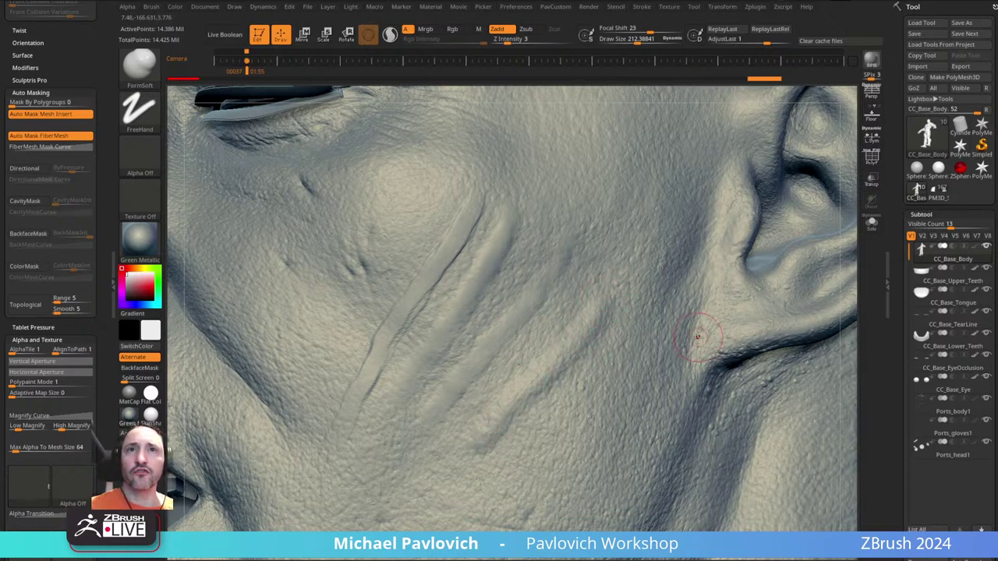
- Lower the body to subdivision level 4 and try a Standard brush stroke beside the outermost cheek ridge
{"action": "left_click_drag", "start_coordinate": [905, 294], "coordinate": [900, 150]}
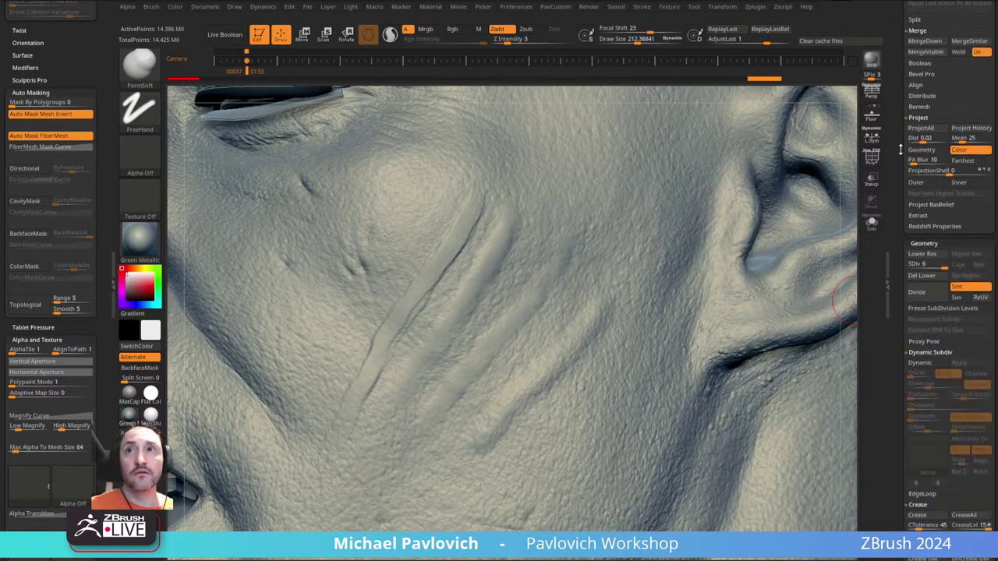
{"action": "left_click", "coordinate": [934, 273]}
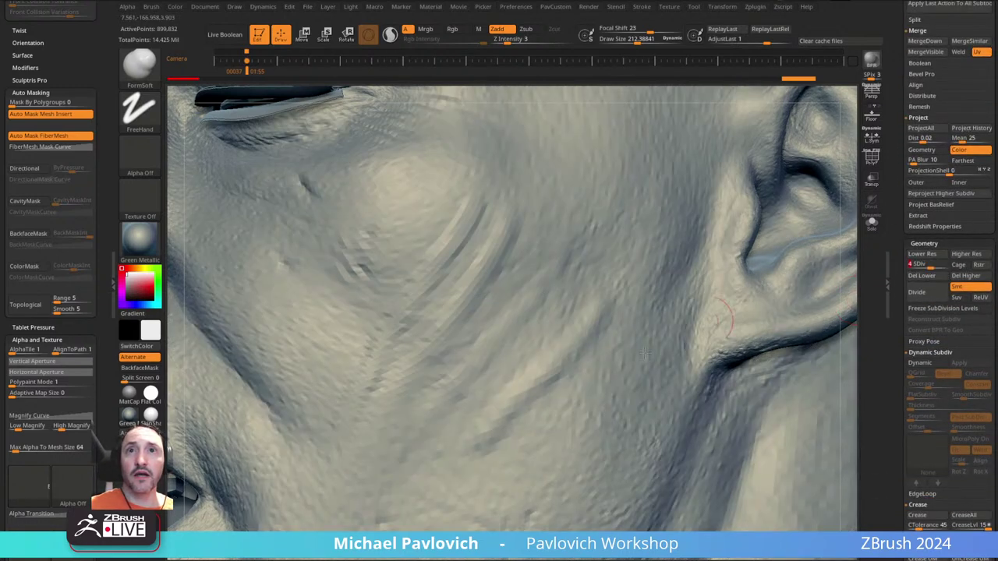
{"action": "key", "text": "b"}
{"action": "key", "text": "s"}
{"action": "key", "text": "t"}
{"action": "mouse_move", "coordinate": [603, 374]}
{"action": "left_mouse_down"}
{"action": "mouse_move", "coordinate": [541, 457]}
{"action": "mouse_move", "coordinate": [622, 355]}
{"action": "left_mouse_up"}
{"action": "key", "text": "ctrl+z"}
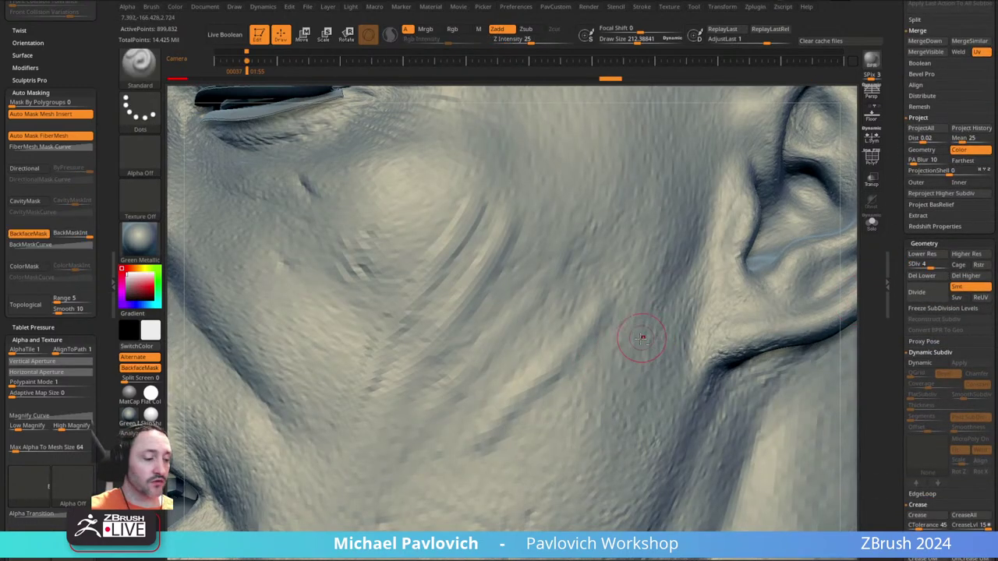
- Sculpt another diagonal ridge toward the jaw with the Clay brush at subdivision level 3 and return the body to level 6
{"action": "key", "text": "b"}
{"action": "key", "text": "c"}
{"action": "key", "text": "l"}
{"action": "left_click", "coordinate": [924, 265]}
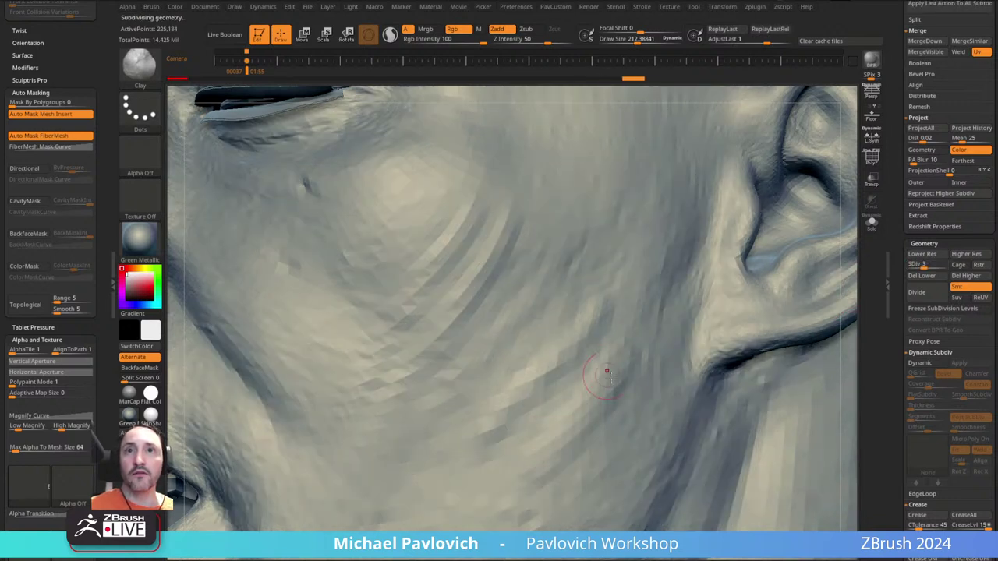
{"action": "left_click_drag", "start_coordinate": [585, 401], "coordinate": [561, 433]}
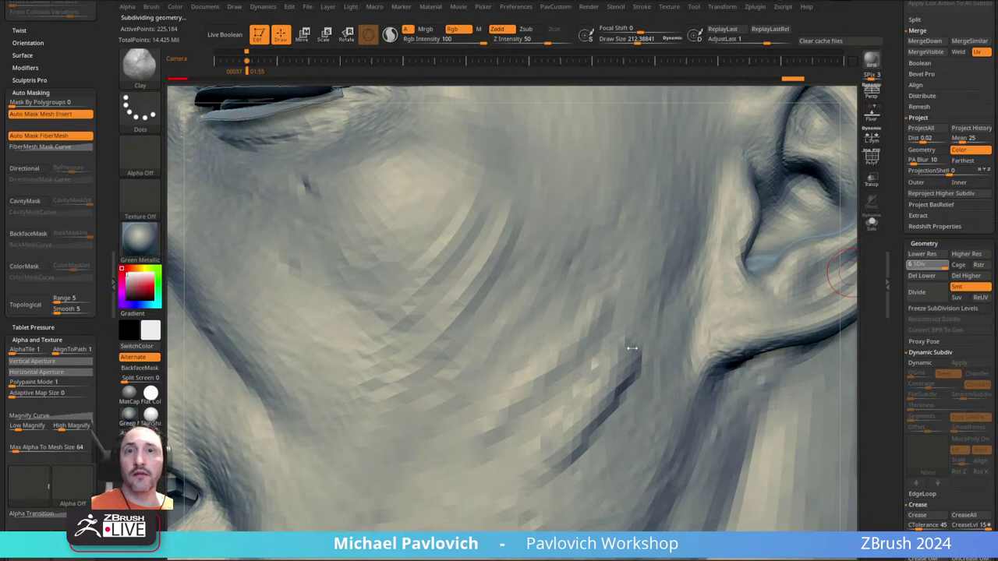
{"action": "right_click_drag", "start_coordinate": [561, 303], "coordinate": [583, 398]}
{"action": "mouse_move", "coordinate": [565, 316]}
{"action": "right_mouse_down"}
{"action": "mouse_move", "coordinate": [538, 276]}
{"action": "mouse_move", "coordinate": [550, 200]}
{"action": "right_mouse_up"}
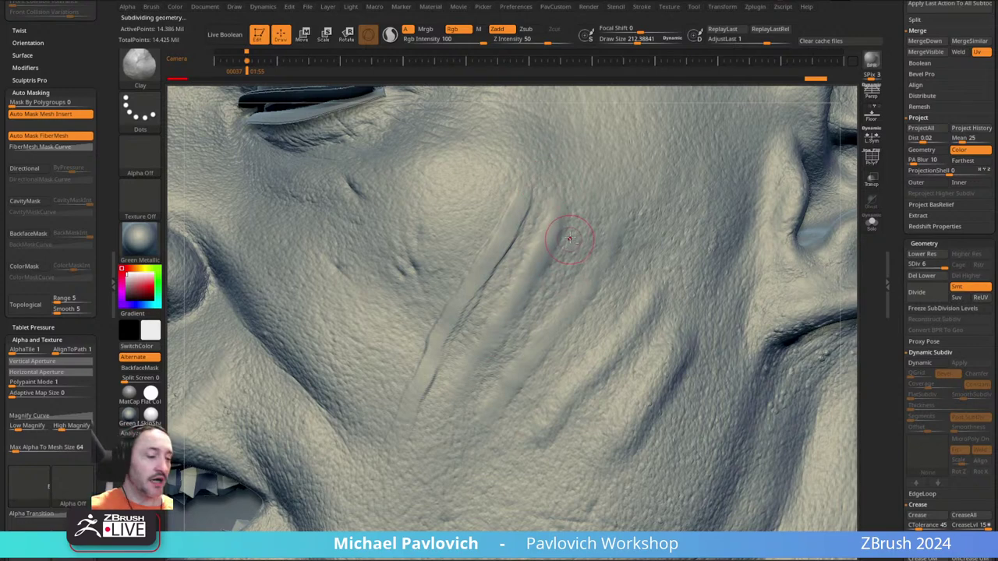
- Carve along the cheek ridges beside the scar with the Dam_Standard brush at a draw size of about 244
{"action": "key", "text": "b"}
{"action": "key", "text": "d"}
{"action": "key", "text": "s"}
{"action": "right_click_drag", "start_coordinate": [570, 240], "coordinate": [568, 251], "text": "ctrl"}
{"action": "key", "text": "s"}
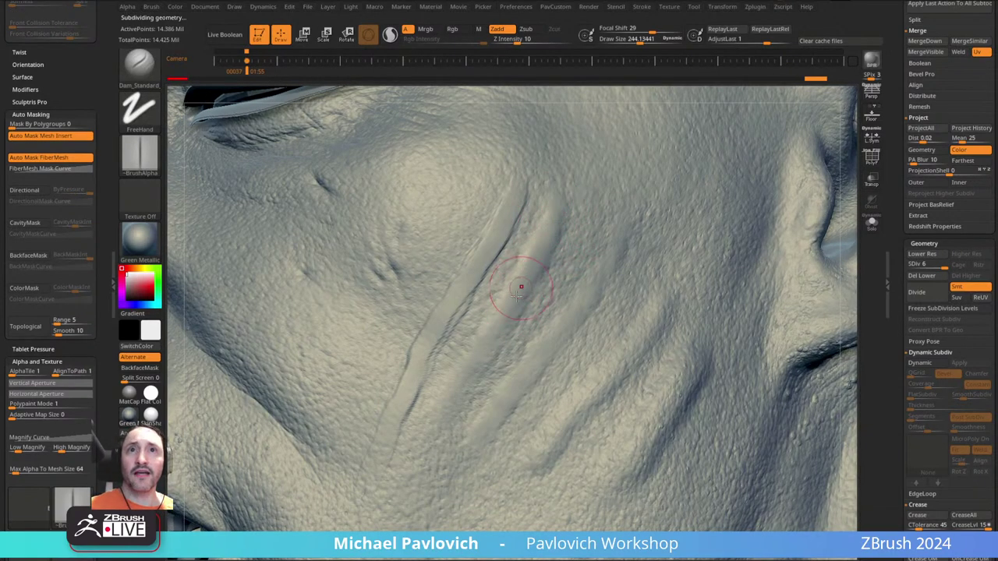
{"action": "left_click_drag", "start_coordinate": [521, 287], "coordinate": [448, 401]}
{"action": "left_click_drag", "start_coordinate": [557, 199], "coordinate": [448, 401]}
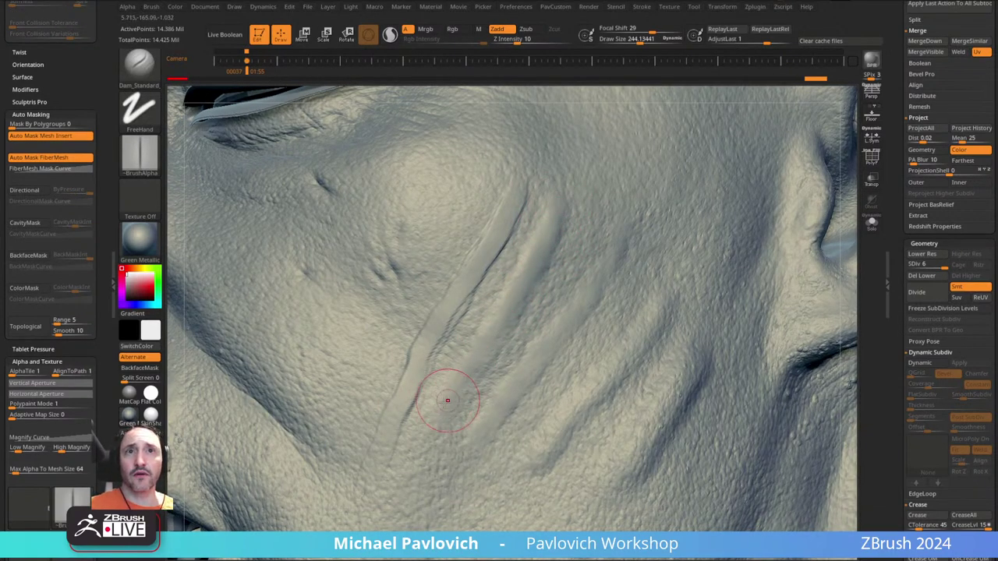
- Sharpen the creases along the long cheek scar and the ridge next to it with the Dam_Standard brush
{"action": "left_click_drag", "start_coordinate": [515, 278], "coordinate": [456, 340]}
{"action": "mouse_move", "coordinate": [477, 312]}
{"action": "right_mouse_down"}
{"action": "mouse_move", "coordinate": [495, 228]}
{"action": "mouse_move", "coordinate": [461, 315]}
{"action": "mouse_move", "coordinate": [401, 374]}
{"action": "right_mouse_up"}
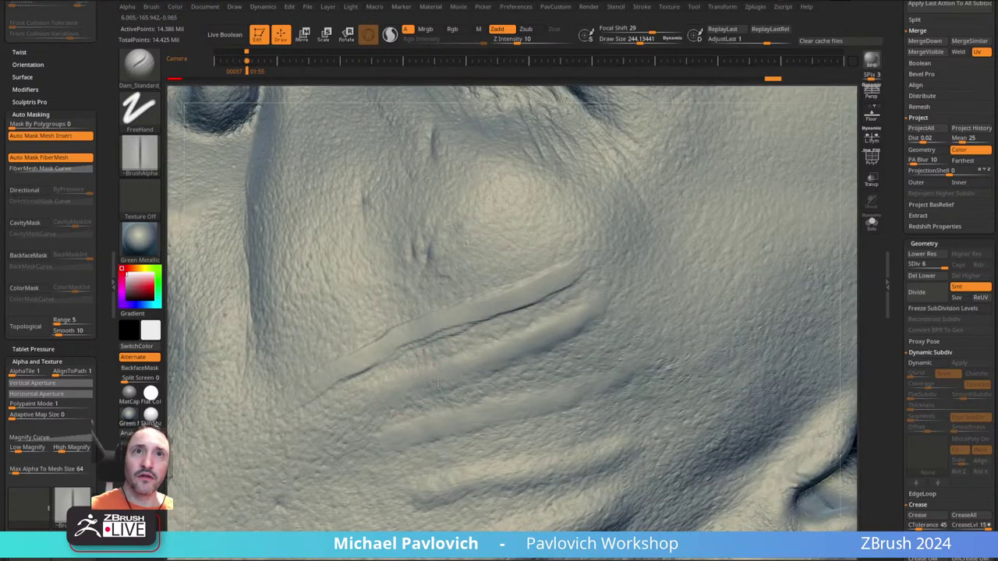
{"action": "right_click_drag", "start_coordinate": [512, 326], "coordinate": [485, 358]}
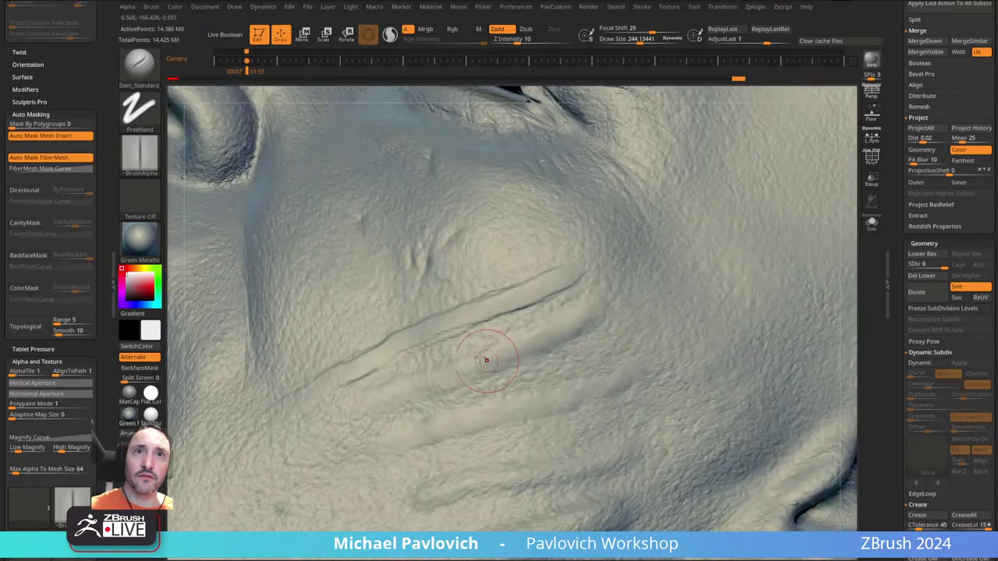
{"action": "right_click_drag", "start_coordinate": [518, 301], "coordinate": [508, 320]}
{"action": "right_click_drag", "start_coordinate": [516, 354], "coordinate": [515, 346]}
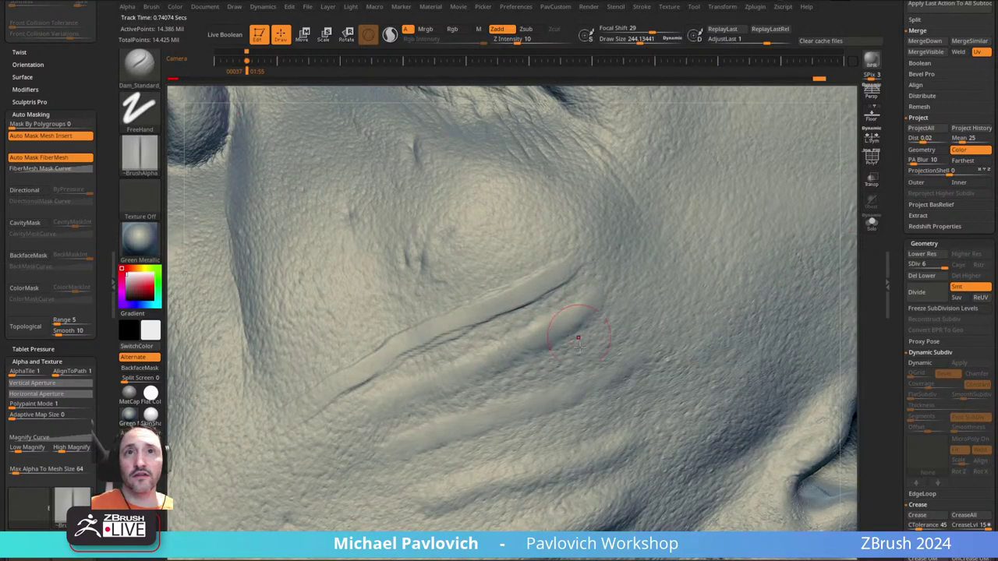
{"action": "mouse_move", "coordinate": [571, 317]}
{"action": "right_mouse_down", "text": "ctrl"}
{"action": "mouse_move", "coordinate": [583, 235]}
{"action": "mouse_move", "coordinate": [621, 312]}
{"action": "mouse_move", "coordinate": [522, 252]}
{"action": "right_mouse_up", "text": "ctrl"}
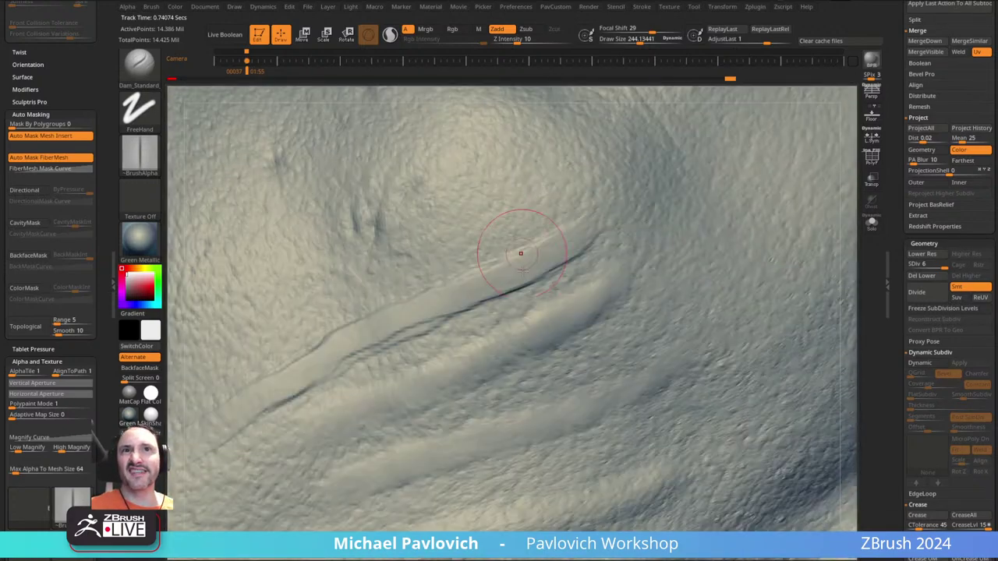
{"action": "left_click_drag", "start_coordinate": [541, 307], "coordinate": [612, 296]}
{"action": "right_click_drag", "start_coordinate": [562, 351], "coordinate": [554, 303], "text": "ctrl"}
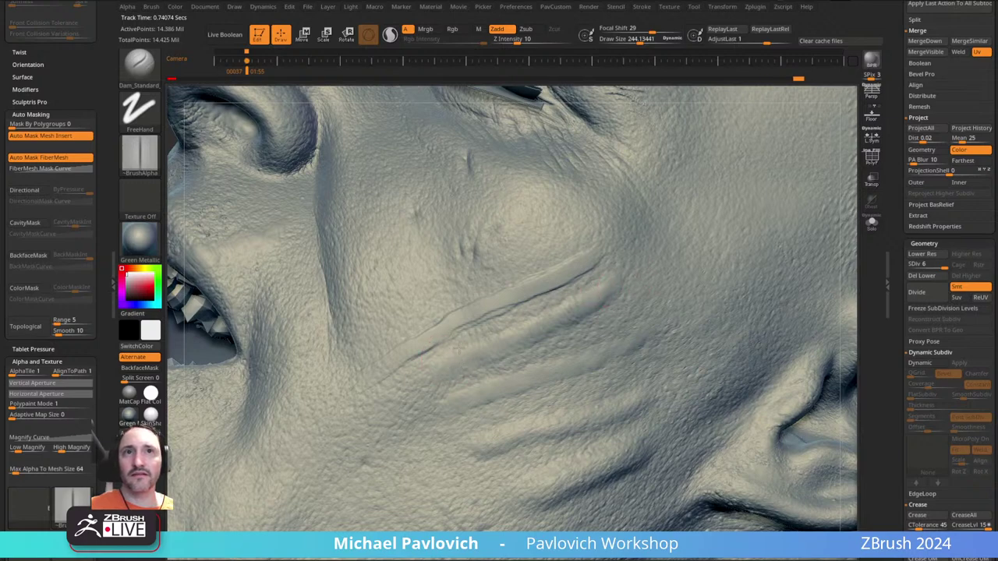
- Smooth away the skin texture on the temple between the eyebrow and the ear
{"action": "mouse_move", "coordinate": [498, 361]}
{"action": "right_mouse_down", "text": "ctrl"}
{"action": "mouse_move", "coordinate": [499, 269]}
{"action": "mouse_move", "coordinate": [701, 250]}
{"action": "mouse_move", "coordinate": [612, 236]}
{"action": "mouse_move", "coordinate": [615, 252]}
{"action": "mouse_move", "coordinate": [569, 257]}
{"action": "mouse_move", "coordinate": [634, 260]}
{"action": "mouse_move", "coordinate": [557, 263]}
{"action": "mouse_move", "coordinate": [595, 245]}
{"action": "right_mouse_up", "text": "ctrl"}
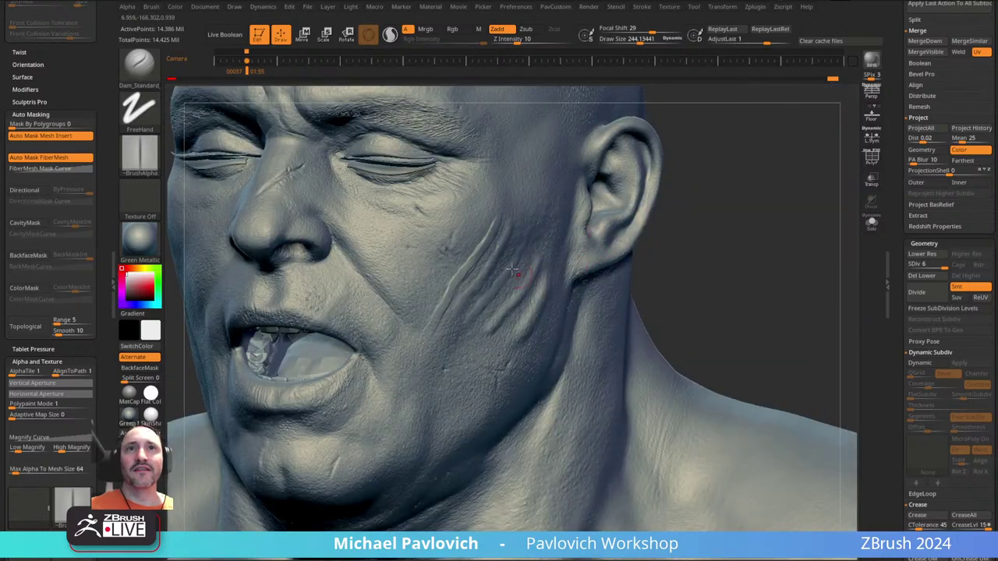
{"action": "right_click_drag", "start_coordinate": [463, 326], "coordinate": [569, 210], "text": "alt"}
{"action": "right_click_drag", "start_coordinate": [499, 222], "coordinate": [580, 255]}
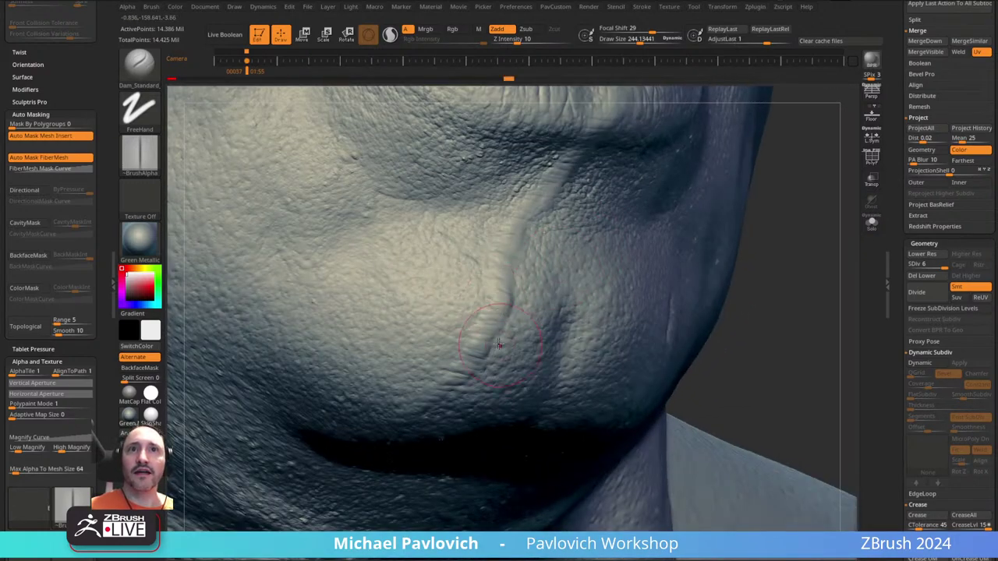
{"action": "right_click_drag", "start_coordinate": [499, 344], "coordinate": [497, 221]}
{"action": "right_click_drag", "start_coordinate": [652, 204], "coordinate": [459, 355]}
{"action": "right_click_drag", "start_coordinate": [459, 355], "coordinate": [499, 286], "text": "ctrl"}
{"action": "left_click_drag", "start_coordinate": [499, 285], "coordinate": [459, 327], "text": "shift"}
{"action": "mouse_move", "coordinate": [459, 328]}
{"action": "right_mouse_down"}
{"action": "mouse_move", "coordinate": [494, 254]}
{"action": "mouse_move", "coordinate": [525, 227]}
{"action": "right_mouse_up"}
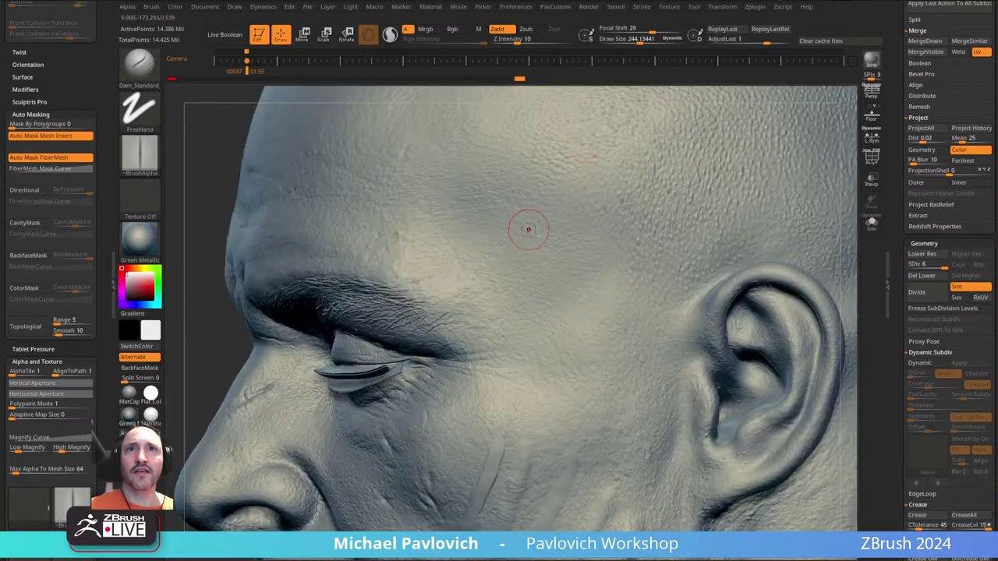
{"action": "key", "text": "shift"}
{"action": "left_click_drag", "start_coordinate": [568, 254], "coordinate": [523, 322], "text": "shift"}
{"action": "right_click_drag", "start_coordinate": [523, 323], "coordinate": [577, 246]}
{"action": "mouse_move", "coordinate": [576, 245]}
{"action": "right_mouse_down", "text": "alt"}
{"action": "mouse_move", "coordinate": [531, 263]}
{"action": "mouse_move", "coordinate": [544, 307]}
{"action": "right_mouse_up", "text": "alt"}
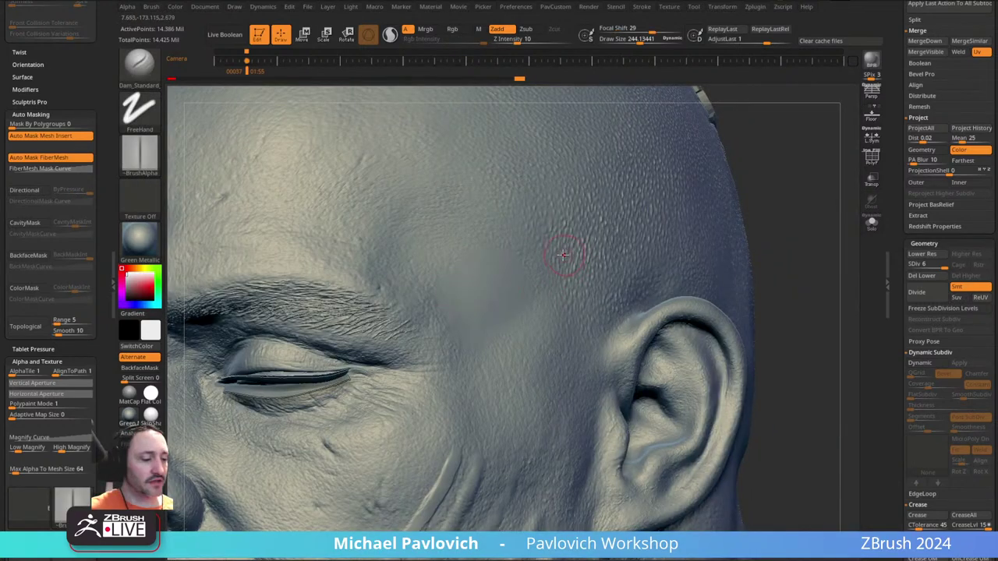
- Set up the Standard brush with the Spray stroke and Alpha 23
{"action": "key", "text": "b"}
{"action": "key", "text": "s"}
{"action": "key", "text": "t"}
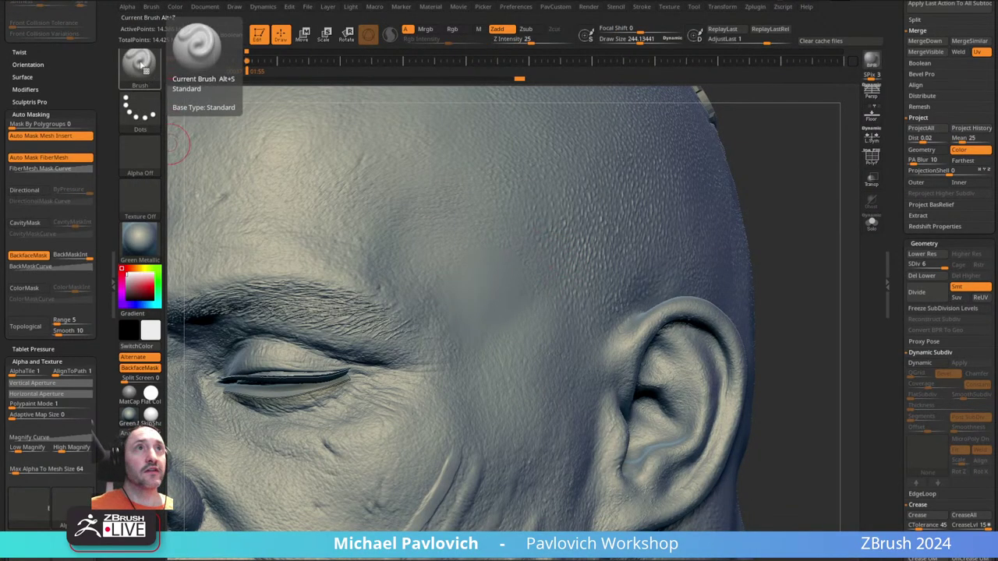
{"action": "left_click", "coordinate": [140, 73]}
{"action": "left_click", "coordinate": [156, 72]}
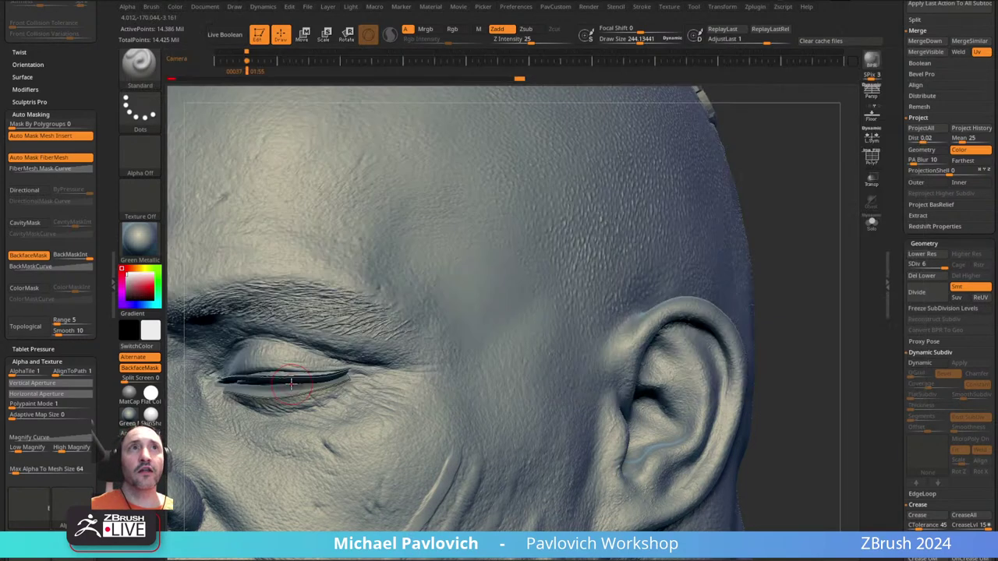
{"action": "left_click", "coordinate": [140, 111]}
{"action": "left_click", "coordinate": [368, 123]}
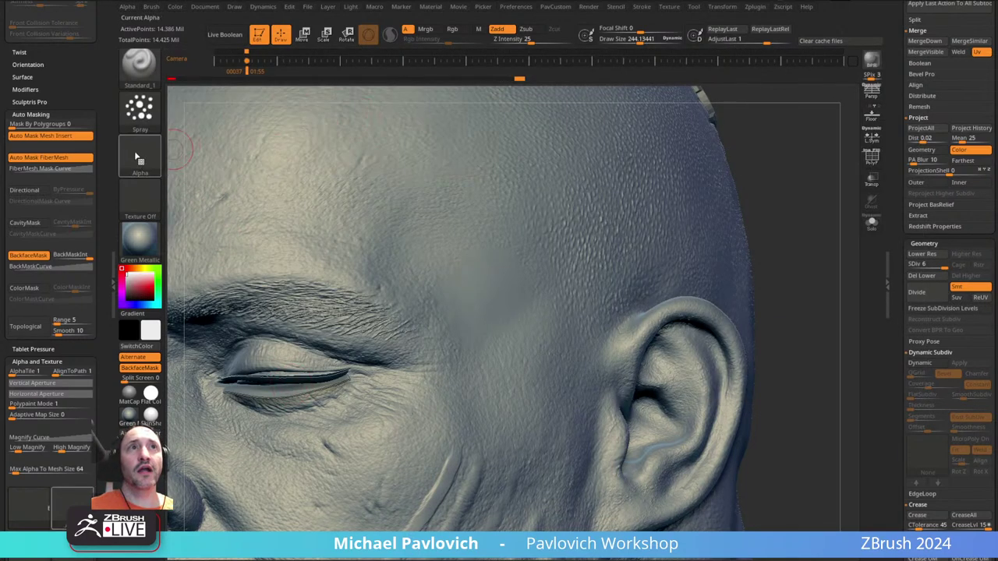
{"action": "left_click", "coordinate": [140, 152]}
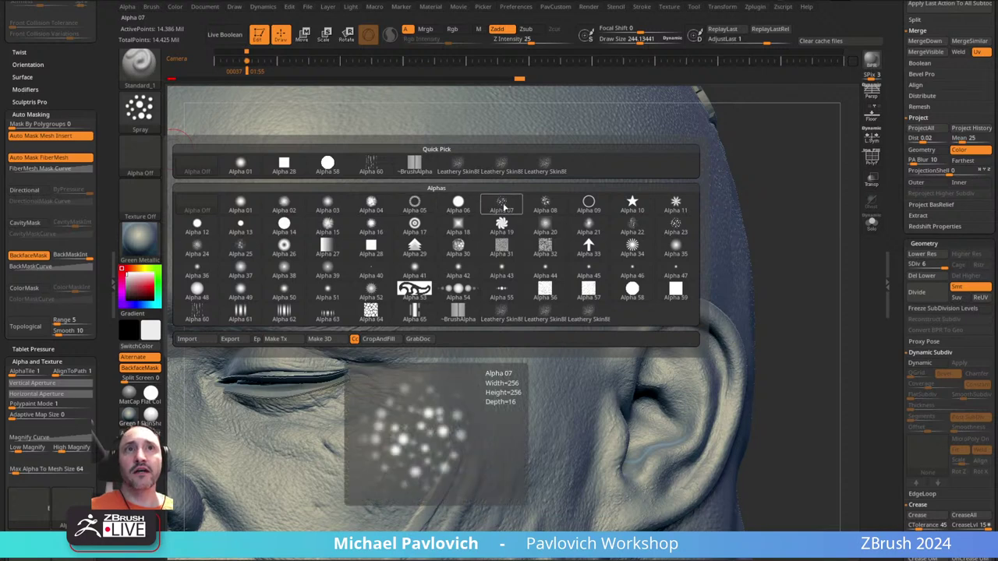
{"action": "left_click", "coordinate": [681, 226]}
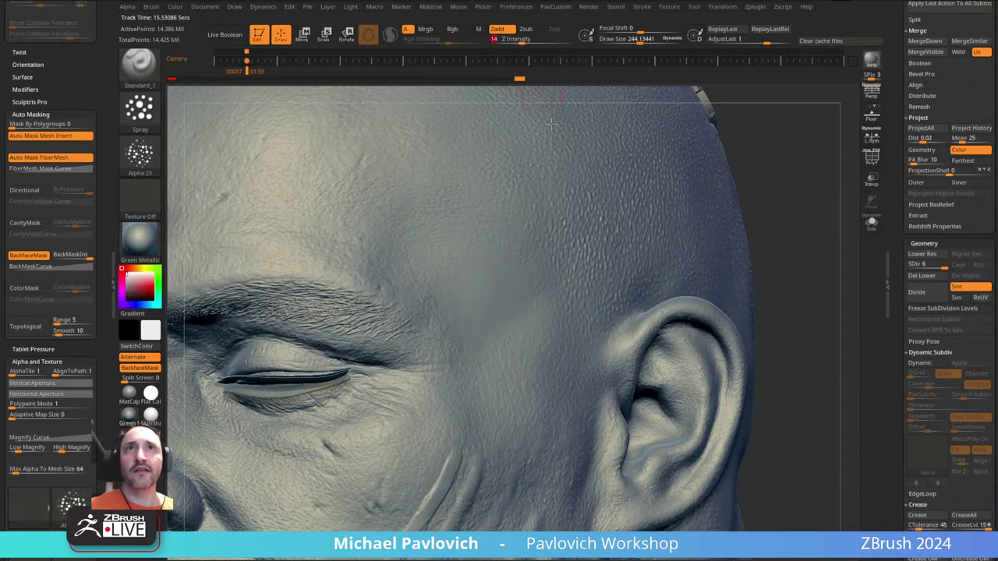
- Spray fresh skin texture over the smoothed temple with a Z Intensity of 9, enlarging the draw size to about 463
{"action": "right_click_drag", "start_coordinate": [551, 123], "coordinate": [447, 326]}
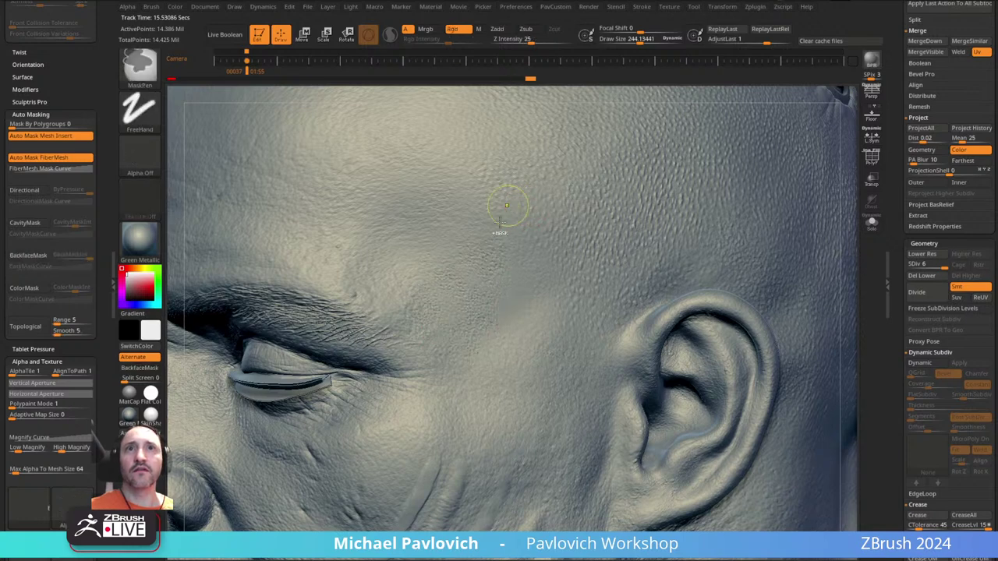
{"action": "key", "text": "ctrl+z"}
{"action": "left_click", "coordinate": [521, 39]}
{"action": "type", "text": "9]"}
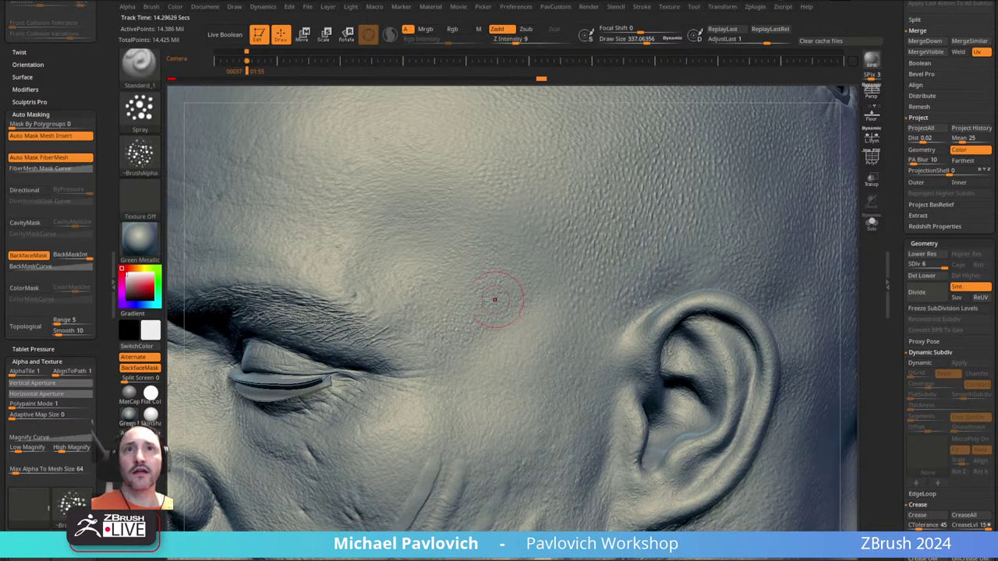
{"action": "mouse_move", "coordinate": [566, 245]}
{"action": "right_mouse_down", "text": "ctrl"}
{"action": "mouse_move", "coordinate": [526, 230]}
{"action": "mouse_move", "coordinate": [520, 265]}
{"action": "right_mouse_up", "text": "ctrl"}
{"action": "key", "text": "s"}
{"action": "left_click_drag", "start_coordinate": [521, 267], "coordinate": [528, 267]}
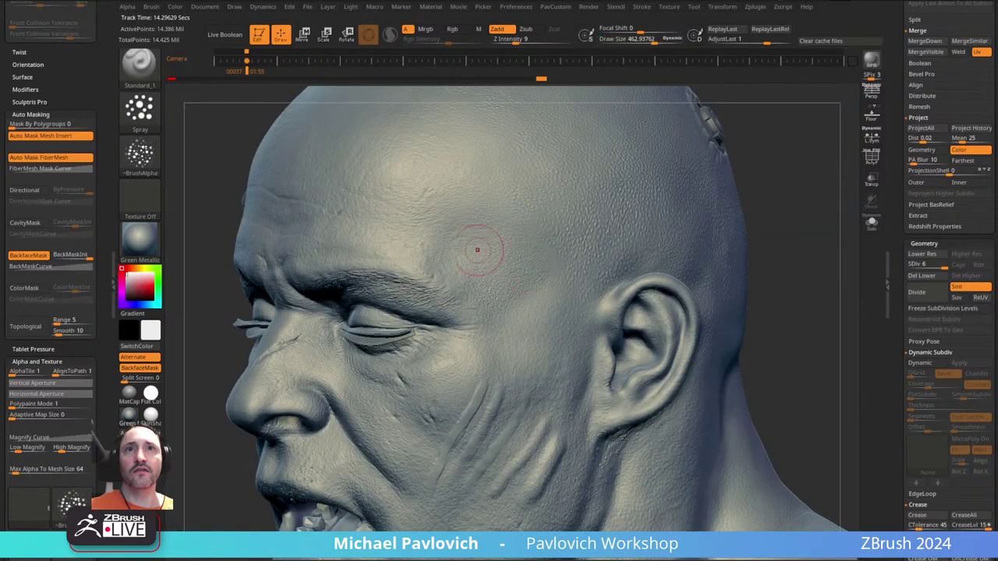
- Switch back to the plain Standard brush for the chest and enlarge its draw size to about 822
{"action": "right_click_drag", "start_coordinate": [572, 286], "coordinate": [669, 202], "text": "shift"}
{"action": "right_click_drag", "start_coordinate": [584, 246], "coordinate": [590, 198], "text": "ctrl"}
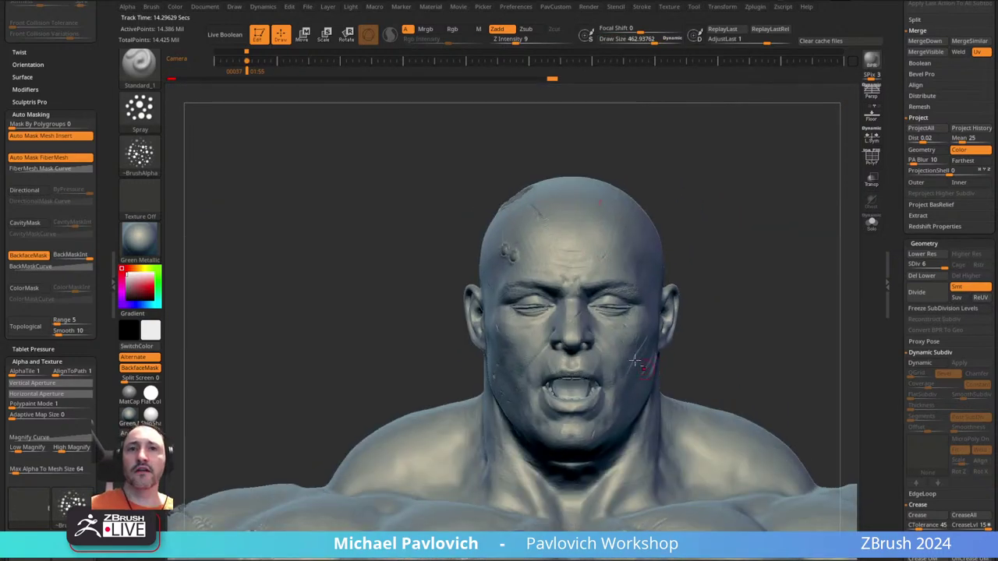
{"action": "right_click_drag", "start_coordinate": [635, 360], "coordinate": [566, 192], "text": "alt"}
{"action": "mouse_move", "coordinate": [585, 262]}
{"action": "right_mouse_down"}
{"action": "mouse_move", "coordinate": [507, 304]}
{"action": "mouse_move", "coordinate": [535, 252]}
{"action": "mouse_move", "coordinate": [577, 248]}
{"action": "right_mouse_up"}
{"action": "mouse_move", "coordinate": [577, 291]}
{"action": "right_mouse_down", "text": "ctrl"}
{"action": "mouse_move", "coordinate": [583, 238]}
{"action": "mouse_move", "coordinate": [590, 294]}
{"action": "right_mouse_up", "text": "ctrl"}
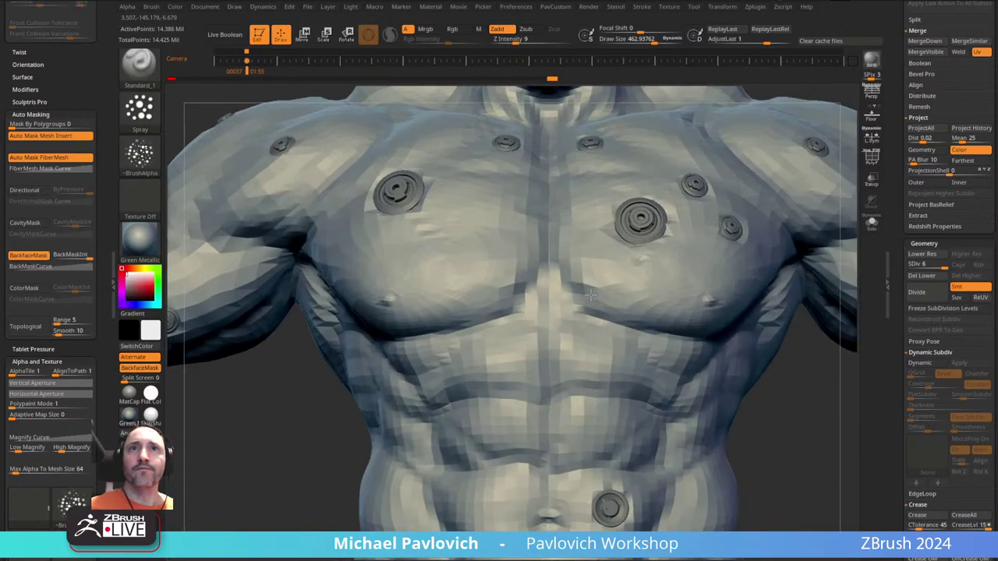
{"action": "mouse_move", "coordinate": [579, 178]}
{"action": "right_mouse_down", "text": "alt"}
{"action": "mouse_move", "coordinate": [503, 314]}
{"action": "mouse_move", "coordinate": [511, 365]}
{"action": "right_mouse_up", "text": "alt"}
{"action": "key", "text": "s"}
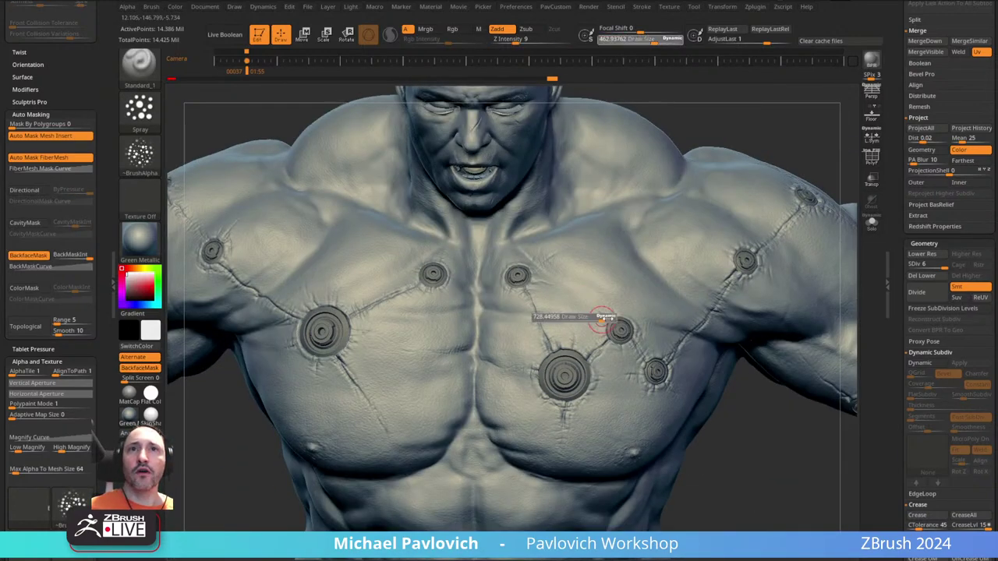
{"action": "left_click_drag", "start_coordinate": [607, 318], "coordinate": [610, 317]}
{"action": "key", "text": "b"}
{"action": "key", "text": "s"}
{"action": "key", "text": "t"}
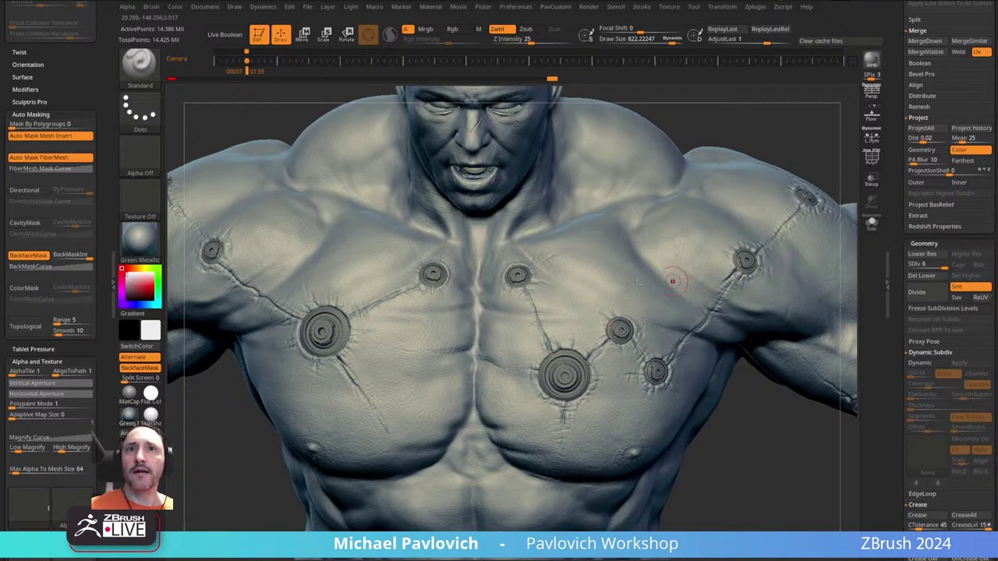
- Examine the round chest ports and the puckered scars running between them from several angles
{"action": "right_click_drag", "start_coordinate": [639, 285], "coordinate": [468, 312], "text": "ctrl"}
{"action": "right_click_drag", "start_coordinate": [538, 375], "coordinate": [569, 289], "text": "ctrl"}
{"action": "mouse_move", "coordinate": [569, 343]}
{"action": "right_mouse_down"}
{"action": "mouse_move", "coordinate": [621, 408]}
{"action": "mouse_move", "coordinate": [483, 452]}
{"action": "mouse_move", "coordinate": [573, 241]}
{"action": "mouse_move", "coordinate": [574, 294]}
{"action": "right_mouse_up"}
{"action": "mouse_move", "coordinate": [563, 225]}
{"action": "right_mouse_down", "text": "alt"}
{"action": "mouse_move", "coordinate": [546, 354]}
{"action": "mouse_move", "coordinate": [536, 381]}
{"action": "mouse_move", "coordinate": [538, 320]}
{"action": "mouse_move", "coordinate": [442, 538]}
{"action": "right_mouse_up", "text": "alt"}
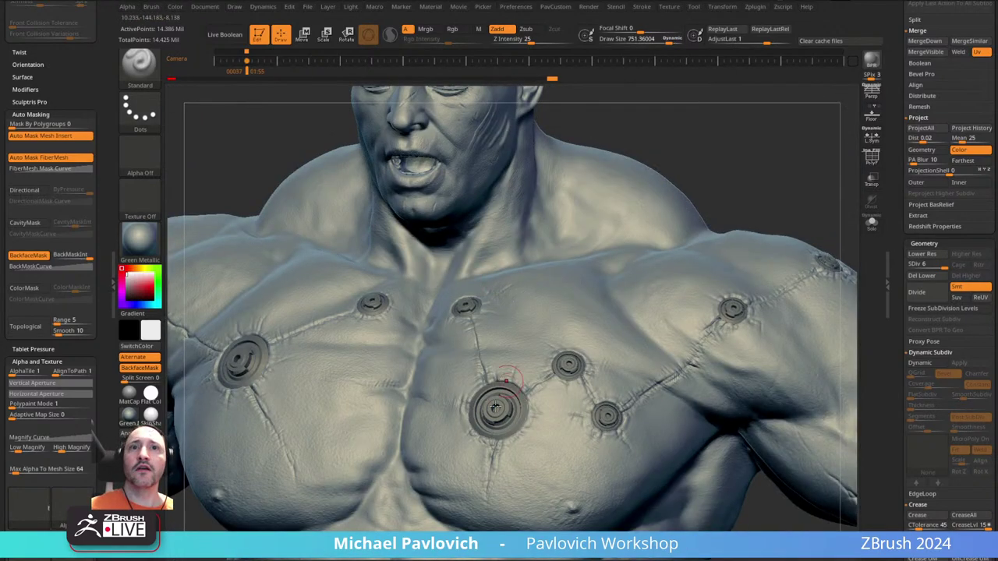
{"action": "mouse_move", "coordinate": [502, 347]}
{"action": "right_mouse_down"}
{"action": "mouse_move", "coordinate": [568, 374]}
{"action": "mouse_move", "coordinate": [550, 465]}
{"action": "right_mouse_up"}
{"action": "right_click_drag", "start_coordinate": [550, 466], "coordinate": [473, 270], "text": "alt"}
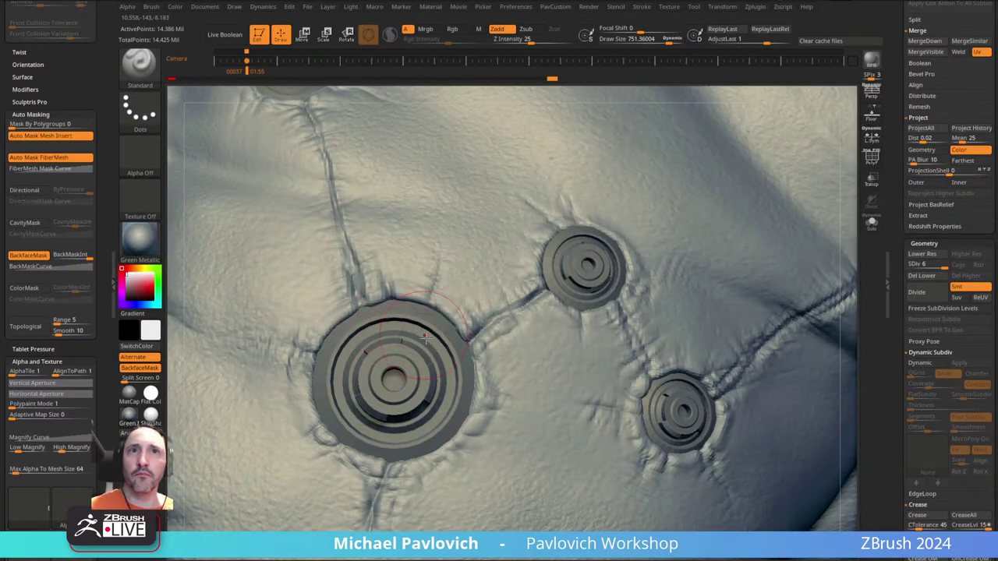
{"action": "right_click_drag", "start_coordinate": [600, 256], "coordinate": [553, 262]}
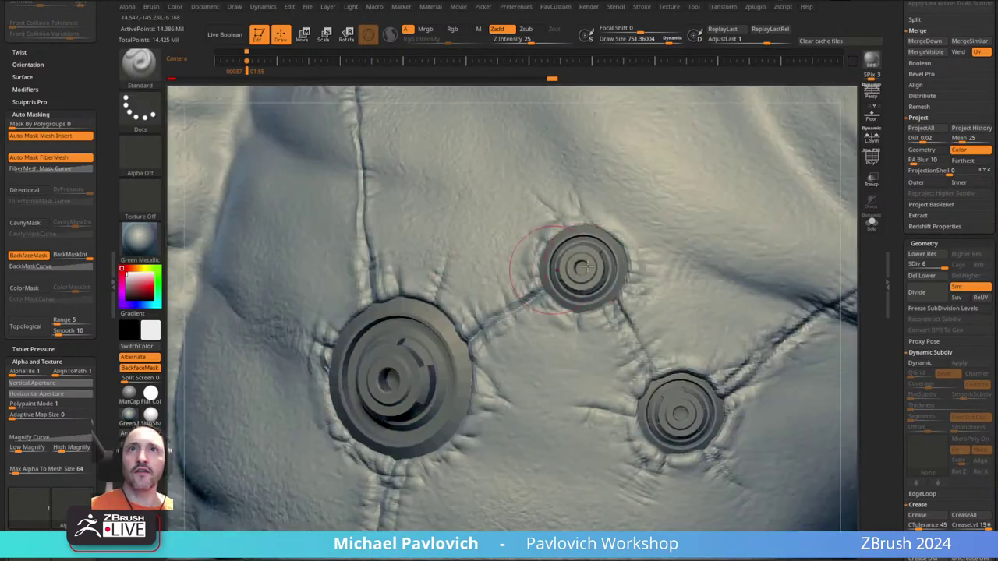
{"action": "right_click_drag", "start_coordinate": [588, 291], "coordinate": [399, 195]}
- Clear the character from the canvas and draw a PolyMesh3D star in edit mode, aligned to the front view
{"action": "left_click", "coordinate": [262, 33]}
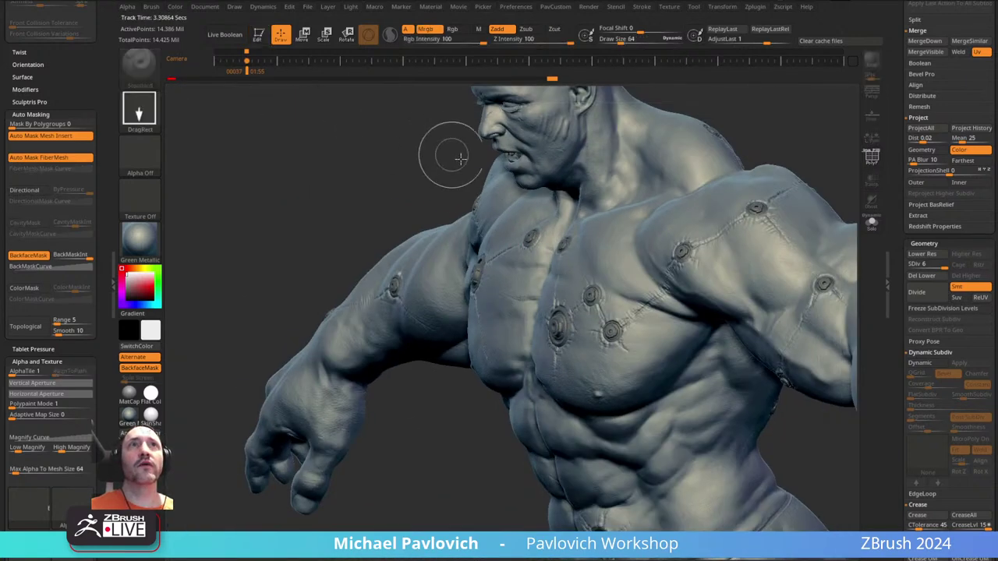
{"action": "key", "text": "ctrl+n"}
{"action": "left_click_drag", "start_coordinate": [889, 167], "coordinate": [888, 332]}
{"action": "scroll", "coordinate": [887, 331], "scroll_direction": "up", "scroll_amount": 2}
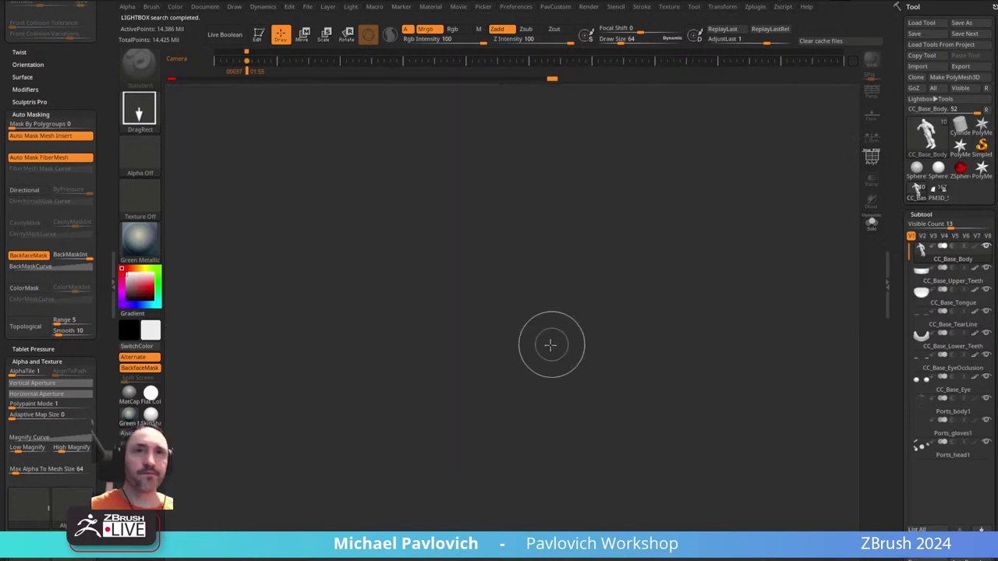
{"action": "left_click", "coordinate": [986, 169]}
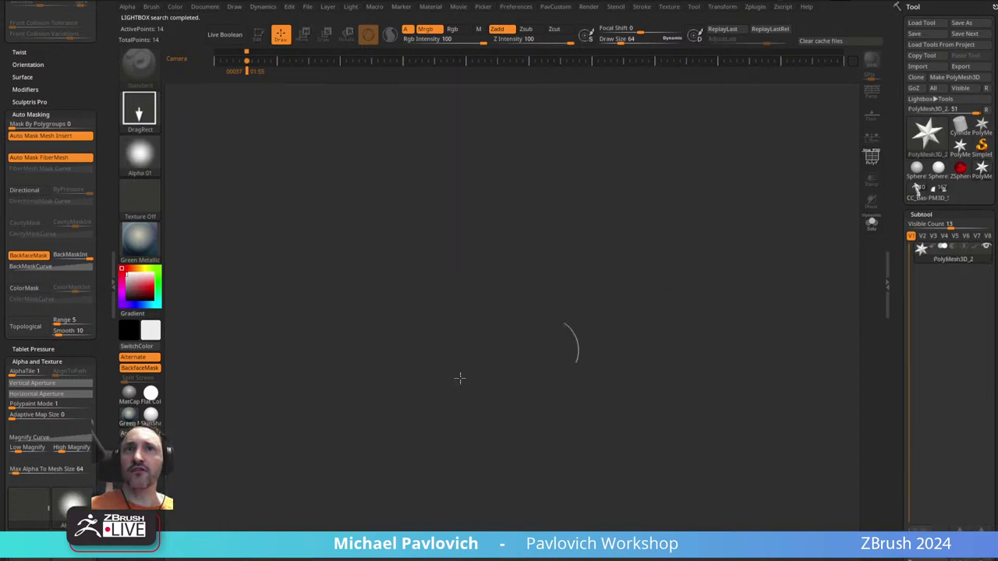
{"action": "left_click_drag", "start_coordinate": [434, 357], "coordinate": [468, 456]}
{"action": "left_click", "coordinate": [260, 35]}
{"action": "mouse_move", "coordinate": [568, 230]}
{"action": "left_mouse_down", "text": "shift"}
{"action": "mouse_move", "coordinate": [625, 261]}
{"action": "mouse_move", "coordinate": [608, 283]}
{"action": "mouse_move", "coordinate": [635, 248]}
{"action": "left_mouse_up", "text": "shift"}
{"action": "key", "text": "s"}
{"action": "left_click", "coordinate": [616, 283]}
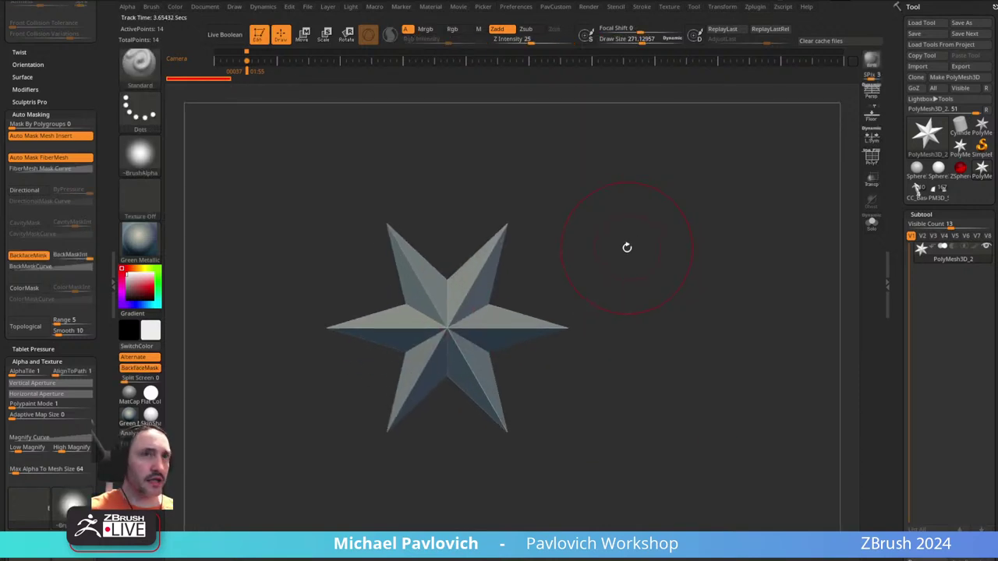
- Choose the IMM Boolean brush and replace the star with its PortAccess part
{"action": "key", "text": "b"}
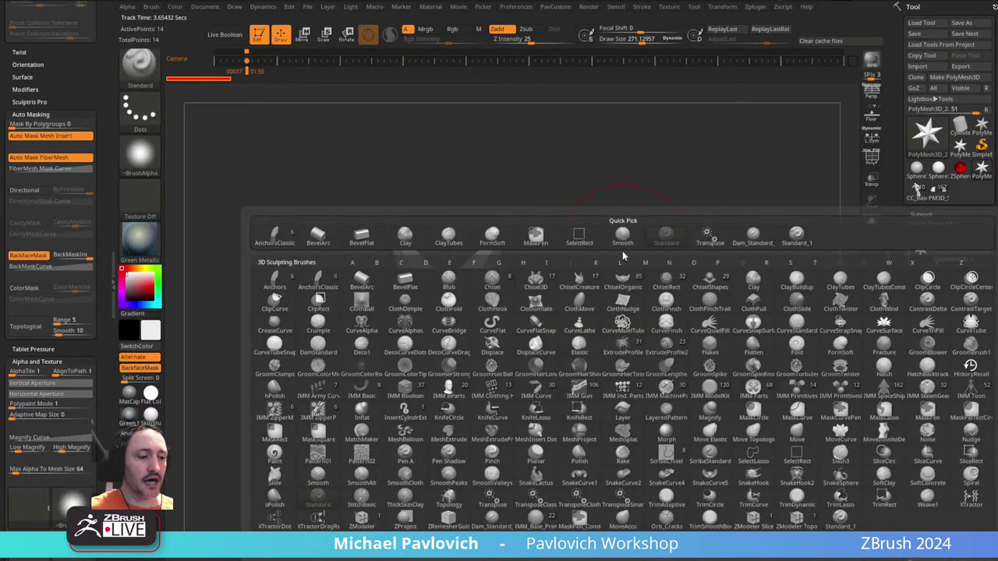
{"action": "key", "text": "i"}
{"action": "left_click", "coordinate": [413, 392]}
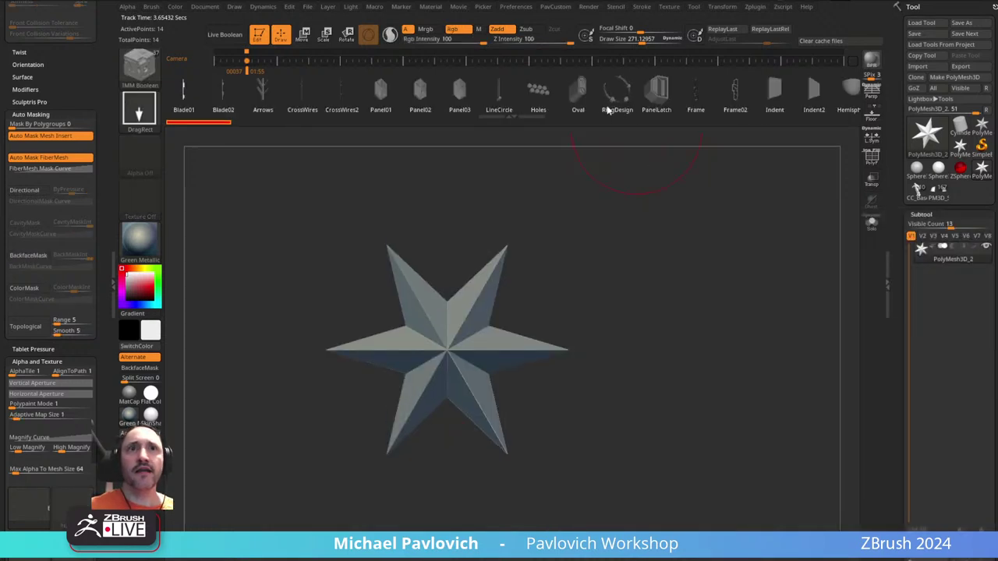
{"action": "scroll", "coordinate": [687, 99], "scroll_direction": "right", "scroll_amount": 10}
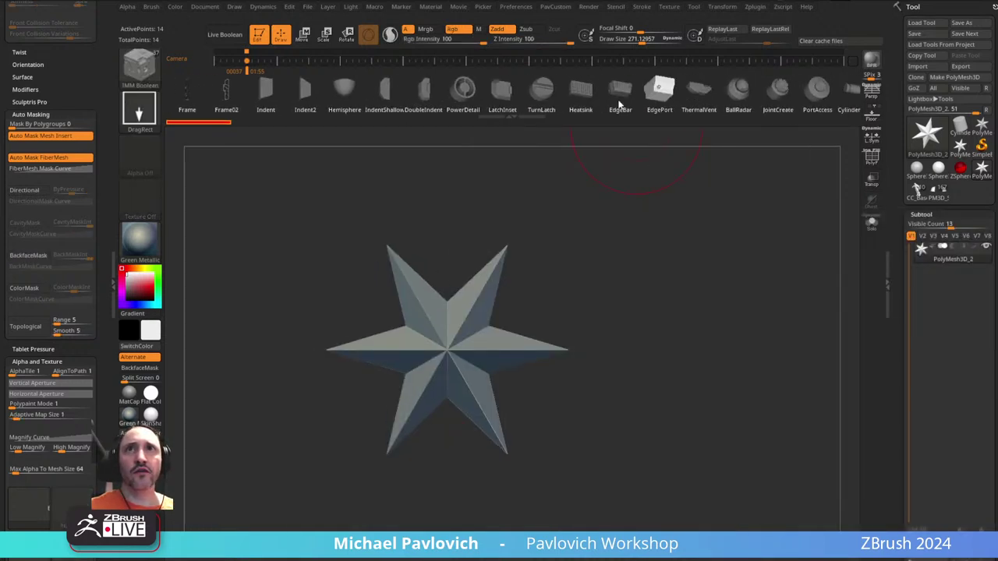
{"action": "scroll", "coordinate": [701, 101], "scroll_direction": "right", "scroll_amount": 2}
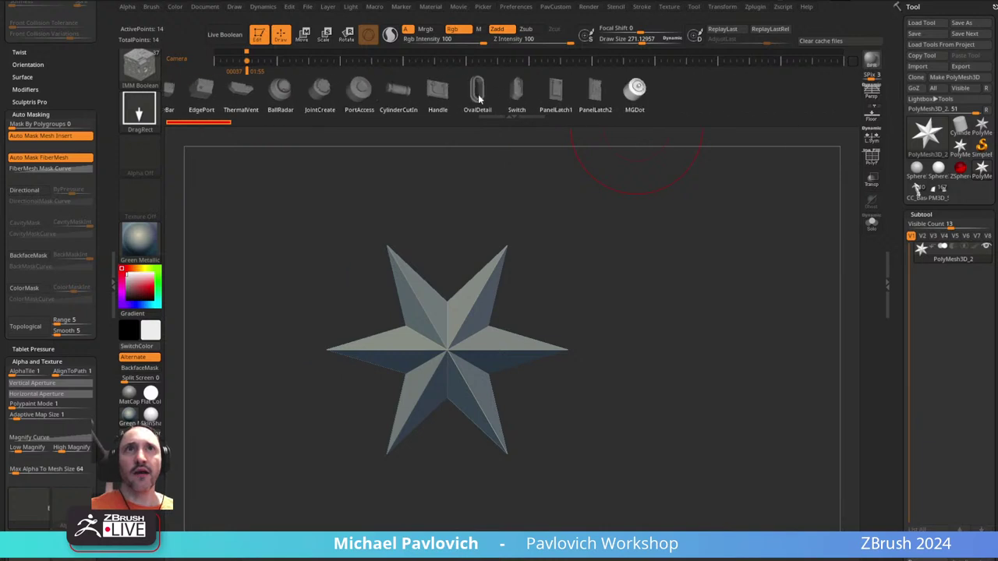
{"action": "scroll", "coordinate": [666, 109], "scroll_direction": "right", "scroll_amount": 1}
{"action": "key", "text": "w"}
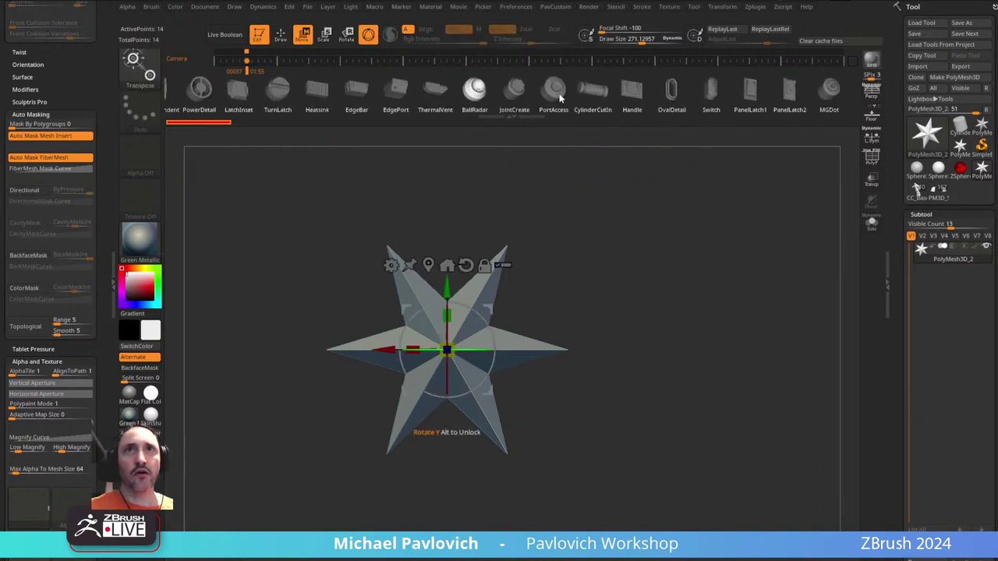
{"action": "left_click", "coordinate": [555, 90]}
{"action": "scroll", "coordinate": [556, 97], "scroll_direction": "right", "scroll_amount": 1}
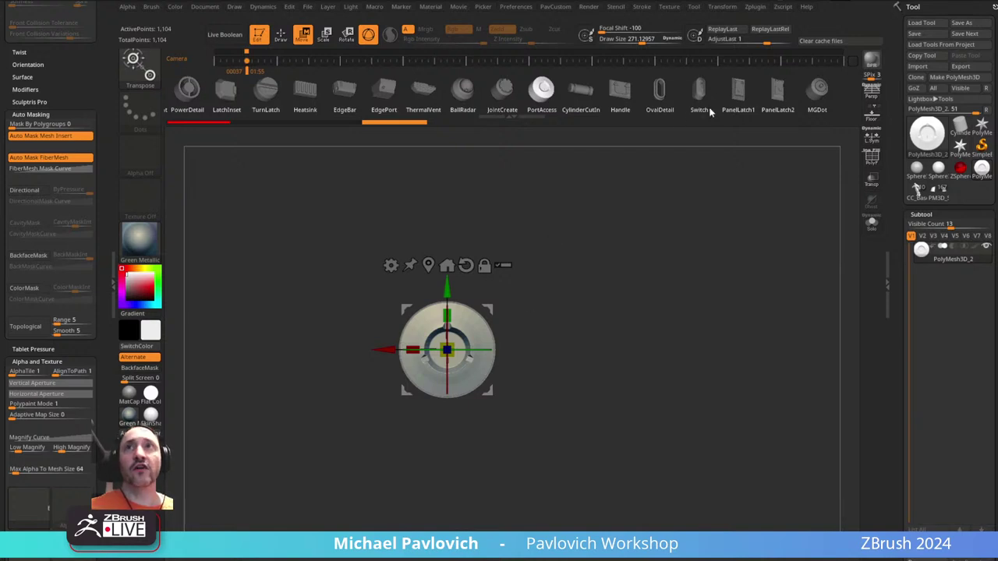
- Try to extract the IMM brush parts to subtools with the IMM Extractor plugin
{"action": "left_click", "coordinate": [755, 7]}
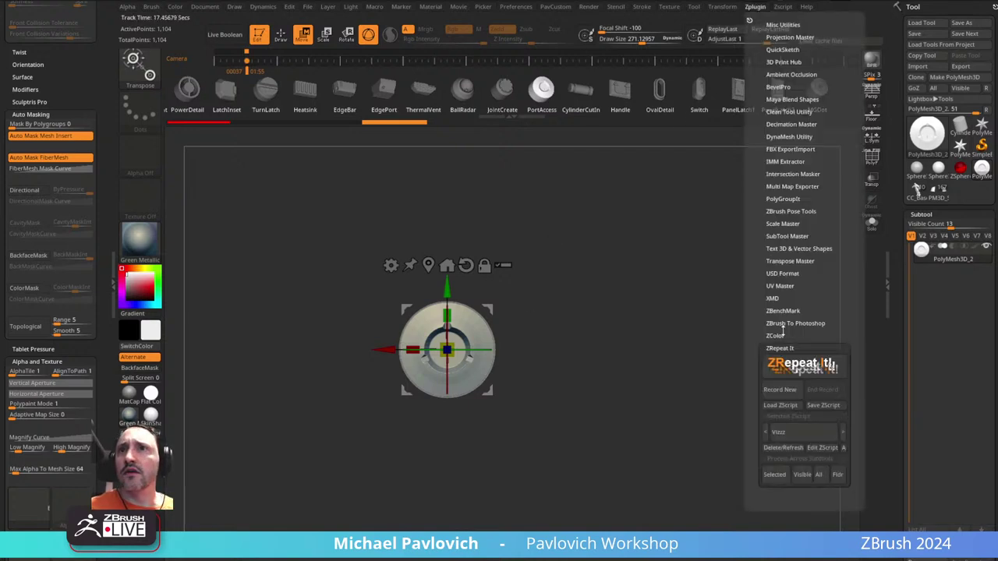
{"action": "left_click", "coordinate": [792, 161]}
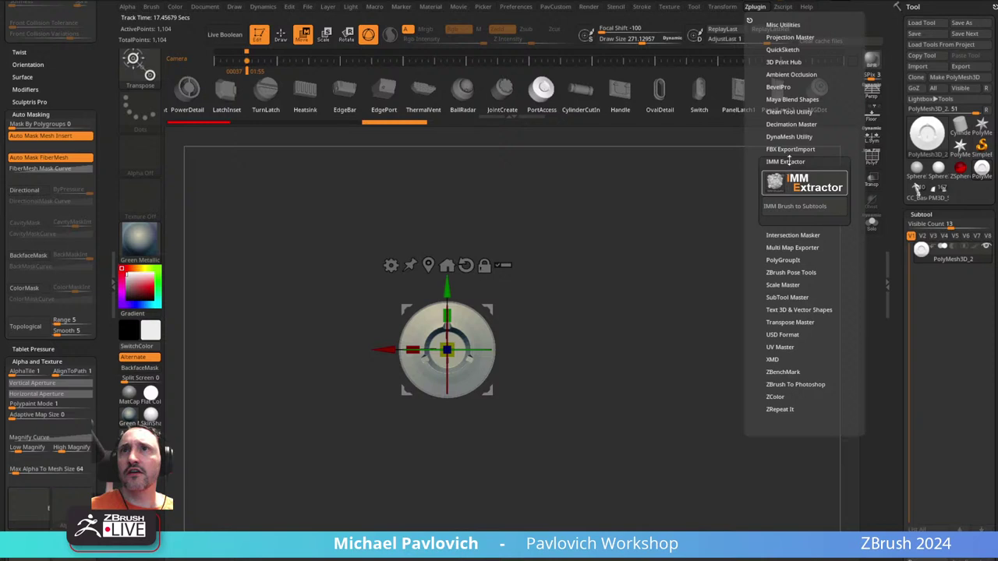
{"action": "left_click", "coordinate": [801, 208]}
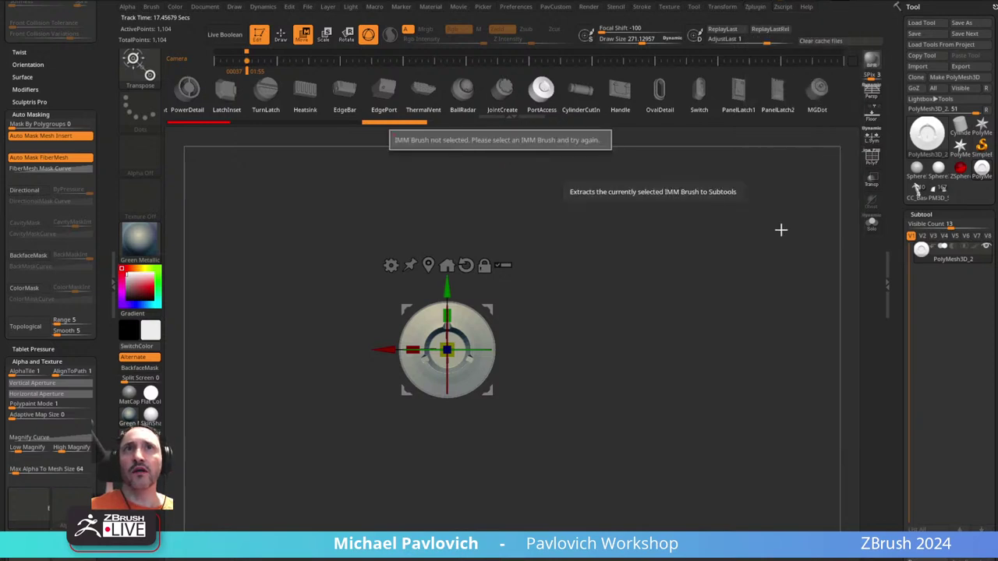
- Leave the transform mode, reselect the IMM Boolean brush and extract its parts to subtools with IMM Extractor
{"action": "key", "text": "q"}
{"action": "left_click_drag", "start_coordinate": [697, 249], "coordinate": [689, 255]}
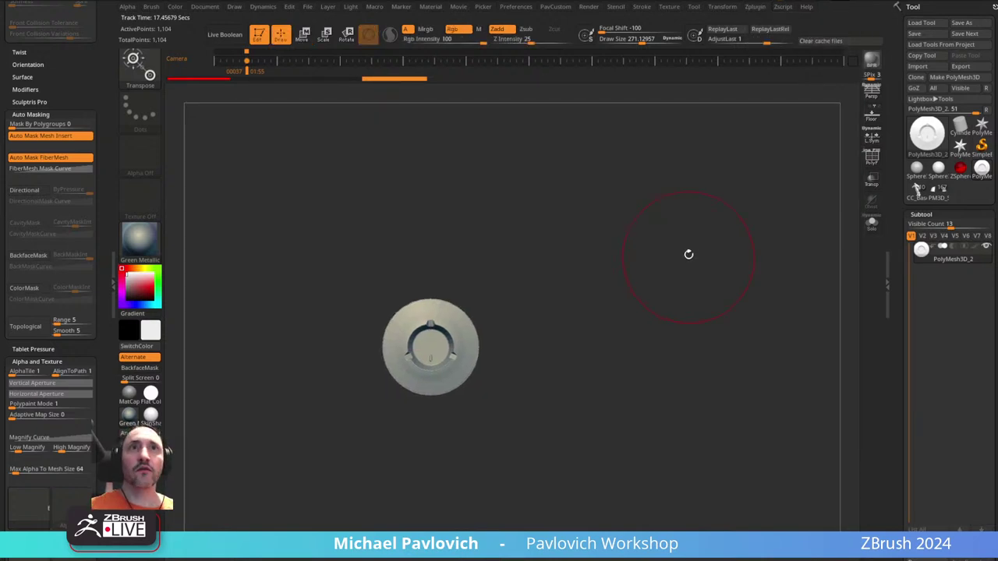
{"action": "key", "text": "b"}
{"action": "key", "text": "s"}
{"action": "key", "text": "t"}
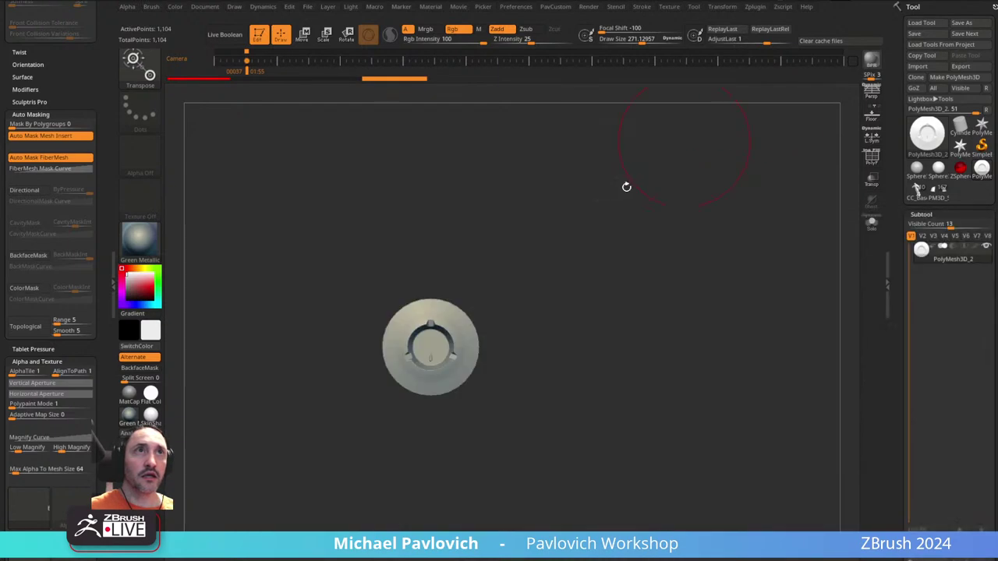
{"action": "mouse_move", "coordinate": [628, 217]}
{"action": "left_mouse_down", "text": "alt"}
{"action": "mouse_move", "coordinate": [652, 241]}
{"action": "mouse_move", "coordinate": [662, 222]}
{"action": "left_mouse_up", "text": "alt"}
{"action": "key", "text": "b"}
{"action": "key", "text": "i"}
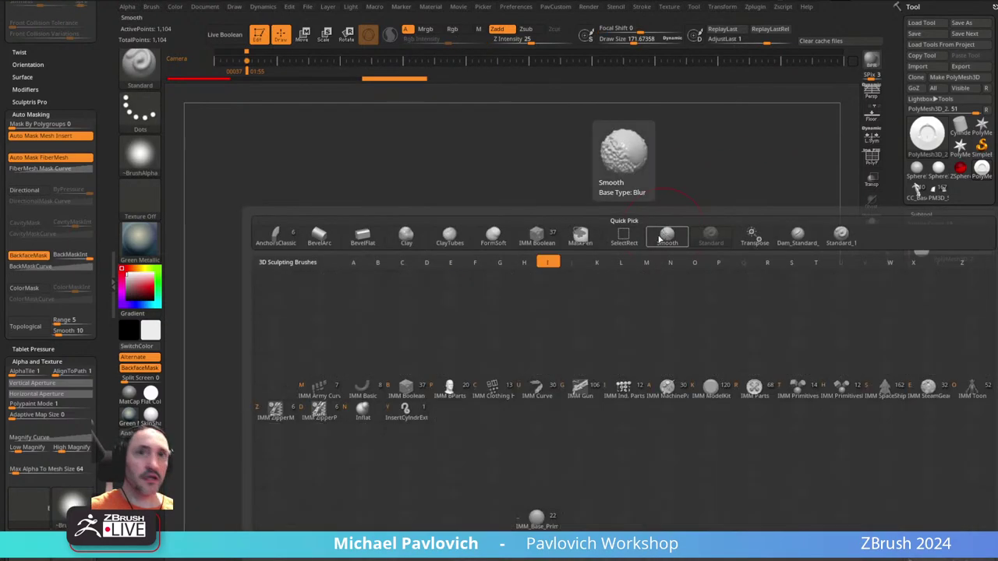
{"action": "left_click", "coordinate": [407, 392]}
{"action": "left_click", "coordinate": [750, 8]}
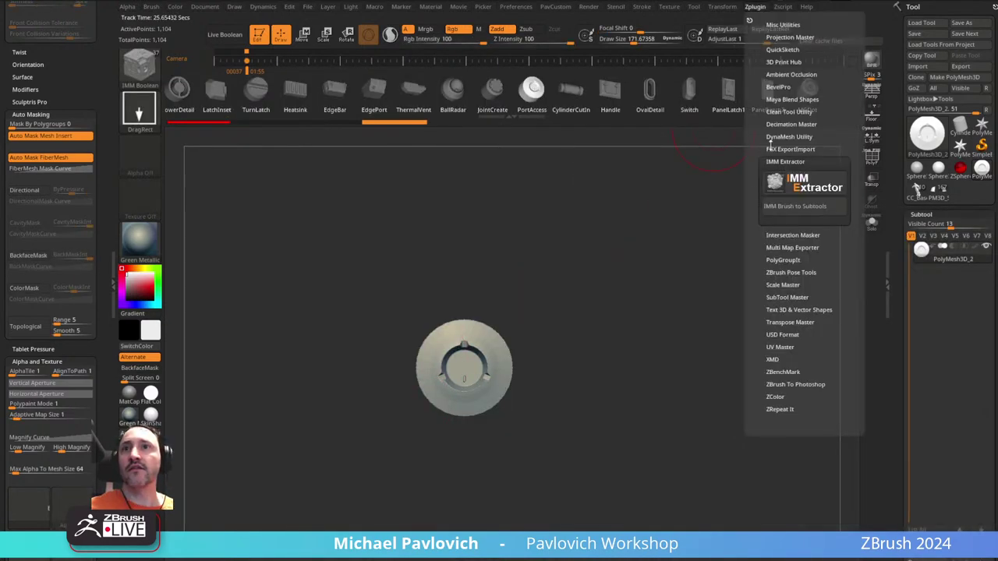
{"action": "left_click", "coordinate": [794, 206]}
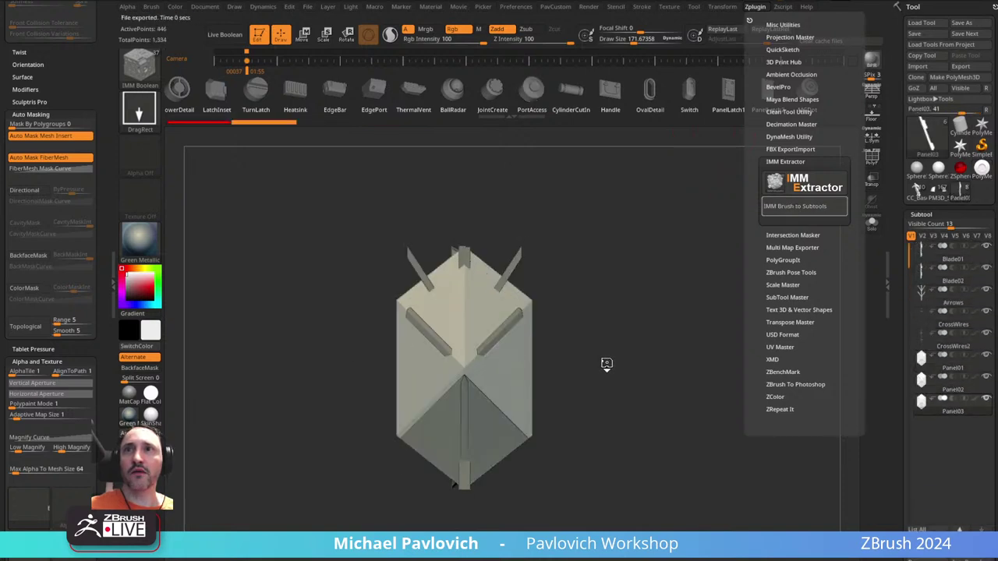
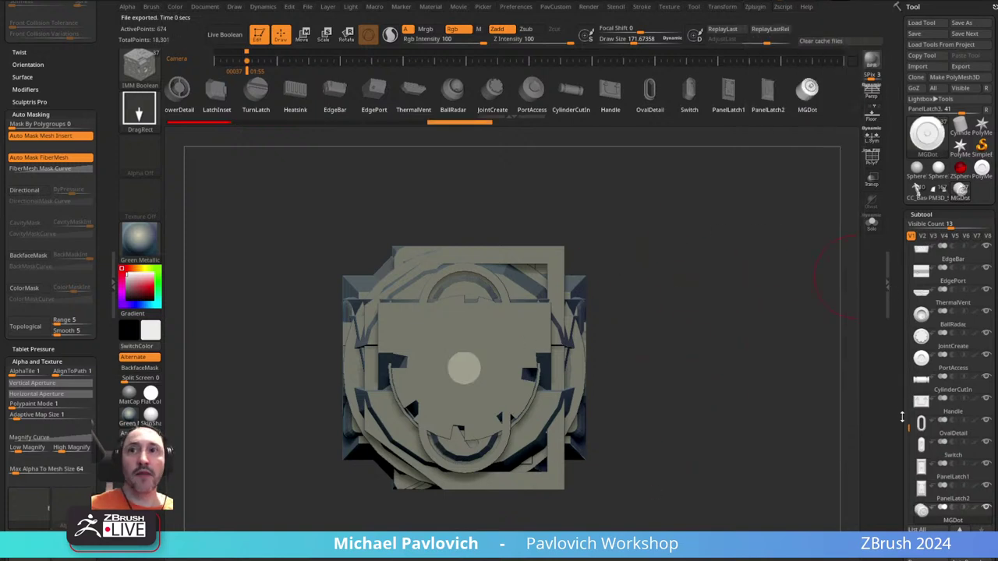
- Delete all the subtools extracted from the IMM Boolean brush
{"action": "mouse_move", "coordinate": [902, 417]}
{"action": "left_mouse_down"}
{"action": "mouse_move", "coordinate": [907, 364]}
{"action": "mouse_move", "coordinate": [907, 445]}
{"action": "mouse_move", "coordinate": [908, 404]}
{"action": "left_mouse_up"}
{"action": "left_click_drag", "start_coordinate": [907, 334], "coordinate": [893, 217]}
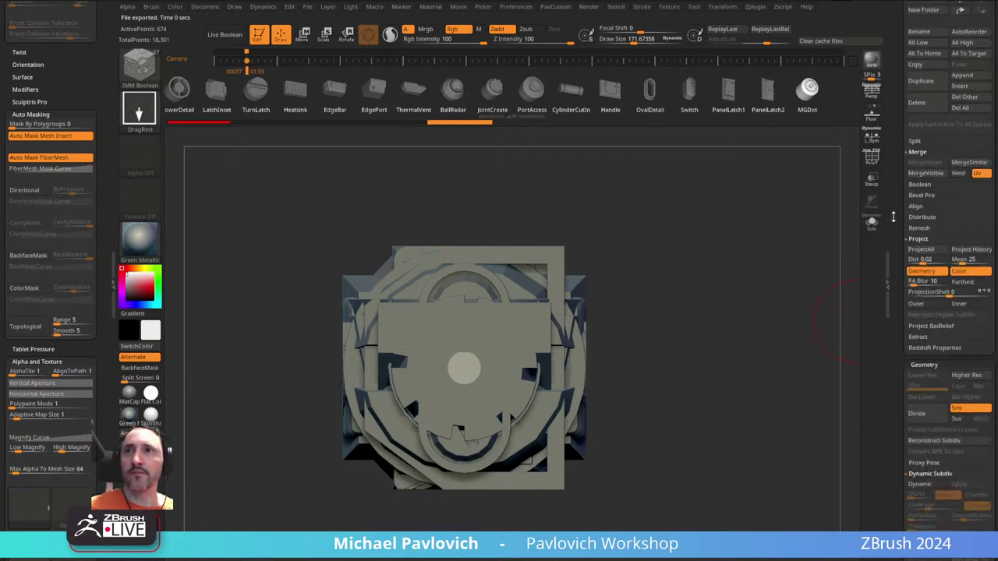
{"action": "left_click", "coordinate": [932, 105]}
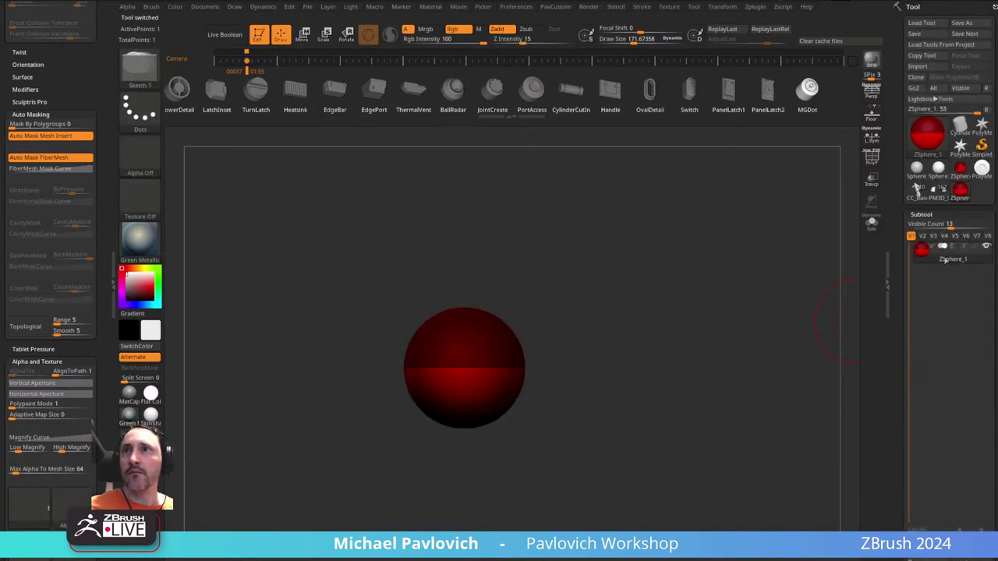
- Load the PolyMesh3D star again and replace it with the IMM Boolean brush's PortAccess part
{"action": "left_click", "coordinate": [960, 145]}
{"action": "key", "text": "w"}
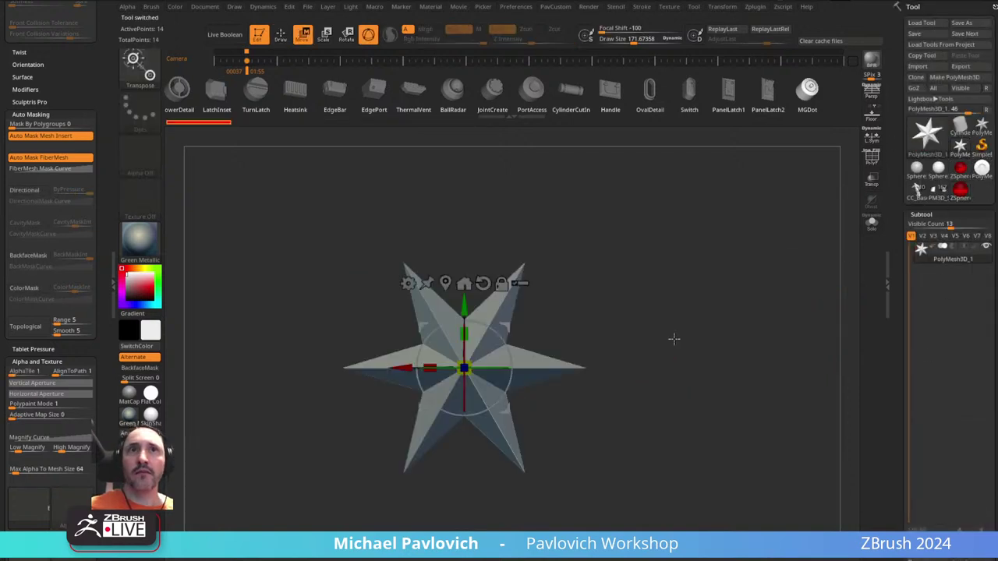
{"action": "left_click", "coordinate": [534, 94]}
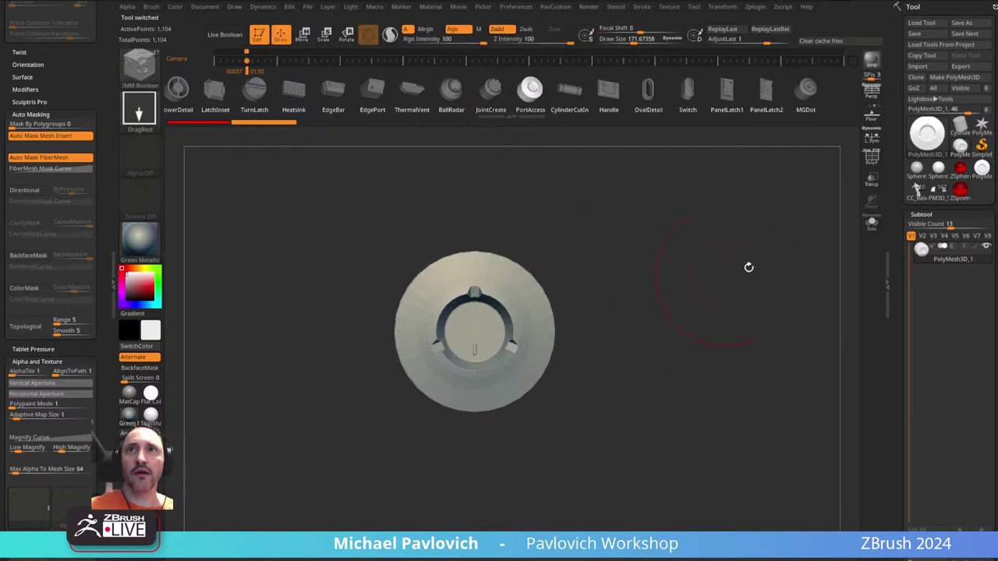
- Show the port's polyframe, isolate its front section with a selection rectangle, and delete the hidden polygons
{"action": "left_click_drag", "start_coordinate": [748, 268], "coordinate": [696, 266]}
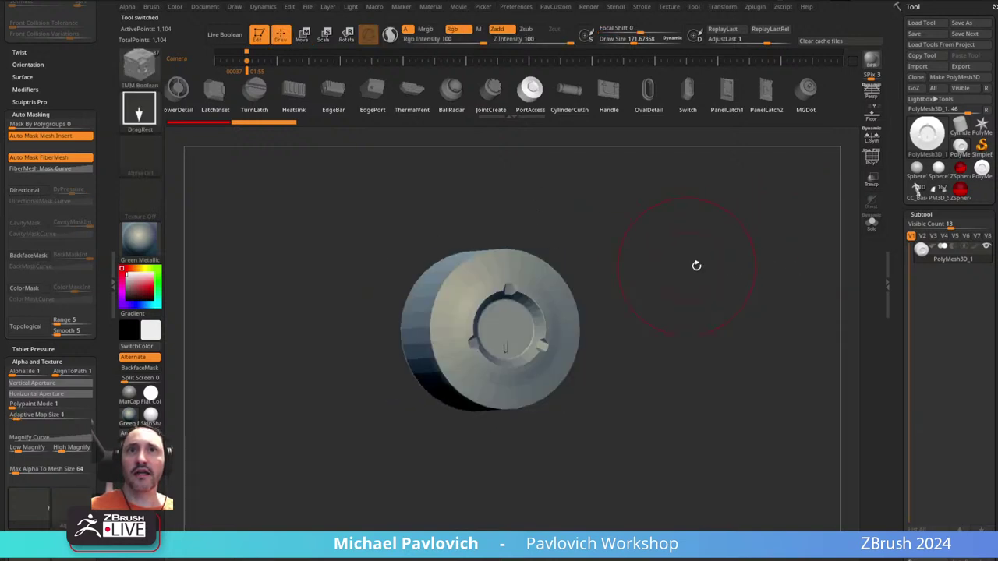
{"action": "left_click", "coordinate": [872, 159]}
{"action": "left_click_drag", "start_coordinate": [753, 239], "coordinate": [669, 269]}
{"action": "left_click_drag", "start_coordinate": [689, 194], "coordinate": [556, 461], "text": "ctrl+shift"}
{"action": "left_click_drag", "start_coordinate": [746, 283], "coordinate": [729, 277], "text": "shift"}
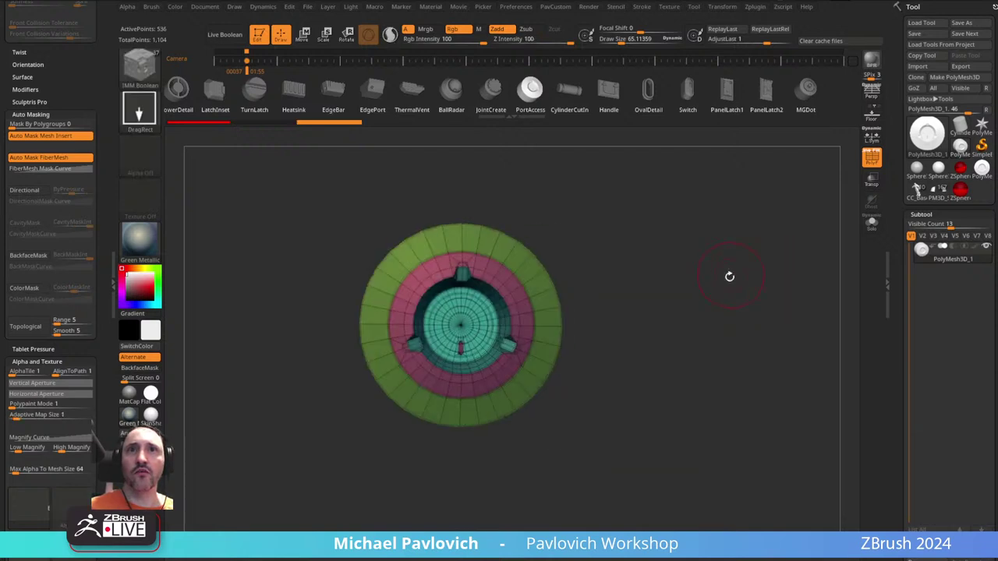
{"action": "key", "text": "space"}
{"action": "left_click", "coordinate": [706, 255]}
- Turn on double-sided display for the trimmed port so its back faces show
{"action": "left_click_drag", "start_coordinate": [624, 296], "coordinate": [855, 257]}
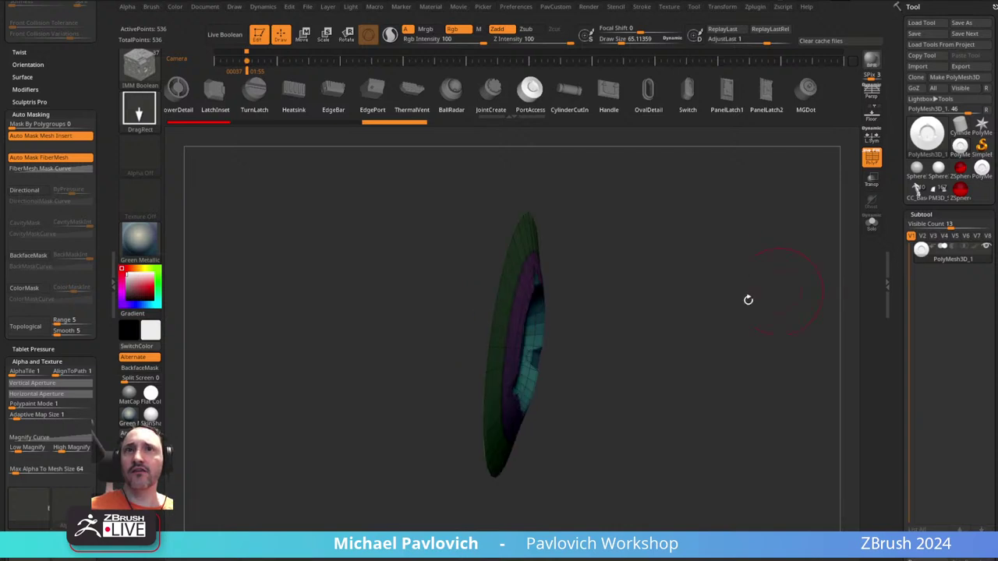
{"action": "left_click_drag", "start_coordinate": [747, 299], "coordinate": [500, 282]}
{"action": "left_click_drag", "start_coordinate": [898, 294], "coordinate": [920, 102]}
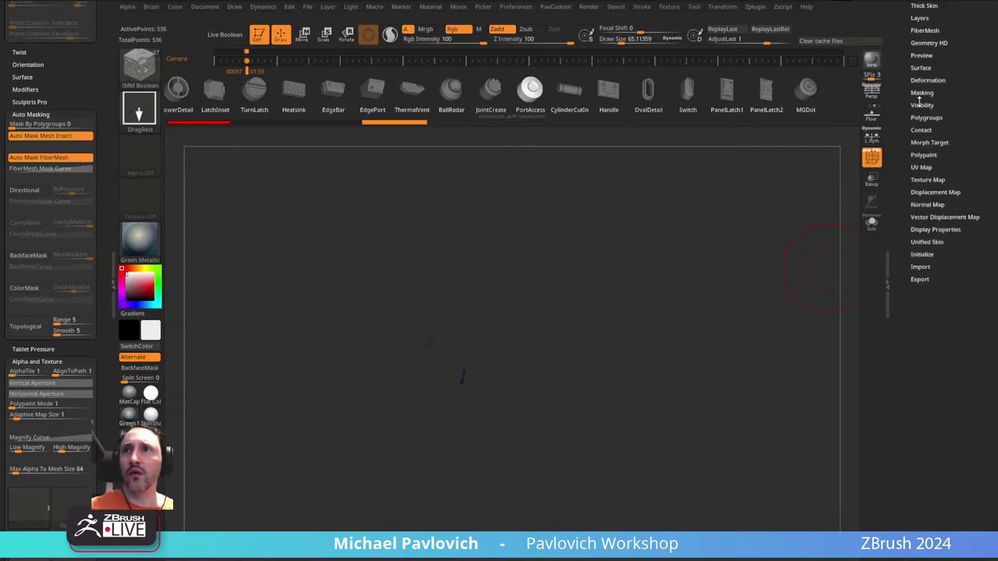
{"action": "left_click", "coordinate": [930, 232], "text": "shift"}
{"action": "left_click", "coordinate": [925, 265]}
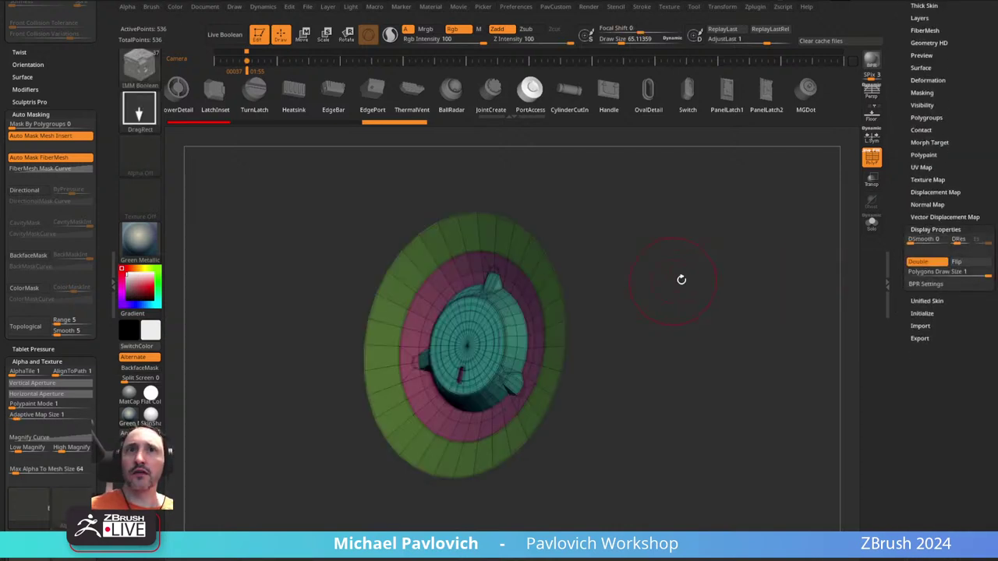
- Reduce the draw size to about 44, switch to the ZModeler brush and cap the port's open back with the Close edge action
{"action": "key", "text": "s"}
{"action": "mouse_move", "coordinate": [681, 278]}
{"action": "left_mouse_down"}
{"action": "mouse_move", "coordinate": [696, 284]}
{"action": "mouse_move", "coordinate": [659, 287]}
{"action": "left_mouse_up"}
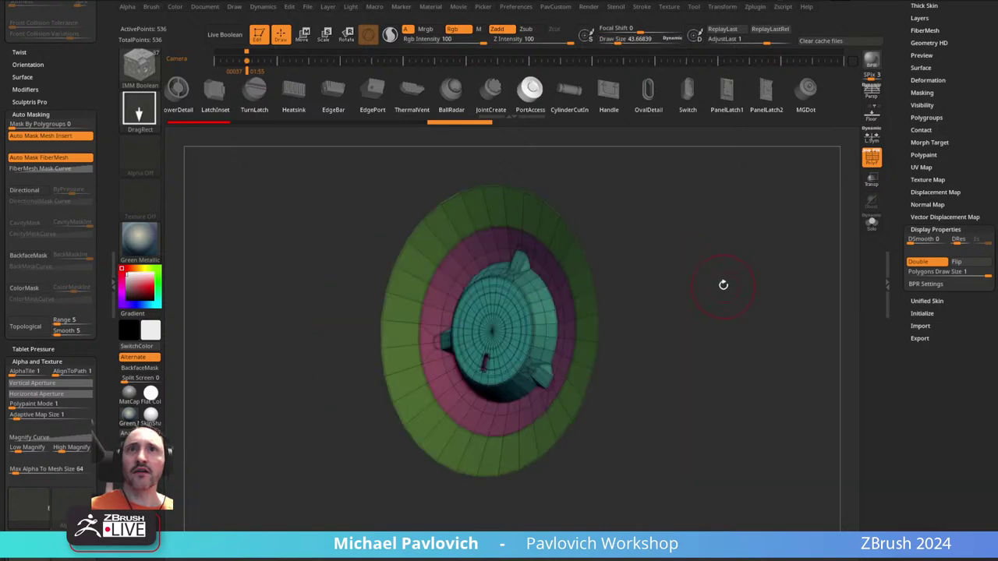
{"action": "key", "text": "b"}
{"action": "key", "text": "z"}
{"action": "key", "text": "m"}
{"action": "key", "text": "b"}
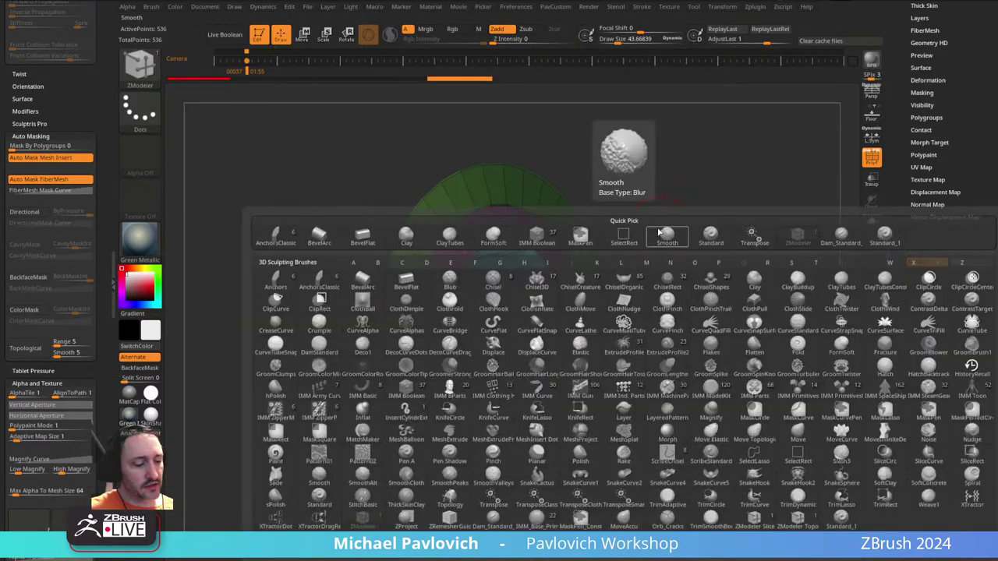
{"action": "key", "text": "z"}
{"action": "key", "text": "m"}
{"action": "key", "text": "space"}
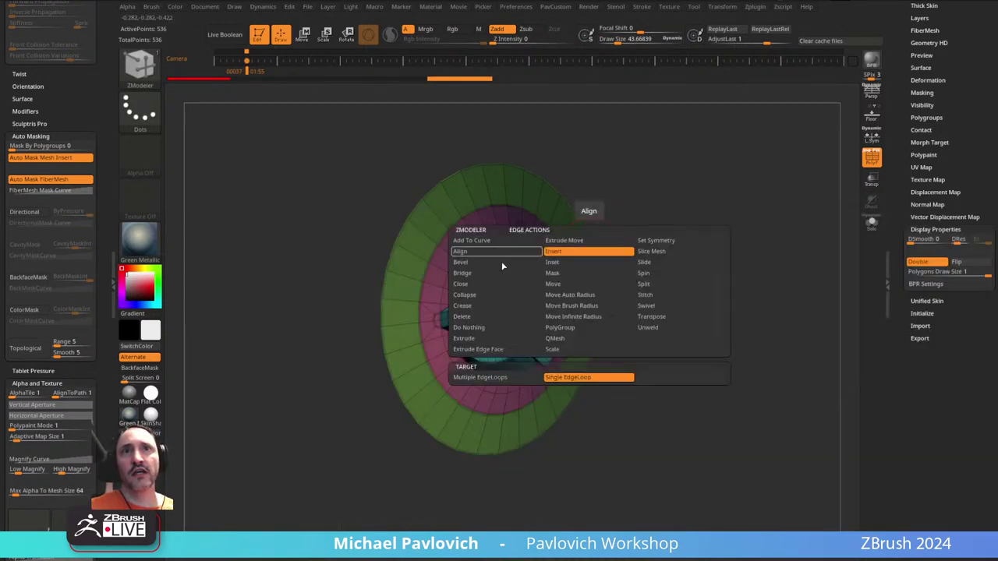
{"action": "left_click", "coordinate": [499, 284]}
{"action": "left_click", "coordinate": [591, 251]}
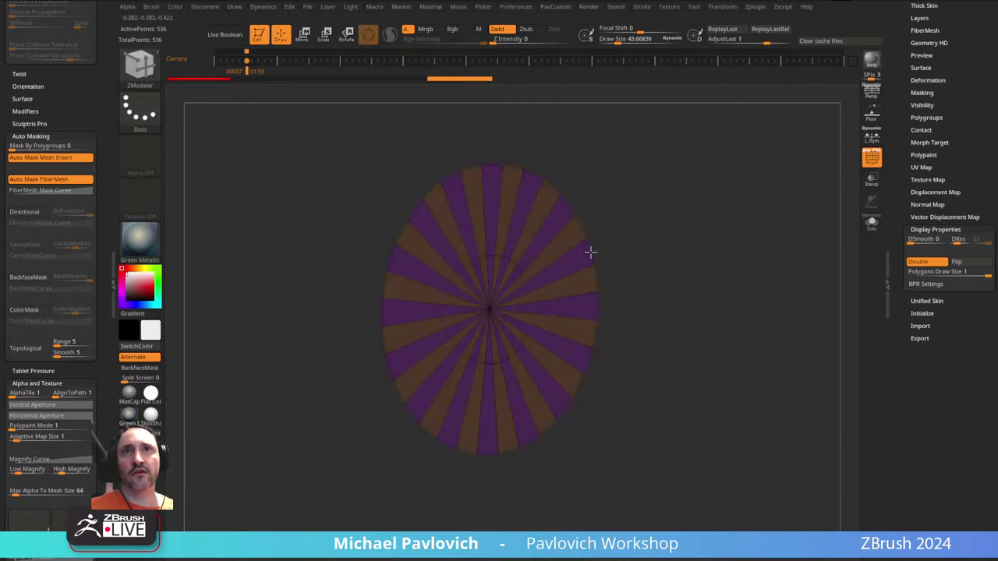
- Isolate the new back cap, merge its faces into one polygroup and show the whole port again
{"action": "left_click", "coordinate": [495, 310], "text": "ctrl+shift"}
{"action": "key", "text": "ctrl+w"}
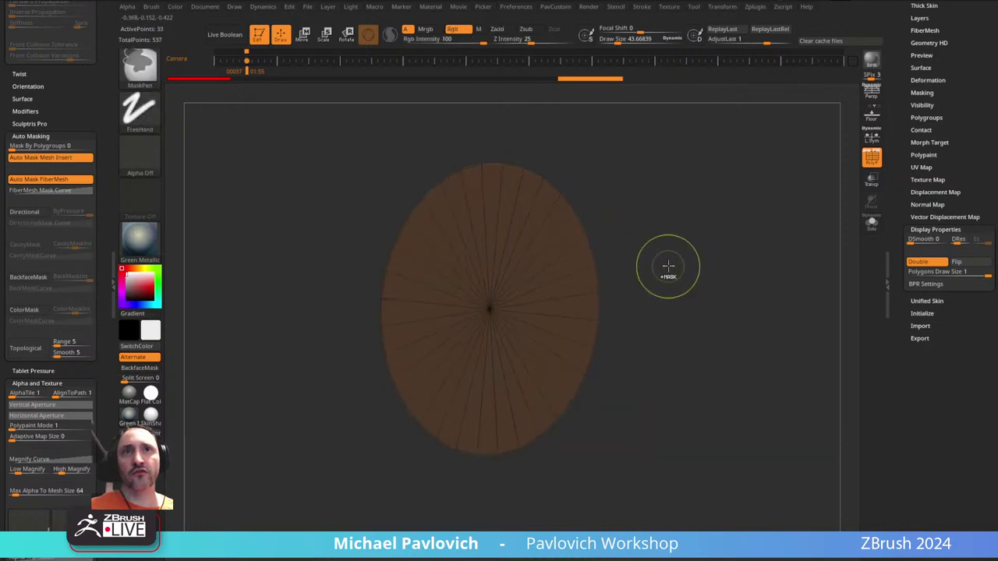
{"action": "left_click", "coordinate": [694, 263], "text": "ctrl+shift"}
{"action": "left_click_drag", "start_coordinate": [694, 264], "coordinate": [715, 268]}
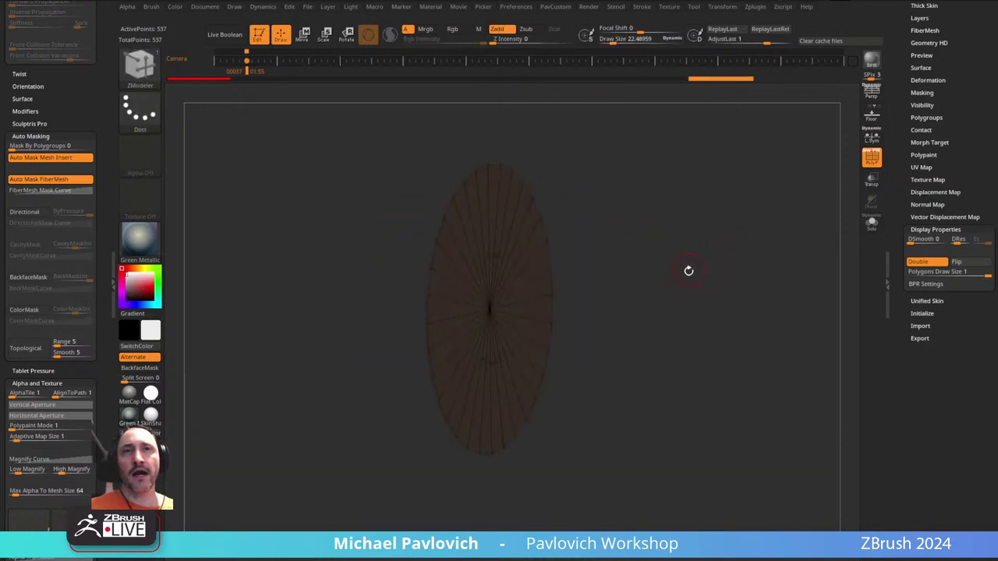
- Extrude the back cap for thickness and the side wall outward, using the ZModeler Extrude action with the Polygroup All target
{"action": "key", "text": "space"}
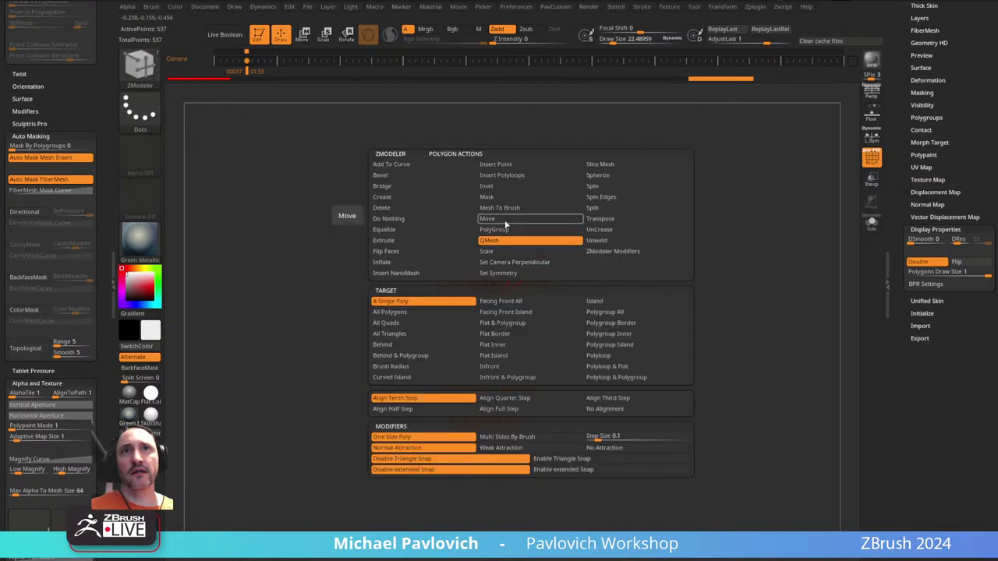
{"action": "left_click", "coordinate": [602, 312]}
{"action": "left_click", "coordinate": [398, 243]}
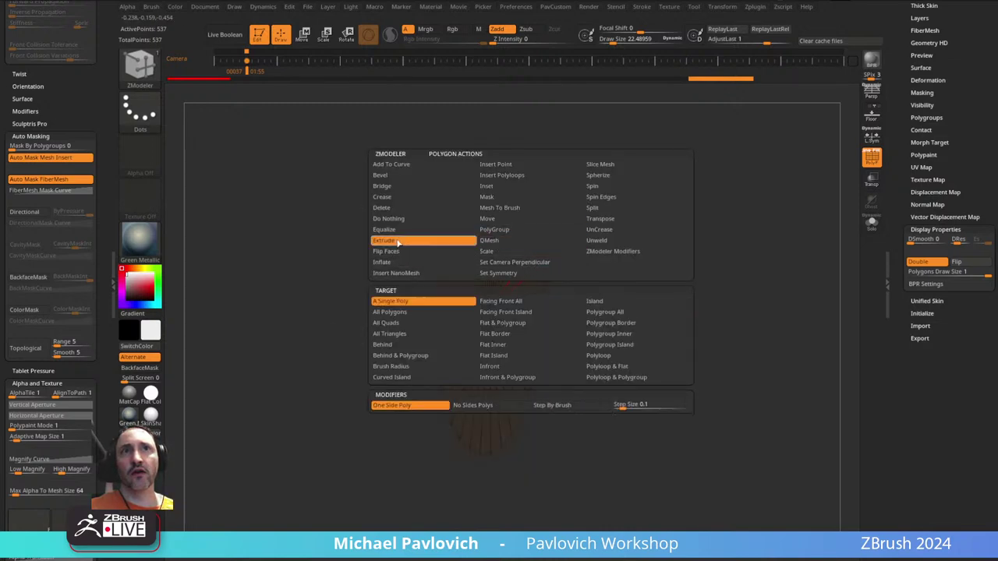
{"action": "left_click", "coordinate": [612, 313]}
{"action": "left_click_drag", "start_coordinate": [569, 293], "coordinate": [683, 194]}
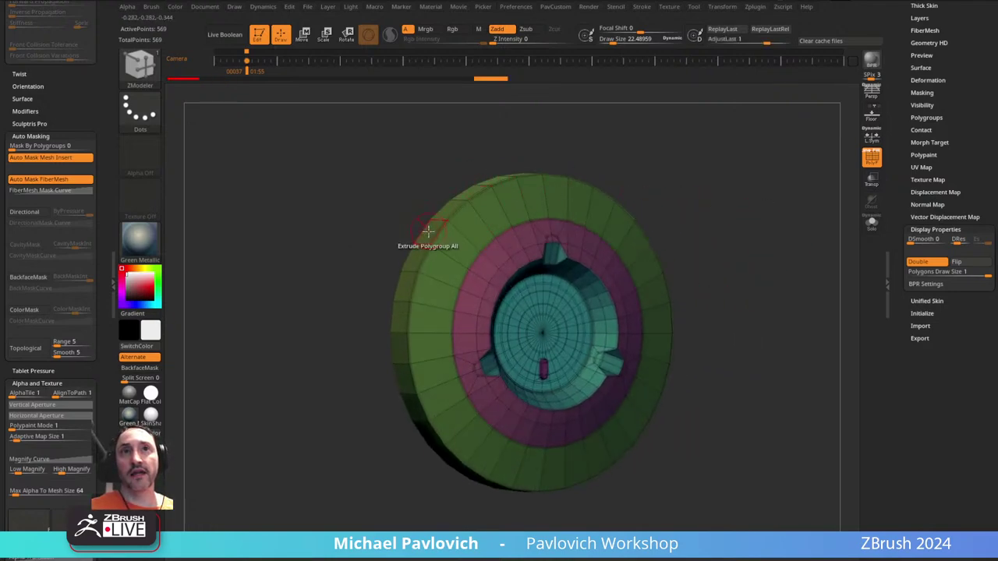
{"action": "left_click_drag", "start_coordinate": [421, 231], "coordinate": [599, 149]}
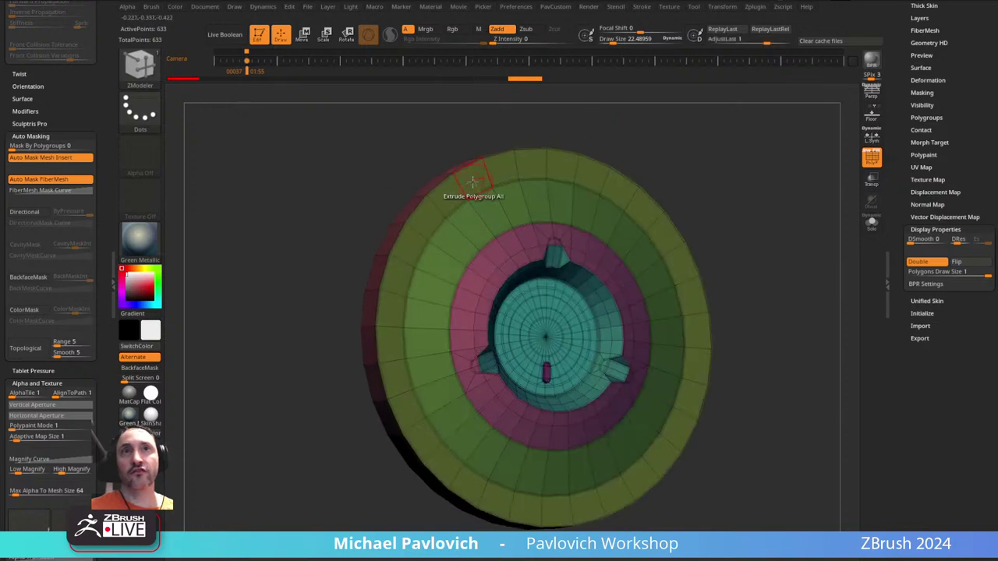
- Inset the rim's front ring with the Polygroup Island target and Legacy mode, and set the polygon action to QMesh to raise it
{"action": "key", "text": "space"}
{"action": "left_click", "coordinate": [439, 187]}
{"action": "left_click", "coordinate": [545, 312]}
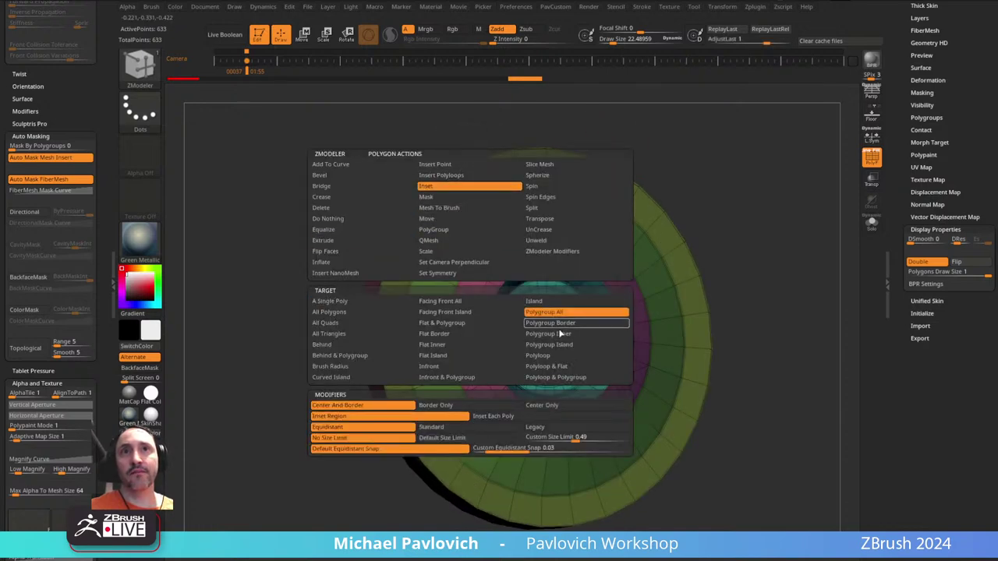
{"action": "left_click", "coordinate": [550, 345]}
{"action": "left_click", "coordinate": [577, 427]}
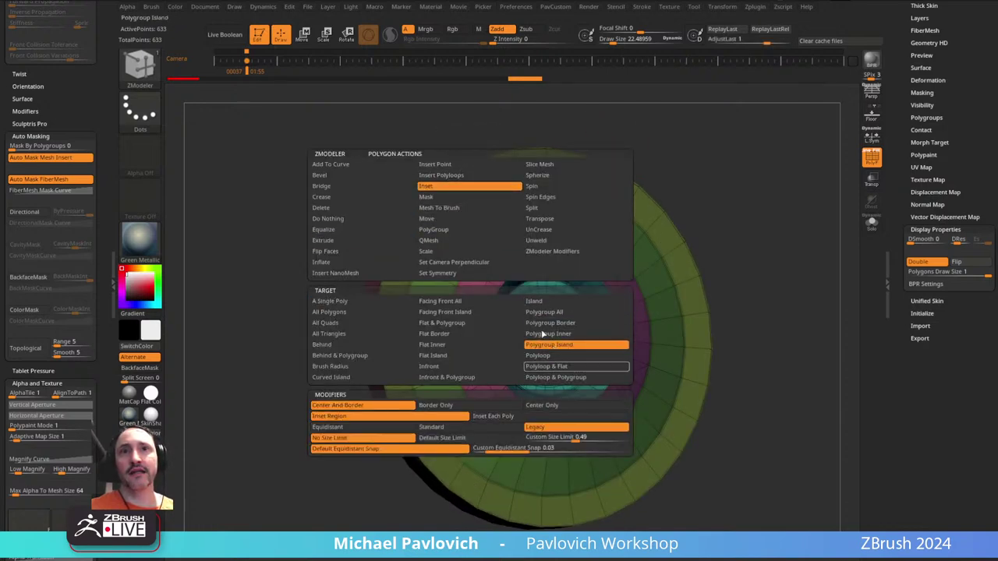
{"action": "key", "text": "space"}
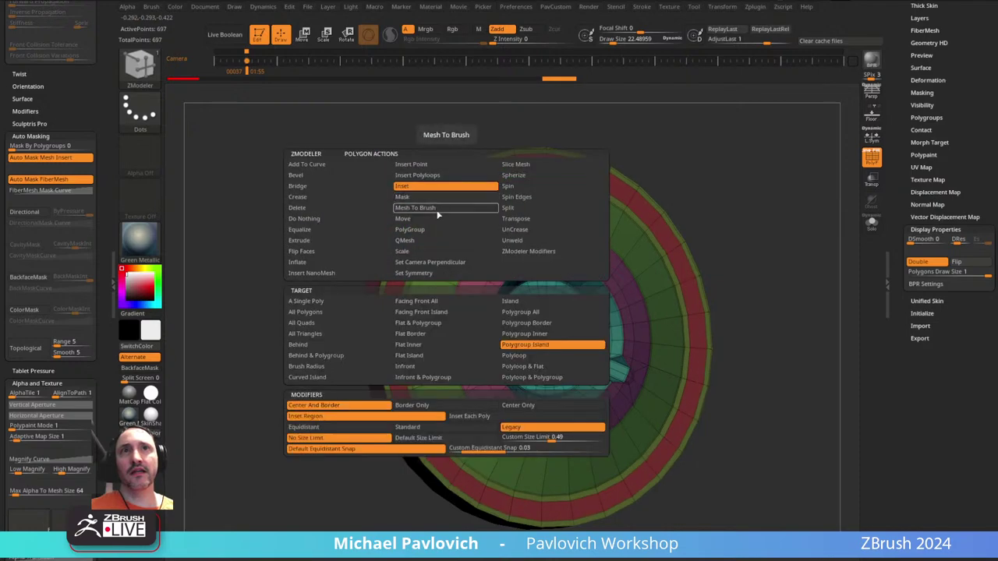
{"action": "left_click", "coordinate": [413, 241]}
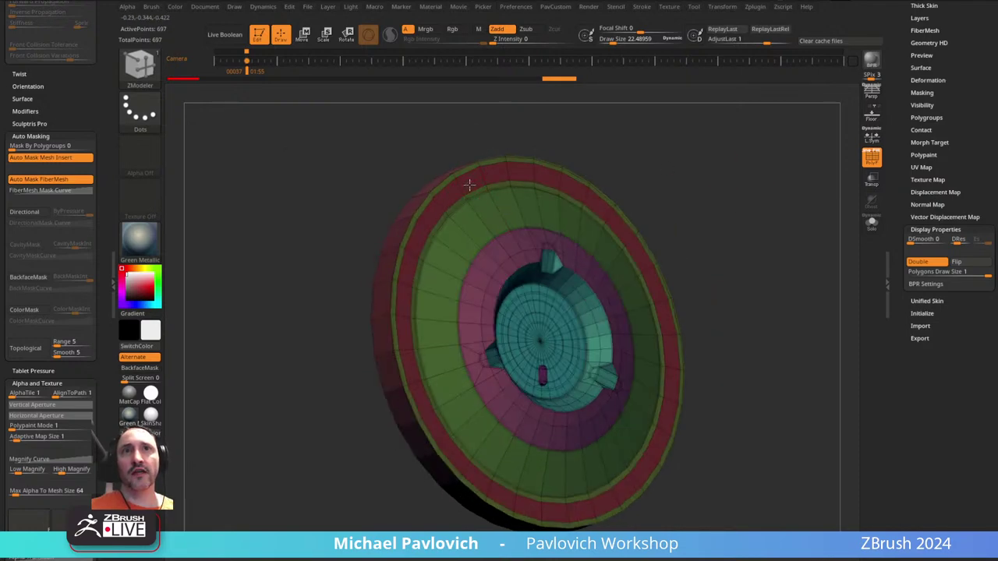
- Activate Dynamic Subdiv on the port, always skipping the prompt, and turn off the polyframe display
{"action": "key", "text": "2"}
{"action": "left_click_drag", "start_coordinate": [775, 217], "coordinate": [750, 224]}
{"action": "key", "text": "d"}
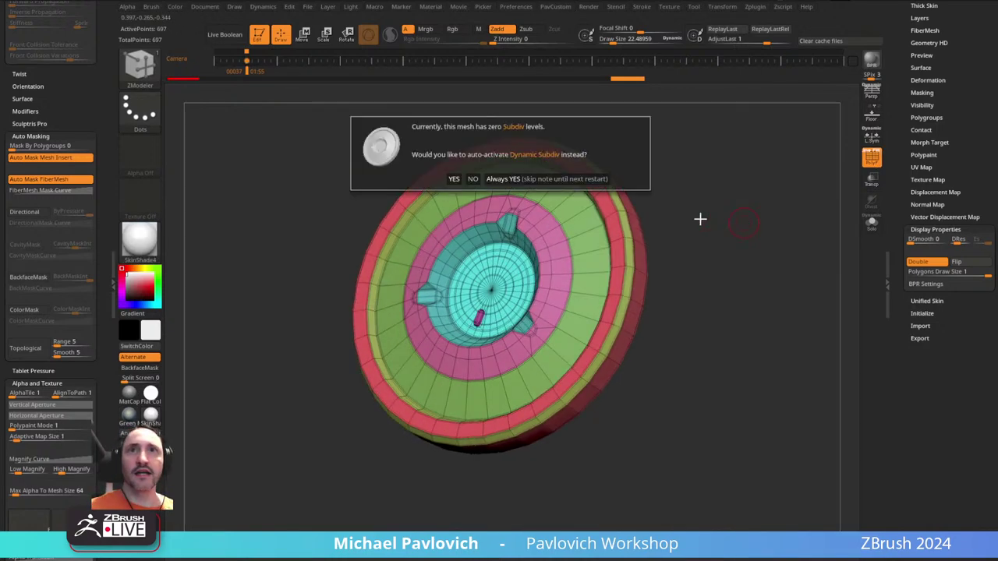
{"action": "left_click", "coordinate": [610, 179]}
{"action": "key", "text": "f"}
{"action": "left_click", "coordinate": [872, 160]}
{"action": "left_click_drag", "start_coordinate": [784, 218], "coordinate": [777, 226]}
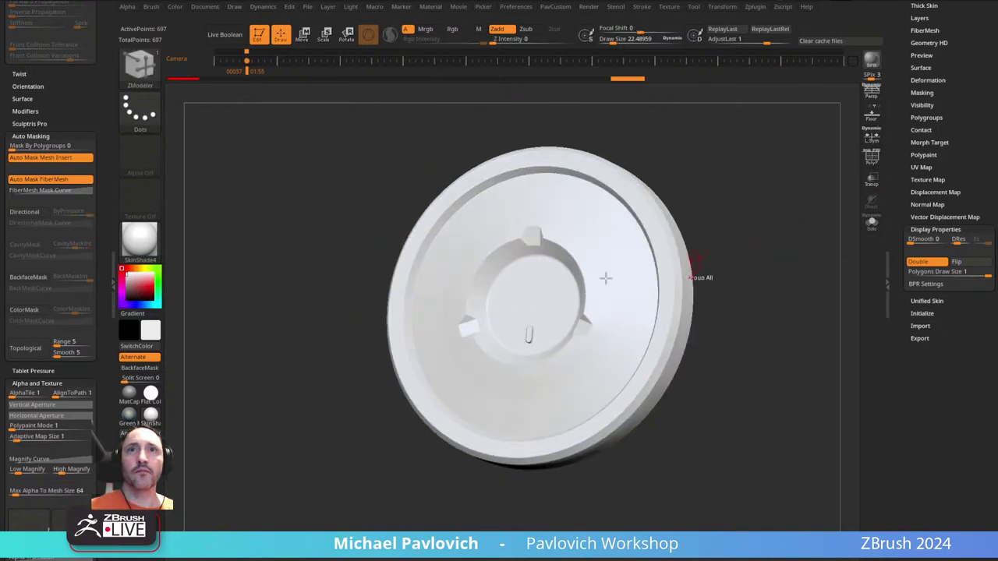
- Apply the MatCap Gray material, adjust the Dynamic Subdiv smoothing and check the port from the front
{"action": "left_click", "coordinate": [130, 398]}
{"action": "left_click_drag", "start_coordinate": [815, 252], "coordinate": [759, 258], "text": "alt"}
{"action": "key", "text": "space"}
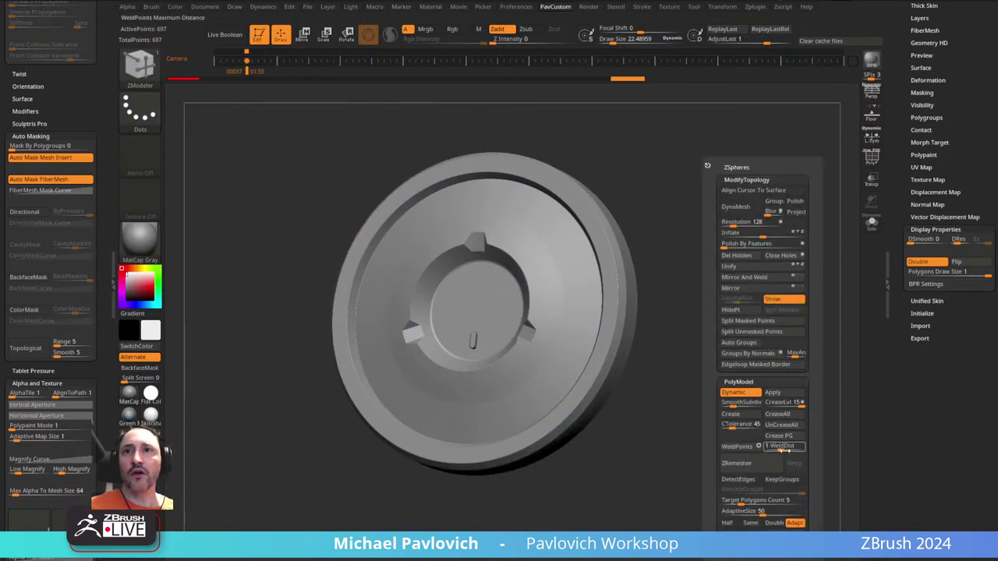
{"action": "left_click_drag", "start_coordinate": [789, 407], "coordinate": [741, 404]}
{"action": "left_click_drag", "start_coordinate": [704, 268], "coordinate": [737, 268]}
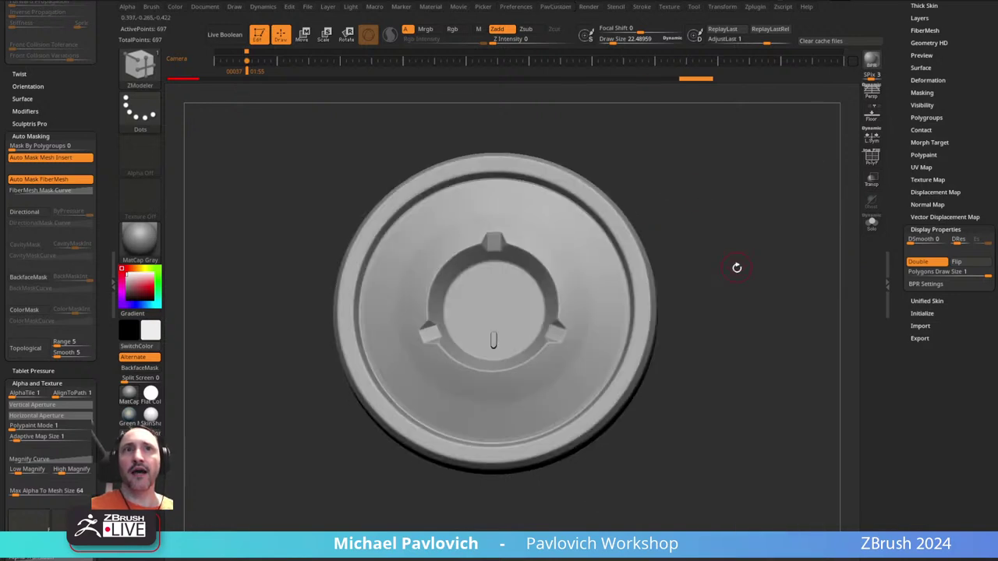
{"action": "left_click_drag", "start_coordinate": [671, 323], "coordinate": [708, 301]}
{"action": "left_click_drag", "start_coordinate": [684, 265], "coordinate": [741, 354], "text": "alt"}
- Turn off the Dynamic Subdiv preview, show the polyframe and undo the port modelling back to the state before the back was capped
{"action": "key", "text": "shift+d"}
{"action": "left_click_drag", "start_coordinate": [797, 283], "coordinate": [776, 258], "text": "shift"}
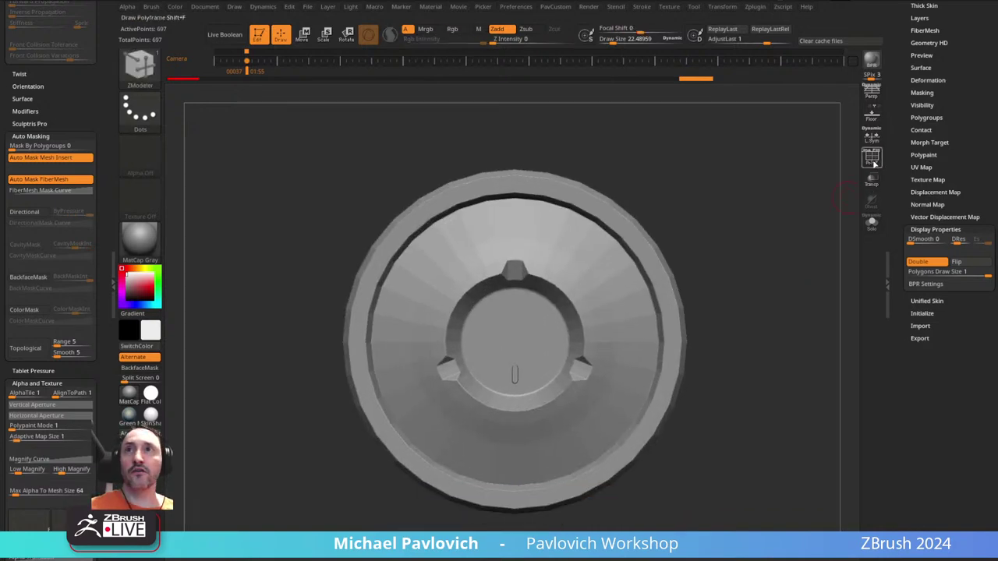
{"action": "key", "text": "shift+f"}
{"action": "key", "text": "ctrl"}
{"action": "key", "text": "ctrl+z"}
{"action": "key", "text": "ctrl+z"}
{"action": "key", "text": "ctrl+z"}
{"action": "key", "text": "ctrl+z"}
{"action": "key", "text": "ctrl+z"}
{"action": "key", "text": "ctrl+z"}
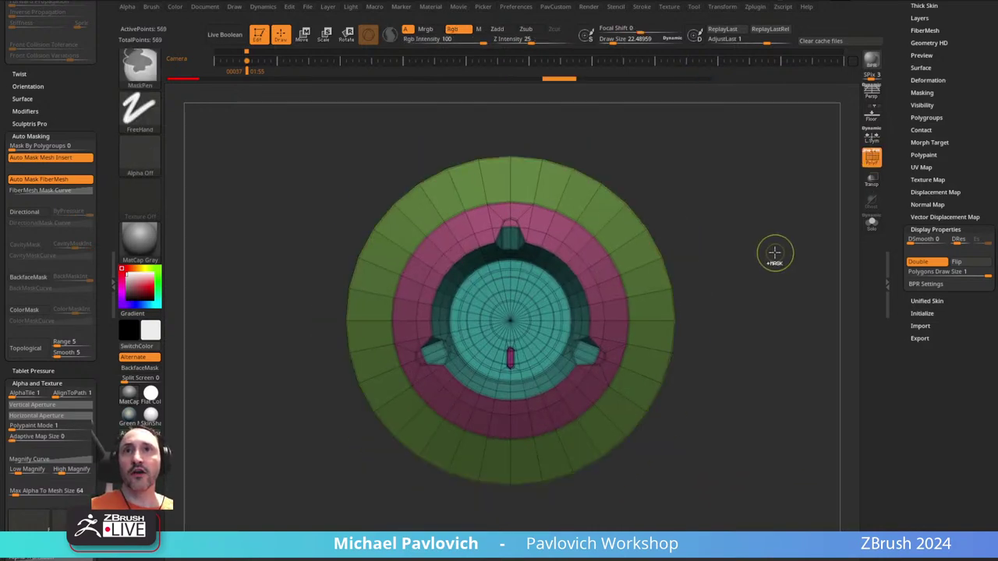
{"action": "left_click_drag", "start_coordinate": [772, 237], "coordinate": [774, 253]}
{"action": "key", "text": "ctrl+z"}
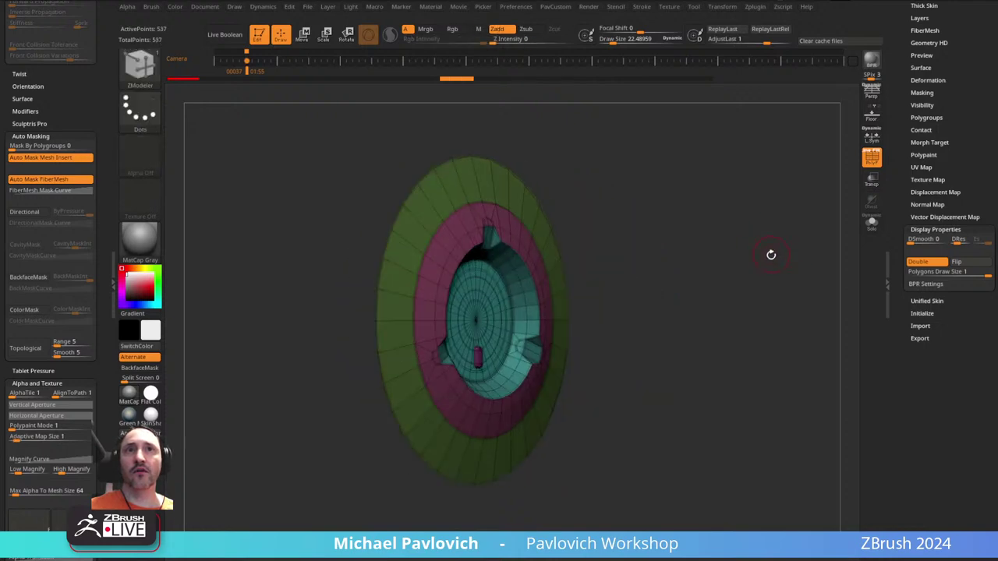
{"action": "key", "text": "1"}
{"action": "left_click_drag", "start_coordinate": [687, 275], "coordinate": [707, 271], "text": "ctrl+shift"}
{"action": "key", "text": "ctrl+z"}
{"action": "key", "text": "ctrl+z"}
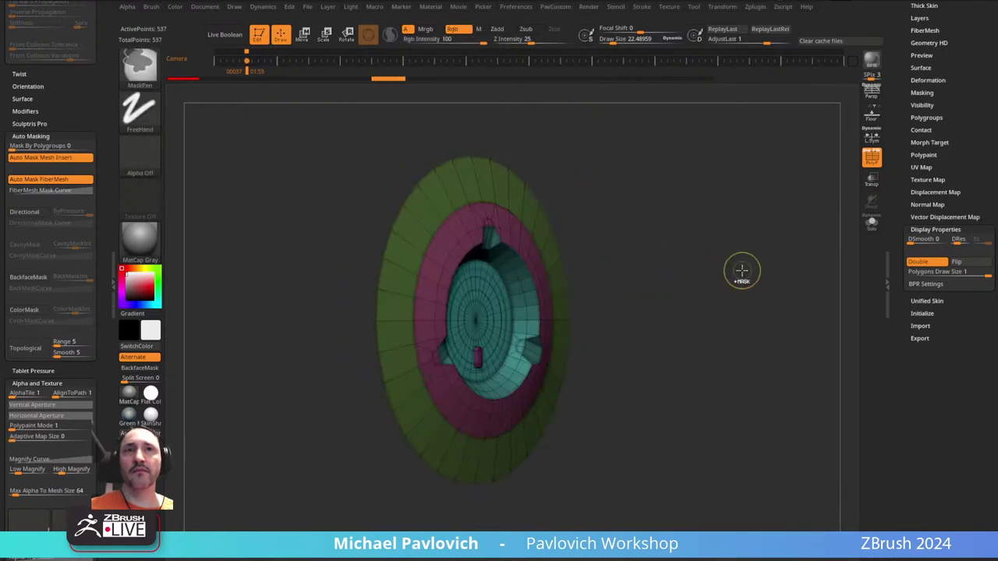
{"action": "key", "text": "ctrl+z"}
{"action": "key", "text": "1"}
{"action": "left_click", "coordinate": [753, 280]}
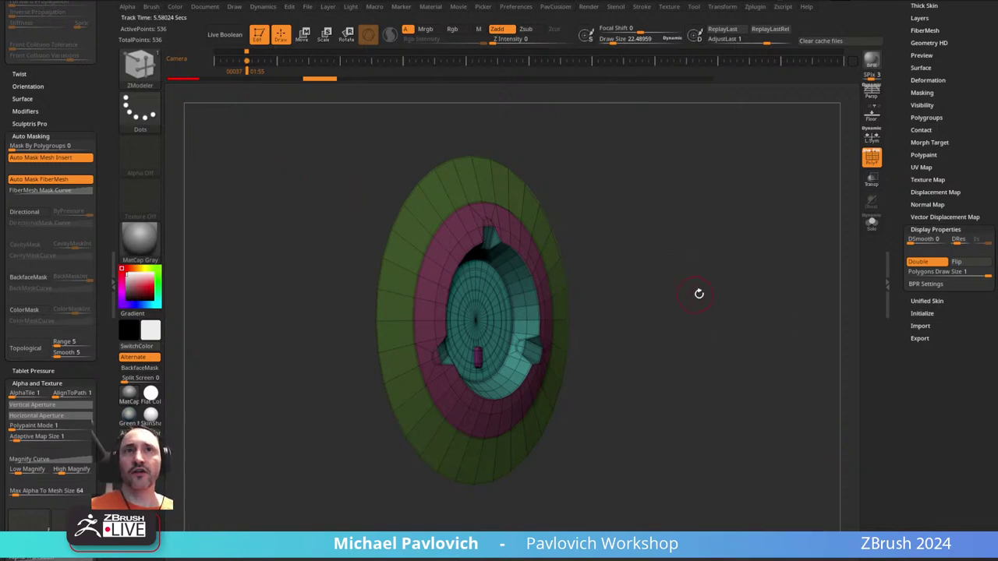
- Isolate the outer green ring, invert the visibility and delete the ring from the port
{"action": "left_click_drag", "start_coordinate": [698, 293], "coordinate": [709, 283], "text": "shift"}
{"action": "left_click", "coordinate": [629, 209], "text": "ctrl+shift"}
{"action": "left_click_drag", "start_coordinate": [765, 205], "coordinate": [808, 299], "text": "ctrl+shift"}
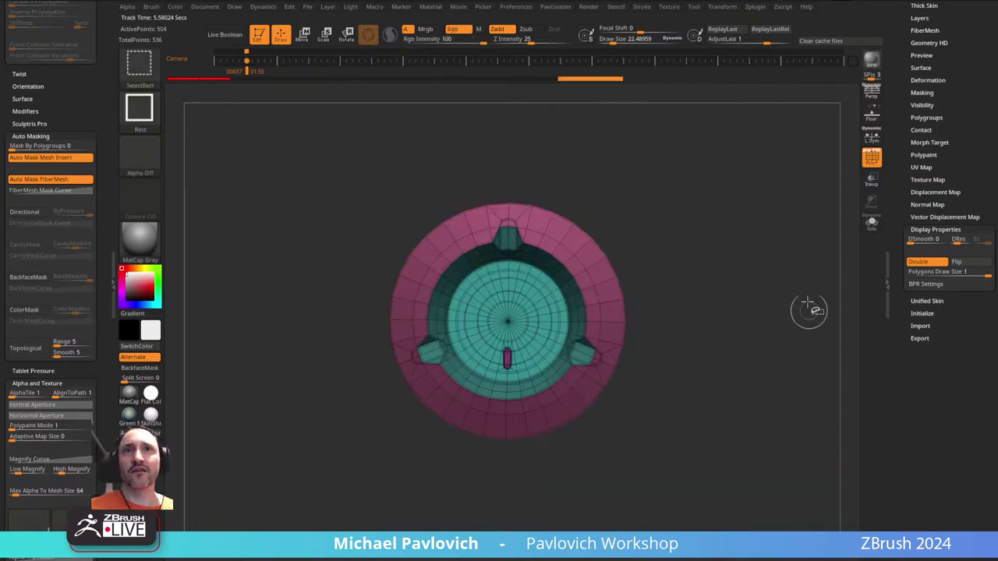
{"action": "key", "text": "1"}
{"action": "left_click", "coordinate": [768, 256]}
{"action": "mouse_move", "coordinate": [717, 263]}
{"action": "left_mouse_down"}
{"action": "mouse_move", "coordinate": [777, 261]}
{"action": "mouse_move", "coordinate": [734, 257]}
{"action": "mouse_move", "coordinate": [757, 270]}
{"action": "mouse_move", "coordinate": [728, 272]}
{"action": "left_mouse_up"}
- Try to cap the open back of the port with Close Holes
{"action": "key", "text": "g"}
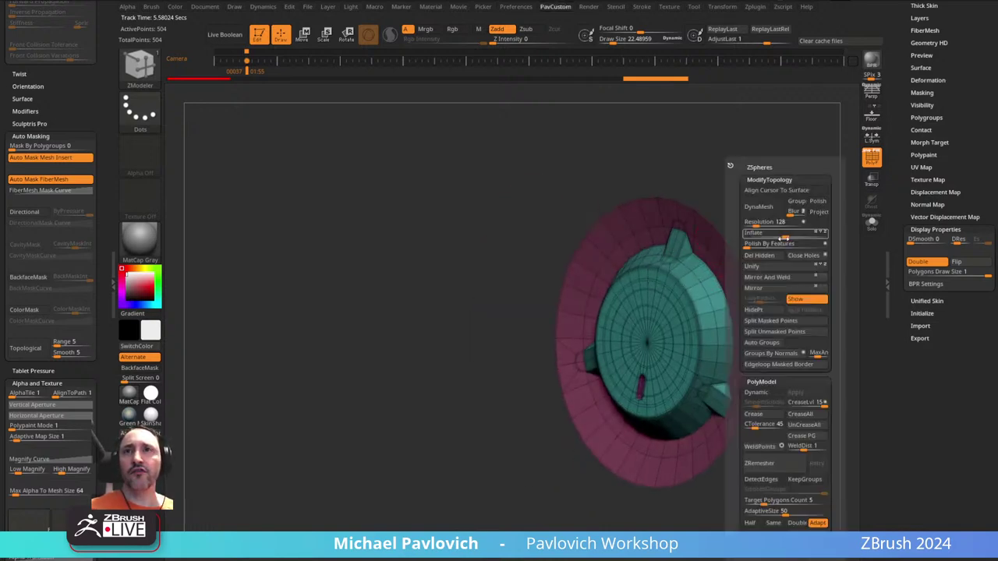
{"action": "left_click", "coordinate": [797, 258]}
{"action": "key", "text": "ctrl+z"}
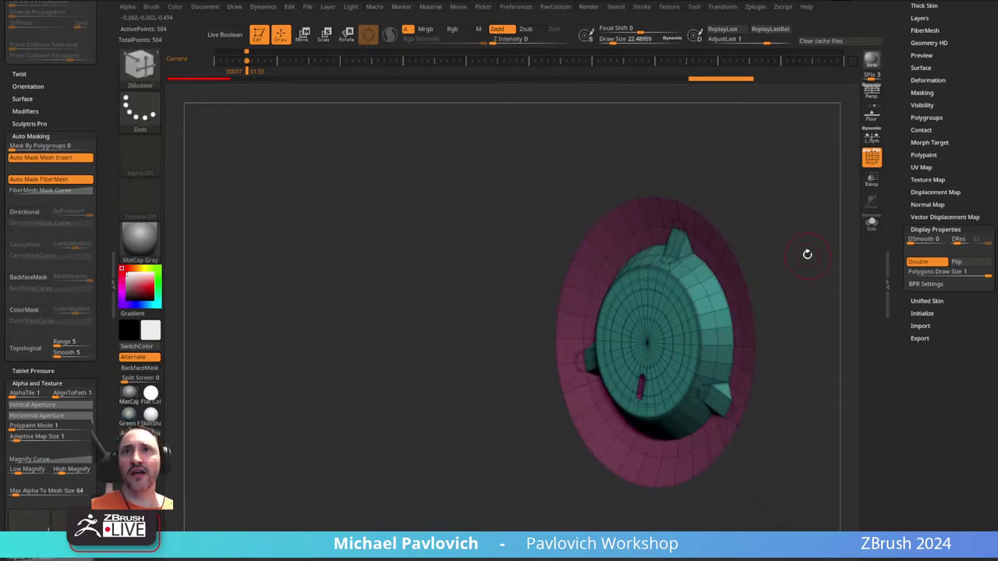
- Close the port's open outer border with the ZModeler edge action Close, Convex Hole target and Converge To Center
{"action": "key", "text": "space"}
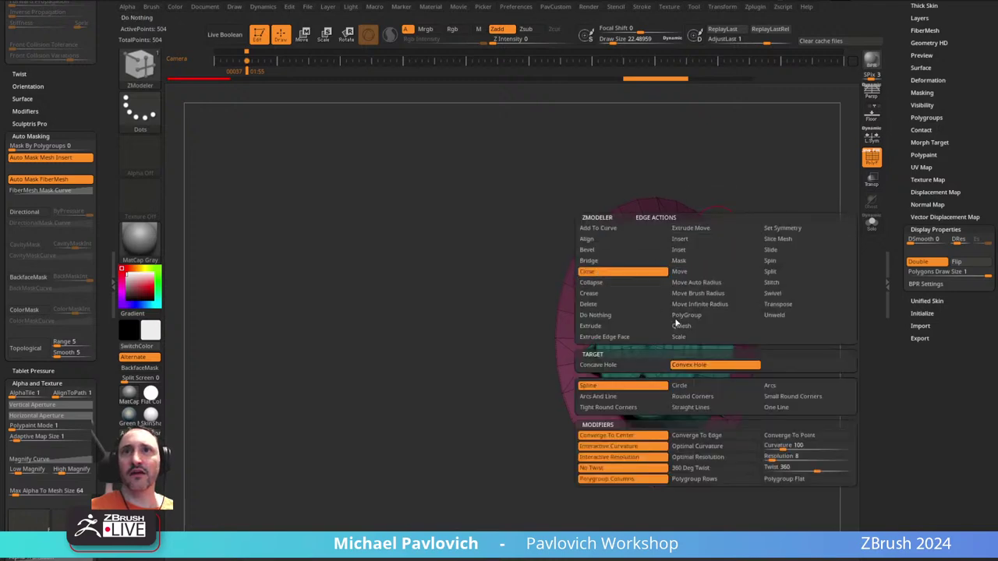
{"action": "left_click", "coordinate": [720, 233]}
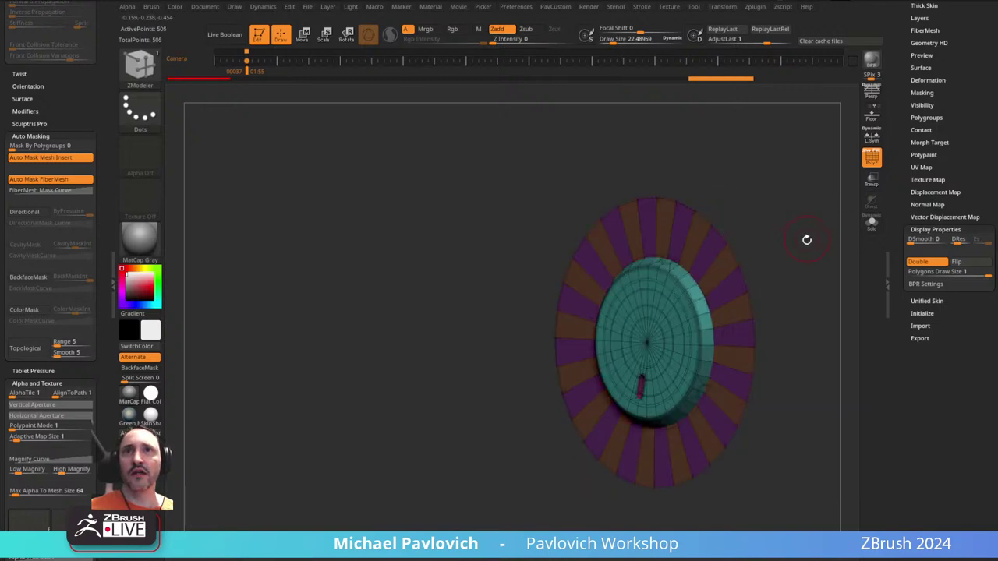
{"action": "mouse_move", "coordinate": [806, 240]}
{"action": "left_mouse_down"}
{"action": "mouse_move", "coordinate": [783, 303]}
{"action": "mouse_move", "coordinate": [731, 233]}
{"action": "left_mouse_up"}
- Isolate the wedge-striped back cap, merge its faces into one separate polygroup and show the whole port again
{"action": "key", "text": "ctrl+shift"}
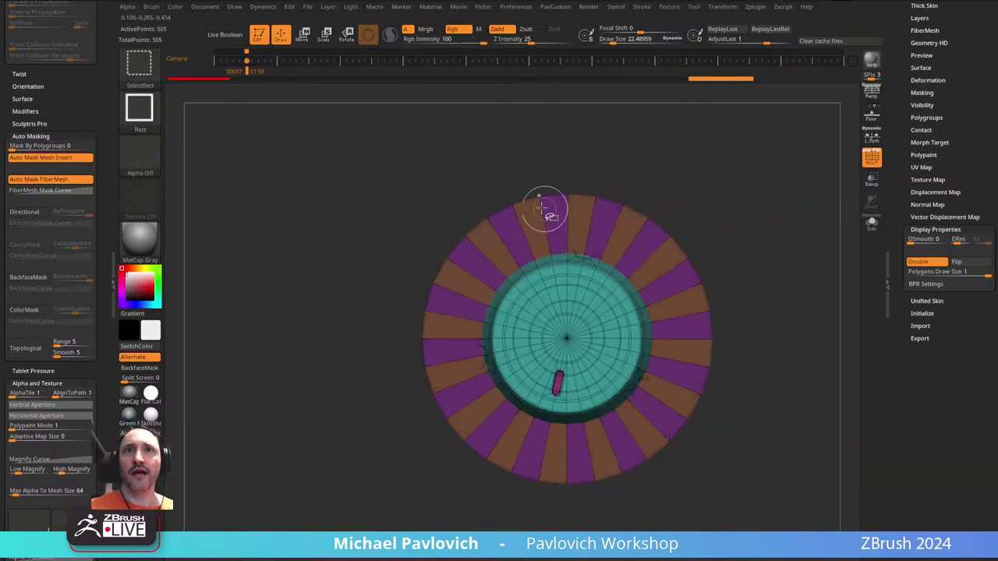
{"action": "left_click", "coordinate": [540, 207], "text": "ctrl+shift"}
{"action": "left_click_drag", "start_coordinate": [788, 216], "coordinate": [678, 234]}
{"action": "left_click", "coordinate": [524, 238], "text": "ctrl+shift"}
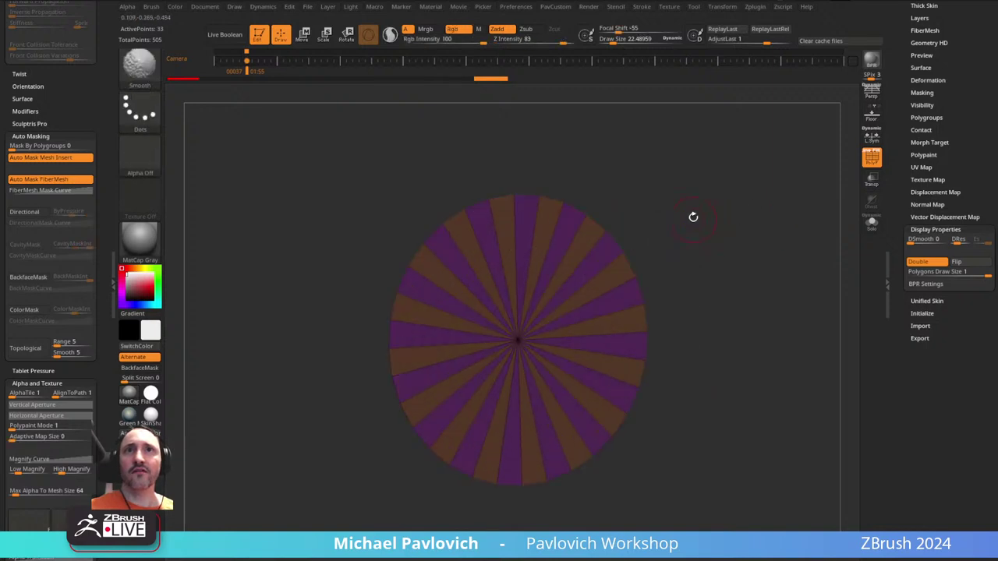
{"action": "left_click", "coordinate": [741, 226], "text": "ctrl+shift"}
{"action": "left_click_drag", "start_coordinate": [706, 232], "coordinate": [599, 236]}
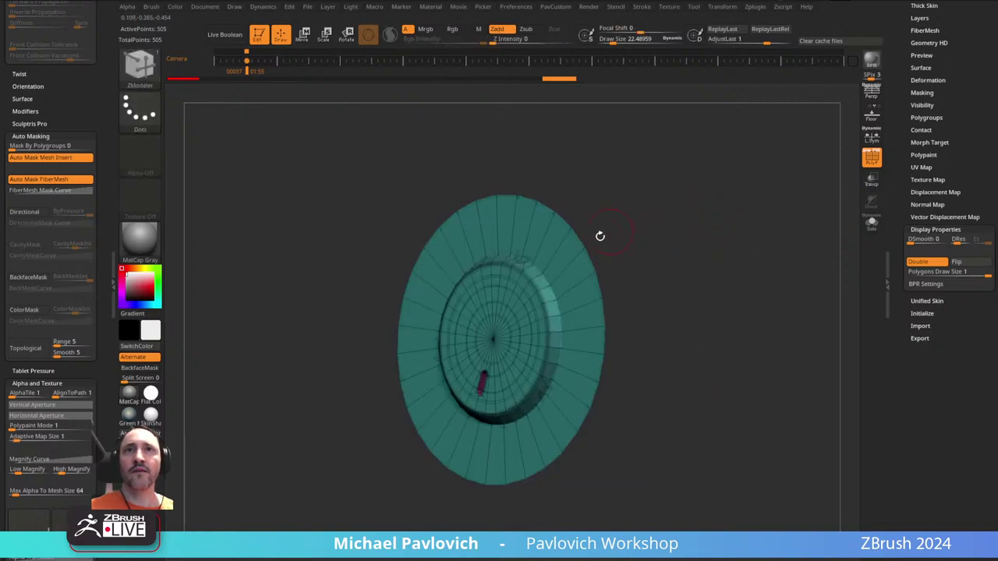
{"action": "left_click", "coordinate": [595, 241], "text": "ctrl+shift"}
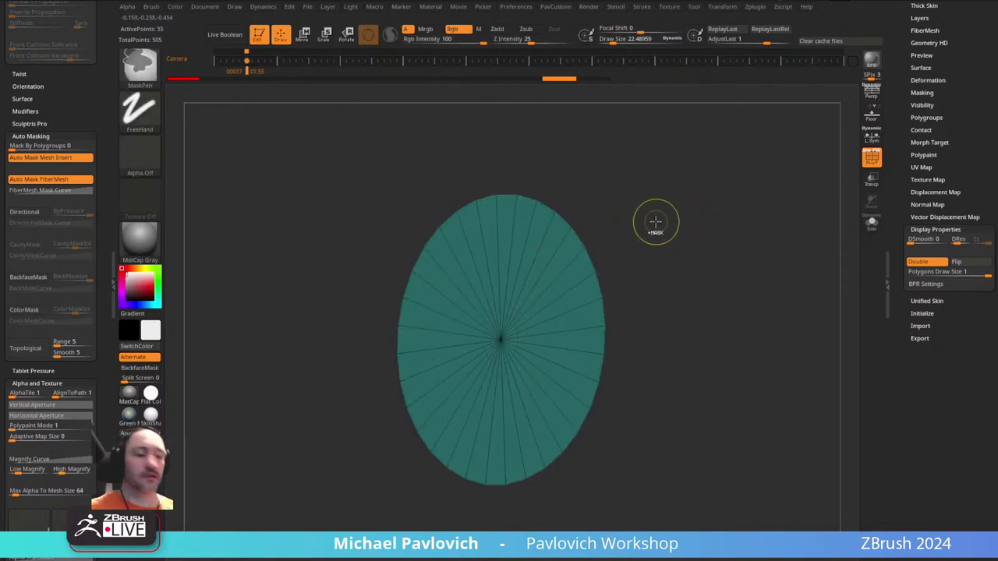
{"action": "left_click", "coordinate": [656, 222], "text": "ctrl+shift"}
{"action": "left_click_drag", "start_coordinate": [653, 223], "coordinate": [645, 230]}
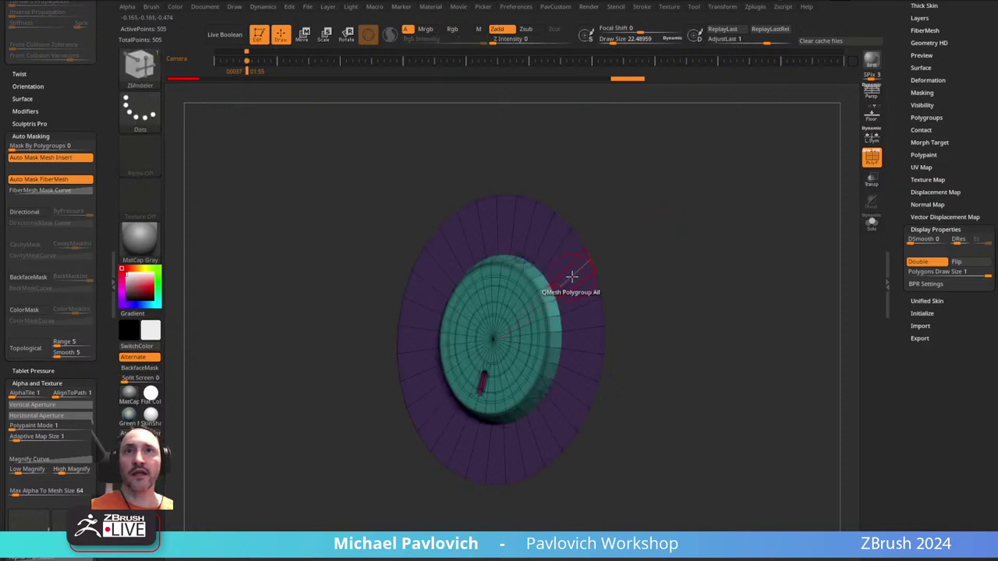
- Try to pull the back cap out for thickness with QMesh on Polygroup All
{"action": "key", "text": "space"}
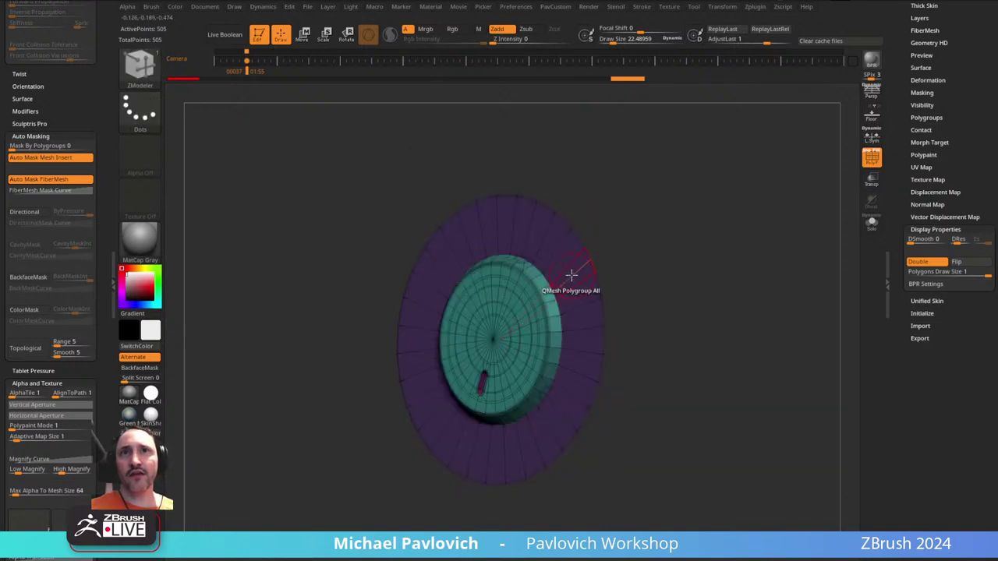
{"action": "left_click_drag", "start_coordinate": [572, 276], "coordinate": [502, 282]}
{"action": "left_click_drag", "start_coordinate": [650, 236], "coordinate": [589, 261]}
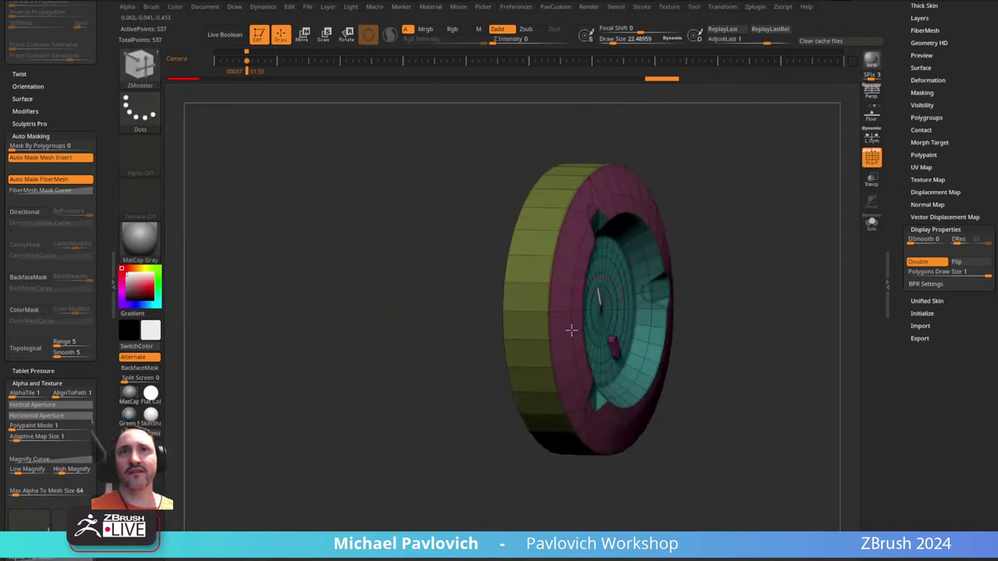
{"action": "key", "text": "ctrl+z"}
{"action": "key", "text": "ctrl+z"}
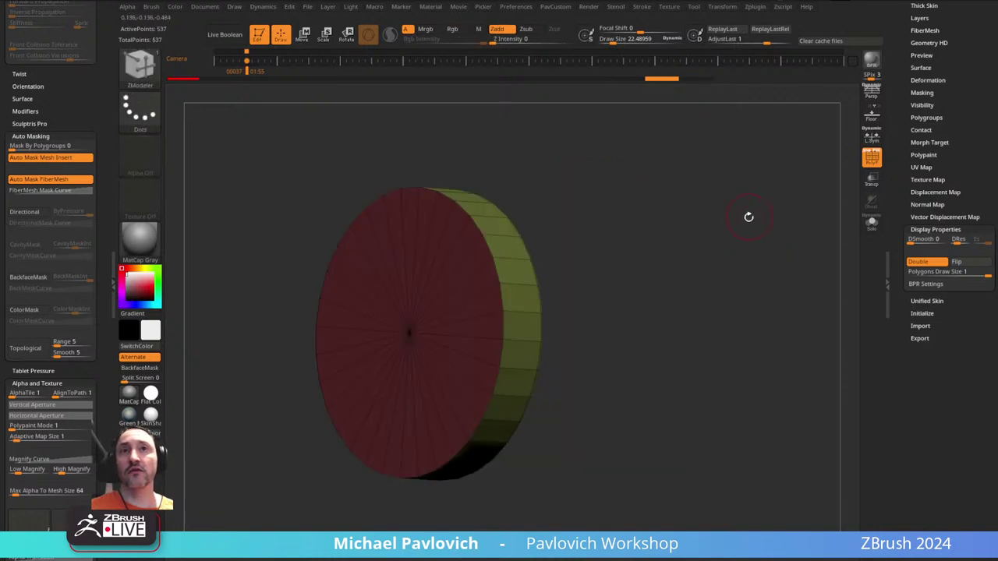
- Set the ZModeler polygon action to Extrude and pull the back cap out to give the port thickness
{"action": "key", "text": "space"}
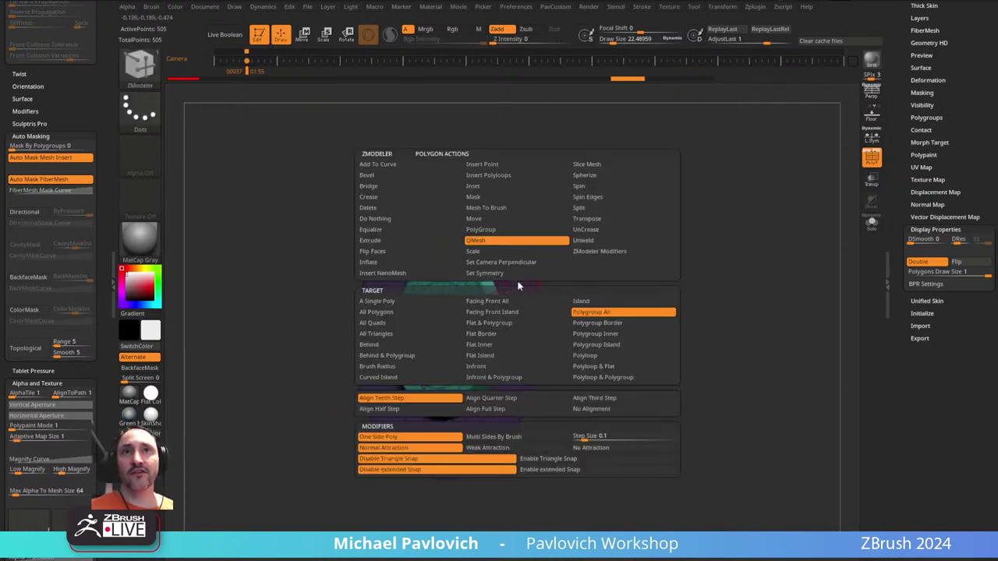
{"action": "left_click", "coordinate": [390, 242]}
{"action": "left_click", "coordinate": [611, 323]}
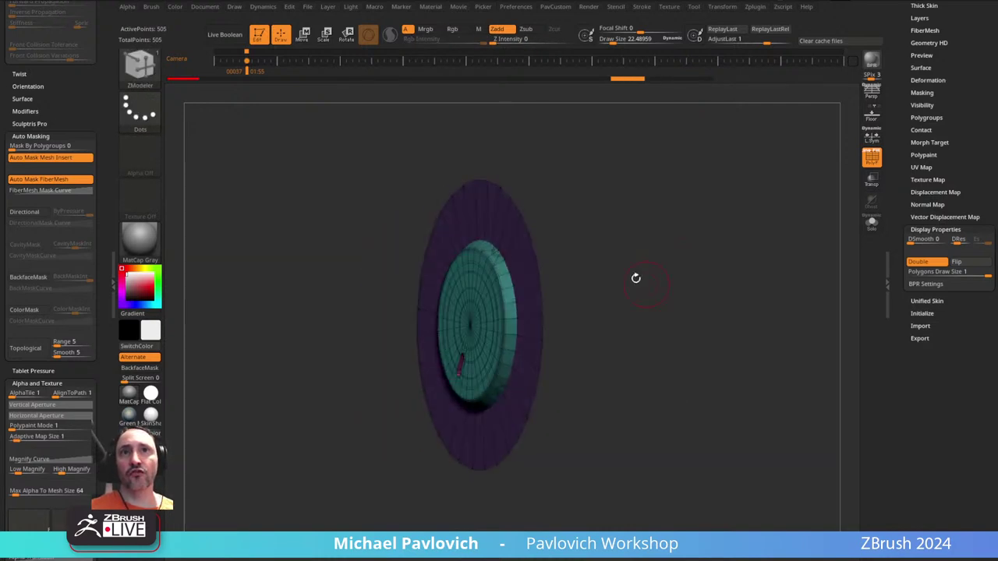
{"action": "left_click_drag", "start_coordinate": [528, 303], "coordinate": [476, 312]}
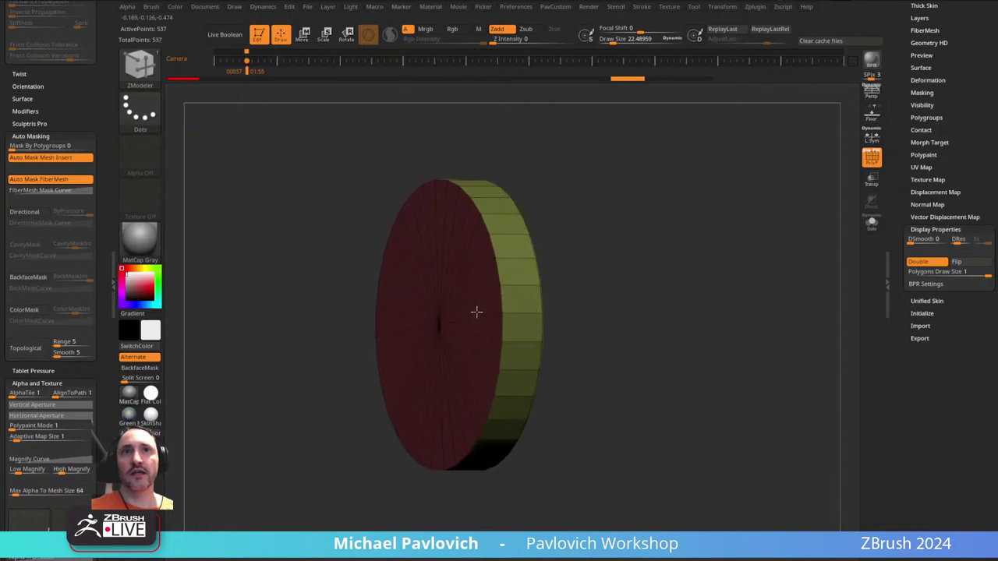
- Extrude the port's side wall outward to form a narrow rim around the front face
{"action": "left_click_drag", "start_coordinate": [783, 241], "coordinate": [779, 216], "text": "shift"}
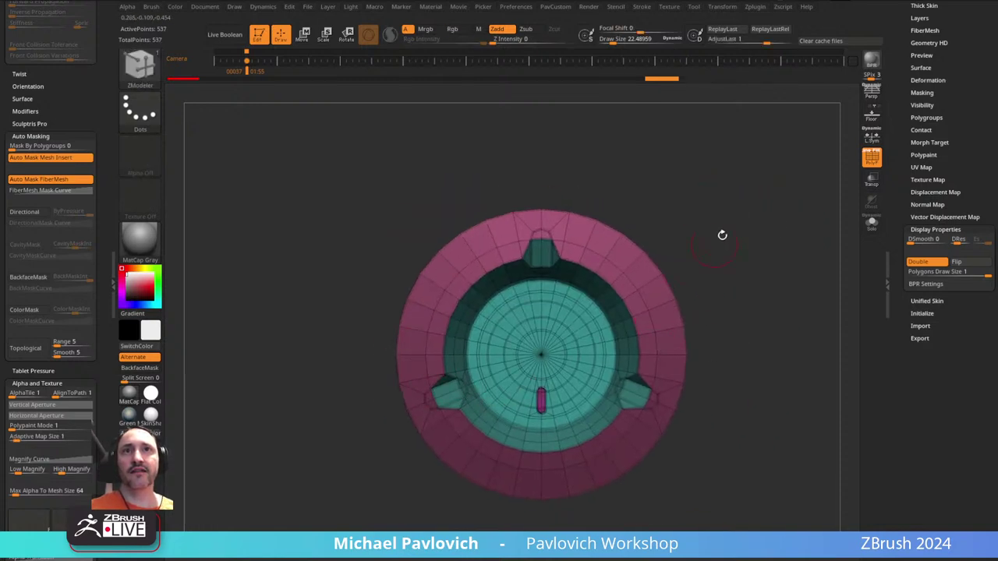
{"action": "left_click_drag", "start_coordinate": [722, 235], "coordinate": [579, 220]}
{"action": "left_click_drag", "start_coordinate": [426, 240], "coordinate": [415, 228]}
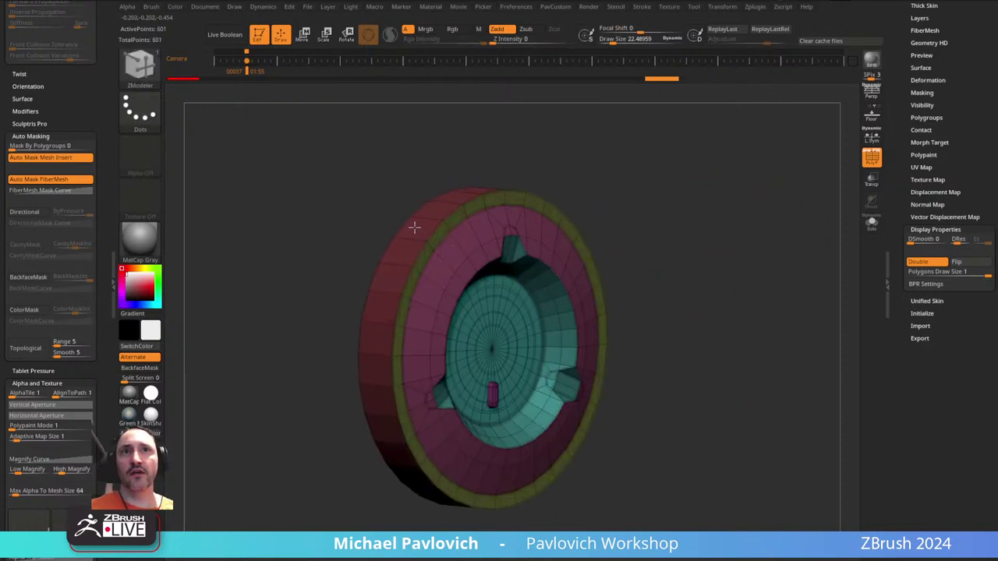
- Insert a single edge loop on the side wall close to the front rim with the ZModeler edge action Insert
{"action": "left_click_drag", "start_coordinate": [651, 117], "coordinate": [655, 153], "text": "alt"}
{"action": "left_click_drag", "start_coordinate": [803, 244], "coordinate": [710, 216]}
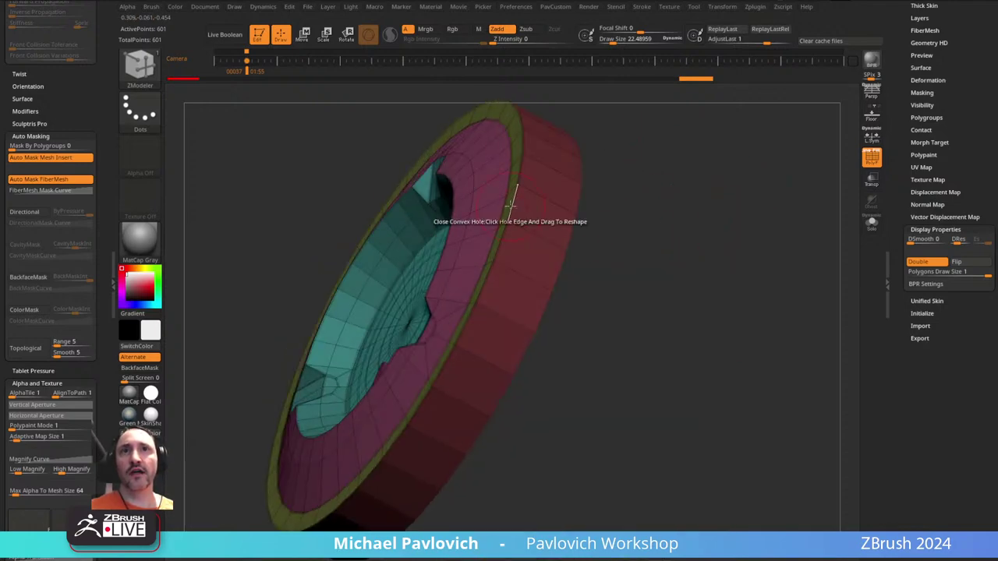
{"action": "key", "text": "space"}
{"action": "left_click", "coordinate": [407, 225]}
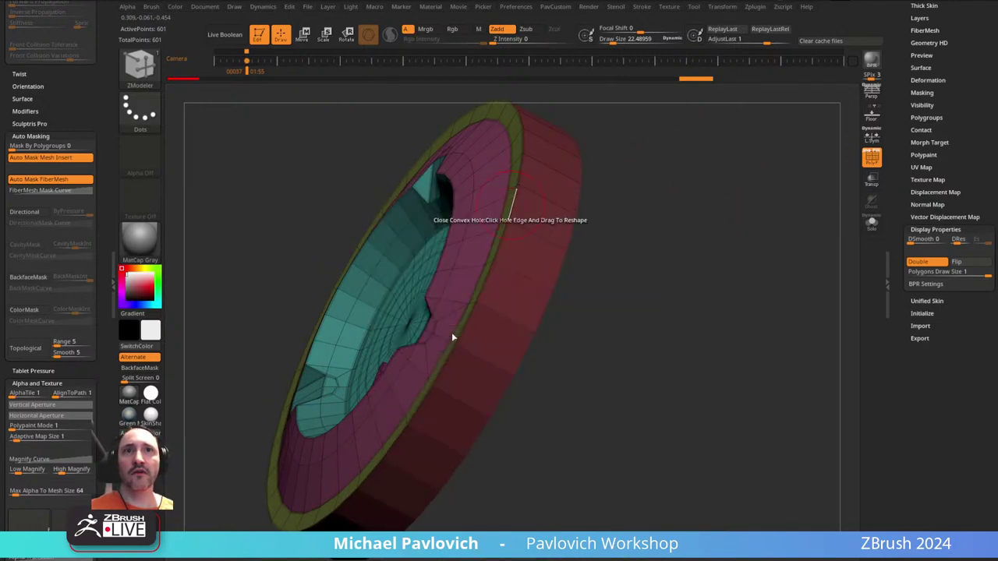
{"action": "left_click_drag", "start_coordinate": [515, 213], "coordinate": [522, 213]}
- Switch the Insert target to Multiple EdgeLoops and add several loops within the narrow band beside the front rim
{"action": "left_click_drag", "start_coordinate": [702, 207], "coordinate": [497, 296]}
{"action": "key", "text": "space"}
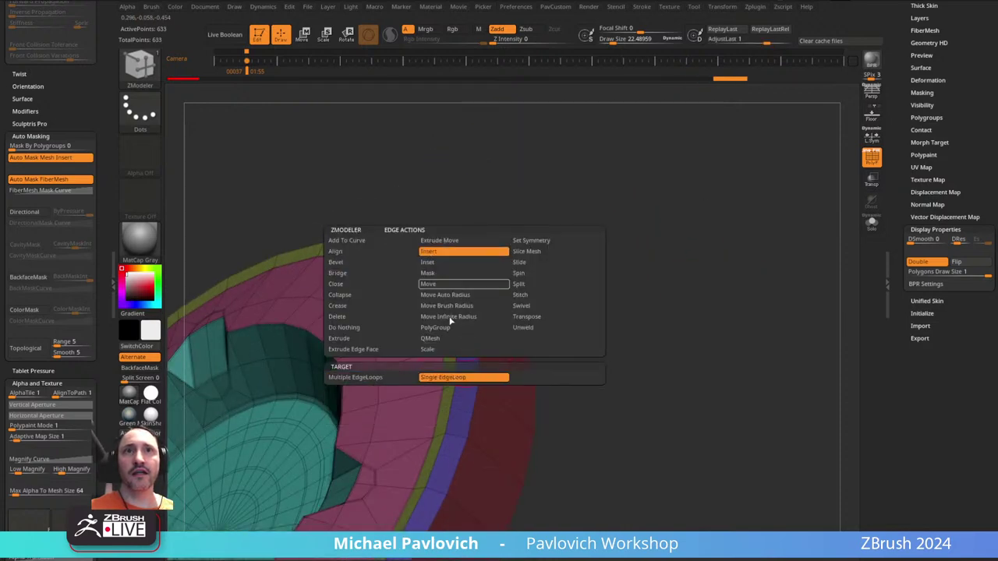
{"action": "left_click", "coordinate": [392, 378]}
{"action": "left_click", "coordinate": [447, 416]}
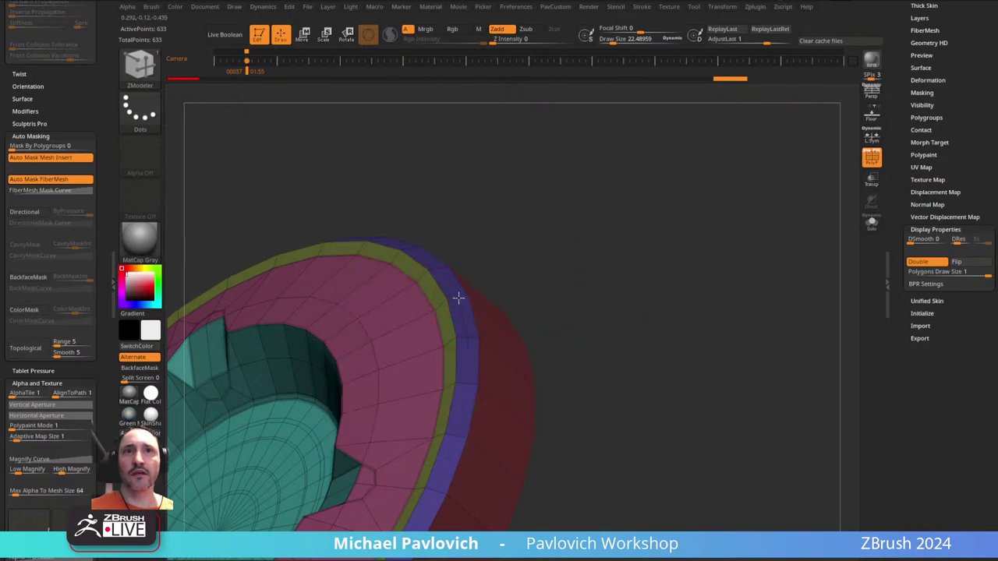
{"action": "left_click_drag", "start_coordinate": [618, 266], "coordinate": [667, 303]}
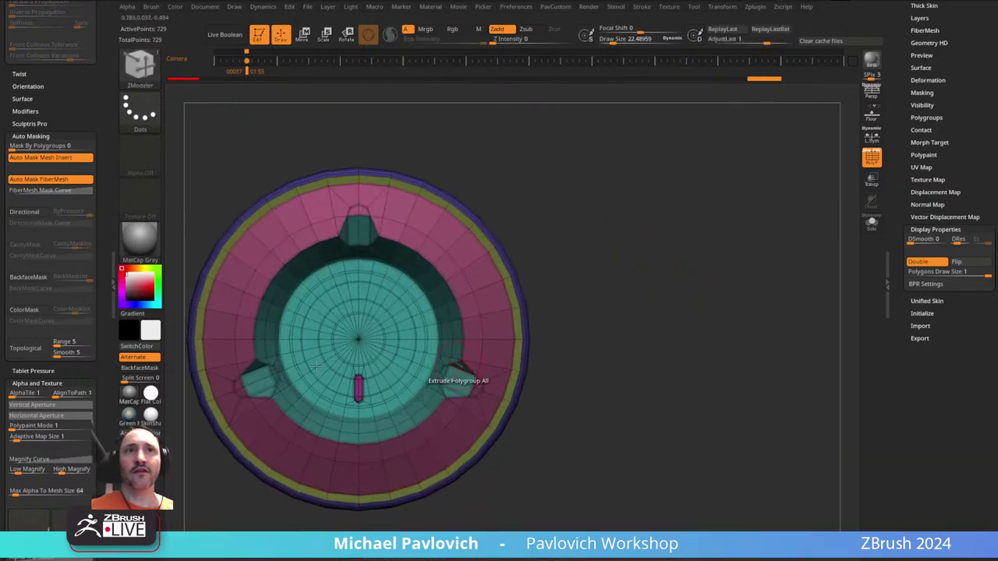
- Regroup the port with Groups By Normals, crease the polygroup borders and turn off the polyframe display
{"action": "left_click_drag", "start_coordinate": [582, 222], "coordinate": [723, 273], "text": "alt"}
{"action": "key", "text": "4"}
{"action": "left_click", "coordinate": [720, 358]}
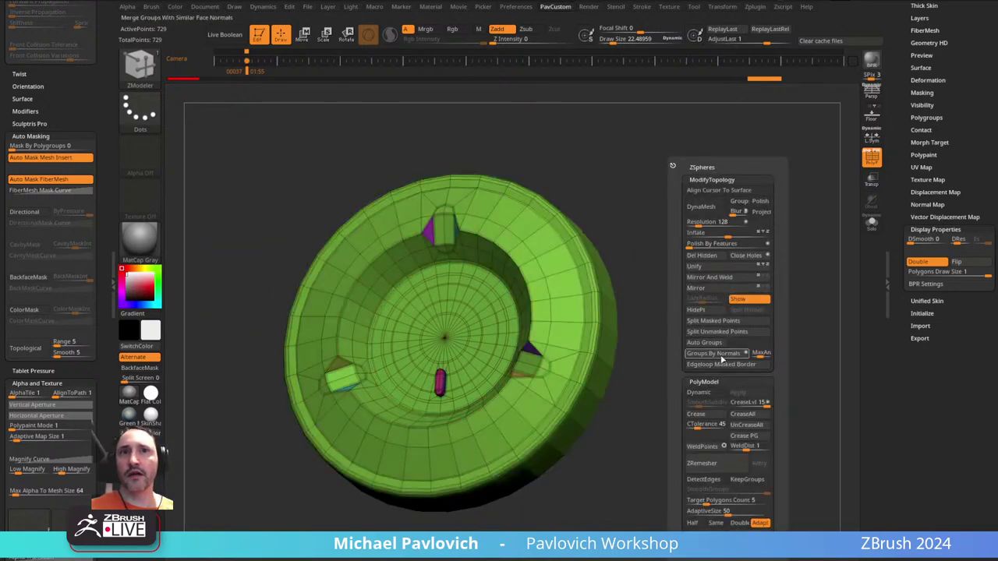
{"action": "left_click", "coordinate": [738, 438]}
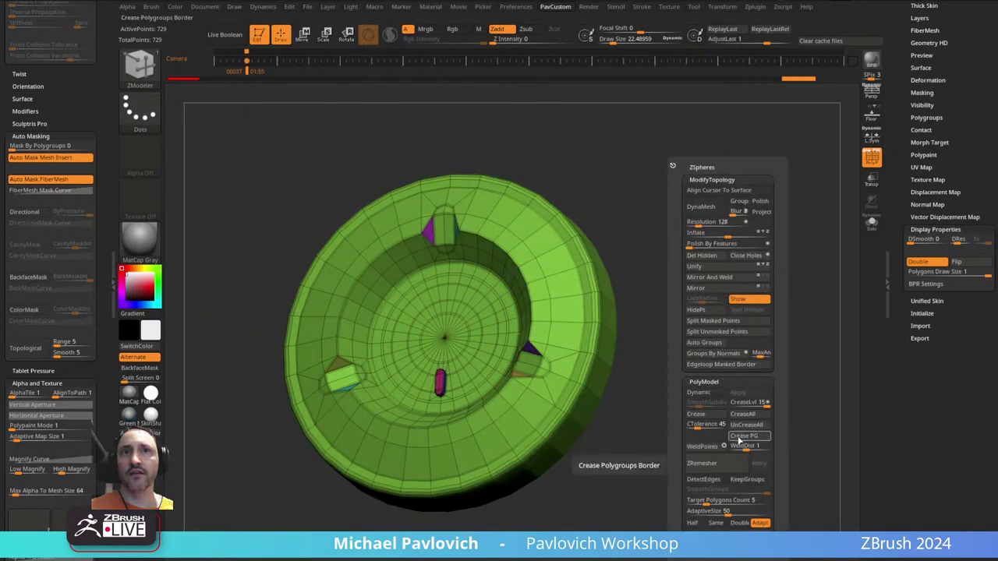
{"action": "left_click", "coordinate": [867, 160]}
{"action": "left_click_drag", "start_coordinate": [811, 203], "coordinate": [755, 214]}
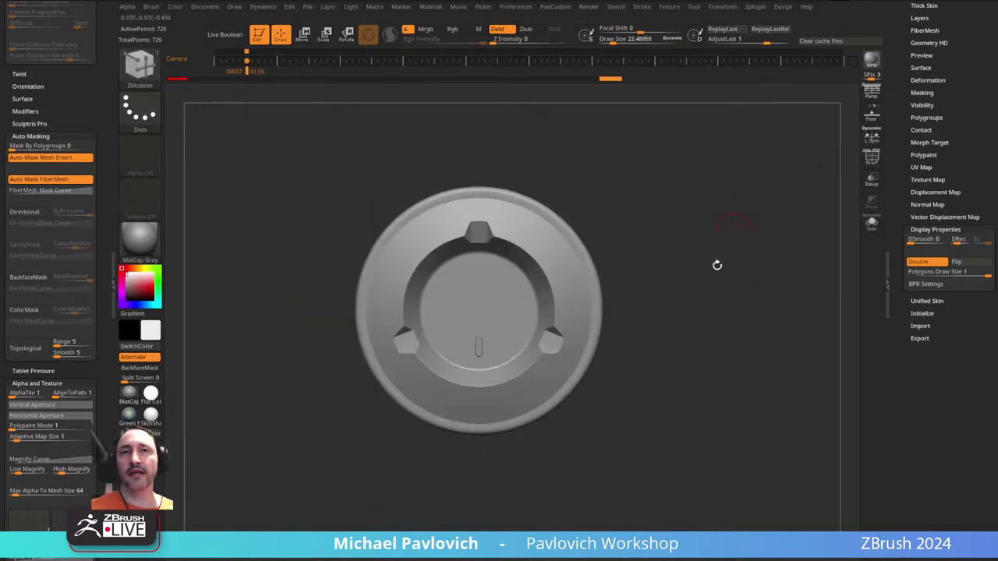
{"action": "left_click_drag", "start_coordinate": [843, 204], "coordinate": [805, 237], "text": "alt"}
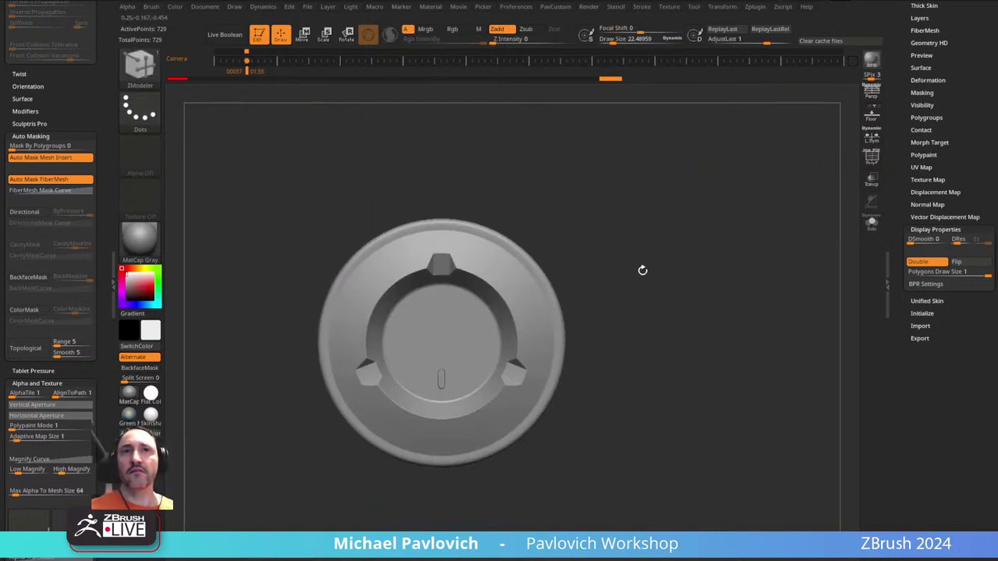
- Switch to the PolyMesh3D star tool and select the IMM ModelKit insert brush
{"action": "left_click_drag", "start_coordinate": [903, 169], "coordinate": [879, 497]}
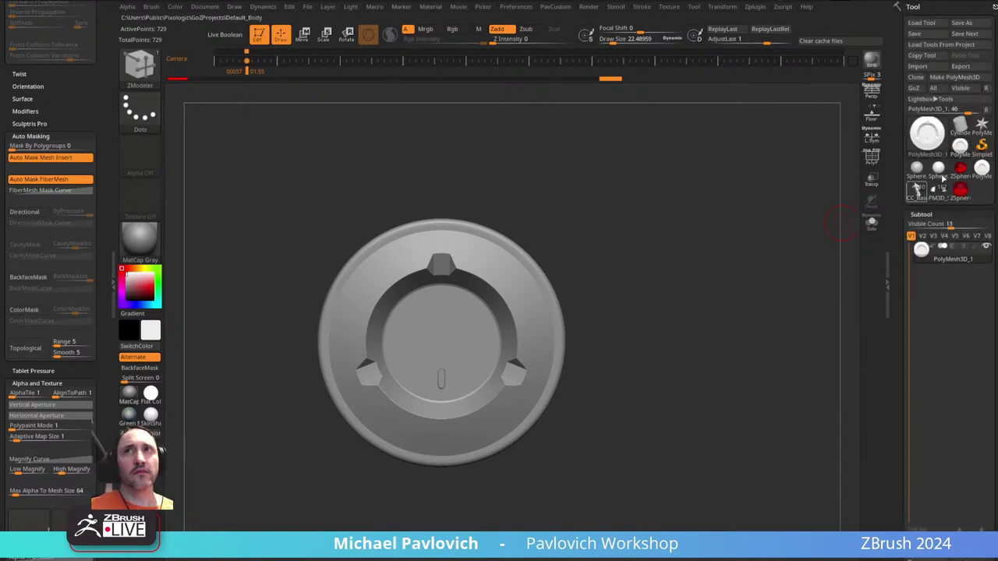
{"action": "left_click", "coordinate": [981, 125]}
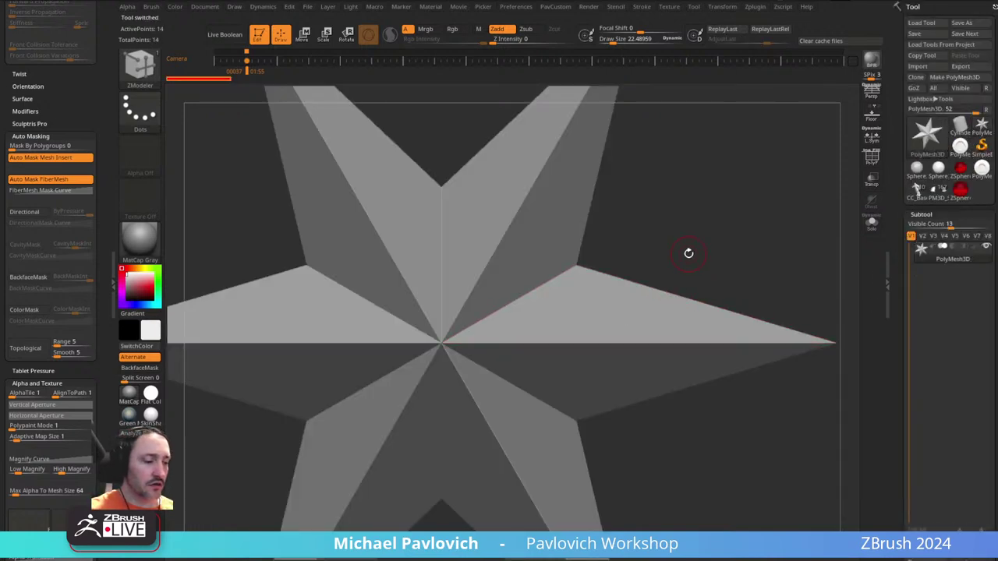
{"action": "key", "text": "b"}
{"action": "key", "text": "i"}
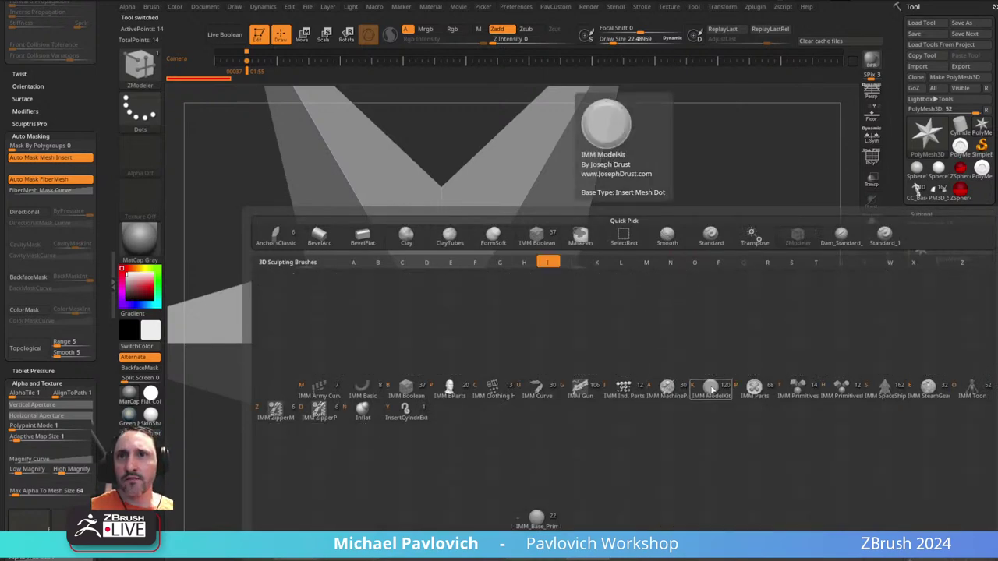
{"action": "left_click", "coordinate": [711, 388]}
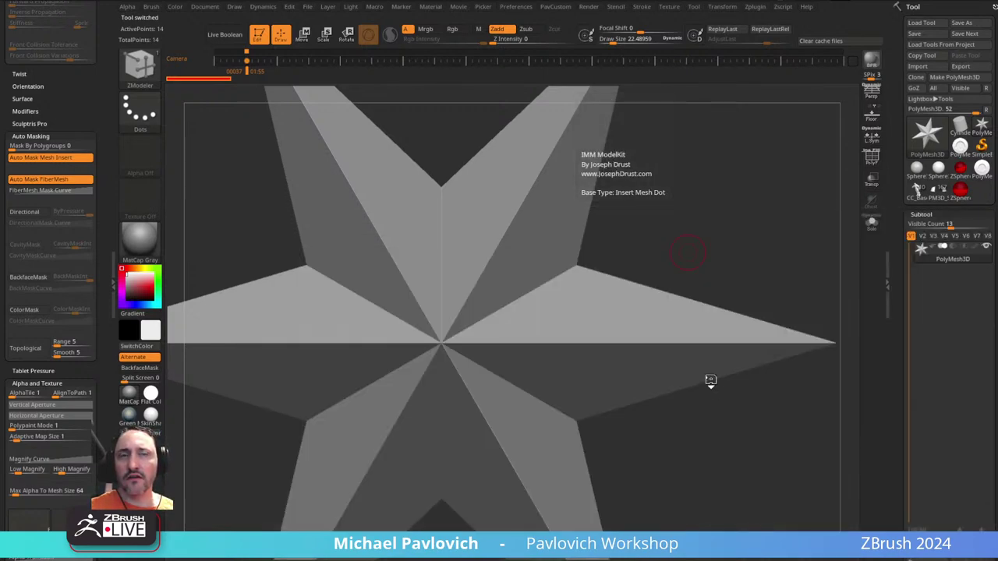
{"action": "key", "text": "m"}
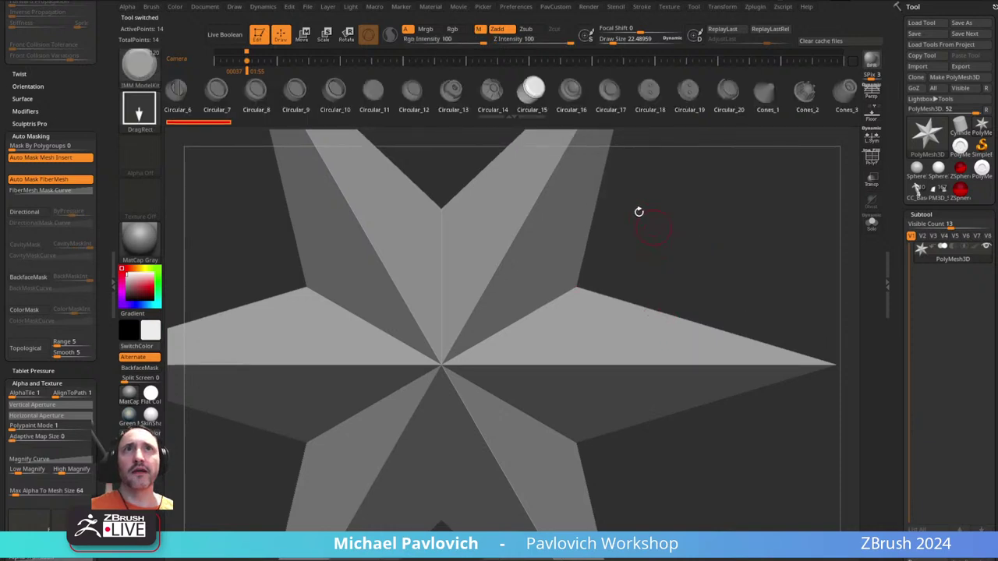
- Replace the star mesh with the Circular_13 part from the IMM ModelKit and return to draw mode
{"action": "left_click", "coordinate": [452, 94]}
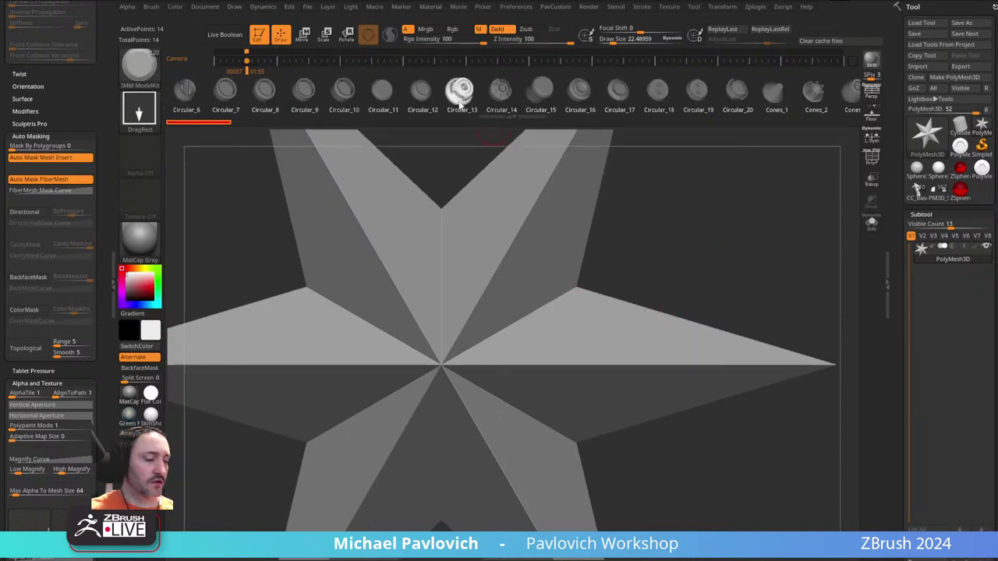
{"action": "key", "text": "w"}
{"action": "left_click", "coordinate": [460, 99]}
{"action": "key", "text": "q"}
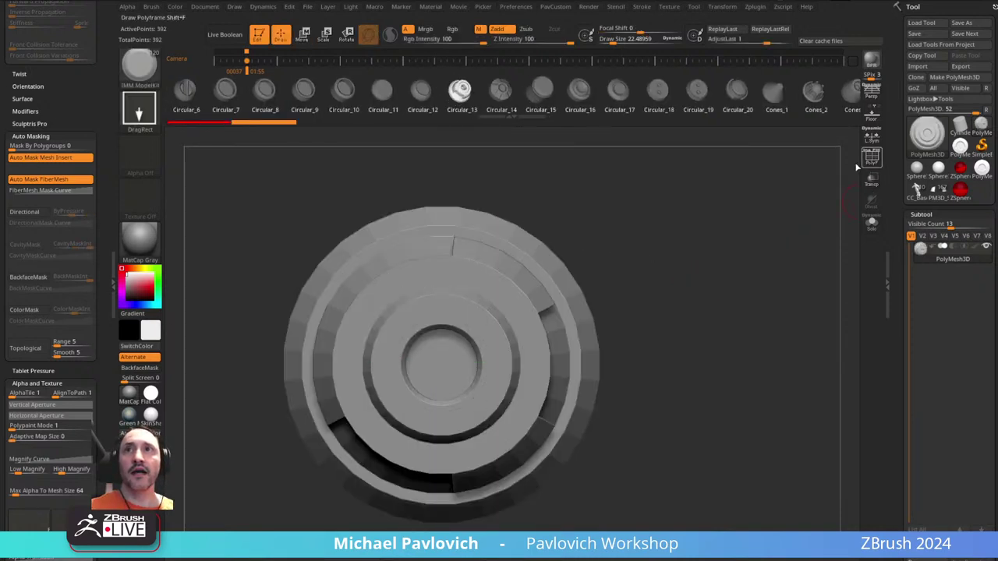
- Turn on the polyframe display and regroup the circular part with Groups By Normals
{"action": "left_click", "coordinate": [861, 162]}
{"action": "mouse_move", "coordinate": [696, 267]}
{"action": "left_mouse_down"}
{"action": "mouse_move", "coordinate": [697, 252]}
{"action": "mouse_move", "coordinate": [724, 254]}
{"action": "mouse_move", "coordinate": [725, 241]}
{"action": "mouse_move", "coordinate": [671, 247]}
{"action": "mouse_move", "coordinate": [649, 264]}
{"action": "left_mouse_up"}
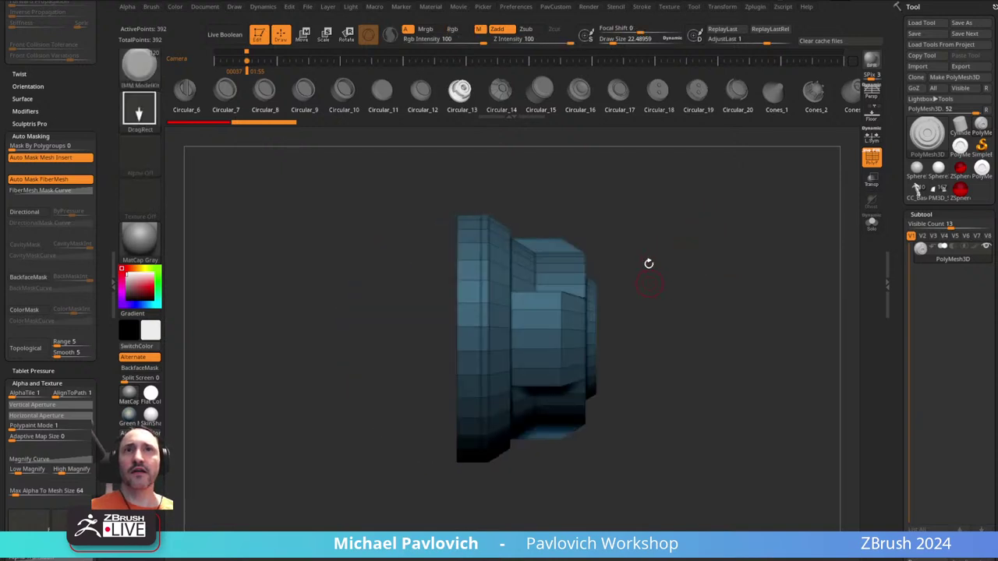
{"action": "mouse_move", "coordinate": [669, 198]}
{"action": "left_mouse_down", "text": "ctrl+shift"}
{"action": "mouse_move", "coordinate": [551, 461]}
{"action": "mouse_move", "coordinate": [491, 477]}
{"action": "mouse_move", "coordinate": [478, 493]}
{"action": "left_mouse_up", "text": "ctrl+shift"}
{"action": "left_click_drag", "start_coordinate": [757, 277], "coordinate": [733, 241], "text": "shift"}
{"action": "key", "text": "space"}
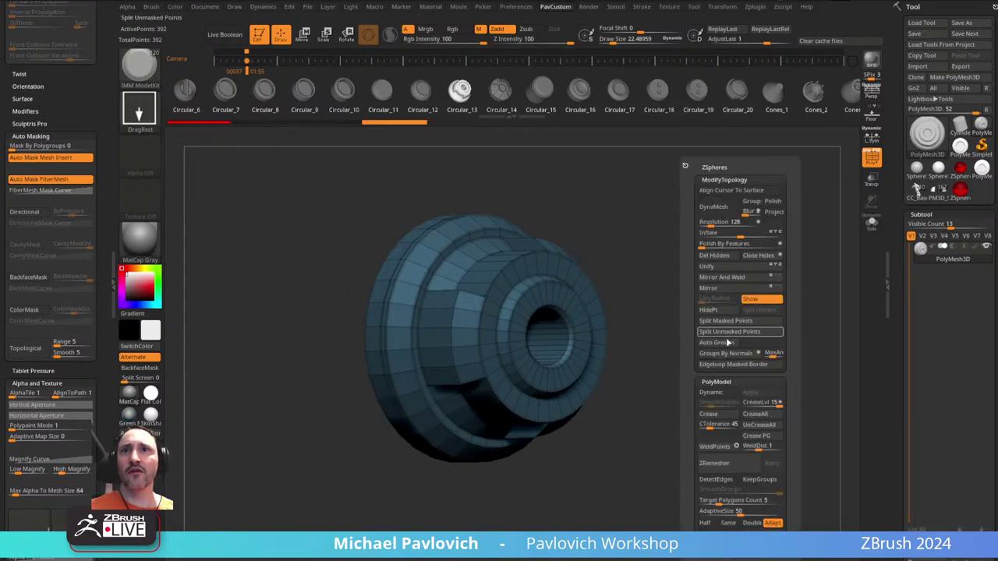
{"action": "left_click", "coordinate": [727, 353]}
- Flatten the circular part along its depth by scaling it in Z to about 0.3
{"action": "left_click_drag", "start_coordinate": [688, 327], "coordinate": [669, 249]}
{"action": "key", "text": "w"}
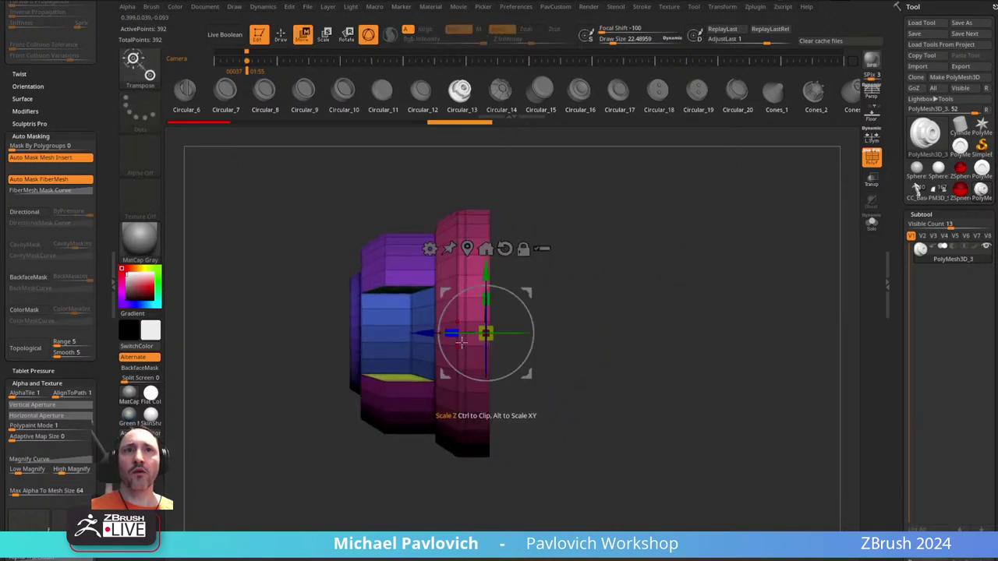
{"action": "left_click_drag", "start_coordinate": [470, 331], "coordinate": [514, 335]}
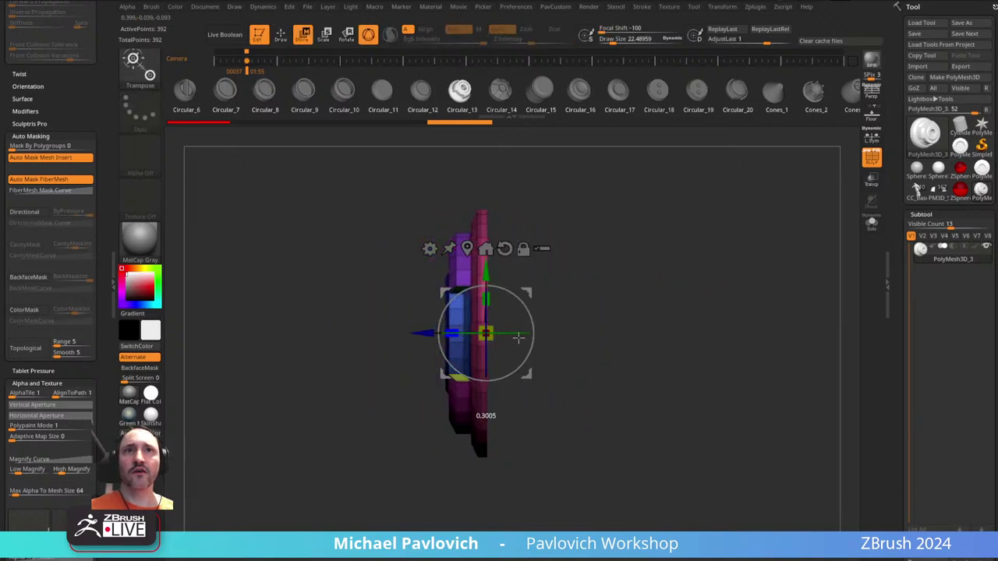
{"action": "key", "text": "q"}
- Switch to the ZModeler brush with the polygon action Extrude targeting Polygroup All
{"action": "mouse_move", "coordinate": [631, 300]}
{"action": "left_mouse_down"}
{"action": "mouse_move", "coordinate": [642, 291]}
{"action": "mouse_move", "coordinate": [622, 294]}
{"action": "mouse_move", "coordinate": [653, 299]}
{"action": "mouse_move", "coordinate": [570, 312]}
{"action": "left_mouse_up"}
{"action": "key", "text": "b"}
{"action": "key", "text": "z"}
{"action": "key", "text": "m"}
{"action": "key", "text": "space"}
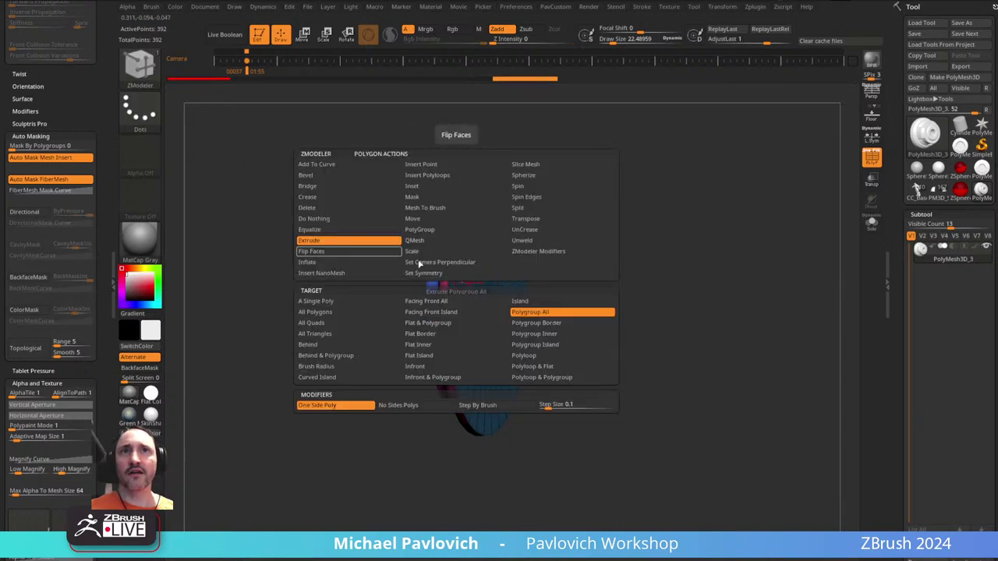
{"action": "mouse_move", "coordinate": [454, 276]}
{"action": "left_mouse_down"}
{"action": "mouse_move", "coordinate": [488, 283]}
{"action": "mouse_move", "coordinate": [468, 279]}
{"action": "left_mouse_up"}
{"action": "right_click_drag", "start_coordinate": [468, 278], "coordinate": [653, 261]}
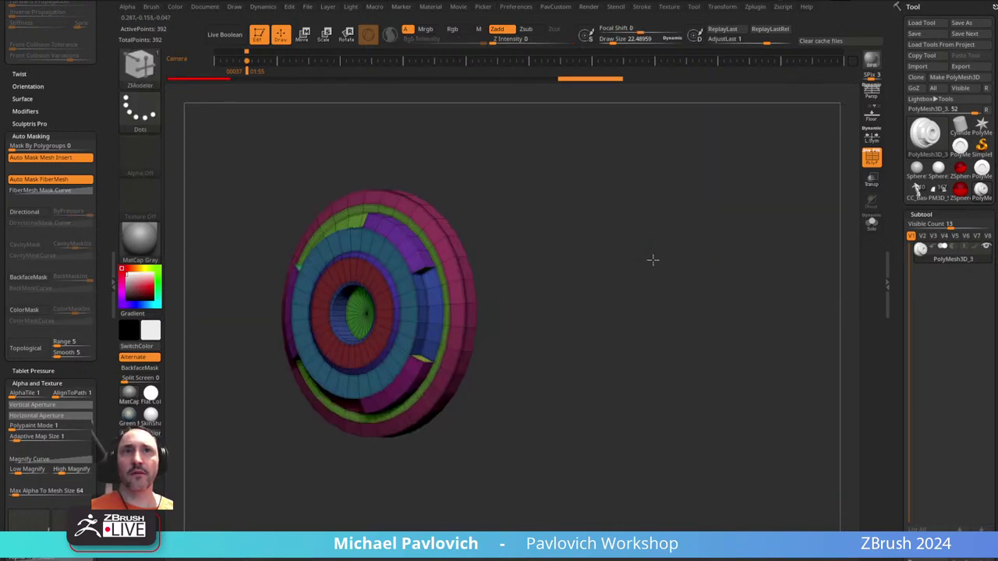
{"action": "left_click_drag", "start_coordinate": [653, 260], "coordinate": [575, 259]}
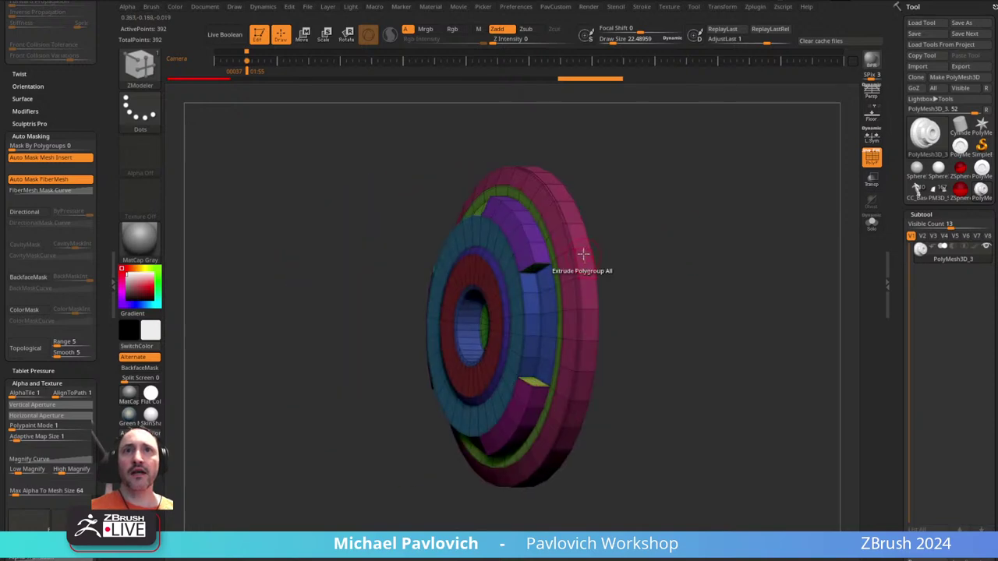
- Give the base disc's outer side wall its own polygroup with the edge action PolyGroup on a PolyLoop
{"action": "key", "text": "space"}
{"action": "left_click", "coordinate": [557, 331]}
{"action": "right_click_drag", "start_coordinate": [663, 300], "coordinate": [677, 251], "text": "ctrl"}
{"action": "left_click", "coordinate": [591, 234]}
{"action": "key", "text": "alt"}
{"action": "right_click_drag", "start_coordinate": [686, 217], "coordinate": [632, 328], "text": "alt"}
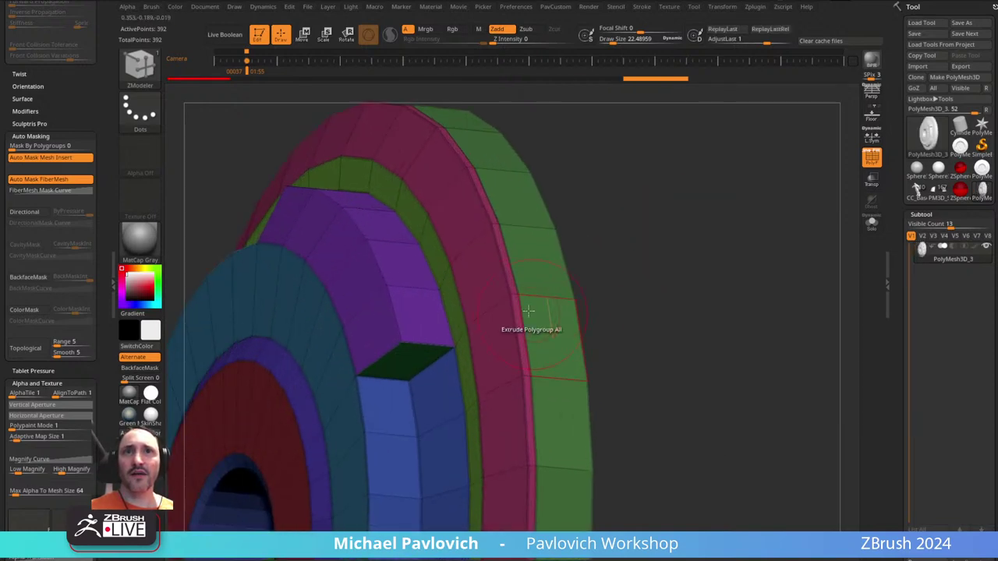
- Delete the extra edge loop between the disc's front face and side wall, using the edge action Insert with Single EdgeLoop
{"action": "key", "text": "space"}
{"action": "left_click", "coordinate": [498, 254]}
{"action": "left_click", "coordinate": [494, 379]}
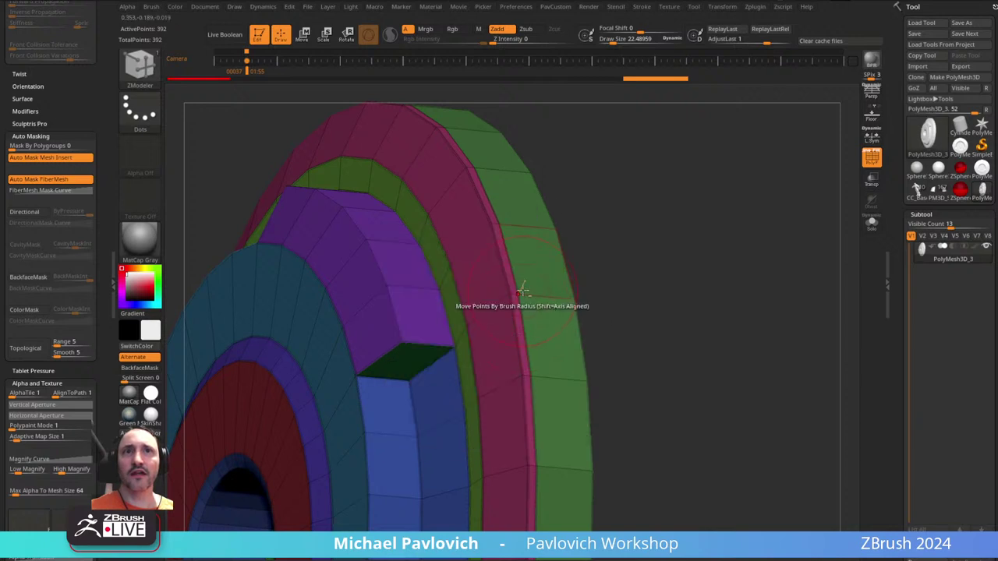
{"action": "left_click", "coordinate": [512, 286], "text": "alt"}
{"action": "key", "text": "ctrl+z"}
{"action": "left_click", "coordinate": [520, 310], "text": "alt"}
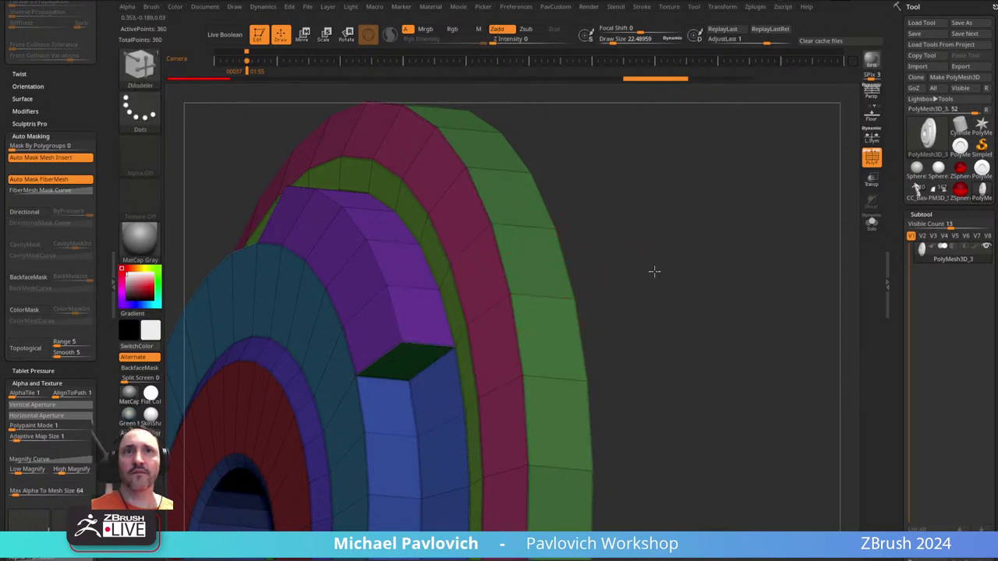
{"action": "right_click_drag", "start_coordinate": [652, 272], "coordinate": [636, 214], "text": "ctrl"}
{"action": "key", "text": "space"}
{"action": "key", "text": "space"}
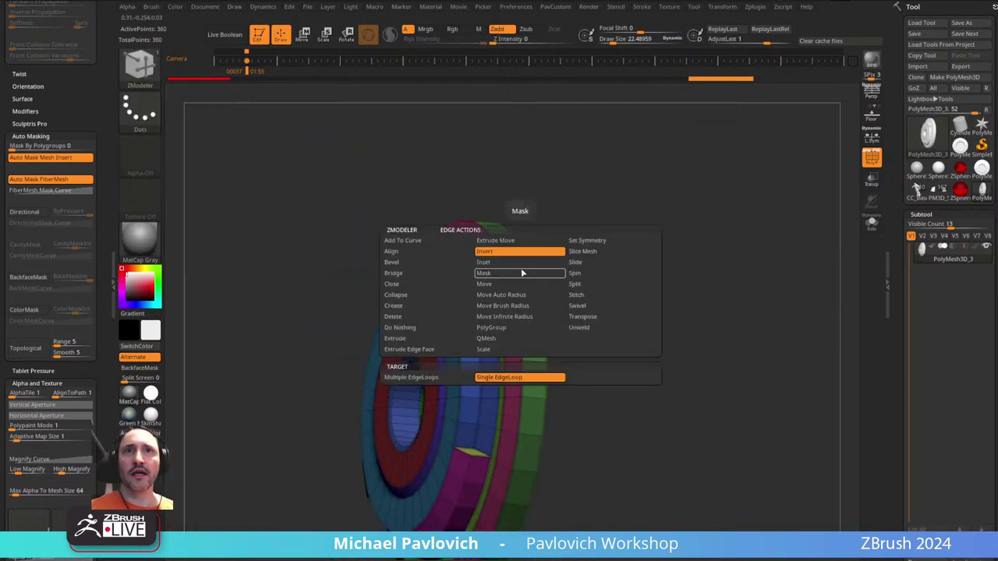
{"action": "key", "text": "ctrl+z"}
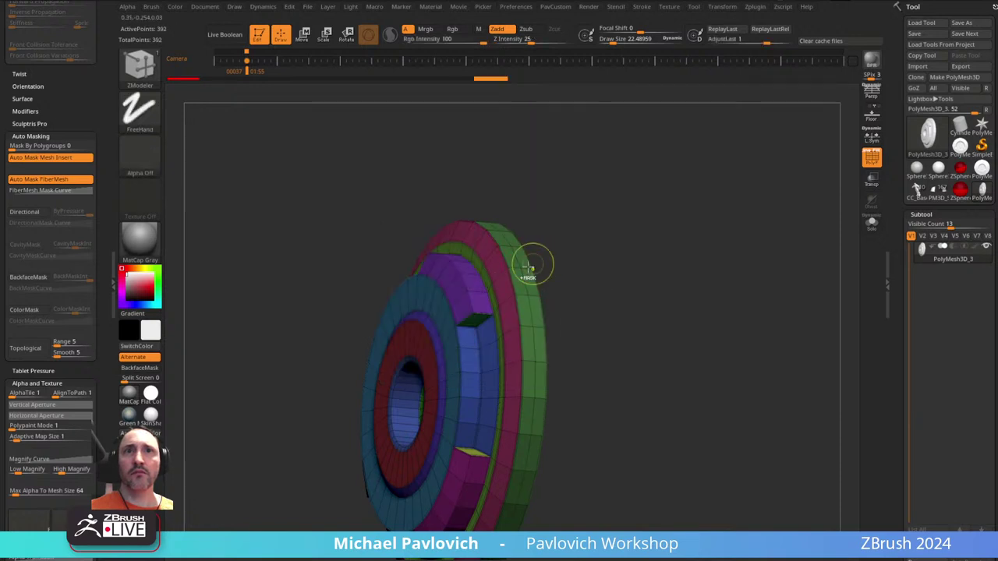
{"action": "key", "text": "ctrl+z"}
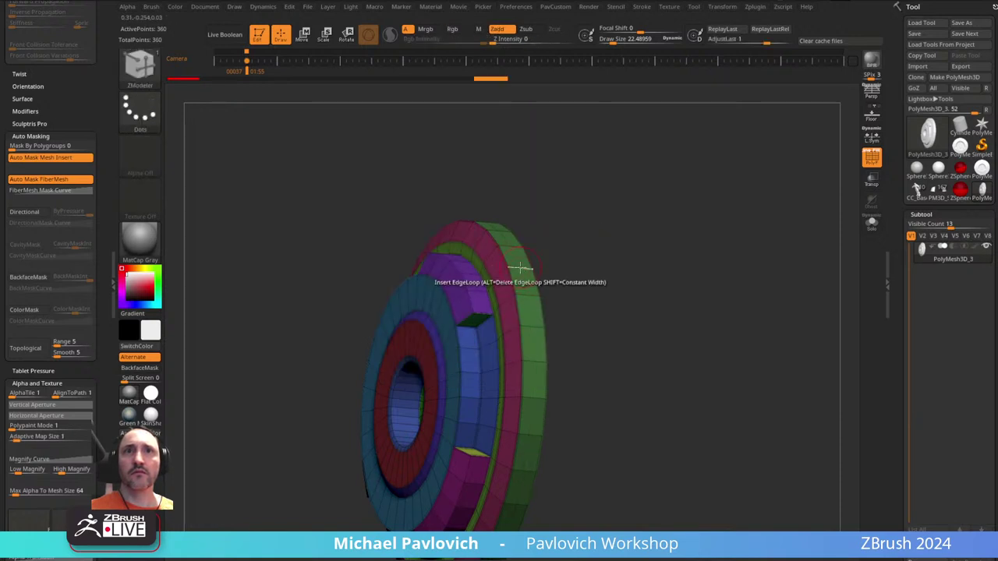
- Assign a different polygroup to the simplified side wall with the edge action PolyGroup on a PolyLoop
{"action": "key", "text": "space"}
{"action": "left_click", "coordinate": [493, 337]}
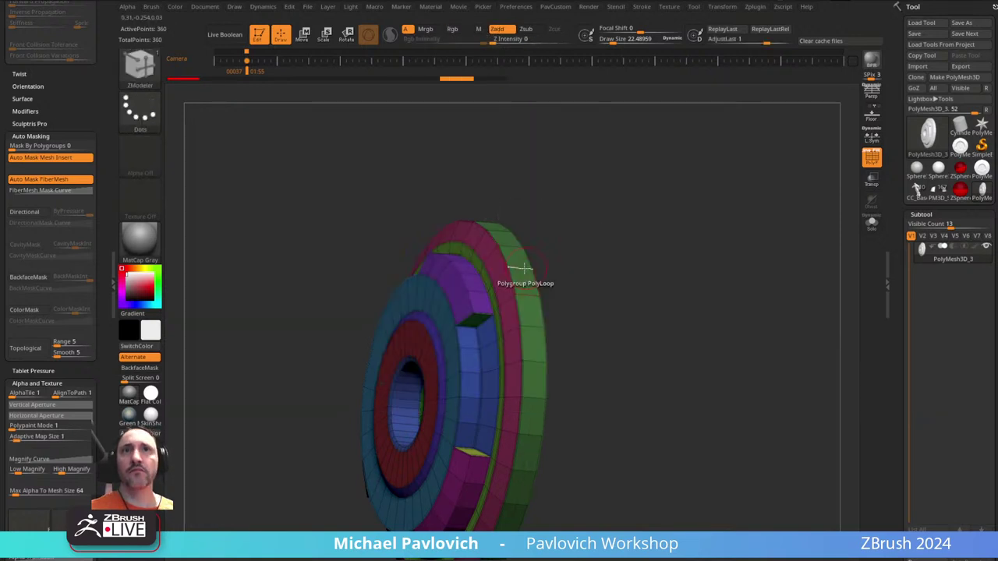
{"action": "left_click", "coordinate": [519, 268]}
{"action": "key", "text": "alt"}
{"action": "key", "text": "alt"}
- Extrude the side wall outward with Polygroup All to add a wider outer ring around the disc
{"action": "right_click_drag", "start_coordinate": [521, 261], "coordinate": [549, 254], "text": "ctrl"}
{"action": "right_click_drag", "start_coordinate": [550, 254], "coordinate": [601, 244]}
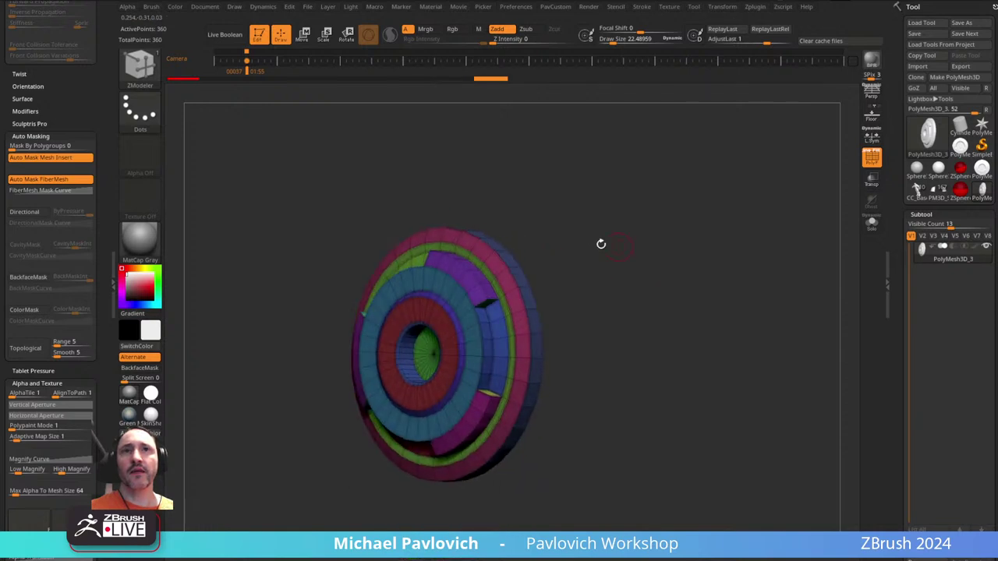
{"action": "right_click_drag", "start_coordinate": [550, 289], "coordinate": [619, 245]}
- Try insetting the outer ring's front face with the polygon action Inset targeting Polygroup Island
{"action": "key", "text": "space"}
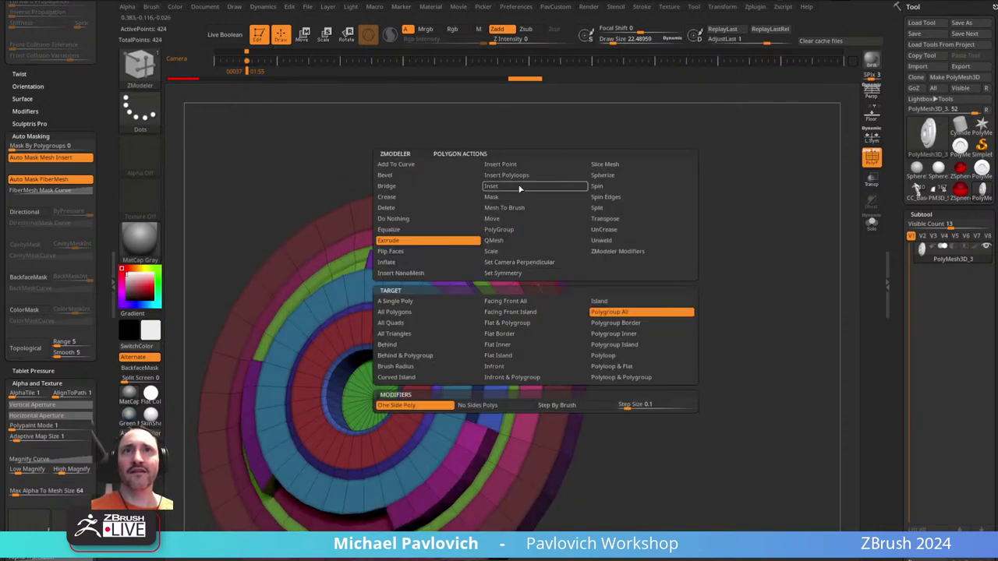
{"action": "left_click", "coordinate": [520, 188]}
{"action": "left_click", "coordinate": [613, 343]}
{"action": "left_click_drag", "start_coordinate": [531, 286], "coordinate": [528, 289]}
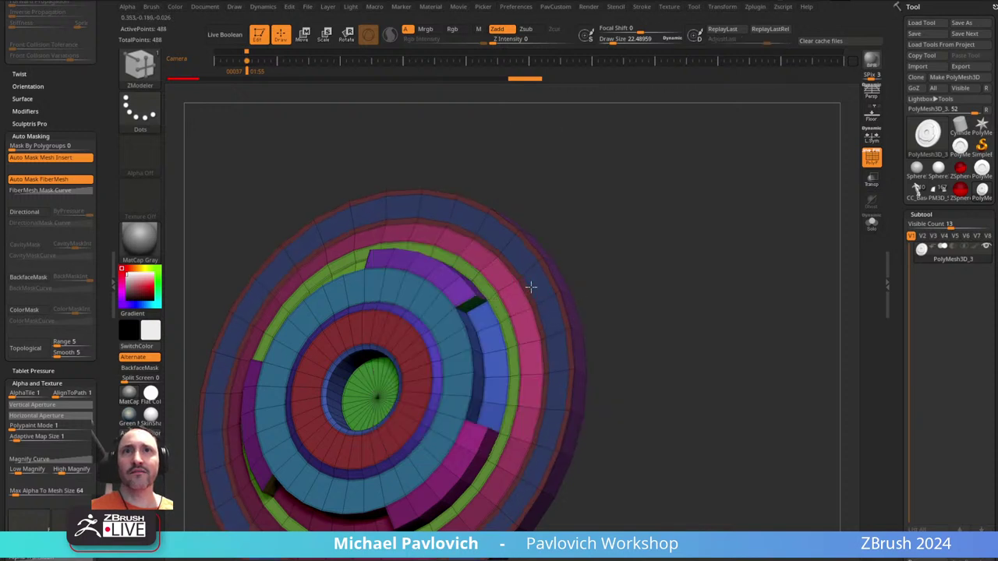
{"action": "key", "text": "ctrl+z"}
- Try extruding the outer ring's front face with the polygon action Extrude targeting Polygroup All
{"action": "key", "text": "space"}
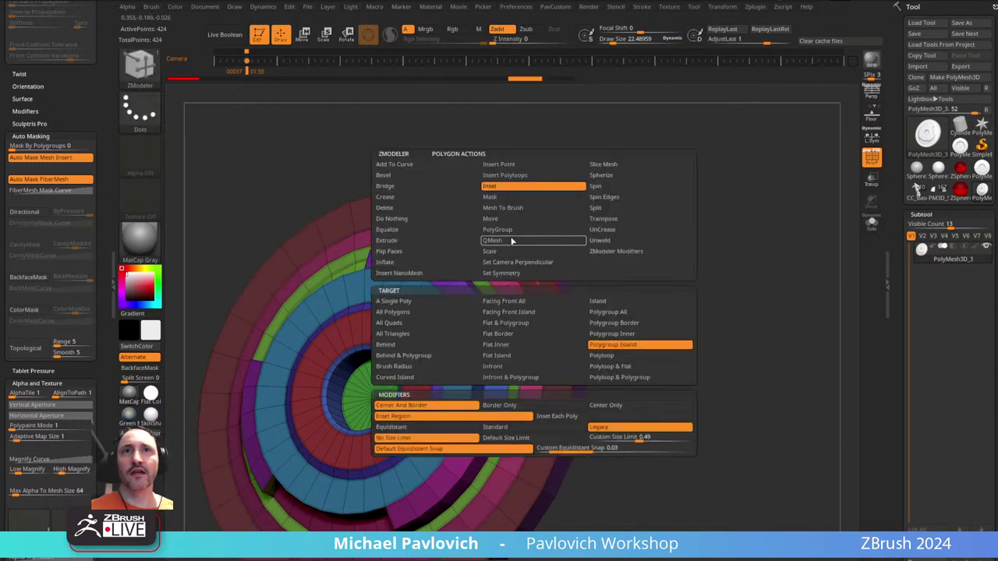
{"action": "left_click", "coordinate": [448, 244]}
{"action": "left_click_drag", "start_coordinate": [526, 291], "coordinate": [541, 254]}
{"action": "left_click_drag", "start_coordinate": [620, 251], "coordinate": [718, 206], "text": "shift"}
{"action": "key", "text": "ctrl+z"}
- Try extruding the outer ring's front face with the Extrude target Polygroup Island, inspect it from the front and undo it
{"action": "key", "text": "space"}
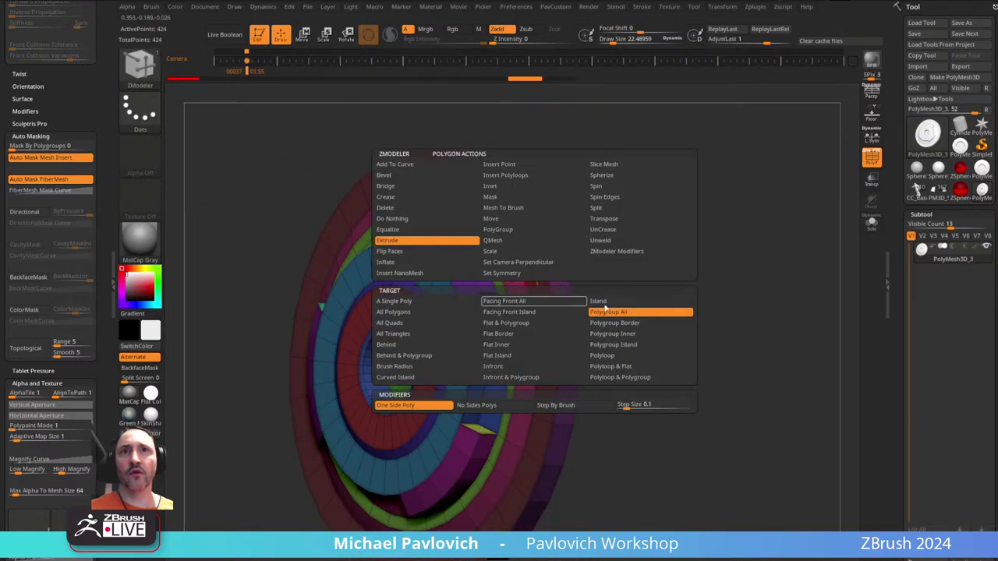
{"action": "left_click", "coordinate": [621, 347]}
{"action": "left_click_drag", "start_coordinate": [540, 286], "coordinate": [516, 281]}
{"action": "left_click_drag", "start_coordinate": [604, 251], "coordinate": [761, 254], "text": "shift"}
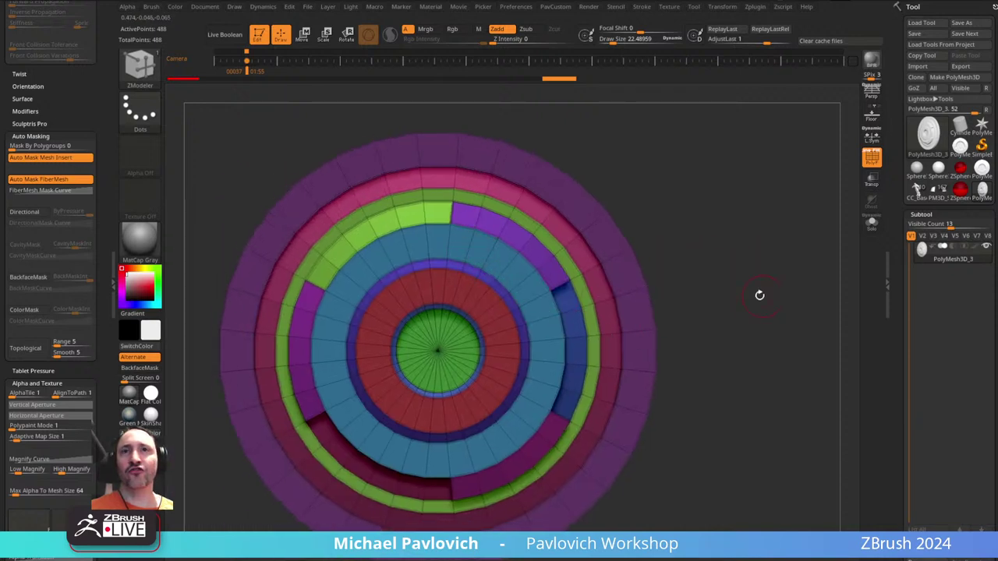
{"action": "left_click_drag", "start_coordinate": [760, 295], "coordinate": [767, 254], "text": "alt"}
{"action": "left_click_drag", "start_coordinate": [705, 250], "coordinate": [731, 252], "text": "alt"}
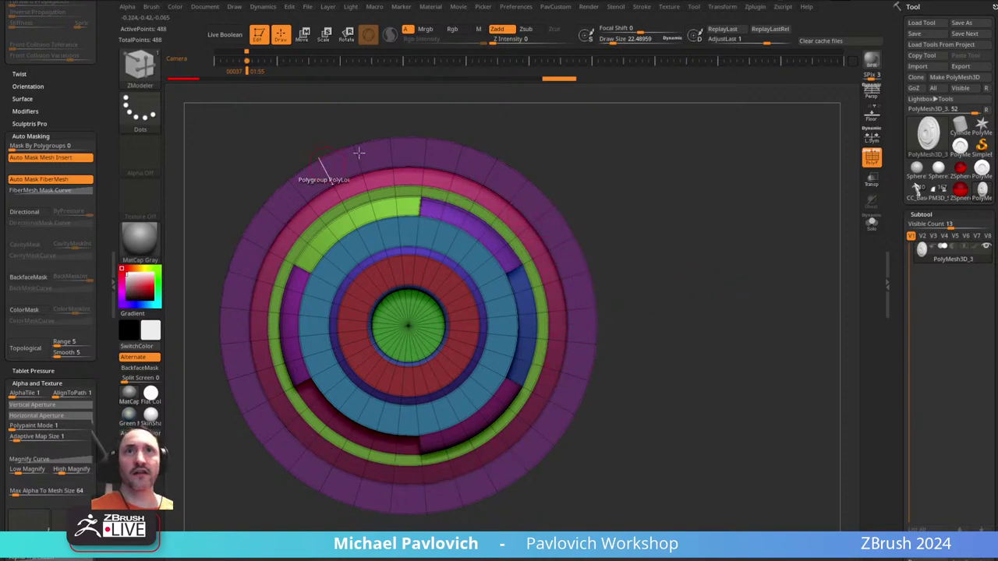
{"action": "left_click_drag", "start_coordinate": [761, 237], "coordinate": [731, 205]}
{"action": "left_click_drag", "start_coordinate": [750, 256], "coordinate": [702, 231]}
{"action": "key", "text": "ctrl+z"}
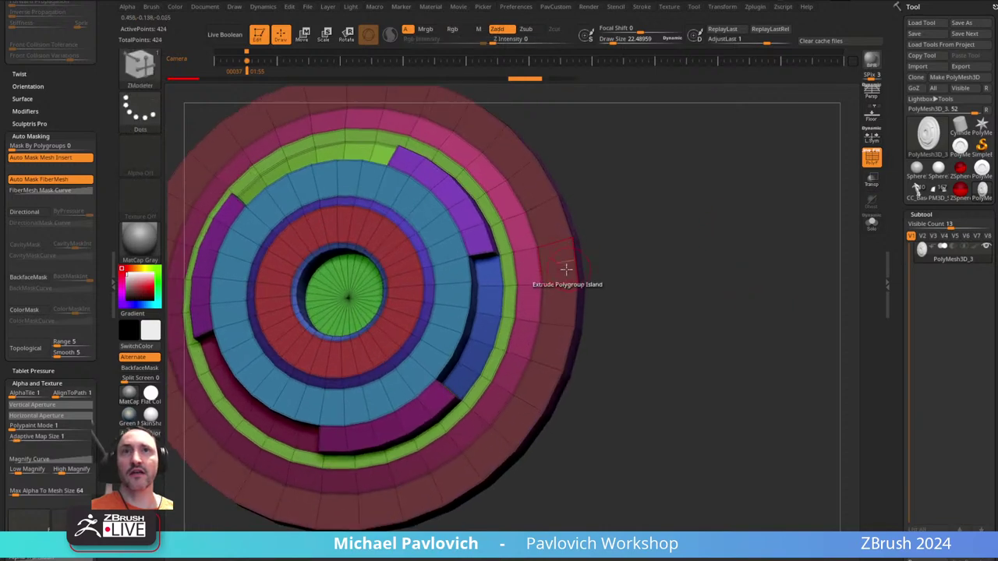
- Inset the outer ring's front face with Polygroup Island to leave a narrow border on both sides
{"action": "key", "text": "space"}
{"action": "left_click", "coordinate": [558, 262]}
{"action": "left_click", "coordinate": [556, 262]}
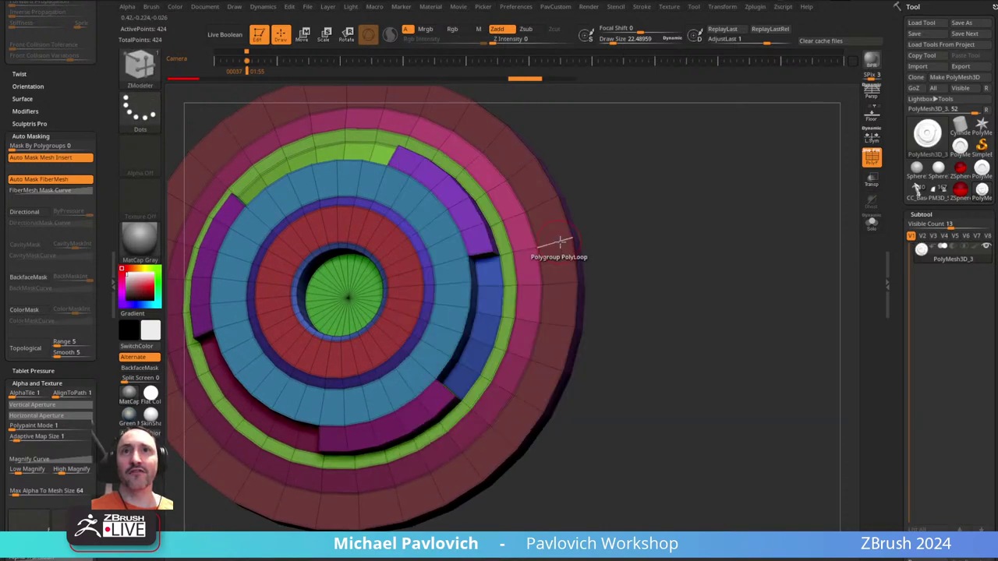
- Raise the inset face of the outer ring with Extrude on the Polygroup Island, moving it without adding new side polygons
{"action": "key", "text": "space"}
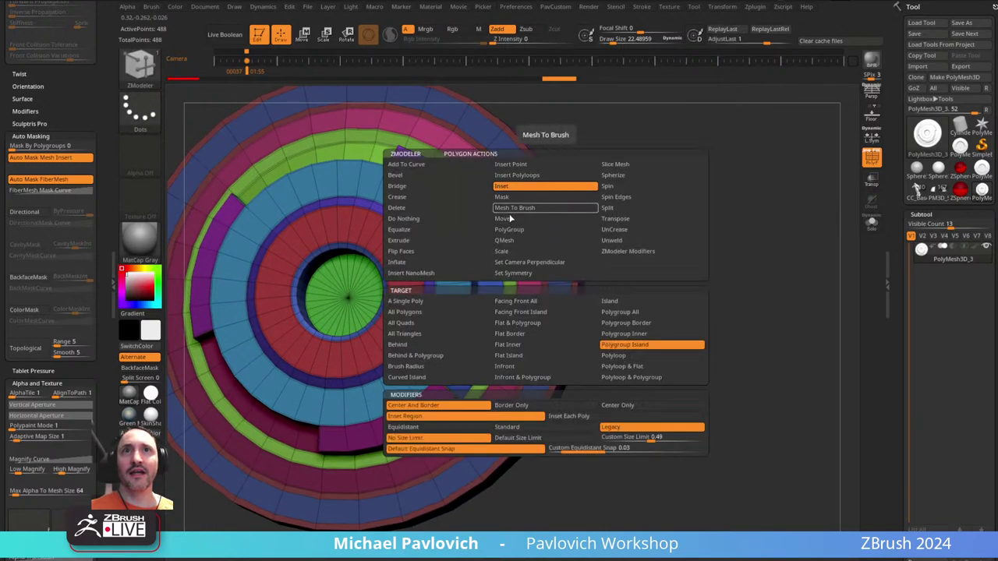
{"action": "left_click", "coordinate": [463, 241]}
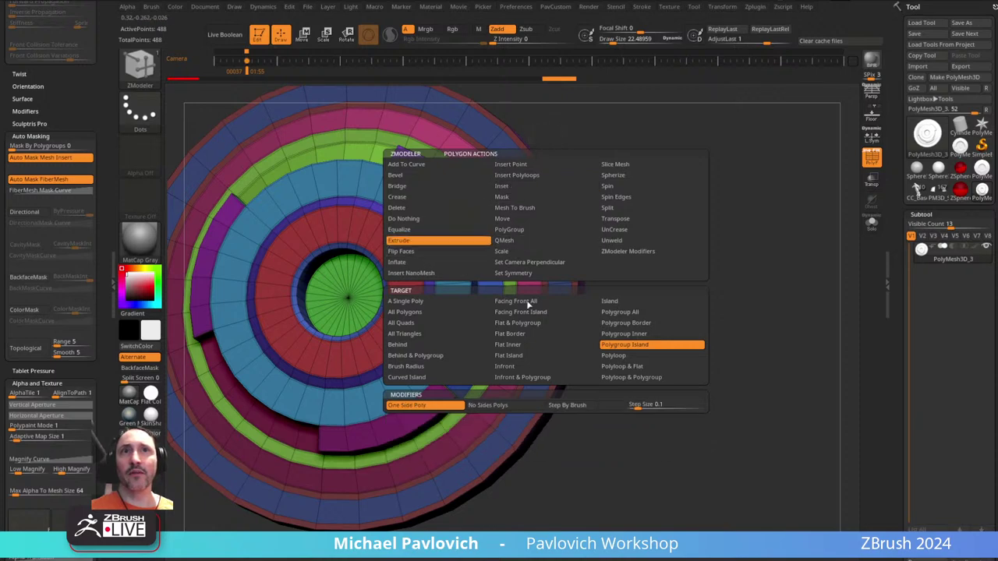
{"action": "left_click_drag", "start_coordinate": [666, 237], "coordinate": [620, 240]}
{"action": "left_click_drag", "start_coordinate": [551, 263], "coordinate": [537, 251]}
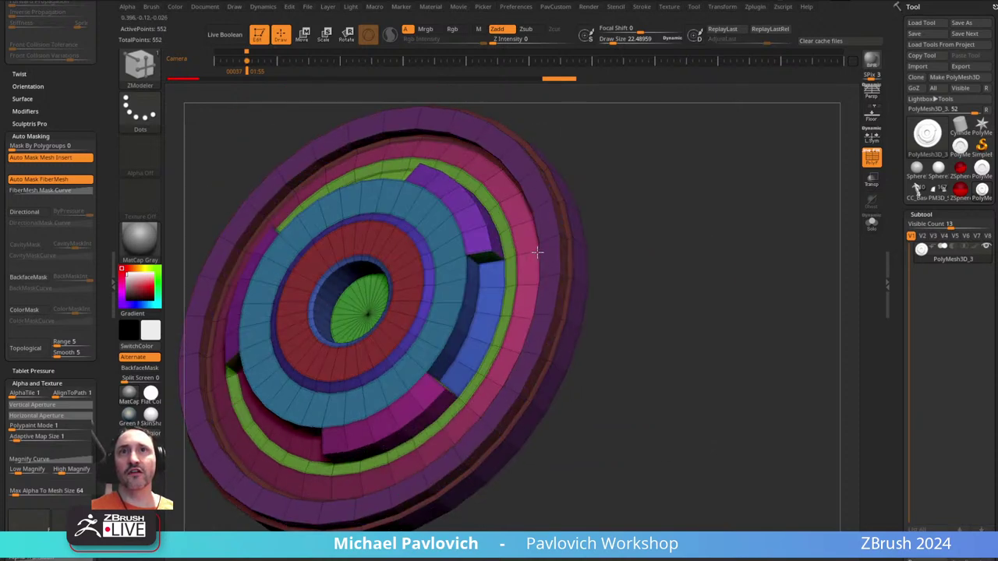
{"action": "key", "text": "ctrl+z"}
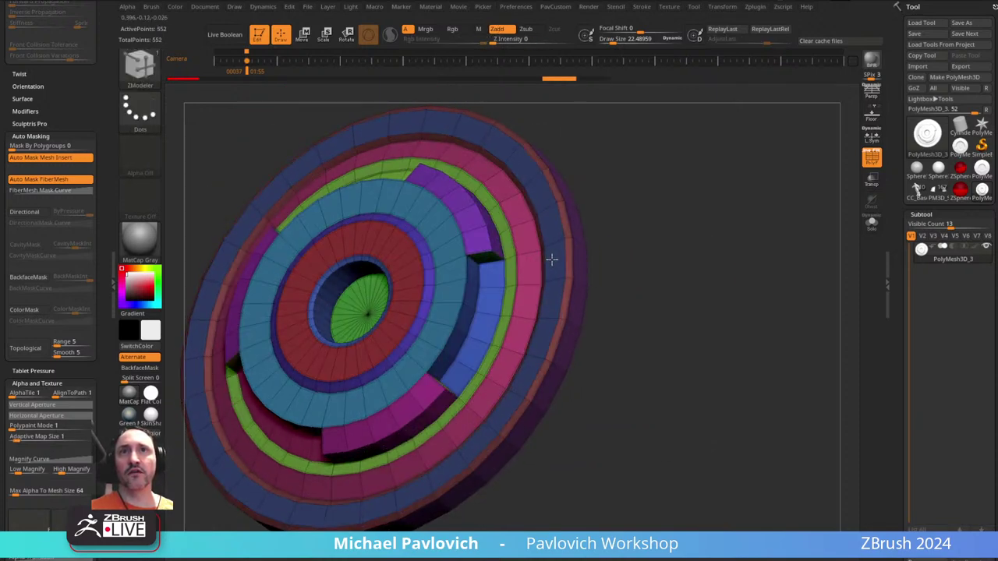
{"action": "left_click_drag", "start_coordinate": [552, 258], "coordinate": [541, 252], "text": "shift"}
{"action": "left_click_drag", "start_coordinate": [628, 241], "coordinate": [673, 239], "text": "shift"}
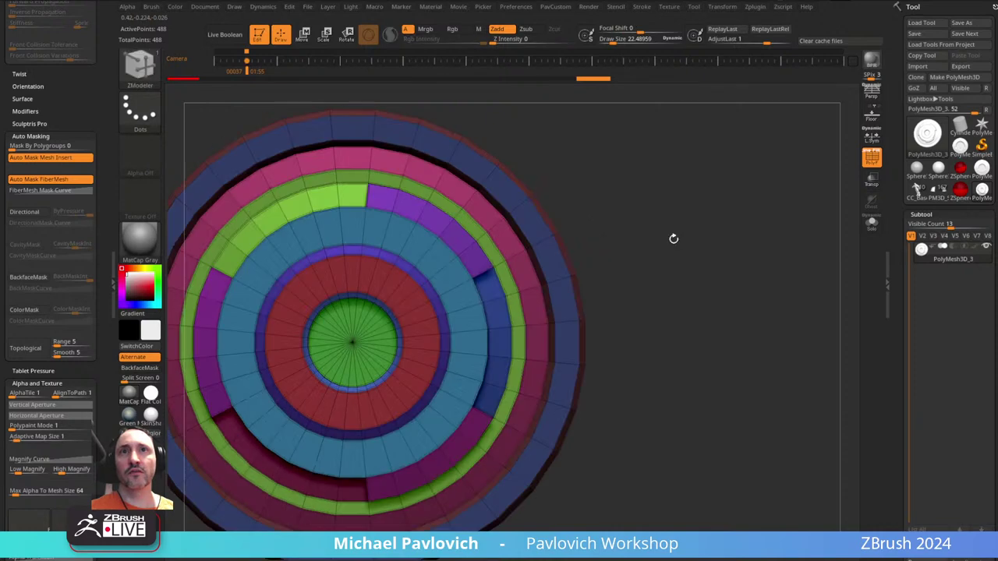
- Crease the port's polygroup borders with Crease PG and hide the polyframe to show the clean surface
{"action": "key", "text": "2"}
{"action": "left_click", "coordinate": [693, 435]}
{"action": "left_click_drag", "start_coordinate": [683, 311], "coordinate": [742, 265], "text": "alt"}
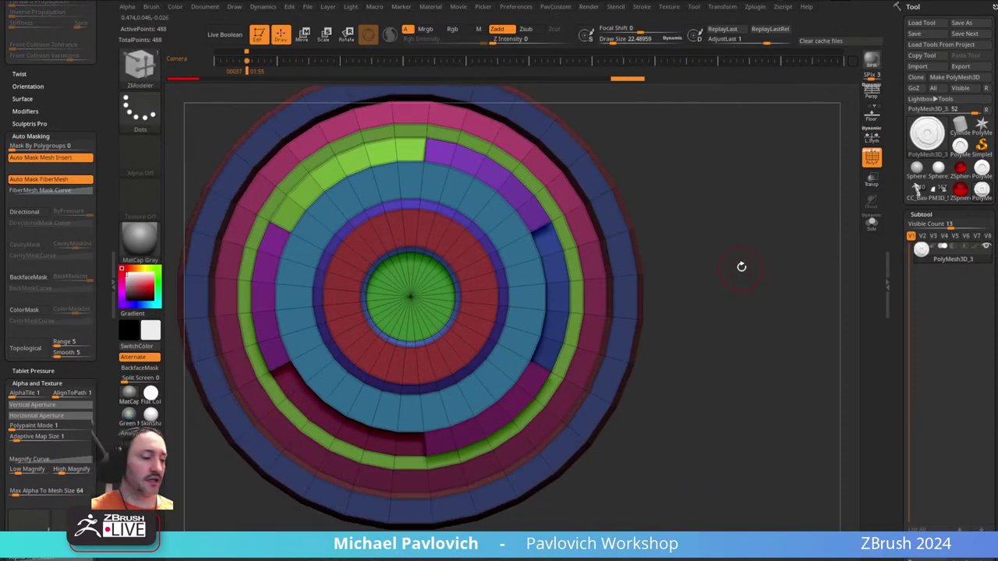
{"action": "left_click", "coordinate": [871, 159]}
{"action": "left_click_drag", "start_coordinate": [768, 214], "coordinate": [694, 274], "text": "alt"}
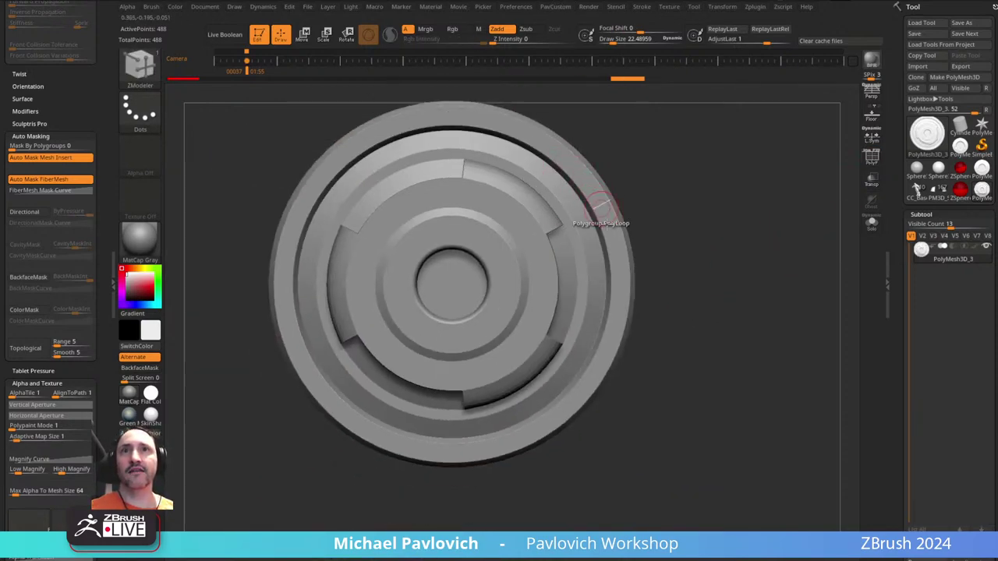
- Set the crease level to 2 and the dynamic smooth subdivision level to 4, and check the port's rounded edges
{"action": "right_click_drag", "start_coordinate": [770, 268], "coordinate": [800, 258]}
{"action": "key", "text": "space"}
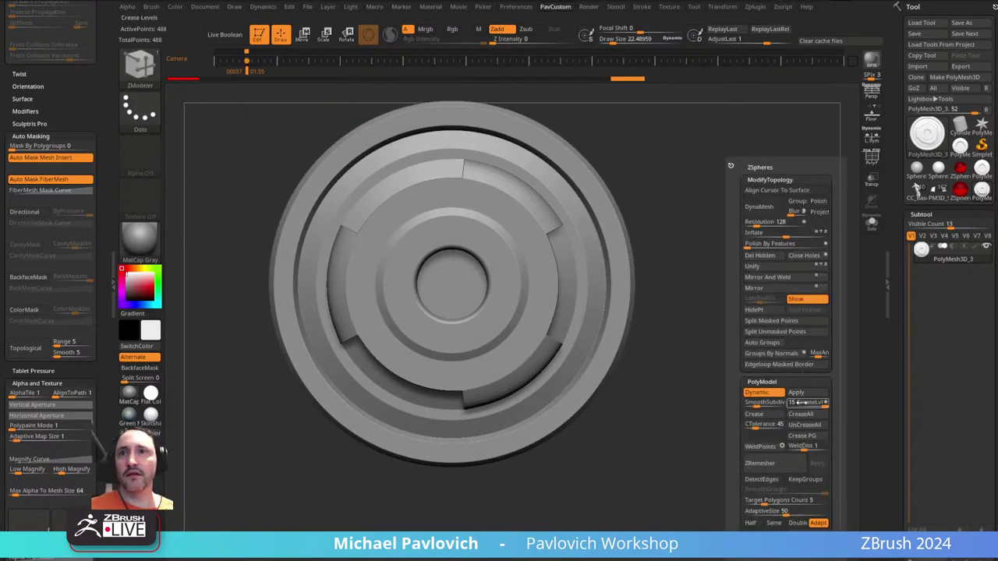
{"action": "key", "text": "Return"}
{"action": "left_click", "coordinate": [758, 404]}
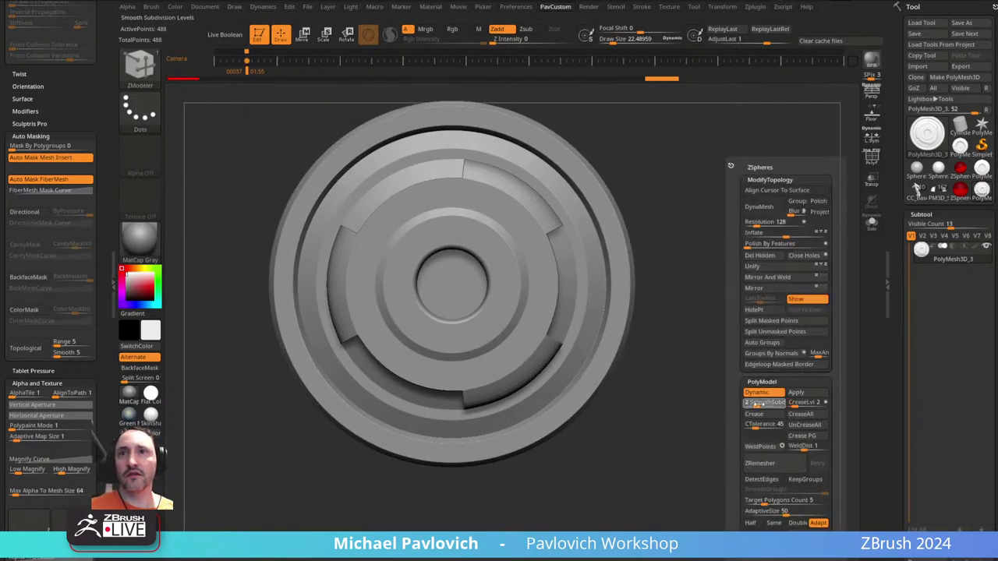
{"action": "type", "text": "4"}
{"action": "key", "text": "Return"}
{"action": "right_click_drag", "start_coordinate": [730, 398], "coordinate": [680, 301], "text": "ctrl"}
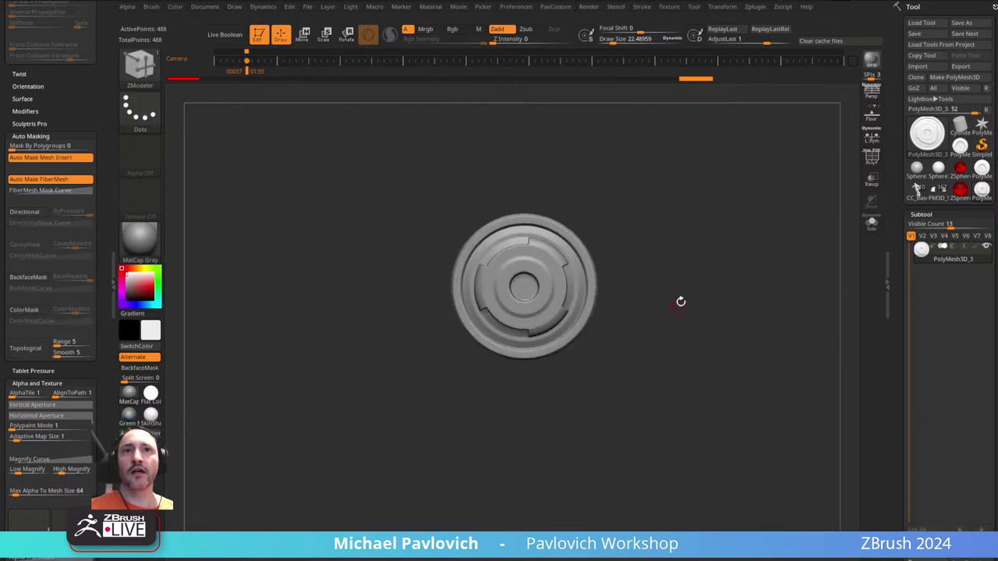
{"action": "right_click_drag", "start_coordinate": [747, 320], "coordinate": [663, 426]}
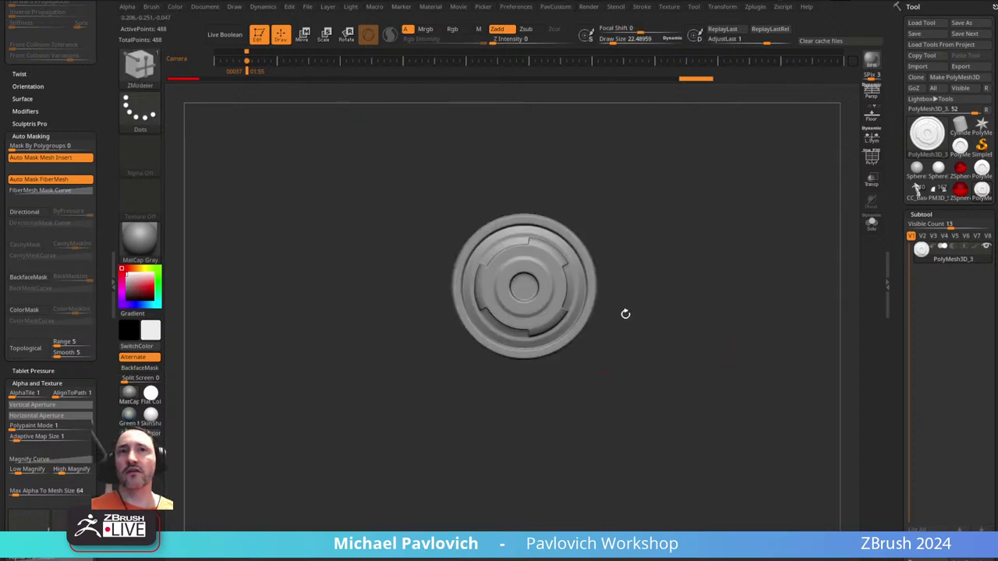
{"action": "right_click_drag", "start_coordinate": [688, 266], "coordinate": [749, 319], "text": "ctrl"}
- Show the polyframe again, duplicate the port subtool and reselect the original PolyMesh3D_3
{"action": "left_click", "coordinate": [872, 157]}
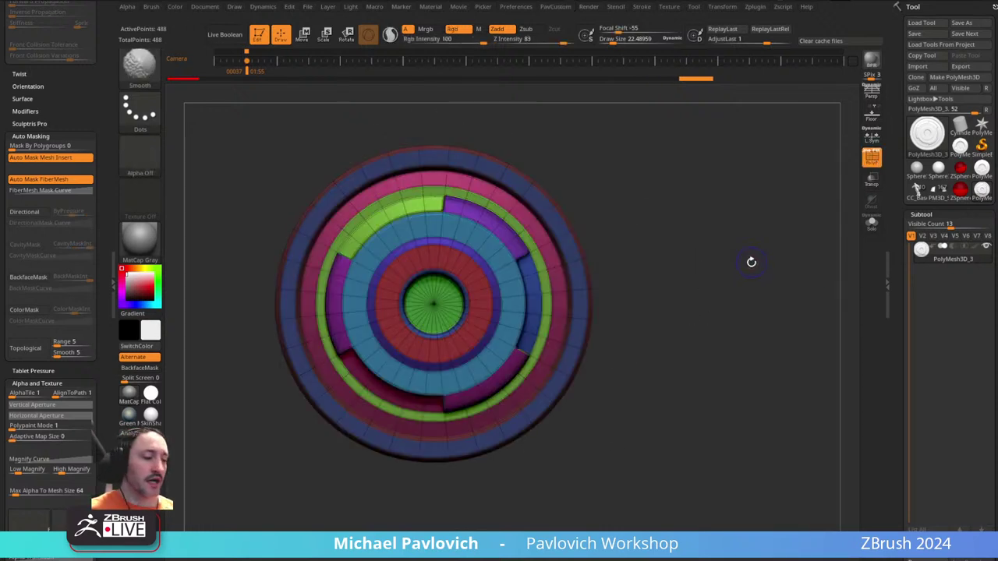
{"action": "mouse_move", "coordinate": [713, 286]}
{"action": "right_mouse_down", "text": "ctrl"}
{"action": "mouse_move", "coordinate": [757, 311]}
{"action": "mouse_move", "coordinate": [724, 263]}
{"action": "mouse_move", "coordinate": [700, 300]}
{"action": "mouse_move", "coordinate": [724, 294]}
{"action": "right_mouse_up", "text": "ctrl"}
{"action": "scroll", "coordinate": [918, 308], "scroll_direction": "down", "scroll_amount": 5}
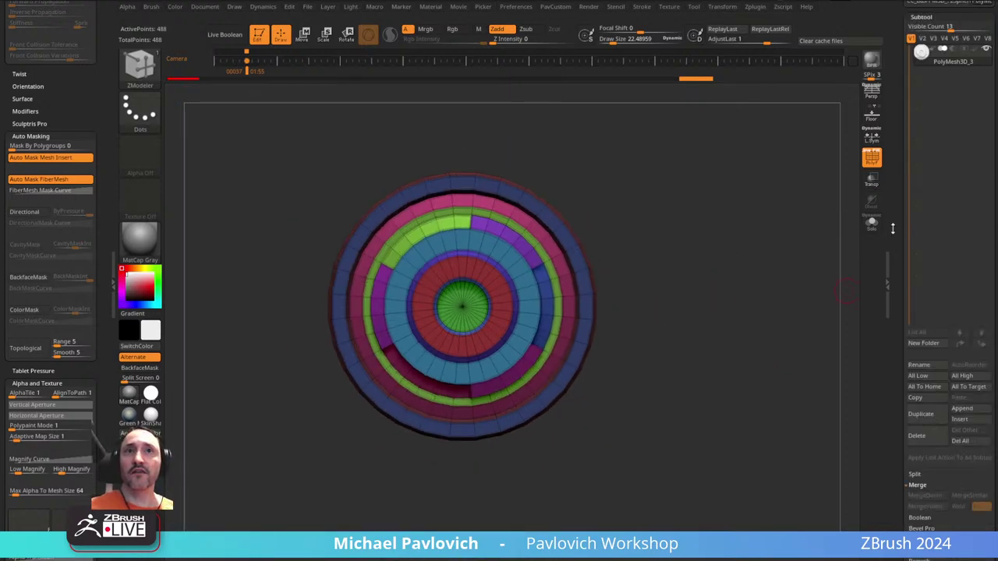
{"action": "left_click", "coordinate": [925, 352]}
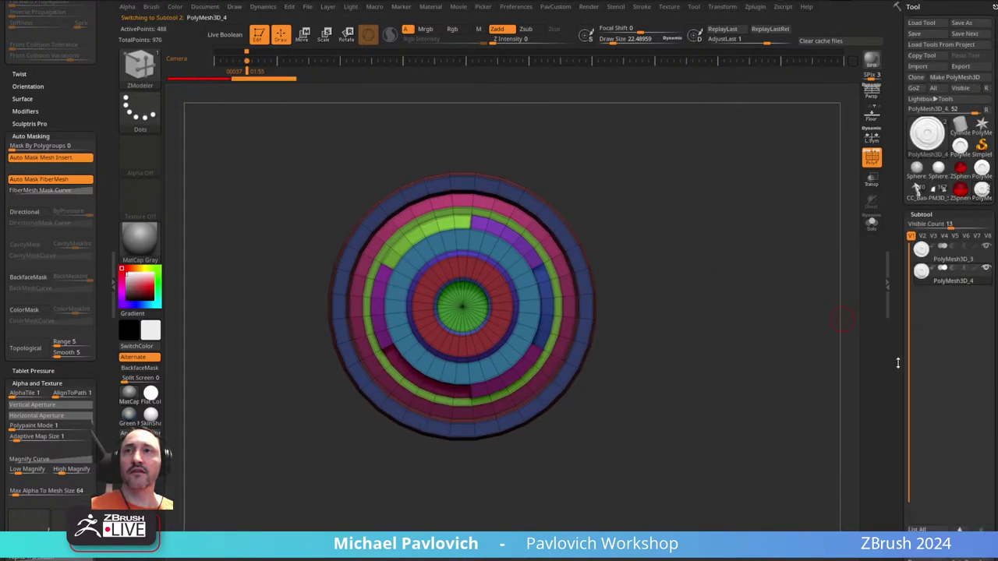
{"action": "left_click", "coordinate": [964, 259]}
- Isolate the original port and collapse an edge loop on its outer ring with the edge action Collapse targeting Polyloop
{"action": "right_click_drag", "start_coordinate": [731, 251], "coordinate": [818, 272], "text": "alt"}
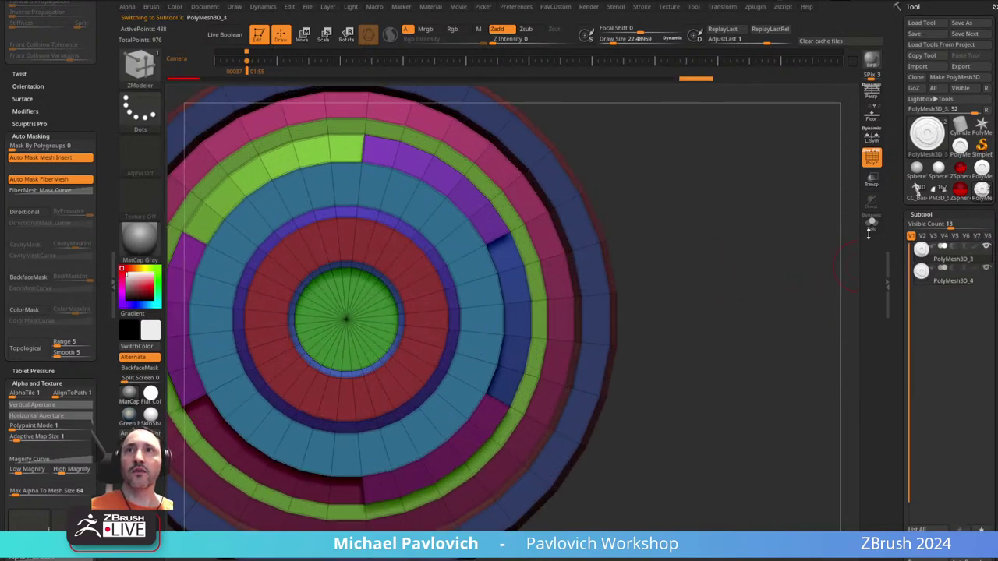
{"action": "left_click_drag", "start_coordinate": [704, 320], "coordinate": [785, 237]}
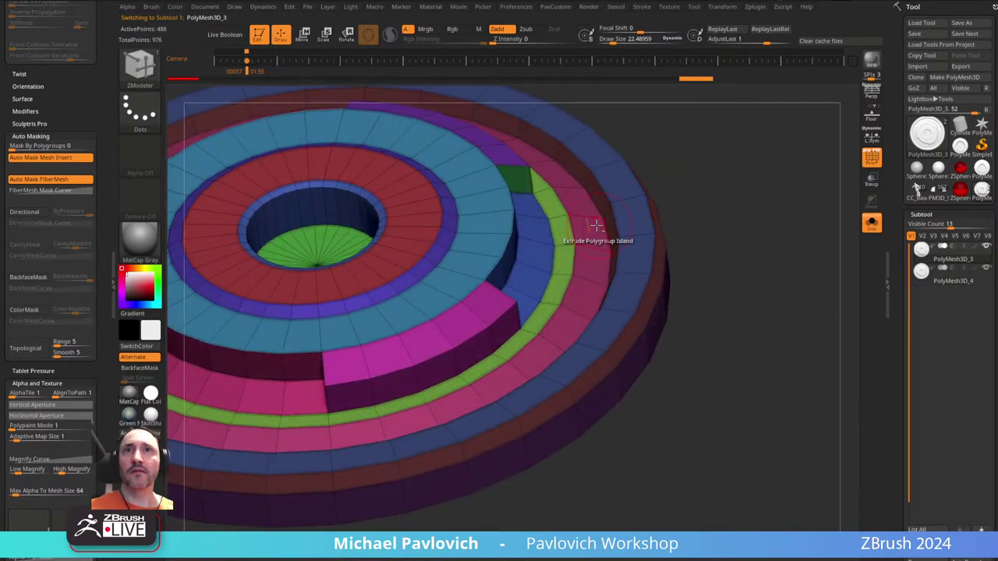
{"action": "key", "text": "space"}
{"action": "left_click", "coordinate": [468, 269]}
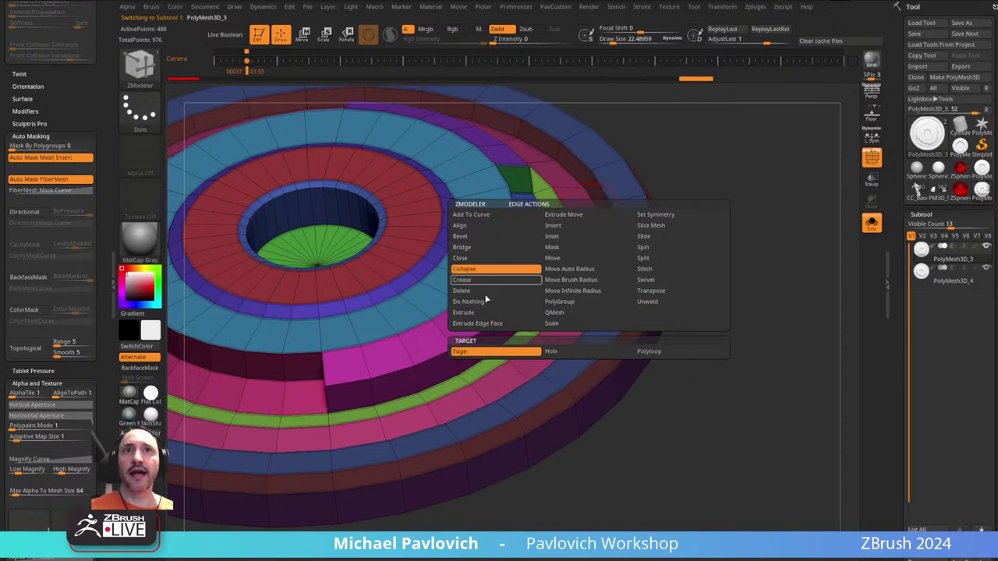
{"action": "left_click", "coordinate": [647, 350]}
{"action": "left_click_drag", "start_coordinate": [751, 209], "coordinate": [700, 228]}
{"action": "left_click", "coordinate": [570, 215]}
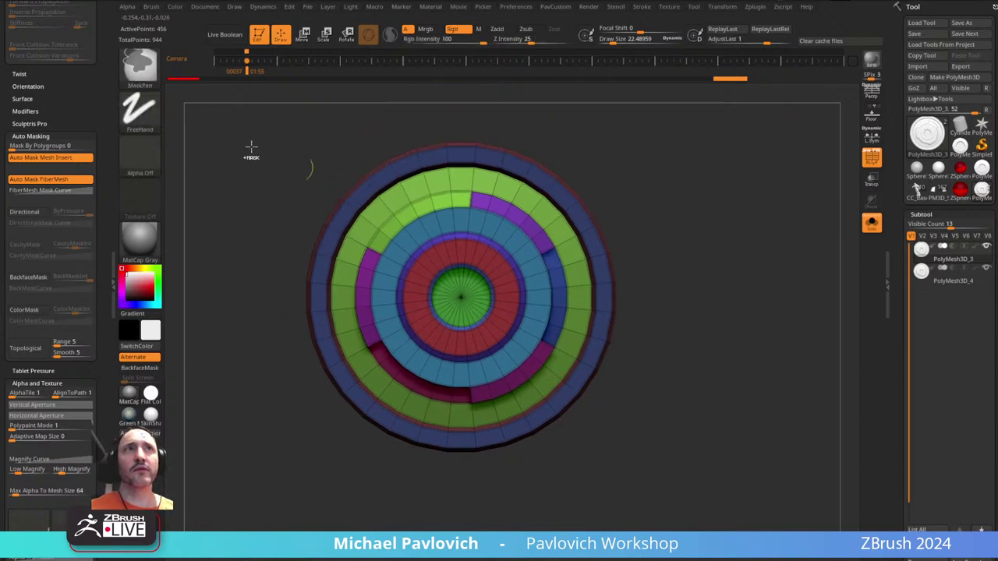
- Mask the port's inner discs with MaskPerfectCircle from the centre, and activate the Move gizmo for the unmasked outer ring
{"action": "left_click", "coordinate": [140, 66], "text": "ctrl"}
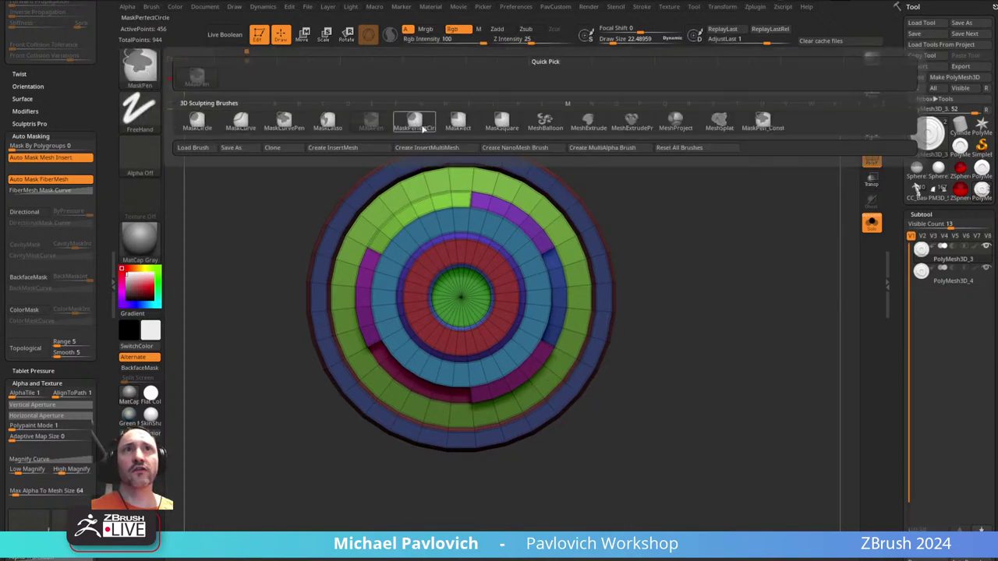
{"action": "left_click", "coordinate": [414, 123]}
{"action": "left_click_drag", "start_coordinate": [461, 296], "coordinate": [597, 402]}
{"action": "key", "text": "w"}
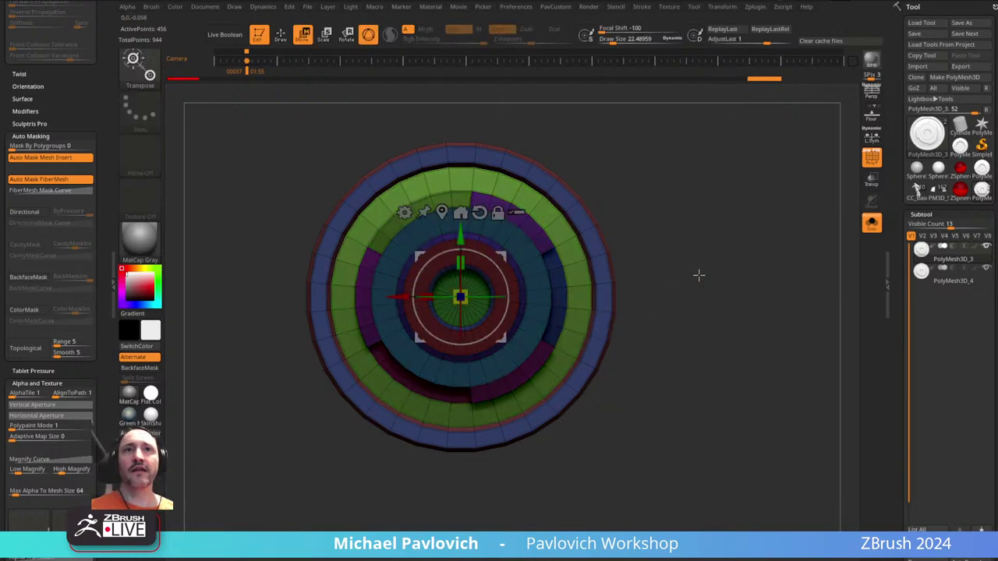
- Try scaling the unmasked outer ring uniformly and in XY with the gizmo, undoing each trial
{"action": "left_click_drag", "start_coordinate": [698, 274], "coordinate": [631, 283]}
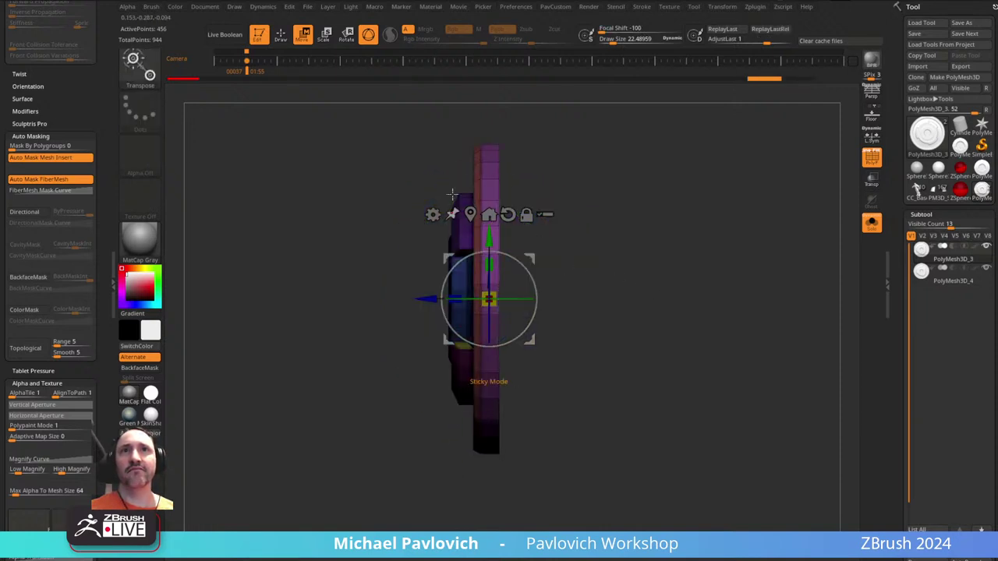
{"action": "left_click_drag", "start_coordinate": [498, 295], "coordinate": [492, 297]}
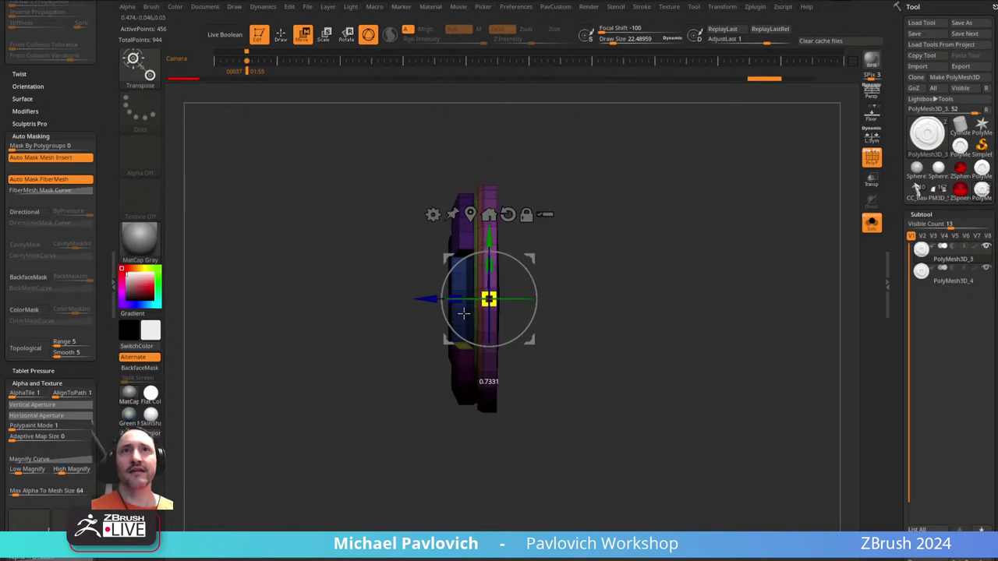
{"action": "left_click_drag", "start_coordinate": [499, 291], "coordinate": [559, 276]}
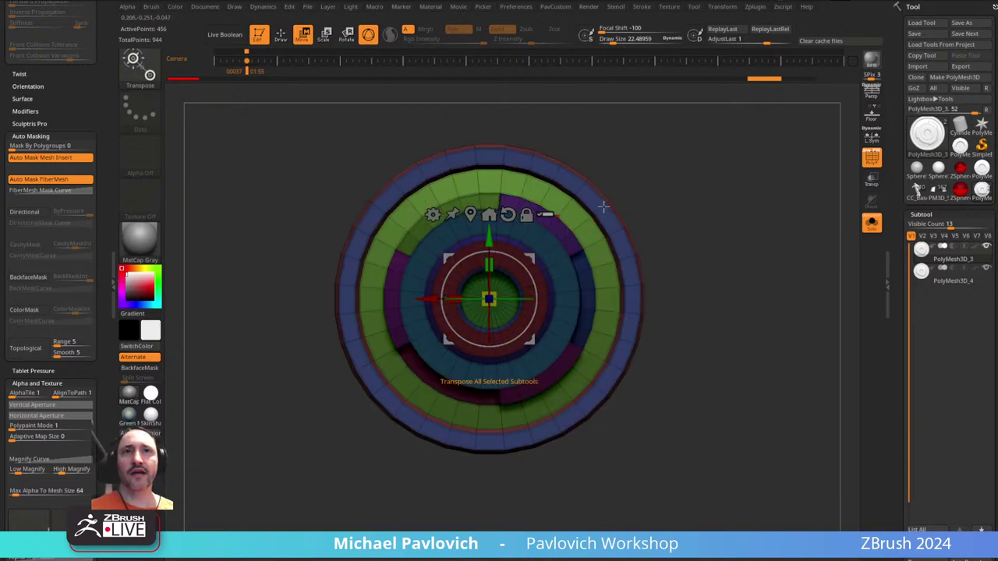
{"action": "left_click_drag", "start_coordinate": [604, 206], "coordinate": [673, 249]}
{"action": "left_click_drag", "start_coordinate": [606, 235], "coordinate": [596, 259]}
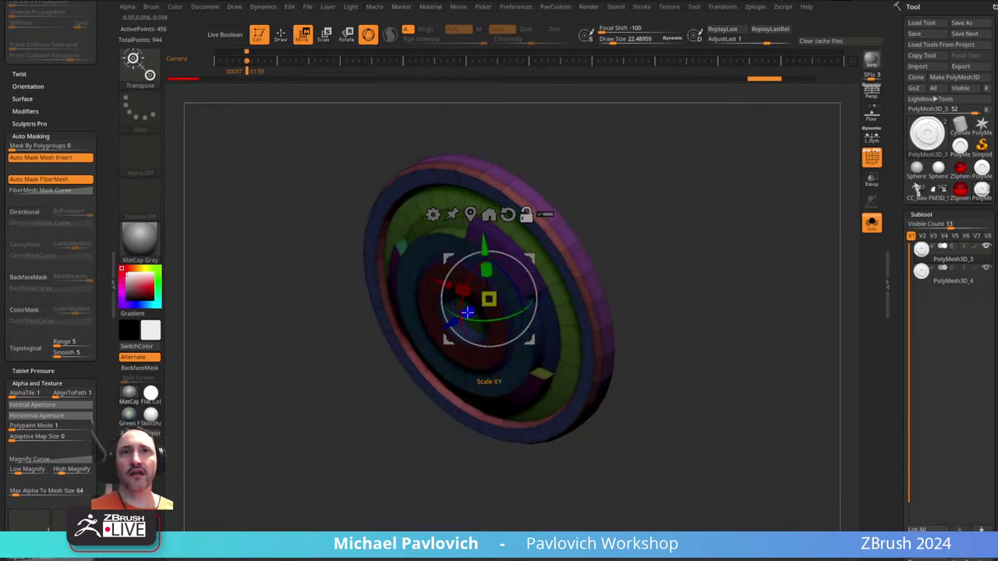
{"action": "left_click_drag", "start_coordinate": [467, 311], "coordinate": [556, 258], "text": "alt"}
{"action": "key", "text": "ctrl+z"}
{"action": "left_click_drag", "start_coordinate": [489, 300], "coordinate": [481, 313]}
{"action": "key", "text": "ctrl+z"}
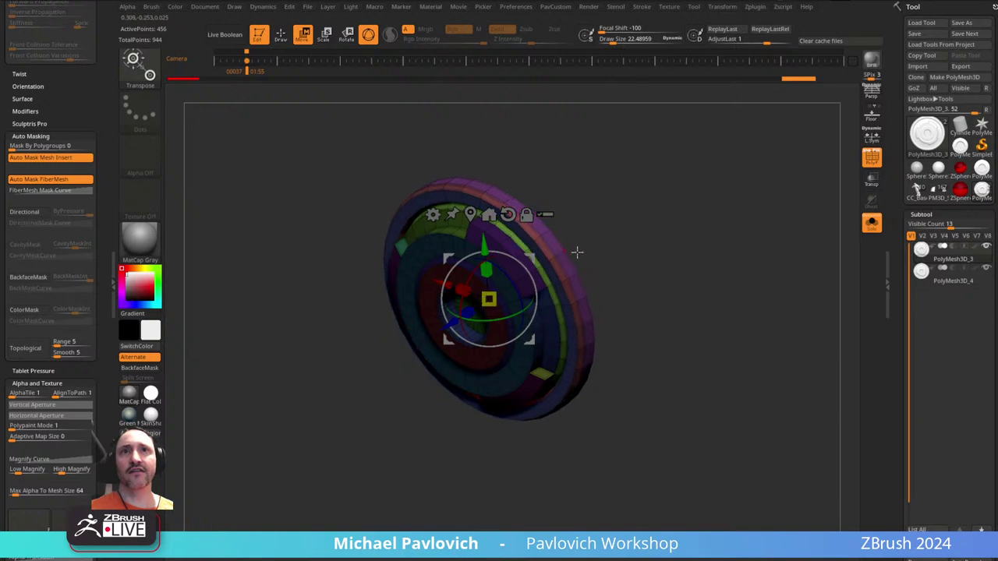
- Scale the unmasked outer ring inward in XY only, bringing it closer to the inner segments
{"action": "left_click_drag", "start_coordinate": [576, 252], "coordinate": [530, 277]}
{"action": "left_click_drag", "start_coordinate": [468, 313], "coordinate": [483, 306], "text": "alt"}
{"action": "mouse_move", "coordinate": [721, 265]}
{"action": "left_mouse_down", "text": "shift"}
{"action": "mouse_move", "coordinate": [677, 263]}
{"action": "mouse_move", "coordinate": [709, 271]}
{"action": "mouse_move", "coordinate": [659, 240]}
{"action": "mouse_move", "coordinate": [655, 258]}
{"action": "mouse_move", "coordinate": [766, 179]}
{"action": "left_mouse_up", "text": "shift"}
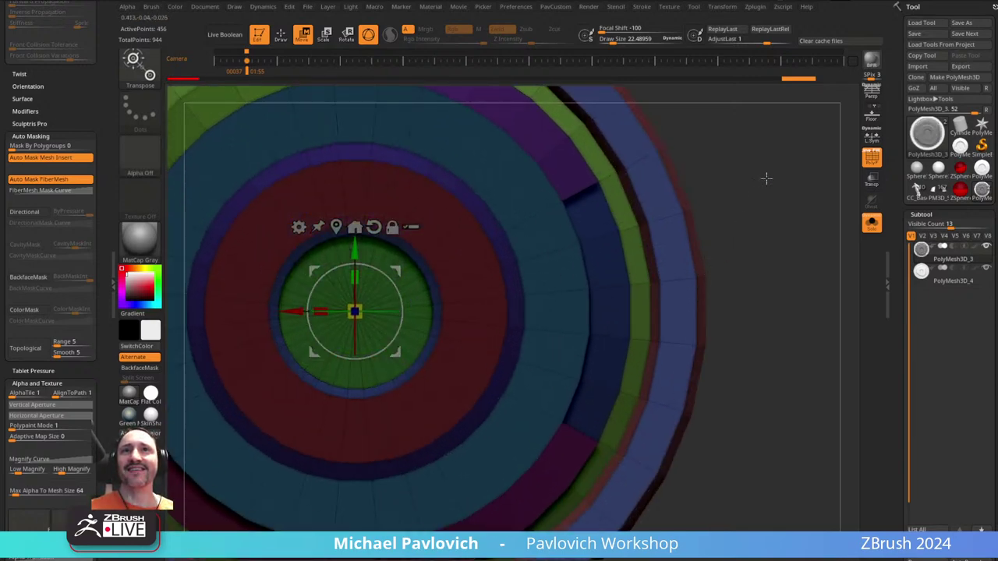
- Return to ZModeler drawing and collapse the edge loop of the green strip between the outer ring and the raised segments
{"action": "key", "text": "q"}
{"action": "left_click", "coordinate": [630, 228]}
{"action": "key", "text": "f"}
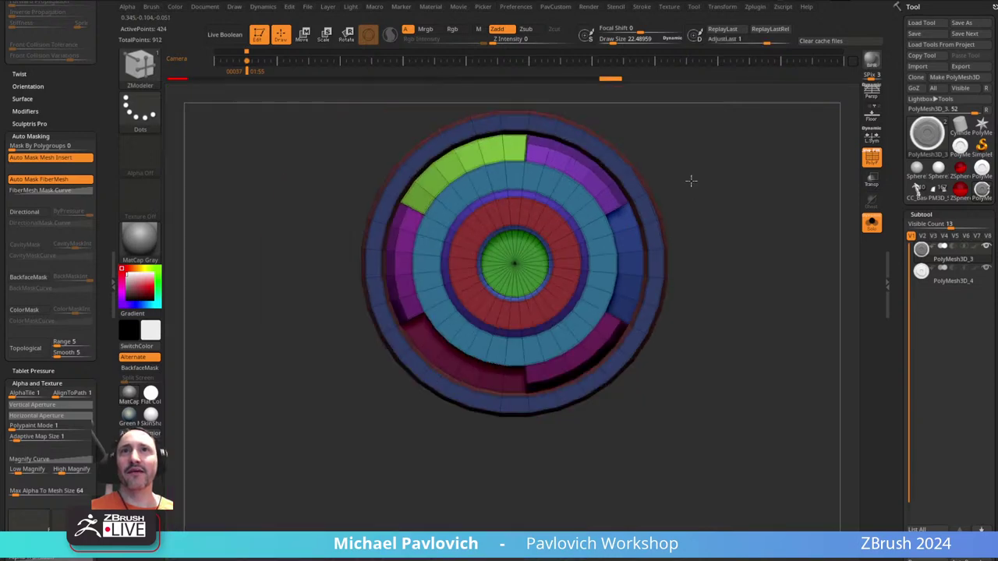
- Insert multiple edge loops around the outer ring with the edge action Insert to give it a rounded profile
{"action": "left_click_drag", "start_coordinate": [691, 181], "coordinate": [635, 267], "text": "alt"}
{"action": "left_click_drag", "start_coordinate": [660, 219], "coordinate": [562, 243]}
{"action": "key", "text": "space"}
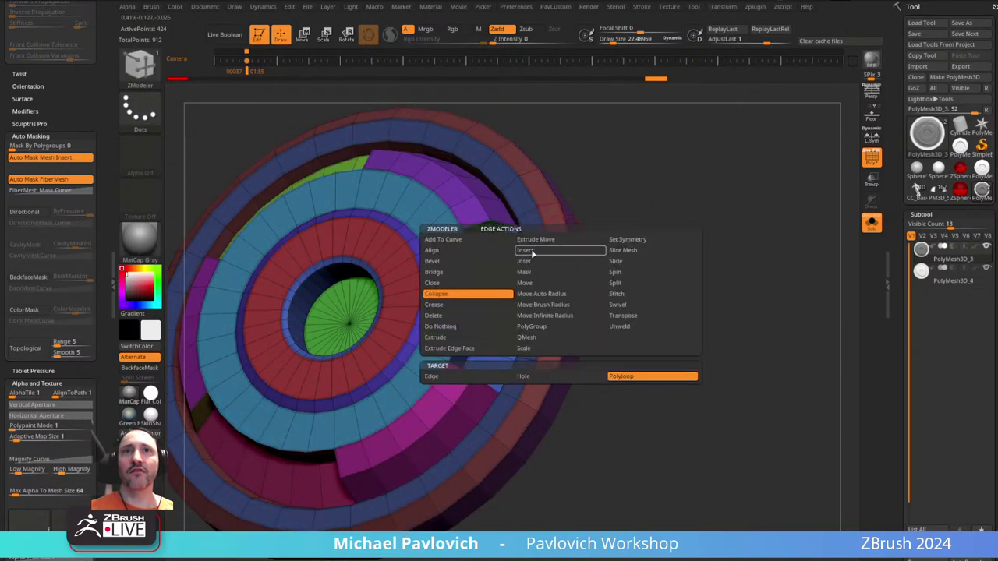
{"action": "left_click", "coordinate": [533, 252]}
{"action": "left_click", "coordinate": [470, 378]}
{"action": "left_click_drag", "start_coordinate": [684, 265], "coordinate": [627, 209]}
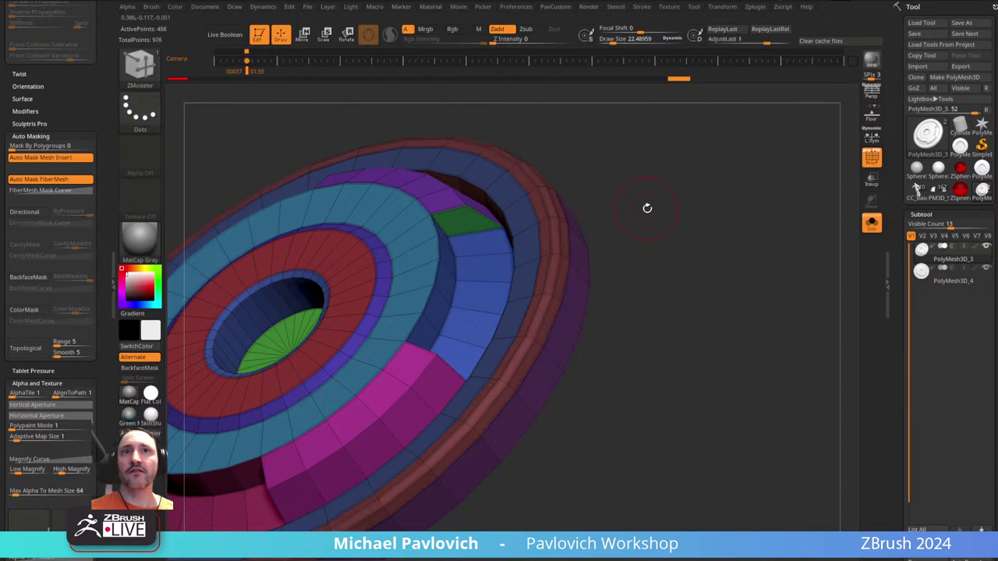
- Regroup the port's polygons with Groups By Normals and inspect the resulting polygroups
{"action": "key", "text": "1"}
{"action": "key", "text": "space"}
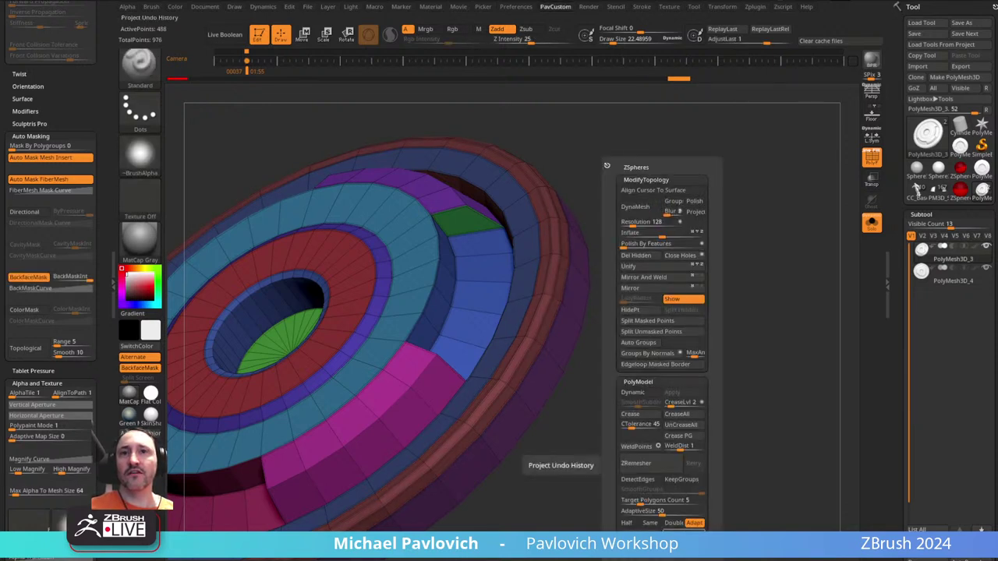
{"action": "left_click", "coordinate": [687, 437]}
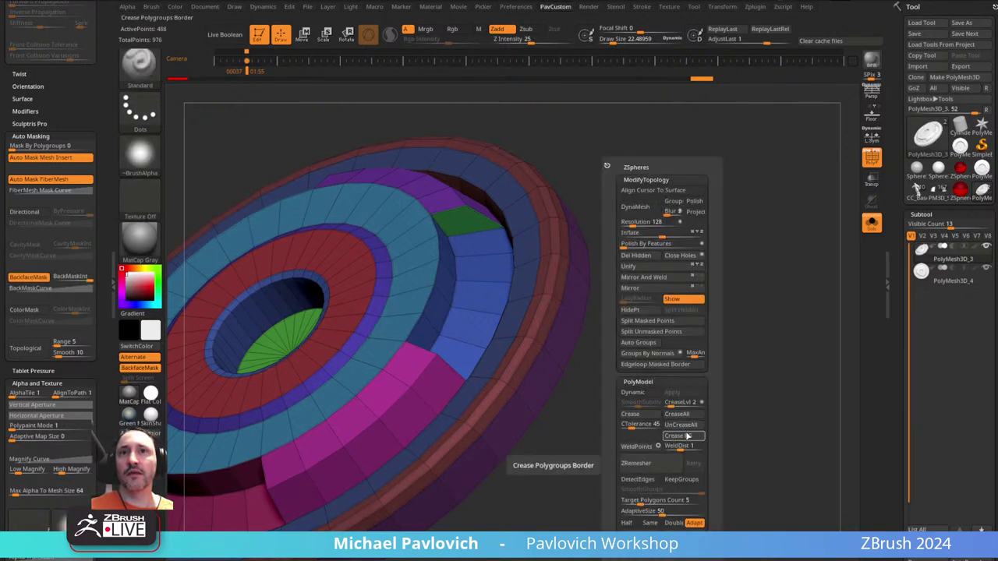
{"action": "left_click", "coordinate": [662, 356]}
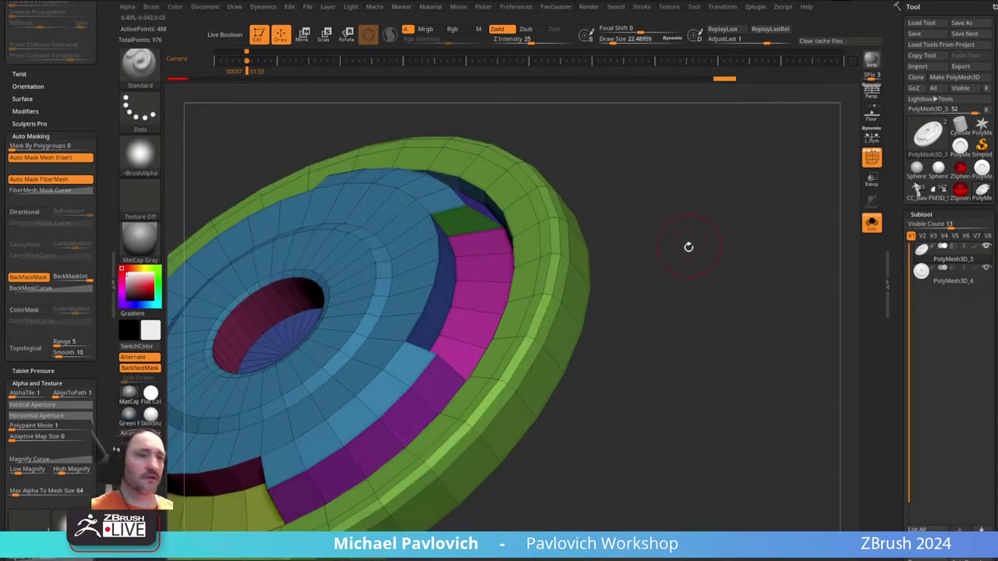
{"action": "mouse_move", "coordinate": [688, 247]}
{"action": "left_mouse_down"}
{"action": "mouse_move", "coordinate": [720, 292]}
{"action": "mouse_move", "coordinate": [717, 316]}
{"action": "mouse_move", "coordinate": [691, 307]}
{"action": "mouse_move", "coordinate": [746, 252]}
{"action": "mouse_move", "coordinate": [672, 259]}
{"action": "left_mouse_up"}
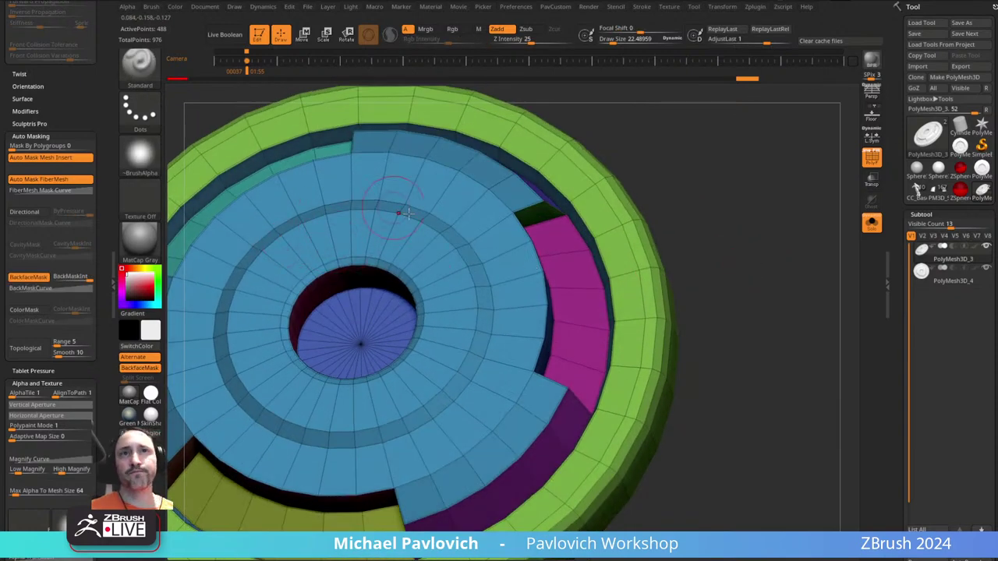
{"action": "mouse_move", "coordinate": [717, 187]}
{"action": "left_mouse_down"}
{"action": "mouse_move", "coordinate": [767, 180]}
{"action": "mouse_move", "coordinate": [758, 140]}
{"action": "left_mouse_up"}
- Select the ZModeler brush and regroup the port with Groups By Normals using a smaller maximum angle
{"action": "key", "text": "b"}
{"action": "key", "text": "z"}
{"action": "key", "text": "m"}
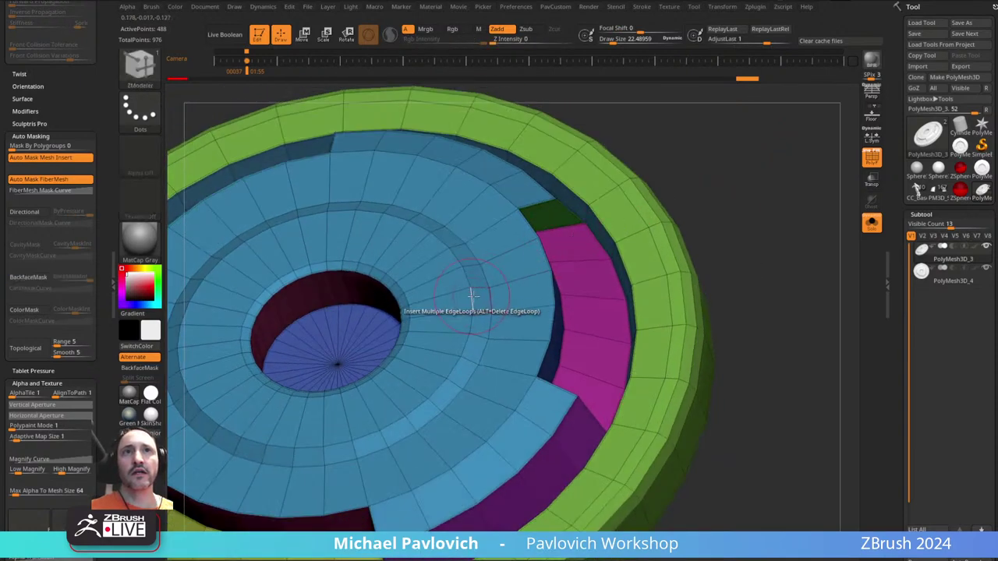
{"action": "key", "text": "space"}
{"action": "left_click", "coordinate": [448, 327]}
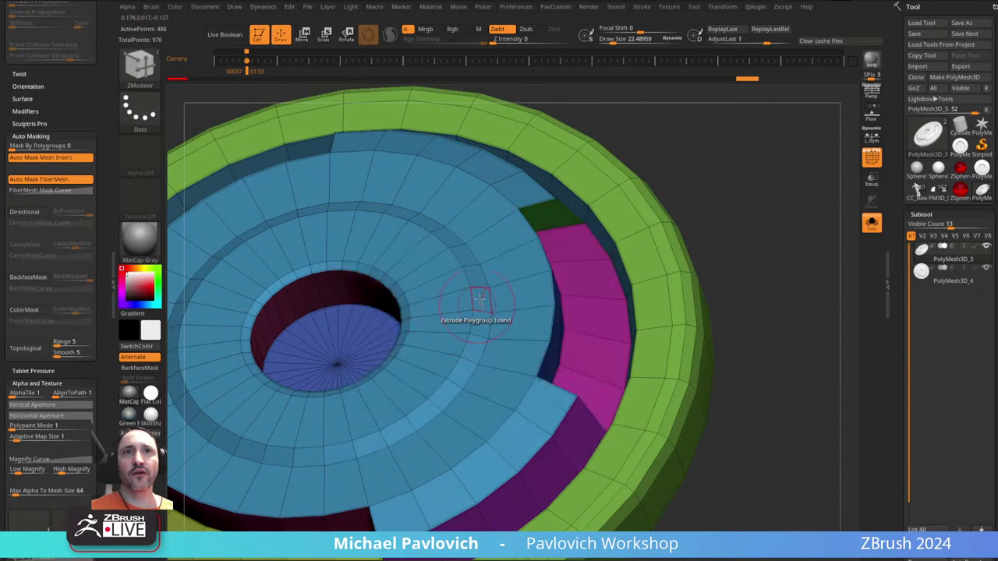
{"action": "key", "text": "2"}
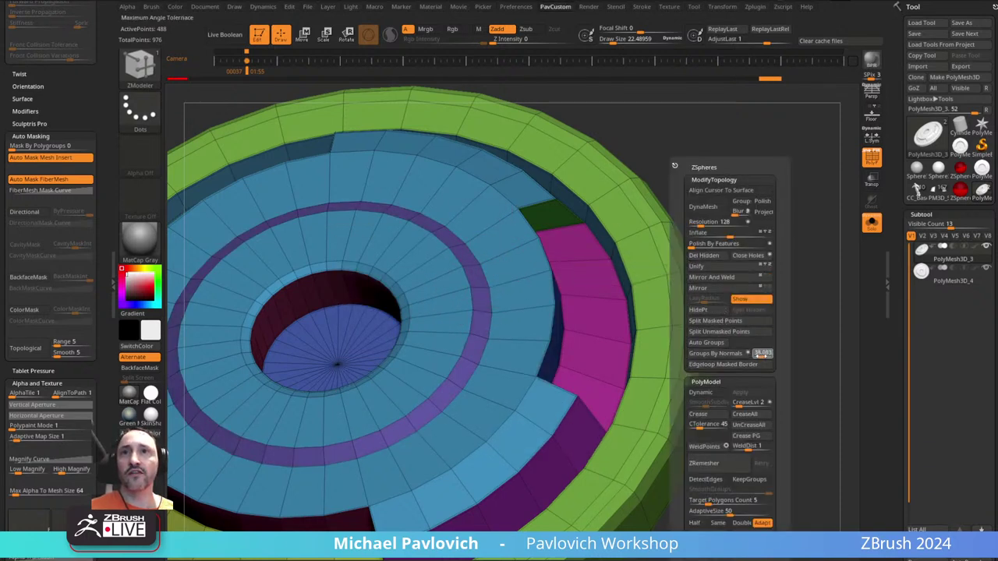
{"action": "left_click", "coordinate": [738, 355]}
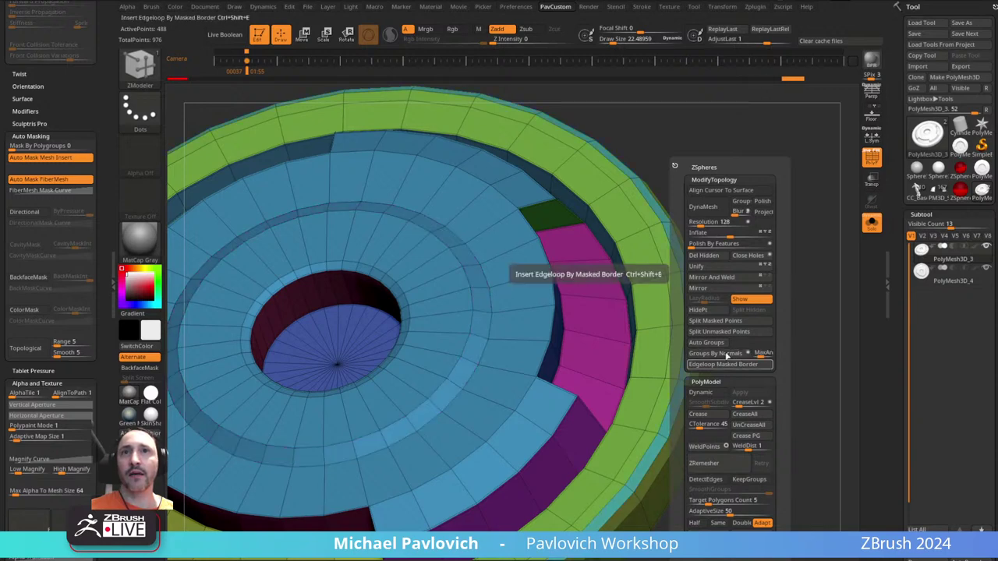
- Assign separate polygroups to the narrow ring on the front face and the rim around the centre hole
{"action": "key", "text": "space"}
{"action": "left_click", "coordinate": [482, 294]}
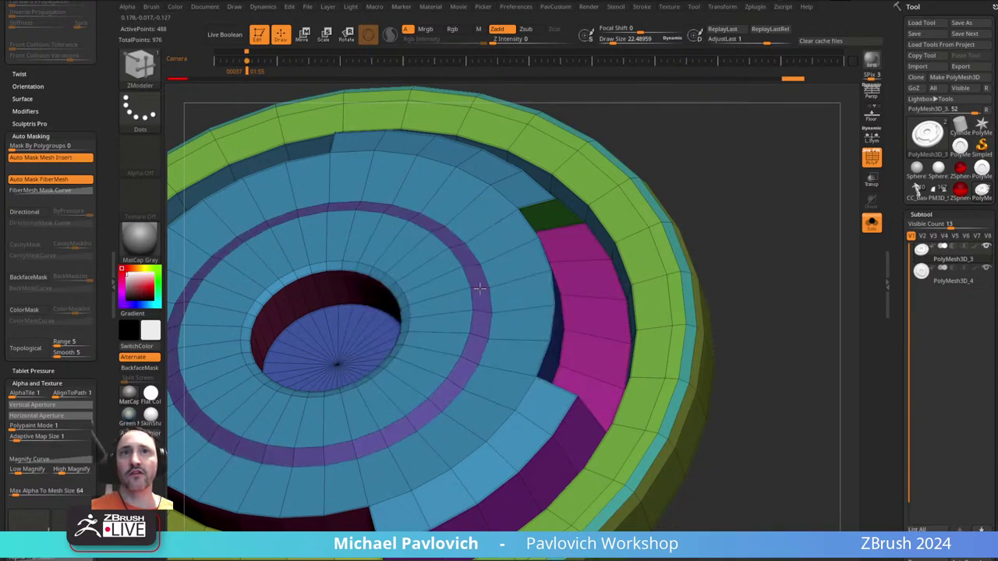
{"action": "key", "text": "alt"}
{"action": "right_click_drag", "start_coordinate": [483, 294], "coordinate": [405, 311]}
{"action": "left_click", "coordinate": [408, 310]}
{"action": "key", "text": "alt"}
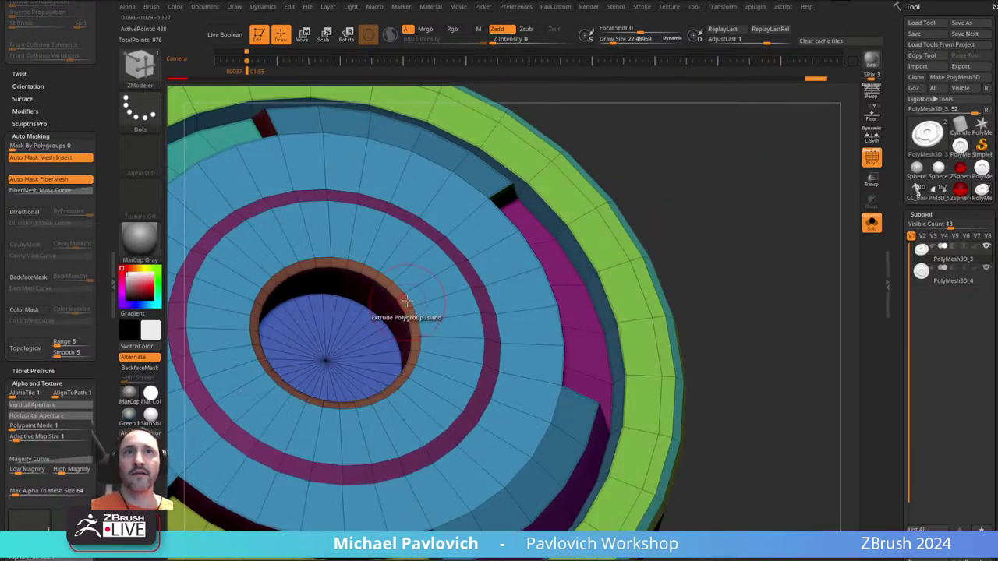
- Crease the port's polygroup borders and preview the smoothed surface with dynamic subdivision and the polyframe hidden
{"action": "key", "text": "f"}
{"action": "right_click_drag", "start_coordinate": [728, 234], "coordinate": [727, 265]}
{"action": "key", "text": "3"}
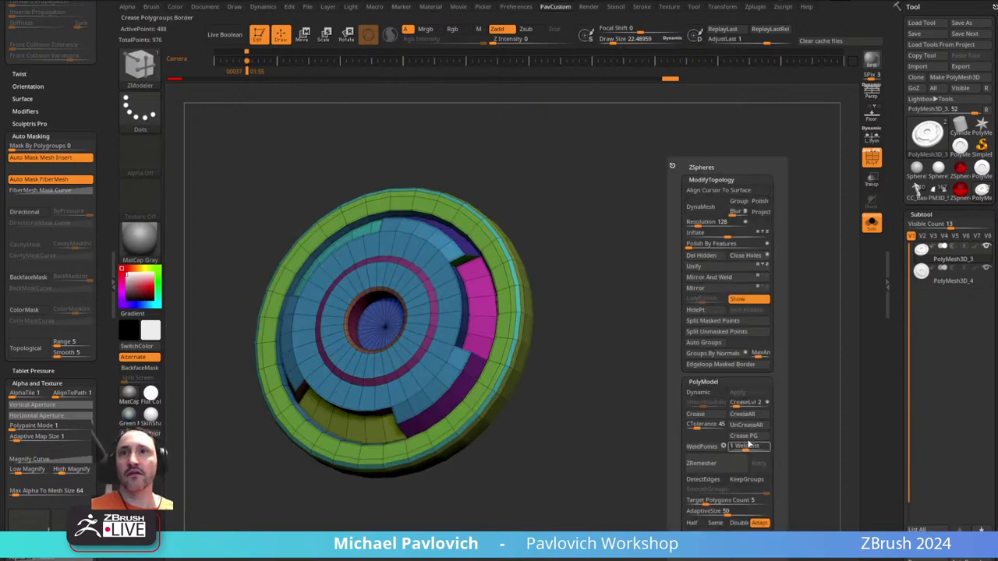
{"action": "key", "text": "d"}
{"action": "left_click", "coordinate": [871, 159]}
{"action": "right_click_drag", "start_coordinate": [717, 240], "coordinate": [731, 250], "text": "shift"}
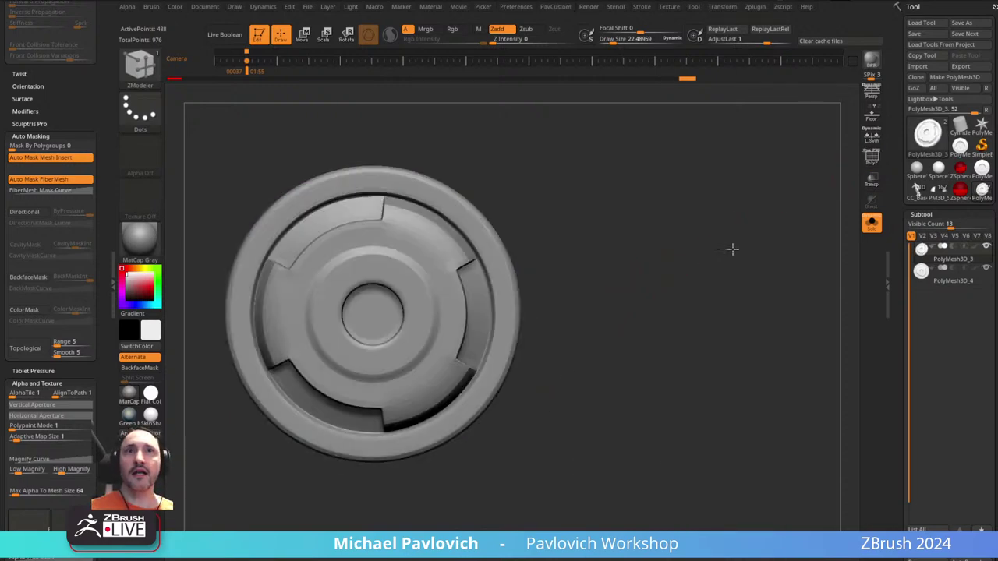
{"action": "right_click_drag", "start_coordinate": [655, 282], "coordinate": [730, 293], "text": "alt"}
{"action": "right_click_drag", "start_coordinate": [730, 292], "coordinate": [767, 287], "text": "ctrl"}
{"action": "left_click", "coordinate": [872, 158]}
{"action": "mouse_move", "coordinate": [784, 203]}
{"action": "right_mouse_down", "text": "ctrl"}
{"action": "mouse_move", "coordinate": [780, 227]}
{"action": "mouse_move", "coordinate": [771, 218]}
{"action": "right_mouse_up", "text": "ctrl"}
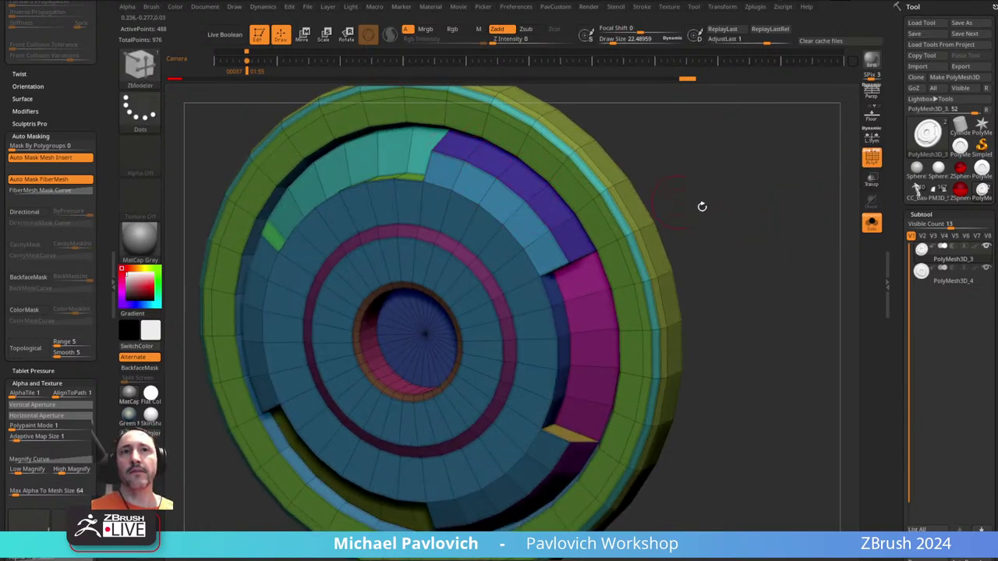
- Combine the front face and the outer sides of its raised tabs into a single polygroup
{"action": "key", "text": "space"}
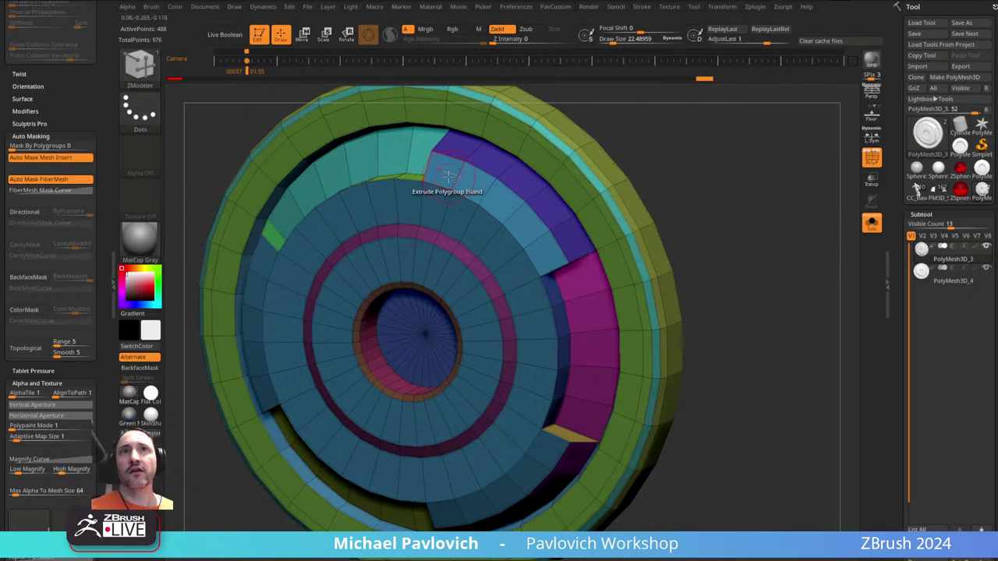
{"action": "key", "text": "shift"}
{"action": "mouse_move", "coordinate": [502, 208]}
{"action": "left_mouse_down", "text": "alt"}
{"action": "mouse_move", "coordinate": [553, 254]}
{"action": "mouse_move", "coordinate": [493, 161]}
{"action": "mouse_move", "coordinate": [458, 146]}
{"action": "left_mouse_up", "text": "alt"}
{"action": "key", "text": "shift"}
{"action": "mouse_move", "coordinate": [709, 199]}
{"action": "left_mouse_down"}
{"action": "mouse_move", "coordinate": [759, 138]}
{"action": "mouse_move", "coordinate": [784, 162]}
{"action": "left_mouse_up"}
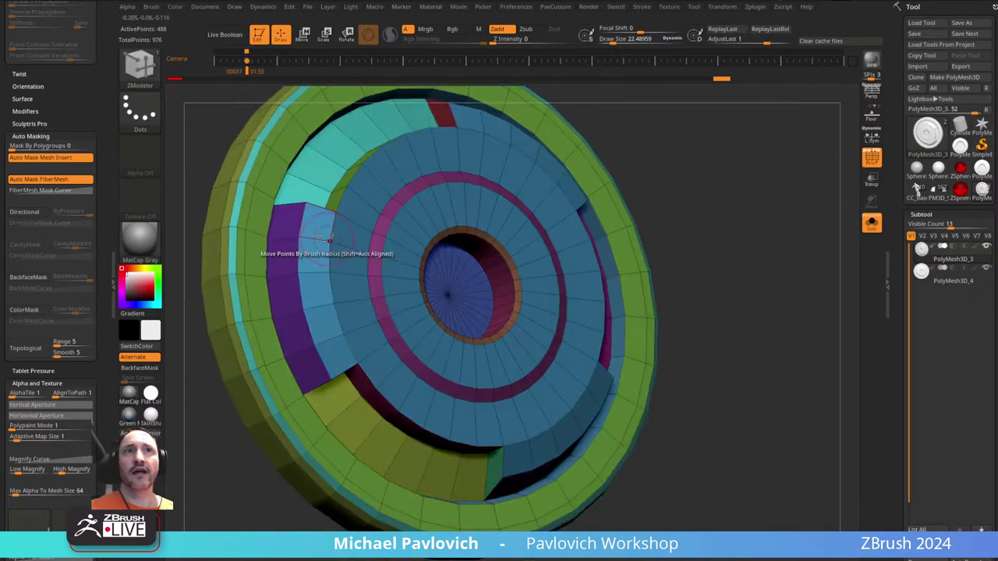
{"action": "mouse_move", "coordinate": [318, 226]}
{"action": "left_mouse_down", "text": "alt"}
{"action": "mouse_move", "coordinate": [314, 286]}
{"action": "mouse_move", "coordinate": [288, 251]}
{"action": "mouse_move", "coordinate": [310, 356]}
{"action": "left_mouse_up", "text": "alt"}
{"action": "key", "text": "shift"}
{"action": "left_click_drag", "start_coordinate": [699, 225], "coordinate": [624, 156]}
{"action": "key", "text": "ctrl+shift"}
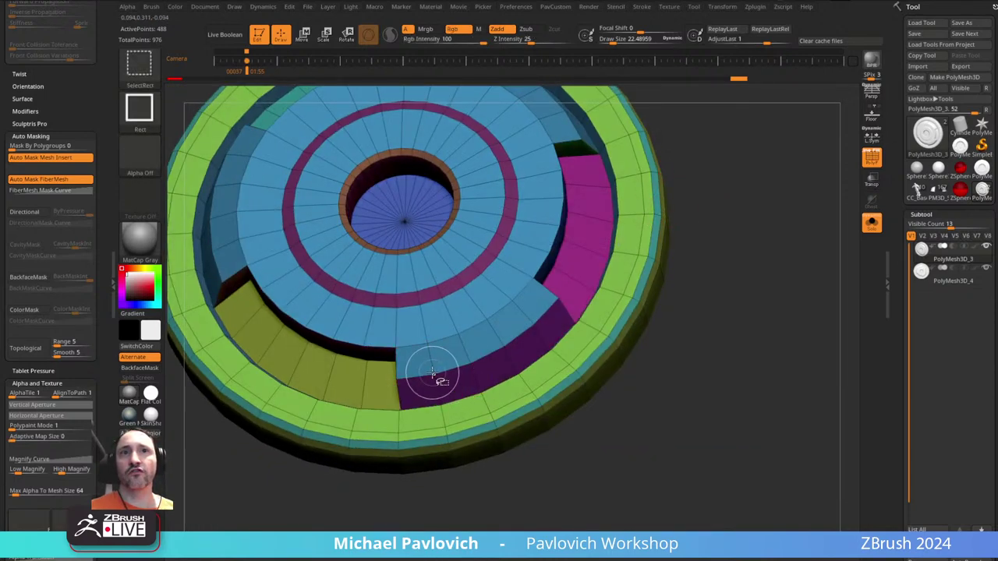
{"action": "left_click", "coordinate": [433, 372], "text": "ctrl+shift"}
{"action": "key", "text": "ctrl+w"}
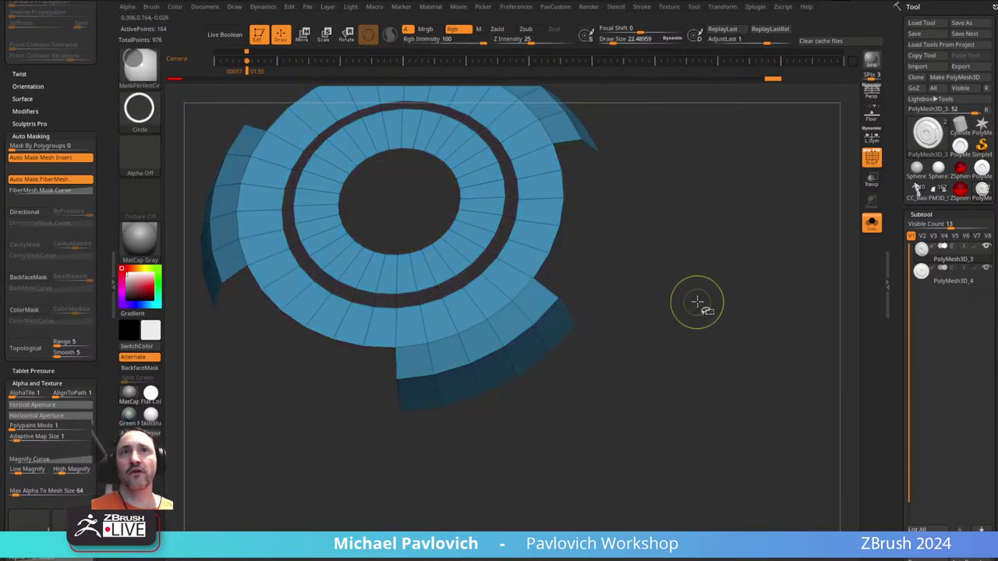
{"action": "left_click", "coordinate": [697, 303], "text": "ctrl"}
{"action": "left_click", "coordinate": [686, 306], "text": "ctrl+shift"}
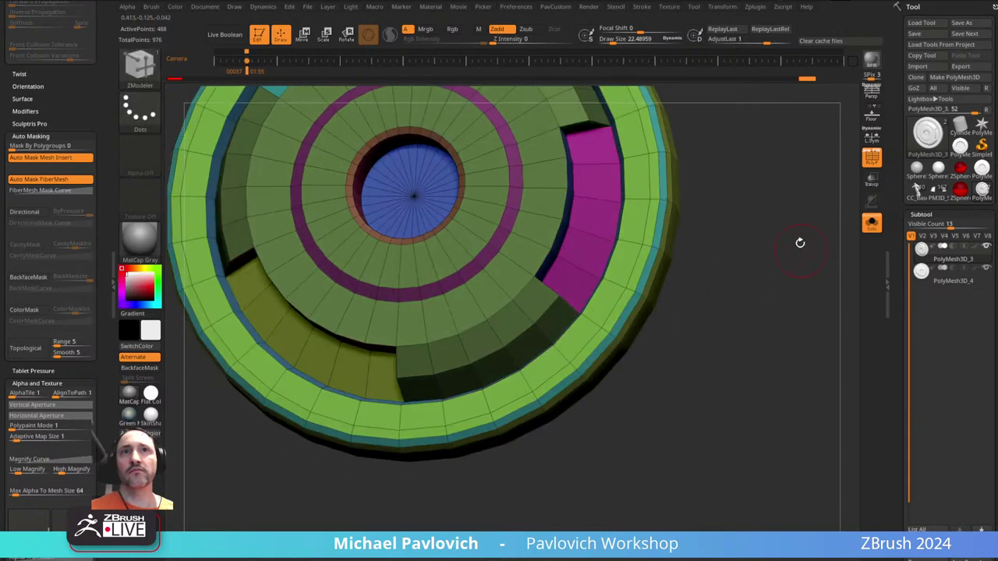
- Crease the borders of the regrouped polygroups, enable dynamic subdivision and hide the polyframe to check the port
{"action": "left_click_drag", "start_coordinate": [800, 243], "coordinate": [745, 269], "text": "alt"}
{"action": "key", "text": "space"}
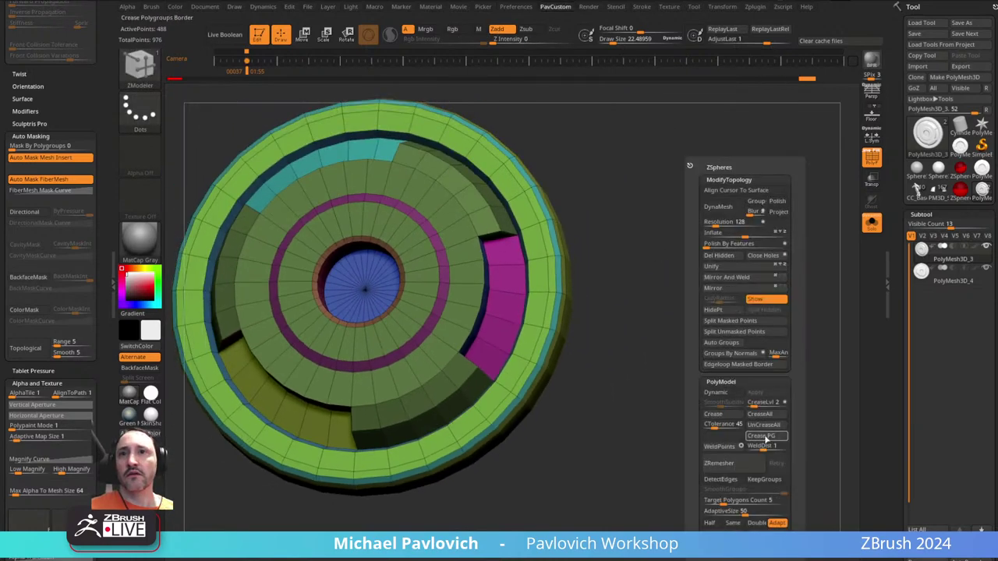
{"action": "left_click", "coordinate": [767, 439]}
{"action": "left_click", "coordinate": [726, 394]}
{"action": "left_click_drag", "start_coordinate": [666, 312], "coordinate": [754, 332]}
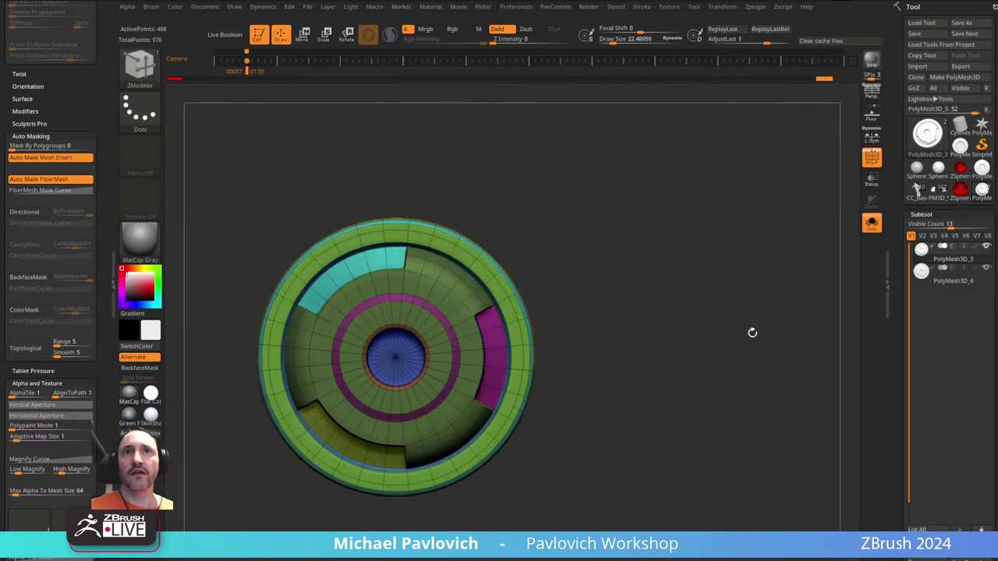
{"action": "key", "text": "shift+f"}
{"action": "left_click_drag", "start_coordinate": [700, 283], "coordinate": [699, 303]}
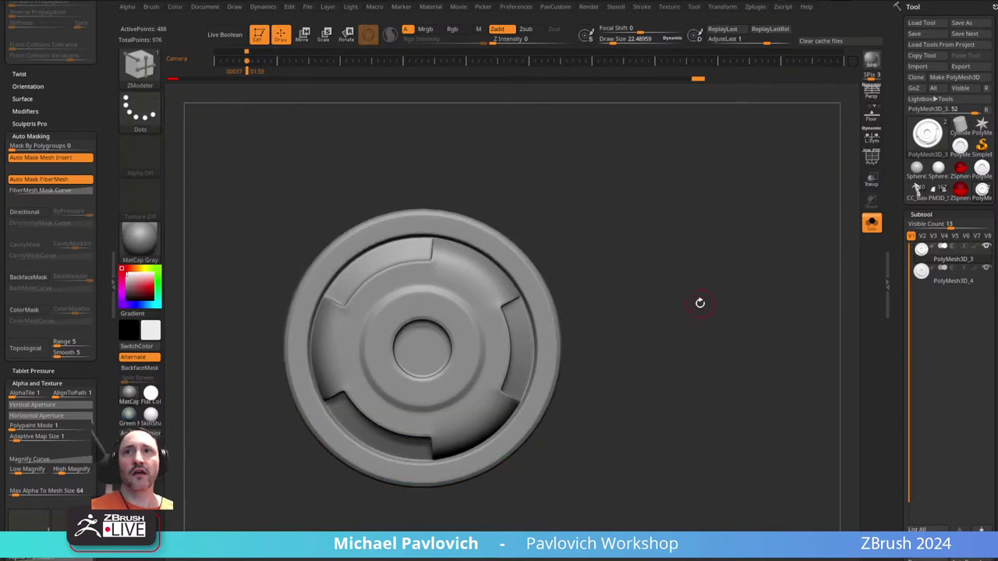
- Switch to the PolyMesh3D_2 tool and set its smooth subdivision levels to 3
{"action": "left_click", "coordinate": [946, 278]}
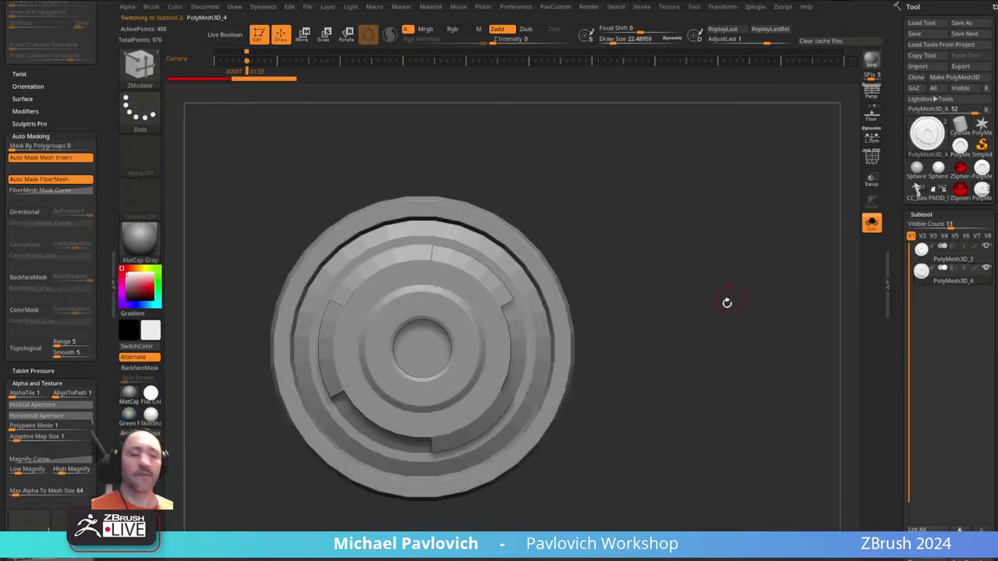
{"action": "left_click", "coordinate": [980, 172]}
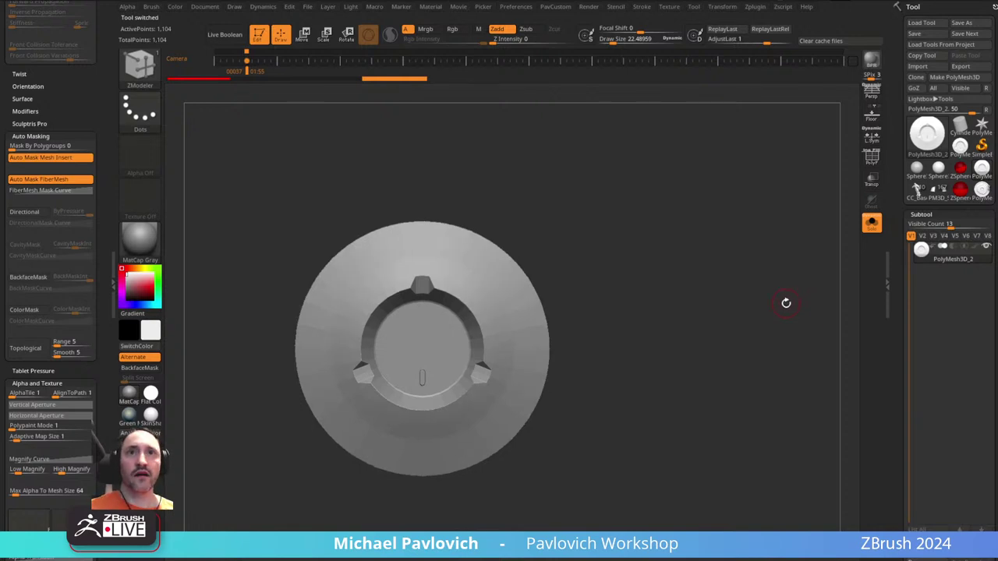
{"action": "key", "text": "space"}
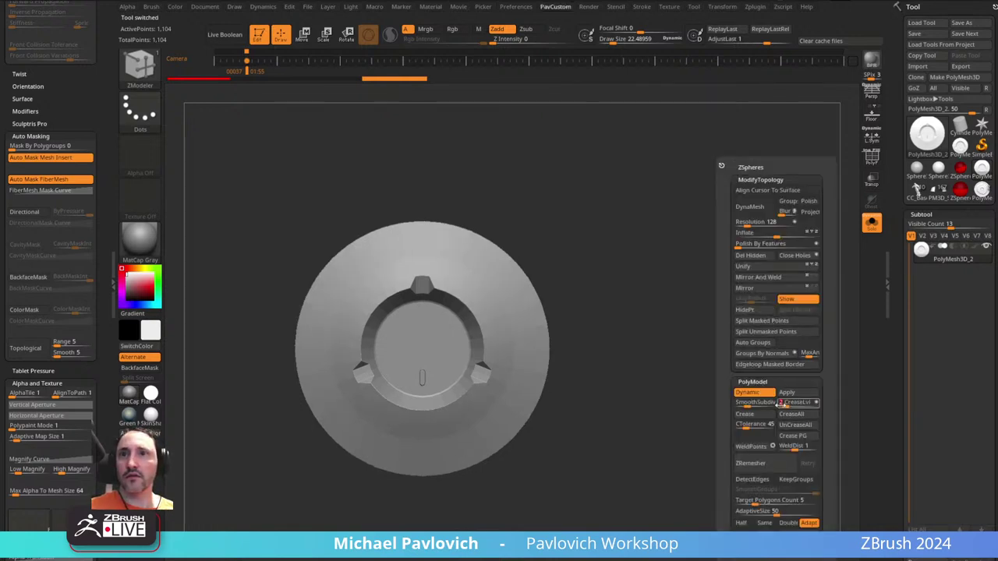
{"action": "left_click", "coordinate": [756, 415]}
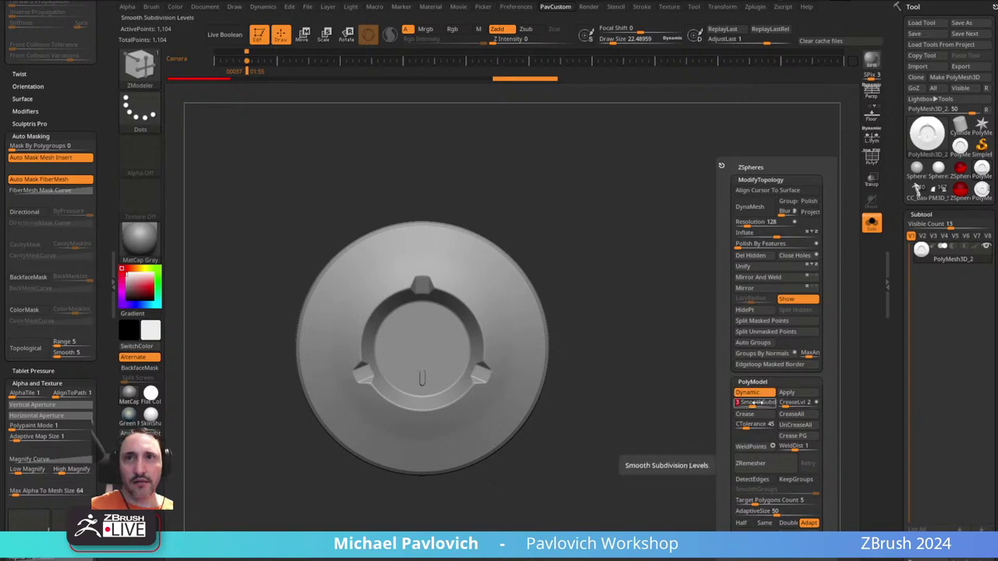
{"action": "left_click_drag", "start_coordinate": [445, 471], "coordinate": [832, 235]}
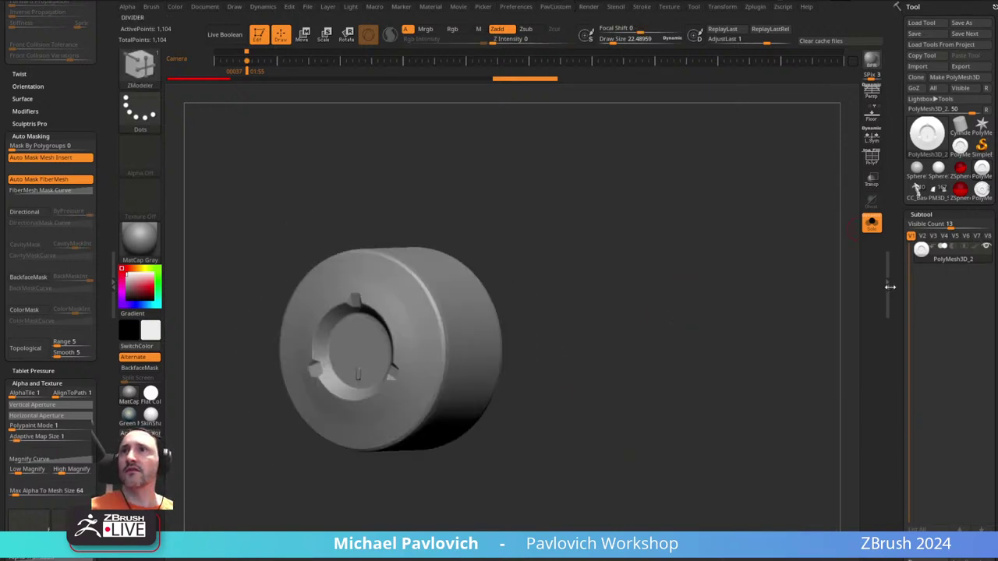
- Delete the PolyMesh3D_2 tool's subtool
{"action": "scroll", "coordinate": [898, 279], "scroll_direction": "down", "scroll_amount": 1}
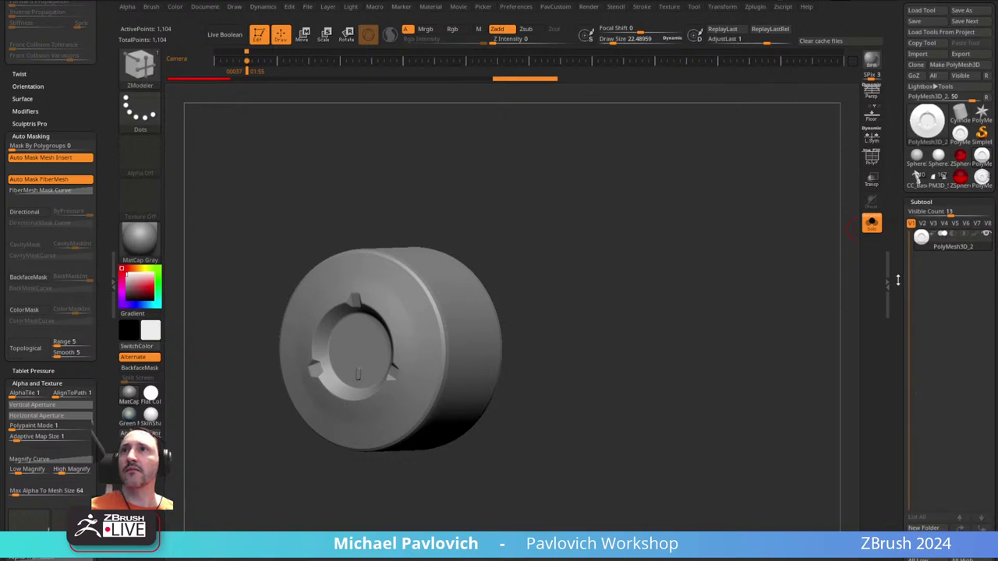
{"action": "left_click_drag", "start_coordinate": [898, 280], "coordinate": [899, 283]}
{"action": "left_click", "coordinate": [960, 138]}
{"action": "left_click", "coordinate": [982, 159]}
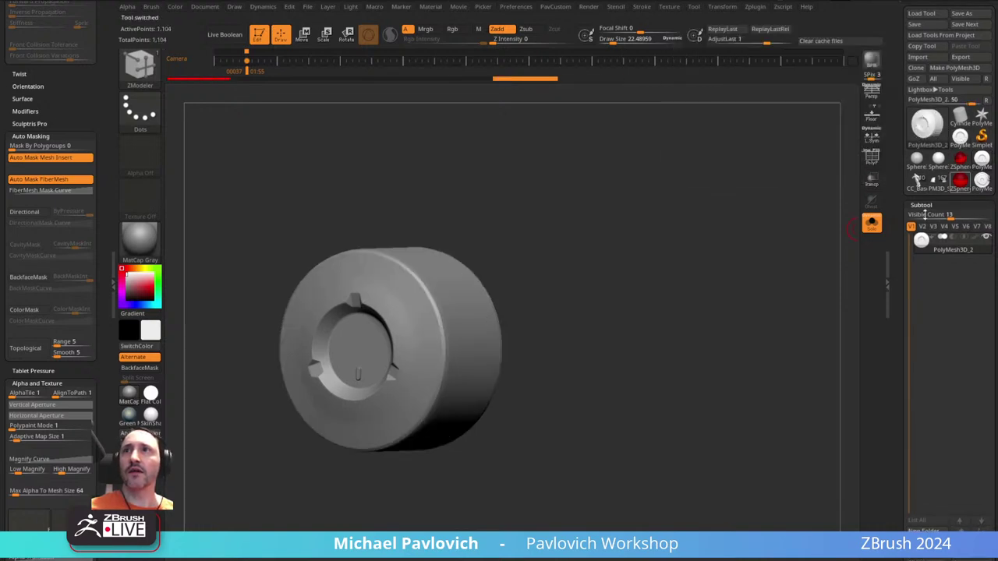
{"action": "scroll", "coordinate": [924, 378], "scroll_direction": "down", "scroll_amount": 10}
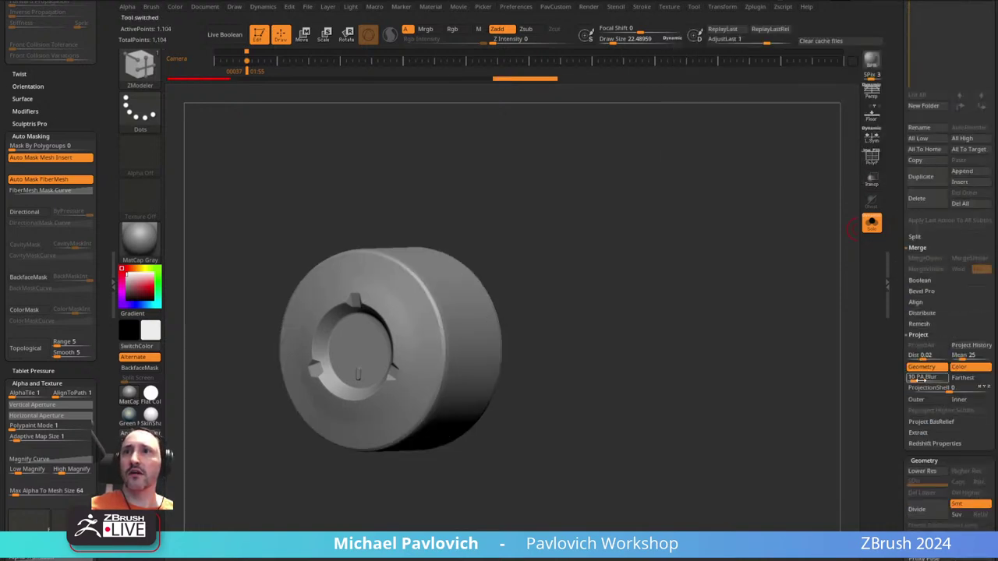
{"action": "left_click", "coordinate": [928, 206]}
{"action": "left_click_drag", "start_coordinate": [898, 260], "coordinate": [911, 325]}
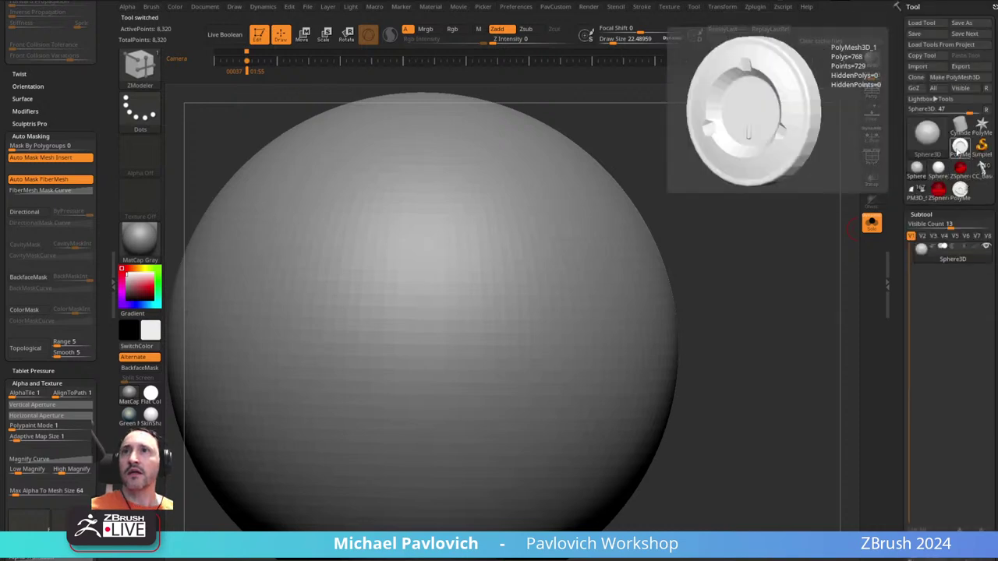
- Switch to the PolyMesh3D_1 port and inspect its recessed centre and notches from the front
{"action": "left_click", "coordinate": [960, 147]}
{"action": "left_click_drag", "start_coordinate": [728, 279], "coordinate": [629, 266], "text": "shift"}
{"action": "left_click_drag", "start_coordinate": [628, 266], "coordinate": [758, 292], "text": "alt"}
{"action": "left_click_drag", "start_coordinate": [733, 256], "coordinate": [721, 282], "text": "alt"}
{"action": "left_click_drag", "start_coordinate": [685, 251], "coordinate": [701, 269], "text": "alt"}
{"action": "left_click_drag", "start_coordinate": [700, 269], "coordinate": [693, 344]}
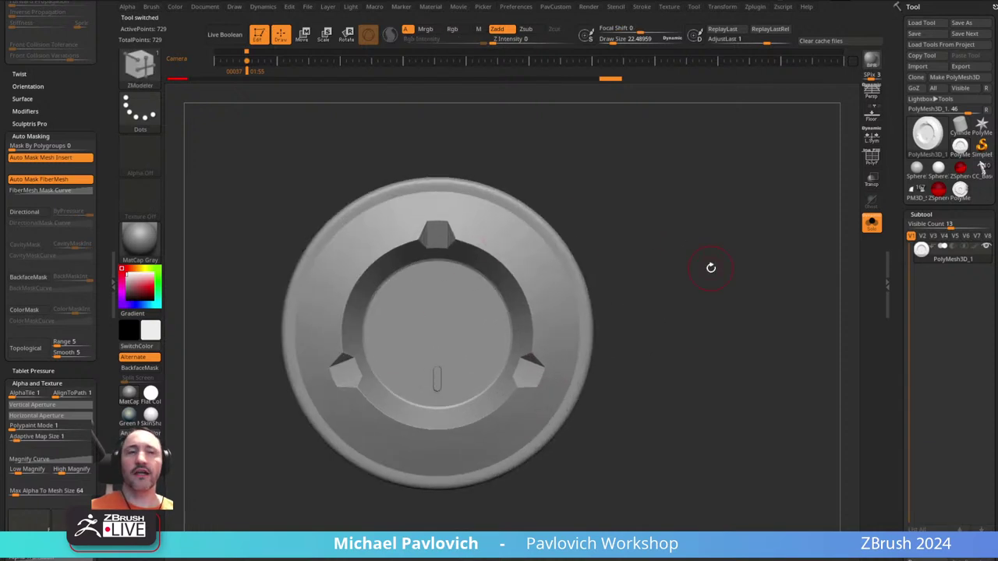
{"action": "mouse_move", "coordinate": [710, 267]}
{"action": "left_mouse_down"}
{"action": "mouse_move", "coordinate": [769, 276]}
{"action": "mouse_move", "coordinate": [732, 241]}
{"action": "left_mouse_up"}
- Select the Standard brush and set the draw size to 10.99
{"action": "key", "text": "s"}
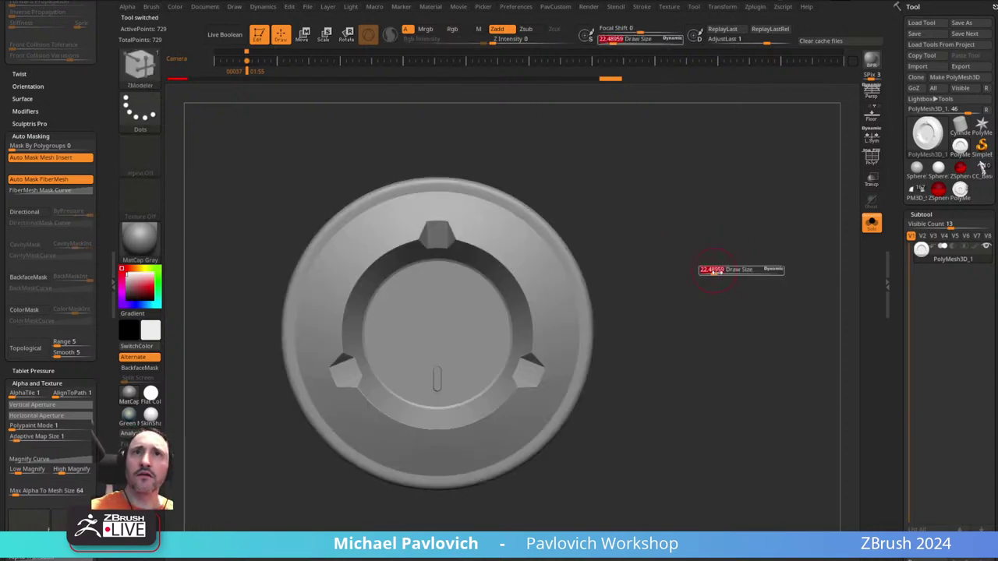
{"action": "key", "text": "b"}
{"action": "key", "text": "s"}
{"action": "key", "text": "t"}
{"action": "key", "text": "s"}
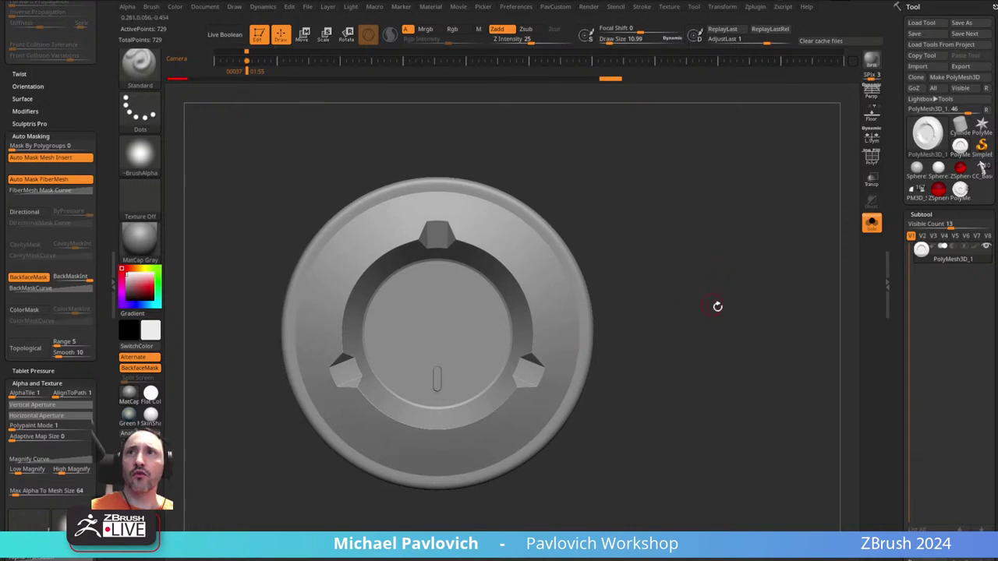
- Duplicate the port as a second subtool, display its polyframe and turn off dynamic subdivision on the copy
{"action": "left_click_drag", "start_coordinate": [717, 307], "coordinate": [674, 323], "text": "alt"}
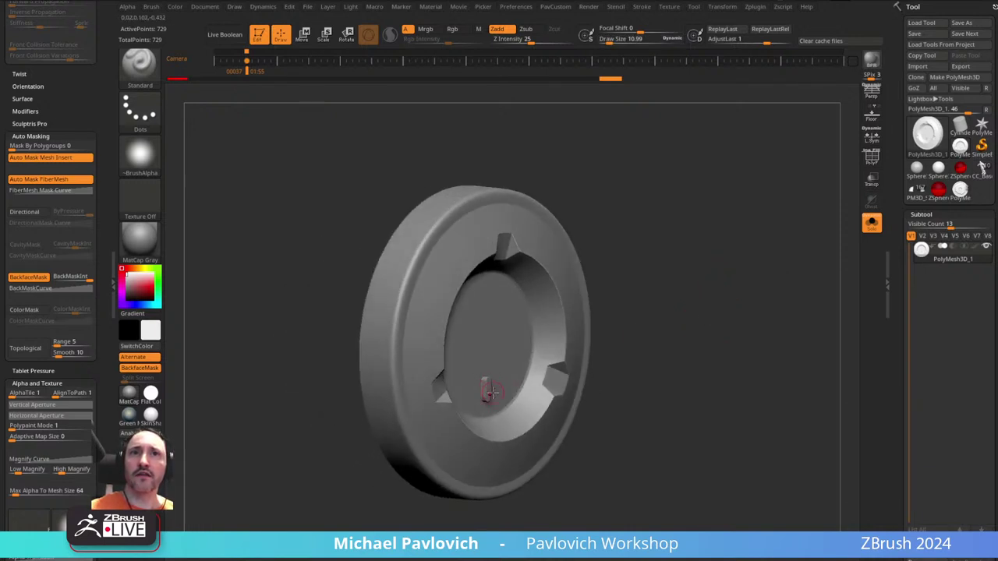
{"action": "left_click_drag", "start_coordinate": [894, 270], "coordinate": [899, 52]}
{"action": "left_click", "coordinate": [920, 395]}
{"action": "left_click", "coordinate": [871, 159]}
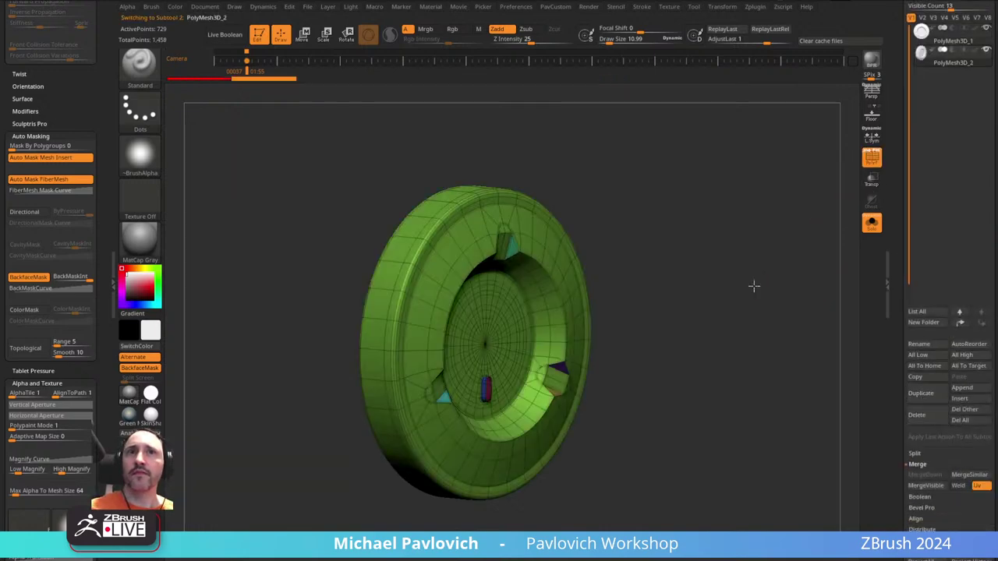
{"action": "left_click_drag", "start_coordinate": [754, 285], "coordinate": [730, 279], "text": "shift"}
{"action": "key", "text": "2"}
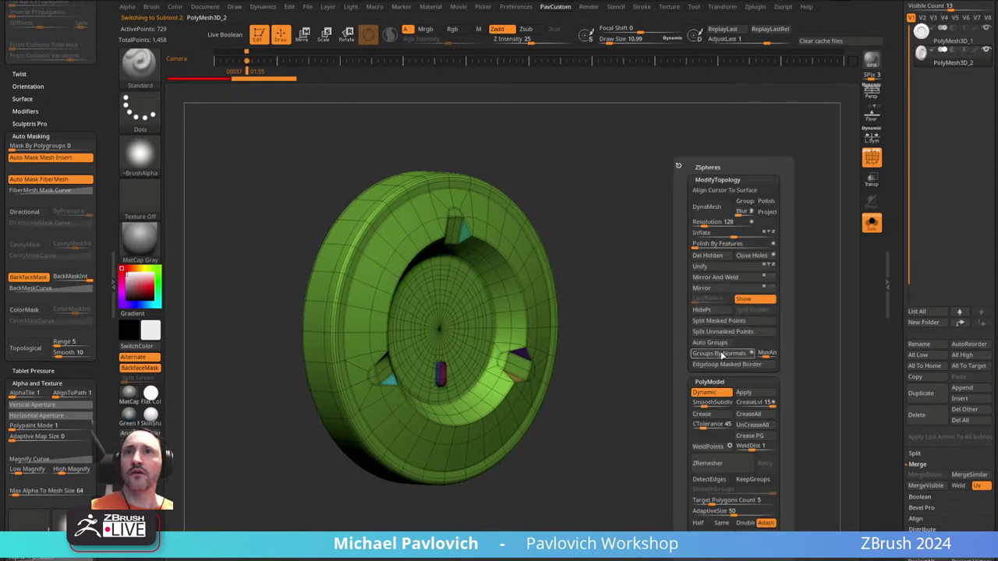
{"action": "left_click", "coordinate": [721, 355]}
{"action": "mouse_move", "coordinate": [637, 343]}
{"action": "left_mouse_down"}
{"action": "mouse_move", "coordinate": [780, 297]}
{"action": "mouse_move", "coordinate": [740, 295]}
{"action": "mouse_move", "coordinate": [751, 294]}
{"action": "left_mouse_up"}
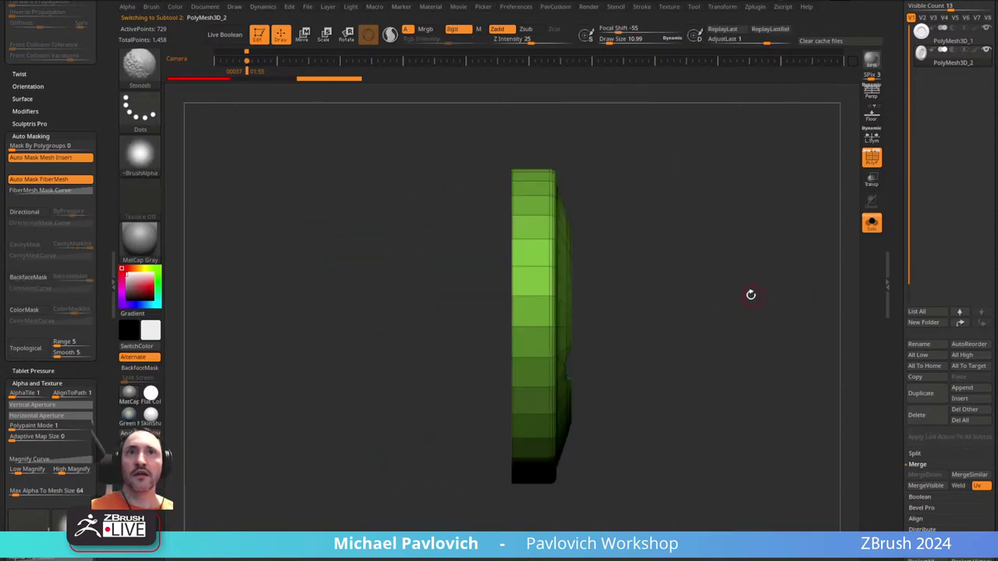
- Shrink the copy's visible area down to the front face and recess, and delete the hidden polygons
{"action": "mouse_move", "coordinate": [671, 166]}
{"action": "left_mouse_down"}
{"action": "mouse_move", "coordinate": [601, 330]}
{"action": "mouse_move", "coordinate": [735, 290]}
{"action": "mouse_move", "coordinate": [777, 289]}
{"action": "mouse_move", "coordinate": [722, 279]}
{"action": "left_mouse_up"}
{"action": "key", "text": "ctrl+shift"}
{"action": "key", "text": "ctrl+shift+s"}
{"action": "key", "text": "ctrl+shift+s"}
{"action": "key", "text": "ctrl+shift+s"}
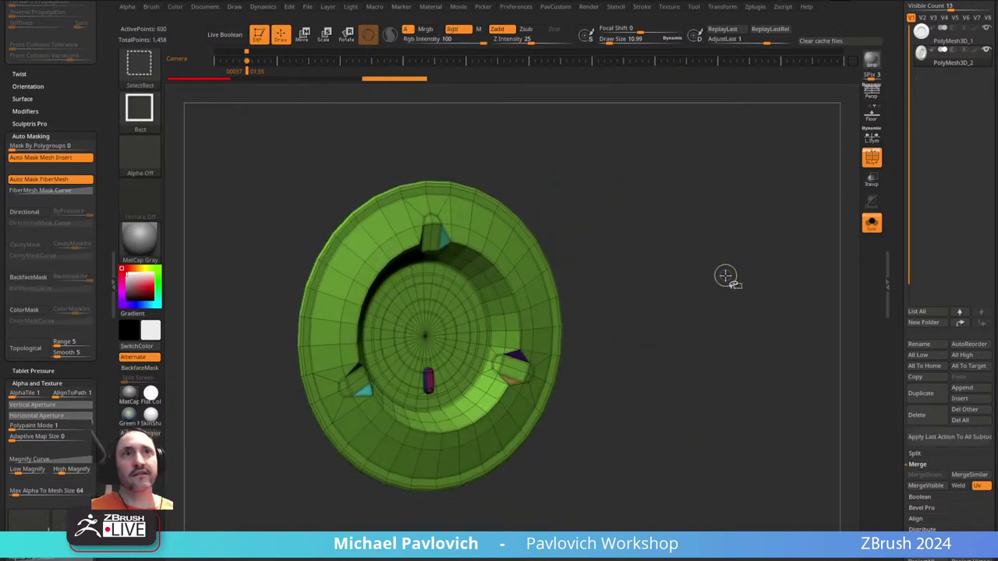
{"action": "key", "text": "ctrl+shift+s"}
{"action": "key", "text": "3"}
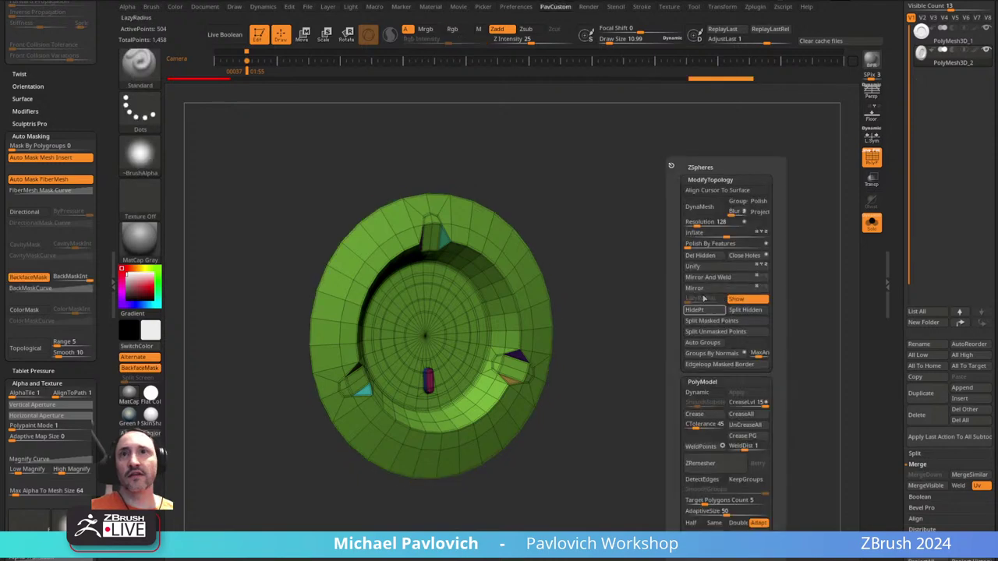
{"action": "left_click", "coordinate": [708, 256]}
{"action": "left_click_drag", "start_coordinate": [646, 307], "coordinate": [775, 290]}
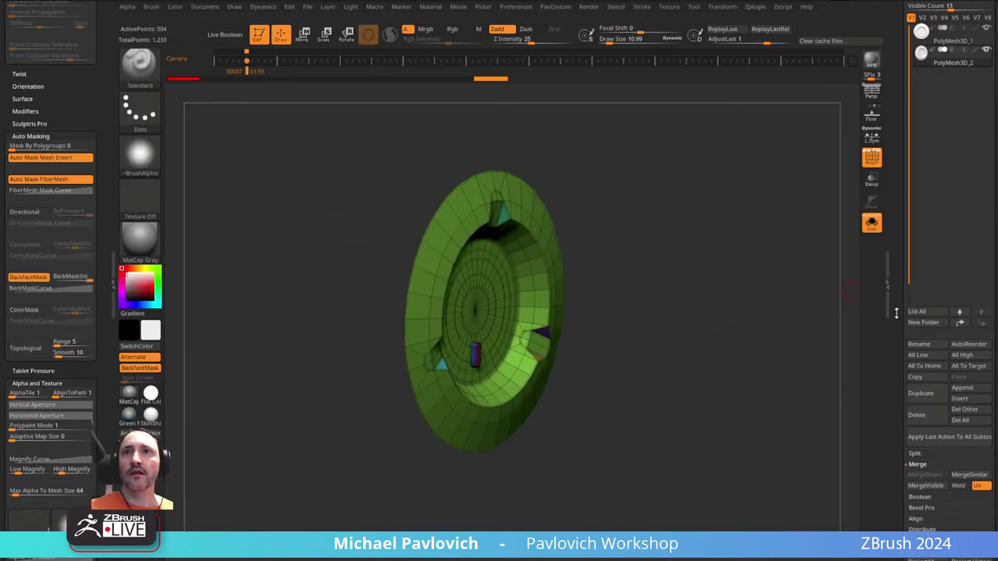
- Turn off double-sided display for the trimmed port shell
{"action": "left_click_drag", "start_coordinate": [897, 314], "coordinate": [898, 104]}
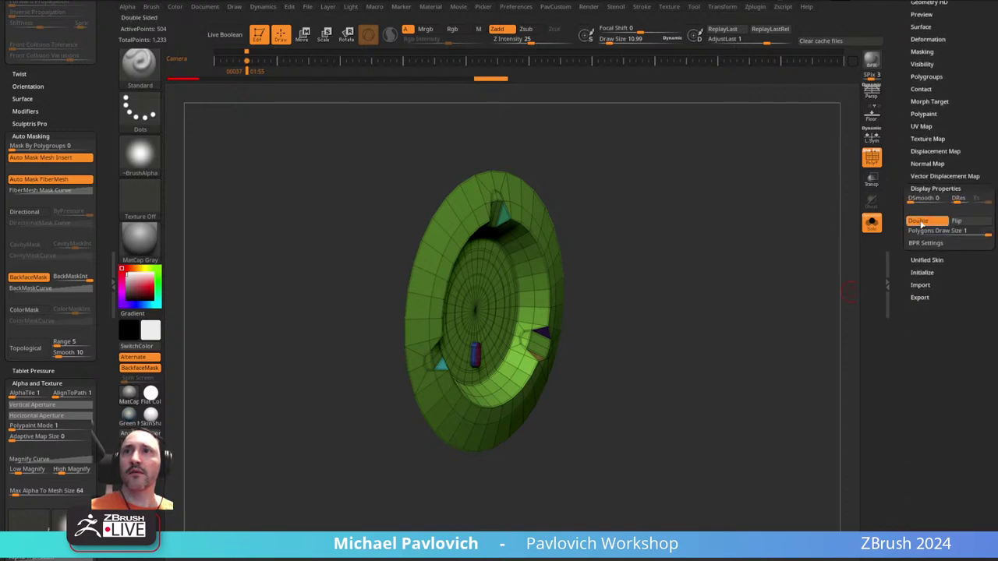
{"action": "left_click", "coordinate": [924, 224]}
{"action": "left_click_drag", "start_coordinate": [768, 262], "coordinate": [552, 295]}
{"action": "left_click_drag", "start_coordinate": [462, 375], "coordinate": [680, 276]}
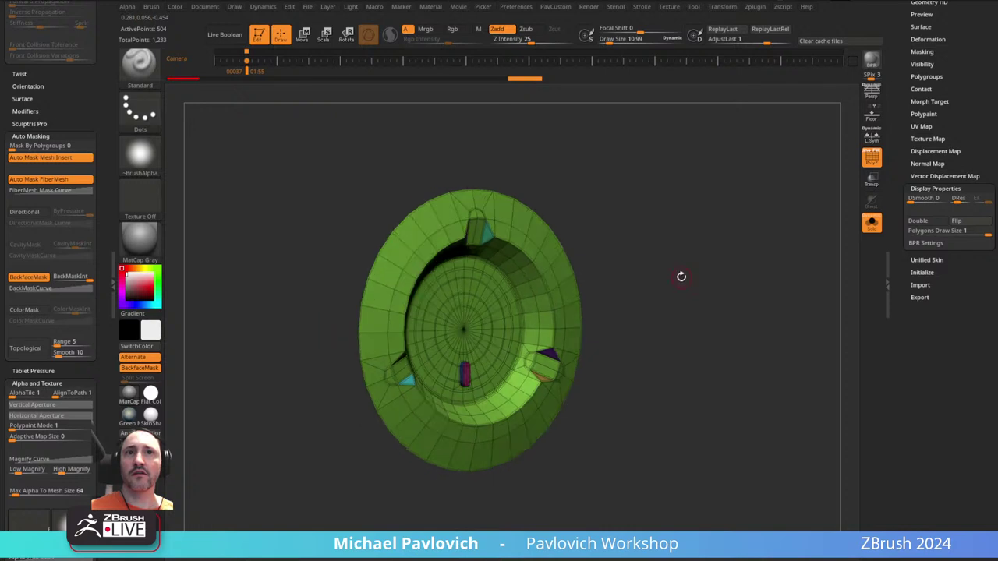
- Flip the shell's normals and hide the polyframe to view the recess as a raised form
{"action": "left_click_drag", "start_coordinate": [671, 257], "coordinate": [802, 257]}
{"action": "left_click", "coordinate": [962, 221]}
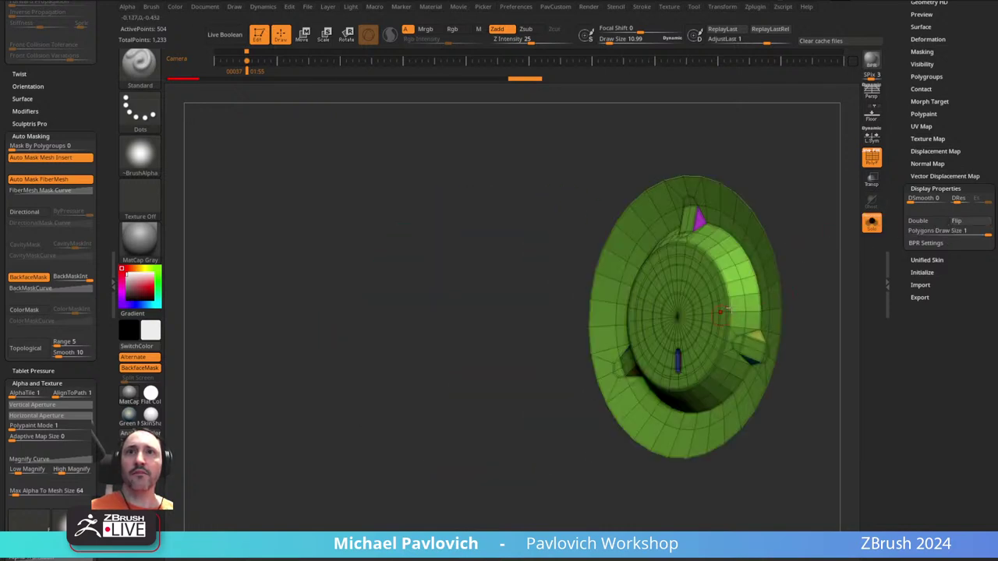
{"action": "left_click_drag", "start_coordinate": [760, 227], "coordinate": [836, 224]}
{"action": "left_click_drag", "start_coordinate": [774, 181], "coordinate": [665, 244], "text": "alt"}
{"action": "left_click_drag", "start_coordinate": [817, 223], "coordinate": [626, 231]}
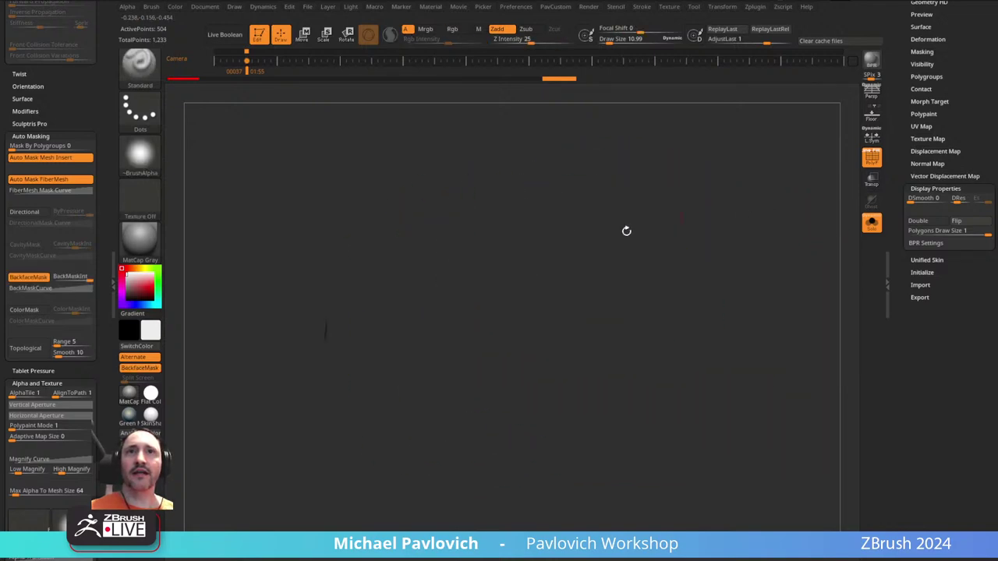
{"action": "left_click_drag", "start_coordinate": [374, 276], "coordinate": [560, 346]}
{"action": "key", "text": "shift+f"}
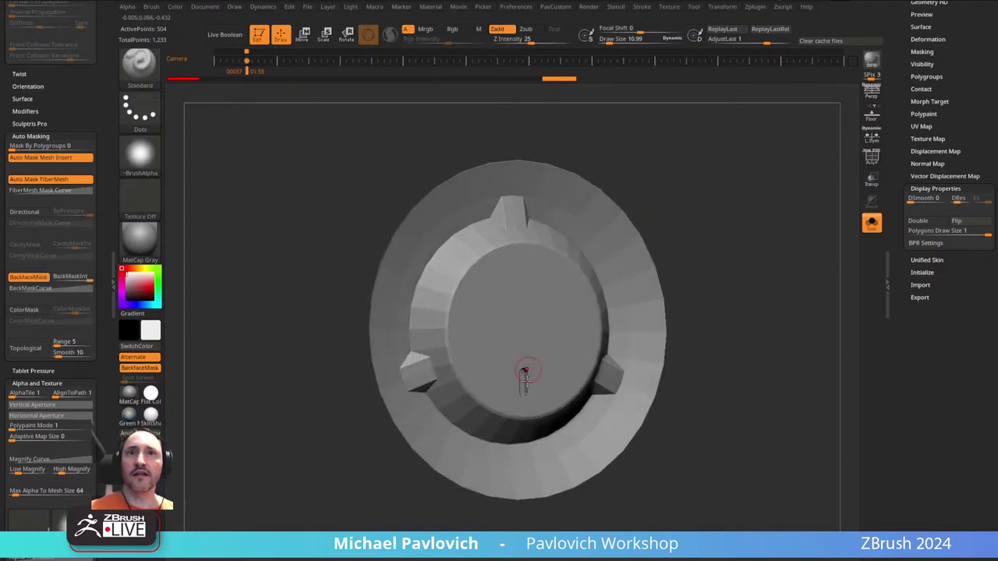
- Display the flipped shell's polyframe and turn double-sided display back on
{"action": "left_click", "coordinate": [872, 159]}
{"action": "mouse_move", "coordinate": [751, 256]}
{"action": "left_mouse_down"}
{"action": "mouse_move", "coordinate": [761, 256]}
{"action": "mouse_move", "coordinate": [753, 249]}
{"action": "left_mouse_up"}
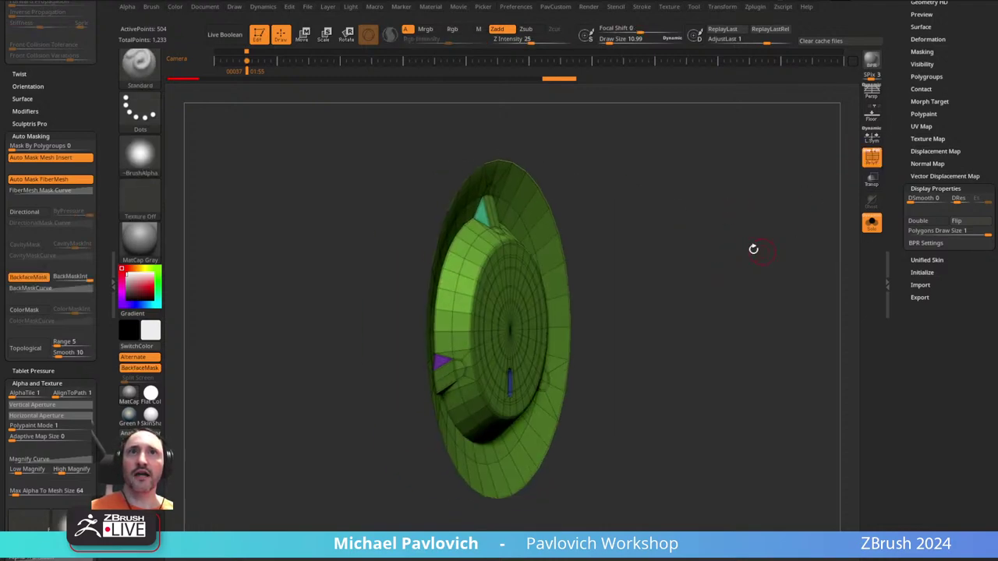
{"action": "key", "text": "space"}
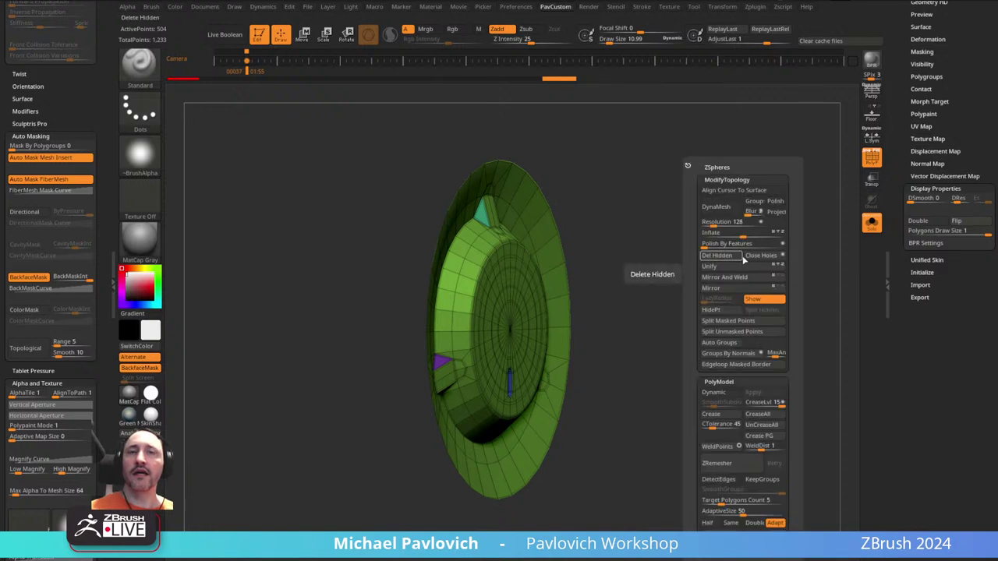
{"action": "left_click_drag", "start_coordinate": [653, 263], "coordinate": [621, 195]}
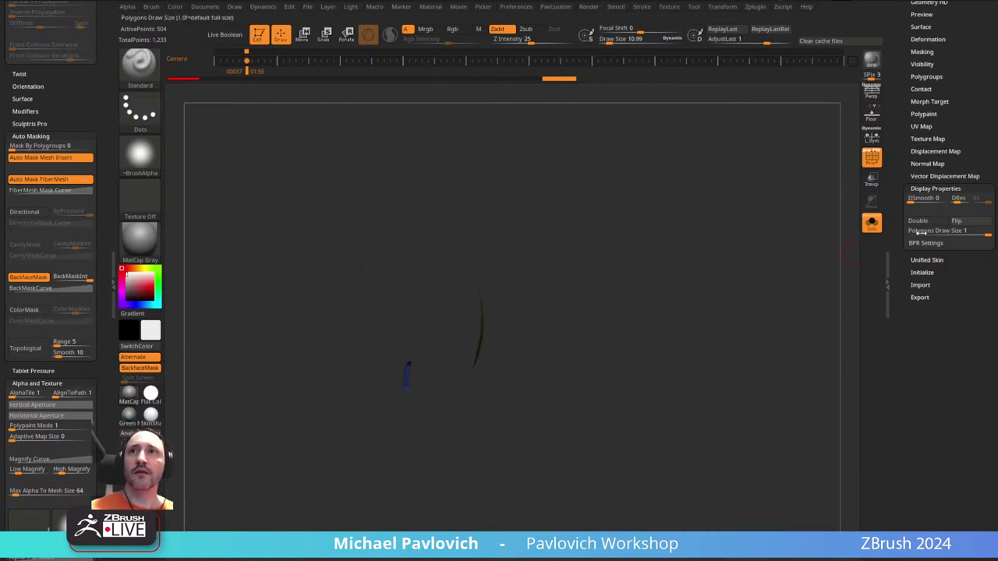
{"action": "left_click", "coordinate": [920, 222]}
{"action": "left_click_drag", "start_coordinate": [760, 230], "coordinate": [721, 226]}
- Close the shell's open outer edge using ZModeler's Close action with the Convex Hole target
{"action": "key", "text": "b"}
{"action": "key", "text": "z"}
{"action": "key", "text": "m"}
{"action": "key", "text": "space"}
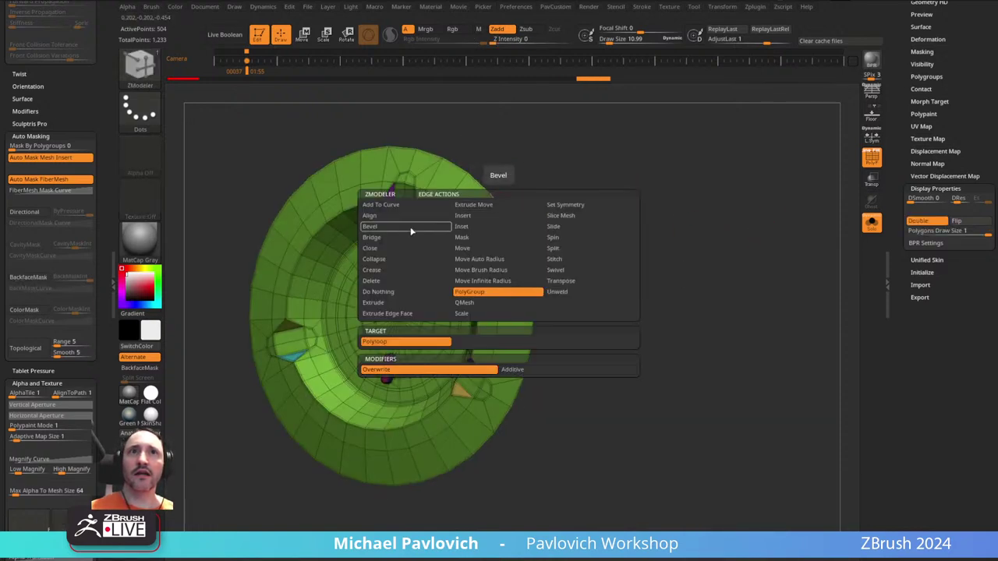
{"action": "left_click", "coordinate": [404, 248]}
{"action": "left_click", "coordinate": [504, 209]}
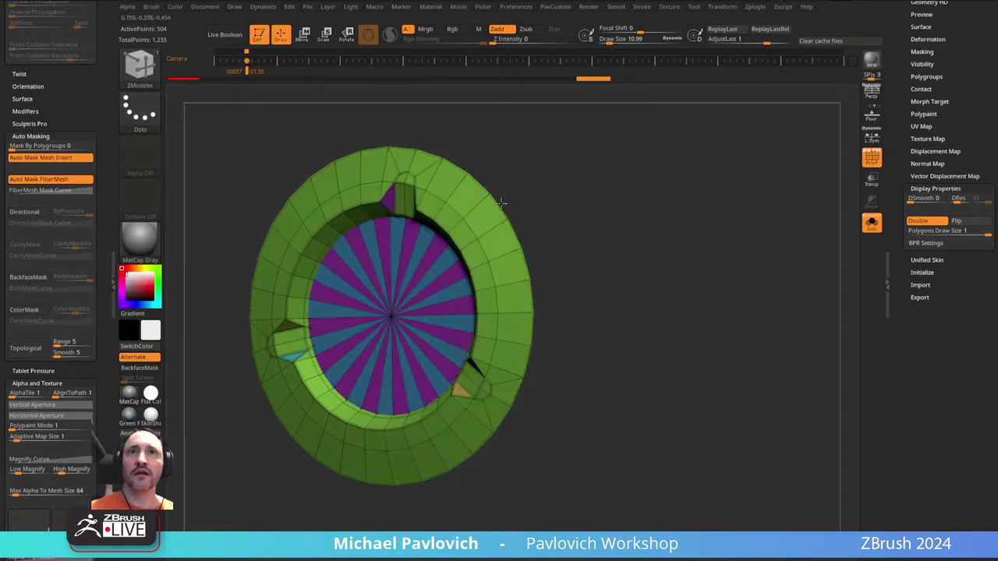
- Isolate the new cap faces, assign them a single polygroup and unhide the rest of the shell
{"action": "left_click_drag", "start_coordinate": [596, 204], "coordinate": [572, 207]}
{"action": "left_click", "coordinate": [396, 319], "text": "ctrl+shift"}
{"action": "key", "text": "ctrl+w"}
{"action": "left_click", "coordinate": [584, 238], "text": "ctrl+shift"}
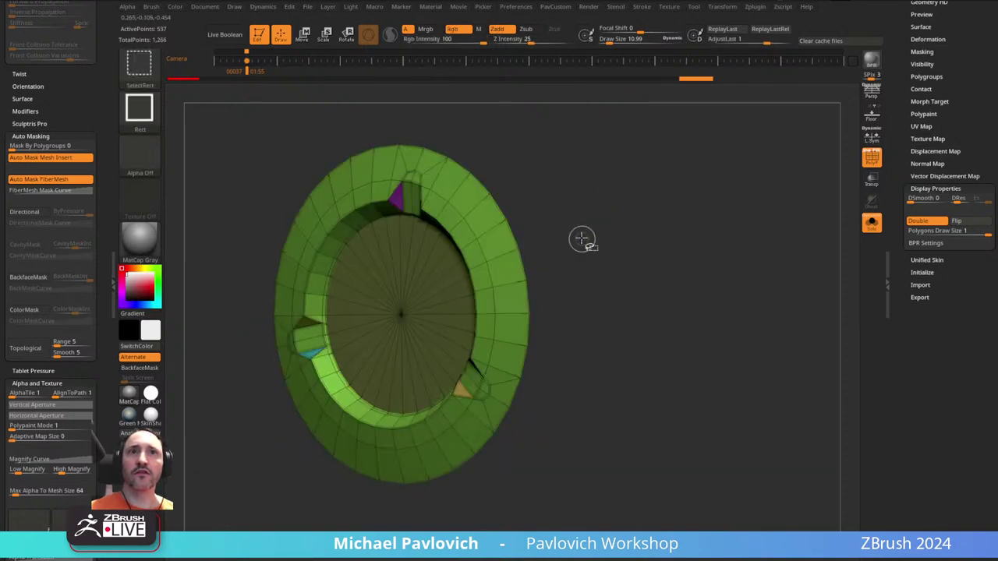
- Extrude the cap's polygroup island away from the shell with ZModeler
{"action": "key", "text": "b"}
{"action": "key", "text": "z"}
{"action": "key", "text": "m"}
{"action": "key", "text": "space"}
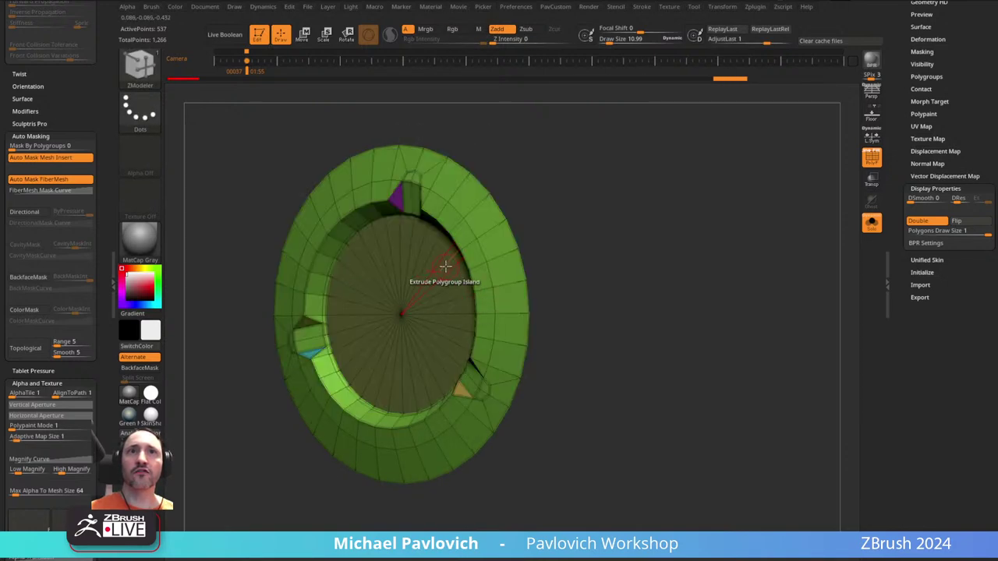
{"action": "left_click_drag", "start_coordinate": [442, 265], "coordinate": [367, 277]}
{"action": "mouse_move", "coordinate": [642, 237]}
{"action": "left_mouse_down"}
{"action": "mouse_move", "coordinate": [589, 231]}
{"action": "mouse_move", "coordinate": [615, 219]}
{"action": "mouse_move", "coordinate": [664, 226]}
{"action": "mouse_move", "coordinate": [598, 223]}
{"action": "mouse_move", "coordinate": [616, 216]}
{"action": "left_mouse_up"}
- Undo the cap extrusion, its polygrouping and the hole closure, back to the open shell
{"action": "key", "text": "ctrl+z"}
{"action": "key", "text": "ctrl+z"}
{"action": "key", "text": "ctrl+z"}
{"action": "key", "text": "ctrl+z"}
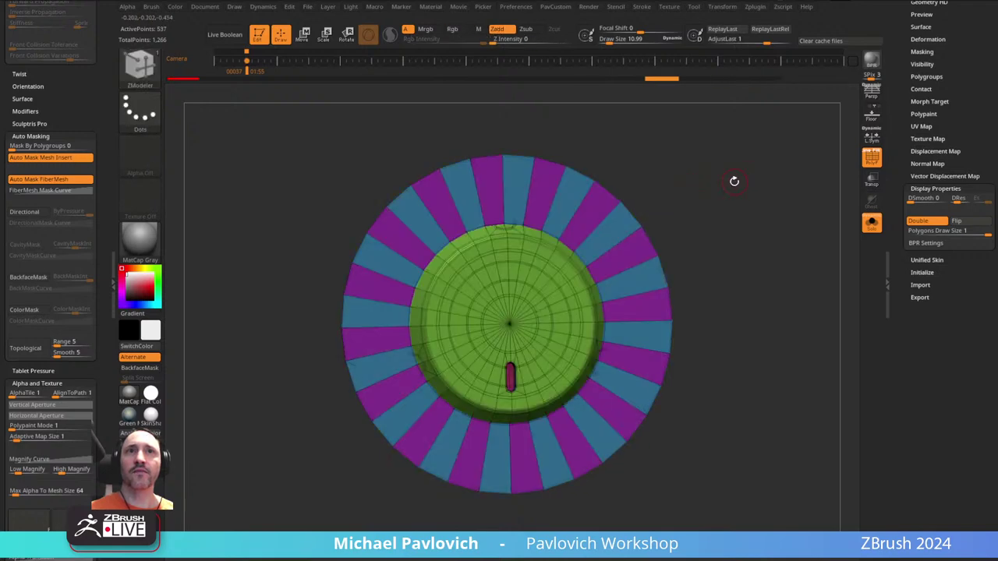
{"action": "key", "text": "ctrl+z"}
{"action": "key", "text": "ctrl+z"}
{"action": "left_click_drag", "start_coordinate": [724, 180], "coordinate": [716, 191]}
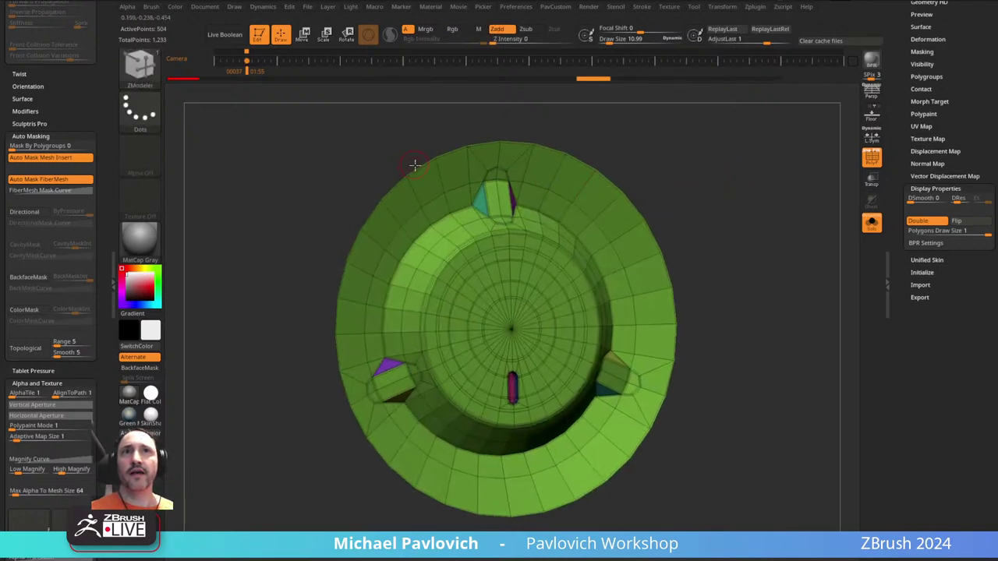
- Set ZModeler's edge action to Extrude and extrude the complete outer edge loop outward as a flat rim
{"action": "key", "text": "space"}
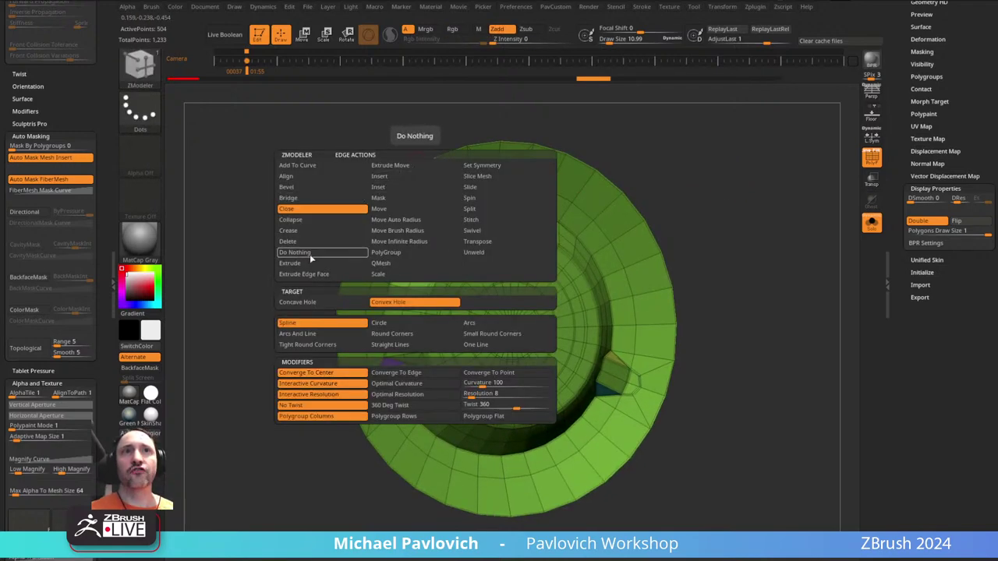
{"action": "left_click", "coordinate": [312, 264]}
{"action": "left_click_drag", "start_coordinate": [638, 184], "coordinate": [617, 182], "text": "shift"}
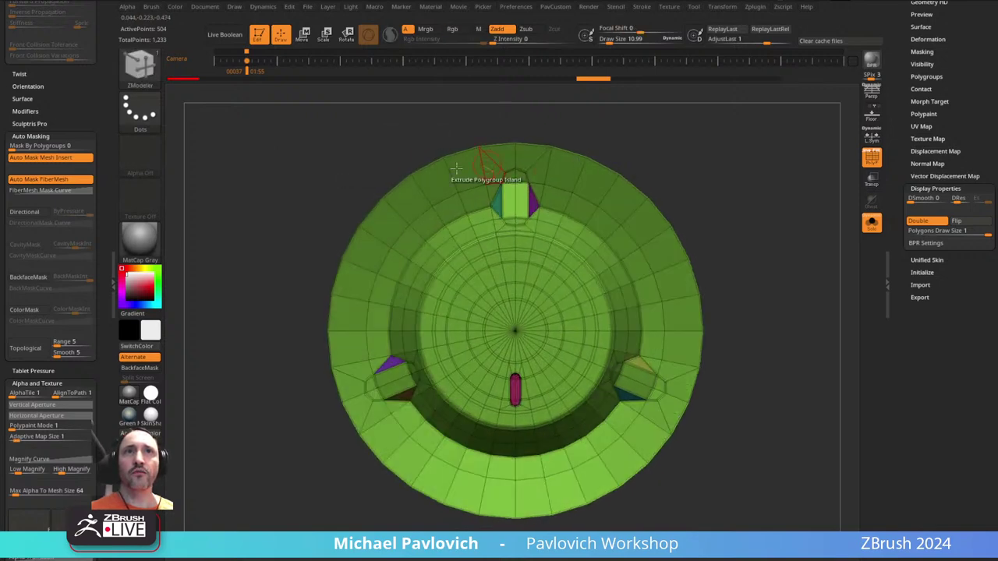
{"action": "left_click_drag", "start_coordinate": [421, 154], "coordinate": [419, 150]}
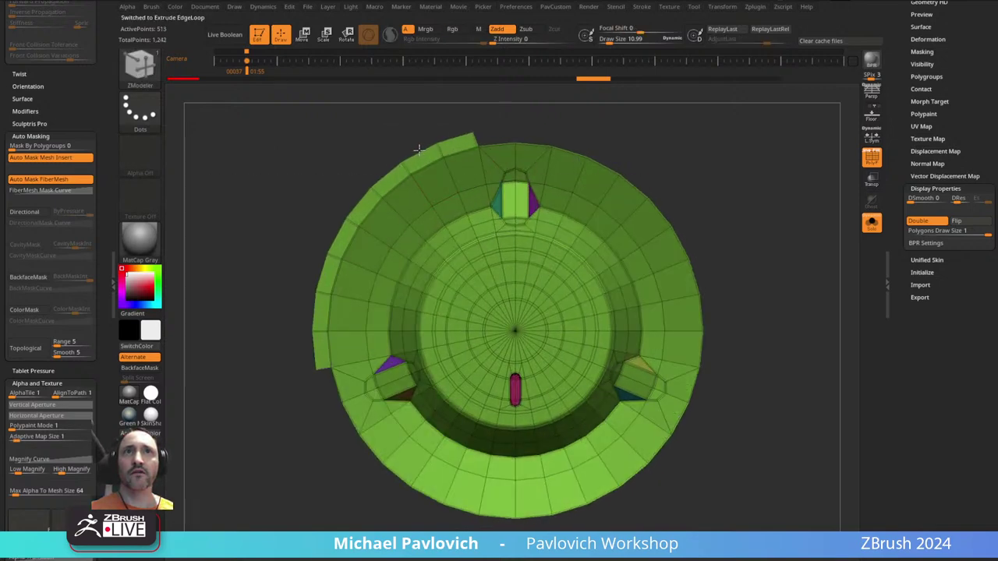
{"action": "key", "text": "shift"}
{"action": "key", "text": "shift"}
{"action": "key", "text": "alt"}
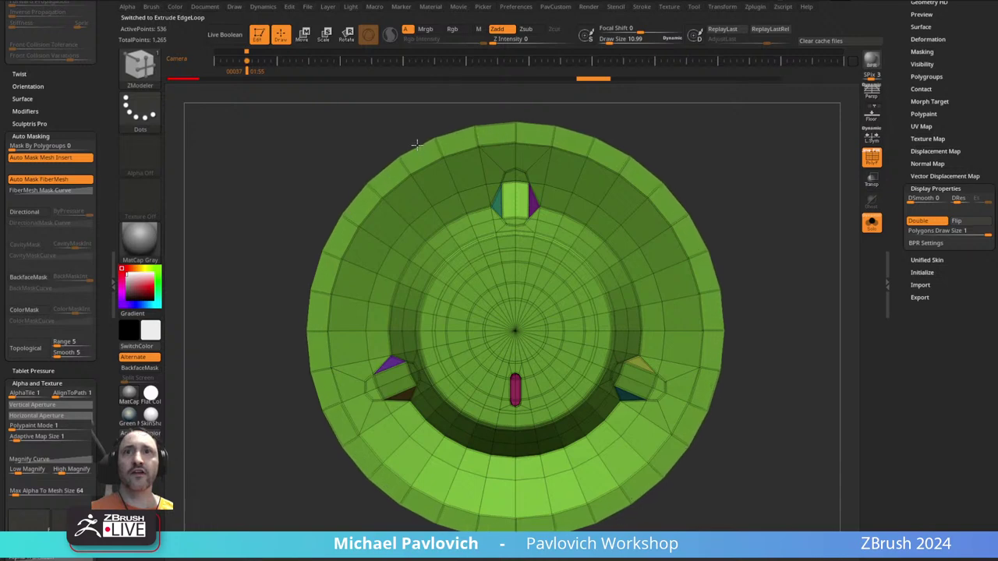
- Close the open outer edge of the widened rim with ZModeler's Close action on the Convex Hole target
{"action": "left_click_drag", "start_coordinate": [749, 191], "coordinate": [754, 181]}
{"action": "key", "text": "grave"}
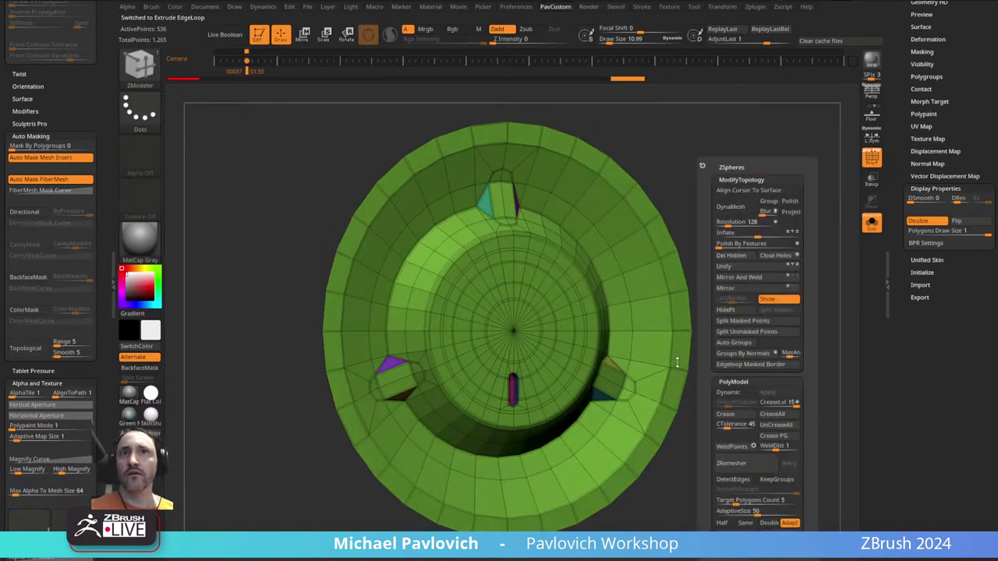
{"action": "left_click_drag", "start_coordinate": [706, 258], "coordinate": [763, 183]}
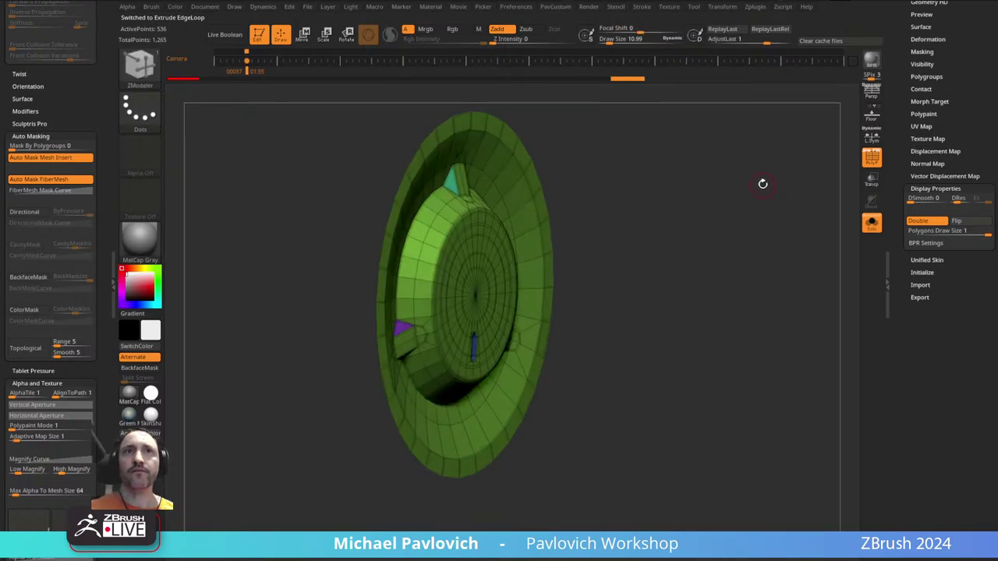
{"action": "left_click_drag", "start_coordinate": [501, 145], "coordinate": [580, 174]}
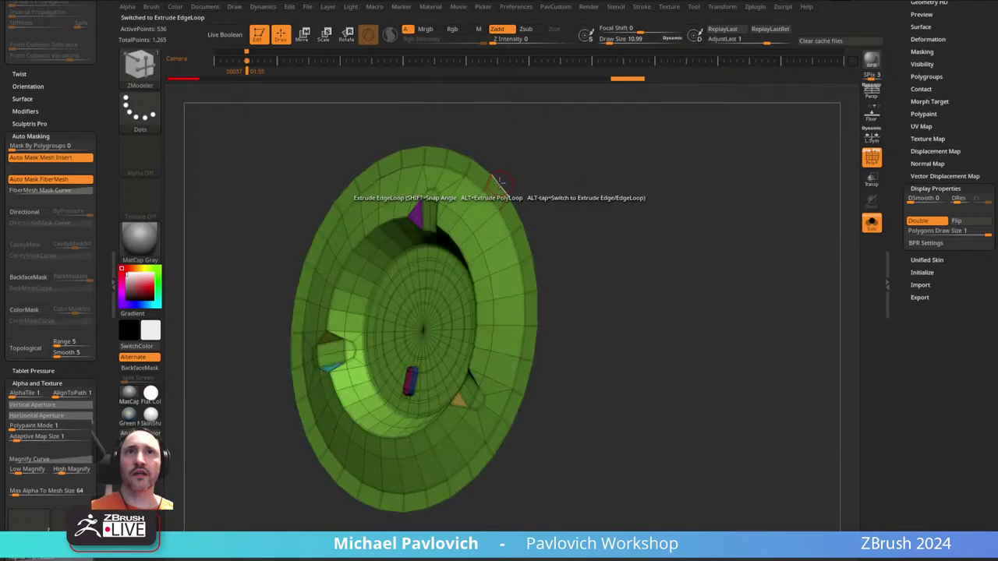
{"action": "key", "text": "space"}
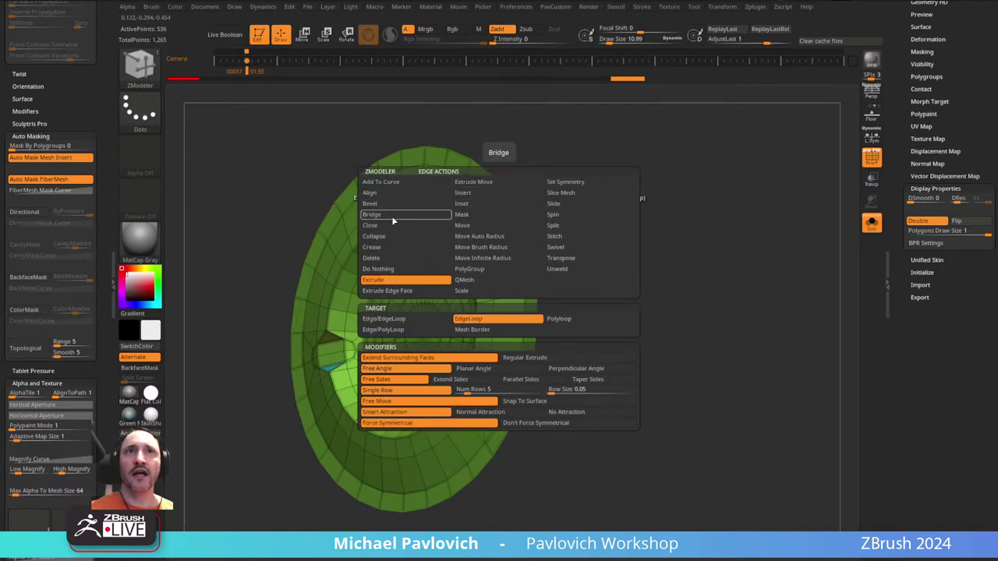
{"action": "left_click", "coordinate": [396, 226]}
{"action": "left_click", "coordinate": [482, 171]}
{"action": "key", "text": "ctrl+z"}
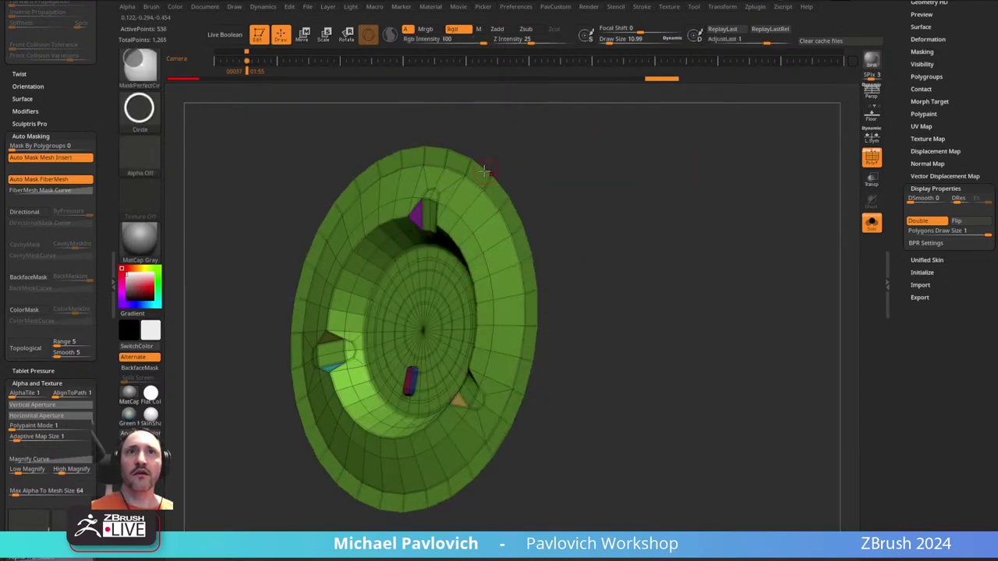
{"action": "left_click_drag", "start_coordinate": [484, 171], "coordinate": [479, 155]}
{"action": "left_click", "coordinate": [481, 152]}
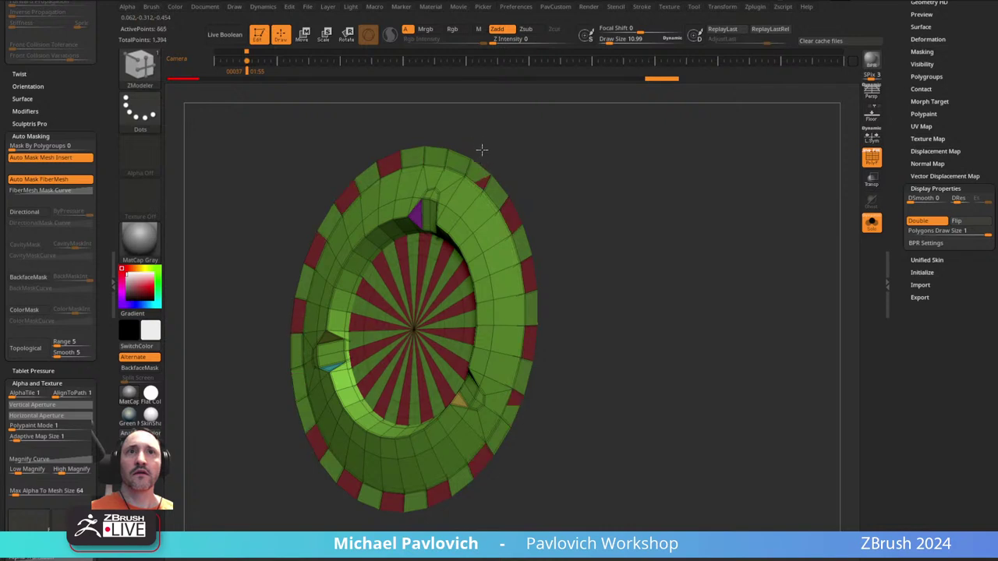
- Isolate the cap closing the widened rim, make it one polygroup and unhide the full port
{"action": "left_click", "coordinate": [438, 306], "text": "ctrl+shift"}
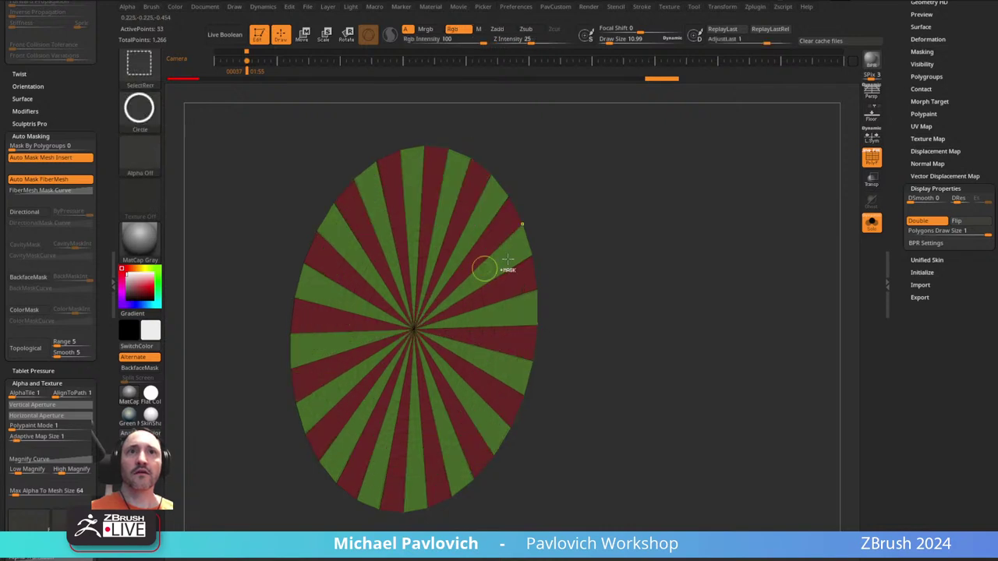
{"action": "key", "text": "ctrl+w"}
{"action": "left_click", "coordinate": [584, 219], "text": "ctrl+shift"}
{"action": "left_click_drag", "start_coordinate": [546, 221], "coordinate": [485, 229]}
{"action": "key", "text": "ctrl+z"}
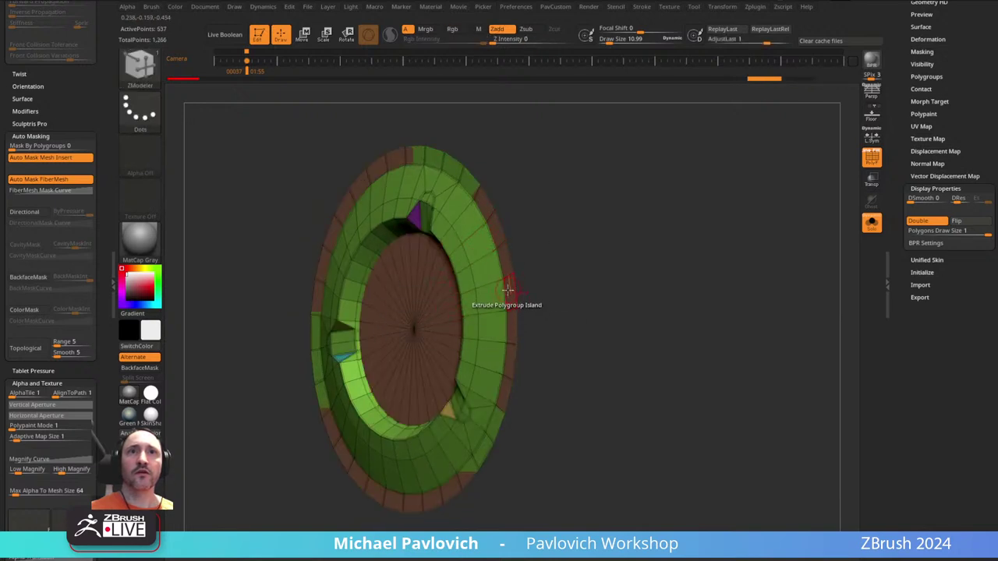
{"action": "left_click_drag", "start_coordinate": [508, 290], "coordinate": [553, 217]}
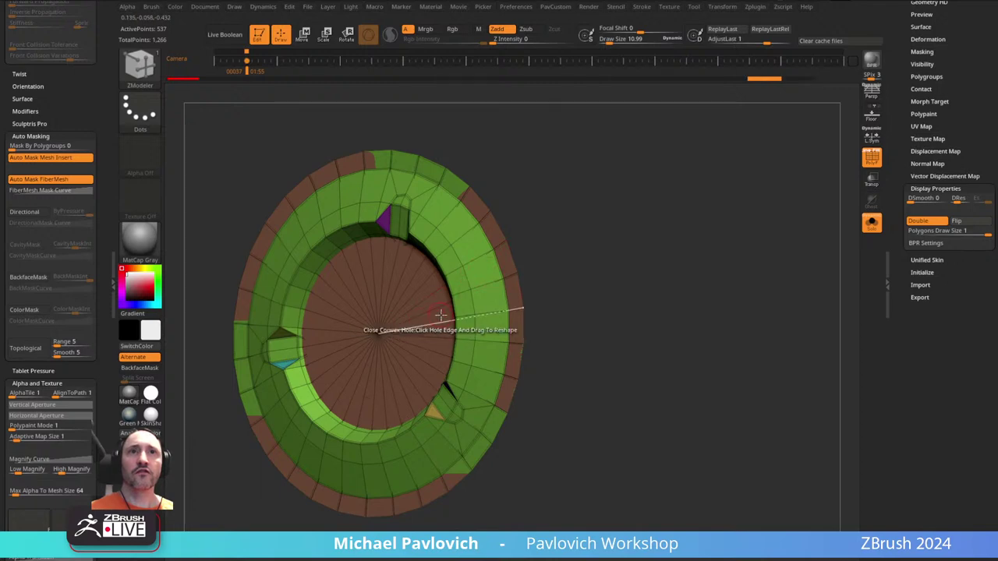
- Extrude the cap's polygroup island backward to give the port a solid, thick base
{"action": "left_click_drag", "start_coordinate": [445, 348], "coordinate": [375, 346]}
{"action": "left_click_drag", "start_coordinate": [677, 246], "coordinate": [632, 214], "text": "shift"}
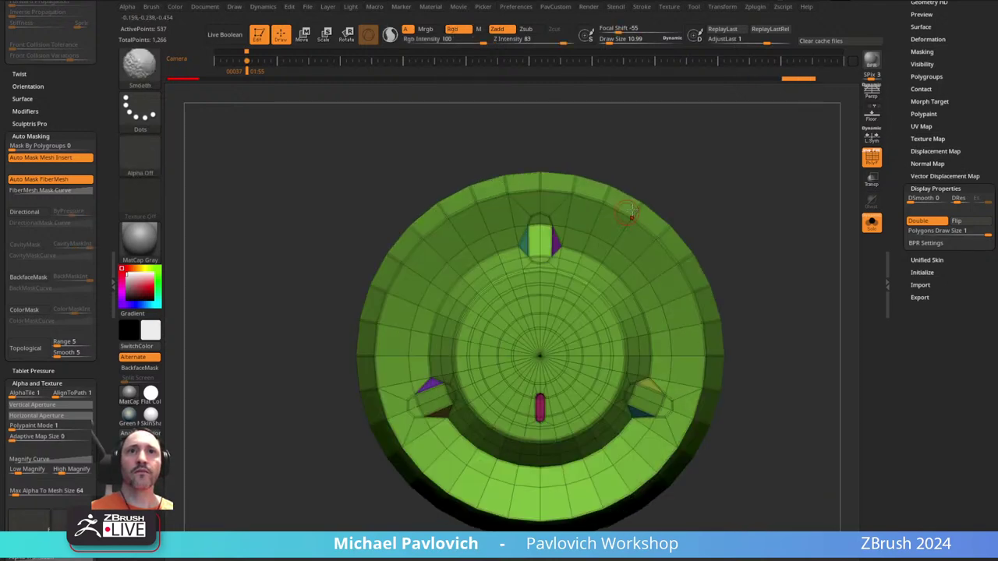
{"action": "left_click_drag", "start_coordinate": [747, 201], "coordinate": [713, 210], "text": "alt"}
{"action": "left_click_drag", "start_coordinate": [628, 226], "coordinate": [801, 219]}
{"action": "left_click_drag", "start_coordinate": [438, 216], "coordinate": [440, 179]}
{"action": "left_click_drag", "start_coordinate": [627, 187], "coordinate": [632, 192], "text": "shift"}
- Move the extruded base section along the port's axis toward the shell, and return to drawing mode
{"action": "key", "text": "w"}
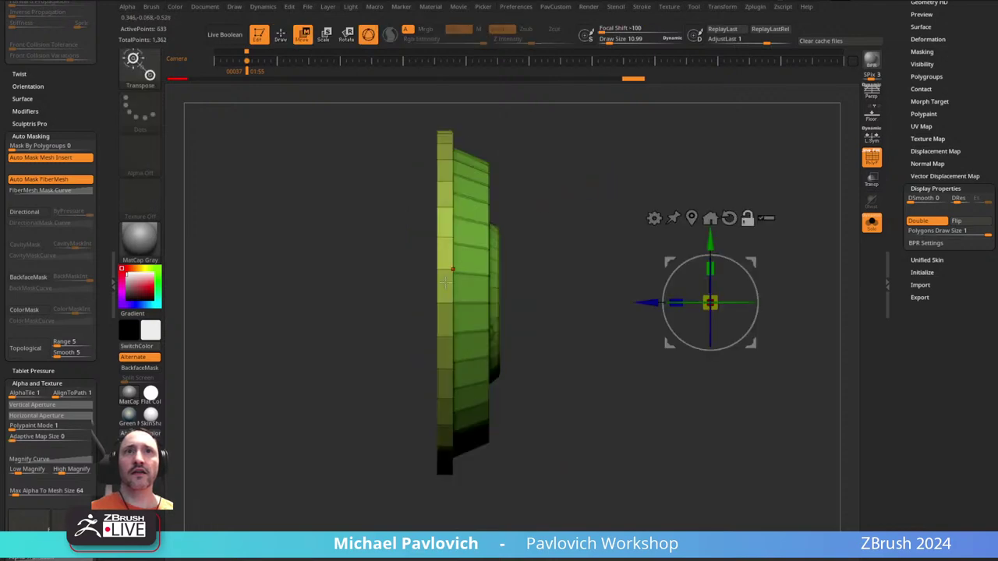
{"action": "left_click", "coordinate": [443, 271]}
{"action": "left_click_drag", "start_coordinate": [411, 267], "coordinate": [456, 270]}
{"action": "key", "text": "q"}
{"action": "mouse_move", "coordinate": [608, 187]}
{"action": "left_mouse_down", "text": "shift"}
{"action": "mouse_move", "coordinate": [764, 183]}
{"action": "mouse_move", "coordinate": [687, 177]}
{"action": "left_mouse_up", "text": "shift"}
- Switch to the PolyMesh3D star and replace it with the PortAccess insert from the IMM Boolean brush
{"action": "left_click_drag", "start_coordinate": [892, 171], "coordinate": [874, 488]}
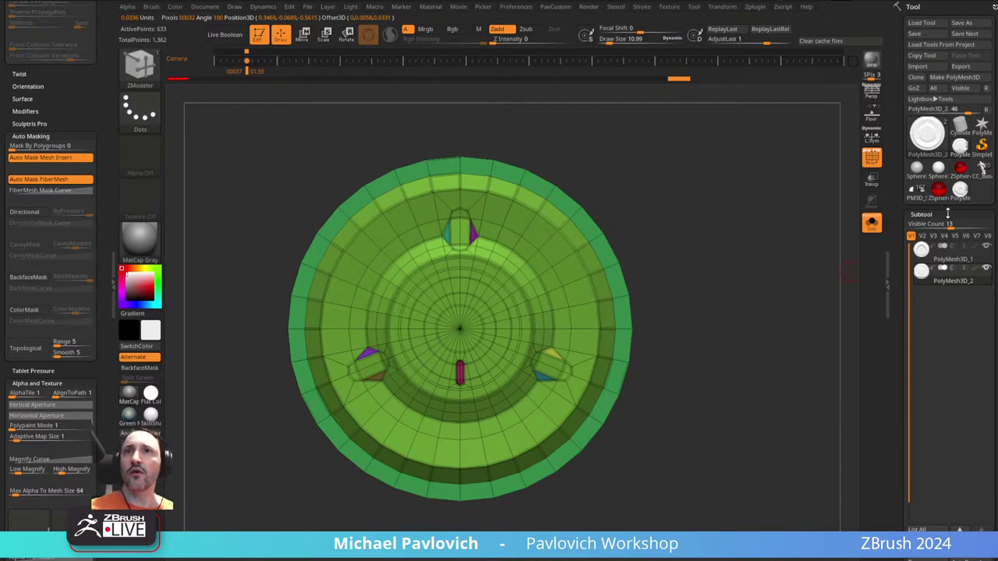
{"action": "left_click", "coordinate": [981, 127]}
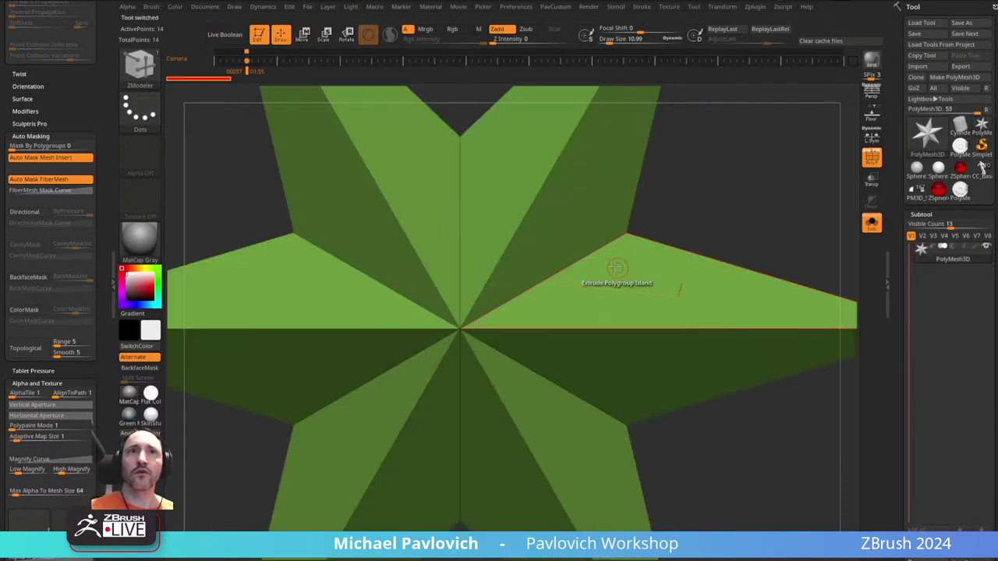
{"action": "key", "text": "b"}
{"action": "key", "text": "i"}
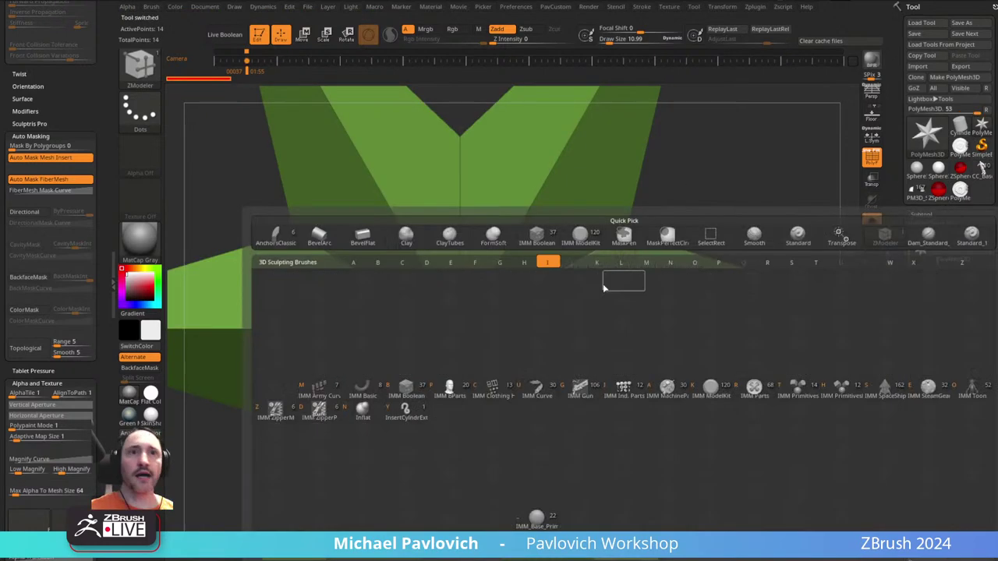
{"action": "left_click", "coordinate": [410, 392]}
{"action": "key", "text": "m"}
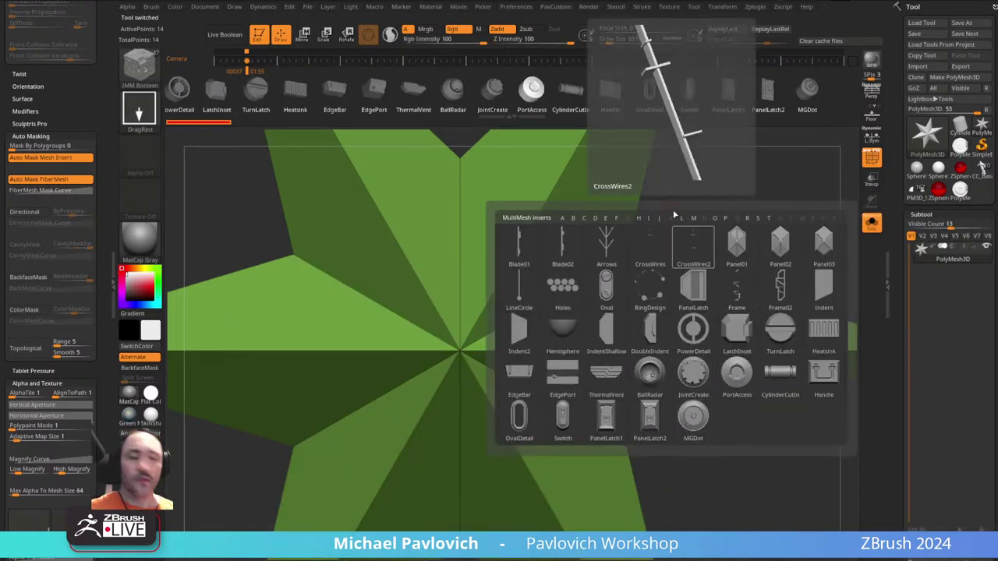
{"action": "key", "text": "w"}
{"action": "left_click", "coordinate": [532, 92]}
{"action": "key", "text": "q"}
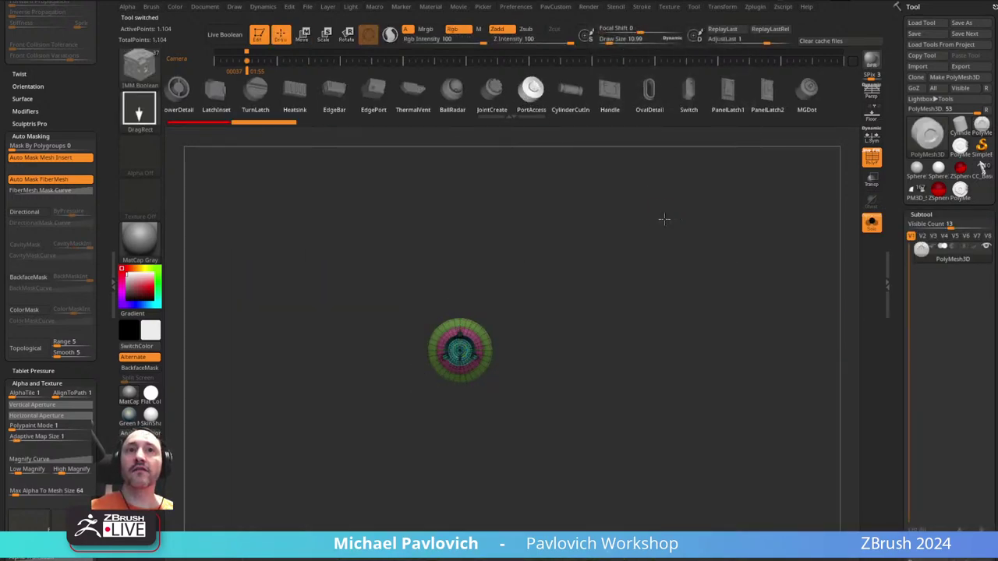
{"action": "key", "text": "f"}
- Hide the new port's surplus geometry and outer green ring, then delete the hidden polygons
{"action": "left_click_drag", "start_coordinate": [724, 268], "coordinate": [695, 268], "text": "shift"}
{"action": "mouse_move", "coordinate": [536, 233]}
{"action": "left_mouse_down", "text": "ctrl+shift"}
{"action": "mouse_move", "coordinate": [492, 425]}
{"action": "mouse_move", "coordinate": [459, 463]}
{"action": "left_mouse_up", "text": "ctrl+shift"}
{"action": "left_click_drag", "start_coordinate": [686, 280], "coordinate": [580, 265], "text": "shift"}
{"action": "left_click", "coordinate": [699, 267], "text": "ctrl+shift"}
{"action": "left_click_drag", "start_coordinate": [582, 218], "coordinate": [443, 493], "text": "ctrl+shift"}
{"action": "left_click_drag", "start_coordinate": [698, 275], "coordinate": [666, 280], "text": "shift"}
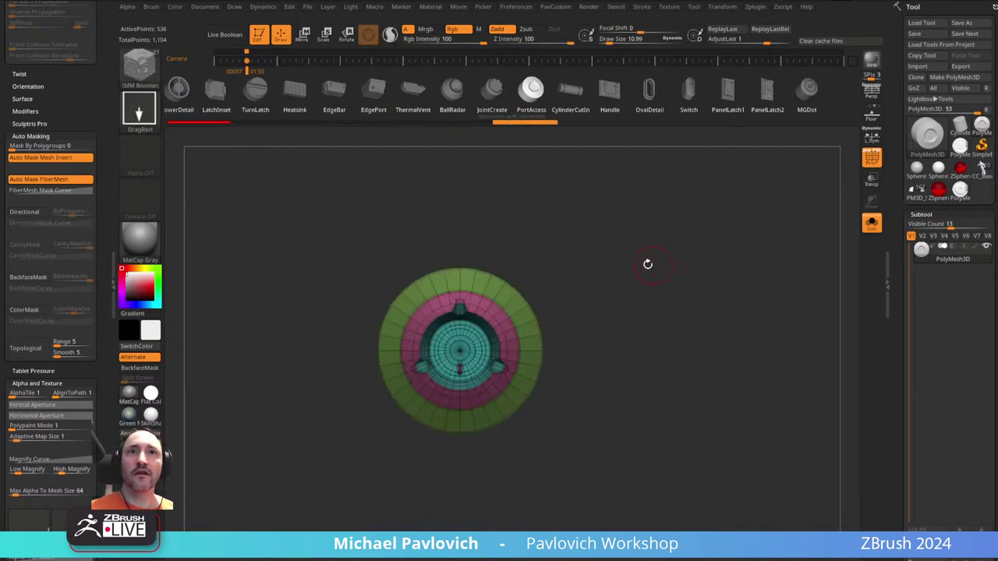
{"action": "left_click", "coordinate": [522, 289], "text": "ctrl+shift"}
{"action": "key", "text": "2"}
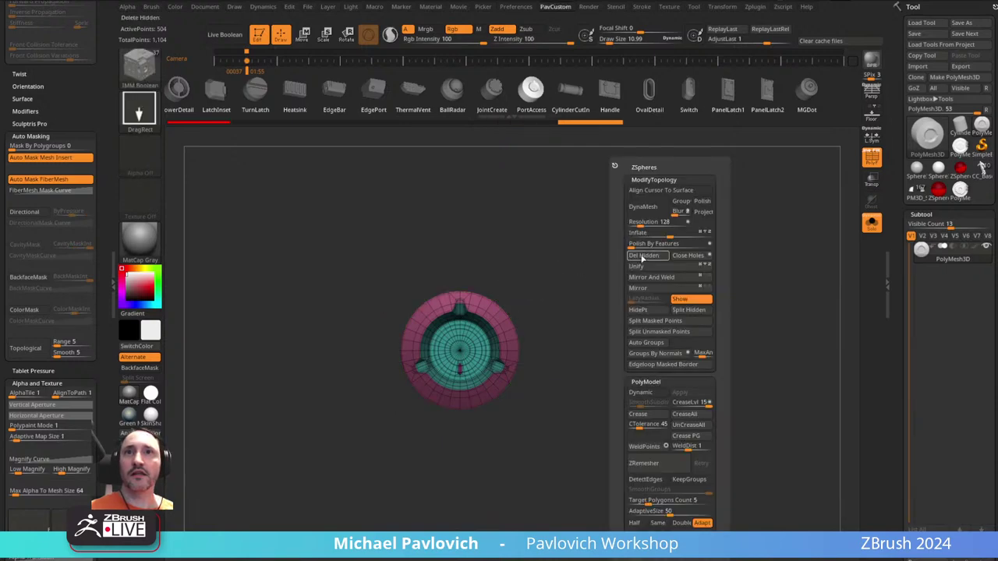
{"action": "left_click", "coordinate": [642, 258]}
{"action": "key", "text": "f"}
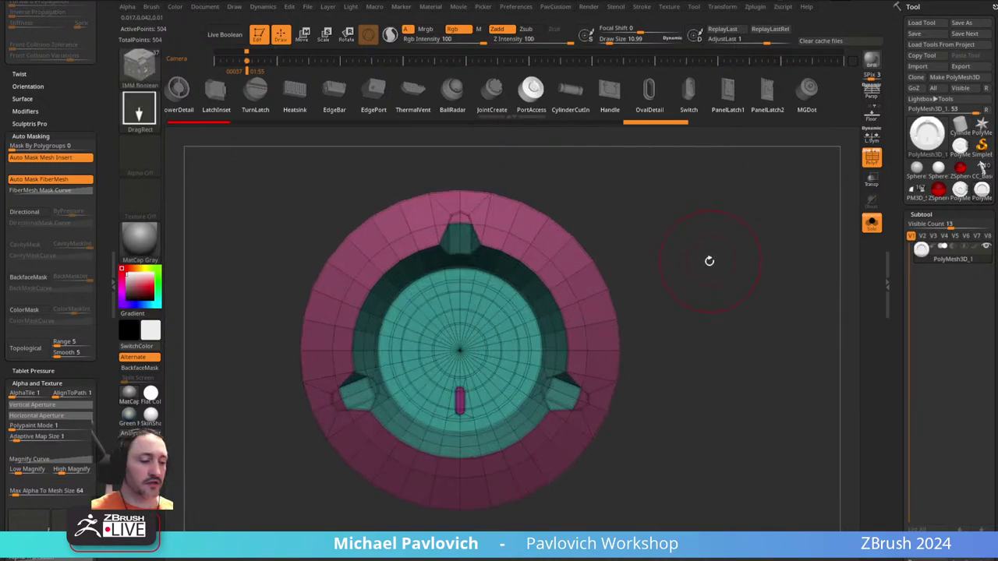
- Quick-save the project and create a new InsertMesh brush from the cleaned port shell
{"action": "key", "text": "b"}
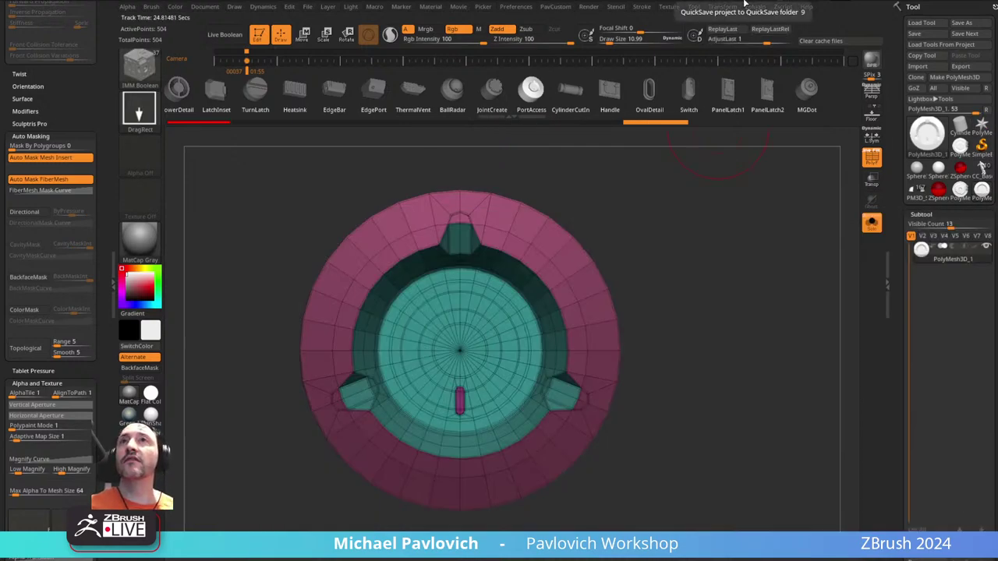
{"action": "left_click", "coordinate": [744, 4]}
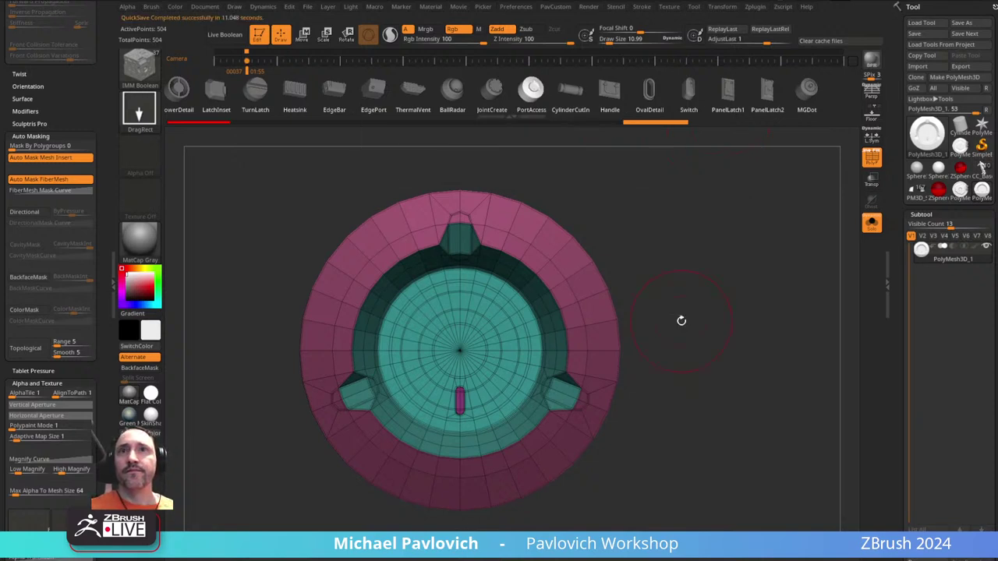
{"action": "key", "text": "b"}
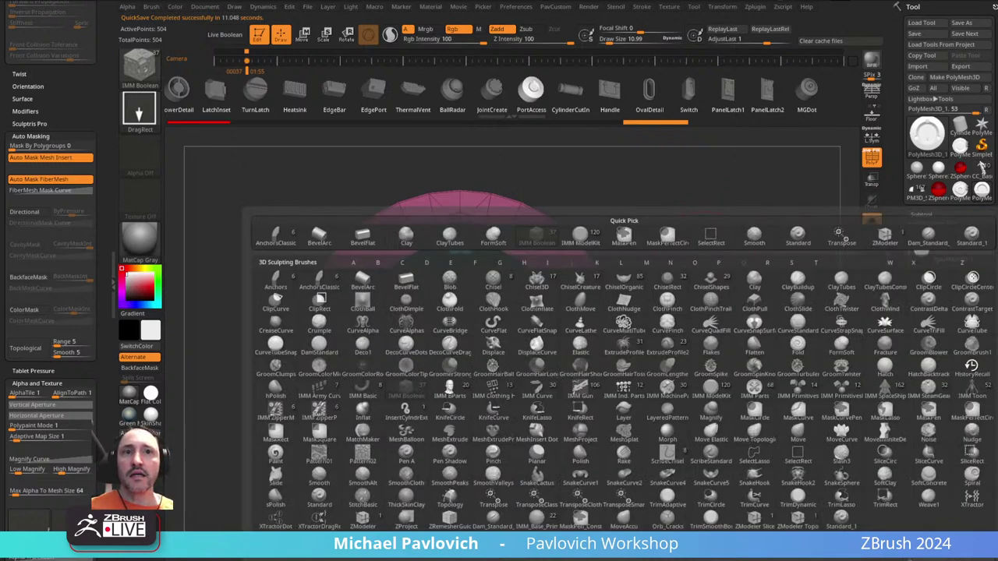
{"action": "left_click", "coordinate": [452, 181]}
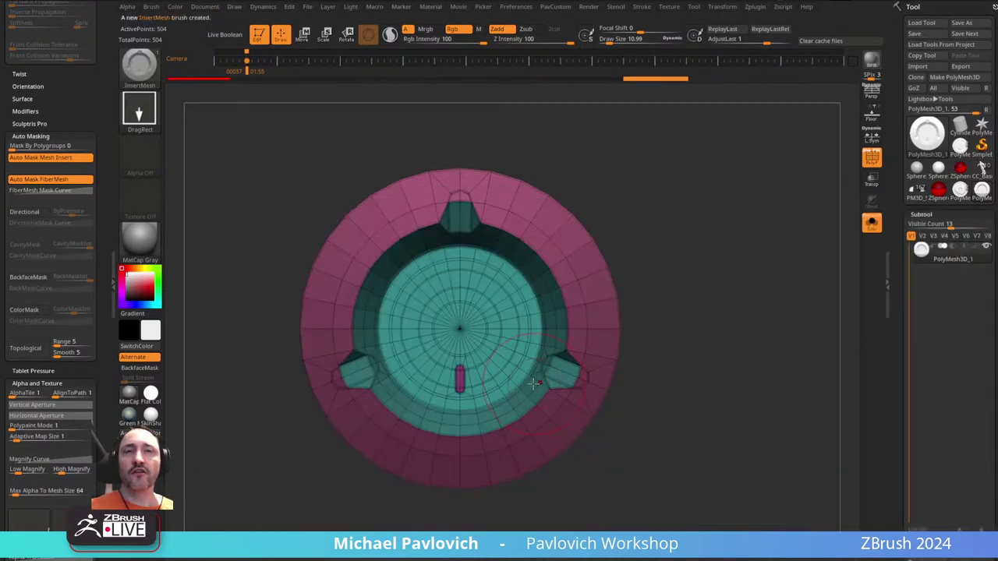
- Try the new InsertMesh brush by drawing port copies onto the port shell itself, and undo them
{"action": "left_click_drag", "start_coordinate": [462, 331], "coordinate": [498, 368]}
{"action": "left_click_drag", "start_coordinate": [654, 257], "coordinate": [639, 258]}
{"action": "left_click_drag", "start_coordinate": [552, 245], "coordinate": [589, 290]}
{"action": "left_click_drag", "start_coordinate": [731, 285], "coordinate": [644, 288]}
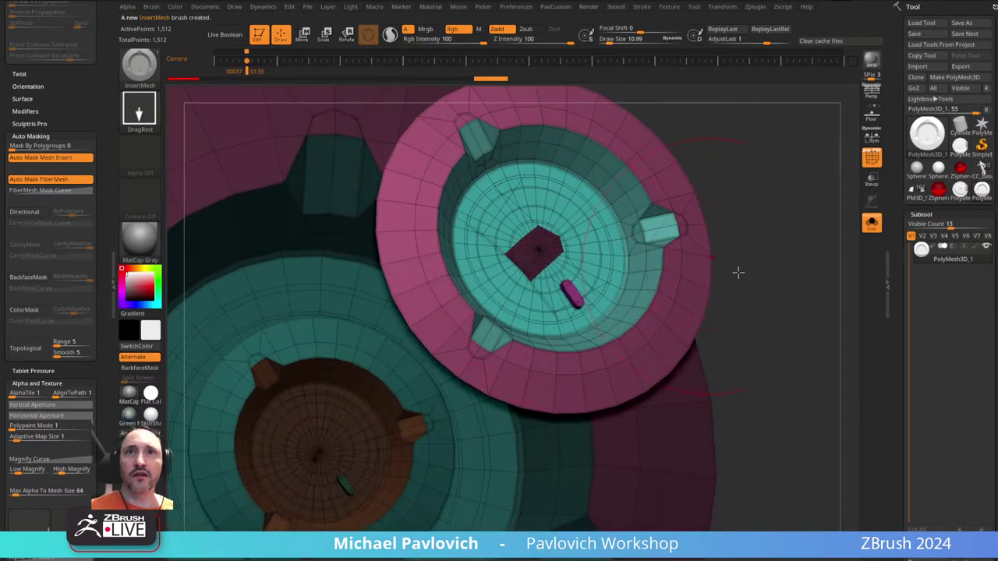
{"action": "key", "text": "ctrl+z"}
{"action": "key", "text": "ctrl+z"}
{"action": "key", "text": "ctrl+z"}
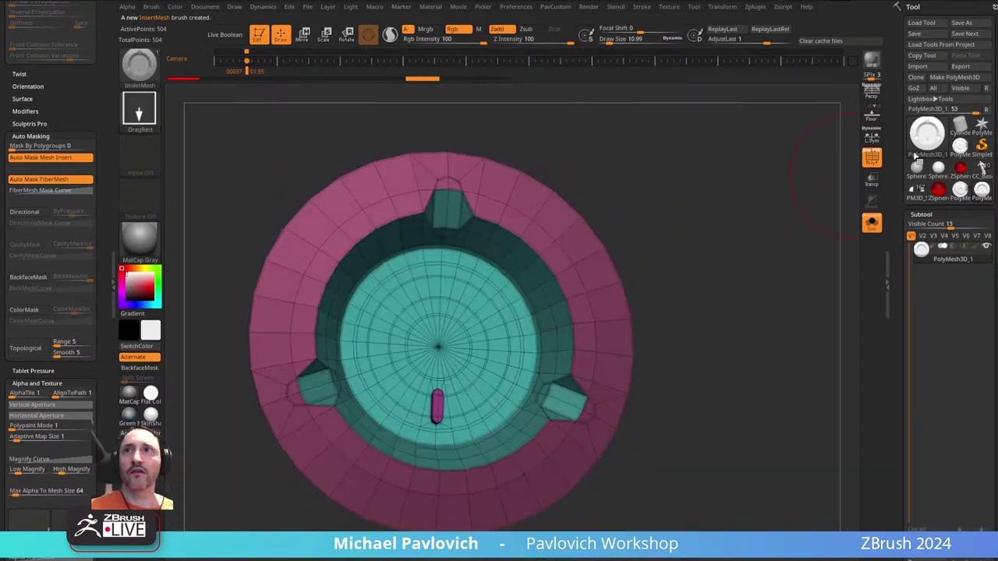
- Switch to the Cylinder3D primitive, convert it to a PolyMesh3D, and frame it facing its end cap
{"action": "left_click", "coordinate": [959, 125]}
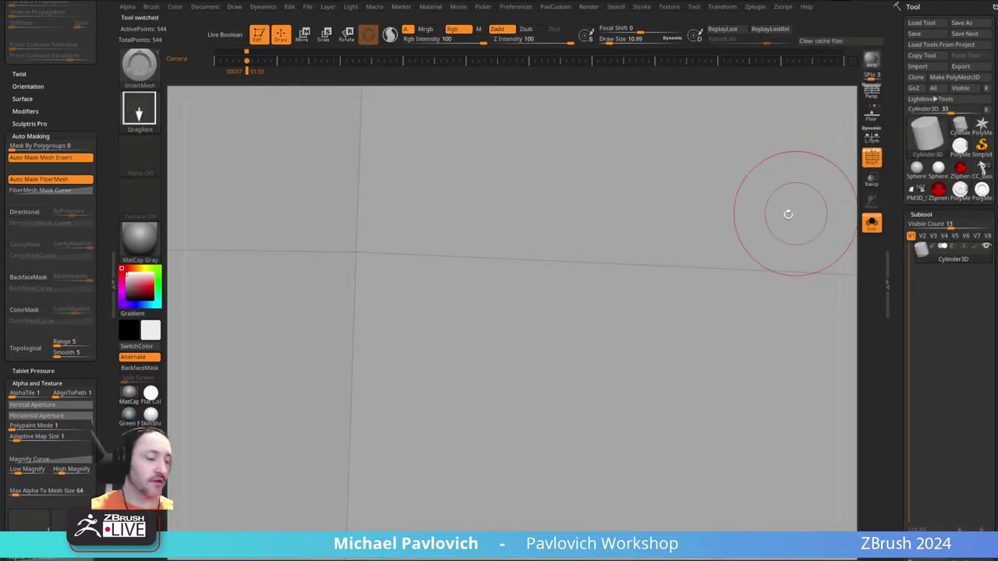
{"action": "left_click", "coordinate": [953, 77]}
{"action": "key", "text": "f"}
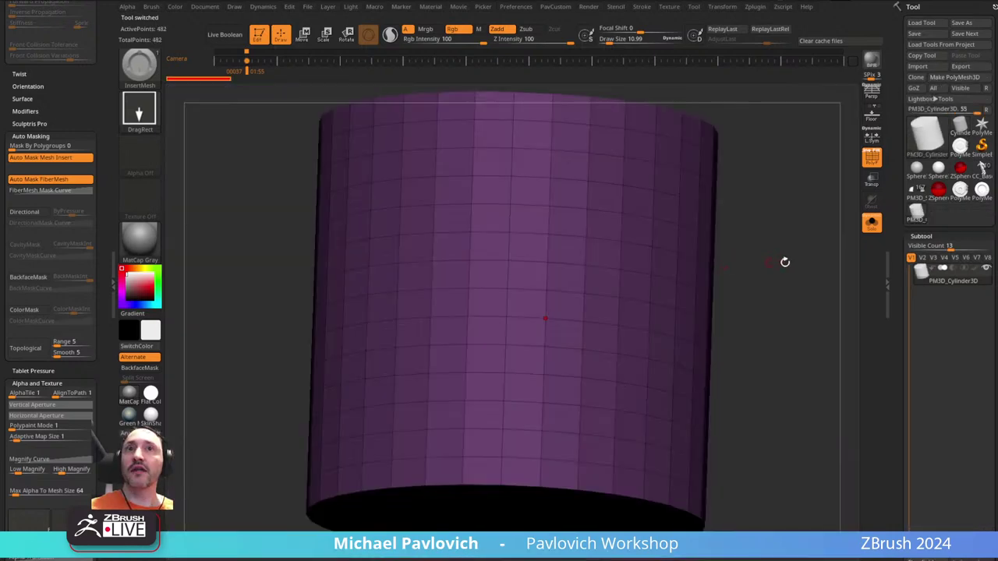
{"action": "left_click_drag", "start_coordinate": [785, 262], "coordinate": [767, 280]}
{"action": "key", "text": "2"}
{"action": "left_click", "coordinate": [754, 354]}
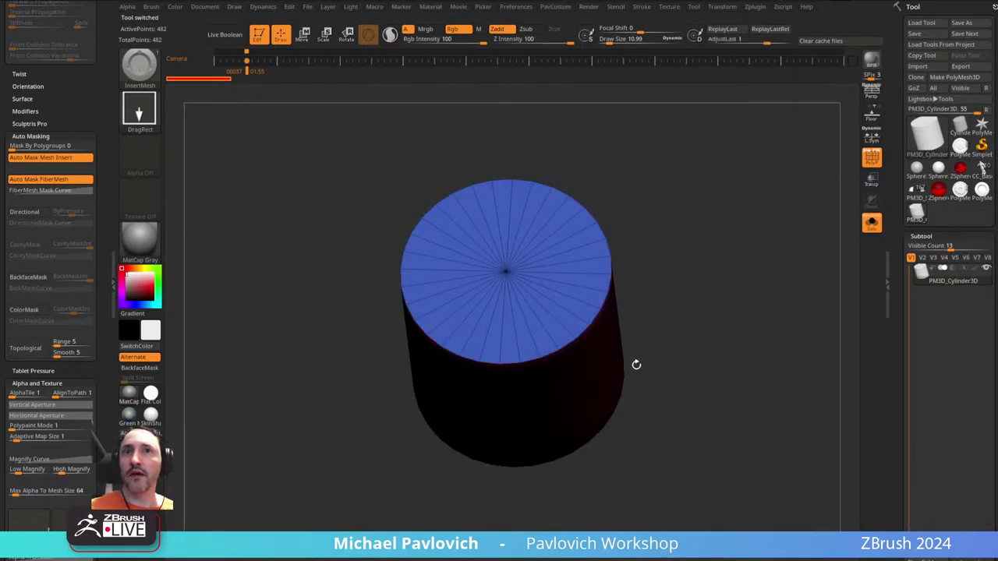
{"action": "left_click_drag", "start_coordinate": [636, 365], "coordinate": [768, 258]}
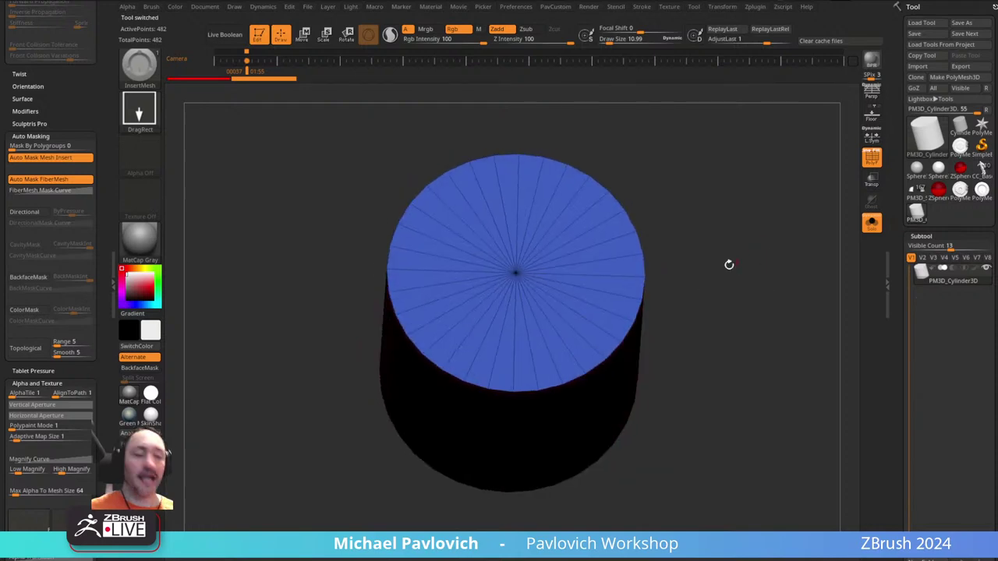
- Select the new InsertMesh brush, try a port insert on the cylinder's end cap, and turn off Solo mode
{"action": "key", "text": "b"}
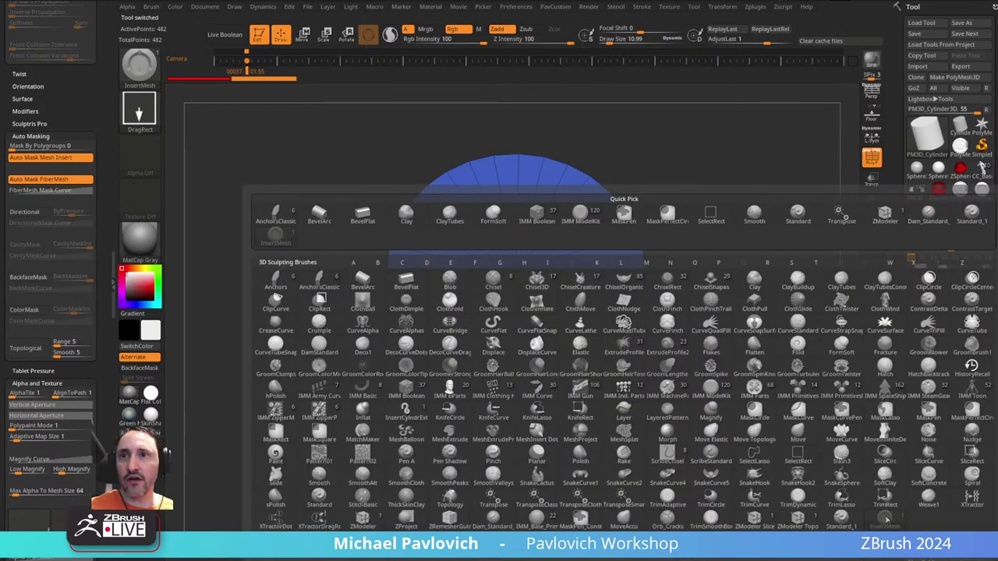
{"action": "left_click", "coordinate": [887, 520]}
{"action": "left_click_drag", "start_coordinate": [759, 274], "coordinate": [750, 283], "text": "shift"}
{"action": "left_click_drag", "start_coordinate": [511, 324], "coordinate": [510, 421]}
{"action": "key", "text": "ctrl+z"}
{"action": "left_click", "coordinate": [872, 226]}
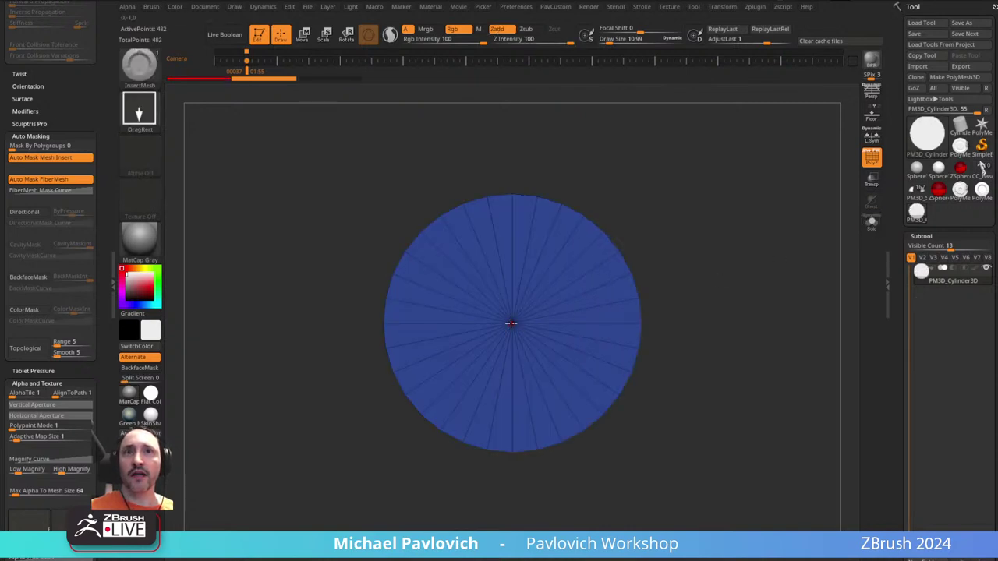
- Insert the port at the centre of the cylinder's end cap, fuse it in, and switch the material to SkinShade4
{"action": "mouse_move", "coordinate": [511, 324]}
{"action": "left_mouse_down"}
{"action": "mouse_move", "coordinate": [510, 356]}
{"action": "mouse_move", "coordinate": [501, 359]}
{"action": "mouse_move", "coordinate": [513, 422]}
{"action": "left_mouse_up"}
{"action": "key", "text": "ctrl+z"}
{"action": "left_click", "coordinate": [152, 415]}
{"action": "mouse_move", "coordinate": [811, 325]}
{"action": "left_mouse_down"}
{"action": "mouse_move", "coordinate": [769, 257]}
{"action": "mouse_move", "coordinate": [780, 289]}
{"action": "mouse_move", "coordinate": [829, 329]}
{"action": "left_mouse_up"}
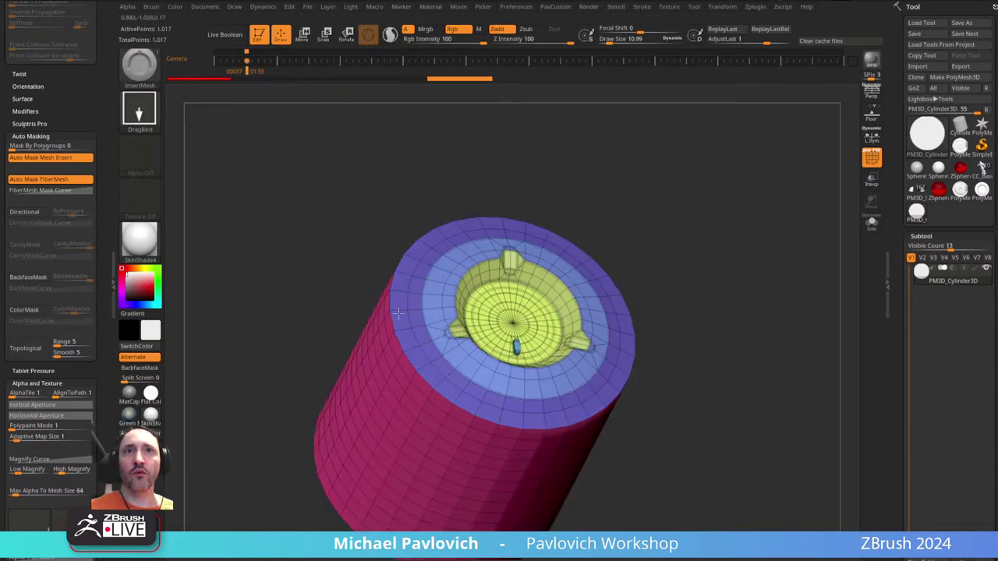
{"action": "left_click_drag", "start_coordinate": [748, 289], "coordinate": [756, 263]}
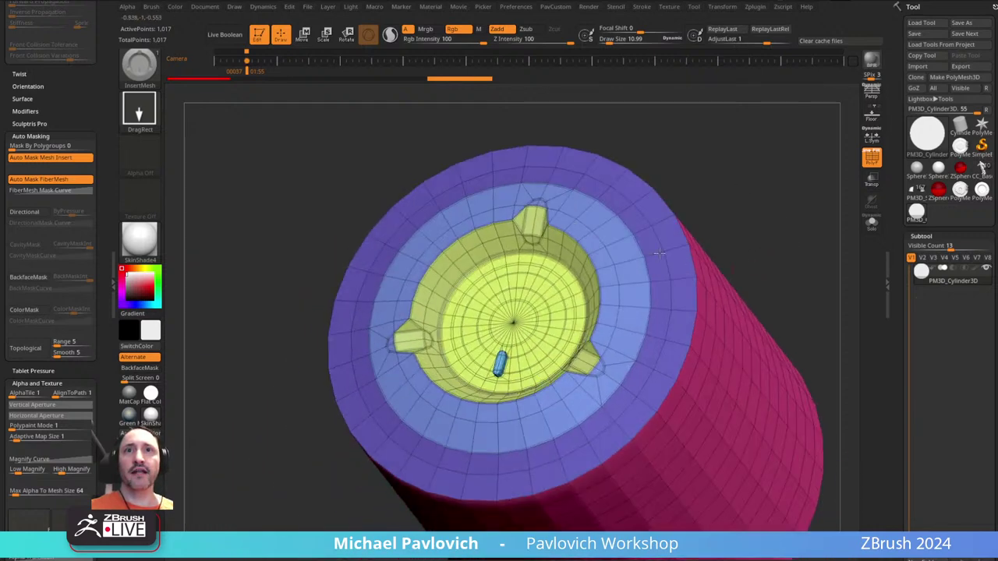
{"action": "mouse_move", "coordinate": [616, 137]}
{"action": "left_mouse_down"}
{"action": "mouse_move", "coordinate": [686, 220]}
{"action": "mouse_move", "coordinate": [713, 220]}
{"action": "mouse_move", "coordinate": [705, 273]}
{"action": "left_mouse_up"}
- Isolate the inserted port's yellow inner disc and shrink its visible area
{"action": "key", "text": "s"}
{"action": "left_click", "coordinate": [535, 322], "text": "ctrl+shift"}
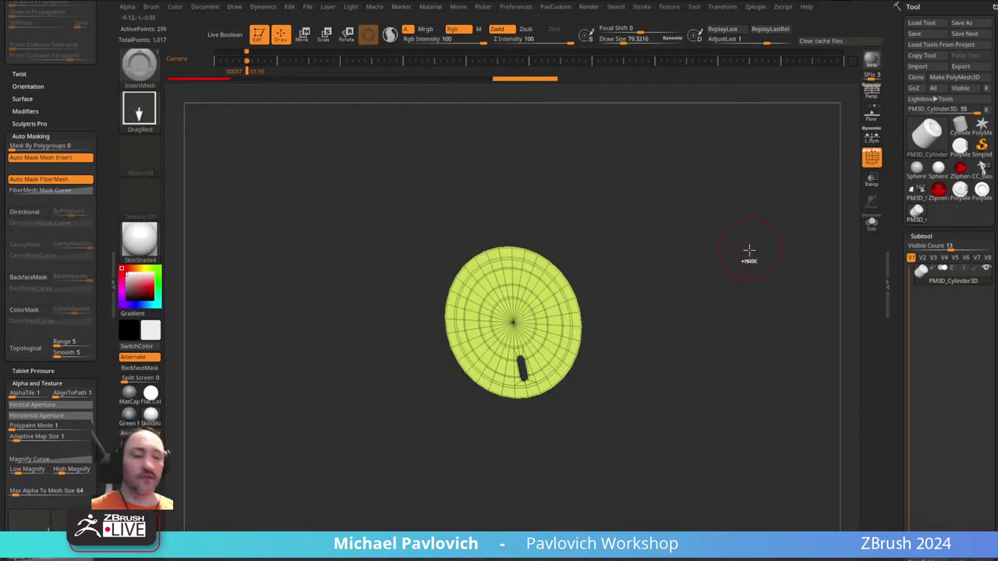
{"action": "key", "text": "ctrl+shift+s"}
{"action": "key", "text": "ctrl+shift+s"}
{"action": "key", "text": "ctrl+shift+s"}
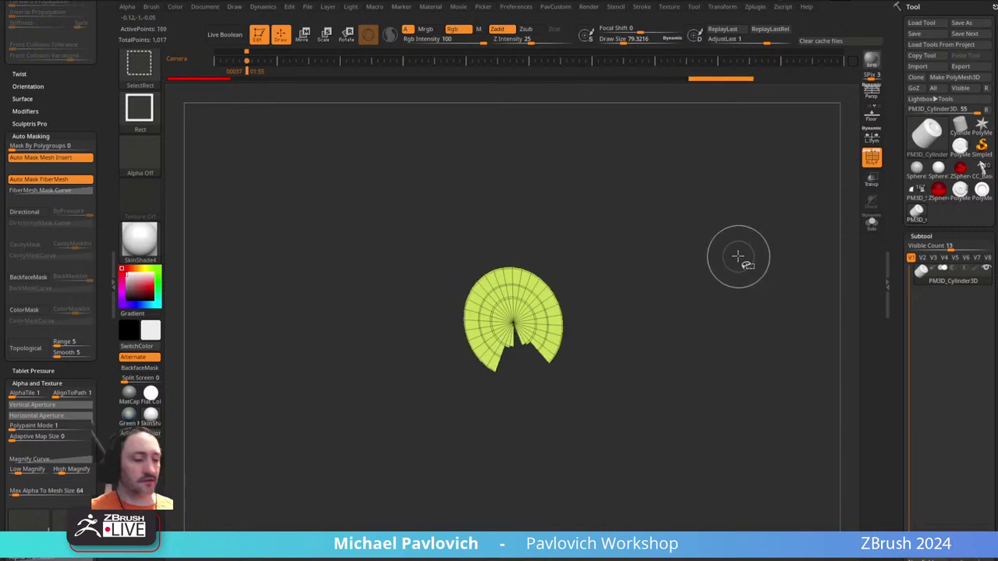
- Grow the visible area outward from the port's inner disc and restore the full cylinder
{"action": "key", "text": "ctrl+shift+x"}
{"action": "key", "text": "ctrl+shift+x"}
{"action": "key", "text": "ctrl+shift+x"}
{"action": "key", "text": "ctrl+z"}
{"action": "key", "text": "ctrl+z"}
{"action": "key", "text": "ctrl+z"}
{"action": "key", "text": "ctrl+z"}
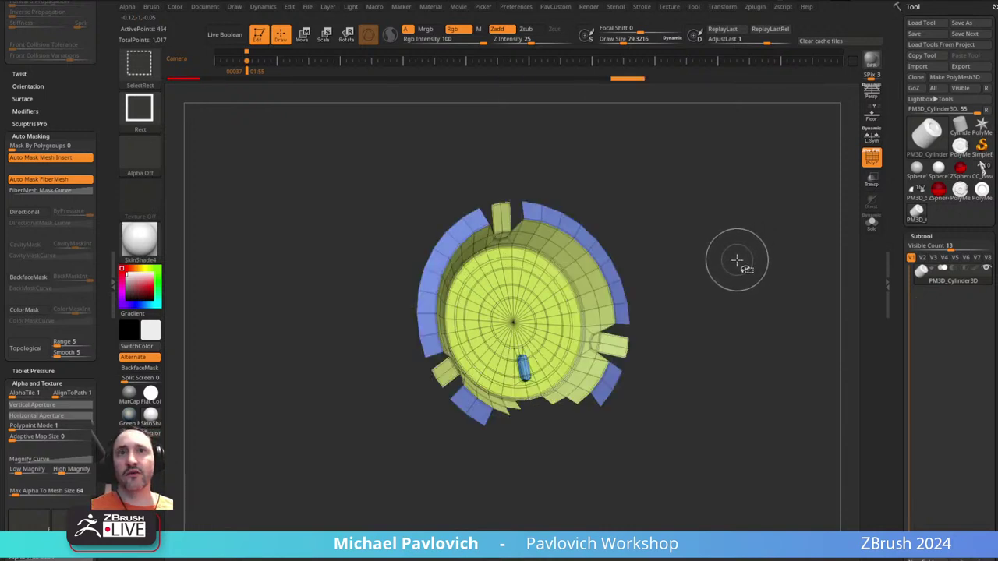
{"action": "key", "text": "ctrl+shift+z"}
{"action": "key", "text": "ctrl+shift+z"}
{"action": "key", "text": "ctrl+shift+z"}
{"action": "key", "text": "ctrl+shift+z"}
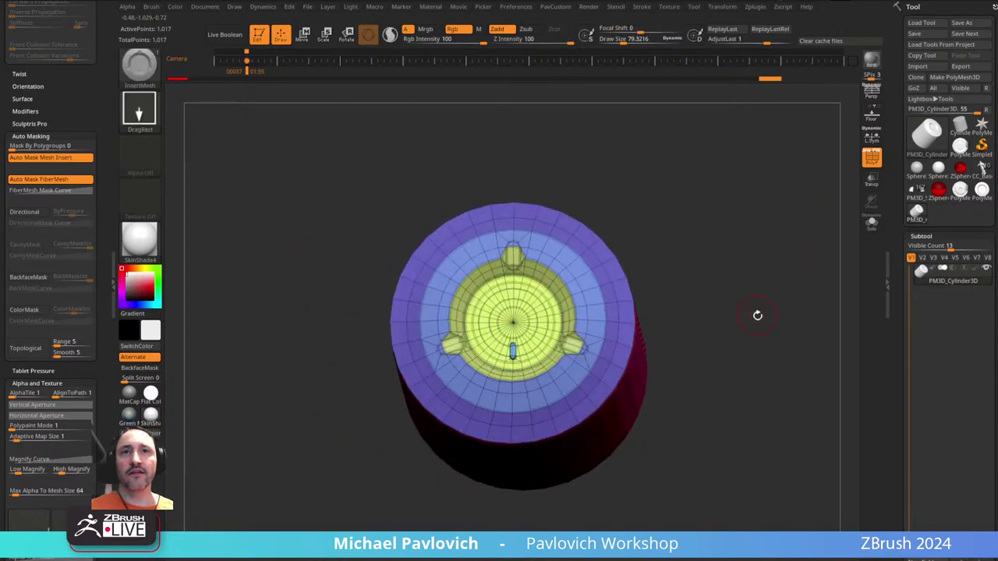
- Insert the port at the centre of the cylinder's opposite cap, clear the mask to fuse it, and inspect both ends
{"action": "mouse_move", "coordinate": [760, 314]}
{"action": "left_mouse_down"}
{"action": "mouse_move", "coordinate": [678, 310]}
{"action": "mouse_move", "coordinate": [555, 347]}
{"action": "left_mouse_up"}
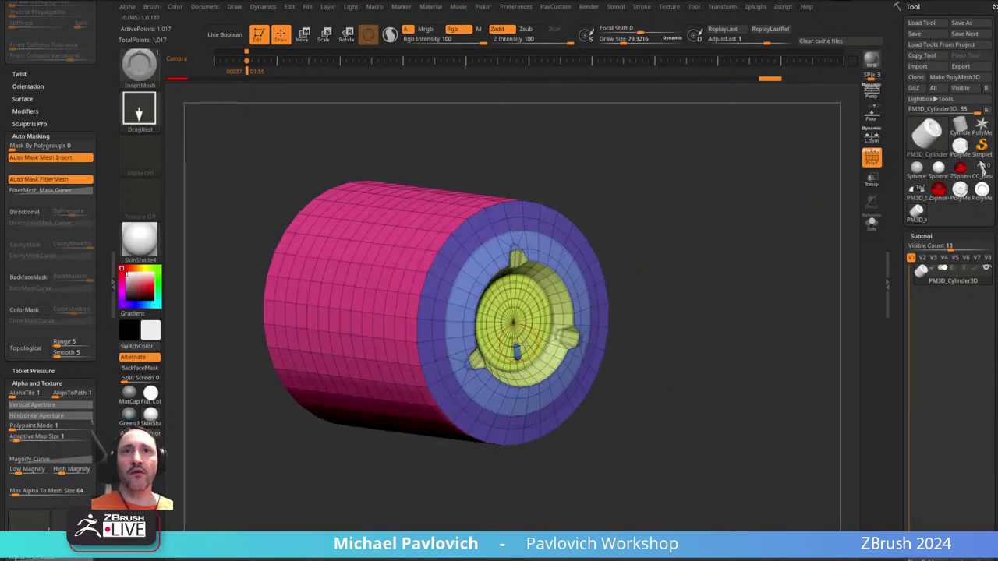
{"action": "left_click_drag", "start_coordinate": [680, 270], "coordinate": [774, 257]}
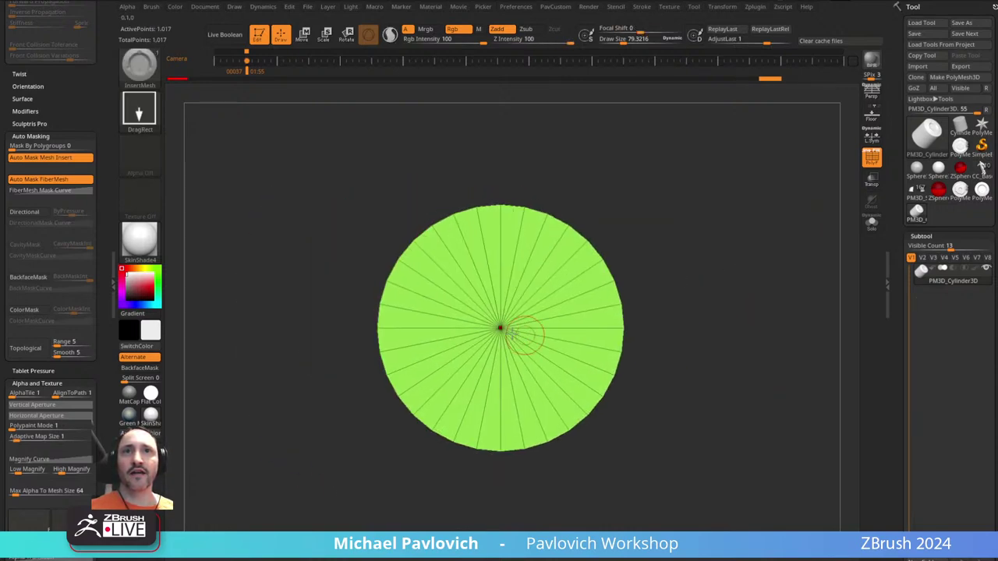
{"action": "left_click_drag", "start_coordinate": [500, 328], "coordinate": [500, 431]}
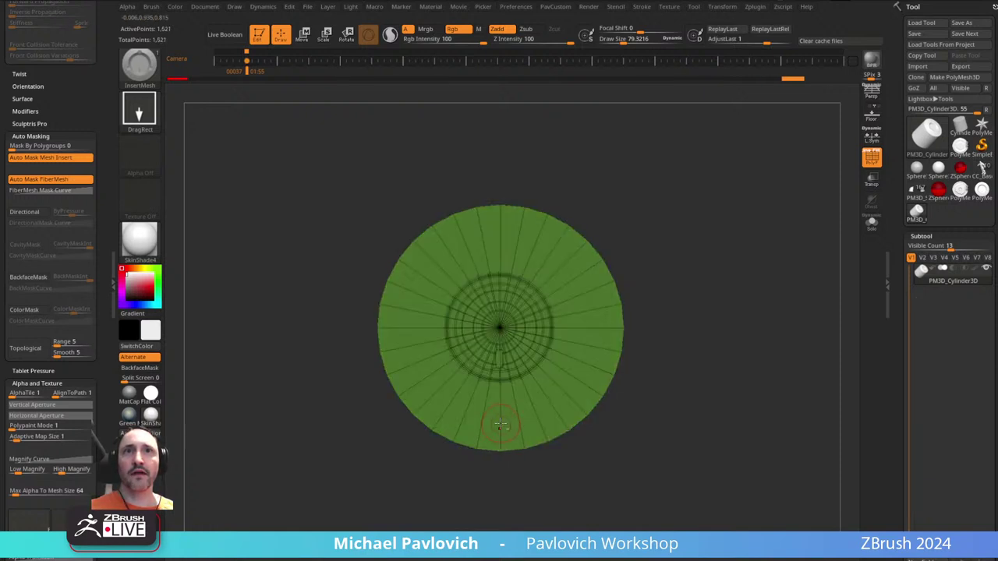
{"action": "left_click_drag", "start_coordinate": [750, 211], "coordinate": [801, 330], "text": "ctrl"}
{"action": "left_click_drag", "start_coordinate": [753, 225], "coordinate": [799, 324], "text": "ctrl"}
{"action": "mouse_move", "coordinate": [745, 260]}
{"action": "right_mouse_down", "text": "ctrl"}
{"action": "mouse_move", "coordinate": [765, 298]}
{"action": "mouse_move", "coordinate": [806, 280]}
{"action": "mouse_move", "coordinate": [567, 366]}
{"action": "right_mouse_up", "text": "ctrl"}
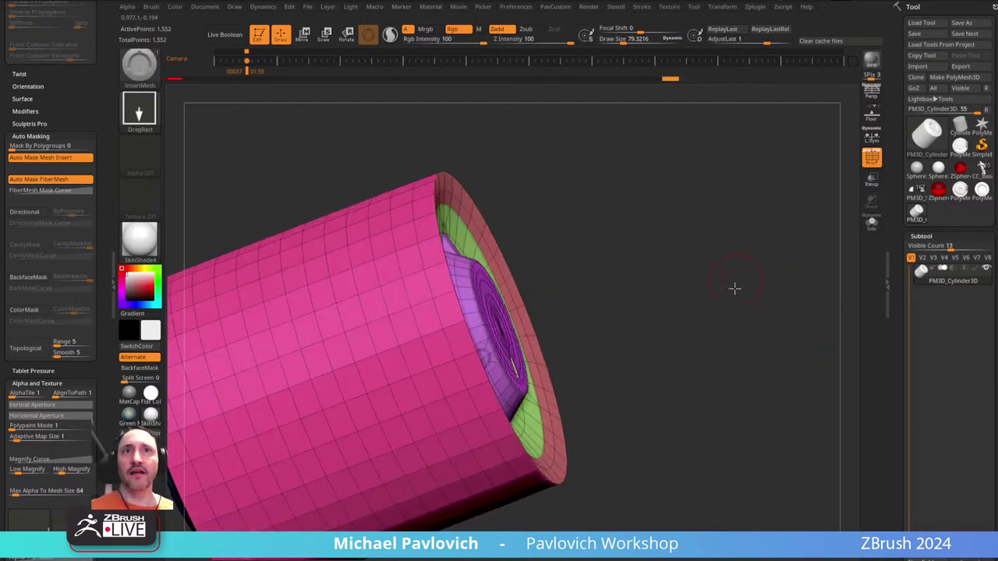
{"action": "right_click_drag", "start_coordinate": [734, 289], "coordinate": [708, 230]}
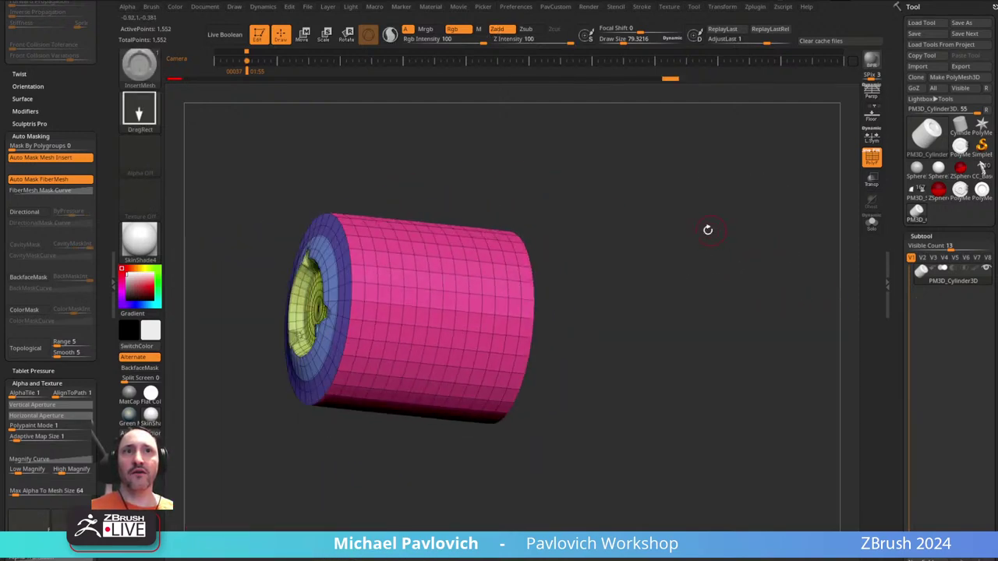
- Delete the PM3D_Cylinder3D tool
{"action": "right_click_drag", "start_coordinate": [421, 301], "coordinate": [519, 289]}
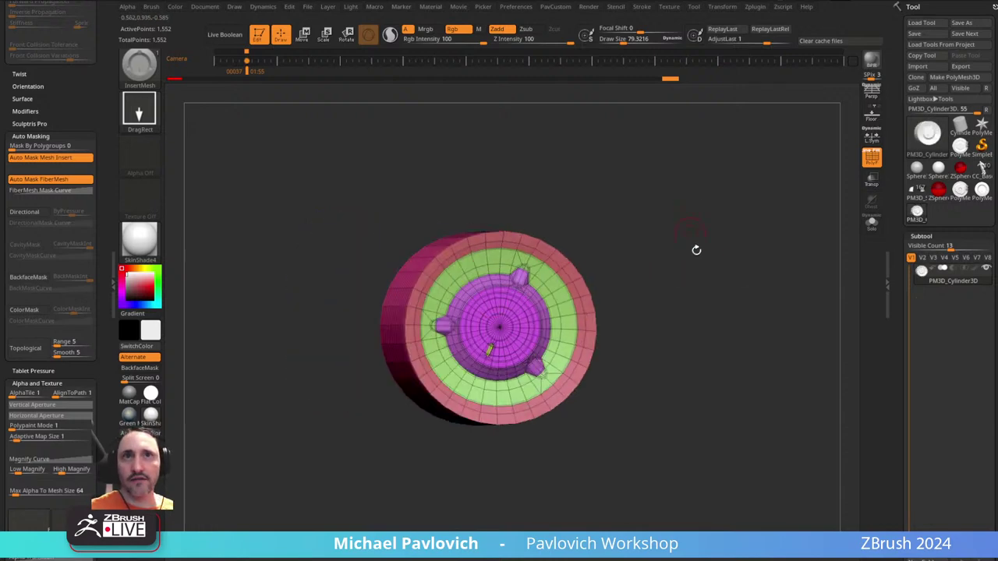
{"action": "right_click_drag", "start_coordinate": [696, 250], "coordinate": [686, 324]}
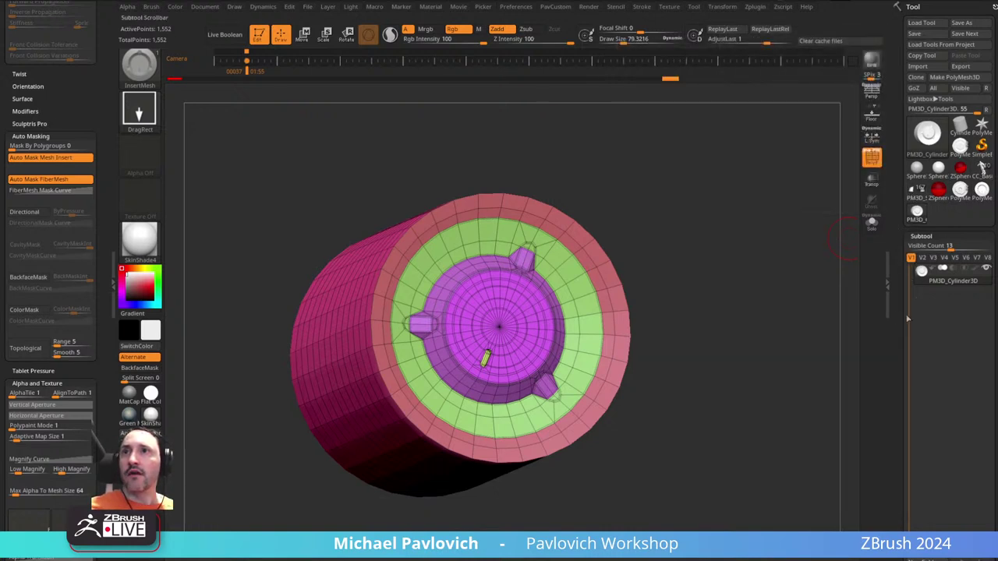
{"action": "left_click", "coordinate": [917, 235]}
{"action": "left_click", "coordinate": [922, 437]}
{"action": "left_click_drag", "start_coordinate": [902, 383], "coordinate": [888, 479]}
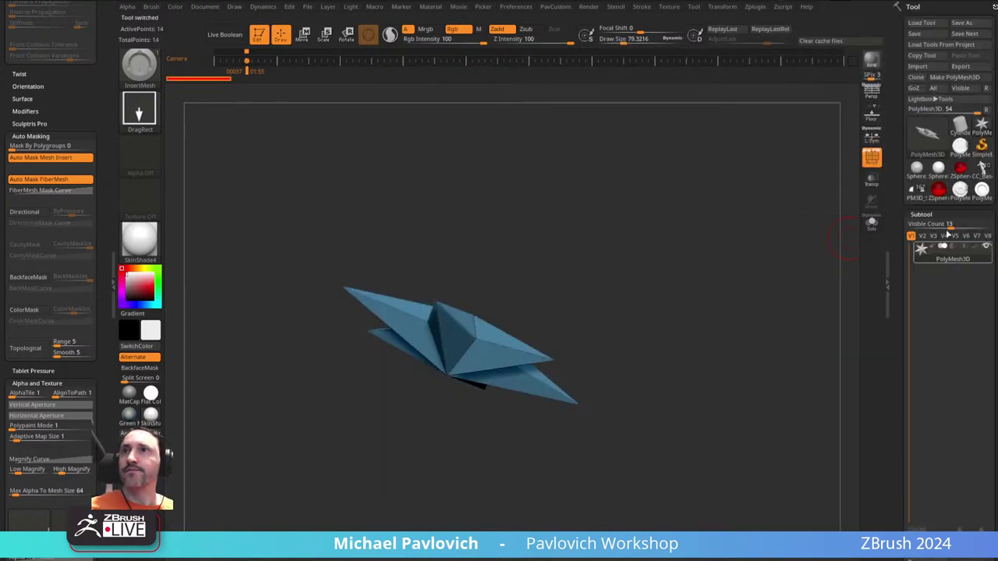
- Switch to the tool containing PolyMesh3D_3 and PolyMesh3D_4 and turn off its polyframe display
{"action": "left_click", "coordinate": [959, 192]}
{"action": "right_click_drag", "start_coordinate": [744, 286], "coordinate": [592, 437]}
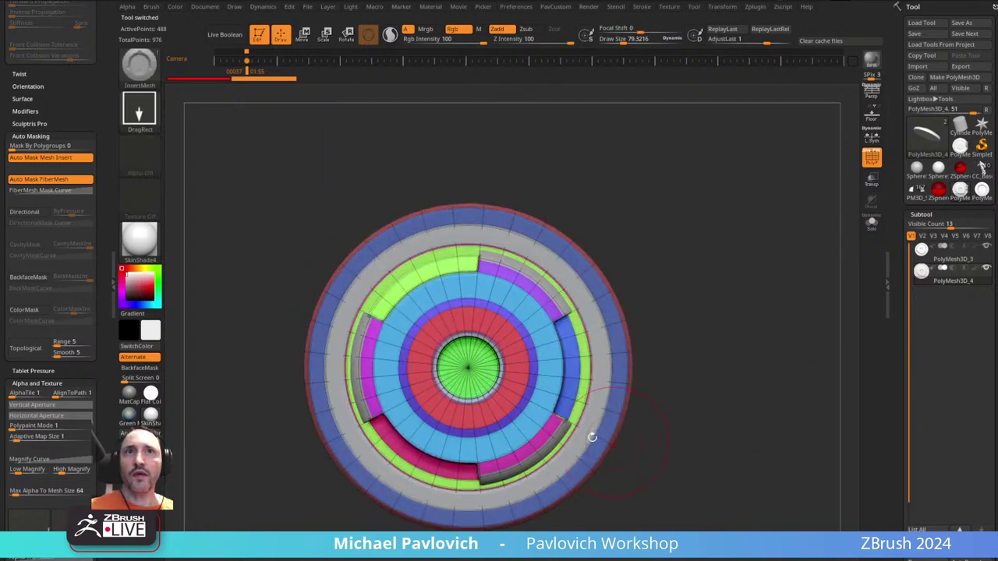
{"action": "key", "text": "shift+f"}
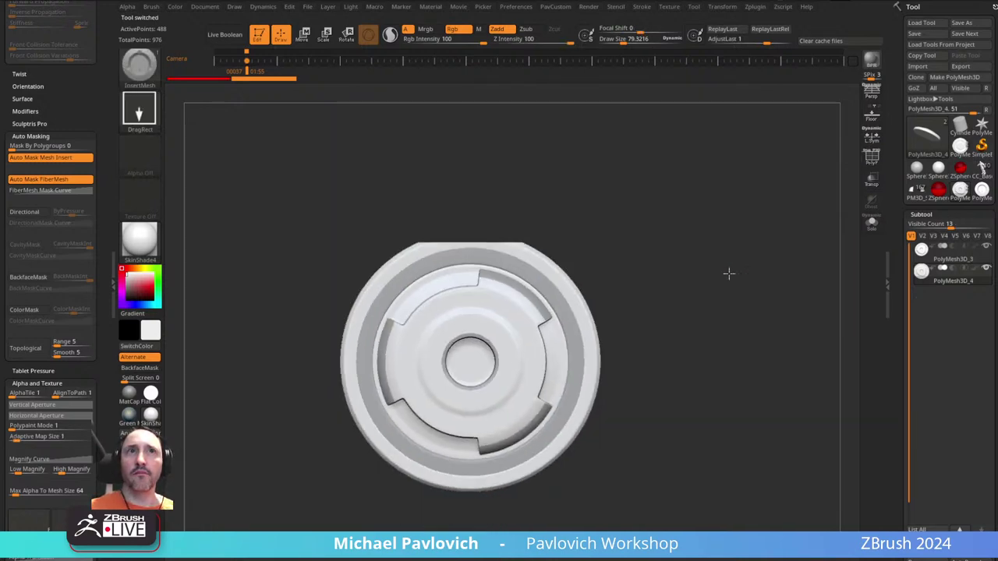
{"action": "left_click_drag", "start_coordinate": [728, 272], "coordinate": [697, 285]}
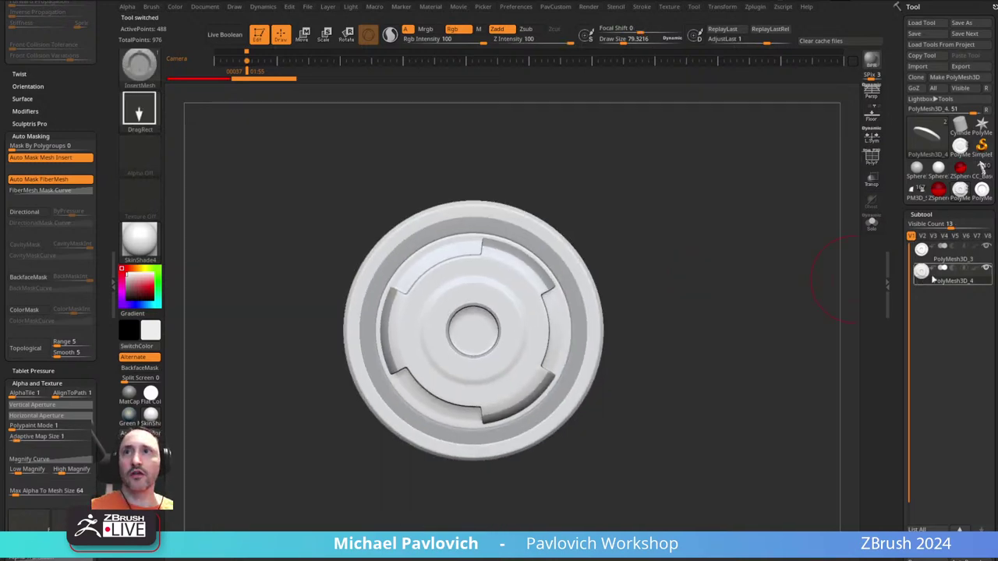
- Create a new InsertMesh brush from the PolyMesh3D_4 subtool
{"action": "mouse_move", "coordinate": [651, 331]}
{"action": "right_mouse_down"}
{"action": "mouse_move", "coordinate": [715, 361]}
{"action": "mouse_move", "coordinate": [572, 346]}
{"action": "right_mouse_up"}
{"action": "key", "text": "b"}
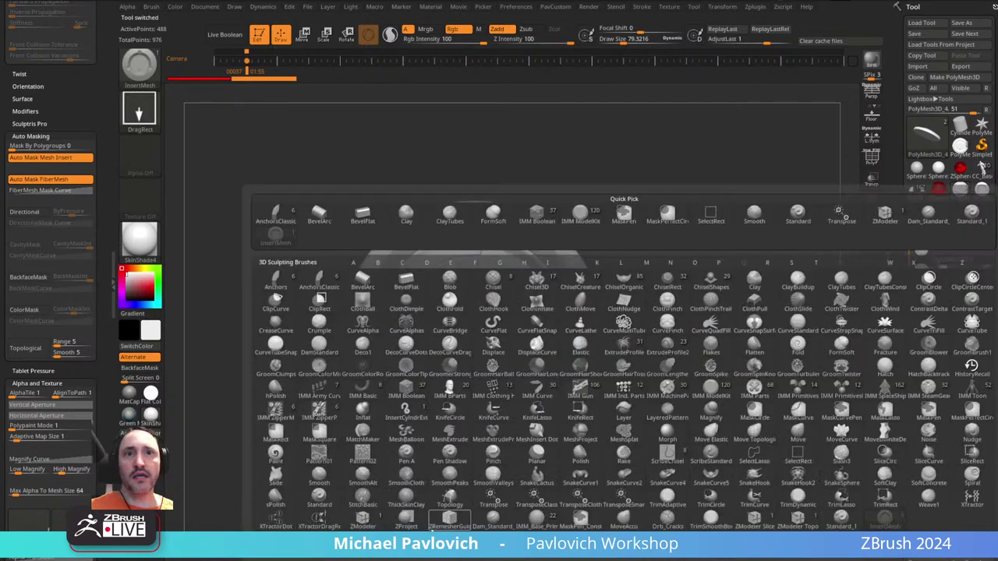
{"action": "key", "text": "n"}
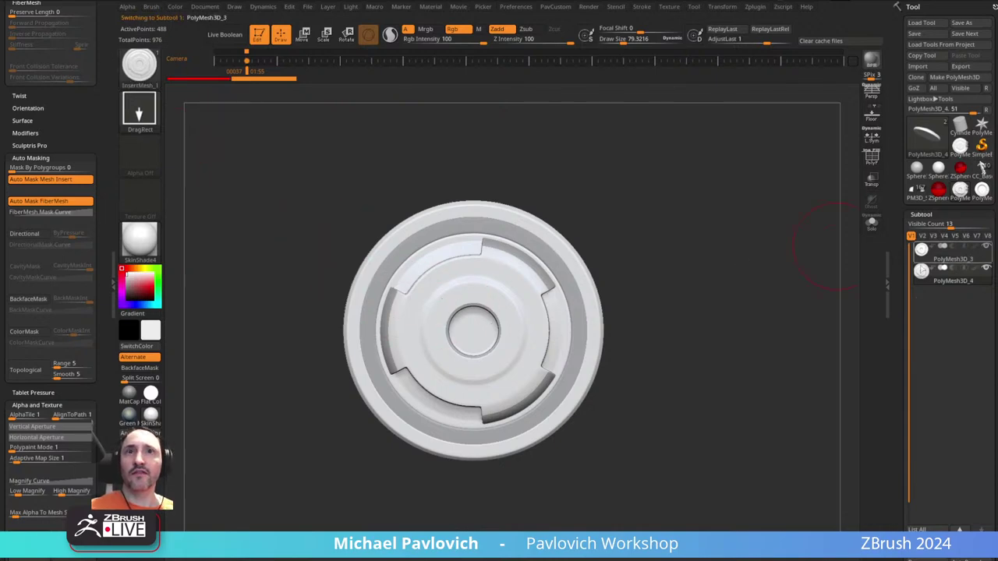
- Isolate the PolyMesh3D_3 subtool and rename it Whatevs
{"action": "left_click", "coordinate": [951, 255]}
{"action": "left_click", "coordinate": [872, 224]}
{"action": "left_click_drag", "start_coordinate": [723, 263], "coordinate": [730, 267]}
{"action": "key", "text": "b"}
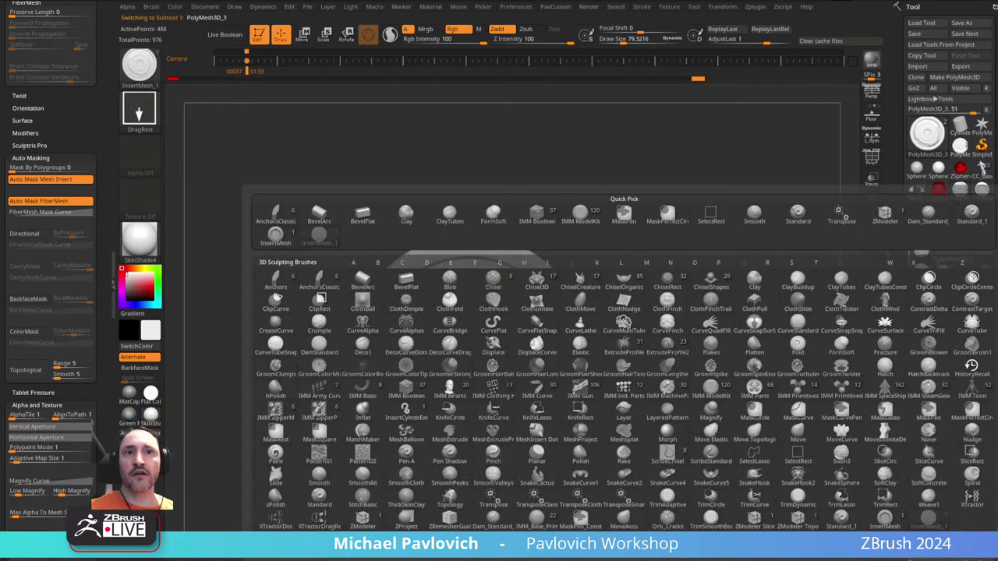
{"action": "scroll", "coordinate": [905, 421], "scroll_direction": "down", "scroll_amount": 5}
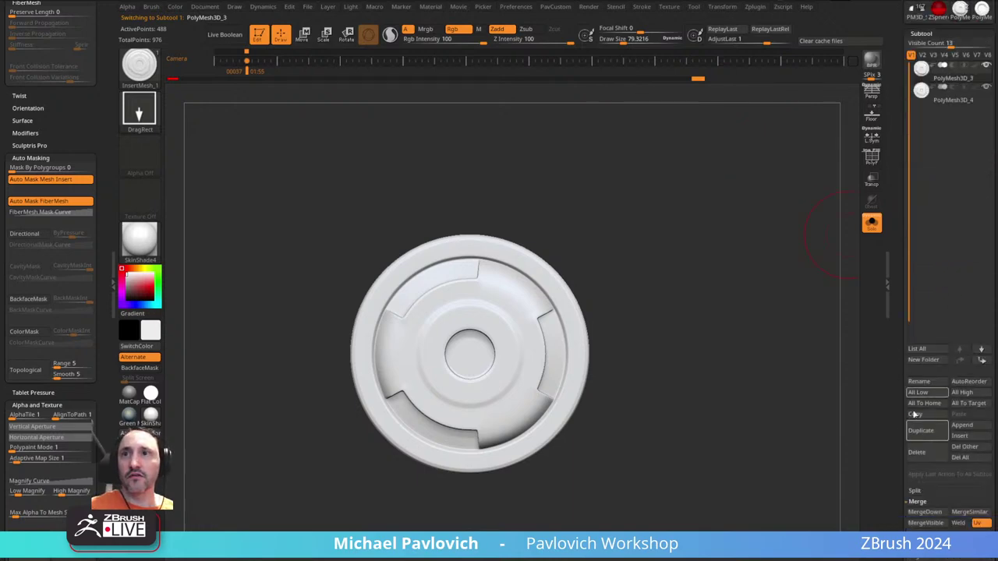
{"action": "left_click", "coordinate": [919, 380]}
{"action": "type", "text": "W"}
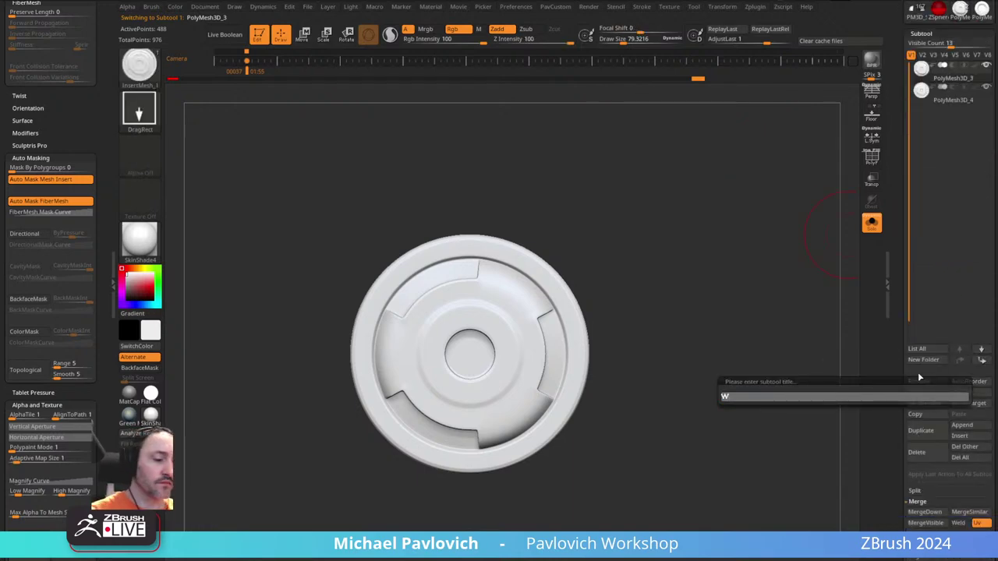
{"action": "type", "text": "hatevs"}
{"action": "key", "text": "Return"}
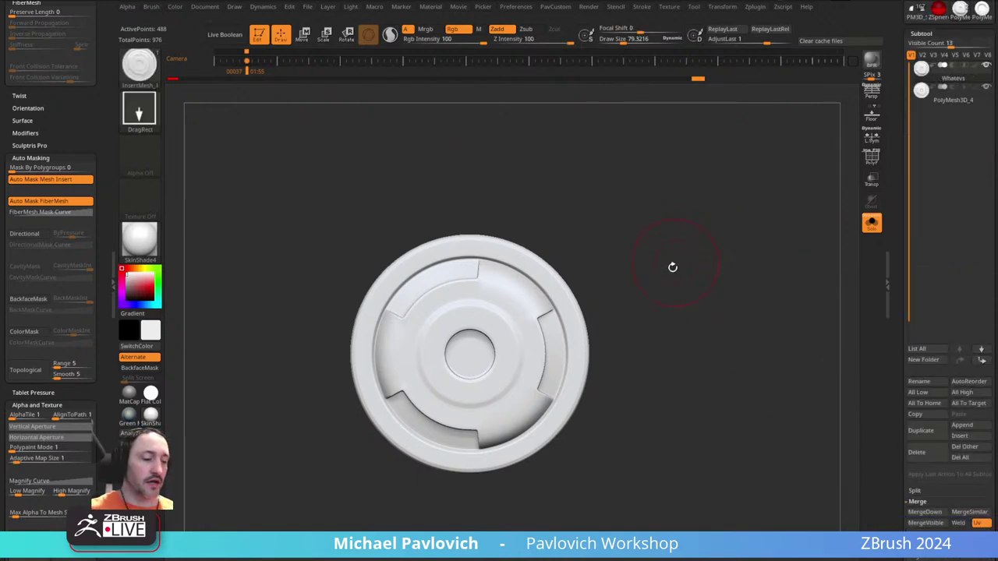
- Append the Whatevs mesh to the active InsertMesh_1 brush
{"action": "key", "text": "b"}
{"action": "left_click", "coordinate": [491, 543]}
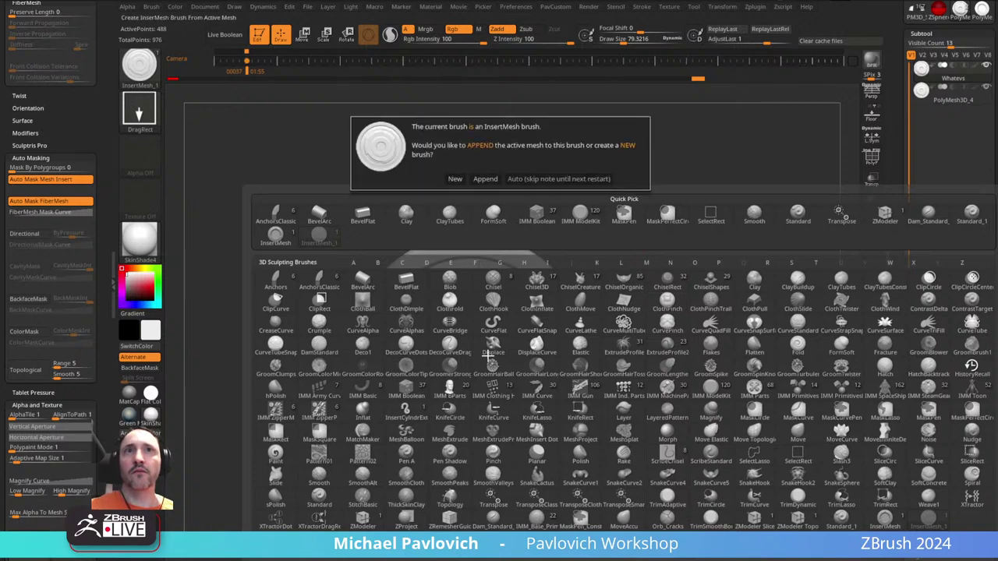
{"action": "left_click", "coordinate": [456, 179]}
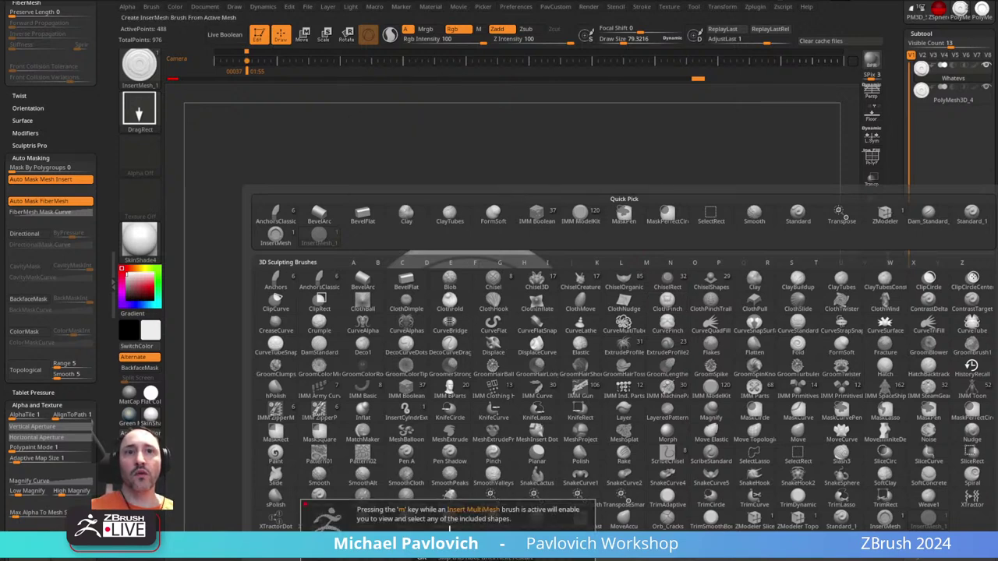
{"action": "left_click", "coordinate": [446, 557]}
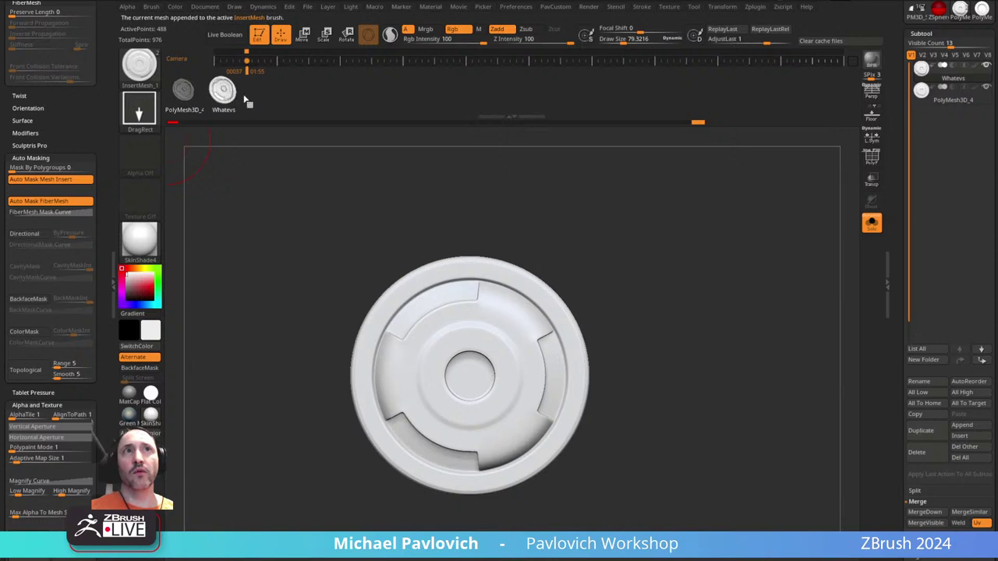
- Switch to the tool containing PolyMesh3D_1 and PolyMesh3D_2 and turn off solo mode
{"action": "left_click_drag", "start_coordinate": [901, 167], "coordinate": [896, 282]}
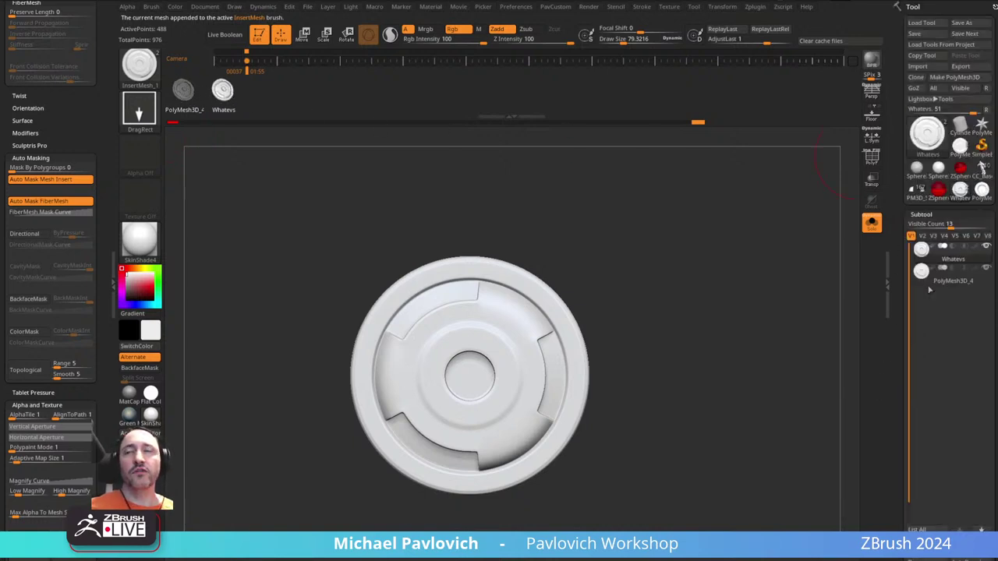
{"action": "left_click", "coordinate": [960, 148]}
{"action": "left_click_drag", "start_coordinate": [704, 259], "coordinate": [792, 285]}
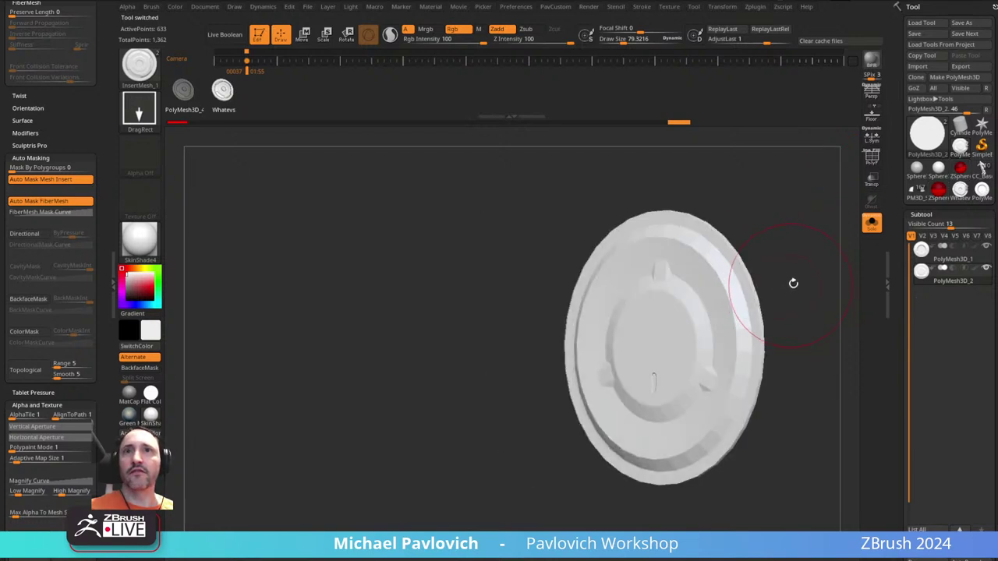
{"action": "left_click_drag", "start_coordinate": [826, 248], "coordinate": [640, 284]}
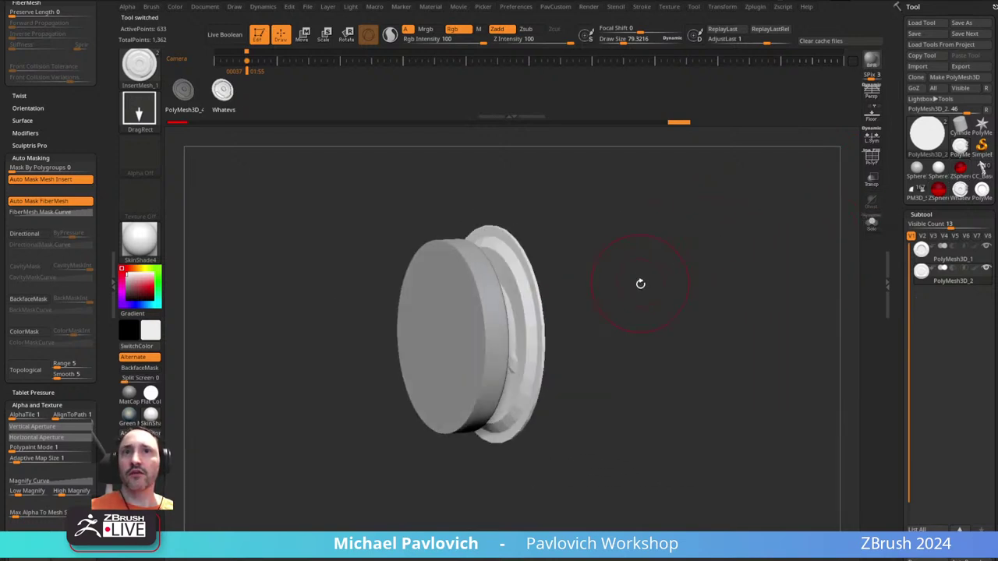
- Select the PolyMesh3D_1 subtool and isolate it in a front view
{"action": "left_click", "coordinate": [927, 252]}
{"action": "left_click_drag", "start_coordinate": [754, 288], "coordinate": [709, 288]}
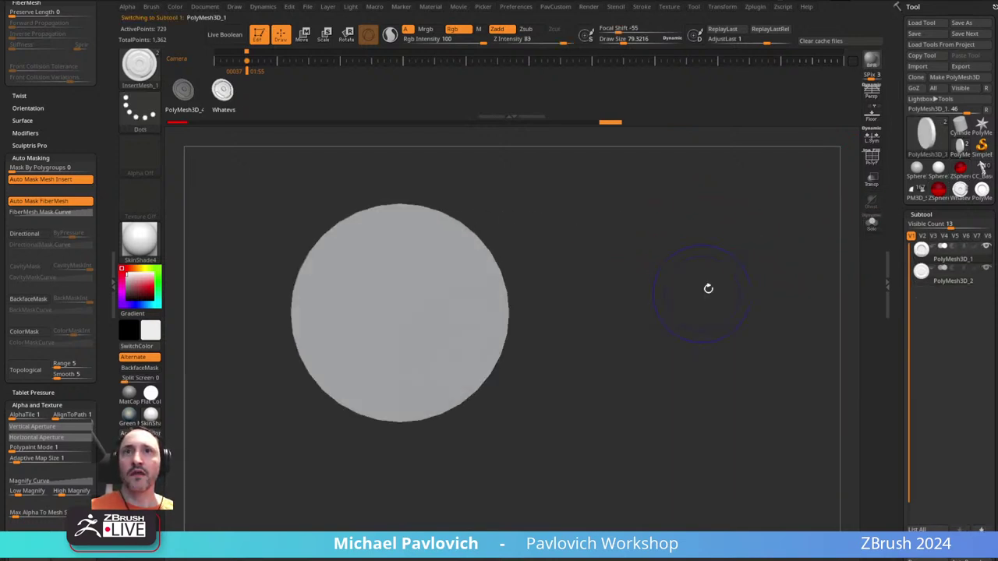
{"action": "left_click", "coordinate": [871, 223]}
{"action": "left_click_drag", "start_coordinate": [817, 234], "coordinate": [837, 211], "text": "alt"}
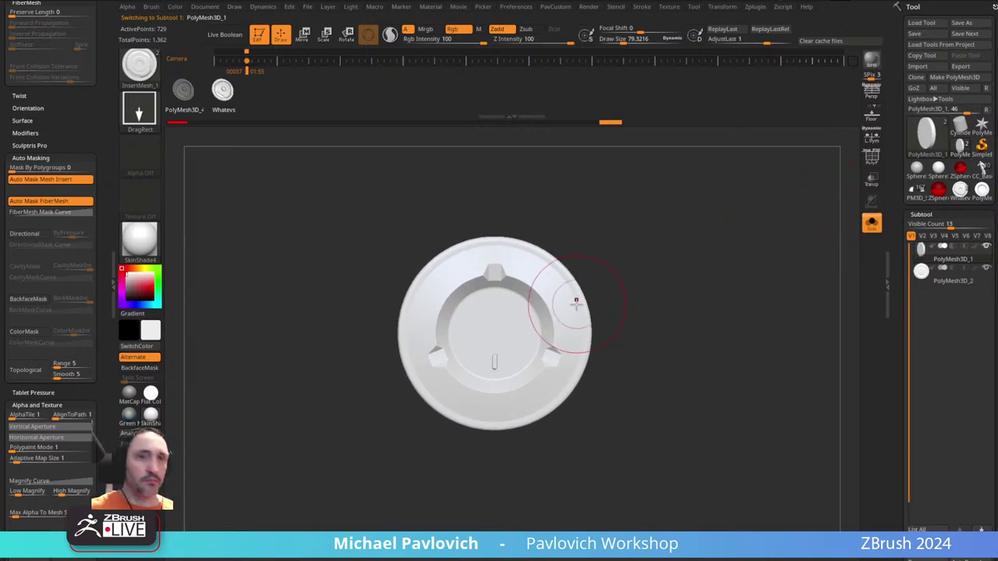
{"action": "key", "text": "b"}
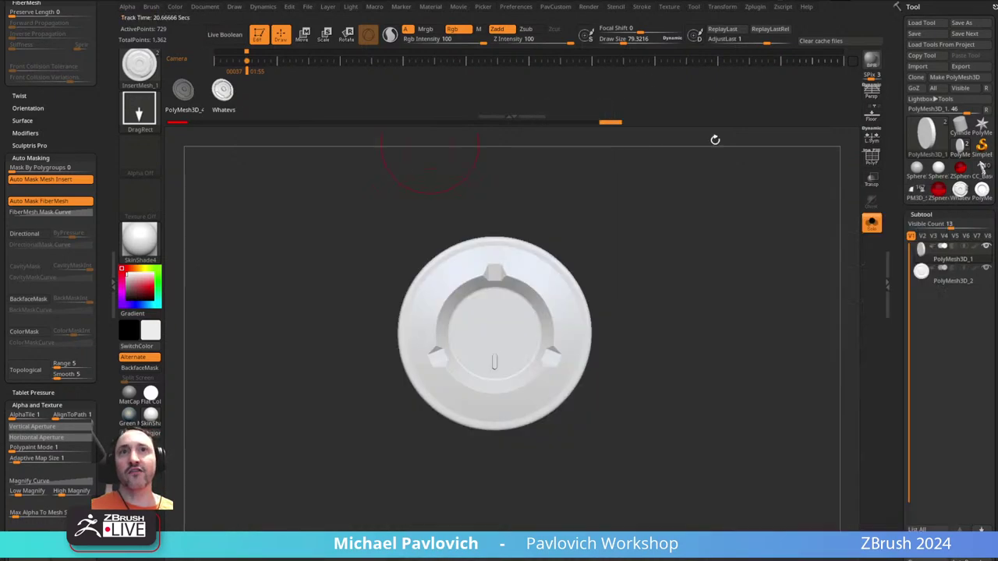
- Recenter the gizmo on PolyMesh3D_2 and move that subtool along its depth axis towards PolyMesh3D_1
{"action": "mouse_move", "coordinate": [746, 281]}
{"action": "left_mouse_down", "text": "alt"}
{"action": "mouse_move", "coordinate": [721, 261]}
{"action": "mouse_move", "coordinate": [597, 294]}
{"action": "mouse_move", "coordinate": [658, 361]}
{"action": "mouse_move", "coordinate": [618, 282]}
{"action": "left_mouse_up", "text": "alt"}
{"action": "left_click", "coordinate": [942, 281]}
{"action": "left_click", "coordinate": [926, 270]}
{"action": "key", "text": "w"}
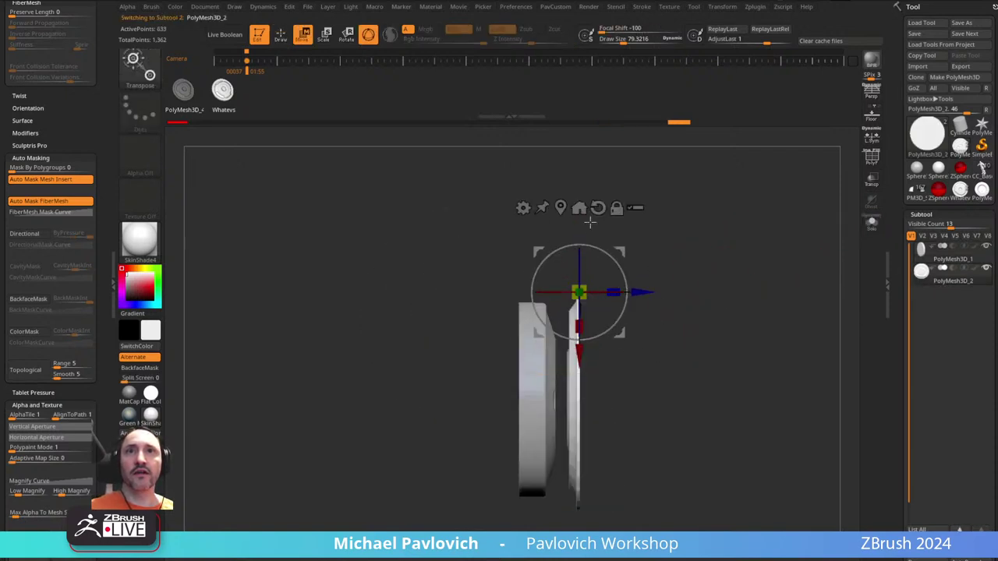
{"action": "left_click", "coordinate": [579, 208]}
{"action": "left_click_drag", "start_coordinate": [598, 357], "coordinate": [482, 517]}
{"action": "mouse_move", "coordinate": [768, 318]}
{"action": "left_mouse_down"}
{"action": "mouse_move", "coordinate": [731, 292]}
{"action": "mouse_move", "coordinate": [769, 310]}
{"action": "left_mouse_up"}
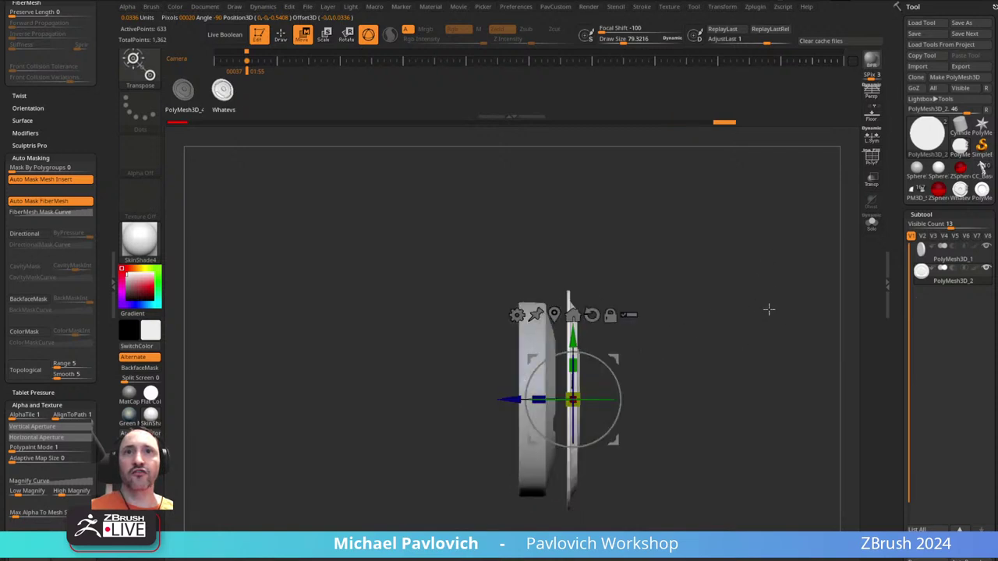
{"action": "mouse_move", "coordinate": [511, 399]}
{"action": "left_mouse_down"}
{"action": "mouse_move", "coordinate": [449, 399]}
{"action": "mouse_move", "coordinate": [475, 400]}
{"action": "left_mouse_up"}
{"action": "key", "text": "q"}
- Isolate PolyMesh3D_2 in a front view and apply the Green Metallic material
{"action": "left_click_drag", "start_coordinate": [669, 314], "coordinate": [633, 335], "text": "shift"}
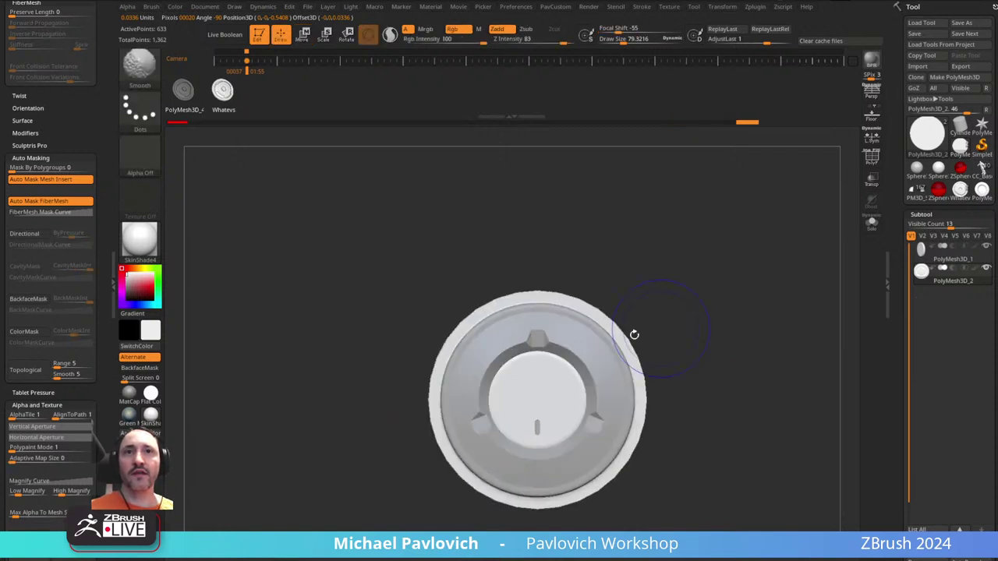
{"action": "left_click", "coordinate": [871, 222]}
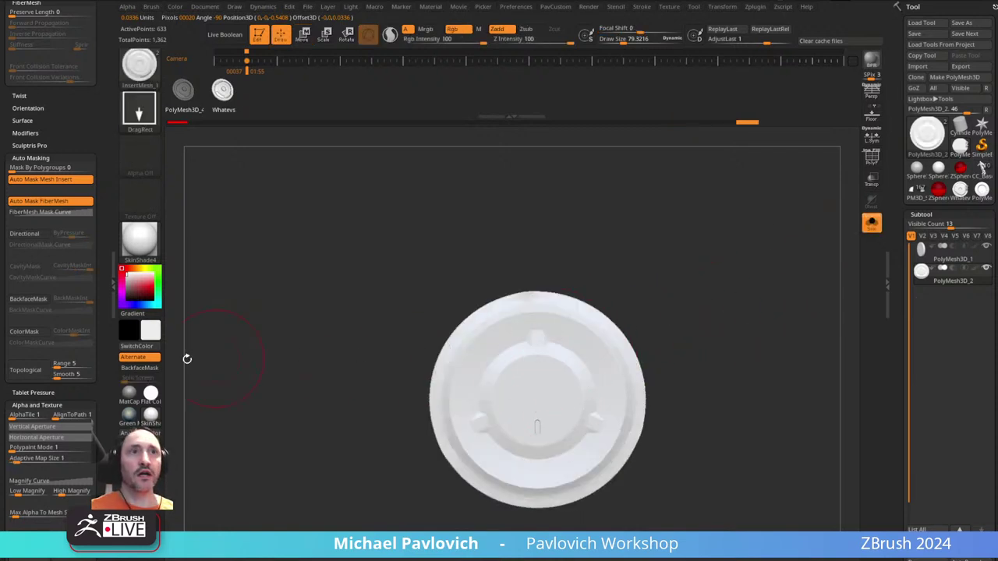
{"action": "left_click", "coordinate": [129, 413]}
{"action": "left_click_drag", "start_coordinate": [758, 310], "coordinate": [742, 298], "text": "alt"}
- Remove all creases from PolyMesh3D_2 and crease its edges again with a crease tolerance of 6
{"action": "key", "text": "4"}
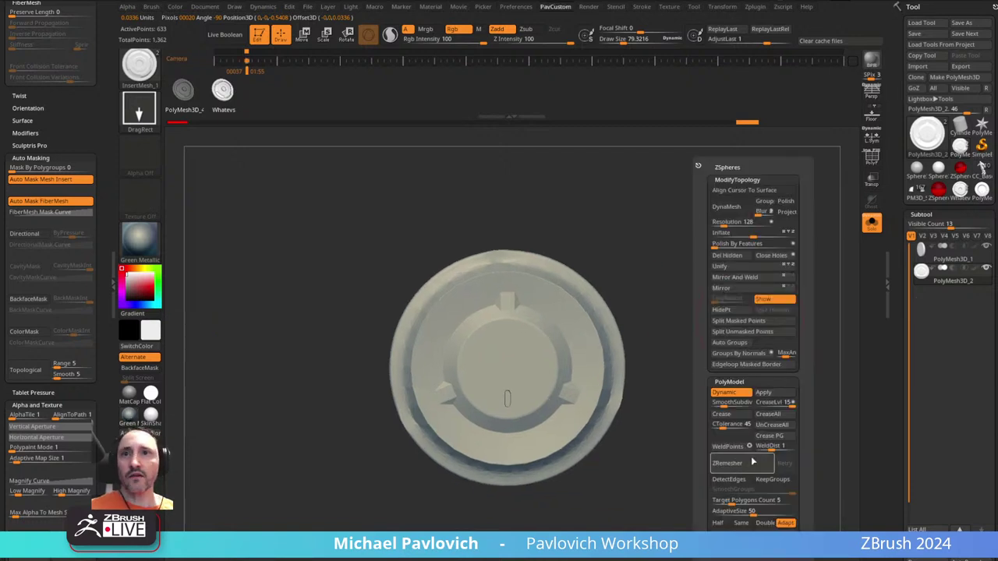
{"action": "left_click", "coordinate": [769, 437]}
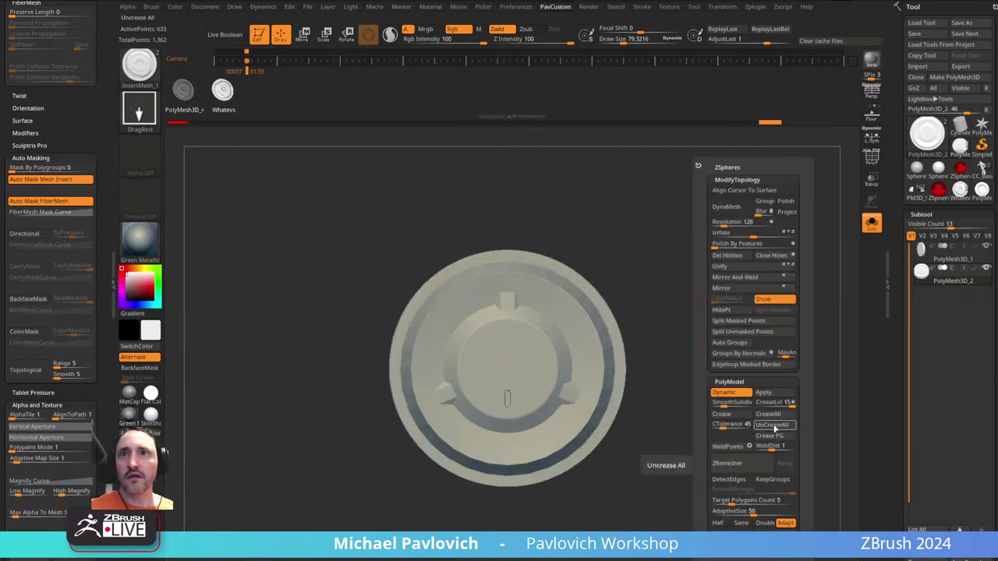
{"action": "left_click", "coordinate": [772, 425]}
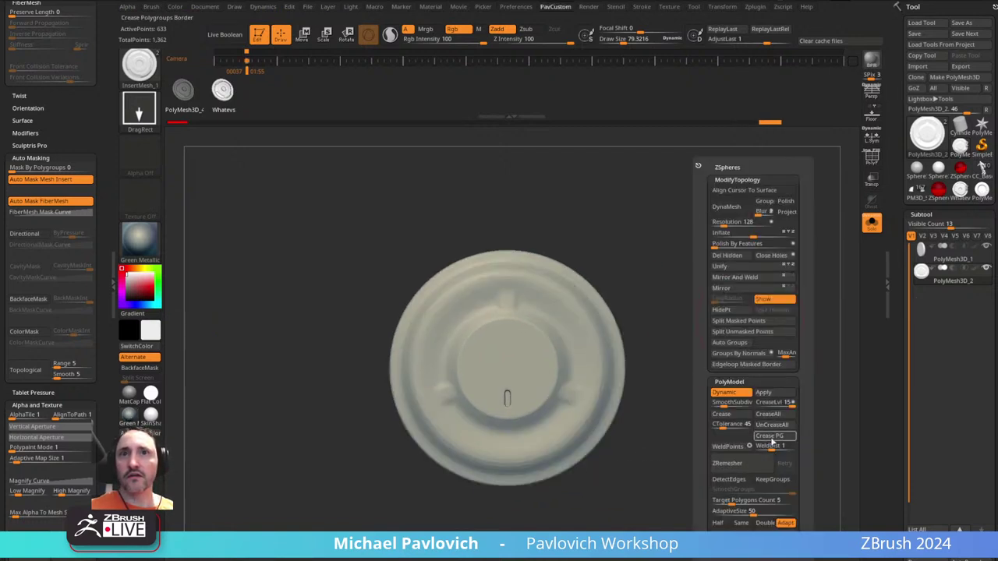
{"action": "left_click", "coordinate": [718, 426]}
{"action": "left_click", "coordinate": [730, 416]}
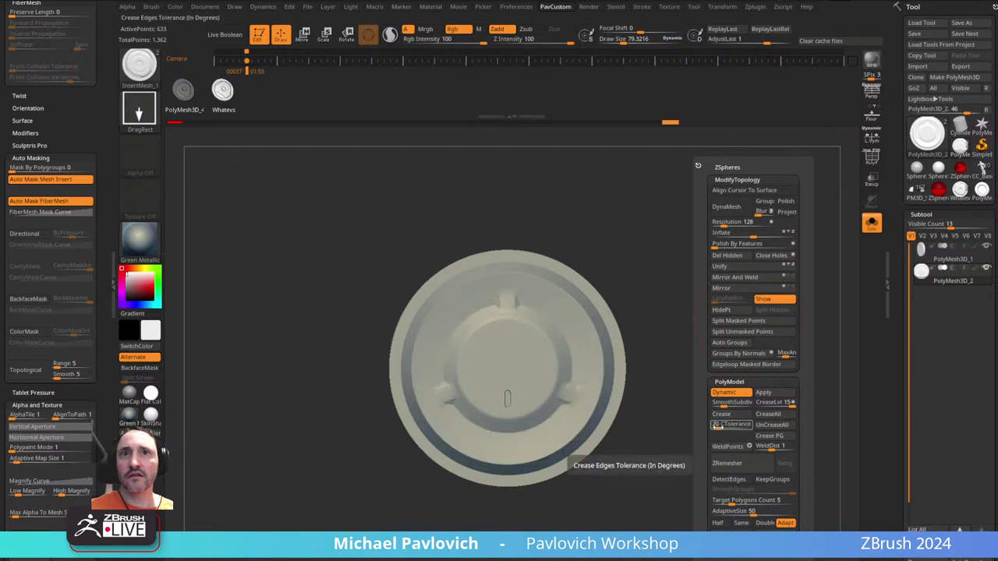
{"action": "left_click", "coordinate": [715, 425]}
{"action": "left_click", "coordinate": [728, 416]}
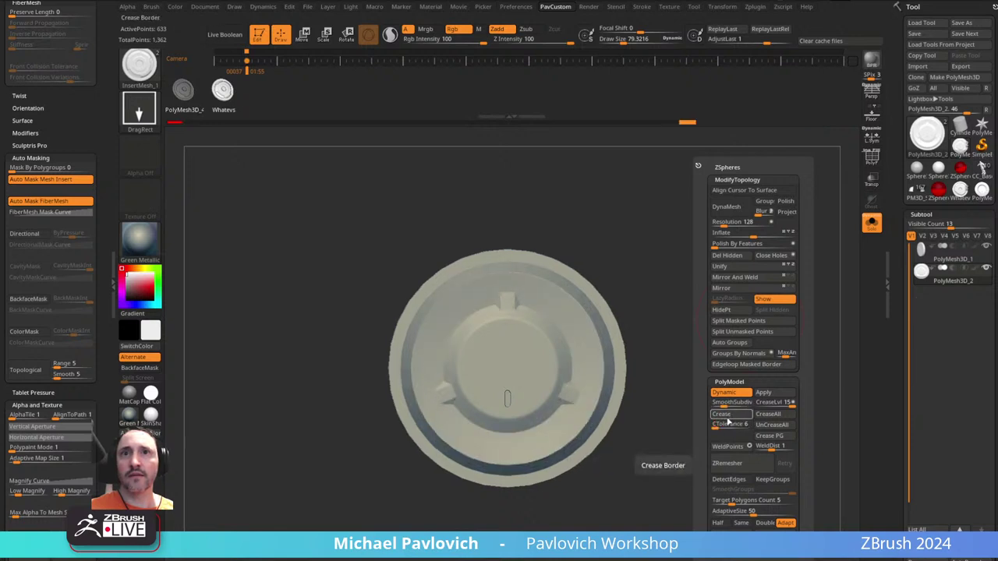
{"action": "key", "text": "ctrl+z"}
{"action": "left_click", "coordinate": [717, 426]}
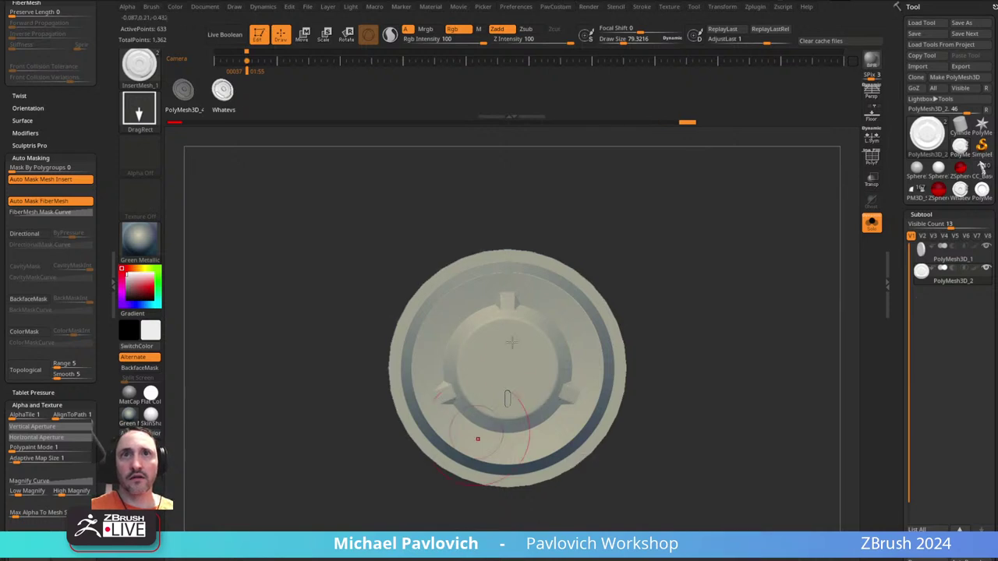
- Turn off solo mode to show both subtools together from the front
{"action": "left_click_drag", "start_coordinate": [702, 265], "coordinate": [629, 303], "text": "alt"}
{"action": "mouse_move", "coordinate": [686, 320]}
{"action": "left_mouse_down"}
{"action": "mouse_move", "coordinate": [635, 401]}
{"action": "mouse_move", "coordinate": [639, 386]}
{"action": "left_mouse_up"}
{"action": "key", "text": "b"}
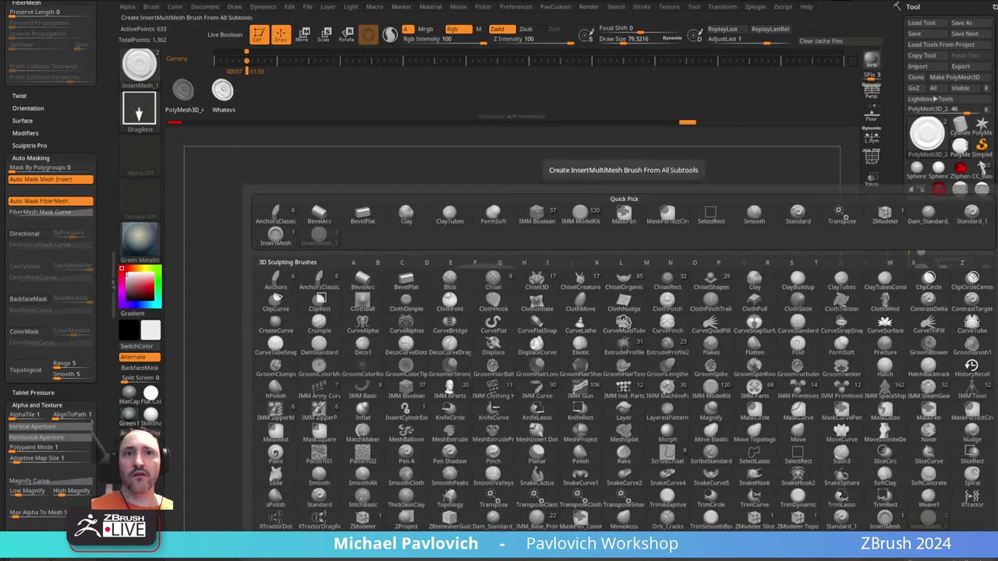
{"action": "key", "text": "Escape"}
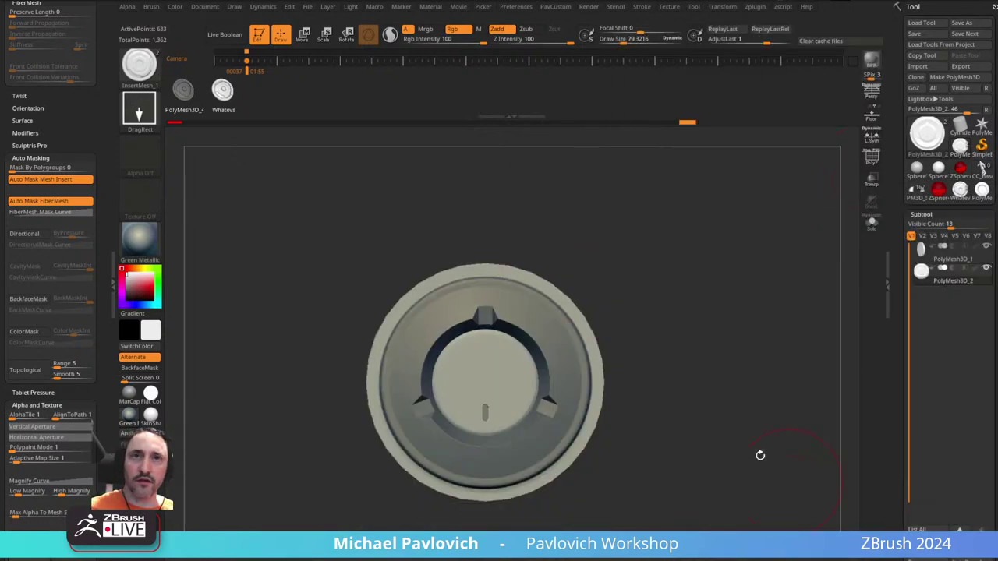
- Switch to the Standard brush and return to the InsertMesh_1 brush
{"action": "key", "text": "b"}
{"action": "key", "text": "s"}
{"action": "key", "text": "t"}
{"action": "left_click_drag", "start_coordinate": [719, 304], "coordinate": [731, 290], "text": "alt"}
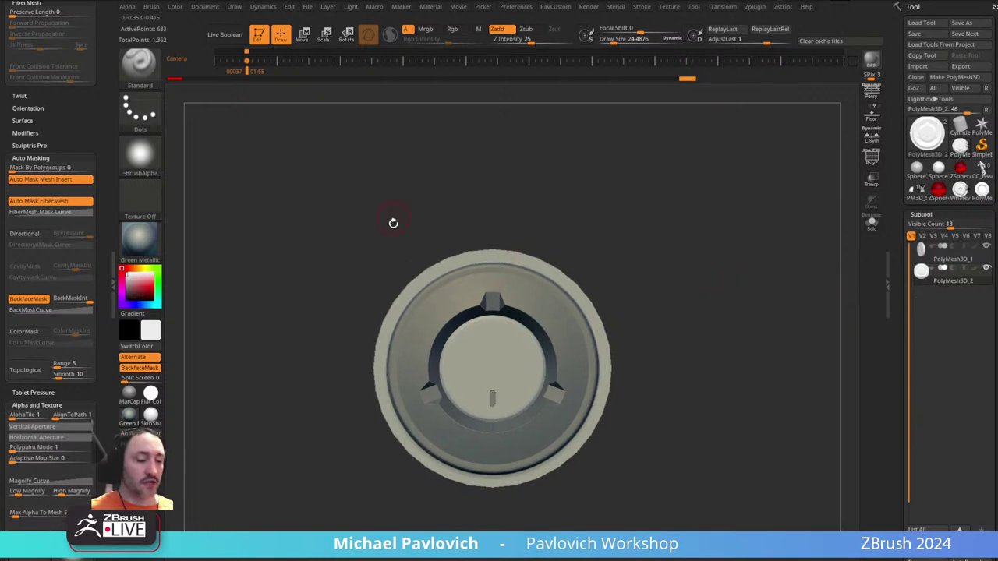
{"action": "key", "text": "b"}
{"action": "left_click", "coordinate": [698, 518]}
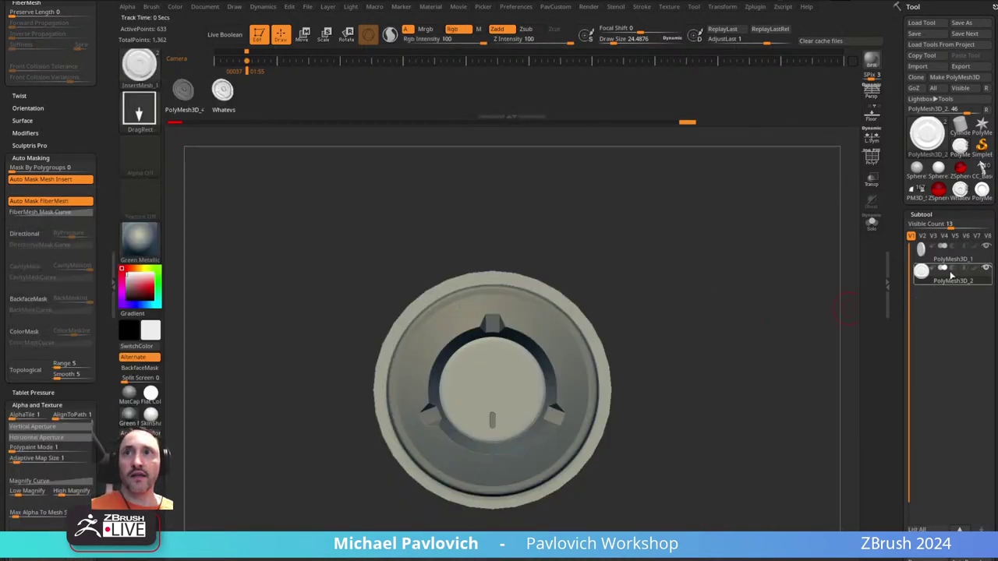
- Isolate PolyMesh3D_1 and append it as a new mesh to the InsertMesh_1 brush
{"action": "left_click", "coordinate": [873, 225]}
{"action": "left_click", "coordinate": [932, 249]}
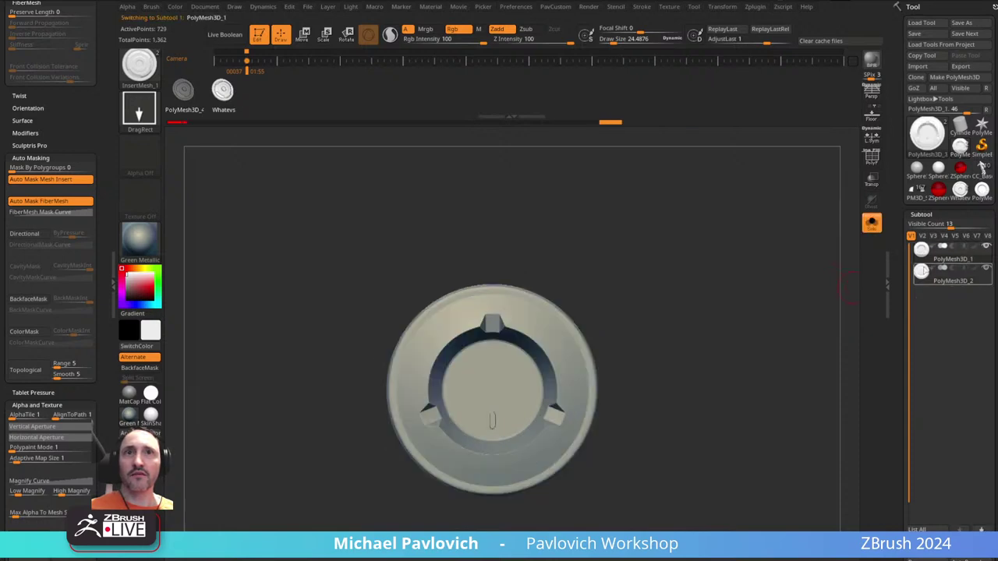
{"action": "key", "text": "b"}
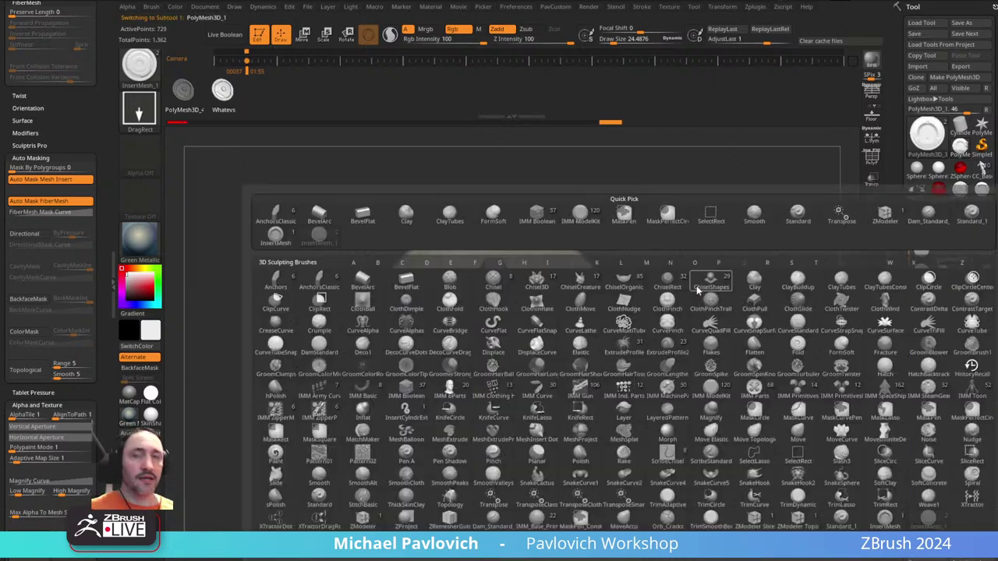
{"action": "left_click", "coordinate": [388, 543]}
{"action": "left_click", "coordinate": [485, 179]}
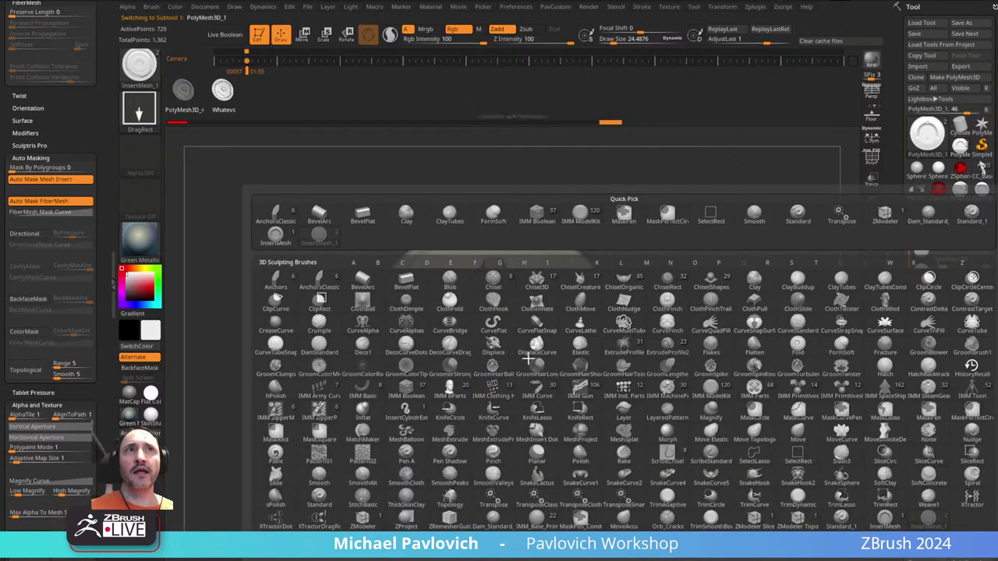
{"action": "left_click_drag", "start_coordinate": [635, 219], "coordinate": [652, 292]}
- Test the InsertMesh_1 brush by placing its circular meshes, including PolyMesh3D_4 and PolyMesh3D_1, at three spots on the disc
{"action": "left_click", "coordinate": [224, 92]}
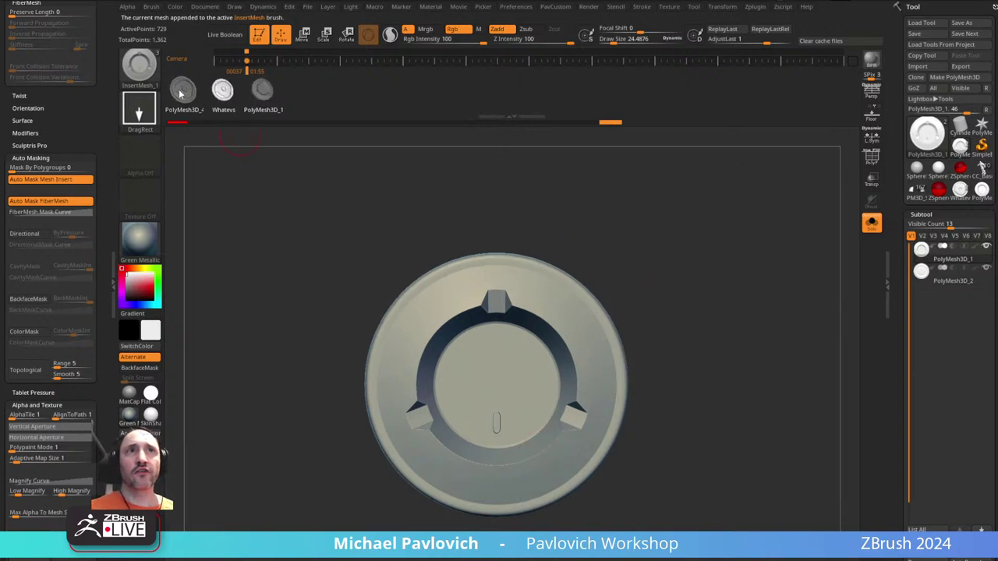
{"action": "left_click", "coordinate": [184, 92]}
{"action": "left_click_drag", "start_coordinate": [525, 381], "coordinate": [565, 389]}
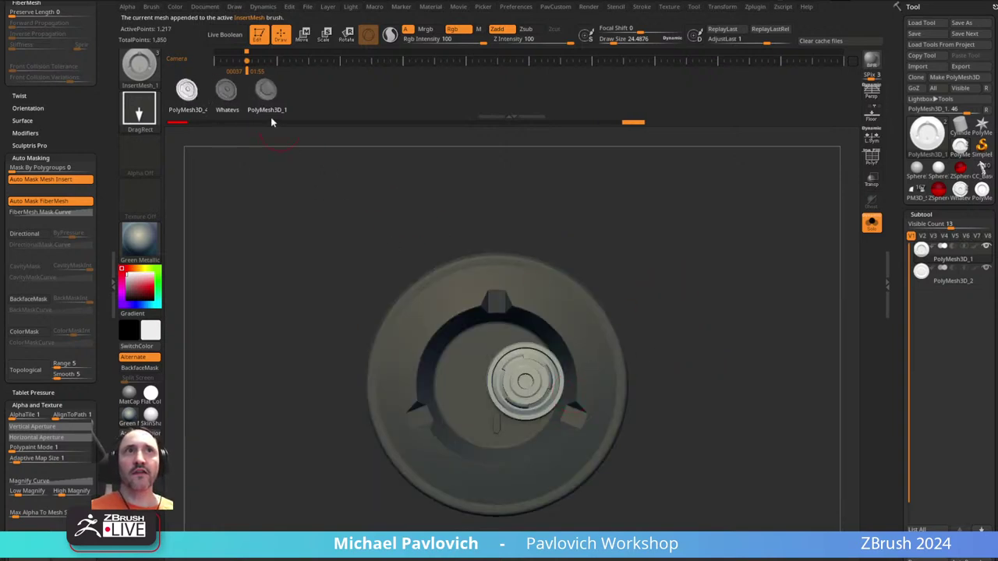
{"action": "left_click_drag", "start_coordinate": [446, 306], "coordinate": [466, 321]}
{"action": "left_click", "coordinate": [267, 89]}
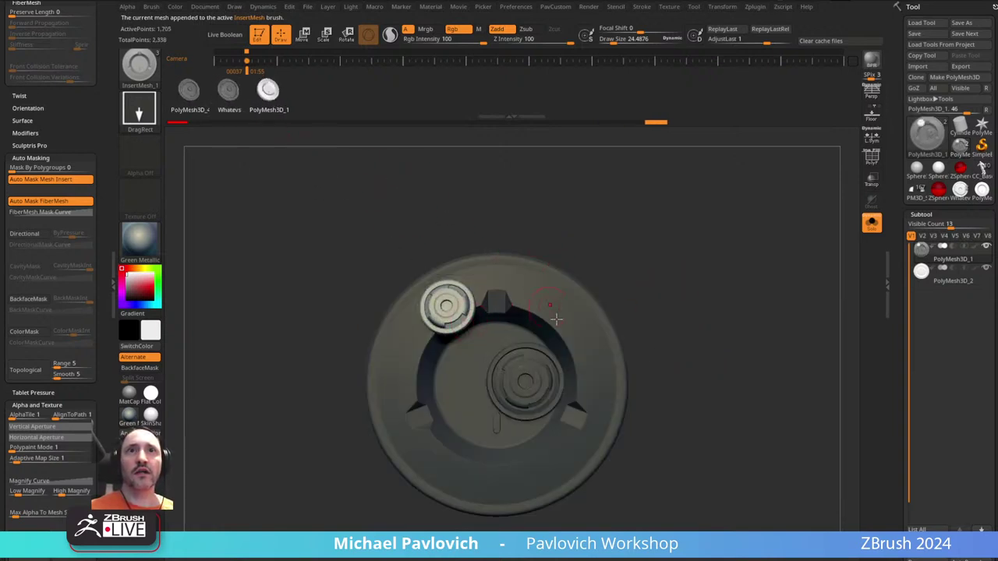
{"action": "left_click_drag", "start_coordinate": [556, 319], "coordinate": [577, 334]}
- Undo all test insertions on the disc
{"action": "key", "text": "ctrl+z"}
{"action": "key", "text": "ctrl+z"}
{"action": "key", "text": "ctrl+z"}
{"action": "key", "text": "ctrl+z"}
{"action": "key", "text": "ctrl+z"}
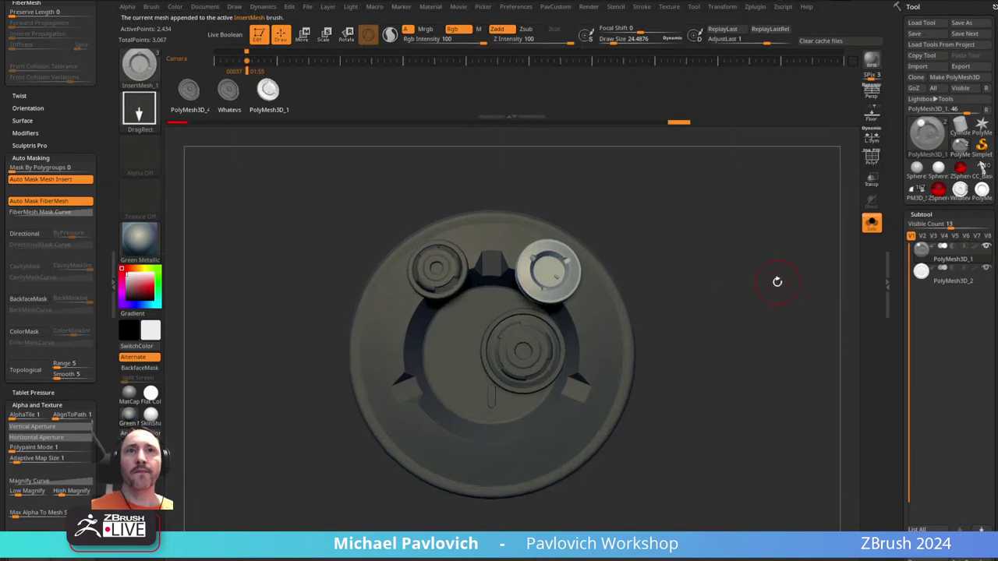
{"action": "key", "text": "ctrl+z"}
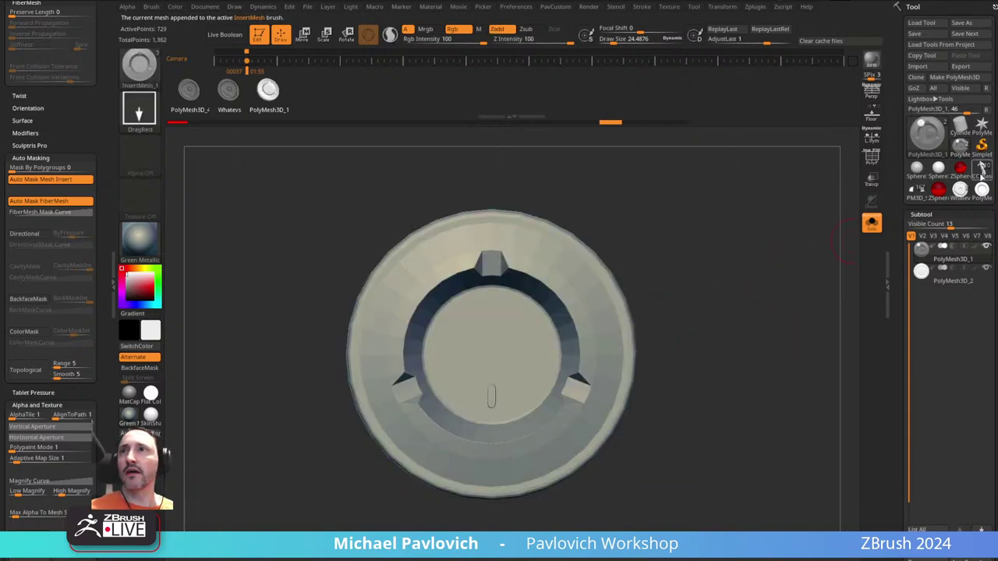
- Switch to the CC_Base_Body character tool and raise the draw size to 1000
{"action": "left_click", "coordinate": [981, 170]}
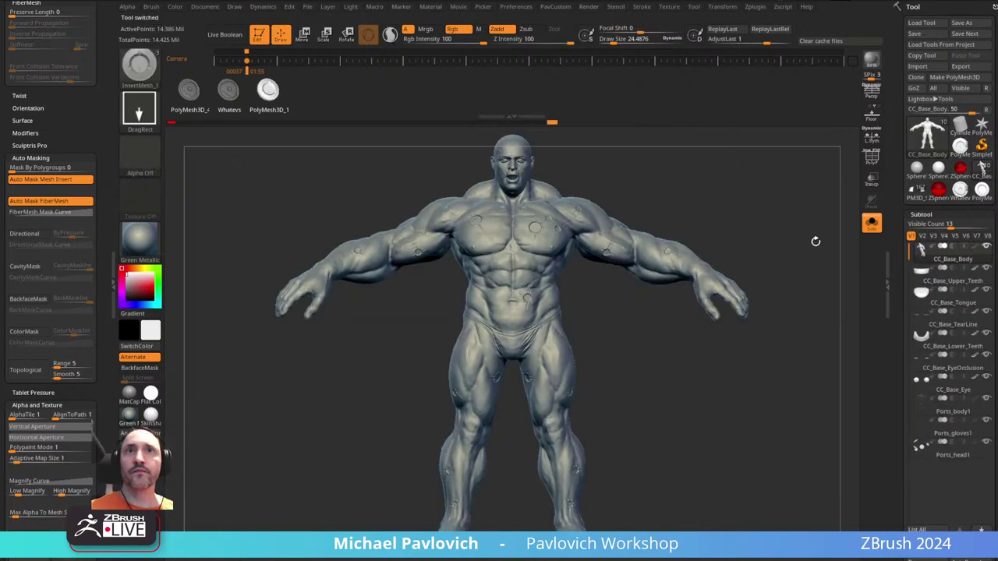
{"action": "key", "text": "s"}
{"action": "mouse_move", "coordinate": [816, 241]}
{"action": "left_mouse_down", "text": "alt"}
{"action": "mouse_move", "coordinate": [779, 242]}
{"action": "mouse_move", "coordinate": [788, 248]}
{"action": "mouse_move", "coordinate": [741, 260]}
{"action": "left_mouse_up", "text": "alt"}
{"action": "key", "text": "s"}
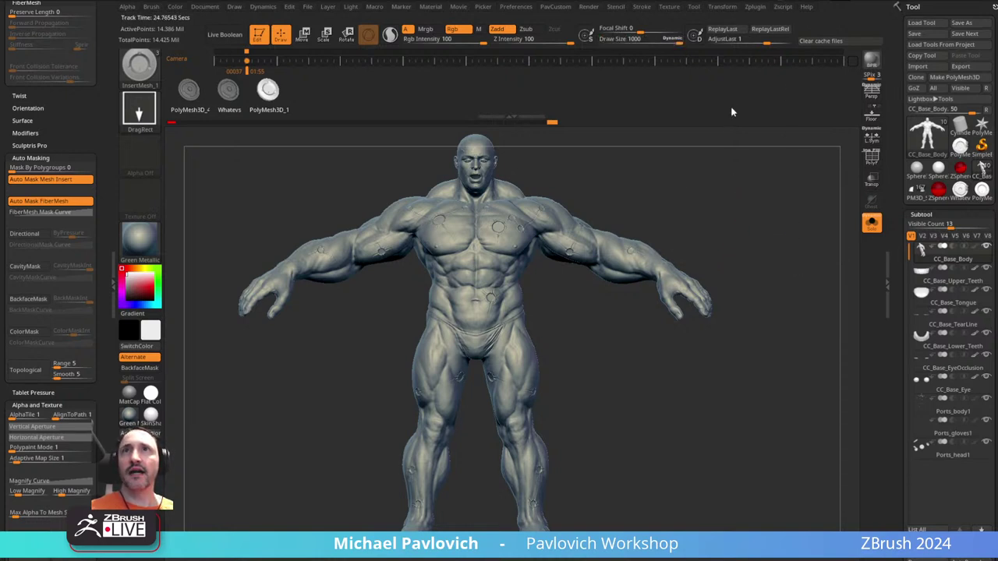
- Turn off the dynamic draw size and lower the draw size to about 99
{"action": "left_click", "coordinate": [755, 8]}
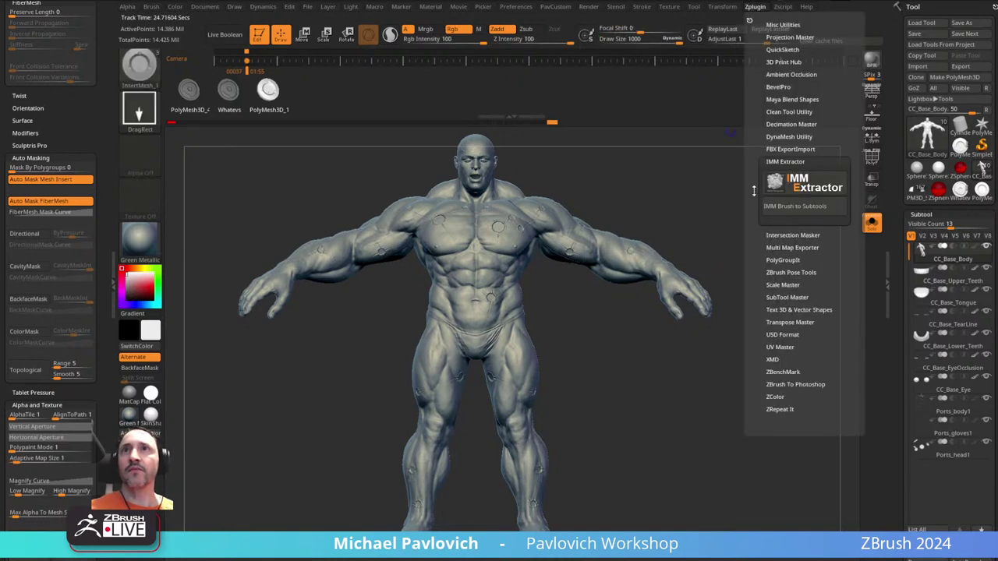
{"action": "left_click", "coordinate": [786, 163], "text": "shift"}
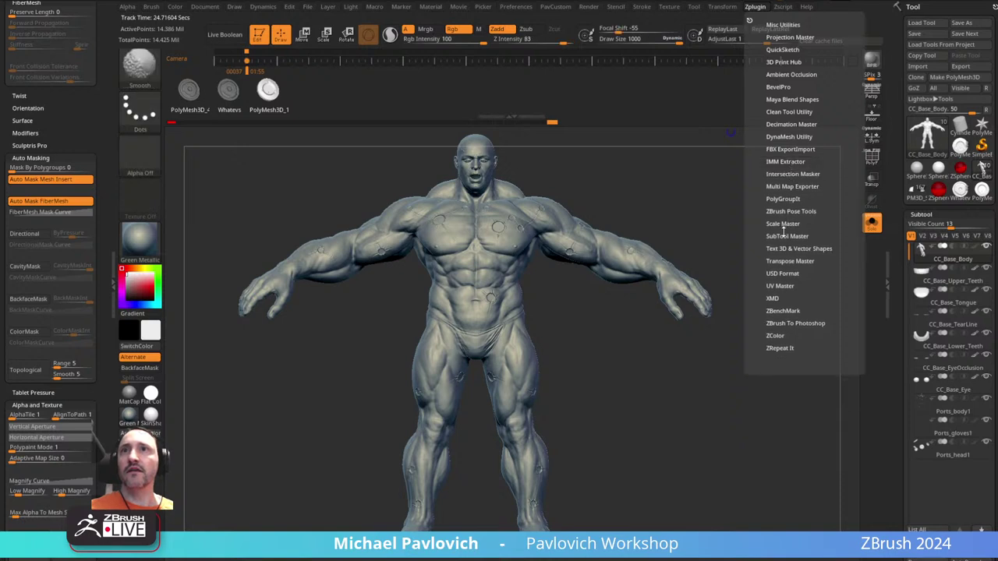
{"action": "left_click", "coordinate": [783, 237]}
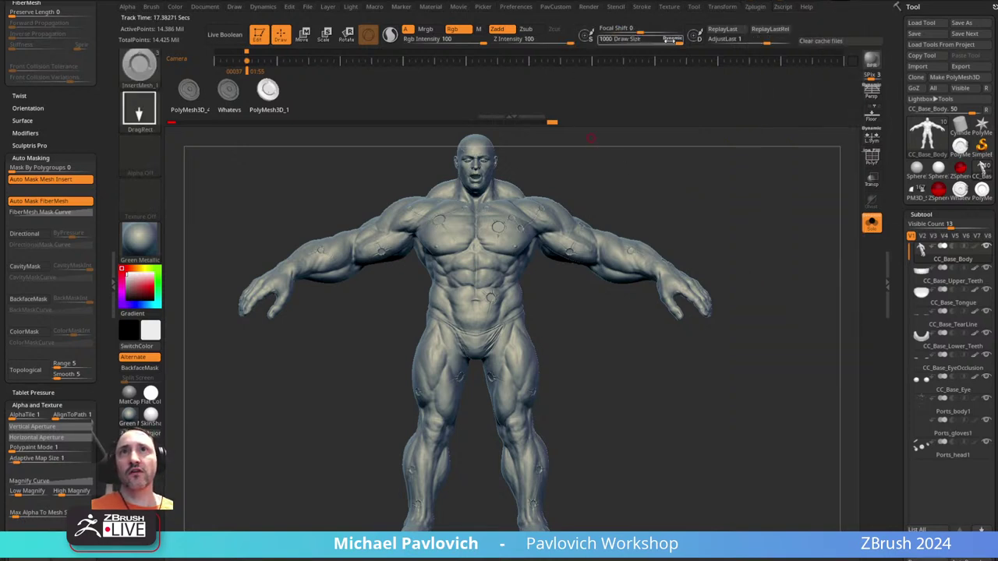
{"action": "left_click", "coordinate": [672, 39]}
{"action": "key", "text": "s"}
{"action": "left_click_drag", "start_coordinate": [647, 213], "coordinate": [621, 216]}
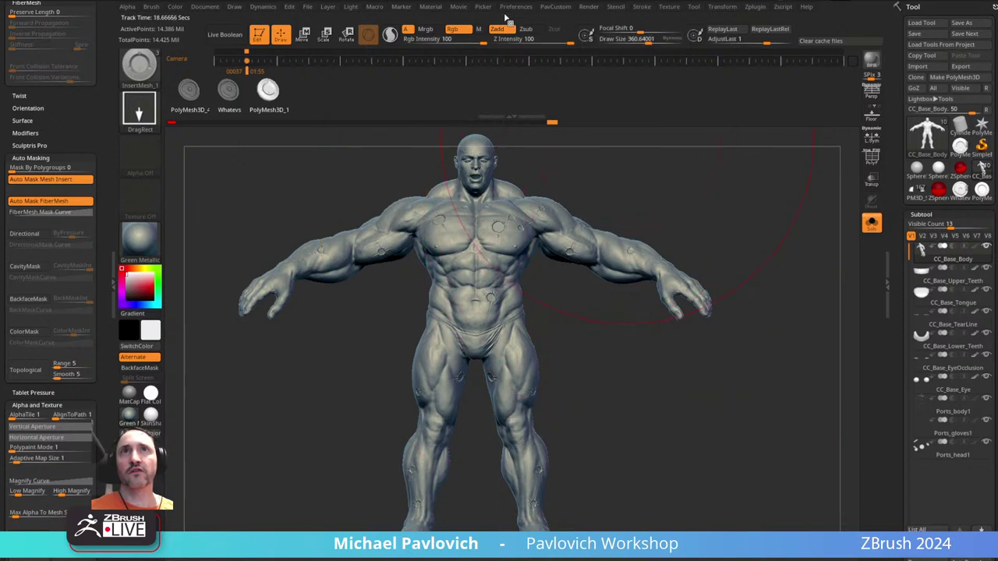
{"action": "left_click", "coordinate": [513, 7]}
{"action": "left_click", "coordinate": [528, 288]}
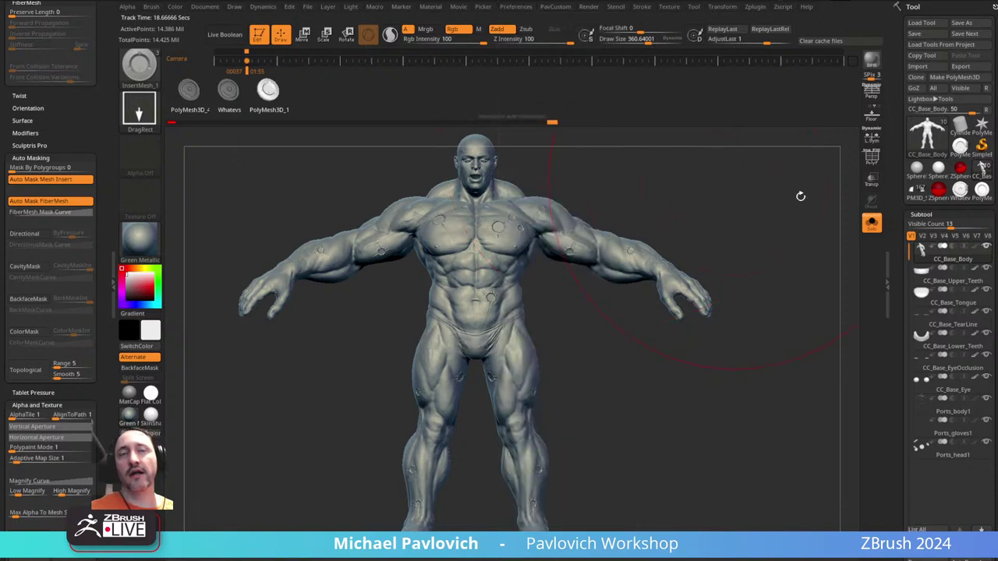
{"action": "key", "text": "s"}
{"action": "left_click_drag", "start_coordinate": [760, 262], "coordinate": [743, 255]}
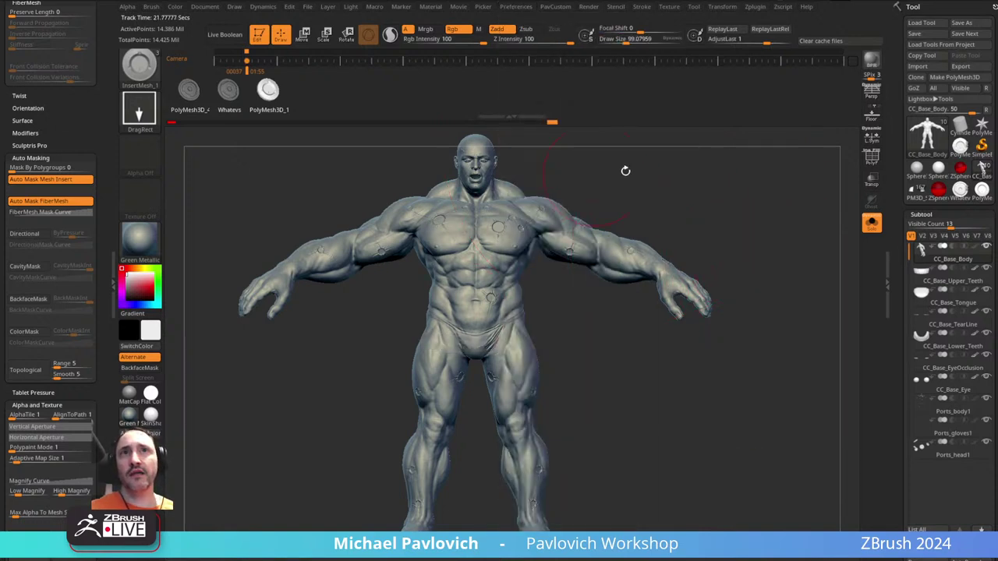
- Unify the character's scale with Scale Master's ZBrush Scale Unify
{"action": "left_click", "coordinate": [756, 7]}
{"action": "key", "text": "shift"}
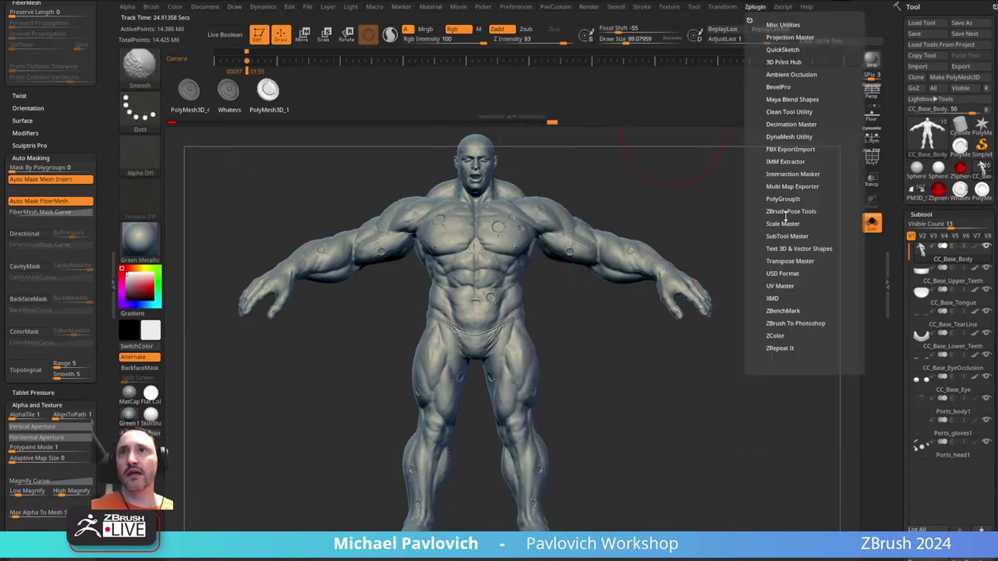
{"action": "left_click", "coordinate": [782, 224]}
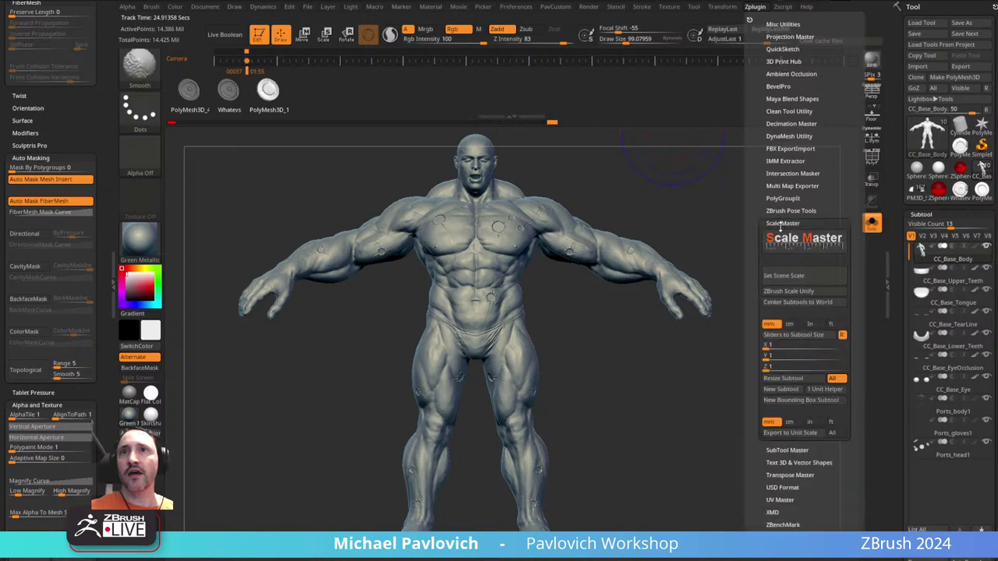
{"action": "left_click", "coordinate": [784, 295]}
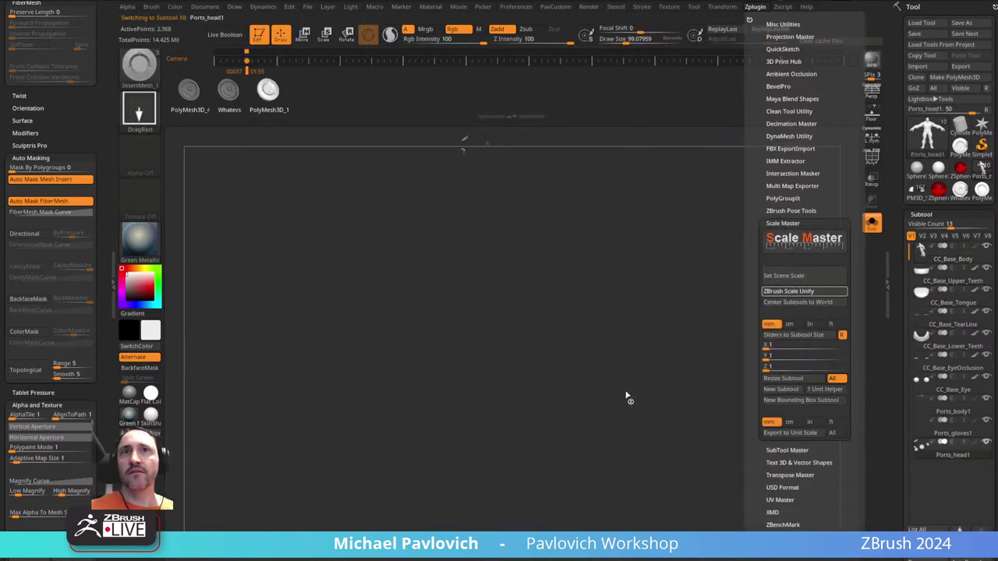
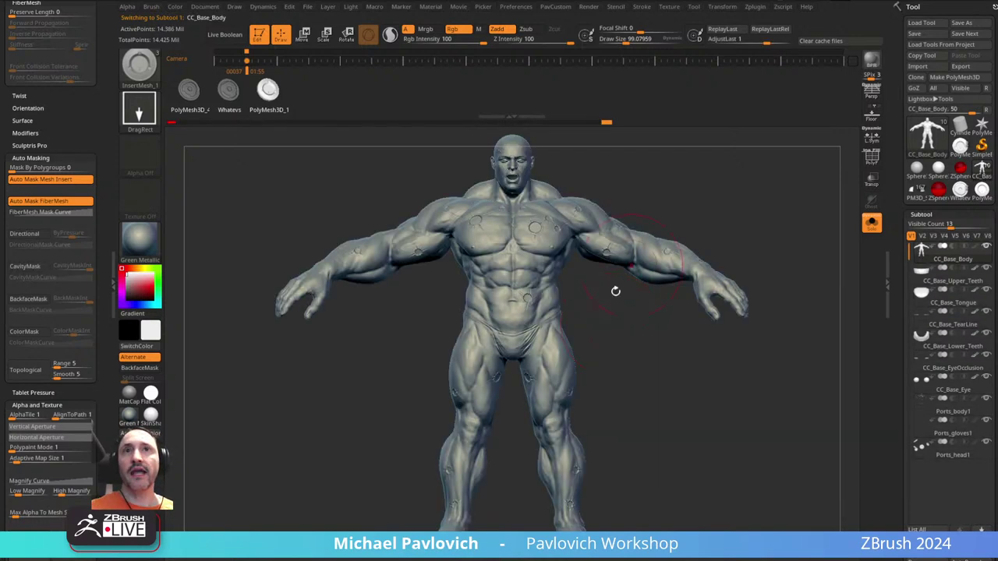
- Adjust the draw size to about 58.5 and switch to the Standard brush
{"action": "key", "text": "s"}
{"action": "left_click_drag", "start_coordinate": [625, 337], "coordinate": [613, 338]}
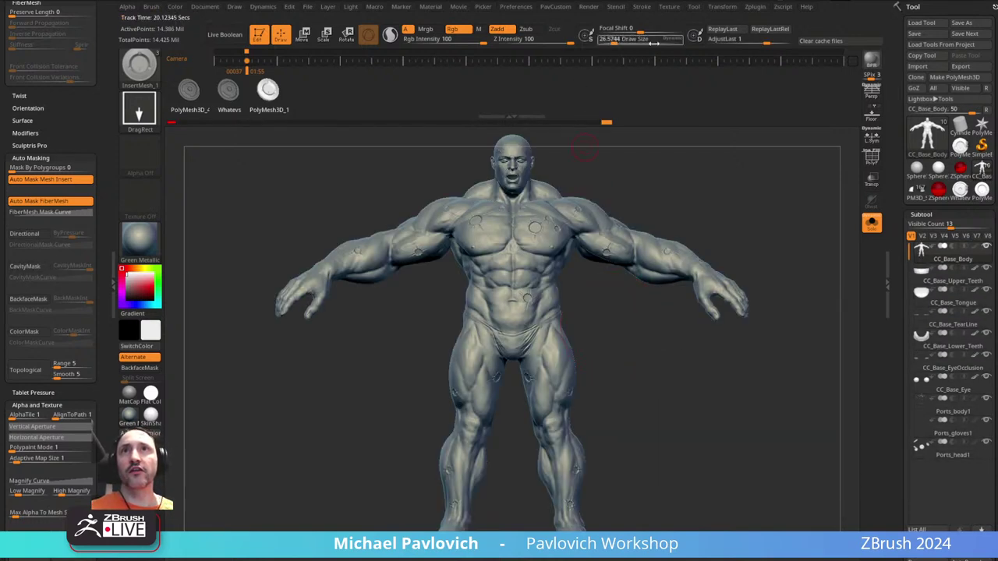
{"action": "right_click_drag", "start_coordinate": [741, 136], "coordinate": [751, 292], "text": "ctrl"}
{"action": "key", "text": "s"}
{"action": "mouse_move", "coordinate": [635, 338]}
{"action": "left_mouse_down"}
{"action": "mouse_move", "coordinate": [649, 349]}
{"action": "mouse_move", "coordinate": [615, 348]}
{"action": "mouse_move", "coordinate": [632, 350]}
{"action": "mouse_move", "coordinate": [681, 286]}
{"action": "left_mouse_up"}
{"action": "key", "text": "s"}
{"action": "key", "text": "b"}
{"action": "key", "text": "s"}
{"action": "key", "text": "t"}
- Expand the body's export settings and check its scale and offsets
{"action": "left_click_drag", "start_coordinate": [893, 301], "coordinate": [901, 19]}
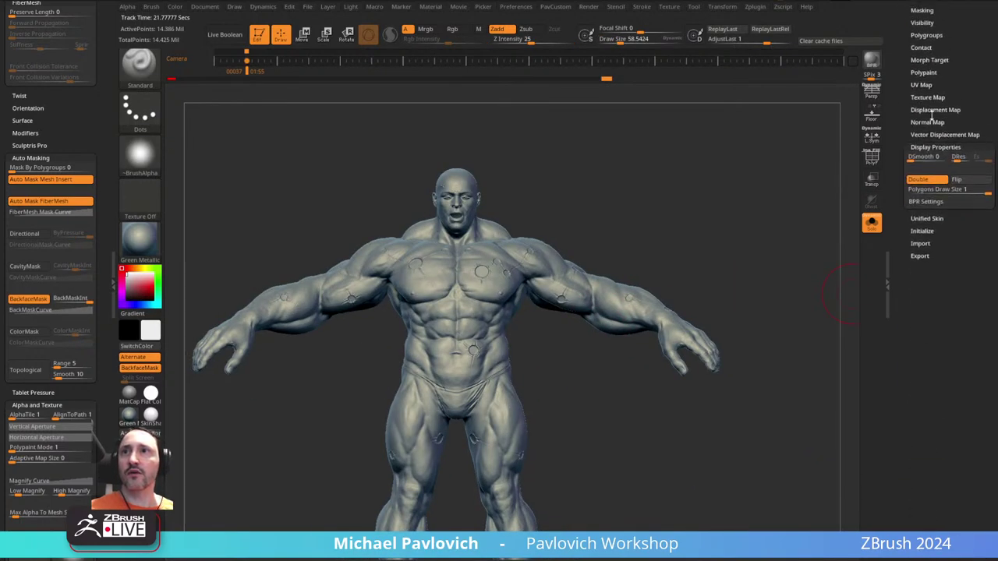
{"action": "left_click", "coordinate": [933, 147]}
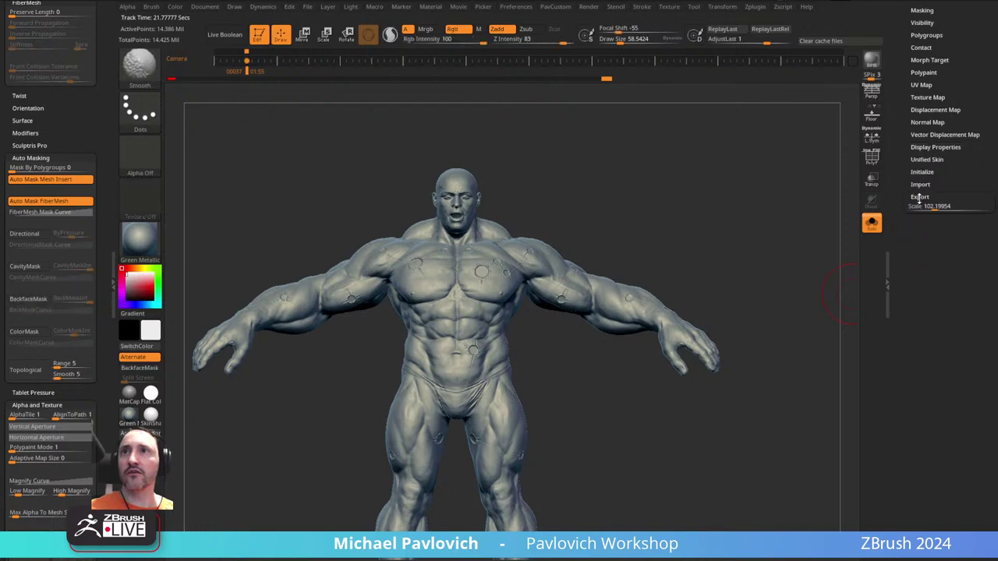
{"action": "left_click", "coordinate": [920, 197]}
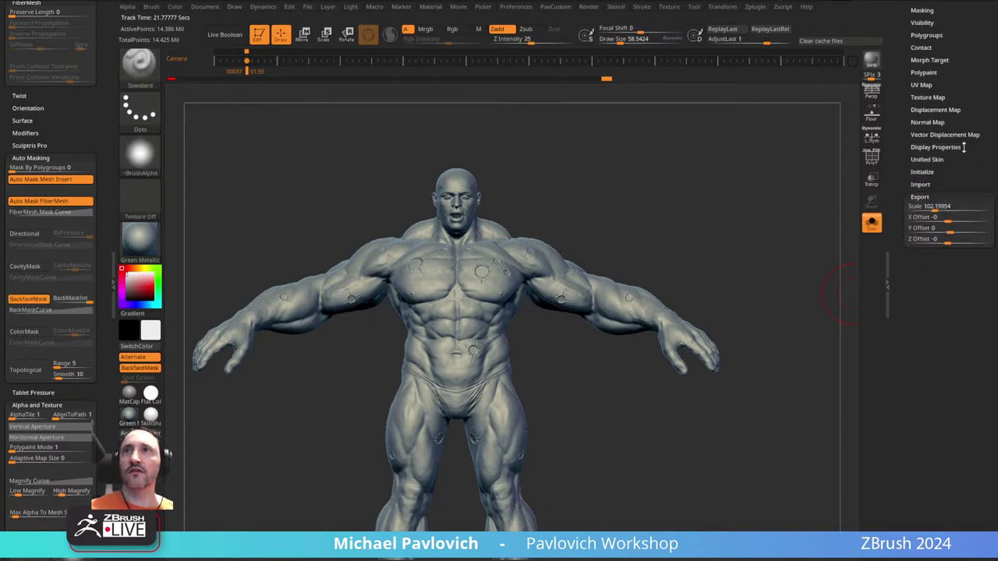
{"action": "left_click_drag", "start_coordinate": [901, 98], "coordinate": [907, 374]}
- Reduce the draw size to about 31 and select the Clay brush for work on the character's back
{"action": "left_click_drag", "start_coordinate": [696, 236], "coordinate": [782, 222], "text": "alt"}
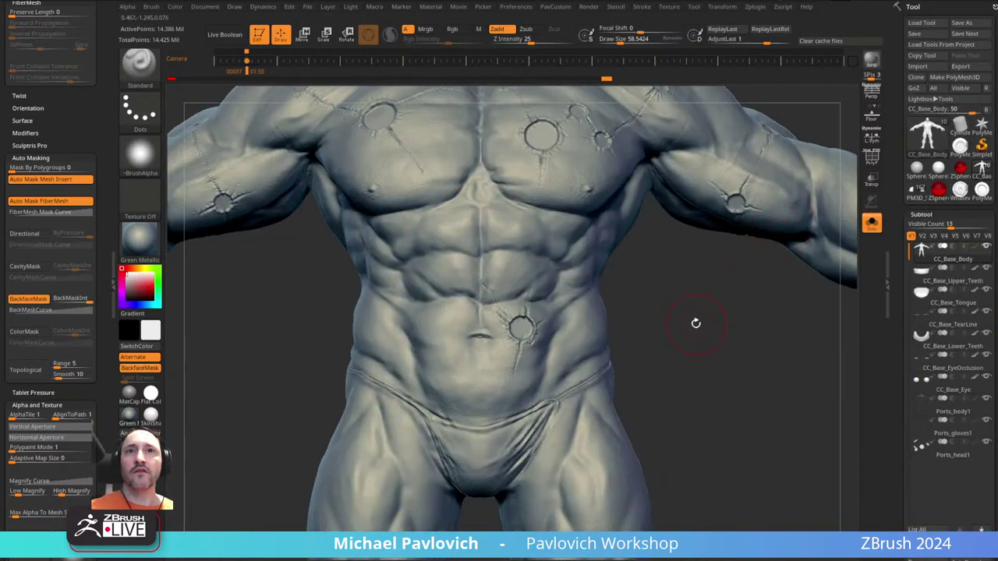
{"action": "mouse_move", "coordinate": [695, 323]}
{"action": "left_mouse_down"}
{"action": "mouse_move", "coordinate": [659, 388]}
{"action": "mouse_move", "coordinate": [753, 207]}
{"action": "mouse_move", "coordinate": [483, 269]}
{"action": "mouse_move", "coordinate": [559, 308]}
{"action": "left_mouse_up"}
{"action": "key", "text": "bracketright"}
{"action": "key", "text": "bracketright"}
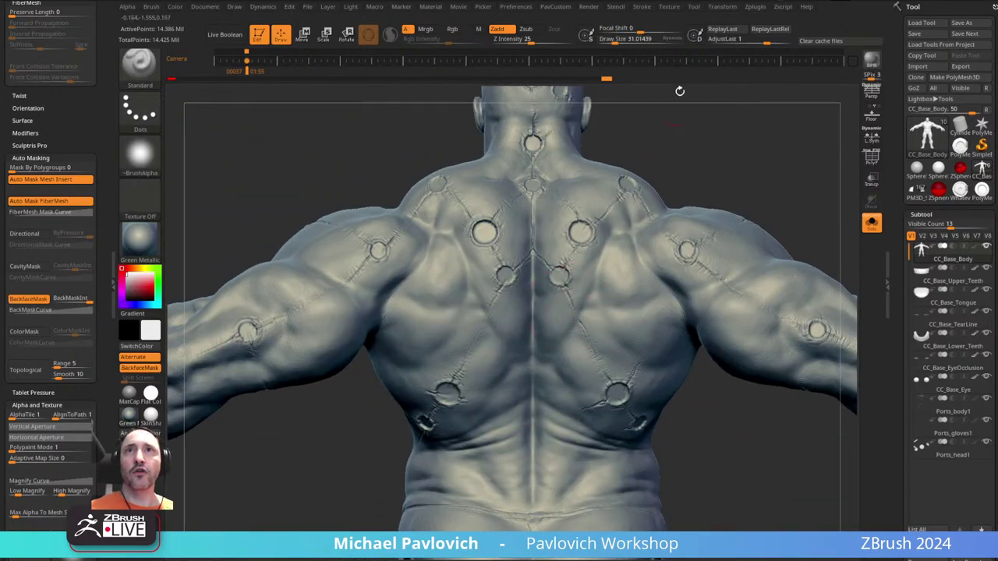
{"action": "left_click_drag", "start_coordinate": [760, 167], "coordinate": [716, 135], "text": "alt"}
{"action": "key", "text": "b"}
{"action": "key", "text": "c"}
{"action": "key", "text": "l"}
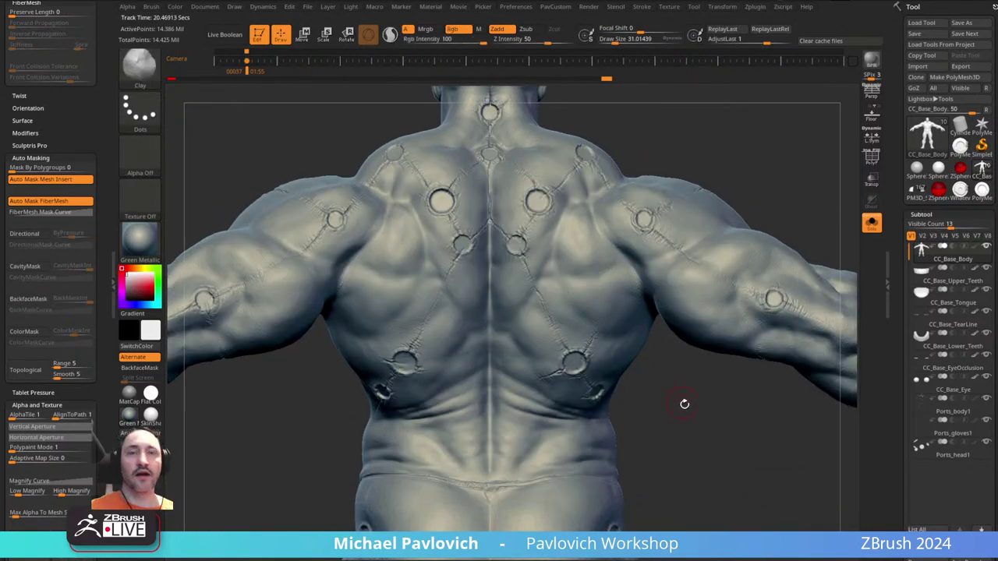
- Examine the circular port recesses across the character's back, arms and legs
{"action": "left_click_drag", "start_coordinate": [684, 403], "coordinate": [681, 298], "text": "alt"}
{"action": "left_click_drag", "start_coordinate": [698, 375], "coordinate": [782, 446]}
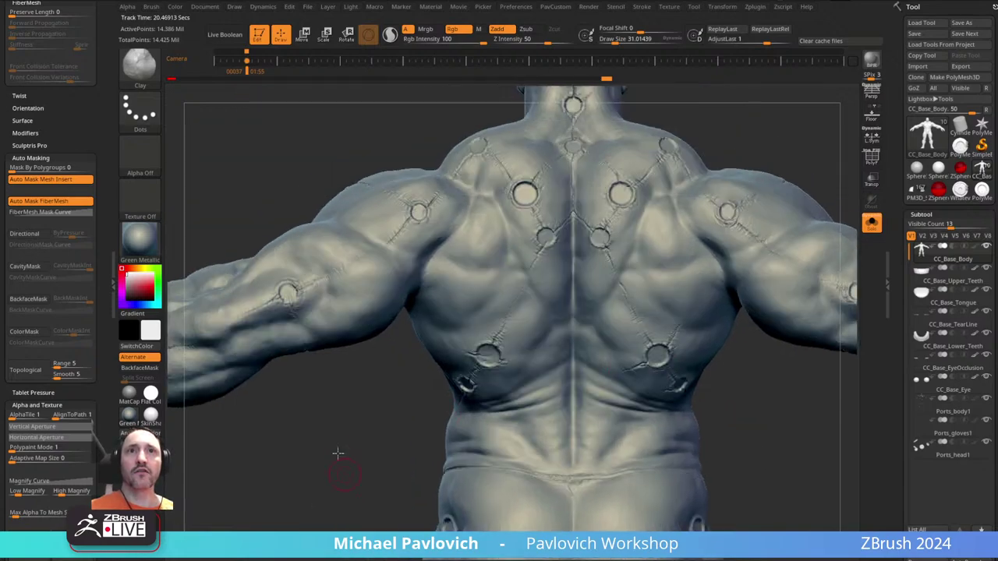
{"action": "left_click_drag", "start_coordinate": [338, 455], "coordinate": [387, 293], "text": "alt"}
{"action": "left_click_drag", "start_coordinate": [380, 348], "coordinate": [480, 355]}
{"action": "left_click_drag", "start_coordinate": [386, 226], "coordinate": [472, 445], "text": "alt"}
{"action": "mouse_move", "coordinate": [504, 413]}
{"action": "left_mouse_down", "text": "alt"}
{"action": "mouse_move", "coordinate": [260, 319]}
{"action": "mouse_move", "coordinate": [234, 286]}
{"action": "left_mouse_up", "text": "alt"}
{"action": "left_click_drag", "start_coordinate": [707, 389], "coordinate": [736, 249], "text": "alt"}
{"action": "left_click_drag", "start_coordinate": [742, 205], "coordinate": [825, 350], "text": "alt"}
{"action": "left_click_drag", "start_coordinate": [625, 362], "coordinate": [599, 381], "text": "alt"}
{"action": "left_click_drag", "start_coordinate": [471, 378], "coordinate": [504, 336], "text": "alt"}
{"action": "mouse_move", "coordinate": [538, 398]}
{"action": "left_mouse_down", "text": "alt"}
{"action": "mouse_move", "coordinate": [550, 331]}
{"action": "mouse_move", "coordinate": [451, 270]}
{"action": "mouse_move", "coordinate": [439, 286]}
{"action": "left_mouse_up", "text": "alt"}
- Set the draw size to 30, try a Clay dab on the thigh and undo it
{"action": "key", "text": "s"}
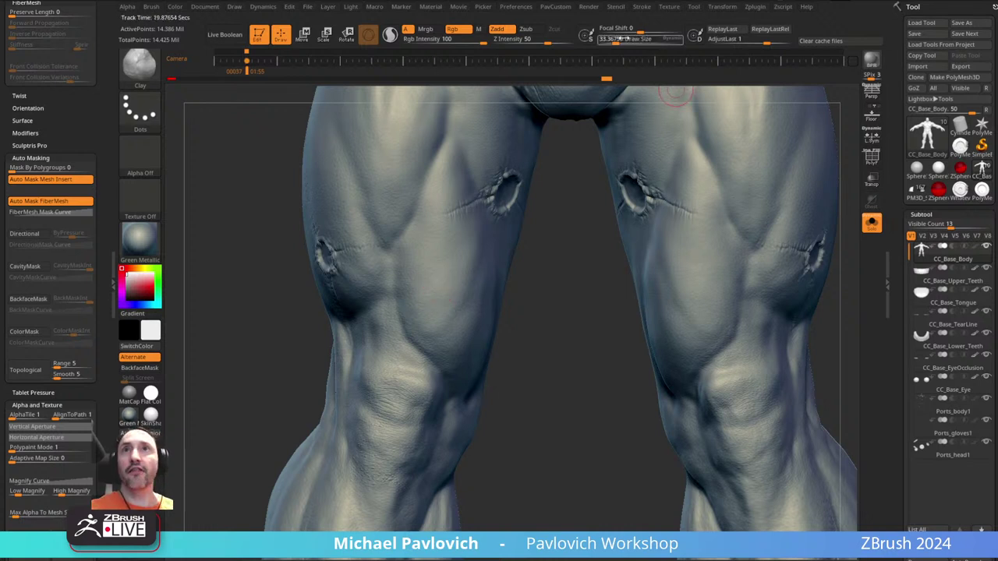
{"action": "type", "text": "3"}
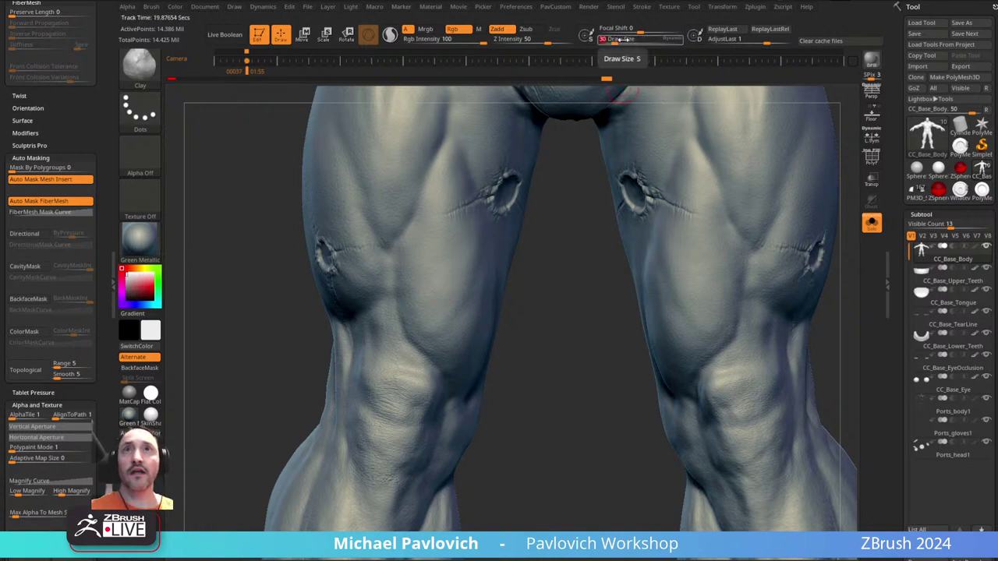
{"action": "type", "text": "0"}
{"action": "key", "text": "Return"}
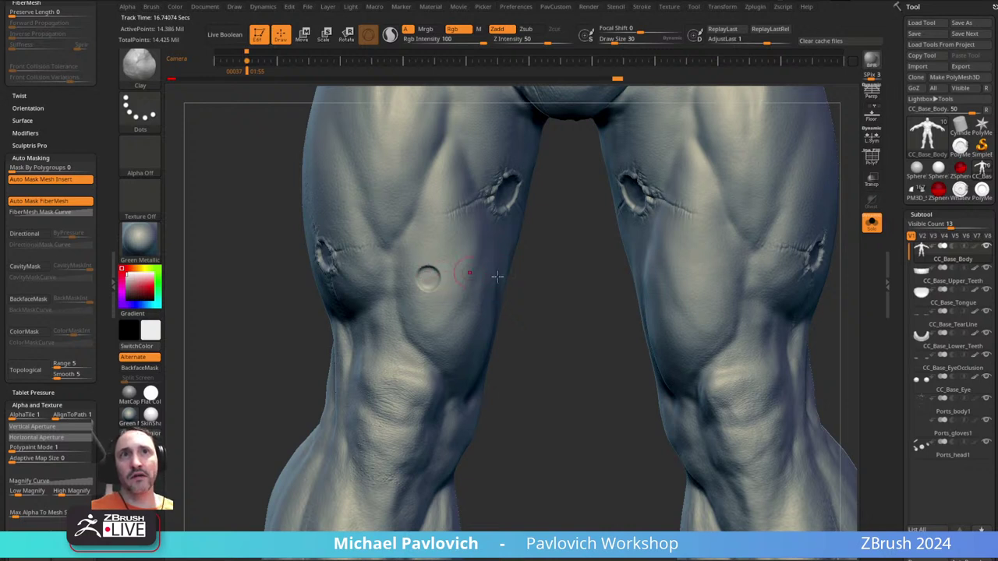
{"action": "key", "text": "ctrl"}
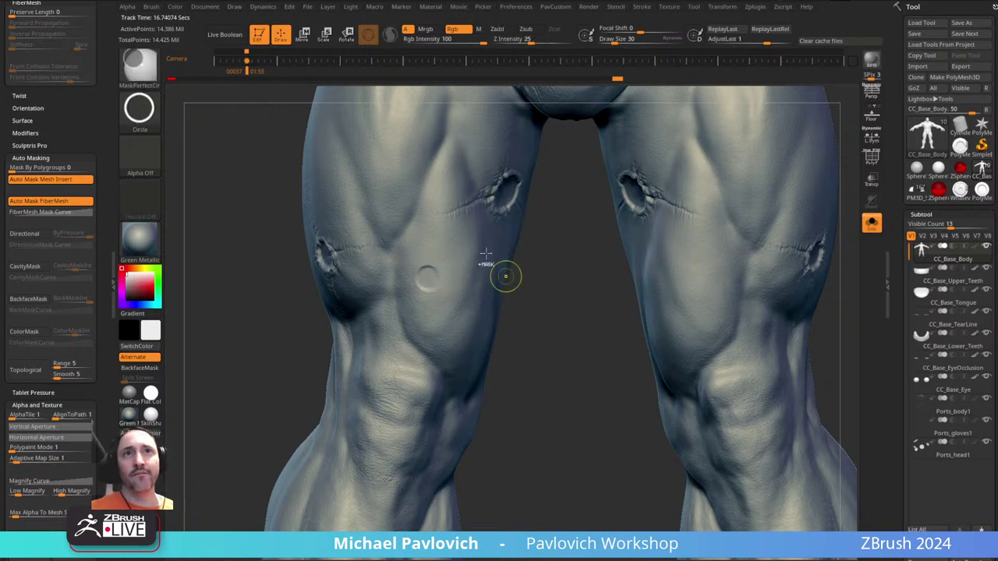
{"action": "key", "text": "ctrl+z"}
- Set the Clay brush to the DragDot stroke with Alpha 06, Z intensity 100 and focal shift -100
{"action": "left_click", "coordinate": [140, 111]}
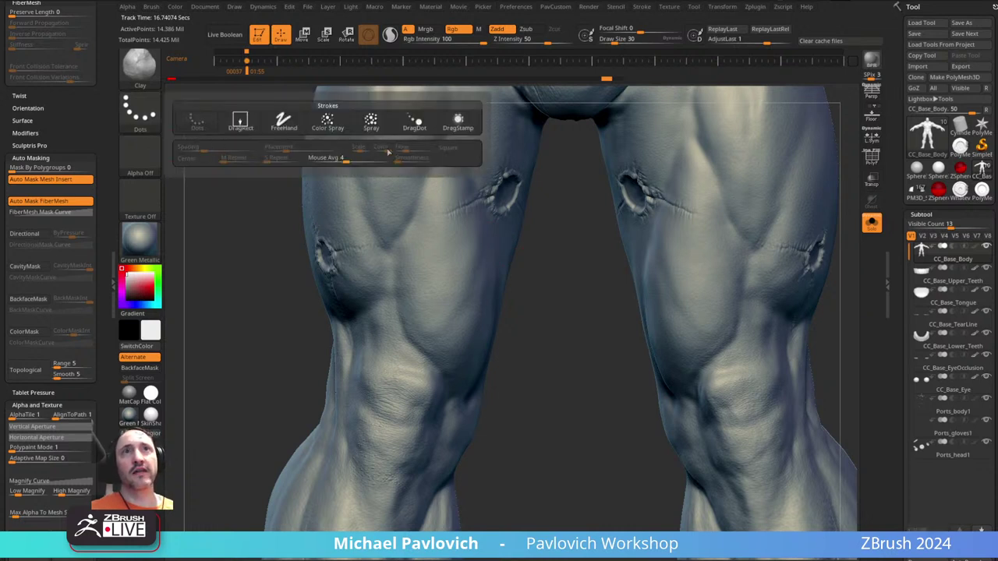
{"action": "left_click", "coordinate": [414, 120]}
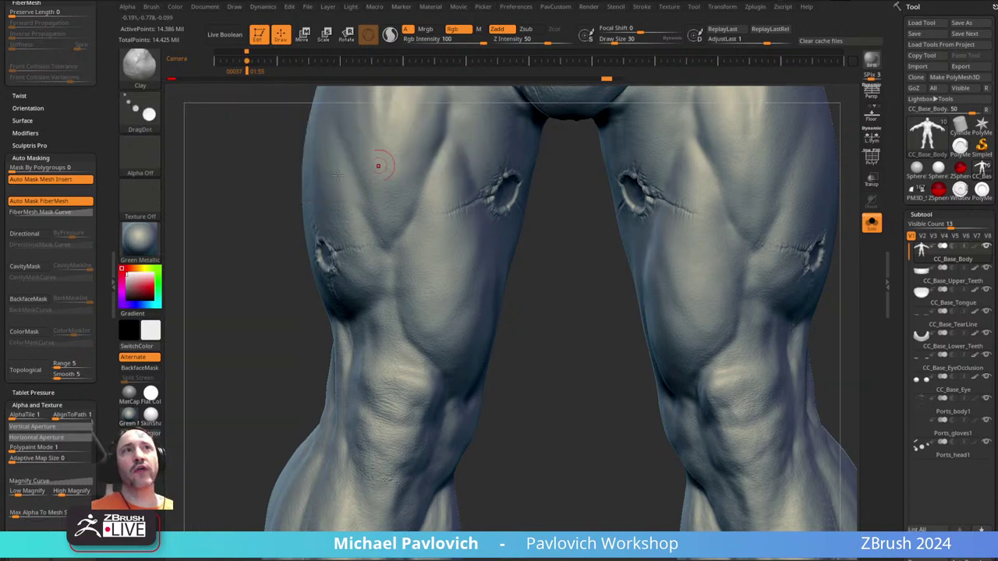
{"action": "left_click", "coordinate": [141, 155]}
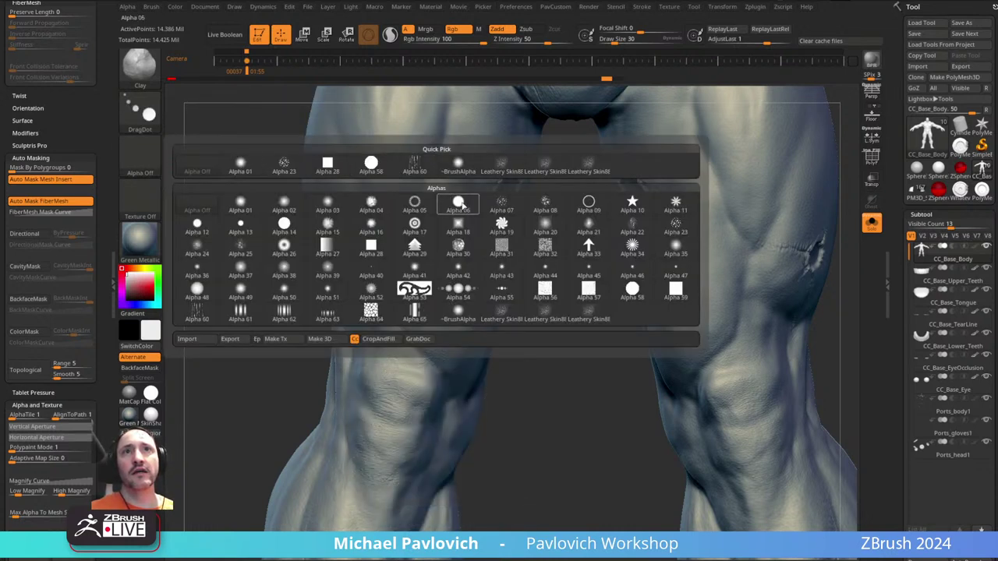
{"action": "left_click", "coordinate": [459, 204]}
{"action": "left_click", "coordinate": [575, 40]}
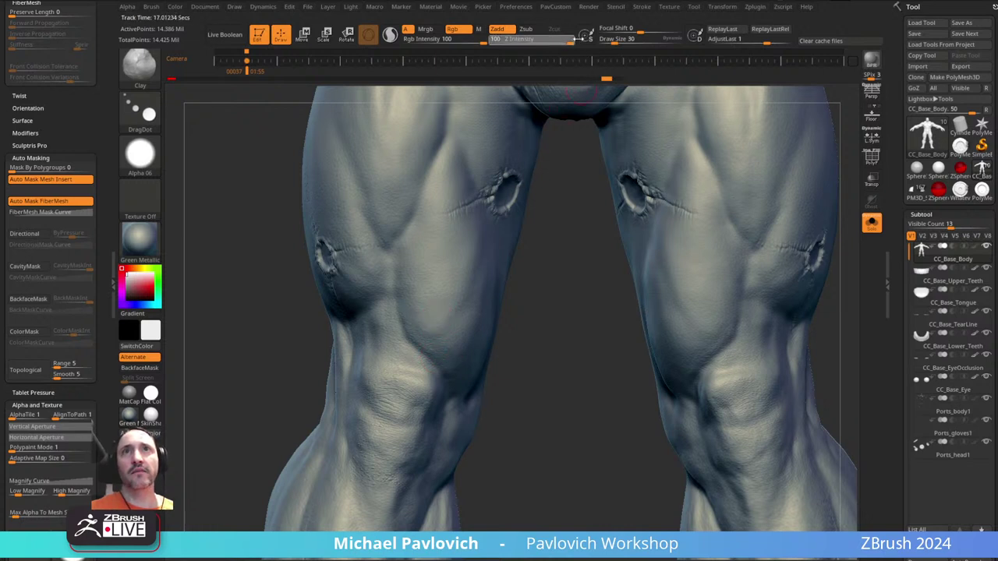
{"action": "key", "text": "ctrl"}
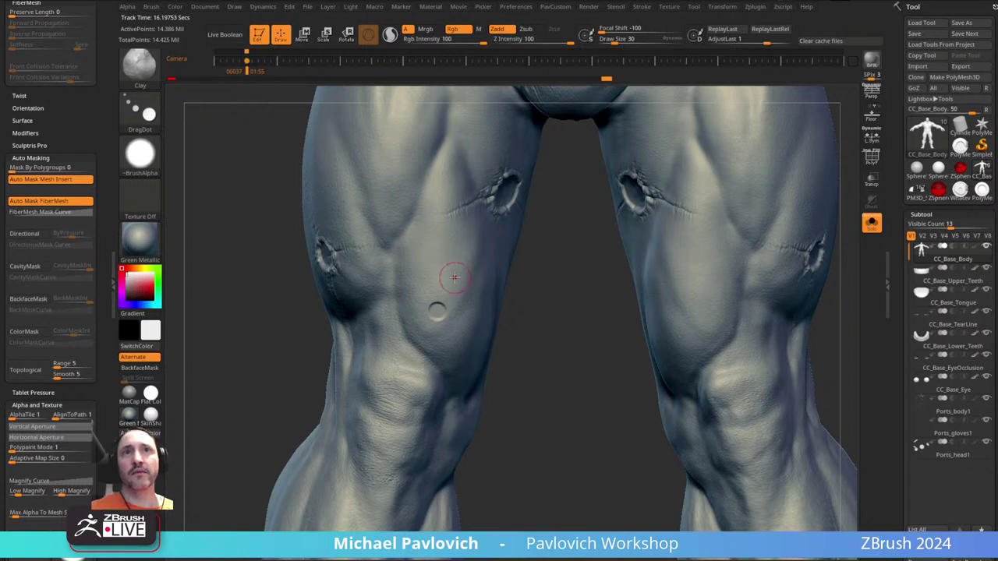
{"action": "key", "text": "ctrl"}
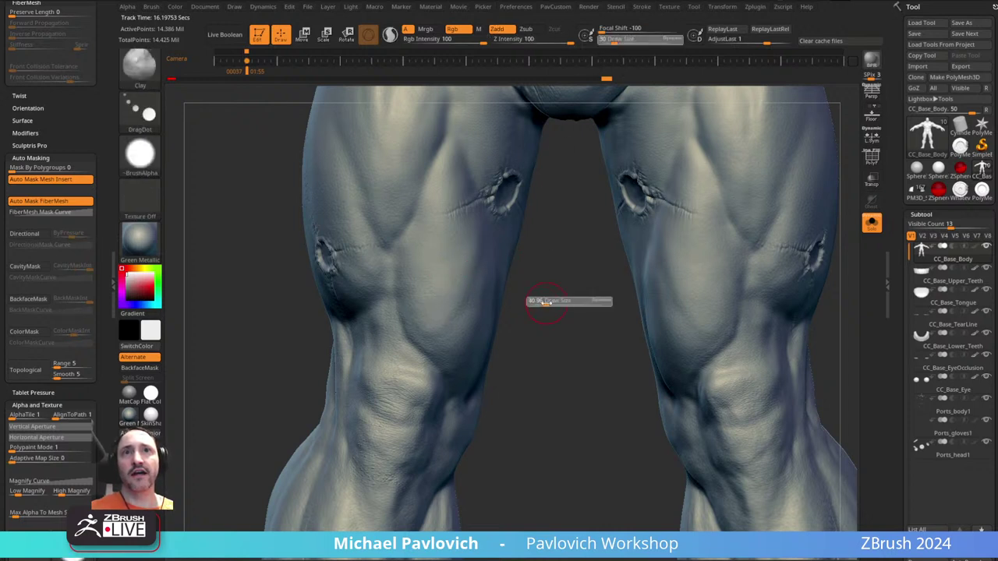
- Set the draw size to 35 and stamp three small circular recesses down the front of the thigh
{"action": "type", "text": "s"}
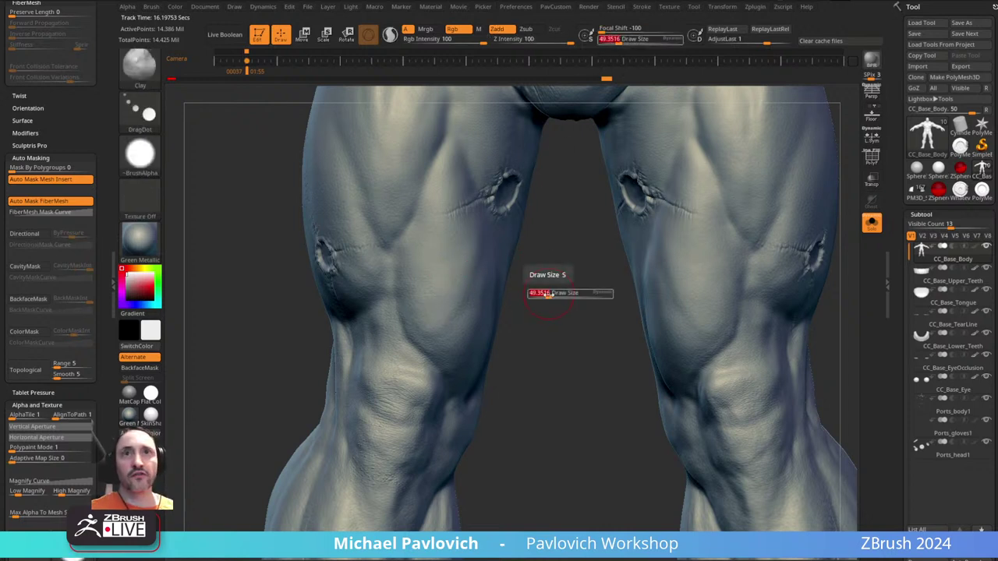
{"action": "type", "text": "35"}
{"action": "key", "text": "Return"}
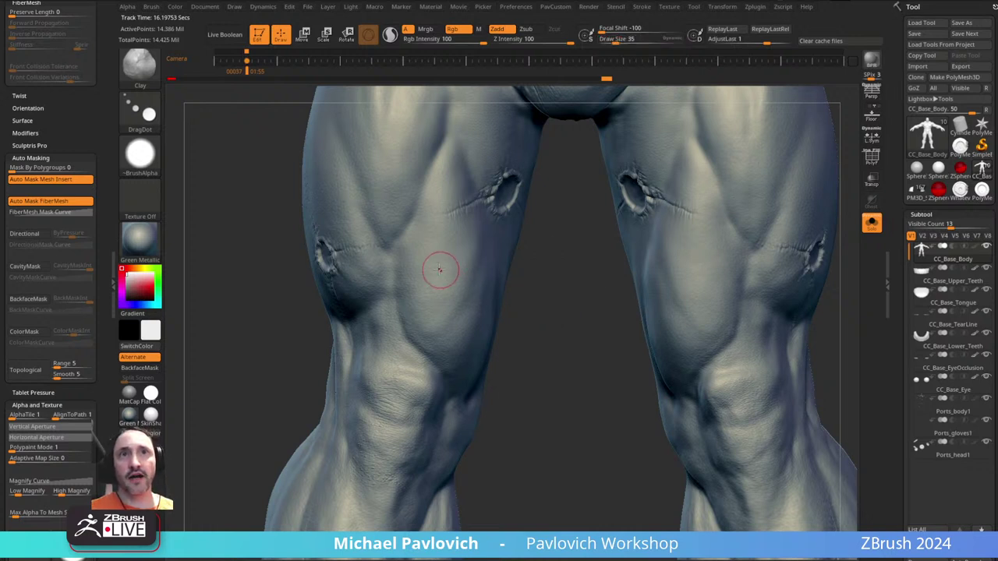
{"action": "left_click", "coordinate": [462, 300]}
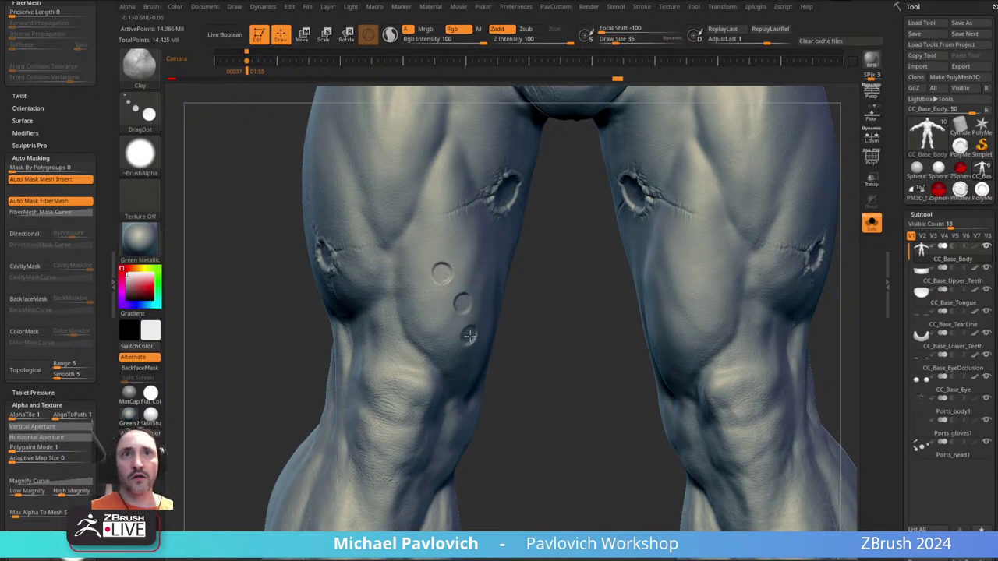
- Set the draw size to 50 and stamp three medium circular recesses on the lower thigh beside the small ones
{"action": "type", "text": "s"}
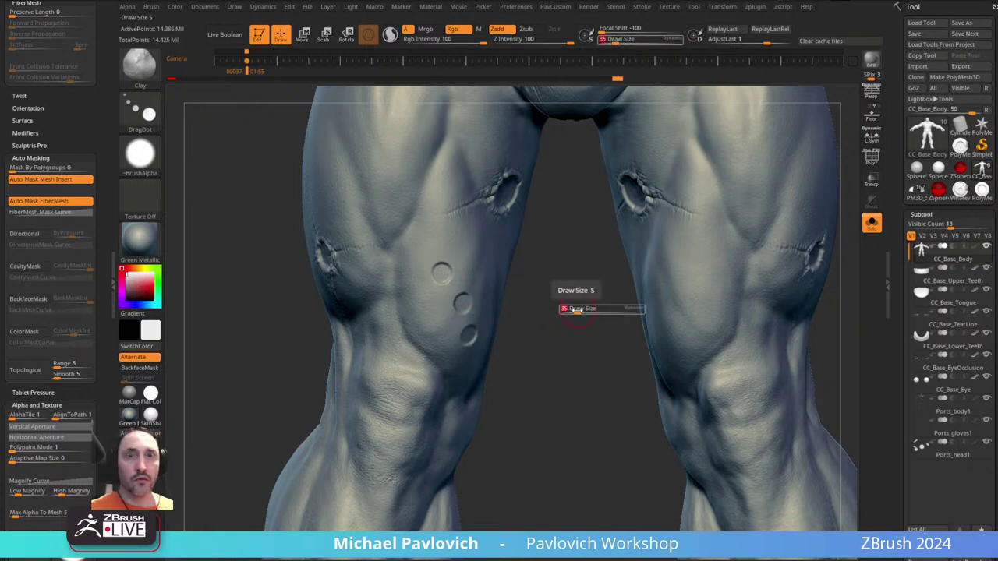
{"action": "type", "text": "50"}
{"action": "key", "text": "Return"}
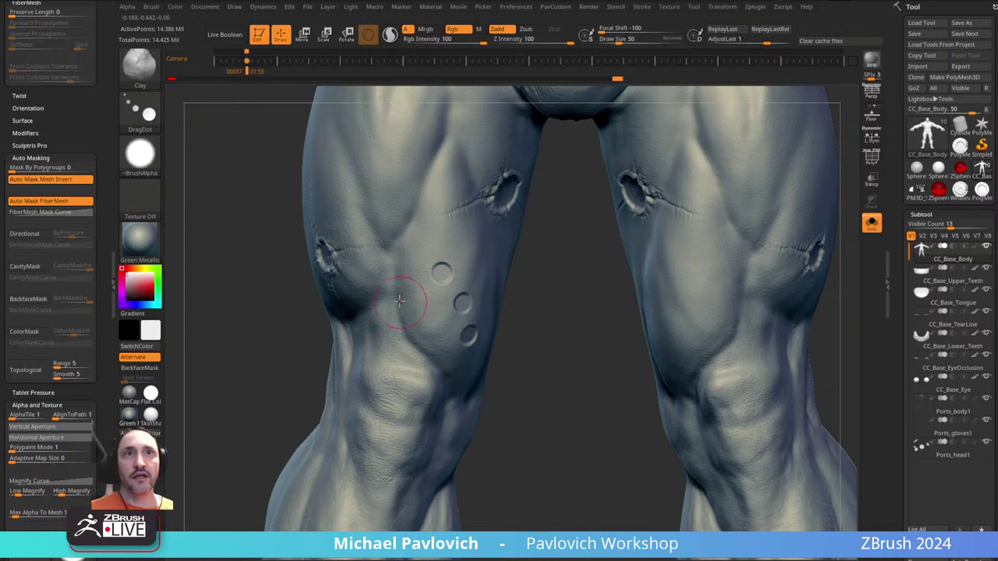
{"action": "left_click", "coordinate": [400, 306]}
{"action": "left_click", "coordinate": [422, 343]}
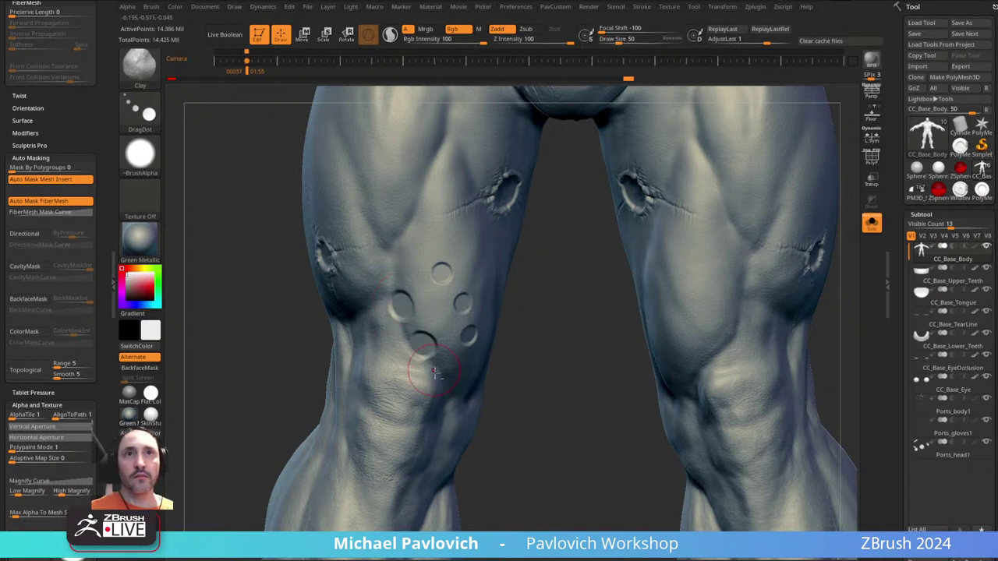
{"action": "key", "text": "ctrl+z"}
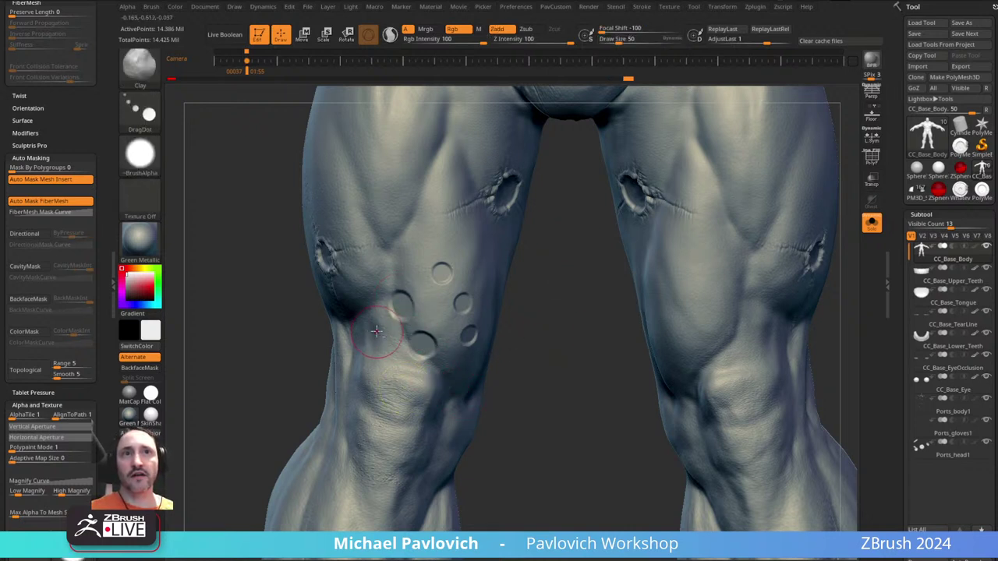
{"action": "left_click", "coordinate": [378, 339]}
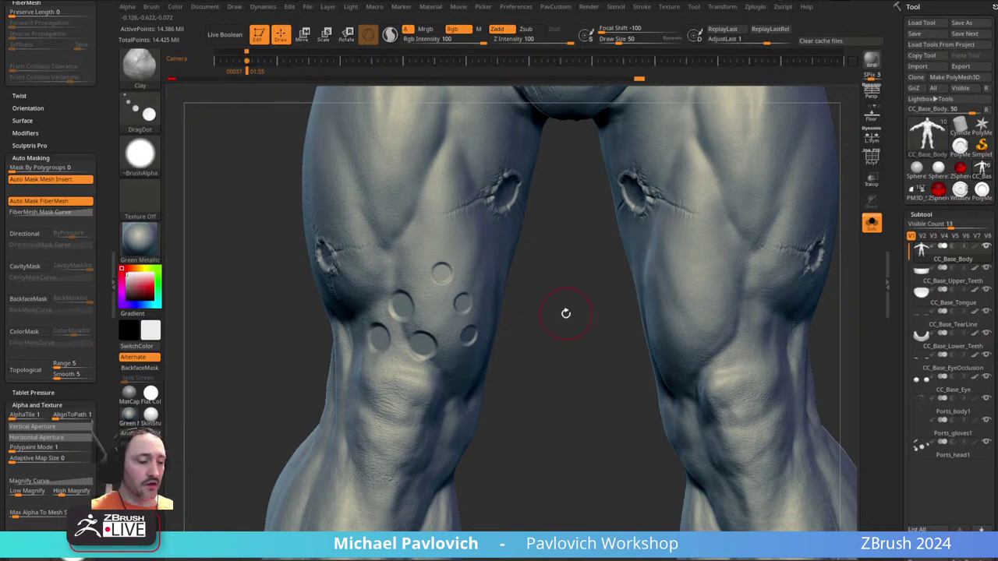
- Set the draw size to 75 and stamp two large circular recesses one above the other at the knee
{"action": "key", "text": "s"}
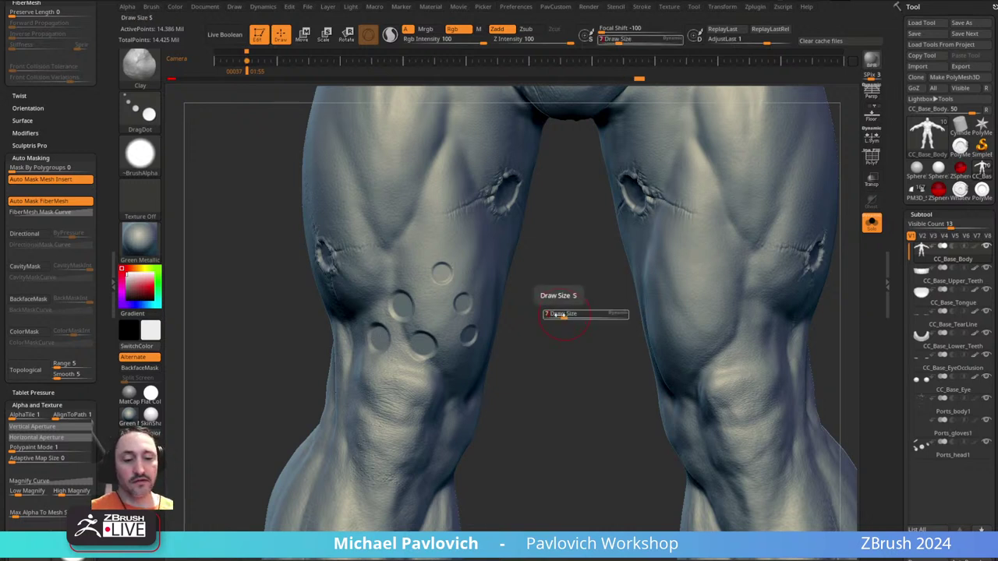
{"action": "type", "text": "3"}
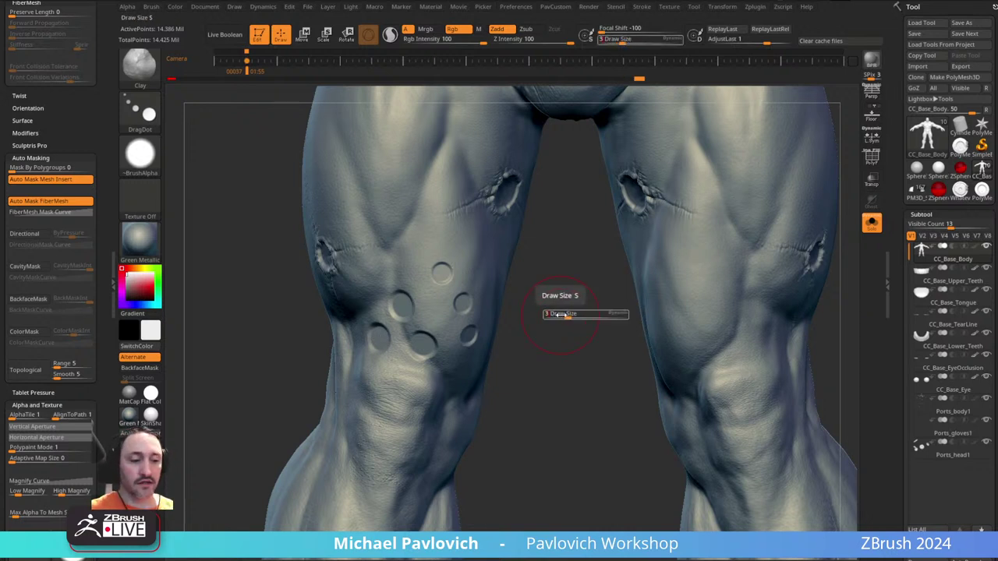
{"action": "type", "text": "75"}
{"action": "key", "text": "Return"}
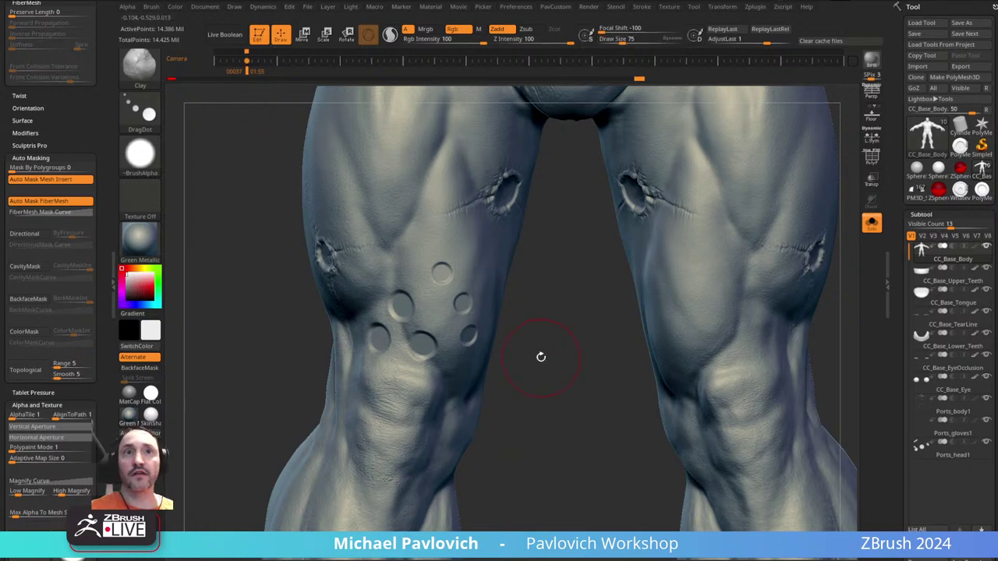
{"action": "left_click_drag", "start_coordinate": [542, 357], "coordinate": [542, 318], "text": "alt"}
{"action": "left_click", "coordinate": [400, 362]}
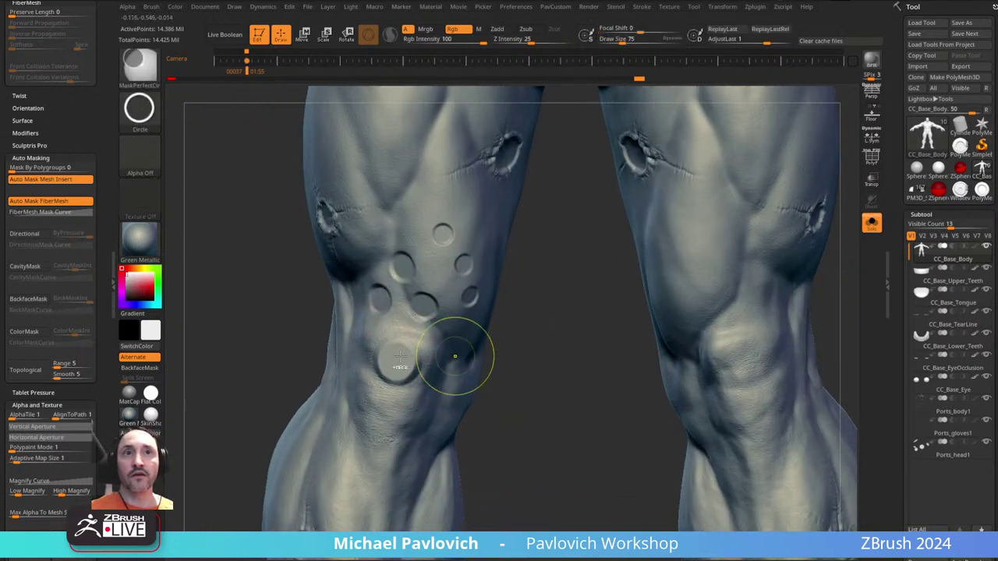
{"action": "key", "text": "ctrl+z"}
{"action": "left_click", "coordinate": [399, 358], "text": "alt"}
{"action": "left_click", "coordinate": [382, 419], "text": "alt"}
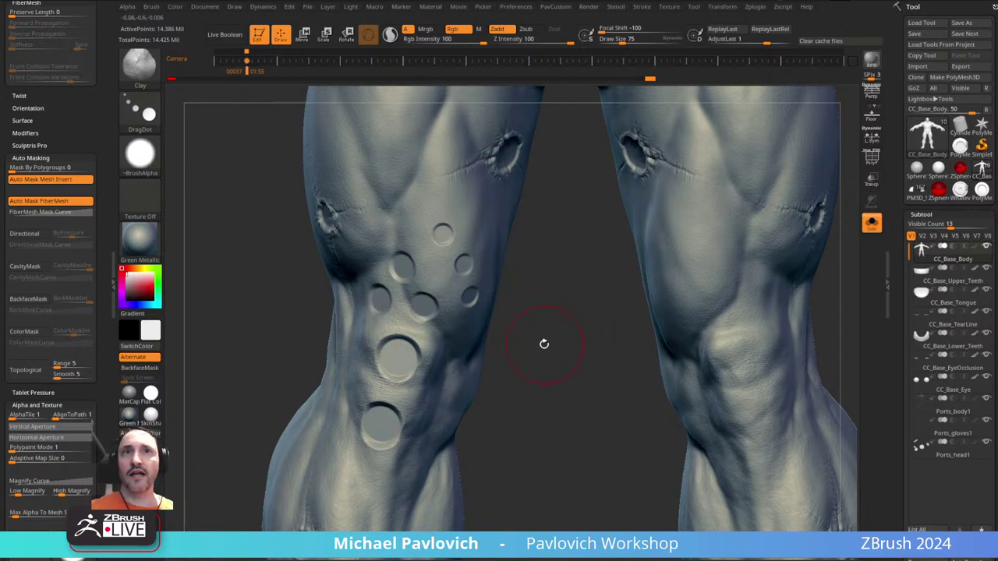
- Select the custom InsertMesh brush containing the three circular detail parts
{"action": "scroll", "coordinate": [894, 289], "scroll_direction": "down", "scroll_amount": 10}
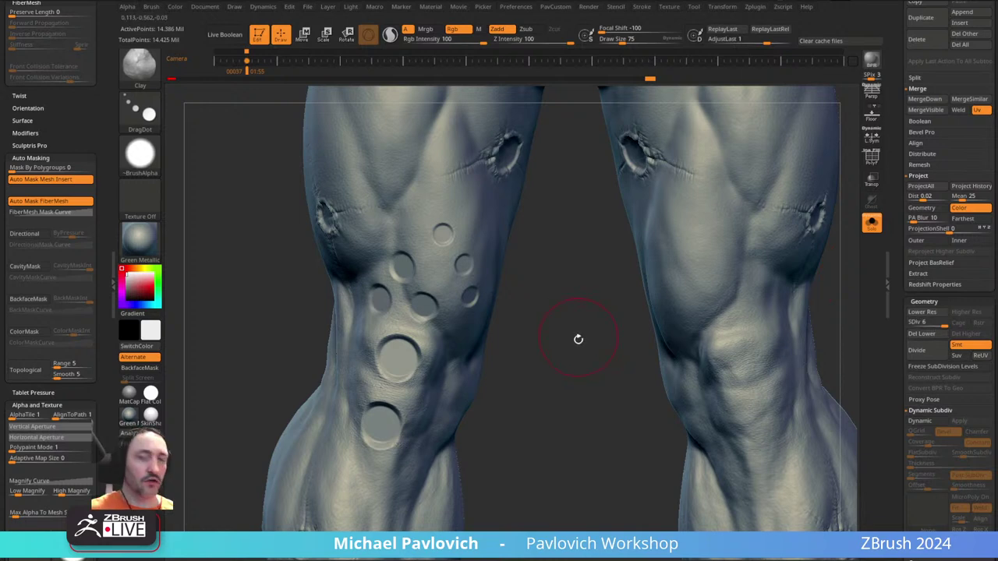
{"action": "key", "text": "b"}
{"action": "left_click", "coordinate": [872, 524]}
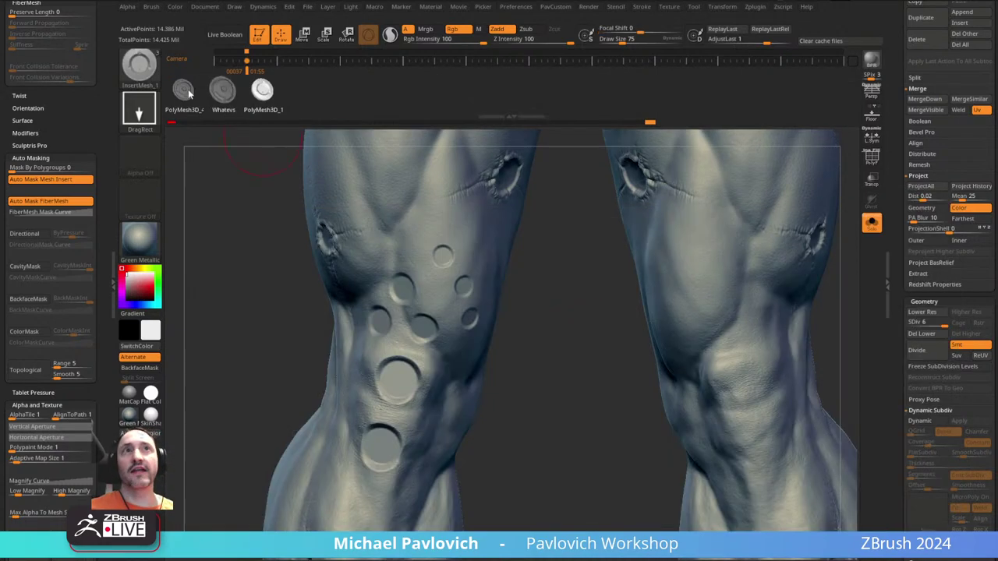
- Start saving the InsertMesh brush, look through the ZBrushes and ZStartup BrushPresets folders, and cancel the save
{"action": "left_click", "coordinate": [151, 8]}
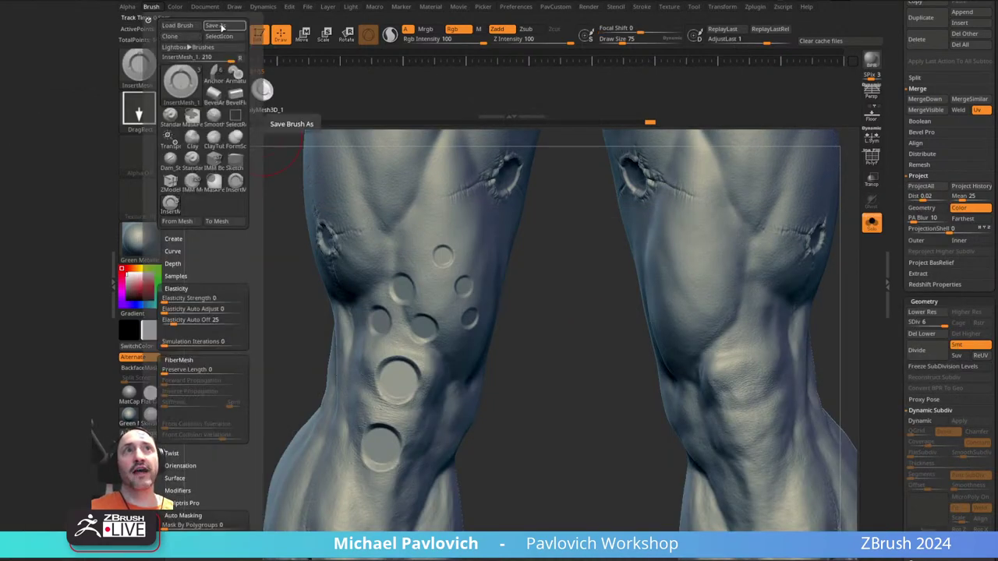
{"action": "left_click", "coordinate": [151, 7]}
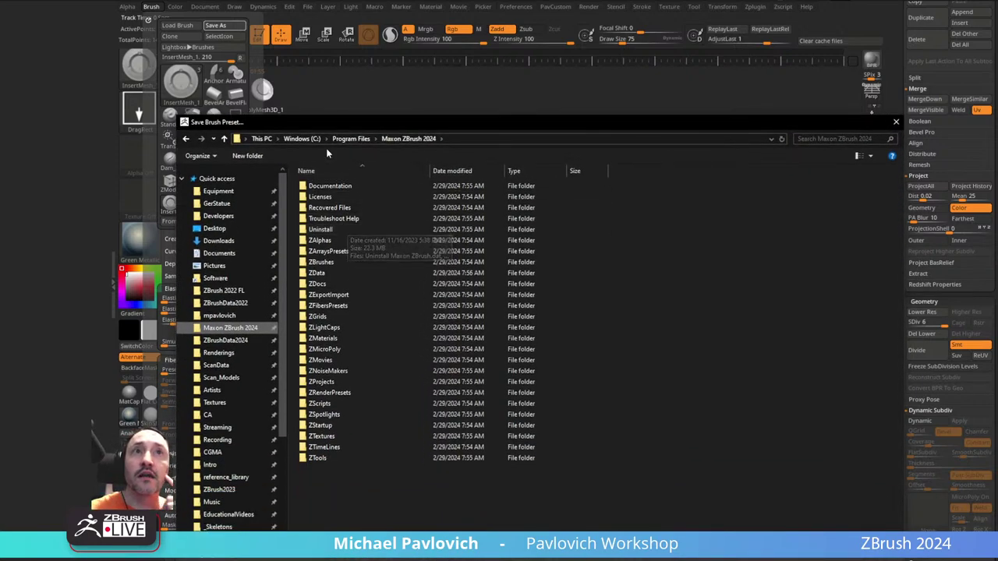
{"action": "double_click", "coordinate": [335, 262]}
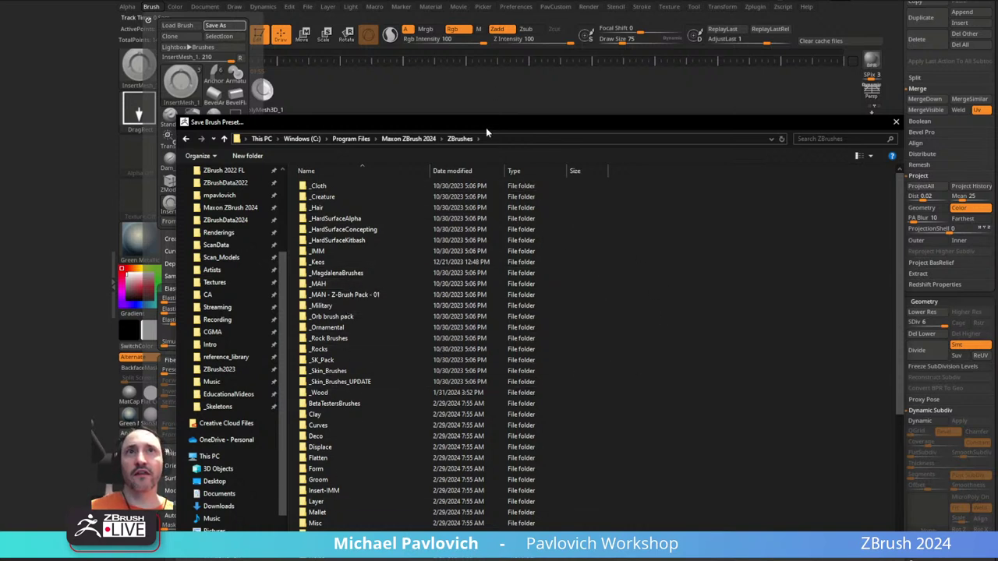
{"action": "left_click", "coordinate": [410, 139]}
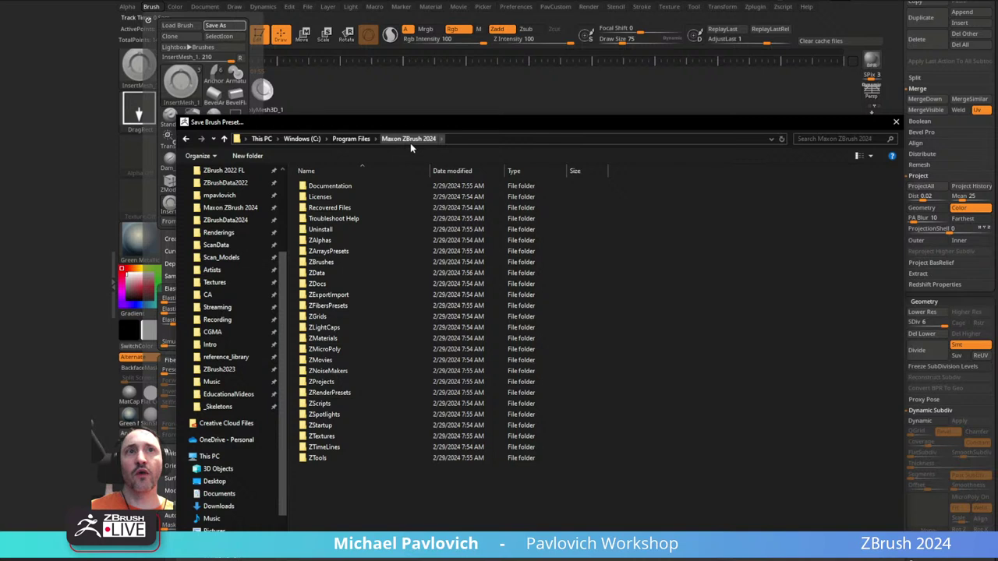
{"action": "double_click", "coordinate": [354, 263]}
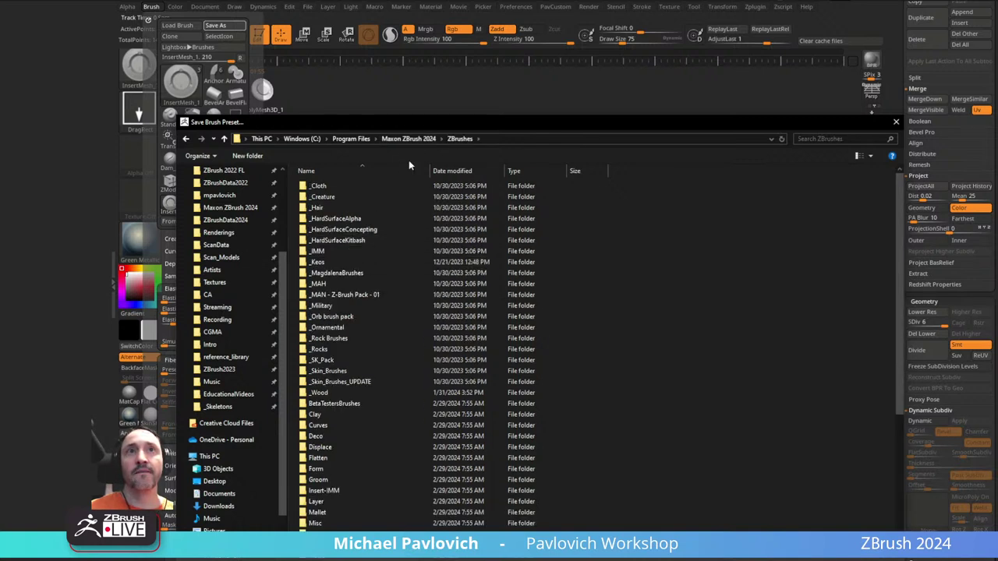
{"action": "left_click", "coordinate": [408, 138]}
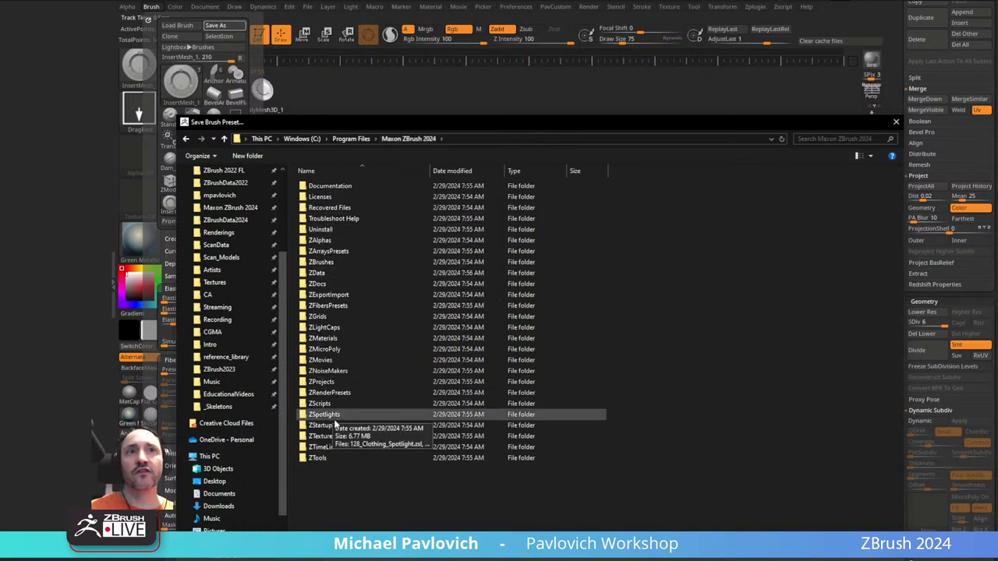
{"action": "double_click", "coordinate": [340, 427]}
{"action": "double_click", "coordinate": [346, 208]}
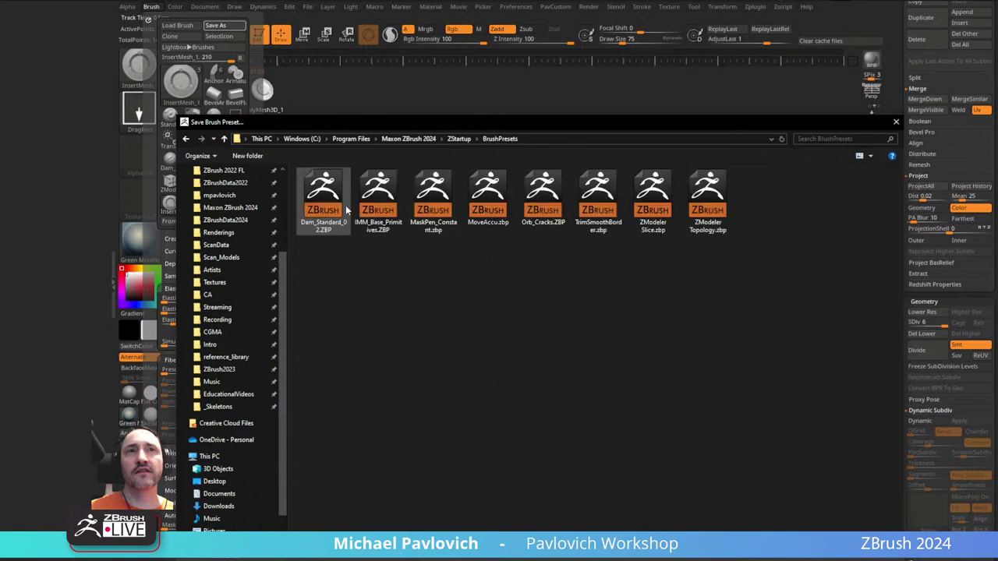
{"action": "left_click", "coordinate": [895, 122]}
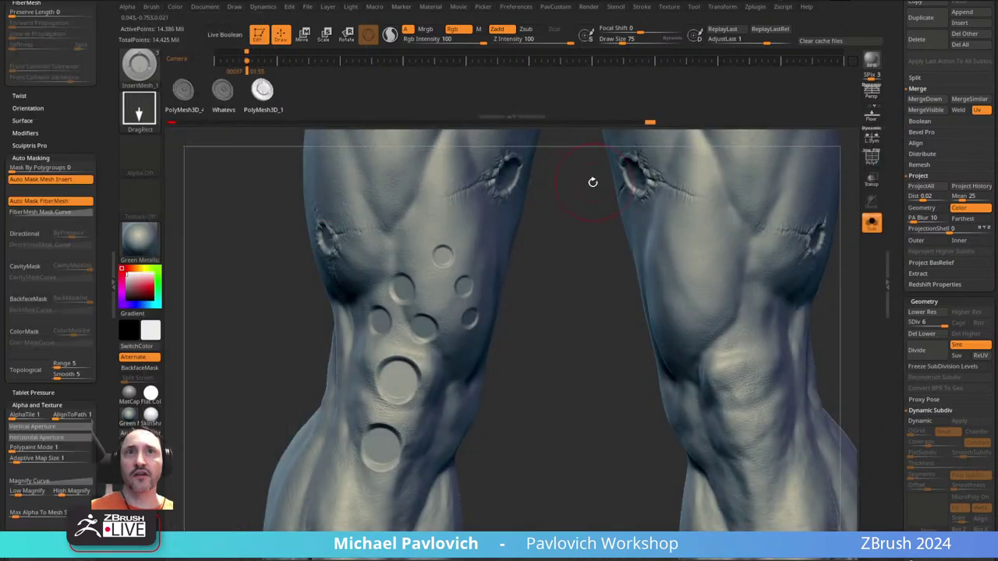
- Look through the available brushes and the brush folders in Lightbox, and close it
{"action": "key", "text": "b"}
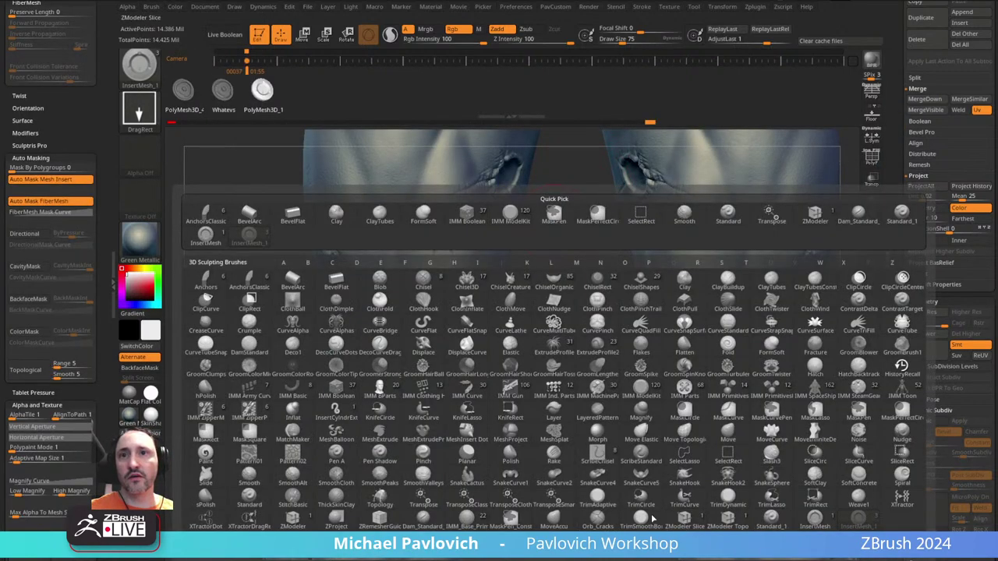
{"action": "left_click", "coordinate": [644, 509]}
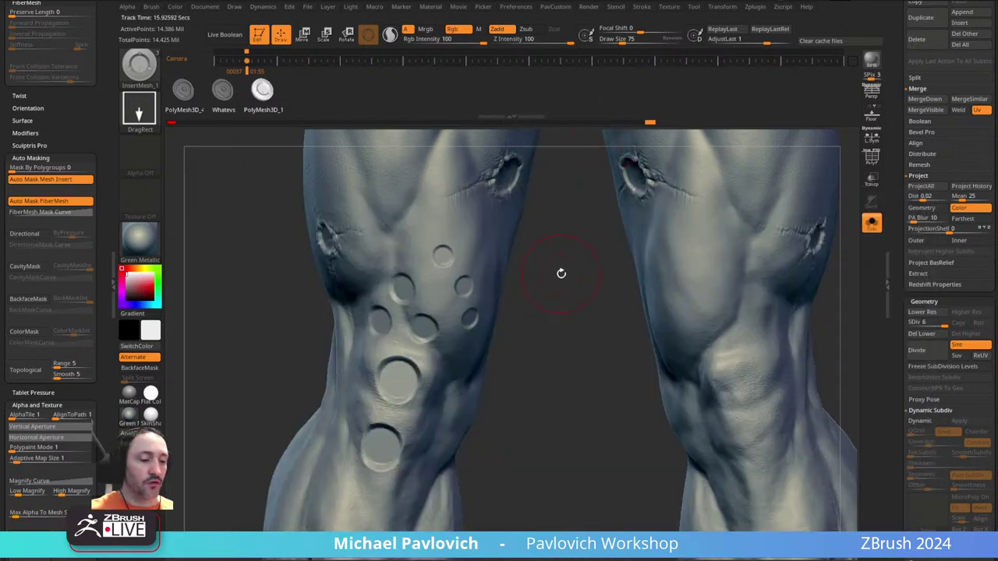
{"action": "key", "text": "comma"}
{"action": "key", "text": "comma"}
{"action": "key", "text": "comma"}
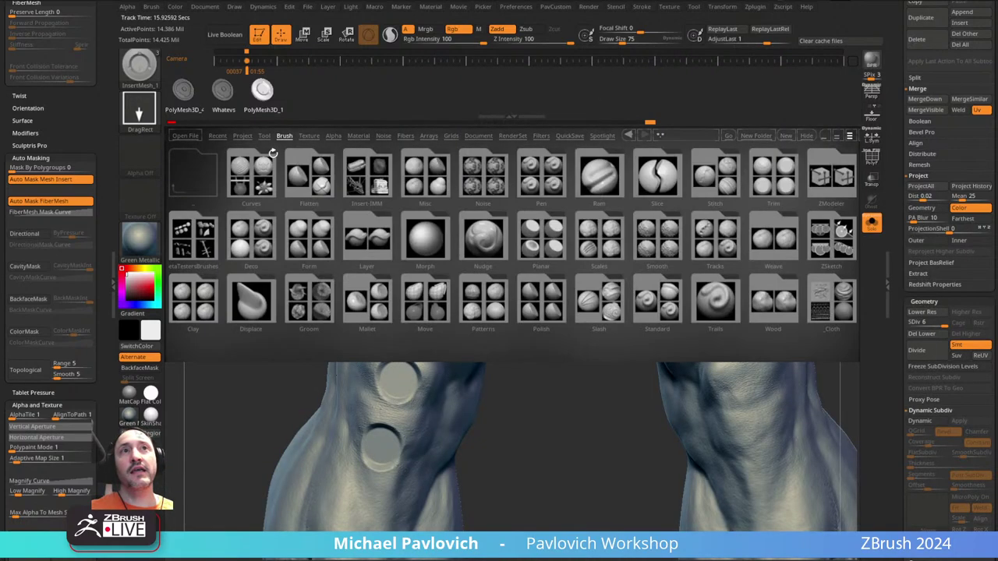
{"action": "left_click", "coordinate": [283, 136]}
{"action": "left_click_drag", "start_coordinate": [715, 240], "coordinate": [495, 245]}
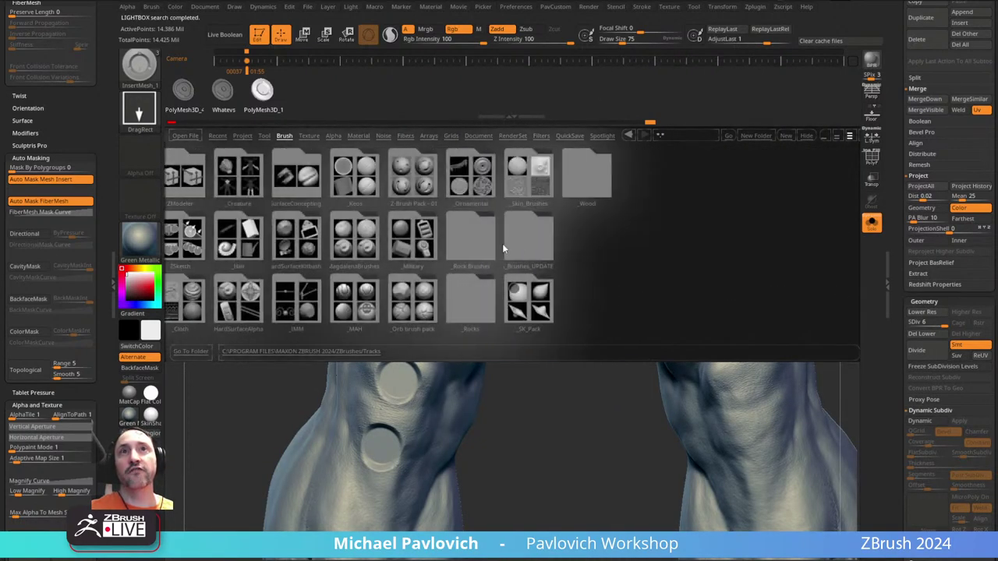
{"action": "scroll", "coordinate": [503, 248], "scroll_direction": "up", "scroll_amount": 1}
{"action": "key", "text": "comma"}
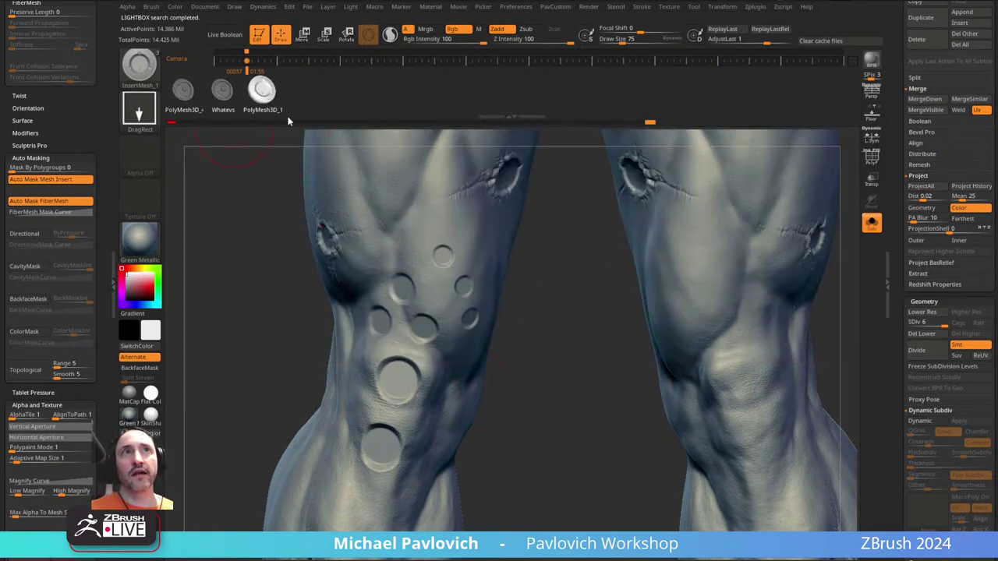
- Reduce the brush draw size to about 46
{"action": "key", "text": "s"}
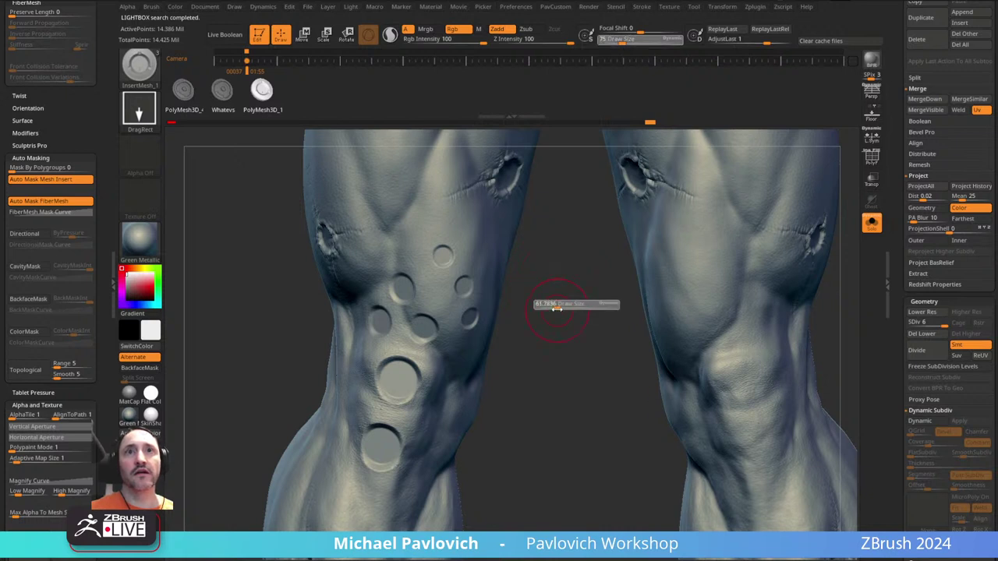
{"action": "left_click_drag", "start_coordinate": [557, 310], "coordinate": [549, 311]}
{"action": "key", "text": "s"}
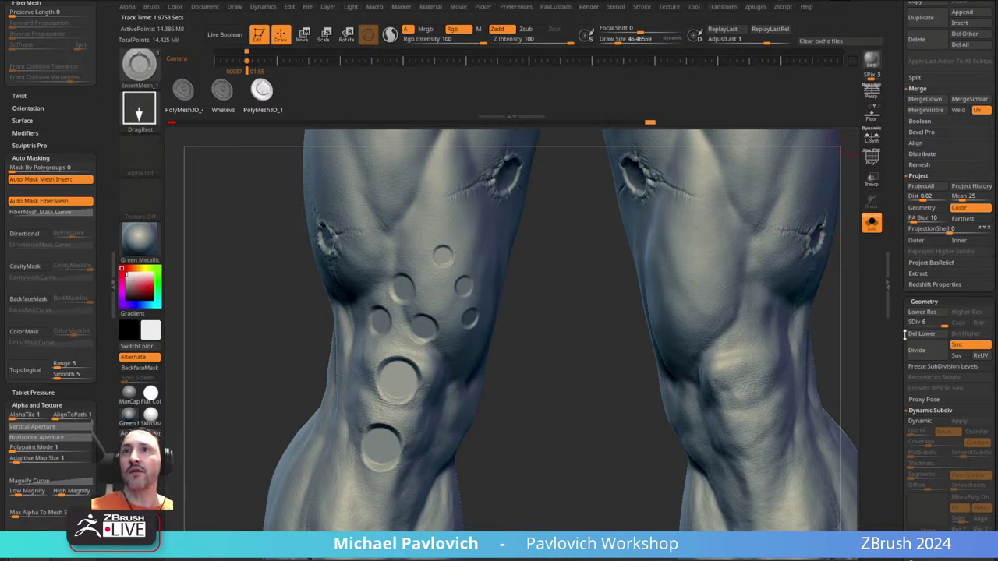
- Insert a PolyMesh3D star as a new subtool below the body and turn Solo off to show all subtools
{"action": "left_click_drag", "start_coordinate": [896, 283], "coordinate": [887, 455]}
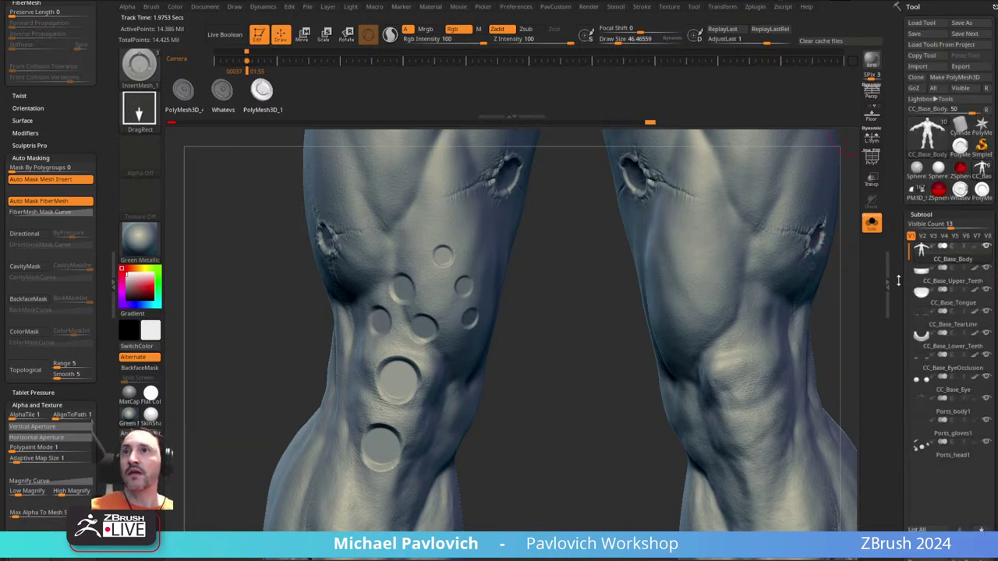
{"action": "left_click_drag", "start_coordinate": [896, 288], "coordinate": [897, 252]}
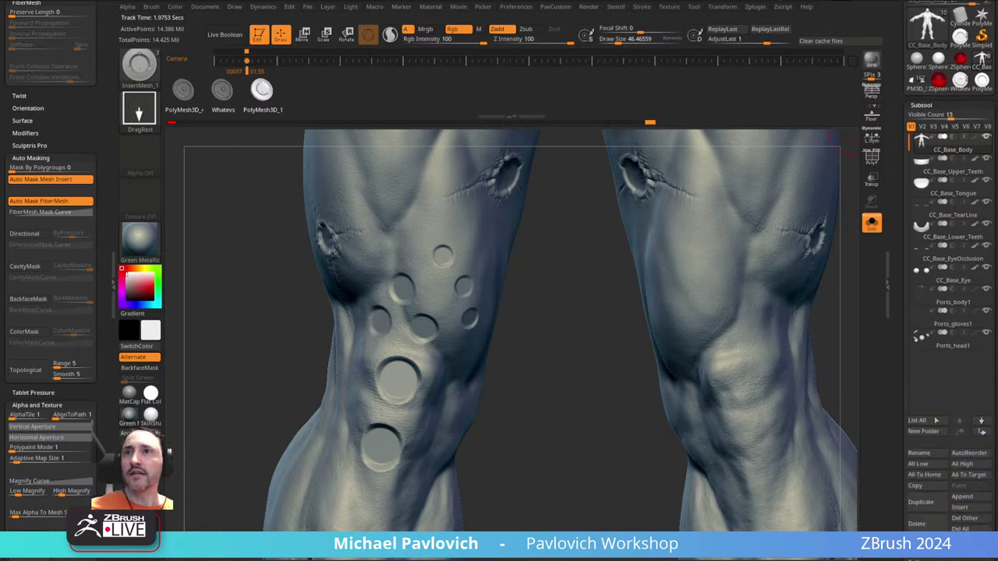
{"action": "left_click", "coordinate": [962, 507]}
{"action": "left_click", "coordinate": [612, 435]}
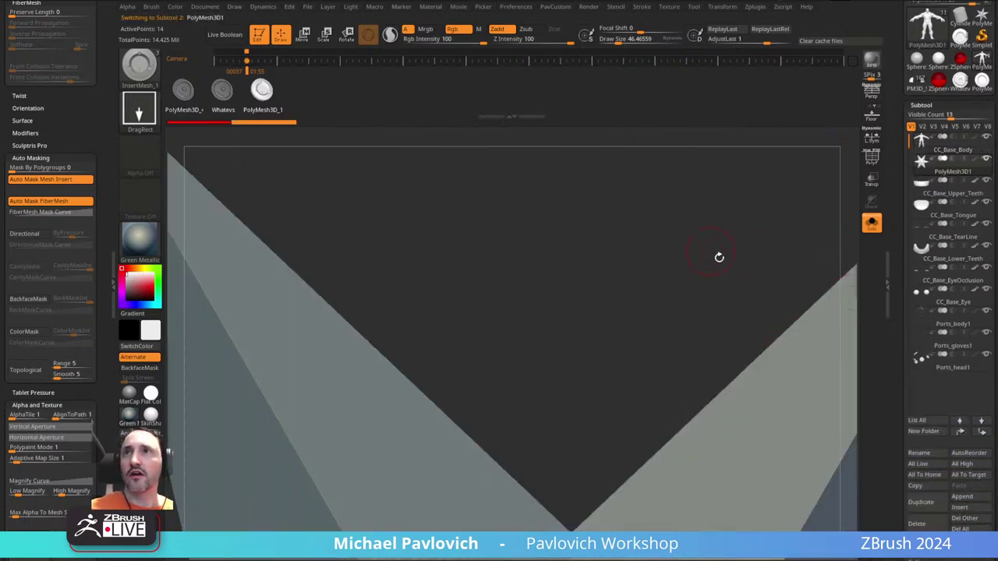
{"action": "left_click", "coordinate": [872, 222]}
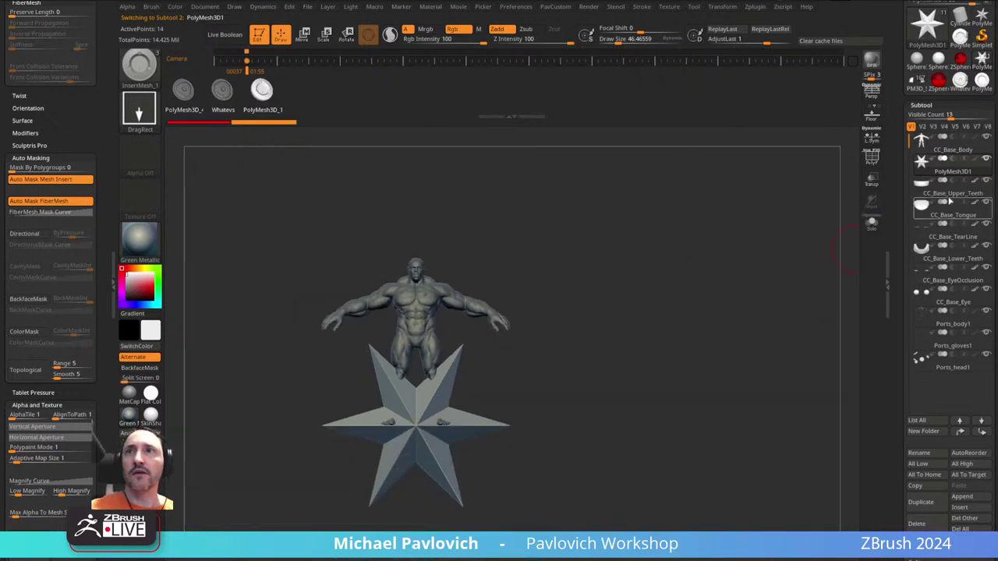
- Move the star up to the character's chest, scale it down inside the torso, and turn on transparency to check it
{"action": "key", "text": "w"}
{"action": "left_click_drag", "start_coordinate": [415, 364], "coordinate": [415, 240]}
{"action": "left_click_drag", "start_coordinate": [421, 295], "coordinate": [379, 320]}
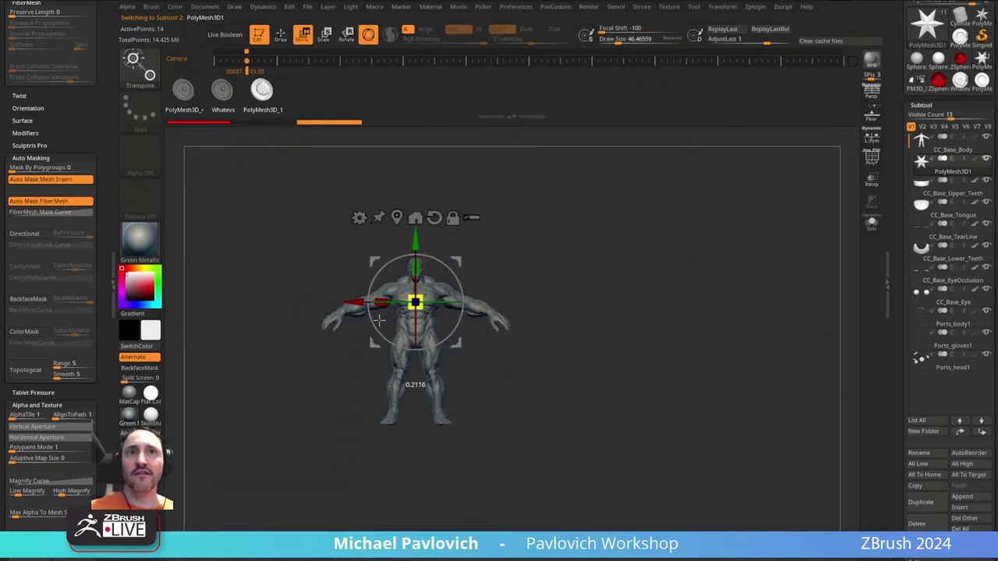
{"action": "left_click", "coordinate": [872, 181]}
{"action": "right_click_drag", "start_coordinate": [788, 226], "coordinate": [542, 322], "text": "ctrl"}
{"action": "key", "text": "q"}
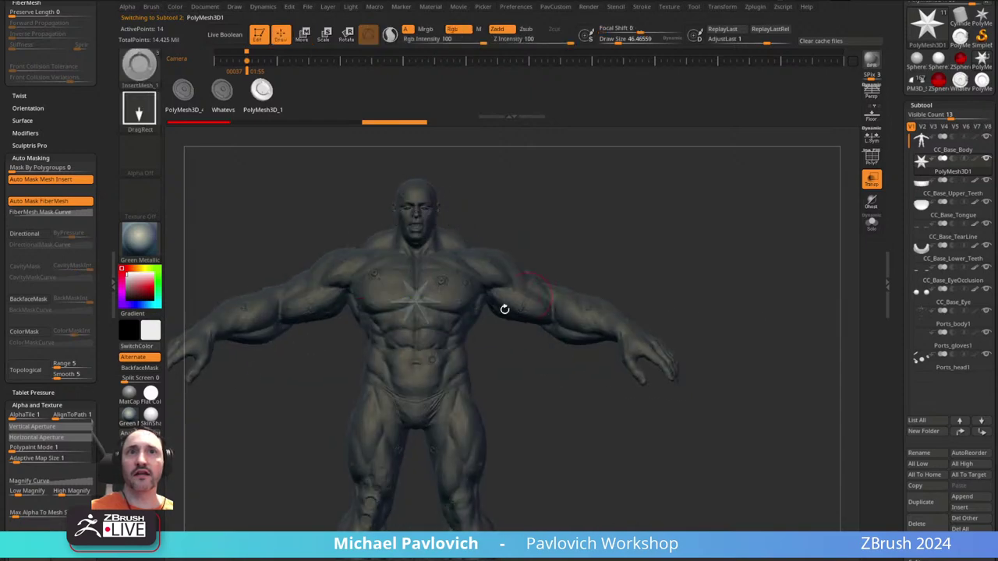
- Reorder the star subtool above CC_Base_Body in the subtool list and turn transparency off
{"action": "left_click_drag", "start_coordinate": [739, 252], "coordinate": [778, 204]}
{"action": "left_click", "coordinate": [961, 431]}
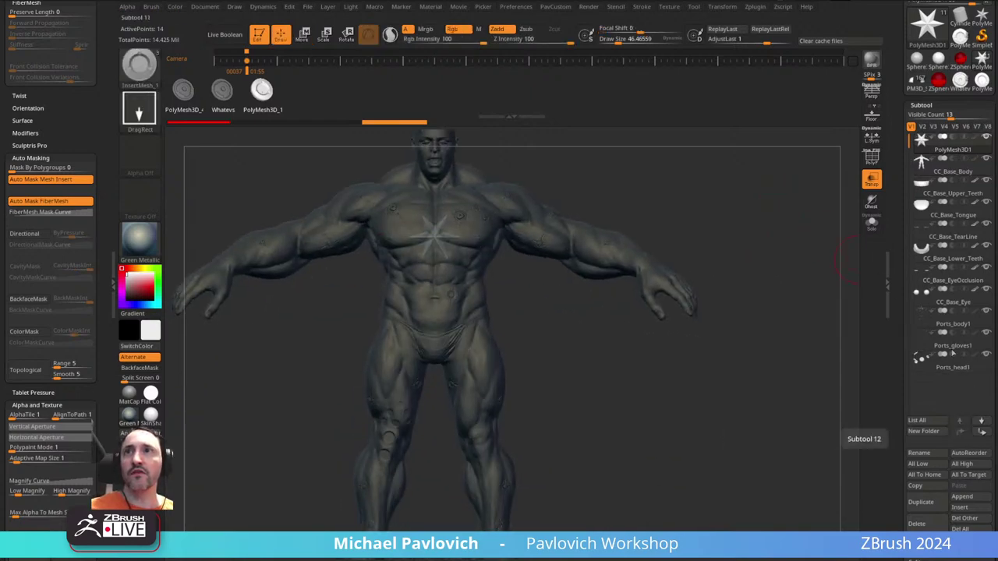
{"action": "left_click_drag", "start_coordinate": [893, 71], "coordinate": [895, 180]}
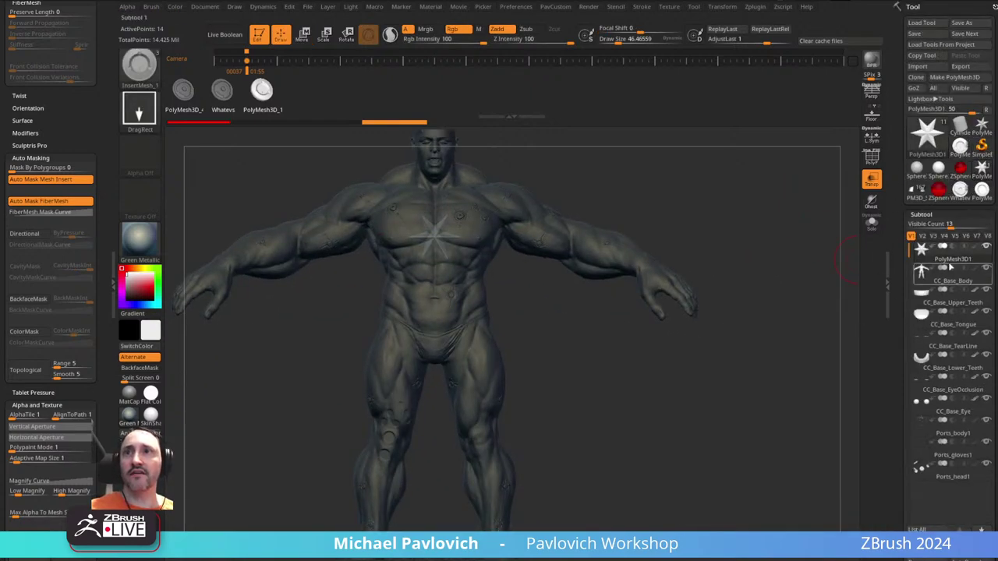
{"action": "left_click_drag", "start_coordinate": [719, 421], "coordinate": [743, 355], "text": "alt"}
{"action": "left_click", "coordinate": [872, 180]}
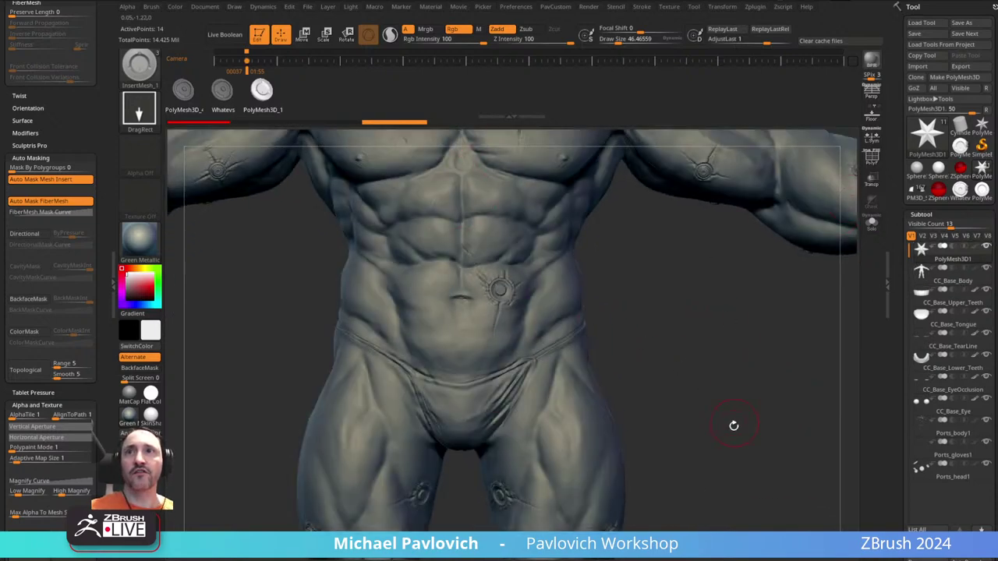
- Try inserting the circular detail part at draw size 28.75 in the uppermost small recess above the knee, undoing each attempt
{"action": "left_click_drag", "start_coordinate": [733, 423], "coordinate": [740, 298], "text": "alt"}
{"action": "left_click_drag", "start_coordinate": [445, 527], "coordinate": [485, 251], "text": "alt"}
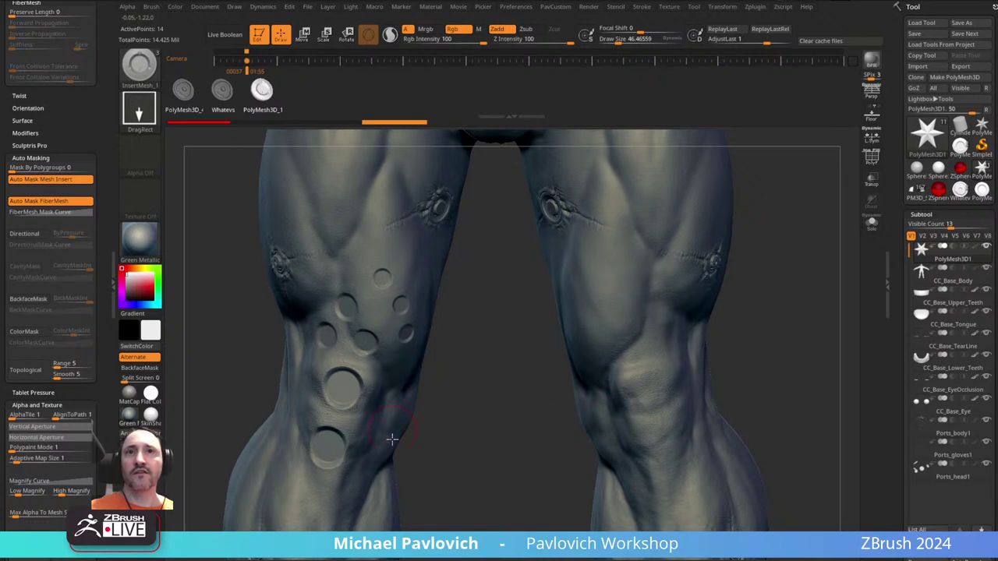
{"action": "left_click_drag", "start_coordinate": [467, 413], "coordinate": [477, 484], "text": "alt"}
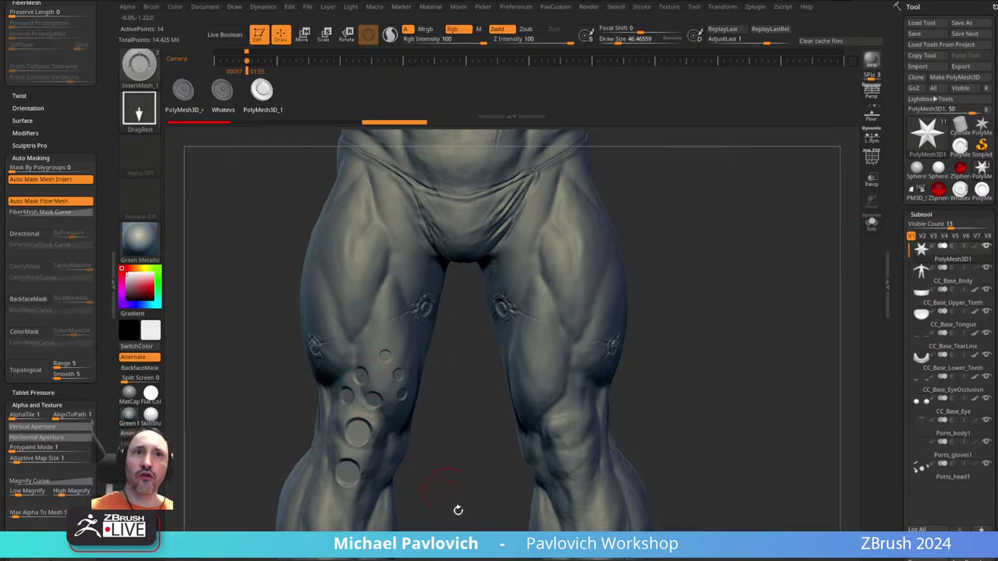
{"action": "right_click_drag", "start_coordinate": [448, 394], "coordinate": [466, 474], "text": "ctrl"}
{"action": "right_click_drag", "start_coordinate": [466, 474], "coordinate": [559, 148], "text": "alt"}
{"action": "key", "text": "s"}
{"action": "left_click_drag", "start_coordinate": [421, 306], "coordinate": [417, 306]}
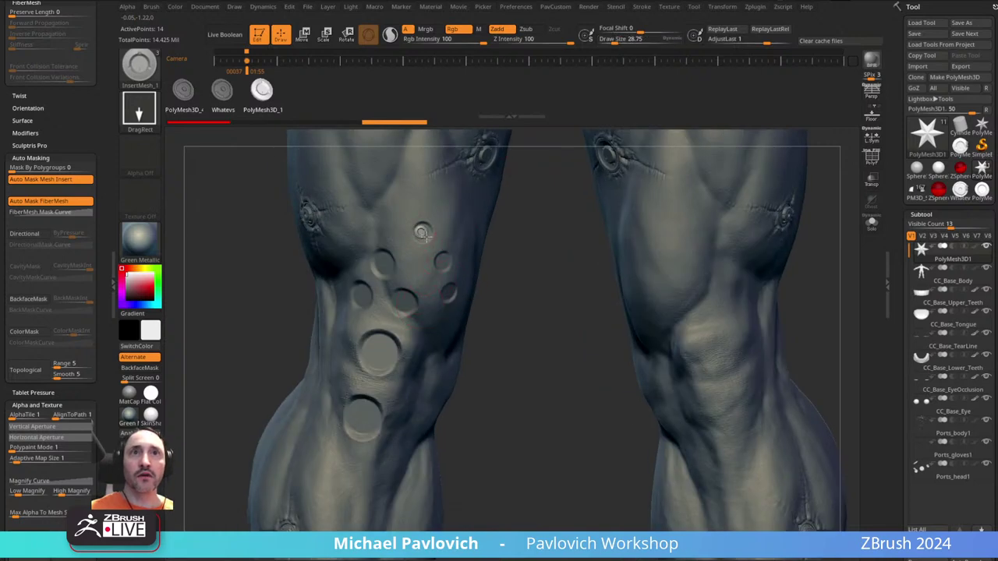
{"action": "left_click_drag", "start_coordinate": [427, 236], "coordinate": [431, 241]}
{"action": "right_click_drag", "start_coordinate": [538, 270], "coordinate": [575, 161]}
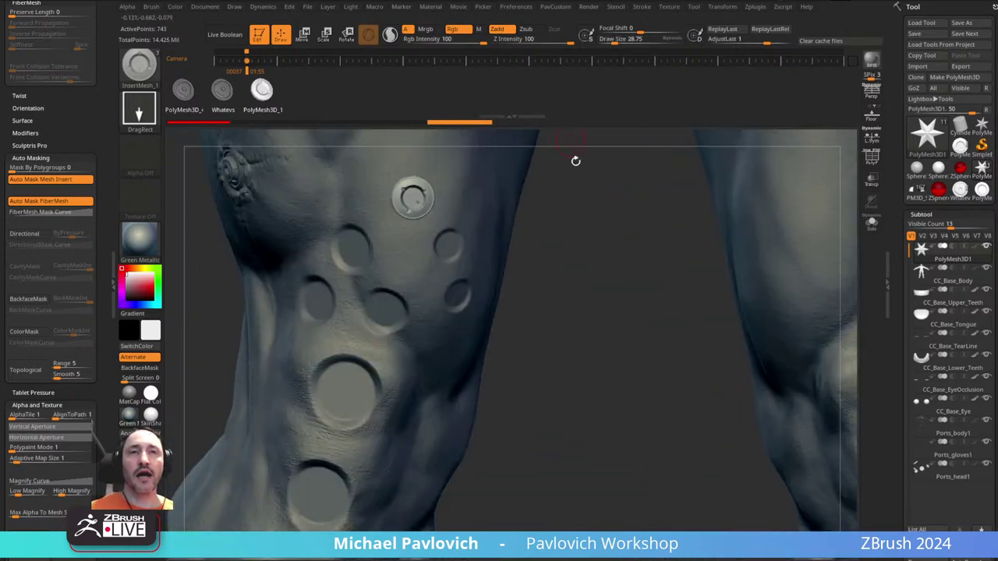
{"action": "key", "text": "ctrl+z"}
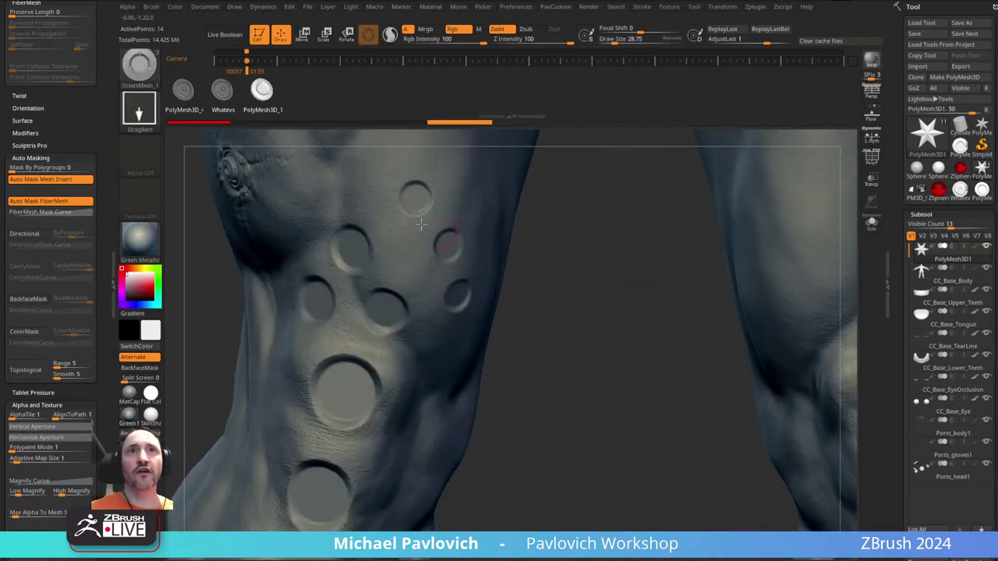
{"action": "left_click", "coordinate": [414, 198]}
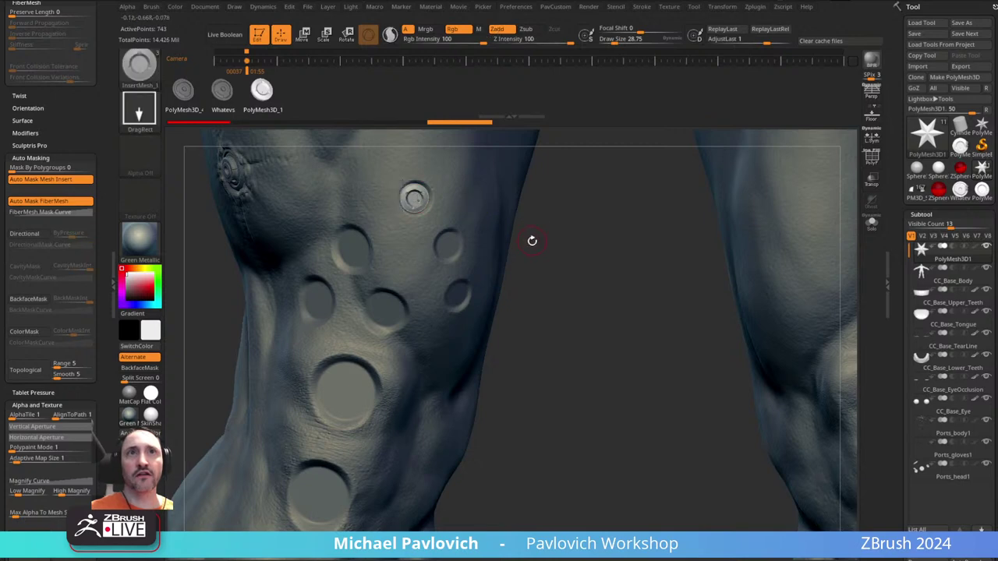
{"action": "left_click_drag", "start_coordinate": [577, 232], "coordinate": [593, 267]}
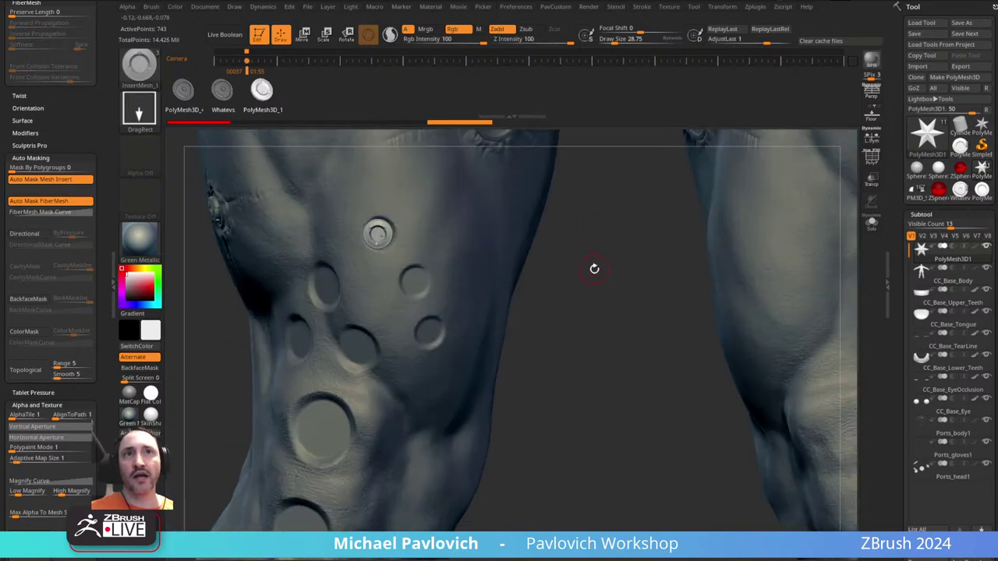
{"action": "key", "text": "ctrl+z"}
- Try the circular detail part in the same recess at draw size 34 and undo the insertion
{"action": "key", "text": "s"}
{"action": "left_click_drag", "start_coordinate": [379, 236], "coordinate": [388, 235]}
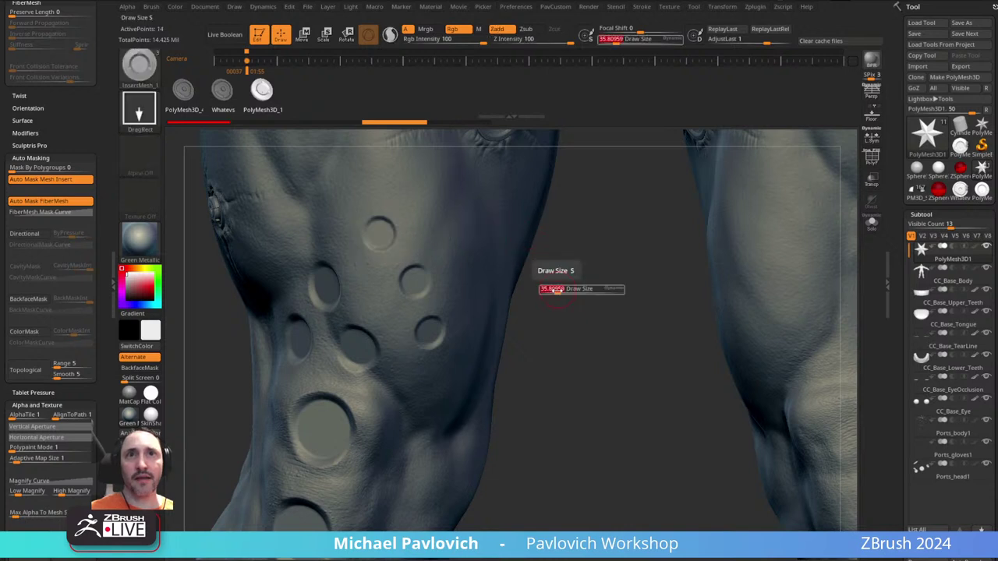
{"action": "key", "text": "s"}
{"action": "left_click_drag", "start_coordinate": [555, 289], "coordinate": [553, 289]}
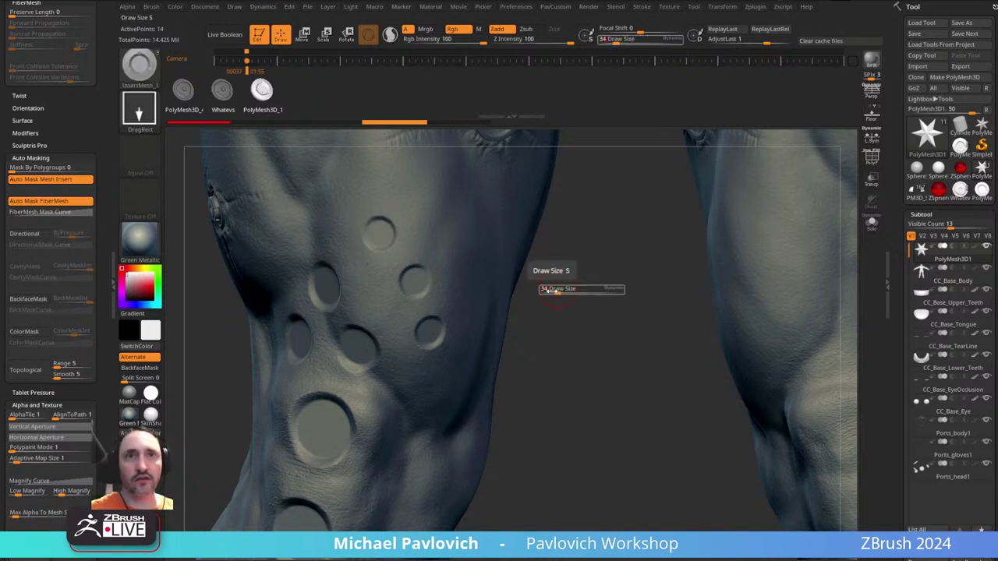
{"action": "left_click", "coordinate": [379, 235]}
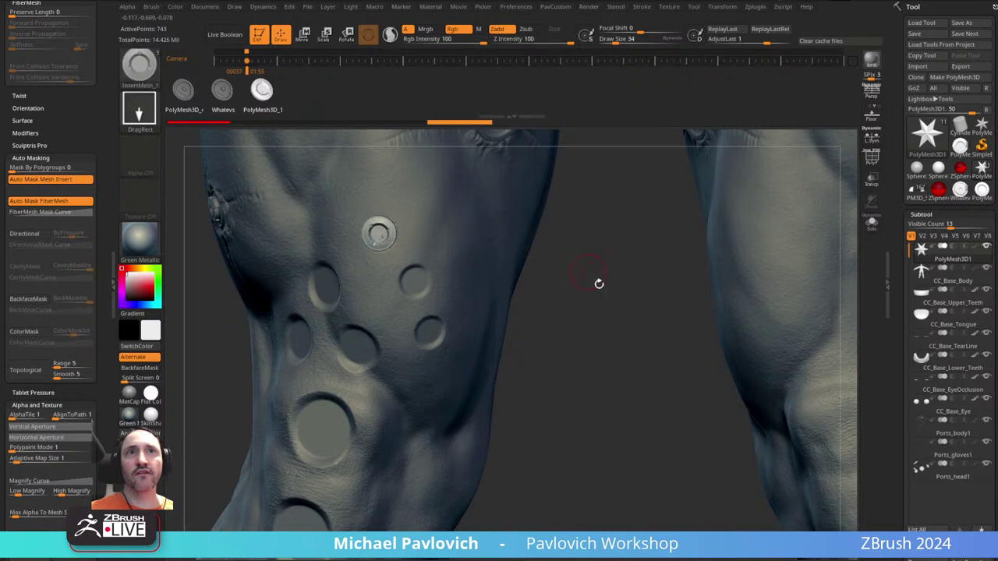
{"action": "key", "text": "ctrl+z"}
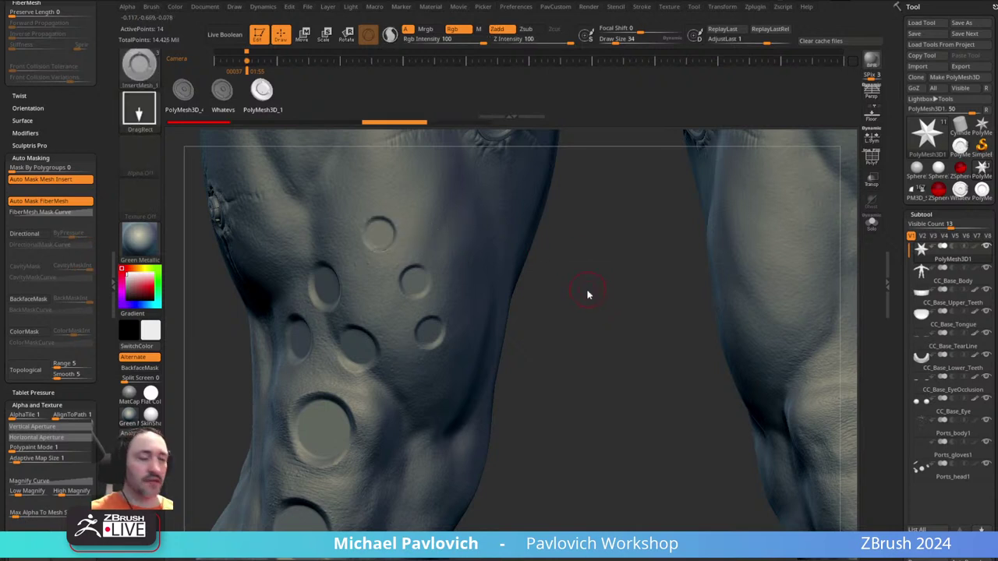
- Set the draw size to 32 and insert the circular detail part into each of the three small recesses on the inner thigh
{"action": "type", "text": "s"}
{"action": "type", "text": "32"}
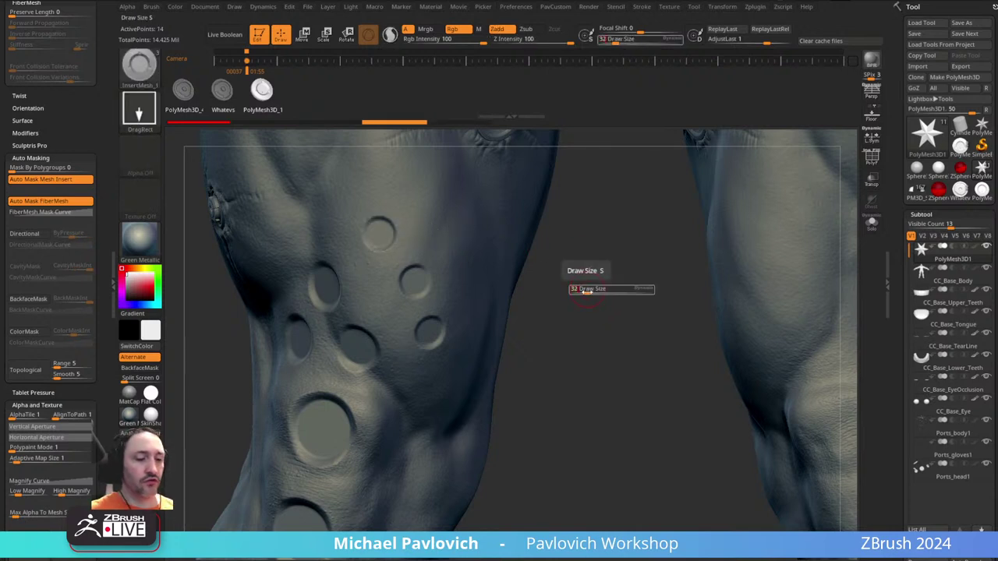
{"action": "key", "text": "Return"}
{"action": "left_click", "coordinate": [379, 233]}
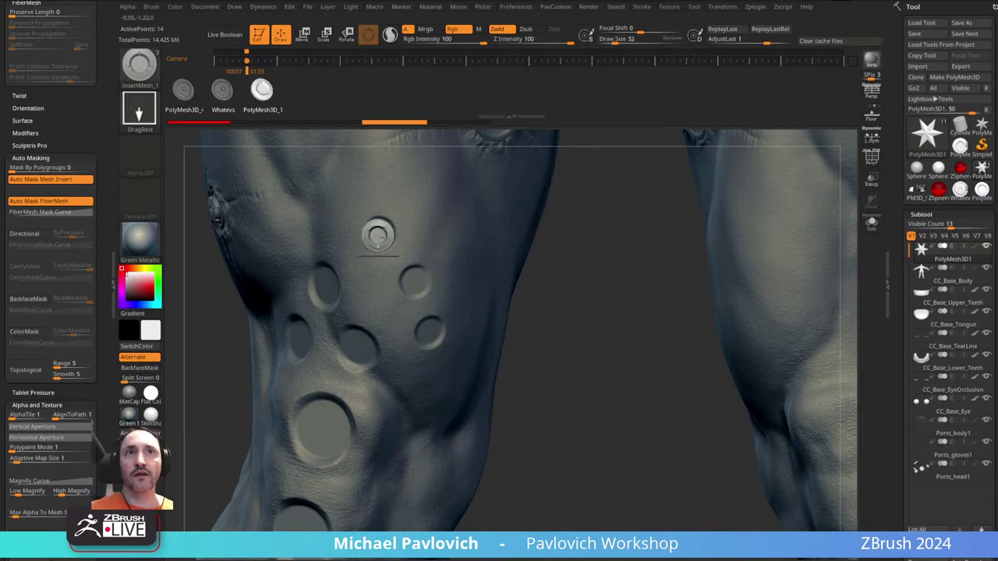
{"action": "left_click", "coordinate": [413, 282]}
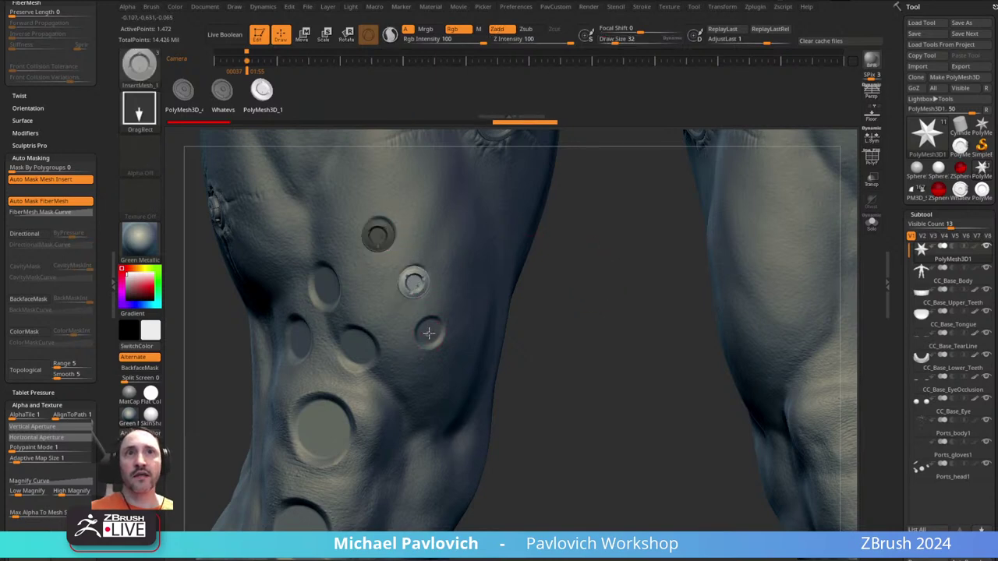
{"action": "left_click", "coordinate": [428, 333]}
- Nudge the lowest inserted detail part into its recess and clear the mask on the other two parts
{"action": "left_click_drag", "start_coordinate": [590, 350], "coordinate": [649, 343]}
{"action": "key", "text": "w"}
{"action": "left_click_drag", "start_coordinate": [472, 290], "coordinate": [476, 289]}
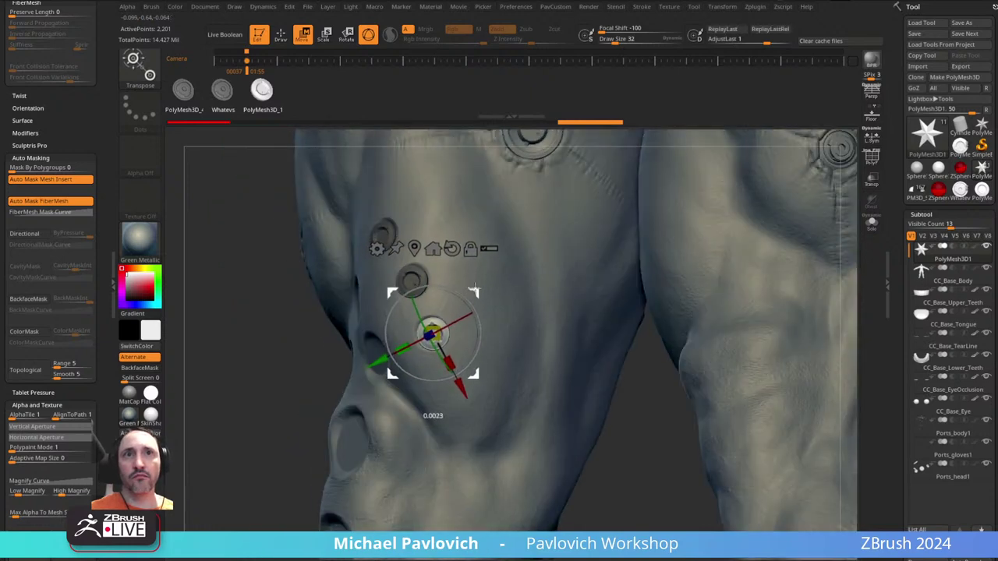
{"action": "key", "text": "q"}
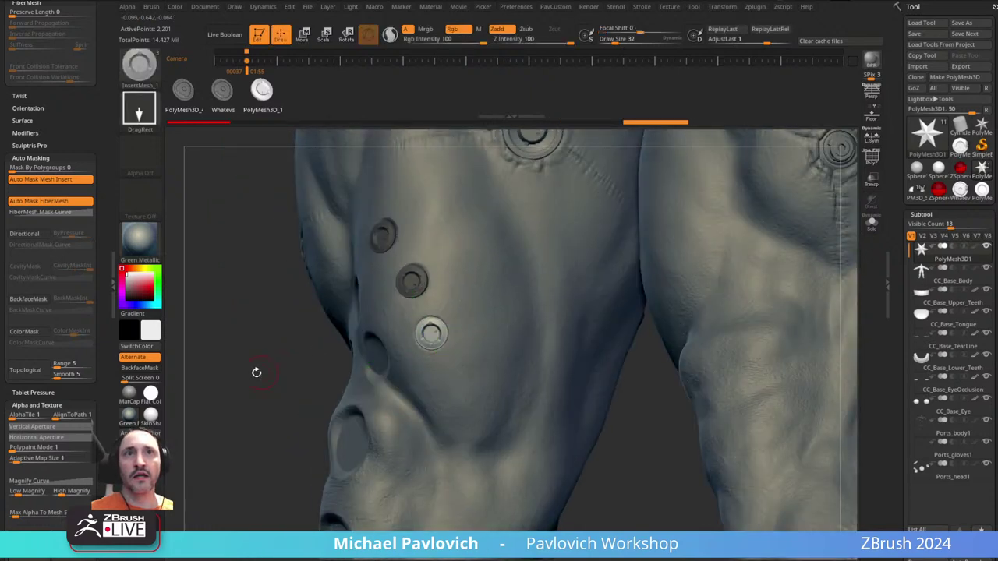
{"action": "left_click_drag", "start_coordinate": [255, 371], "coordinate": [555, 288]}
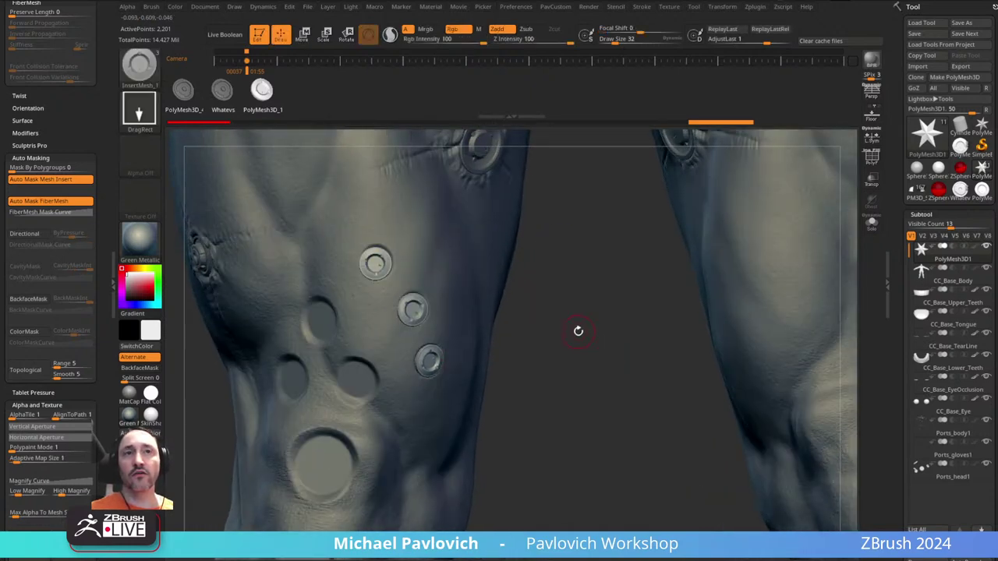
- Select the Move brush and look through the other Move-type brushes, keeping the standard Move brush
{"action": "key", "text": "b"}
{"action": "key", "text": "m"}
{"action": "key", "text": "v"}
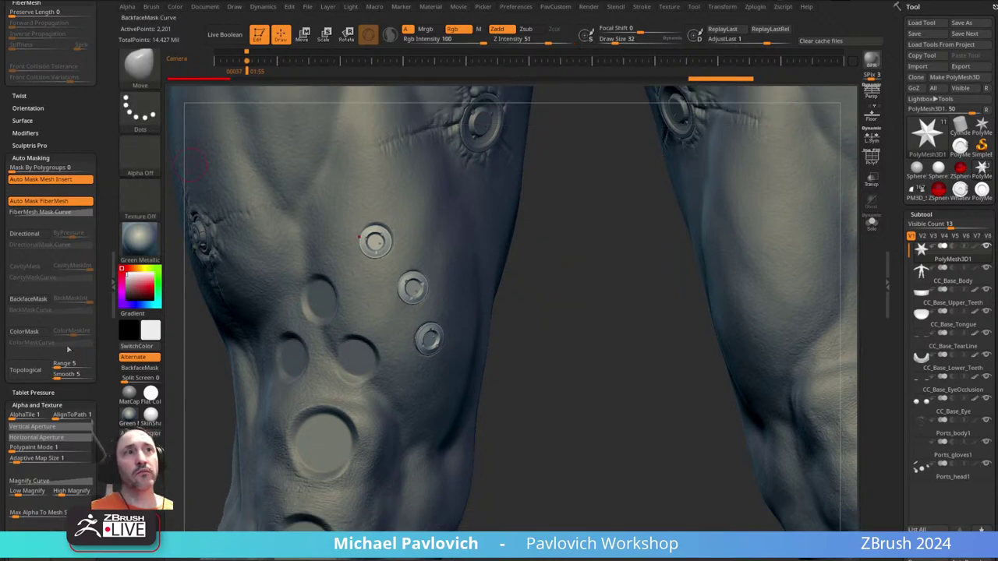
{"action": "key", "text": "b"}
{"action": "key", "text": "m"}
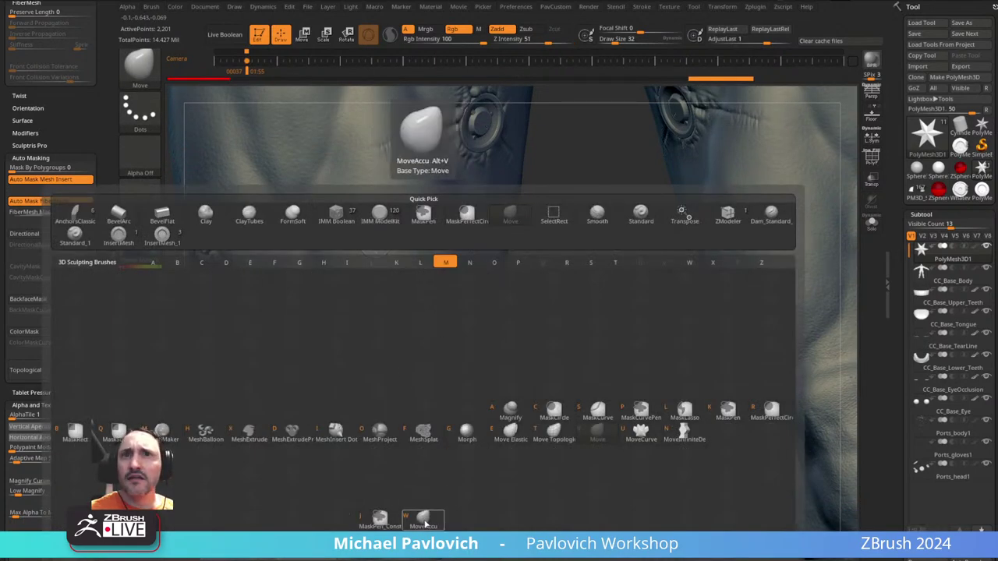
{"action": "left_click", "coordinate": [552, 432]}
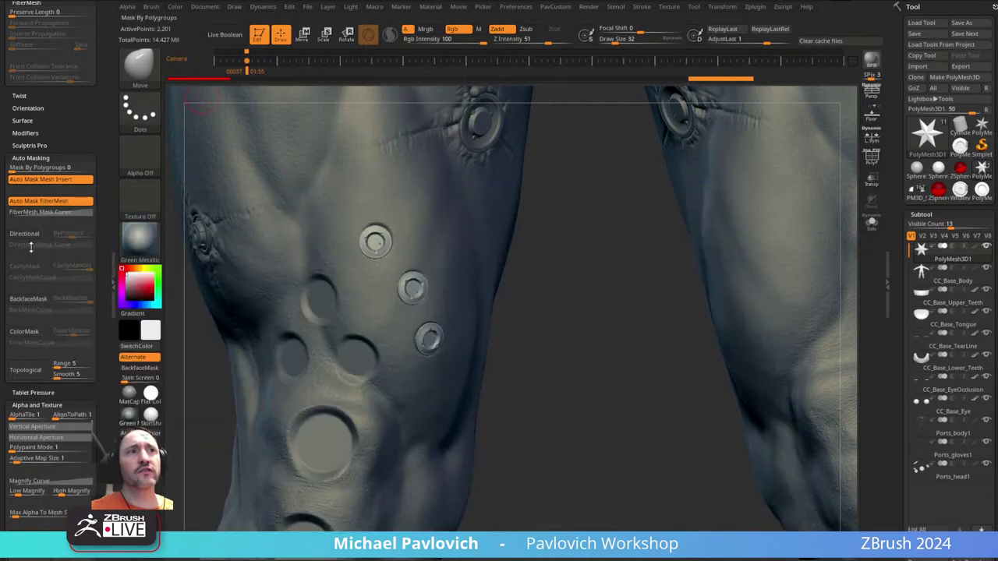
- Turn on Topological auto masking with a range of 1.5 for the Move brush and set the draw size to 1
{"action": "left_click_drag", "start_coordinate": [103, 340], "coordinate": [103, 304]}
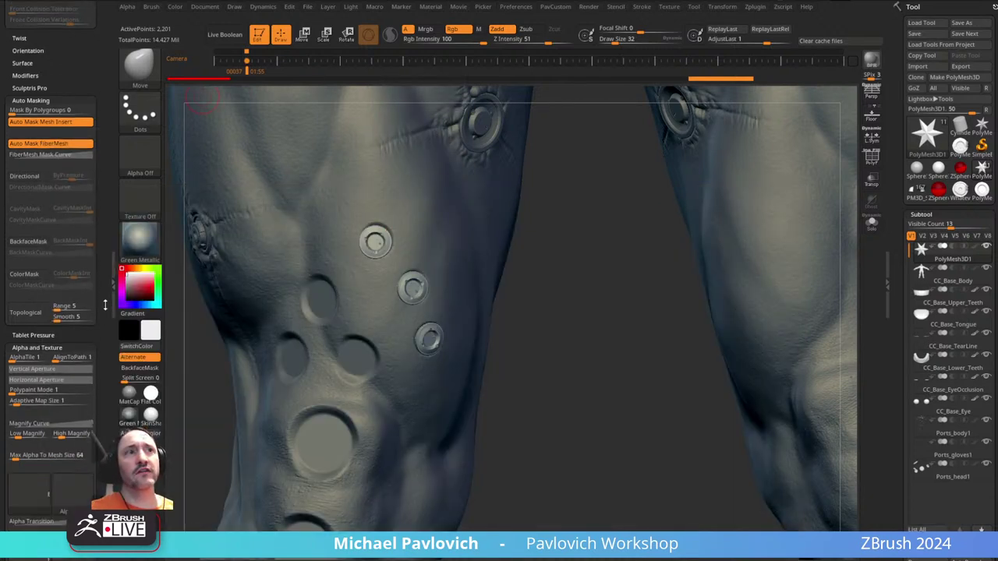
{"action": "left_click", "coordinate": [40, 340], "text": "shift"}
{"action": "scroll", "coordinate": [68, 328], "scroll_direction": "up", "scroll_amount": 5}
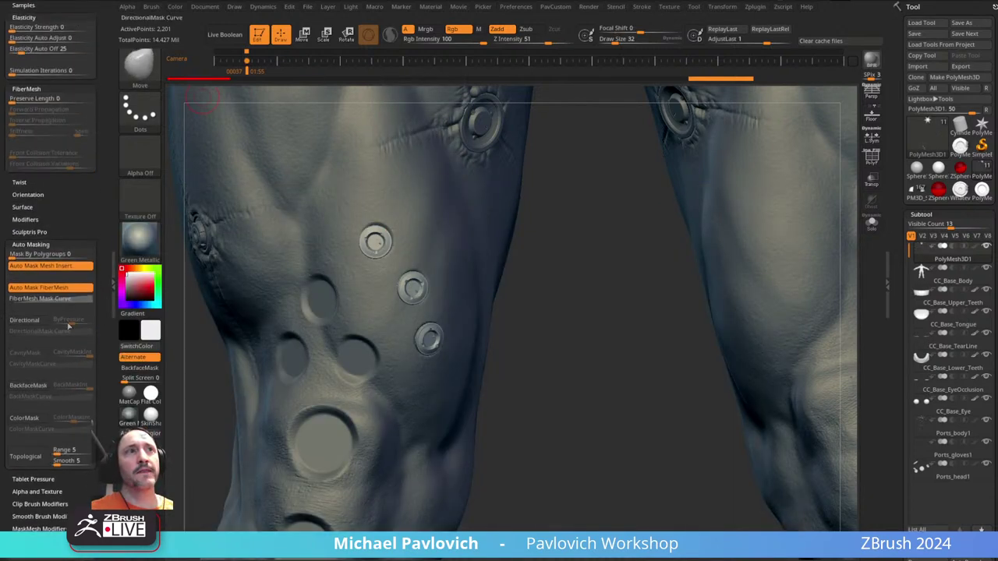
{"action": "left_click", "coordinate": [25, 457]}
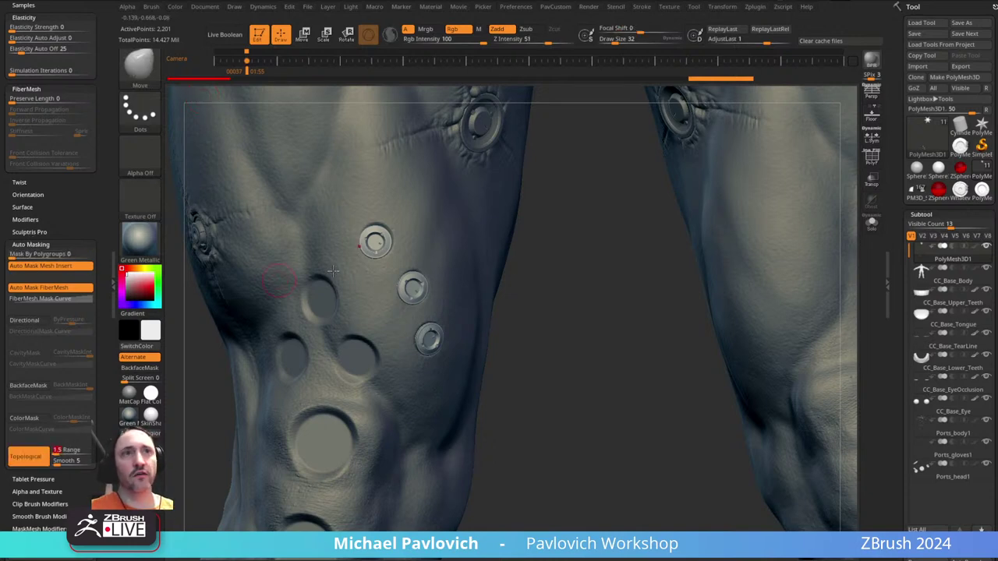
{"action": "key", "text": "s"}
{"action": "left_click_drag", "start_coordinate": [575, 290], "coordinate": [546, 279]}
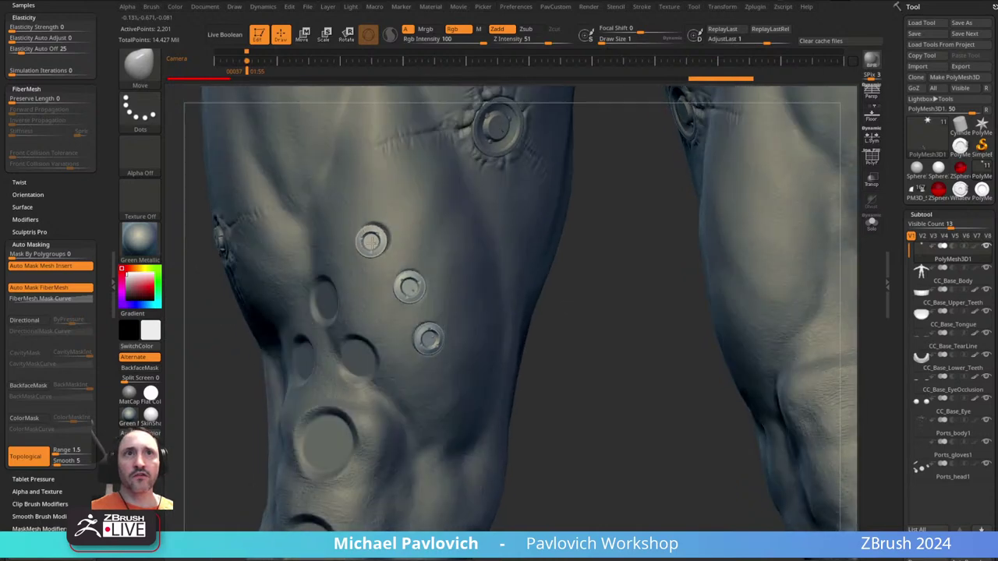
- Nudge the three small detail parts on the inner thigh so they sit centered in their recesses, checking from several angles
{"action": "left_click_drag", "start_coordinate": [374, 237], "coordinate": [375, 239]}
{"action": "left_click_drag", "start_coordinate": [410, 286], "coordinate": [412, 284]}
{"action": "left_click_drag", "start_coordinate": [577, 319], "coordinate": [530, 324]}
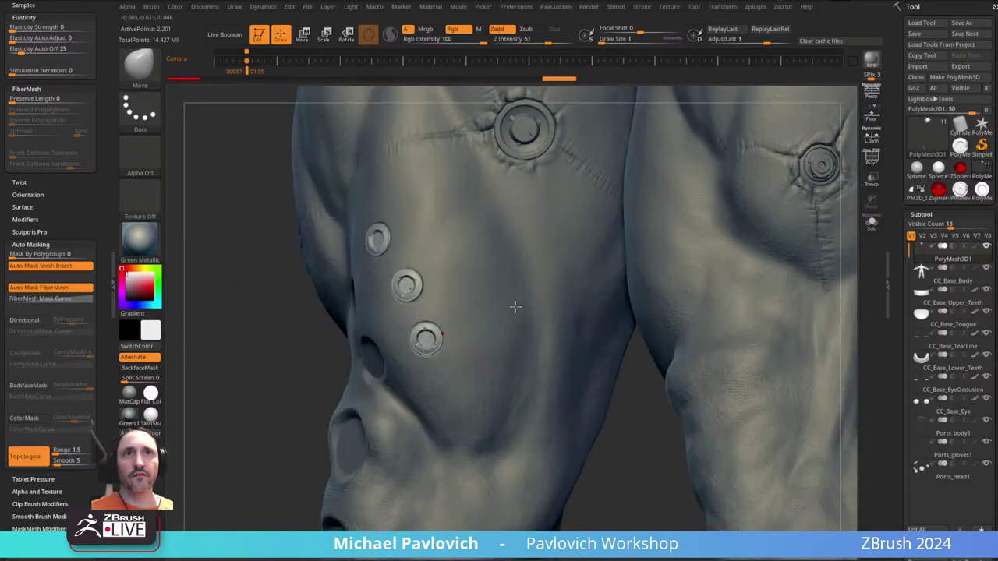
{"action": "left_click_drag", "start_coordinate": [433, 340], "coordinate": [428, 337]}
{"action": "left_click_drag", "start_coordinate": [285, 336], "coordinate": [340, 333]}
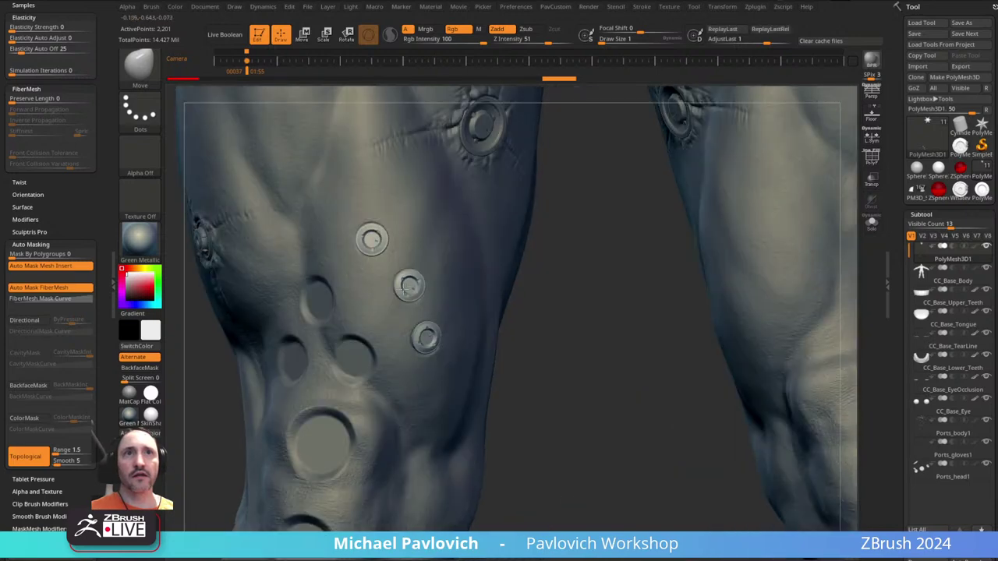
{"action": "left_click_drag", "start_coordinate": [406, 282], "coordinate": [405, 284]}
{"action": "left_click_drag", "start_coordinate": [570, 319], "coordinate": [555, 328]}
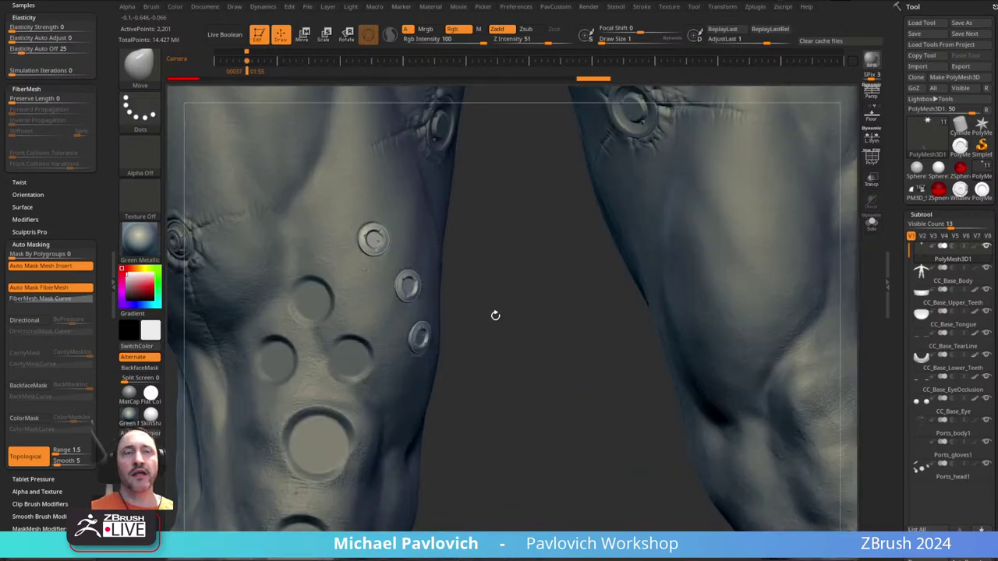
{"action": "left_click_drag", "start_coordinate": [495, 315], "coordinate": [562, 297]}
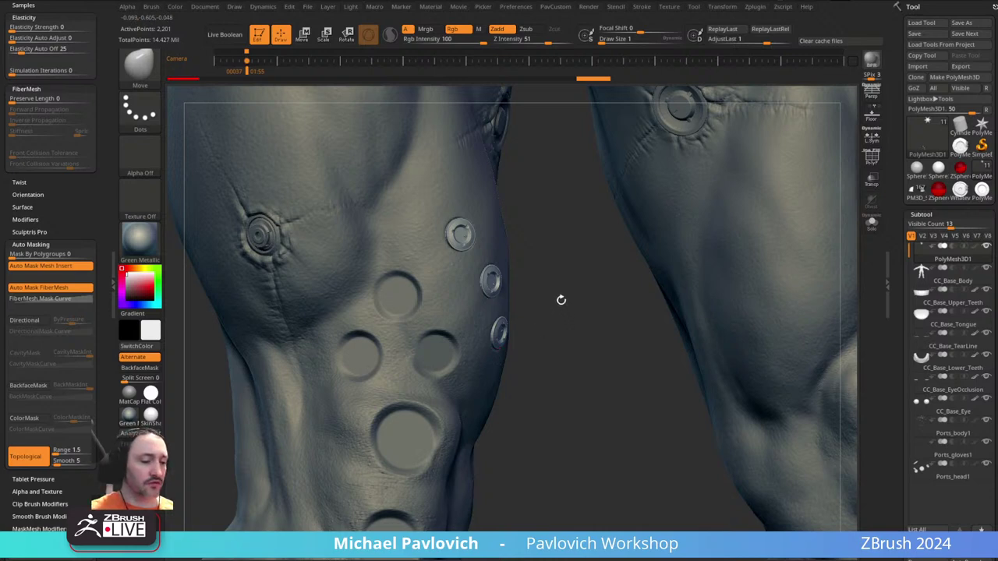
- Switch to the custom InsertMesh brush and choose its Whatevs part
{"action": "key", "text": "b"}
{"action": "left_click", "coordinate": [586, 332]}
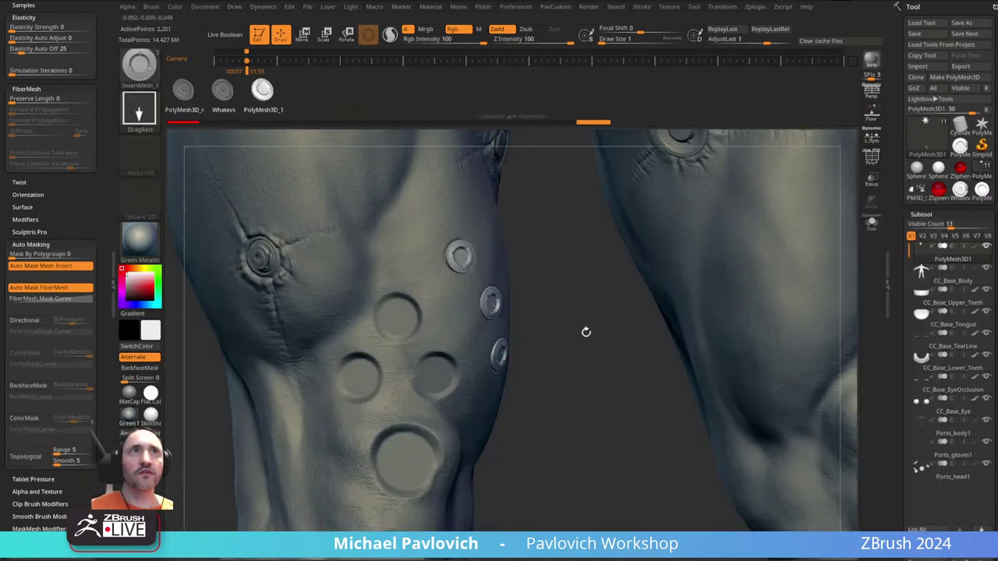
{"action": "left_click", "coordinate": [231, 101]}
{"action": "mouse_move", "coordinate": [586, 363]}
{"action": "left_mouse_down", "text": "alt"}
{"action": "mouse_move", "coordinate": [580, 321]}
{"action": "mouse_move", "coordinate": [572, 339]}
{"action": "mouse_move", "coordinate": [595, 329]}
{"action": "mouse_move", "coordinate": [459, 270]}
{"action": "left_mouse_up", "text": "alt"}
{"action": "key", "text": "s"}
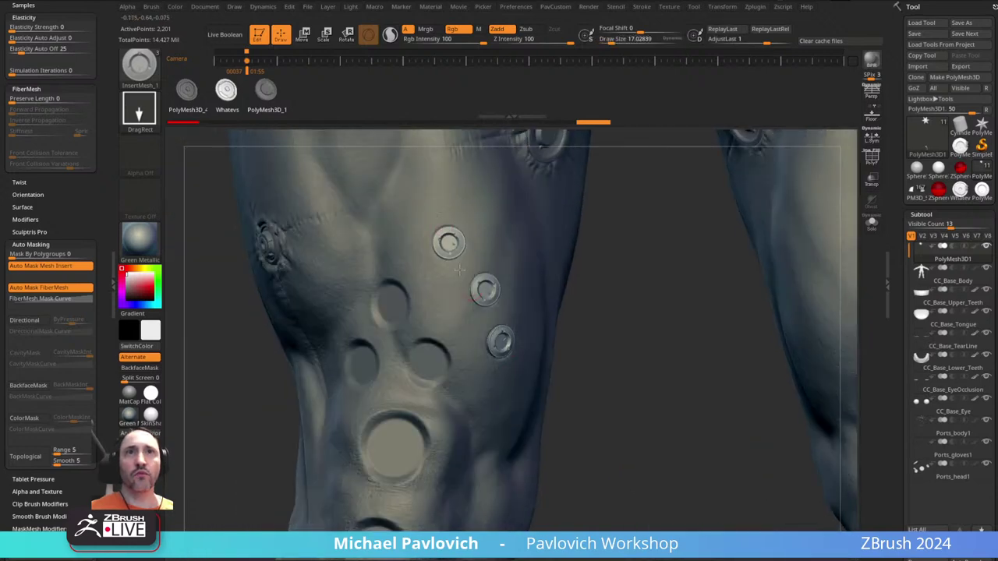
- Try inserting the Whatevs part into the uppermost medium recess above the knee at a draw size of about 38
{"action": "right_click_drag", "start_coordinate": [523, 331], "coordinate": [484, 170], "text": "ctrl"}
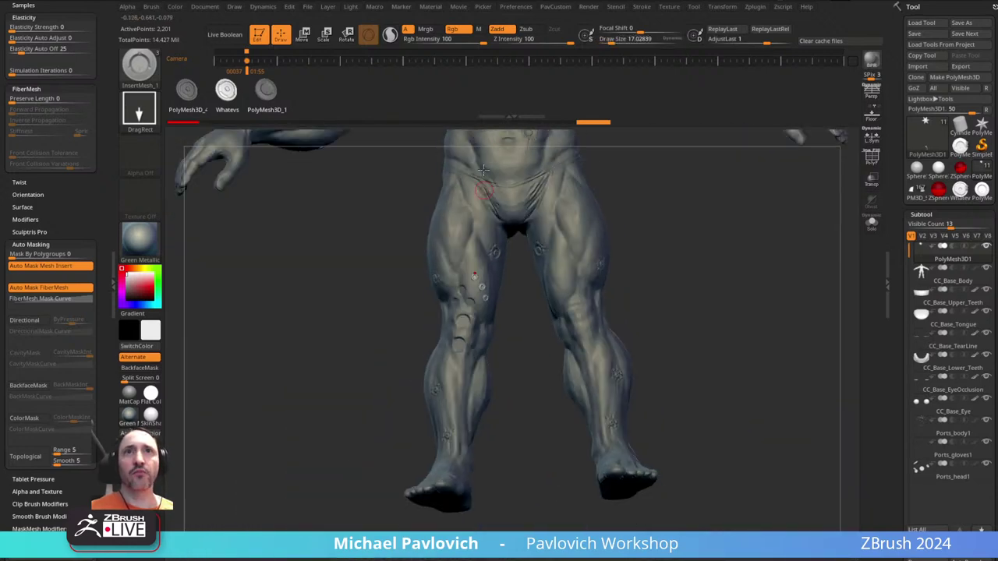
{"action": "right_click_drag", "start_coordinate": [518, 274], "coordinate": [527, 314], "text": "ctrl"}
{"action": "mouse_move", "coordinate": [606, 295]}
{"action": "left_mouse_down"}
{"action": "mouse_move", "coordinate": [627, 296]}
{"action": "mouse_move", "coordinate": [618, 296]}
{"action": "left_mouse_up"}
{"action": "key", "text": "ctrl+shift+z"}
{"action": "key", "text": "s"}
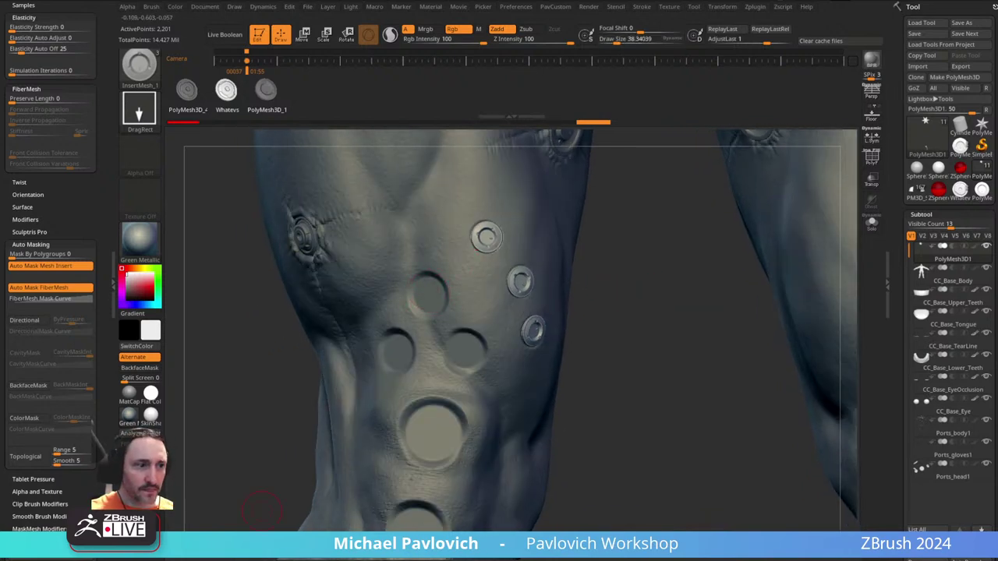
{"action": "key", "text": "ctrl+shift+z"}
{"action": "key", "text": "ctrl+shift+z"}
{"action": "key", "text": "ctrl+shift+z"}
{"action": "key", "text": "ctrl+shift+z"}
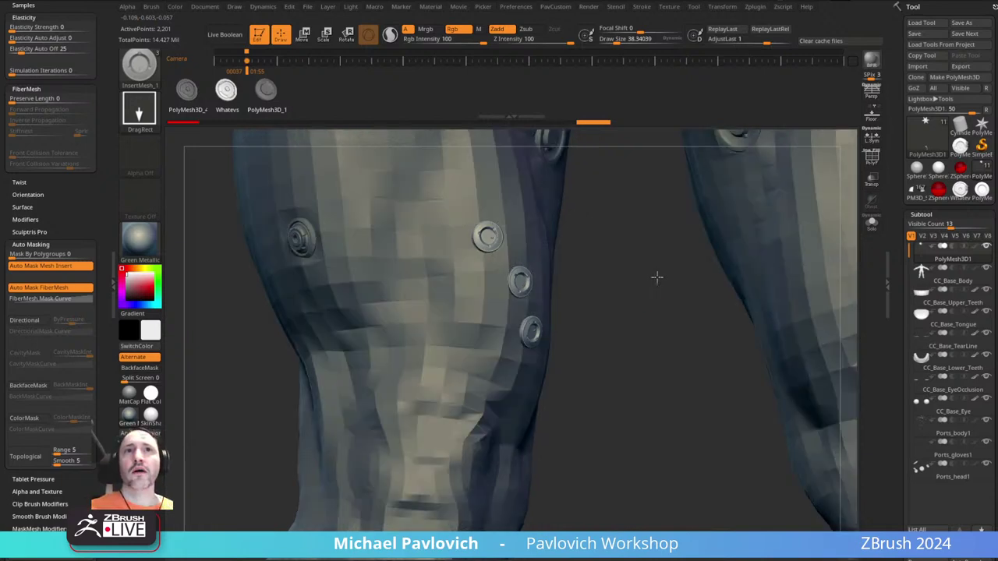
{"action": "key", "text": "ctrl+shift+z"}
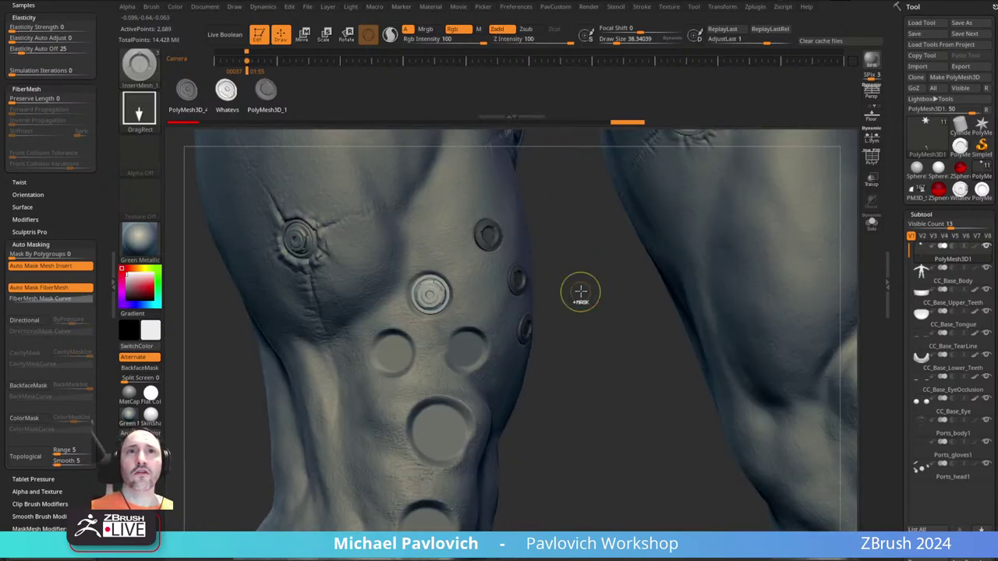
- Set the draw size to 40 and insert the Whatevs part into each of the three medium recesses above the knee
{"action": "type", "text": "s"}
{"action": "type", "text": "40"}
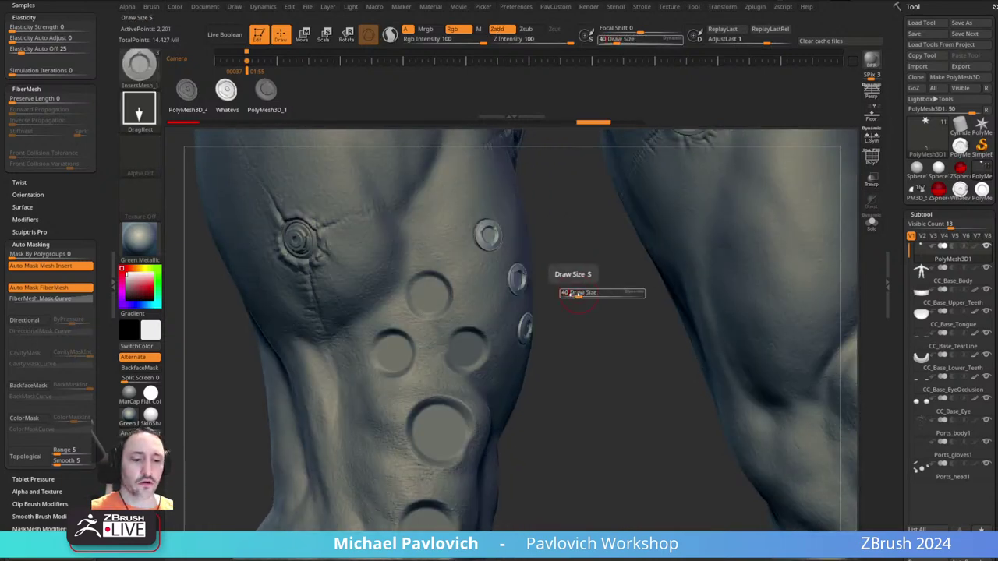
{"action": "key", "text": "Return"}
{"action": "left_click_drag", "start_coordinate": [429, 297], "coordinate": [451, 318]}
{"action": "key", "text": "ctrl+z"}
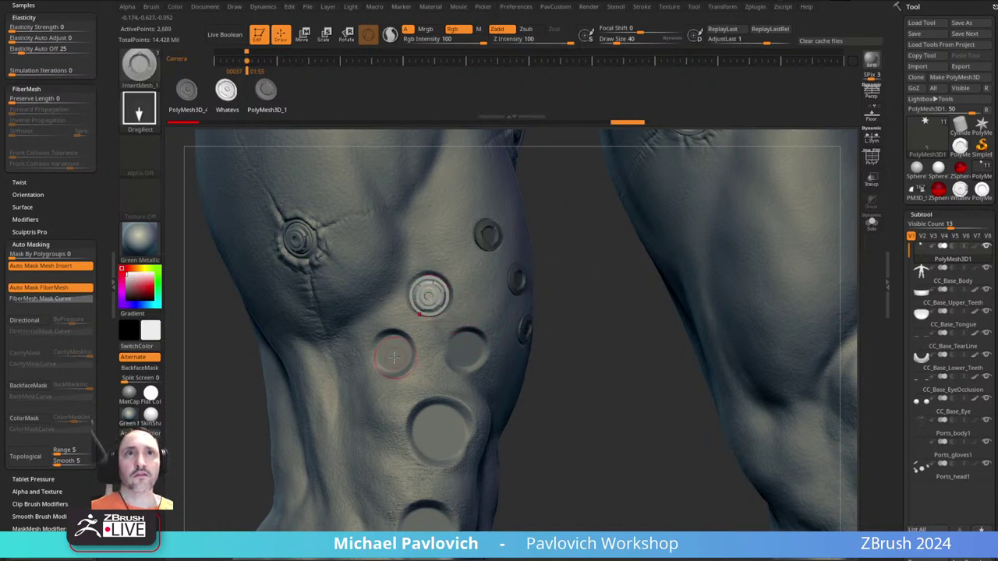
{"action": "left_click", "coordinate": [391, 352]}
{"action": "left_click", "coordinate": [466, 351]}
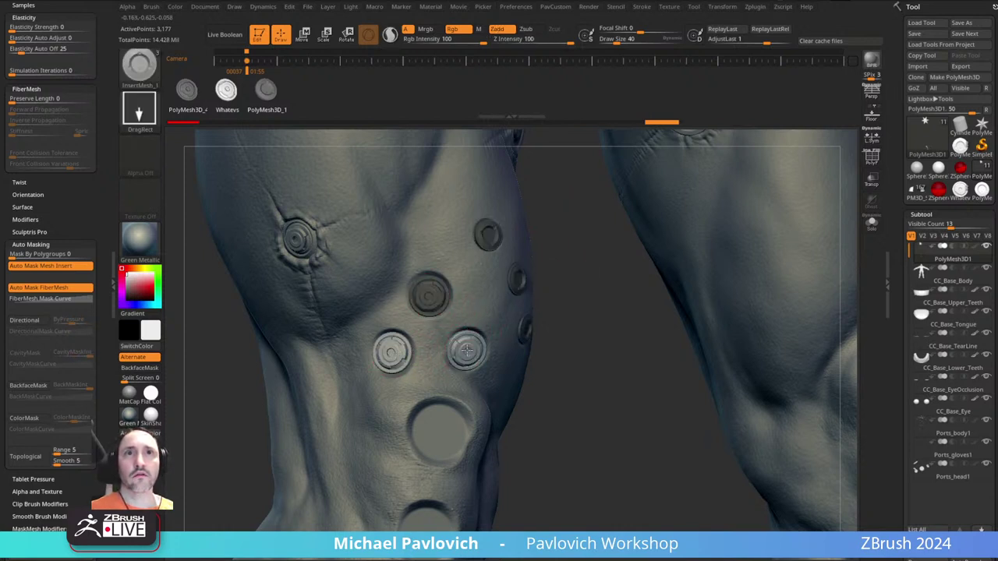
- Choose the PolyMesh3D_4 part, insert it at draw size 65 into the two large knee recesses, and clear the mask
{"action": "left_click_drag", "start_coordinate": [563, 280], "coordinate": [595, 317]}
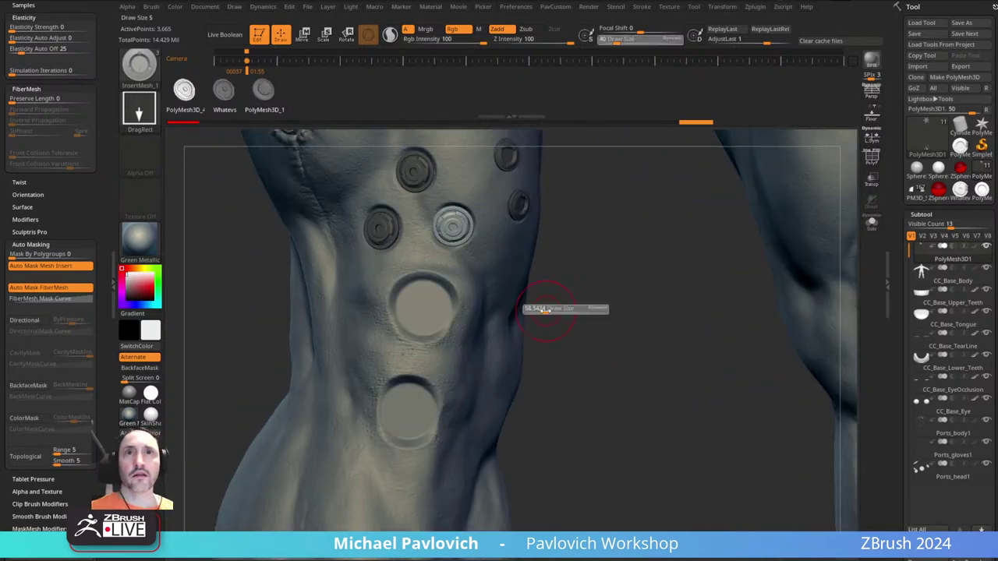
{"action": "left_click", "coordinate": [421, 306]}
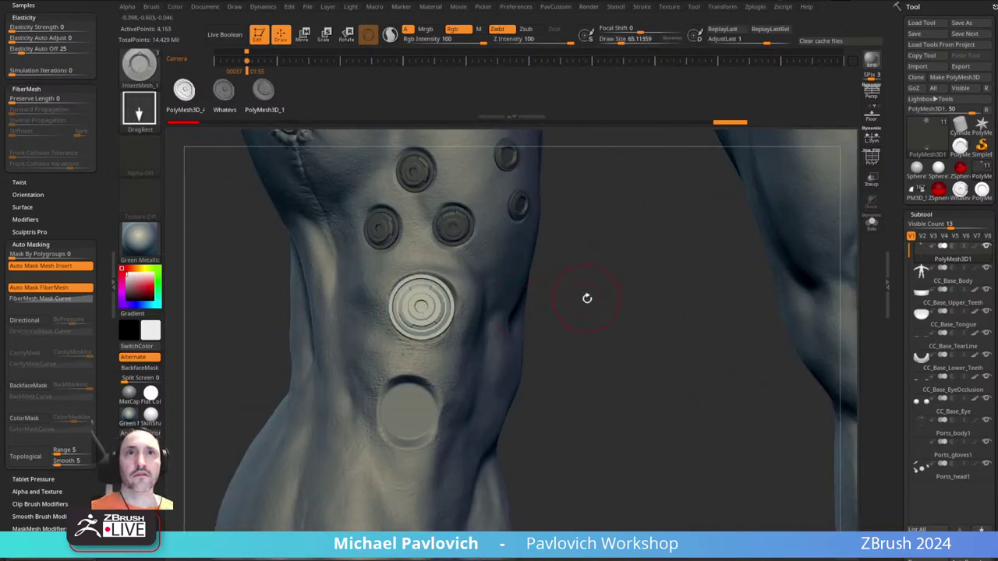
{"action": "key", "text": "ctrl+z"}
{"action": "key", "text": "s"}
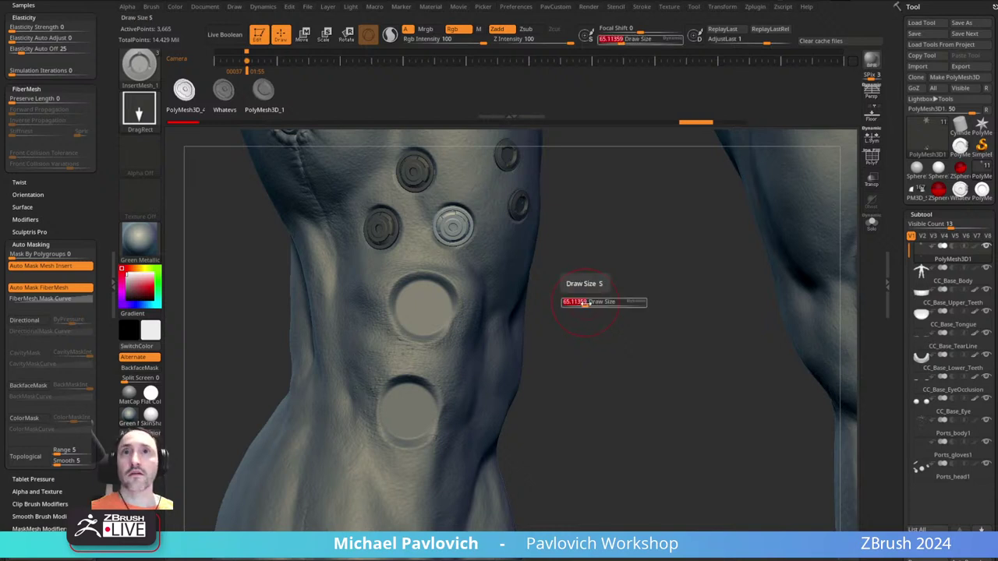
{"action": "type", "text": "65"}
{"action": "key", "text": "Return"}
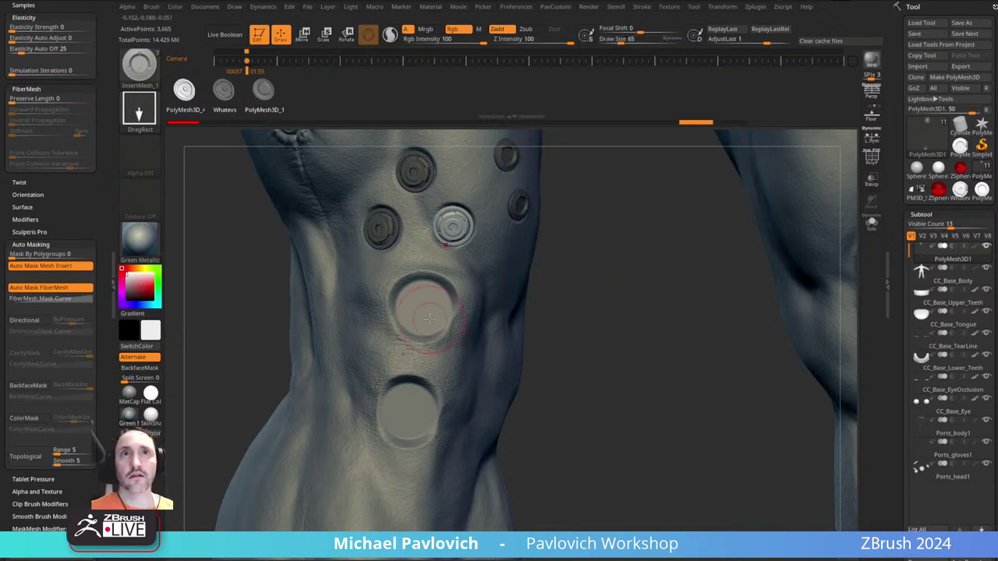
{"action": "left_click", "coordinate": [421, 306]}
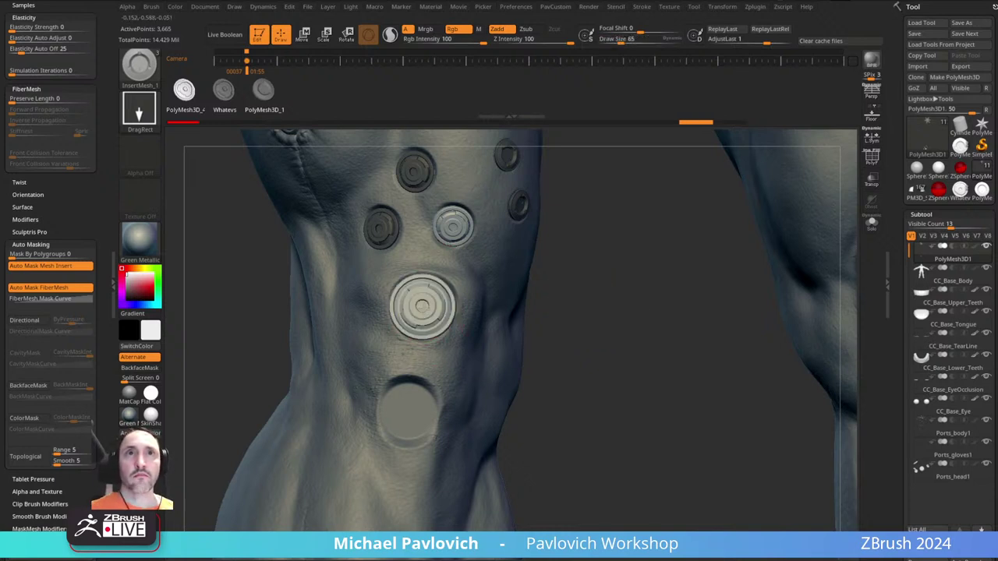
{"action": "left_click", "coordinate": [407, 417]}
{"action": "right_click_drag", "start_coordinate": [407, 417], "coordinate": [519, 403], "text": "ctrl"}
{"action": "left_click_drag", "start_coordinate": [519, 403], "coordinate": [510, 403], "text": "ctrl"}
{"action": "right_click_drag", "start_coordinate": [510, 403], "coordinate": [506, 403], "text": "shift"}
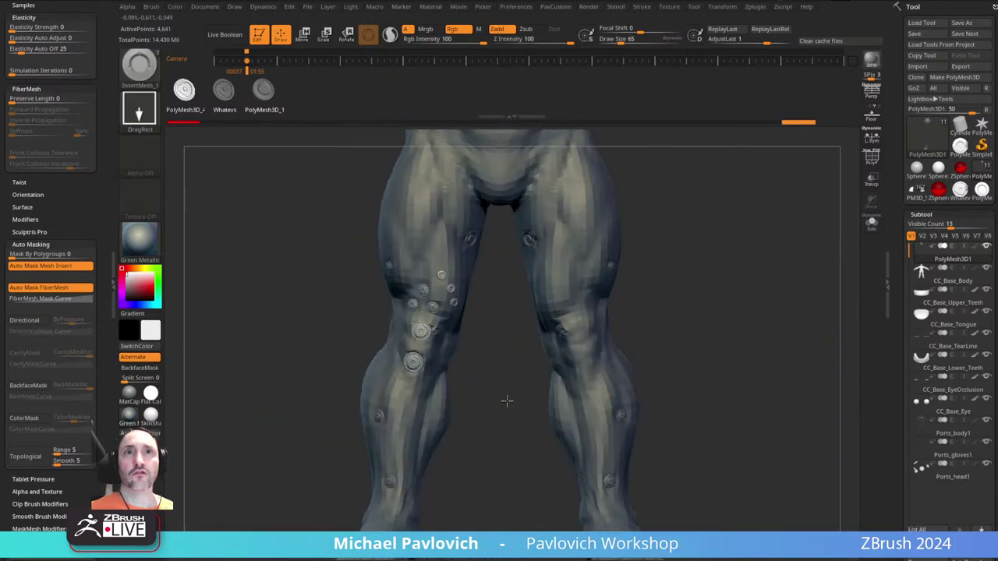
- Isolate the inserted parts' subtool and split the leftover star mesh off into its own subtool, then show the whole character again
{"action": "left_click", "coordinate": [871, 224]}
{"action": "right_click_drag", "start_coordinate": [772, 221], "coordinate": [762, 380], "text": "alt"}
{"action": "right_click_drag", "start_coordinate": [762, 380], "coordinate": [711, 278], "text": "ctrl"}
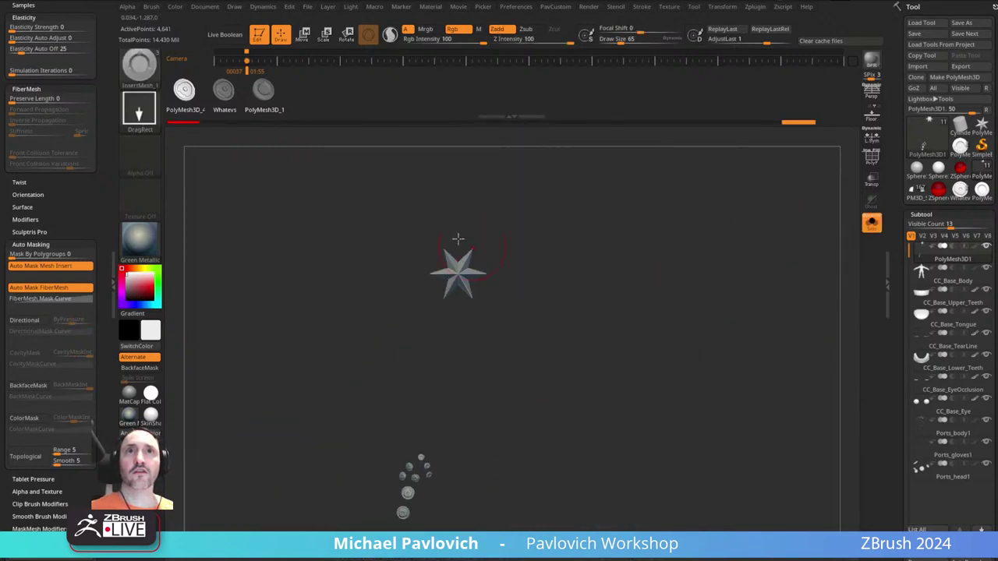
{"action": "right_click_drag", "start_coordinate": [624, 315], "coordinate": [636, 279], "text": "alt"}
{"action": "left_click_drag", "start_coordinate": [351, 369], "coordinate": [495, 528], "text": "ctrl+shift"}
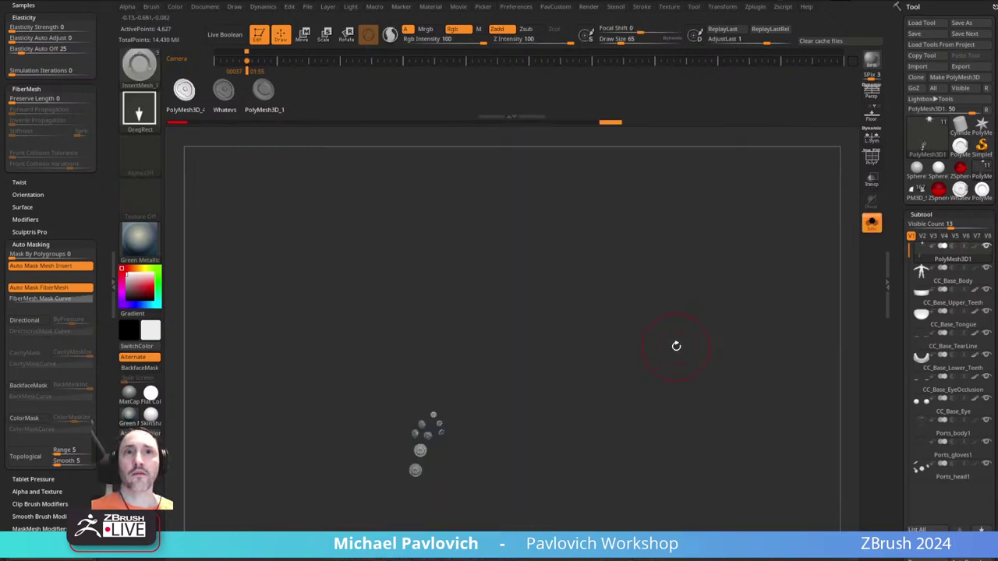
{"action": "key", "text": "3"}
{"action": "left_click", "coordinate": [680, 331]}
{"action": "left_click", "coordinate": [872, 223]}
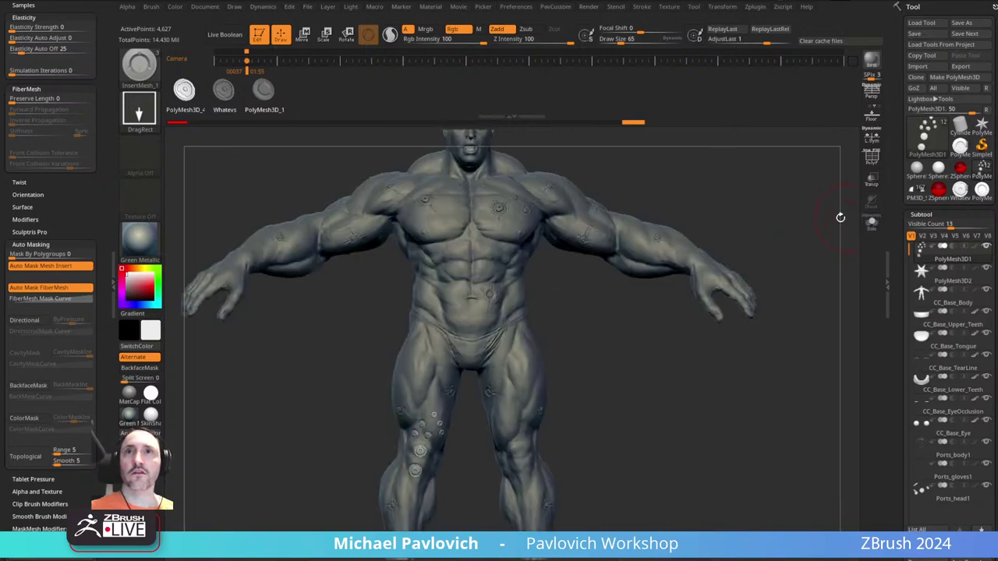
- Select the Standard brush and turn on Dynamic subdivision with a smooth subdivision level of 2 for the inserted parts
{"action": "key", "text": "s"}
{"action": "mouse_move", "coordinate": [618, 343]}
{"action": "right_mouse_down", "text": "alt"}
{"action": "mouse_move", "coordinate": [628, 265]}
{"action": "mouse_move", "coordinate": [651, 405]}
{"action": "right_mouse_up", "text": "alt"}
{"action": "left_click_drag", "start_coordinate": [552, 365], "coordinate": [537, 366]}
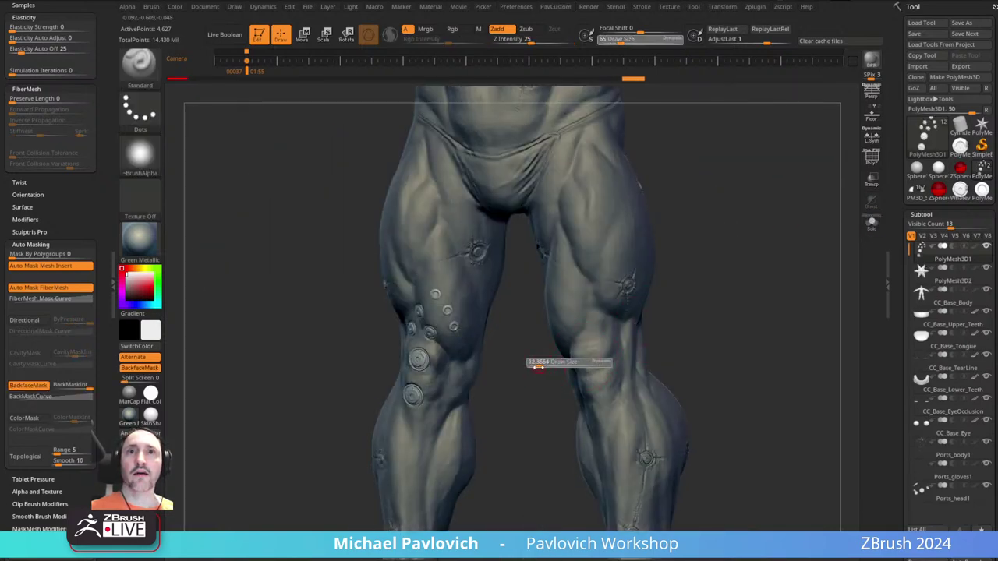
{"action": "right_click_drag", "start_coordinate": [542, 366], "coordinate": [577, 355], "text": "alt"}
{"action": "right_click_drag", "start_coordinate": [577, 355], "coordinate": [596, 434], "text": "ctrl"}
{"action": "left_click_drag", "start_coordinate": [596, 434], "coordinate": [682, 305]}
{"action": "right_click_drag", "start_coordinate": [679, 308], "coordinate": [667, 303], "text": "ctrl"}
{"action": "key", "text": "space"}
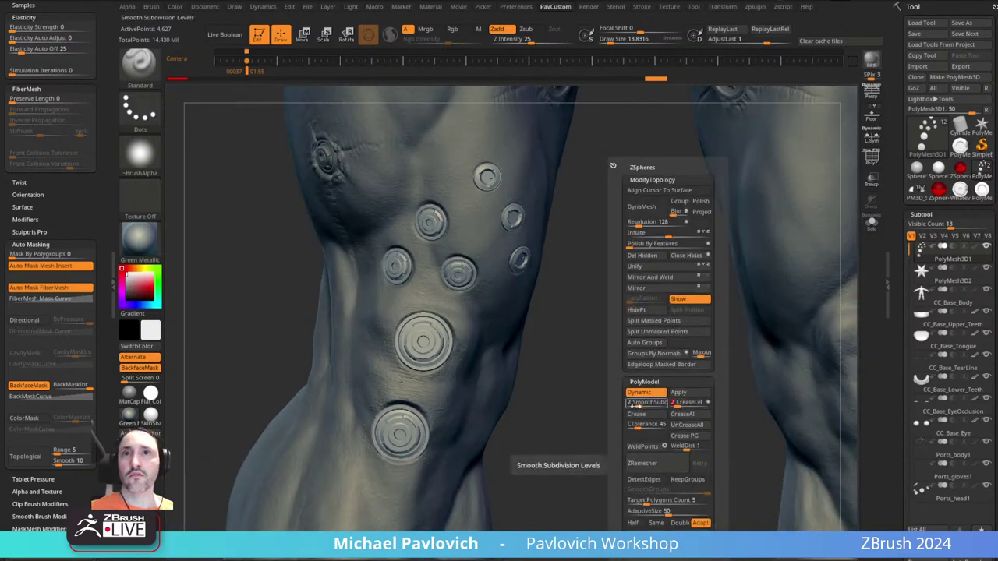
{"action": "left_click_drag", "start_coordinate": [564, 294], "coordinate": [607, 456]}
{"action": "key", "text": "f"}
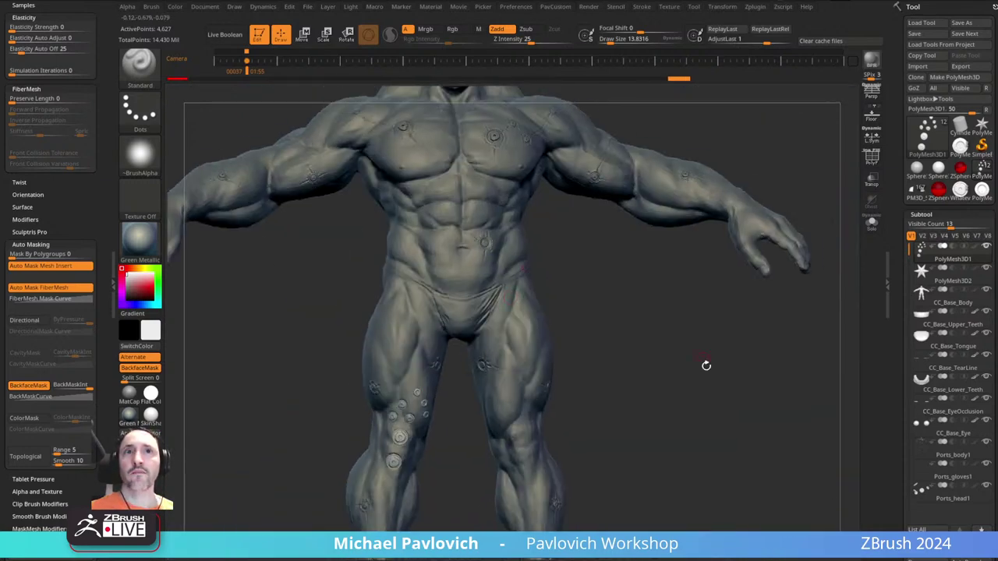
- Make the CC_Base_Body subtool active, with the whole character in front view
{"action": "mouse_move", "coordinate": [705, 364]}
{"action": "left_mouse_down"}
{"action": "mouse_move", "coordinate": [605, 377]}
{"action": "mouse_move", "coordinate": [624, 366]}
{"action": "mouse_move", "coordinate": [602, 351]}
{"action": "mouse_move", "coordinate": [624, 390]}
{"action": "mouse_move", "coordinate": [595, 407]}
{"action": "mouse_move", "coordinate": [629, 379]}
{"action": "mouse_move", "coordinate": [603, 382]}
{"action": "mouse_move", "coordinate": [611, 375]}
{"action": "mouse_move", "coordinate": [709, 354]}
{"action": "mouse_move", "coordinate": [530, 356]}
{"action": "mouse_move", "coordinate": [421, 387]}
{"action": "mouse_move", "coordinate": [735, 306]}
{"action": "mouse_move", "coordinate": [662, 314]}
{"action": "mouse_move", "coordinate": [642, 361]}
{"action": "mouse_move", "coordinate": [613, 390]}
{"action": "mouse_move", "coordinate": [616, 379]}
{"action": "left_mouse_up"}
{"action": "key", "text": "s"}
{"action": "mouse_move", "coordinate": [623, 299]}
{"action": "left_mouse_down", "text": "alt"}
{"action": "mouse_move", "coordinate": [628, 405]}
{"action": "mouse_move", "coordinate": [617, 398]}
{"action": "left_mouse_up", "text": "alt"}
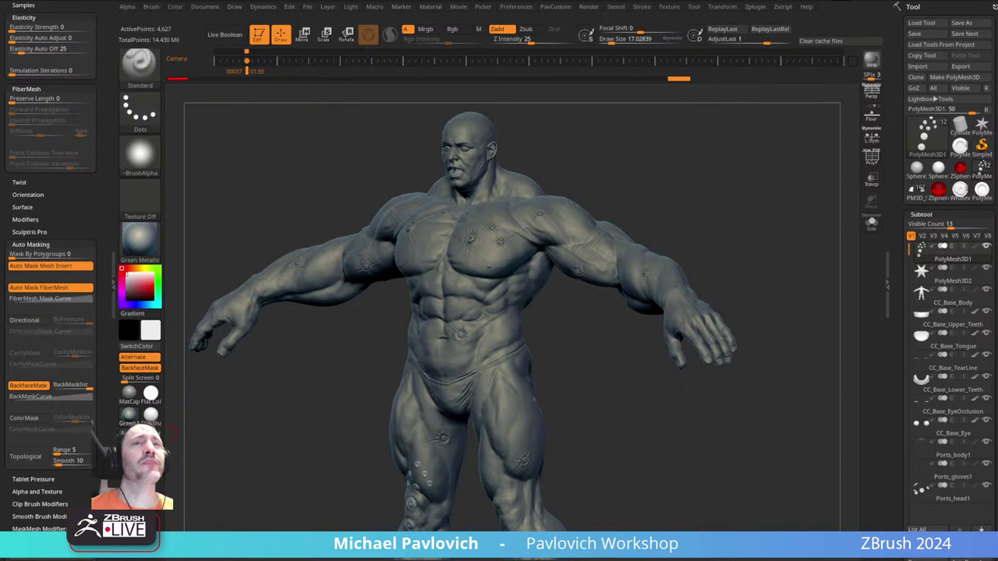
{"action": "left_click_drag", "start_coordinate": [788, 303], "coordinate": [792, 294], "text": "shift"}
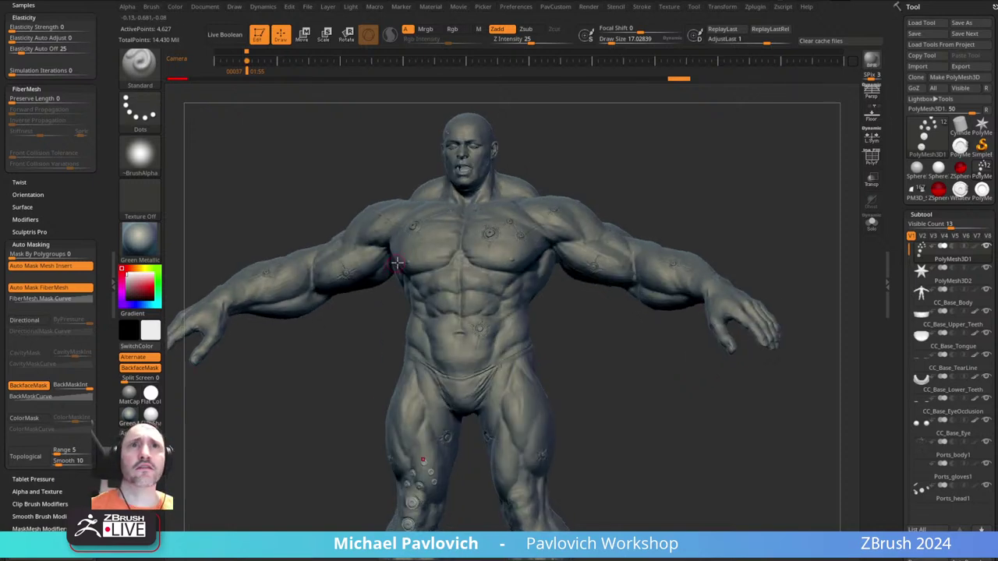
{"action": "left_click", "coordinate": [432, 249], "text": "alt"}
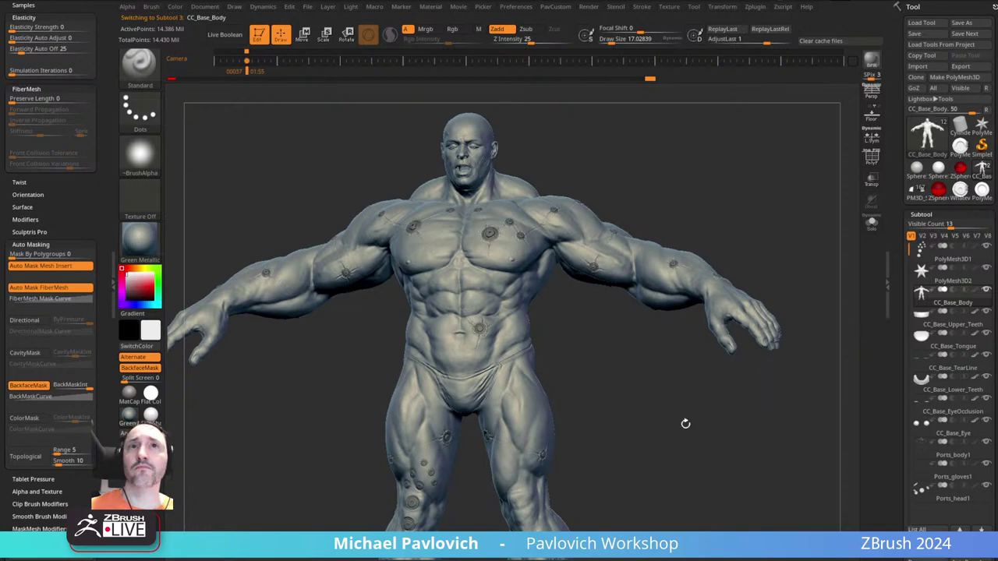
- Look through the file formats offered for exporting the body mesh, cancel the export, and look over the subtool options
{"action": "scroll", "coordinate": [904, 391], "scroll_direction": "down", "scroll_amount": 5}
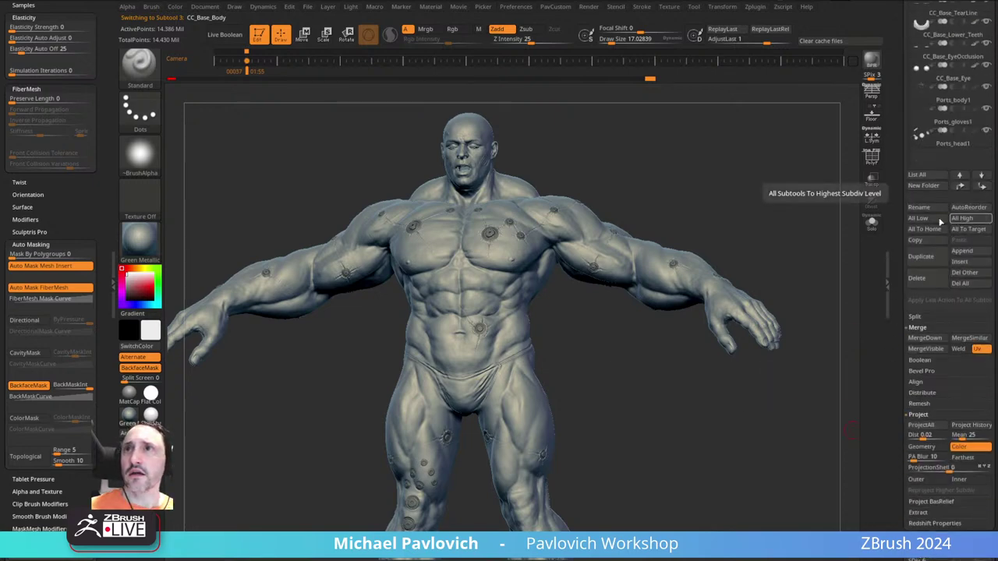
{"action": "scroll", "coordinate": [967, 156], "scroll_direction": "up", "scroll_amount": 5}
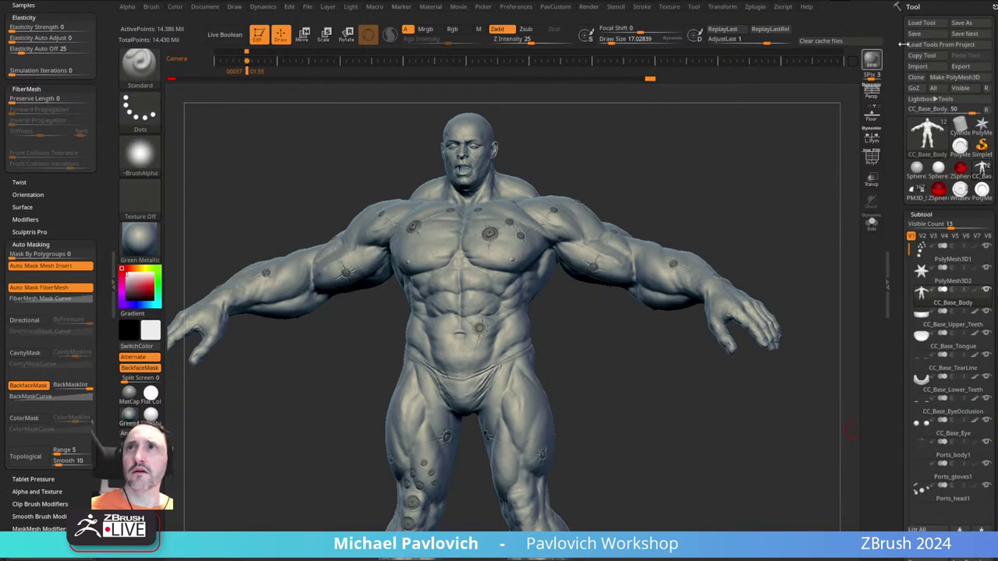
{"action": "left_click", "coordinate": [964, 67]}
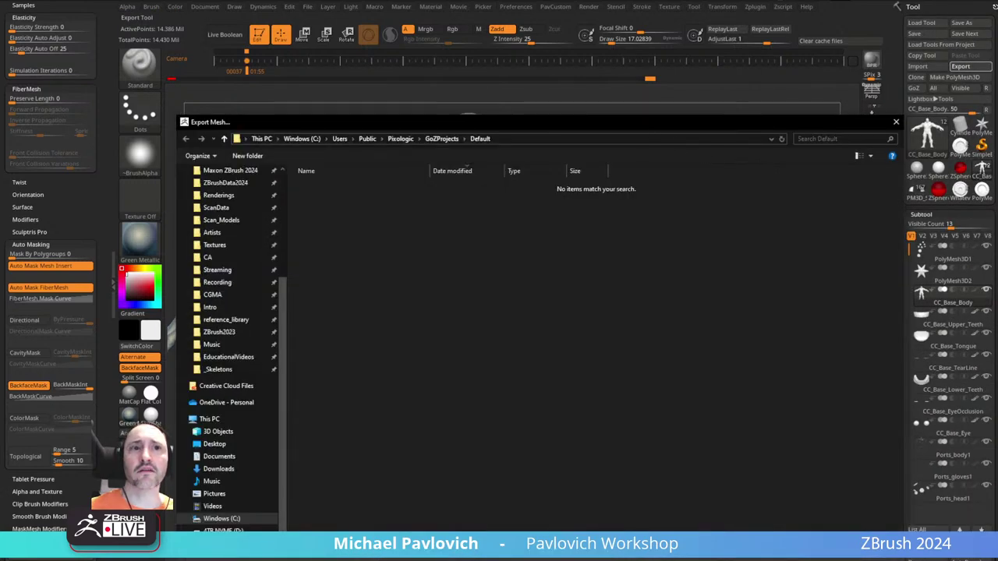
{"action": "left_click", "coordinate": [571, 559]}
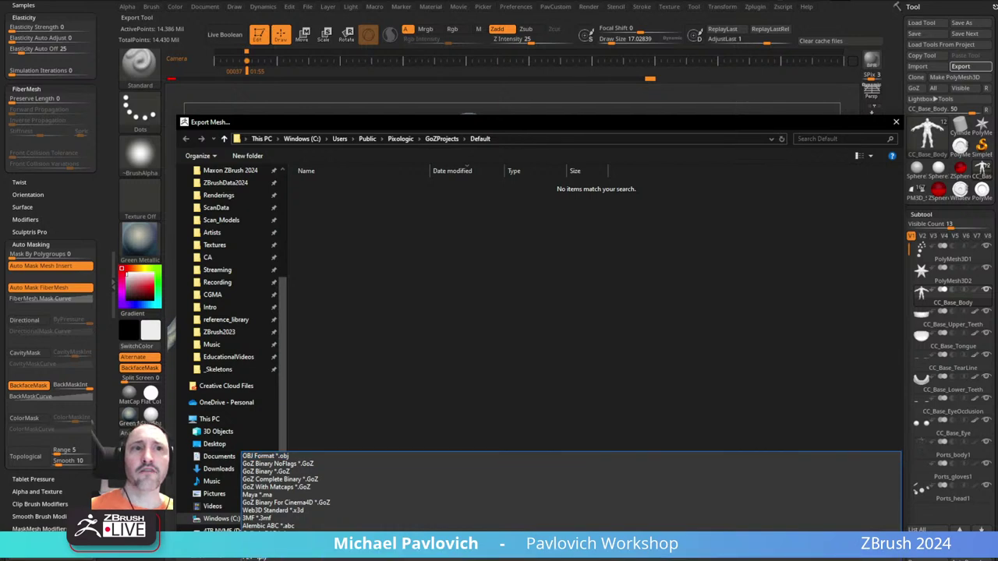
{"action": "left_click", "coordinate": [438, 544]}
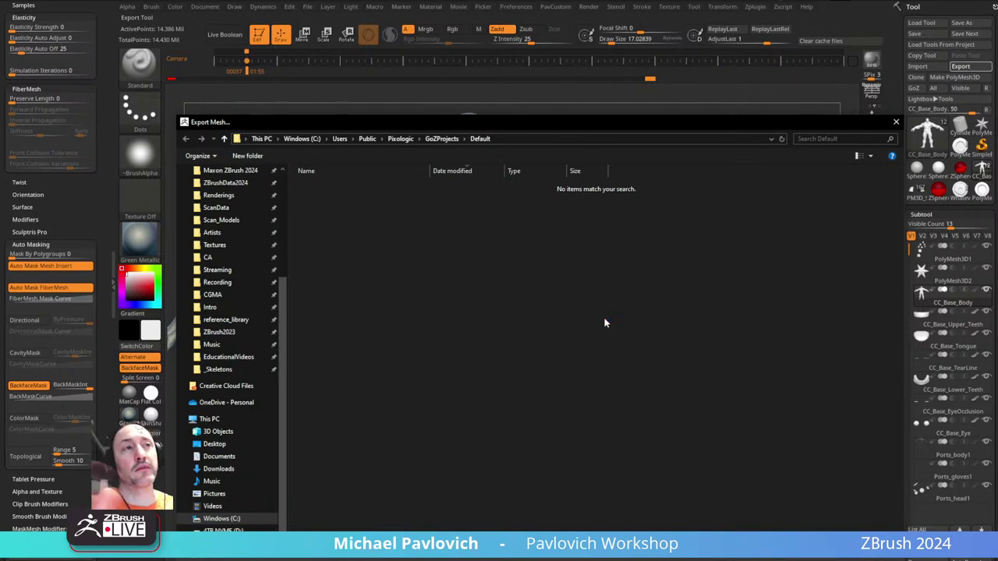
{"action": "left_click", "coordinate": [896, 122]}
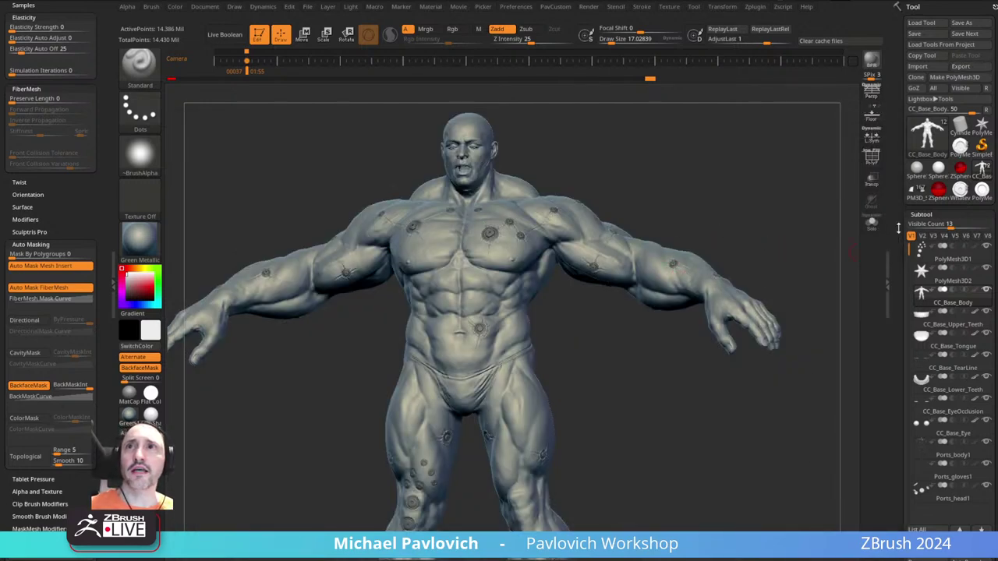
{"action": "scroll", "coordinate": [898, 228], "scroll_direction": "down", "scroll_amount": 5}
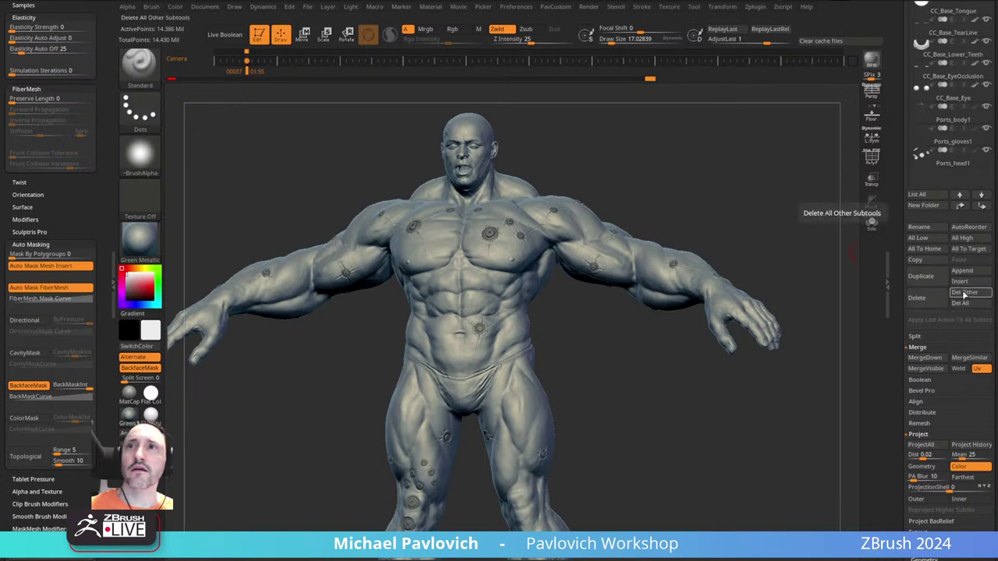
- Switch all subtools to their lowest subdivision level, look through the mesh export file formats, and cancel the export
{"action": "left_click", "coordinate": [918, 238]}
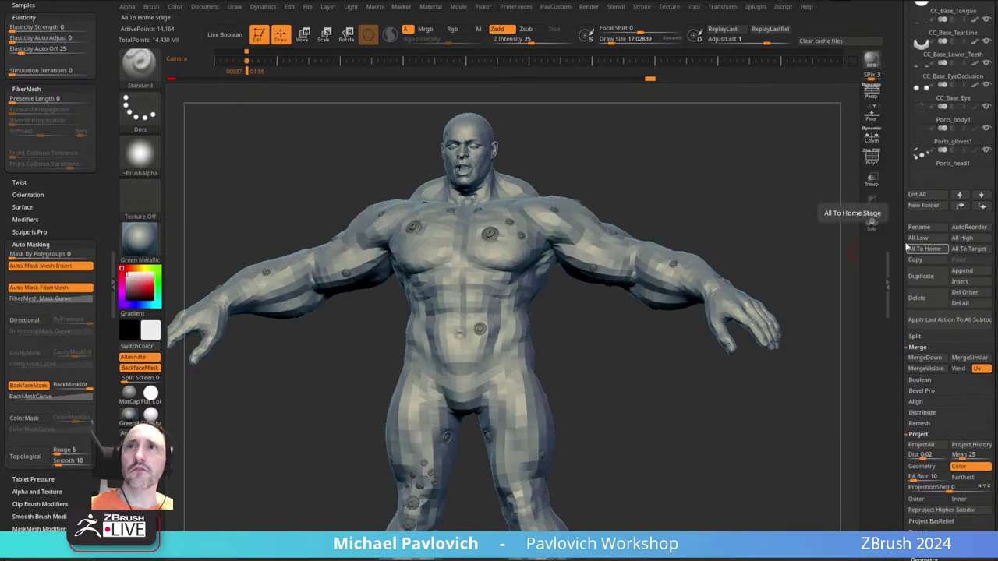
{"action": "scroll", "coordinate": [908, 248], "scroll_direction": "up", "scroll_amount": 5}
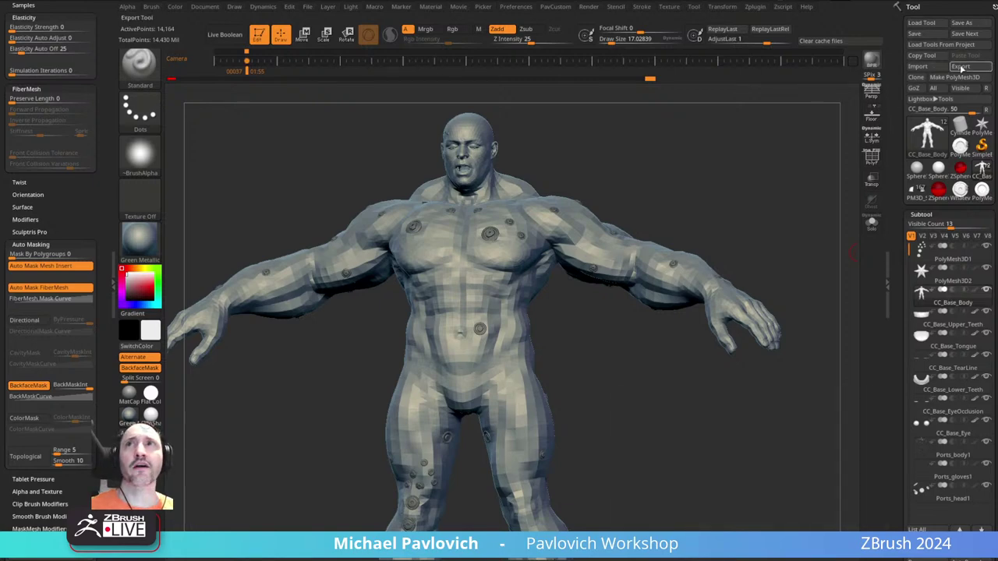
{"action": "left_click", "coordinate": [961, 67]}
{"action": "left_click", "coordinate": [393, 558]}
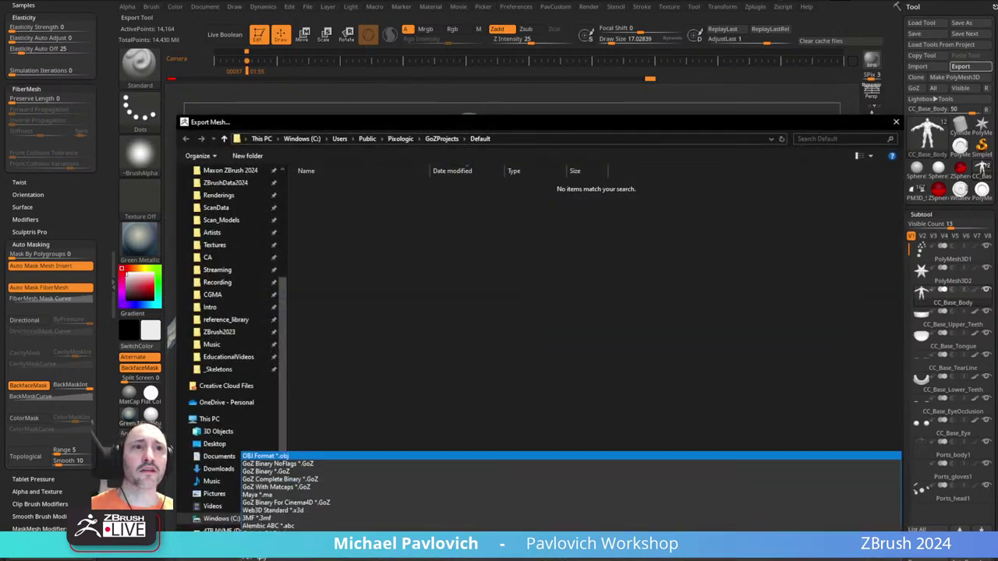
{"action": "left_click", "coordinate": [393, 543]}
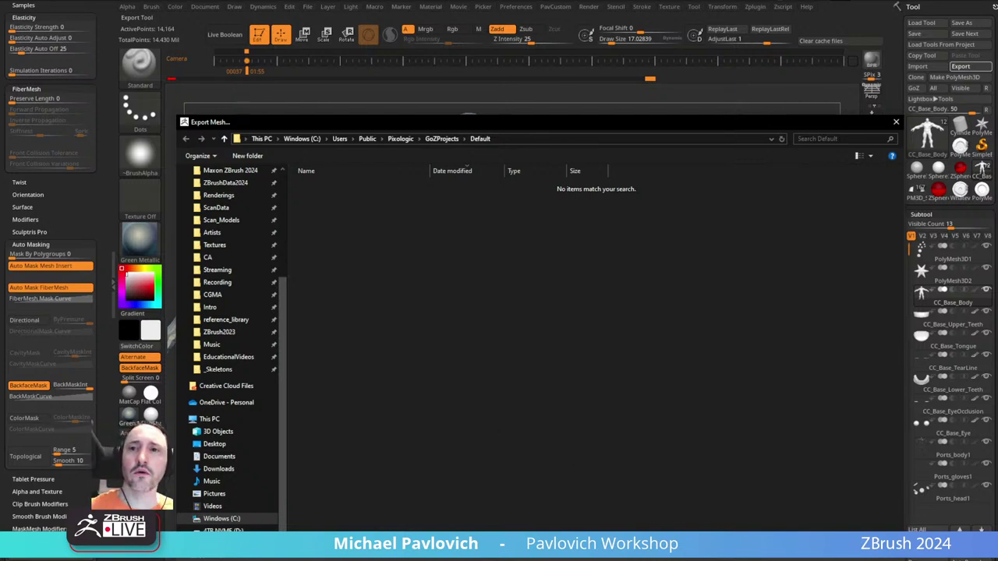
{"action": "left_click", "coordinate": [864, 552]}
{"action": "left_click_drag", "start_coordinate": [699, 183], "coordinate": [802, 187]}
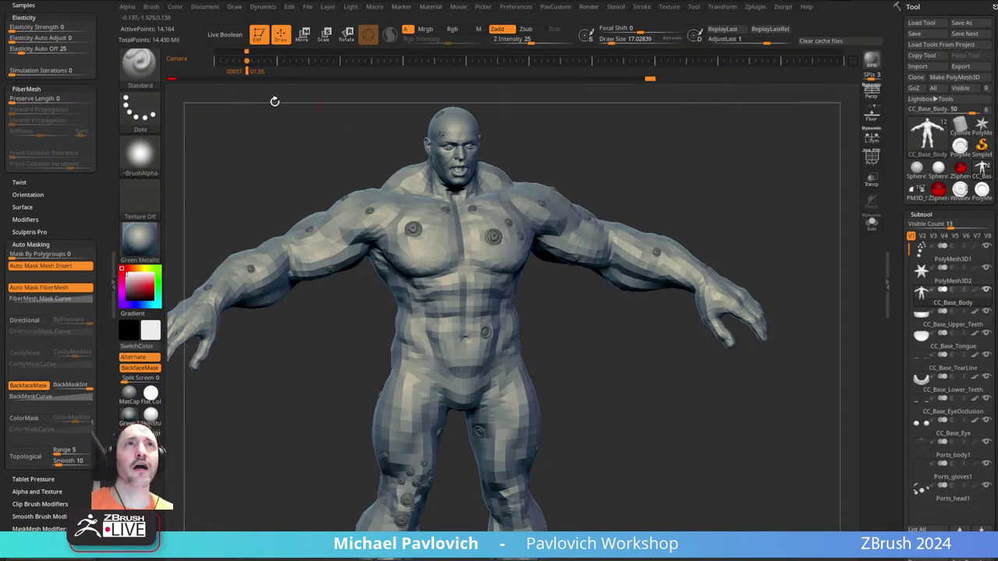
- Clear the canvas, draw a Plane3D in edit mode with its wireframe shown, and convert it to a PolyMesh3D
{"action": "key", "text": "t"}
{"action": "key", "text": "ctrl+n"}
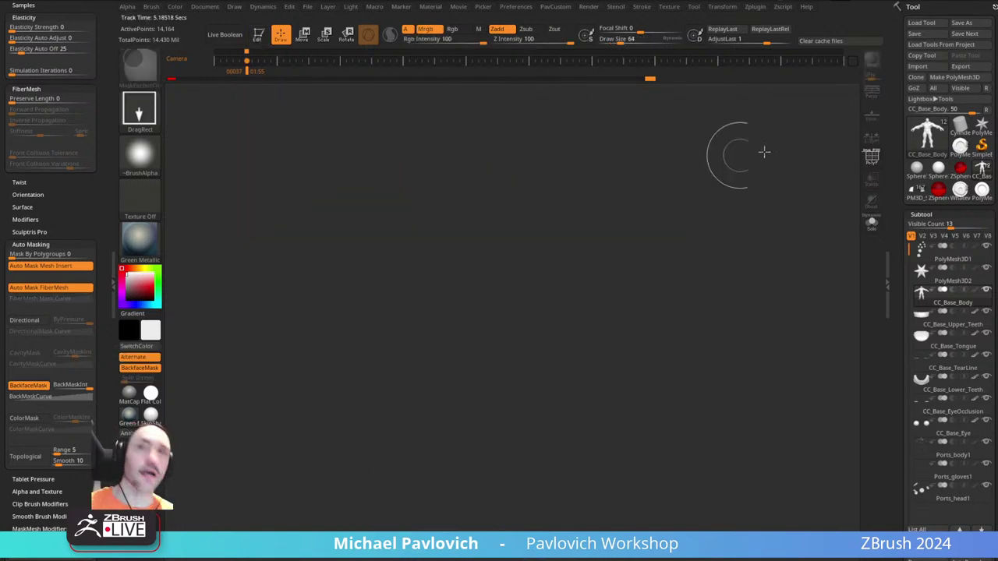
{"action": "left_click", "coordinate": [928, 133]}
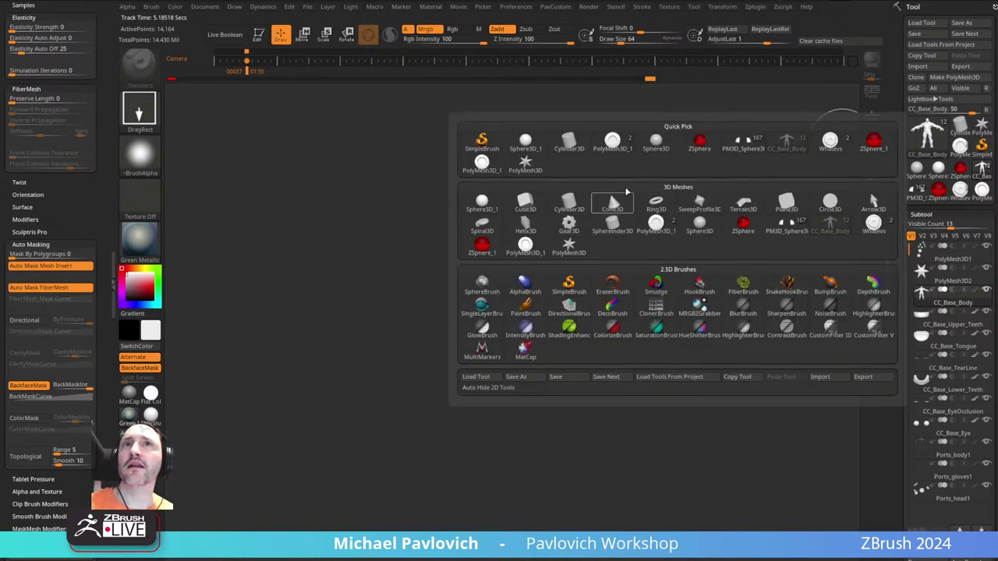
{"action": "left_click", "coordinate": [754, 219]}
{"action": "left_click_drag", "start_coordinate": [468, 320], "coordinate": [500, 393]}
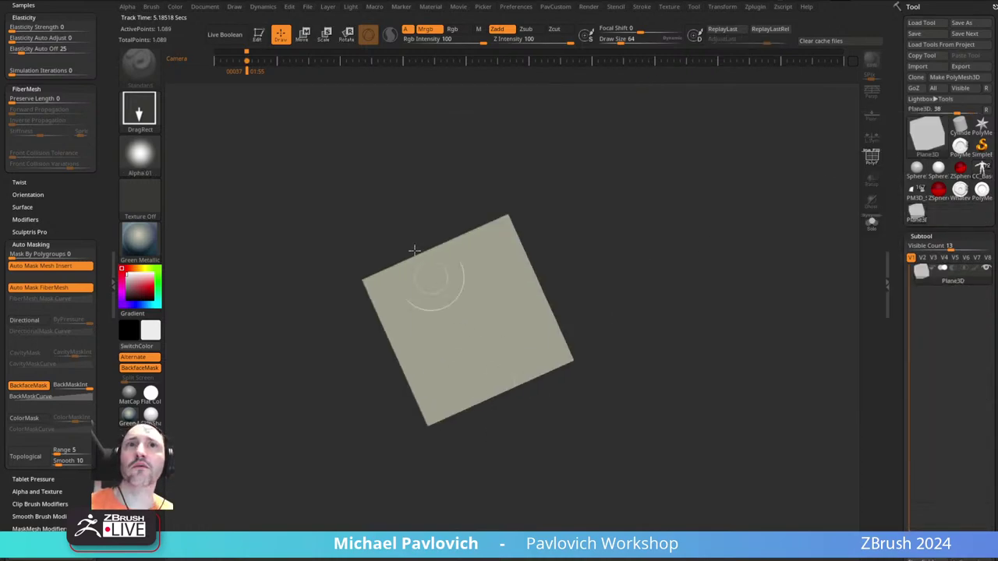
{"action": "left_click", "coordinate": [259, 34]}
{"action": "left_click", "coordinate": [871, 158]}
{"action": "left_click_drag", "start_coordinate": [756, 273], "coordinate": [742, 285], "text": "shift"}
{"action": "key", "text": "f"}
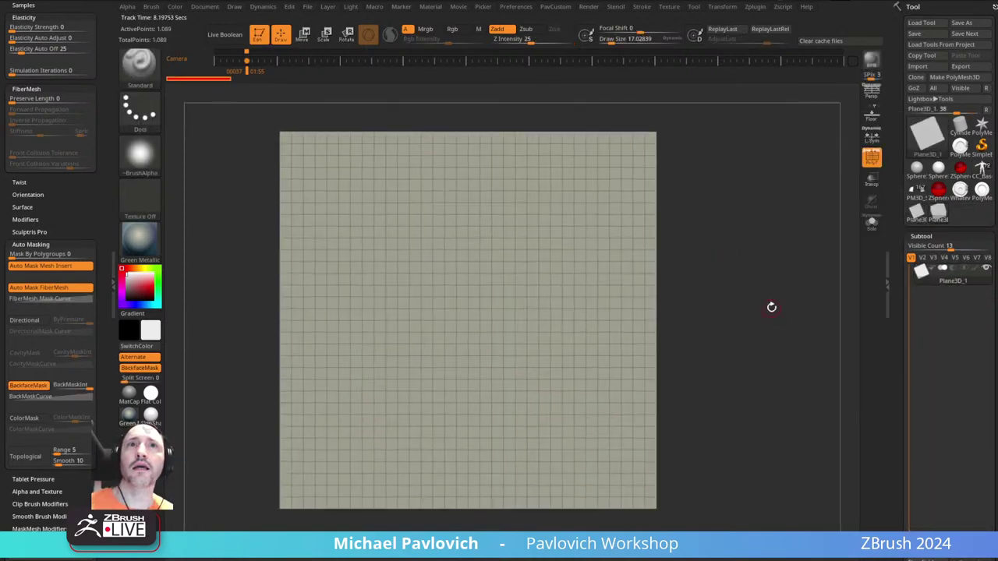
{"action": "left_click", "coordinate": [948, 78]}
- Reconstruct three lower subdivision levels for the plane and delete the higher levels
{"action": "left_click_drag", "start_coordinate": [899, 225], "coordinate": [904, 42]}
{"action": "scroll", "coordinate": [907, 155], "scroll_direction": "up", "scroll_amount": 6}
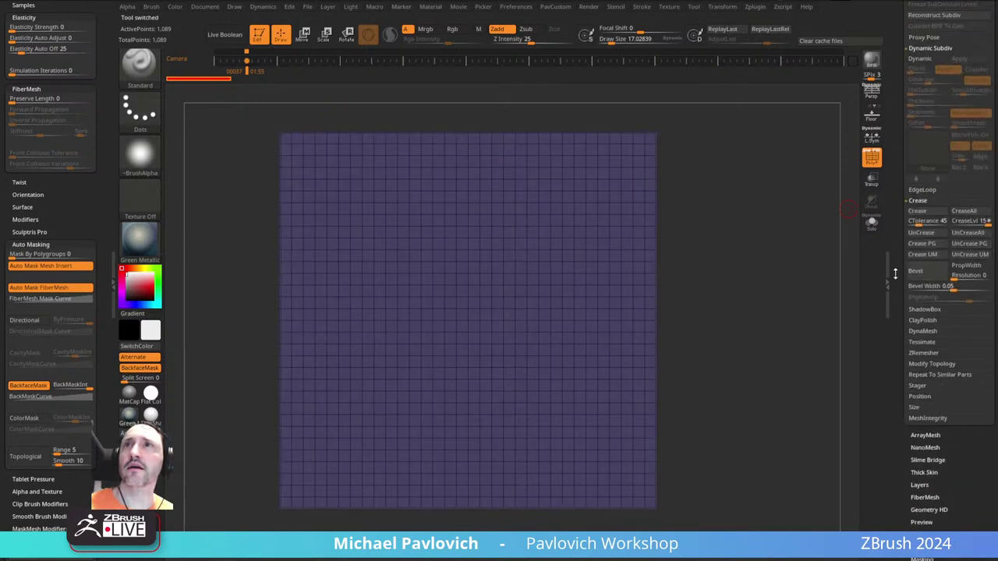
{"action": "scroll", "coordinate": [912, 273], "scroll_direction": "up", "scroll_amount": 5}
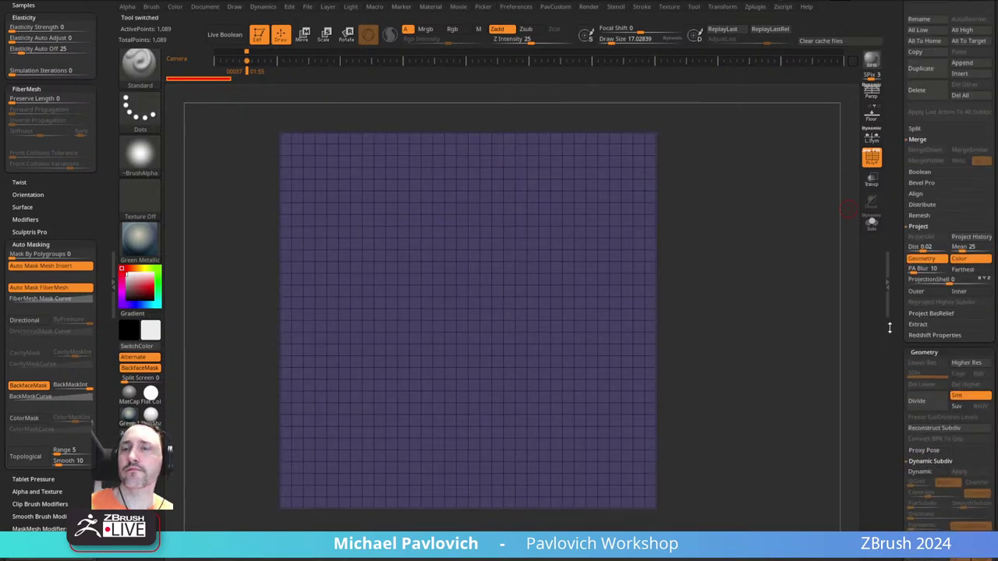
{"action": "key", "text": "shift"}
{"action": "left_click", "coordinate": [920, 223]}
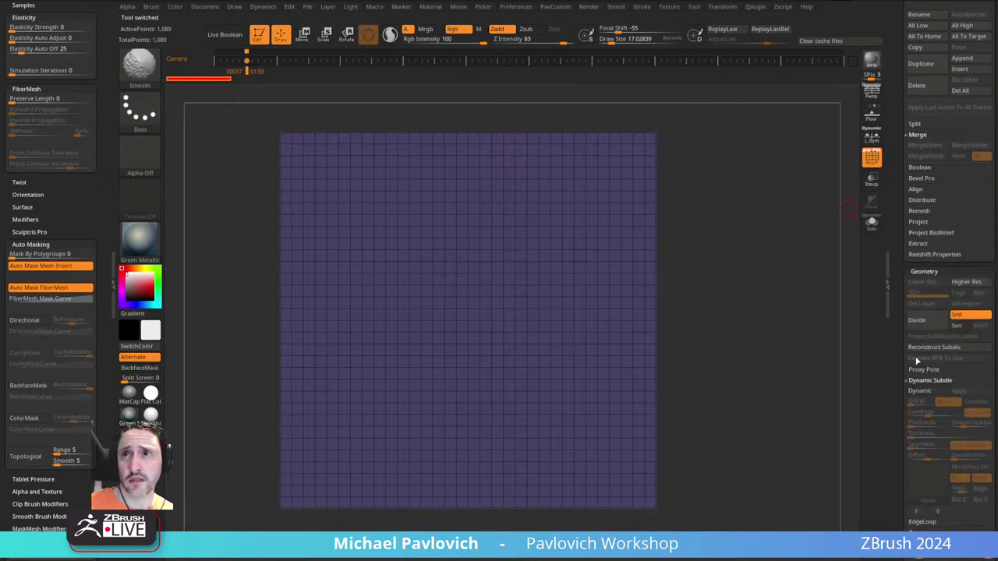
{"action": "left_click", "coordinate": [919, 382]}
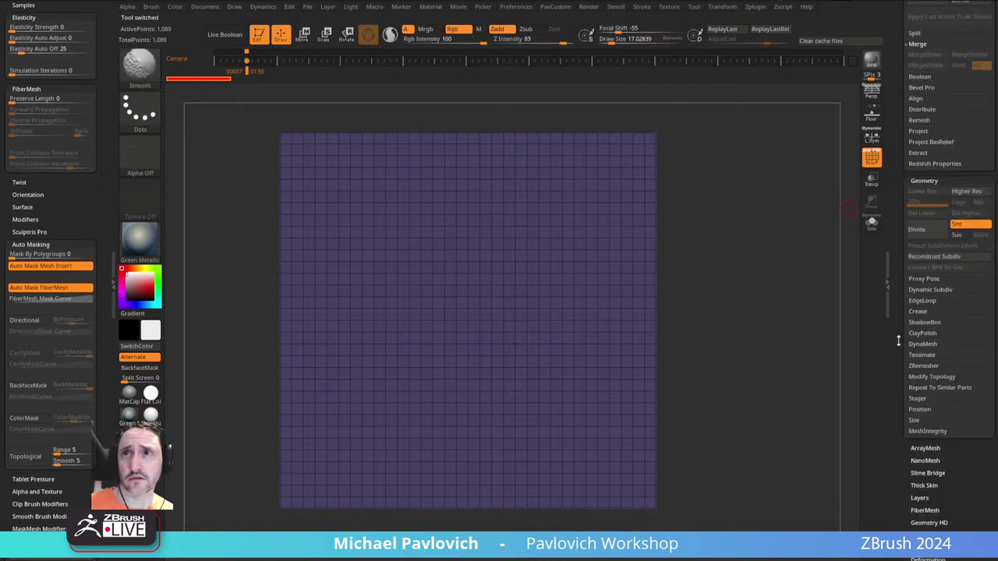
{"action": "mouse_move", "coordinate": [898, 340]}
{"action": "left_mouse_down", "text": "shift"}
{"action": "mouse_move", "coordinate": [898, 225]}
{"action": "mouse_move", "coordinate": [882, 377]}
{"action": "left_mouse_up", "text": "shift"}
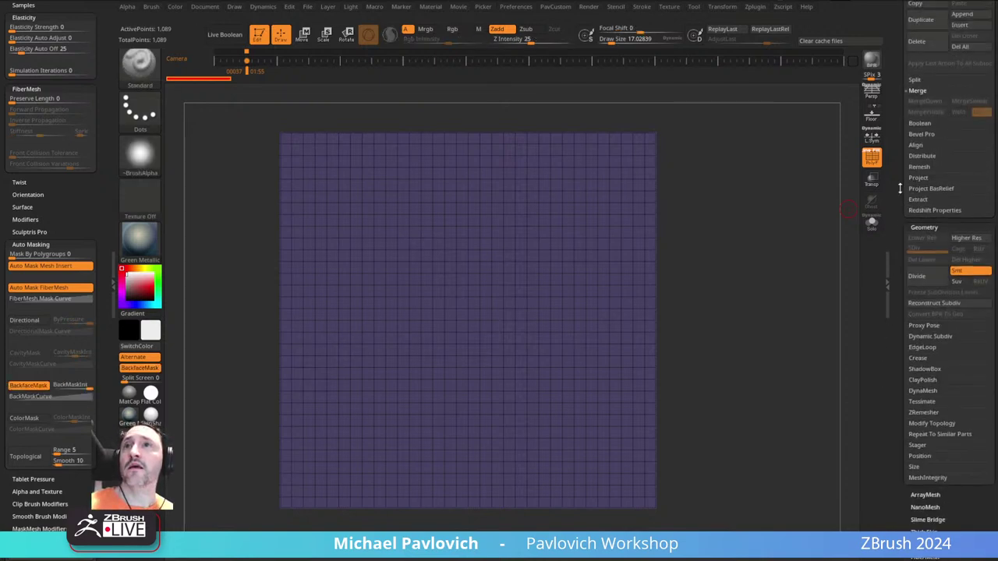
{"action": "left_click", "coordinate": [932, 303]}
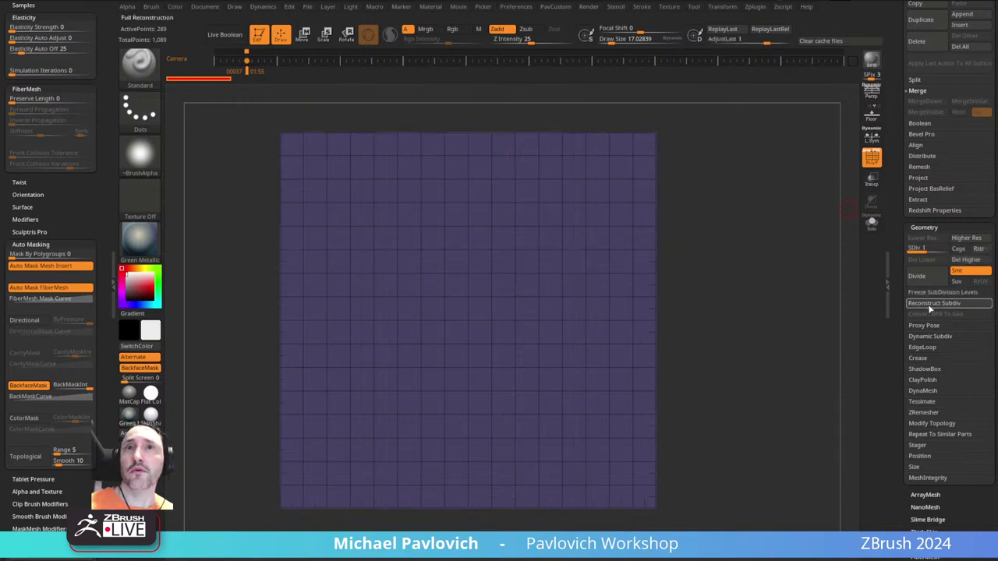
{"action": "left_click", "coordinate": [932, 303]}
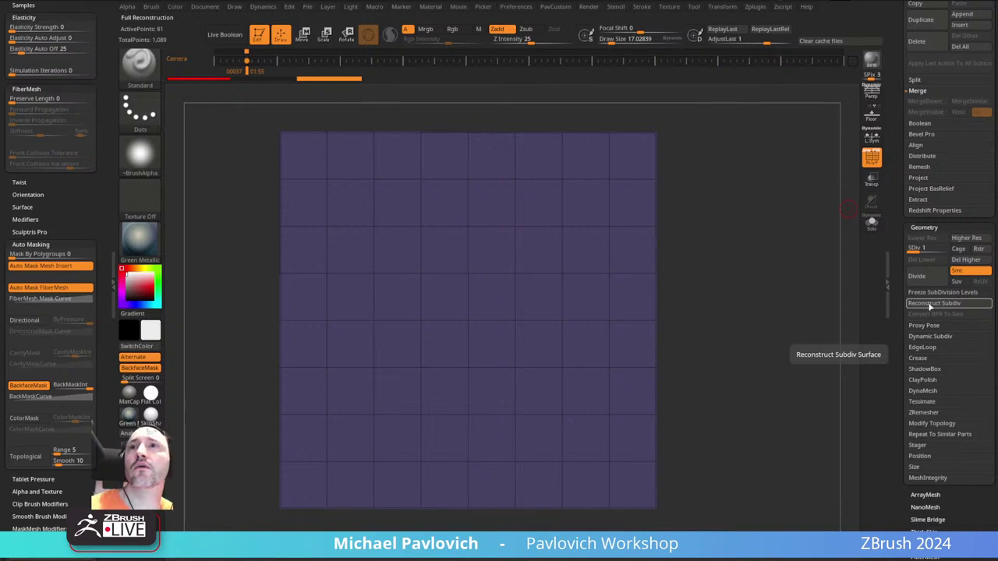
{"action": "left_click", "coordinate": [930, 307]}
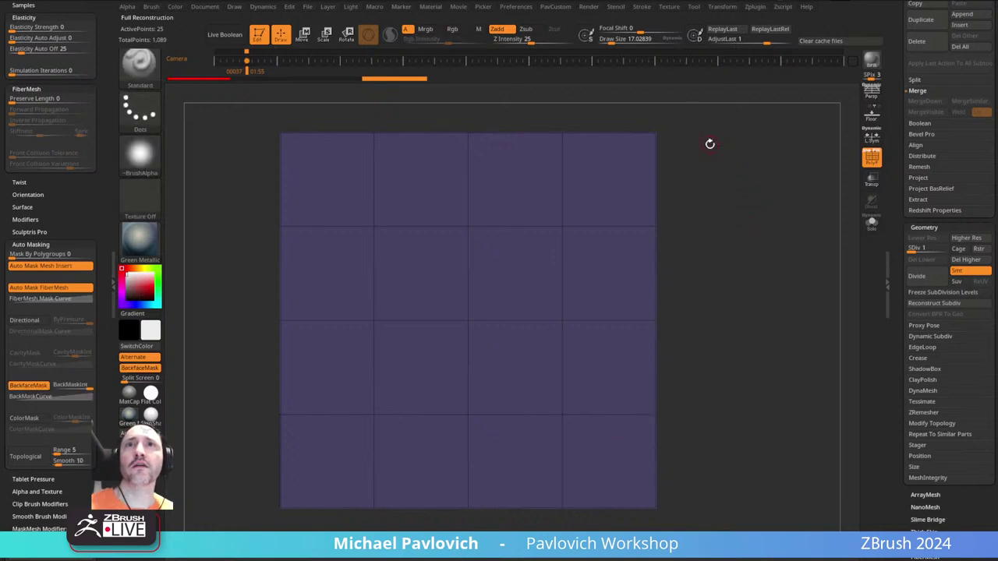
{"action": "left_click", "coordinate": [966, 259]}
- Cut the plane down to a grid three polygons wide and four high by deleting a hidden column, and apply the SkinShade4 material
{"action": "left_click_drag", "start_coordinate": [662, 143], "coordinate": [531, 491], "text": "ctrl+shift"}
{"action": "left_click_drag", "start_coordinate": [712, 247], "coordinate": [724, 273], "text": "ctrl+shift"}
{"action": "key", "text": "3"}
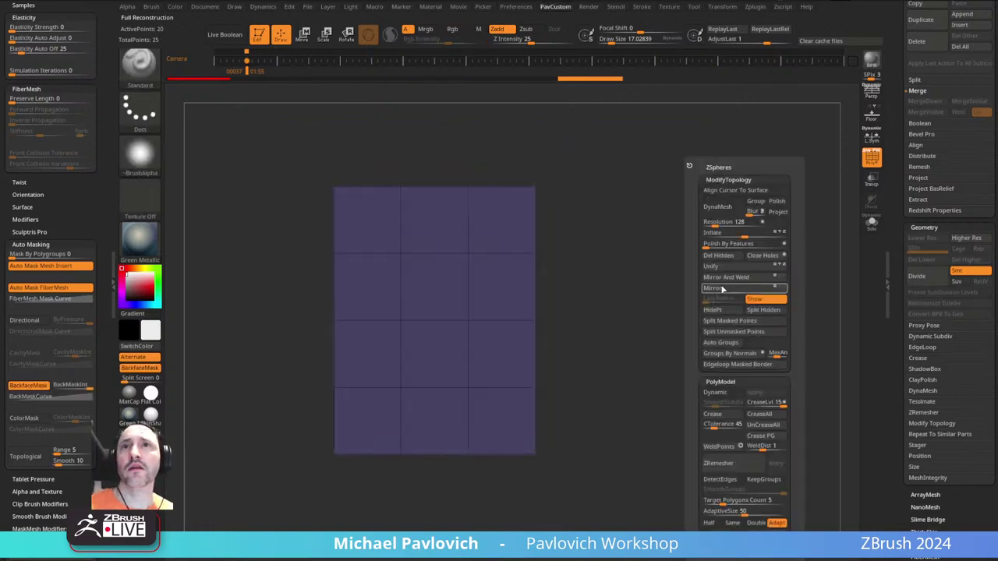
{"action": "left_click", "coordinate": [715, 258]}
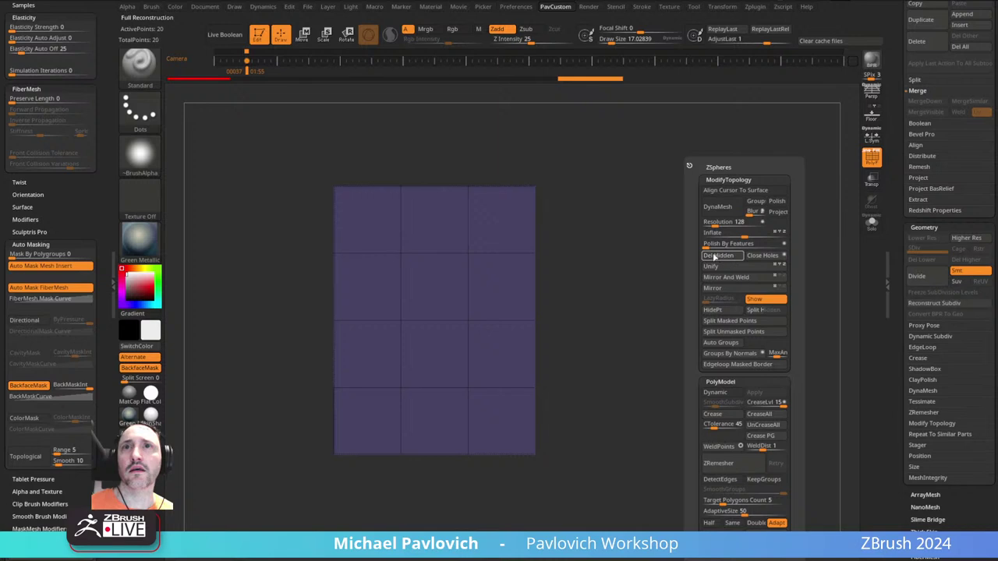
{"action": "left_click", "coordinate": [150, 415]}
{"action": "left_click_drag", "start_coordinate": [656, 238], "coordinate": [706, 276], "text": "alt"}
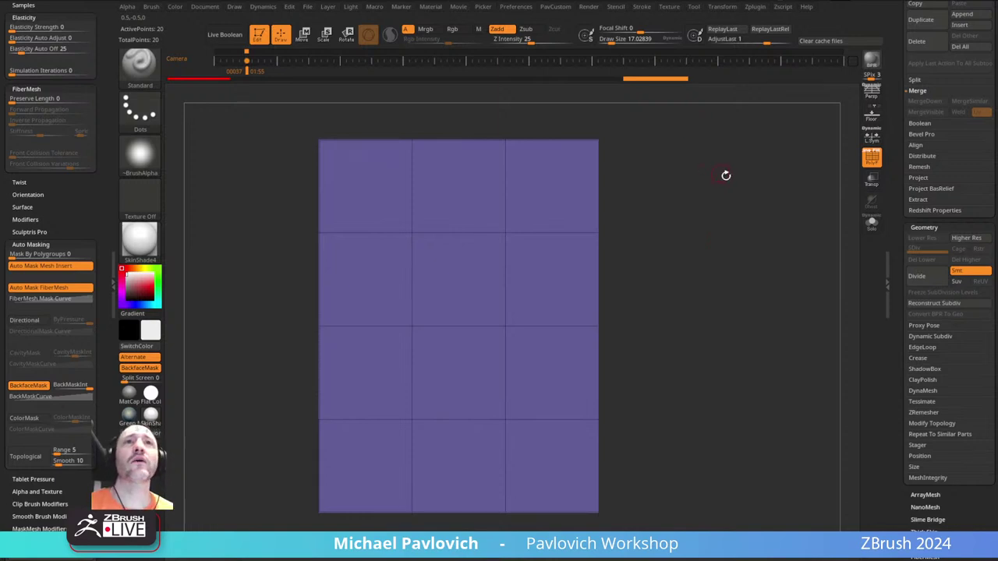
{"action": "left_click_drag", "start_coordinate": [726, 176], "coordinate": [722, 182], "text": "alt"}
- Switch to the ZModeler brush with Dynamic draw size and set the draw size to about 33
{"action": "left_click", "coordinate": [478, 259]}
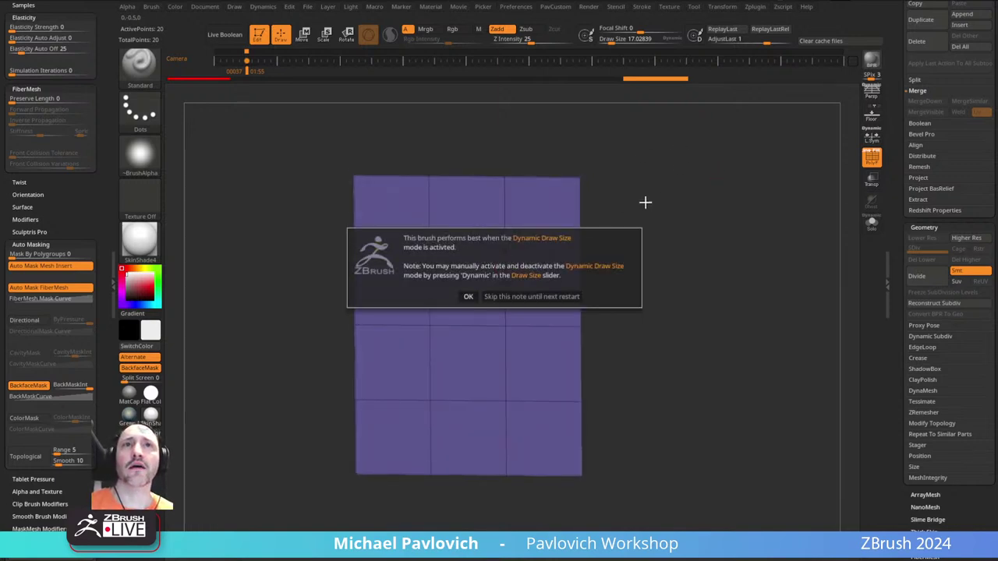
{"action": "left_click", "coordinate": [468, 296]}
{"action": "key", "text": "s"}
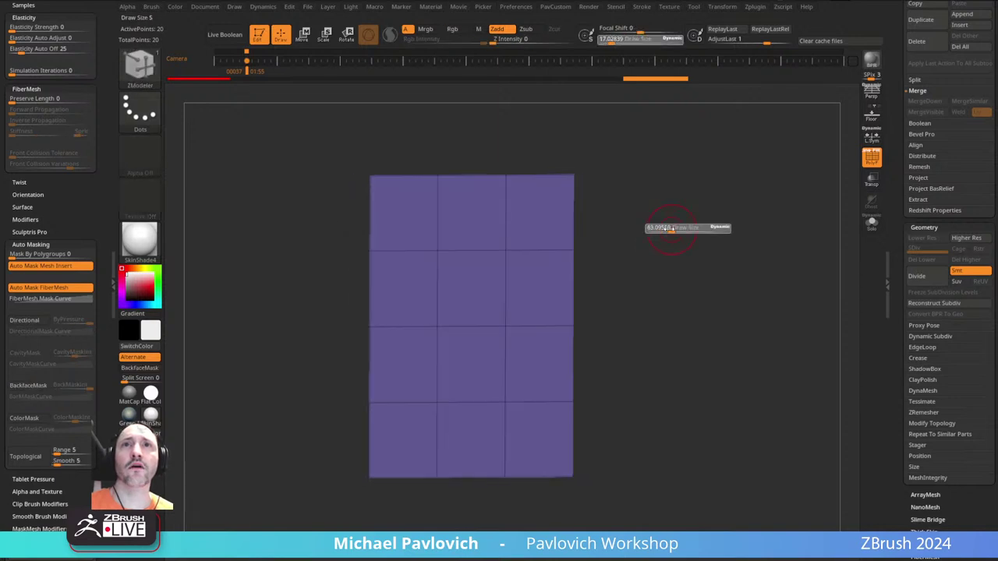
{"action": "left_click", "coordinate": [666, 228]}
- Set the ZModeler edge action to Insert Single EdgeLoop, try removing horizontal edge loops from the plane, and undo the removals
{"action": "key", "text": "space"}
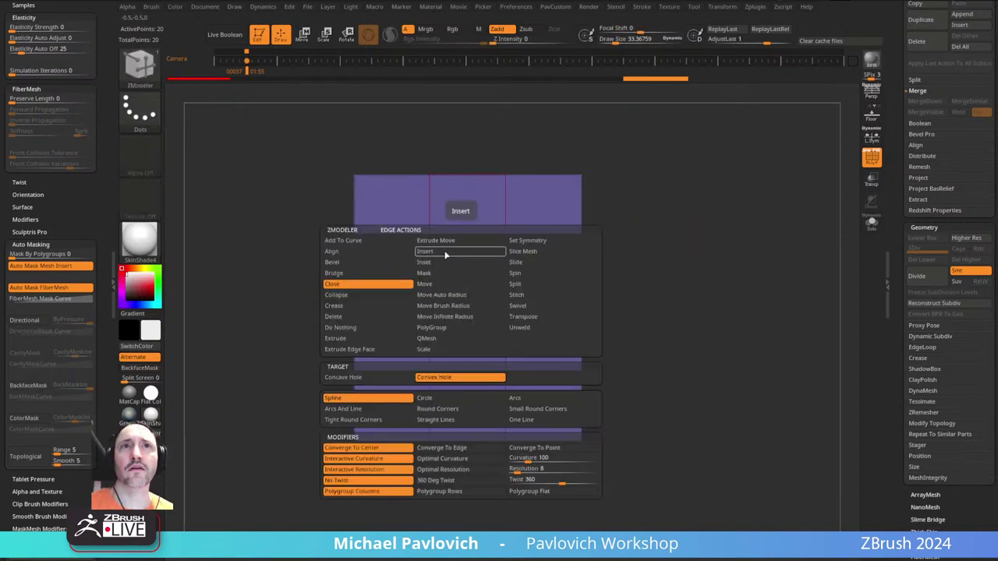
{"action": "left_click", "coordinate": [446, 255]}
{"action": "left_click", "coordinate": [418, 378]}
{"action": "left_click", "coordinate": [474, 254], "text": "alt"}
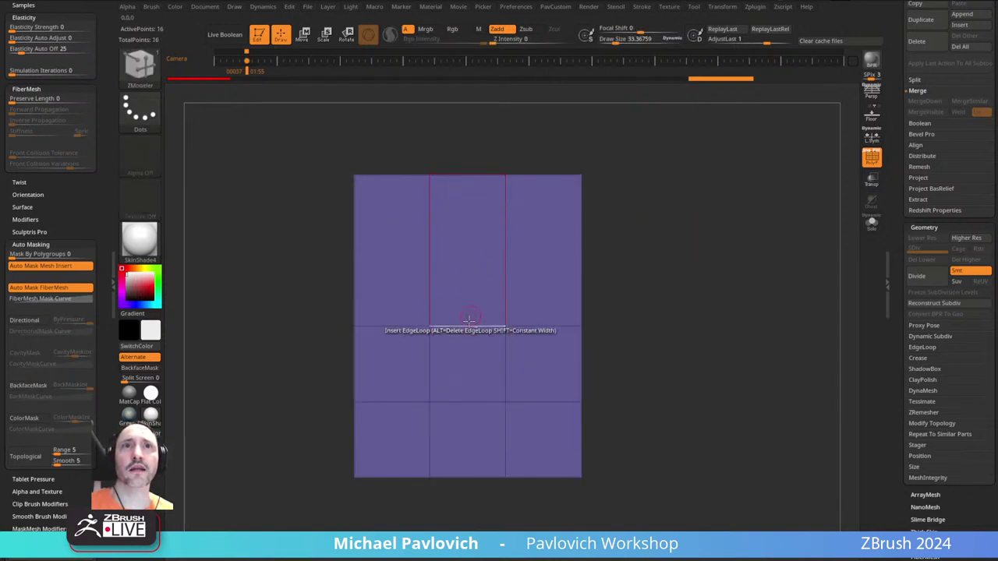
{"action": "left_click", "coordinate": [469, 322], "text": "alt"}
{"action": "key", "text": "ctrl+z"}
{"action": "key", "text": "ctrl+z"}
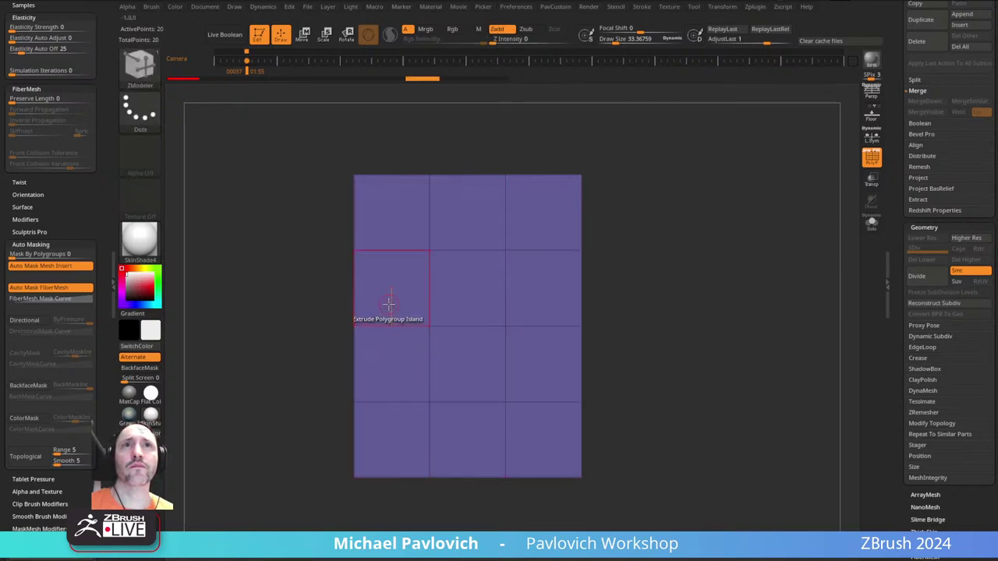
- Try removing the plane's two inner vertical edge loops, and undo both removals
{"action": "left_click", "coordinate": [430, 221], "text": "alt"}
{"action": "left_click", "coordinate": [505, 217], "text": "alt"}
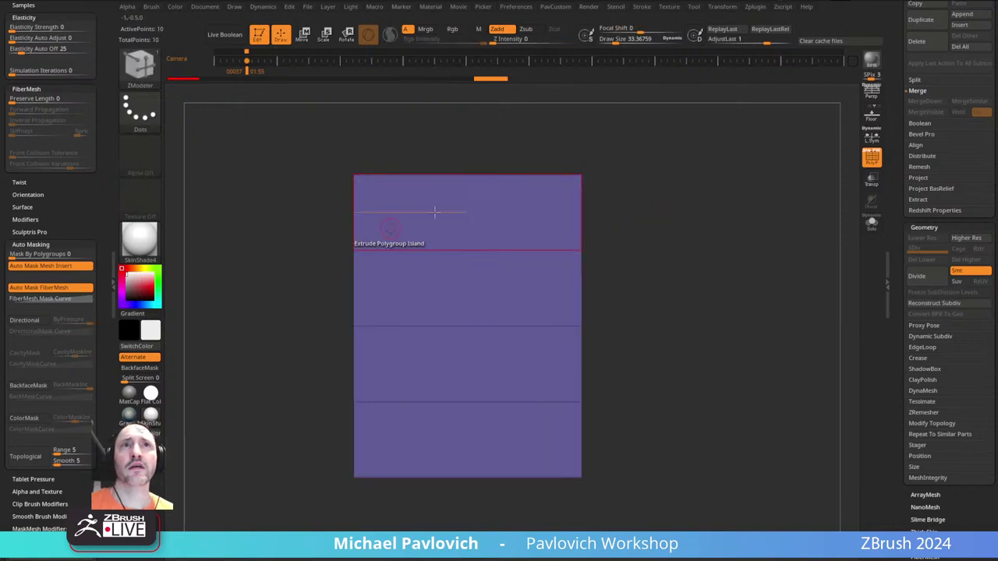
{"action": "key", "text": "ctrl+z"}
{"action": "key", "text": "ctrl+z"}
- Set the ZModeler edge action to Collapse Edge, merge the plane's left border edges into its two corner points, and undo the excess collapse
{"action": "key", "text": "space"}
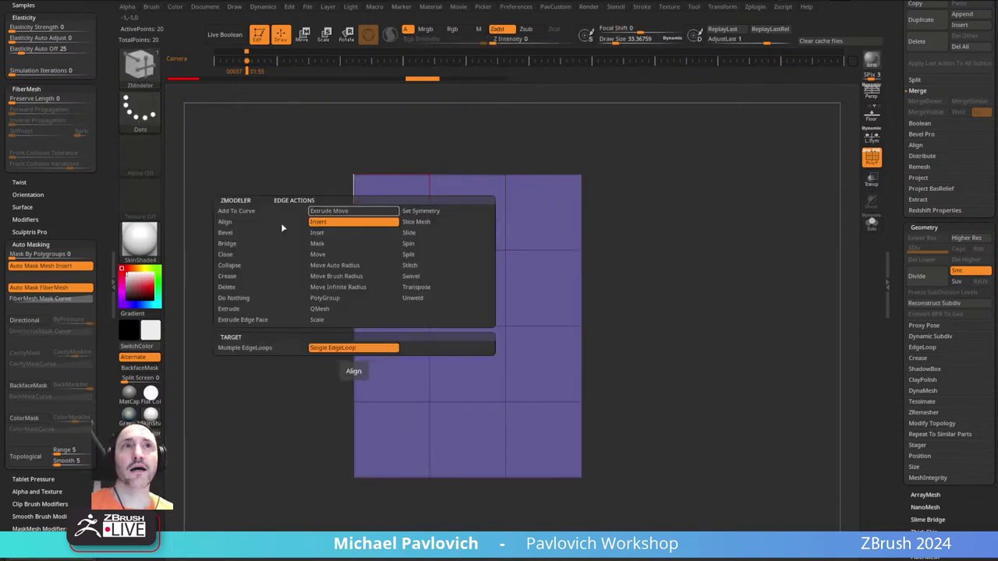
{"action": "left_click", "coordinate": [229, 265]}
{"action": "left_click", "coordinate": [238, 348]}
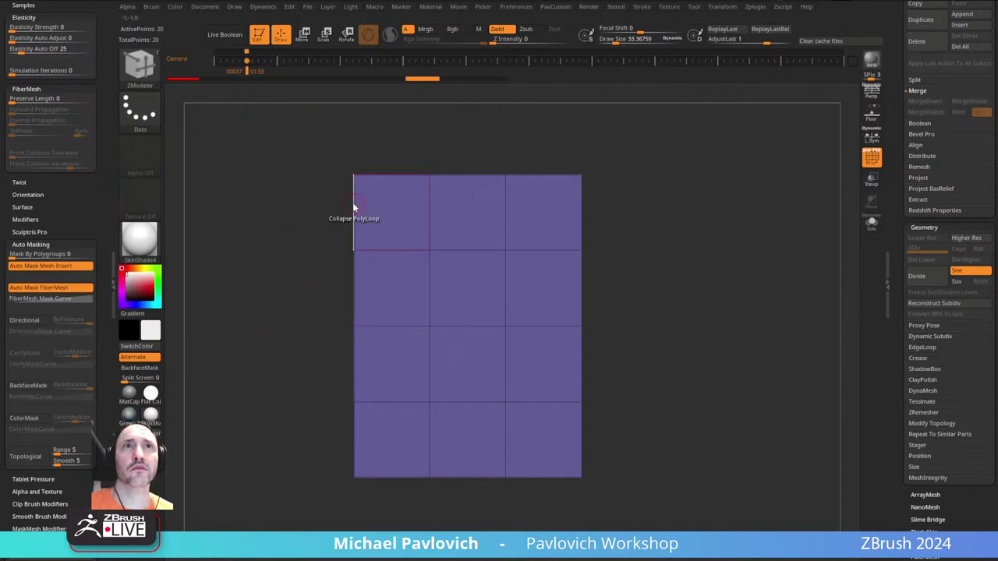
{"action": "key", "text": "space"}
{"action": "left_click", "coordinate": [445, 339]}
{"action": "left_click", "coordinate": [355, 209]}
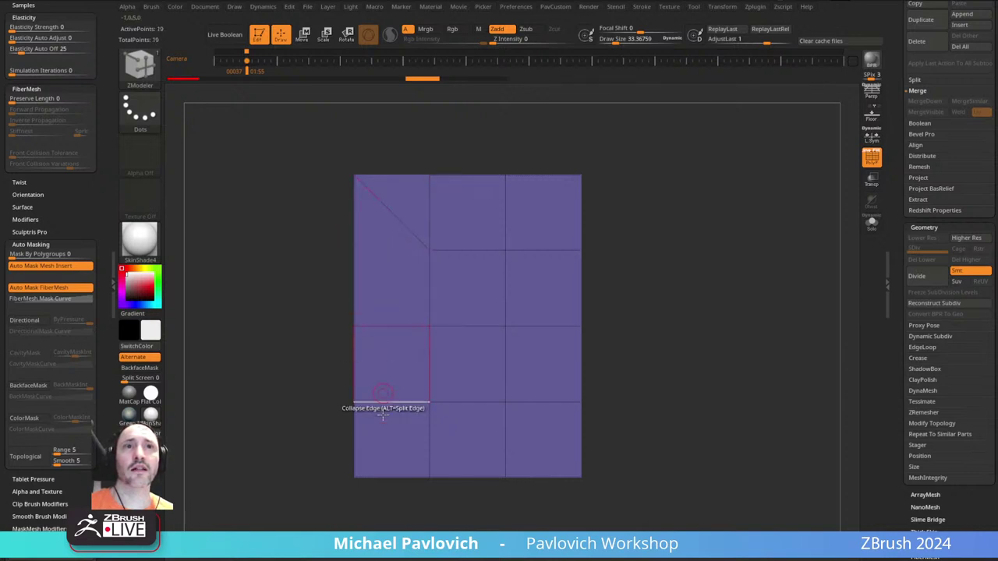
{"action": "left_click", "coordinate": [353, 441]}
{"action": "left_click", "coordinate": [350, 395]}
{"action": "left_click", "coordinate": [351, 250]}
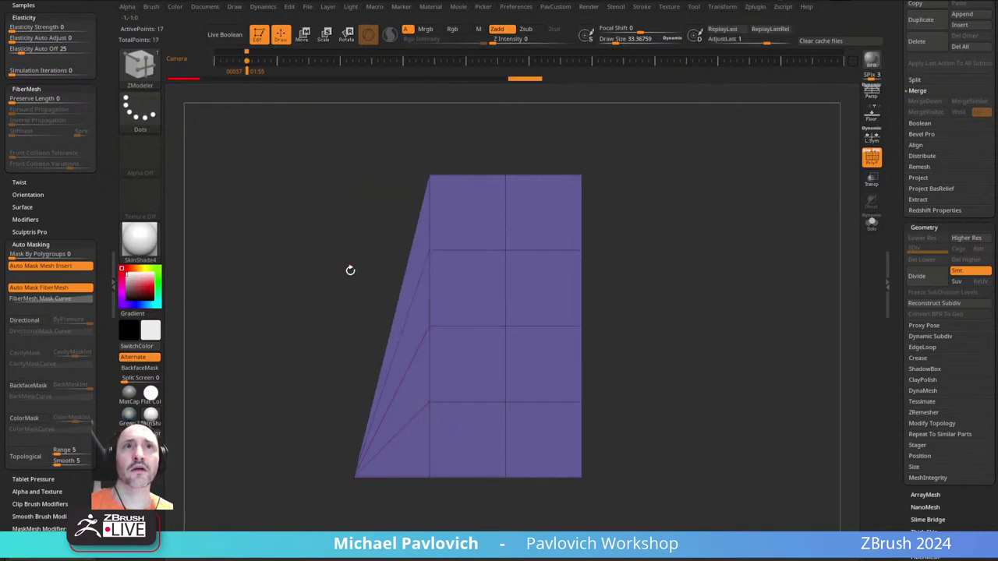
{"action": "key", "text": "ctrl+z"}
- Try collapsing the vertical edges across the plane's third row, and undo these collapses
{"action": "left_click", "coordinate": [428, 357]}
{"action": "left_click", "coordinate": [508, 358]}
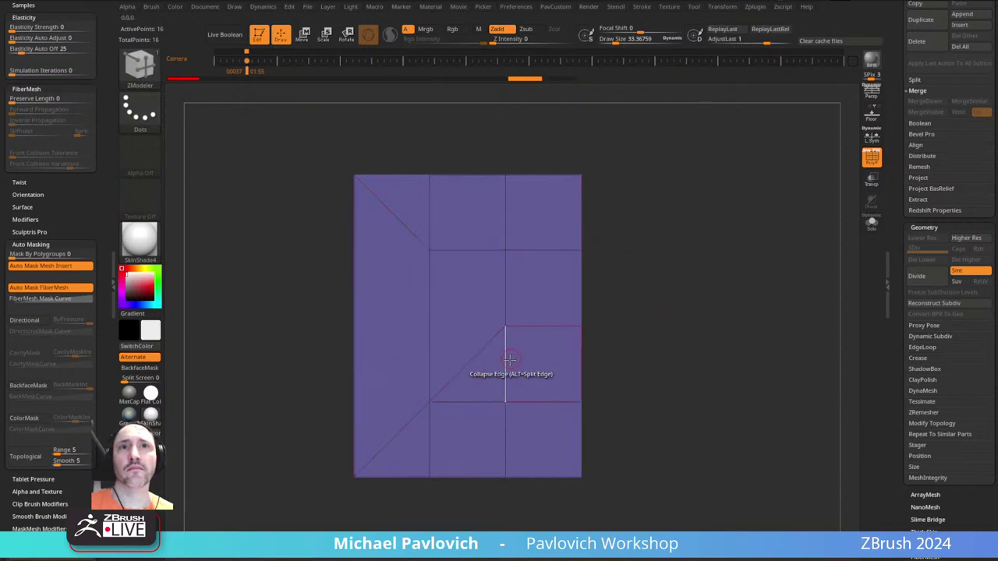
{"action": "left_click", "coordinate": [509, 359]}
{"action": "left_click", "coordinate": [580, 356]}
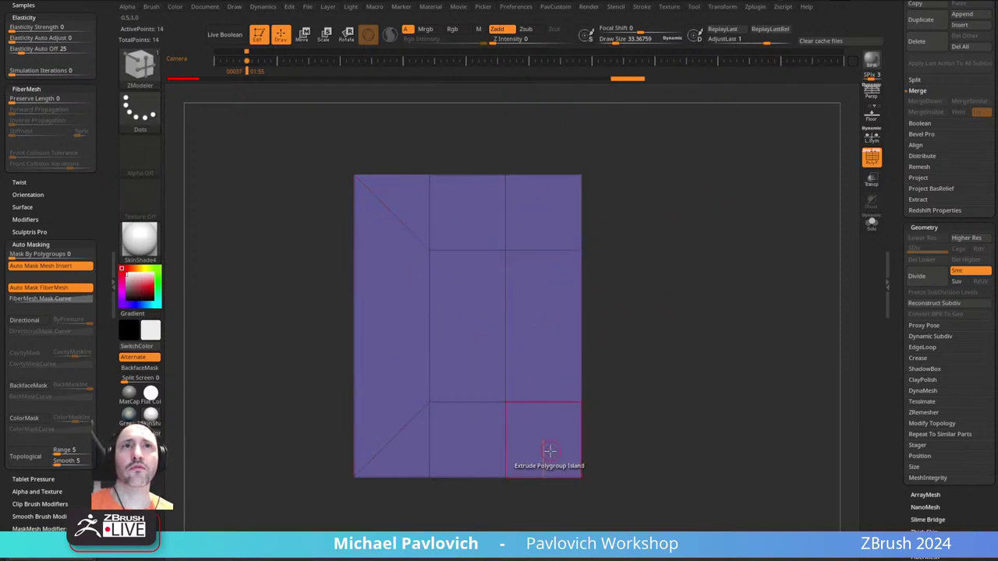
{"action": "key", "text": "ctrl+z"}
{"action": "key", "text": "ctrl+z"}
{"action": "key", "text": "ctrl+z"}
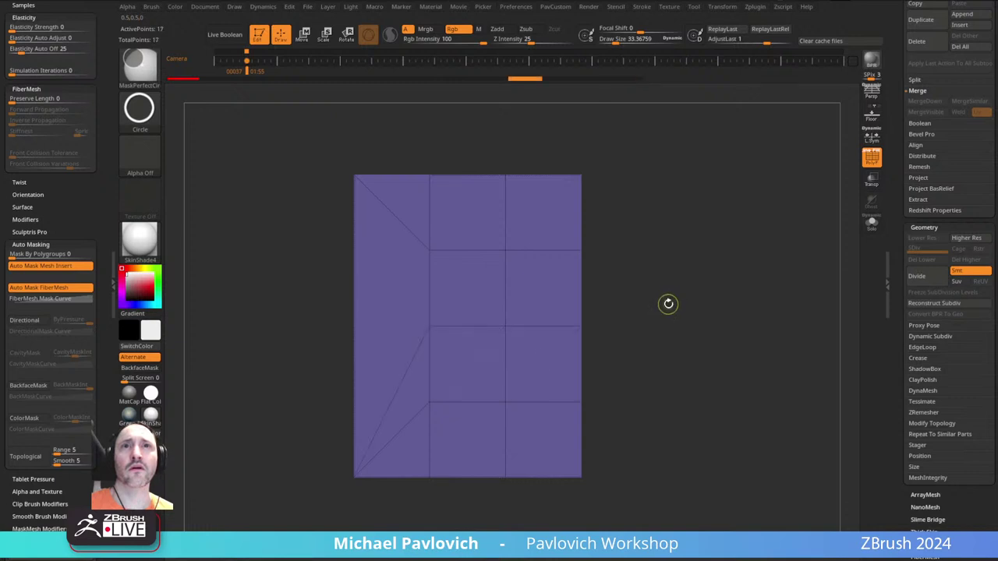
- Try collapsing the plane's two inner vertical edges in the third row, and undo all collapses back to the full grid
{"action": "left_click", "coordinate": [430, 376]}
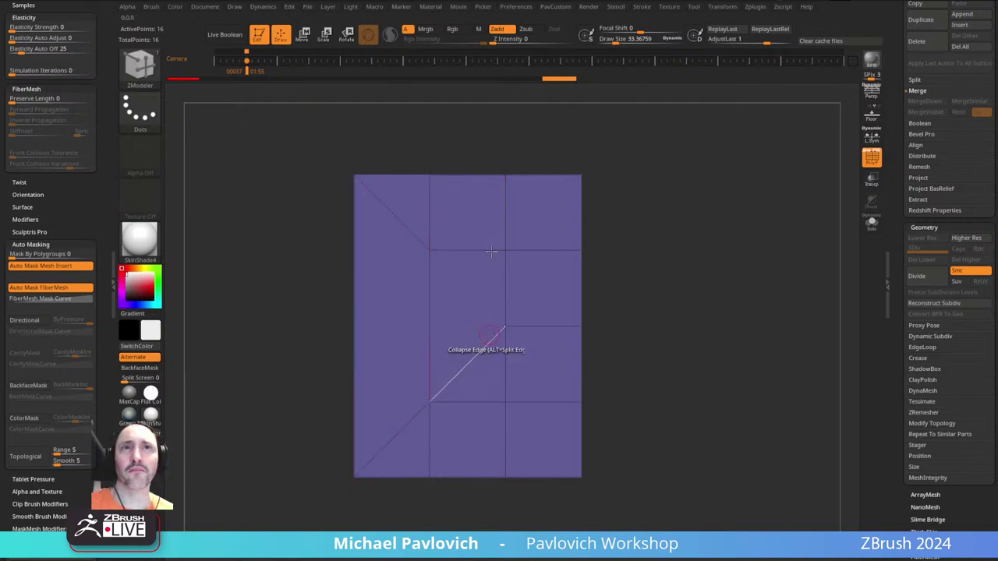
{"action": "left_click", "coordinate": [507, 356]}
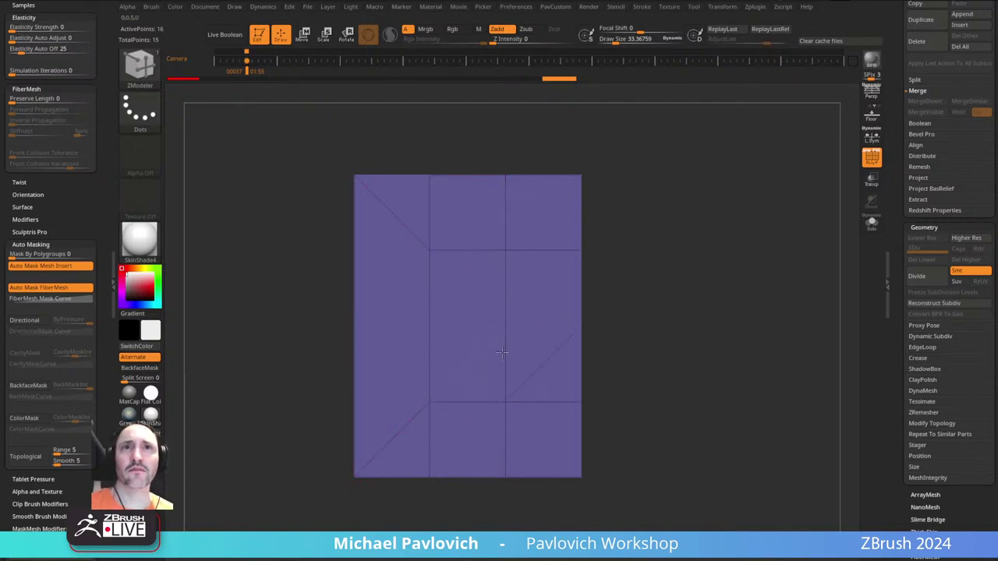
{"action": "key", "text": "ctrl+z"}
{"action": "key", "text": "ctrl+z"}
{"action": "key", "text": "ctrl+z"}
{"action": "key", "text": "ctrl+z"}
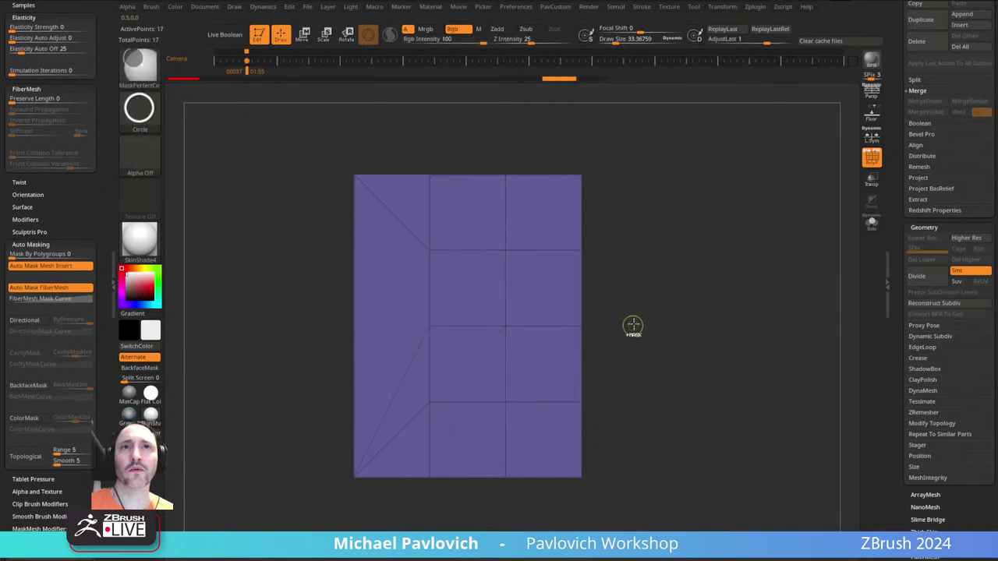
- Set the ZModeler edge action to Insert and remove the plane's two inner vertical edge loops
{"action": "key", "text": "space"}
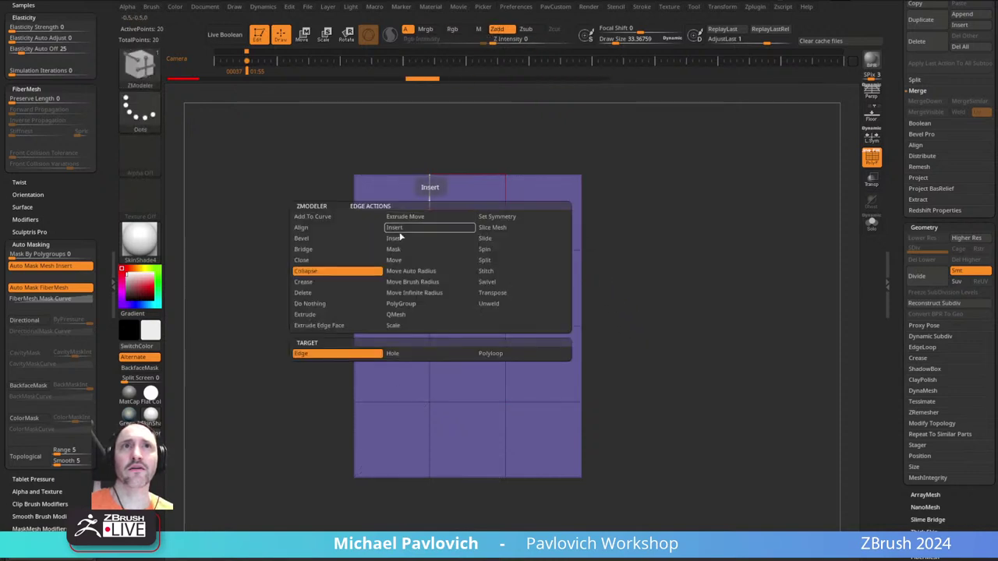
{"action": "left_click", "coordinate": [397, 226]}
{"action": "left_click", "coordinate": [413, 351]}
{"action": "left_click", "coordinate": [429, 243], "text": "alt"}
{"action": "left_click", "coordinate": [503, 227], "text": "alt"}
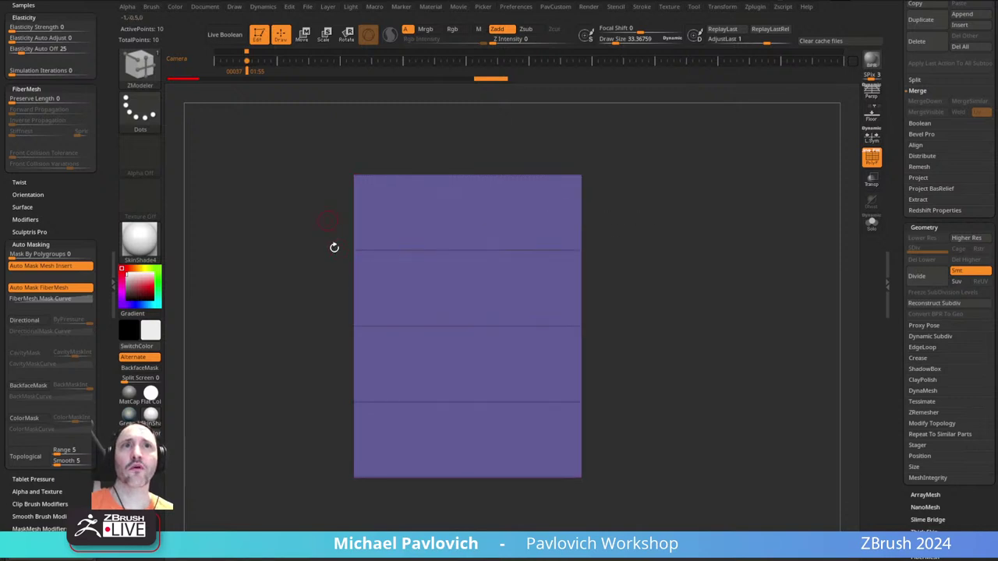
- Set the ZModeler edge action to Collapse Edge and merge the left border's end edges into the two corner points
{"action": "key", "text": "space"}
{"action": "left_click", "coordinate": [234, 267]}
{"action": "left_click", "coordinate": [242, 348]}
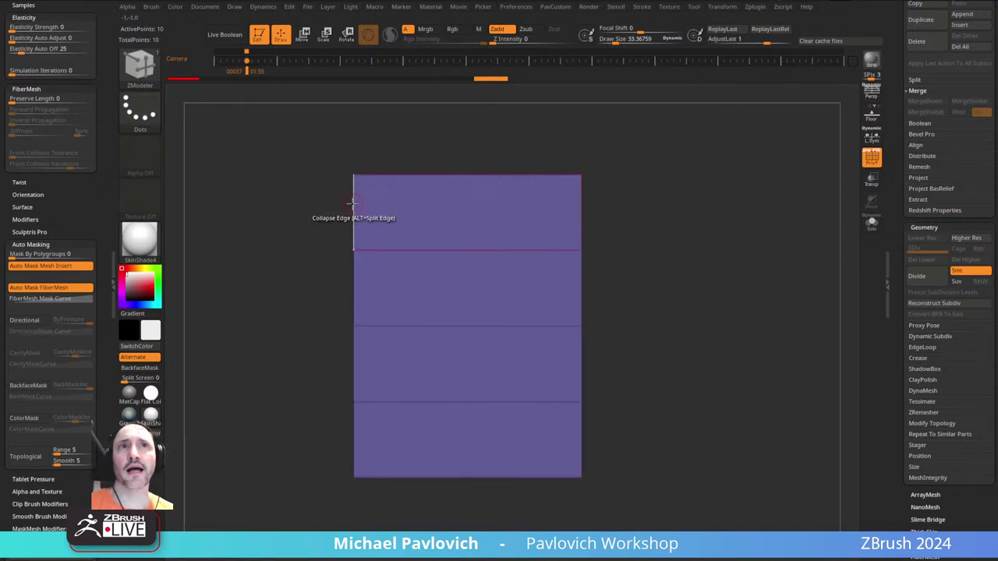
{"action": "left_click", "coordinate": [354, 206]}
{"action": "left_click", "coordinate": [354, 435]}
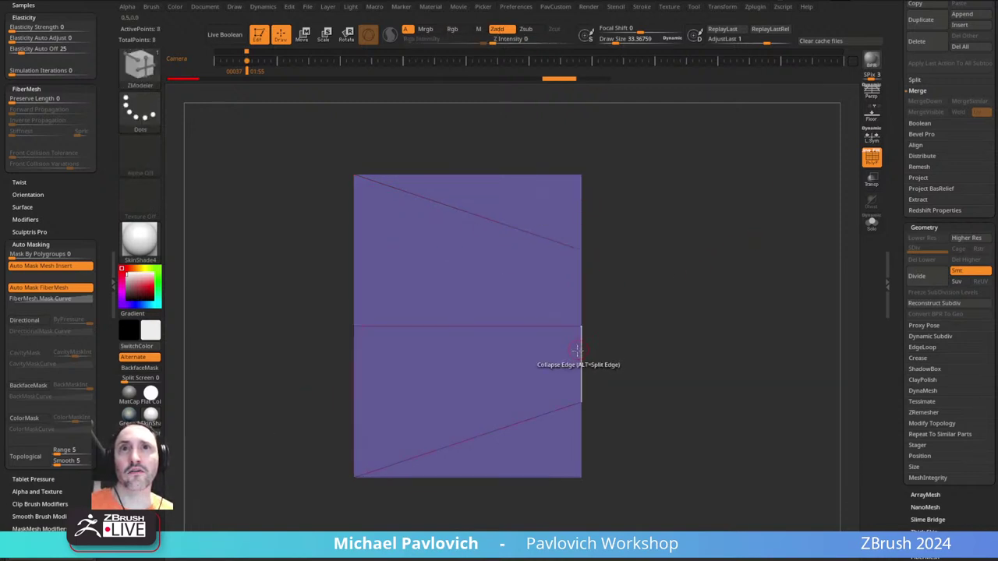
- Undo the border edge collapses and the loop removals to return the plane to its full grid
{"action": "left_click", "coordinate": [353, 323], "text": "alt"}
{"action": "mouse_move", "coordinate": [691, 267]}
{"action": "left_mouse_down"}
{"action": "mouse_move", "coordinate": [670, 239]}
{"action": "mouse_move", "coordinate": [710, 263]}
{"action": "mouse_move", "coordinate": [675, 272]}
{"action": "mouse_move", "coordinate": [650, 250]}
{"action": "mouse_move", "coordinate": [722, 257]}
{"action": "mouse_move", "coordinate": [669, 279]}
{"action": "mouse_move", "coordinate": [692, 265]}
{"action": "mouse_move", "coordinate": [675, 246]}
{"action": "left_mouse_up"}
{"action": "key", "text": "ctrl+z"}
{"action": "key", "text": "ctrl+z"}
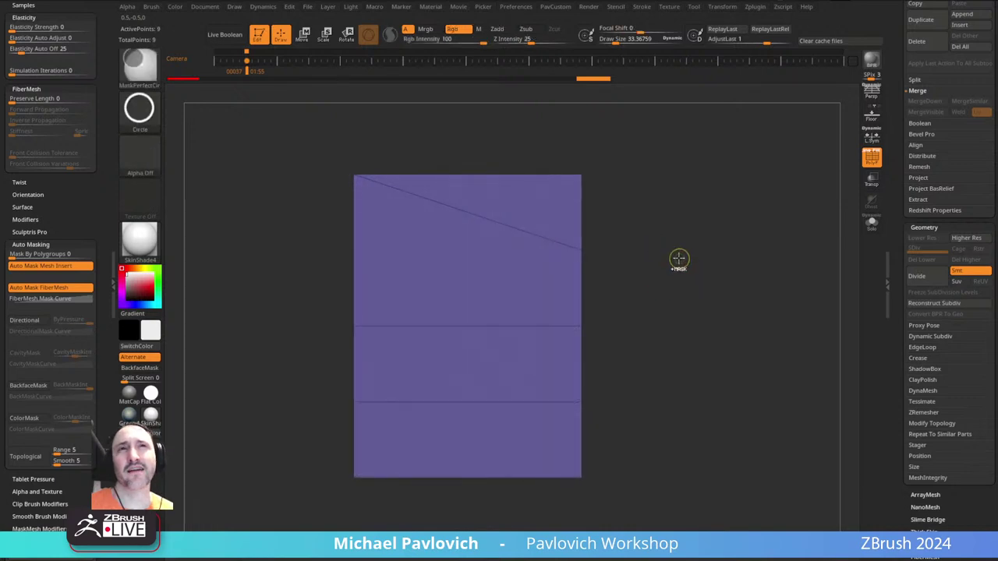
{"action": "key", "text": "ctrl+z"}
{"action": "key", "text": "ctrl+z"}
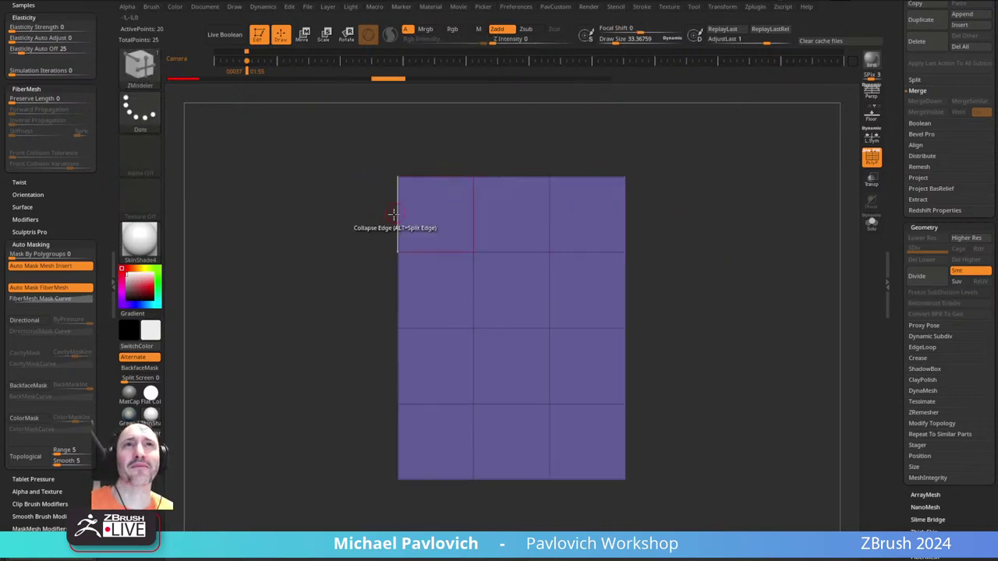
- Collapse the top and bottom edges of the full grid's left border into its two corner points
{"action": "left_click", "coordinate": [394, 214]}
{"action": "left_click", "coordinate": [396, 418]}
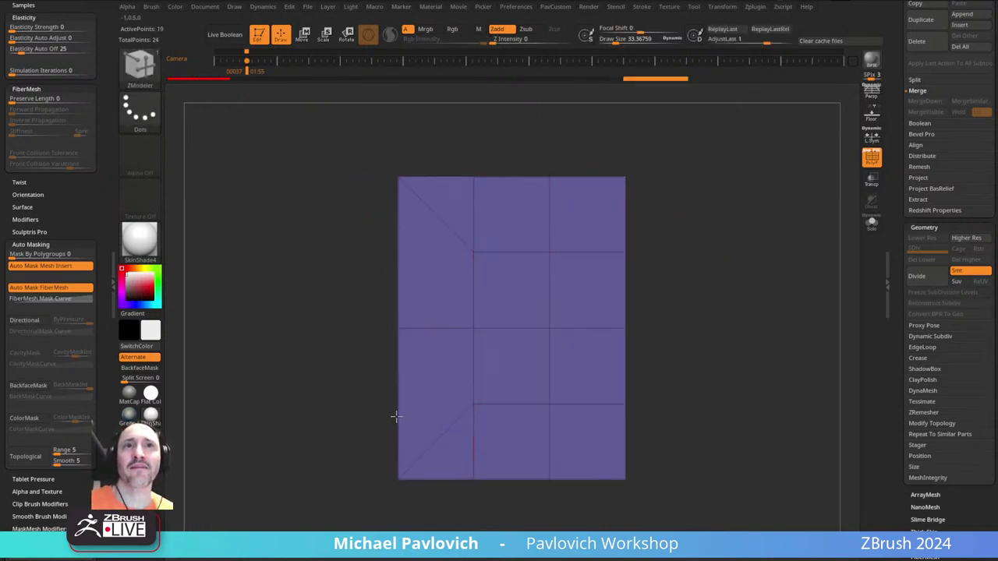
{"action": "left_click", "coordinate": [437, 251]}
{"action": "left_click_drag", "start_coordinate": [690, 309], "coordinate": [691, 278]}
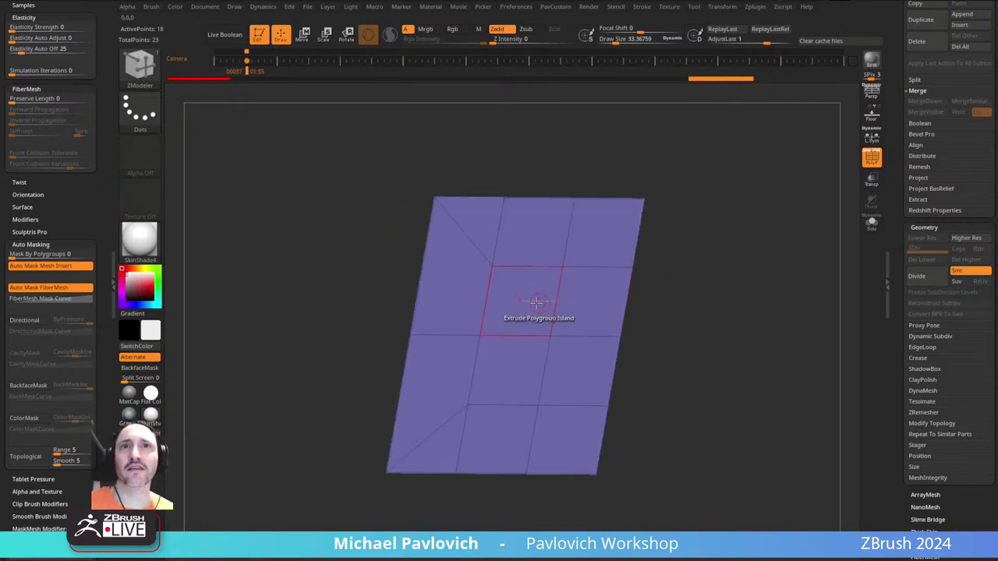
{"action": "key", "text": "space"}
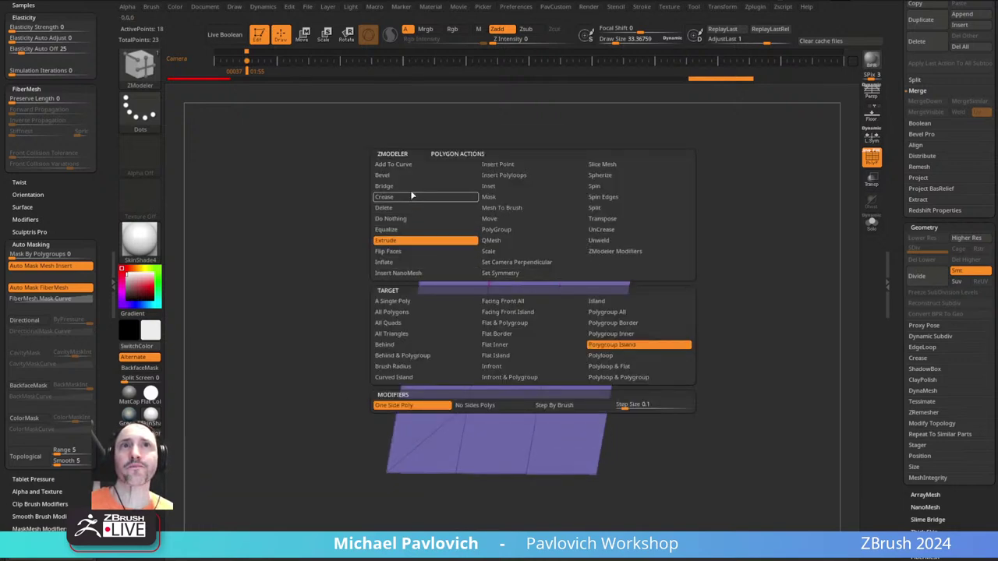
{"action": "left_click_drag", "start_coordinate": [736, 283], "coordinate": [672, 247]}
{"action": "key", "text": "space"}
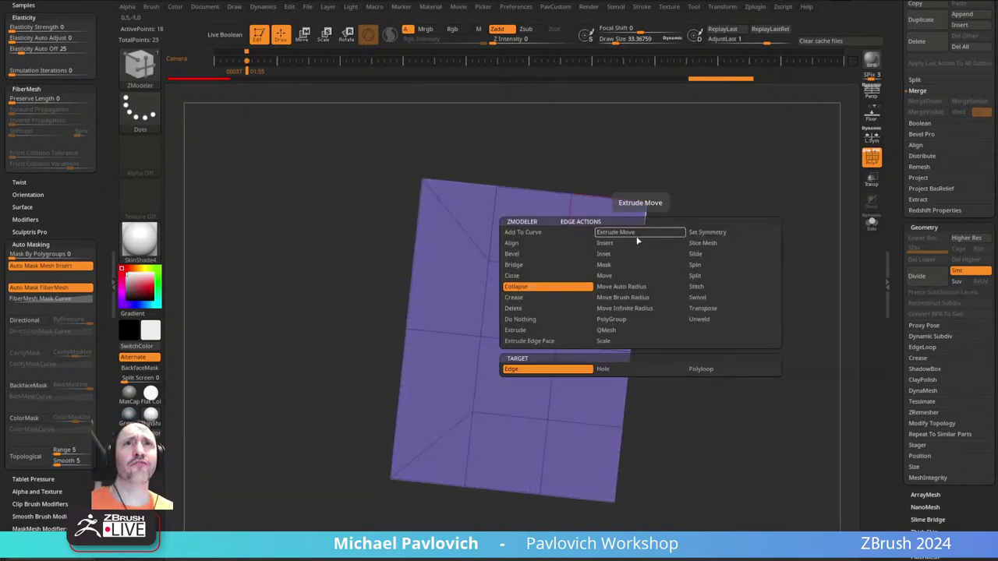
{"action": "left_click_drag", "start_coordinate": [760, 240], "coordinate": [747, 260], "text": "shift"}
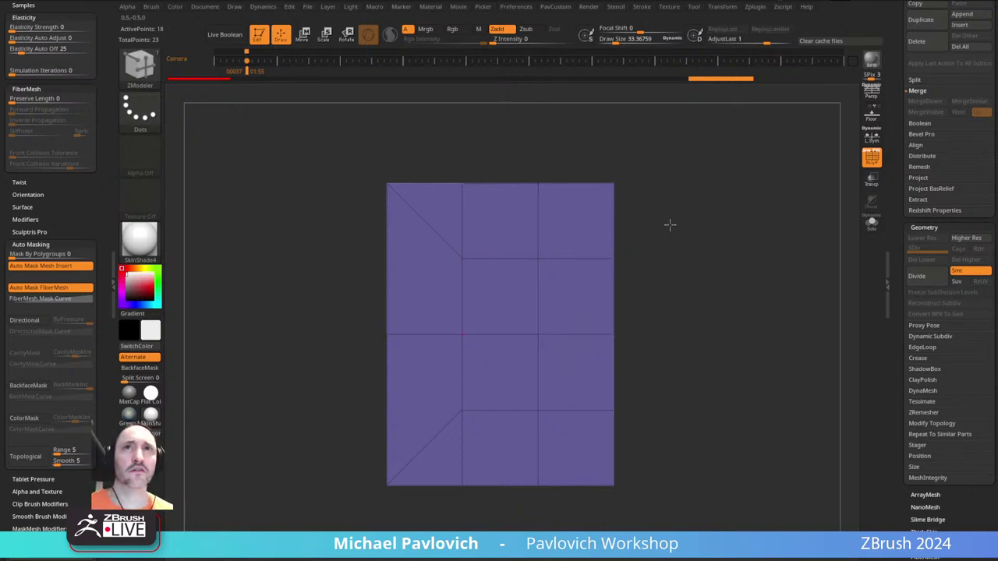
- Set the ZModeler edge action to Extrude, try extruding the plane's right border edge loop outward, and undo the extrusions
{"action": "key", "text": "space"}
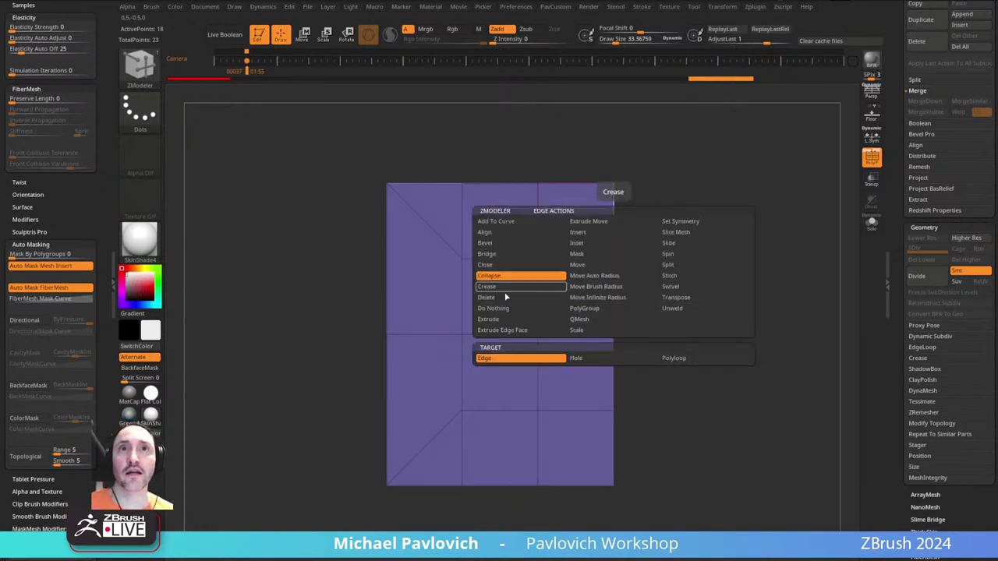
{"action": "left_click", "coordinate": [513, 321]}
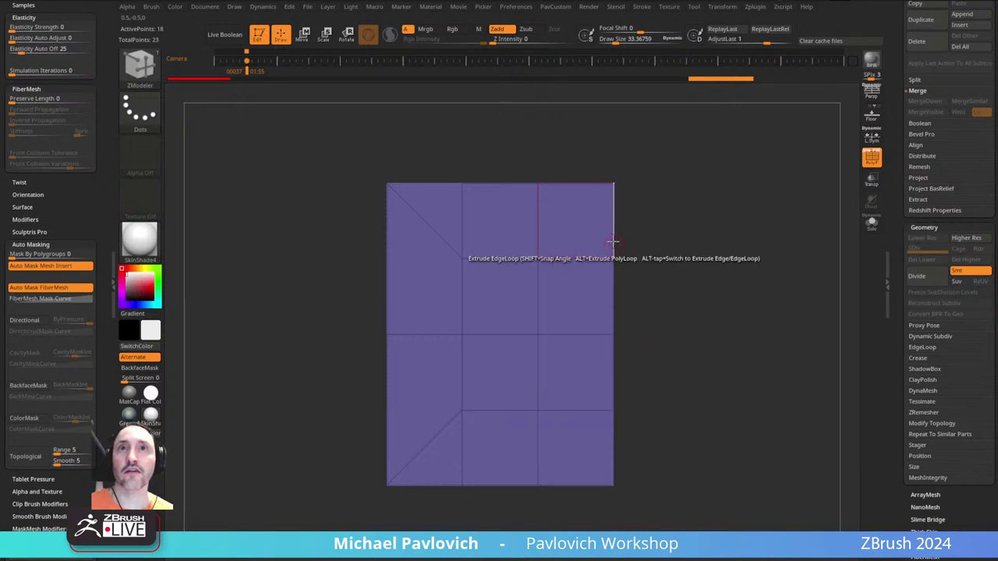
{"action": "key", "text": "space"}
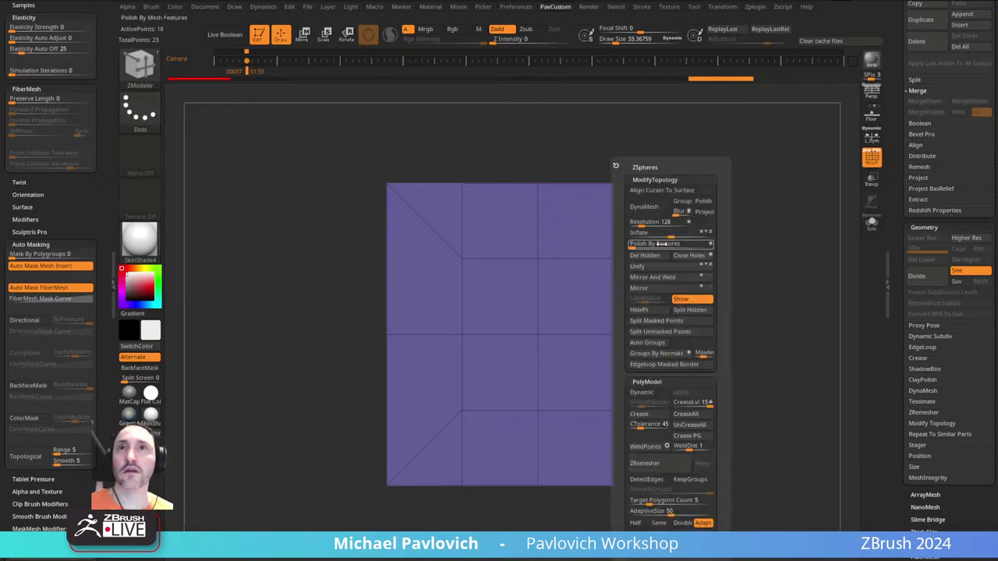
{"action": "left_click", "coordinate": [646, 255]}
{"action": "left_click_drag", "start_coordinate": [675, 243], "coordinate": [663, 217]}
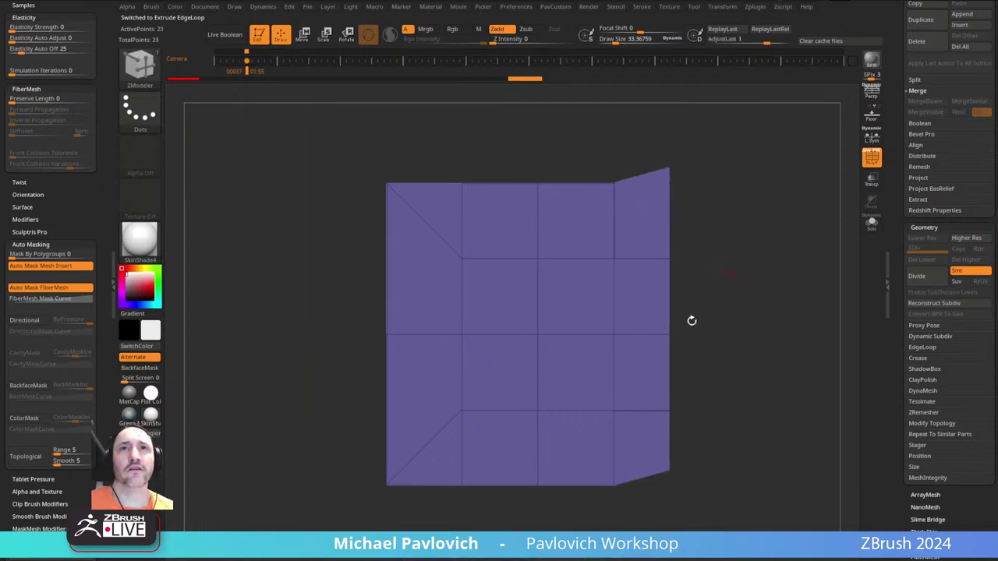
{"action": "key", "text": "ctrl+z"}
{"action": "key", "text": "space"}
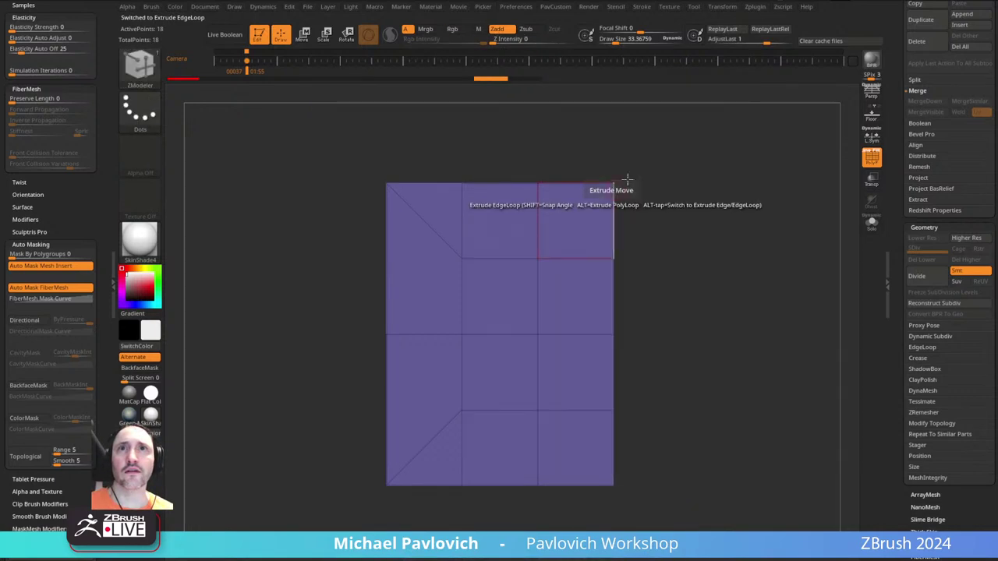
{"action": "left_click_drag", "start_coordinate": [615, 222], "coordinate": [714, 219]}
{"action": "key", "text": "ctrl+z"}
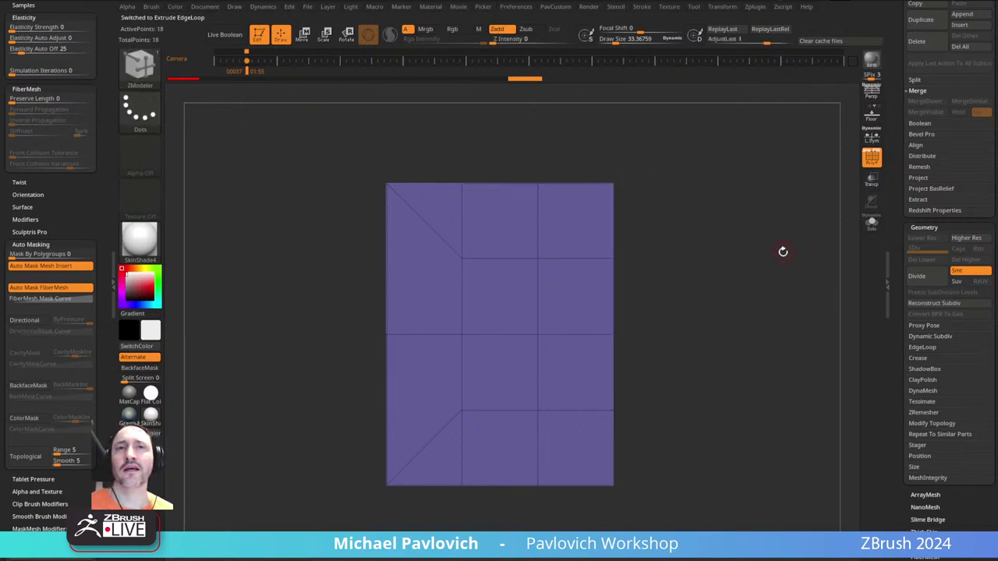
- Extrude the plane's polygroup island to turn the flat plane into a thin solid panel
{"action": "left_click_drag", "start_coordinate": [700, 346], "coordinate": [747, 223]}
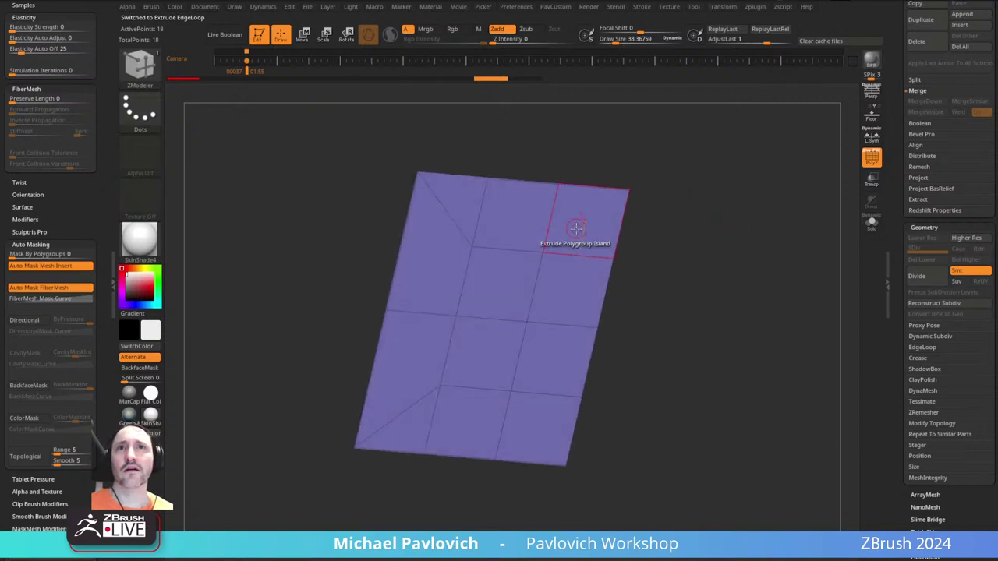
{"action": "key", "text": "space"}
{"action": "left_click_drag", "start_coordinate": [600, 239], "coordinate": [566, 207]}
{"action": "left_click_drag", "start_coordinate": [687, 253], "coordinate": [659, 287]}
{"action": "left_click_drag", "start_coordinate": [680, 228], "coordinate": [707, 276]}
- Mark the two upper side faces on the panel's right side and extrude them outward by about one grid cell
{"action": "left_click_drag", "start_coordinate": [630, 218], "coordinate": [608, 276], "text": "alt"}
{"action": "key", "text": "space"}
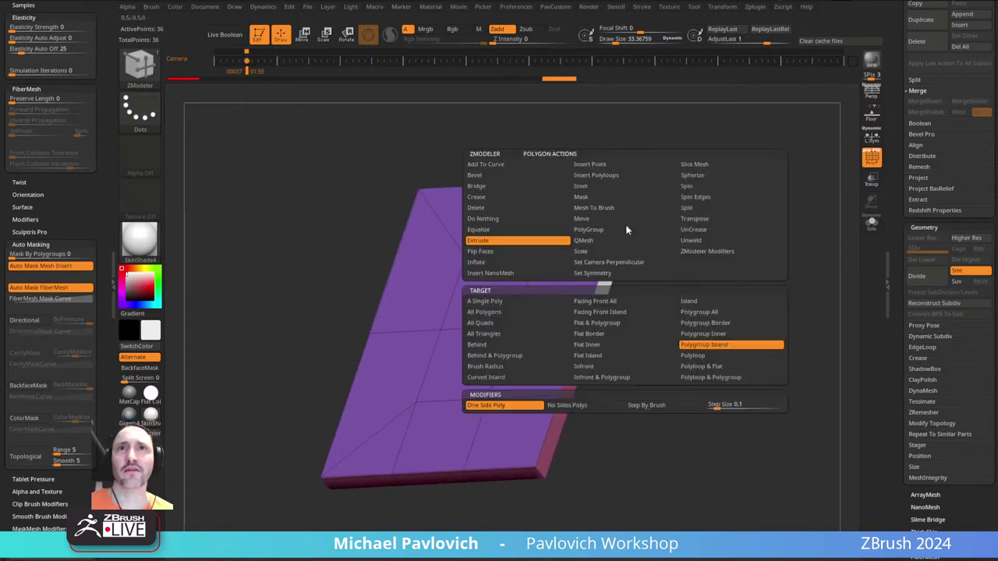
{"action": "left_click_drag", "start_coordinate": [622, 235], "coordinate": [751, 220]}
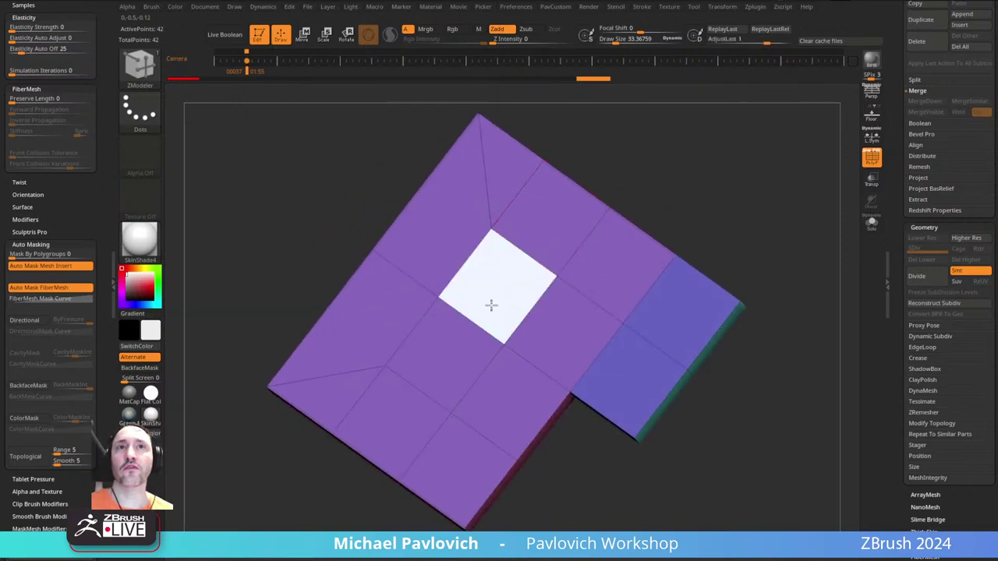
- Mark the two inner front faces and push them through the panel with QMesh to cut a rectangular opening
{"action": "left_click_drag", "start_coordinate": [491, 306], "coordinate": [443, 355], "text": "alt"}
{"action": "left_click_drag", "start_coordinate": [736, 194], "coordinate": [732, 148]}
{"action": "key", "text": "space"}
{"action": "left_click", "coordinate": [466, 234]}
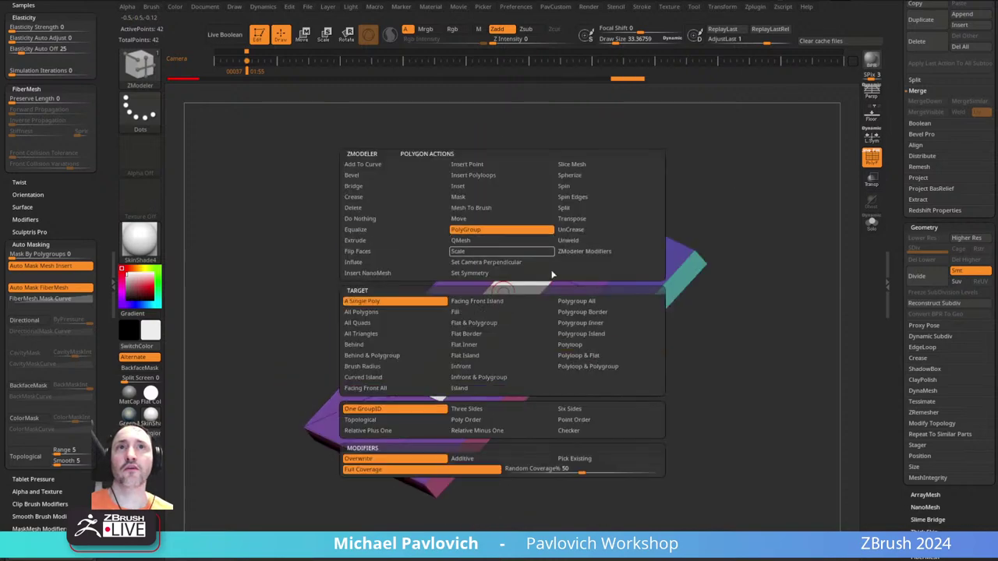
{"action": "left_click", "coordinate": [497, 242]}
{"action": "left_click", "coordinate": [575, 312]}
{"action": "left_click_drag", "start_coordinate": [511, 302], "coordinate": [582, 392]}
{"action": "left_click_drag", "start_coordinate": [714, 335], "coordinate": [761, 214]}
{"action": "left_click_drag", "start_coordinate": [570, 269], "coordinate": [748, 262]}
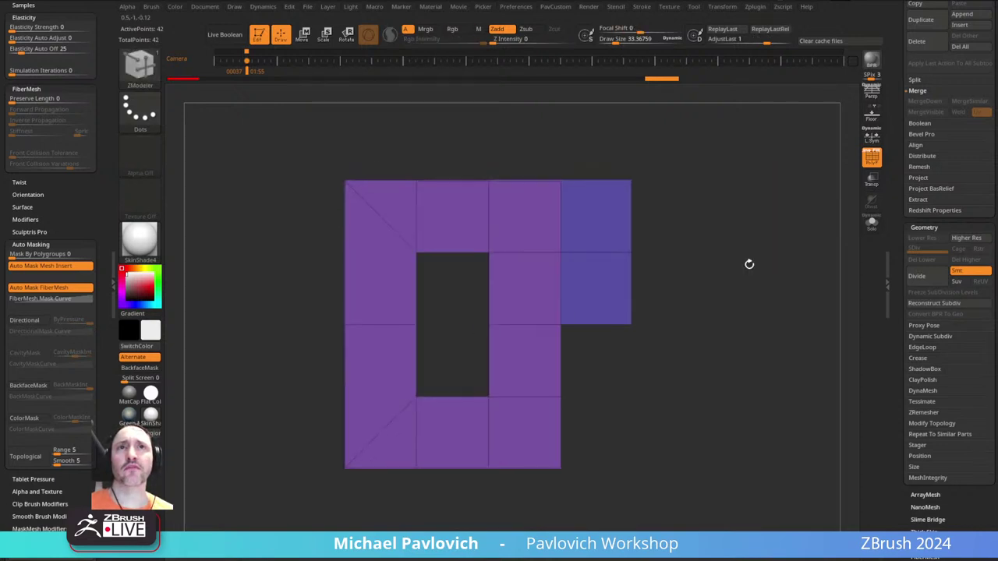
- Extrude the panel's left side faces outward to add another column of polygons
{"action": "left_click_drag", "start_coordinate": [577, 327], "coordinate": [176, 394]}
{"action": "left_click_drag", "start_coordinate": [195, 396], "coordinate": [321, 417]}
{"action": "left_click_drag", "start_coordinate": [788, 315], "coordinate": [792, 343]}
- Assign polygroups with Groups By Normals and isolate the panel's front face polygroup
{"action": "key", "text": "3"}
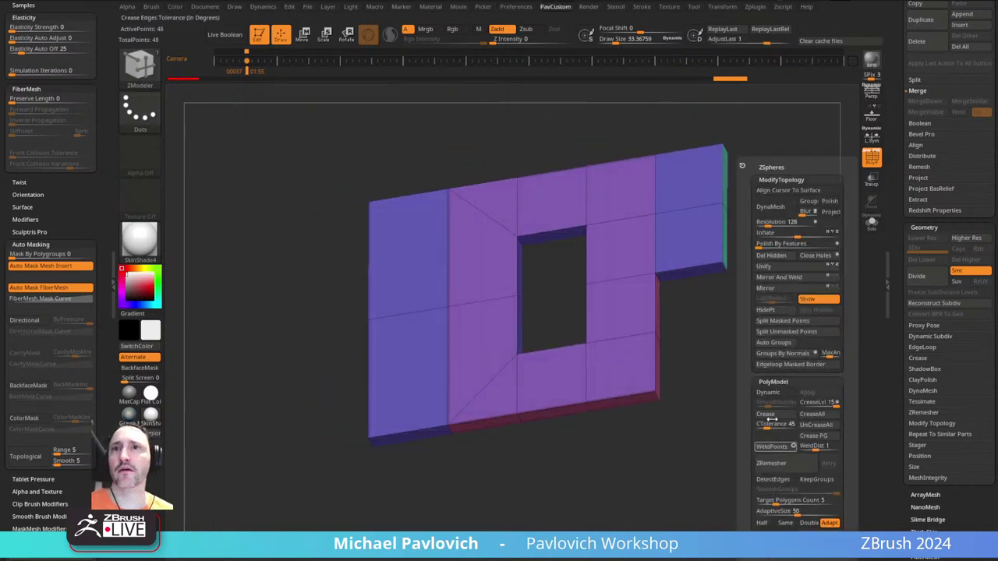
{"action": "left_click", "coordinate": [781, 356]}
{"action": "left_click", "coordinate": [466, 307], "text": "ctrl+shift"}
- Delete the hidden geometry so only the flat front face of the panel is kept
{"action": "key", "text": "3"}
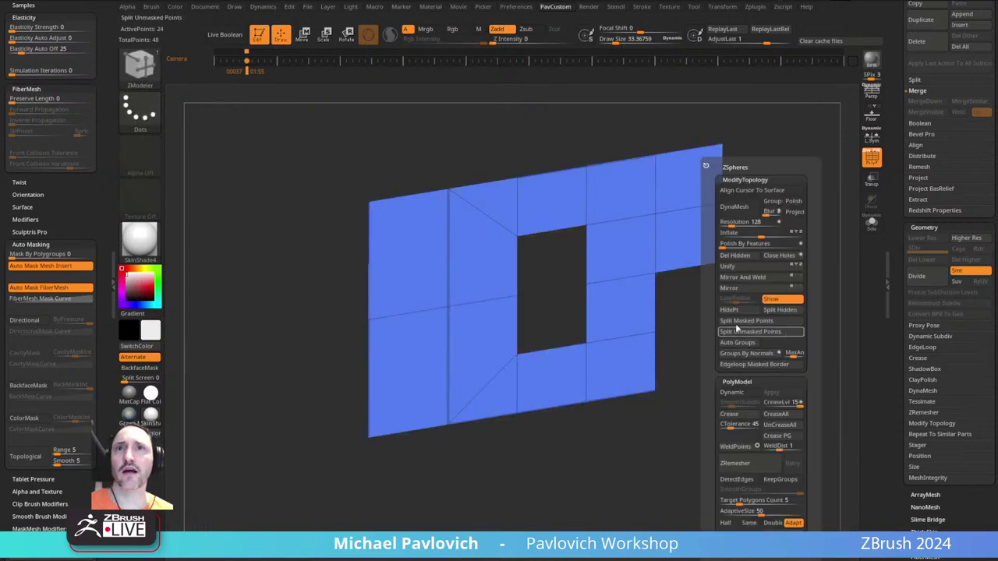
{"action": "left_click", "coordinate": [738, 257]}
{"action": "left_click_drag", "start_coordinate": [760, 321], "coordinate": [766, 343], "text": "shift"}
{"action": "key", "text": "3"}
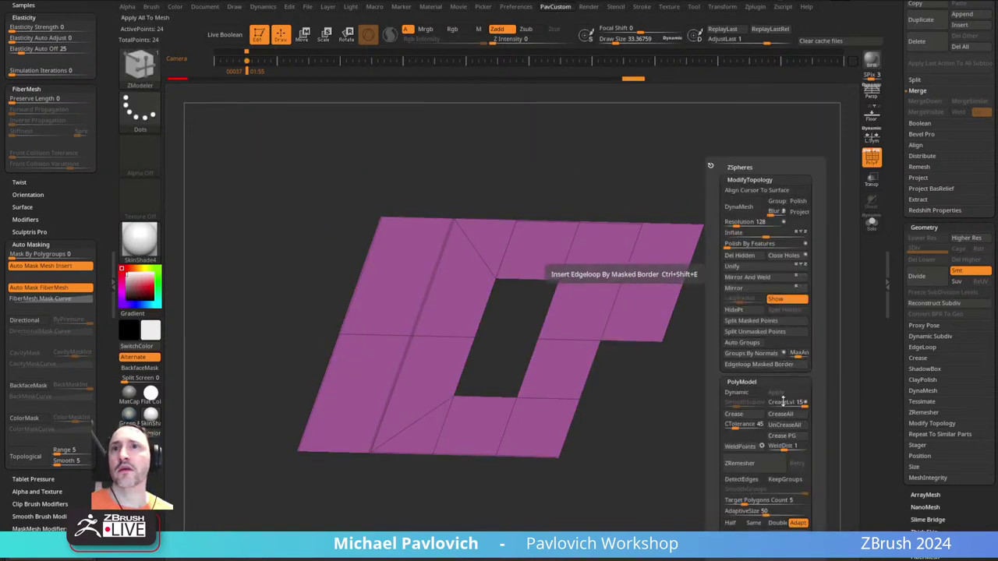
{"action": "left_click_drag", "start_coordinate": [702, 428], "coordinate": [682, 445]}
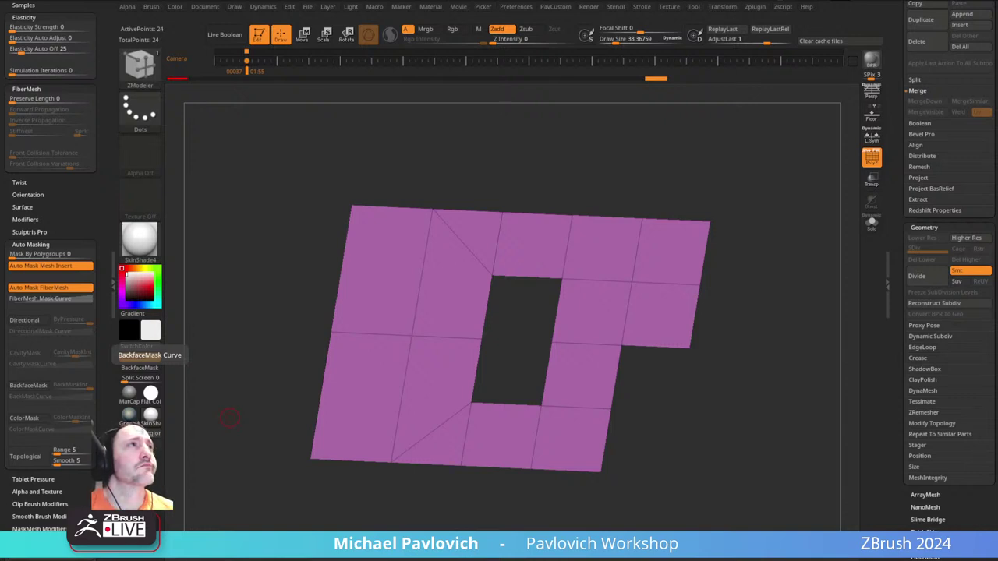
- Switch the active tool to the armored PM3D_Sphere3D character, frame its upper body, and collapse the Transform palette
{"action": "left_click_drag", "start_coordinate": [904, 176], "coordinate": [905, 301]}
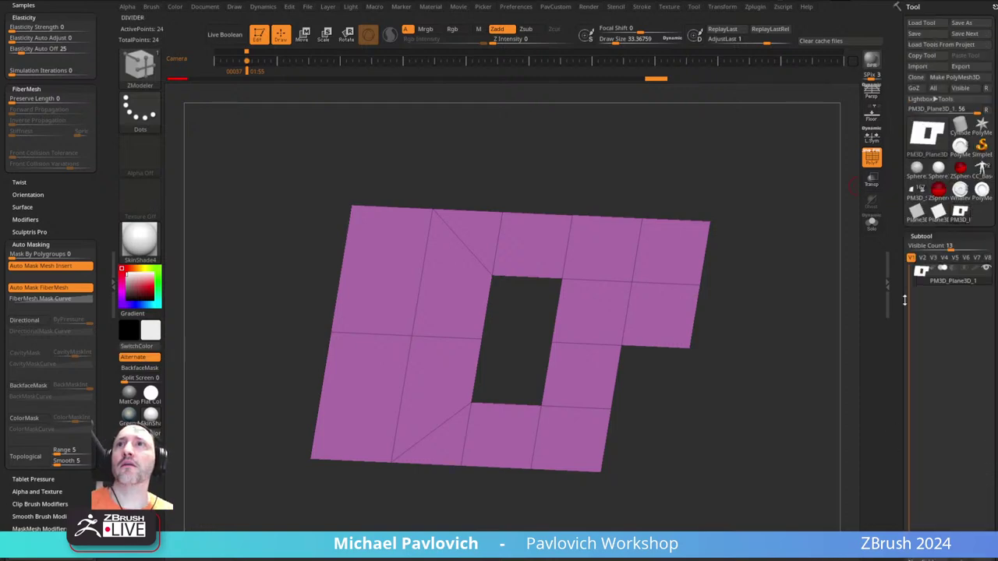
{"action": "left_click", "coordinate": [981, 166]}
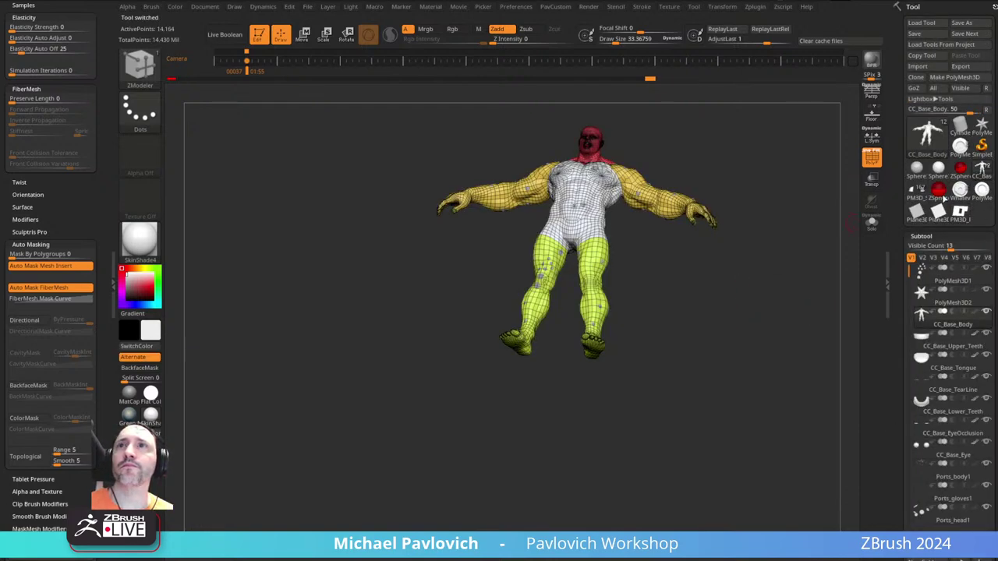
{"action": "left_click", "coordinate": [917, 191]}
{"action": "left_click_drag", "start_coordinate": [748, 301], "coordinate": [834, 203], "text": "shift"}
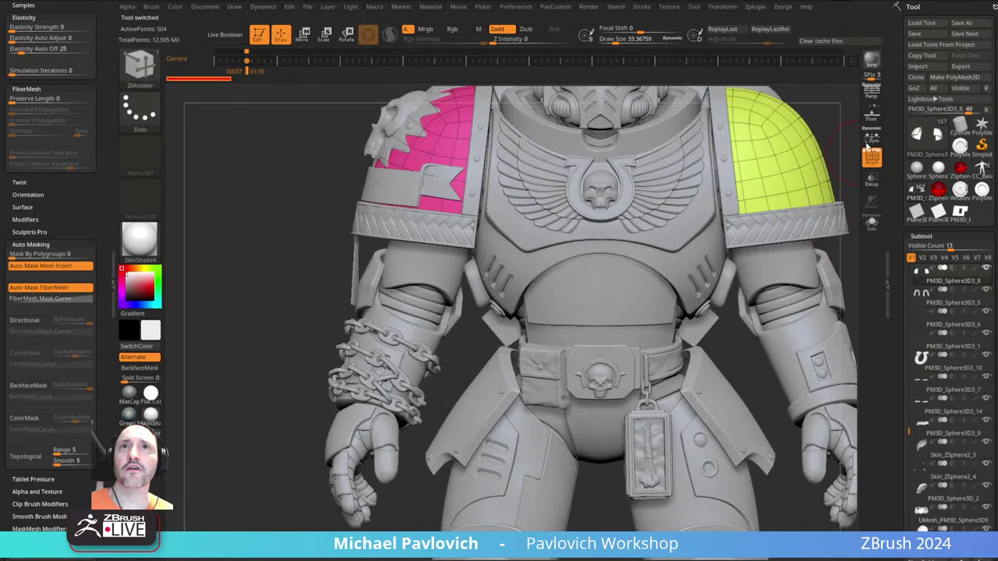
{"action": "right_click_drag", "start_coordinate": [806, 237], "coordinate": [687, 369], "text": "alt"}
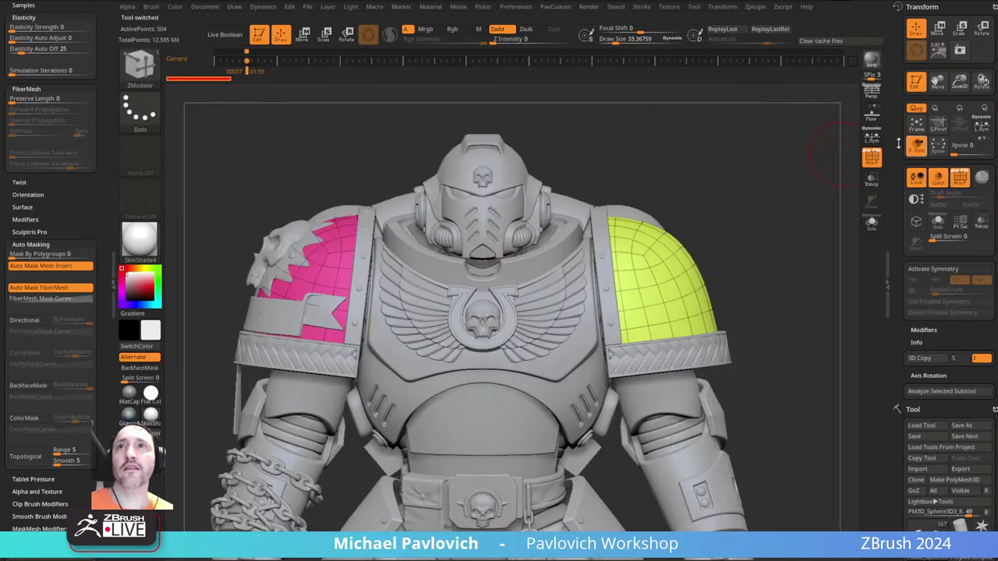
{"action": "left_click", "coordinate": [995, 5]}
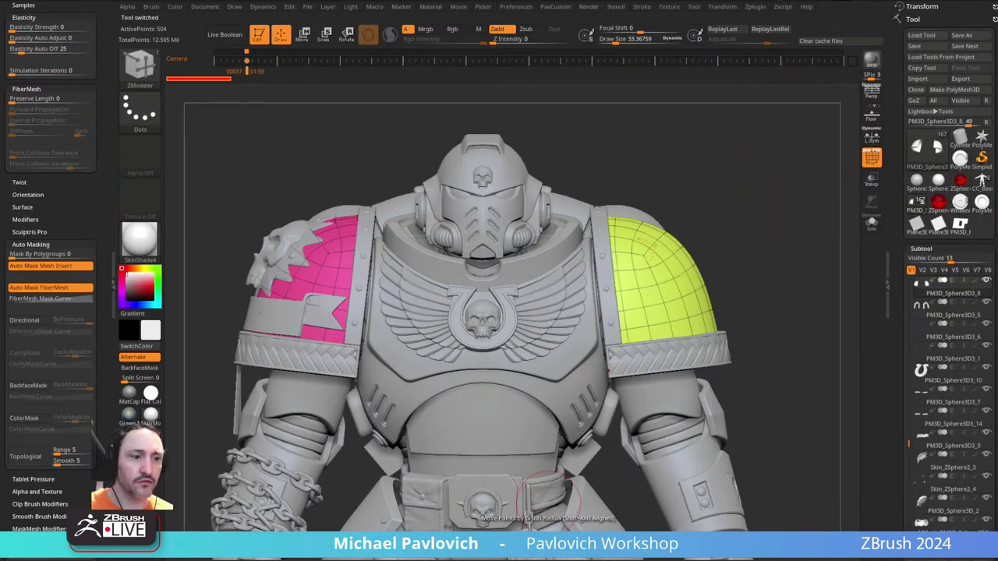
- Show the channel's Warhammer tutorial results in the browser, and return to ZBrush
{"action": "key", "text": "alt+Tab"}
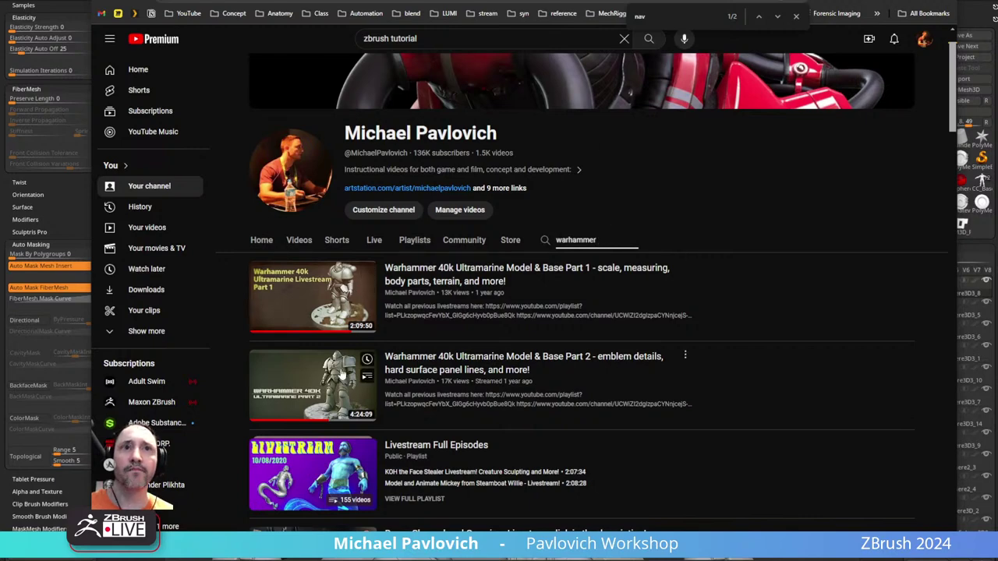
{"action": "key", "text": "alt+Tab"}
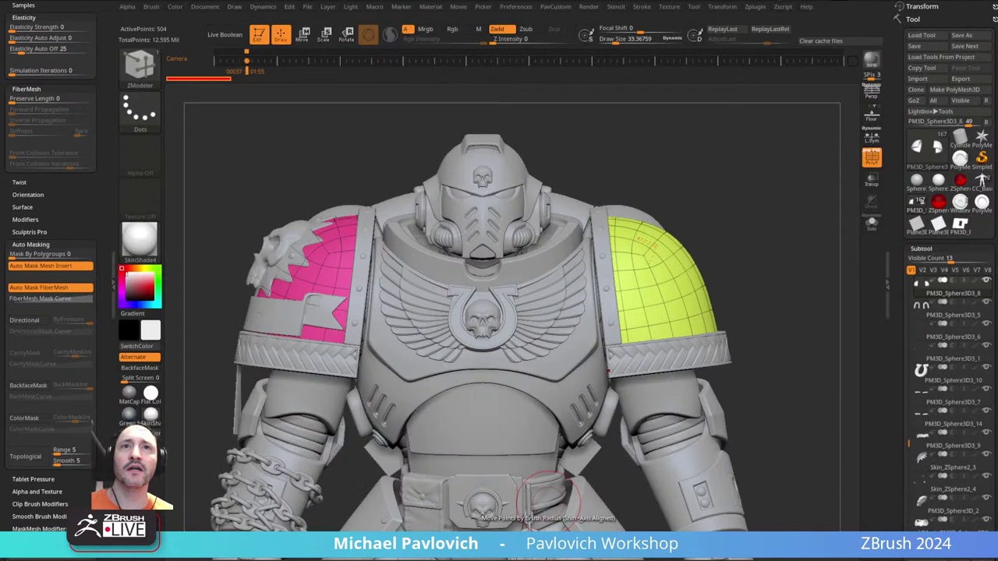
- Switch to the Standard brush and make the character's ribbed elbow joints the active subtool
{"action": "mouse_move", "coordinate": [744, 222]}
{"action": "left_mouse_down"}
{"action": "mouse_move", "coordinate": [776, 215]}
{"action": "mouse_move", "coordinate": [787, 239]}
{"action": "mouse_move", "coordinate": [778, 209]}
{"action": "mouse_move", "coordinate": [813, 278]}
{"action": "mouse_move", "coordinate": [795, 247]}
{"action": "mouse_move", "coordinate": [831, 237]}
{"action": "left_mouse_up"}
{"action": "key", "text": "b"}
{"action": "key", "text": "s"}
{"action": "key", "text": "t"}
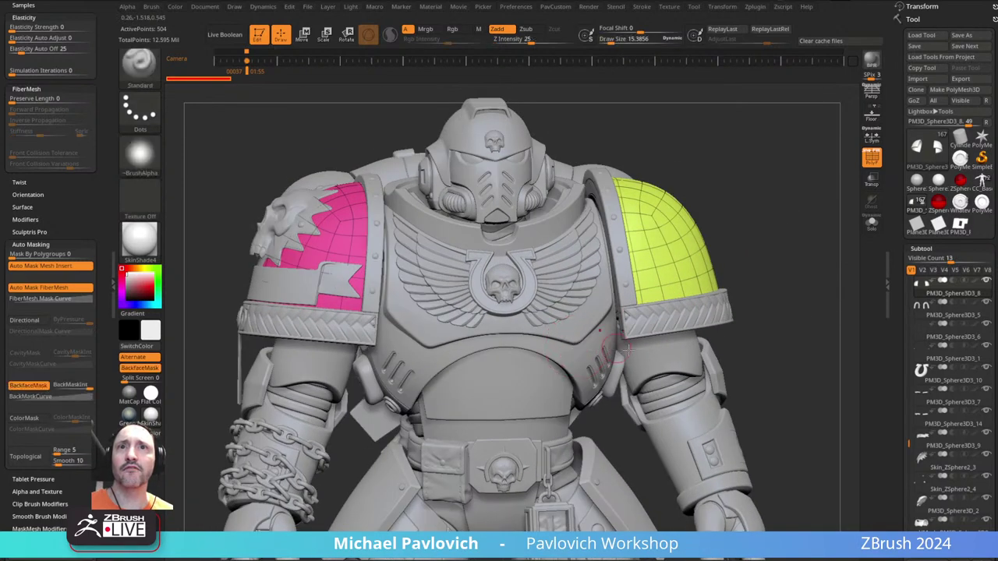
{"action": "left_click_drag", "start_coordinate": [794, 306], "coordinate": [896, 46]}
{"action": "left_click_drag", "start_coordinate": [814, 299], "coordinate": [797, 299]}
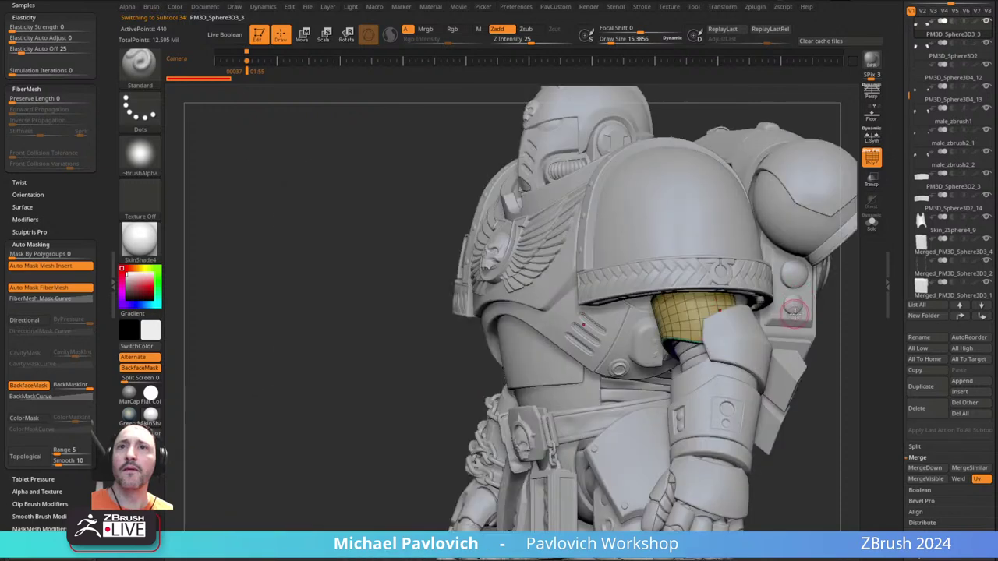
{"action": "left_click_drag", "start_coordinate": [863, 339], "coordinate": [683, 342]}
{"action": "left_click", "coordinate": [677, 351], "text": "alt"}
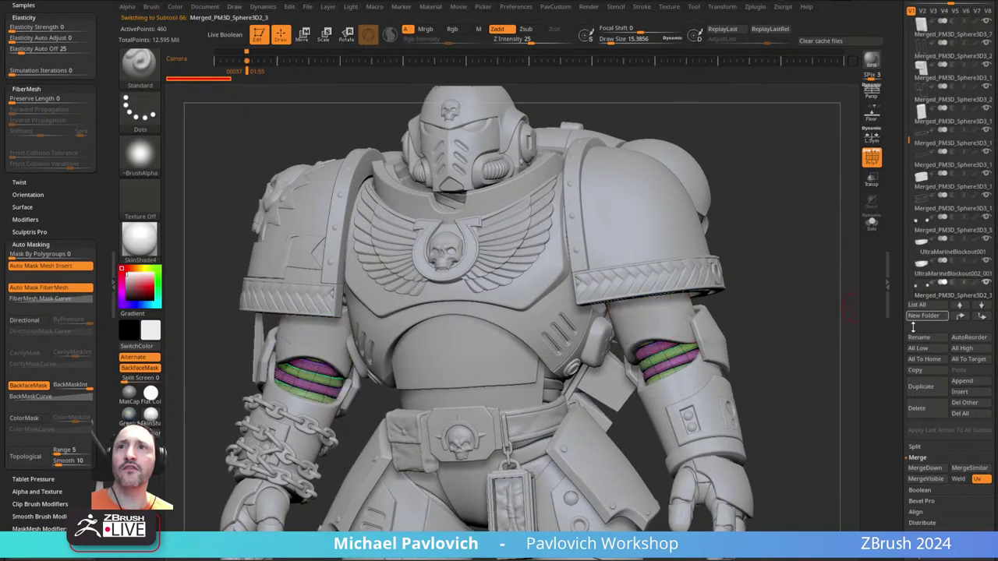
- Duplicate the ribbed elbow subtool and load the copy as a standalone tool
{"action": "left_click", "coordinate": [925, 388]}
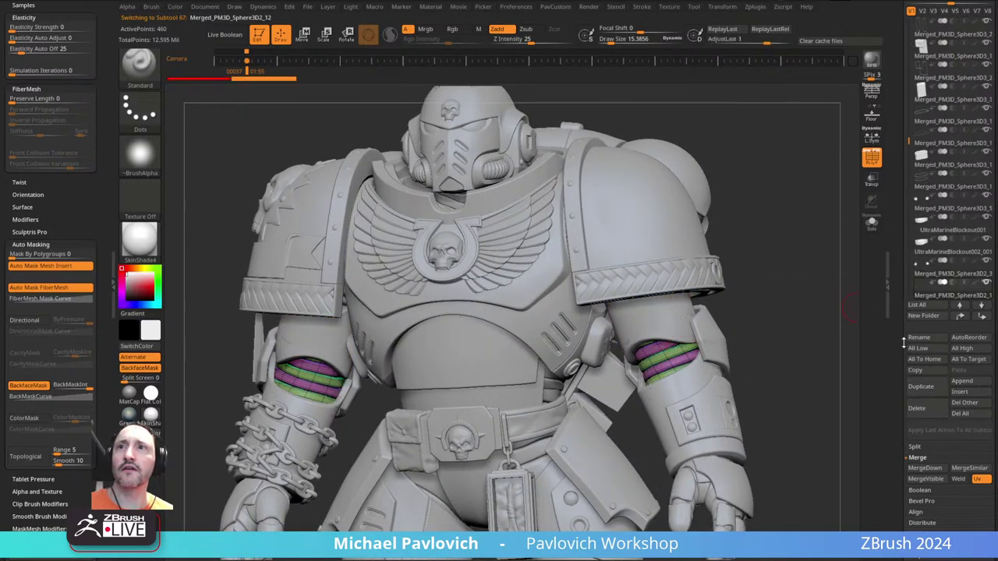
{"action": "scroll", "coordinate": [896, 337], "scroll_direction": "up", "scroll_amount": 5}
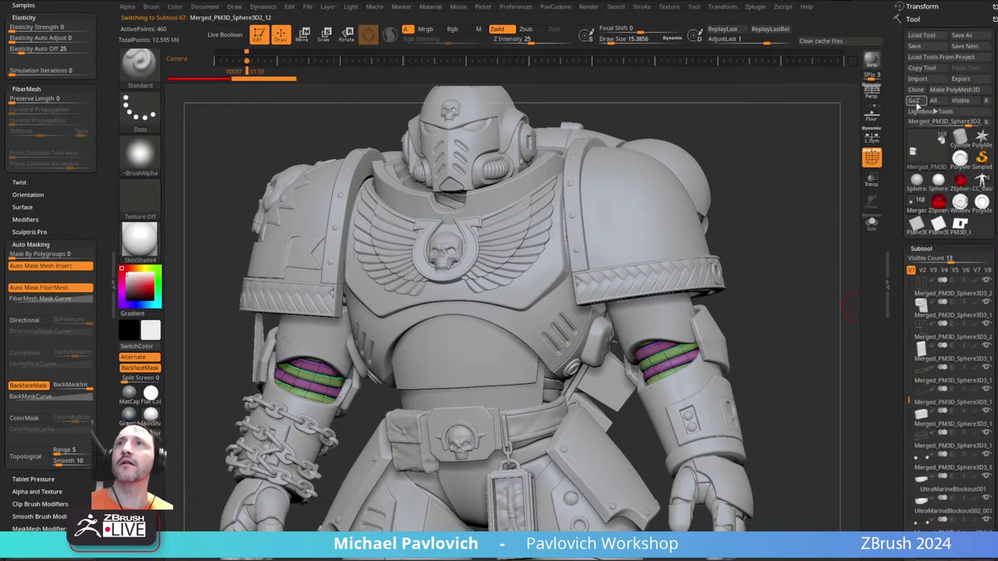
{"action": "left_click", "coordinate": [917, 204]}
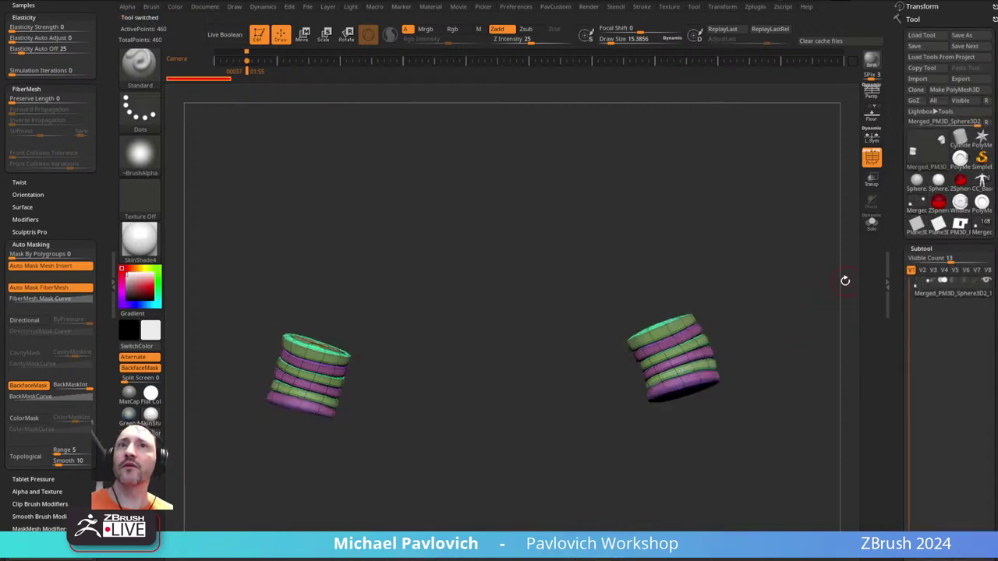
- Turn off the polyframe, apply dynamic subdivision to the elbow joints, and convert them with DynaMesh
{"action": "left_click_drag", "start_coordinate": [797, 292], "coordinate": [761, 273]}
{"action": "left_click", "coordinate": [877, 159]}
{"action": "key", "text": "3"}
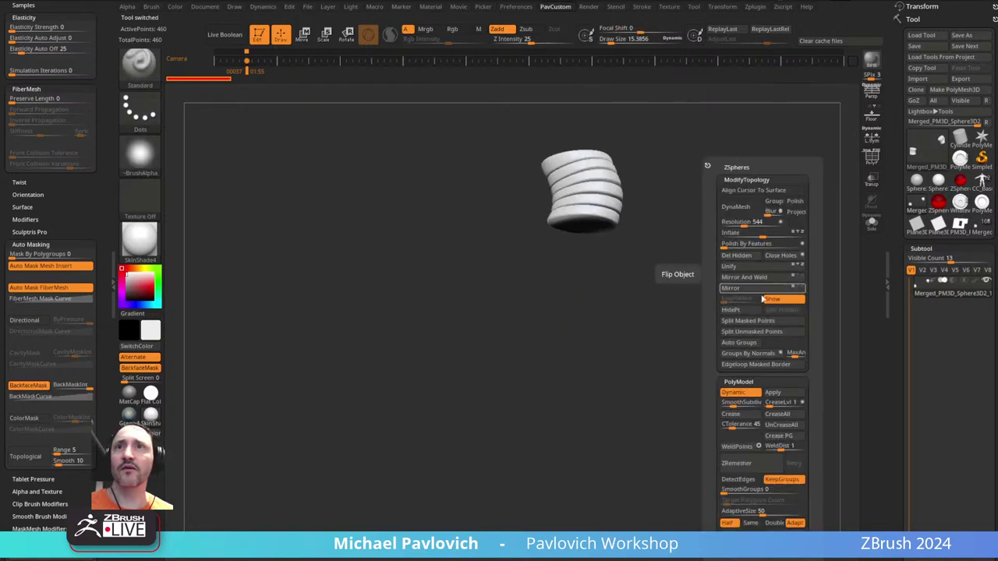
{"action": "left_click", "coordinate": [778, 394]}
{"action": "left_click", "coordinate": [735, 207]}
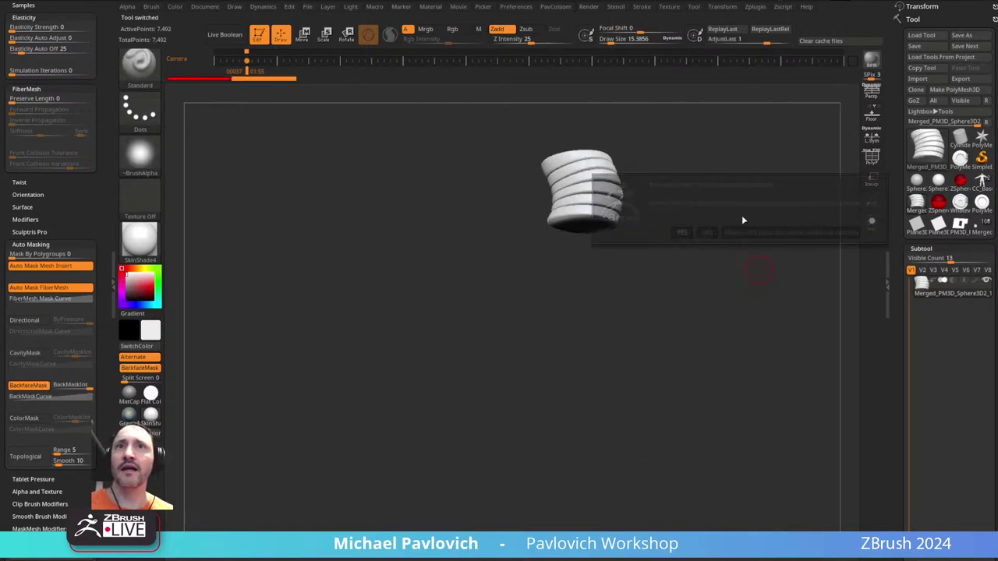
{"action": "left_click", "coordinate": [723, 231]}
{"action": "left_click_drag", "start_coordinate": [702, 288], "coordinate": [713, 270]}
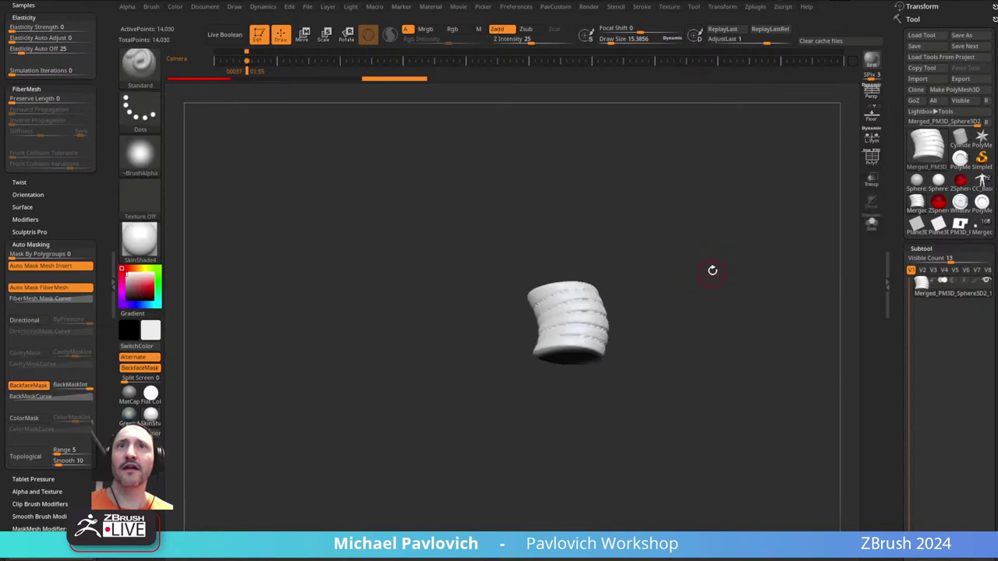
- Smooth out the elbow ribs with repeated Polish By Features, and display the polyframe
{"action": "key", "text": "space"}
{"action": "left_click", "coordinate": [726, 245]}
{"action": "left_click", "coordinate": [726, 245]}
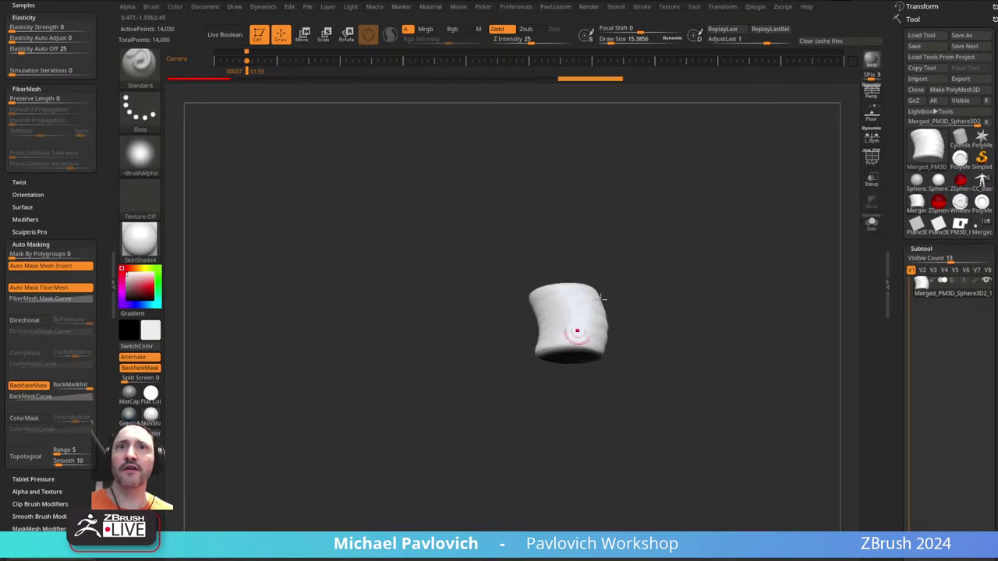
{"action": "right_click_drag", "start_coordinate": [577, 332], "coordinate": [769, 290]}
{"action": "left_click", "coordinate": [875, 162]}
{"action": "left_click_drag", "start_coordinate": [768, 291], "coordinate": [528, 334]}
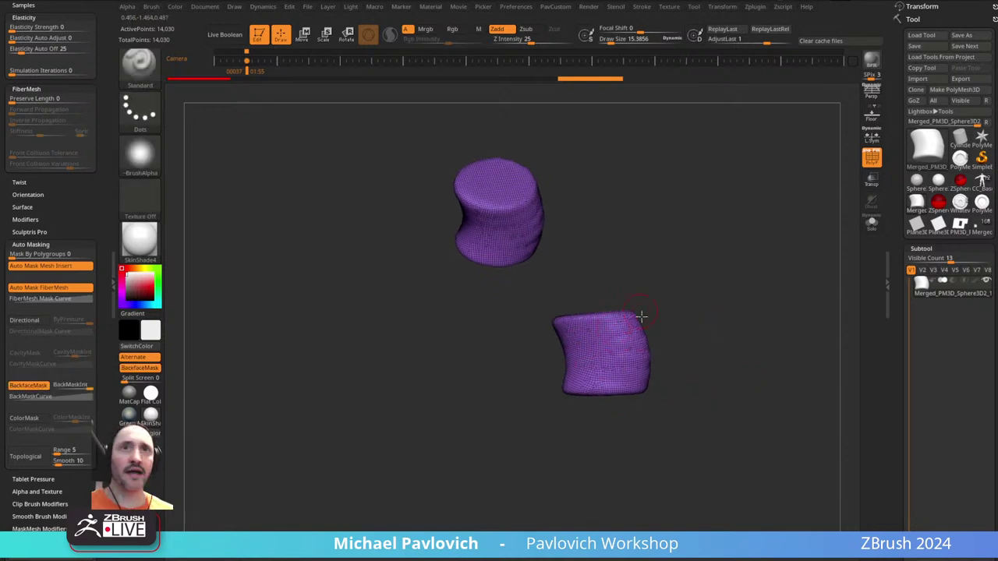
- Hide one of the two elbow pieces and delete the hidden geometry
{"action": "left_click_drag", "start_coordinate": [679, 294], "coordinate": [630, 356], "text": "ctrl+shift"}
{"action": "key", "text": "ctrl+shift+a"}
{"action": "key", "text": "2"}
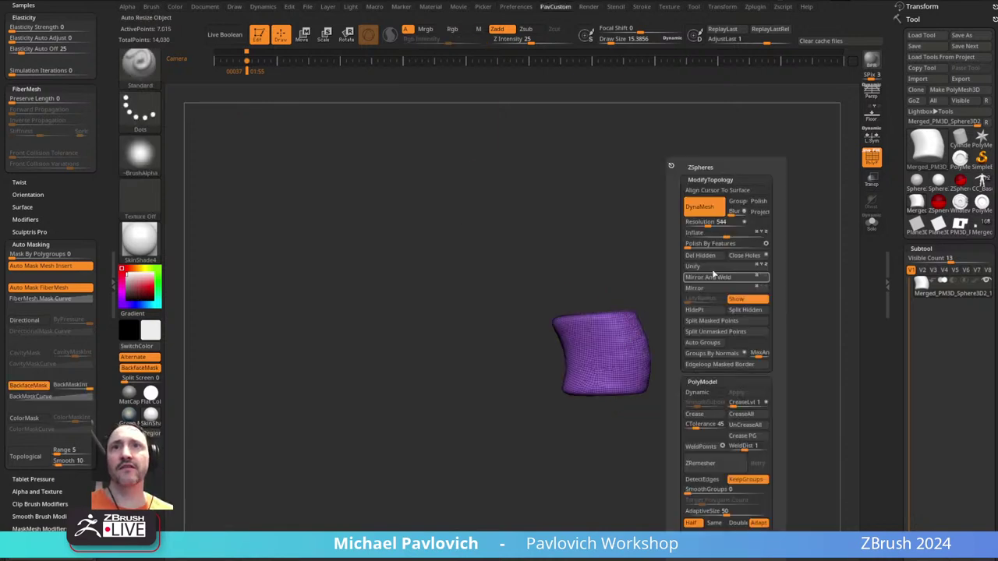
{"action": "left_click", "coordinate": [702, 256]}
- Cut across the elbow near its upper and lower ends with SliceCurve, and isolate the middle band
{"action": "left_click", "coordinate": [144, 70], "text": "ctrl+shift"}
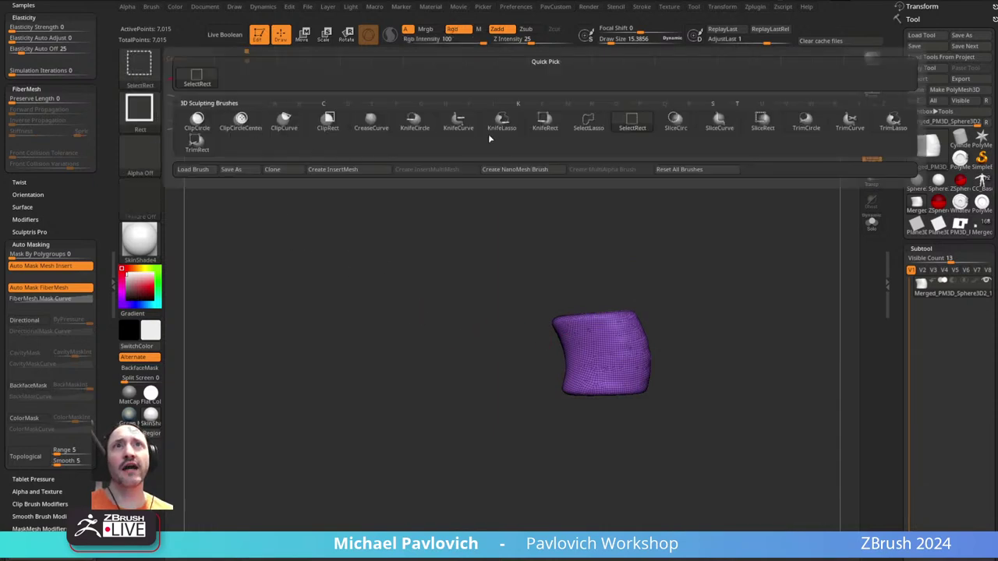
{"action": "left_click", "coordinate": [719, 123]}
{"action": "mouse_move", "coordinate": [753, 289]}
{"action": "left_mouse_down"}
{"action": "mouse_move", "coordinate": [731, 272]}
{"action": "mouse_move", "coordinate": [744, 285]}
{"action": "left_mouse_up"}
{"action": "left_click_drag", "start_coordinate": [451, 326], "coordinate": [775, 298], "text": "ctrl+shift"}
{"action": "mouse_move", "coordinate": [725, 373]}
{"action": "left_mouse_down", "text": "ctrl+shift"}
{"action": "mouse_move", "coordinate": [430, 392]}
{"action": "mouse_move", "coordinate": [439, 380]}
{"action": "left_mouse_up", "text": "ctrl+shift"}
{"action": "left_click", "coordinate": [586, 337], "text": "ctrl+shift"}
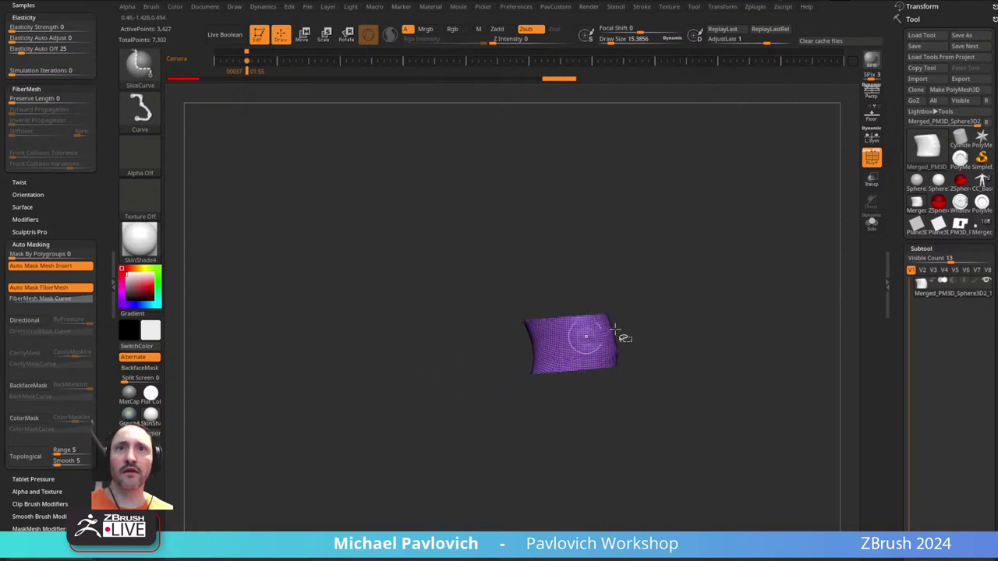
- Slice the band diagonally from top to bottom and isolate the larger outer section
{"action": "left_click_drag", "start_coordinate": [583, 272], "coordinate": [522, 425], "text": "ctrl+shift"}
{"action": "left_click", "coordinate": [544, 361], "text": "ctrl+shift"}
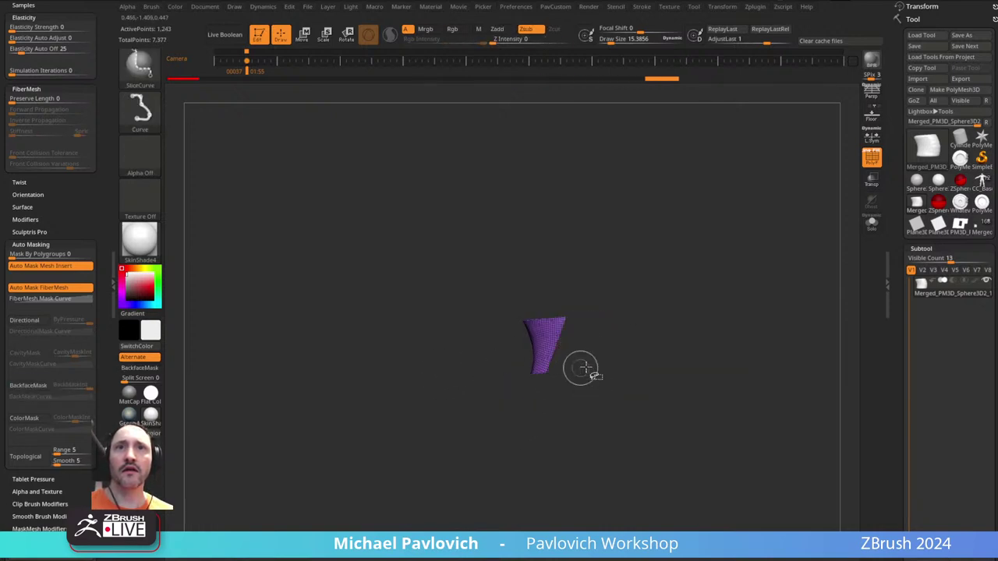
{"action": "left_click", "coordinate": [651, 332], "text": "ctrl+shift"}
{"action": "left_click", "coordinate": [583, 350], "text": "ctrl+shift"}
- Slice off the section's lower front corner diagonally, isolate the remaining pointed panel, and delete the hidden geometry
{"action": "left_click_drag", "start_coordinate": [630, 428], "coordinate": [509, 321], "text": "ctrl+shift"}
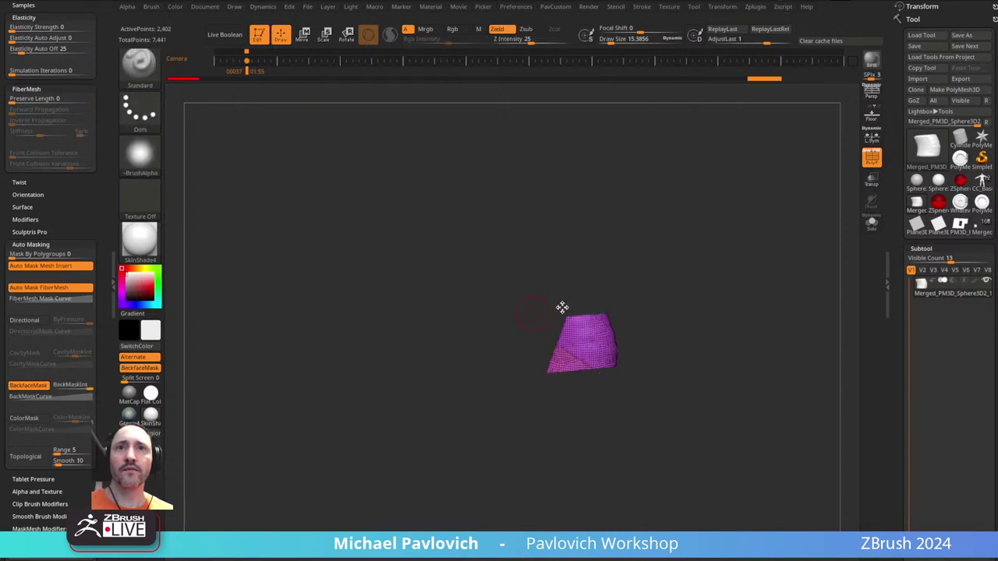
{"action": "left_click", "coordinate": [702, 276], "text": "ctrl+shift"}
{"action": "left_click", "coordinate": [603, 329], "text": "ctrl+shift"}
{"action": "left_click_drag", "start_coordinate": [734, 276], "coordinate": [766, 313]}
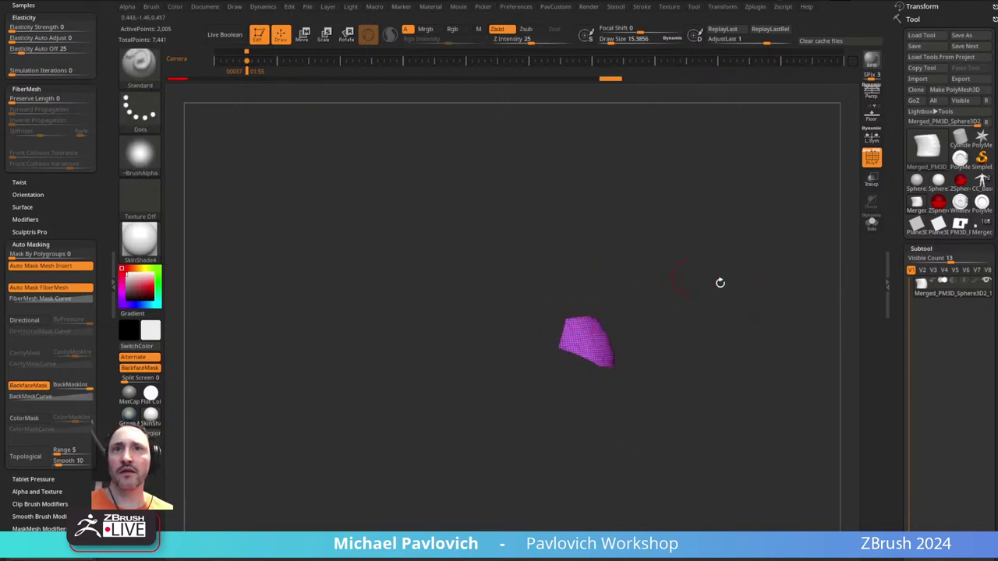
{"action": "left_click_drag", "start_coordinate": [720, 282], "coordinate": [764, 340]}
{"action": "key", "text": "space"}
{"action": "left_click", "coordinate": [743, 257]}
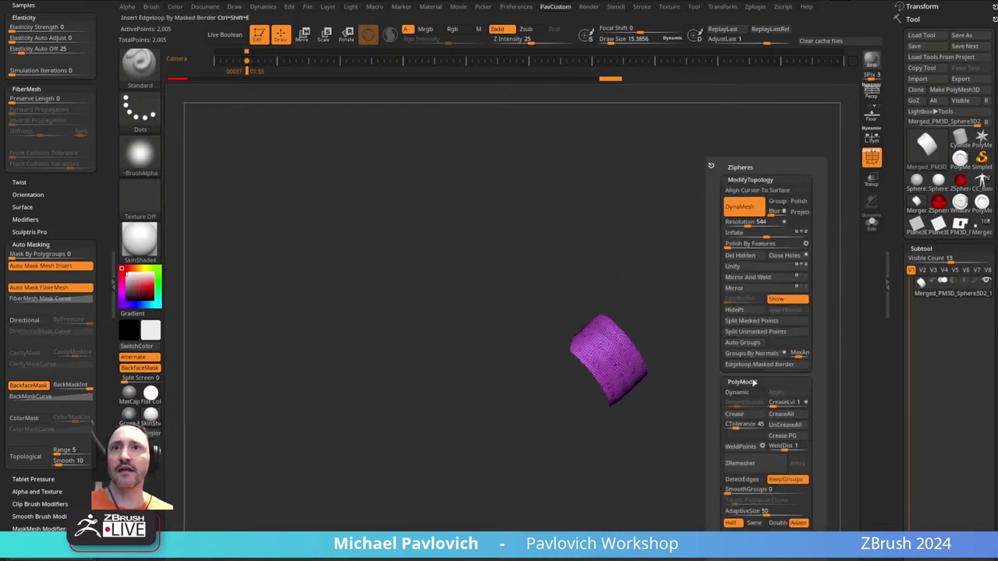
- Reduce the panel with repeated half-density ZRemesher passes, using AdaptiveSize 0 and turning KeepGroups off
{"action": "left_click", "coordinate": [754, 465]}
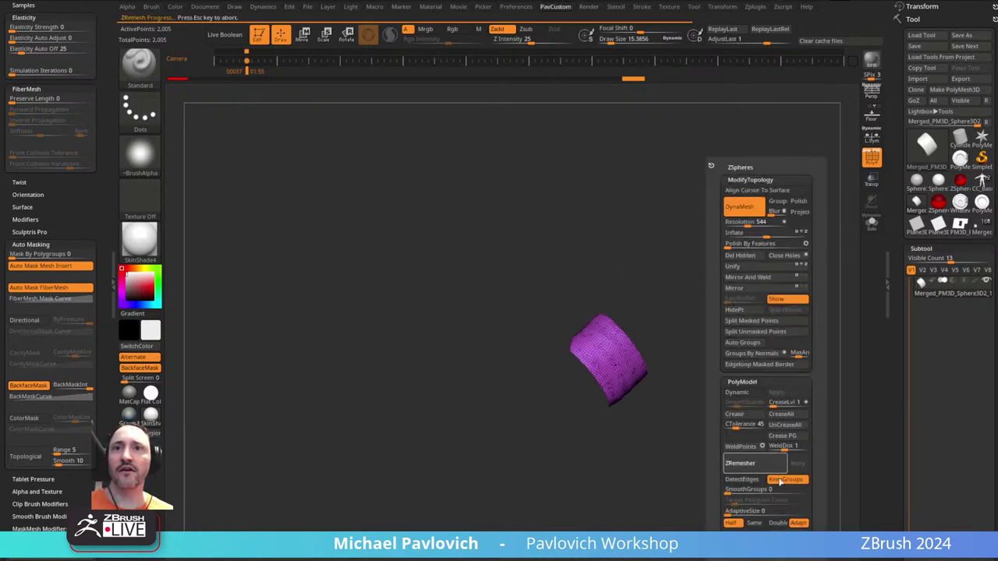
{"action": "left_click", "coordinate": [783, 481]}
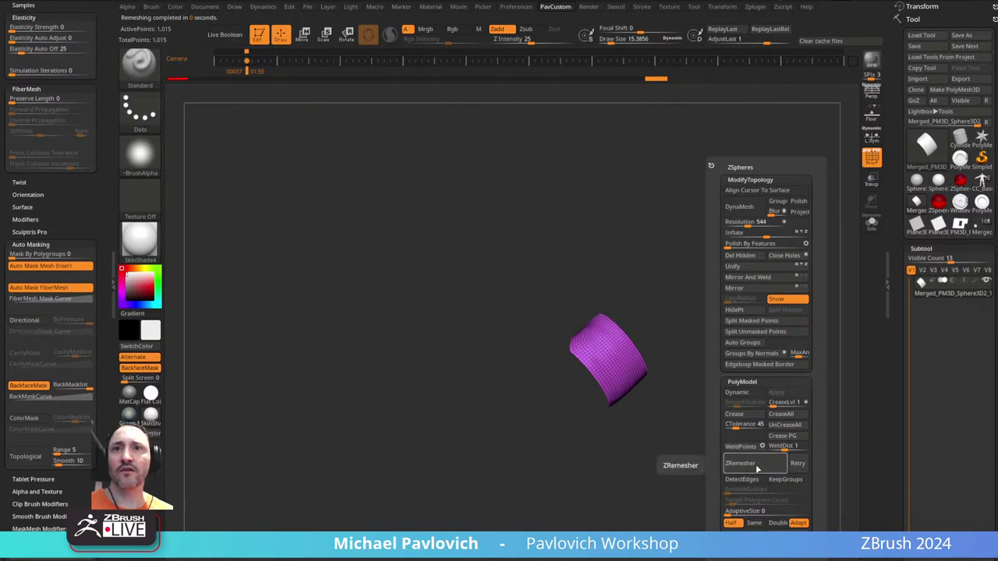
{"action": "left_click", "coordinate": [756, 466]}
{"action": "left_click", "coordinate": [757, 465]}
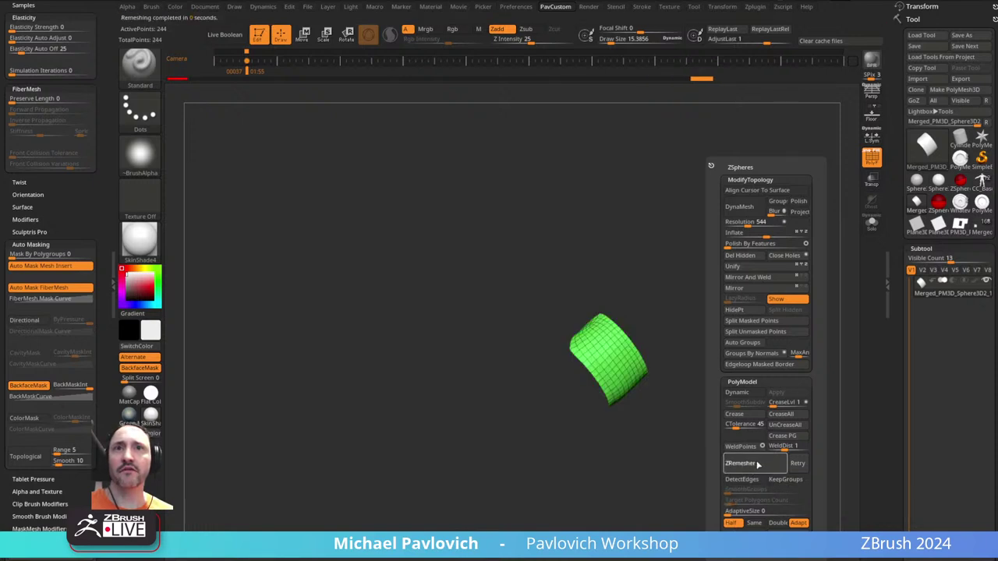
{"action": "left_click", "coordinate": [757, 464]}
- Extrude the panel's polygons with ZModeler to give the curved shell thickness
{"action": "mouse_move", "coordinate": [580, 307]}
{"action": "left_mouse_down"}
{"action": "mouse_move", "coordinate": [735, 395]}
{"action": "mouse_move", "coordinate": [751, 424]}
{"action": "mouse_move", "coordinate": [631, 289]}
{"action": "left_mouse_up"}
{"action": "key", "text": "b"}
{"action": "key", "text": "z"}
{"action": "key", "text": "m"}
{"action": "left_click_drag", "start_coordinate": [584, 325], "coordinate": [610, 313]}
{"action": "left_click_drag", "start_coordinate": [694, 308], "coordinate": [775, 330]}
- Assign the shell's polygroups with Groups By Normals and smooth it with Polish By Features
{"action": "key", "text": "space"}
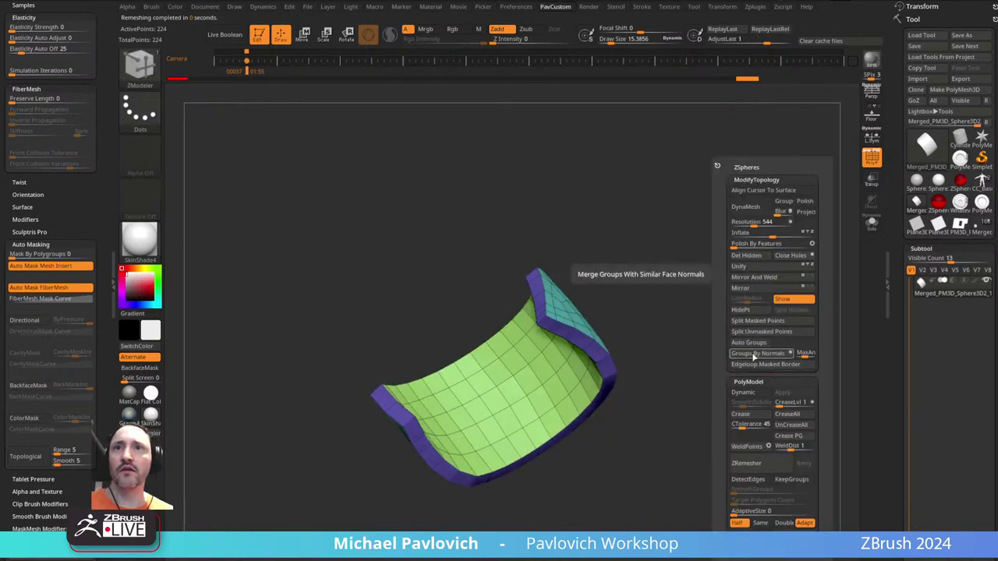
{"action": "left_click", "coordinate": [753, 354]}
{"action": "left_click_drag", "start_coordinate": [619, 401], "coordinate": [688, 287]}
{"action": "key", "text": "space"}
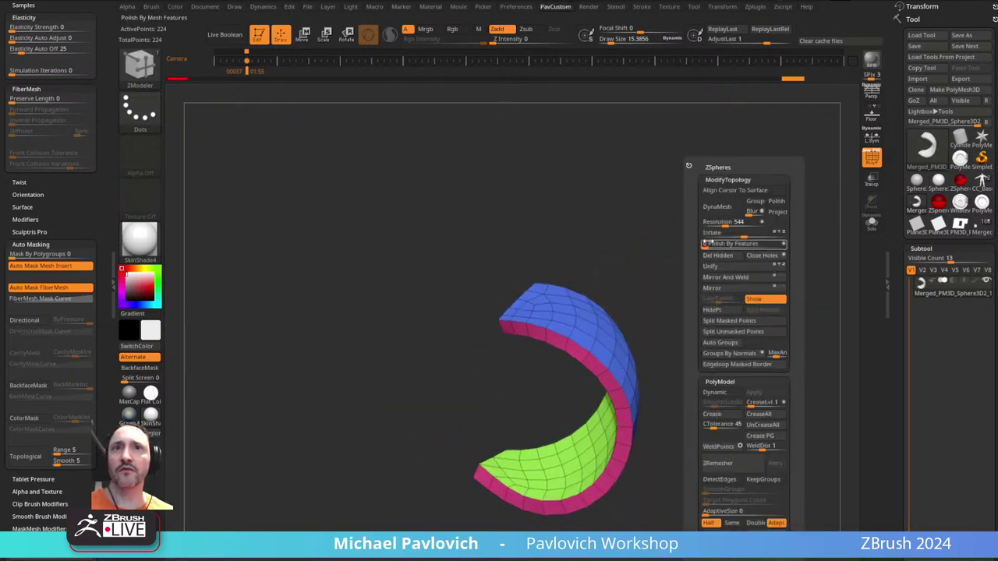
{"action": "mouse_move", "coordinate": [713, 290]}
{"action": "left_mouse_down"}
{"action": "mouse_move", "coordinate": [658, 265]}
{"action": "mouse_move", "coordinate": [695, 276]}
{"action": "mouse_move", "coordinate": [648, 272]}
{"action": "mouse_move", "coordinate": [637, 258]}
{"action": "mouse_move", "coordinate": [750, 287]}
{"action": "mouse_move", "coordinate": [722, 236]}
{"action": "mouse_move", "coordinate": [722, 299]}
{"action": "left_mouse_up"}
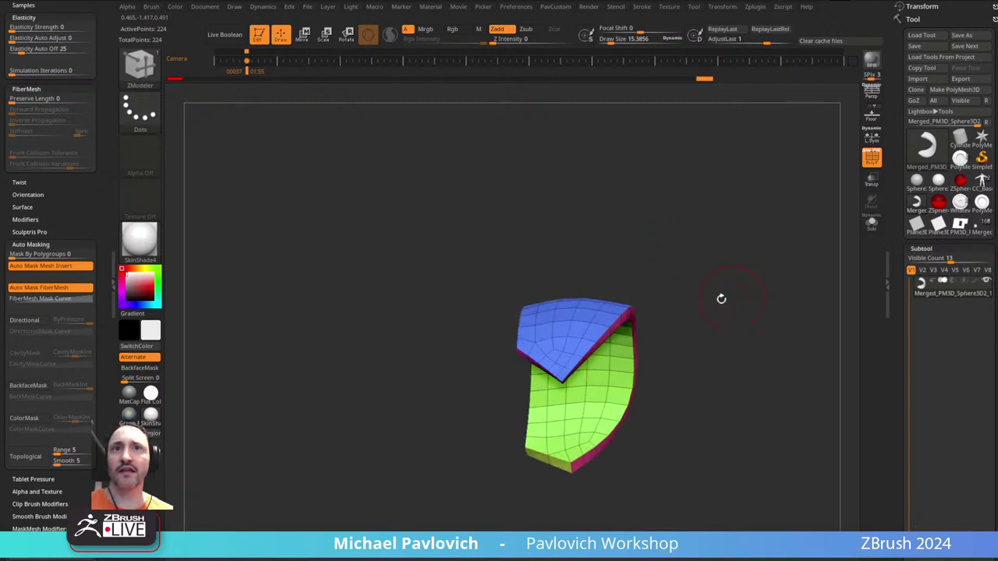
- Remesh the thick shell with ZRemesher at half density and KeepGroups on, comparing the result with the original through undo
{"action": "key", "text": "space"}
{"action": "left_click", "coordinate": [756, 480]}
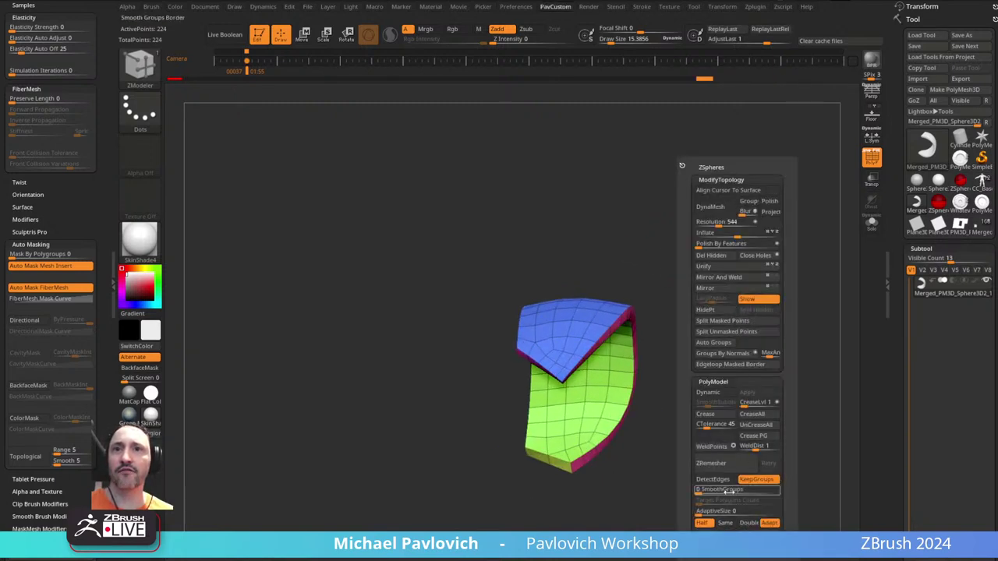
{"action": "left_click", "coordinate": [737, 464]}
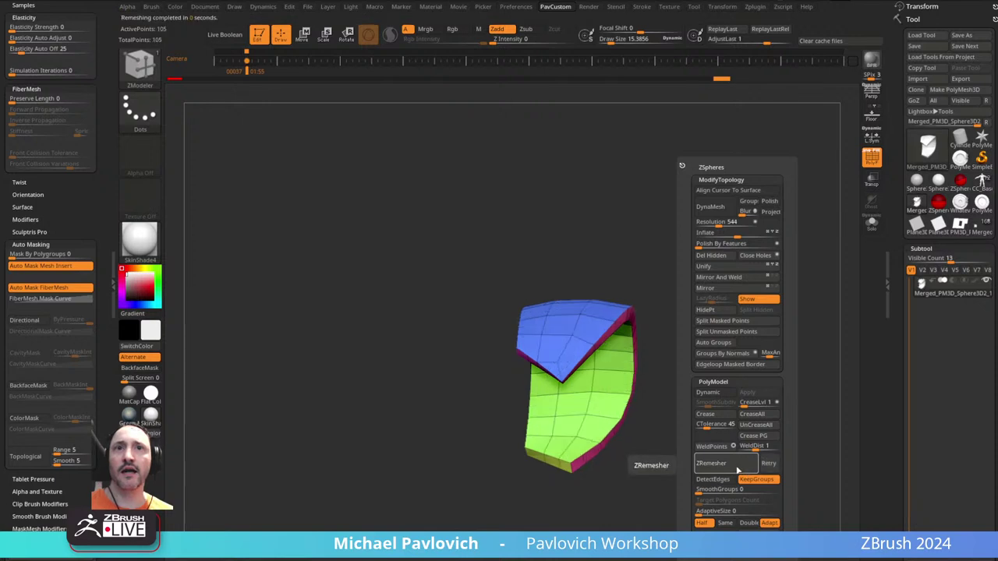
{"action": "key", "text": "ctrl+z"}
{"action": "key", "text": "ctrl+shift+z"}
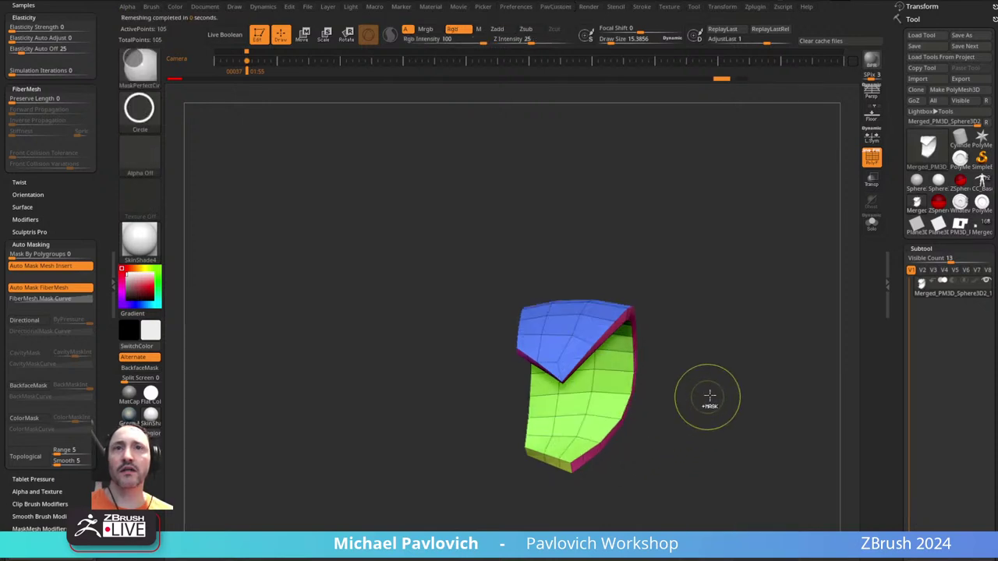
{"action": "key", "text": "ctrl+z"}
{"action": "key", "text": "3"}
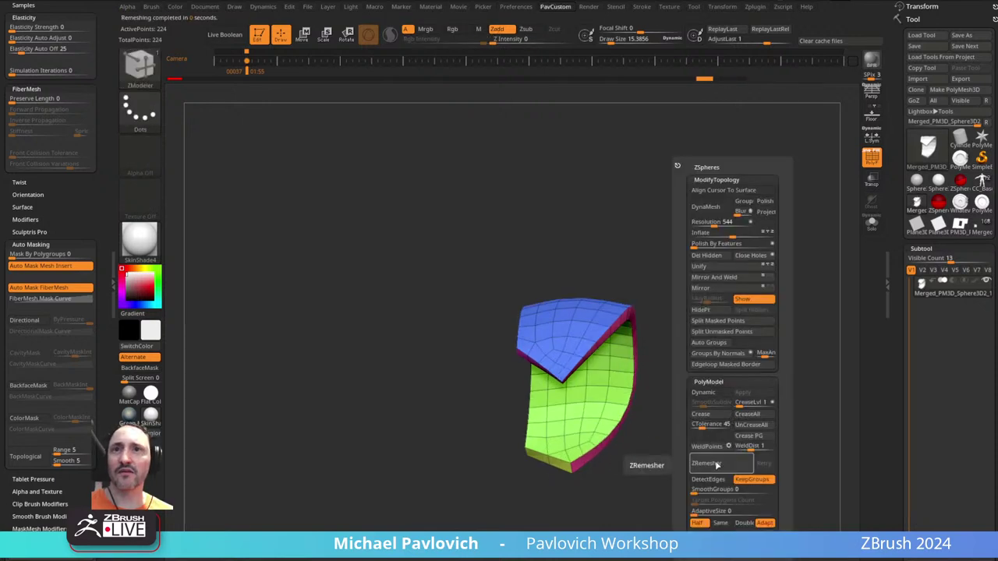
{"action": "left_click", "coordinate": [727, 465]}
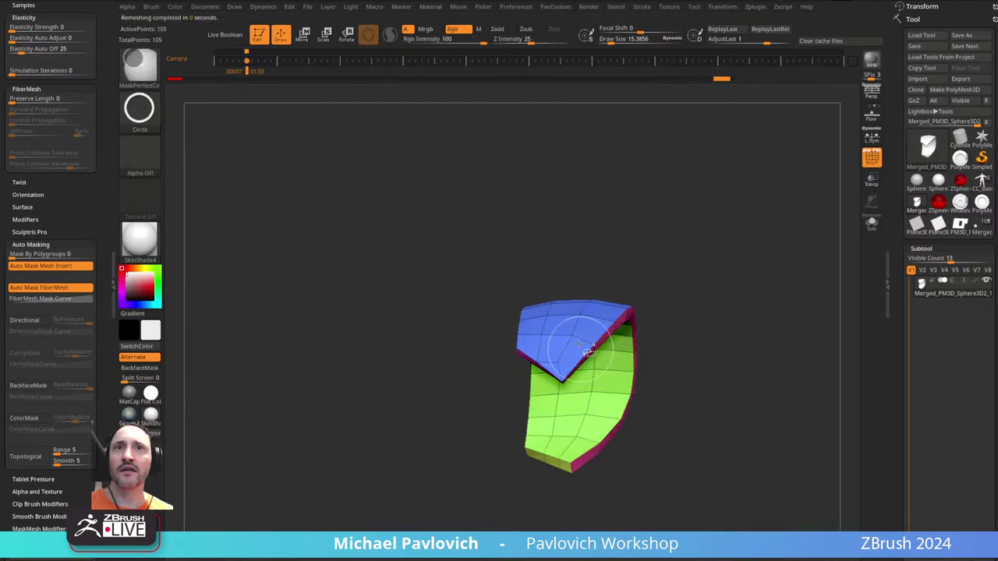
- Isolate the shell's blue outer polygroup and delete the hidden inner and side faces
{"action": "key", "text": "space"}
{"action": "left_click_drag", "start_coordinate": [706, 335], "coordinate": [669, 367]}
- Collapse the short edge near the pointed lower tip of the blue panel with ZModeler
{"action": "key", "text": "space"}
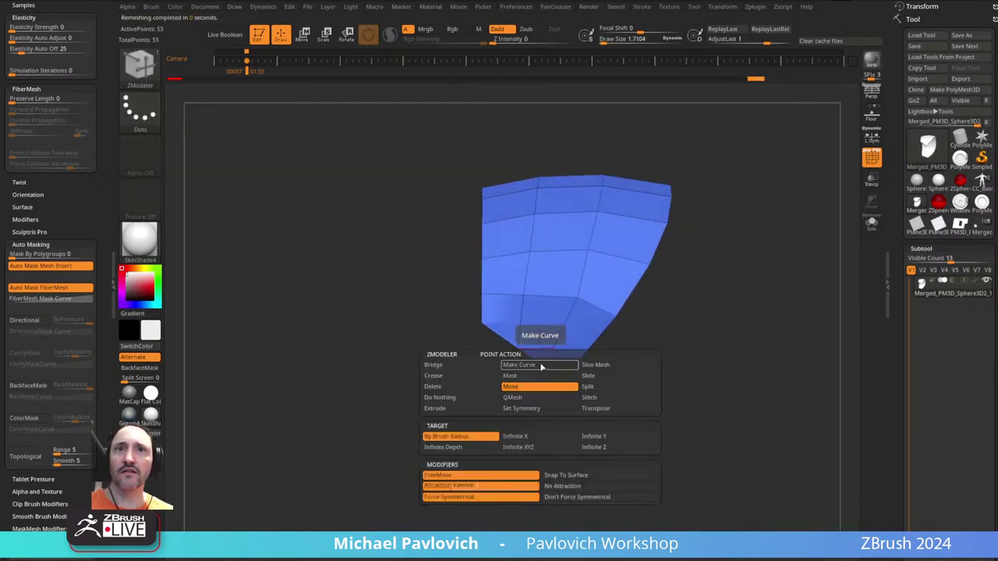
{"action": "key", "text": "space"}
{"action": "left_click_drag", "start_coordinate": [561, 393], "coordinate": [541, 364]}
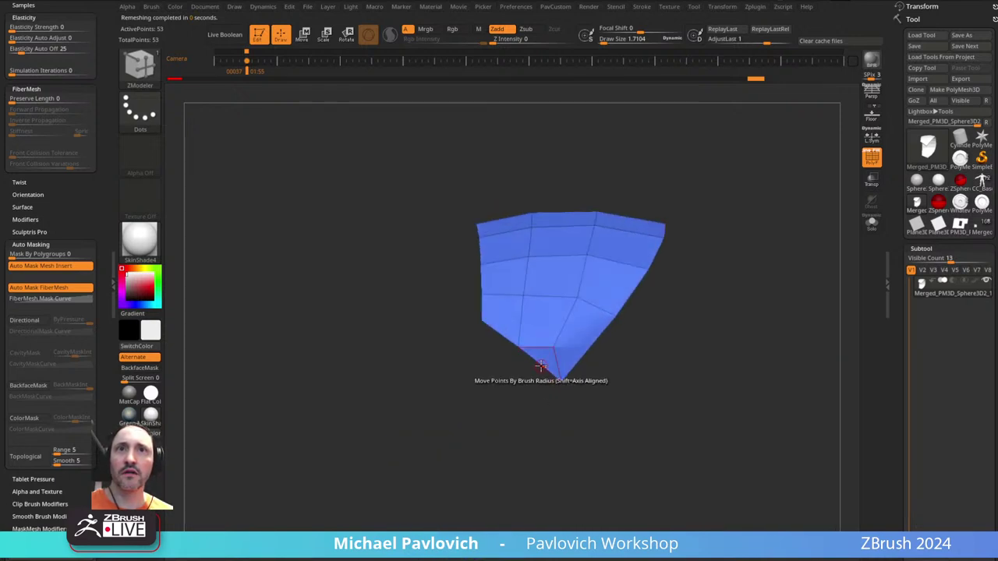
{"action": "key", "text": "space"}
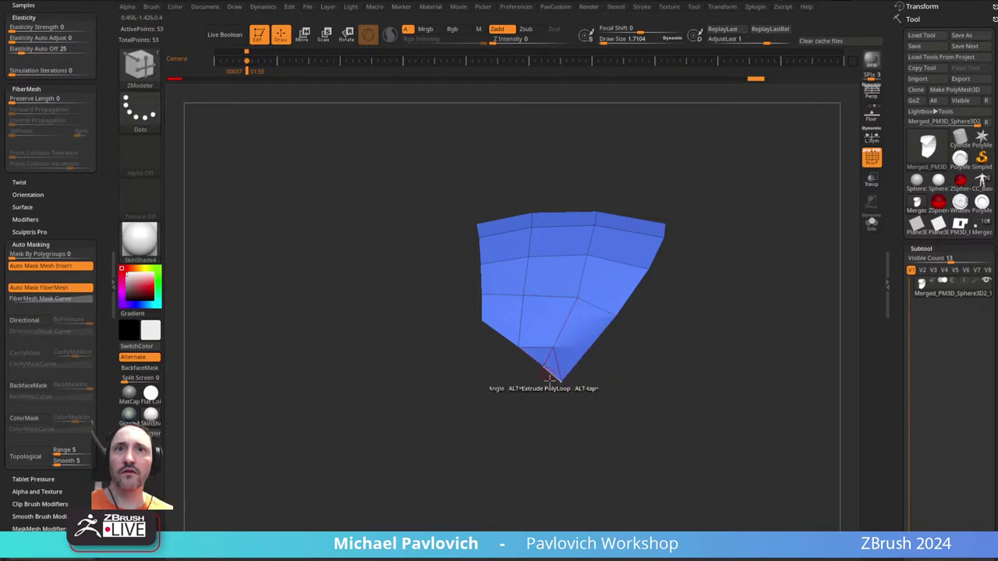
{"action": "key", "text": "space"}
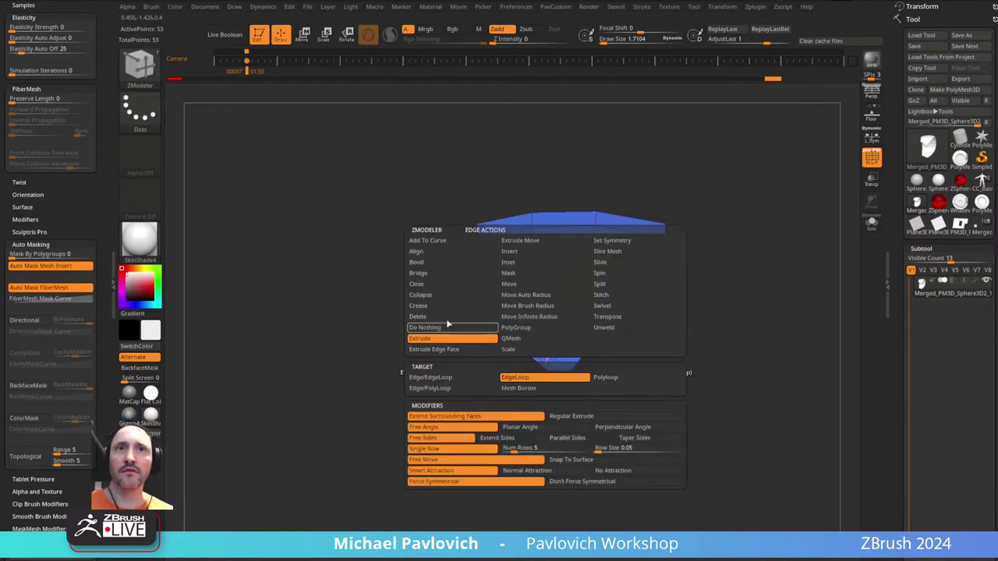
{"action": "left_click", "coordinate": [460, 295]}
{"action": "left_click", "coordinate": [558, 365]}
- Thicken the blue panel by QMeshing its whole polygroup, and add a stepped strip around the shell's border
{"action": "right_click_drag", "start_coordinate": [666, 298], "coordinate": [657, 217], "text": "ctrl"}
{"action": "left_click_drag", "start_coordinate": [656, 216], "coordinate": [750, 260]}
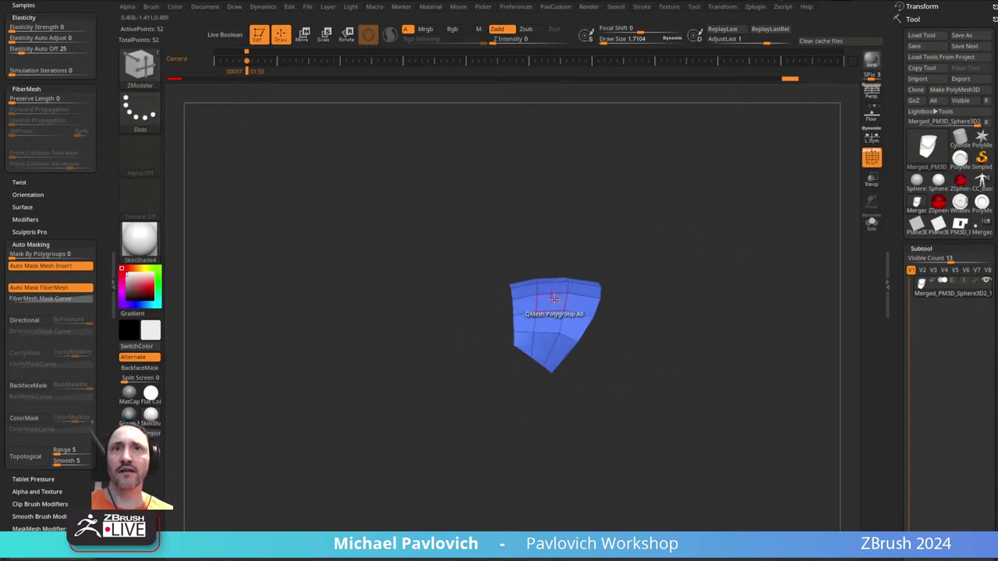
{"action": "left_click_drag", "start_coordinate": [551, 289], "coordinate": [554, 267]}
{"action": "left_click_drag", "start_coordinate": [635, 246], "coordinate": [599, 268]}
{"action": "left_click_drag", "start_coordinate": [507, 306], "coordinate": [495, 318]}
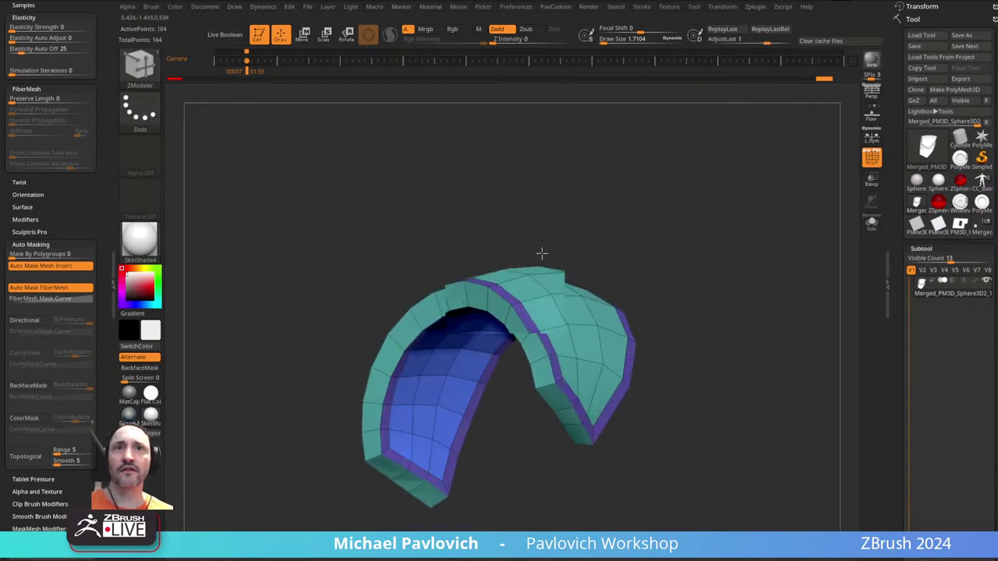
{"action": "left_click_drag", "start_coordinate": [541, 254], "coordinate": [501, 285]}
{"action": "key", "text": "f"}
{"action": "left_click_drag", "start_coordinate": [763, 235], "coordinate": [748, 266]}
- Enable dynamic subdivision on the shell, hide its wireframe, apply the Green Metallic material, and inspect the smoothed result from all sides
{"action": "key", "text": "space"}
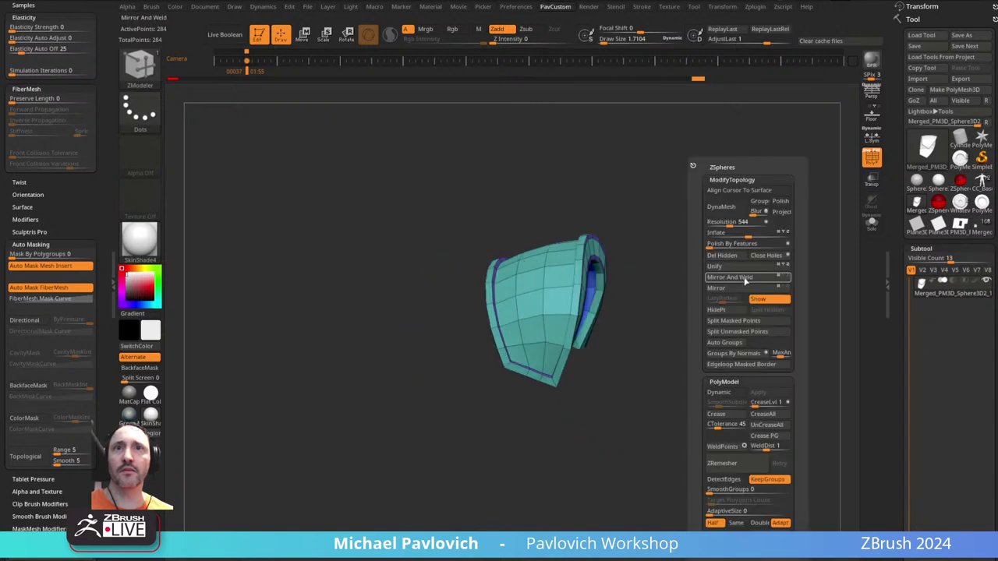
{"action": "left_click", "coordinate": [725, 420]}
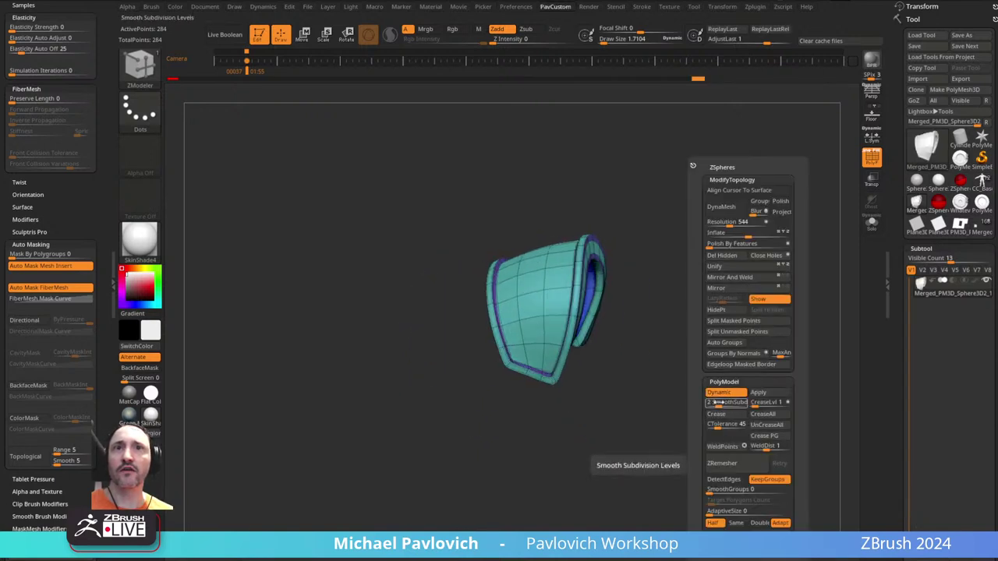
{"action": "left_click", "coordinate": [872, 158]}
{"action": "left_click_drag", "start_coordinate": [790, 309], "coordinate": [759, 312]}
{"action": "left_click", "coordinate": [129, 414]}
{"action": "left_click_drag", "start_coordinate": [673, 295], "coordinate": [724, 261]}
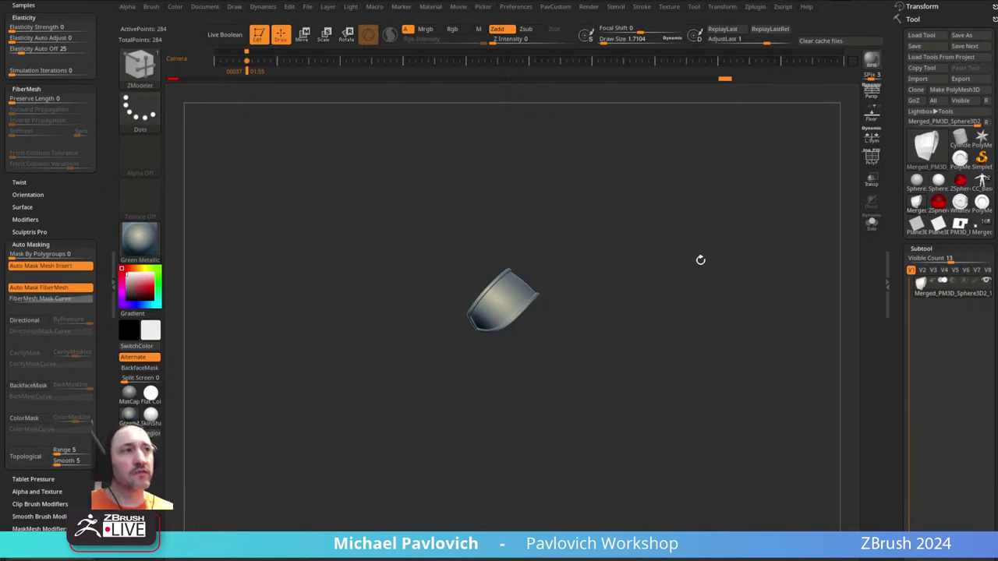
{"action": "left_click_drag", "start_coordinate": [700, 259], "coordinate": [615, 242]}
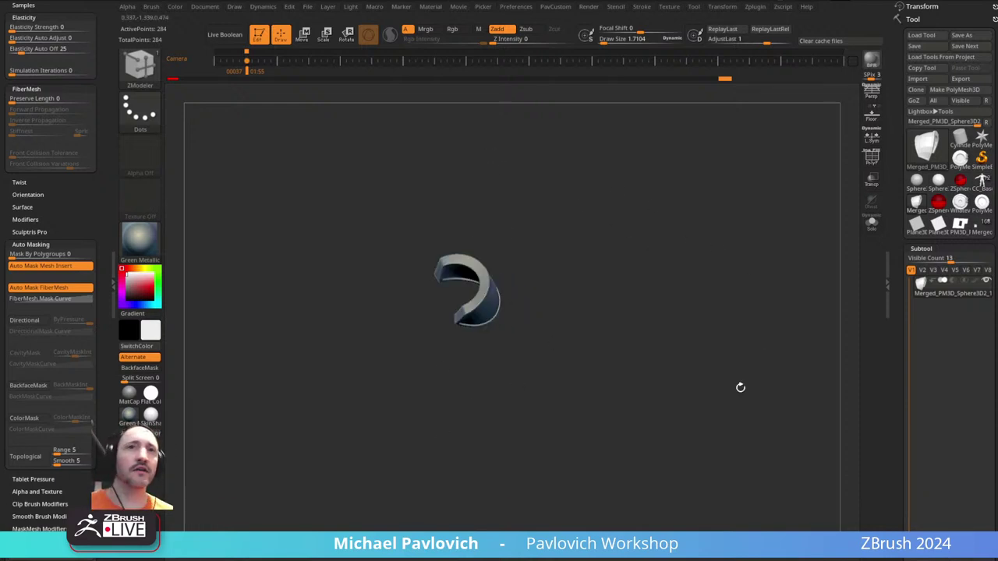
{"action": "left_click_drag", "start_coordinate": [712, 363], "coordinate": [624, 358]}
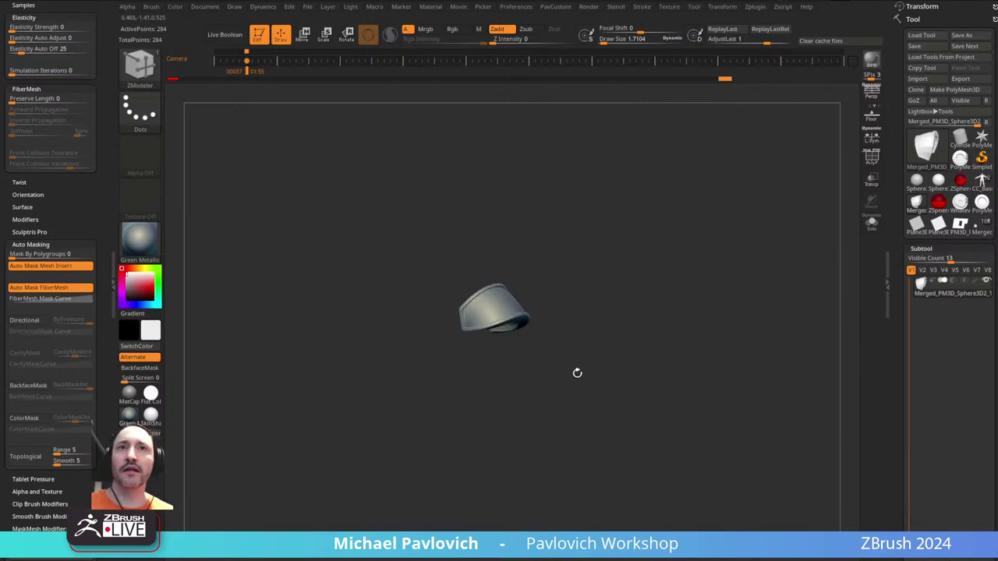
- Show the wireframe and switch to the full armored figure, framing it in the view
{"action": "key", "text": "shift+f"}
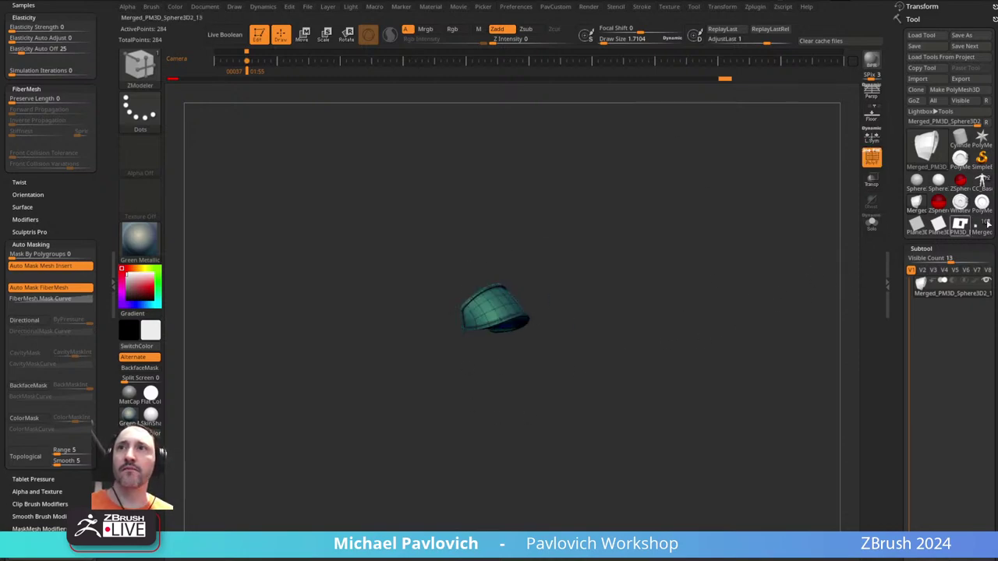
{"action": "left_click", "coordinate": [987, 224]}
{"action": "left_click_drag", "start_coordinate": [713, 319], "coordinate": [735, 303]}
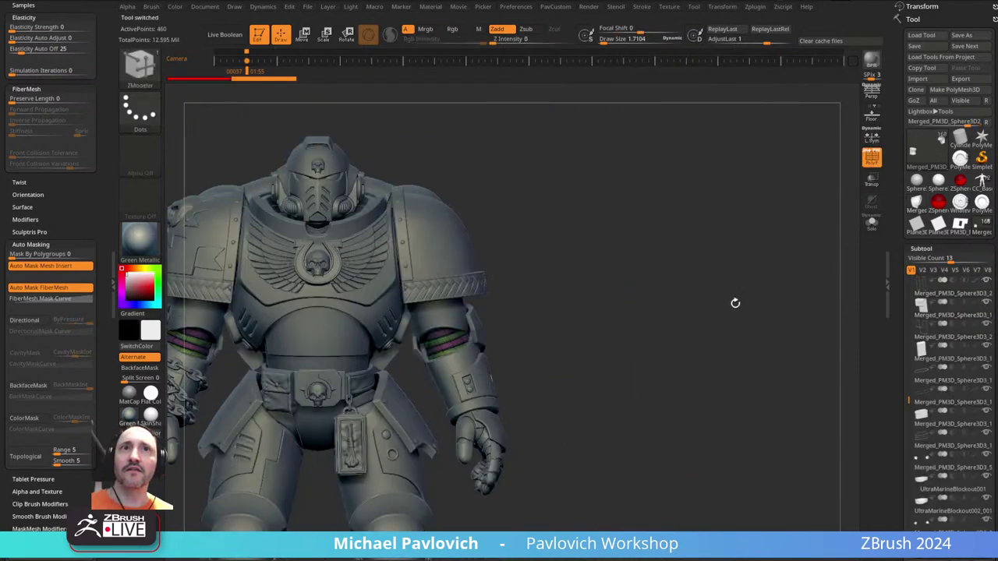
{"action": "key", "text": "f"}
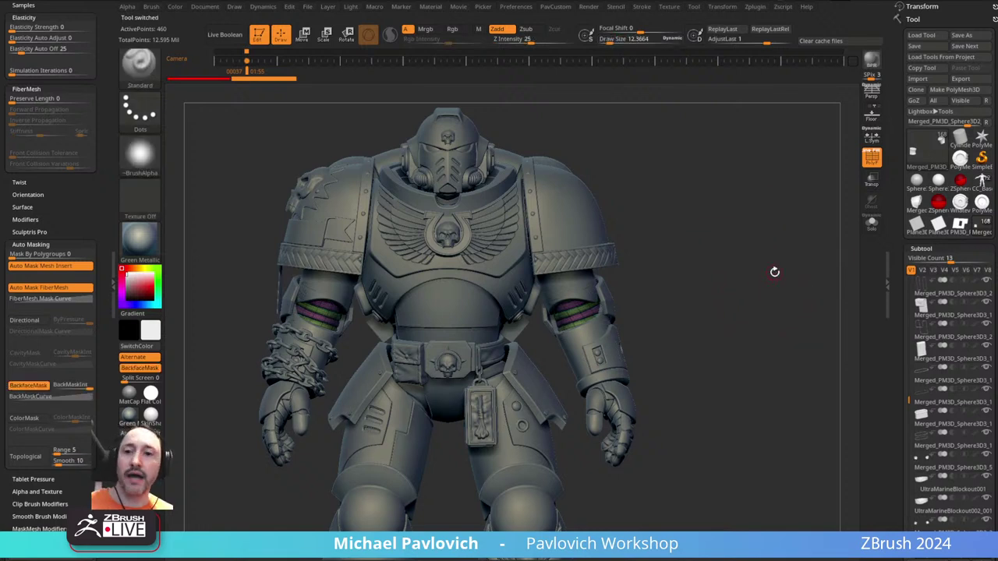
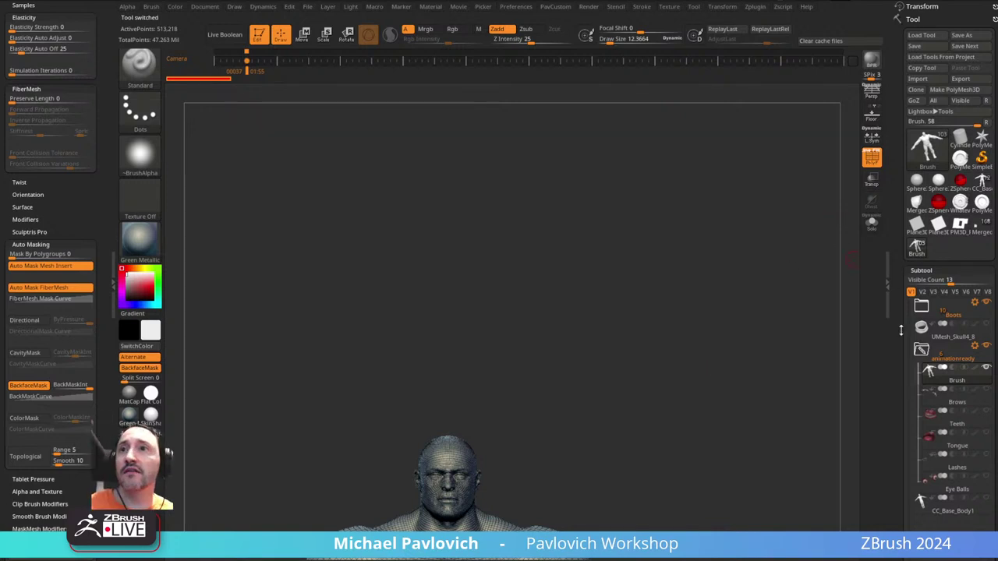
- Delete the animationready folder together with all the subtools inside it
{"action": "left_click", "coordinate": [976, 347]}
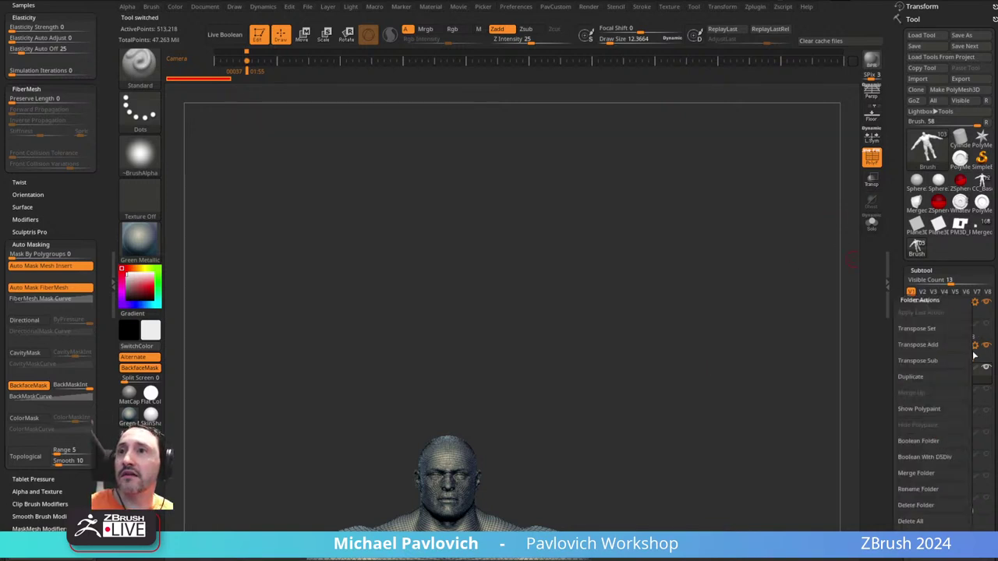
{"action": "left_click", "coordinate": [909, 522]}
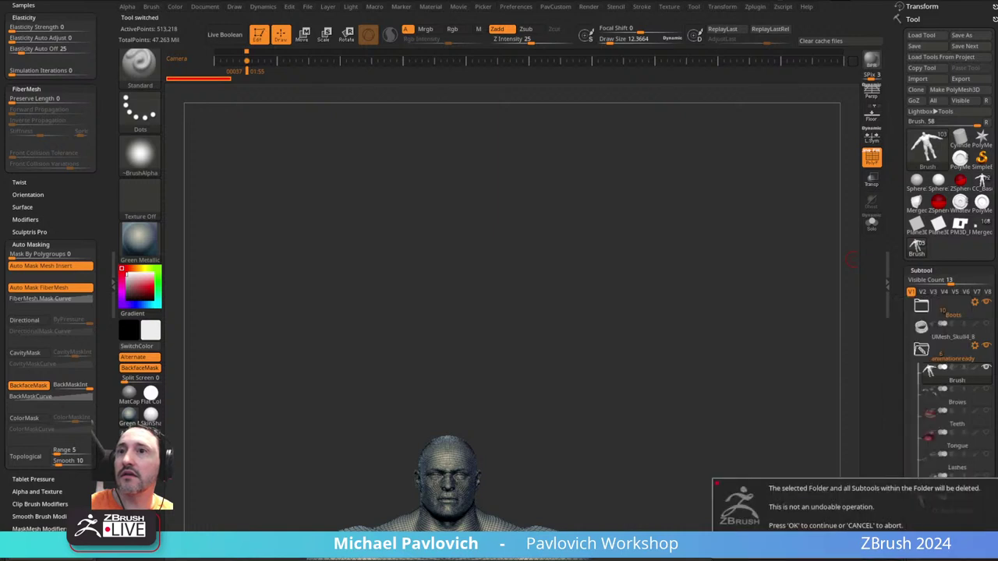
{"action": "left_click", "coordinate": [884, 544]}
- Delete the leftover body subtools CC_Base_Body1, UnVanillaWorking024 and UnVanillaWorking014
{"action": "left_click_drag", "start_coordinate": [758, 350], "coordinate": [882, 331], "text": "alt"}
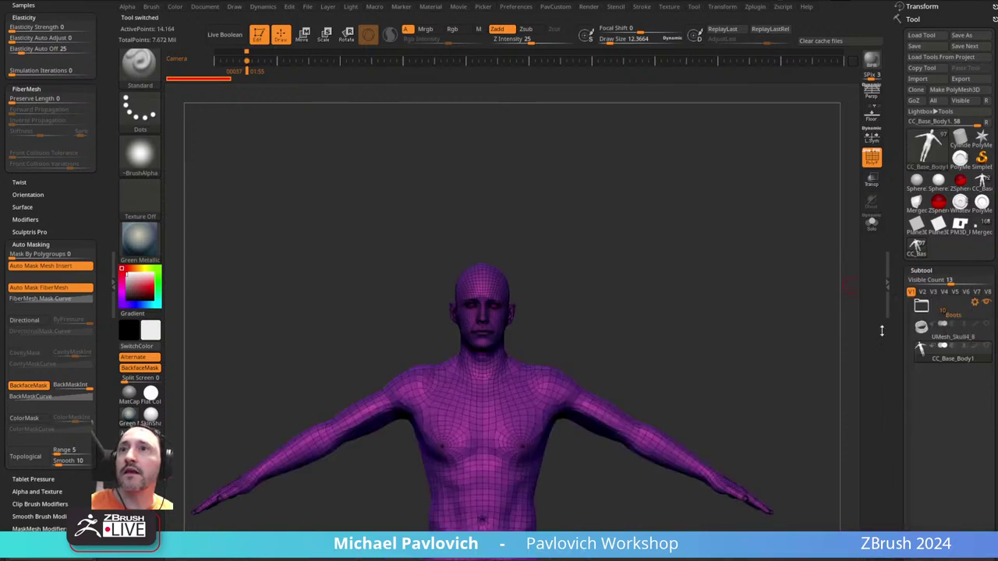
{"action": "left_click_drag", "start_coordinate": [897, 489], "coordinate": [920, 434]}
{"action": "left_click", "coordinate": [922, 304]}
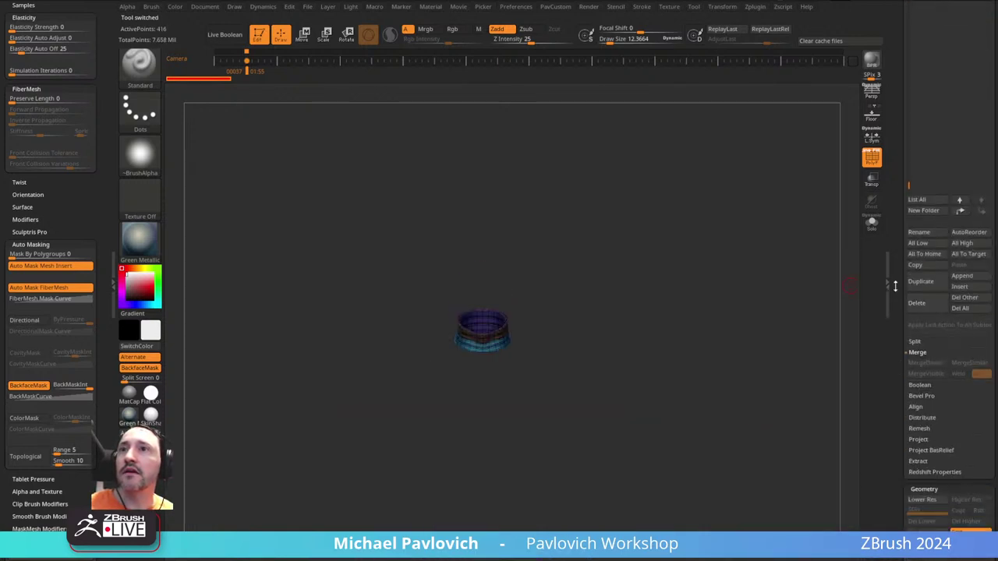
{"action": "left_click", "coordinate": [920, 305]}
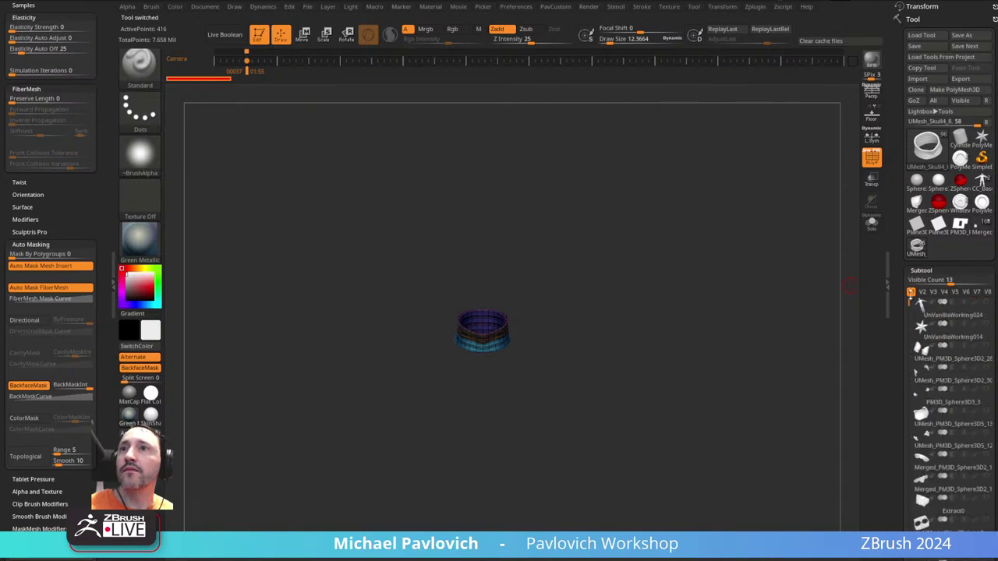
{"action": "left_click", "coordinate": [945, 319]}
{"action": "left_click_drag", "start_coordinate": [897, 485], "coordinate": [903, 408]}
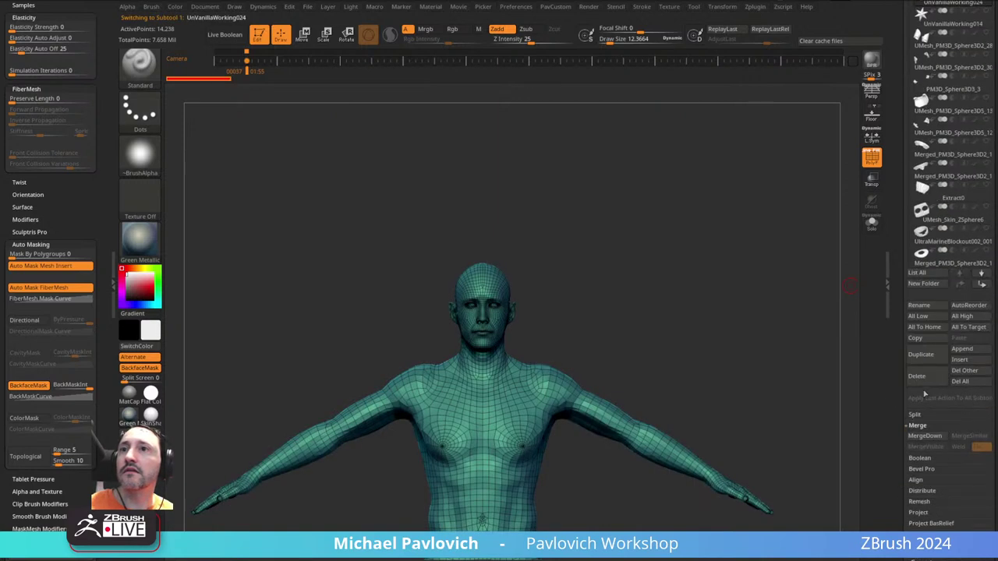
{"action": "left_click", "coordinate": [923, 379]}
{"action": "left_click", "coordinate": [925, 381]}
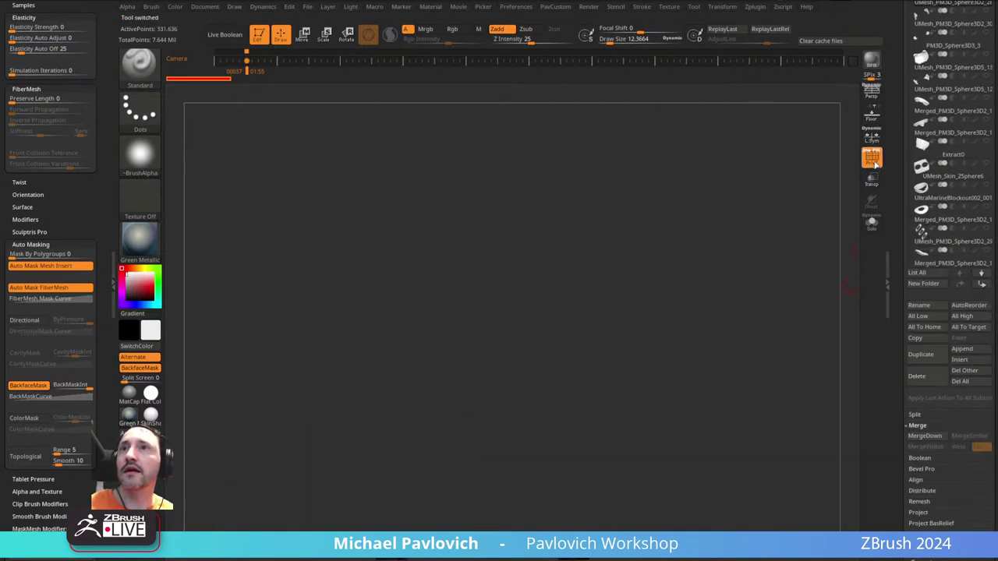
- Show all the figure's subtools without the wireframe and view the whole suit of armor
{"action": "left_click", "coordinate": [987, 206], "text": "shift"}
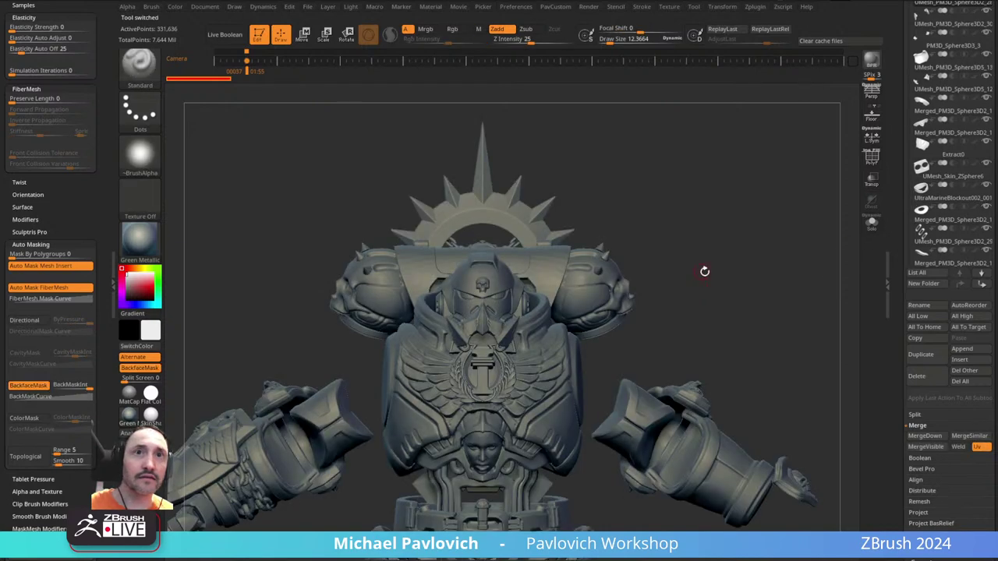
{"action": "mouse_move", "coordinate": [757, 280]}
{"action": "left_mouse_down"}
{"action": "mouse_move", "coordinate": [742, 288]}
{"action": "mouse_move", "coordinate": [763, 213]}
{"action": "mouse_move", "coordinate": [813, 227]}
{"action": "mouse_move", "coordinate": [788, 221]}
{"action": "mouse_move", "coordinate": [768, 233]}
{"action": "left_mouse_up"}
{"action": "key", "text": "s"}
{"action": "left_click_drag", "start_coordinate": [766, 246], "coordinate": [631, 294]}
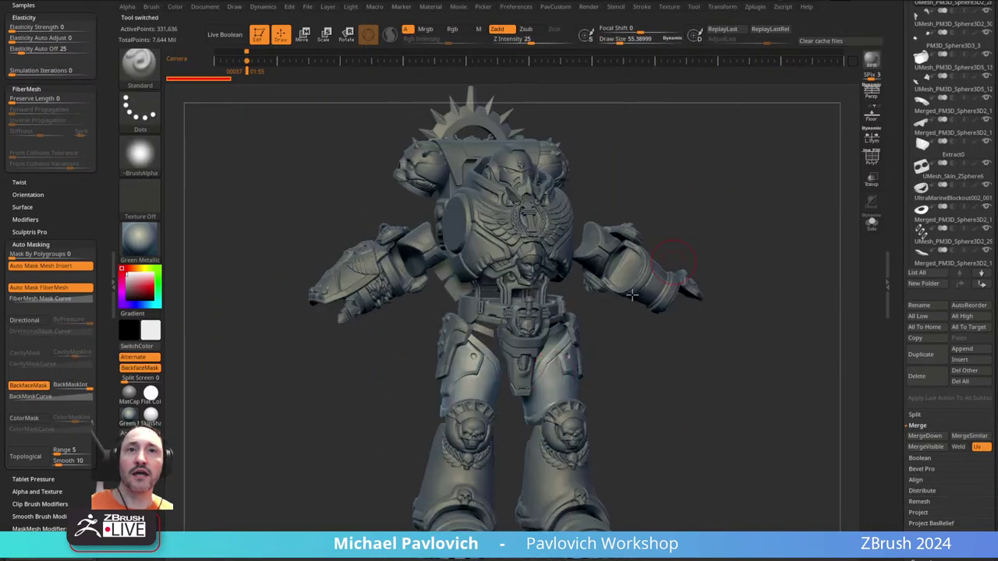
- Examine the sculpted leg armor and the double-headed eagle ornament up close from several angles
{"action": "left_click", "coordinate": [495, 409], "text": "alt"}
{"action": "left_click_drag", "start_coordinate": [707, 361], "coordinate": [537, 387]}
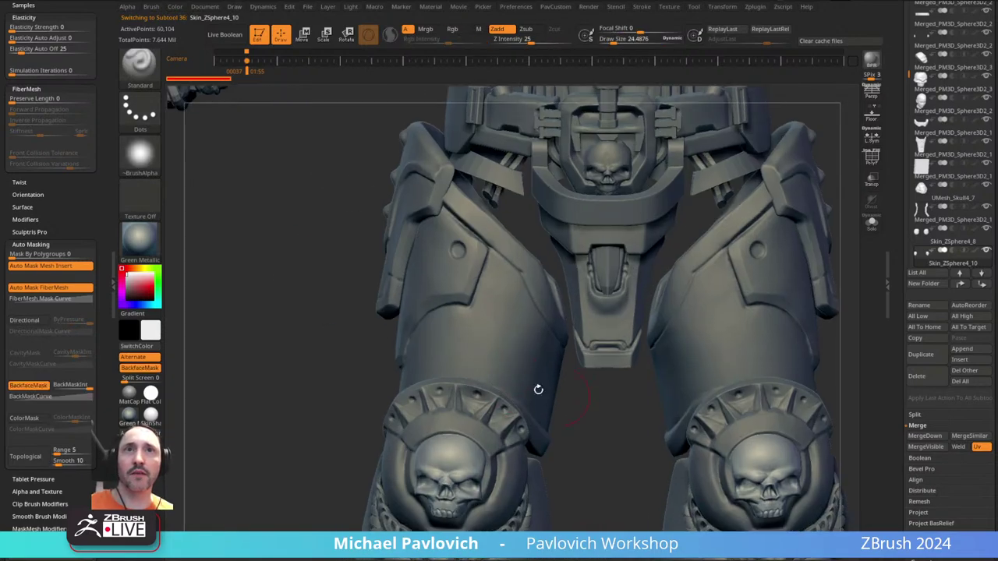
{"action": "left_click_drag", "start_coordinate": [308, 224], "coordinate": [411, 356], "text": "alt"}
{"action": "left_click", "coordinate": [382, 382], "text": "alt"}
{"action": "left_click", "coordinate": [351, 418], "text": "alt"}
{"action": "left_click_drag", "start_coordinate": [426, 499], "coordinate": [481, 311]}
{"action": "right_click_drag", "start_coordinate": [481, 311], "coordinate": [620, 224]}
{"action": "left_click_drag", "start_coordinate": [620, 224], "coordinate": [419, 211]}
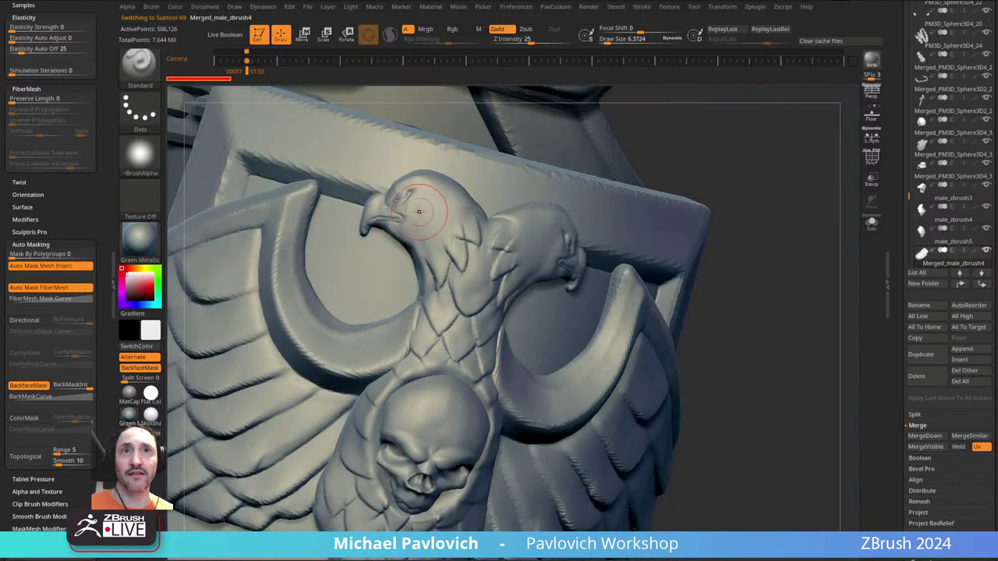
{"action": "left_click_drag", "start_coordinate": [473, 253], "coordinate": [573, 251]}
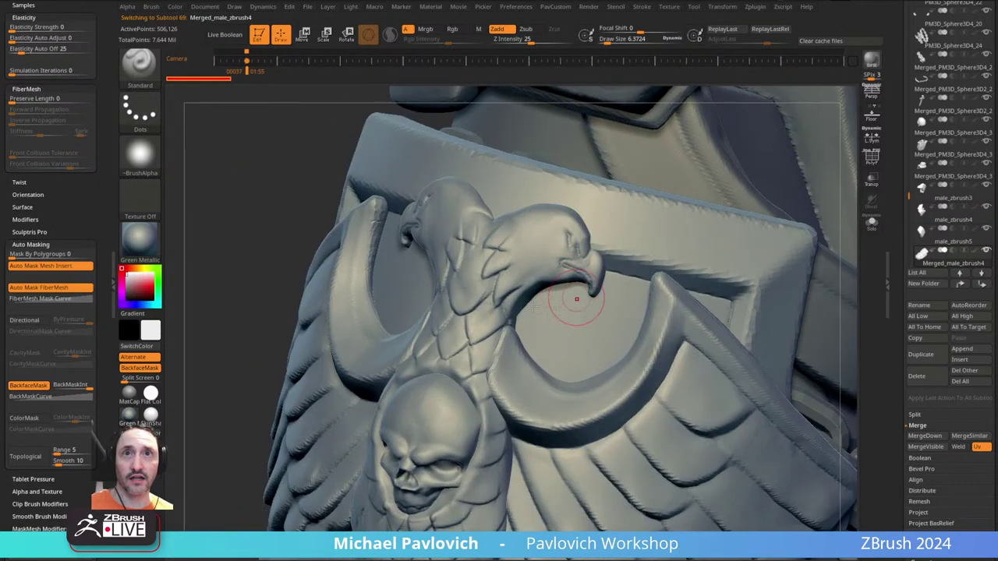
{"action": "left_click_drag", "start_coordinate": [394, 353], "coordinate": [263, 271]}
{"action": "left_click_drag", "start_coordinate": [463, 344], "coordinate": [384, 310]}
- Separate the eagle-head ornaments from the rest of their mesh with Split Hidden and solo the current subtool
{"action": "right_click_drag", "start_coordinate": [384, 310], "coordinate": [493, 226], "text": "ctrl"}
{"action": "left_click", "coordinate": [493, 226], "text": "ctrl+shift"}
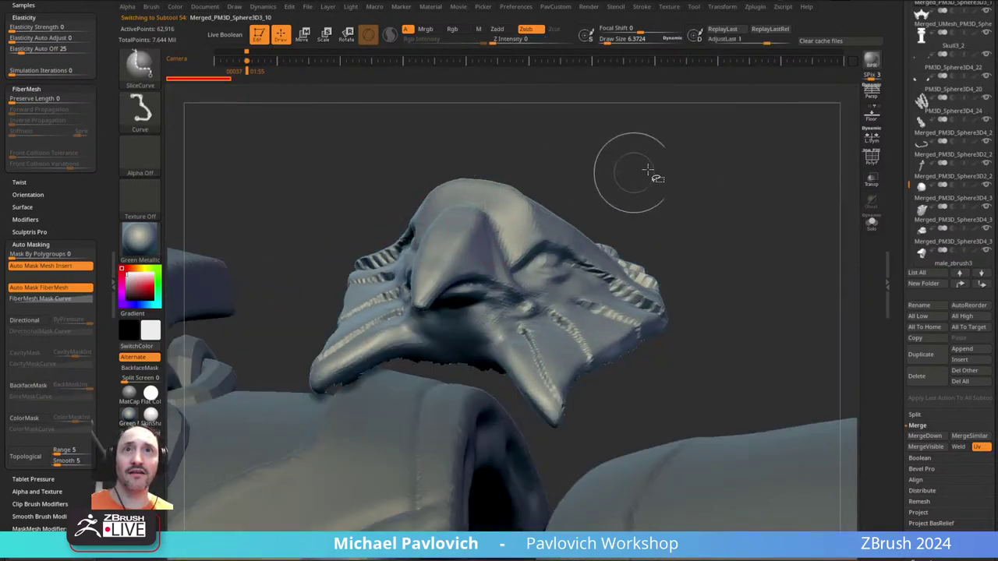
{"action": "right_click_drag", "start_coordinate": [637, 190], "coordinate": [480, 216]}
{"action": "left_click_drag", "start_coordinate": [481, 217], "coordinate": [621, 249]}
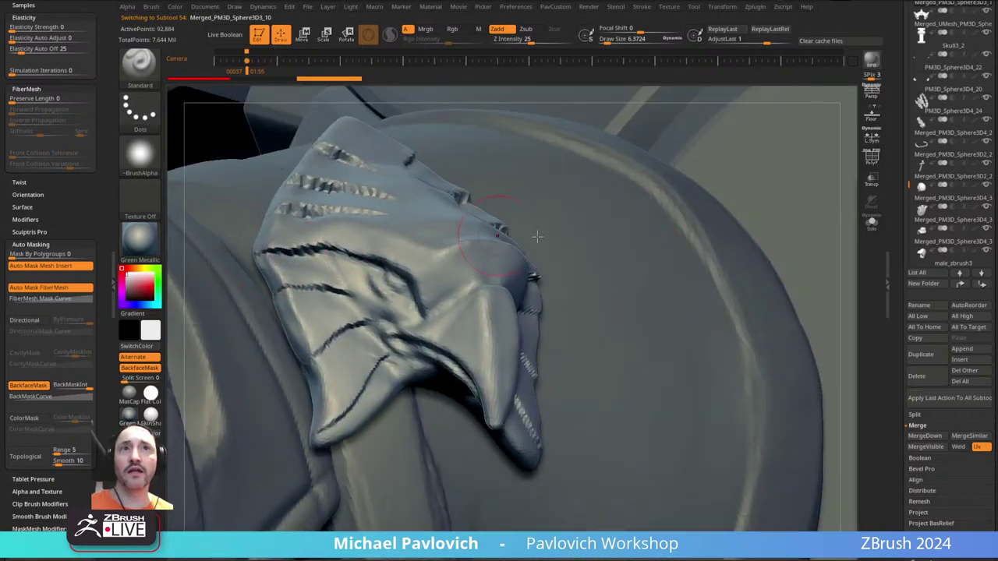
{"action": "key", "text": "space"}
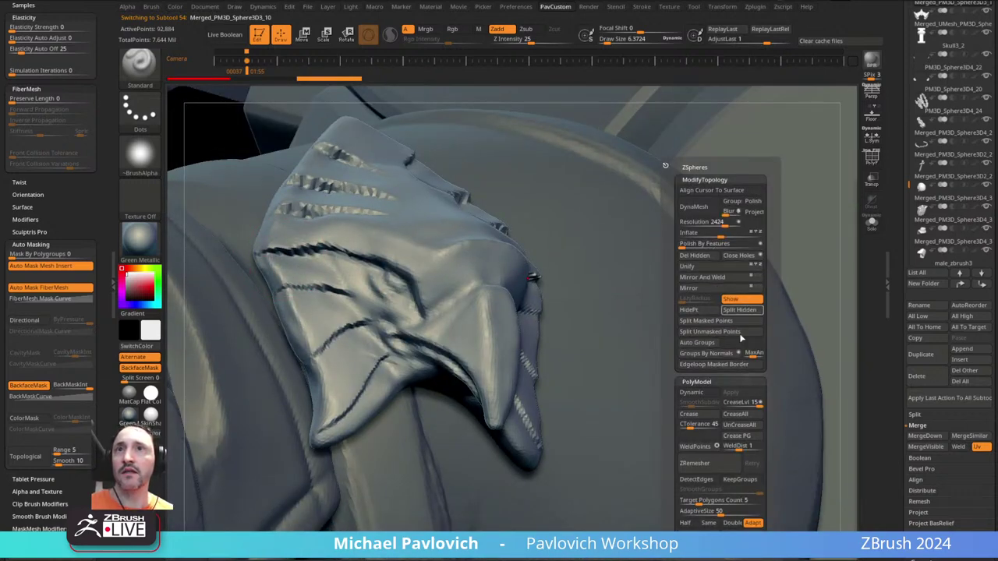
{"action": "left_click", "coordinate": [735, 311]}
{"action": "left_click", "coordinate": [881, 226]}
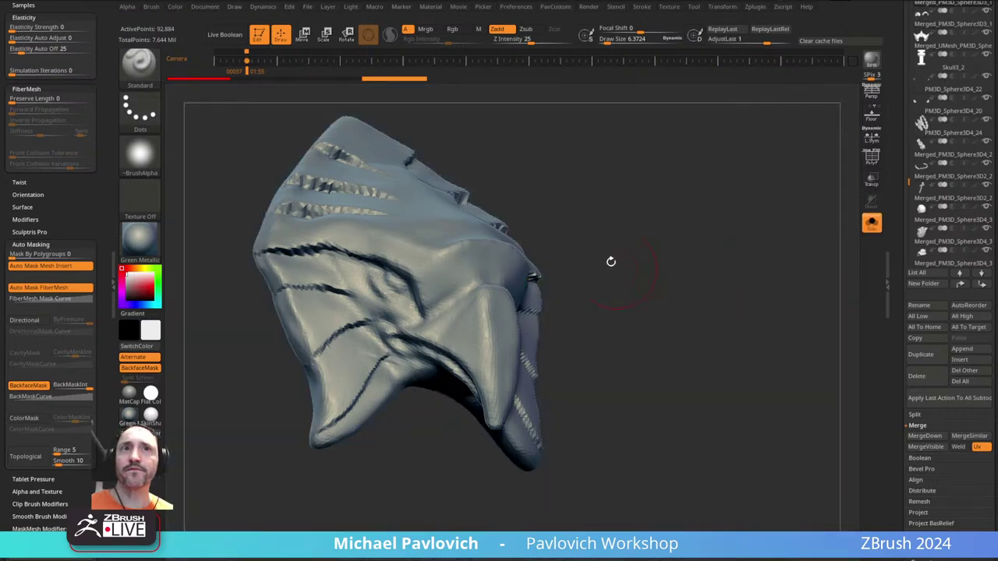
- Examine the soloed eagle-head ornaments, from a close-up of one head to all of them together, from several angles
{"action": "mouse_move", "coordinate": [611, 261]}
{"action": "left_mouse_down"}
{"action": "mouse_move", "coordinate": [686, 256]}
{"action": "mouse_move", "coordinate": [502, 292]}
{"action": "left_mouse_up"}
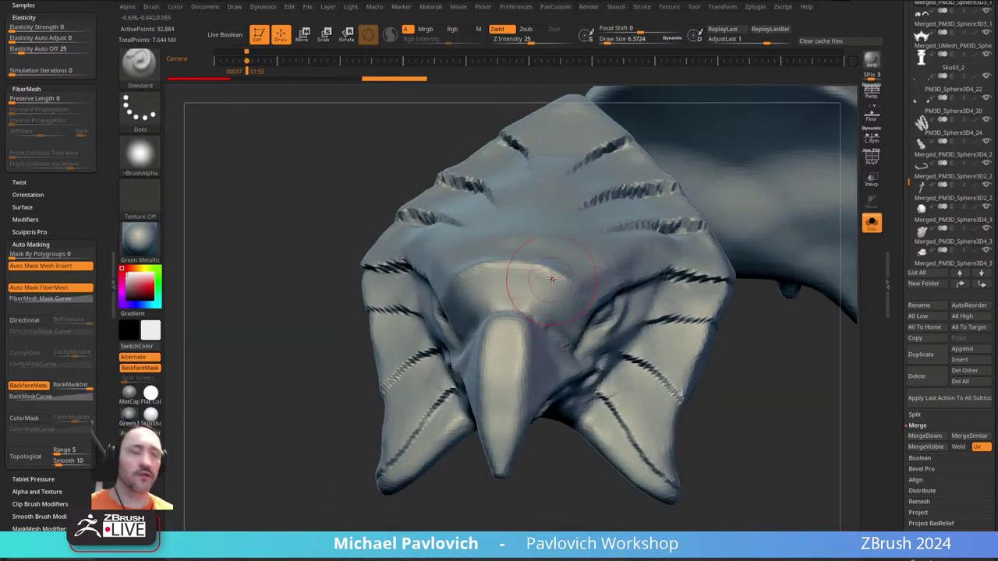
{"action": "left_click_drag", "start_coordinate": [796, 350], "coordinate": [764, 354]}
{"action": "right_click_drag", "start_coordinate": [764, 354], "coordinate": [749, 367], "text": "ctrl"}
{"action": "key", "text": "w"}
{"action": "mouse_move", "coordinate": [737, 365]}
{"action": "left_mouse_down"}
{"action": "mouse_move", "coordinate": [757, 351]}
{"action": "mouse_move", "coordinate": [749, 361]}
{"action": "mouse_move", "coordinate": [702, 302]}
{"action": "left_mouse_up"}
{"action": "key", "text": "f"}
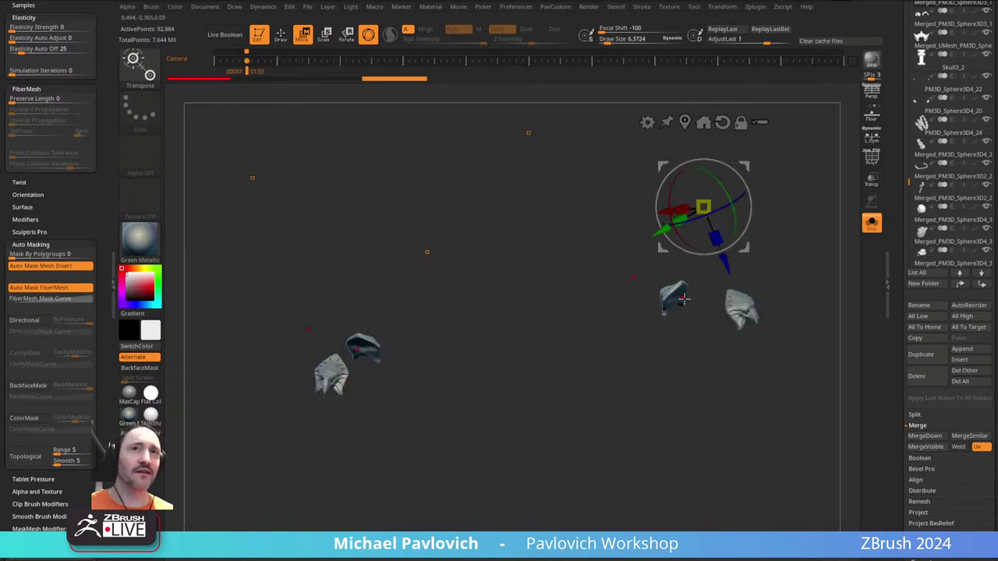
{"action": "left_click_drag", "start_coordinate": [649, 393], "coordinate": [794, 198]}
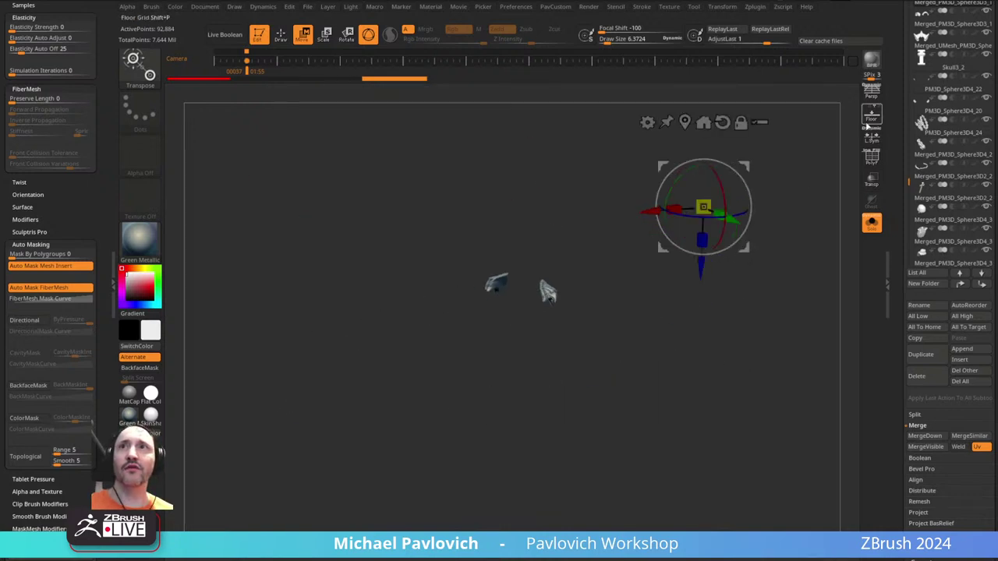
{"action": "left_click_drag", "start_coordinate": [574, 357], "coordinate": [622, 399]}
{"action": "left_click", "coordinate": [620, 360], "text": "alt"}
{"action": "left_click_drag", "start_coordinate": [698, 456], "coordinate": [685, 432], "text": "alt"}
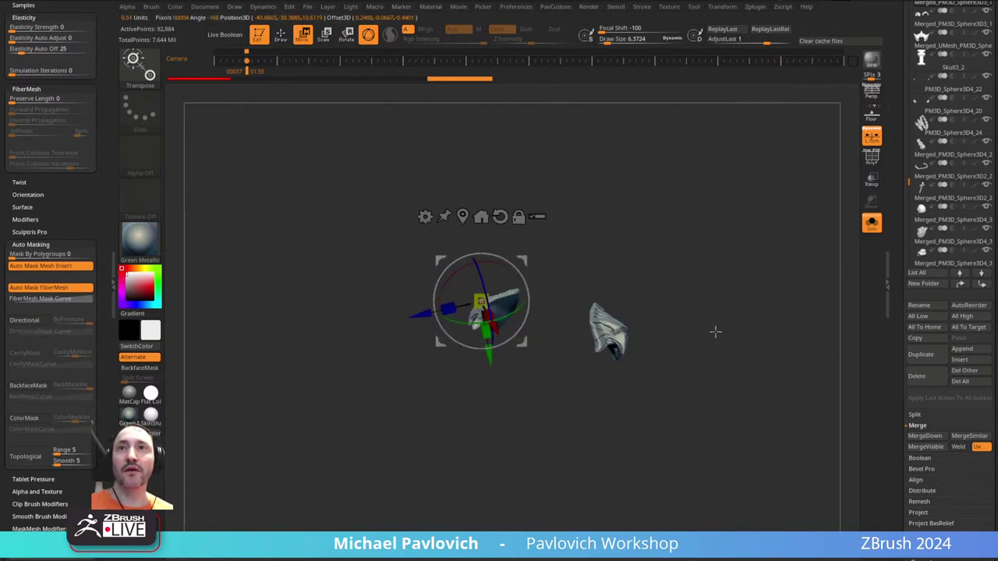
- Turn off Solo mode and review the whole armored figure from the front and side
{"action": "left_click", "coordinate": [872, 224]}
{"action": "left_click_drag", "start_coordinate": [811, 332], "coordinate": [792, 276]}
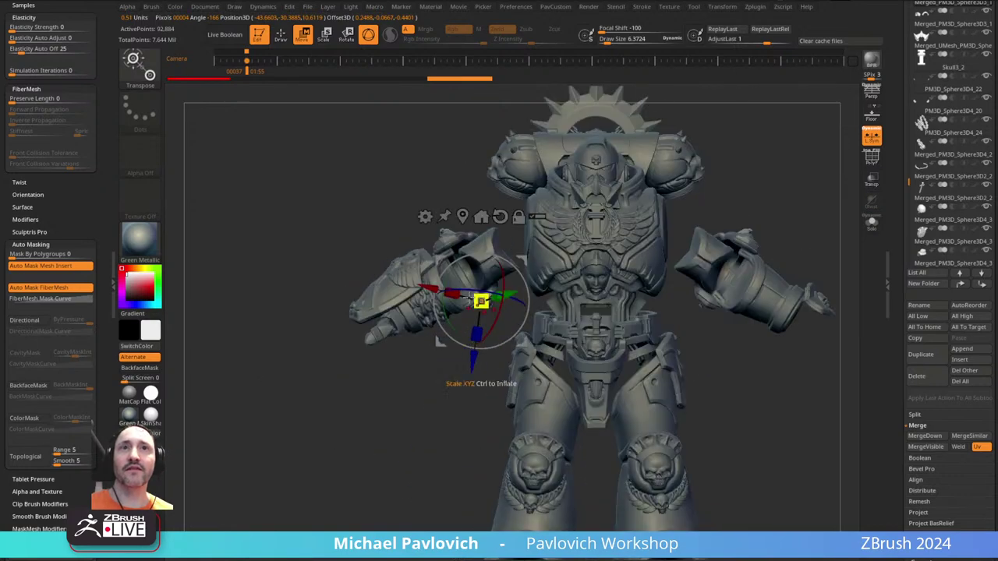
{"action": "key", "text": "q"}
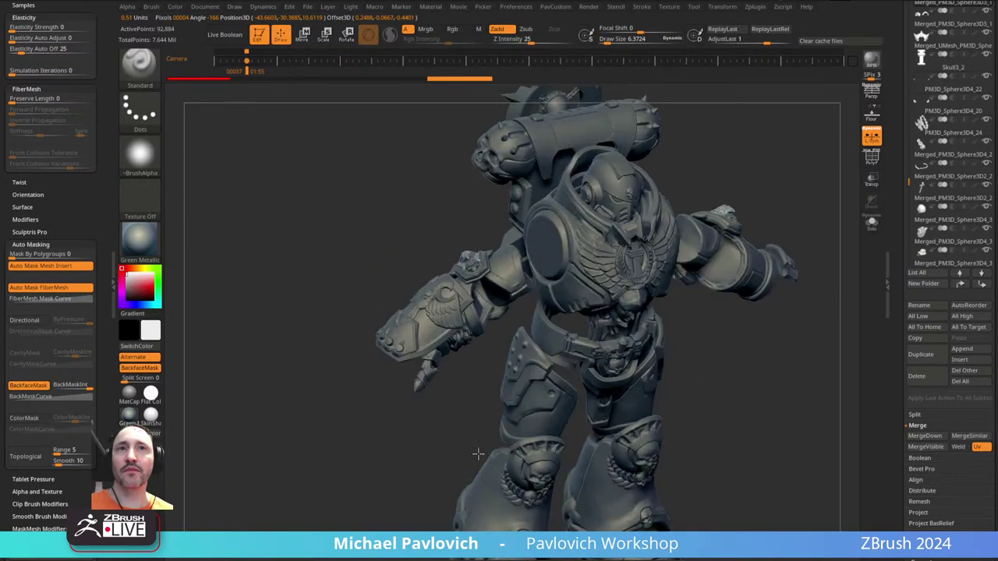
{"action": "left_click_drag", "start_coordinate": [450, 395], "coordinate": [475, 420]}
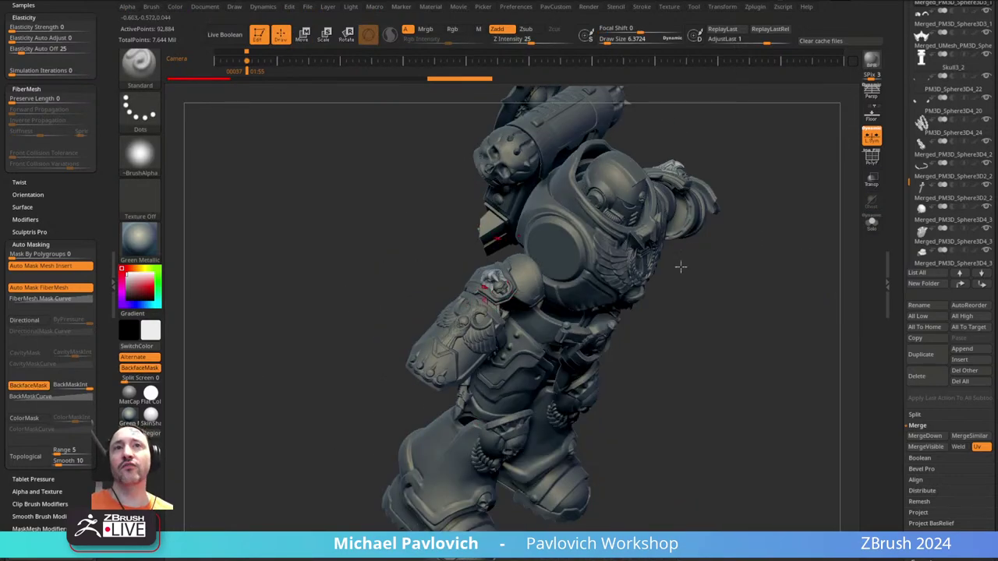
{"action": "left_click_drag", "start_coordinate": [765, 280], "coordinate": [761, 289], "text": "shift"}
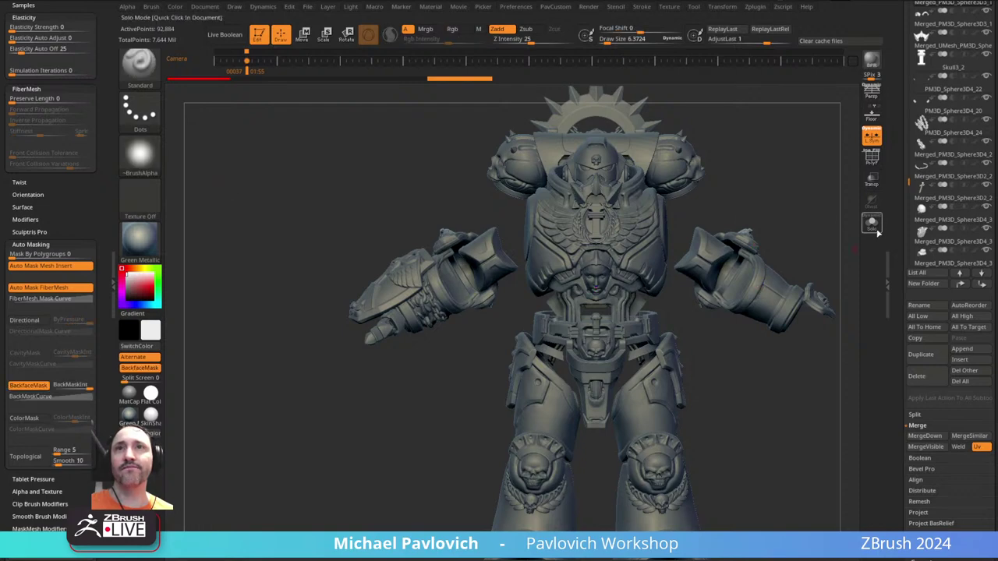
{"action": "left_click_drag", "start_coordinate": [827, 156], "coordinate": [451, 335]}
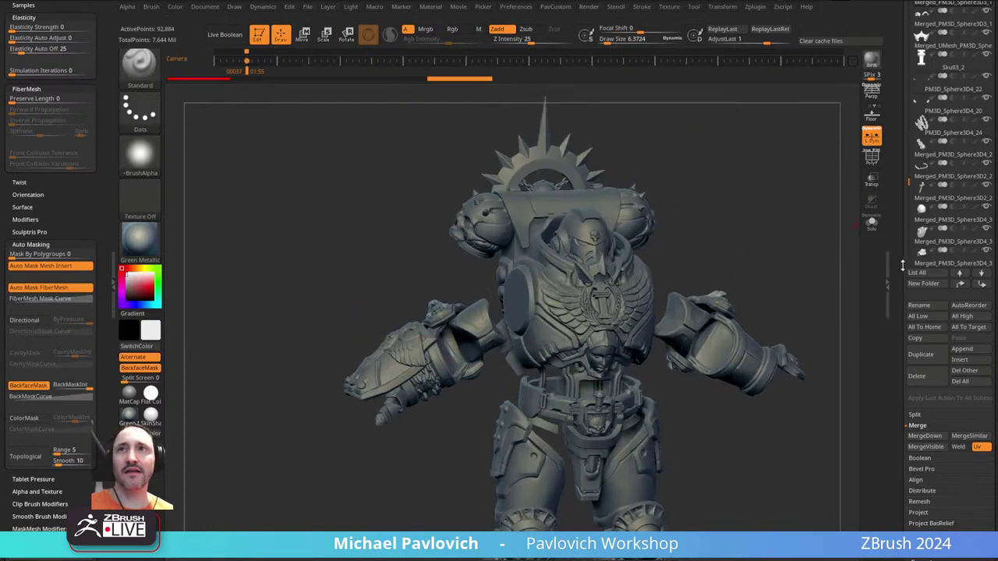
- Select the eagle-head subtool Merged_PM3D_Sphere3D3_12 and hide all the other subtools
{"action": "left_click_drag", "start_coordinate": [902, 266], "coordinate": [886, 209]}
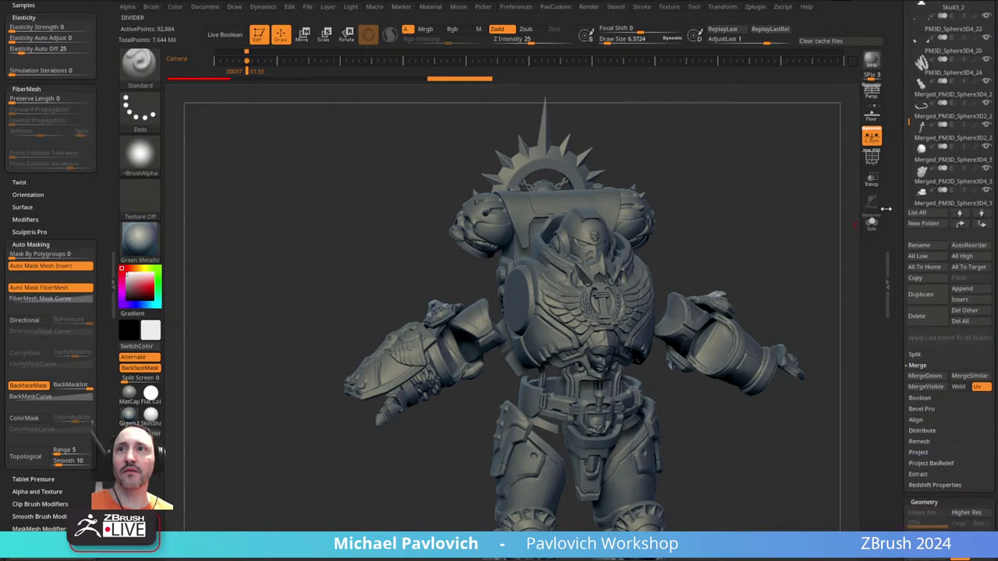
{"action": "left_click", "coordinate": [925, 299]}
{"action": "left_click", "coordinate": [980, 226], "text": "shift"}
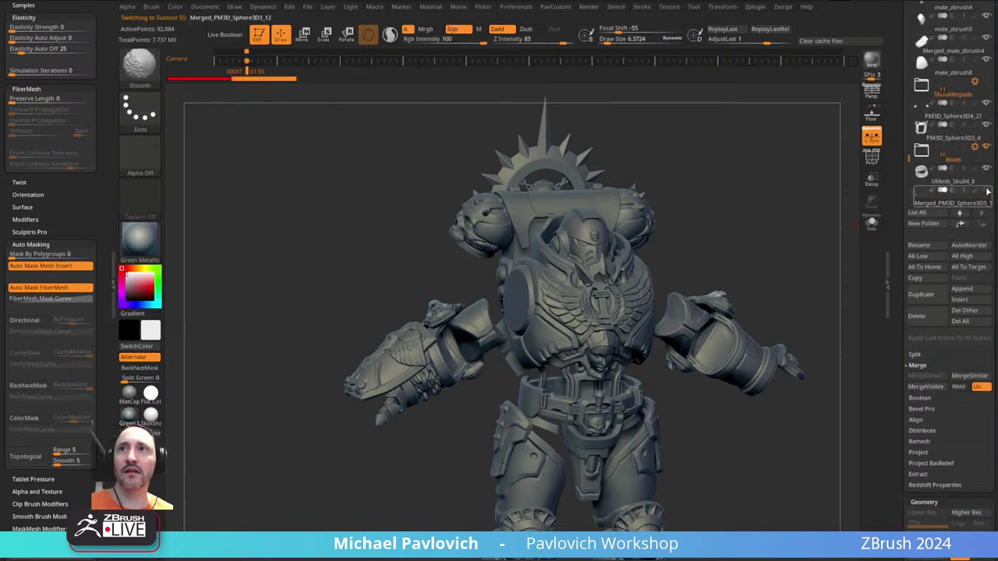
{"action": "left_click", "coordinate": [987, 190], "text": "shift"}
- Isolate one of the upper eagle heads with a selection region and delete the hidden heads with Del Hidden
{"action": "mouse_move", "coordinate": [389, 247]}
{"action": "left_mouse_down", "text": "ctrl+shift"}
{"action": "mouse_move", "coordinate": [457, 324]}
{"action": "mouse_move", "coordinate": [448, 330]}
{"action": "left_mouse_up", "text": "ctrl+shift"}
{"action": "left_click", "coordinate": [429, 305], "text": "ctrl+shift"}
{"action": "left_click", "coordinate": [456, 285], "text": "ctrl+shift"}
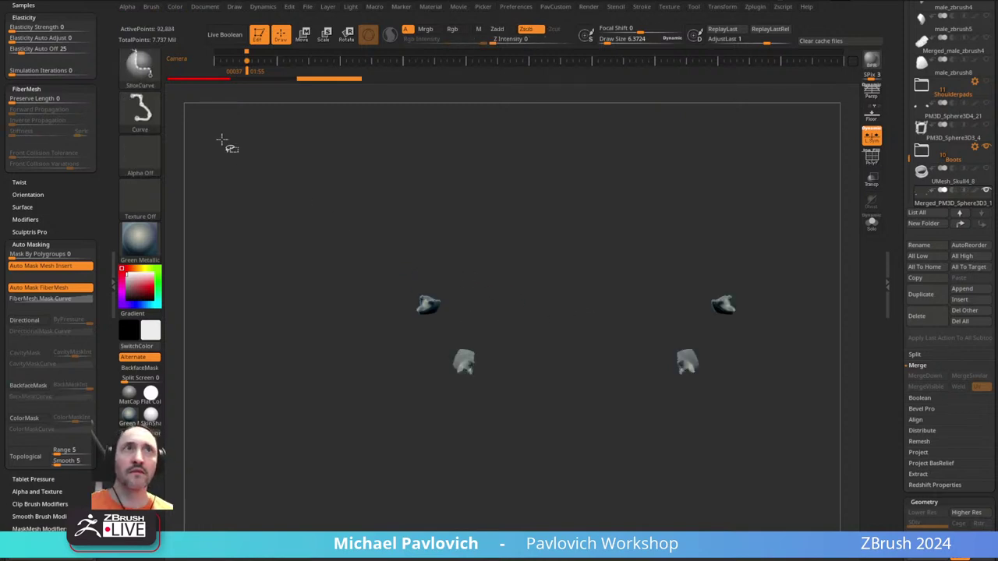
{"action": "left_click", "coordinate": [141, 69], "text": "ctrl+shift"}
{"action": "left_click", "coordinate": [198, 80], "text": "ctrl+shift"}
{"action": "left_click_drag", "start_coordinate": [336, 233], "coordinate": [485, 320], "text": "ctrl+shift"}
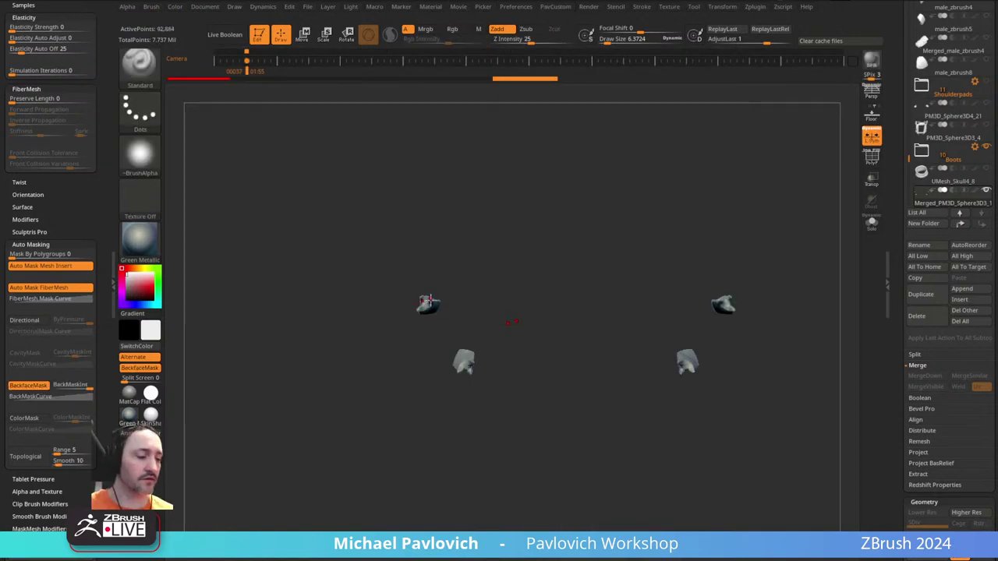
{"action": "left_click_drag", "start_coordinate": [392, 269], "coordinate": [482, 331], "text": "ctrl+shift"}
{"action": "key", "text": "2"}
{"action": "left_click", "coordinate": [621, 278]}
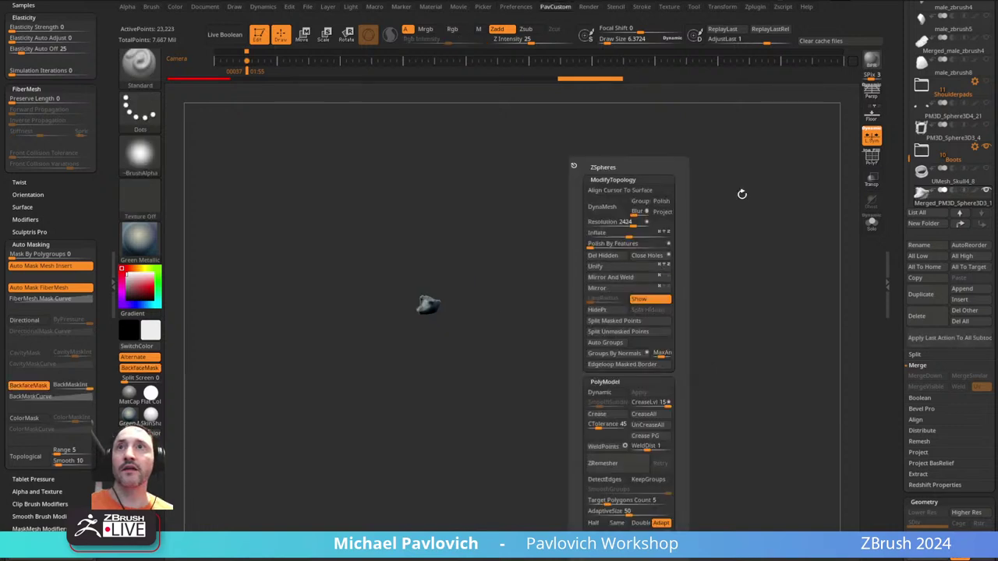
- Center the transform gizmo on the remaining eagle head, show the floor grid, and move the head to the world center
{"action": "key", "text": "w"}
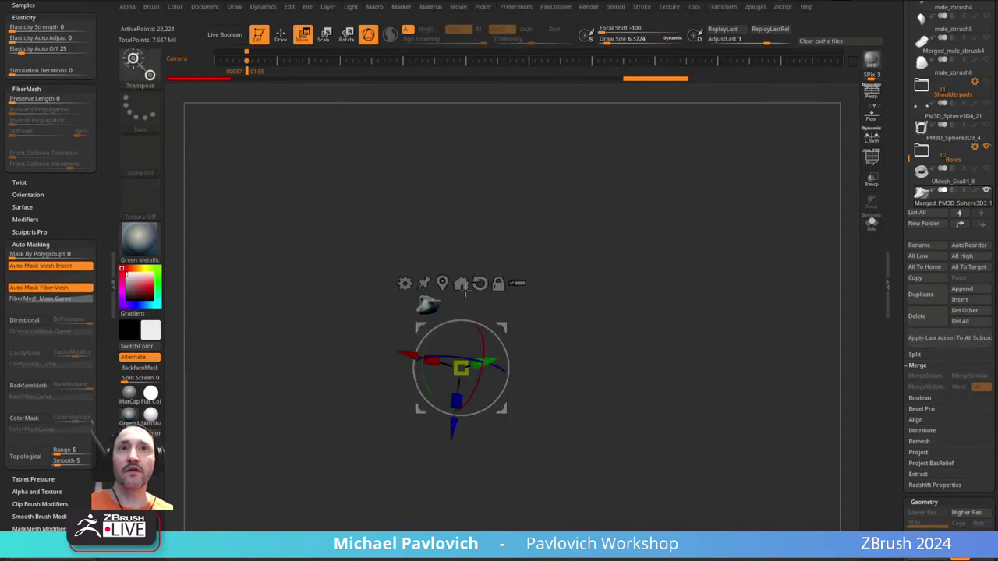
{"action": "left_click", "coordinate": [479, 283]}
{"action": "left_click", "coordinate": [461, 283]}
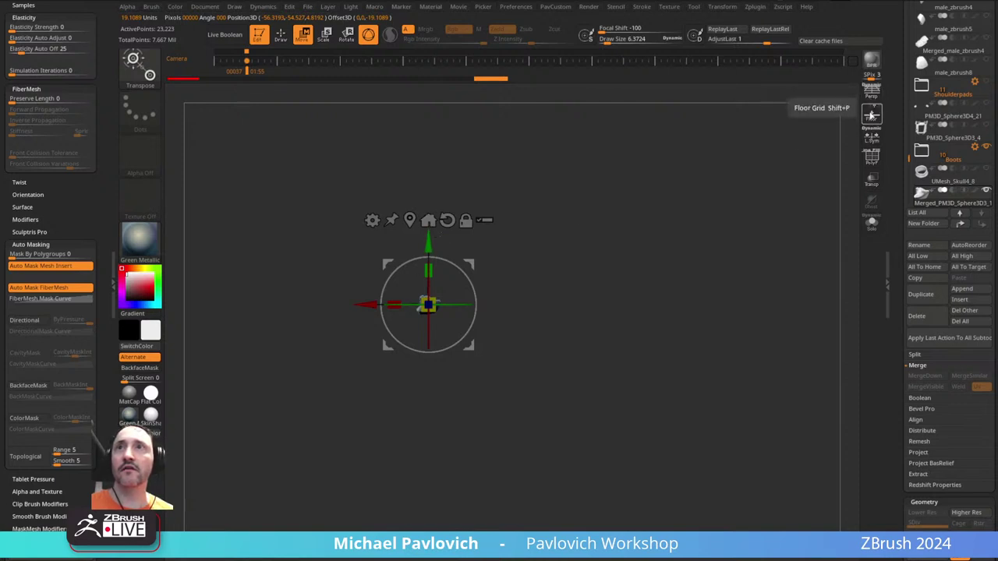
{"action": "left_click", "coordinate": [871, 115]}
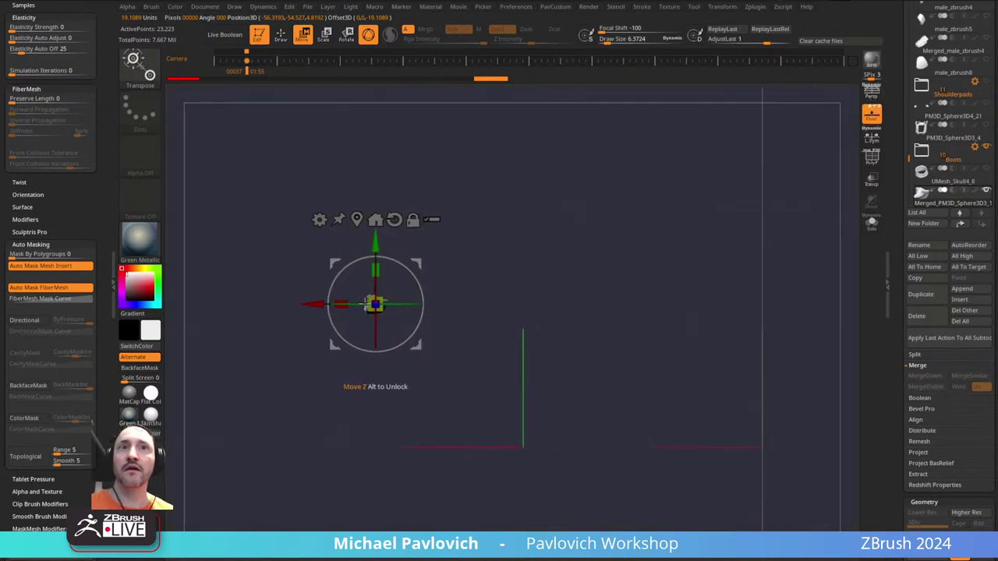
{"action": "mouse_move", "coordinate": [506, 266]}
{"action": "right_mouse_down", "text": "ctrl"}
{"action": "mouse_move", "coordinate": [517, 216]}
{"action": "mouse_move", "coordinate": [501, 251]}
{"action": "right_mouse_up", "text": "ctrl"}
{"action": "right_click_drag", "start_coordinate": [565, 189], "coordinate": [654, 169], "text": "alt"}
{"action": "left_click_drag", "start_coordinate": [408, 308], "coordinate": [483, 308]}
- Rotate the eagle head so it faces forward with its beak pointing down, and reset the gizmo orientation
{"action": "key", "text": "q"}
{"action": "right_click_drag", "start_coordinate": [713, 234], "coordinate": [765, 363]}
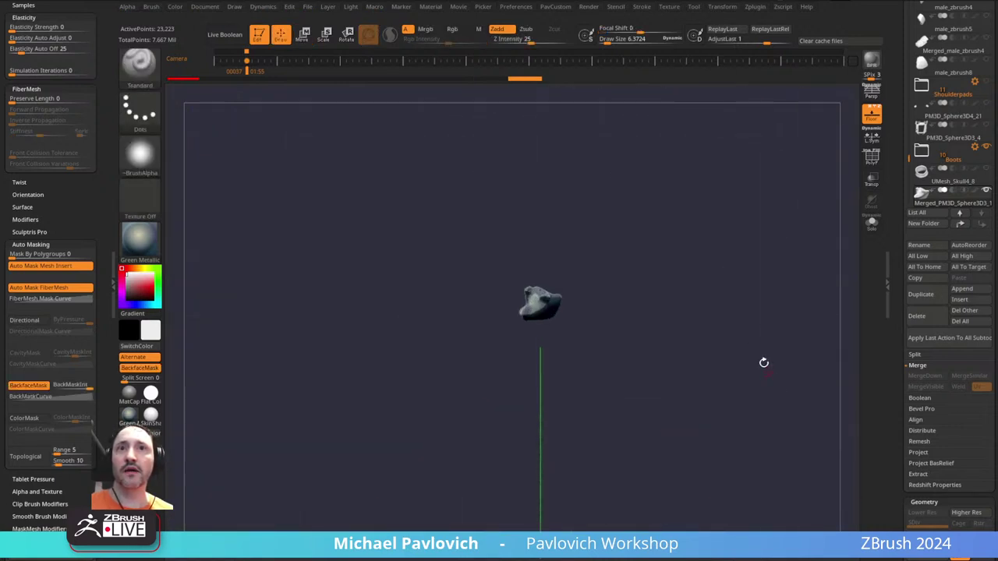
{"action": "key", "text": "w"}
{"action": "left_click_drag", "start_coordinate": [551, 348], "coordinate": [588, 274]}
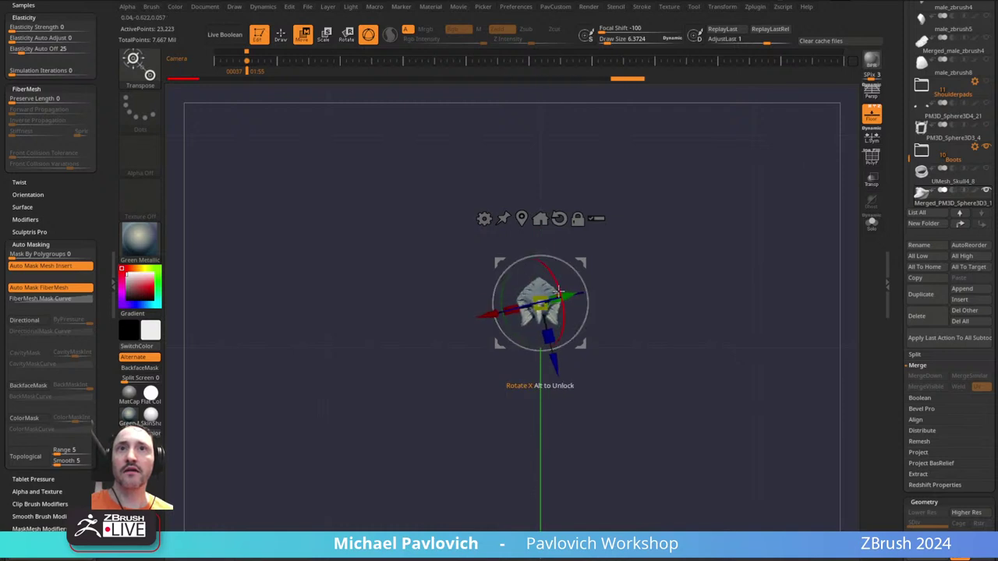
{"action": "left_click", "coordinate": [557, 218], "text": "alt"}
{"action": "right_click_drag", "start_coordinate": [659, 220], "coordinate": [567, 307], "text": "ctrl"}
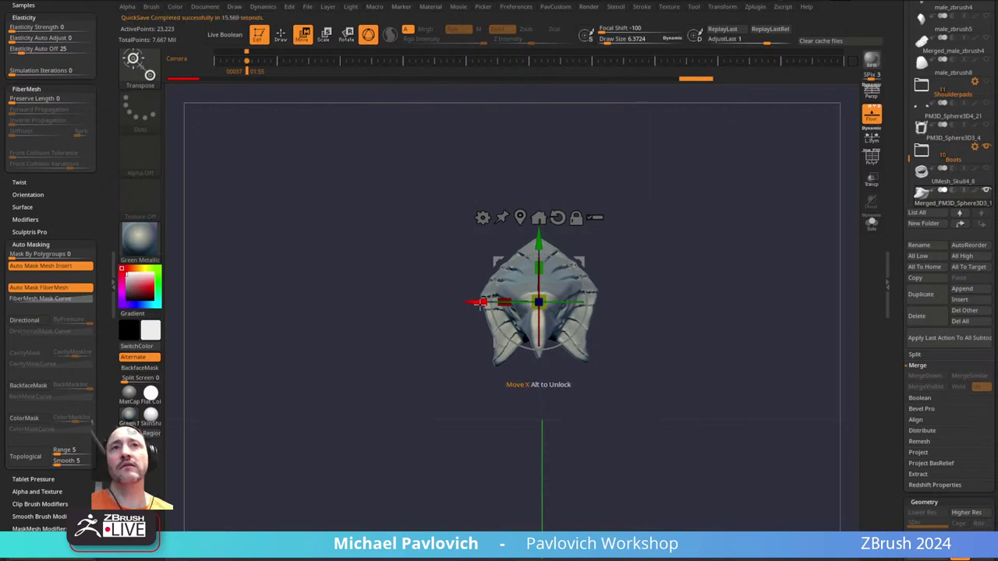
- Nudge the eagle head's X position and rotation to line its beak up with the center line
{"action": "left_click_drag", "start_coordinate": [481, 302], "coordinate": [485, 304]}
{"action": "key", "text": "q"}
{"action": "right_click_drag", "start_coordinate": [719, 220], "coordinate": [731, 251], "text": "ctrl"}
{"action": "key", "text": "w"}
{"action": "left_click_drag", "start_coordinate": [581, 270], "coordinate": [582, 272]}
{"action": "key", "text": "q"}
- Make the eagle head symmetrical with Mirror And Weld
{"action": "key", "text": "2"}
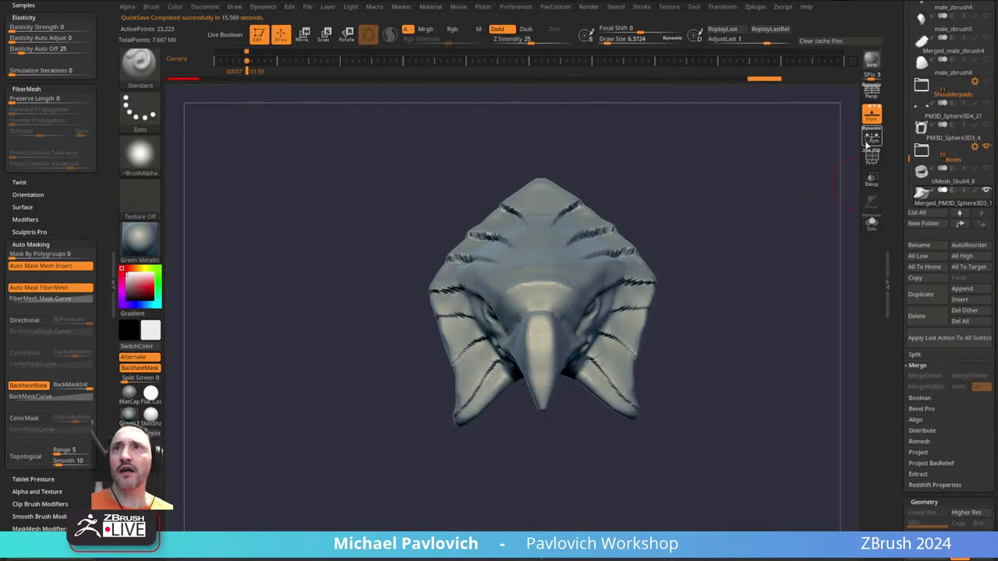
{"action": "key", "text": "space"}
{"action": "left_click", "coordinate": [768, 278]}
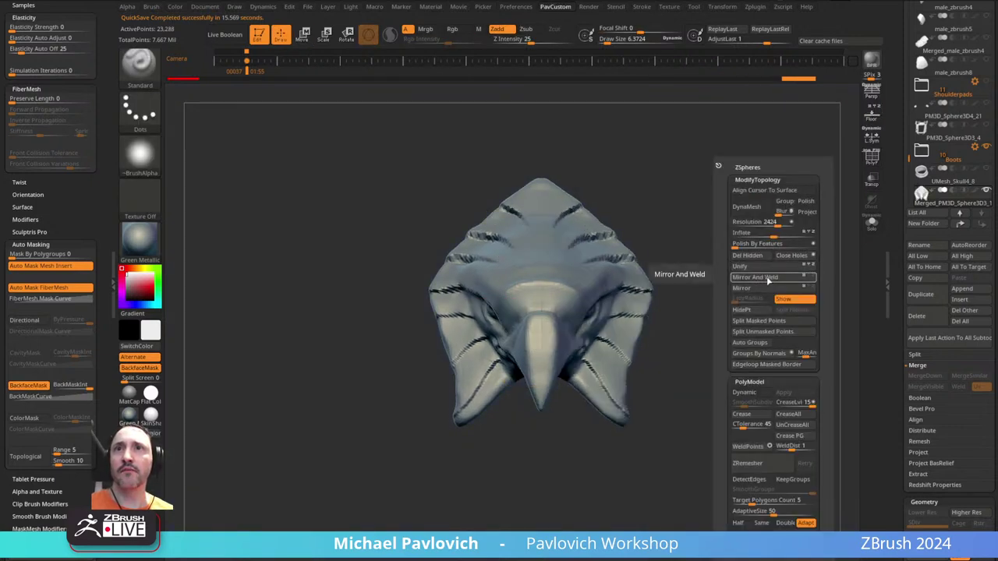
{"action": "left_click_drag", "start_coordinate": [750, 251], "coordinate": [638, 287]}
- DynaMesh the mirrored eagle head at a resolution of 2480
{"action": "key", "text": "3"}
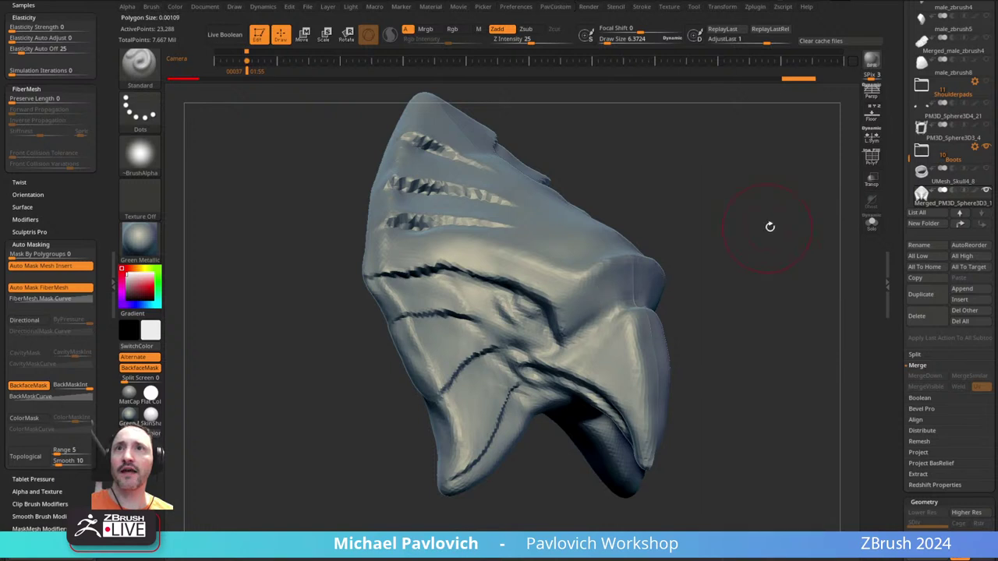
{"action": "key", "text": "3"}
{"action": "left_click", "coordinate": [778, 223]}
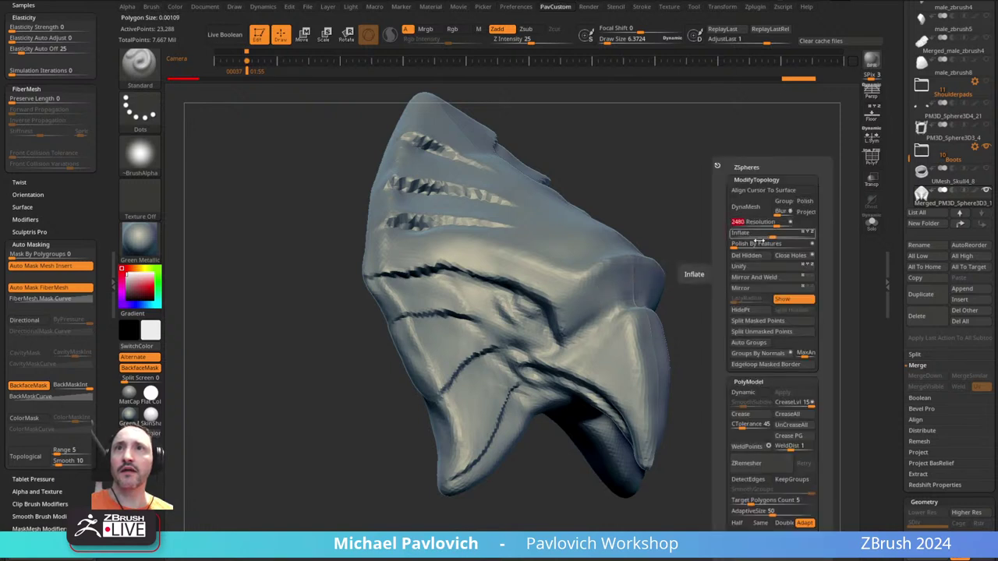
{"action": "left_click", "coordinate": [747, 207]}
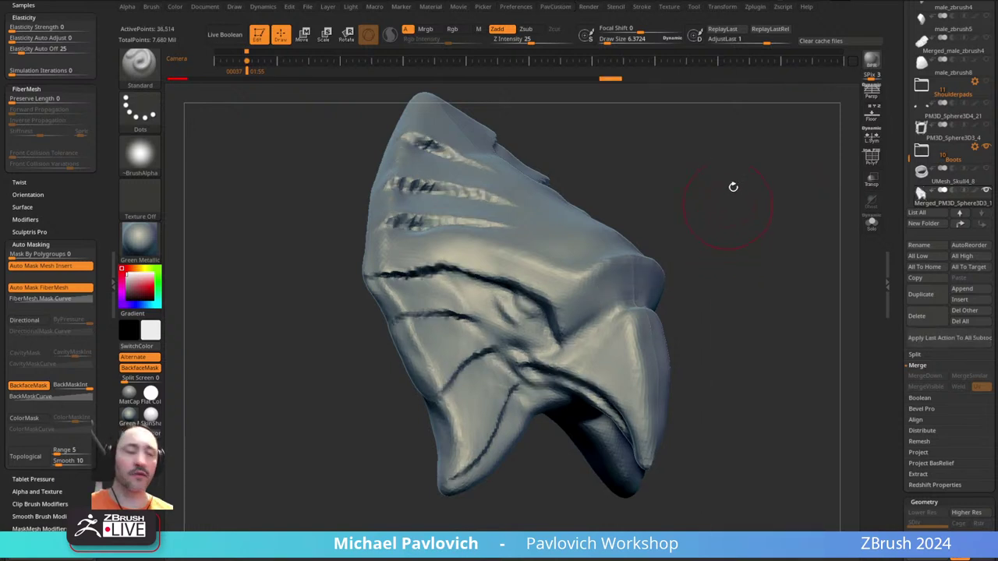
- Smooth the jagged edge of the long brow crease on the eagle head with the hPolish brush
{"action": "mouse_move", "coordinate": [733, 187]}
{"action": "left_mouse_down"}
{"action": "mouse_move", "coordinate": [733, 198]}
{"action": "mouse_move", "coordinate": [654, 222]}
{"action": "left_mouse_up"}
{"action": "key", "text": "b"}
{"action": "key", "text": "h"}
{"action": "key", "text": "p"}
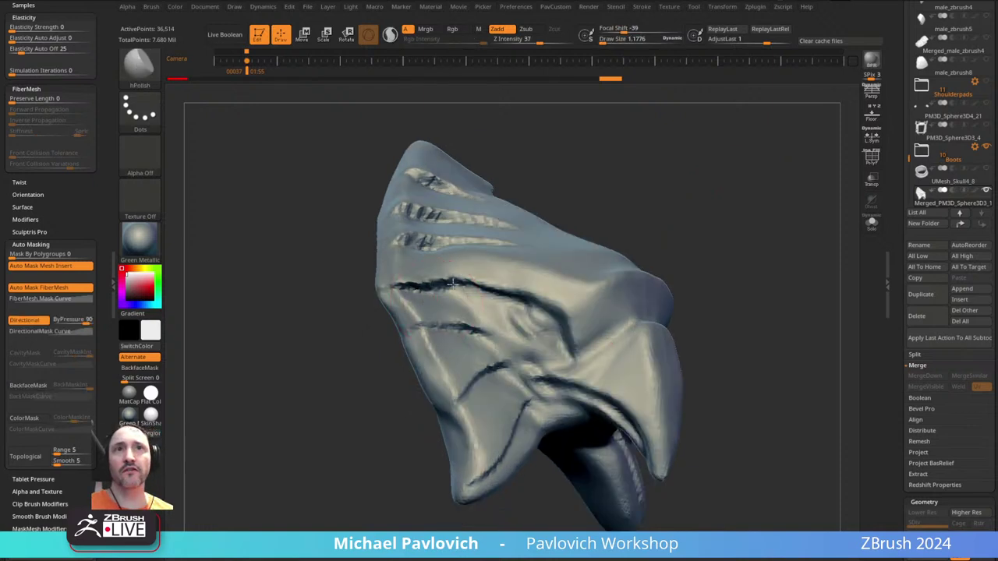
{"action": "left_click_drag", "start_coordinate": [452, 284], "coordinate": [430, 294]}
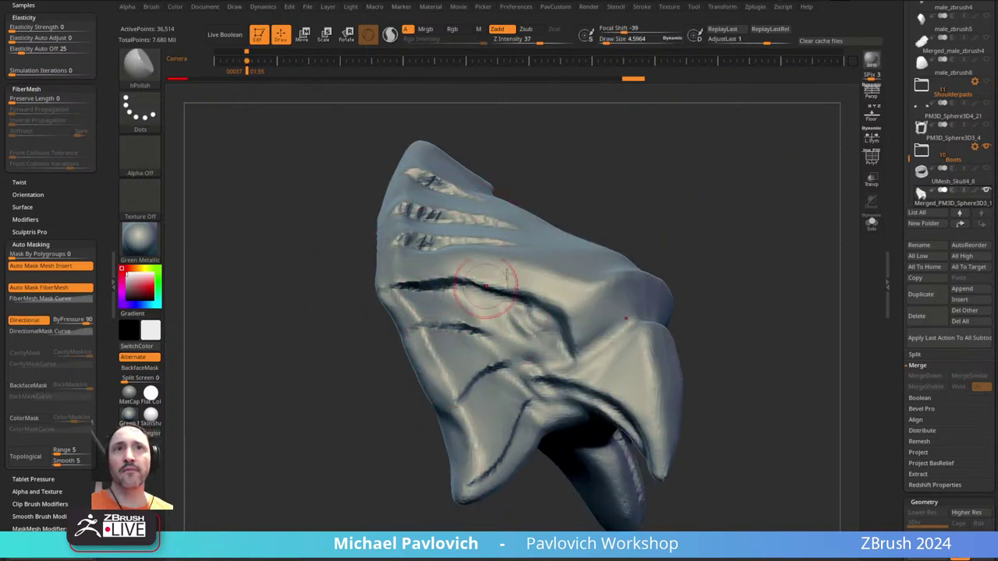
{"action": "mouse_move", "coordinate": [502, 289]}
{"action": "right_mouse_down"}
{"action": "mouse_move", "coordinate": [512, 258]}
{"action": "mouse_move", "coordinate": [708, 244]}
{"action": "mouse_move", "coordinate": [715, 294]}
{"action": "right_mouse_up"}
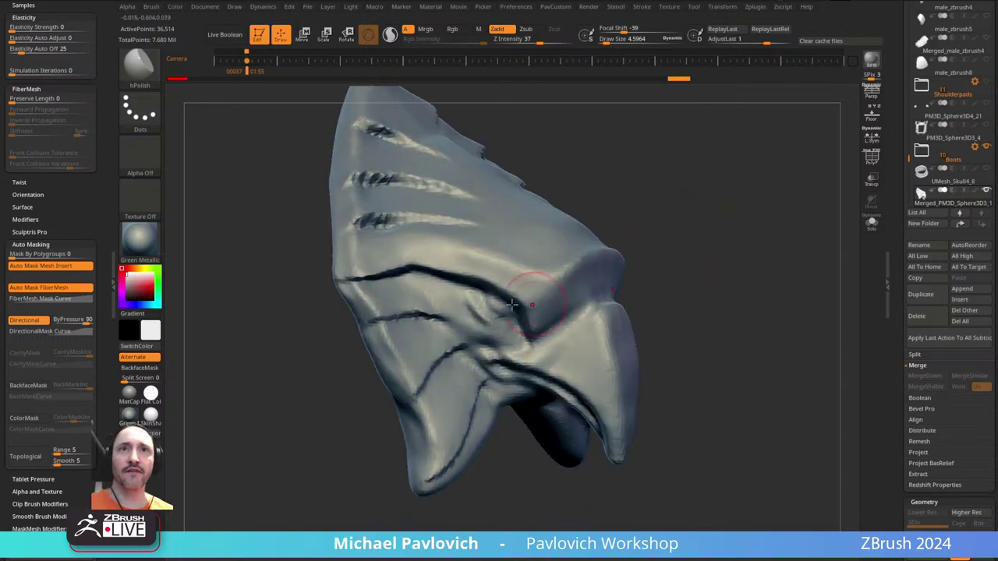
- Insert spheres for the eagle's eyes with the IMM_Base_Prim brush and separate the head from them with Split Masked Points
{"action": "key", "text": "b"}
{"action": "key", "text": "i"}
{"action": "key", "text": "p"}
{"action": "key", "text": "m"}
{"action": "left_click", "coordinate": [539, 270]}
{"action": "right_click_drag", "start_coordinate": [641, 256], "coordinate": [635, 223]}
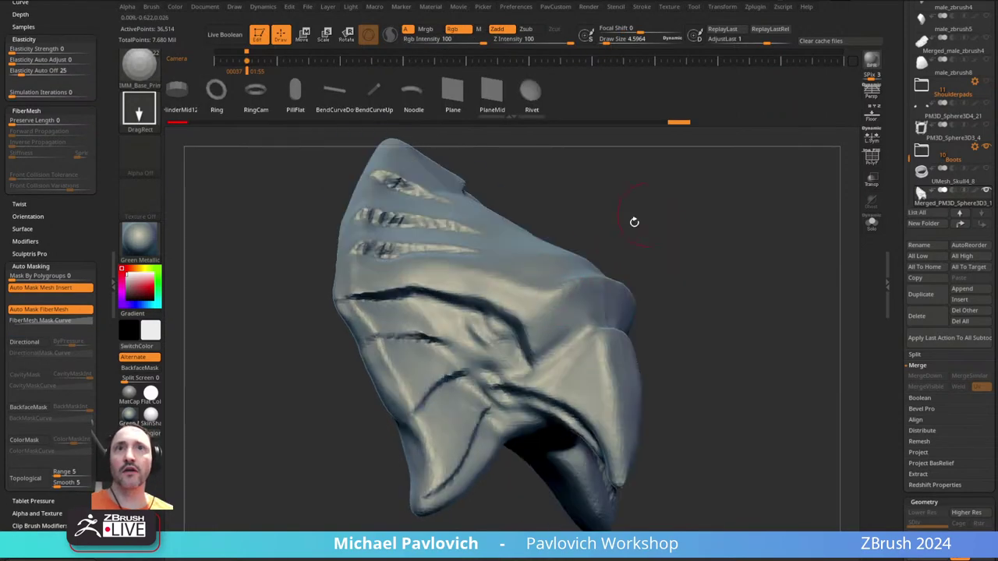
{"action": "left_click_drag", "start_coordinate": [495, 327], "coordinate": [515, 320]}
{"action": "key", "text": "space"}
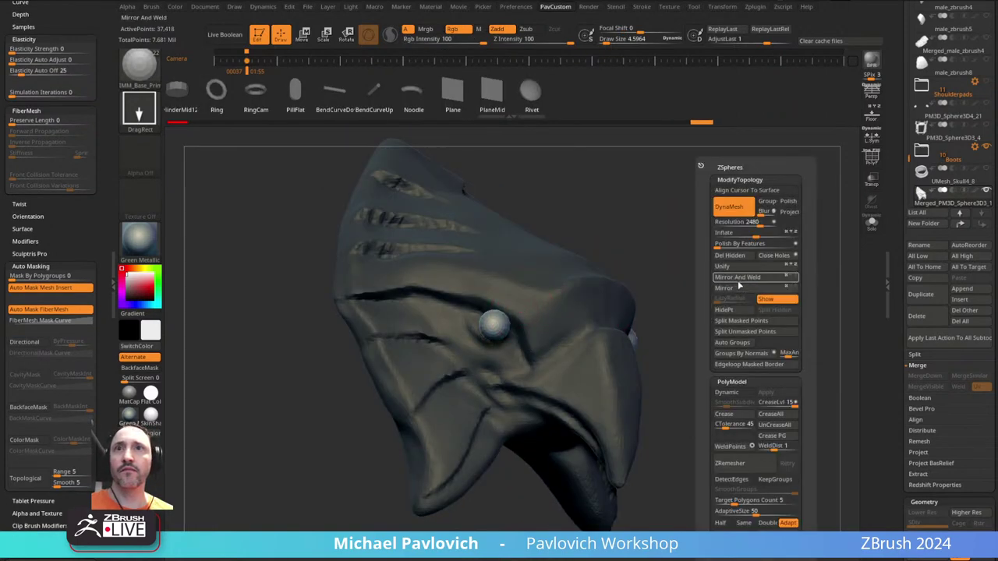
{"action": "left_click", "coordinate": [735, 322]}
- Push the sphere eyes into the eagle head's sockets with the Move brush and Topological auto masking
{"action": "right_click_drag", "start_coordinate": [546, 327], "coordinate": [483, 320]}
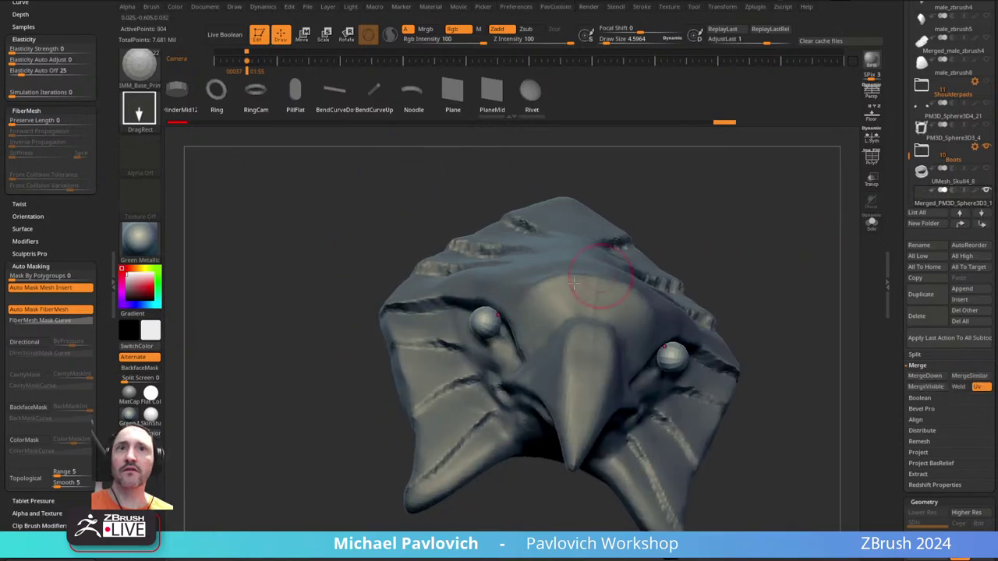
{"action": "key", "text": "w"}
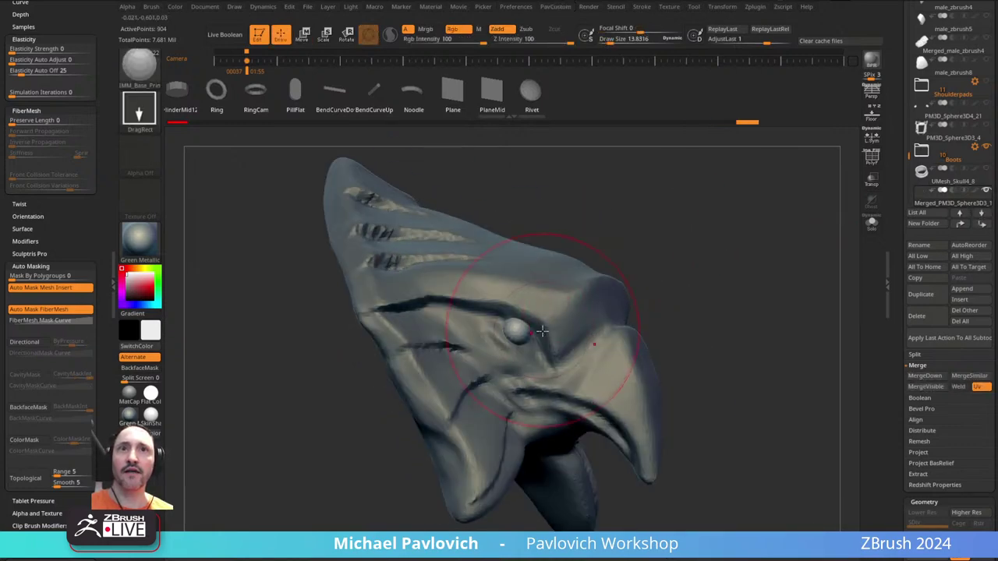
{"action": "key", "text": "s"}
{"action": "mouse_move", "coordinate": [530, 318]}
{"action": "left_mouse_down"}
{"action": "mouse_move", "coordinate": [546, 319]}
{"action": "mouse_move", "coordinate": [537, 318]}
{"action": "left_mouse_up"}
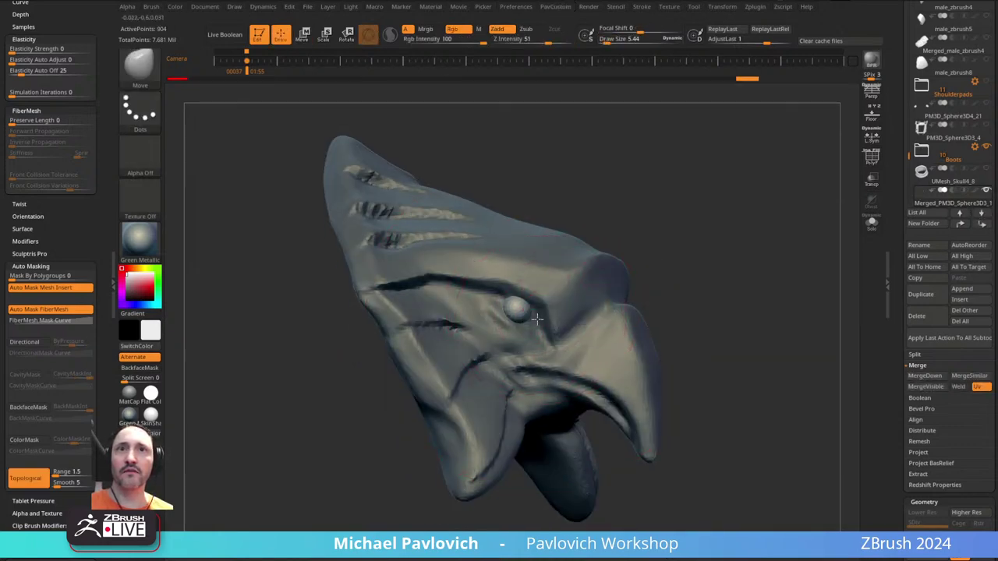
{"action": "right_click_drag", "start_coordinate": [500, 297], "coordinate": [590, 249]}
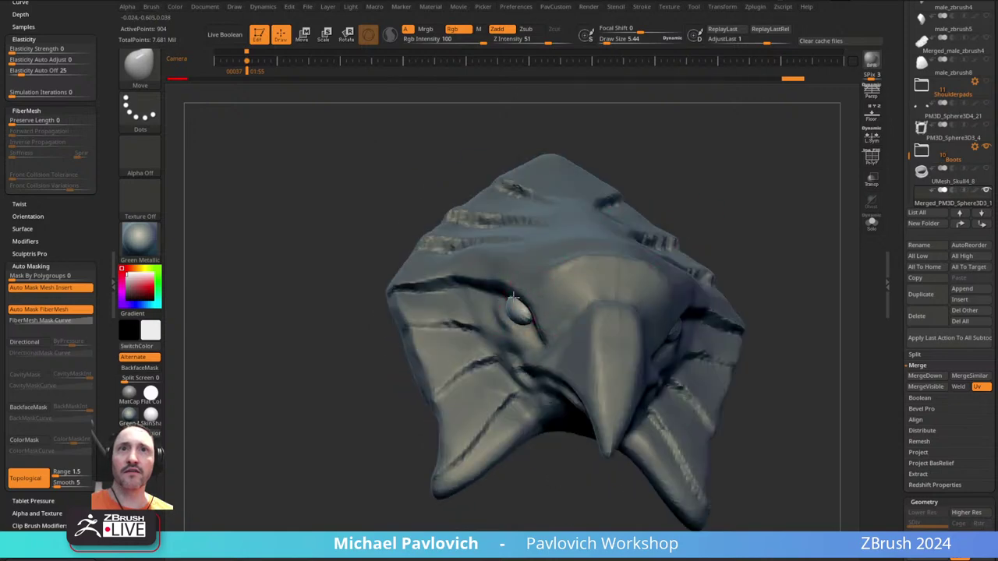
{"action": "left_click_drag", "start_coordinate": [527, 314], "coordinate": [533, 314]}
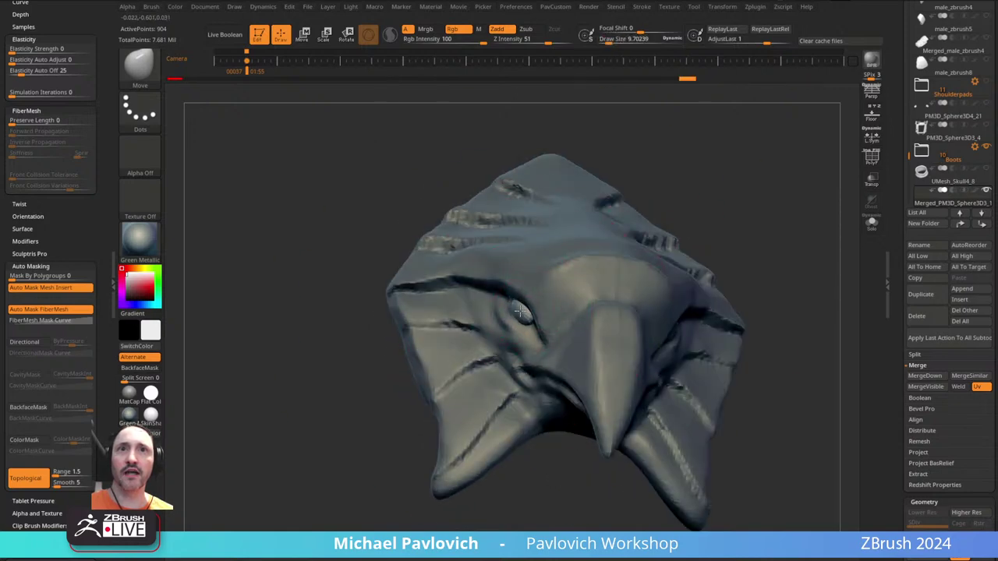
- Select the eagle head's subtool and adjust the socket edge around the eye with the Move brush
{"action": "right_click_drag", "start_coordinate": [718, 199], "coordinate": [779, 177]}
{"action": "key", "text": "b"}
{"action": "key", "text": "s"}
{"action": "key", "text": "t"}
{"action": "key", "text": "s"}
{"action": "left_click_drag", "start_coordinate": [576, 312], "coordinate": [570, 312]}
{"action": "left_click", "coordinate": [579, 305], "text": "alt"}
{"action": "mouse_move", "coordinate": [671, 232]}
{"action": "right_mouse_down"}
{"action": "mouse_move", "coordinate": [557, 292]}
{"action": "mouse_move", "coordinate": [659, 216]}
{"action": "mouse_move", "coordinate": [695, 204]}
{"action": "right_mouse_up"}
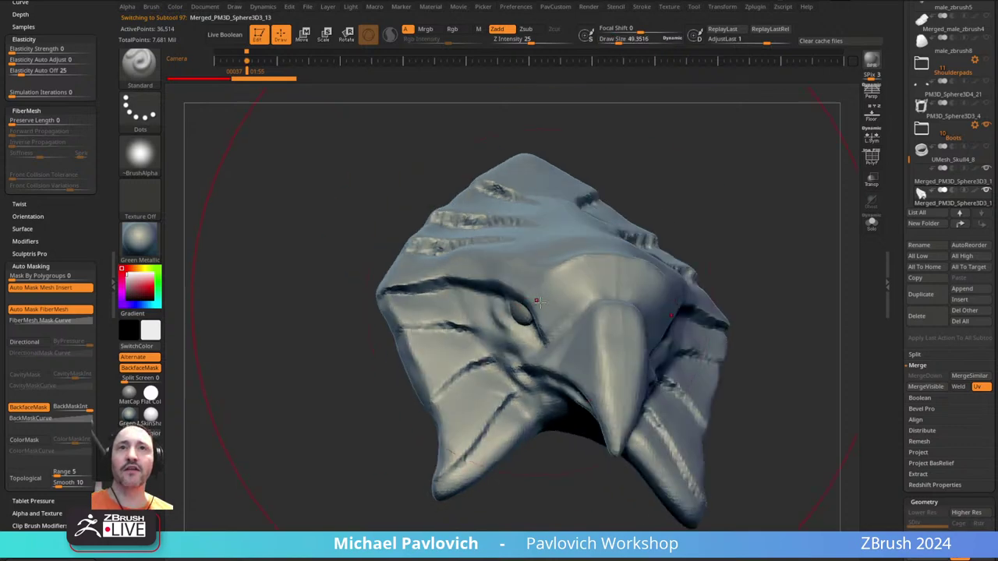
{"action": "key", "text": "b"}
{"action": "key", "text": "m"}
{"action": "key", "text": "v"}
{"action": "key", "text": "s"}
{"action": "left_click_drag", "start_coordinate": [527, 312], "coordinate": [518, 315]}
- Select the eyes' subtool and check how the eyes sit in their sockets from several angles
{"action": "left_click", "coordinate": [518, 311], "text": "alt"}
{"action": "key", "text": "s"}
{"action": "mouse_move", "coordinate": [518, 315]}
{"action": "right_mouse_down"}
{"action": "mouse_move", "coordinate": [414, 388]}
{"action": "mouse_move", "coordinate": [536, 309]}
{"action": "right_mouse_up"}
{"action": "key", "text": "["}
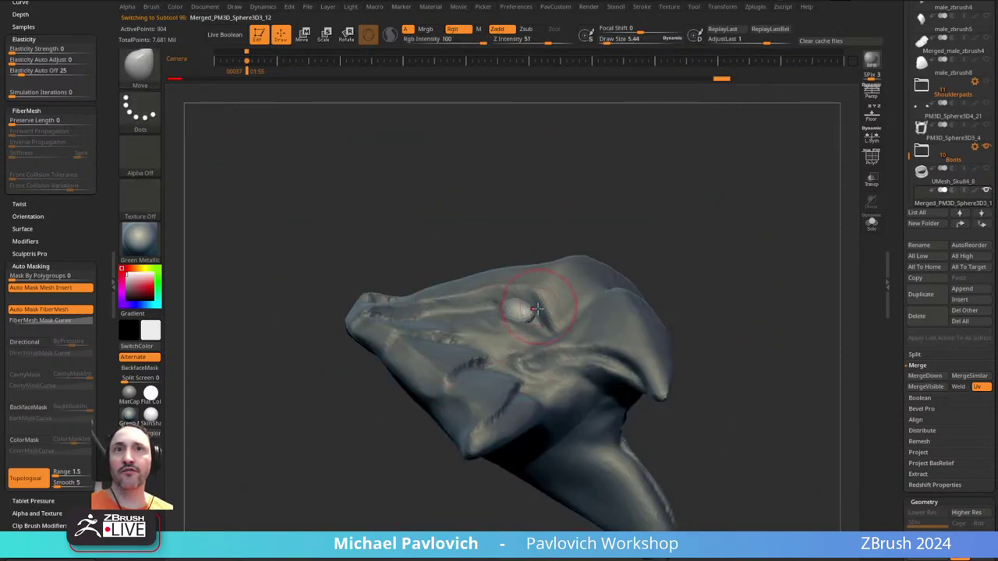
{"action": "right_click_drag", "start_coordinate": [547, 225], "coordinate": [549, 303]}
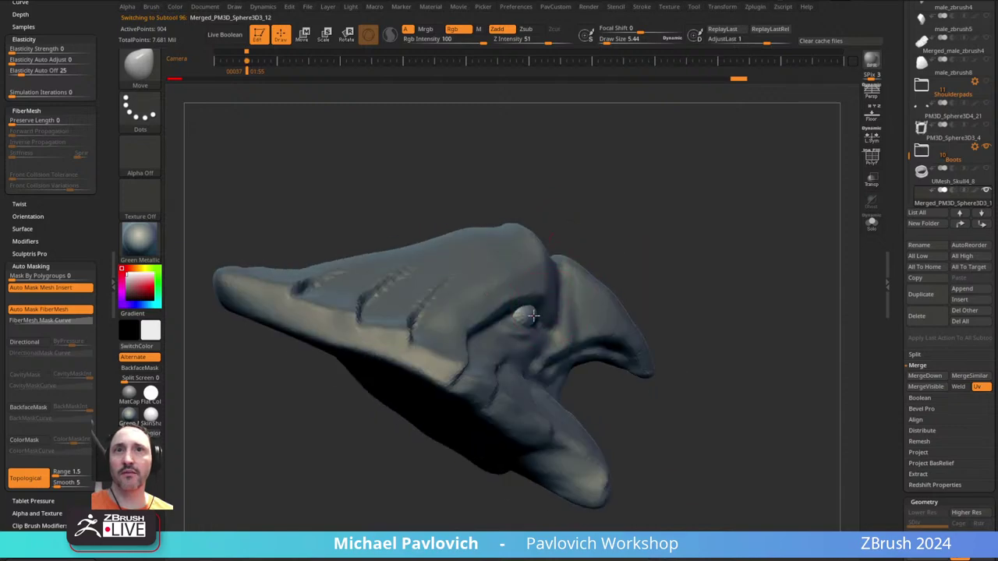
{"action": "right_click_drag", "start_coordinate": [586, 258], "coordinate": [516, 324]}
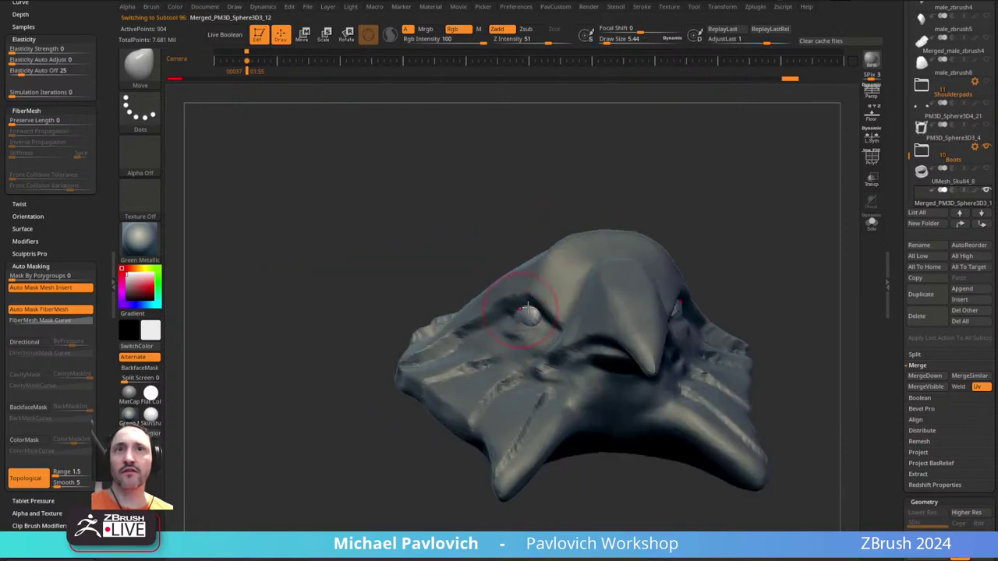
- Select the eagle head's subtool and isolate its upper beak with the SelectLasso brush
{"action": "right_click_drag", "start_coordinate": [751, 225], "coordinate": [697, 252]}
{"action": "key", "text": "b"}
{"action": "key", "text": "s"}
{"action": "key", "text": "t"}
{"action": "left_click", "coordinate": [603, 276], "text": "alt"}
{"action": "right_click_drag", "start_coordinate": [702, 139], "coordinate": [751, 147]}
{"action": "right_click_drag", "start_coordinate": [761, 223], "coordinate": [652, 221]}
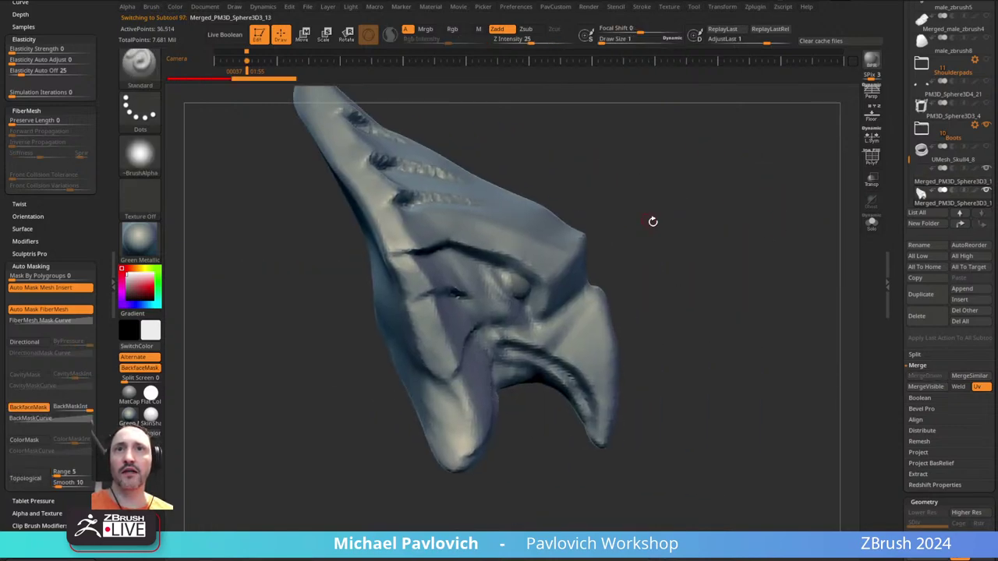
{"action": "key", "text": "ctrl+shift+b"}
{"action": "left_click", "coordinate": [588, 121]}
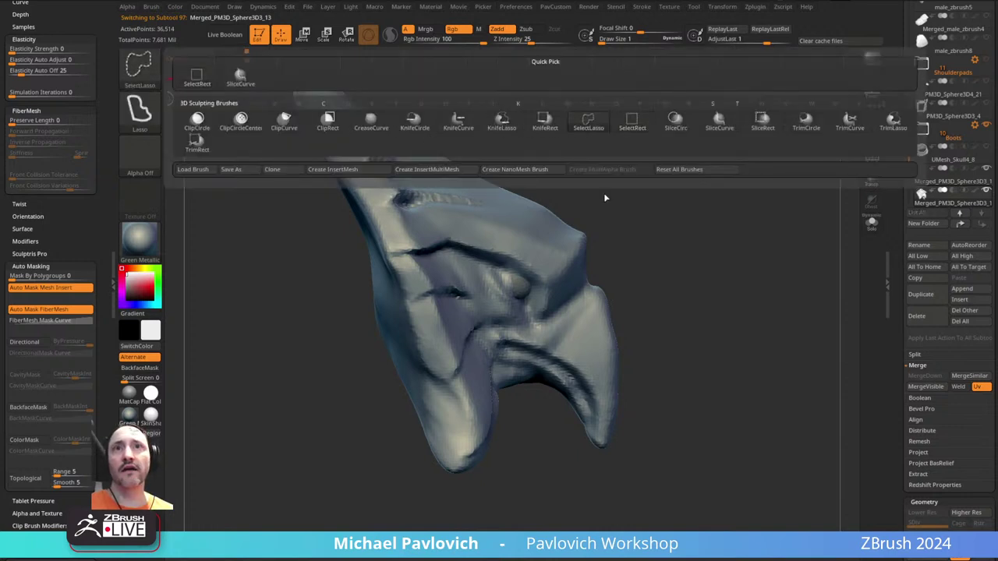
{"action": "mouse_move", "coordinate": [652, 306]}
{"action": "left_mouse_down", "text": "ctrl+shift"}
{"action": "mouse_move", "coordinate": [629, 240]}
{"action": "mouse_move", "coordinate": [585, 252]}
{"action": "mouse_move", "coordinate": [531, 326]}
{"action": "mouse_move", "coordinate": [484, 358]}
{"action": "mouse_move", "coordinate": [634, 484]}
{"action": "left_mouse_up", "text": "ctrl+shift"}
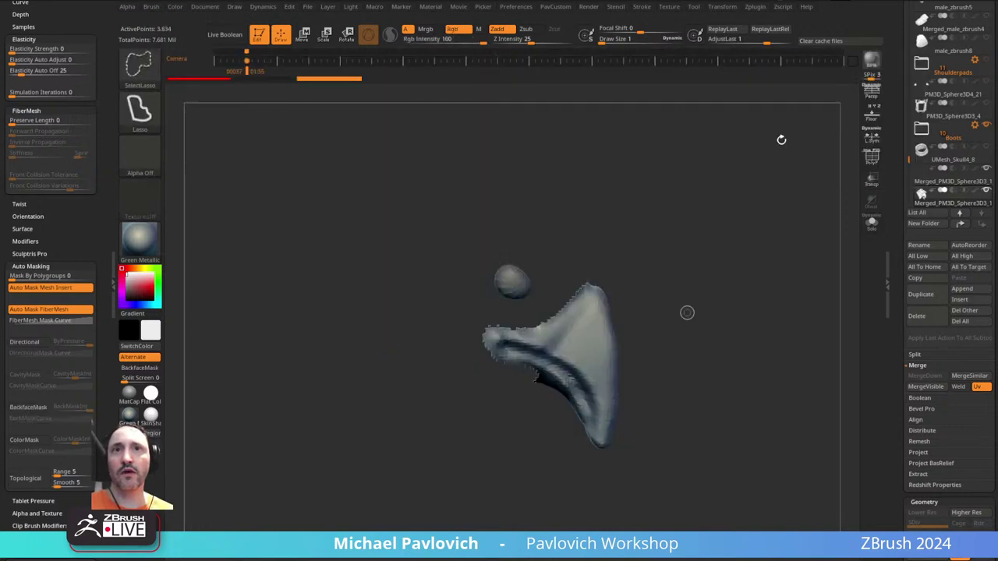
- Separate the isolated beak from the rest of the eagle head with Split Hidden
{"action": "left_click_drag", "start_coordinate": [781, 140], "coordinate": [733, 214], "text": "shift"}
{"action": "key", "text": "2"}
{"action": "left_click", "coordinate": [750, 310]}
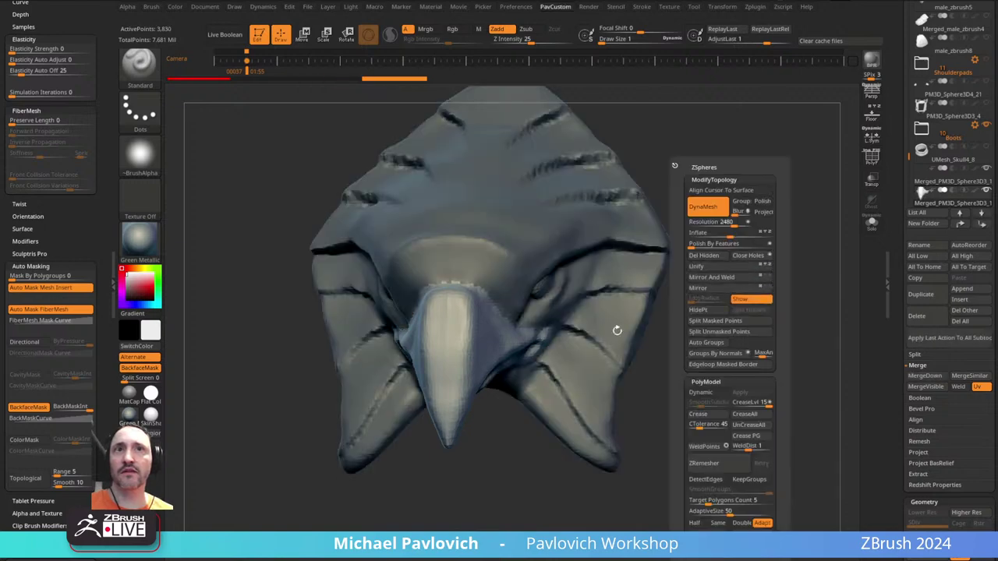
- Show only the beak in Solo mode and cap its open back with Close Holes
{"action": "left_click_drag", "start_coordinate": [694, 273], "coordinate": [768, 265]}
{"action": "left_click", "coordinate": [872, 224]}
{"action": "key", "text": "2"}
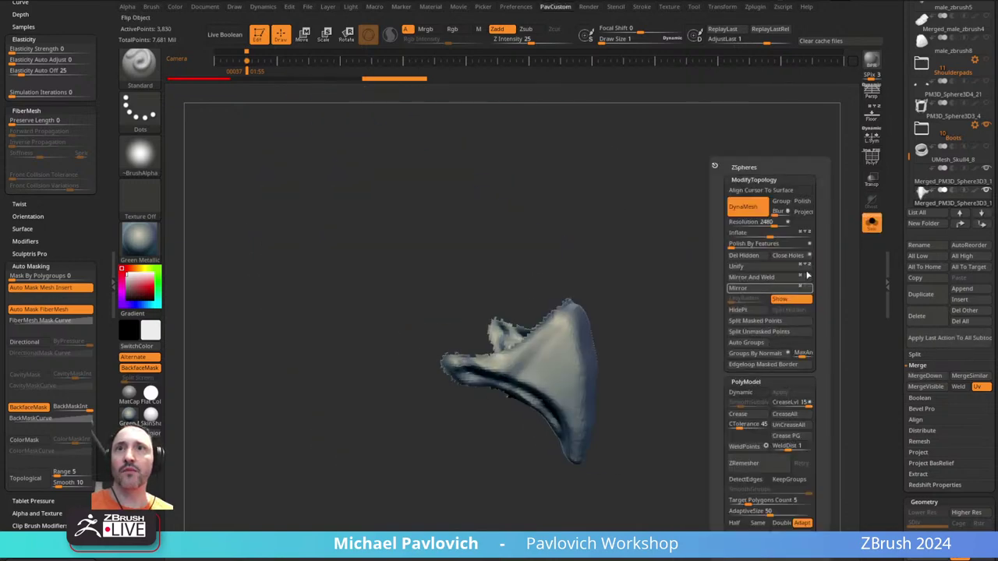
{"action": "key", "text": "w"}
{"action": "right_click_drag", "start_coordinate": [617, 321], "coordinate": [569, 341]}
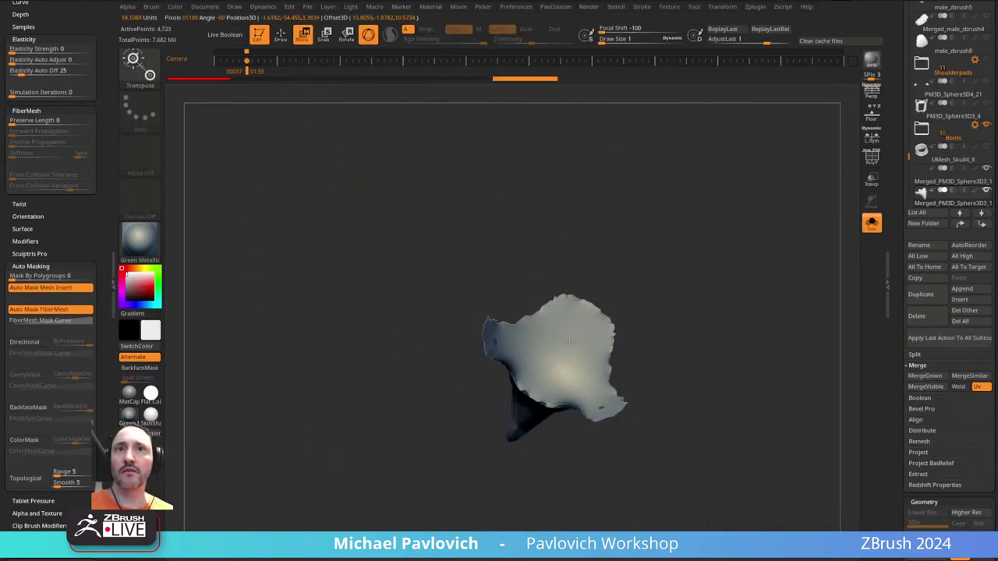
- Mask everything except the beak's rear cap, extrude the cap toward the head and DynaMesh the beak
{"action": "left_click", "coordinate": [569, 342], "text": "ctrl"}
{"action": "left_click_drag", "start_coordinate": [751, 281], "coordinate": [673, 260]}
{"action": "left_click_drag", "start_coordinate": [604, 307], "coordinate": [592, 305], "text": "ctrl"}
{"action": "key", "text": "q"}
{"action": "left_click_drag", "start_coordinate": [688, 243], "coordinate": [749, 291]}
{"action": "mouse_move", "coordinate": [677, 206]}
{"action": "left_mouse_down", "text": "ctrl"}
{"action": "mouse_move", "coordinate": [722, 248]}
{"action": "mouse_move", "coordinate": [734, 297]}
{"action": "left_mouse_up", "text": "ctrl"}
{"action": "left_click_drag", "start_coordinate": [707, 255], "coordinate": [660, 292]}
- Smooth the beak's stepped rear edge and side surface, using the hPolish brush
{"action": "key", "text": "s"}
{"action": "key", "text": "s"}
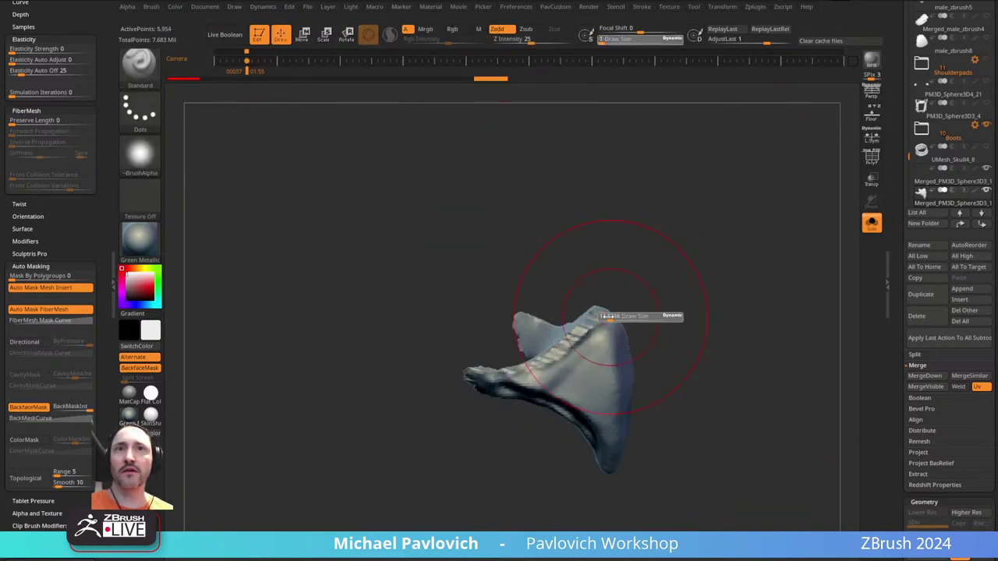
{"action": "left_click_drag", "start_coordinate": [609, 316], "coordinate": [538, 364]}
{"action": "left_click_drag", "start_coordinate": [724, 270], "coordinate": [711, 265]}
{"action": "mouse_move", "coordinate": [685, 297]}
{"action": "left_mouse_down"}
{"action": "mouse_move", "coordinate": [677, 236]}
{"action": "mouse_move", "coordinate": [725, 240]}
{"action": "left_mouse_up"}
{"action": "key", "text": "b"}
{"action": "key", "text": "h"}
{"action": "key", "text": "p"}
{"action": "mouse_move", "coordinate": [563, 325]}
{"action": "left_mouse_down"}
{"action": "mouse_move", "coordinate": [568, 417]}
{"action": "mouse_move", "coordinate": [548, 333]}
{"action": "left_mouse_up"}
{"action": "key", "text": "s"}
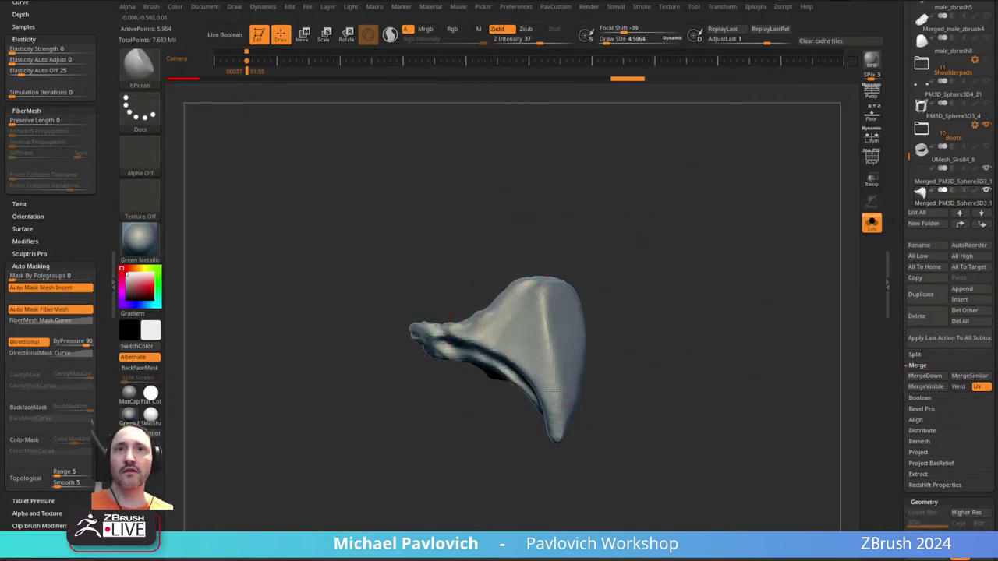
- Clip the beak's front profile along a curve from its top to its tip with the ClipCurve brush
{"action": "mouse_move", "coordinate": [648, 270]}
{"action": "left_mouse_down"}
{"action": "mouse_move", "coordinate": [657, 298]}
{"action": "mouse_move", "coordinate": [628, 243]}
{"action": "left_mouse_up"}
{"action": "left_click", "coordinate": [138, 71], "text": "ctrl+shift"}
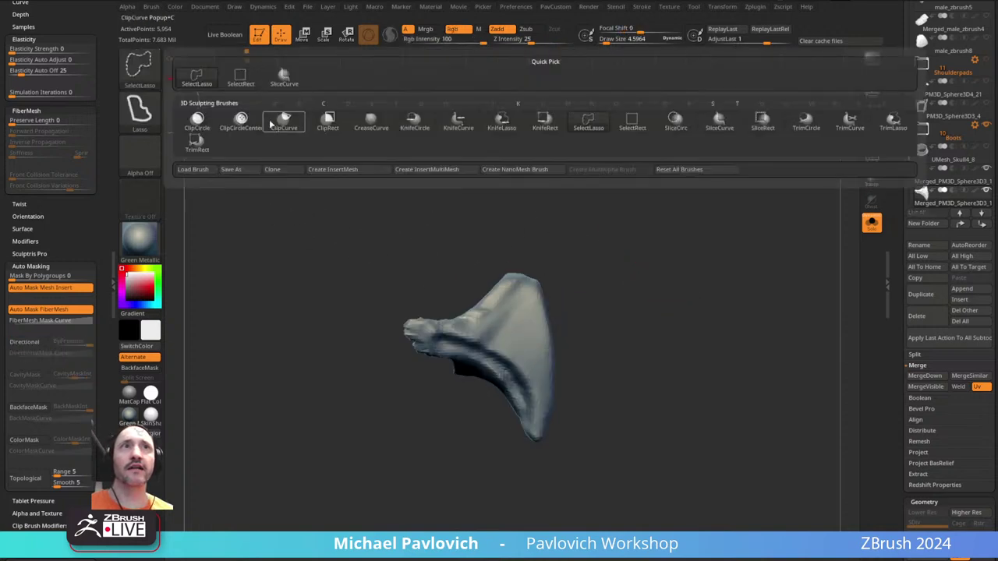
{"action": "left_click", "coordinate": [273, 122]}
{"action": "left_click_drag", "start_coordinate": [511, 204], "coordinate": [565, 368], "text": "ctrl+shift"}
{"action": "key", "text": "alt"}
{"action": "mouse_move", "coordinate": [551, 323]}
{"action": "left_mouse_down", "text": "ctrl+shift"}
{"action": "mouse_move", "coordinate": [551, 432]}
{"action": "mouse_move", "coordinate": [508, 495]}
{"action": "mouse_move", "coordinate": [506, 483]}
{"action": "left_mouse_up", "text": "ctrl+shift"}
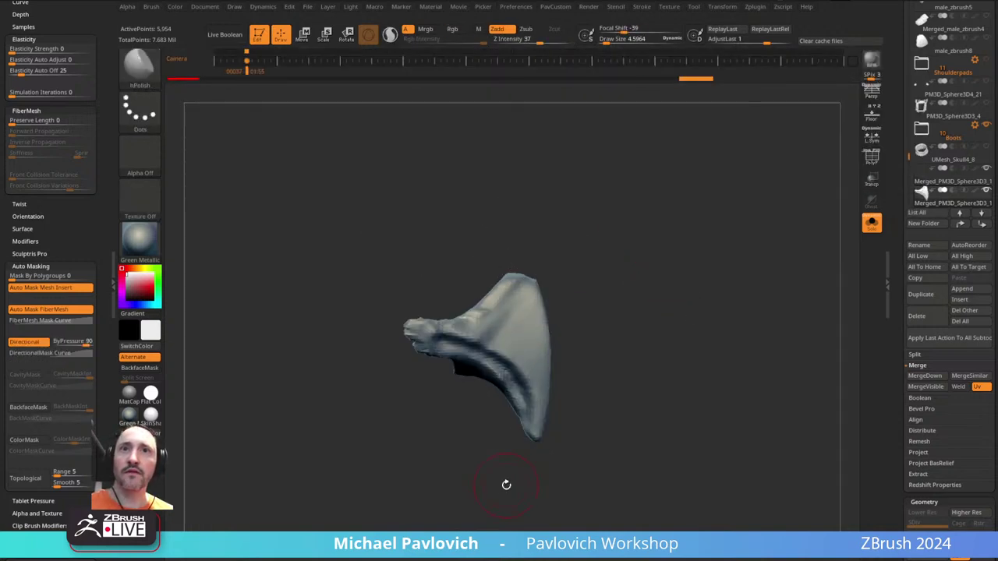
- Carve the mouth crease from the beak's rear end down to its tip with the DamStandard brush
{"action": "mouse_move", "coordinate": [688, 320]}
{"action": "right_mouse_down"}
{"action": "mouse_move", "coordinate": [679, 289]}
{"action": "mouse_move", "coordinate": [690, 304]}
{"action": "mouse_move", "coordinate": [676, 347]}
{"action": "mouse_move", "coordinate": [725, 305]}
{"action": "mouse_move", "coordinate": [528, 343]}
{"action": "mouse_move", "coordinate": [675, 289]}
{"action": "mouse_move", "coordinate": [668, 252]}
{"action": "right_mouse_up"}
{"action": "key", "text": "b"}
{"action": "key", "text": "d"}
{"action": "key", "text": "s"}
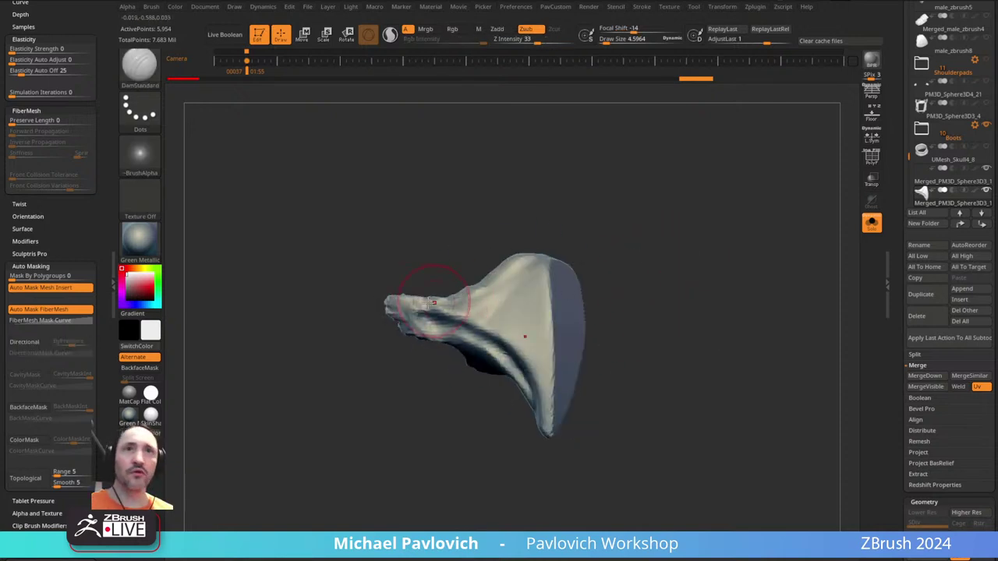
{"action": "key", "text": "s"}
{"action": "left_click_drag", "start_coordinate": [429, 310], "coordinate": [470, 326]}
{"action": "left_click_drag", "start_coordinate": [500, 364], "coordinate": [528, 417]}
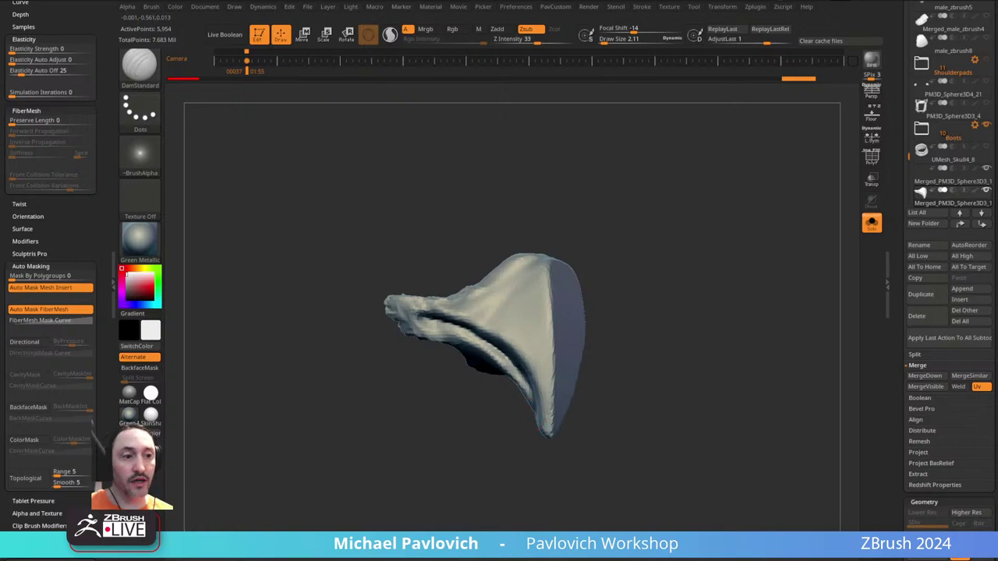
- Switch to the ArtStation portfolio in the browser and open the MCC: Halo 2 Anniversary project from the Presentations album
{"action": "left_click_drag", "start_coordinate": [523, 0], "coordinate": [515, 0]}
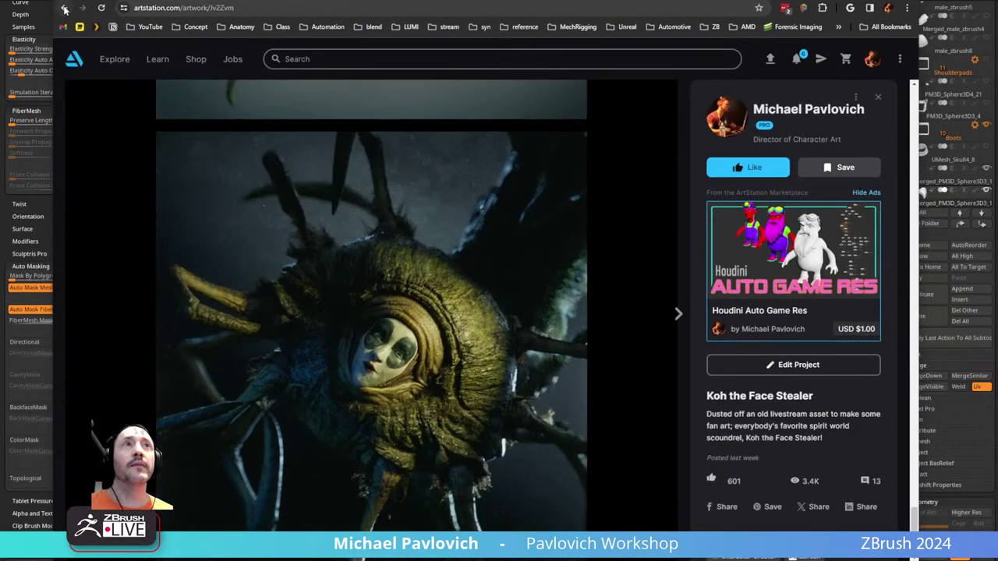
{"action": "left_click", "coordinate": [64, 8]}
{"action": "scroll", "coordinate": [401, 259], "scroll_direction": "down", "scroll_amount": 10}
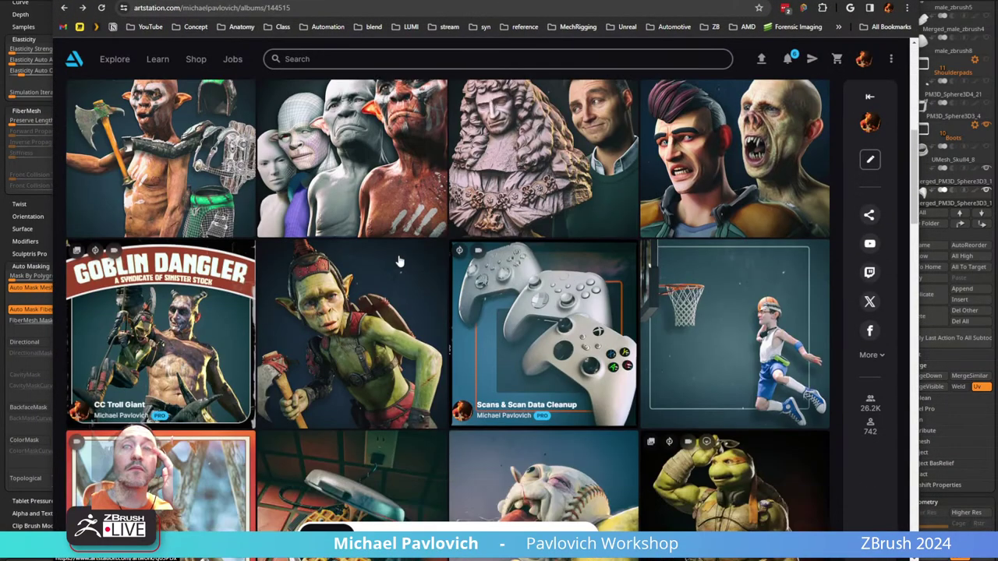
{"action": "scroll", "coordinate": [399, 262], "scroll_direction": "up", "scroll_amount": 9}
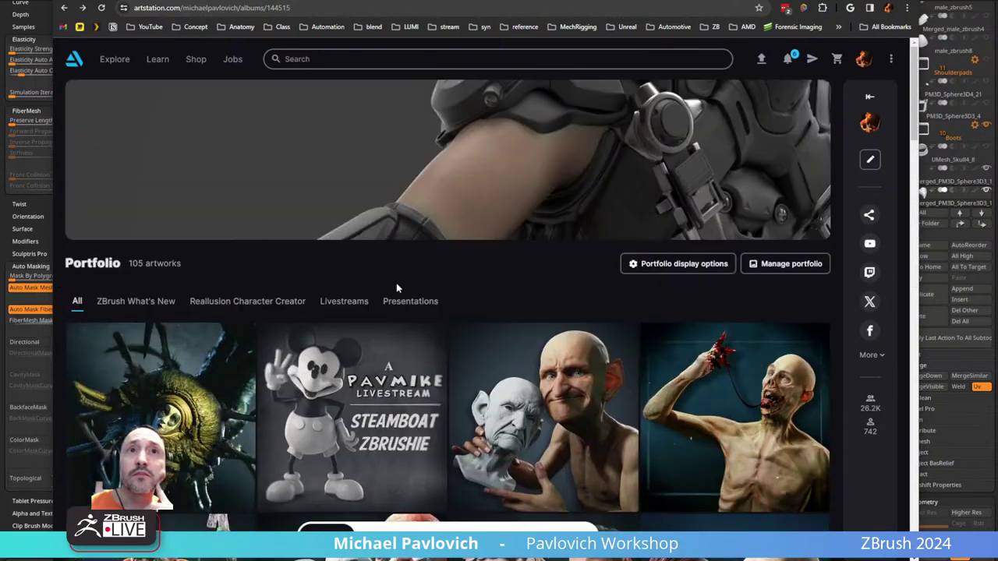
{"action": "left_click", "coordinate": [410, 300]}
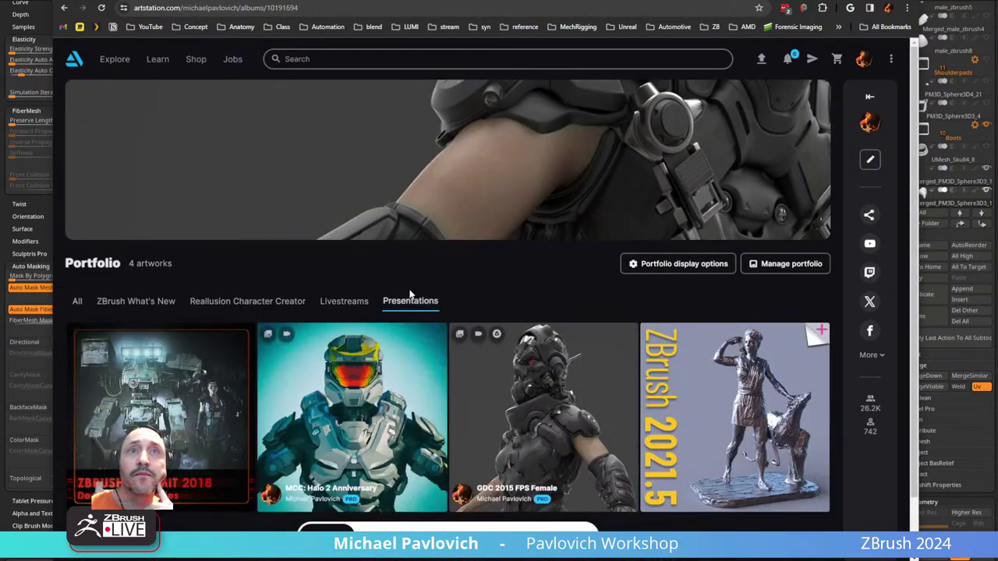
{"action": "scroll", "coordinate": [409, 292], "scroll_direction": "down", "scroll_amount": 1}
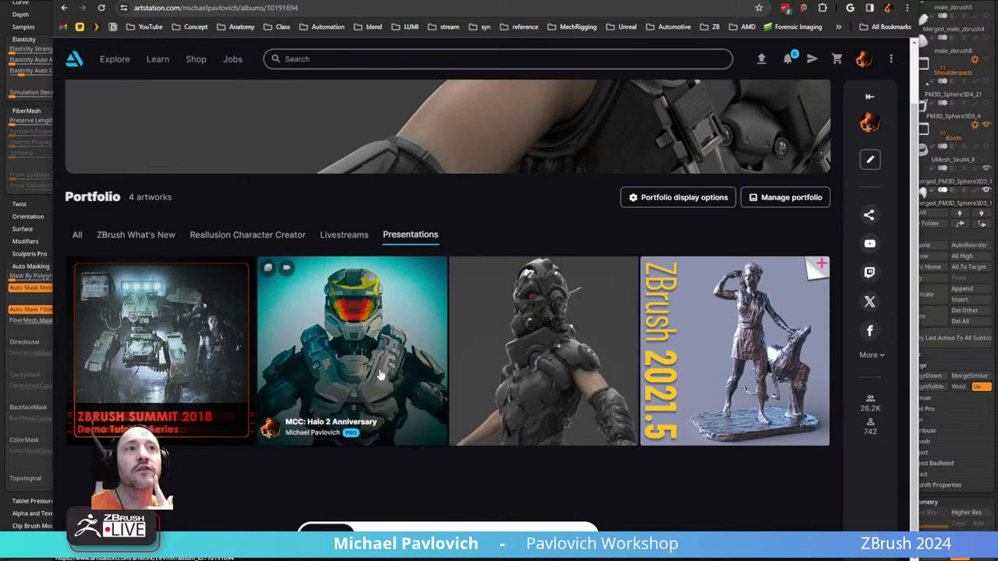
{"action": "left_click", "coordinate": [326, 433]}
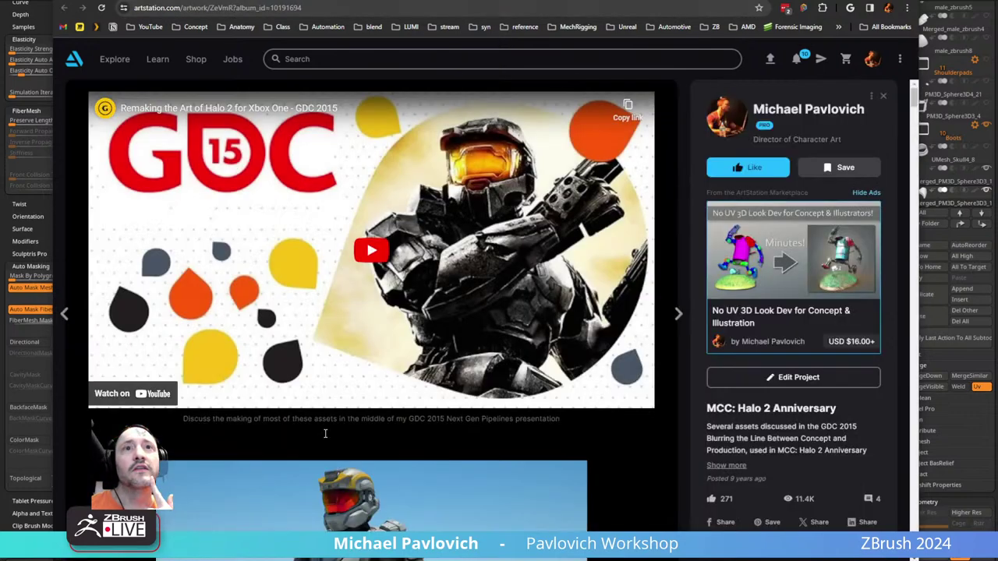
- Examine the project's armor images from final renders through the blobby quick sketch to the refined shapes
{"action": "scroll", "coordinate": [319, 410], "scroll_direction": "down", "scroll_amount": 1}
{"action": "scroll", "coordinate": [341, 312], "scroll_direction": "up", "scroll_amount": 1}
{"action": "scroll", "coordinate": [339, 320], "scroll_direction": "down", "scroll_amount": 6}
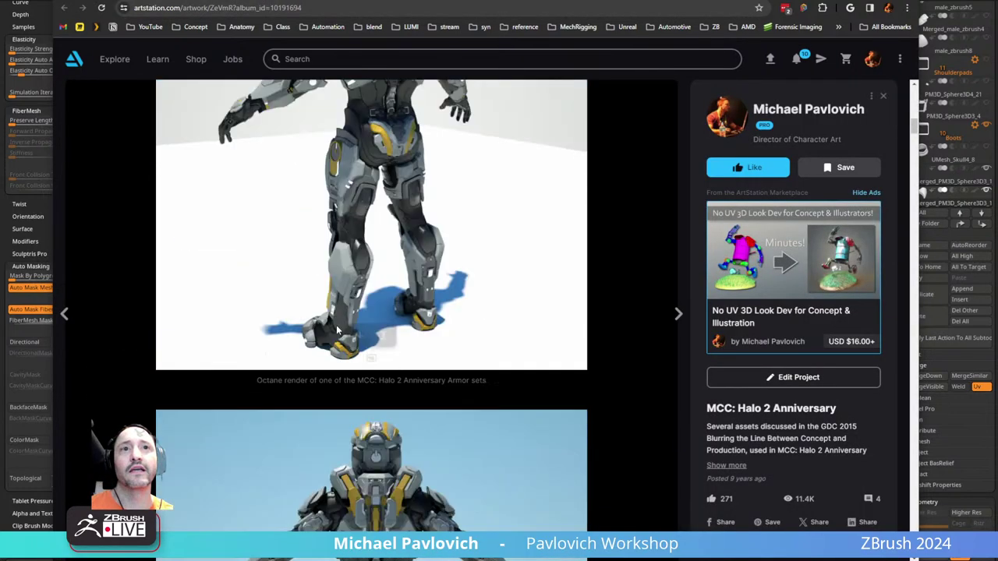
{"action": "scroll", "coordinate": [336, 331], "scroll_direction": "down", "scroll_amount": 10}
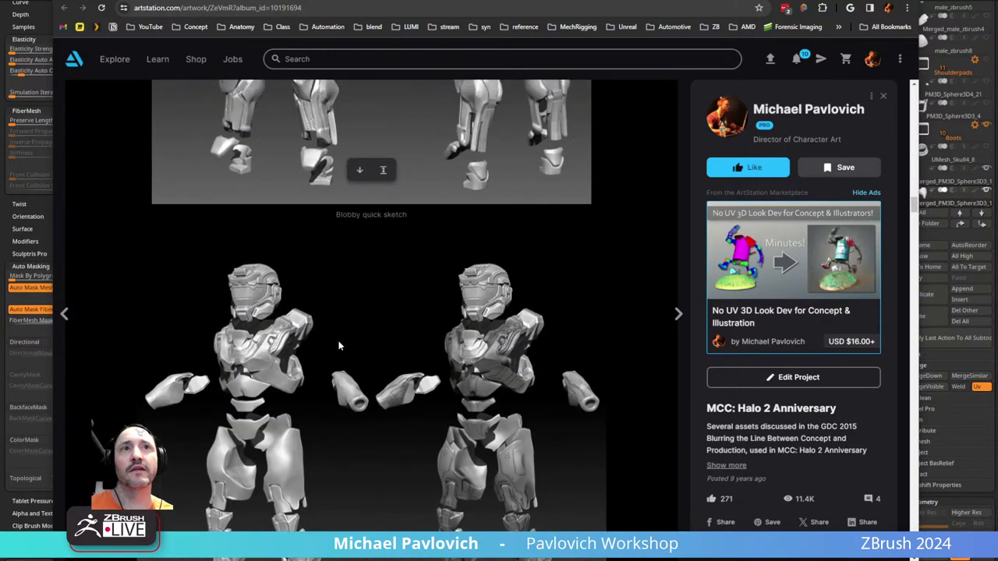
{"action": "scroll", "coordinate": [338, 346], "scroll_direction": "down", "scroll_amount": 10}
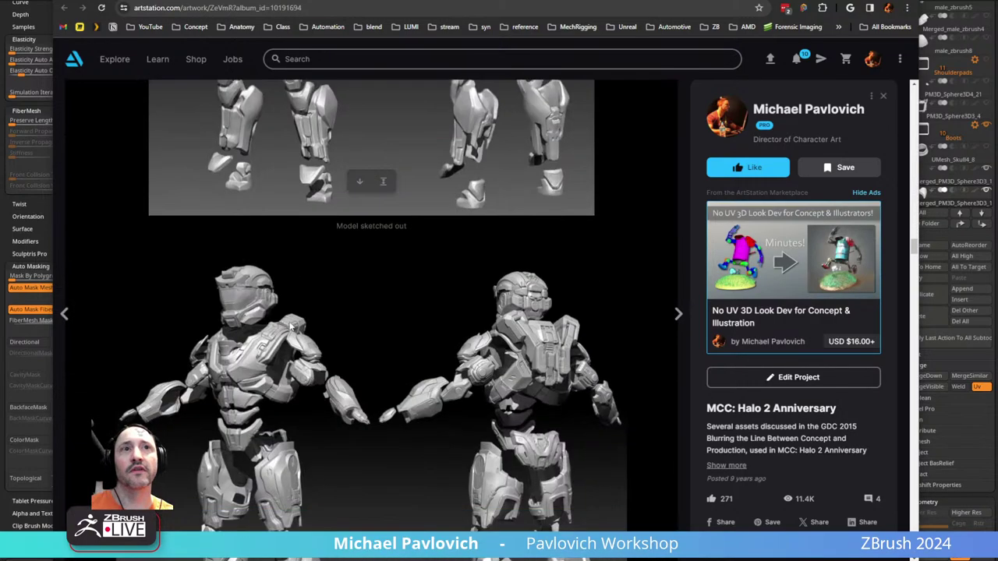
{"action": "scroll", "coordinate": [289, 320], "scroll_direction": "down", "scroll_amount": 5}
{"action": "scroll", "coordinate": [294, 431], "scroll_direction": "down", "scroll_amount": 4}
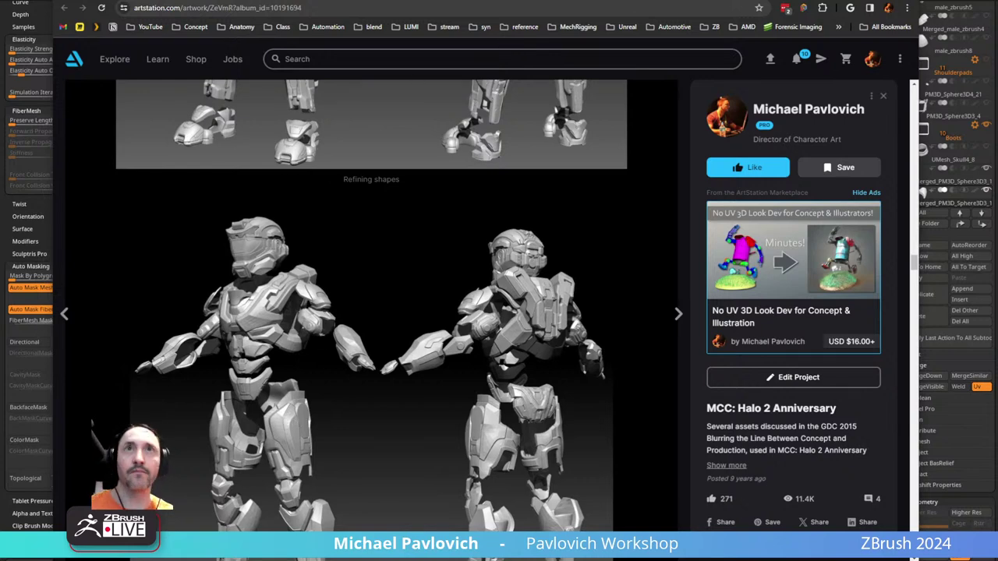
- Switch back to ZBrush and smooth the ragged rear ends of the beak with Sculptris Pro enabled
{"action": "key", "text": "alt+Tab"}
{"action": "mouse_move", "coordinate": [668, 223]}
{"action": "left_mouse_down"}
{"action": "mouse_move", "coordinate": [715, 242]}
{"action": "mouse_move", "coordinate": [693, 221]}
{"action": "mouse_move", "coordinate": [707, 203]}
{"action": "mouse_move", "coordinate": [691, 243]}
{"action": "mouse_move", "coordinate": [710, 225]}
{"action": "mouse_move", "coordinate": [682, 257]}
{"action": "mouse_move", "coordinate": [704, 248]}
{"action": "mouse_move", "coordinate": [499, 315]}
{"action": "left_mouse_up"}
{"action": "key", "text": "ctrl"}
{"action": "key", "text": "shift"}
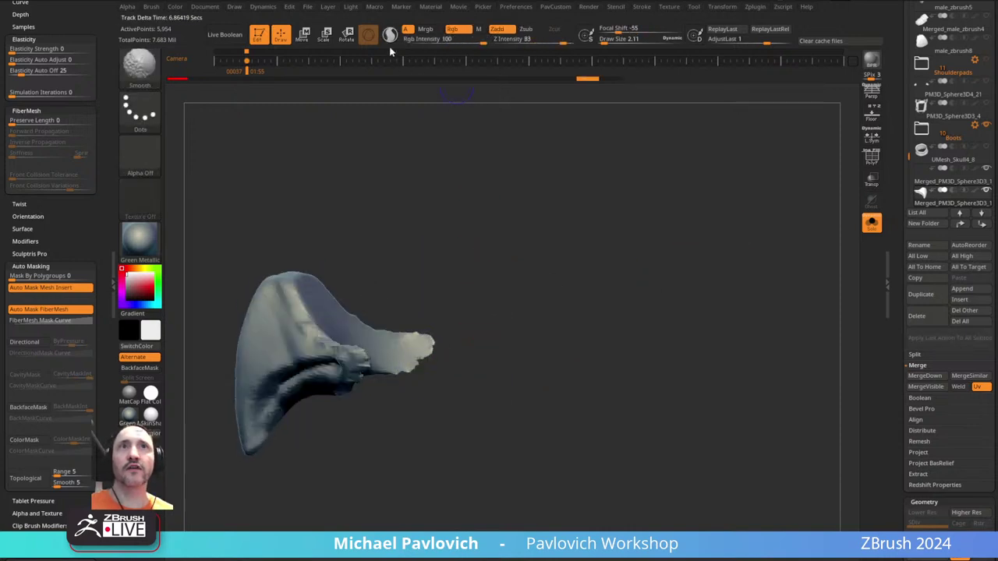
{"action": "left_click_drag", "start_coordinate": [421, 338], "coordinate": [407, 355], "text": "shift"}
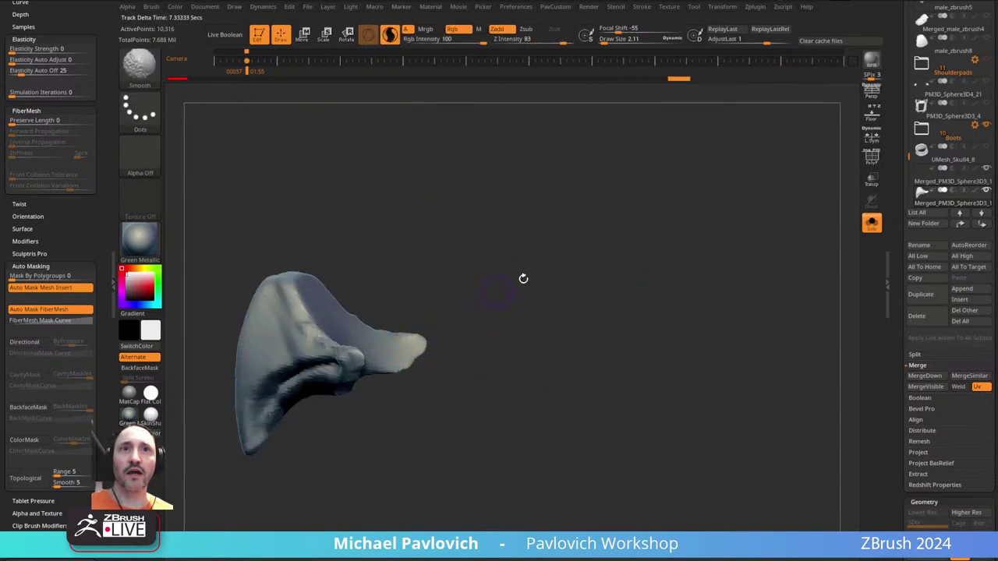
{"action": "left_click_drag", "start_coordinate": [523, 278], "coordinate": [624, 269]}
{"action": "left_click_drag", "start_coordinate": [425, 343], "coordinate": [430, 379], "text": "shift"}
{"action": "mouse_move", "coordinate": [663, 269]}
{"action": "left_mouse_down"}
{"action": "mouse_move", "coordinate": [572, 263]}
{"action": "mouse_move", "coordinate": [684, 159]}
{"action": "mouse_move", "coordinate": [686, 100]}
{"action": "left_mouse_up"}
{"action": "left_click_drag", "start_coordinate": [492, 321], "coordinate": [548, 354], "text": "shift"}
{"action": "mouse_move", "coordinate": [439, 94]}
{"action": "left_mouse_down"}
{"action": "mouse_move", "coordinate": [706, 272]}
{"action": "mouse_move", "coordinate": [713, 231]}
{"action": "mouse_move", "coordinate": [740, 239]}
{"action": "mouse_move", "coordinate": [697, 202]}
{"action": "mouse_move", "coordinate": [507, 282]}
{"action": "left_mouse_up"}
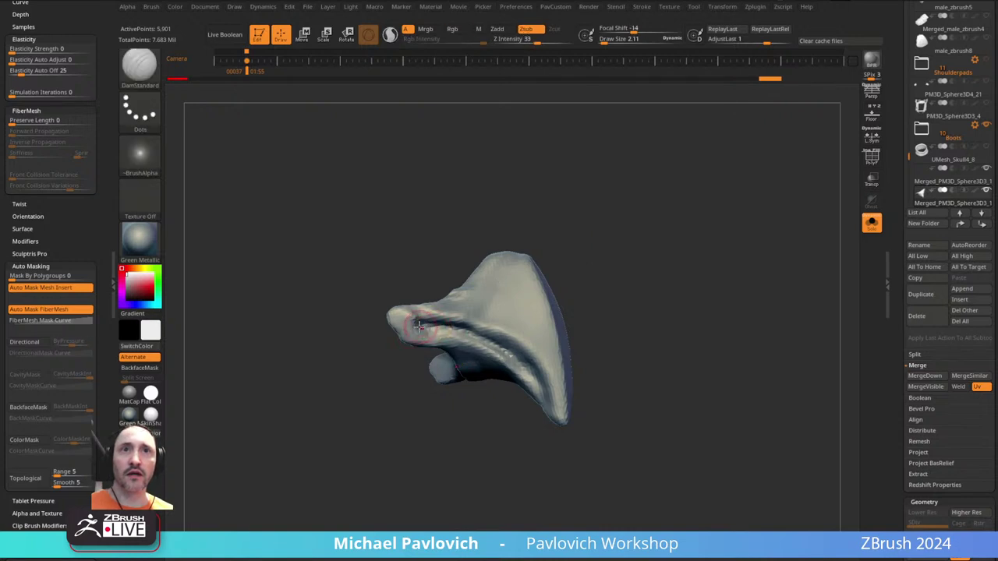
- Recut the mouth crease along the smoothed beak with the DamStandard brush and open the topology modification options
{"action": "left_click_drag", "start_coordinate": [422, 327], "coordinate": [527, 382]}
{"action": "key", "text": "2"}
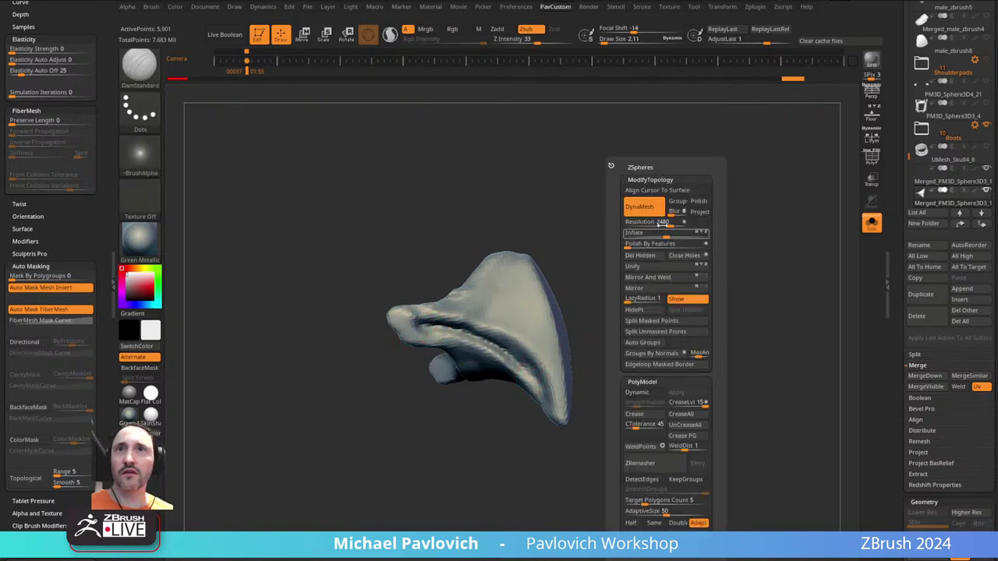
- Adjust the DynaMesh resolution and remesh the isolated wedge-shaped boot part
{"action": "left_click_drag", "start_coordinate": [669, 224], "coordinate": [654, 226]}
{"action": "key", "text": "2"}
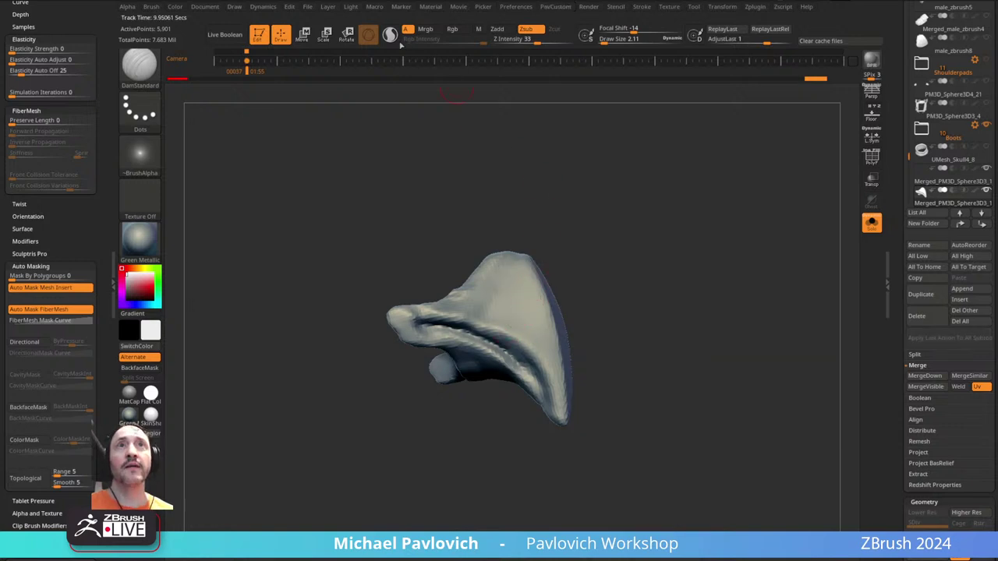
{"action": "left_click_drag", "start_coordinate": [600, 262], "coordinate": [636, 297], "text": "ctrl"}
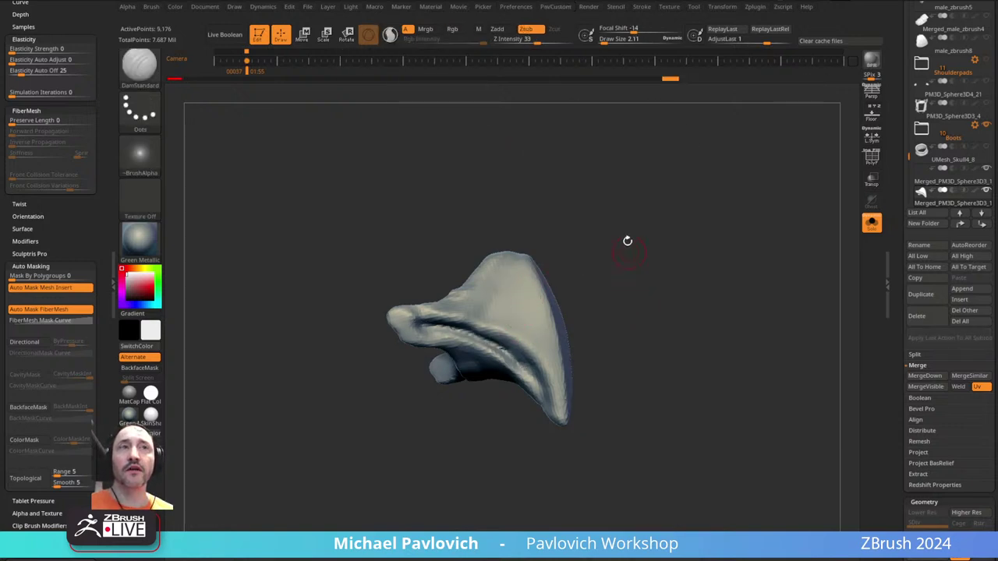
{"action": "left_click", "coordinate": [141, 72], "text": "ctrl"}
{"action": "left_click", "coordinate": [198, 80], "text": "ctrl"}
{"action": "mouse_move", "coordinate": [722, 298]}
{"action": "left_mouse_down"}
{"action": "mouse_move", "coordinate": [683, 262]}
{"action": "mouse_move", "coordinate": [679, 223]}
{"action": "mouse_move", "coordinate": [733, 184]}
{"action": "mouse_move", "coordinate": [746, 272]}
{"action": "mouse_move", "coordinate": [713, 240]}
{"action": "mouse_move", "coordinate": [678, 243]}
{"action": "left_mouse_up"}
{"action": "key", "text": "s"}
{"action": "mouse_move", "coordinate": [468, 310]}
{"action": "left_mouse_down"}
{"action": "mouse_move", "coordinate": [436, 313]}
{"action": "mouse_move", "coordinate": [420, 341]}
{"action": "left_mouse_up"}
{"action": "key", "text": "1"}
{"action": "key", "text": "ctrl+z"}
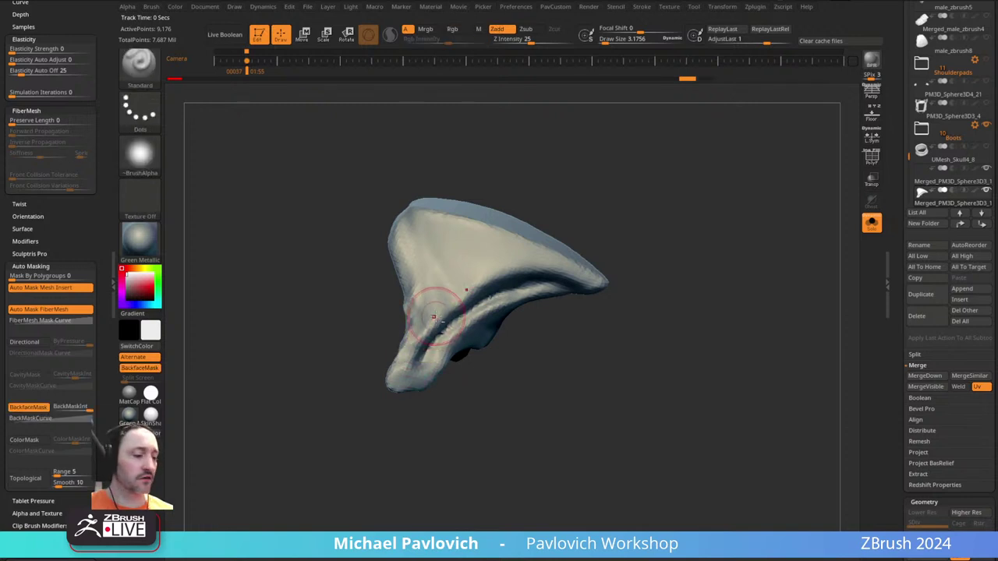
- Deepen the groove along the lower edge of the side wing with the DamStandard brush at draw size 1.3996
{"action": "key", "text": "b"}
{"action": "key", "text": "d"}
{"action": "key", "text": "s"}
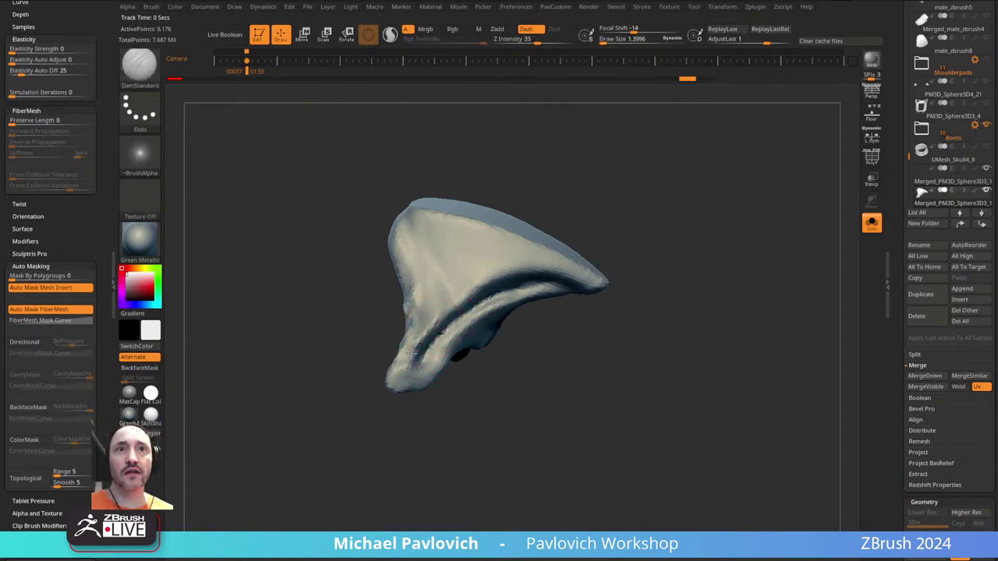
{"action": "left_click_drag", "start_coordinate": [416, 378], "coordinate": [452, 340]}
{"action": "left_click_drag", "start_coordinate": [631, 205], "coordinate": [624, 237]}
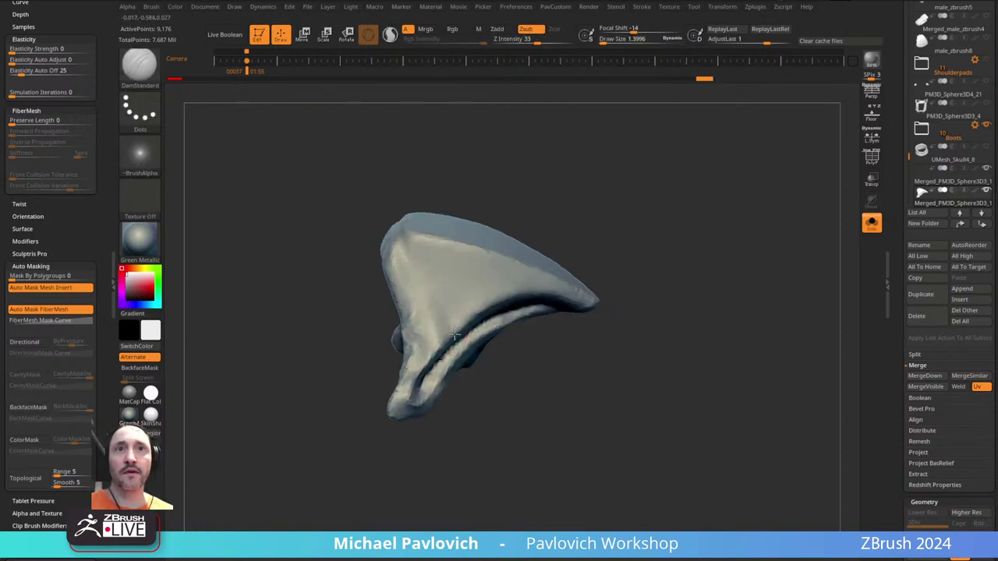
- Choose the MoveAccu brush and show the brush's Curve settings with the part seen from the front
{"action": "mouse_move", "coordinate": [568, 295]}
{"action": "left_mouse_down"}
{"action": "mouse_move", "coordinate": [697, 237]}
{"action": "mouse_move", "coordinate": [538, 378]}
{"action": "mouse_move", "coordinate": [567, 406]}
{"action": "left_mouse_up"}
{"action": "mouse_move", "coordinate": [673, 329]}
{"action": "left_mouse_down", "text": "alt"}
{"action": "mouse_move", "coordinate": [646, 268]}
{"action": "mouse_move", "coordinate": [658, 299]}
{"action": "mouse_move", "coordinate": [536, 366]}
{"action": "left_mouse_up", "text": "alt"}
{"action": "key", "text": "b"}
{"action": "key", "text": "m"}
{"action": "key", "text": "a"}
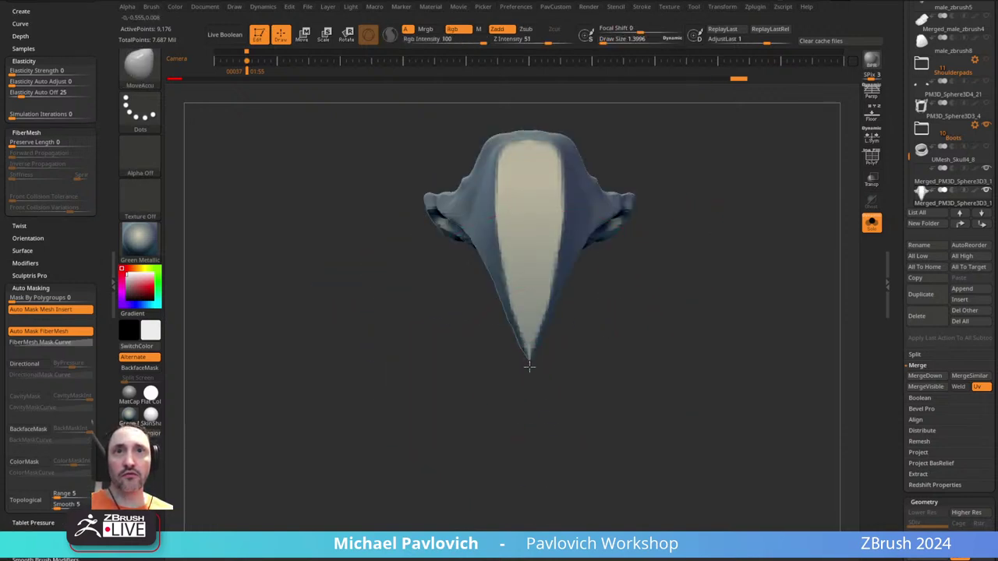
{"action": "left_click_drag", "start_coordinate": [67, 39], "coordinate": [63, 254]}
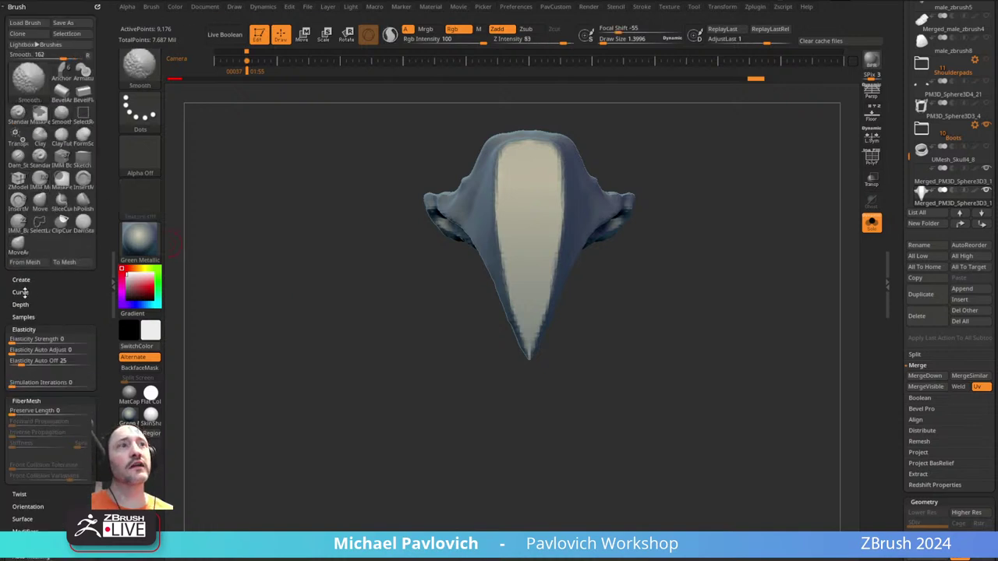
{"action": "left_click", "coordinate": [23, 293]}
{"action": "mouse_move", "coordinate": [660, 282]}
{"action": "left_mouse_down"}
{"action": "mouse_move", "coordinate": [697, 216]}
{"action": "mouse_move", "coordinate": [612, 257]}
{"action": "left_mouse_up"}
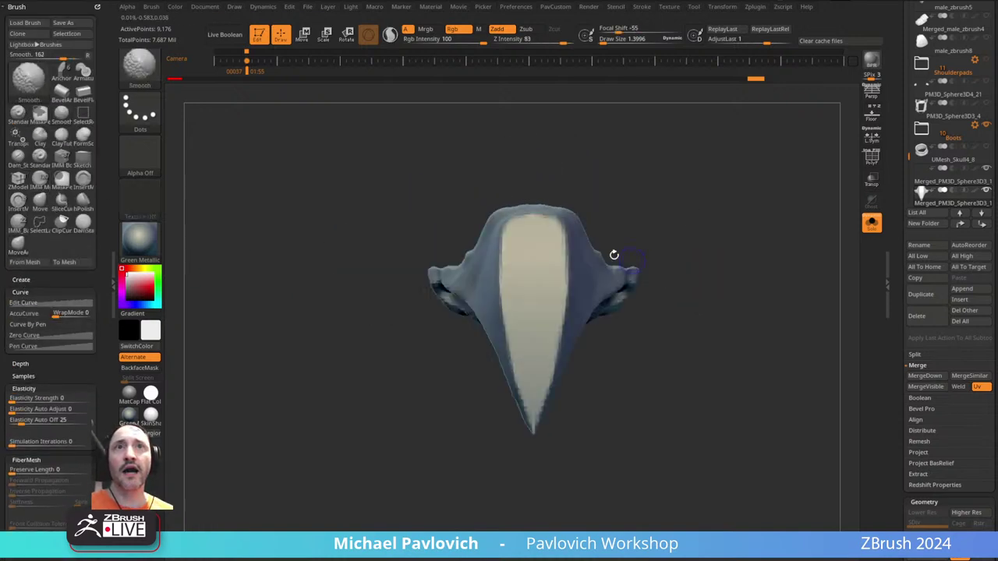
- Pull the upper corners of the front plate outward into sharp corners with MoveAccu at draw size 2.5984
{"action": "key", "text": "s"}
{"action": "mouse_move", "coordinate": [510, 230]}
{"action": "left_mouse_down"}
{"action": "mouse_move", "coordinate": [492, 216]}
{"action": "mouse_move", "coordinate": [503, 220]}
{"action": "left_mouse_up"}
{"action": "key", "text": "s"}
{"action": "key", "text": "s"}
{"action": "key", "text": "s"}
{"action": "key", "text": "s"}
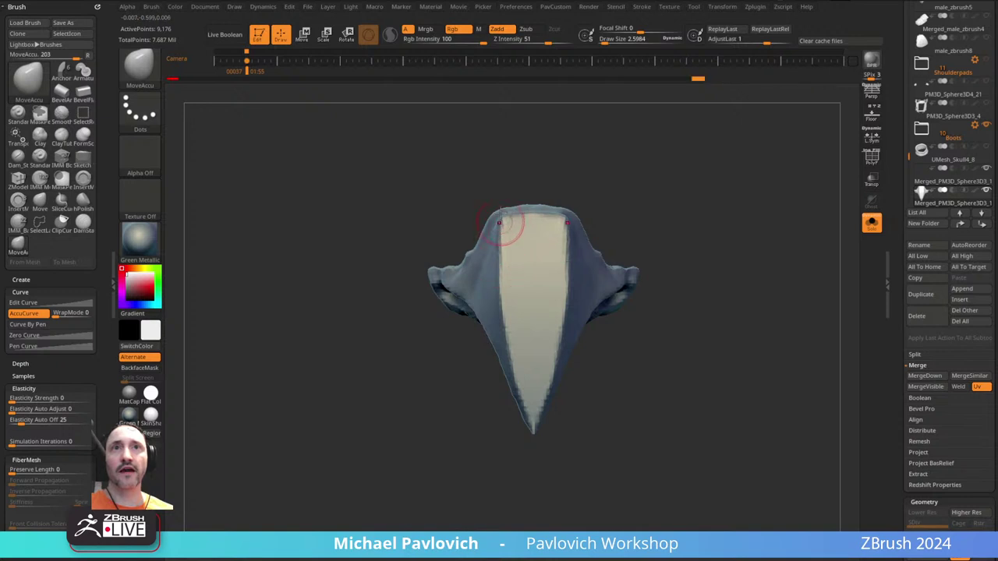
{"action": "left_click_drag", "start_coordinate": [494, 214], "coordinate": [490, 228]}
{"action": "left_click_drag", "start_coordinate": [507, 167], "coordinate": [601, 167]}
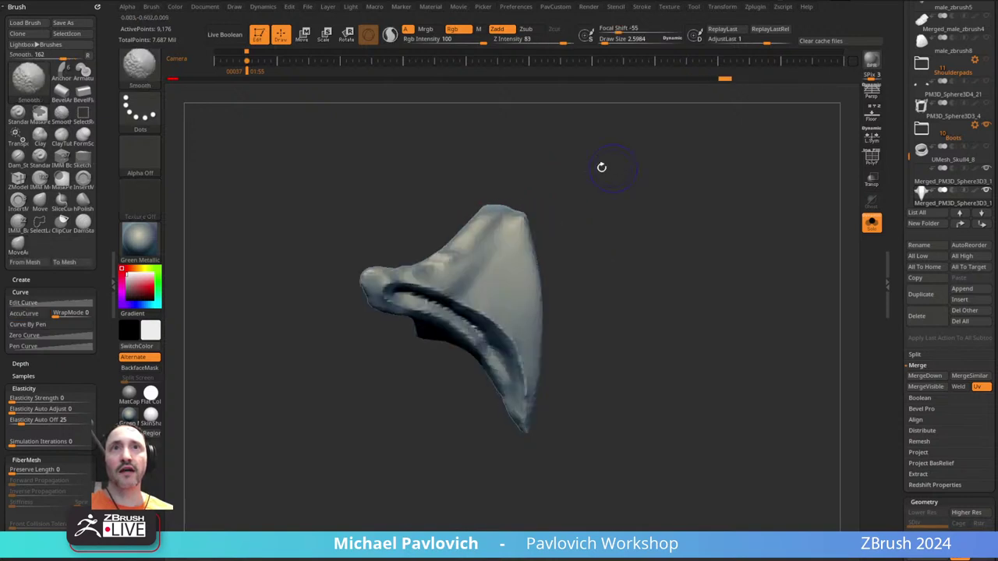
{"action": "left_click_drag", "start_coordinate": [503, 209], "coordinate": [508, 201]}
- Flatten the top surface between the wings with the hPolish brush
{"action": "left_click_drag", "start_coordinate": [585, 178], "coordinate": [617, 196]}
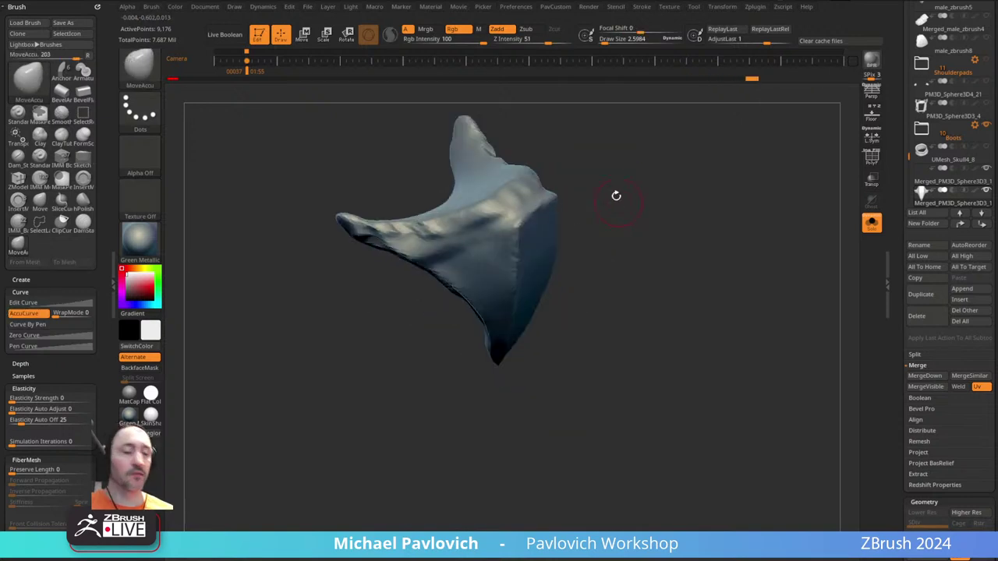
{"action": "key", "text": "b"}
{"action": "key", "text": "h"}
{"action": "key", "text": "p"}
{"action": "left_click_drag", "start_coordinate": [606, 142], "coordinate": [567, 201]}
{"action": "key", "text": "s"}
{"action": "mouse_move", "coordinate": [501, 209]}
{"action": "left_mouse_down"}
{"action": "mouse_move", "coordinate": [515, 189]}
{"action": "mouse_move", "coordinate": [532, 191]}
{"action": "mouse_move", "coordinate": [515, 191]}
{"action": "mouse_move", "coordinate": [527, 181]}
{"action": "left_mouse_up"}
{"action": "key", "text": "s"}
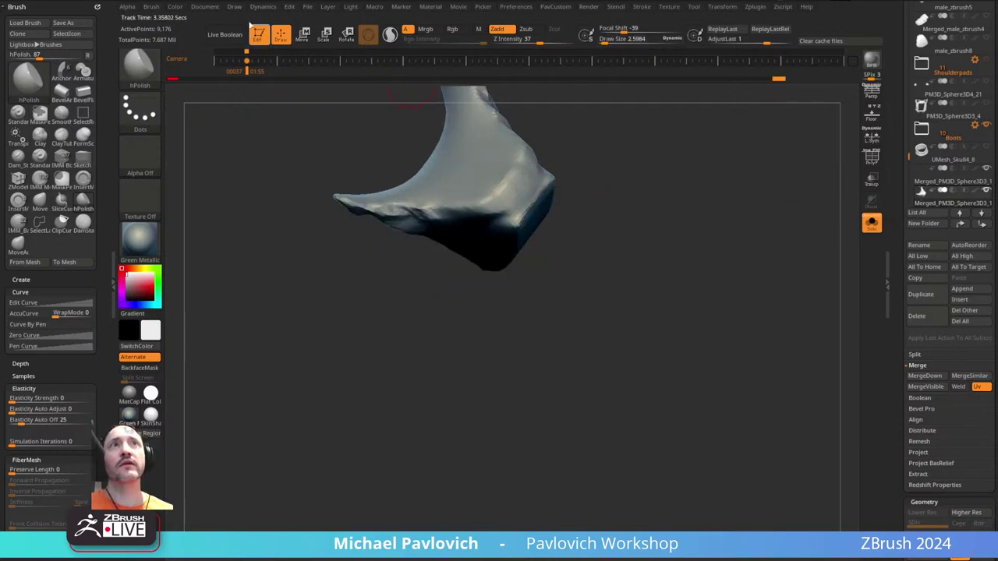
- Reset all brushes to their default settings
{"action": "left_click", "coordinate": [153, 7]}
{"action": "scroll", "coordinate": [166, 392], "scroll_direction": "down", "scroll_amount": 10}
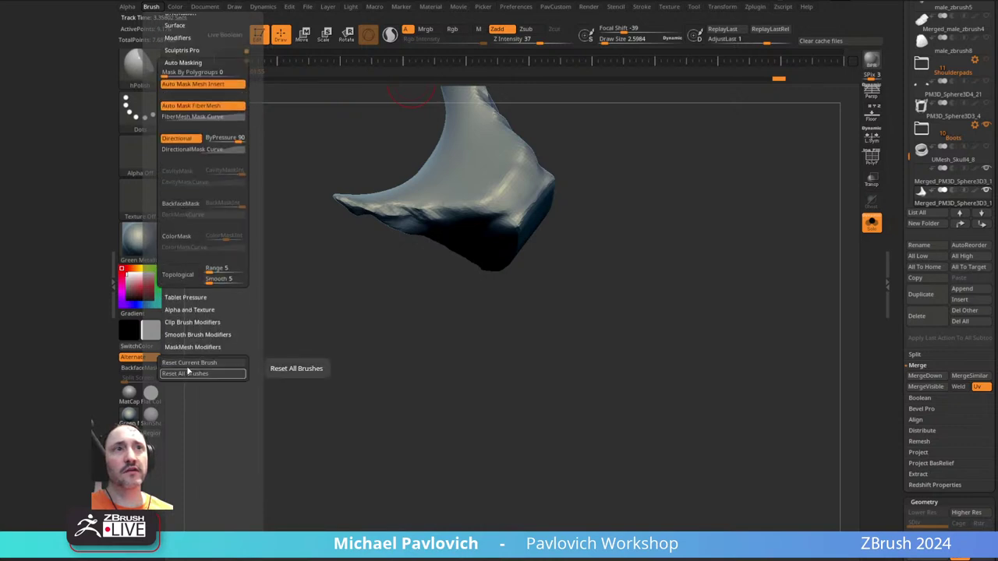
{"action": "left_click", "coordinate": [188, 373]}
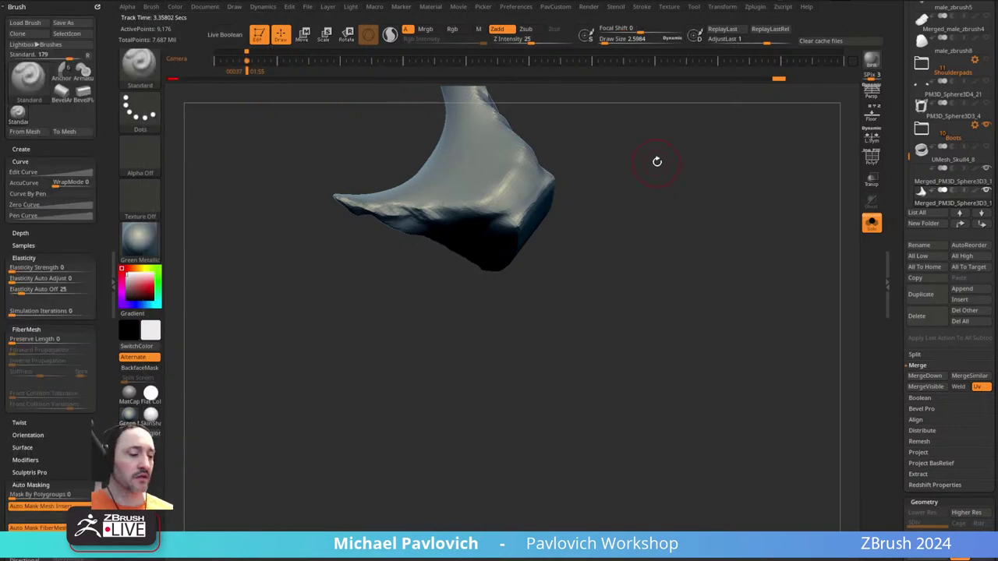
- Flatten the top and front faces with hPolish so their shared edges become crisp
{"action": "key", "text": "b"}
{"action": "key", "text": "h"}
{"action": "key", "text": "p"}
{"action": "left_click_drag", "start_coordinate": [658, 162], "coordinate": [652, 182]}
{"action": "key", "text": "s"}
{"action": "left_click_drag", "start_coordinate": [533, 240], "coordinate": [549, 257]}
{"action": "right_click_drag", "start_coordinate": [558, 312], "coordinate": [557, 257]}
{"action": "key", "text": "s"}
{"action": "left_click_drag", "start_coordinate": [557, 263], "coordinate": [558, 297]}
{"action": "mouse_move", "coordinate": [558, 297]}
{"action": "right_mouse_down"}
{"action": "mouse_move", "coordinate": [516, 269]}
{"action": "mouse_move", "coordinate": [628, 229]}
{"action": "mouse_move", "coordinate": [621, 174]}
{"action": "mouse_move", "coordinate": [650, 223]}
{"action": "mouse_move", "coordinate": [487, 250]}
{"action": "right_mouse_up"}
- Carve a line along the wing's upper ridge with DamStandard at draw size 2.11
{"action": "key", "text": "b"}
{"action": "key", "text": "d"}
{"action": "key", "text": "s"}
{"action": "key", "text": "s"}
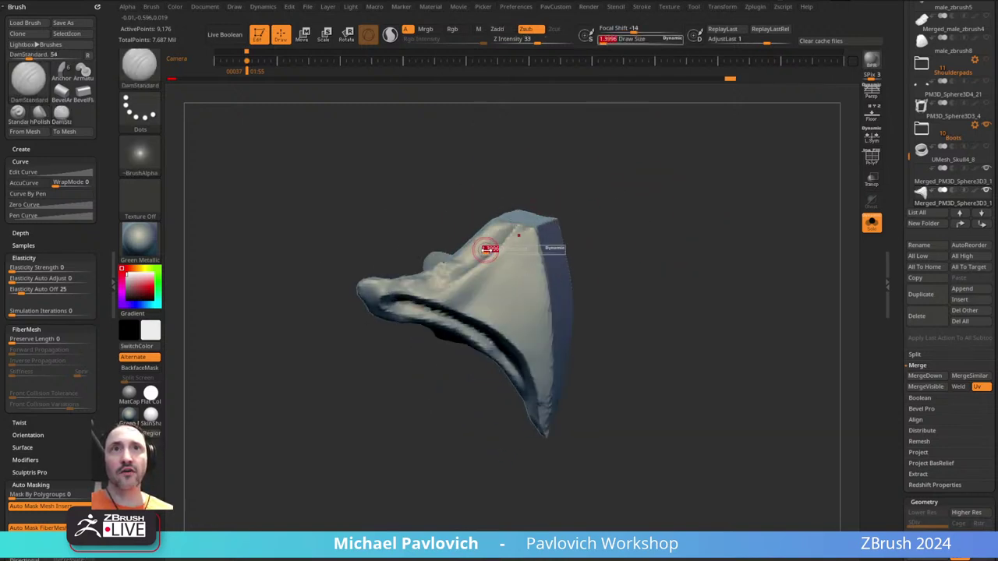
{"action": "left_click_drag", "start_coordinate": [485, 251], "coordinate": [489, 249]}
{"action": "left_click_drag", "start_coordinate": [505, 226], "coordinate": [427, 286]}
{"action": "left_click_drag", "start_coordinate": [621, 216], "coordinate": [583, 214]}
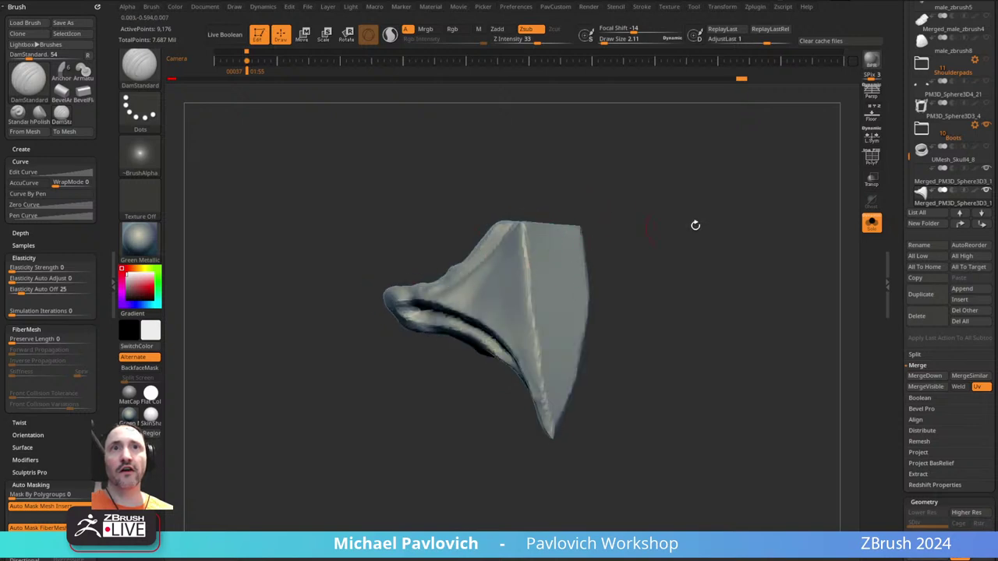
- Insert a ZSphere subtool below the part and turn off Solo mode
{"action": "mouse_move", "coordinate": [695, 226]}
{"action": "right_mouse_down"}
{"action": "mouse_move", "coordinate": [814, 218]}
{"action": "mouse_move", "coordinate": [737, 265]}
{"action": "mouse_move", "coordinate": [717, 257]}
{"action": "mouse_move", "coordinate": [673, 278]}
{"action": "mouse_move", "coordinate": [626, 258]}
{"action": "mouse_move", "coordinate": [671, 269]}
{"action": "right_mouse_up"}
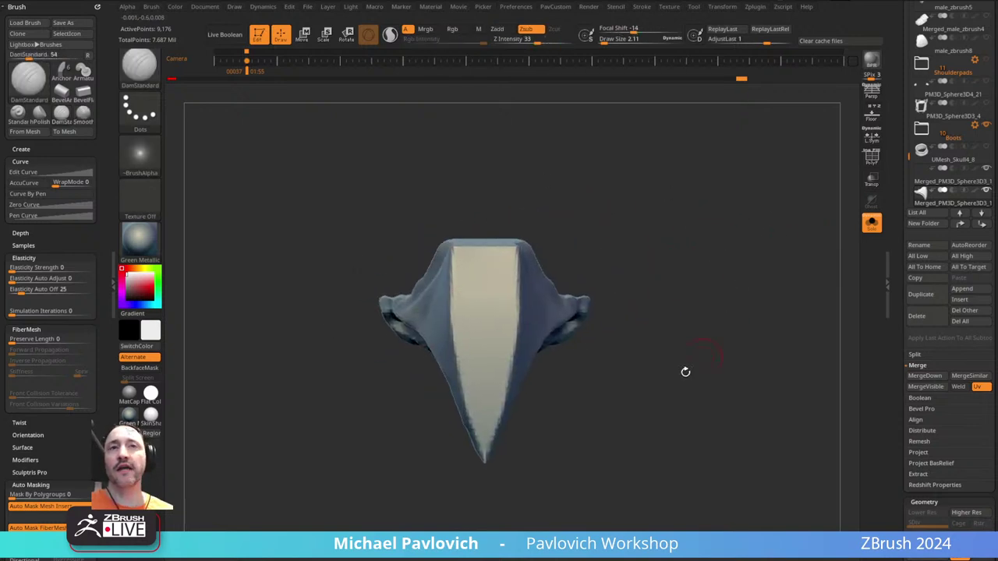
{"action": "right_click_drag", "start_coordinate": [685, 372], "coordinate": [684, 353]}
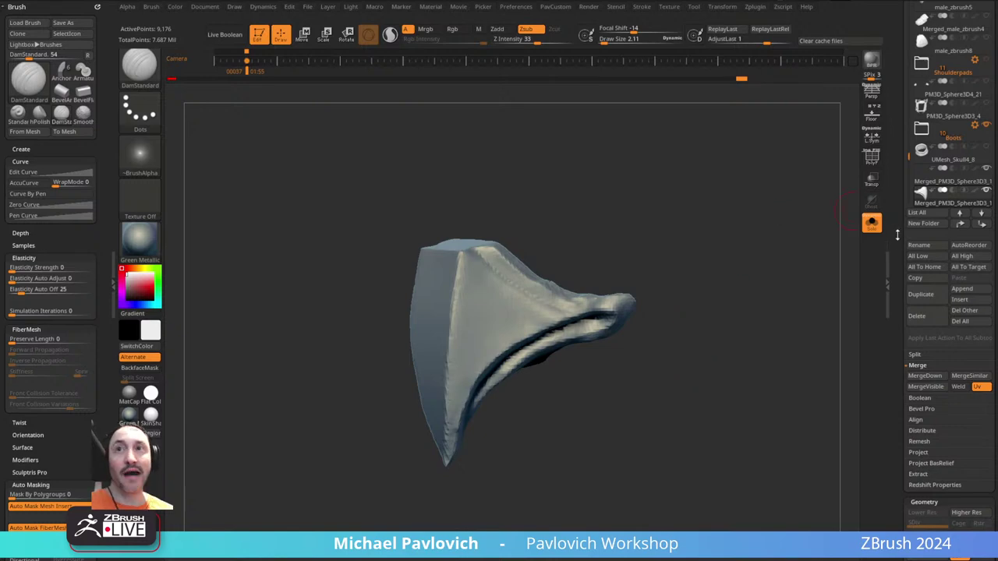
{"action": "scroll", "coordinate": [928, 257], "scroll_direction": "down", "scroll_amount": 1}
{"action": "left_click", "coordinate": [961, 279]}
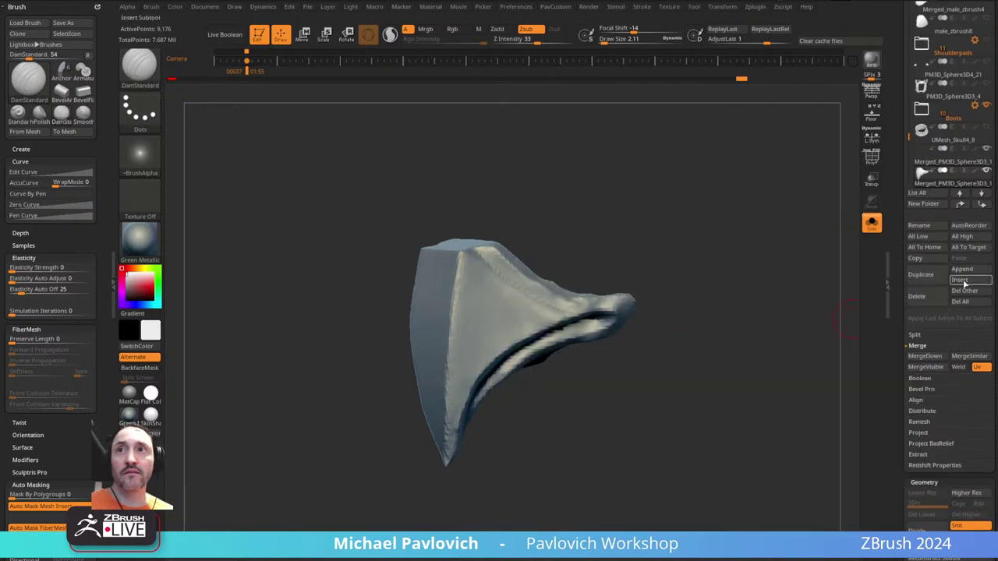
{"action": "left_click", "coordinate": [964, 282]}
{"action": "left_click", "coordinate": [961, 279]}
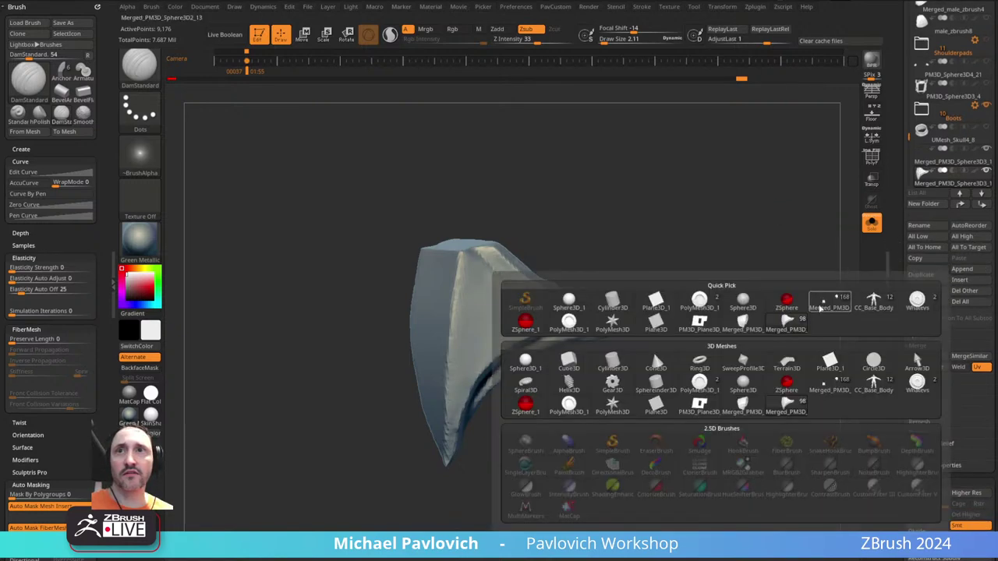
{"action": "left_click", "coordinate": [811, 298]}
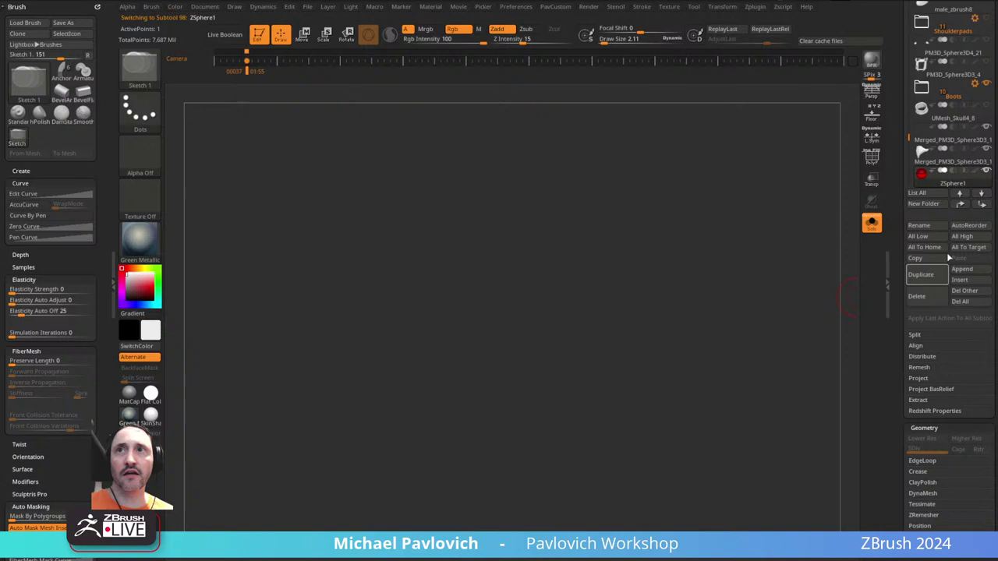
{"action": "left_click", "coordinate": [875, 227]}
- Enable Edit Topology on the new ZSphere subtool
{"action": "left_click_drag", "start_coordinate": [698, 325], "coordinate": [767, 301]}
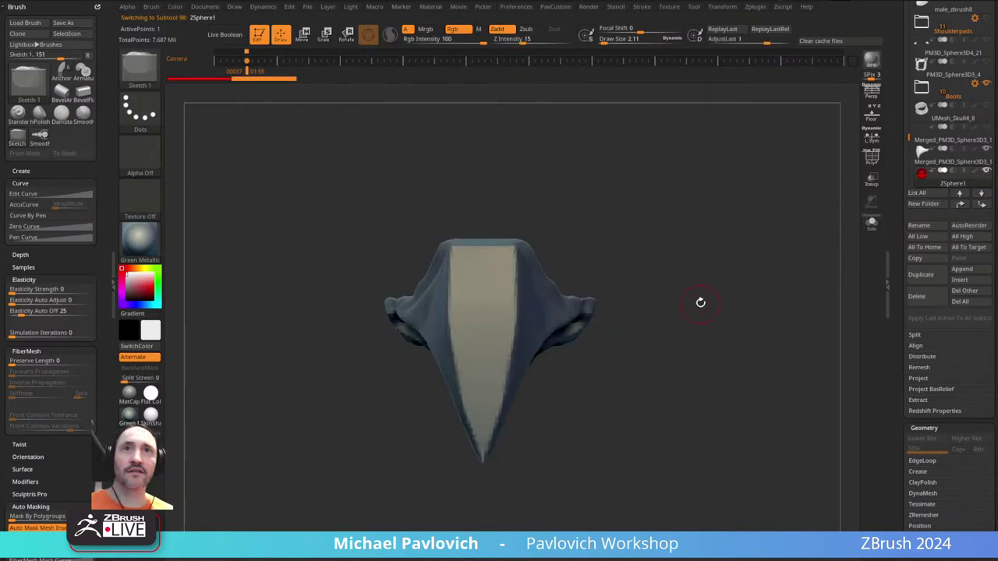
{"action": "key", "text": "grave"}
{"action": "left_click", "coordinate": [674, 167], "text": "shift"}
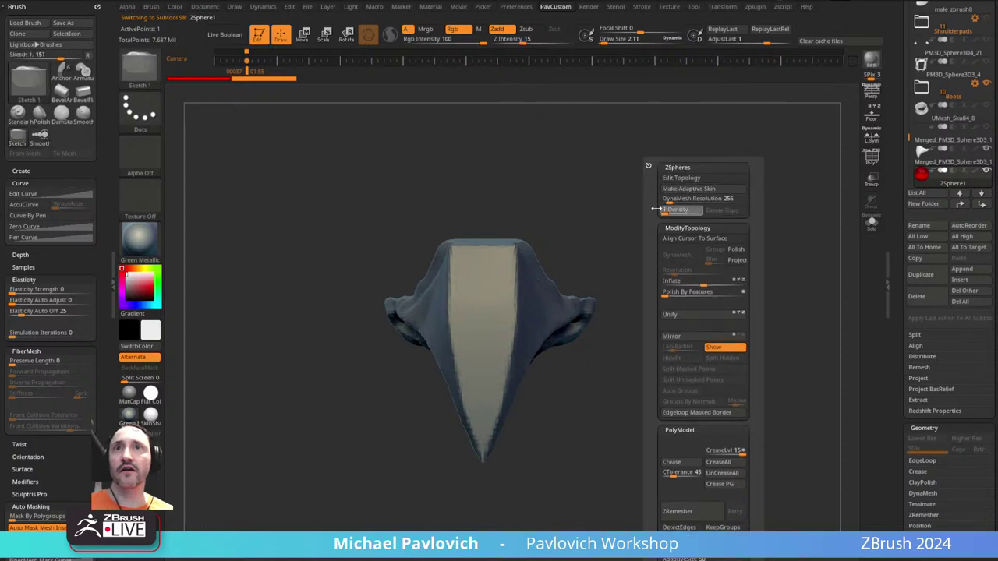
{"action": "left_click", "coordinate": [673, 179]}
- Set the material to the white MatCap and the color to dark gray
{"action": "left_click_drag", "start_coordinate": [614, 218], "coordinate": [571, 232]}
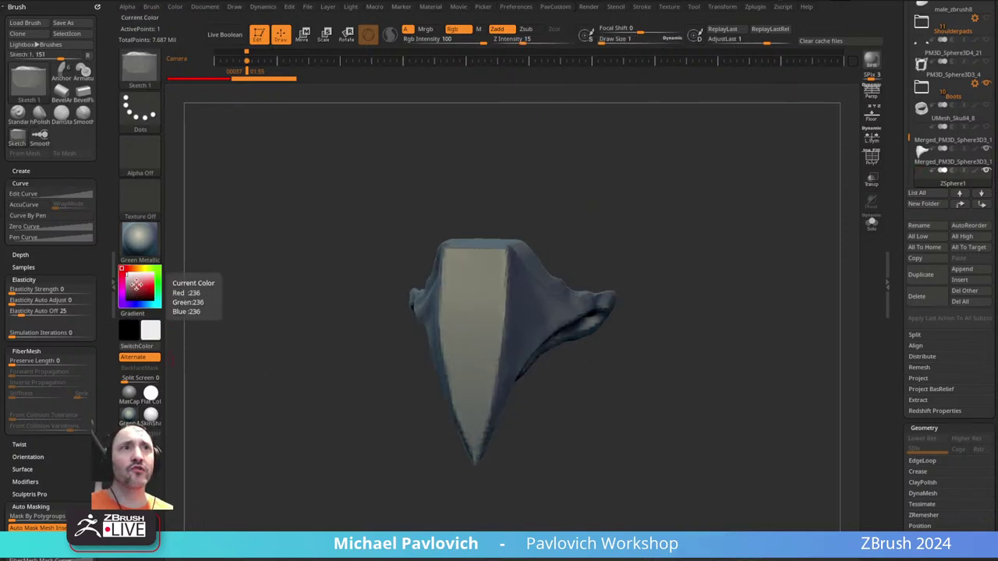
{"action": "left_click", "coordinate": [140, 238]}
{"action": "left_click", "coordinate": [501, 312]}
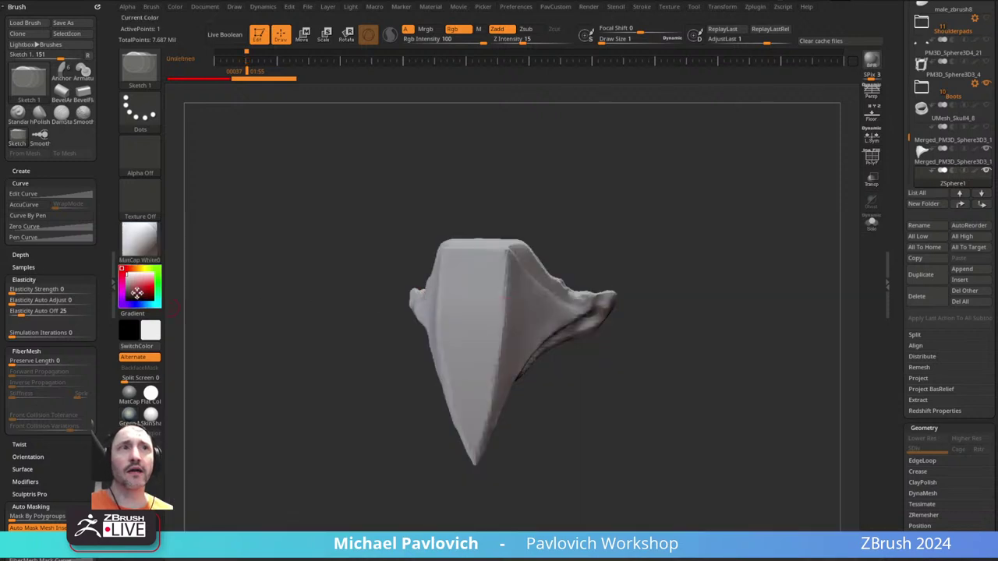
{"action": "left_click", "coordinate": [127, 293]}
- Draw topology edges along the top of the front plate and down both of its sides toward the tip
{"action": "left_click_drag", "start_coordinate": [653, 197], "coordinate": [503, 255]}
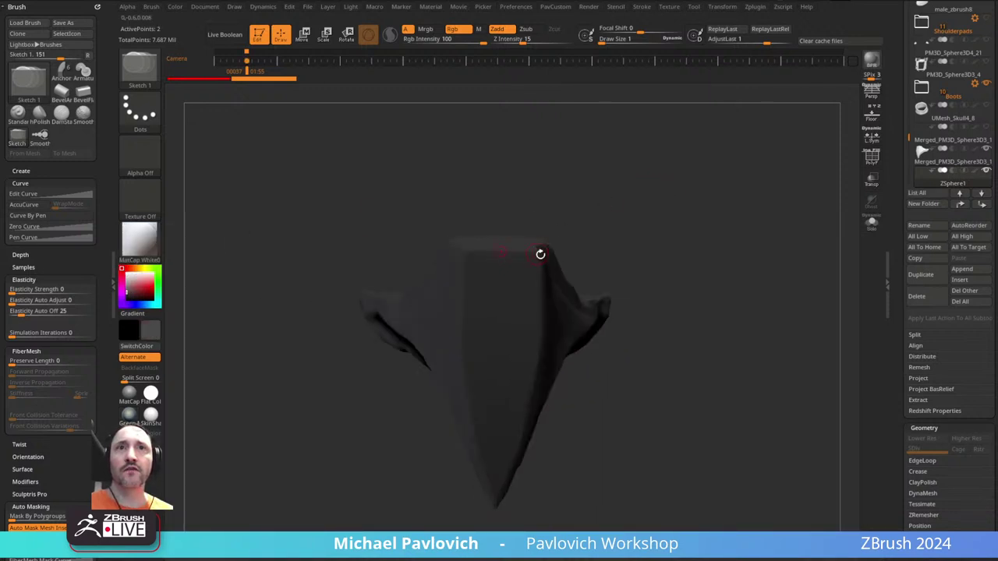
{"action": "left_click_drag", "start_coordinate": [619, 225], "coordinate": [508, 281]}
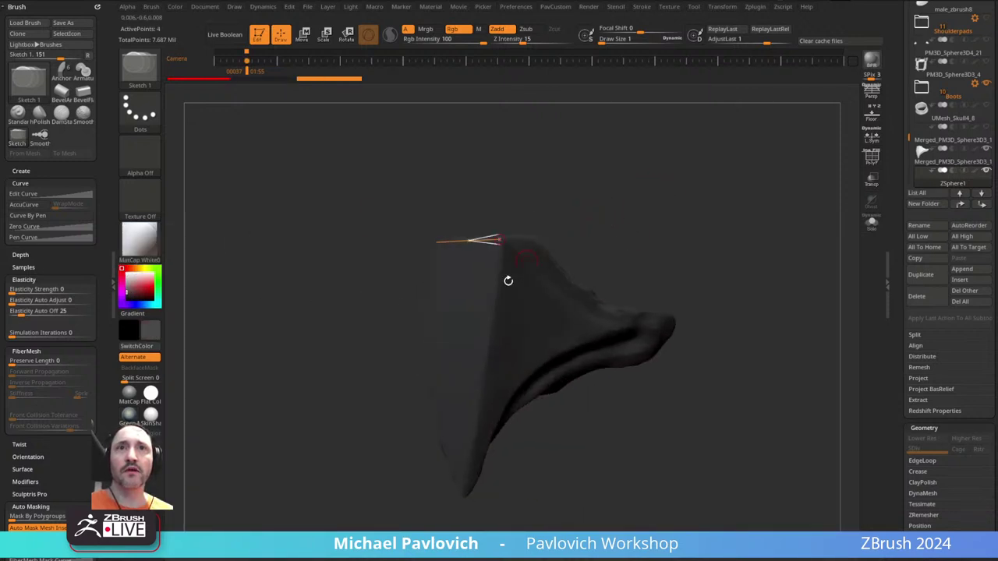
{"action": "mouse_move", "coordinate": [673, 265]}
{"action": "left_mouse_down"}
{"action": "mouse_move", "coordinate": [561, 315]}
{"action": "mouse_move", "coordinate": [708, 252]}
{"action": "mouse_move", "coordinate": [508, 328]}
{"action": "mouse_move", "coordinate": [503, 366]}
{"action": "left_mouse_up"}
{"action": "left_click", "coordinate": [495, 378]}
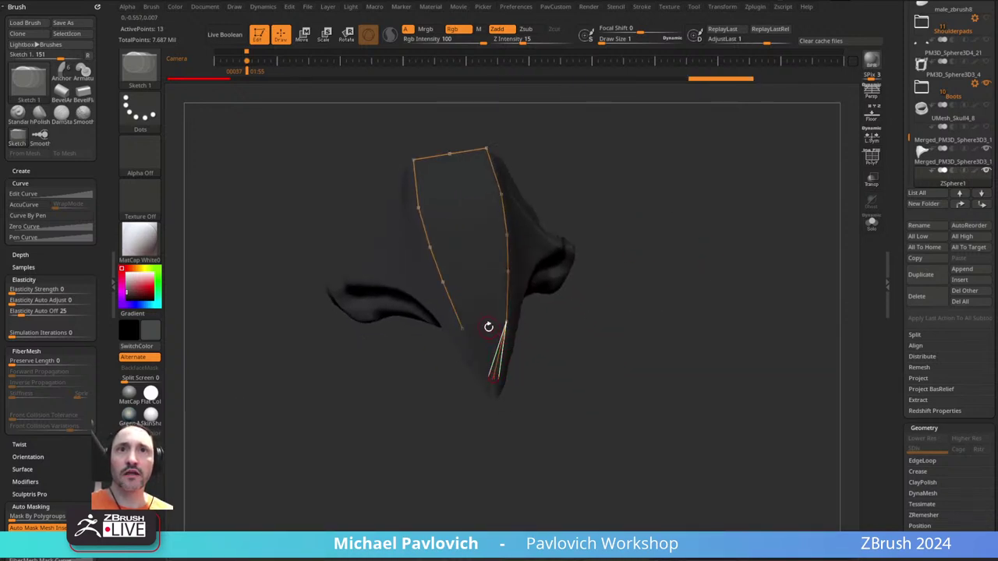
- Draw a center line down the front plate and a cross row joining its upper part to both side edges
{"action": "left_click", "coordinate": [450, 154]}
{"action": "left_click", "coordinate": [460, 201]}
{"action": "left_click", "coordinate": [419, 208]}
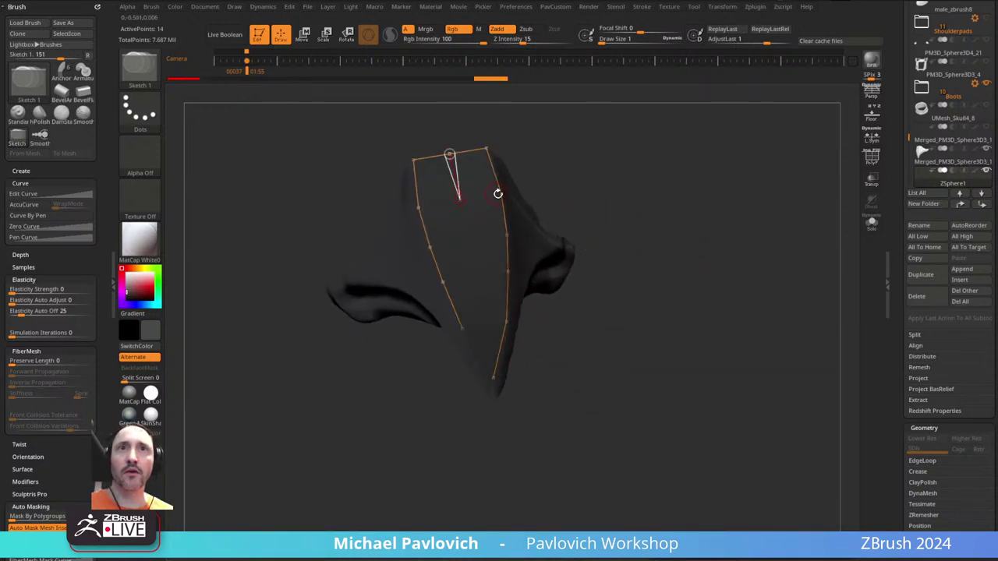
{"action": "left_click", "coordinate": [502, 194]}
{"action": "left_click_drag", "start_coordinate": [464, 209], "coordinate": [485, 325]}
{"action": "left_click", "coordinate": [494, 378]}
{"action": "left_click_drag", "start_coordinate": [554, 315], "coordinate": [535, 352]}
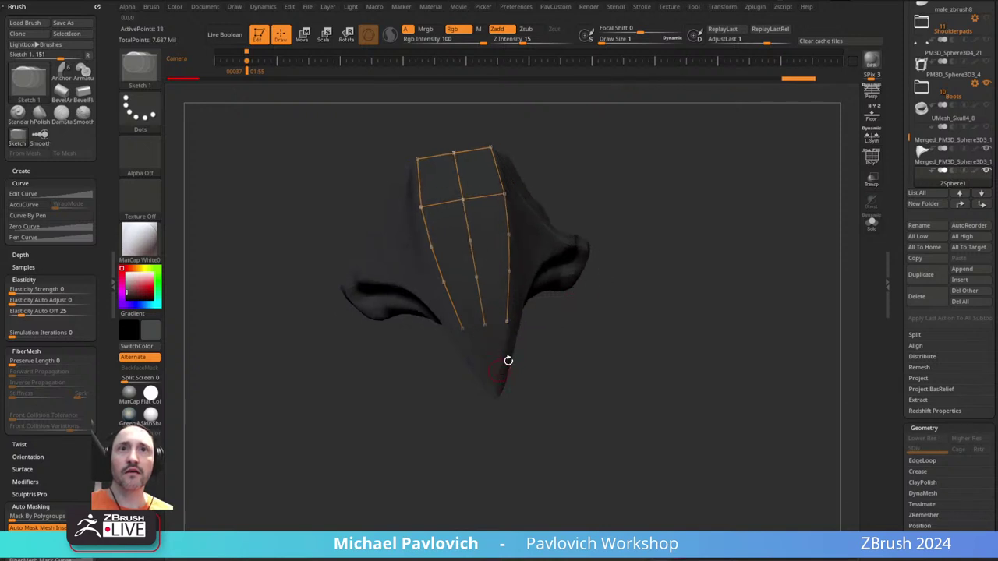
{"action": "left_click_drag", "start_coordinate": [597, 327], "coordinate": [579, 330]}
- Connect the center line and both side edges to a single point at the front plate's lower tip
{"action": "left_click", "coordinate": [485, 325]}
{"action": "left_click", "coordinate": [493, 379]}
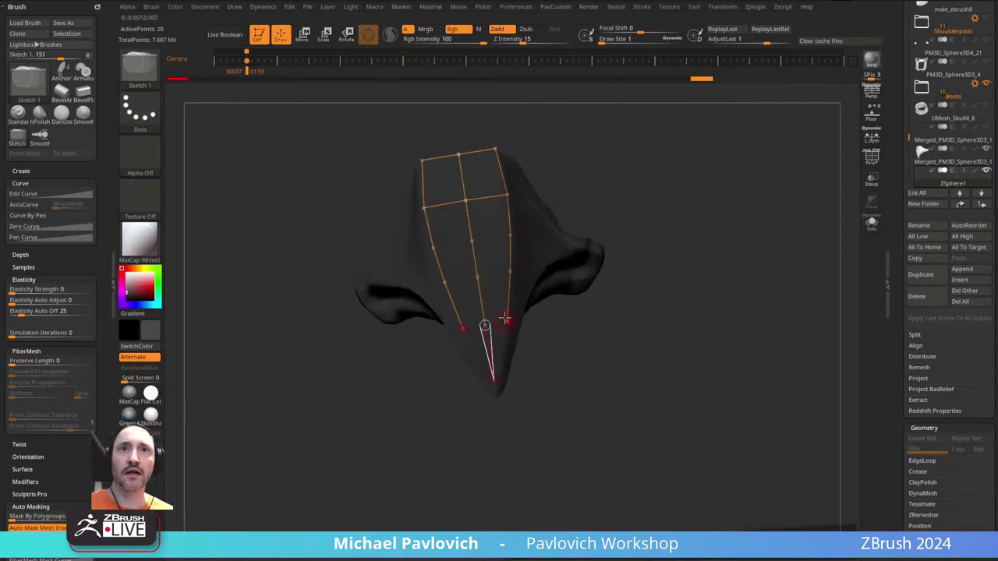
{"action": "left_click", "coordinate": [639, 211]}
{"action": "left_click", "coordinate": [507, 320]}
{"action": "left_click", "coordinate": [494, 380]}
{"action": "left_click", "coordinate": [530, 350]}
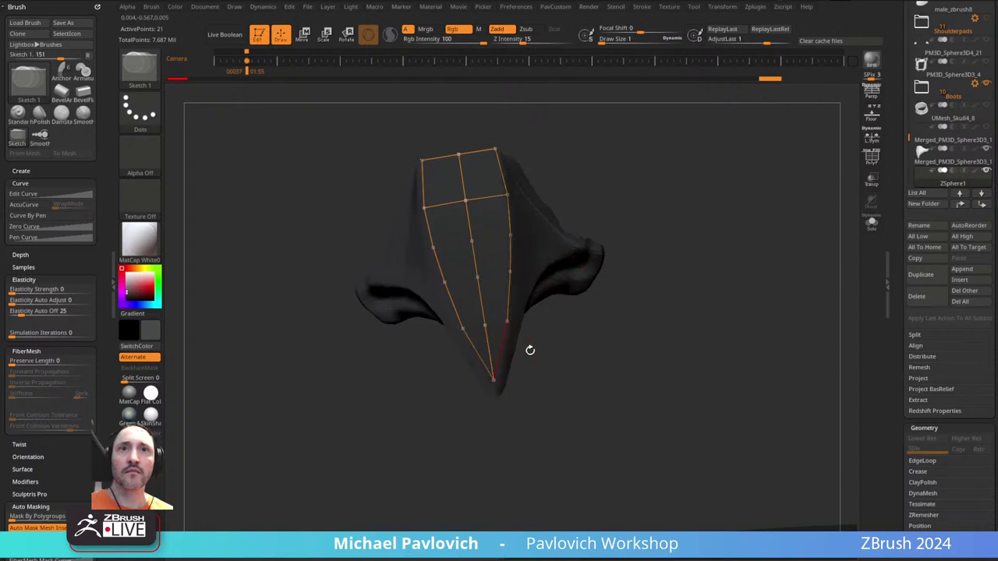
- Add the remaining cross rows between the center line and the side edges of the front plate
{"action": "left_click", "coordinate": [485, 324]}
{"action": "left_click", "coordinate": [506, 321]}
{"action": "left_click", "coordinate": [477, 277], "text": "ctrl"}
{"action": "left_click", "coordinate": [510, 271]}
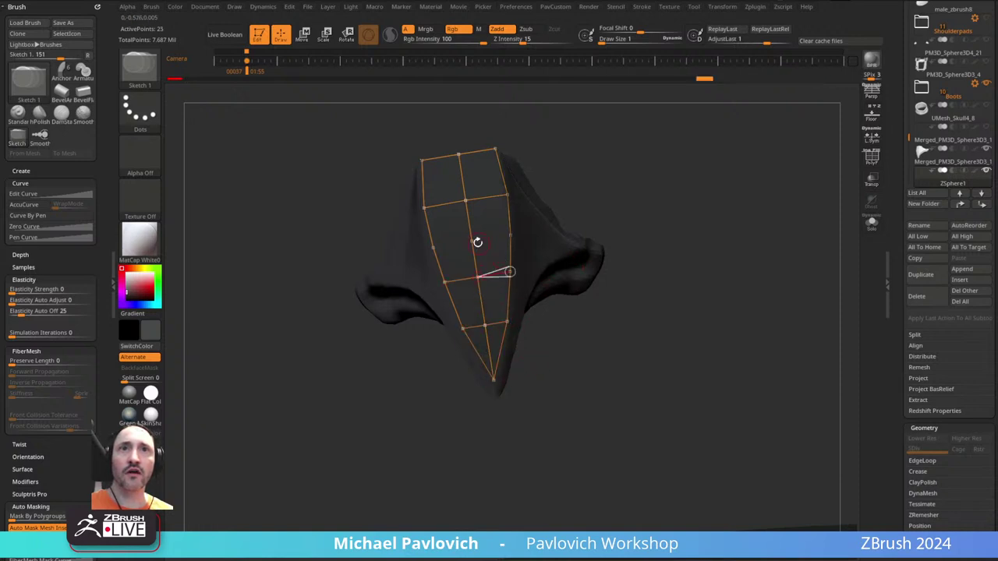
{"action": "left_click", "coordinate": [472, 241], "text": "ctrl"}
- Trace the side wing's outline from the front plate's upper corner out to the wing's end and back along the lower edge toward the tip
{"action": "left_click_drag", "start_coordinate": [605, 216], "coordinate": [536, 214]}
{"action": "left_click", "coordinate": [504, 200]}
{"action": "left_click", "coordinate": [518, 199]}
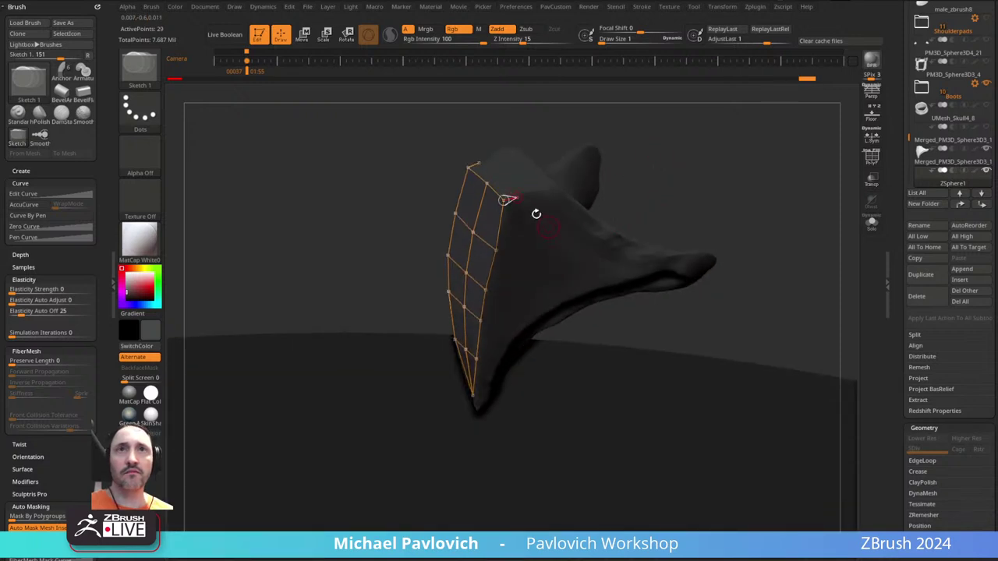
{"action": "mouse_move", "coordinate": [678, 237]}
{"action": "left_mouse_down"}
{"action": "mouse_move", "coordinate": [553, 225]}
{"action": "mouse_move", "coordinate": [575, 258]}
{"action": "mouse_move", "coordinate": [633, 290]}
{"action": "mouse_move", "coordinate": [532, 329]}
{"action": "mouse_move", "coordinate": [492, 382]}
{"action": "left_mouse_up"}
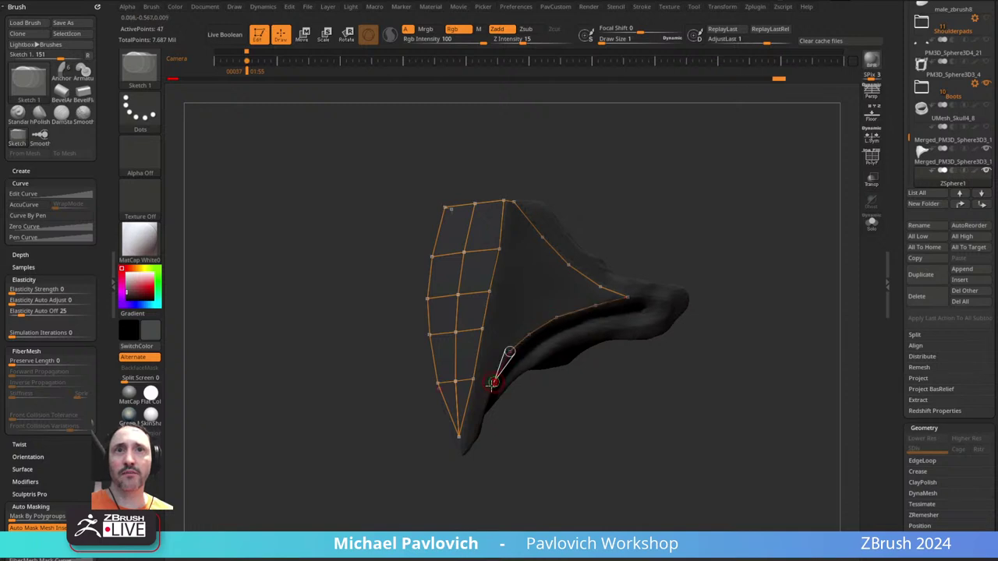
{"action": "left_click_drag", "start_coordinate": [481, 416], "coordinate": [477, 433]}
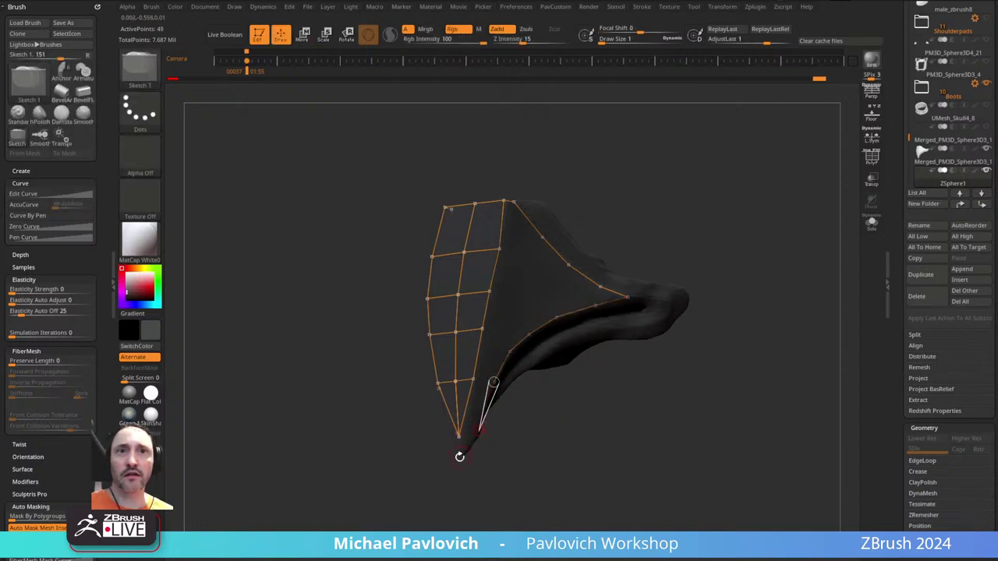
{"action": "left_click_drag", "start_coordinate": [528, 441], "coordinate": [460, 456]}
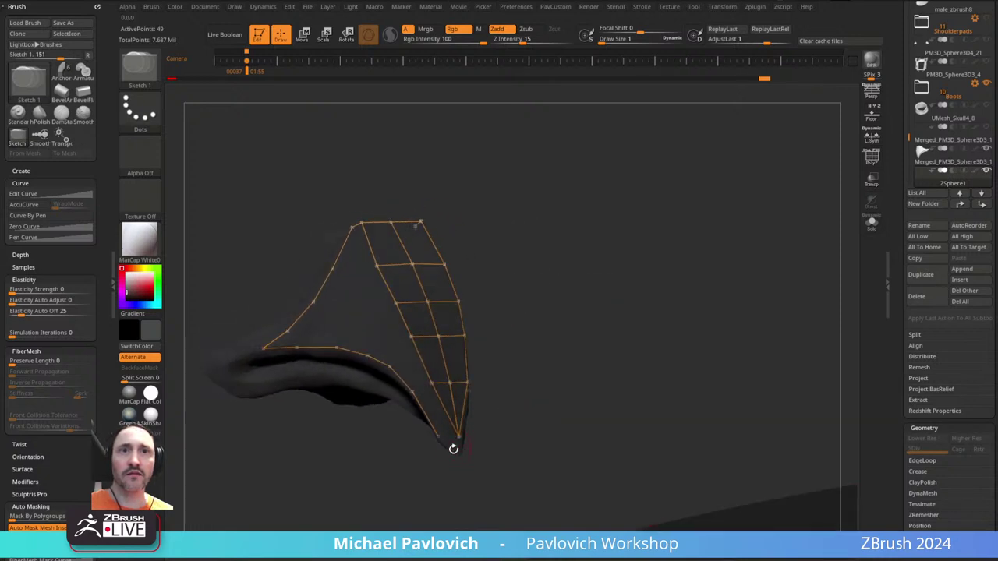
{"action": "left_click", "coordinate": [460, 453]}
{"action": "left_click_drag", "start_coordinate": [501, 426], "coordinate": [507, 410]}
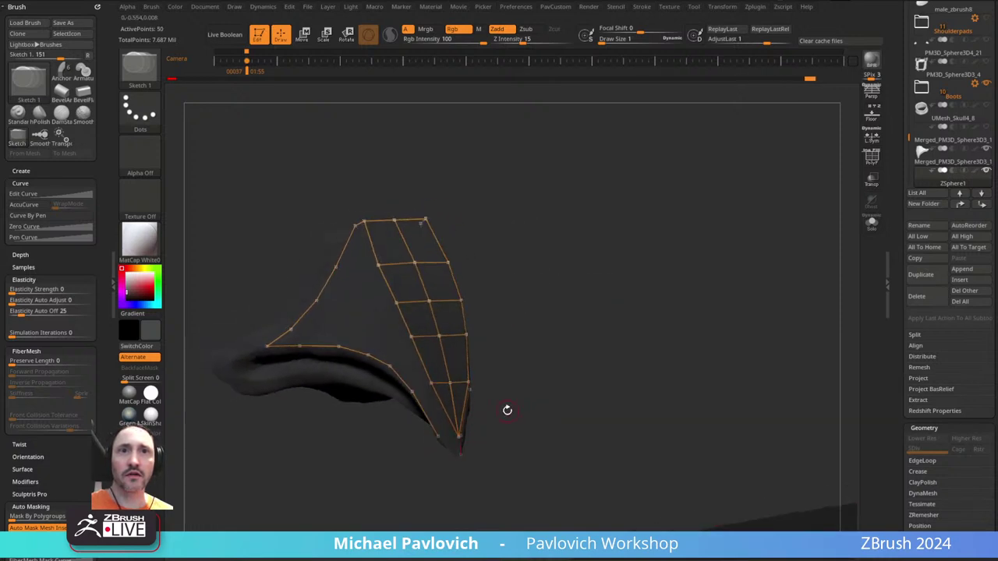
{"action": "key", "text": "ctrl+z"}
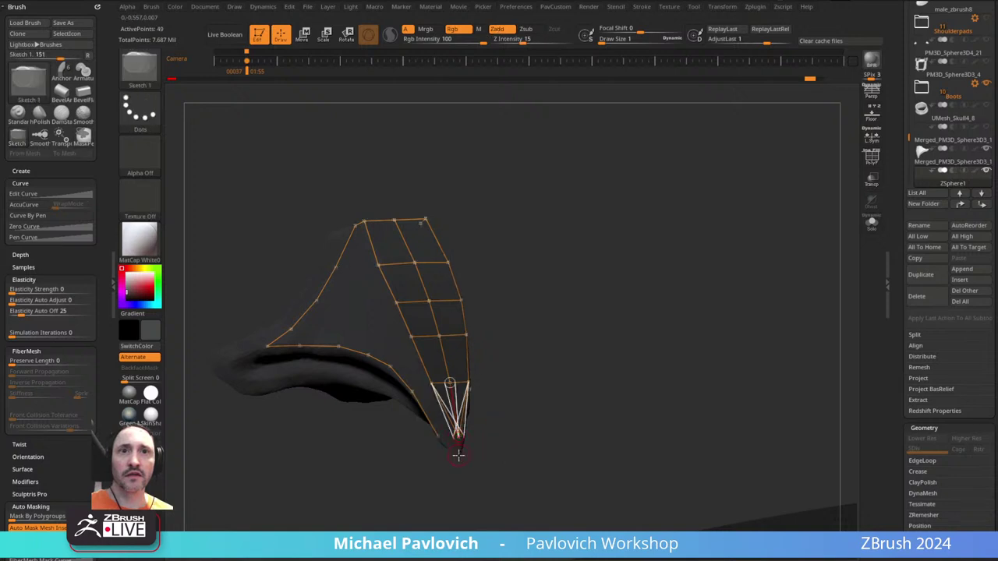
- Extend the topology to a new point at the armor's very tip and join the wing's lower outline to it
{"action": "left_click_drag", "start_coordinate": [457, 455], "coordinate": [439, 440]}
{"action": "left_click_drag", "start_coordinate": [572, 396], "coordinate": [541, 439]}
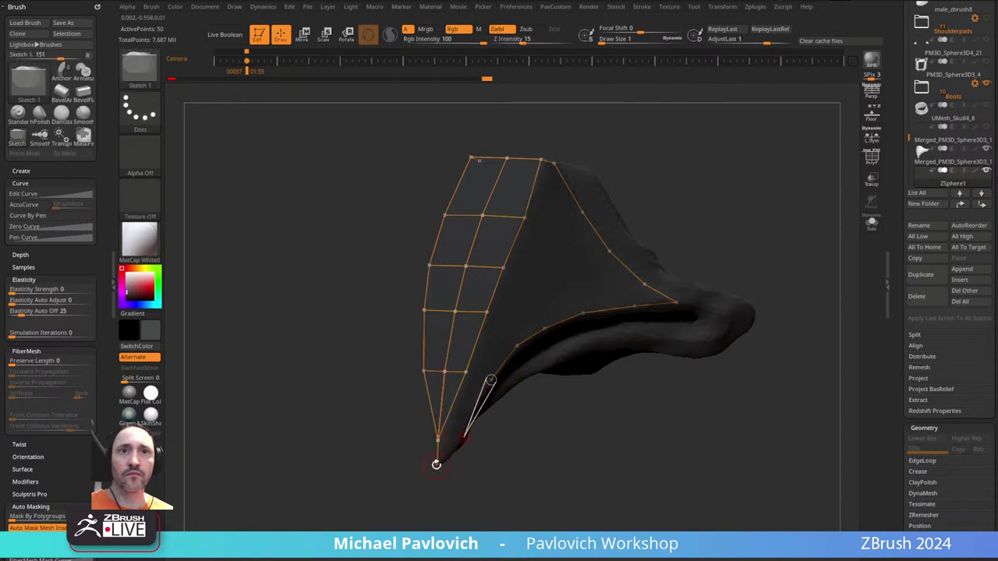
{"action": "mouse_move", "coordinate": [496, 466]}
{"action": "left_mouse_down"}
{"action": "mouse_move", "coordinate": [519, 457]}
{"action": "mouse_move", "coordinate": [493, 453]}
{"action": "left_mouse_up"}
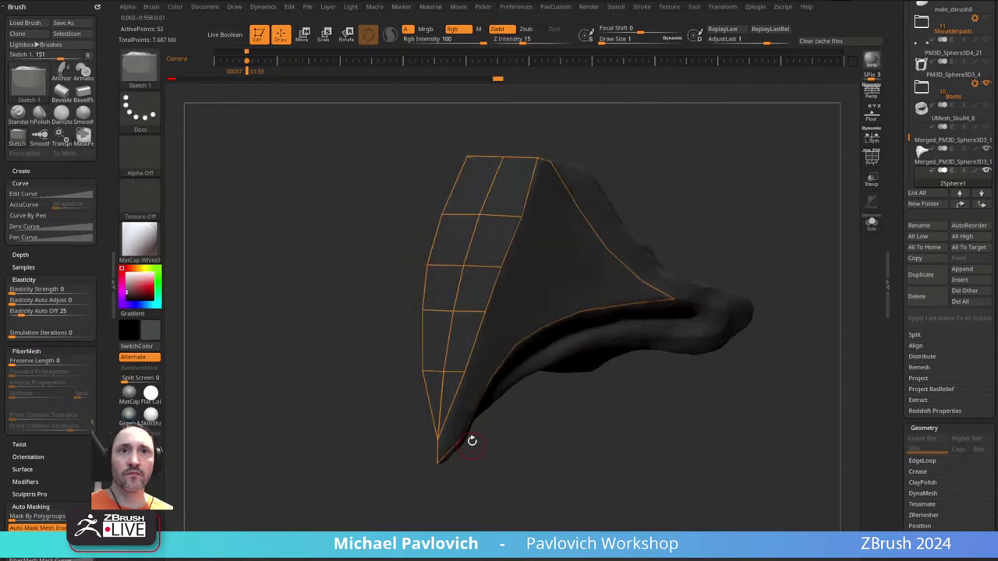
- Add the cross rows joining the lower part of the front plate's side edge to the wing's lower outline
{"action": "key", "text": "w"}
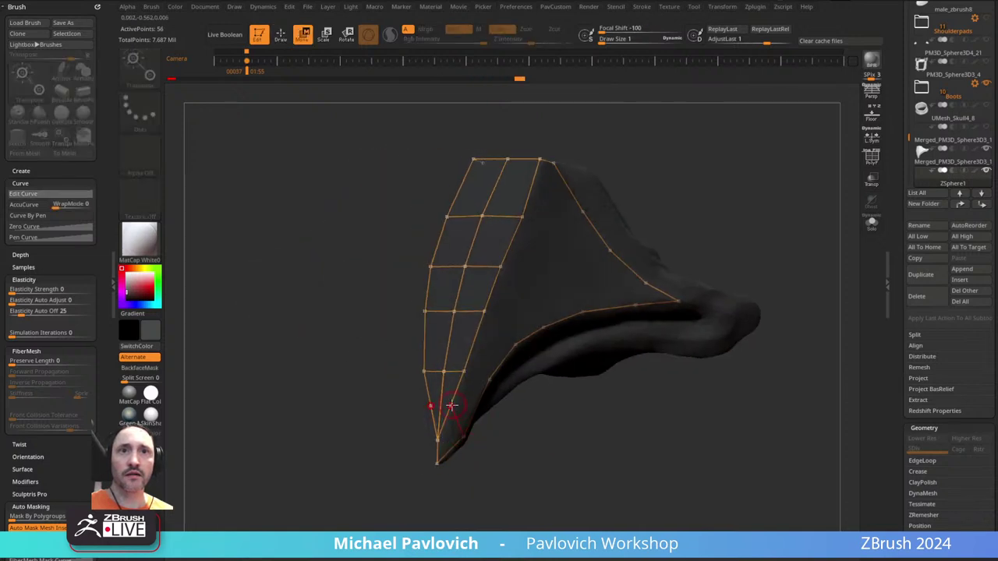
{"action": "key", "text": "q"}
{"action": "mouse_move", "coordinate": [495, 390]}
{"action": "left_mouse_down"}
{"action": "mouse_move", "coordinate": [494, 461]}
{"action": "mouse_move", "coordinate": [458, 347]}
{"action": "mouse_move", "coordinate": [475, 368]}
{"action": "mouse_move", "coordinate": [497, 360]}
{"action": "left_mouse_up"}
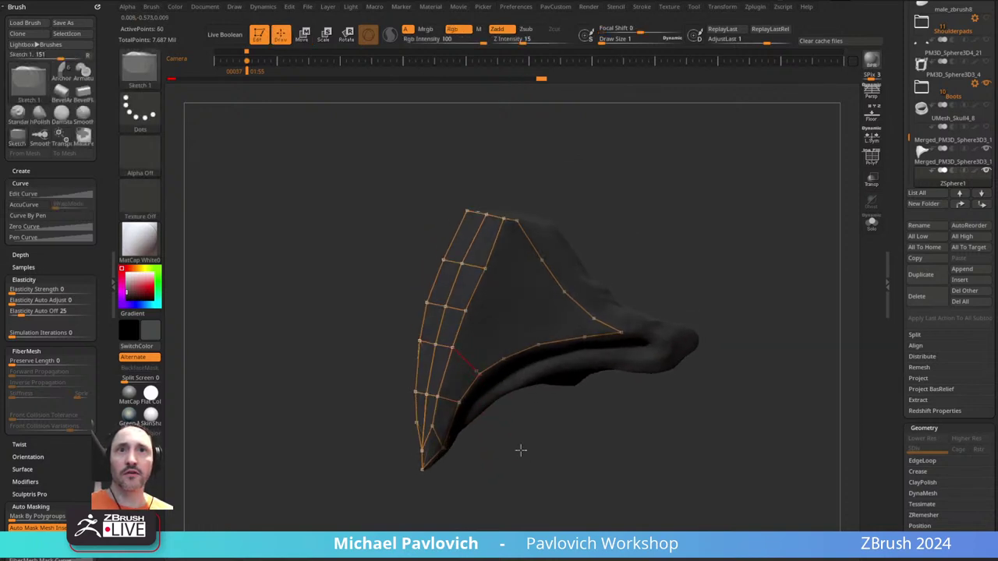
{"action": "mouse_move", "coordinate": [521, 449]}
{"action": "left_mouse_down"}
{"action": "mouse_move", "coordinate": [510, 404]}
{"action": "mouse_move", "coordinate": [493, 384]}
{"action": "left_mouse_up"}
{"action": "left_click", "coordinate": [455, 348]}
{"action": "left_click", "coordinate": [479, 373]}
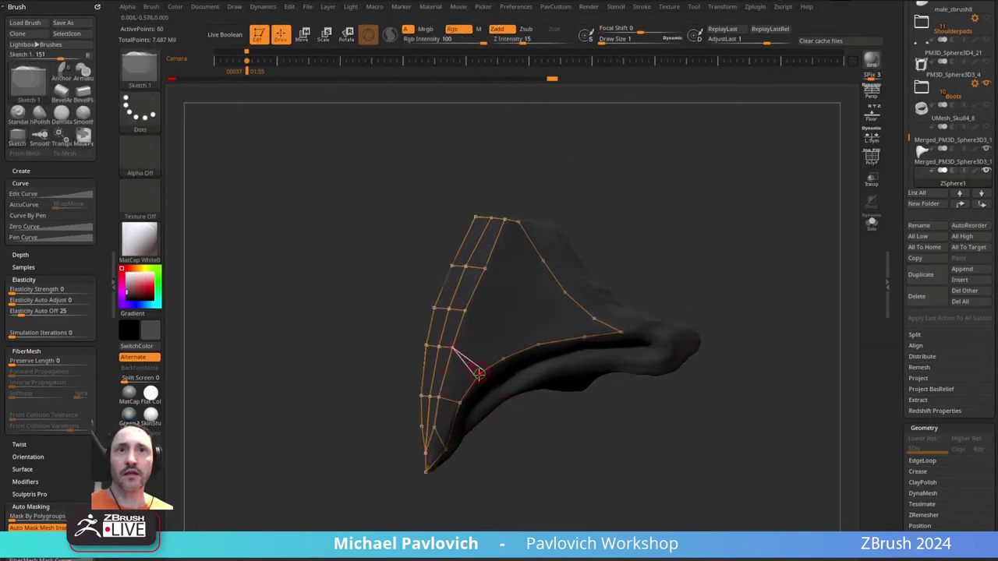
- Draw a row across the wing from its rear outline to the front plate's side edge and link it down to the lower outline
{"action": "left_click_drag", "start_coordinate": [518, 451], "coordinate": [519, 416]}
{"action": "left_click_drag", "start_coordinate": [559, 296], "coordinate": [492, 320]}
{"action": "left_click", "coordinate": [503, 358]}
{"action": "left_click_drag", "start_coordinate": [620, 223], "coordinate": [631, 221]}
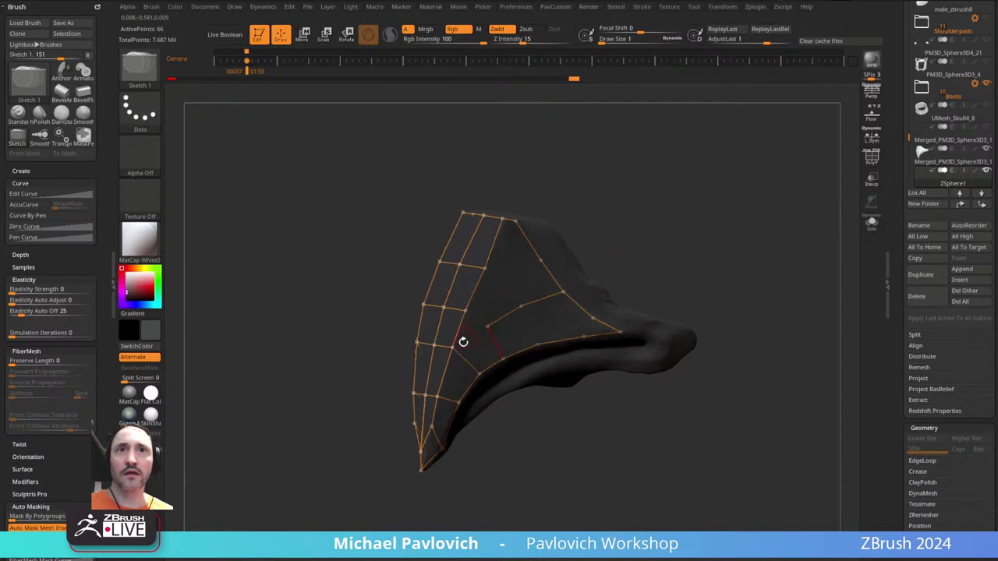
{"action": "left_click", "coordinate": [486, 327]}
{"action": "left_click_drag", "start_coordinate": [467, 310], "coordinate": [487, 327]}
- Add an upper row from the front plate to the rear outline, link it down across the wing, and add an edge near the wing's outer end
{"action": "mouse_move", "coordinate": [485, 269]}
{"action": "left_mouse_down"}
{"action": "mouse_move", "coordinate": [517, 294]}
{"action": "mouse_move", "coordinate": [512, 281]}
{"action": "mouse_move", "coordinate": [582, 206]}
{"action": "left_mouse_up"}
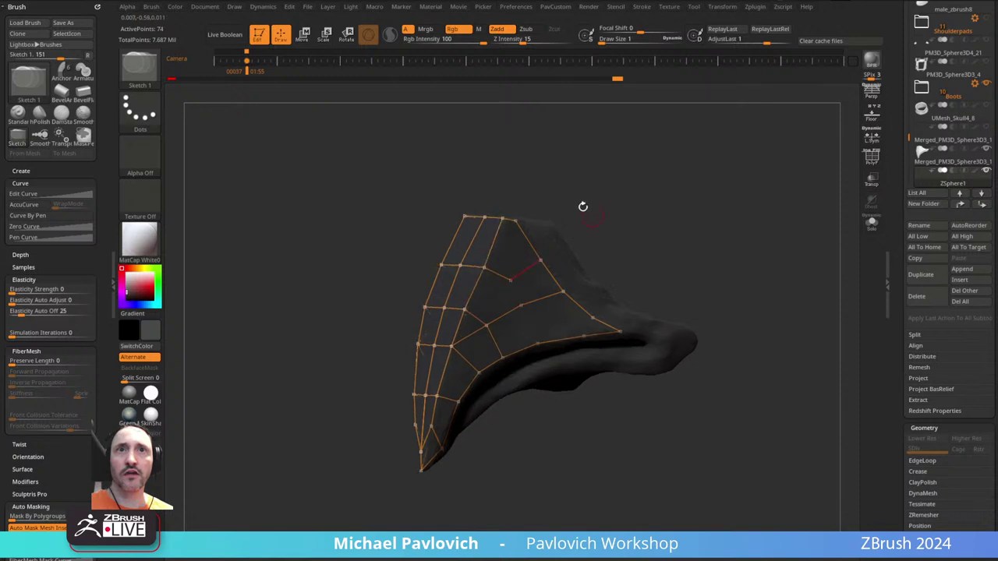
{"action": "left_click_drag", "start_coordinate": [520, 304], "coordinate": [538, 342]}
{"action": "left_click_drag", "start_coordinate": [650, 251], "coordinate": [605, 272], "text": "alt"}
{"action": "left_click_drag", "start_coordinate": [545, 339], "coordinate": [537, 356]}
{"action": "mouse_move", "coordinate": [593, 229]}
{"action": "left_mouse_down"}
{"action": "mouse_move", "coordinate": [544, 227]}
{"action": "mouse_move", "coordinate": [580, 248]}
{"action": "left_mouse_up"}
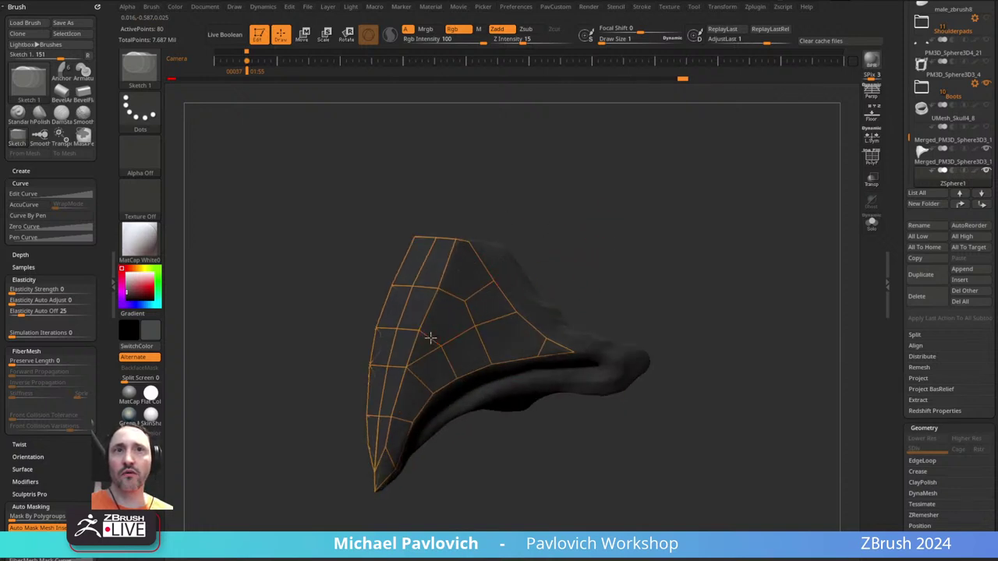
- Close the remaining openings on the wing with edges around its inner points, from the upper corner, and diagonally between the rear and lower outlines
{"action": "left_click_drag", "start_coordinate": [466, 303], "coordinate": [429, 338]}
{"action": "key", "text": "w"}
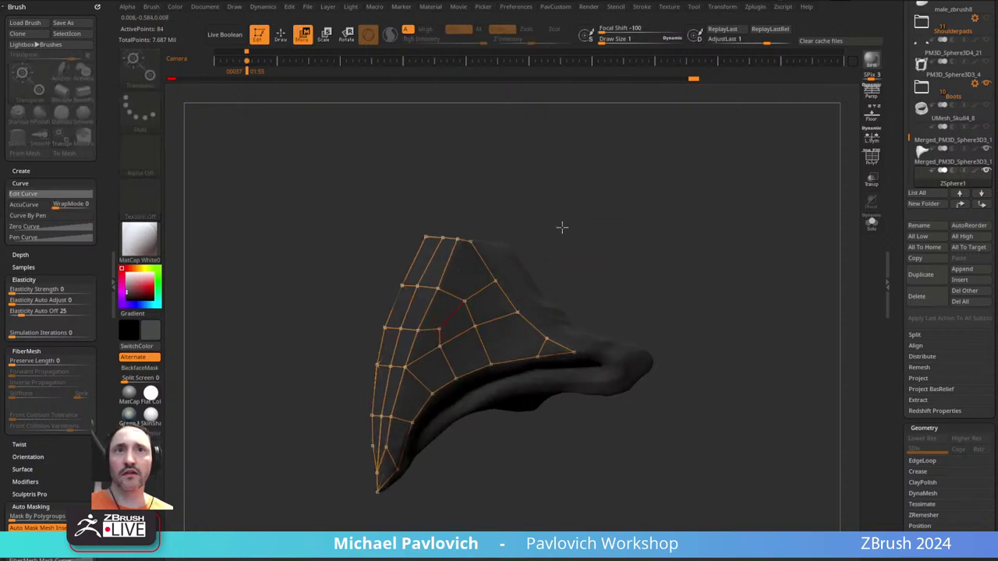
{"action": "key", "text": "q"}
{"action": "left_click_drag", "start_coordinate": [469, 243], "coordinate": [463, 300]}
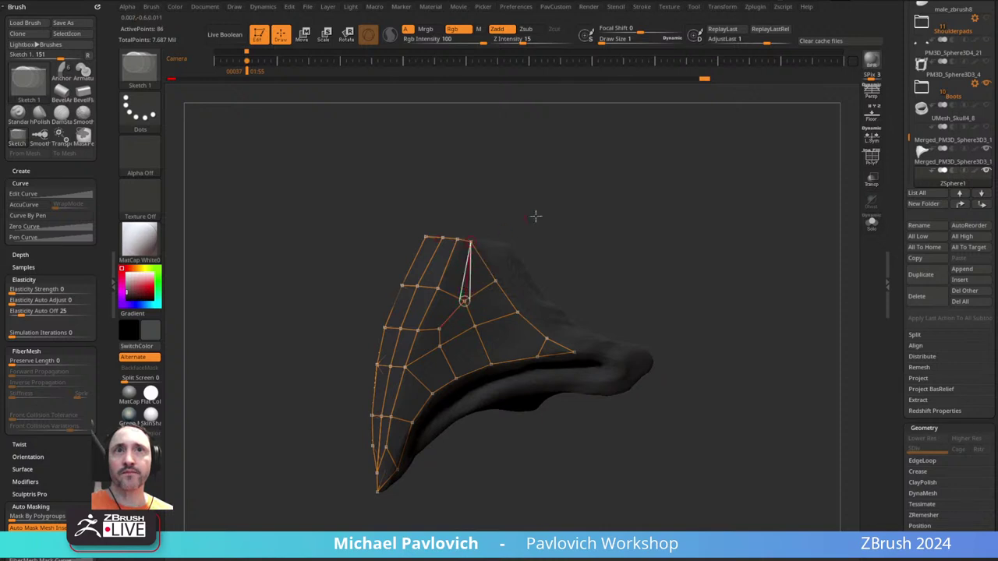
{"action": "left_click", "coordinate": [517, 314]}
{"action": "left_click", "coordinate": [491, 363]}
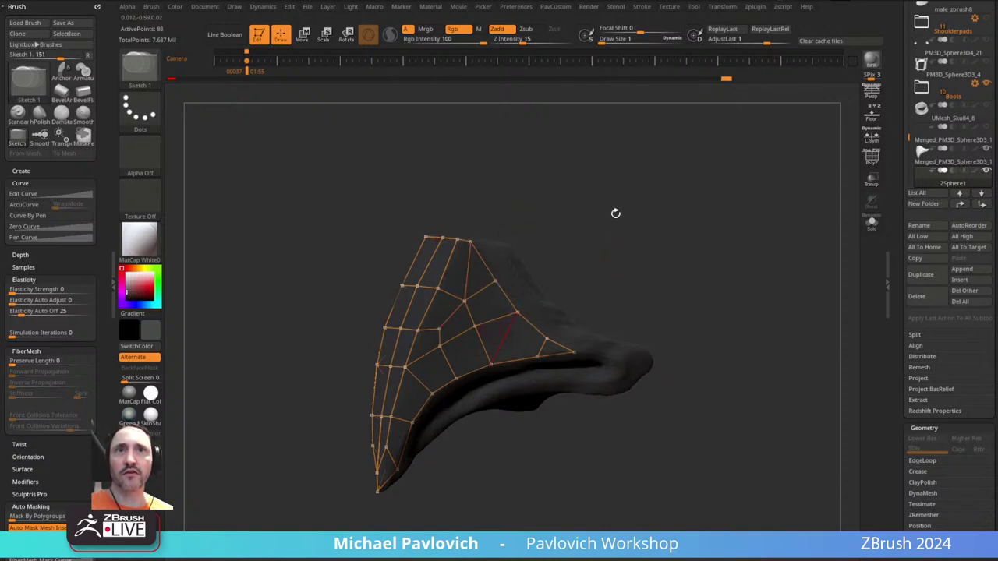
{"action": "left_click_drag", "start_coordinate": [615, 213], "coordinate": [641, 271]}
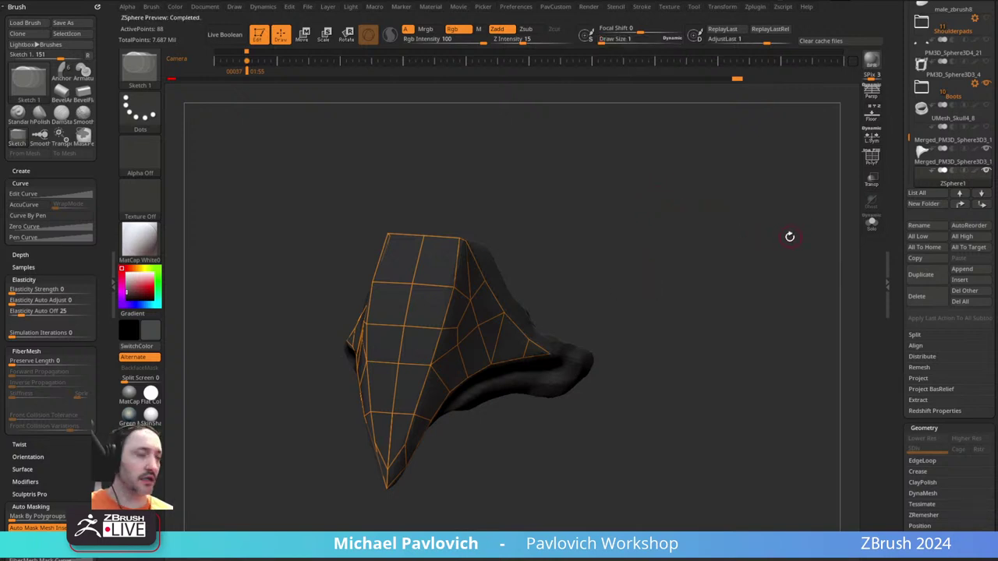
- Preview the drawn topology as an adaptive skin with its polyframe shown, and generate the adaptive skin mesh
{"action": "key", "text": "a"}
{"action": "left_click", "coordinate": [872, 157]}
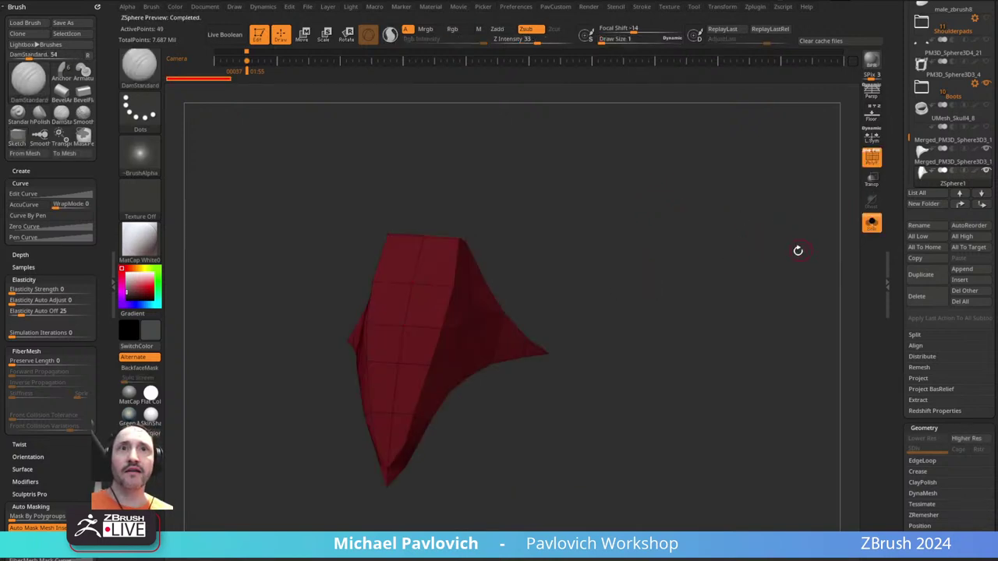
{"action": "left_click_drag", "start_coordinate": [895, 263], "coordinate": [899, 125]}
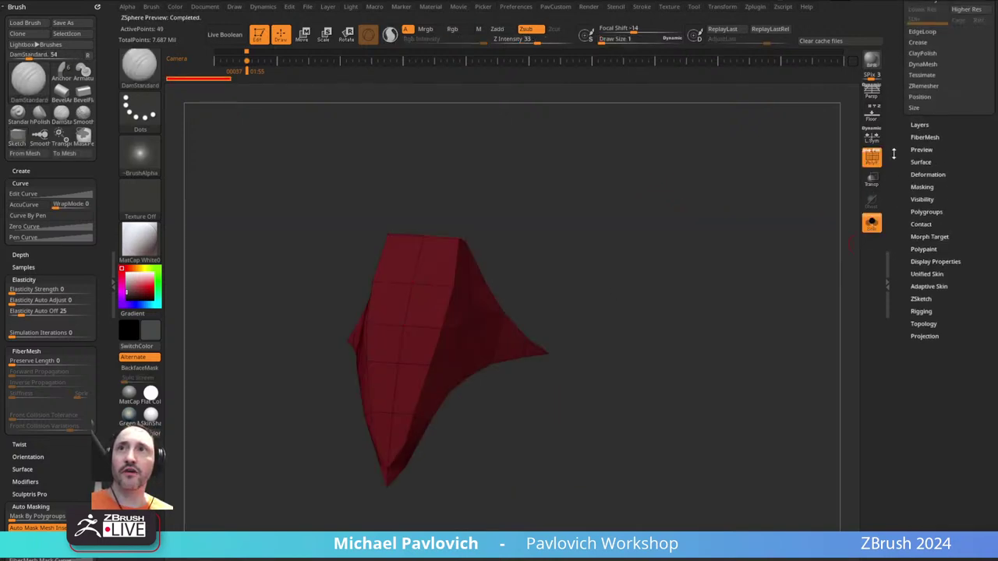
{"action": "left_click", "coordinate": [929, 290]}
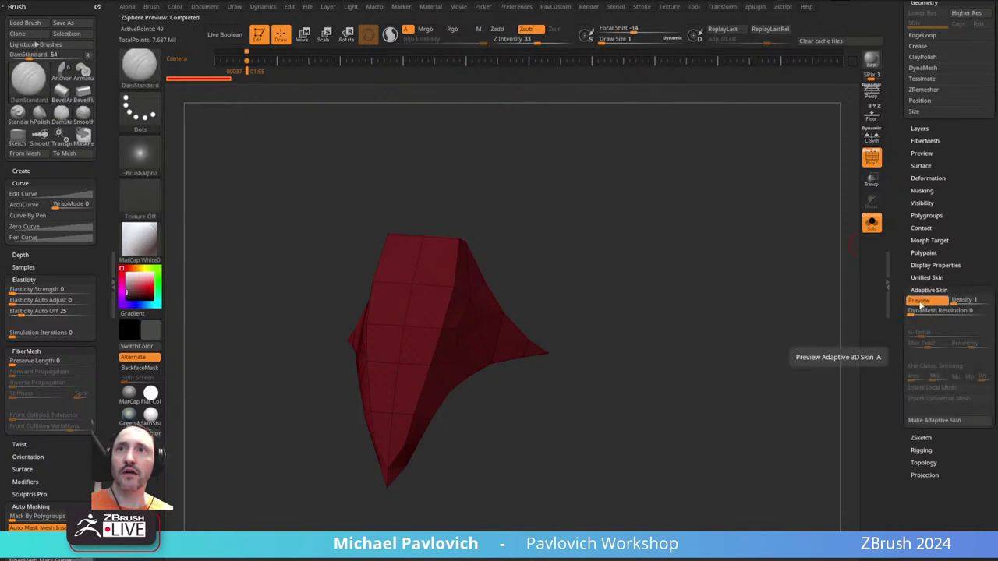
{"action": "left_click_drag", "start_coordinate": [669, 319], "coordinate": [709, 307]}
{"action": "key", "text": "space"}
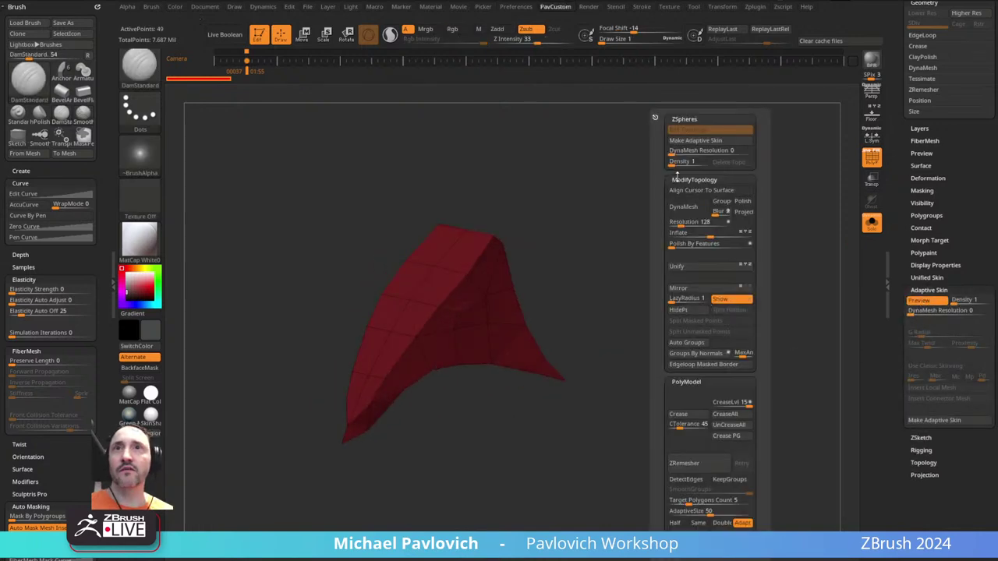
{"action": "left_click", "coordinate": [695, 140]}
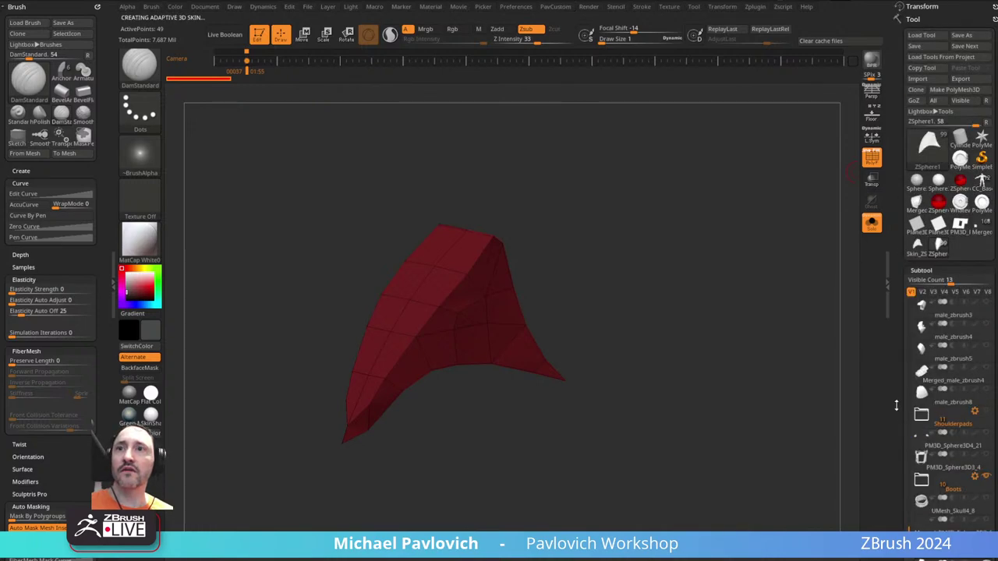
- Append the generated skin mesh as a subtool and show the sculpted armor again with the polyframe turned off
{"action": "left_click_drag", "start_coordinate": [896, 405], "coordinate": [939, 331]}
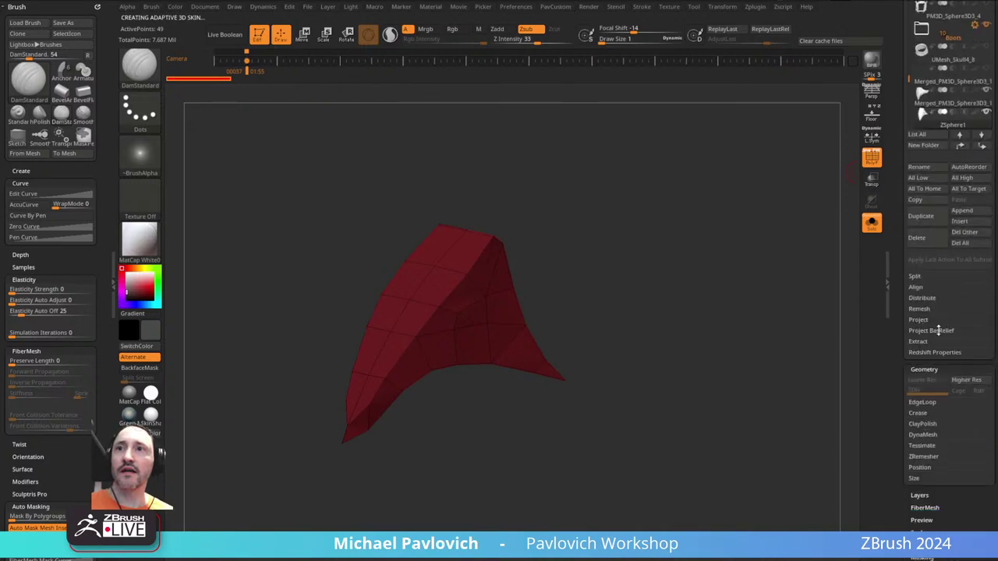
{"action": "left_click", "coordinate": [980, 214]}
{"action": "left_click", "coordinate": [831, 336]}
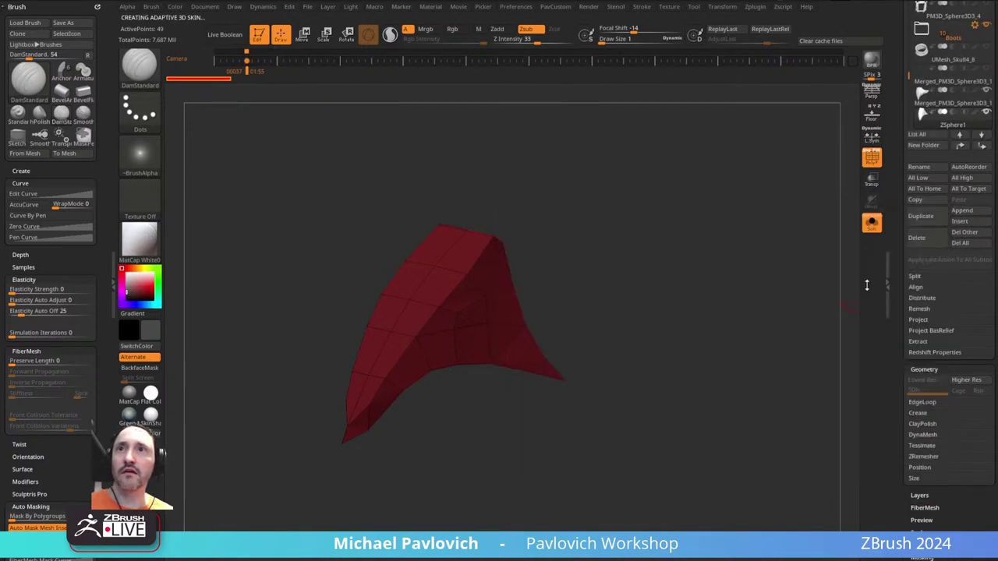
{"action": "left_click", "coordinate": [873, 222]}
{"action": "key", "text": "shift+f"}
{"action": "left_click_drag", "start_coordinate": [764, 289], "coordinate": [762, 279]}
- Inflate the retopologized mesh by 0.5 so it sits slightly above the sculpted surface
{"action": "key", "text": "grave"}
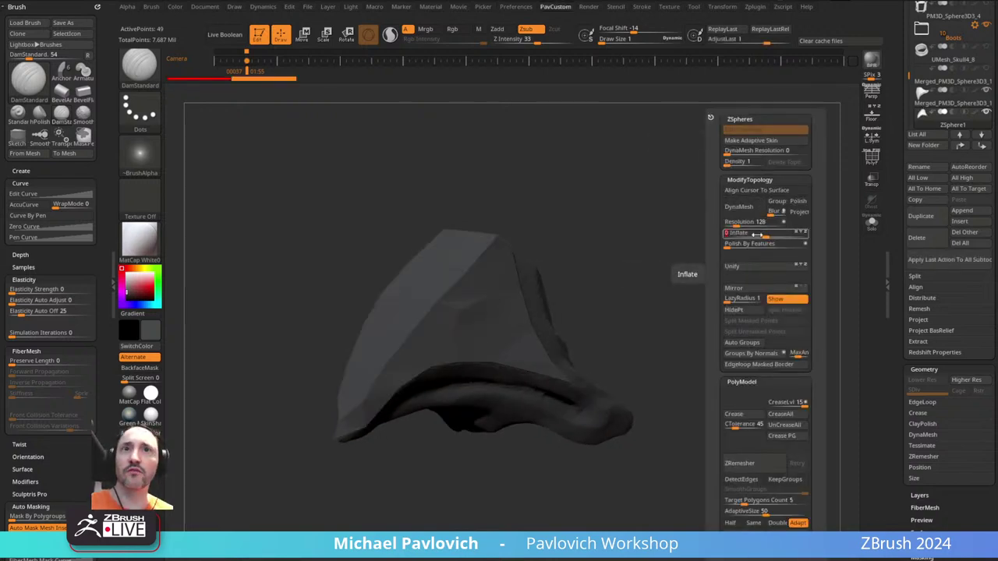
{"action": "left_click_drag", "start_coordinate": [669, 264], "coordinate": [724, 239]}
{"action": "key", "text": "grave"}
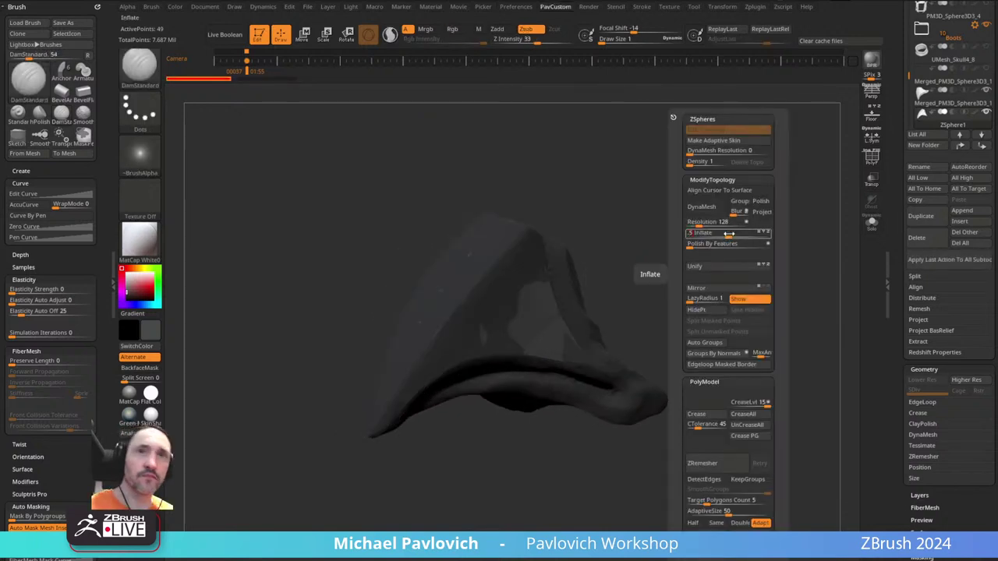
{"action": "key", "text": "Return"}
- Apply the SkinShade4 material and turn on the polyframe display to show the mesh over the sculpt
{"action": "left_click", "coordinate": [151, 418]}
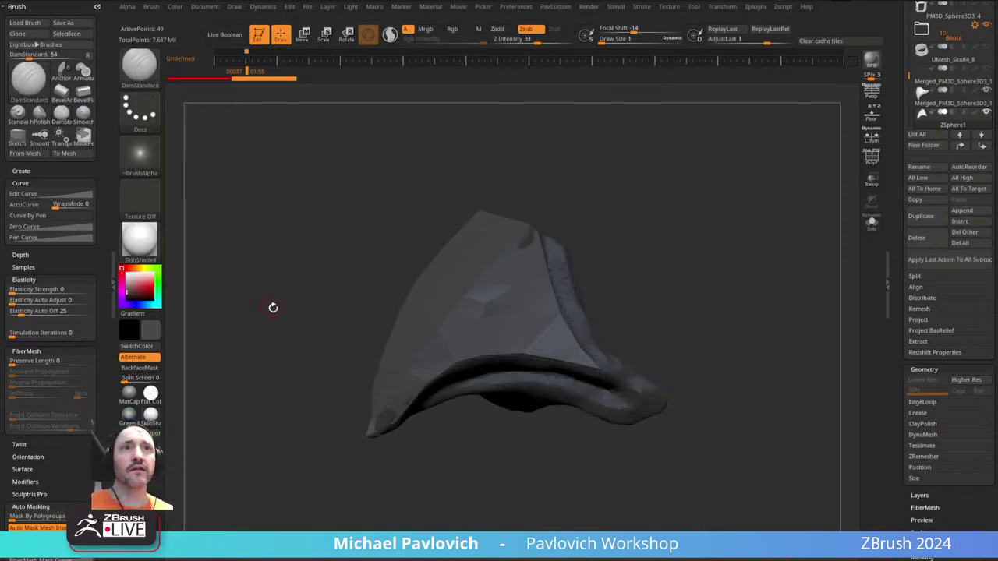
{"action": "left_click", "coordinate": [872, 159]}
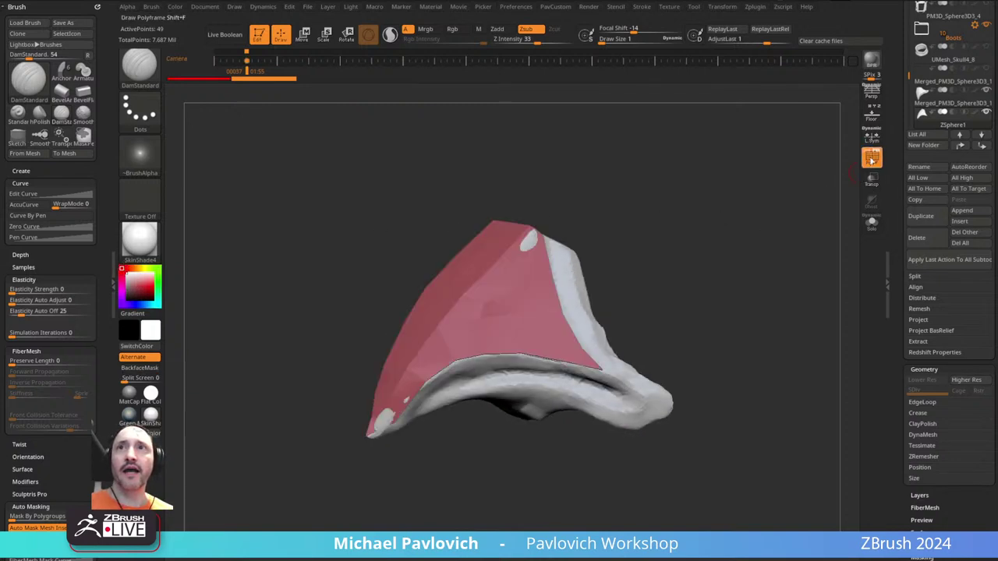
{"action": "left_click", "coordinate": [871, 158]}
{"action": "mouse_move", "coordinate": [715, 227]}
{"action": "left_mouse_down", "text": "alt"}
{"action": "mouse_move", "coordinate": [731, 240]}
{"action": "mouse_move", "coordinate": [803, 228]}
{"action": "left_mouse_up", "text": "alt"}
{"action": "left_click", "coordinate": [872, 158]}
- Thicken the retopologized mesh with the ZModeler brush's QMesh polygon action targeting Polygroup All
{"action": "key", "text": "b"}
{"action": "key", "text": "z"}
{"action": "key", "text": "m"}
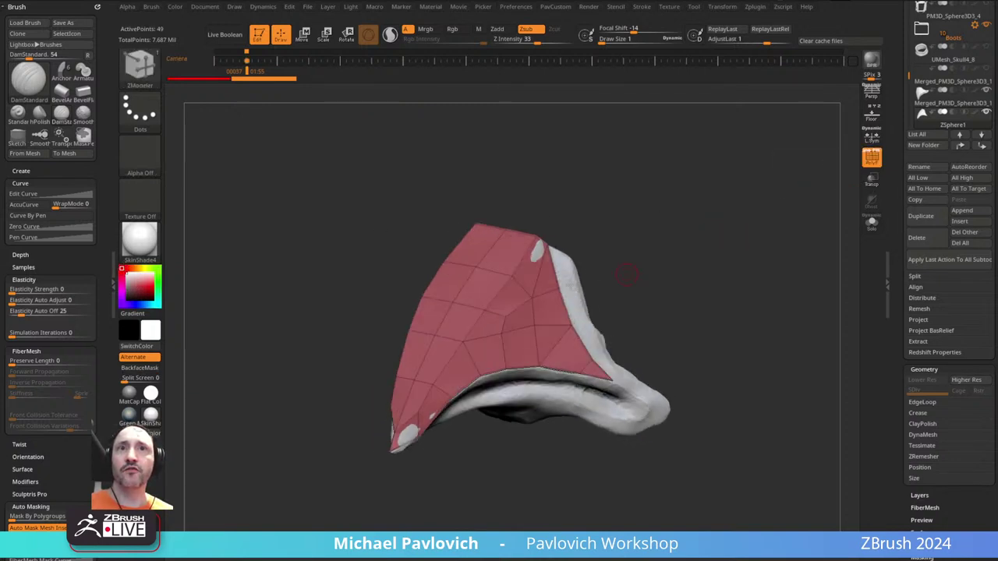
{"action": "key", "text": "space"}
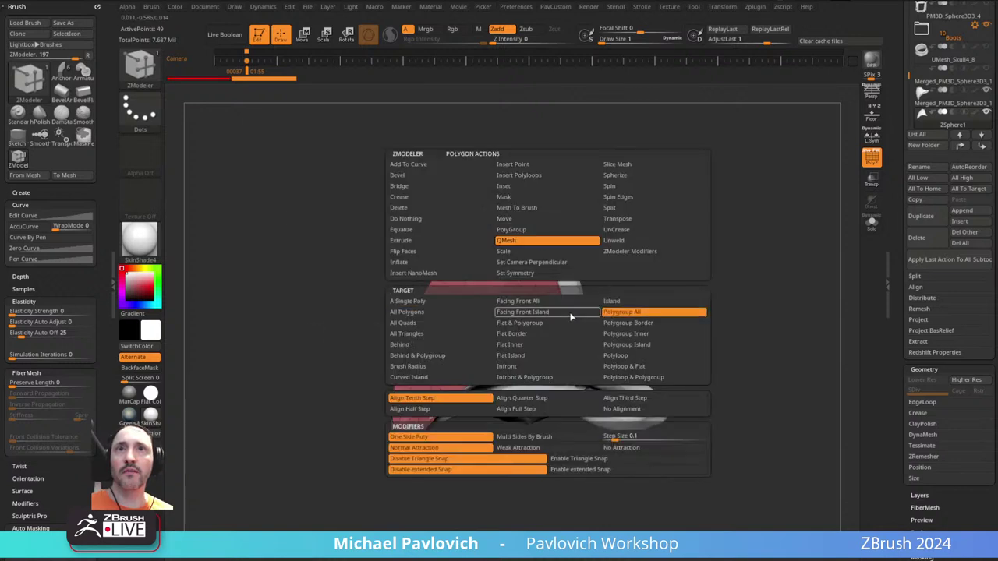
{"action": "left_click_drag", "start_coordinate": [547, 314], "coordinate": [523, 317]}
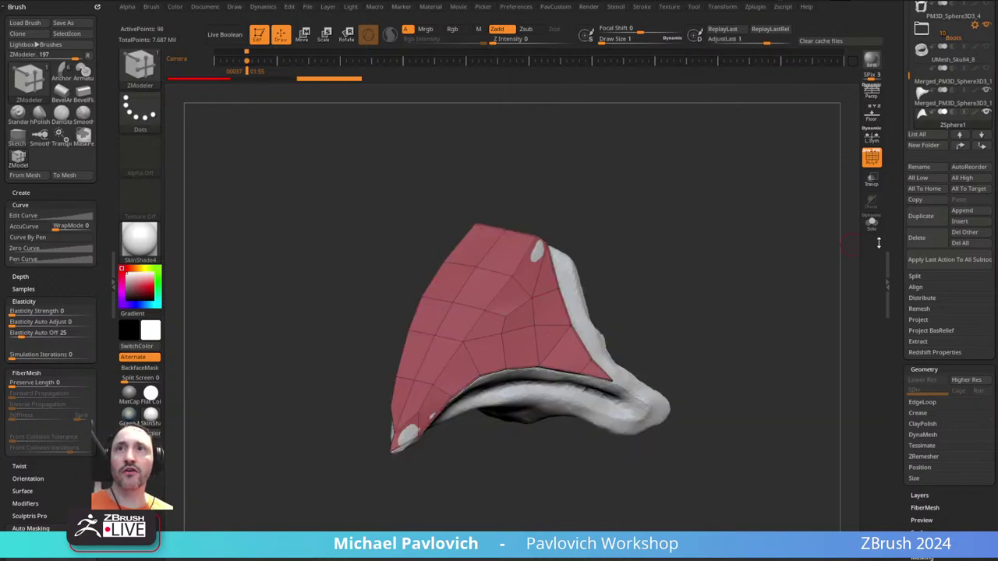
- Isolate the thickened mesh and turn off its double-sided display to inspect which way its faces point
{"action": "left_click", "coordinate": [872, 224]}
{"action": "mouse_move", "coordinate": [899, 270]}
{"action": "left_mouse_down"}
{"action": "mouse_move", "coordinate": [891, 131]}
{"action": "mouse_move", "coordinate": [902, 136]}
{"action": "left_mouse_up"}
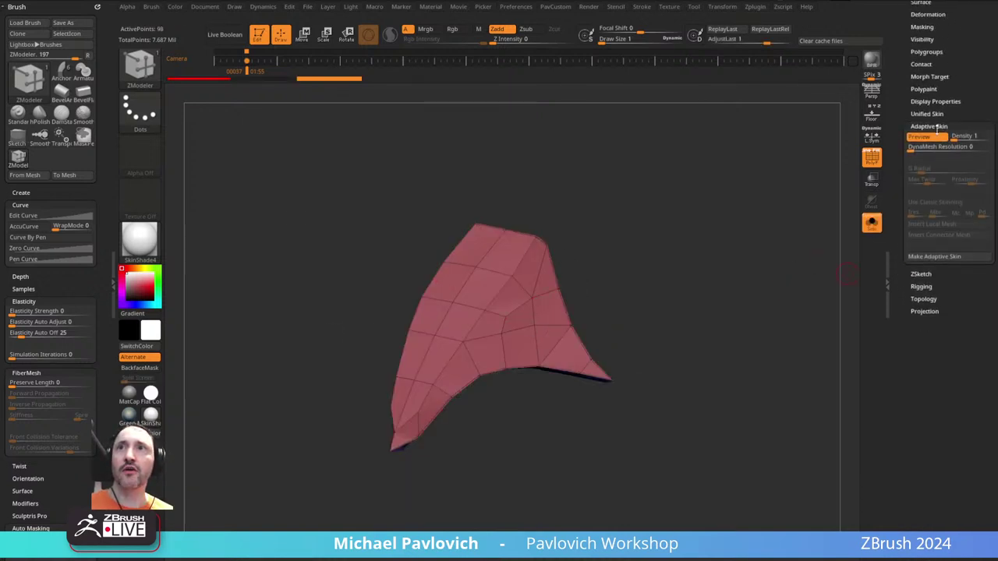
{"action": "left_click", "coordinate": [925, 129], "text": "shift"}
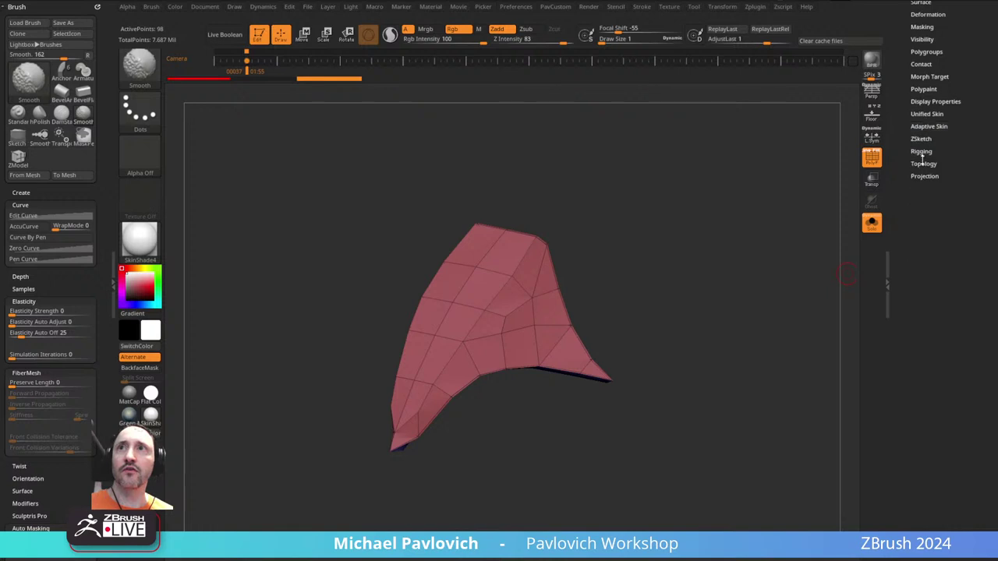
{"action": "left_click", "coordinate": [924, 102]}
{"action": "left_click", "coordinate": [920, 156]}
{"action": "mouse_move", "coordinate": [749, 249]}
{"action": "left_mouse_down"}
{"action": "mouse_move", "coordinate": [796, 250]}
{"action": "mouse_move", "coordinate": [747, 250]}
{"action": "left_mouse_up"}
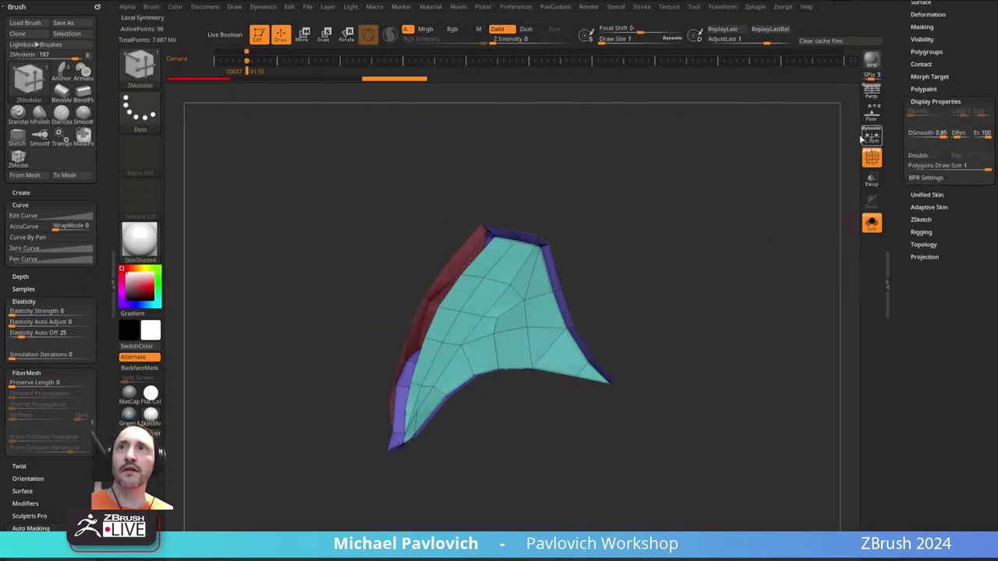
- Toggle the double-sided display of the isolated mesh on and off to examine which of its faces are reversed
{"action": "left_click", "coordinate": [935, 159]}
{"action": "left_click", "coordinate": [934, 159]}
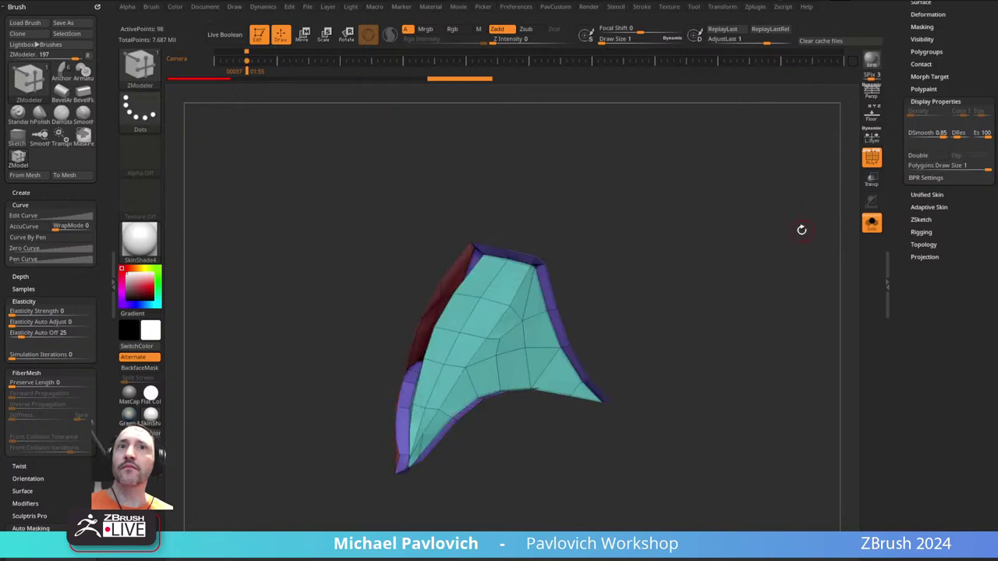
{"action": "left_click_drag", "start_coordinate": [803, 230], "coordinate": [794, 231]}
{"action": "key", "text": "space"}
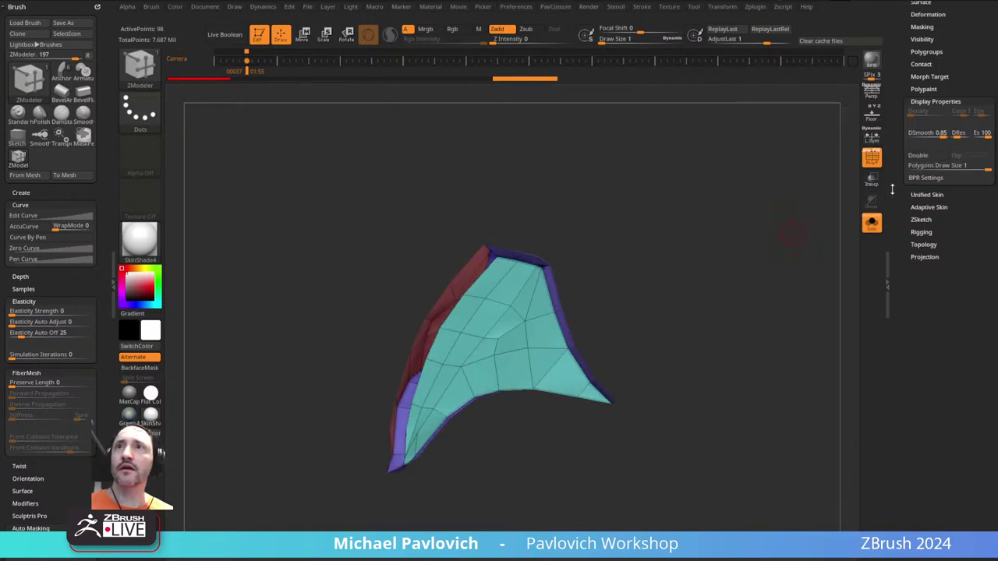
{"action": "scroll", "coordinate": [913, 151], "scroll_direction": "up", "scroll_amount": 3}
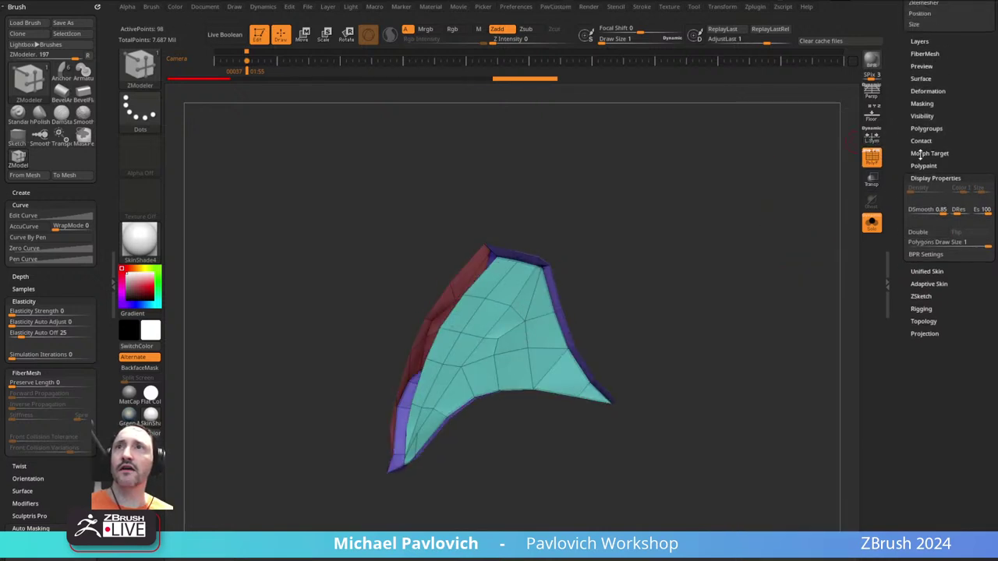
{"action": "left_click", "coordinate": [921, 153]}
{"action": "left_click", "coordinate": [928, 155]}
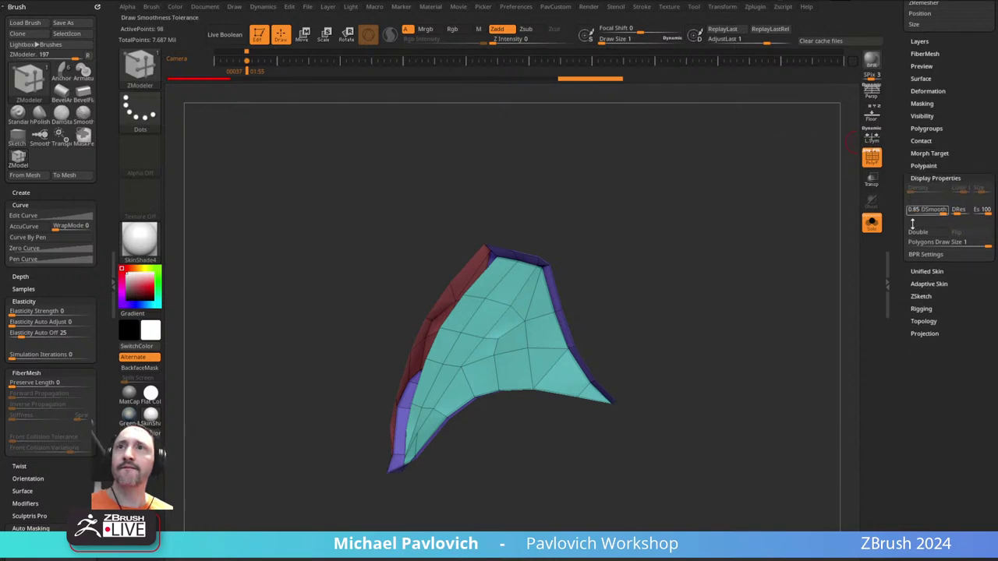
{"action": "key", "text": "ctrl+shift"}
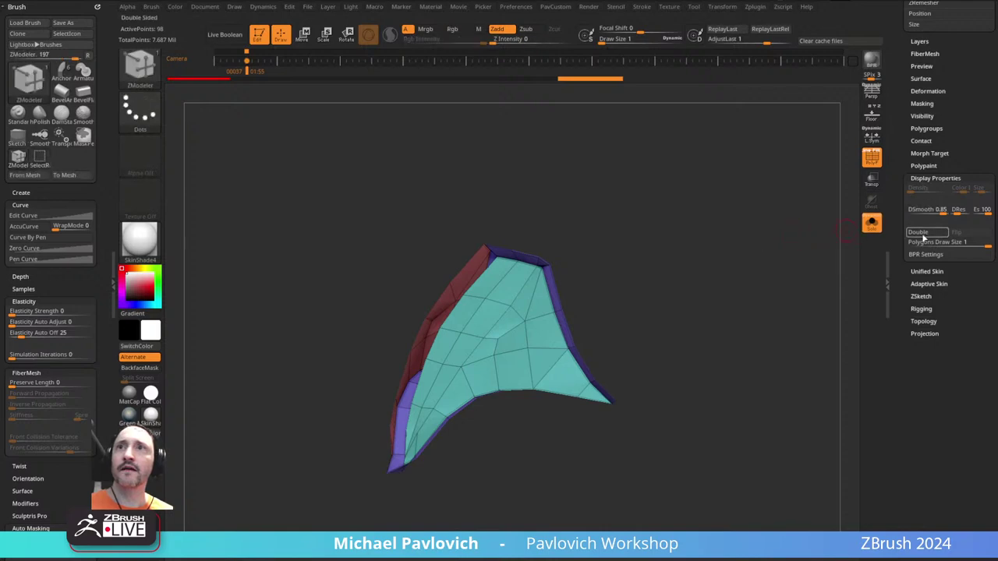
- Delete the ZSphere1 subtool and make the single-layer Skin_ZSphere2 mesh the active subtool
{"action": "left_click_drag", "start_coordinate": [893, 168], "coordinate": [886, 327]}
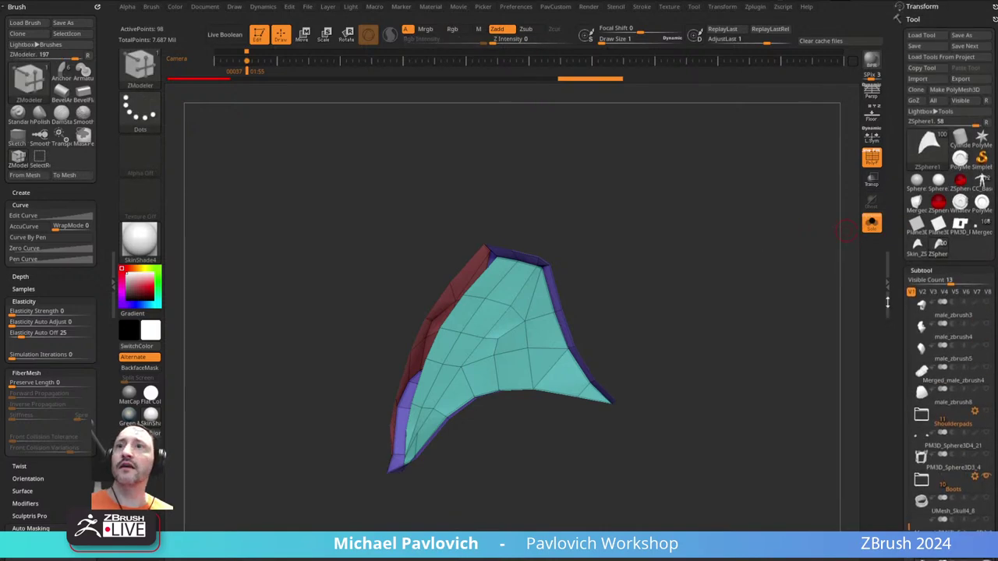
{"action": "scroll", "coordinate": [936, 298], "scroll_direction": "down", "scroll_amount": 10}
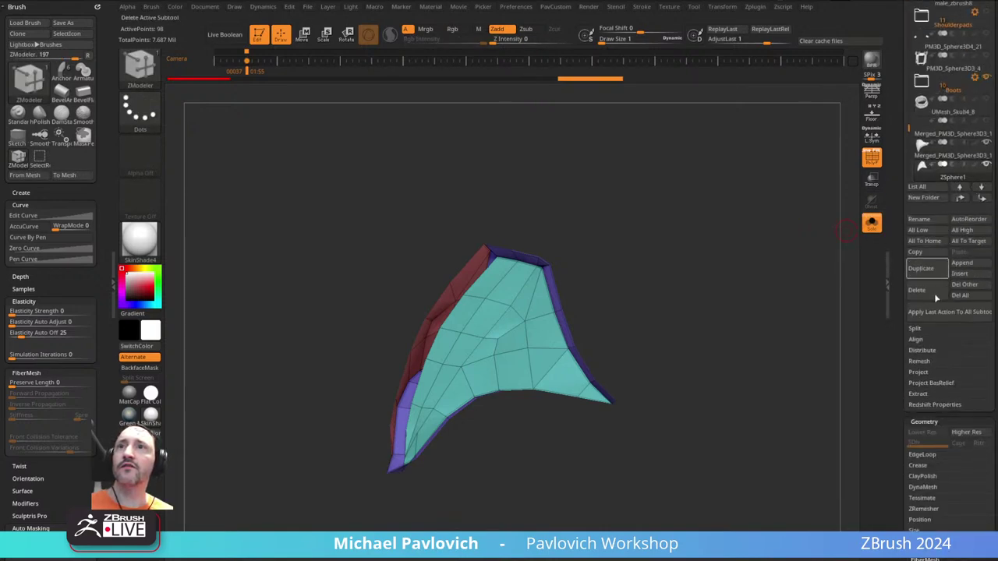
{"action": "left_click", "coordinate": [927, 294]}
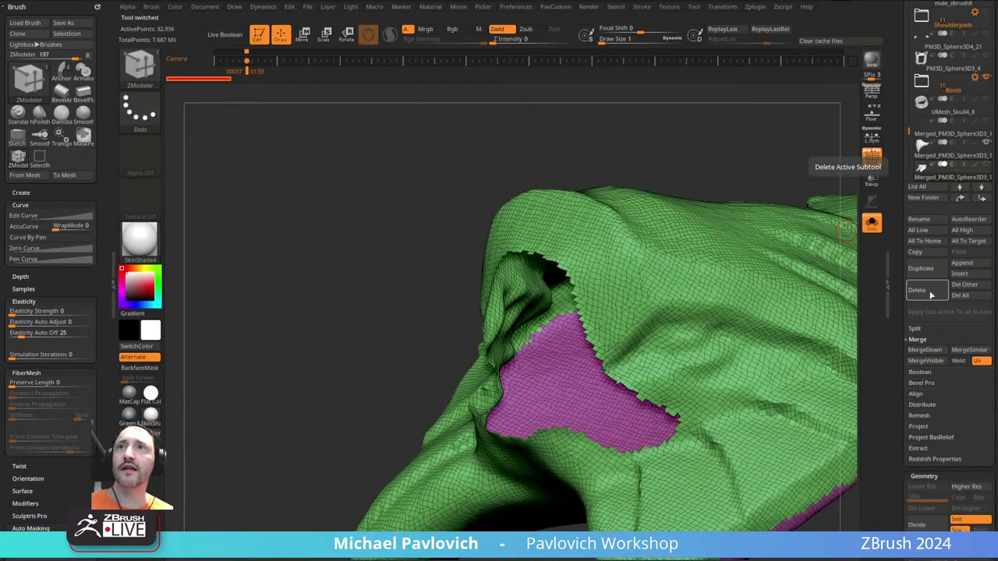
{"action": "left_click", "coordinate": [951, 159]}
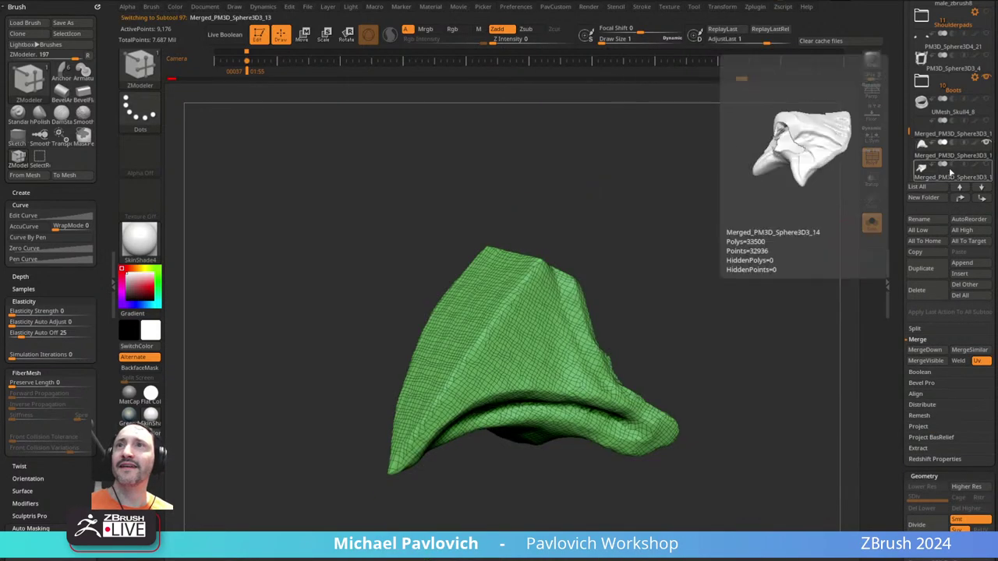
{"action": "left_click", "coordinate": [944, 177]}
{"action": "key", "text": "Down"}
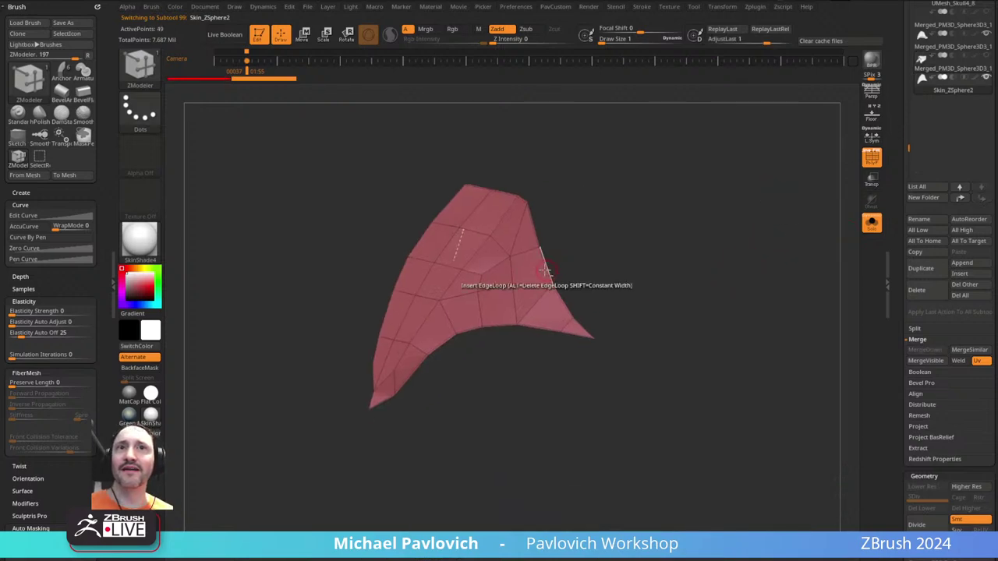
- Thicken the Skin_ZSphere2 mesh with the ZModeler QMesh action on Polygroup All and turn off its double-sided display
{"action": "left_click", "coordinate": [508, 279]}
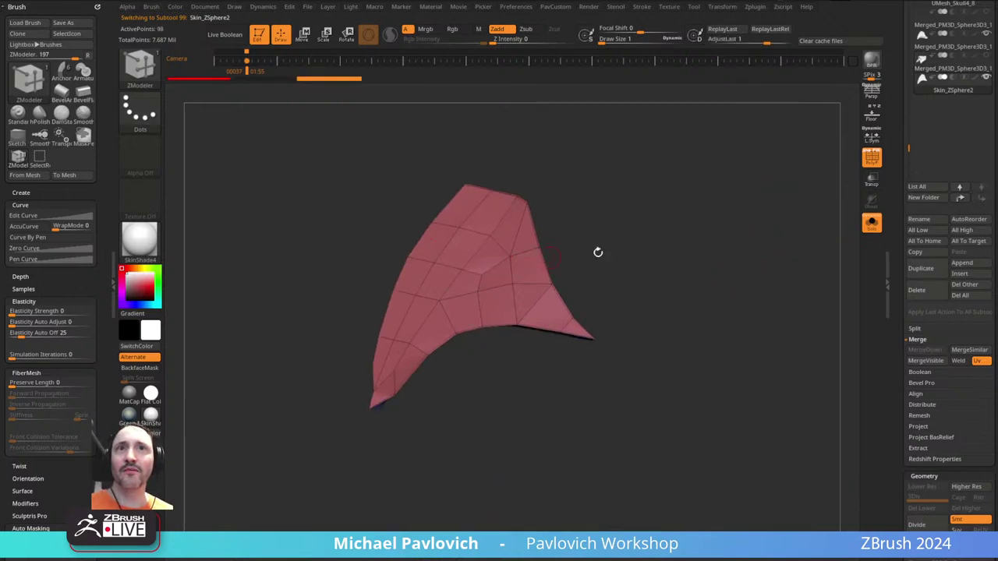
{"action": "key", "text": "4"}
{"action": "left_click", "coordinate": [650, 497]}
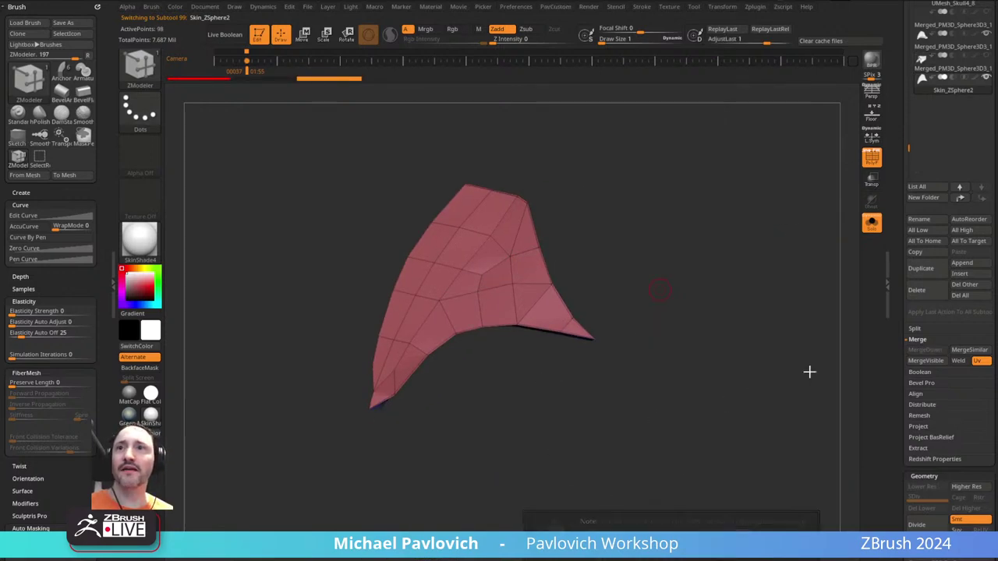
{"action": "left_click_drag", "start_coordinate": [889, 329], "coordinate": [884, 235]}
{"action": "key", "text": "shift"}
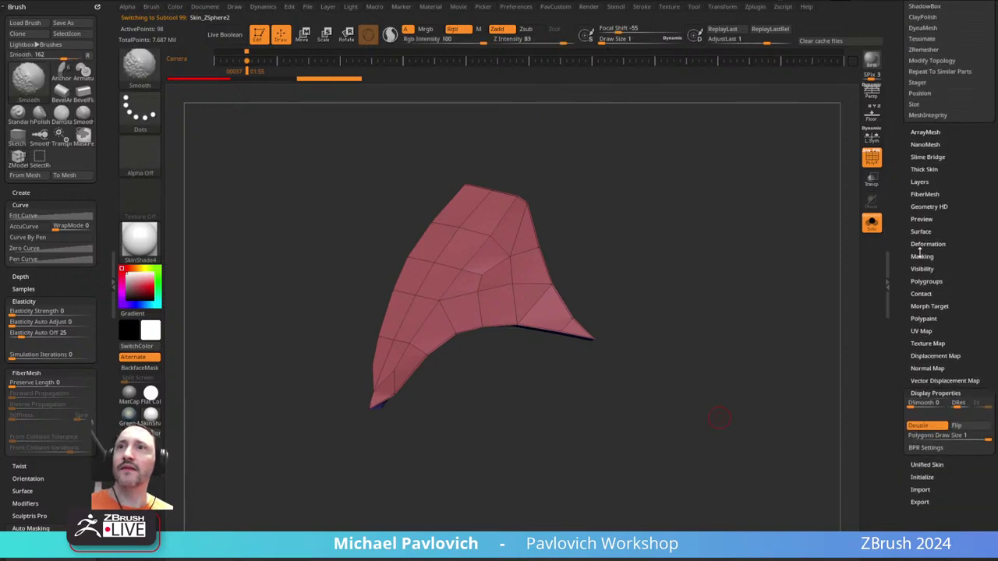
{"action": "left_click", "coordinate": [918, 425]}
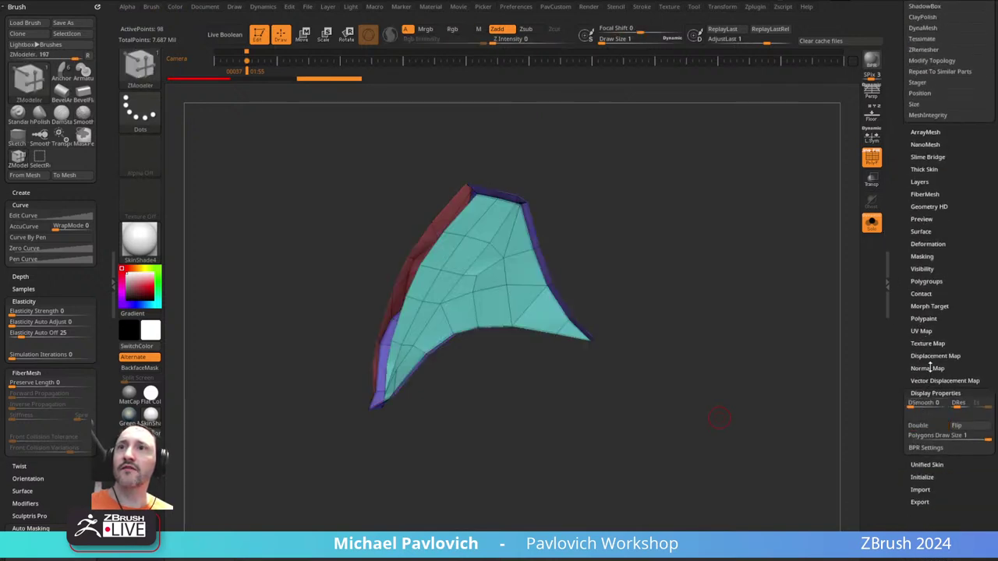
{"action": "left_click", "coordinate": [929, 306]}
{"action": "left_click", "coordinate": [928, 328]}
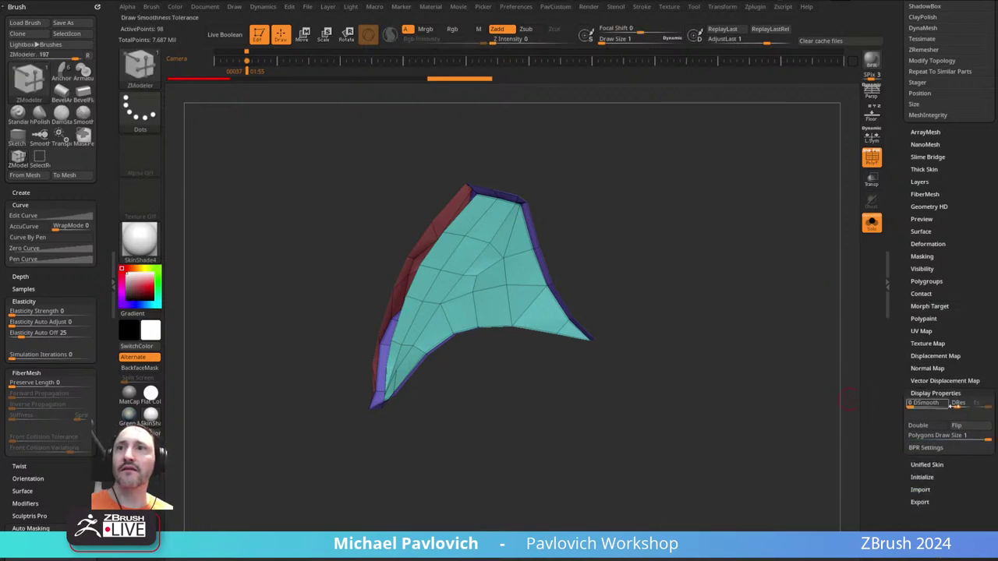
- Merge the crowded points at the corners and pointed tip along the thickened rim with ZModeler point actions
{"action": "left_click_drag", "start_coordinate": [855, 364], "coordinate": [686, 223]}
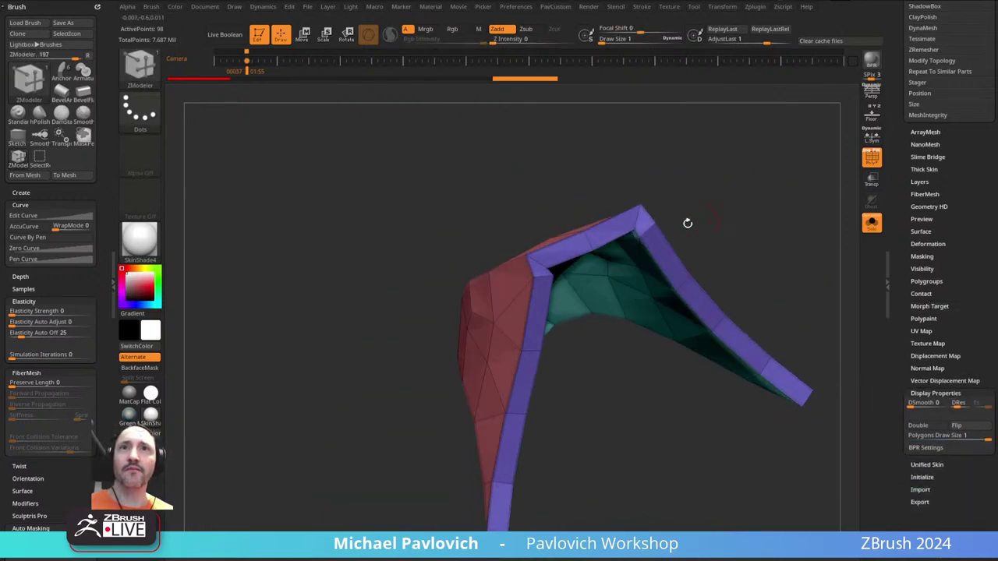
{"action": "key", "text": "space"}
{"action": "left_click", "coordinate": [534, 288]}
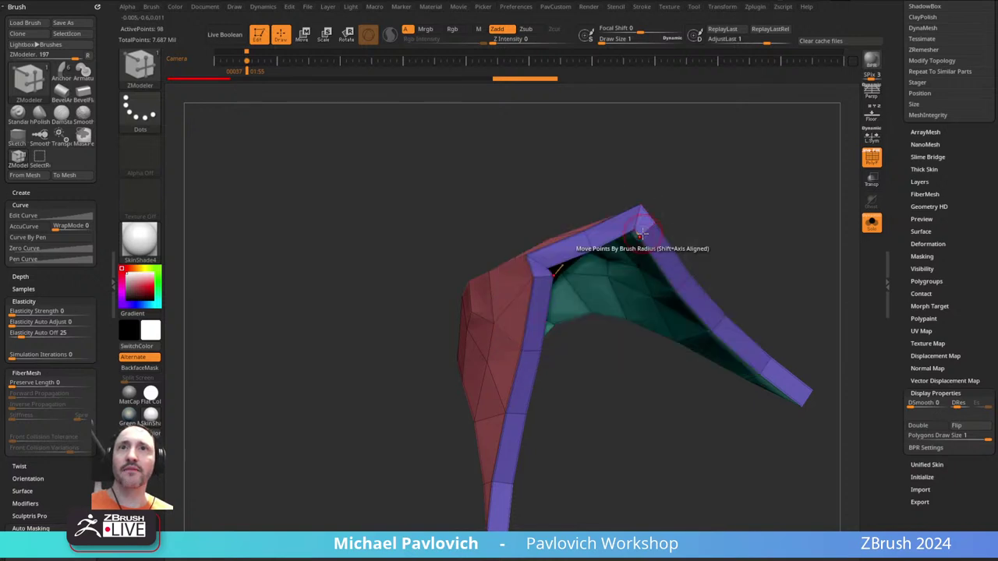
{"action": "left_click", "coordinate": [639, 238]}
{"action": "left_click_drag", "start_coordinate": [638, 240], "coordinate": [749, 239]}
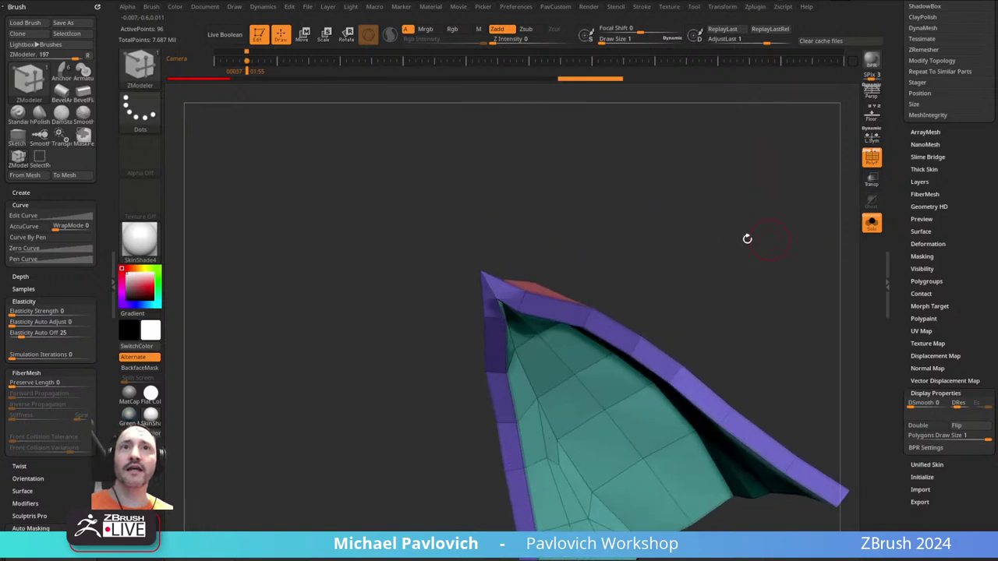
{"action": "left_click", "coordinate": [504, 300]}
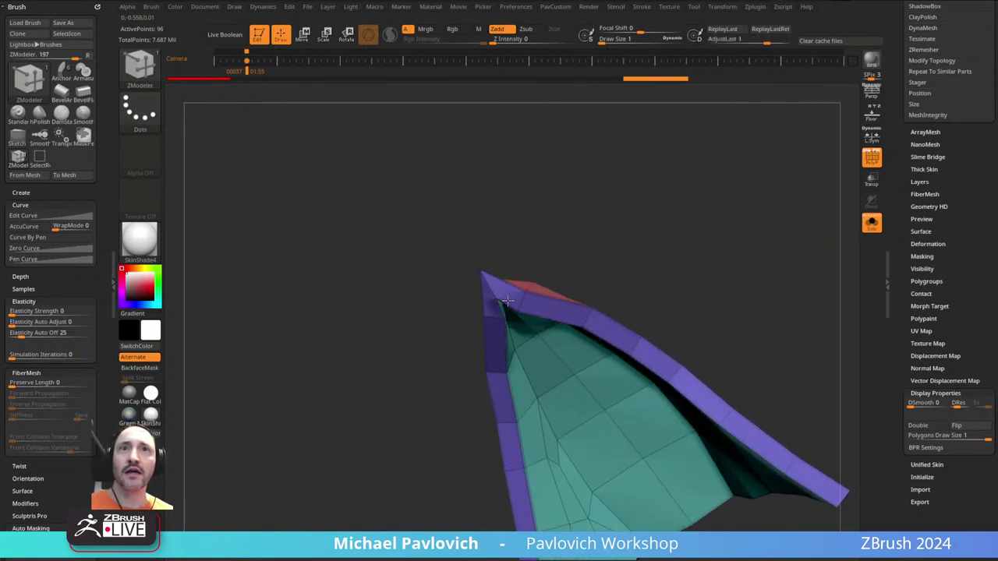
{"action": "left_click", "coordinate": [507, 300]}
{"action": "left_click_drag", "start_coordinate": [686, 261], "coordinate": [732, 202]}
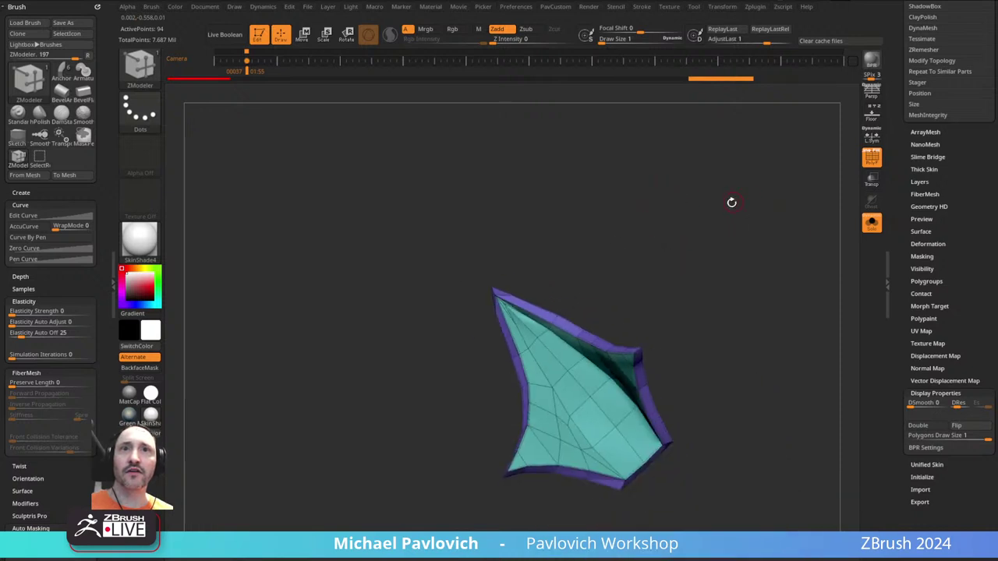
{"action": "left_click", "coordinate": [503, 300]}
- Turn on dynamic subdivision for the thickened mesh, apply it as real subdivision levels, and check the resulting polyframe
{"action": "left_click_drag", "start_coordinate": [655, 250], "coordinate": [724, 321]}
{"action": "key", "text": "space"}
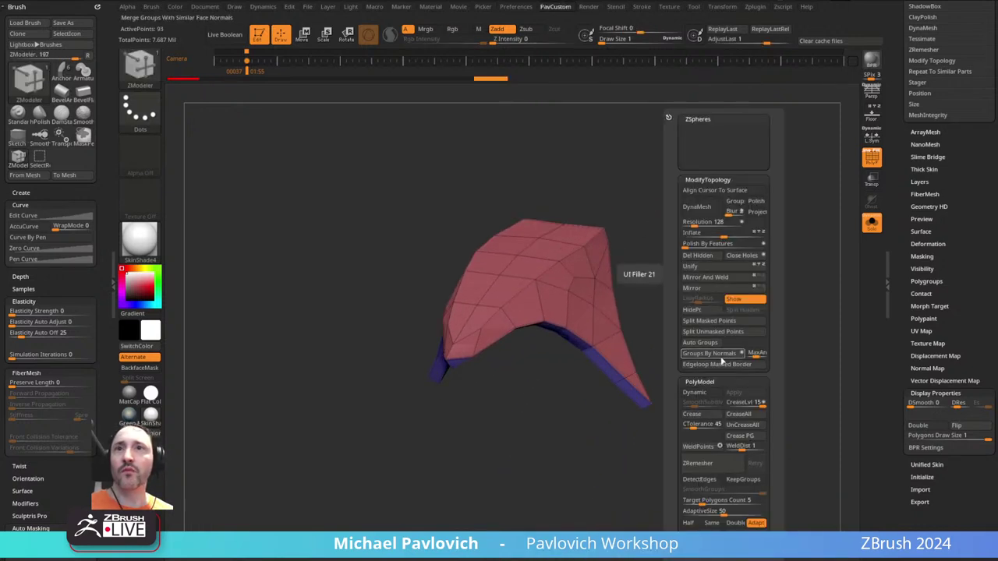
{"action": "left_click", "coordinate": [701, 393]}
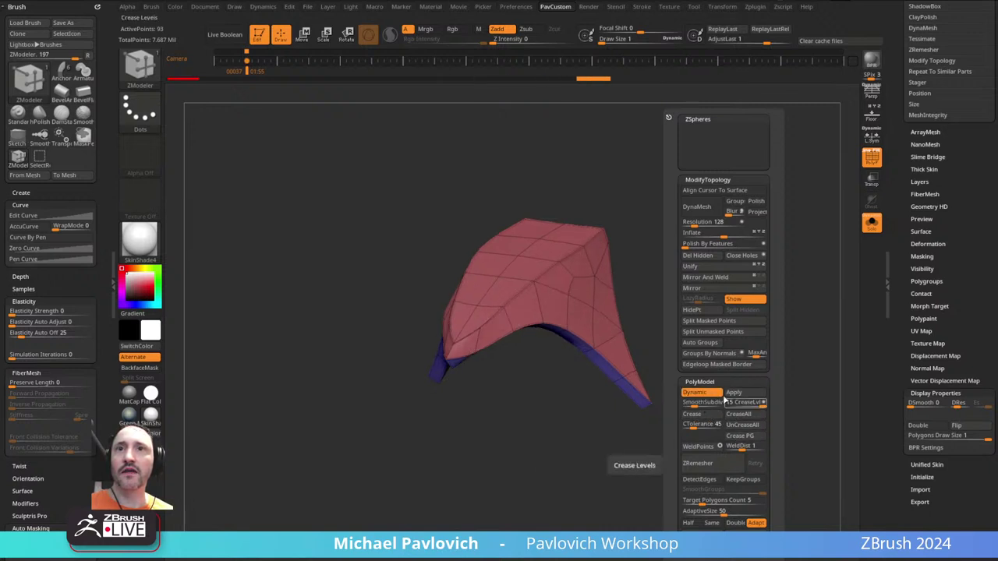
{"action": "left_click", "coordinate": [737, 393]}
{"action": "left_click_drag", "start_coordinate": [738, 251], "coordinate": [804, 225]}
{"action": "left_click", "coordinate": [869, 158]}
{"action": "key", "text": "shift+f"}
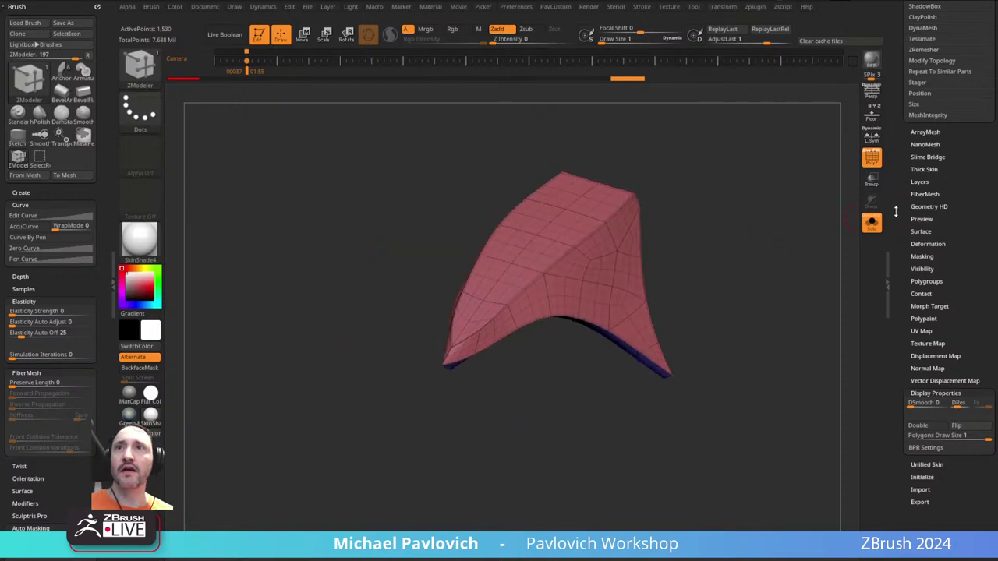
- Regroup the mesh with Groups By Normals, lowering the maximum angle tolerance so the top, sides and rim get separate polygroups
{"action": "left_click_drag", "start_coordinate": [889, 382], "coordinate": [889, 291]}
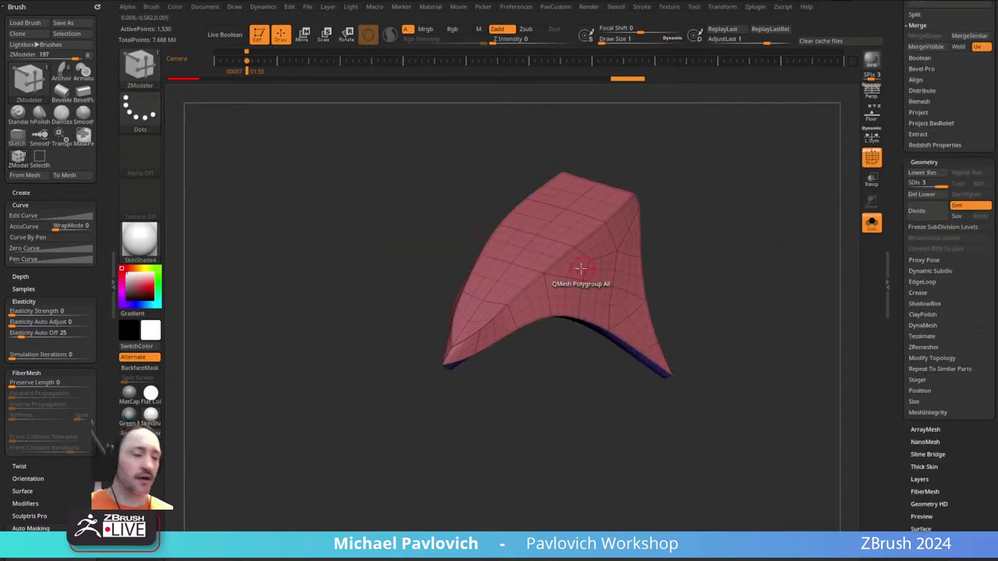
{"action": "key", "text": "grave"}
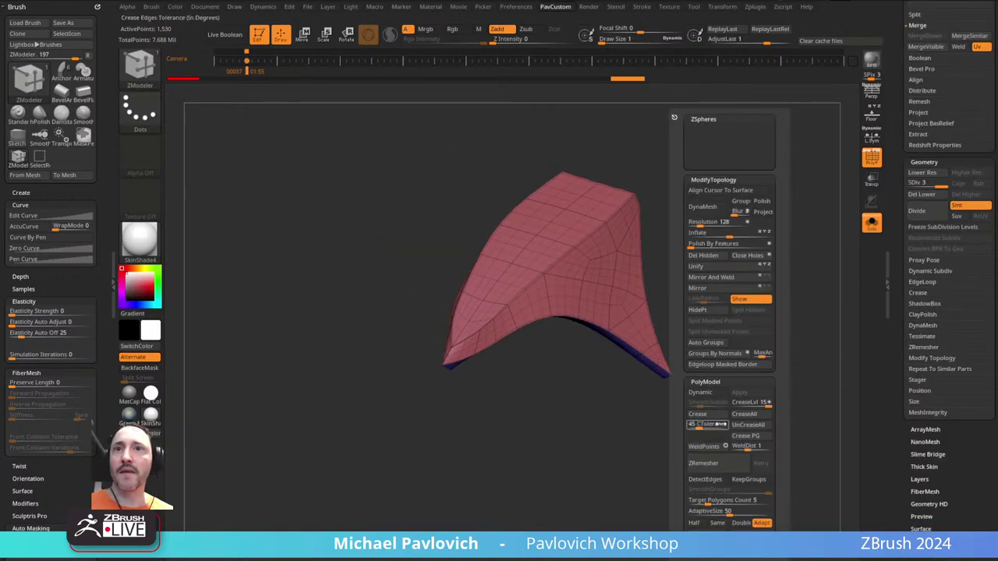
{"action": "left_click", "coordinate": [713, 355]}
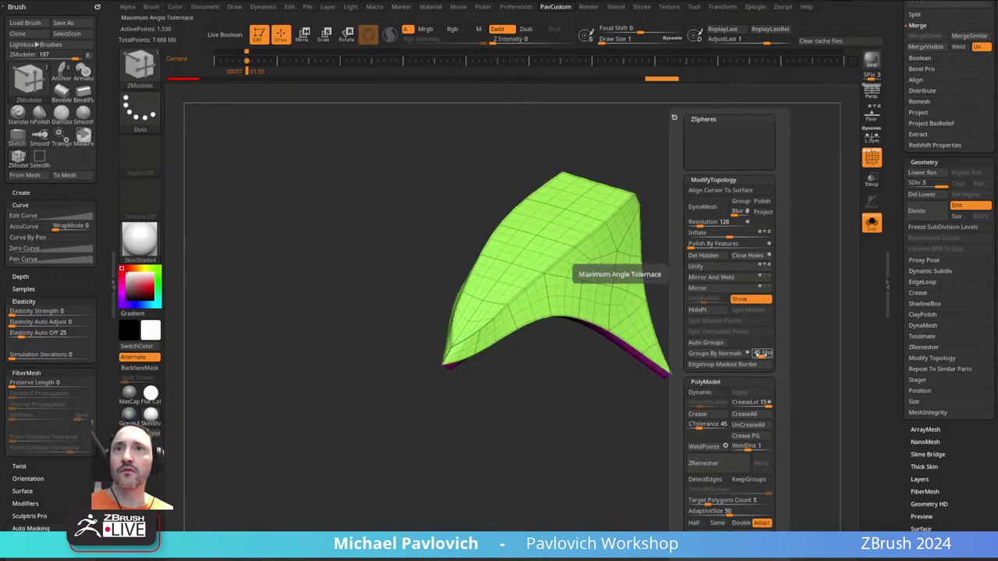
{"action": "left_click", "coordinate": [761, 353]}
{"action": "left_click", "coordinate": [739, 356]}
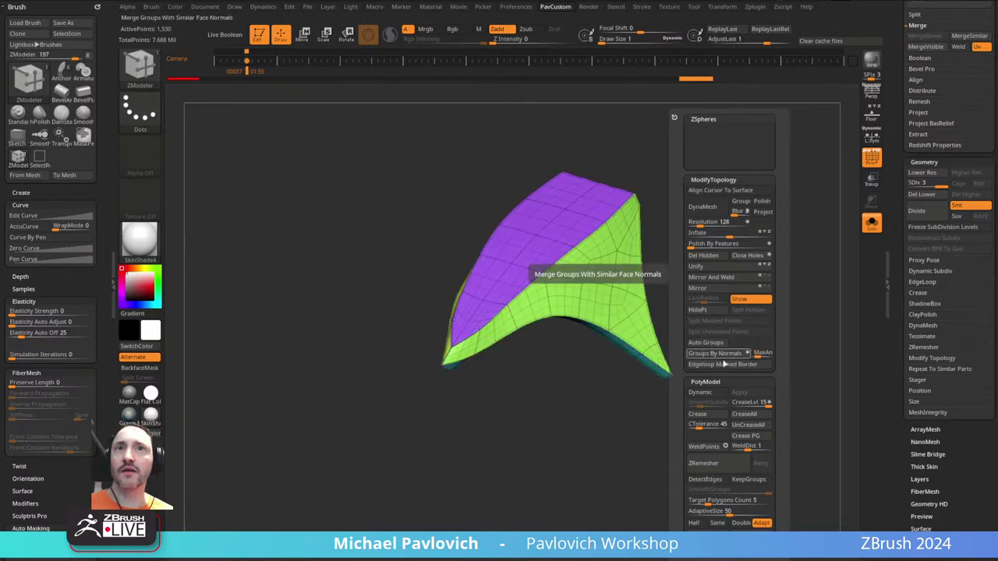
{"action": "left_click_drag", "start_coordinate": [807, 339], "coordinate": [778, 215]}
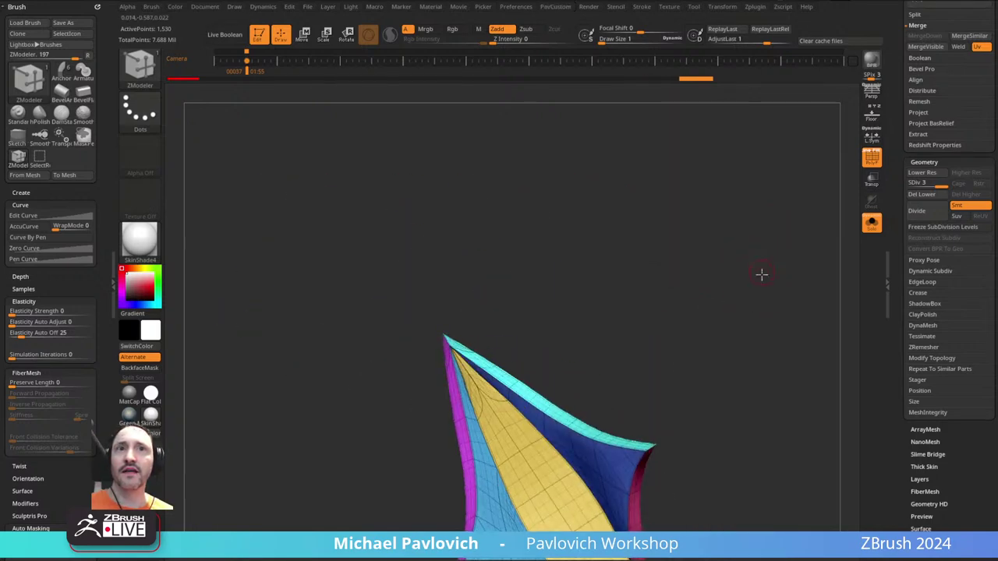
- ZRemesh the mesh at half its polygon count with KeepGroups on and both SmoothGroups and AdaptiveSize set to 0
{"action": "left_click_drag", "start_coordinate": [762, 274], "coordinate": [757, 400]}
{"action": "key", "text": "2"}
{"action": "left_click", "coordinate": [710, 522]}
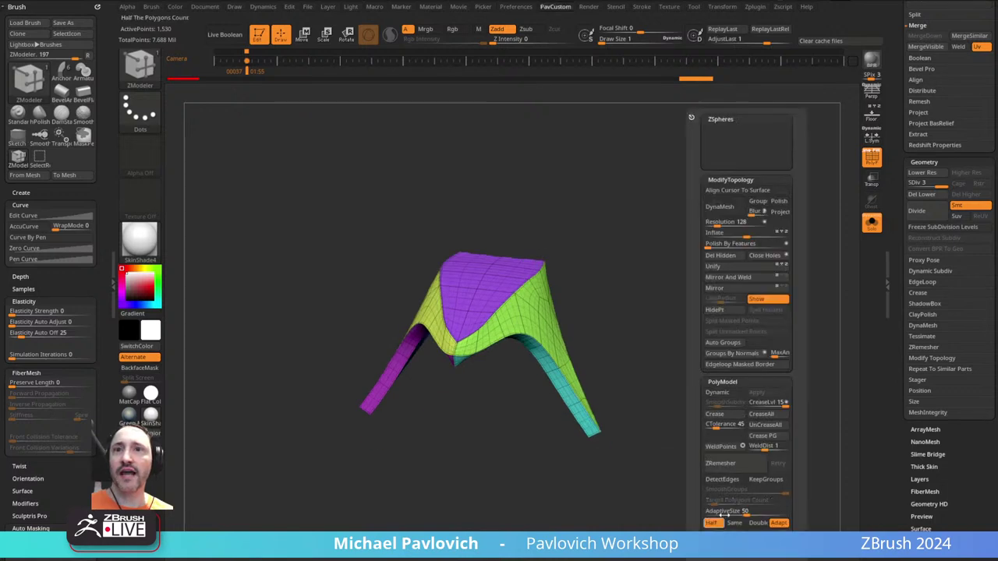
{"action": "left_click", "coordinate": [761, 480]}
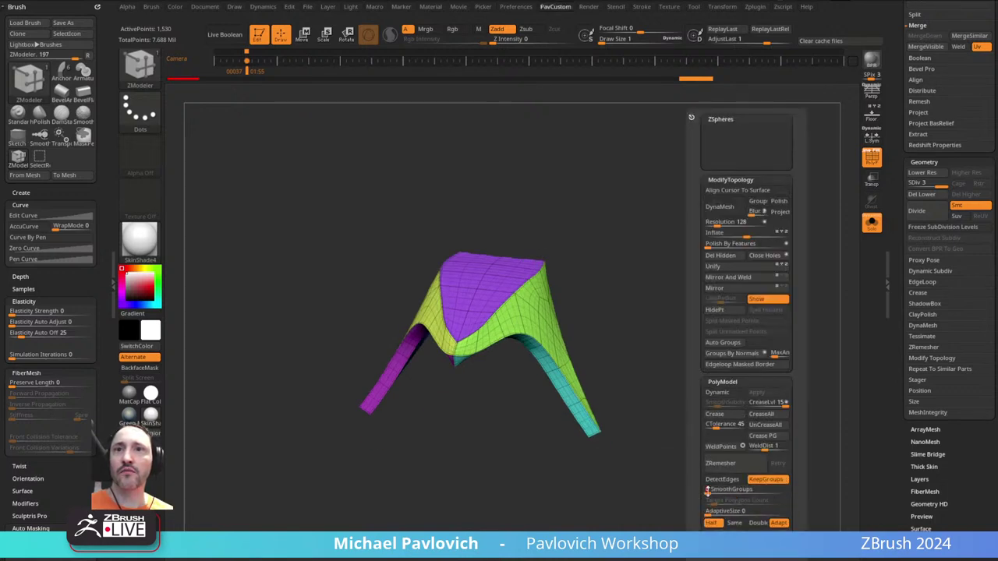
{"action": "left_click", "coordinate": [754, 464]}
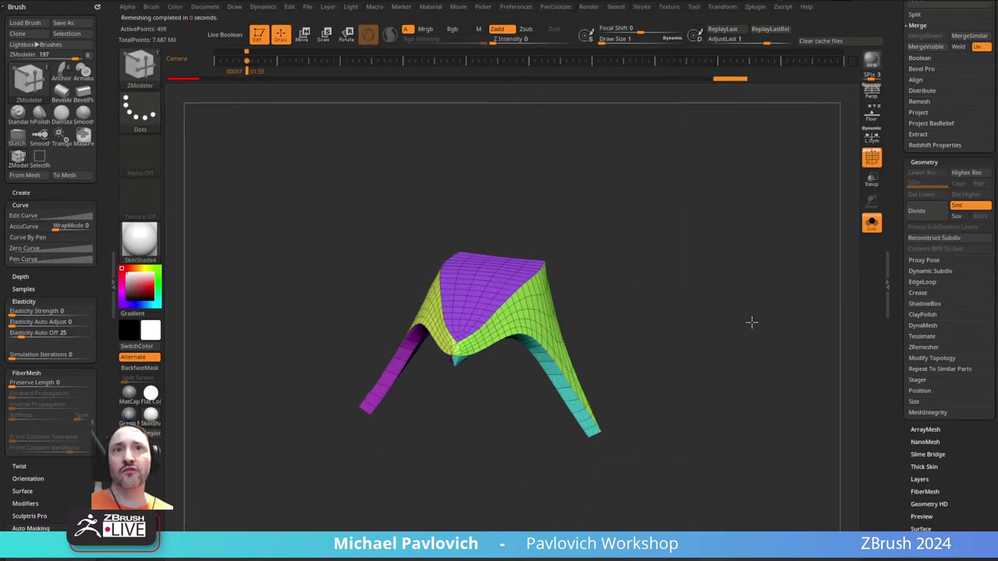
- Crease the mesh along its polygroup borders and turn on dynamic subdivision with the crease level set to 2
{"action": "left_click_drag", "start_coordinate": [750, 323], "coordinate": [773, 320]}
{"action": "key", "text": "space"}
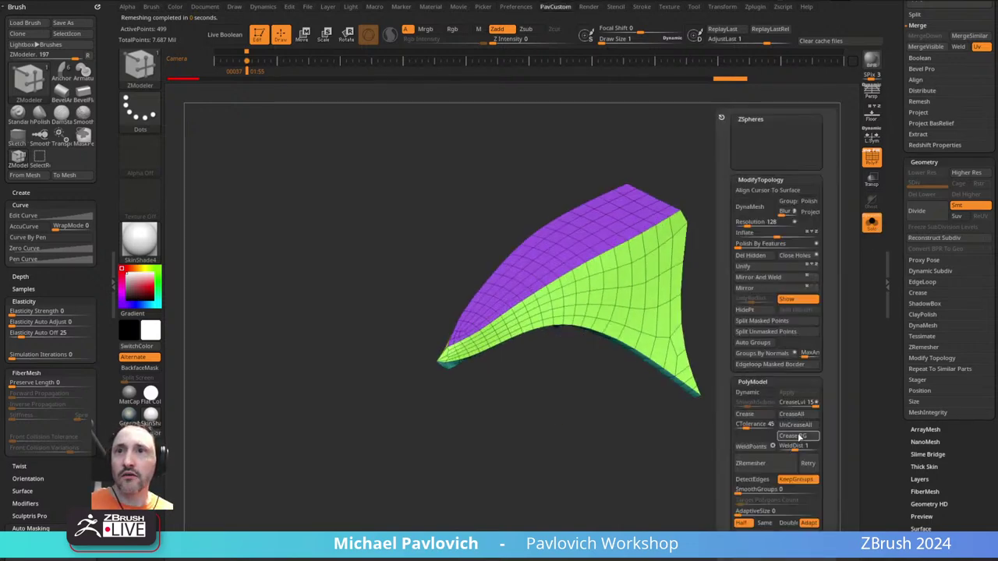
{"action": "left_click", "coordinate": [798, 437]}
{"action": "left_click", "coordinate": [747, 392]}
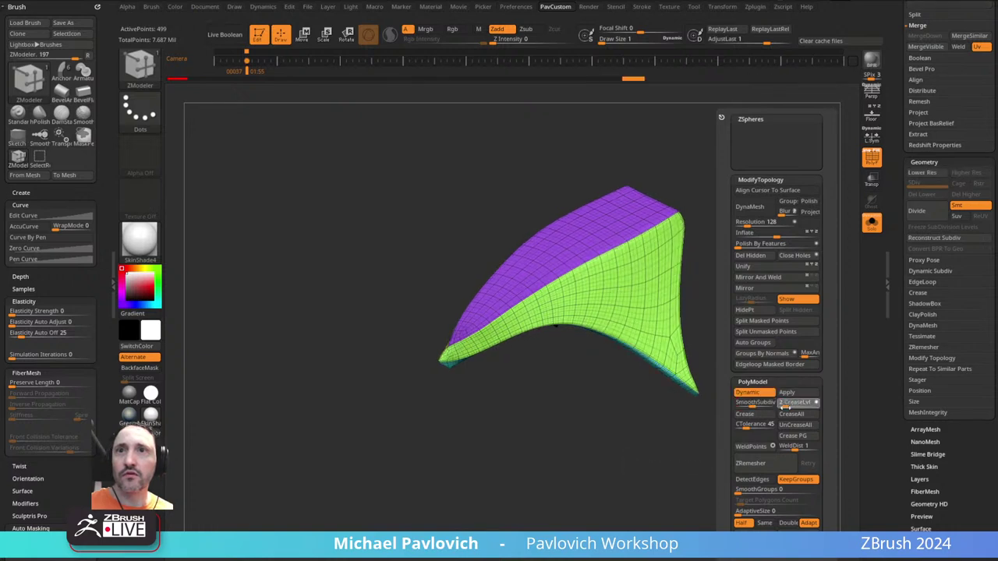
{"action": "left_click", "coordinate": [772, 302]}
- Hide the polyframe and examine the smoothed mesh together with the surrounding sculpt and in isolation
{"action": "key", "text": "shift+f"}
{"action": "left_click_drag", "start_coordinate": [777, 303], "coordinate": [807, 251]}
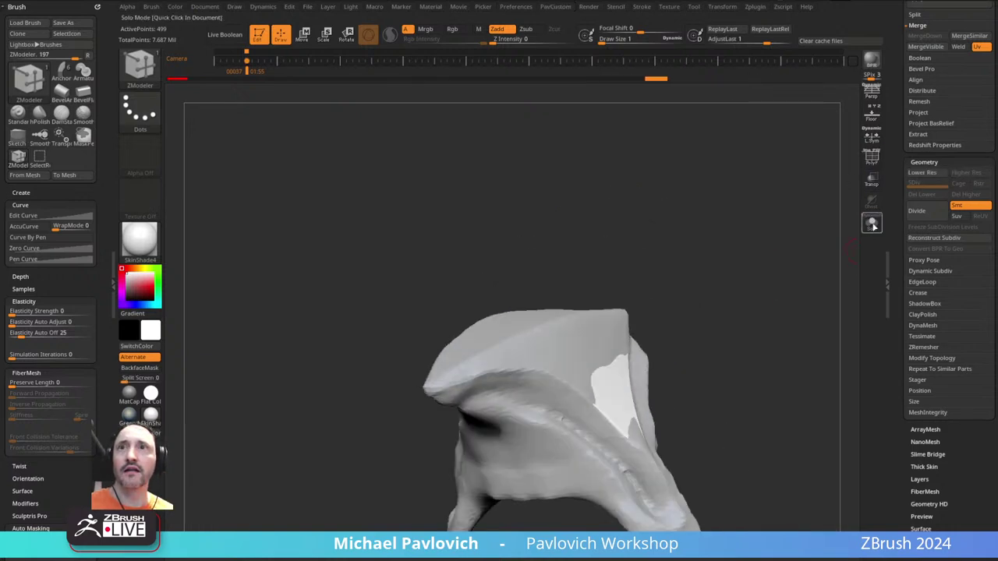
{"action": "left_click", "coordinate": [872, 224]}
{"action": "left_click_drag", "start_coordinate": [824, 309], "coordinate": [744, 239]}
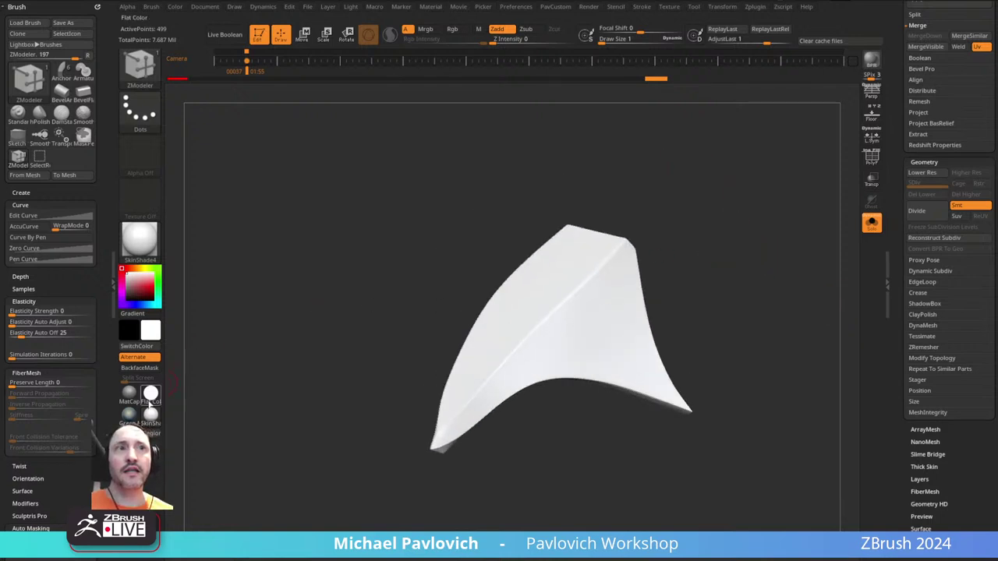
- Display the mesh with the Green Metallic material and select the TrimDynamic brush
{"action": "left_click", "coordinate": [129, 415]}
{"action": "mouse_move", "coordinate": [579, 278]}
{"action": "right_mouse_down"}
{"action": "mouse_move", "coordinate": [733, 263]}
{"action": "mouse_move", "coordinate": [717, 230]}
{"action": "right_mouse_up"}
{"action": "key", "text": "b"}
{"action": "key", "text": "t"}
{"action": "key", "text": "d"}
{"action": "right_click_drag", "start_coordinate": [659, 269], "coordinate": [612, 278]}
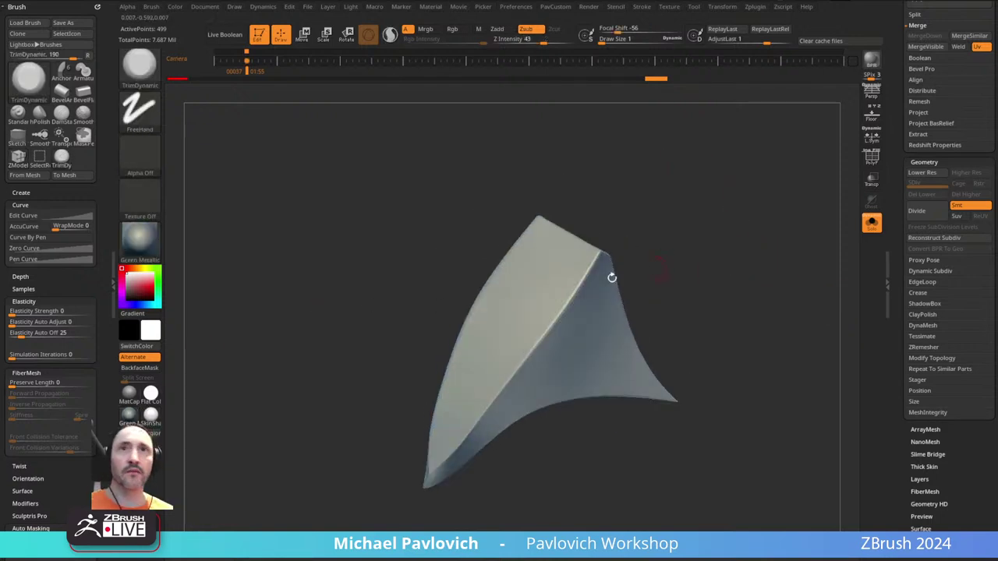
- Try to flatten the central ridge edge with TrimDynamic strokes, and undo the strokes
{"action": "key", "text": "bracketright"}
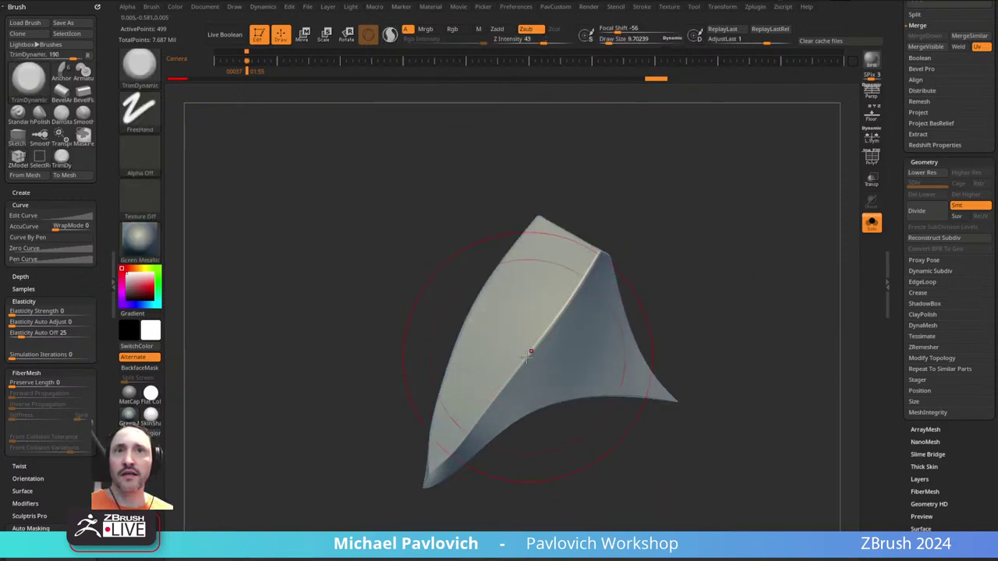
{"action": "key", "text": "bracketleft"}
{"action": "left_click_drag", "start_coordinate": [542, 338], "coordinate": [585, 274]}
{"action": "left_click_drag", "start_coordinate": [585, 274], "coordinate": [511, 376]}
{"action": "right_click_drag", "start_coordinate": [615, 276], "coordinate": [686, 242]}
{"action": "key", "text": "ctrl+z"}
{"action": "key", "text": "ctrl+z"}
- Apply the dynamic subdivision as real subdivision levels and divide the mesh once more to level 5
{"action": "key", "text": "q"}
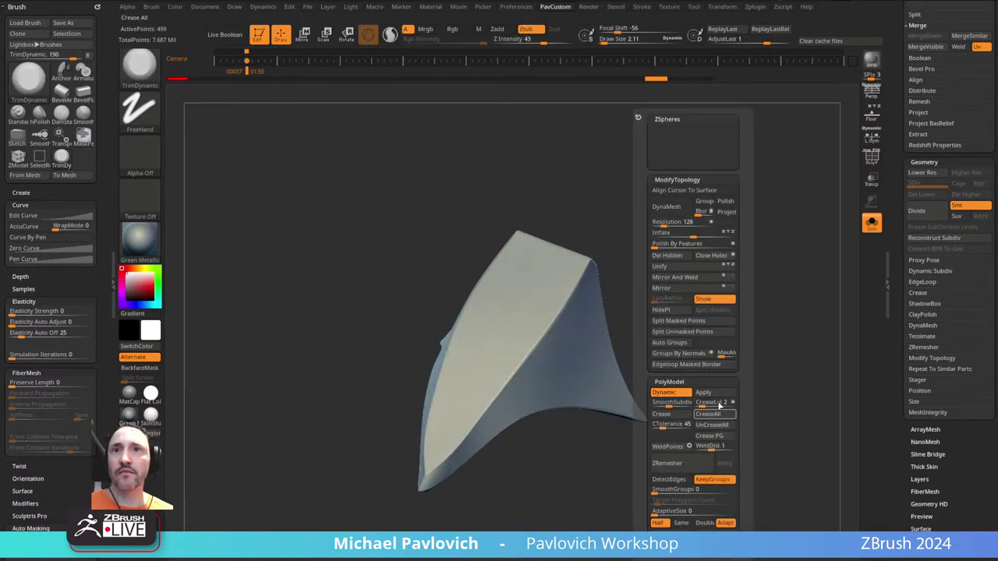
{"action": "left_click", "coordinate": [703, 393]}
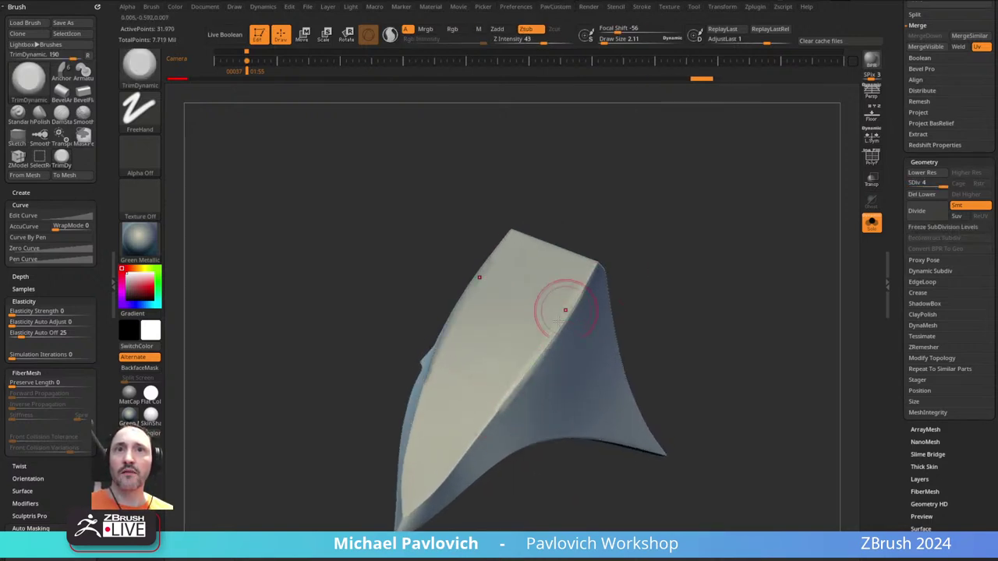
{"action": "key", "text": "ctrl+d"}
- Trim the central ridge into a flattened bevel along its length with TrimDynamic strokes
{"action": "left_click_drag", "start_coordinate": [510, 390], "coordinate": [594, 268]}
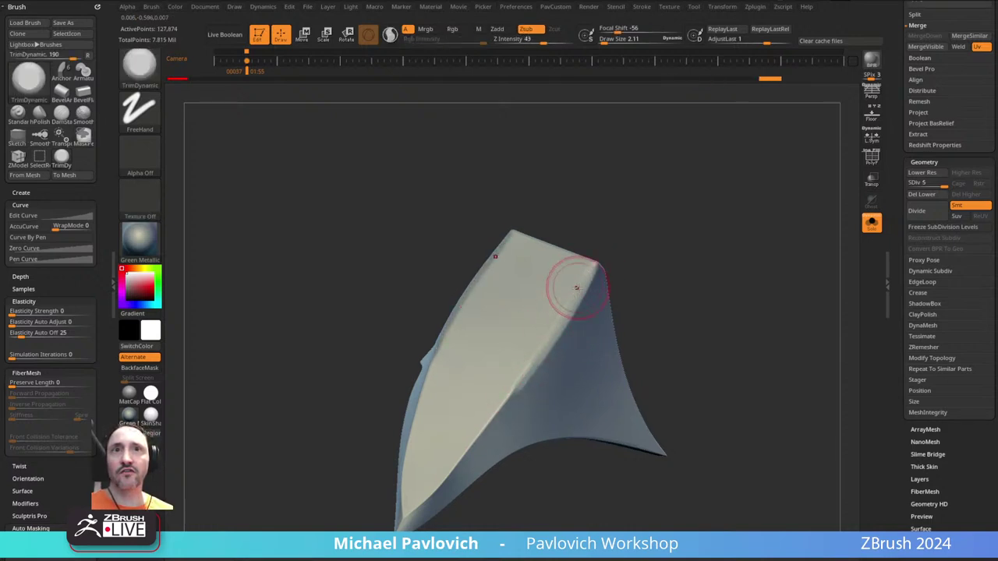
{"action": "mouse_move", "coordinate": [499, 402]}
{"action": "left_mouse_down"}
{"action": "mouse_move", "coordinate": [537, 345]}
{"action": "mouse_move", "coordinate": [493, 409]}
{"action": "left_mouse_up"}
{"action": "left_click_drag", "start_coordinate": [662, 288], "coordinate": [686, 271]}
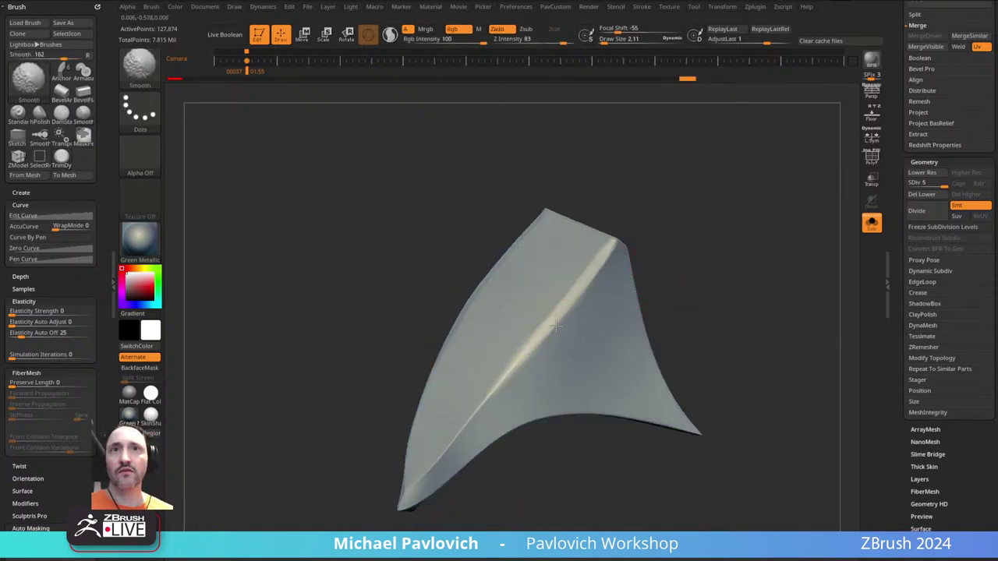
{"action": "left_click_drag", "start_coordinate": [772, 230], "coordinate": [765, 236]}
- Load the HS_BaseShapes brush from the _HardSurfaceAlpha folder of the LightBox brush library
{"action": "key", "text": "comma"}
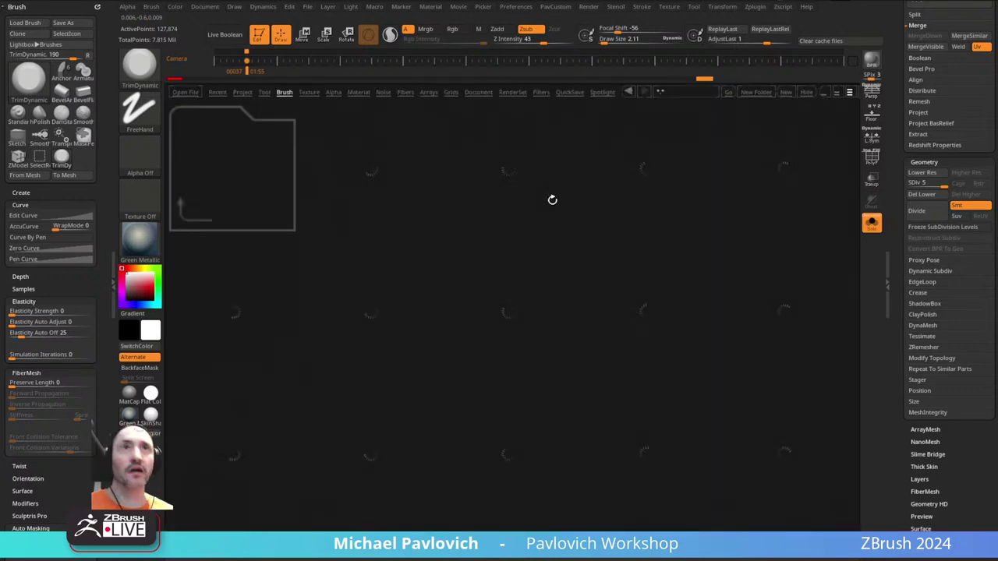
{"action": "left_click", "coordinate": [332, 93]}
{"action": "left_click", "coordinate": [359, 93]}
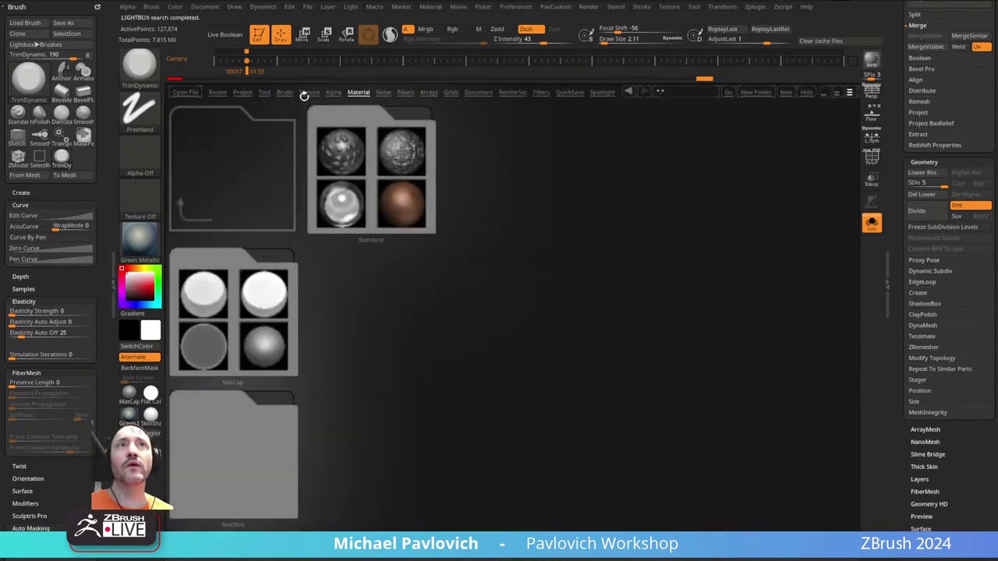
{"action": "left_click", "coordinate": [284, 93]}
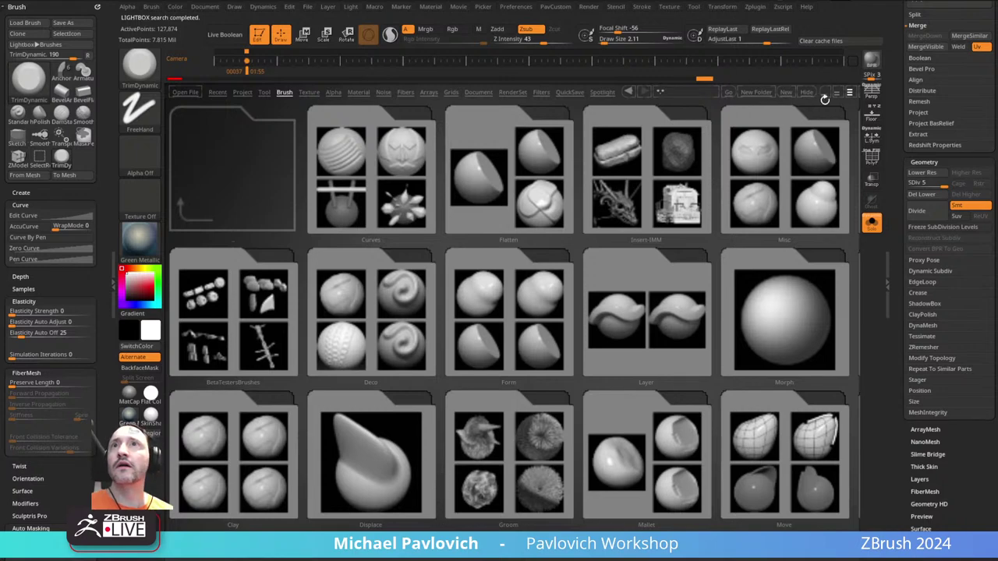
{"action": "left_click_drag", "start_coordinate": [635, 223], "coordinate": [553, 256]}
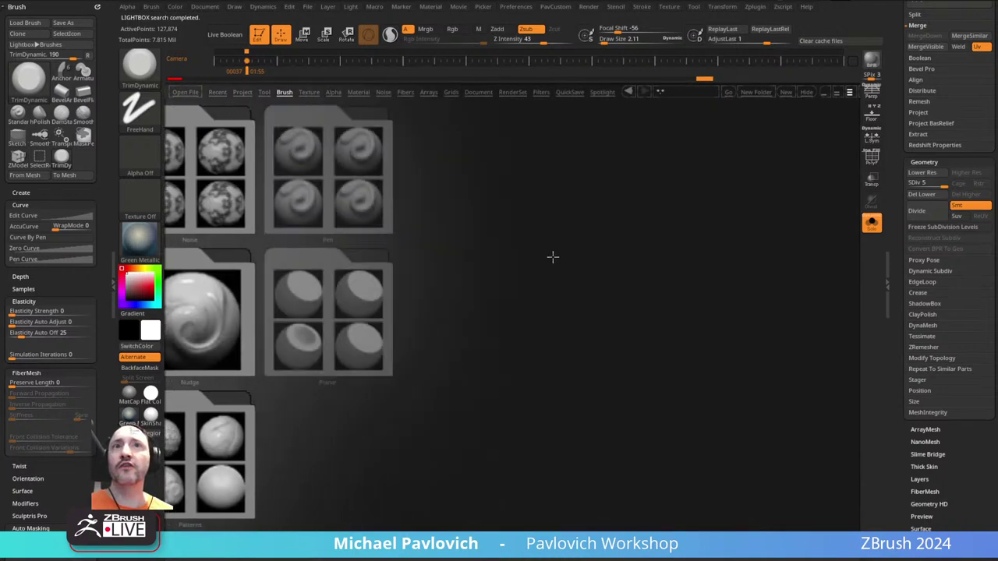
{"action": "scroll", "coordinate": [630, 286], "scroll_direction": "down", "scroll_amount": 8}
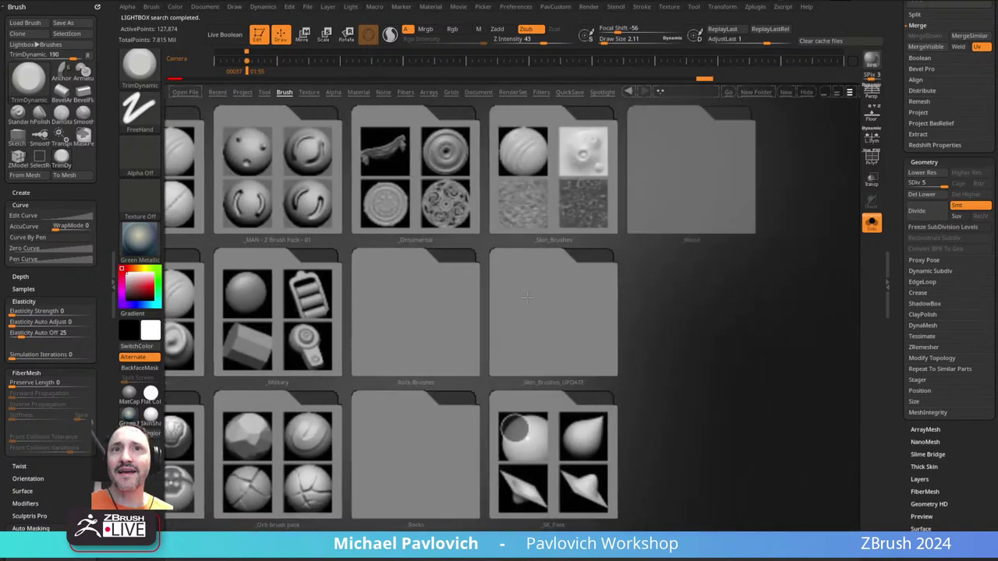
{"action": "left_click", "coordinate": [527, 298]}
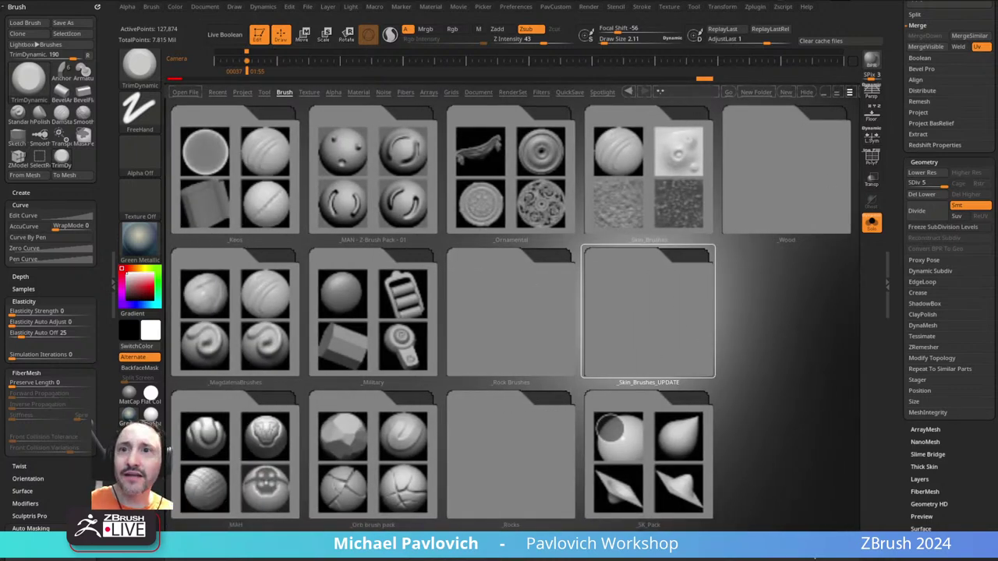
{"action": "scroll", "coordinate": [601, 307], "scroll_direction": "up", "scroll_amount": 2}
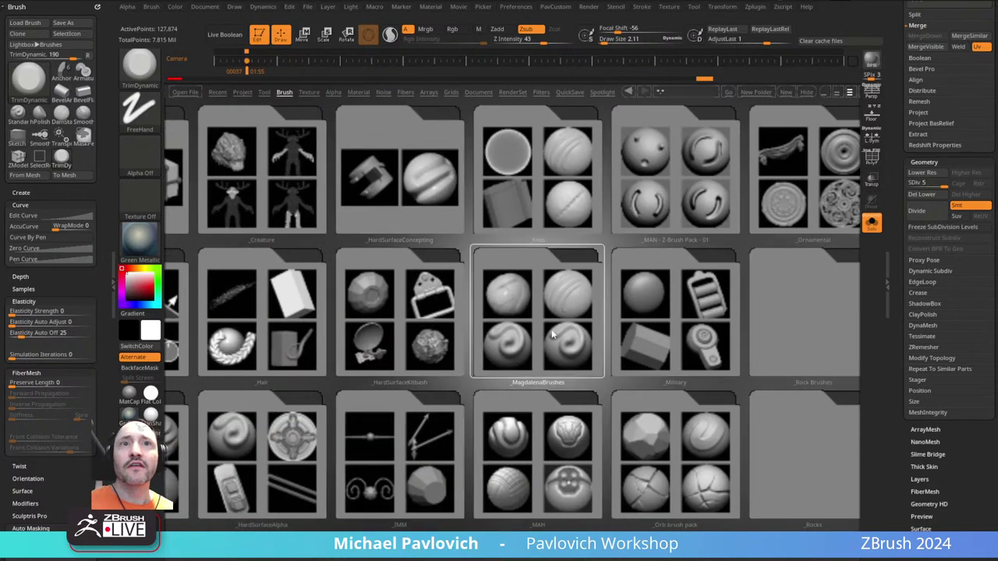
{"action": "scroll", "coordinate": [581, 327], "scroll_direction": "up", "scroll_amount": 1}
{"action": "left_click", "coordinate": [416, 455]}
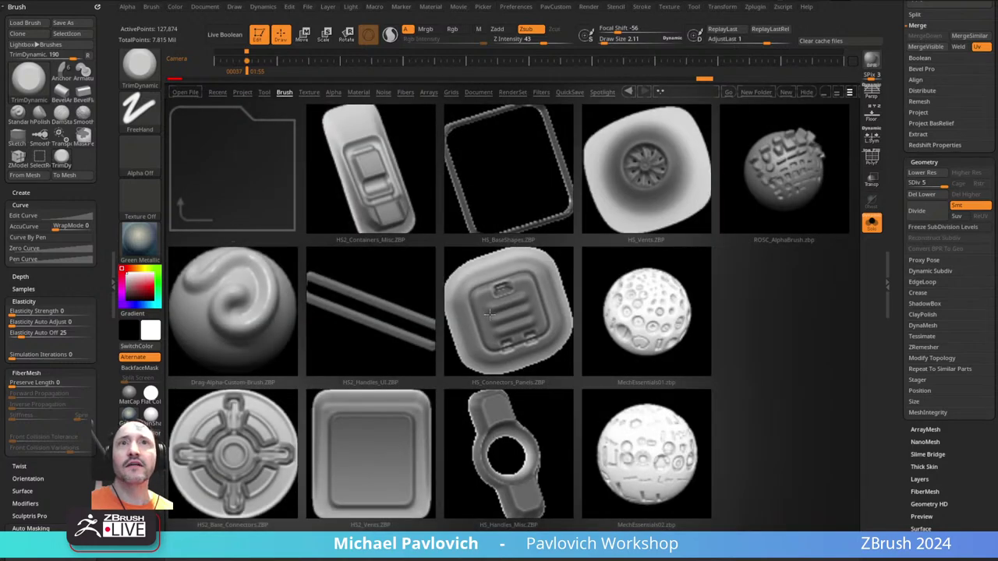
{"action": "double_click", "coordinate": [557, 203]}
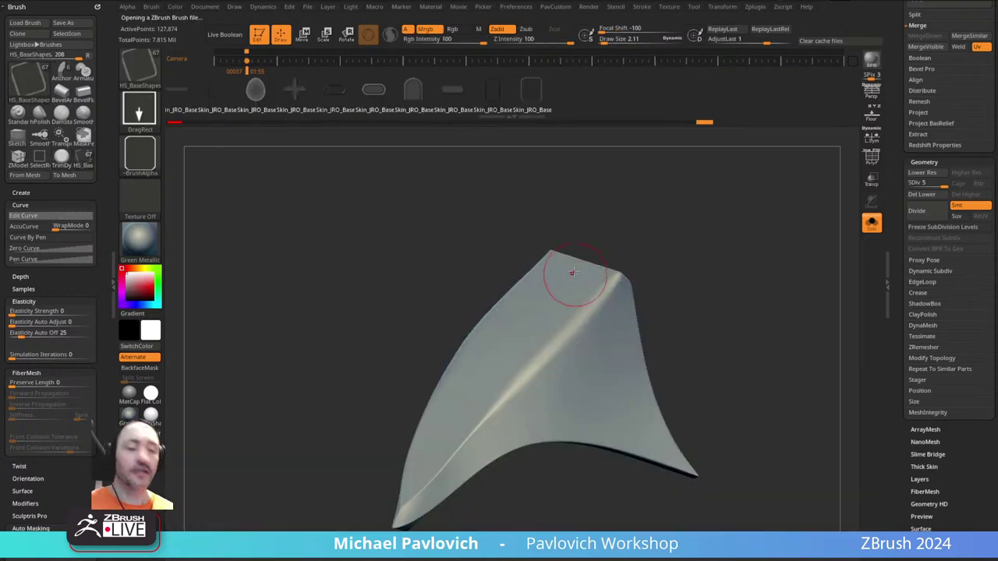
- Pick the tapered slot shape from the brush's inserts, try stamping it on the side face, and undo the stamp
{"action": "key", "text": "m"}
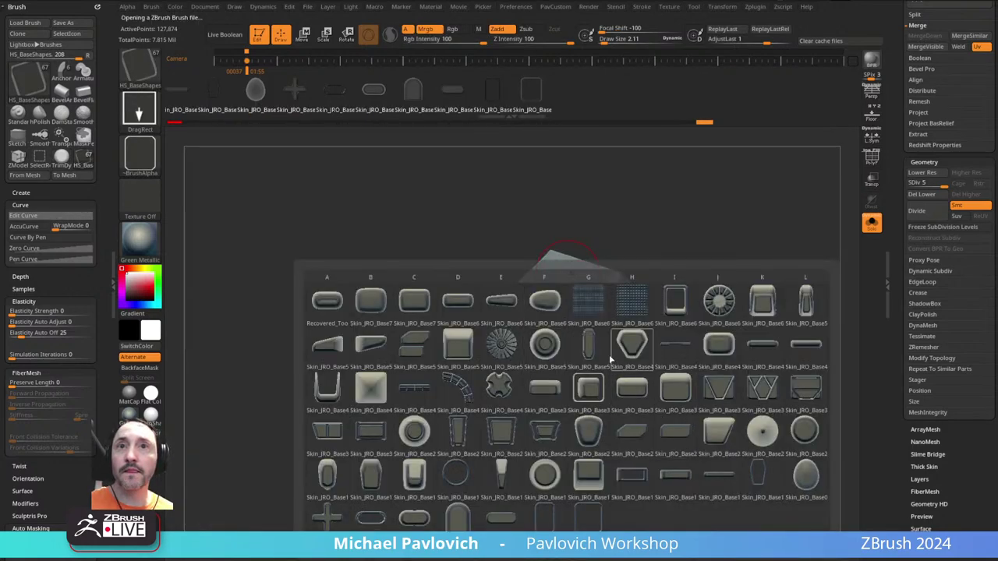
{"action": "left_click", "coordinate": [512, 305]}
{"action": "left_click_drag", "start_coordinate": [771, 287], "coordinate": [721, 248]}
{"action": "left_click_drag", "start_coordinate": [575, 315], "coordinate": [601, 343]}
{"action": "left_click_drag", "start_coordinate": [659, 181], "coordinate": [685, 202]}
{"action": "key", "text": "ctrl+z"}
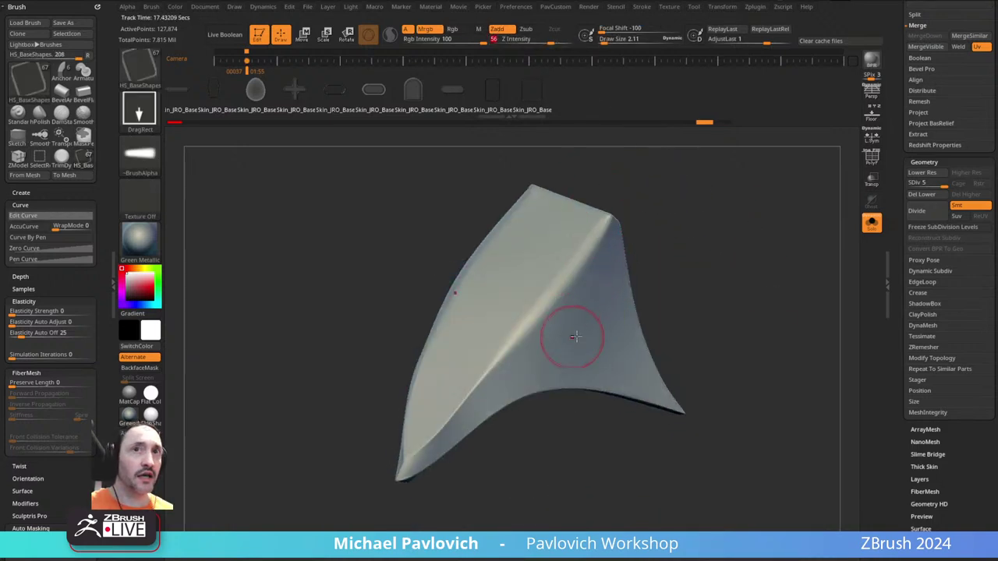
- Turn on BackfaceMask, try stamping the tapered slot on the side face at Z Intensity 56, and undo it
{"action": "left_click", "coordinate": [139, 370]}
{"action": "left_click_drag", "start_coordinate": [704, 238], "coordinate": [601, 273]}
{"action": "left_click_drag", "start_coordinate": [559, 315], "coordinate": [588, 300]}
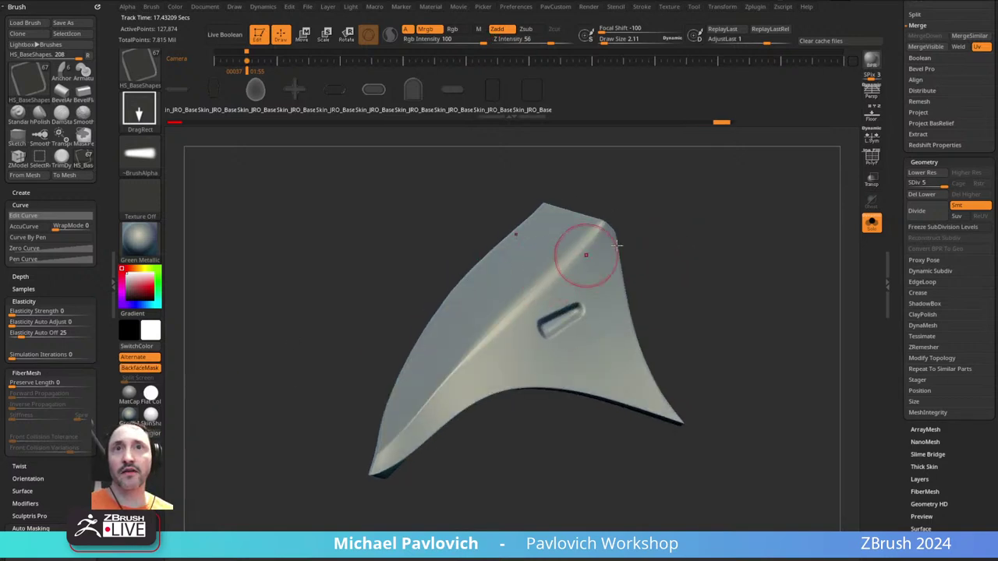
{"action": "key", "text": "ctrl+z"}
- Set Z Intensity to 41 and stamp the tapered slot shape on the side face and the adjoining face
{"action": "left_click_drag", "start_coordinate": [554, 40], "coordinate": [546, 41]}
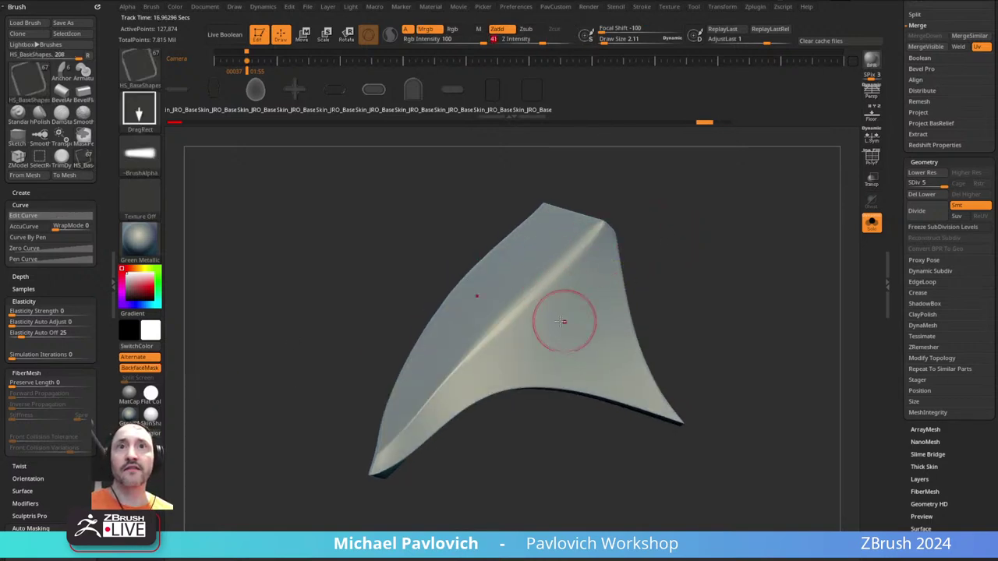
{"action": "mouse_move", "coordinate": [554, 322]}
{"action": "left_mouse_down"}
{"action": "mouse_move", "coordinate": [581, 314]}
{"action": "mouse_move", "coordinate": [587, 285]}
{"action": "left_mouse_up"}
{"action": "left_click_drag", "start_coordinate": [683, 248], "coordinate": [651, 235], "text": "alt"}
{"action": "mouse_move", "coordinate": [532, 290]}
{"action": "left_mouse_down"}
{"action": "mouse_move", "coordinate": [584, 312]}
{"action": "mouse_move", "coordinate": [588, 326]}
{"action": "left_mouse_up"}
{"action": "left_click_drag", "start_coordinate": [735, 279], "coordinate": [801, 240]}
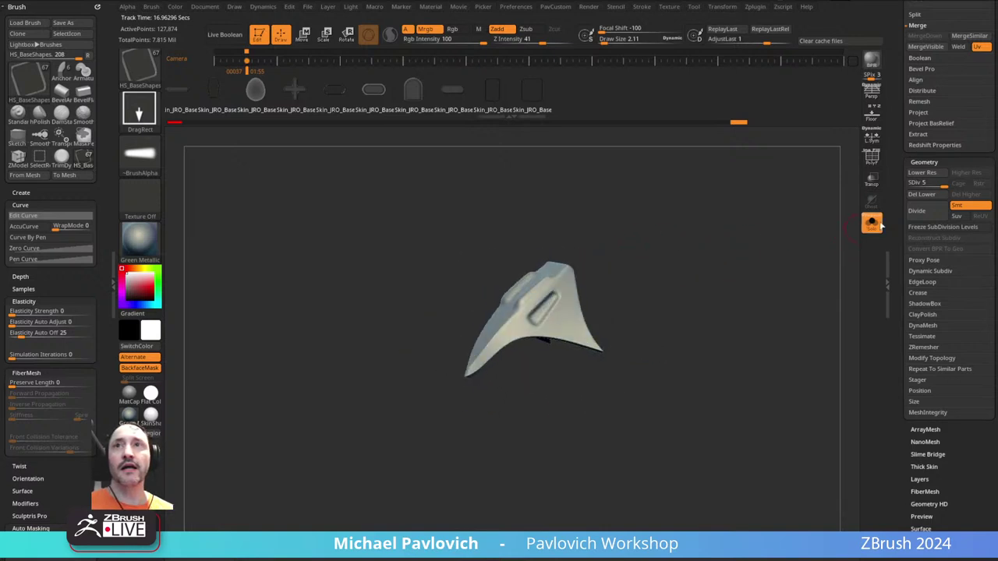
- Turn off Solo to show the rest of the armored character and examine the whole model in perspective
{"action": "left_click_drag", "start_coordinate": [901, 191], "coordinate": [902, 470]}
{"action": "left_click_drag", "start_coordinate": [744, 294], "coordinate": [756, 284]}
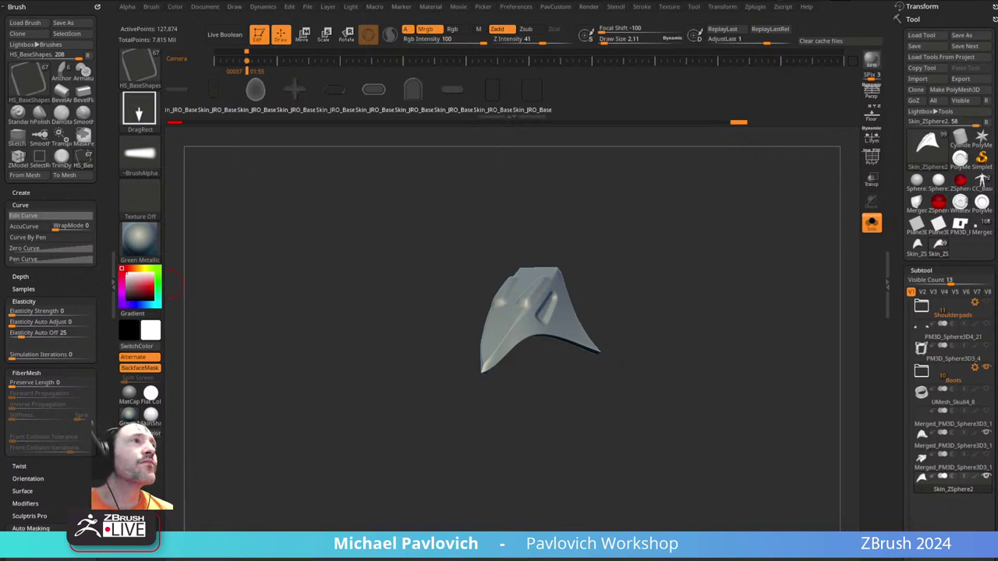
{"action": "left_click_drag", "start_coordinate": [846, 201], "coordinate": [835, 272]}
{"action": "left_click", "coordinate": [987, 435], "text": "shift"}
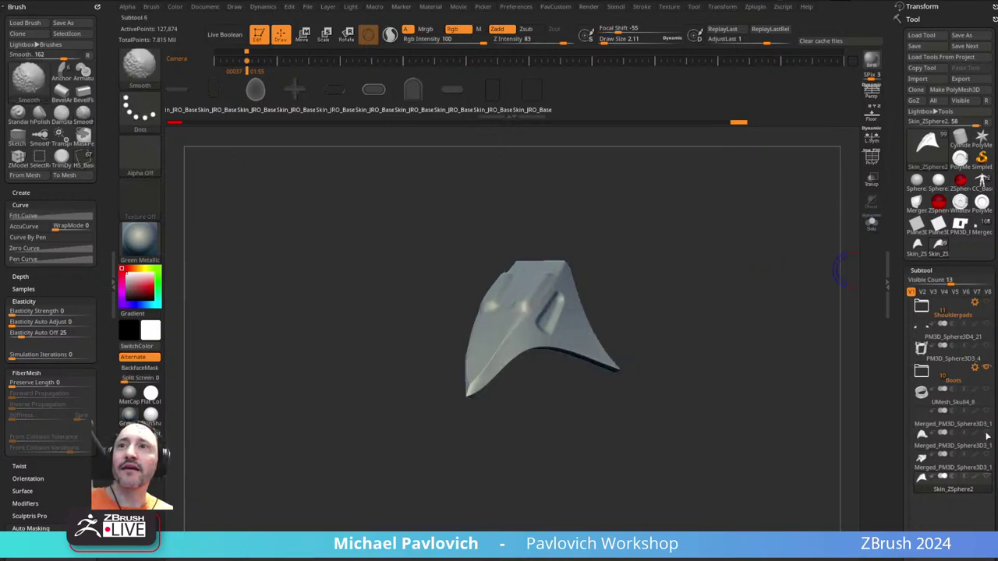
{"action": "left_click", "coordinate": [987, 435], "text": "shift"}
{"action": "right_click_drag", "start_coordinate": [653, 301], "coordinate": [734, 181], "text": "ctrl"}
{"action": "mouse_move", "coordinate": [734, 179]}
{"action": "left_mouse_down"}
{"action": "mouse_move", "coordinate": [742, 198]}
{"action": "mouse_move", "coordinate": [737, 186]}
{"action": "left_mouse_up"}
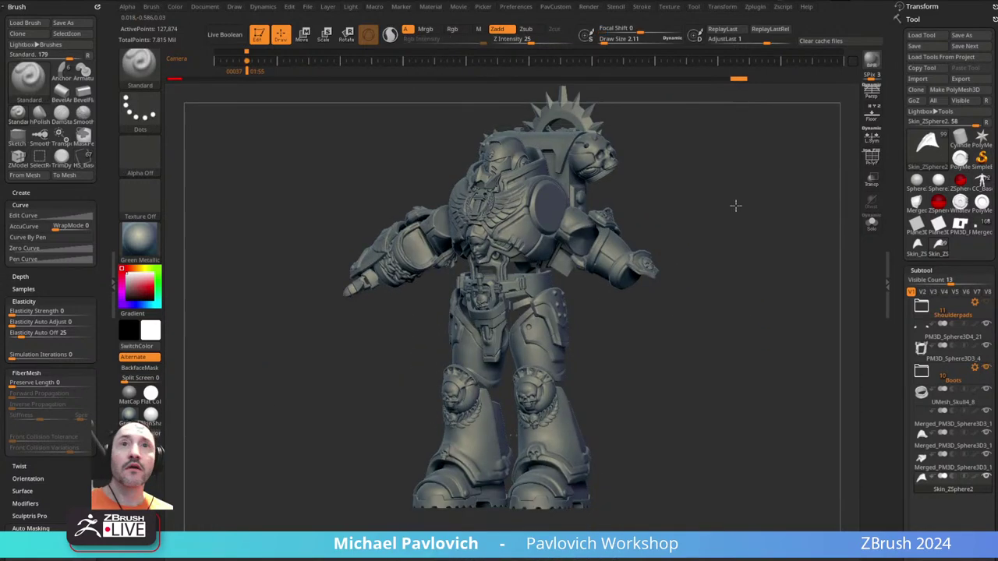
{"action": "mouse_move", "coordinate": [735, 205]}
{"action": "left_mouse_down"}
{"action": "mouse_move", "coordinate": [735, 216]}
{"action": "mouse_move", "coordinate": [822, 163]}
{"action": "left_mouse_up"}
{"action": "right_click_drag", "start_coordinate": [783, 198], "coordinate": [765, 193], "text": "ctrl"}
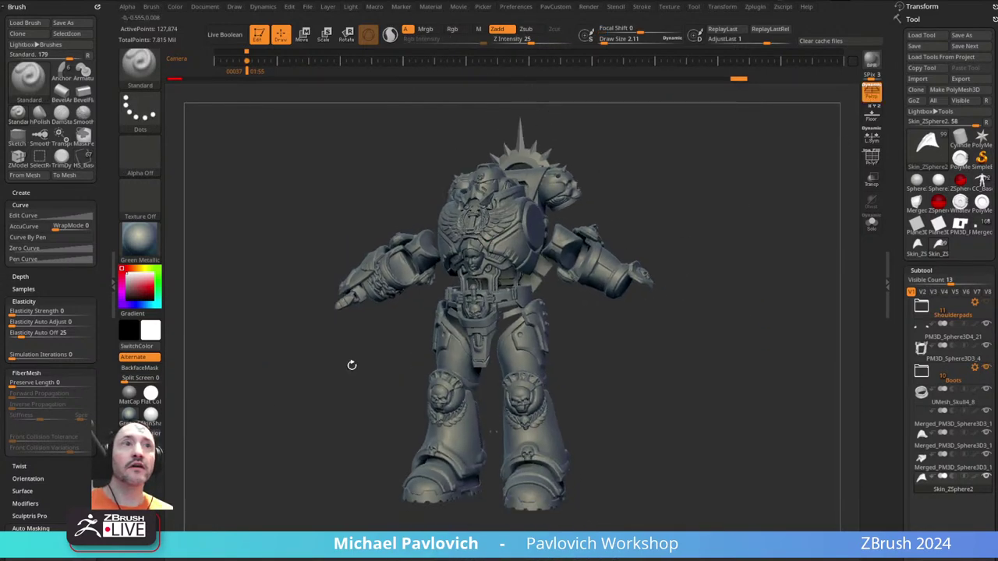
- Make the helmet the active subtool and view the character from the front
{"action": "left_click", "coordinate": [480, 173], "text": "alt"}
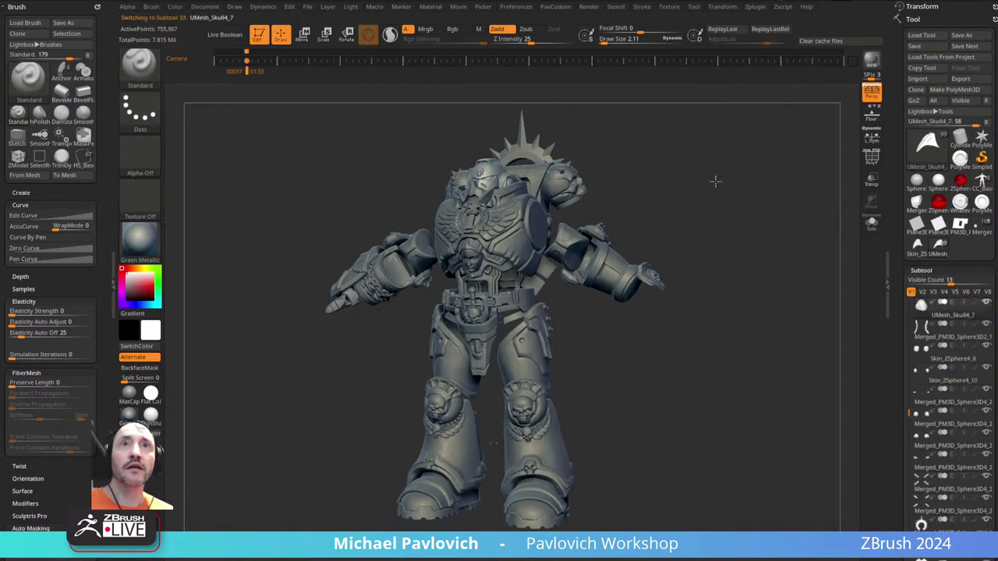
{"action": "left_click_drag", "start_coordinate": [715, 182], "coordinate": [707, 174]}
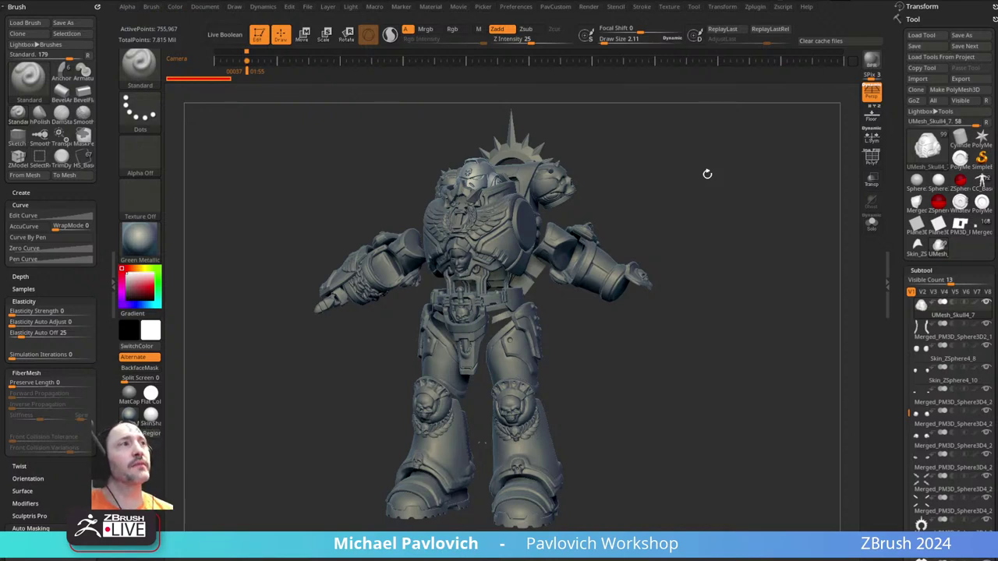
{"action": "left_click_drag", "start_coordinate": [690, 188], "coordinate": [641, 188]}
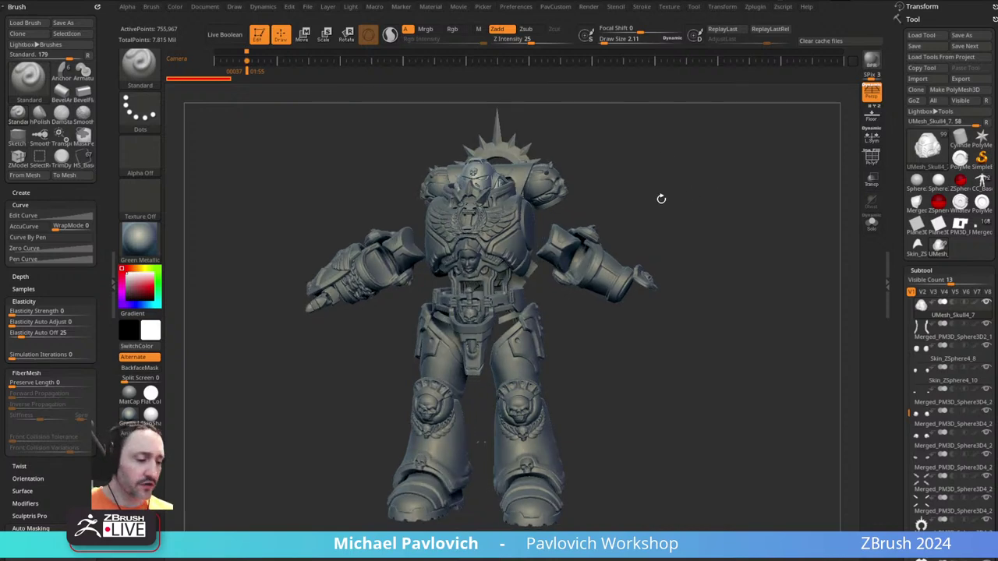
- Switch to the IMM Ind. Parts insert brush
{"action": "key", "text": "b"}
{"action": "key", "text": "i"}
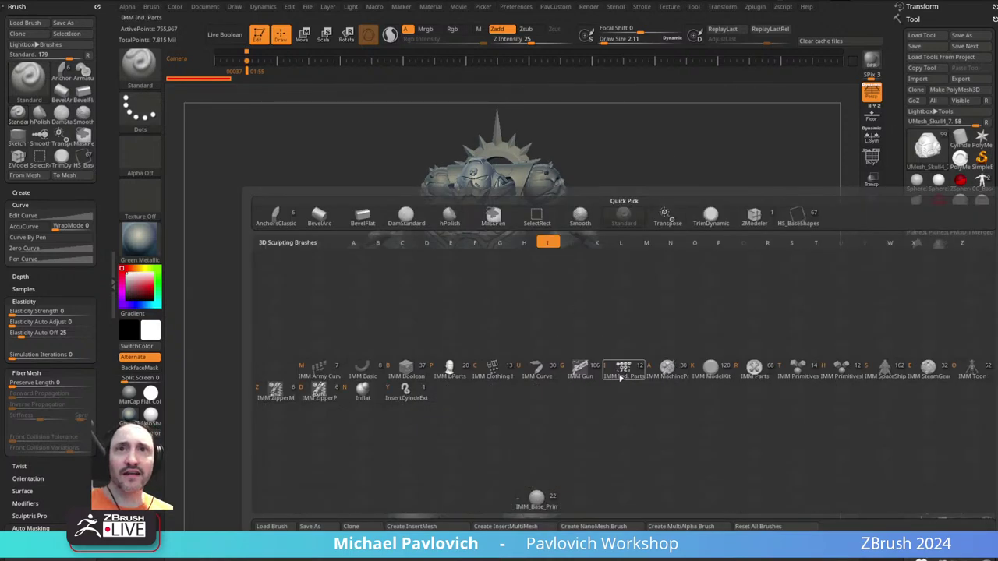
{"action": "left_click", "coordinate": [621, 371]}
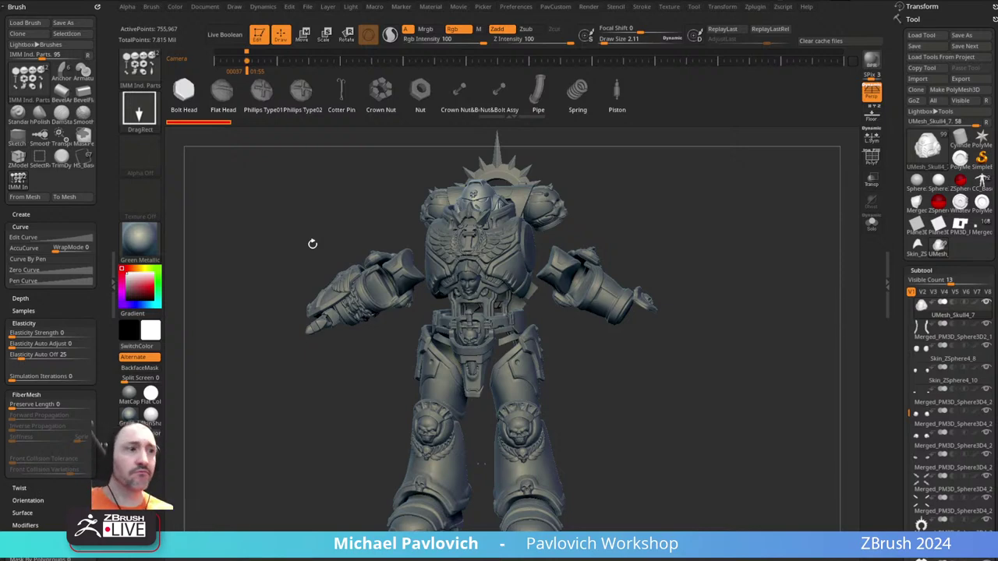
- Face the character straight on and look over the overview of all its subtools
{"action": "left_click_drag", "start_coordinate": [669, 206], "coordinate": [664, 162], "text": "shift"}
{"action": "key", "text": "n"}
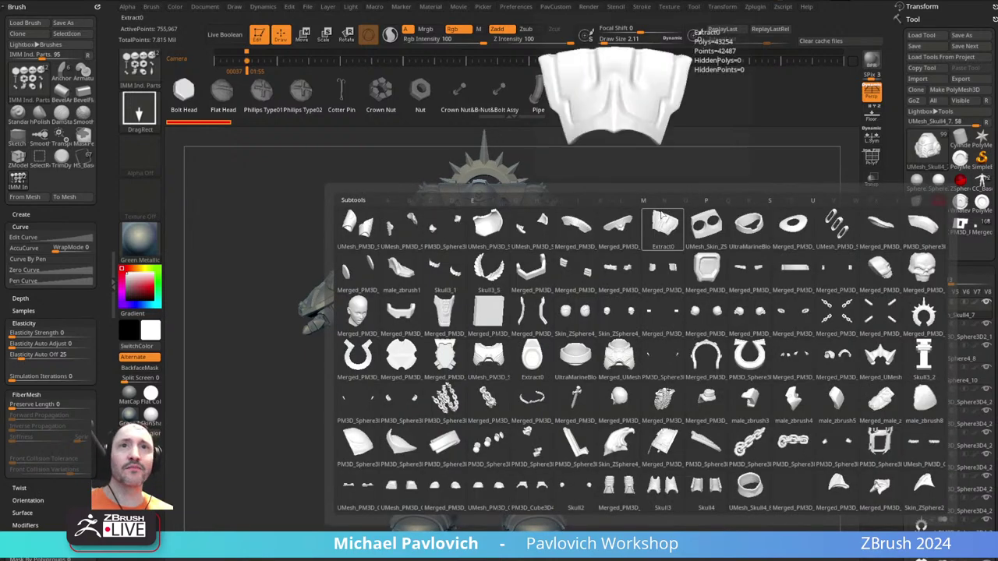
{"action": "key", "text": "n"}
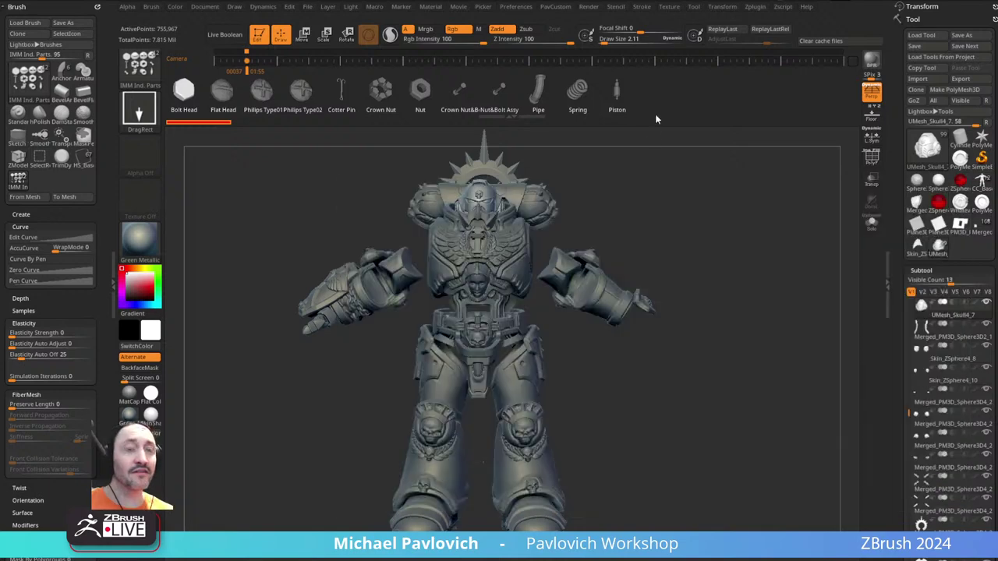
- Switch to the IMM ModelKit insert brush and look over its full set of insert meshes
{"action": "key", "text": "b"}
{"action": "key", "text": "i"}
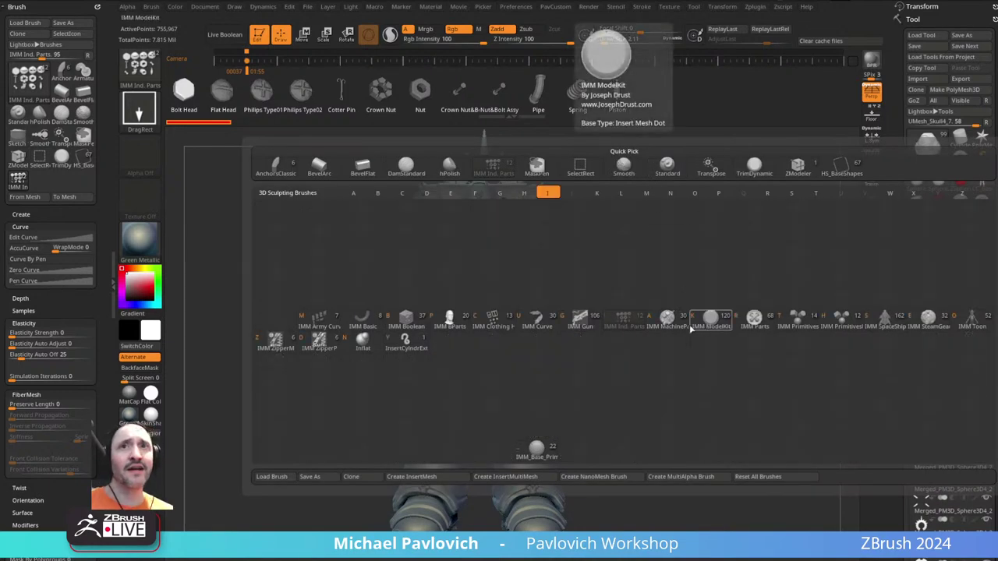
{"action": "left_click", "coordinate": [707, 319]}
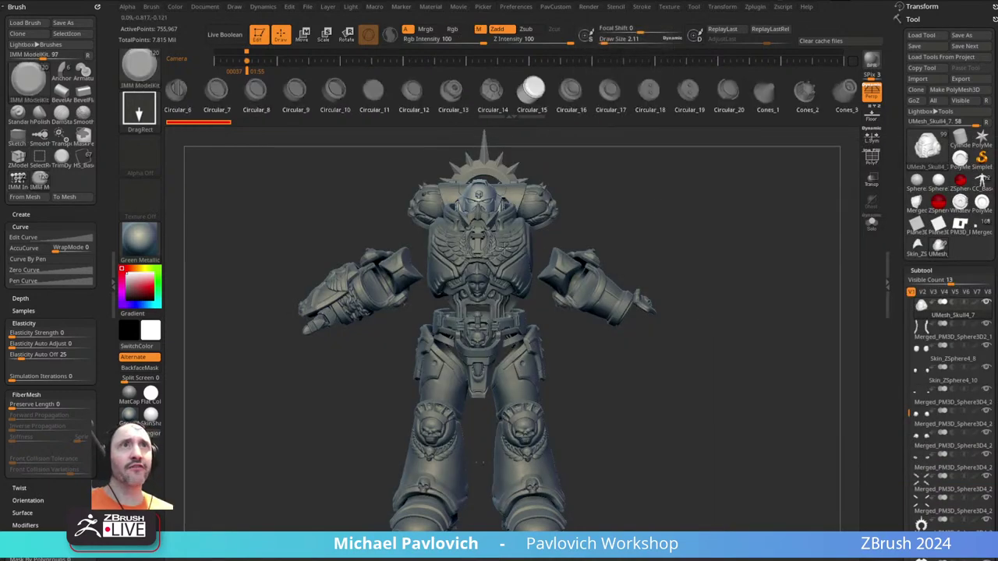
{"action": "key", "text": "m"}
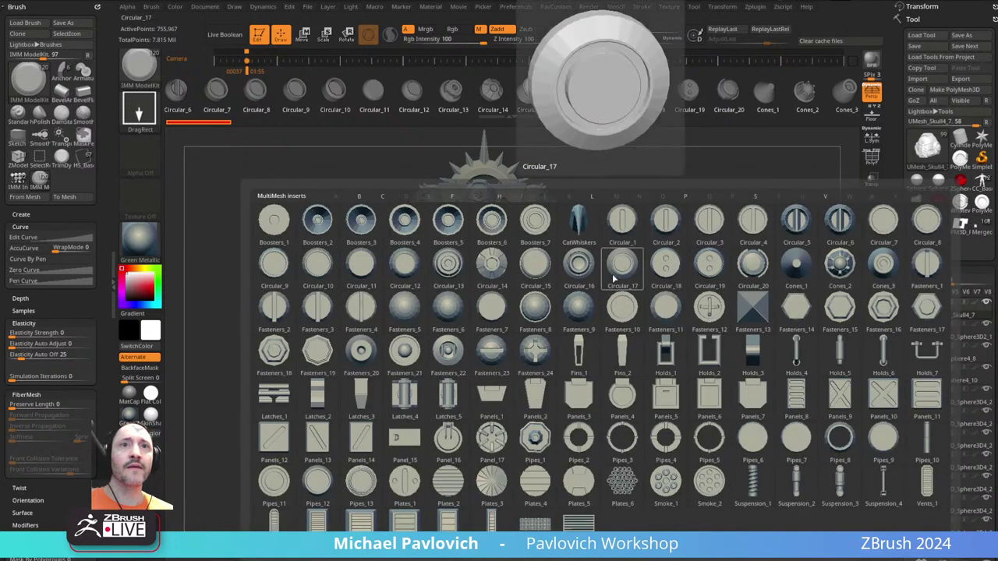
{"action": "mouse_move", "coordinate": [604, 389]}
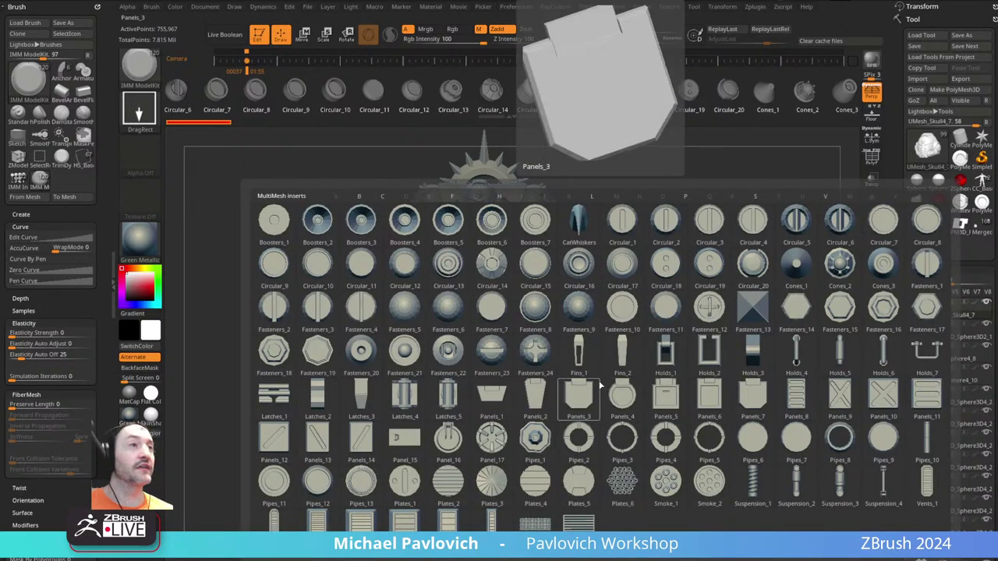
{"action": "mouse_move", "coordinate": [620, 306]}
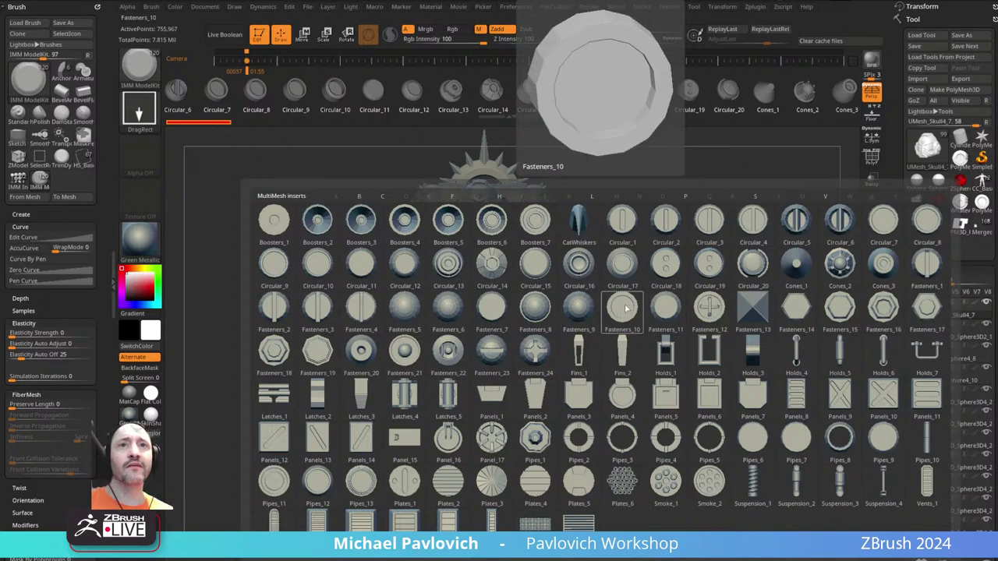
{"action": "mouse_move", "coordinate": [493, 442]}
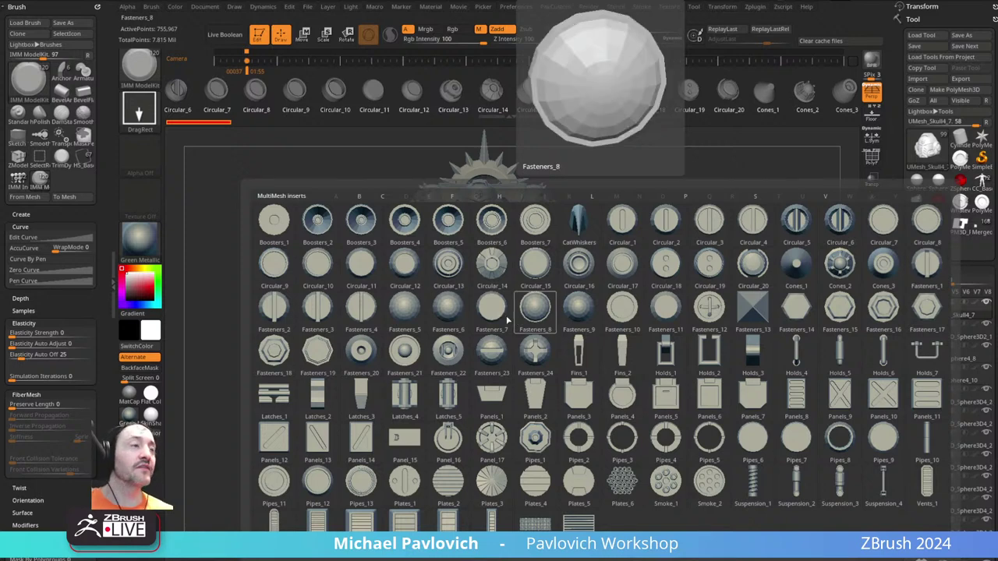
{"action": "left_click", "coordinate": [523, 319]}
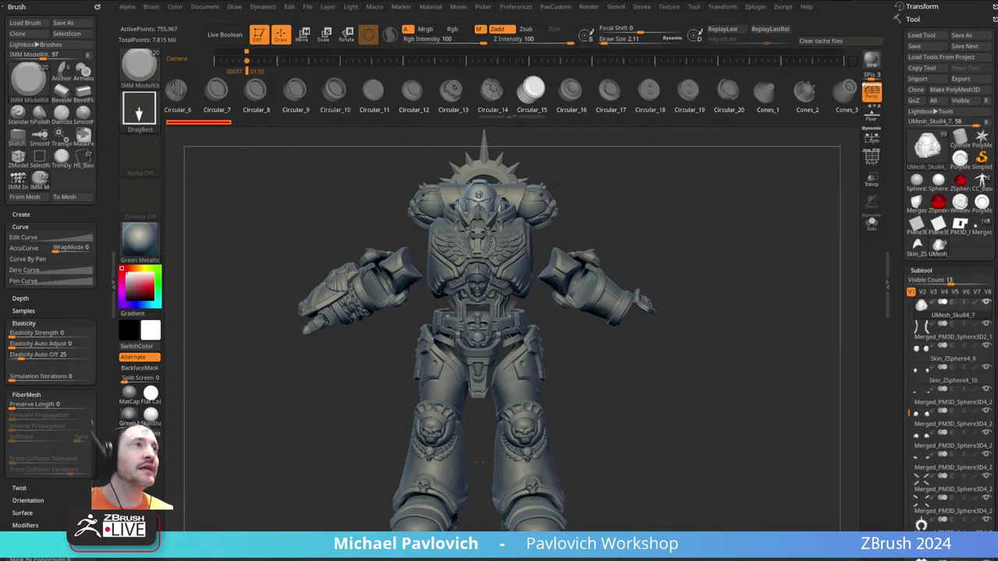
- Show the QuickSave projects in LightBox and look over the QuickSave folder inside ZBrushData2024 in File Explorer
{"action": "left_click_drag", "start_coordinate": [675, 154], "coordinate": [699, 178]}
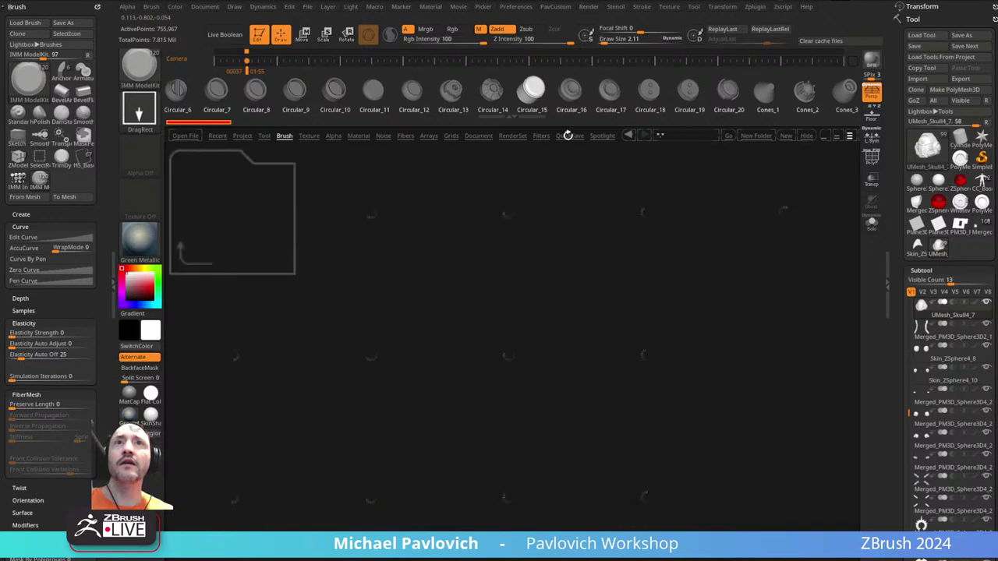
{"action": "left_click", "coordinate": [567, 136]}
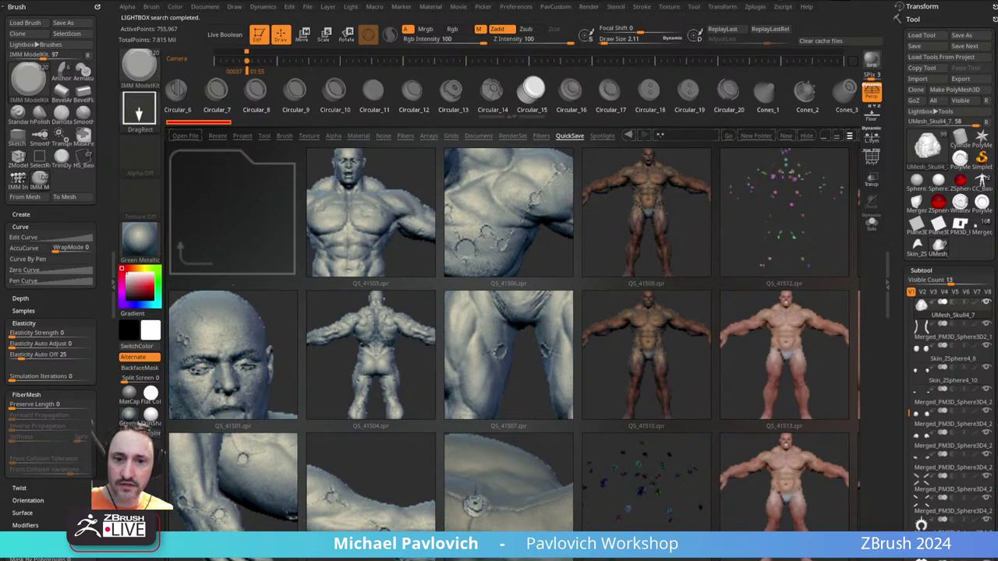
{"action": "left_click_drag", "start_coordinate": [375, 6], "coordinate": [355, 11]}
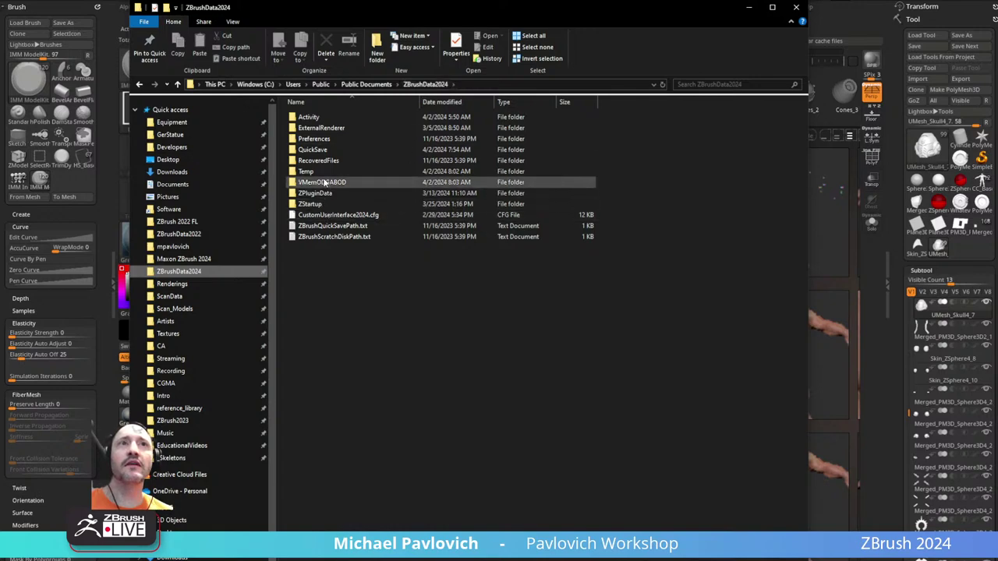
{"action": "double_click", "coordinate": [325, 154]}
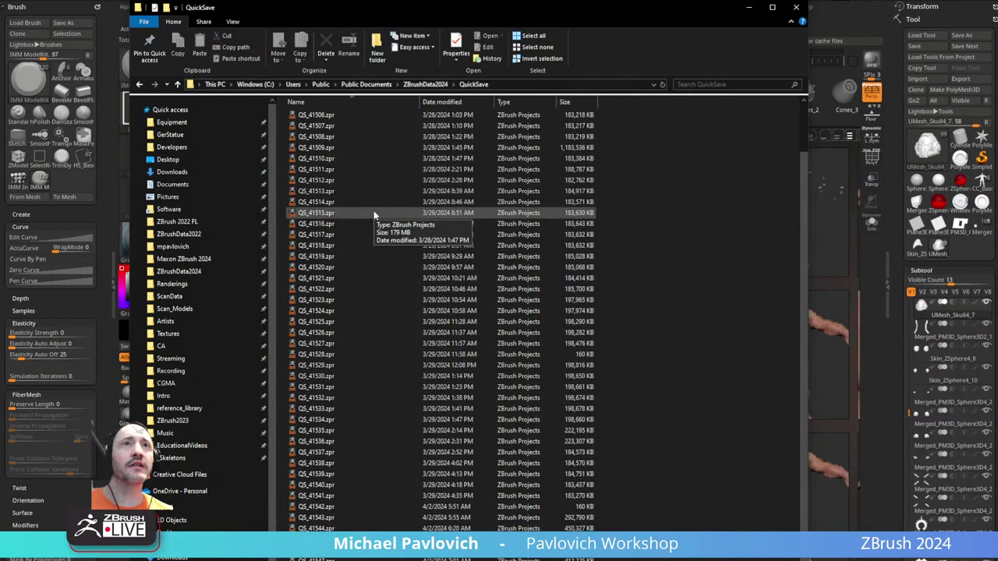
{"action": "scroll", "coordinate": [374, 214], "scroll_direction": "up", "scroll_amount": 2}
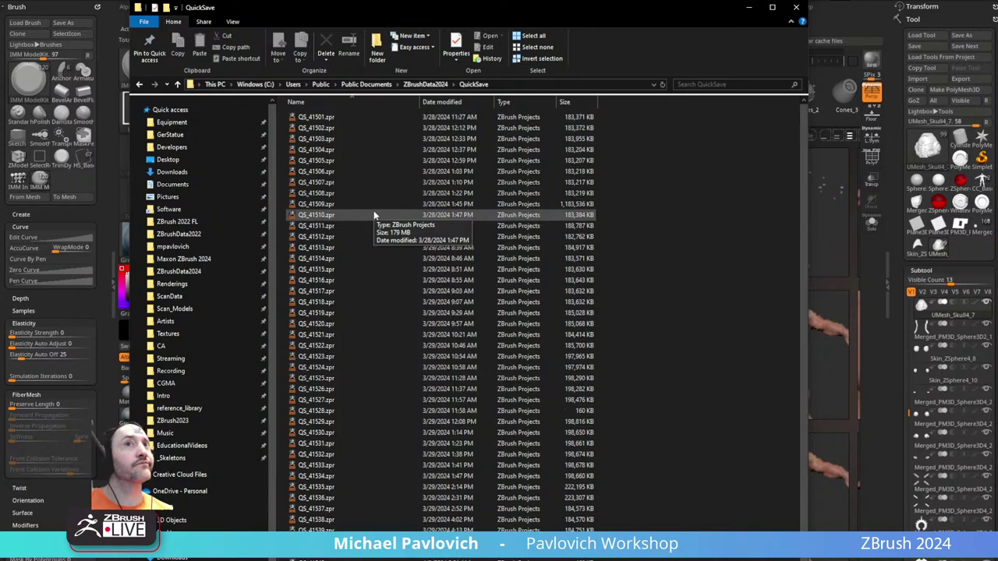
{"action": "left_click", "coordinate": [797, 7]}
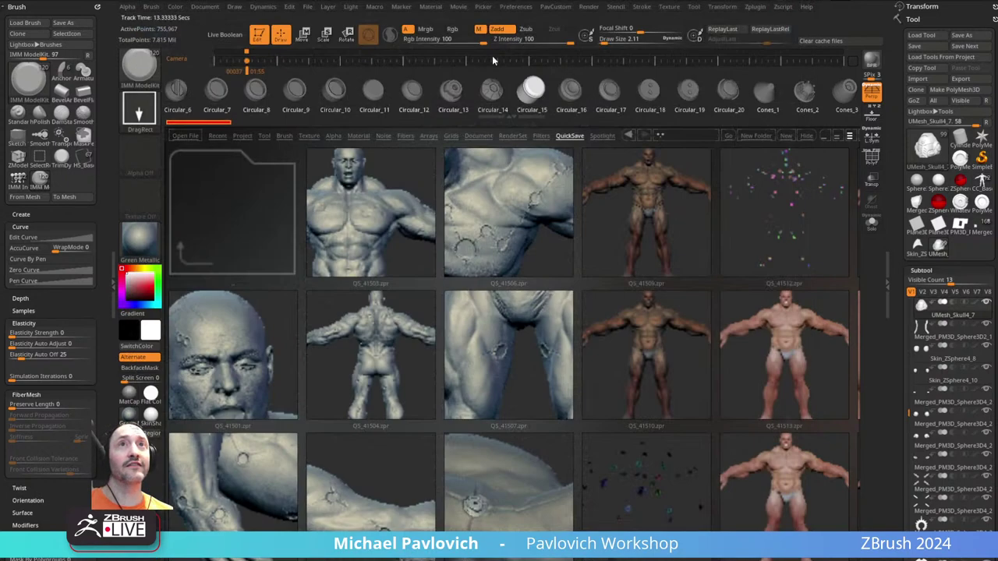
- View the QuickSave preferences with the Max QuickSave Files setting, and close LightBox
{"action": "left_click", "coordinate": [516, 6]}
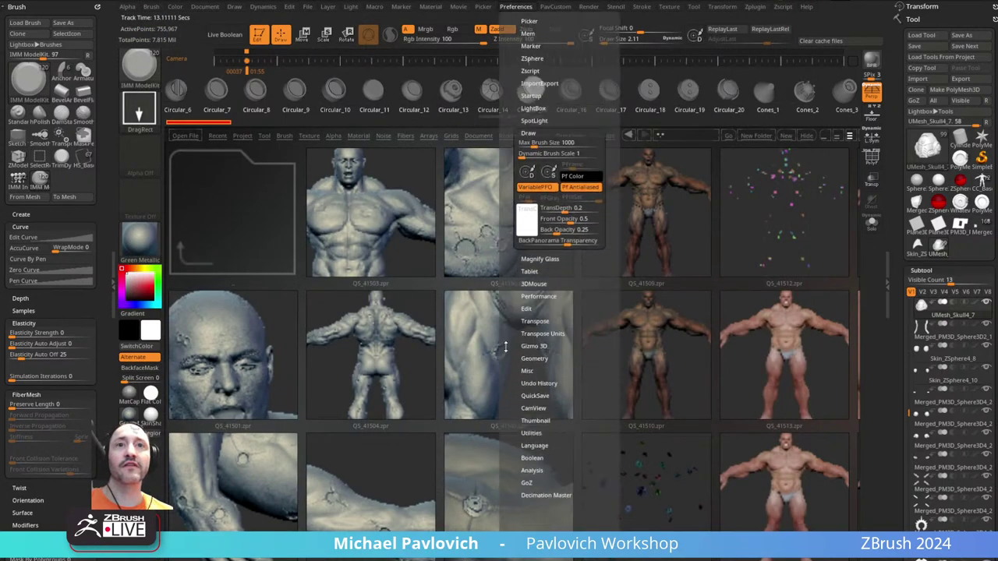
{"action": "scroll", "coordinate": [505, 349], "scroll_direction": "down", "scroll_amount": 2}
{"action": "left_click", "coordinate": [537, 347]}
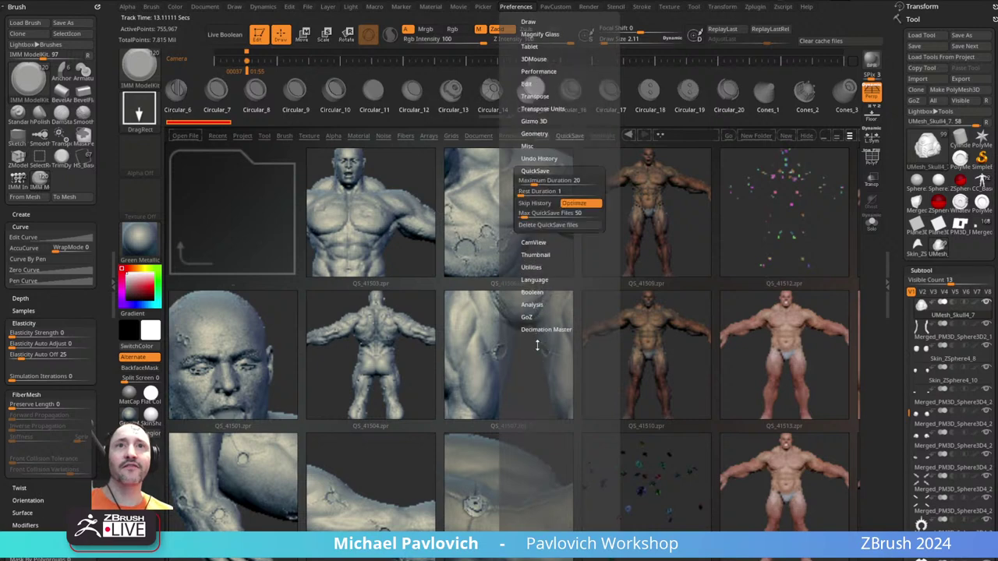
{"action": "scroll", "coordinate": [536, 346], "scroll_direction": "up", "scroll_amount": 2}
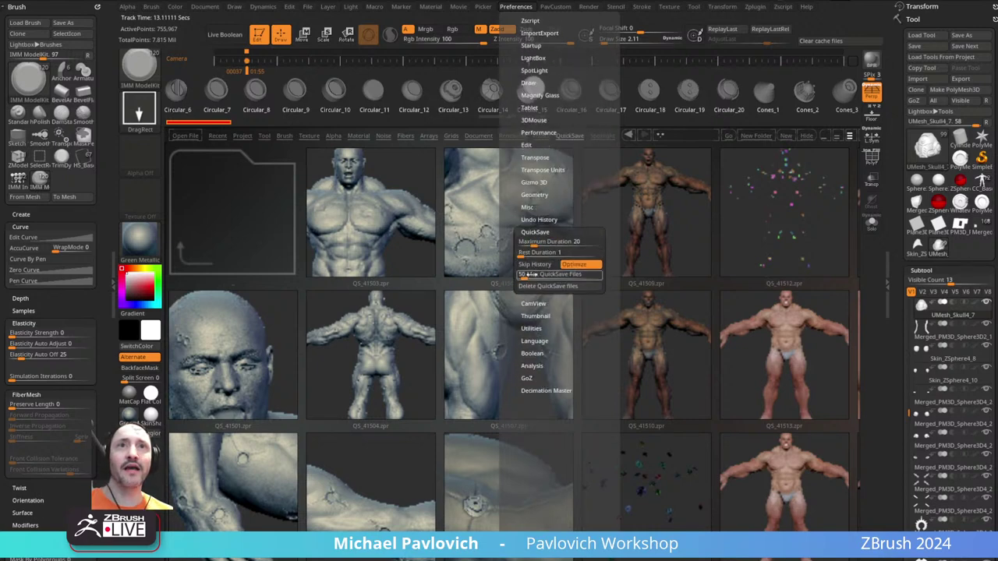
{"action": "mouse_move", "coordinate": [530, 275]}
{"action": "left_mouse_down"}
{"action": "mouse_move", "coordinate": [602, 275]}
{"action": "mouse_move", "coordinate": [521, 276]}
{"action": "left_mouse_up"}
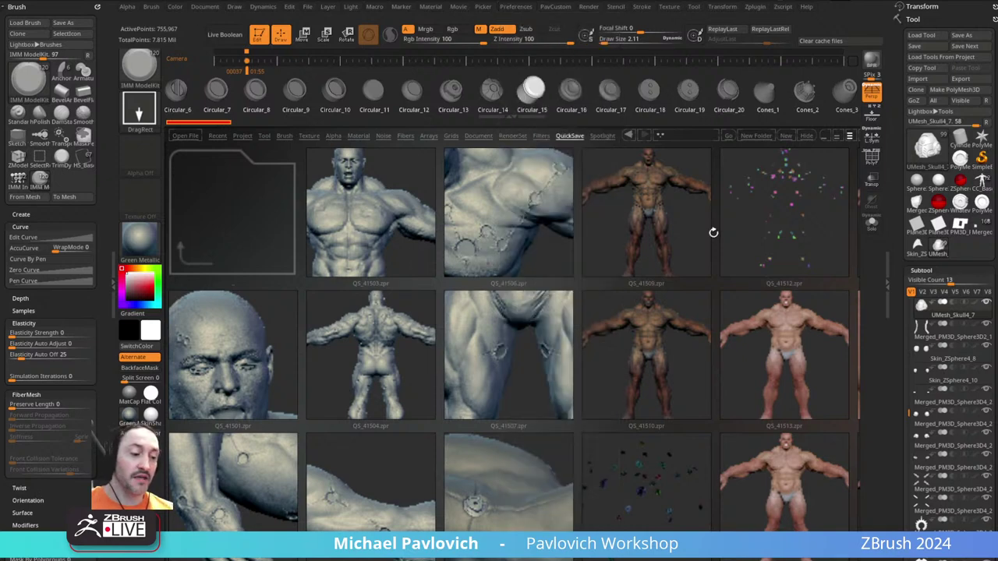
{"action": "key", "text": "comma"}
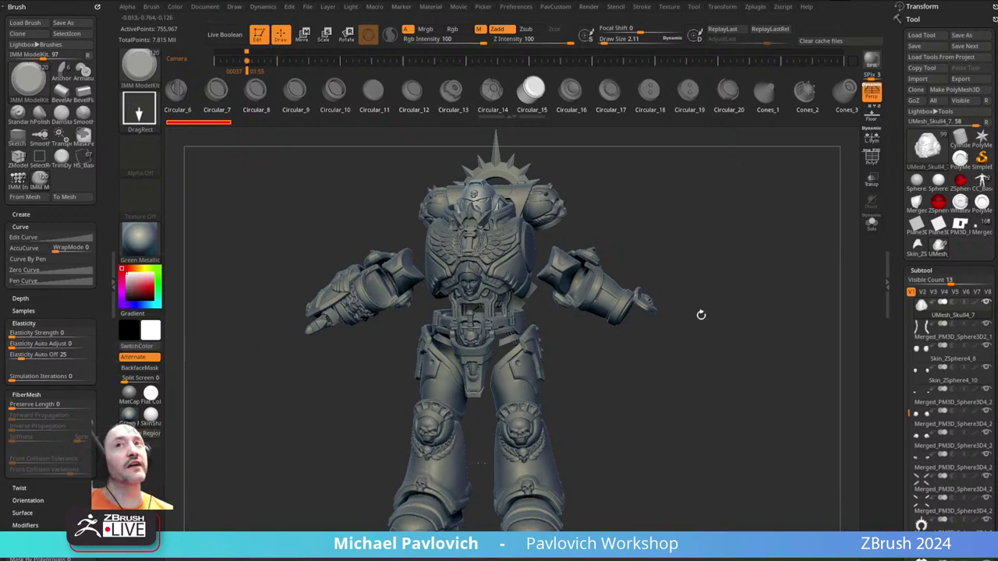
- Expand the subtool Align and Distribute options so that both sets stay open together
{"action": "left_click_drag", "start_coordinate": [896, 288], "coordinate": [885, 144]}
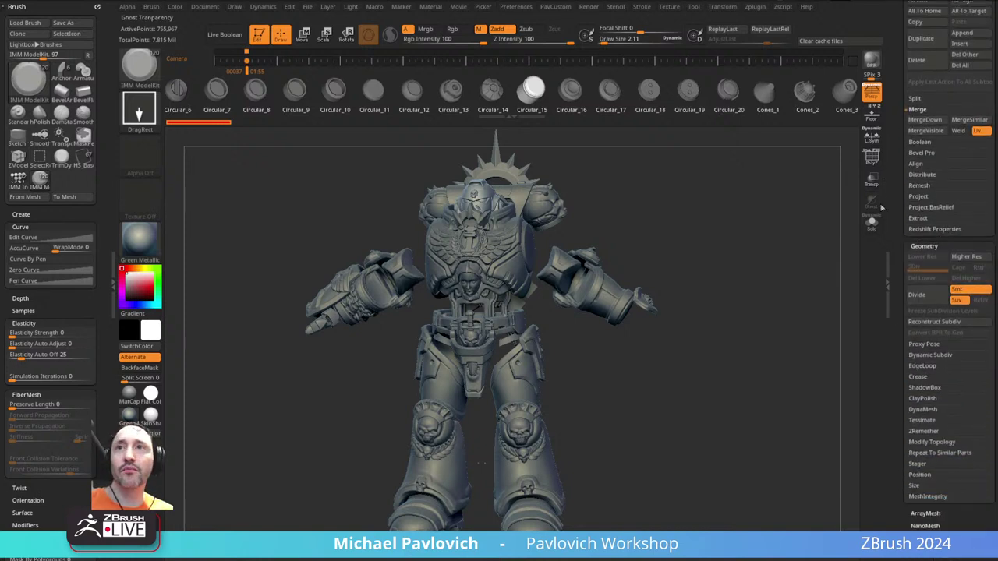
{"action": "left_click", "coordinate": [913, 164], "text": "shift"}
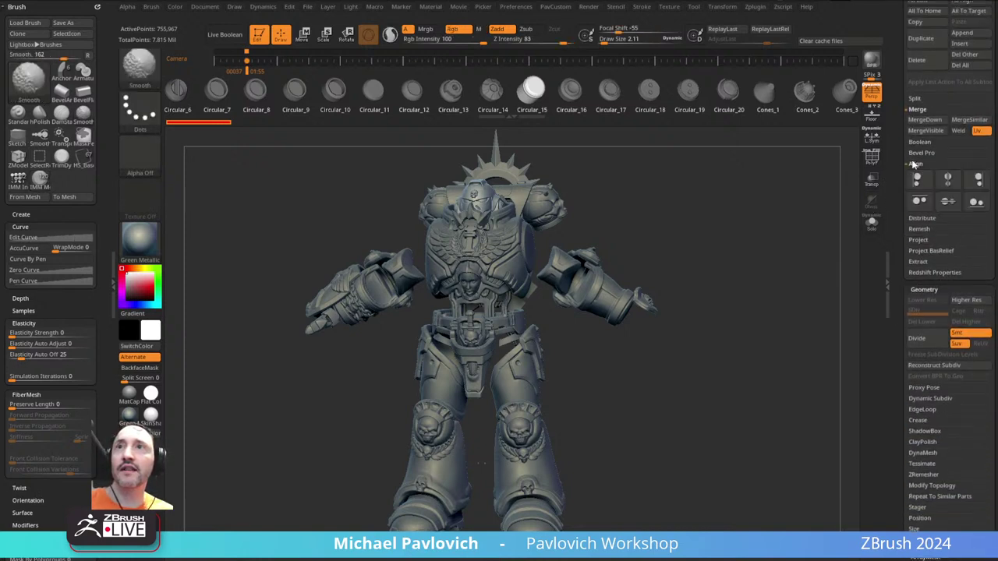
{"action": "left_click", "coordinate": [921, 218], "text": "shift"}
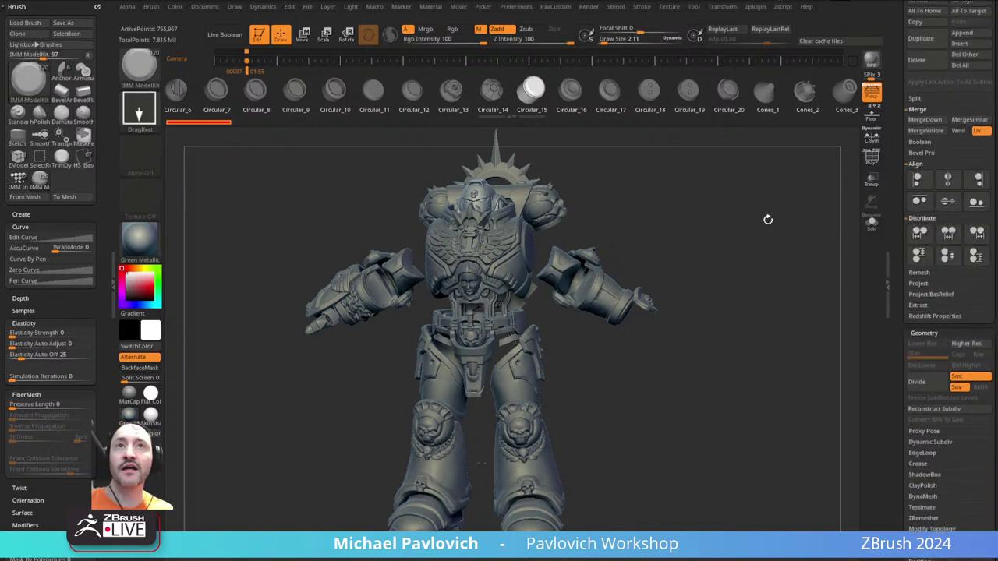
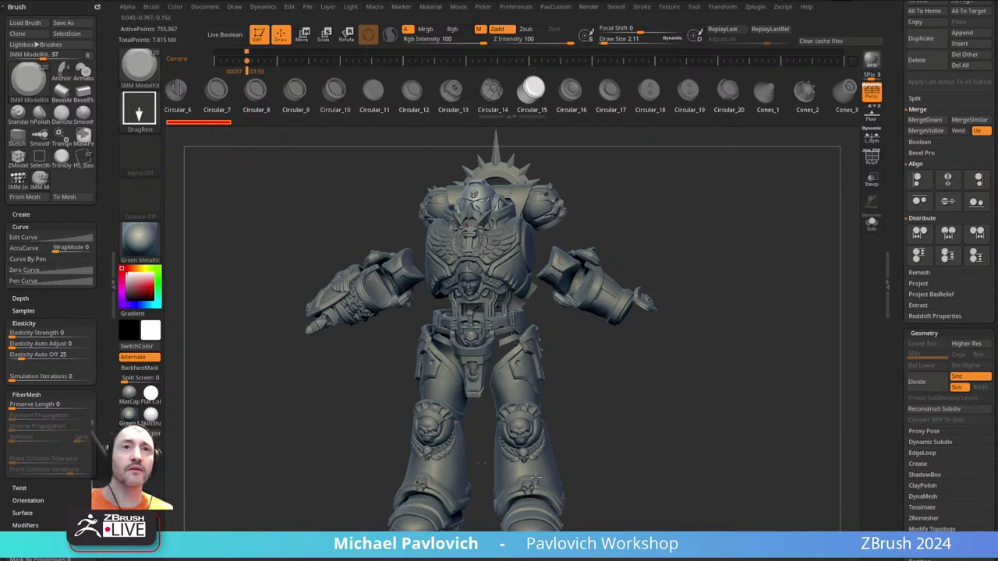
{"action": "left_click_drag", "start_coordinate": [597, 453], "coordinate": [646, 429]}
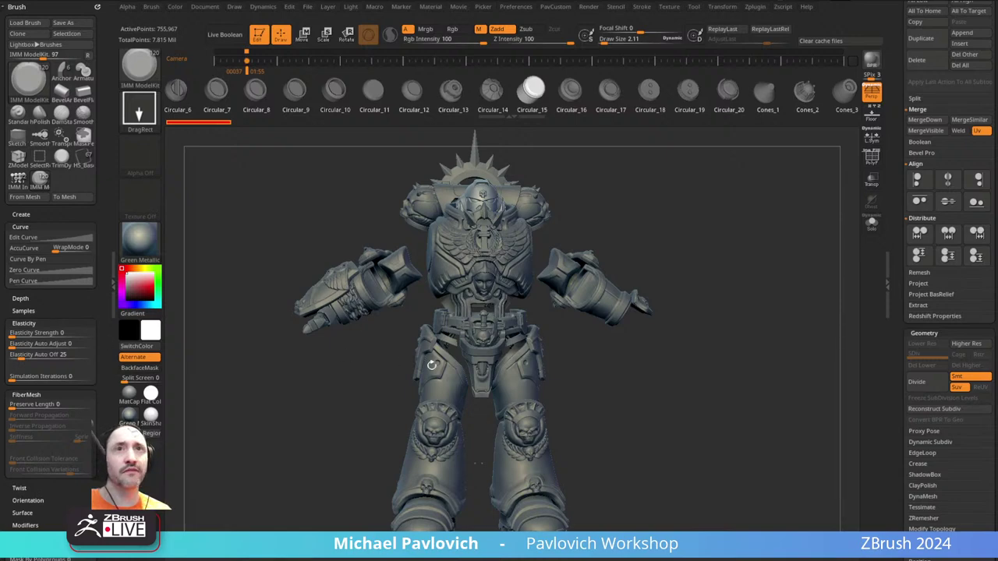
{"action": "mouse_move", "coordinate": [609, 399]}
{"action": "left_mouse_down"}
{"action": "mouse_move", "coordinate": [741, 412]}
{"action": "mouse_move", "coordinate": [706, 419]}
{"action": "left_mouse_up"}
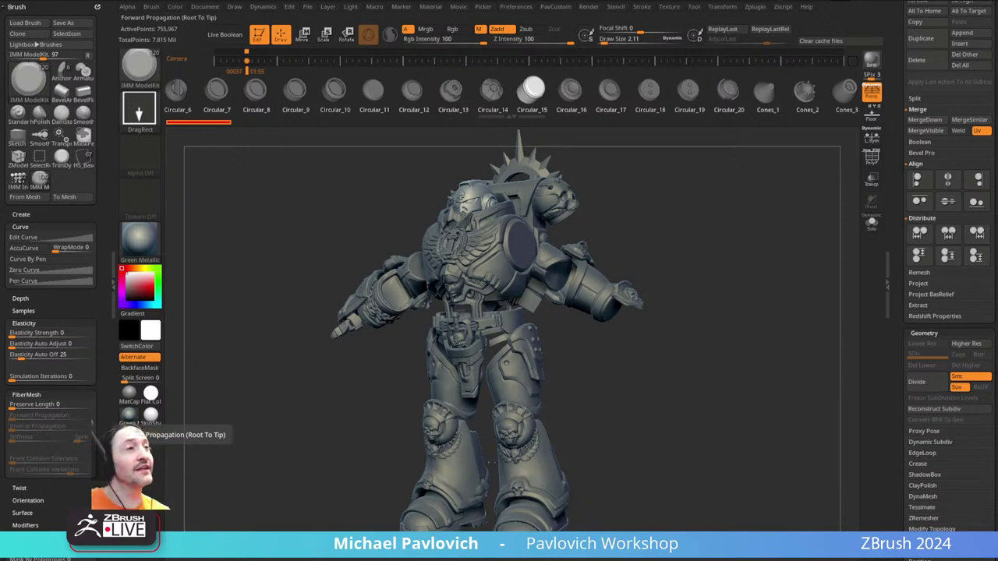
{"action": "left_click_drag", "start_coordinate": [625, 407], "coordinate": [710, 416]}
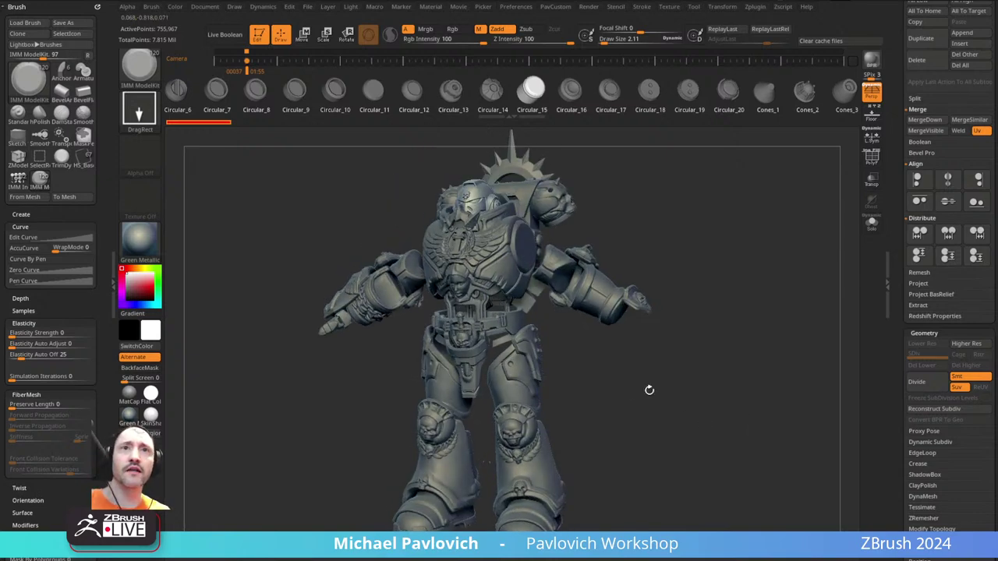
{"action": "left_click_drag", "start_coordinate": [686, 378], "coordinate": [689, 380]}
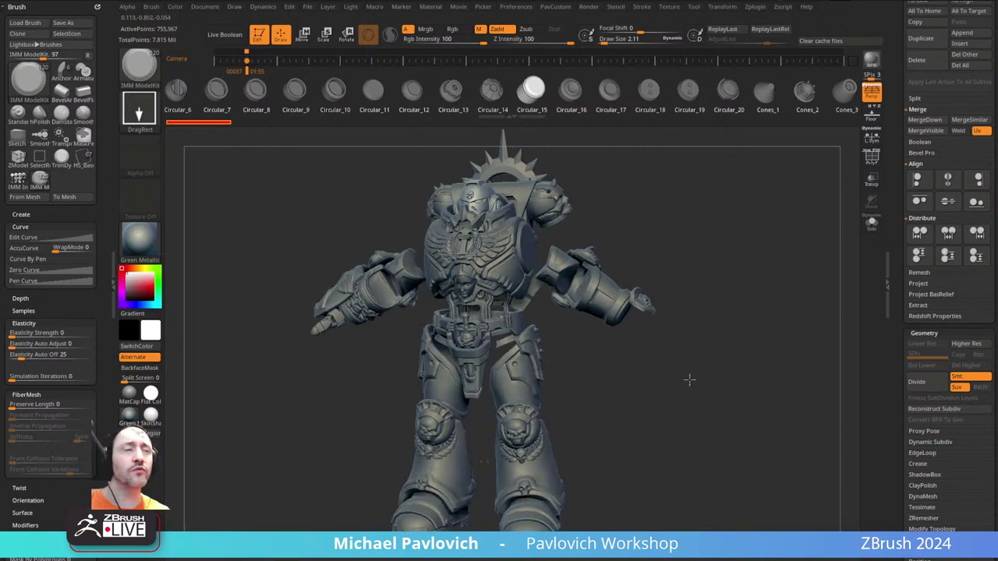
{"action": "left_click_drag", "start_coordinate": [242, 404], "coordinate": [291, 403]}
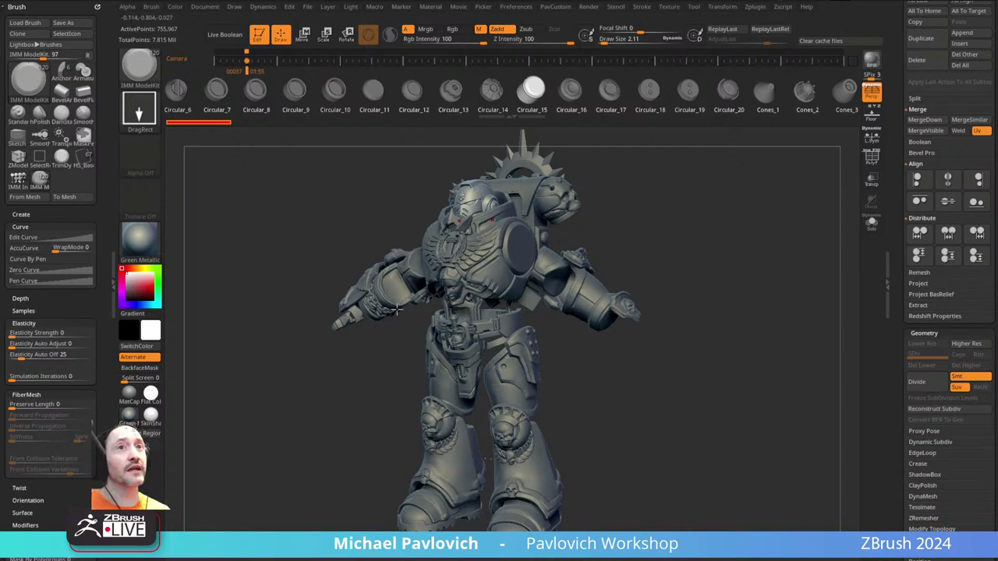
{"action": "left_click_drag", "start_coordinate": [630, 404], "coordinate": [446, 415]}
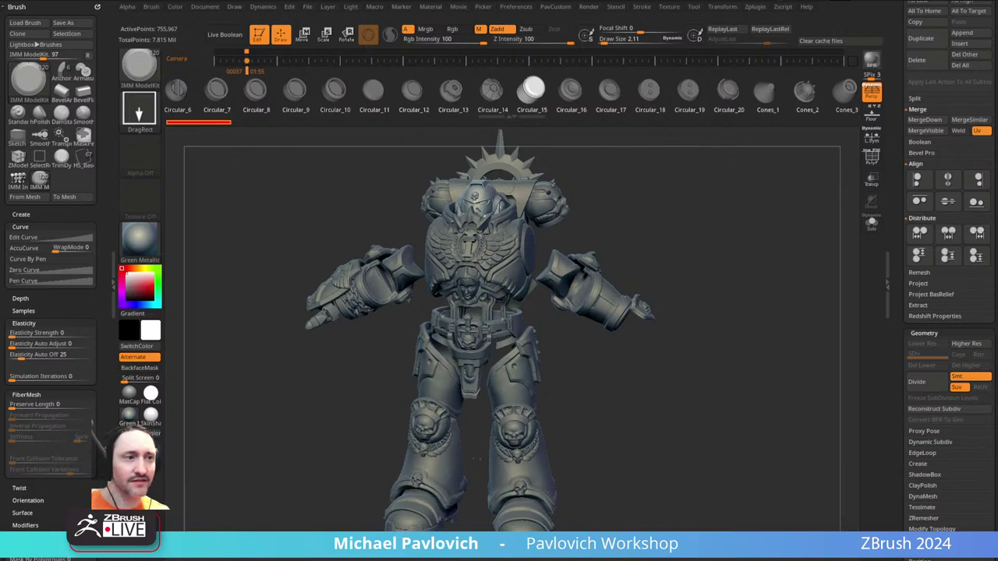
- Switch to the YouTube channel page in the browser and search the channel's videos for "anime"
{"action": "left_click_drag", "start_coordinate": [702, 560], "coordinate": [778, 53]}
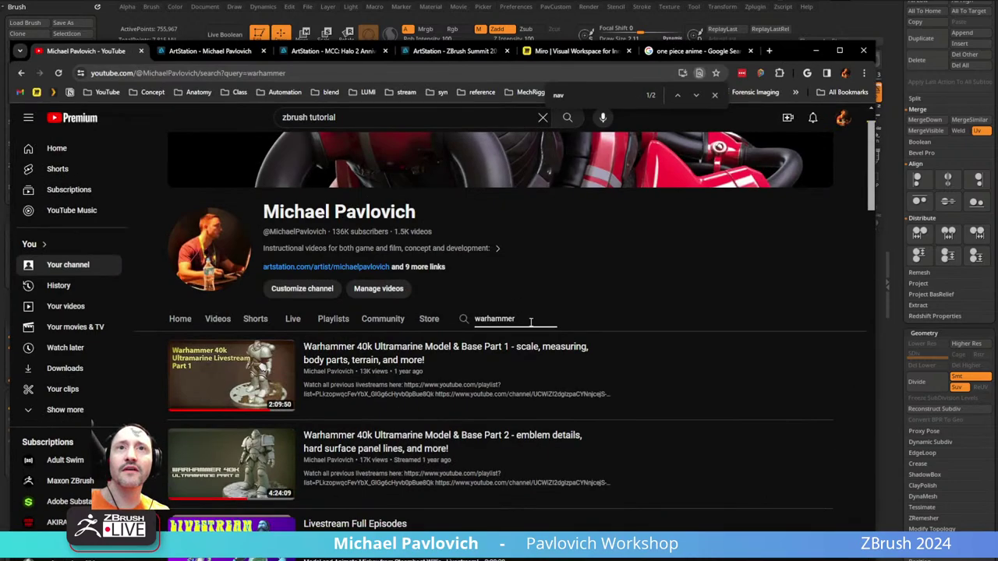
{"action": "left_click_drag", "start_coordinate": [531, 321], "coordinate": [463, 325]}
{"action": "type", "text": "anime"}
{"action": "key", "text": "Return"}
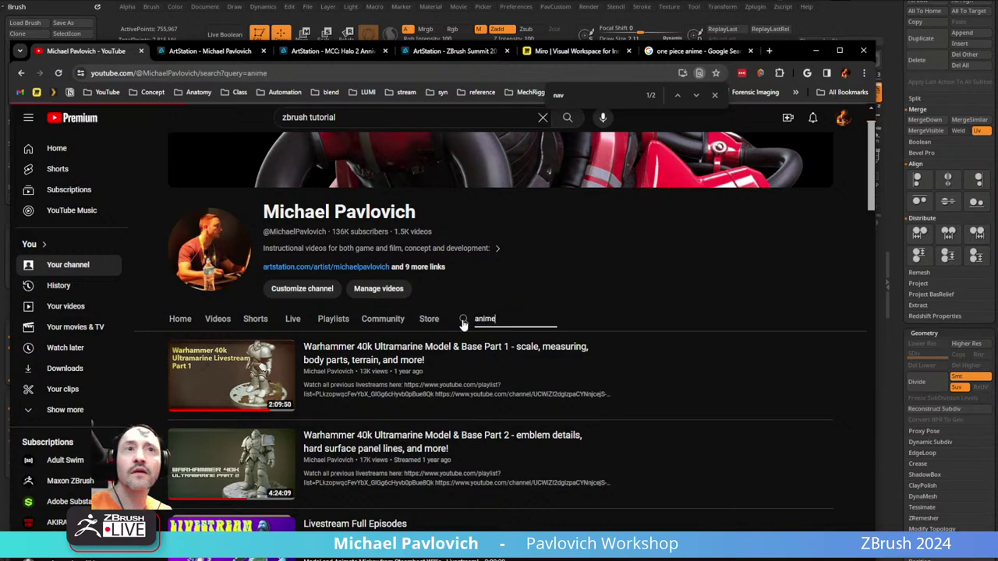
- Look through the channel's anime video results and return to the armored character in ZBrush
{"action": "scroll", "coordinate": [463, 325], "scroll_direction": "down", "scroll_amount": 1}
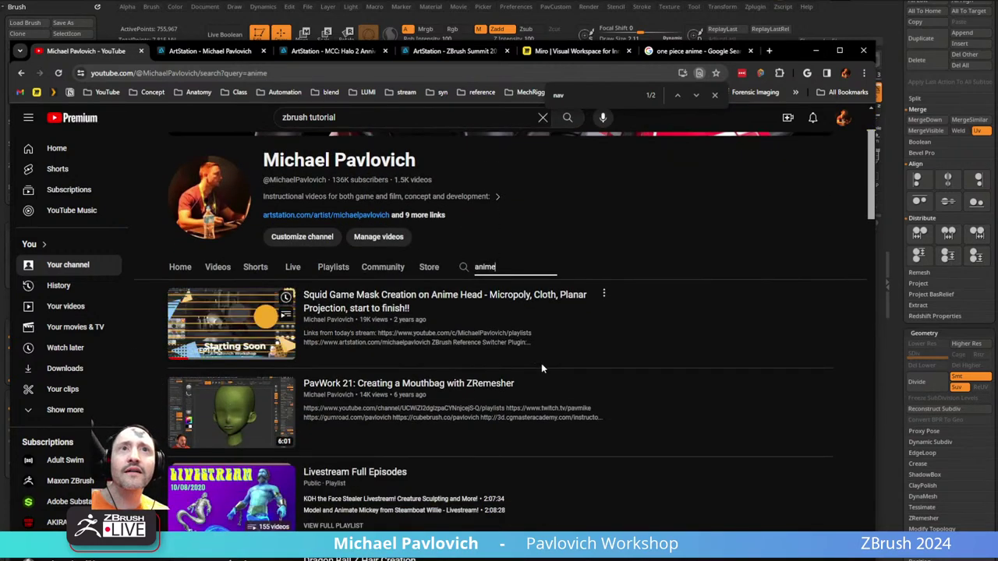
{"action": "scroll", "coordinate": [656, 369], "scroll_direction": "down", "scroll_amount": 1}
{"action": "scroll", "coordinate": [656, 369], "scroll_direction": "down", "scroll_amount": 1}
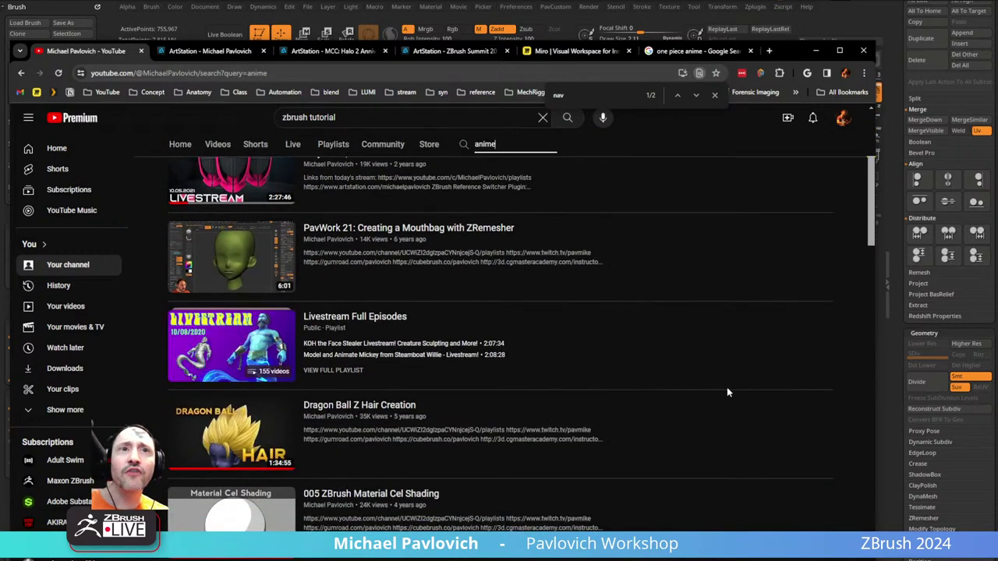
{"action": "scroll", "coordinate": [727, 392], "scroll_direction": "down", "scroll_amount": 2}
{"action": "scroll", "coordinate": [727, 392], "scroll_direction": "up", "scroll_amount": 5}
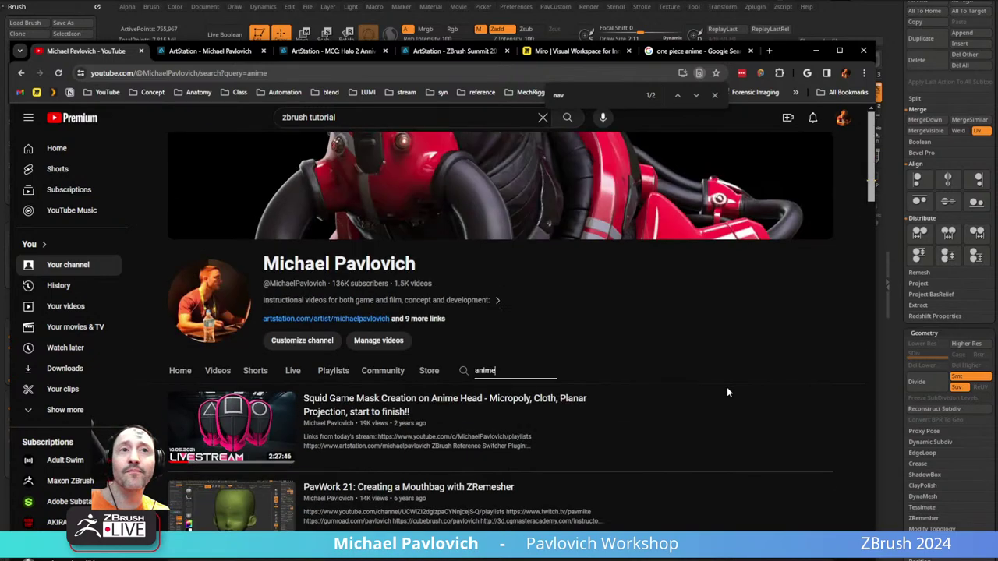
{"action": "scroll", "coordinate": [721, 390], "scroll_direction": "down", "scroll_amount": 2}
{"action": "scroll", "coordinate": [715, 388], "scroll_direction": "down", "scroll_amount": 1}
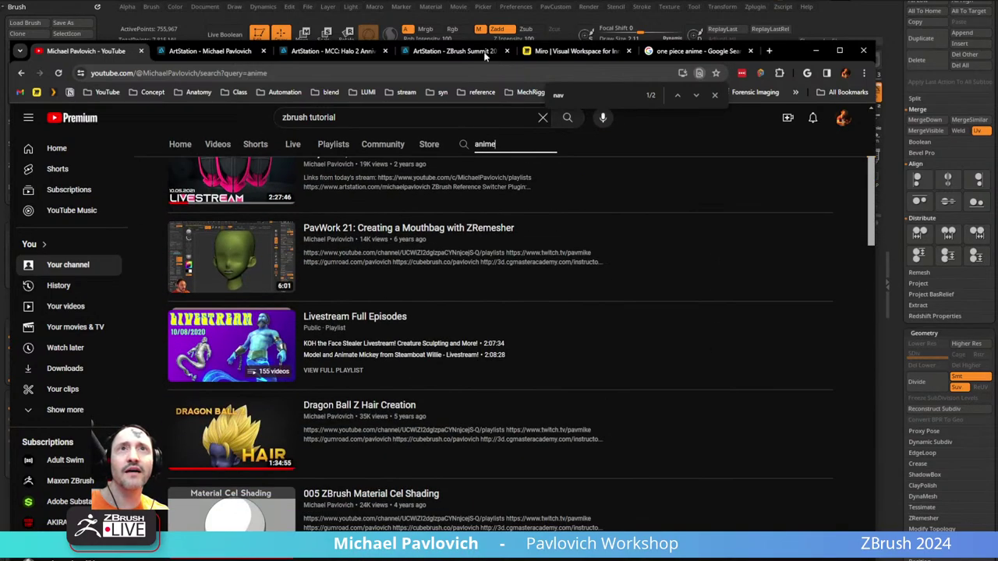
{"action": "left_click", "coordinate": [816, 51]}
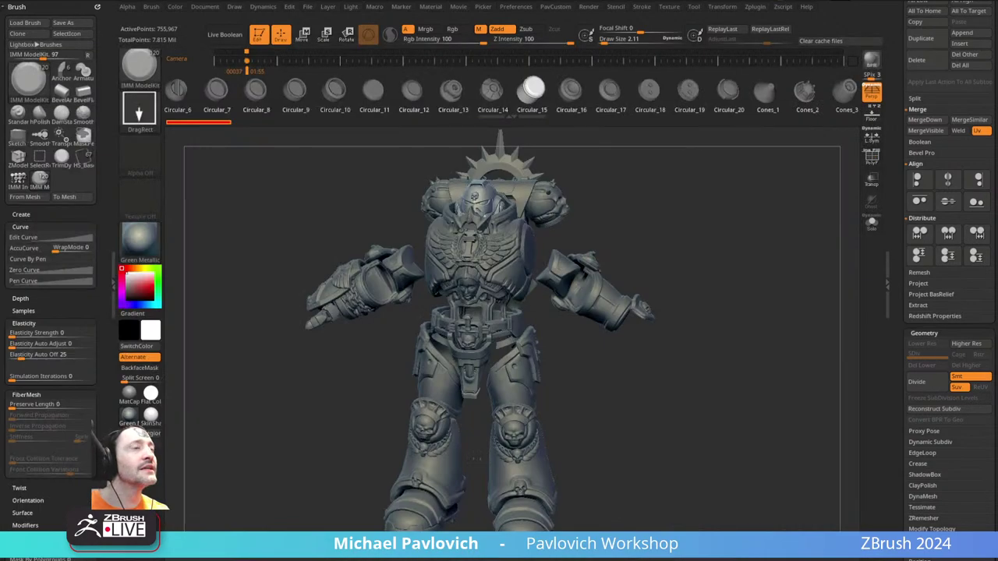
- Switch to the YouTube channel page in the browser and search the channel's videos for "avatar"
{"action": "key", "text": "alt+Tab"}
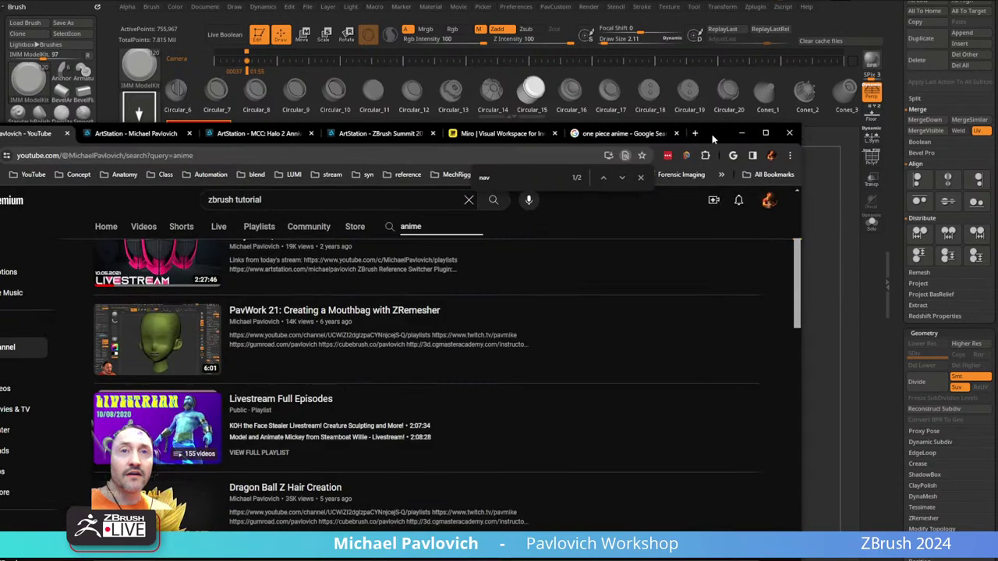
{"action": "scroll", "coordinate": [411, 258], "scroll_direction": "up", "scroll_amount": 4}
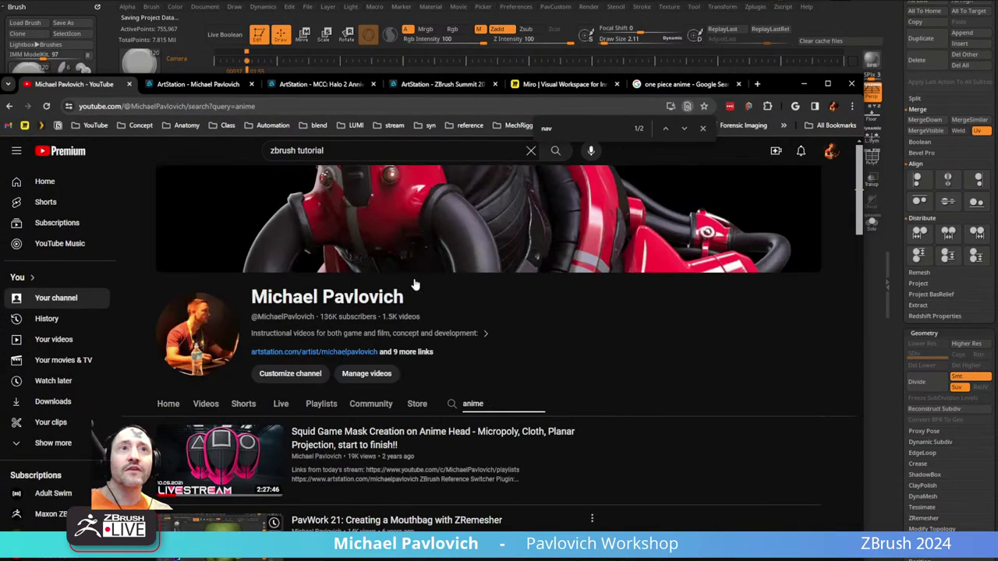
{"action": "left_click", "coordinate": [451, 404]}
{"action": "type", "text": "avatar"}
{"action": "key", "text": "Return"}
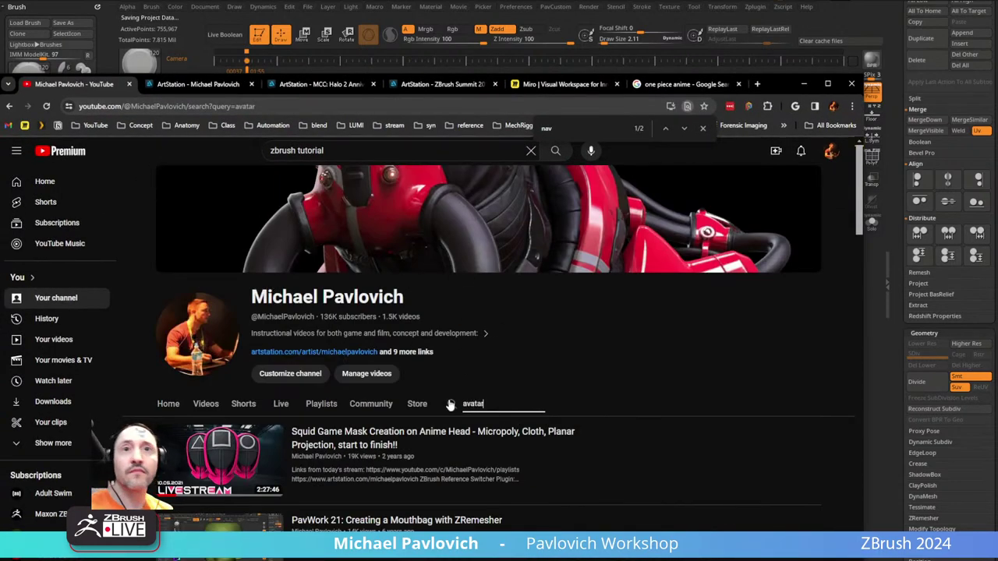
- Look through the channel's avatar video results and return to the armored character in ZBrush
{"action": "scroll", "coordinate": [450, 404], "scroll_direction": "down", "scroll_amount": 2}
{"action": "scroll", "coordinate": [450, 404], "scroll_direction": "down", "scroll_amount": 4}
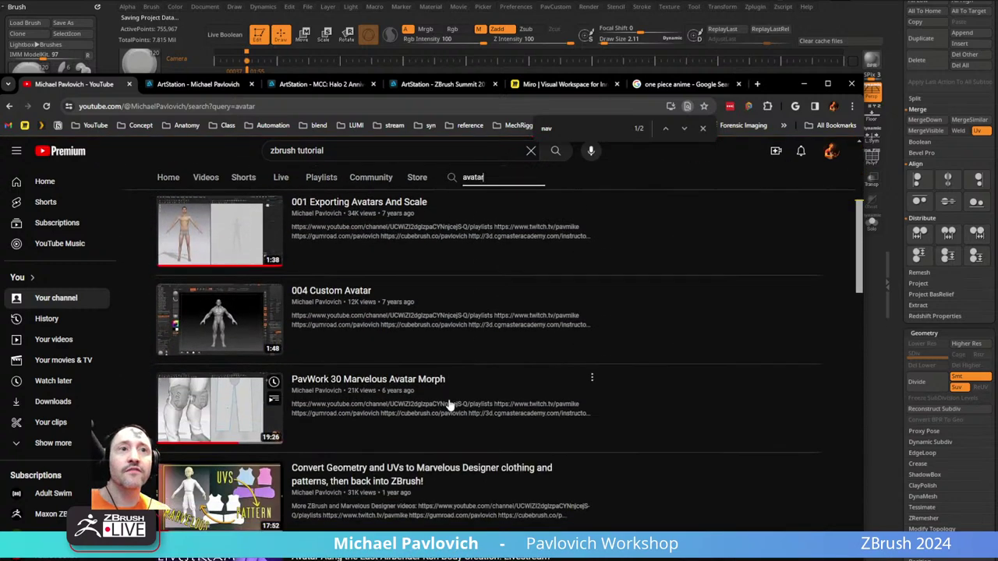
{"action": "scroll", "coordinate": [367, 352], "scroll_direction": "down", "scroll_amount": 6}
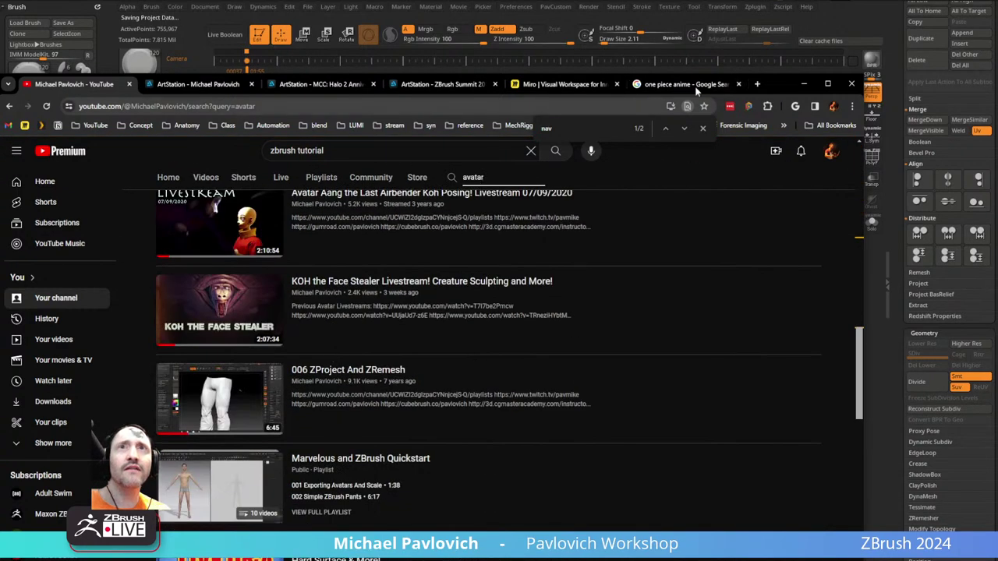
{"action": "left_click", "coordinate": [804, 84]}
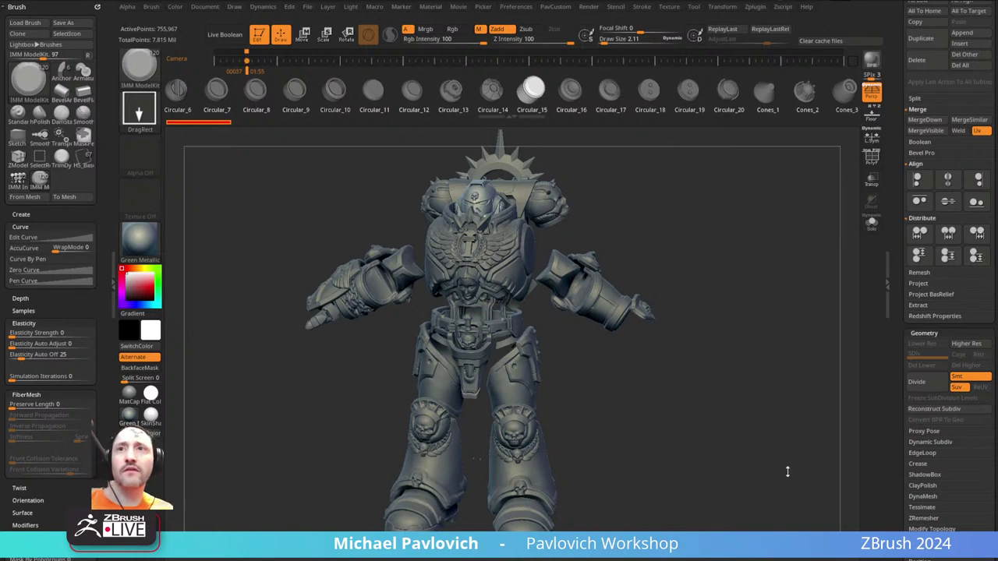
- Collapse the tool's Display Properties and expand its Displacement Map settings
{"action": "left_click_drag", "start_coordinate": [902, 378], "coordinate": [899, 250]}
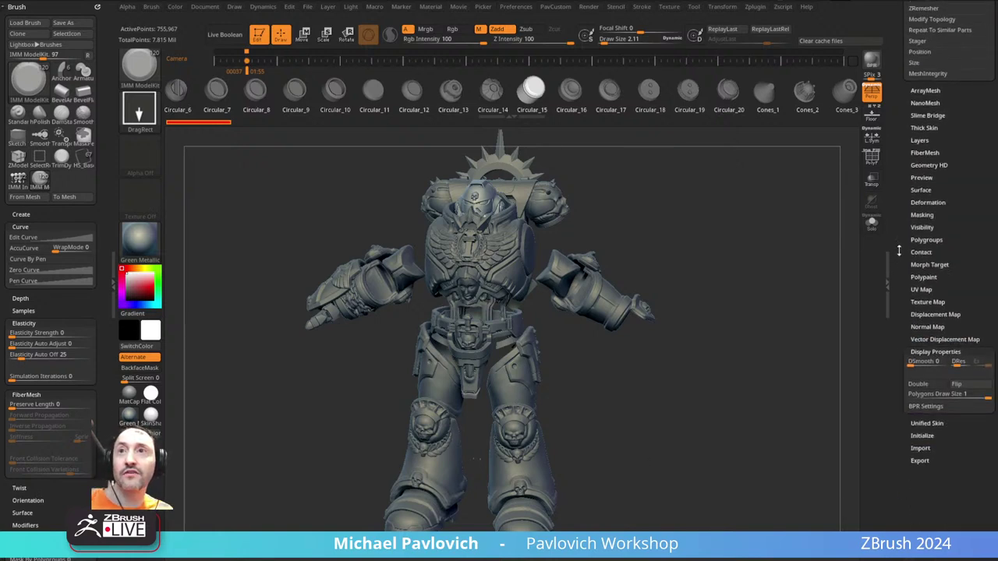
{"action": "left_click", "coordinate": [922, 350], "text": "shift"}
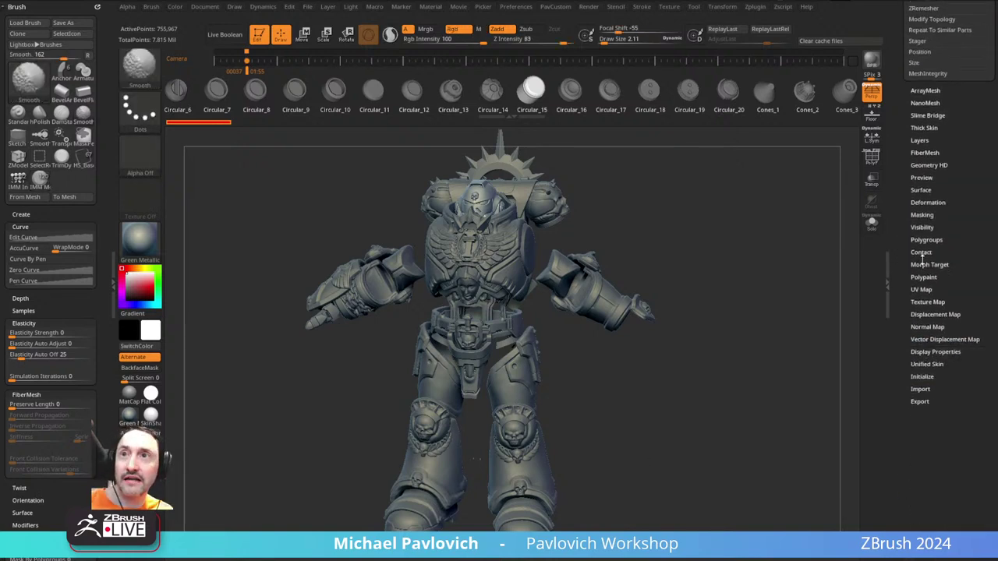
{"action": "left_click", "coordinate": [924, 314]}
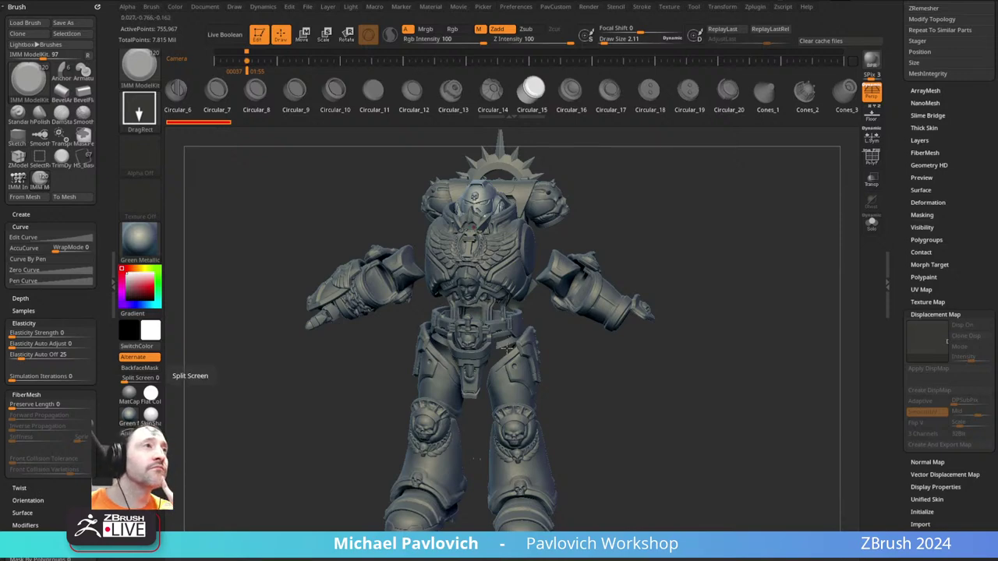
- Switch to the CC_Base_Body tool and set all of its subtools to their highest subdivision level
{"action": "left_click_drag", "start_coordinate": [705, 365], "coordinate": [683, 374]}
{"action": "left_click_drag", "start_coordinate": [902, 165], "coordinate": [905, 359]}
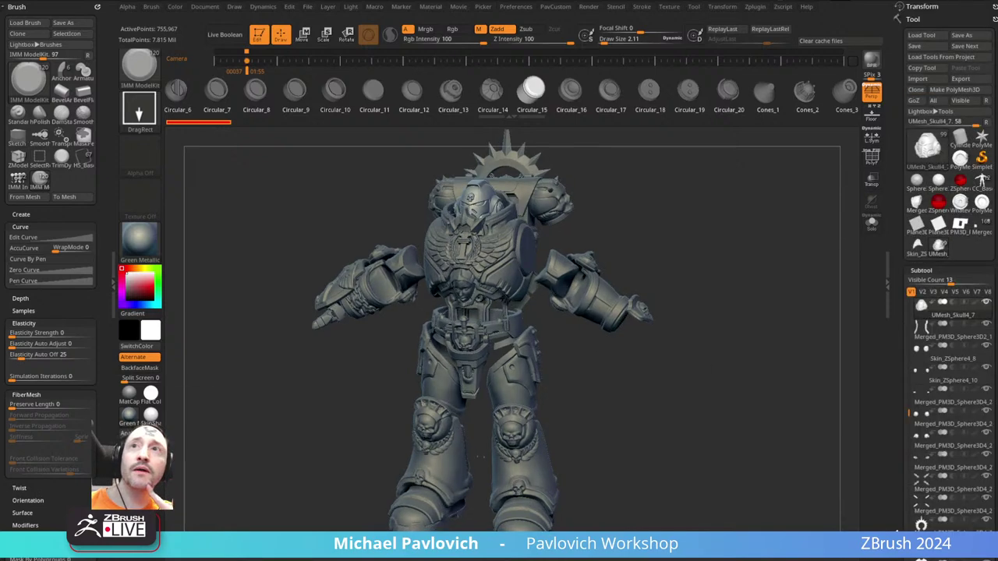
{"action": "left_click", "coordinate": [961, 204]}
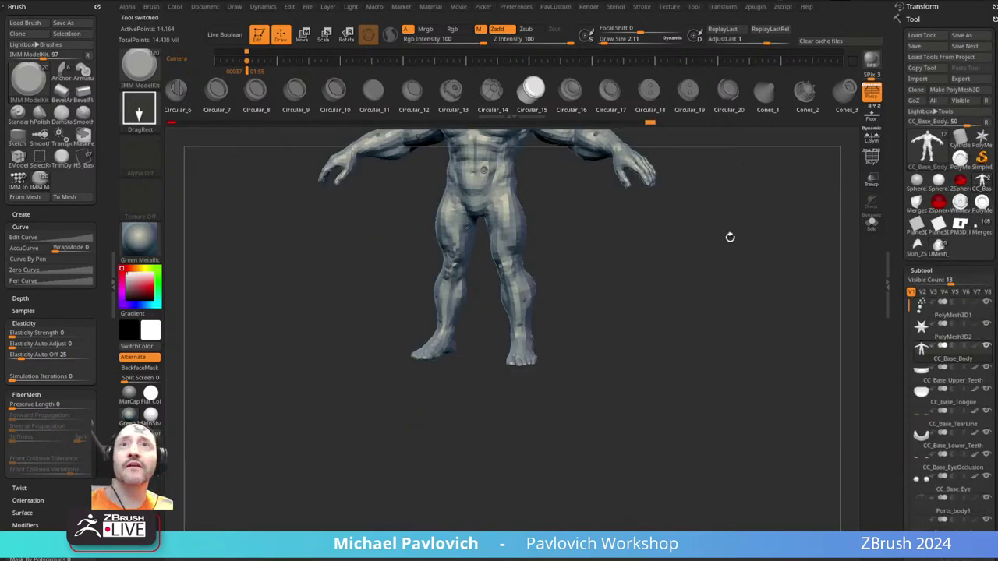
{"action": "scroll", "coordinate": [897, 217], "scroll_direction": "down", "scroll_amount": 1}
{"action": "scroll", "coordinate": [898, 190], "scroll_direction": "down", "scroll_amount": 5}
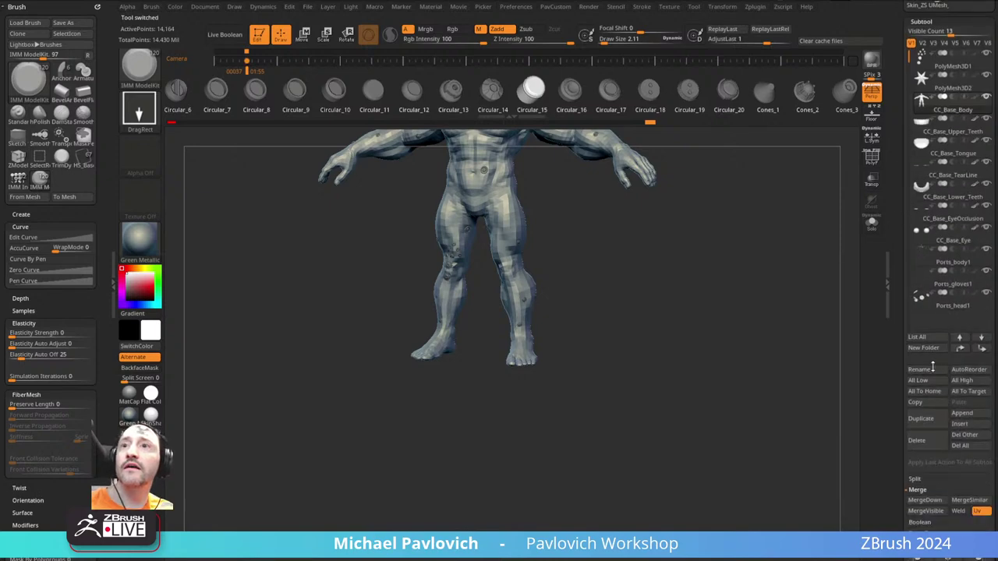
{"action": "left_click", "coordinate": [956, 380]}
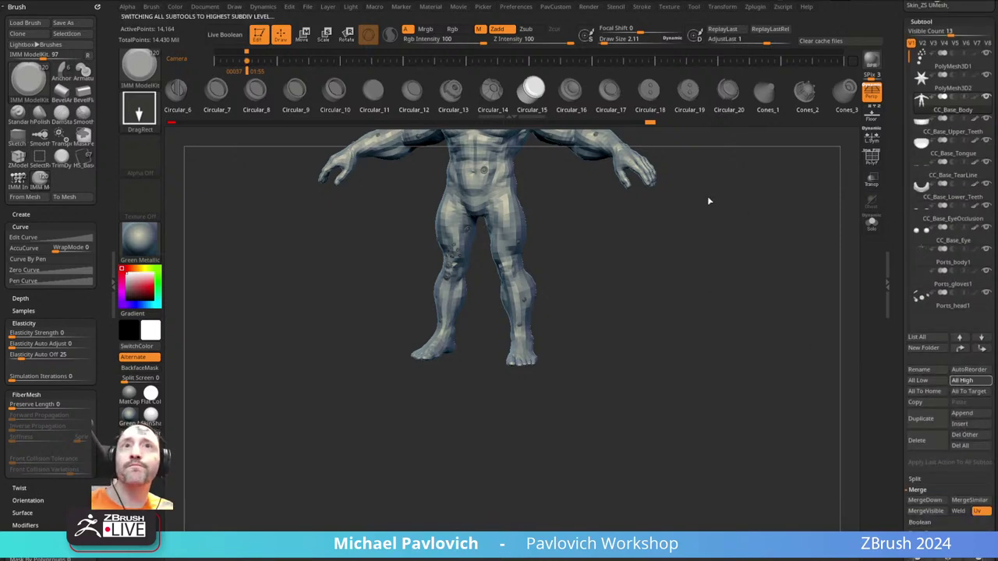
- Select the Standard brush with the muscular body's torso in close view
{"action": "mouse_move", "coordinate": [771, 200]}
{"action": "left_mouse_down", "text": "shift"}
{"action": "mouse_move", "coordinate": [751, 188]}
{"action": "mouse_move", "coordinate": [748, 241]}
{"action": "mouse_move", "coordinate": [793, 225]}
{"action": "left_mouse_up", "text": "shift"}
{"action": "left_click_drag", "start_coordinate": [821, 161], "coordinate": [783, 176]}
{"action": "key", "text": "s"}
{"action": "left_click", "coordinate": [807, 176]}
{"action": "key", "text": "b"}
{"action": "key", "text": "s"}
{"action": "key", "text": "t"}
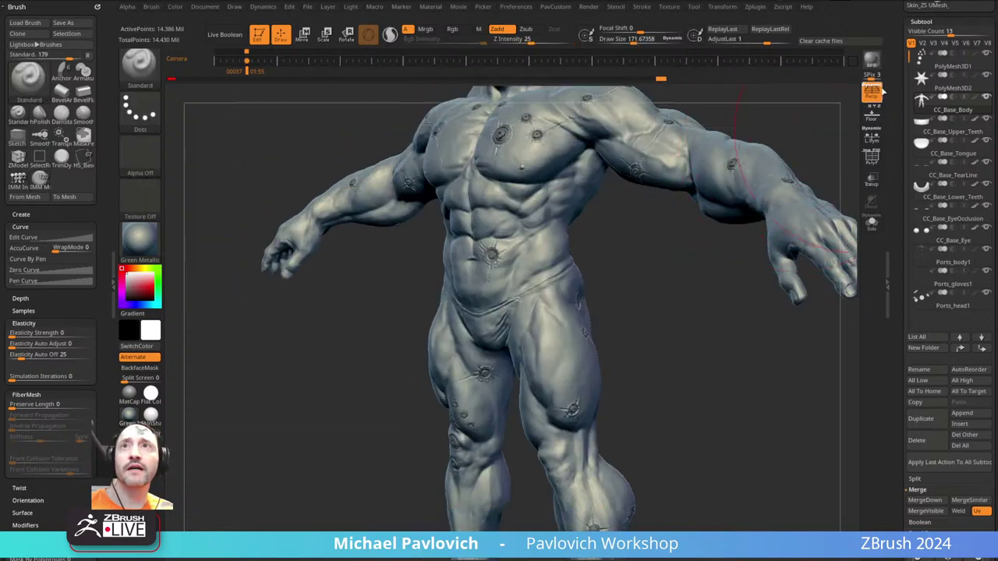
- Turn off perspective and examine the body's head and shoulders up close without LightBox showing
{"action": "left_click", "coordinate": [870, 97]}
{"action": "mouse_move", "coordinate": [764, 125]}
{"action": "left_mouse_down", "text": "alt"}
{"action": "mouse_move", "coordinate": [768, 245]}
{"action": "mouse_move", "coordinate": [784, 238]}
{"action": "left_mouse_up", "text": "alt"}
{"action": "key", "text": "s"}
{"action": "left_click", "coordinate": [744, 224]}
{"action": "mouse_move", "coordinate": [784, 237]}
{"action": "left_mouse_down", "text": "alt"}
{"action": "mouse_move", "coordinate": [789, 226]}
{"action": "mouse_move", "coordinate": [750, 228]}
{"action": "mouse_move", "coordinate": [742, 245]}
{"action": "left_mouse_up", "text": "alt"}
{"action": "key", "text": "s"}
{"action": "left_click", "coordinate": [731, 246]}
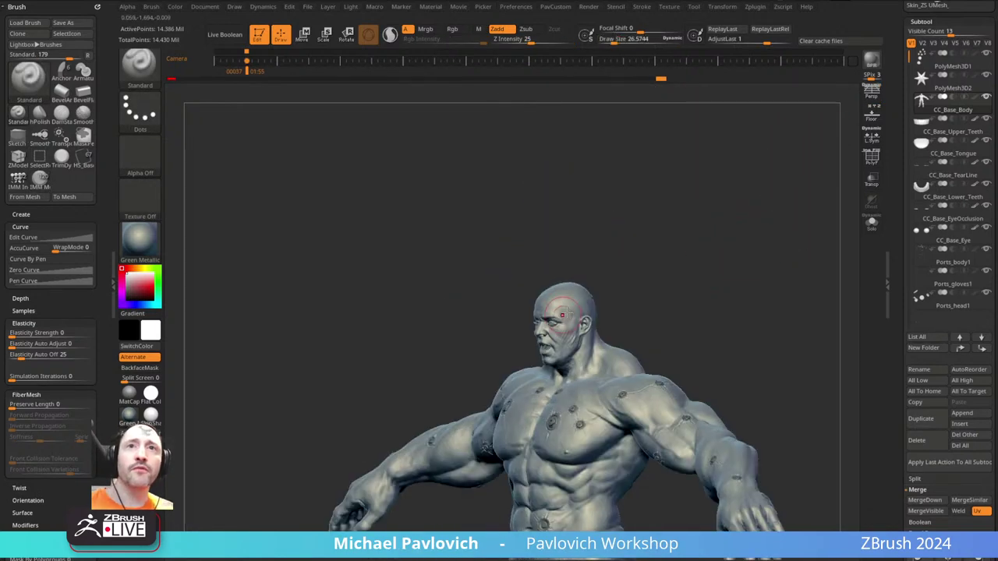
{"action": "mouse_move", "coordinate": [722, 197]}
{"action": "left_mouse_down", "text": "alt"}
{"action": "mouse_move", "coordinate": [762, 245]}
{"action": "mouse_move", "coordinate": [733, 244]}
{"action": "left_mouse_up", "text": "alt"}
{"action": "key", "text": "s"}
{"action": "mouse_move", "coordinate": [733, 243]}
{"action": "left_mouse_down", "text": "alt"}
{"action": "mouse_move", "coordinate": [724, 196]}
{"action": "mouse_move", "coordinate": [744, 237]}
{"action": "mouse_move", "coordinate": [726, 198]}
{"action": "mouse_move", "coordinate": [729, 215]}
{"action": "left_mouse_up", "text": "alt"}
{"action": "key", "text": "comma"}
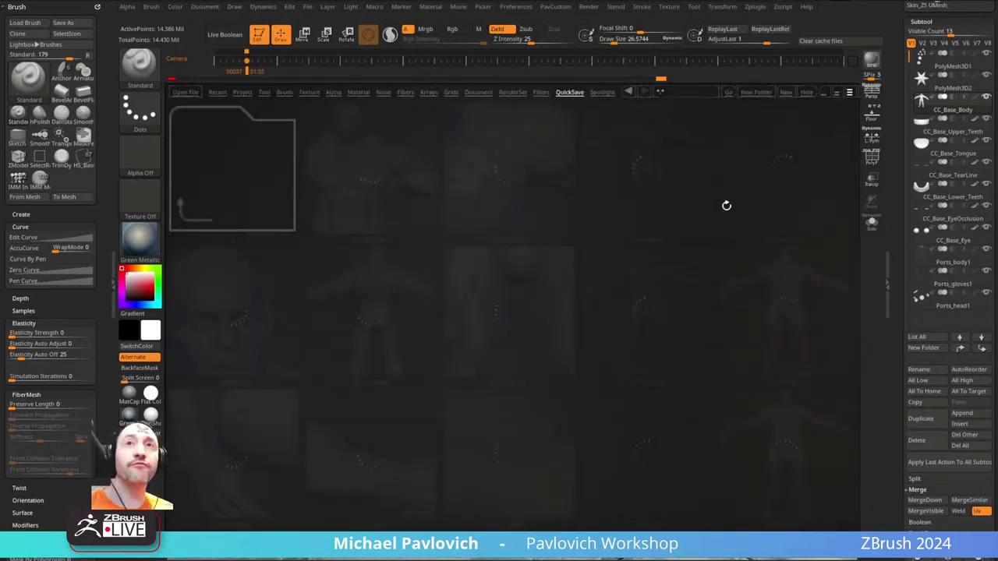
{"action": "key", "text": "comma"}
{"action": "mouse_move", "coordinate": [725, 9]}
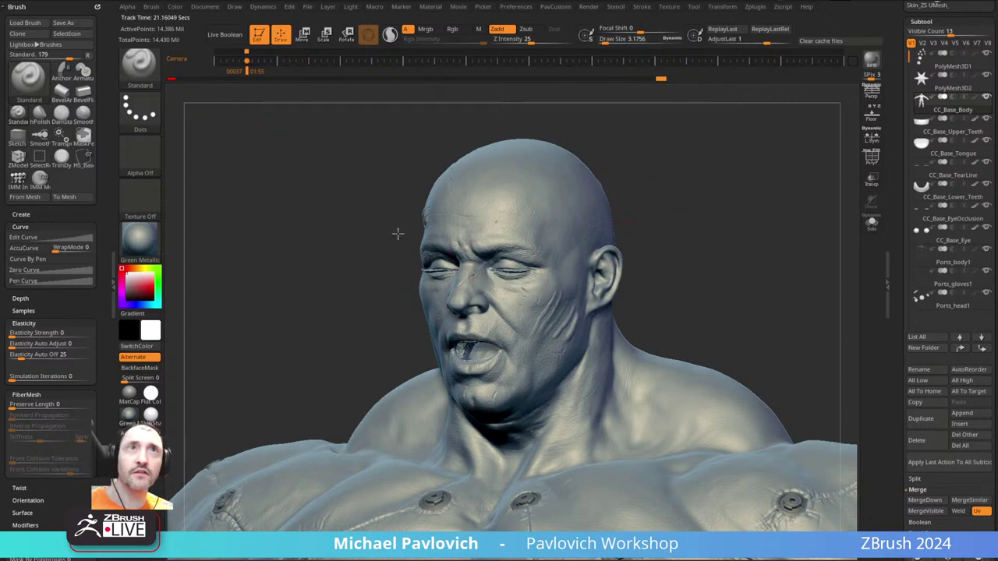
- Turn perspective on for the head and examine the 50 mm focal length option in the Draw settings
{"action": "left_click", "coordinate": [872, 92]}
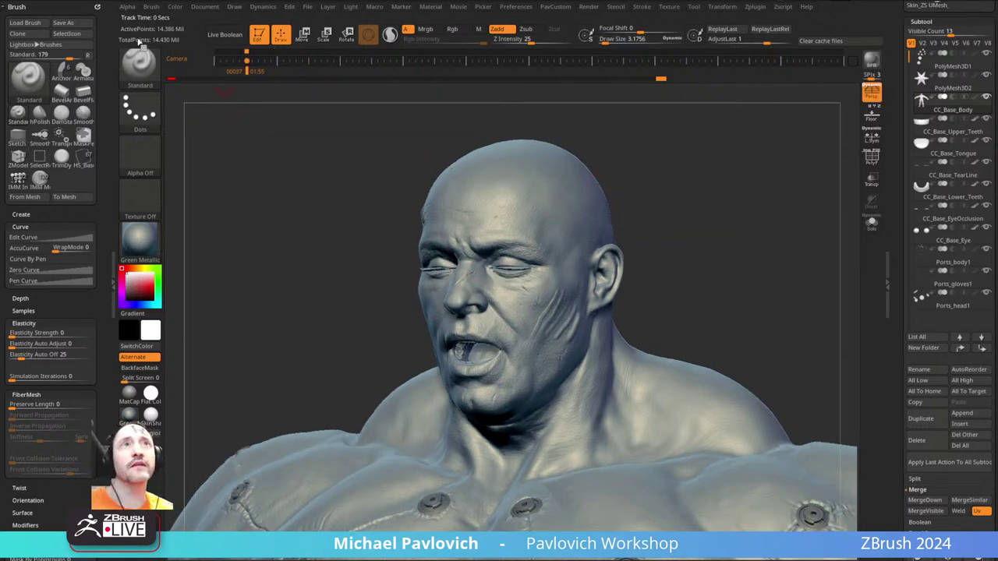
{"action": "left_click", "coordinate": [234, 7]}
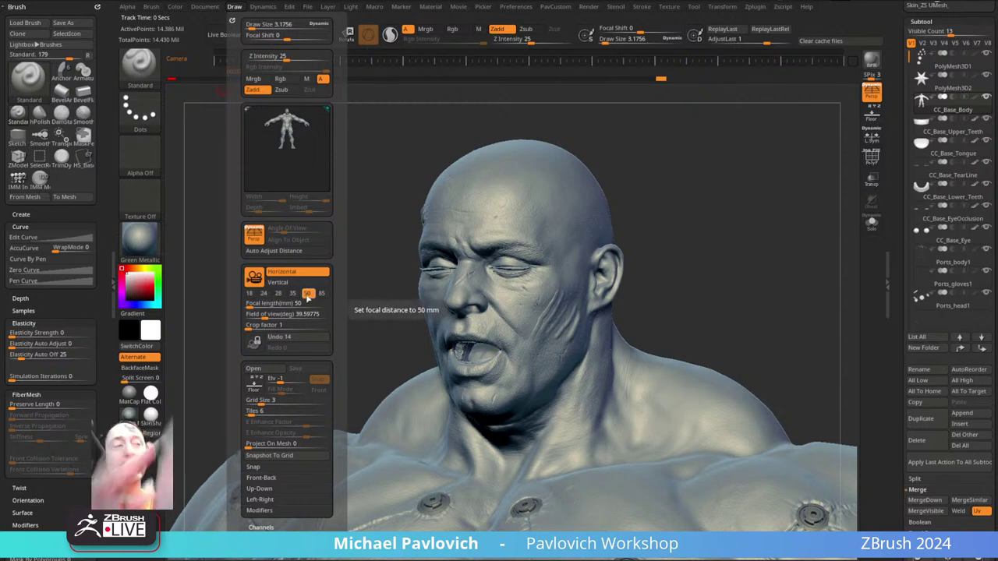
{"action": "mouse_move", "coordinate": [624, 172]}
{"action": "left_mouse_down"}
{"action": "mouse_move", "coordinate": [699, 222]}
{"action": "mouse_move", "coordinate": [754, 167]}
{"action": "left_mouse_up"}
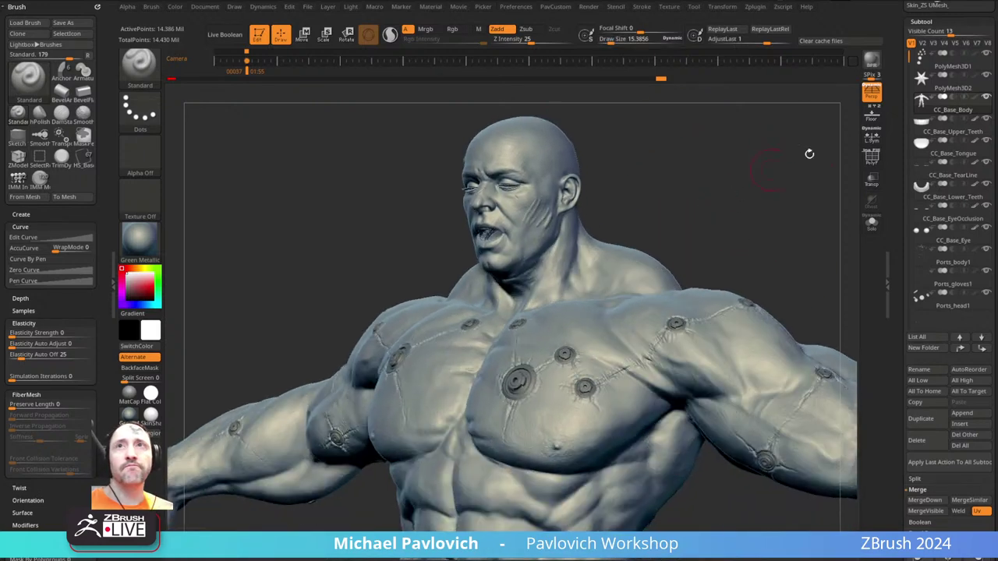
- Turn perspective off and examine the proportions of the full upper body
{"action": "left_click", "coordinate": [871, 95]}
{"action": "mouse_move", "coordinate": [697, 191]}
{"action": "left_mouse_down", "text": "alt"}
{"action": "mouse_move", "coordinate": [686, 227]}
{"action": "mouse_move", "coordinate": [671, 216]}
{"action": "mouse_move", "coordinate": [691, 221]}
{"action": "left_mouse_up", "text": "alt"}
{"action": "key", "text": "s"}
{"action": "mouse_move", "coordinate": [691, 221]}
{"action": "left_mouse_down"}
{"action": "mouse_move", "coordinate": [676, 221]}
{"action": "mouse_move", "coordinate": [699, 223]}
{"action": "mouse_move", "coordinate": [725, 205]}
{"action": "mouse_move", "coordinate": [706, 223]}
{"action": "mouse_move", "coordinate": [696, 218]}
{"action": "left_mouse_up"}
{"action": "key", "text": "s"}
{"action": "left_click_drag", "start_coordinate": [697, 218], "coordinate": [703, 216]}
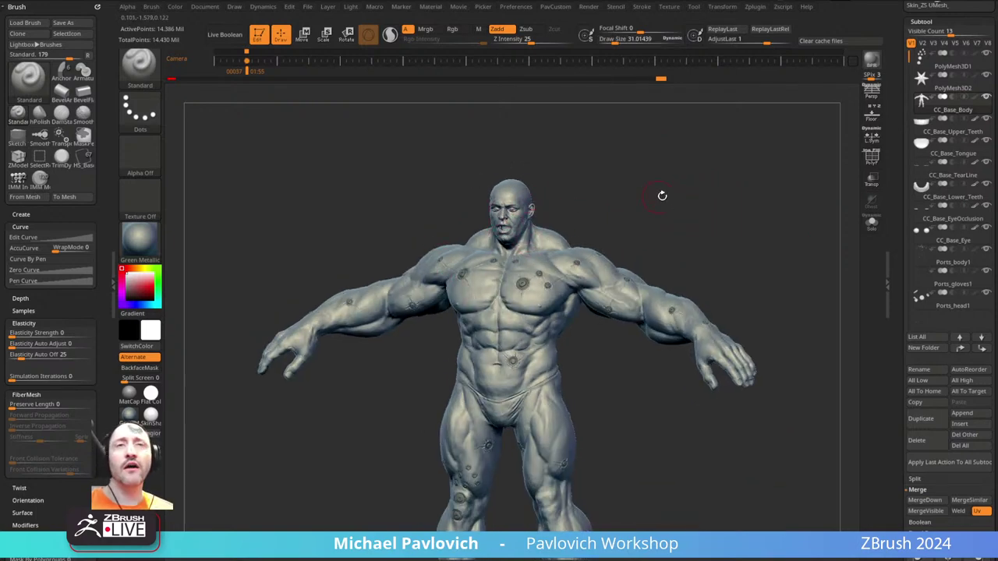
- Examine the head without perspective, and turn perspective on to compare the face up close
{"action": "left_click_drag", "start_coordinate": [682, 171], "coordinate": [742, 226], "text": "alt"}
{"action": "left_click_drag", "start_coordinate": [680, 214], "coordinate": [682, 214], "text": "alt"}
{"action": "key", "text": "s"}
{"action": "left_click", "coordinate": [684, 217]}
{"action": "key", "text": "s"}
{"action": "left_click", "coordinate": [683, 217]}
{"action": "key", "text": "s"}
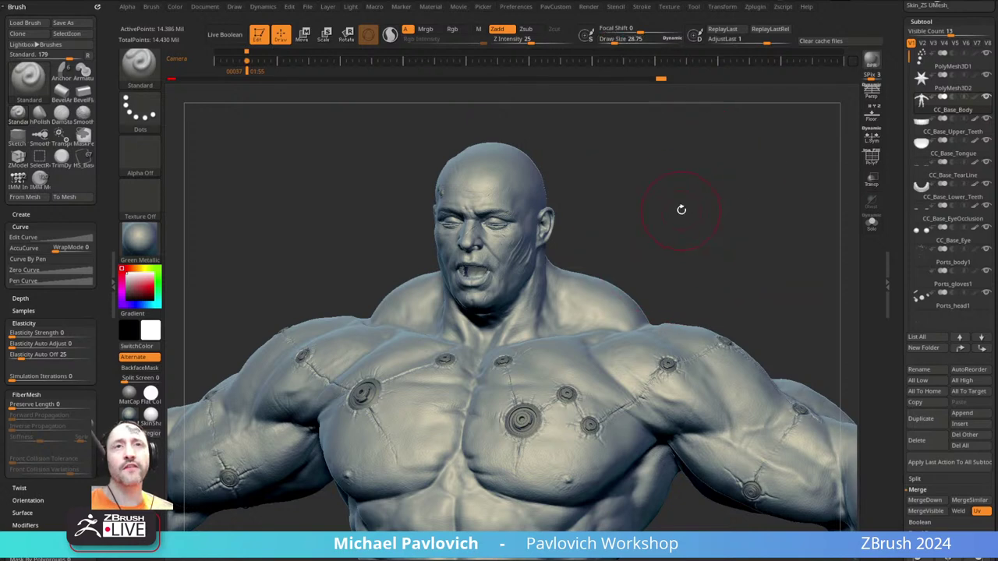
{"action": "mouse_move", "coordinate": [673, 176]}
{"action": "left_mouse_down", "text": "alt"}
{"action": "mouse_move", "coordinate": [726, 213]}
{"action": "mouse_move", "coordinate": [757, 218]}
{"action": "mouse_move", "coordinate": [740, 187]}
{"action": "mouse_move", "coordinate": [724, 265]}
{"action": "left_mouse_up", "text": "alt"}
{"action": "left_click", "coordinate": [871, 93]}
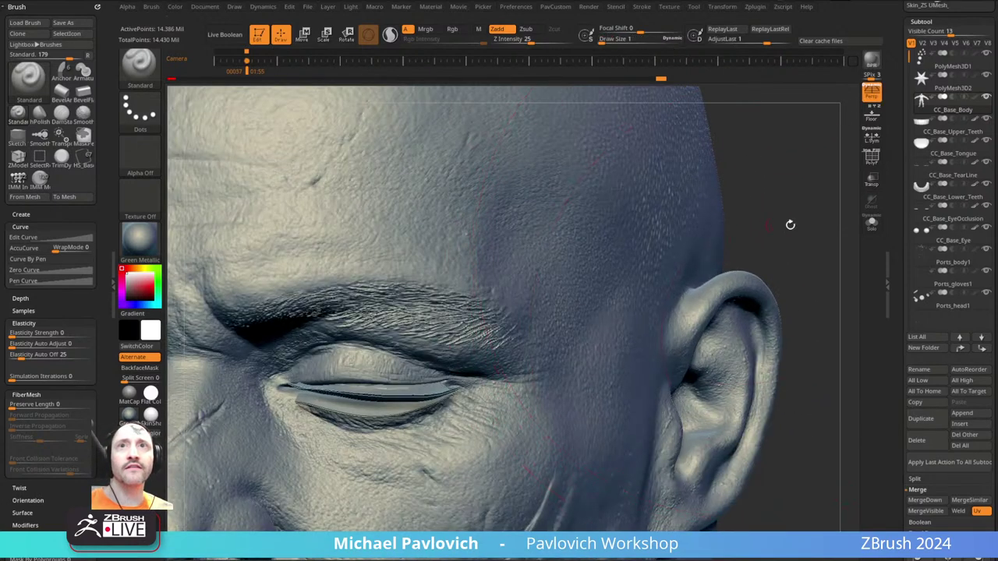
{"action": "mouse_move", "coordinate": [788, 223]}
{"action": "left_mouse_down", "text": "alt"}
{"action": "mouse_move", "coordinate": [786, 207]}
{"action": "mouse_move", "coordinate": [764, 209]}
{"action": "left_mouse_up", "text": "alt"}
{"action": "key", "text": "s"}
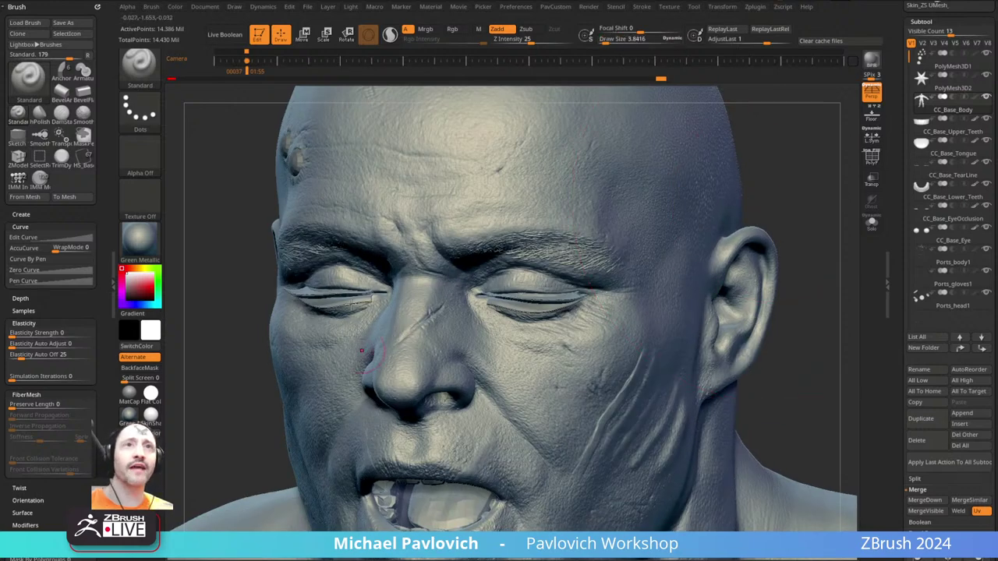
- Turn perspective off to compare the face, and view the head and shoulders from another angle
{"action": "left_click", "coordinate": [871, 93]}
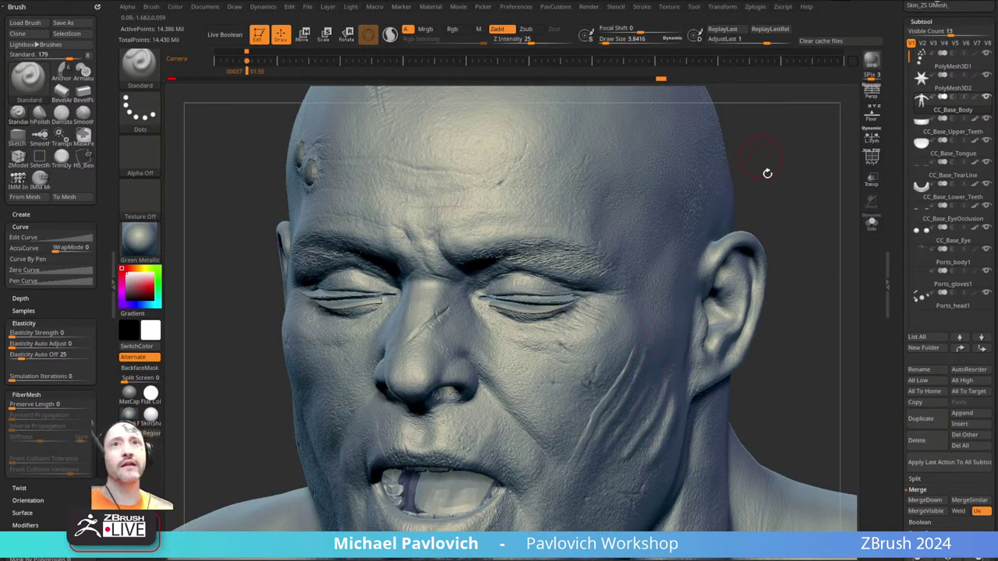
{"action": "mouse_move", "coordinate": [820, 227]}
{"action": "left_mouse_down", "text": "alt"}
{"action": "mouse_move", "coordinate": [737, 174]}
{"action": "mouse_move", "coordinate": [735, 250]}
{"action": "left_mouse_up", "text": "alt"}
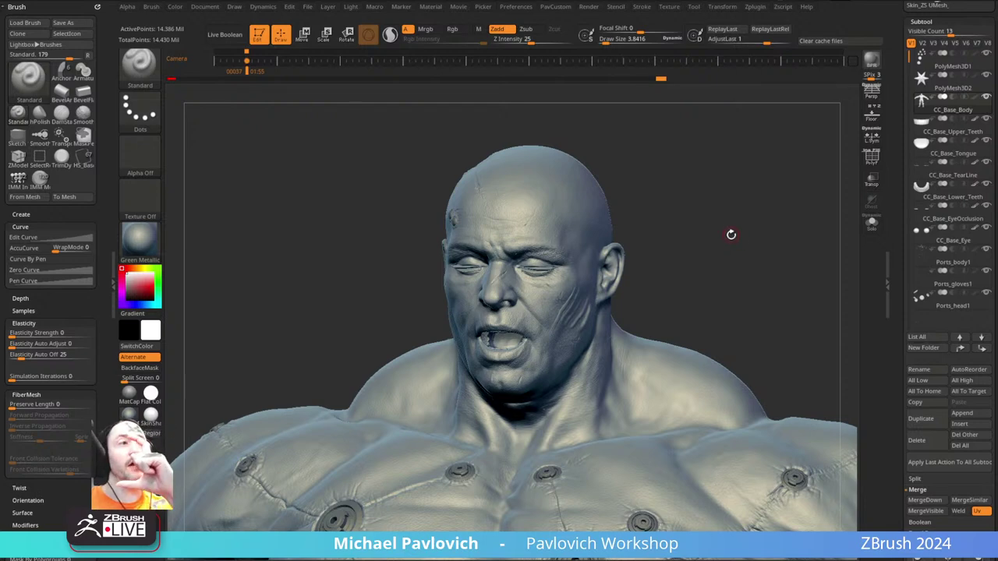
{"action": "mouse_move", "coordinate": [730, 234]}
{"action": "left_mouse_down"}
{"action": "mouse_move", "coordinate": [735, 216]}
{"action": "mouse_move", "coordinate": [686, 203]}
{"action": "mouse_move", "coordinate": [567, 205]}
{"action": "left_mouse_up"}
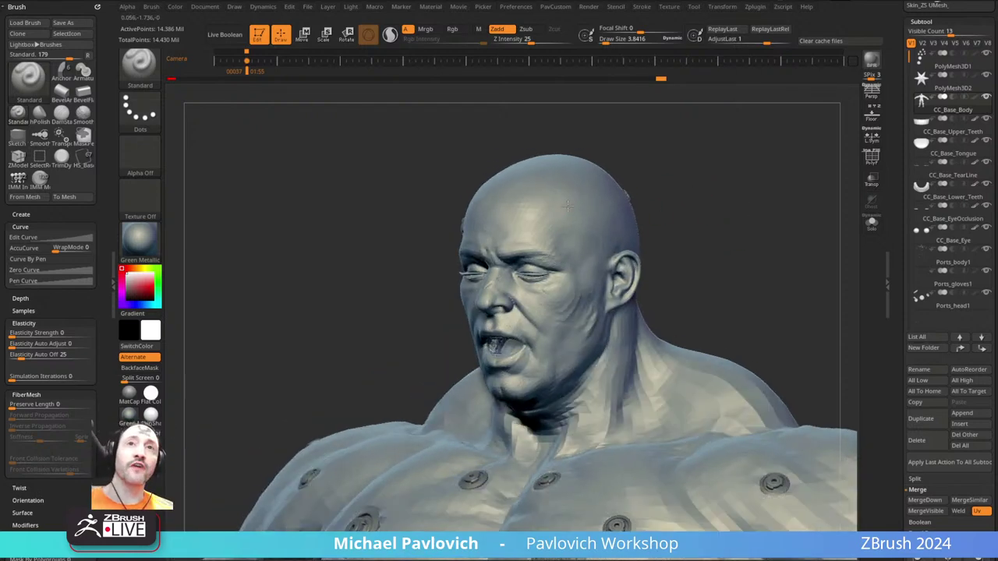
- Turn perspective on again and examine the face from three-quarter and front angles
{"action": "right_click_drag", "start_coordinate": [567, 206], "coordinate": [641, 150], "text": "ctrl"}
{"action": "left_click", "coordinate": [872, 92]}
{"action": "right_click_drag", "start_coordinate": [590, 312], "coordinate": [568, 301], "text": "ctrl"}
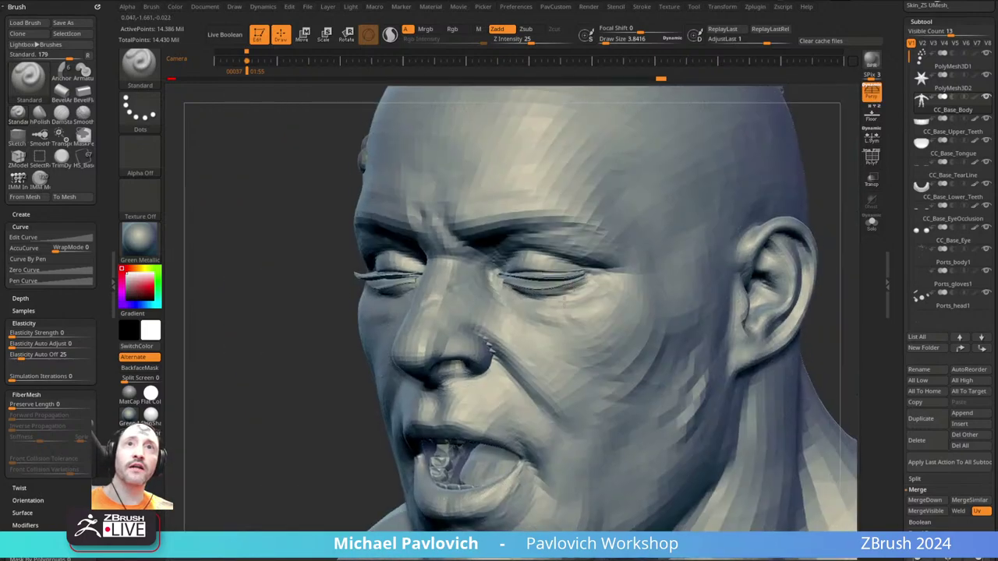
{"action": "right_click_drag", "start_coordinate": [490, 347], "coordinate": [508, 370]}
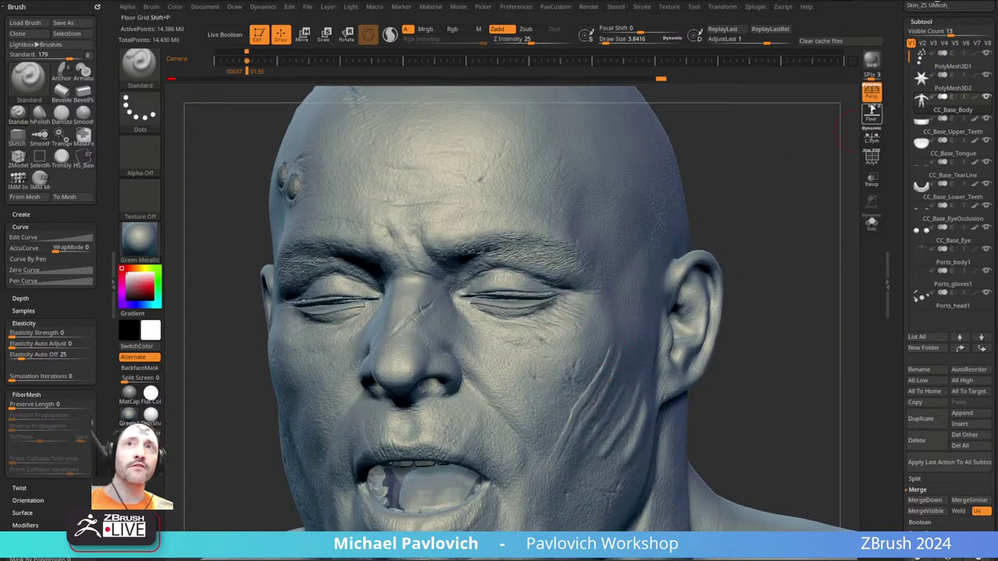
- Compare the head, shoulders and chest with perspective off and on, ending with it off
{"action": "left_click", "coordinate": [872, 95]}
{"action": "right_click_drag", "start_coordinate": [763, 271], "coordinate": [704, 214], "text": "ctrl"}
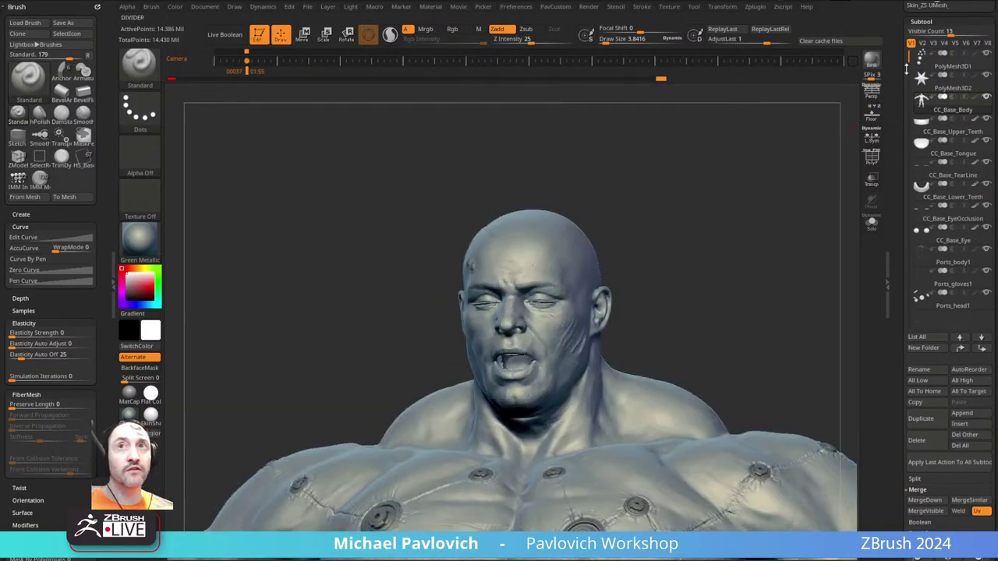
{"action": "right_click_drag", "start_coordinate": [779, 240], "coordinate": [808, 193]}
{"action": "left_click", "coordinate": [872, 93]}
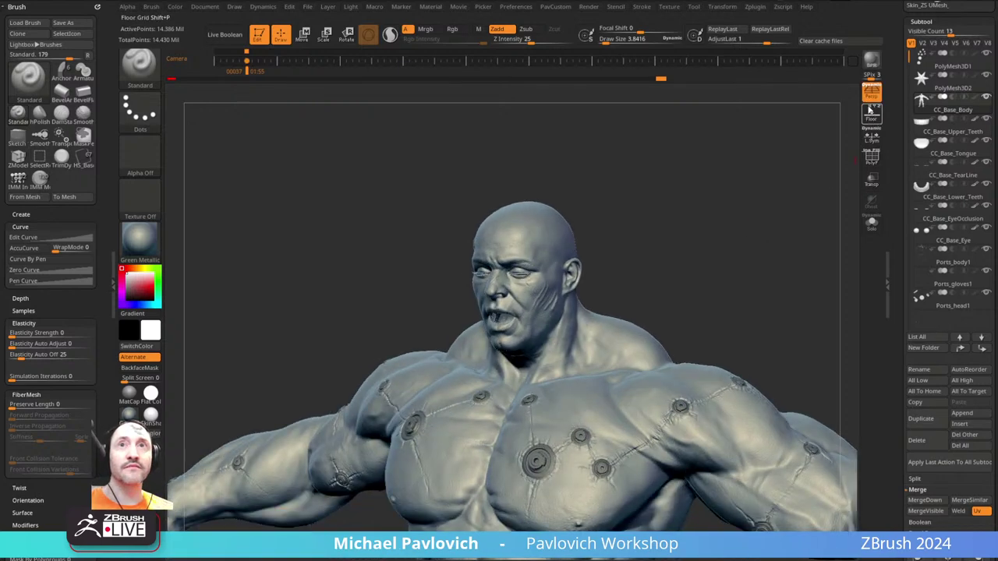
{"action": "left_click", "coordinate": [871, 93]}
- View the body from several angles, turn perspective on for a head close-up, and show the Draw settings
{"action": "right_click_drag", "start_coordinate": [726, 248], "coordinate": [681, 257], "text": "ctrl"}
{"action": "key", "text": "s"}
{"action": "left_click_drag", "start_coordinate": [681, 258], "coordinate": [664, 261]}
{"action": "right_click_drag", "start_coordinate": [665, 261], "coordinate": [604, 252]}
{"action": "key", "text": "s"}
{"action": "left_click_drag", "start_coordinate": [612, 258], "coordinate": [603, 258]}
{"action": "mouse_move", "coordinate": [633, 262]}
{"action": "right_mouse_down", "text": "ctrl"}
{"action": "mouse_move", "coordinate": [638, 275]}
{"action": "mouse_move", "coordinate": [617, 288]}
{"action": "right_mouse_up", "text": "ctrl"}
{"action": "key", "text": "s"}
{"action": "key", "text": "s"}
{"action": "mouse_move", "coordinate": [707, 239]}
{"action": "right_mouse_down"}
{"action": "mouse_move", "coordinate": [675, 249]}
{"action": "mouse_move", "coordinate": [726, 236]}
{"action": "mouse_move", "coordinate": [744, 250]}
{"action": "mouse_move", "coordinate": [737, 260]}
{"action": "right_mouse_up"}
{"action": "left_click", "coordinate": [872, 93]}
{"action": "right_click_drag", "start_coordinate": [604, 242], "coordinate": [735, 249]}
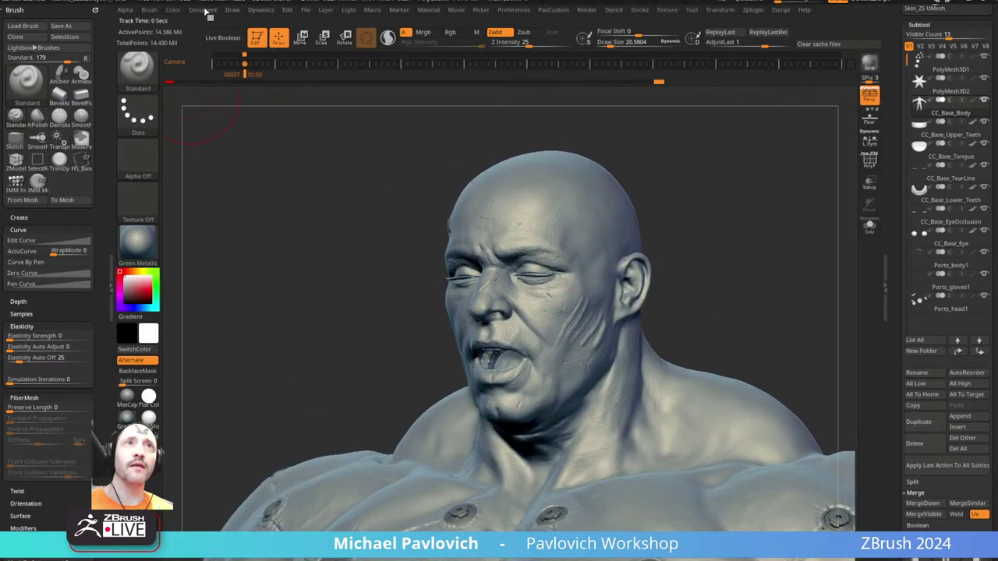
{"action": "left_click", "coordinate": [234, 9]}
- Turn perspective off for the body and frame the whole figure in the view
{"action": "left_click", "coordinate": [869, 95]}
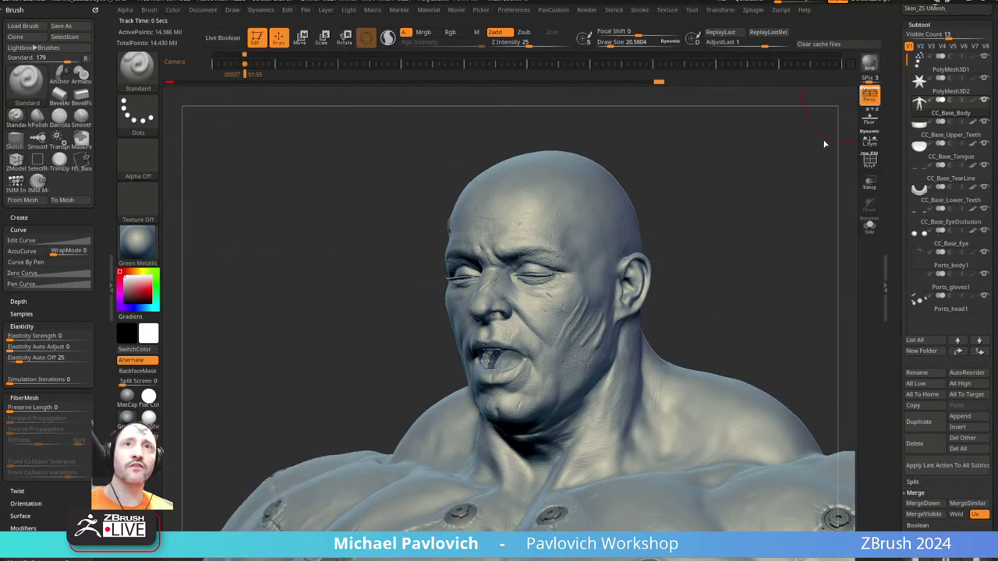
{"action": "right_click_drag", "start_coordinate": [729, 195], "coordinate": [701, 213], "text": "ctrl"}
{"action": "left_click_drag", "start_coordinate": [701, 213], "coordinate": [715, 187]}
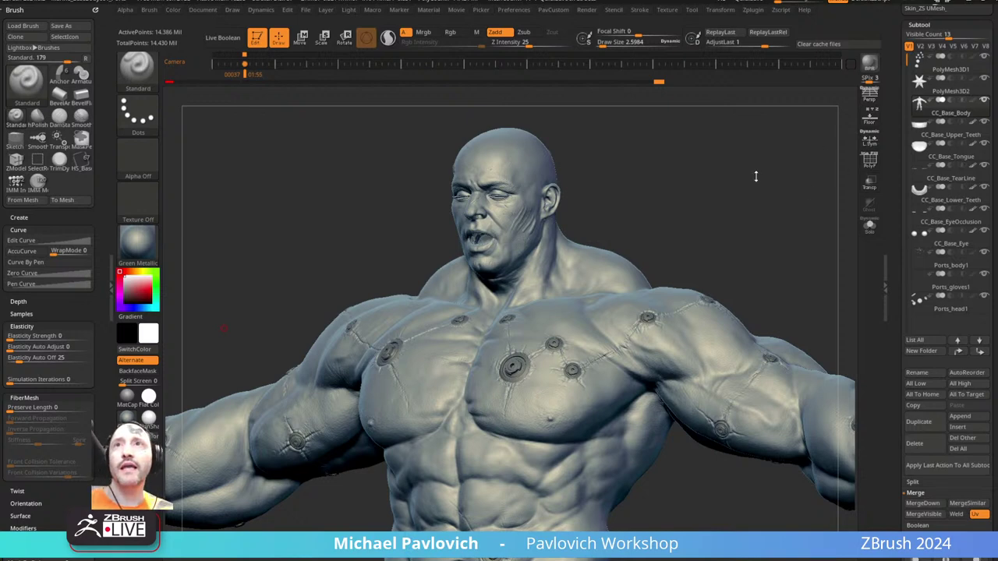
{"action": "key", "text": "f"}
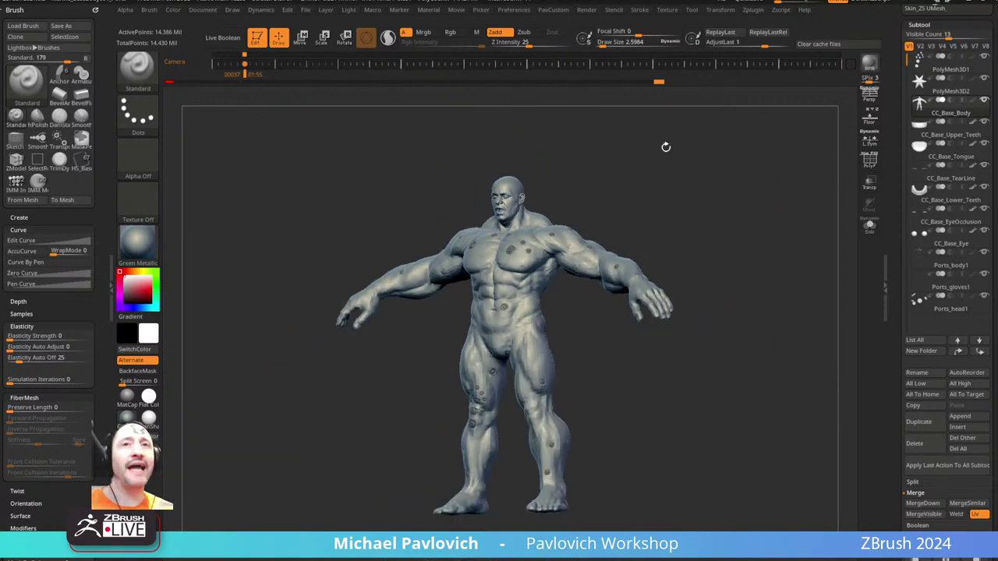
- Snap the body to a straight front view and switch to the full space marine armor model
{"action": "left_click_drag", "start_coordinate": [665, 147], "coordinate": [721, 162], "text": "shift"}
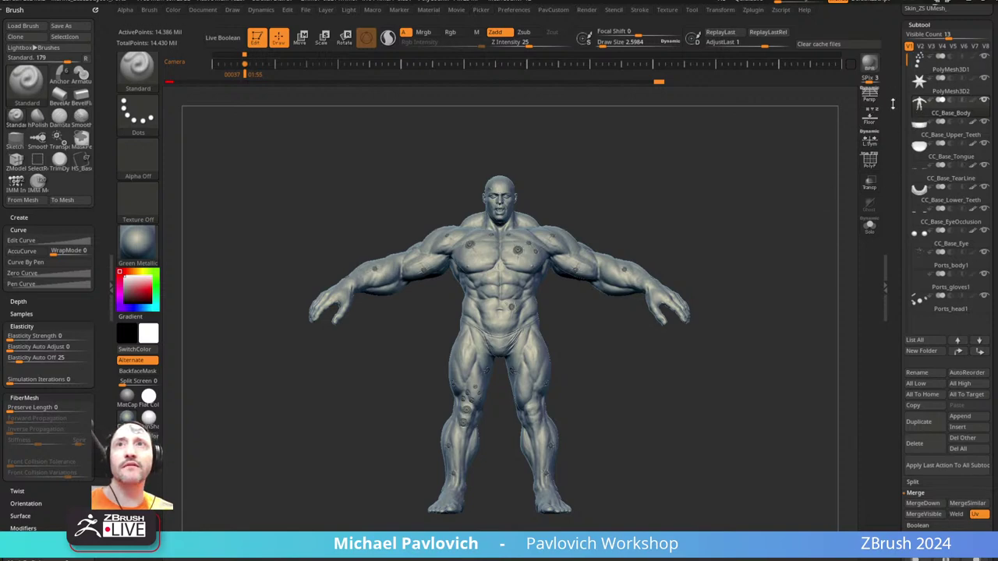
{"action": "left_click_drag", "start_coordinate": [894, 103], "coordinate": [895, 237]}
{"action": "left_click", "coordinate": [938, 251]}
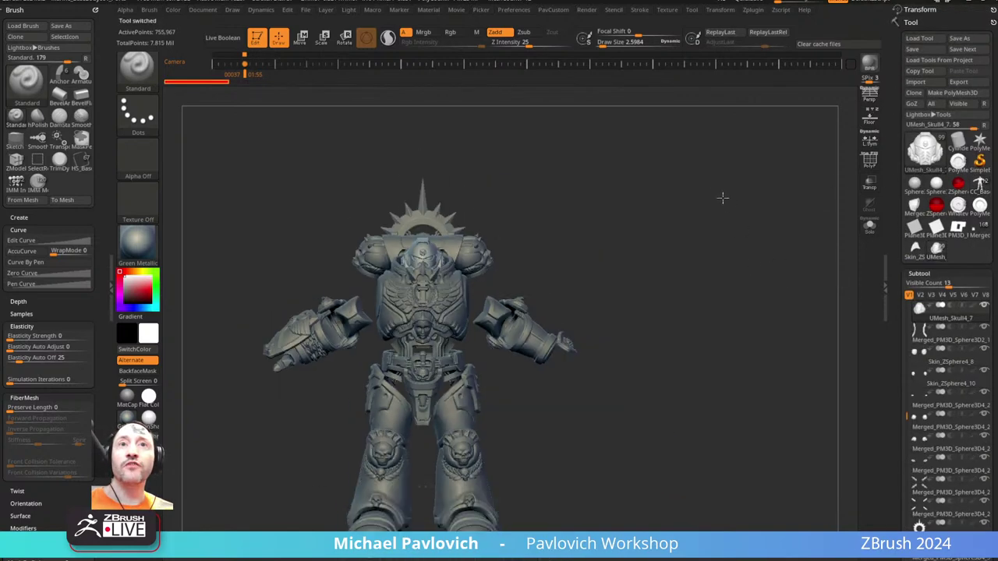
{"action": "left_click_drag", "start_coordinate": [897, 276], "coordinate": [887, 146]}
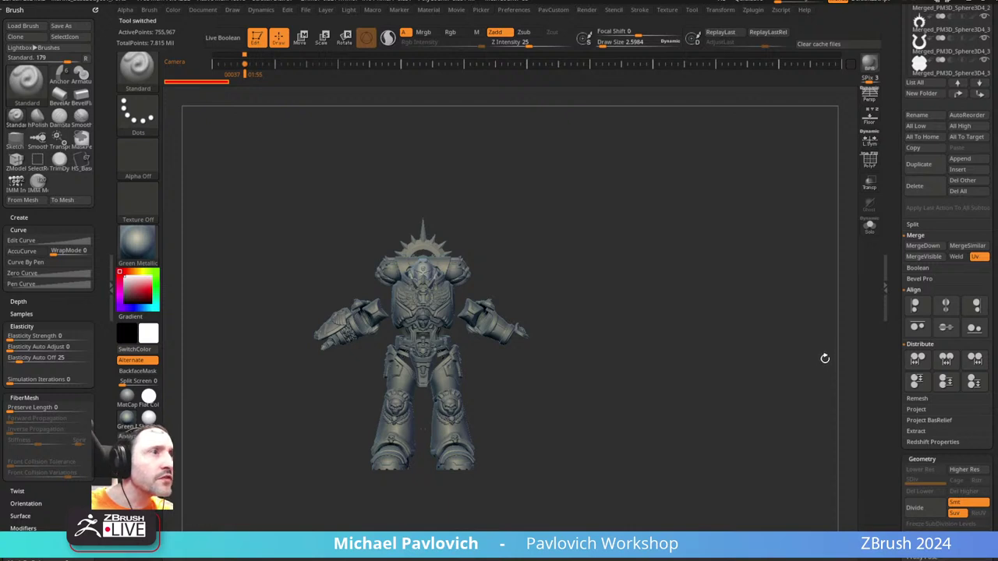
{"action": "left_click", "coordinate": [960, 160]}
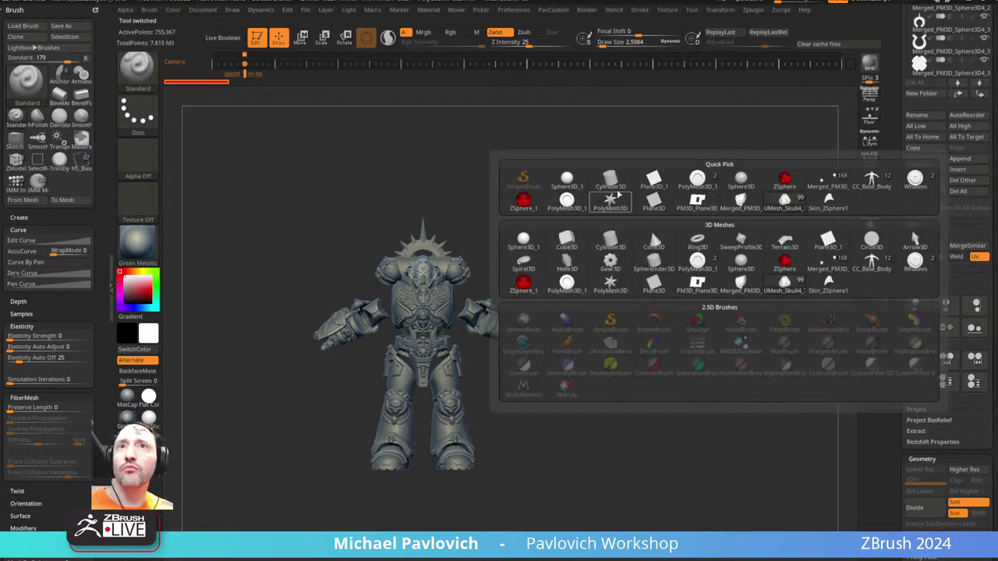
{"action": "left_click", "coordinate": [684, 258]}
{"action": "scroll", "coordinate": [920, 176], "scroll_direction": "up", "scroll_amount": 5}
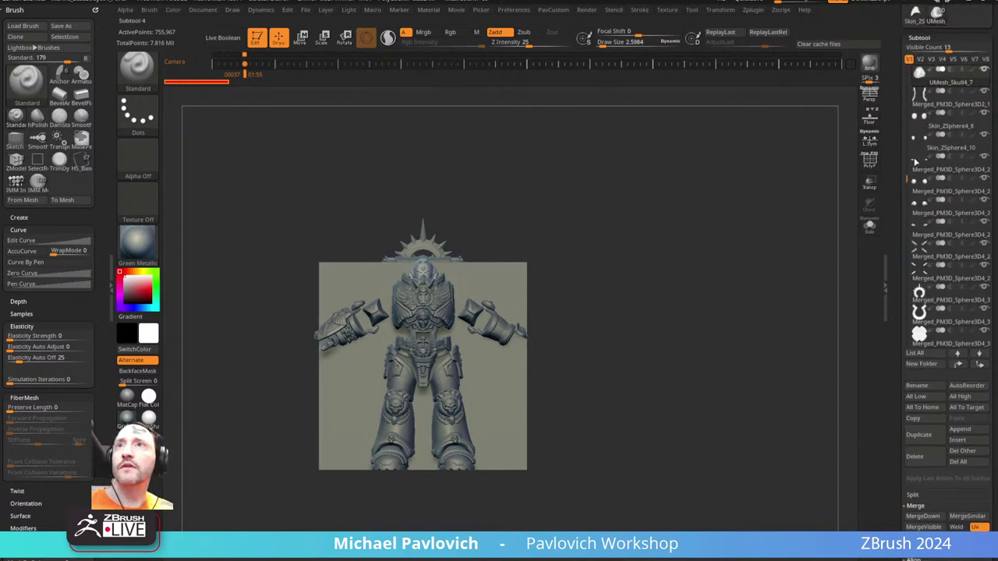
{"action": "left_click_drag", "start_coordinate": [905, 184], "coordinate": [894, 331]}
{"action": "left_click", "coordinate": [944, 213]}
{"action": "left_click", "coordinate": [915, 456]}
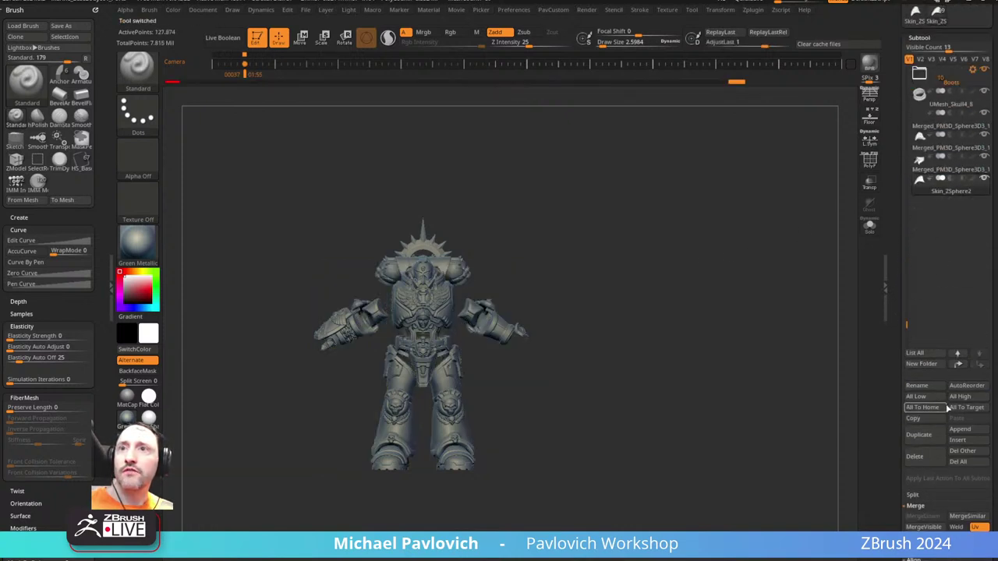
- Append a cube as a subtool, turn on the polyframe, and resize and raise the cube to enclose the armor
{"action": "left_click", "coordinate": [960, 429]}
{"action": "left_click", "coordinate": [565, 399]}
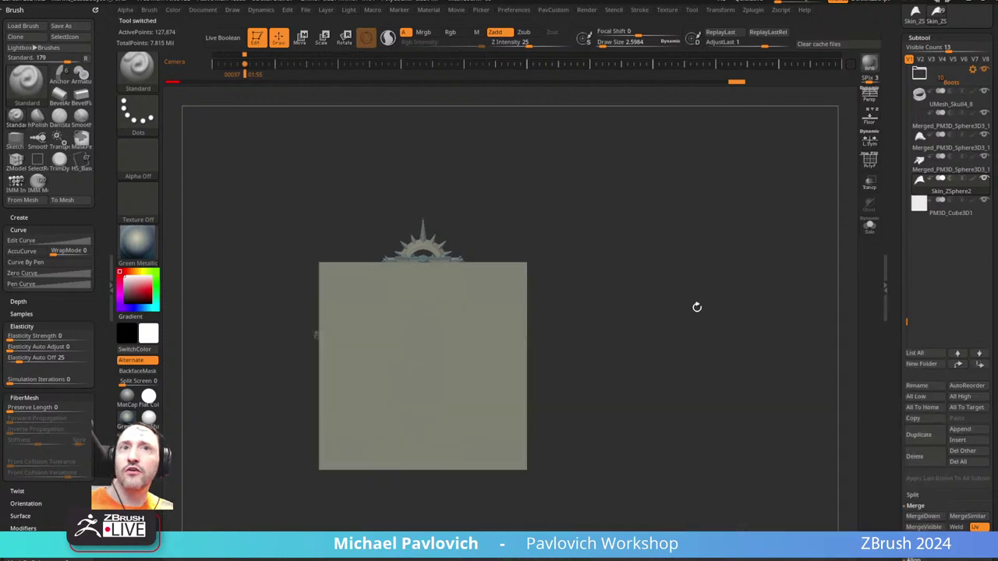
{"action": "key", "text": "w"}
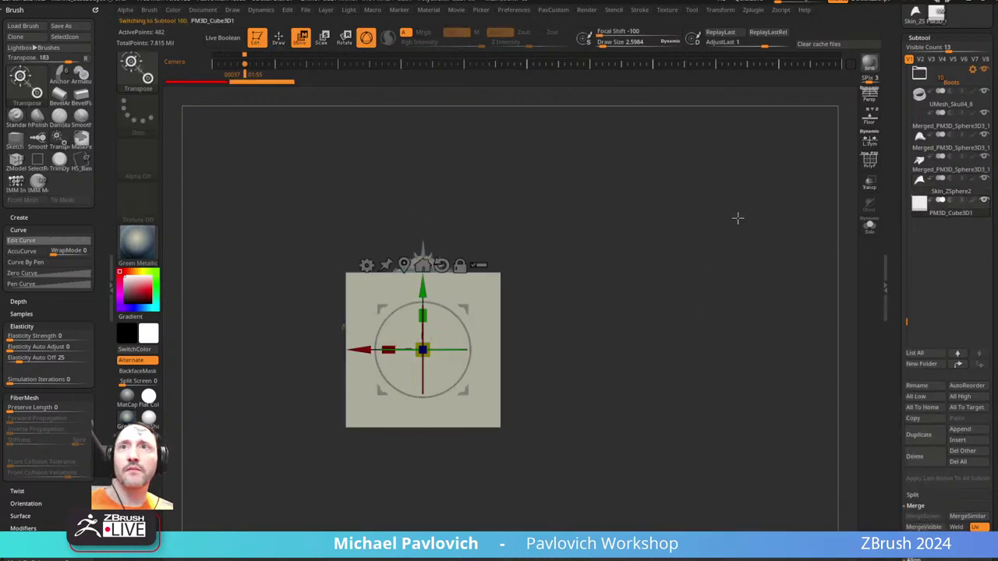
{"action": "key", "text": "shift+f"}
{"action": "left_click_drag", "start_coordinate": [441, 386], "coordinate": [474, 355]}
{"action": "left_click_drag", "start_coordinate": [440, 325], "coordinate": [440, 308]}
{"action": "key", "text": "q"}
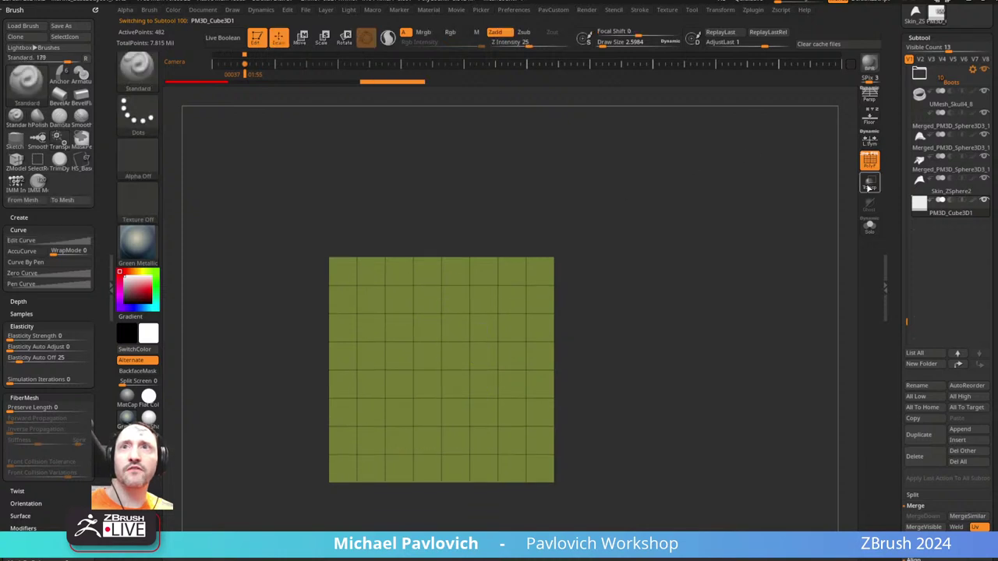
- Turn on transparency, view the armor inside the cube from several angles, and set the Draw Size to about 121
{"action": "left_click", "coordinate": [870, 184]}
{"action": "left_click_drag", "start_coordinate": [828, 259], "coordinate": [764, 269]}
{"action": "key", "text": "grave"}
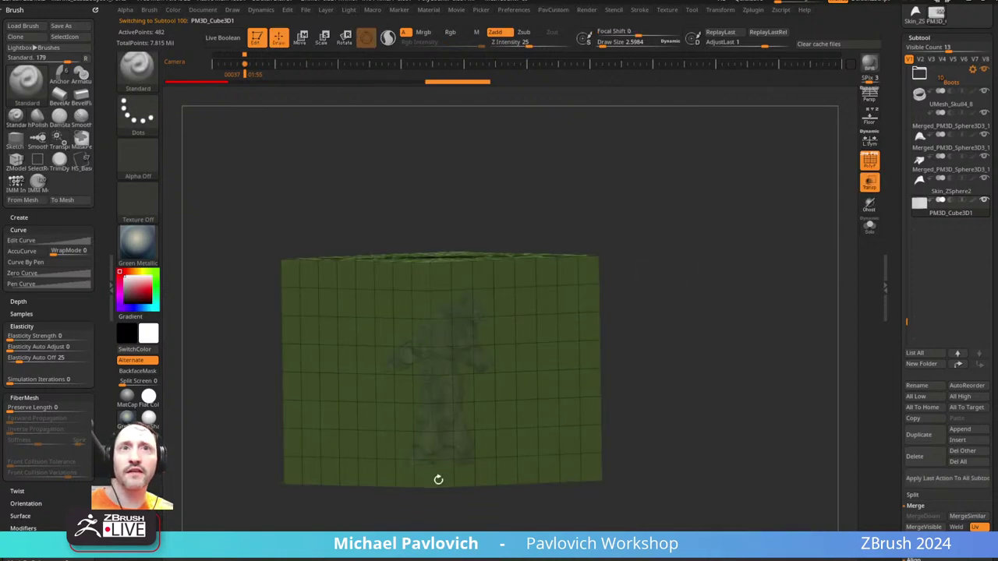
{"action": "left_click_drag", "start_coordinate": [662, 244], "coordinate": [664, 208], "text": "shift"}
{"action": "left_click_drag", "start_coordinate": [713, 233], "coordinate": [567, 244]}
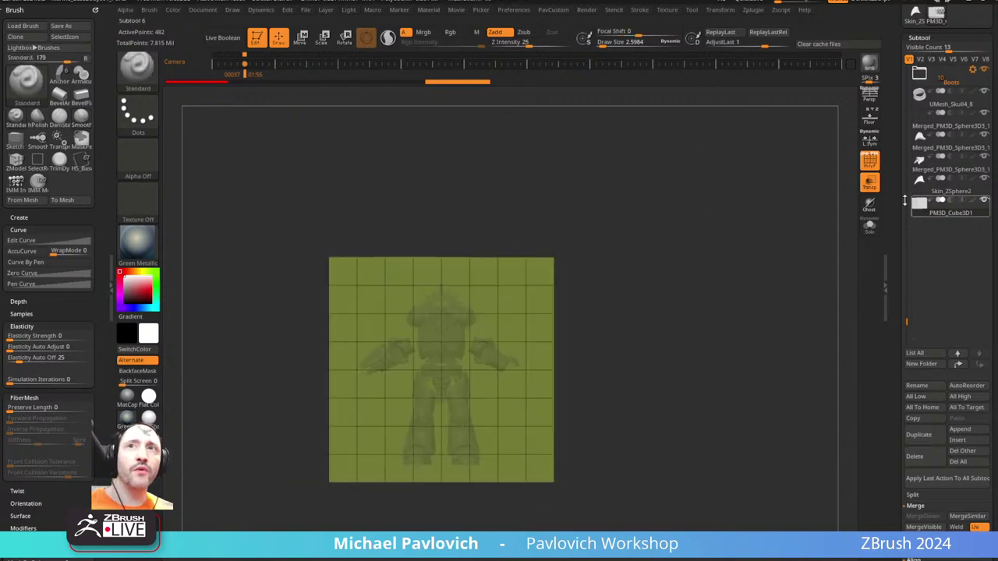
{"action": "left_click_drag", "start_coordinate": [905, 187], "coordinate": [906, 421]}
{"action": "key", "text": "s"}
{"action": "left_click_drag", "start_coordinate": [754, 348], "coordinate": [751, 343]}
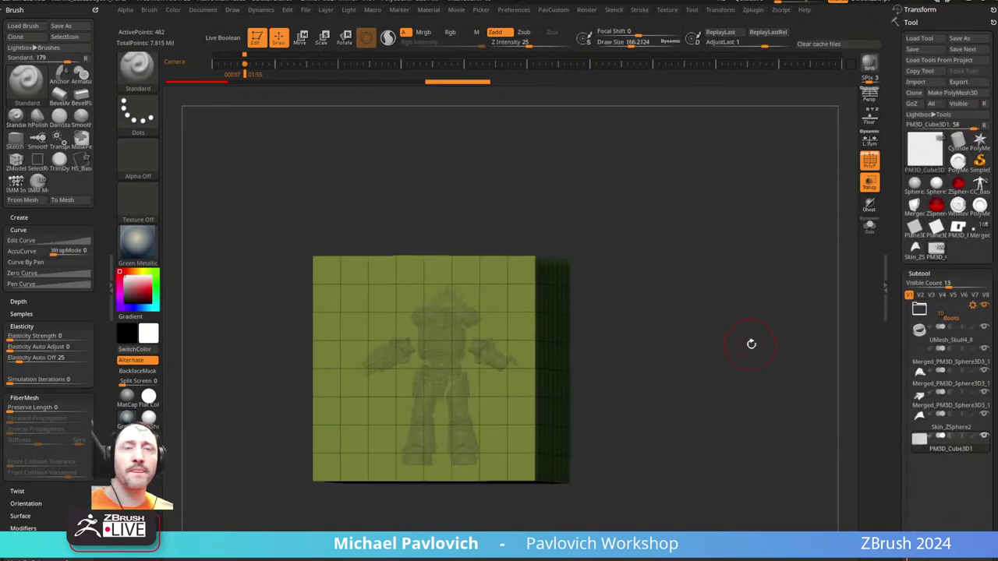
{"action": "mouse_move", "coordinate": [605, 191]}
{"action": "left_mouse_down", "text": "shift"}
{"action": "mouse_move", "coordinate": [564, 265]}
{"action": "mouse_move", "coordinate": [533, 275]}
{"action": "left_mouse_up", "text": "shift"}
{"action": "key", "text": "s"}
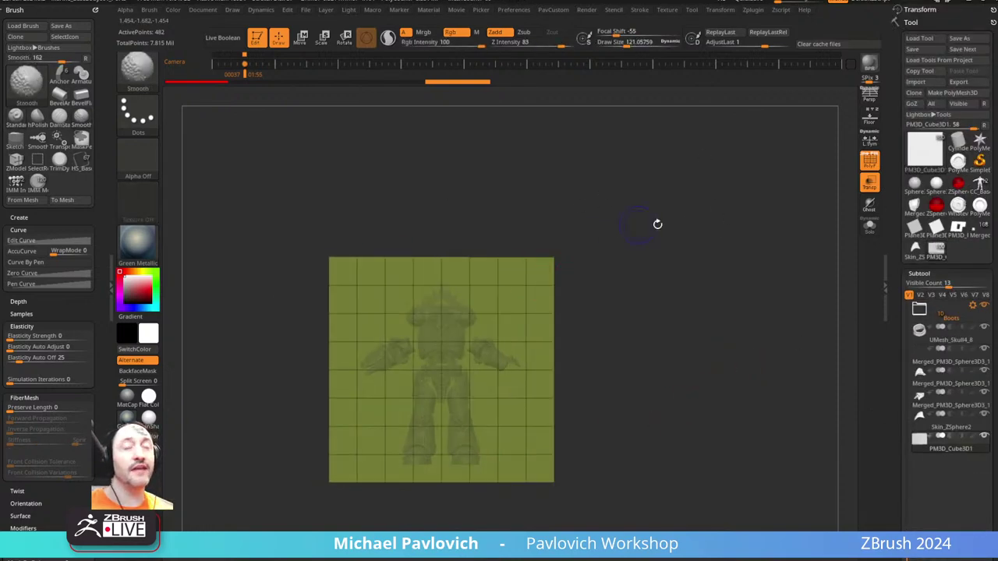
- From the side view, narrow the cube's depth and shift it to fit around the armor
{"action": "left_click_drag", "start_coordinate": [653, 245], "coordinate": [683, 229], "text": "alt"}
{"action": "left_click_drag", "start_coordinate": [645, 258], "coordinate": [646, 283], "text": "shift"}
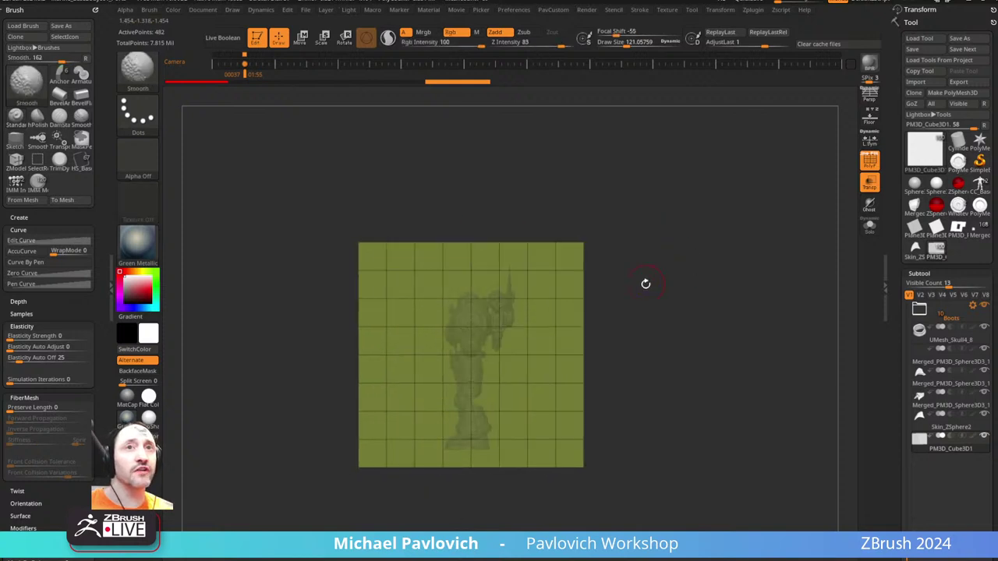
{"action": "key", "text": "w"}
{"action": "left_click_drag", "start_coordinate": [436, 354], "coordinate": [536, 353]}
{"action": "left_click_drag", "start_coordinate": [414, 354], "coordinate": [418, 354]}
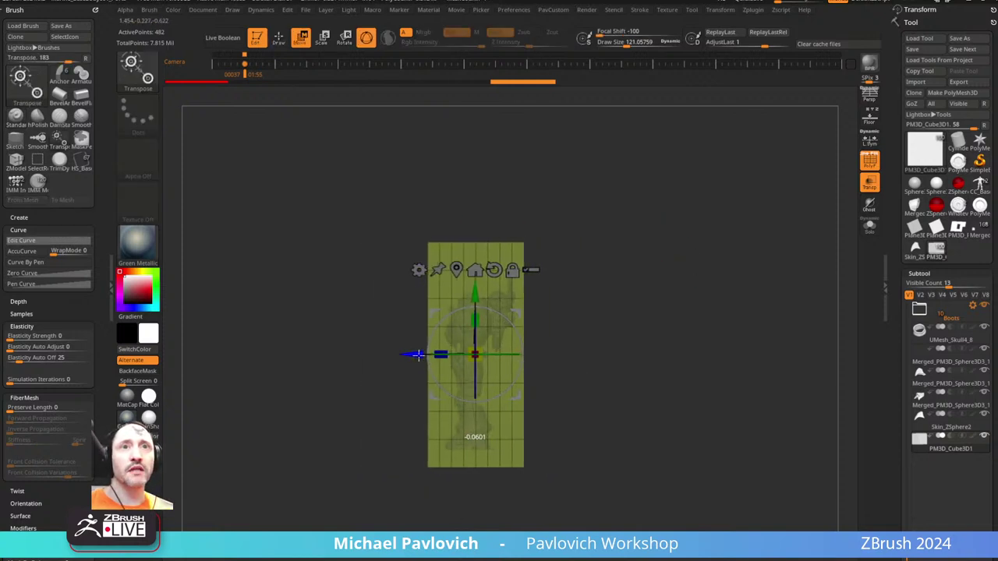
{"action": "key", "text": "q"}
{"action": "left_click_drag", "start_coordinate": [646, 273], "coordinate": [617, 283], "text": "shift"}
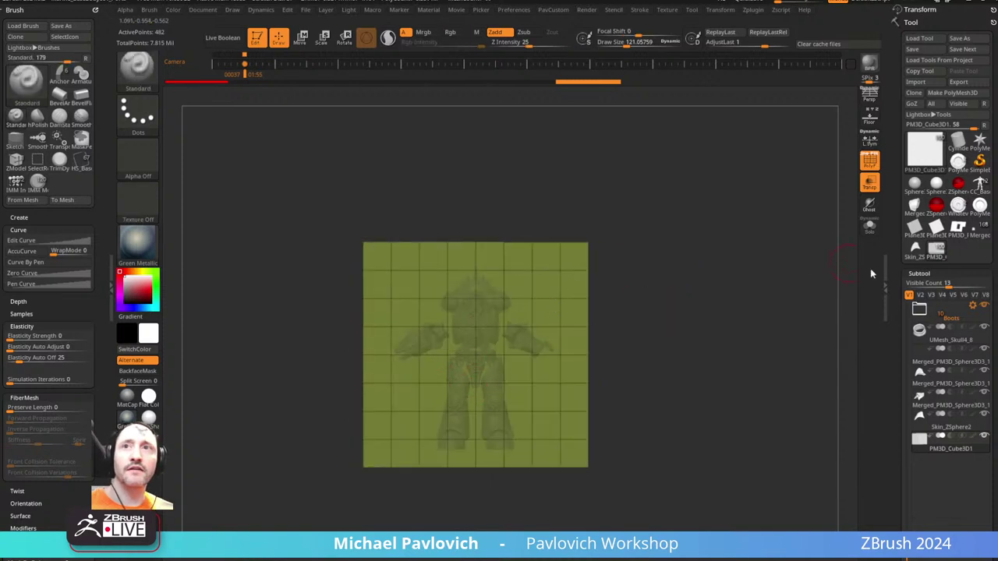
- Show the cube's X, Y and Z Position values in the geometry settings
{"action": "scroll", "coordinate": [910, 179], "scroll_direction": "down", "scroll_amount": 10}
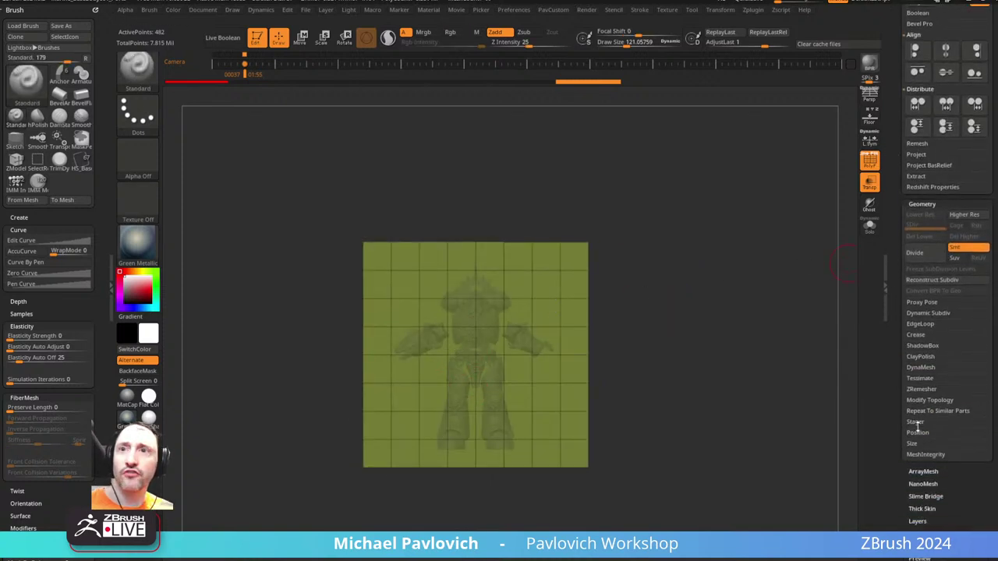
{"action": "key", "text": "shift"}
{"action": "left_click", "coordinate": [916, 433]}
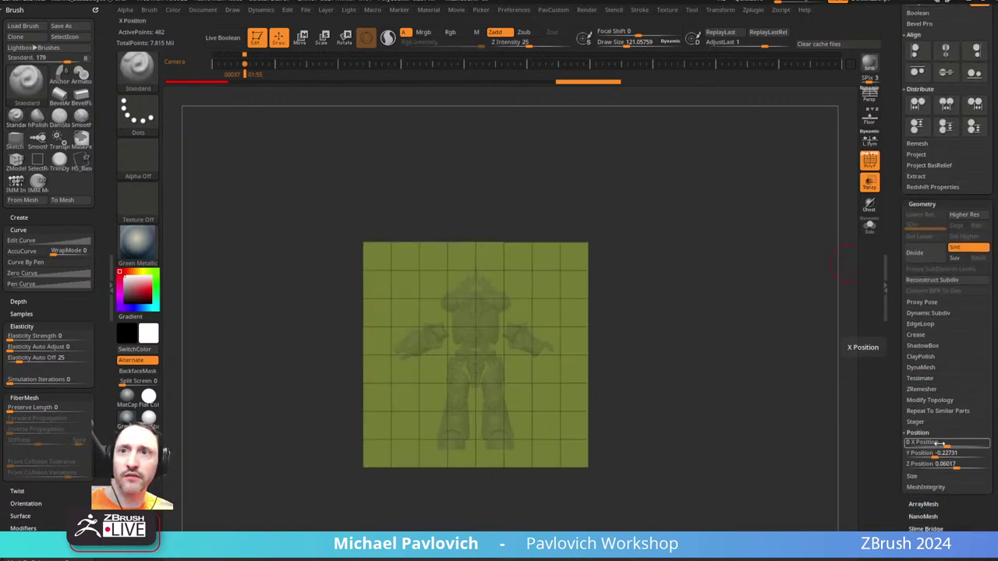
{"action": "left_click", "coordinate": [934, 452]}
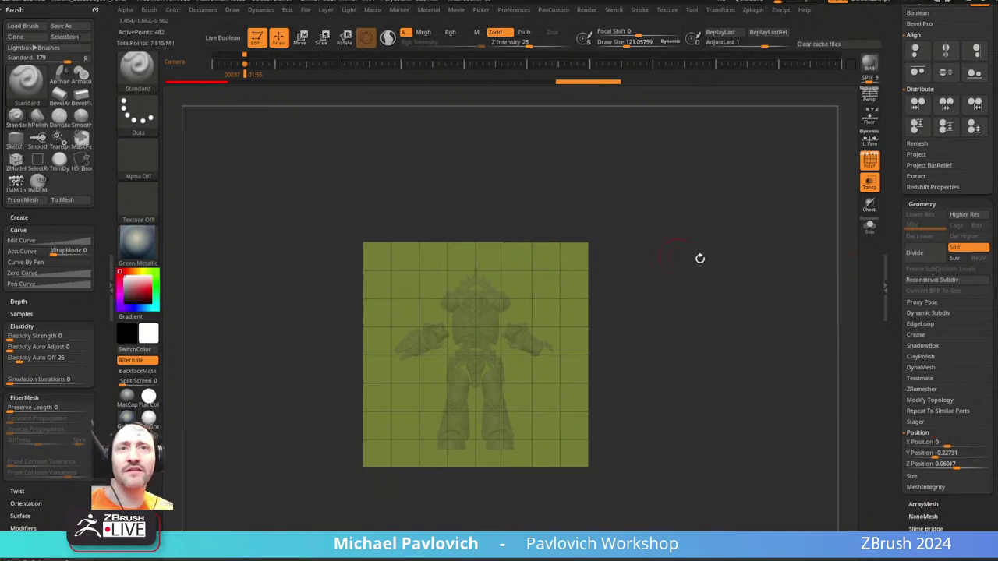
- Move the cube to the top of the subtool list
{"action": "scroll", "coordinate": [895, 433], "scroll_direction": "up", "scroll_amount": 10}
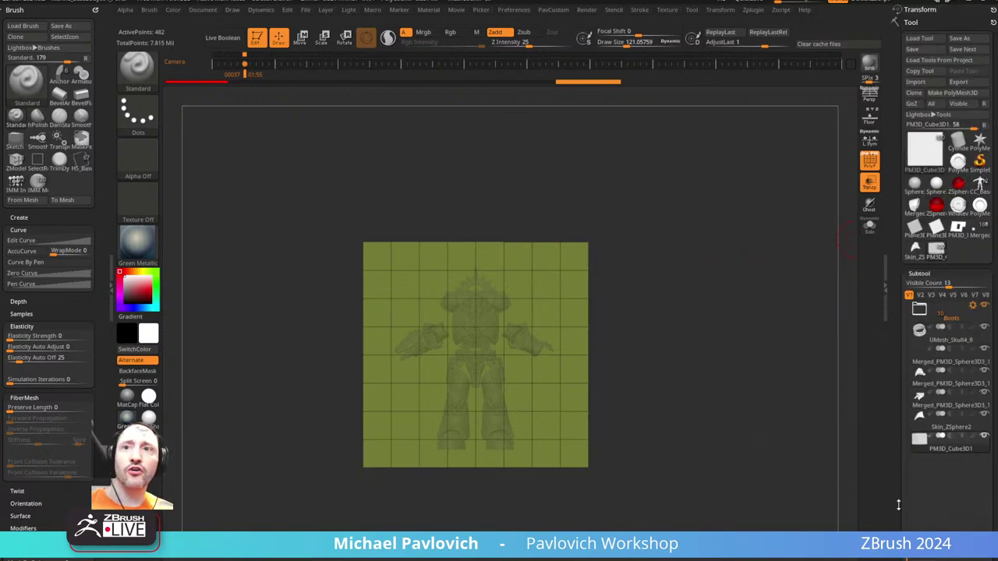
{"action": "scroll", "coordinate": [898, 504], "scroll_direction": "down", "scroll_amount": 5}
{"action": "left_click", "coordinate": [953, 386]}
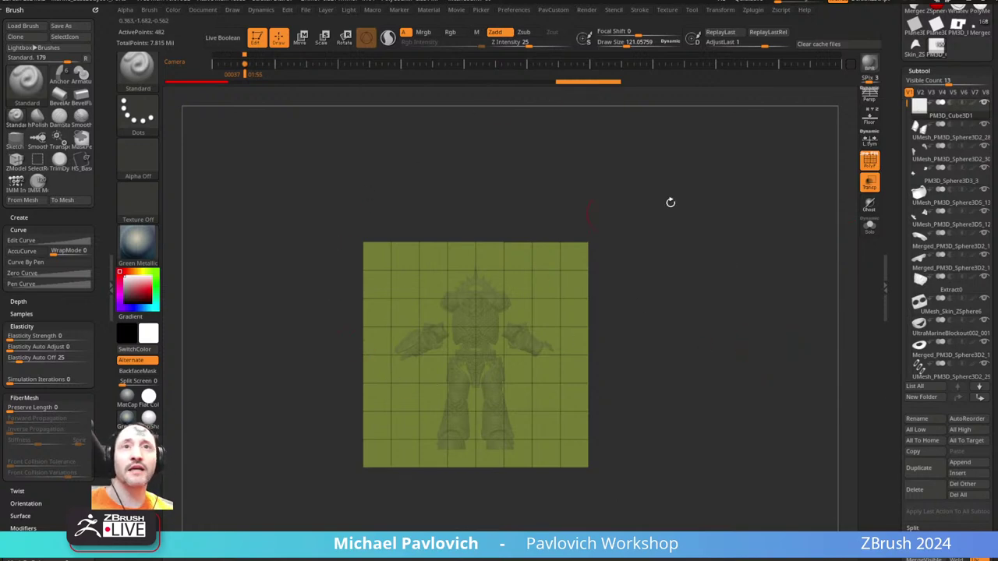
- Turn off the polyframe and view the cube around the armor from a three-quarter angle
{"action": "left_click_drag", "start_coordinate": [670, 202], "coordinate": [492, 234]}
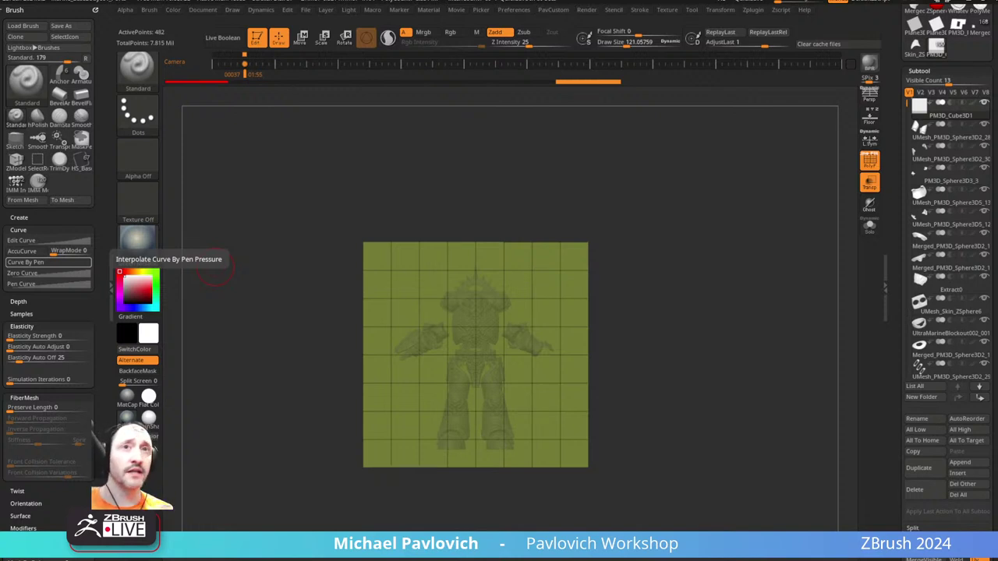
{"action": "left_click_drag", "start_coordinate": [733, 317], "coordinate": [714, 309]}
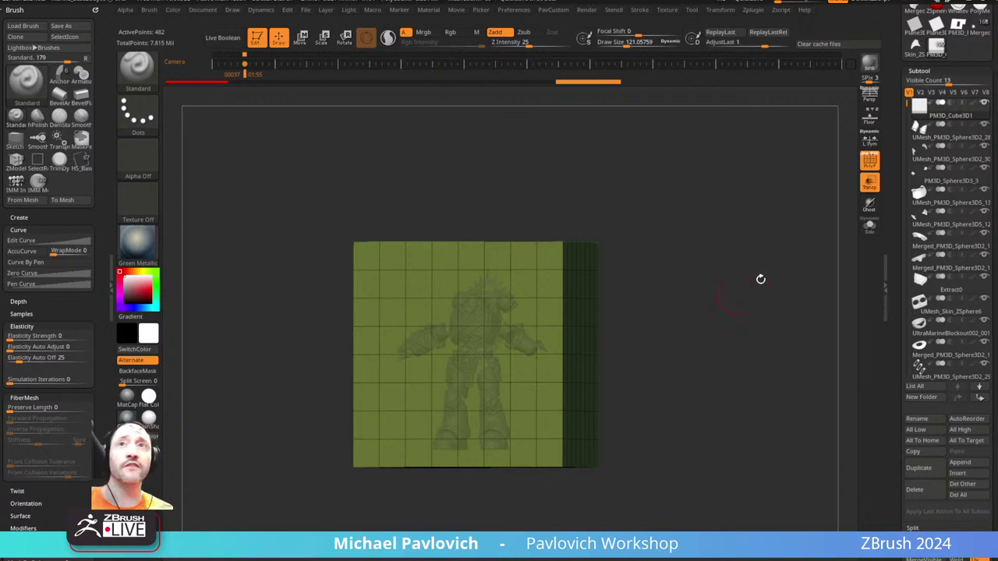
{"action": "key", "text": "shift+f"}
{"action": "left_click_drag", "start_coordinate": [759, 225], "coordinate": [771, 230]}
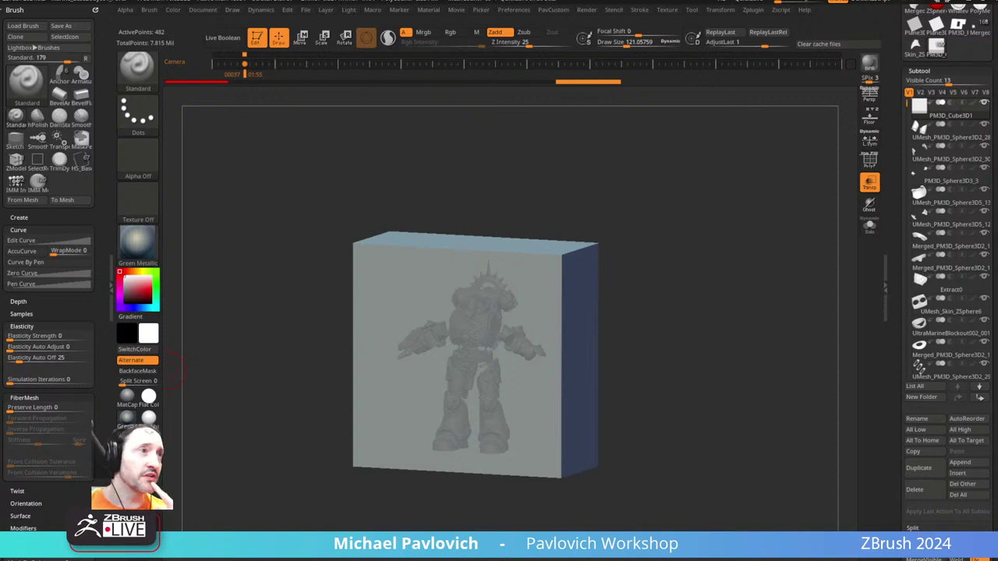
- Isolate the cube with Solo, turn its polyframe back on and frame it in the view
{"action": "left_click", "coordinate": [909, 152]}
{"action": "left_click", "coordinate": [870, 228]}
{"action": "key", "text": "shift+f"}
{"action": "key", "text": "f"}
{"action": "left_click_drag", "start_coordinate": [757, 239], "coordinate": [785, 250]}
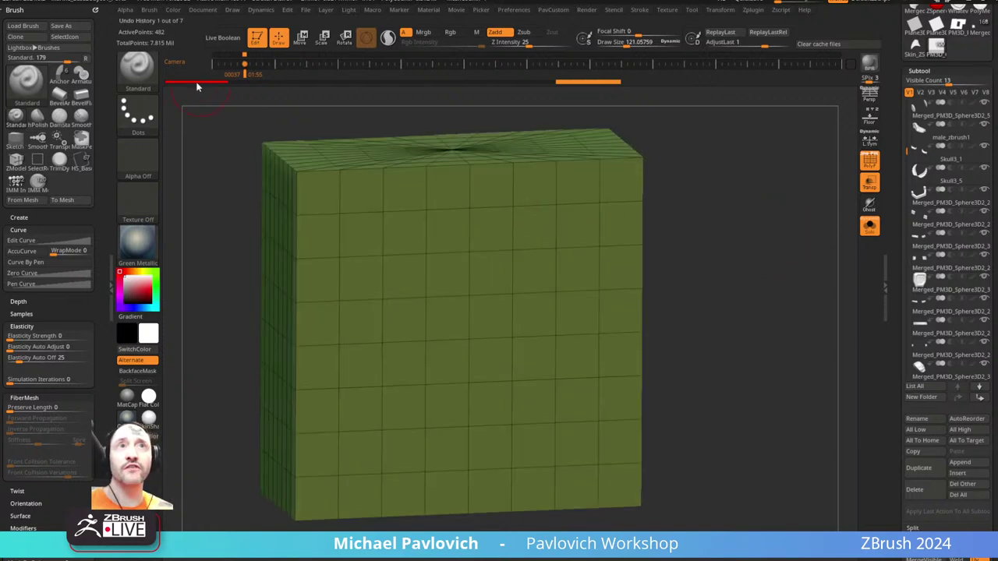
{"action": "left_click_drag", "start_coordinate": [729, 216], "coordinate": [791, 225]}
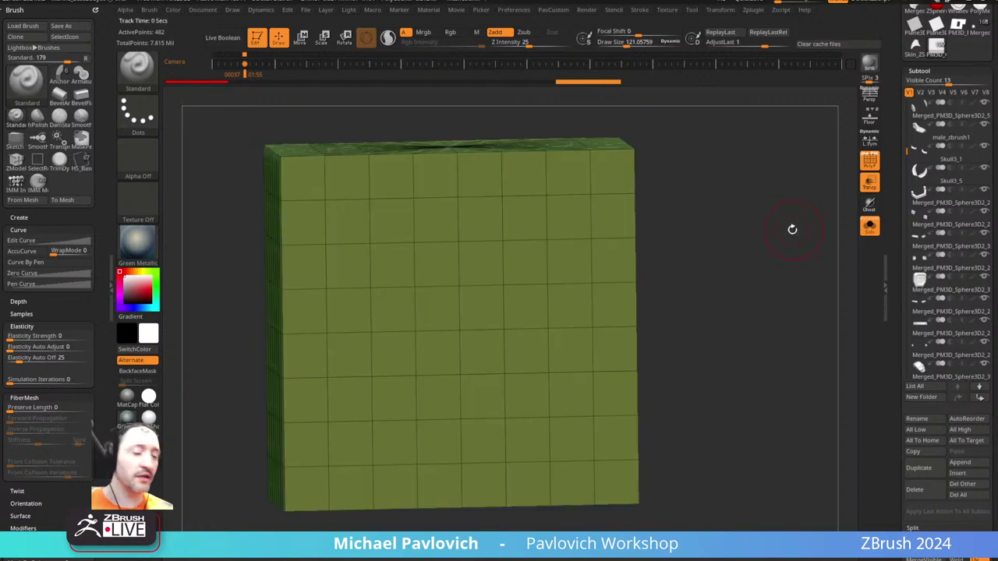
- Select the CurveTube brush
{"action": "key", "text": "b"}
{"action": "key", "text": "c"}
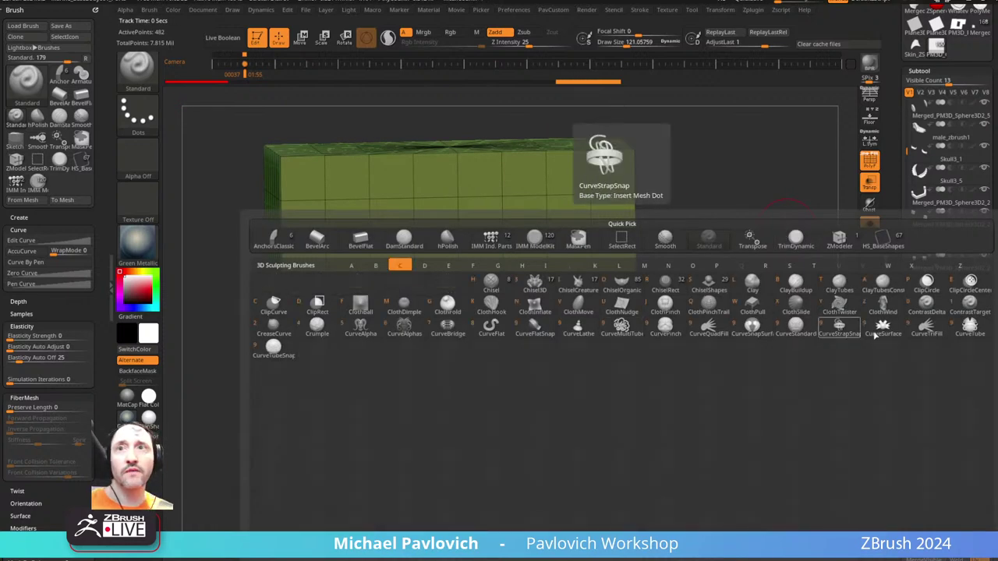
{"action": "left_click", "coordinate": [958, 329]}
- Try drawing curved tubes down the cube's front face, check each from an angle and undo them
{"action": "mouse_move", "coordinate": [563, 226]}
{"action": "left_mouse_down"}
{"action": "mouse_move", "coordinate": [471, 336]}
{"action": "mouse_move", "coordinate": [540, 428]}
{"action": "left_mouse_up"}
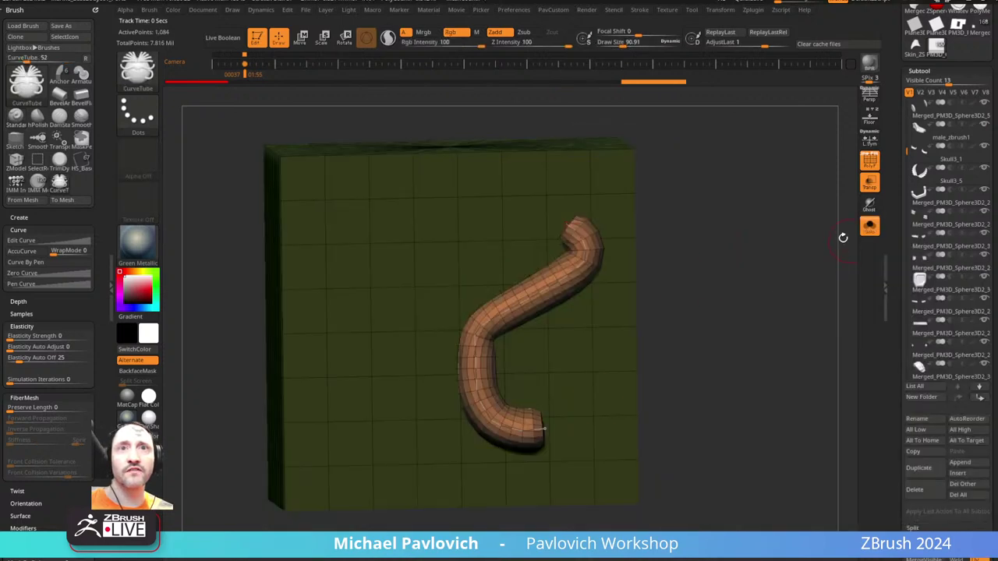
{"action": "mouse_move", "coordinate": [843, 236]}
{"action": "left_mouse_down"}
{"action": "mouse_move", "coordinate": [747, 215]}
{"action": "mouse_move", "coordinate": [800, 218]}
{"action": "left_mouse_up"}
{"action": "left_click_drag", "start_coordinate": [737, 254], "coordinate": [740, 276]}
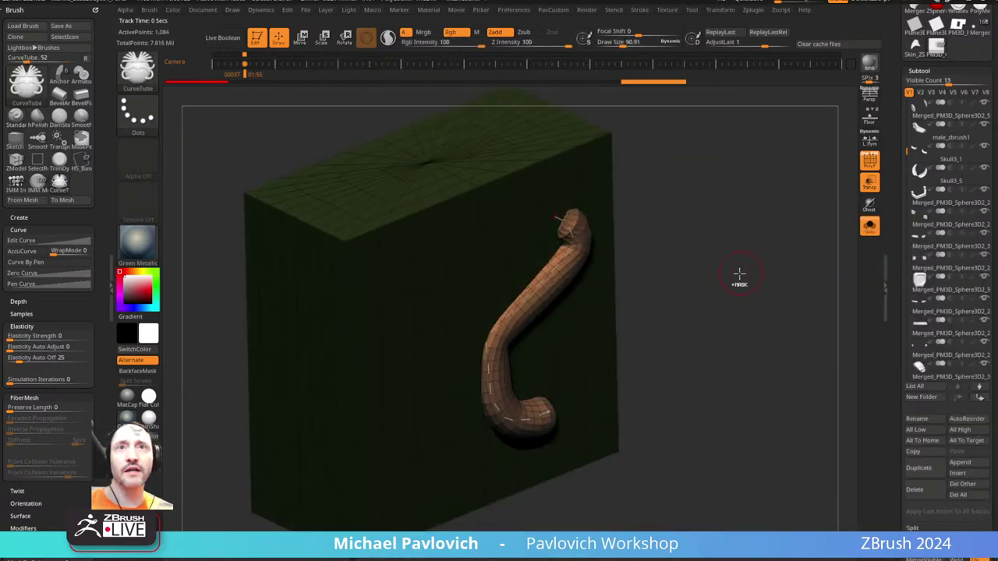
{"action": "key", "text": "ctrl+z"}
{"action": "mouse_move", "coordinate": [578, 165]}
{"action": "left_mouse_down"}
{"action": "mouse_move", "coordinate": [568, 263]}
{"action": "mouse_move", "coordinate": [514, 443]}
{"action": "left_mouse_up"}
{"action": "mouse_move", "coordinate": [796, 239]}
{"action": "left_mouse_down"}
{"action": "mouse_move", "coordinate": [741, 223]}
{"action": "mouse_move", "coordinate": [723, 202]}
{"action": "mouse_move", "coordinate": [795, 210]}
{"action": "left_mouse_up"}
{"action": "key", "text": "ctrl+z"}
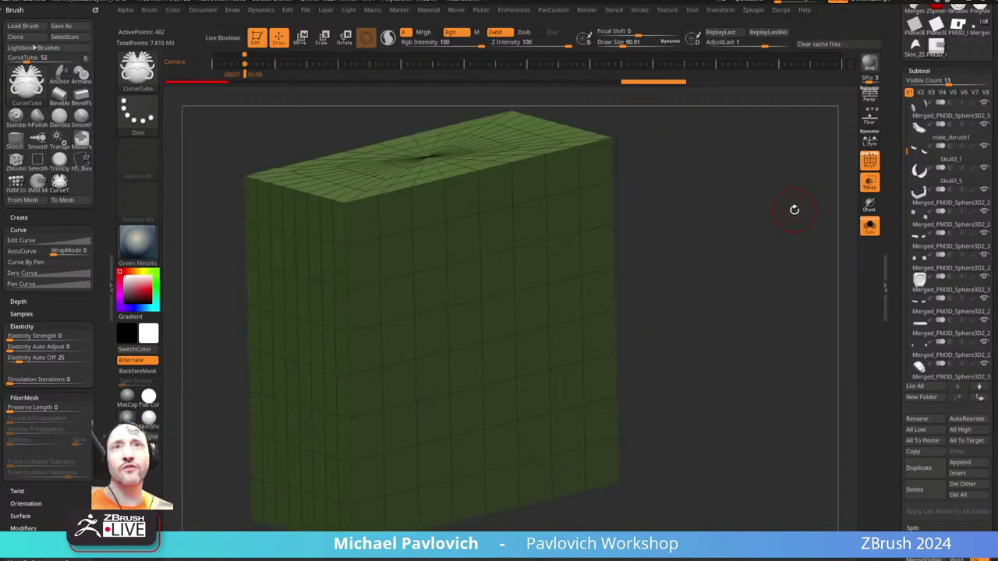
- Try drawing a tube from the cube's top face over the edge onto its front face, and undo it
{"action": "mouse_move", "coordinate": [446, 160]}
{"action": "left_mouse_down"}
{"action": "mouse_move", "coordinate": [493, 174]}
{"action": "mouse_move", "coordinate": [448, 368]}
{"action": "mouse_move", "coordinate": [550, 399]}
{"action": "left_mouse_up"}
{"action": "left_click_drag", "start_coordinate": [797, 229], "coordinate": [762, 223]}
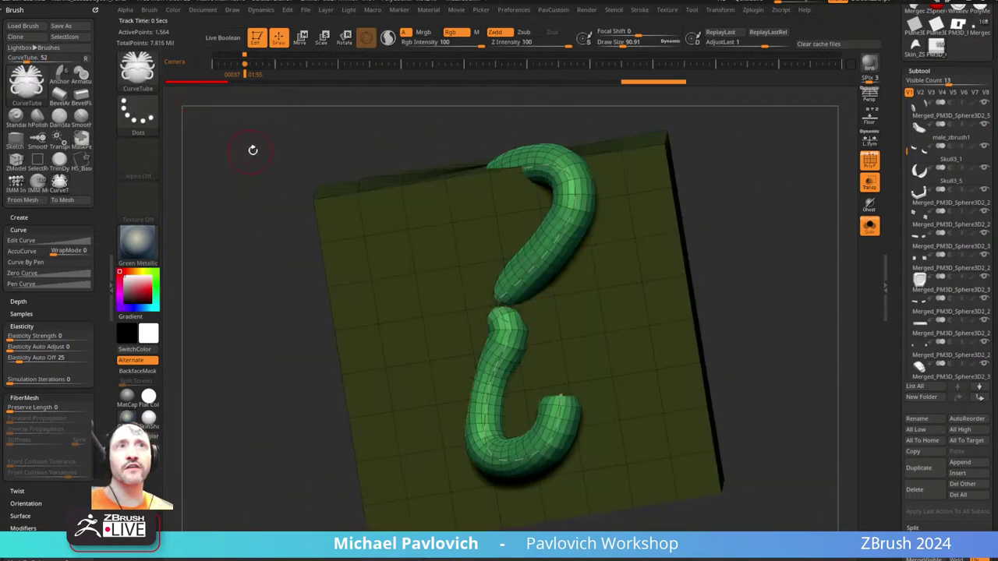
{"action": "key", "text": "ctrl+z"}
{"action": "left_click_drag", "start_coordinate": [252, 151], "coordinate": [652, 88]}
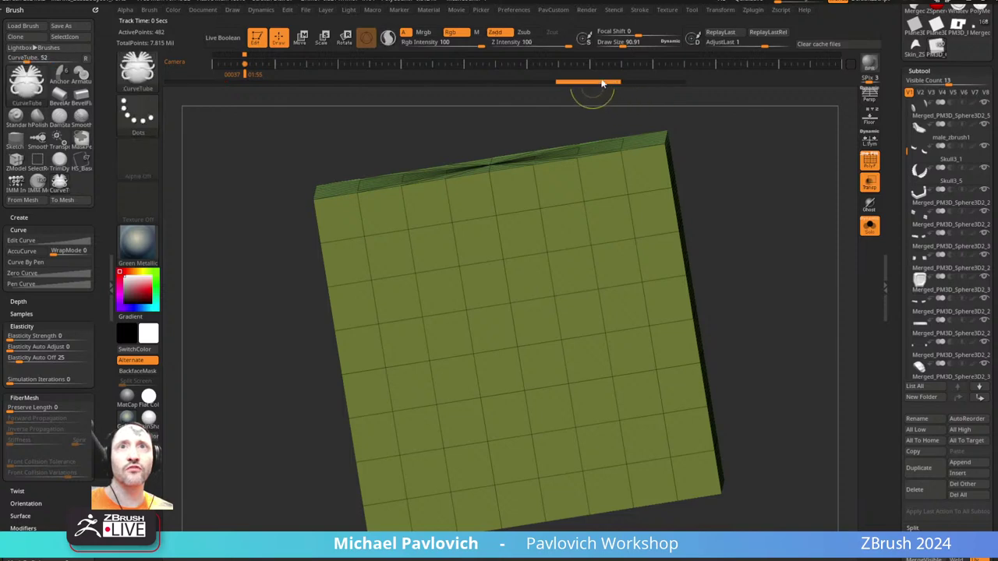
- Repeat the tube strokes over the cube's top edge from tilted views, inspect them and undo each one
{"action": "mouse_move", "coordinate": [769, 199]}
{"action": "left_mouse_down"}
{"action": "mouse_move", "coordinate": [784, 209]}
{"action": "mouse_move", "coordinate": [303, 97]}
{"action": "mouse_move", "coordinate": [693, 248]}
{"action": "left_mouse_up"}
{"action": "mouse_move", "coordinate": [527, 205]}
{"action": "left_mouse_down"}
{"action": "mouse_move", "coordinate": [571, 245]}
{"action": "mouse_move", "coordinate": [612, 359]}
{"action": "left_mouse_up"}
{"action": "left_click_drag", "start_coordinate": [652, 180], "coordinate": [722, 245]}
{"action": "key", "text": "ctrl+z"}
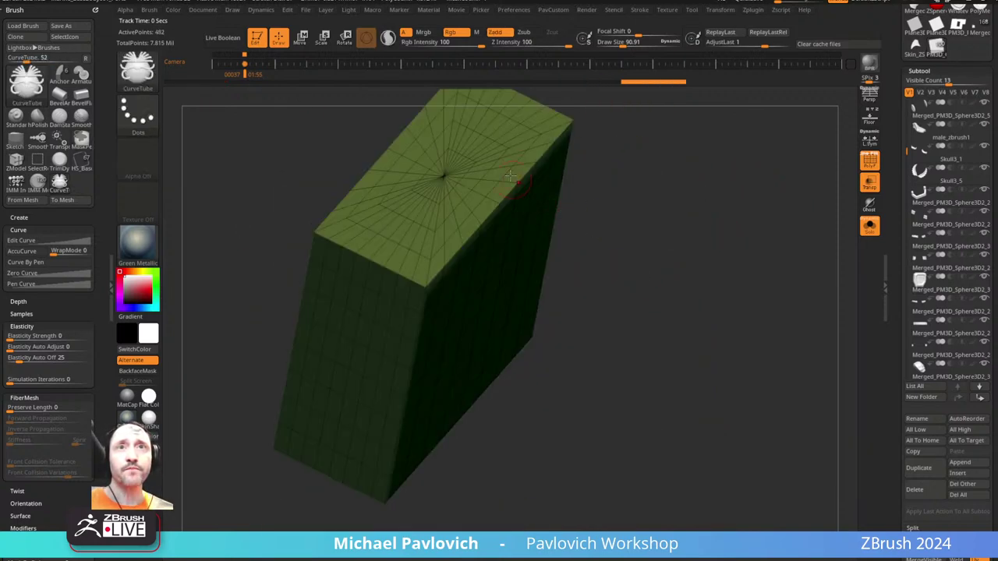
{"action": "mouse_move", "coordinate": [463, 176]}
{"action": "left_mouse_down"}
{"action": "mouse_move", "coordinate": [501, 250]}
{"action": "mouse_move", "coordinate": [514, 368]}
{"action": "left_mouse_up"}
{"action": "mouse_move", "coordinate": [804, 203]}
{"action": "left_mouse_down"}
{"action": "mouse_move", "coordinate": [811, 169]}
{"action": "mouse_move", "coordinate": [815, 199]}
{"action": "left_mouse_up"}
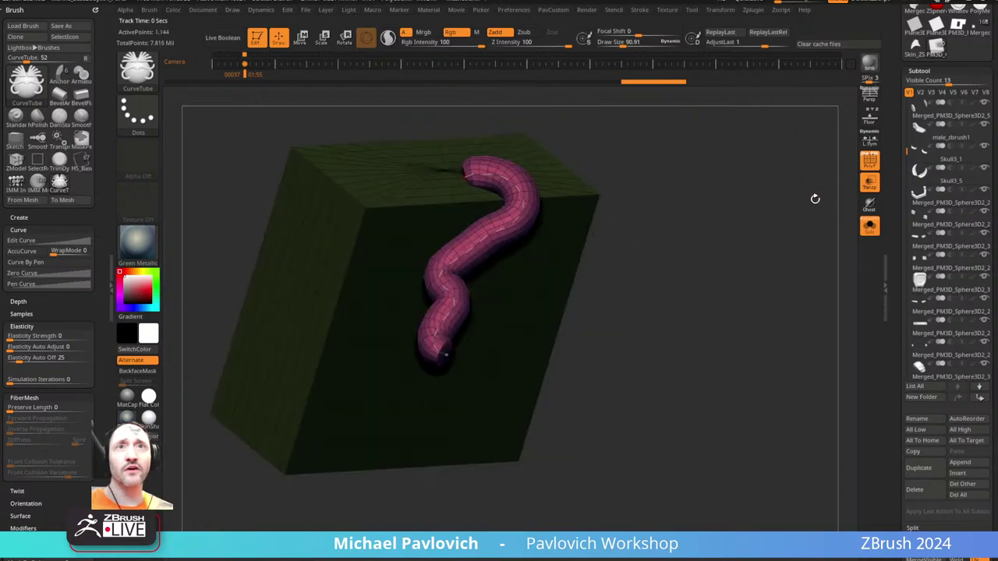
{"action": "key", "text": "ctrl+z"}
- Load the SimpleTubeAgain brush from the _Military folder of the brush library
{"action": "key", "text": "comma"}
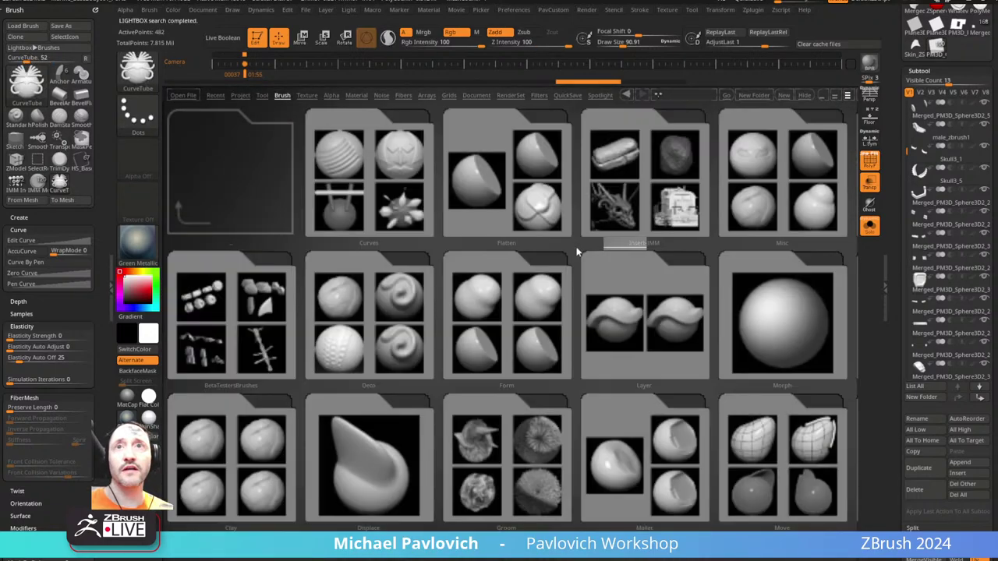
{"action": "left_click_drag", "start_coordinate": [579, 252], "coordinate": [312, 261]}
{"action": "left_click_drag", "start_coordinate": [749, 262], "coordinate": [500, 261]}
{"action": "scroll", "coordinate": [499, 258], "scroll_direction": "down", "scroll_amount": 3}
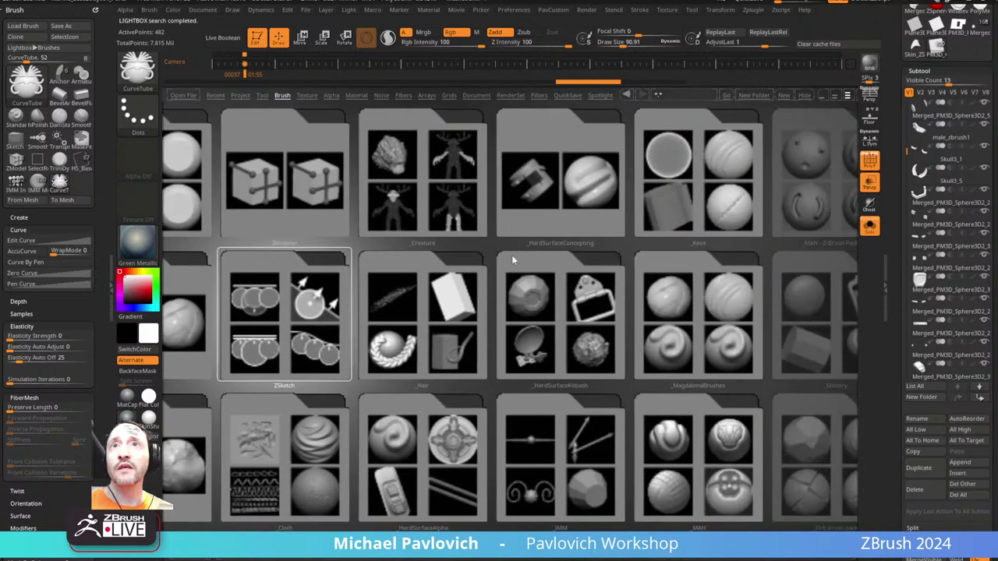
{"action": "scroll", "coordinate": [501, 256], "scroll_direction": "down", "scroll_amount": 3}
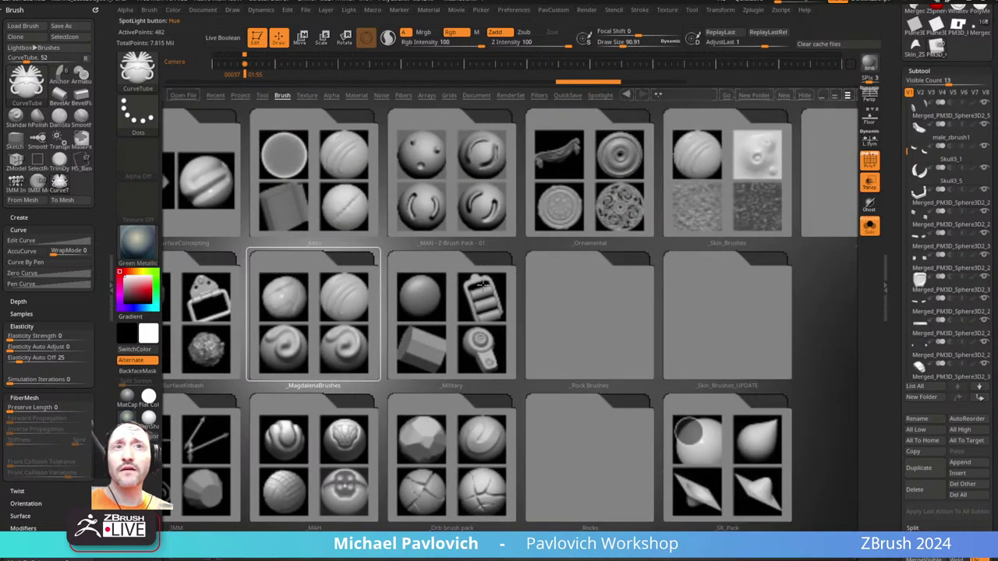
{"action": "left_click", "coordinate": [481, 285]}
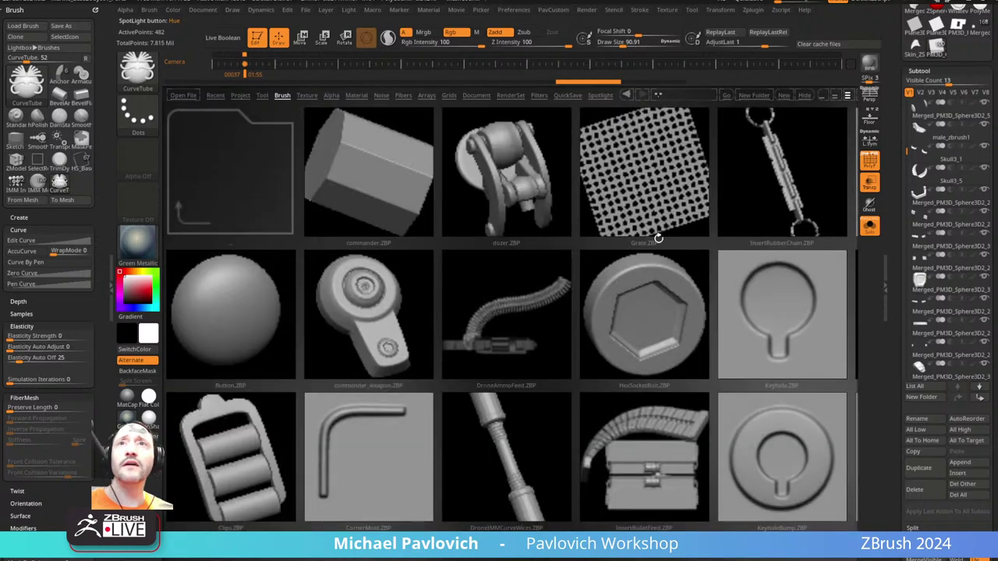
{"action": "scroll", "coordinate": [562, 258], "scroll_direction": "down", "scroll_amount": 5}
{"action": "scroll", "coordinate": [528, 257], "scroll_direction": "down", "scroll_amount": 6}
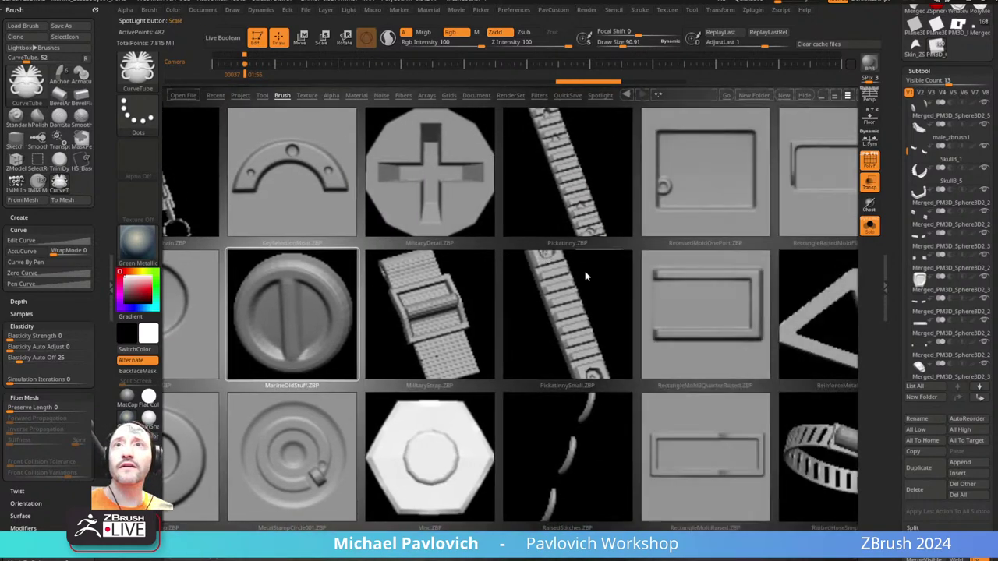
{"action": "scroll", "coordinate": [562, 242], "scroll_direction": "down", "scroll_amount": 2}
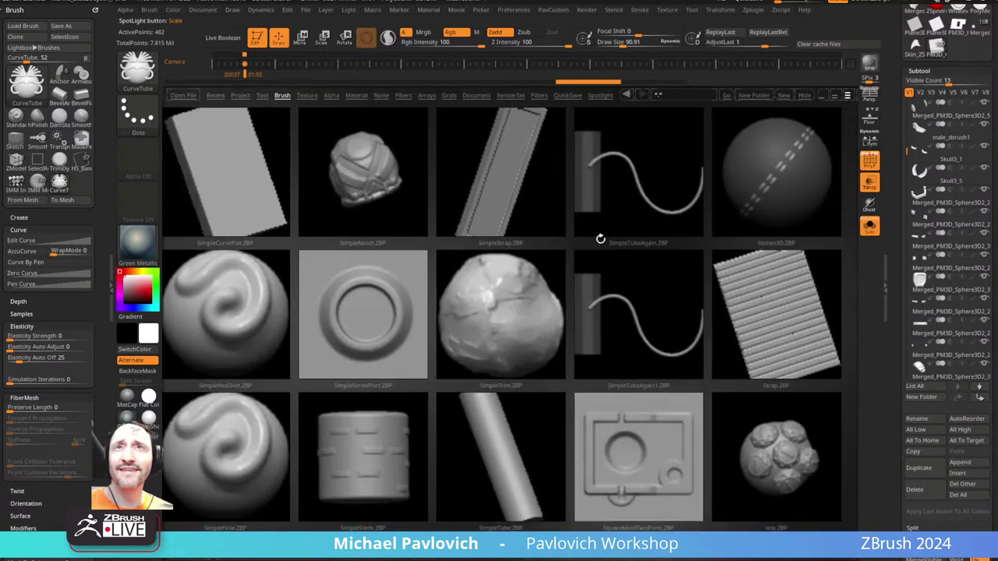
{"action": "double_click", "coordinate": [636, 197]}
- Try drawing a tube from the cube's top face down onto its front face, and undo it
{"action": "left_click_drag", "start_coordinate": [649, 179], "coordinate": [635, 167]}
{"action": "mouse_move", "coordinate": [510, 180]}
{"action": "left_mouse_down"}
{"action": "mouse_move", "coordinate": [526, 222]}
{"action": "mouse_move", "coordinate": [460, 348]}
{"action": "left_mouse_up"}
{"action": "left_click_drag", "start_coordinate": [709, 200], "coordinate": [704, 224]}
{"action": "key", "text": "ctrl+z"}
- Set the draw size to about 76 and draw four curved tubes wrapping across the cube's edges and faces
{"action": "key", "text": "s"}
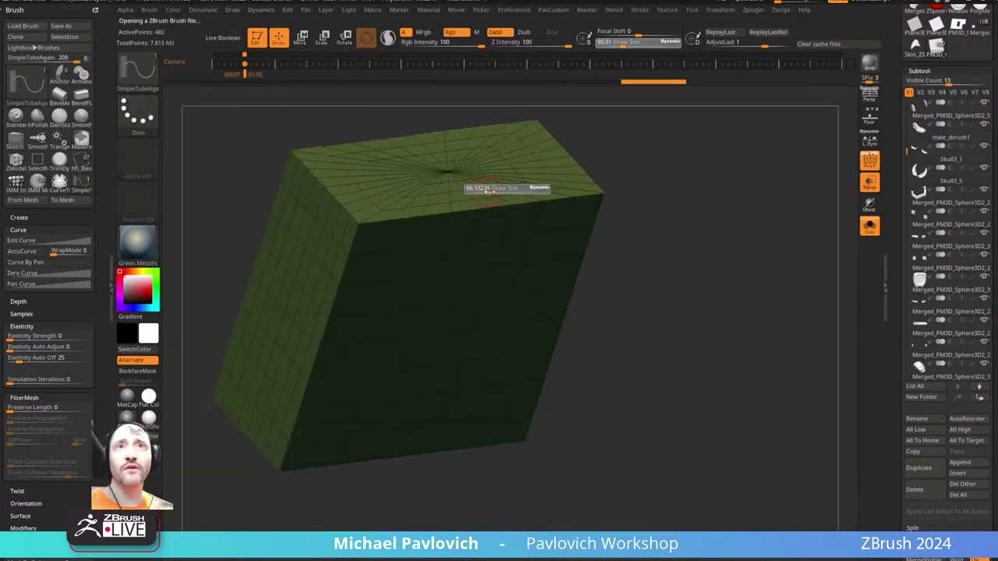
{"action": "left_click_drag", "start_coordinate": [492, 191], "coordinate": [489, 192]}
{"action": "mouse_move", "coordinate": [474, 169]}
{"action": "left_mouse_down"}
{"action": "mouse_move", "coordinate": [562, 218]}
{"action": "mouse_move", "coordinate": [456, 375]}
{"action": "left_mouse_up"}
{"action": "mouse_move", "coordinate": [702, 211]}
{"action": "left_mouse_down"}
{"action": "mouse_move", "coordinate": [632, 159]}
{"action": "mouse_move", "coordinate": [658, 187]}
{"action": "left_mouse_up"}
{"action": "mouse_move", "coordinate": [543, 319]}
{"action": "left_mouse_down"}
{"action": "mouse_move", "coordinate": [318, 320]}
{"action": "mouse_move", "coordinate": [278, 296]}
{"action": "left_mouse_up"}
{"action": "left_click_drag", "start_coordinate": [663, 218], "coordinate": [673, 242]}
{"action": "mouse_move", "coordinate": [427, 237]}
{"action": "left_mouse_down"}
{"action": "mouse_move", "coordinate": [660, 194]}
{"action": "mouse_move", "coordinate": [720, 167]}
{"action": "mouse_move", "coordinate": [670, 210]}
{"action": "mouse_move", "coordinate": [577, 204]}
{"action": "mouse_move", "coordinate": [653, 368]}
{"action": "mouse_move", "coordinate": [646, 407]}
{"action": "left_mouse_up"}
{"action": "mouse_move", "coordinate": [804, 258]}
{"action": "left_mouse_down"}
{"action": "mouse_move", "coordinate": [655, 437]}
{"action": "mouse_move", "coordinate": [786, 316]}
{"action": "mouse_move", "coordinate": [773, 281]}
{"action": "mouse_move", "coordinate": [778, 208]}
{"action": "mouse_move", "coordinate": [710, 187]}
{"action": "mouse_move", "coordinate": [768, 198]}
{"action": "left_mouse_up"}
{"action": "left_click_drag", "start_coordinate": [427, 197], "coordinate": [400, 292]}
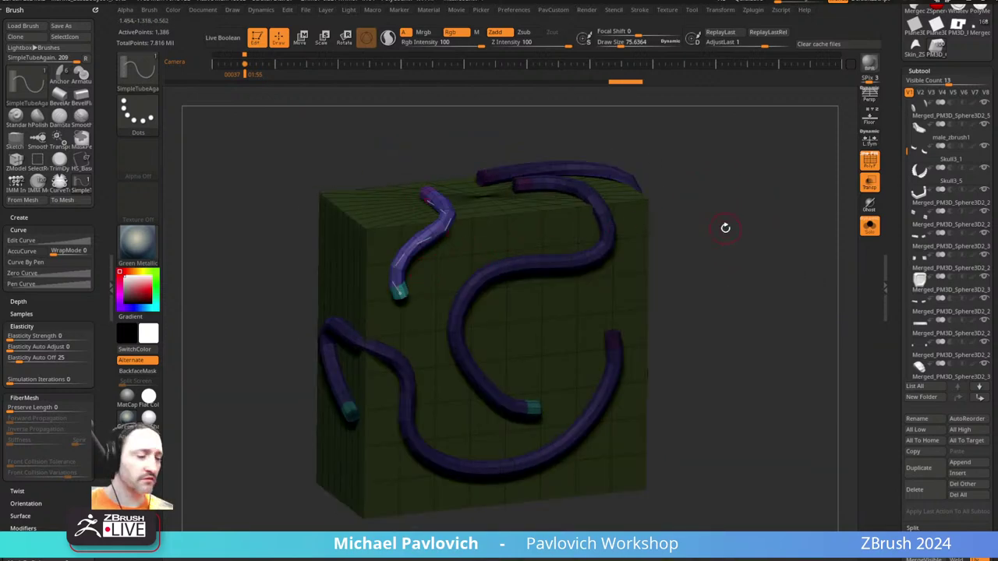
- Set the brush's Imbed depth to 0 and draw a short curved tube on the cube's front face
{"action": "key", "text": "b"}
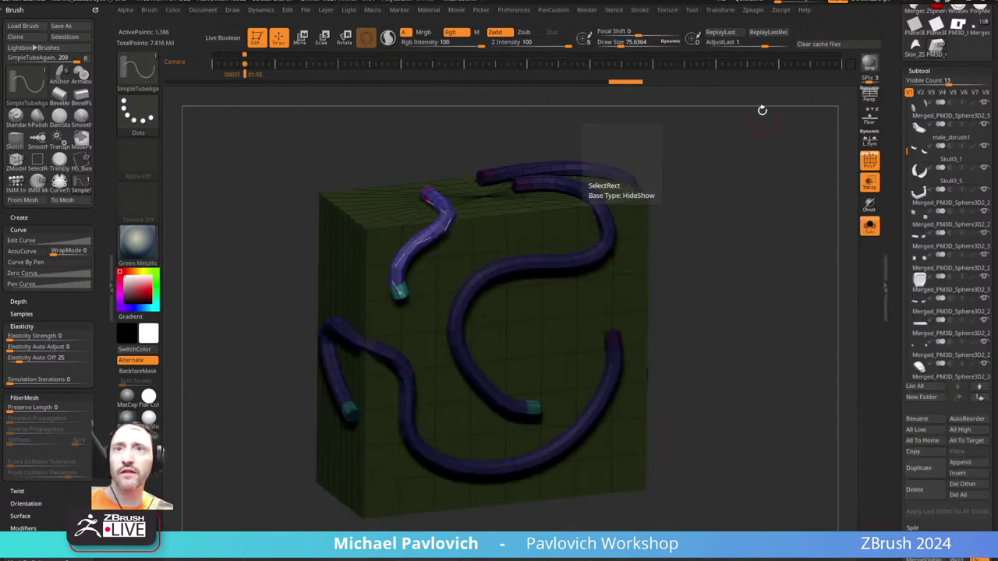
{"action": "left_click_drag", "start_coordinate": [762, 107], "coordinate": [648, 236]}
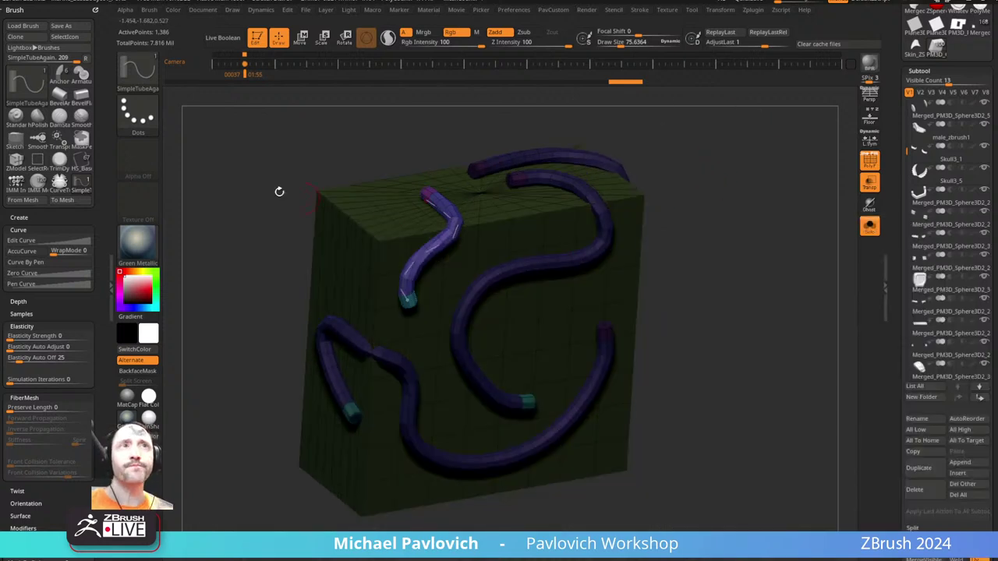
{"action": "left_click", "coordinate": [18, 301]}
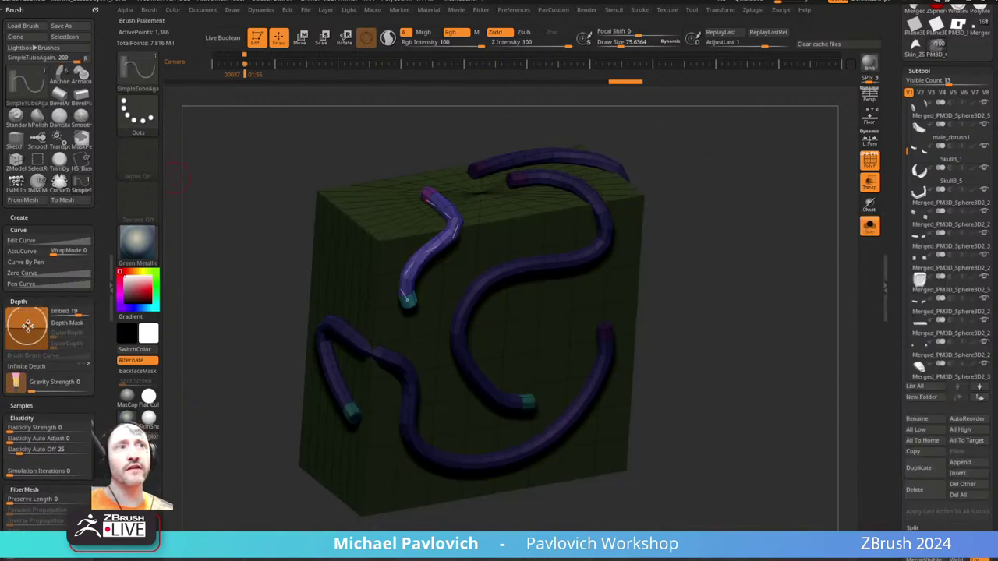
{"action": "left_click", "coordinate": [27, 326]}
{"action": "mouse_move", "coordinate": [579, 300]}
{"action": "left_mouse_down"}
{"action": "mouse_move", "coordinate": [557, 356]}
{"action": "mouse_move", "coordinate": [533, 359]}
{"action": "left_mouse_up"}
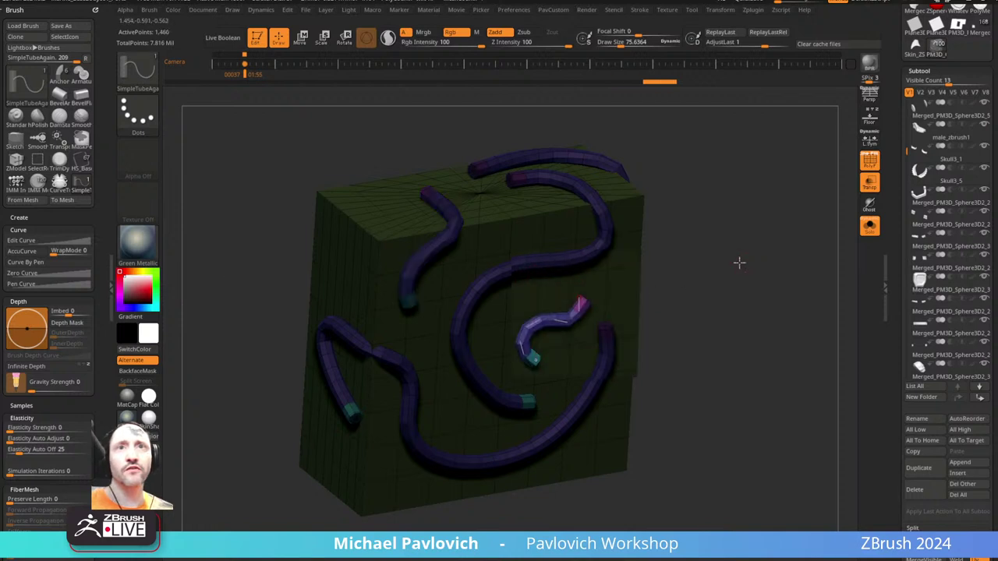
- Set the brush's Imbed depth to 32, draw another tube on the front face and check it from an angle
{"action": "left_click_drag", "start_coordinate": [739, 262], "coordinate": [606, 272]}
{"action": "left_click", "coordinate": [27, 343]}
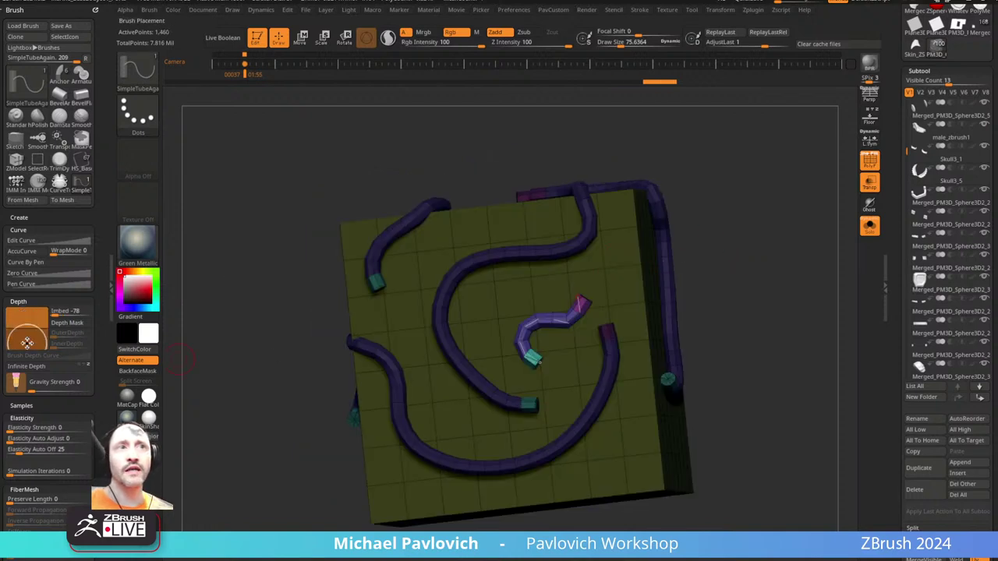
{"action": "mouse_move", "coordinate": [27, 343]}
{"action": "left_mouse_down"}
{"action": "mouse_move", "coordinate": [25, 304]}
{"action": "mouse_move", "coordinate": [26, 324]}
{"action": "mouse_move", "coordinate": [26, 315]}
{"action": "left_mouse_up"}
{"action": "left_click_drag", "start_coordinate": [605, 263], "coordinate": [475, 311]}
{"action": "mouse_move", "coordinate": [794, 198]}
{"action": "left_mouse_down"}
{"action": "mouse_move", "coordinate": [756, 150]}
{"action": "mouse_move", "coordinate": [615, 225]}
{"action": "mouse_move", "coordinate": [800, 180]}
{"action": "left_mouse_up"}
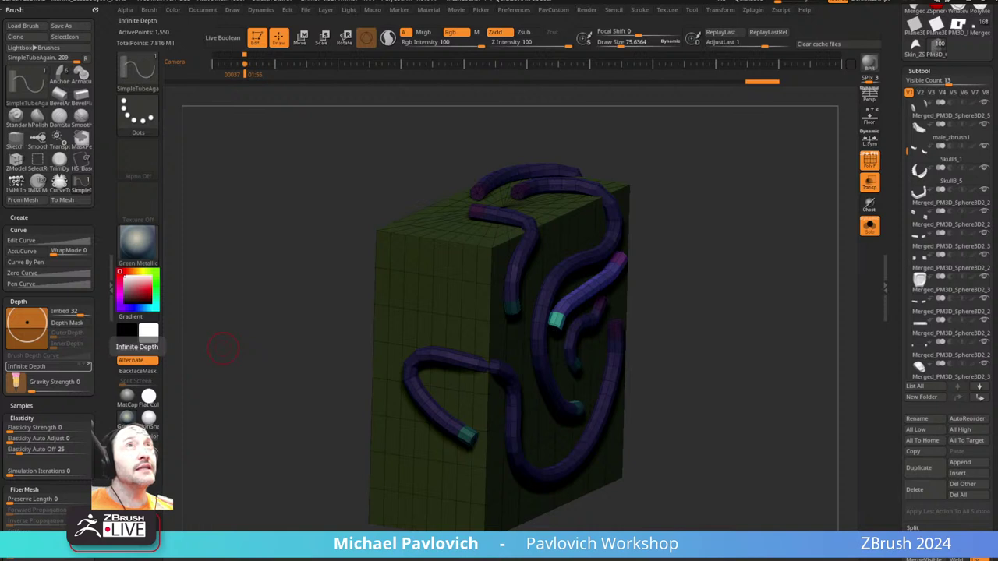
- Turn on perspective and open the Draw settings
{"action": "left_click", "coordinate": [870, 93]}
{"action": "left_click", "coordinate": [212, 10]}
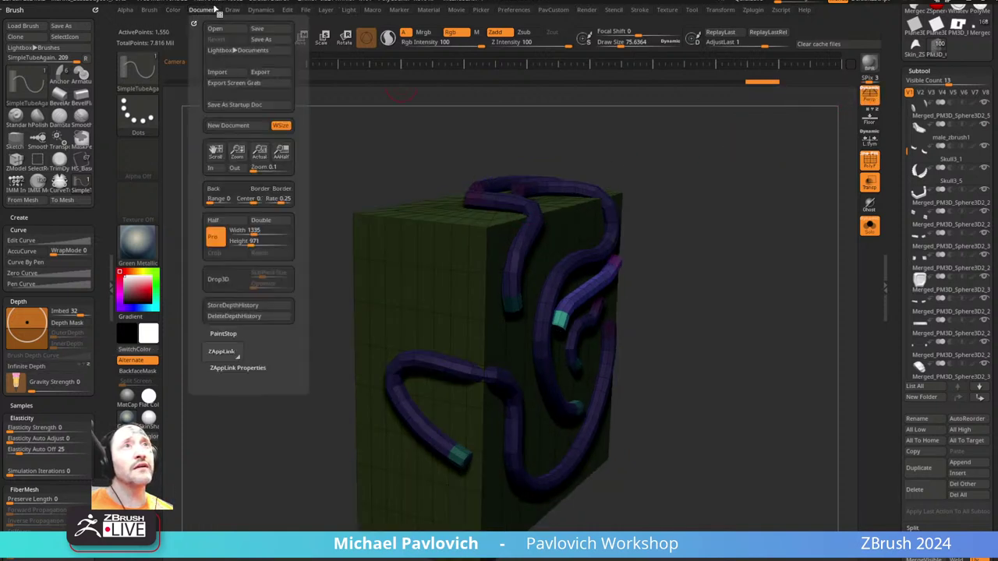
{"action": "left_click", "coordinate": [149, 10]}
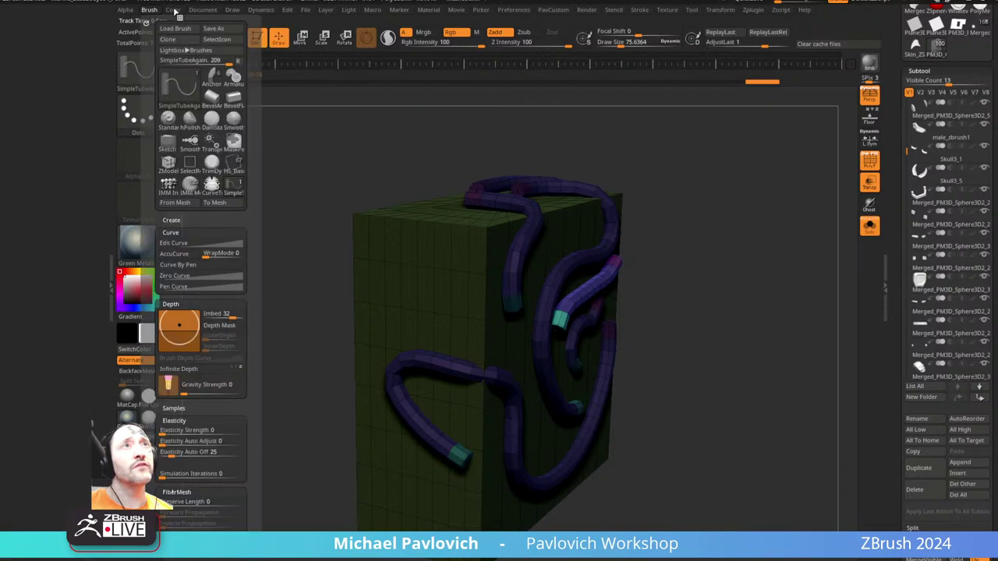
{"action": "left_click", "coordinate": [233, 9]}
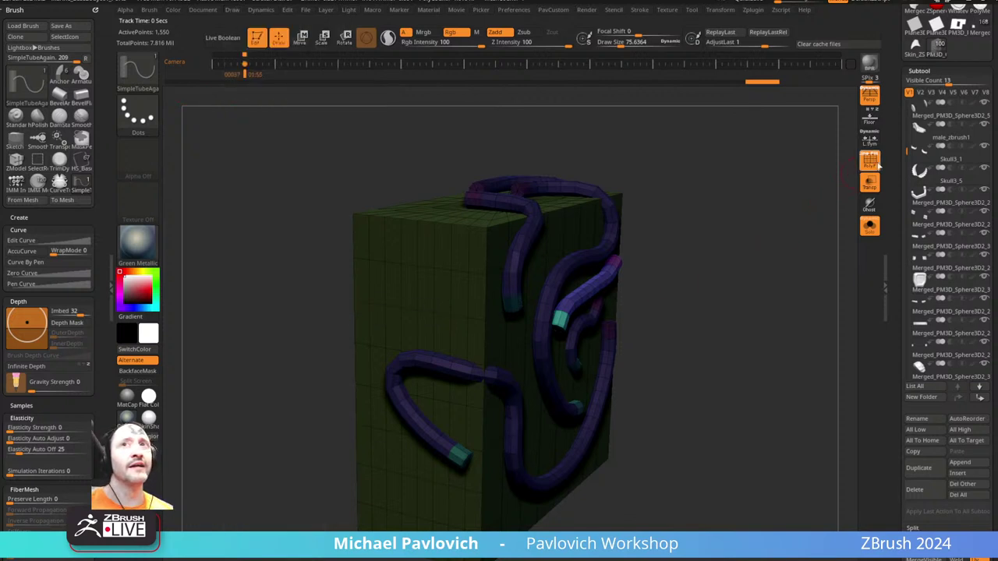
- Hide the polyframe and turn off Solo so the other subtools are displayed with the cube
{"action": "left_click", "coordinate": [874, 161]}
{"action": "left_click_drag", "start_coordinate": [742, 263], "coordinate": [793, 241]}
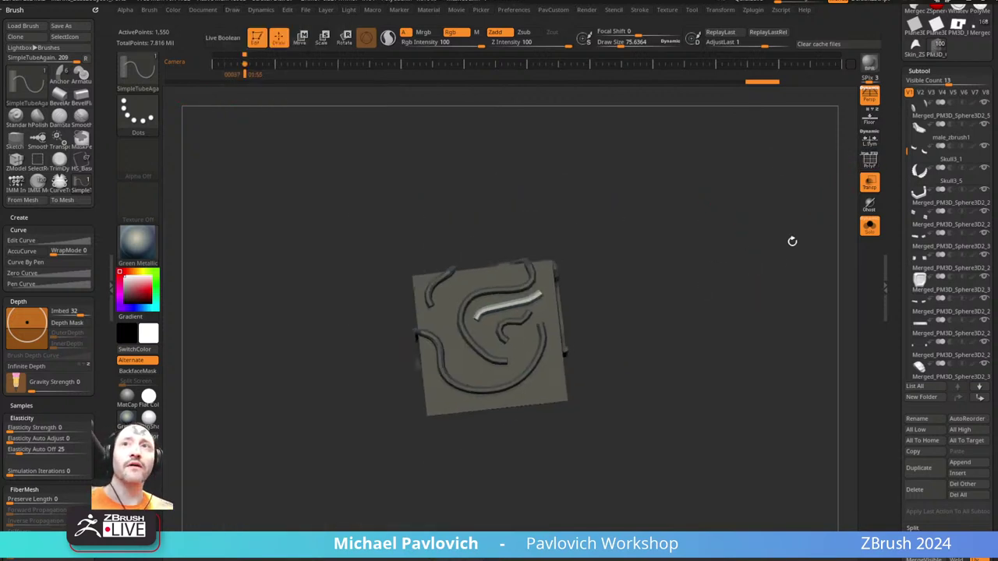
{"action": "left_click", "coordinate": [871, 228]}
{"action": "left_click_drag", "start_coordinate": [709, 295], "coordinate": [851, 210]}
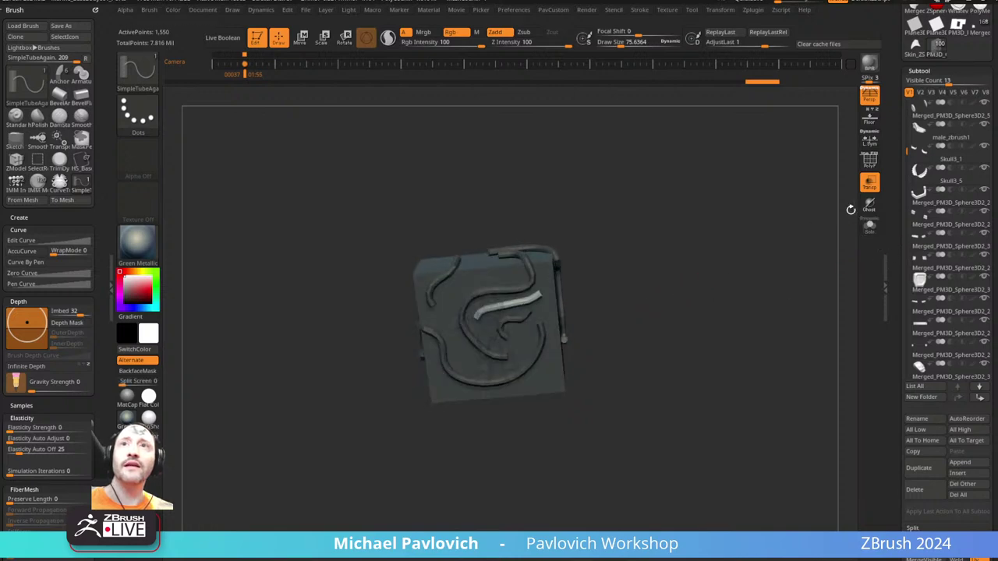
- Switch to the CC_Base_Body tool, frame the face and select the Standard brush
{"action": "left_click_drag", "start_coordinate": [955, 71], "coordinate": [955, 274]}
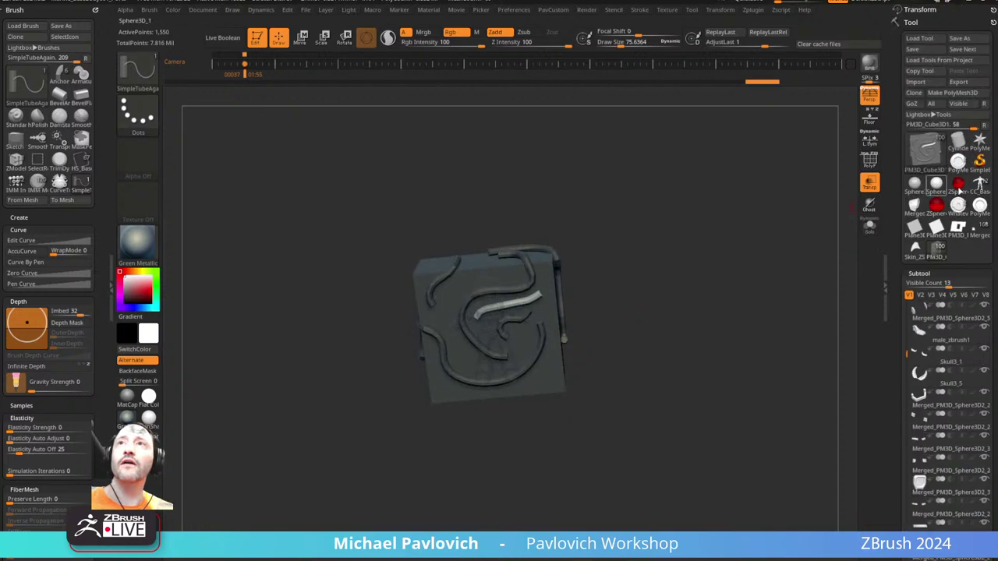
{"action": "left_click", "coordinate": [980, 184]}
{"action": "key", "text": "f"}
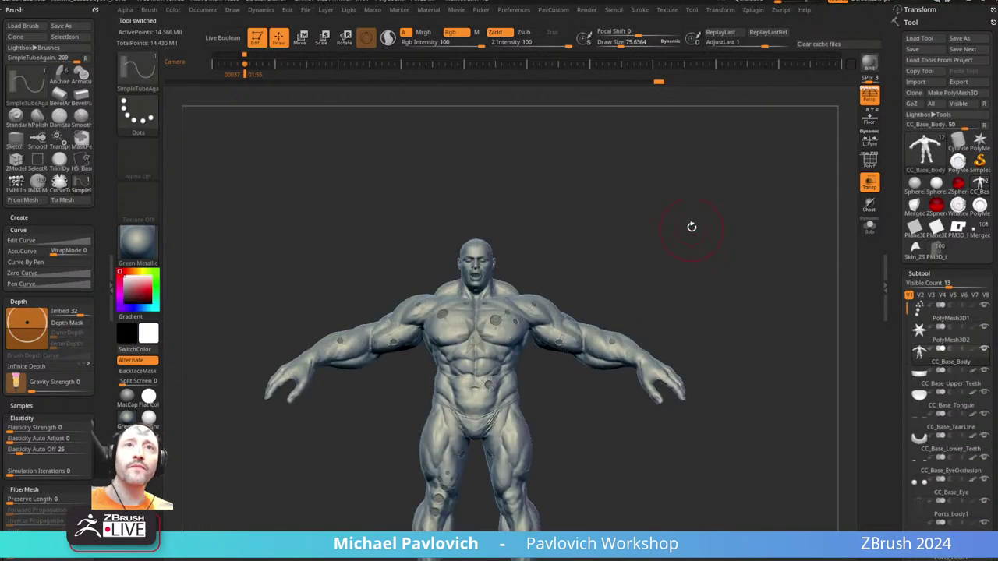
{"action": "left_click_drag", "start_coordinate": [692, 227], "coordinate": [788, 377], "text": "alt"}
{"action": "left_click_drag", "start_coordinate": [724, 316], "coordinate": [786, 255], "text": "alt"}
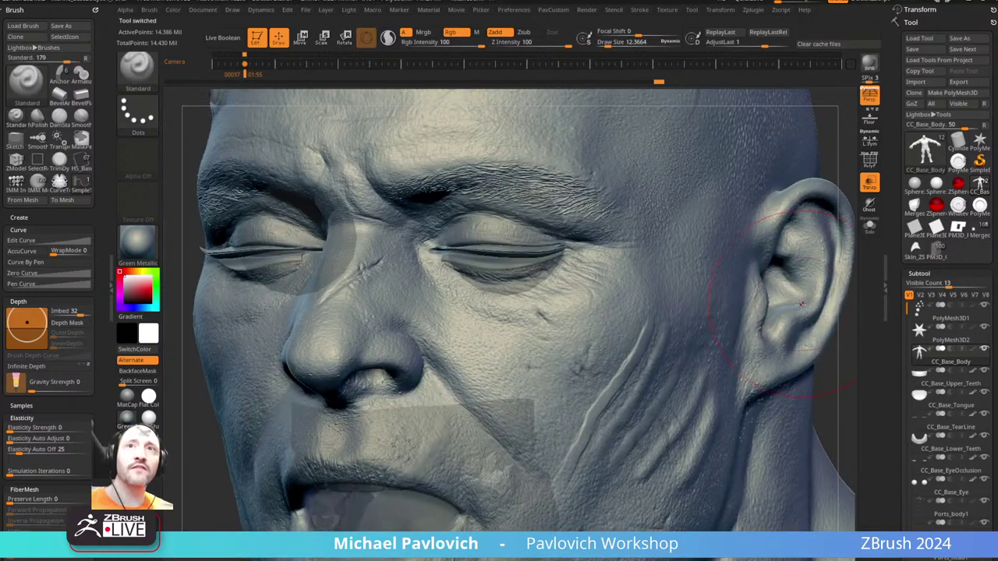
{"action": "key", "text": "b"}
{"action": "key", "text": "s"}
{"action": "key", "text": "t"}
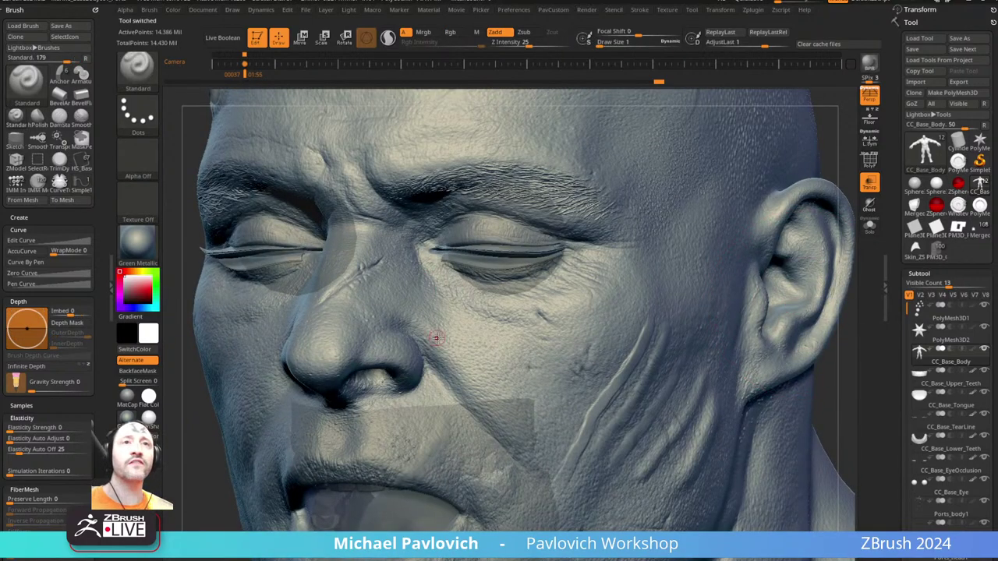
- Examine the face and the whole body in perspective, turn perspective off and compare the figure's appearance
{"action": "mouse_move", "coordinate": [430, 269]}
{"action": "right_mouse_down"}
{"action": "mouse_move", "coordinate": [530, 273]}
{"action": "mouse_move", "coordinate": [433, 269]}
{"action": "mouse_move", "coordinate": [425, 309]}
{"action": "mouse_move", "coordinate": [356, 307]}
{"action": "mouse_move", "coordinate": [418, 283]}
{"action": "mouse_move", "coordinate": [428, 222]}
{"action": "right_mouse_up"}
{"action": "mouse_move", "coordinate": [436, 288]}
{"action": "right_mouse_down", "text": "shift"}
{"action": "mouse_move", "coordinate": [532, 300]}
{"action": "mouse_move", "coordinate": [581, 281]}
{"action": "mouse_move", "coordinate": [553, 248]}
{"action": "mouse_move", "coordinate": [619, 286]}
{"action": "mouse_move", "coordinate": [699, 384]}
{"action": "right_mouse_up", "text": "shift"}
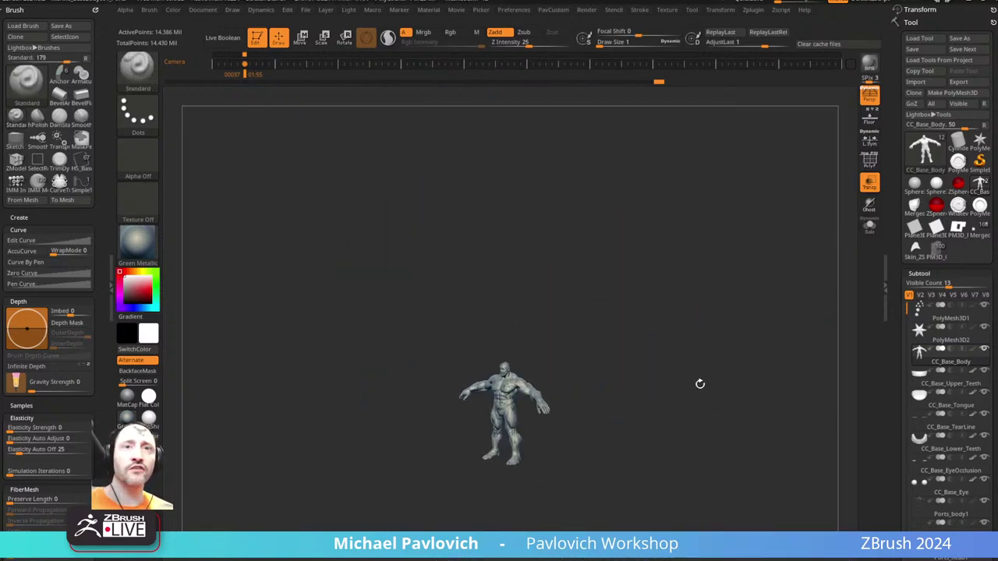
{"action": "mouse_move", "coordinate": [544, 238]}
{"action": "right_mouse_down", "text": "alt"}
{"action": "mouse_move", "coordinate": [546, 366]}
{"action": "mouse_move", "coordinate": [520, 440]}
{"action": "mouse_move", "coordinate": [495, 320]}
{"action": "mouse_move", "coordinate": [511, 279]}
{"action": "mouse_move", "coordinate": [535, 345]}
{"action": "mouse_move", "coordinate": [503, 381]}
{"action": "right_mouse_up", "text": "alt"}
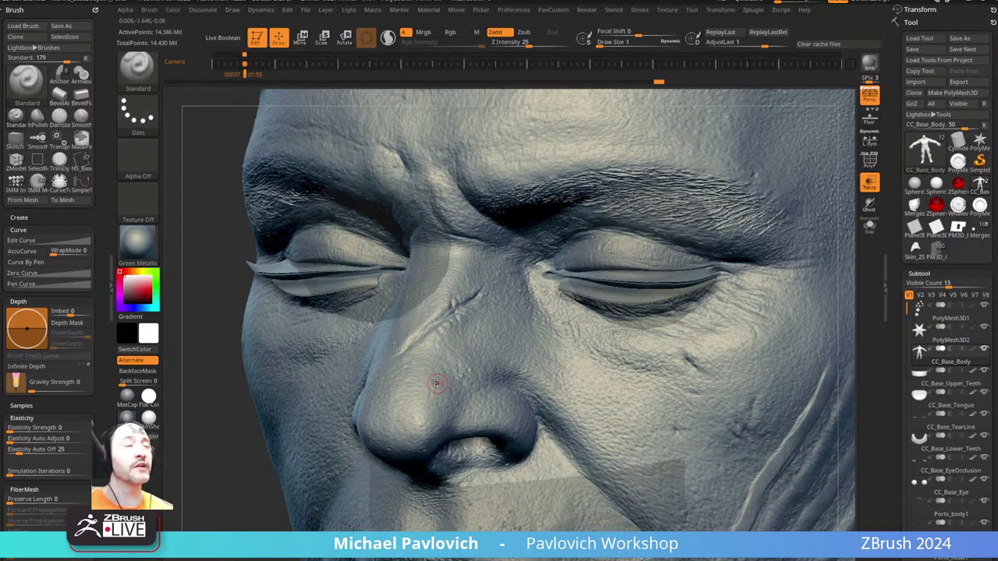
{"action": "right_click_drag", "start_coordinate": [573, 399], "coordinate": [867, 104], "text": "ctrl"}
{"action": "left_click", "coordinate": [867, 105]}
{"action": "mouse_move", "coordinate": [789, 169]}
{"action": "right_mouse_down", "text": "alt"}
{"action": "mouse_move", "coordinate": [673, 181]}
{"action": "mouse_move", "coordinate": [723, 202]}
{"action": "mouse_move", "coordinate": [704, 217]}
{"action": "mouse_move", "coordinate": [724, 227]}
{"action": "mouse_move", "coordinate": [712, 227]}
{"action": "right_mouse_up", "text": "alt"}
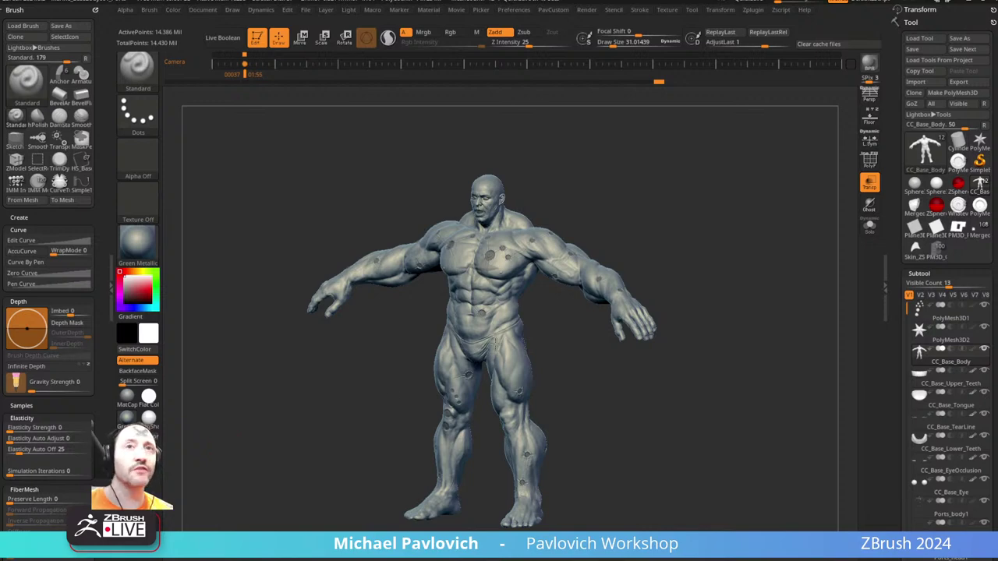
{"action": "left_click_drag", "start_coordinate": [497, 344], "coordinate": [735, 450]}
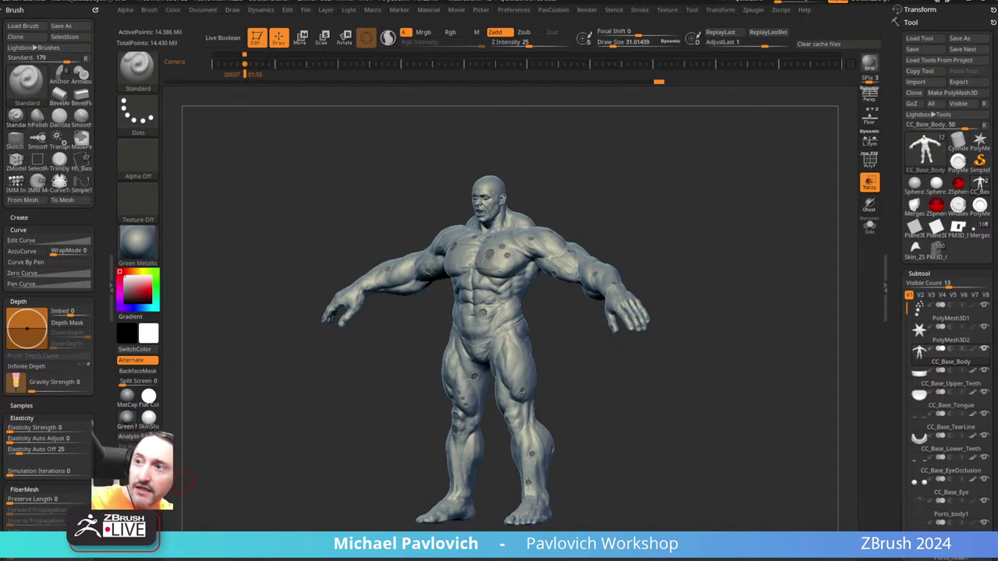
{"action": "left_click_drag", "start_coordinate": [727, 460], "coordinate": [768, 448]}
- Return to the PM3D_Cube3D1 tool and delete the cube subtool with its tubes
{"action": "left_click", "coordinate": [938, 249]}
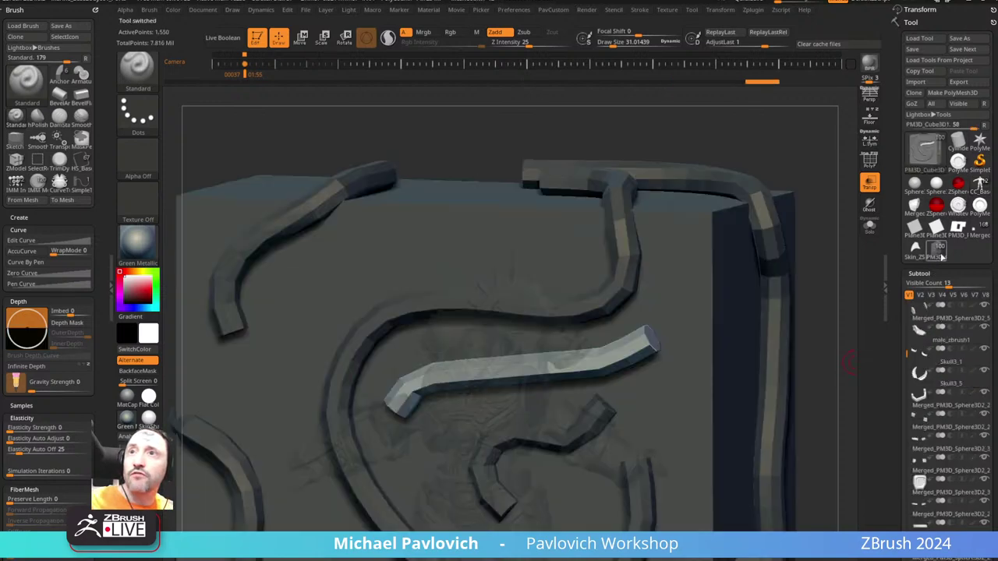
{"action": "left_click_drag", "start_coordinate": [807, 225], "coordinate": [694, 104], "text": "alt"}
{"action": "left_click_drag", "start_coordinate": [726, 177], "coordinate": [616, 259], "text": "shift"}
{"action": "scroll", "coordinate": [924, 161], "scroll_direction": "down", "scroll_amount": 5}
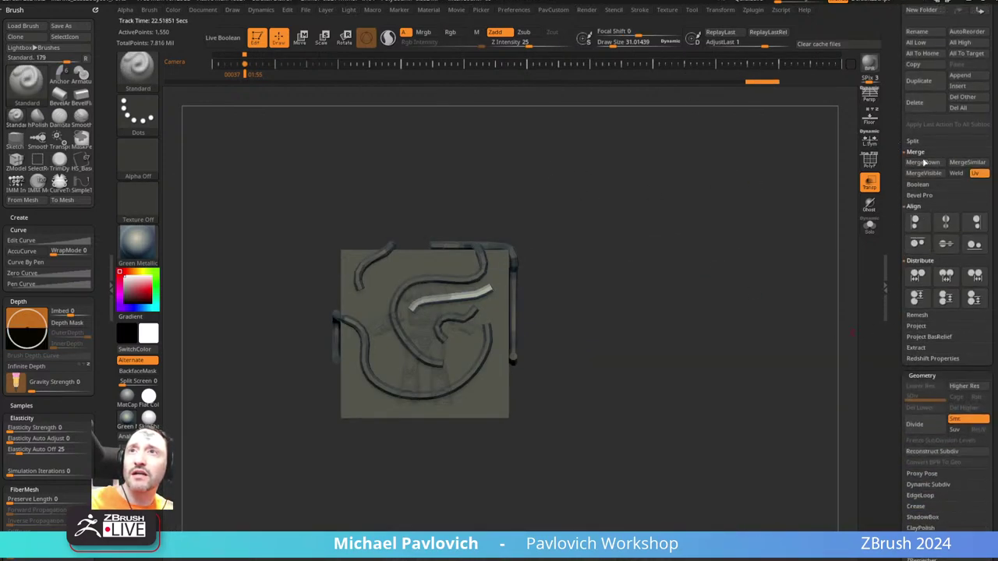
{"action": "left_click", "coordinate": [917, 104]}
- Turn off transparency and frame the full armored figure
{"action": "left_click_drag", "start_coordinate": [715, 241], "coordinate": [789, 245], "text": "alt"}
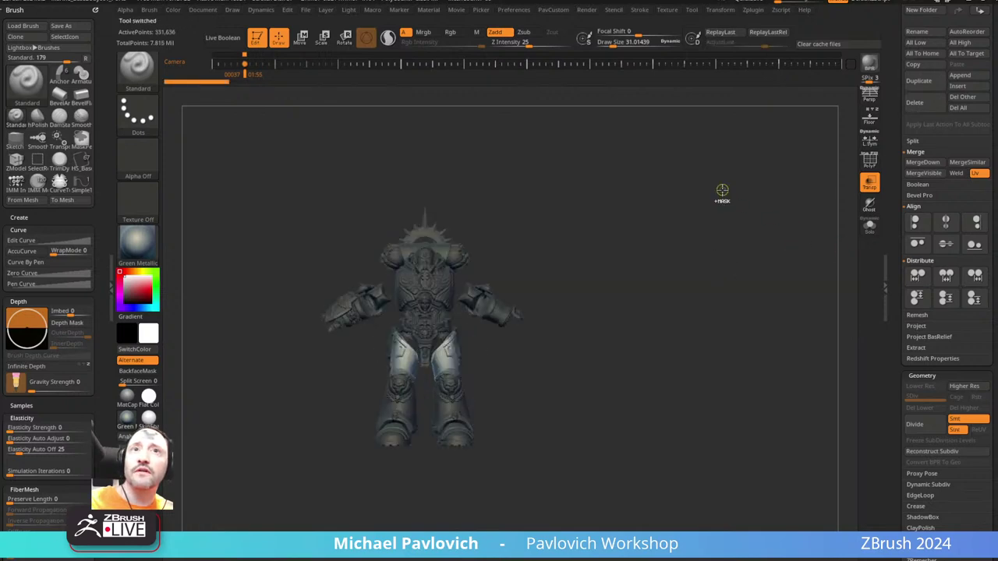
{"action": "mouse_move", "coordinate": [703, 214]}
{"action": "left_mouse_down", "text": "alt"}
{"action": "mouse_move", "coordinate": [753, 238]}
{"action": "mouse_move", "coordinate": [702, 226]}
{"action": "left_mouse_up", "text": "alt"}
{"action": "left_click", "coordinate": [869, 184]}
{"action": "left_click_drag", "start_coordinate": [702, 226], "coordinate": [738, 254], "text": "alt"}
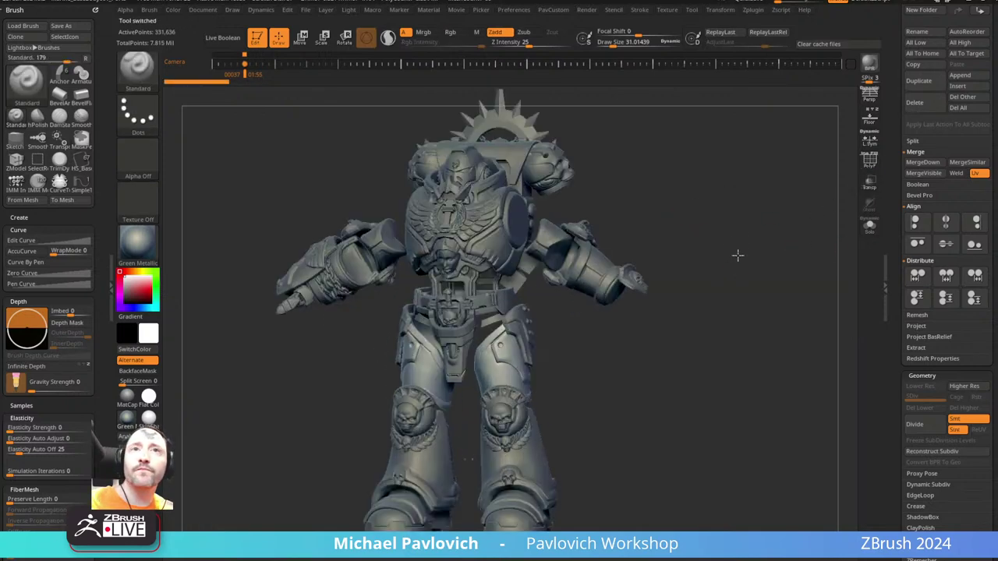
- Select the chest armor subtool and set the draw size to about 65
{"action": "left_click", "coordinate": [499, 235], "text": "alt"}
{"action": "key", "text": "s"}
{"action": "left_click_drag", "start_coordinate": [682, 211], "coordinate": [679, 211]}
{"action": "left_click_drag", "start_coordinate": [690, 199], "coordinate": [670, 193]}
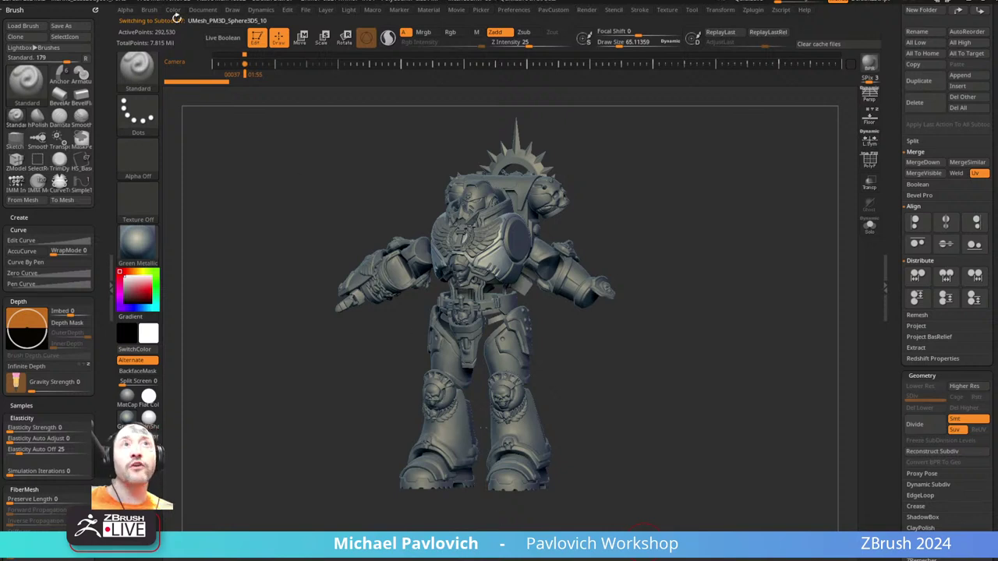
- Turn perspective on, review the camera's focal length and field-of-view settings, and inspect the armored figure in perspective
{"action": "left_click", "coordinate": [233, 11]}
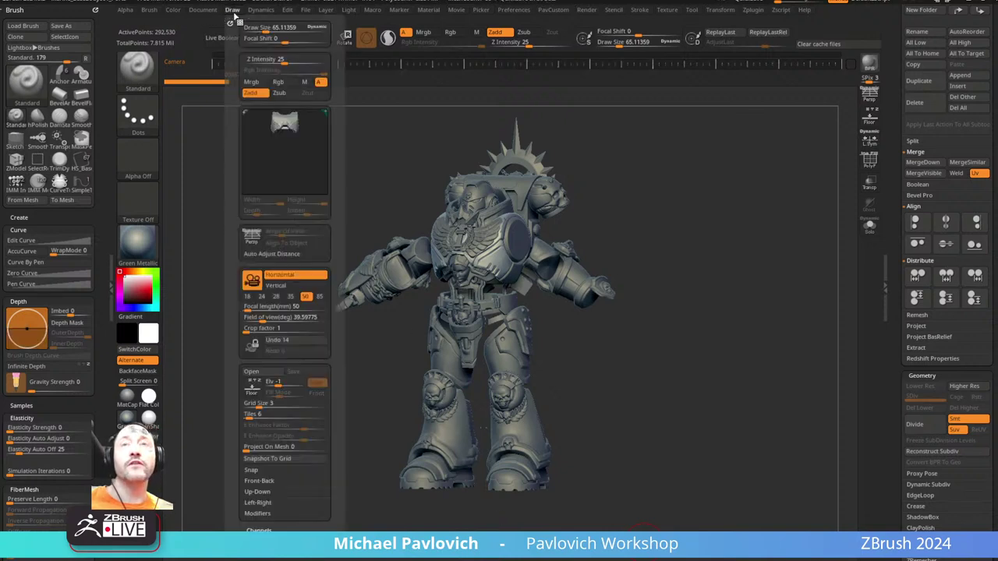
{"action": "left_click", "coordinate": [870, 96]}
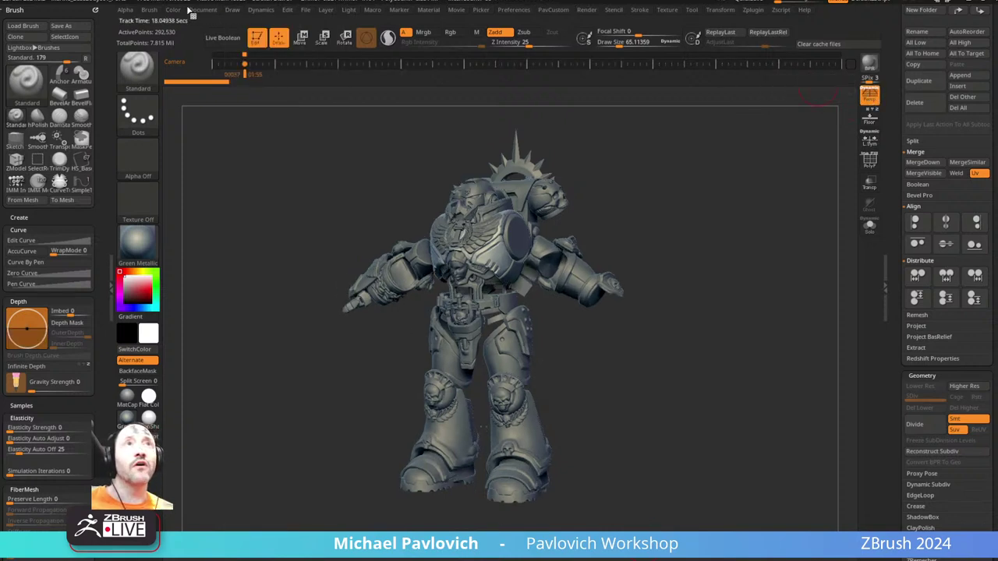
{"action": "left_click", "coordinate": [232, 11]}
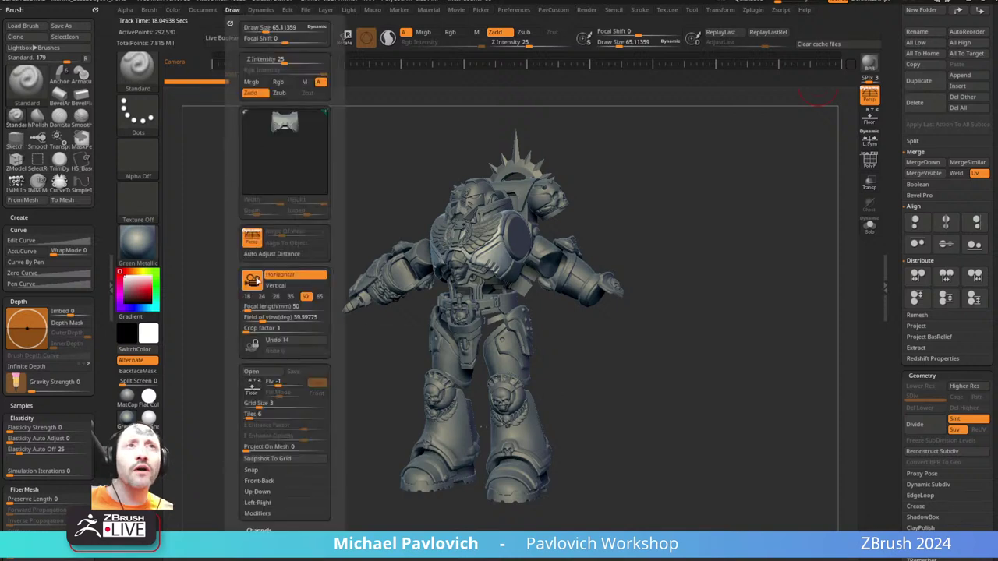
{"action": "left_click", "coordinate": [255, 283]}
{"action": "left_click", "coordinate": [256, 282]}
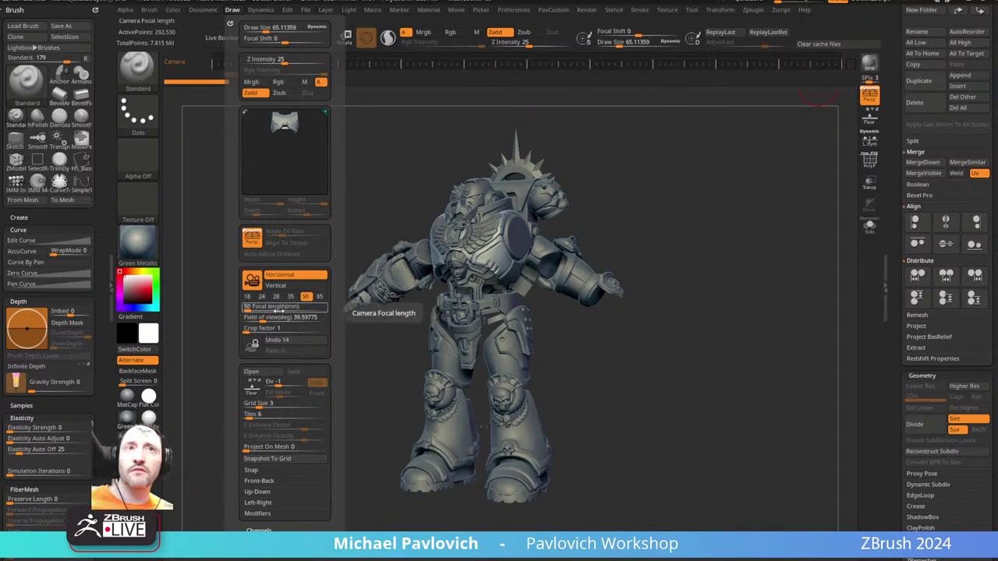
{"action": "mouse_move", "coordinate": [599, 330]}
{"action": "left_mouse_down"}
{"action": "mouse_move", "coordinate": [824, 363]}
{"action": "mouse_move", "coordinate": [757, 361]}
{"action": "mouse_move", "coordinate": [773, 369]}
{"action": "mouse_move", "coordinate": [769, 338]}
{"action": "left_mouse_up"}
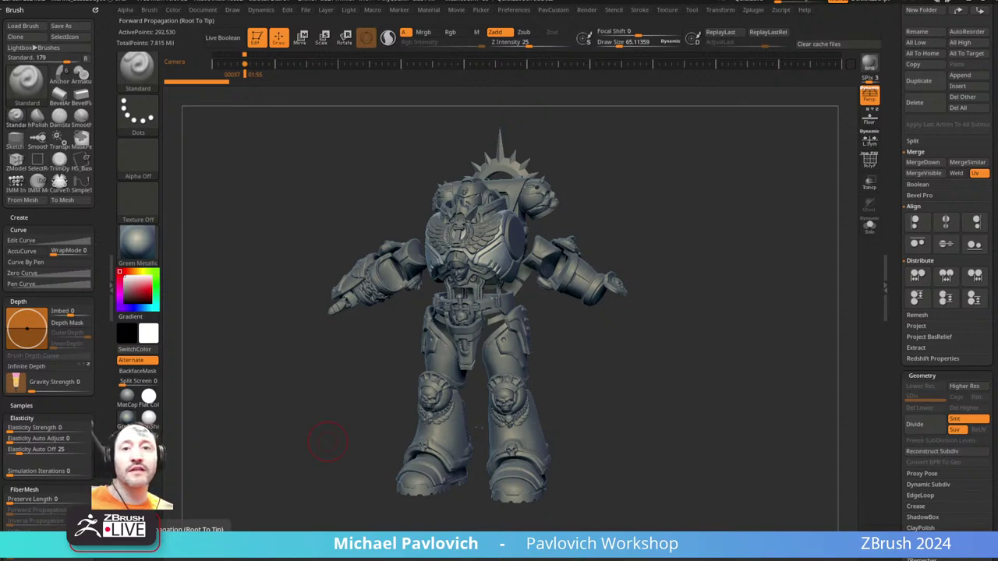
- Switch to the YouTube channel page in the browser and search the channel for "shirt"
{"action": "key", "text": "alt+Tab"}
{"action": "left_click_drag", "start_coordinate": [476, 164], "coordinate": [421, 163]}
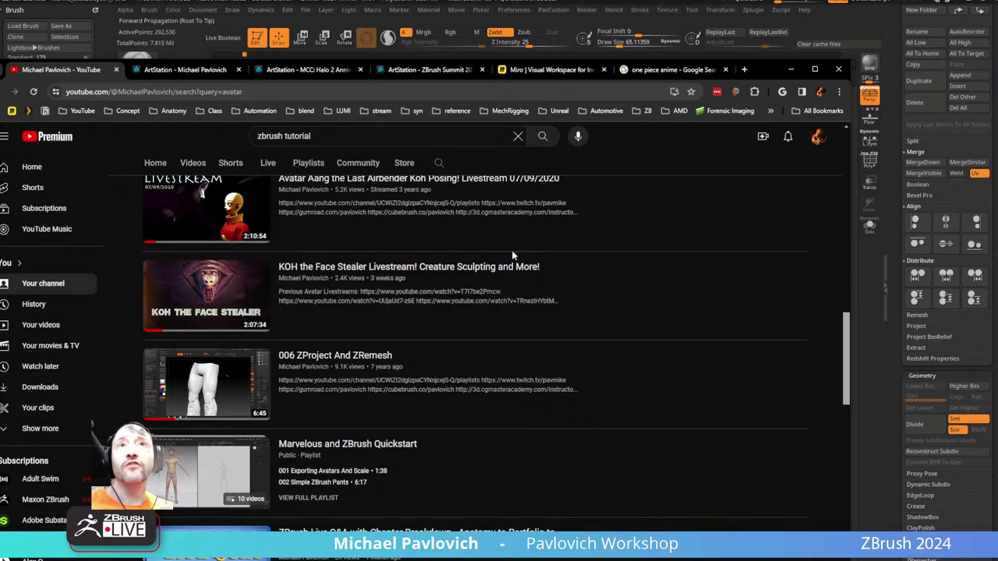
{"action": "scroll", "coordinate": [512, 255], "scroll_direction": "up", "scroll_amount": 3}
{"action": "left_click", "coordinate": [439, 163]}
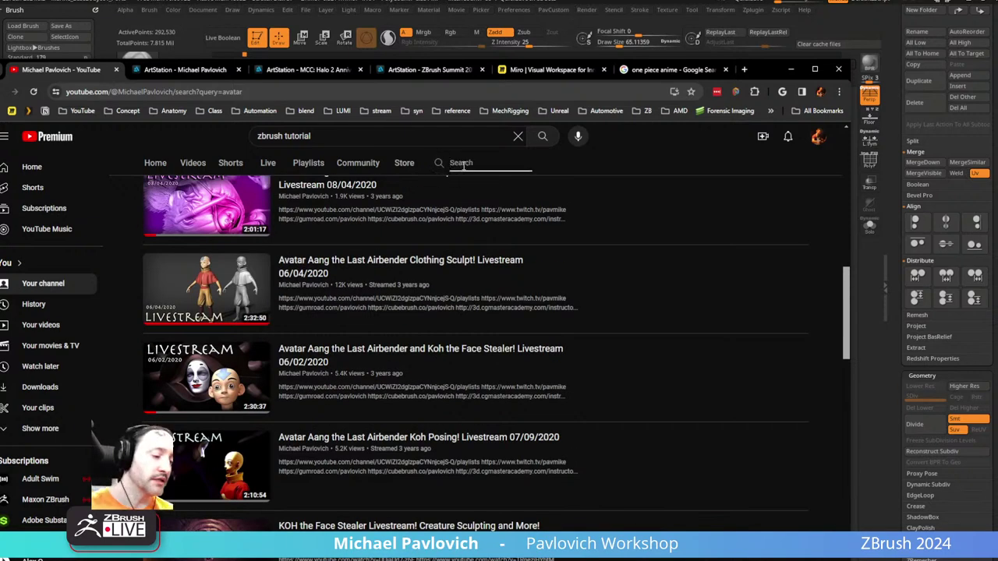
{"action": "type", "text": "shirt"}
{"action": "key", "text": "Return"}
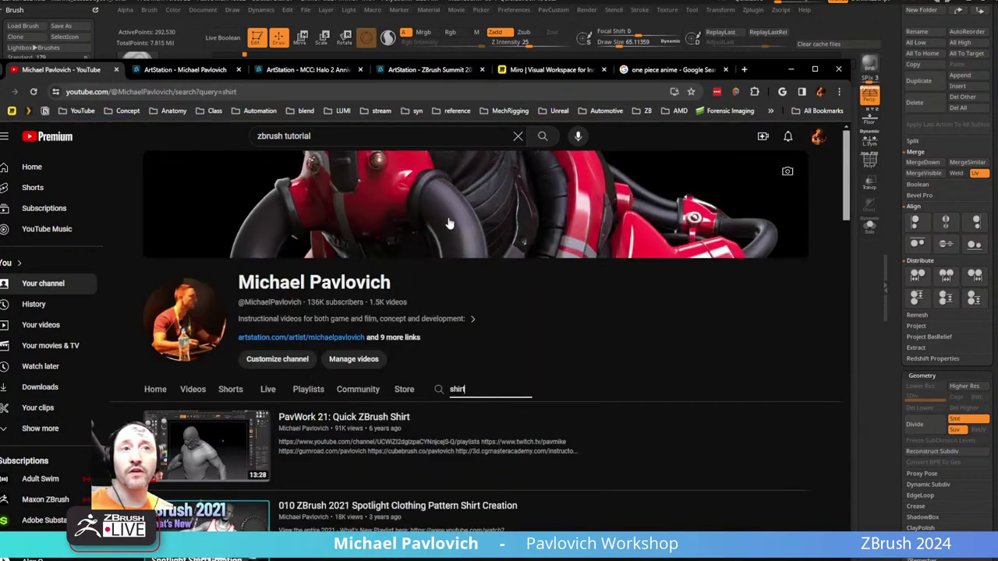
- Look through the channel's shirt search results for videos on making clothing in ZBrush
{"action": "scroll", "coordinate": [449, 224], "scroll_direction": "down", "scroll_amount": 2}
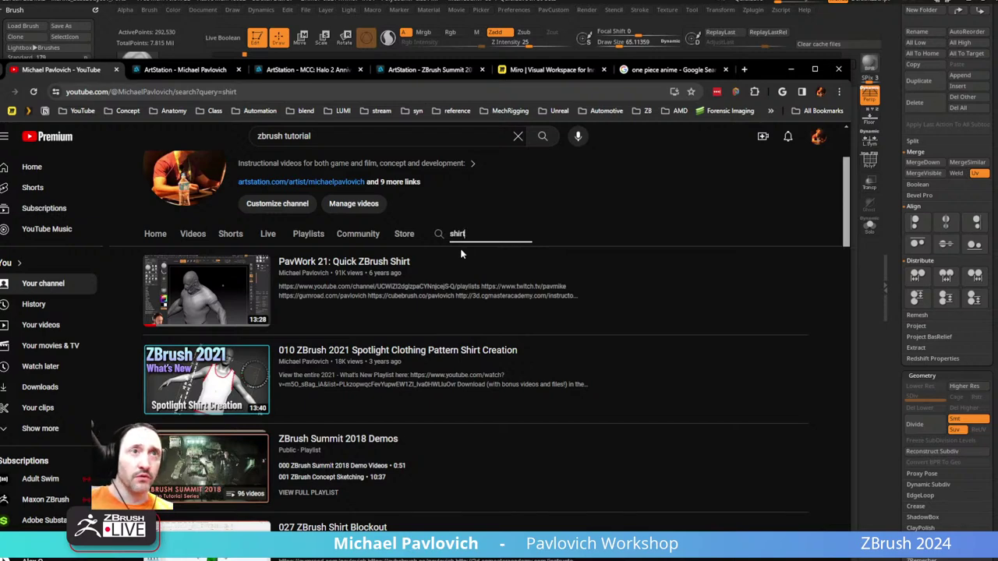
{"action": "scroll", "coordinate": [492, 317], "scroll_direction": "down", "scroll_amount": 5}
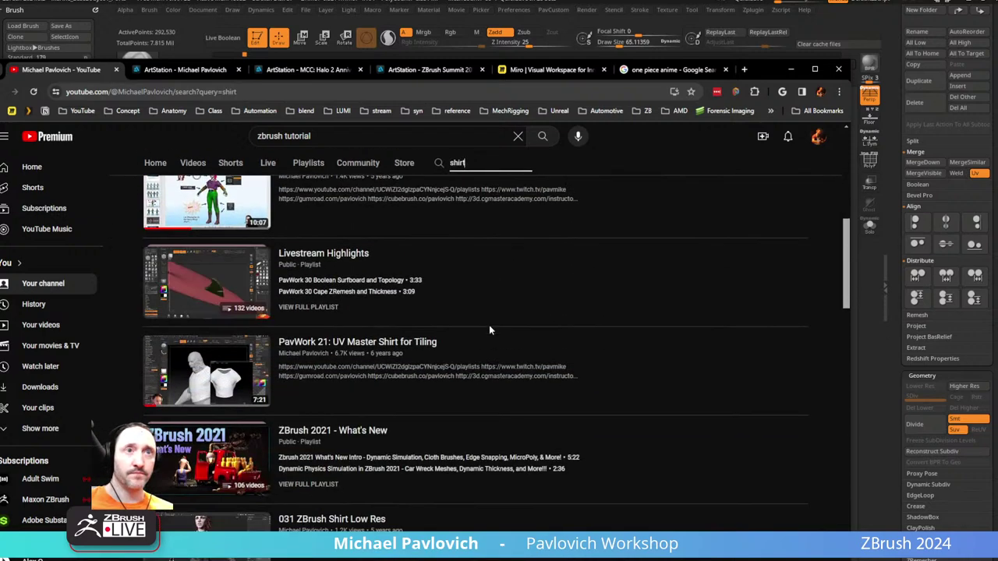
{"action": "left_click", "coordinate": [791, 69]}
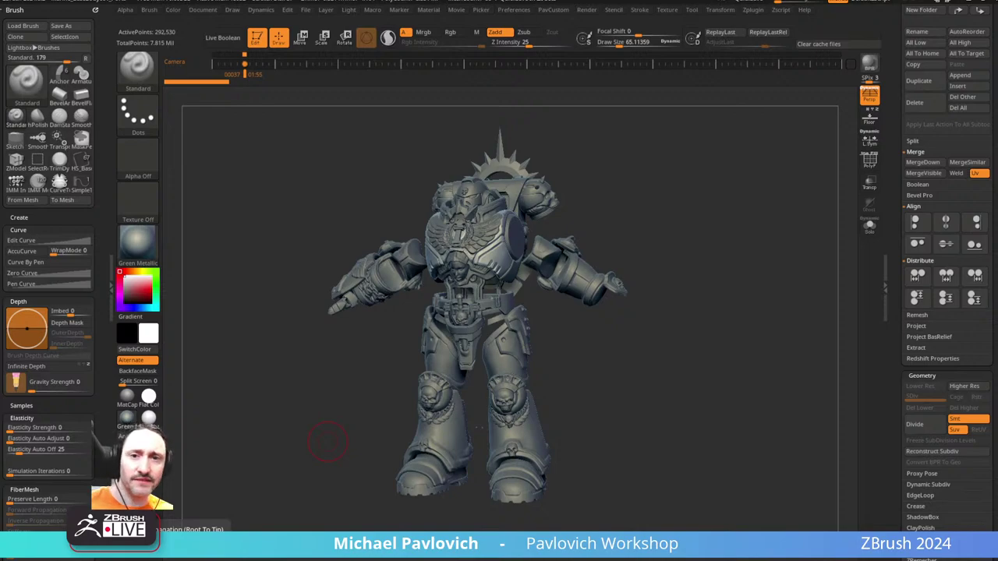
{"action": "key", "text": "alt+Tab"}
{"action": "scroll", "coordinate": [562, 246], "scroll_direction": "down", "scroll_amount": 3}
{"action": "scroll", "coordinate": [562, 248], "scroll_direction": "down", "scroll_amount": 3}
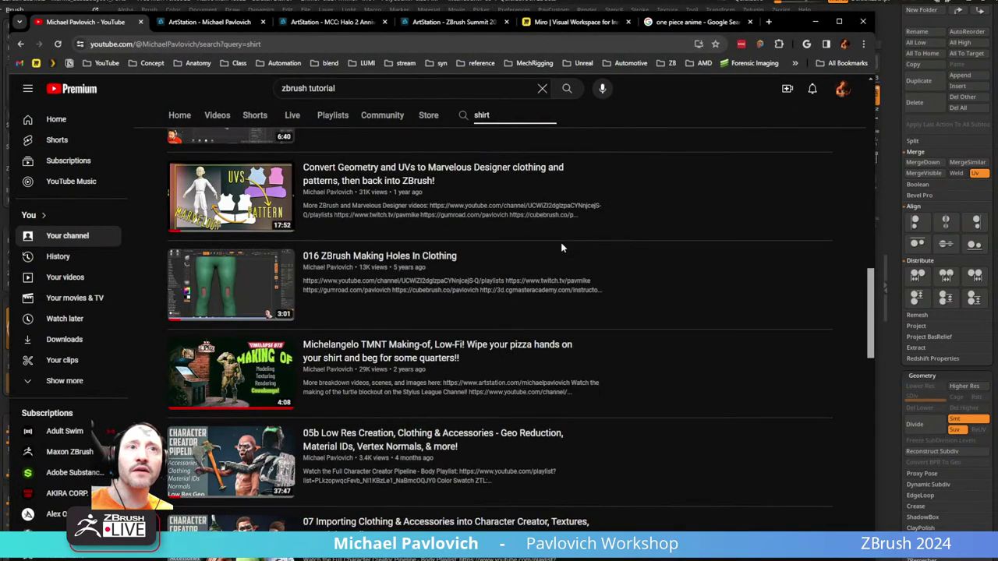
{"action": "scroll", "coordinate": [561, 247], "scroll_direction": "down", "scroll_amount": 3}
{"action": "scroll", "coordinate": [561, 247], "scroll_direction": "up", "scroll_amount": 5}
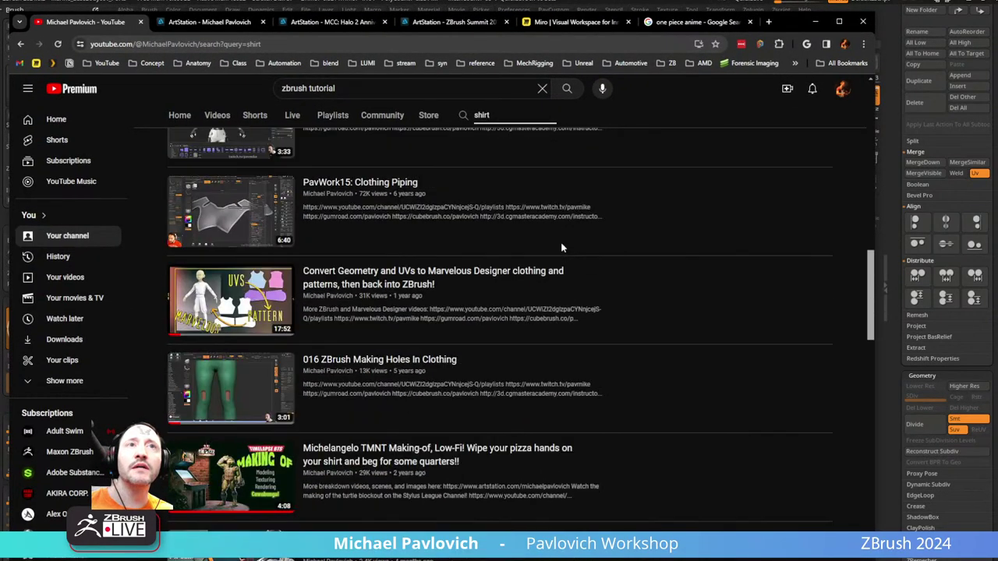
{"action": "scroll", "coordinate": [561, 247], "scroll_direction": "up", "scroll_amount": 3}
{"action": "scroll", "coordinate": [562, 247], "scroll_direction": "up", "scroll_amount": 10}
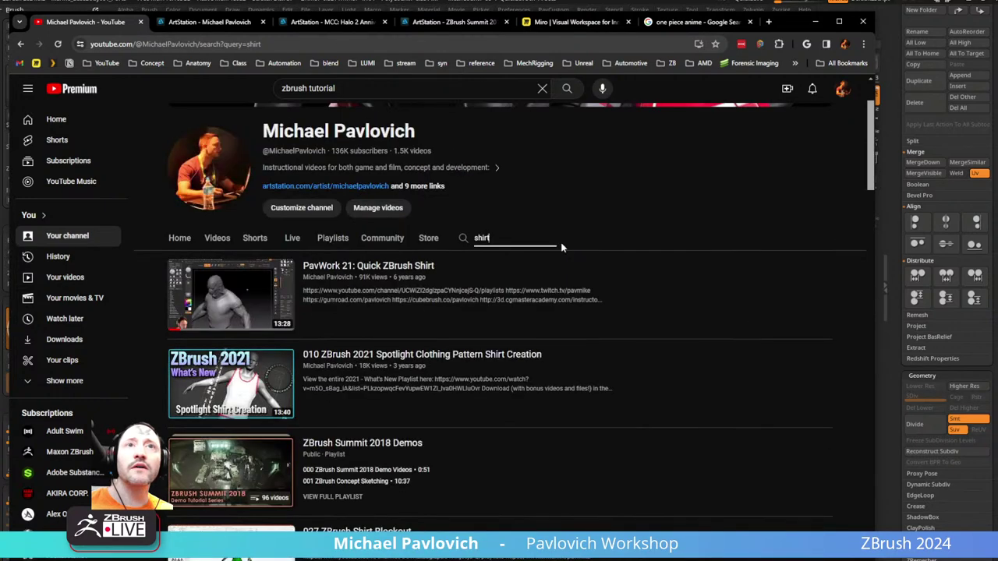
{"action": "scroll", "coordinate": [441, 278], "scroll_direction": "down", "scroll_amount": 9}
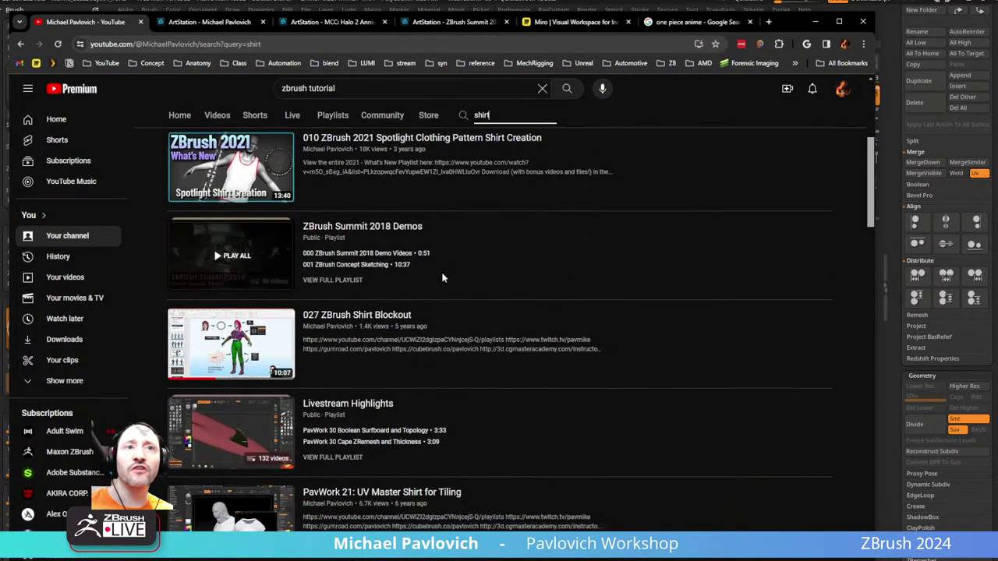
{"action": "scroll", "coordinate": [439, 268], "scroll_direction": "up", "scroll_amount": 5}
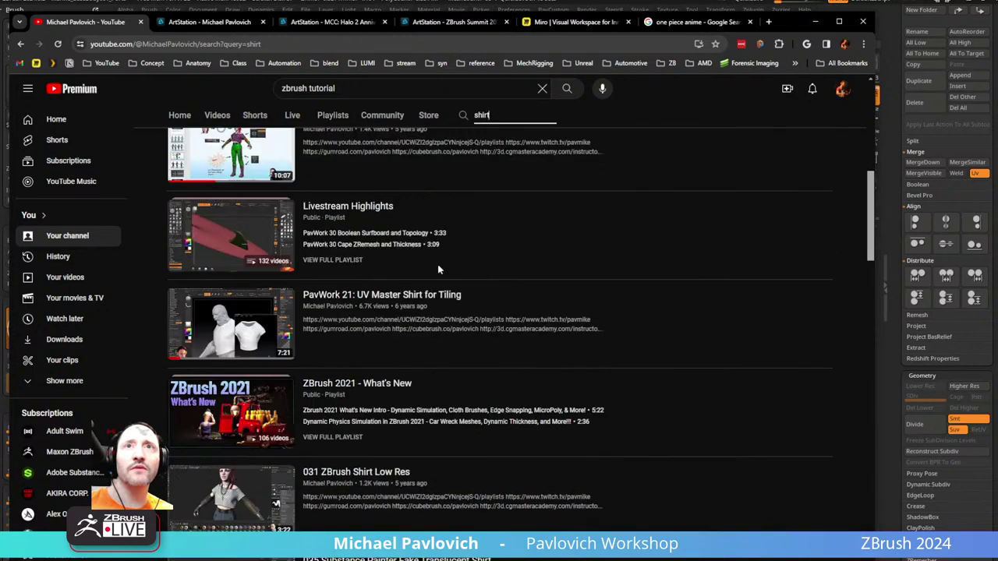
- Switch back to ZBrush, select the CC_Base_Body tool and bring the whole body into view
{"action": "key", "text": "alt+Tab"}
{"action": "scroll", "coordinate": [914, 200], "scroll_direction": "up", "scroll_amount": 5}
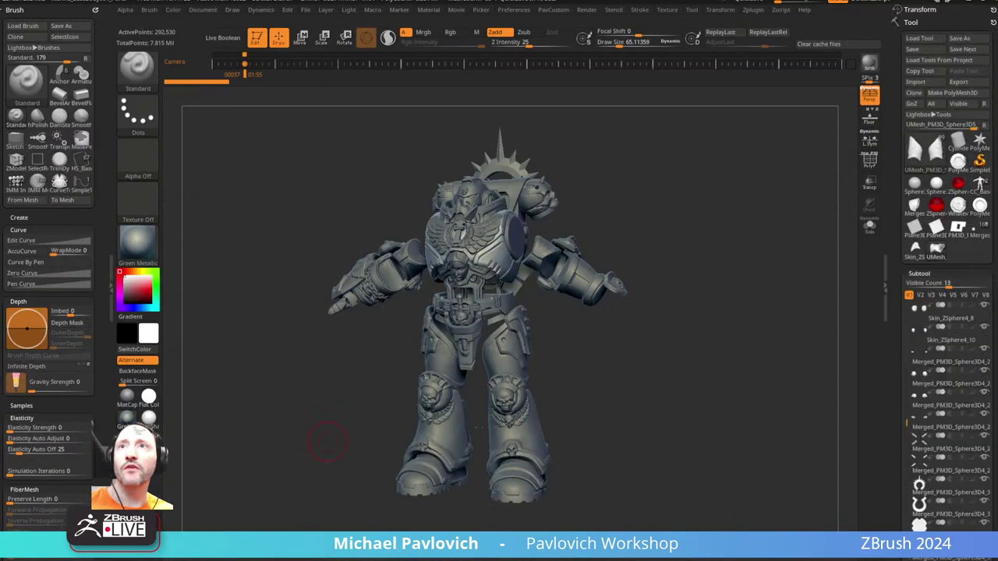
{"action": "left_click", "coordinate": [980, 189]}
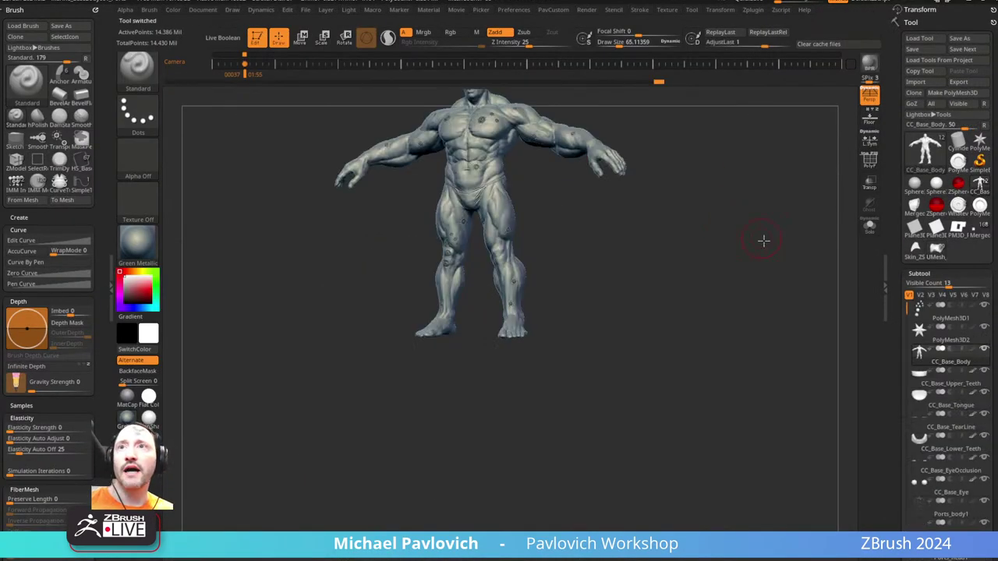
{"action": "left_click_drag", "start_coordinate": [763, 241], "coordinate": [743, 353], "text": "alt"}
- Duplicate the CC_Base_Body subtool and reduce the soloed copy to a single lower-resolution mesh without subdivision levels
{"action": "left_click_drag", "start_coordinate": [895, 321], "coordinate": [892, 26]}
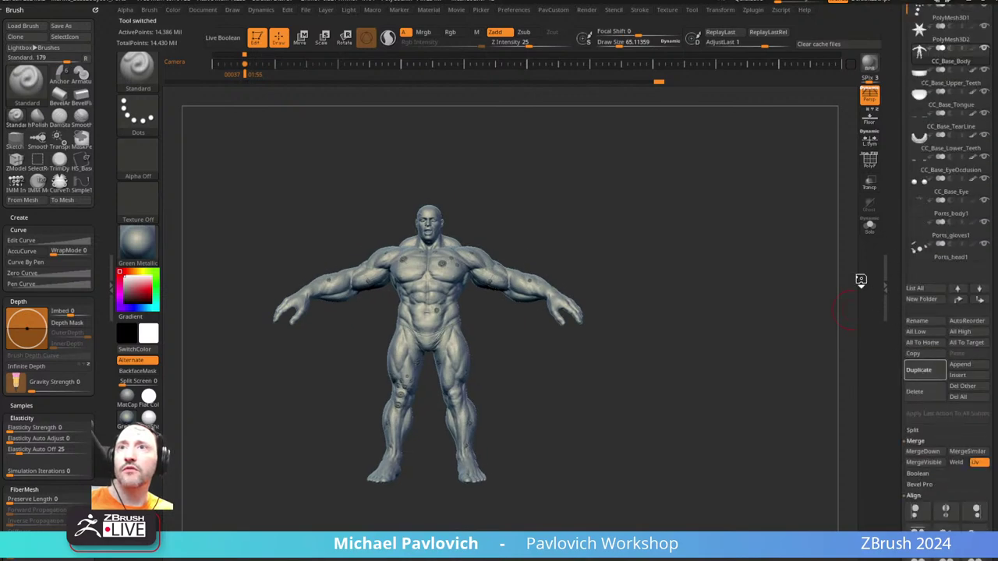
{"action": "scroll", "coordinate": [920, 244], "scroll_direction": "down", "scroll_amount": 5}
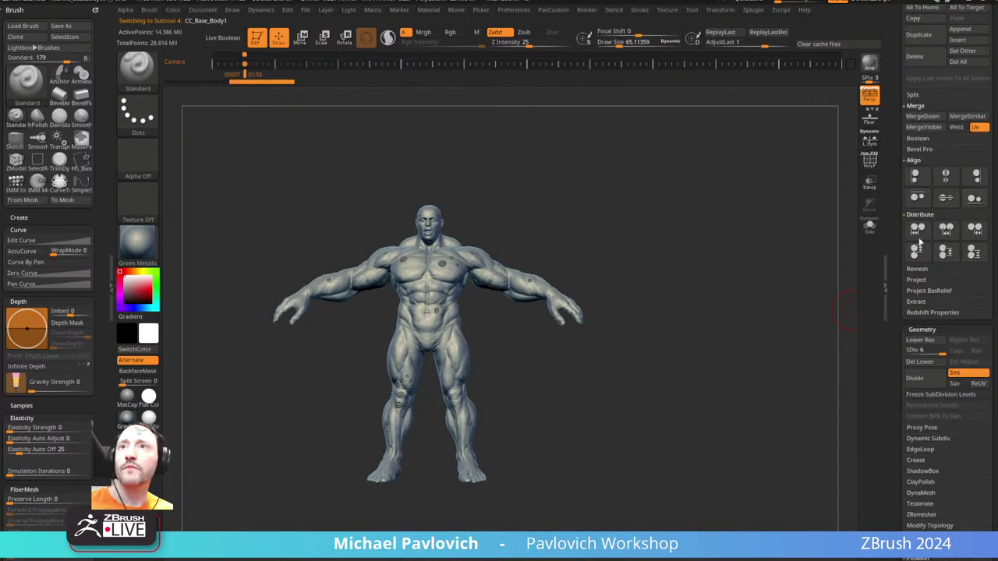
{"action": "left_click_drag", "start_coordinate": [933, 355], "coordinate": [911, 361]}
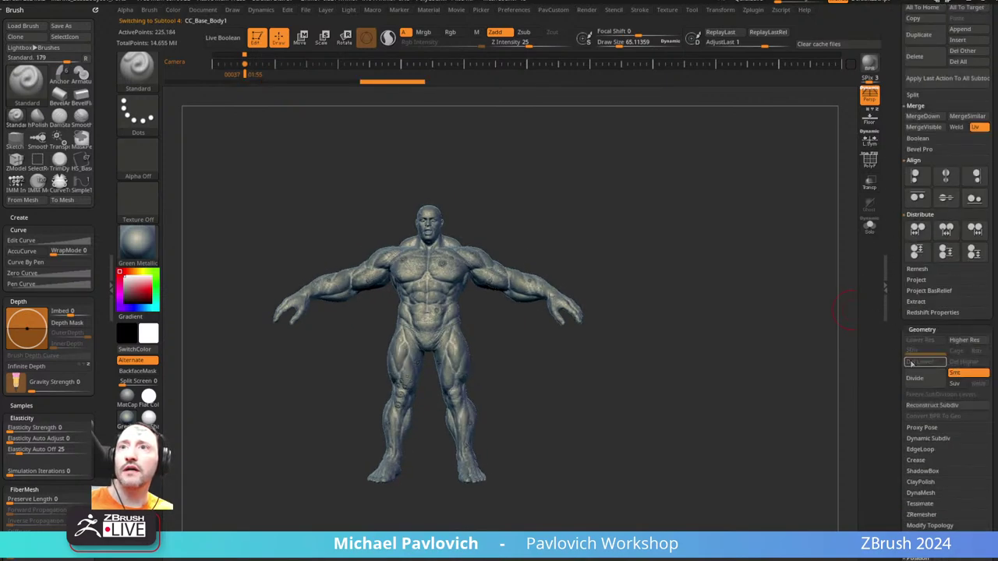
{"action": "left_click", "coordinate": [868, 232]}
- Choose the MaskLasso brush, turn perspective off and mask the torso and upper arms from the front
{"action": "key", "text": "ctrl+b"}
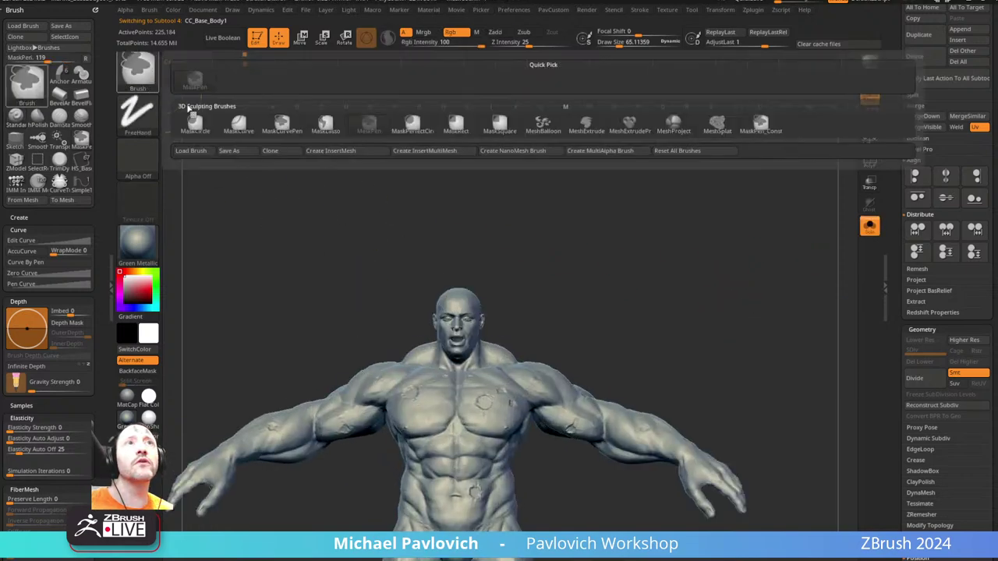
{"action": "left_click", "coordinate": [326, 125]}
{"action": "left_click", "coordinate": [869, 99]}
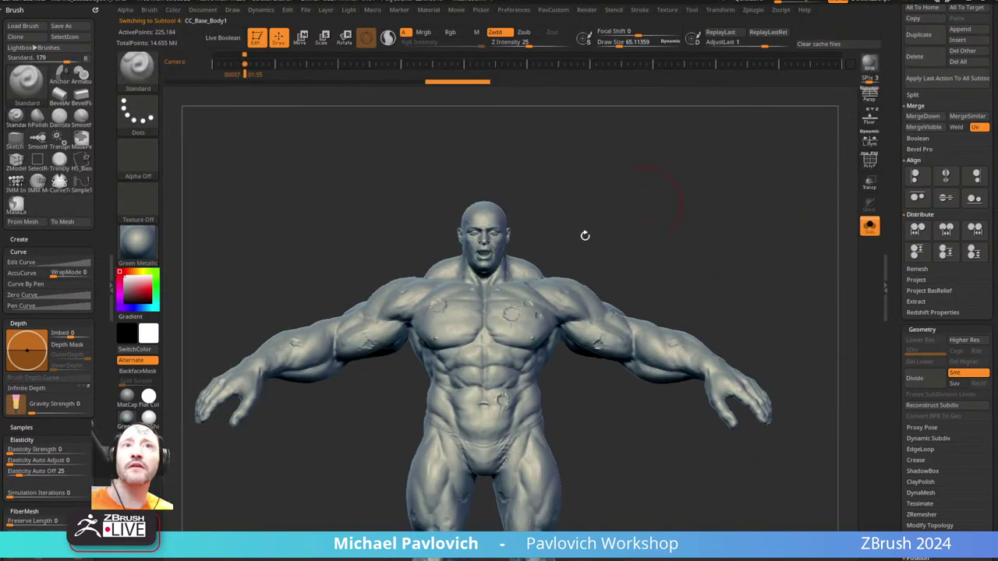
{"action": "mouse_move", "coordinate": [576, 225]}
{"action": "left_mouse_down", "text": "ctrl"}
{"action": "mouse_move", "coordinate": [456, 278]}
{"action": "mouse_move", "coordinate": [372, 366]}
{"action": "mouse_move", "coordinate": [539, 400]}
{"action": "mouse_move", "coordinate": [577, 233]}
{"action": "left_mouse_up", "text": "ctrl"}
{"action": "mouse_move", "coordinate": [673, 218]}
{"action": "left_mouse_down"}
{"action": "mouse_move", "coordinate": [747, 212]}
{"action": "mouse_move", "coordinate": [698, 257]}
{"action": "left_mouse_up"}
{"action": "key", "text": "ctrl"}
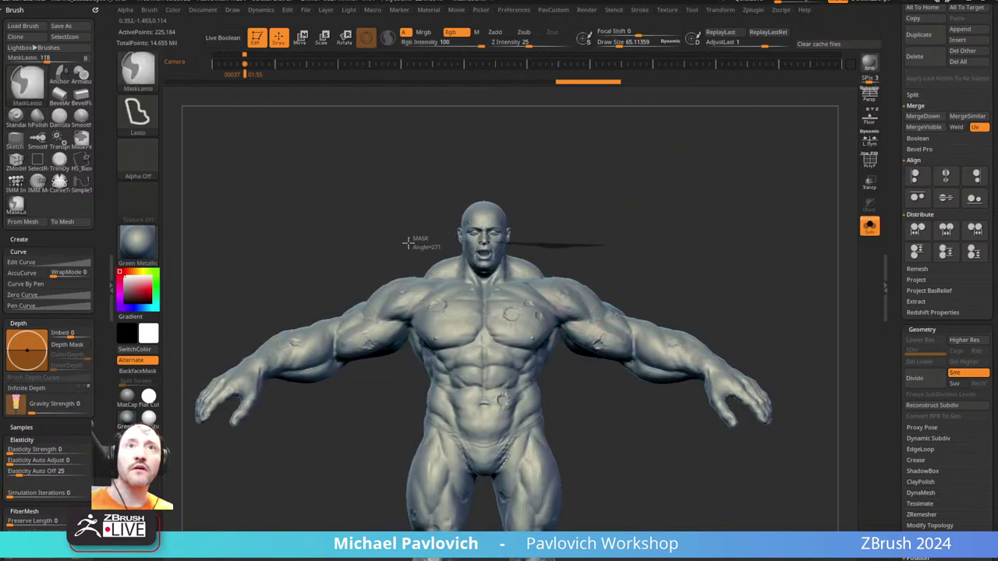
{"action": "mouse_move", "coordinate": [408, 244]}
{"action": "left_mouse_down", "text": "ctrl"}
{"action": "mouse_move", "coordinate": [383, 382]}
{"action": "mouse_move", "coordinate": [590, 347]}
{"action": "mouse_move", "coordinate": [616, 285]}
{"action": "mouse_move", "coordinate": [609, 245]}
{"action": "mouse_move", "coordinate": [793, 224]}
{"action": "mouse_move", "coordinate": [726, 230]}
{"action": "left_mouse_up", "text": "ctrl"}
- Clear the mask from the lower face and head in a side view, leaving the torso masked
{"action": "key", "text": "space"}
{"action": "key", "text": "ctrl"}
{"action": "key", "text": "ctrl"}
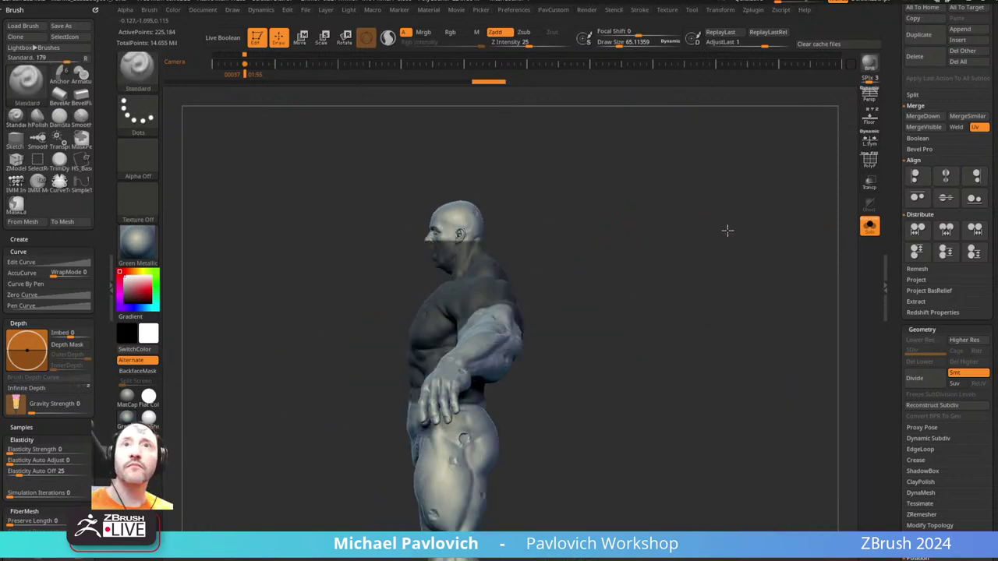
{"action": "key", "text": "ctrl"}
{"action": "mouse_move", "coordinate": [542, 191]}
{"action": "left_mouse_down", "text": "ctrl+alt"}
{"action": "mouse_move", "coordinate": [434, 161]}
{"action": "mouse_move", "coordinate": [423, 290]}
{"action": "mouse_move", "coordinate": [491, 261]}
{"action": "left_mouse_up", "text": "ctrl+alt"}
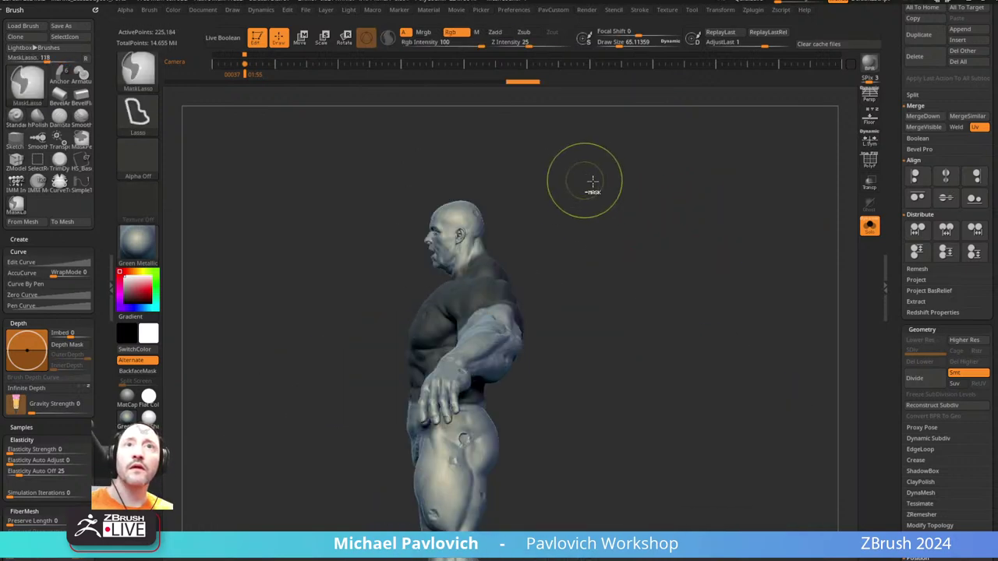
- Delete the unmasked head, forearms and lower body, and smooth the remaining torso with Polish By Features
{"action": "left_click_drag", "start_coordinate": [627, 204], "coordinate": [676, 216], "text": "shift"}
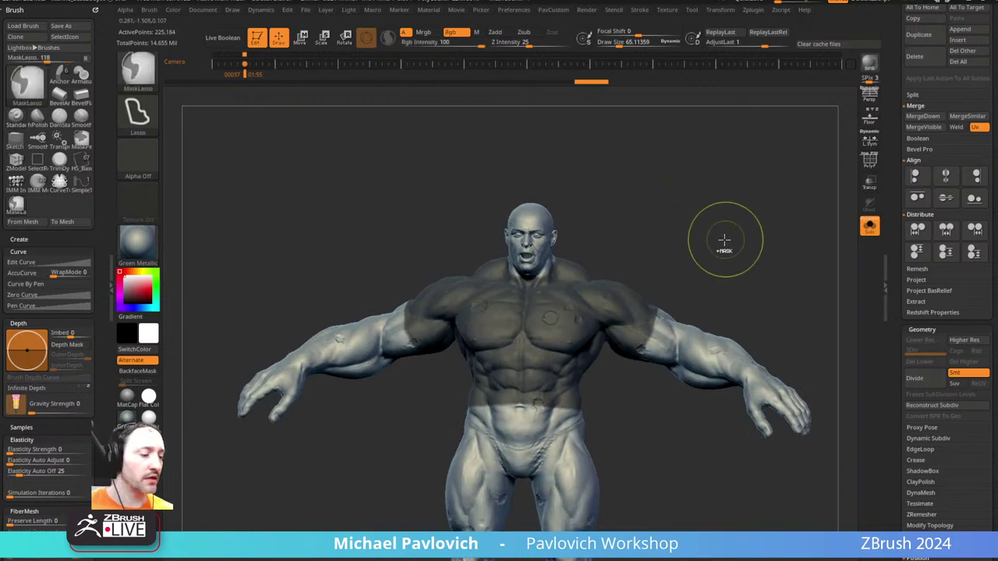
{"action": "left_click_drag", "start_coordinate": [725, 241], "coordinate": [405, 408], "text": "ctrl"}
{"action": "key", "text": "space"}
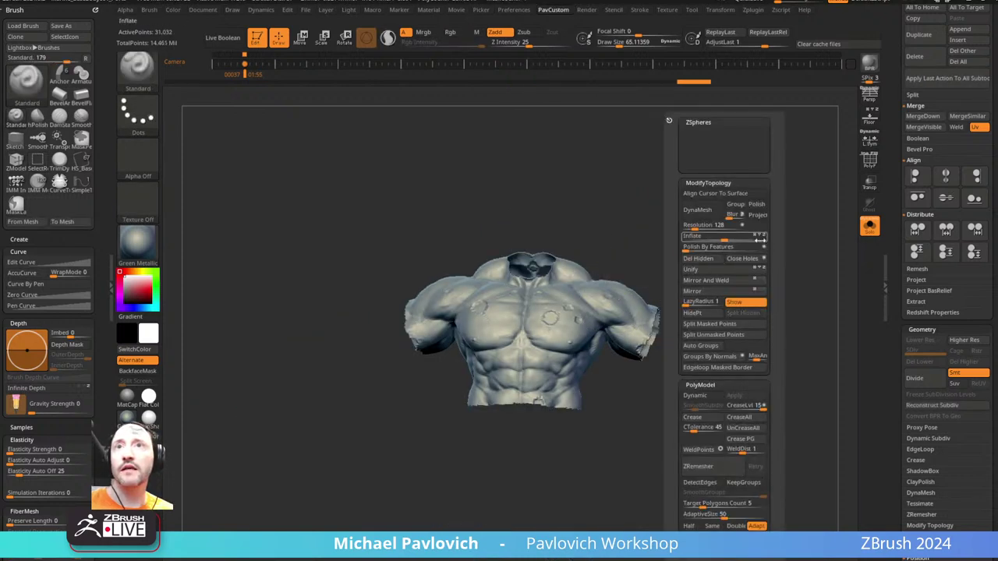
{"action": "left_click", "coordinate": [686, 247]}
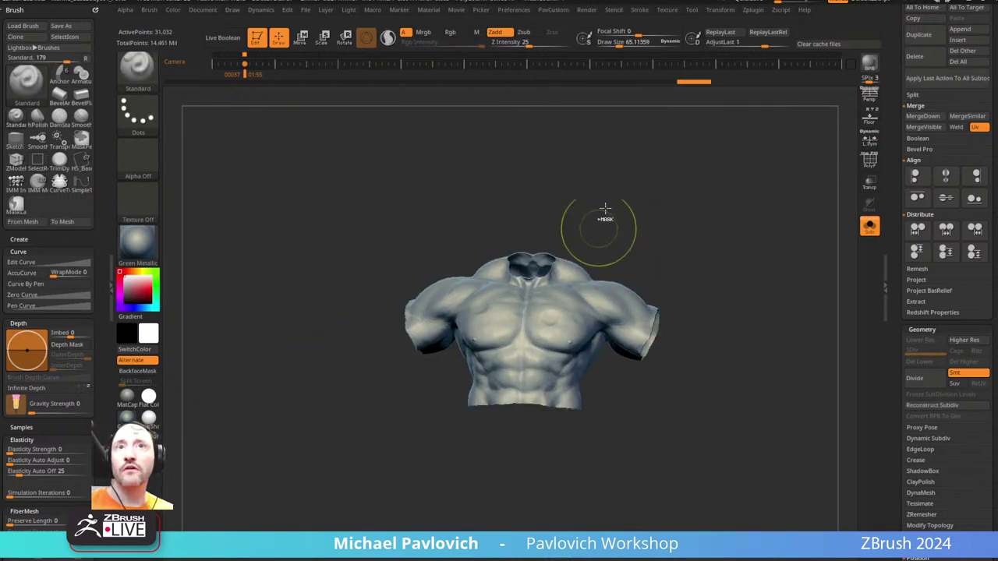
- ZRemesh the torso shell at Half with an adaptive size of 0 and display its polyframe
{"action": "key", "text": "space"}
{"action": "left_click", "coordinate": [687, 526]}
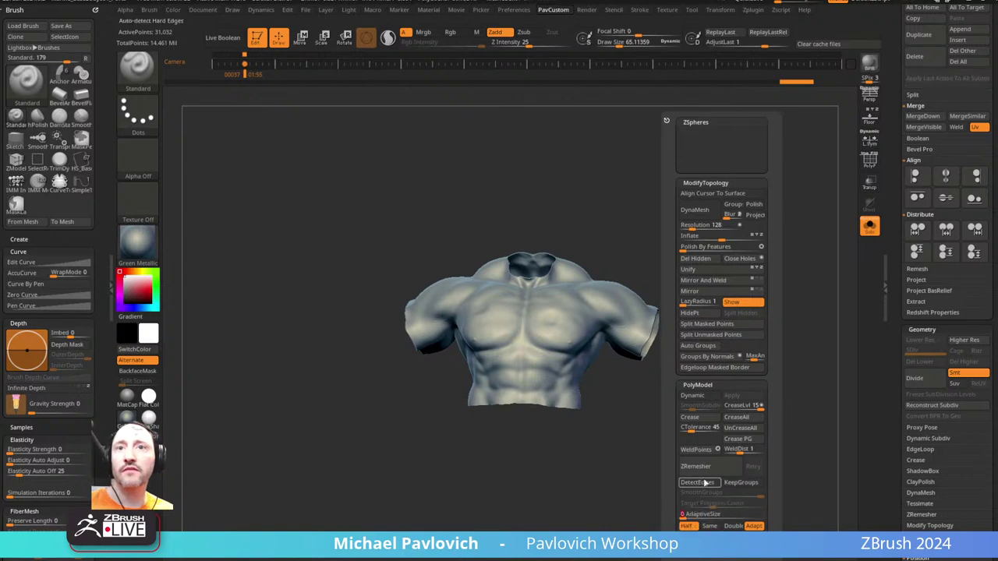
{"action": "left_click", "coordinate": [726, 466]}
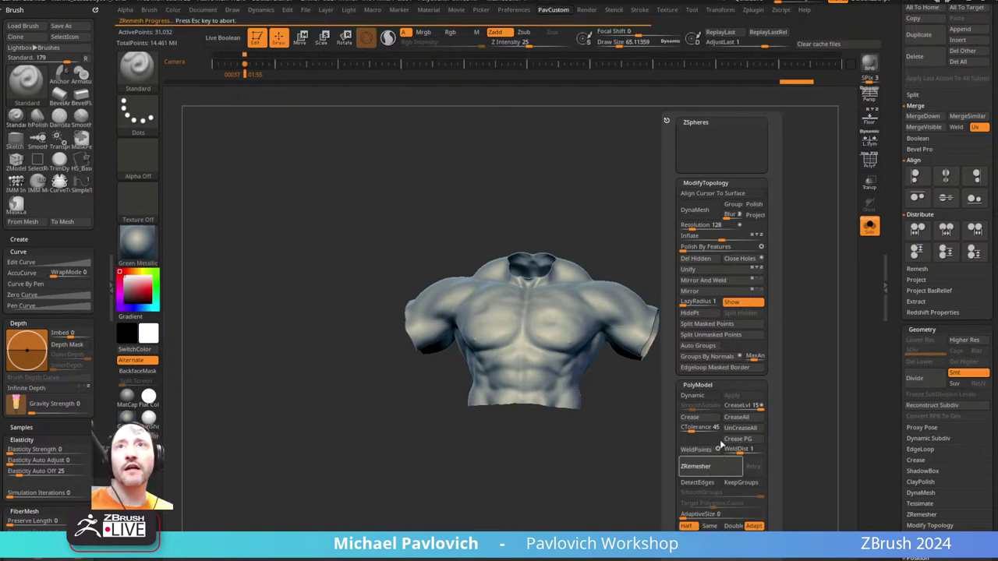
{"action": "left_click", "coordinate": [869, 160]}
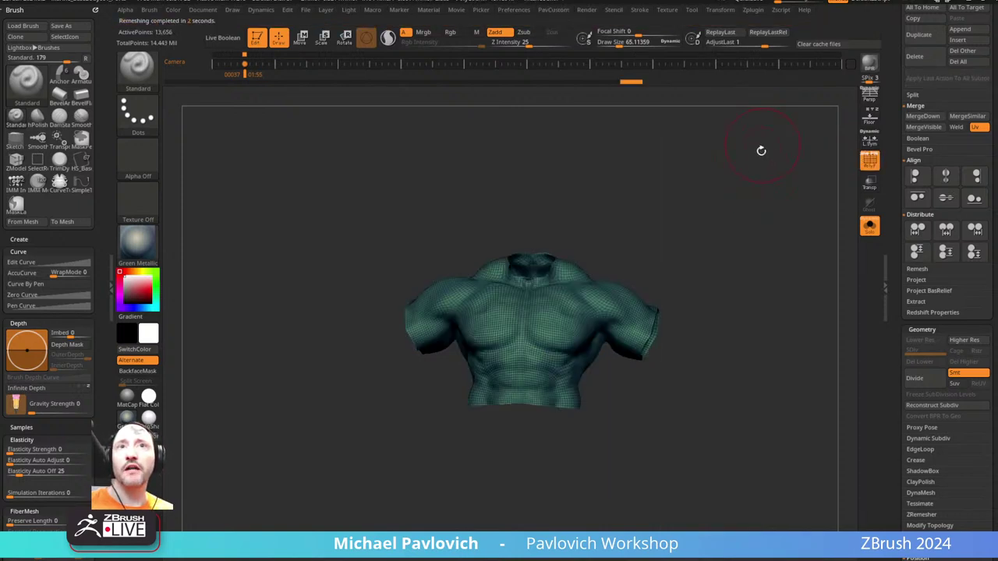
- Slice a rectangular strip down the middle of the shirt's front with SliceRect and hide that strip
{"action": "left_click_drag", "start_coordinate": [761, 149], "coordinate": [767, 234]}
{"action": "key", "text": "ctrl+shift"}
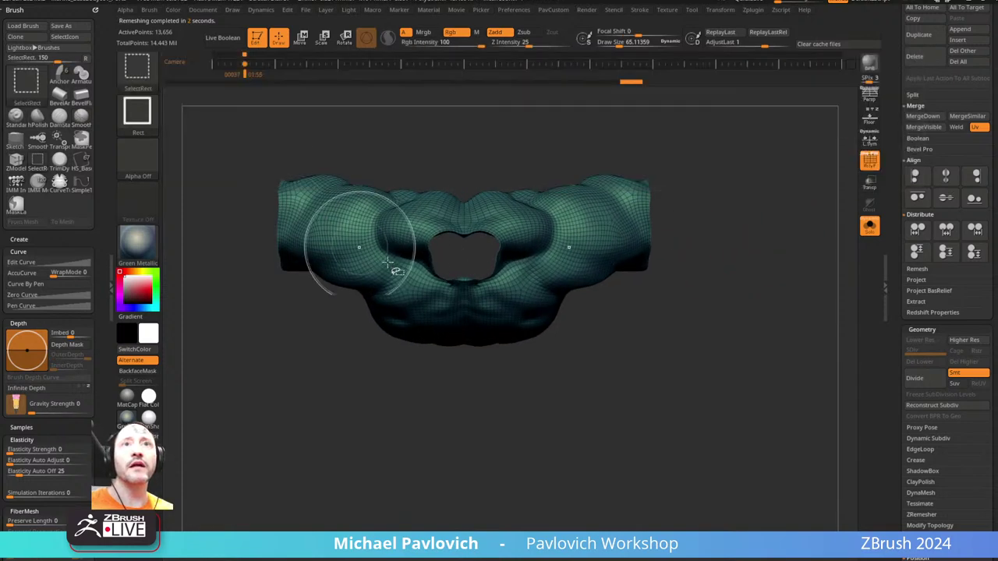
{"action": "key", "text": "b"}
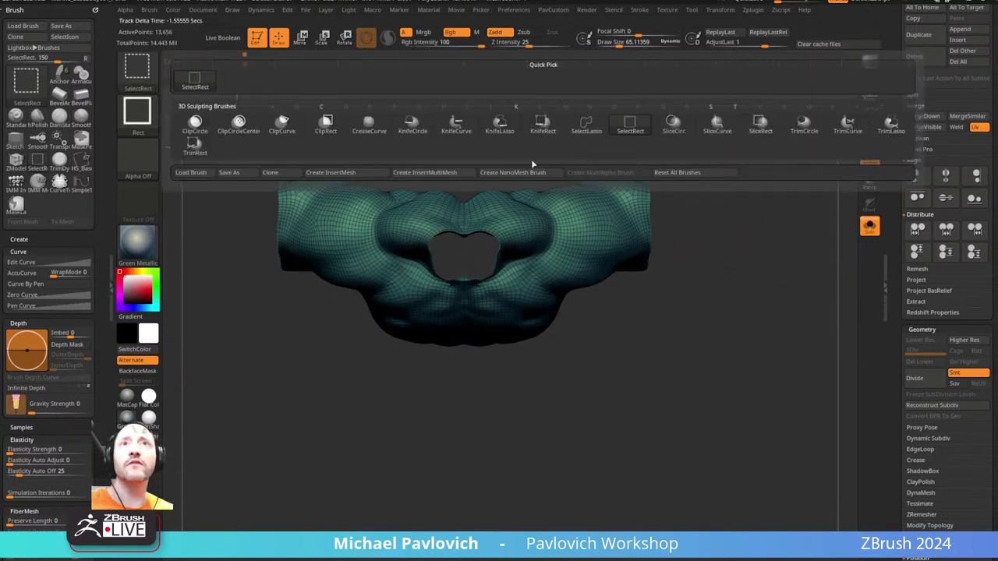
{"action": "left_click", "coordinate": [754, 127]}
{"action": "mouse_move", "coordinate": [443, 271]}
{"action": "left_mouse_down", "text": "ctrl+shift"}
{"action": "mouse_move", "coordinate": [483, 351]}
{"action": "mouse_move", "coordinate": [487, 445]}
{"action": "left_mouse_up", "text": "ctrl+shift"}
{"action": "left_click_drag", "start_coordinate": [708, 287], "coordinate": [712, 202], "text": "shift"}
{"action": "left_click", "coordinate": [594, 269], "text": "ctrl+shift"}
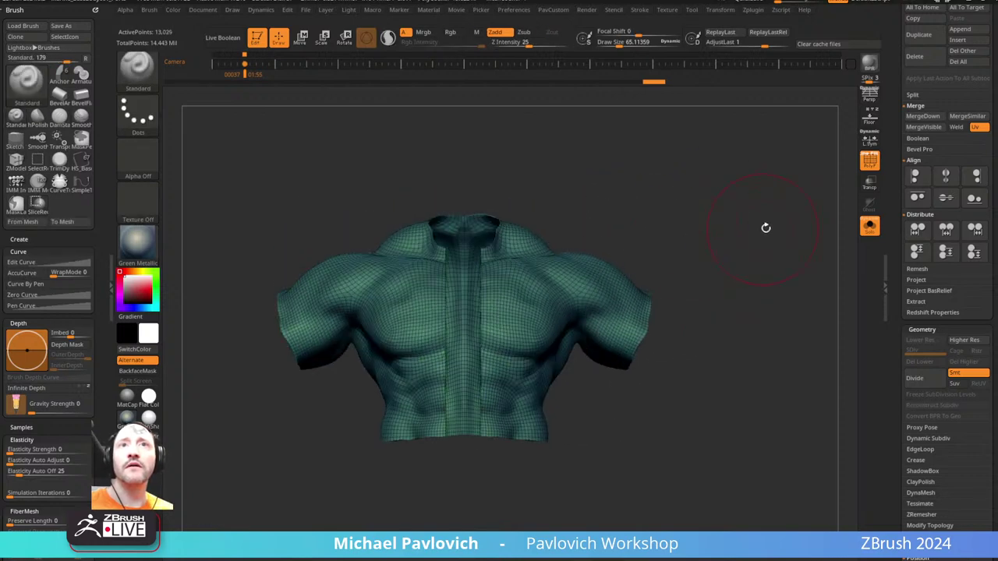
- Delete the hidden front strip, then reduce the shirt with repeated Half ZRemesher passes around a Polish By Features pass
{"action": "key", "text": "space"}
{"action": "left_click", "coordinate": [738, 262]}
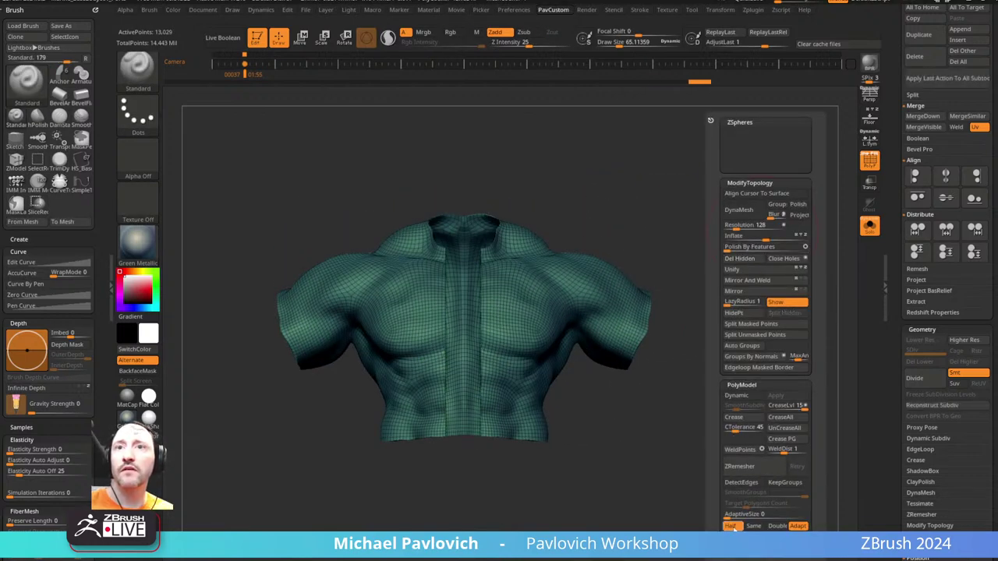
{"action": "left_click", "coordinate": [747, 466]}
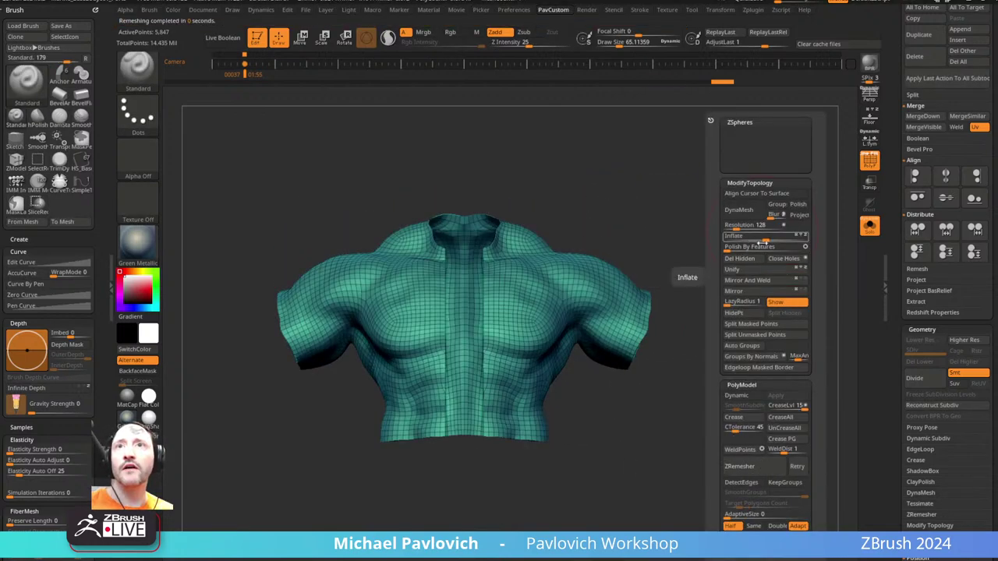
{"action": "left_click", "coordinate": [759, 249]}
{"action": "left_click", "coordinate": [745, 467]}
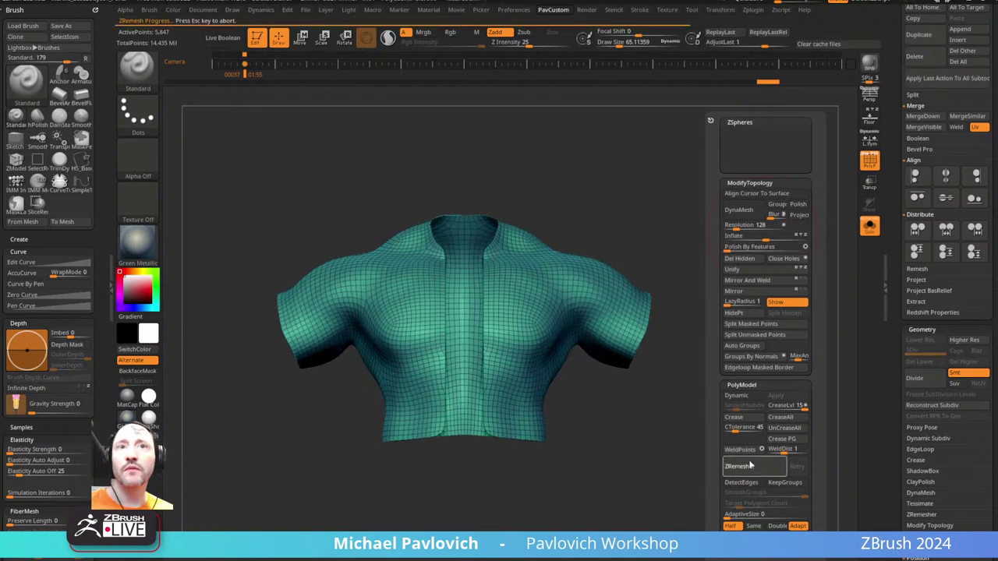
- ZRemesh the shirt at Half once more and turn off Solo to show it on the full character
{"action": "mouse_move", "coordinate": [646, 456]}
{"action": "left_mouse_down", "text": "alt"}
{"action": "mouse_move", "coordinate": [696, 360]}
{"action": "mouse_move", "coordinate": [662, 421]}
{"action": "left_mouse_up", "text": "alt"}
{"action": "key", "text": "2"}
{"action": "key", "text": "s"}
{"action": "mouse_move", "coordinate": [460, 473]}
{"action": "left_mouse_down"}
{"action": "mouse_move", "coordinate": [425, 486]}
{"action": "mouse_move", "coordinate": [437, 503]}
{"action": "mouse_move", "coordinate": [353, 523]}
{"action": "mouse_move", "coordinate": [492, 507]}
{"action": "left_mouse_up"}
{"action": "key", "text": "1"}
{"action": "left_click", "coordinate": [869, 226]}
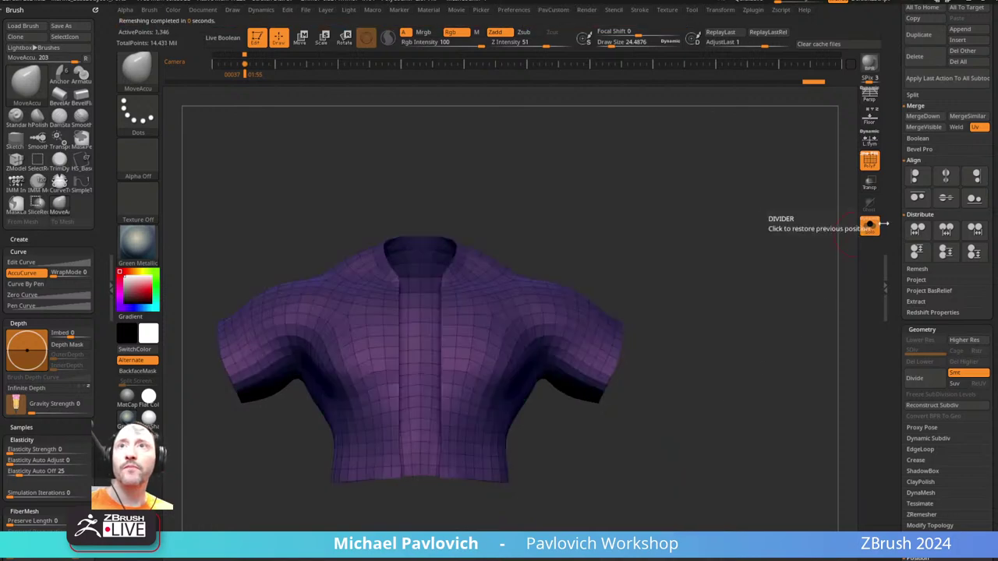
- Set up the ZModeler brush with QMesh on Polygroup All and reduce the draw size to about 4.6
{"action": "key", "text": "b"}
{"action": "key", "text": "z"}
{"action": "key", "text": "m"}
{"action": "key", "text": "space"}
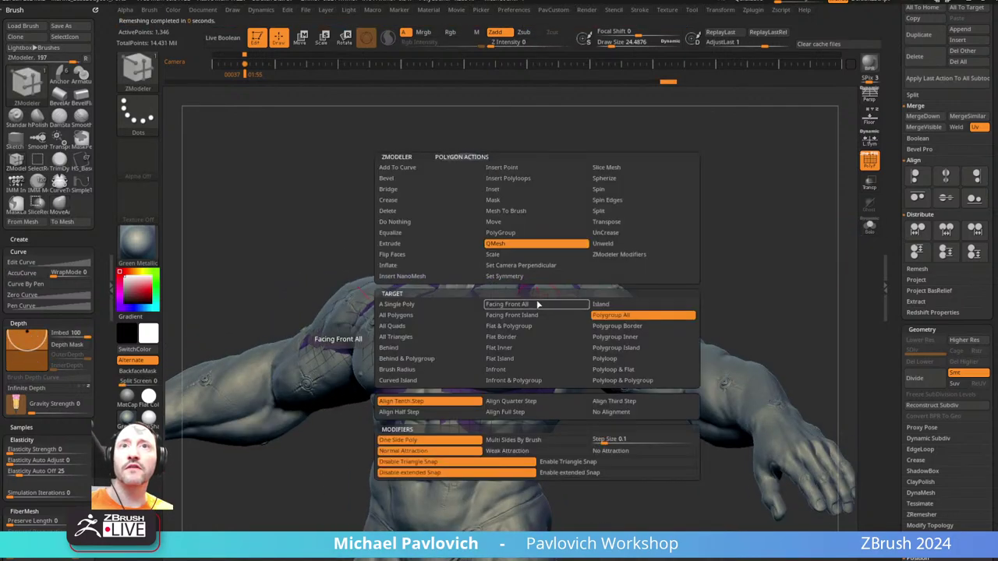
{"action": "left_click", "coordinate": [538, 304]}
{"action": "left_click_drag", "start_coordinate": [540, 299], "coordinate": [534, 291]}
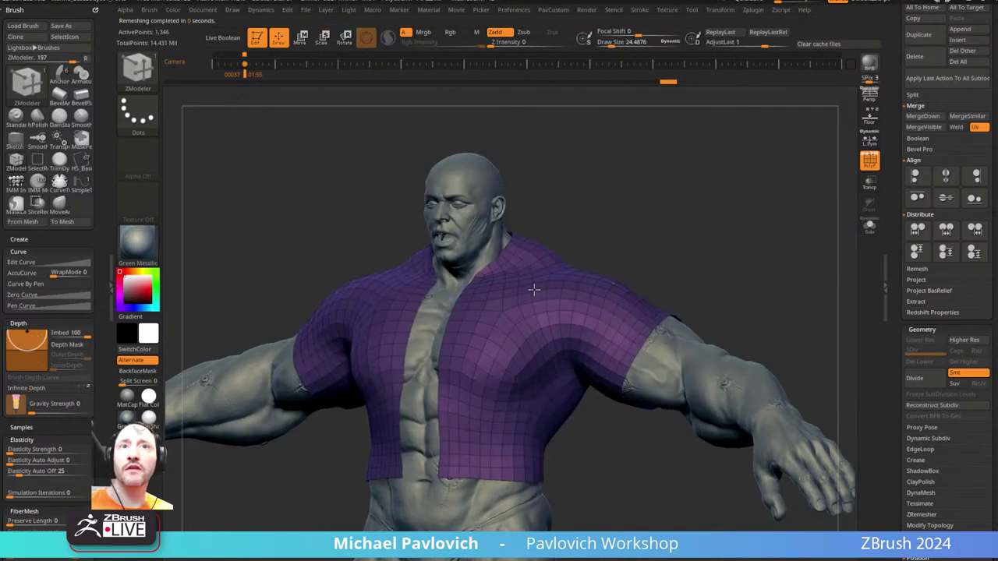
{"action": "left_click_drag", "start_coordinate": [660, 226], "coordinate": [662, 318]}
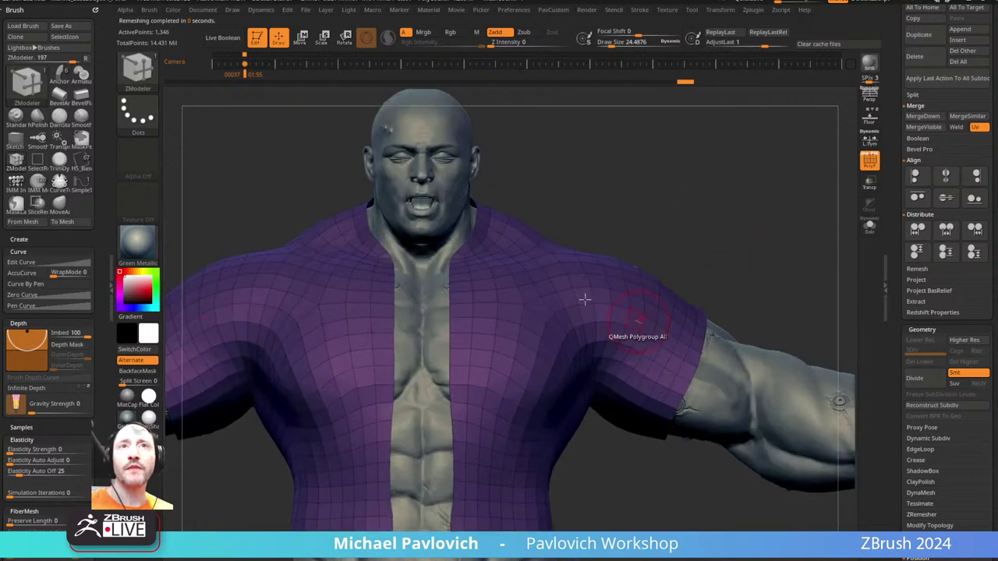
{"action": "left_click_drag", "start_coordinate": [653, 163], "coordinate": [722, 252], "text": "alt"}
{"action": "key", "text": "bracketleft"}
{"action": "key", "text": "bracketleft"}
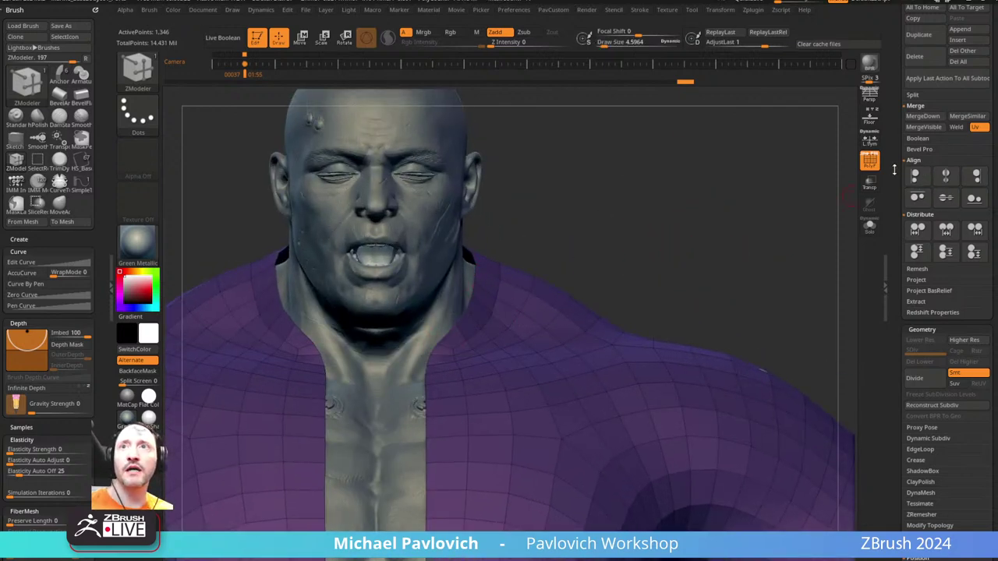
- Duplicate the shirt subtool and isolate the copy with Solo
{"action": "left_click_drag", "start_coordinate": [895, 169], "coordinate": [898, 386]}
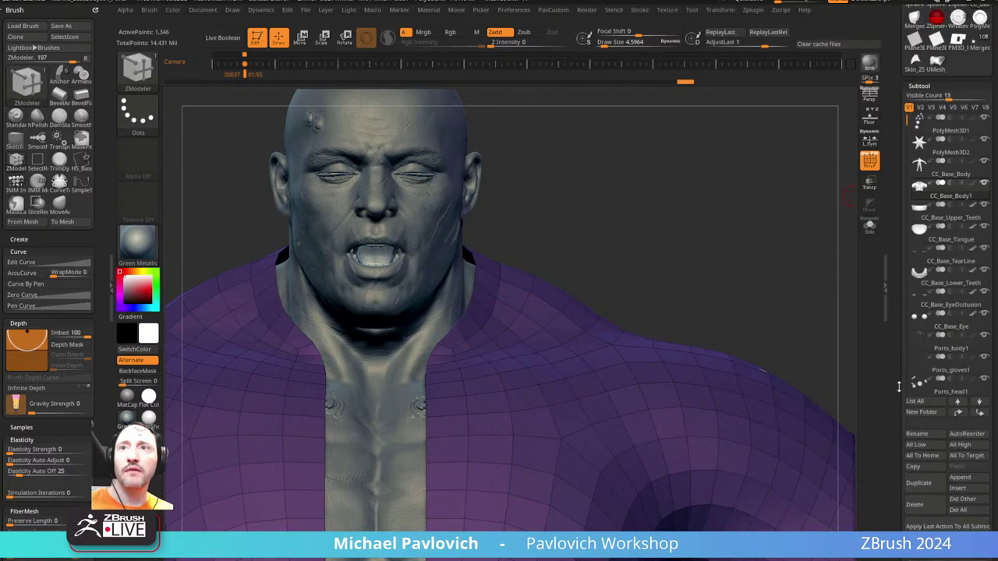
{"action": "left_click", "coordinate": [922, 482]}
{"action": "left_click_drag", "start_coordinate": [586, 208], "coordinate": [607, 220], "text": "alt"}
{"action": "right_click_drag", "start_coordinate": [583, 270], "coordinate": [535, 273]}
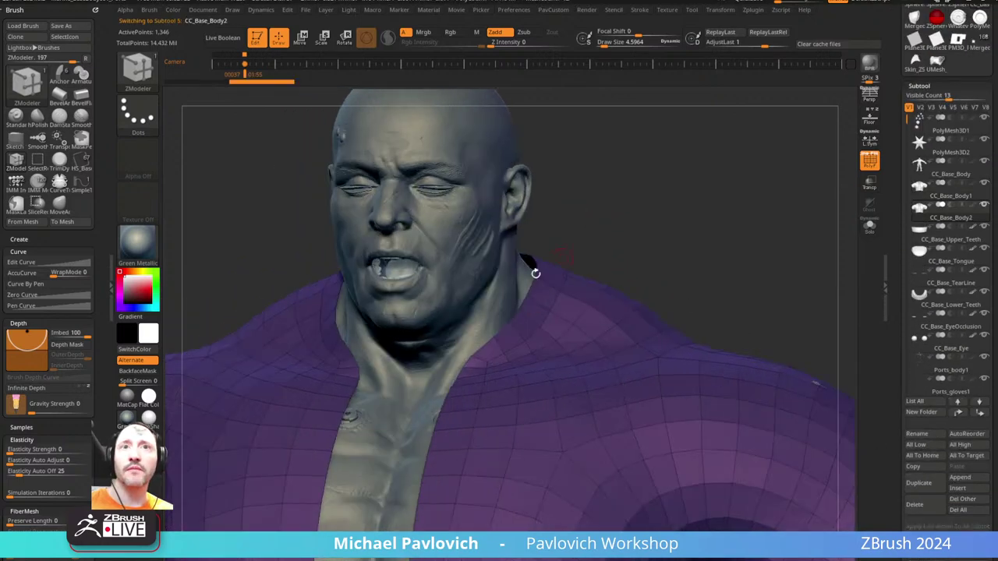
{"action": "left_click", "coordinate": [868, 227]}
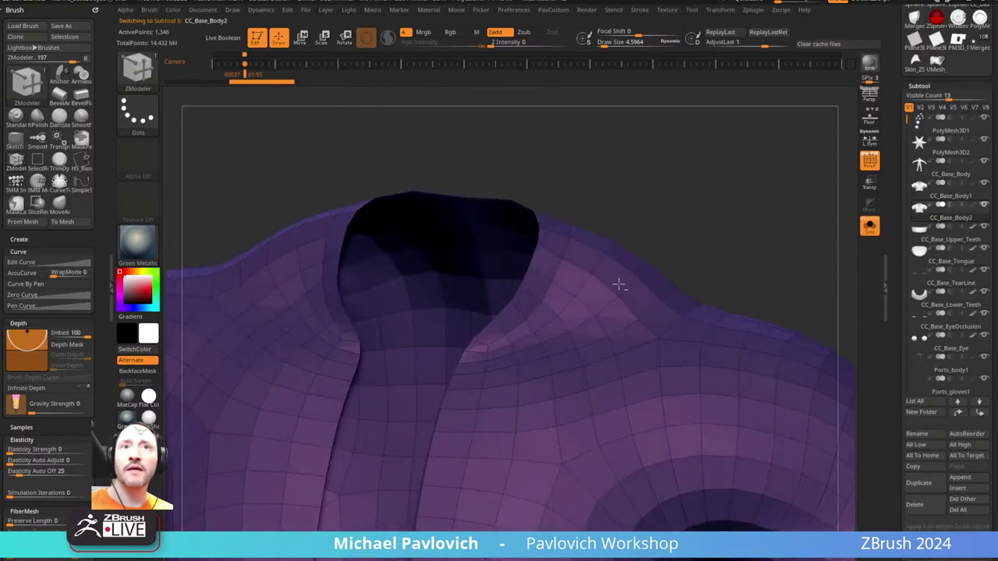
- Mark a band of polygons around the duplicate's neckline as a polygroup, isolate it and delete the rest of the mesh
{"action": "mouse_move", "coordinate": [493, 331]}
{"action": "left_mouse_down", "text": "alt"}
{"action": "mouse_move", "coordinate": [560, 293]}
{"action": "mouse_move", "coordinate": [575, 250]}
{"action": "mouse_move", "coordinate": [563, 253]}
{"action": "left_mouse_up", "text": "alt"}
{"action": "right_click_drag", "start_coordinate": [642, 188], "coordinate": [583, 257]}
{"action": "mouse_move", "coordinate": [583, 262]}
{"action": "left_mouse_down", "text": "alt"}
{"action": "mouse_move", "coordinate": [585, 193]}
{"action": "mouse_move", "coordinate": [550, 144]}
{"action": "mouse_move", "coordinate": [615, 178]}
{"action": "mouse_move", "coordinate": [631, 165]}
{"action": "left_mouse_up", "text": "alt"}
{"action": "right_click_drag", "start_coordinate": [632, 161], "coordinate": [608, 187]}
{"action": "left_click", "coordinate": [609, 187], "text": "ctrl+shift"}
{"action": "key", "text": "5"}
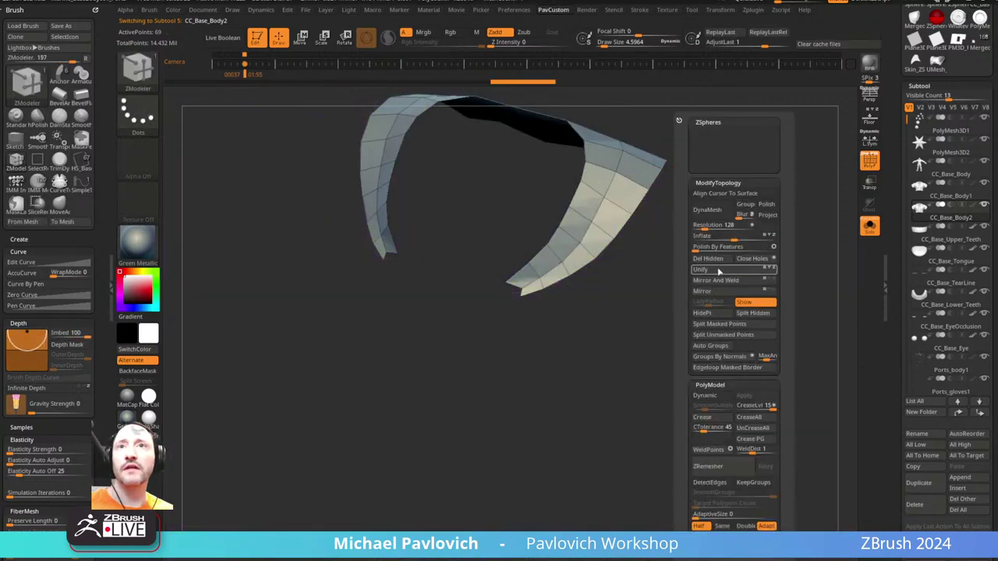
{"action": "left_click", "coordinate": [711, 259]}
- Thicken the collar band with QMesh and show it on the full character with its polyframe
{"action": "left_click_drag", "start_coordinate": [598, 178], "coordinate": [615, 147]}
{"action": "right_click_drag", "start_coordinate": [677, 152], "coordinate": [768, 210]}
{"action": "left_click", "coordinate": [871, 228]}
{"action": "left_click_drag", "start_coordinate": [753, 252], "coordinate": [662, 196]}
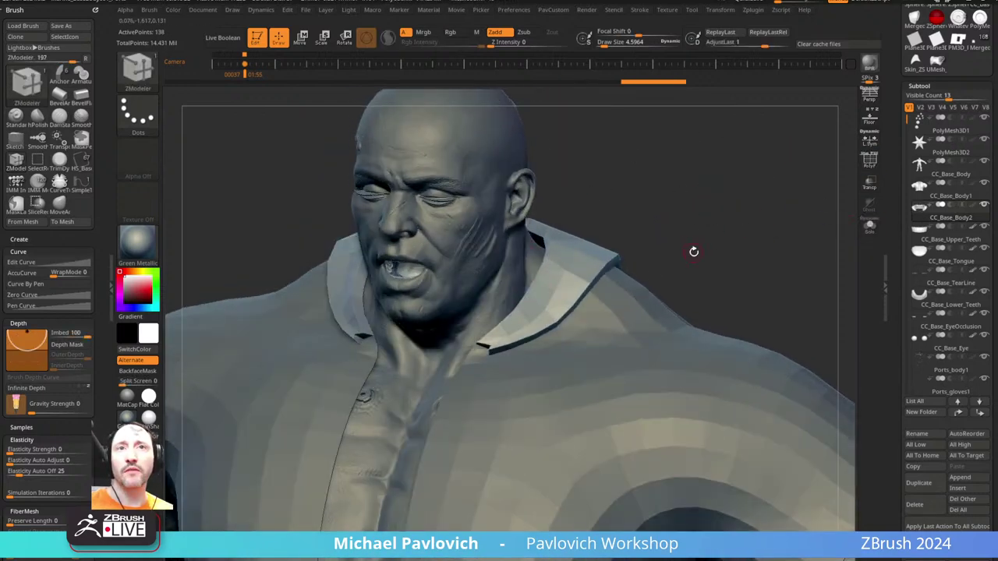
{"action": "left_click", "coordinate": [869, 161]}
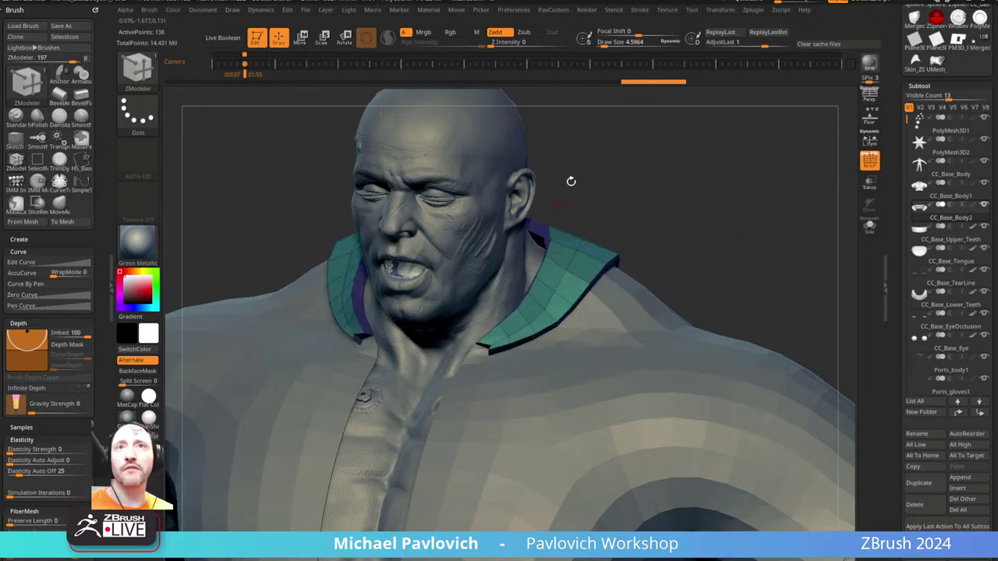
- Pull the collar's outer back edge into shape with the Move brush
{"action": "mouse_move", "coordinate": [701, 182]}
{"action": "left_mouse_down"}
{"action": "mouse_move", "coordinate": [656, 240]}
{"action": "mouse_move", "coordinate": [656, 262]}
{"action": "left_mouse_up"}
{"action": "key", "text": "s"}
{"action": "key", "text": "b"}
{"action": "key", "text": "m"}
{"action": "key", "text": "v"}
{"action": "right_click_drag", "start_coordinate": [741, 234], "coordinate": [702, 250]}
{"action": "left_click_drag", "start_coordinate": [663, 238], "coordinate": [640, 233]}
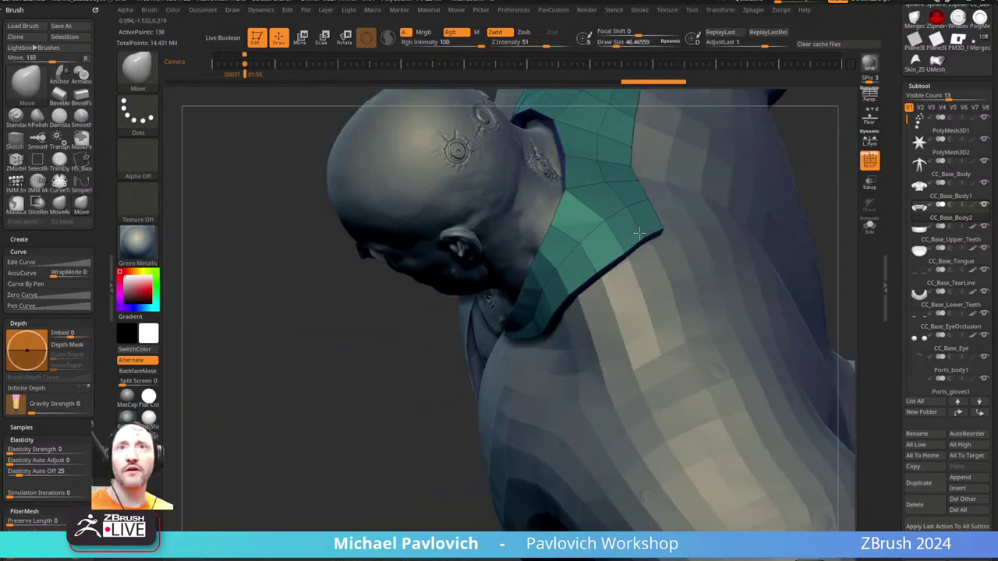
- Step back and forth through the collar's recent Move edits and refine its shape around the neck
{"action": "key", "text": "ctrl+z"}
{"action": "key", "text": "ctrl+z"}
{"action": "key", "text": "ctrl+z"}
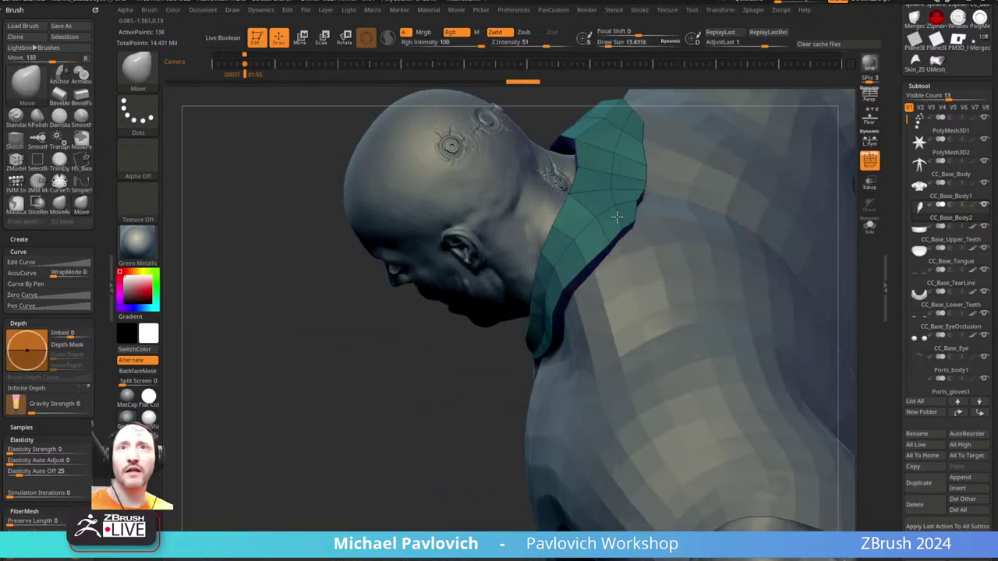
{"action": "mouse_move", "coordinate": [634, 214]}
{"action": "right_mouse_down"}
{"action": "mouse_move", "coordinate": [731, 200]}
{"action": "mouse_move", "coordinate": [748, 180]}
{"action": "right_mouse_up"}
{"action": "right_click_drag", "start_coordinate": [748, 180], "coordinate": [689, 192], "text": "alt"}
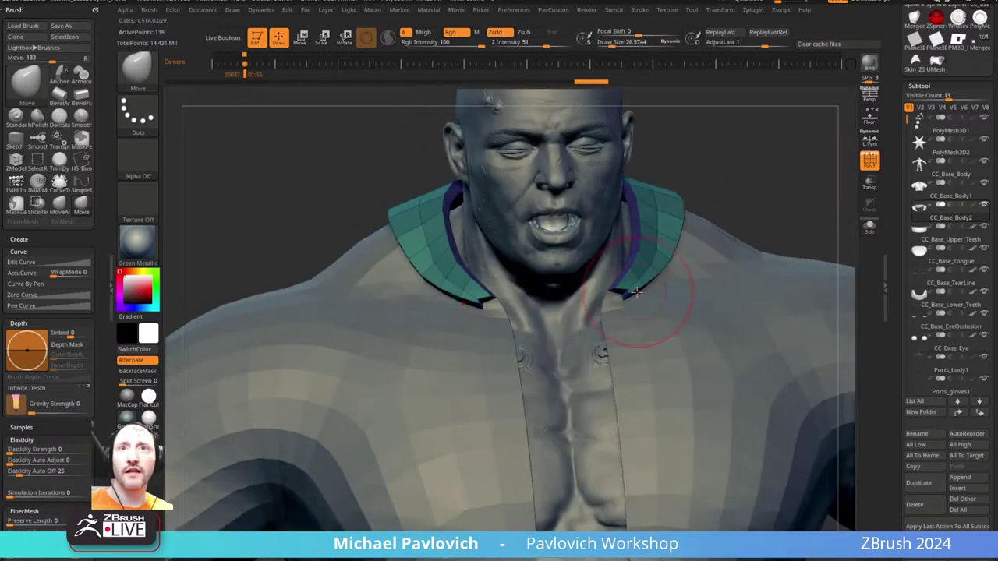
{"action": "key", "text": "ctrl+shift+z"}
{"action": "key", "text": "ctrl+shift+z"}
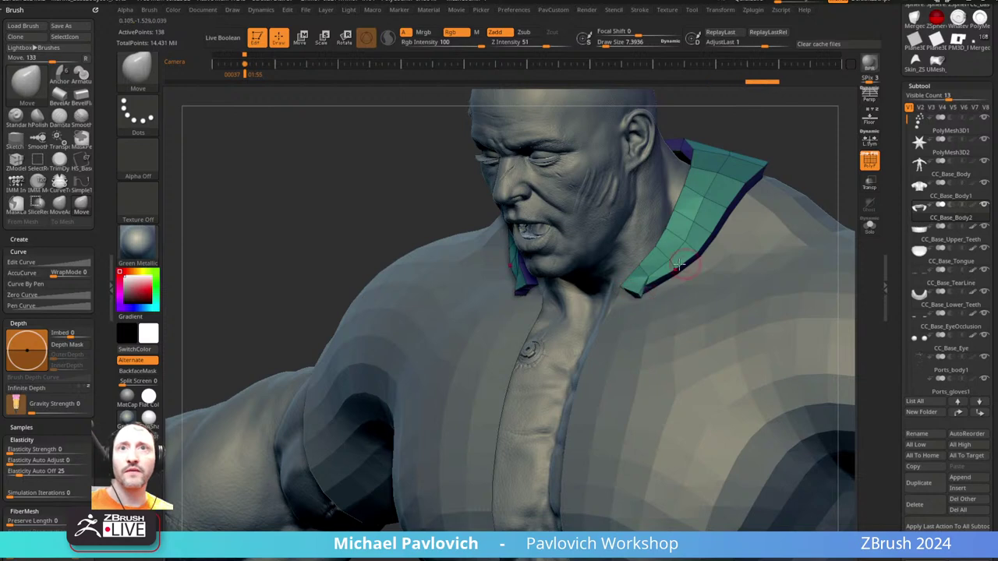
{"action": "key", "text": "ctrl+z"}
{"action": "key", "text": "ctrl+z"}
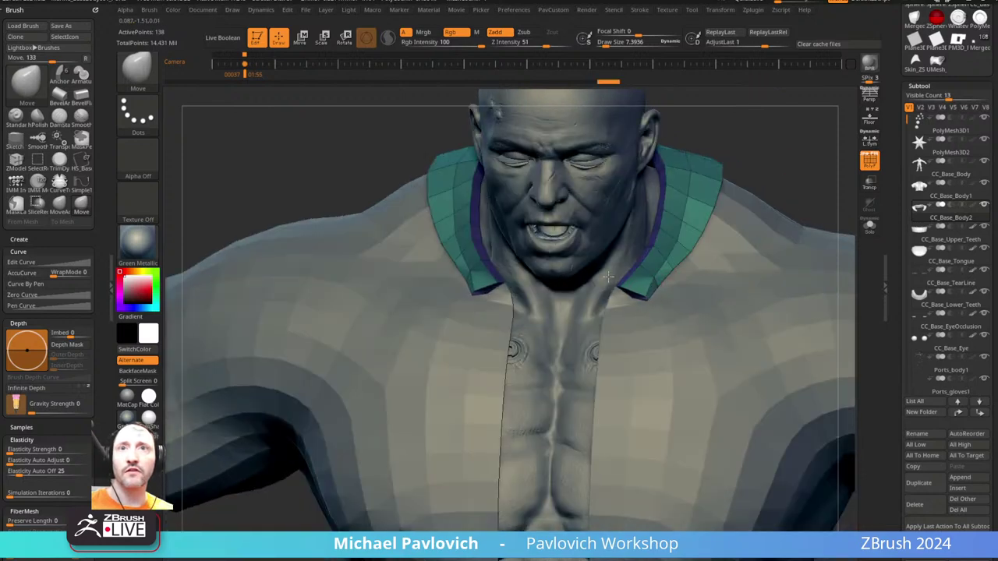
{"action": "key", "text": "ctrl+shift+z"}
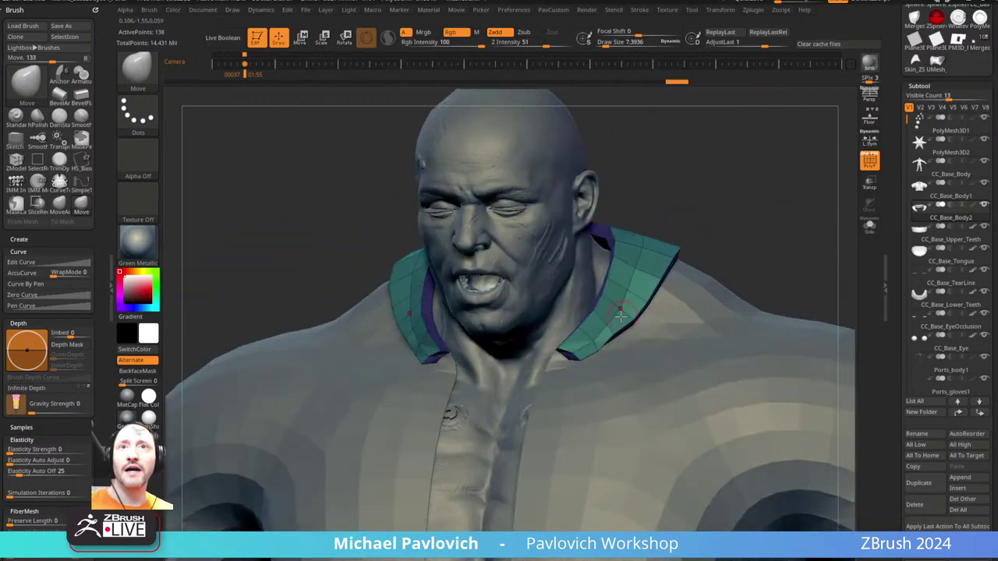
- Keep only the collar's outer polygroup, smooth it with Polish By Features and ZRemesh it at Same
{"action": "left_click", "coordinate": [621, 315], "text": "ctrl+shift"}
{"action": "key", "text": "space"}
{"action": "left_click", "coordinate": [767, 259]}
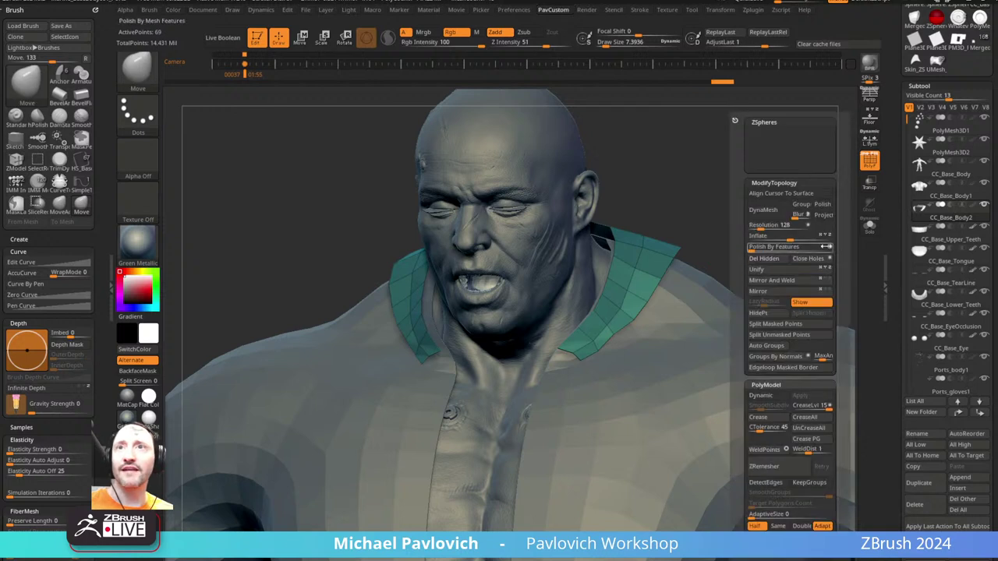
{"action": "left_click", "coordinate": [760, 250]}
{"action": "mouse_move", "coordinate": [752, 239]}
{"action": "left_mouse_down", "text": "alt"}
{"action": "mouse_move", "coordinate": [719, 204]}
{"action": "mouse_move", "coordinate": [742, 185]}
{"action": "mouse_move", "coordinate": [715, 221]}
{"action": "mouse_move", "coordinate": [737, 312]}
{"action": "left_mouse_up", "text": "alt"}
{"action": "key", "text": "2"}
{"action": "key", "text": "grave"}
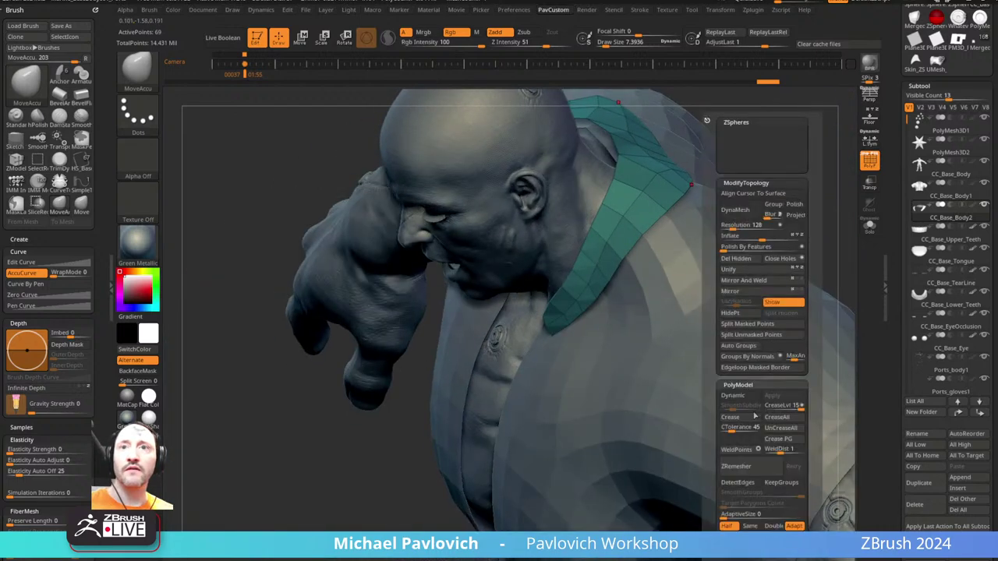
{"action": "left_click", "coordinate": [758, 473]}
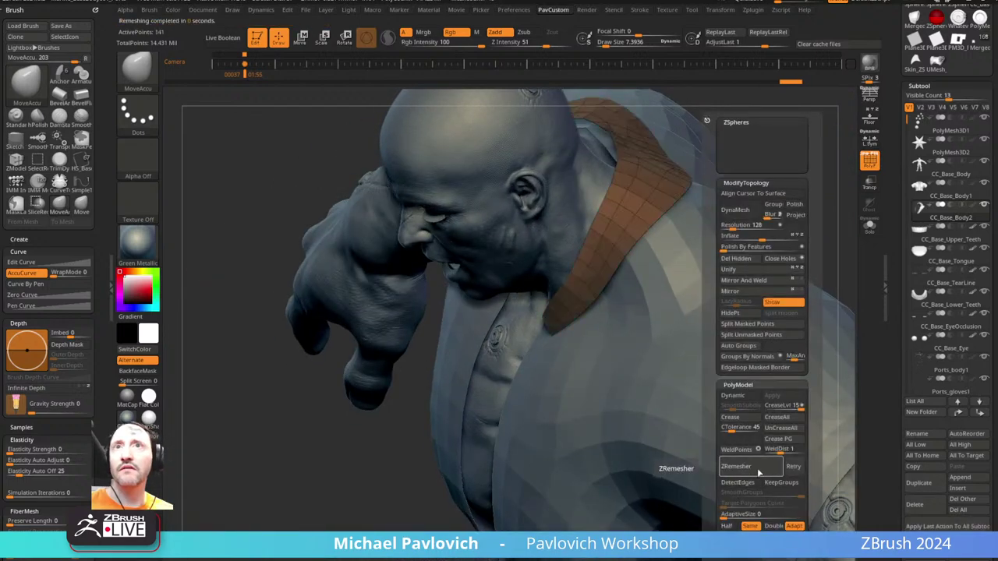
- Thicken the remeshed collar again with ZModeler's QMesh across the whole polygroup
{"action": "mouse_move", "coordinate": [790, 167]}
{"action": "left_mouse_down"}
{"action": "mouse_move", "coordinate": [764, 221]}
{"action": "mouse_move", "coordinate": [847, 158]}
{"action": "mouse_move", "coordinate": [775, 201]}
{"action": "left_mouse_up"}
{"action": "key", "text": "b"}
{"action": "key", "text": "z"}
{"action": "key", "text": "m"}
{"action": "left_click_drag", "start_coordinate": [575, 233], "coordinate": [567, 241]}
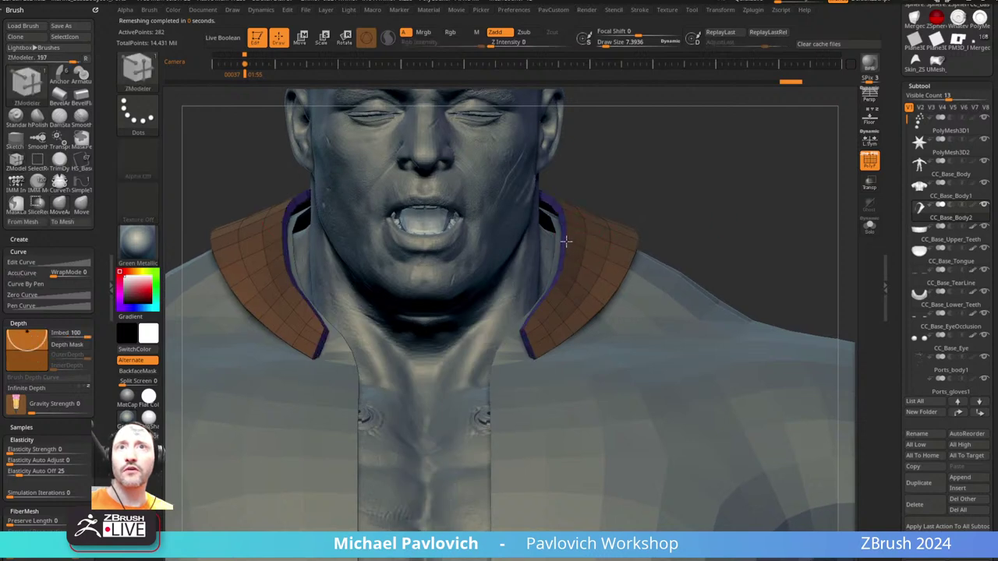
{"action": "key", "text": "grave"}
{"action": "left_click", "coordinate": [718, 526]}
{"action": "key", "text": "ctrl+z"}
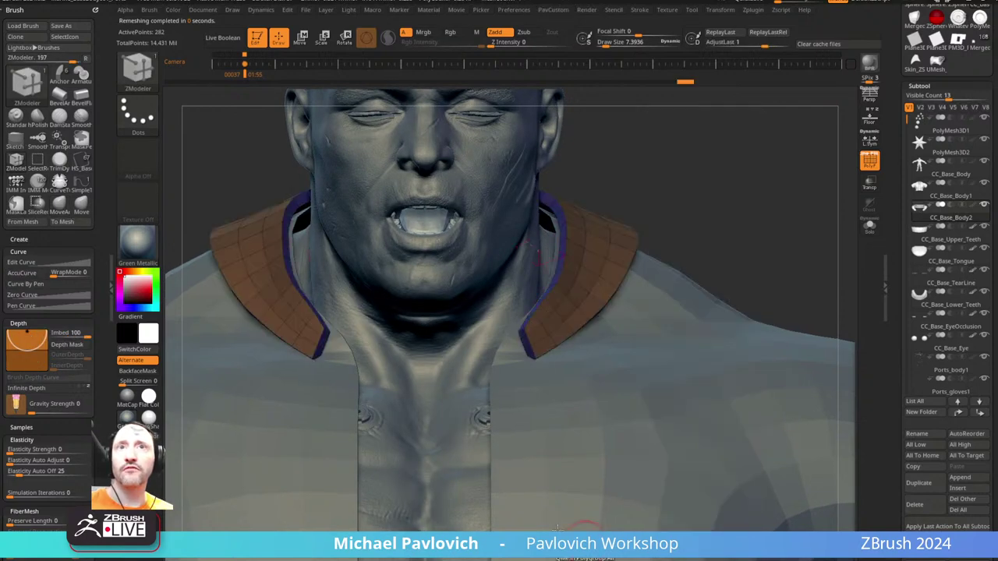
- Select the shirt subtool and adjust its shoulder area beside the collar with a large Move brush, draw size about 52
{"action": "left_click_drag", "start_coordinate": [686, 233], "coordinate": [678, 263]}
{"action": "left_click", "coordinate": [695, 298], "text": "alt"}
{"action": "mouse_move", "coordinate": [764, 226]}
{"action": "left_mouse_down"}
{"action": "mouse_move", "coordinate": [729, 216]}
{"action": "mouse_move", "coordinate": [744, 212]}
{"action": "left_mouse_up"}
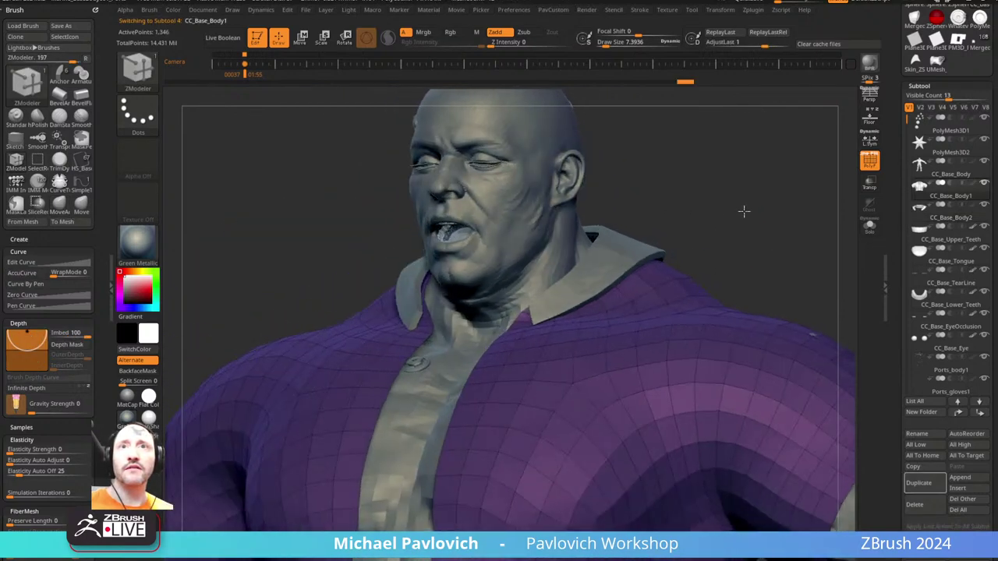
{"action": "key", "text": "s"}
{"action": "left_click_drag", "start_coordinate": [657, 229], "coordinate": [669, 229]}
{"action": "key", "text": "b"}
{"action": "key", "text": "m"}
{"action": "key", "text": "v"}
{"action": "left_click_drag", "start_coordinate": [669, 230], "coordinate": [609, 231]}
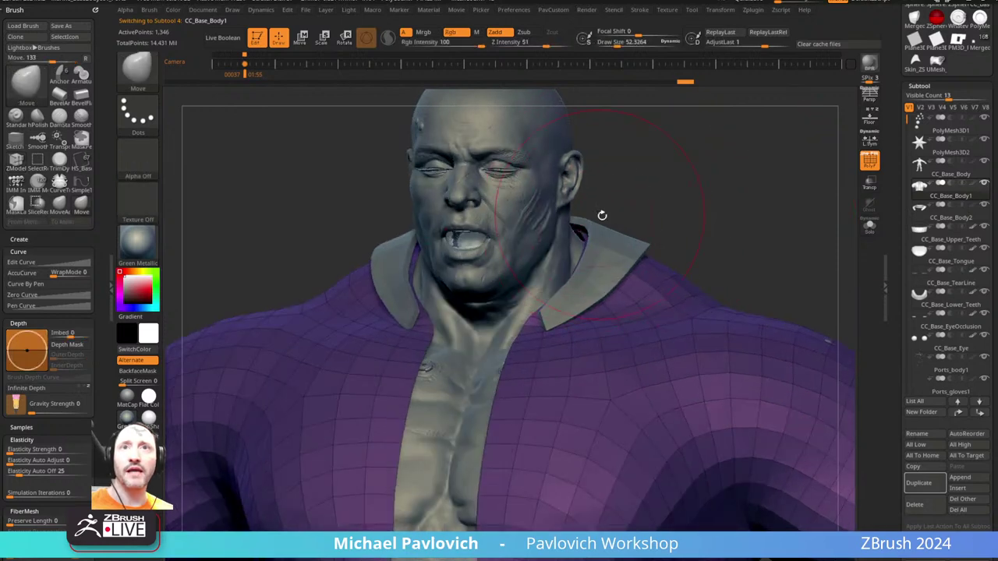
- Thicken the whole shirt with ZModeler's QMesh
{"action": "left_click_drag", "start_coordinate": [749, 240], "coordinate": [746, 218], "text": "alt"}
{"action": "key", "text": "b"}
{"action": "key", "text": "z"}
{"action": "key", "text": "m"}
{"action": "left_click_drag", "start_coordinate": [508, 353], "coordinate": [507, 364]}
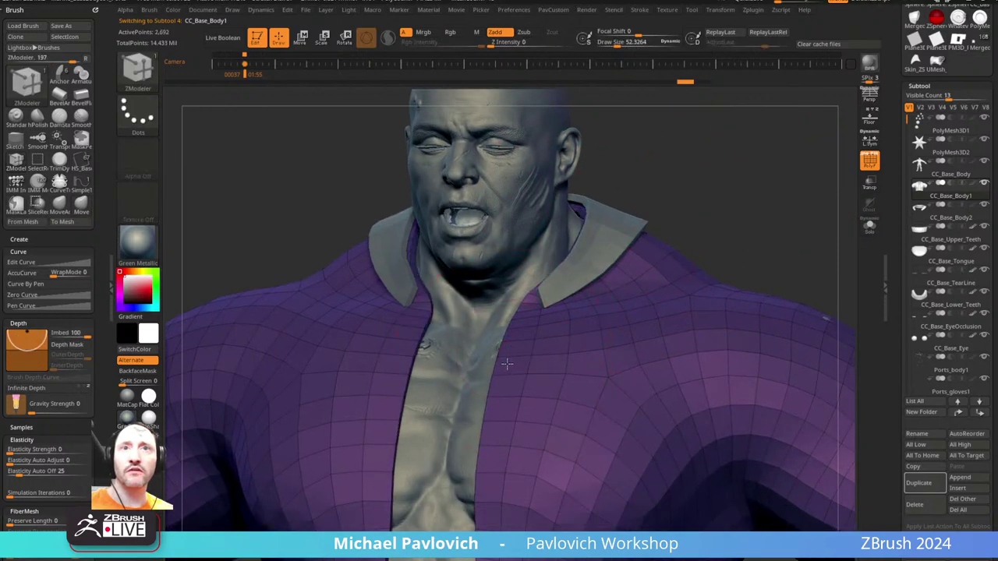
{"action": "key", "text": "space"}
{"action": "key", "text": "space"}
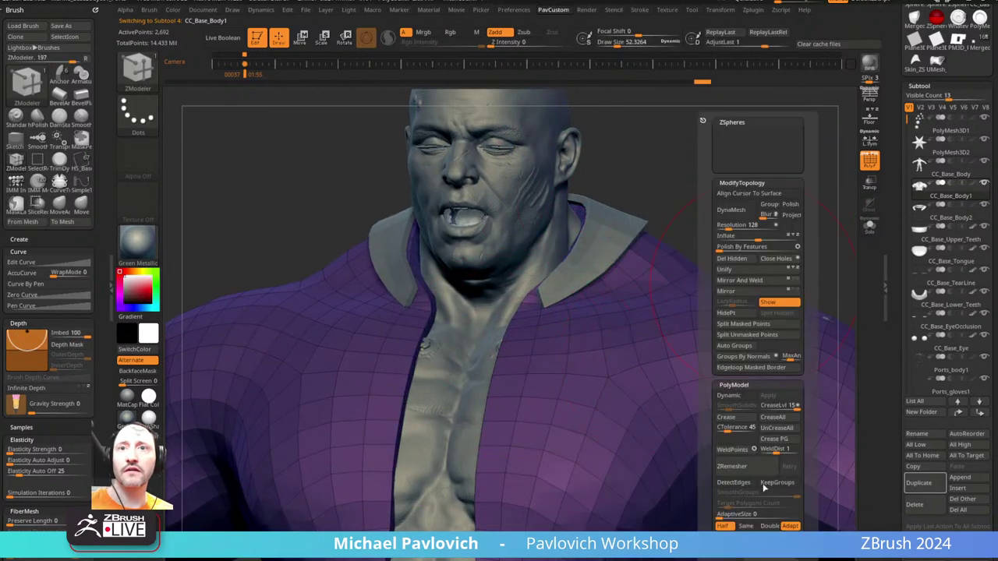
{"action": "mouse_move", "coordinate": [758, 236]}
{"action": "left_mouse_down"}
{"action": "mouse_move", "coordinate": [742, 236]}
{"action": "mouse_move", "coordinate": [768, 236]}
{"action": "left_mouse_up"}
- Select the collar subtool in a front view and nudge its front tip with a small Move brush, draw size about 4.6
{"action": "key", "text": "b"}
{"action": "key", "text": "m"}
{"action": "key", "text": "v"}
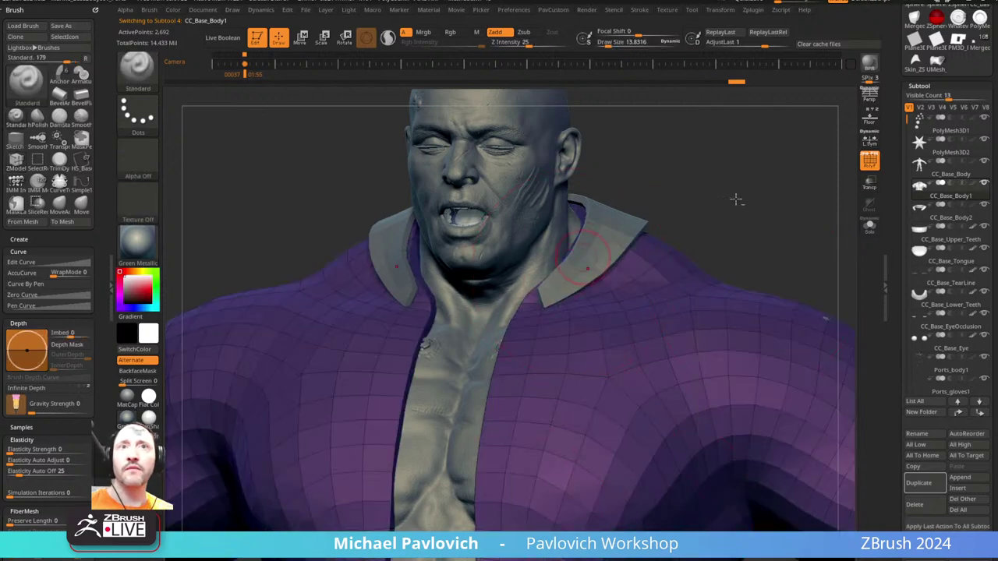
{"action": "left_click_drag", "start_coordinate": [737, 200], "coordinate": [725, 173], "text": "alt"}
{"action": "mouse_move", "coordinate": [725, 173]}
{"action": "left_mouse_down", "text": "shift"}
{"action": "mouse_move", "coordinate": [690, 200]}
{"action": "mouse_move", "coordinate": [680, 238]}
{"action": "left_mouse_up", "text": "shift"}
{"action": "key", "text": "s"}
{"action": "left_click", "coordinate": [605, 273], "text": "alt"}
{"action": "key", "text": "s"}
{"action": "left_click_drag", "start_coordinate": [614, 318], "coordinate": [611, 318]}
{"action": "key", "text": "b"}
{"action": "key", "text": "m"}
{"action": "key", "text": "v"}
{"action": "left_click_drag", "start_coordinate": [570, 352], "coordinate": [583, 351]}
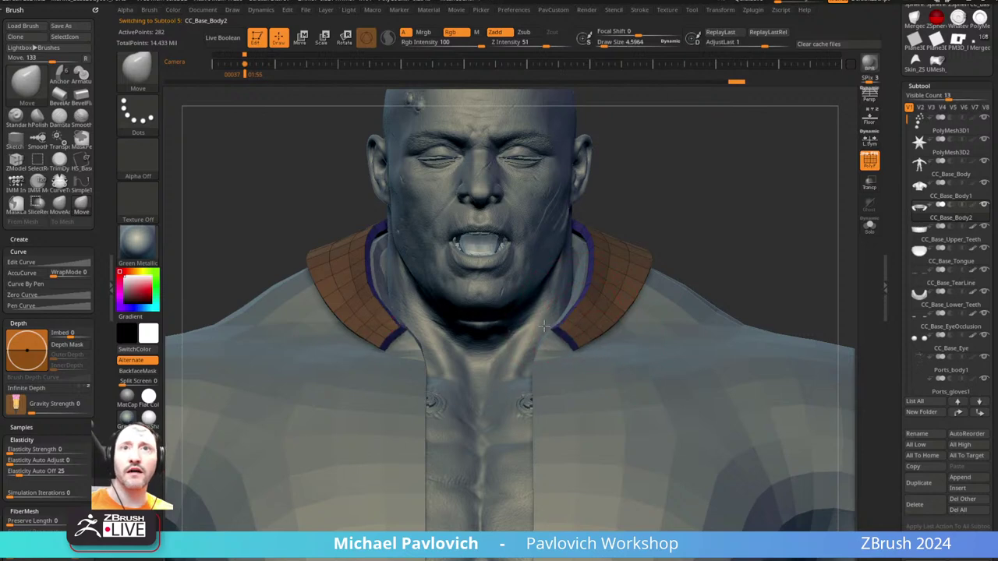
- Reselect the shirt subtool and examine how the collar sits on the neckline from several angles
{"action": "left_click_drag", "start_coordinate": [708, 185], "coordinate": [617, 271], "text": "alt"}
{"action": "left_click_drag", "start_coordinate": [703, 231], "coordinate": [679, 285]}
{"action": "left_click", "coordinate": [709, 269], "text": "alt"}
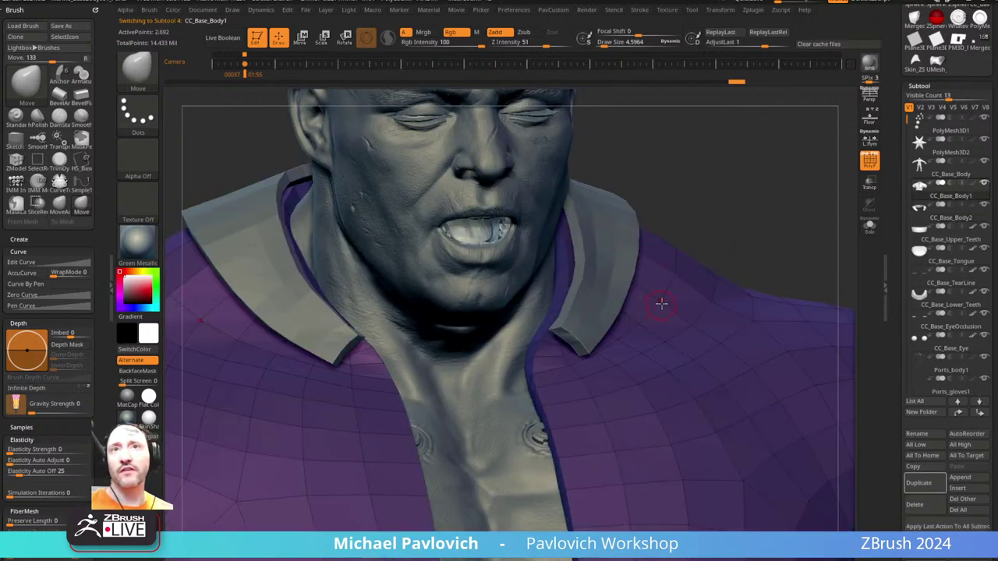
{"action": "left_click_drag", "start_coordinate": [708, 226], "coordinate": [696, 192]}
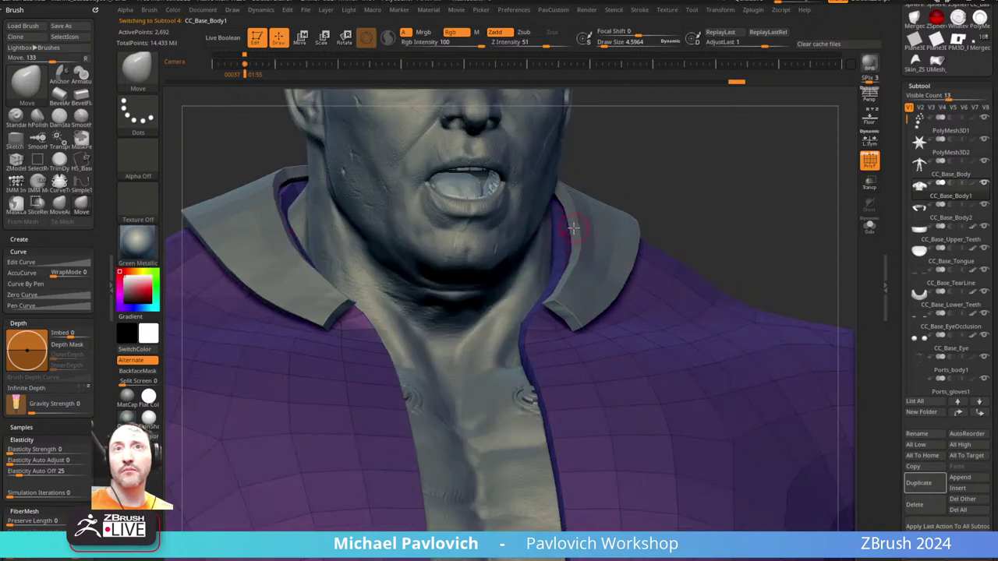
{"action": "right_click_drag", "start_coordinate": [697, 185], "coordinate": [600, 242]}
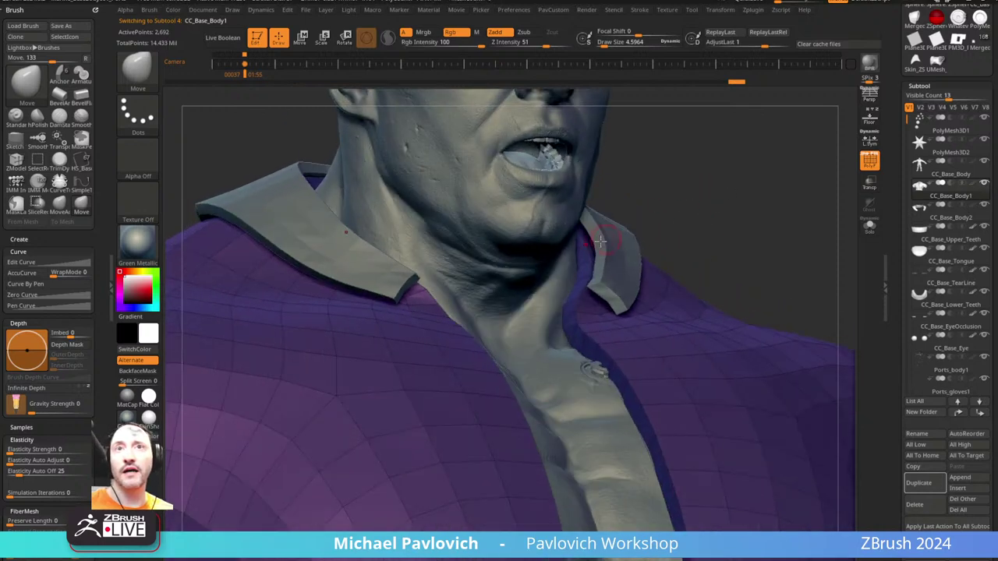
{"action": "right_click_drag", "start_coordinate": [656, 279], "coordinate": [724, 264]}
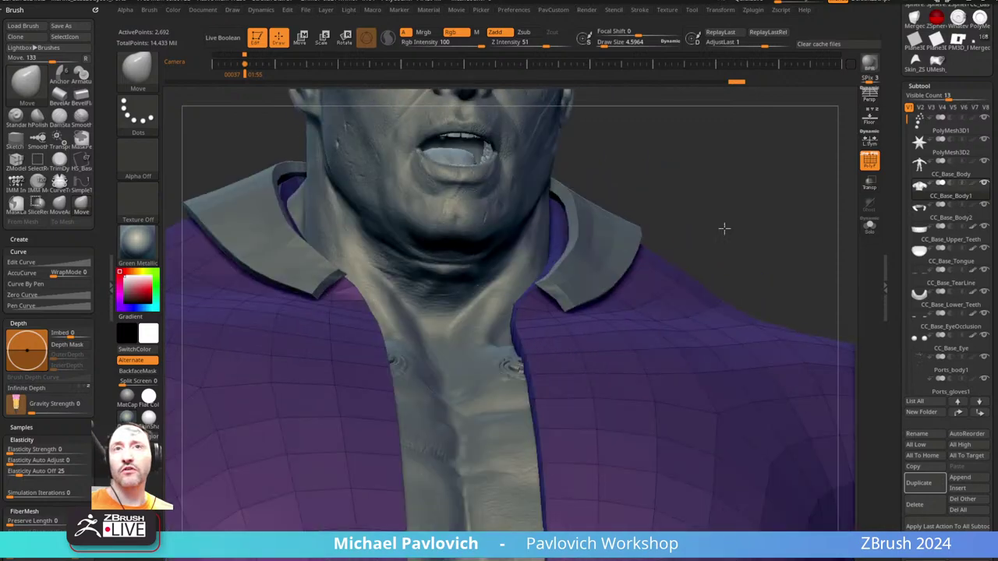
- Select the collar subtool, isolate it in Solo mode and switch to the ZModeler brush
{"action": "mouse_move", "coordinate": [724, 228]}
{"action": "right_mouse_down"}
{"action": "mouse_move", "coordinate": [737, 205]}
{"action": "mouse_move", "coordinate": [738, 229]}
{"action": "mouse_move", "coordinate": [720, 255]}
{"action": "mouse_move", "coordinate": [624, 241]}
{"action": "mouse_move", "coordinate": [714, 240]}
{"action": "right_mouse_up"}
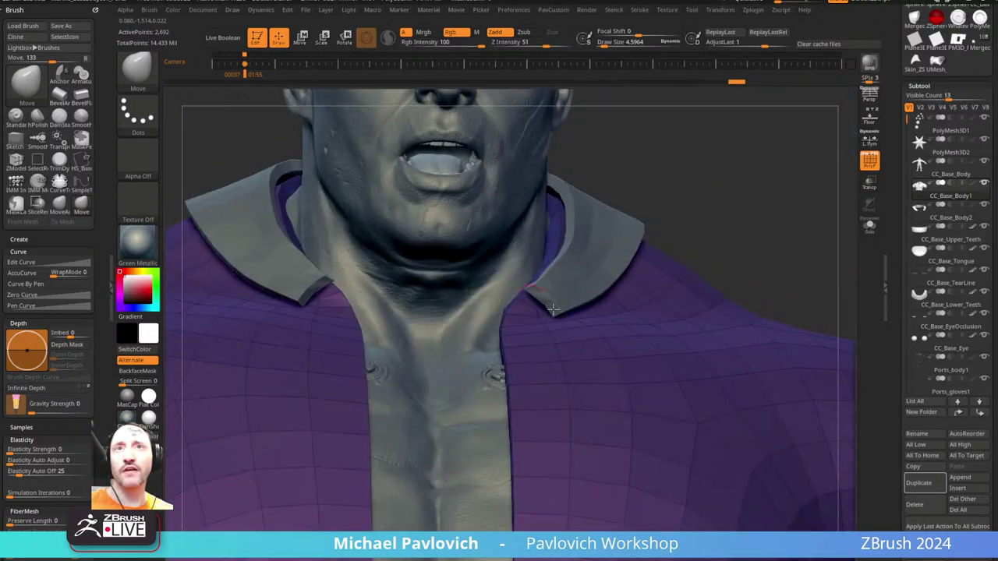
{"action": "left_click", "coordinate": [872, 230]}
{"action": "mouse_move", "coordinate": [770, 227]}
{"action": "right_mouse_down"}
{"action": "mouse_move", "coordinate": [749, 225]}
{"action": "mouse_move", "coordinate": [807, 223]}
{"action": "mouse_move", "coordinate": [757, 241]}
{"action": "mouse_move", "coordinate": [769, 174]}
{"action": "mouse_move", "coordinate": [786, 165]}
{"action": "right_mouse_up"}
{"action": "left_click", "coordinate": [871, 225]}
{"action": "left_click", "coordinate": [641, 239], "text": "alt"}
{"action": "left_click", "coordinate": [874, 232]}
{"action": "key", "text": "b"}
{"action": "key", "text": "z"}
{"action": "key", "text": "m"}
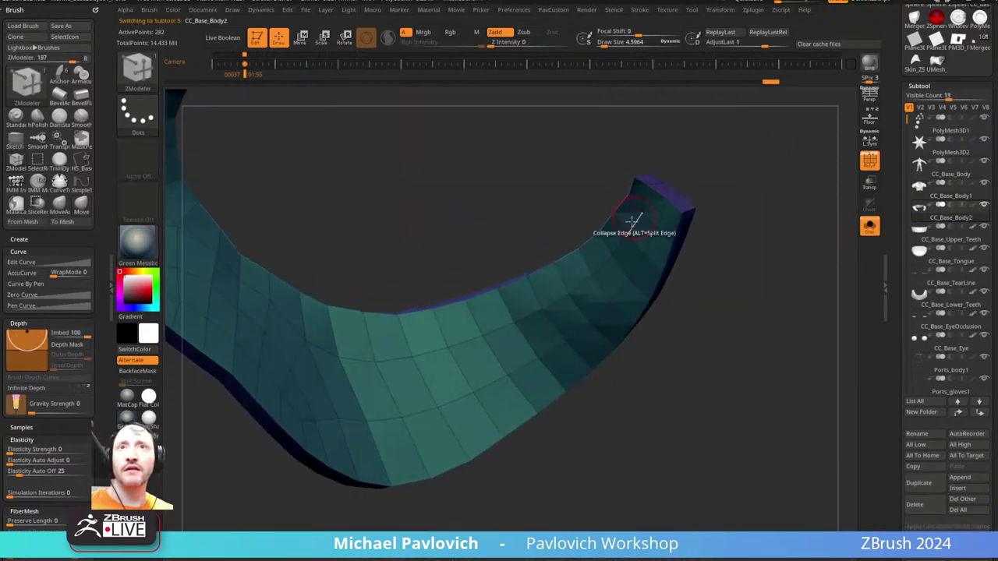
- Mark the inner polygon row along the collar's underside as a temporary polygroup and extrude it with ZModeler's QMesh
{"action": "mouse_move", "coordinate": [634, 196]}
{"action": "left_mouse_down", "text": "alt"}
{"action": "mouse_move", "coordinate": [485, 314]}
{"action": "mouse_move", "coordinate": [299, 314]}
{"action": "mouse_move", "coordinate": [234, 269]}
{"action": "left_mouse_up", "text": "alt"}
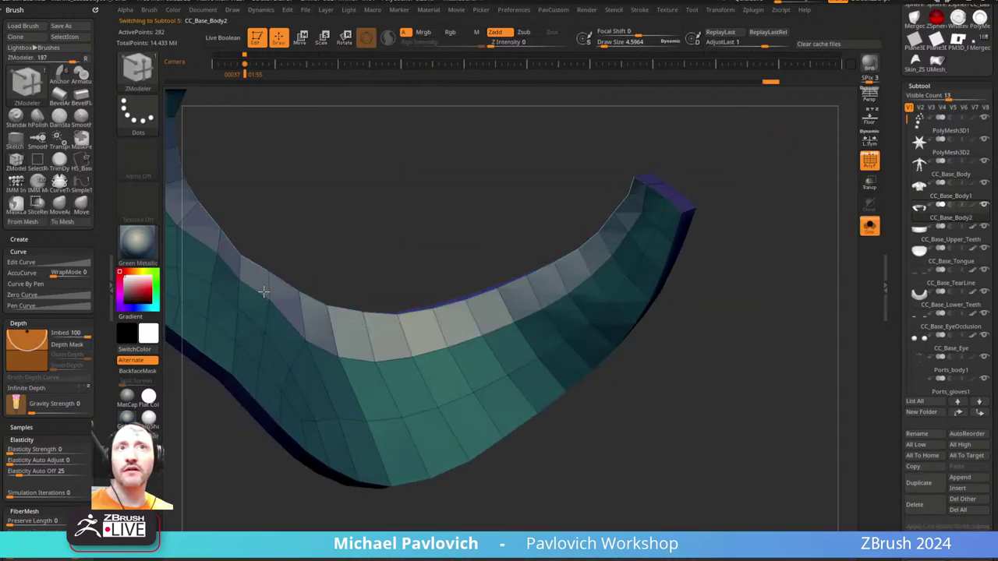
{"action": "mouse_move", "coordinate": [457, 188]}
{"action": "right_mouse_down"}
{"action": "mouse_move", "coordinate": [468, 222]}
{"action": "mouse_move", "coordinate": [690, 168]}
{"action": "right_mouse_up"}
{"action": "left_click_drag", "start_coordinate": [577, 235], "coordinate": [565, 248]}
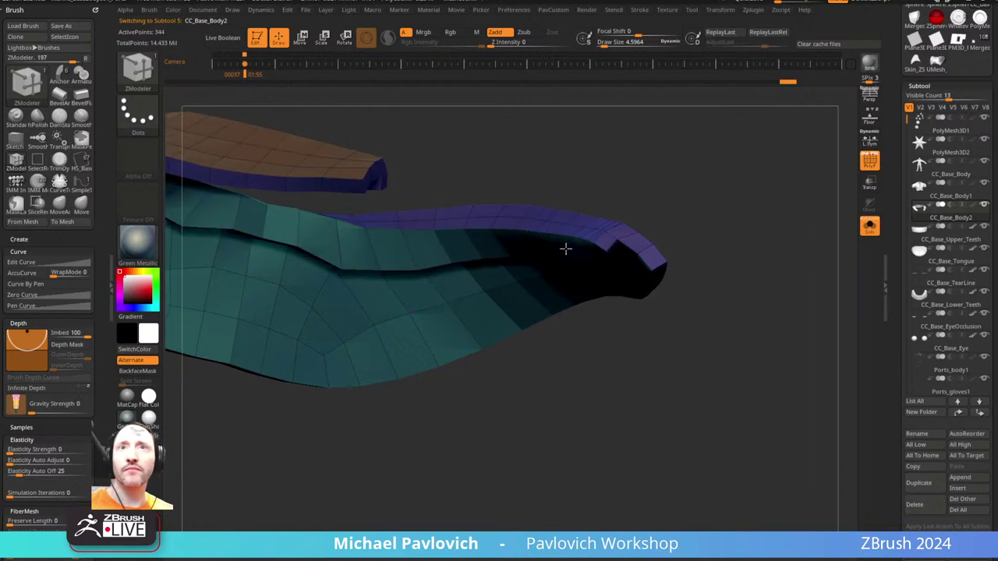
{"action": "key", "text": "ctrl+z"}
{"action": "key", "text": "space"}
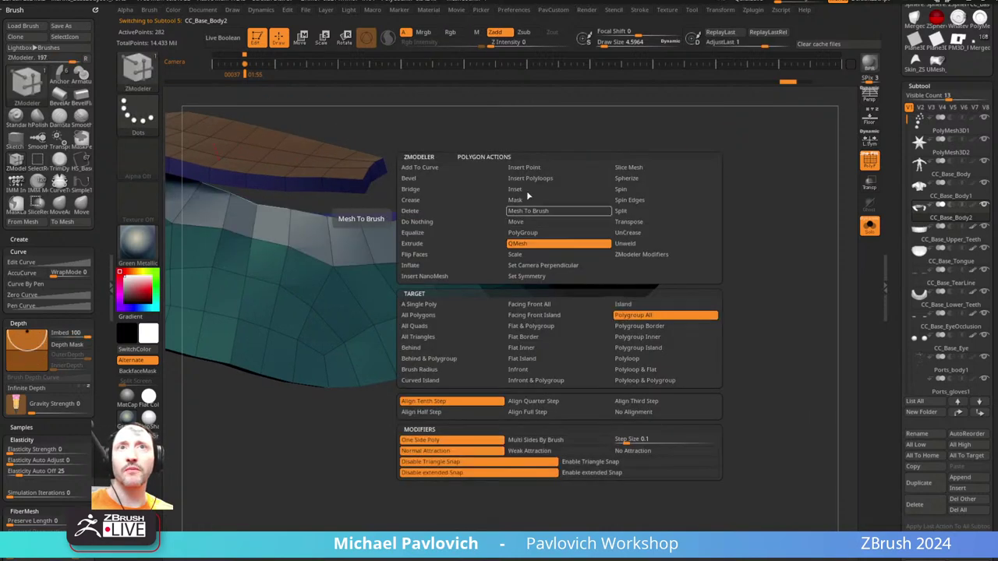
{"action": "left_click", "coordinate": [431, 233]}
{"action": "left_click", "coordinate": [554, 247]}
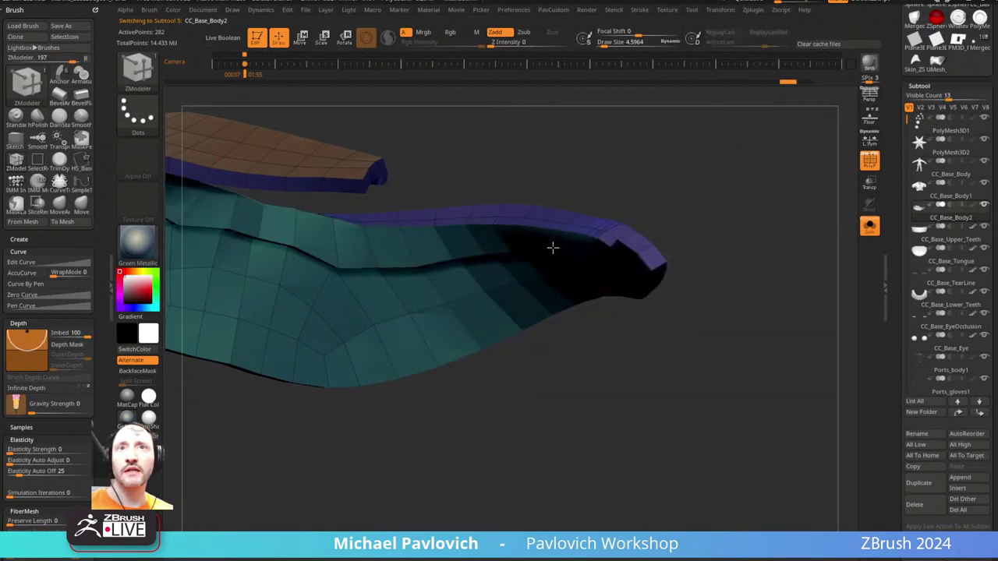
{"action": "left_click_drag", "start_coordinate": [753, 176], "coordinate": [741, 223]}
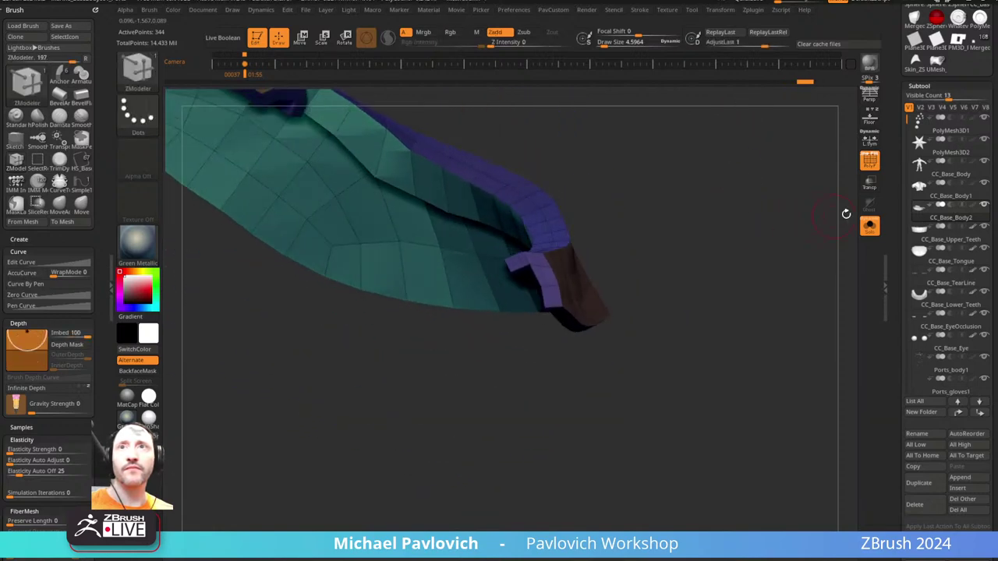
- Show all subtools again, turn off the polyframe display and switch to the Move brush
{"action": "left_click", "coordinate": [870, 225]}
{"action": "left_click", "coordinate": [869, 160]}
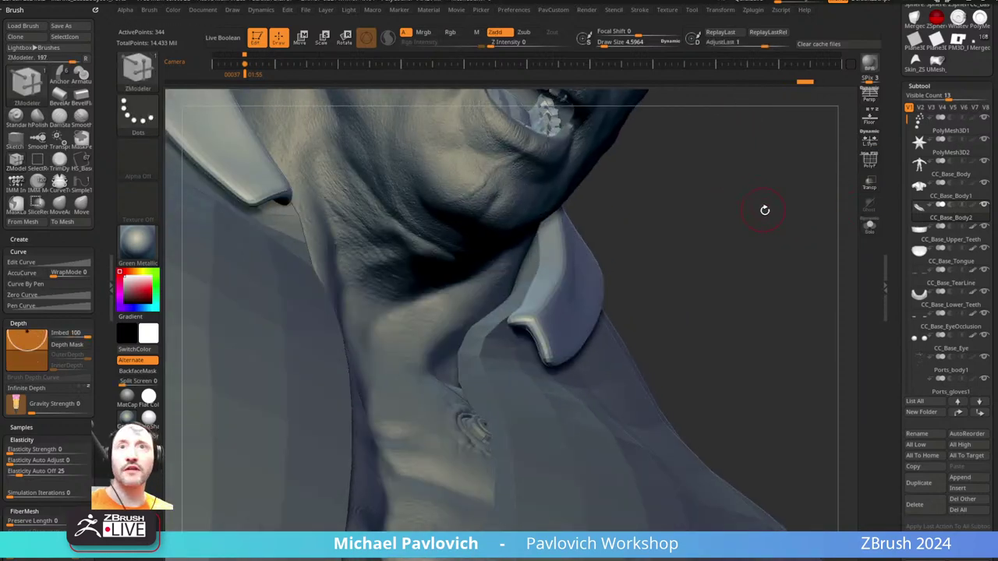
{"action": "left_click_drag", "start_coordinate": [764, 211], "coordinate": [663, 218]}
{"action": "key", "text": "b"}
{"action": "key", "text": "m"}
{"action": "key", "text": "v"}
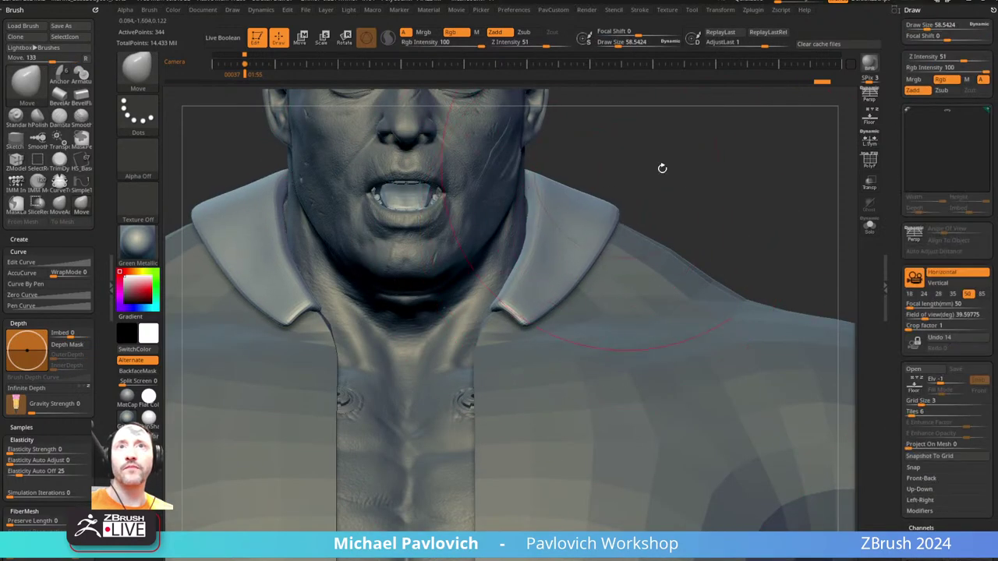
- Adjust the collar's fit around the neck and shoulders with the Move brush, using draw sizes from about 58.5 down to 20.6
{"action": "mouse_move", "coordinate": [662, 167]}
{"action": "left_mouse_down"}
{"action": "mouse_move", "coordinate": [624, 202]}
{"action": "mouse_move", "coordinate": [645, 230]}
{"action": "mouse_move", "coordinate": [629, 272]}
{"action": "mouse_move", "coordinate": [586, 268]}
{"action": "left_mouse_up"}
{"action": "key", "text": "s"}
{"action": "key", "text": "s"}
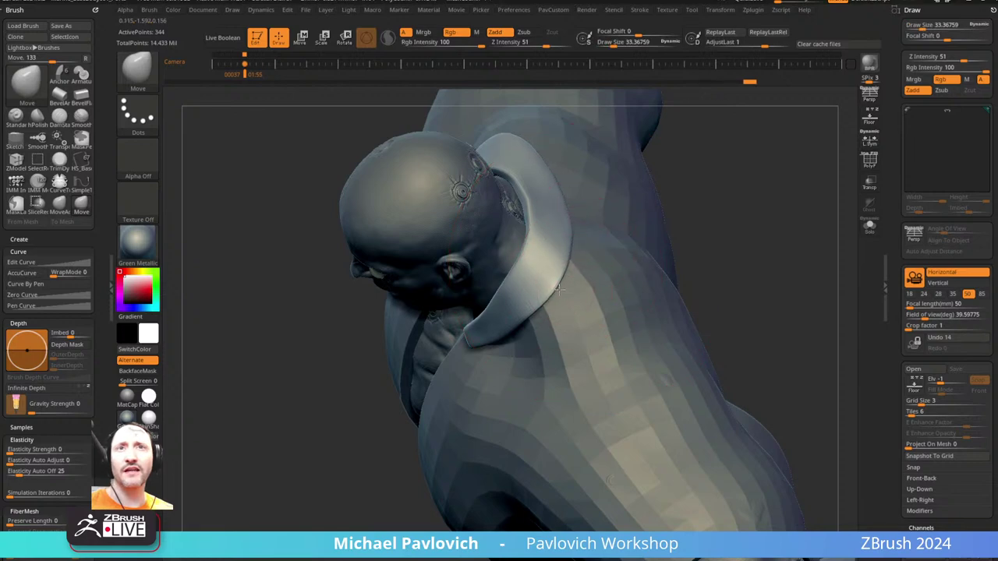
{"action": "left_click_drag", "start_coordinate": [712, 218], "coordinate": [548, 304]}
{"action": "mouse_move", "coordinate": [608, 235]}
{"action": "left_mouse_down"}
{"action": "mouse_move", "coordinate": [590, 166]}
{"action": "mouse_move", "coordinate": [769, 140]}
{"action": "mouse_move", "coordinate": [700, 177]}
{"action": "mouse_move", "coordinate": [668, 208]}
{"action": "mouse_move", "coordinate": [676, 211]}
{"action": "left_mouse_up"}
{"action": "key", "text": "s"}
{"action": "left_click_drag", "start_coordinate": [675, 212], "coordinate": [652, 212]}
{"action": "key", "text": "s"}
{"action": "left_click_drag", "start_coordinate": [662, 211], "coordinate": [624, 211]}
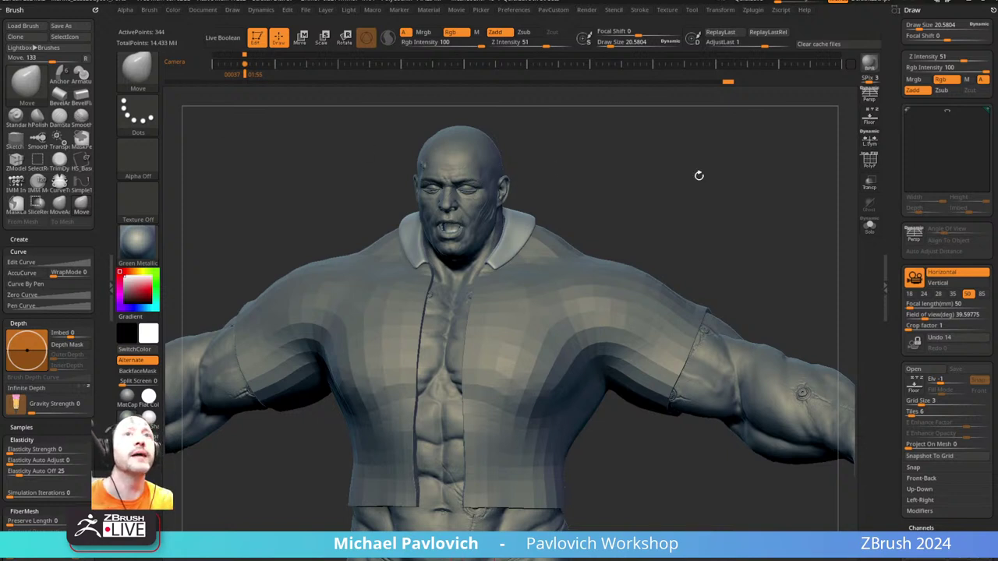
- Frame the whole character and close the docked Draw, Transform and Tool palettes
{"action": "left_click_drag", "start_coordinate": [699, 175], "coordinate": [827, 183]}
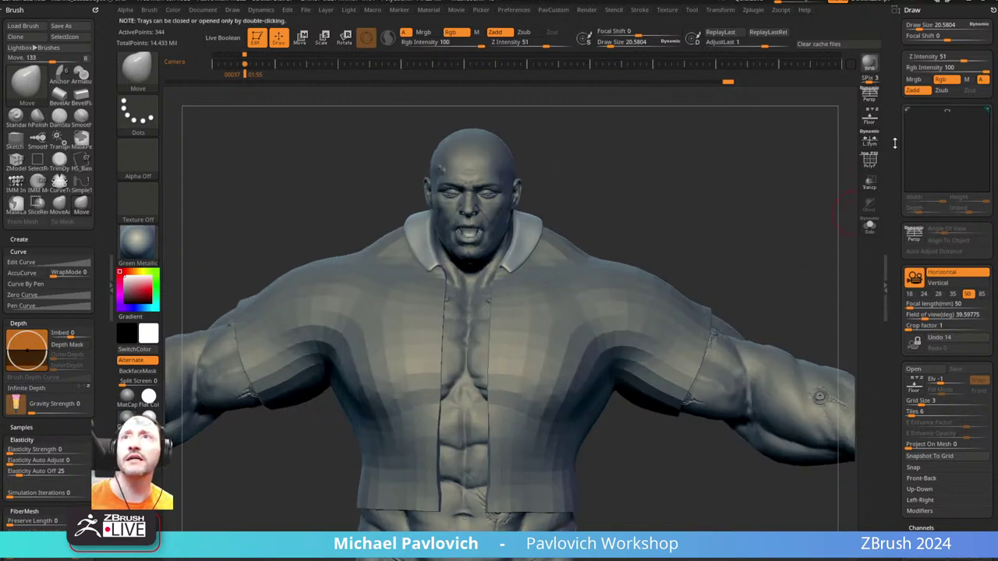
{"action": "right_click_drag", "start_coordinate": [768, 226], "coordinate": [727, 214], "text": "ctrl"}
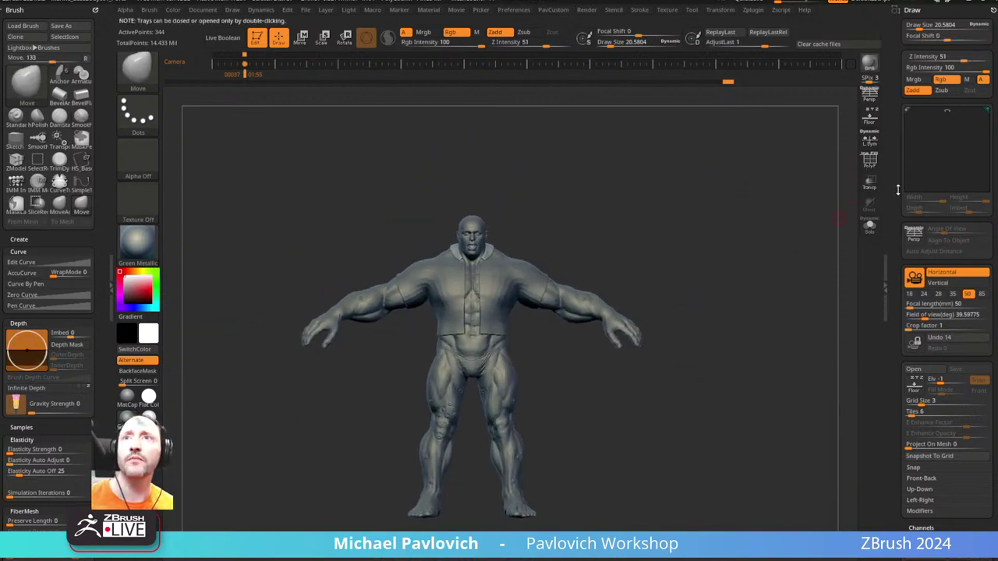
{"action": "left_click", "coordinate": [992, 10]}
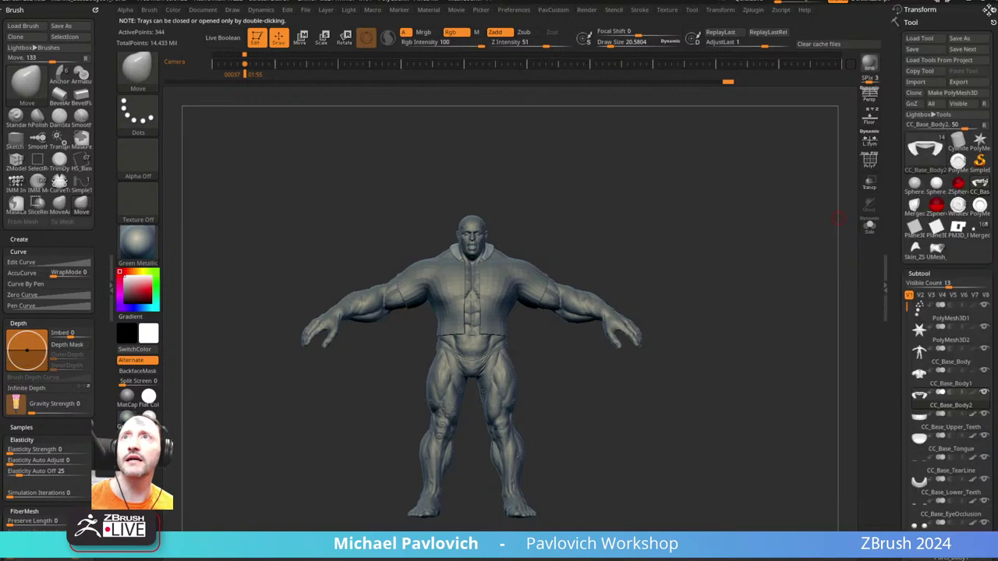
{"action": "left_click", "coordinate": [992, 10]}
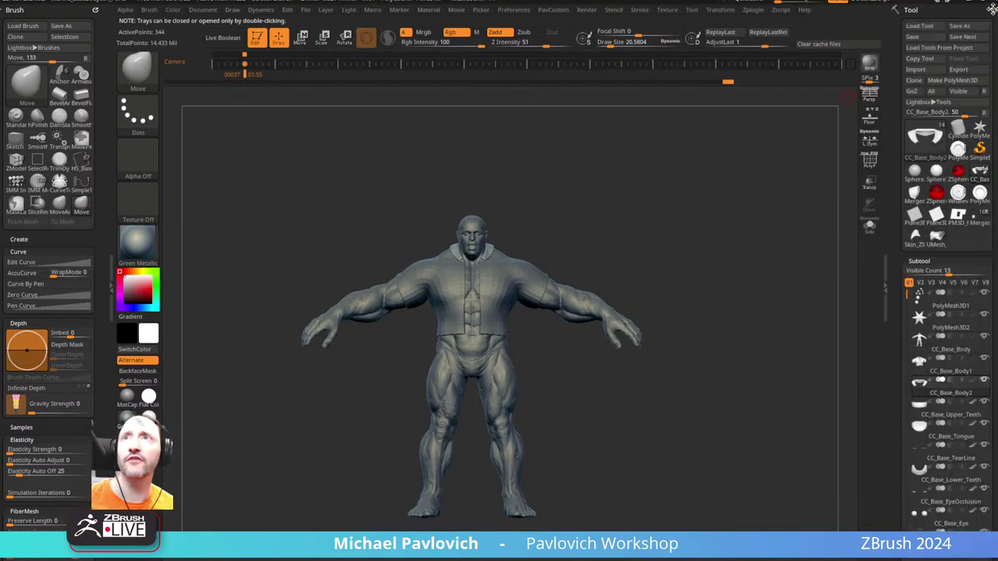
{"action": "left_click", "coordinate": [992, 10]}
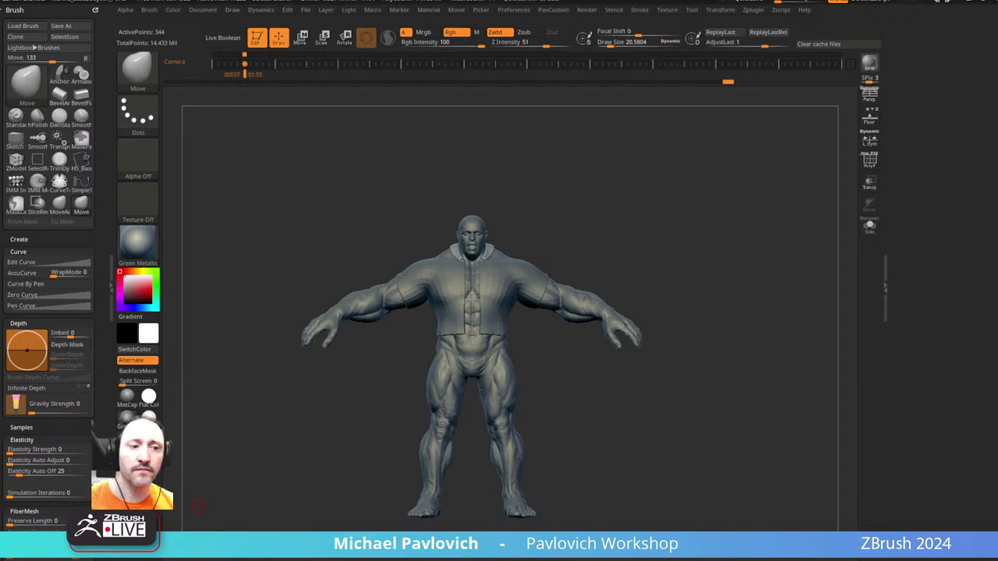
- Switch to the browser, show all artworks in the ArtStation portfolio and open the Koh the Face Stealer project
{"action": "left_click_drag", "start_coordinate": [0, 8], "coordinate": [787, 22]}
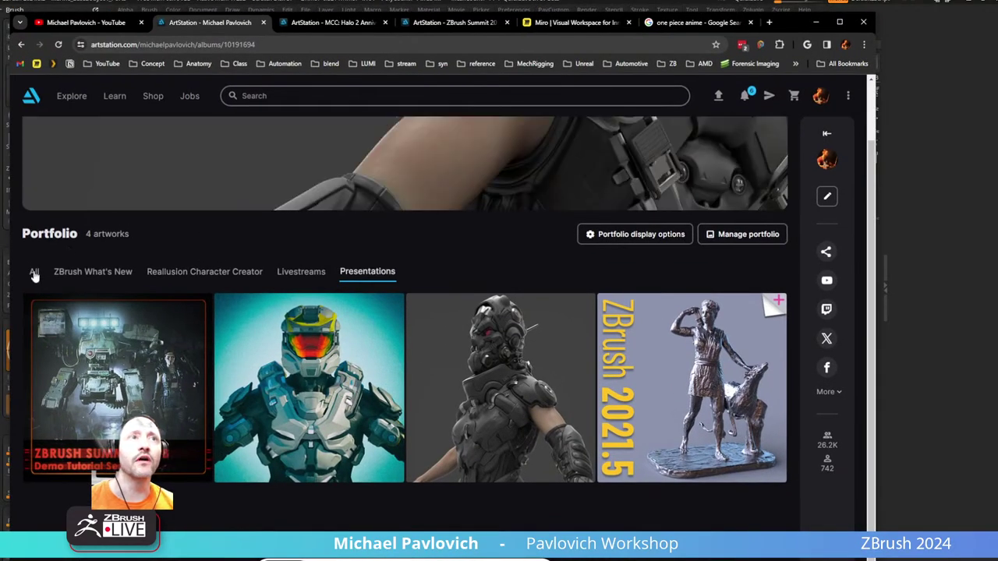
{"action": "left_click", "coordinate": [34, 273]}
{"action": "left_click", "coordinate": [66, 349]}
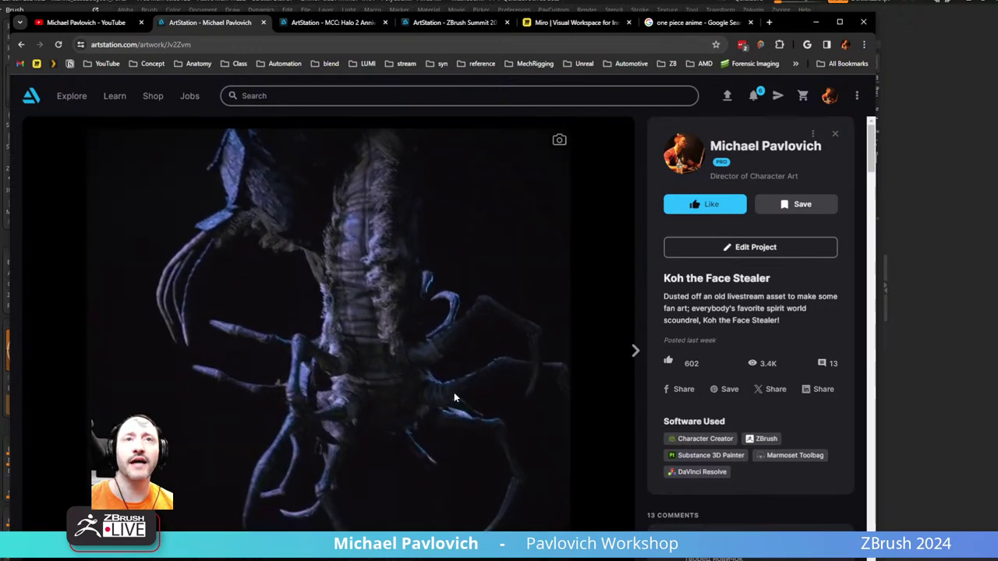
- Load instagram.com in the tab beside it, go to the account's own profile and play its stories
{"action": "left_click", "coordinate": [318, 28]}
{"action": "left_click", "coordinate": [312, 44]}
{"action": "type", "text": "instagram.com"}
{"action": "key", "text": "Return"}
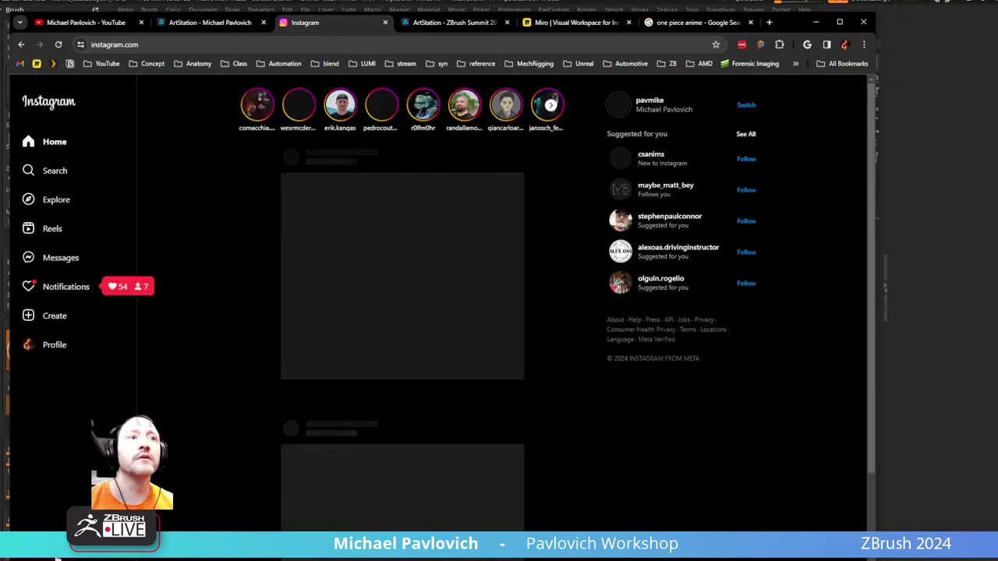
{"action": "left_click", "coordinate": [105, 345]}
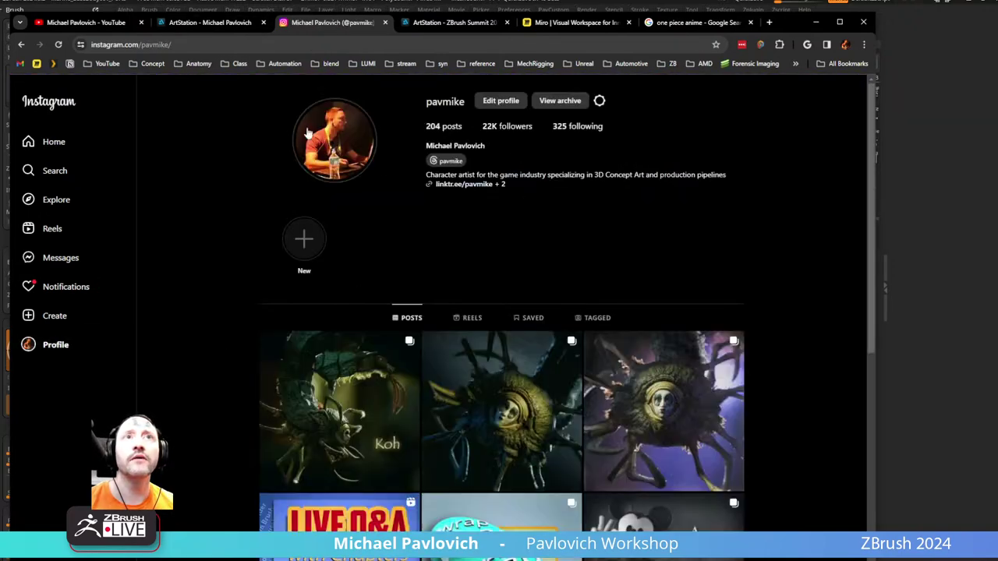
{"action": "left_click", "coordinate": [310, 135]}
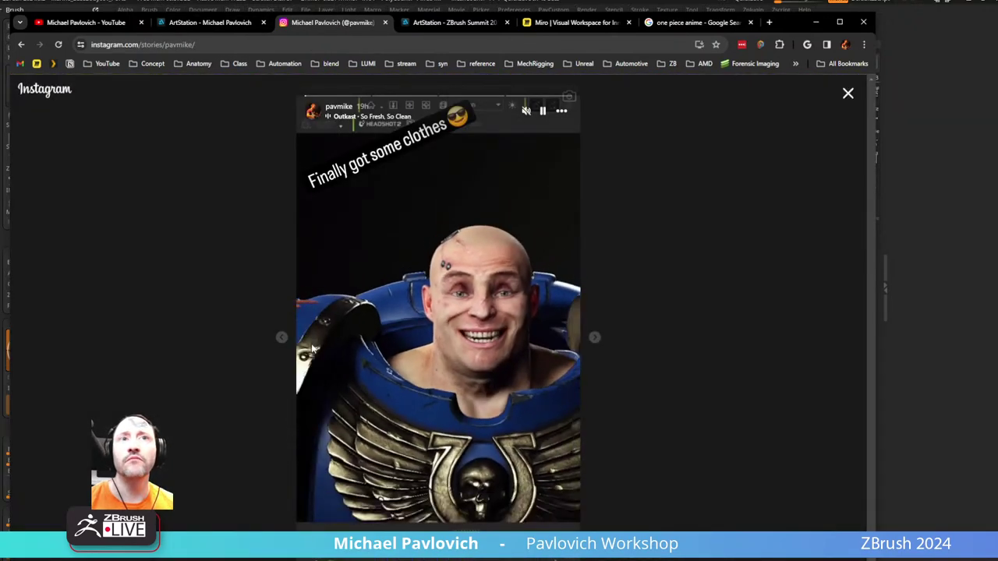
- Look through the stories with the blue armored character, close the Instagram tab and return to ZBrush
{"action": "left_click", "coordinate": [282, 337]}
{"action": "left_click", "coordinate": [347, 153]}
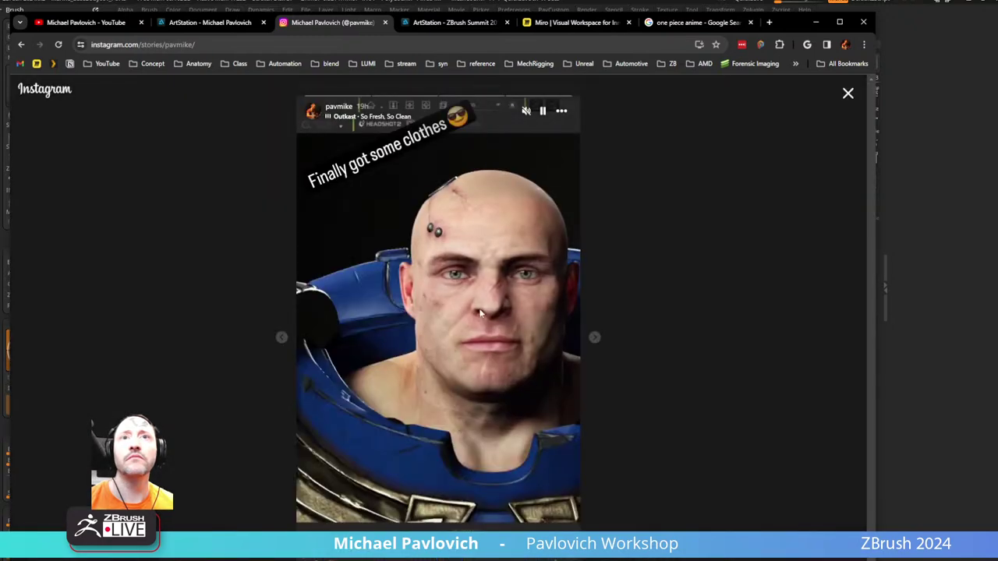
{"action": "left_click", "coordinate": [594, 338]}
{"action": "left_click", "coordinate": [594, 339]}
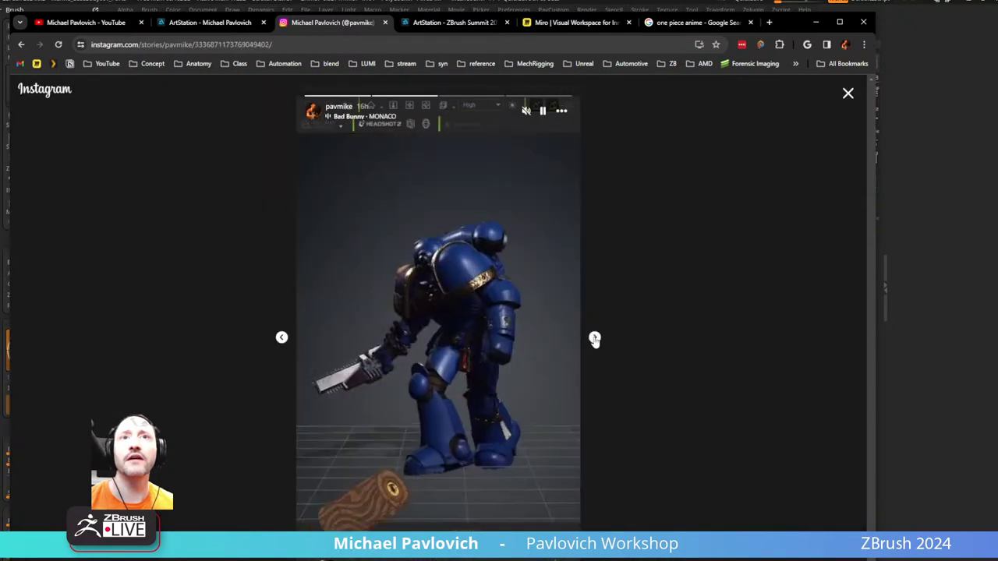
{"action": "left_click", "coordinate": [594, 337]}
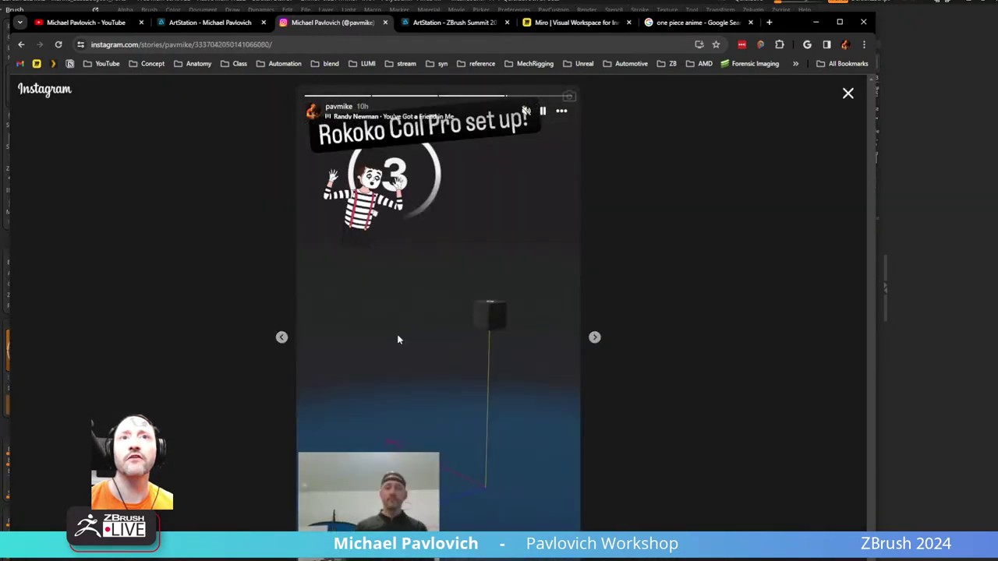
{"action": "left_click", "coordinate": [282, 337]}
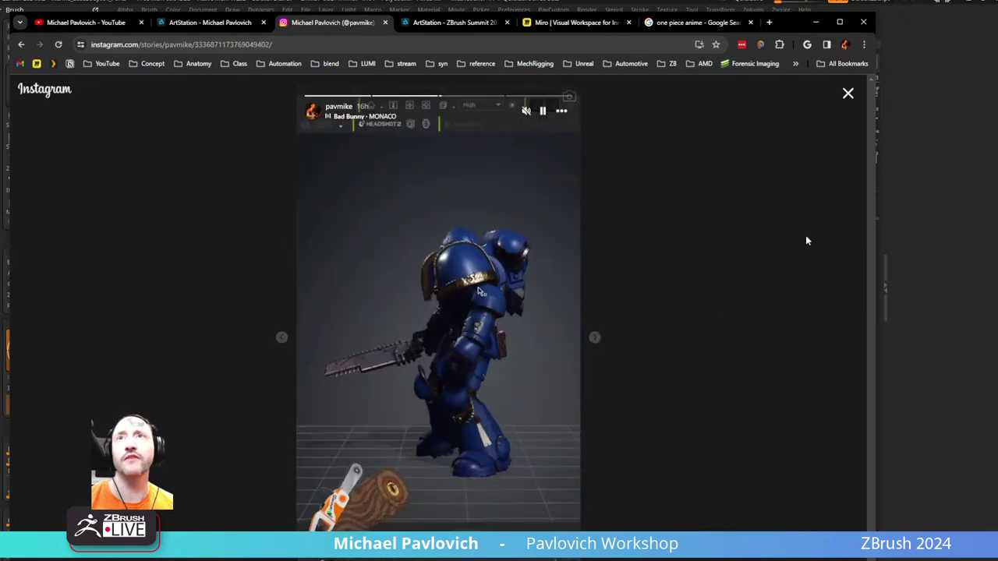
{"action": "left_click", "coordinate": [385, 23]}
{"action": "left_click", "coordinate": [815, 23]}
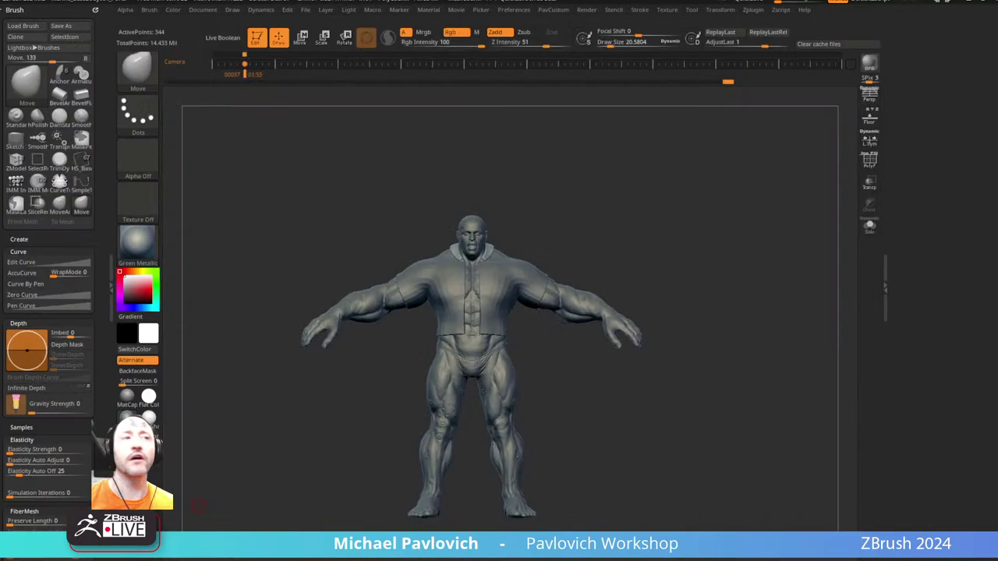